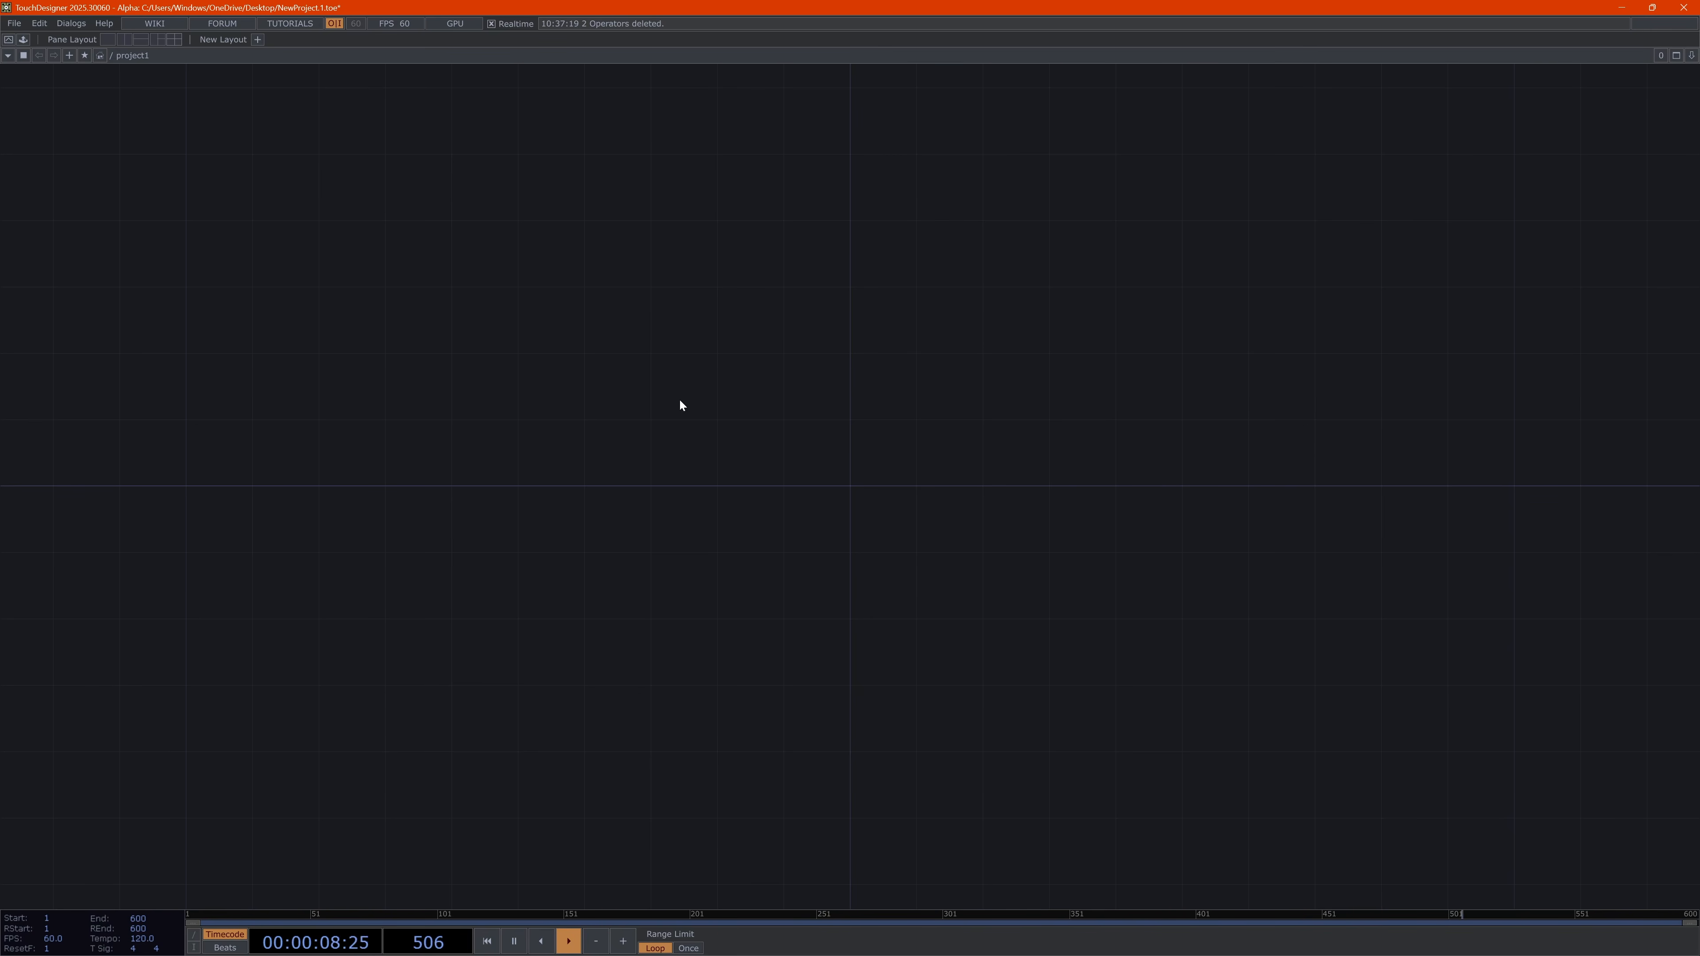
# Add a Rectangle POP to the empty project network
pyautogui.press('Tab')
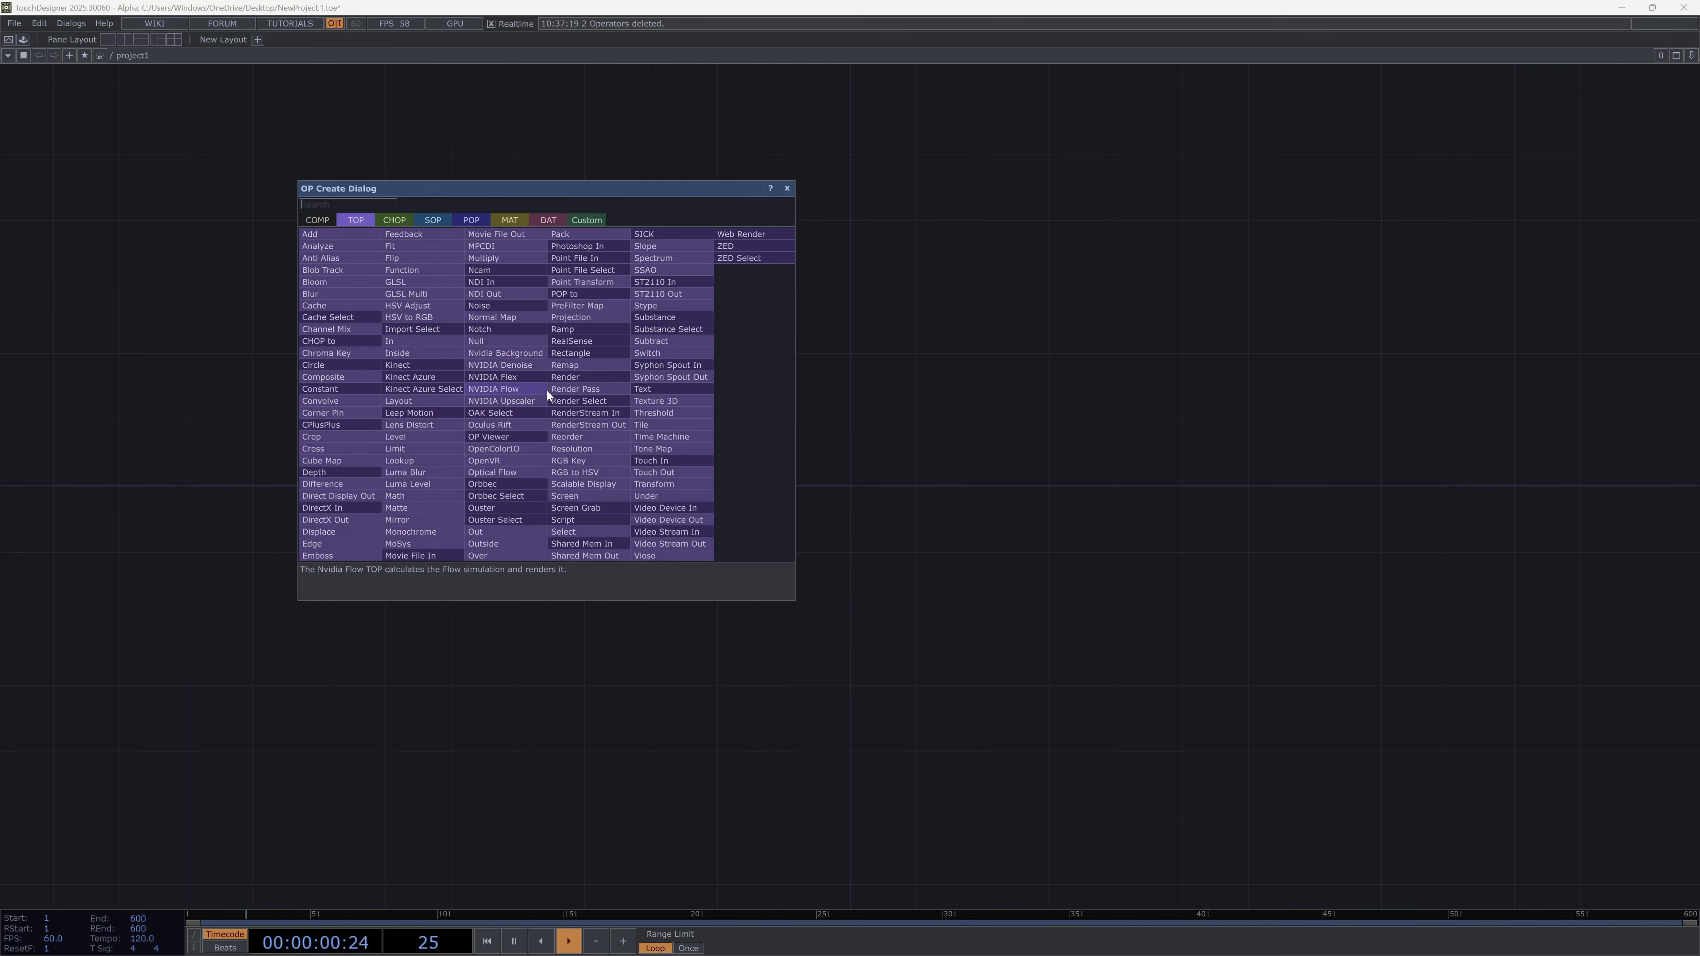
pyautogui.click(416, 219)
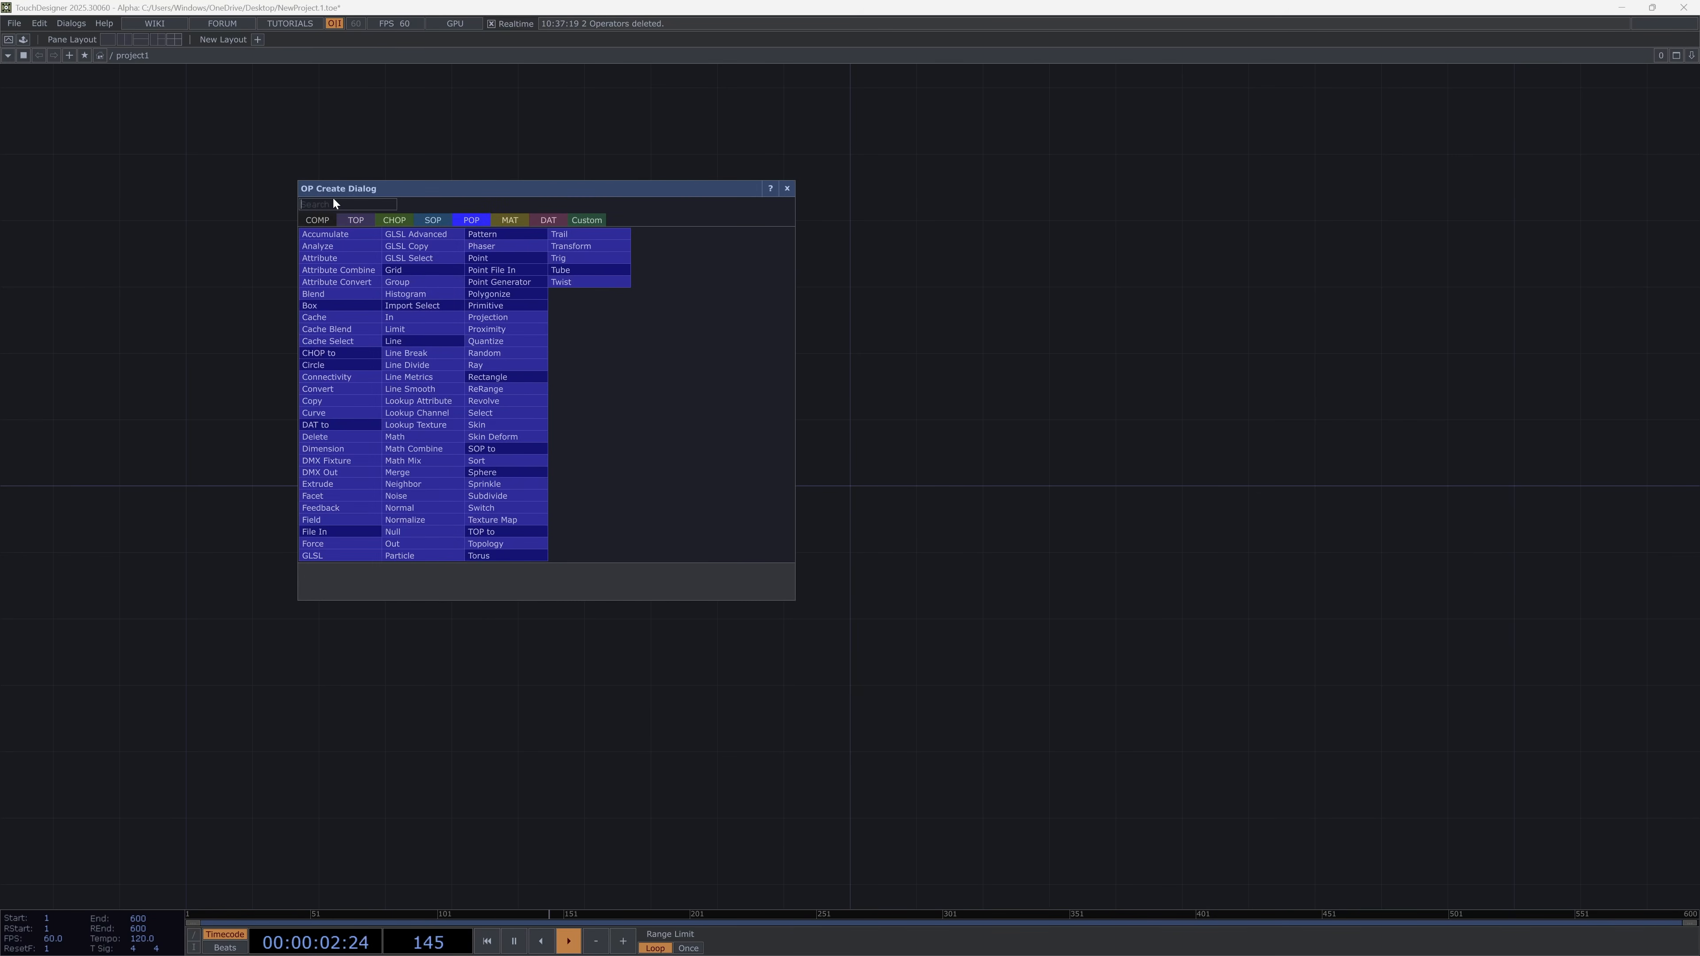
pyautogui.write('rec')
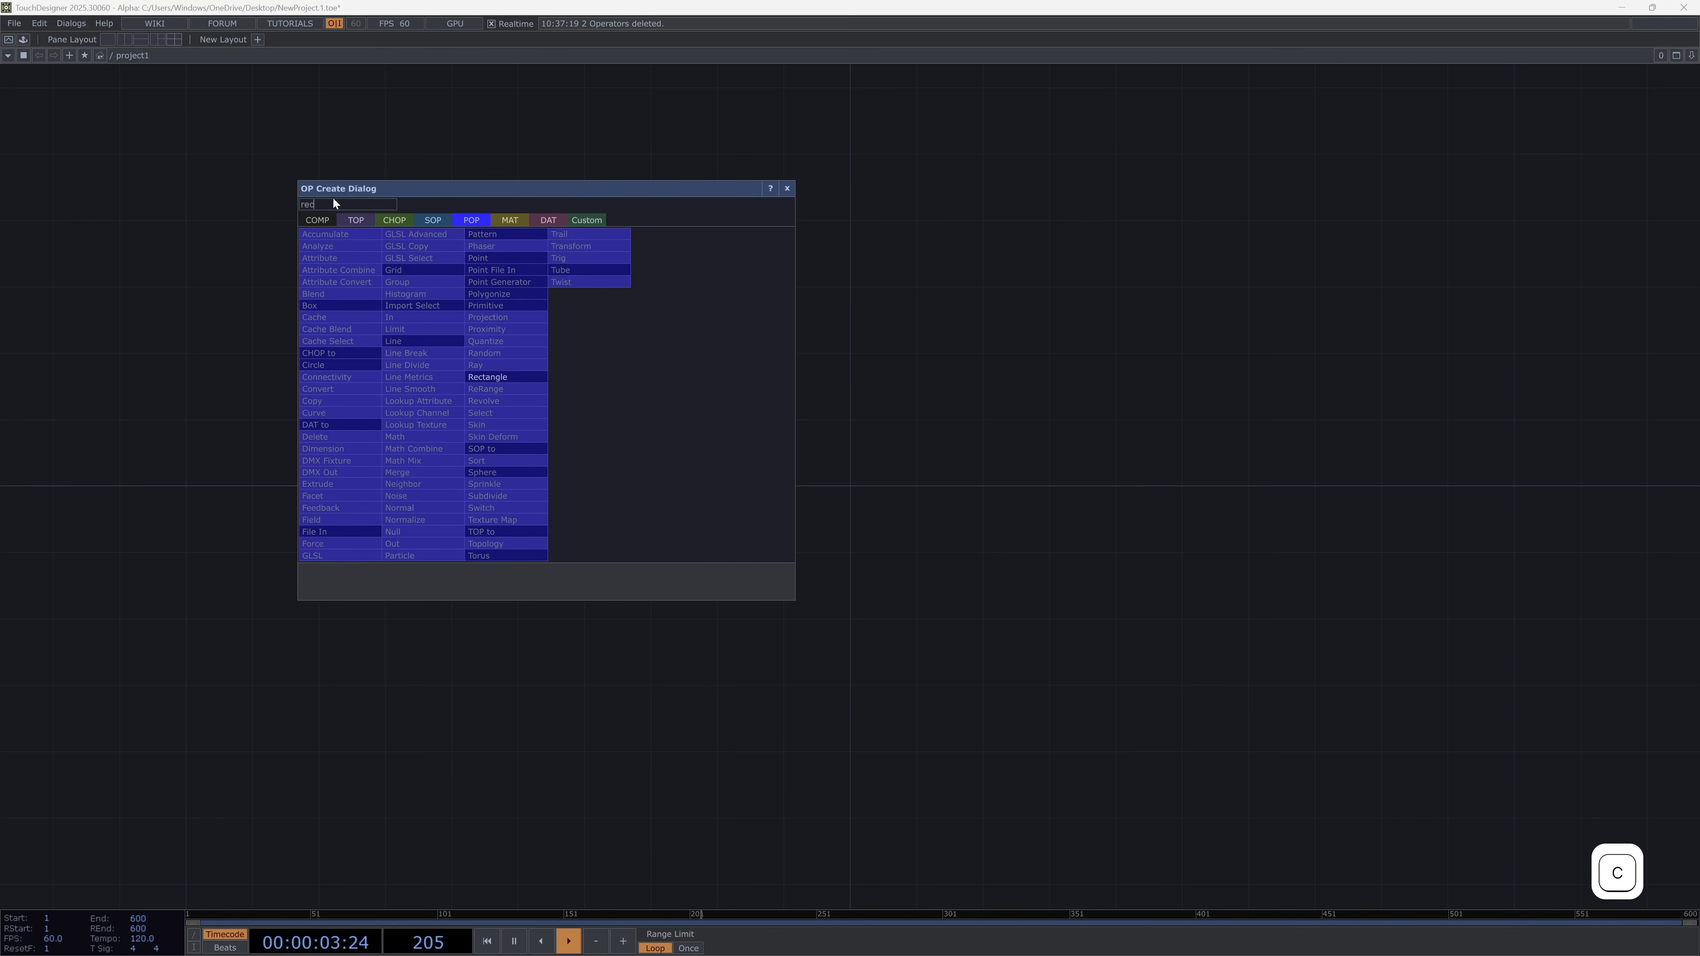
pyautogui.click(501, 379)
pyautogui.click(537, 350)
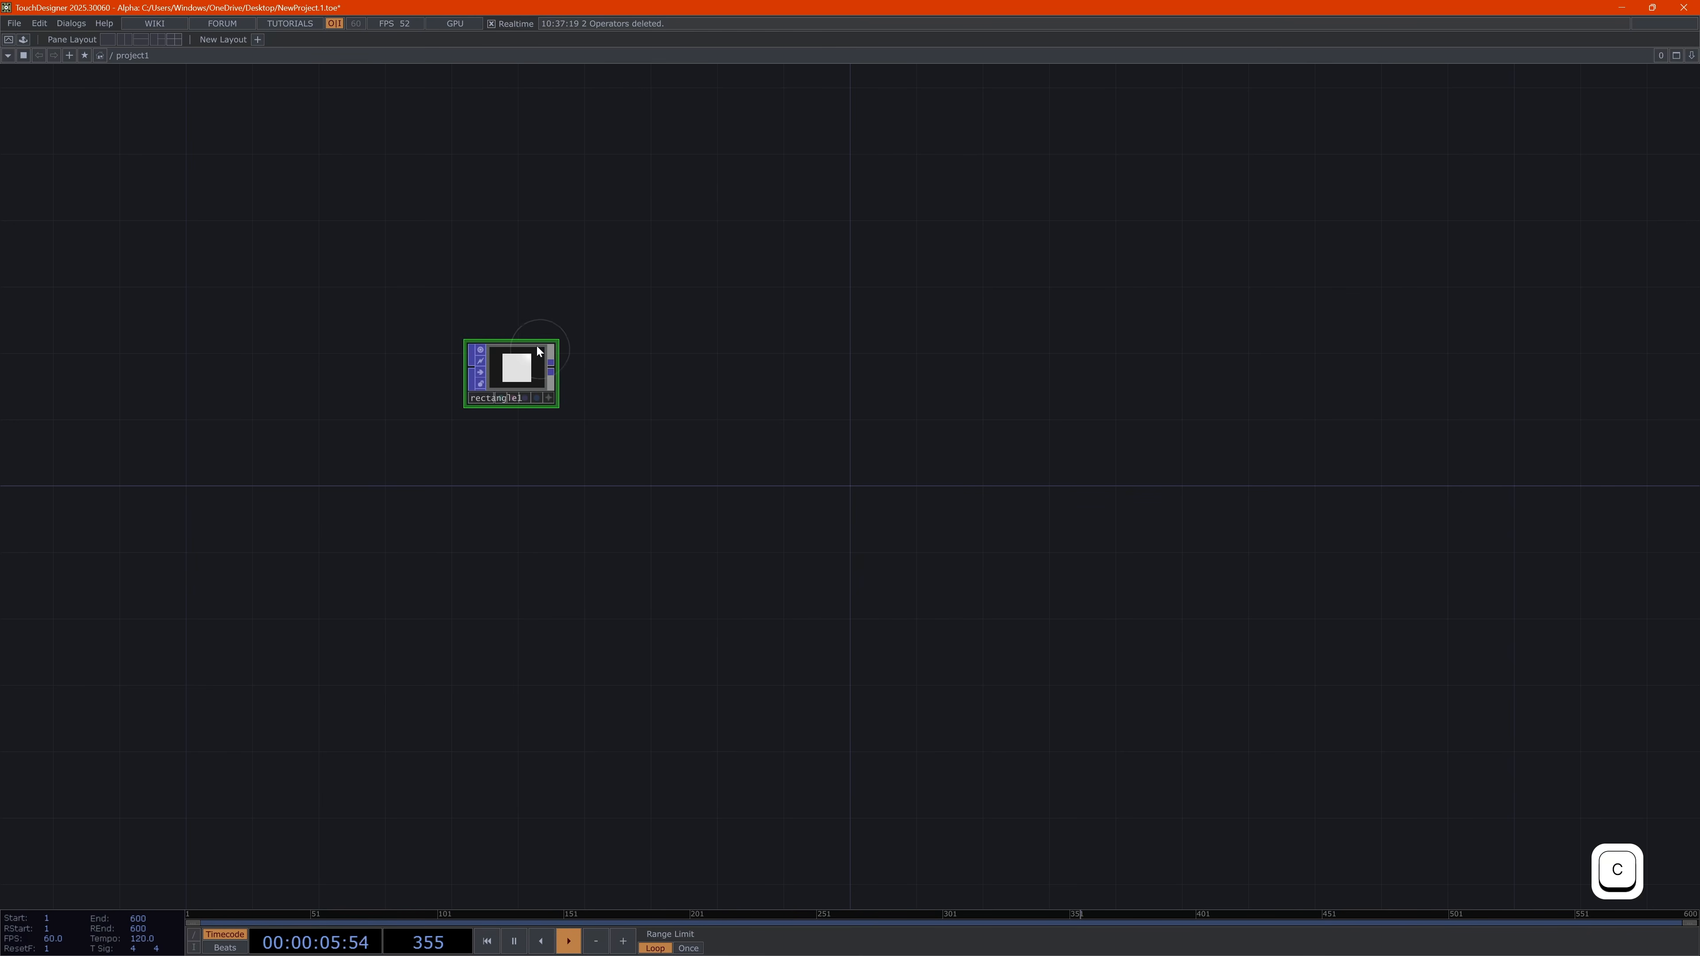
# Add a Geometry COMP wired from the Rectangle POP's output and place it beside the POP
pyautogui.click(553, 366)
pyautogui.press('Escape')
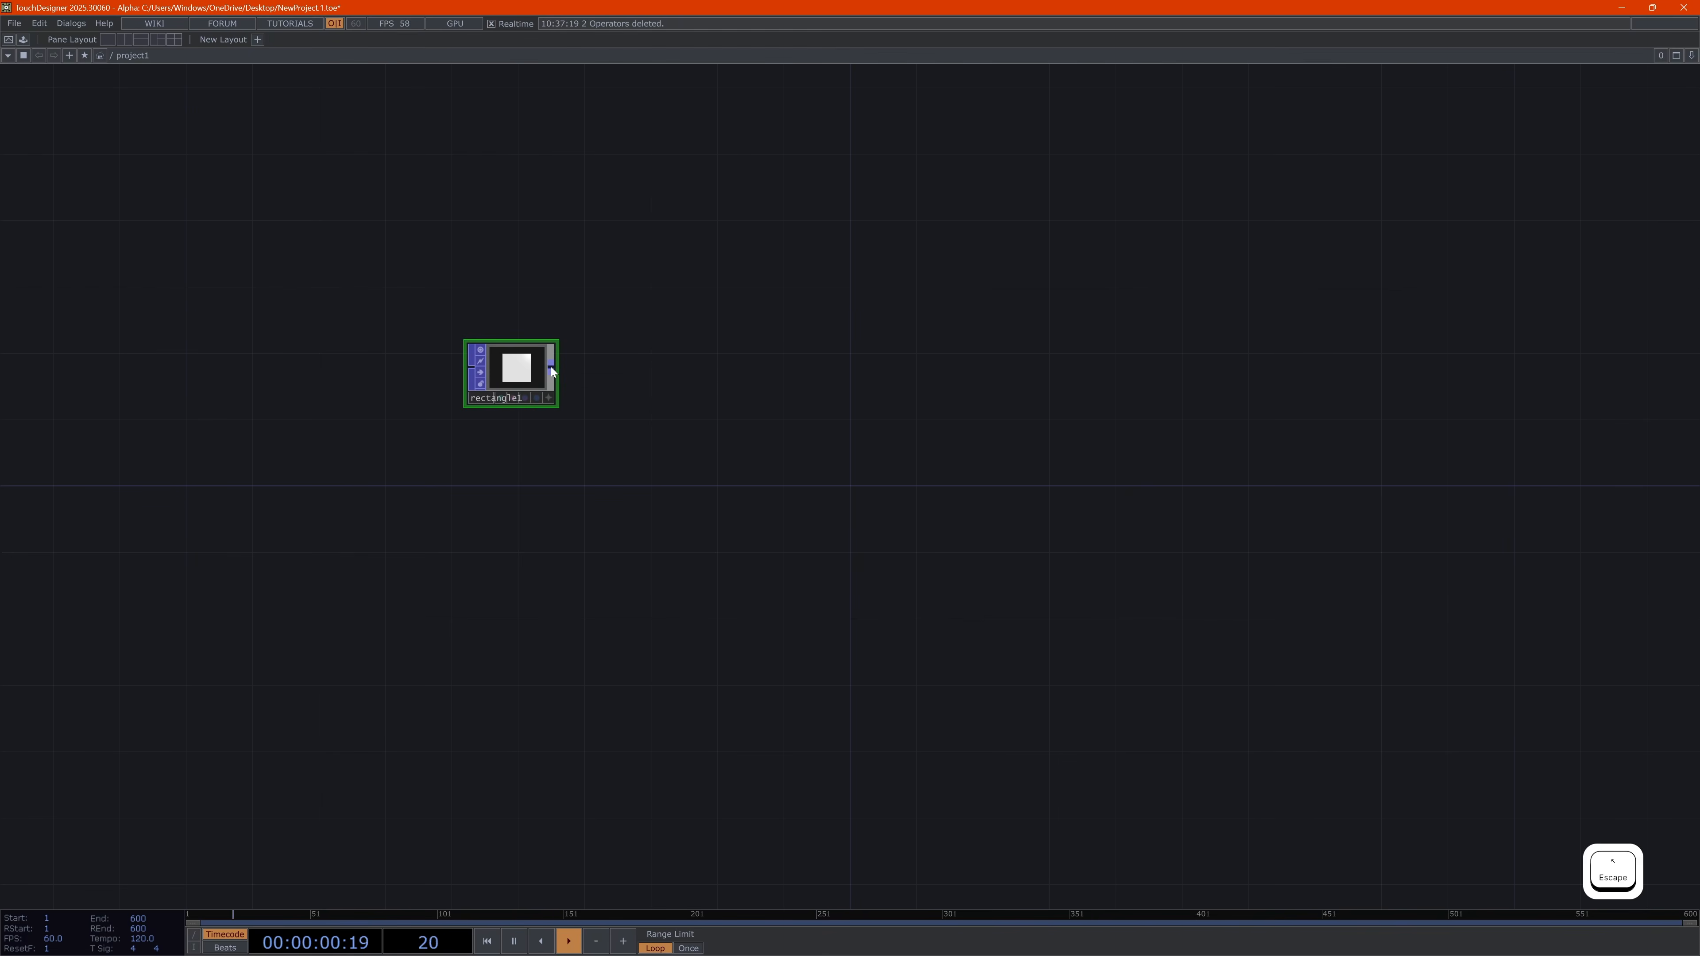
pyautogui.rightClick(552, 367)
pyautogui.click(316, 194)
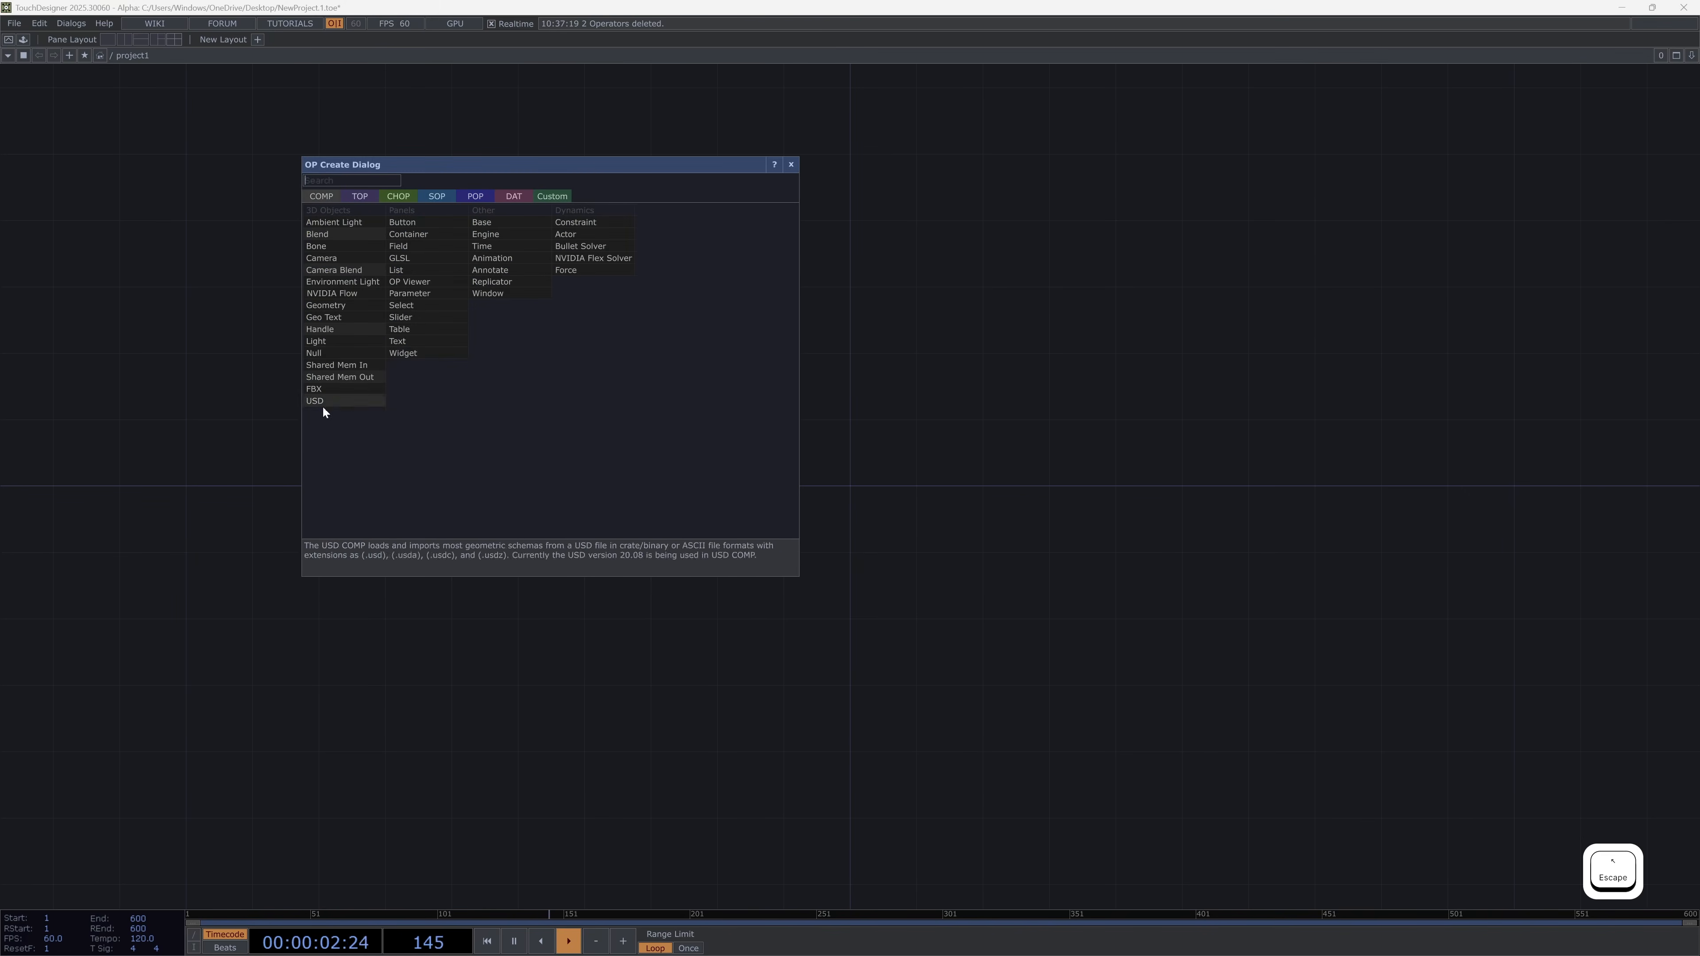
pyautogui.click(331, 301)
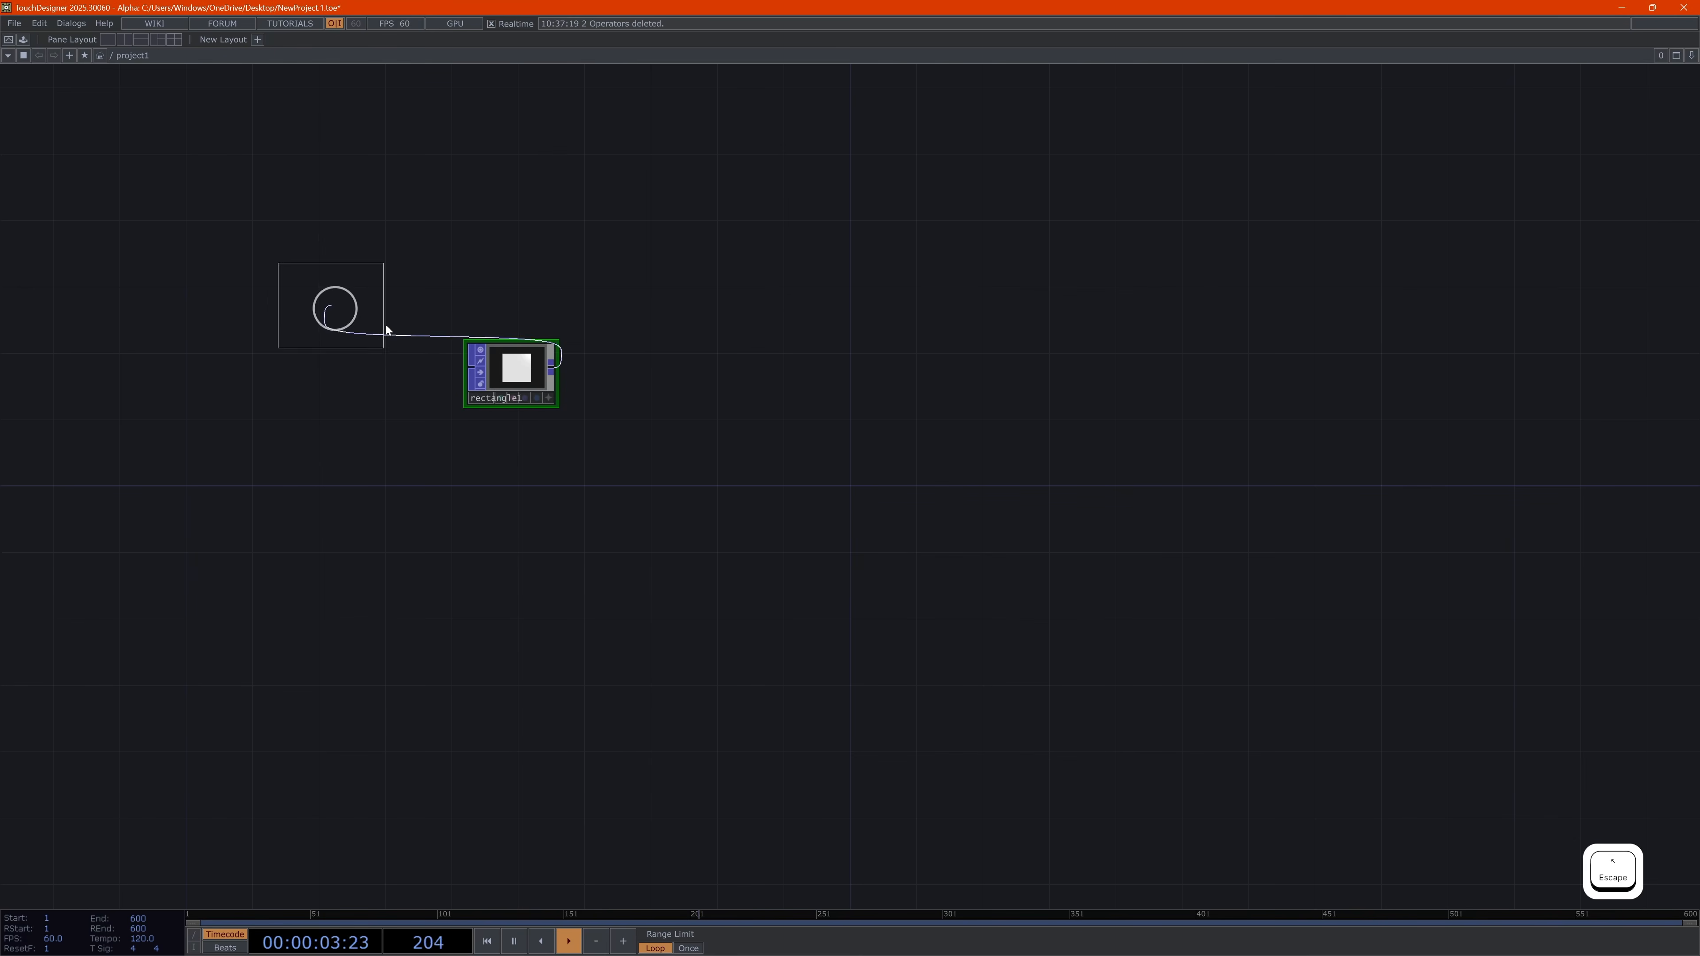
pyautogui.click(683, 368)
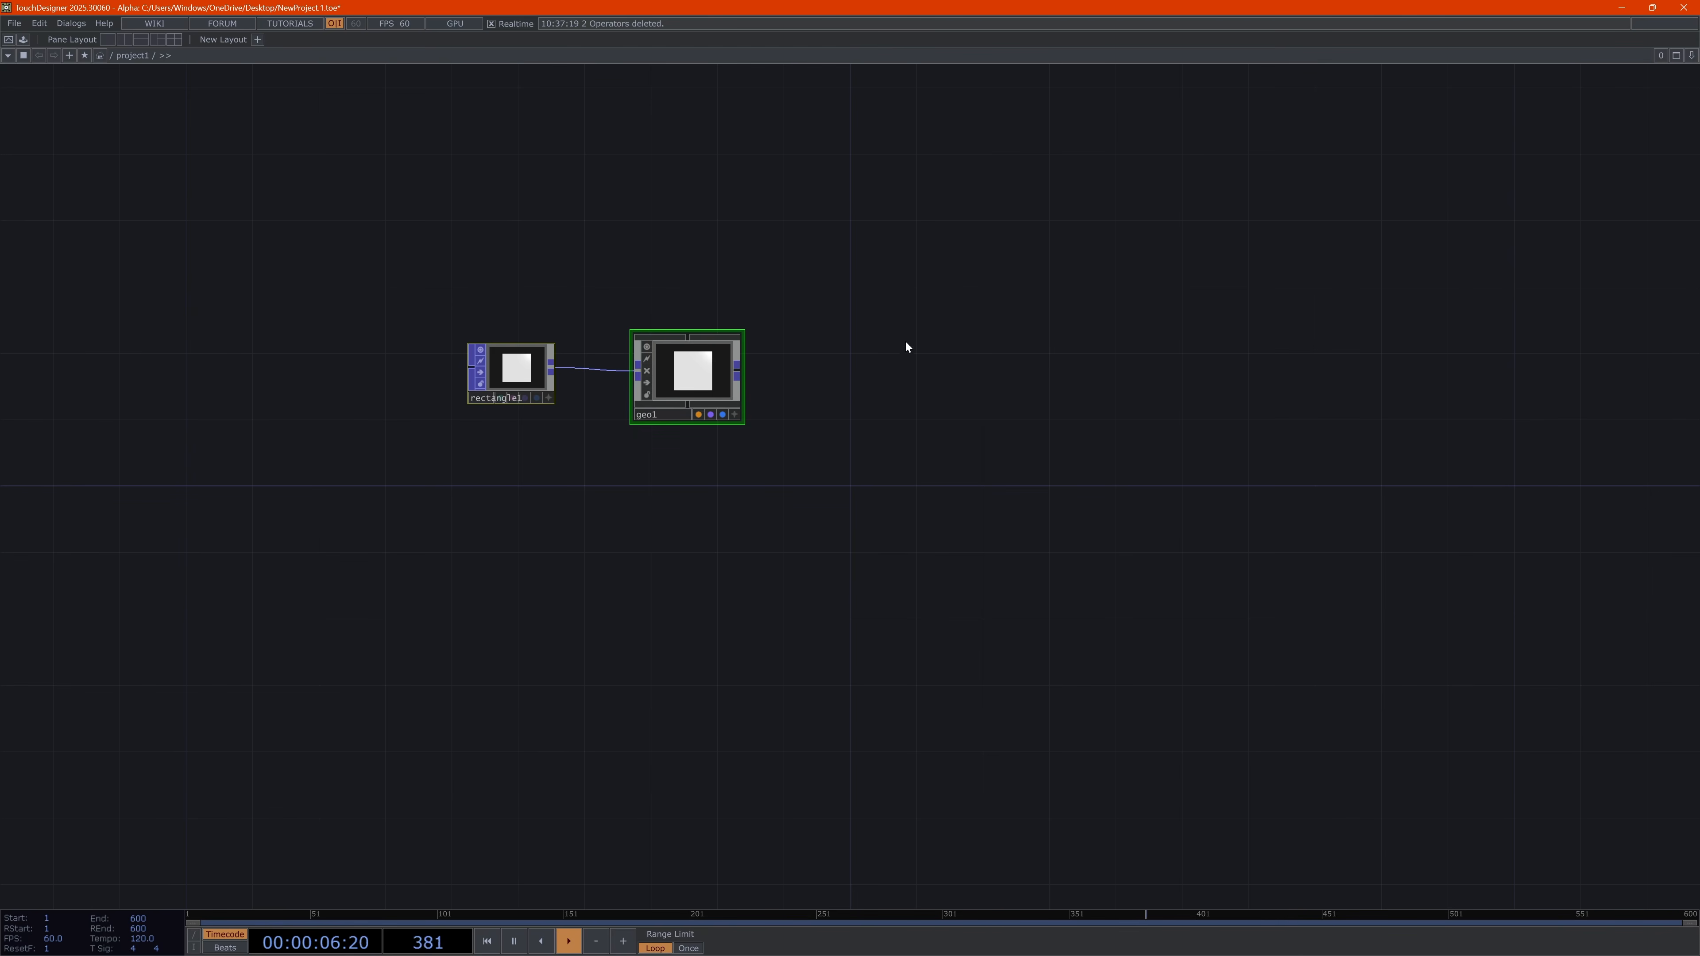
# Add a Movie File In TOP and position it above the Geometry COMP
pyautogui.press('Tab')
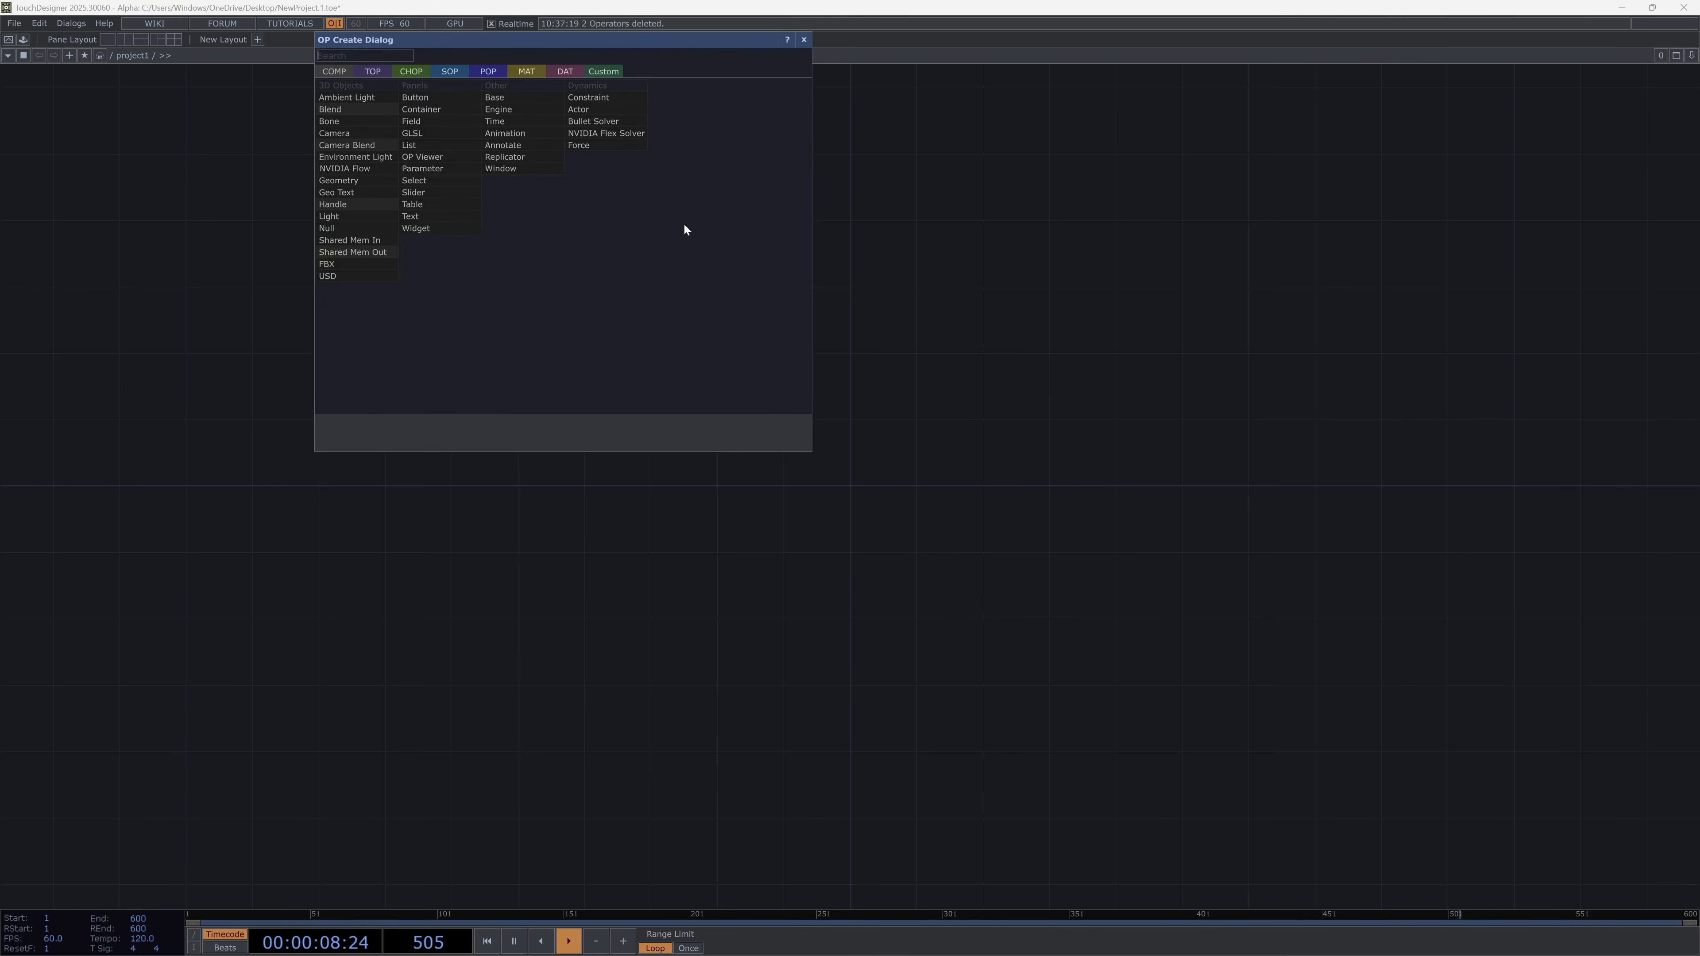
pyautogui.click(379, 69)
pyautogui.write('movie')
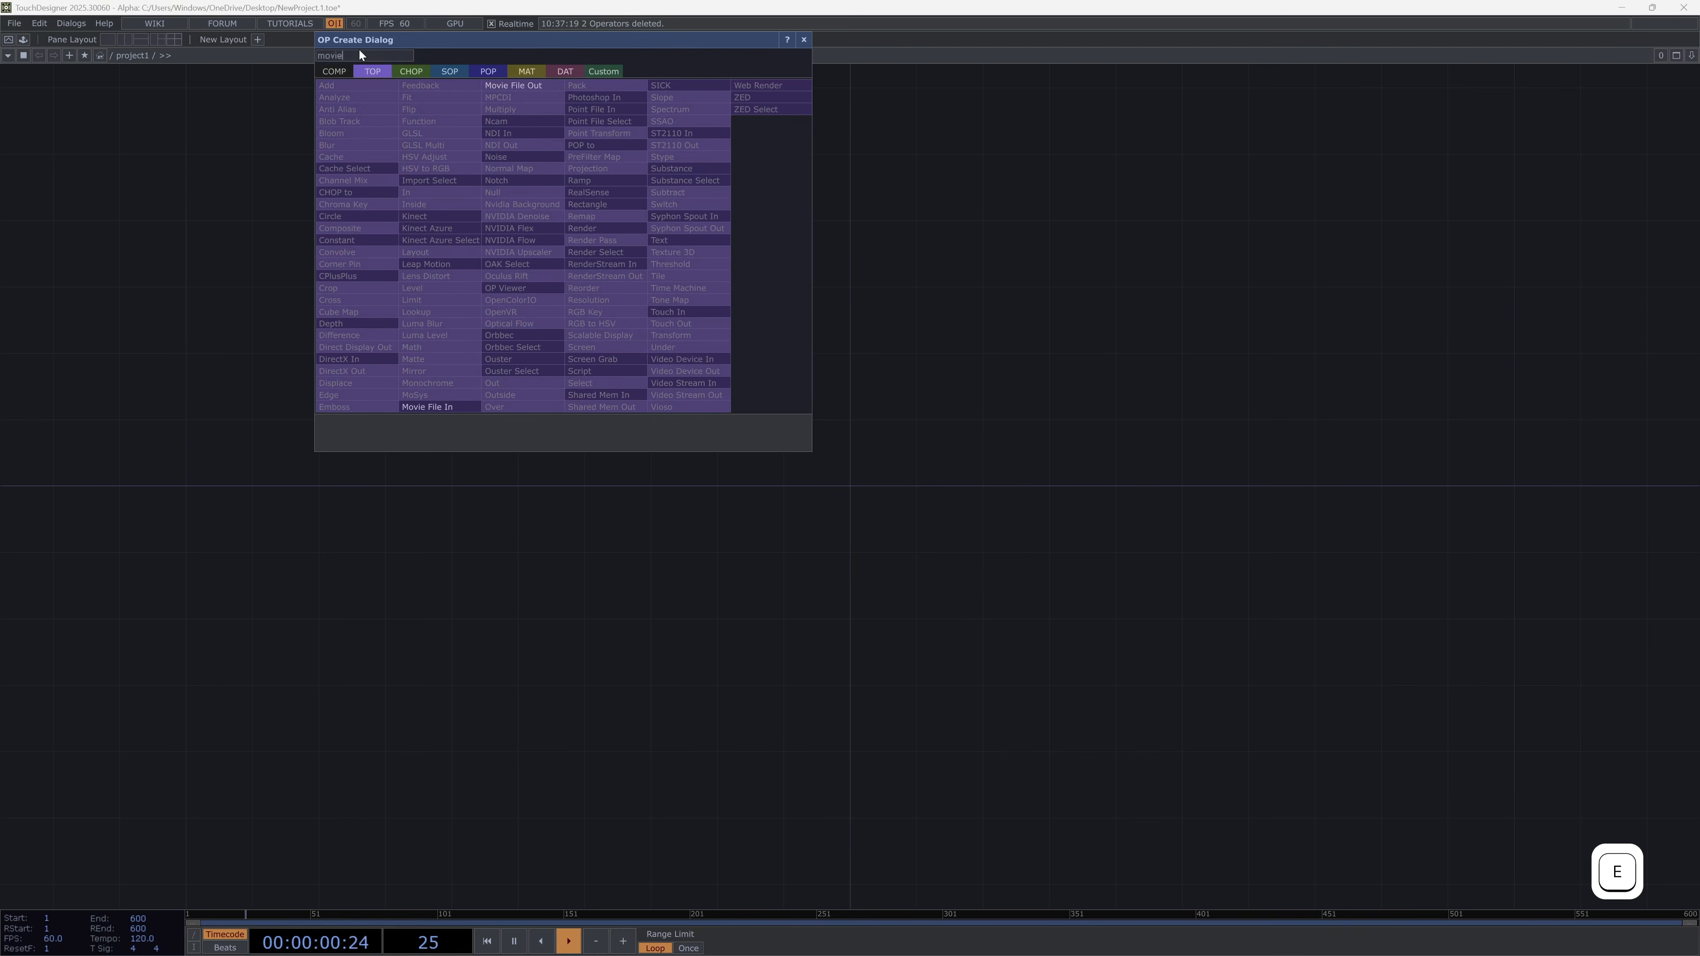
pyautogui.click(429, 407)
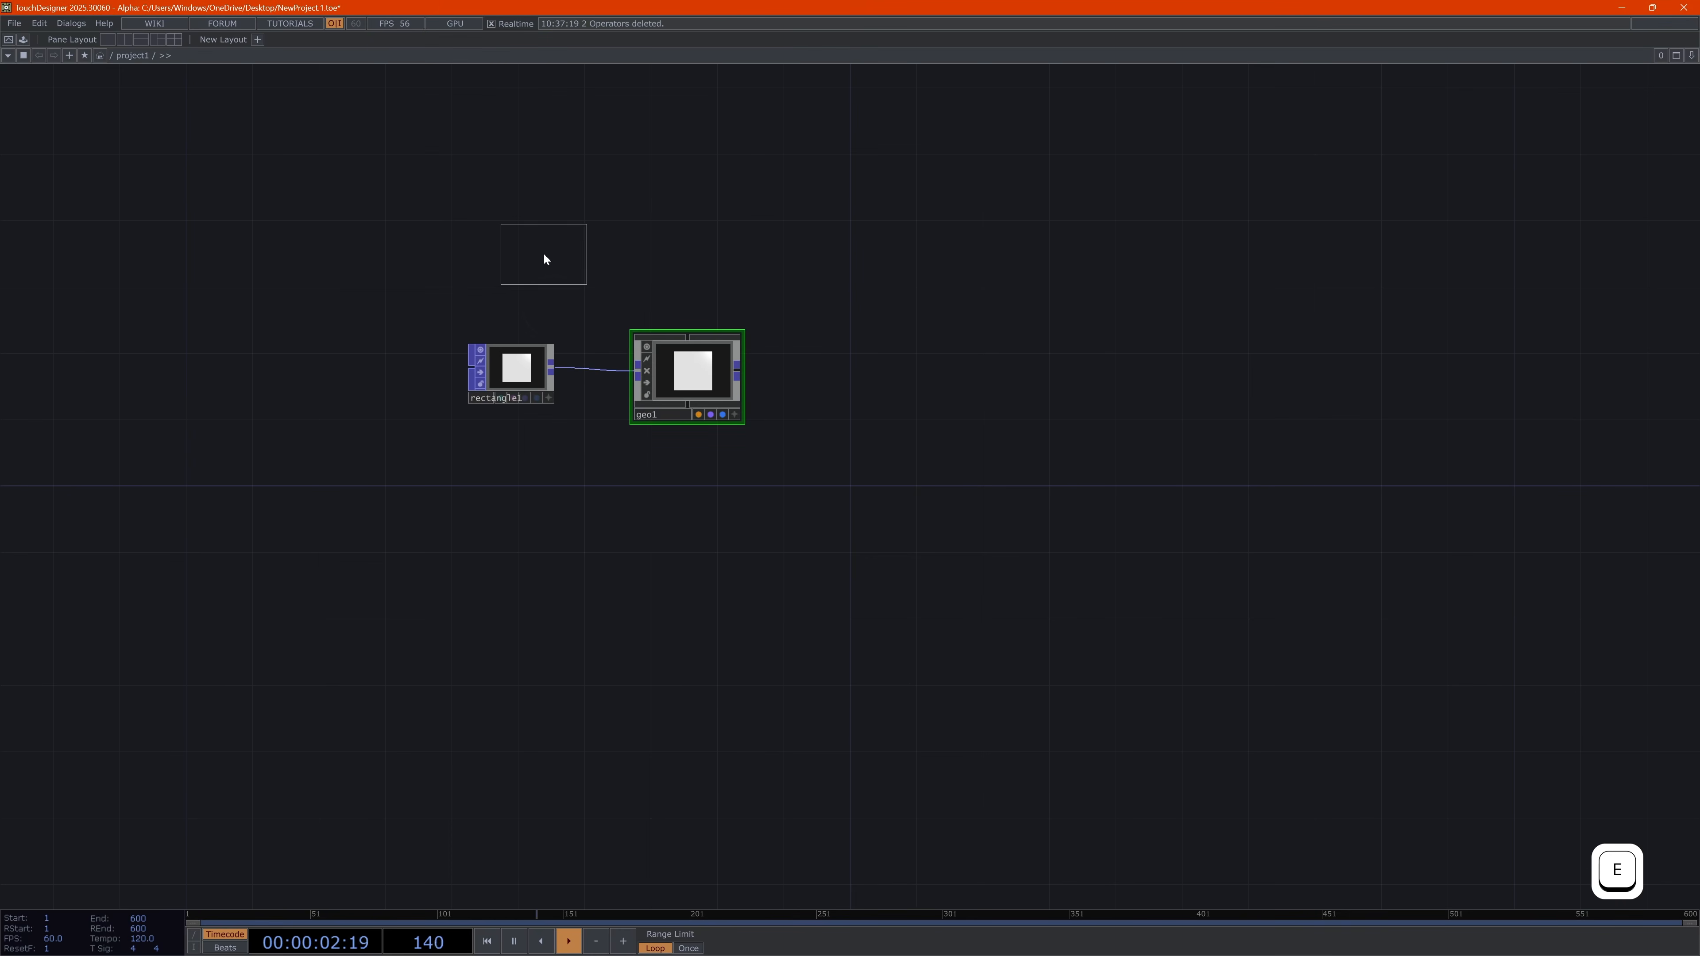
pyautogui.click(539, 243)
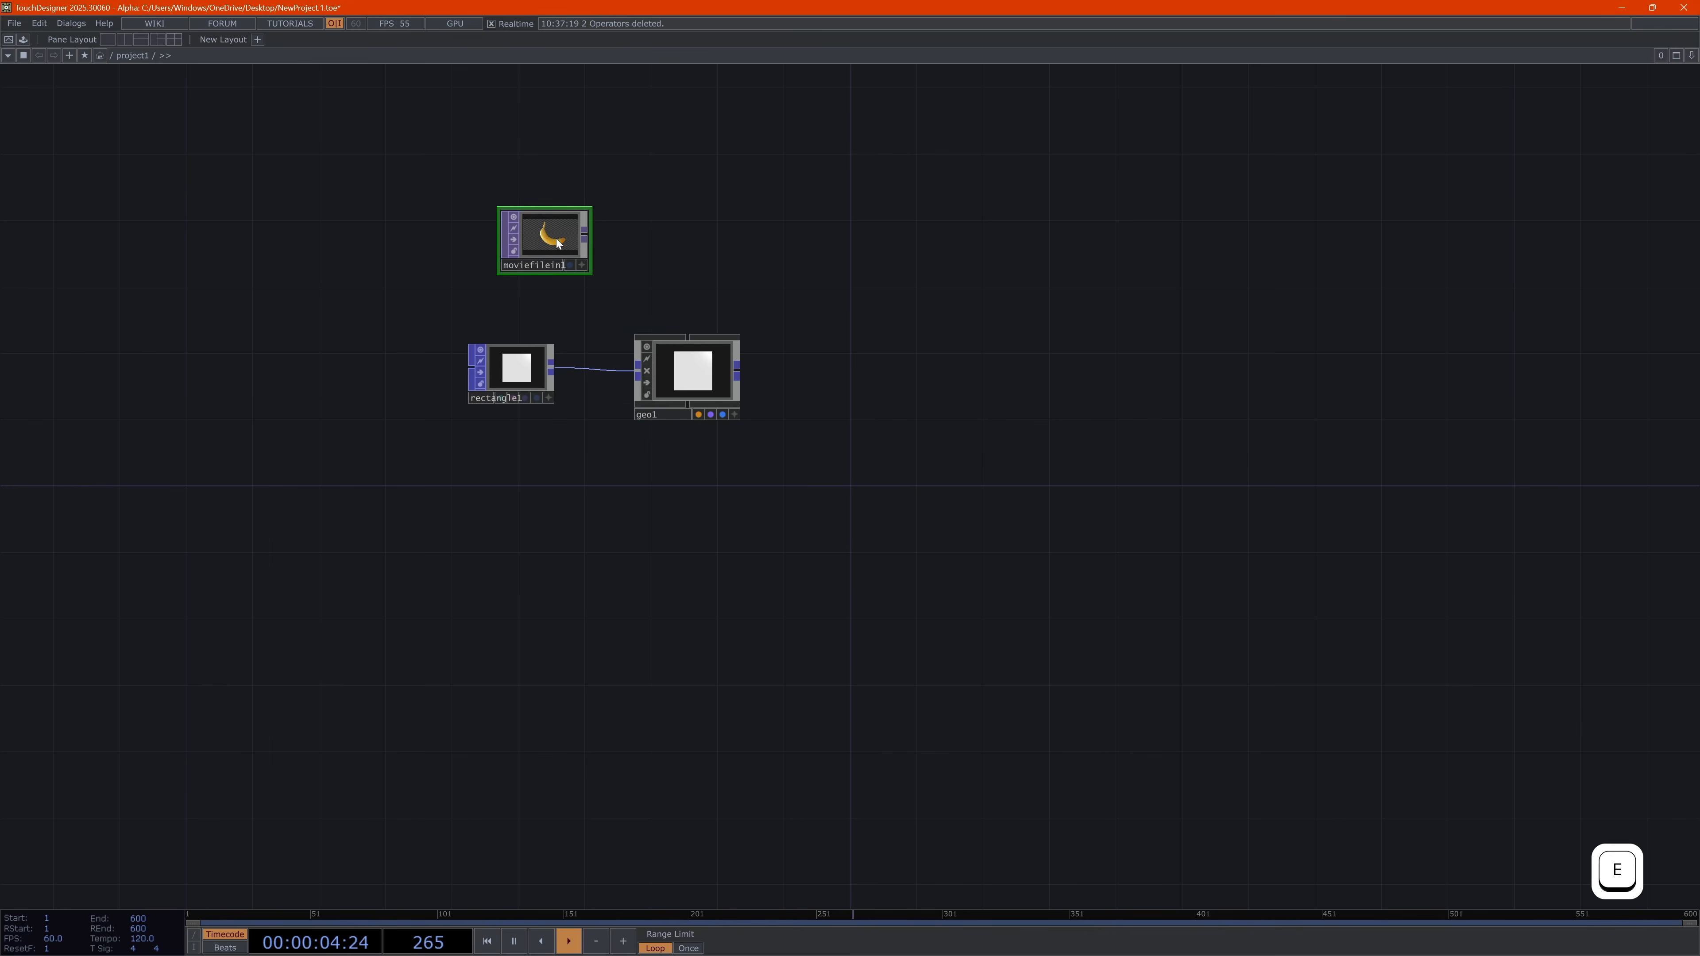
pyautogui.moveTo(556, 238); pyautogui.dragTo(672, 255)
# Load the sample image Calibration2048x1536.jpg from the Map folder into the Movie File In TOP
pyautogui.press('p')
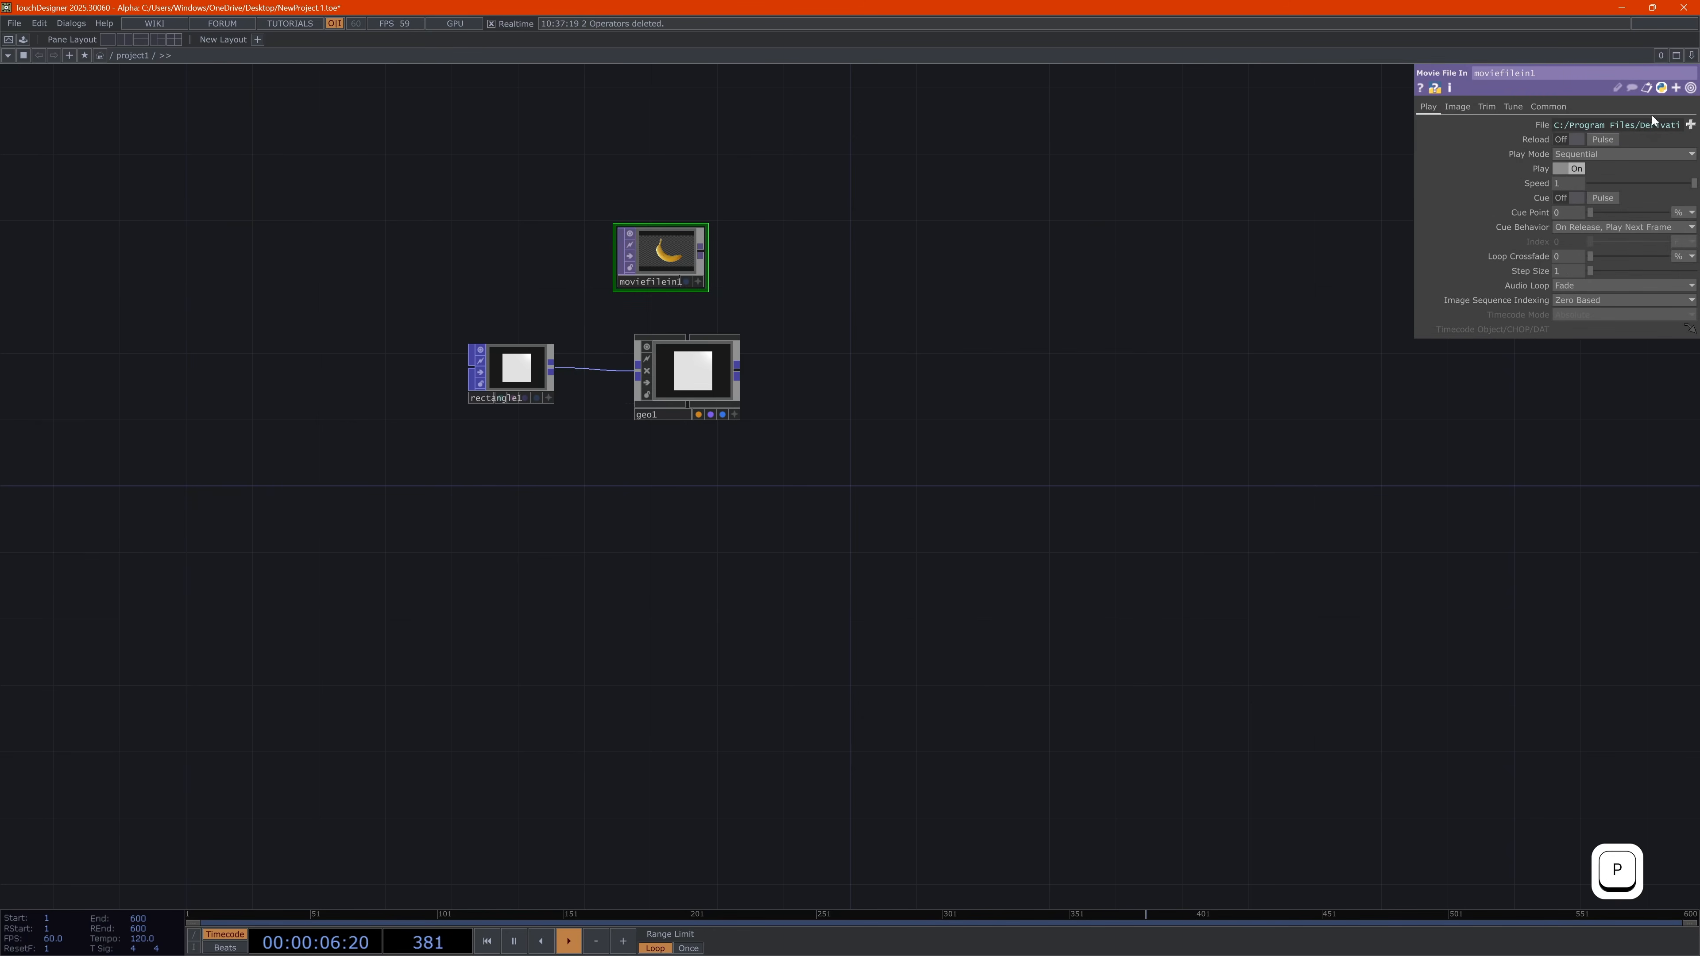
pyautogui.click(1690, 125)
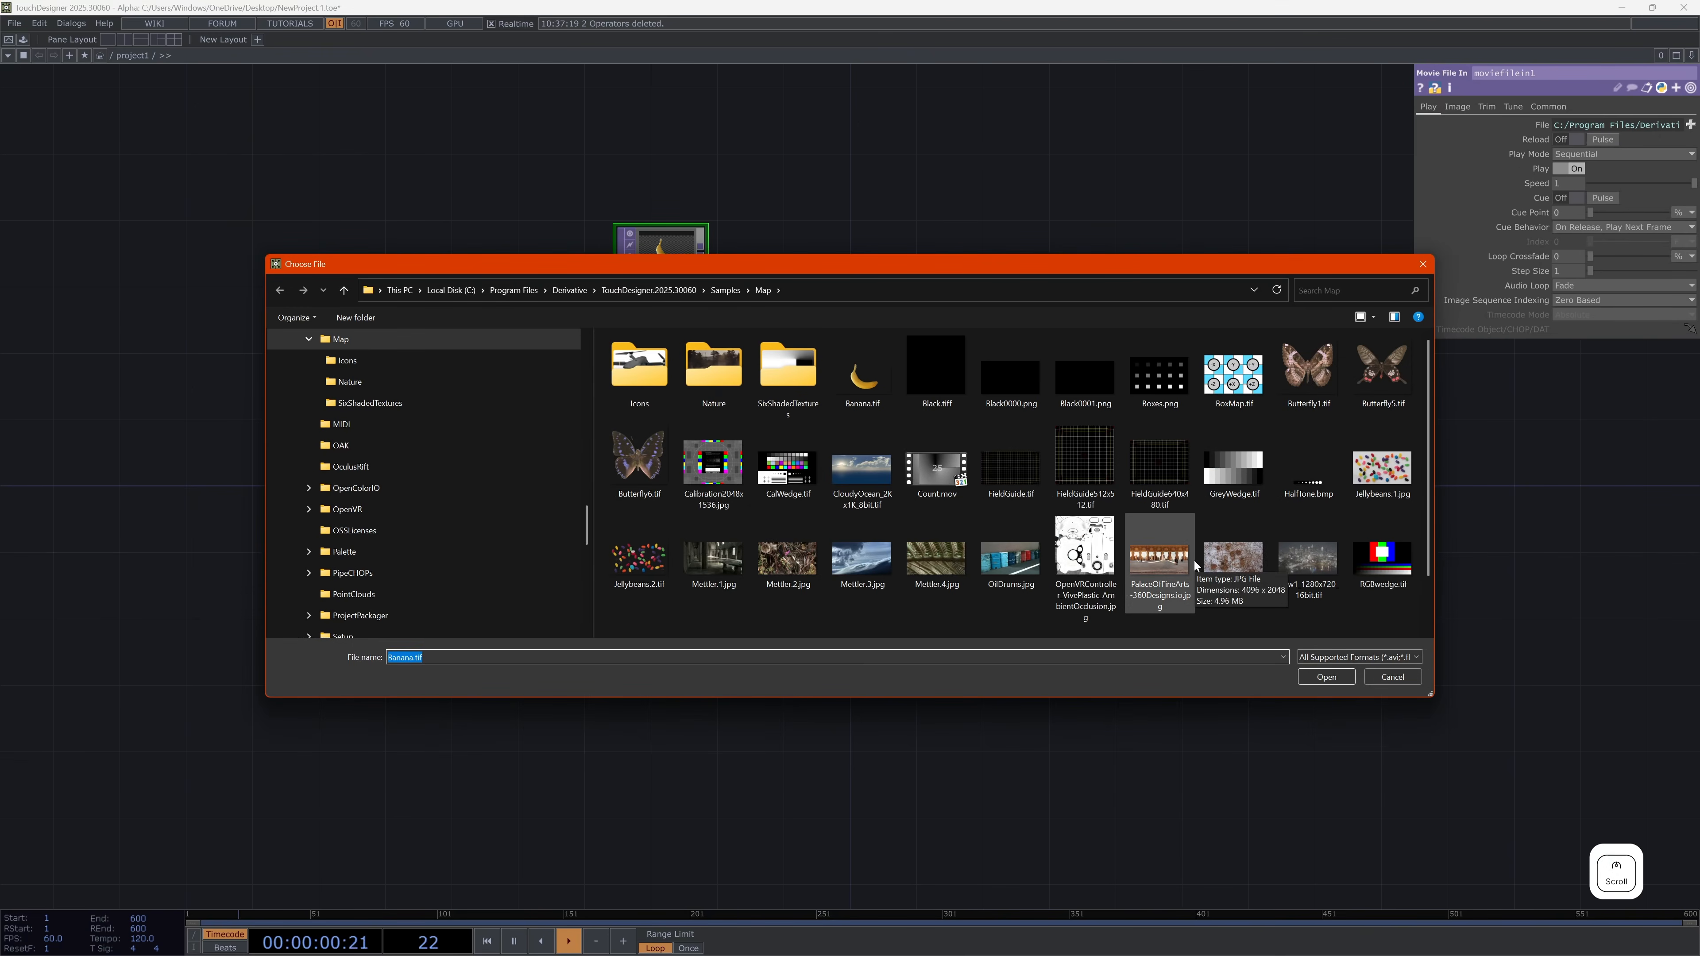
pyautogui.scroll(-1, 1195, 565)
pyautogui.doubleClick(726, 397)
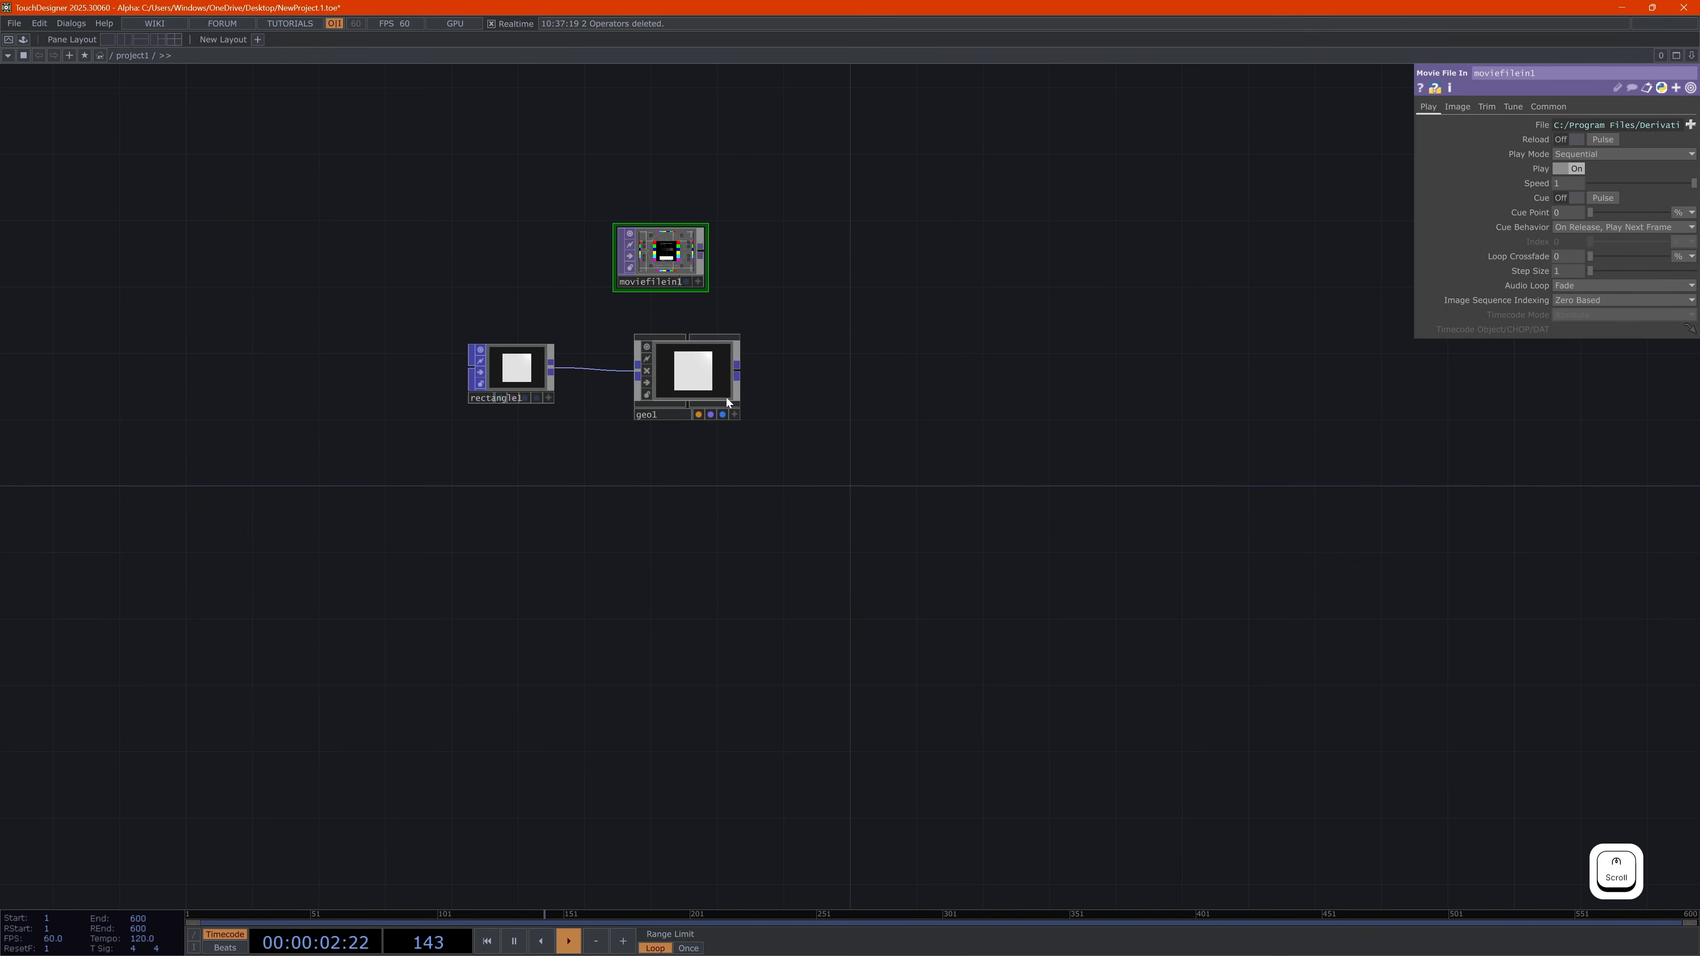
# Append a Null TOP to the output of the Movie File In TOP
pyautogui.scroll(5, 800, 293)
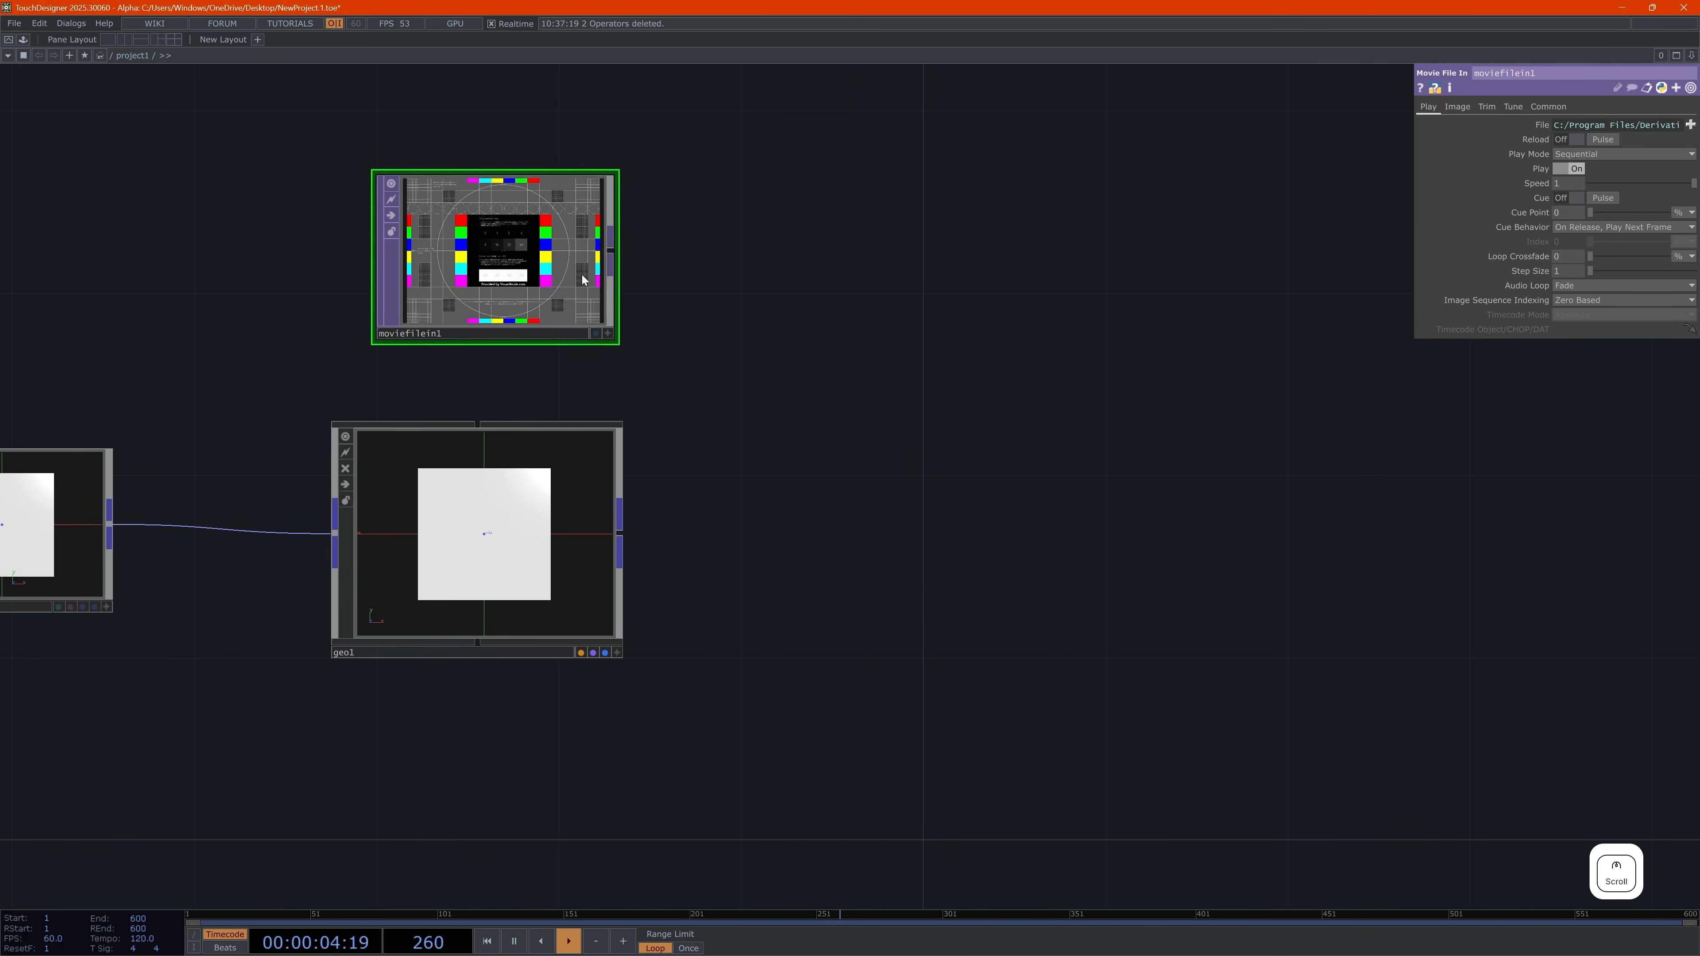
pyautogui.scroll(-2, 549, 281)
pyautogui.hotkey('alt', 'n')
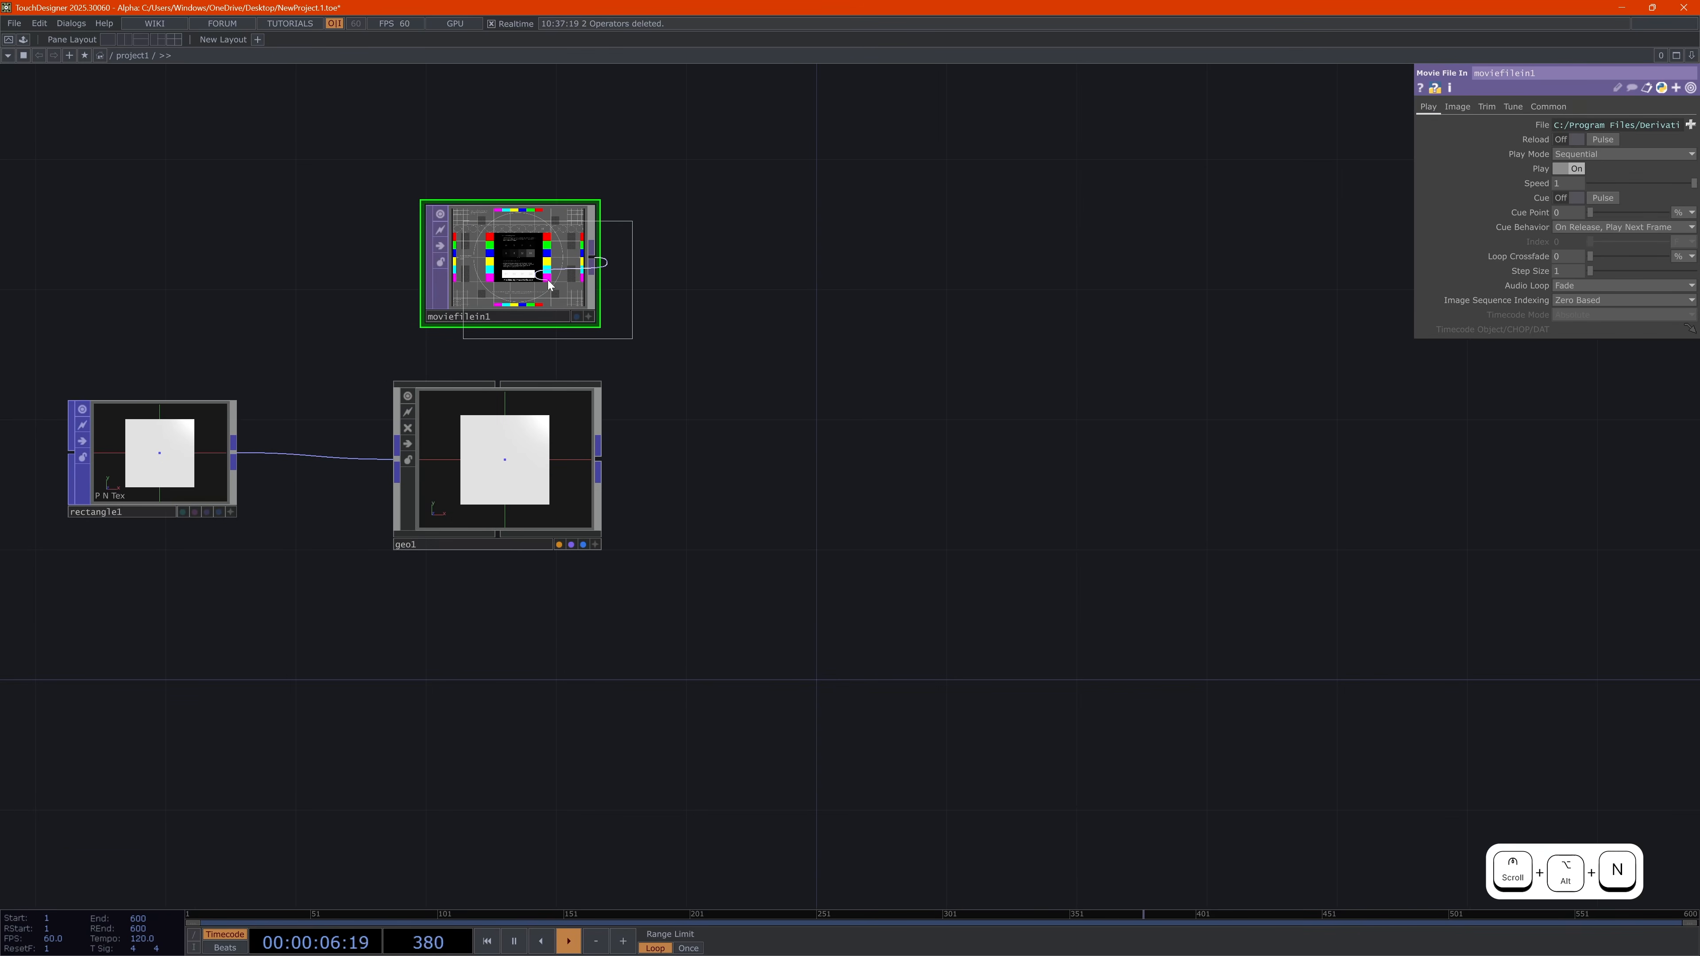
pyautogui.click(782, 251)
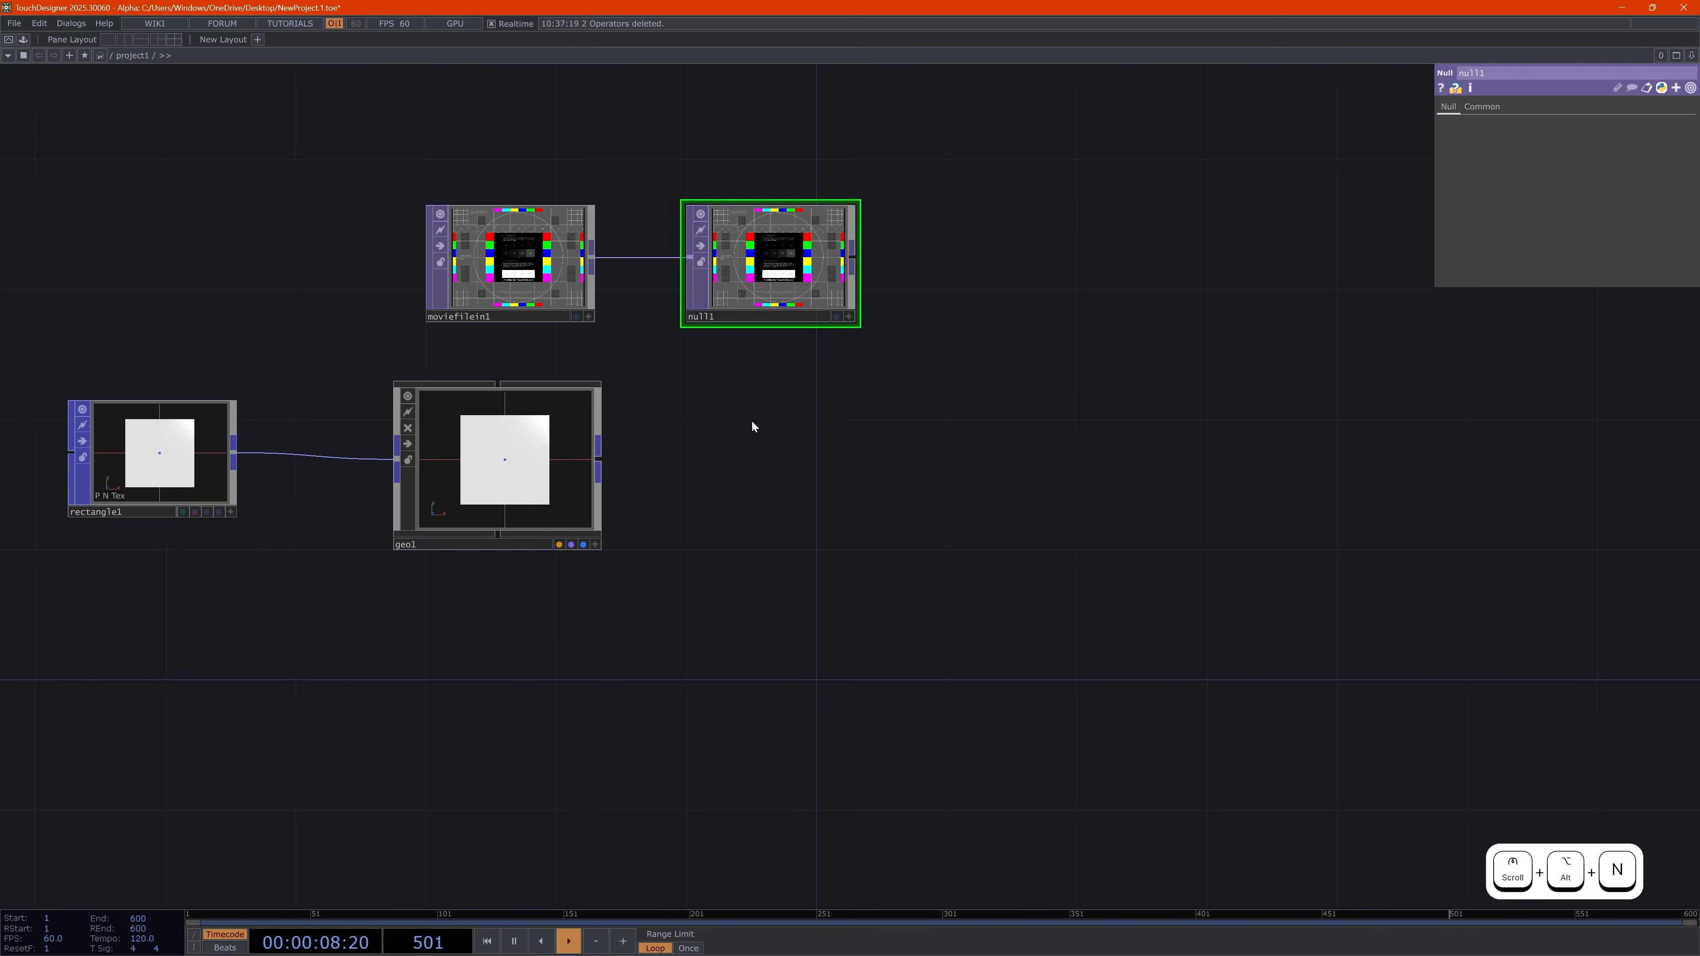
# Add a Phong MAT below the Null TOP, beside the Geometry COMP
pyautogui.doubleClick(782, 475)
pyautogui.click(742, 305)
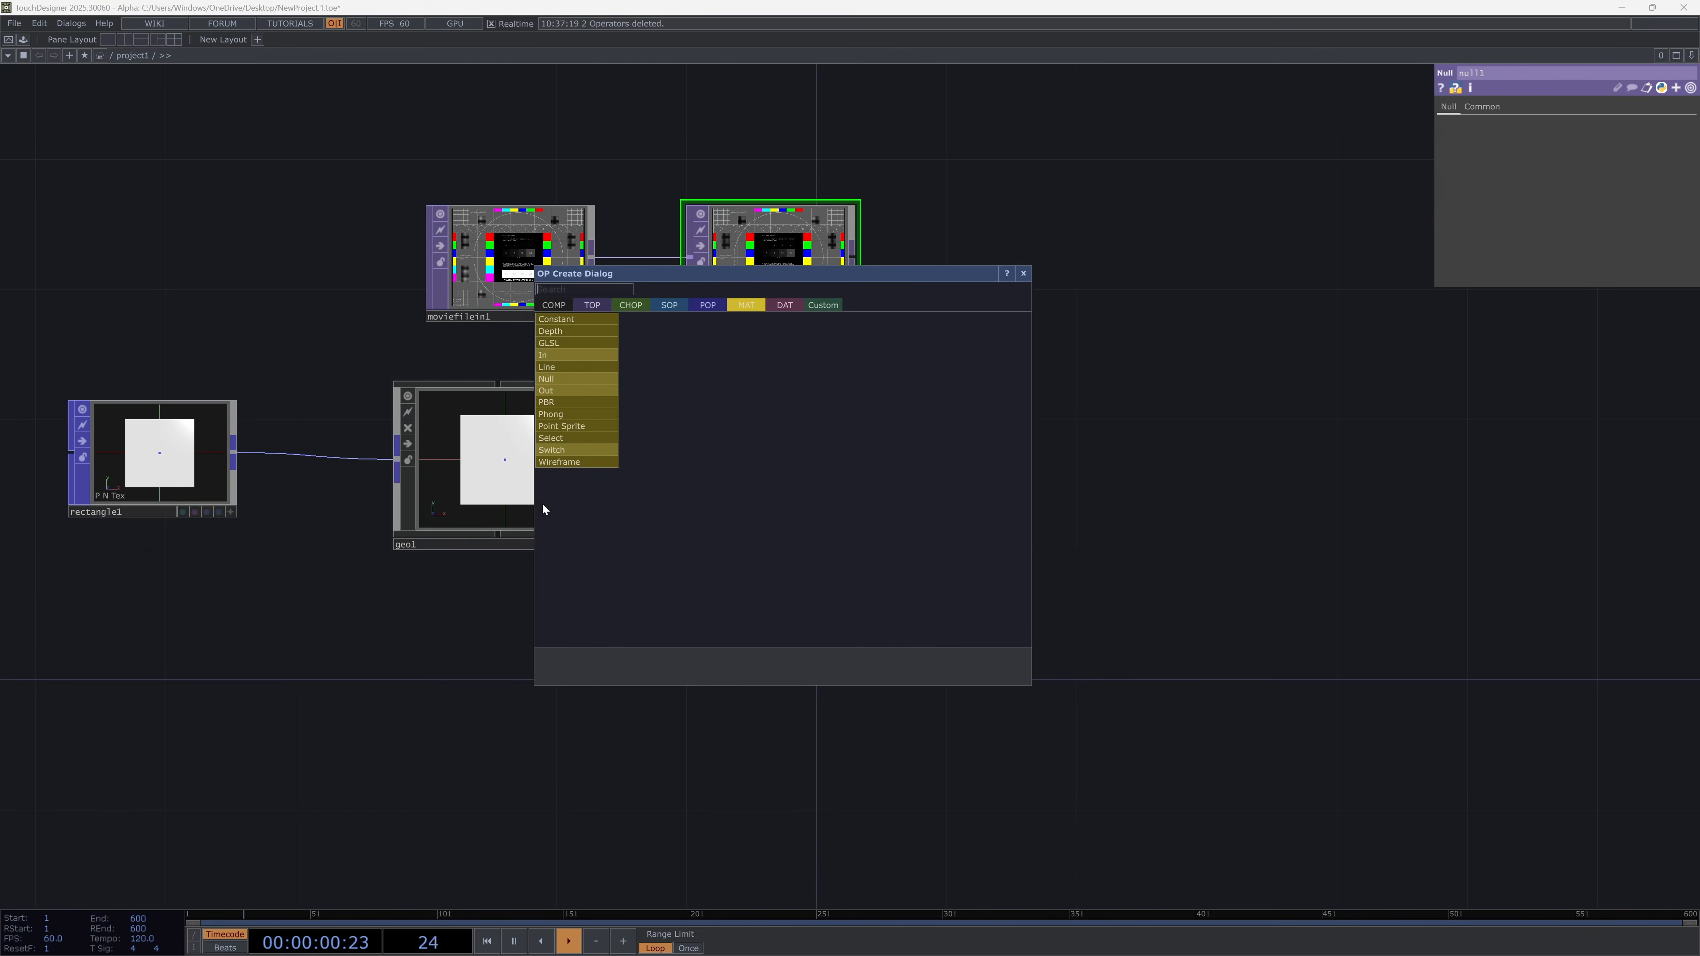
pyautogui.click(576, 413)
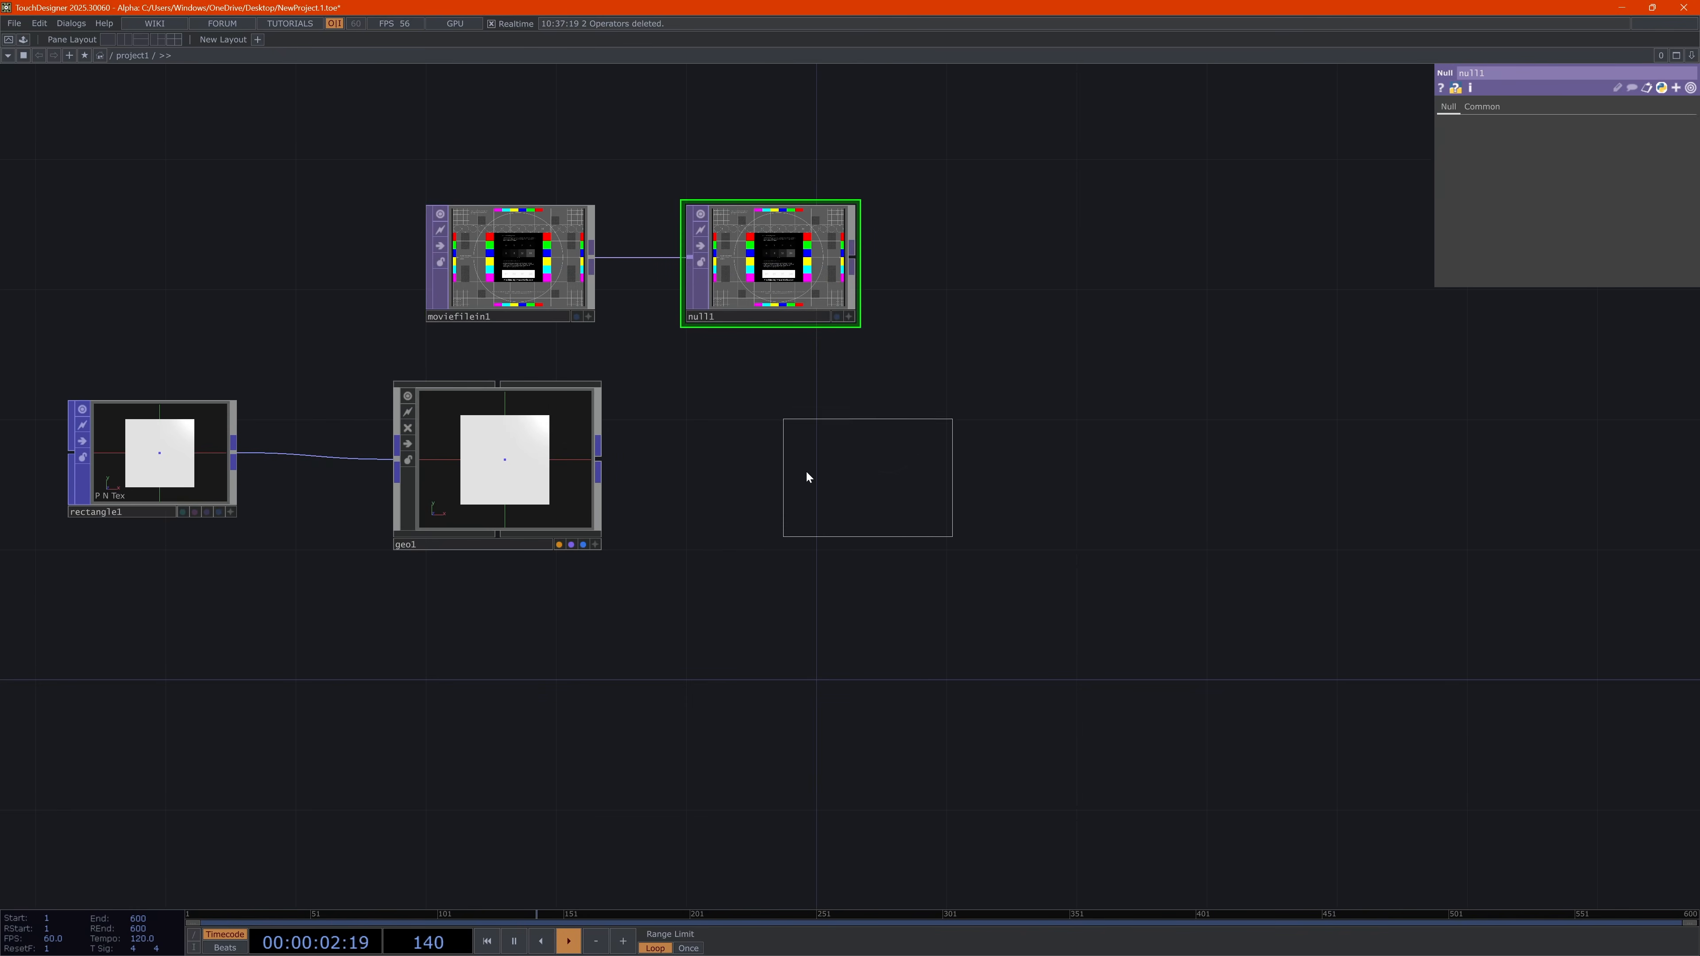
pyautogui.click(774, 463)
# Use null1 as the Phong material's color map and assign the material to geo1
pyautogui.moveTo(773, 255); pyautogui.dragTo(498, 453)
pyautogui.click(782, 426)
pyautogui.click(504, 435)
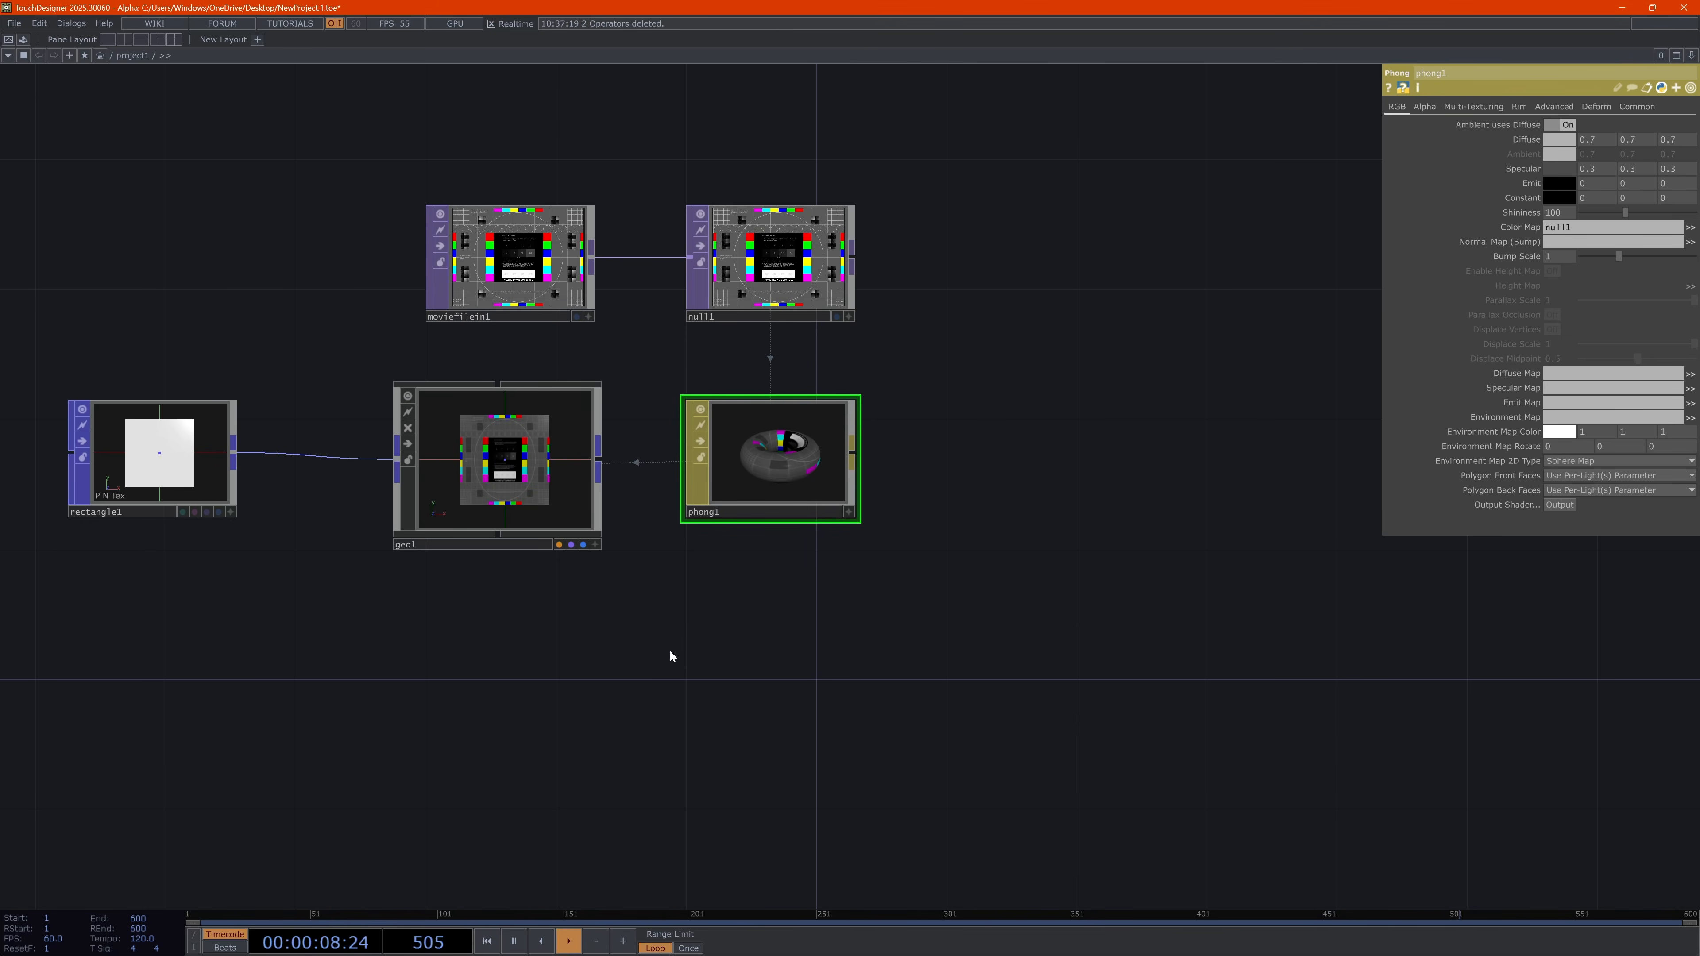
# Move the Rectangle POP closer to geo1, keeping the two nodes in line
pyautogui.moveTo(197, 492); pyautogui.dragTo(263, 525)
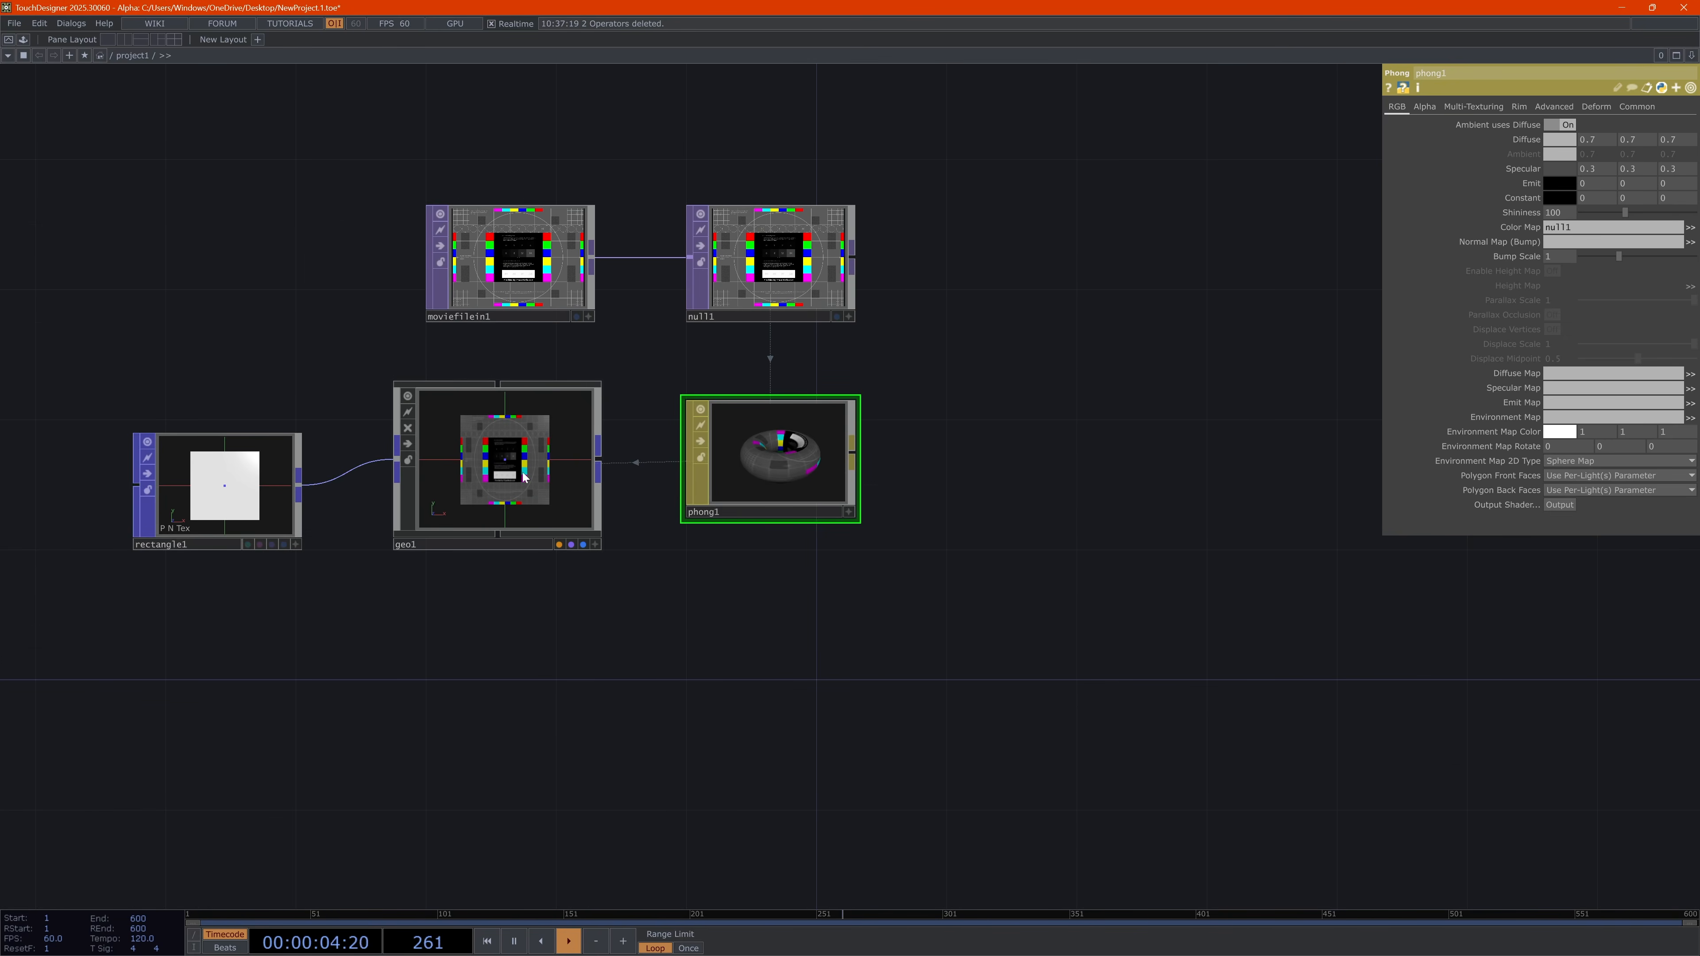
pyautogui.moveTo(229, 535); pyautogui.dragTo(228, 501)
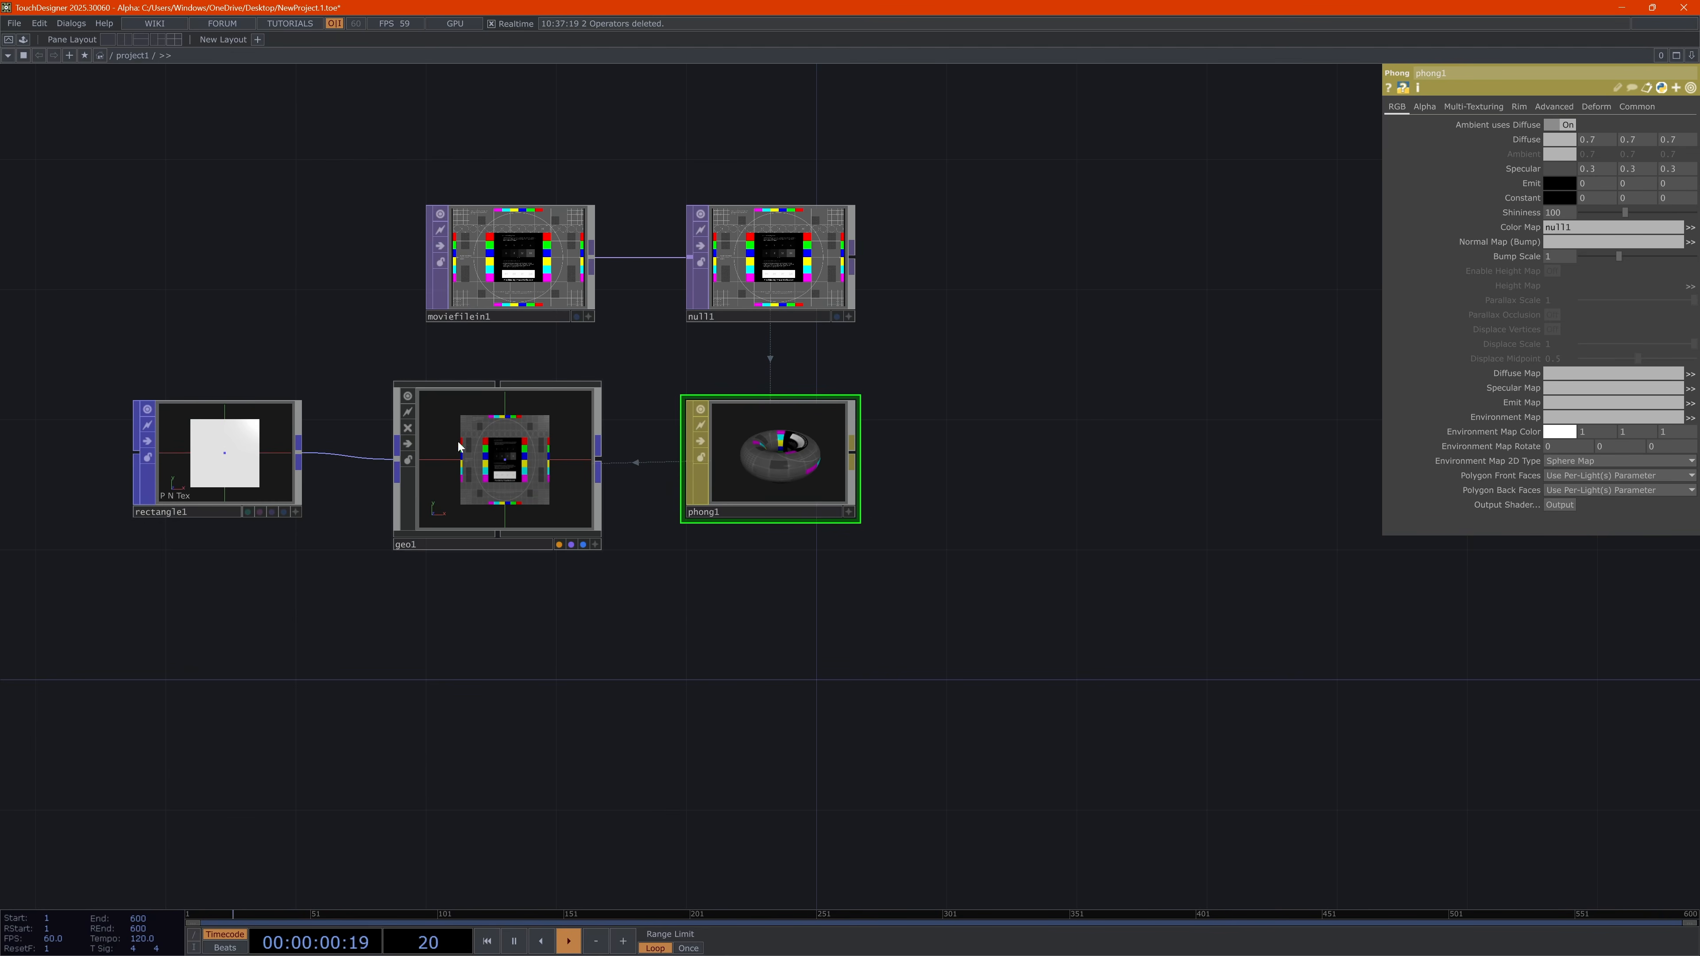
pyautogui.scroll(3, 558, 493)
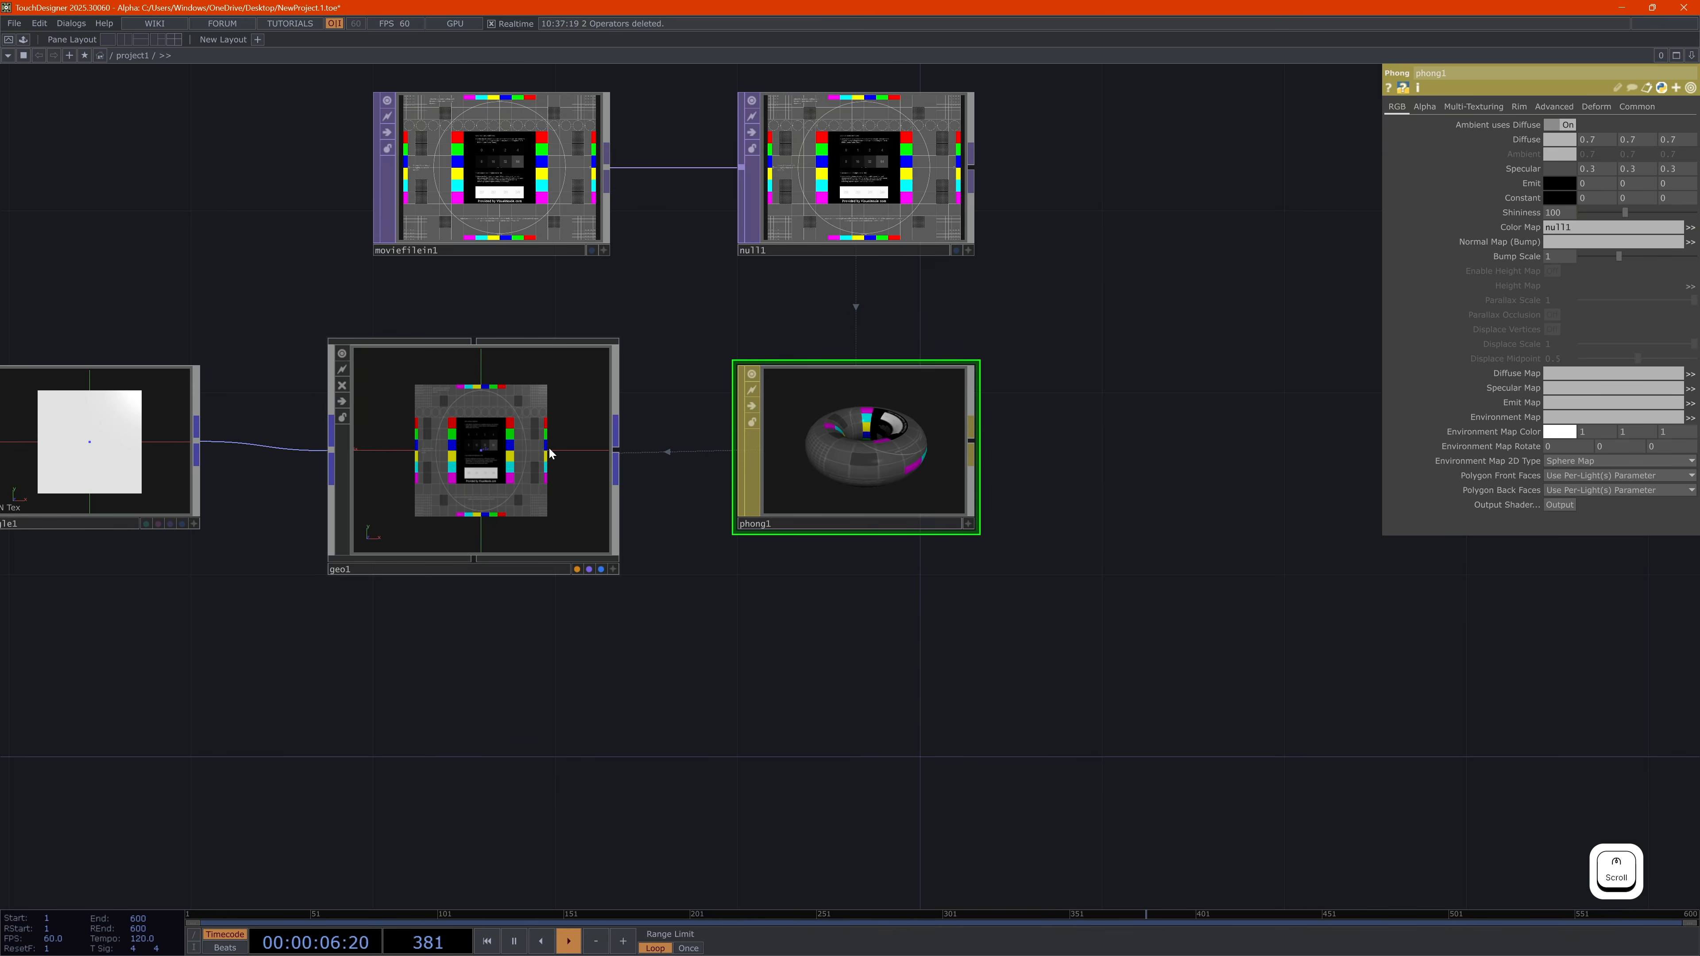
pyautogui.scroll(-3, 550, 453)
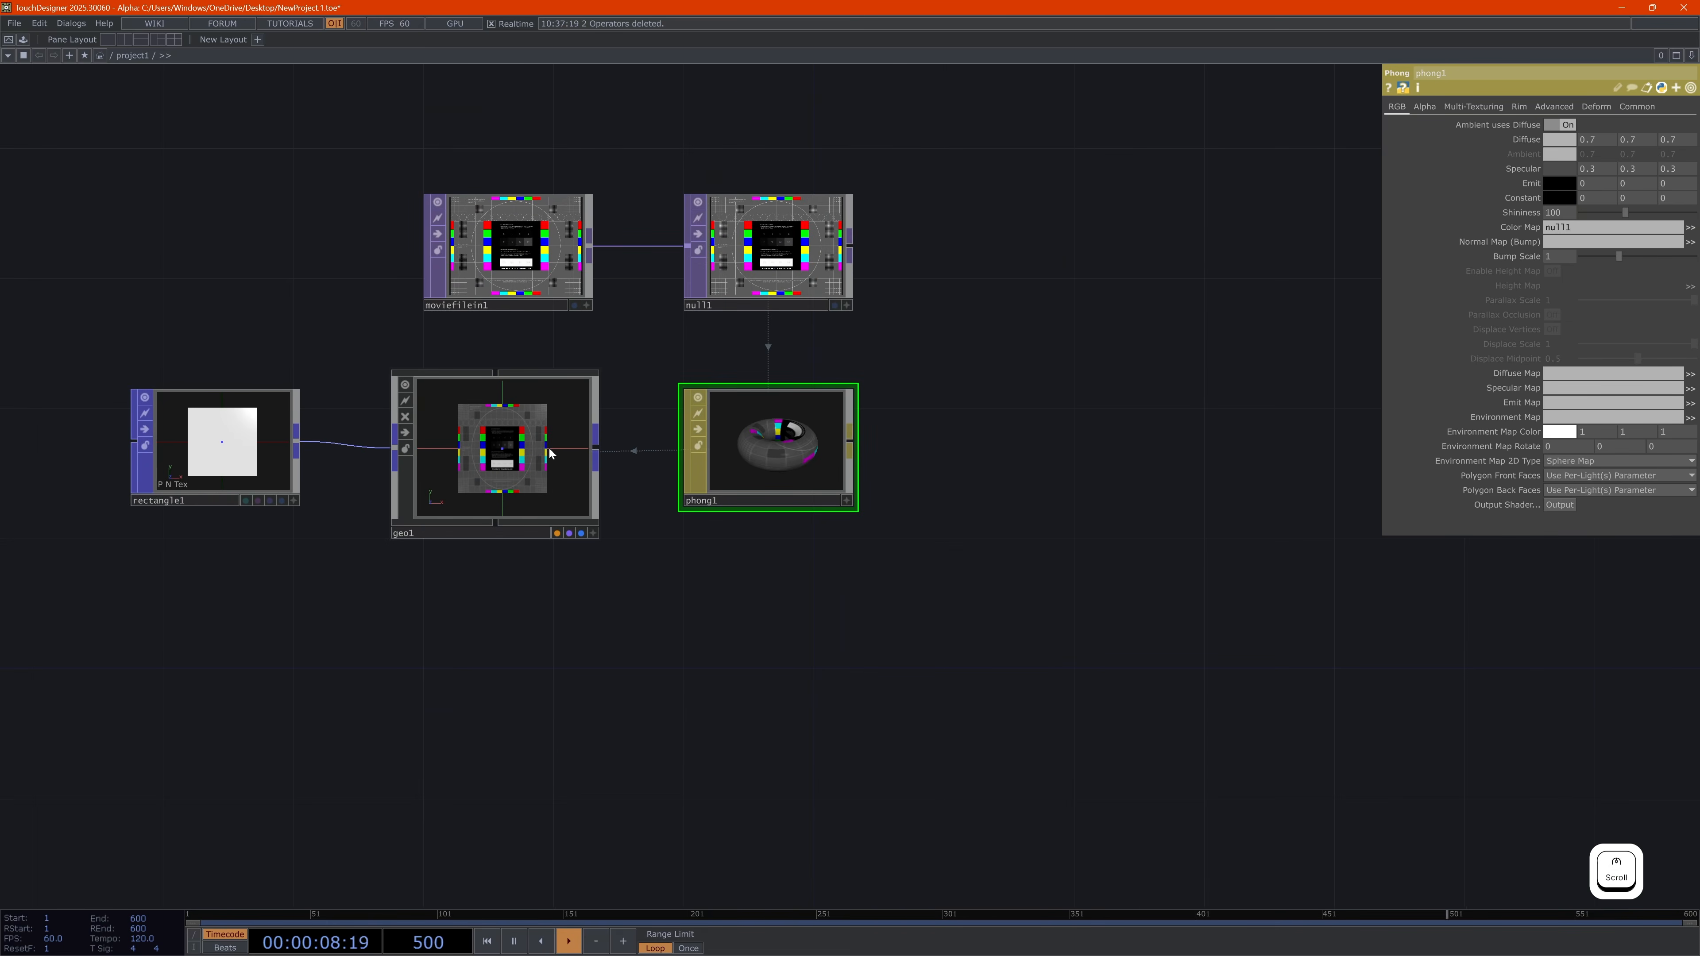
# Inspect the Rectangle POP's operator info, including its points, primitives and point attributes
pyautogui.click(243, 477)
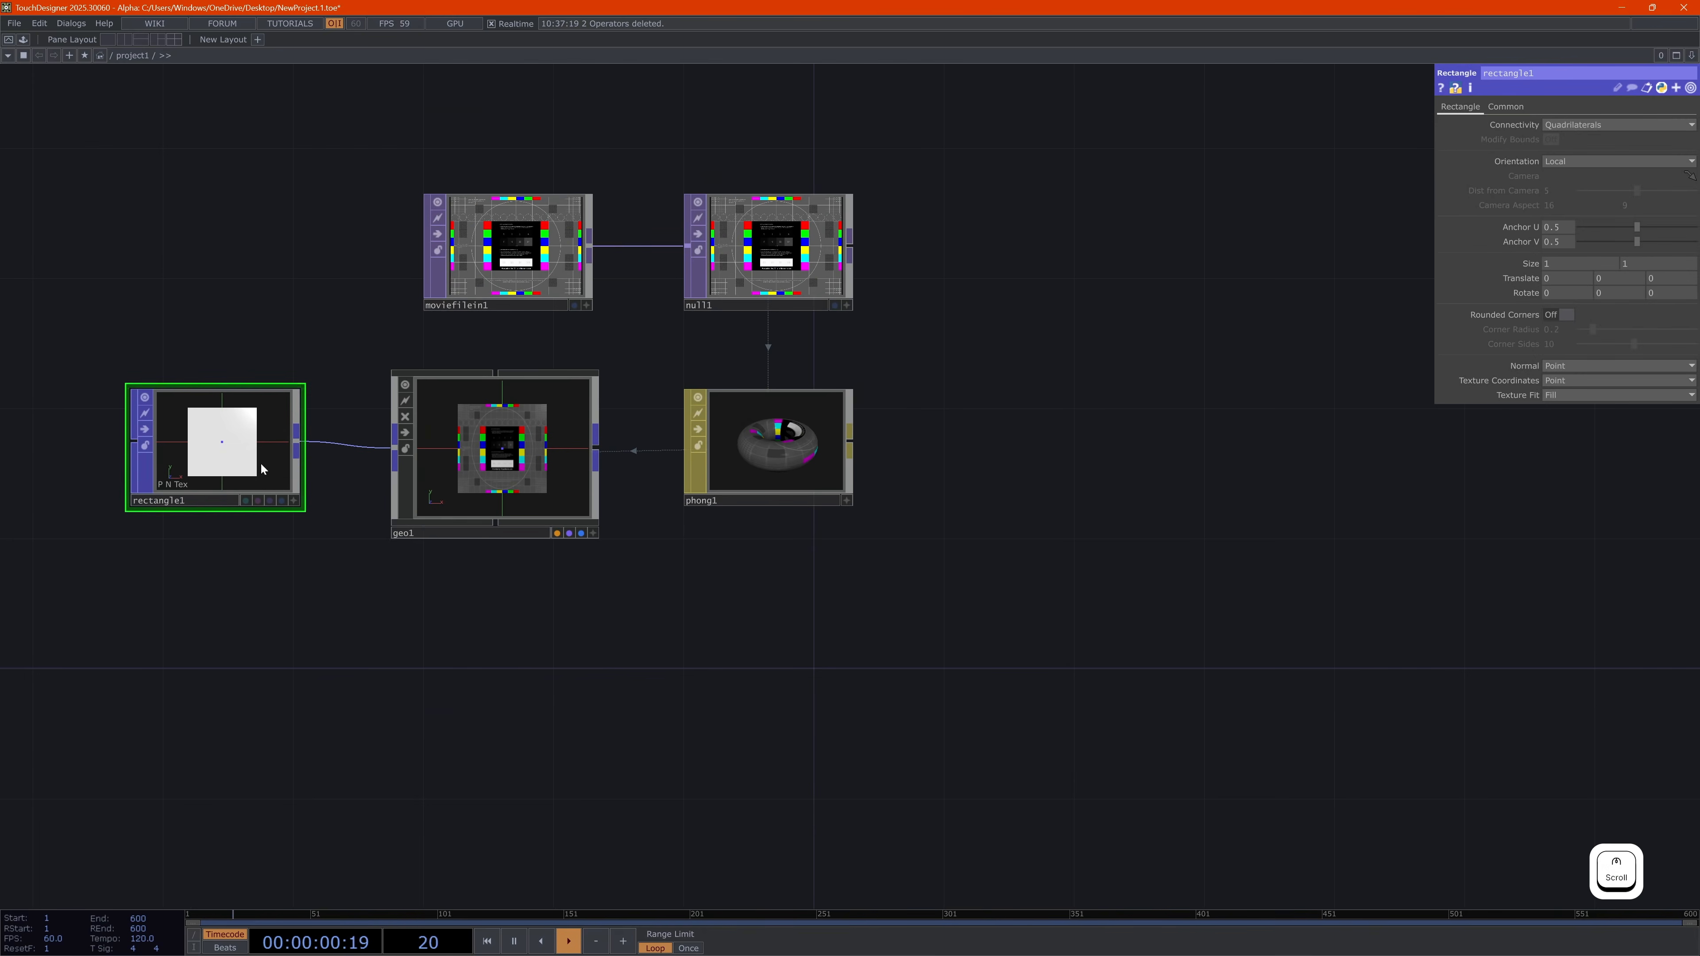
pyautogui.middleClick(214, 481)
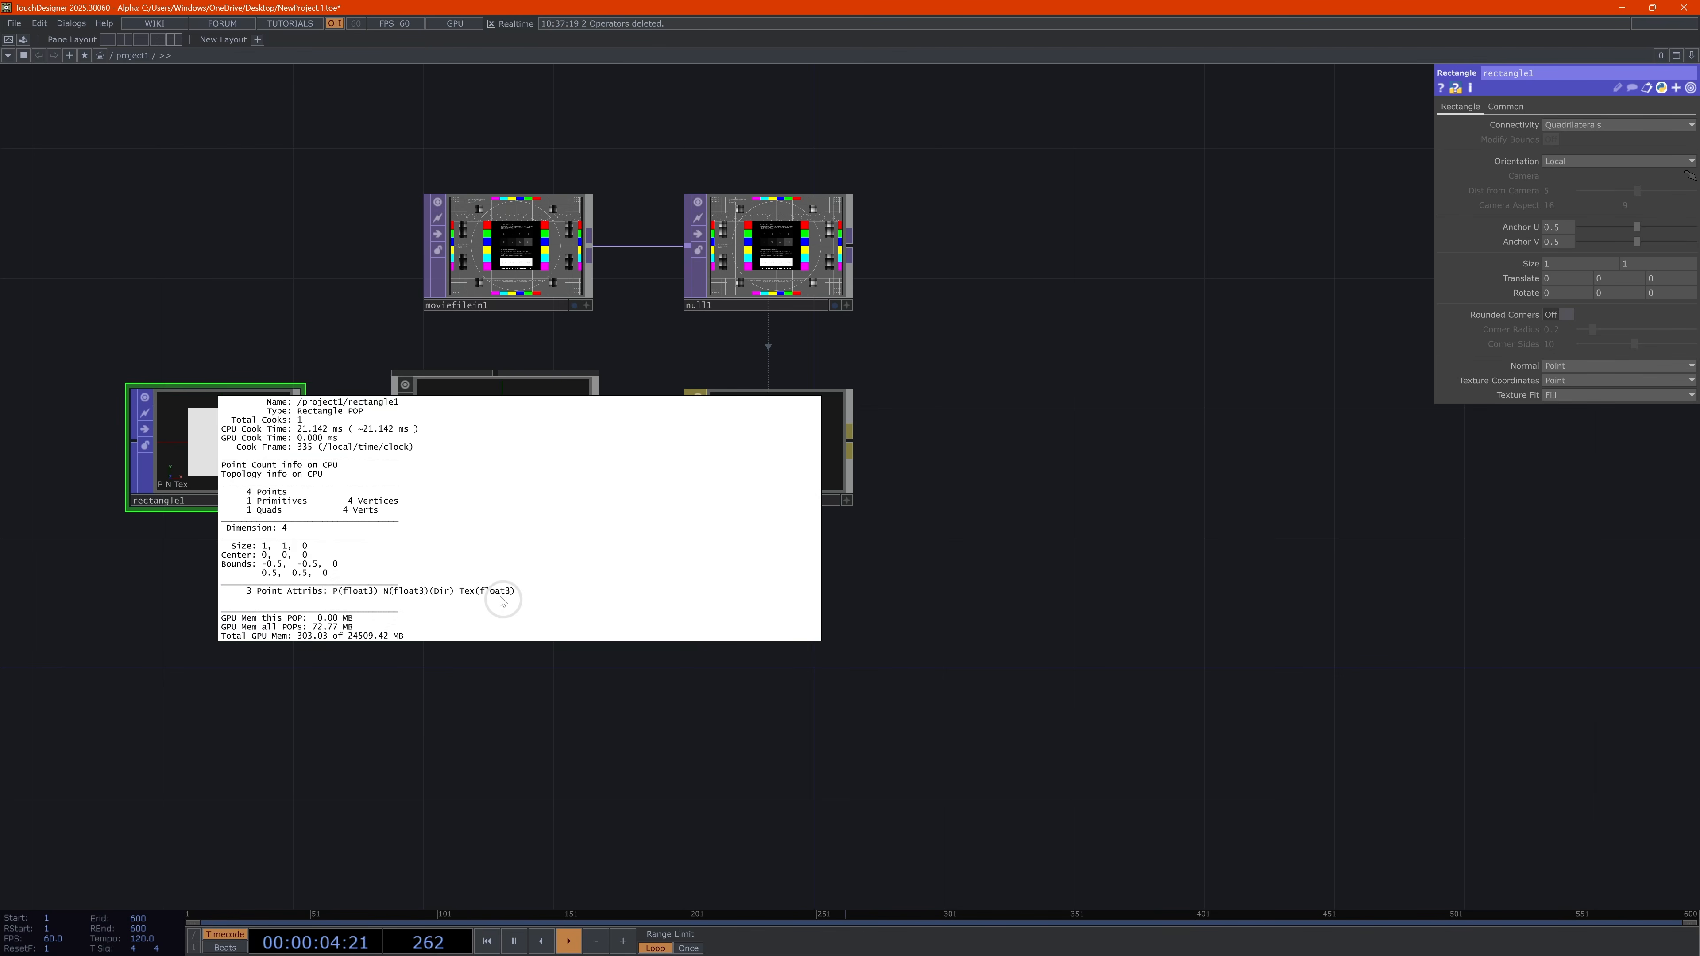
pyautogui.click(342, 775)
# Add a Rectangle SOP below the Rectangle POP for comparison
pyautogui.press('Tab')
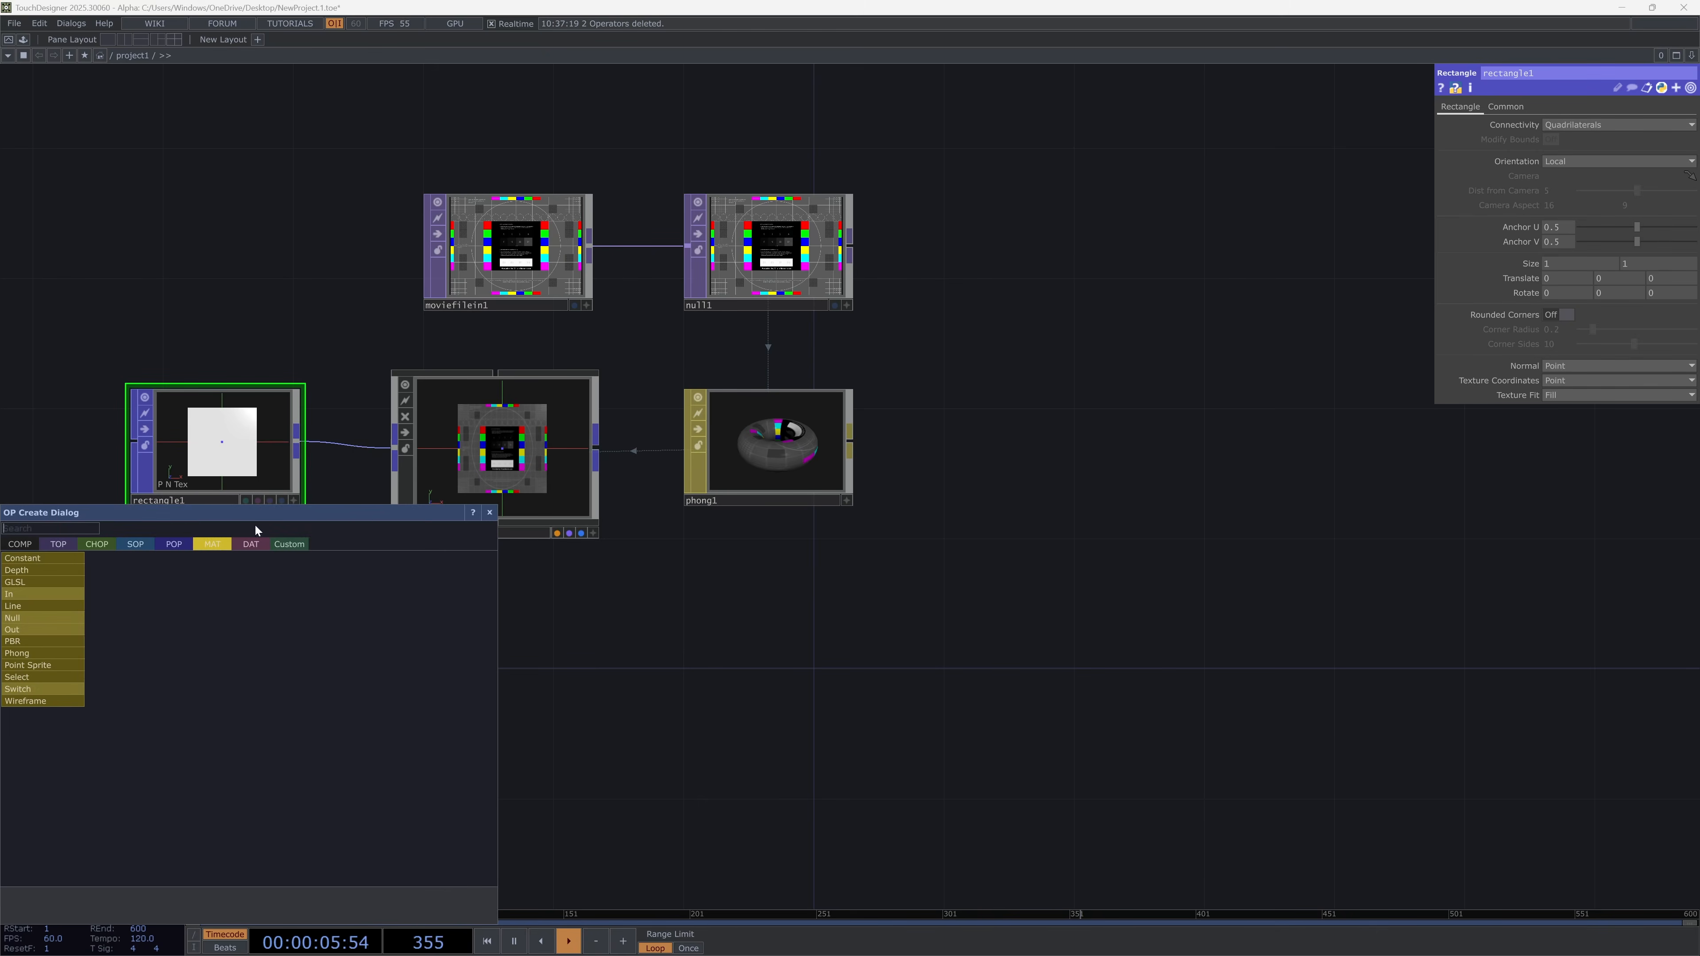
pyautogui.click(135, 544)
pyautogui.moveTo(48, 514); pyautogui.dragTo(238, 488)
pyautogui.write('r')
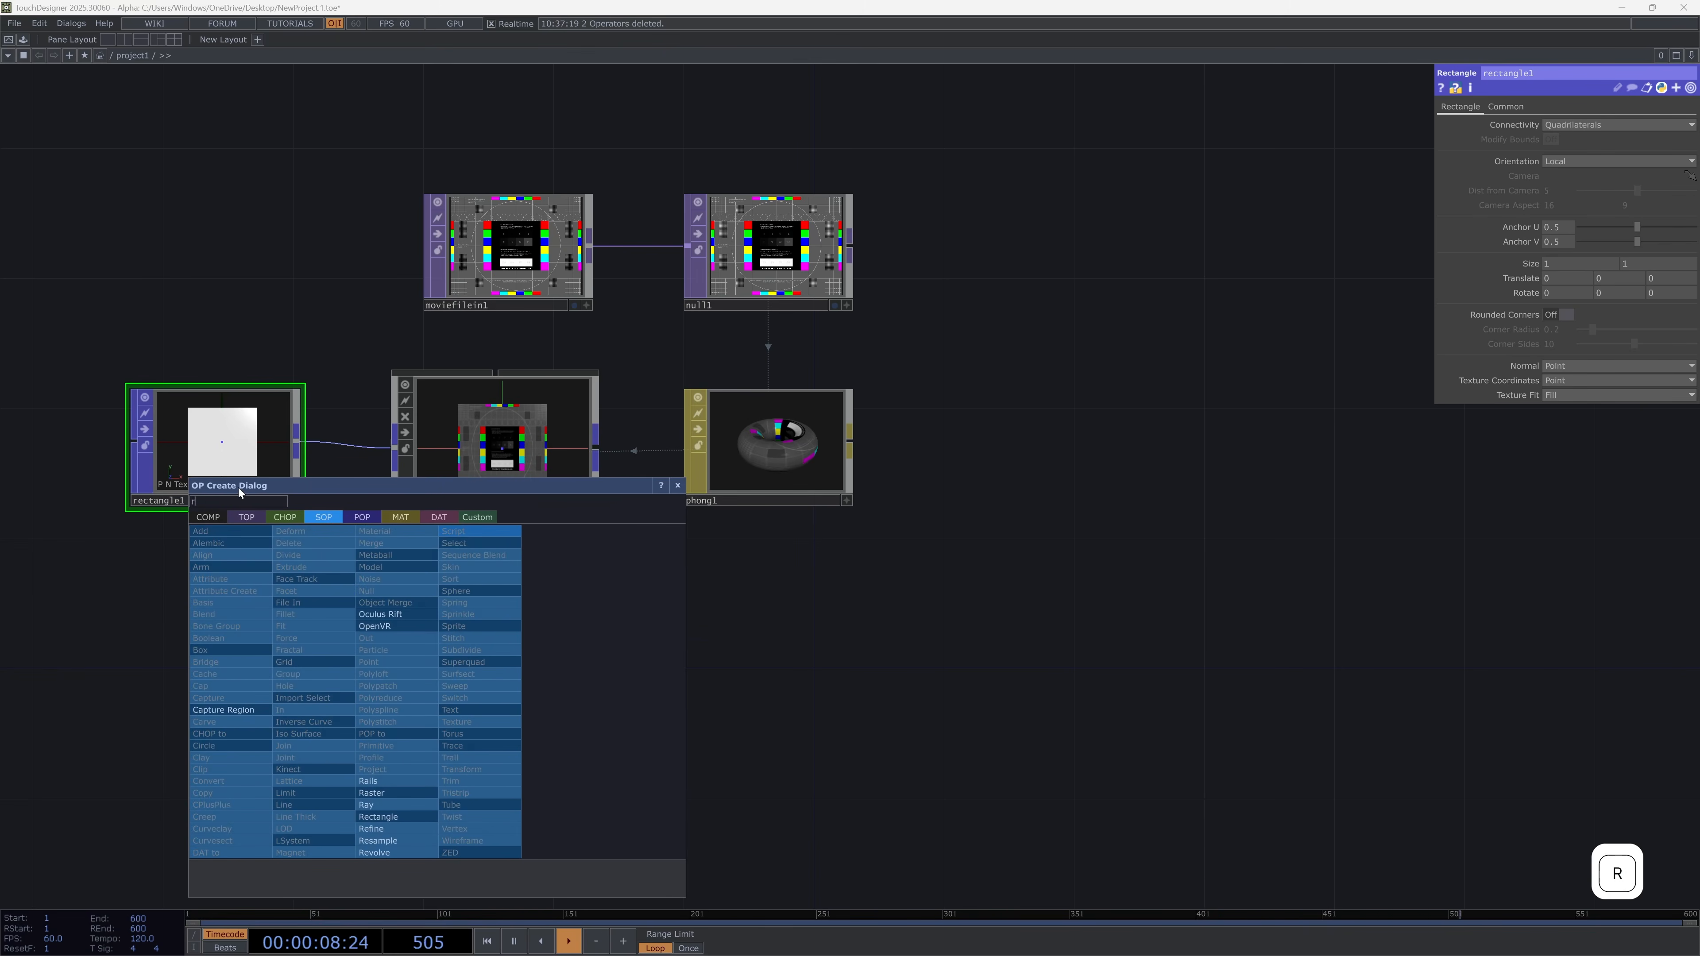
pyautogui.write('ect')
pyautogui.click(409, 818)
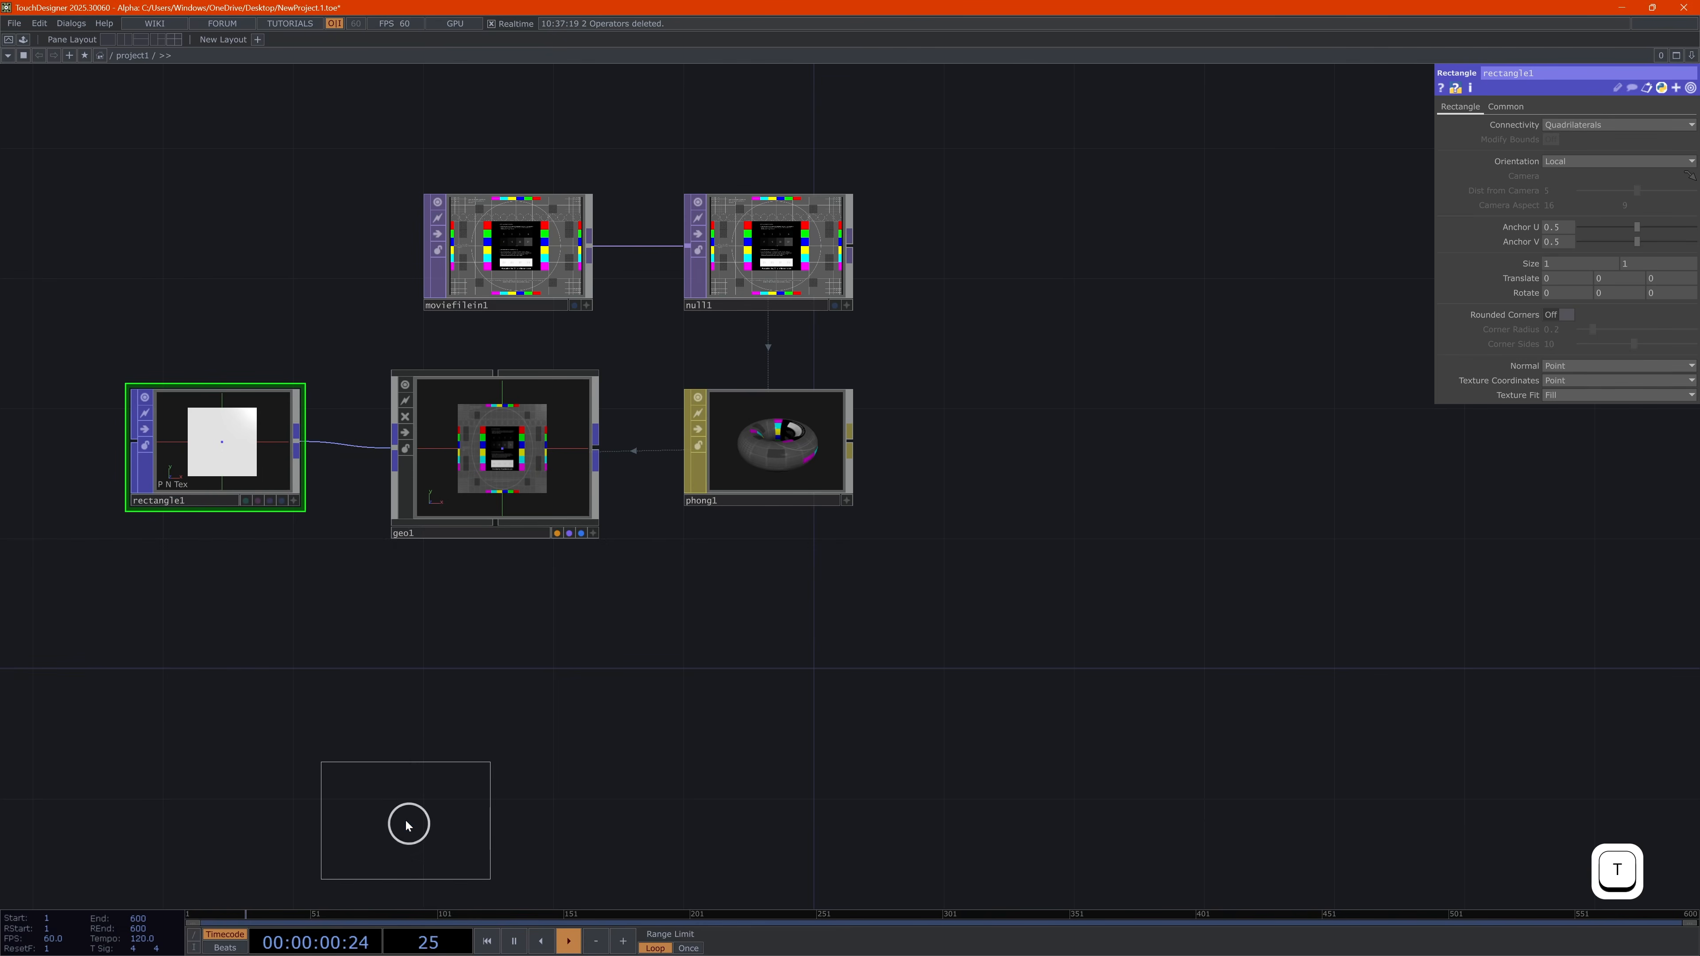
pyautogui.click(227, 707)
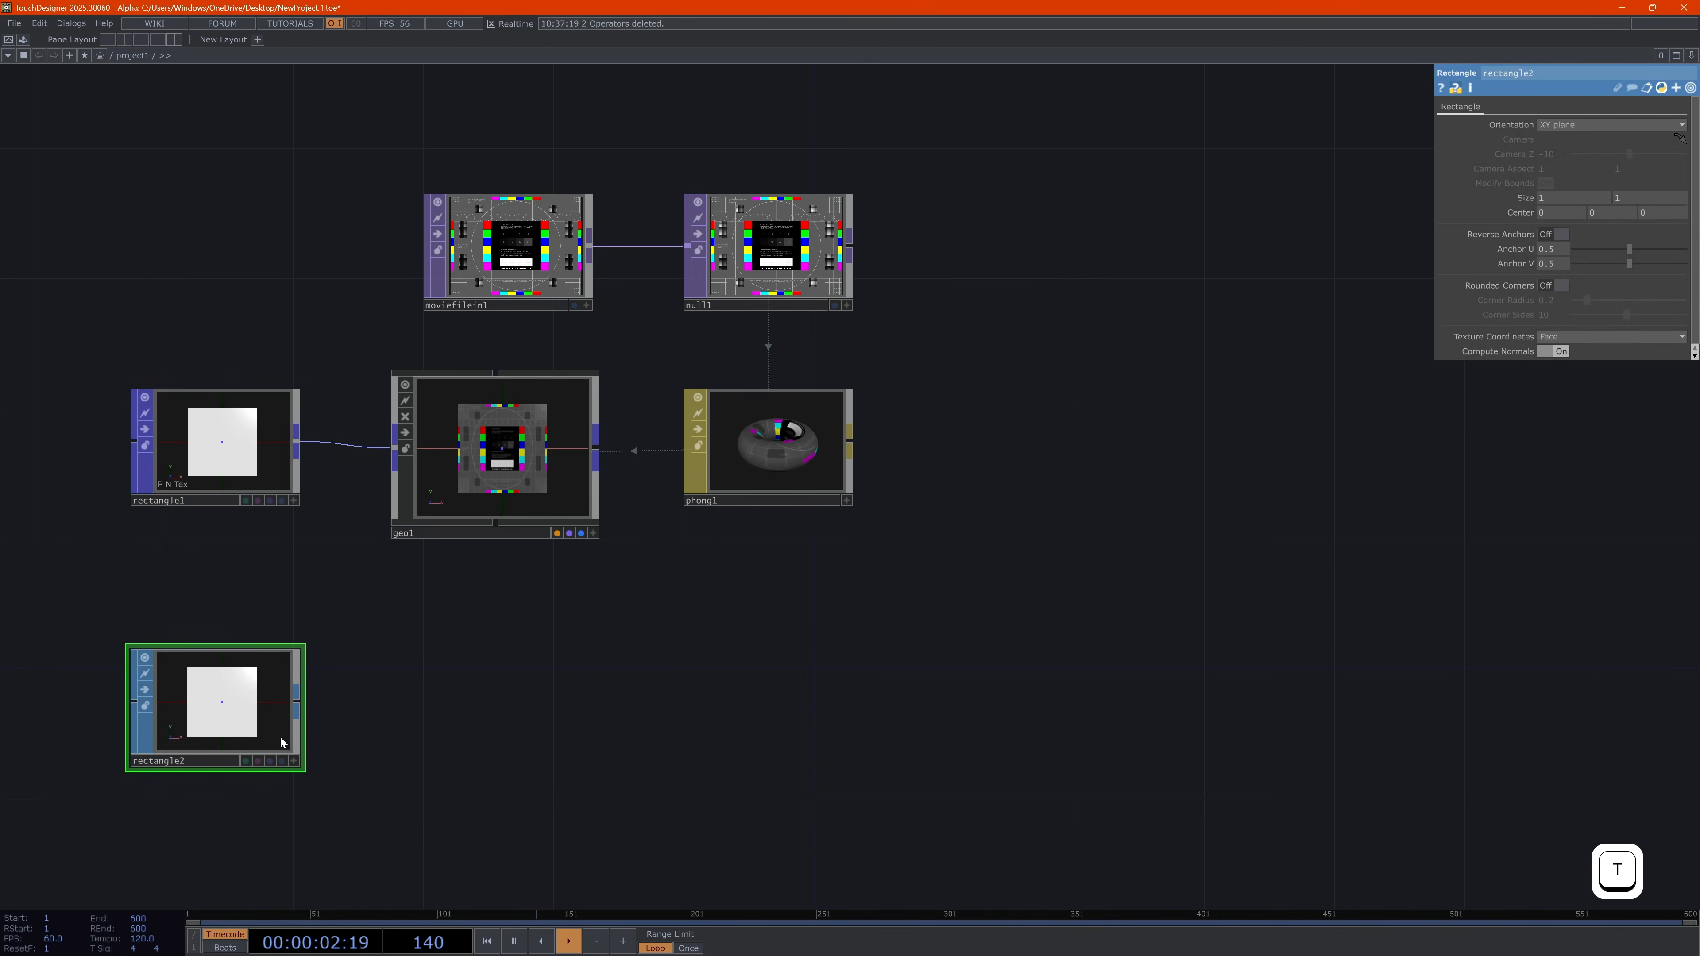
# Add a second Geometry COMP wired from the Rectangle SOP's output and assign the phong1 material to it
pyautogui.rightClick(297, 708)
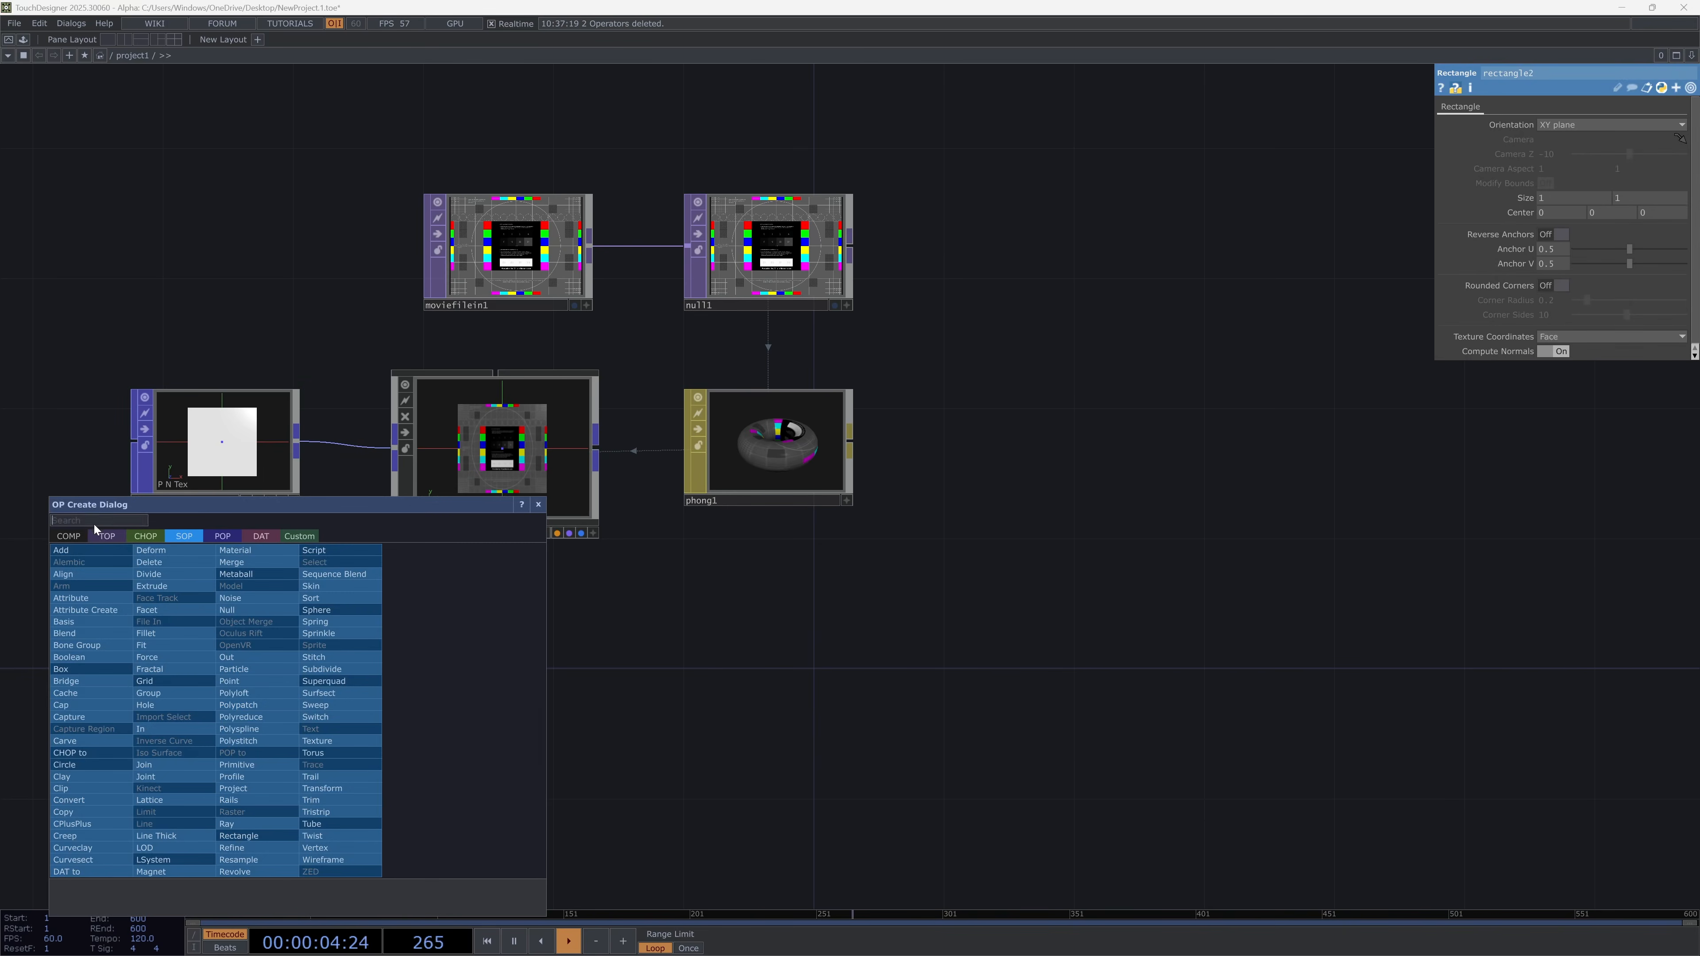
pyautogui.click(72, 536)
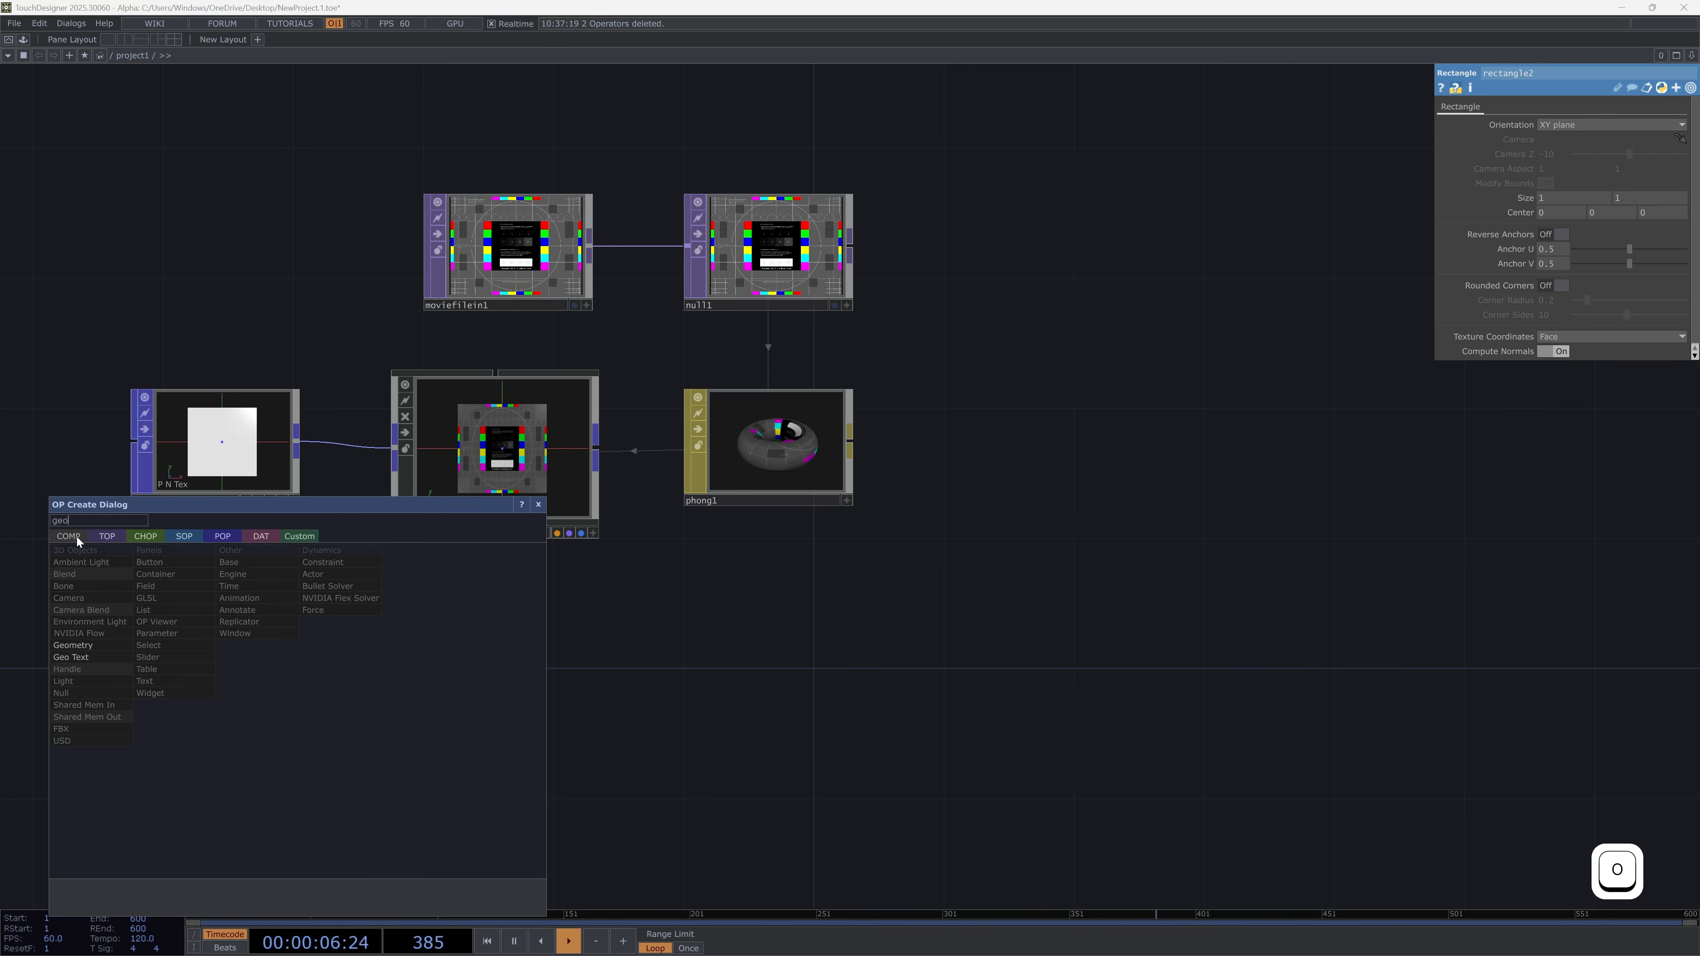
pyautogui.click(82, 645)
pyautogui.click(505, 700)
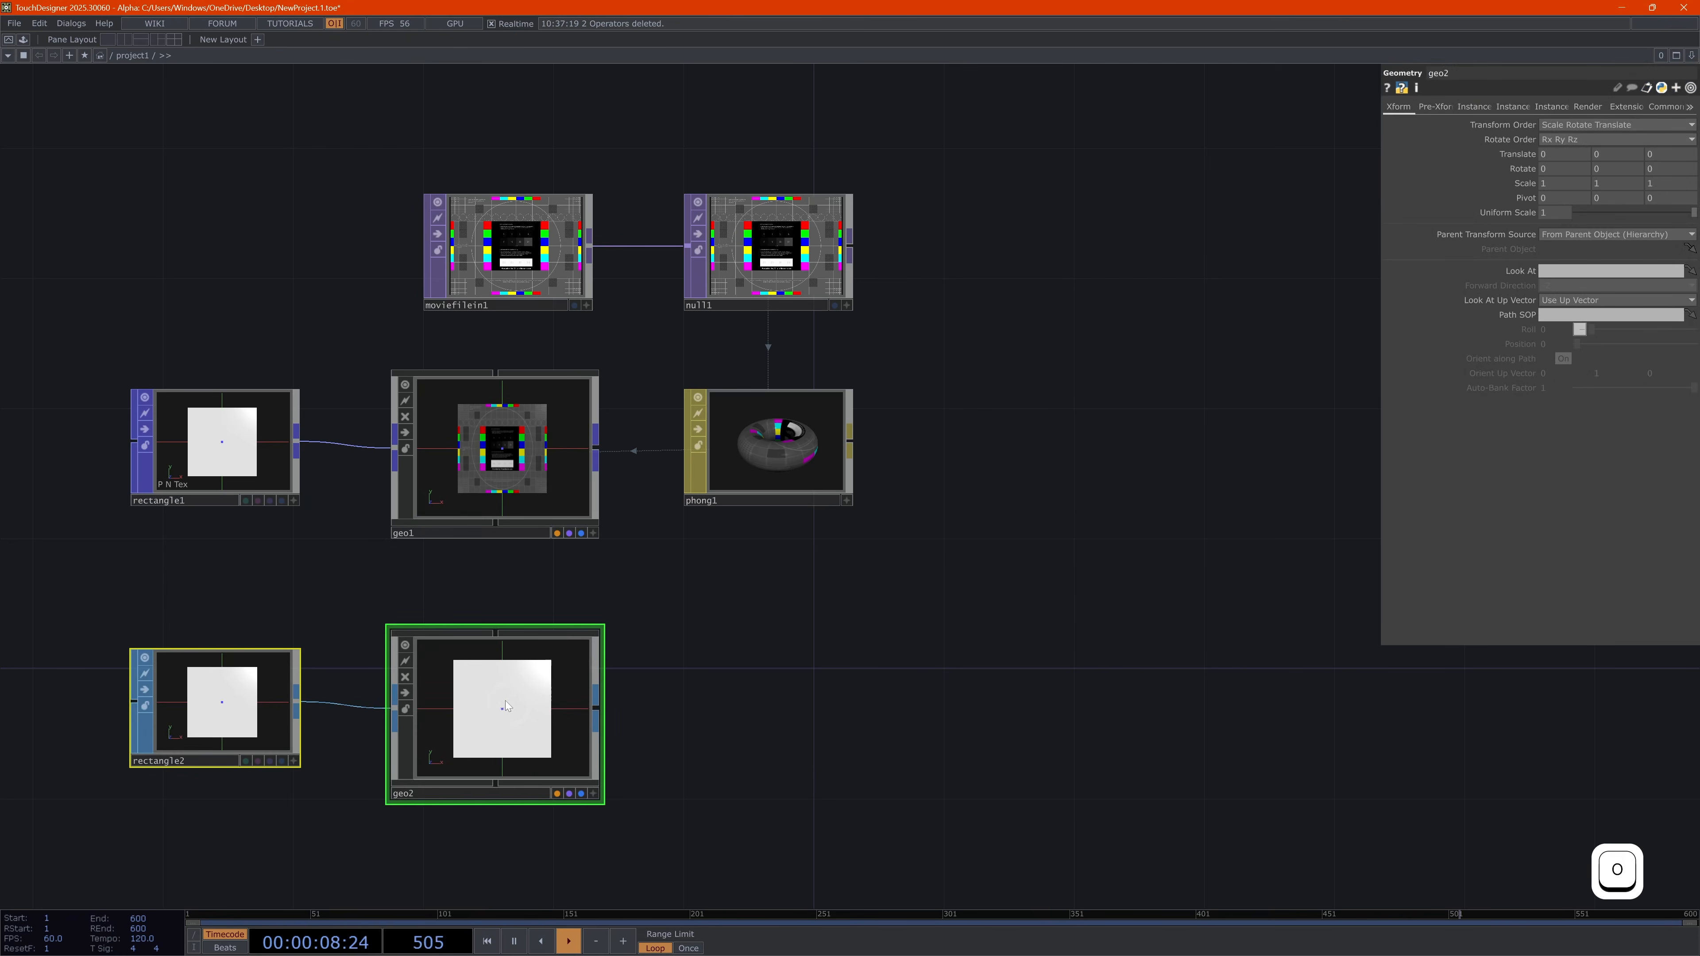
pyautogui.moveTo(771, 462); pyautogui.dragTo(510, 725)
pyautogui.click(515, 704)
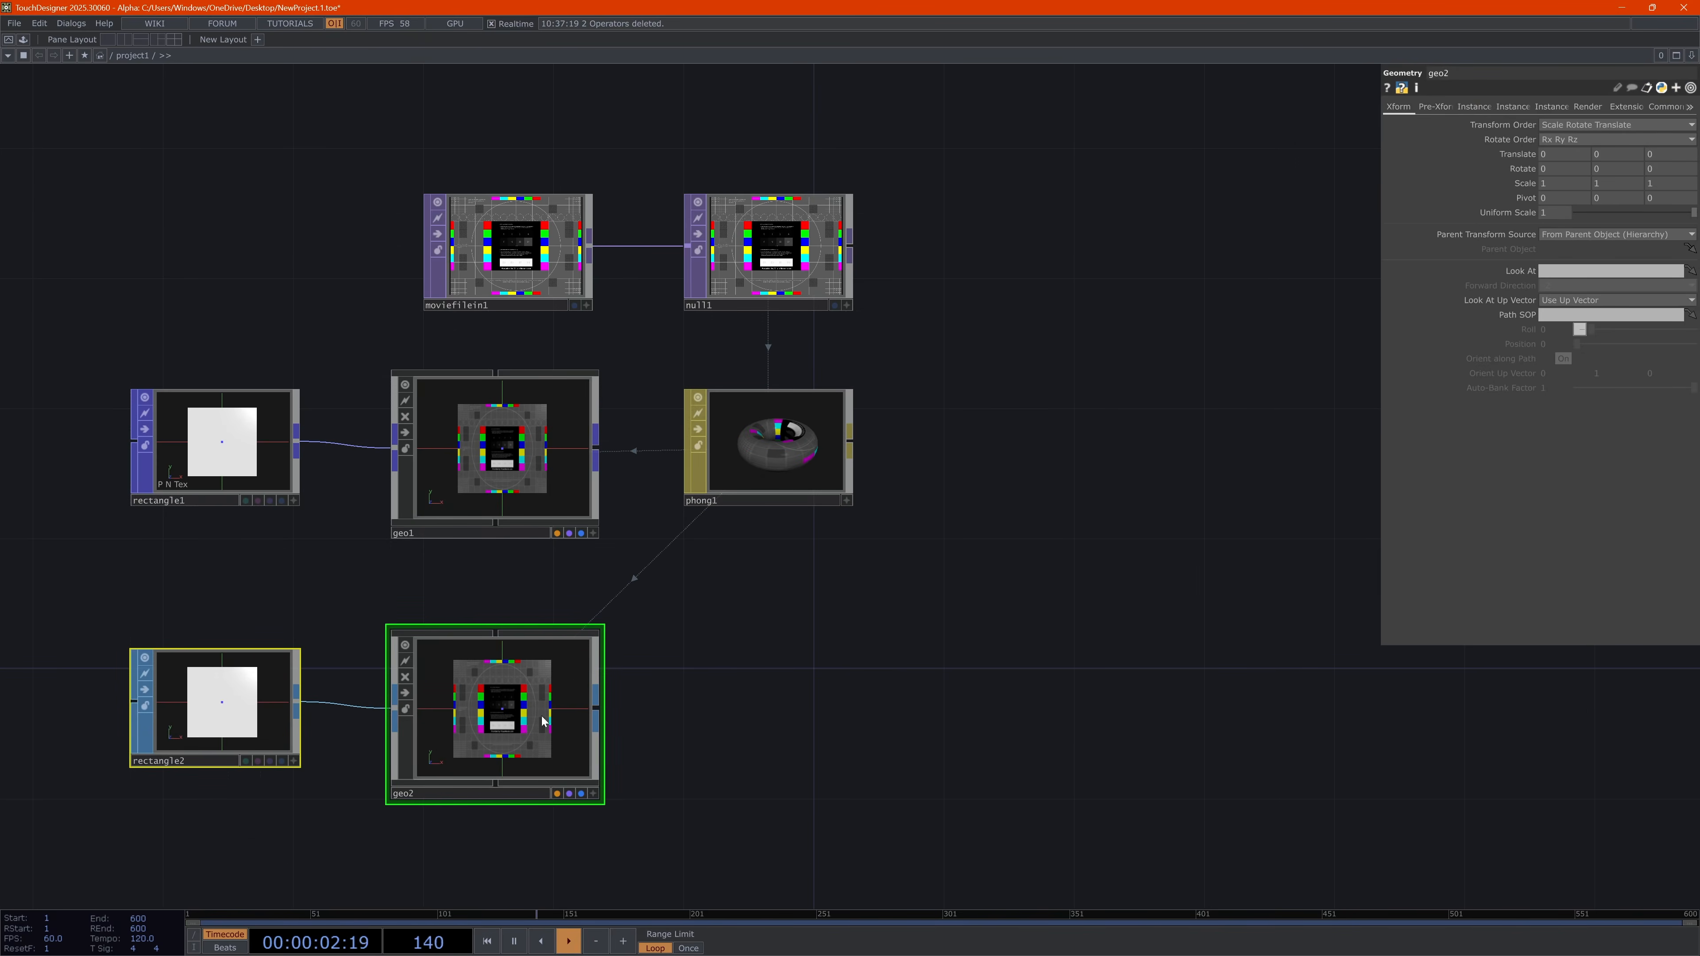
# Compare the operator info of the Rectangle SOP and Rectangle POP, checking how each stores its texture coordinates
pyautogui.middleClick(222, 695)
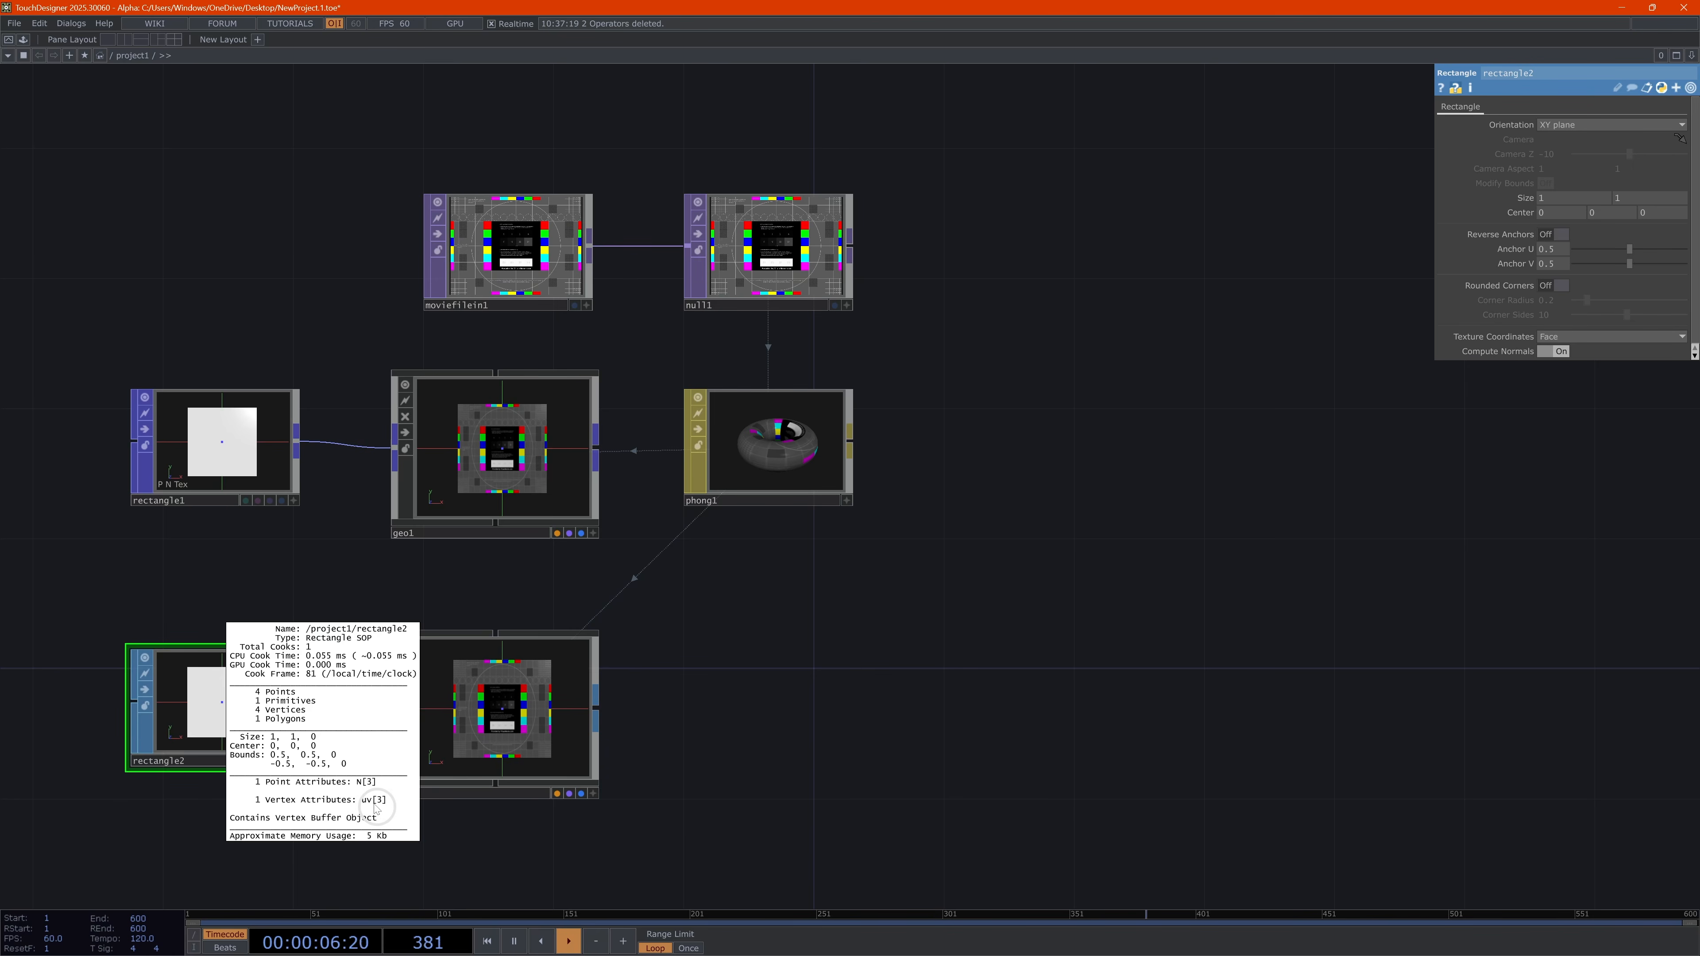
pyautogui.click(243, 458)
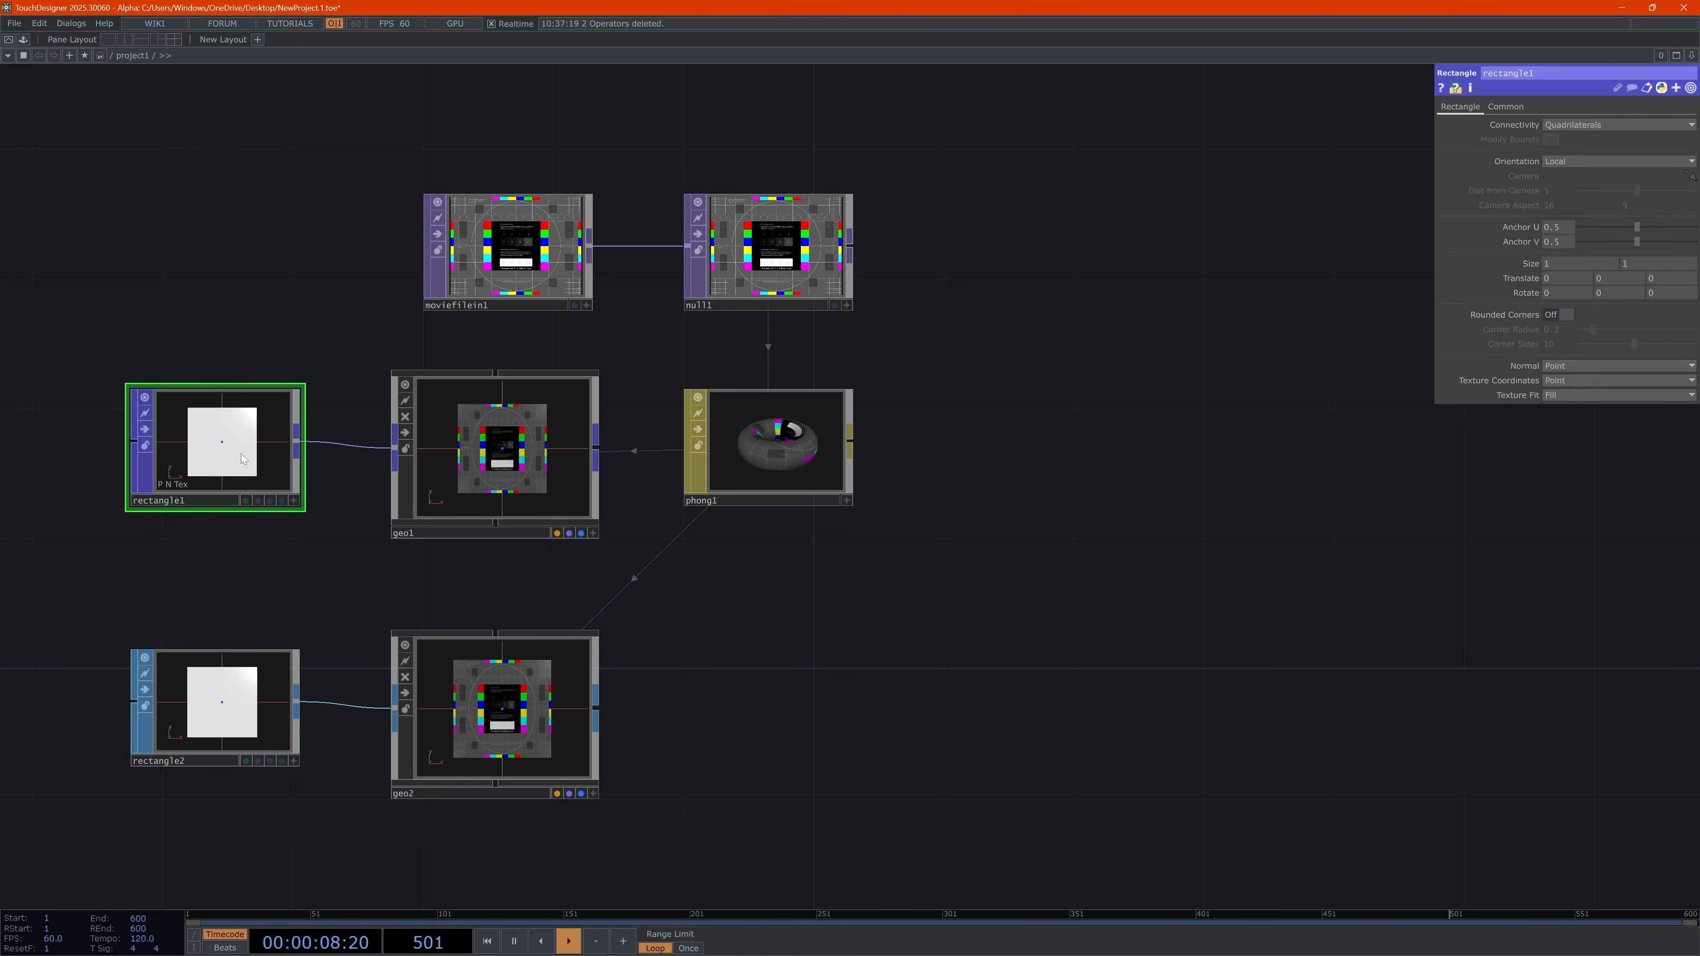
pyautogui.middleClick(243, 459)
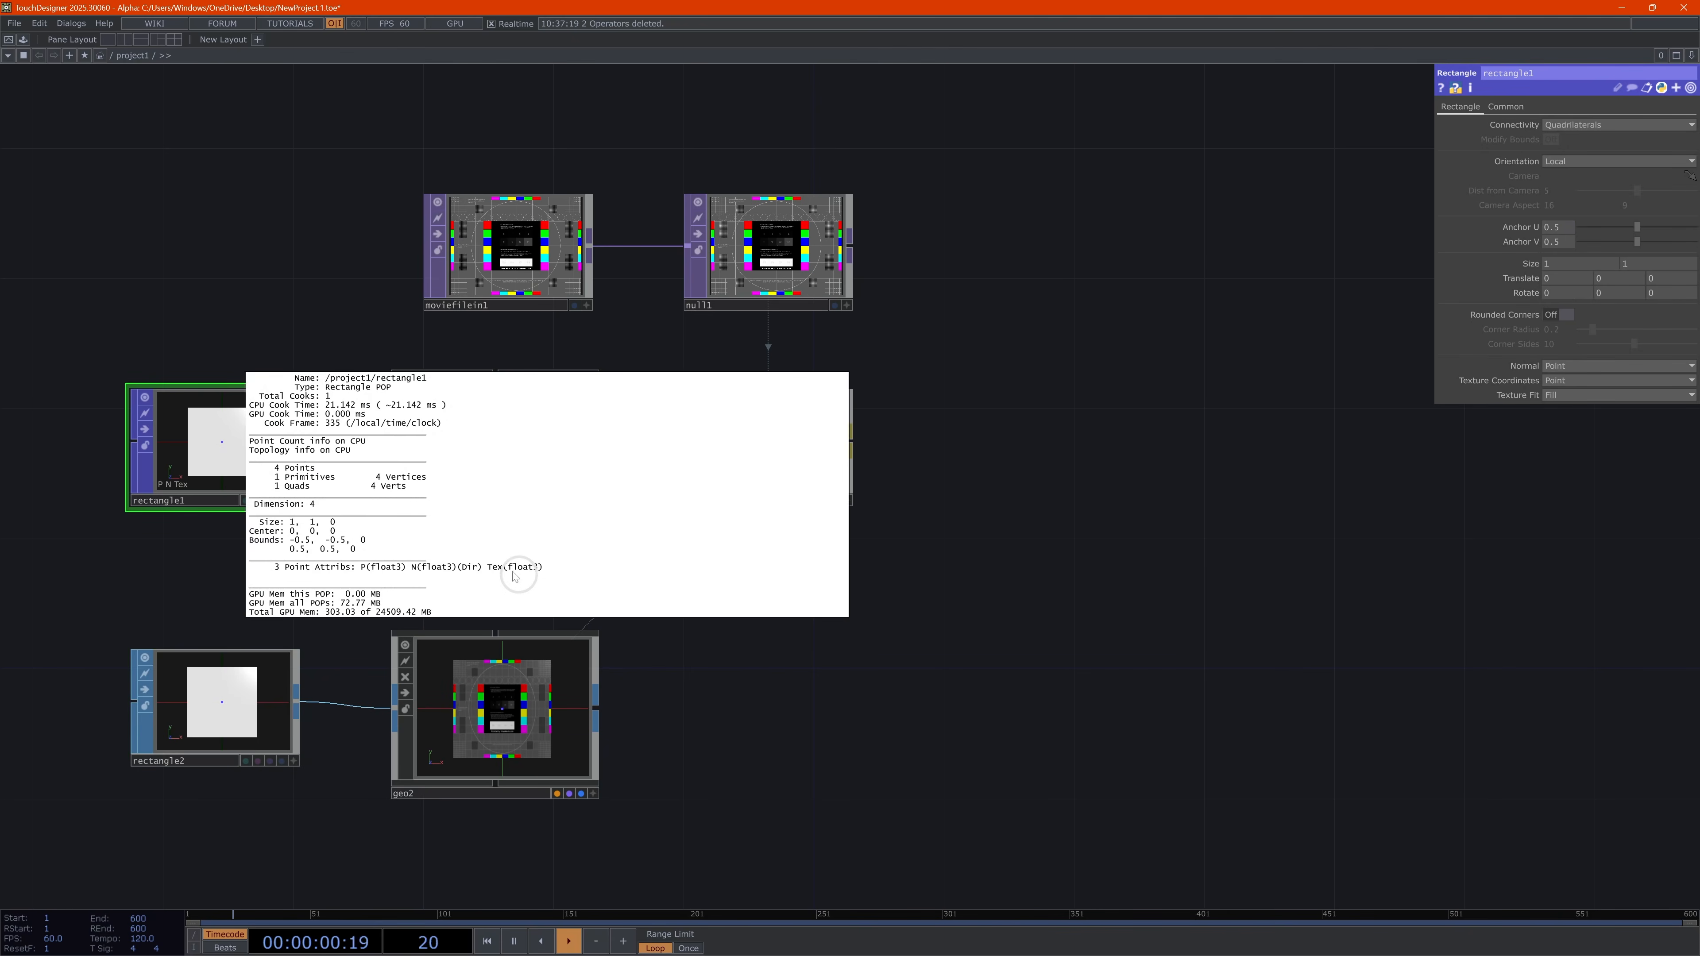
pyautogui.click(233, 725)
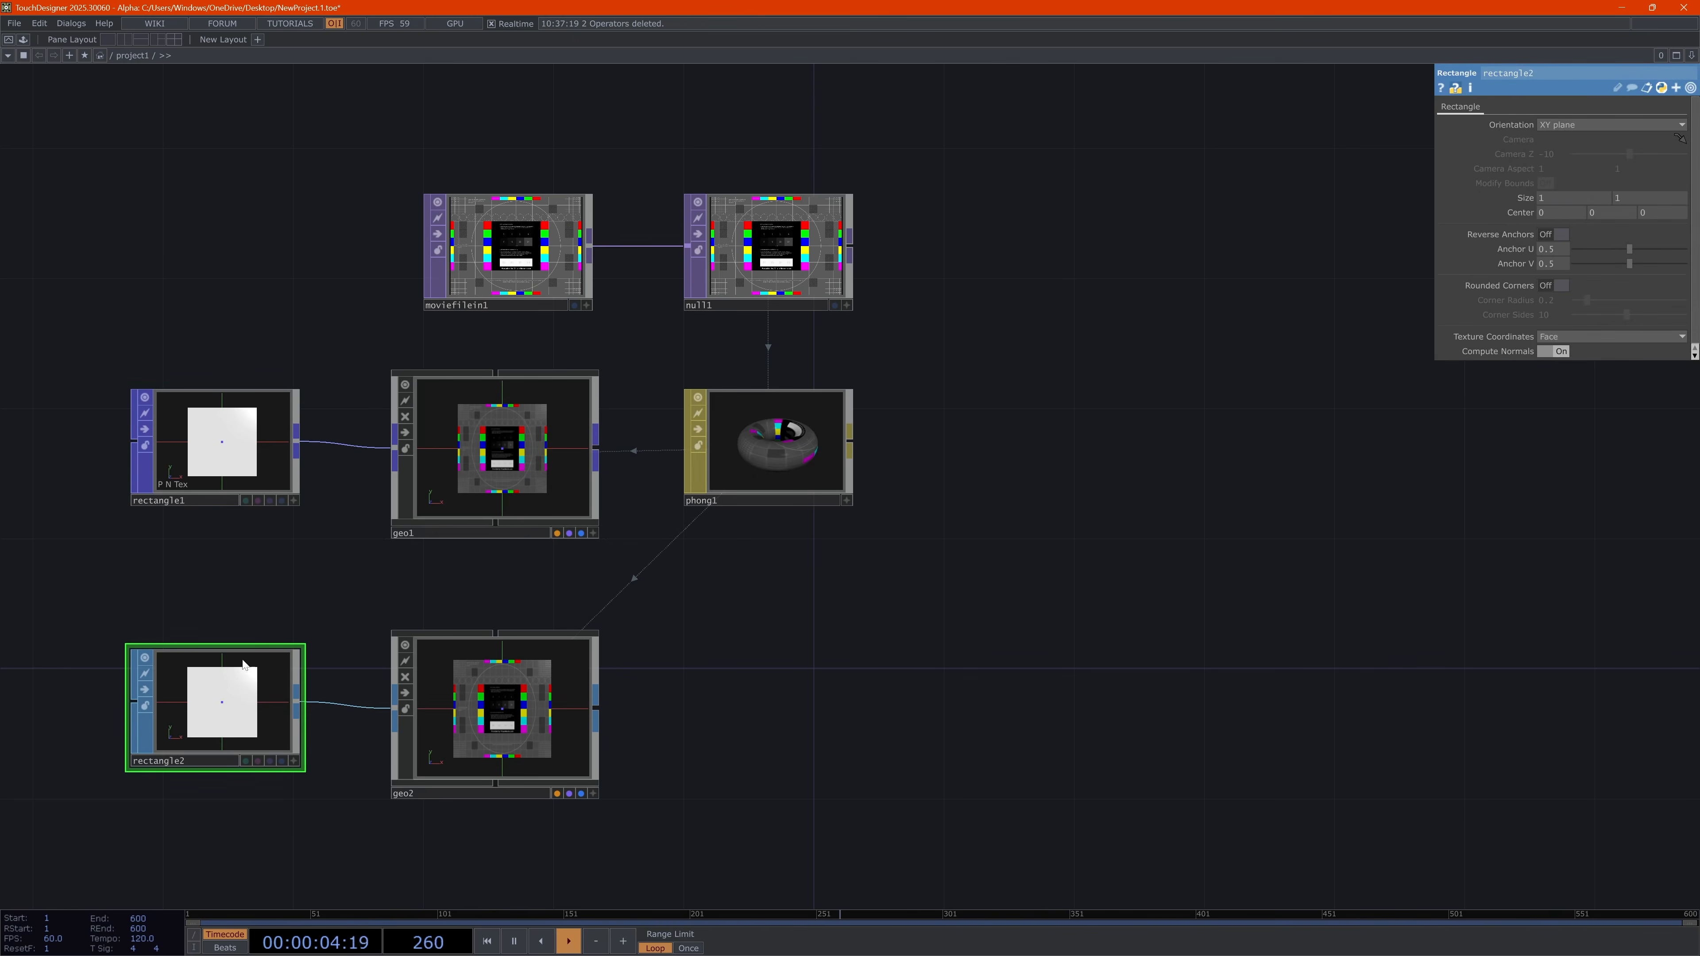
pyautogui.middleClick(243, 727)
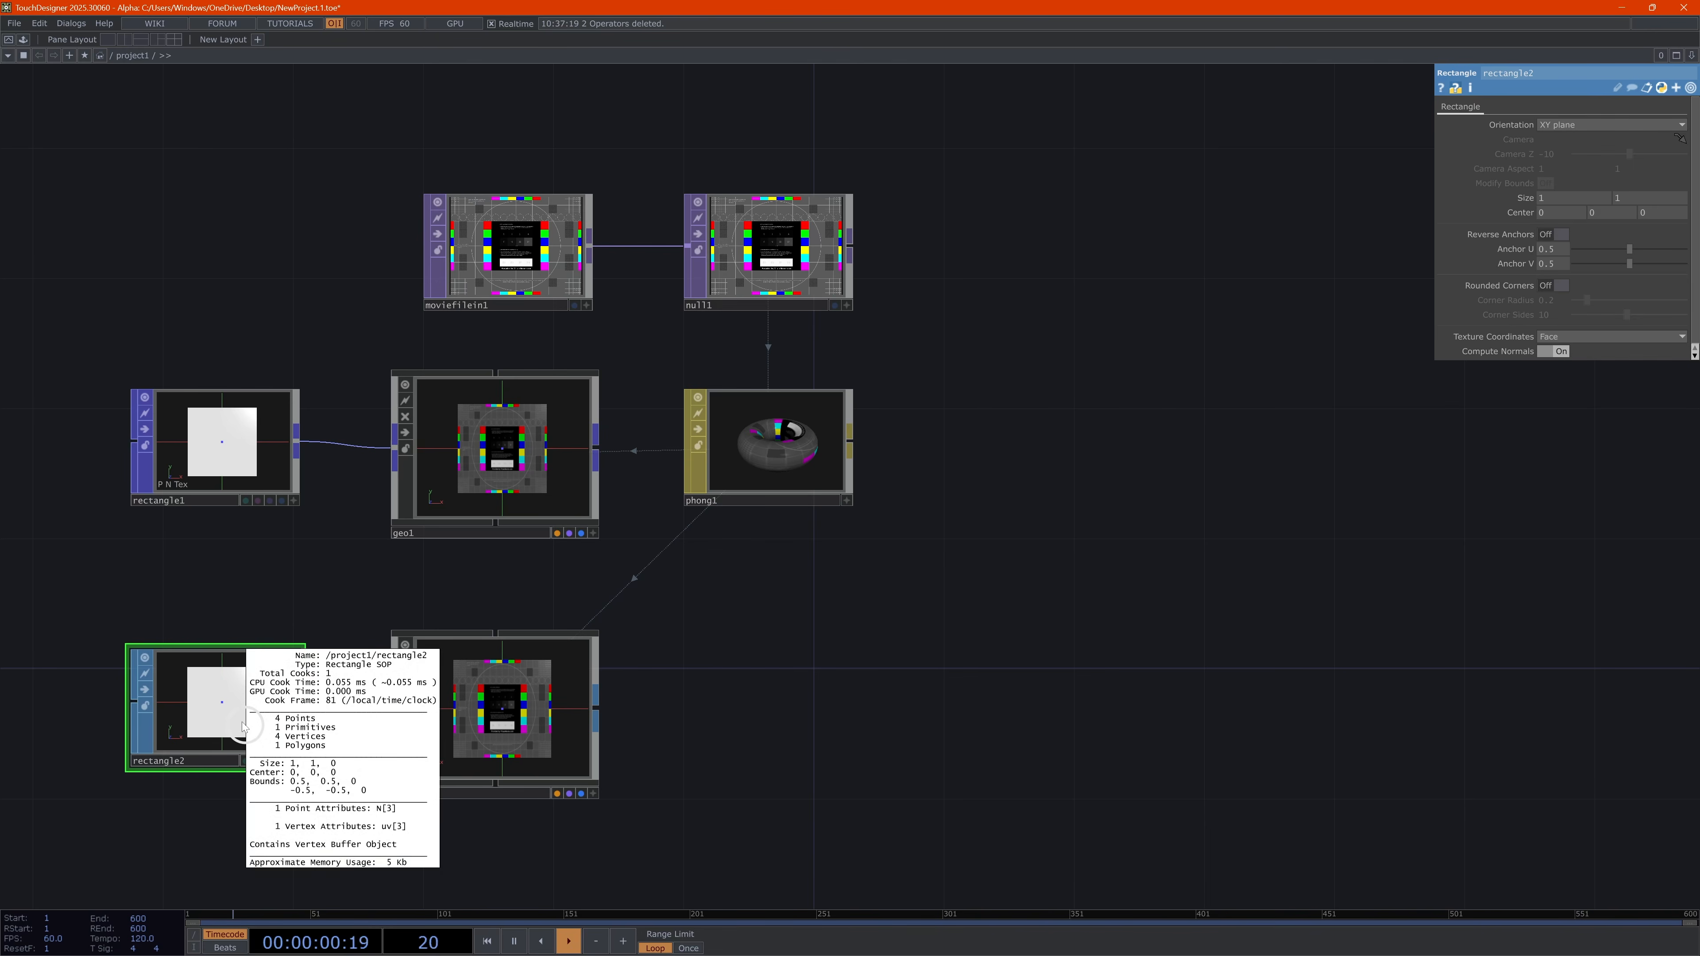
pyautogui.click(216, 430)
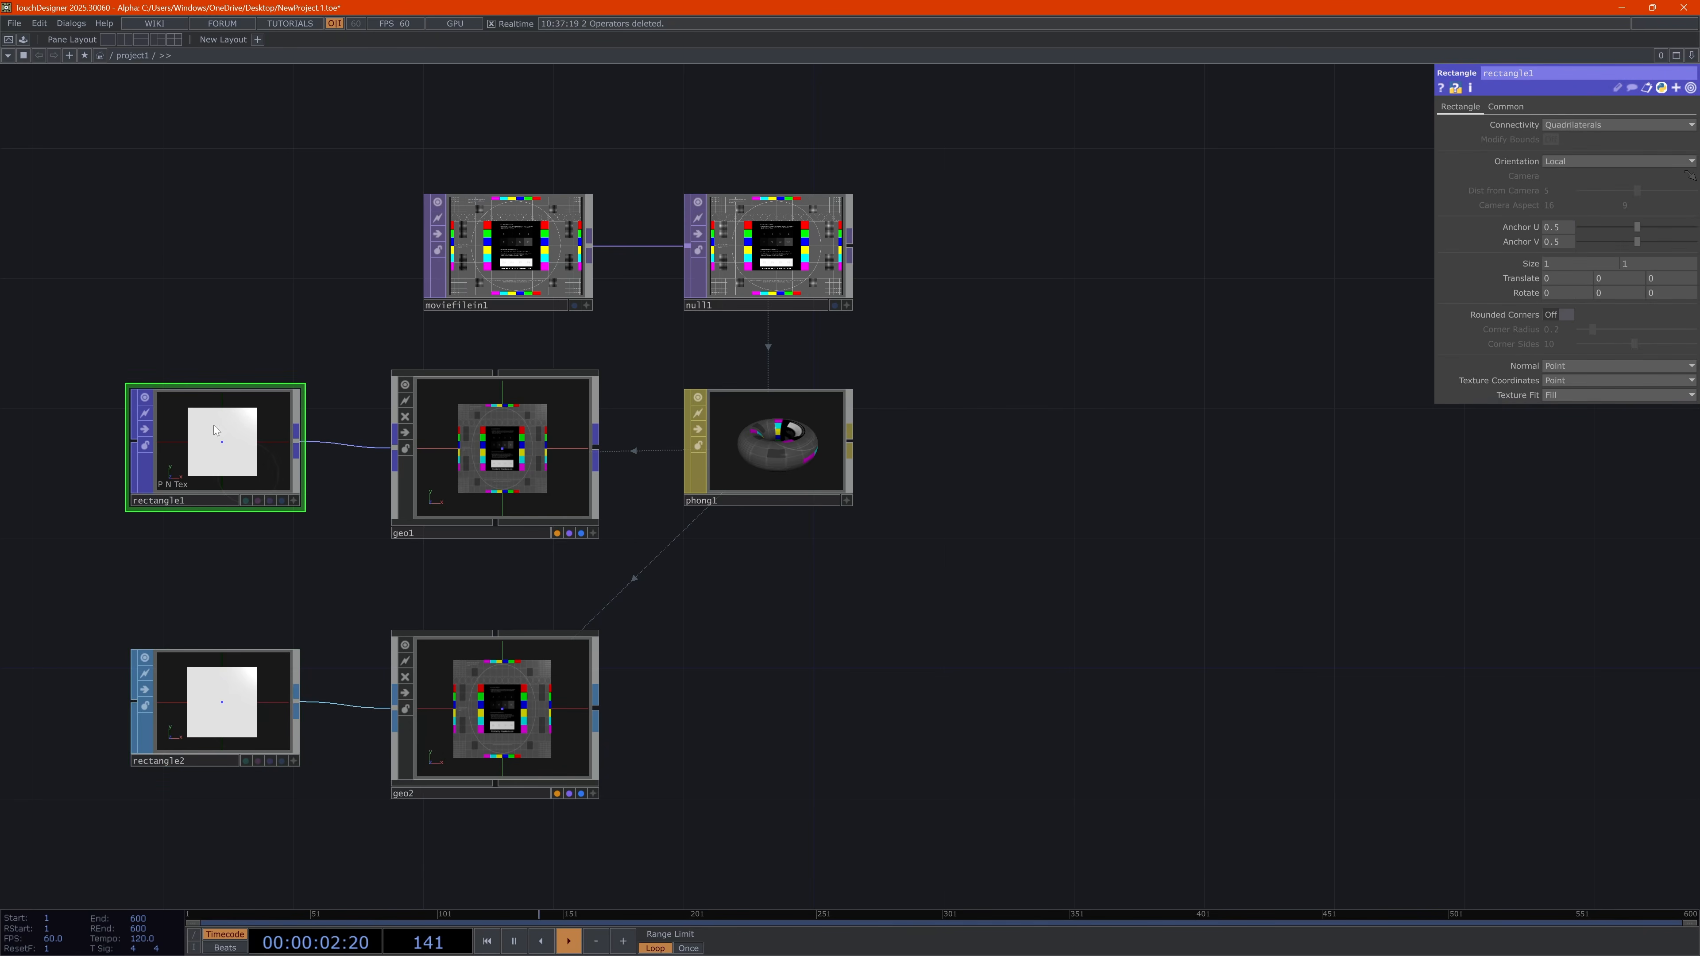
pyautogui.moveTo(225, 463); pyautogui.dragTo(184, 455, button='middle')
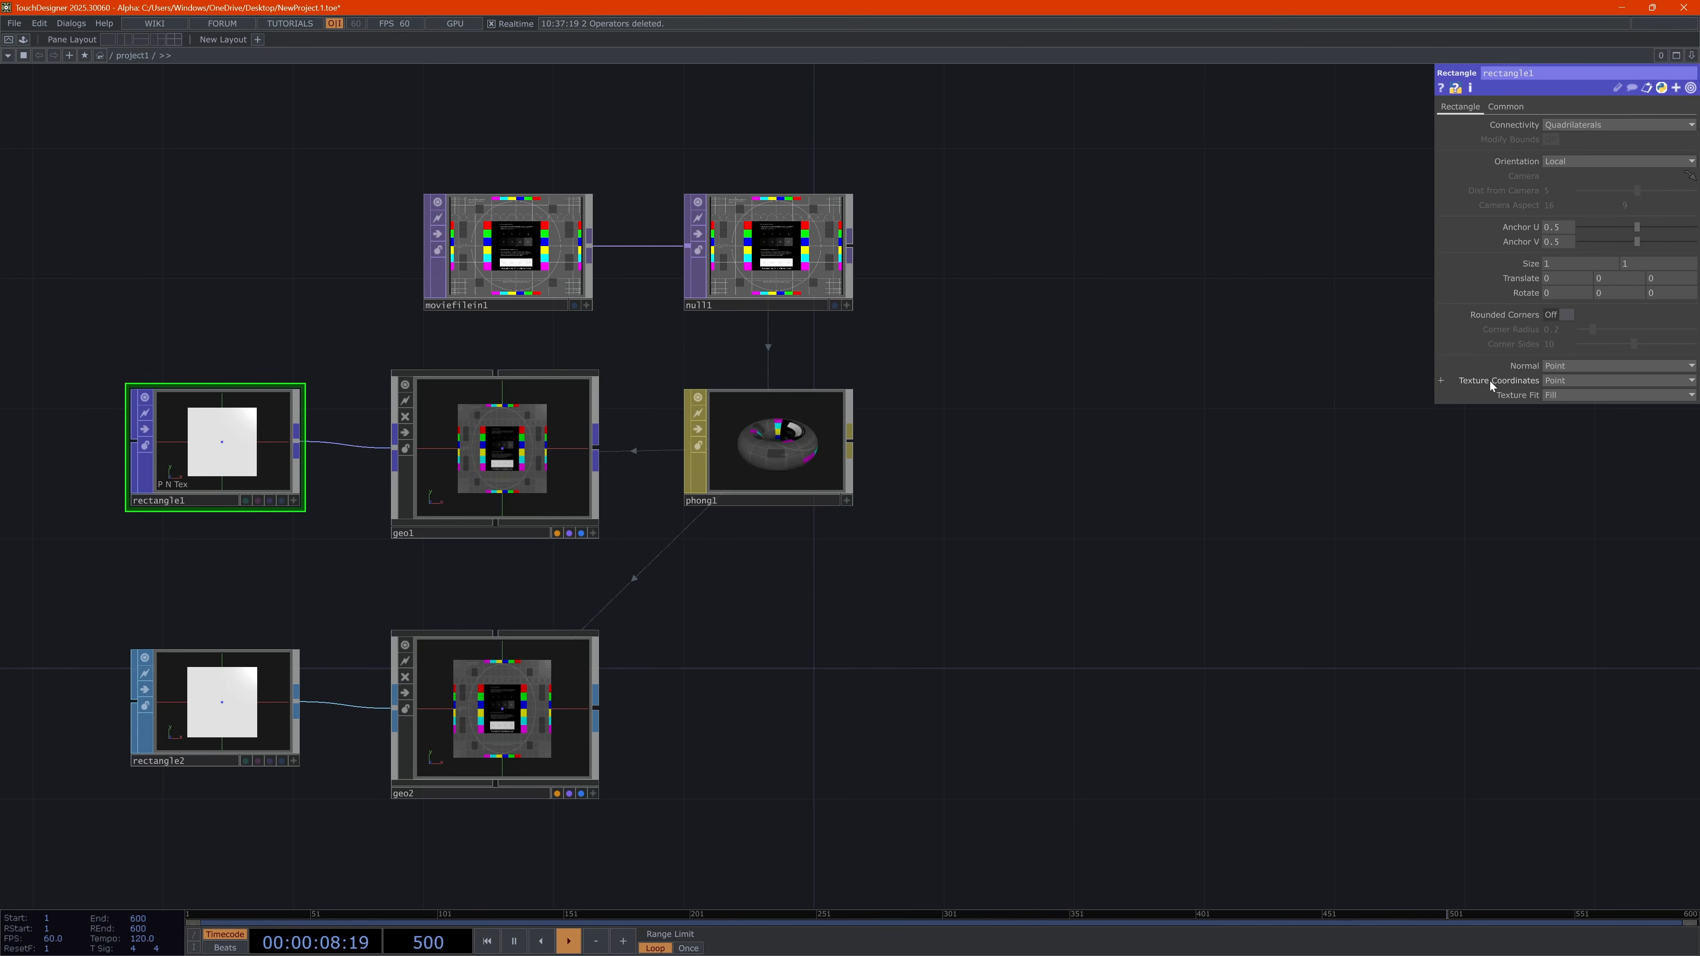
# Try the Rectangle POP's Texture Coordinates as Vertex, inspect its operator info, and set them back to Point
pyautogui.click(1551, 380)
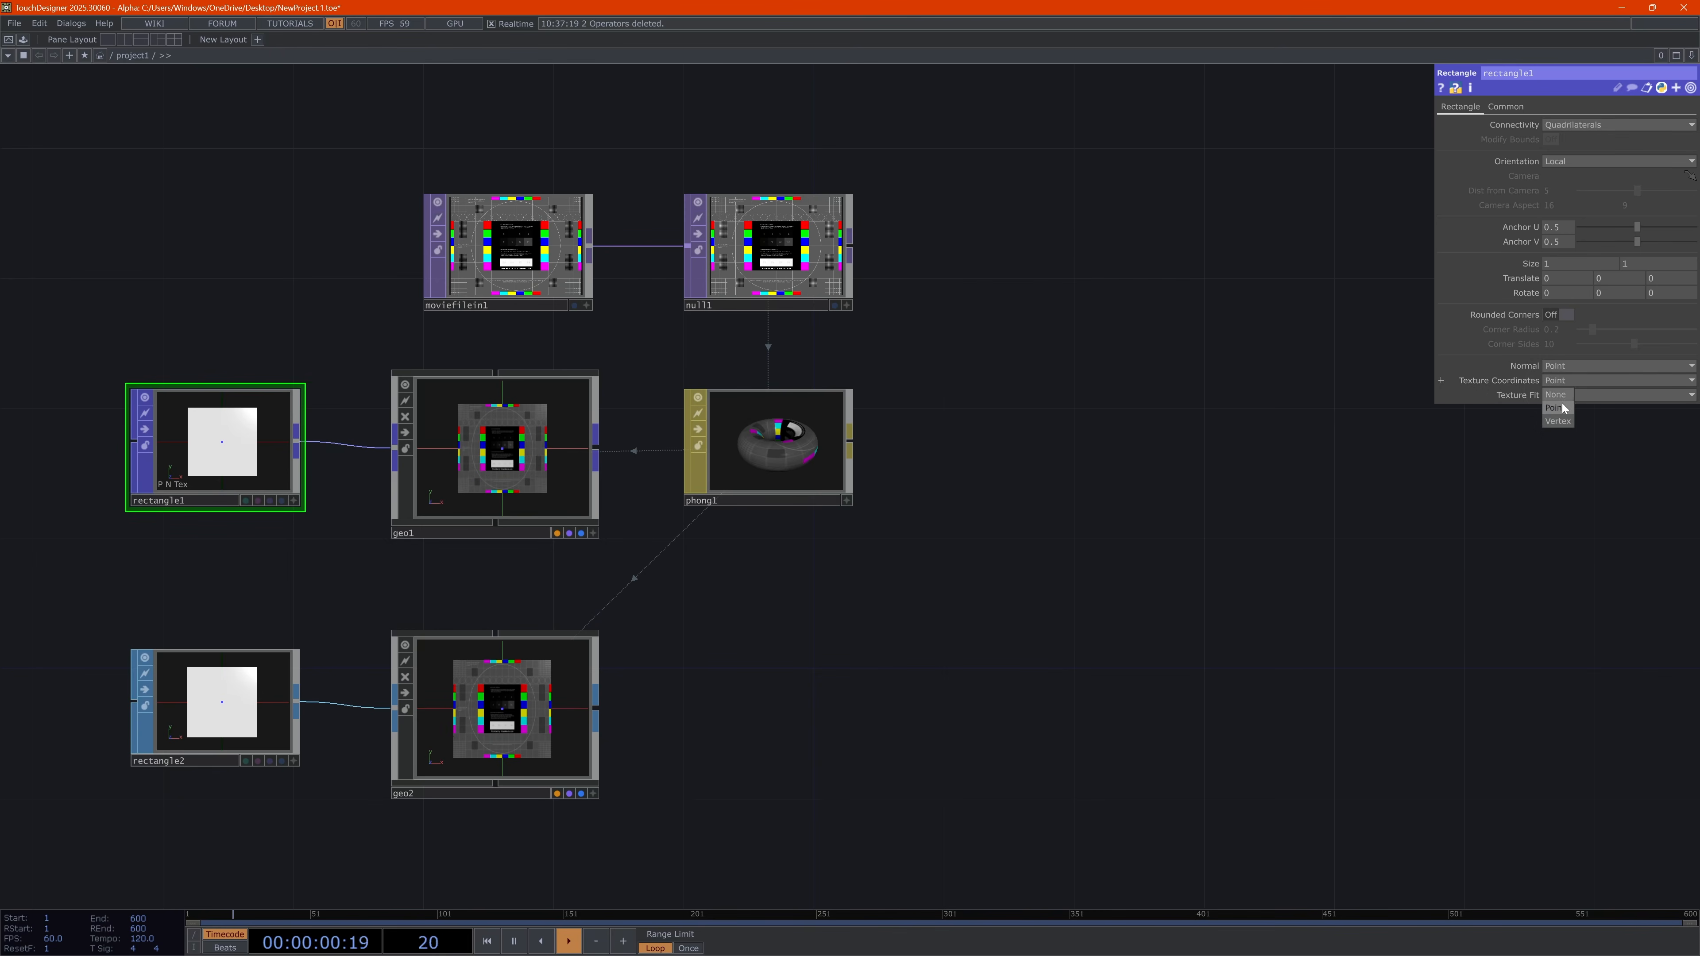
pyautogui.click(1563, 424)
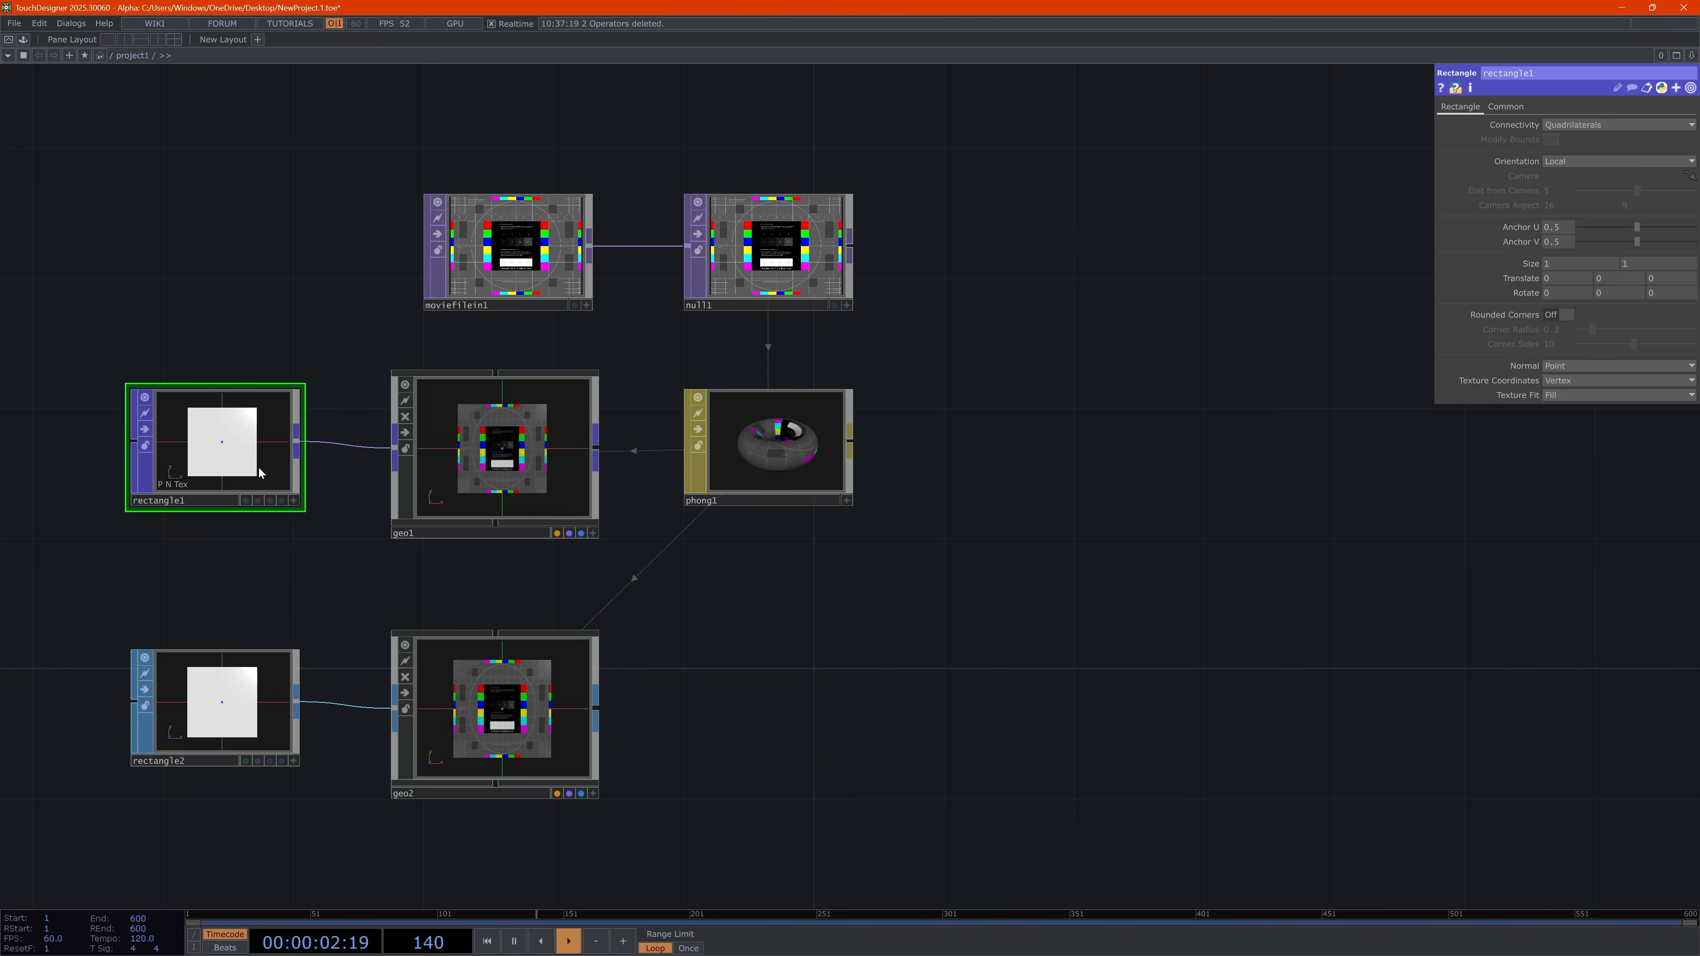
pyautogui.moveTo(265, 477); pyautogui.dragTo(1570, 384, button='middle')
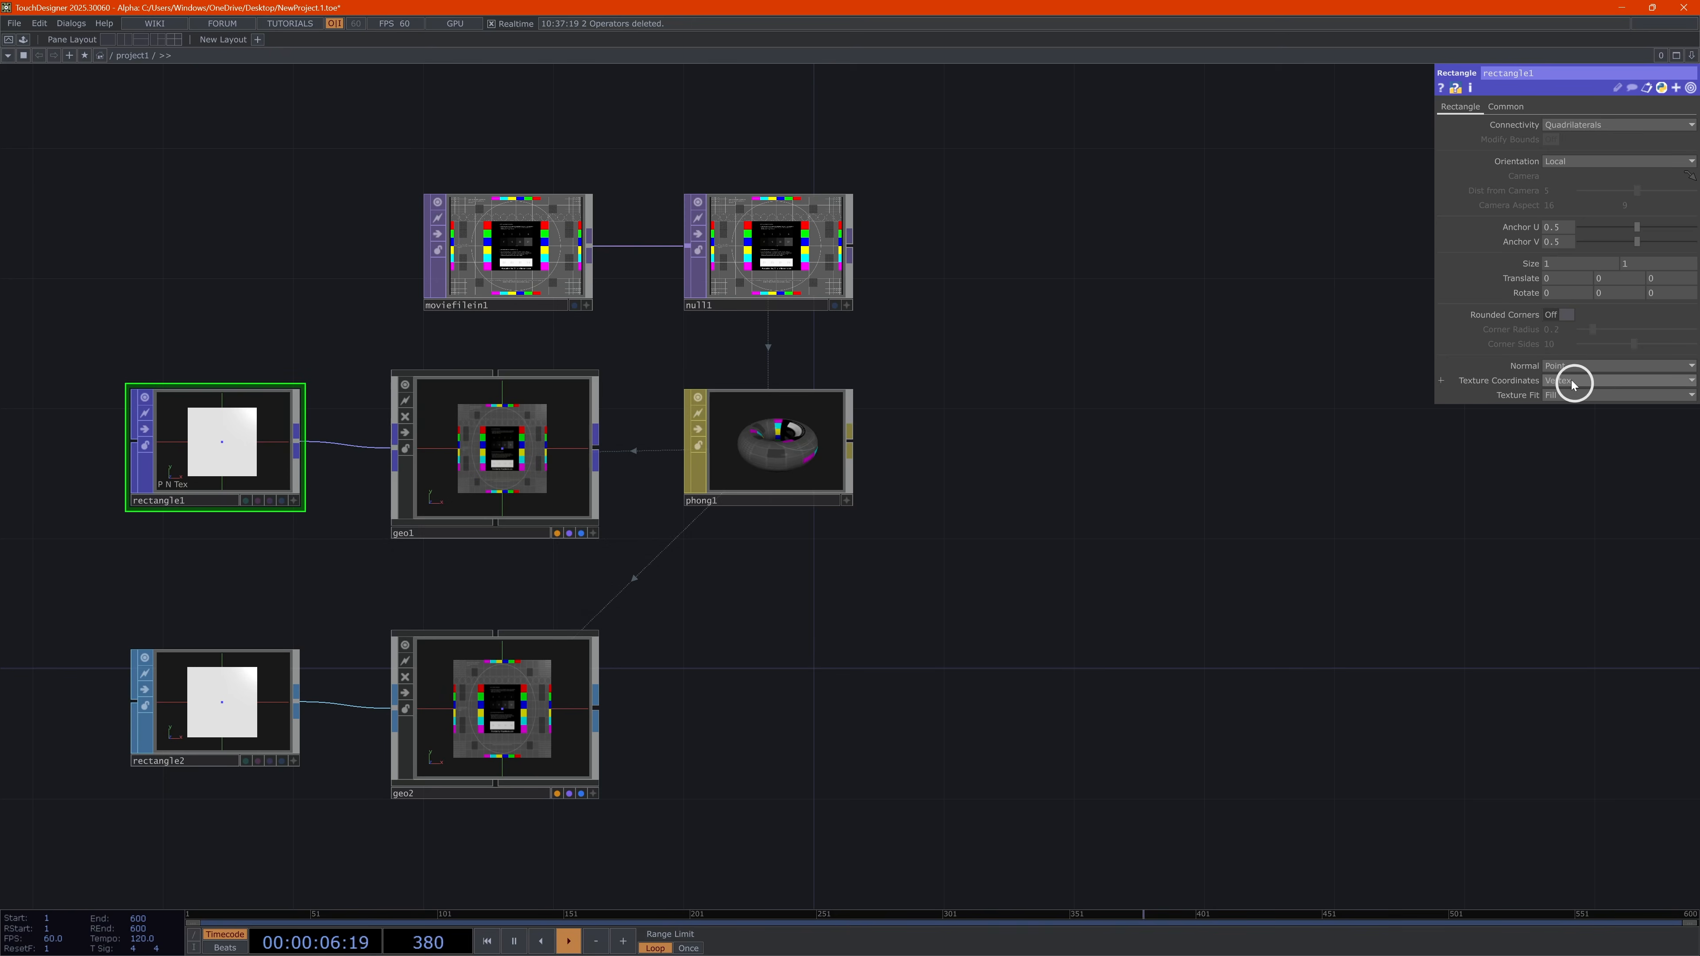
pyautogui.click(1569, 395)
pyautogui.click(1557, 411)
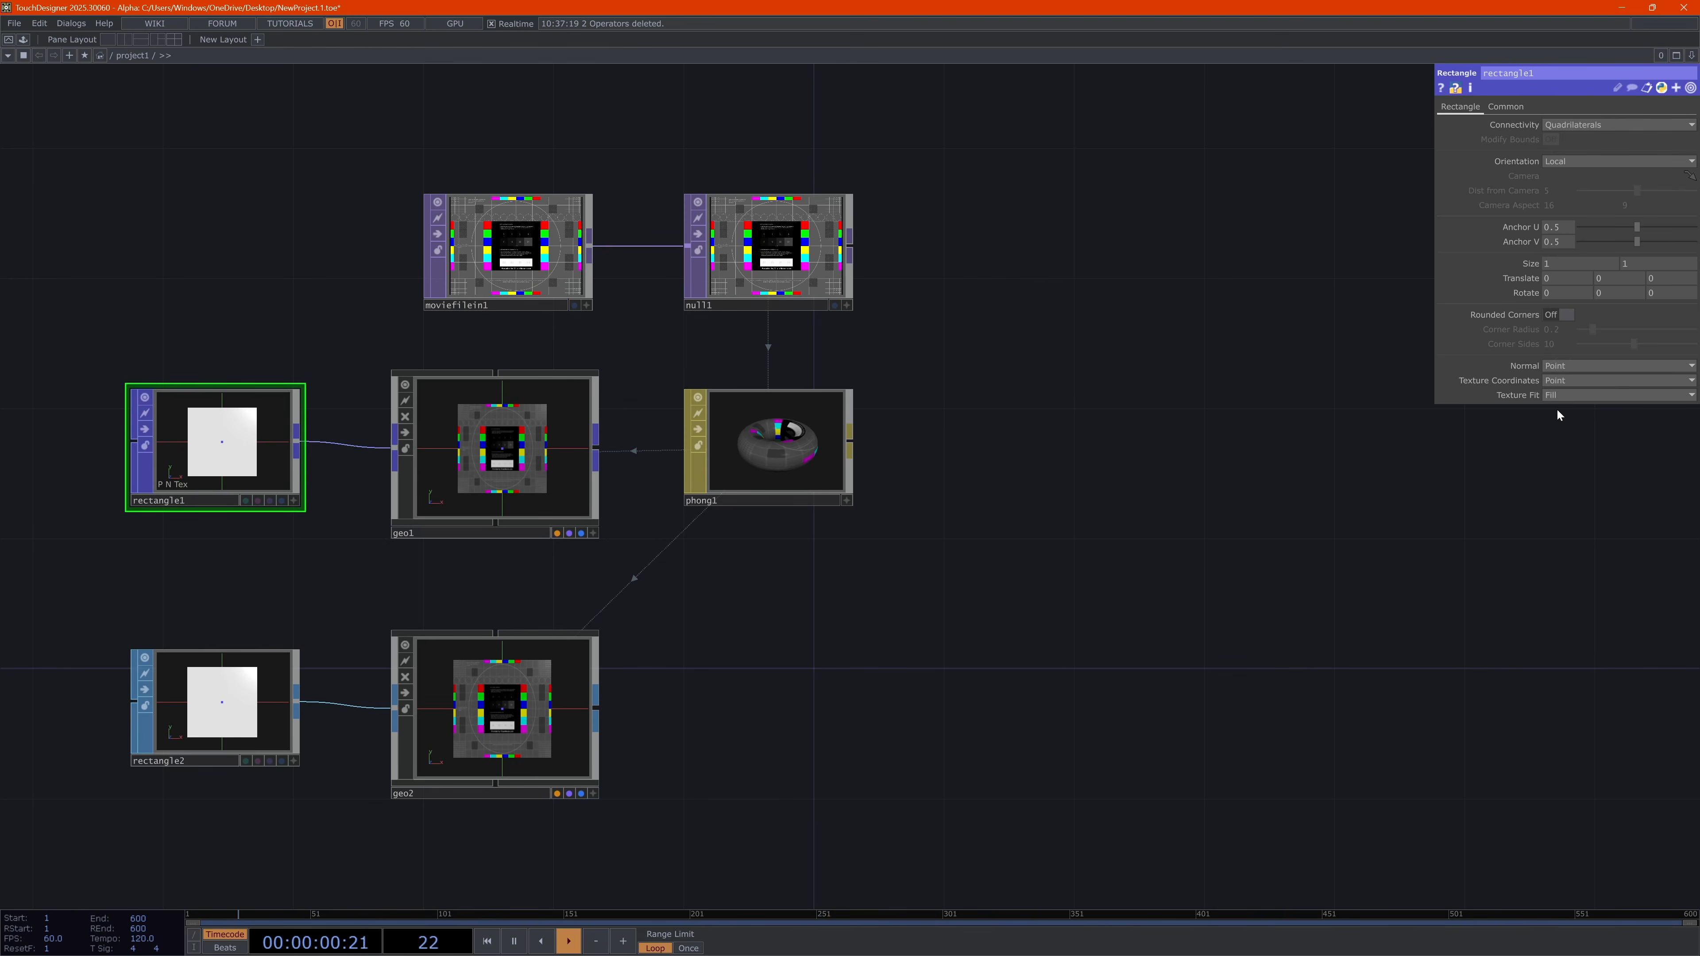
# Delete the Rectangle SOP and the geo2 Geometry COMP connected to it
pyautogui.moveTo(673, 807); pyautogui.dragTo(127, 642)
pyautogui.press('Delete')
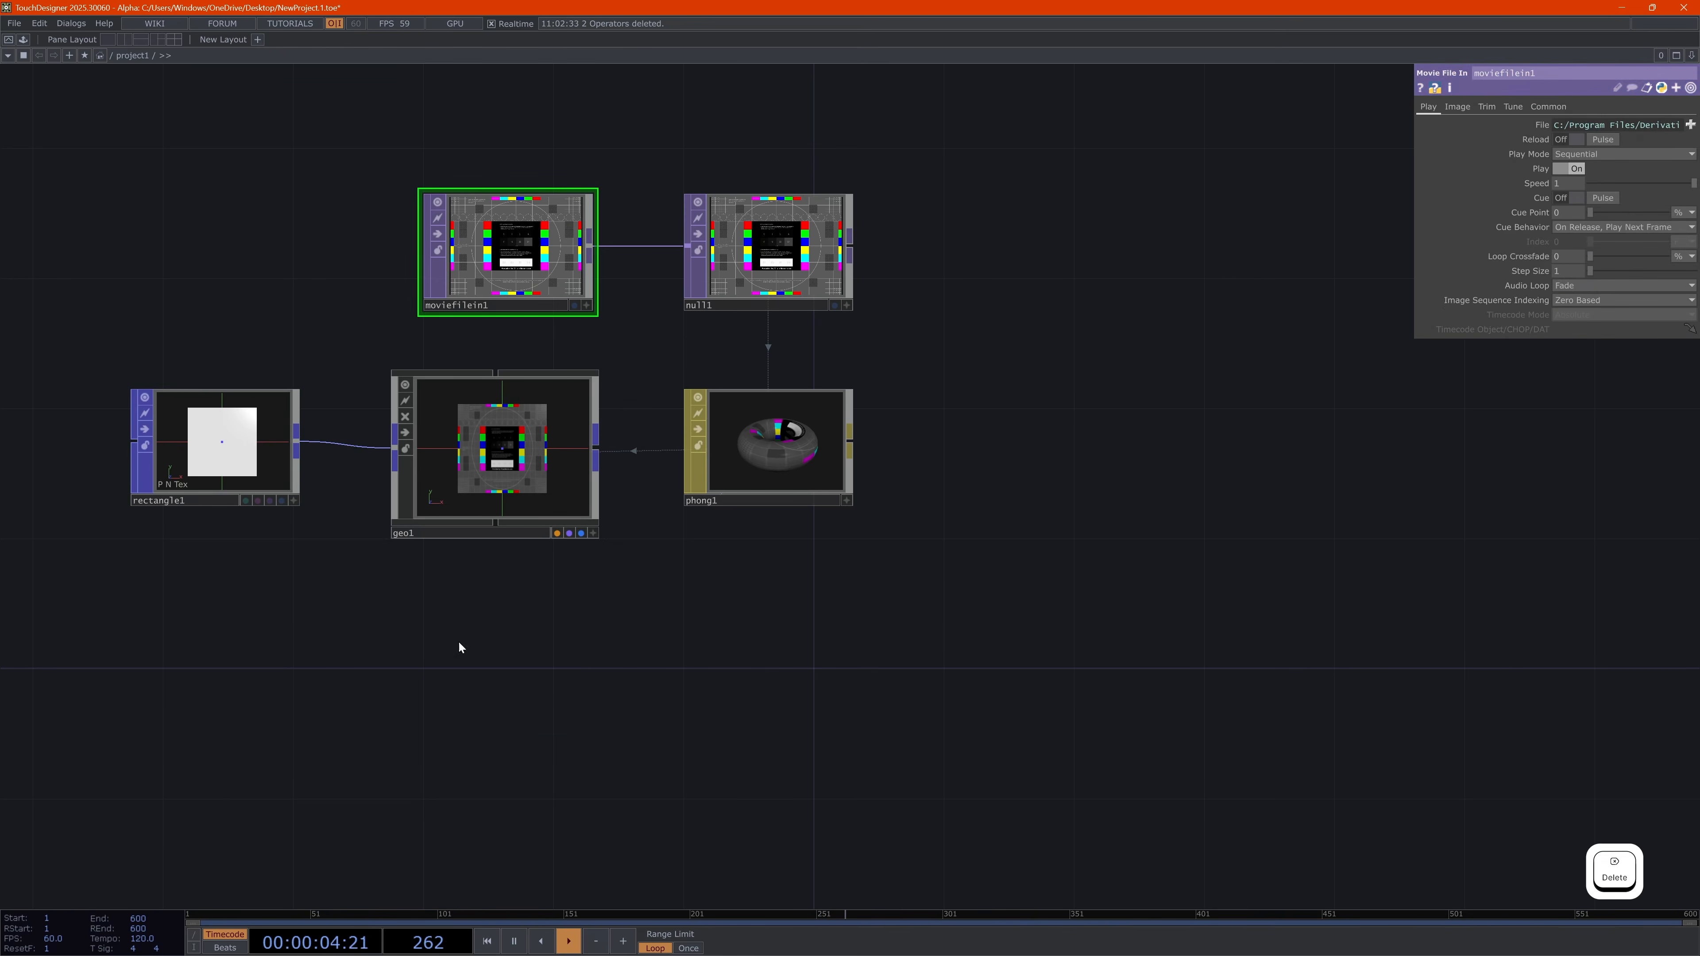
# Move rectangle1 away from geo1 and insert a Null POP into the wire between them
pyautogui.scroll(-3, 1066, 580)
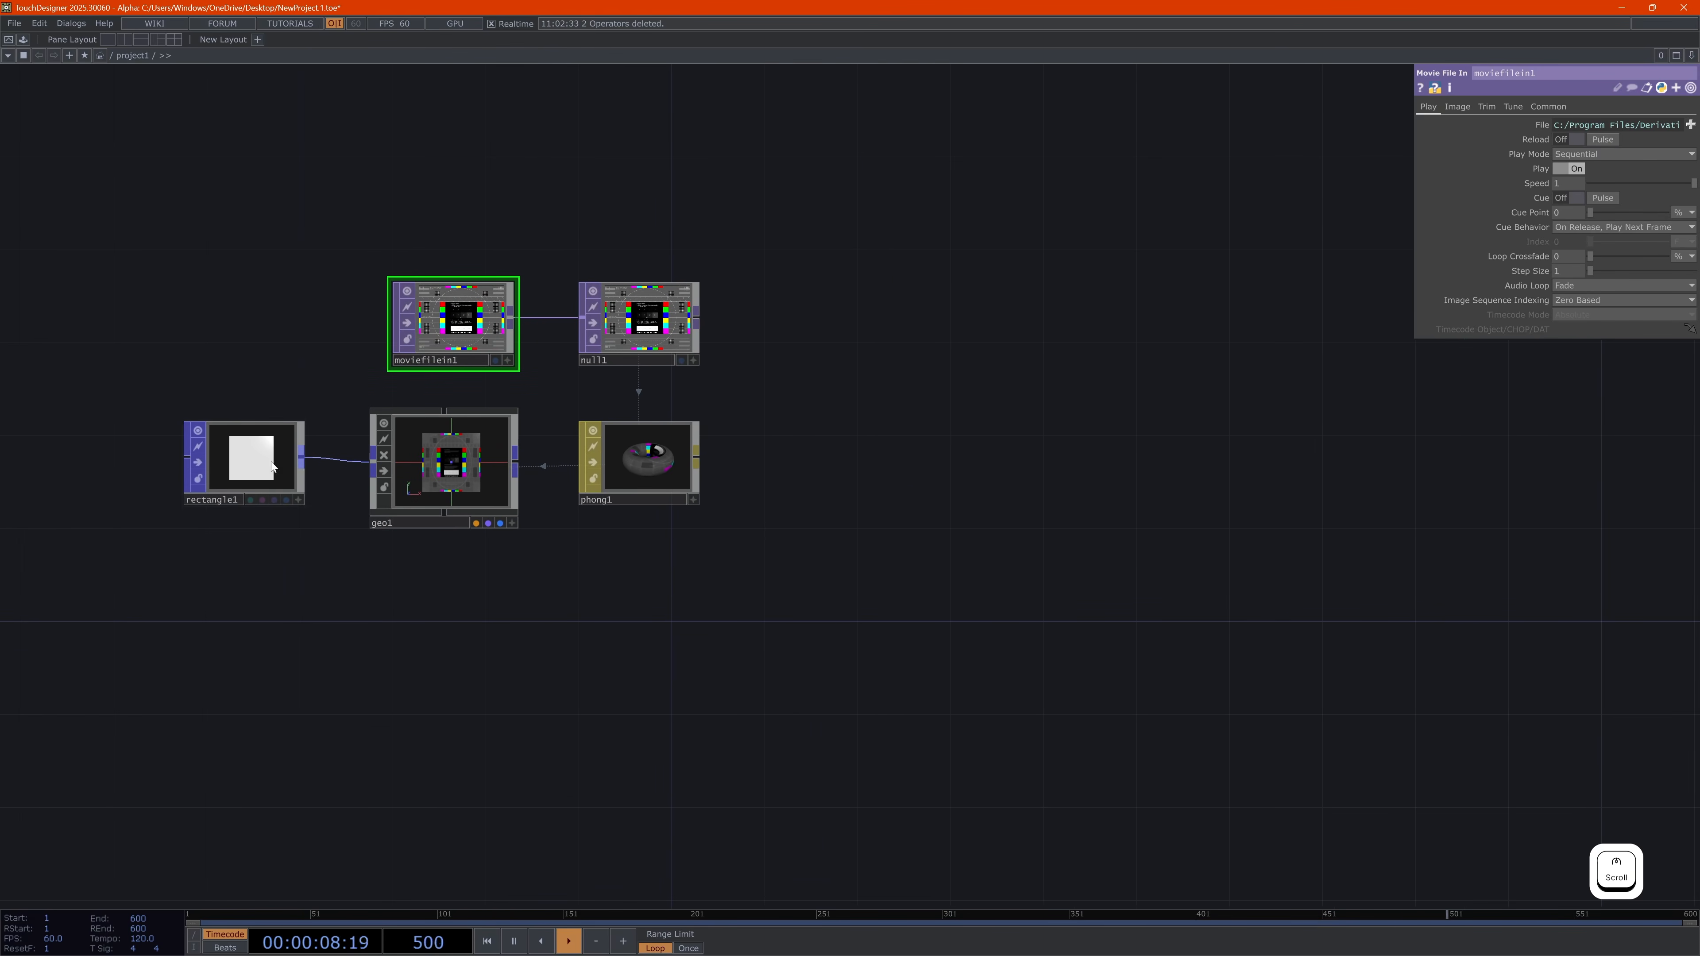
pyautogui.moveTo(261, 469); pyautogui.dragTo(98, 470)
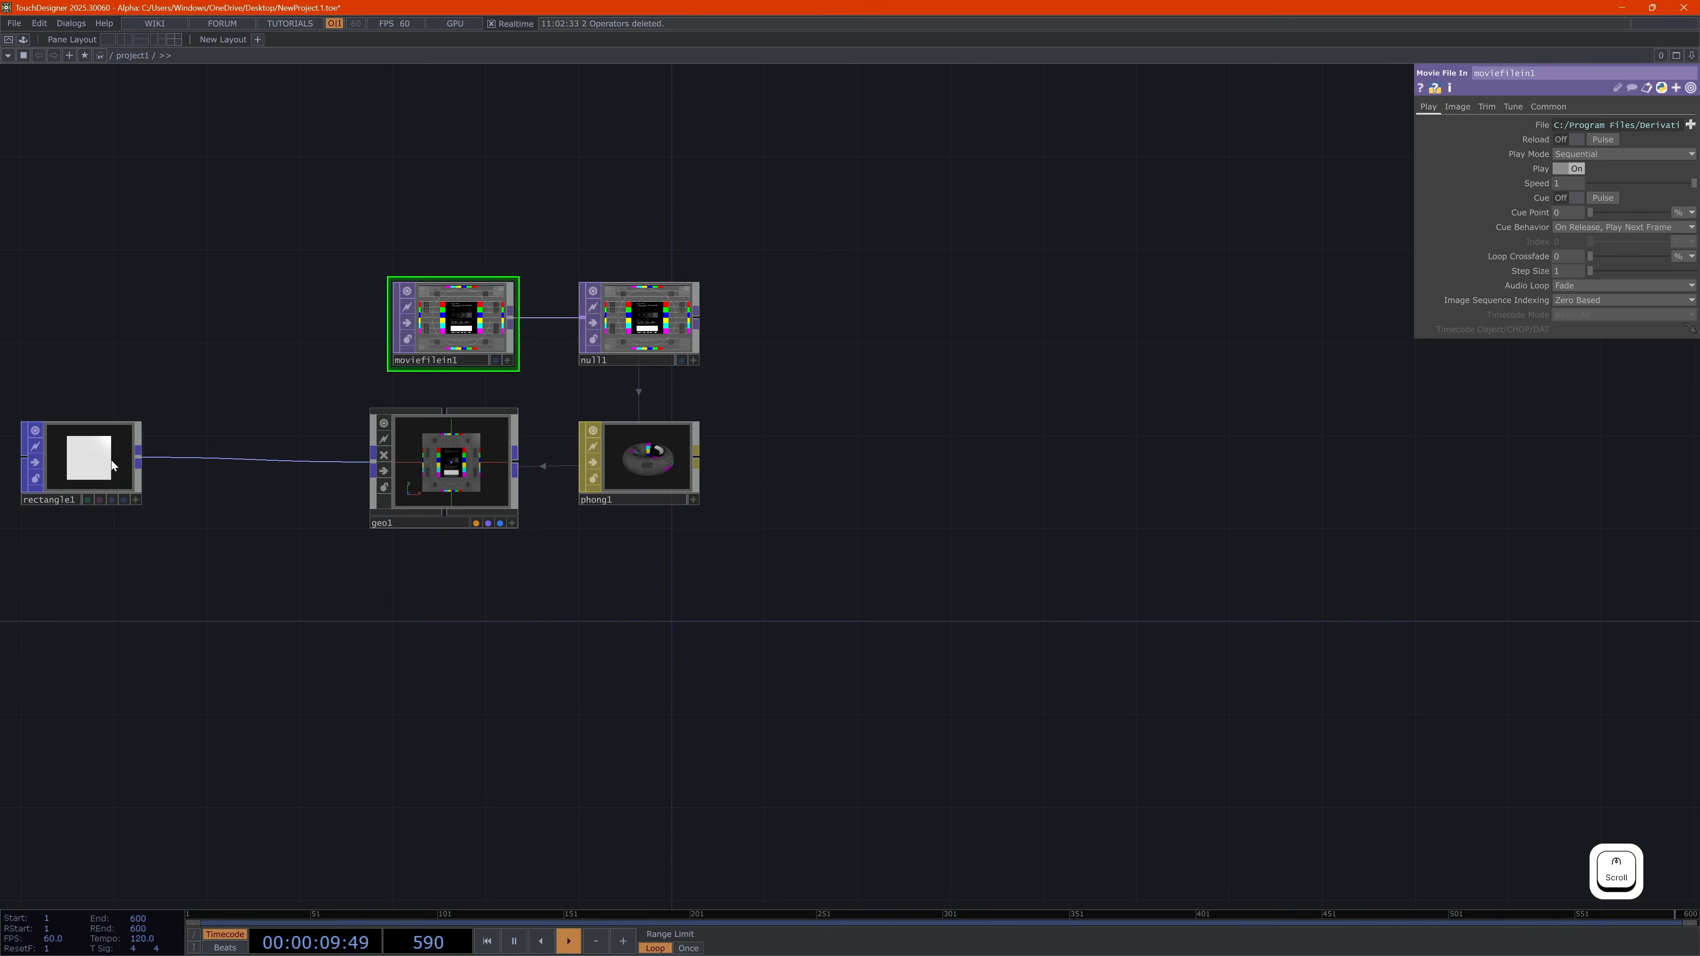
pyautogui.rightClick(260, 458)
pyautogui.click(301, 444)
pyautogui.write('null')
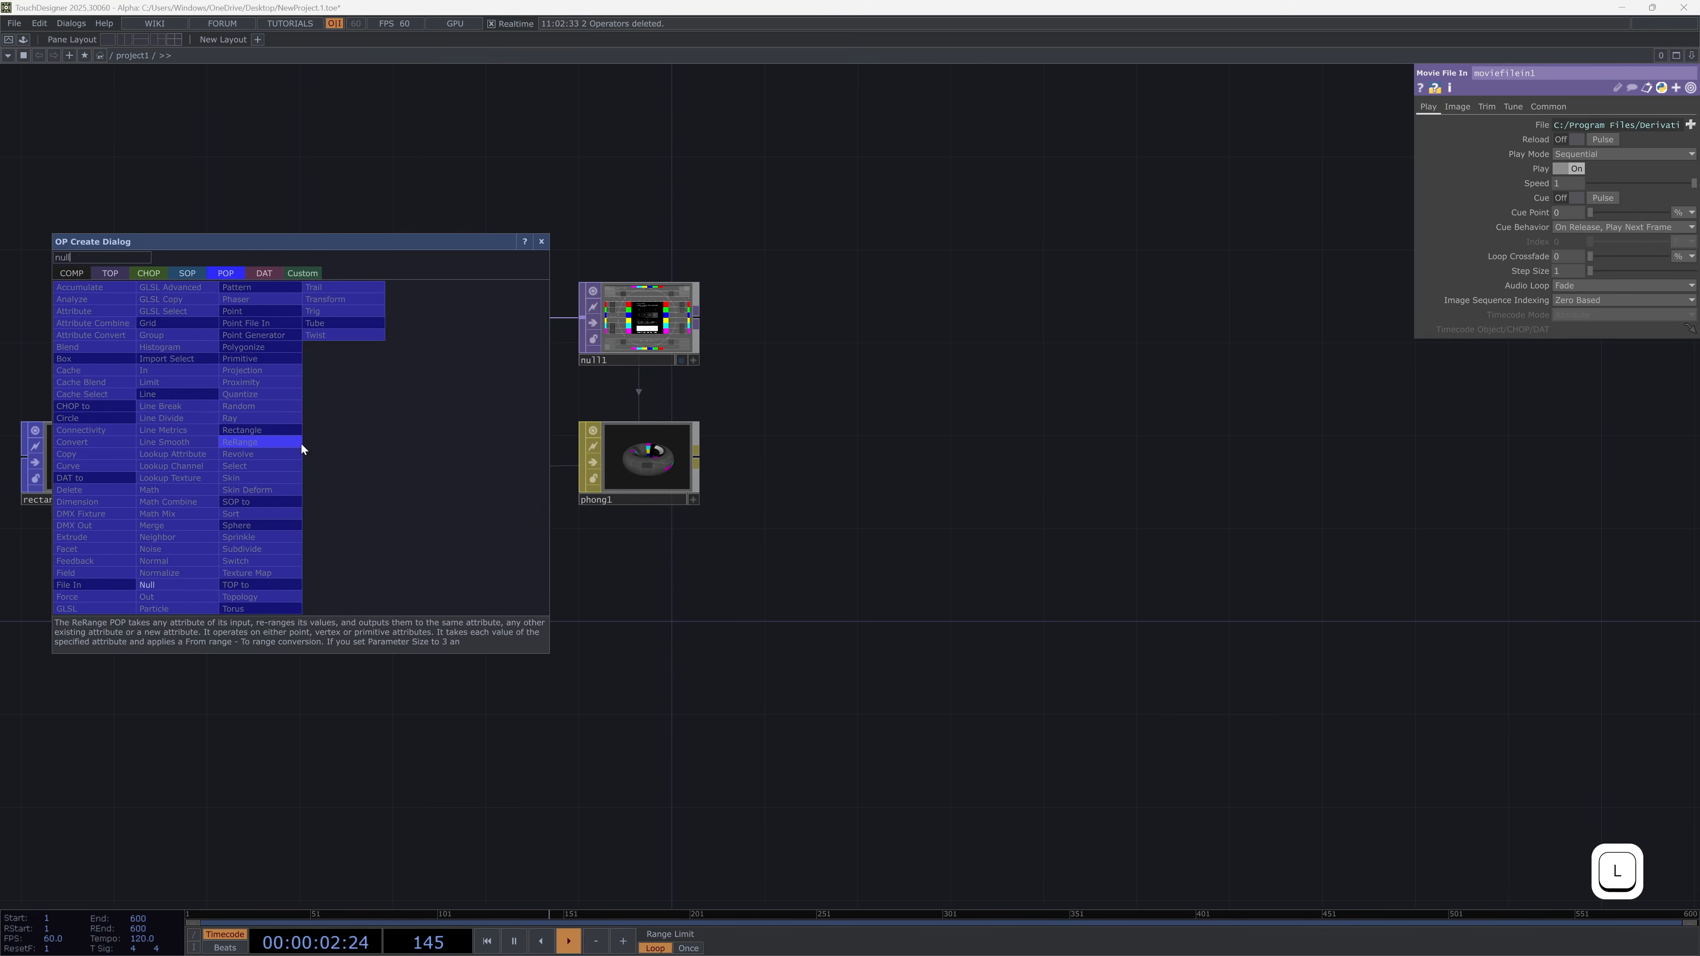
pyautogui.press('Return')
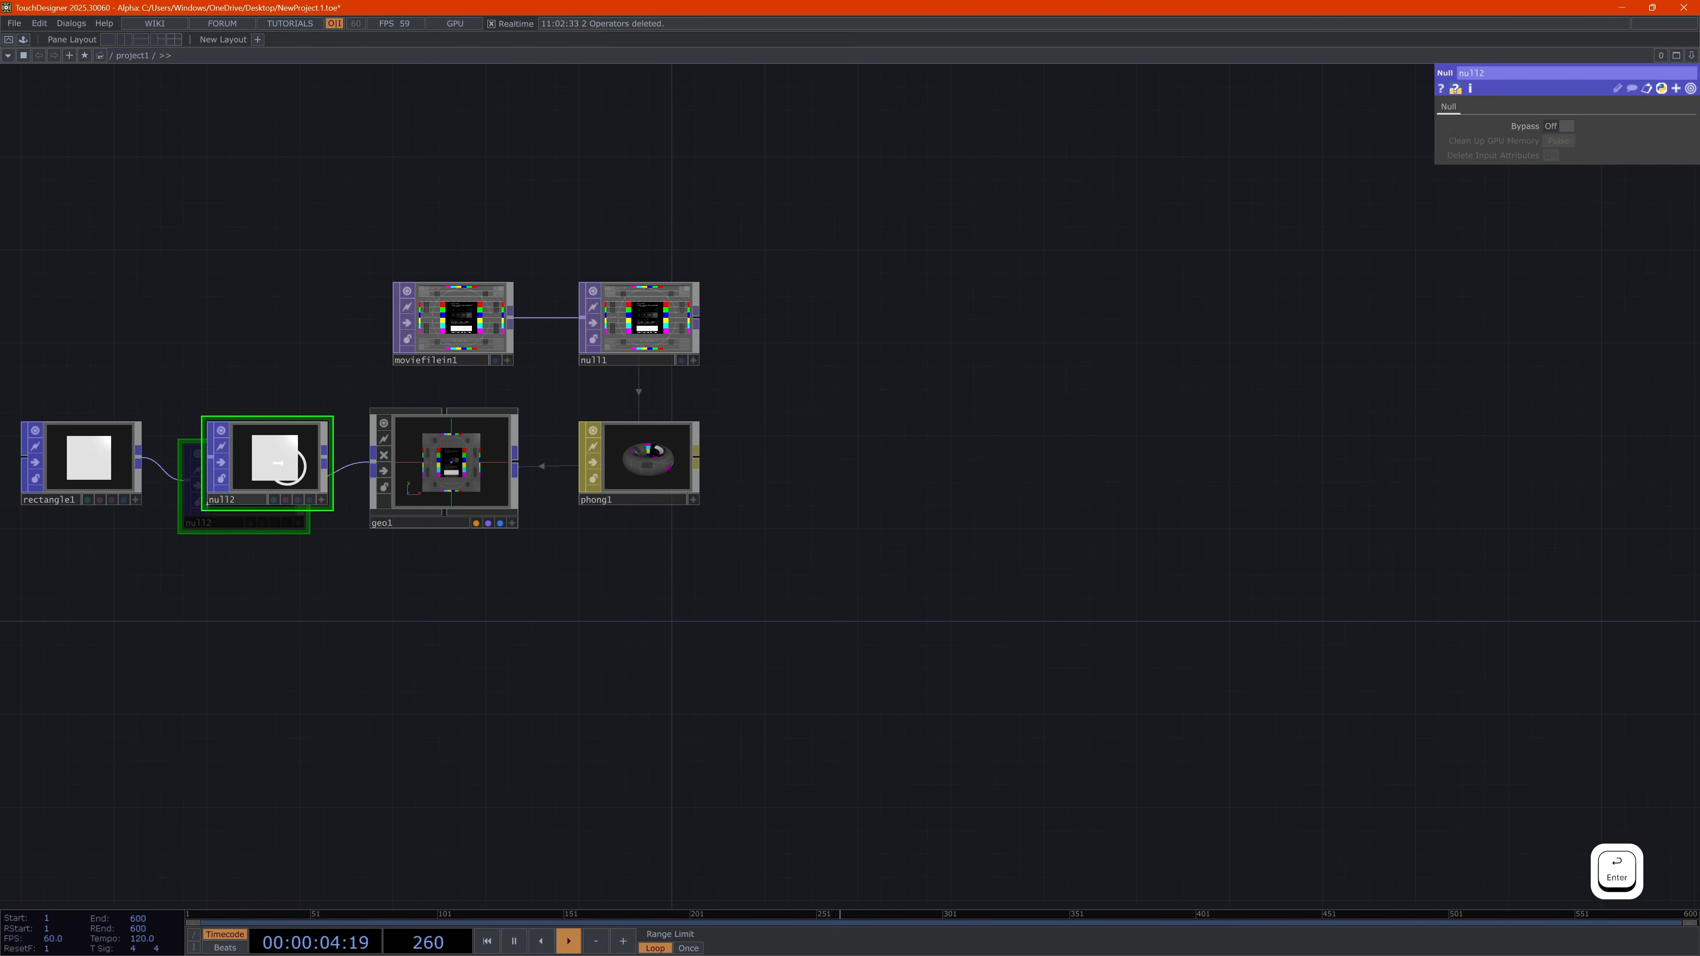
pyautogui.click(304, 464)
# Widen the spacing in the node row, moving rectangle1 and the Null POP further from geo1
pyautogui.moveTo(417, 636); pyautogui.dragTo(1017, 638)
pyautogui.moveTo(711, 477); pyautogui.dragTo(571, 477)
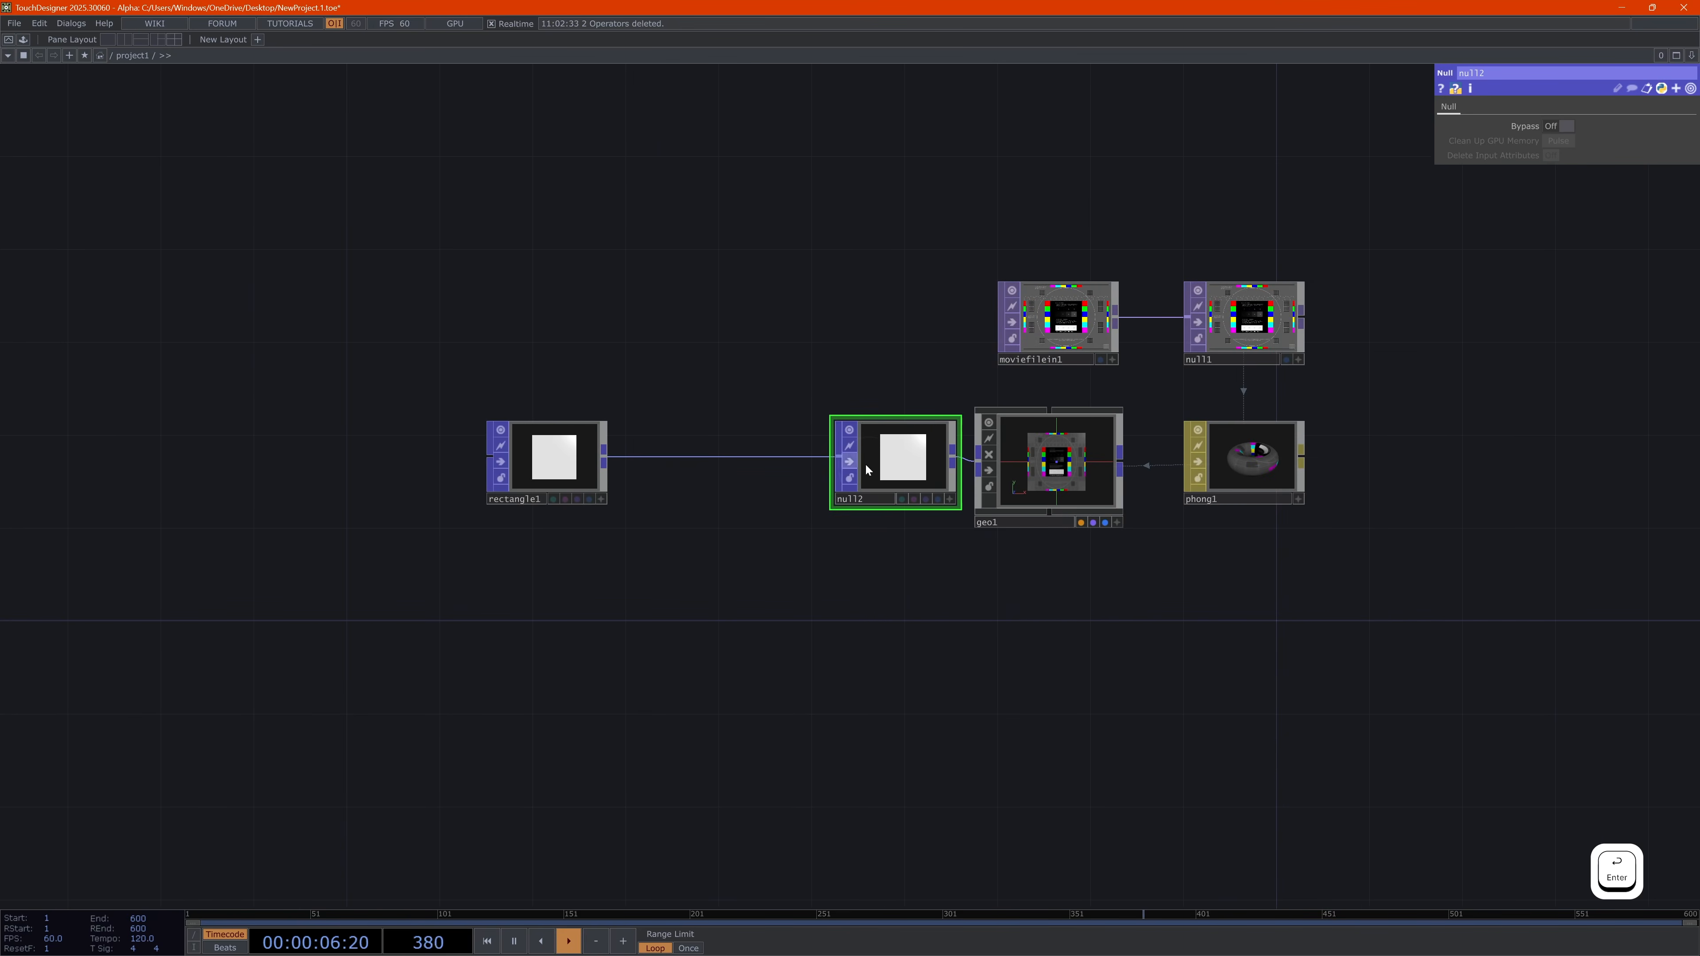
pyautogui.moveTo(912, 465); pyautogui.dragTo(842, 466)
# Create a POP to DAT from the Null POP's output and place it directly below that node
pyautogui.click(886, 460)
pyautogui.press('Tab')
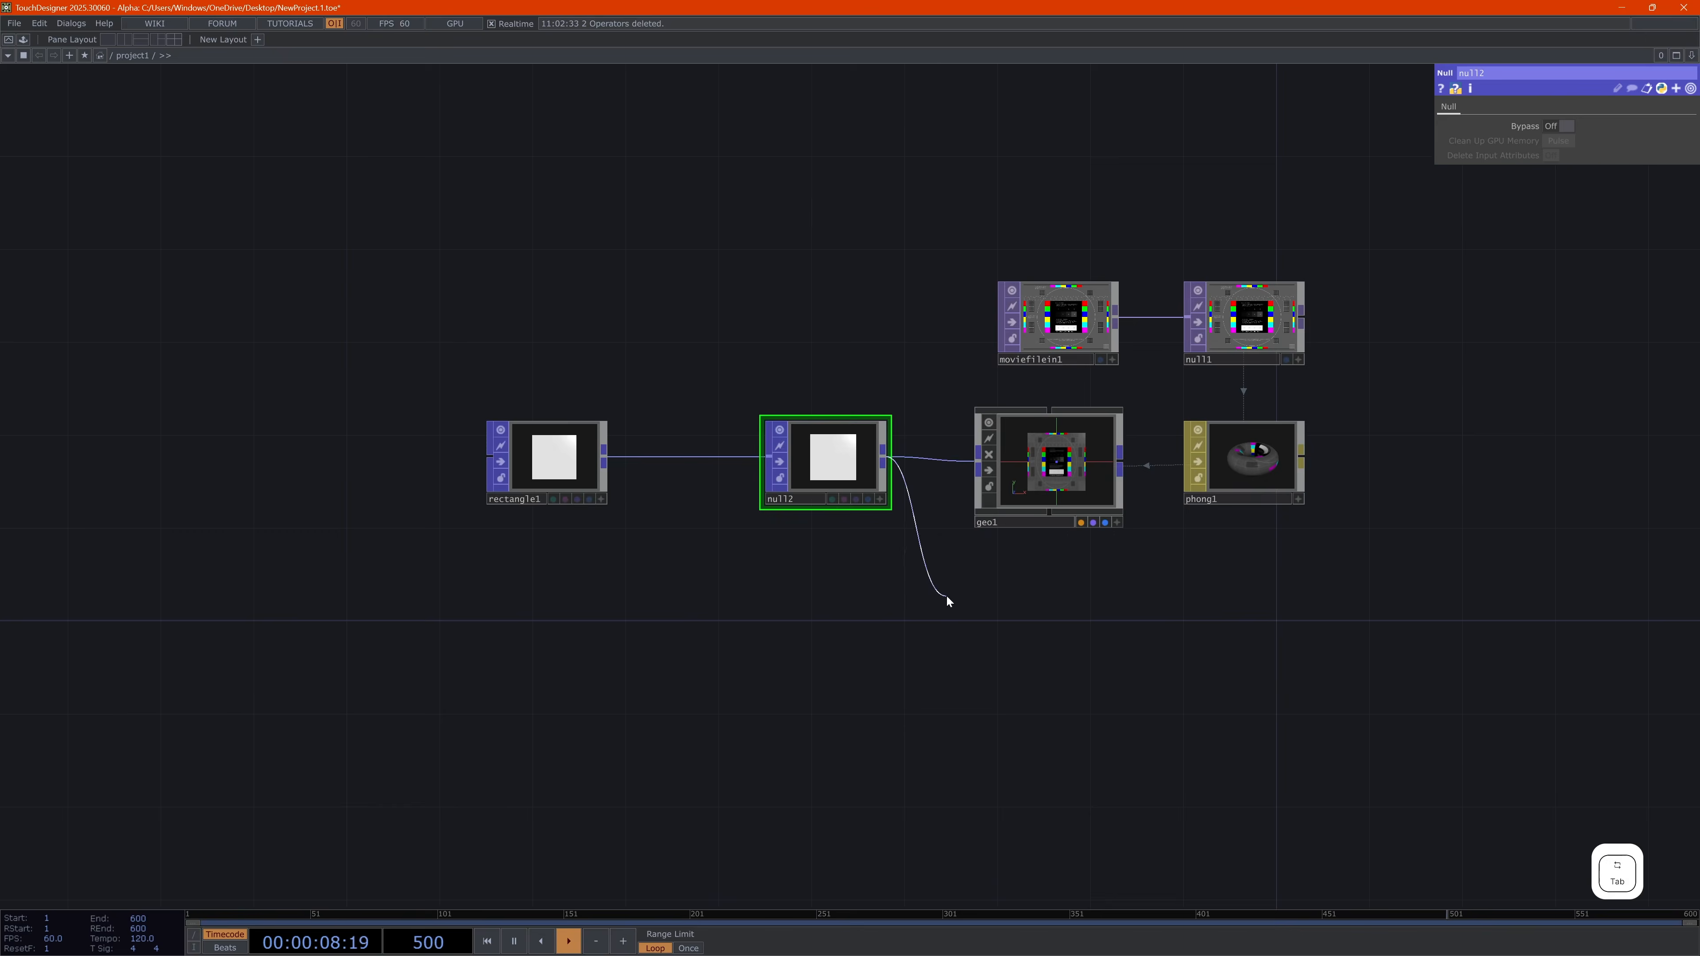
pyautogui.click(909, 426)
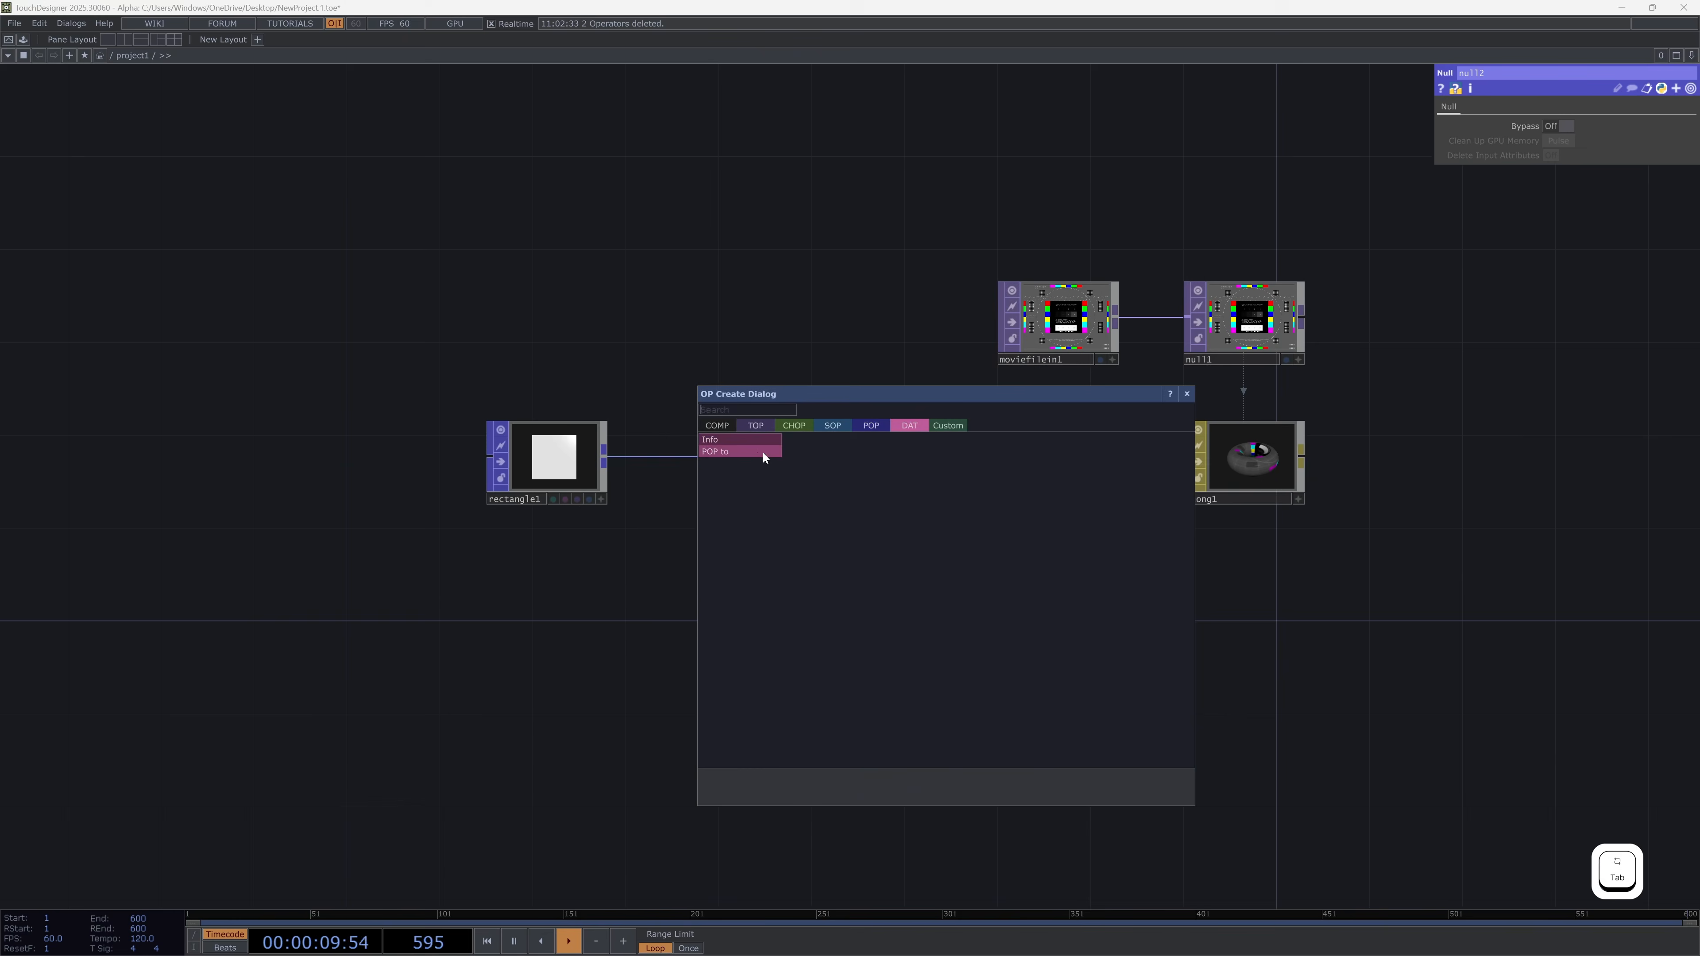
pyautogui.click(737, 454)
pyautogui.click(831, 596)
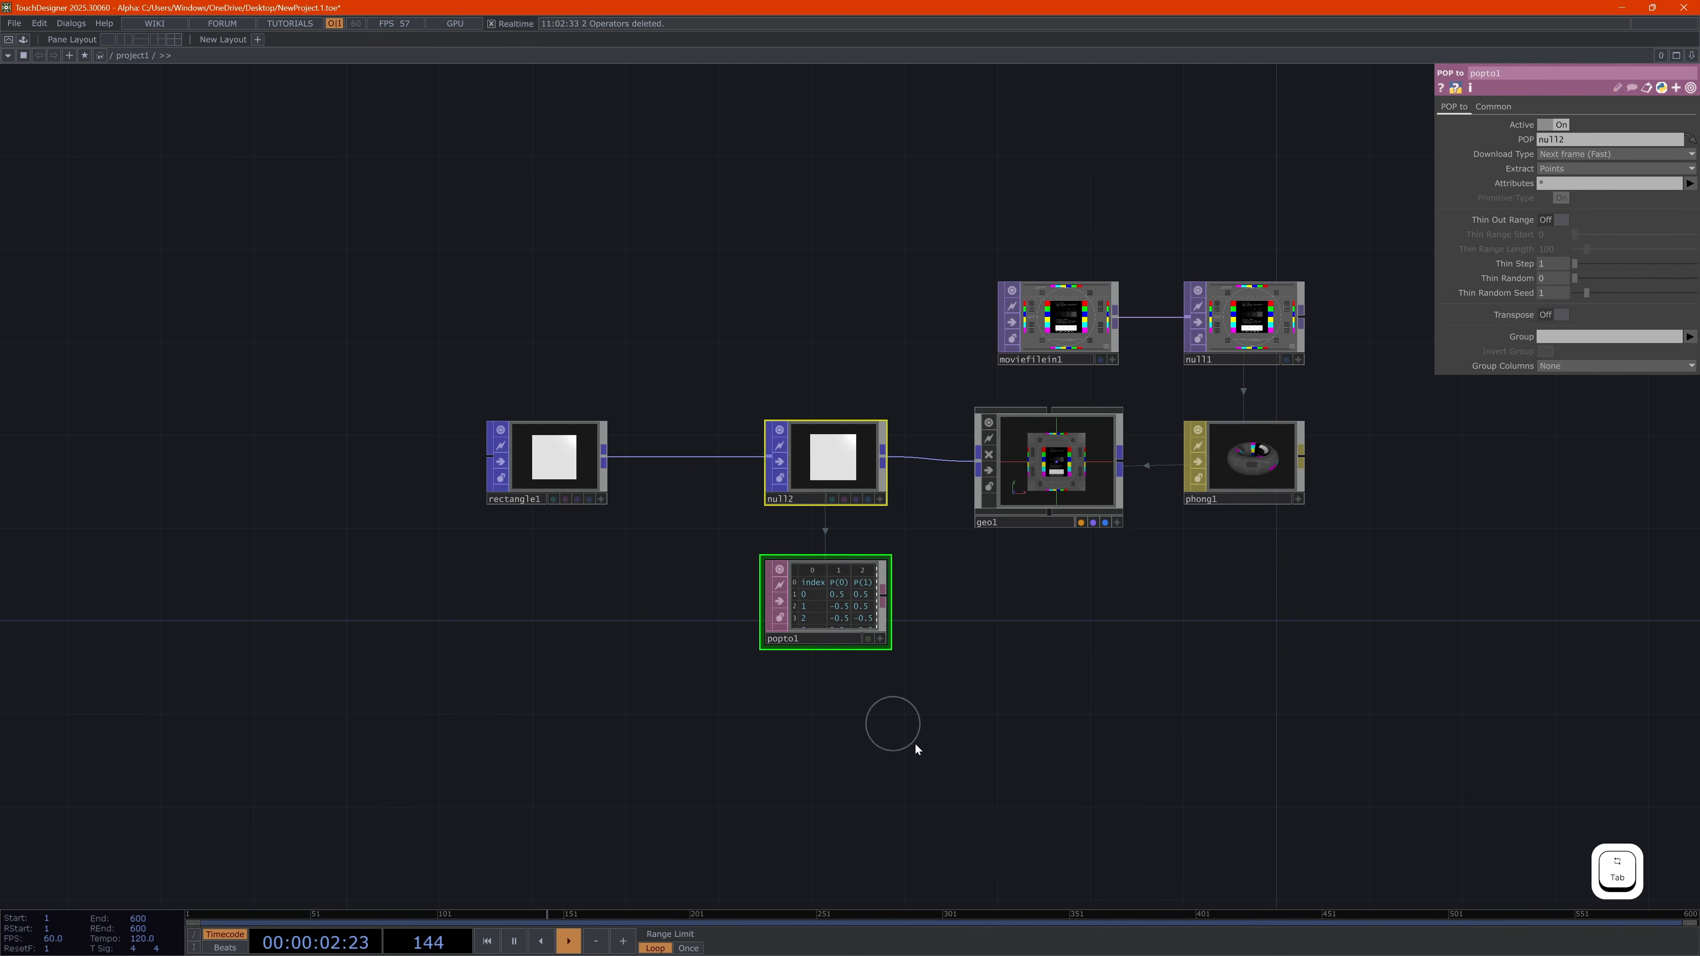
# Split the workspace side by side, make the new pane a Textport and DATs view, and load popto1 into it
pyautogui.scroll(5, 820, 621)
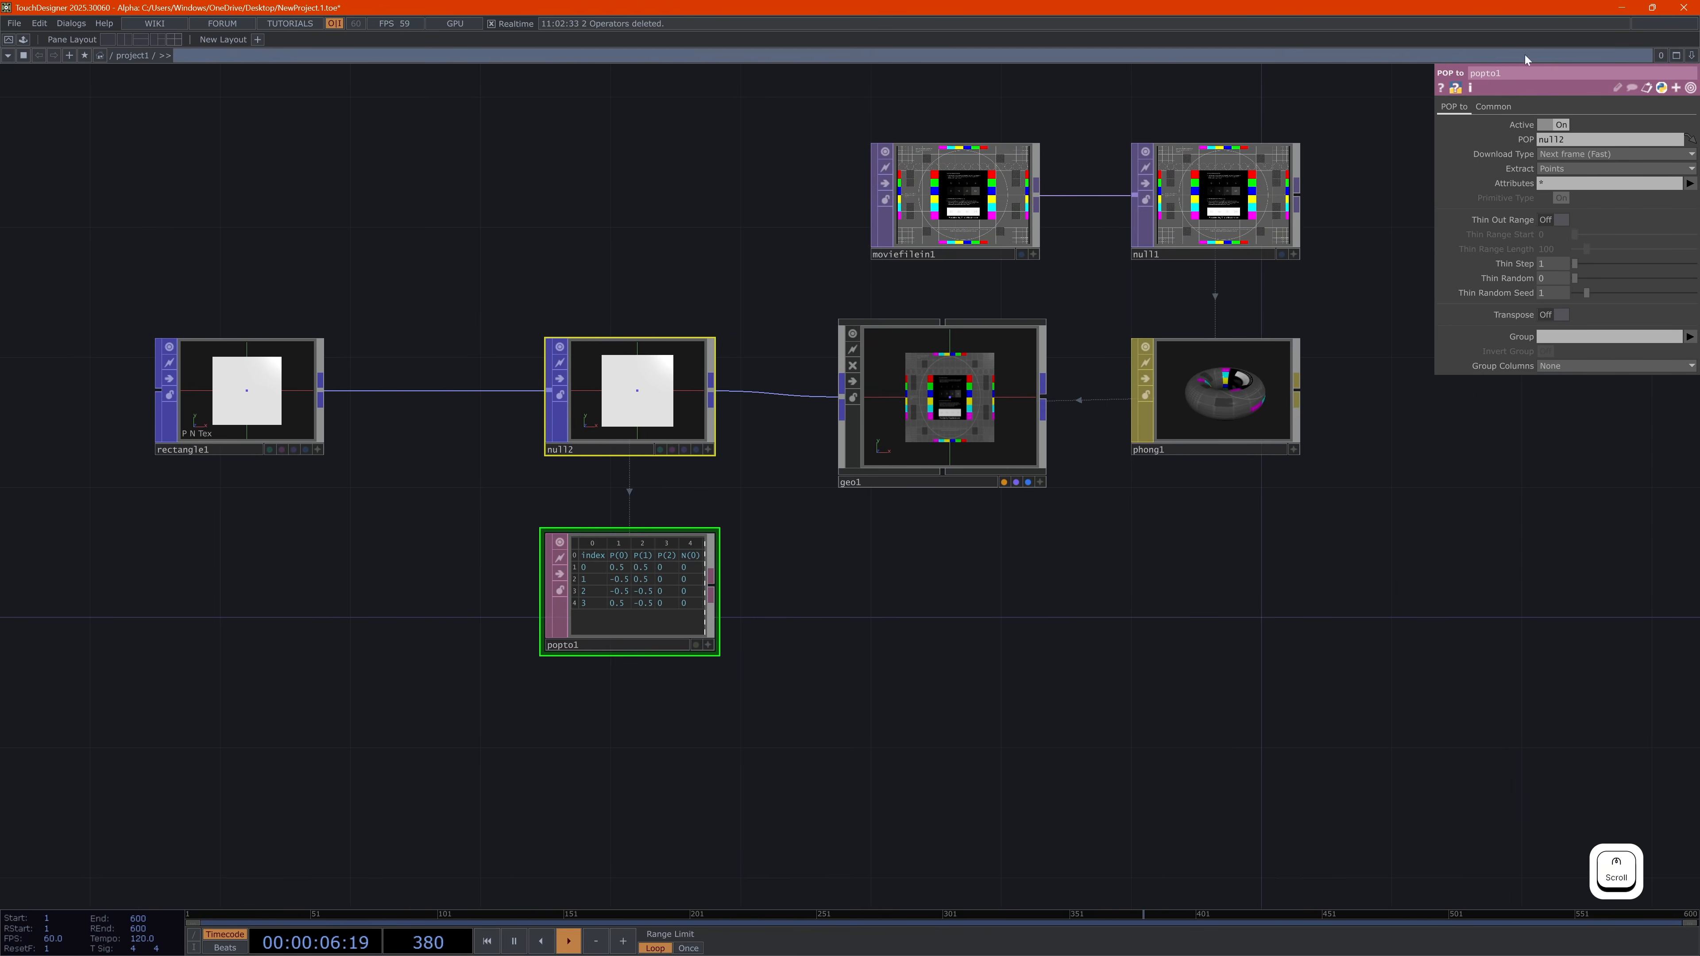
pyautogui.click(1689, 55)
pyautogui.click(1597, 83)
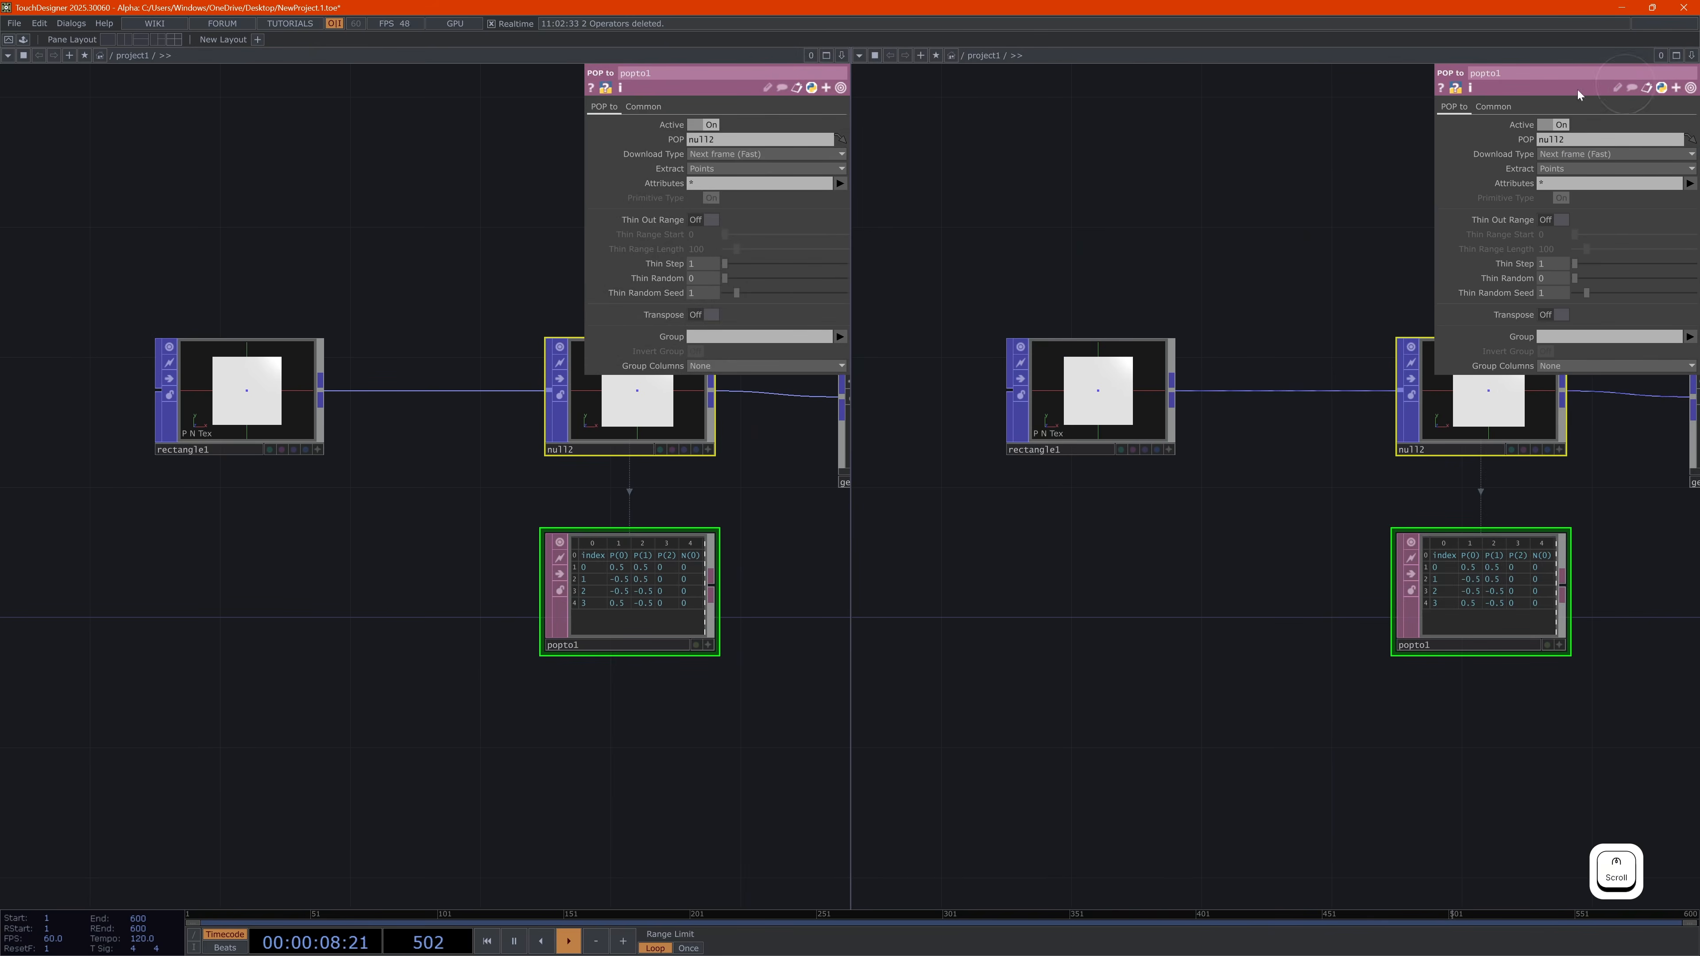
pyautogui.click(860, 56)
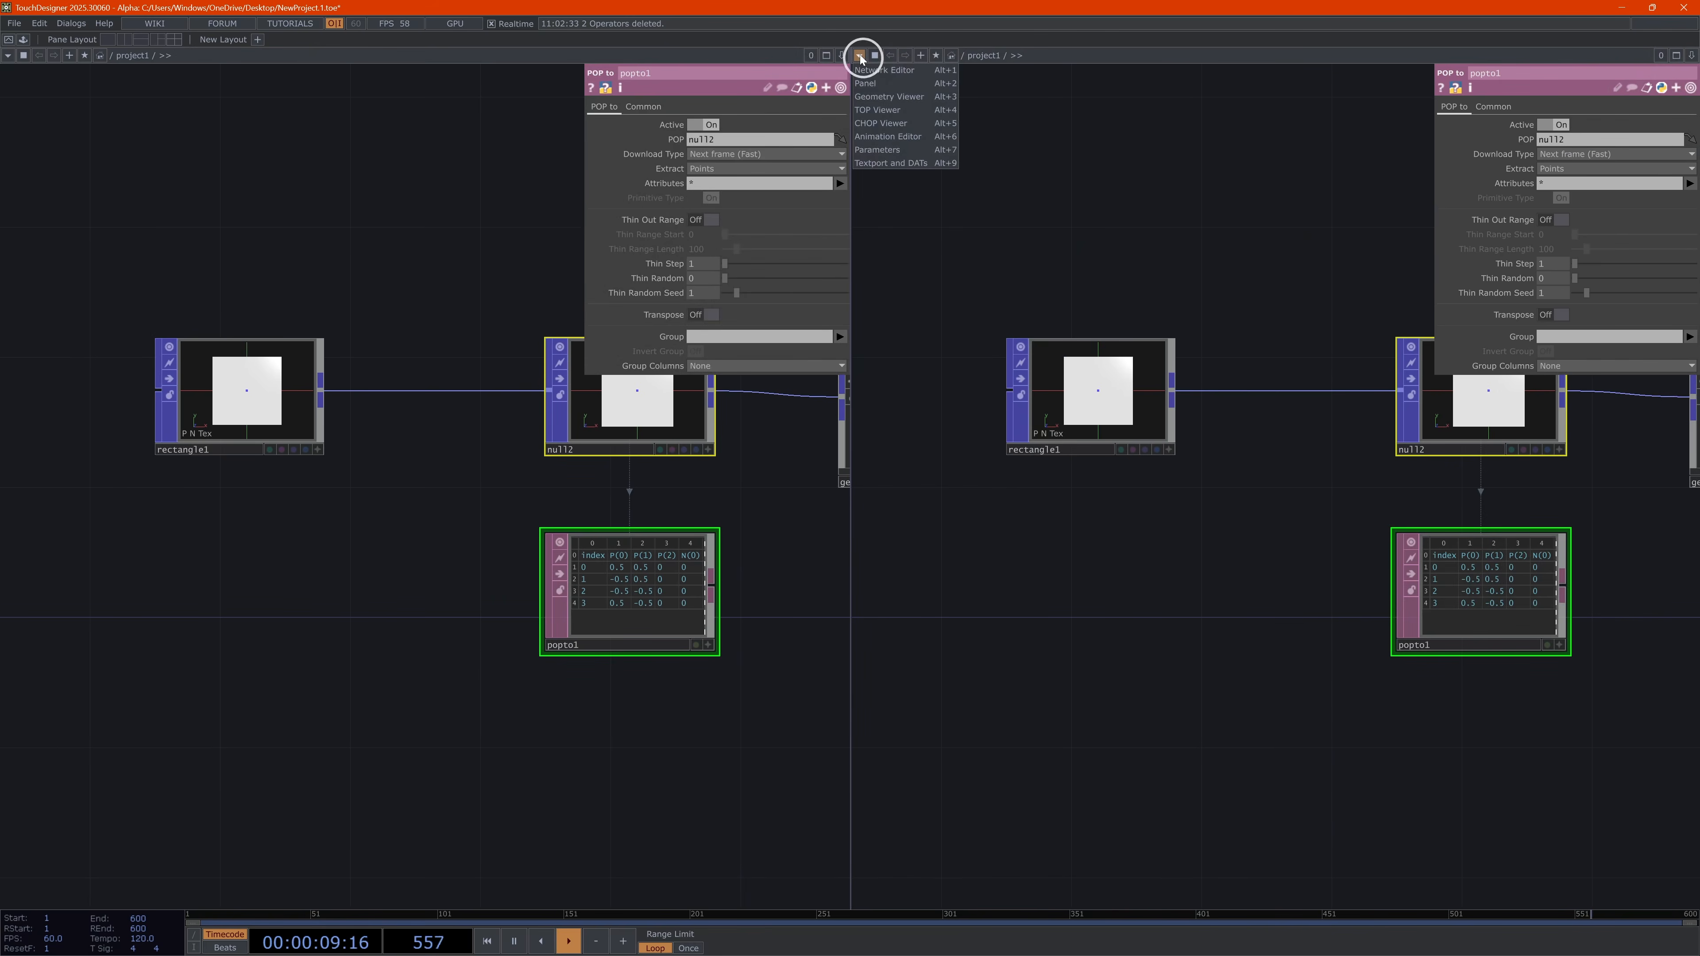
pyautogui.click(895, 168)
pyautogui.moveTo(871, 466); pyautogui.dragTo(1301, 273)
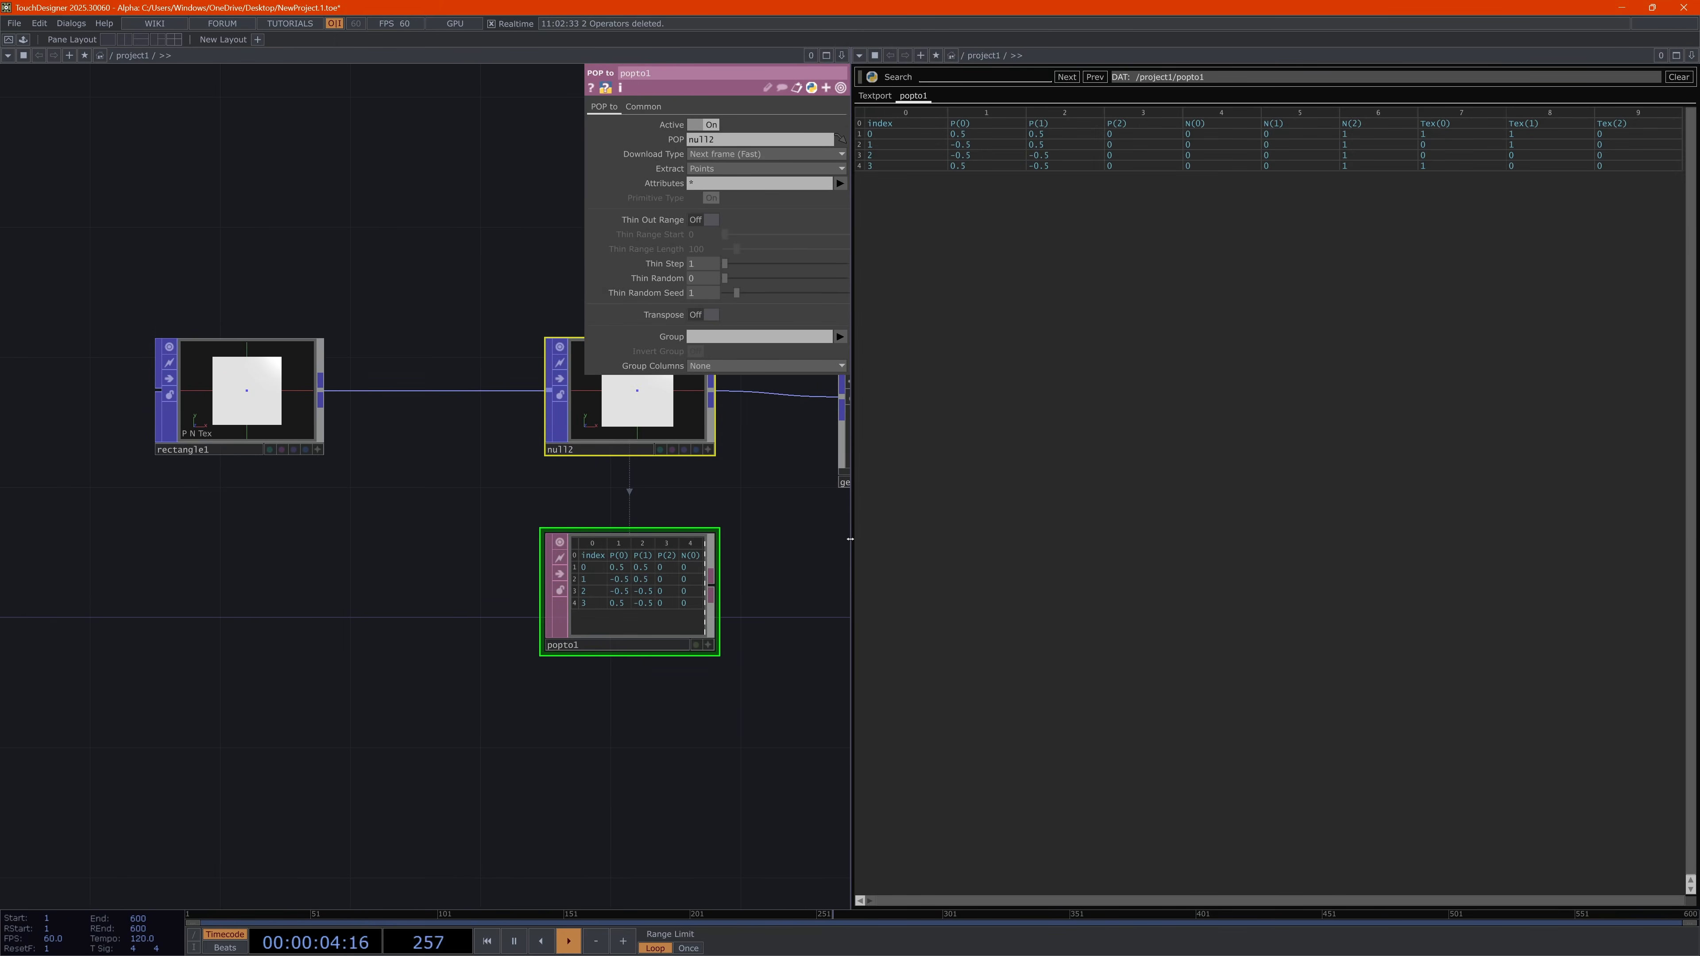
# Resize the split to give the network more room while keeping all of popto1's table columns readable
pyautogui.moveTo(849, 538); pyautogui.dragTo(1311, 490)
pyautogui.moveTo(907, 618); pyautogui.dragTo(795, 638)
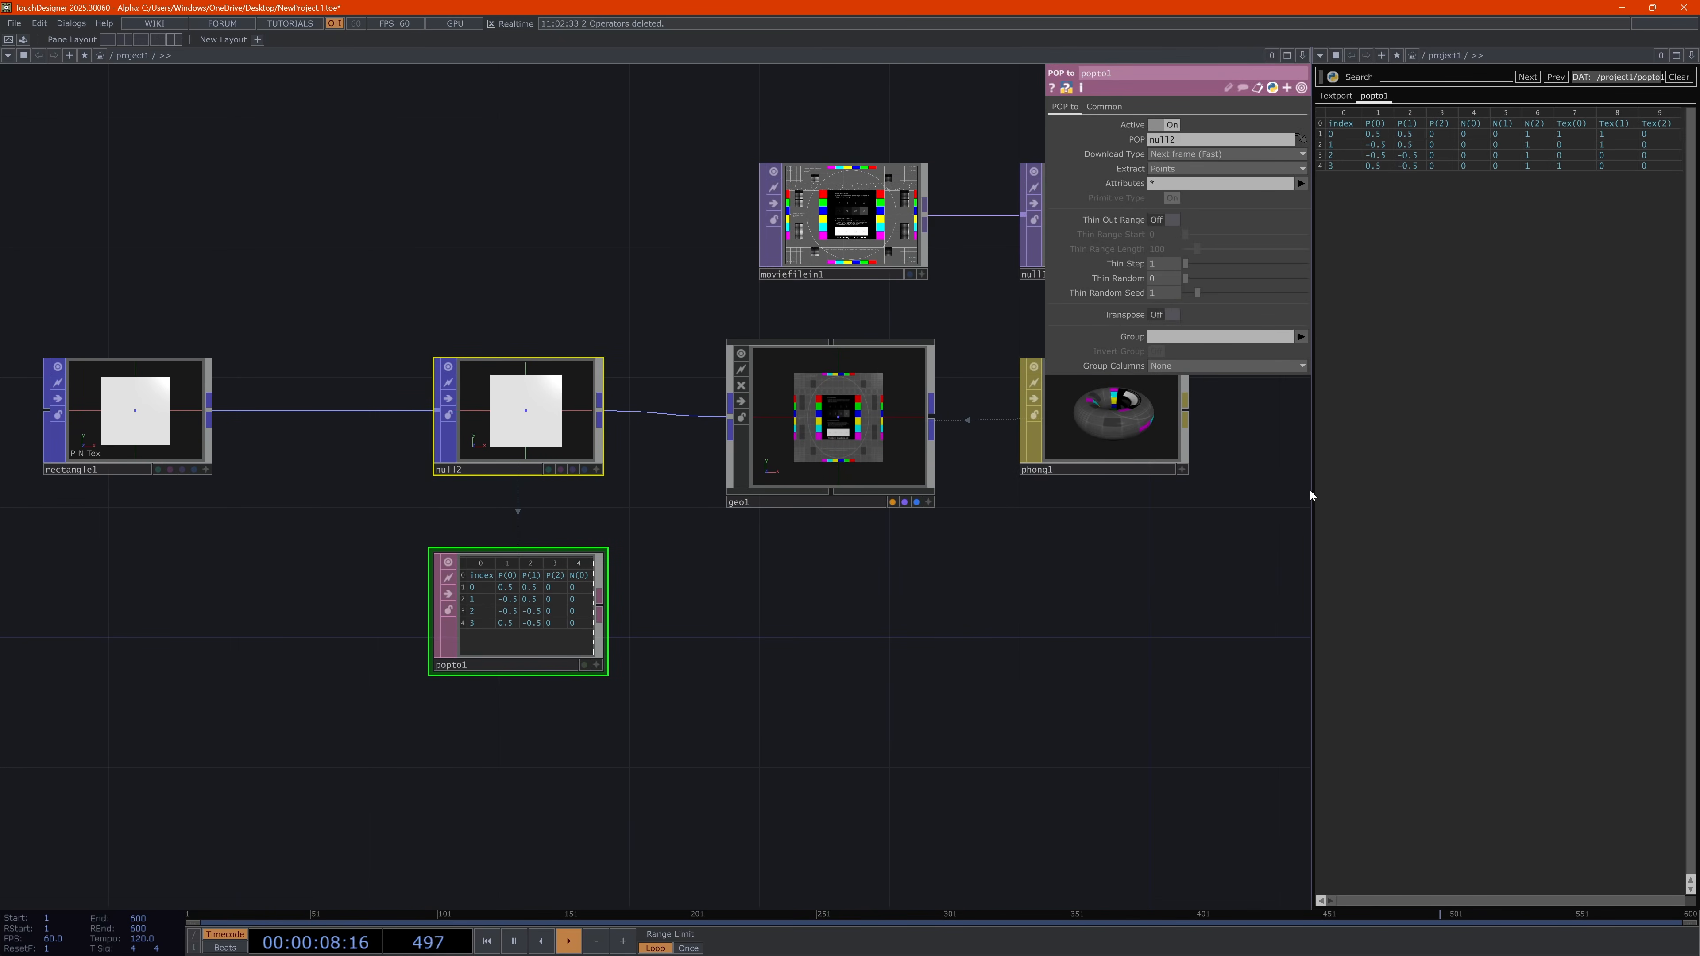
pyautogui.moveTo(1310, 493); pyautogui.dragTo(1219, 490)
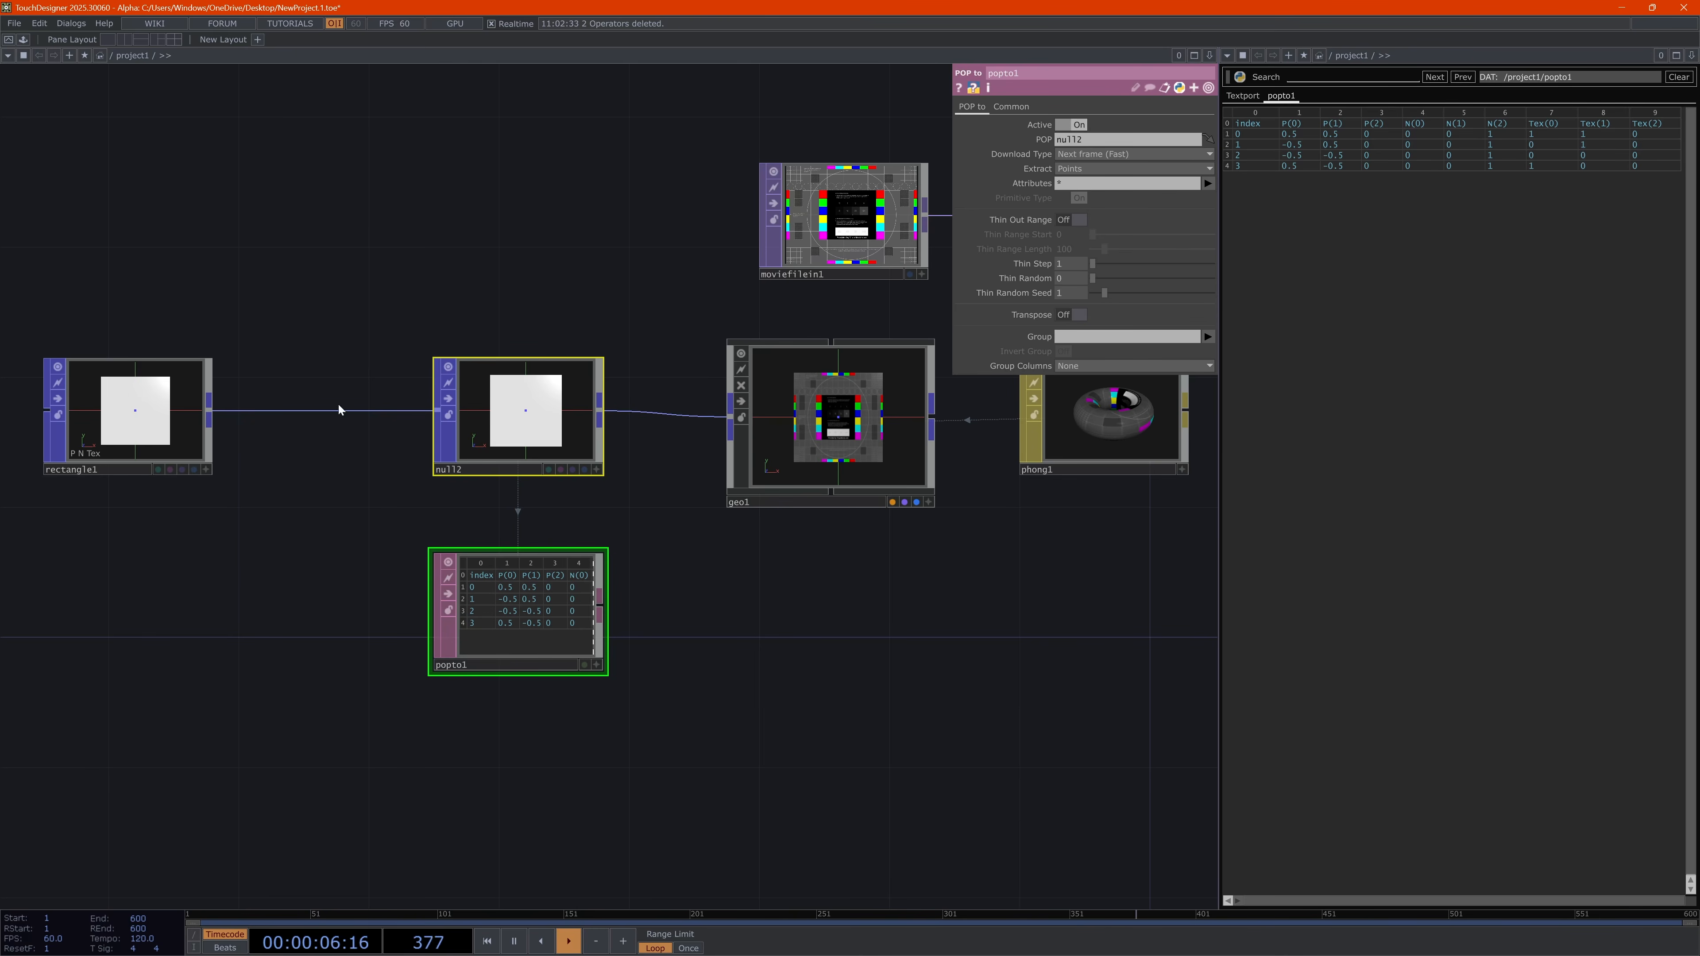
# Shift the Null POP and its DAT towards geo1 and insert a Math POP between rectangle1 and the Null POP
pyautogui.middleClick(166, 425)
pyautogui.moveTo(518, 428); pyautogui.dragTo(582, 428)
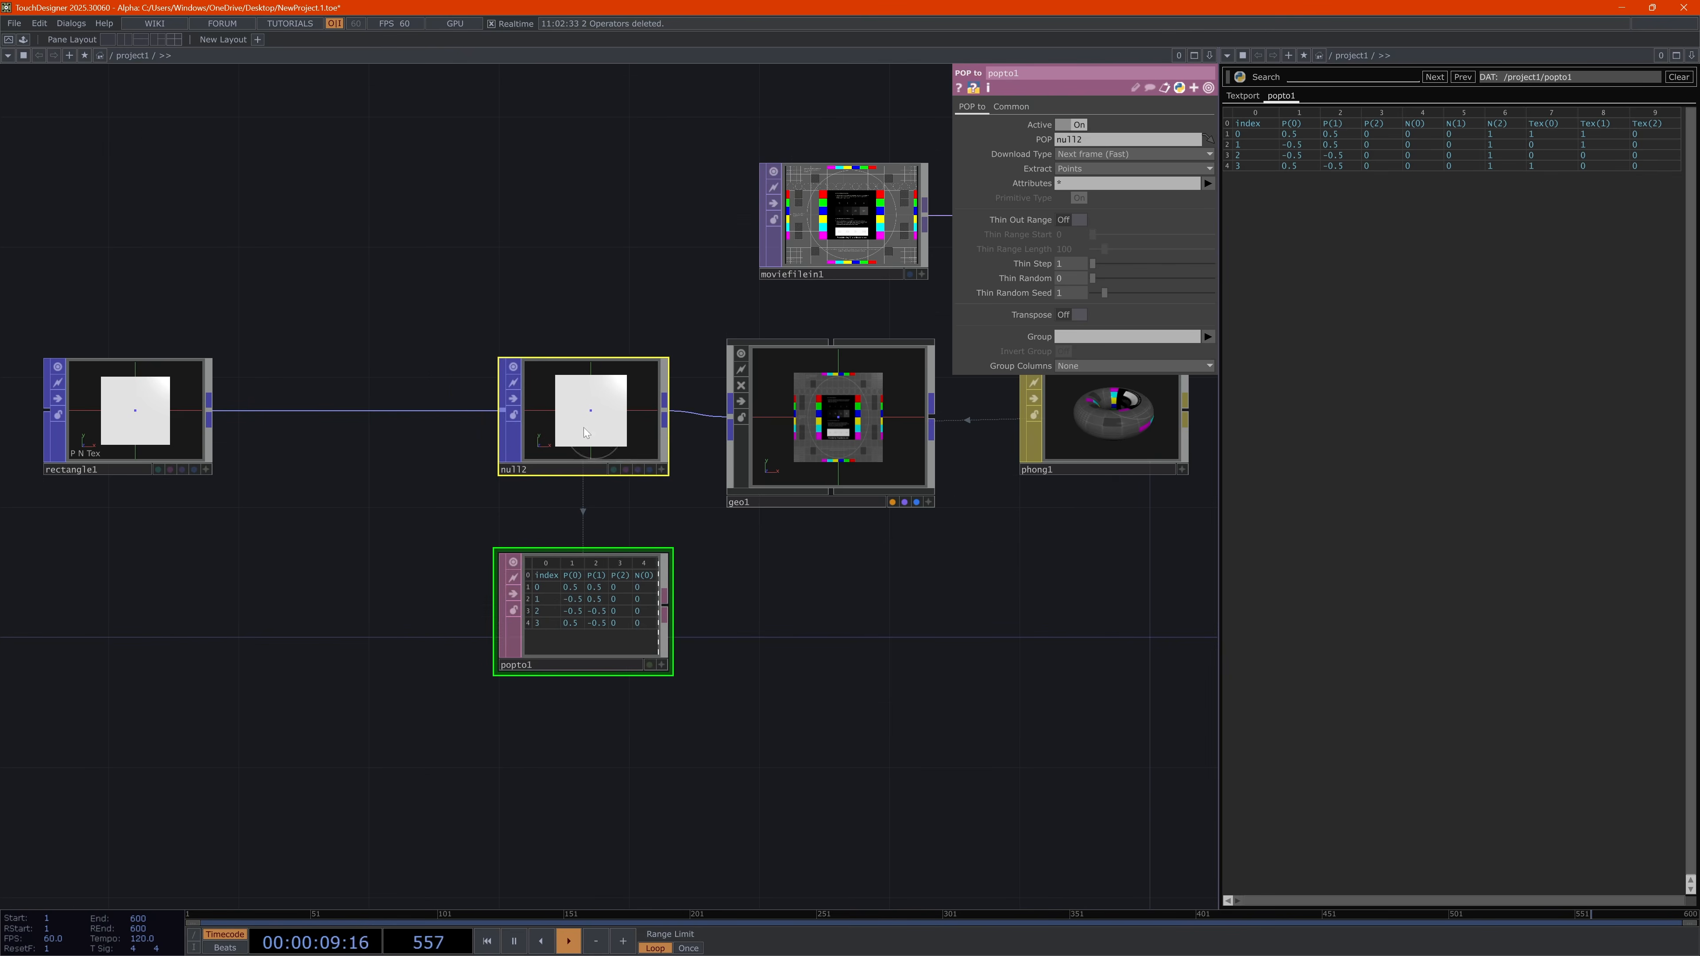
pyautogui.rightClick(383, 410)
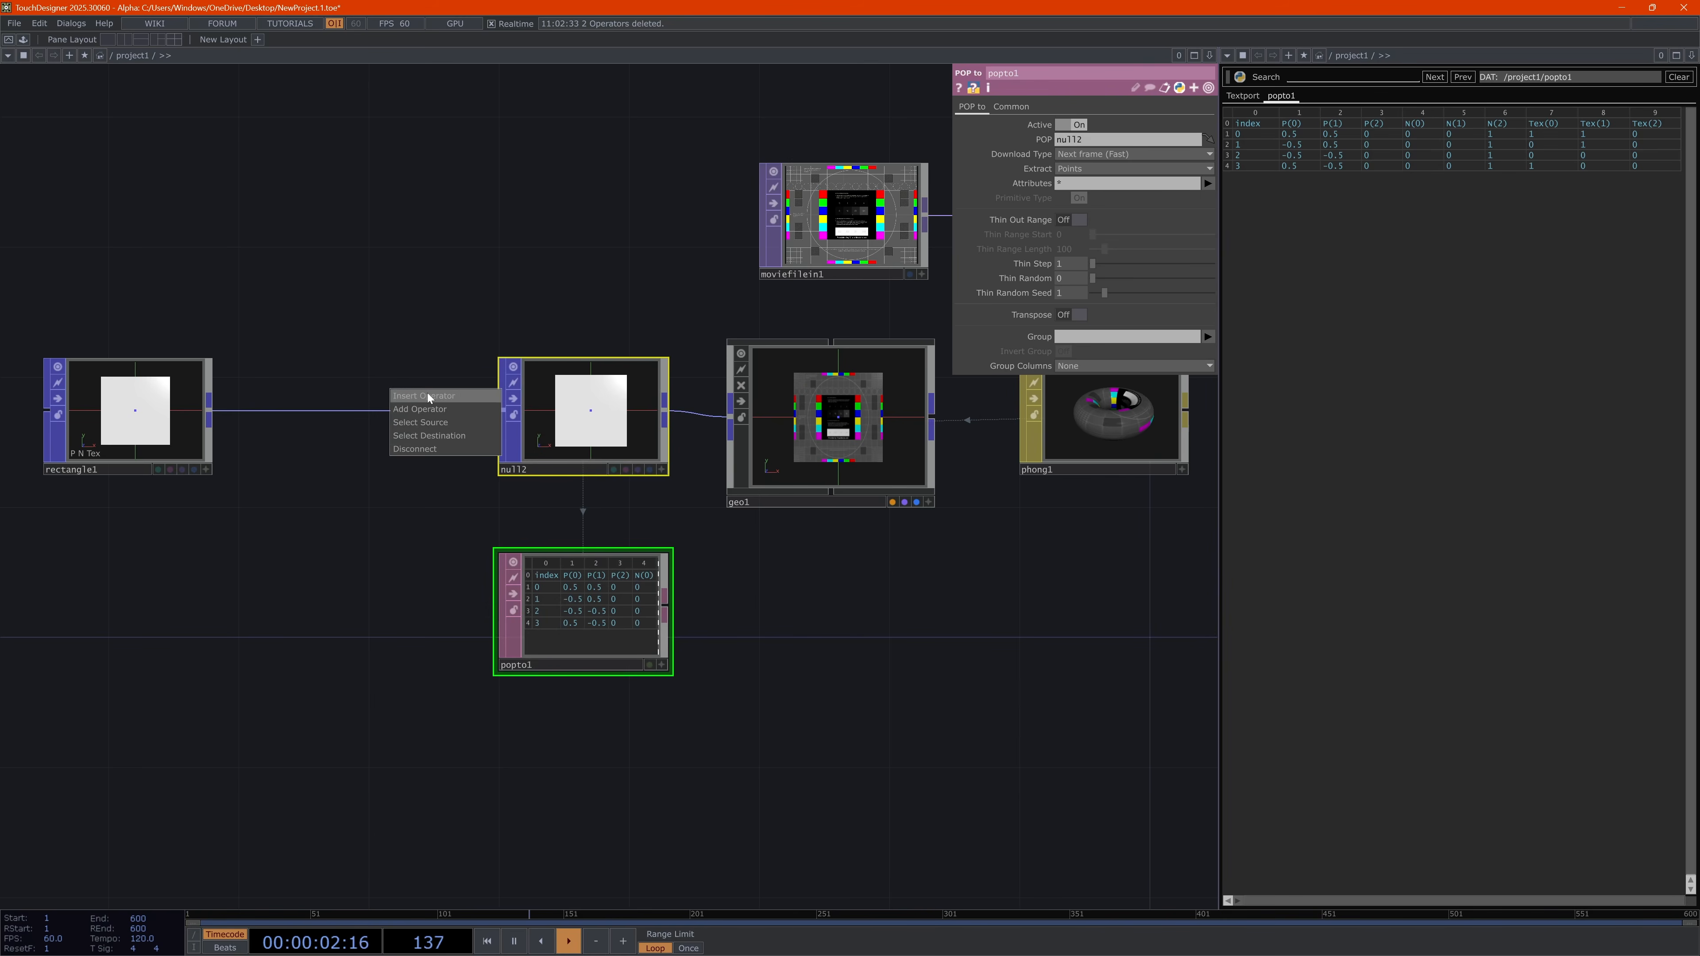
pyautogui.click(427, 395)
pyautogui.write('math')
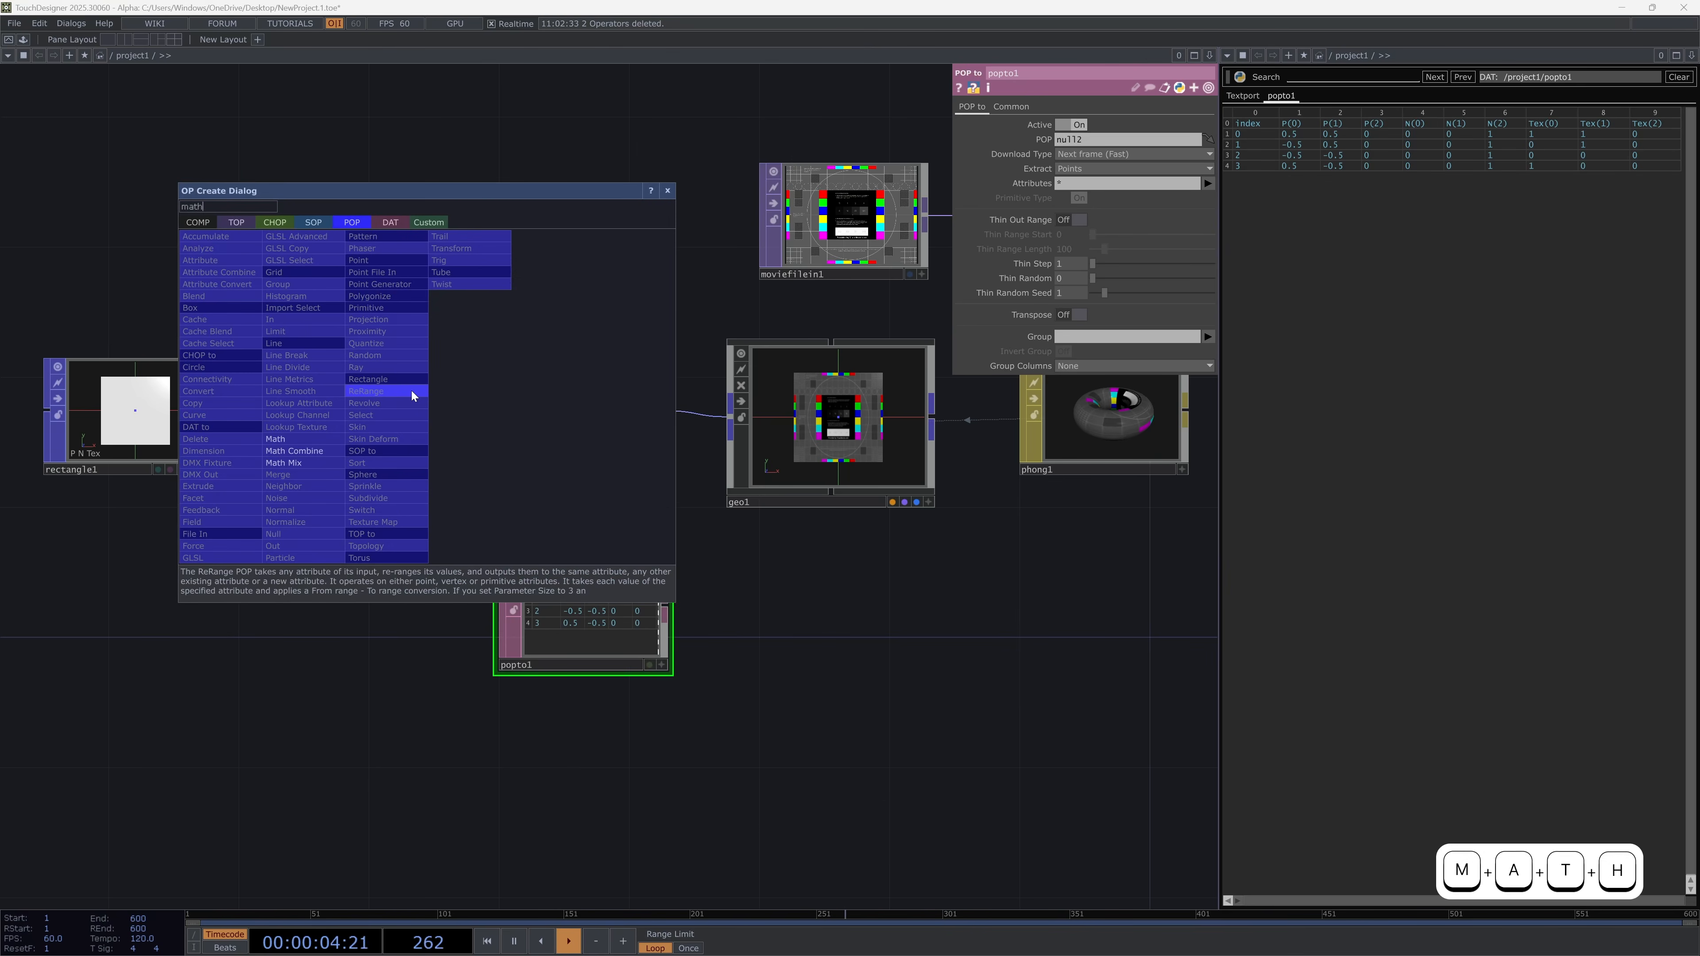
pyautogui.click(314, 442)
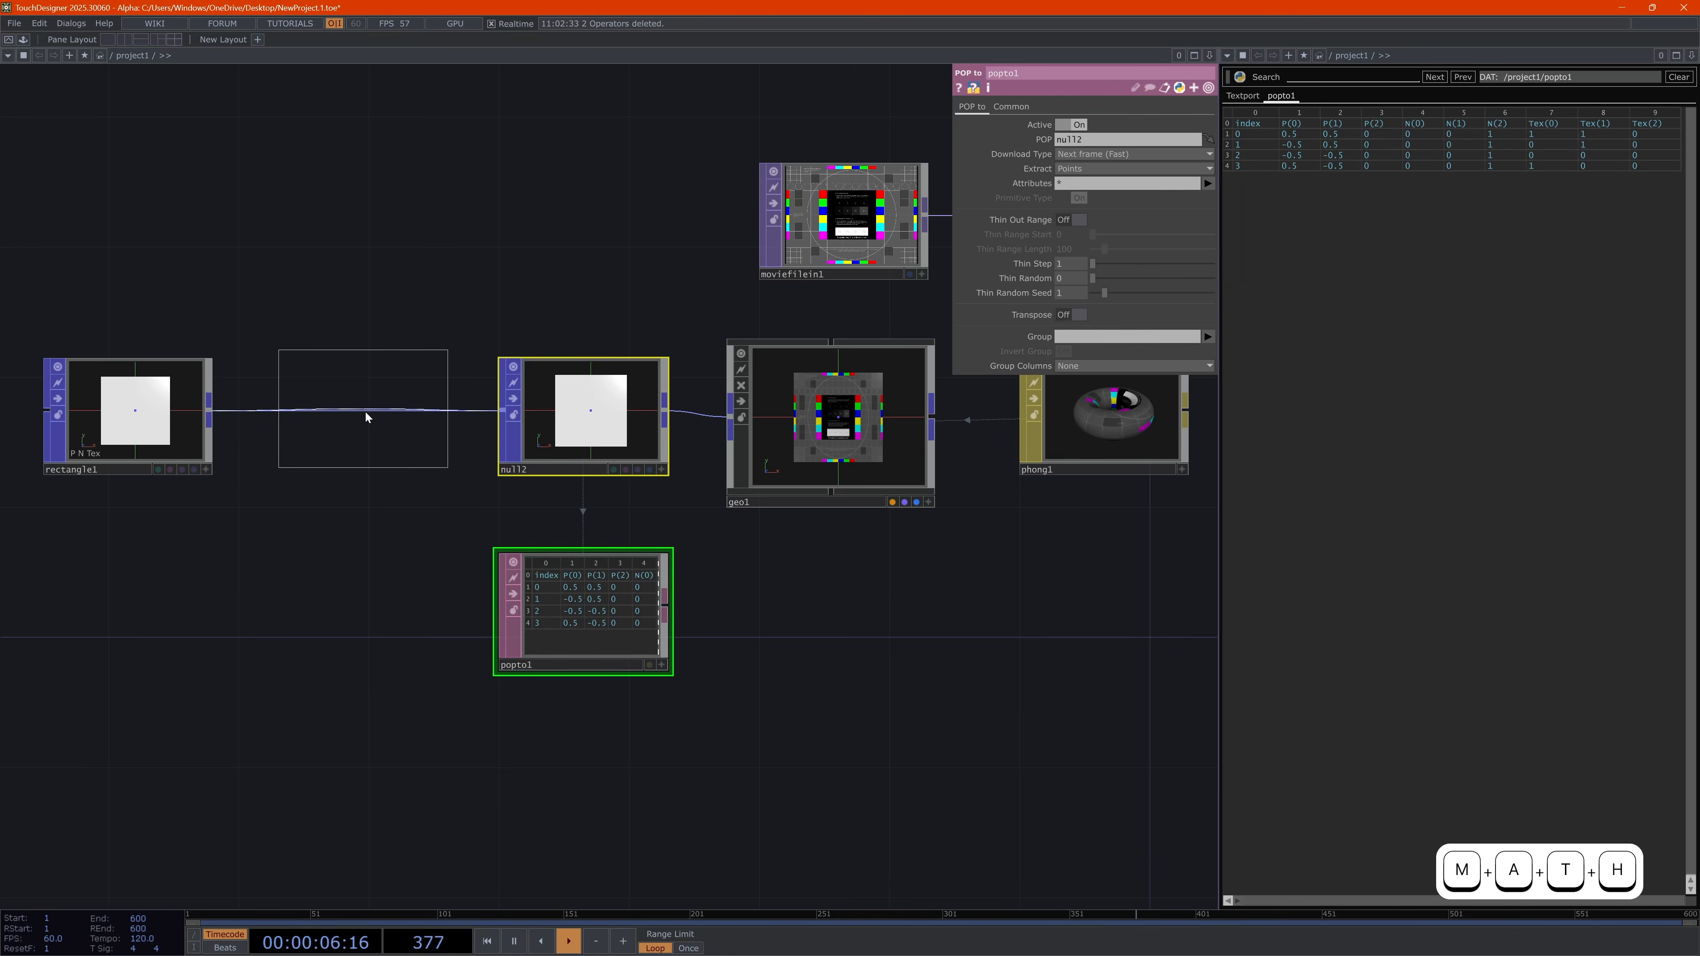
pyautogui.click(372, 413)
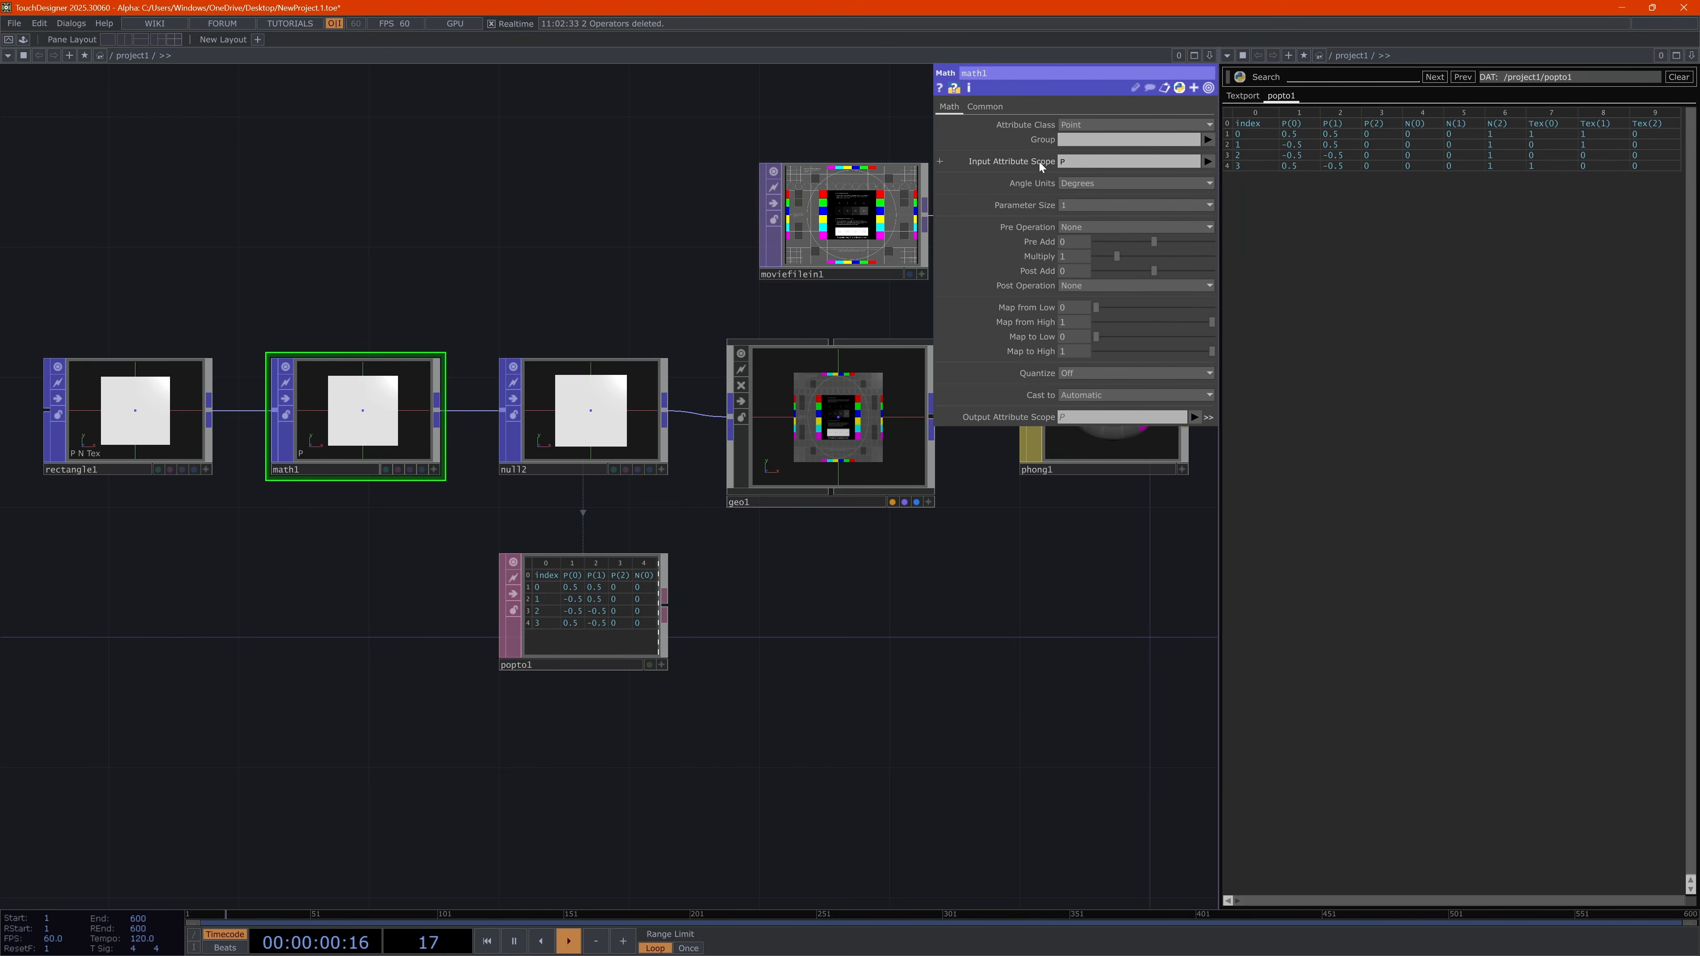
# Set the Math POP's Input Attribute Scope to Tex and its Pre Add to 0.1
pyautogui.click(1074, 163)
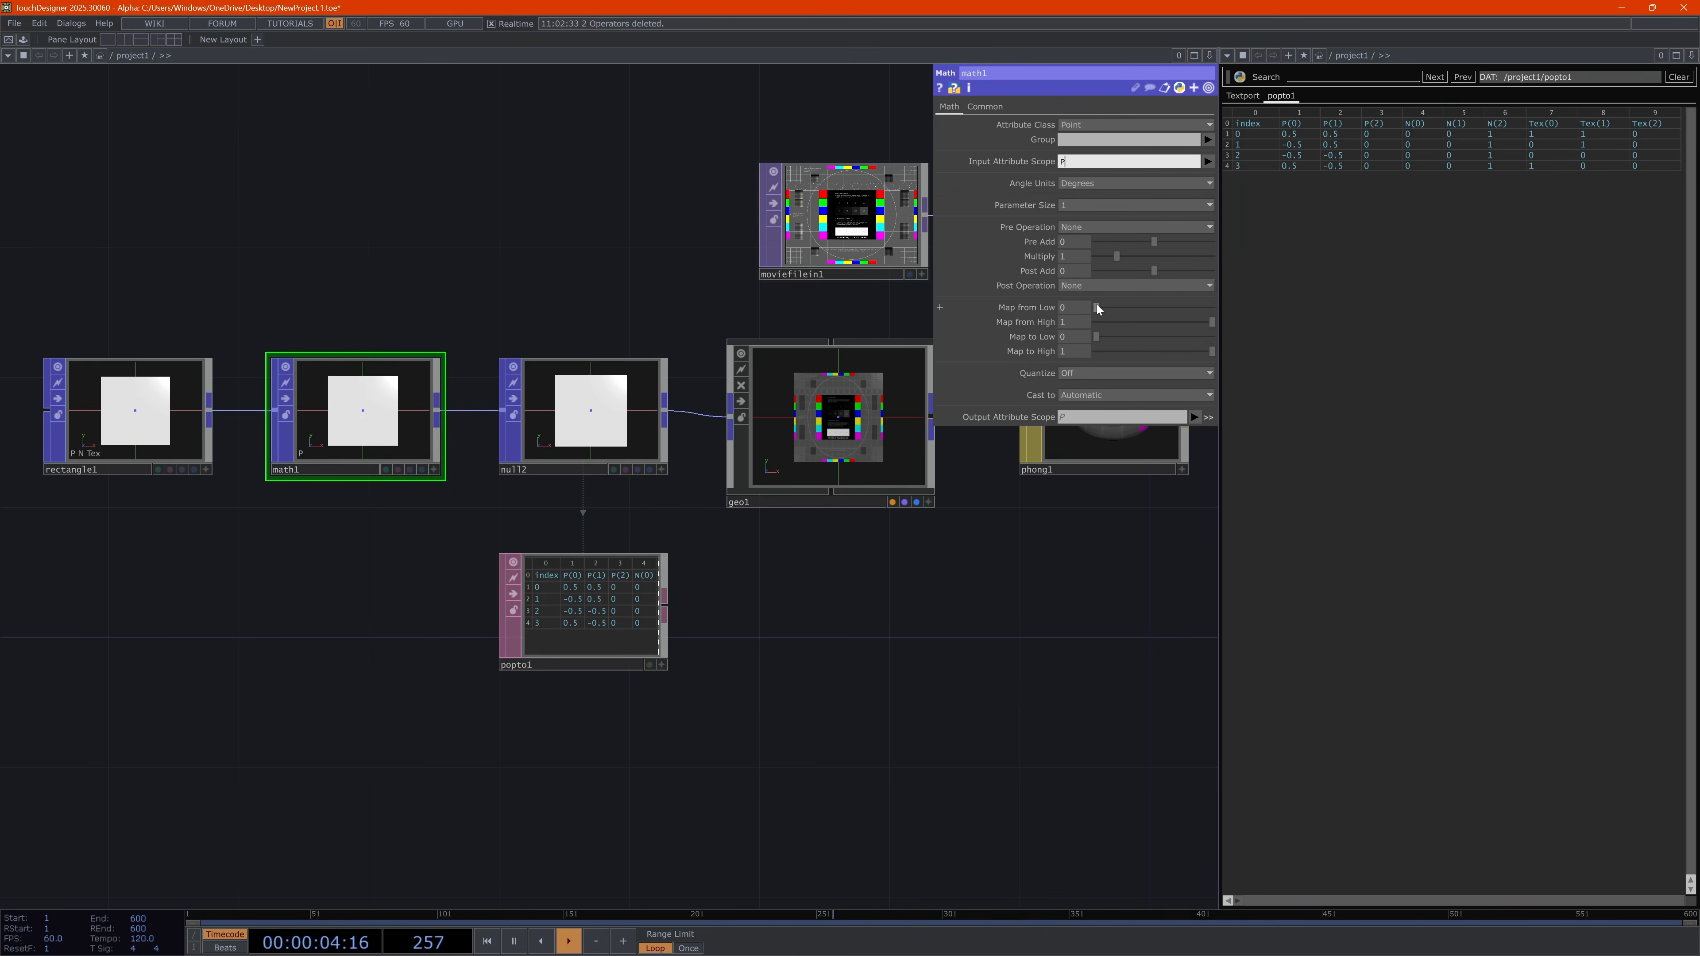
pyautogui.moveTo(1097, 306)
pyautogui.mouseDown()
pyautogui.moveTo(1127, 315)
pyautogui.moveTo(1073, 306)
pyautogui.mouseUp()
pyautogui.click(1207, 160)
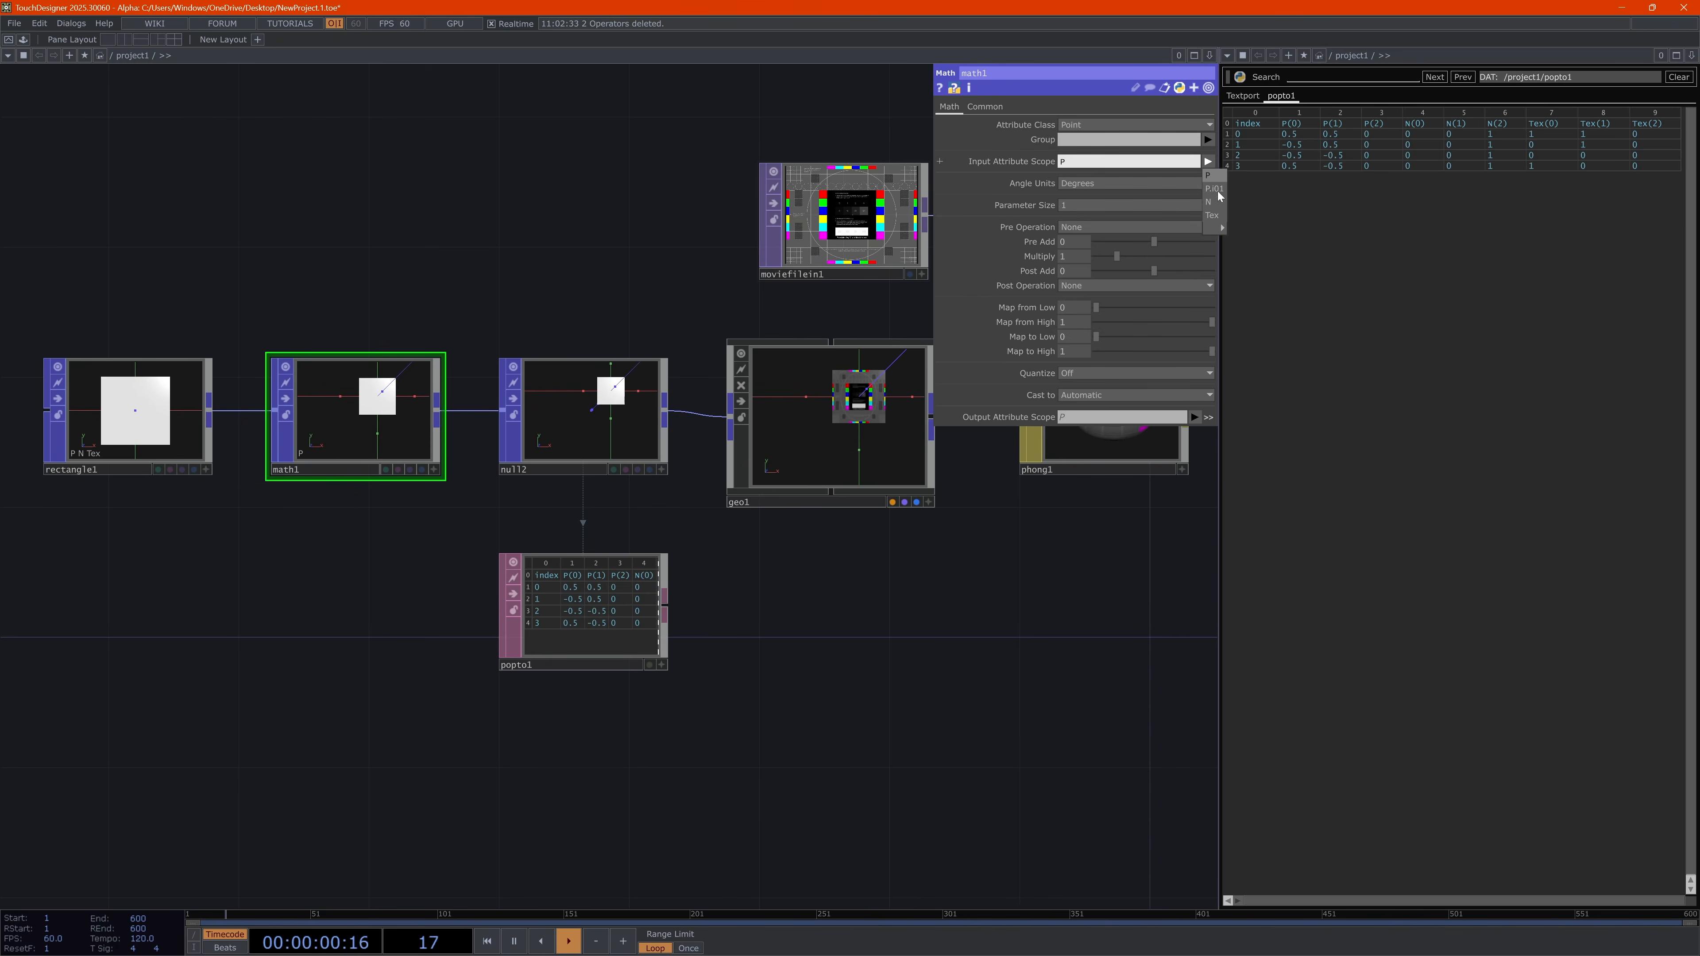
pyautogui.click(1211, 215)
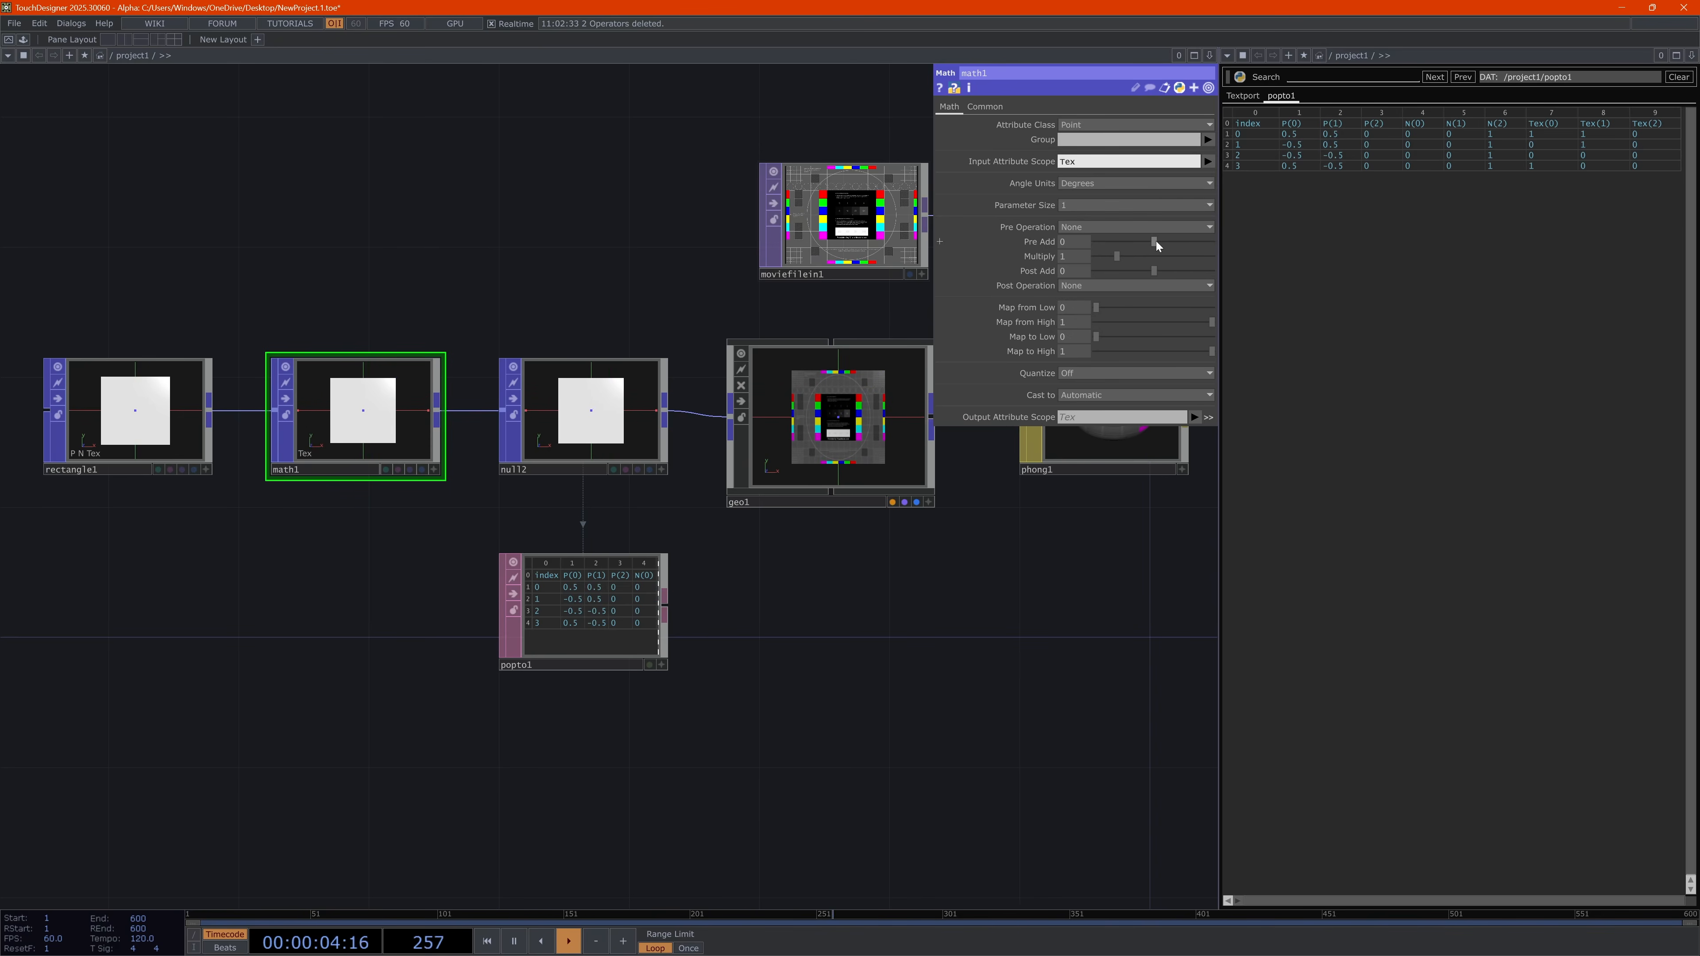
pyautogui.moveTo(1156, 241); pyautogui.dragTo(1042, 310, button='middle')
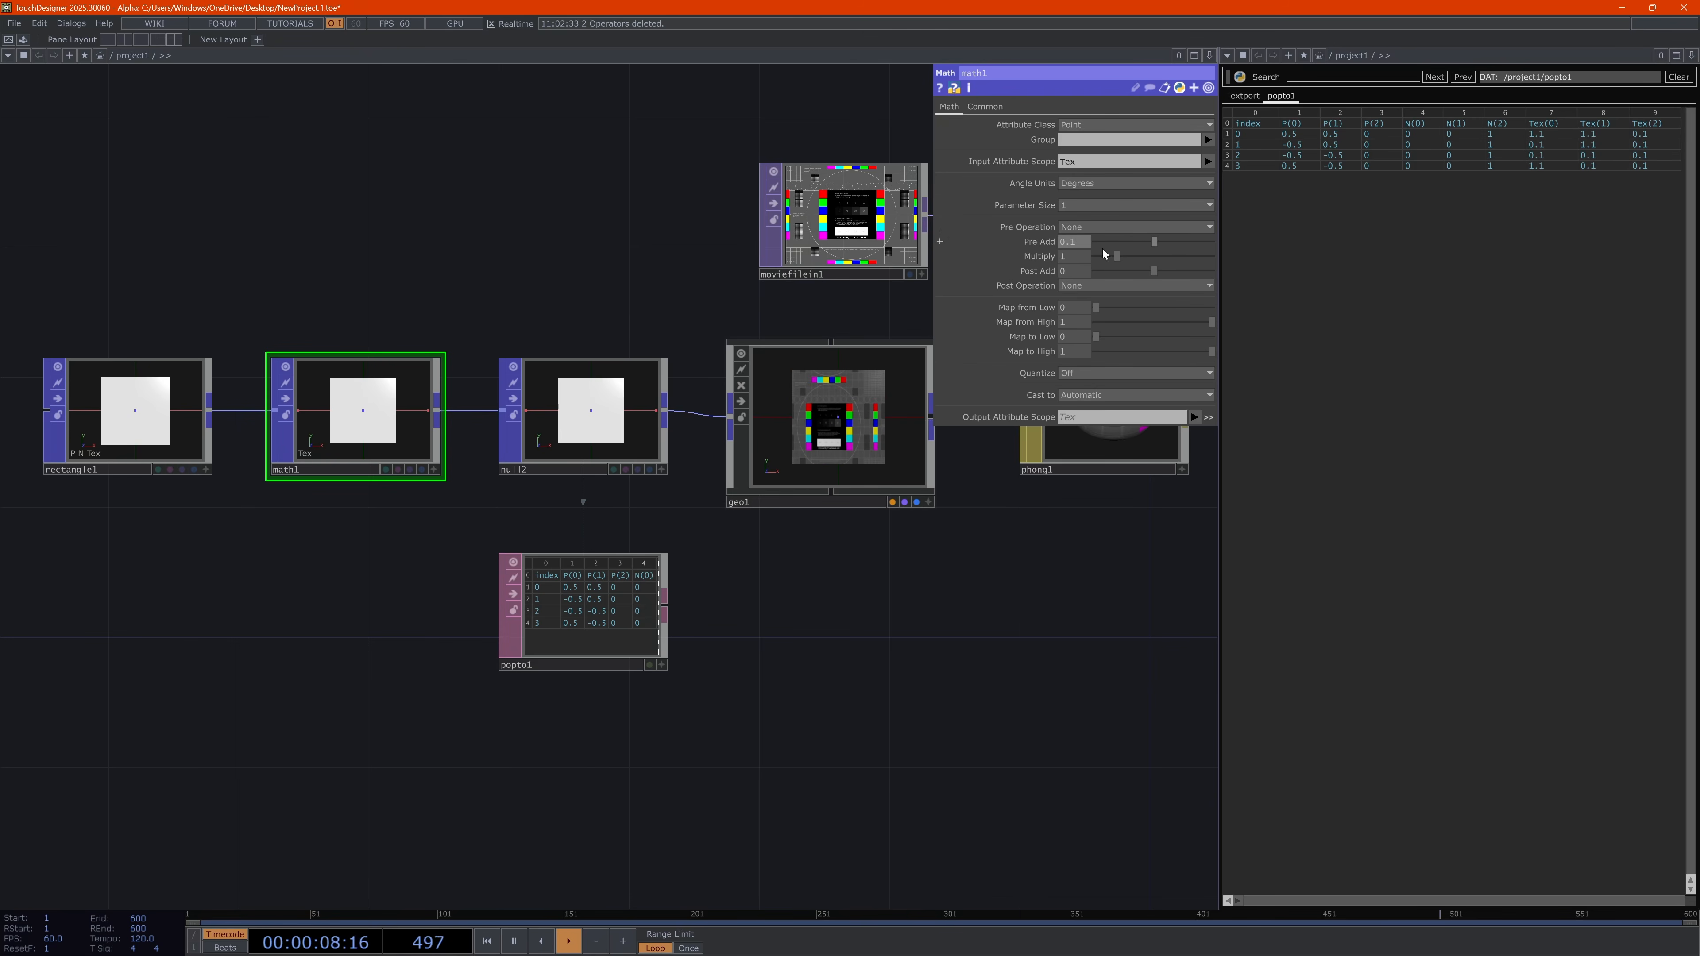
# Raise the Math POP's Pre Add to 0.3 to shift the texture, and reset the parameter to its default
pyautogui.moveTo(1035, 246); pyautogui.dragTo(1091, 259, button='middle')
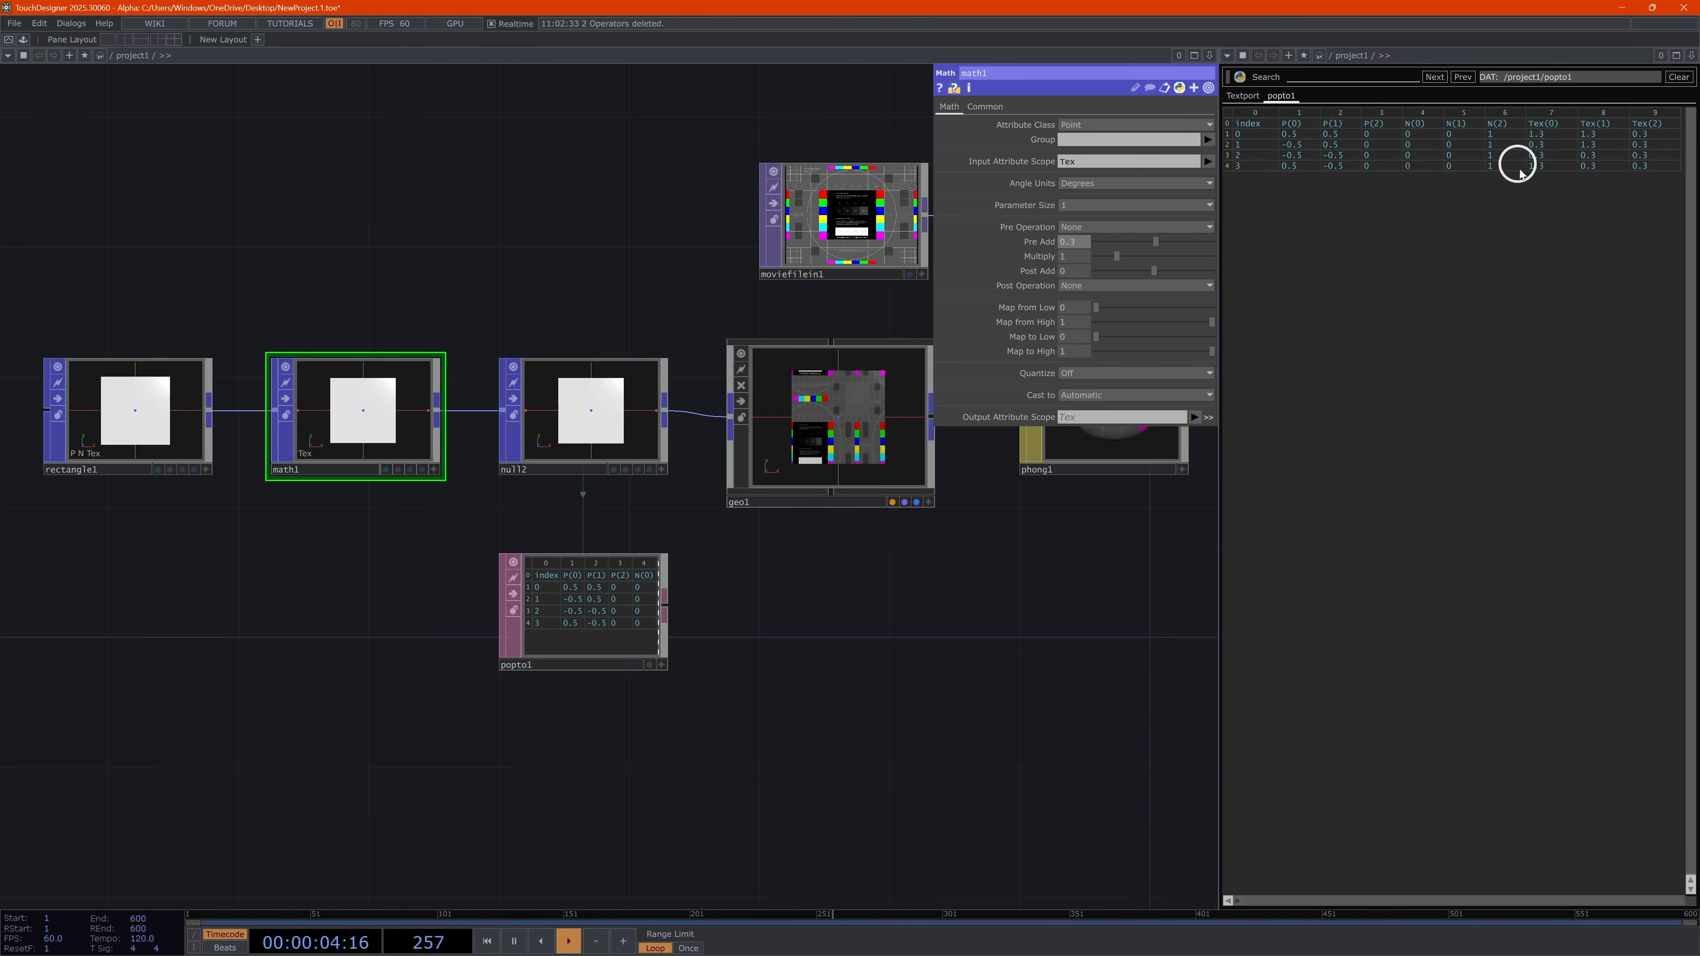
pyautogui.rightClick(1040, 246)
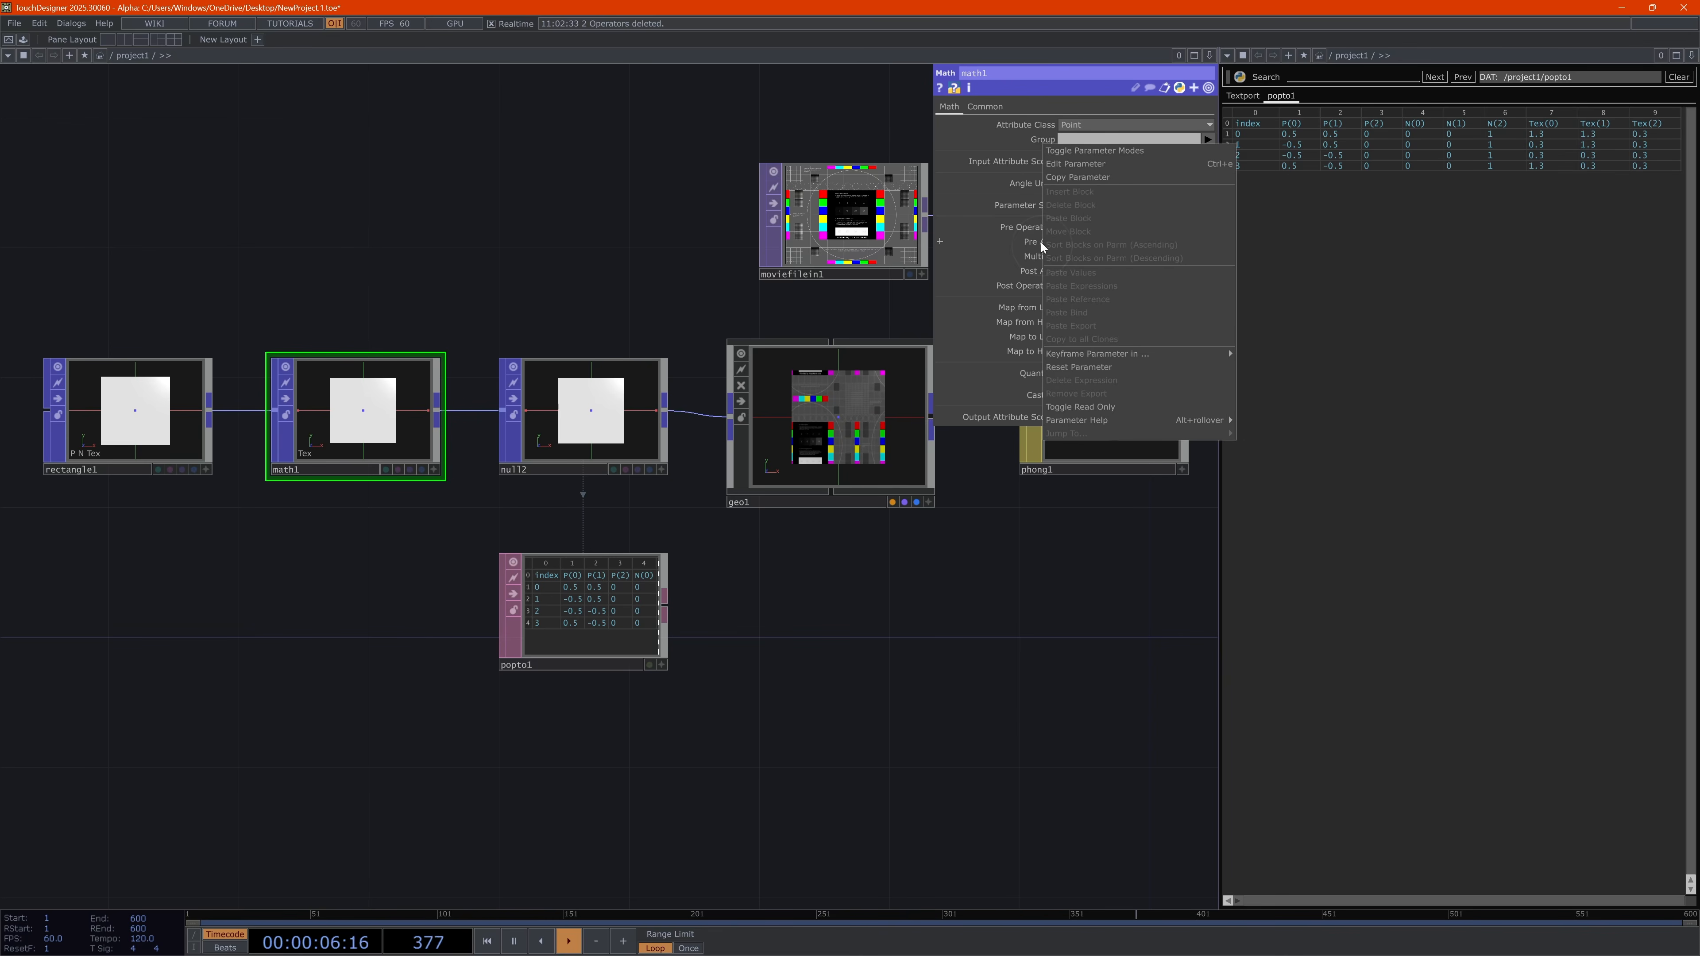
pyautogui.click(1078, 370)
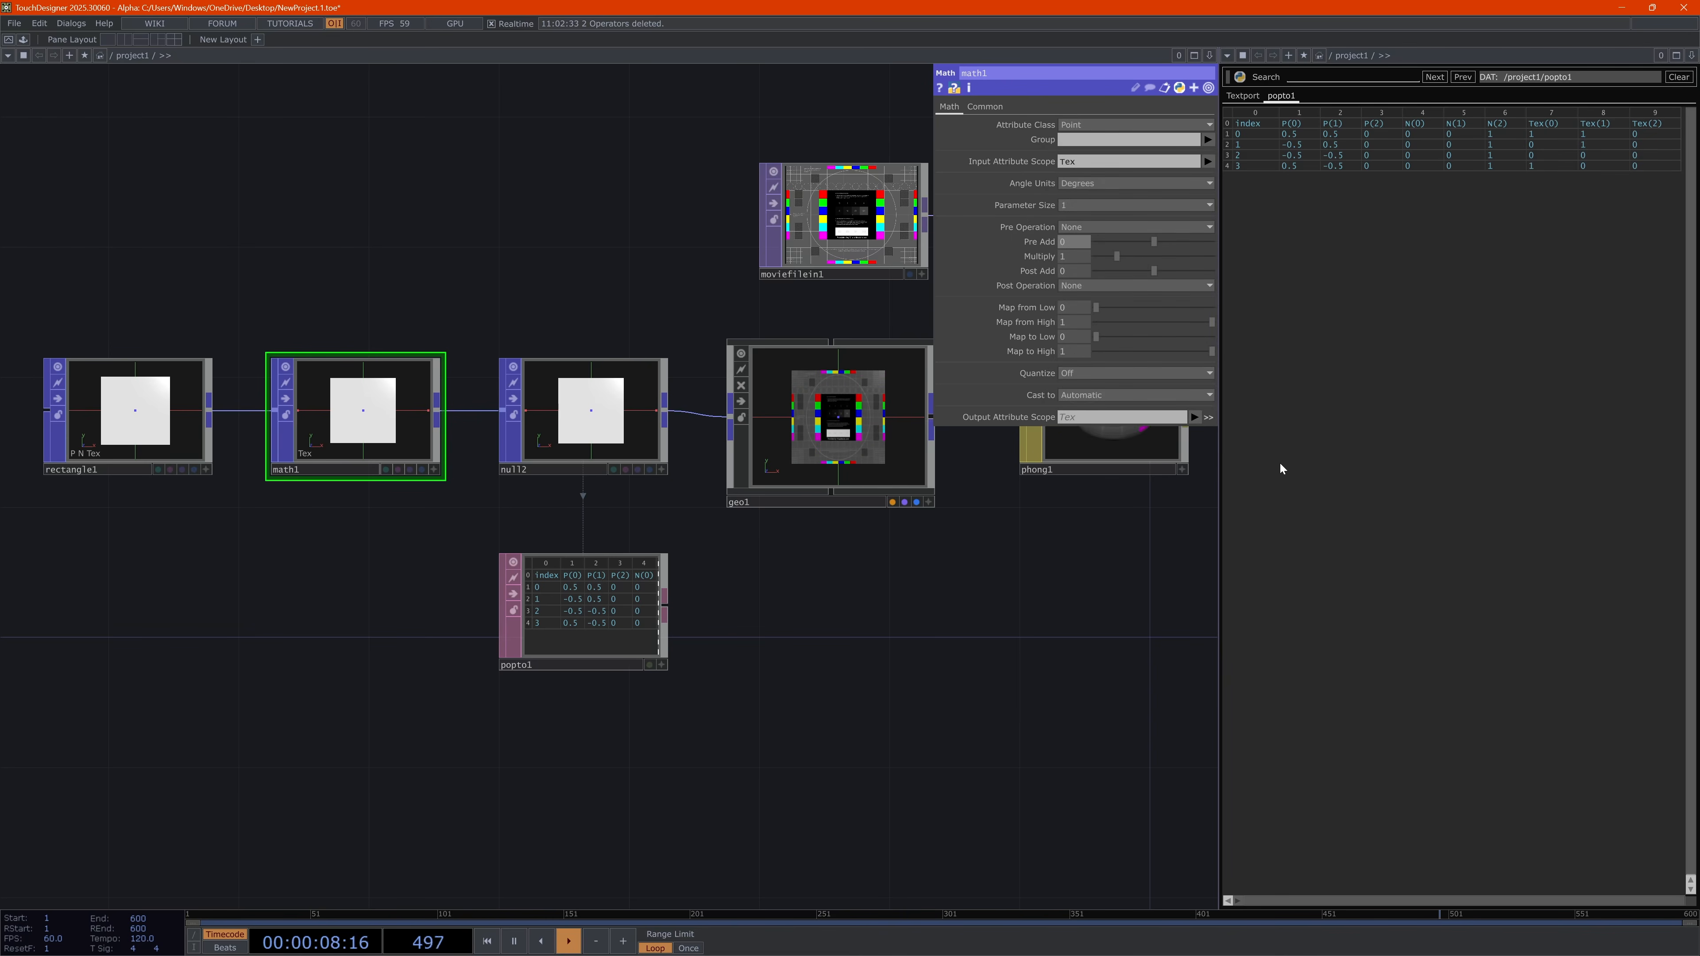
# Set the Math POP's Parameter Size to 3, try separate Pre Add offsets such as -0.1, 0.3 and 0.2, and return all components to 0
pyautogui.click(1070, 206)
pyautogui.click(1065, 246)
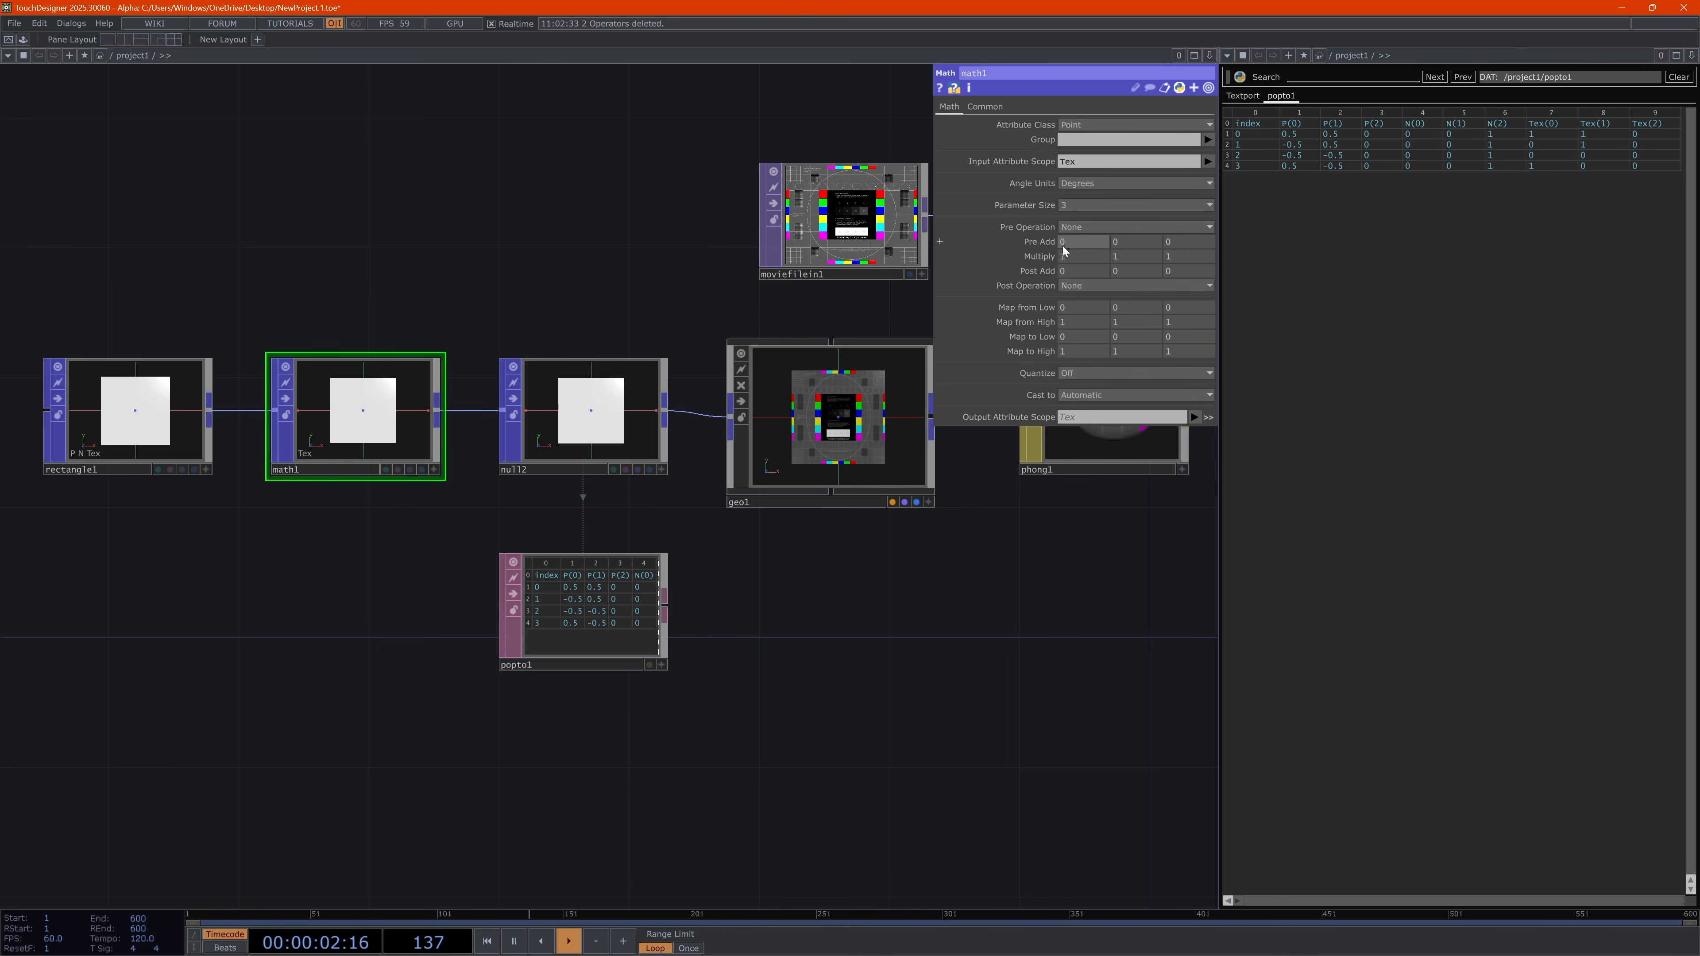
pyautogui.moveTo(1074, 242); pyautogui.dragTo(1021, 248, button='middle')
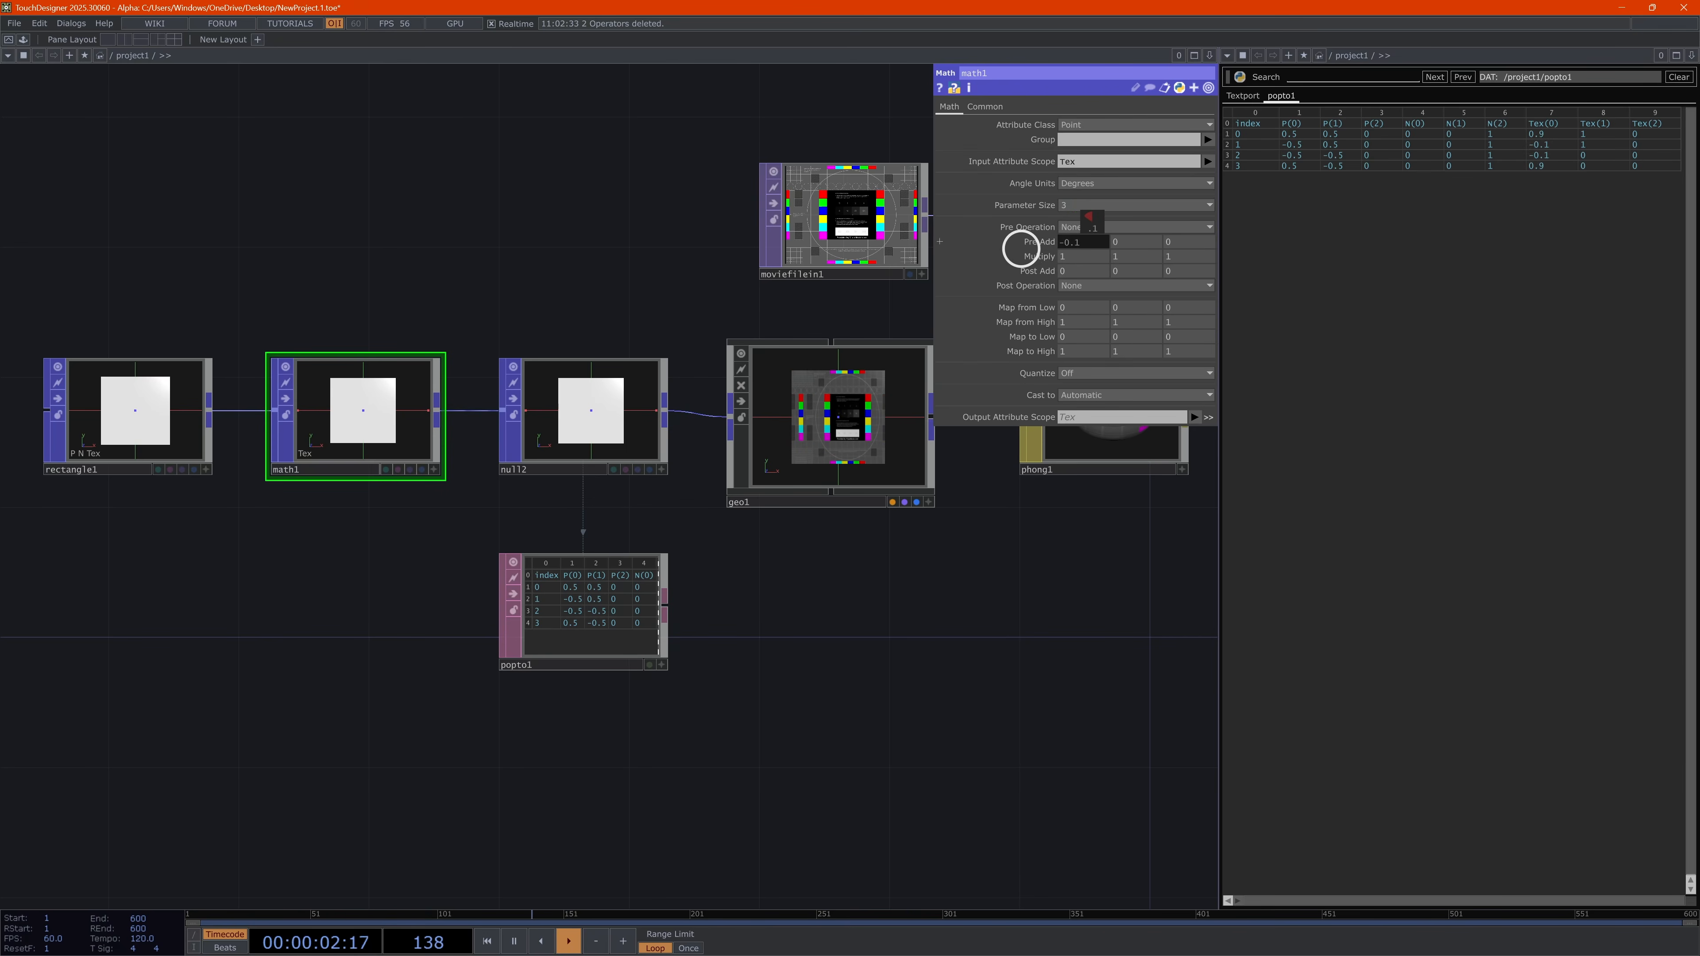
pyautogui.moveTo(1131, 240); pyautogui.dragTo(1245, 248, button='middle')
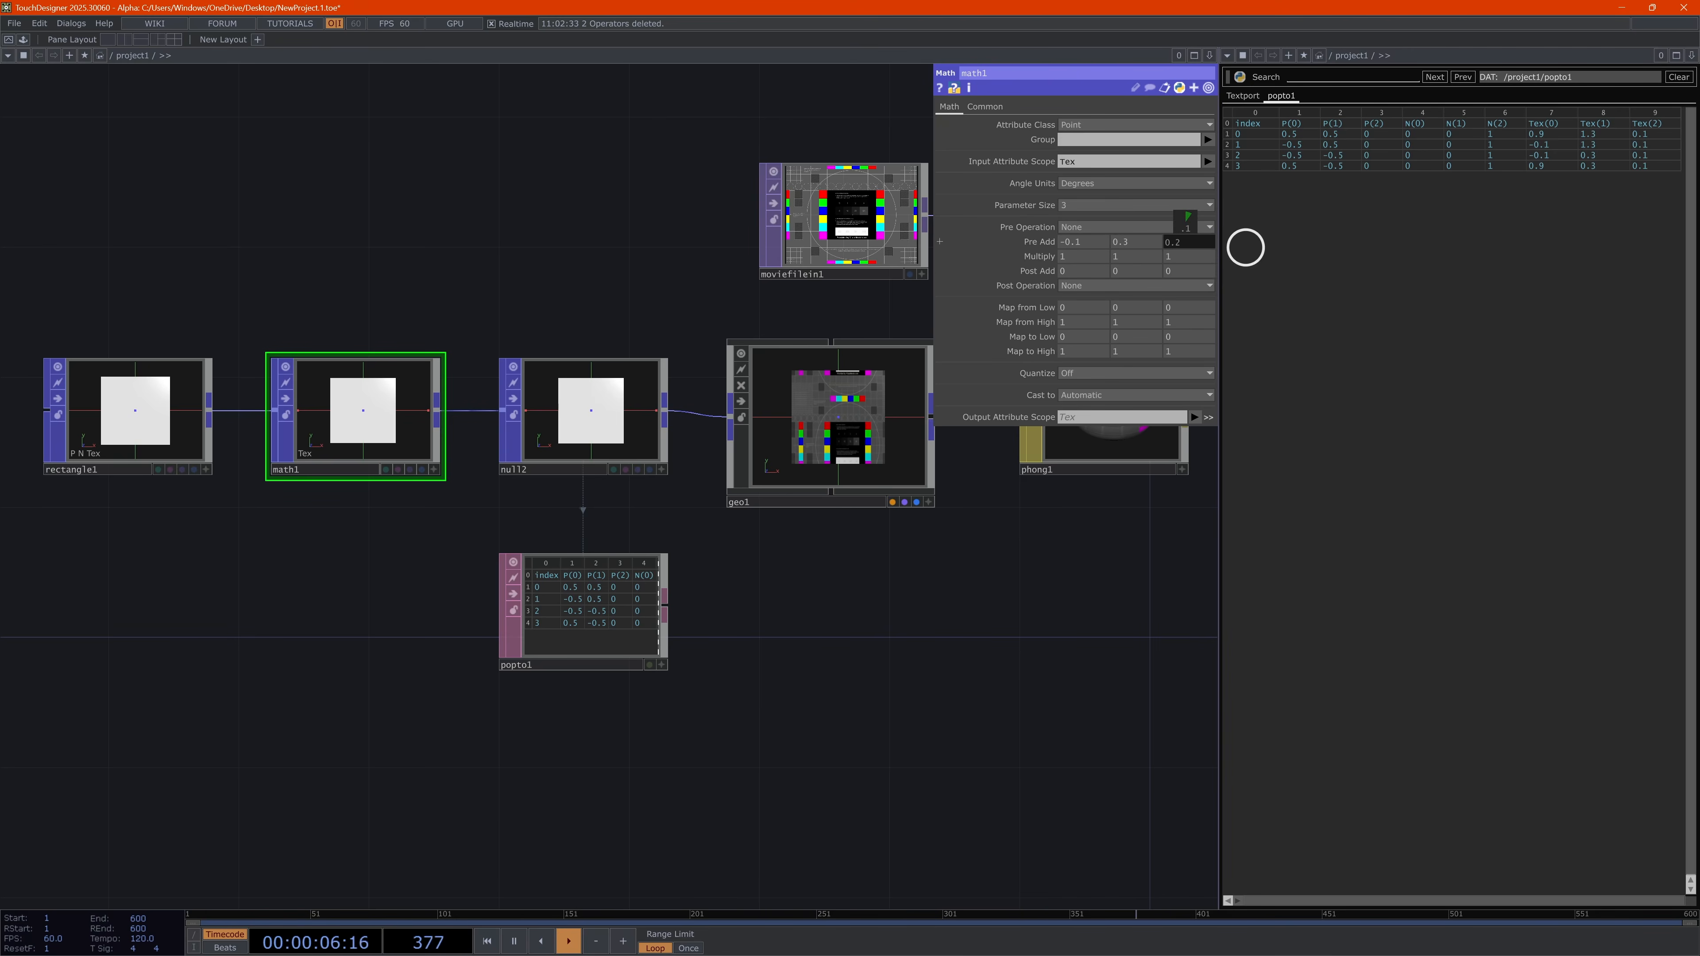
pyautogui.moveTo(1357, 250)
pyautogui.mouseDown(button='middle')
pyautogui.moveTo(1098, 257)
pyautogui.moveTo(1382, 258)
pyautogui.mouseUp(button='middle')
pyautogui.moveTo(1216, 256); pyautogui.dragTo(1285, 252, button='middle')
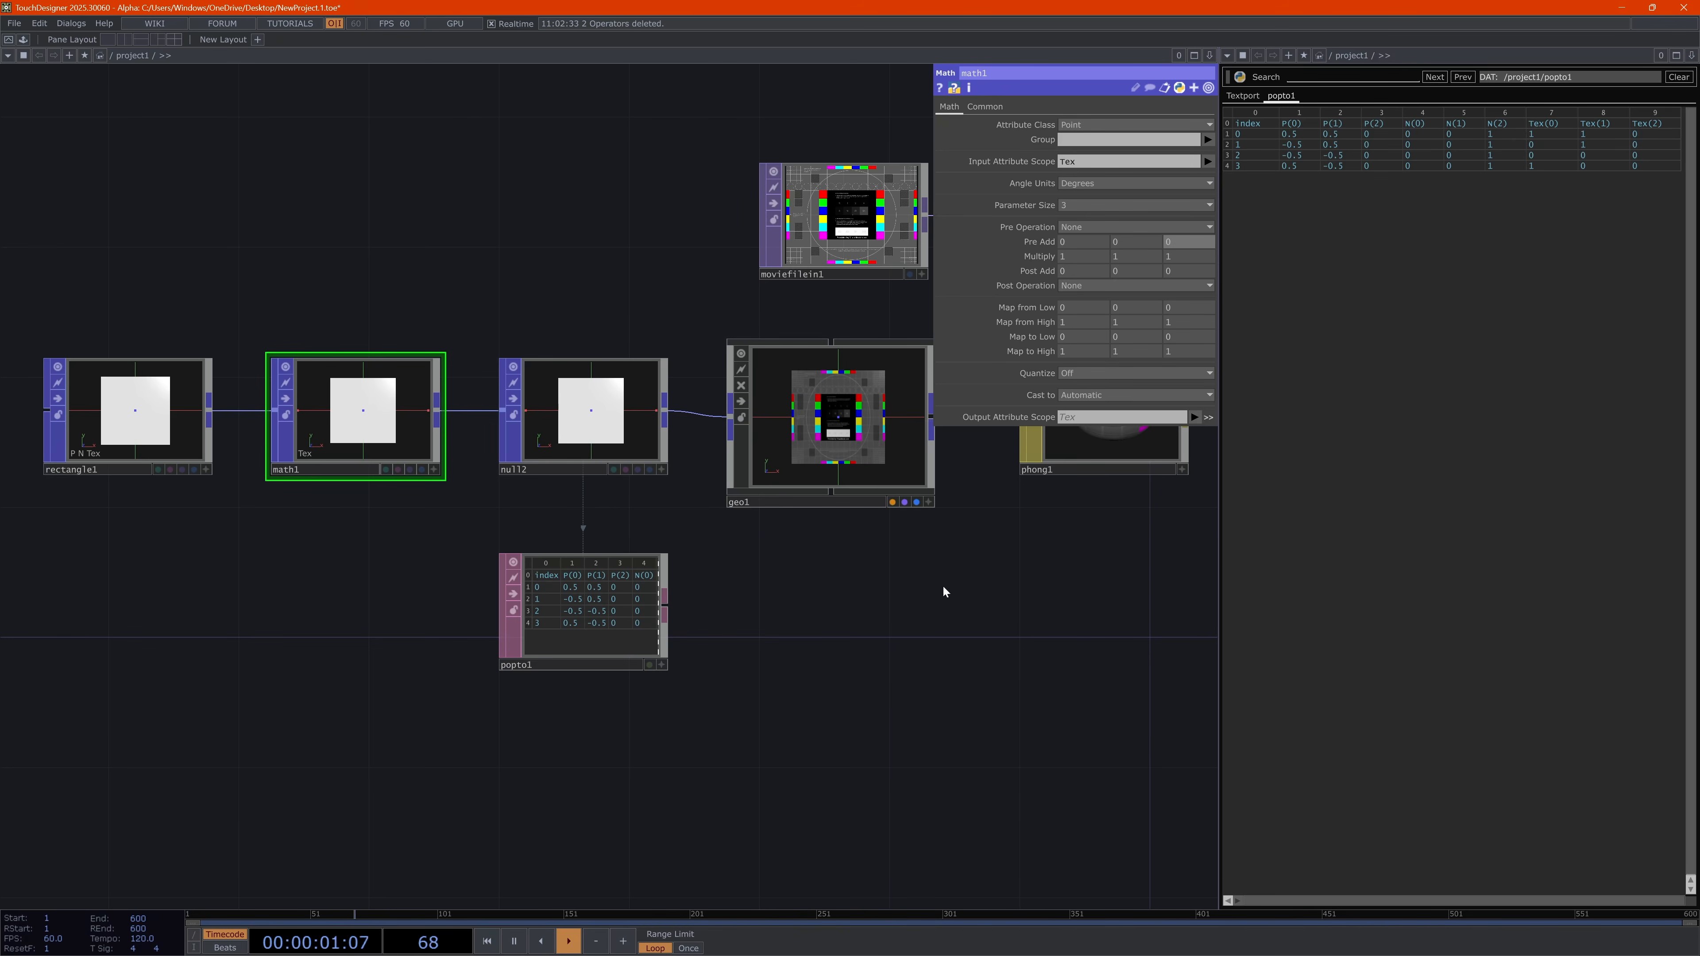
# Add a Texture 3D TOP in the empty network space below popto1
pyautogui.moveTo(945, 592); pyautogui.dragTo(875, 618)
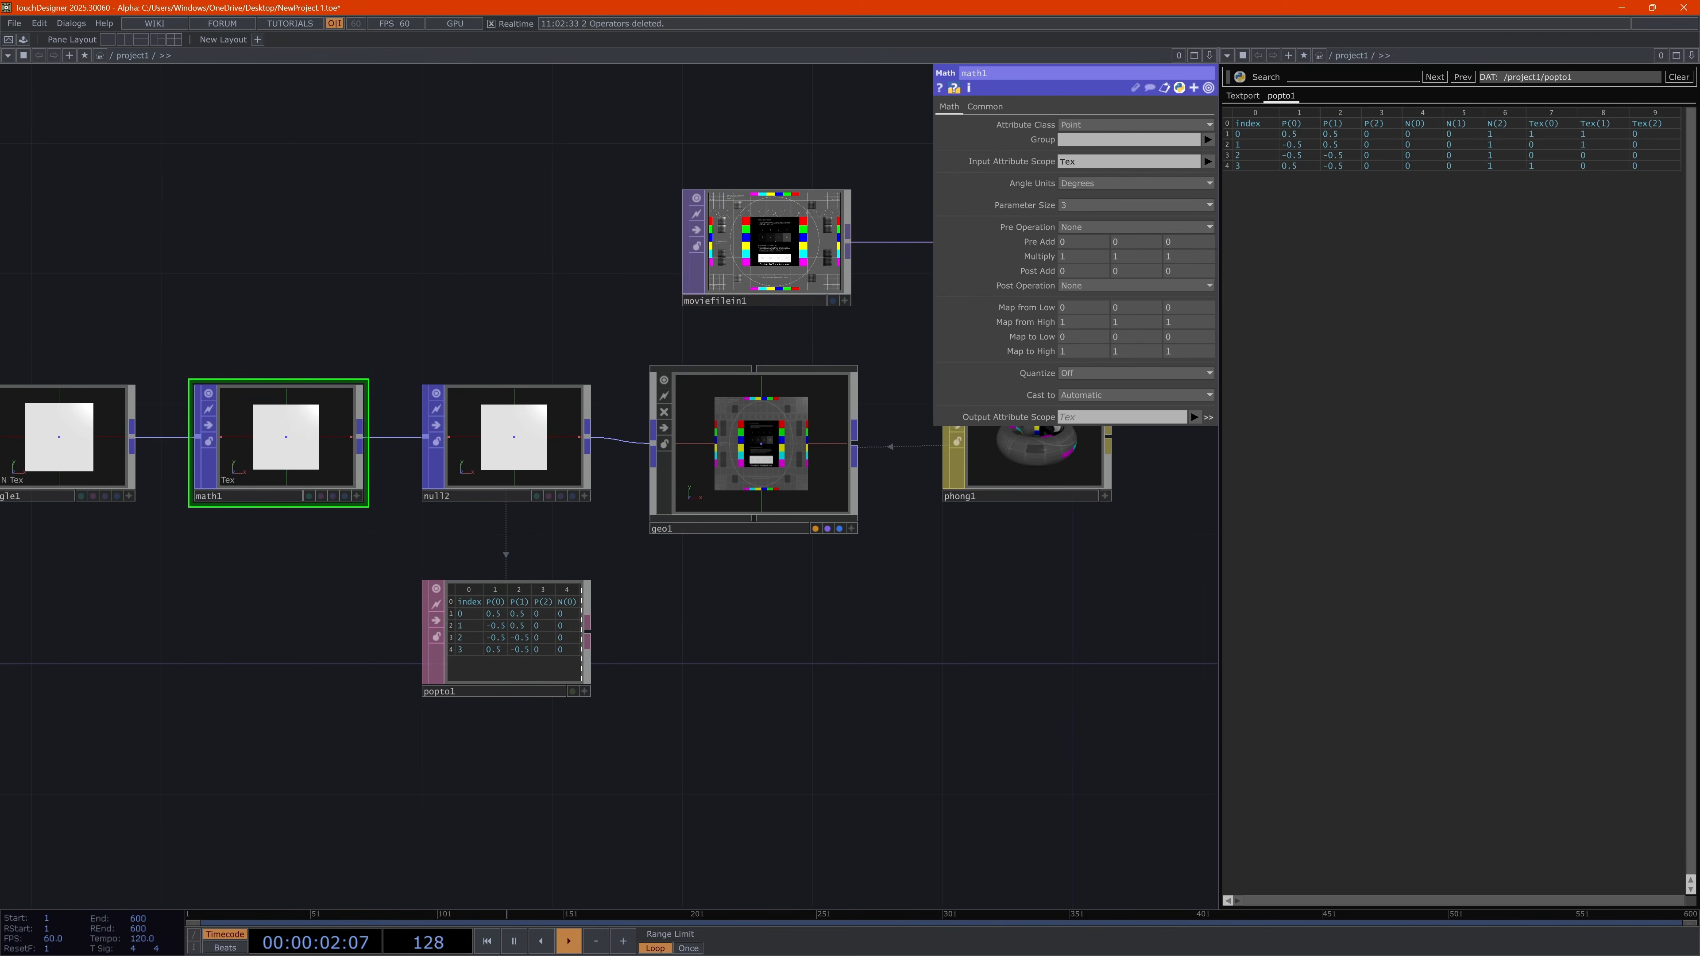
pyautogui.press('u')
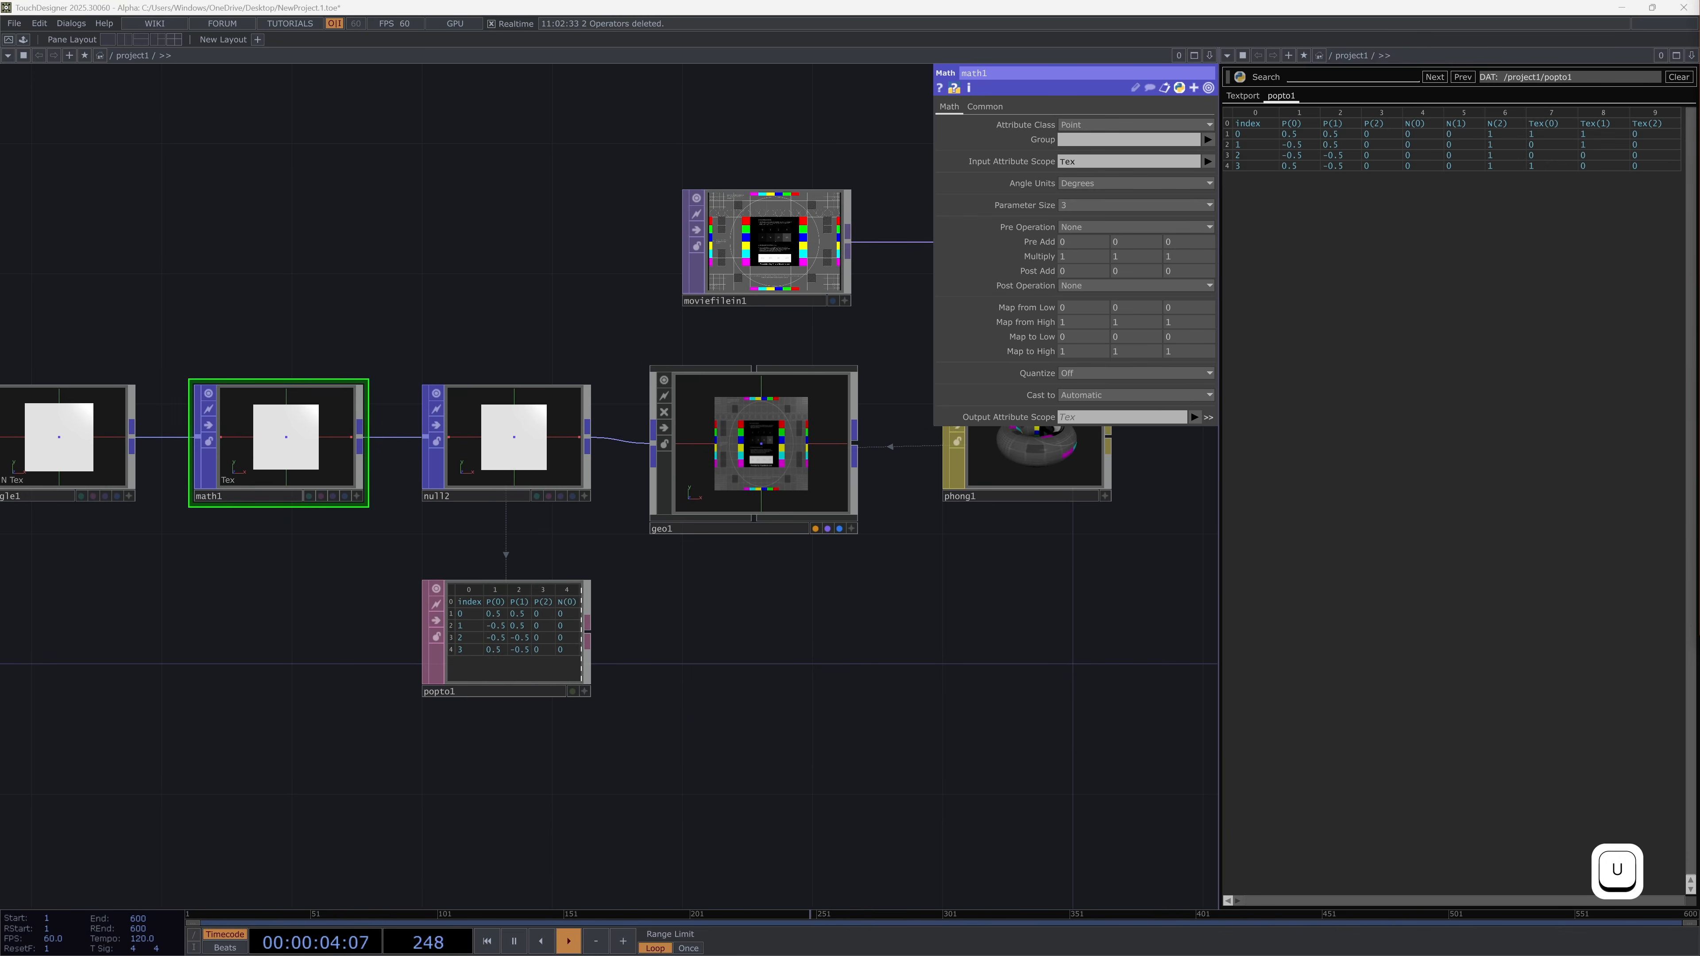
pyautogui.moveTo(826, 626); pyautogui.dragTo(846, 587)
pyautogui.scroll(-3, 863, 628)
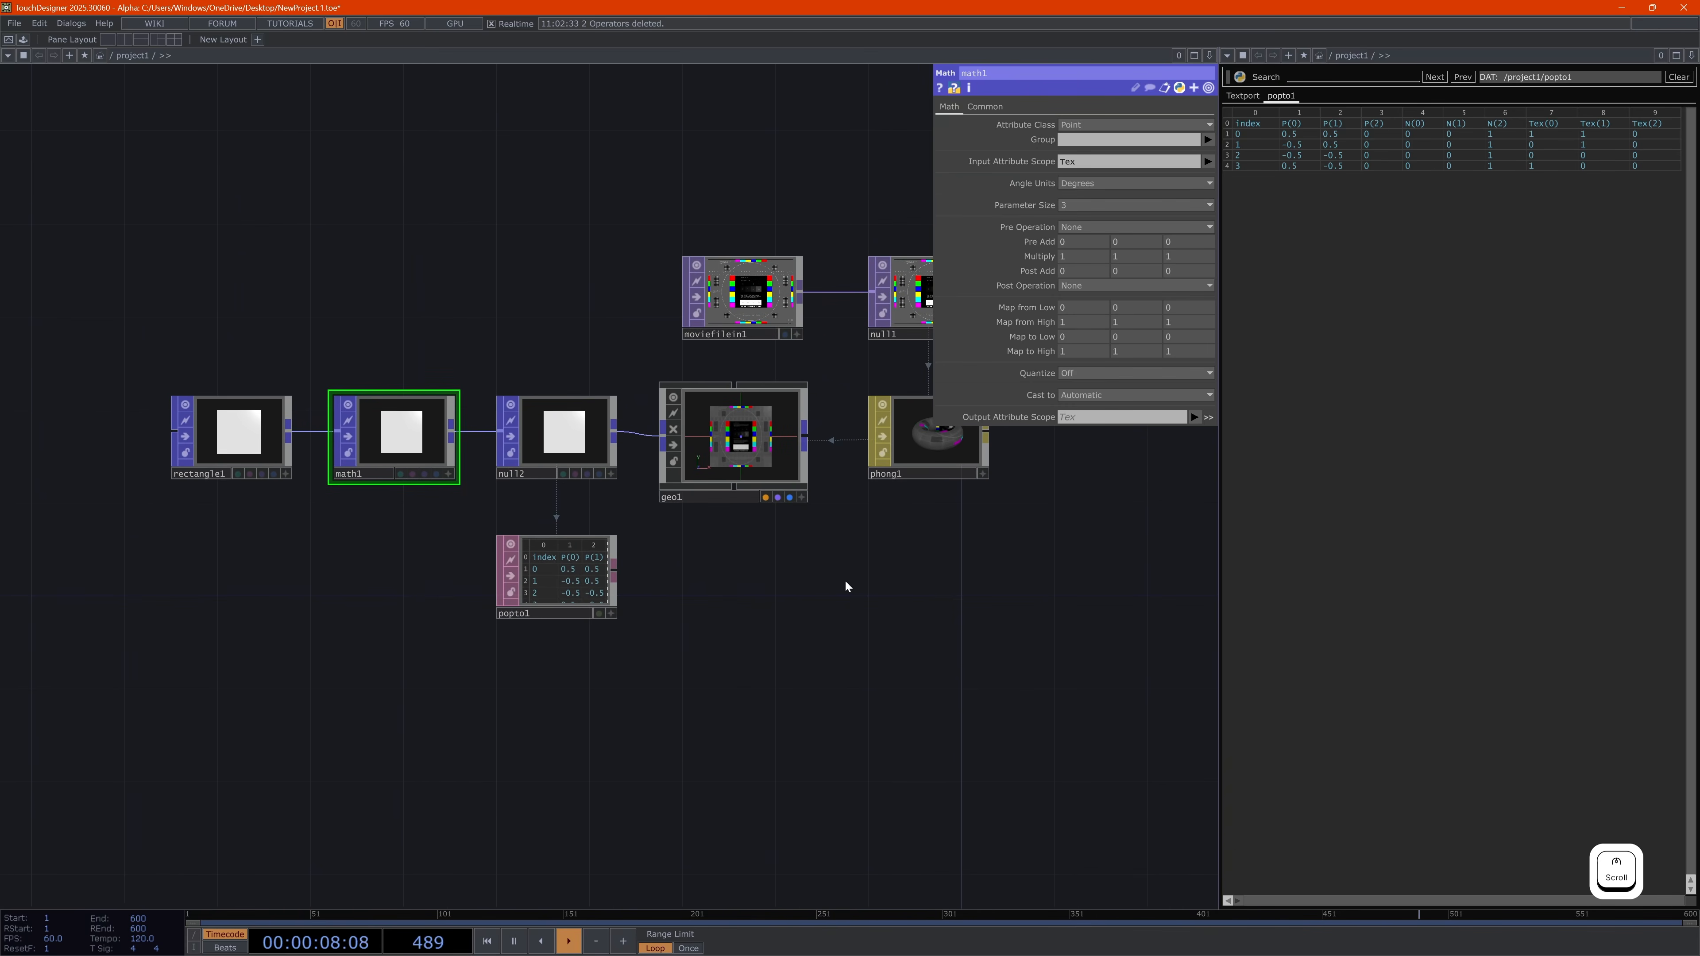
pyautogui.moveTo(577, 583); pyautogui.dragTo(569, 557)
pyautogui.moveTo(589, 687); pyautogui.dragTo(584, 623)
pyautogui.press('Tab')
pyautogui.click(414, 492)
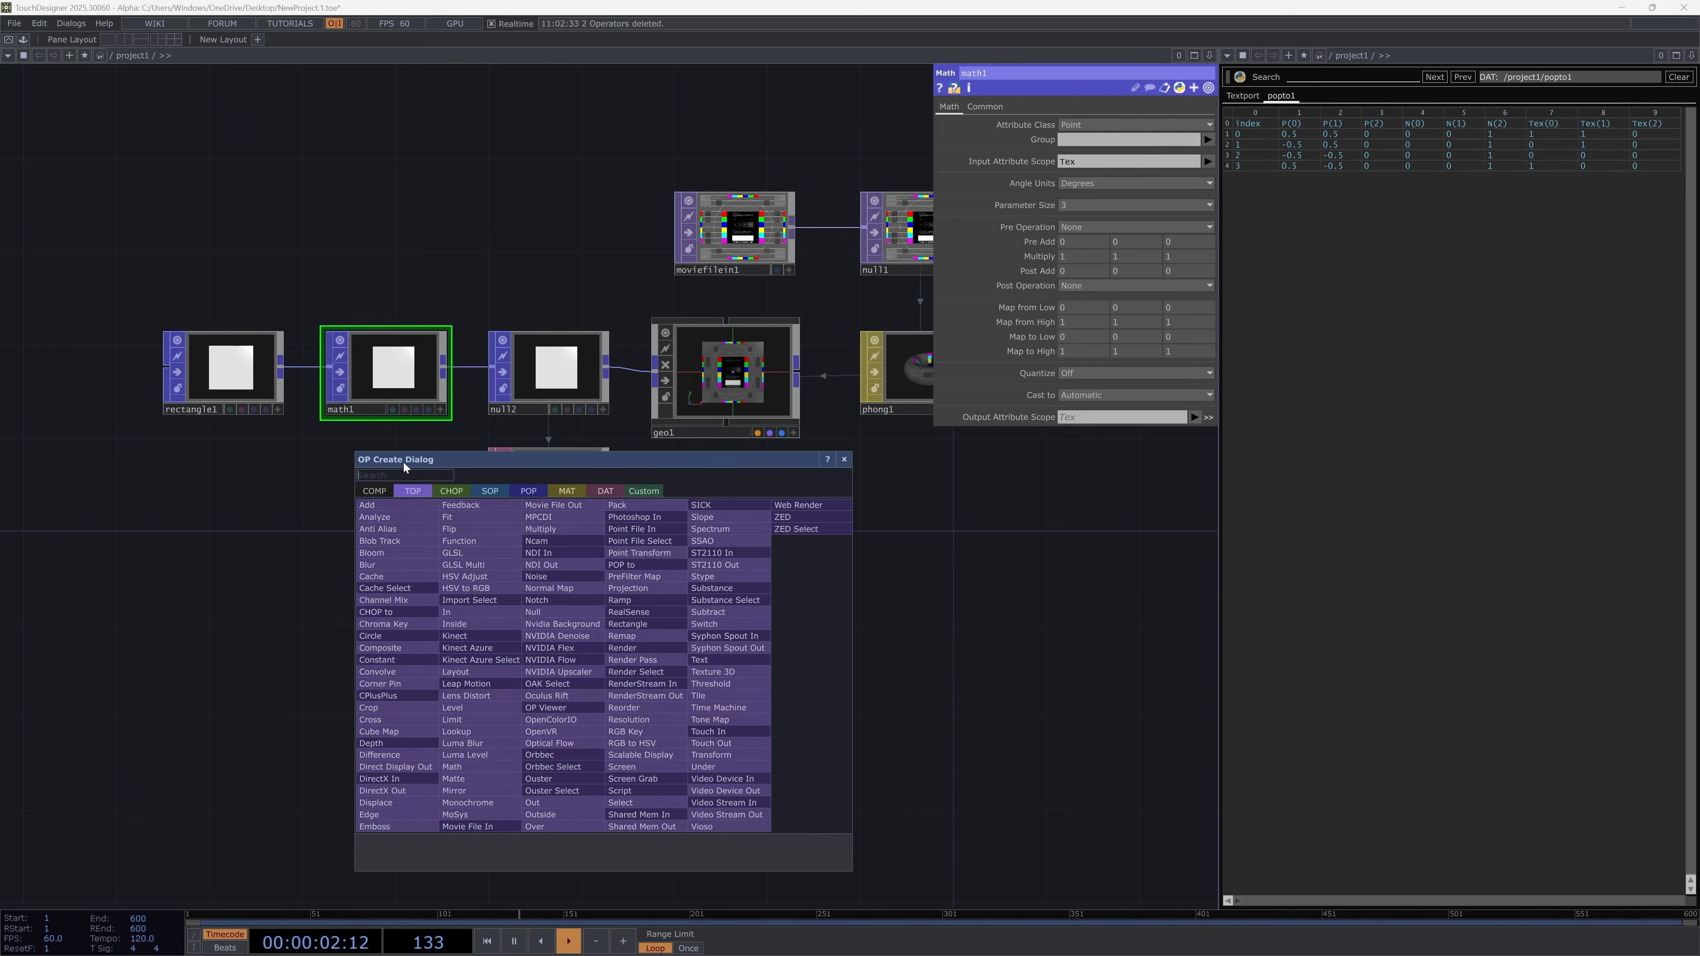
pyautogui.write('text')
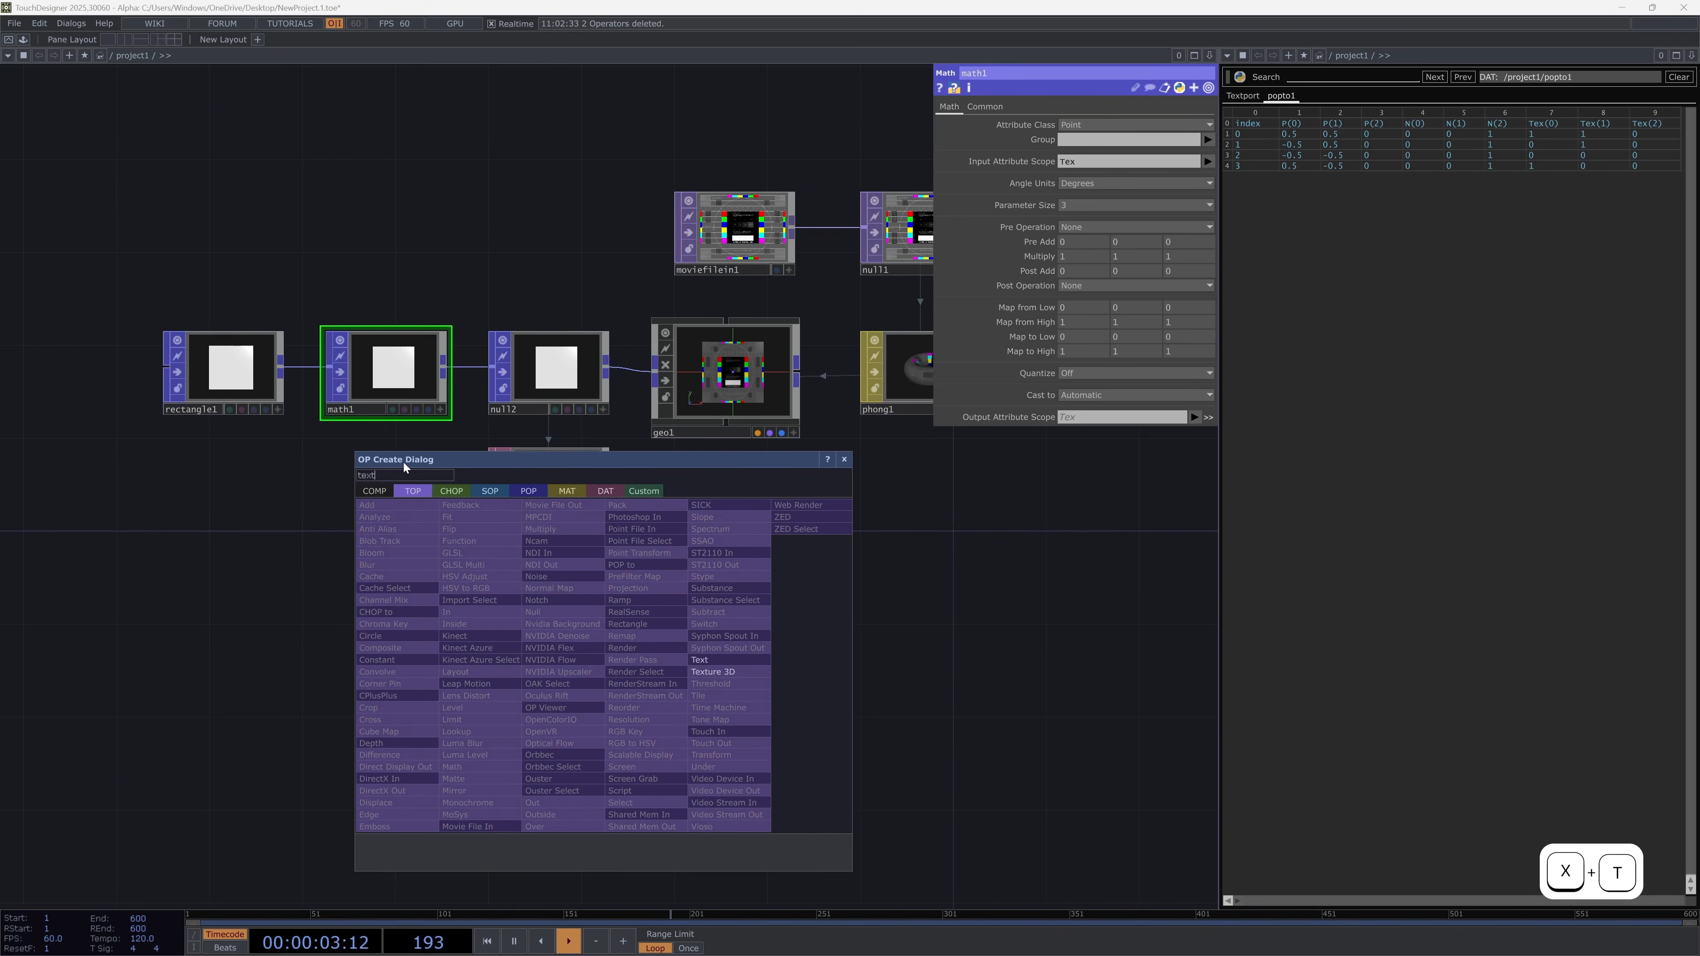
pyautogui.click(696, 671)
pyautogui.click(533, 676)
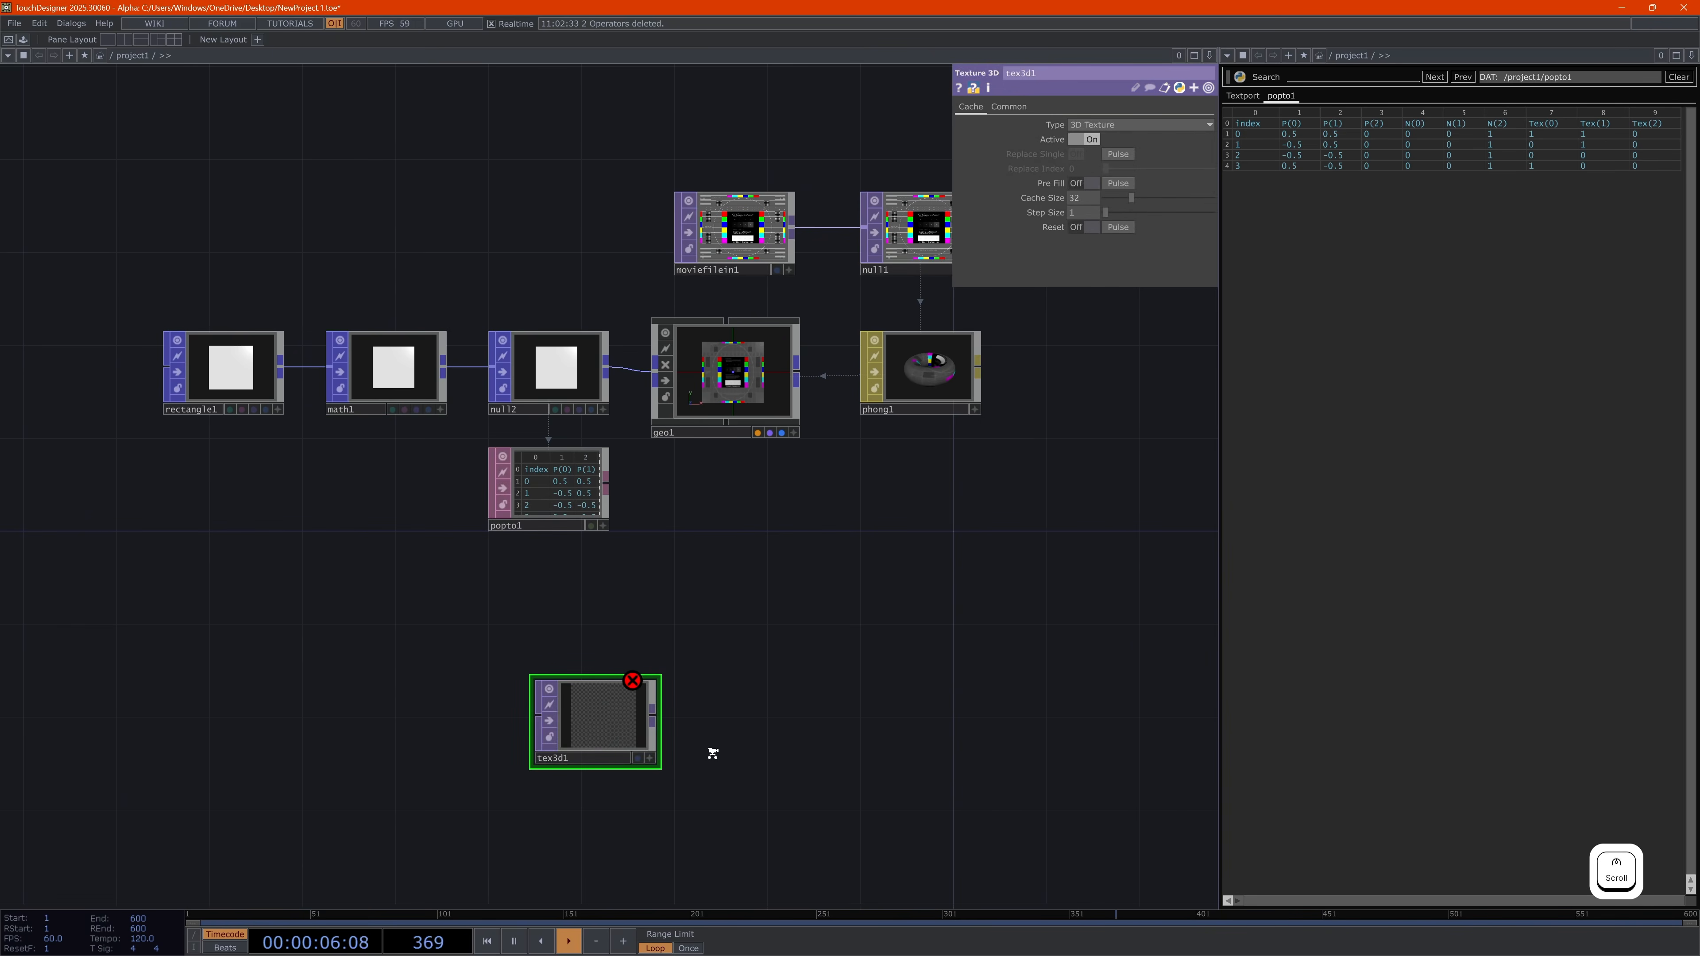
# Add a Cache TOP directly below the Texture 3D TOP
pyautogui.scroll(2, 576, 690)
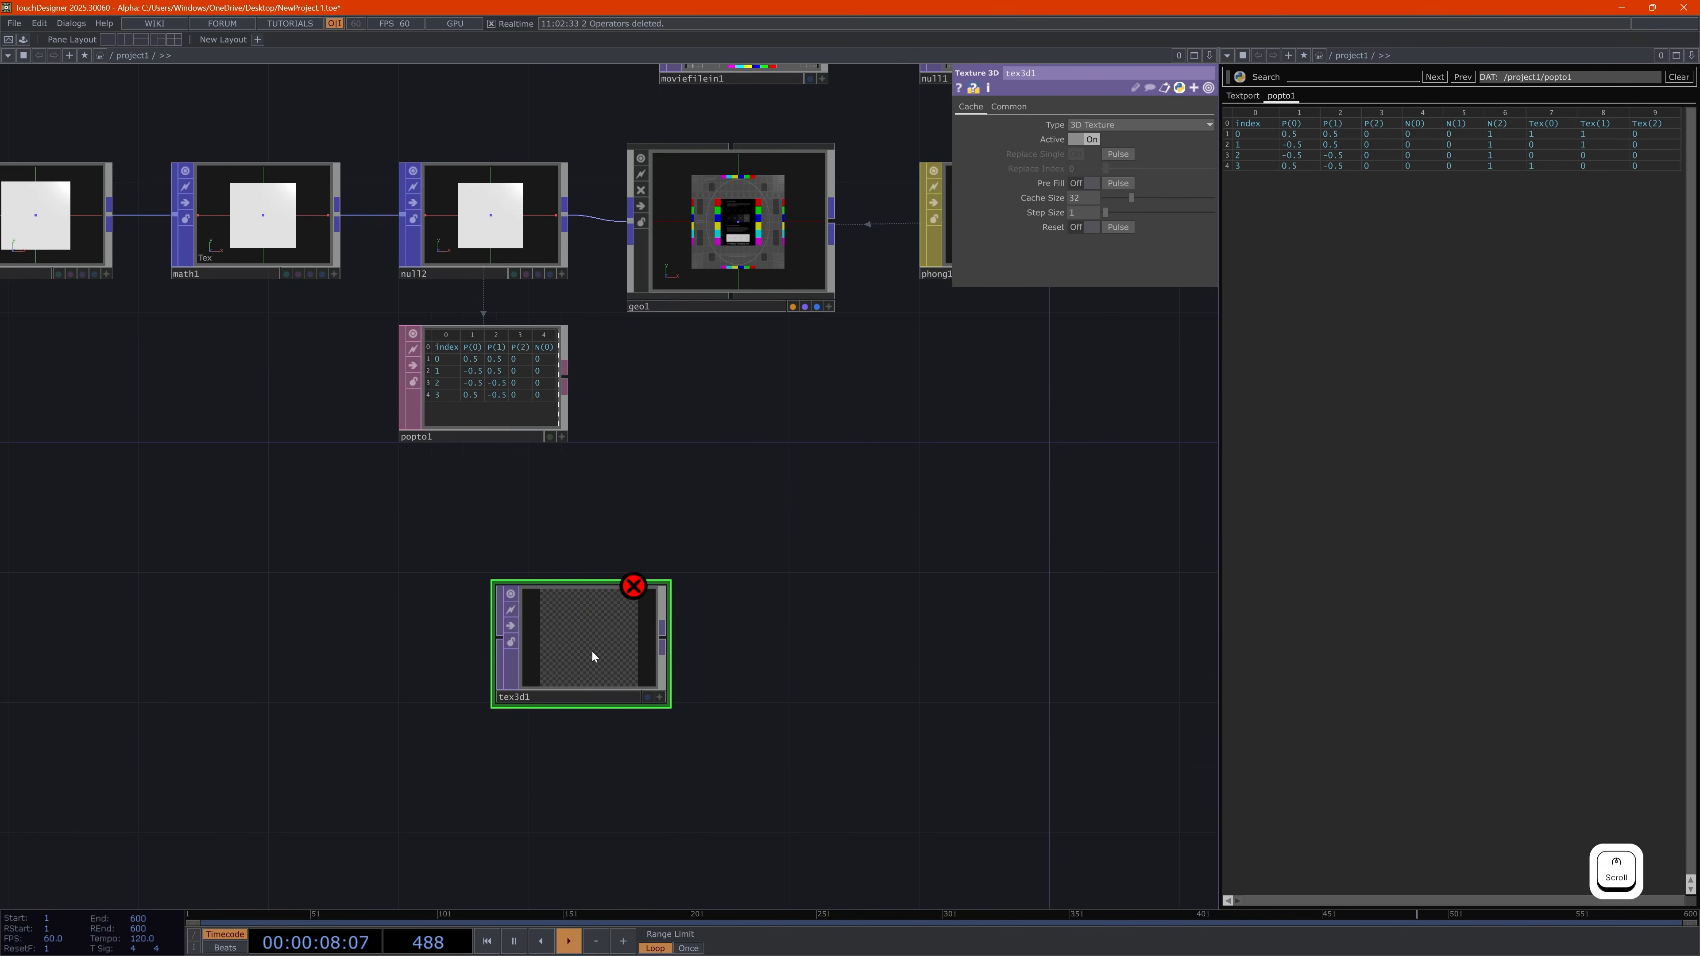
pyautogui.press('Tab')
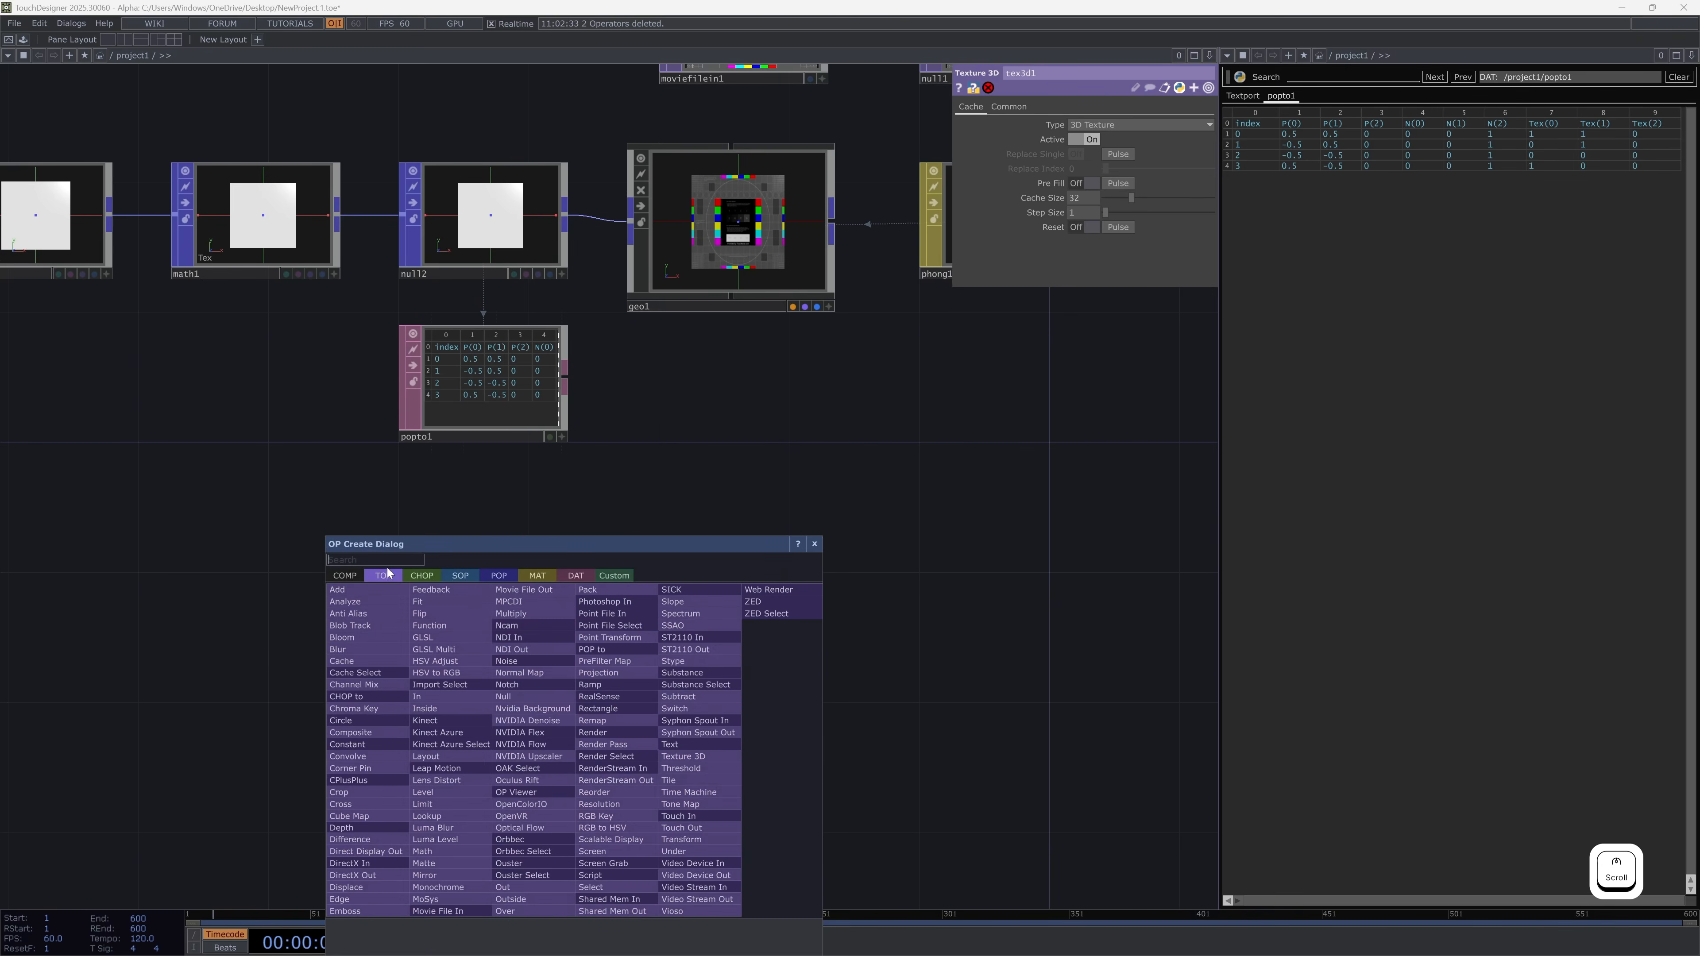
pyautogui.write('cache')
pyautogui.click(361, 661)
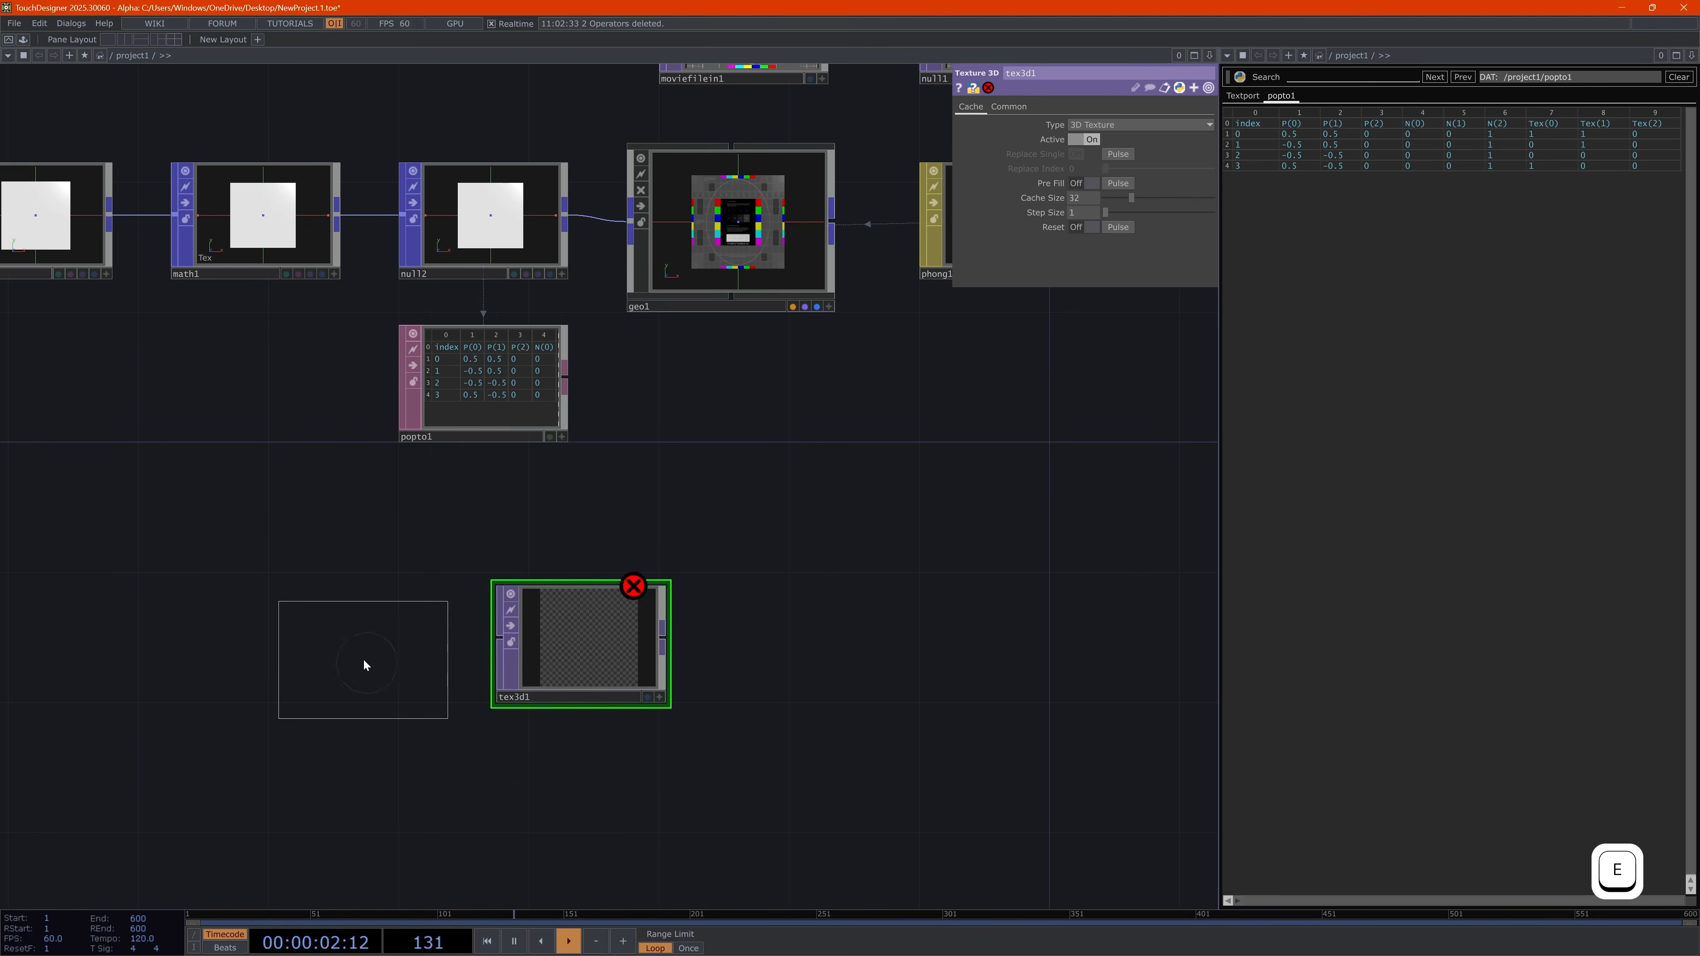
pyautogui.click(582, 802)
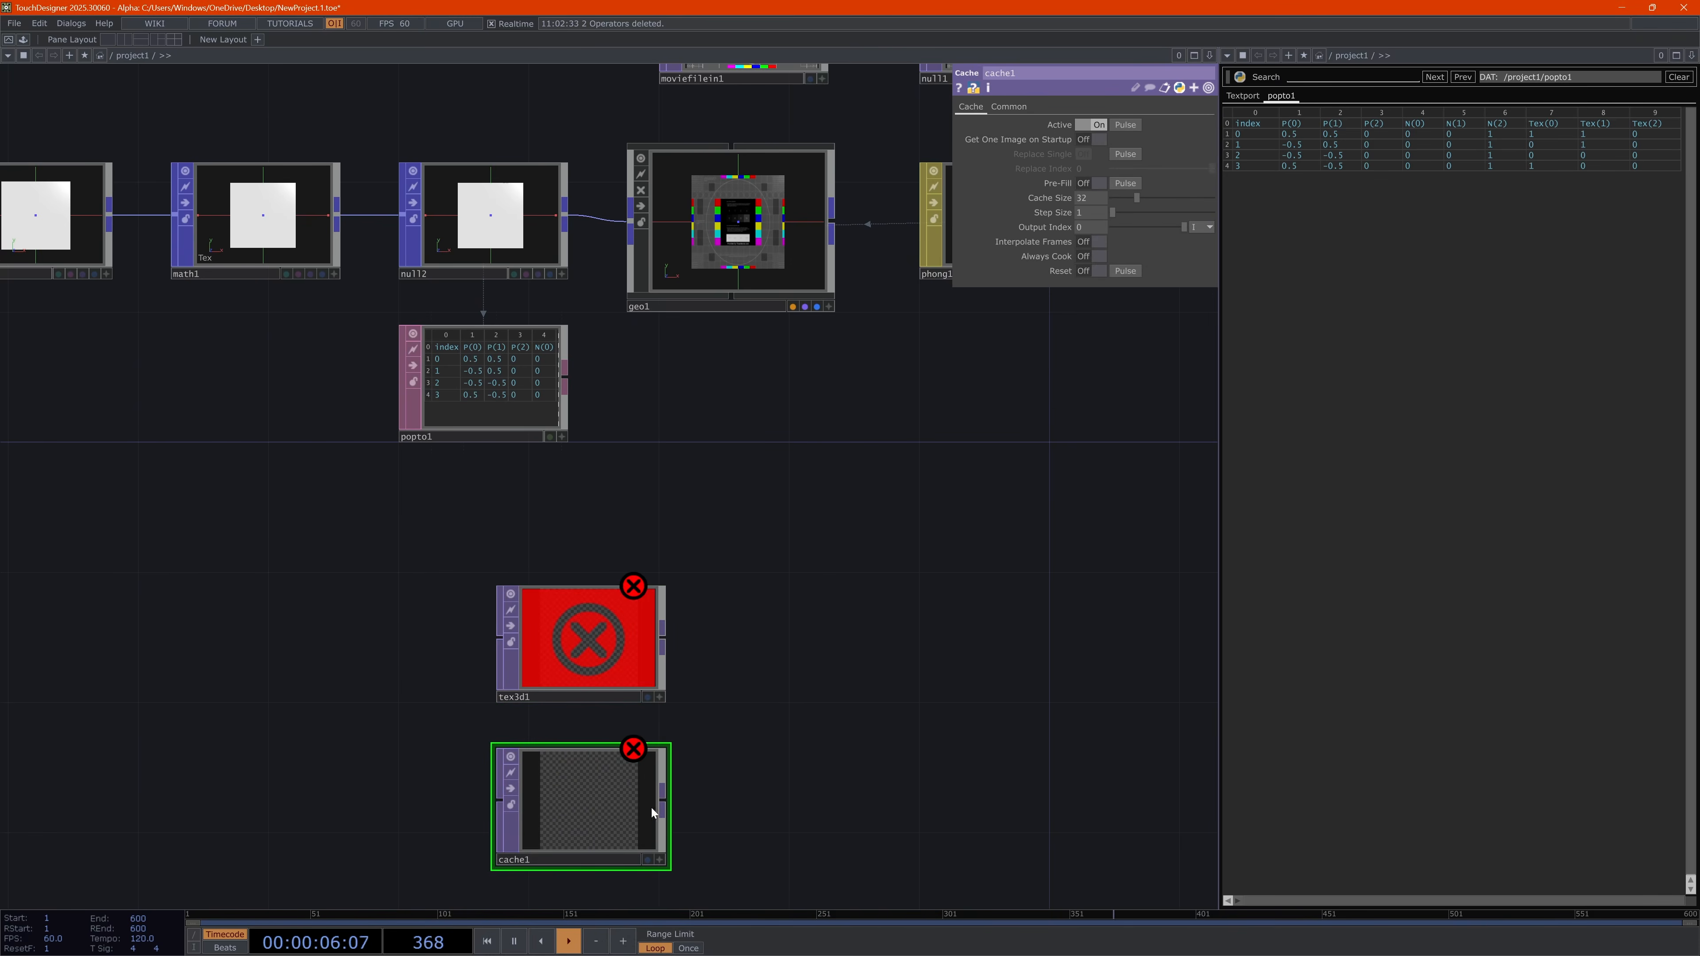
# Add a Movie File In TOP beside the Cache TOP and load the sample file Count.mov into it
pyautogui.scroll(-2, 711, 791)
pyautogui.press('Tab')
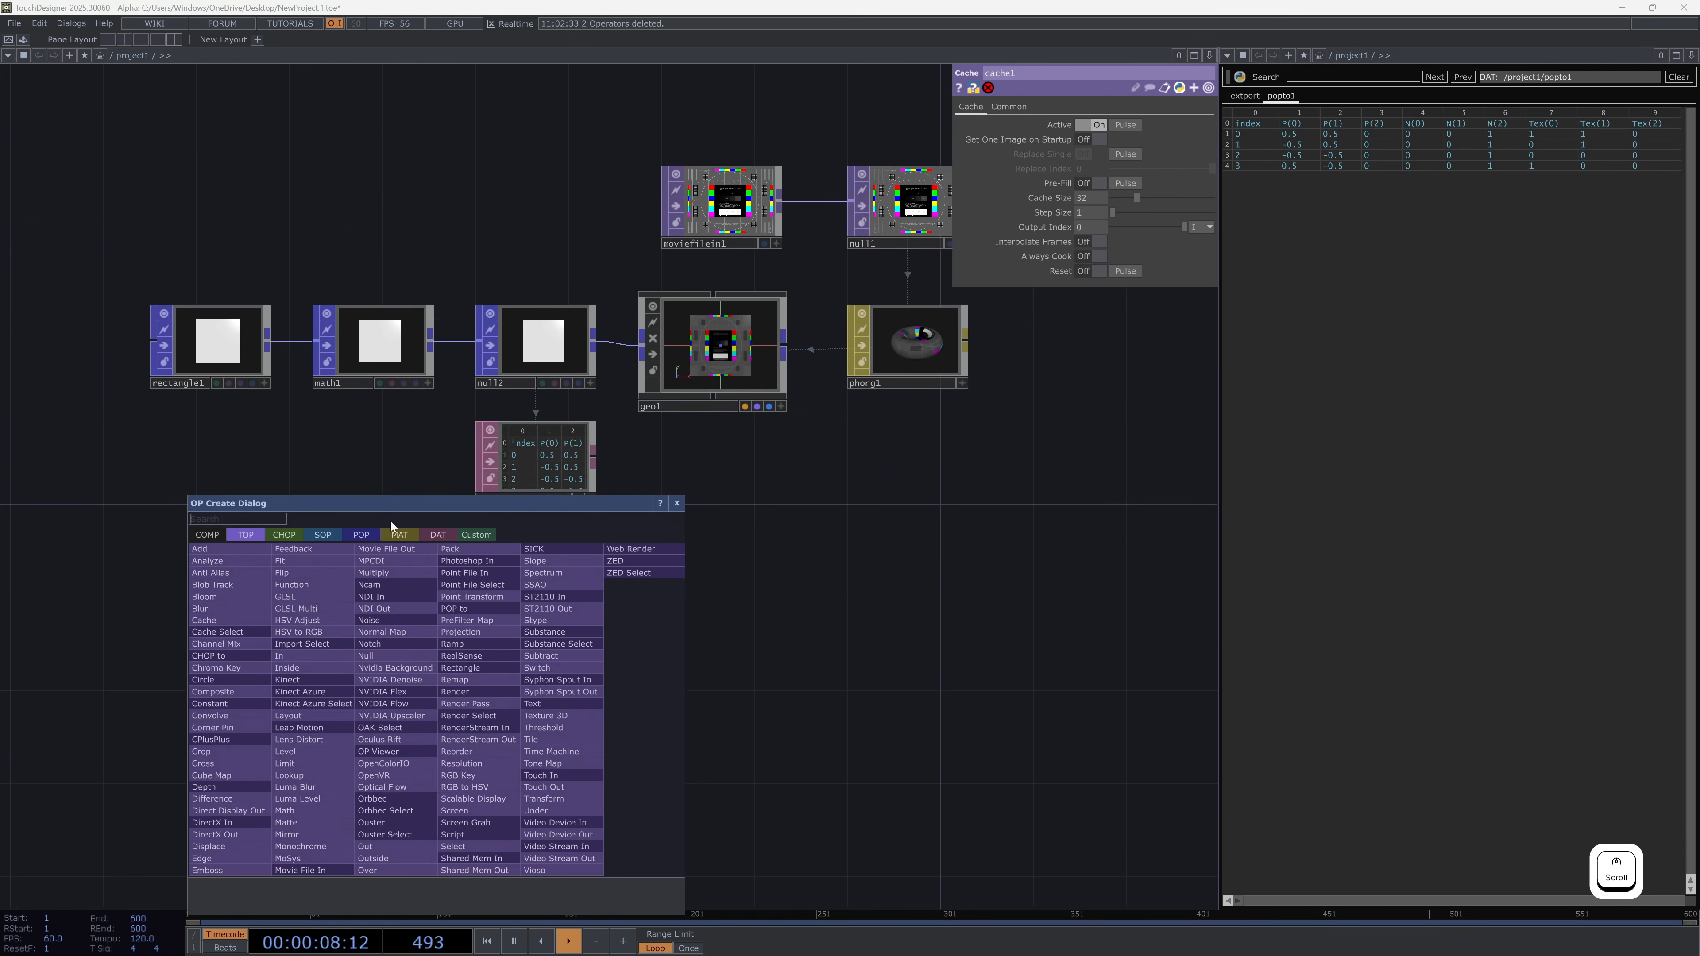
pyautogui.write('moe')
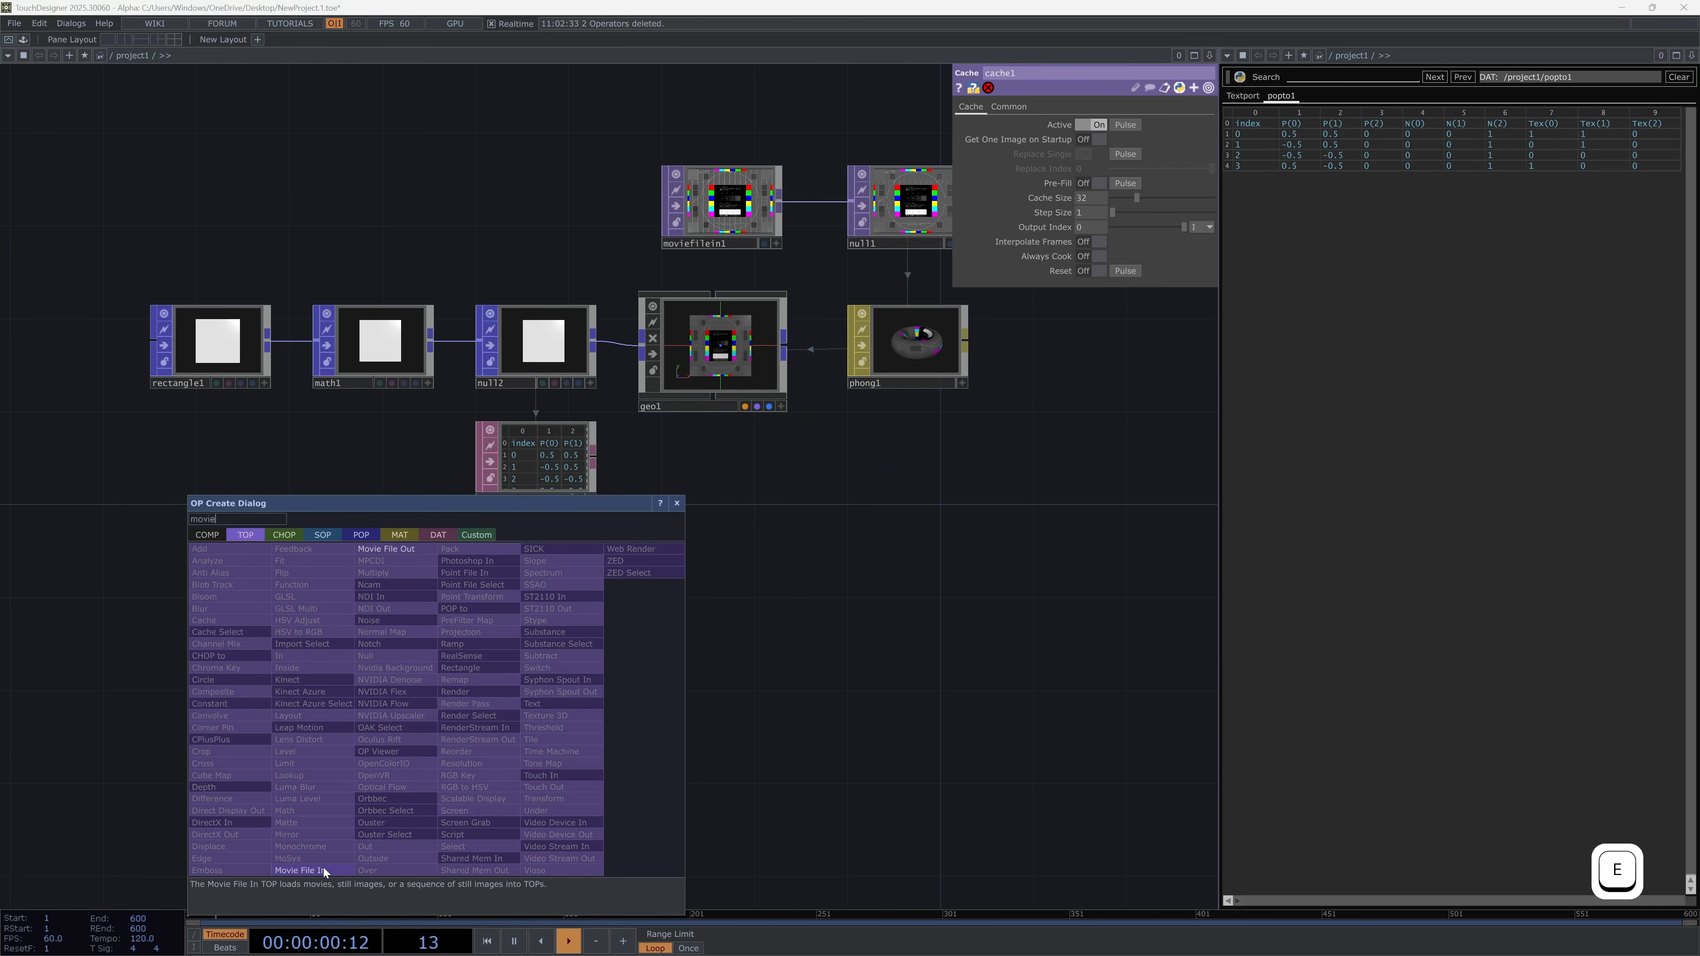
pyautogui.click(322, 867)
pyautogui.click(385, 730)
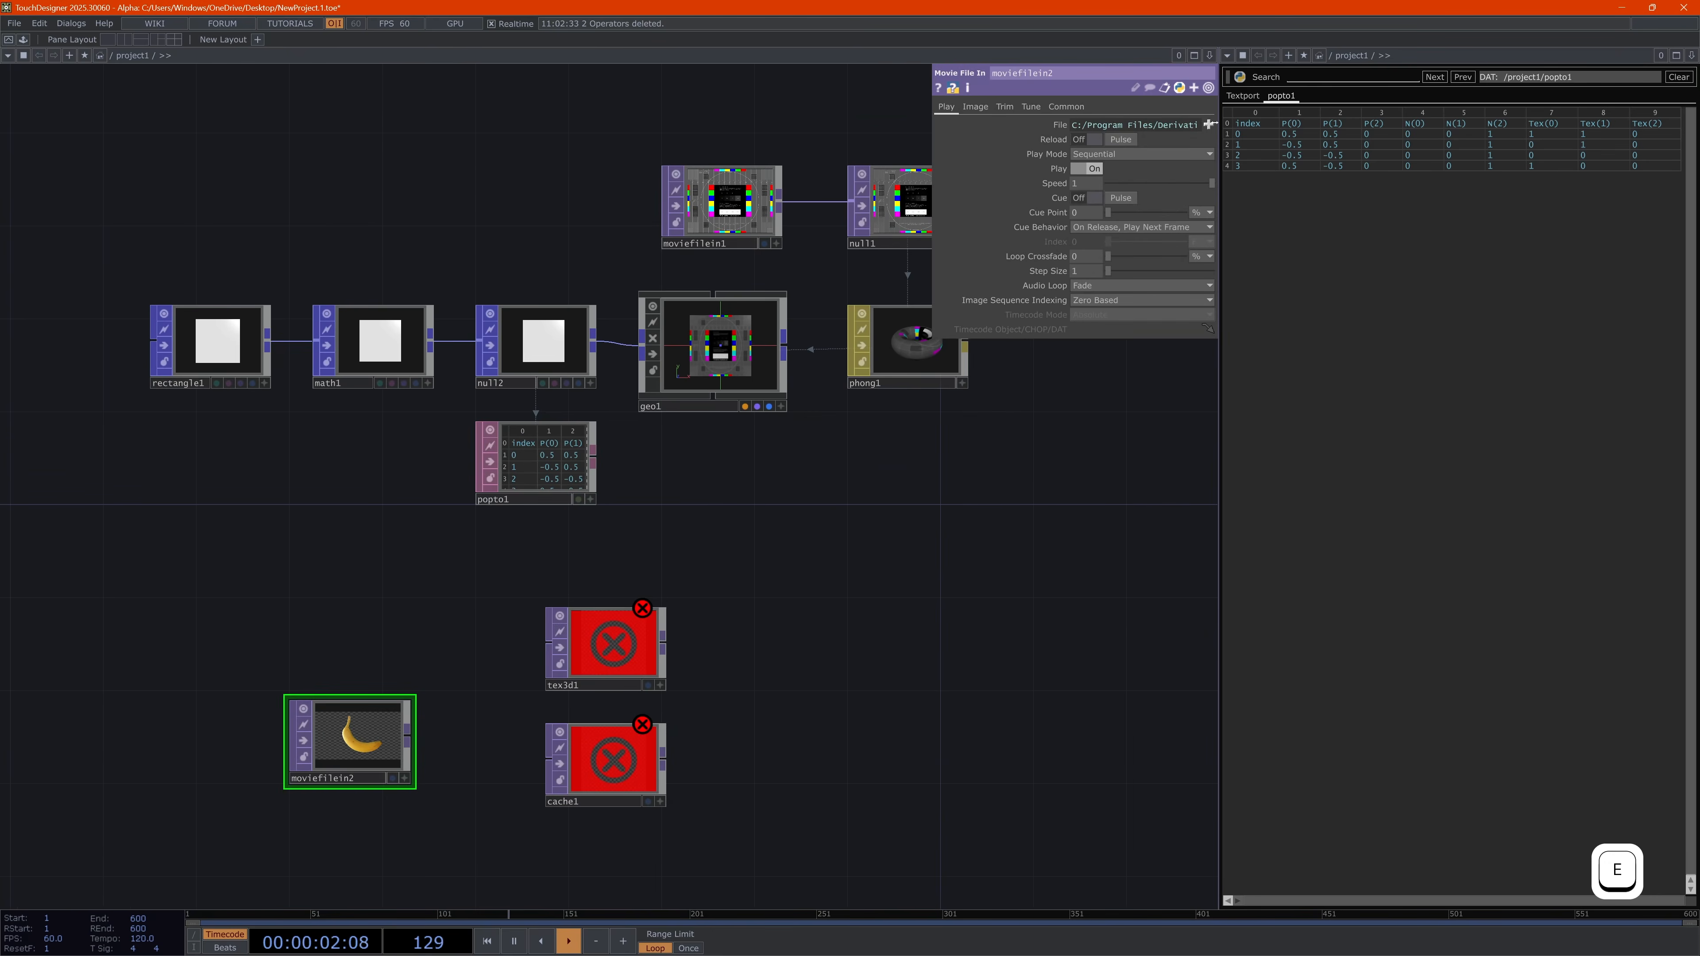
pyautogui.click(1208, 125)
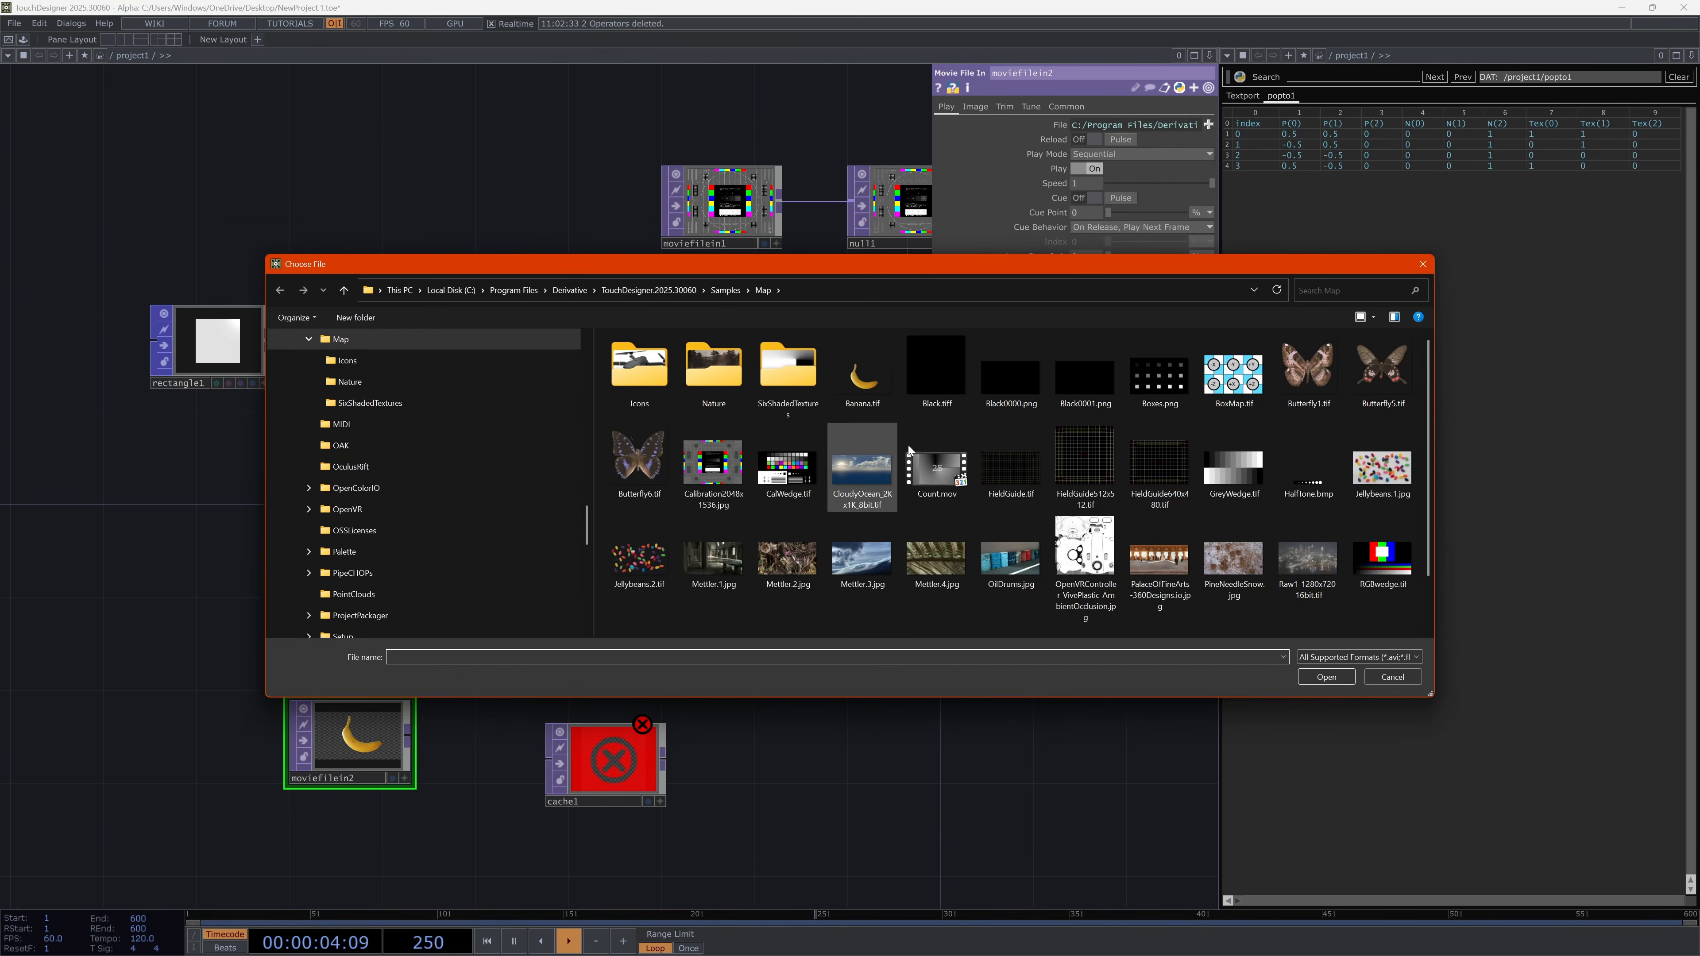
pyautogui.doubleClick(915, 449)
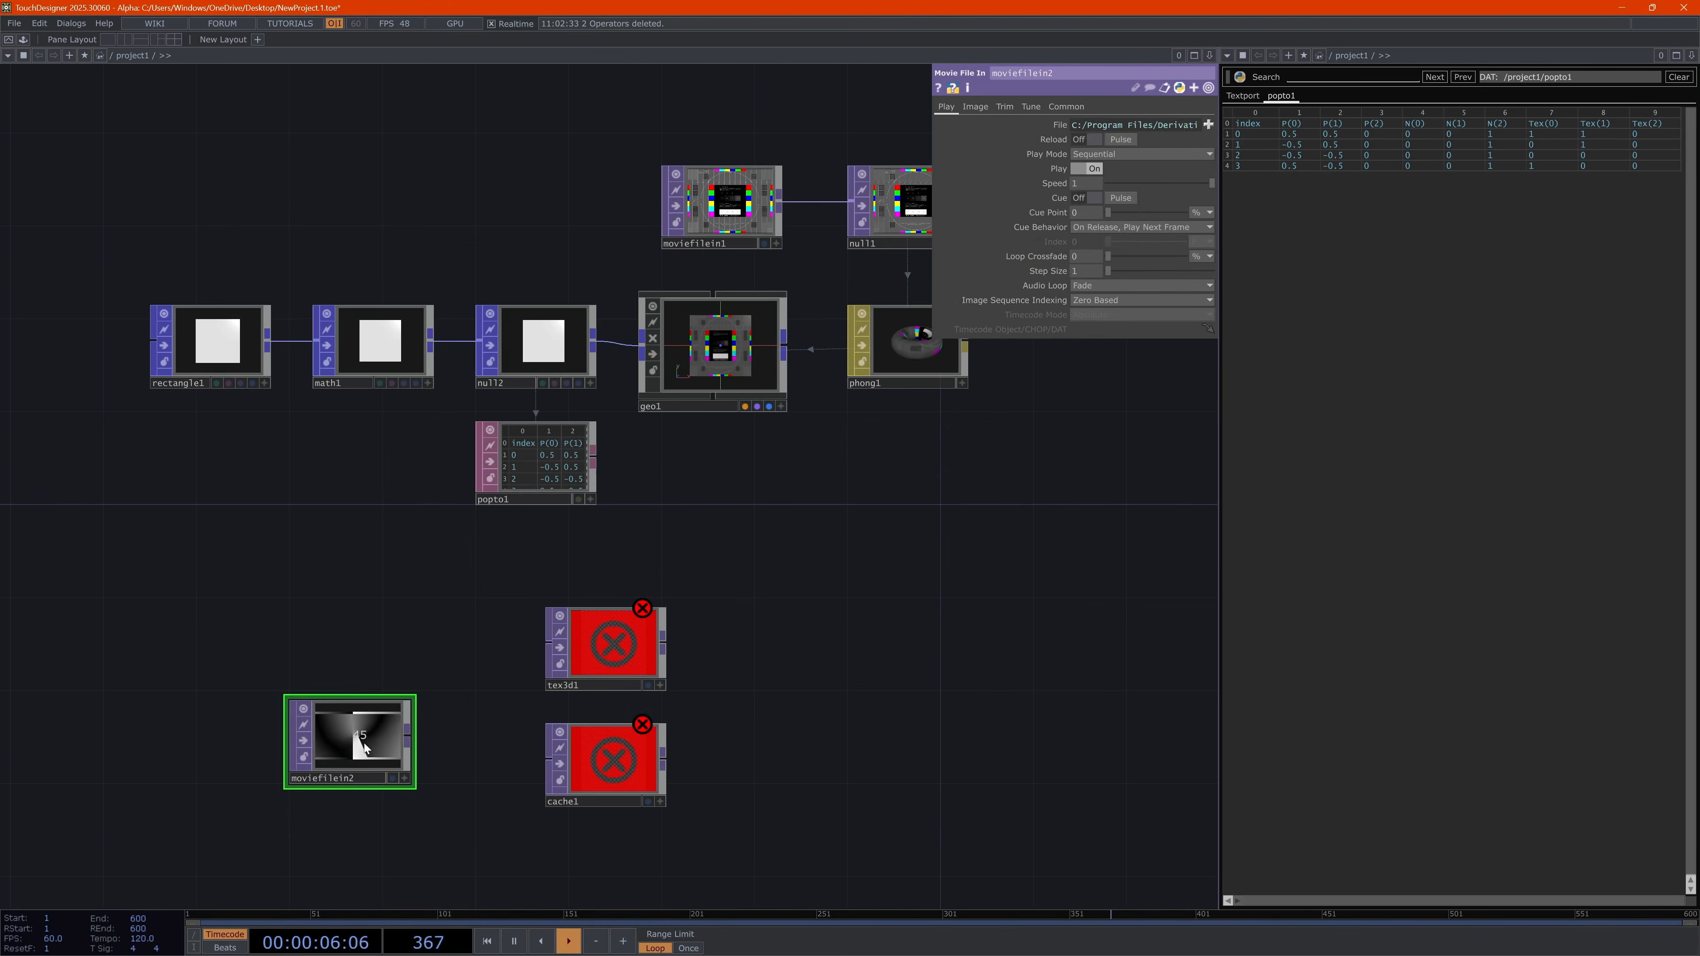
# Connect the Count.mov Movie File In TOP to the Cache TOP and set the cache's Output Index to -20
pyautogui.moveTo(406, 775); pyautogui.dragTo(600, 757)
pyautogui.scroll(4, 489, 767)
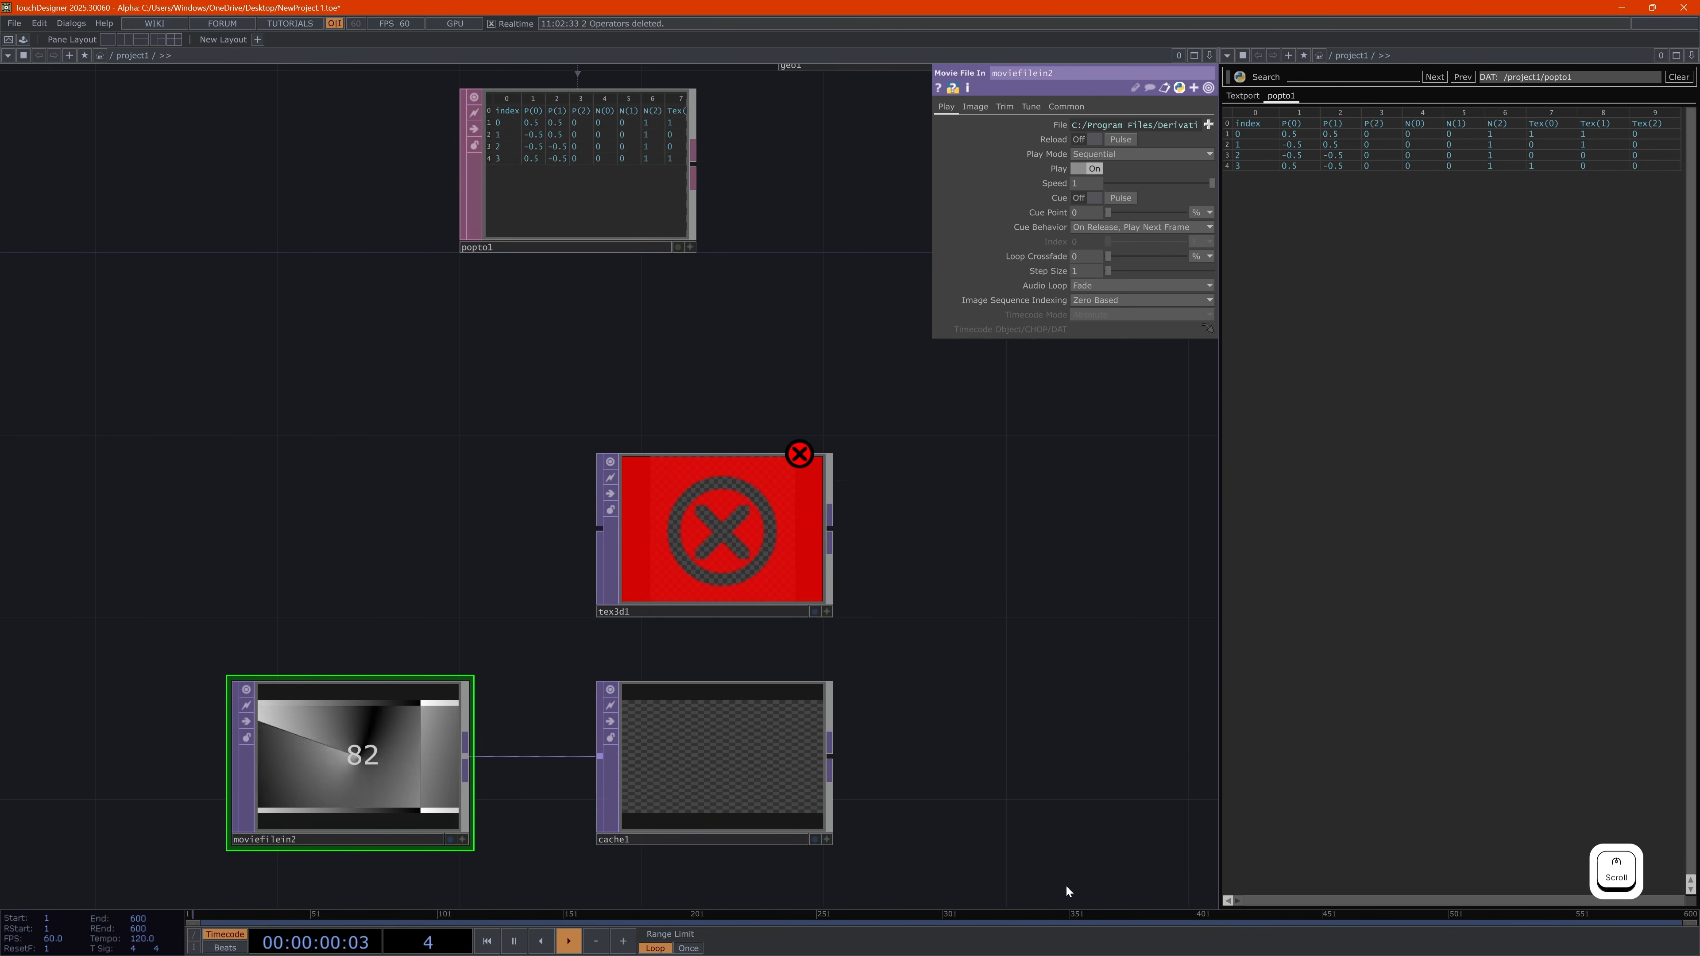
pyautogui.click(716, 803)
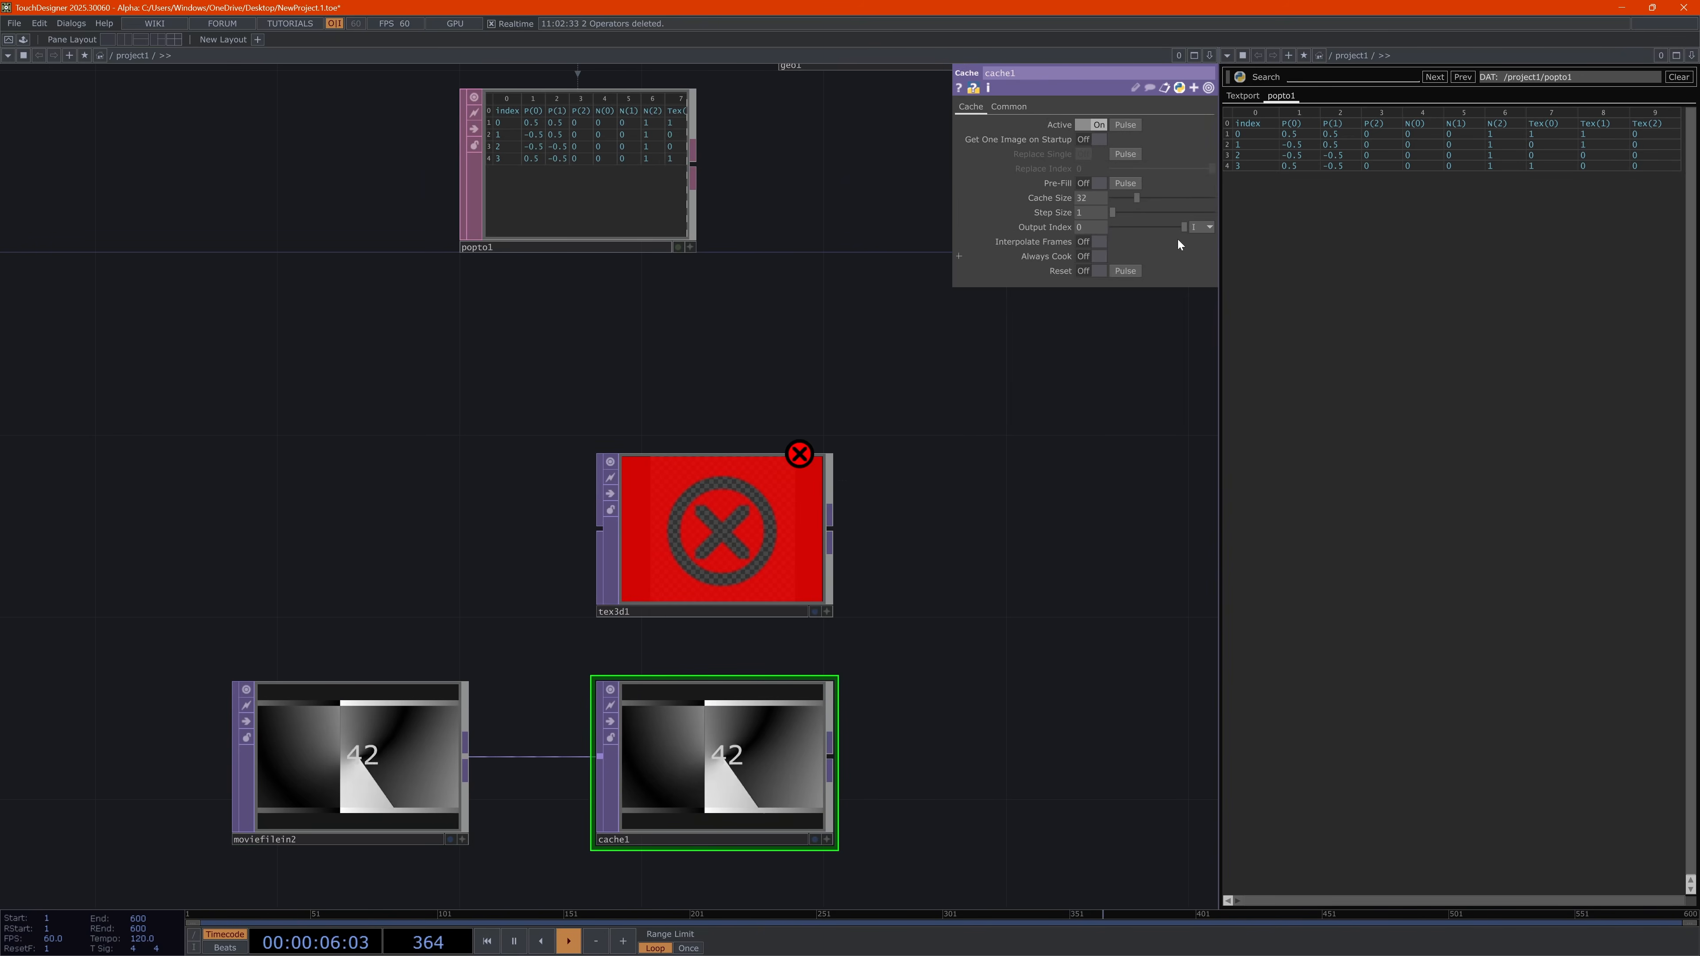
pyautogui.moveTo(1184, 227); pyautogui.dragTo(1045, 230)
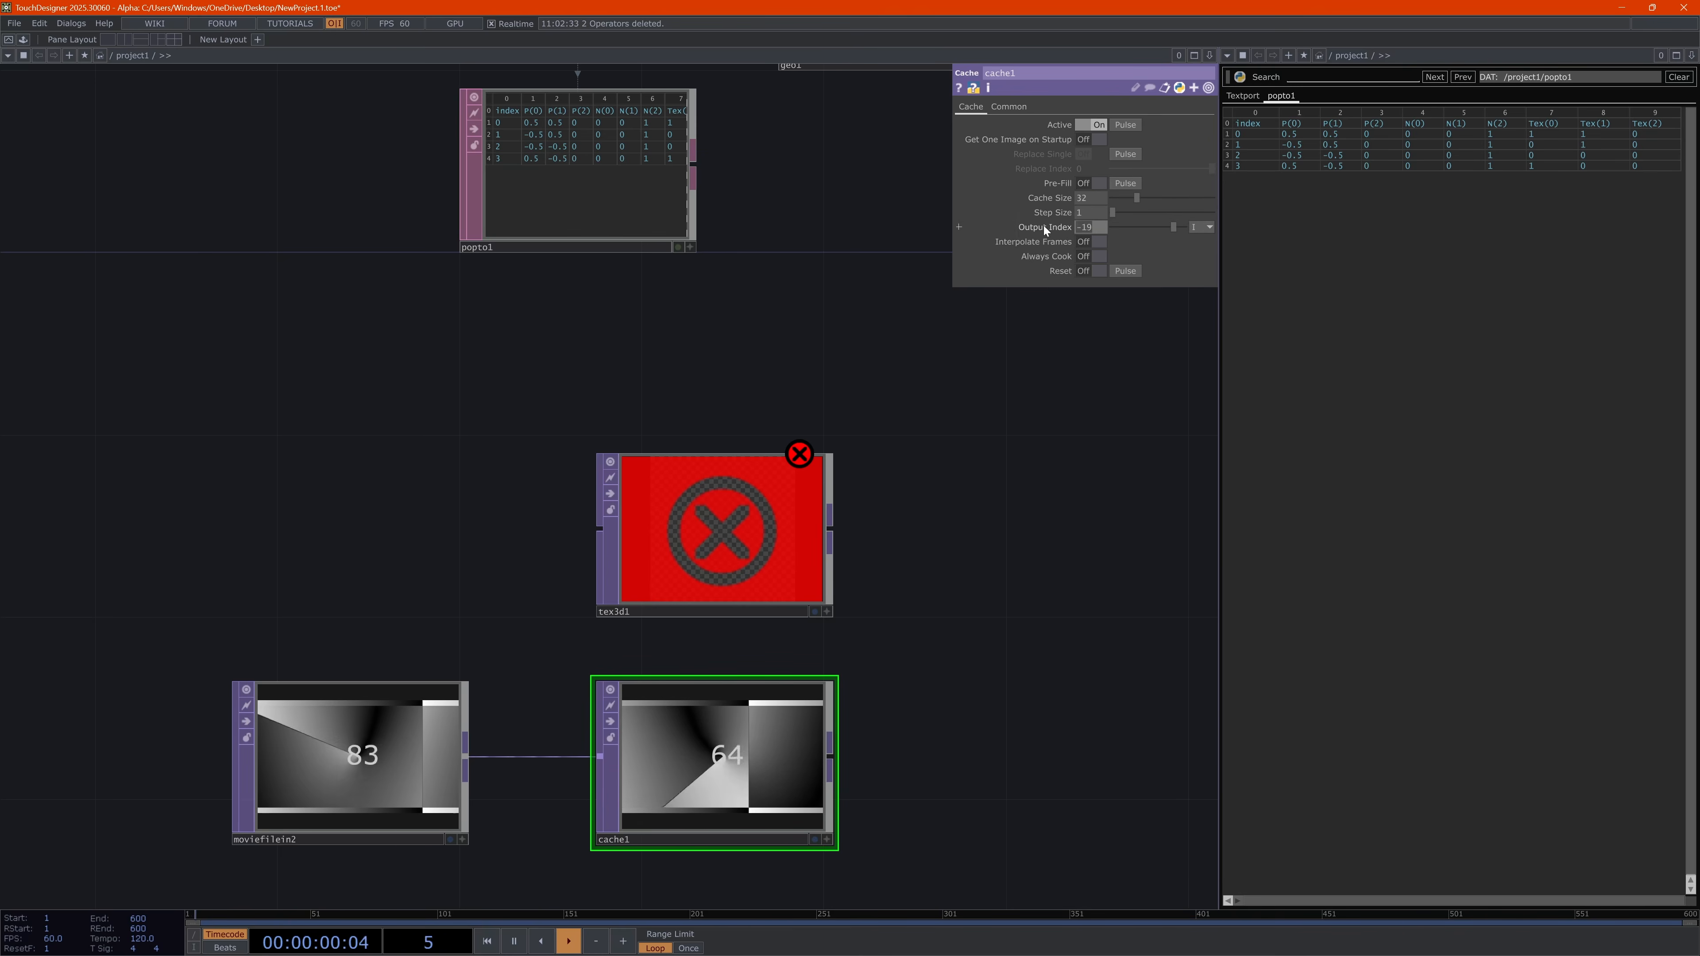
pyautogui.press('BackSpace')
pyautogui.write('-20')
pyautogui.press('Return')
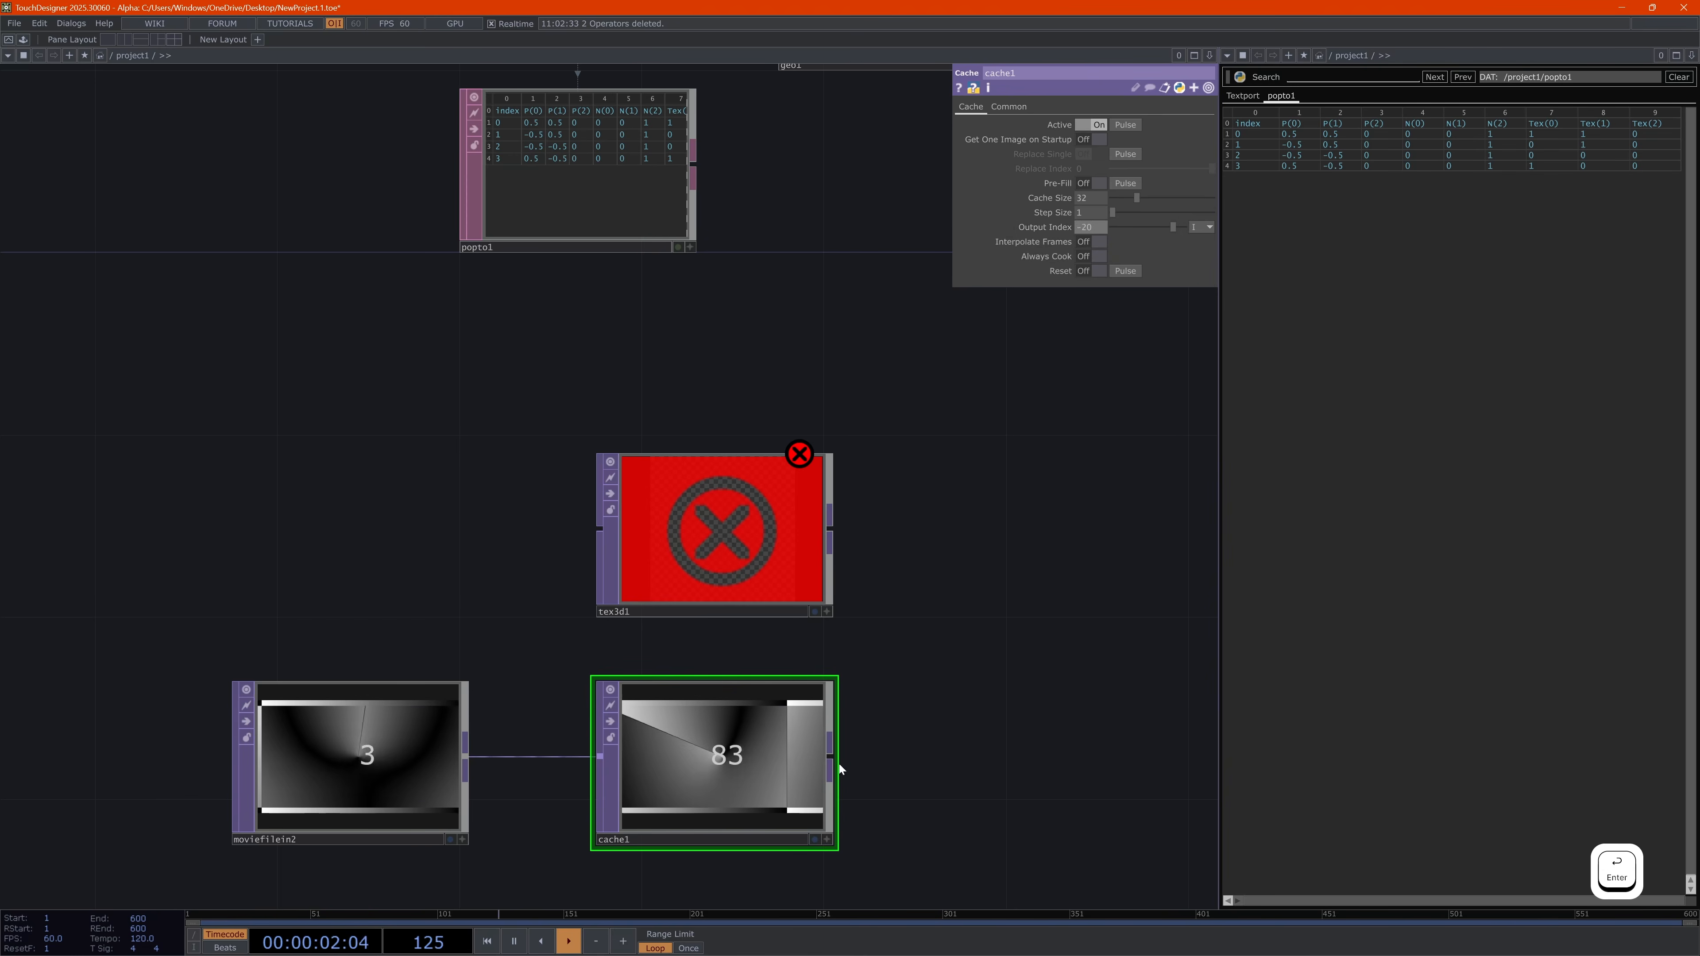
# Pause the timeline and advance it seven single frames to compare the movie's frame number with the cache's
pyautogui.click(514, 940)
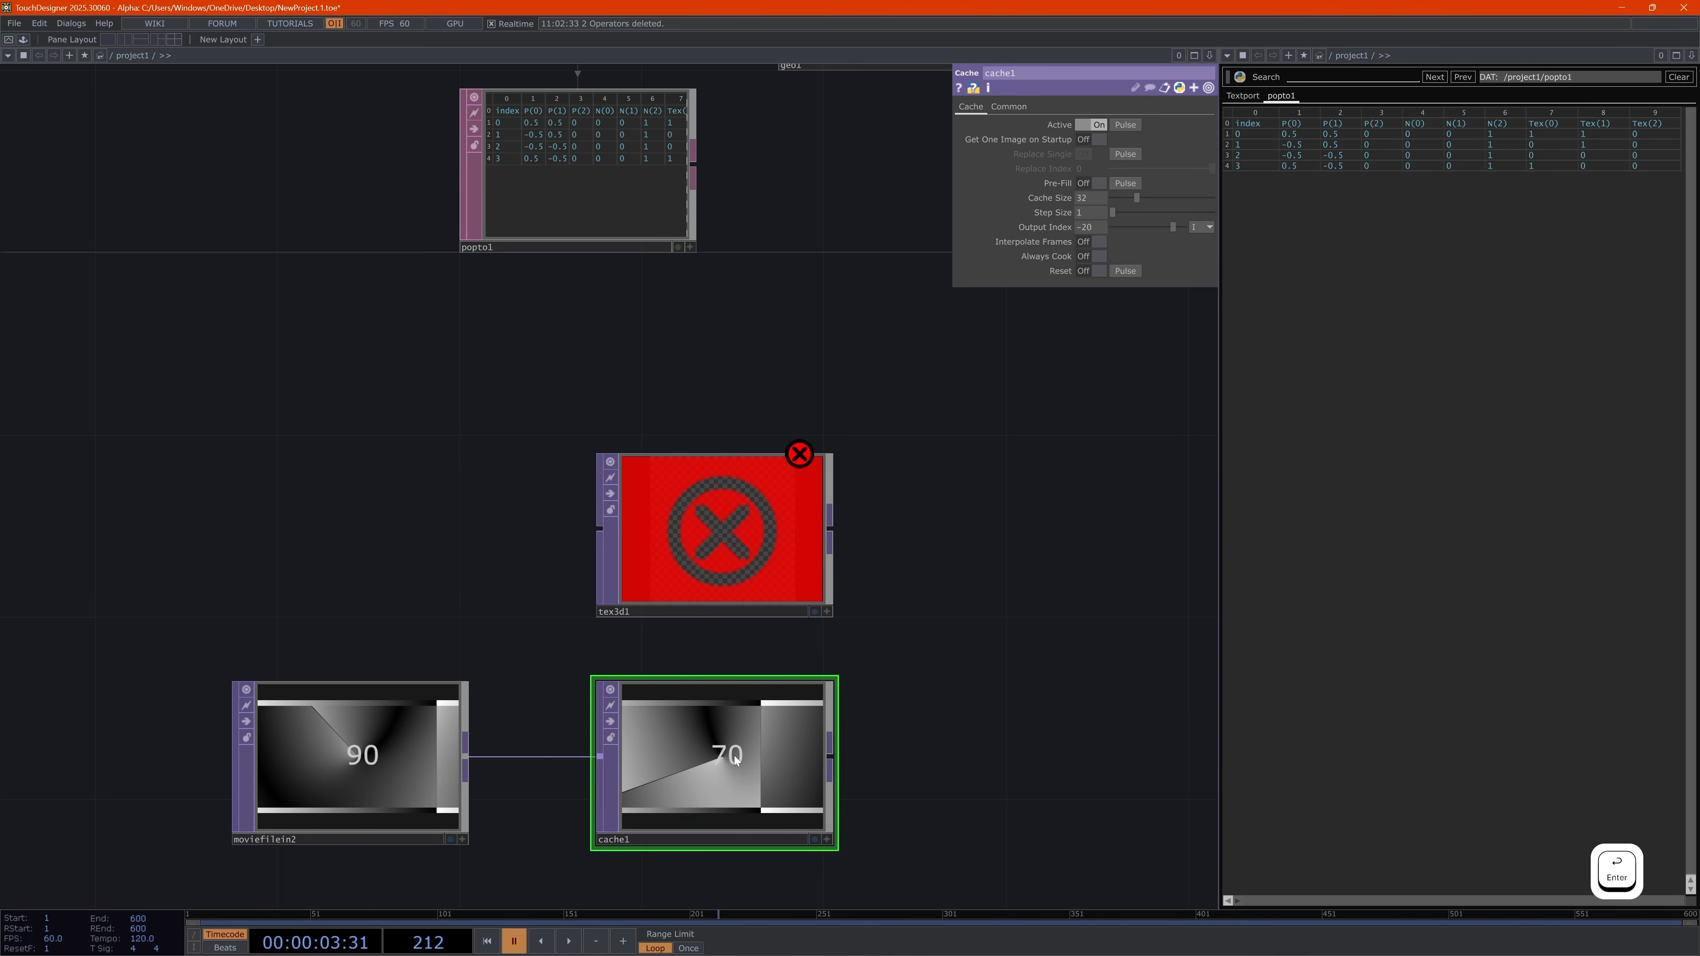
pyautogui.click(623, 940)
pyautogui.click(623, 941)
pyautogui.click(622, 941)
pyautogui.click(622, 941)
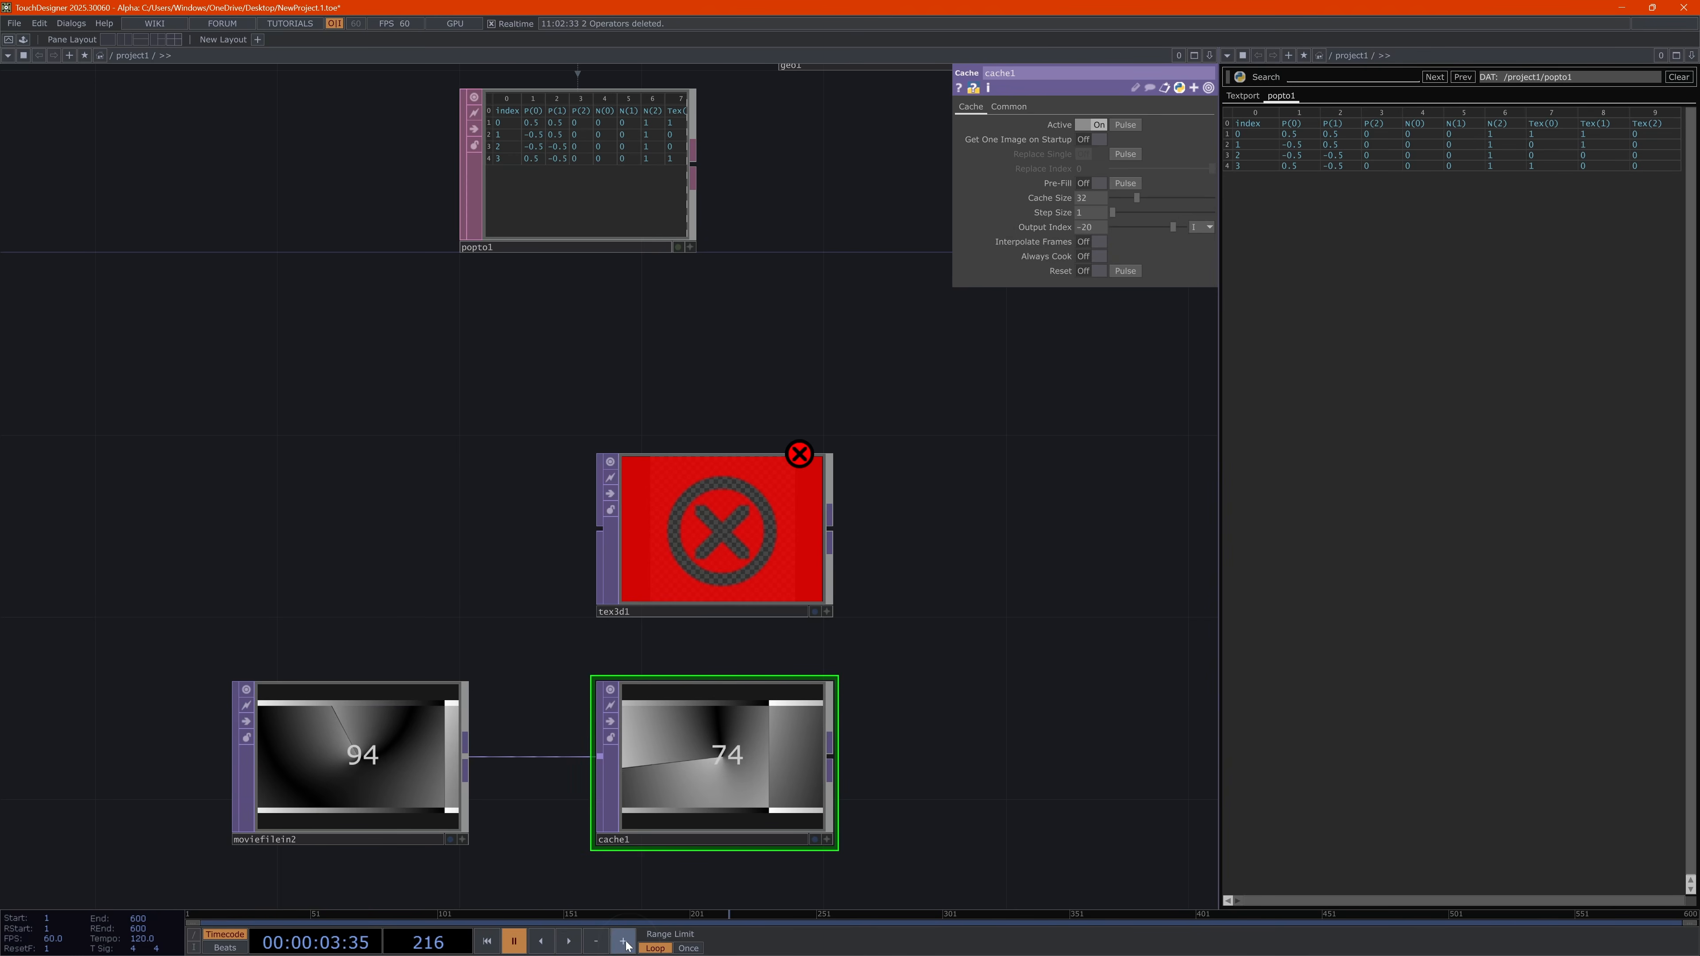
pyautogui.click(623, 941)
pyautogui.click(622, 940)
pyautogui.click(623, 941)
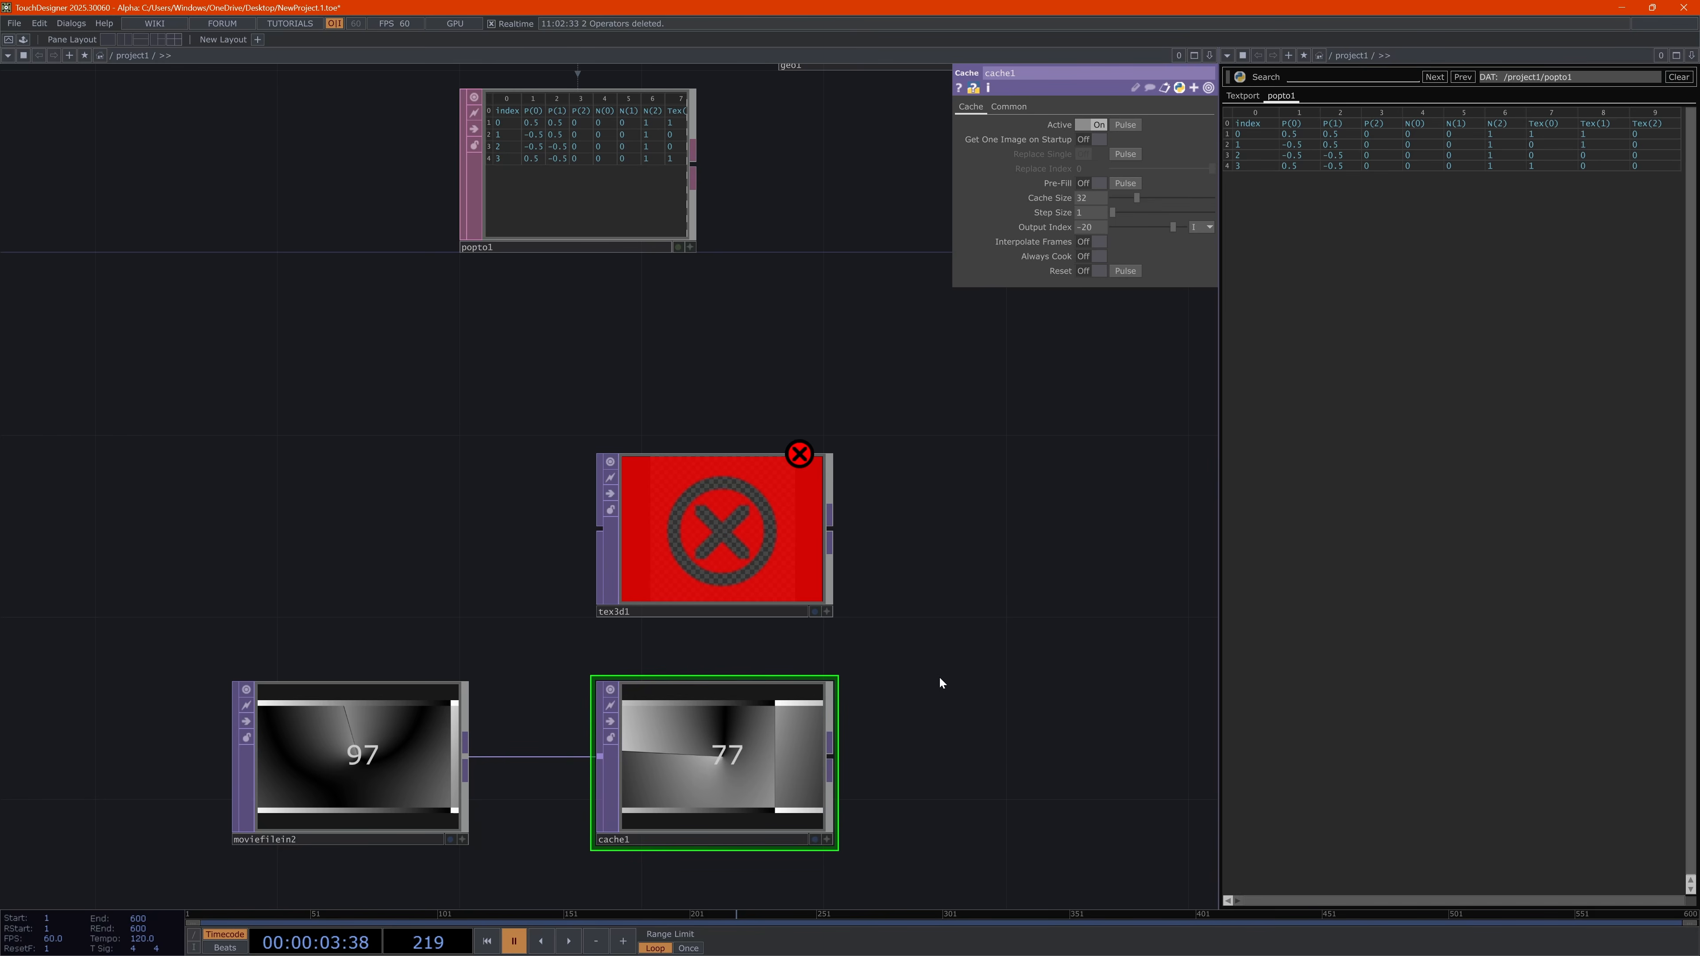
# Delete the Cache TOP and feed the Count.mov Movie File In TOP into the Texture 3D TOP with the timeline playing
pyautogui.press('Delete')
pyautogui.moveTo(356, 683); pyautogui.dragTo(322, 542)
pyautogui.moveTo(461, 539); pyautogui.dragTo(599, 528)
pyautogui.click(569, 940)
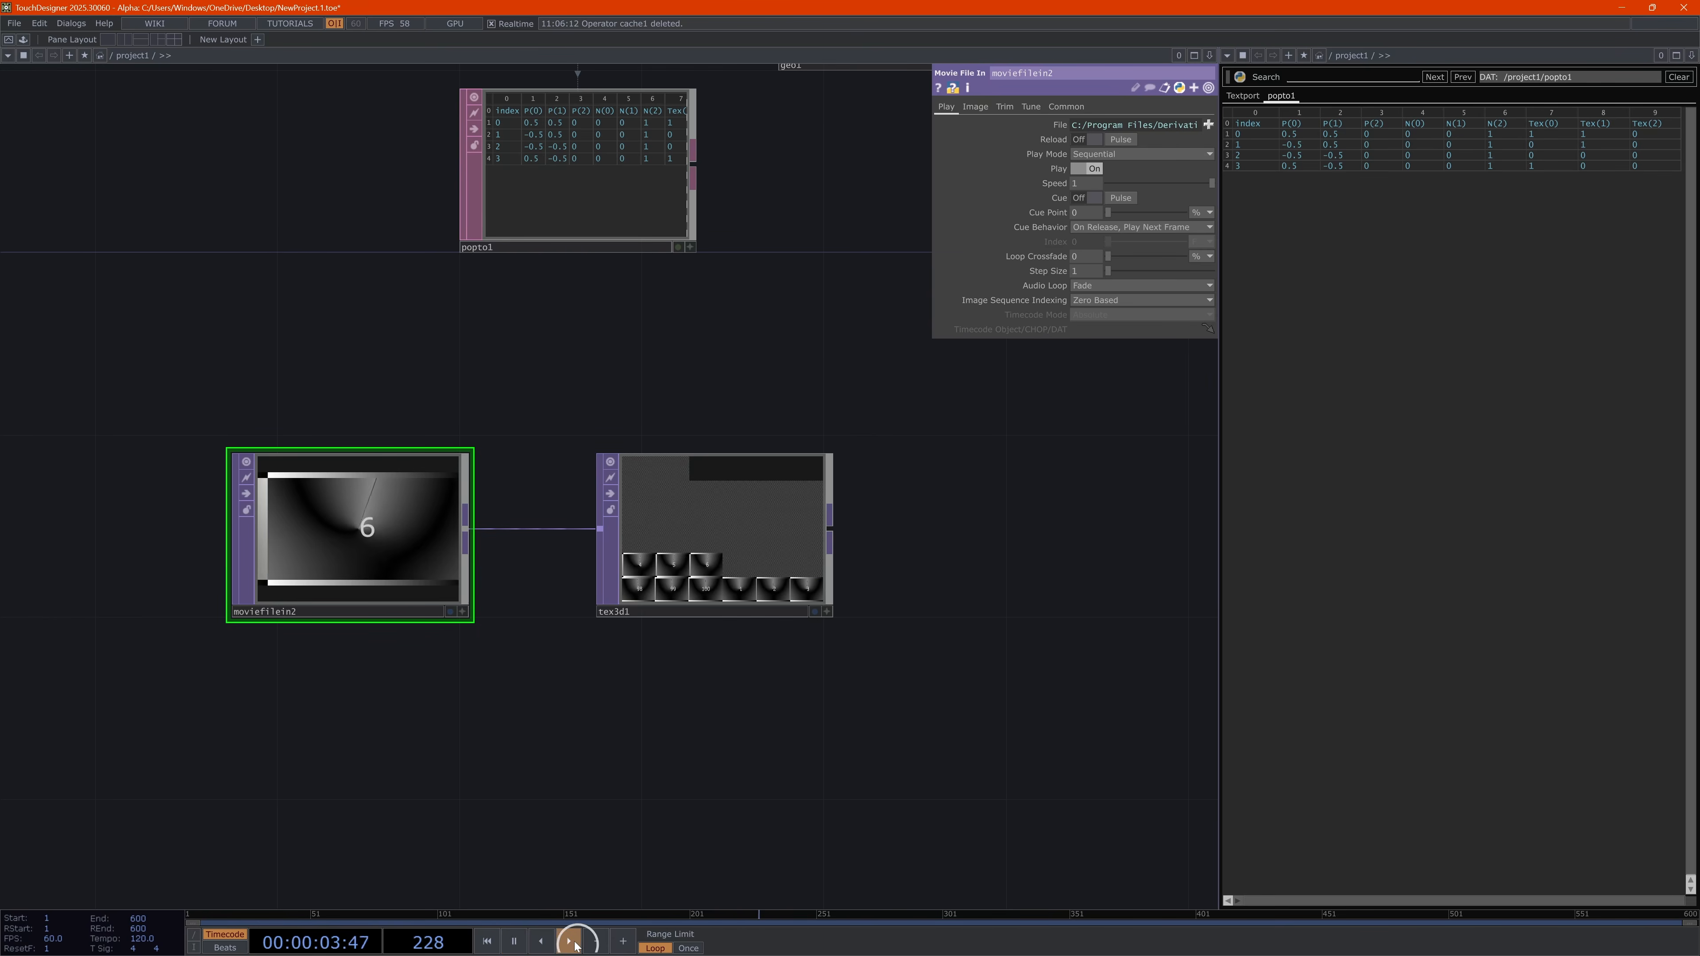
# Set the Texture 3D TOP's Cache Size to 16 and pause the timeline
pyautogui.scroll(4, 713, 733)
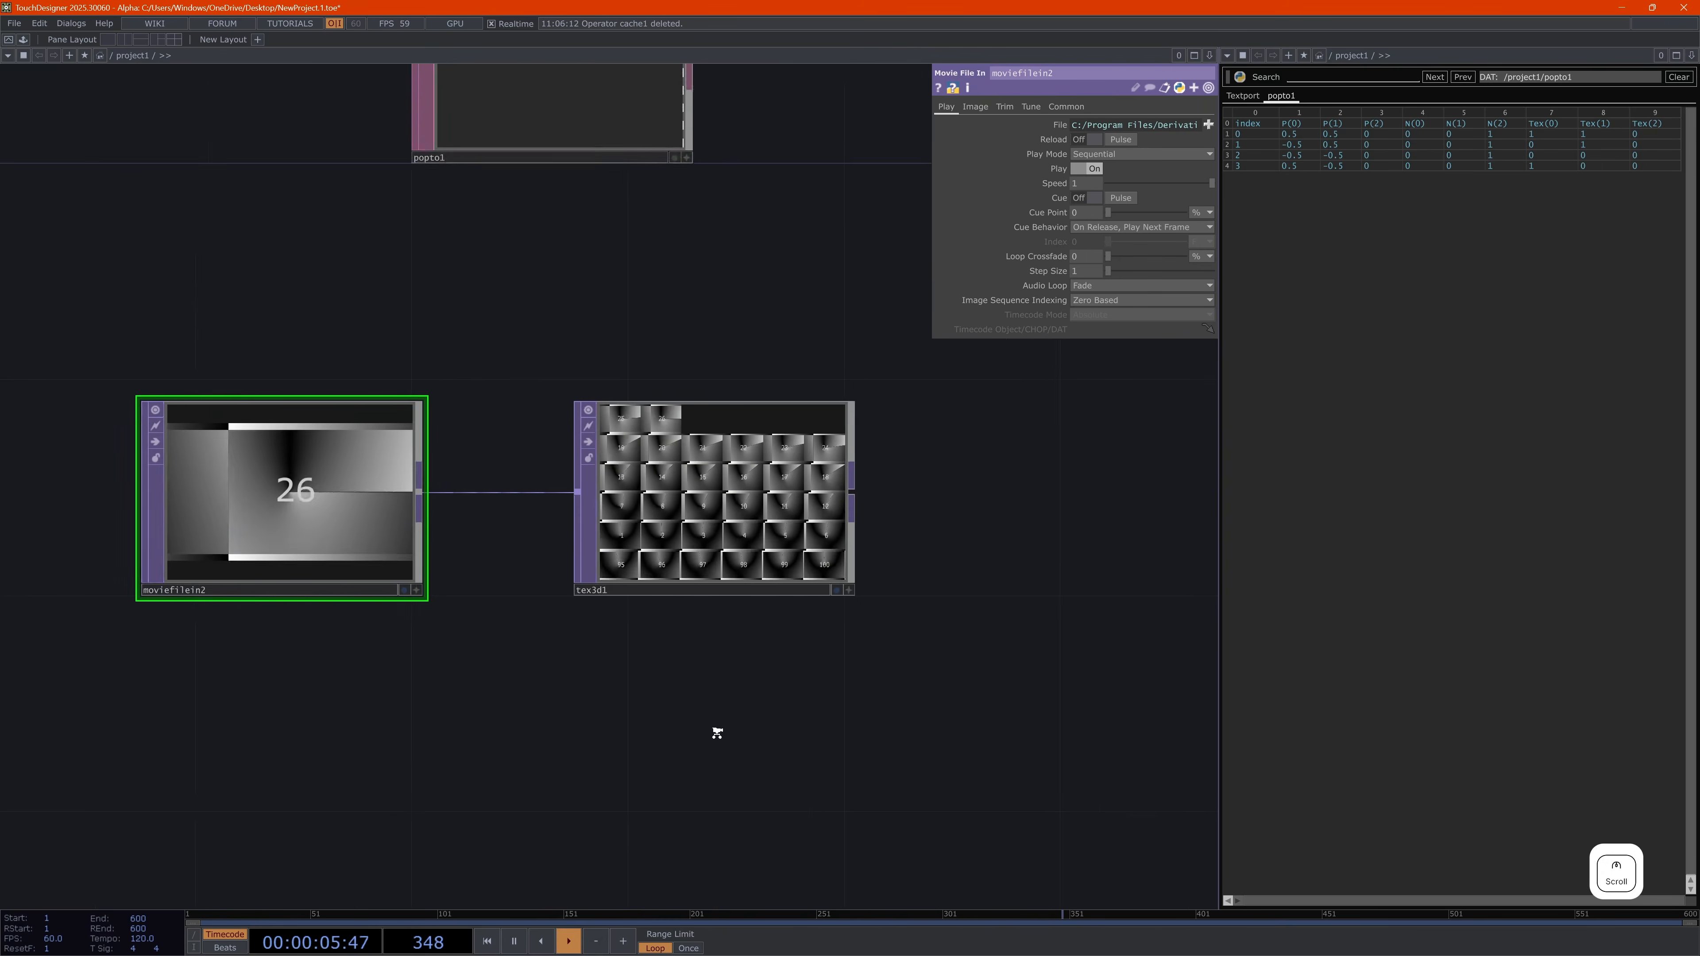
pyautogui.moveTo(257, 499); pyautogui.dragTo(299, 491)
pyautogui.moveTo(776, 604); pyautogui.dragTo(770, 687)
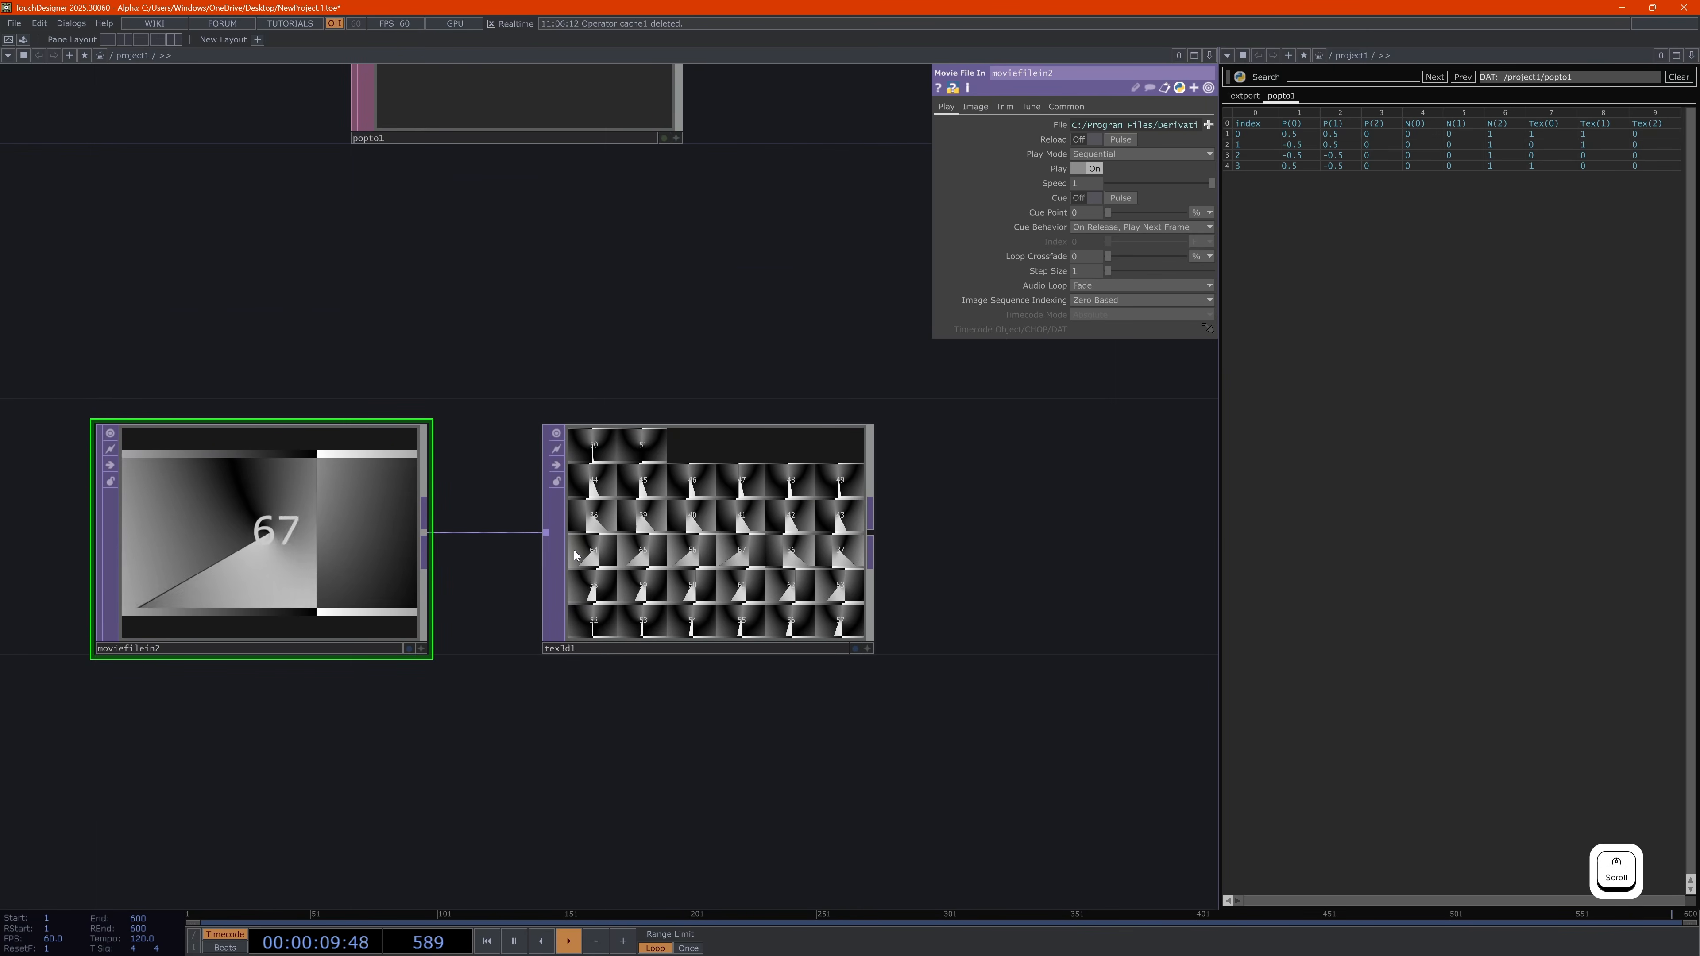
pyautogui.click(573, 550)
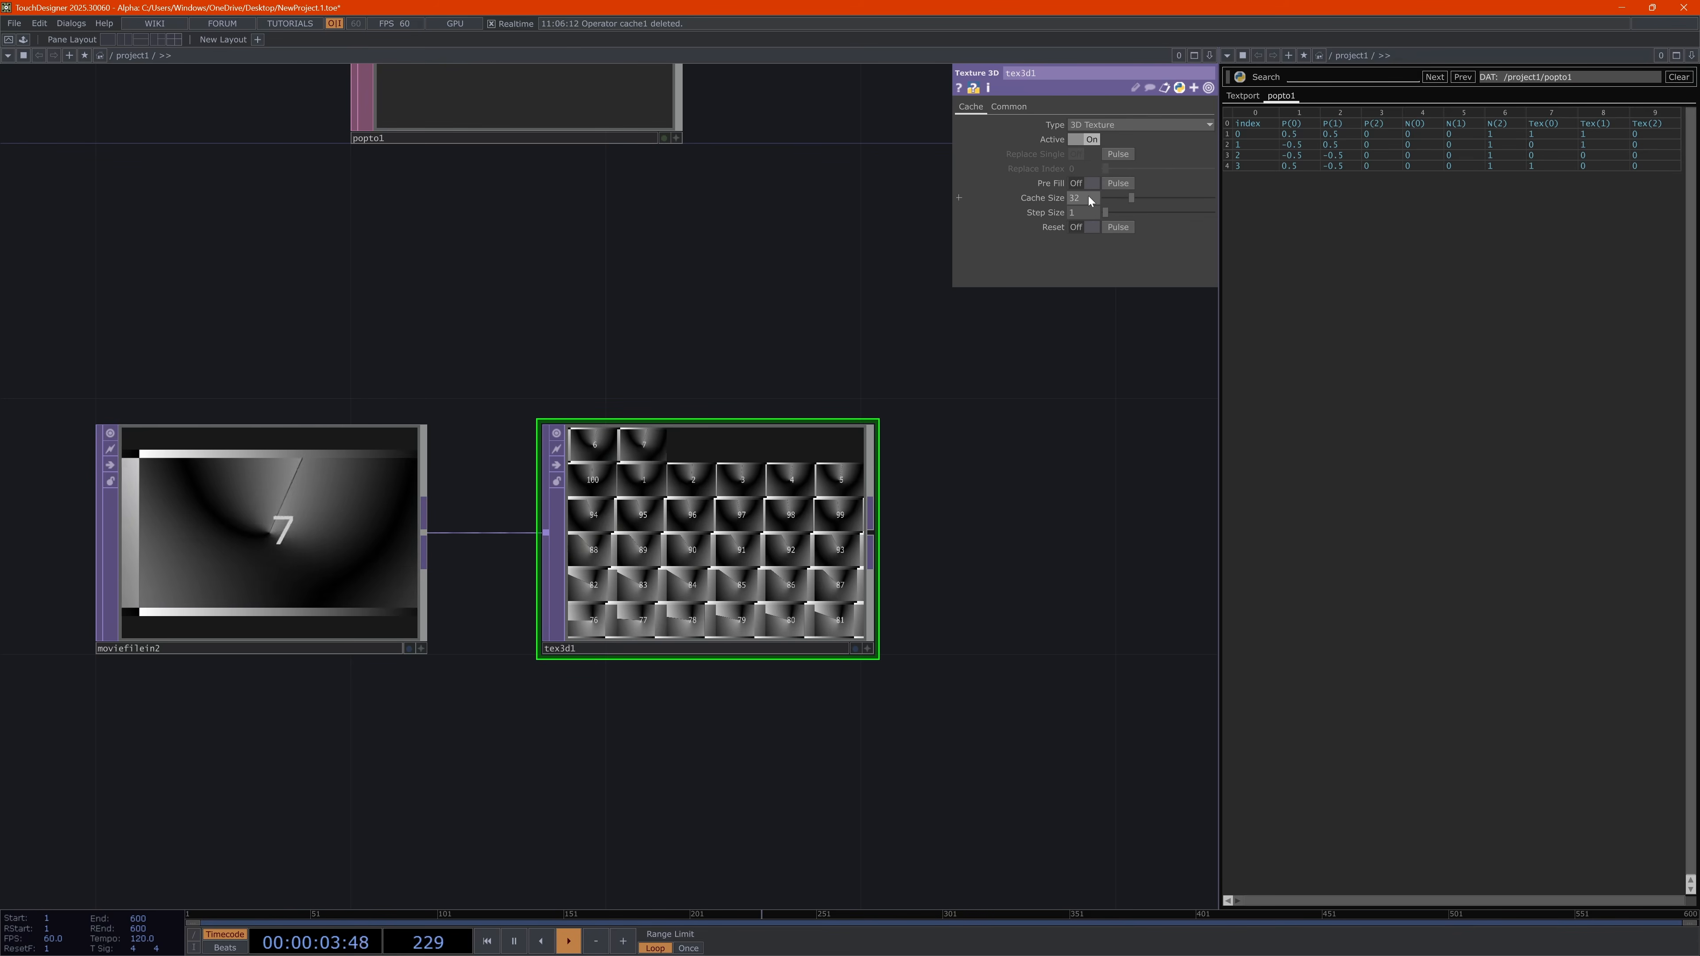
pyautogui.write('16')
pyautogui.press('Return')
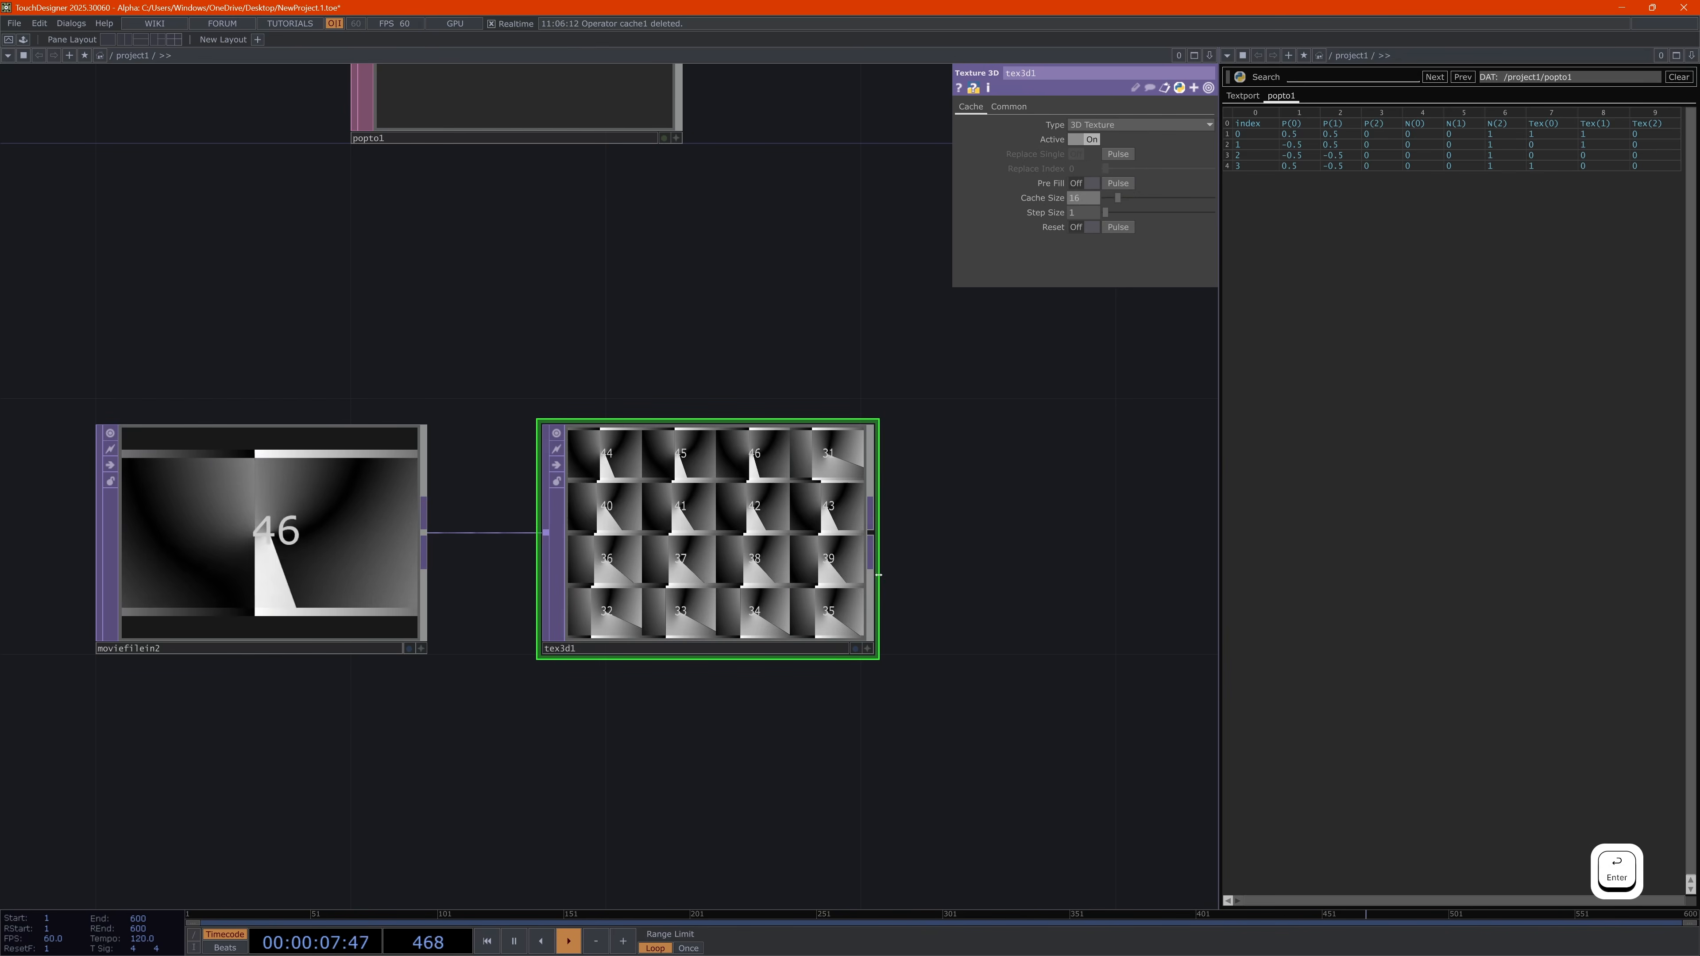
pyautogui.press('space')
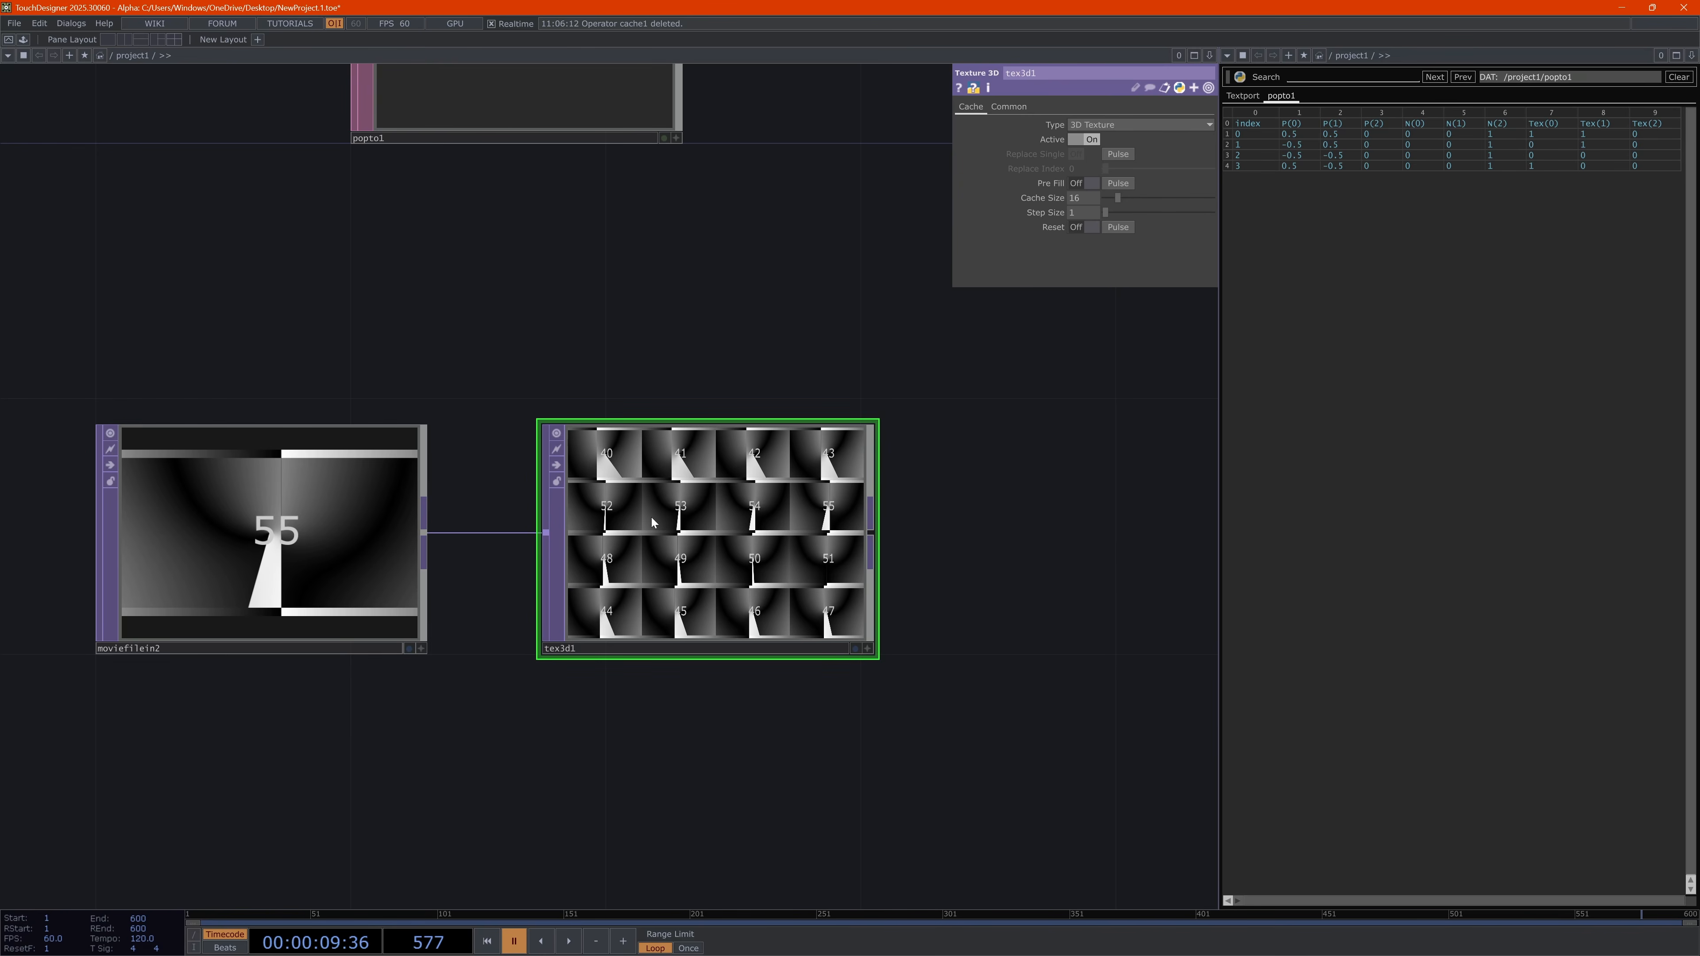
# Examine the Texture 3D TOP's operator info for its resolution and 3D texture depth
pyautogui.middleClick(708, 540)
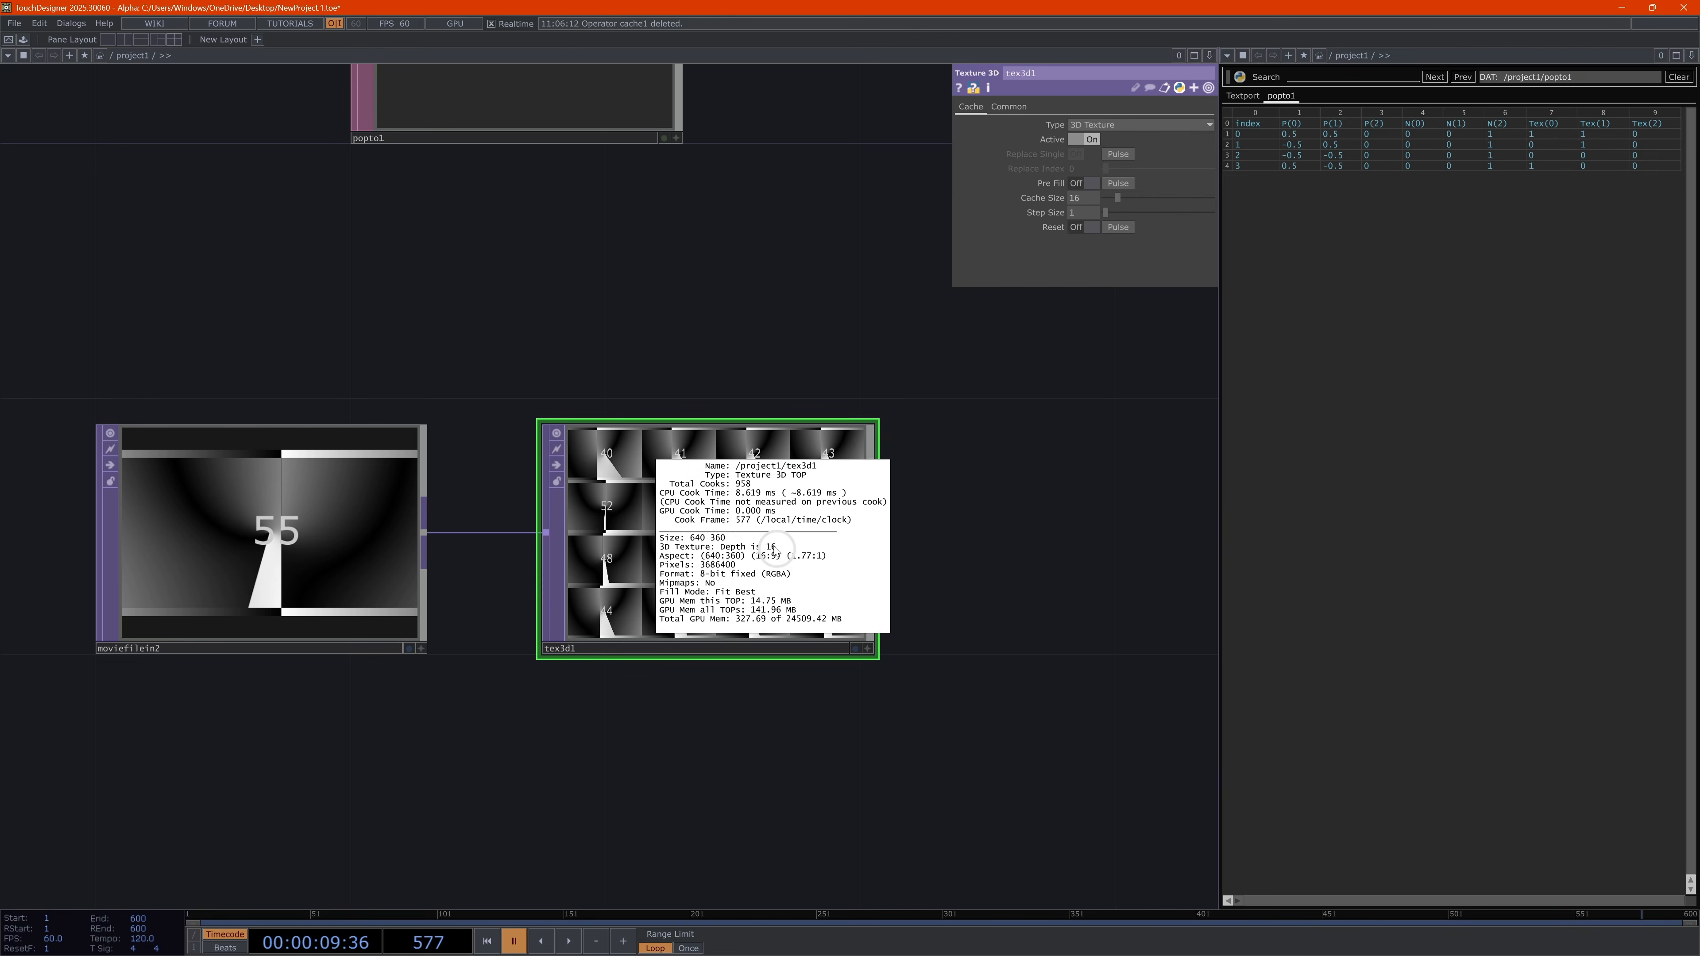
pyautogui.moveTo(778, 547); pyautogui.dragTo(336, 519, button='middle')
pyautogui.moveTo(223, 494); pyautogui.dragTo(621, 505, button='middle')
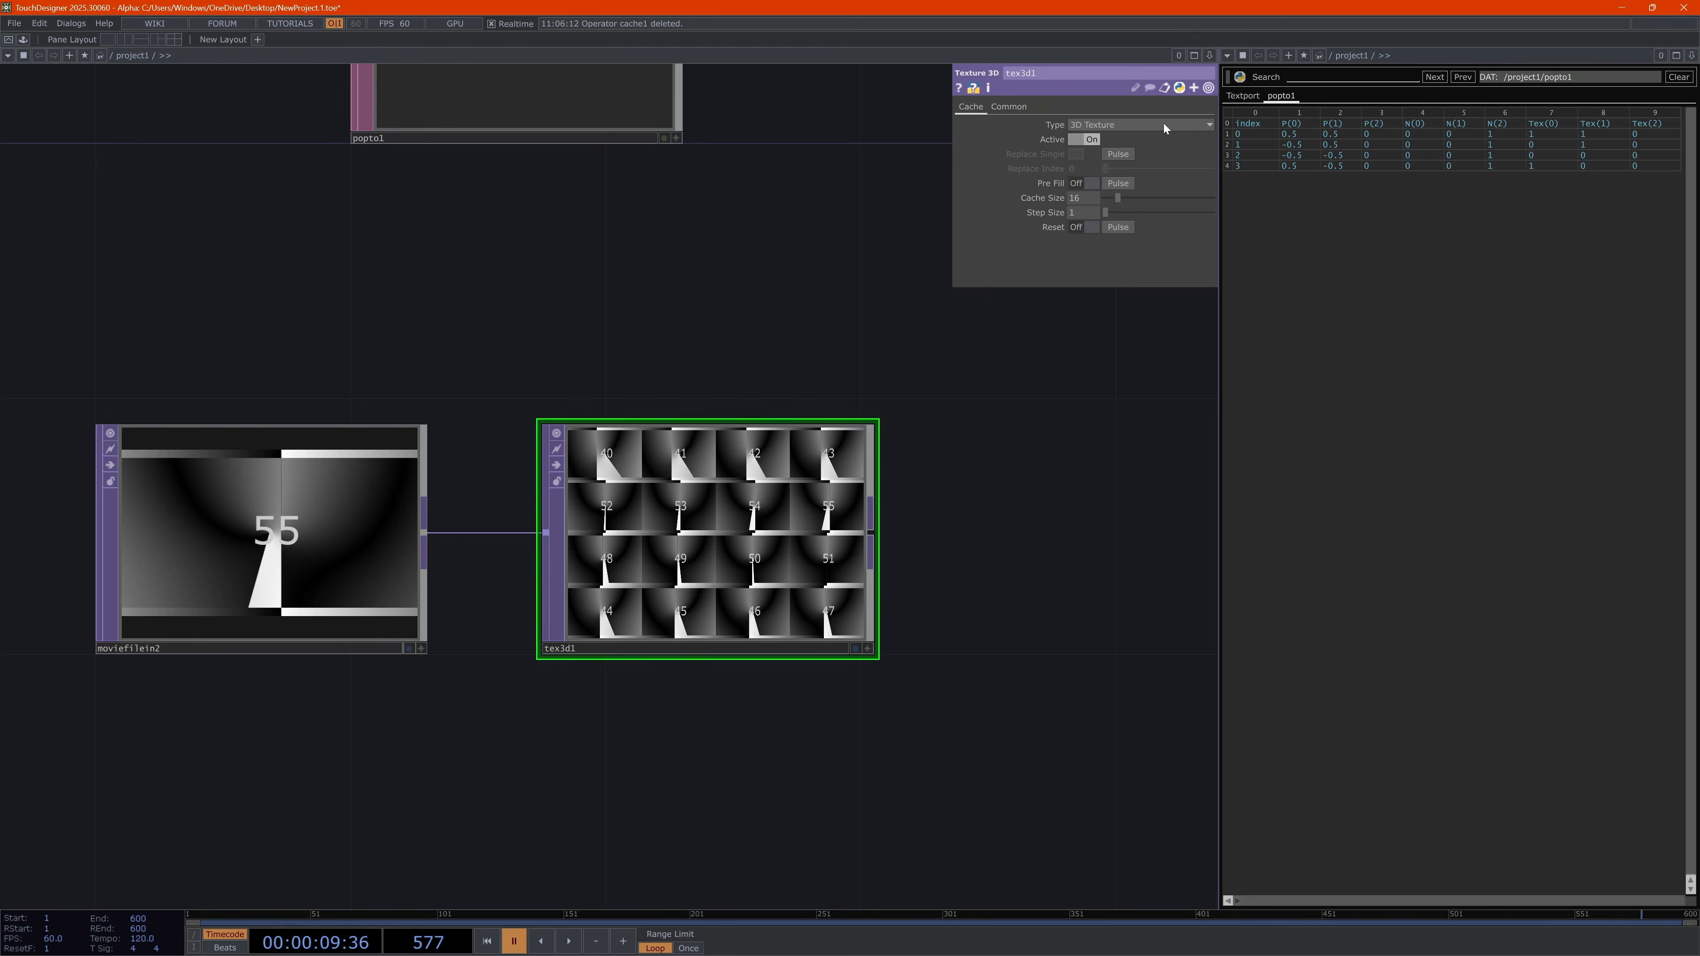
# Resume timeline playback and switch the Texture 3D TOP's Active parameter off and back on
pyautogui.scroll(-2, 961, 481)
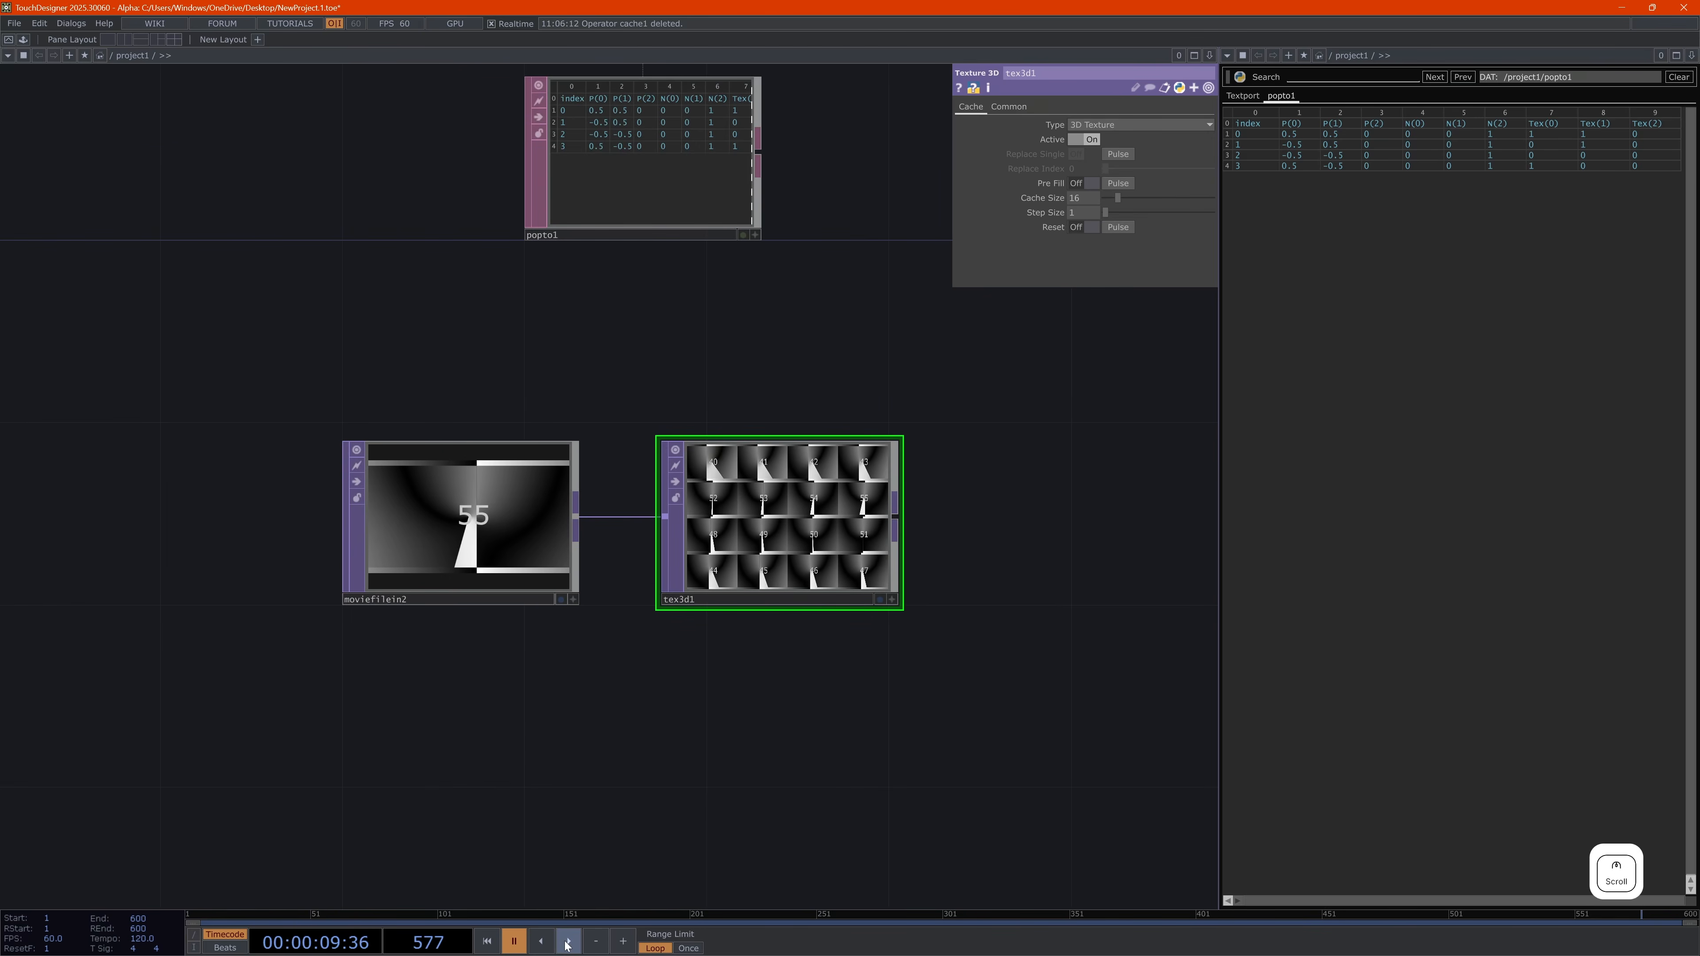
pyautogui.click(566, 944)
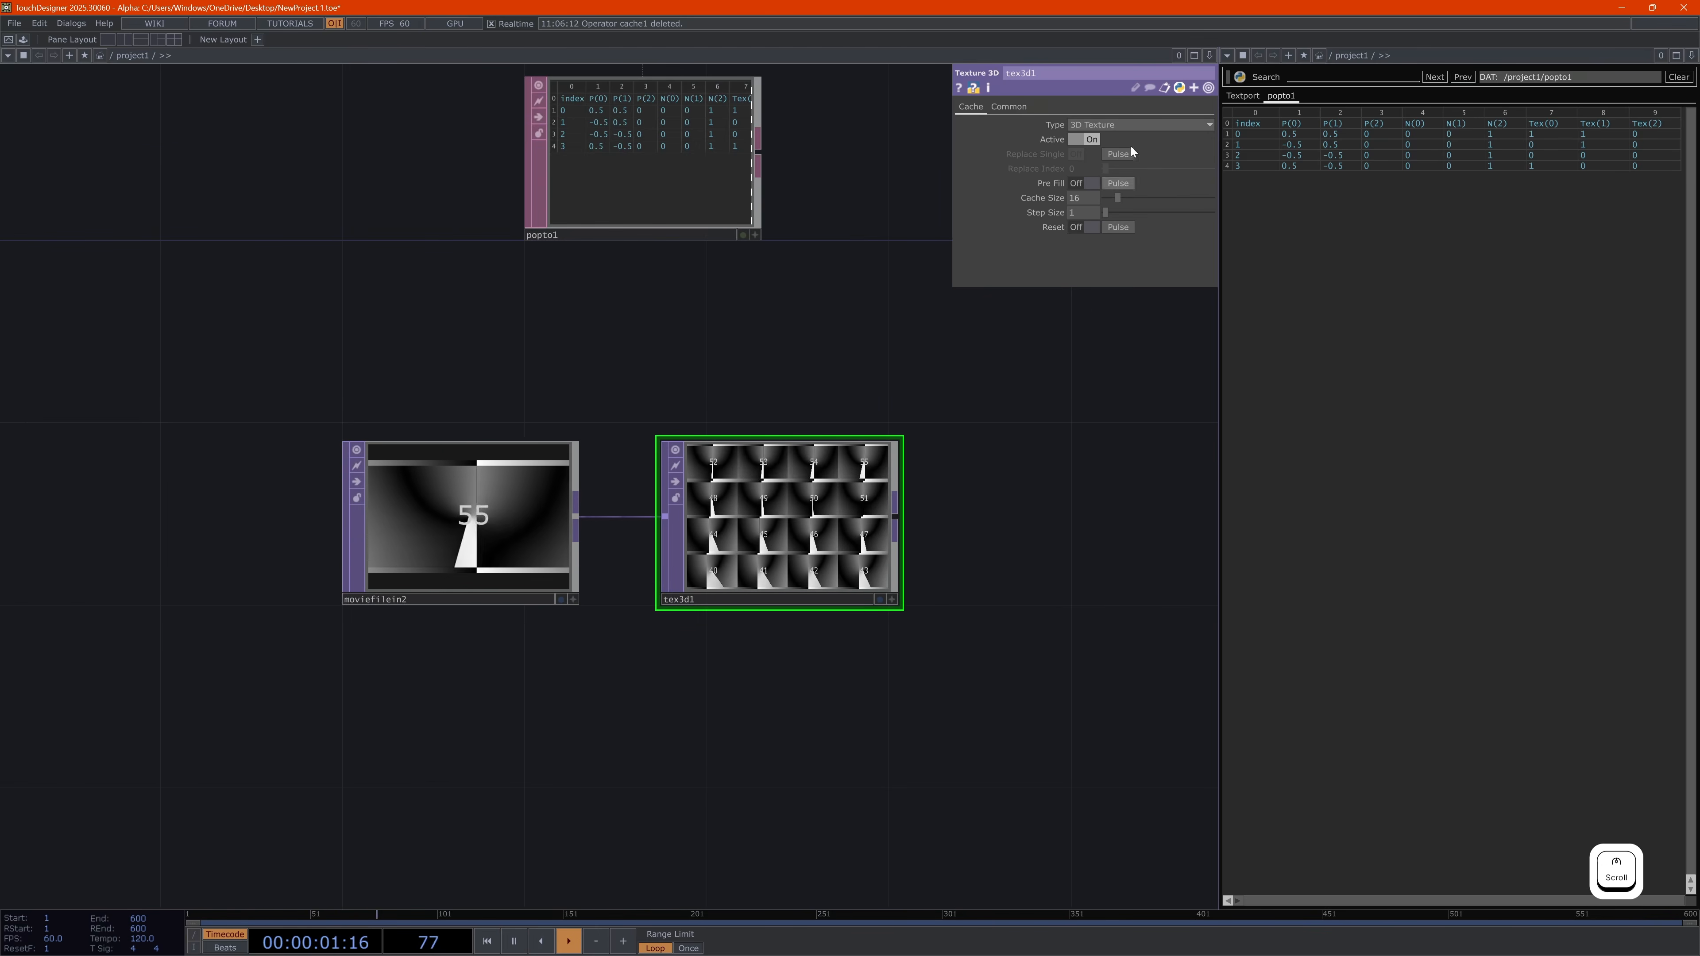
pyautogui.click(1089, 138)
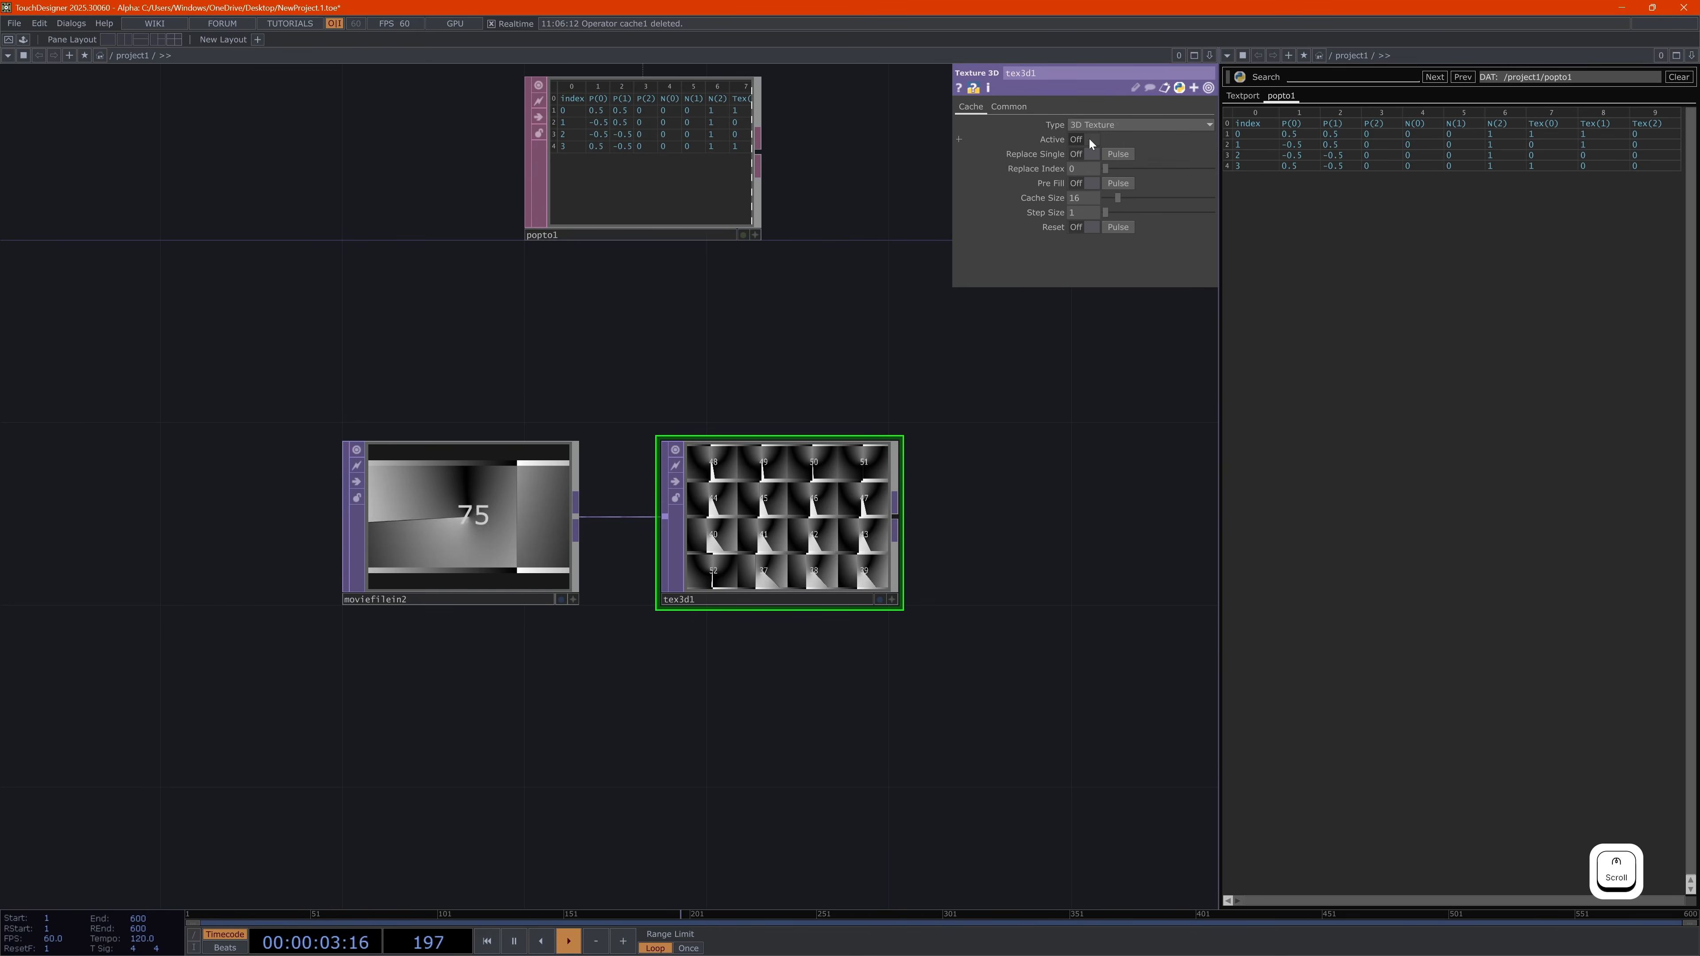
pyautogui.click(1088, 140)
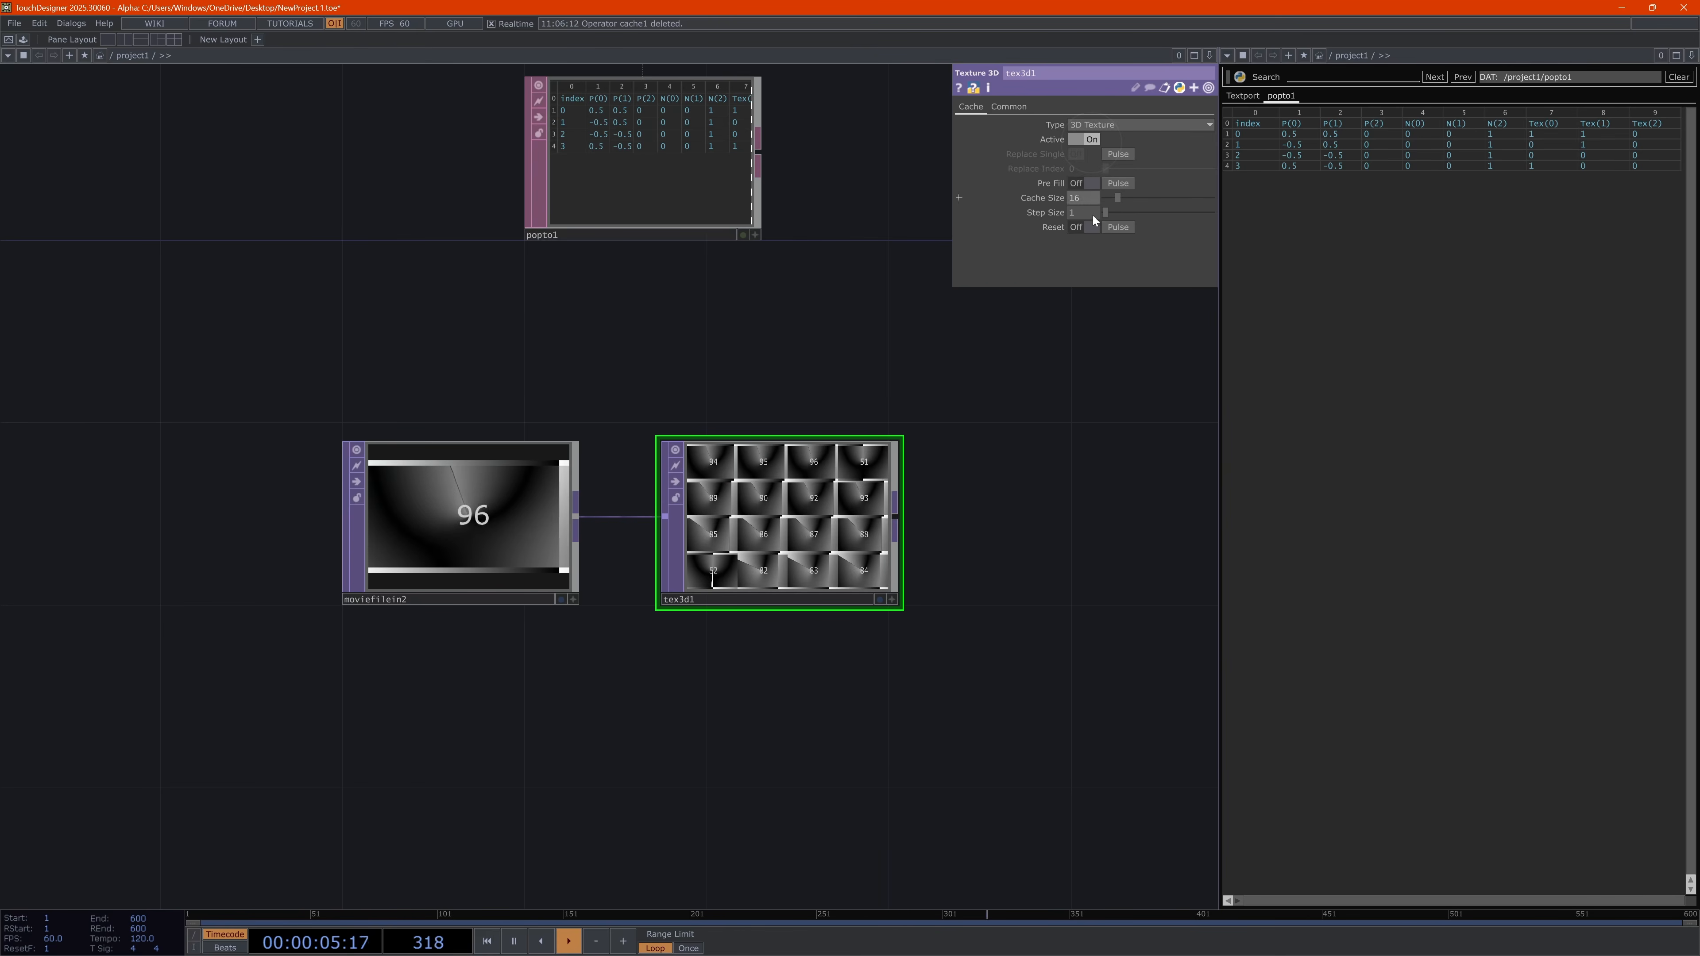
# Turn on Pre Fill for the Texture 3D TOP and pulse it to refill the cache
pyautogui.click(1088, 184)
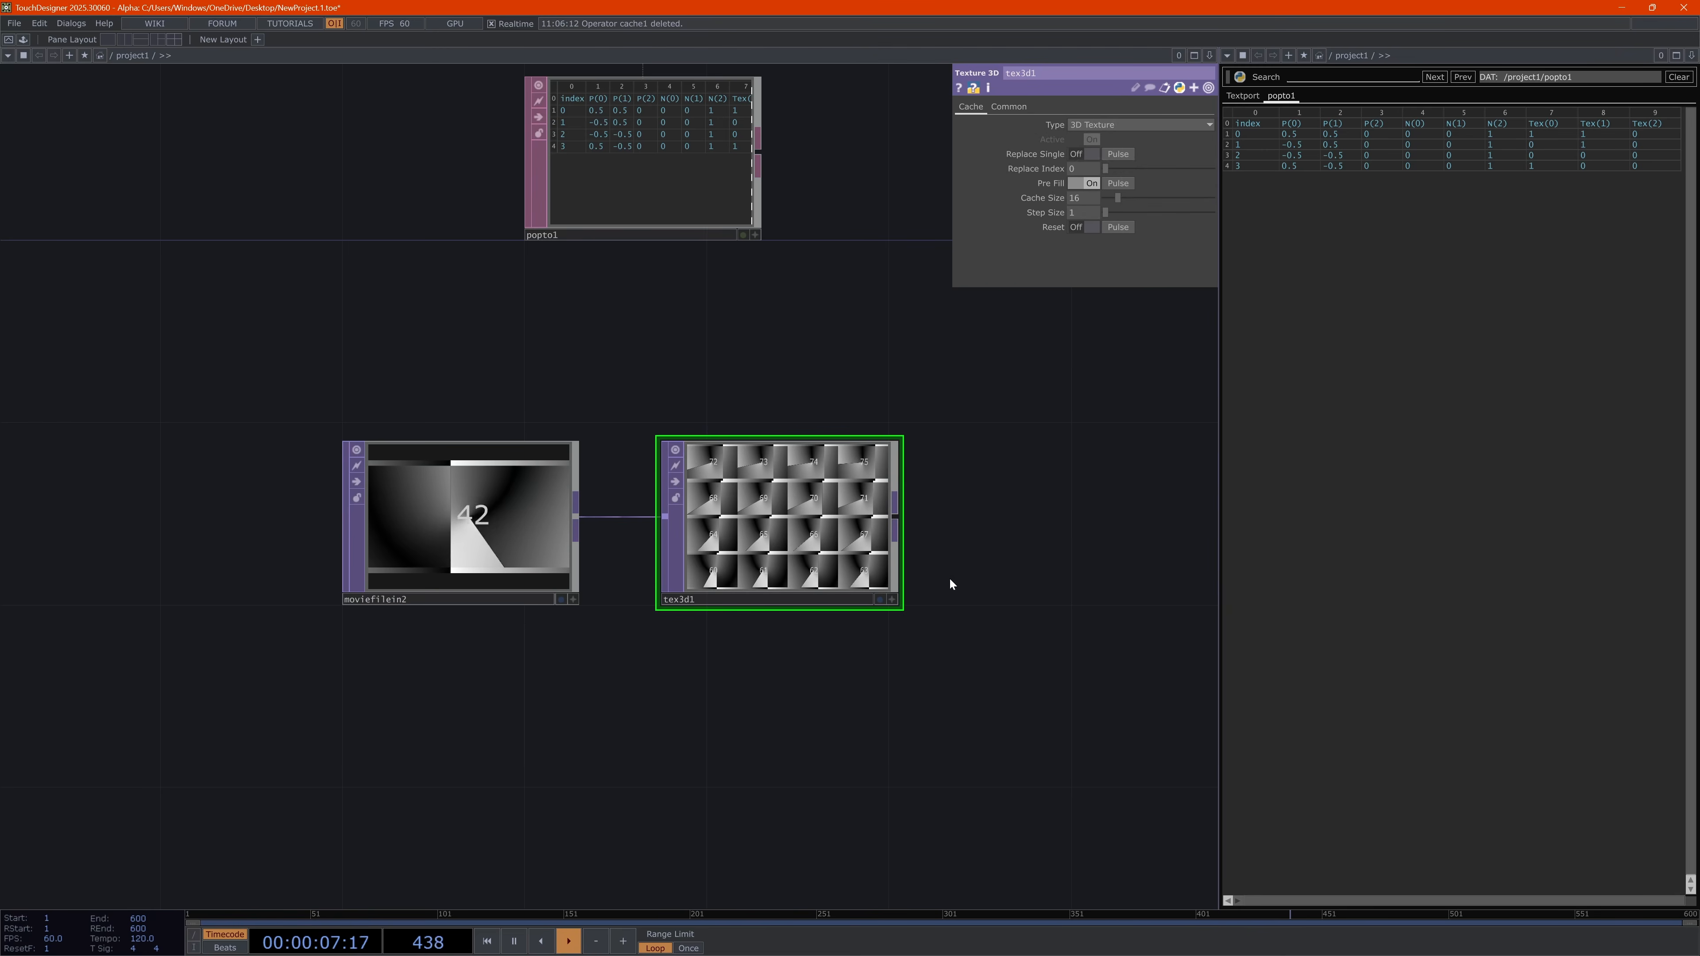
pyautogui.scroll(3, 949, 577)
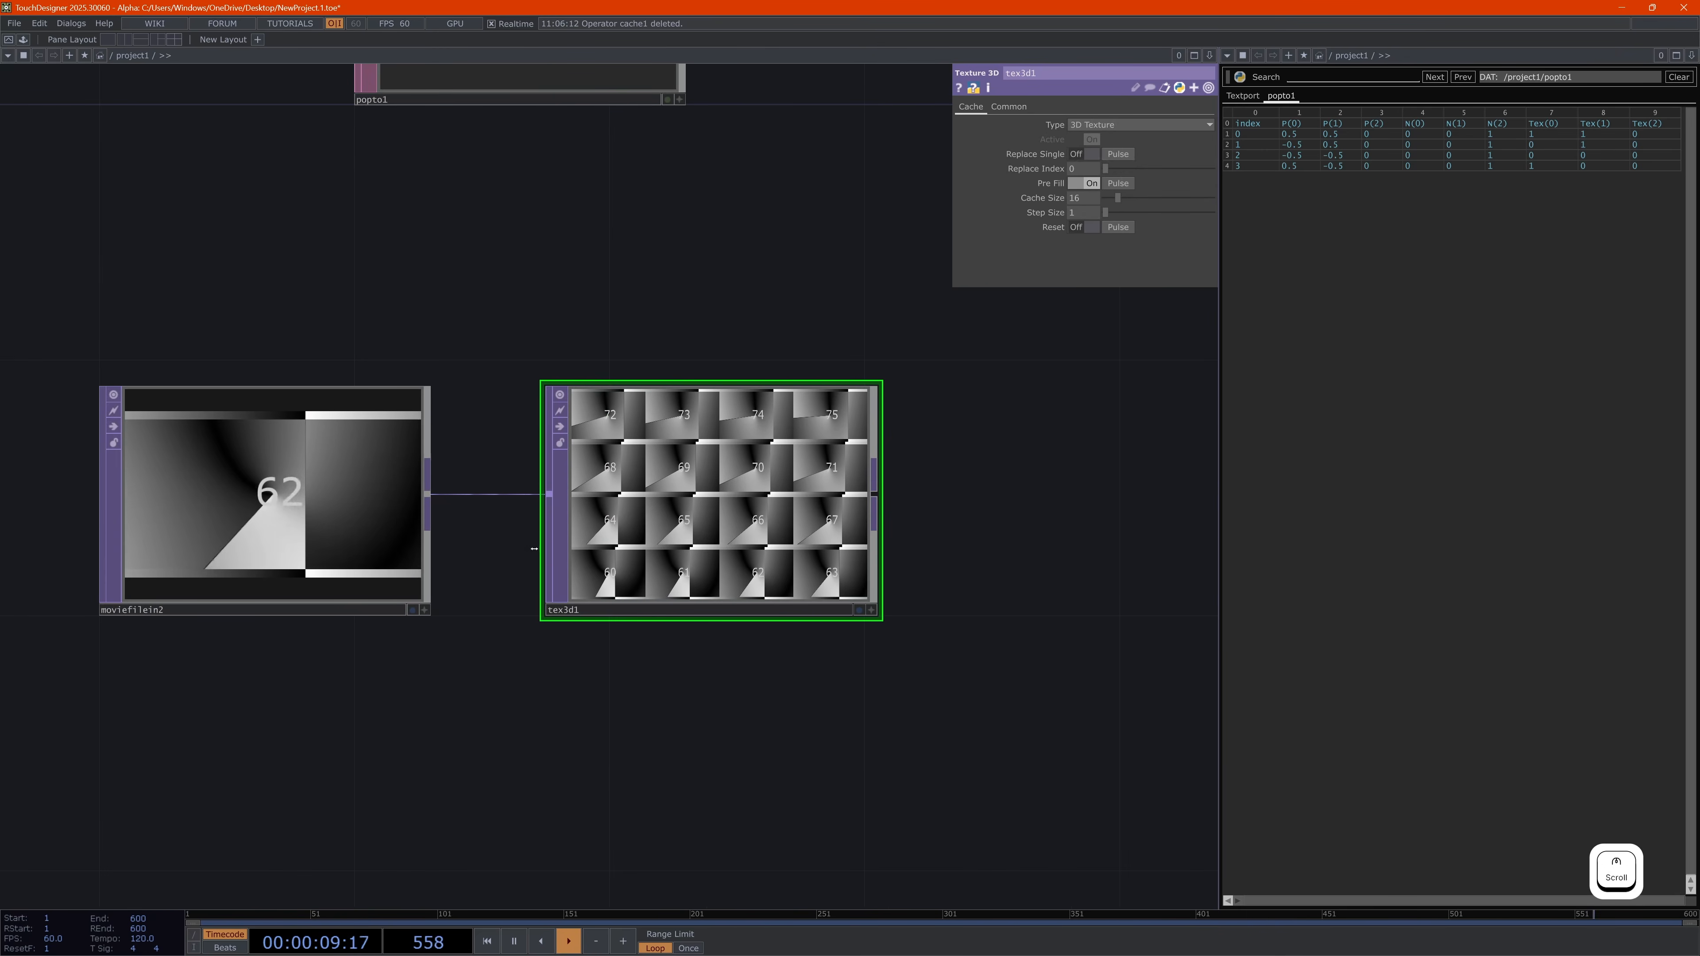
pyautogui.click(1117, 183)
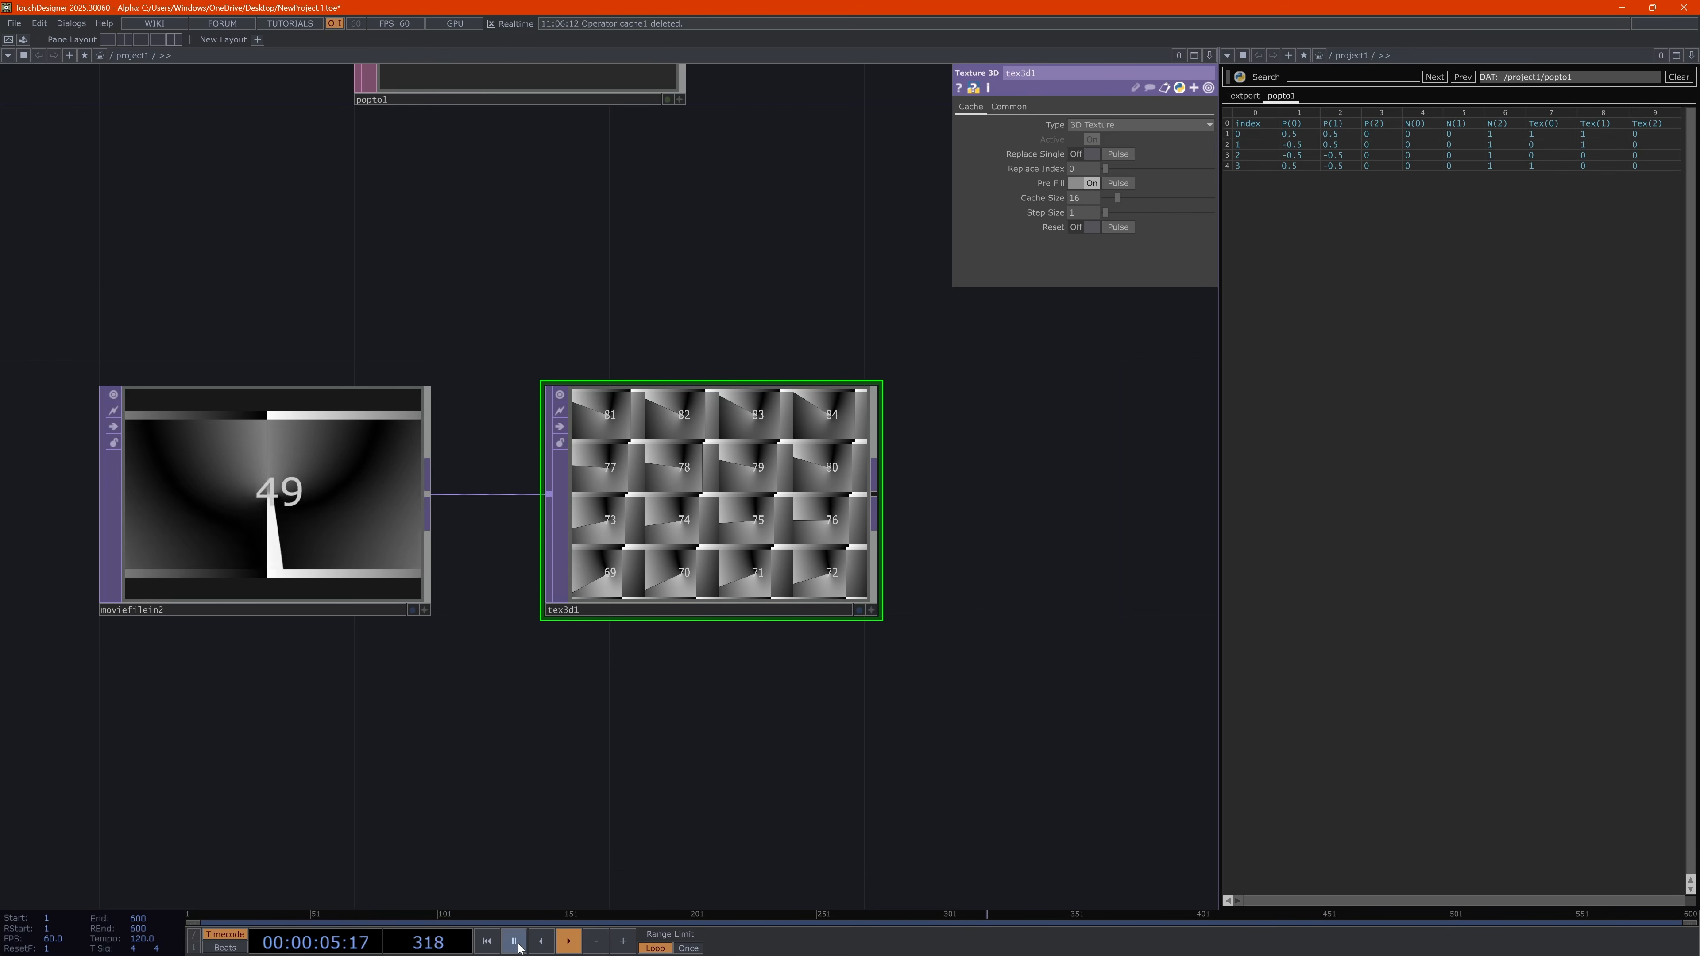
# Add a Text TOP below the Count.mov Movie File In TOP
pyautogui.click(307, 520)
pyautogui.moveTo(513, 708); pyautogui.dragTo(712, 683)
pyautogui.scroll(-3, 640, 644)
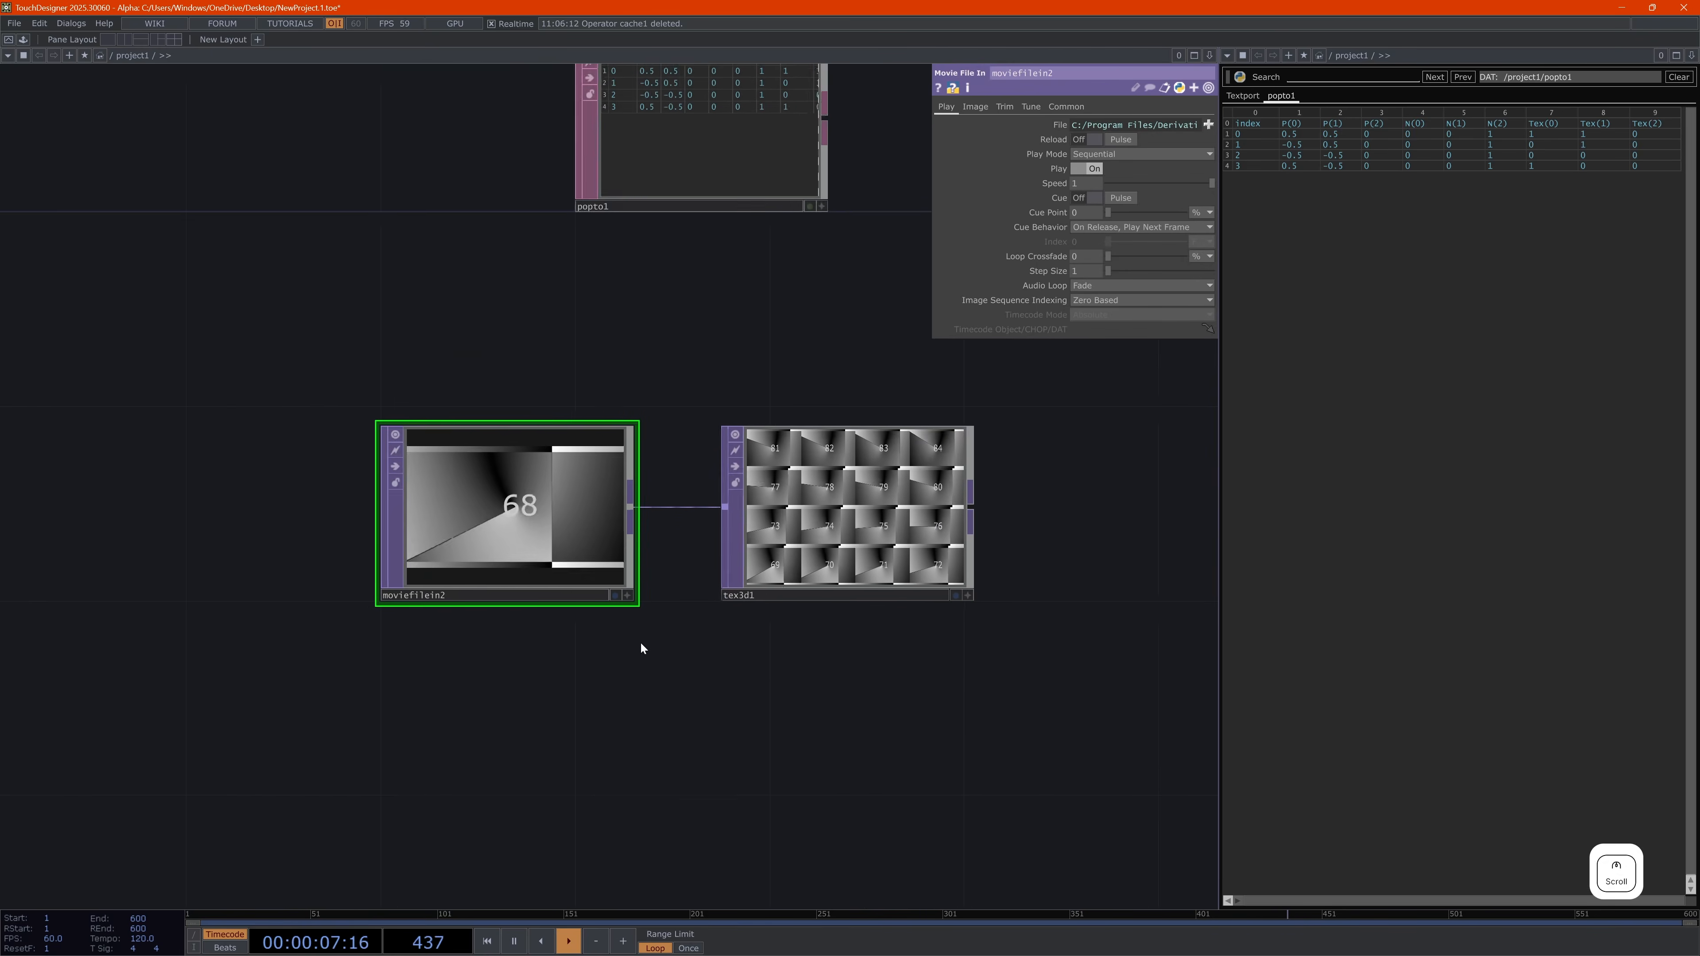
pyautogui.scroll(3, 688, 647)
pyautogui.press('Tab')
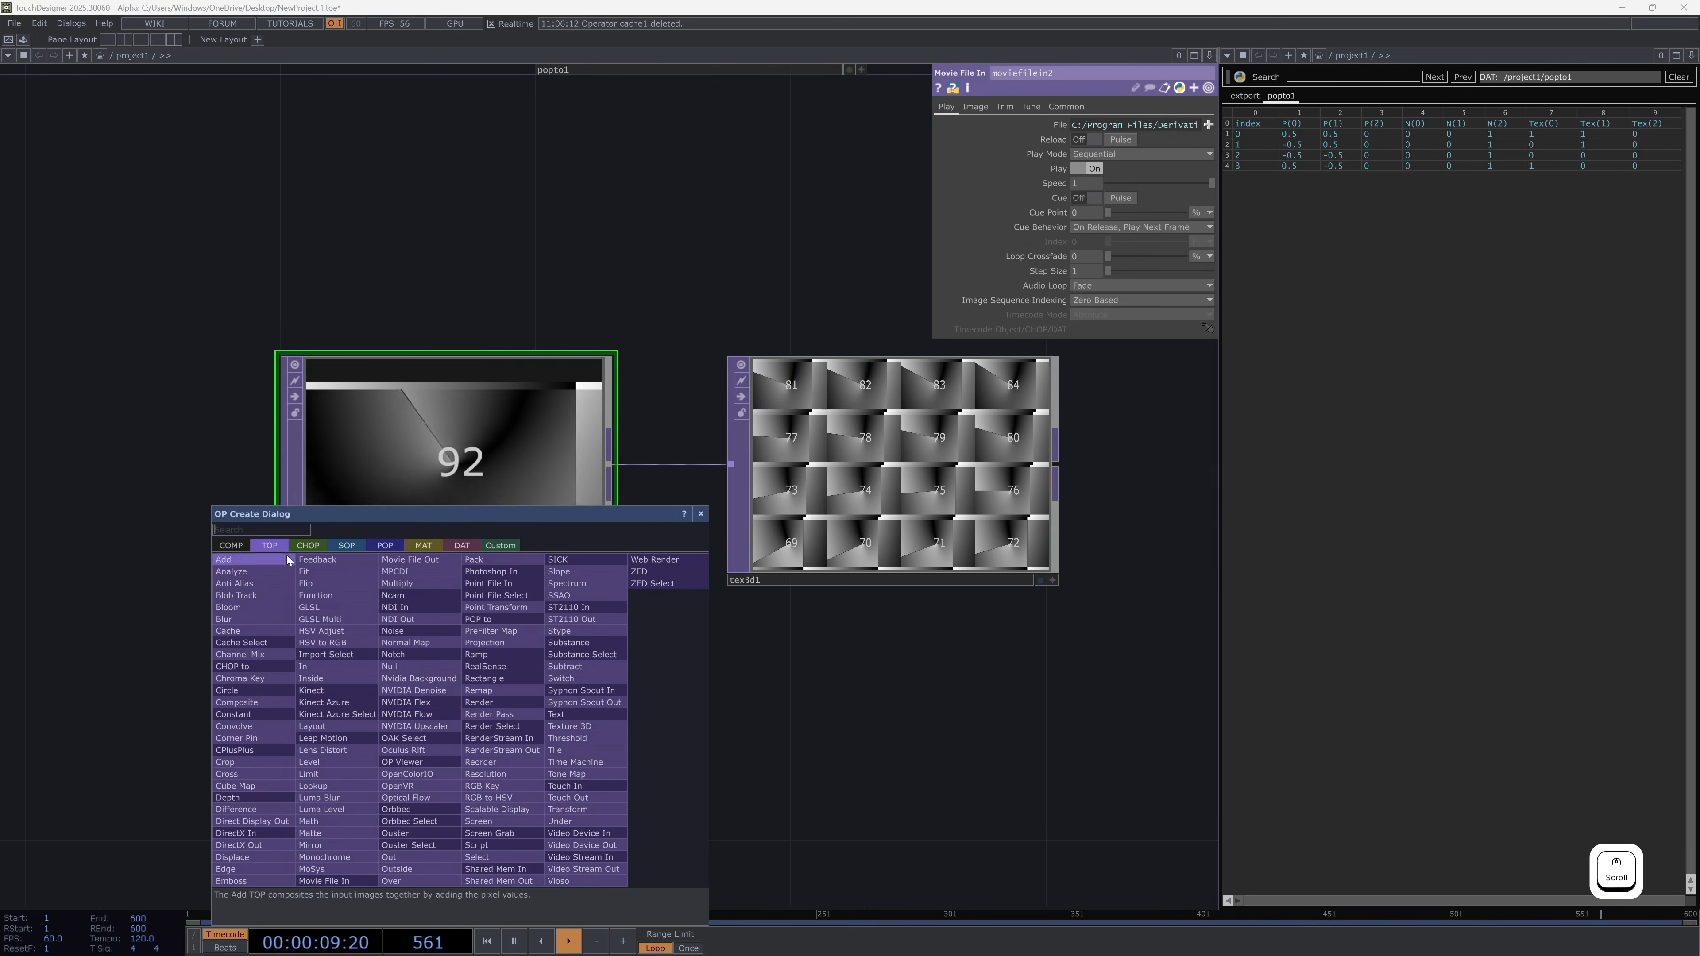
pyautogui.write('text')
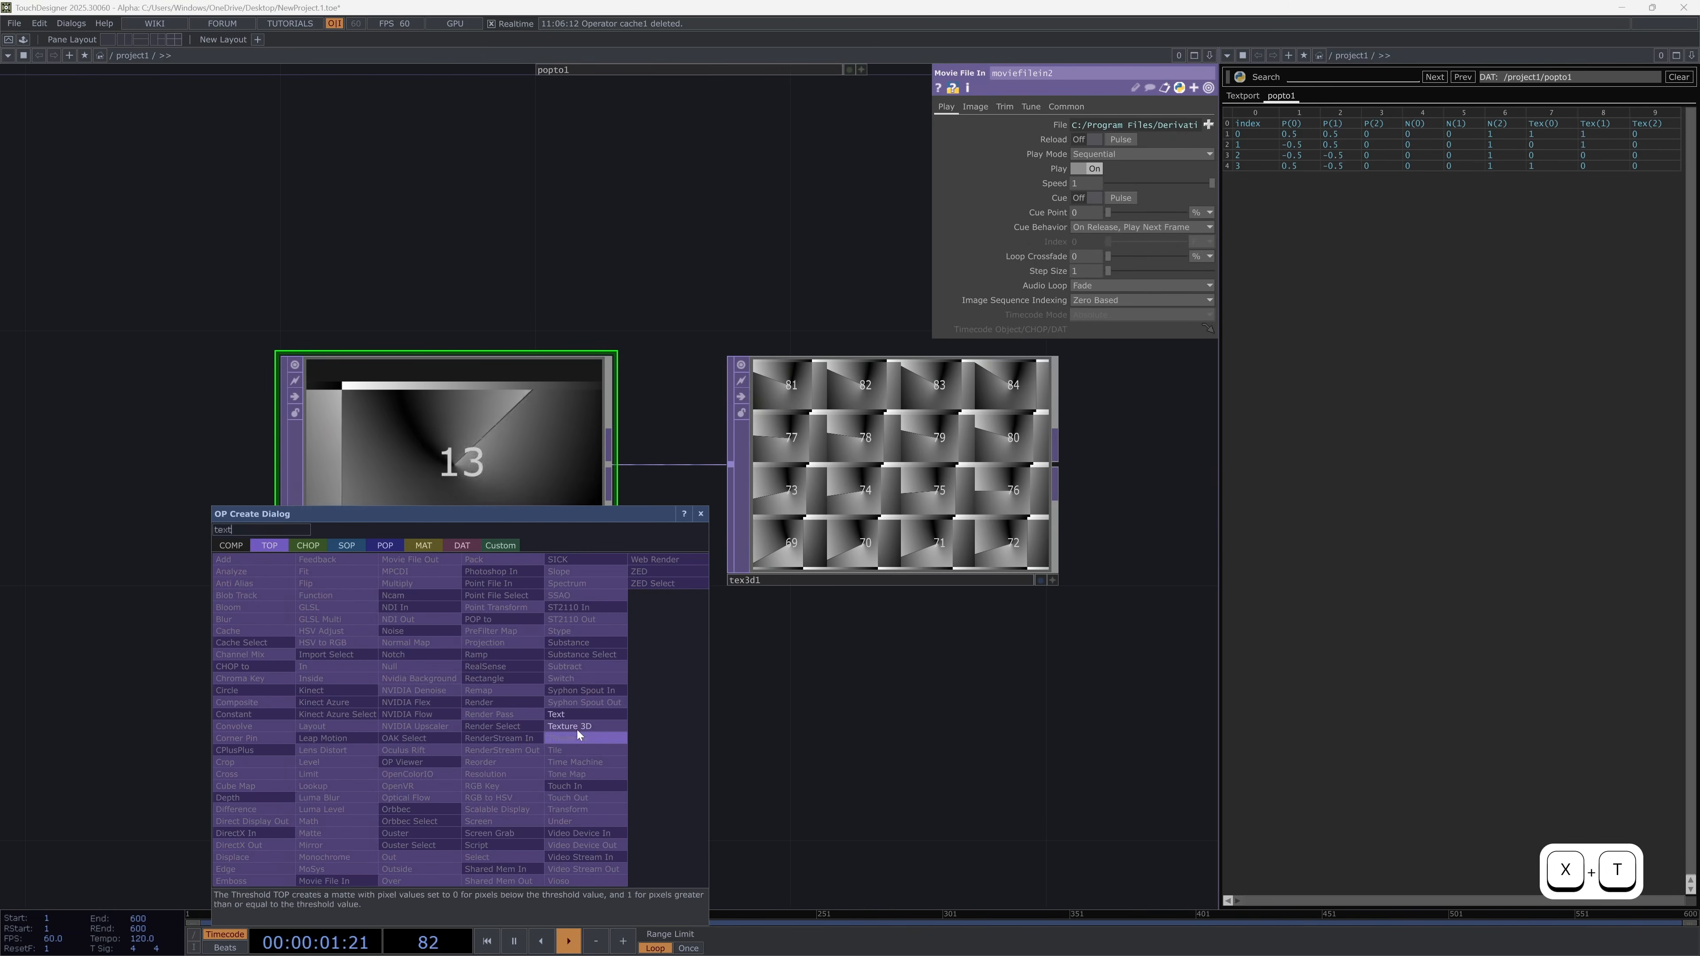
pyautogui.click(565, 713)
pyautogui.click(460, 778)
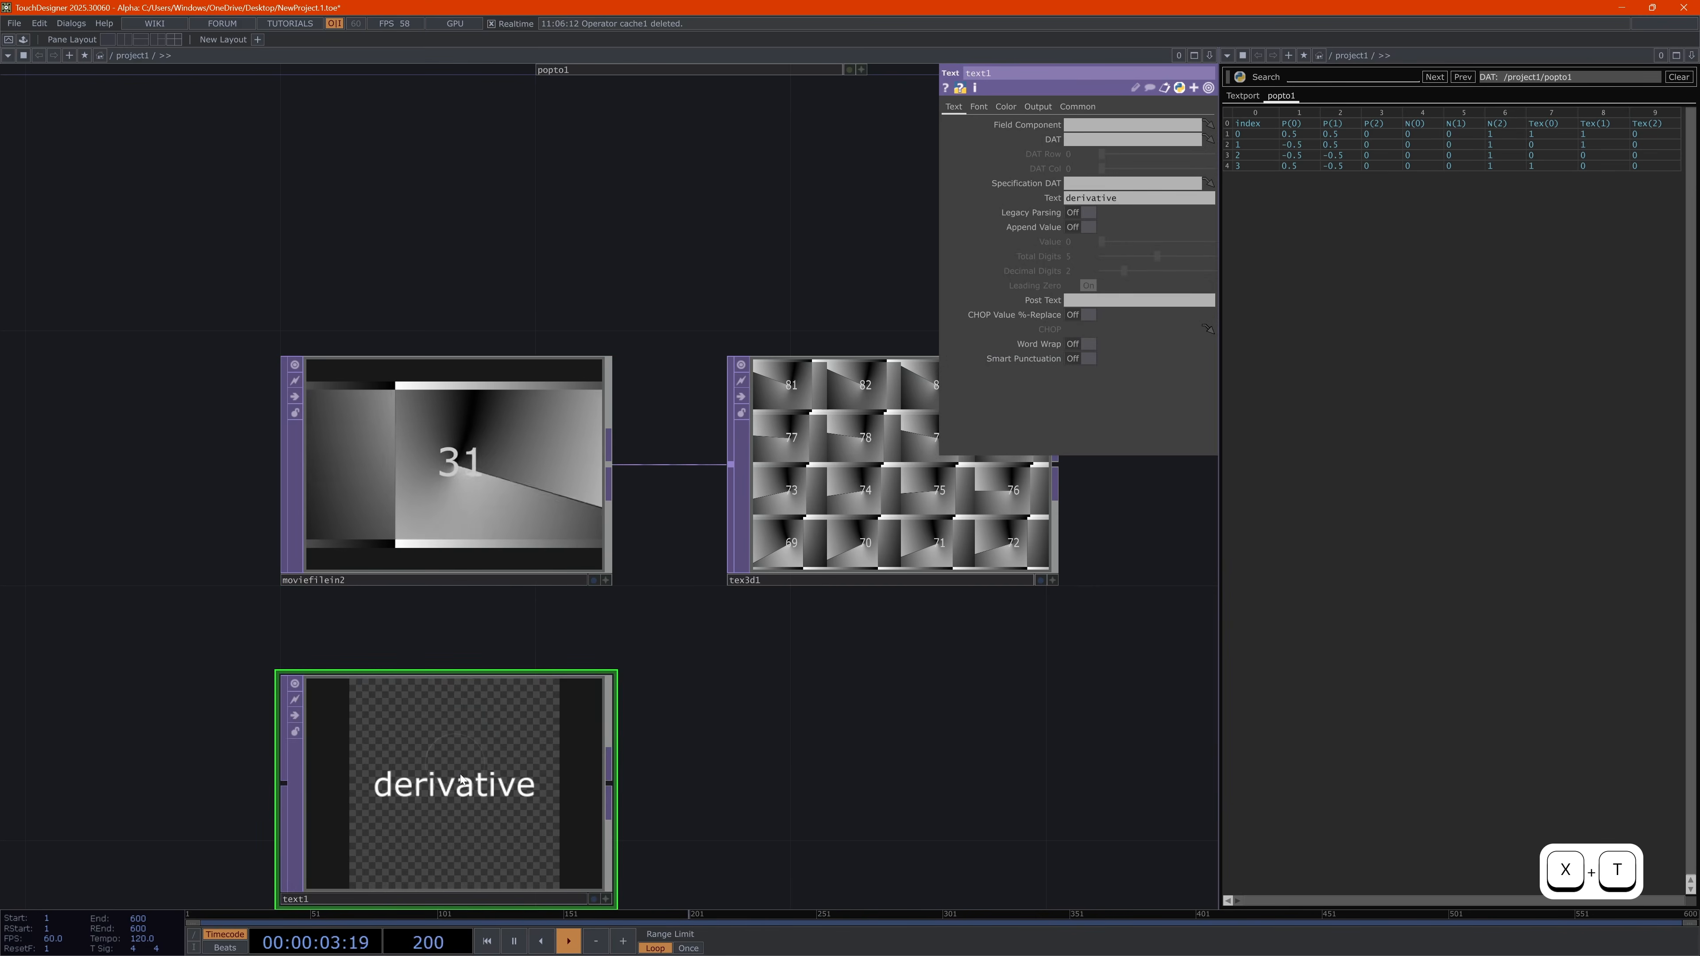
# Replace the Count.mov Movie File In TOP with the Text TOP as the Texture 3D TOP's input
pyautogui.moveTo(868, 744); pyautogui.dragTo(833, 617)
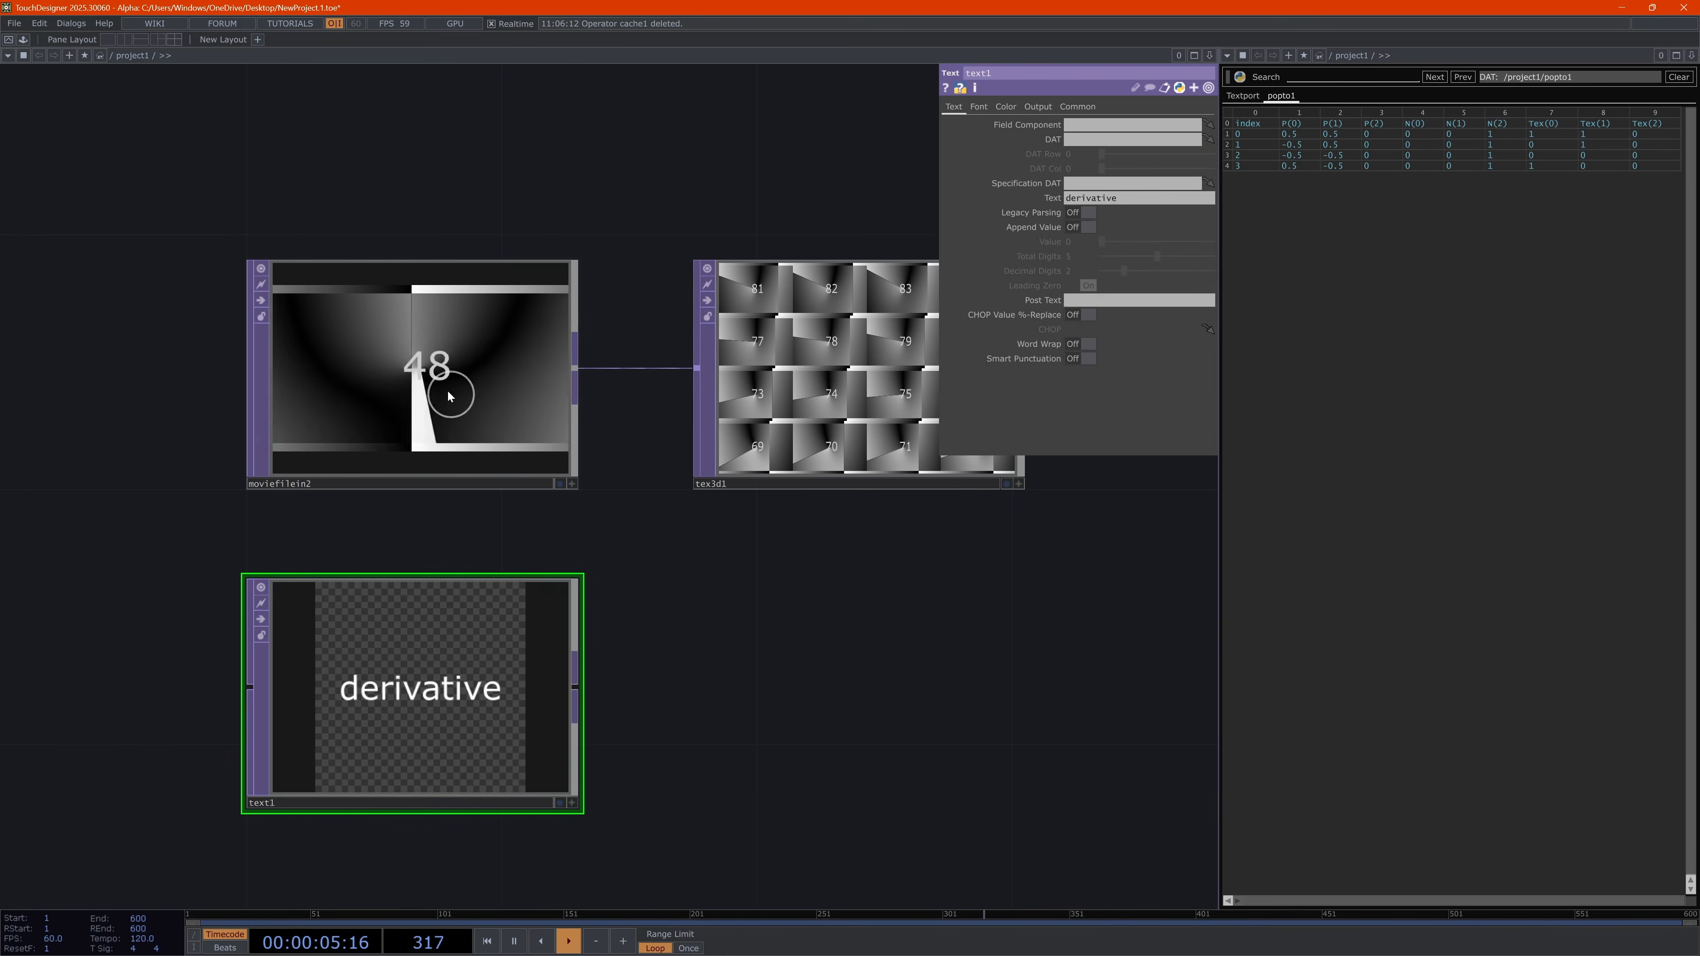
pyautogui.click(448, 395)
pyautogui.press('Delete')
pyautogui.moveTo(538, 645); pyautogui.dragTo(696, 368)
pyautogui.click(429, 388)
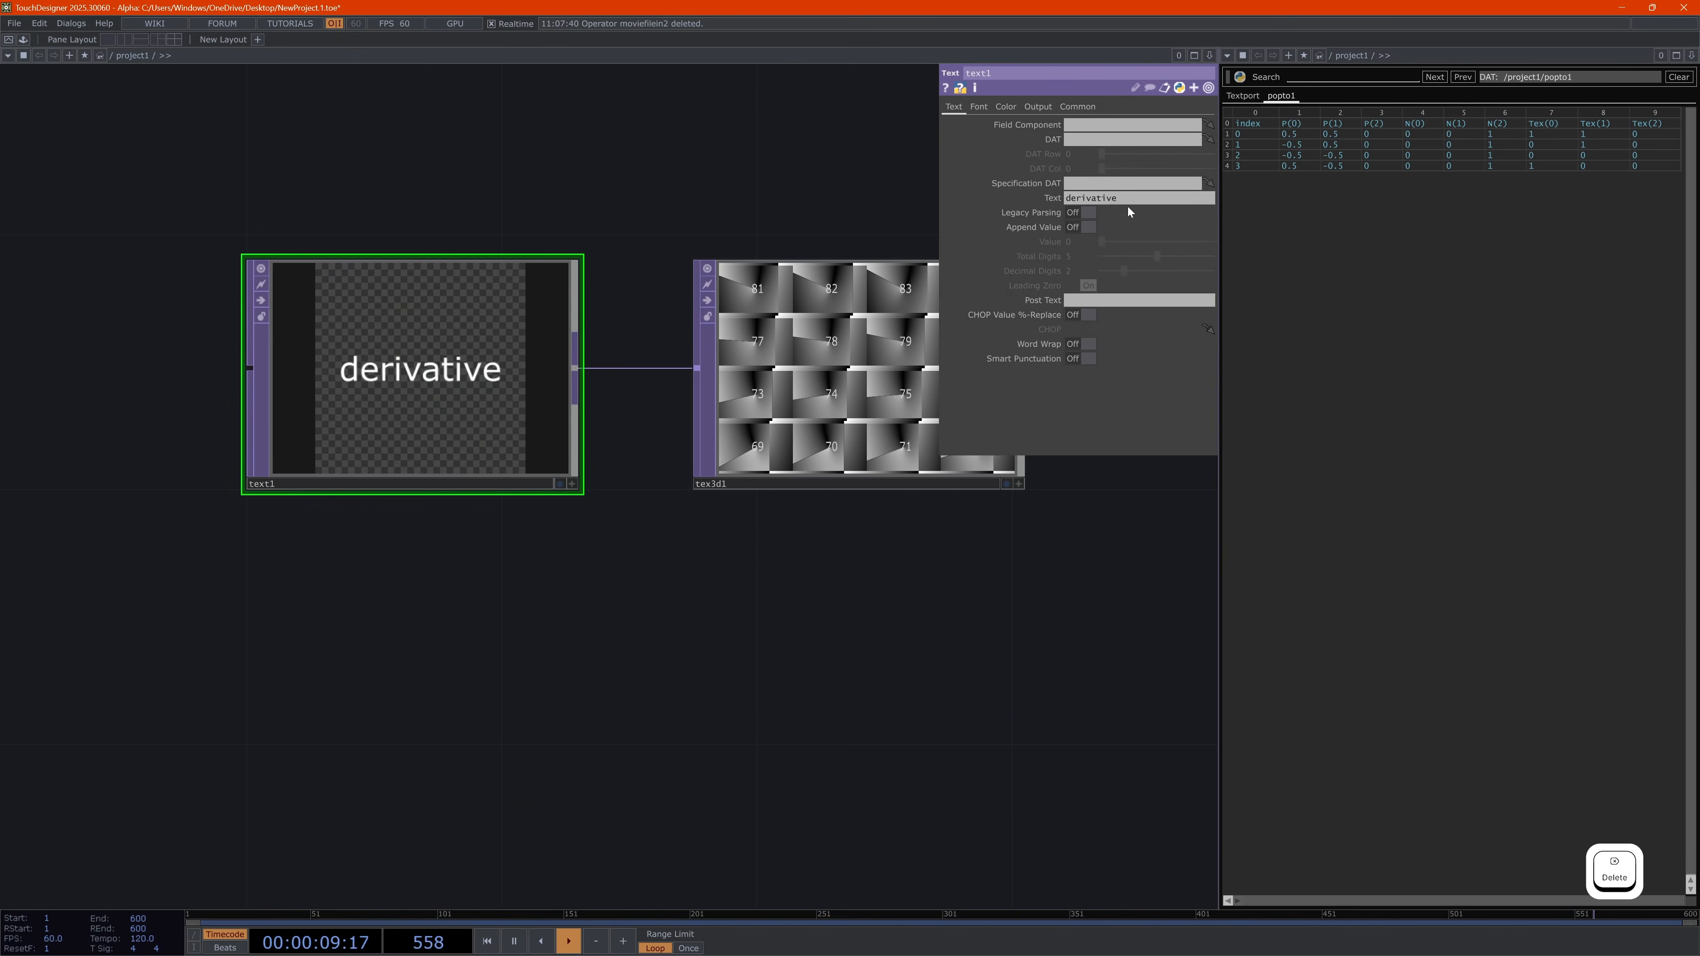
# Set the Text TOP's Text parameter to the Python expression me.time.frame
pyautogui.click(1003, 197)
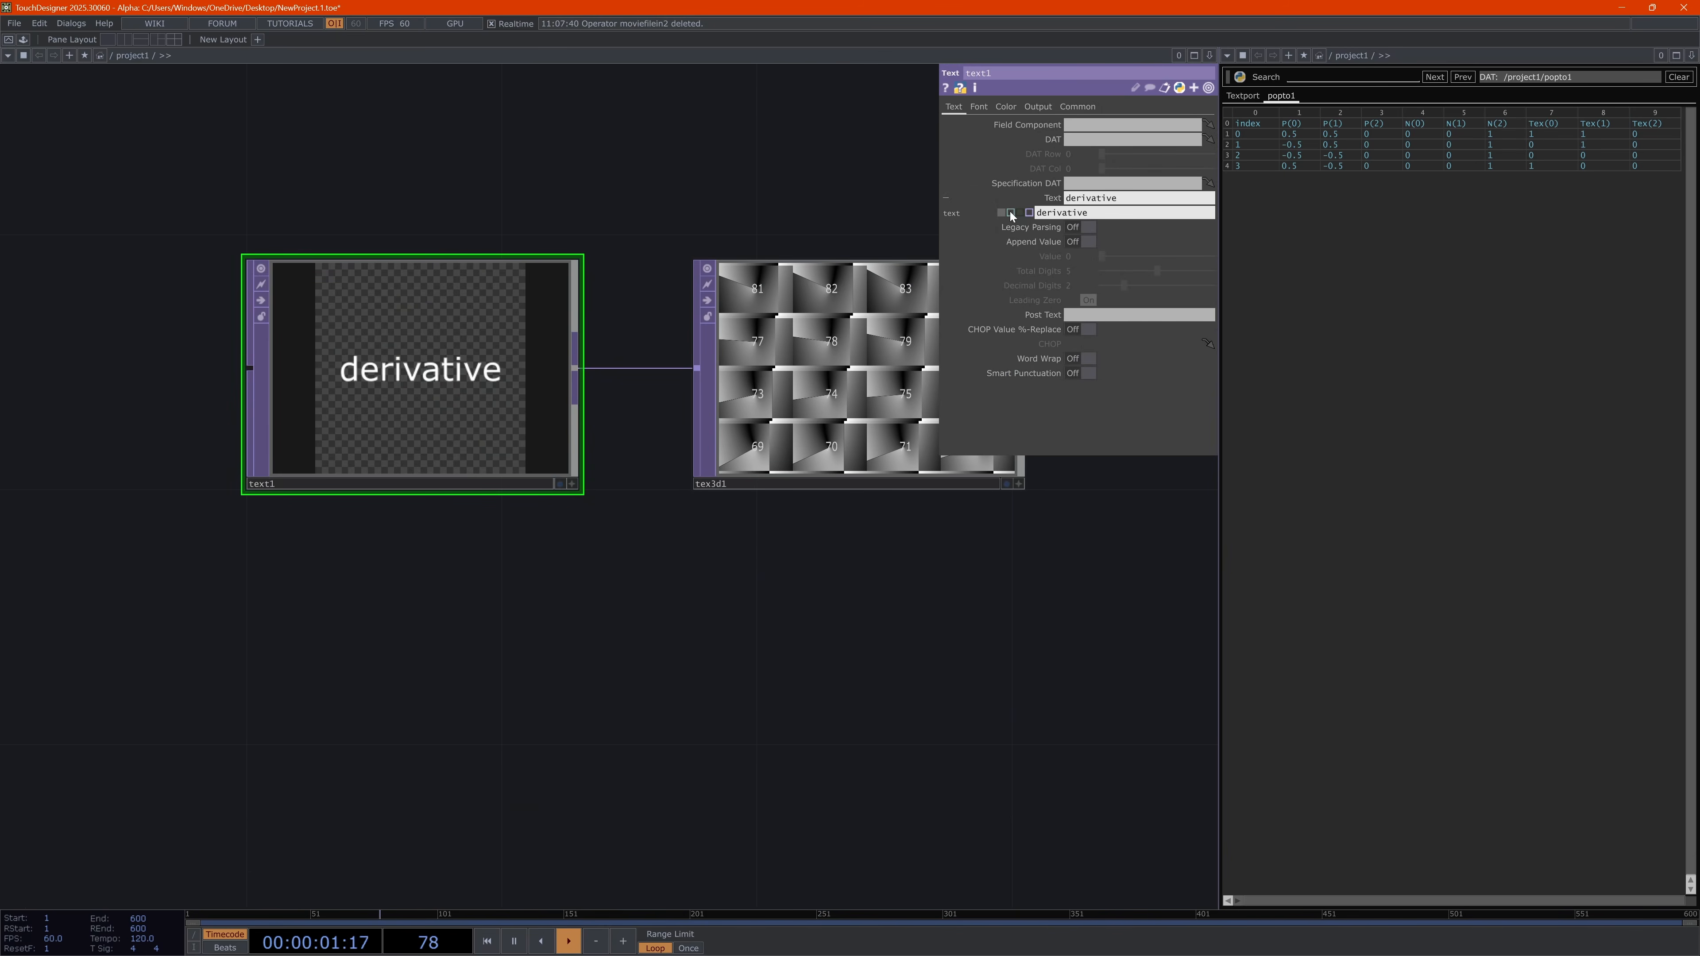
pyautogui.click(1010, 212)
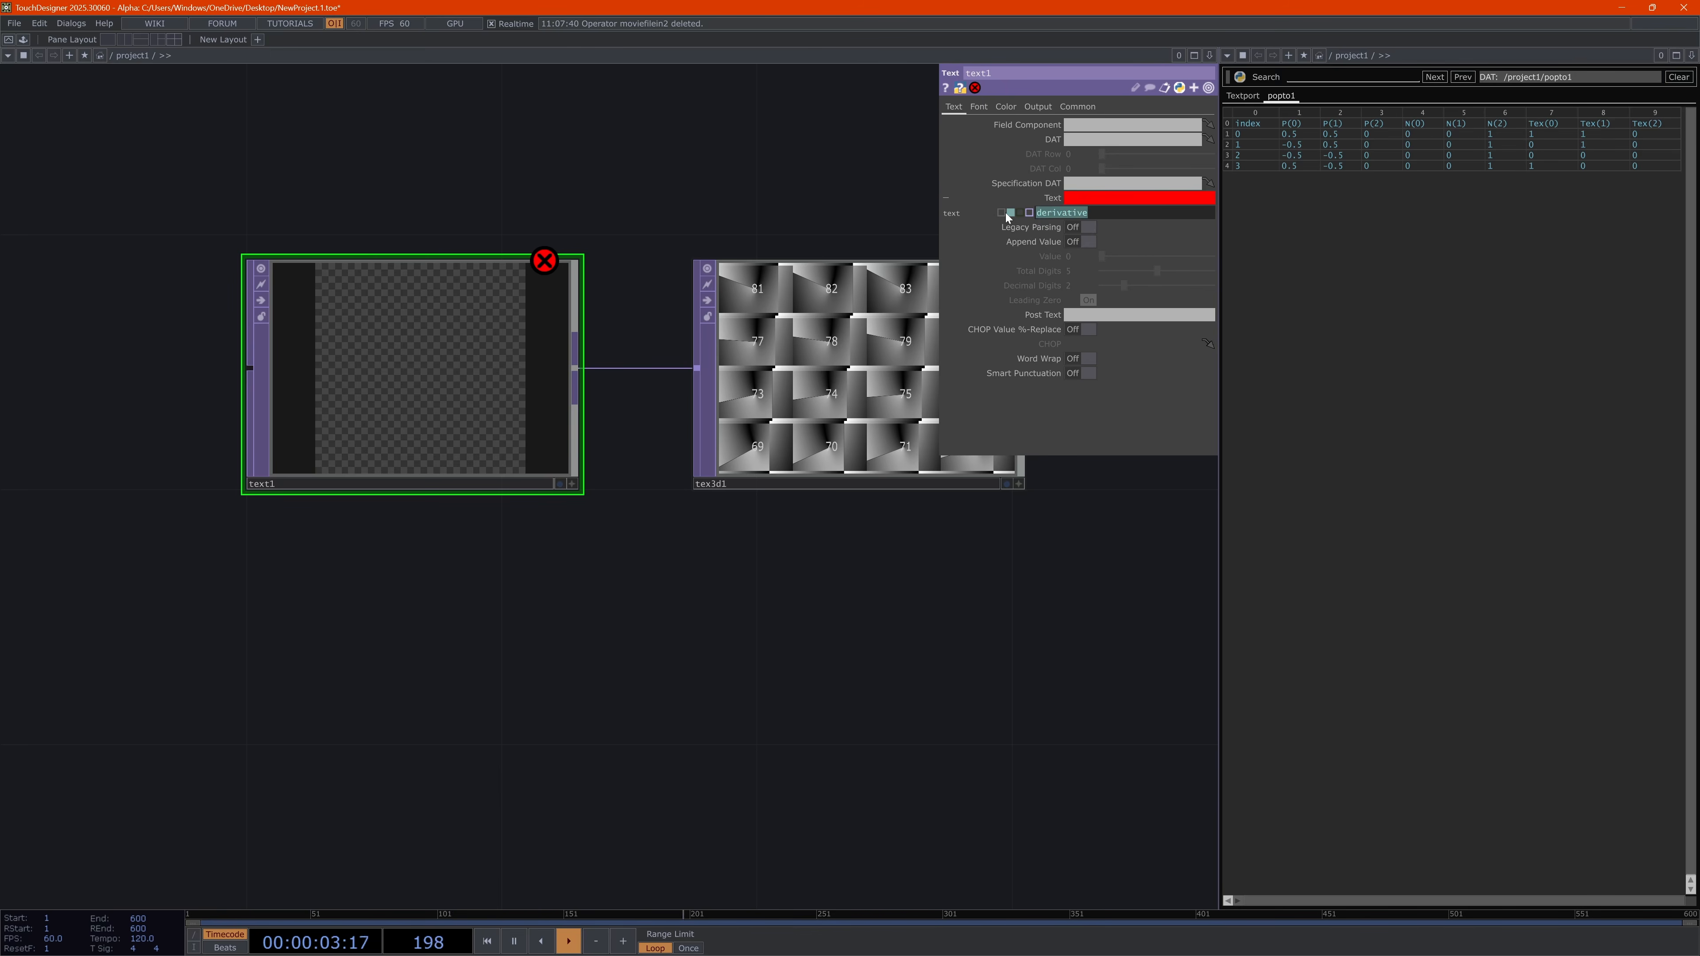
pyautogui.write('me.time.')
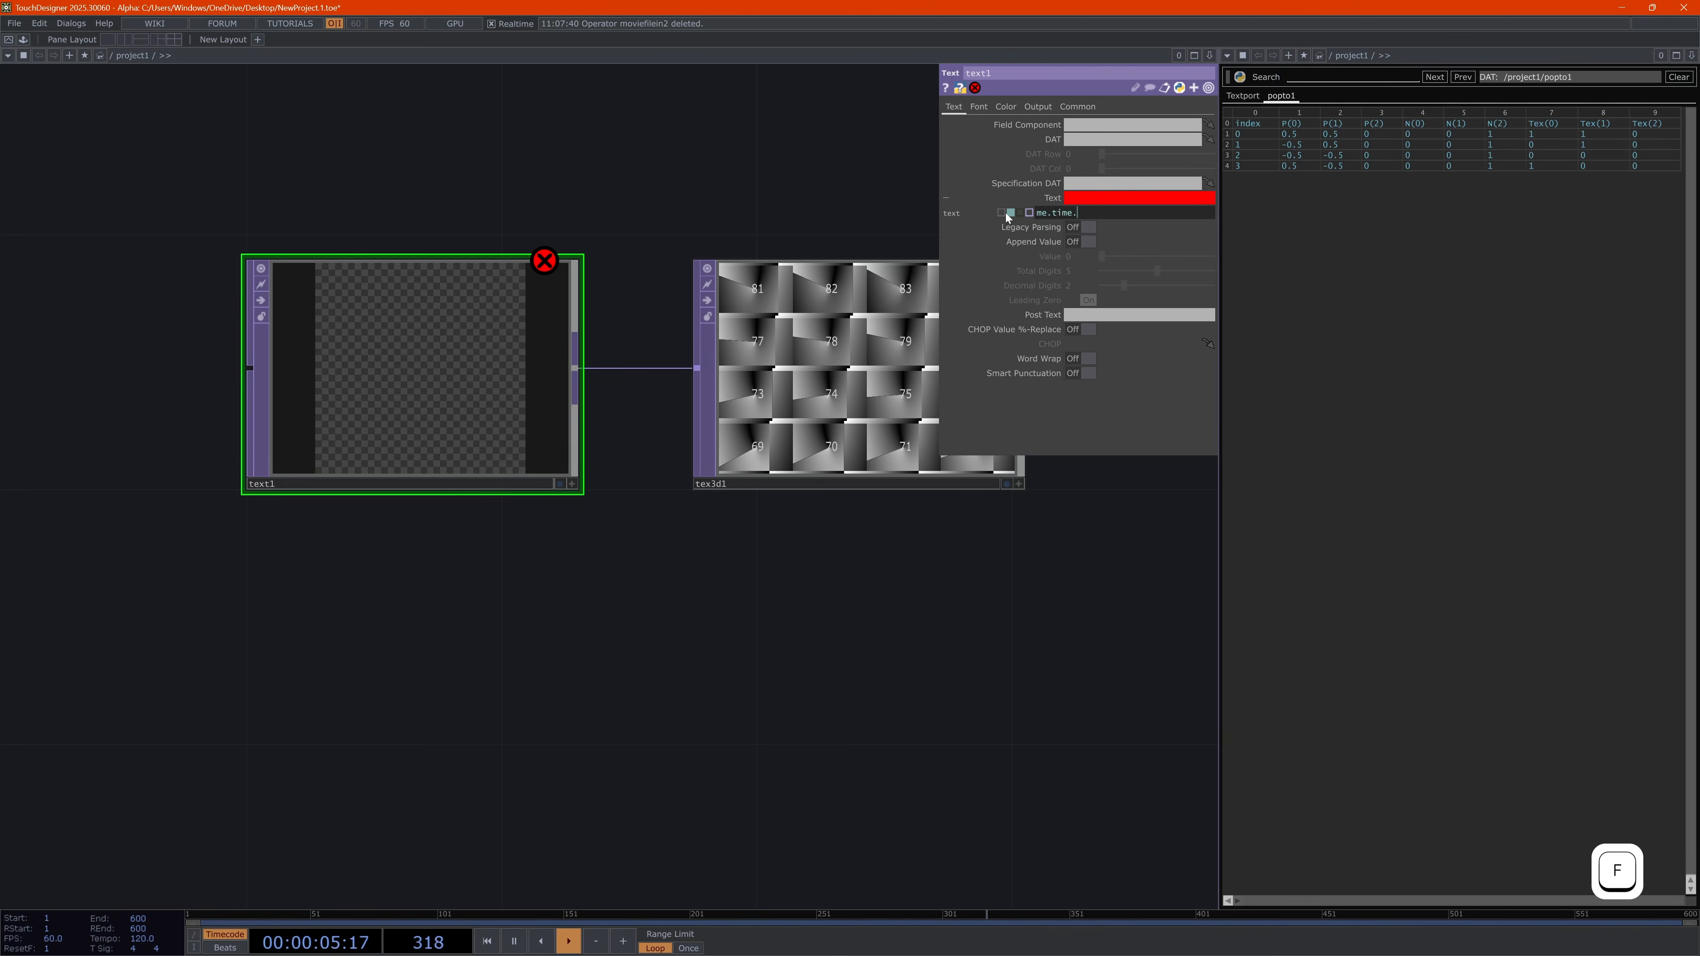
pyautogui.write('frame')
pyautogui.press('Return')
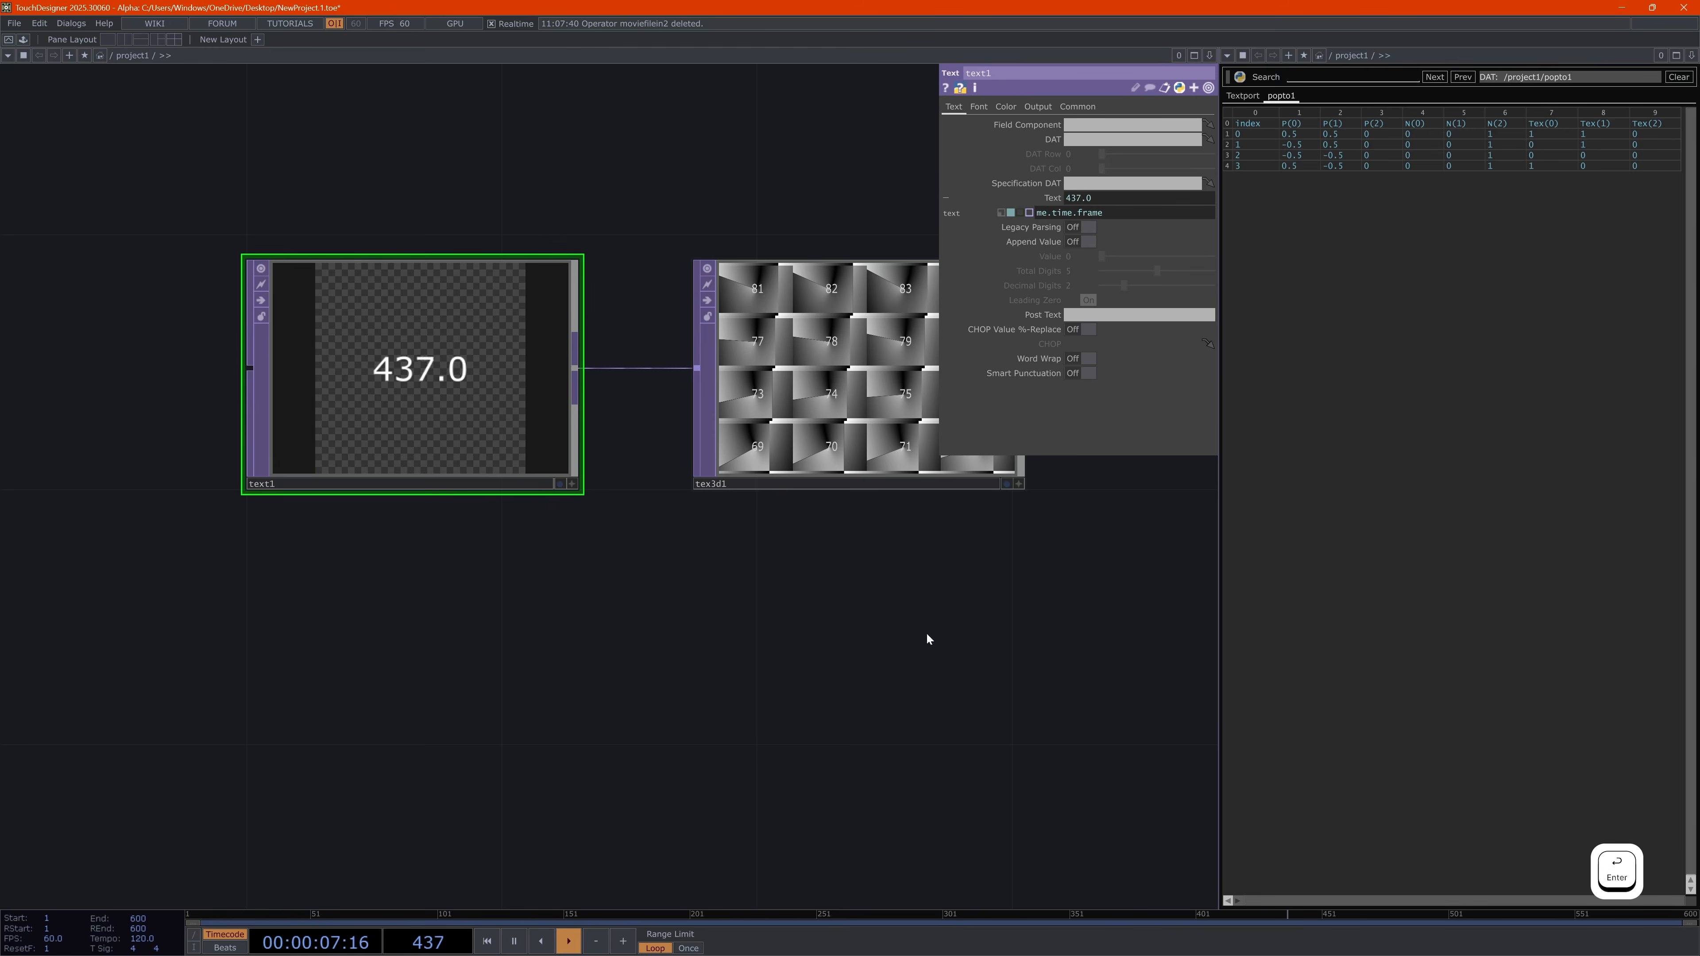
# Wrap the Text TOP's expression in an integer conversion so it reads int(me.time.frame)
pyautogui.moveTo(927, 639); pyautogui.dragTo(778, 718)
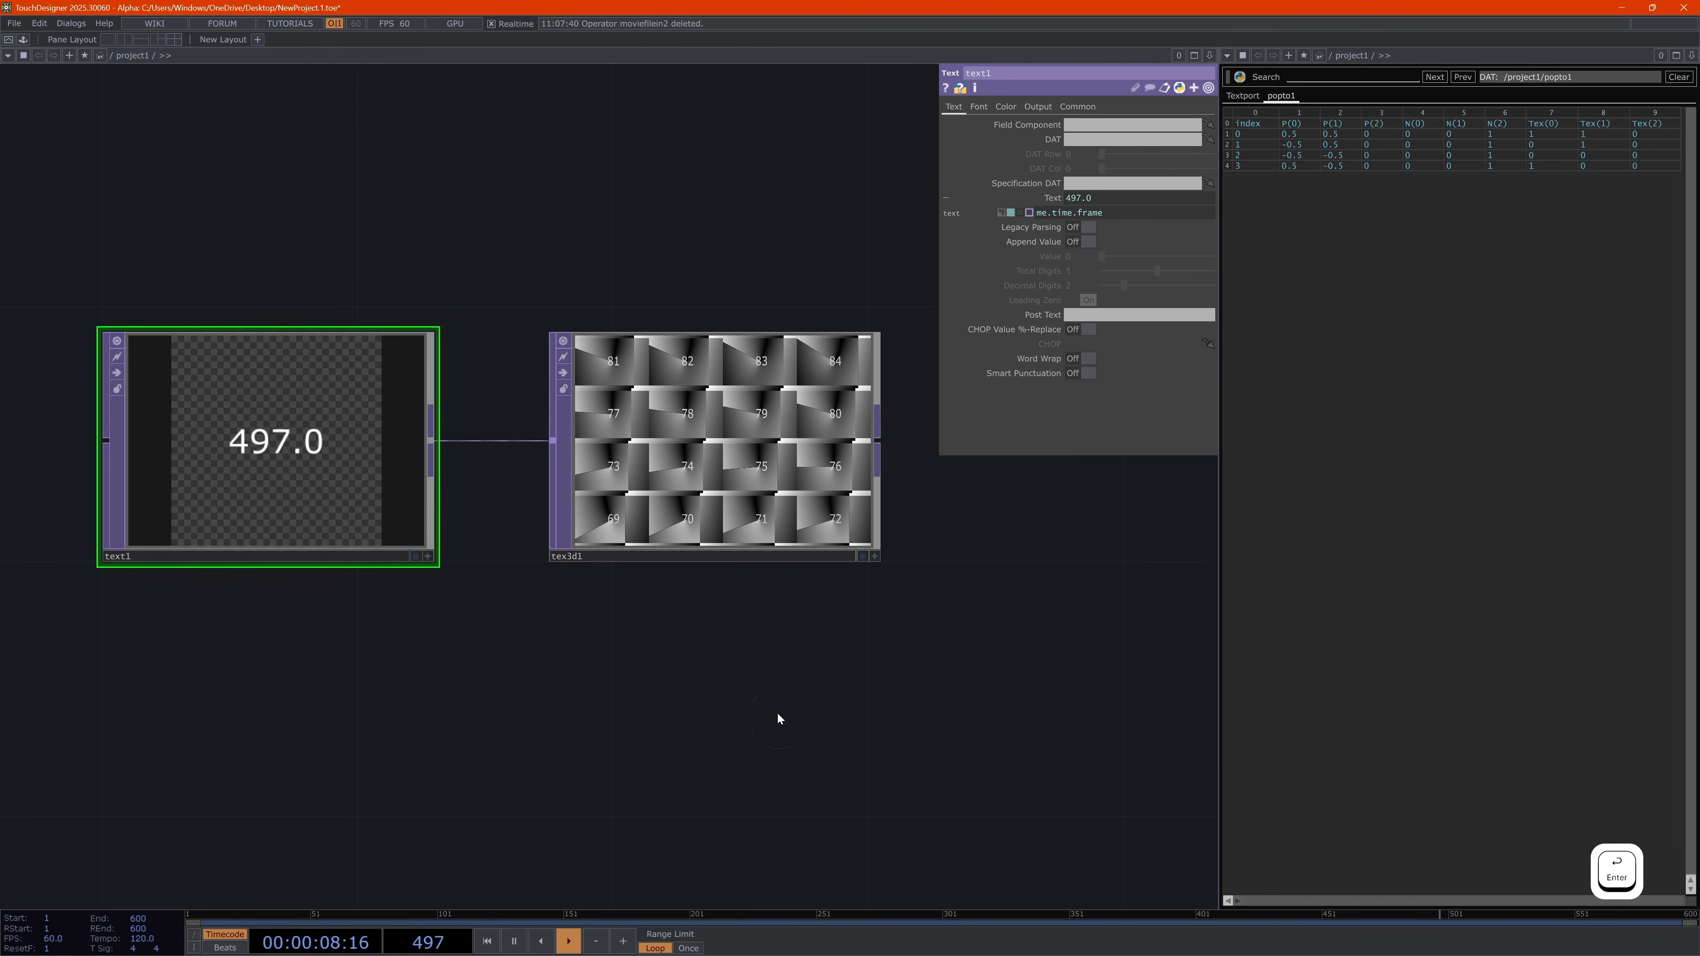
pyautogui.click(1122, 213)
pyautogui.press('Home')
pyautogui.write('int')
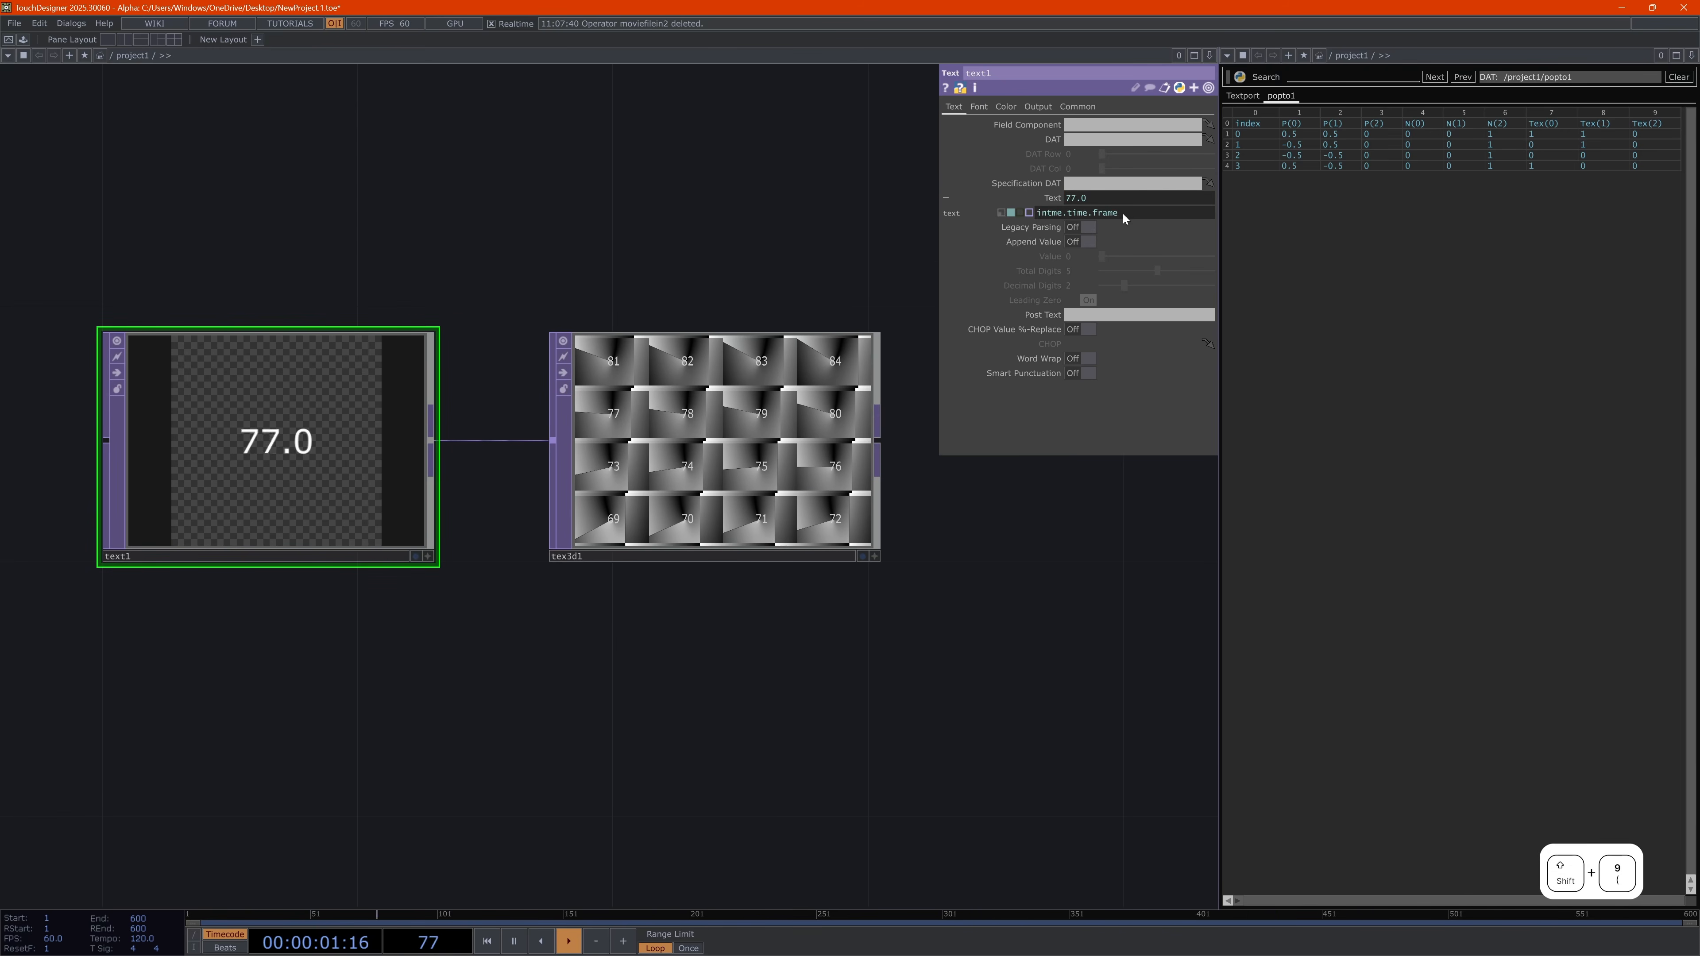
pyautogui.write('(')
pyautogui.press('End')
pyautogui.write(')')
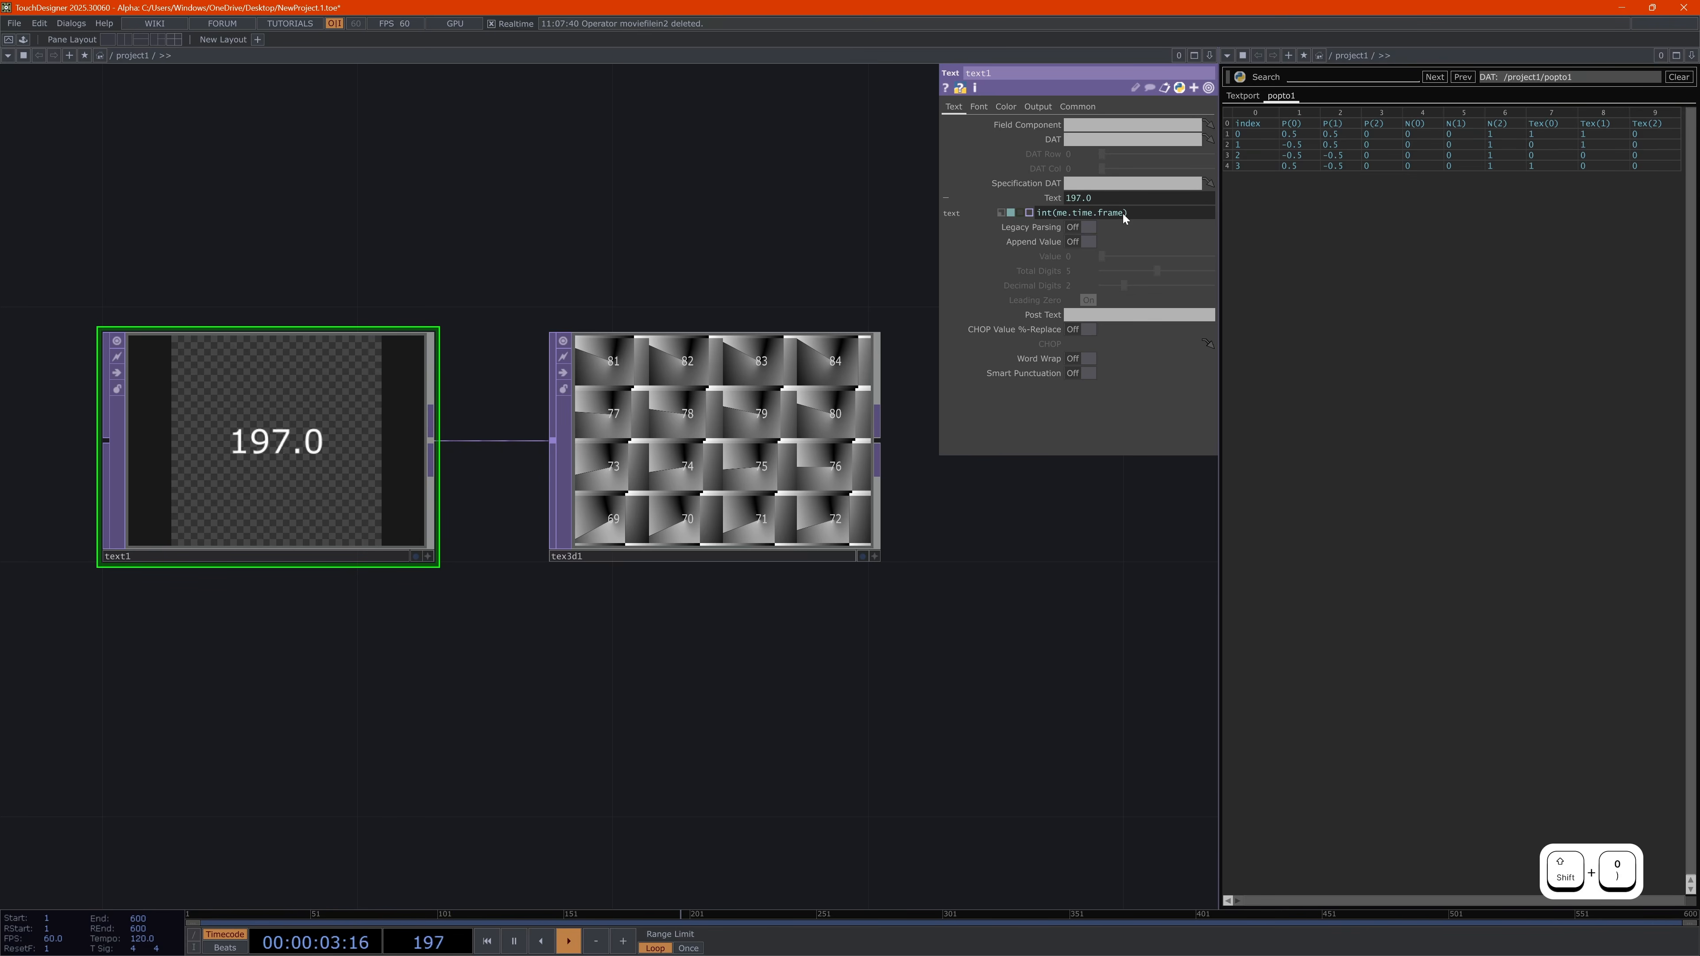
pyautogui.press('Return')
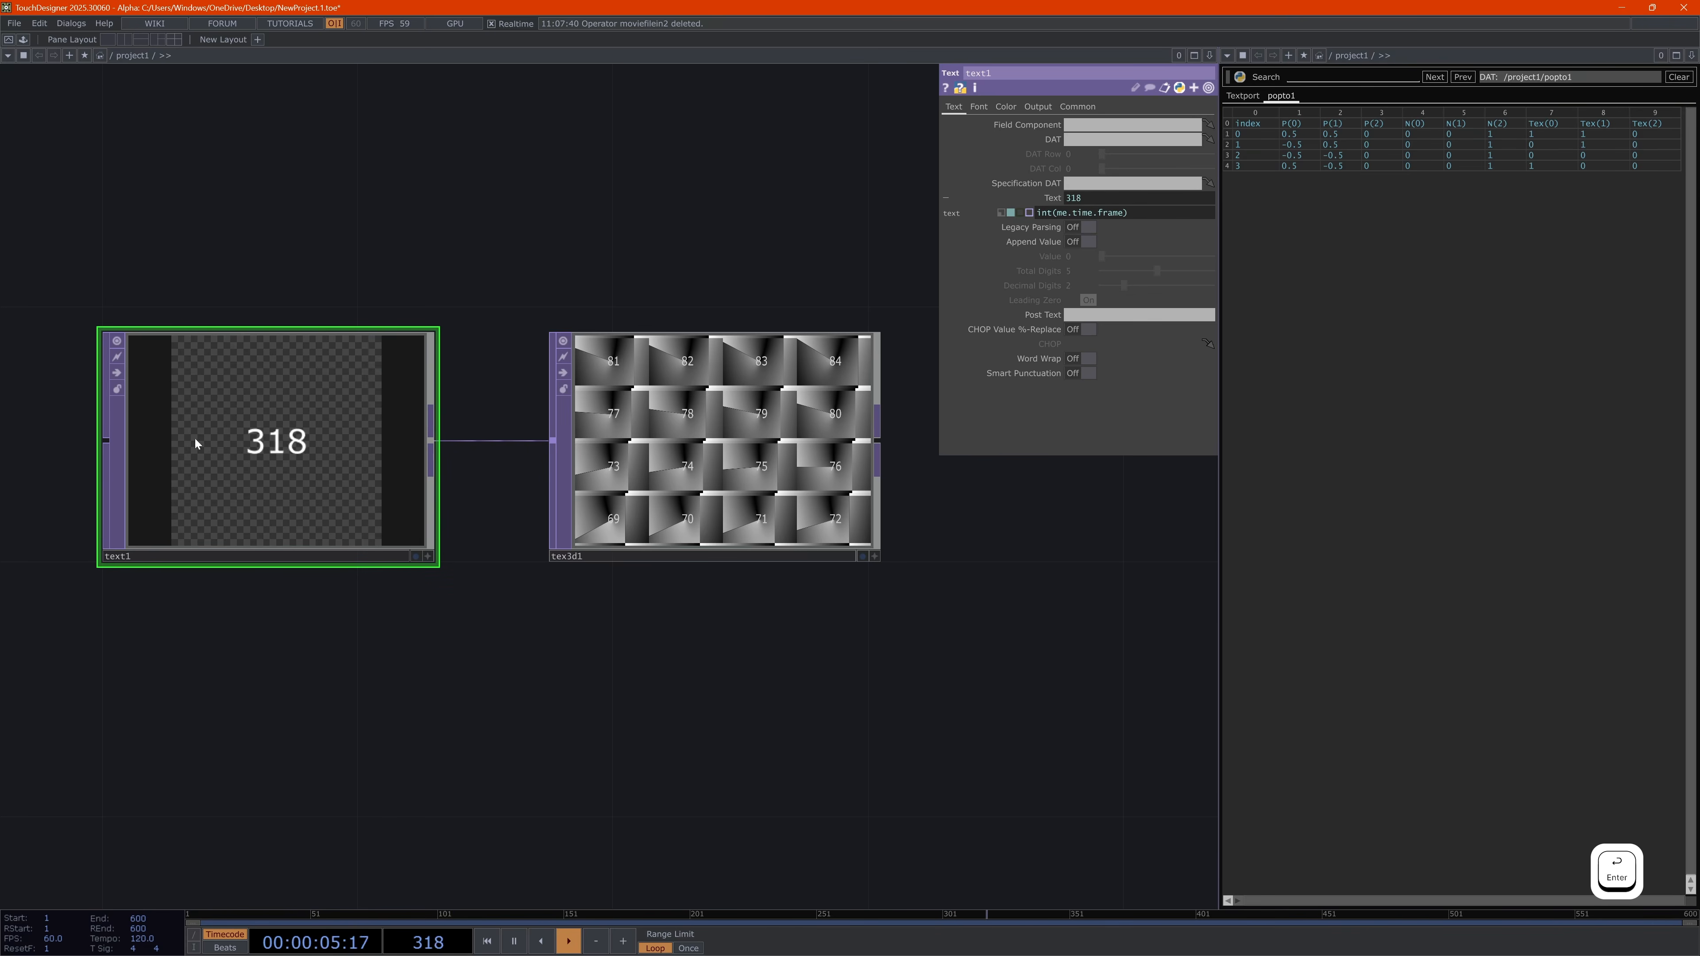
# Set the Texture 3D TOP's Cache Size to 10 and pulse Pre Fill to fill it from the Text TOP
pyautogui.click(726, 455)
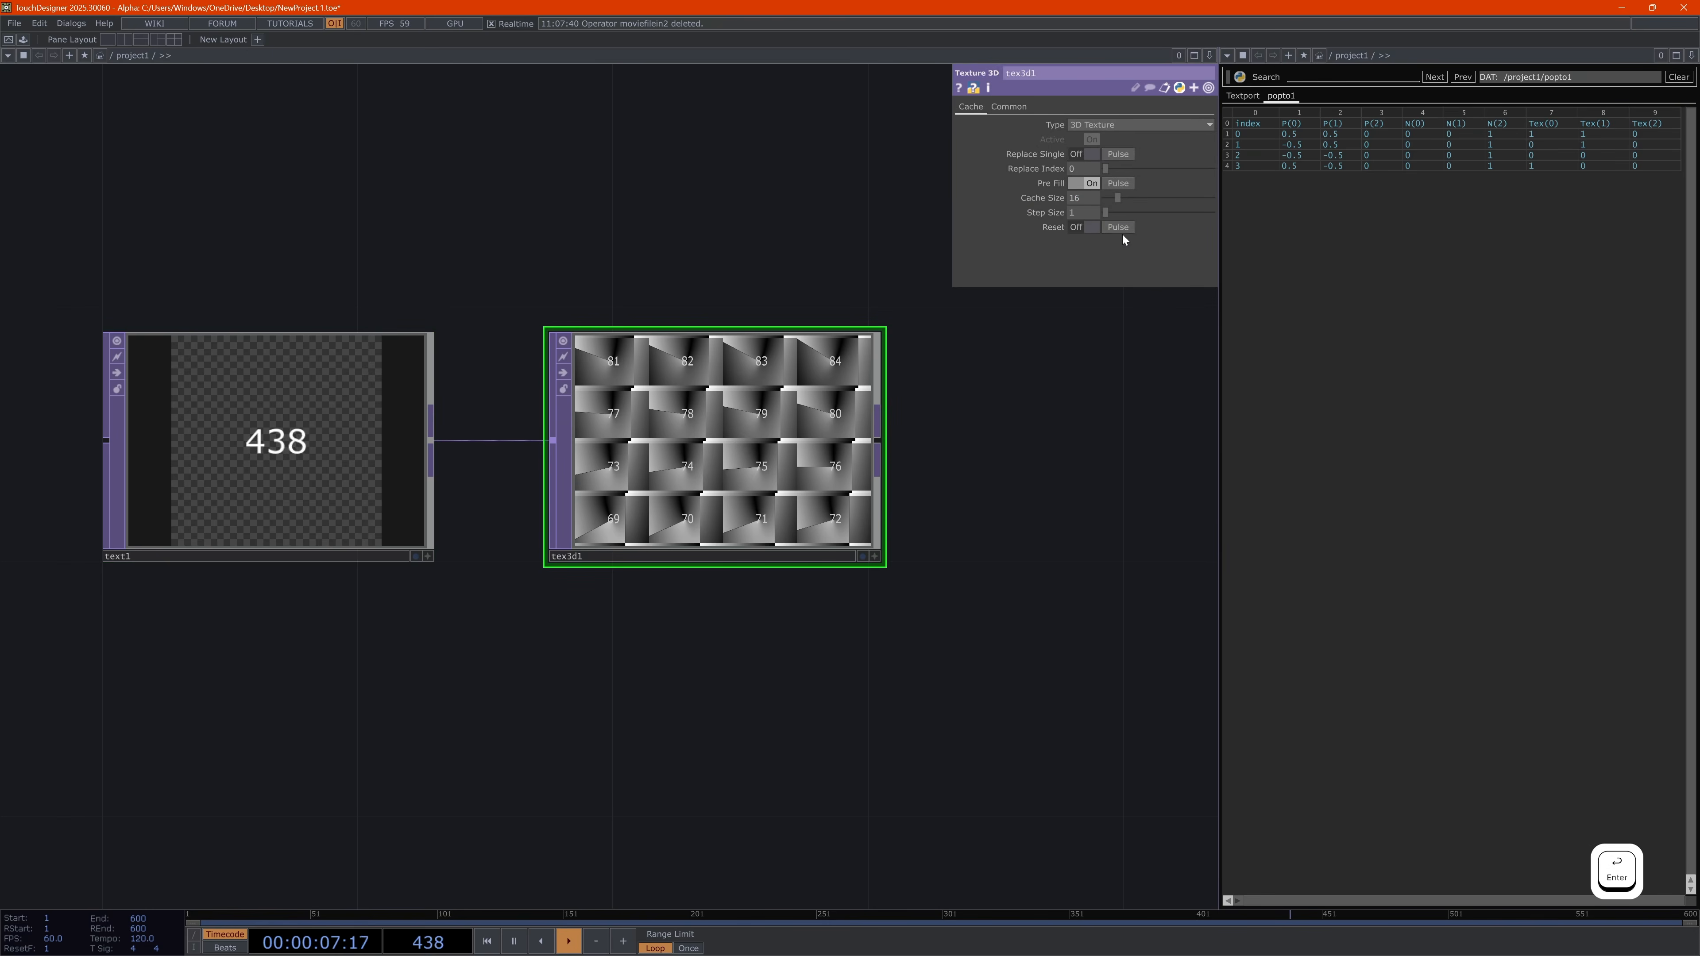
pyautogui.click(326, 440)
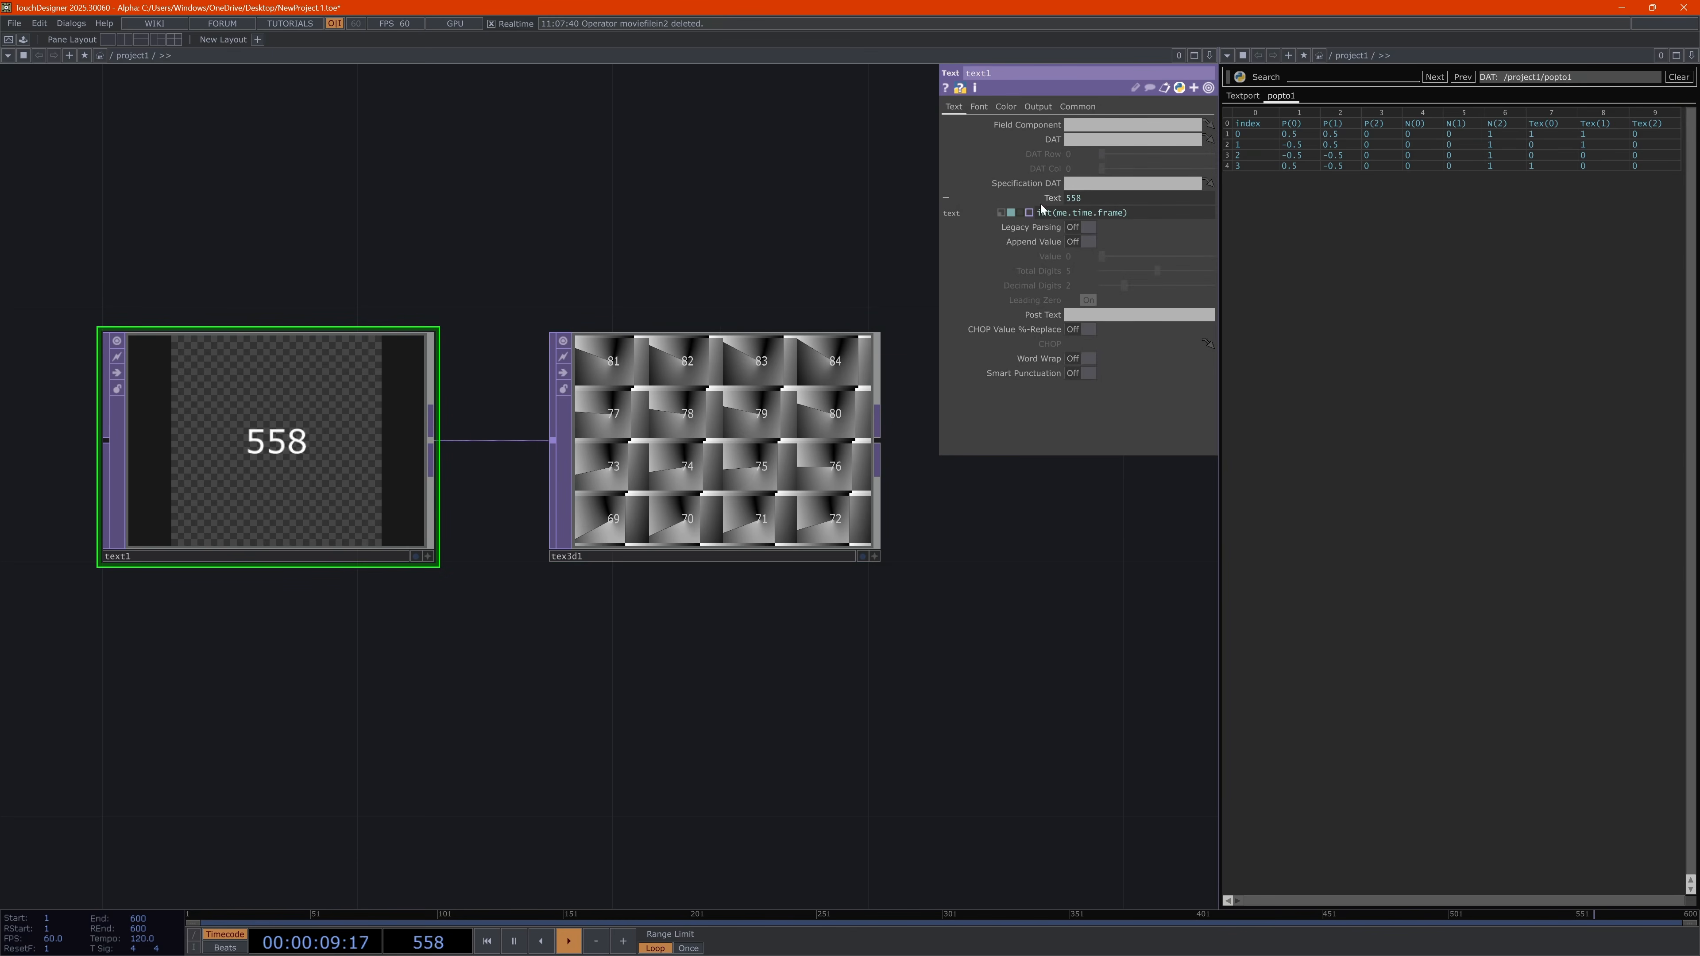
pyautogui.click(748, 447)
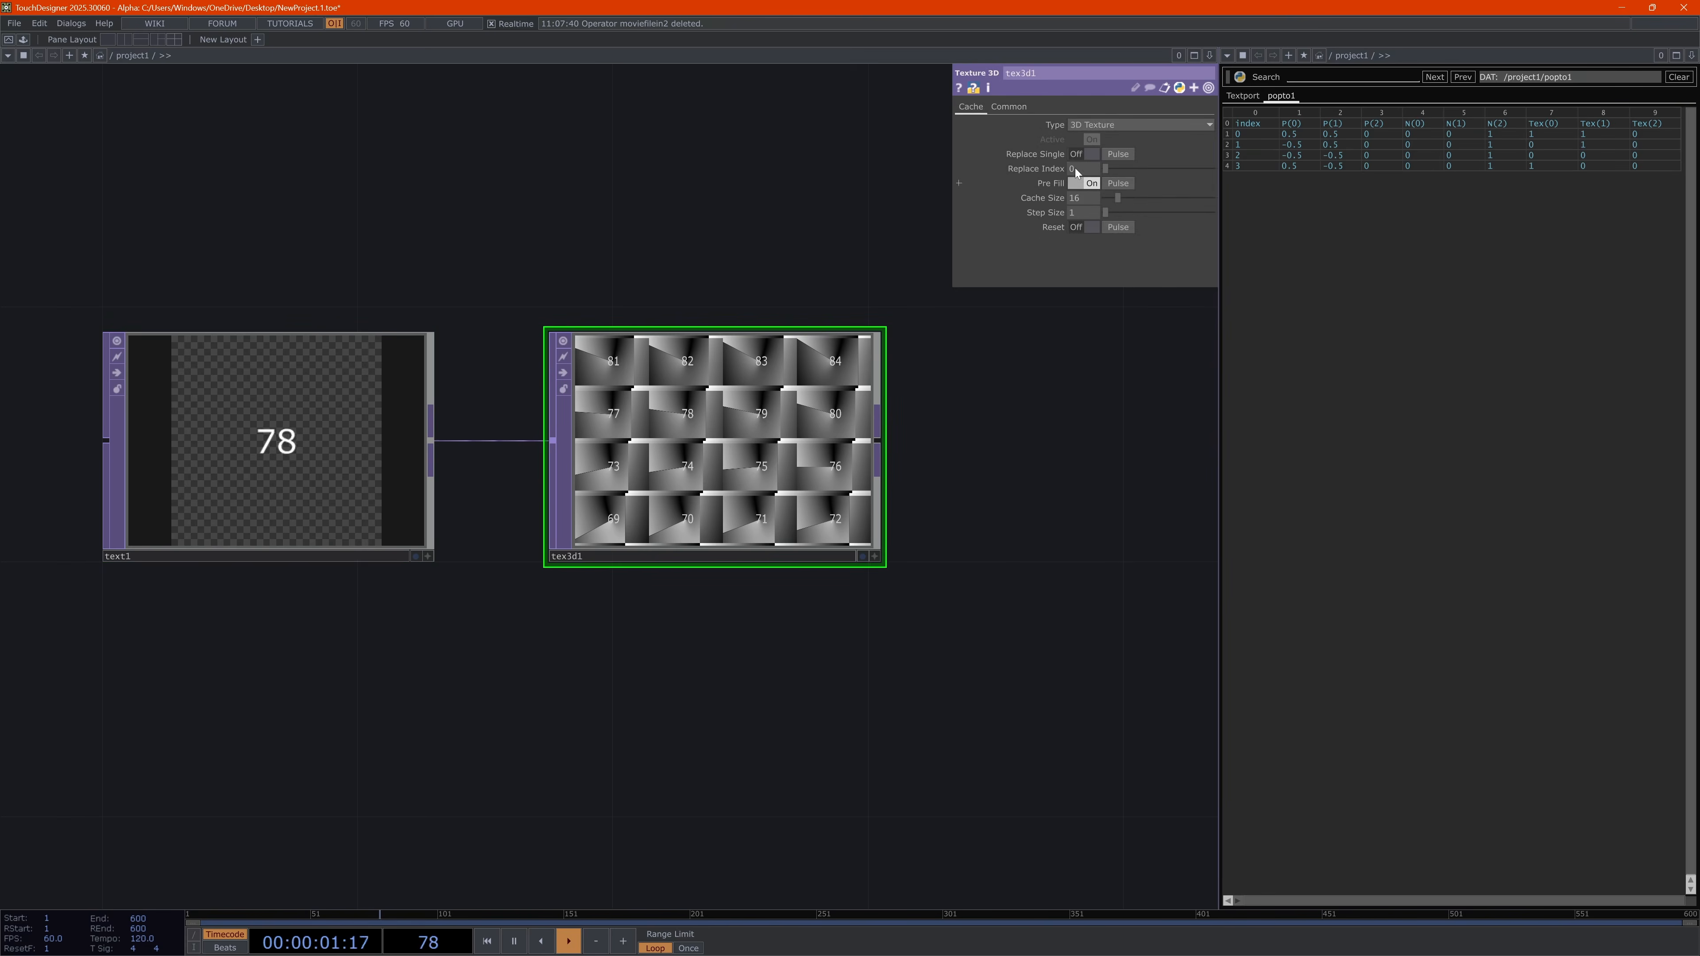
pyautogui.write('0')
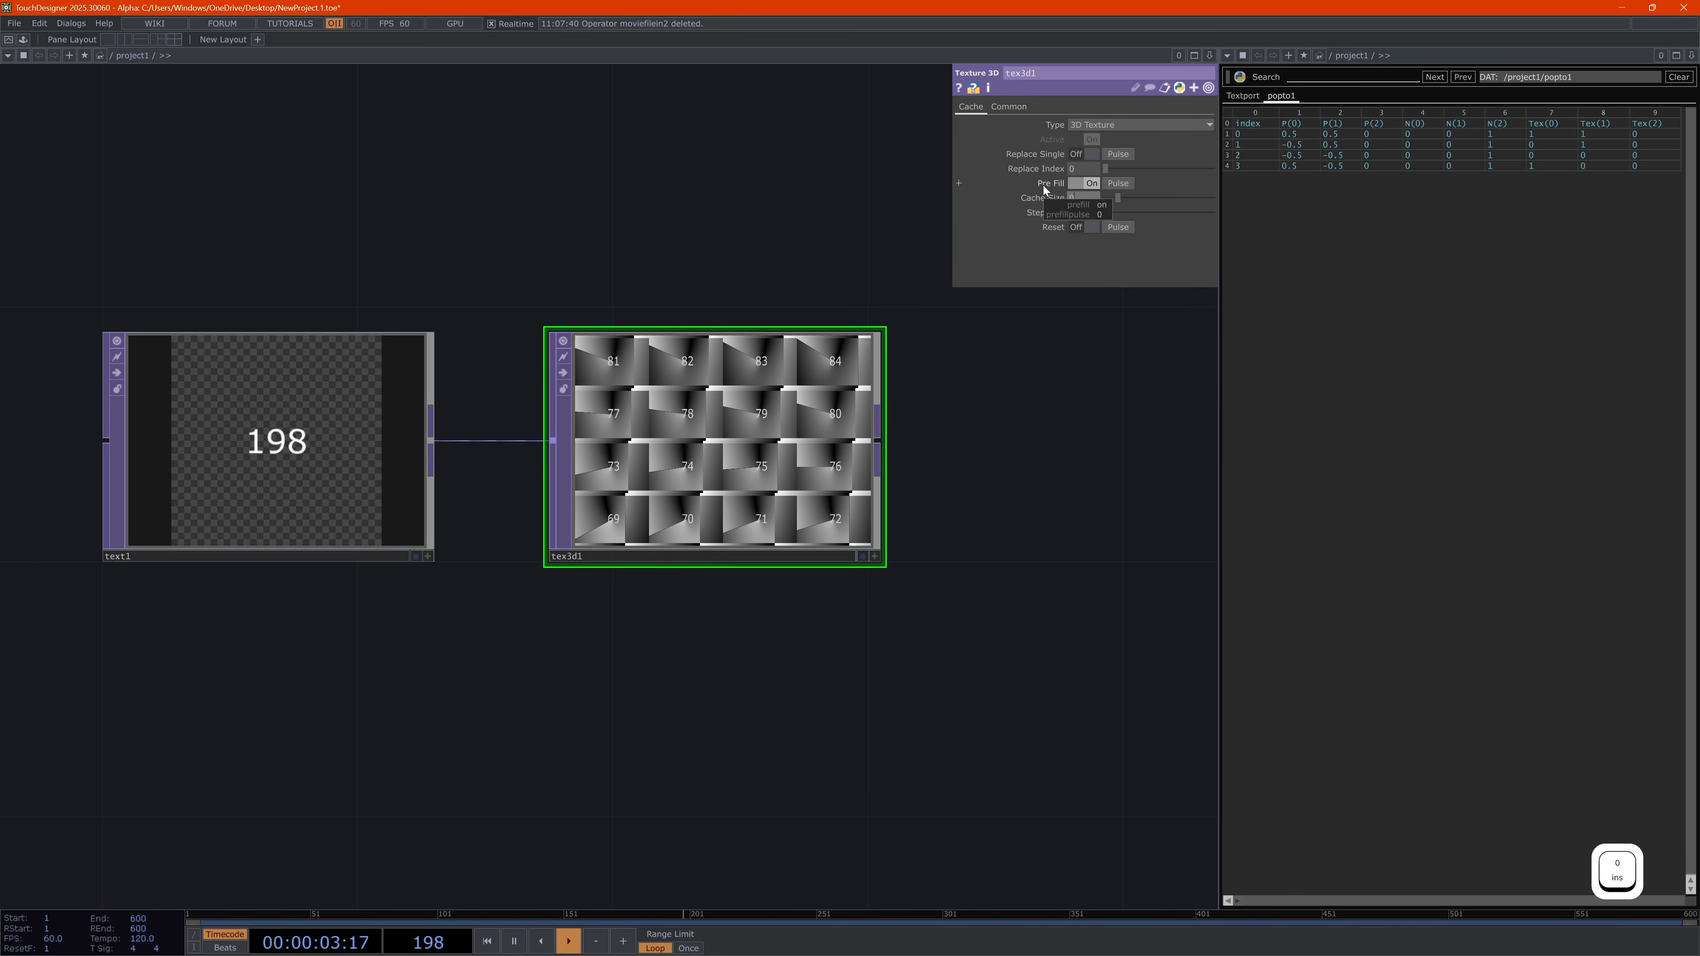
pyautogui.press('BackSpace')
pyautogui.write('10')
pyautogui.press('Return')
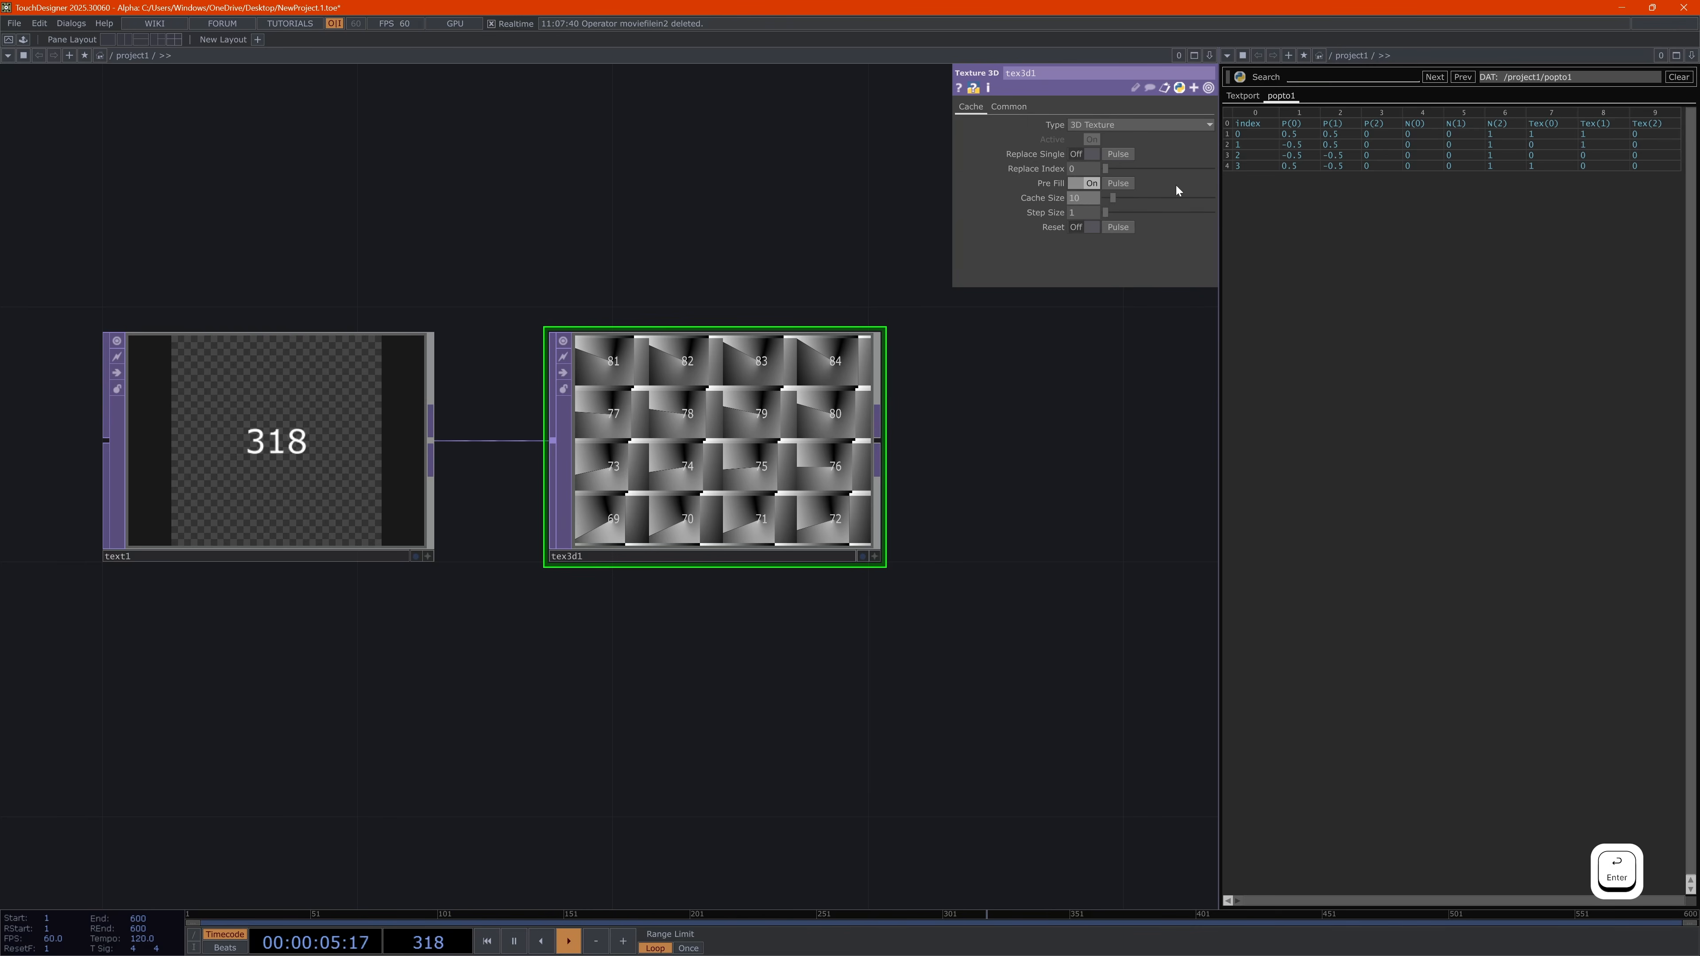
pyautogui.click(1118, 183)
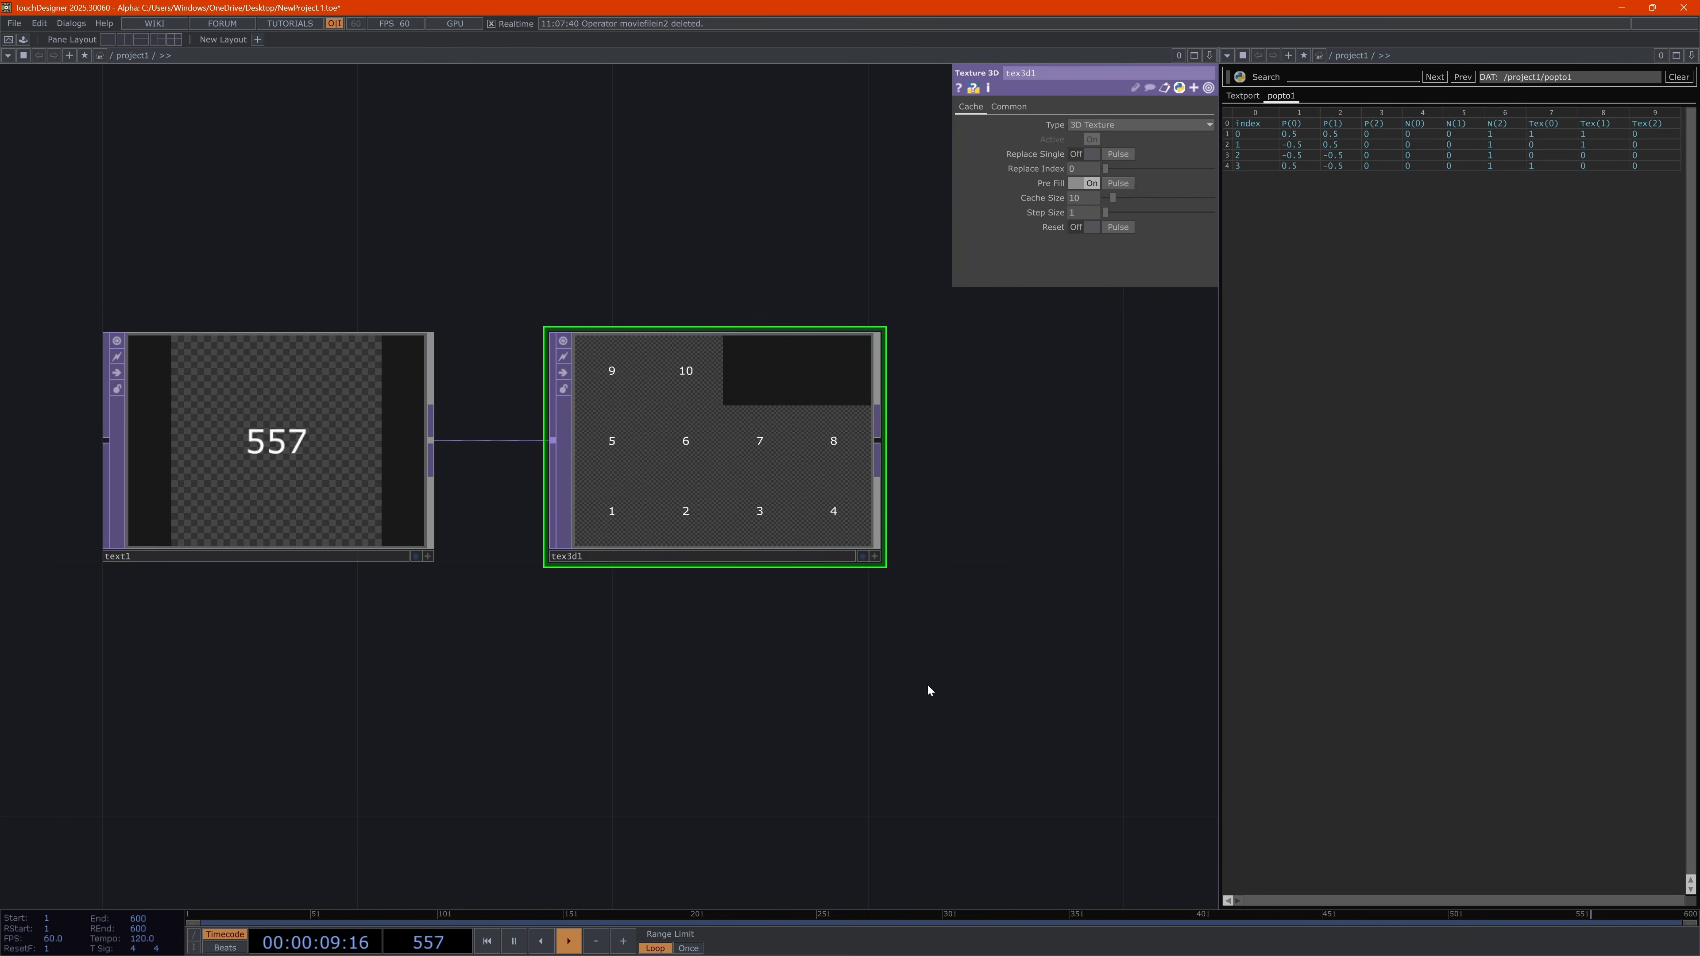
# Inspect the numbered slices of the Texture 3D TOP and its operator info for size and depth
pyautogui.scroll(4, 929, 687)
pyautogui.moveTo(721, 644); pyautogui.dragTo(907, 704)
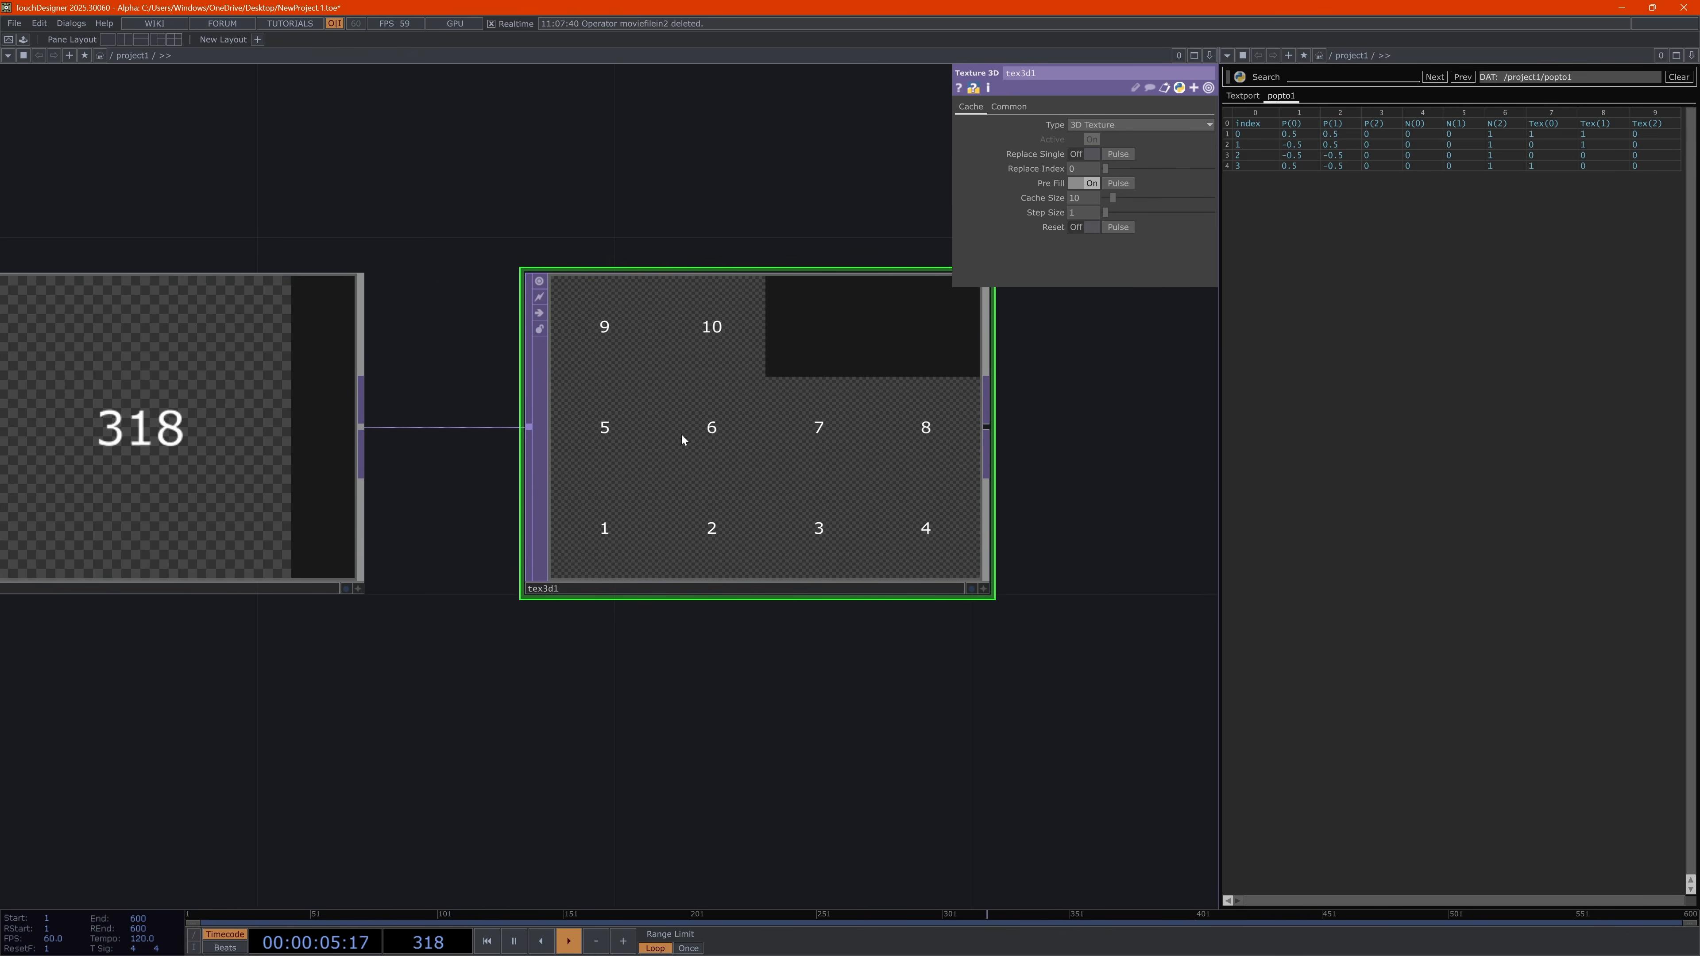
pyautogui.middleClick(741, 430)
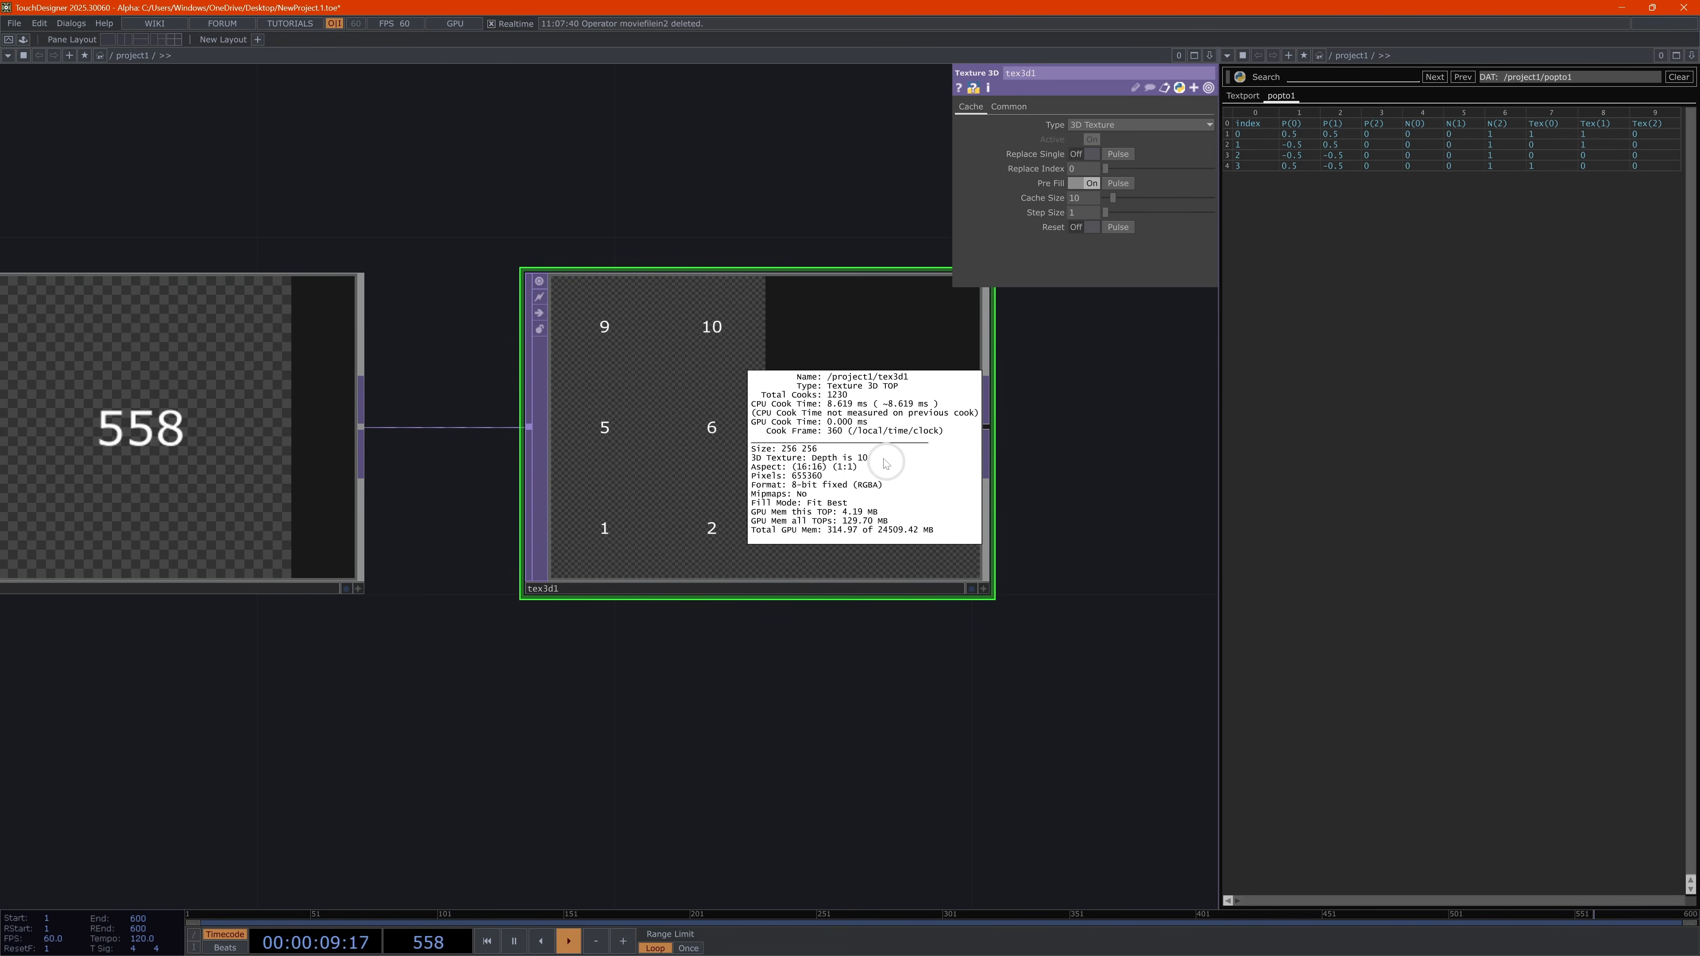
pyautogui.click(1111, 473)
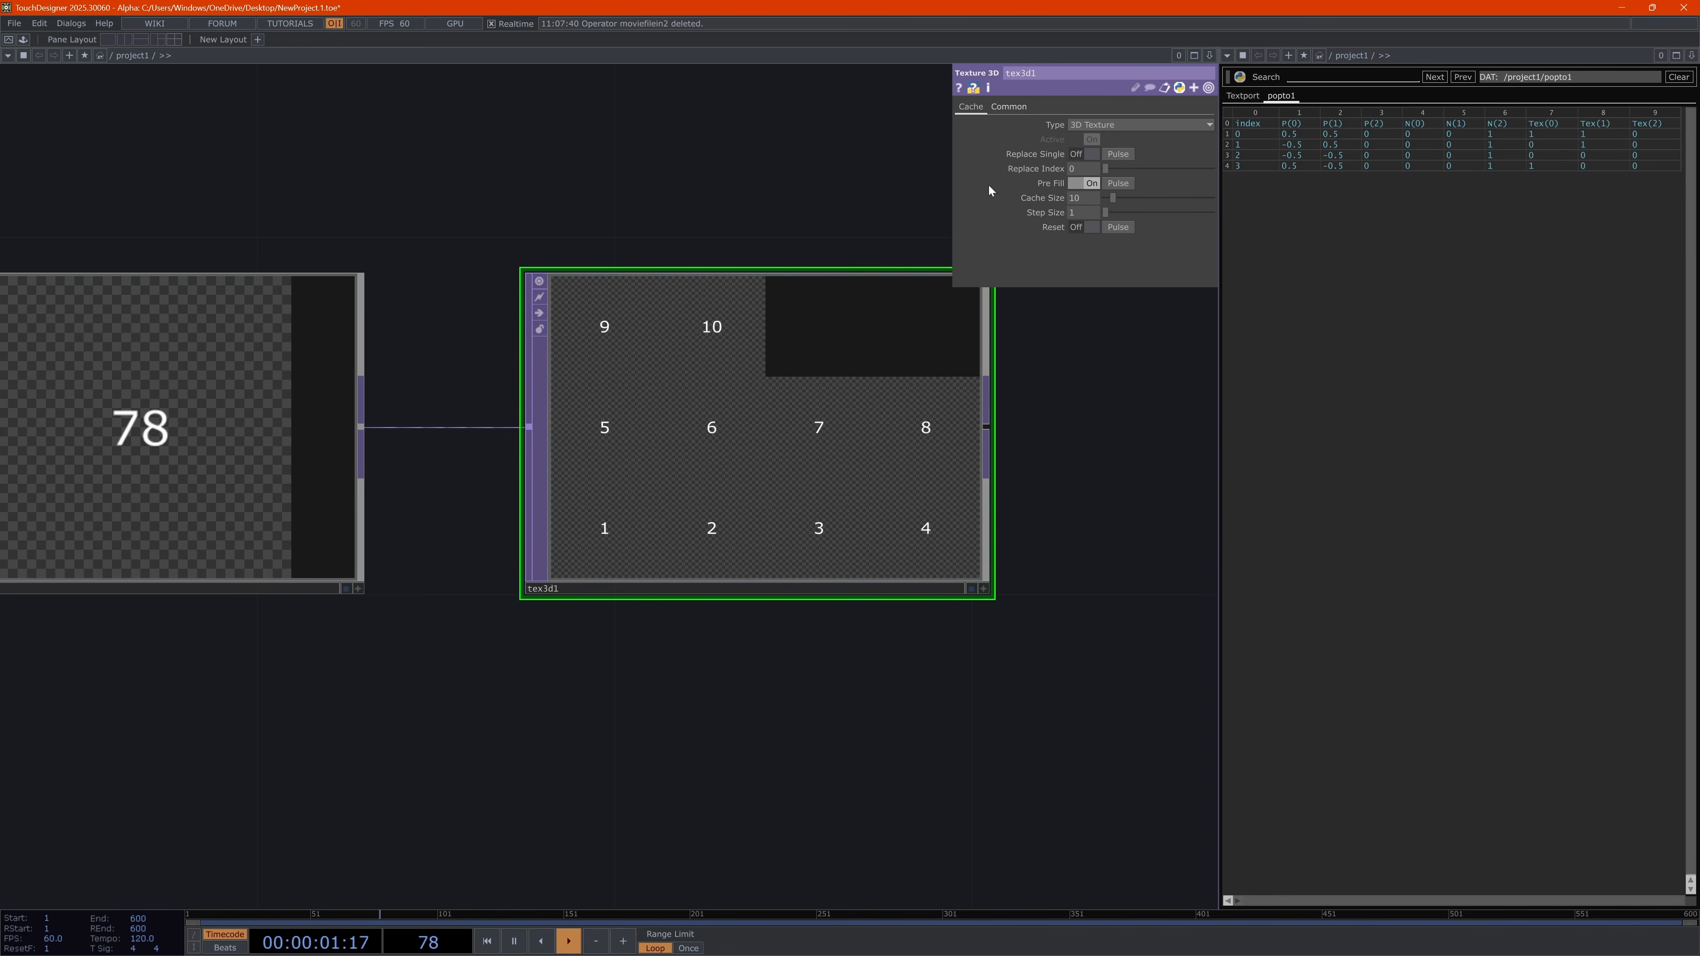
# Switch the Text TOP's font size to fractional units and enlarge it to 0.98 so each number fills the frame
pyautogui.moveTo(888, 612); pyautogui.dragTo(742, 683)
pyautogui.scroll(-5, 402, 730)
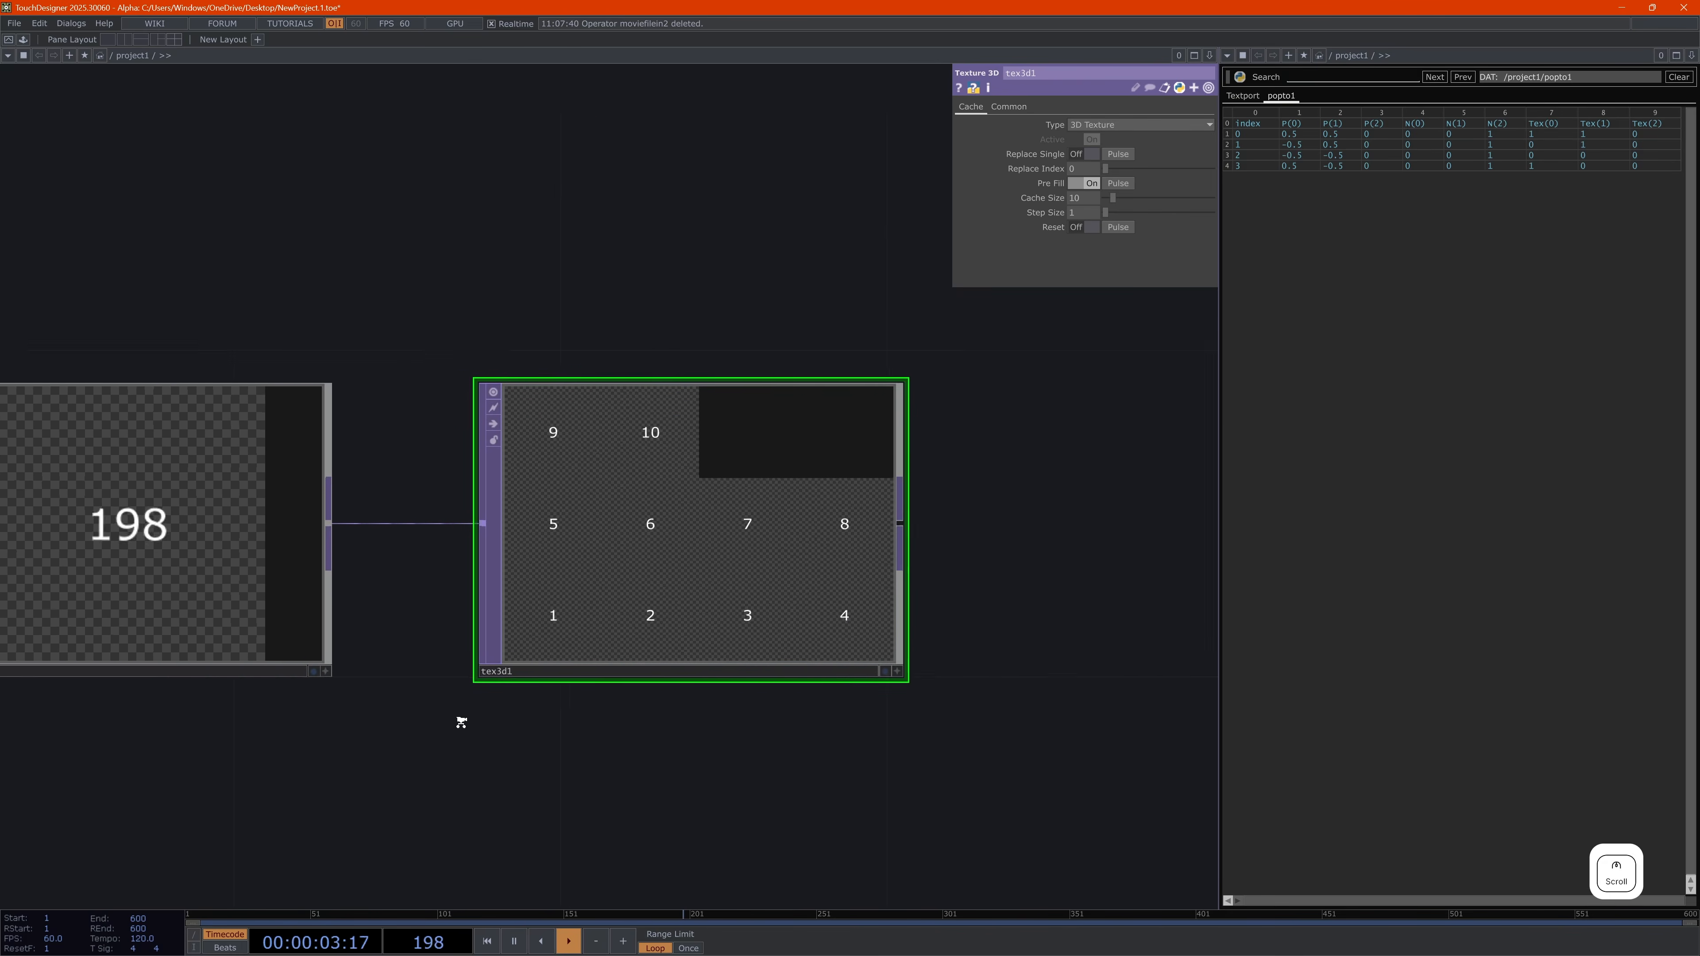
pyautogui.click(208, 619)
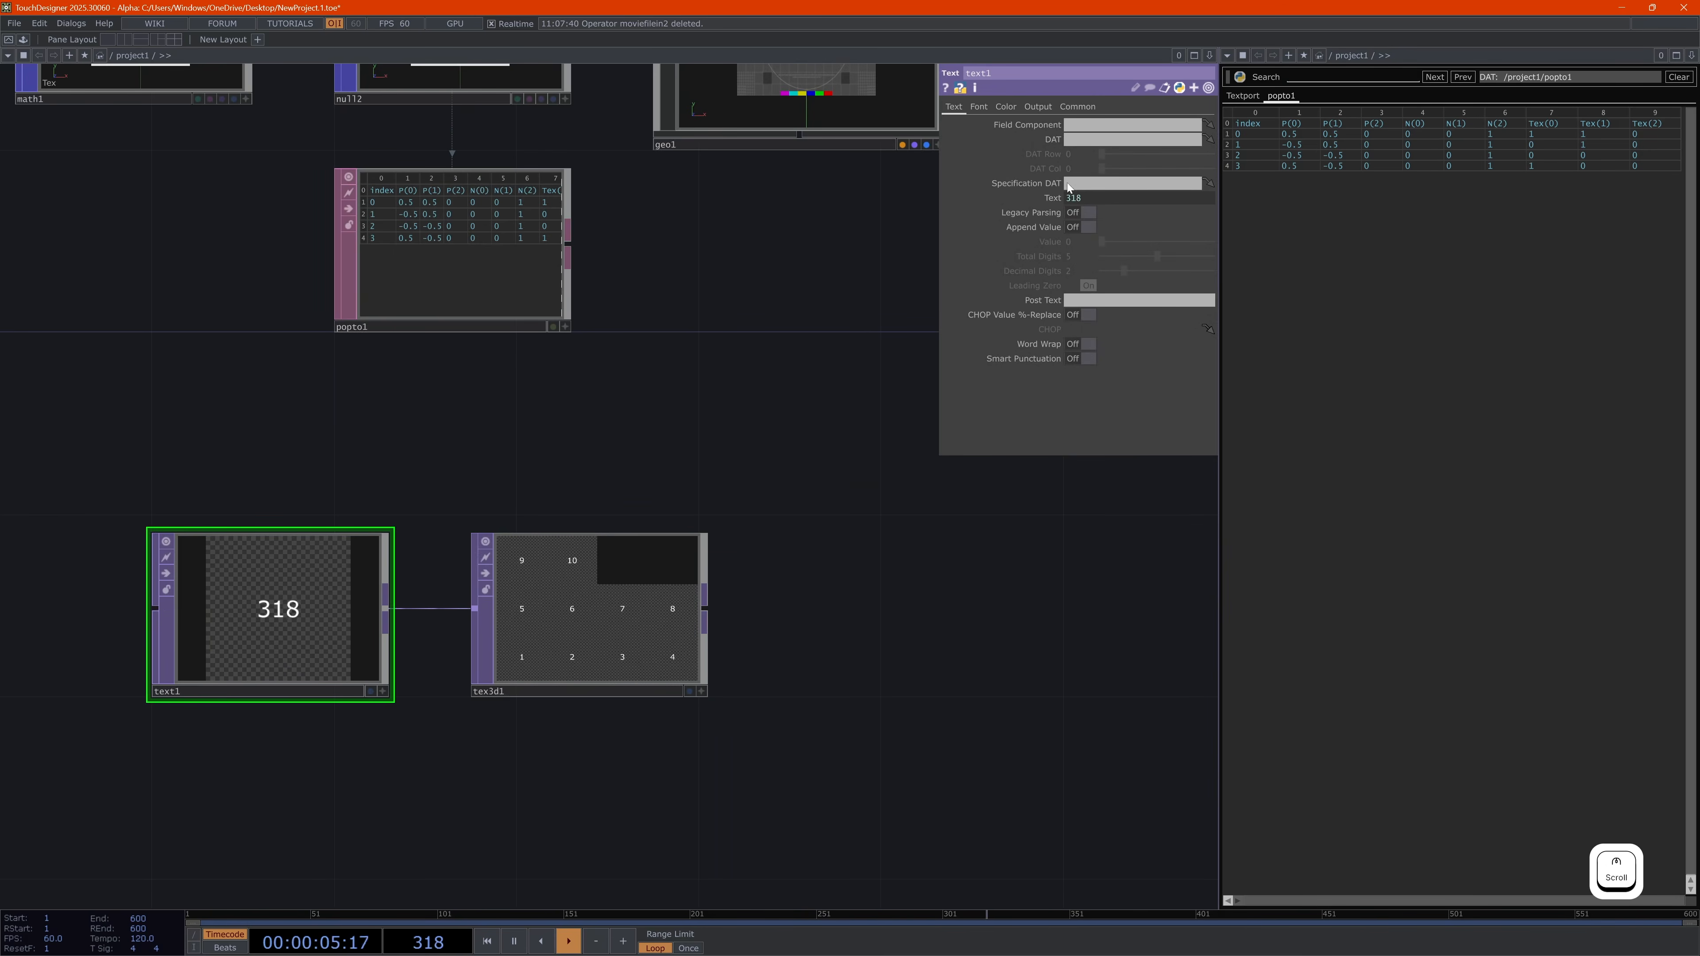
pyautogui.click(979, 108)
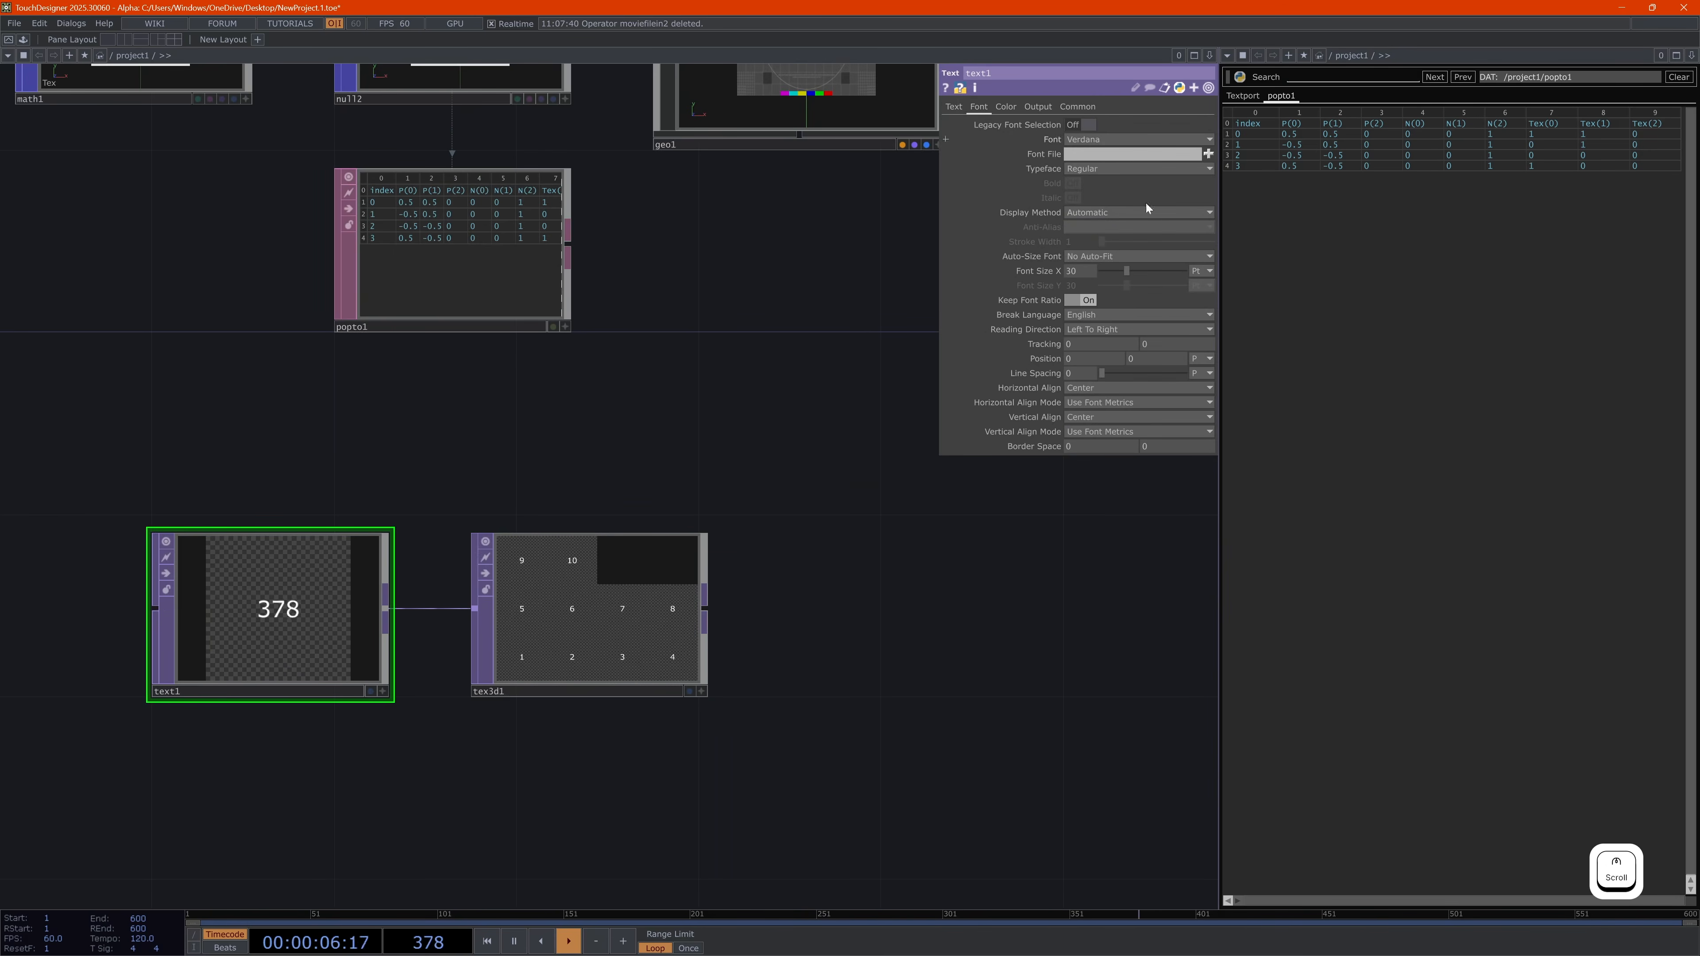
pyautogui.click(1202, 271)
pyautogui.click(1175, 303)
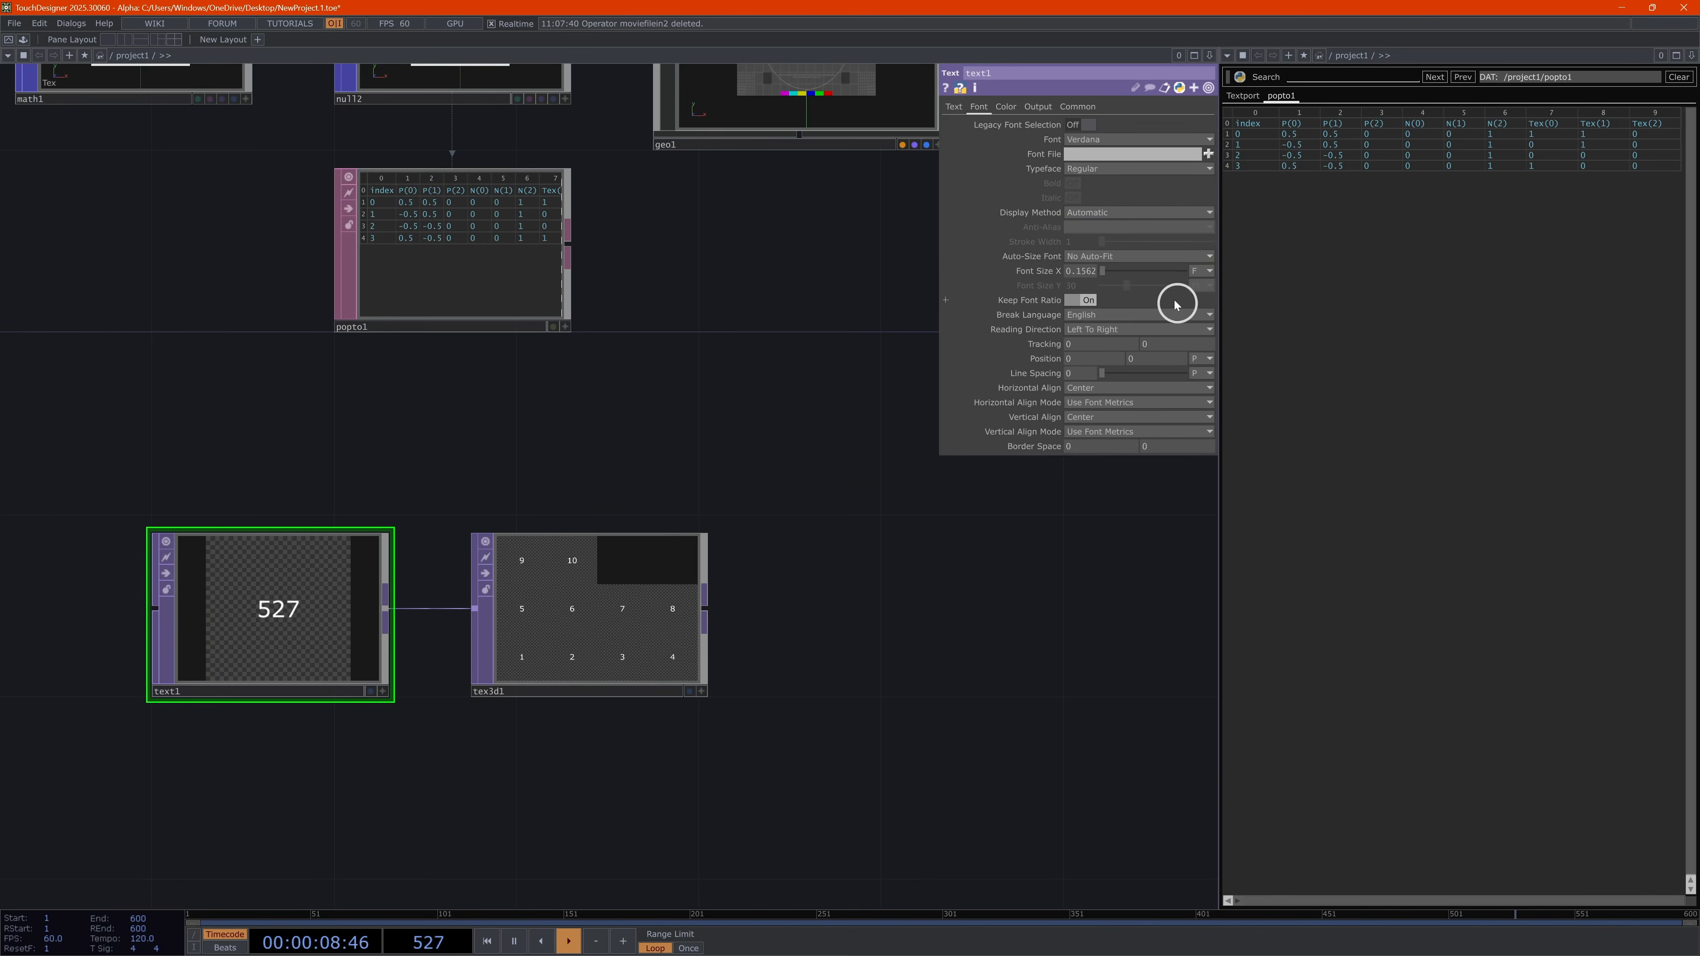
pyautogui.click(1099, 270)
pyautogui.write('1')
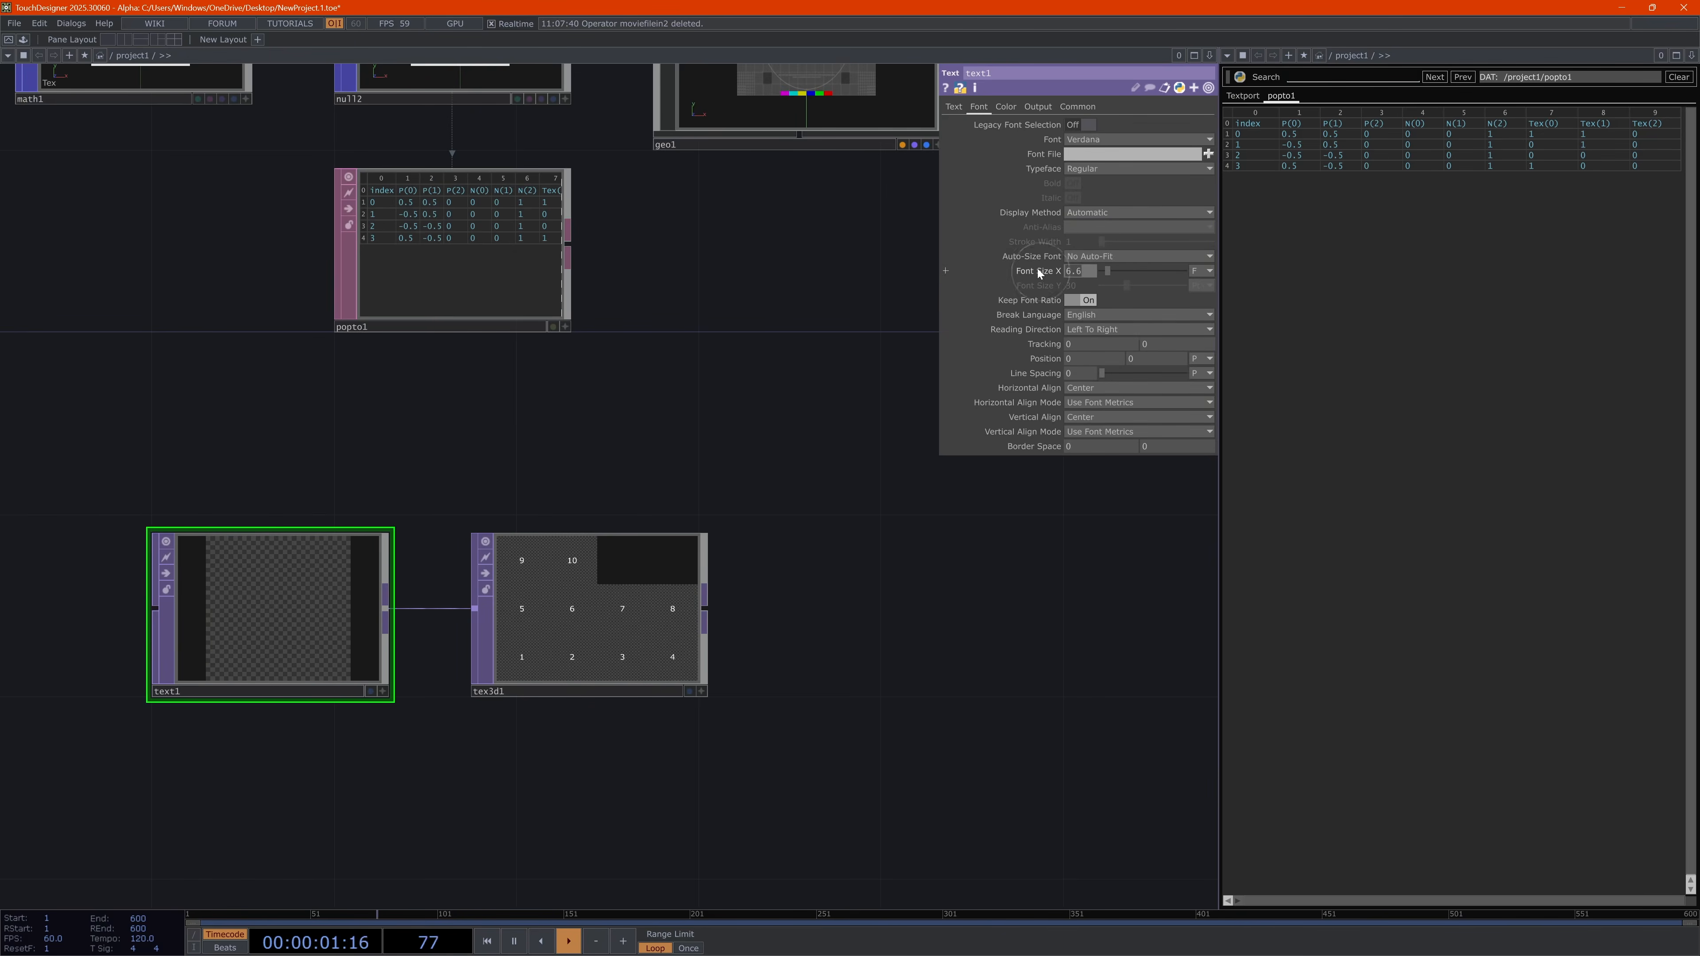
pyautogui.press('Return')
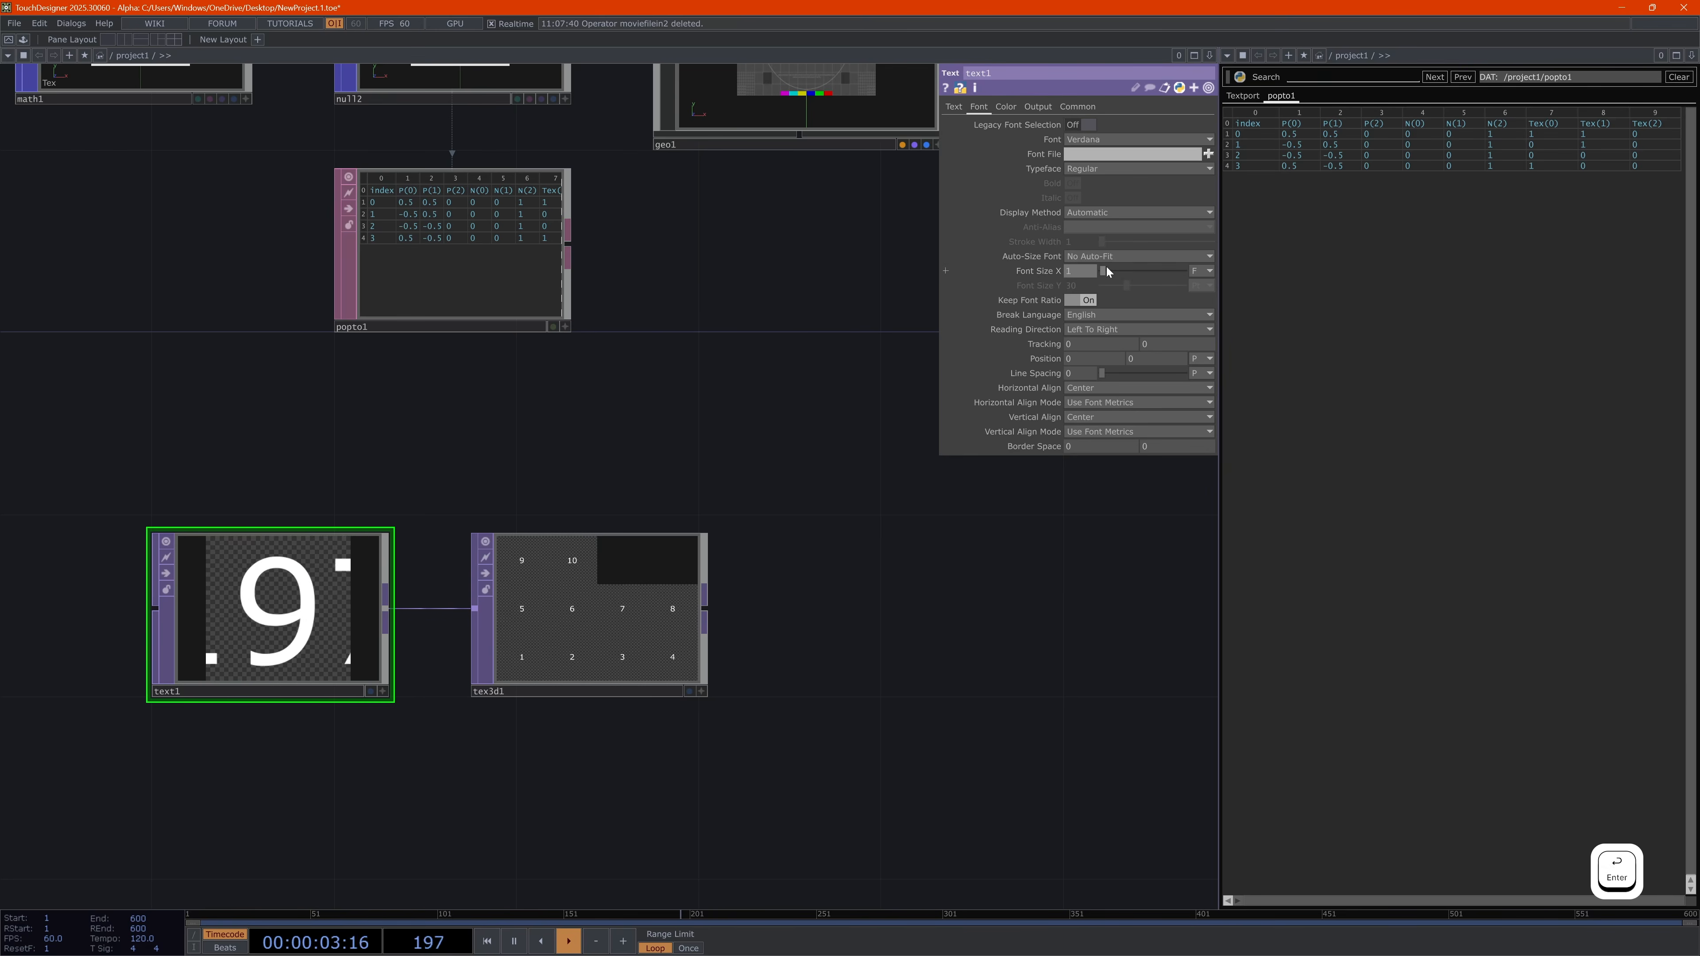
pyautogui.moveTo(1039, 272); pyautogui.dragTo(1003, 290, button='middle')
# Rewind the timeline to frame 1 and pre-fill the Texture 3D TOP again with the enlarged numbers
pyautogui.click(487, 941)
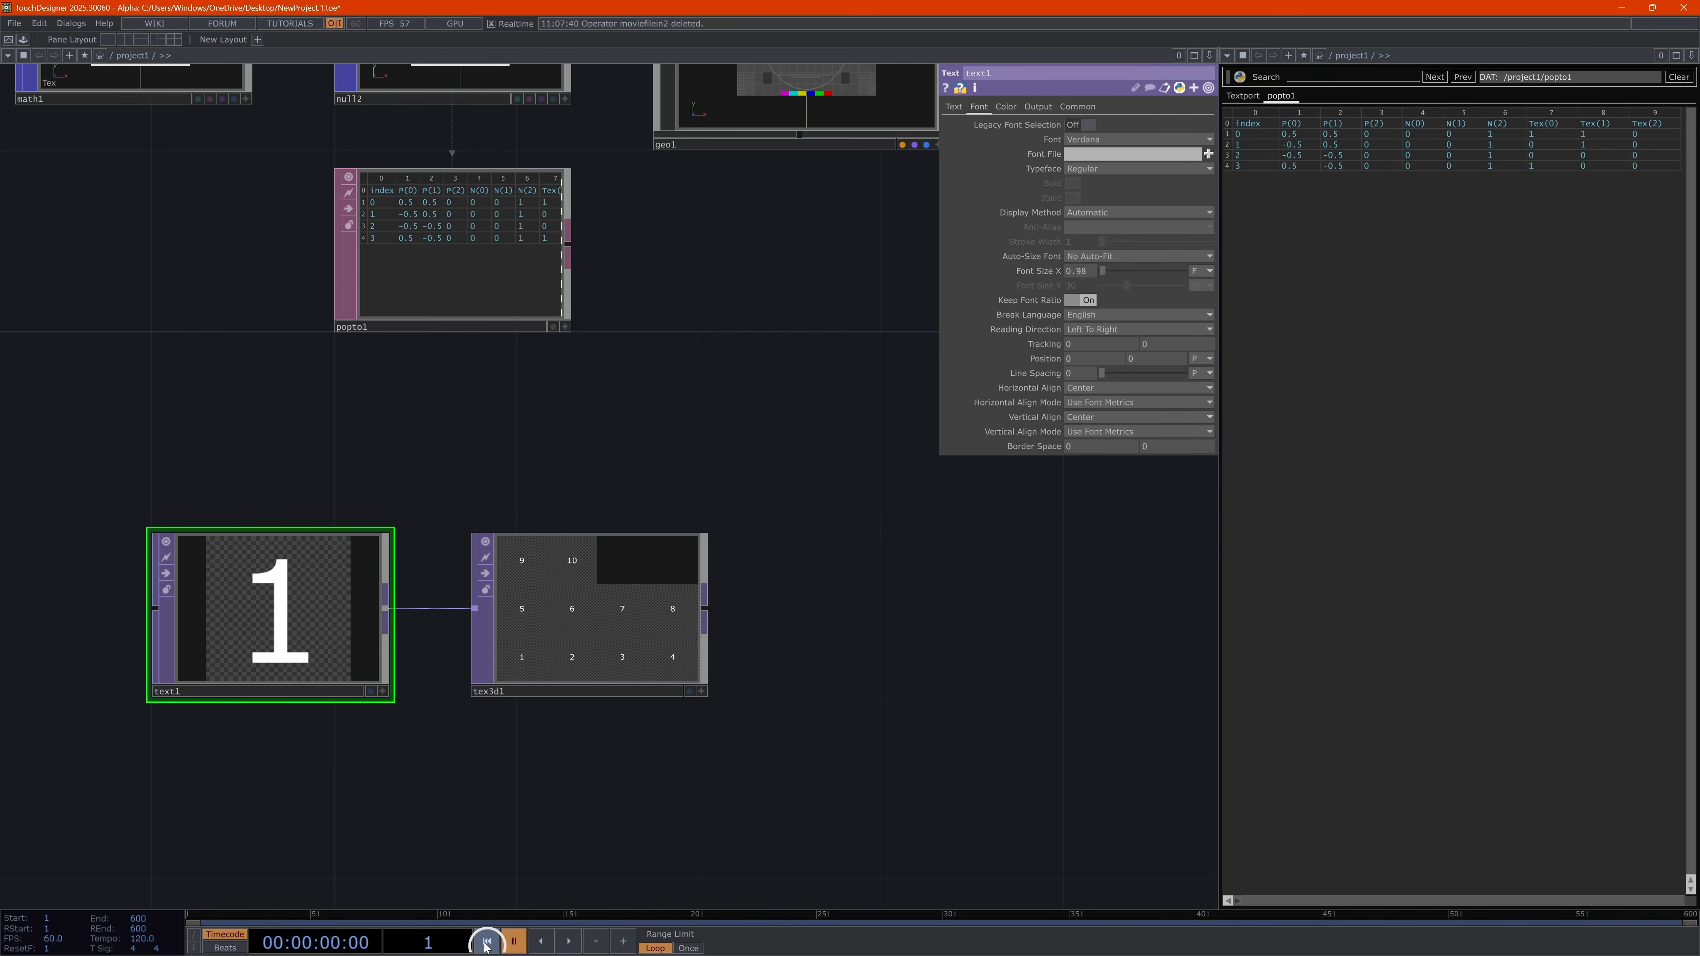
pyautogui.click(609, 575)
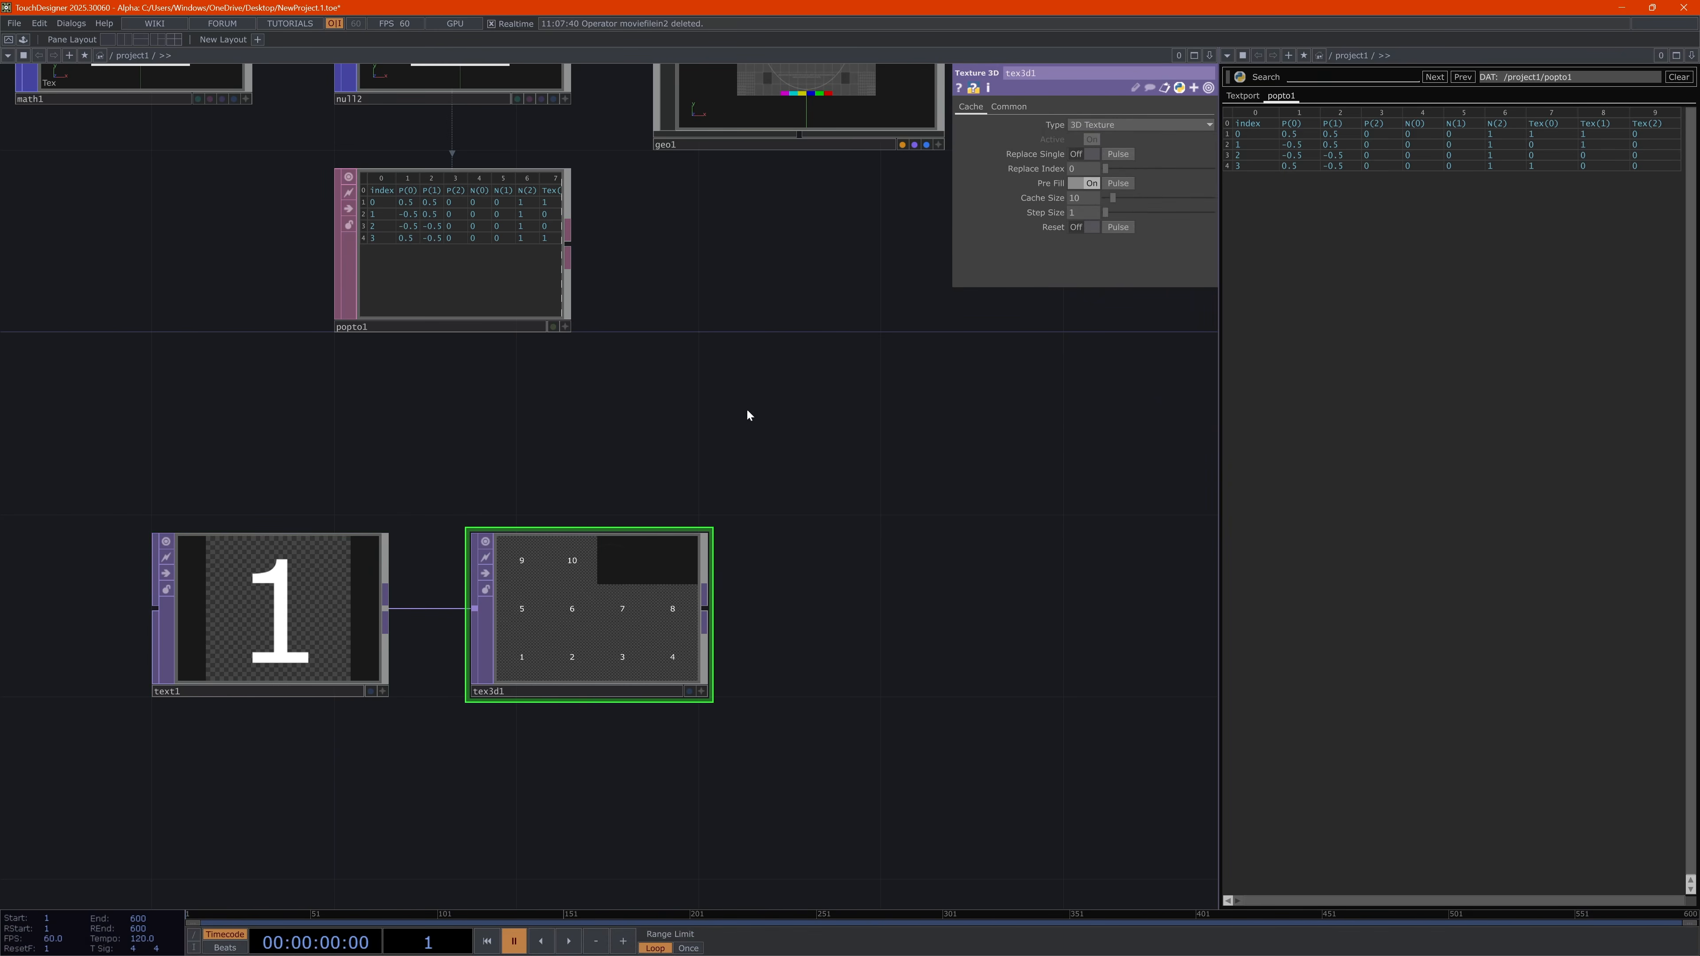
pyautogui.click(1115, 191)
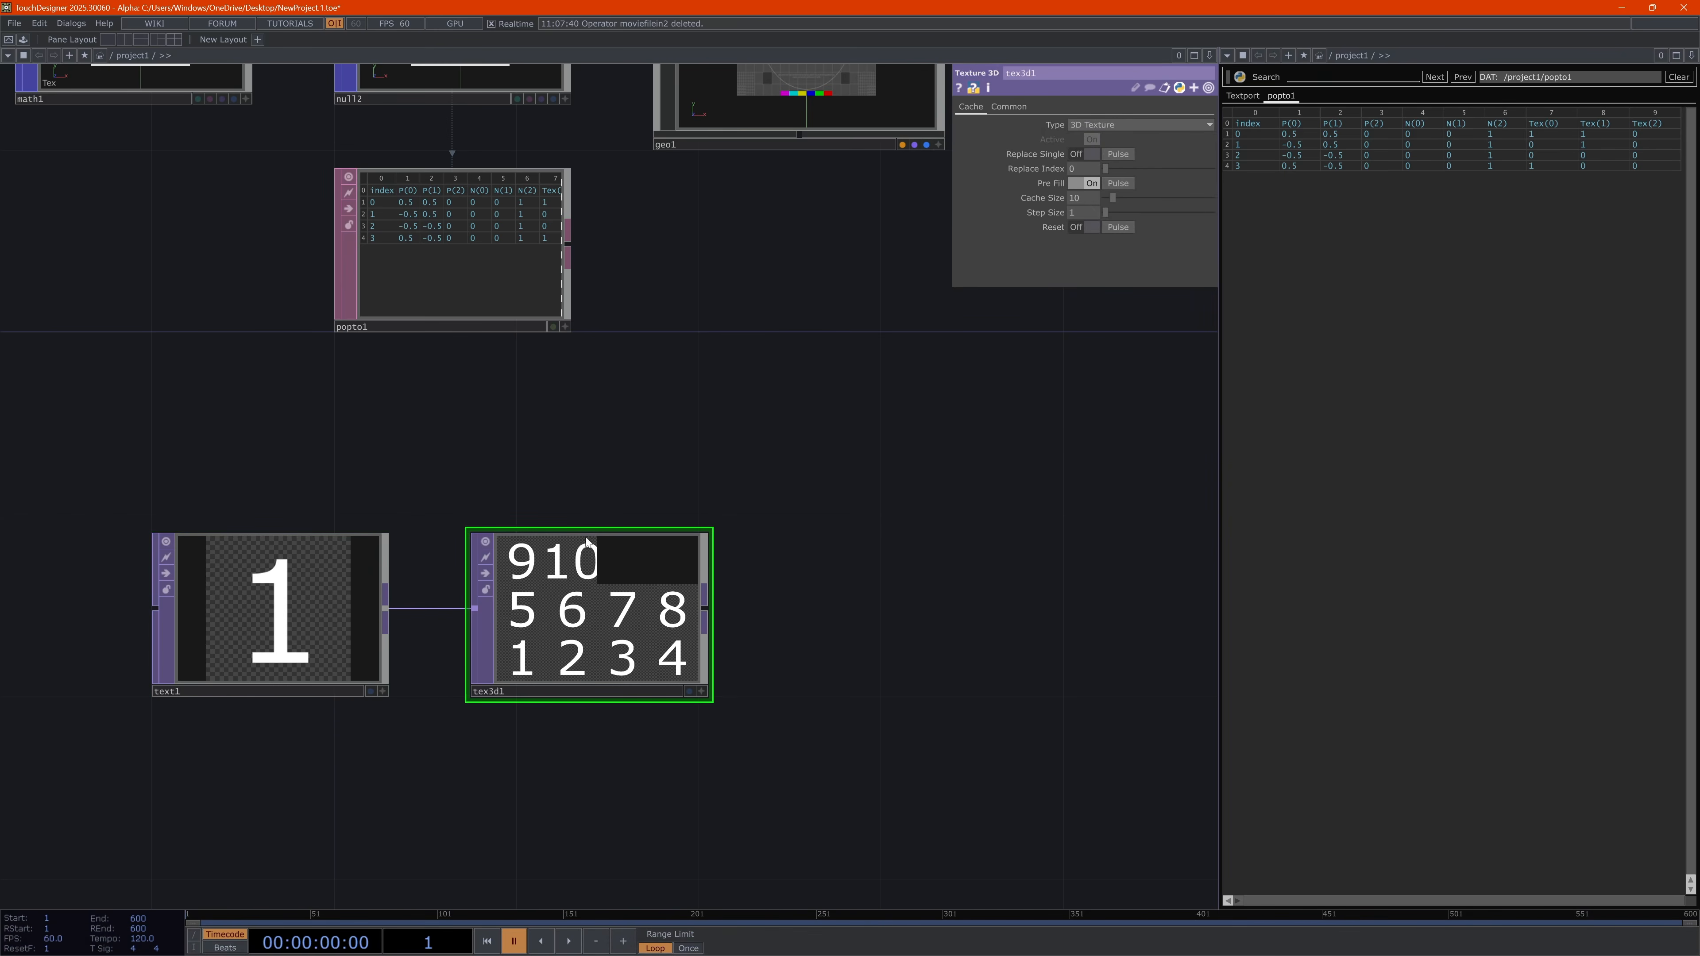
pyautogui.click(294, 623)
pyautogui.click(604, 598)
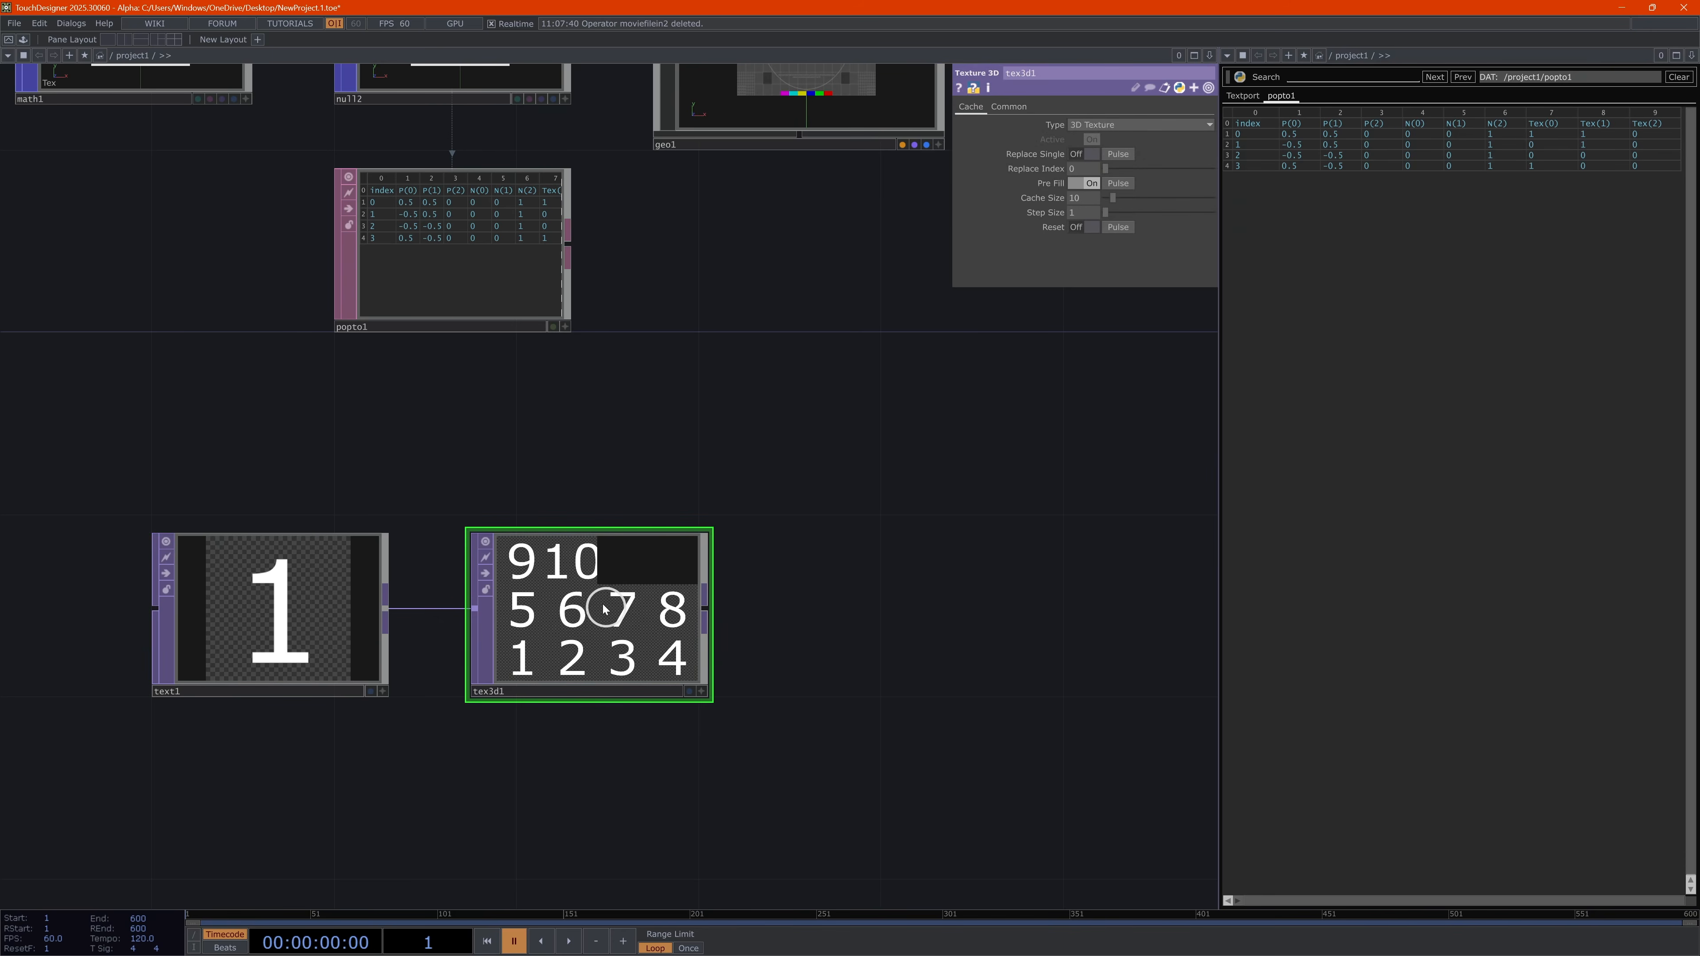
# Change the Text TOP's expression to int(me.time.frame)-1 and refill the Texture 3D TOP so its slices start from 0
pyautogui.click(314, 615)
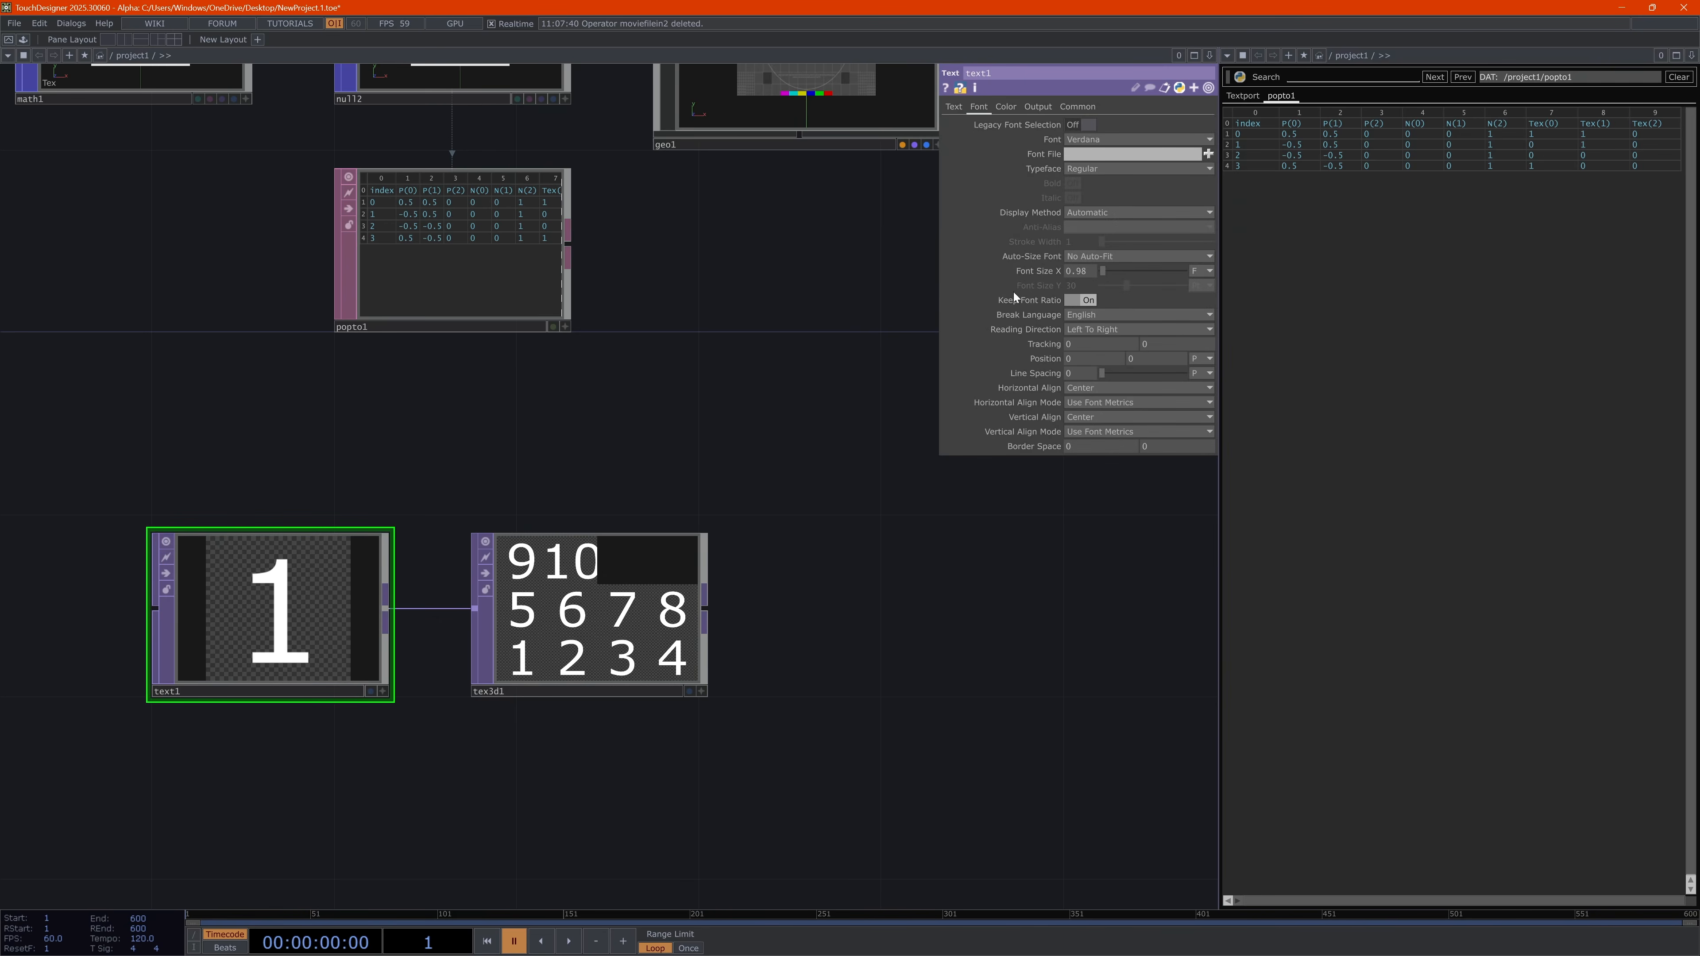
pyautogui.click(955, 107)
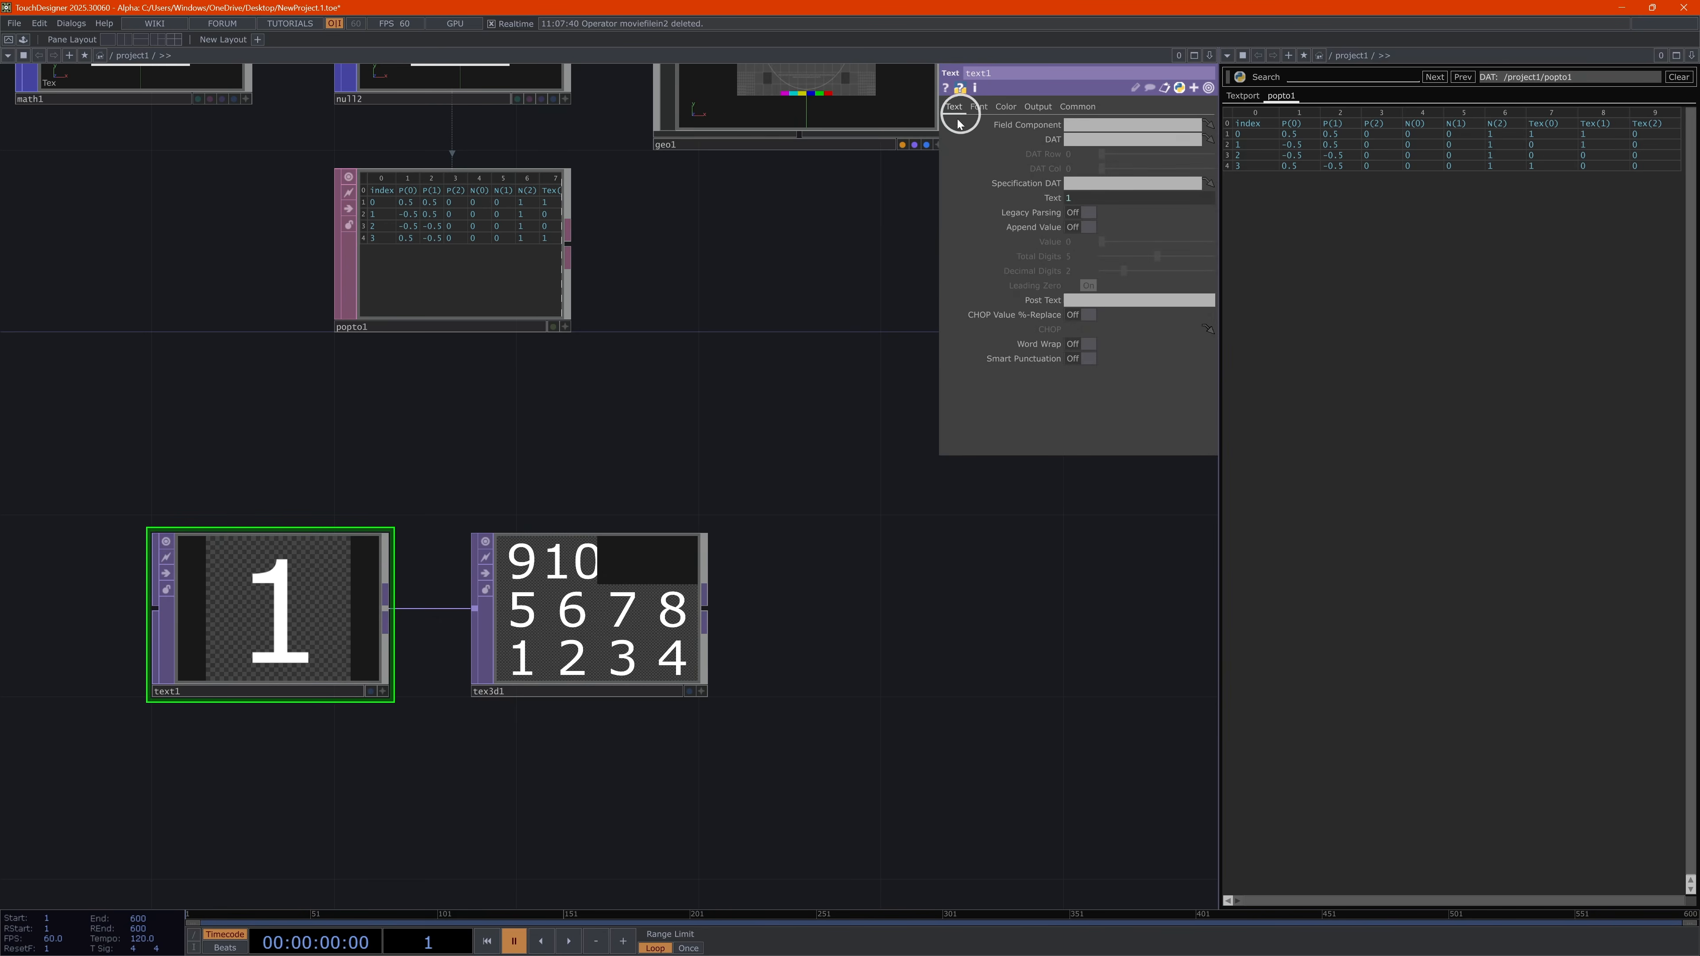
pyautogui.click(946, 198)
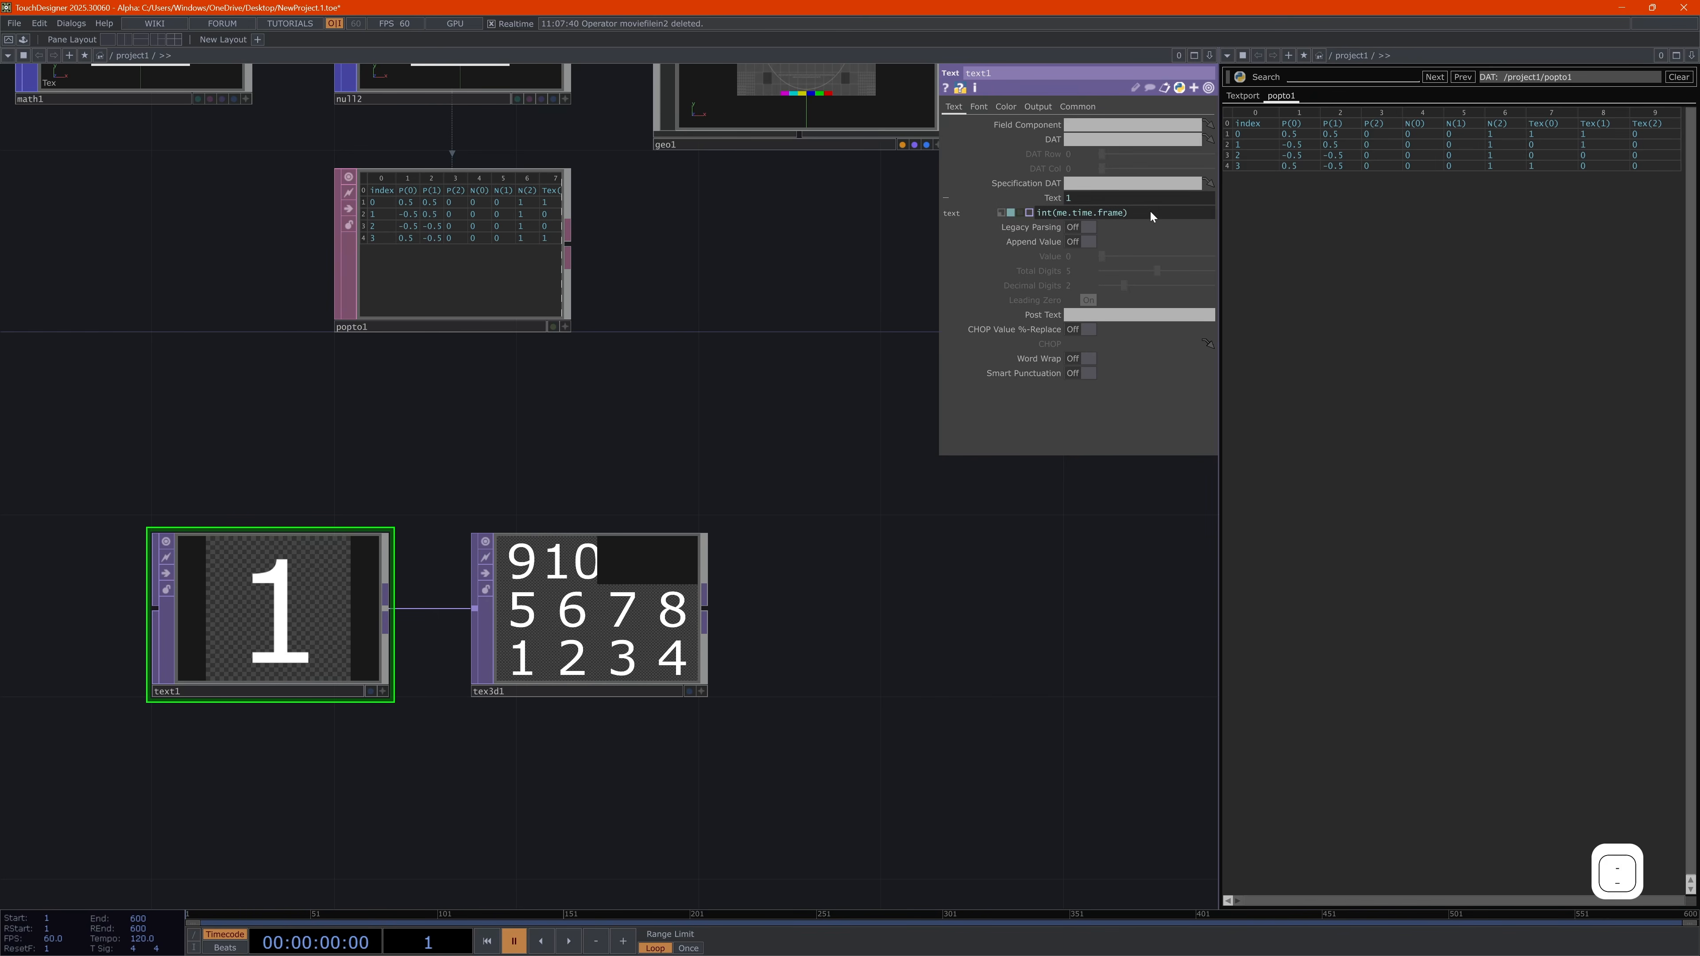
pyautogui.press('Return')
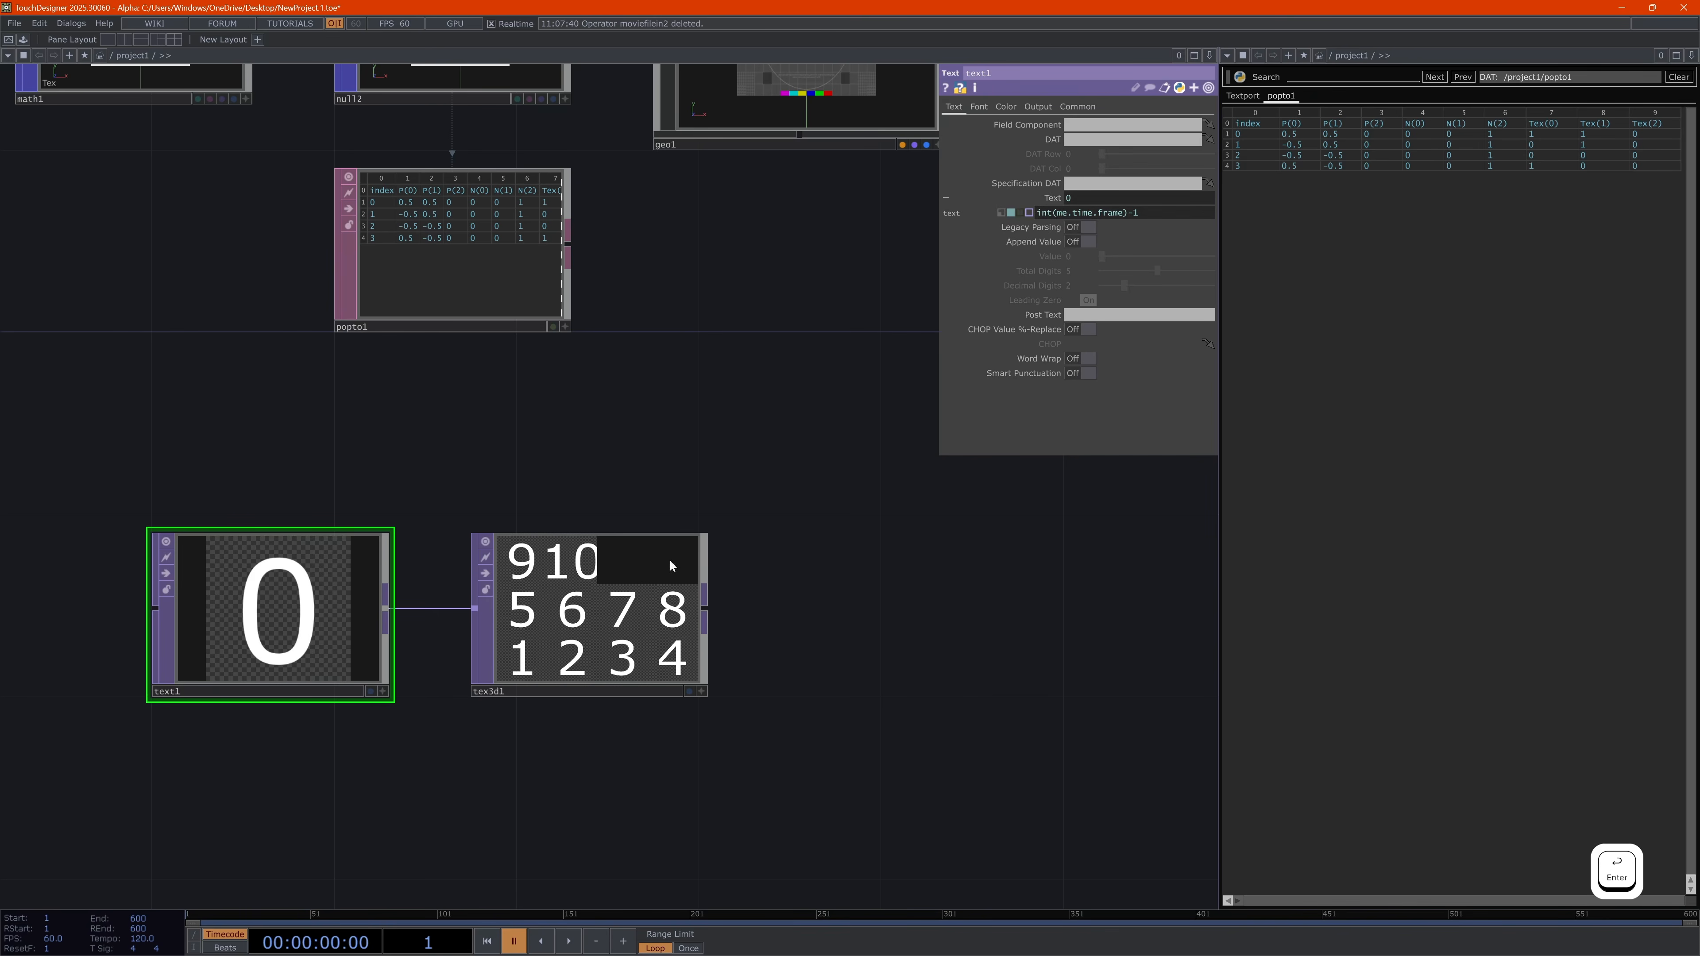
pyautogui.click(622, 602)
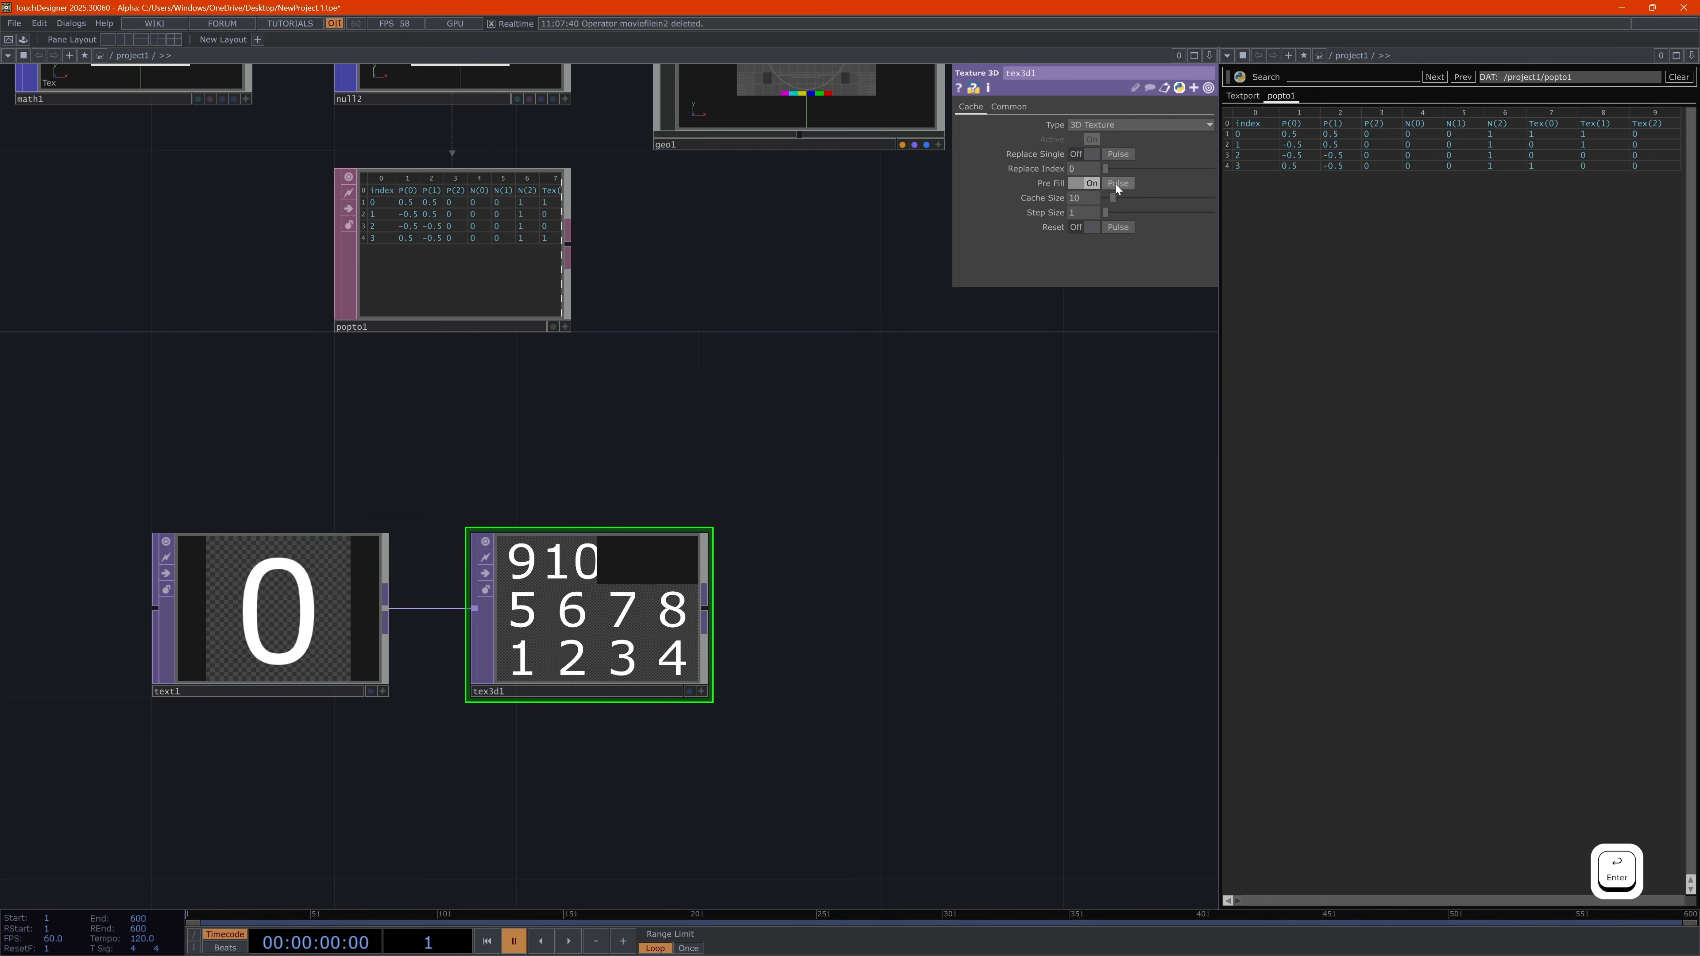
pyautogui.click(1115, 183)
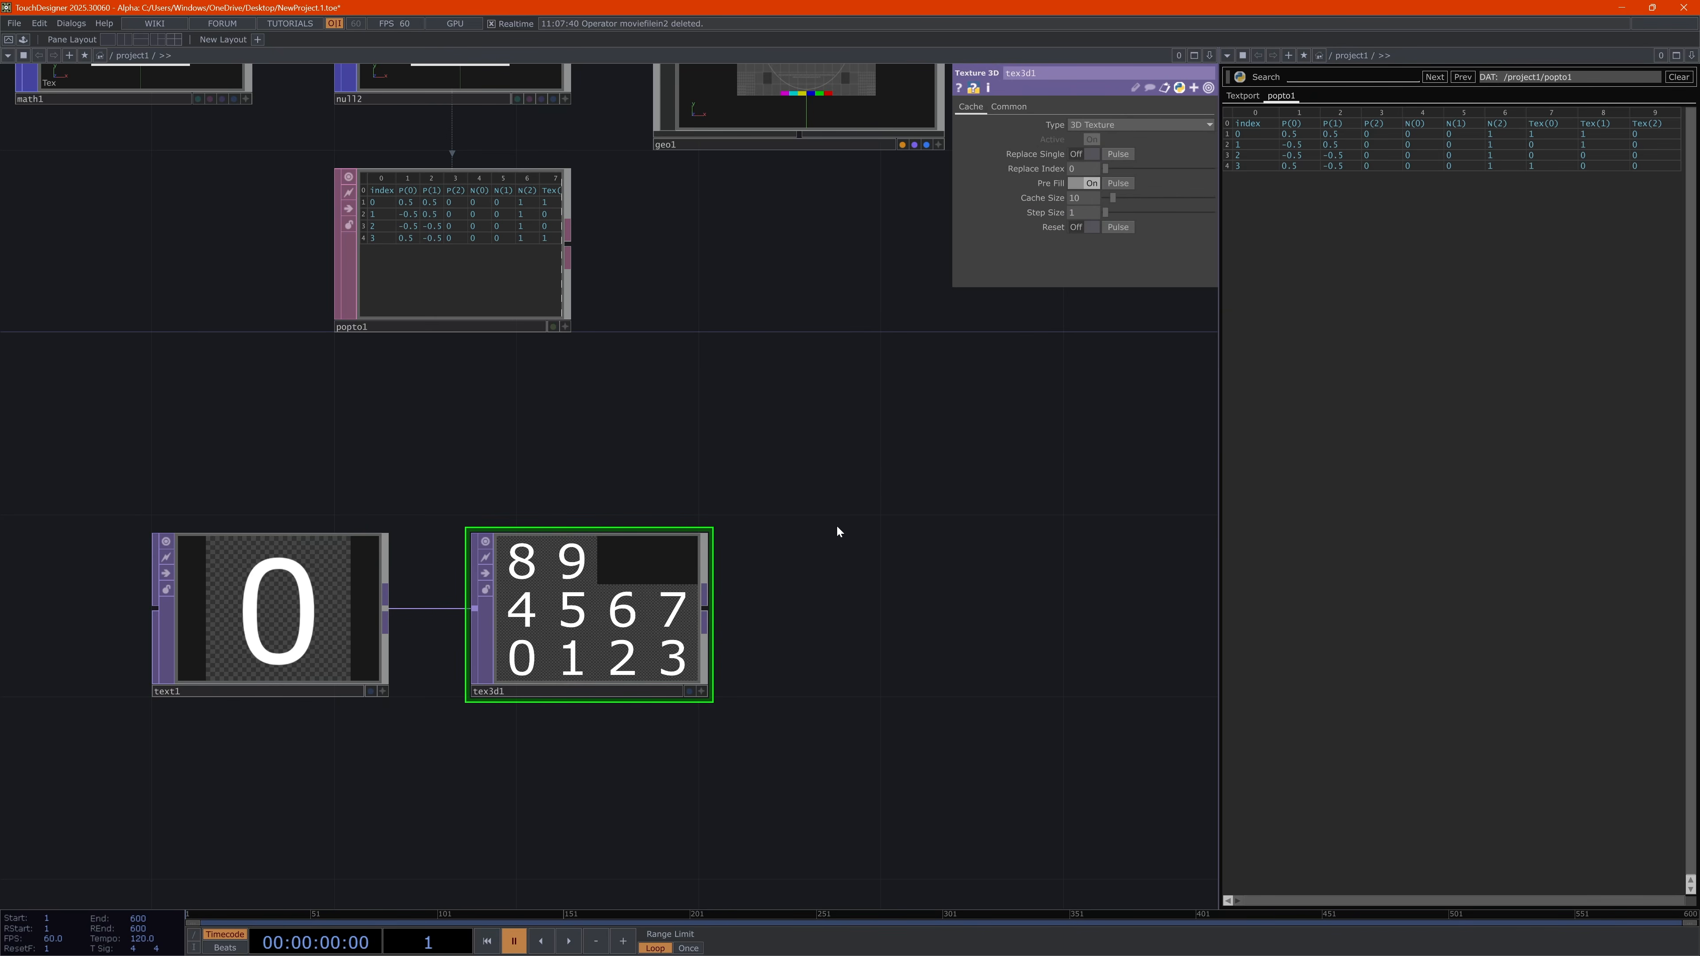
# Connect the Texture 3D TOP to the null1 TOP that feeds the Phong material, replacing the Movie File In TOP
pyautogui.scroll(-3, 836, 527)
pyautogui.moveTo(875, 501); pyautogui.dragTo(666, 623)
pyautogui.moveTo(696, 511); pyautogui.dragTo(656, 581)
pyautogui.moveTo(462, 140); pyautogui.dragTo(867, 204, button='right')
pyautogui.moveTo(796, 147); pyautogui.dragTo(690, 660)
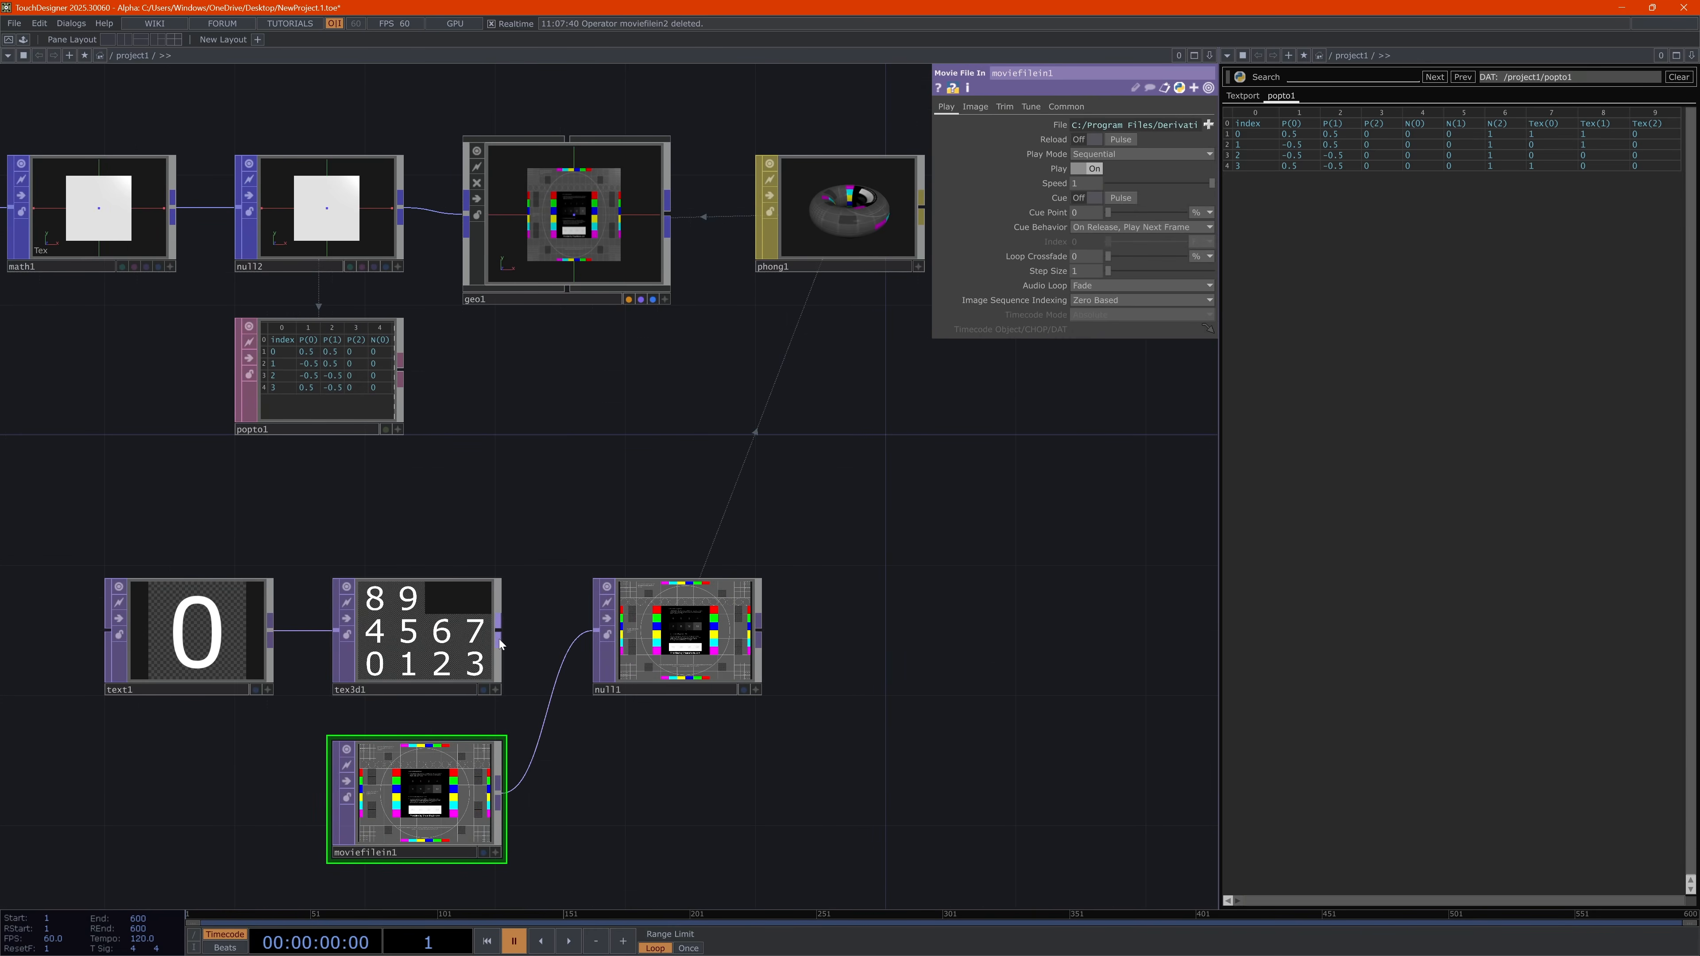
pyautogui.moveTo(500, 644); pyautogui.dragTo(595, 630)
pyautogui.moveTo(756, 457); pyautogui.dragTo(820, 505)
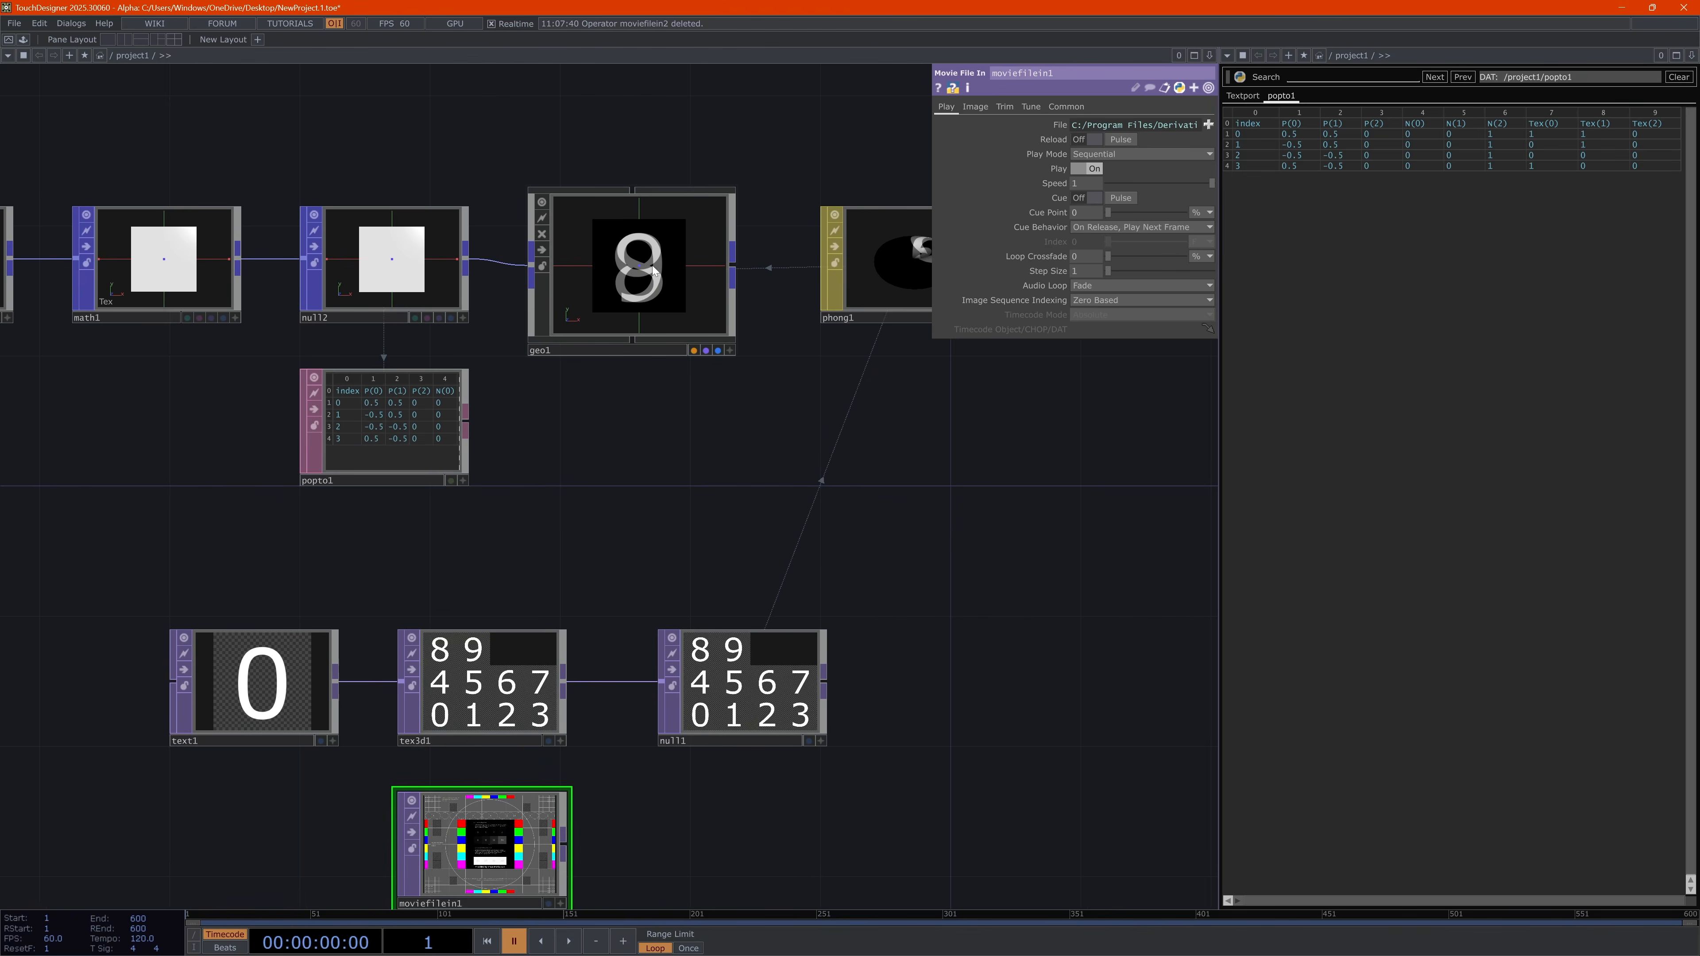
# Compare the Texture 3D TOP's 2D Texture Array and 3D Texture types on the rendered rectangle, ending on 3D Texture
pyautogui.click(507, 685)
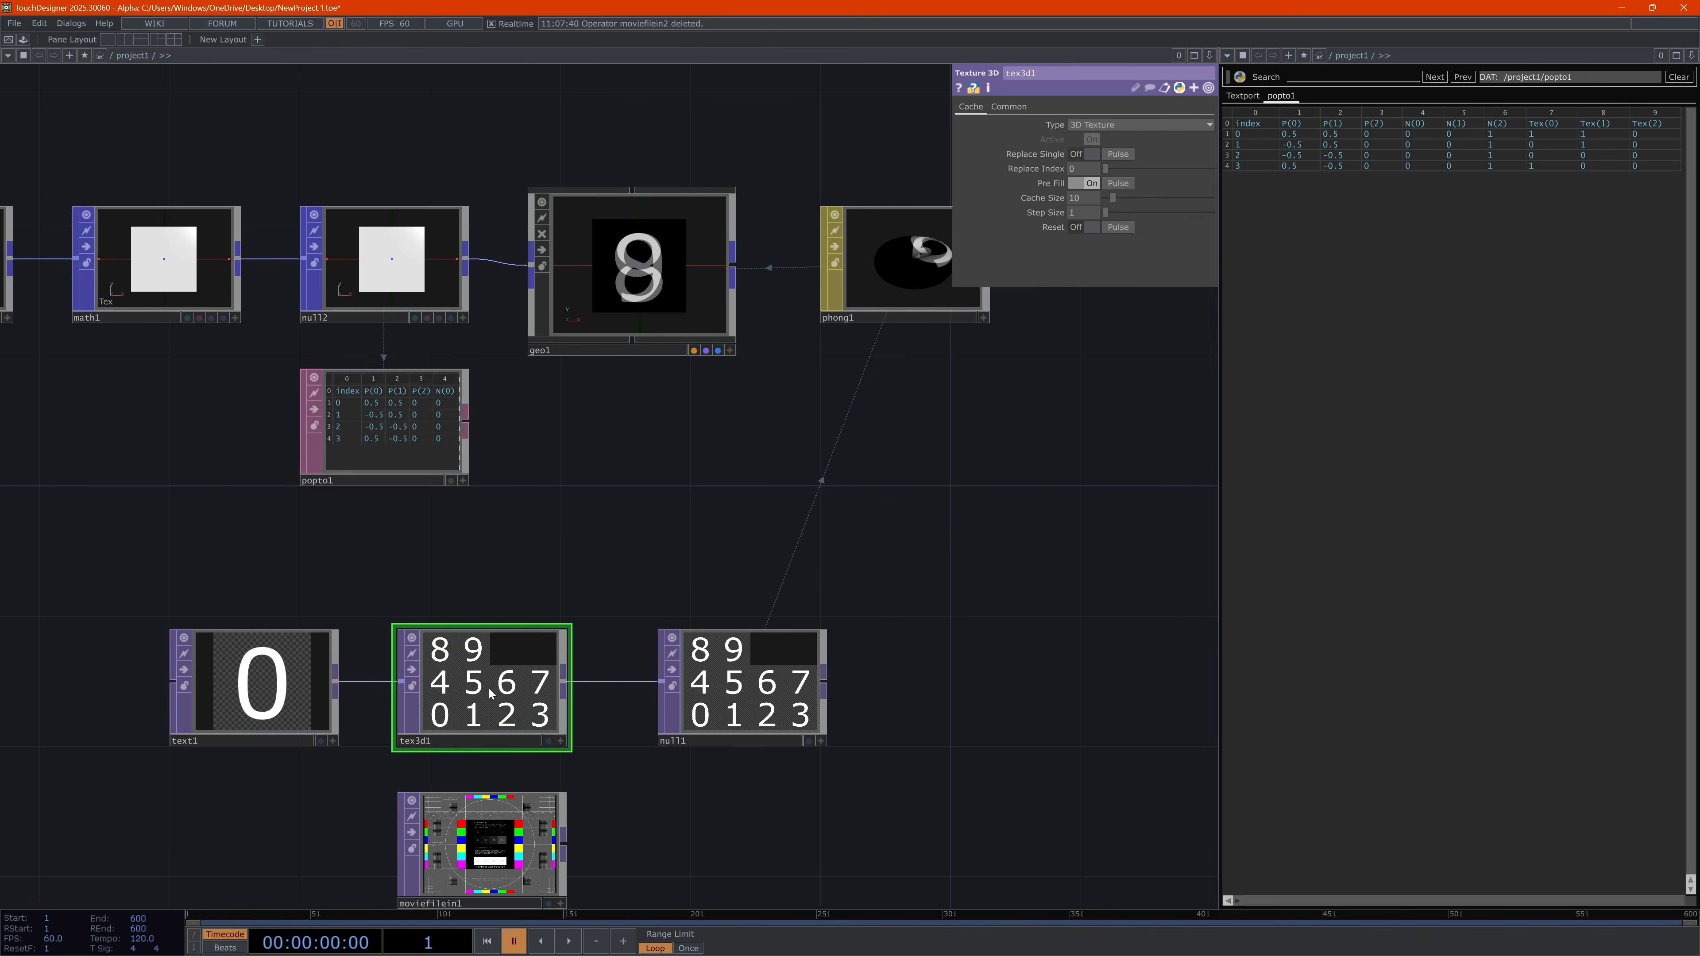
pyautogui.click(1104, 126)
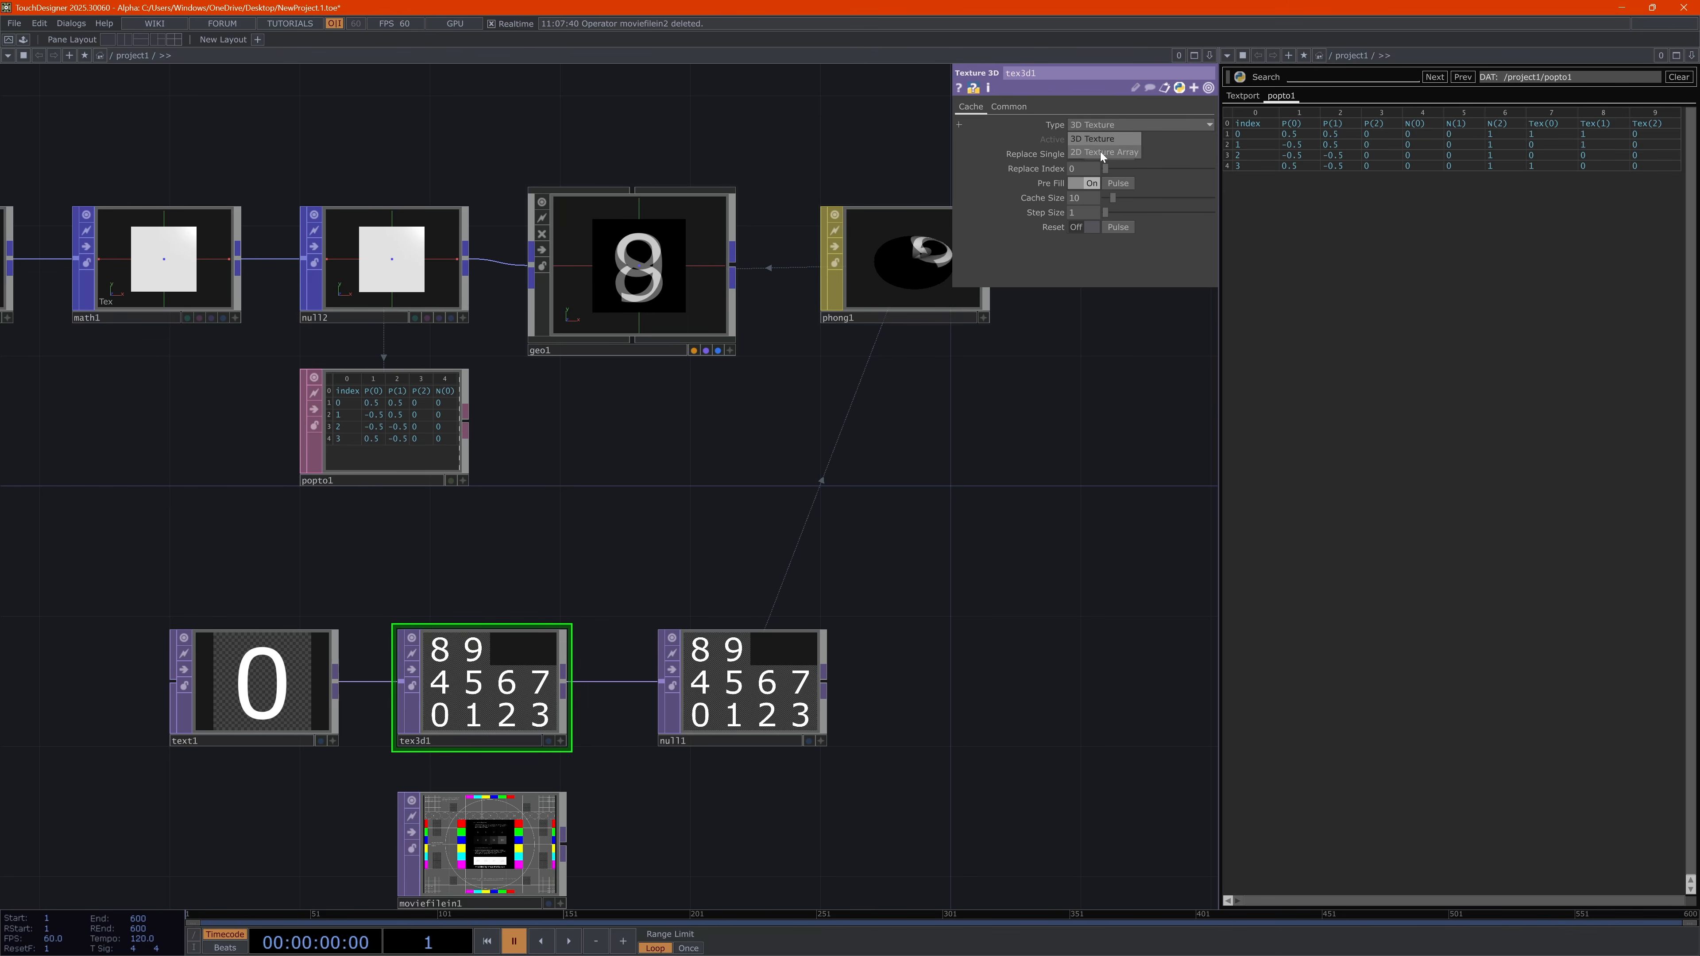
pyautogui.click(1100, 153)
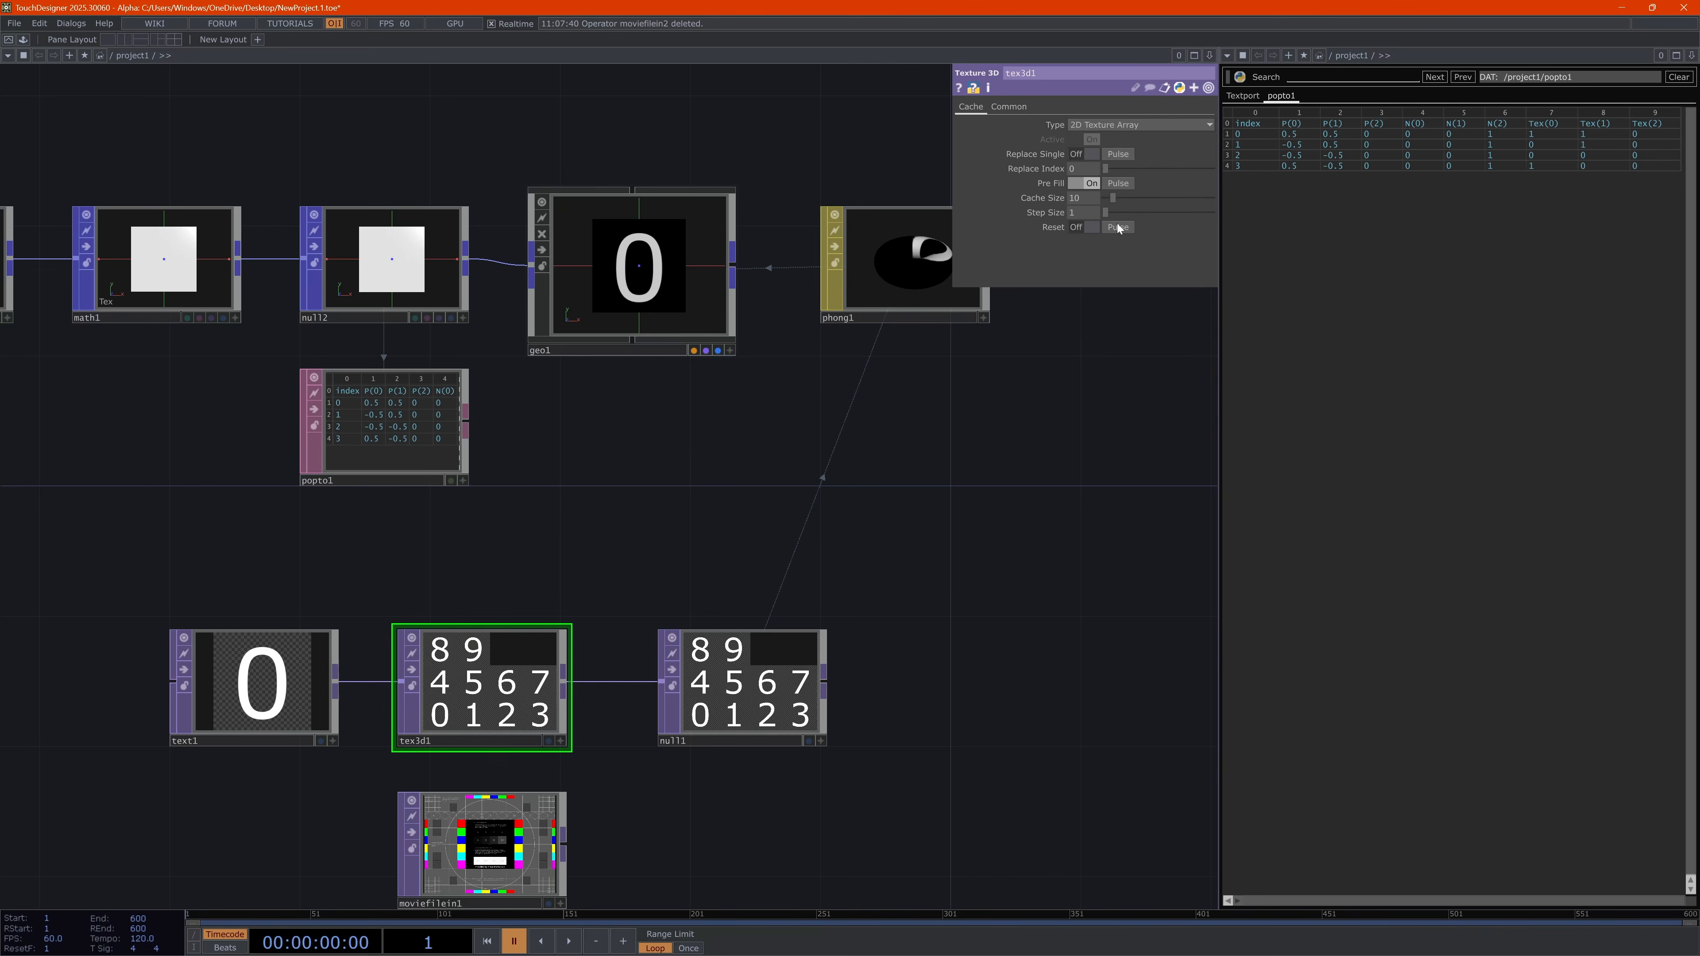
pyautogui.click(1126, 127)
pyautogui.click(1111, 139)
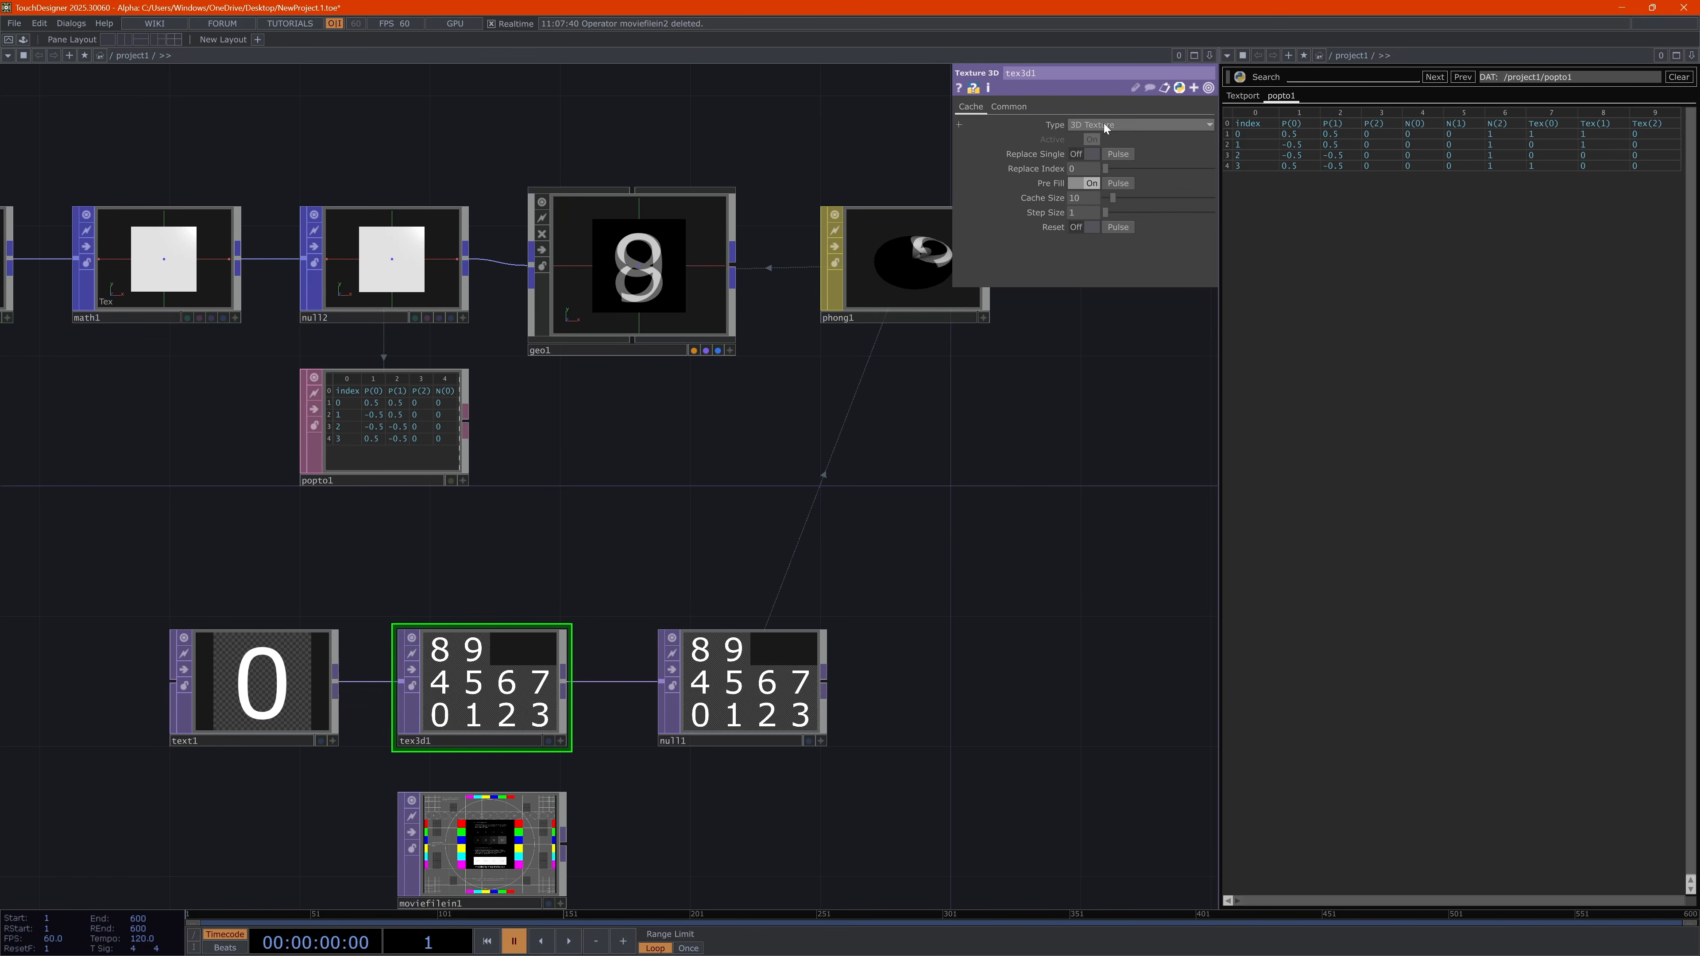
pyautogui.click(1090, 126)
pyautogui.click(1098, 148)
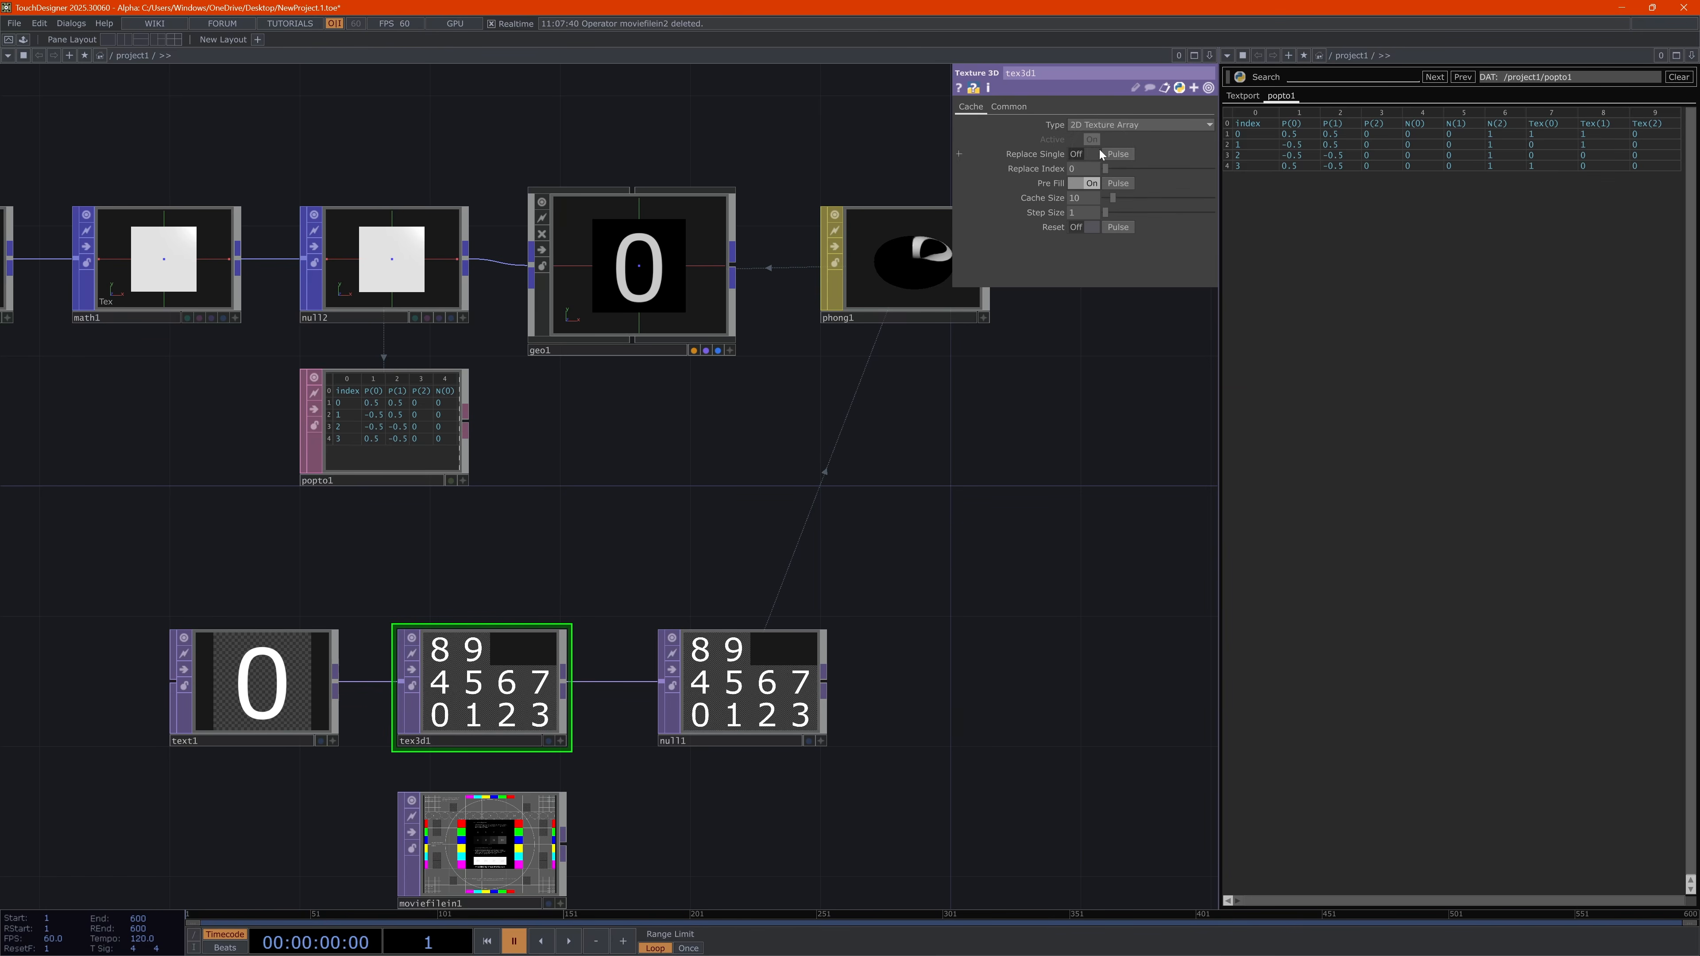
pyautogui.click(1132, 125)
pyautogui.click(1100, 139)
# Vary the third Pre Add component on the Math POP's Tex attribute and return it to 0
pyautogui.click(391, 261)
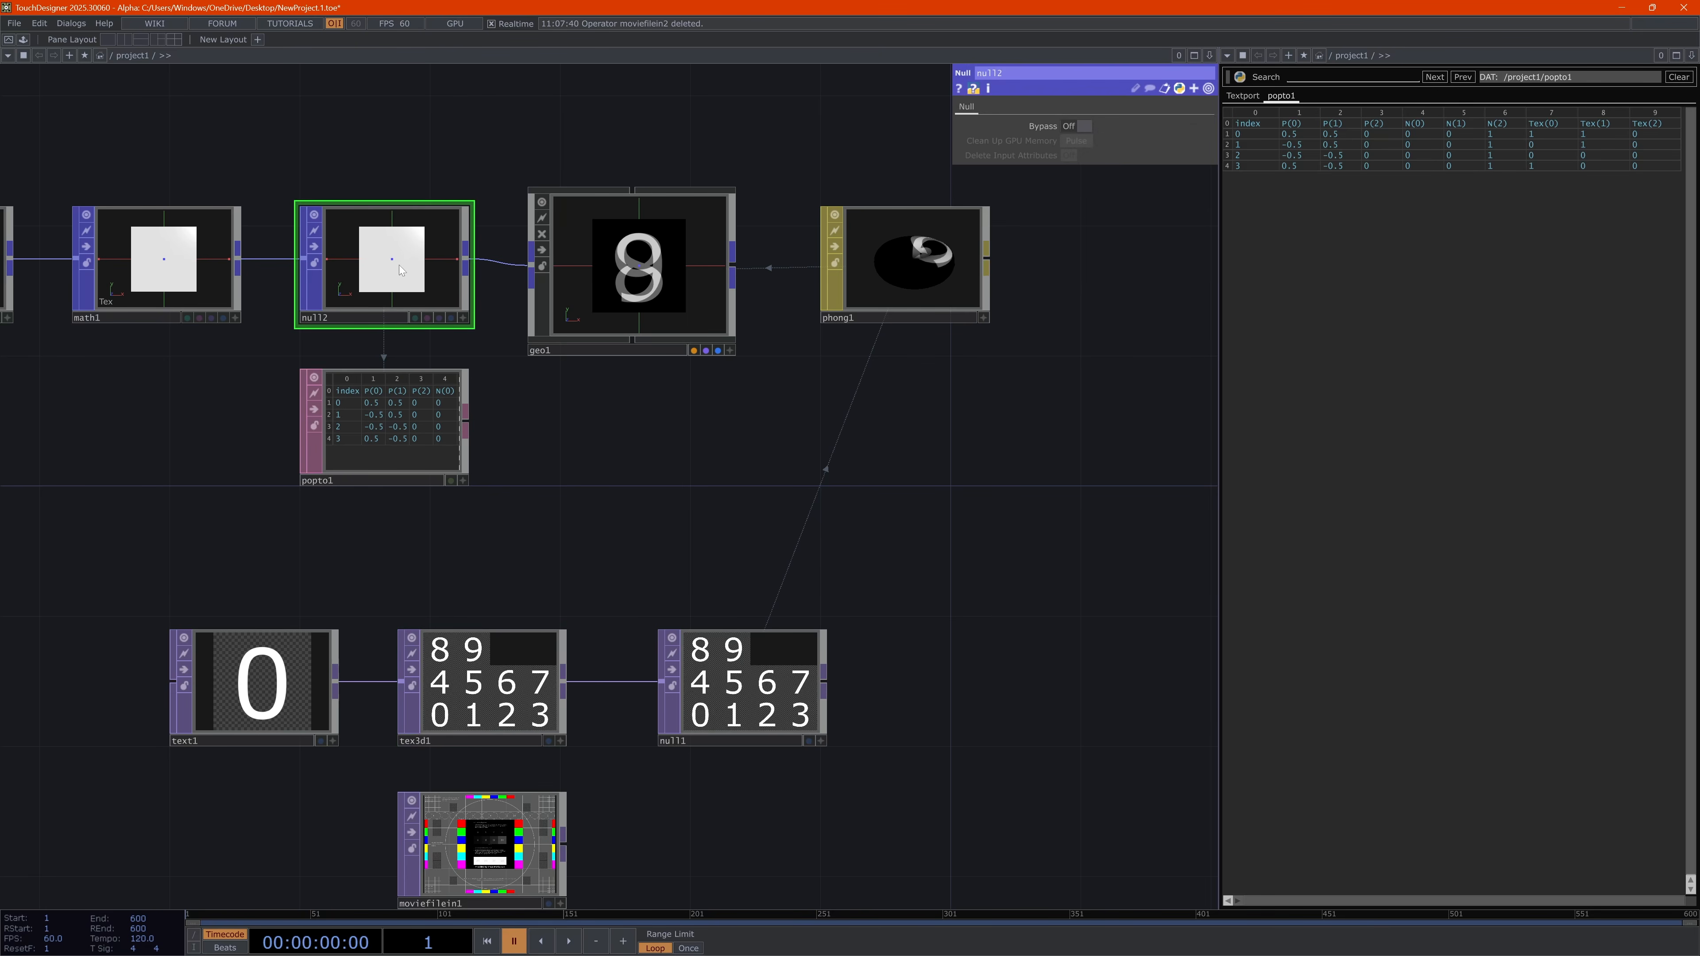
pyautogui.moveTo(240, 360); pyautogui.dragTo(316, 358)
pyautogui.click(231, 257)
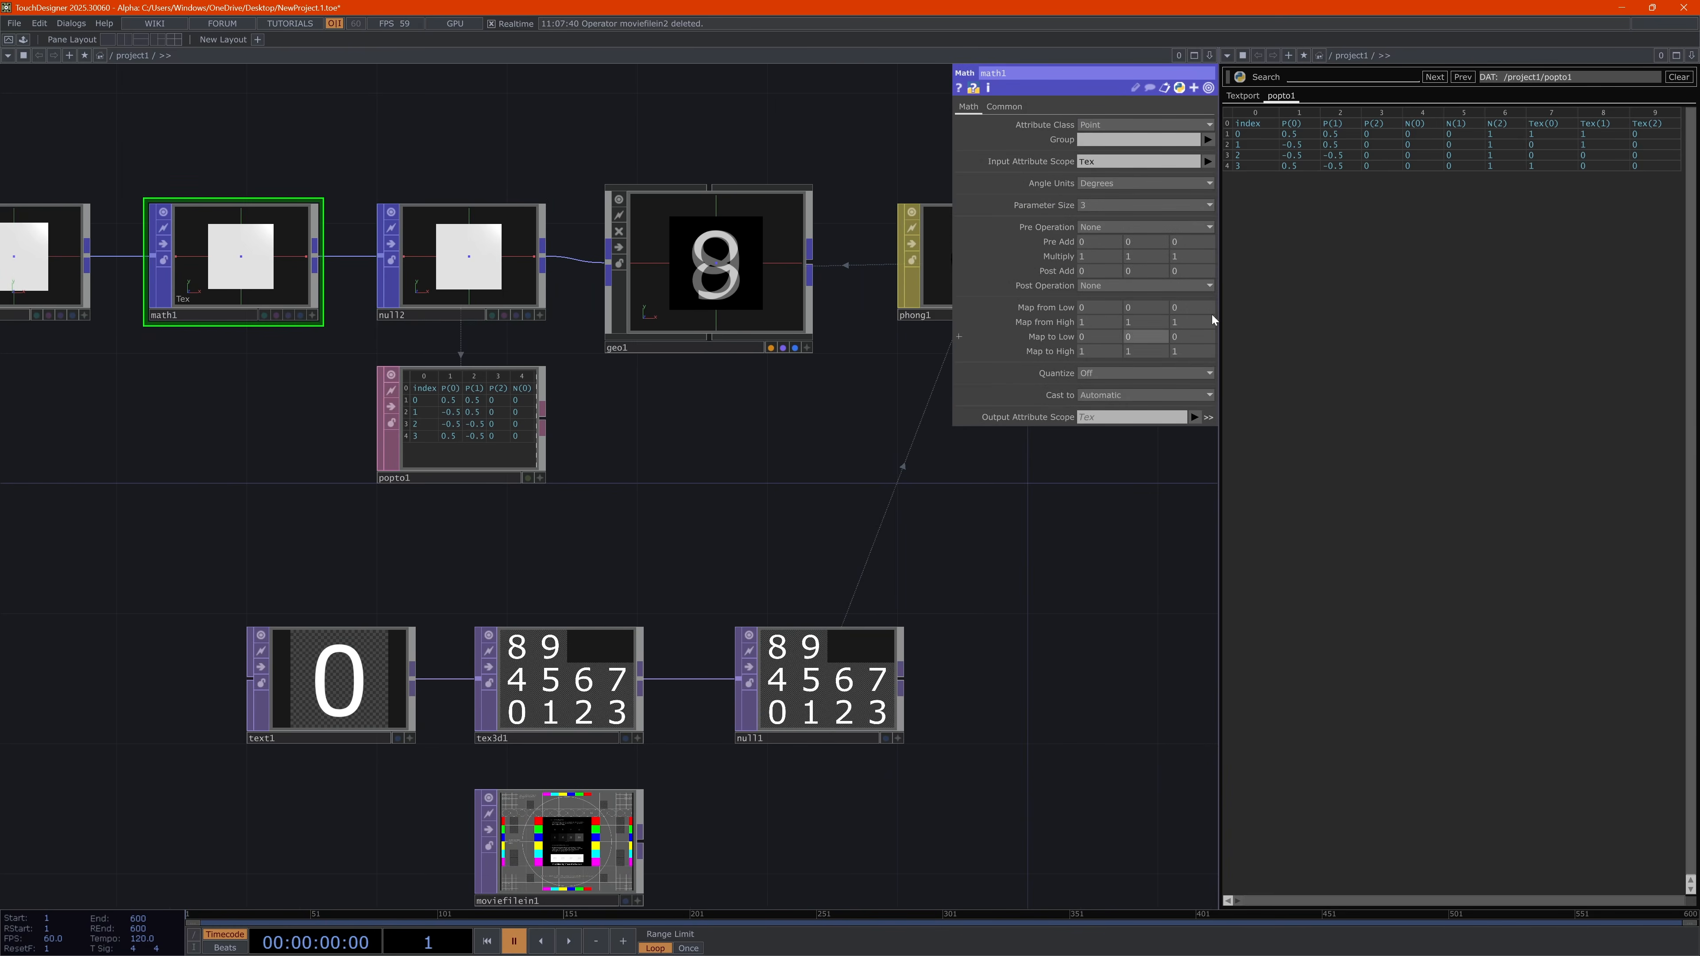
pyautogui.moveTo(1187, 244)
pyautogui.mouseDown(button='middle')
pyautogui.moveTo(1528, 228)
pyautogui.moveTo(1188, 247)
pyautogui.mouseUp(button='middle')
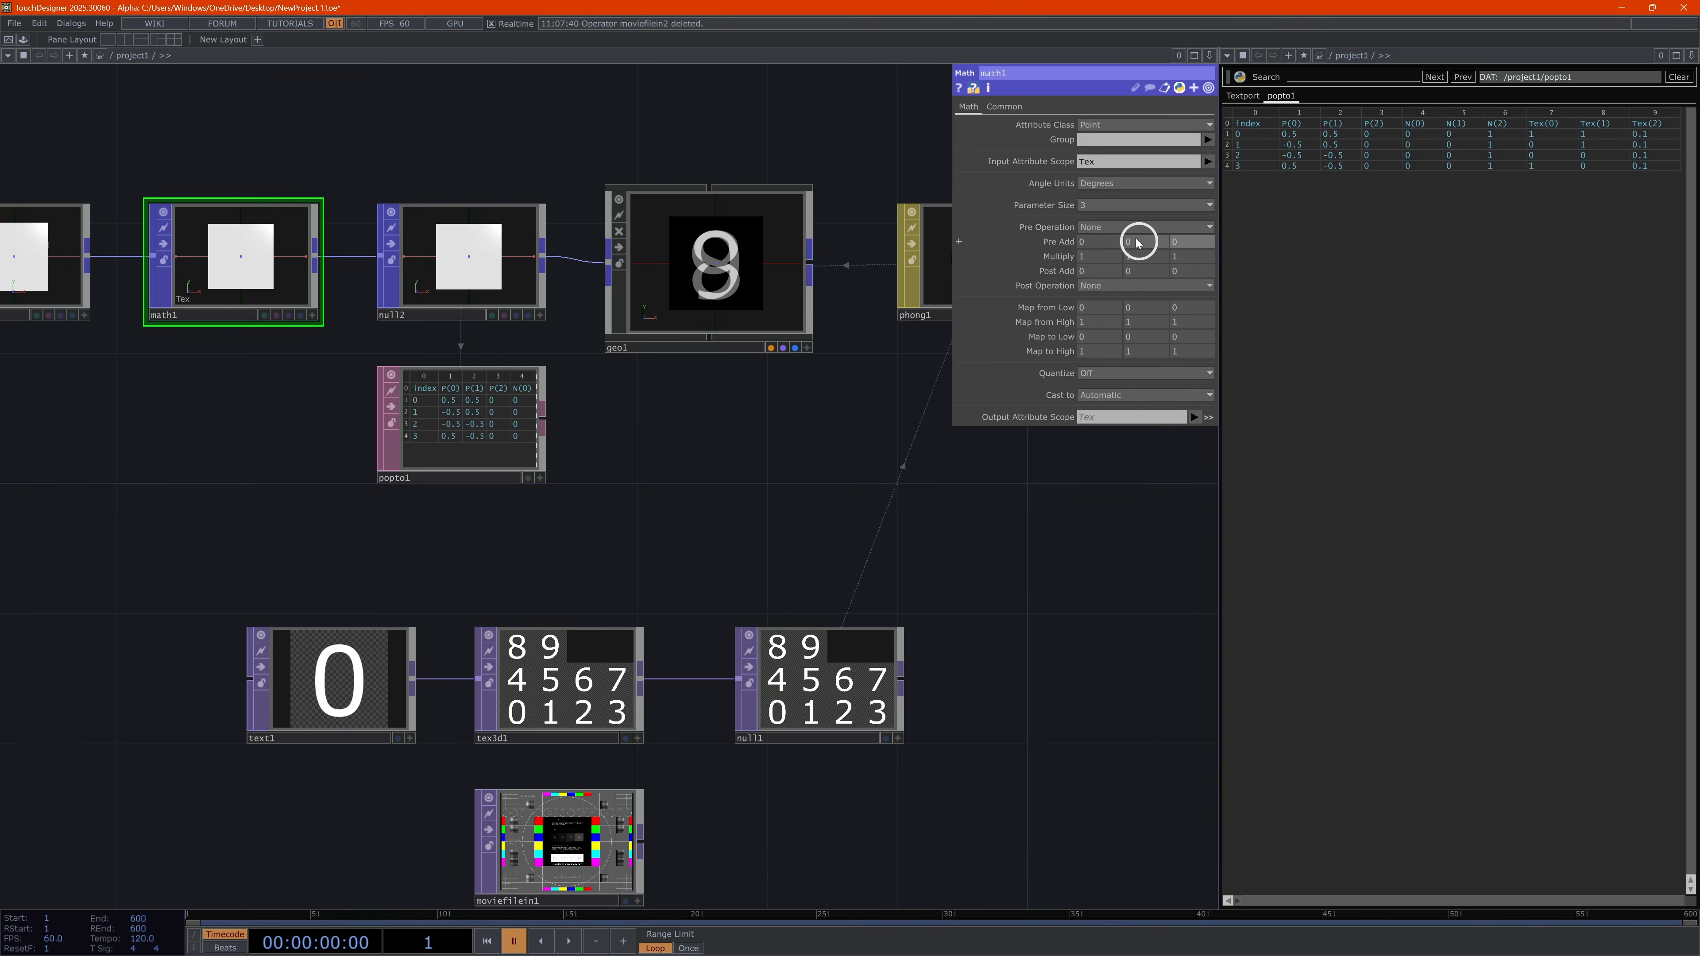
pyautogui.moveTo(1198, 243); pyautogui.dragTo(1371, 245, button='middle')
pyautogui.moveTo(1473, 240); pyautogui.dragTo(1092, 278)
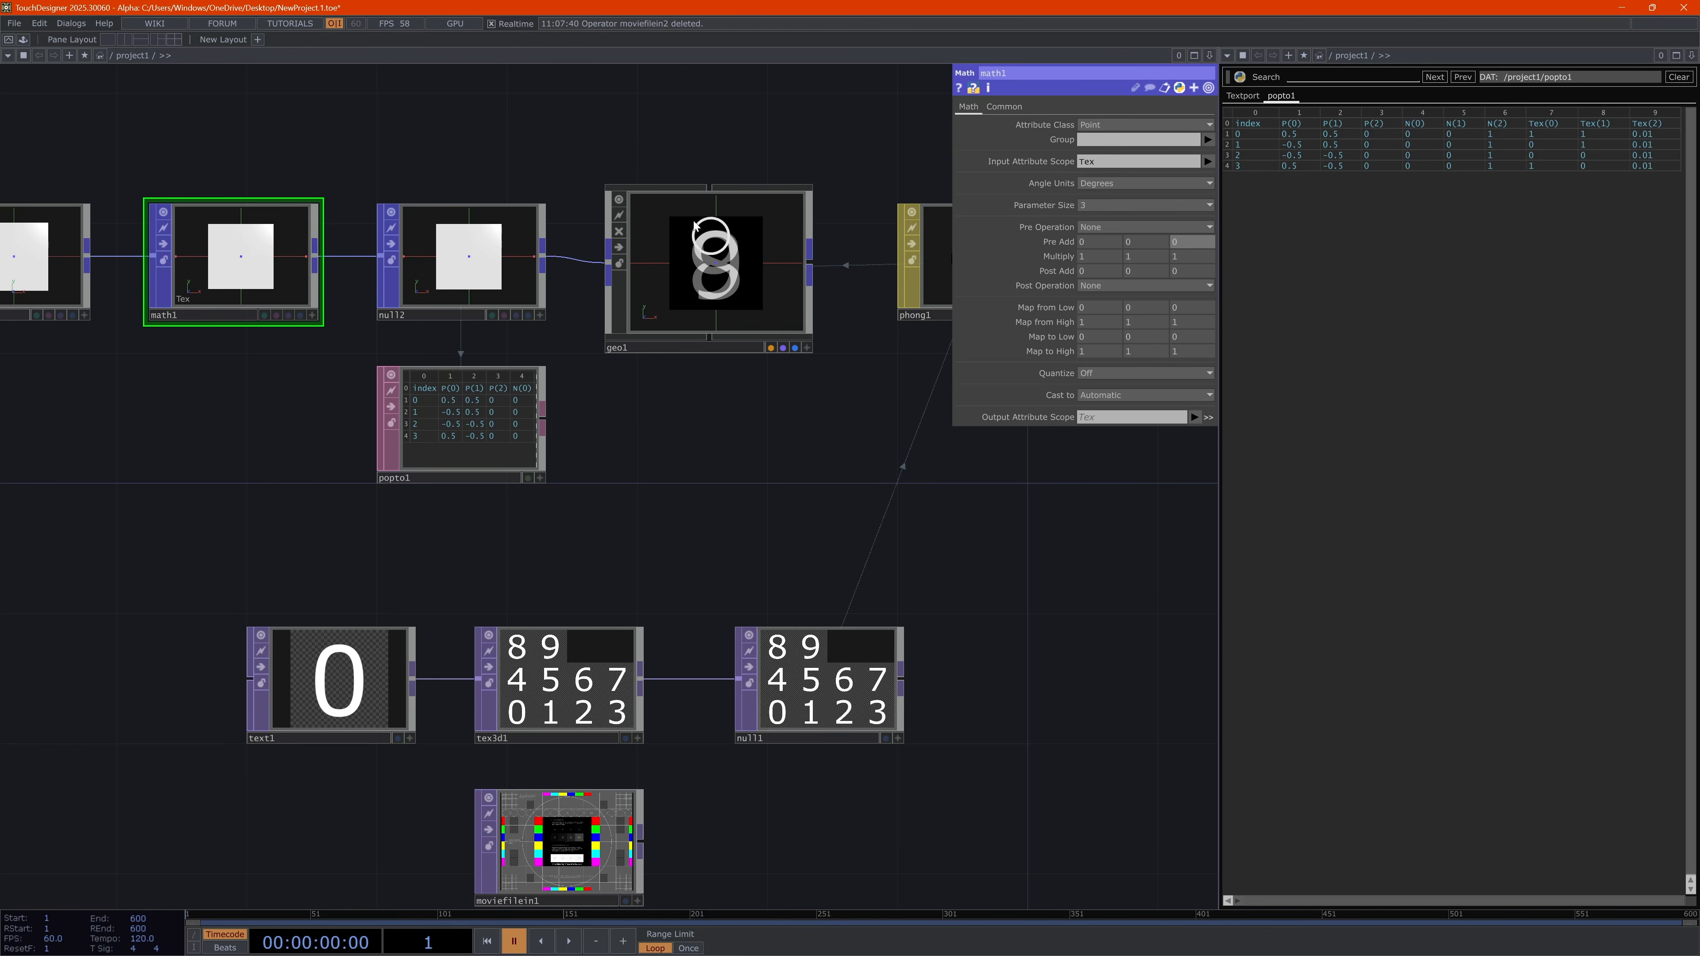
# Try the values 1 and 0.5 in the Math POP's third Pre Add component and reset it to 0
pyautogui.click(531, 722)
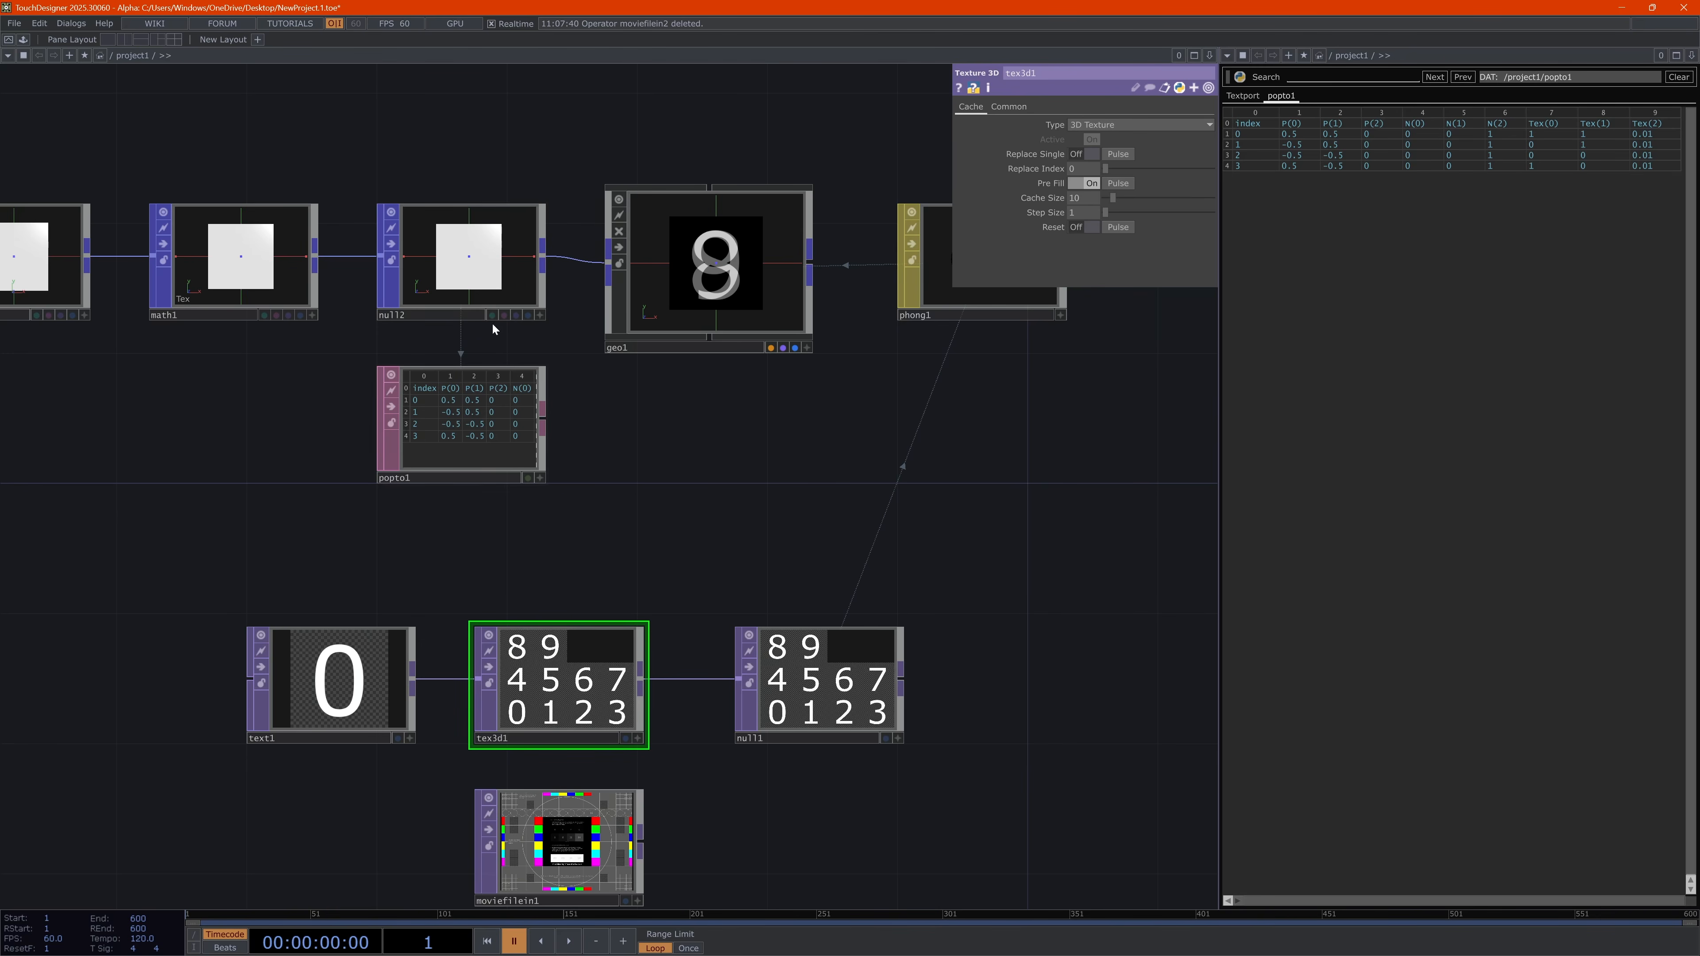
pyautogui.click(479, 287)
pyautogui.click(231, 294)
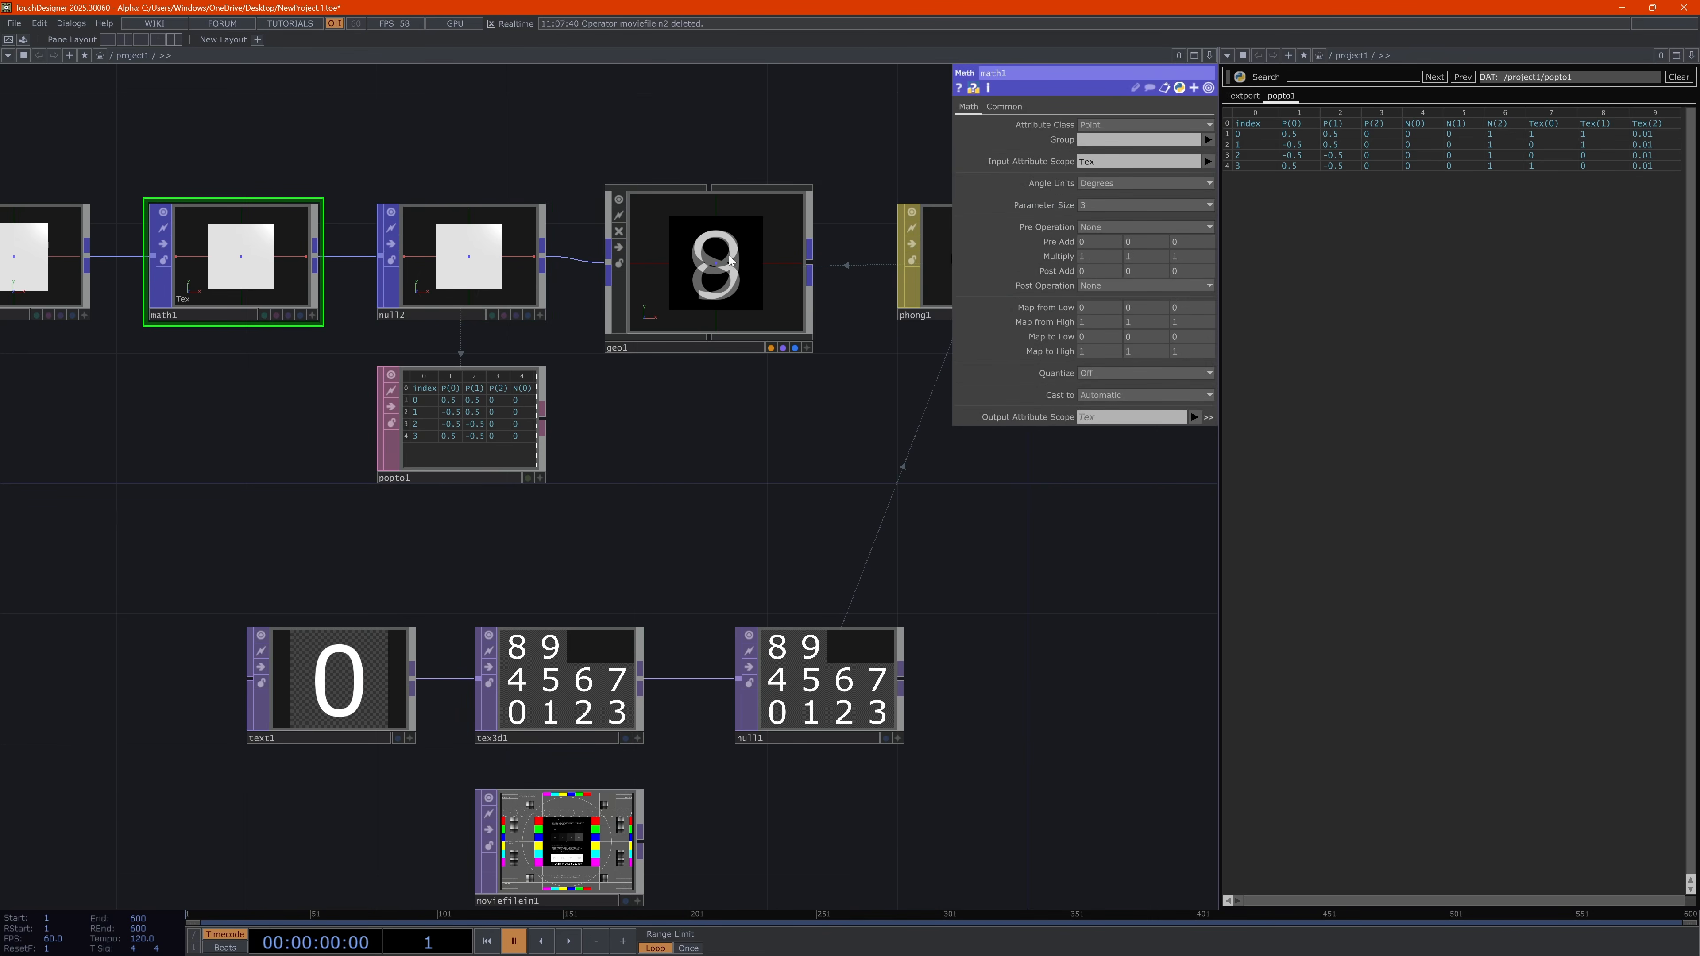
pyautogui.click(1187, 241)
pyautogui.write('1')
pyautogui.press('Return')
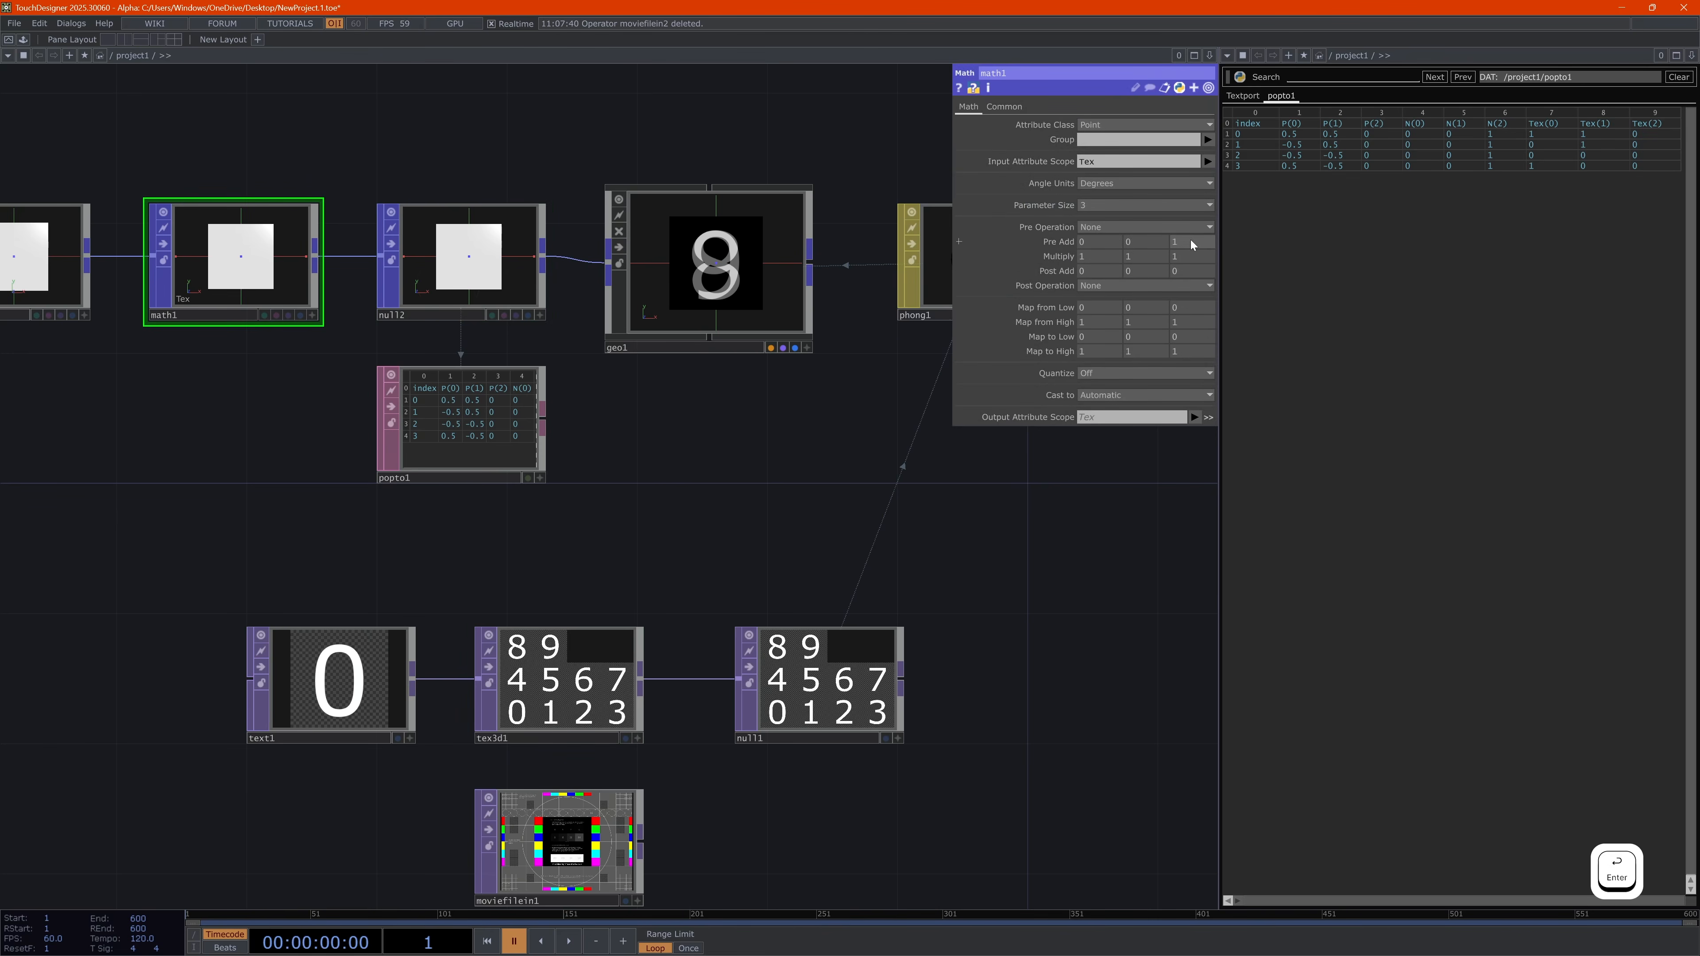
pyautogui.write('.5')
pyautogui.press('Return')
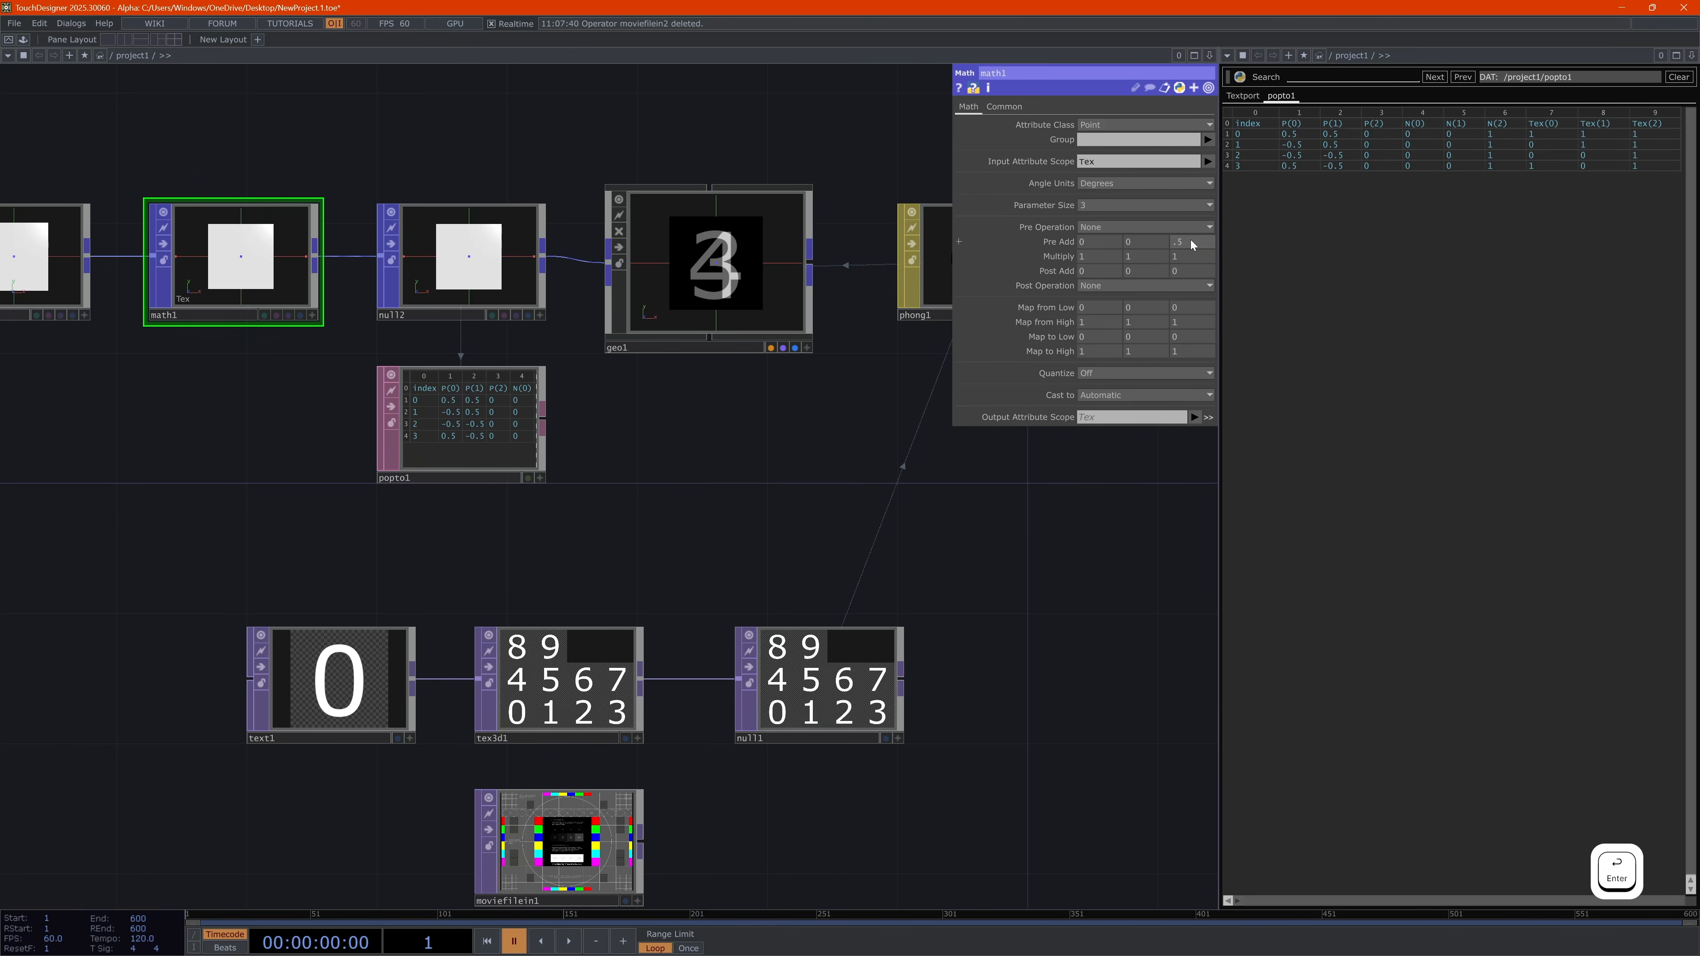
pyautogui.moveTo(1199, 243); pyautogui.dragTo(1146, 253)
pyautogui.write('0')
pyautogui.press('Return')
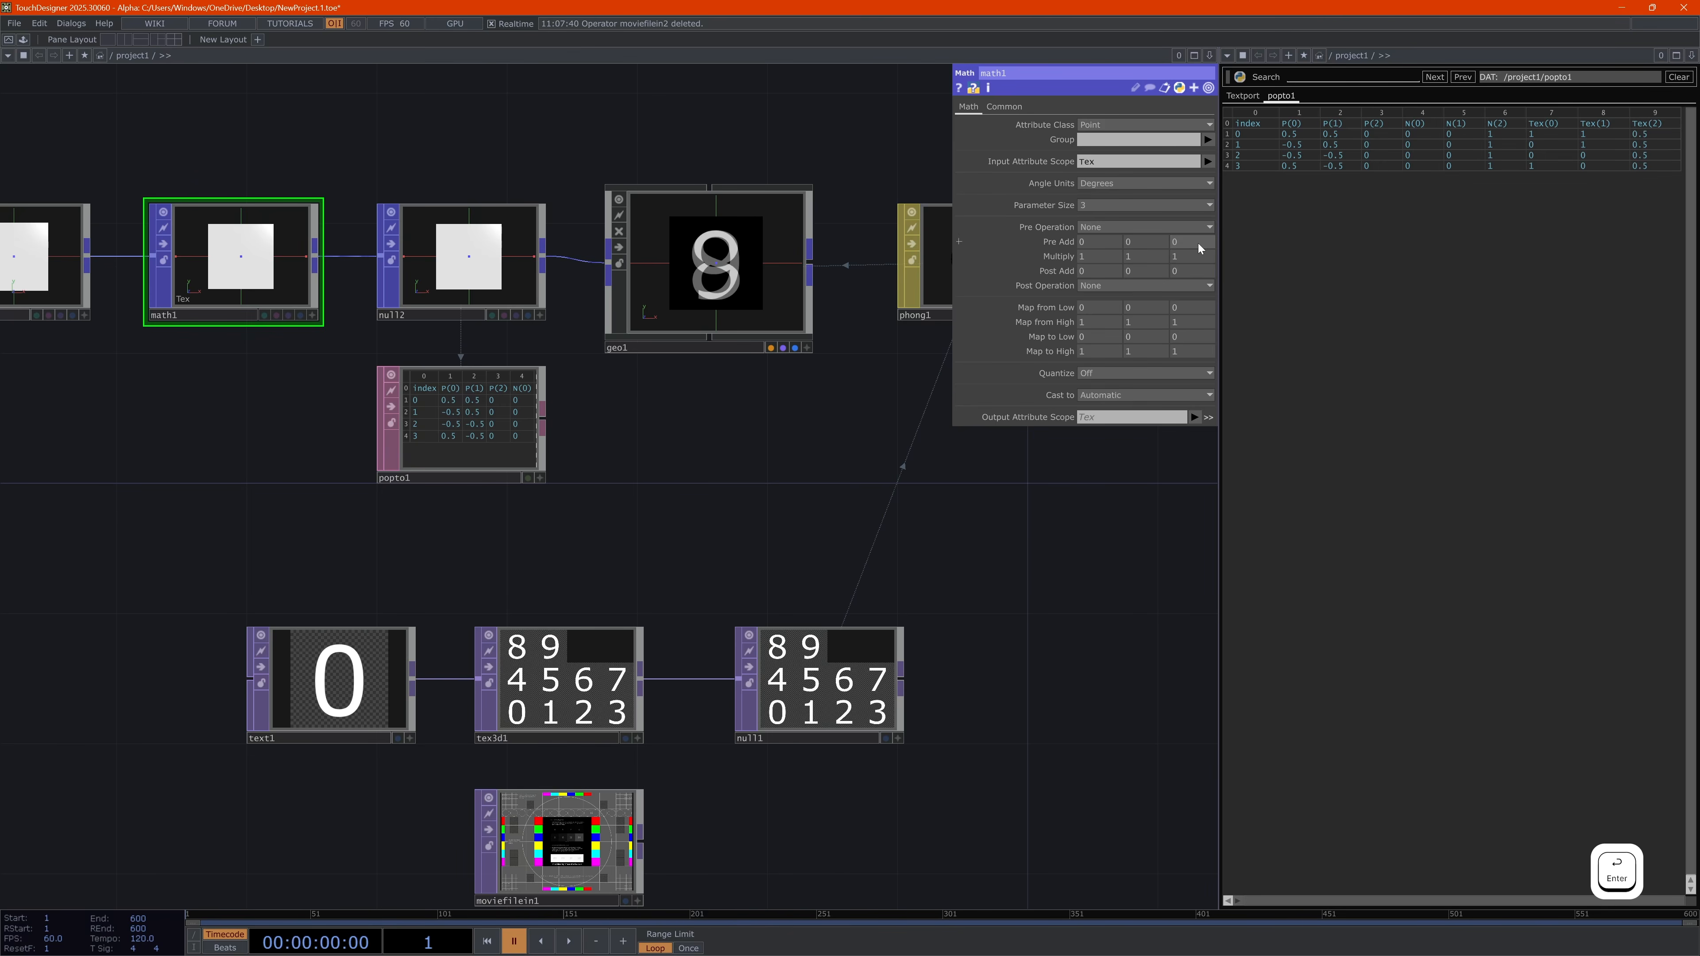
# Scrub the Math POP's third Pre Add component gradually through the numbered slices and set it back to 0
pyautogui.moveTo(1196, 243)
pyautogui.mouseDown(button='middle')
pyautogui.moveTo(1208, 275)
pyautogui.moveTo(1196, 221)
pyautogui.mouseUp(button='middle')
pyautogui.write('0')
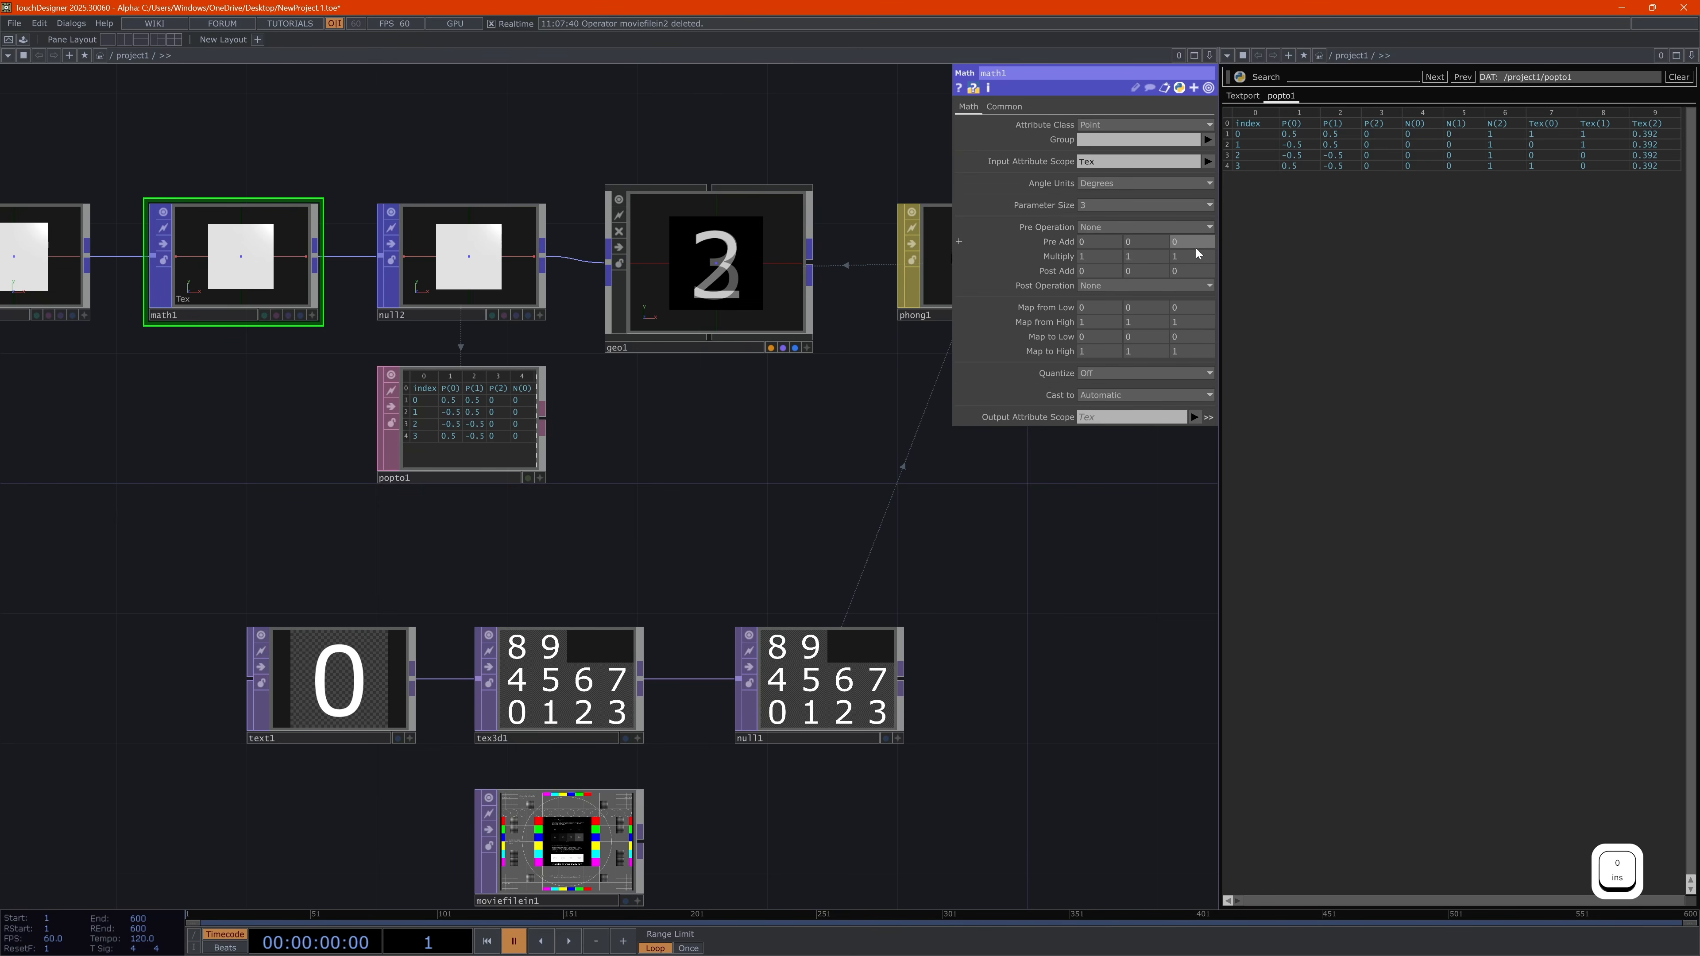
pyautogui.press('Return')
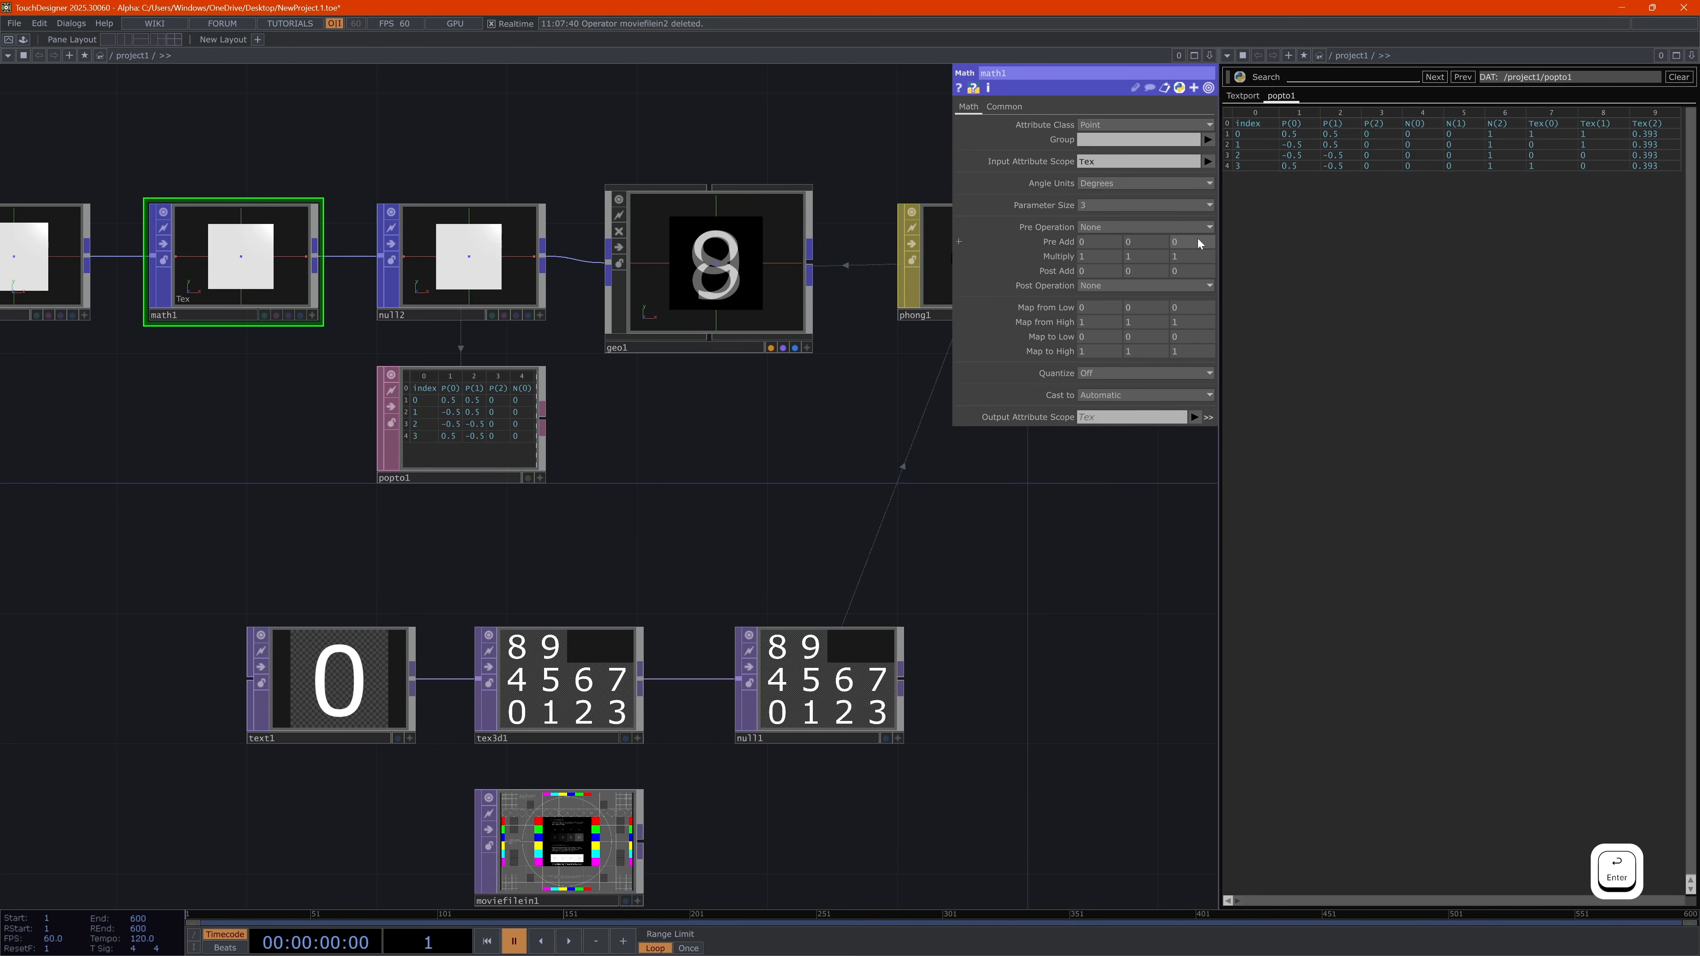
# Set the Texture 3D TOP's type to 2D Texture Array
pyautogui.click(558, 683)
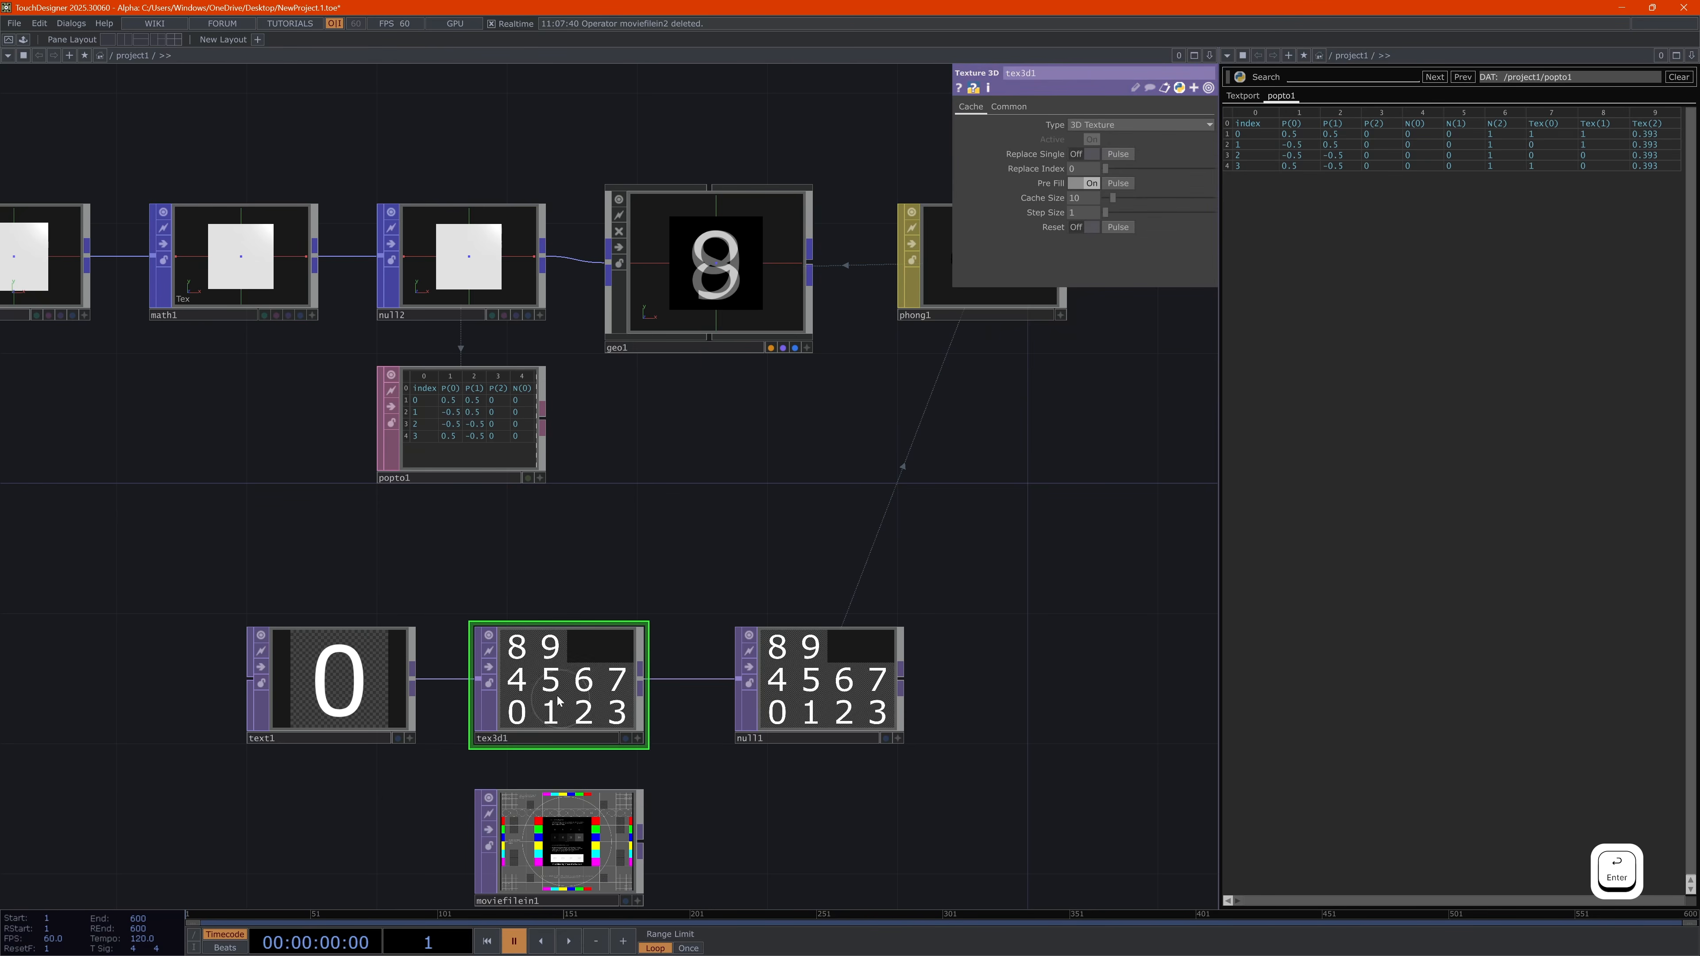
pyautogui.click(1116, 123)
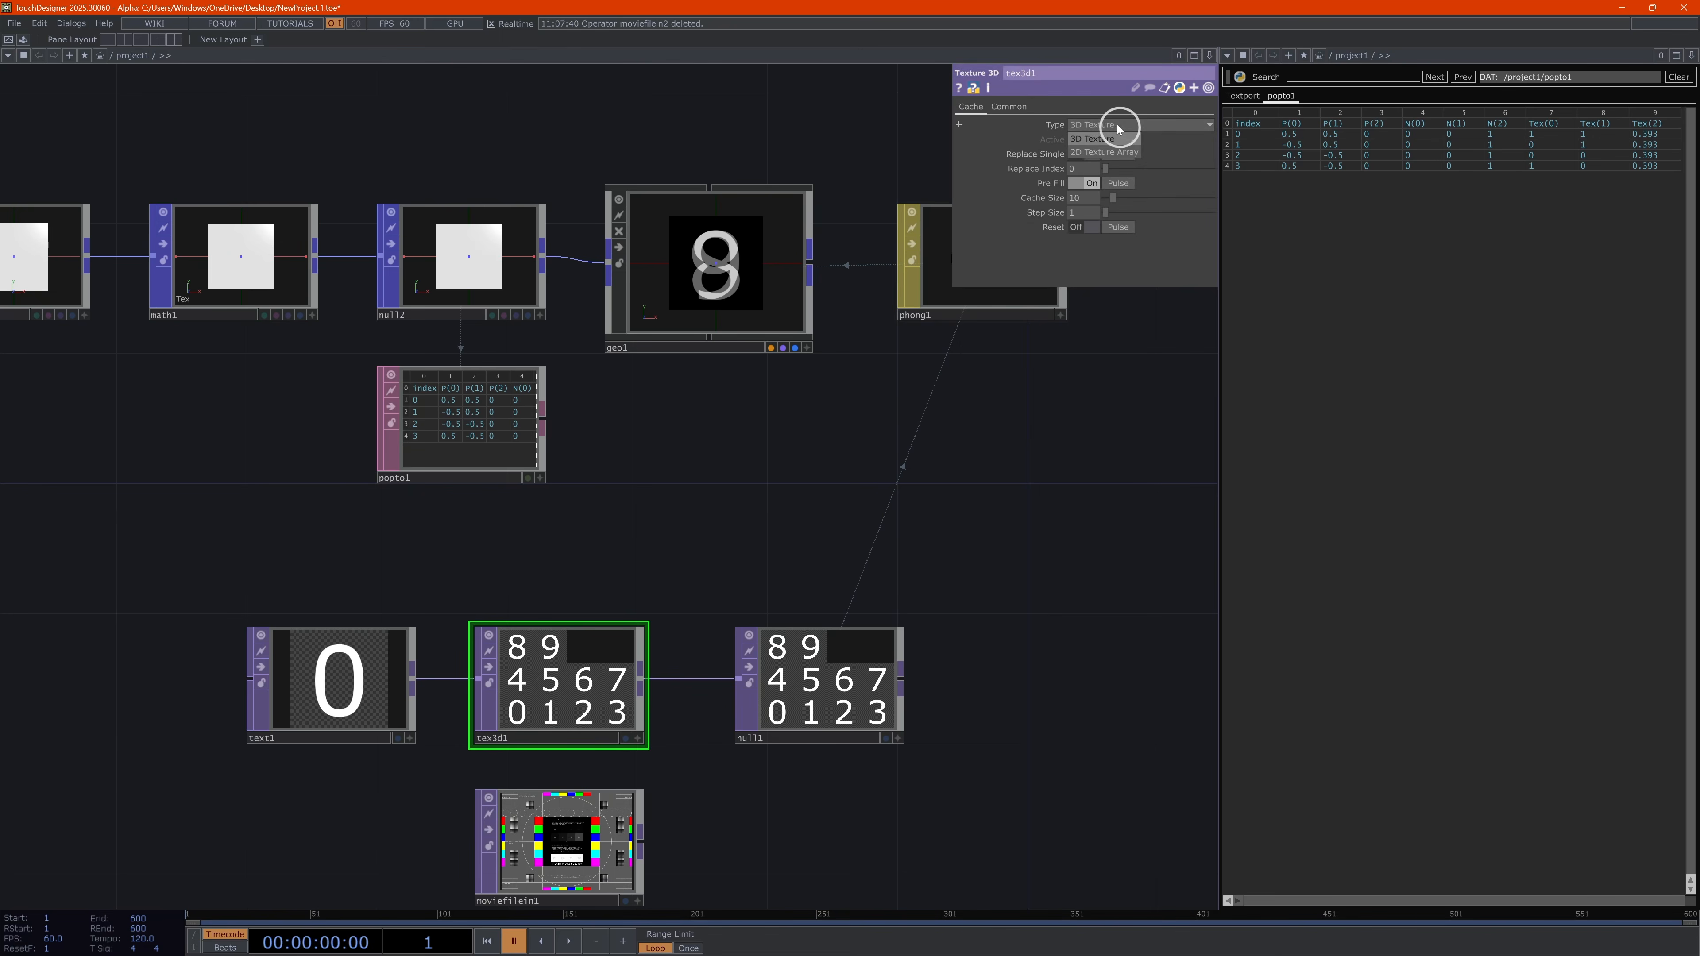
pyautogui.click(1102, 153)
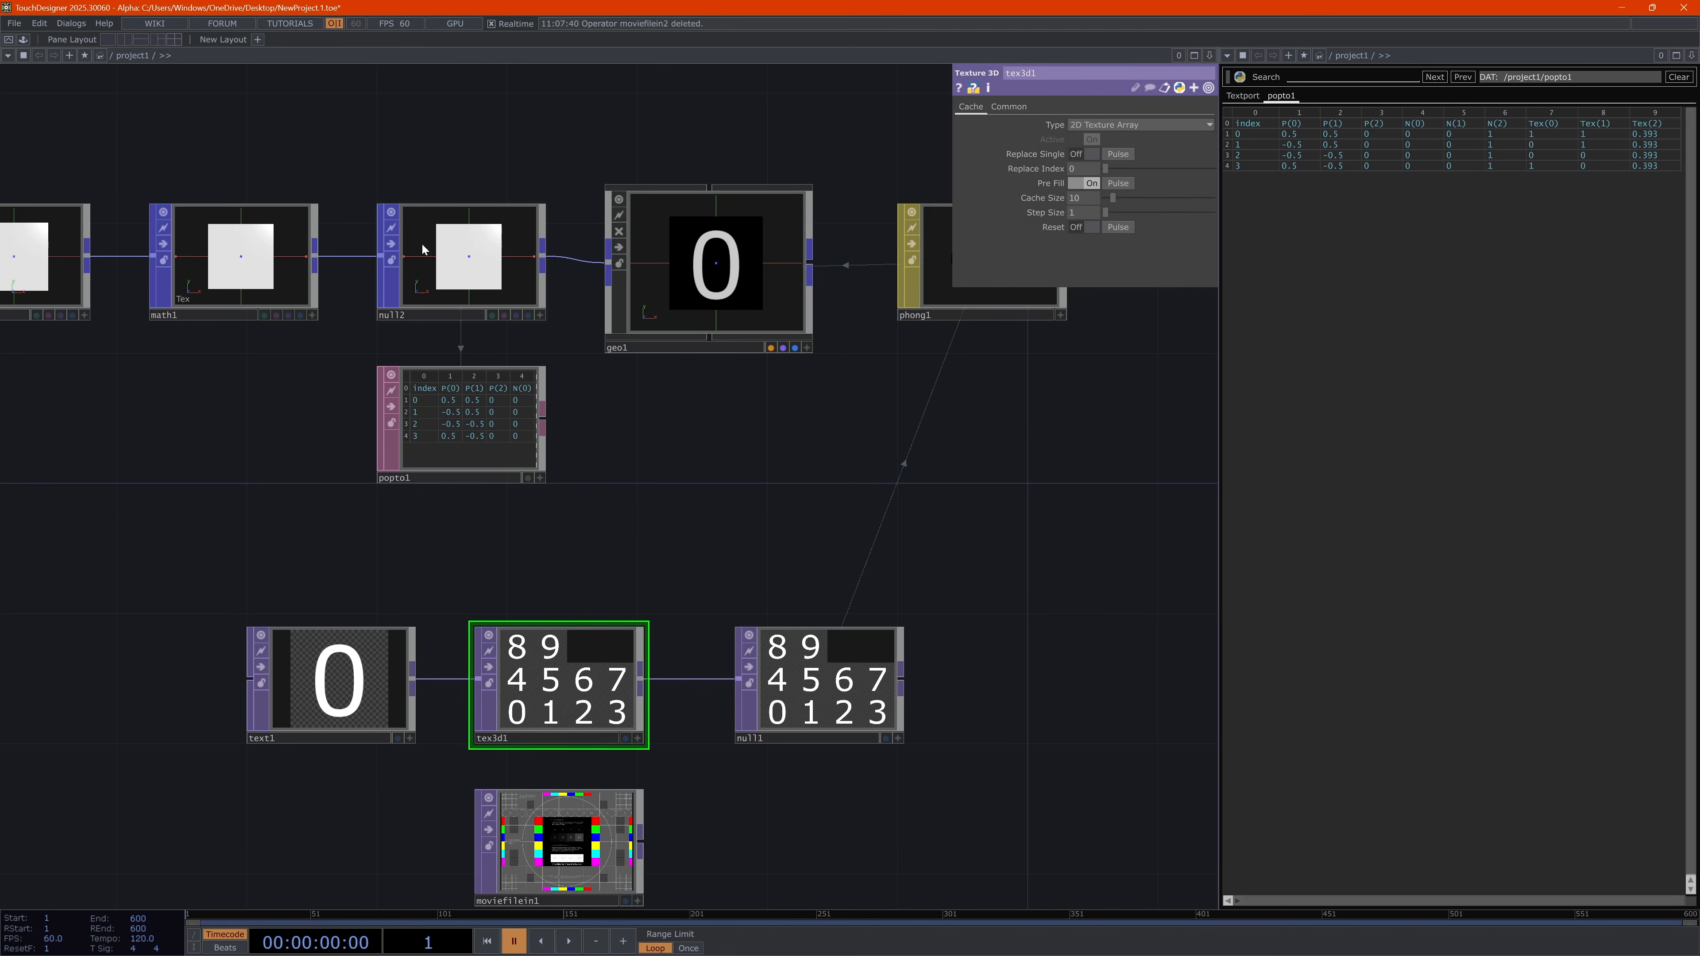
# Scrub the Math POP's Pre Add components to step through the numbered slices, ending at 0.1, 0.8 and 8.66
pyautogui.click(455, 298)
pyautogui.click(321, 288)
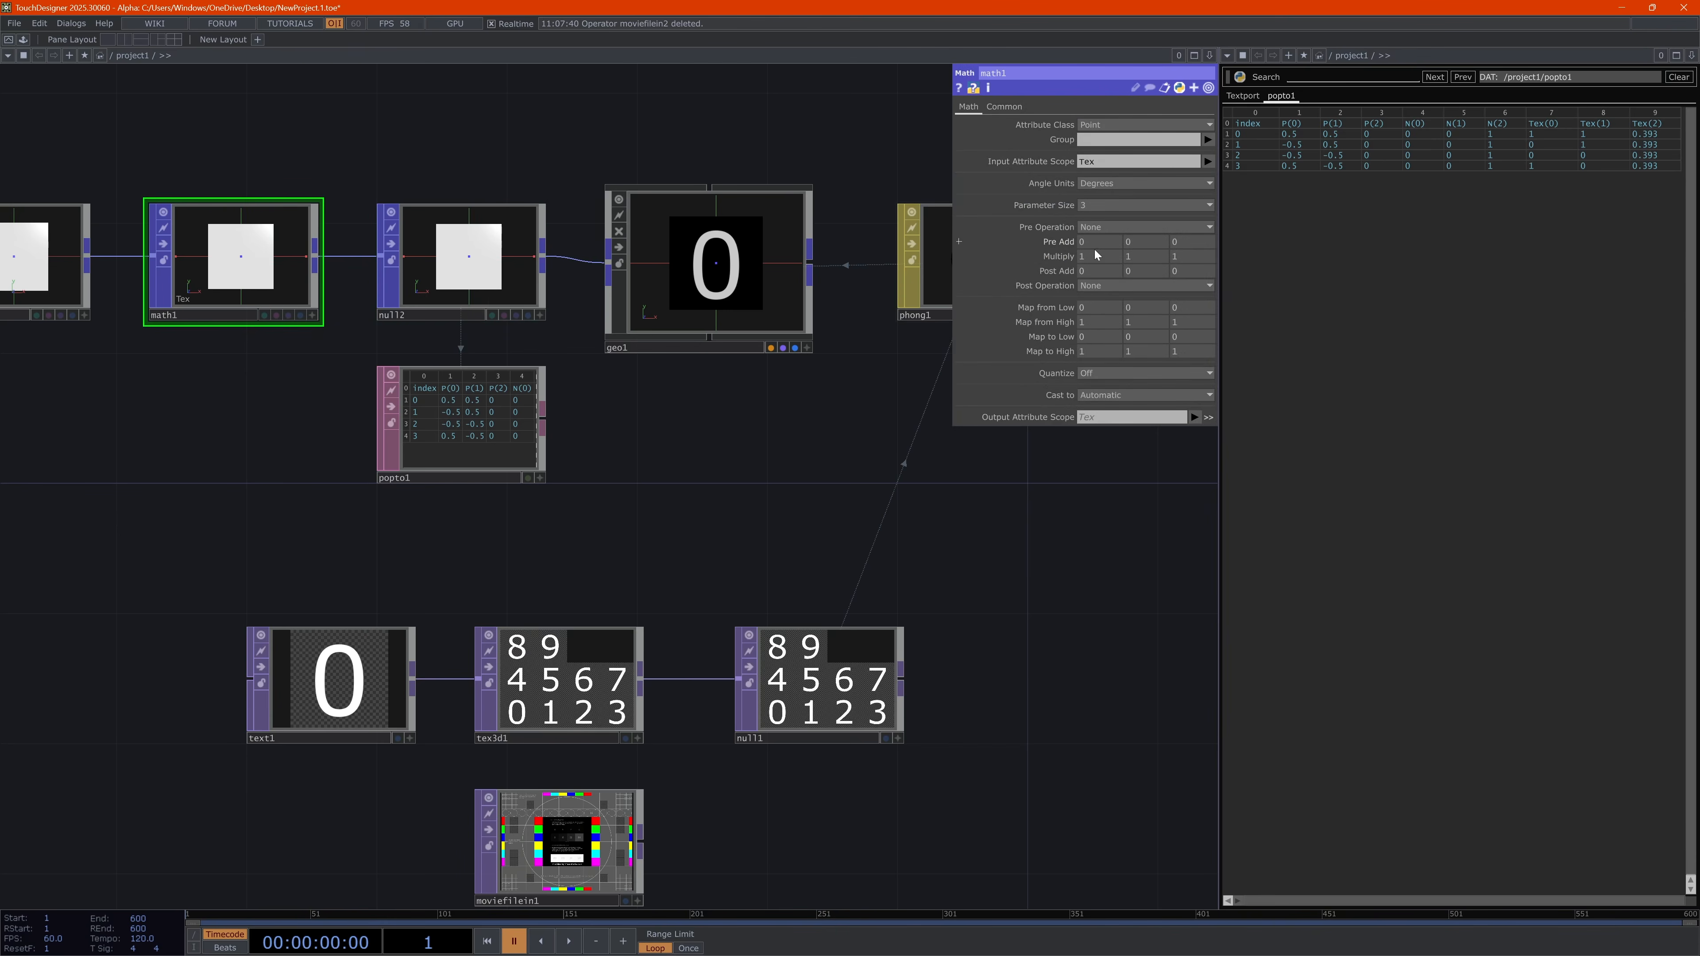
pyautogui.moveTo(1190, 242); pyautogui.dragTo(1693, 270, button='middle')
pyautogui.moveTo(1190, 221); pyautogui.dragTo(707, 338, button='middle')
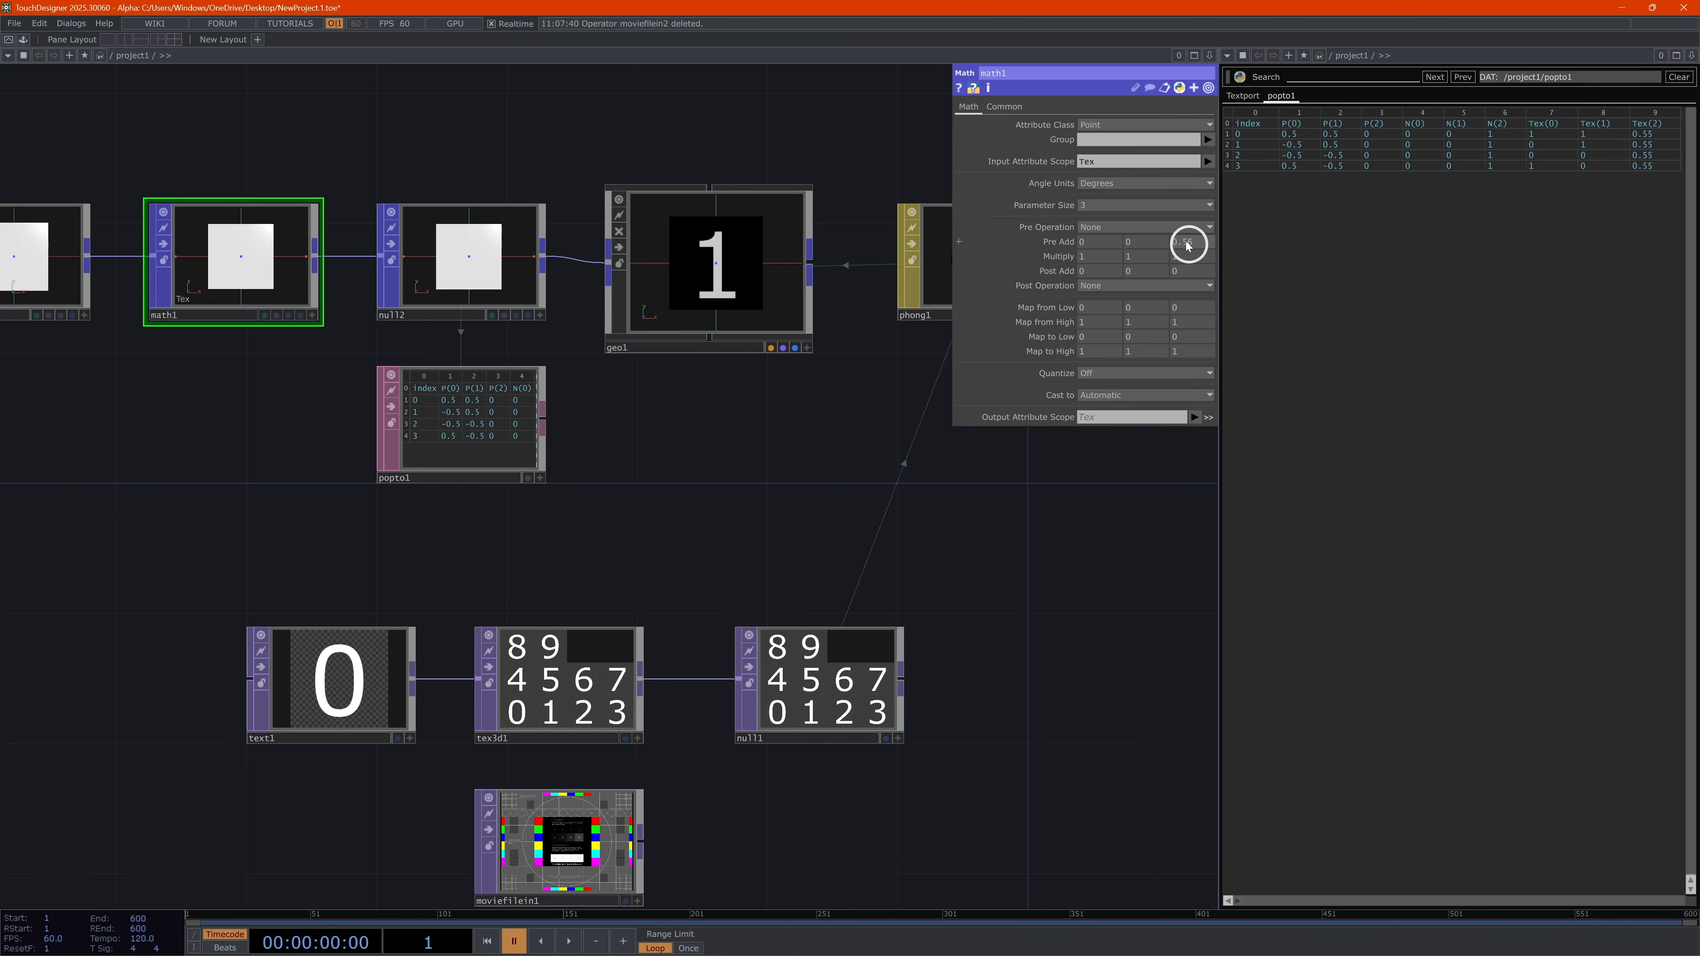
pyautogui.moveTo(1188, 242); pyautogui.dragTo(1575, 150, button='middle')
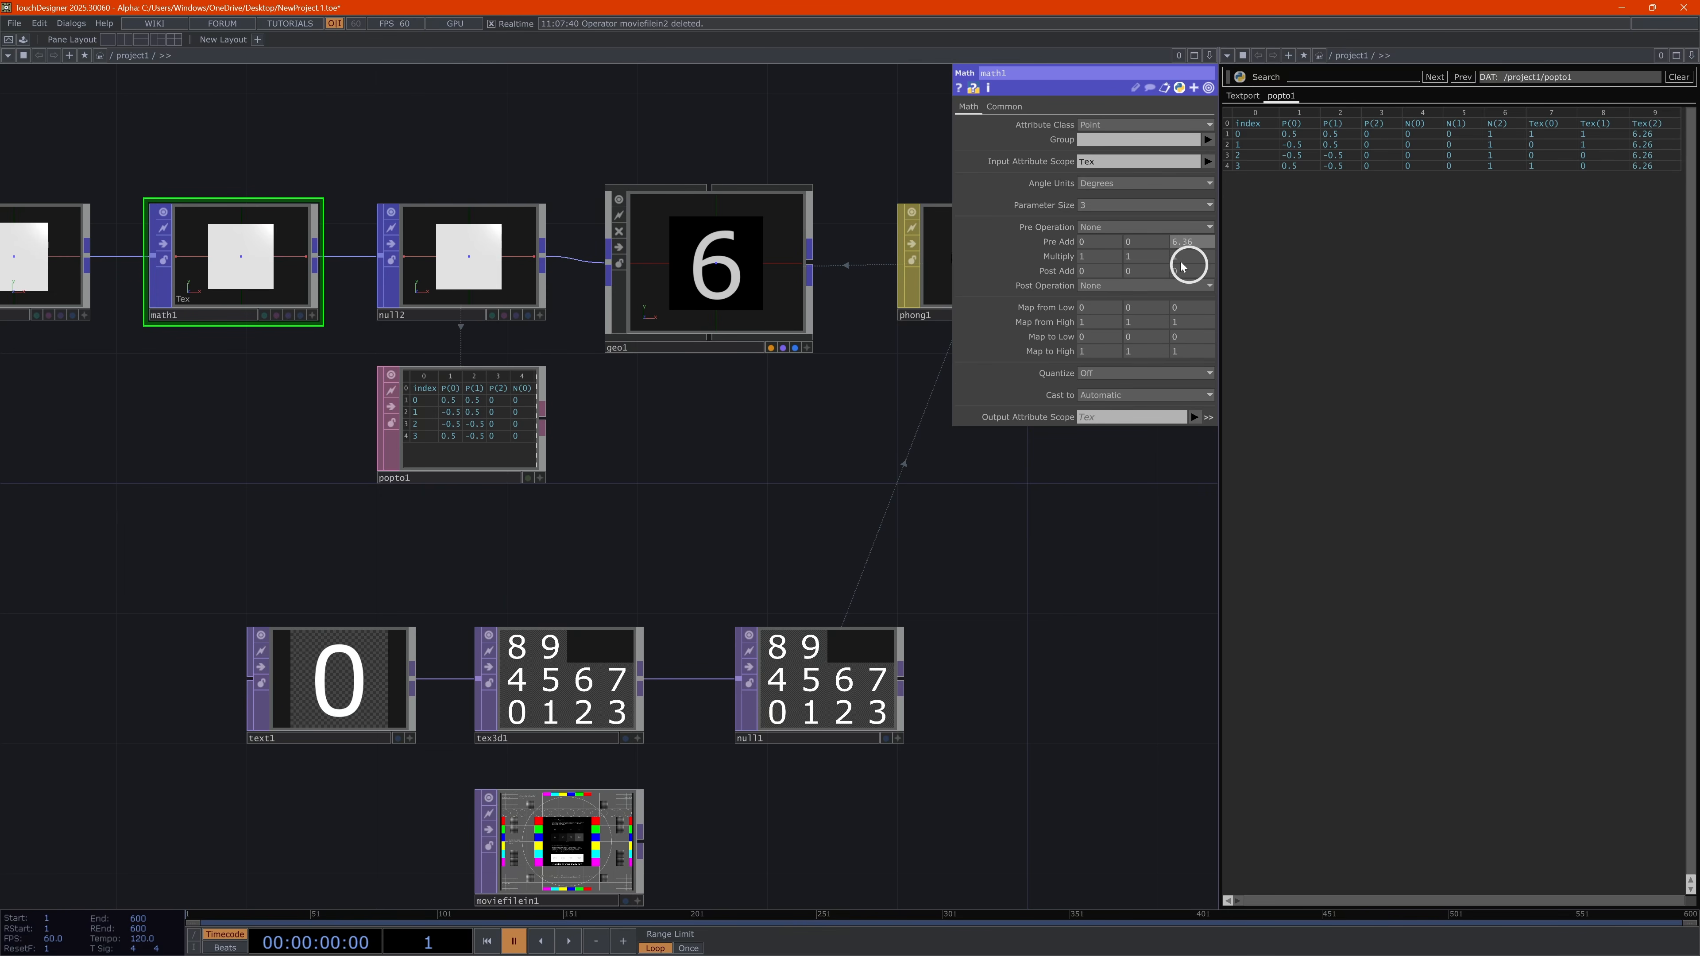
pyautogui.moveTo(1108, 235); pyautogui.dragTo(1186, 243, button='middle')
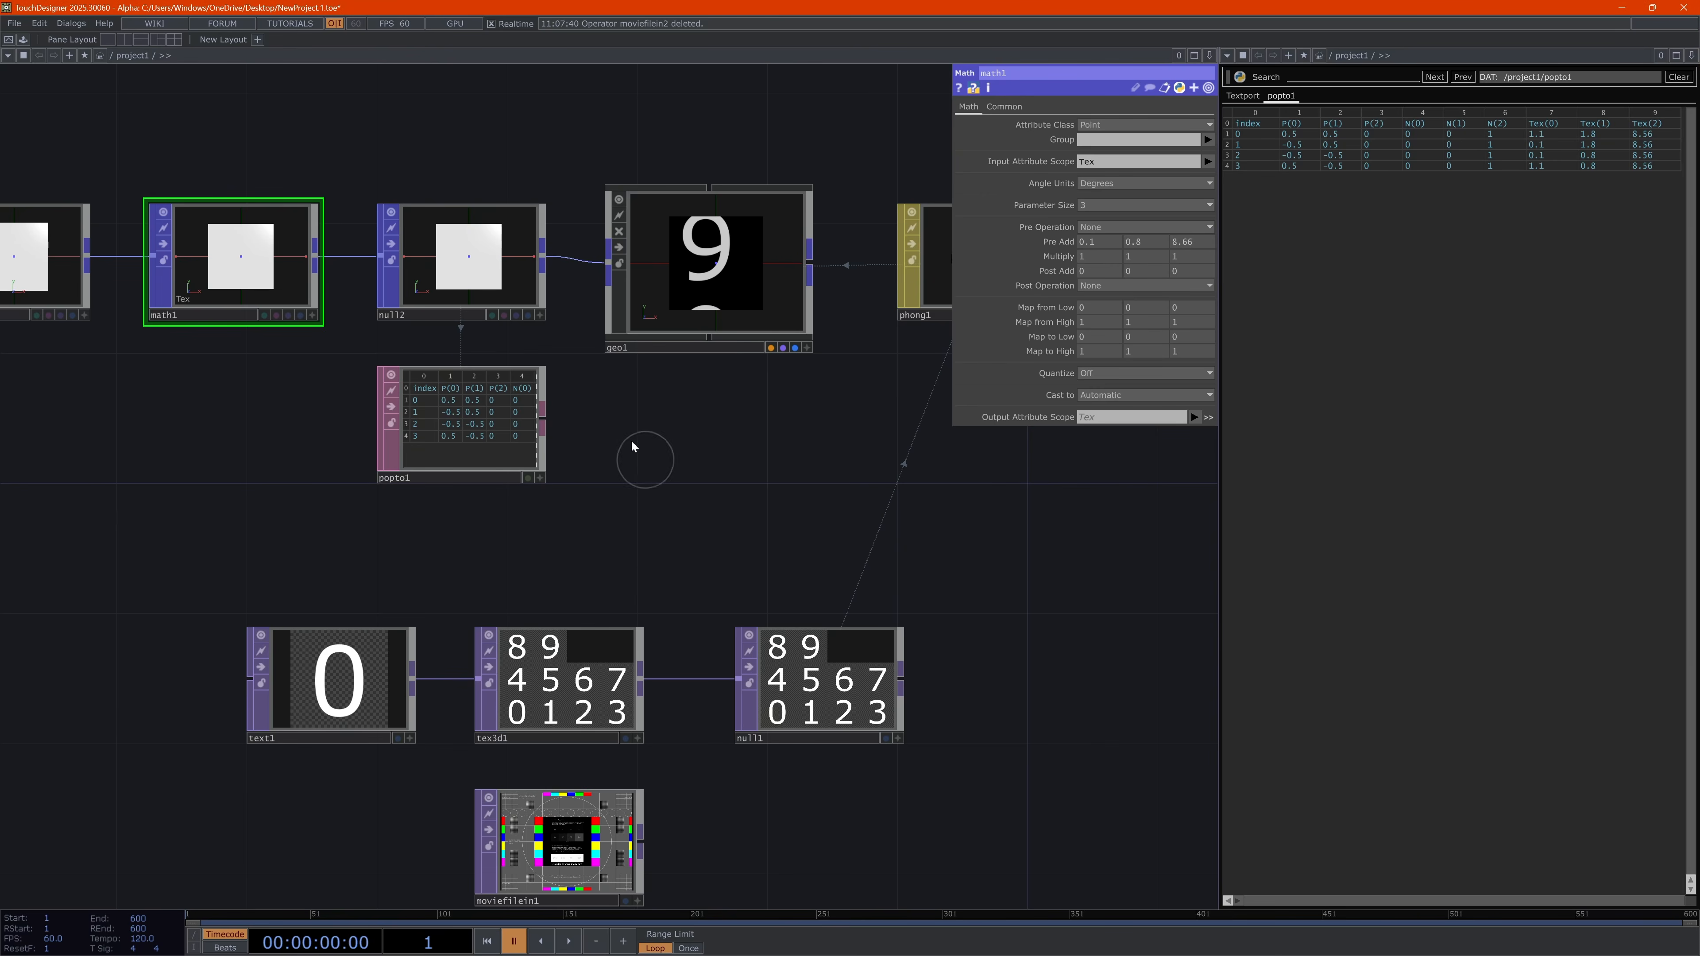
# Add a Point Generator POP in the empty area above the rectangle chain
pyautogui.moveTo(645, 460); pyautogui.dragTo(812, 510)
pyautogui.scroll(-3, 812, 510)
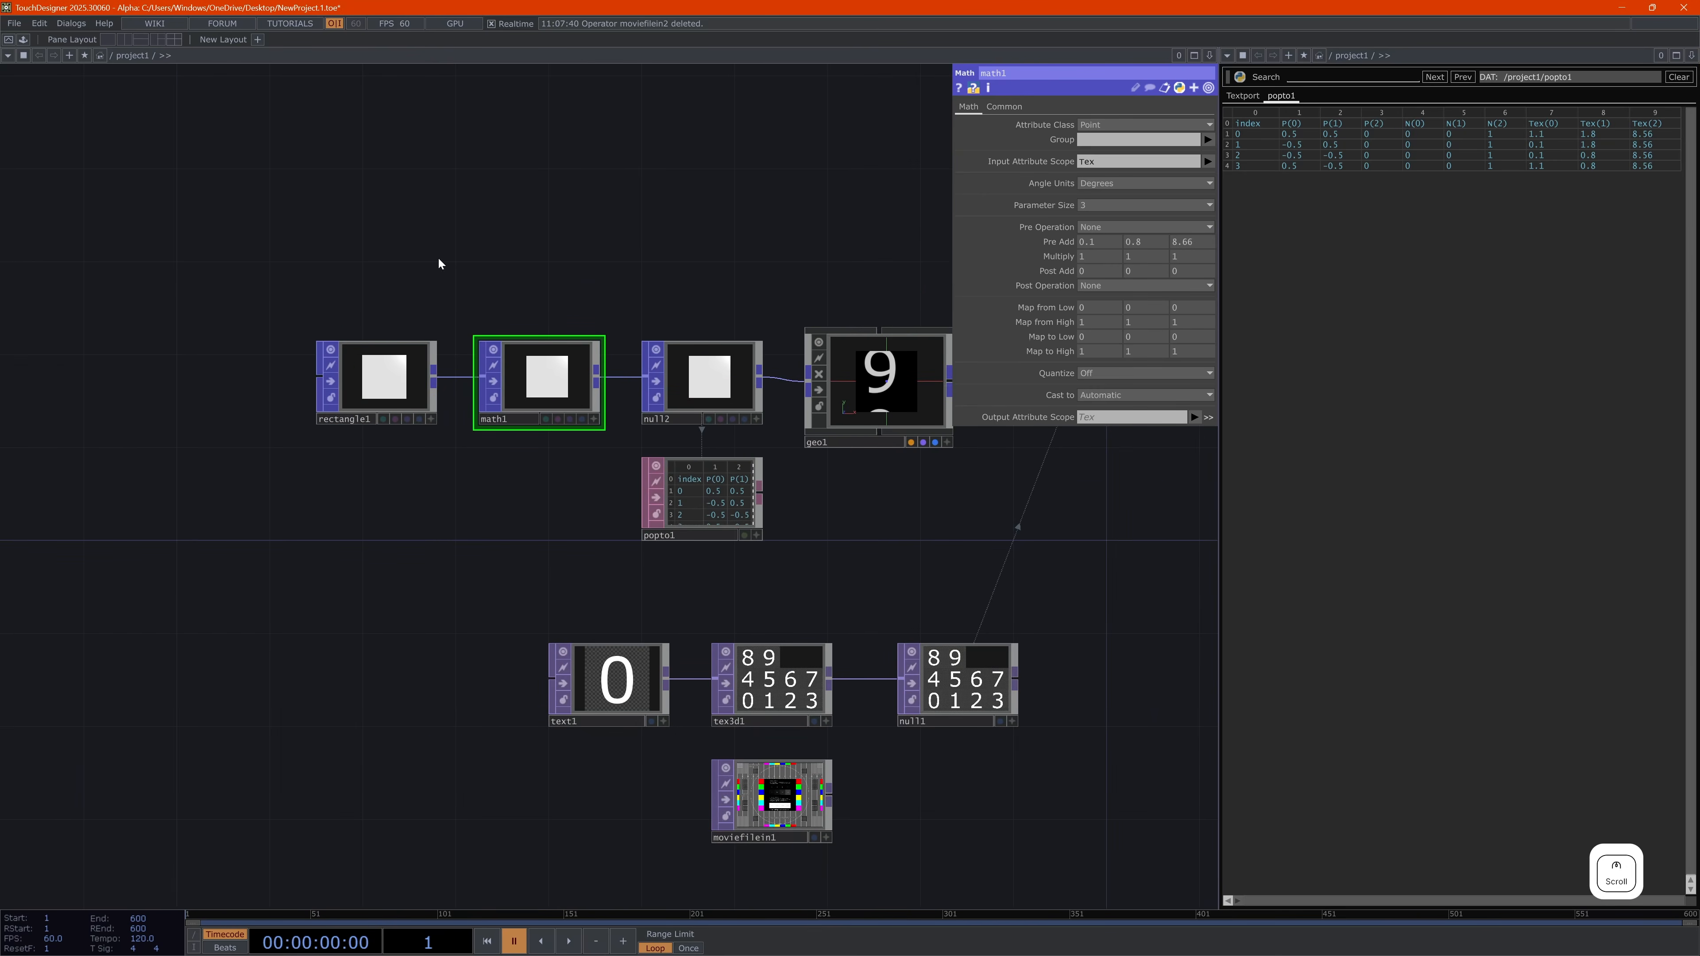
pyautogui.scroll(-3, 447, 266)
pyautogui.press('Tab')
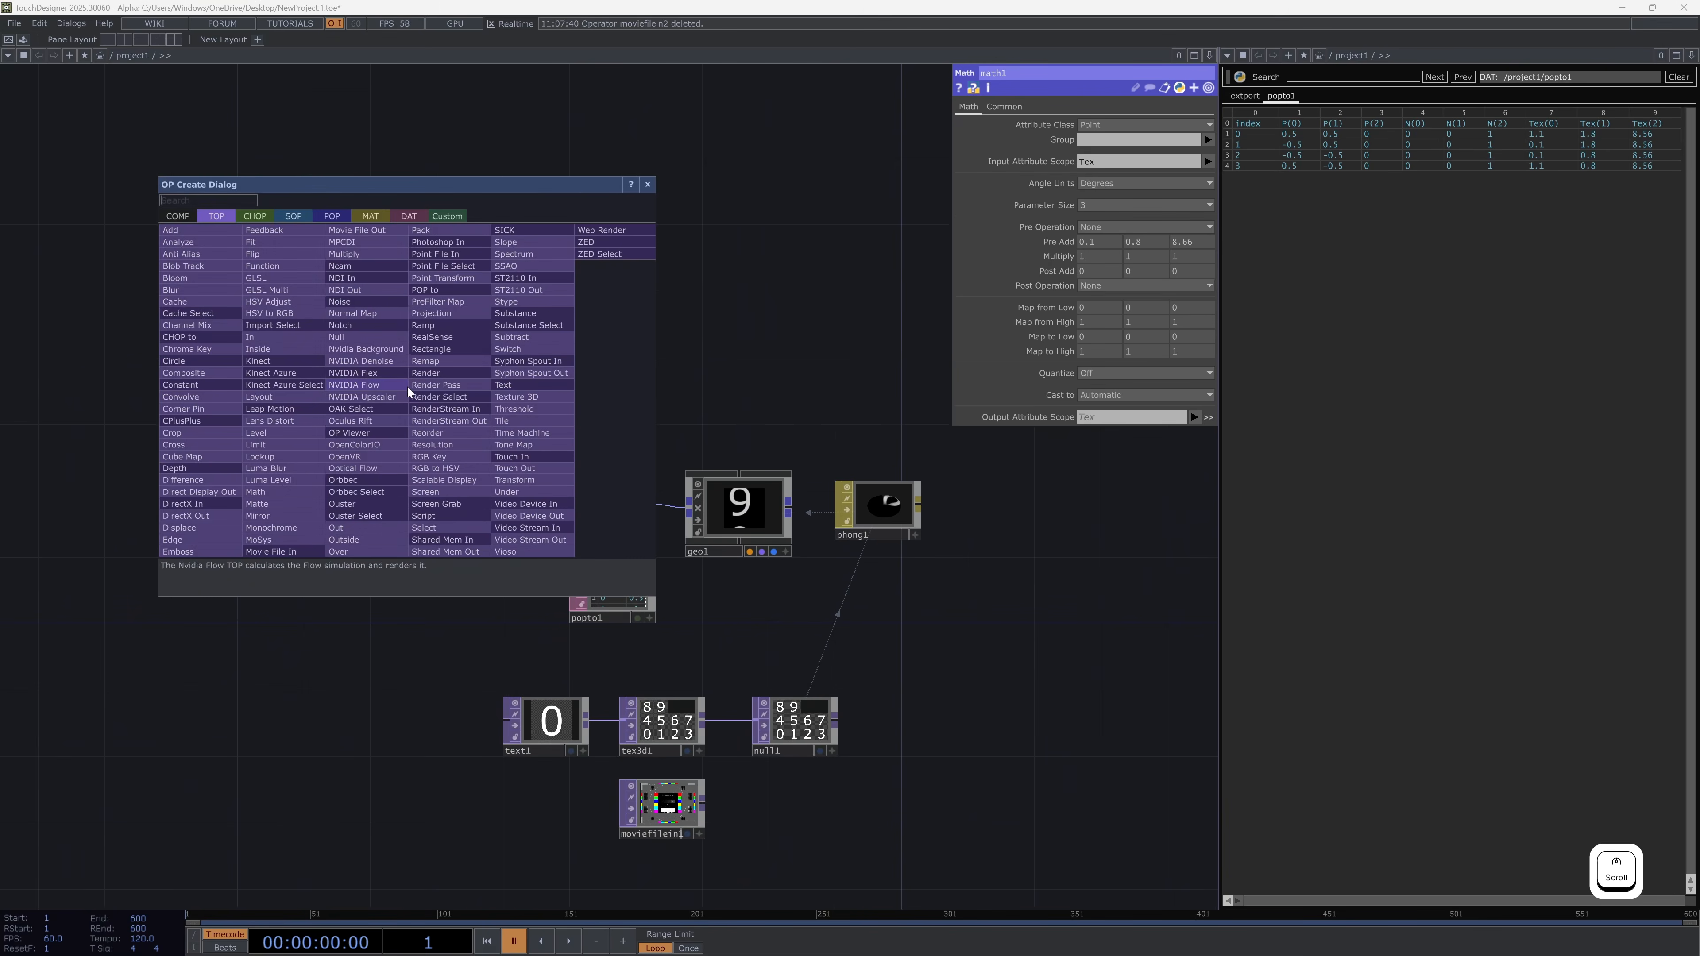
pyautogui.write('point')
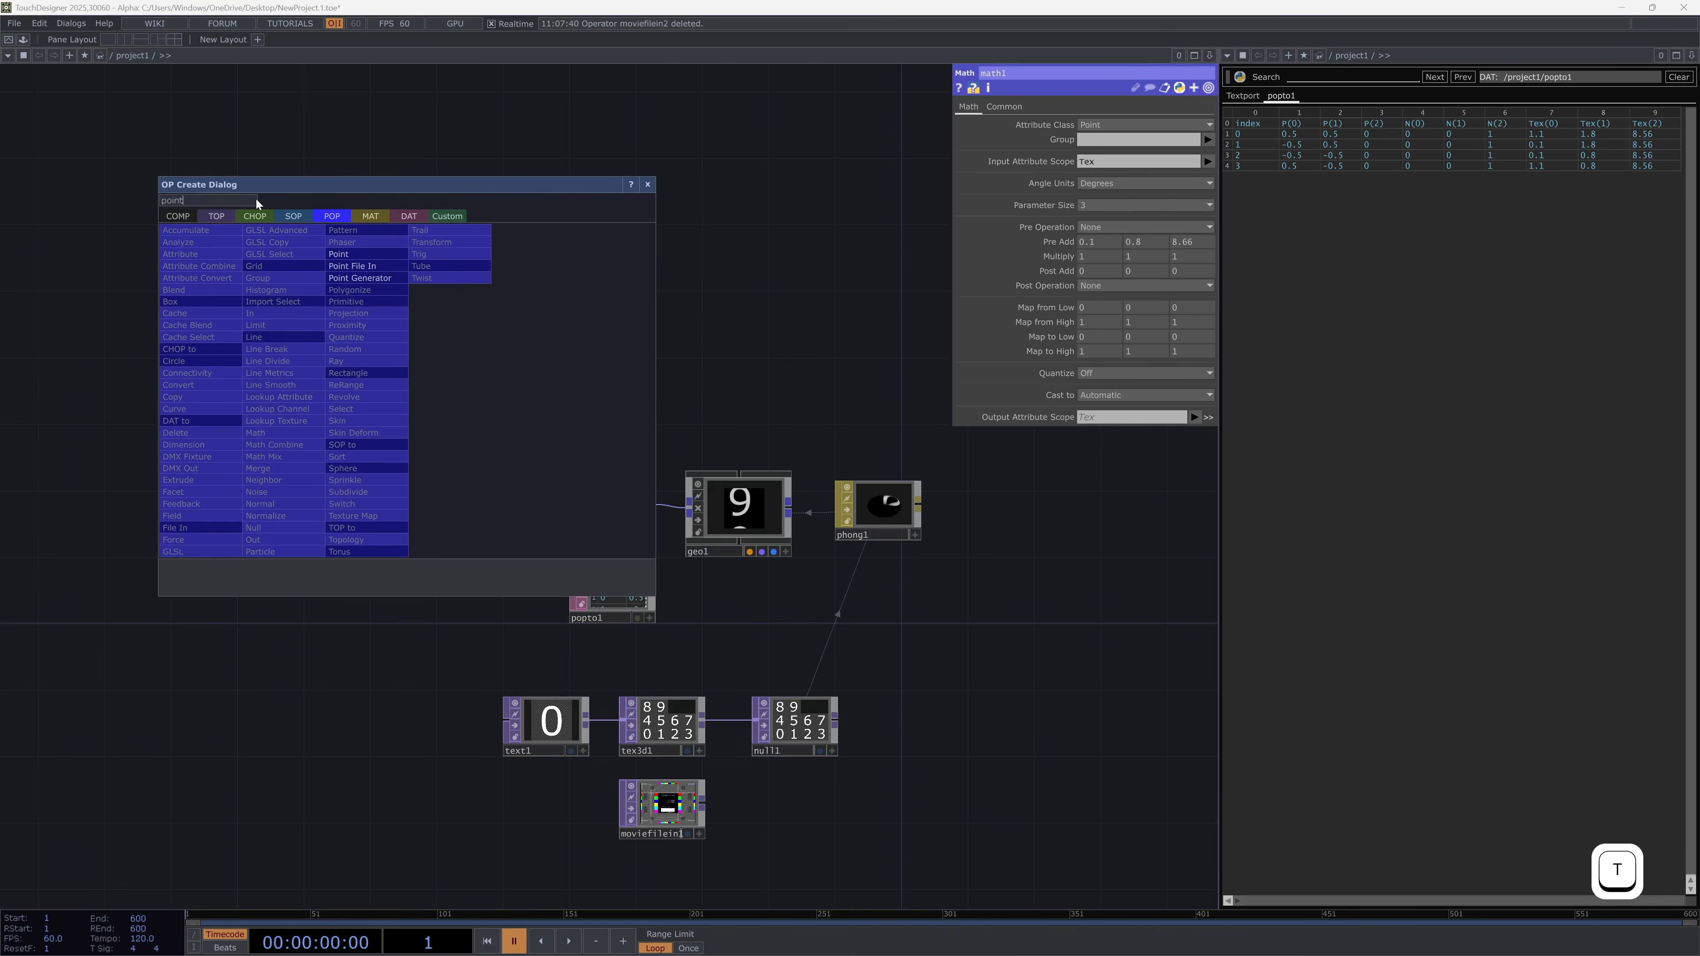
pyautogui.click(334, 278)
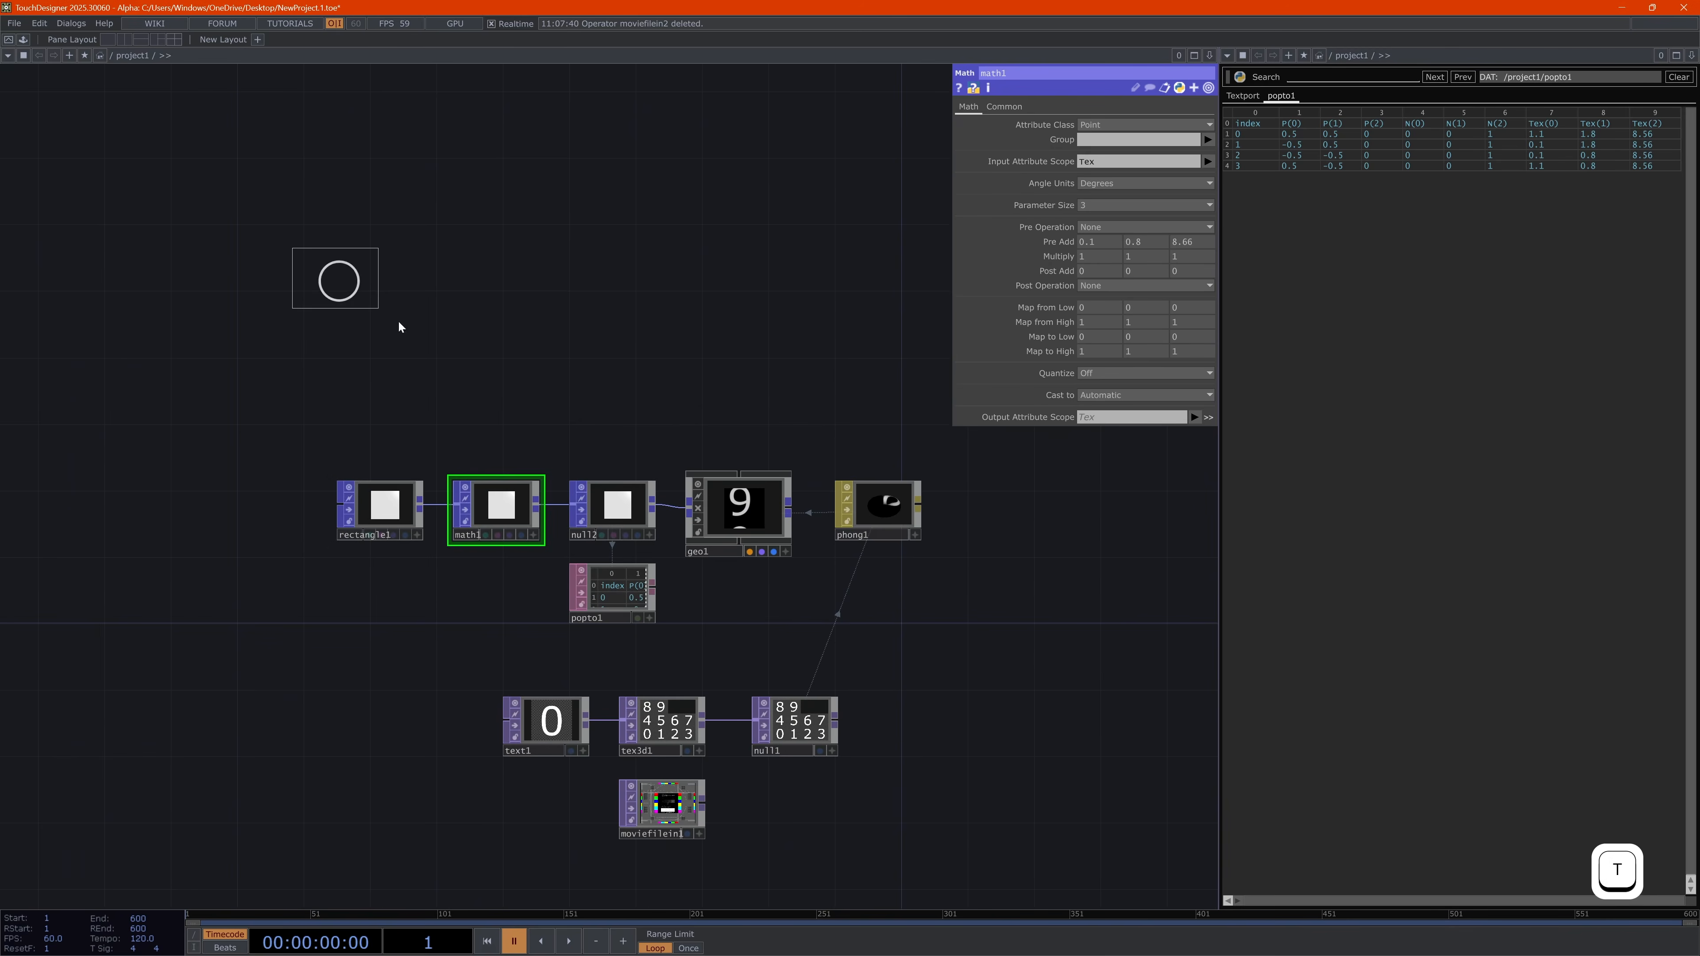
pyautogui.click(471, 383)
pyautogui.scroll(10, 470, 383)
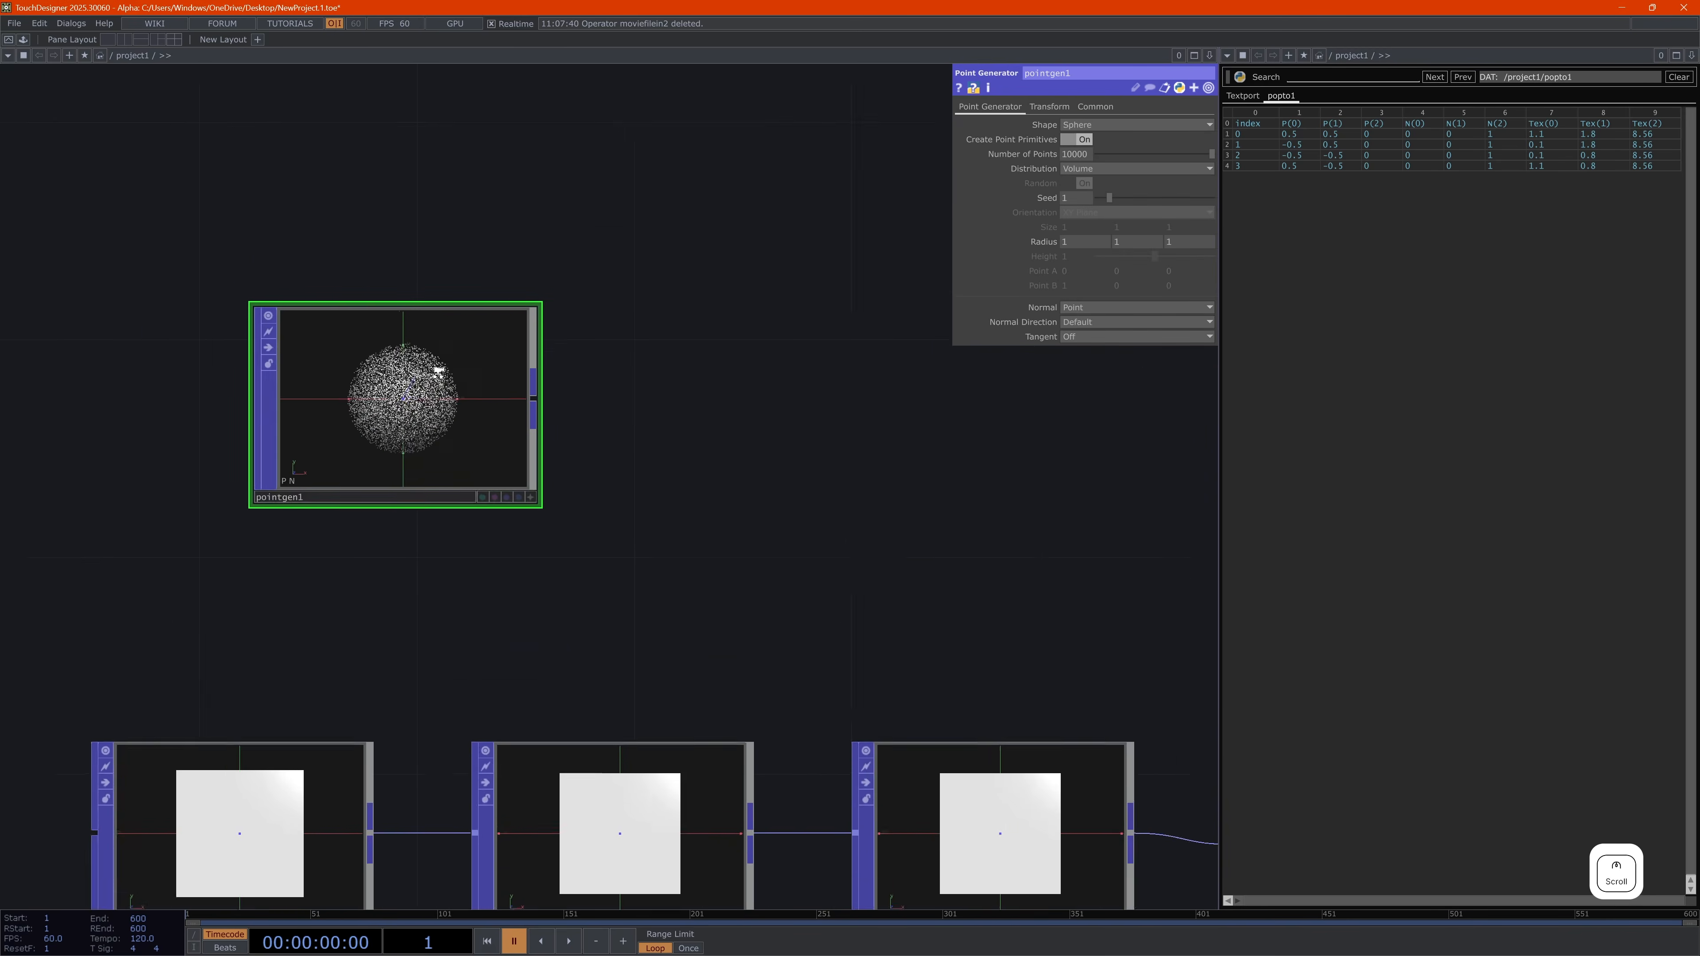
pyautogui.scroll(-4, 402, 423)
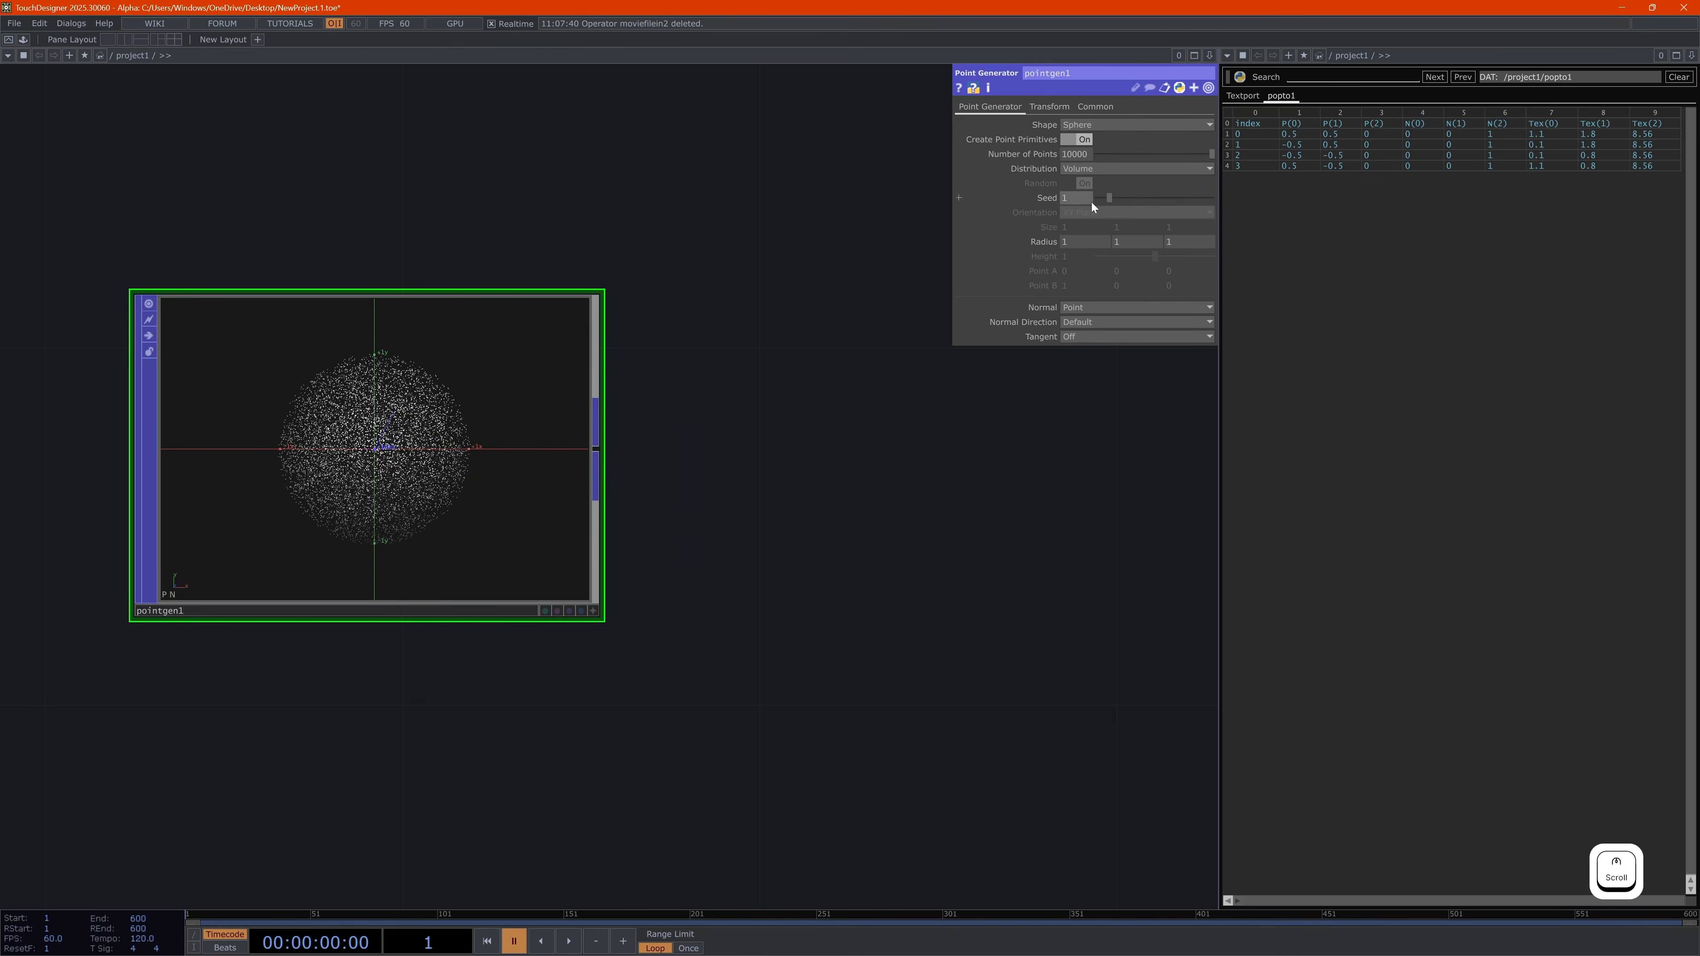
# Reduce the Point Generator POP's number of points to 233, keeping the Volume distribution
pyautogui.click(1124, 169)
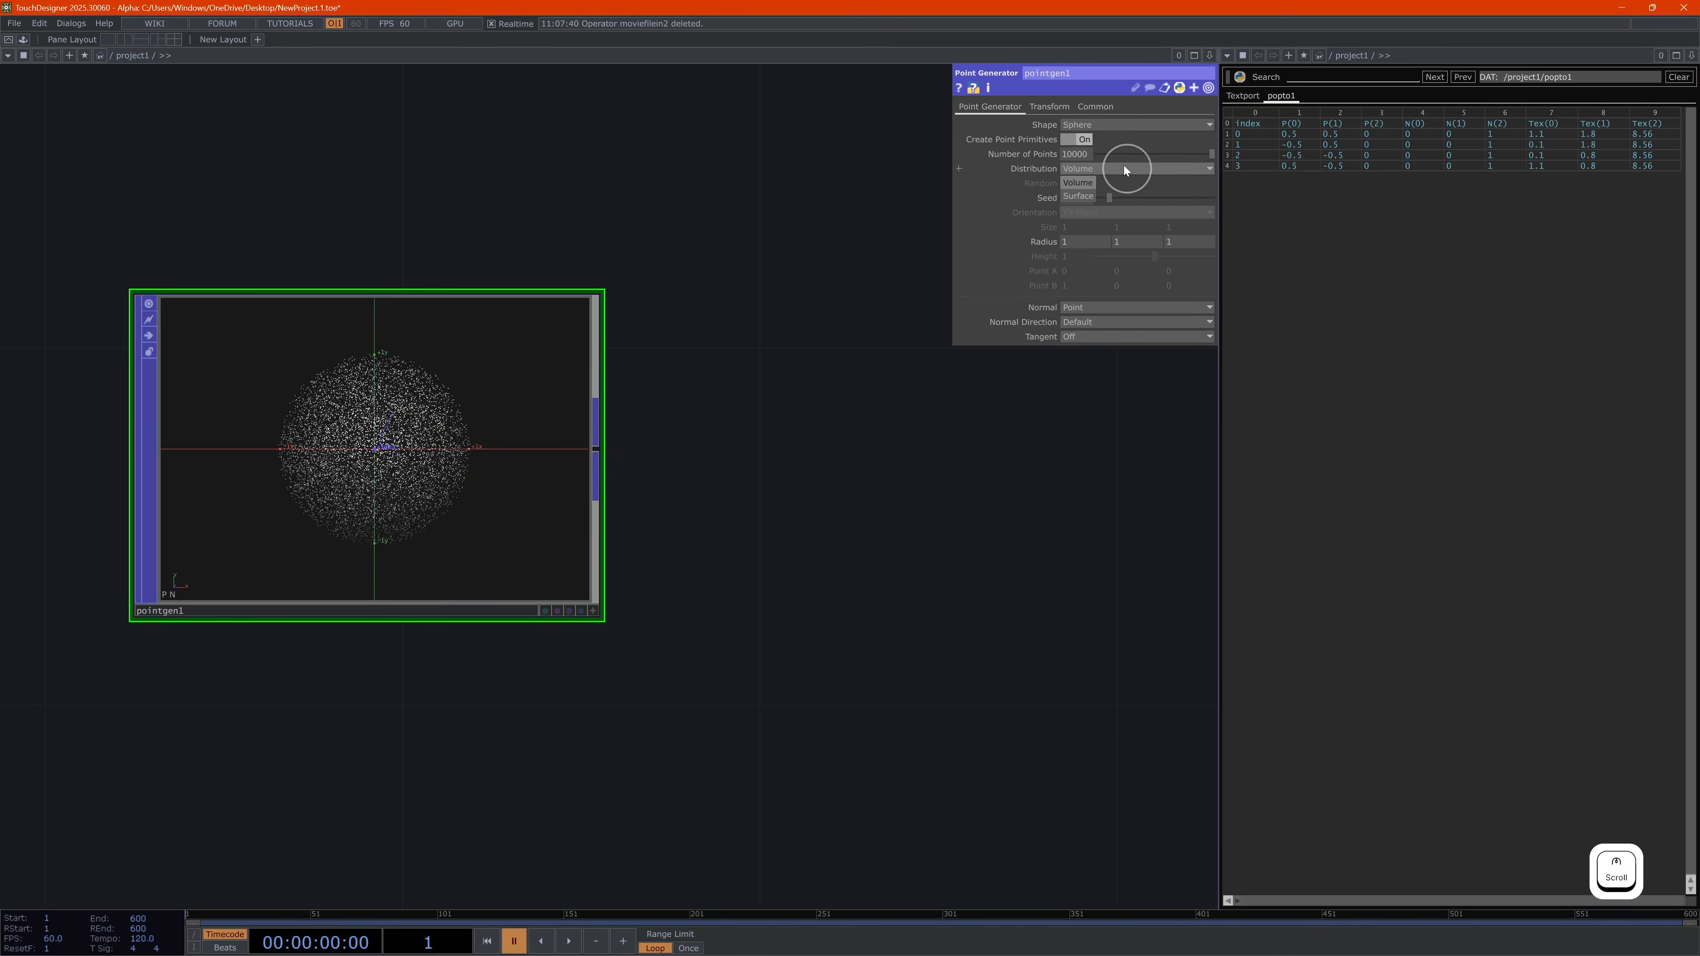
pyautogui.click(1124, 166)
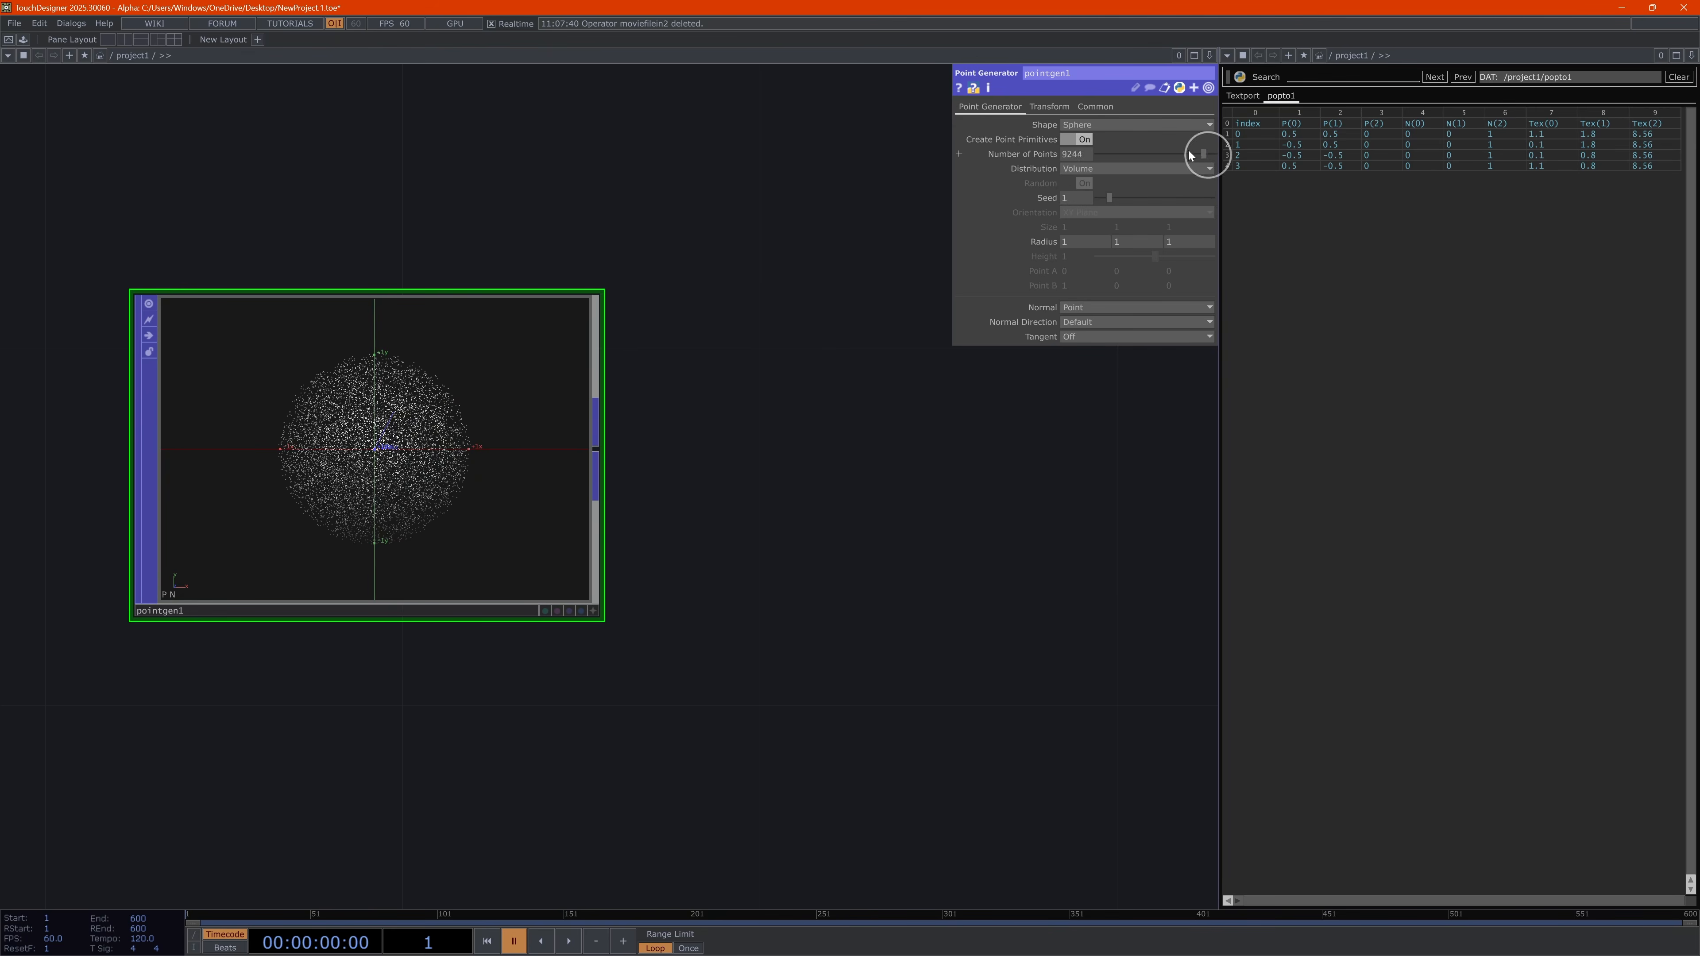
pyautogui.moveTo(1189, 154); pyautogui.dragTo(1104, 161)
# Connect a Null POP to the Point Generator's output and place it with space between the two nodes
pyautogui.moveTo(758, 657); pyautogui.dragTo(637, 392)
pyautogui.scroll(-3, 595, 454)
pyautogui.moveTo(364, 344); pyautogui.dragTo(299, 409)
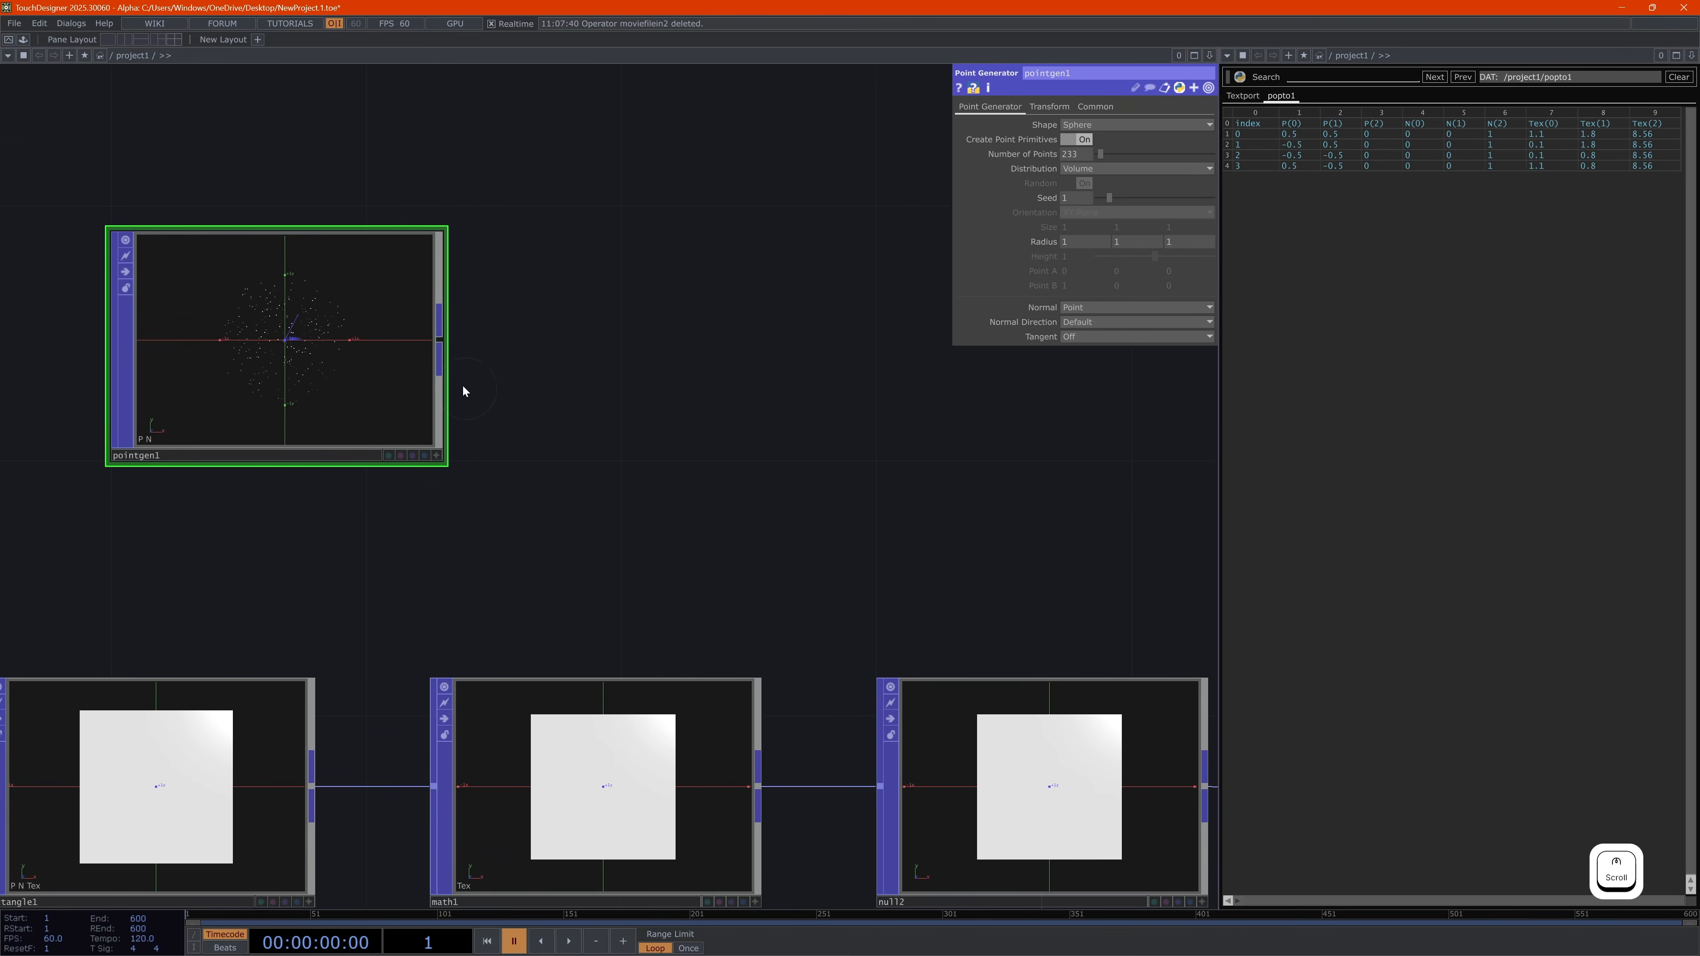
pyautogui.scroll(-3, 463, 384)
pyautogui.moveTo(588, 445); pyautogui.dragTo(540, 454)
pyautogui.click(398, 360)
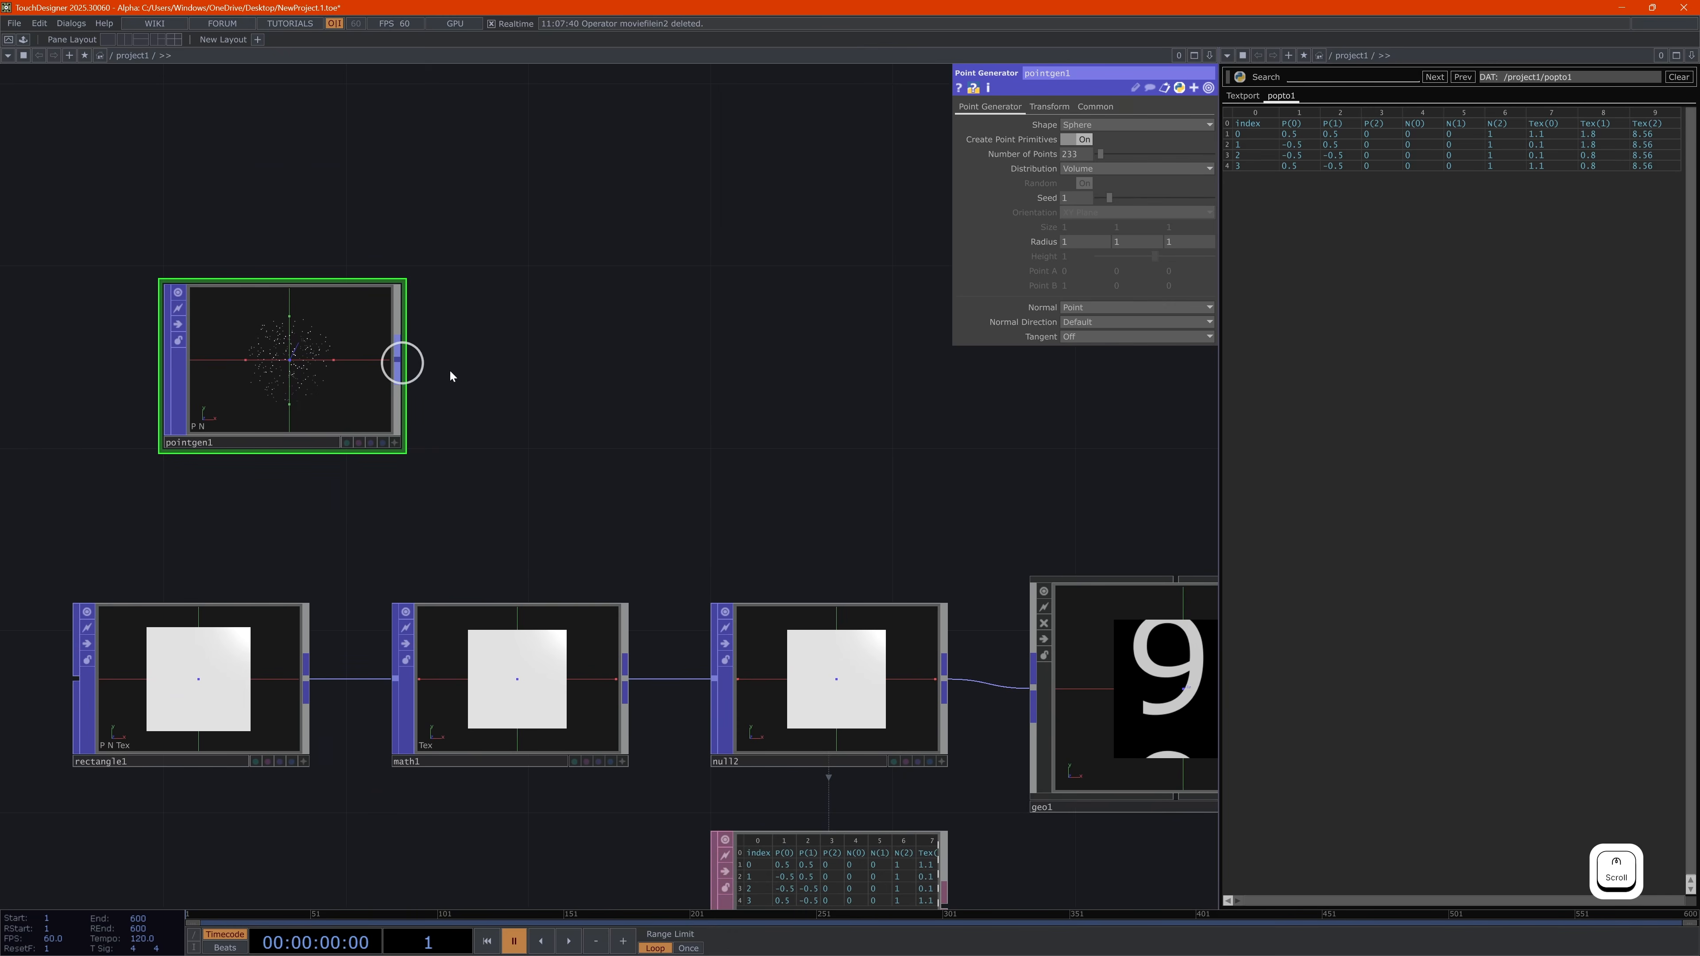
pyautogui.click(731, 356)
pyautogui.write('null')
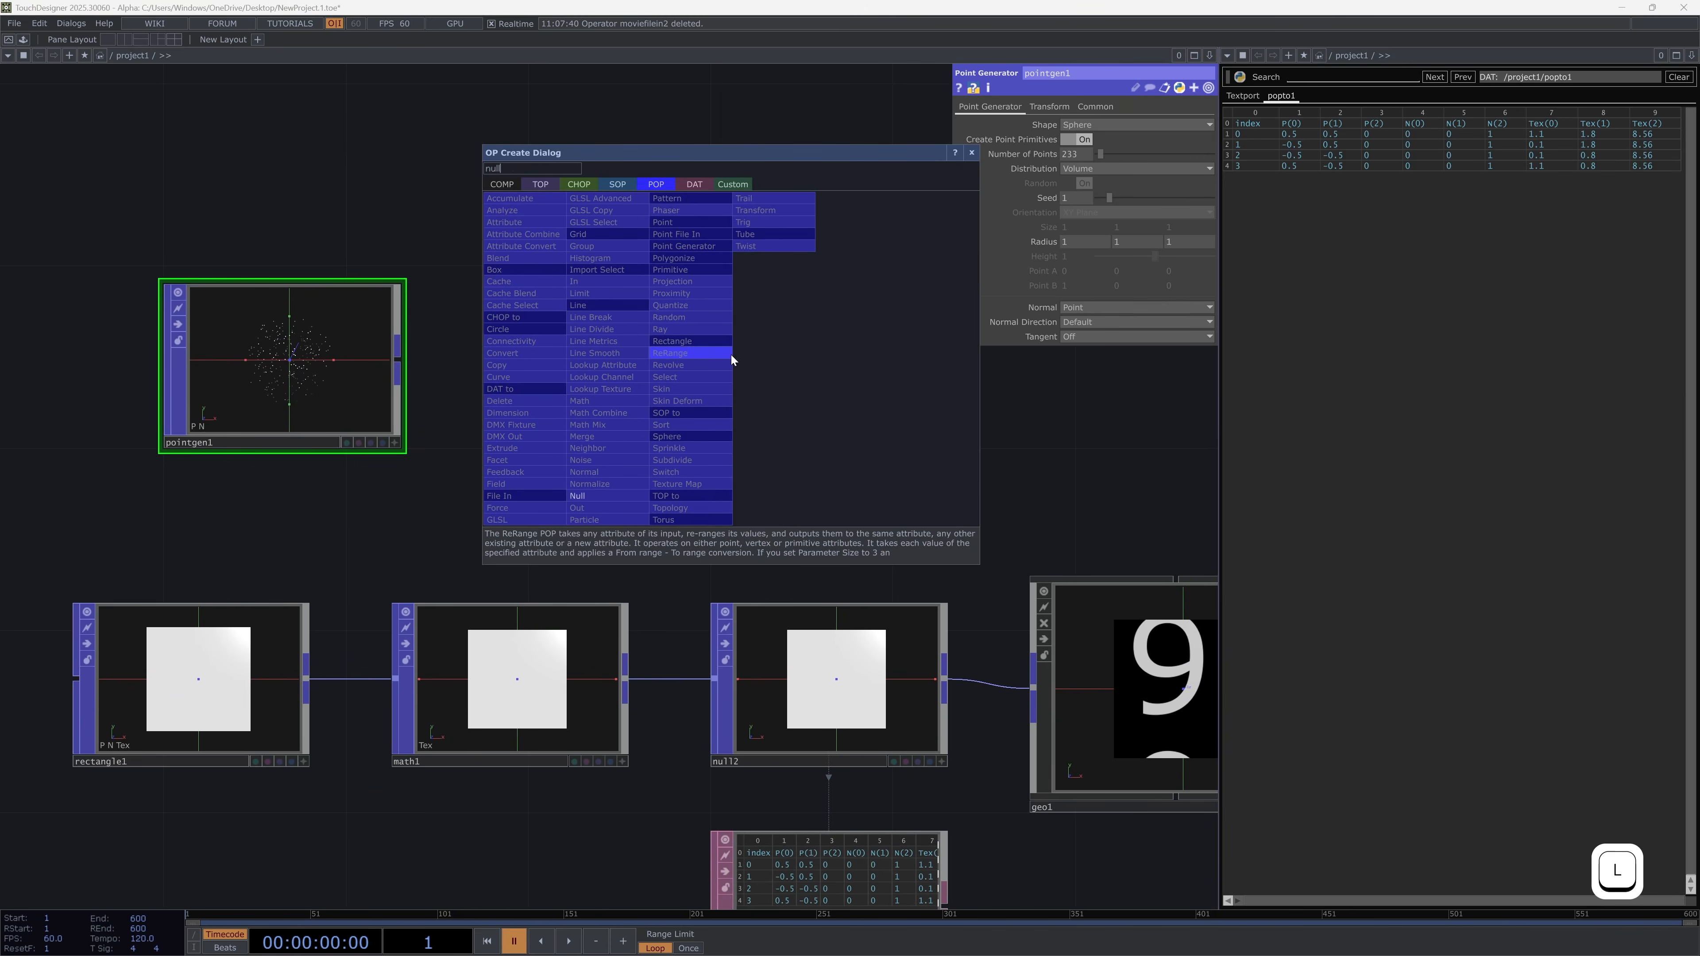
pyautogui.press('Return')
pyautogui.moveTo(731, 355); pyautogui.dragTo(822, 355)
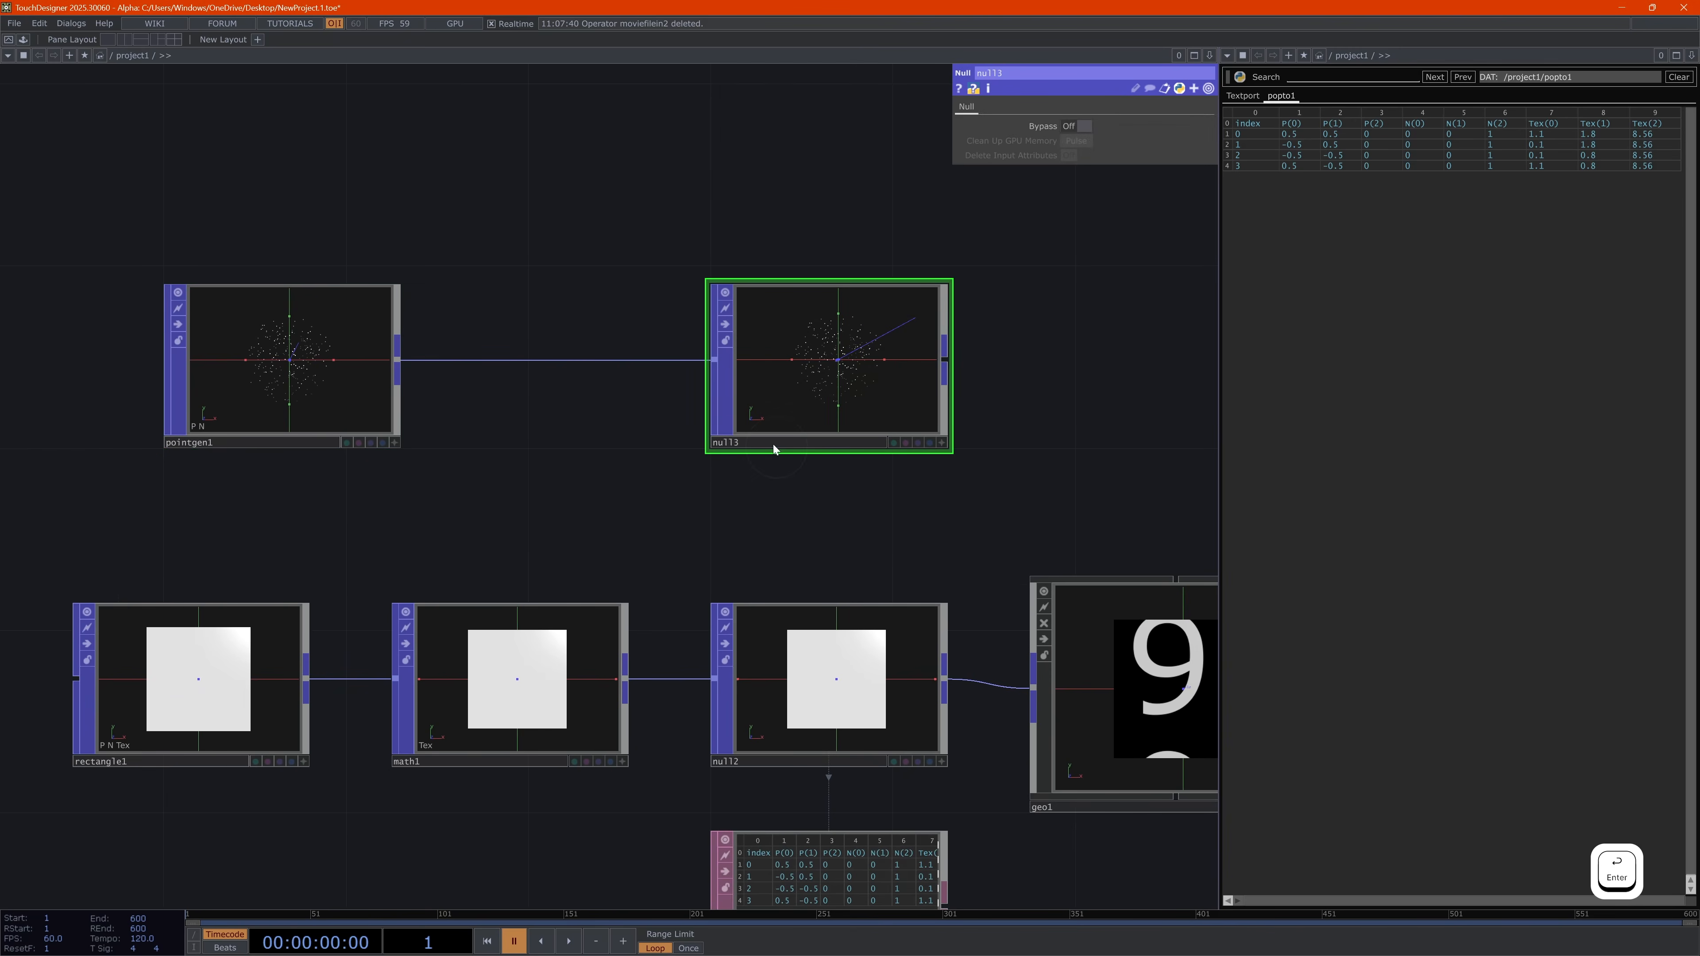
# Rename the Null POP after the Point Generator to null_pts
pyautogui.click(783, 441)
pyautogui.write('null_pts')
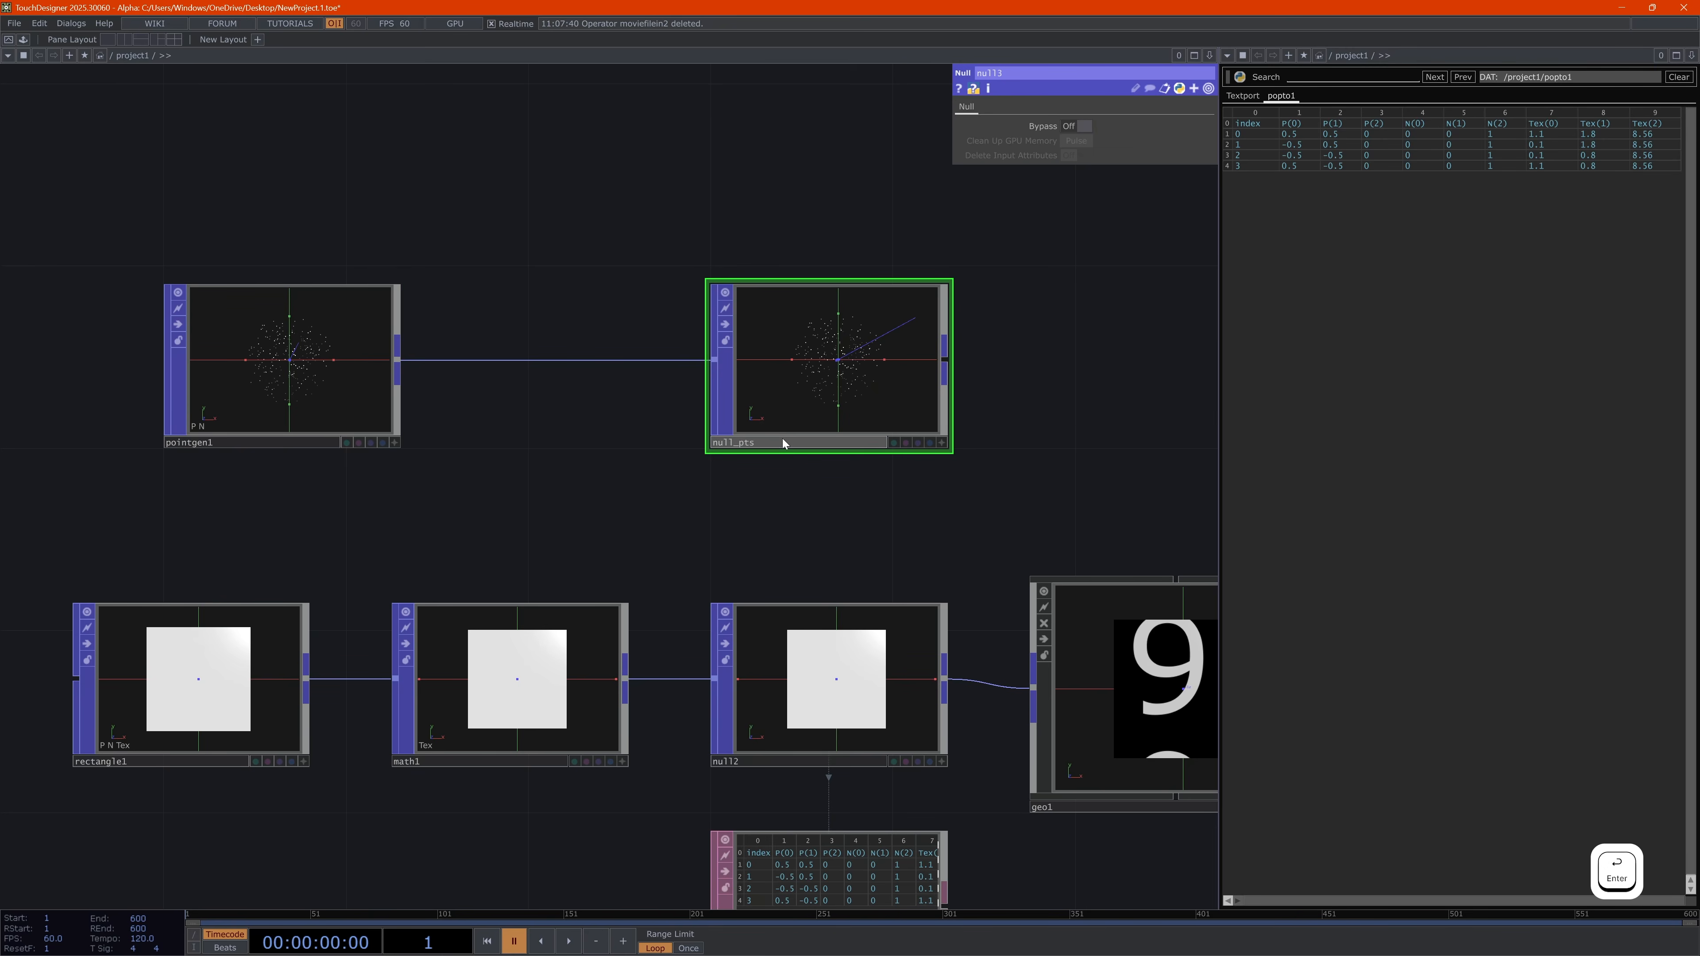
pyautogui.press('Return')
# Turn on instancing for geo1 and assign null_pts as its Default Instance OP
pyautogui.scroll(-5, 729, 387)
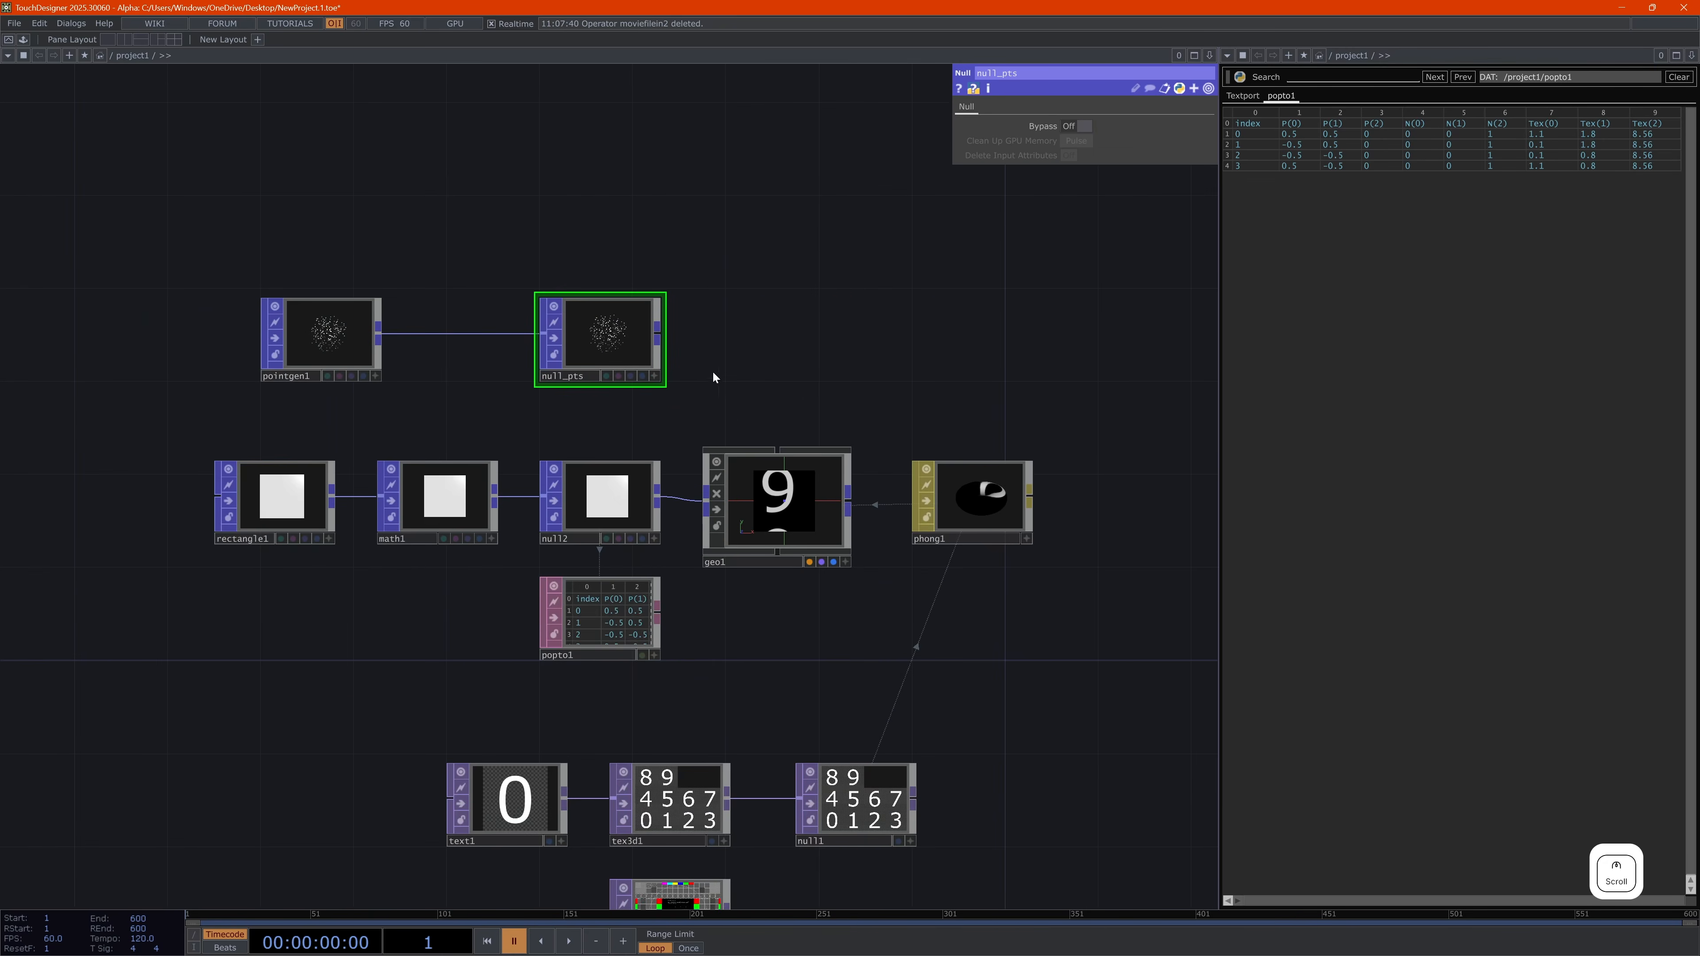
pyautogui.click(770, 489)
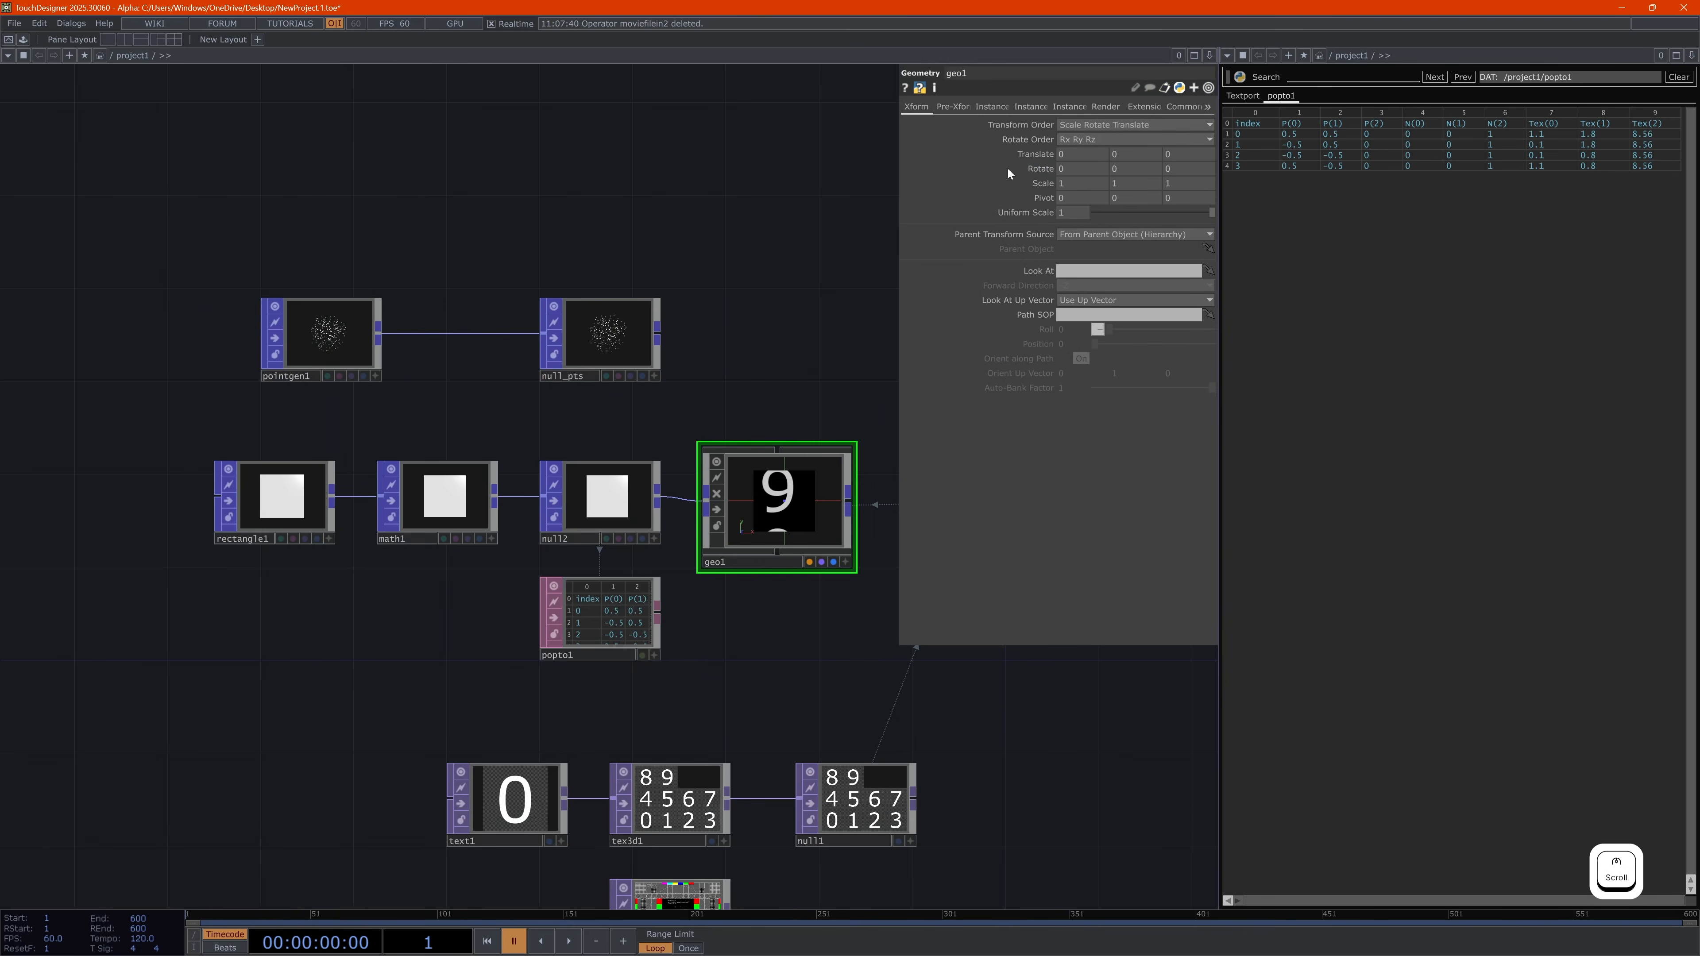
pyautogui.click(994, 108)
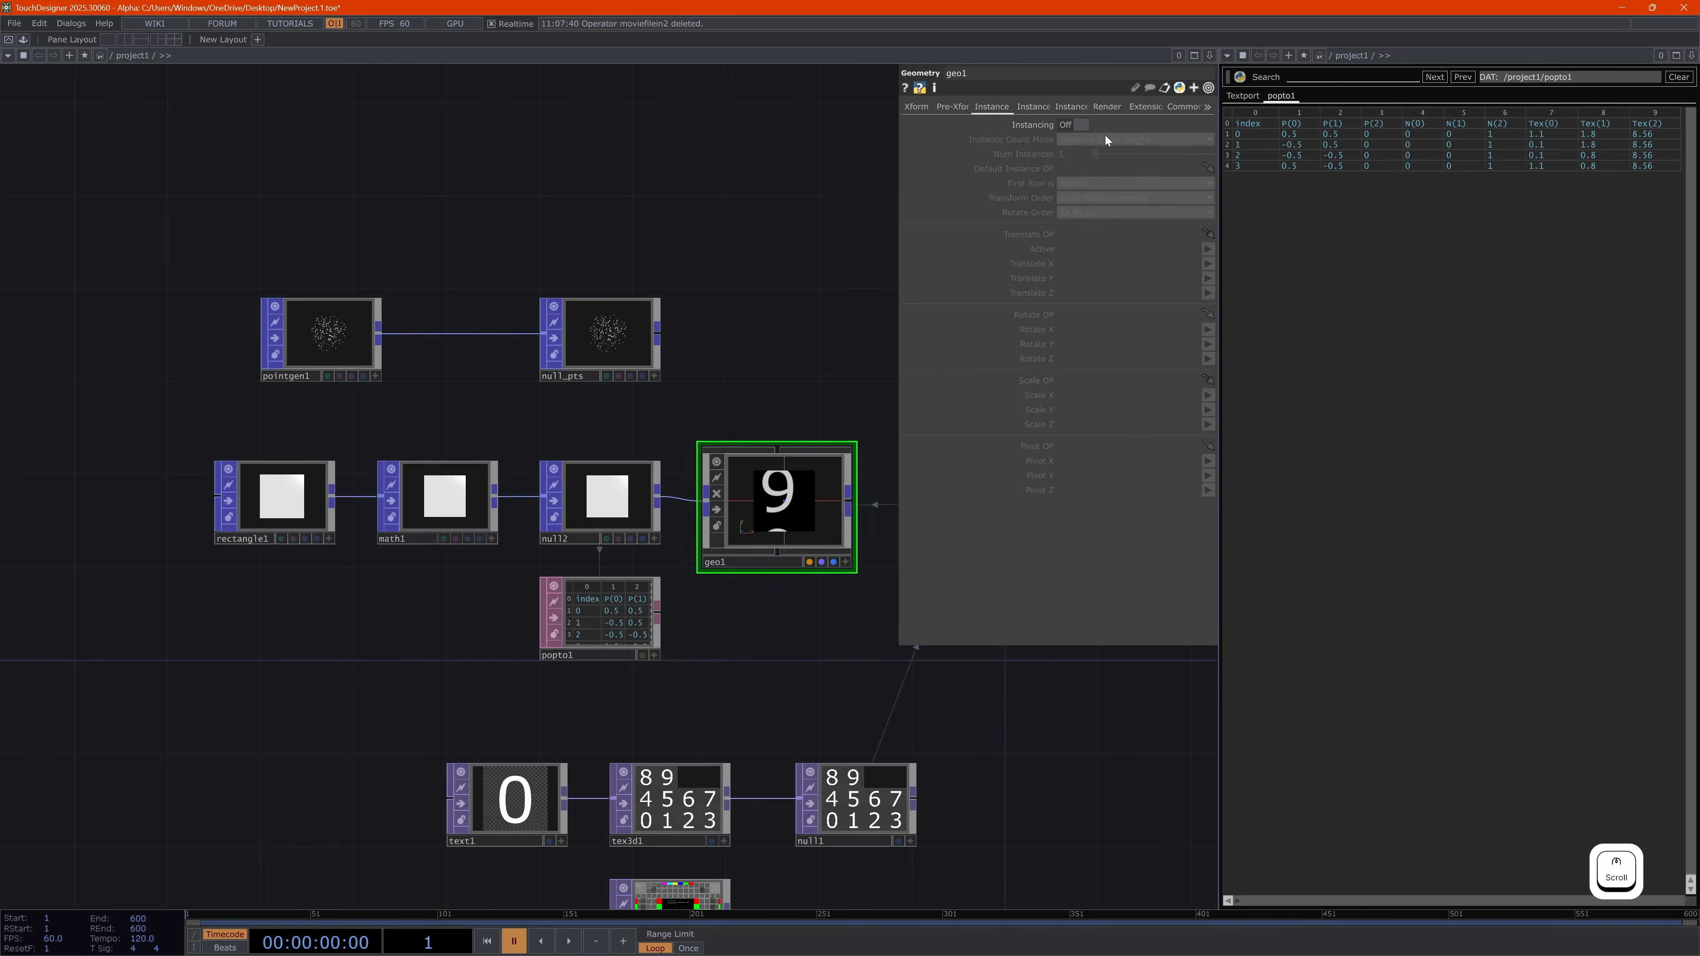
pyautogui.click(1082, 124)
pyautogui.moveTo(786, 384); pyautogui.dragTo(579, 391)
pyautogui.moveTo(424, 344); pyautogui.dragTo(1094, 167)
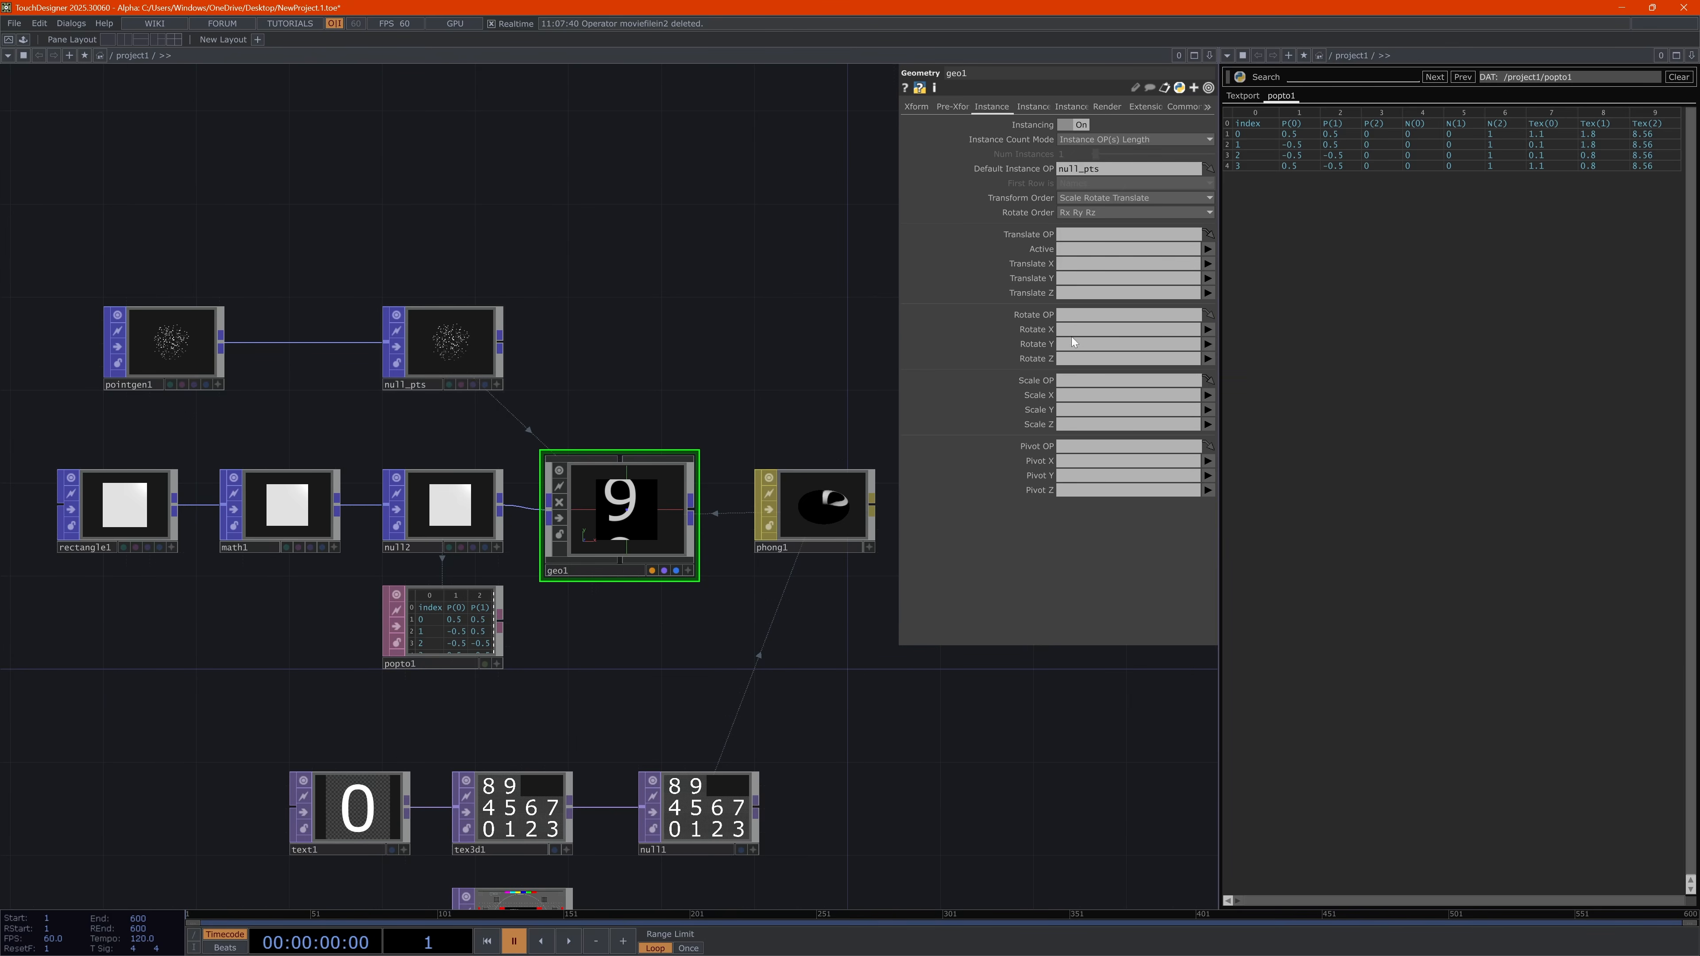
# Map geo1's instance Translate X, Y and Z to P(0), P(1) and P(2)
pyautogui.click(1207, 263)
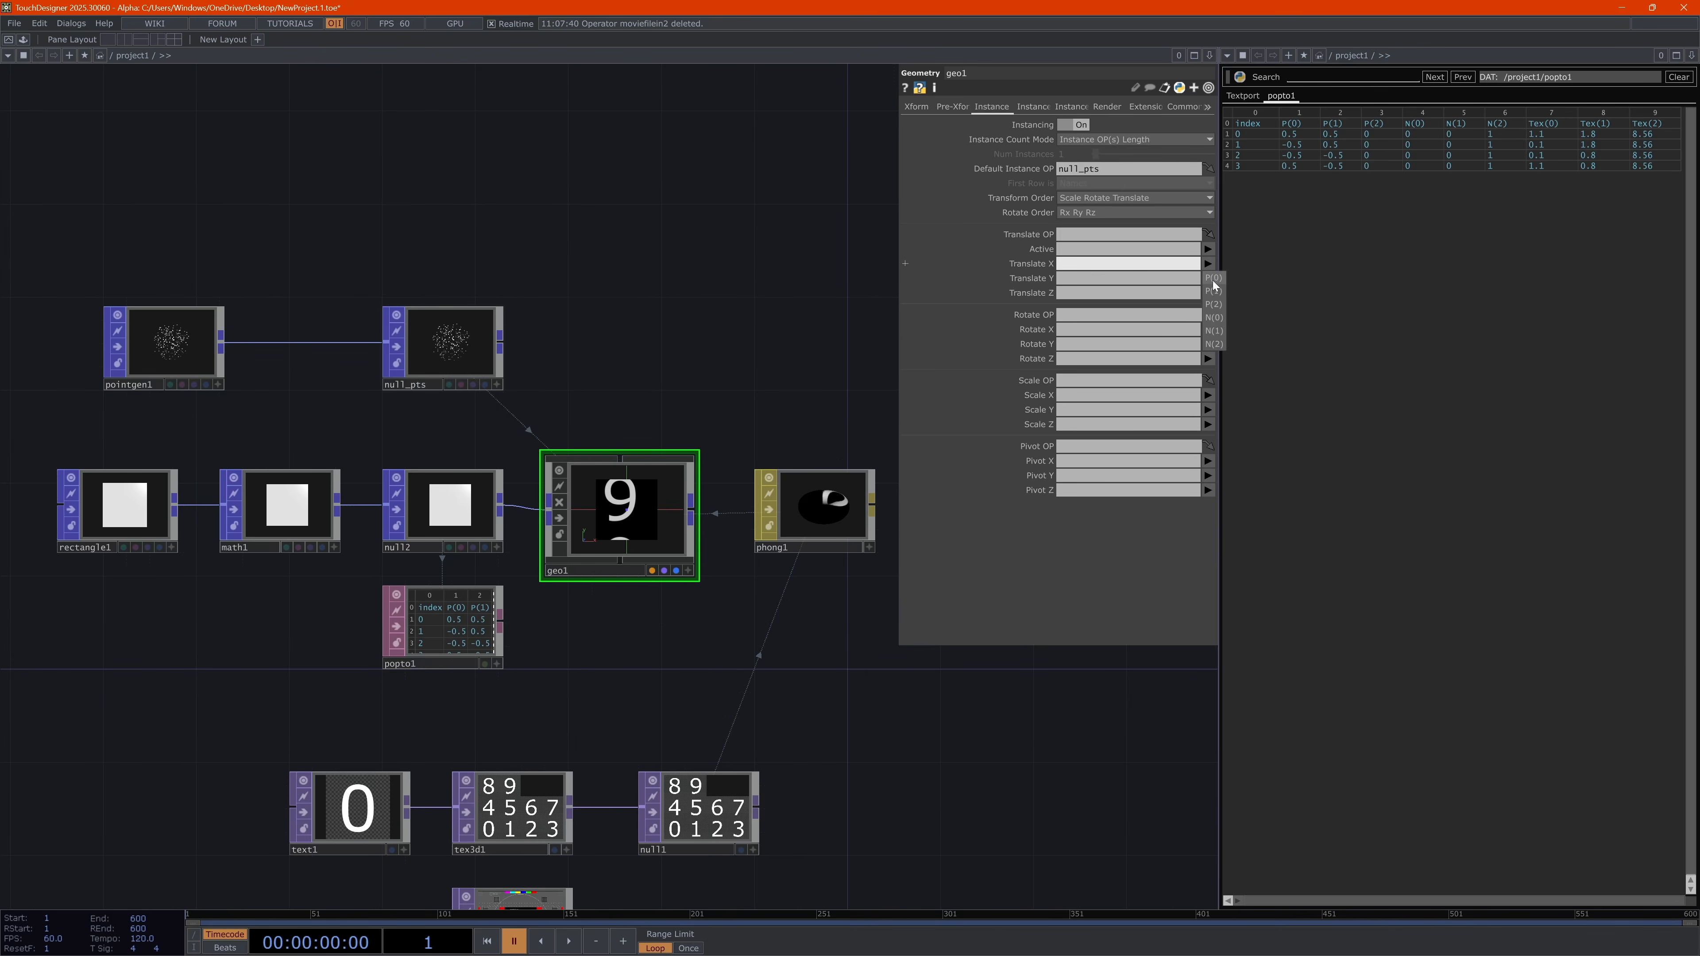
pyautogui.click(1213, 279)
pyautogui.click(1208, 278)
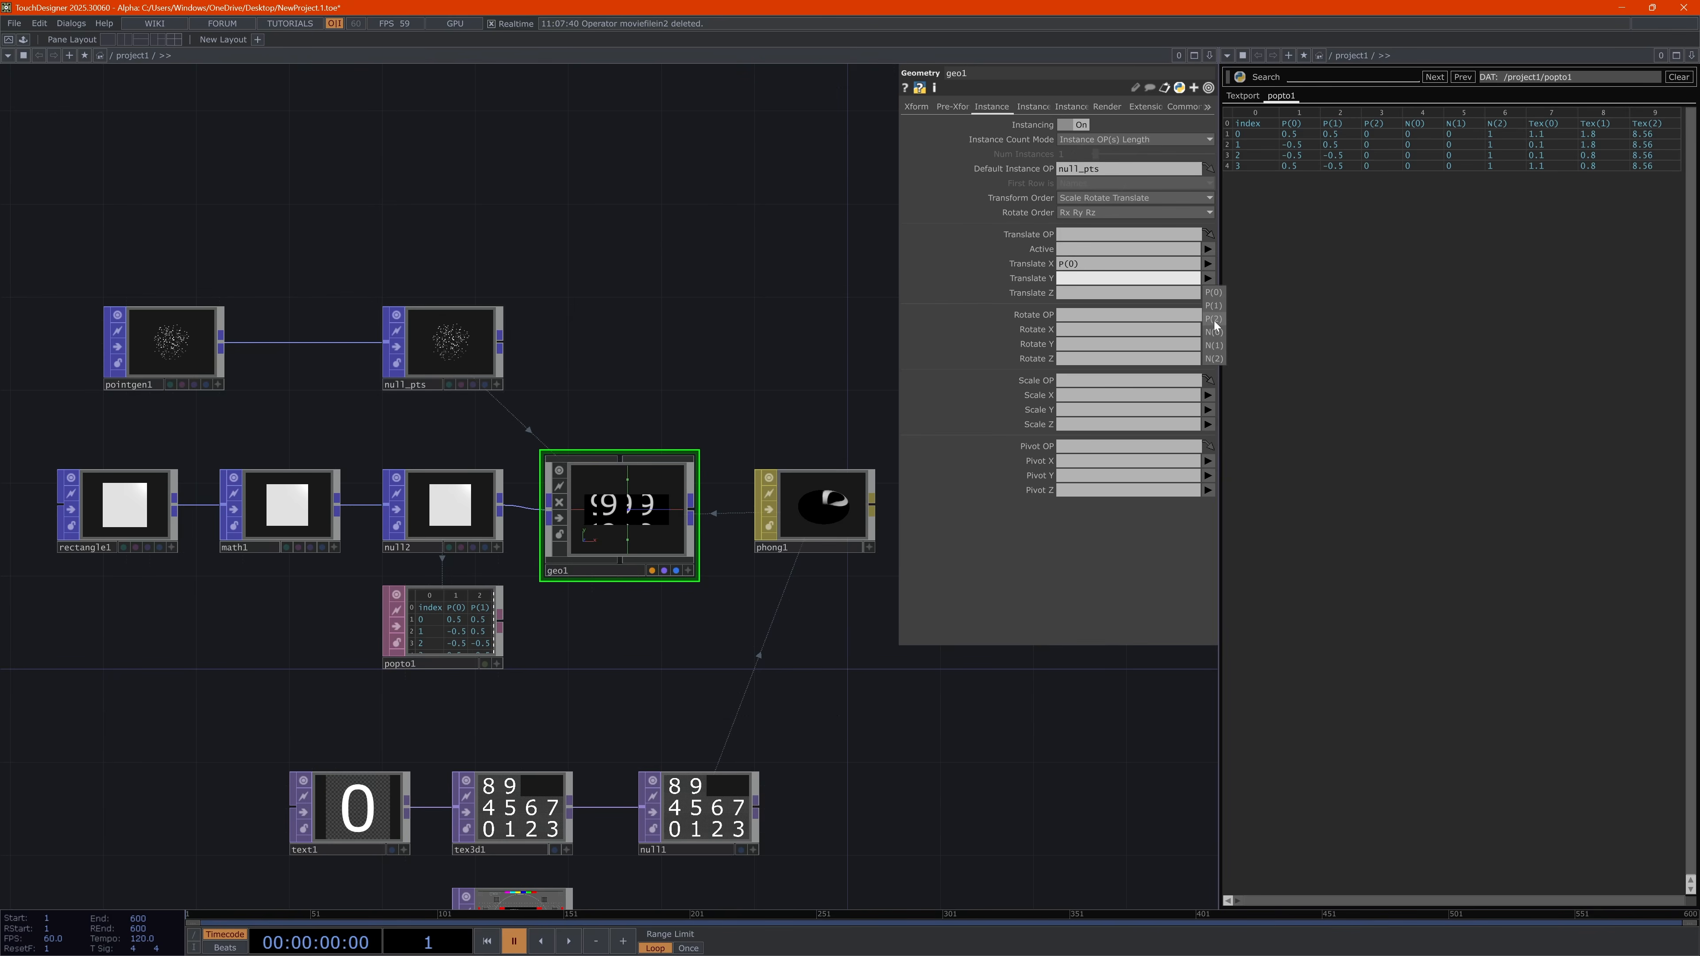
pyautogui.click(1214, 320)
pyautogui.click(1208, 278)
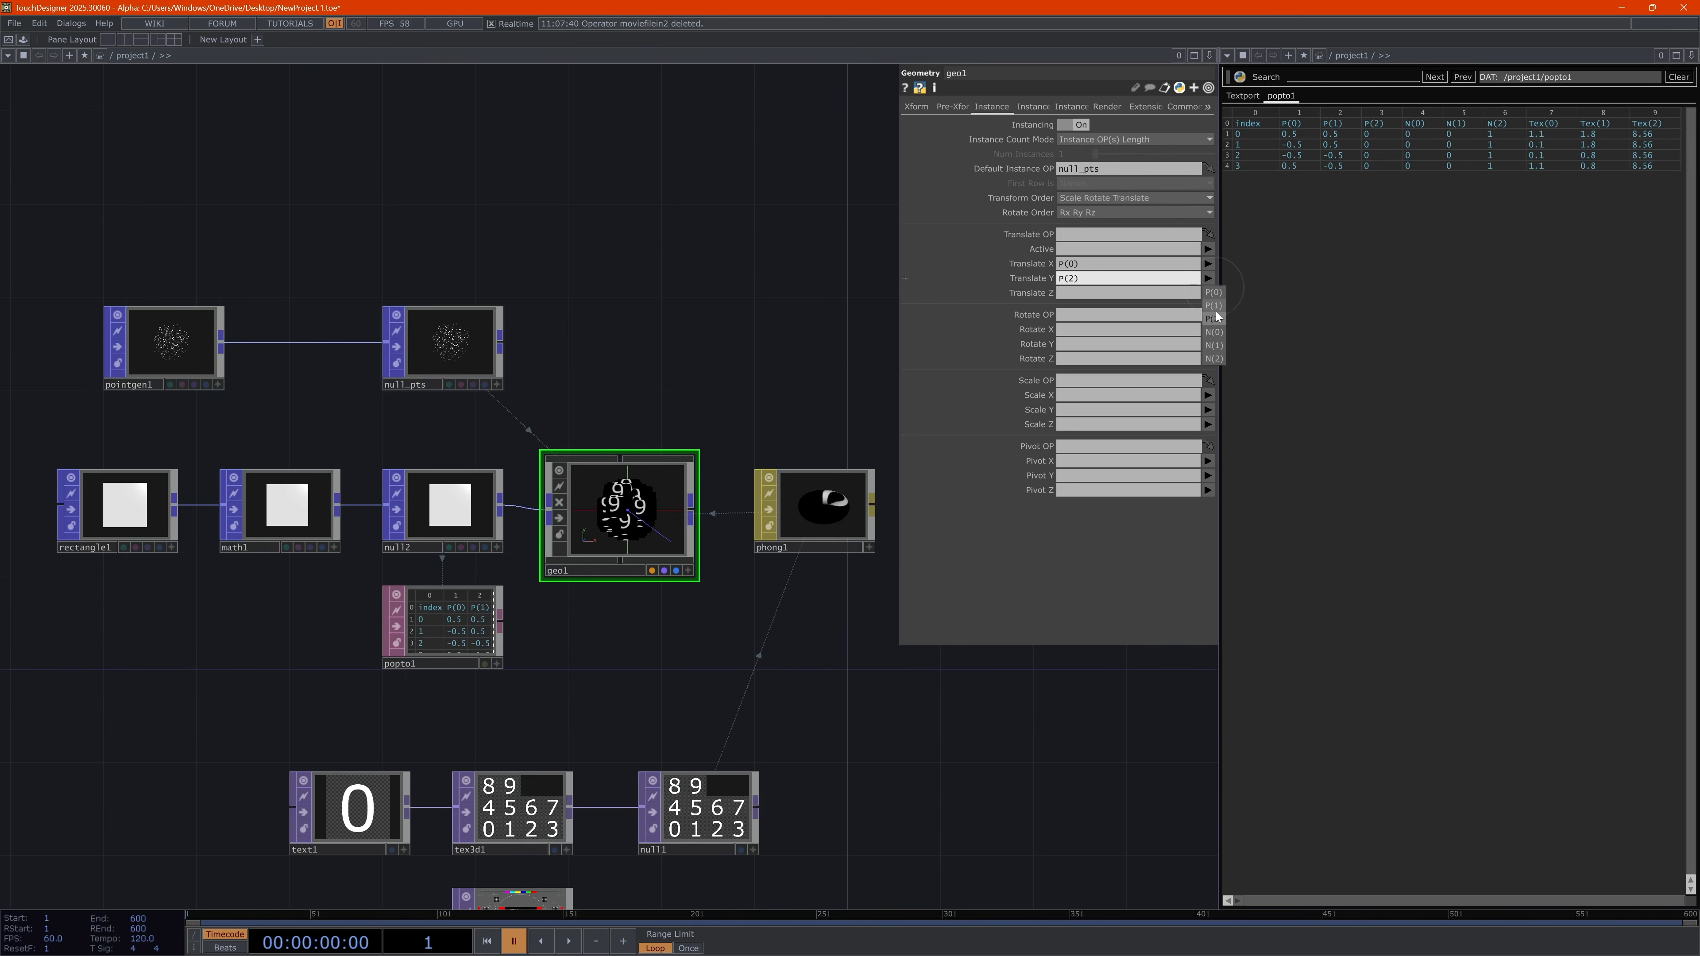
pyautogui.click(1213, 306)
pyautogui.click(1208, 293)
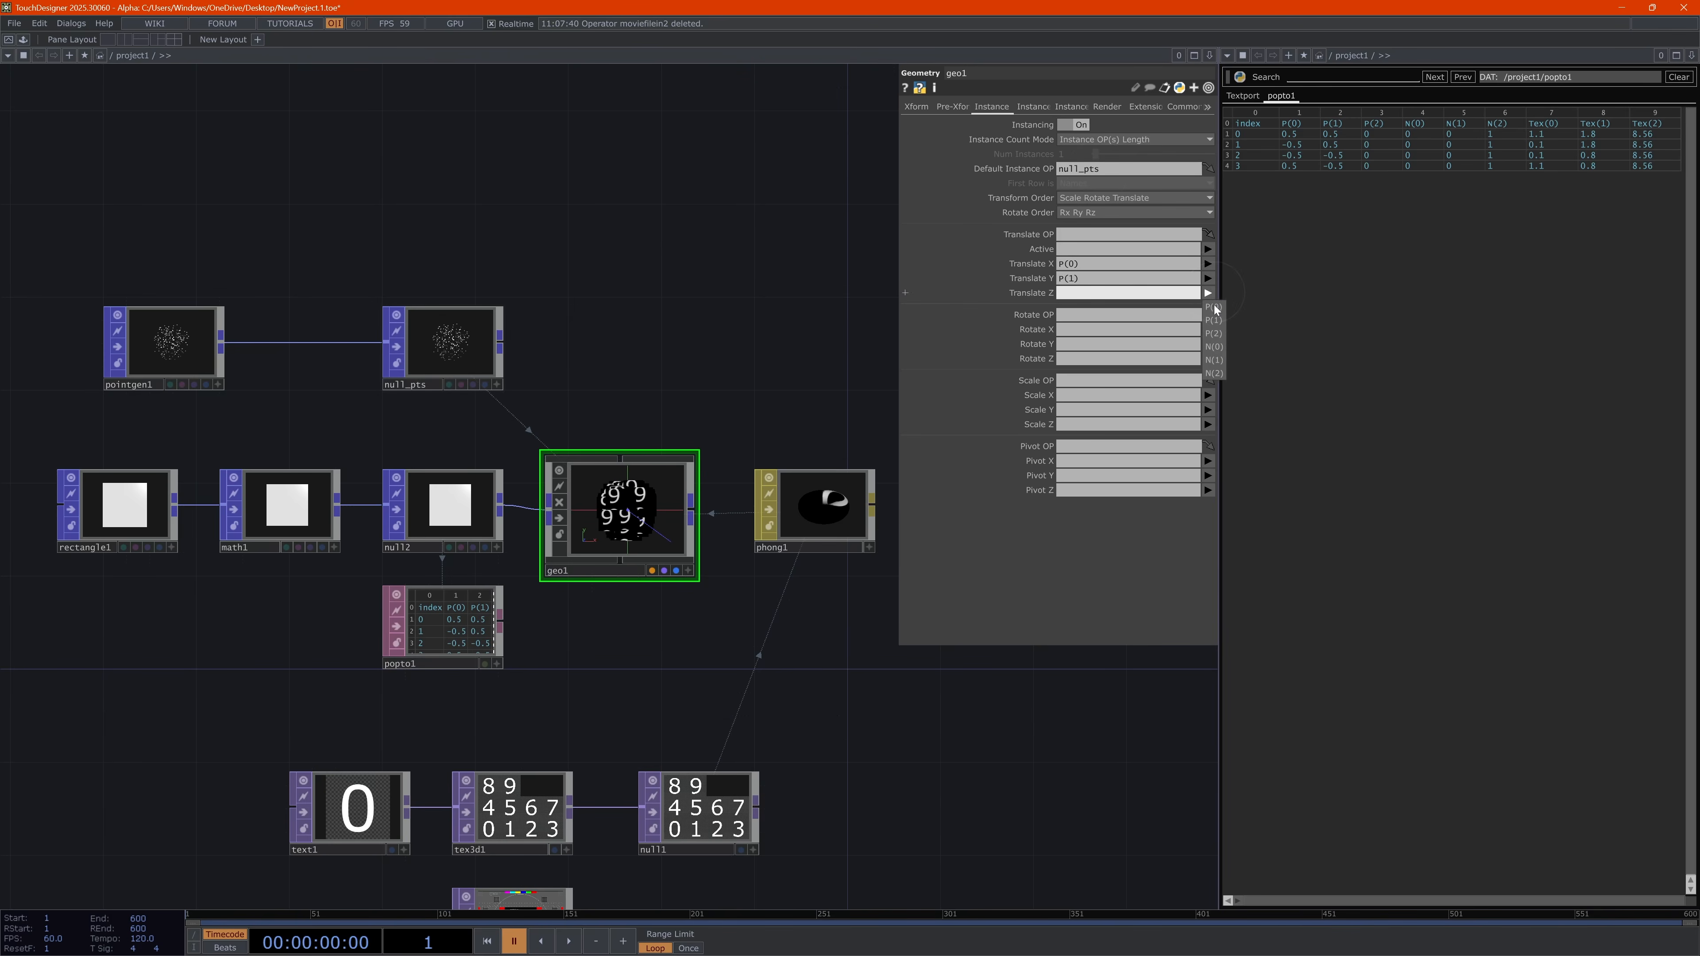
pyautogui.click(1214, 334)
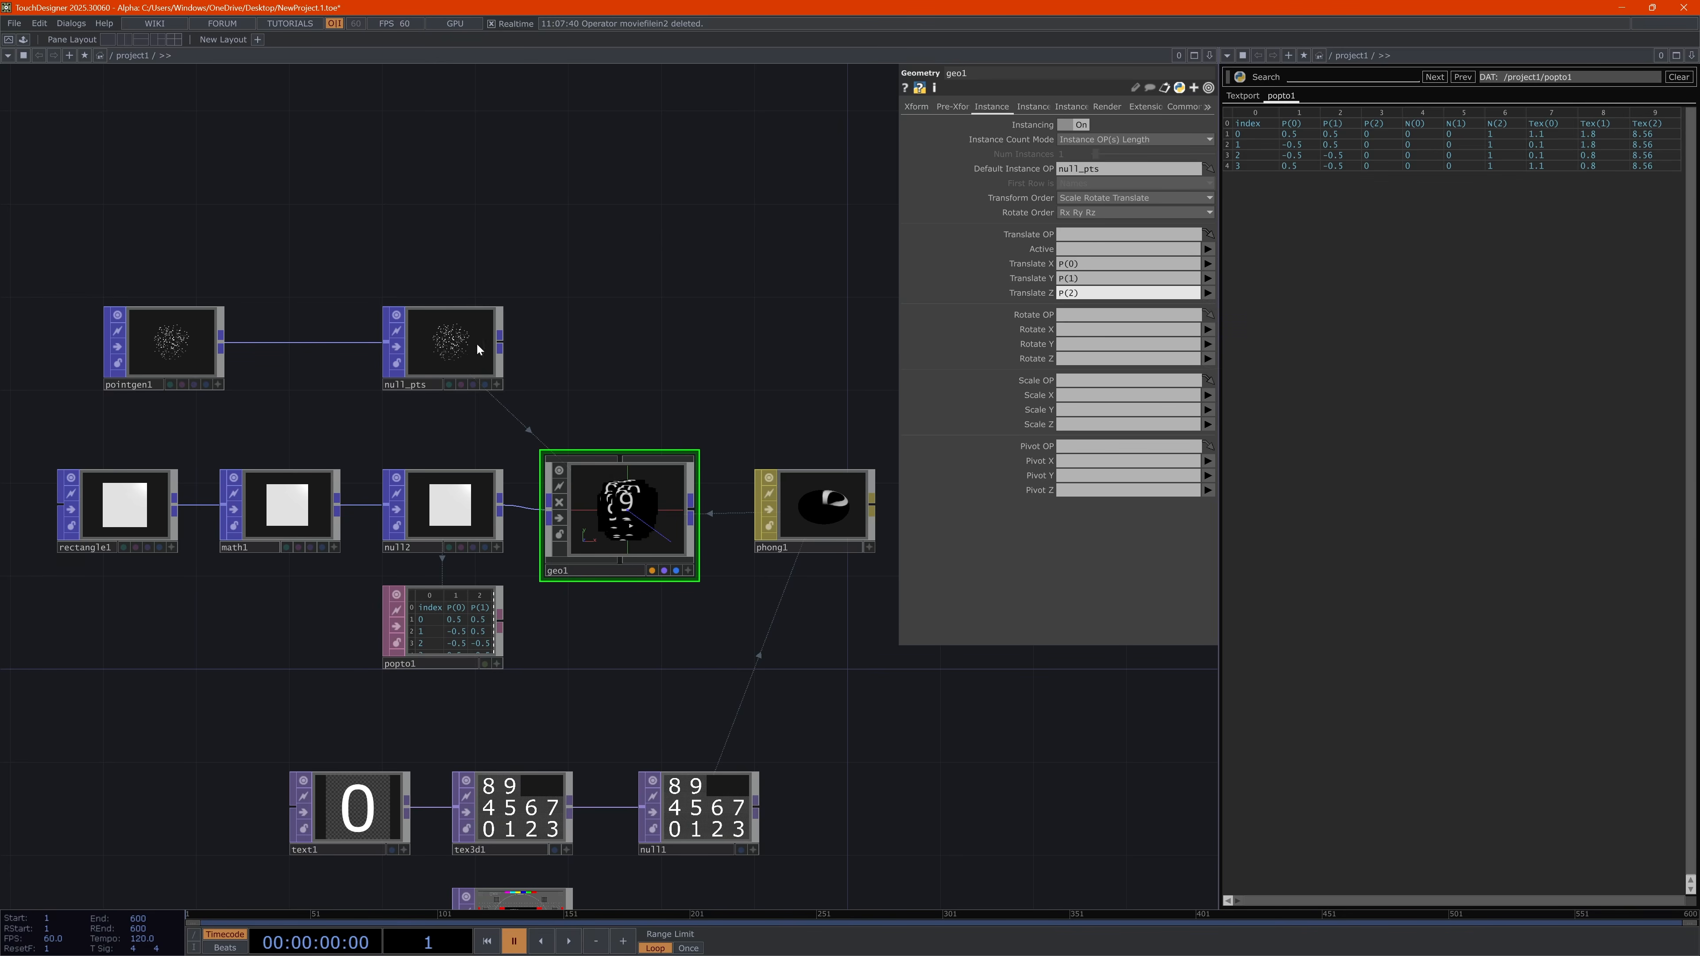
# Align null_pts above geo1 and pointgen1 above rectangle1, and set the Rectangle POP's size to 0.2 by 0.2
pyautogui.moveTo(479, 349); pyautogui.dragTo(641, 349)
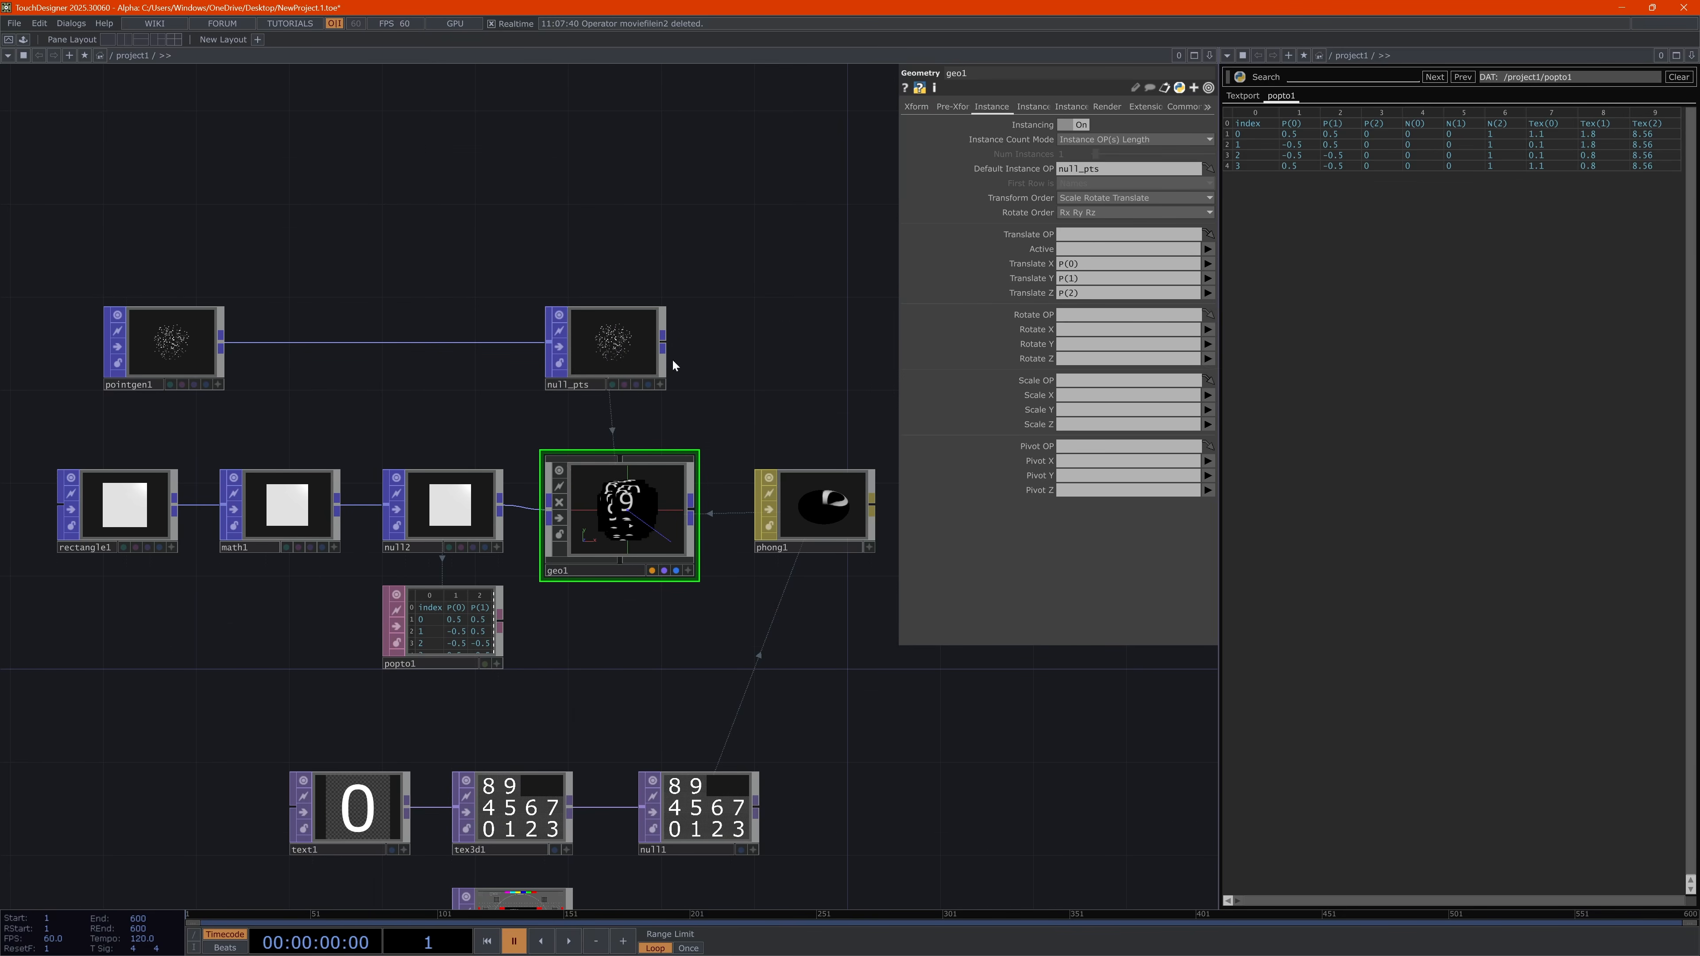
pyautogui.moveTo(164, 355); pyautogui.dragTo(113, 354)
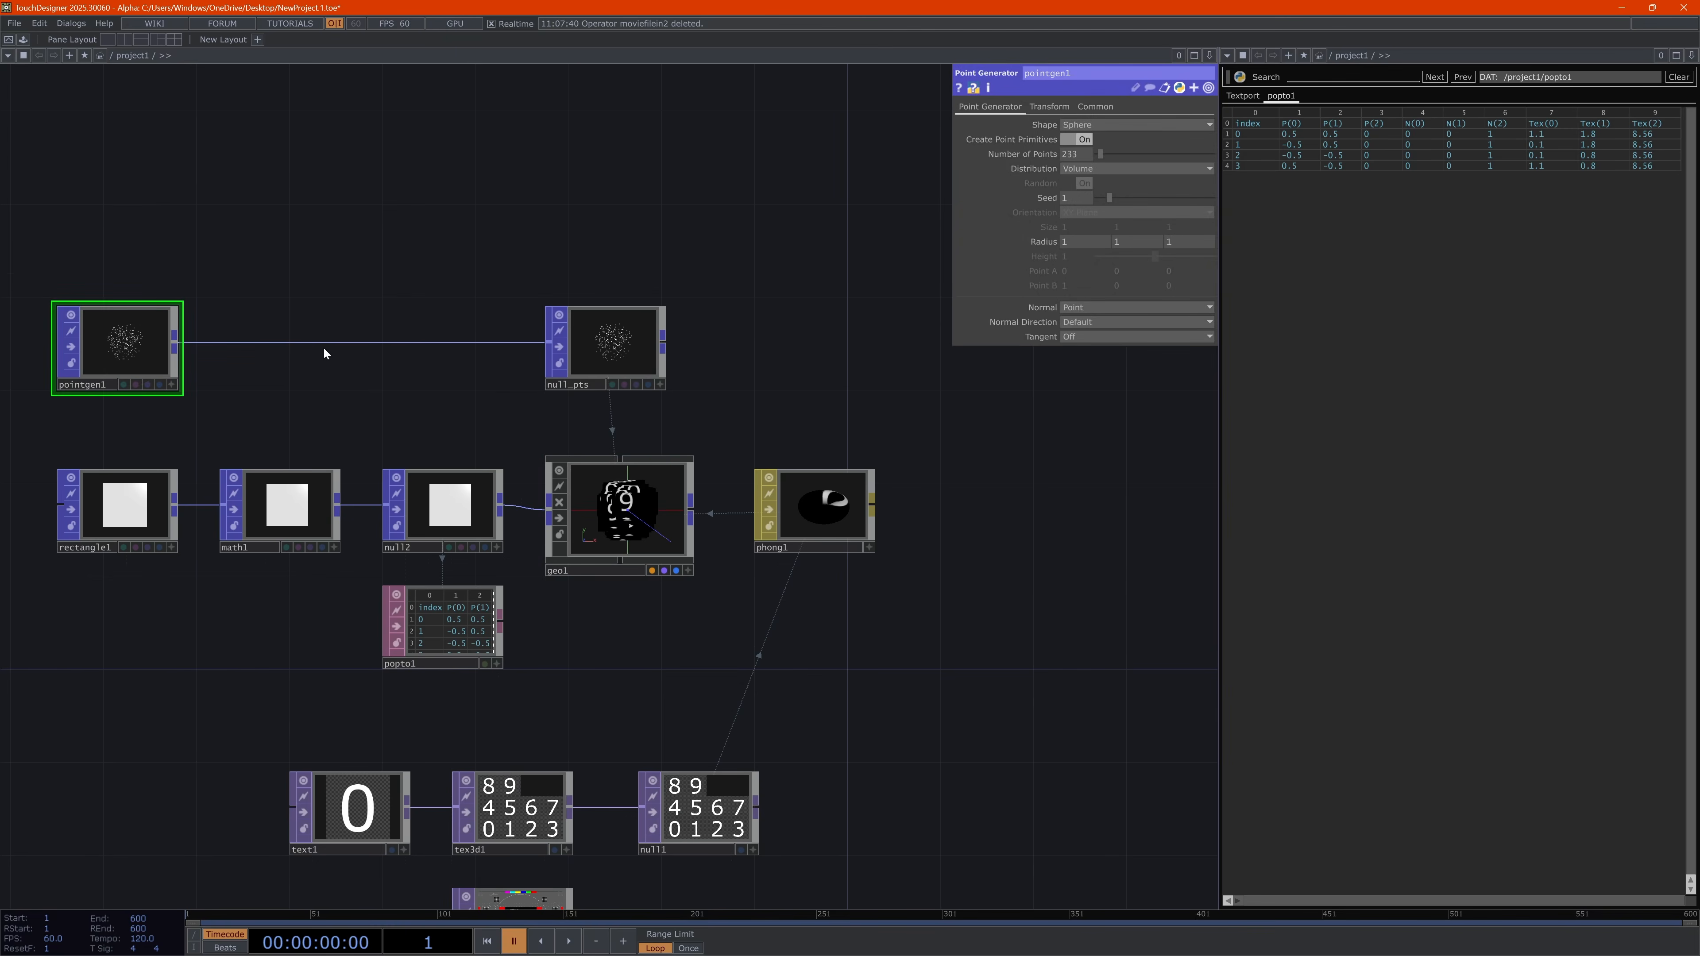
pyautogui.click(127, 529)
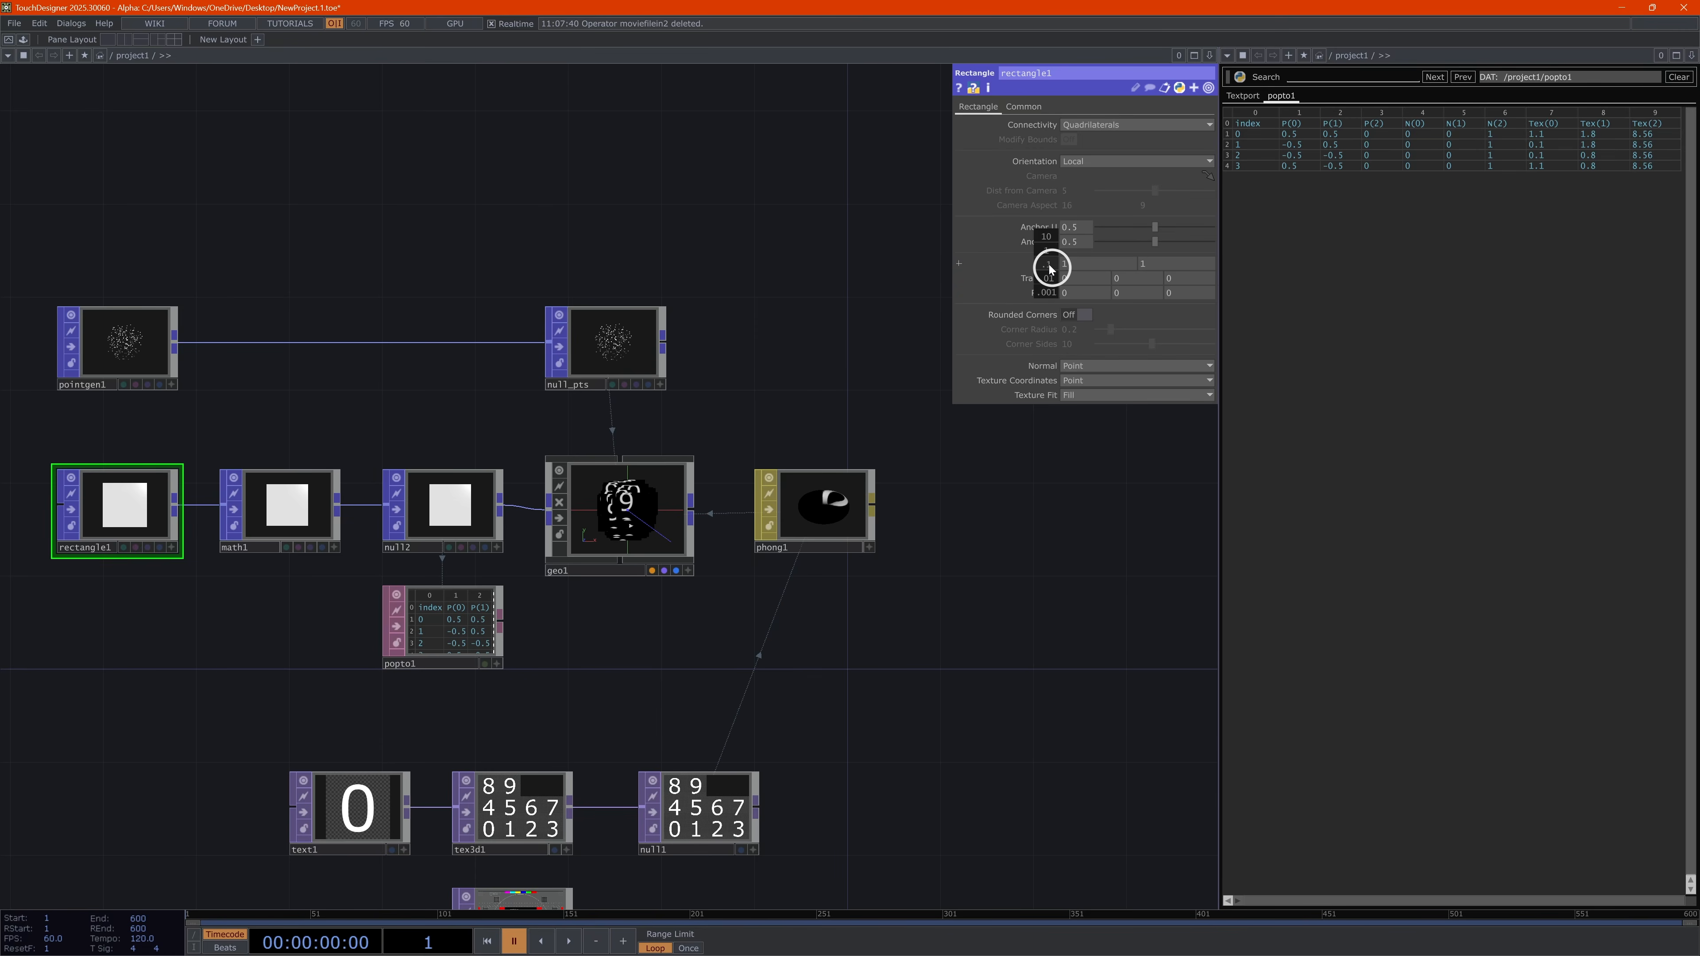
pyautogui.moveTo(1046, 264); pyautogui.dragTo(820, 282, button='middle')
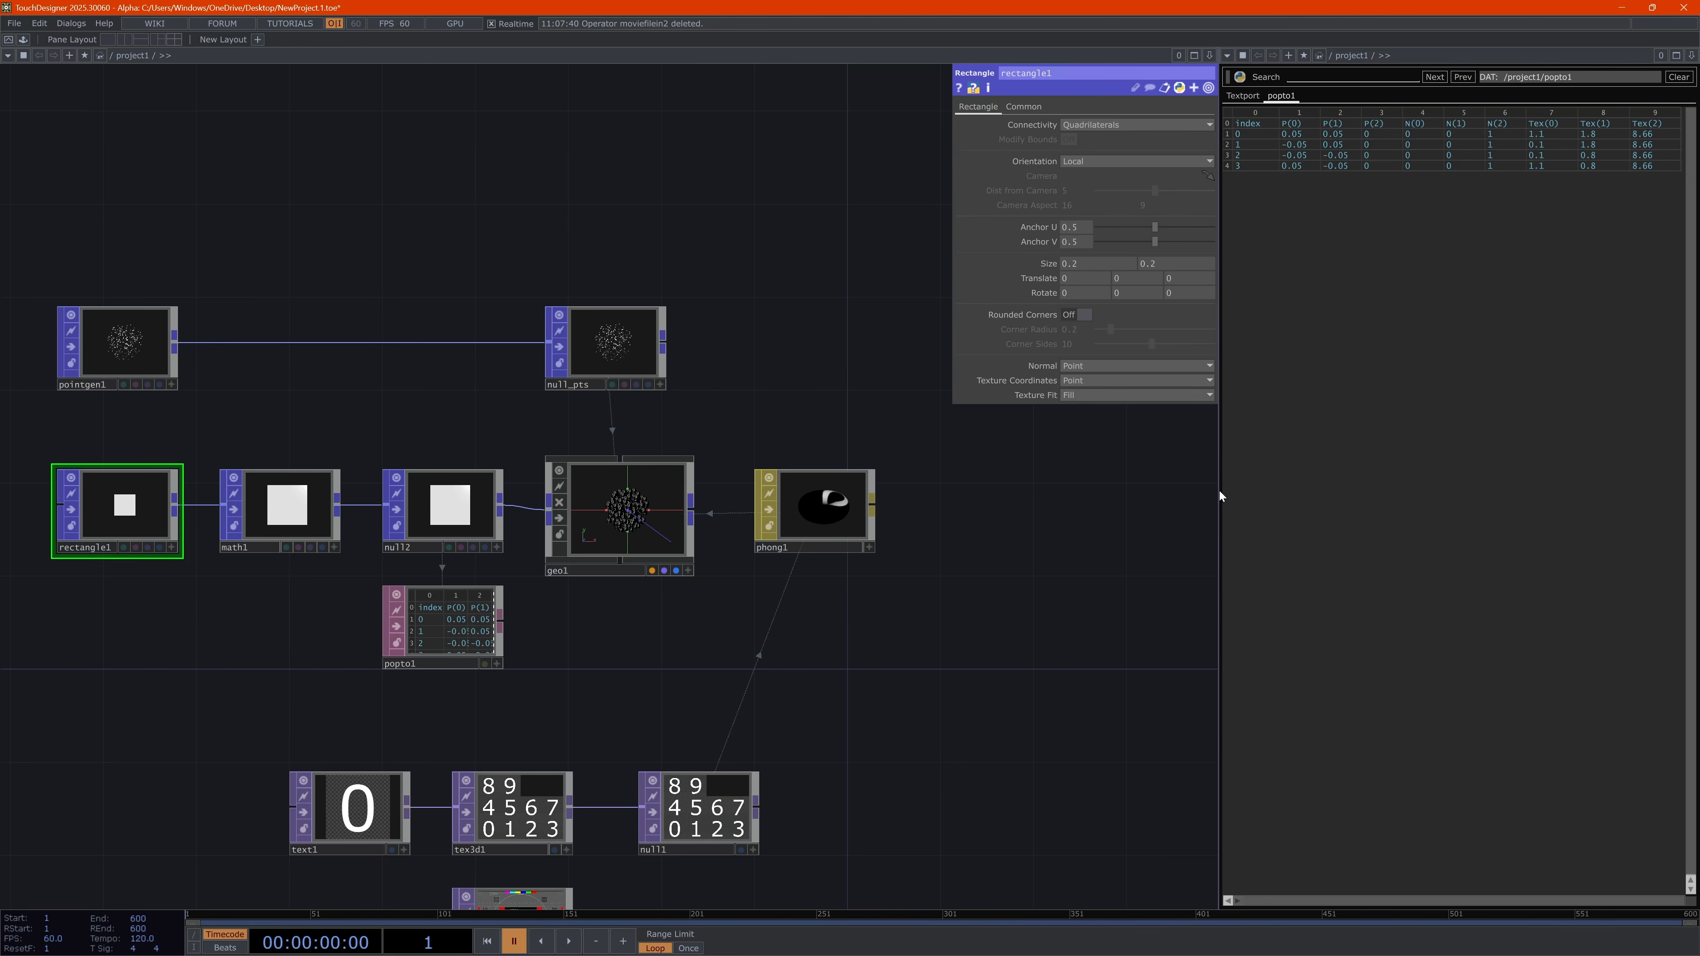
# Widen the pane showing the popto1 table and split it into upper and lower panes
pyautogui.moveTo(1217, 495); pyautogui.dragTo(1068, 501)
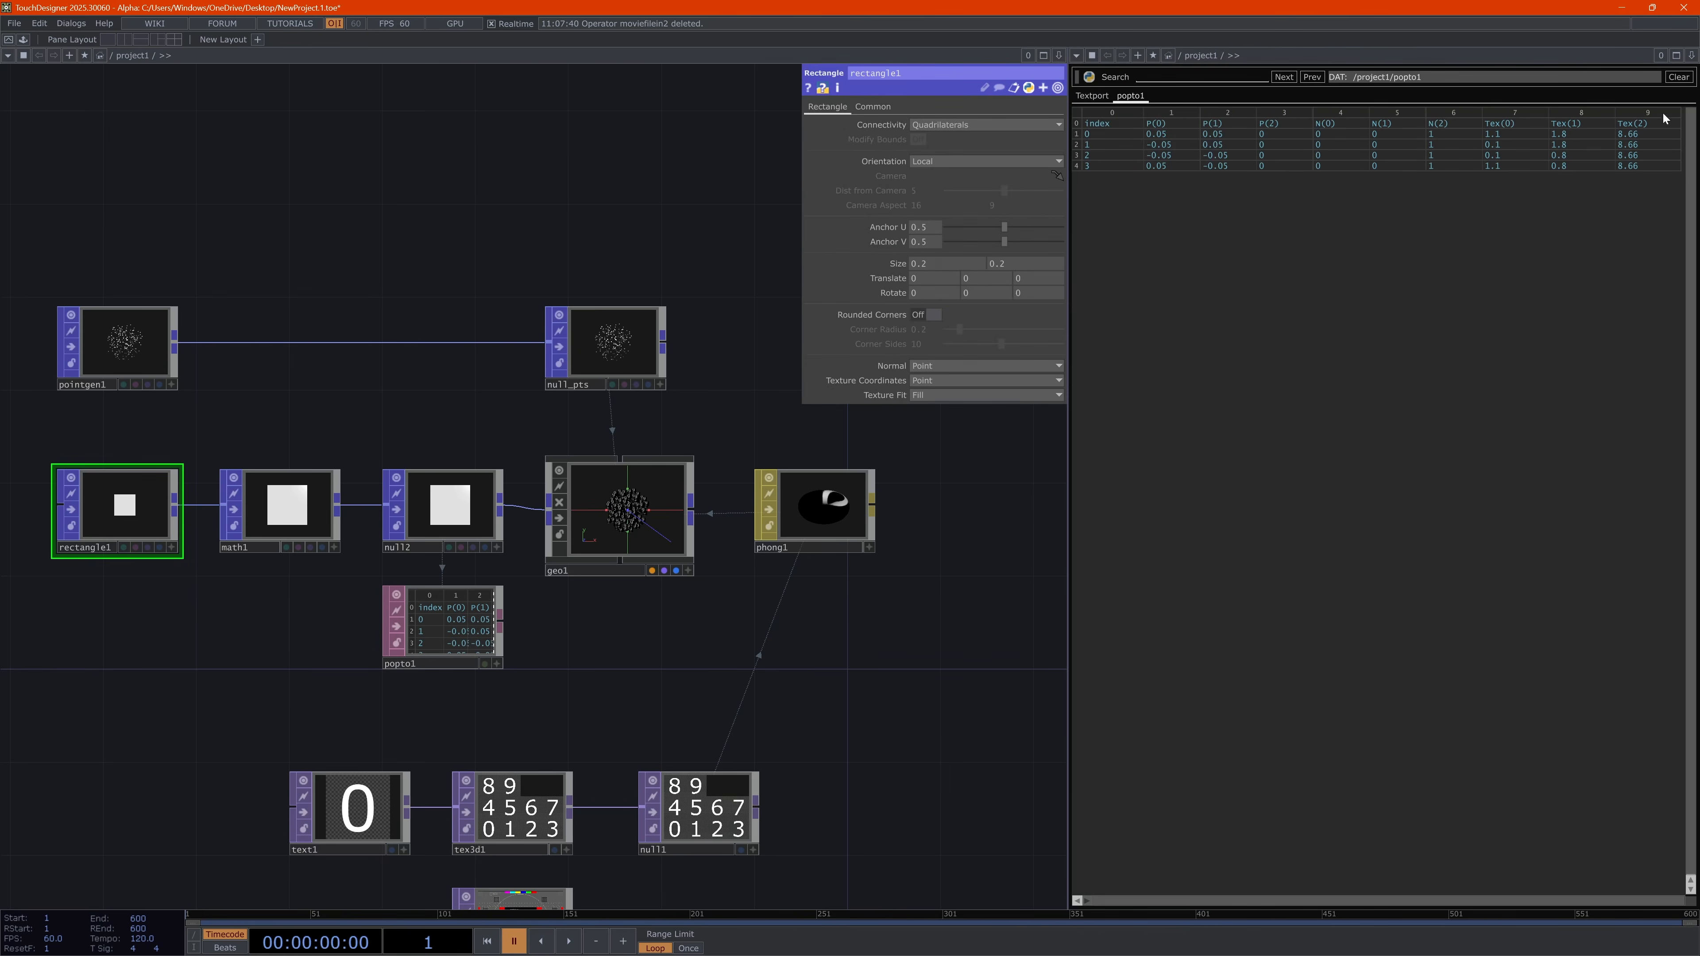
pyautogui.click(1690, 57)
pyautogui.click(1630, 98)
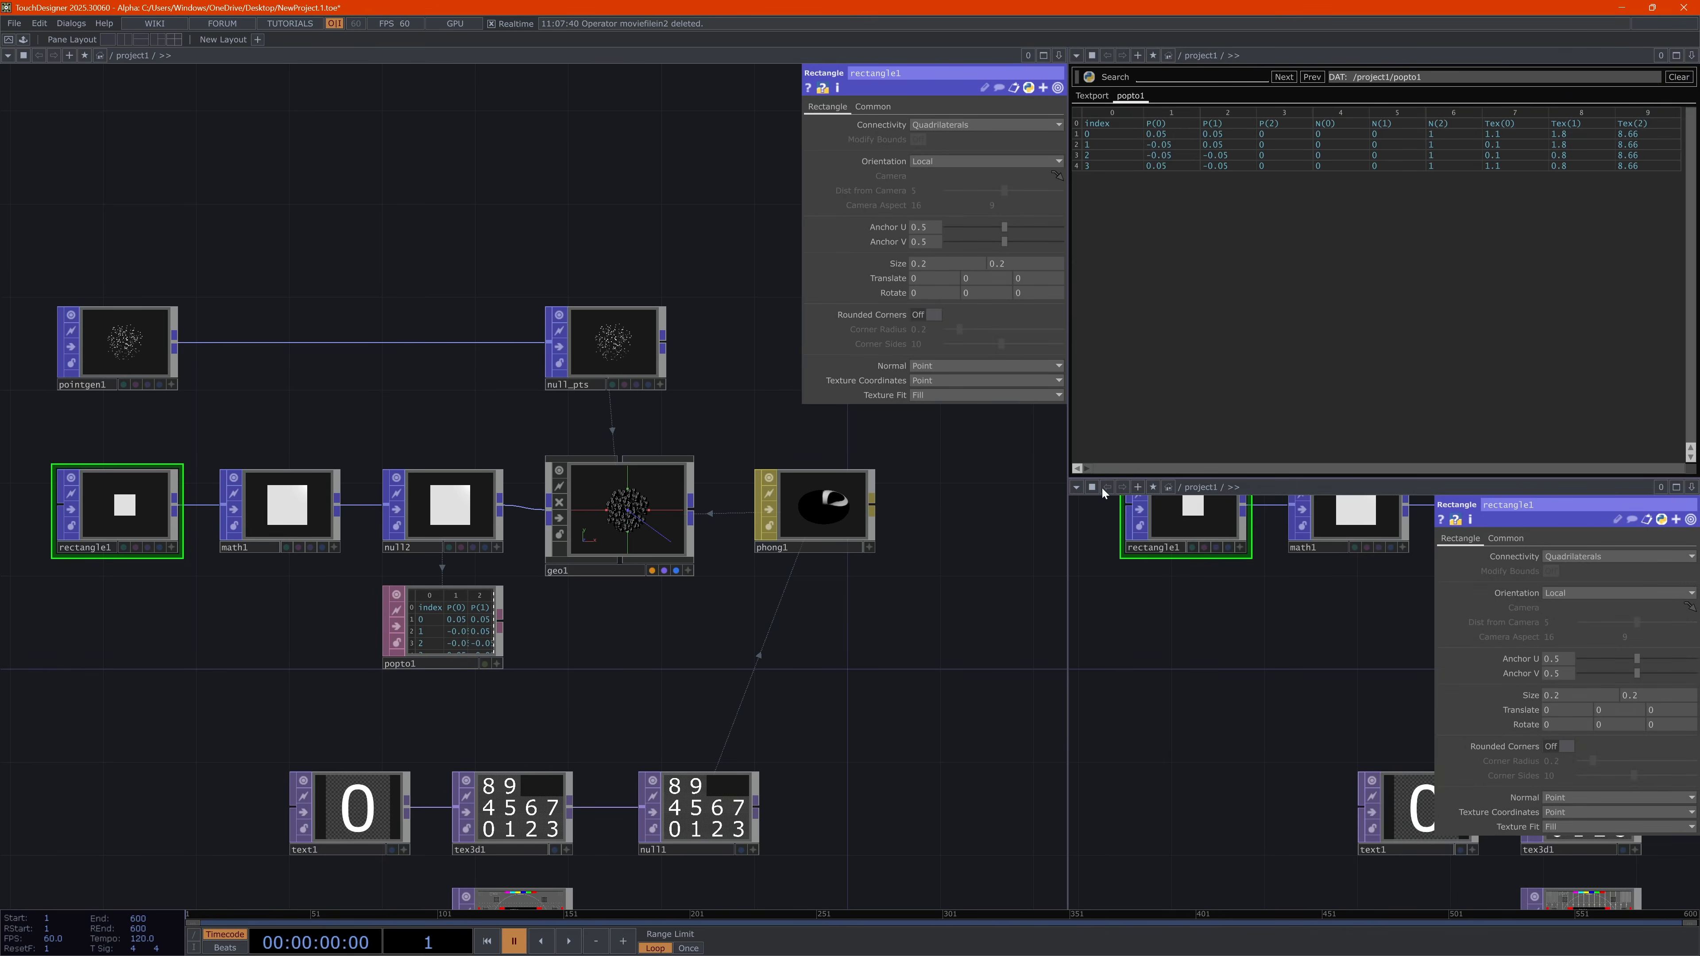
# Turn the lower pane of the network copy into a Geometry Viewer and orbit it for an angled close view of the instances
pyautogui.click(1077, 488)
pyautogui.click(1106, 535)
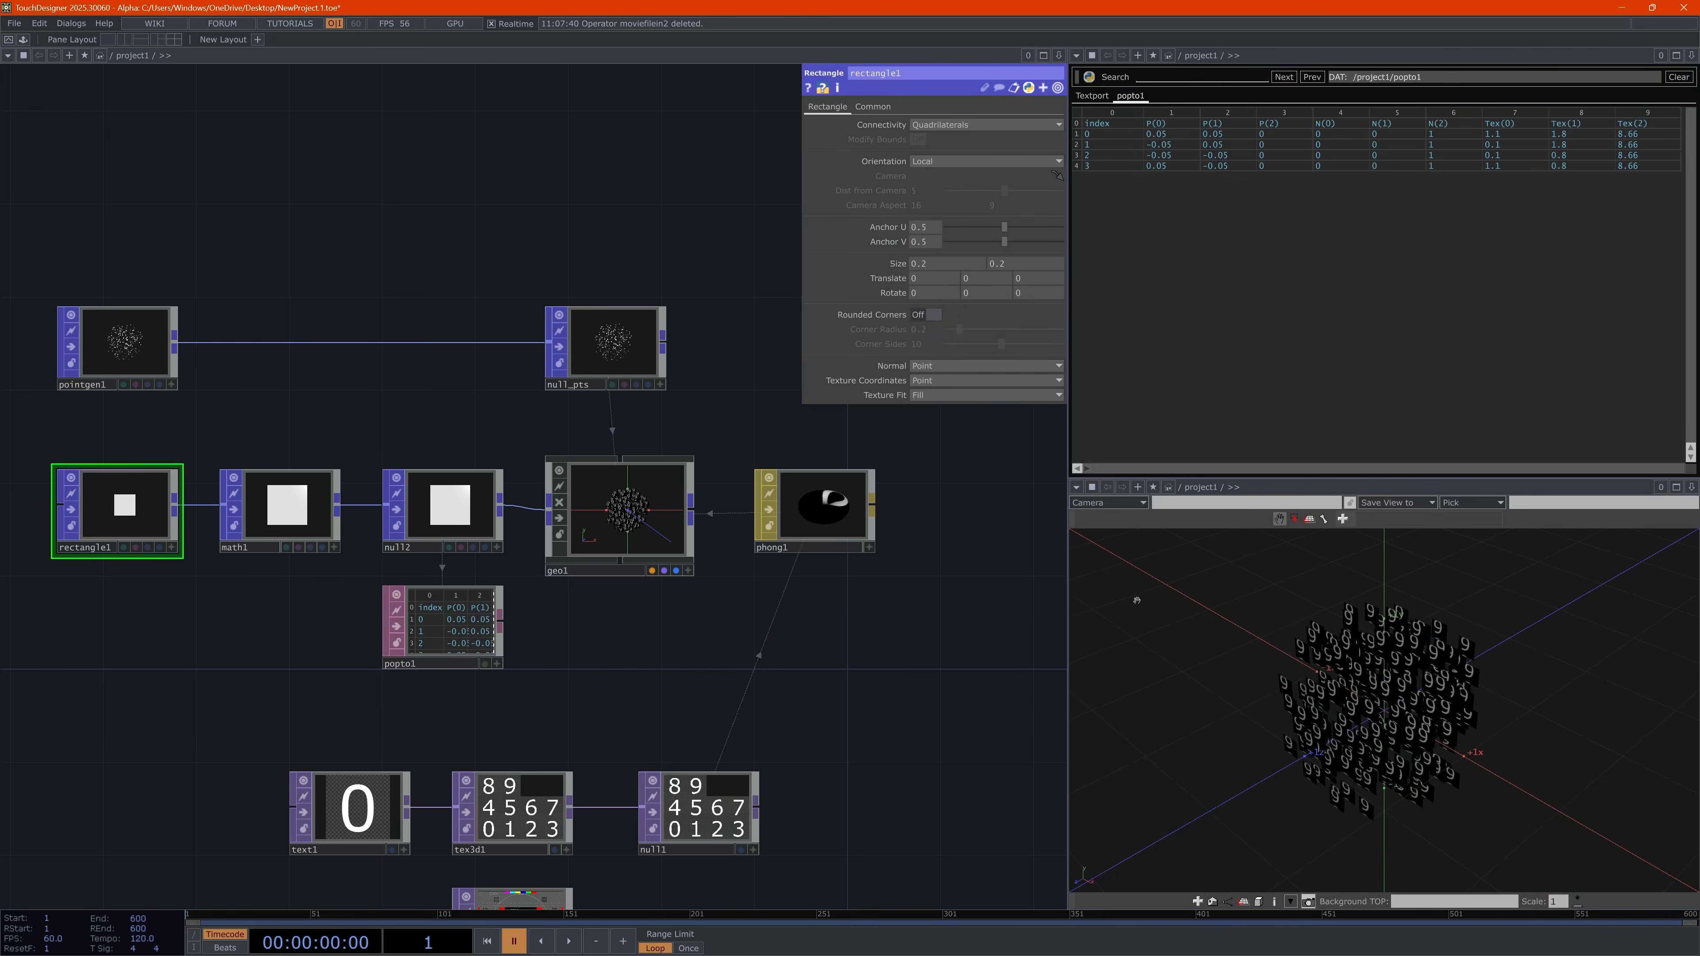
pyautogui.moveTo(1389, 732); pyautogui.dragTo(1515, 756)
pyautogui.scroll(3, 1370, 730)
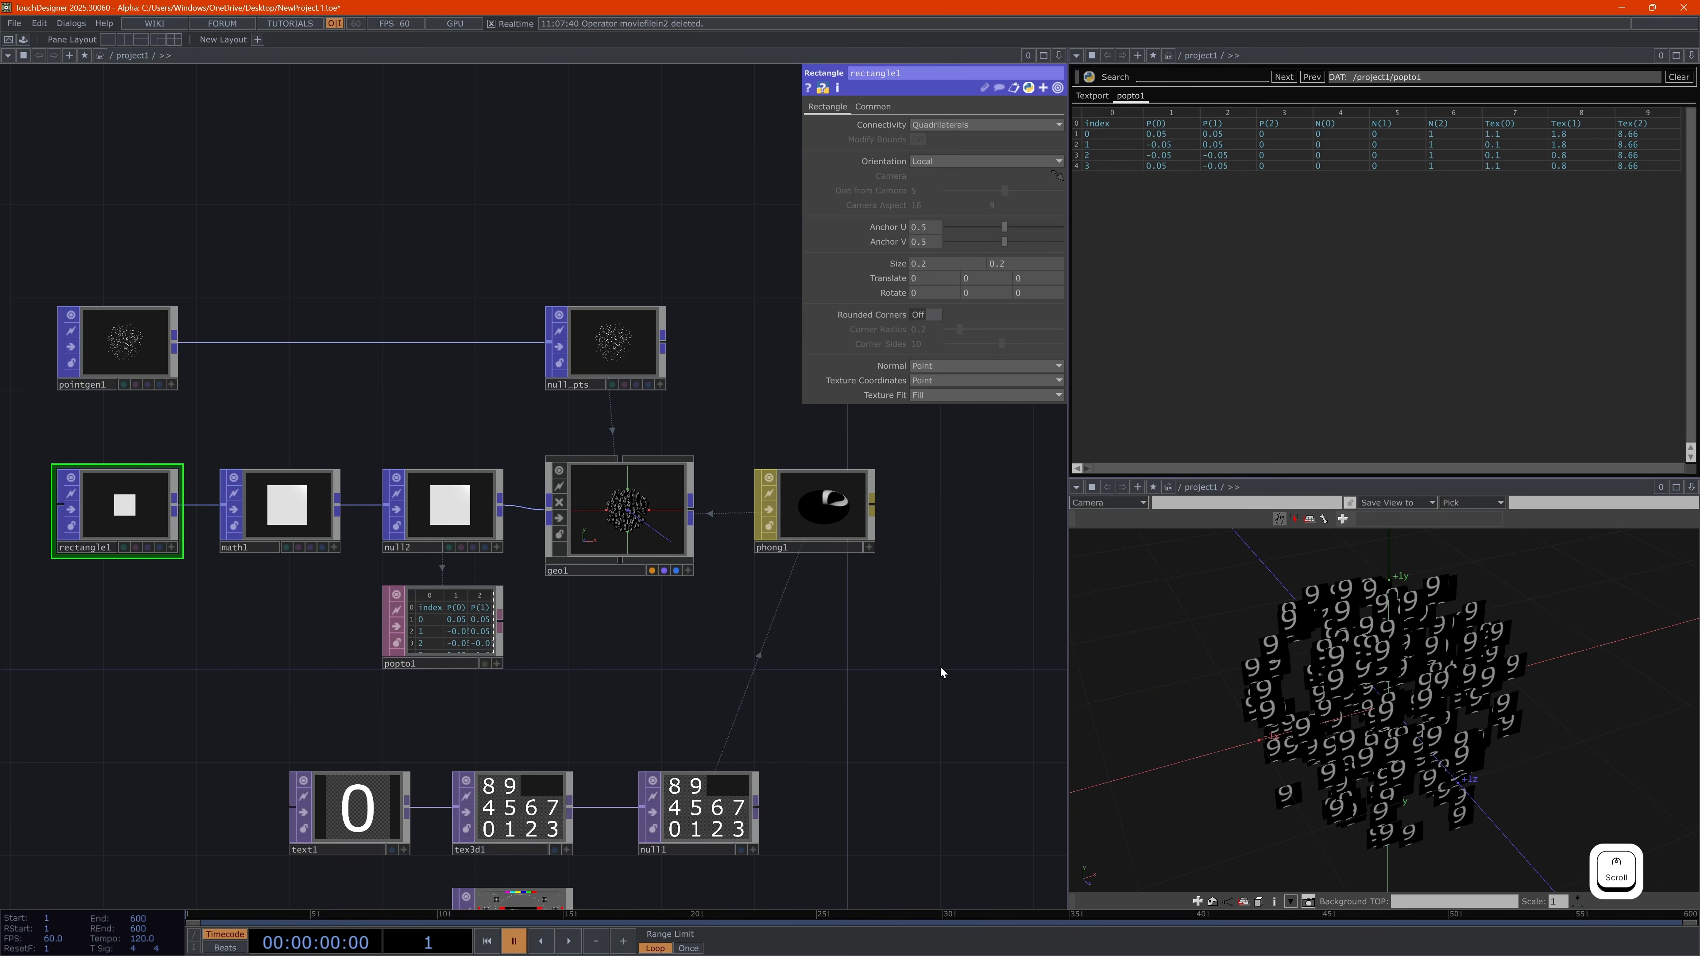
# Point popto1 at null_pts, place it beside that operator, and start timeline playback
pyautogui.moveTo(940, 667)
pyautogui.mouseDown()
pyautogui.moveTo(897, 632)
pyautogui.moveTo(917, 650)
pyautogui.mouseUp()
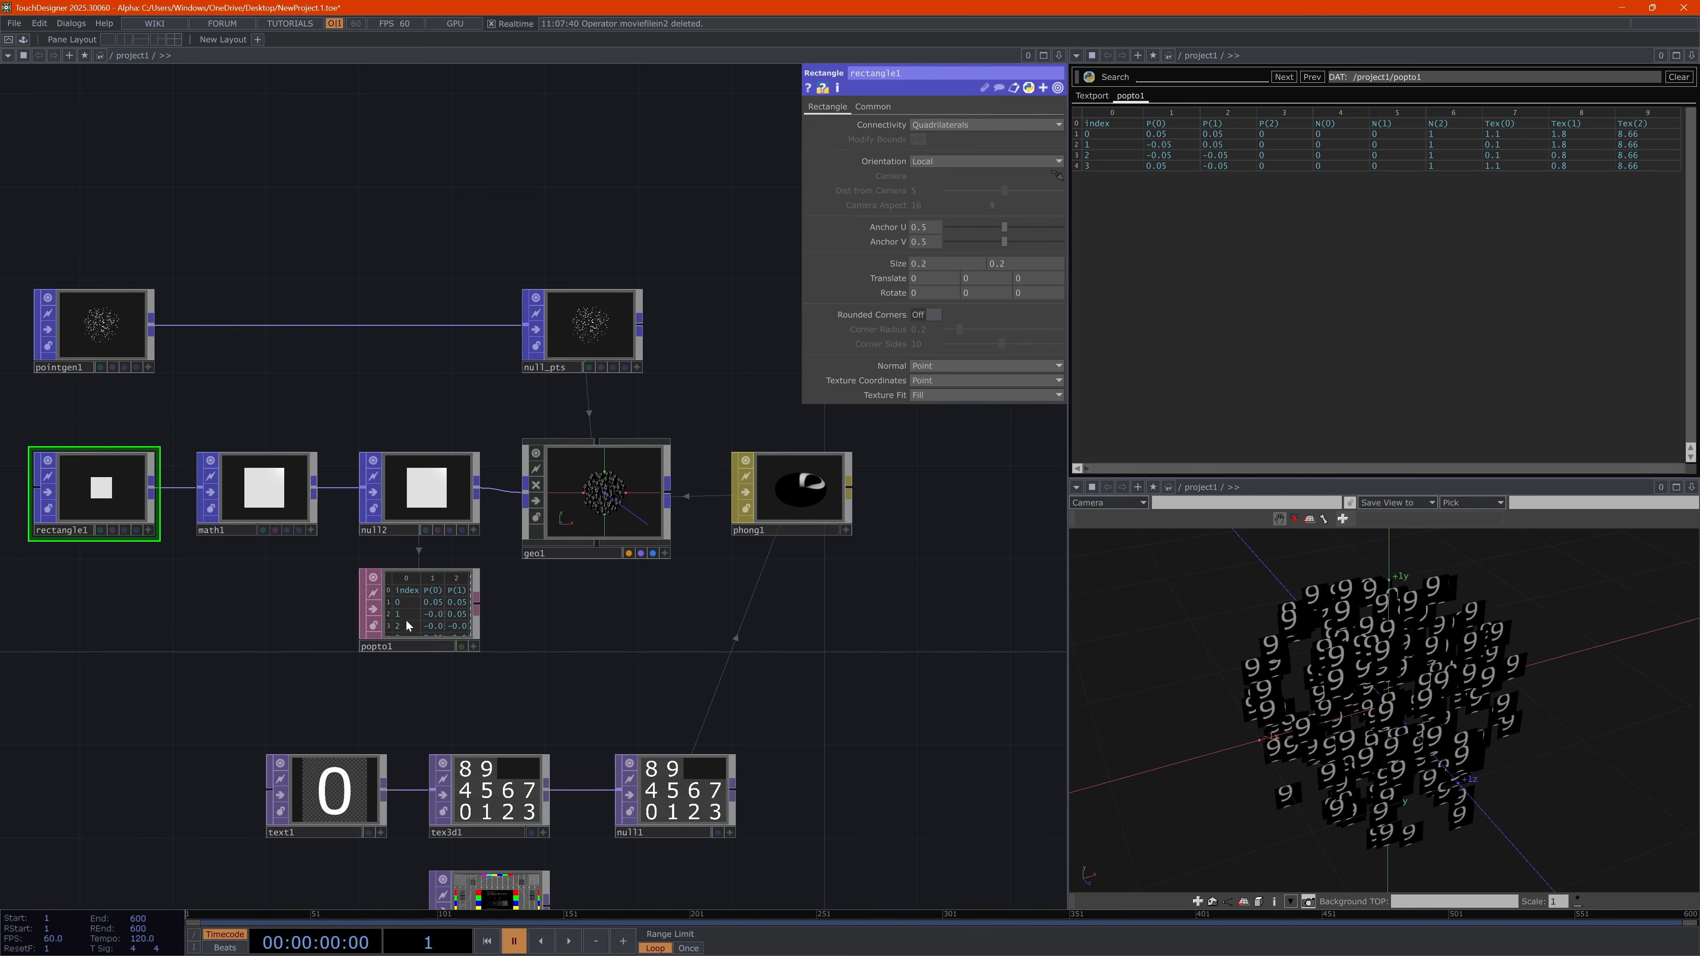
pyautogui.click(397, 603)
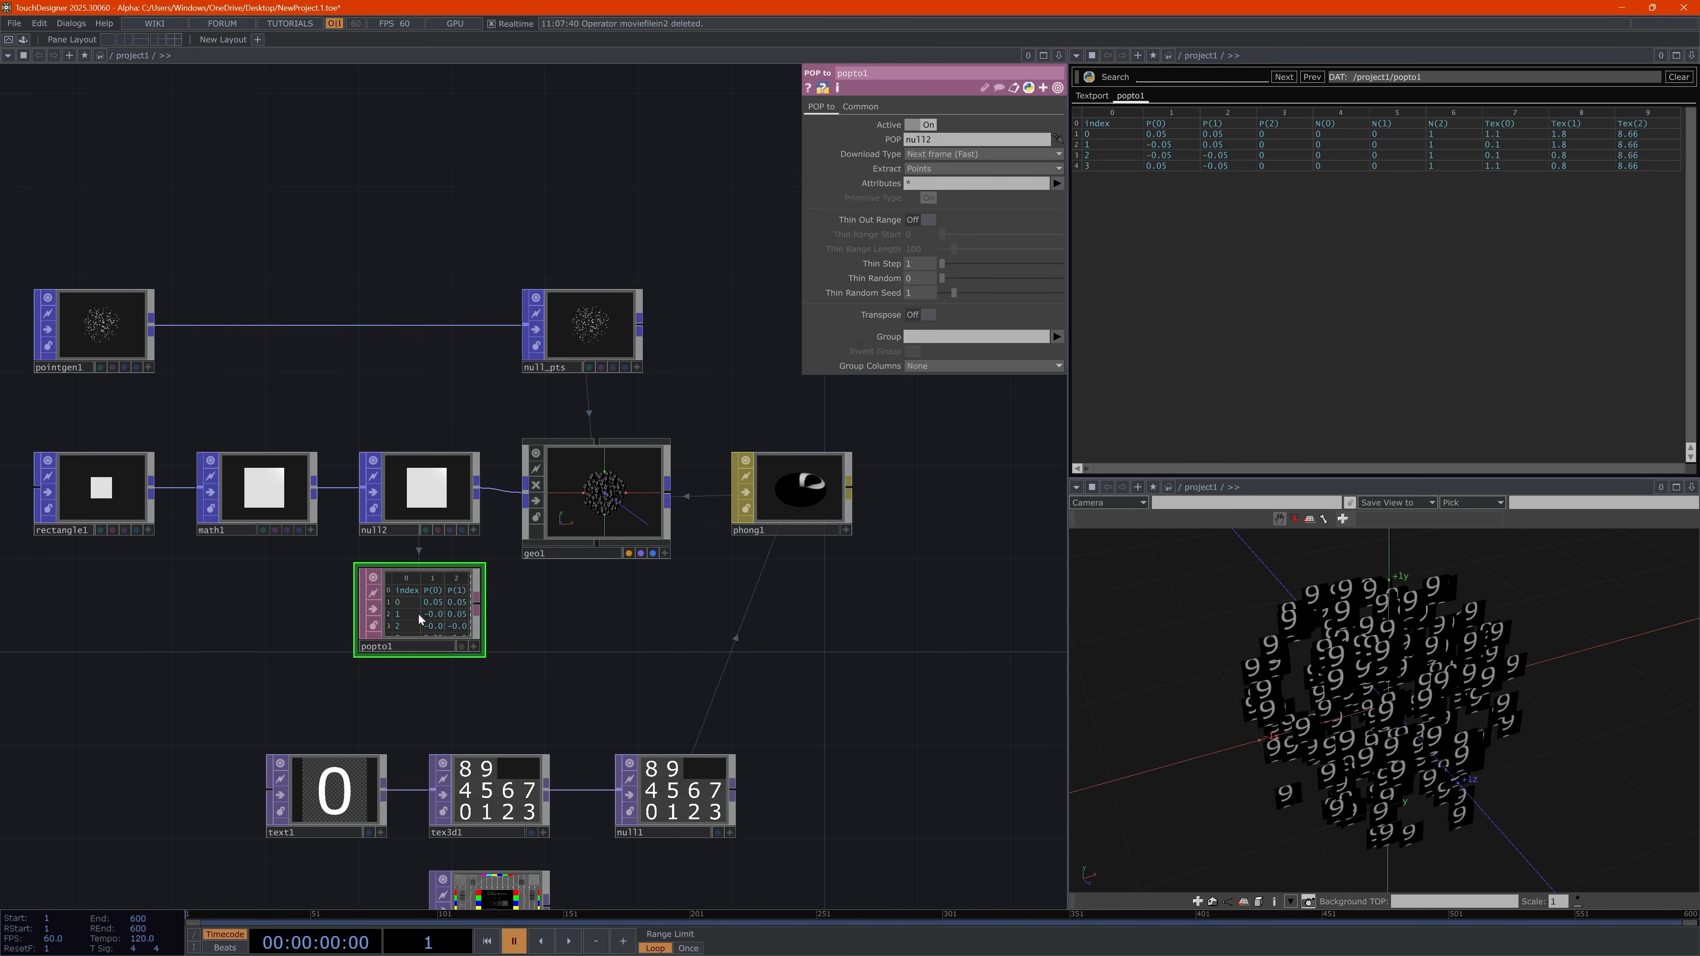
pyautogui.moveTo(555, 643); pyautogui.dragTo(473, 669)
pyautogui.moveTo(339, 630); pyautogui.dragTo(656, 362)
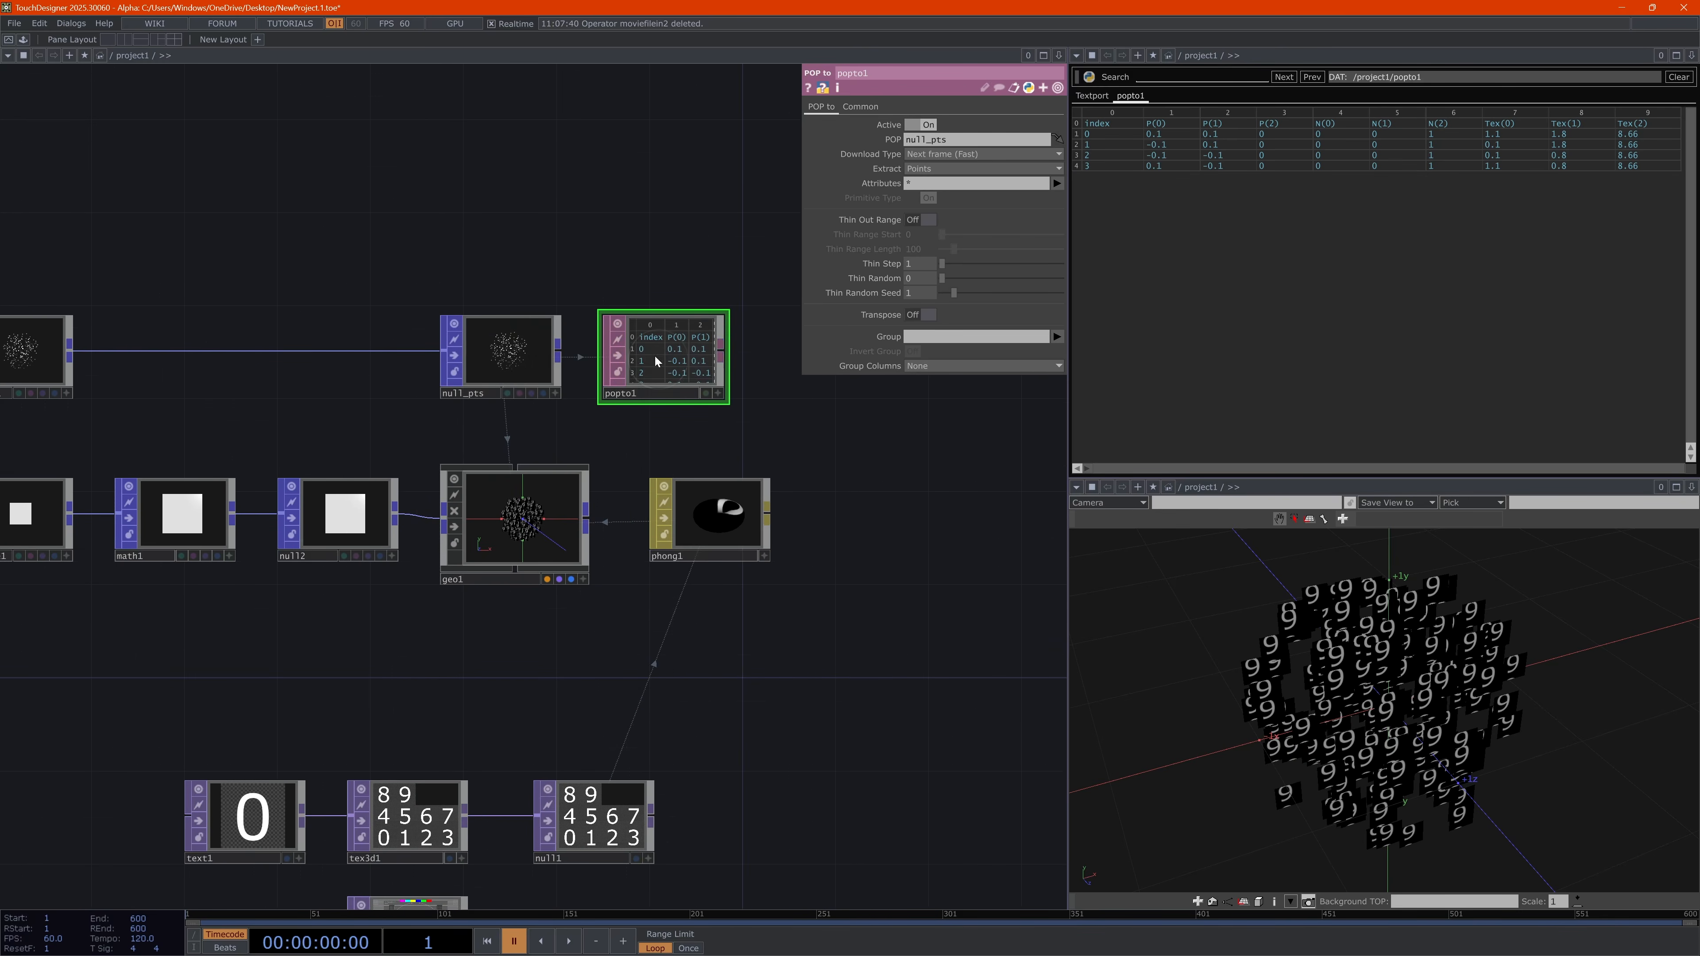
pyautogui.scroll(3, 693, 354)
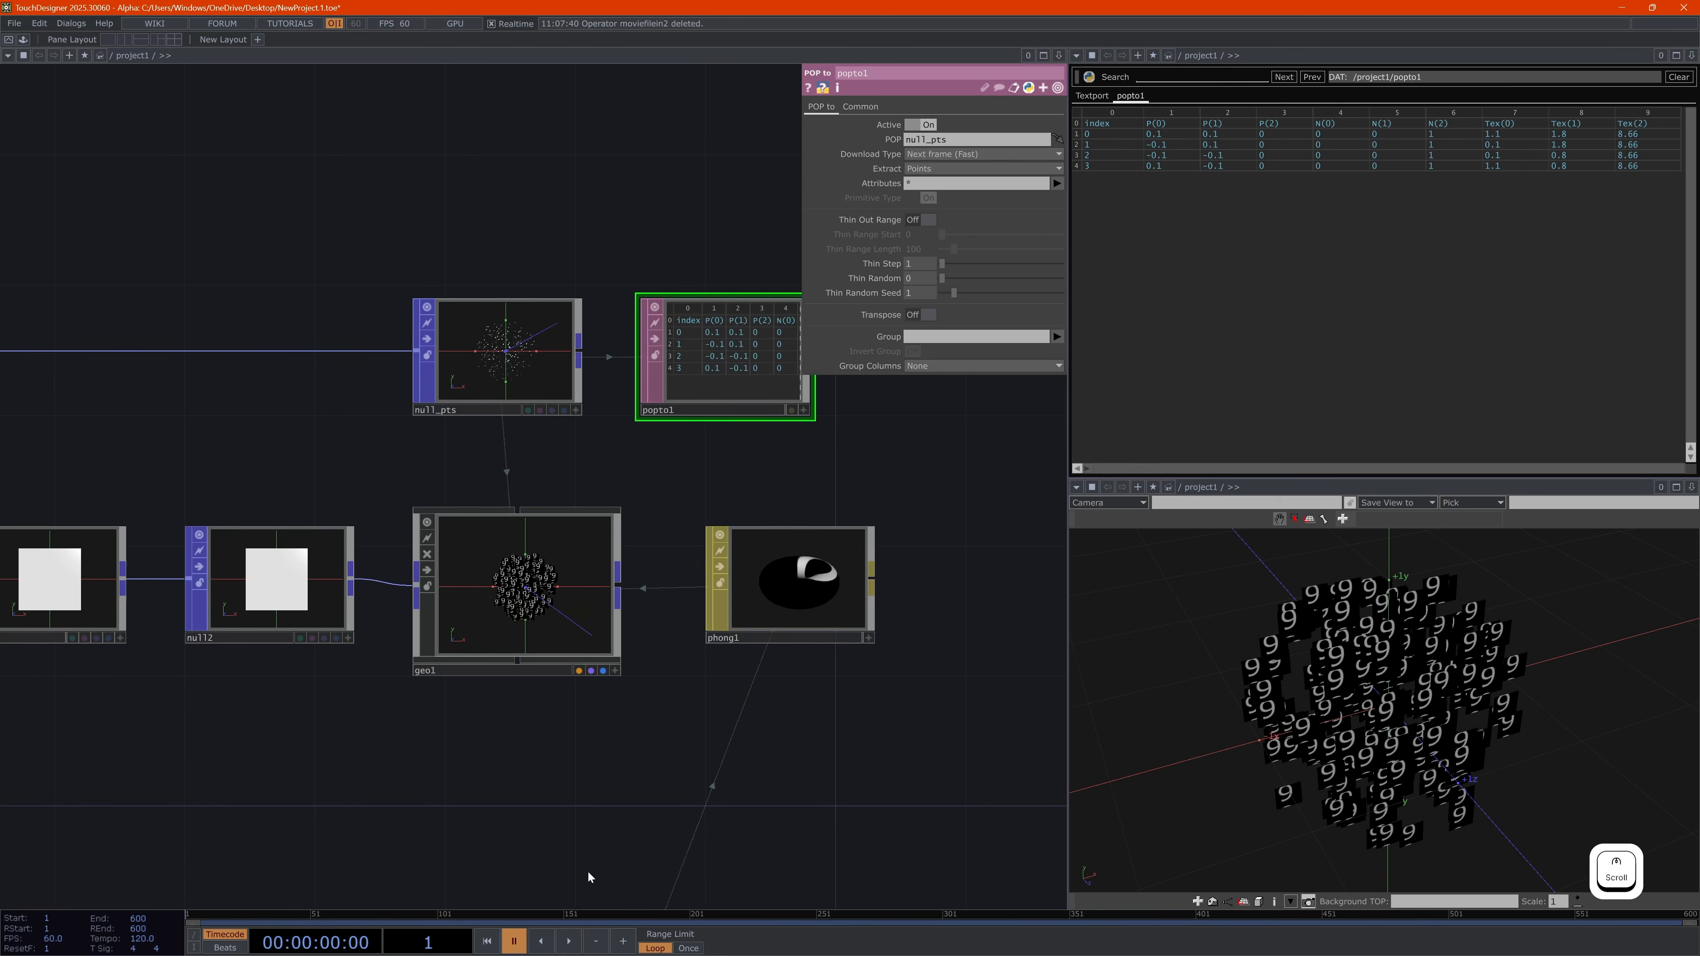
pyautogui.click(566, 941)
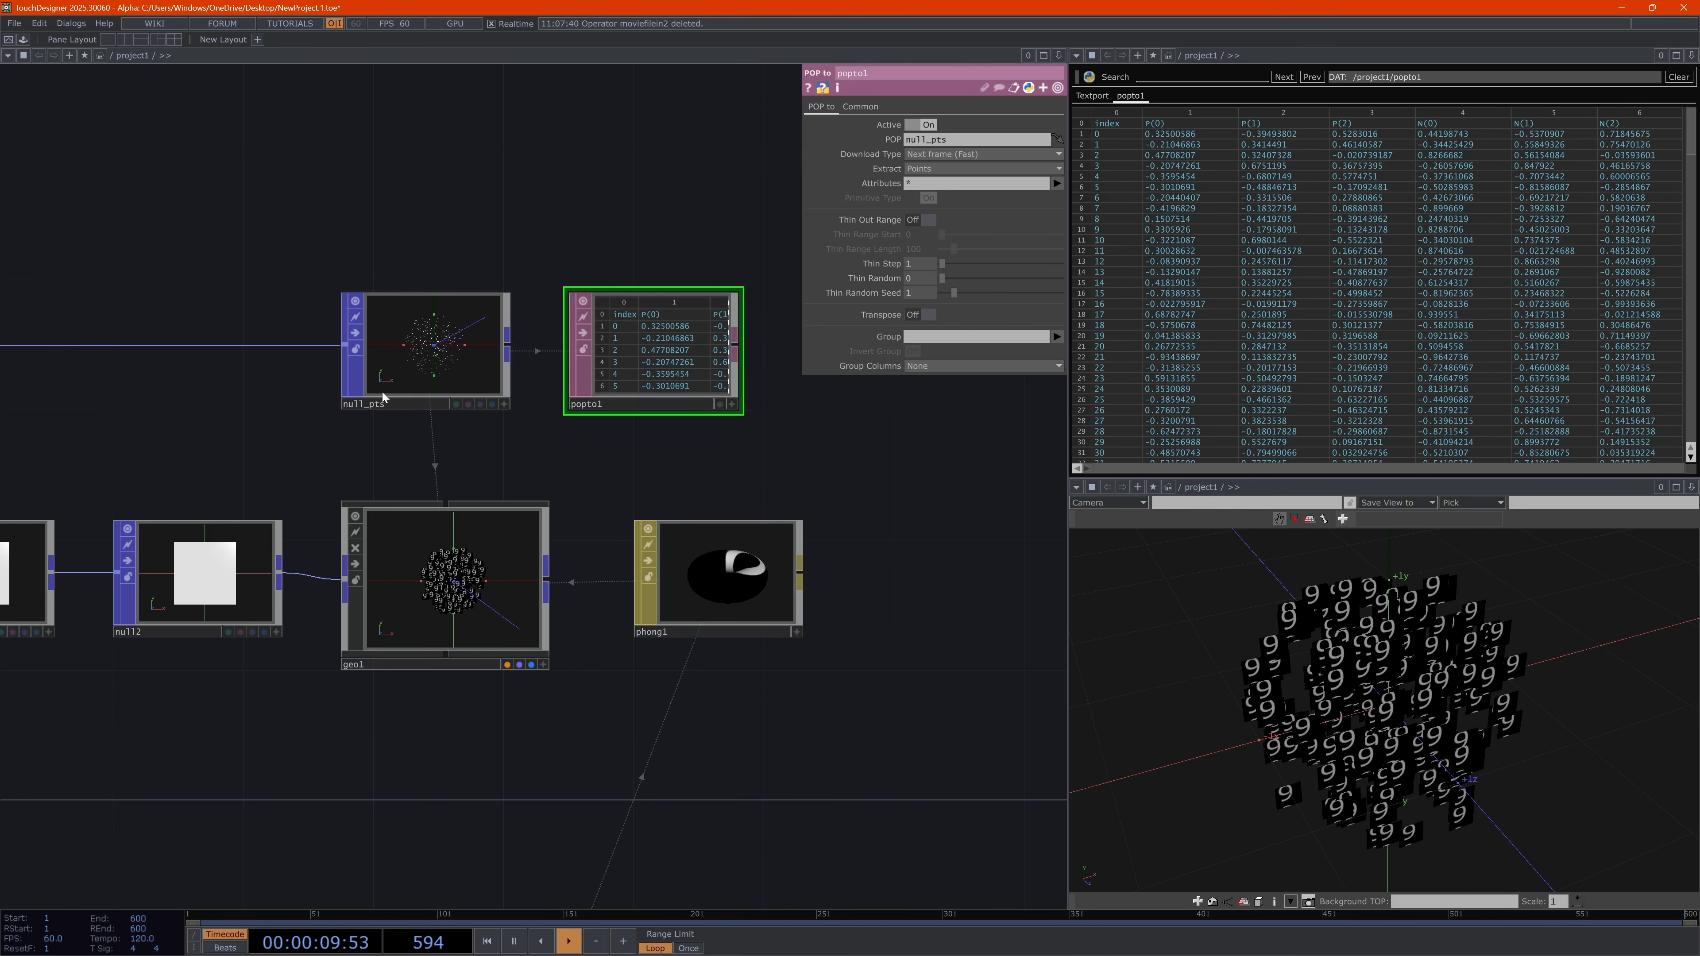
# Examine which point attributes null_pts carries in the popto1 table and review popto1's parameters
pyautogui.moveTo(381, 422); pyautogui.dragTo(750, 476)
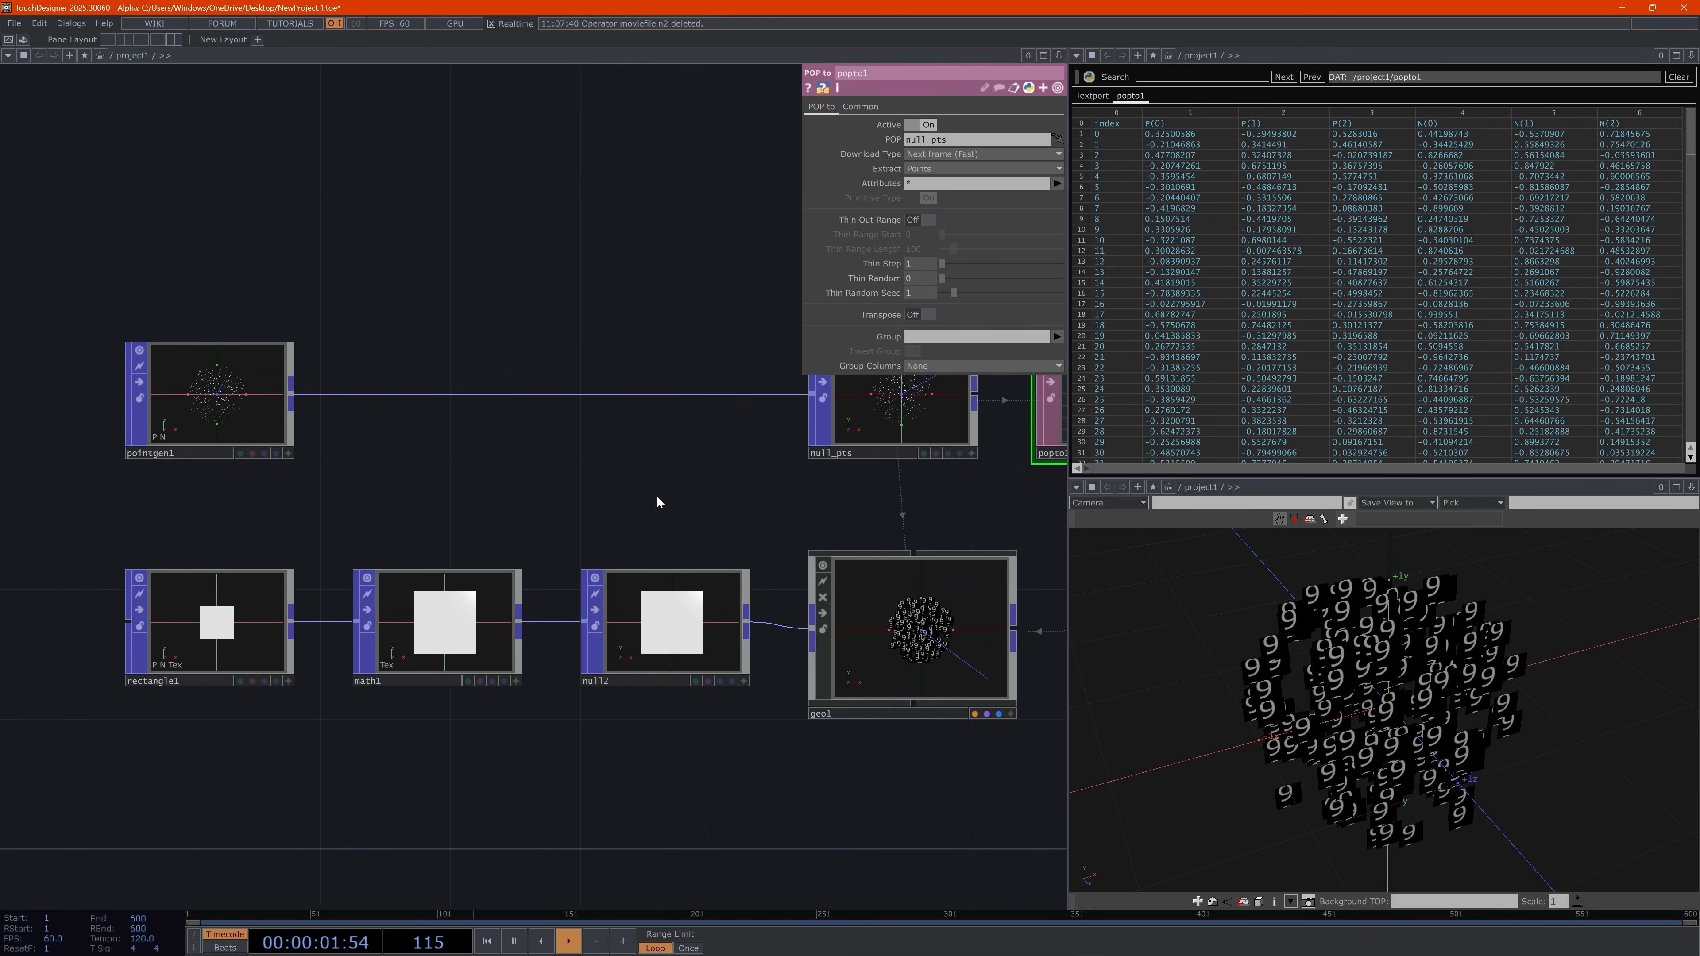
pyautogui.moveTo(877, 499); pyautogui.dragTo(597, 452)
pyautogui.click(760, 358)
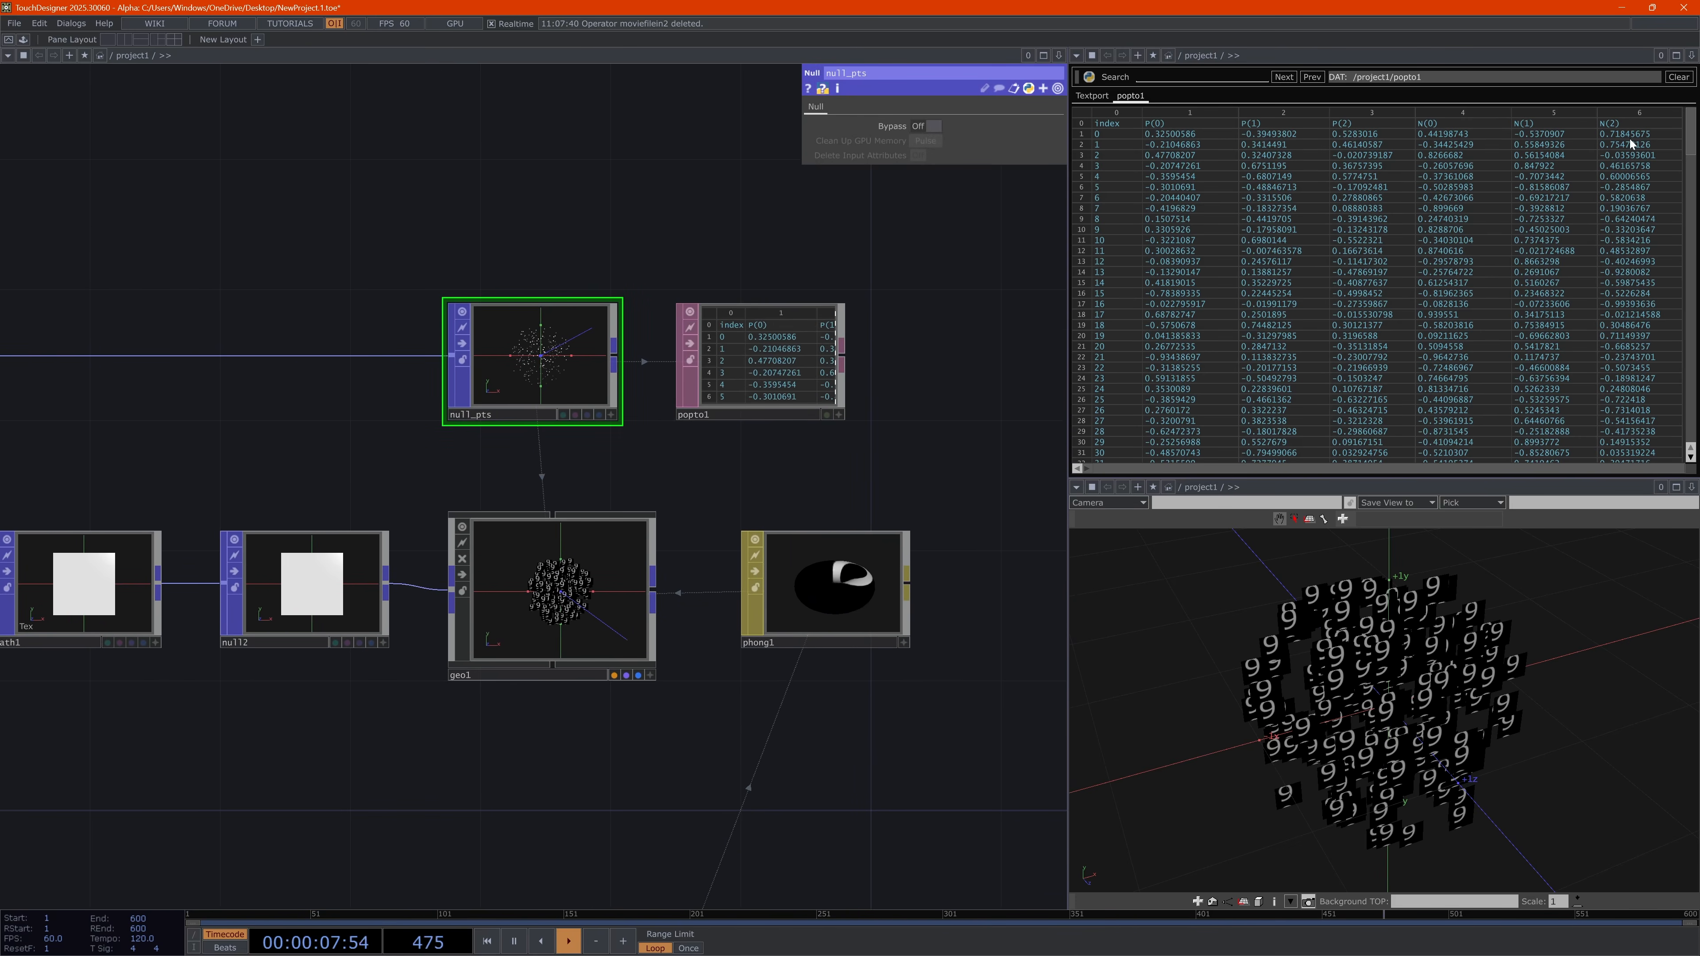
pyautogui.moveTo(1693, 127); pyautogui.dragTo(1694, 86)
pyautogui.click(746, 360)
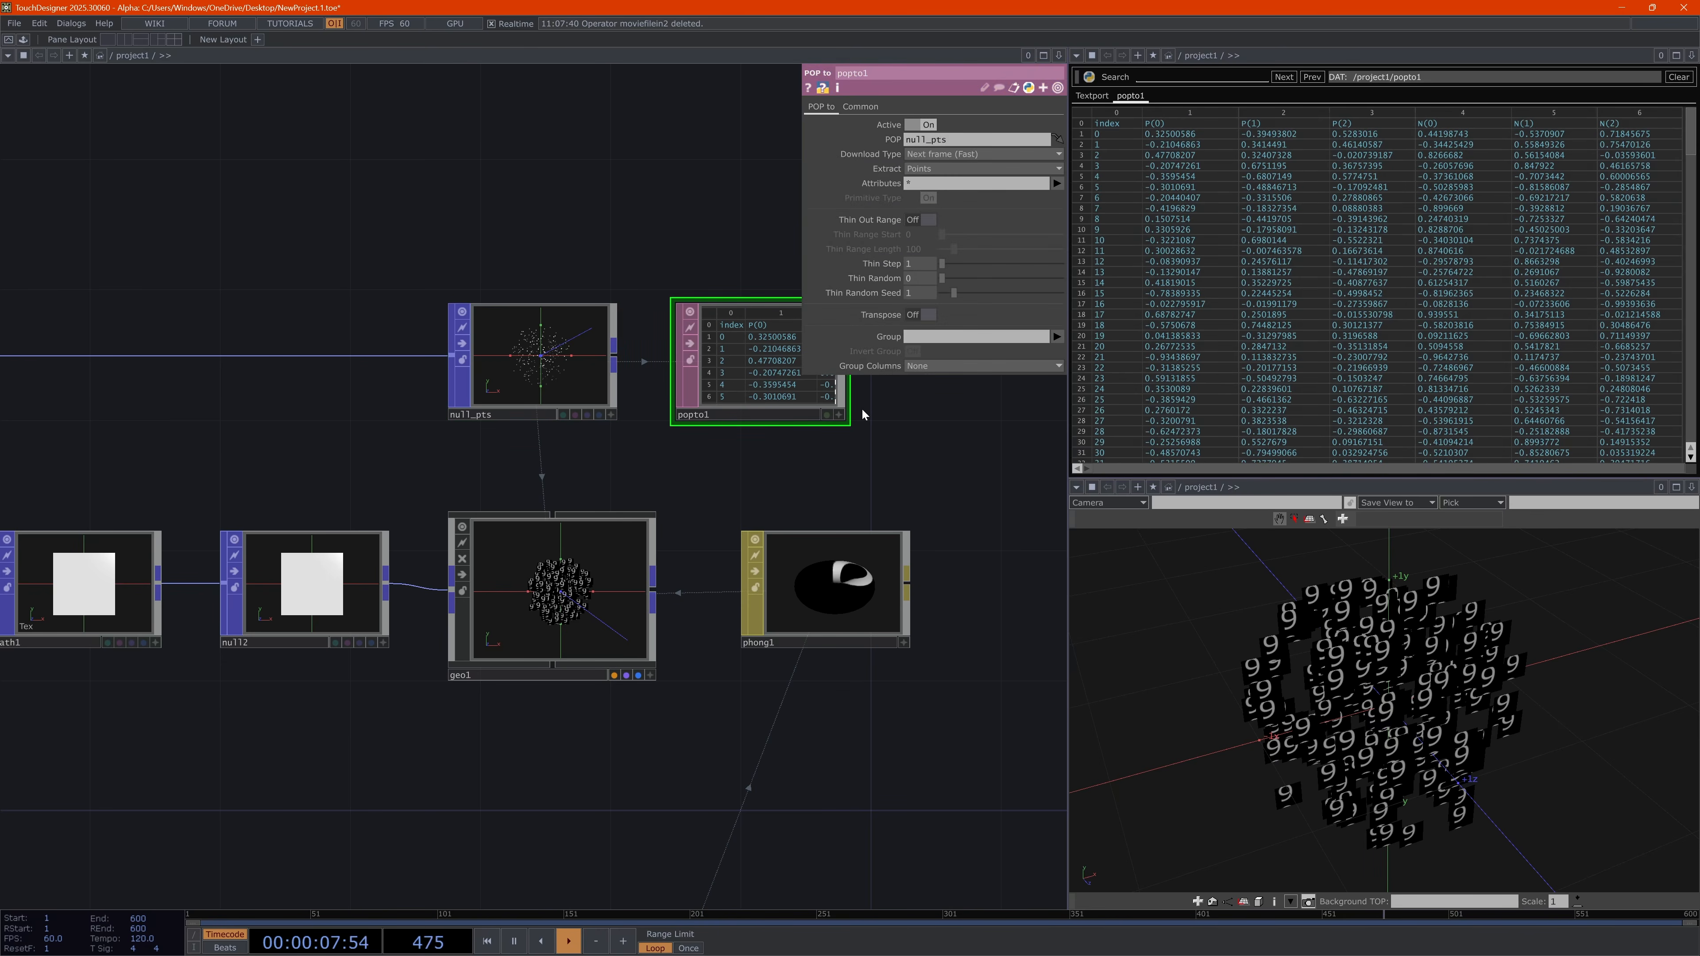
pyautogui.moveTo(827, 439); pyautogui.dragTo(706, 444)
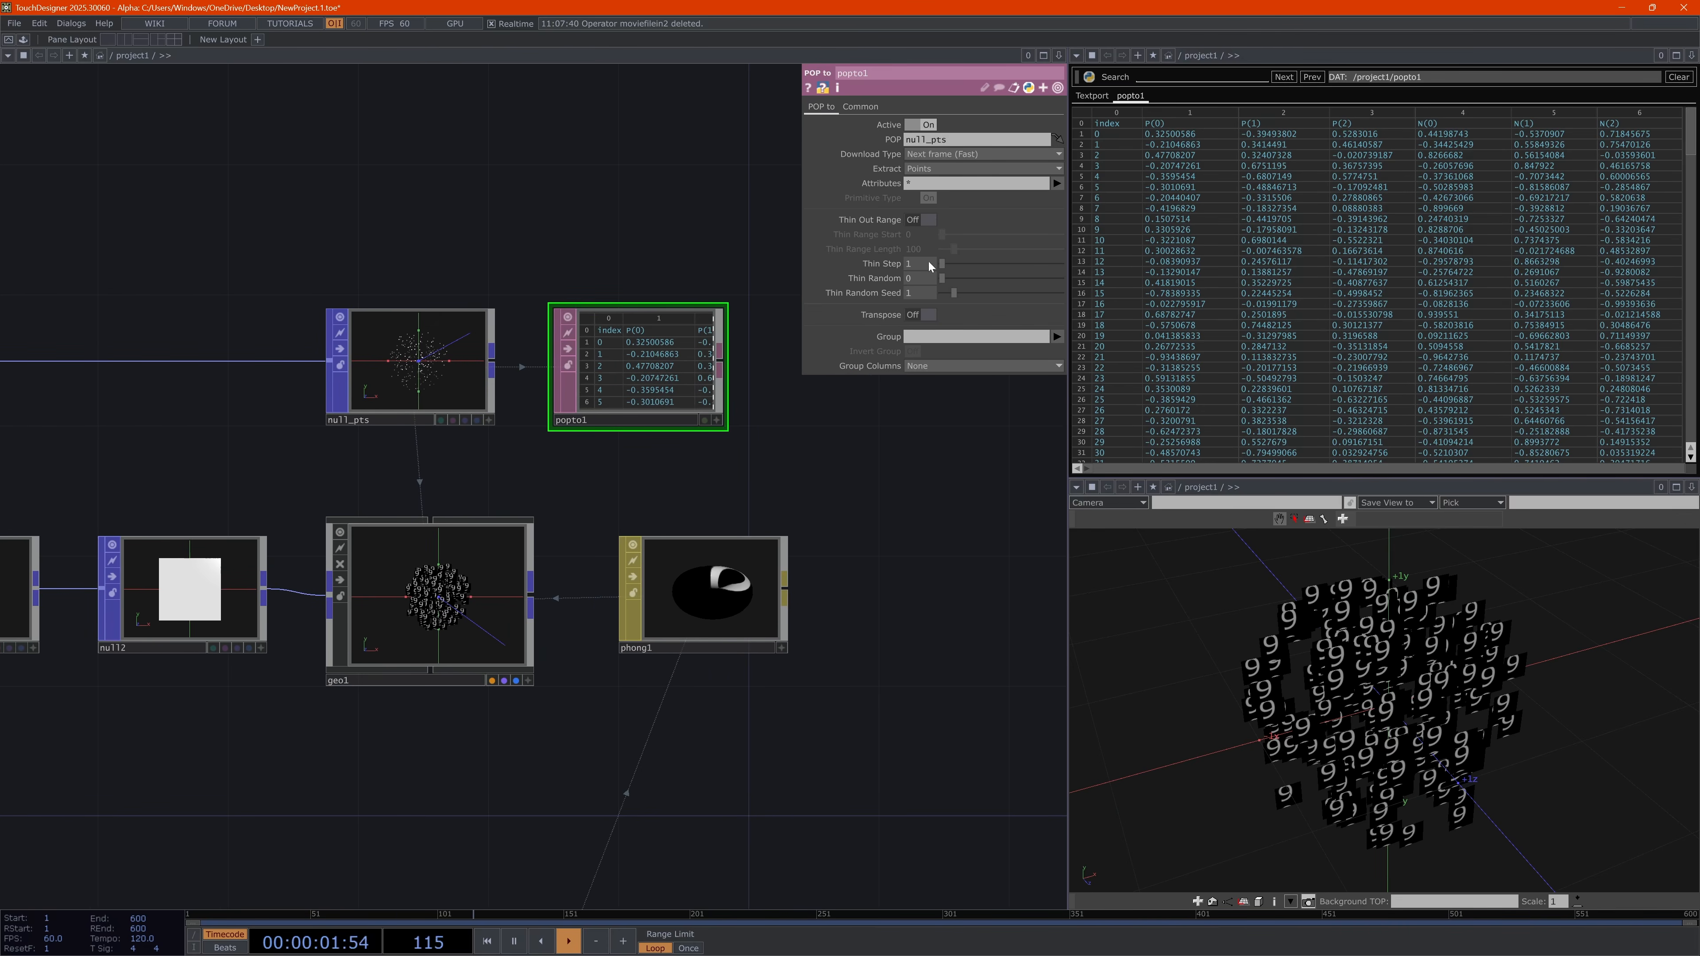
pyautogui.moveTo(941, 277); pyautogui.dragTo(898, 267)
pyautogui.click(678, 356)
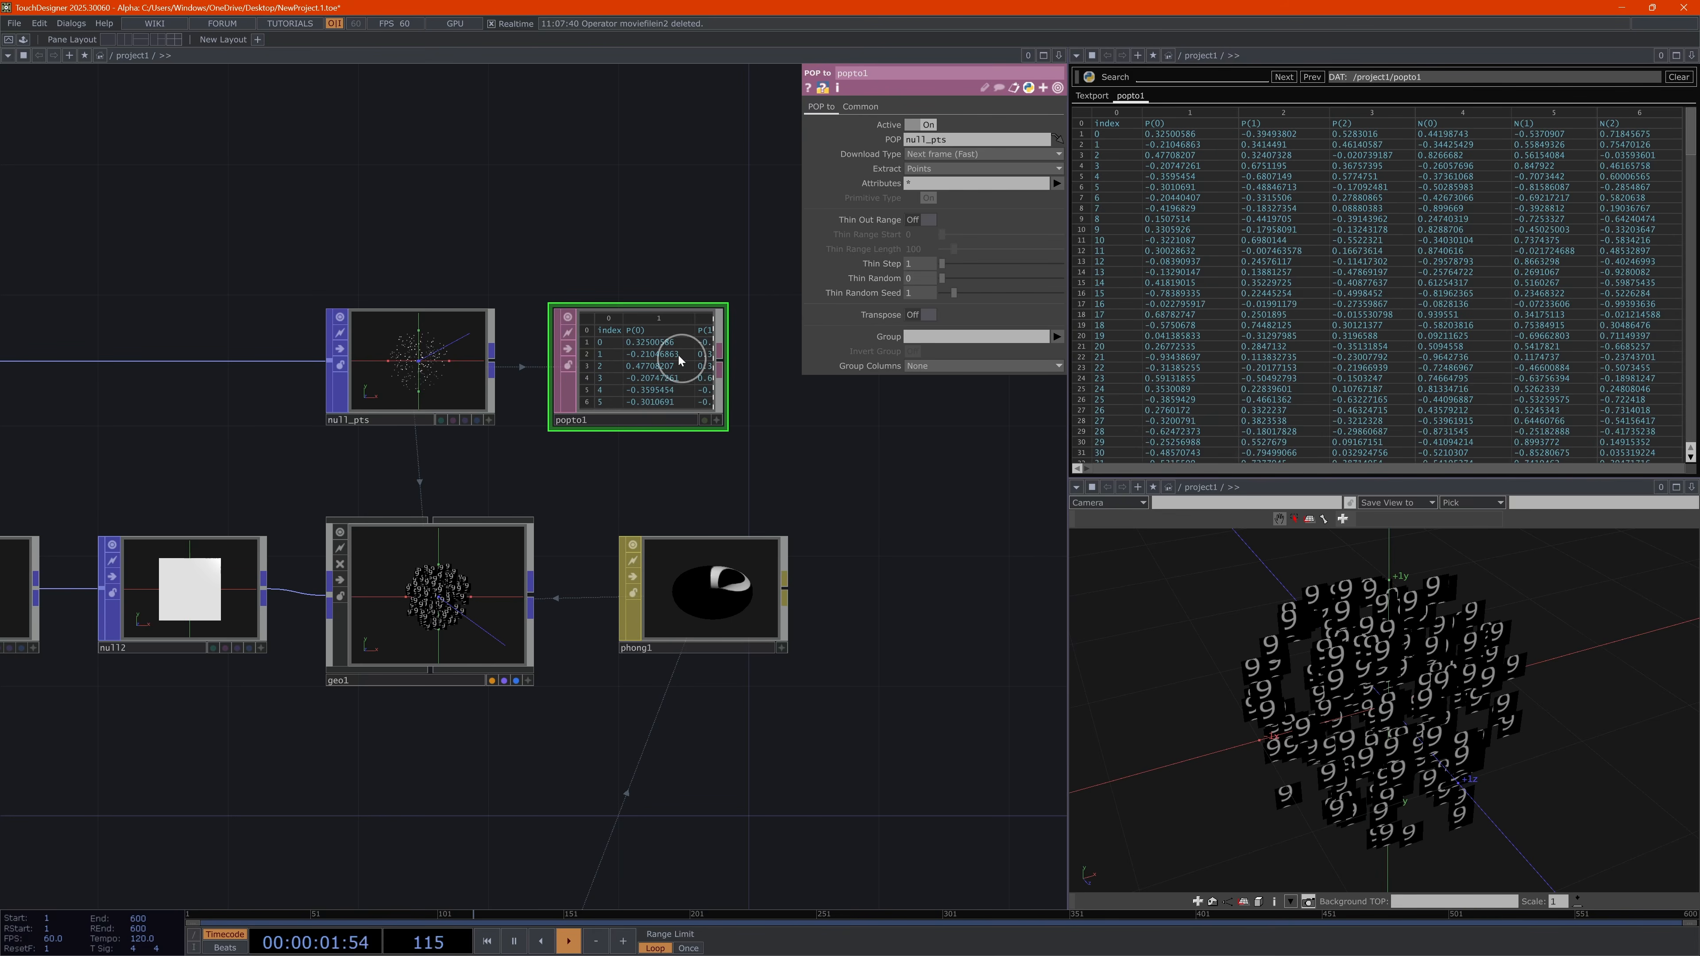
pyautogui.press('b')
pyautogui.press('b')
pyautogui.moveTo(659, 446); pyautogui.dragTo(738, 511)
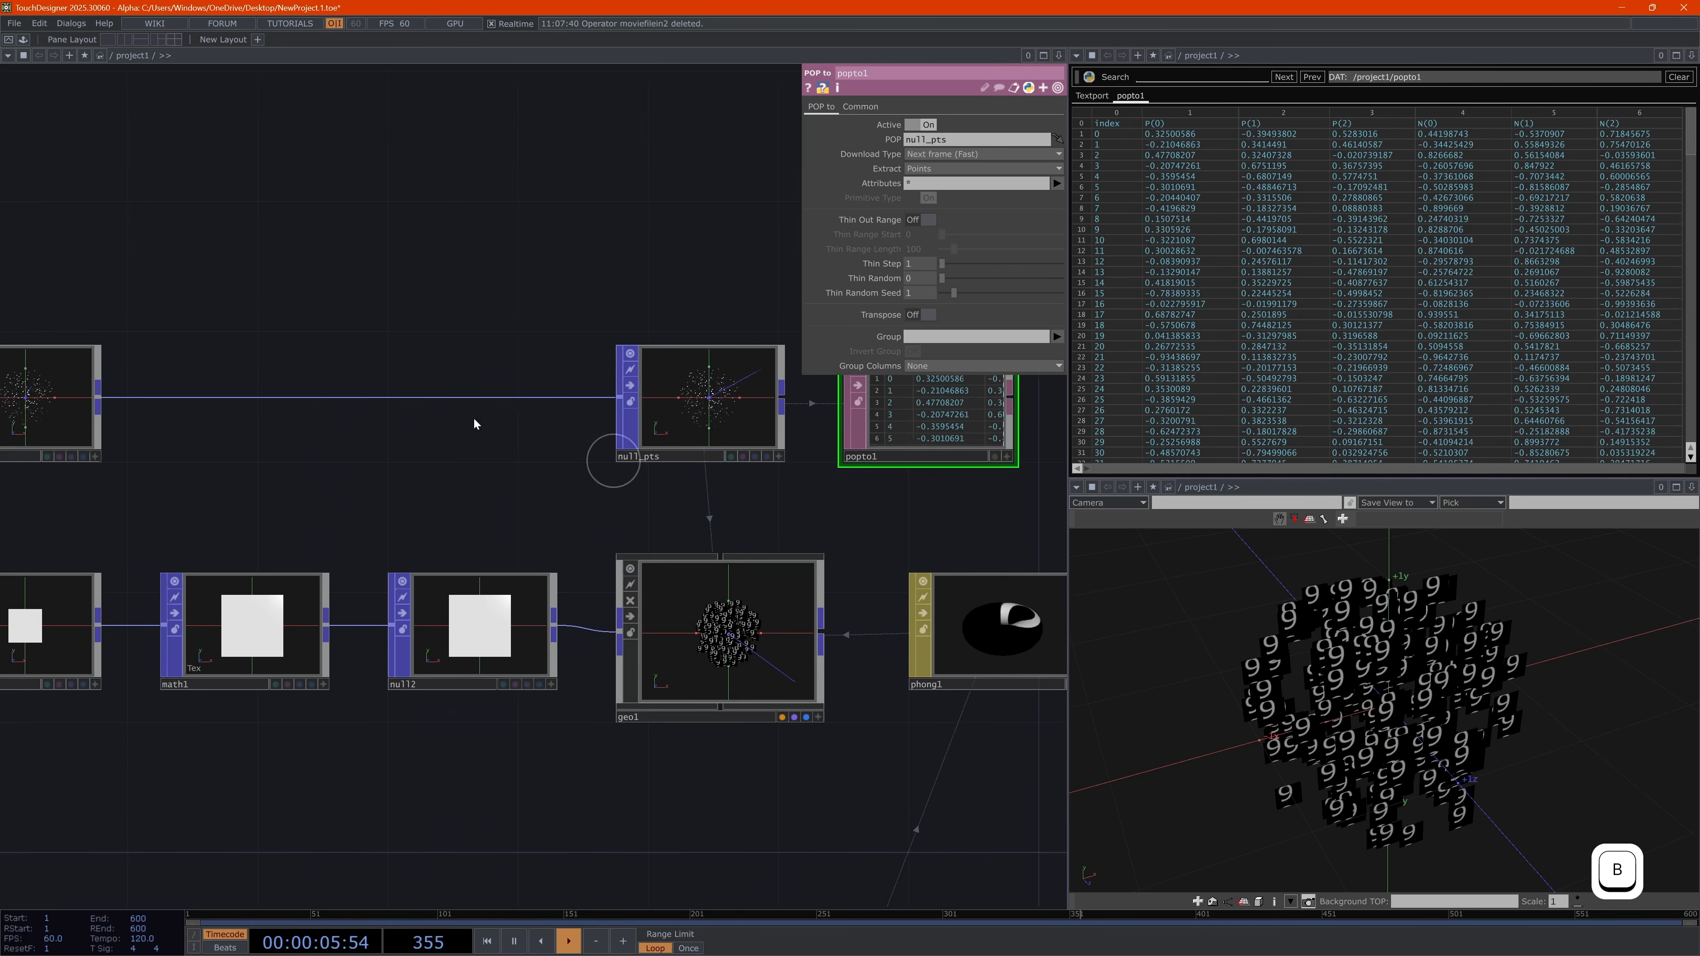
# Insert a Random POP between pointgen1 and null_pts and compare it with the Point Generator POP's attributes
pyautogui.rightClick(331, 401)
pyautogui.click(370, 385)
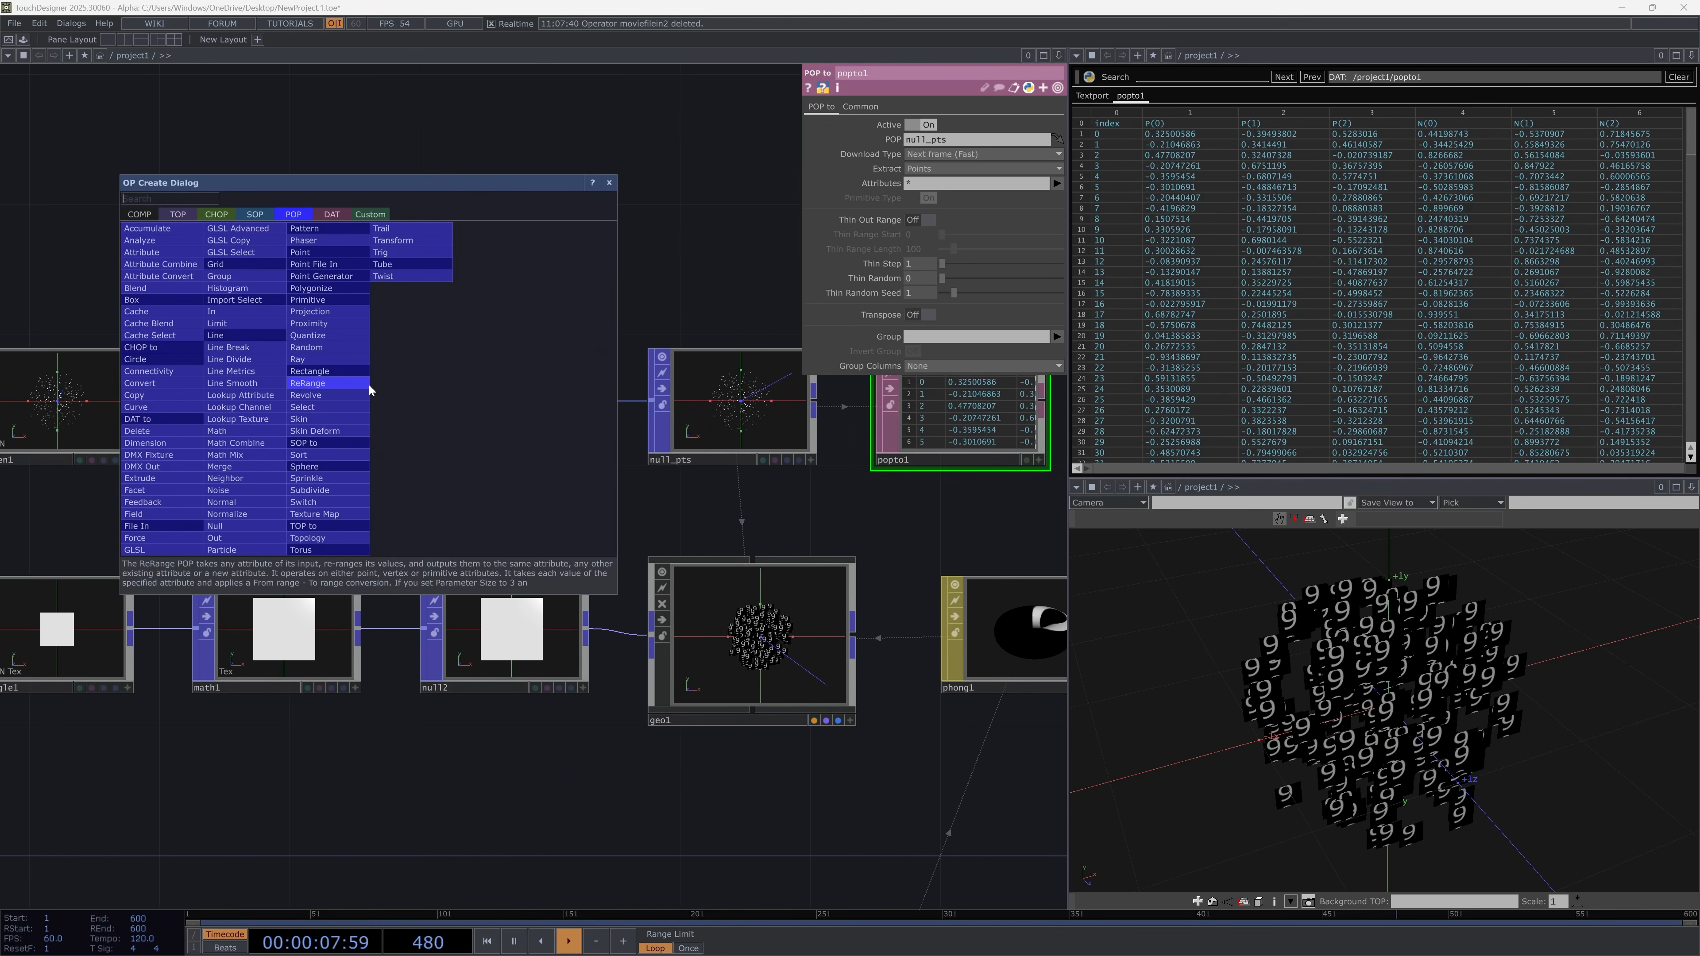
pyautogui.write('ran')
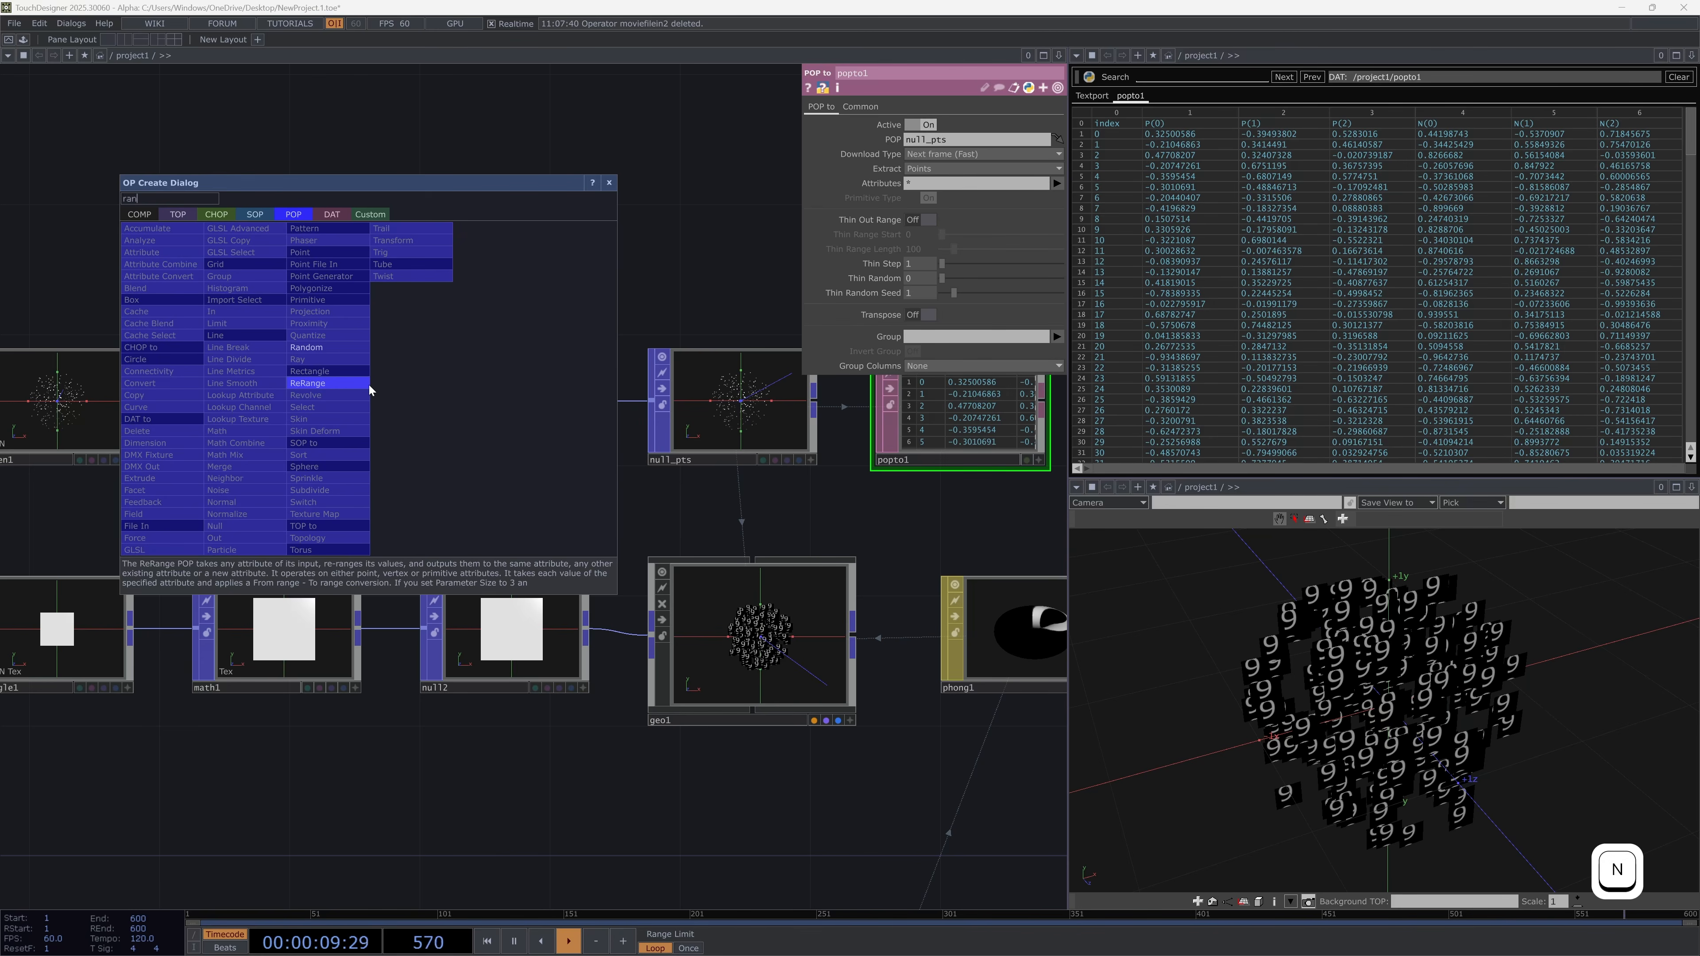
pyautogui.click(310, 348)
pyautogui.click(319, 404)
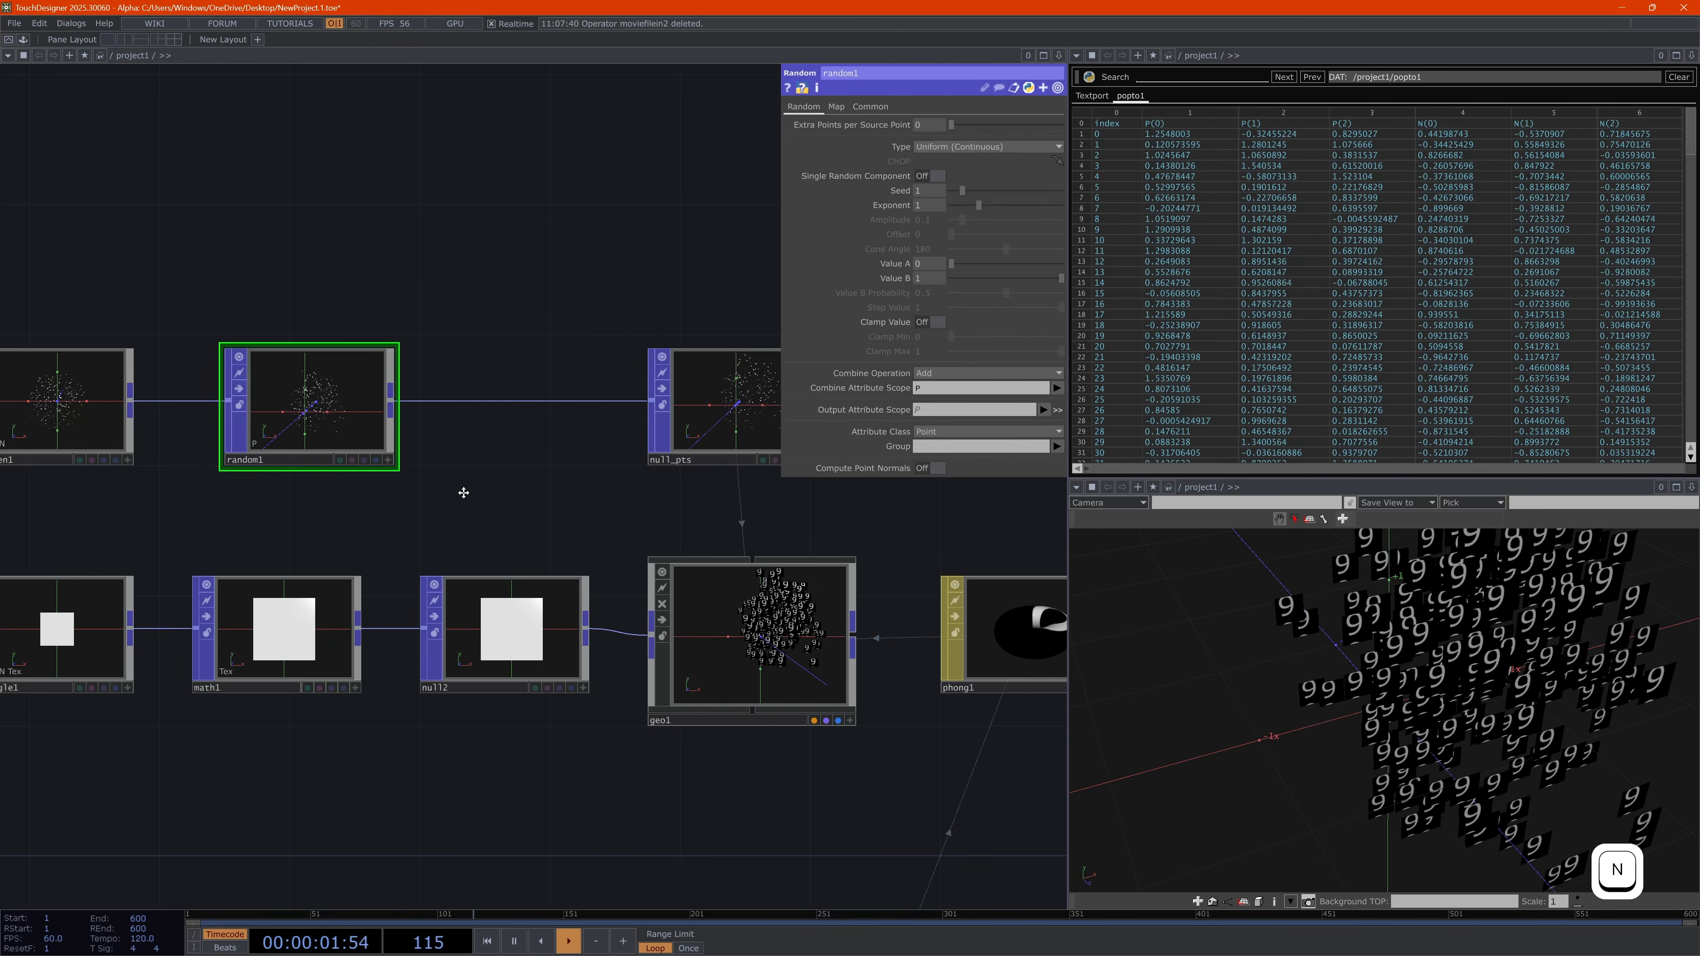
pyautogui.moveTo(463, 491); pyautogui.dragTo(543, 495)
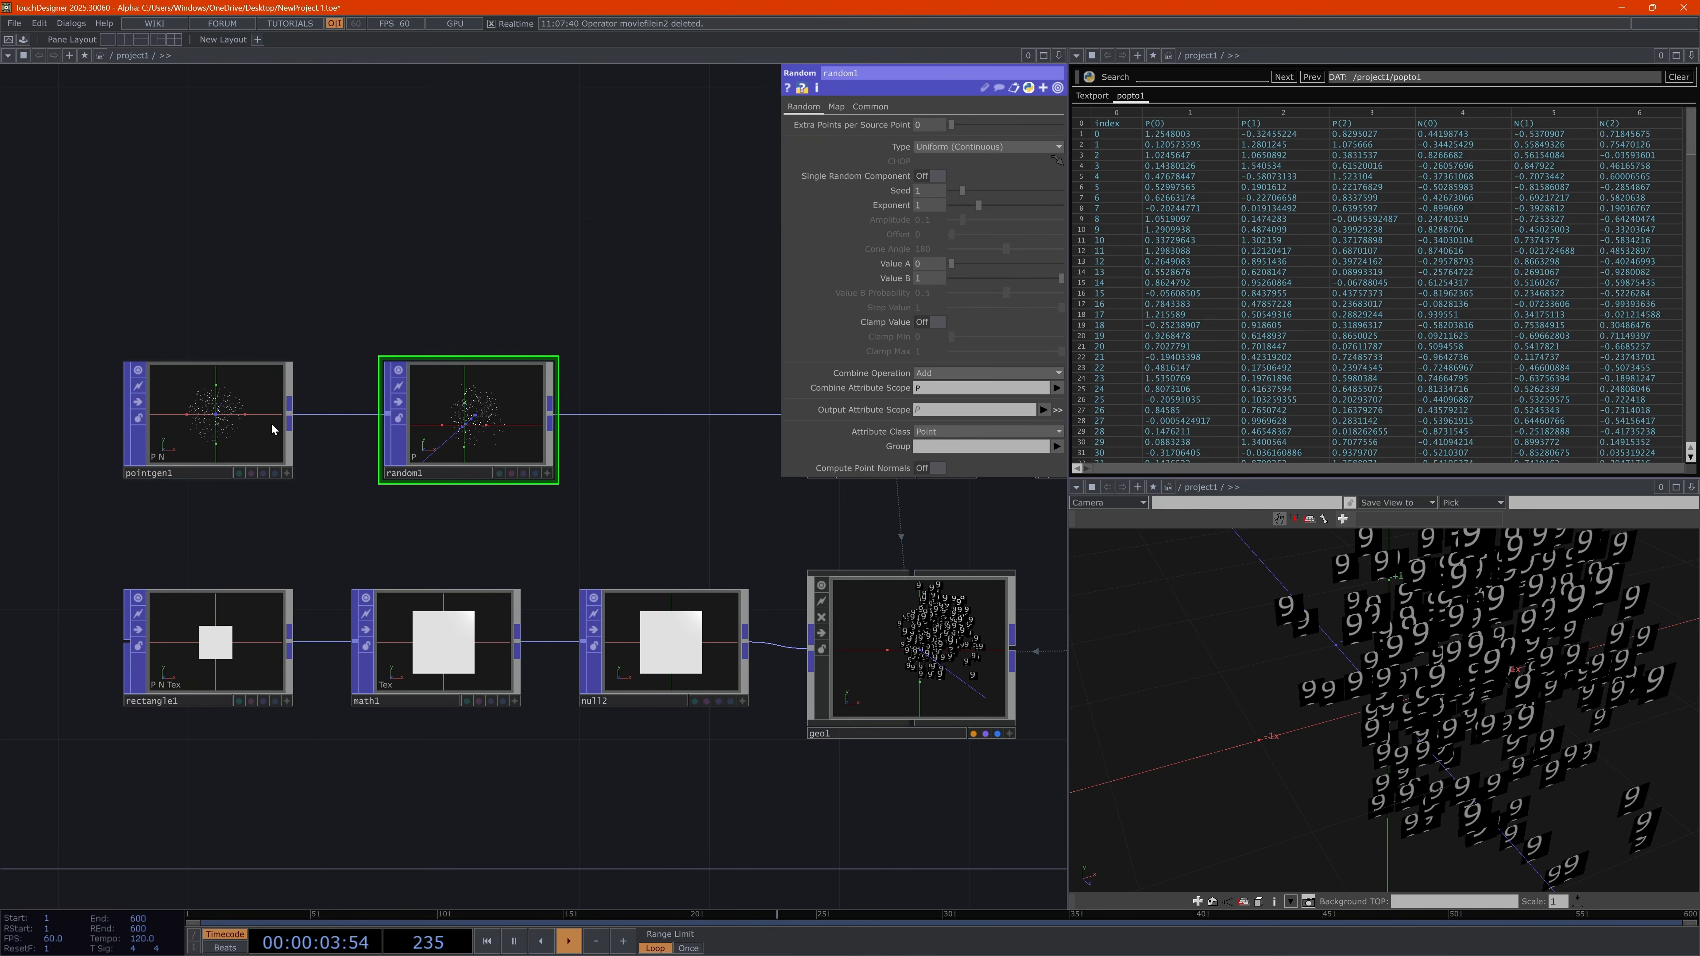
pyautogui.click(247, 424)
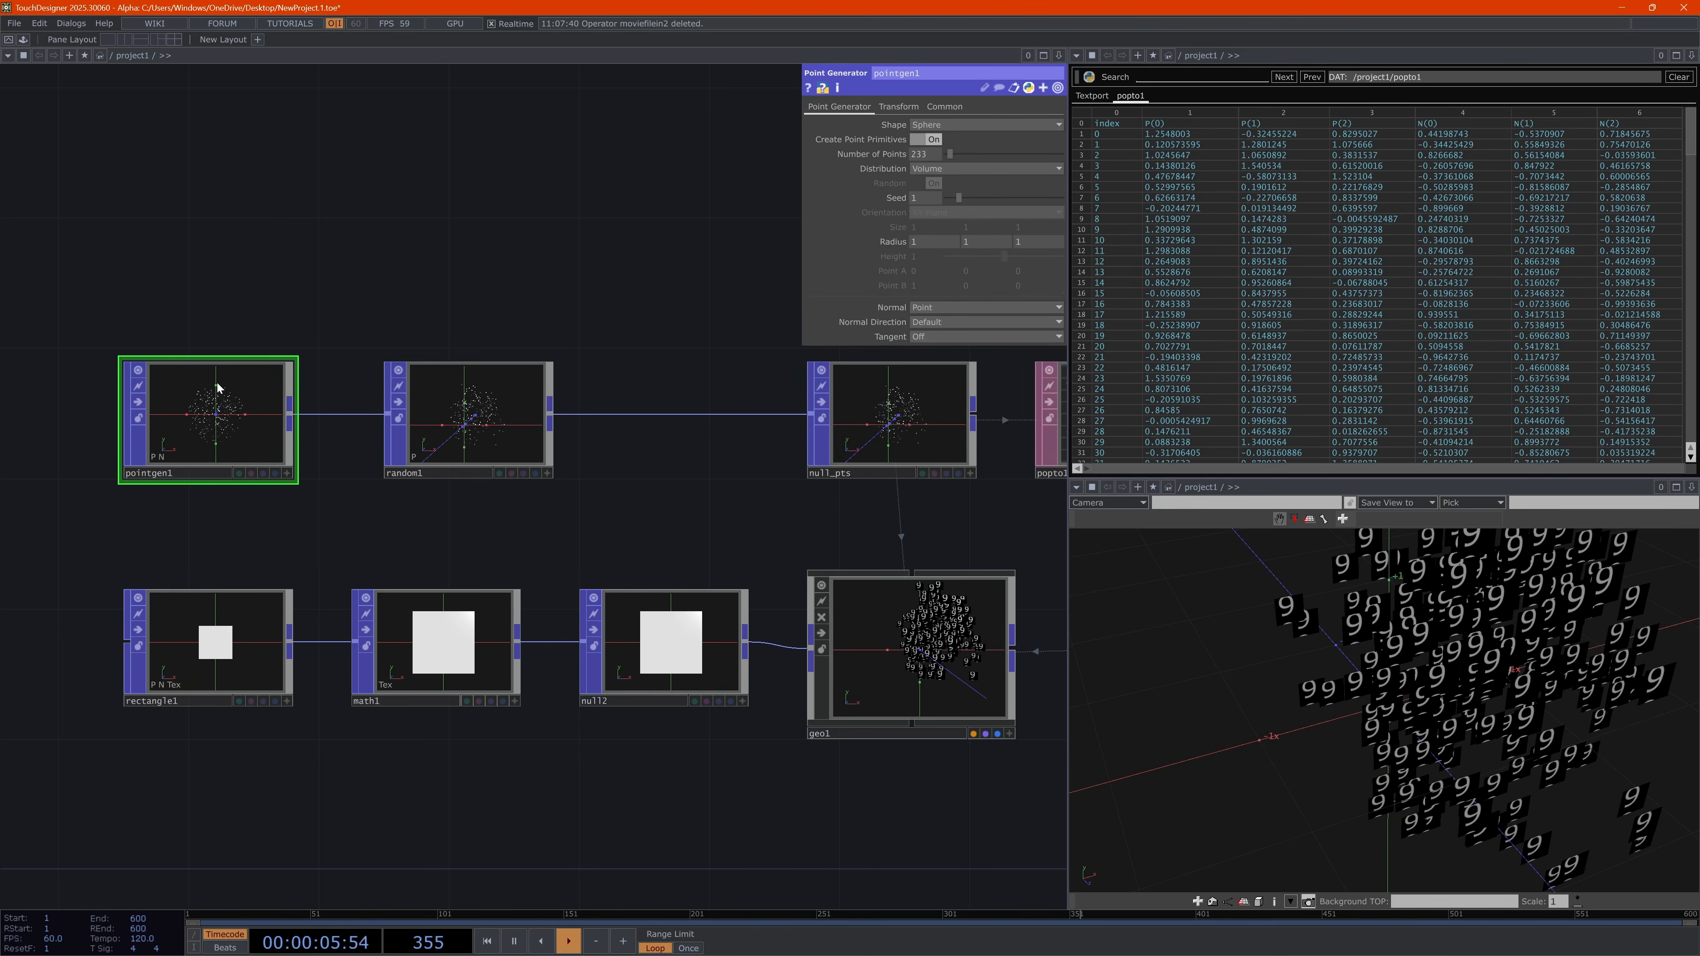
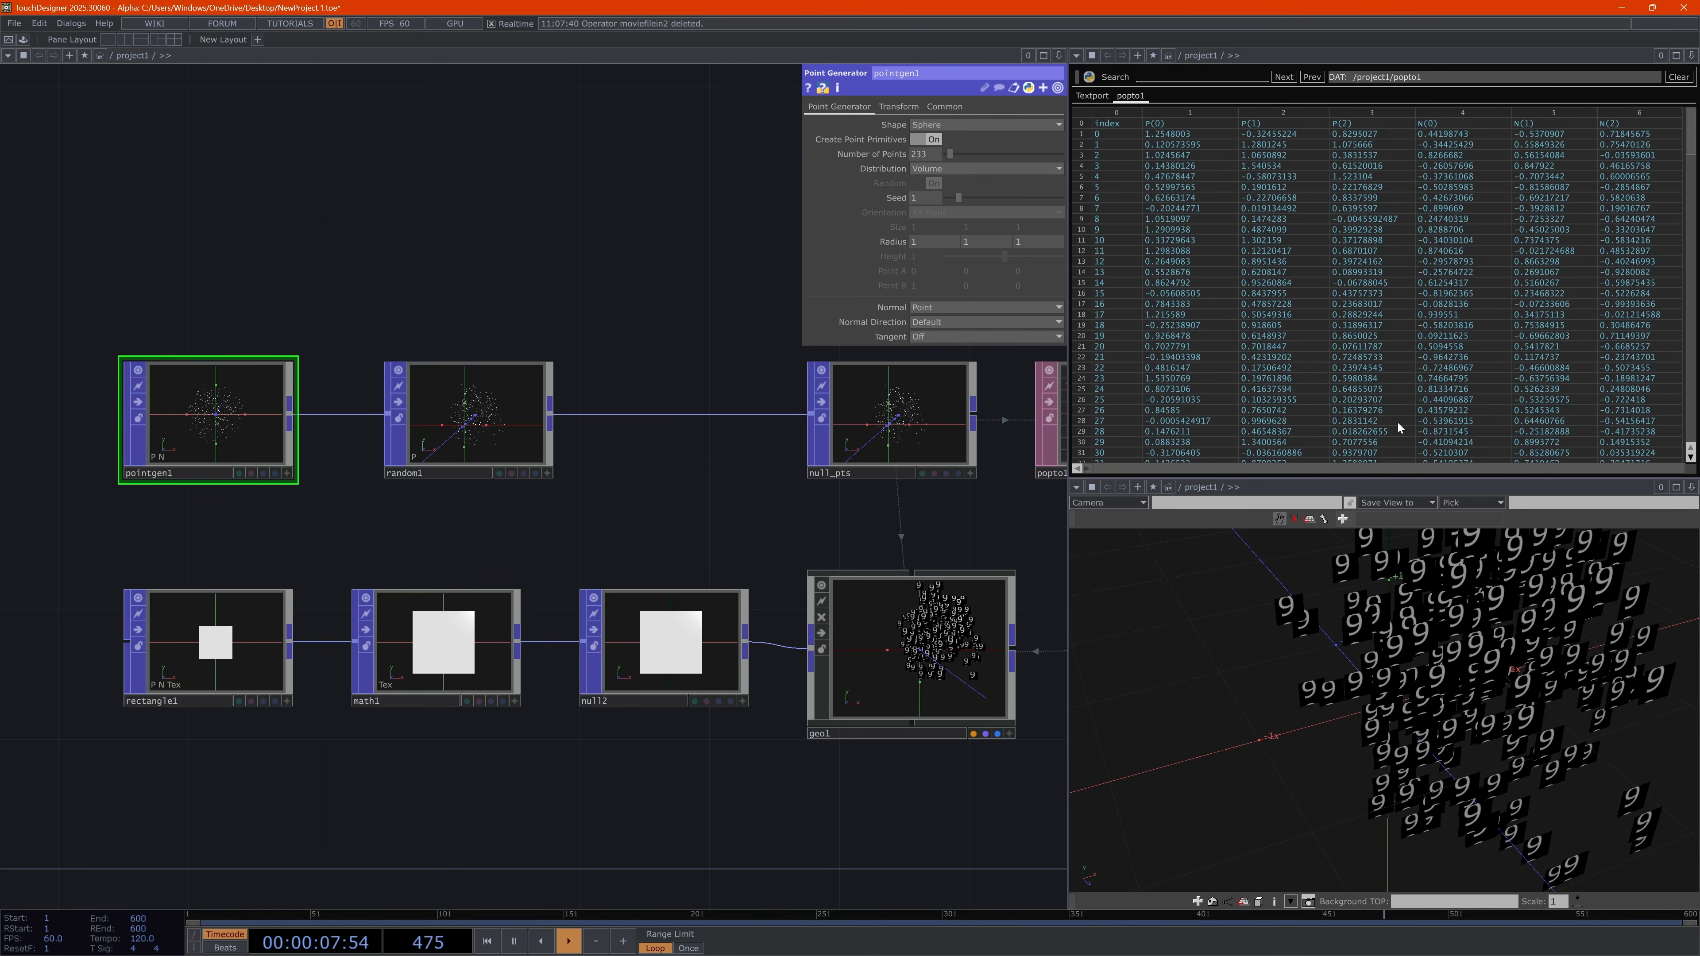
# Delete the random1 operator from the chain between pointgen1 and null_pts
pyautogui.moveTo(504, 430)
pyautogui.mouseDown()
pyautogui.moveTo(531, 410)
pyautogui.moveTo(482, 409)
pyautogui.mouseUp()
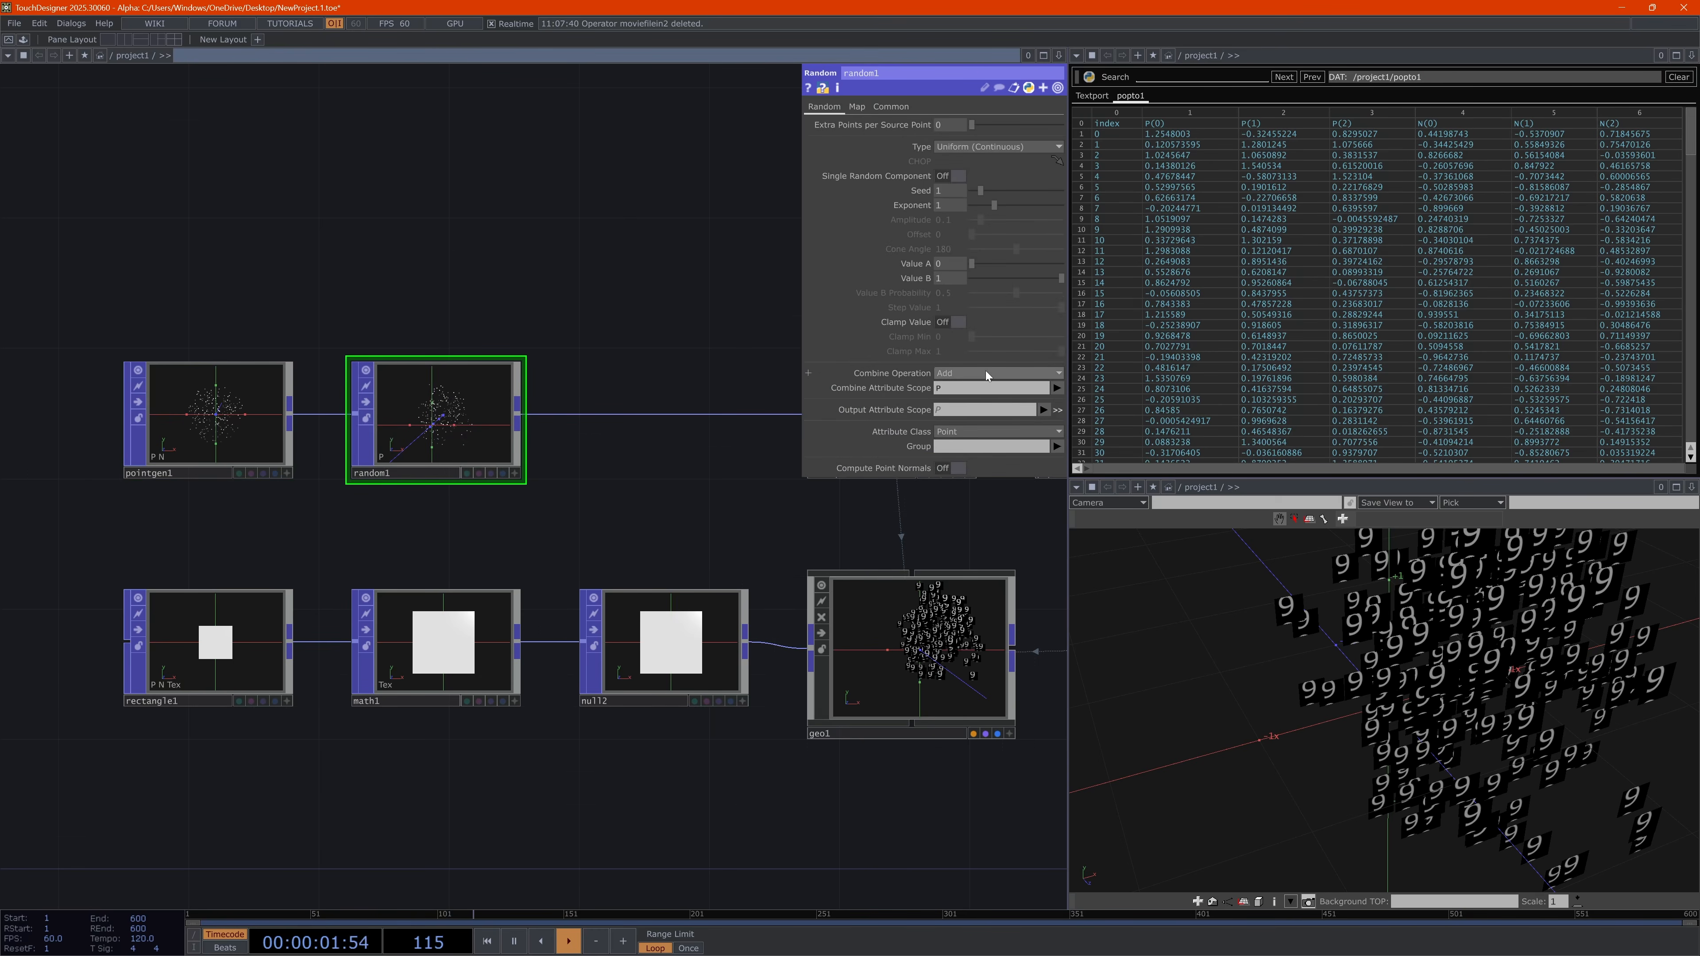
pyautogui.click(439, 418)
pyautogui.press('Delete')
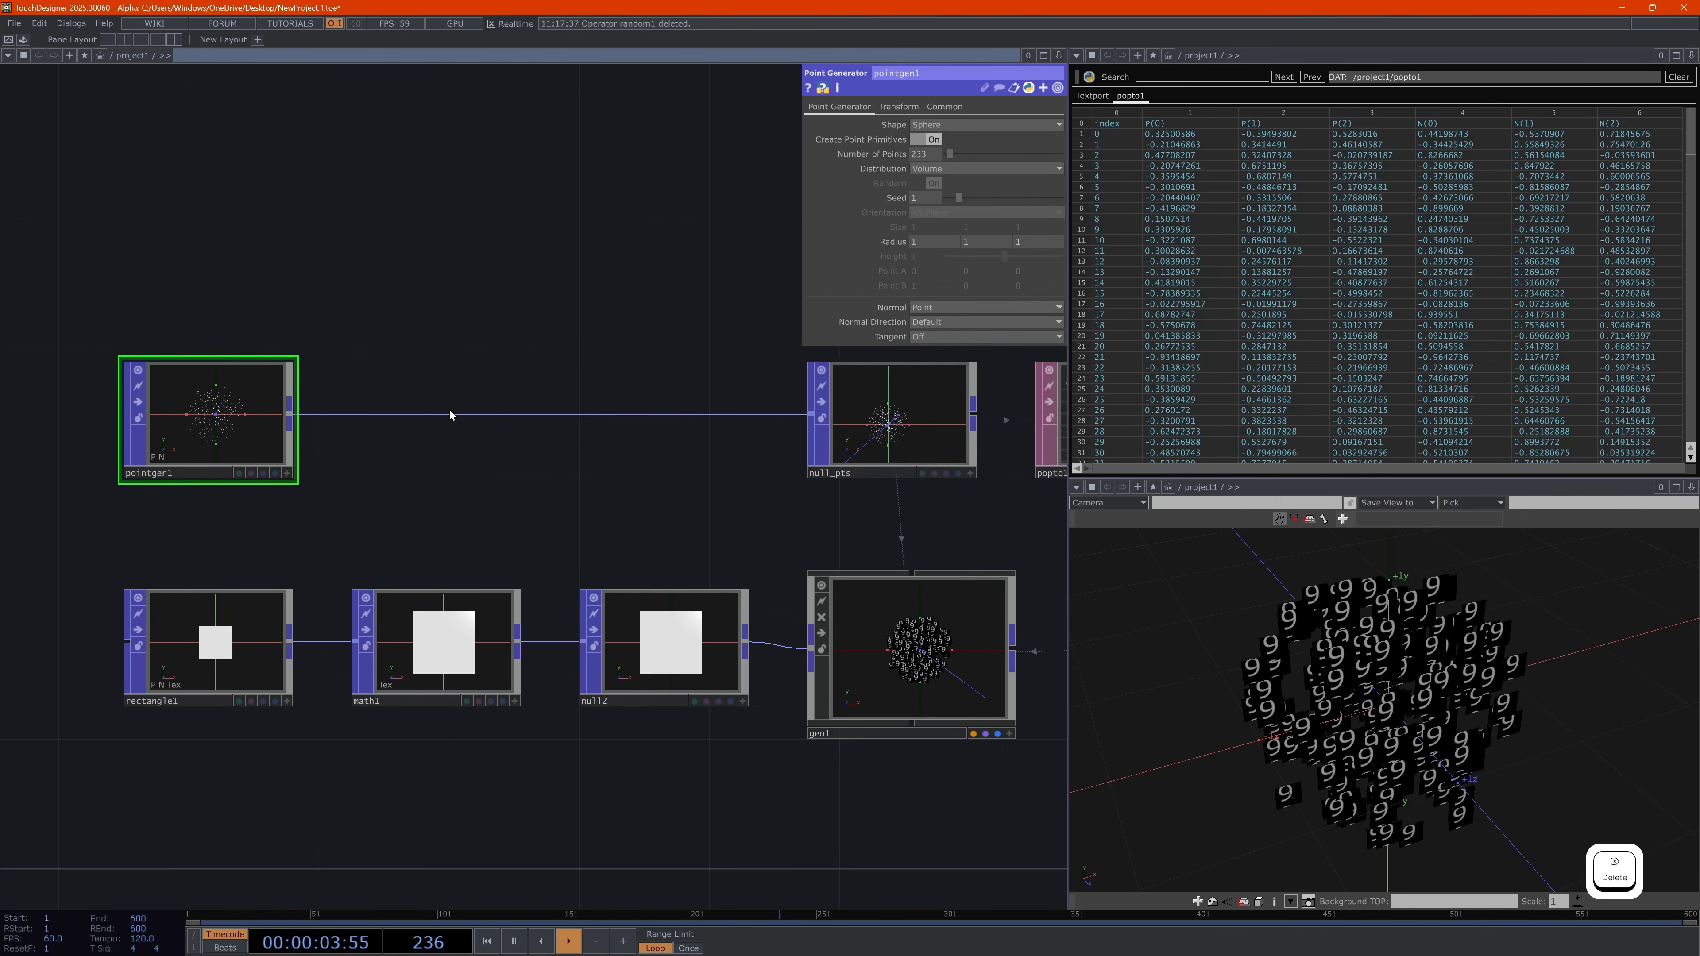
# Insert an Attribute POP between pointgen1 and null_pts
pyautogui.rightClick(466, 415)
pyautogui.click(502, 401)
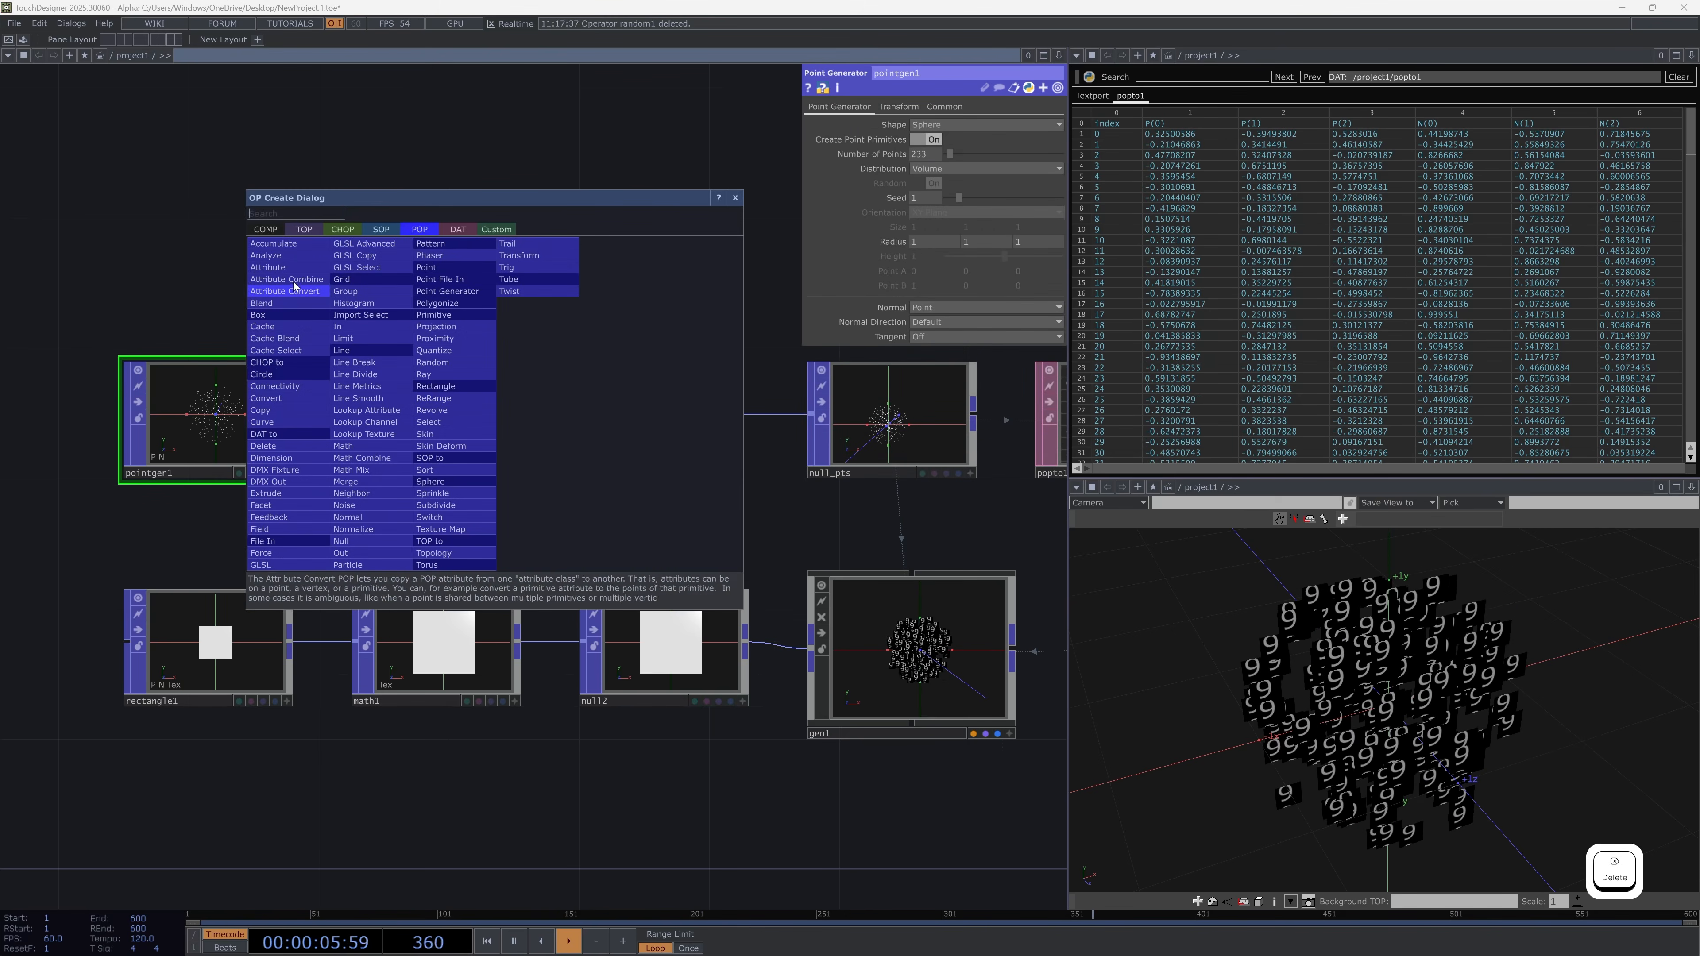
pyautogui.click(285, 267)
pyautogui.click(442, 419)
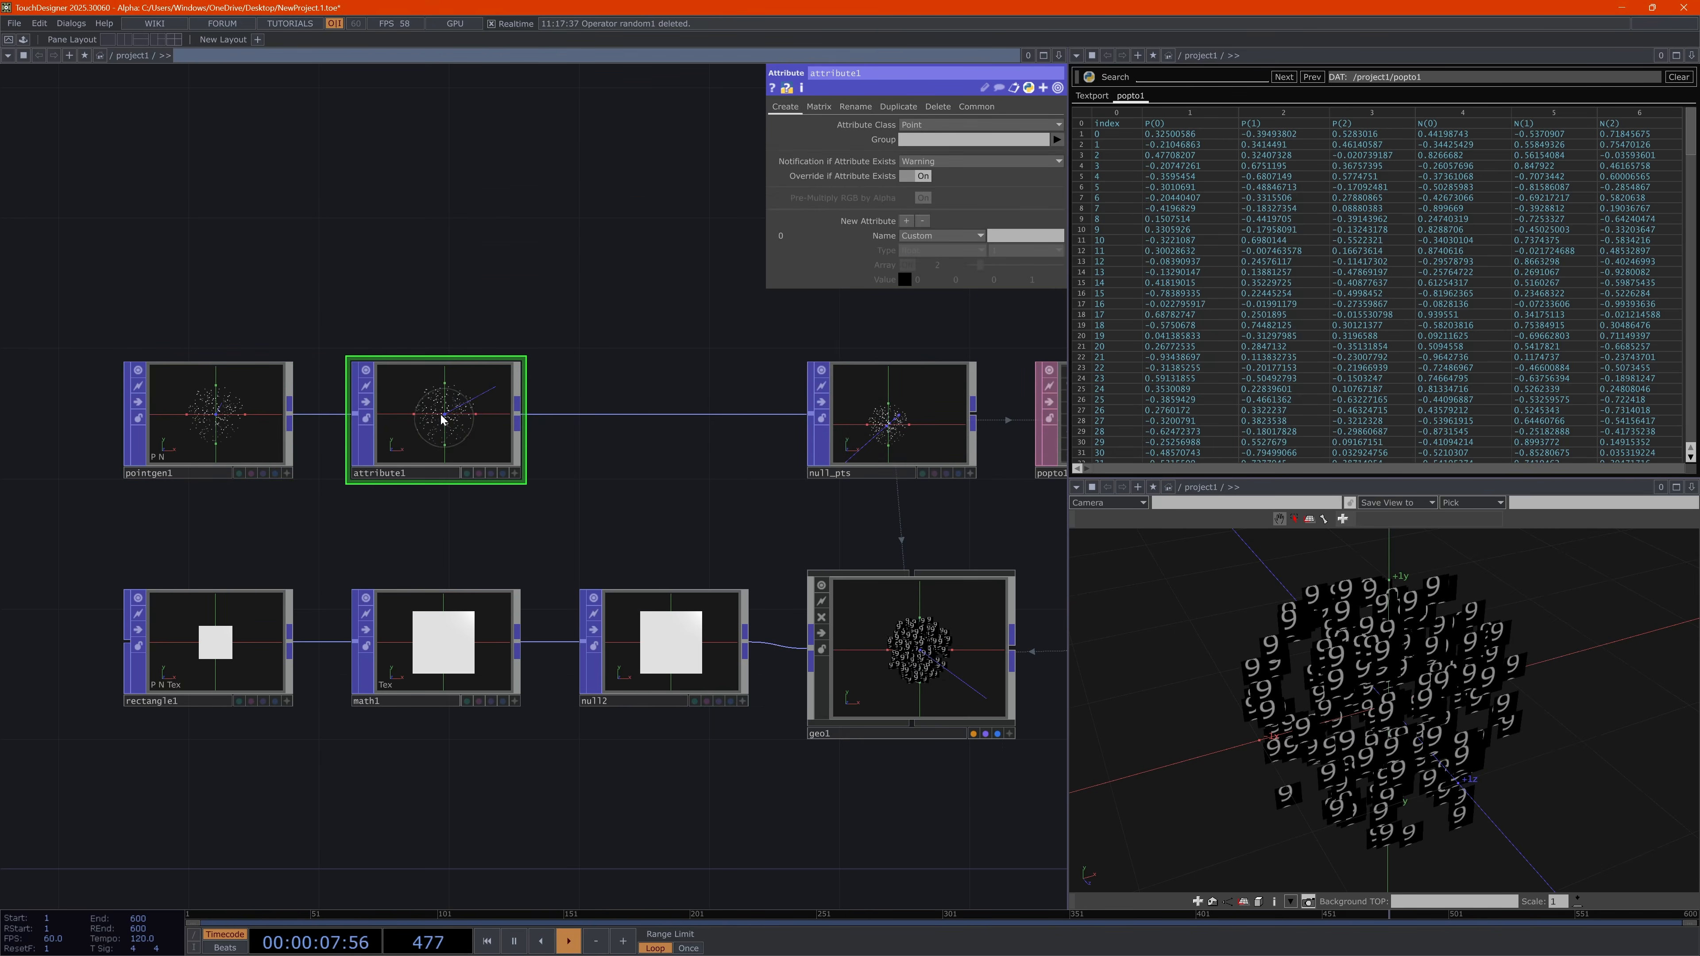
# Create a custom attribute named Memo with value 0.5 in attribute1 and check its column in the point table
pyautogui.click(1024, 236)
pyautogui.write('Memo')
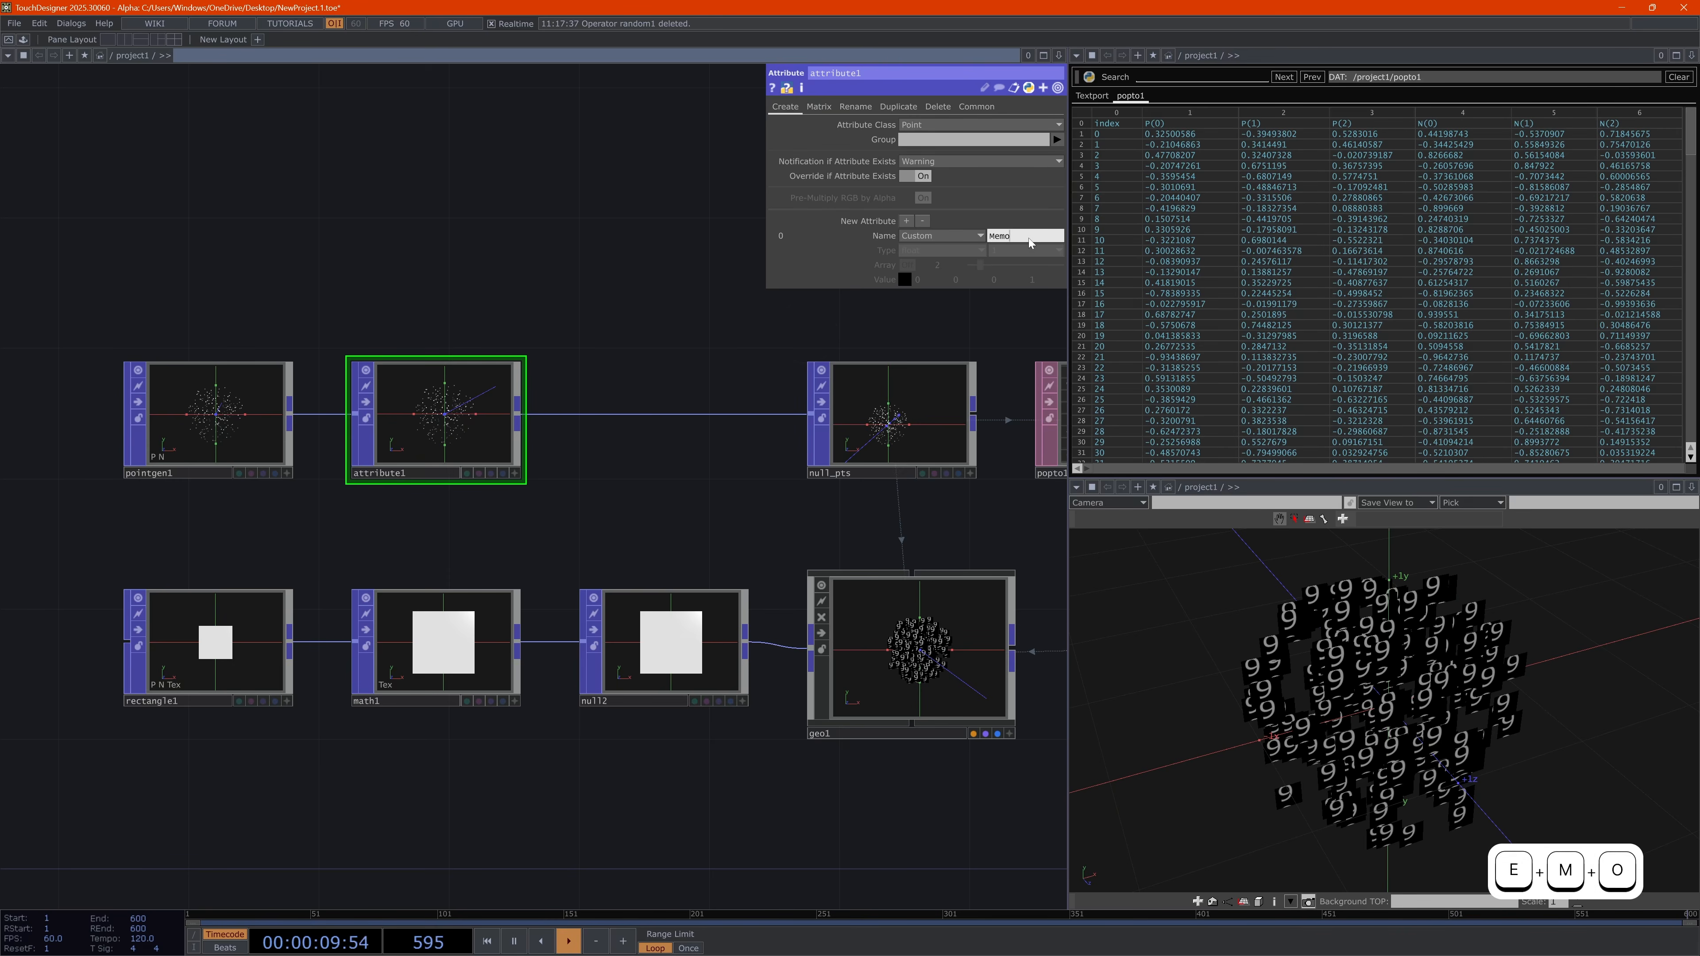
pyautogui.press('Return')
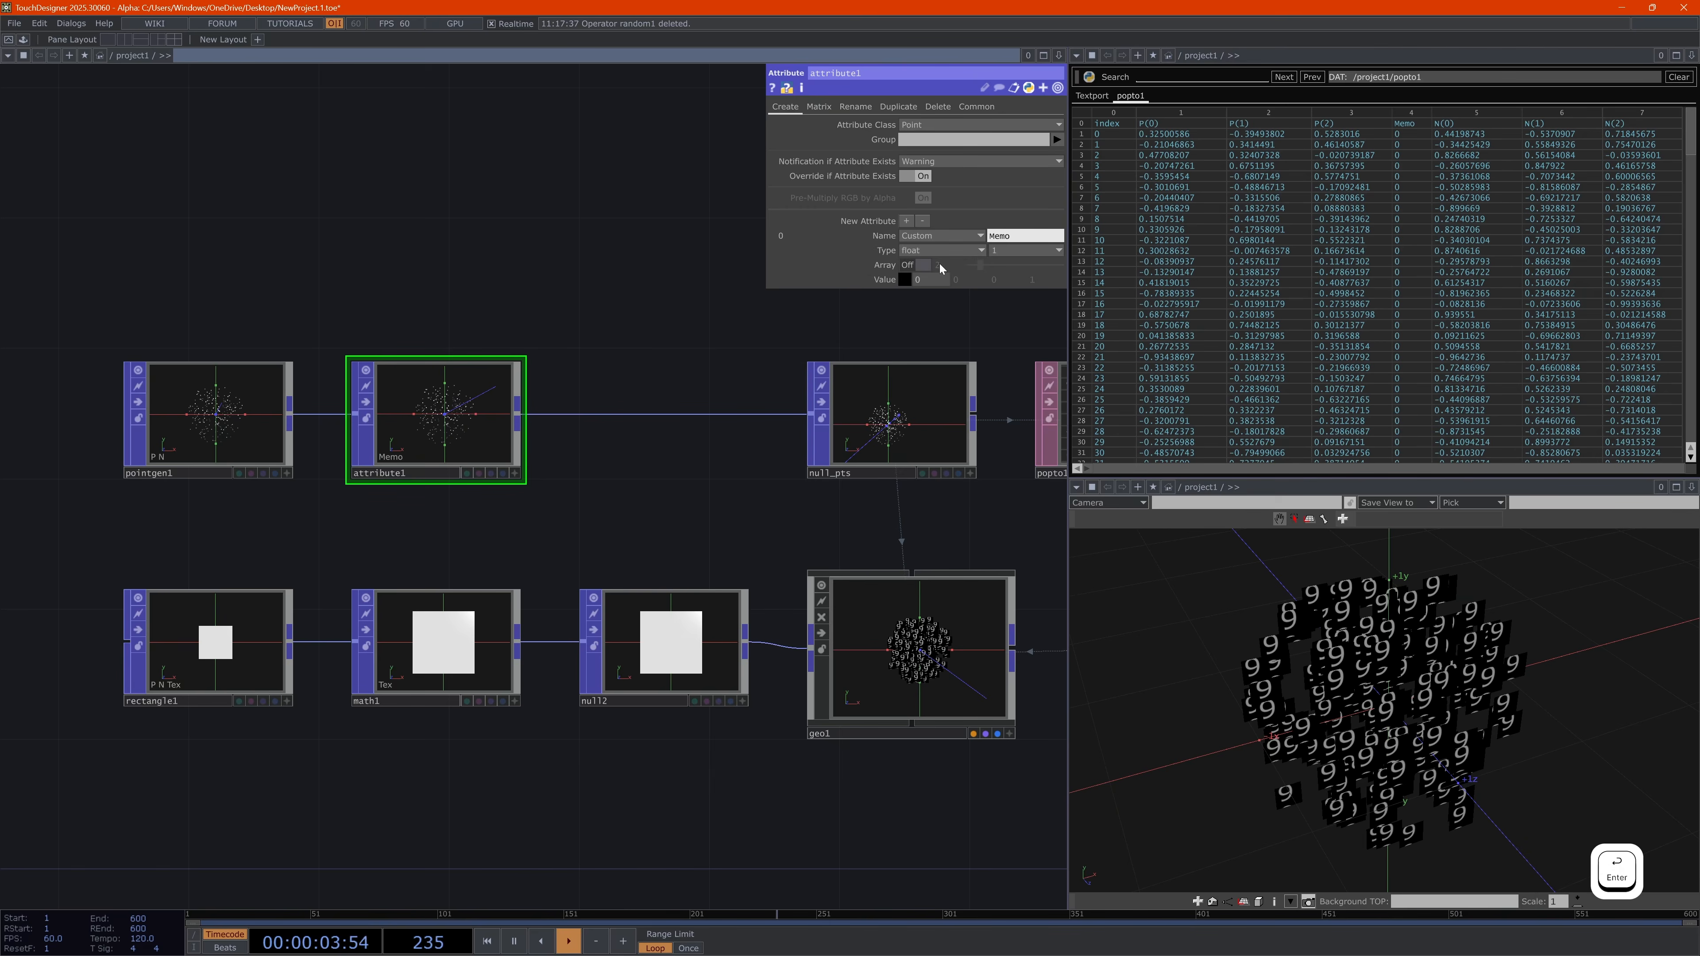
pyautogui.click(943, 278)
pyautogui.write('0.5')
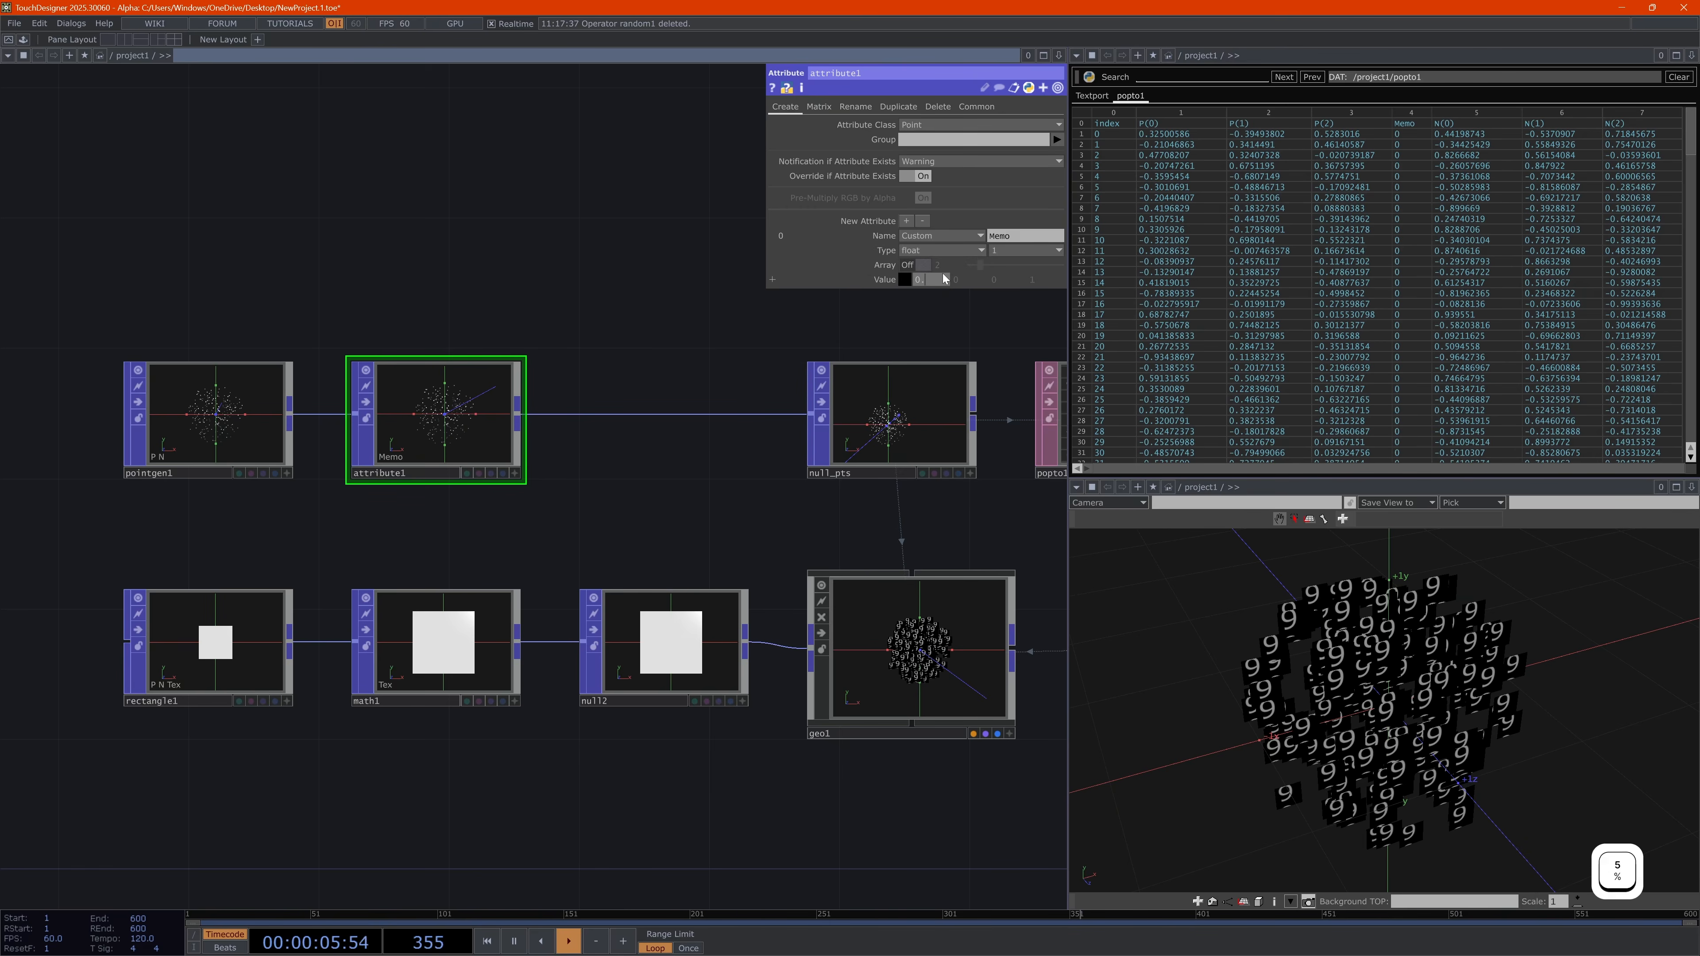
pyautogui.press('Return')
pyautogui.scroll(-20, 1407, 160)
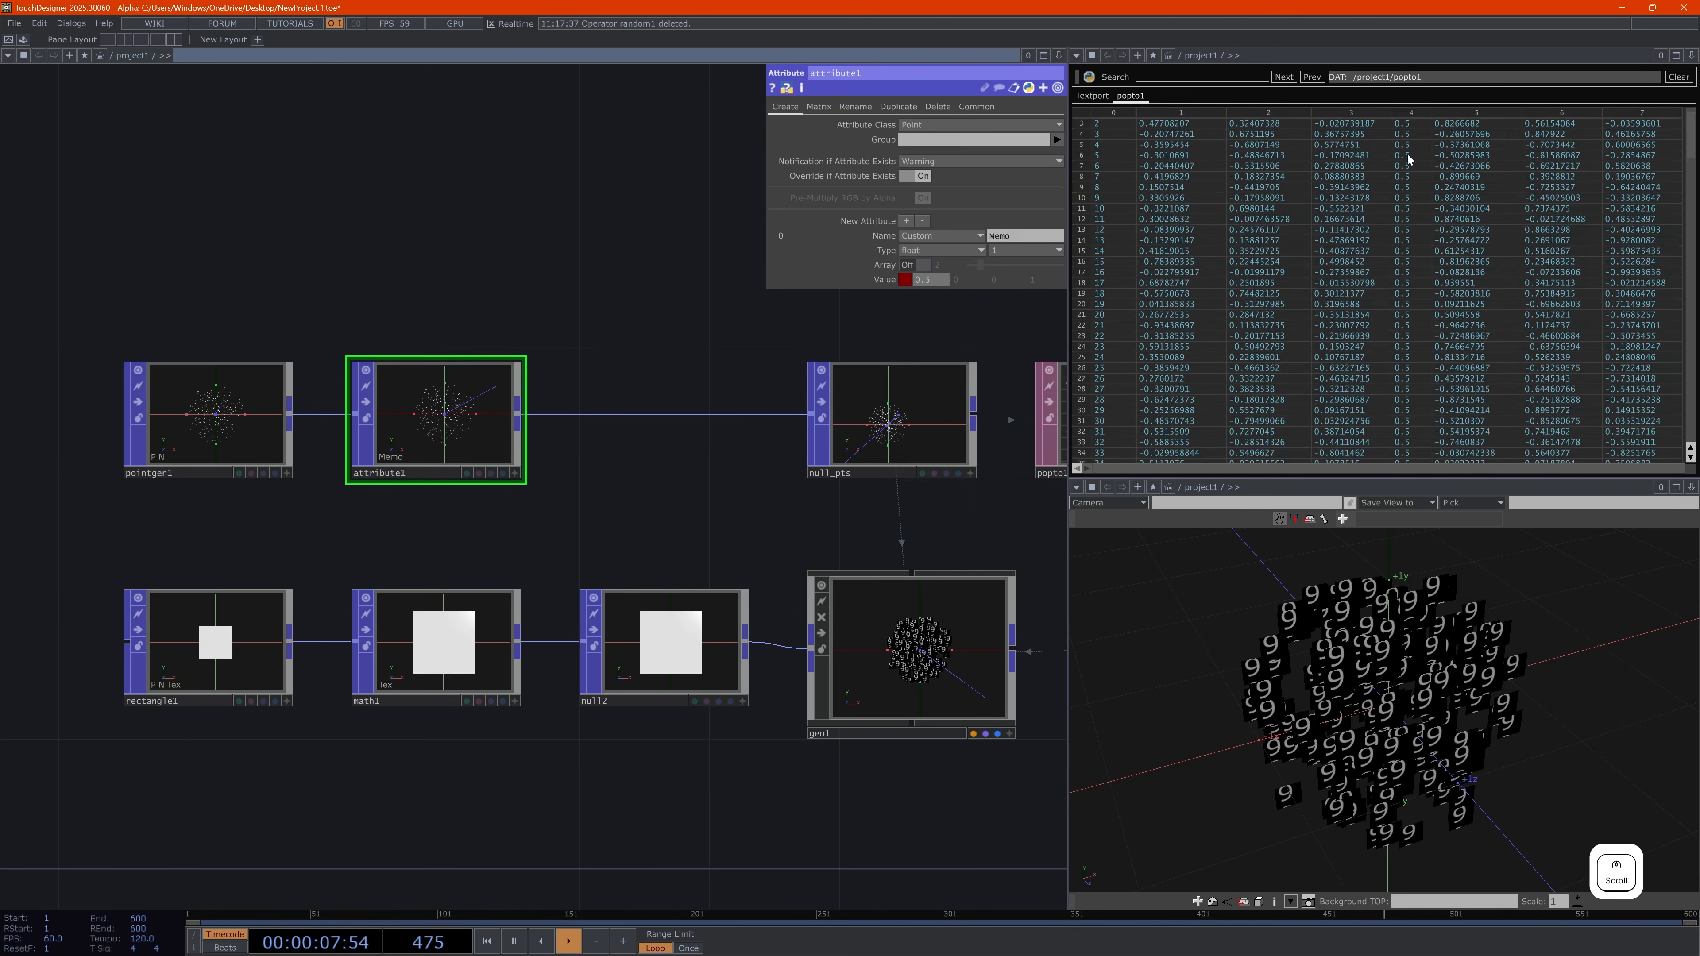
pyautogui.scroll(-15, 1407, 198)
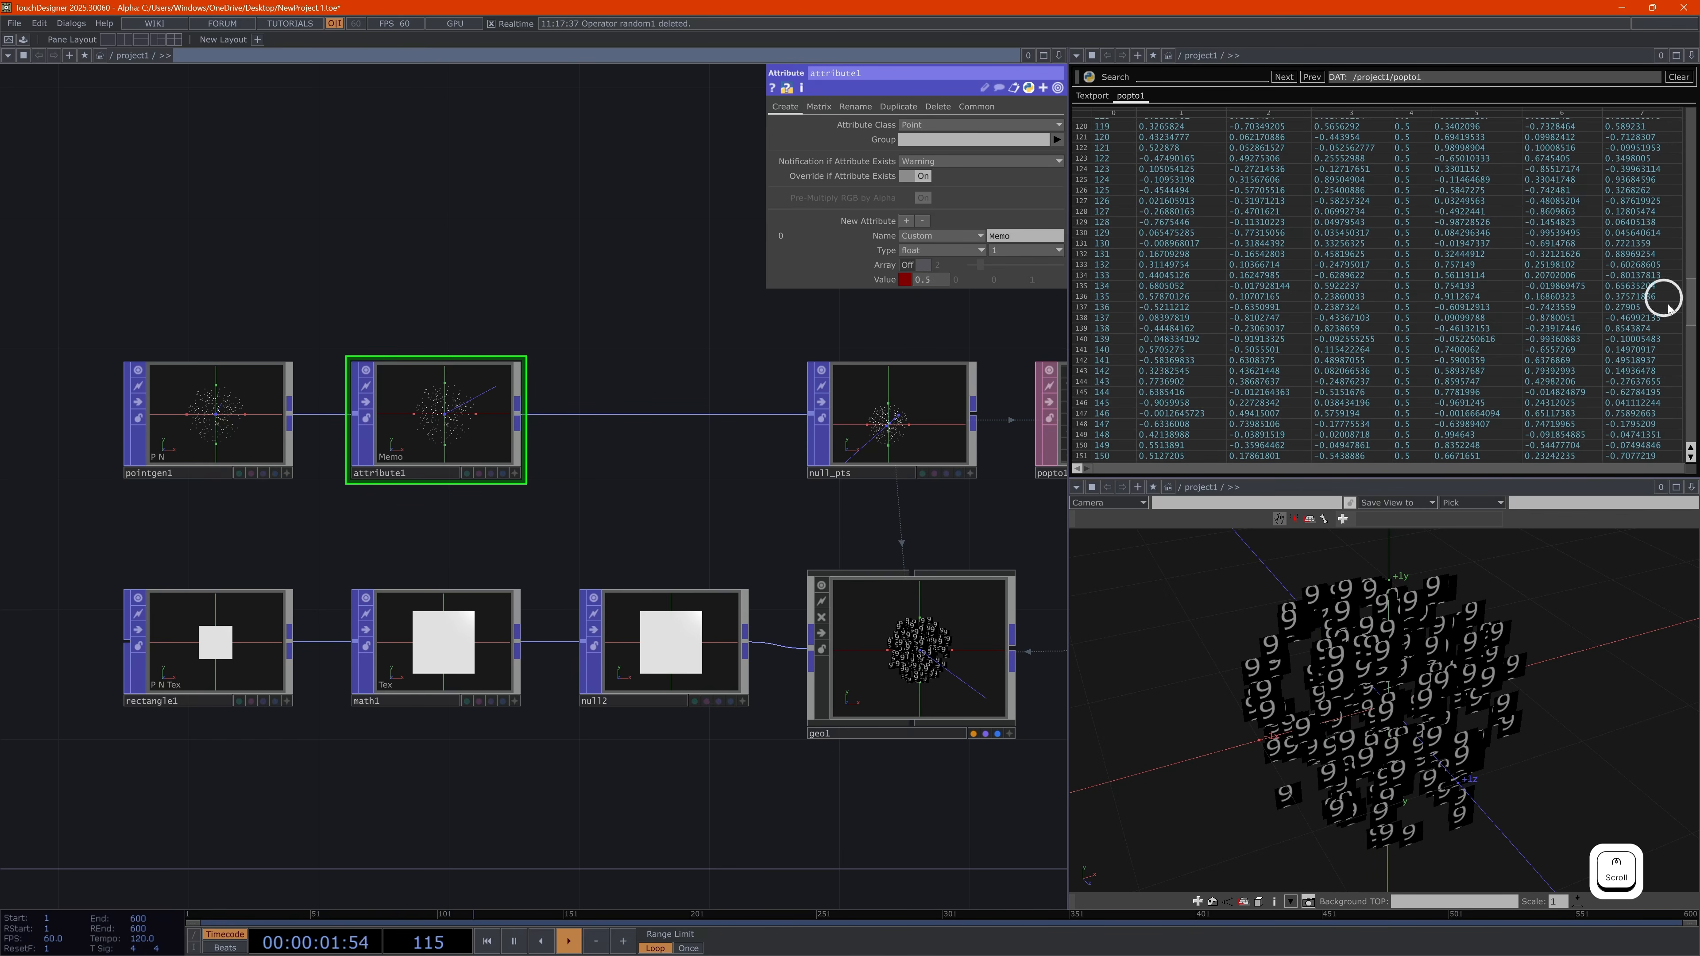
pyautogui.scroll(20, 1662, 295)
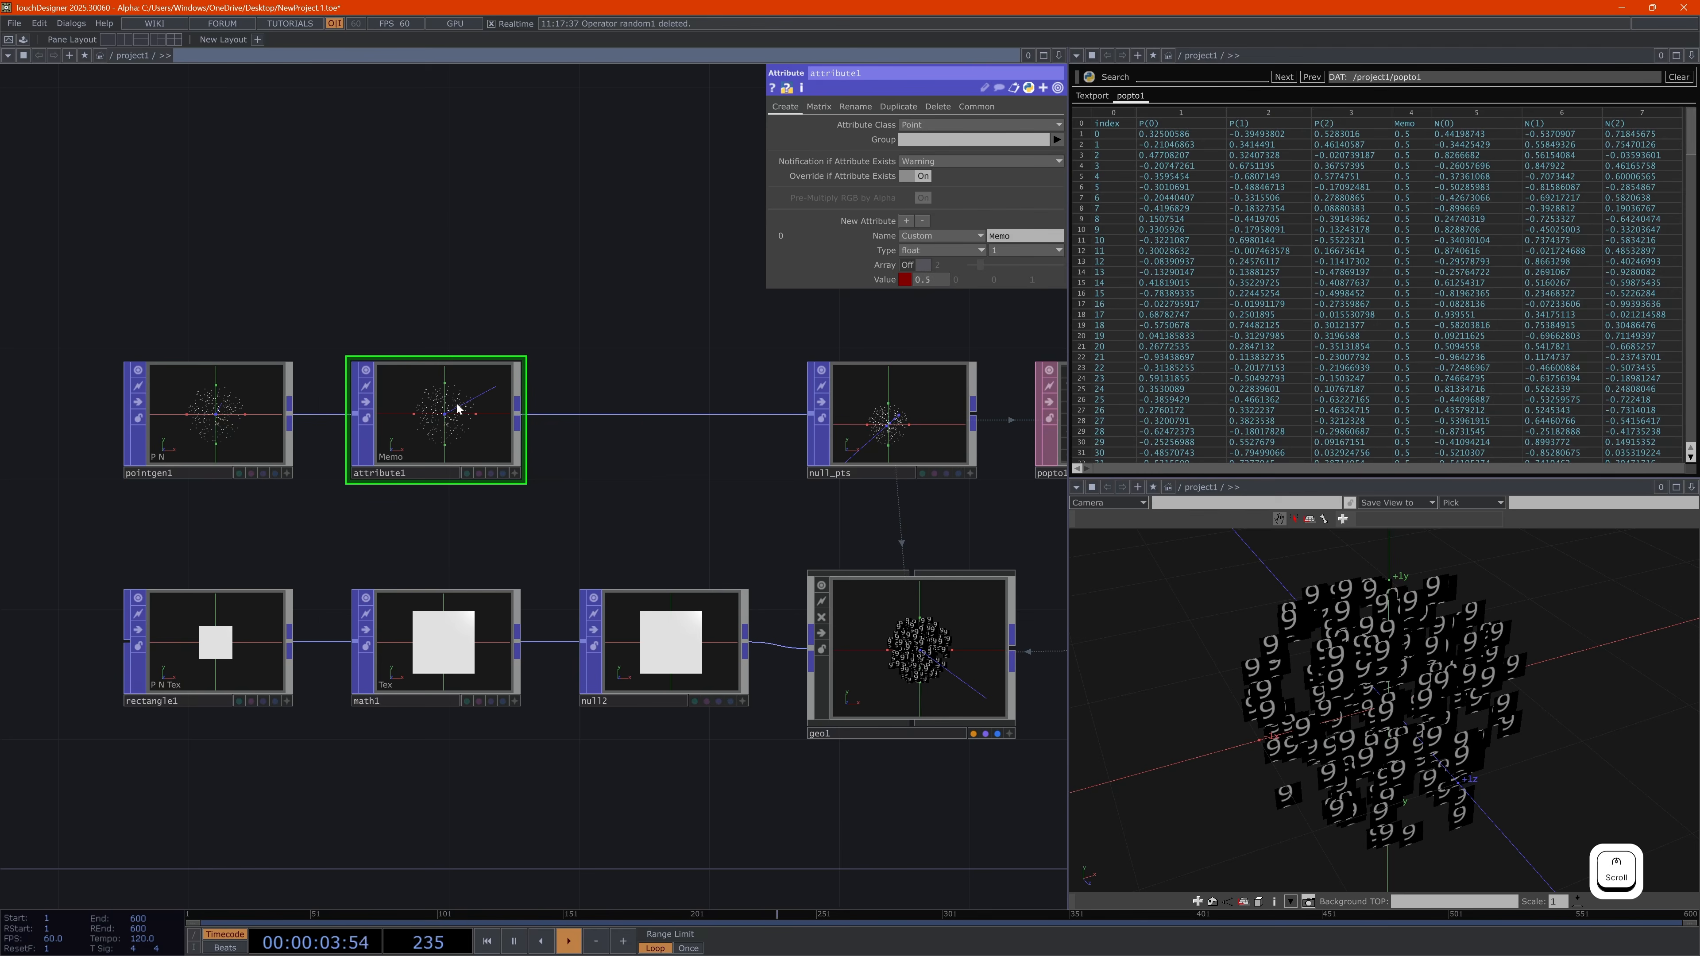
# Move attribute1 closer to pointgen1 and insert a Random POP between attribute1 and null_pts
pyautogui.moveTo(457, 408); pyautogui.dragTo(424, 407)
pyautogui.rightClick(562, 415)
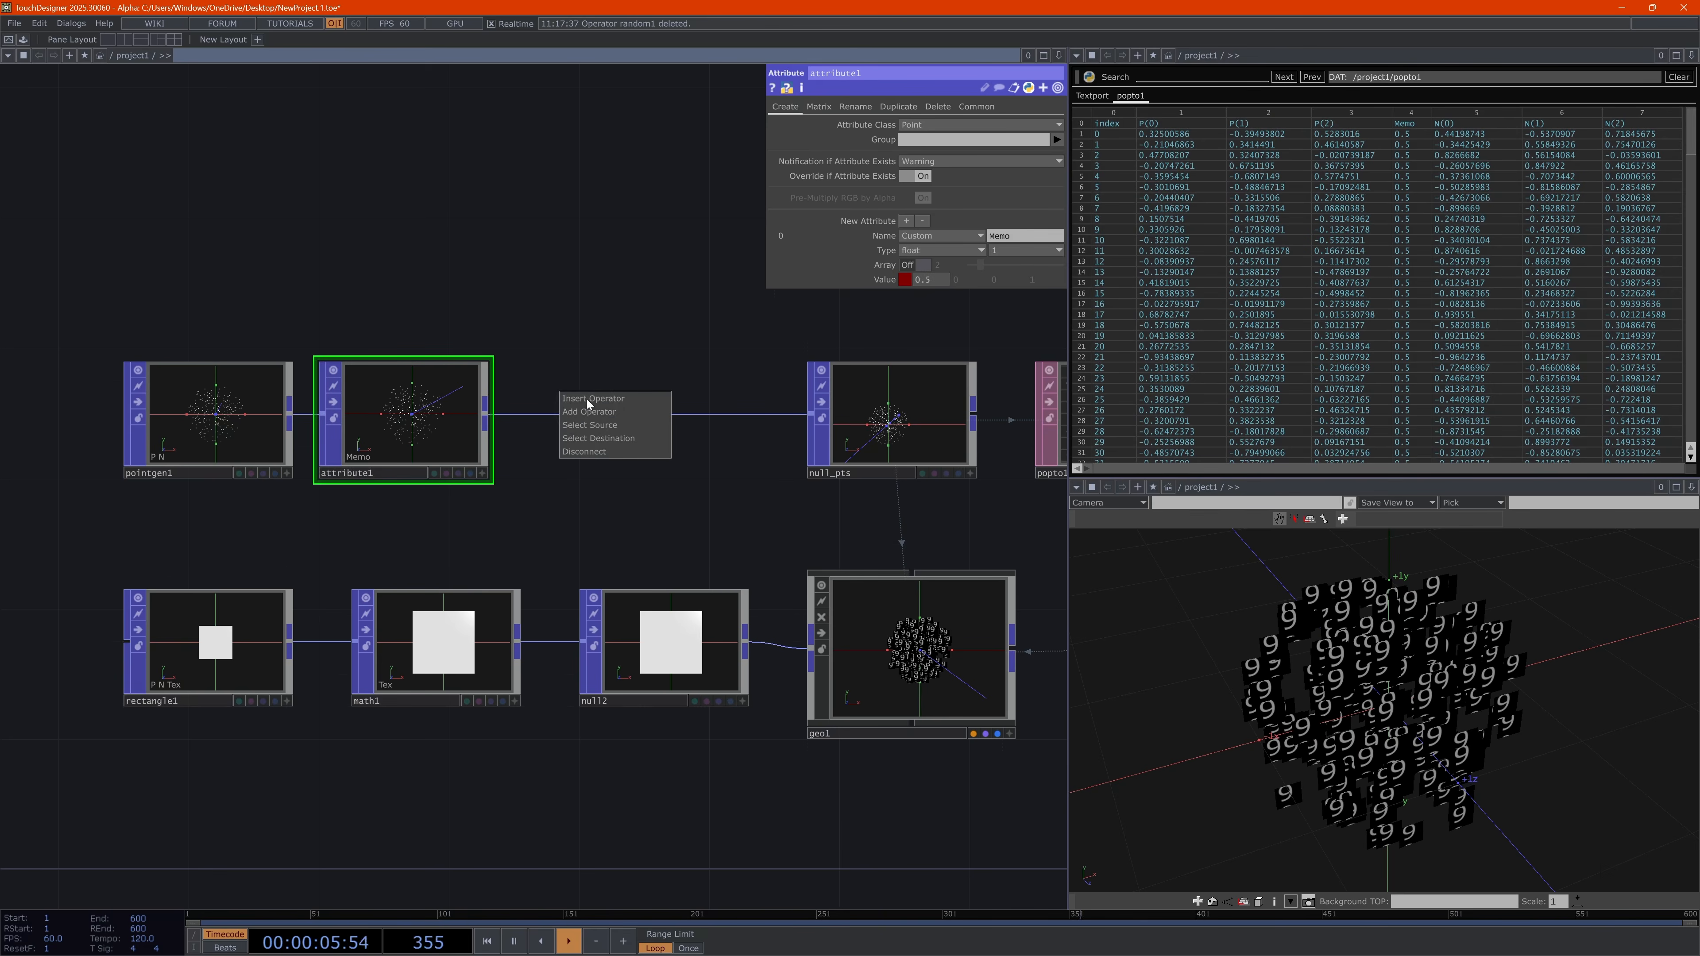
pyautogui.click(590, 399)
pyautogui.write('r')
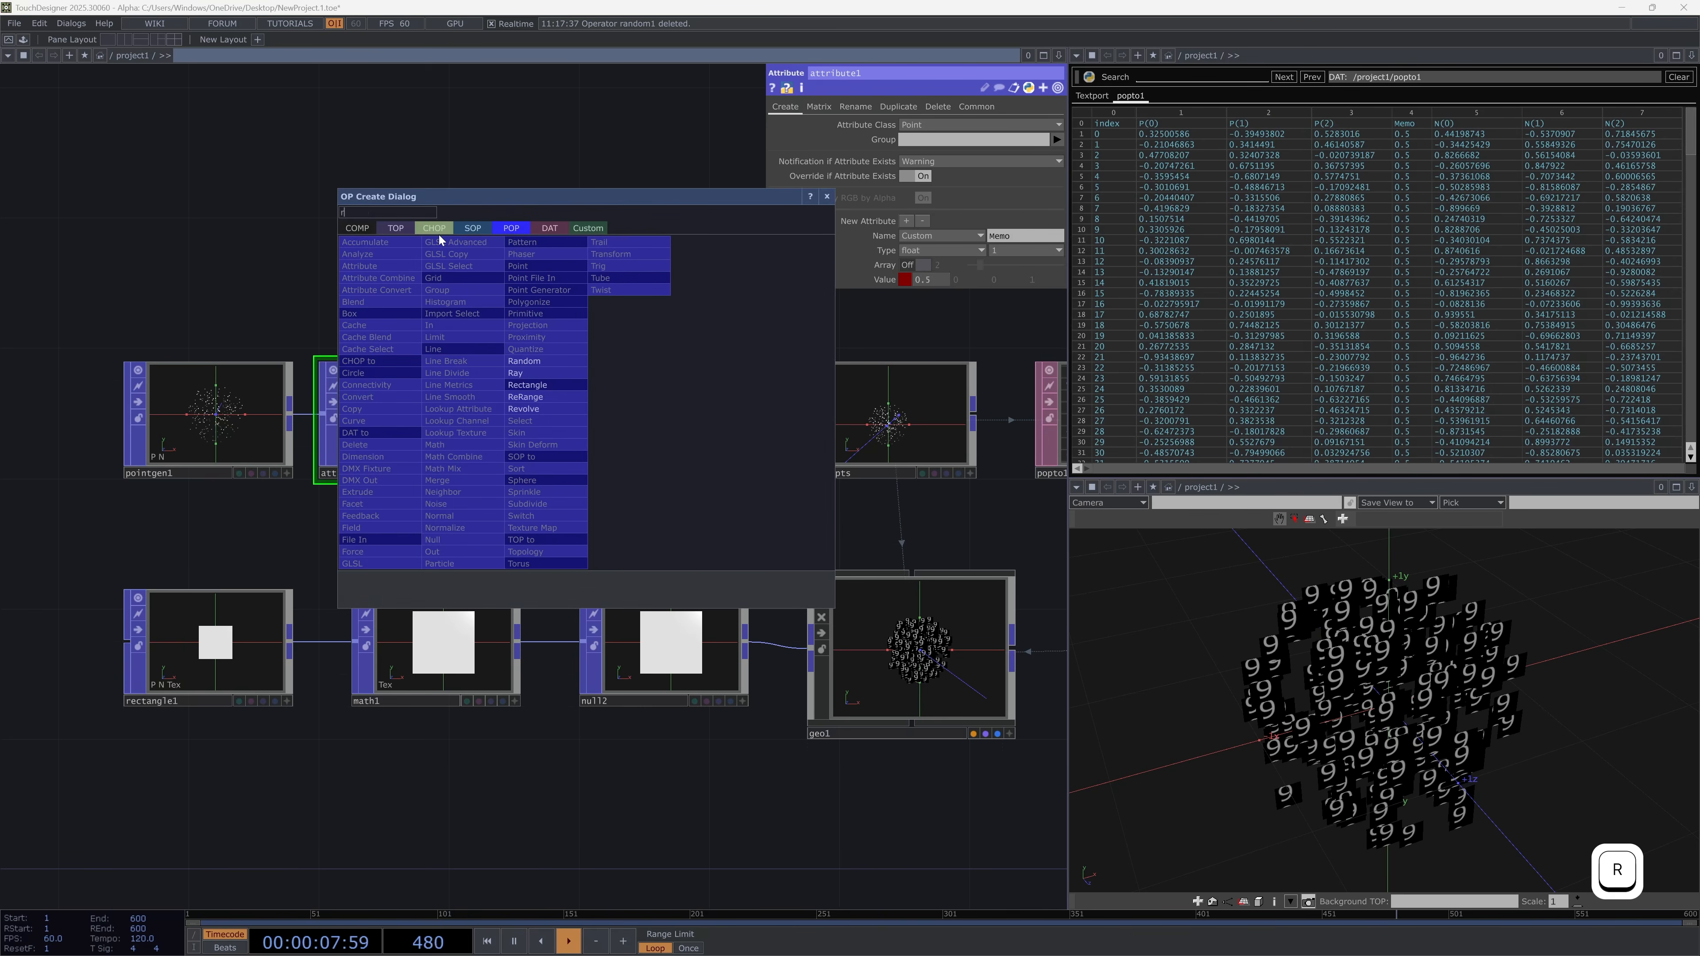
pyautogui.click(535, 361)
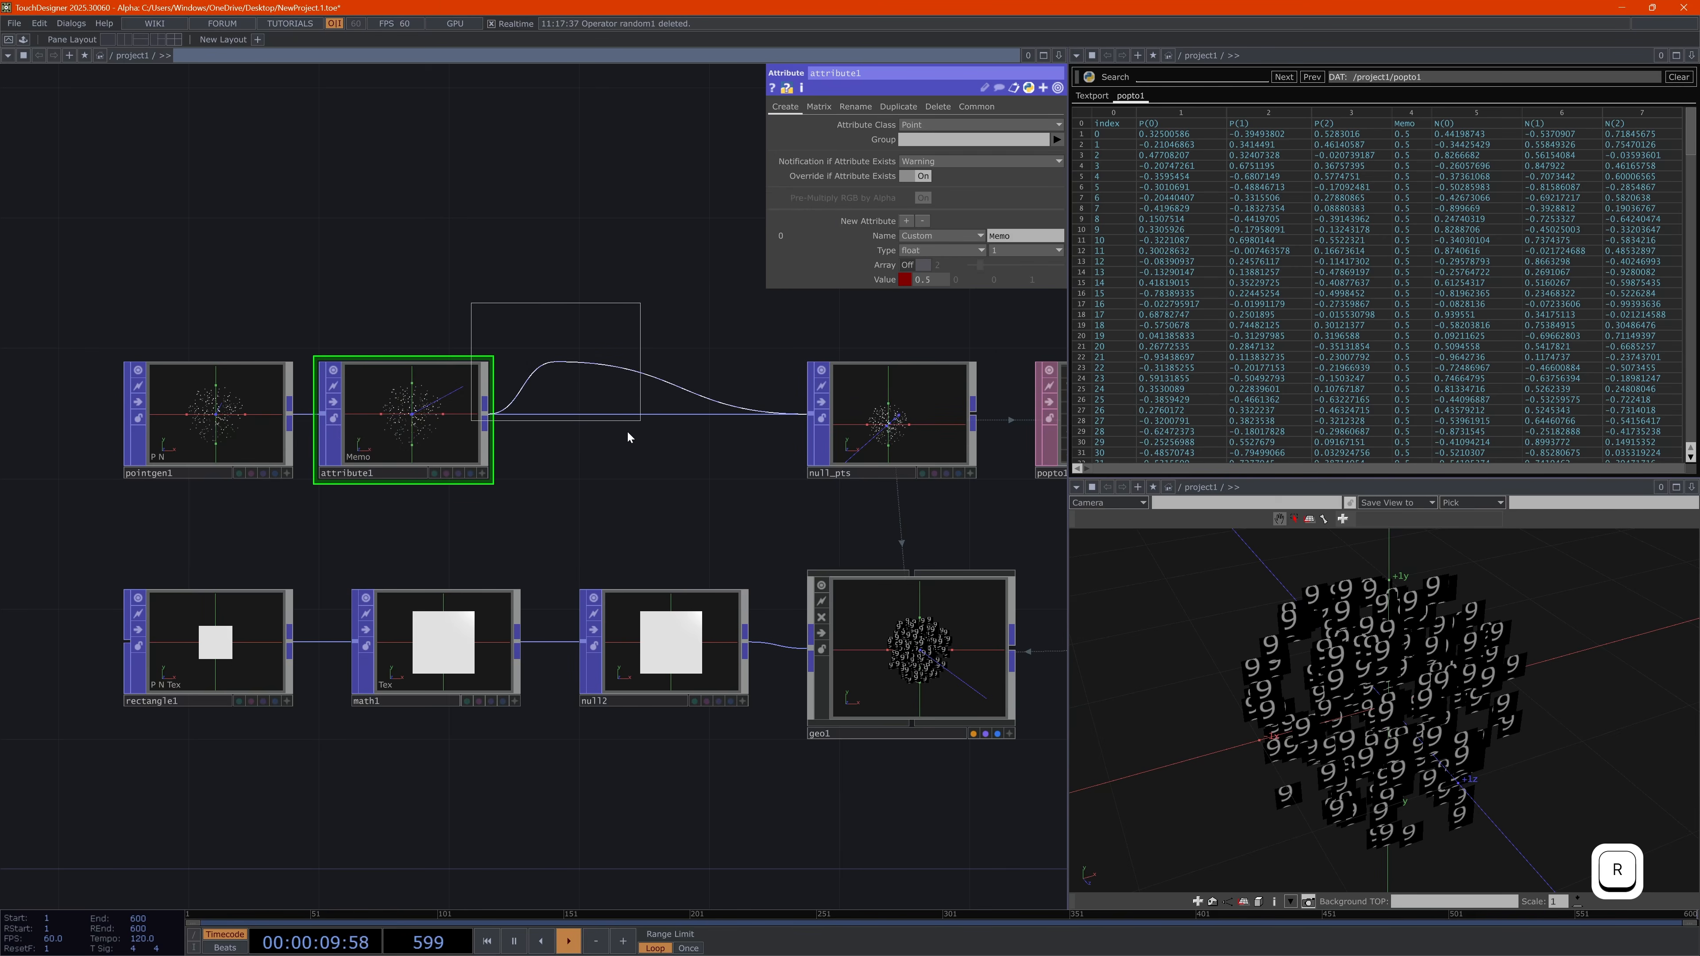
pyautogui.click(639, 448)
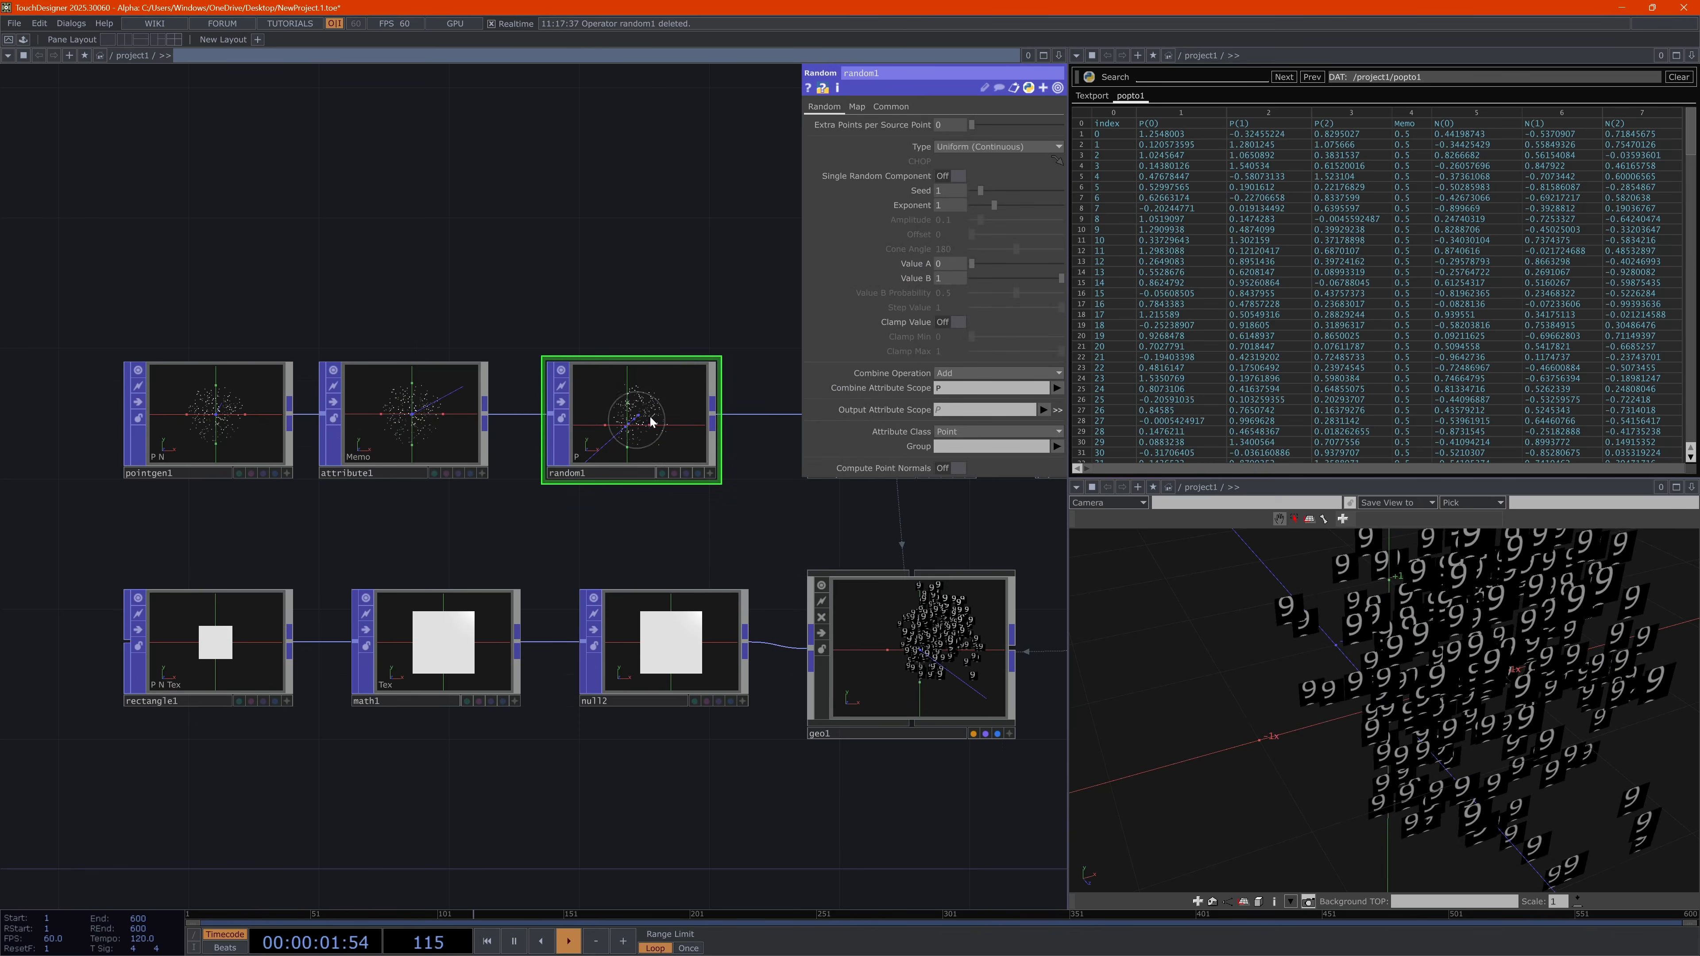
# Delete attribute1 and put random1 in its place directly after pointgen1
pyautogui.moveTo(653, 422); pyautogui.dragTo(368, 428)
pyautogui.click(401, 420)
pyautogui.press('Delete')
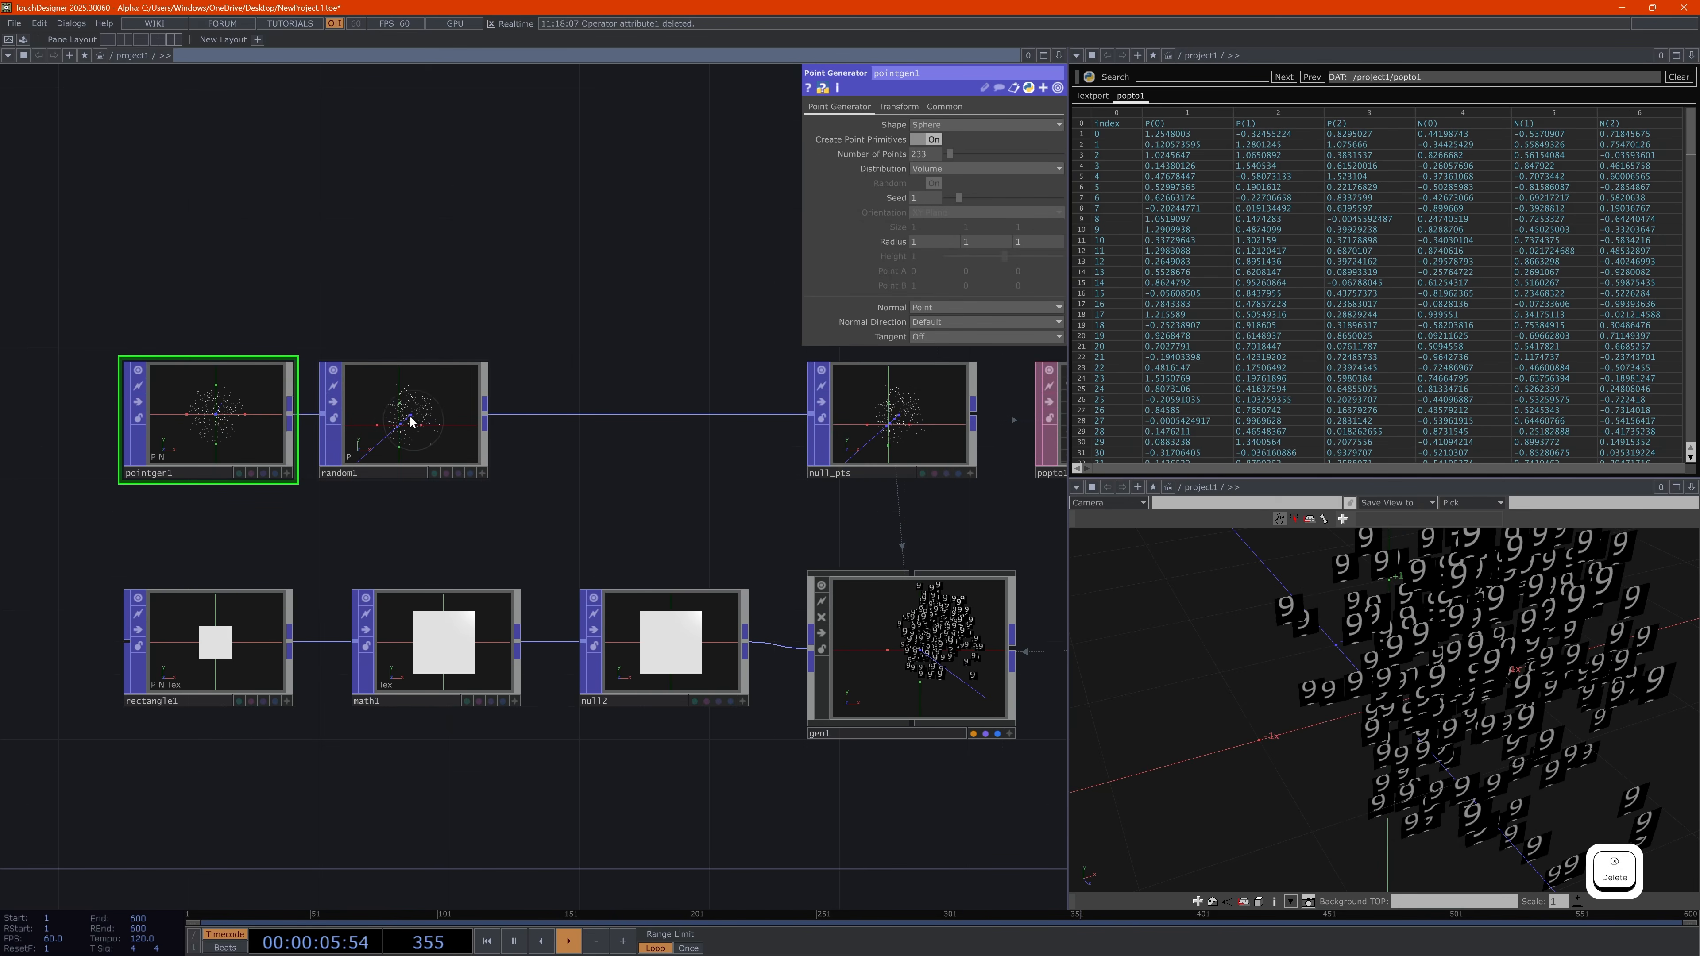
# Set random1's combine operation to Set and its output attribute scope to Memo
pyautogui.click(412, 422)
pyautogui.click(995, 378)
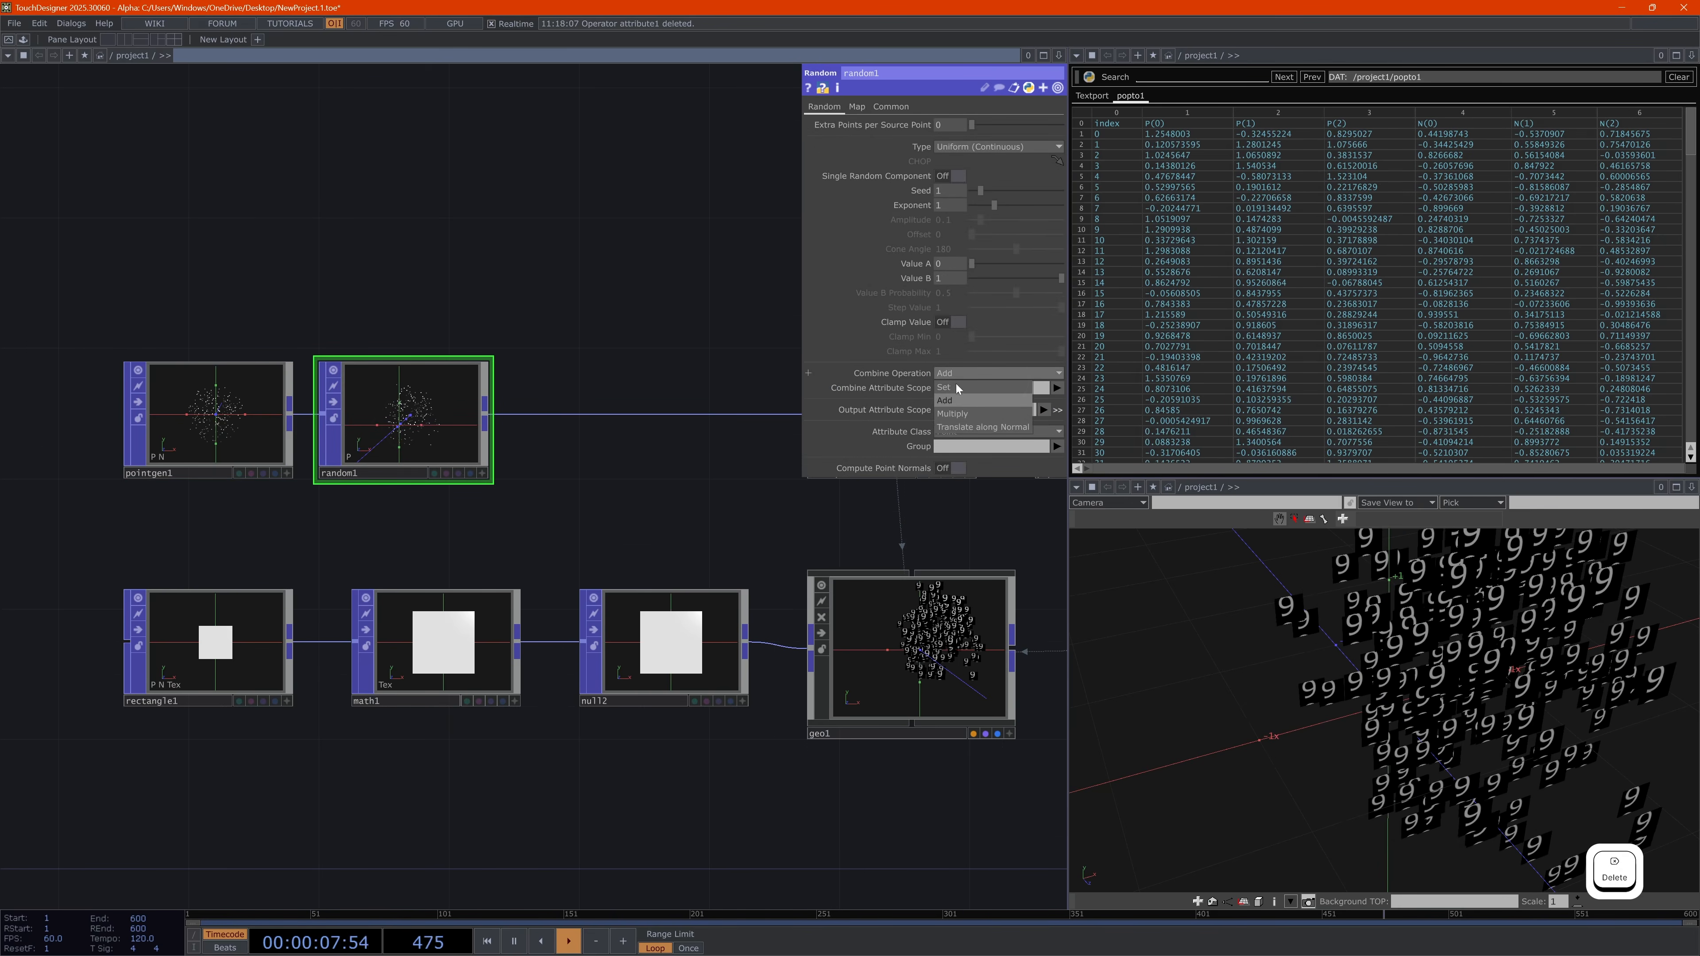
pyautogui.click(963, 375)
pyautogui.click(968, 410)
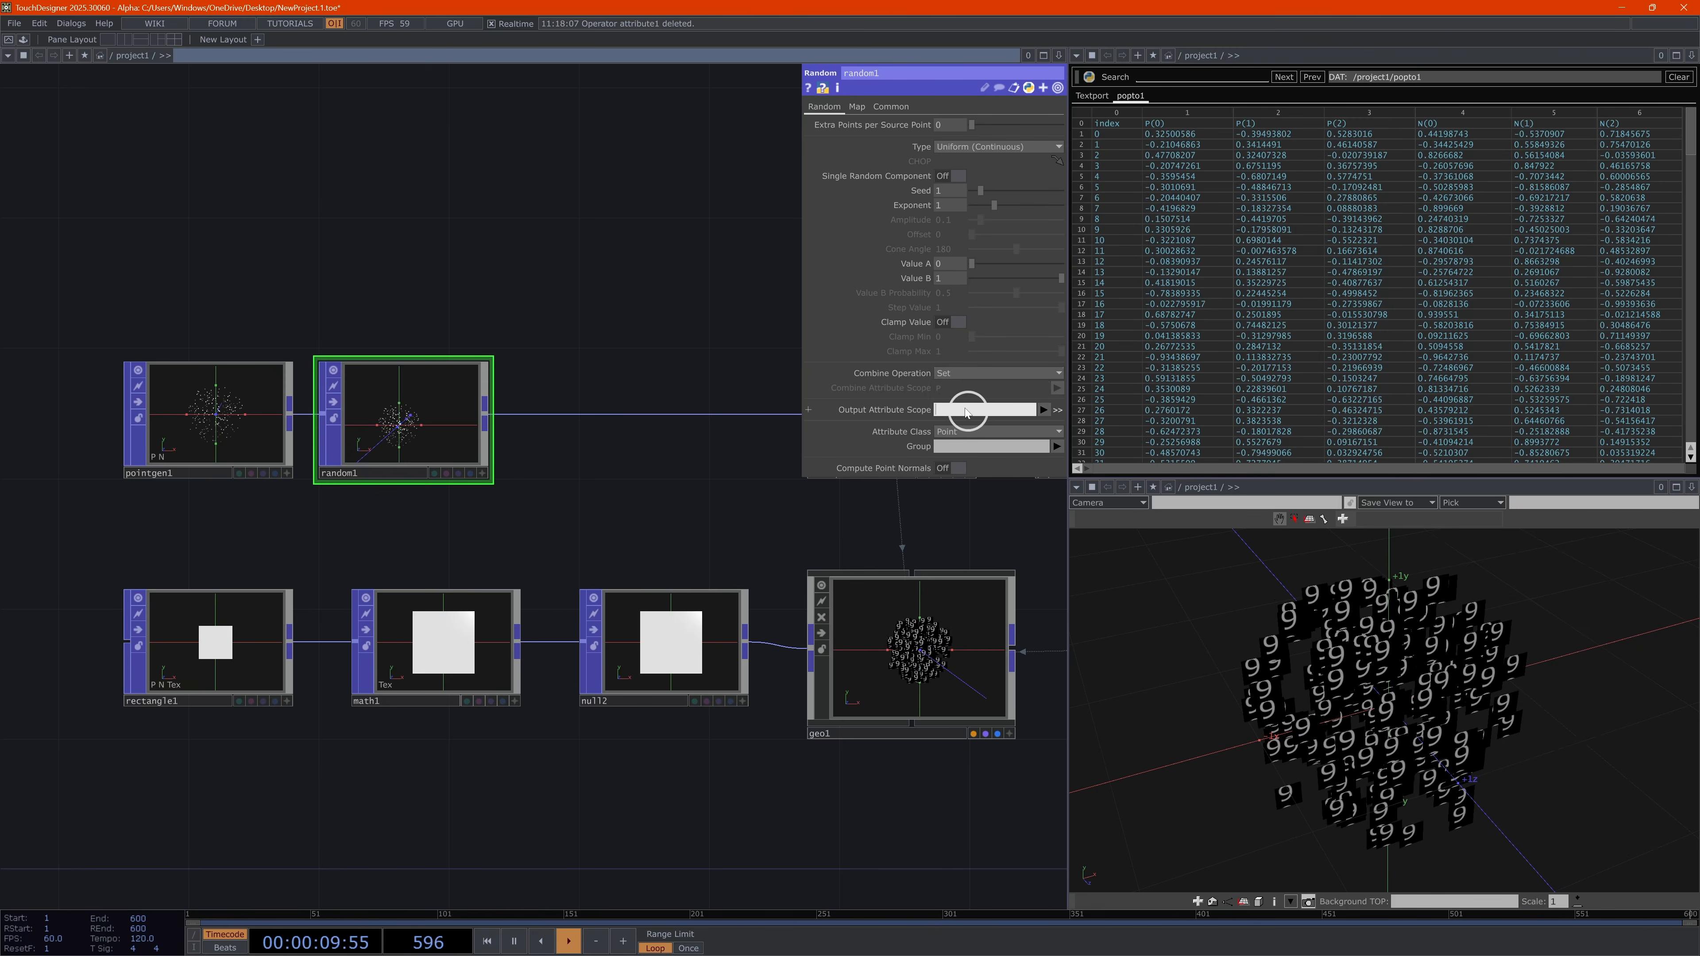
pyautogui.write('Memo')
pyautogui.press('Return')
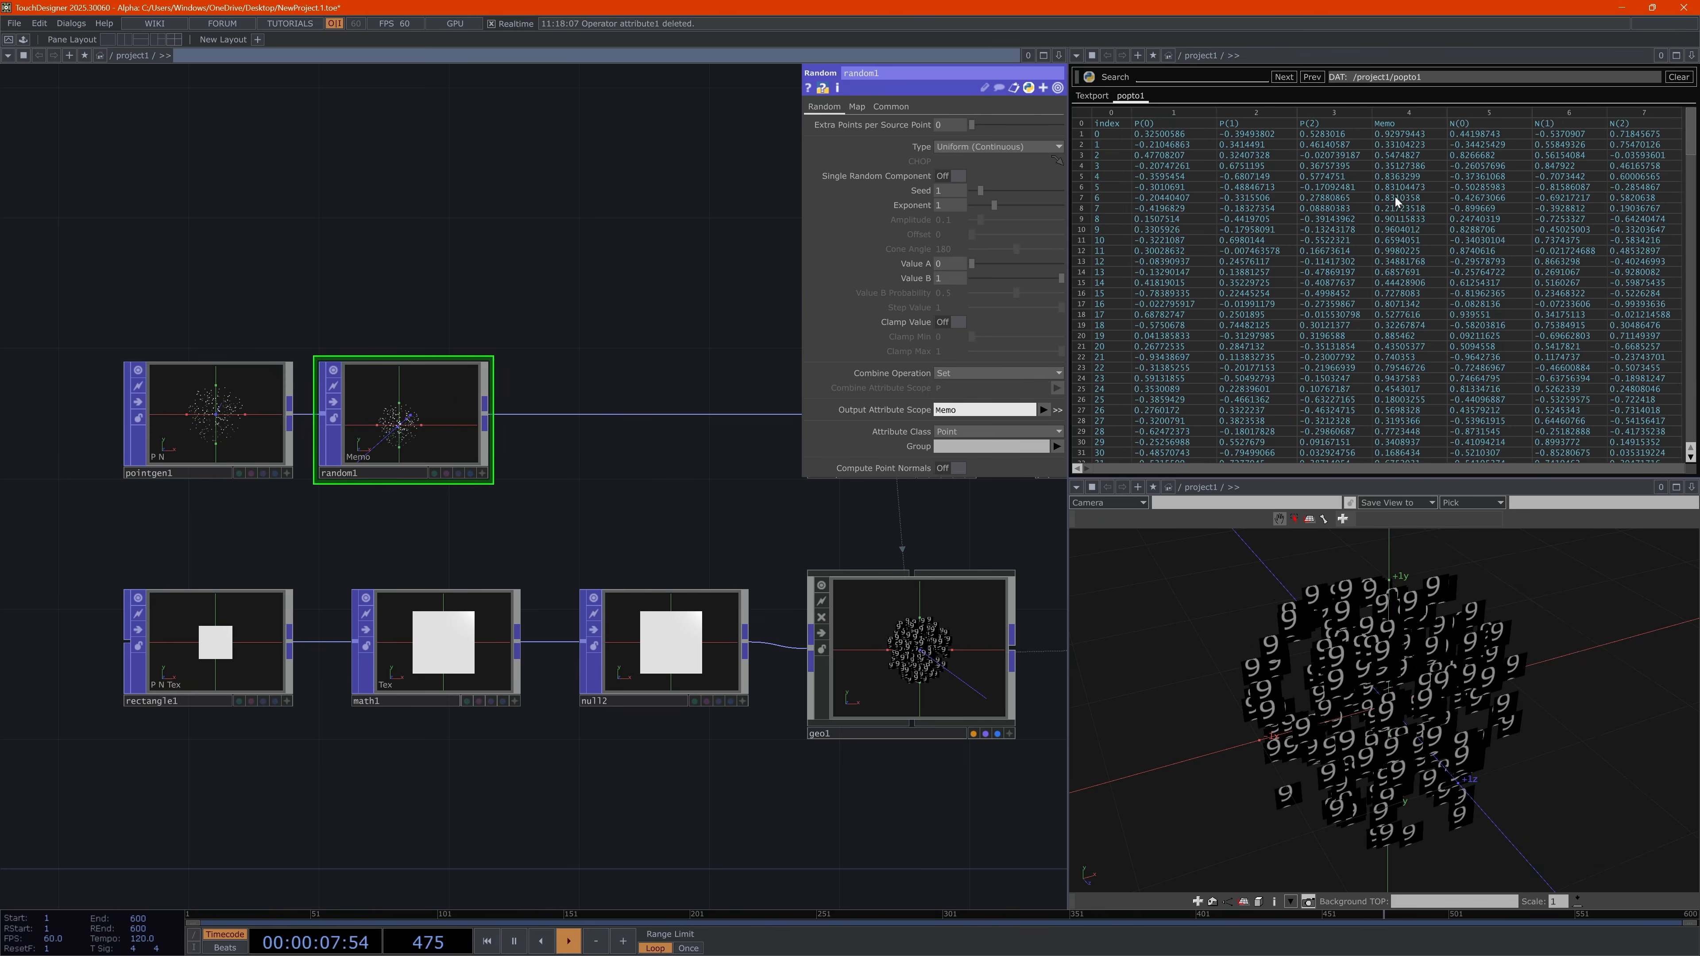
# Set random1's Value A to 10 and Value B to 20
pyautogui.click(953, 264)
pyautogui.write('10')
pyautogui.click(948, 277)
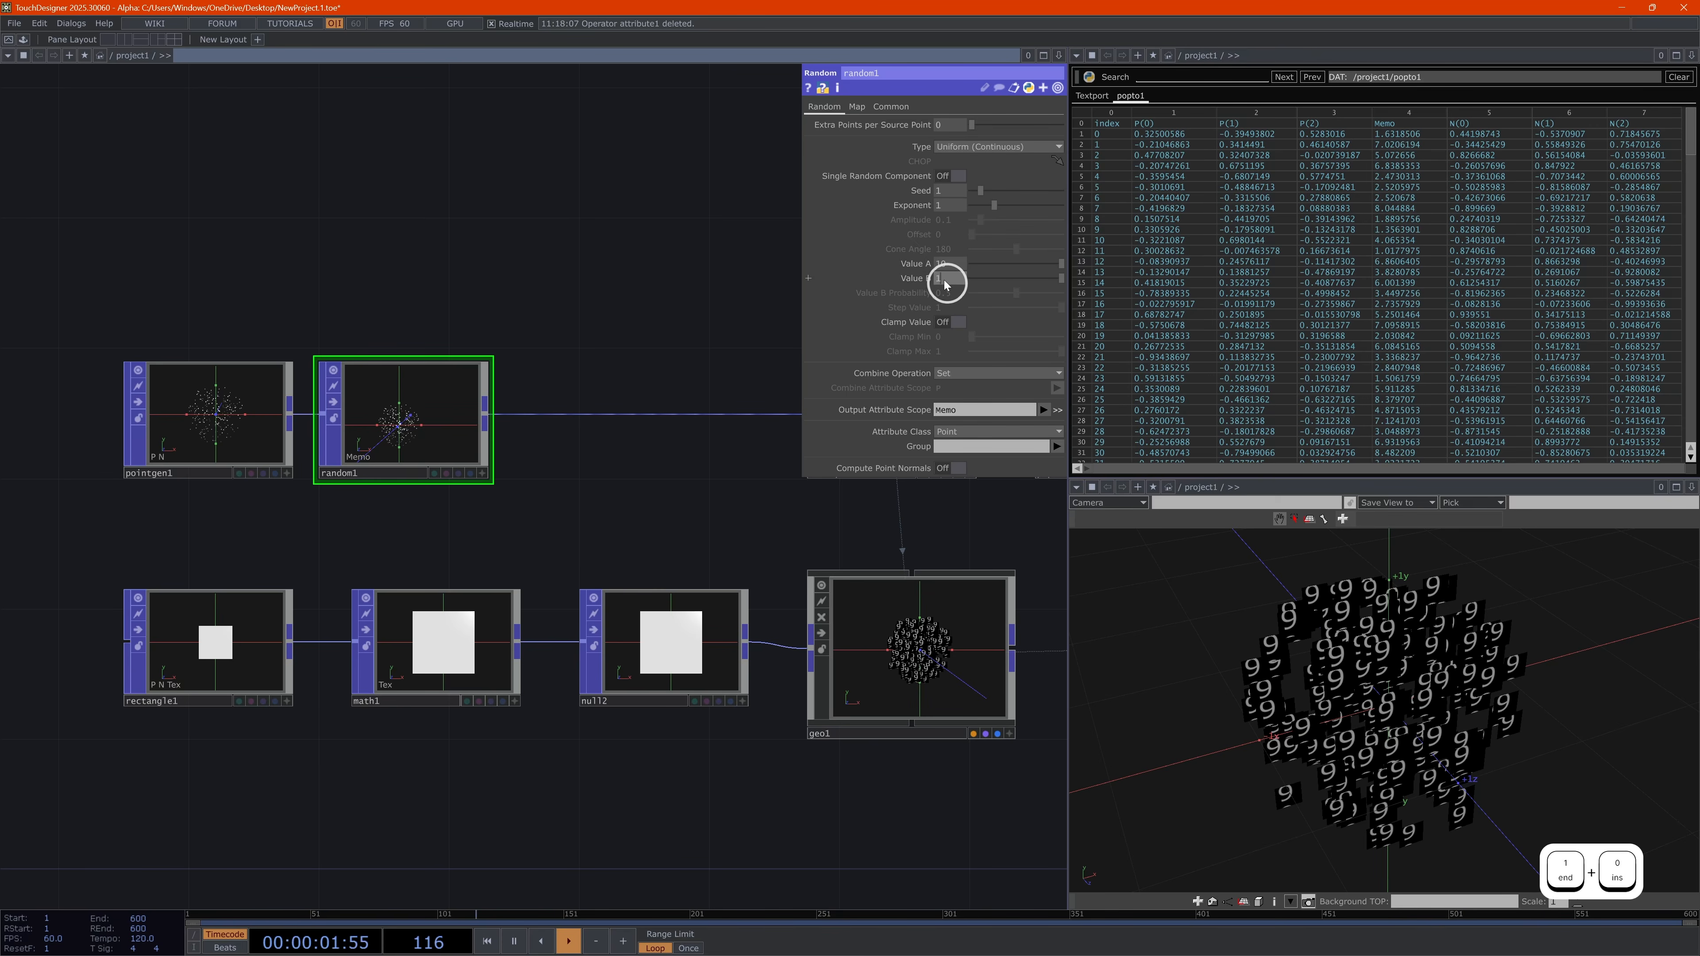
pyautogui.write('20')
pyautogui.press('Return')
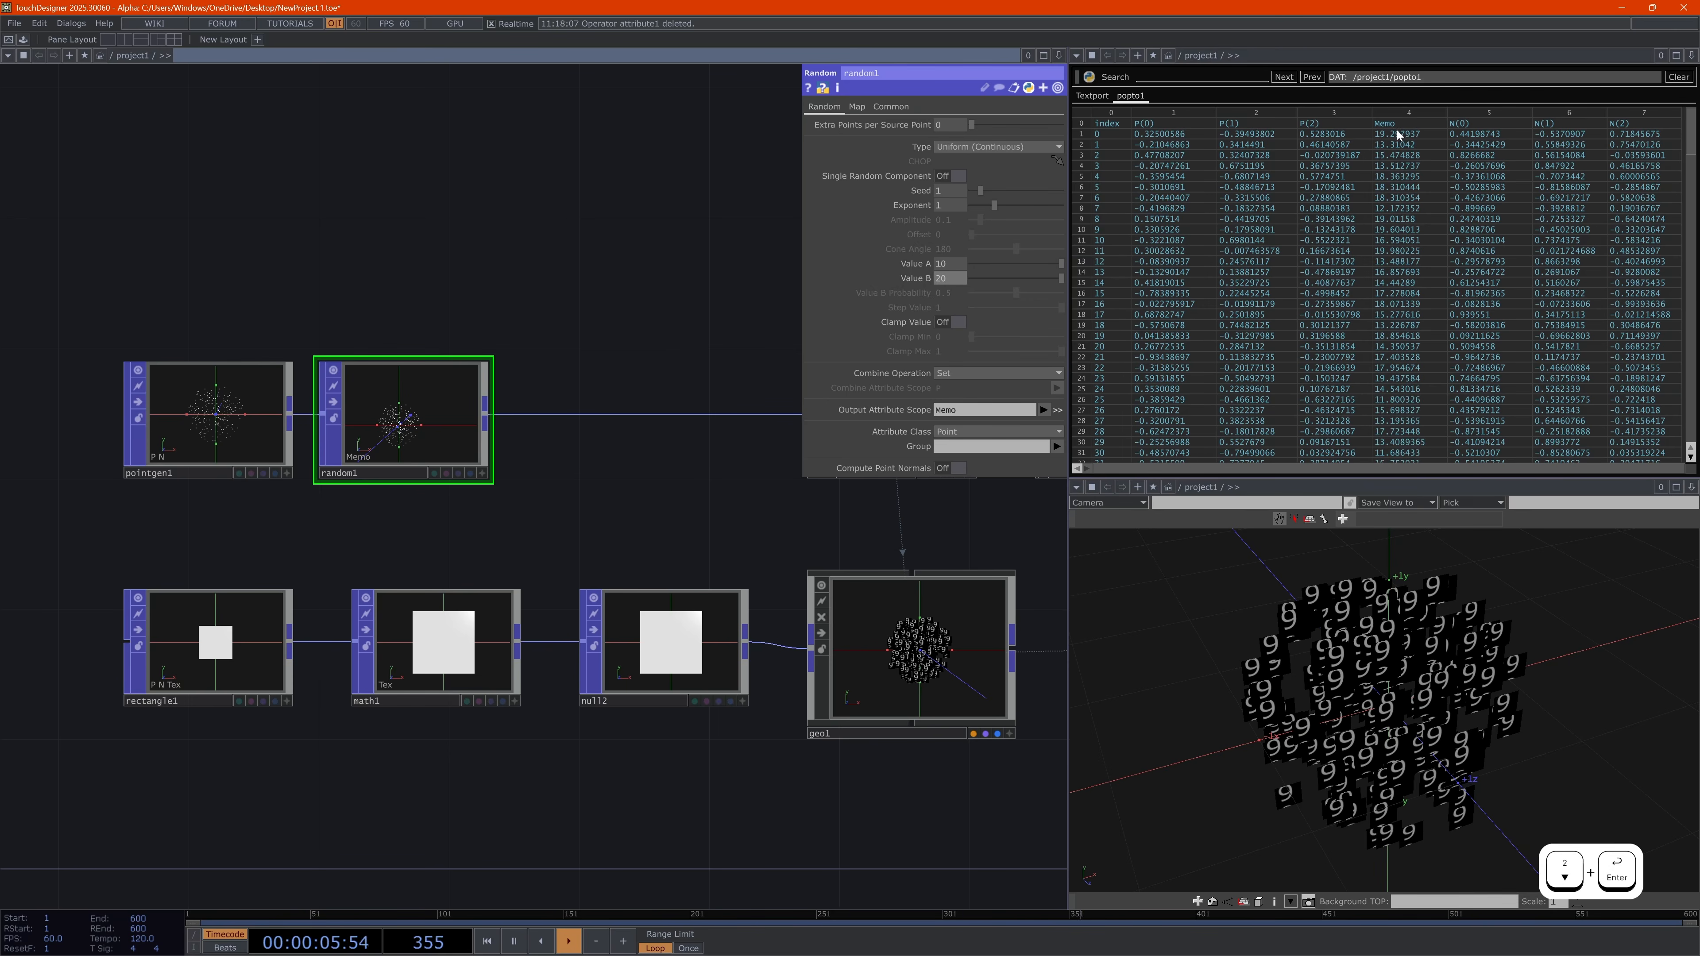
# Try the Normal (Gaussian) distribution type in random1, and reset the type to its default
pyautogui.click(981, 146)
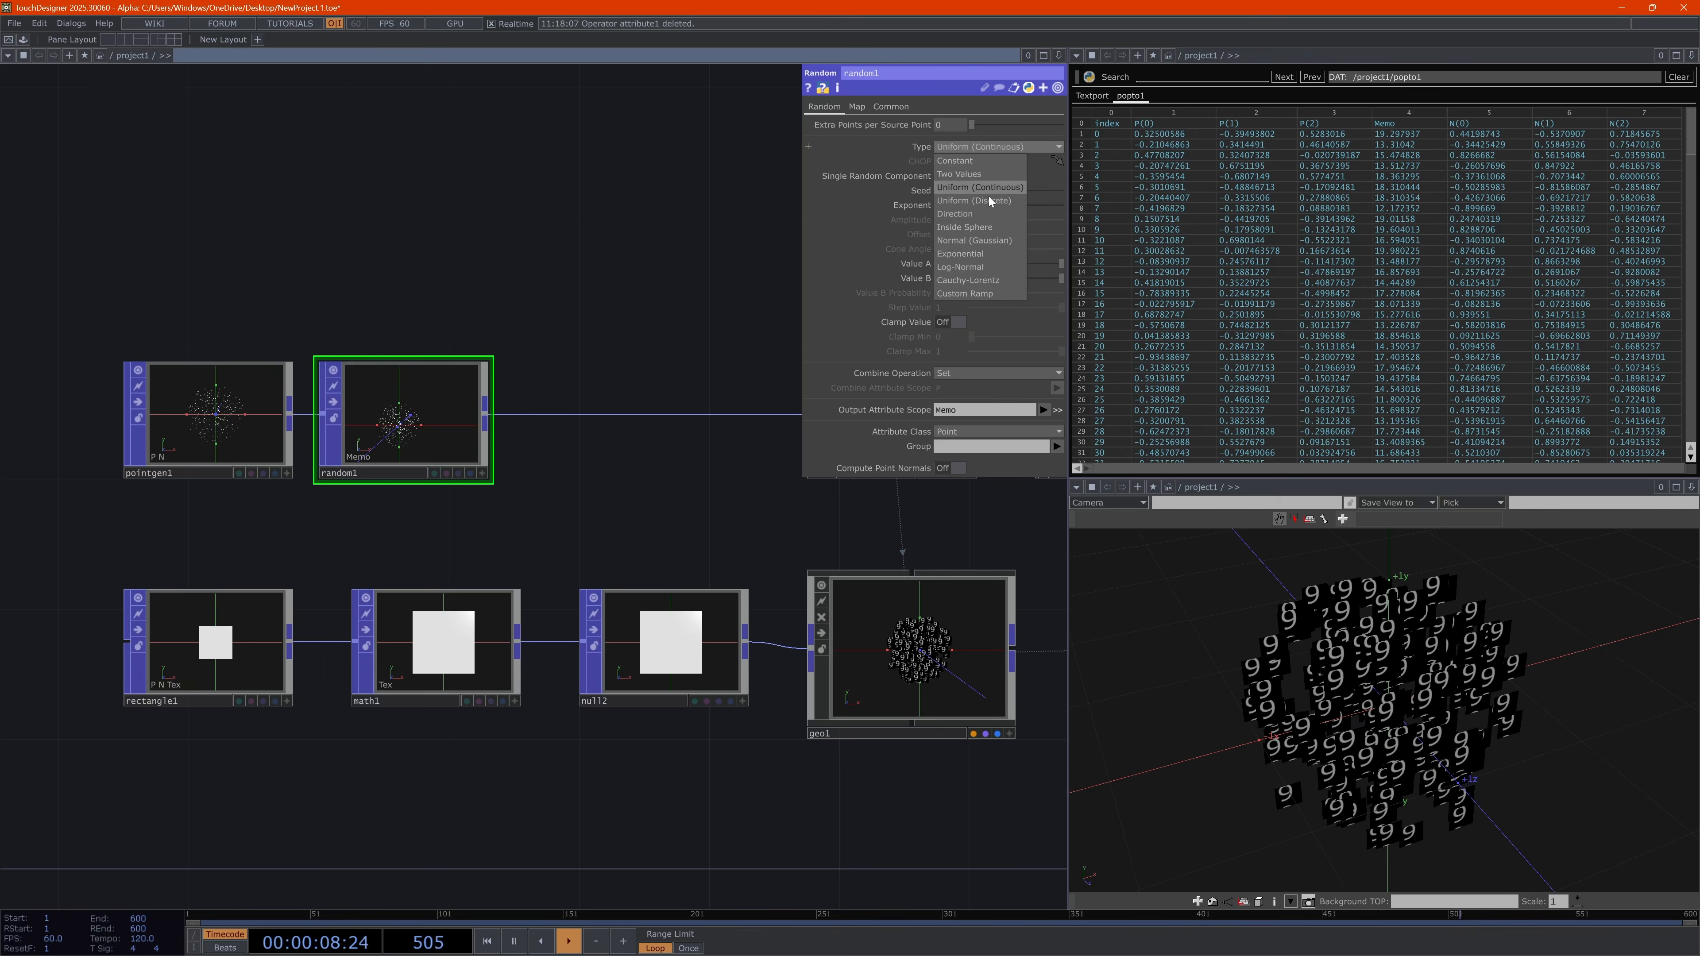
pyautogui.click(991, 241)
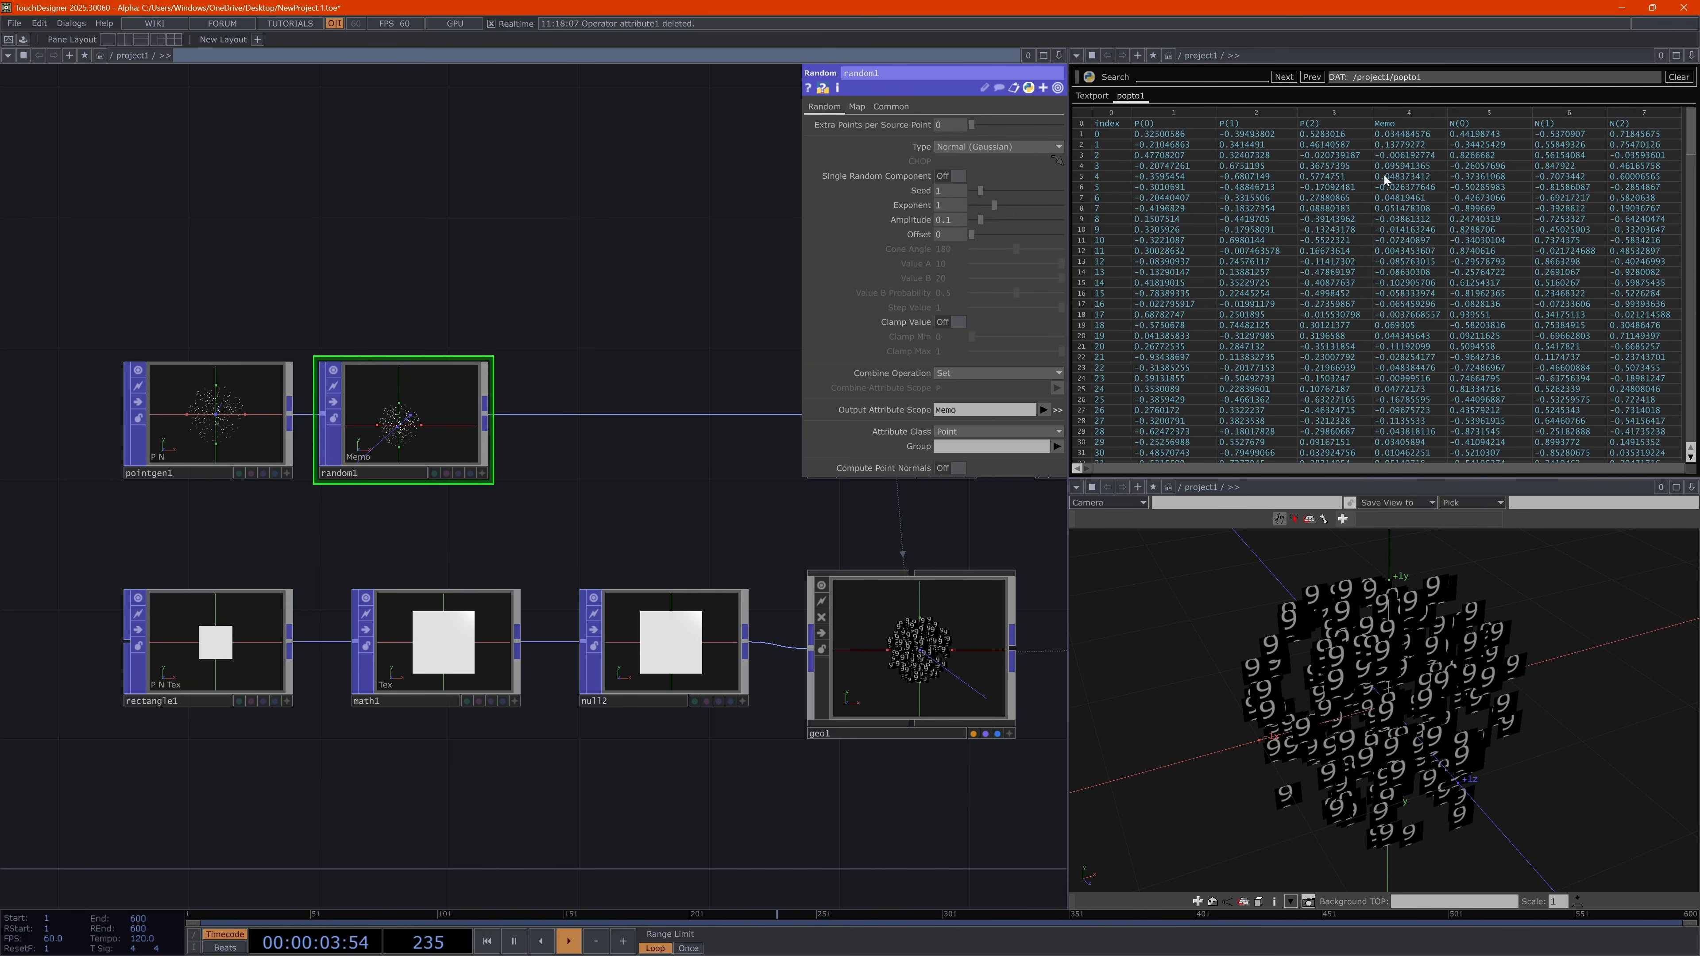
pyautogui.click(1028, 148)
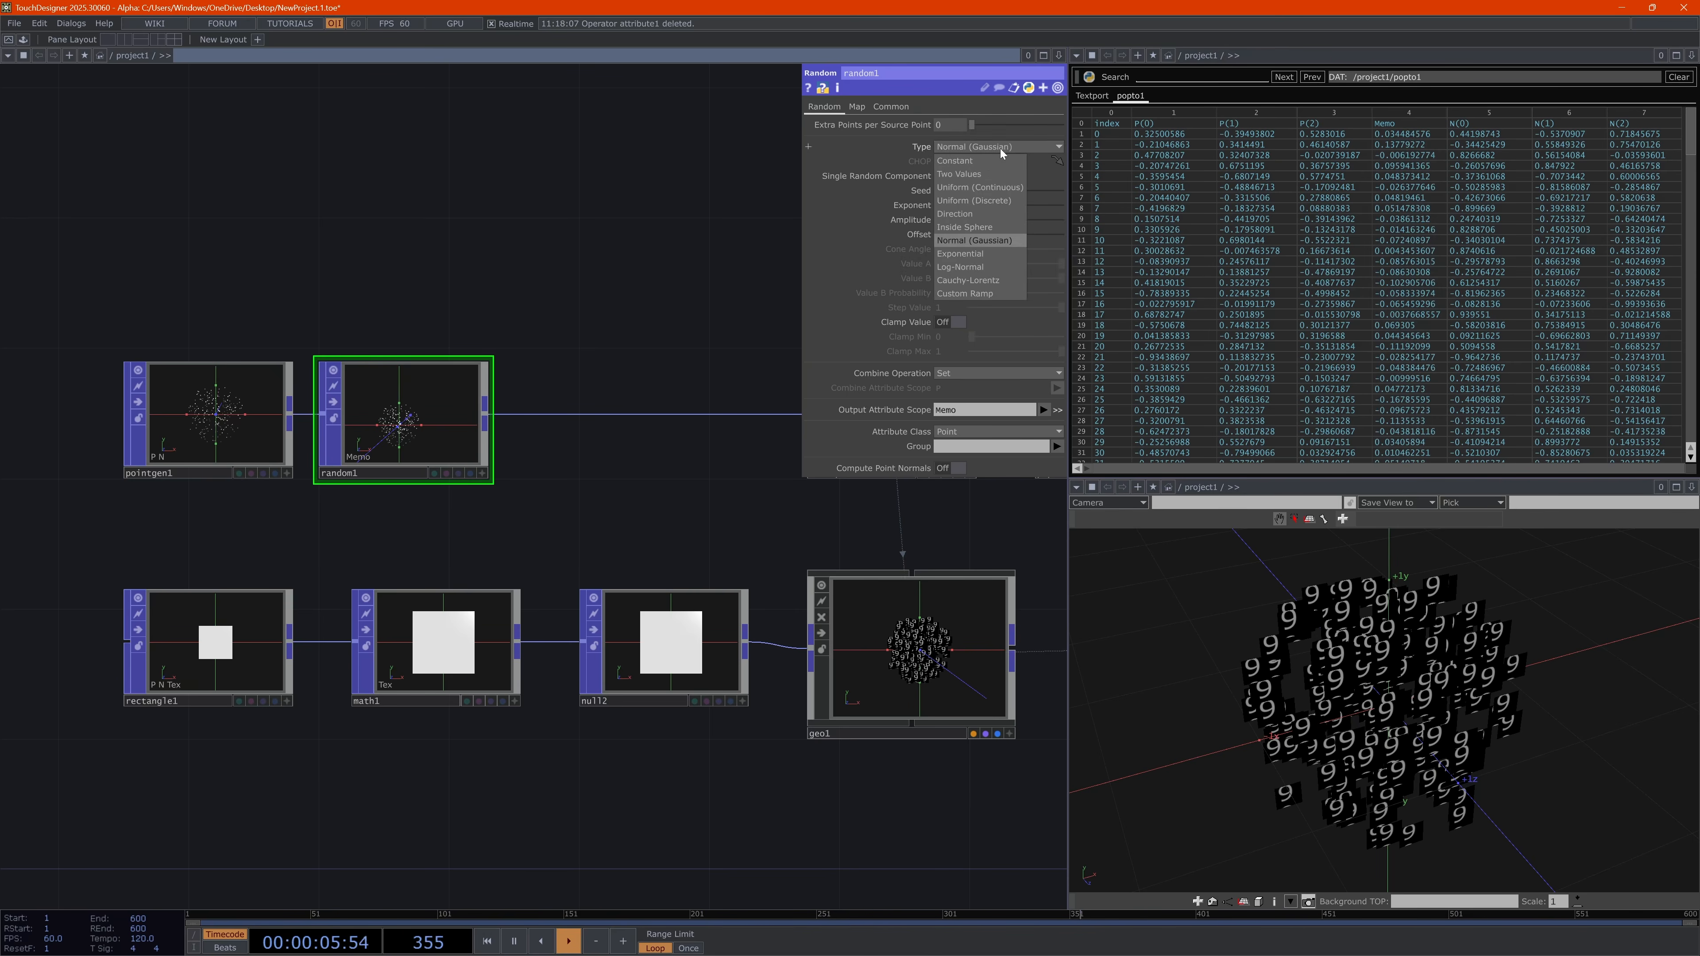
pyautogui.click(920, 156)
pyautogui.rightClick(925, 153)
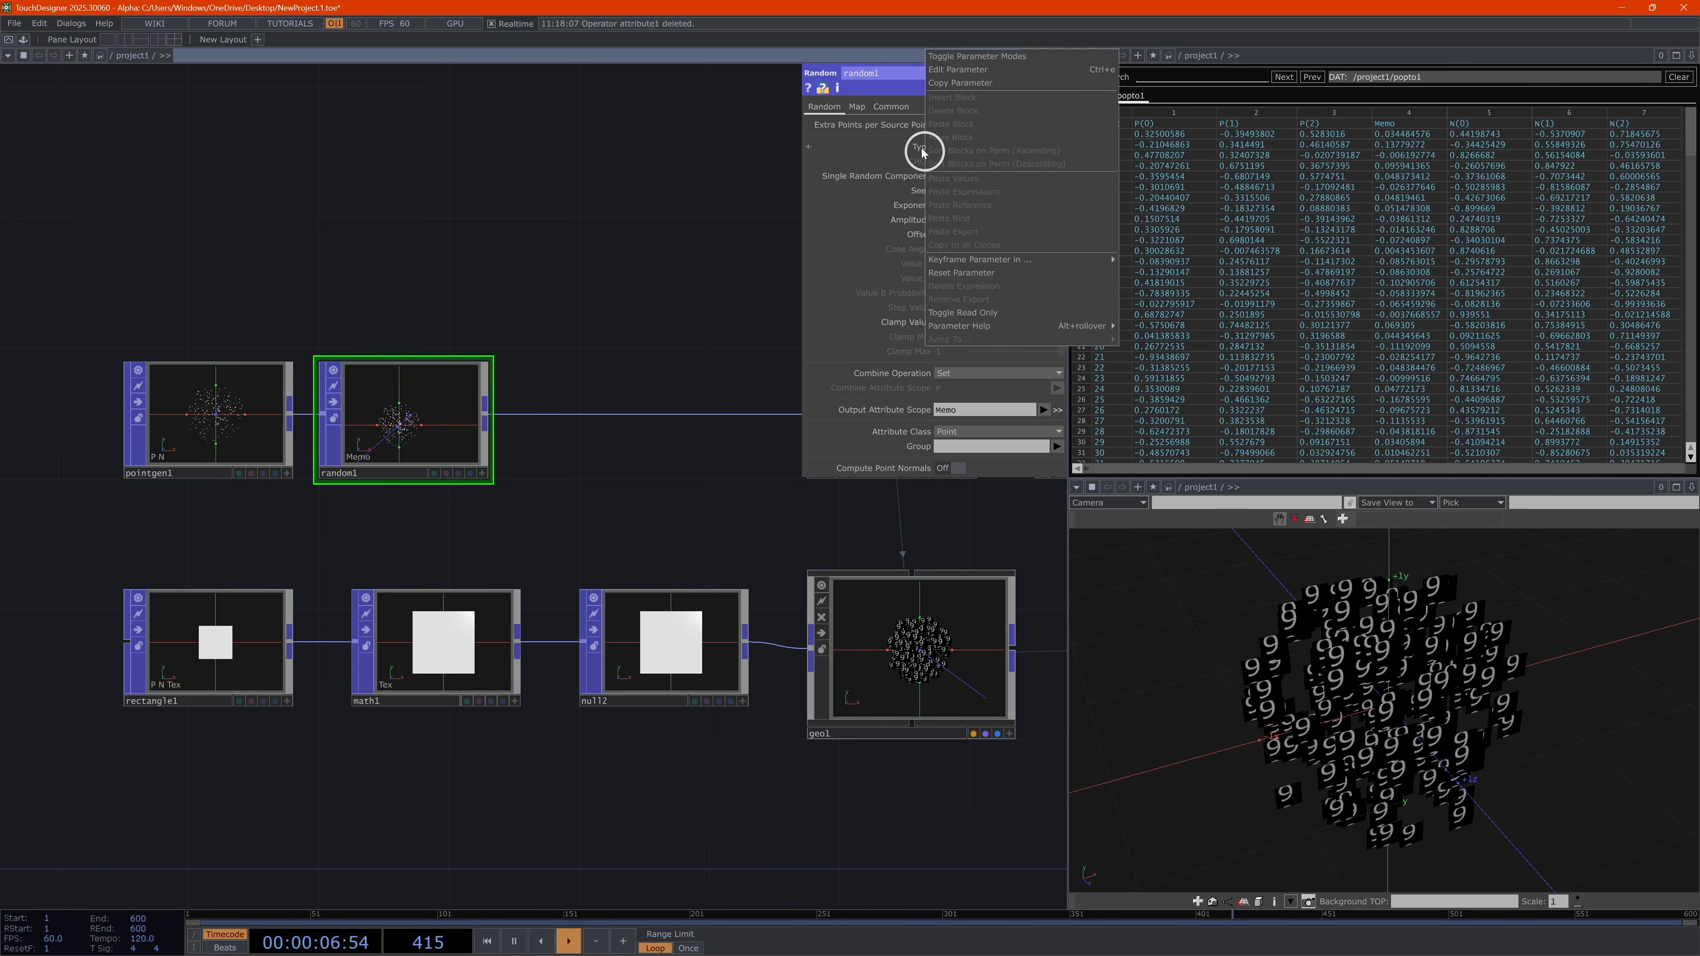
pyautogui.click(996, 272)
# Change random1's output attribute to W with Value A at 0 and Value B at 10
pyautogui.click(904, 418)
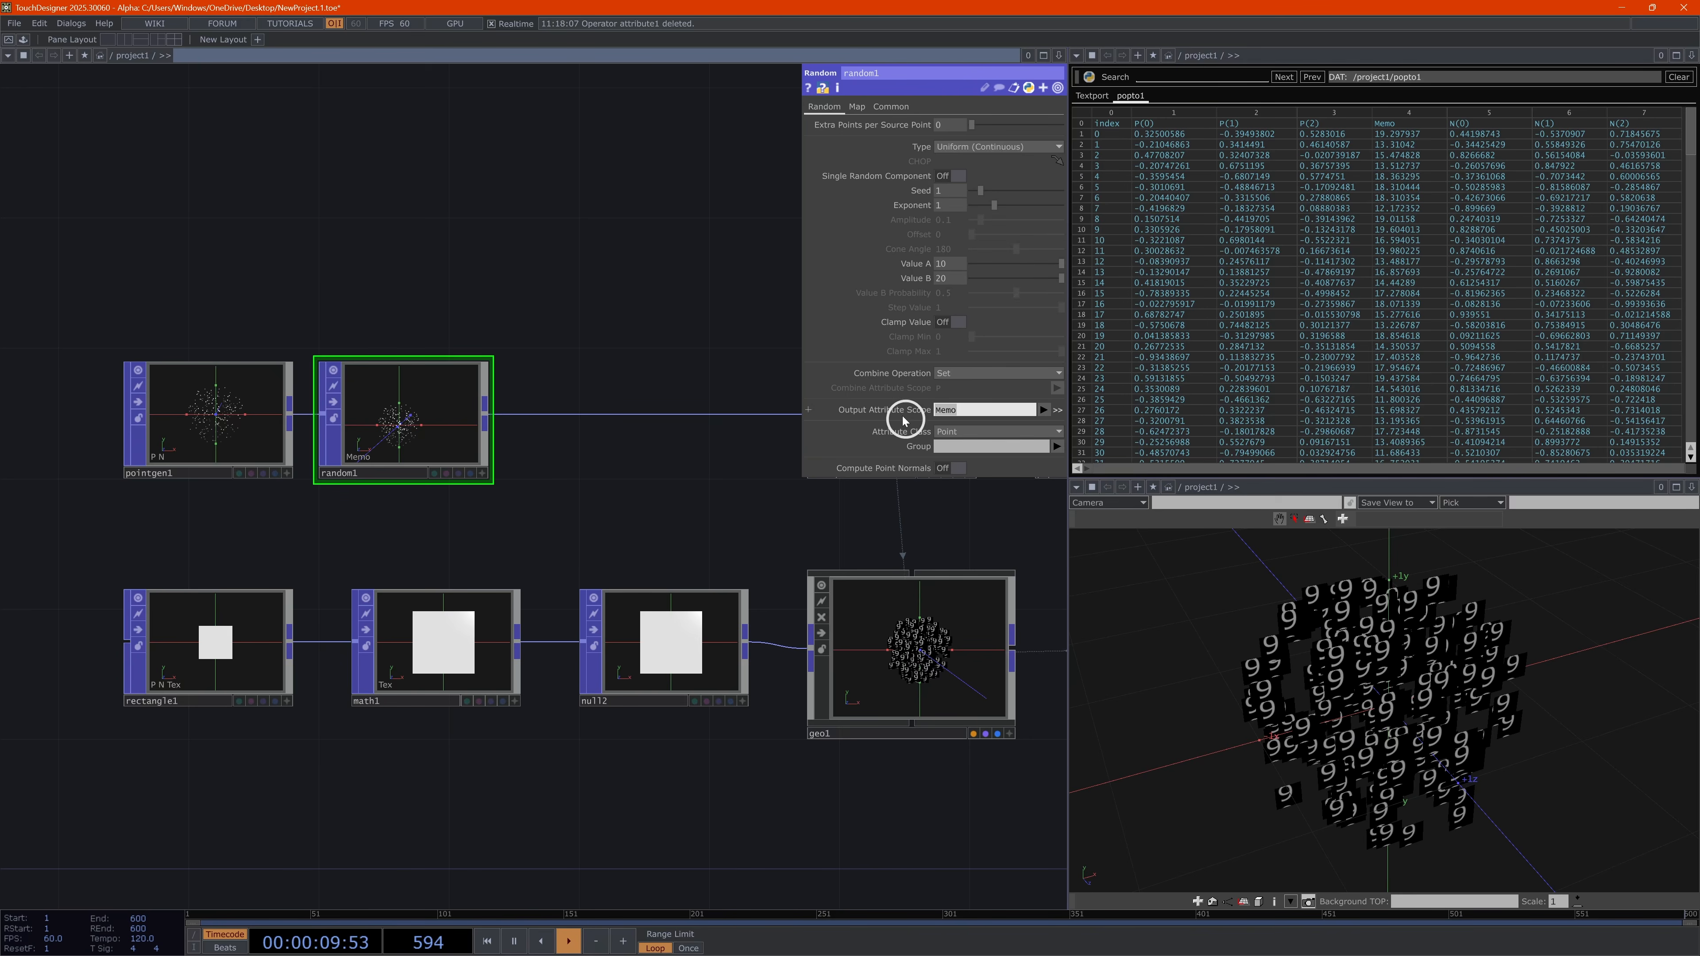
pyautogui.write('W')
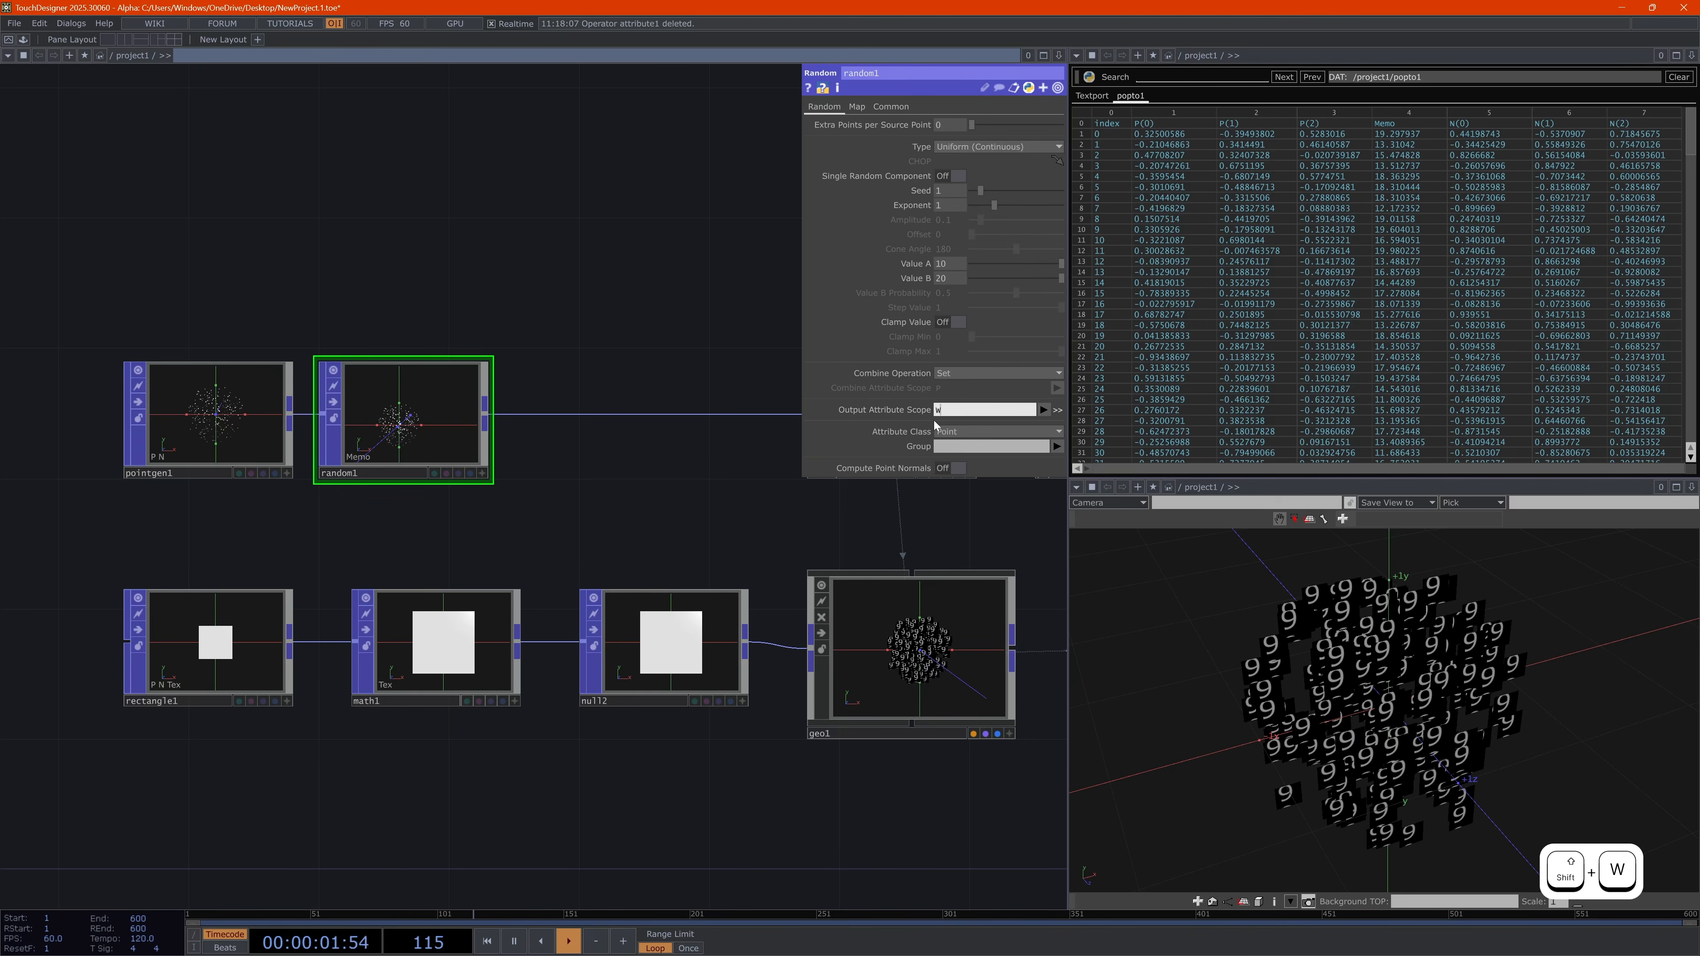
pyautogui.press('Return')
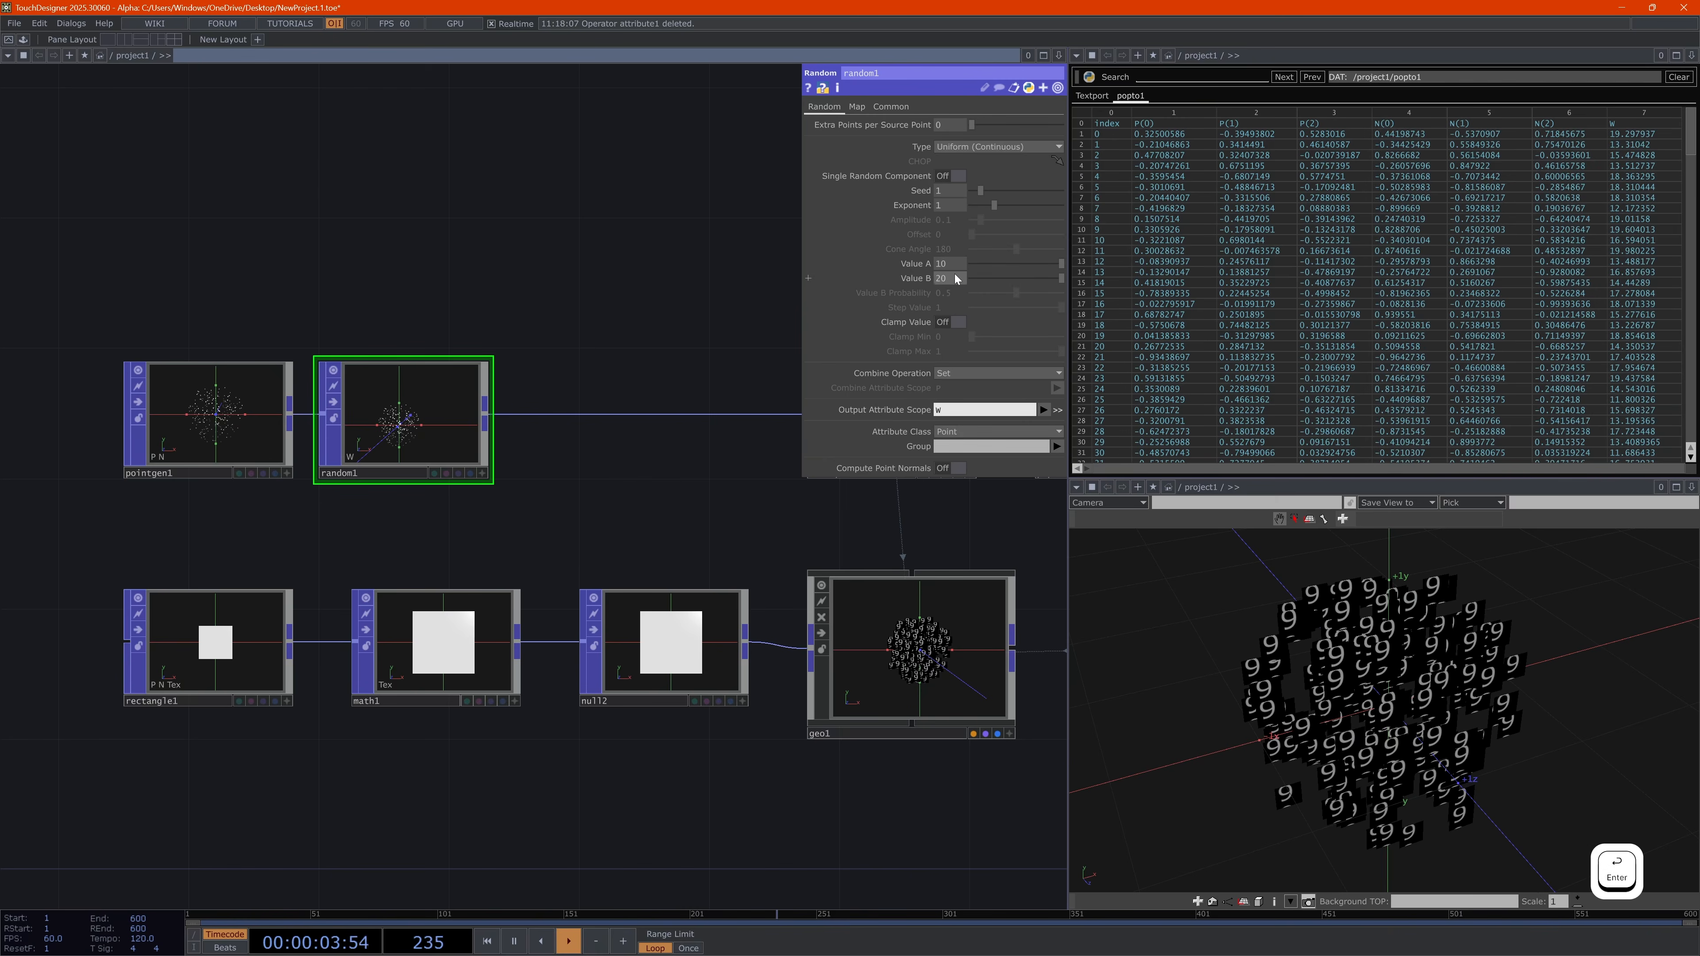
pyautogui.moveTo(965, 270); pyautogui.dragTo(918, 281)
pyautogui.write('010')
pyautogui.press('Return')
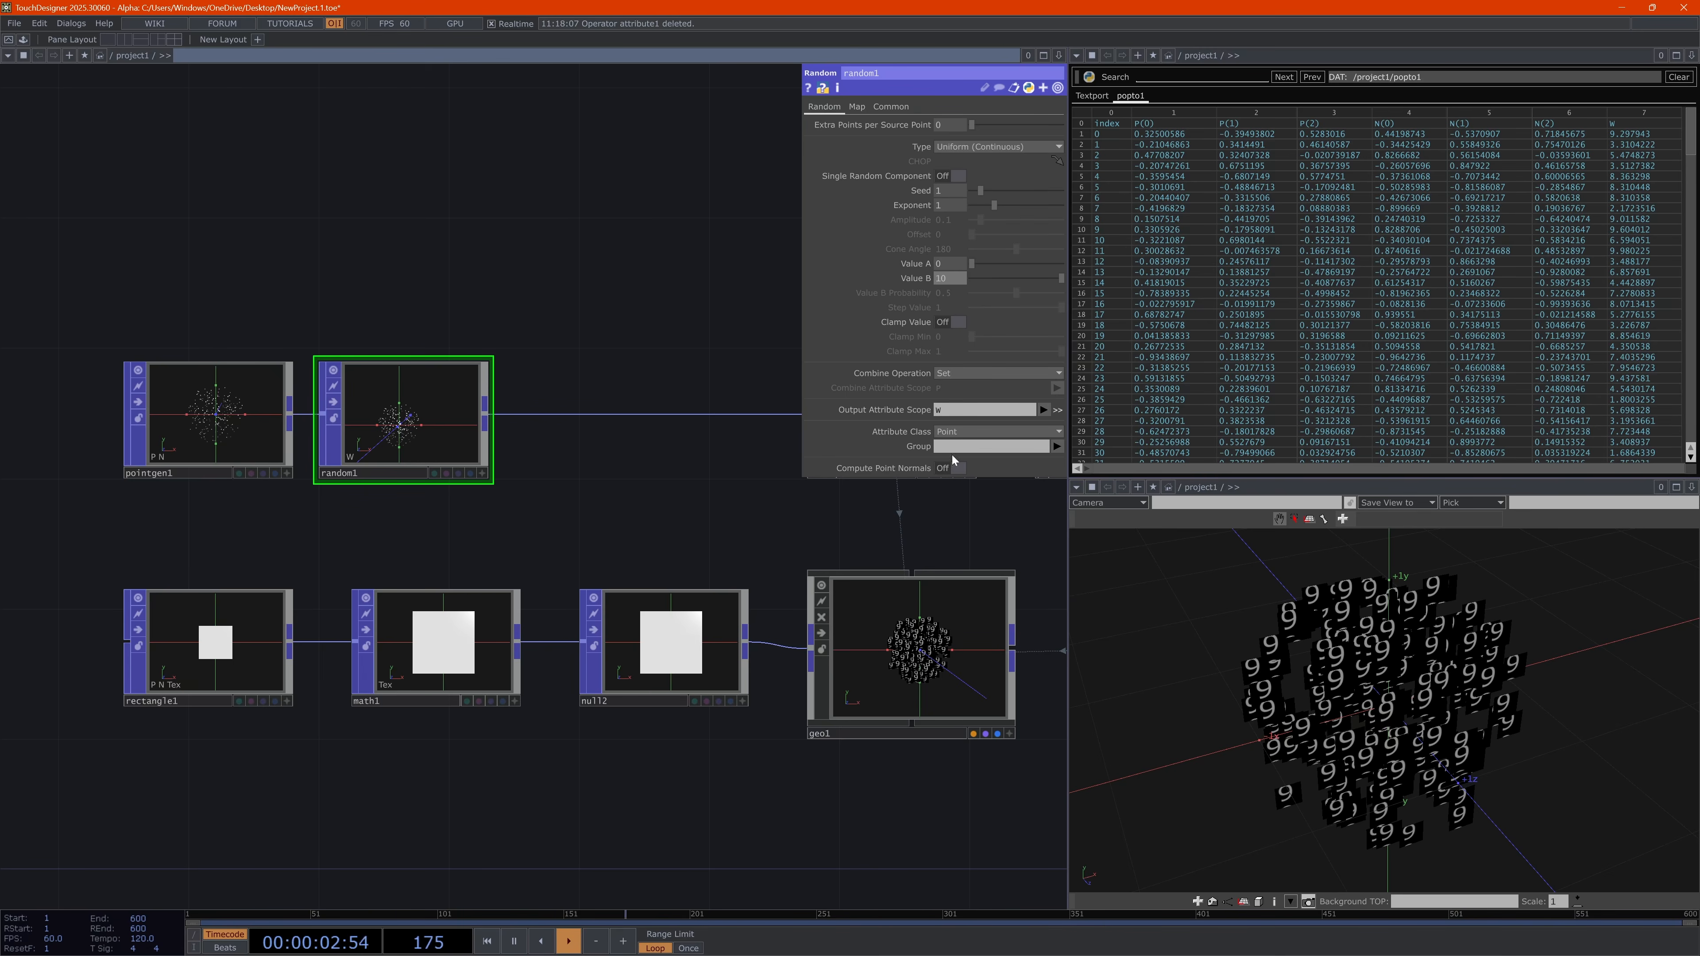
# Override the automatic attribute in random1 and set its attribute type to int
pyautogui.click(1057, 412)
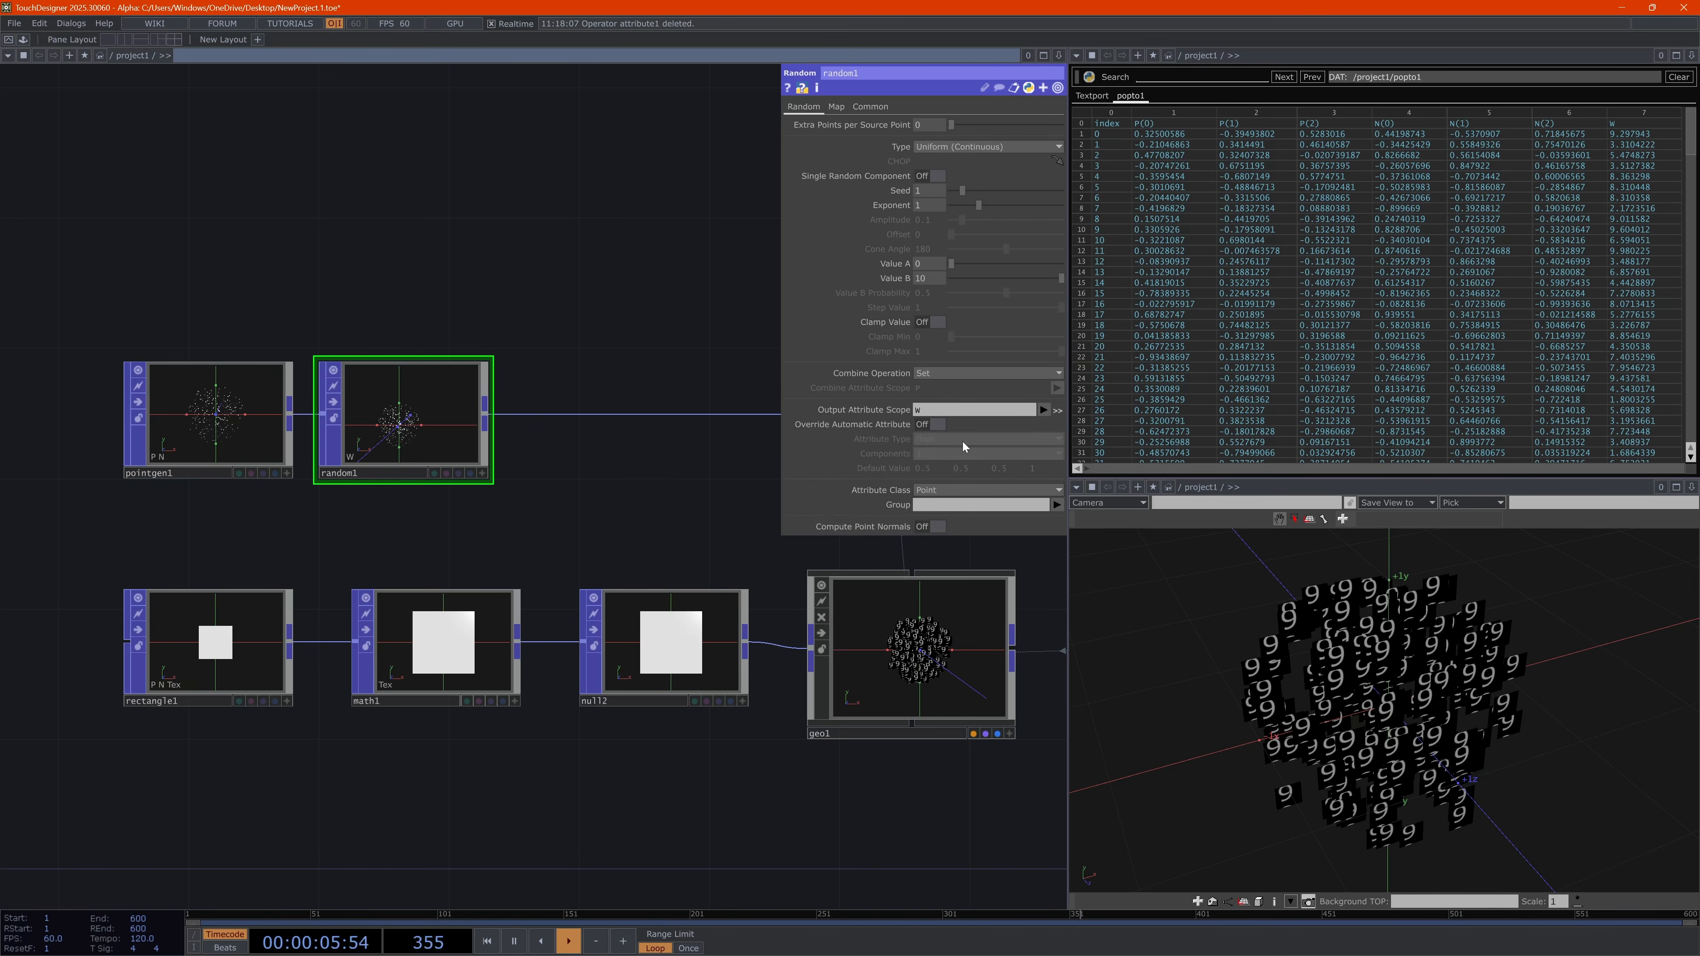
pyautogui.click(936, 426)
pyautogui.click(940, 438)
pyautogui.click(926, 480)
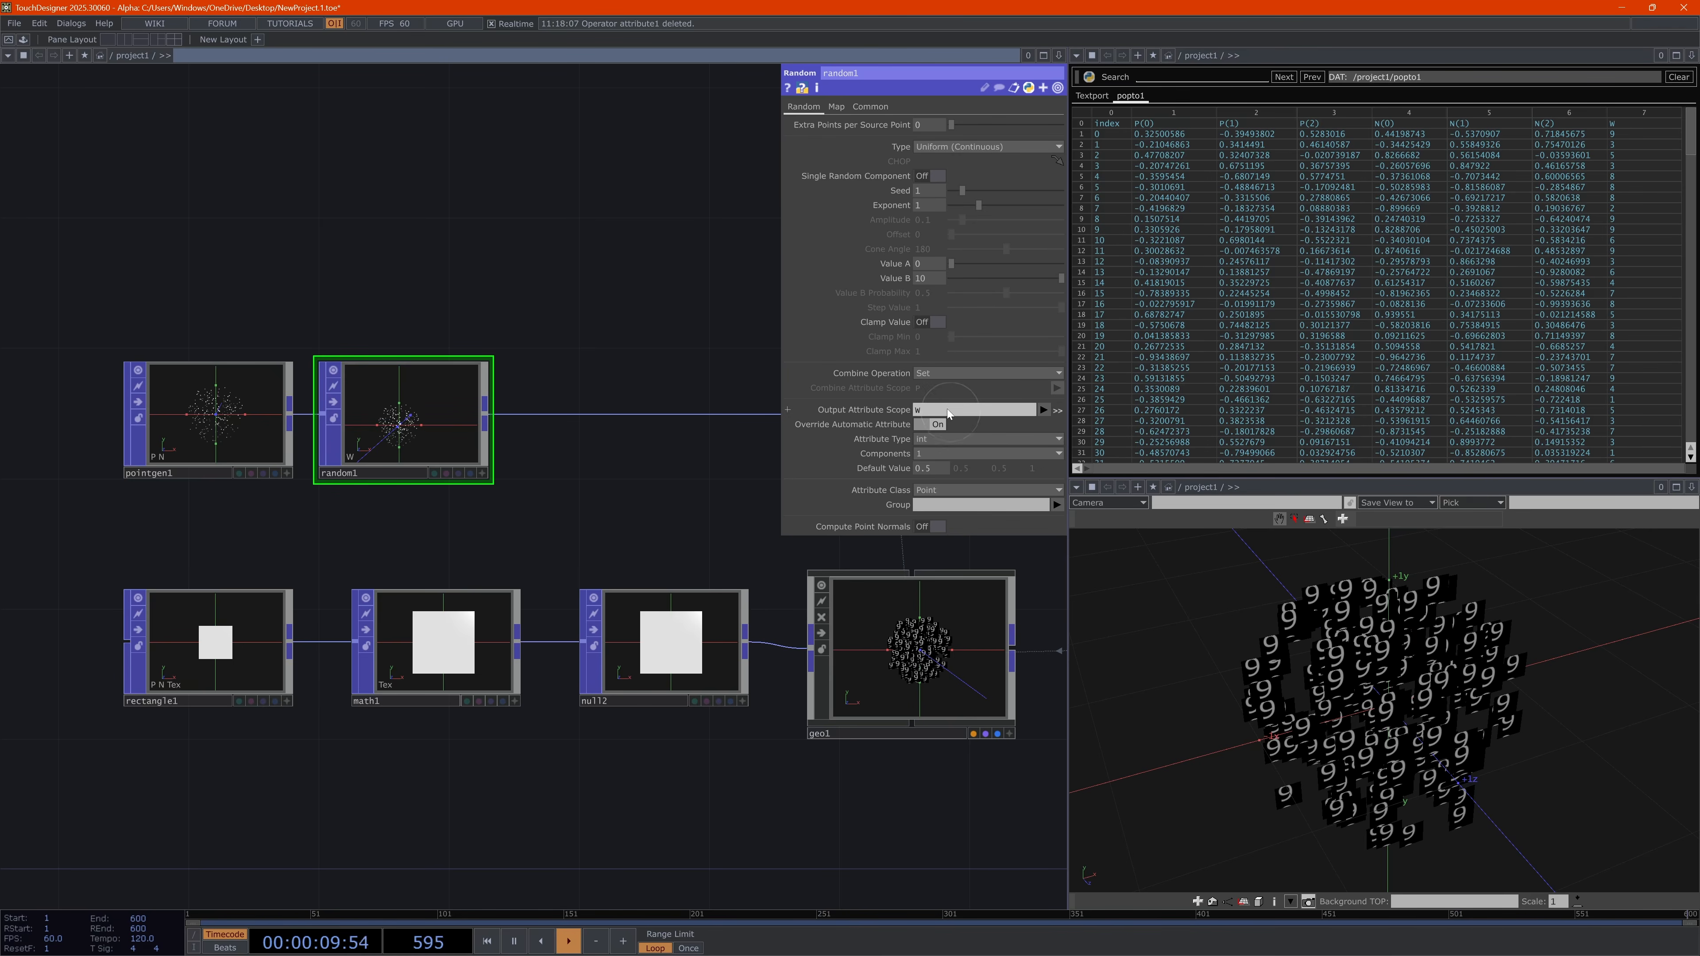
# Rename random1's output attribute to MemosW
pyautogui.press('Home')
pyautogui.press('shift')
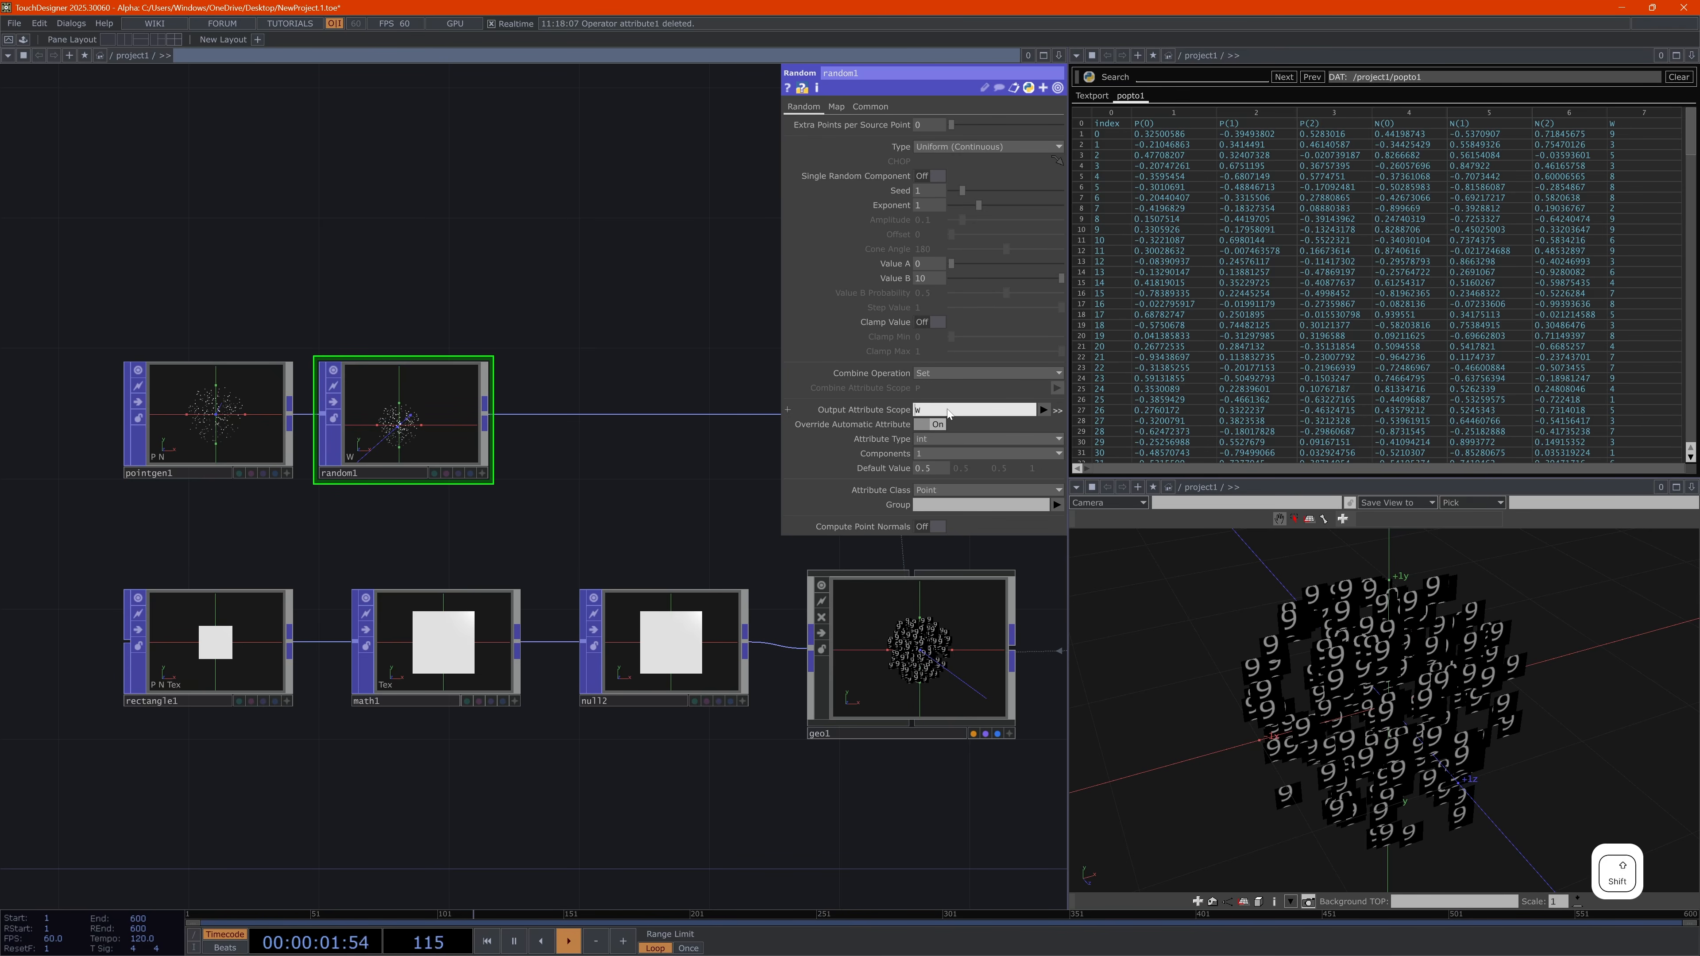
pyautogui.write('Memos')
pyautogui.press('Return')
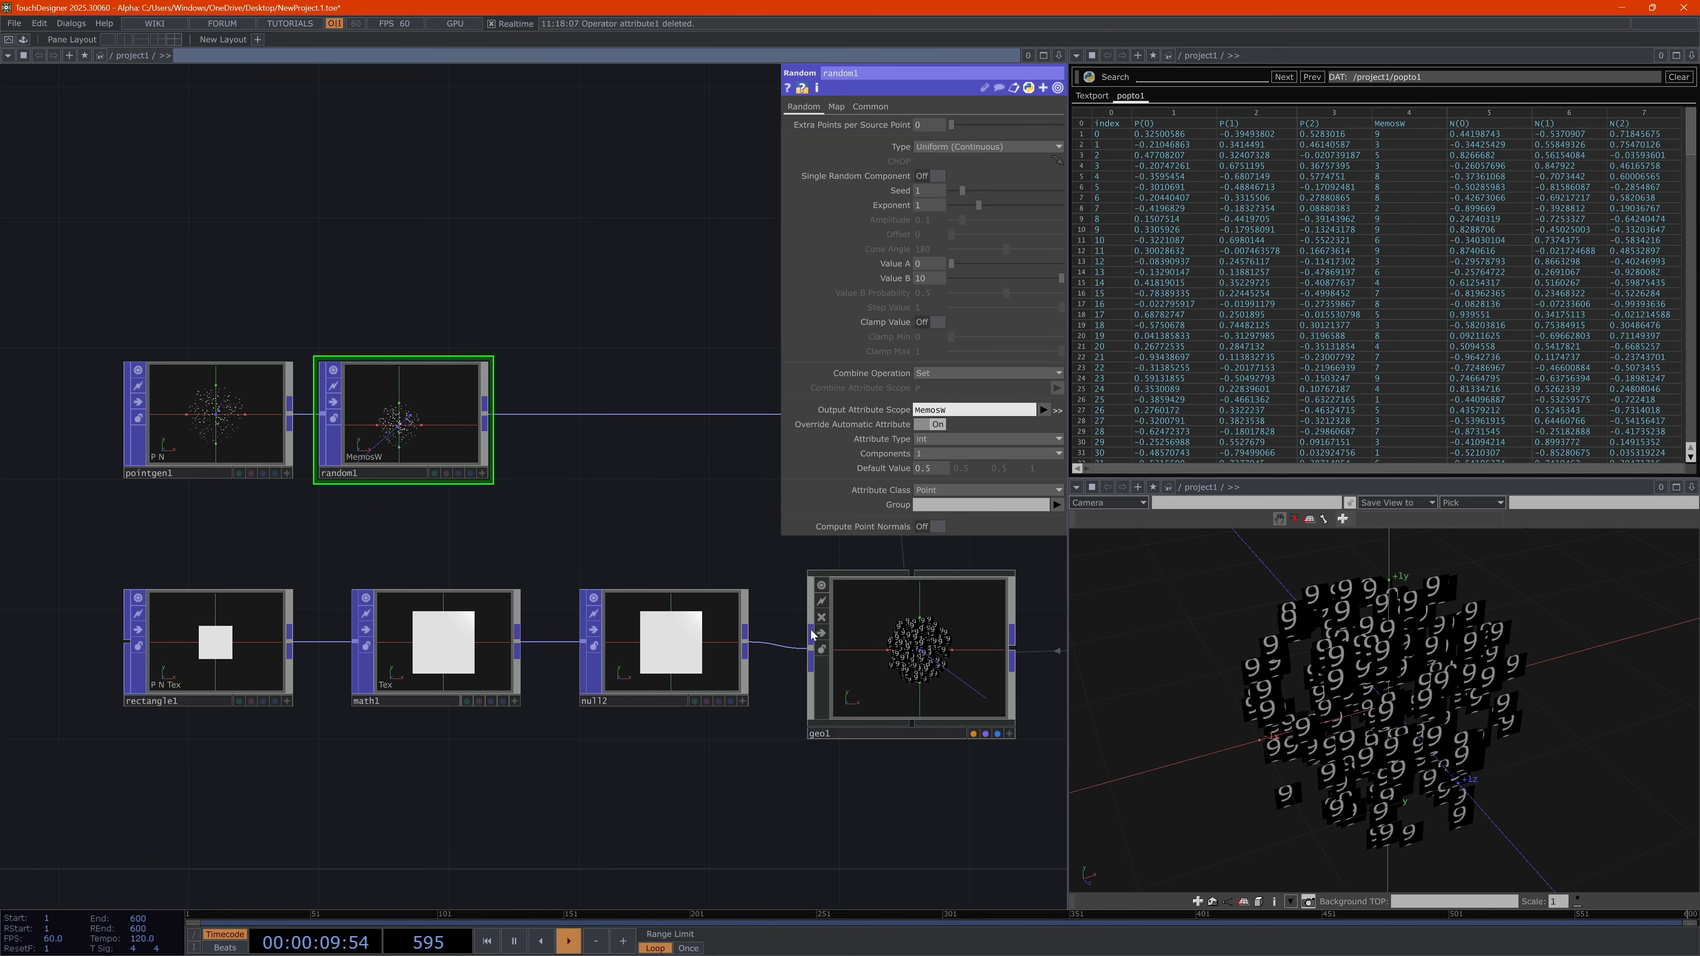
# Assign the MemosW attribute to the instance texture coordinate W of geo1 and inspect the numbered instances in the 3D view
pyautogui.moveTo(845, 786); pyautogui.dragTo(550, 816)
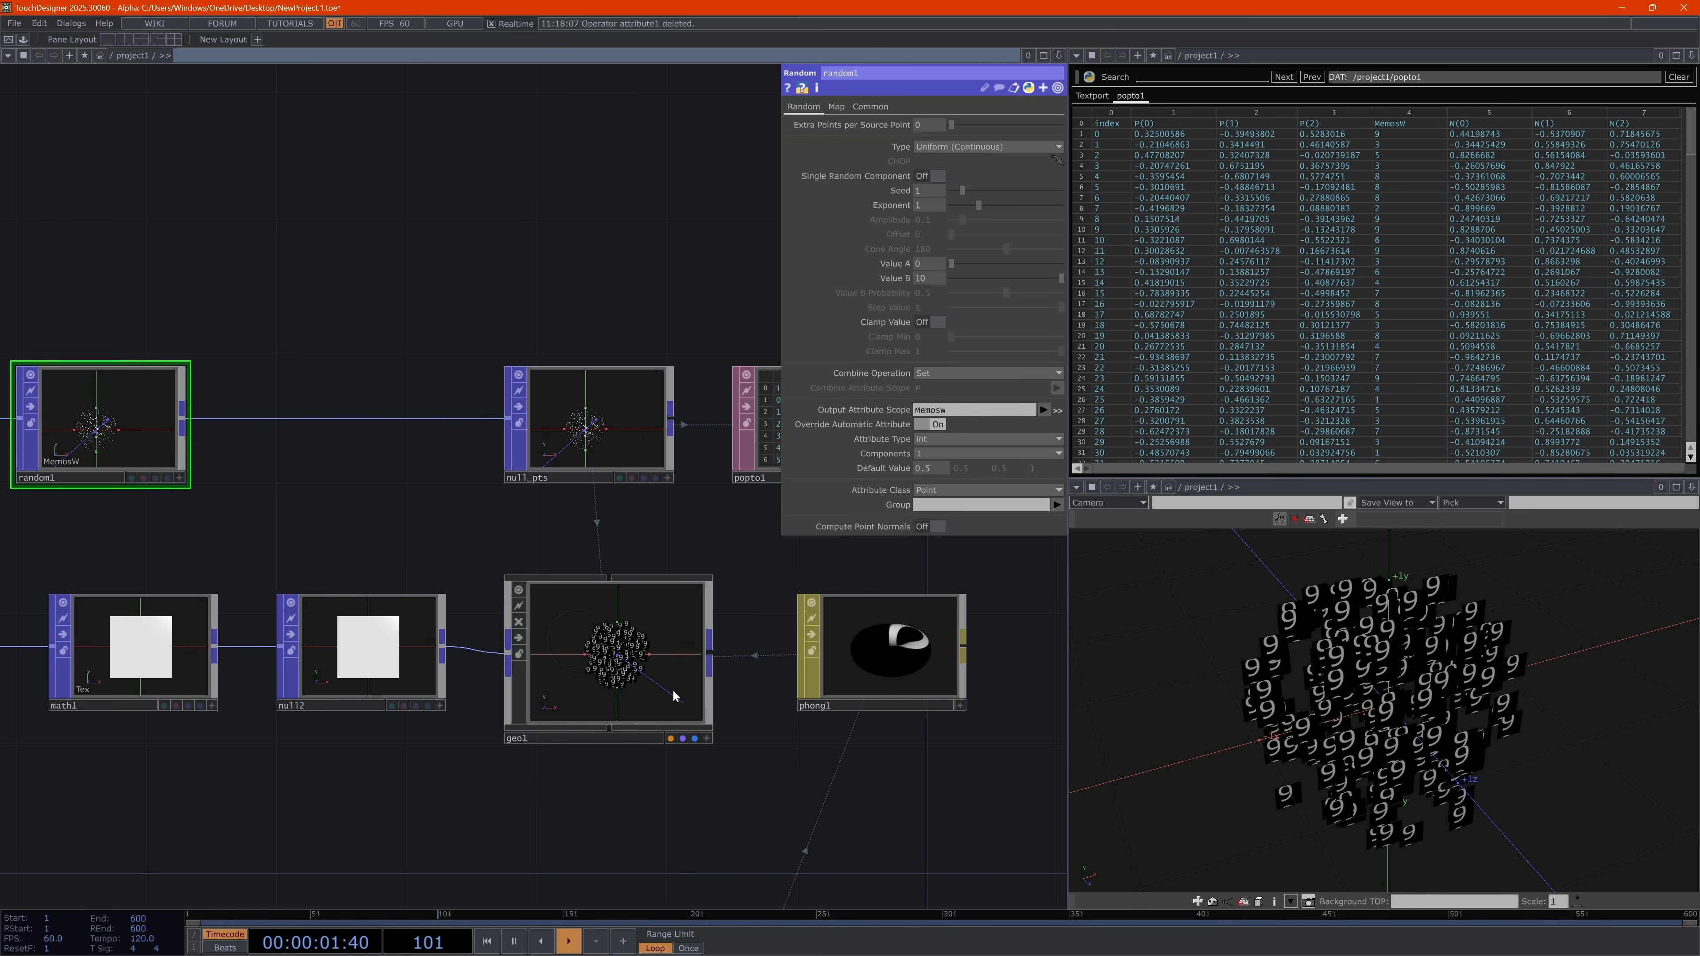
pyautogui.click(673, 696)
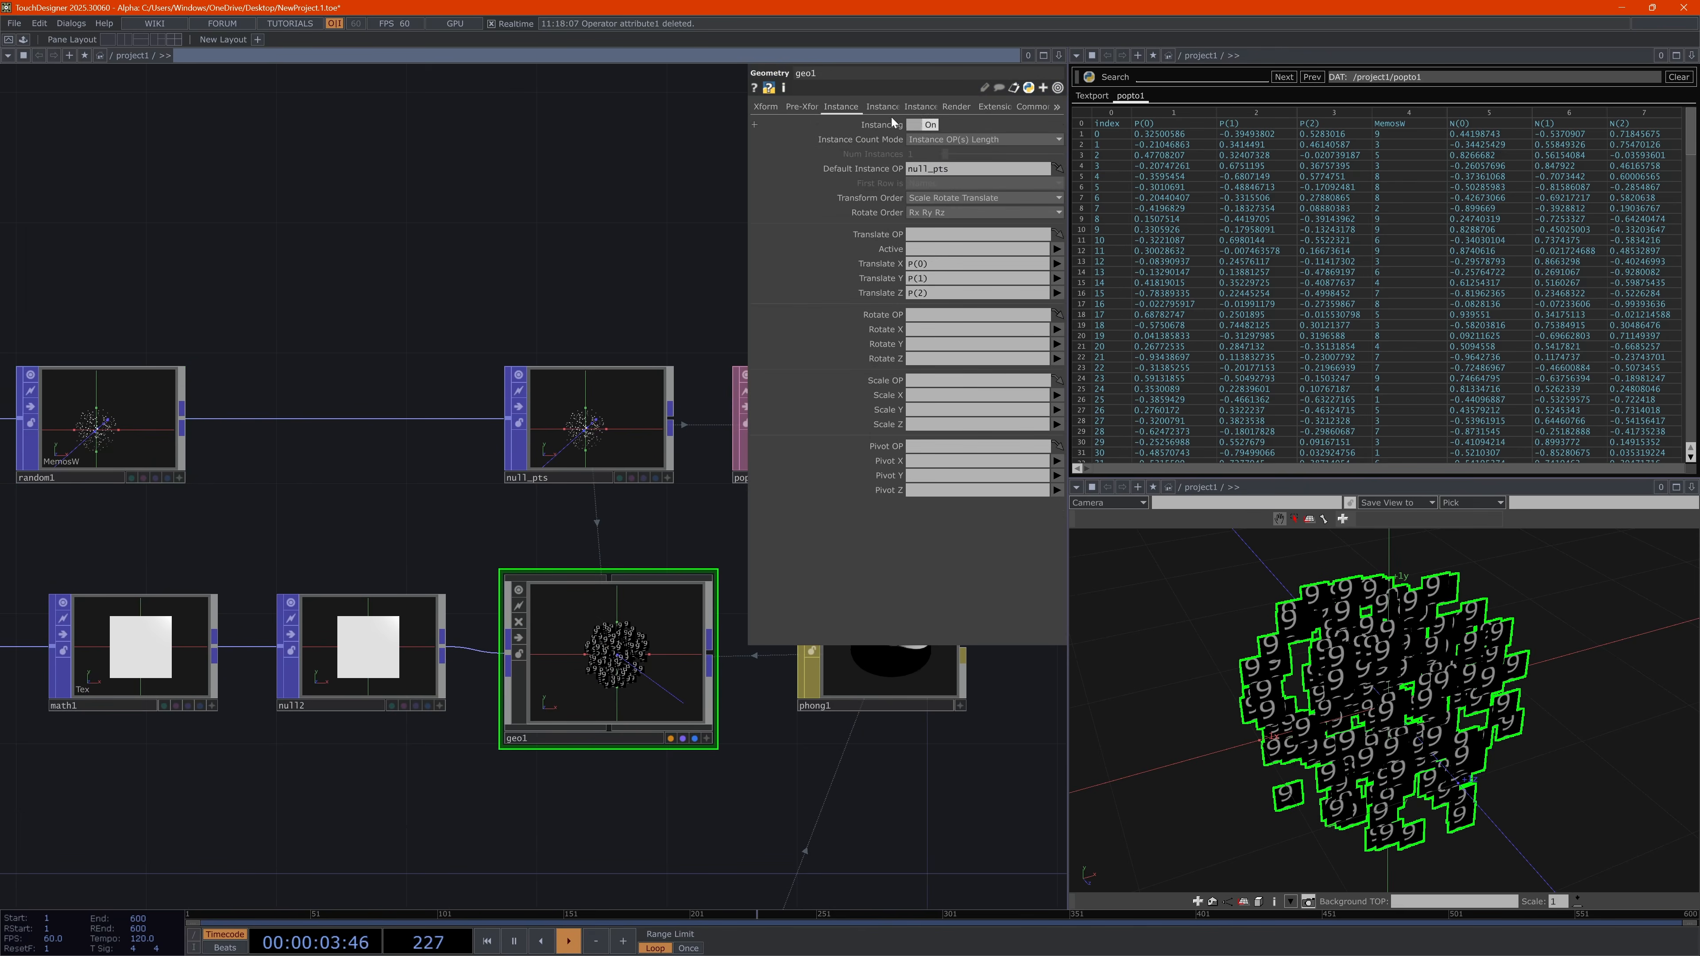
pyautogui.click(879, 107)
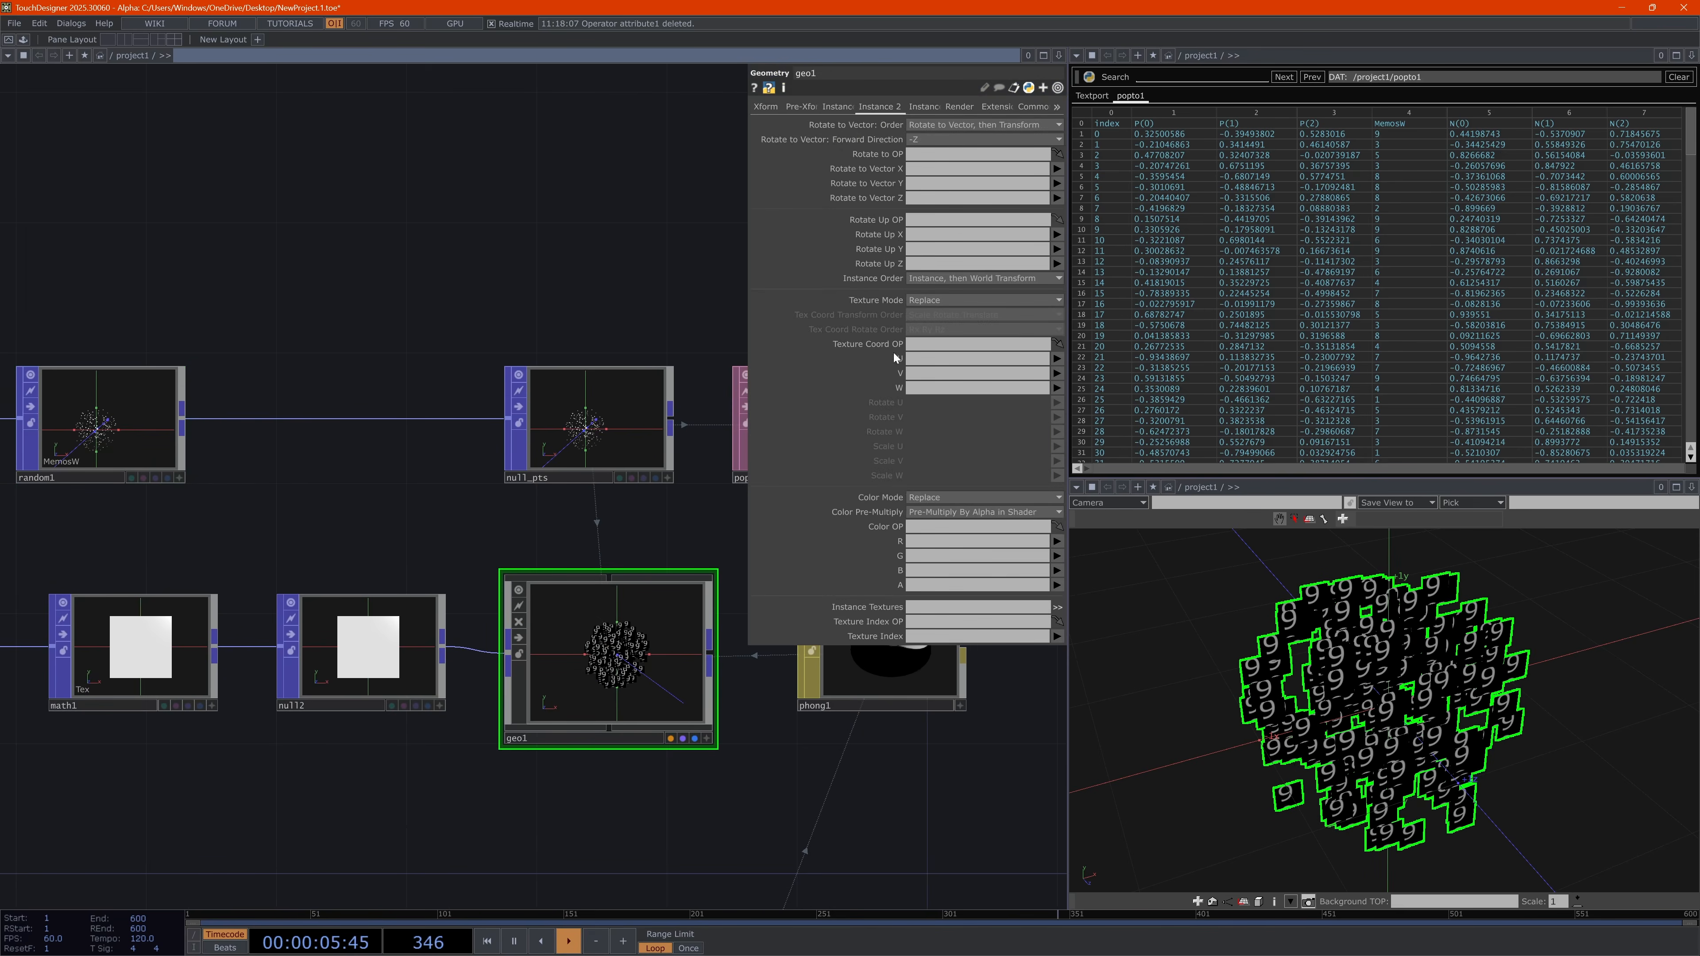
pyautogui.click(1051, 390)
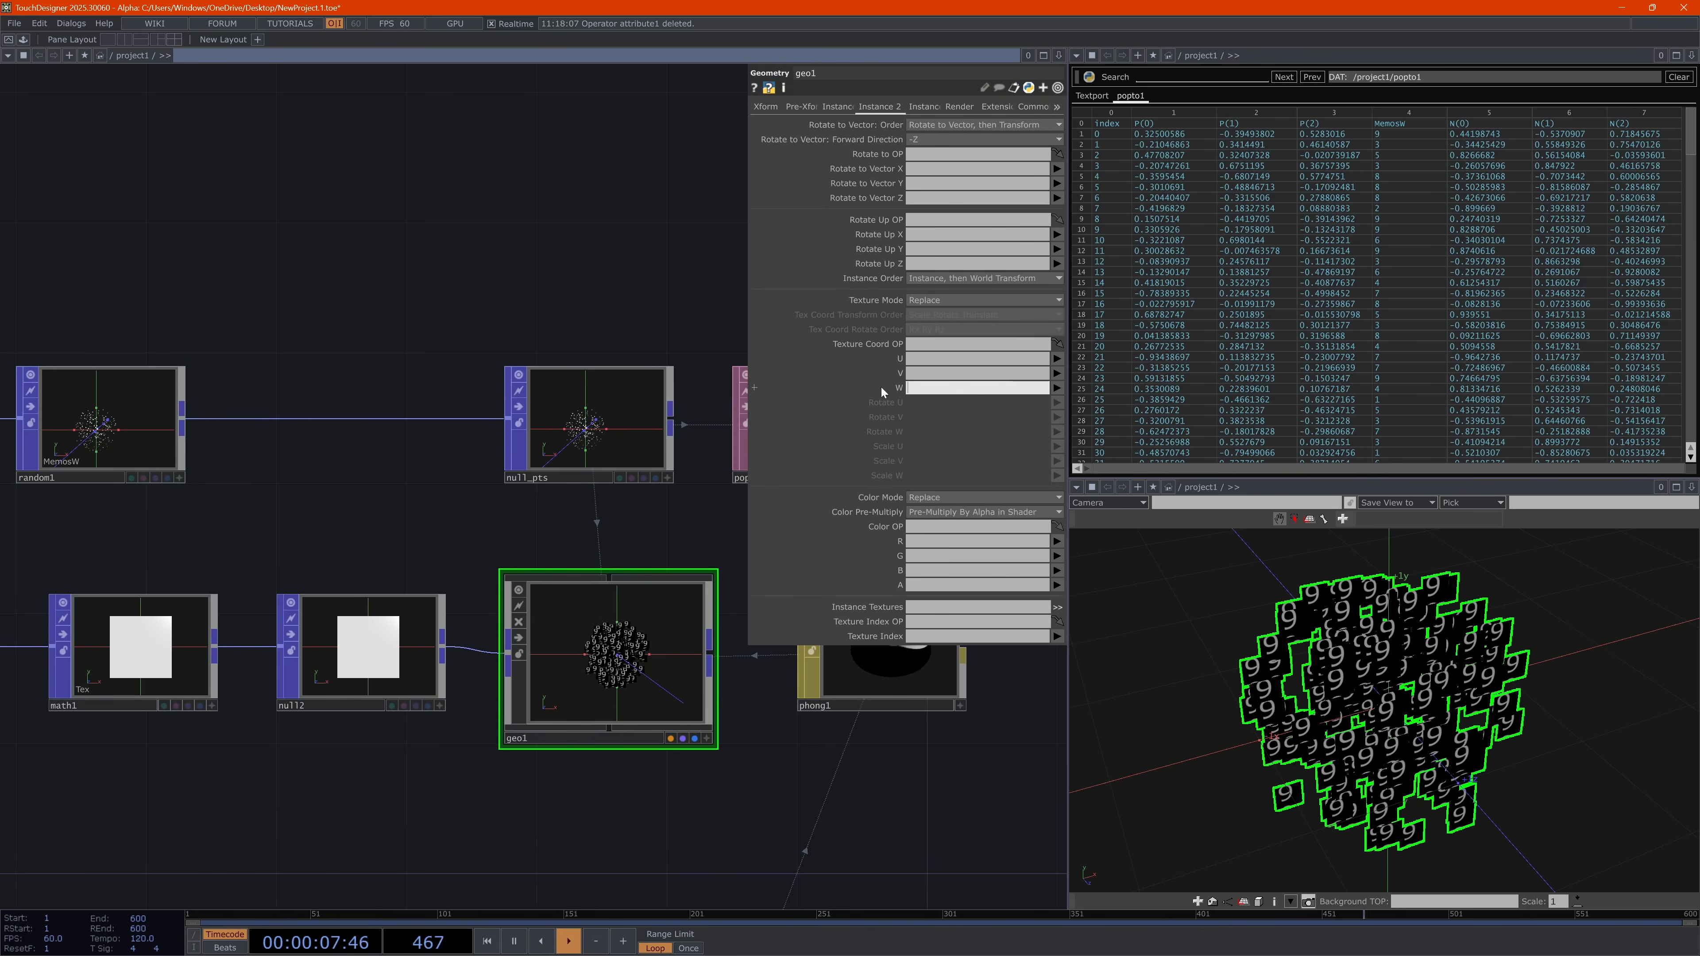
pyautogui.click(1056, 388)
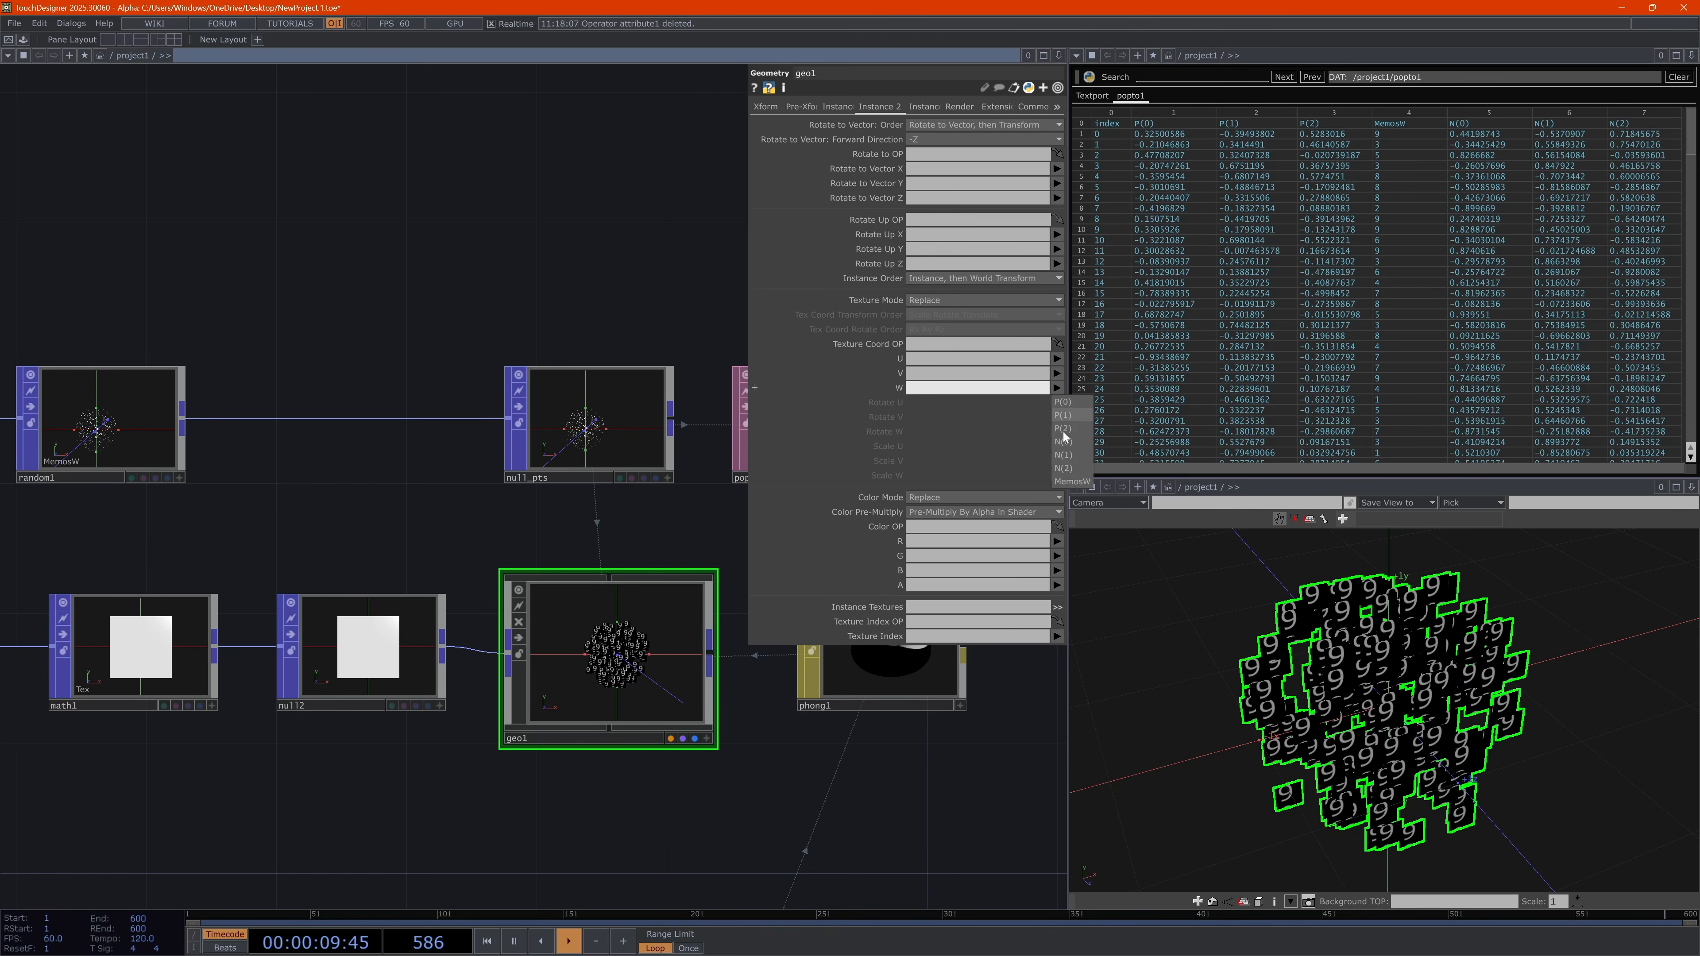
pyautogui.click(1071, 483)
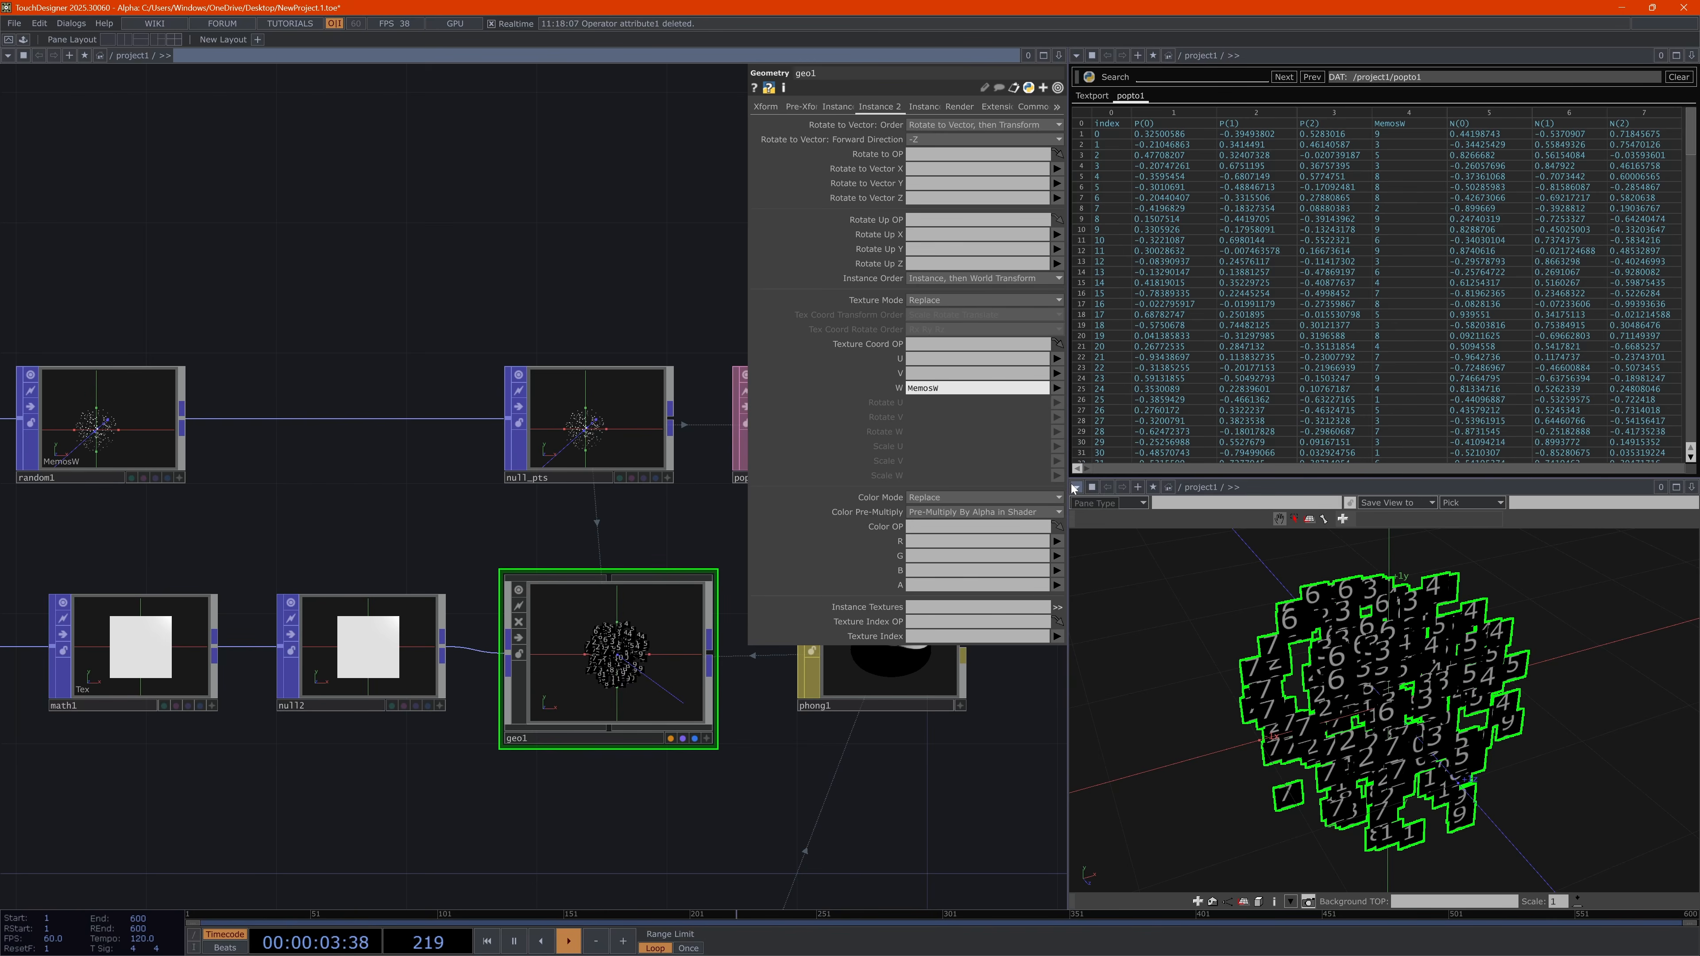
pyautogui.scroll(5, 1377, 703)
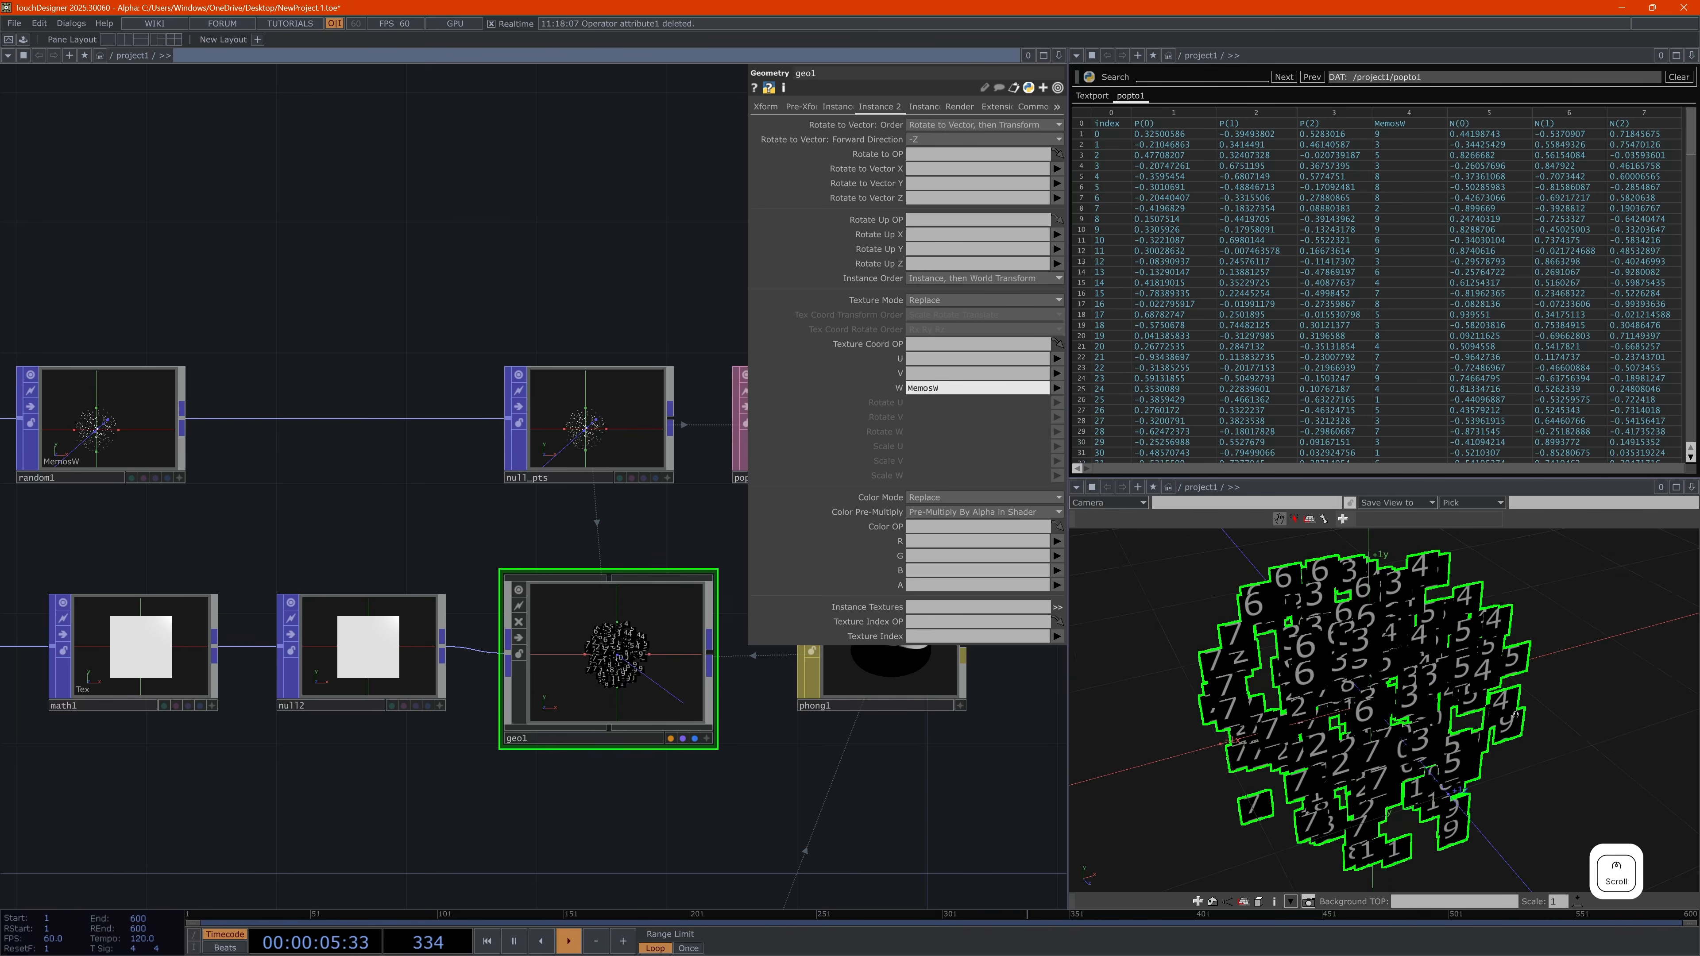
pyautogui.moveTo(1377, 700); pyautogui.dragTo(1403, 732)
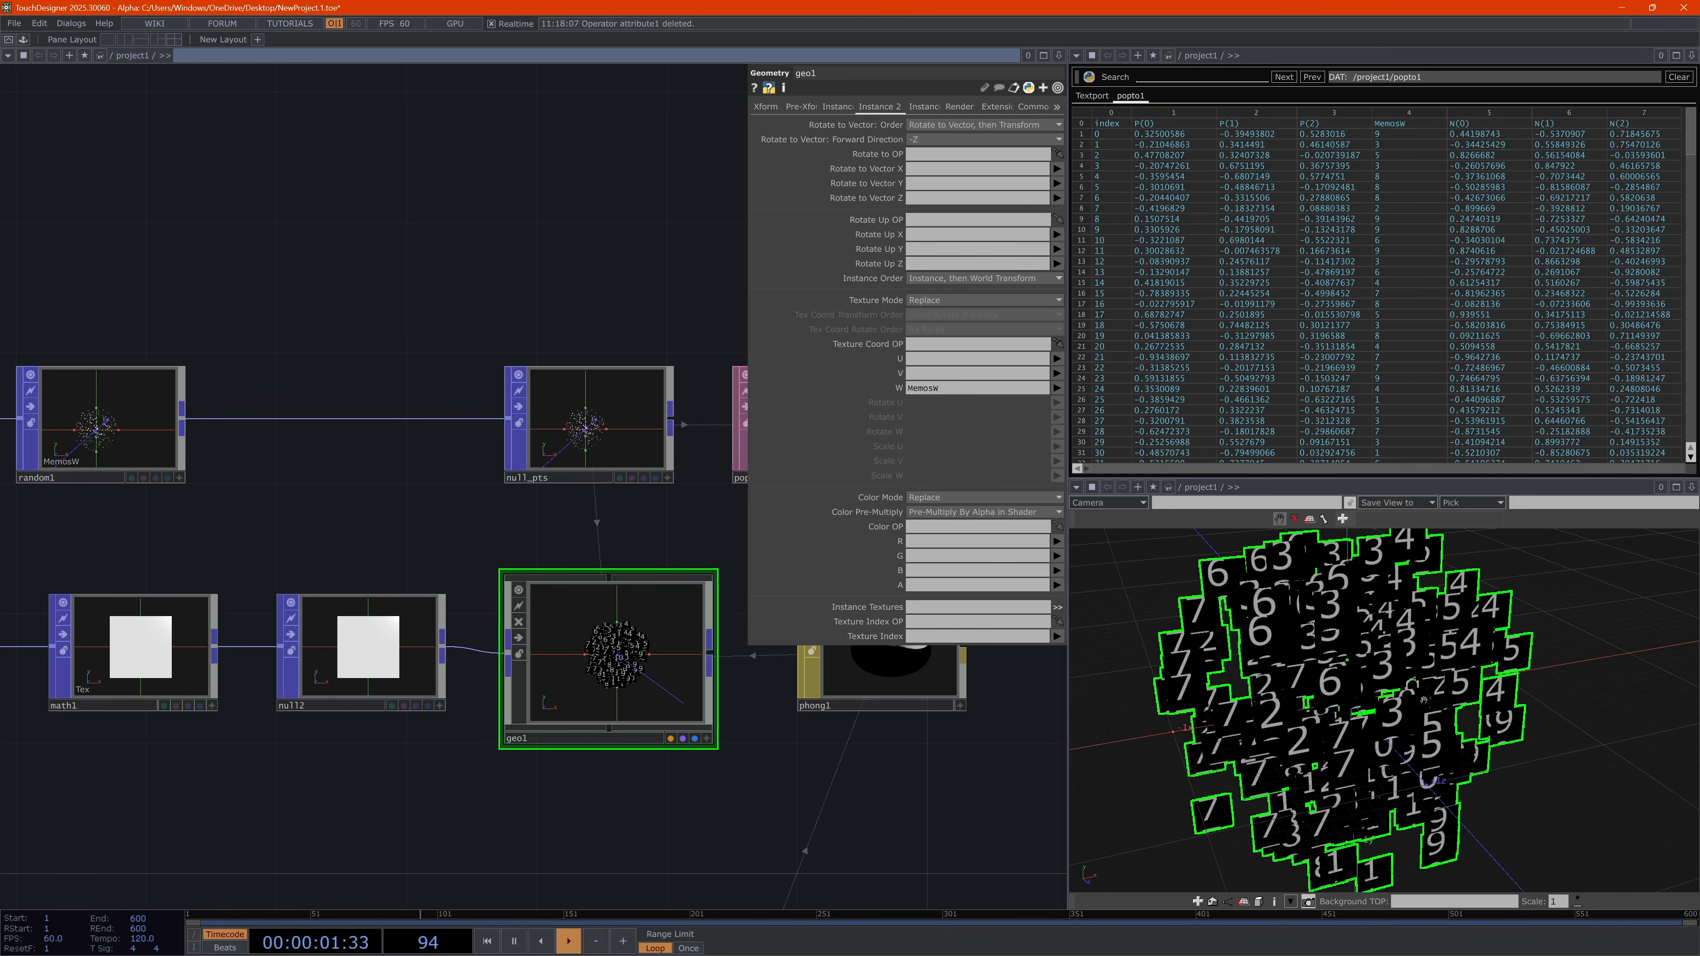
pyautogui.moveTo(1452, 741)
pyautogui.mouseDown()
pyautogui.moveTo(1504, 732)
pyautogui.moveTo(1452, 730)
pyautogui.mouseUp()
# Add a Line POP to the network above pointgen1
pyautogui.scroll(-5, 567, 750)
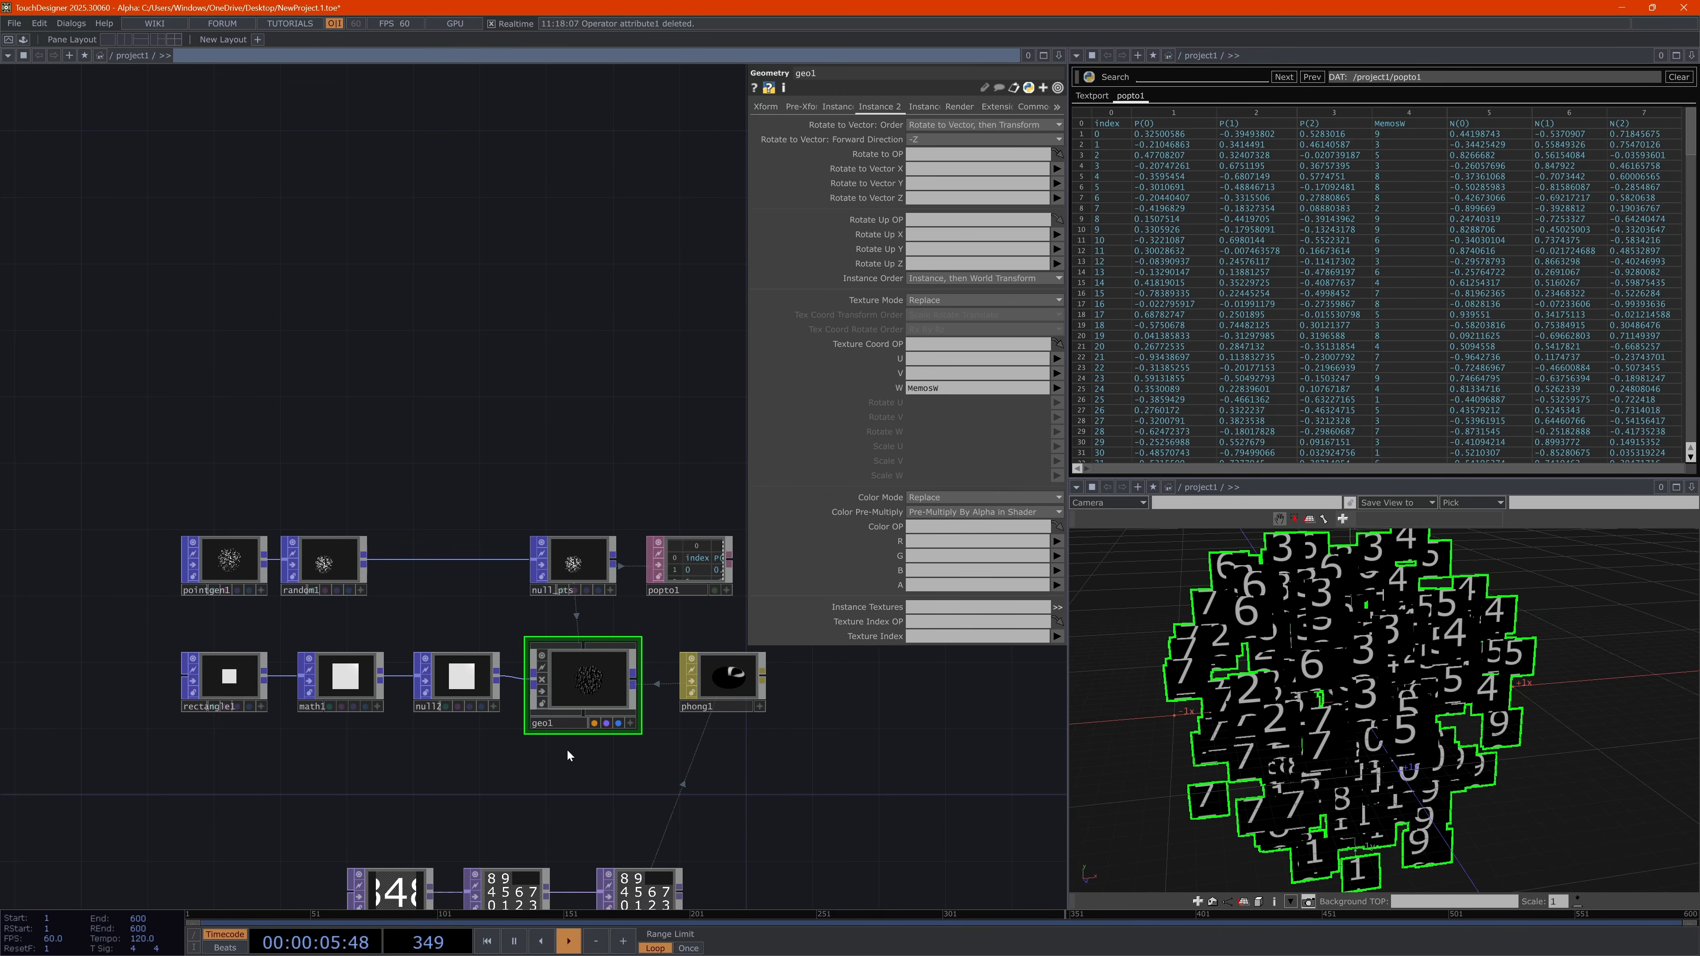
pyautogui.moveTo(800, 796); pyautogui.dragTo(742, 669)
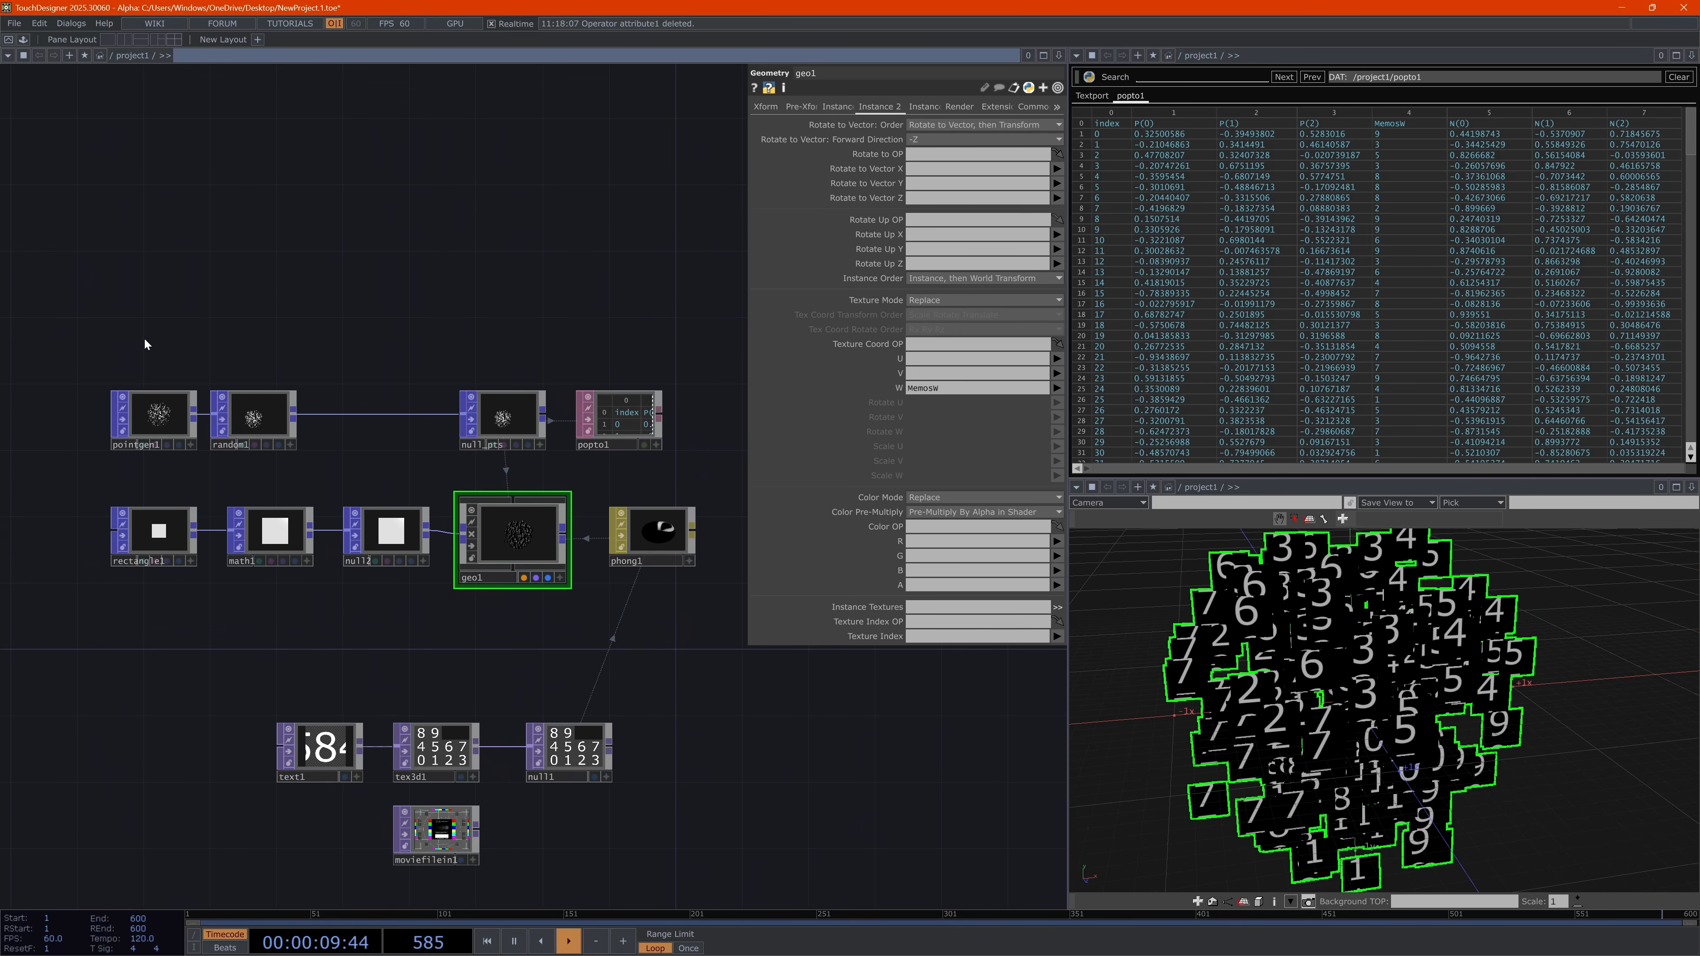
pyautogui.press('Tab')
pyautogui.write('line')
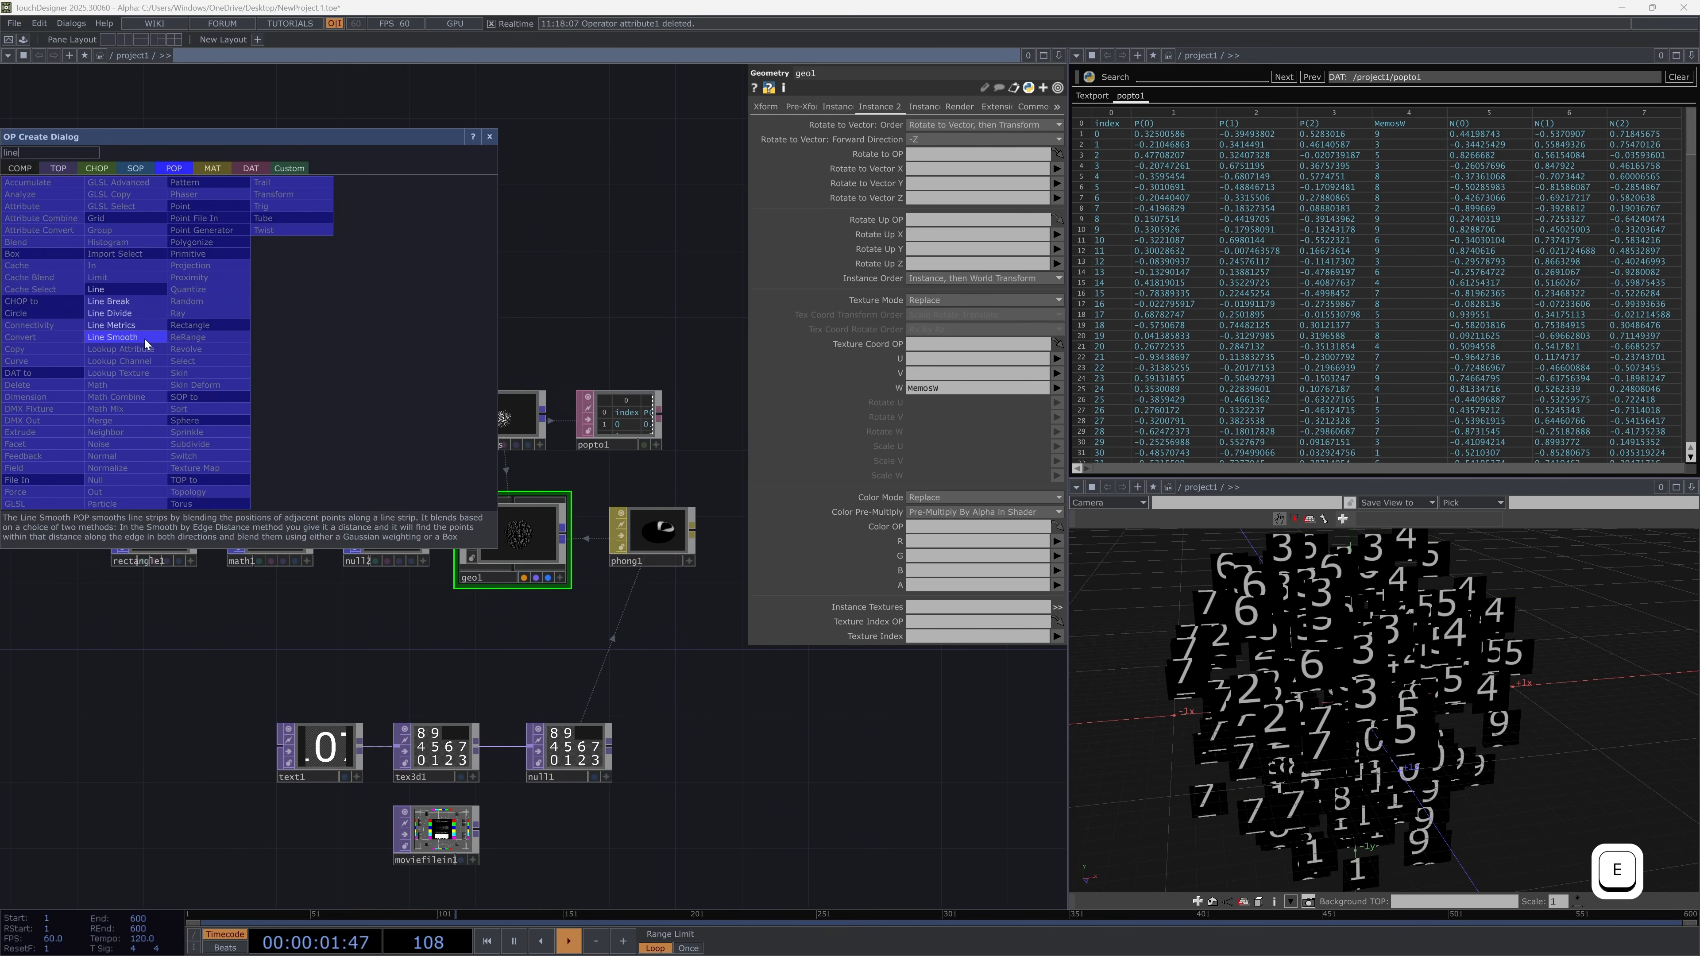
pyautogui.click(105, 292)
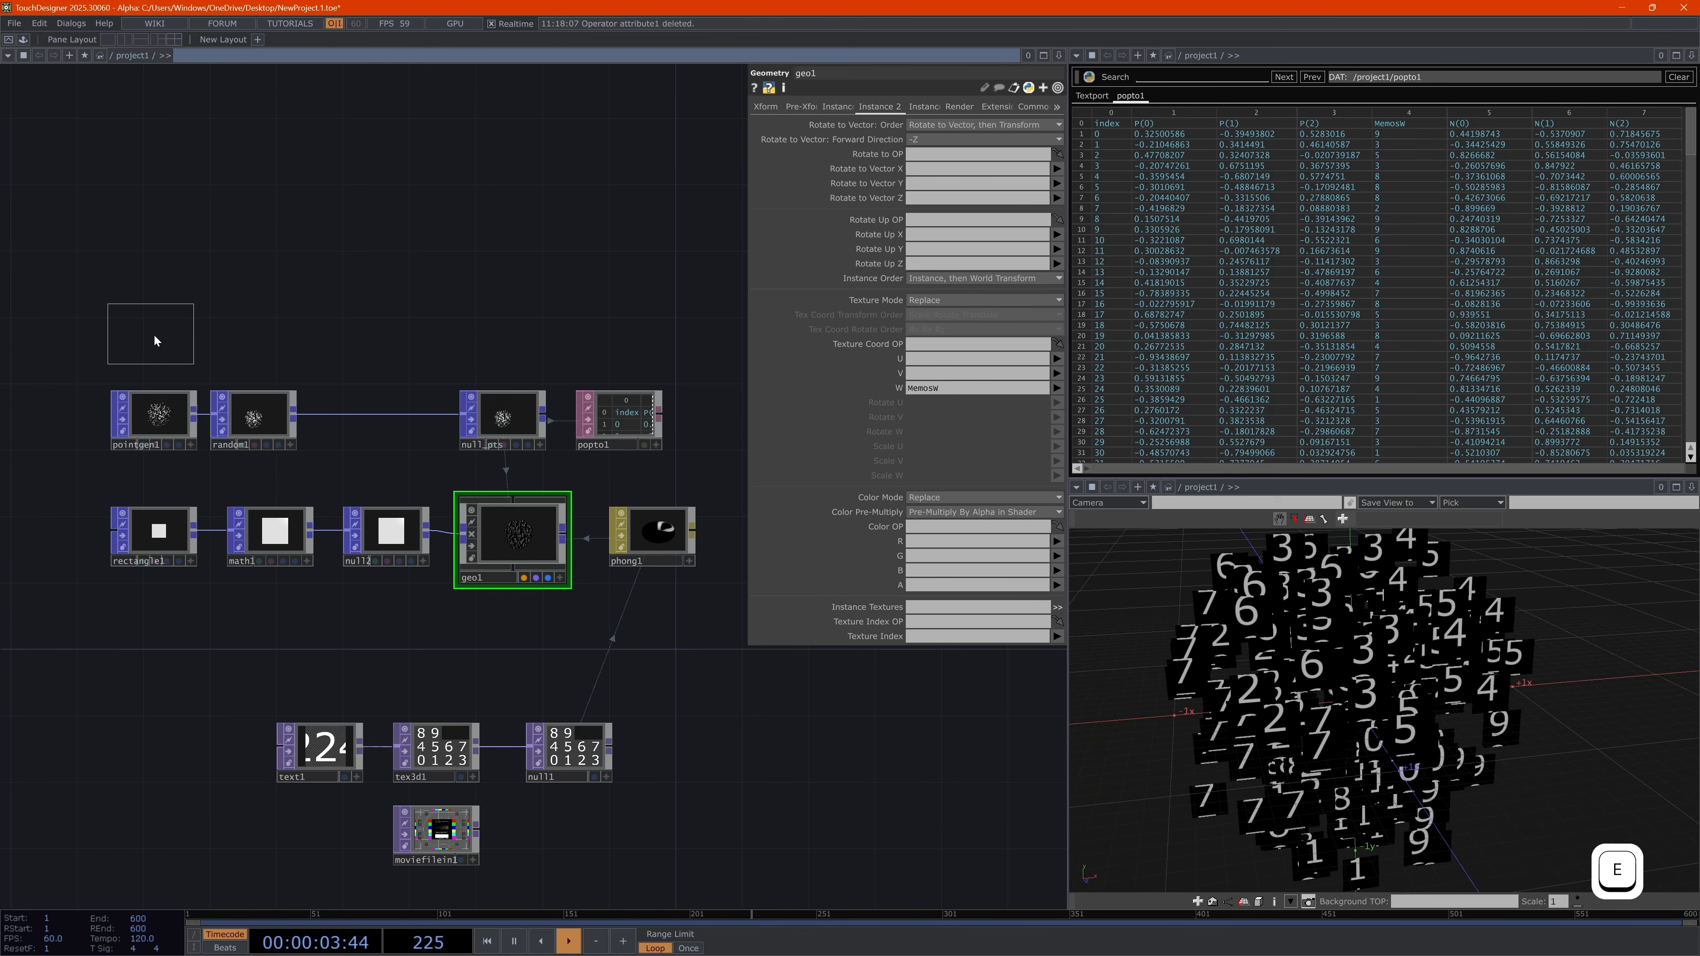
pyautogui.click(155, 336)
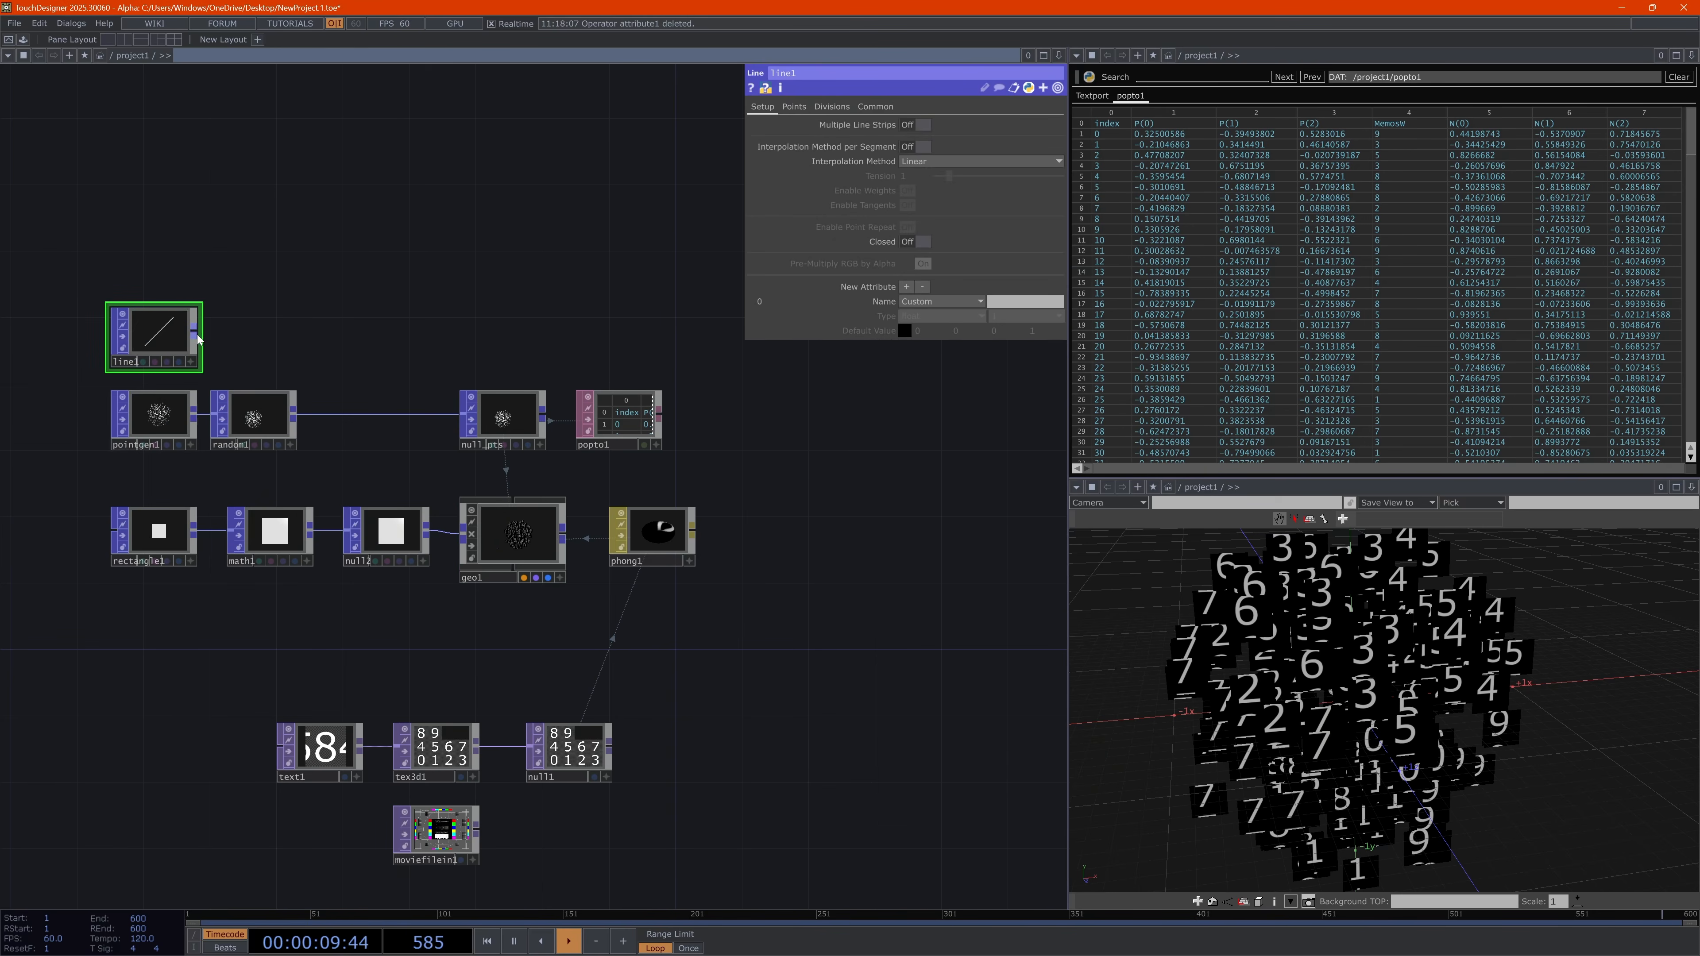
# Connect line1 to random1, delete pointgen1, and move line1 into its place
pyautogui.moveTo(198, 362); pyautogui.dragTo(208, 418)
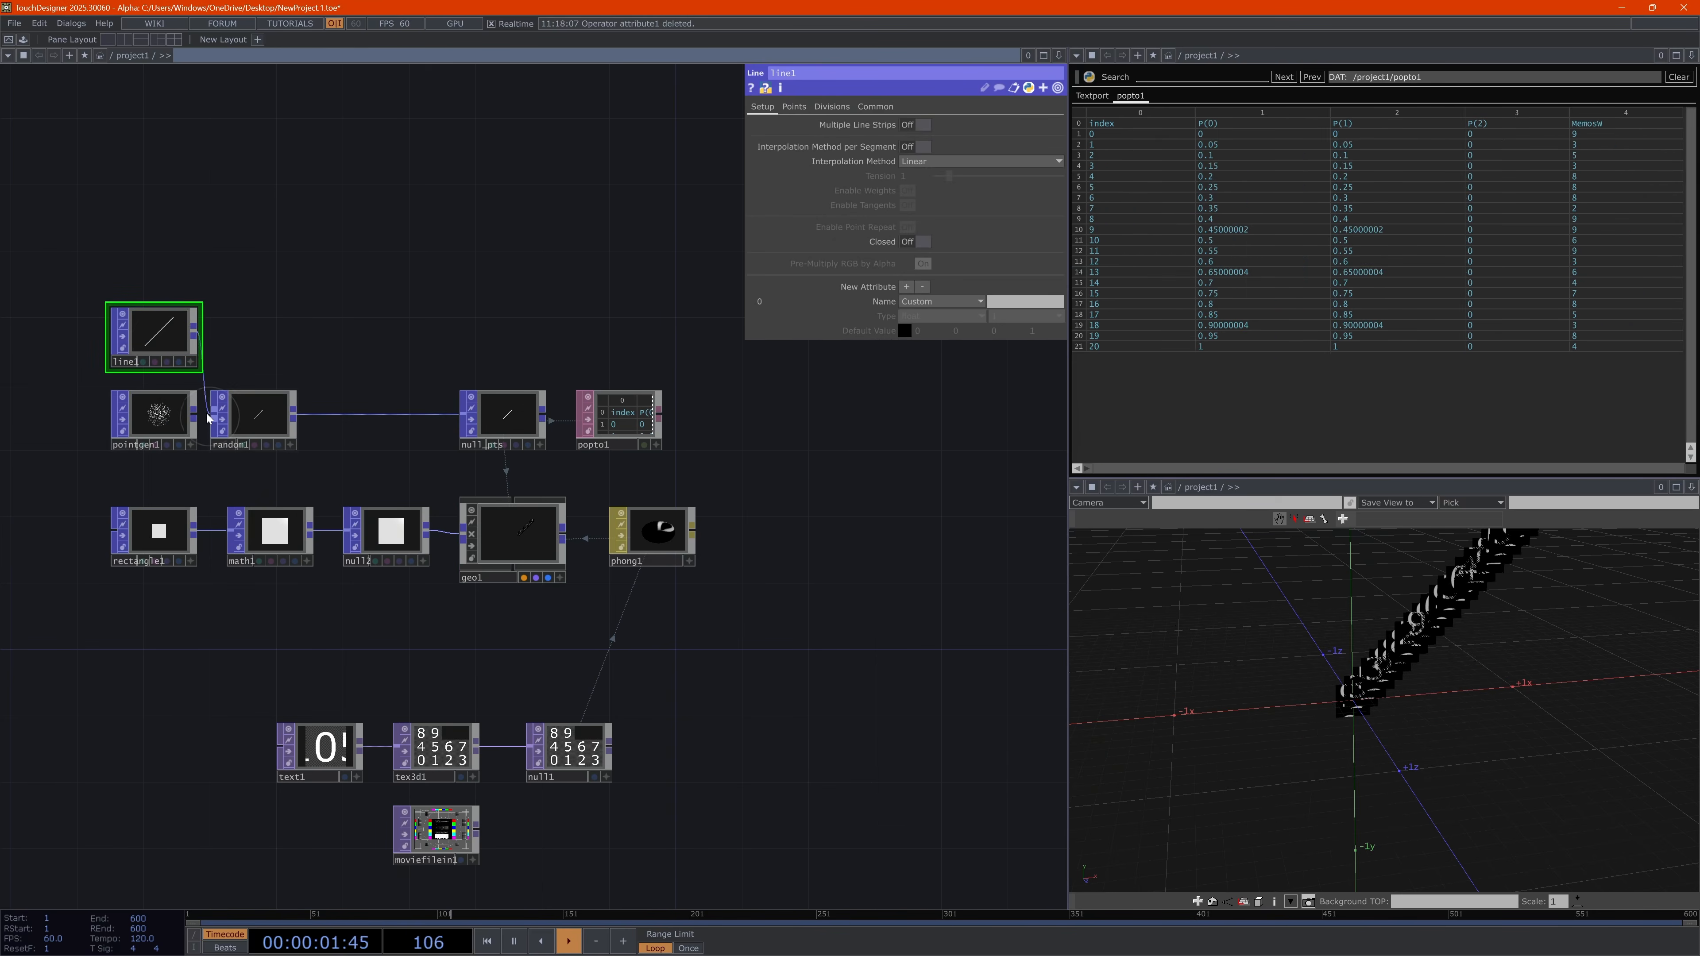
pyautogui.click(155, 423)
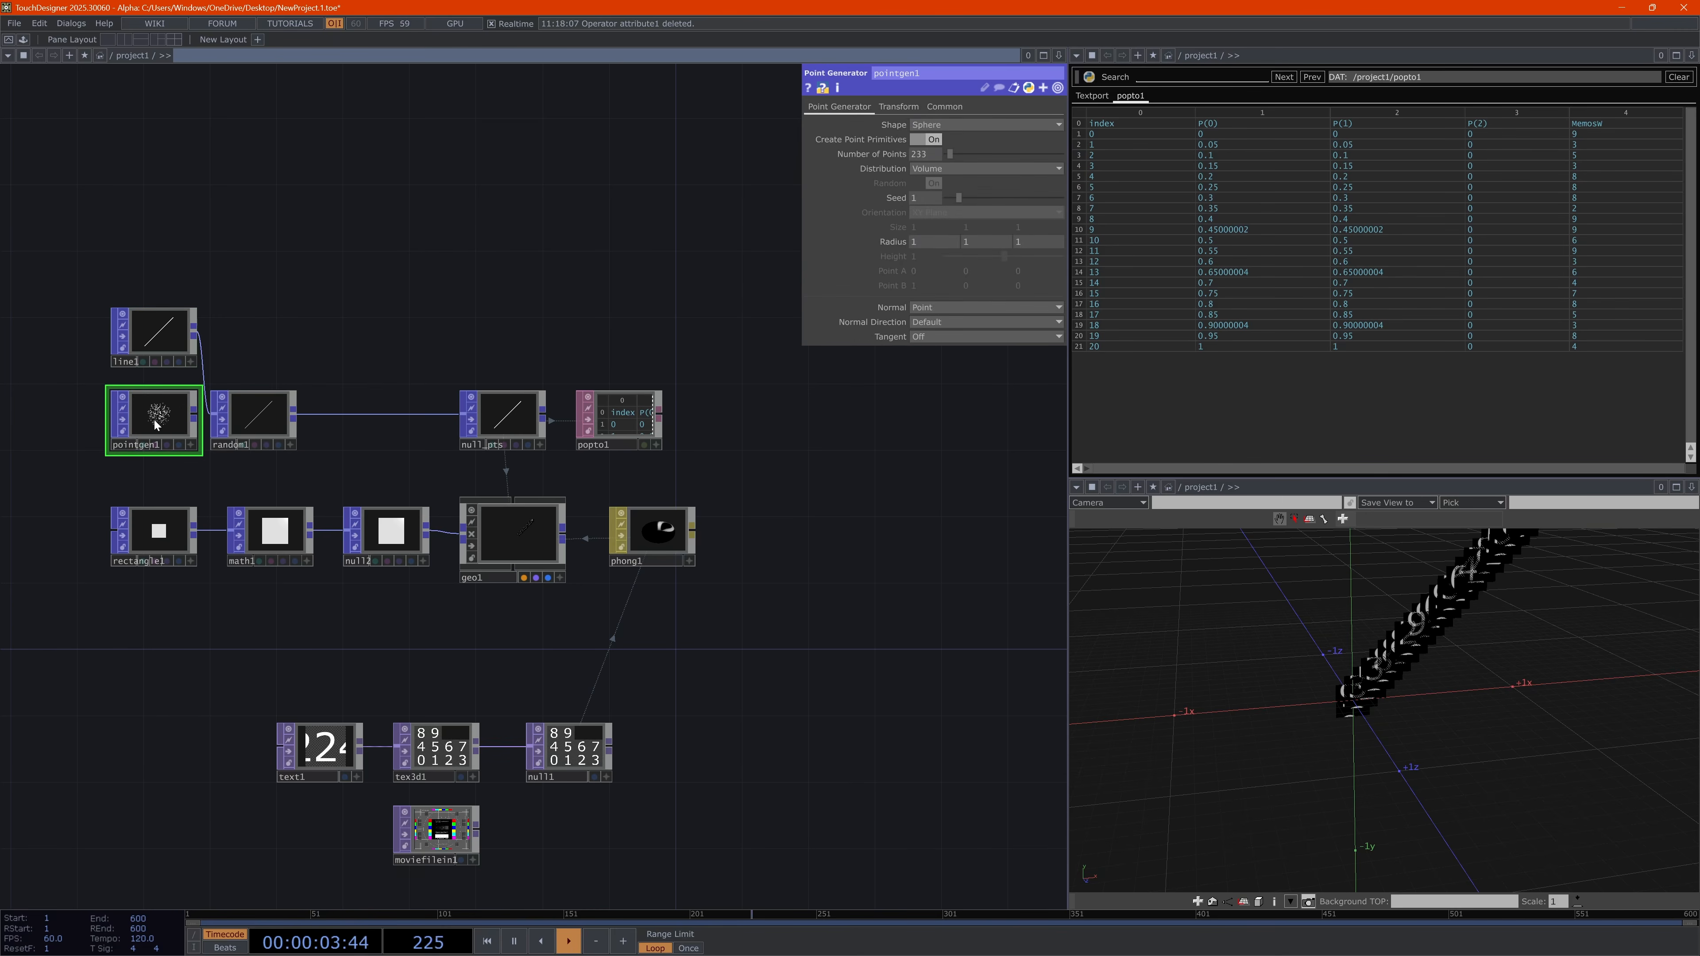
pyautogui.press('Delete')
pyautogui.moveTo(149, 374); pyautogui.dragTo(148, 459)
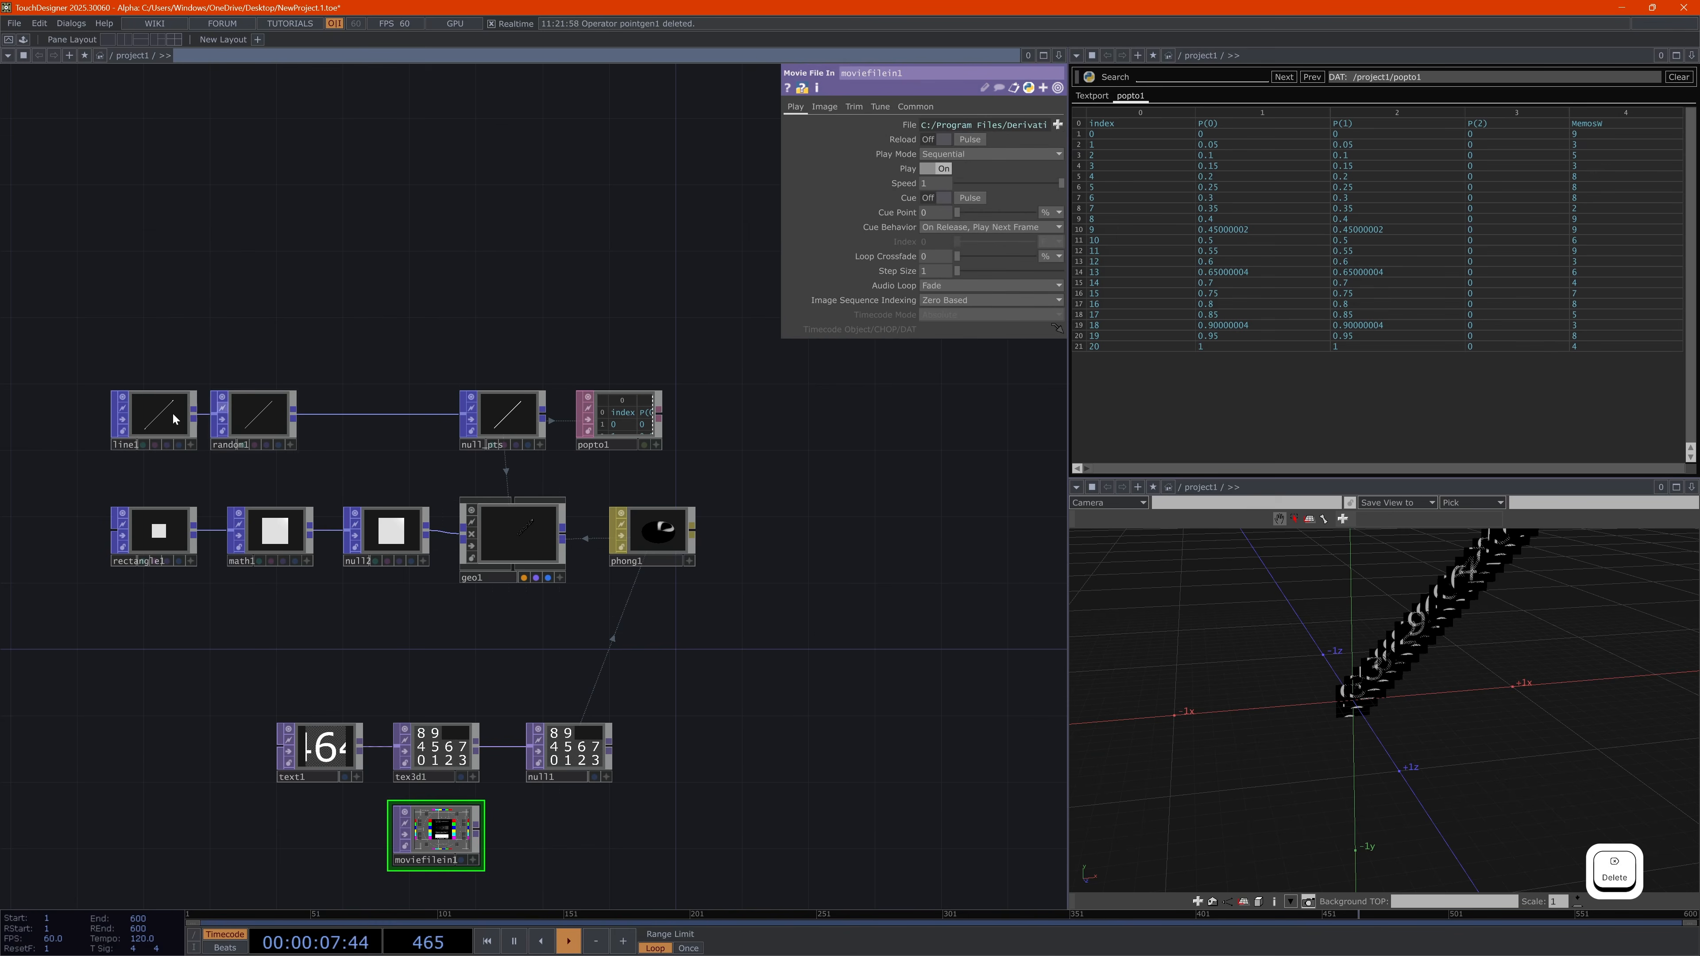
# Flatten line1 by setting the Y position of its second point to 0 and view the instances in 3D
pyautogui.click(172, 418)
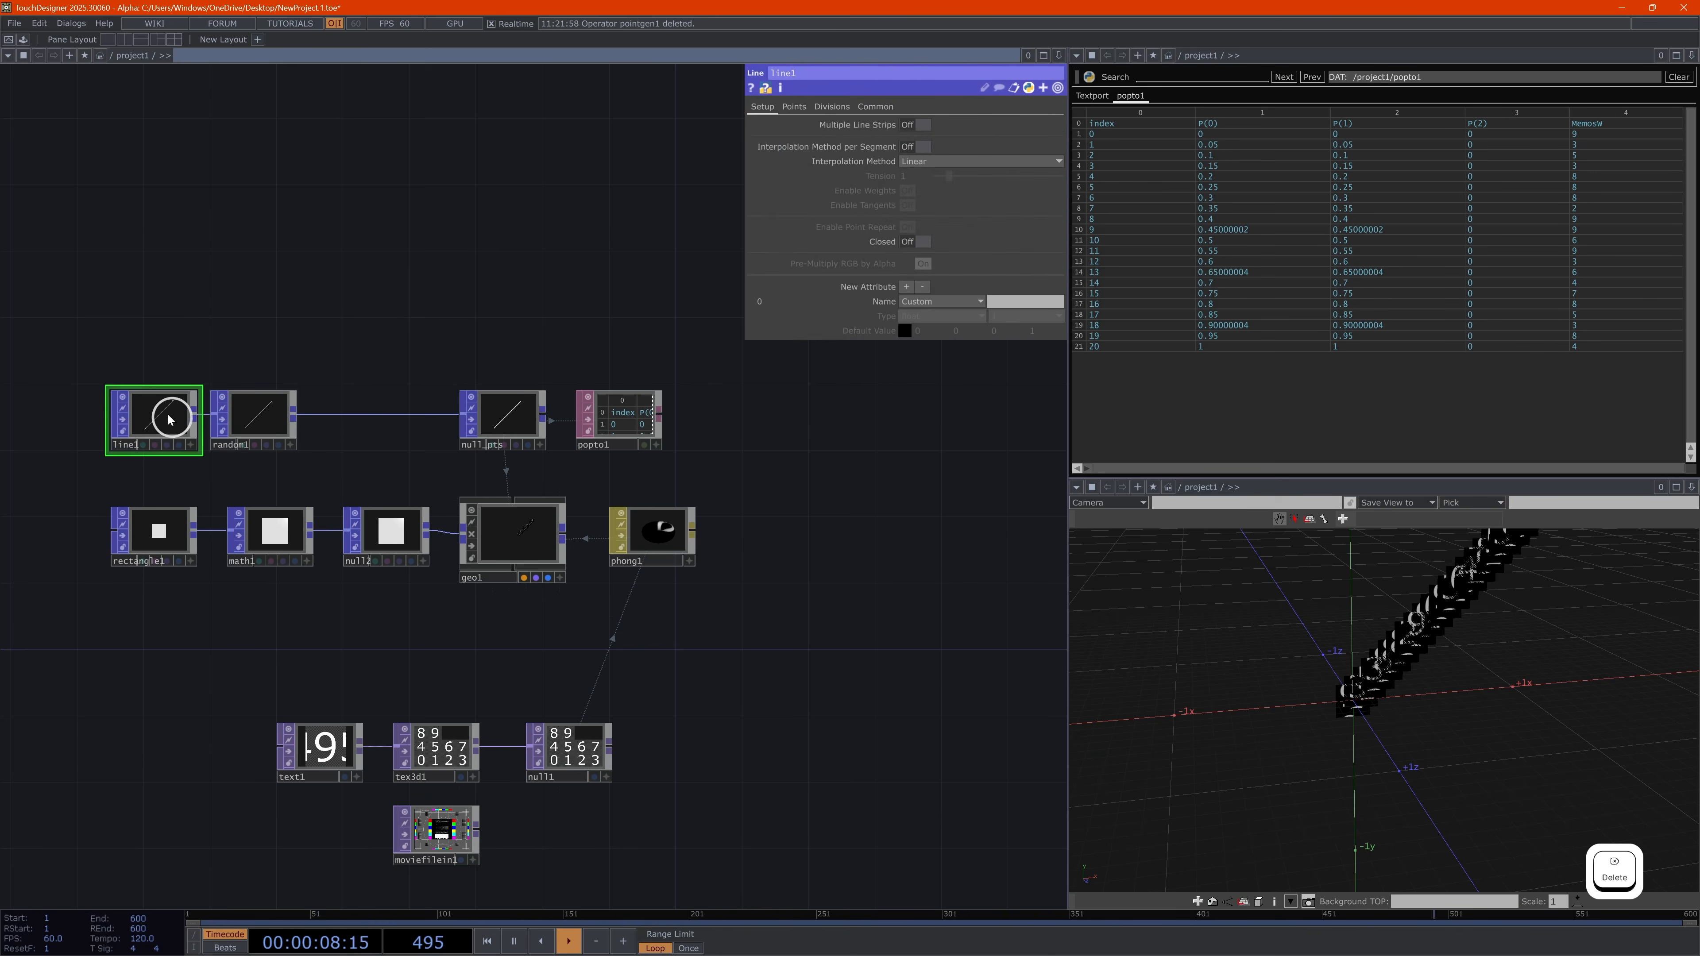
pyautogui.click(793, 107)
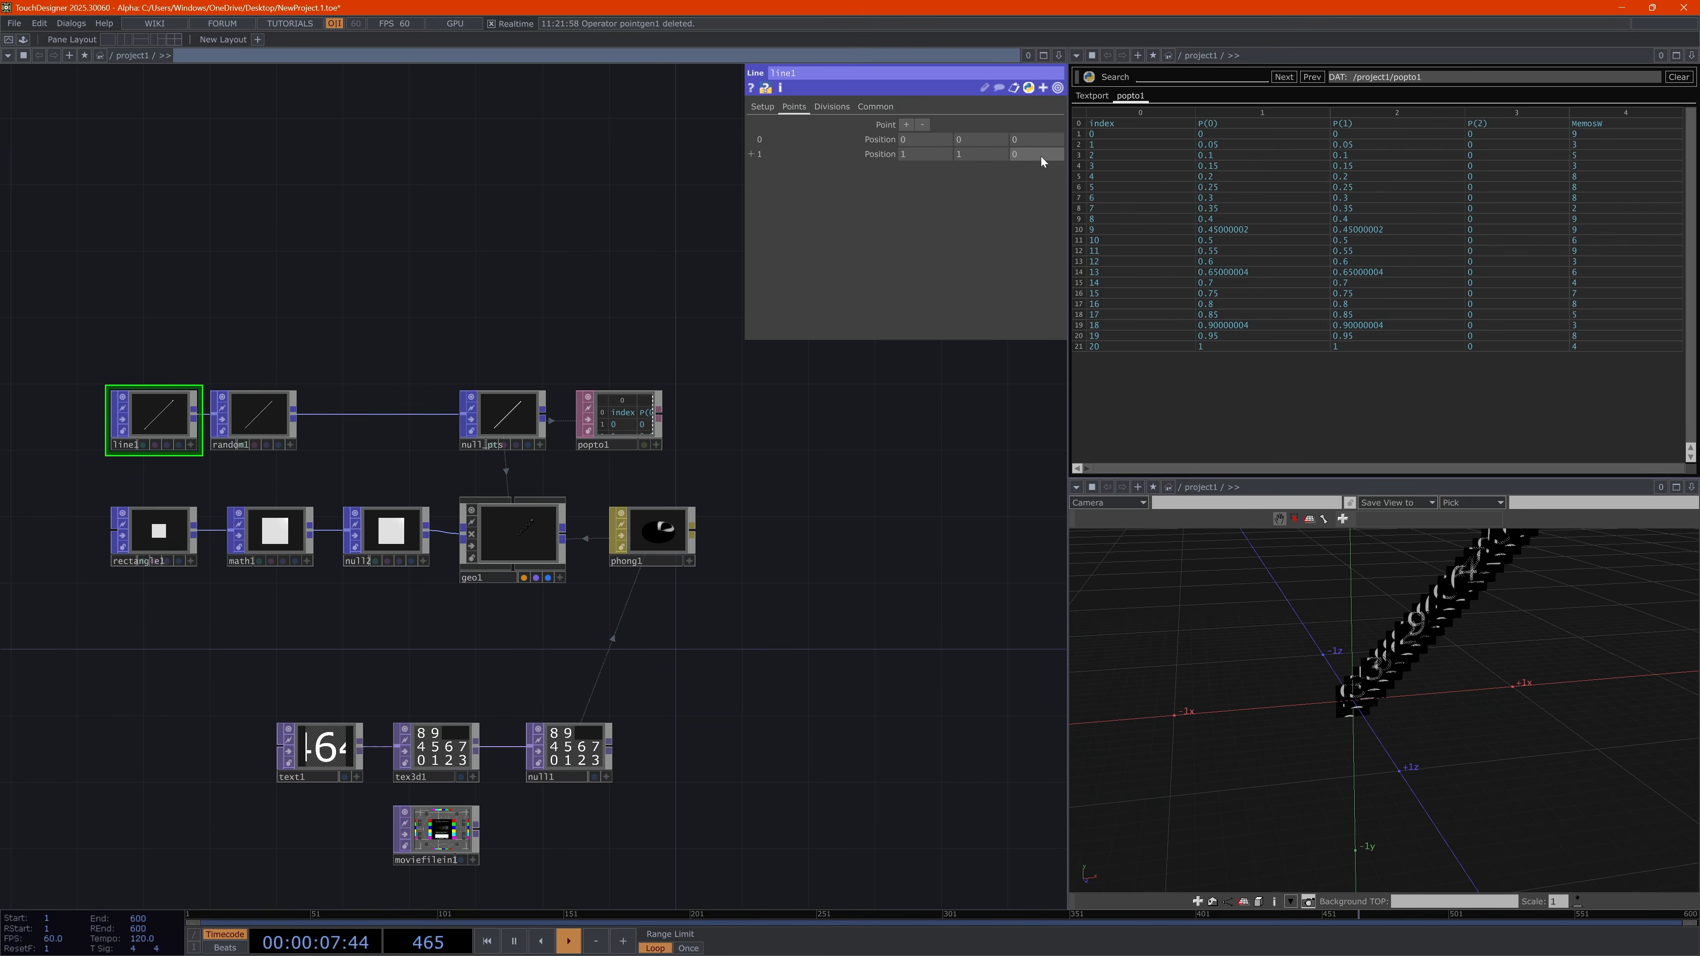
pyautogui.click(981, 157)
pyautogui.moveTo(1402, 695); pyautogui.dragTo(1378, 723)
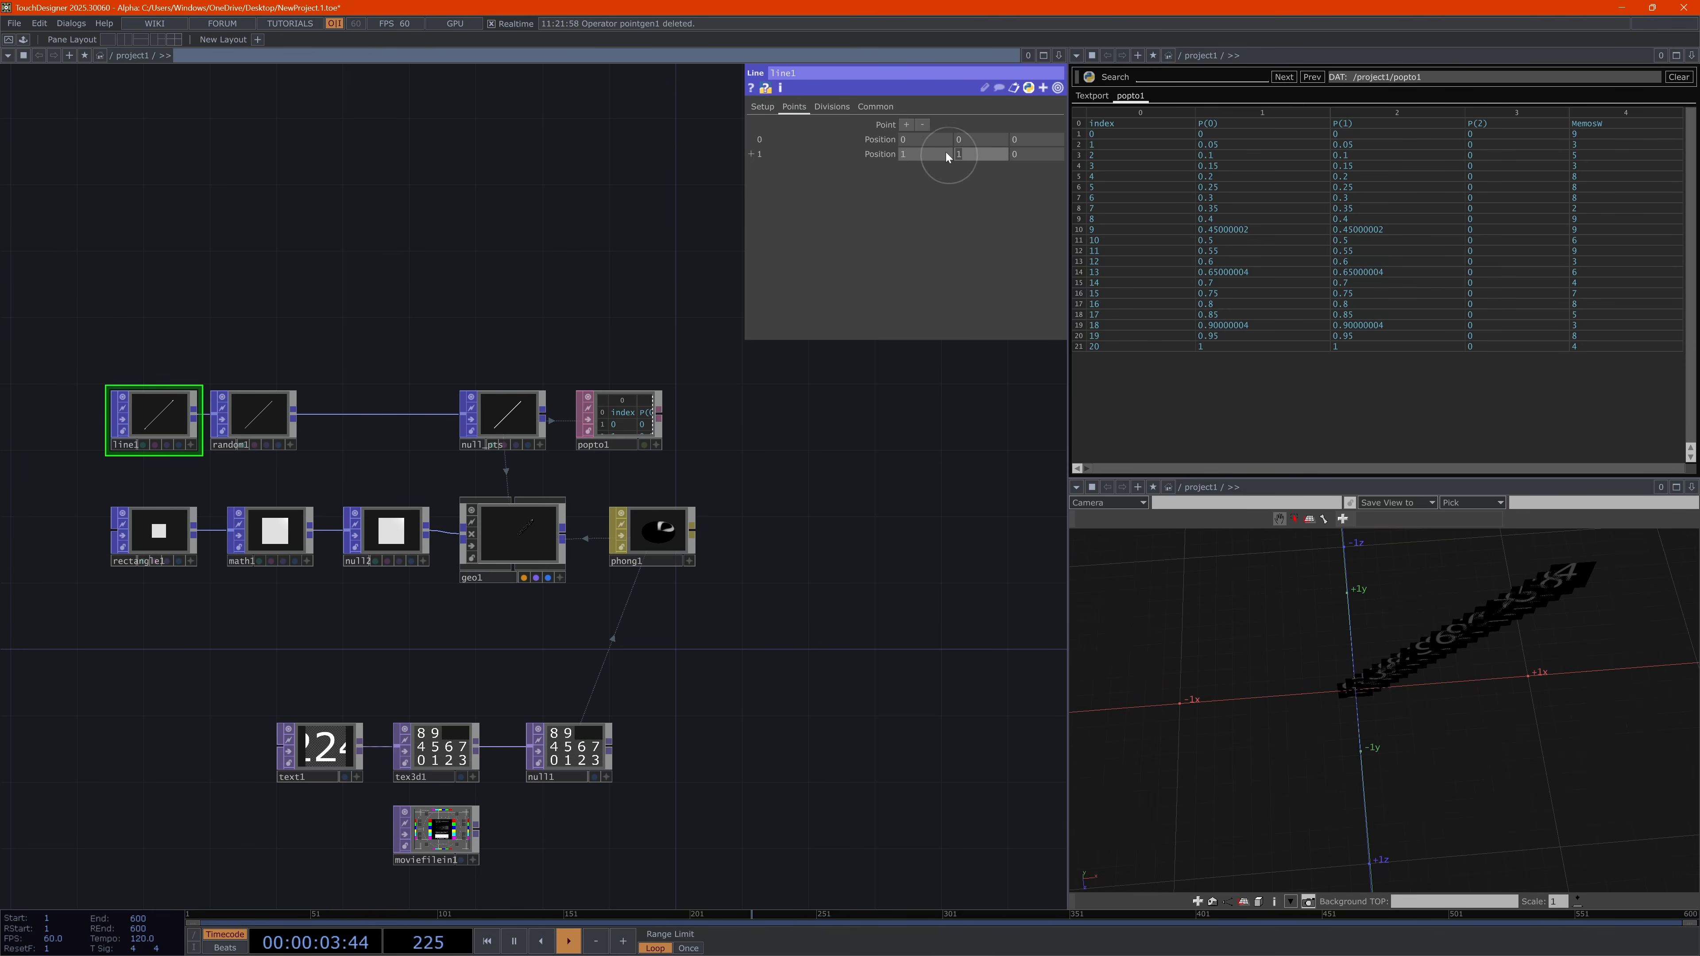
pyautogui.write('0')
pyautogui.press('Return')
pyautogui.moveTo(1460, 760); pyautogui.dragTo(1464, 705)
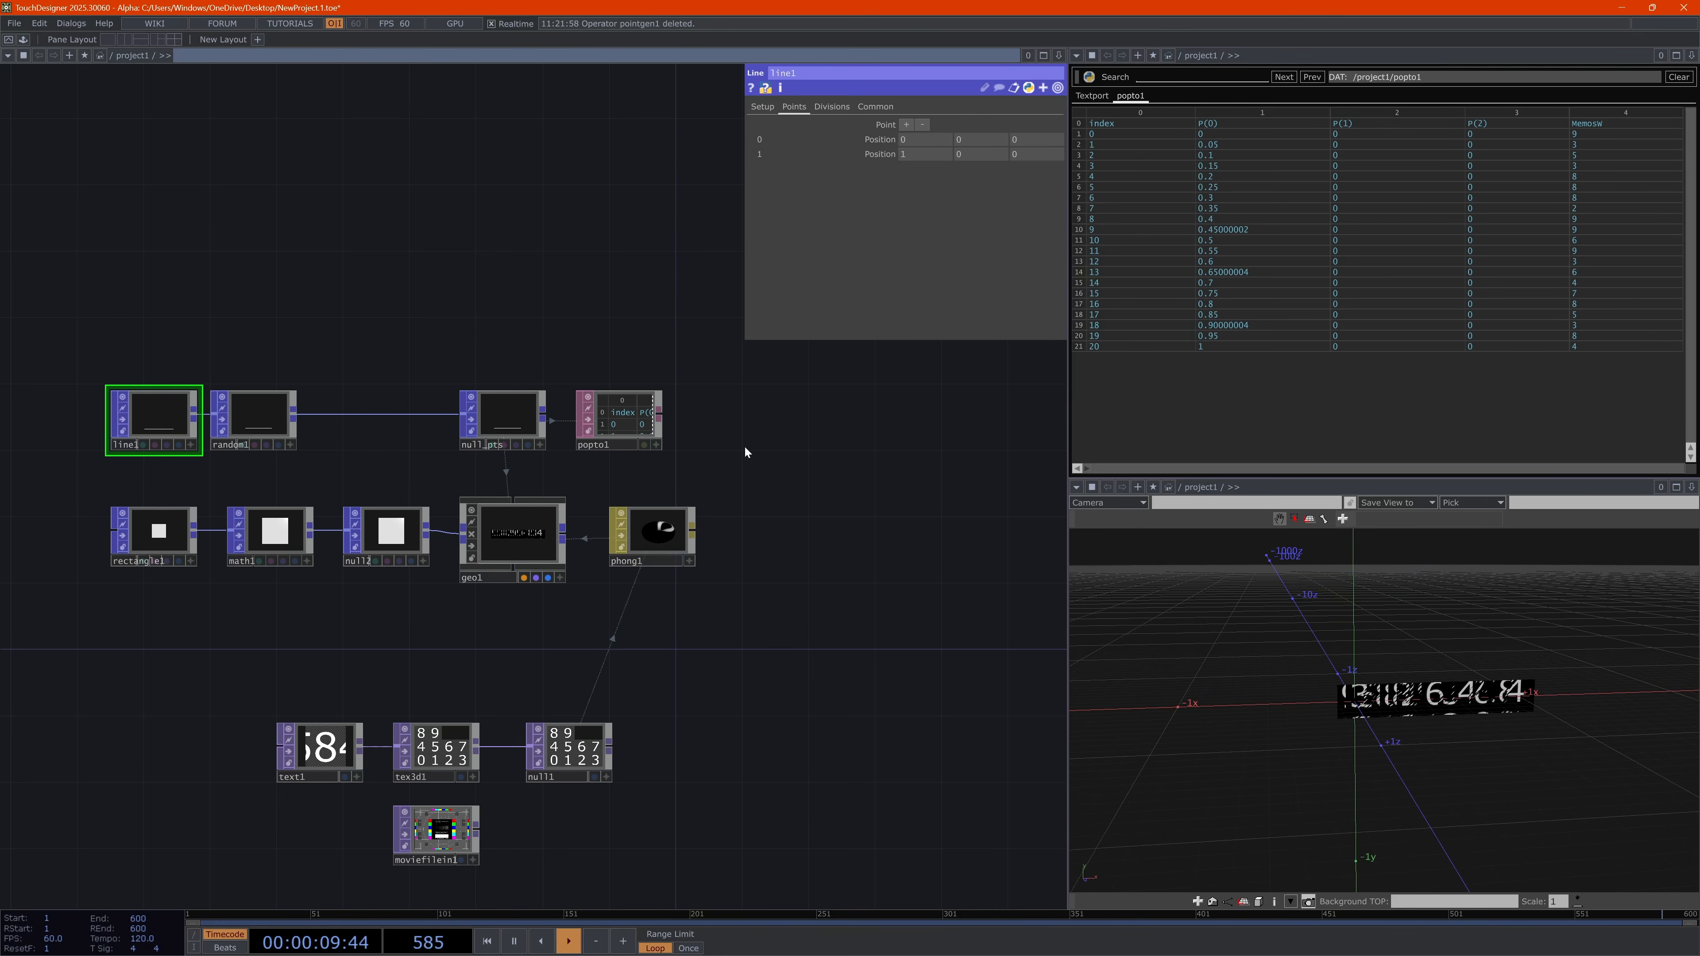
# Lengthen line1 by setting the X position of its second point to 4.5, spacing out the numbered instances
pyautogui.moveTo(553, 612); pyautogui.dragTo(677, 622)
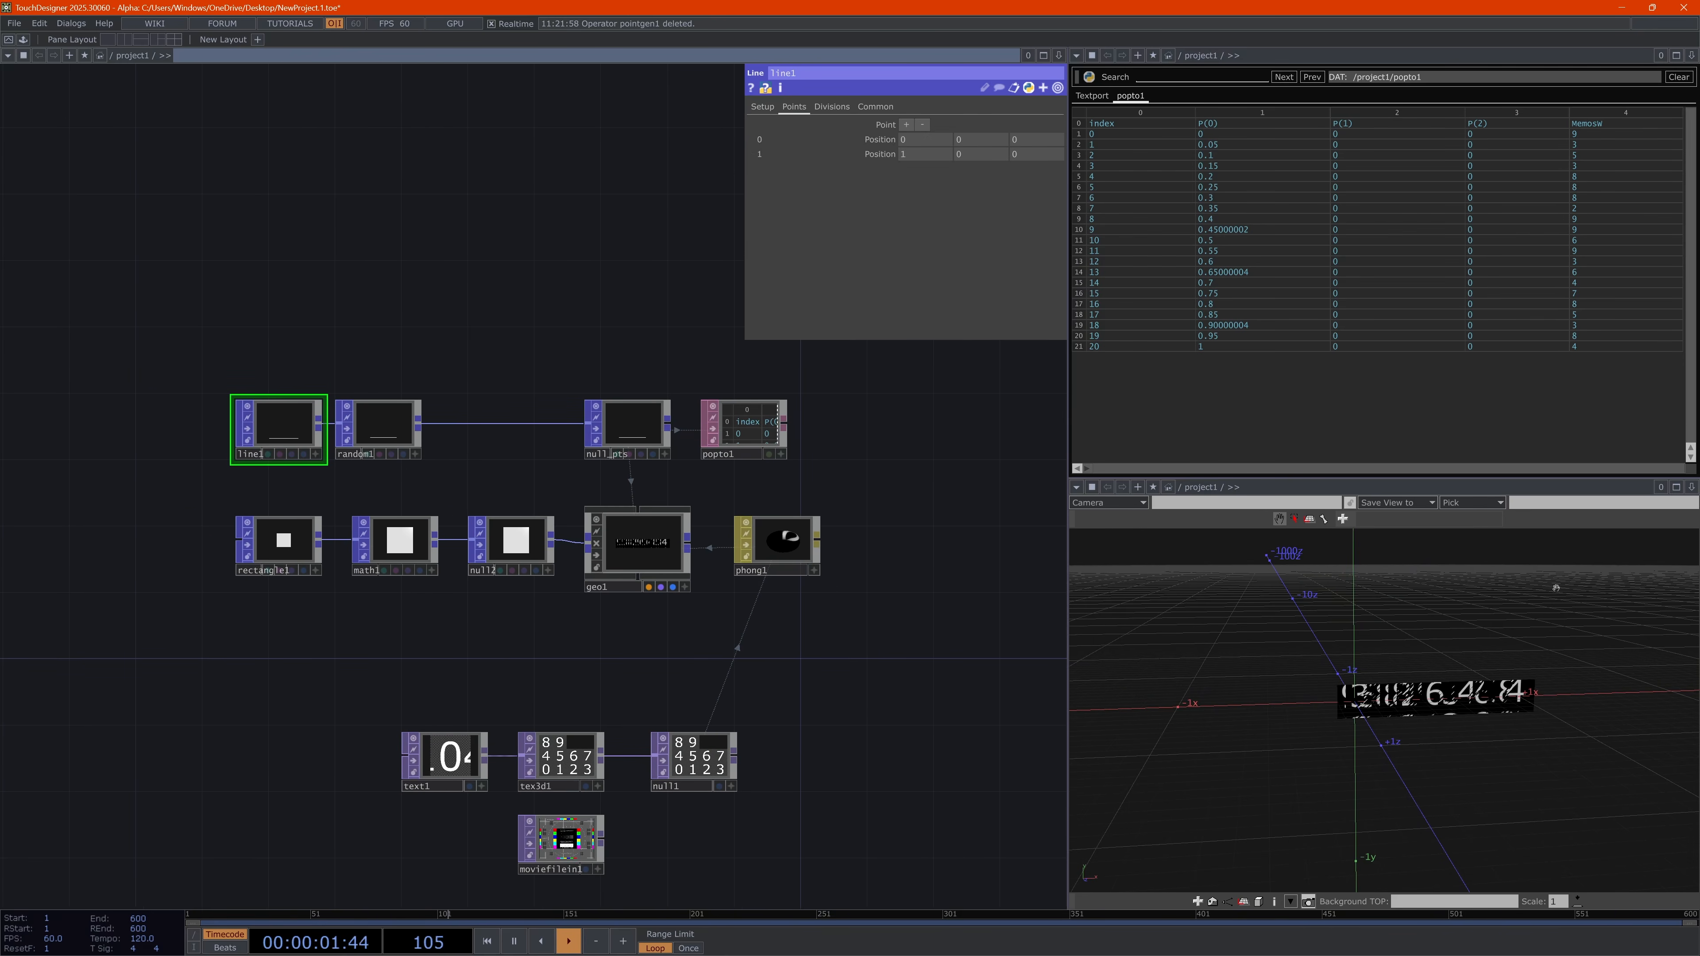
pyautogui.moveTo(926, 156)
pyautogui.mouseDown(button='middle')
pyautogui.moveTo(1693, 179)
pyautogui.moveTo(927, 134)
pyautogui.mouseUp(button='middle')
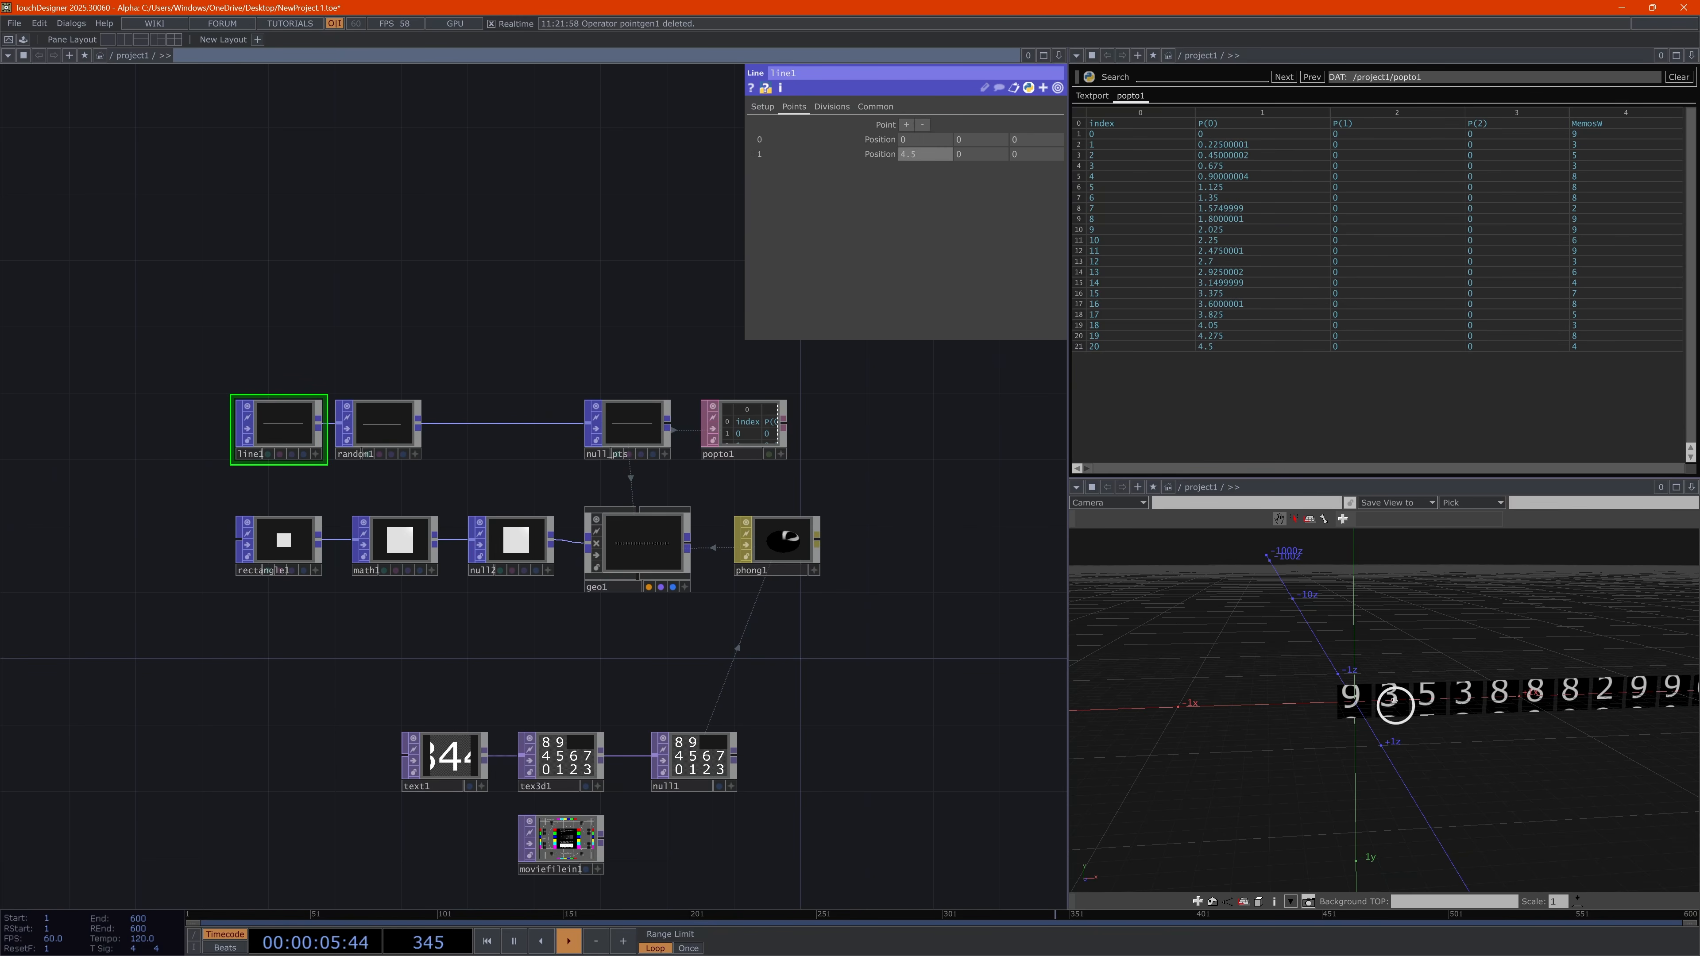
pyautogui.moveTo(1443, 785); pyautogui.dragTo(1350, 715)
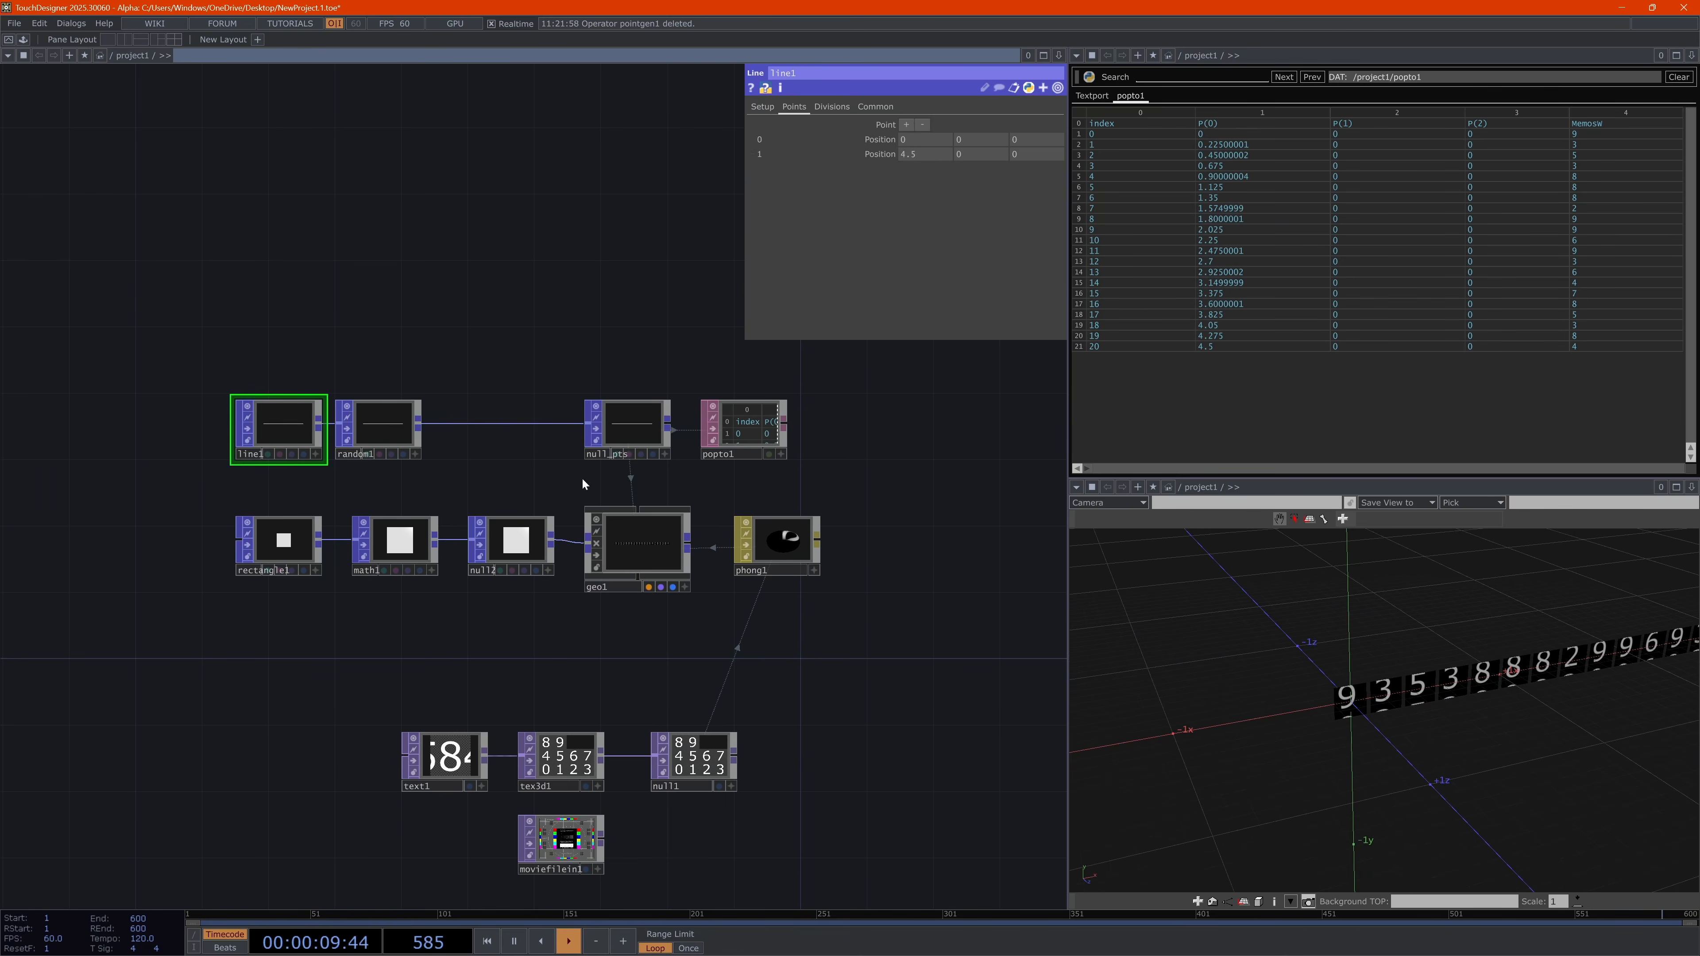
# Add a Text DAT to the network above line1
pyautogui.press('Tab')
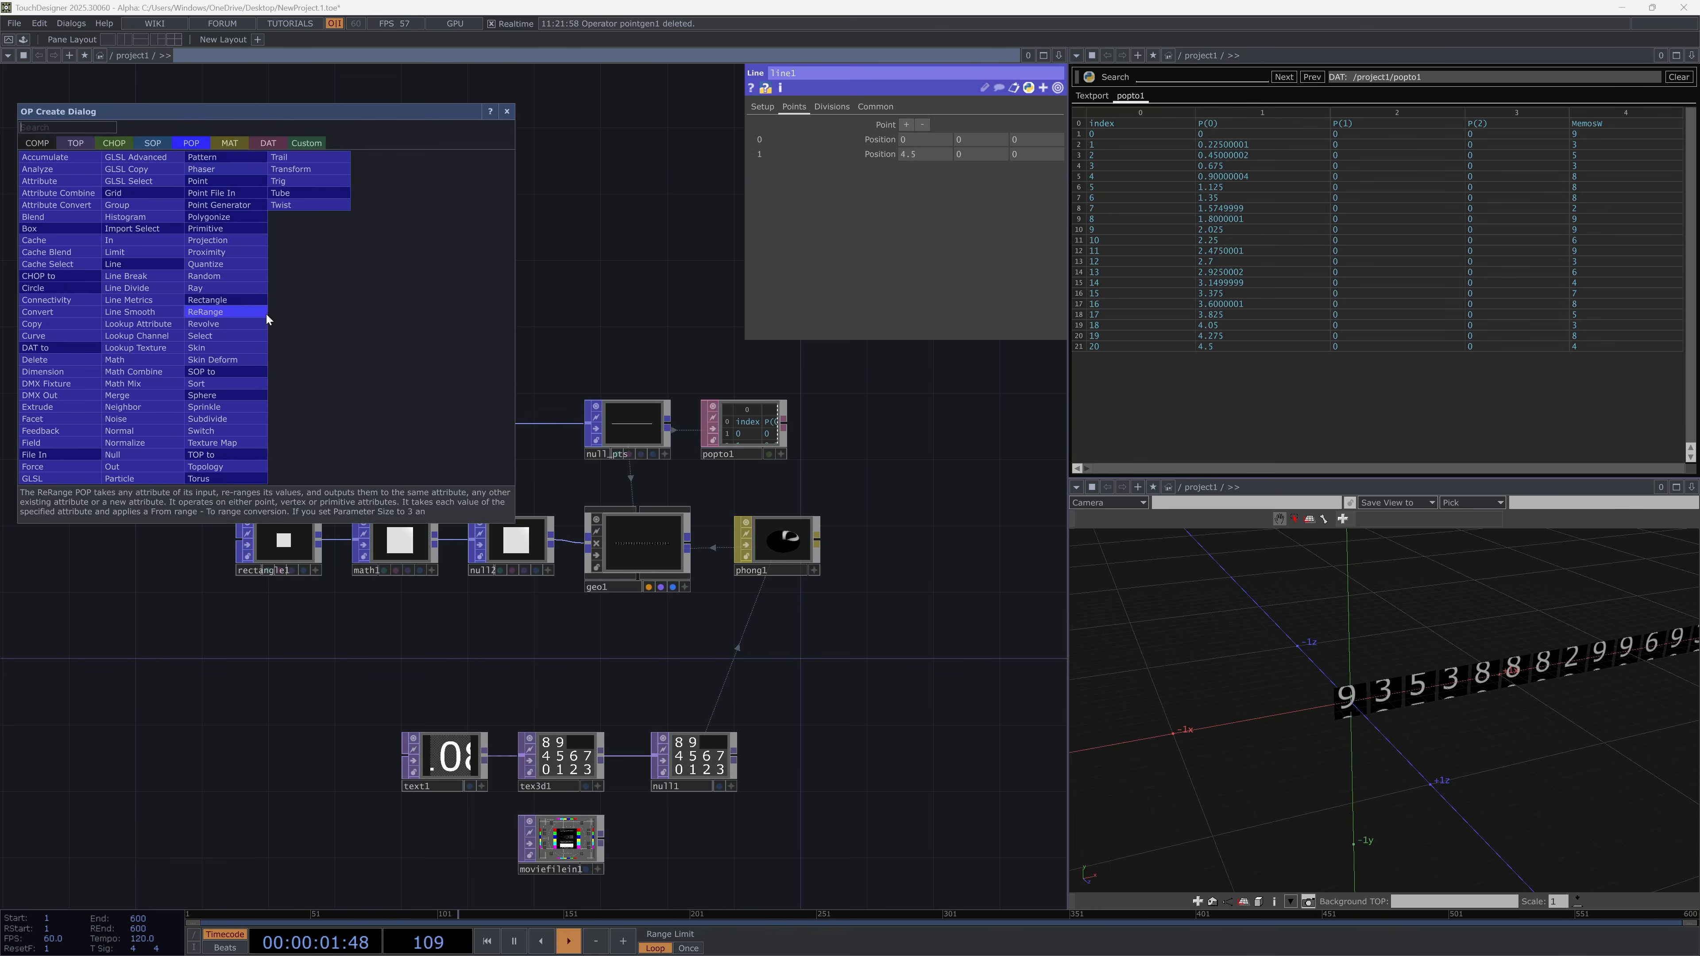
pyautogui.moveTo(252, 144)
pyautogui.write('text')
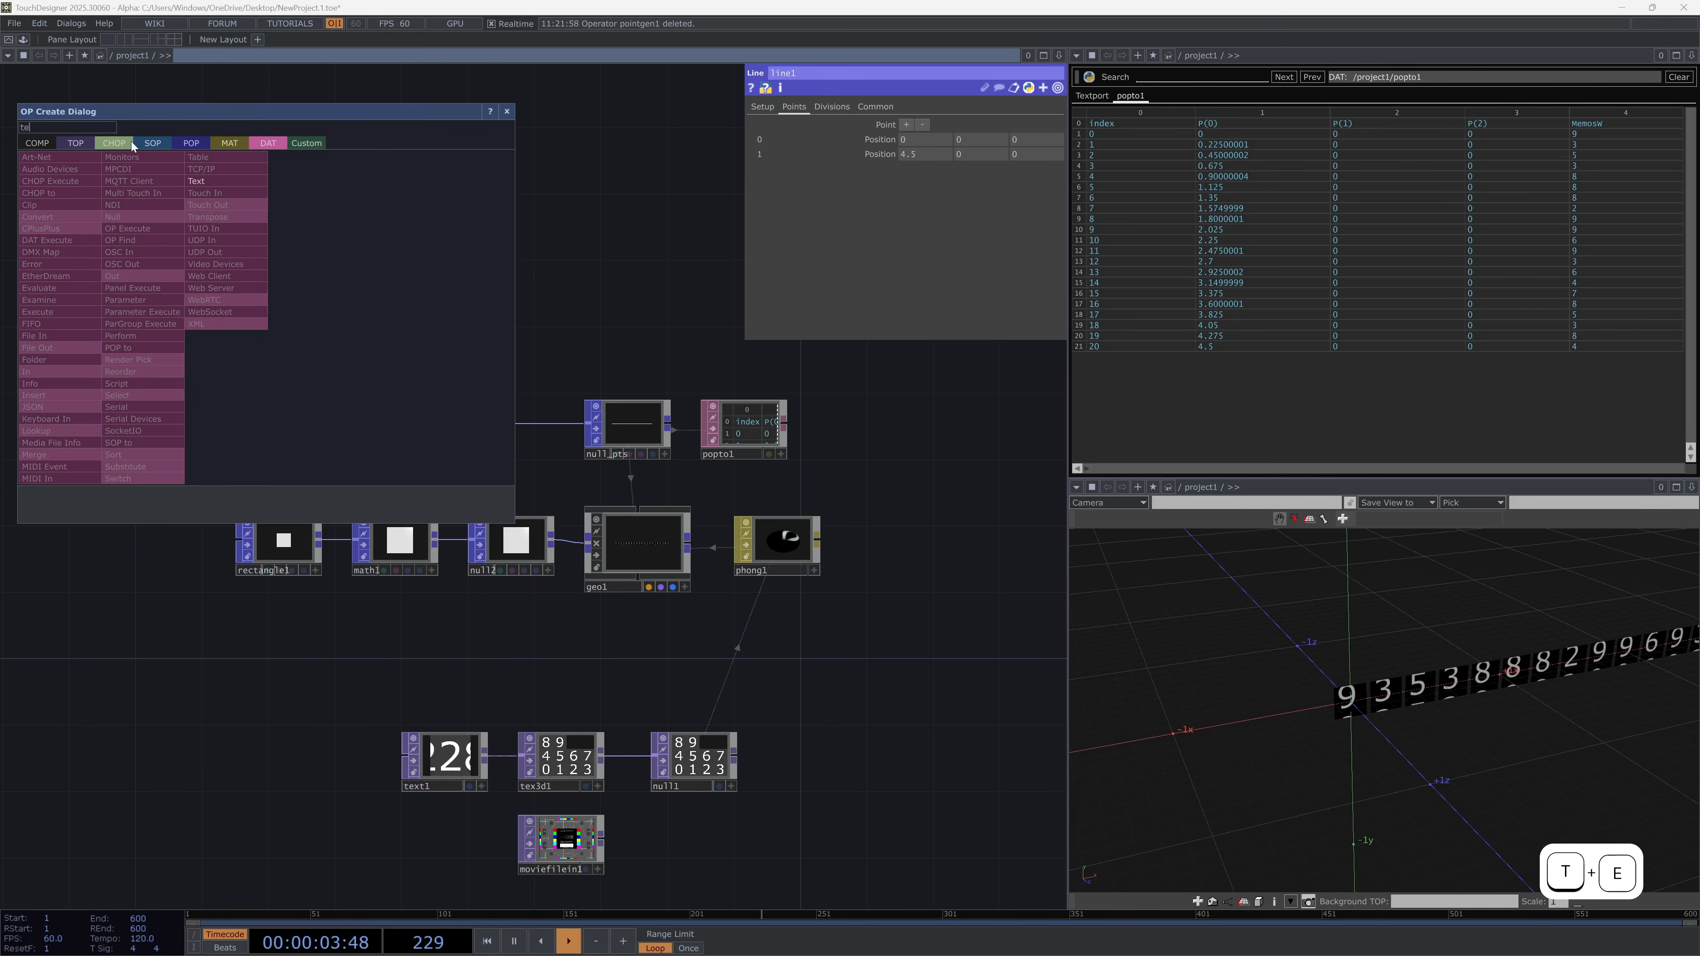
pyautogui.click(217, 185)
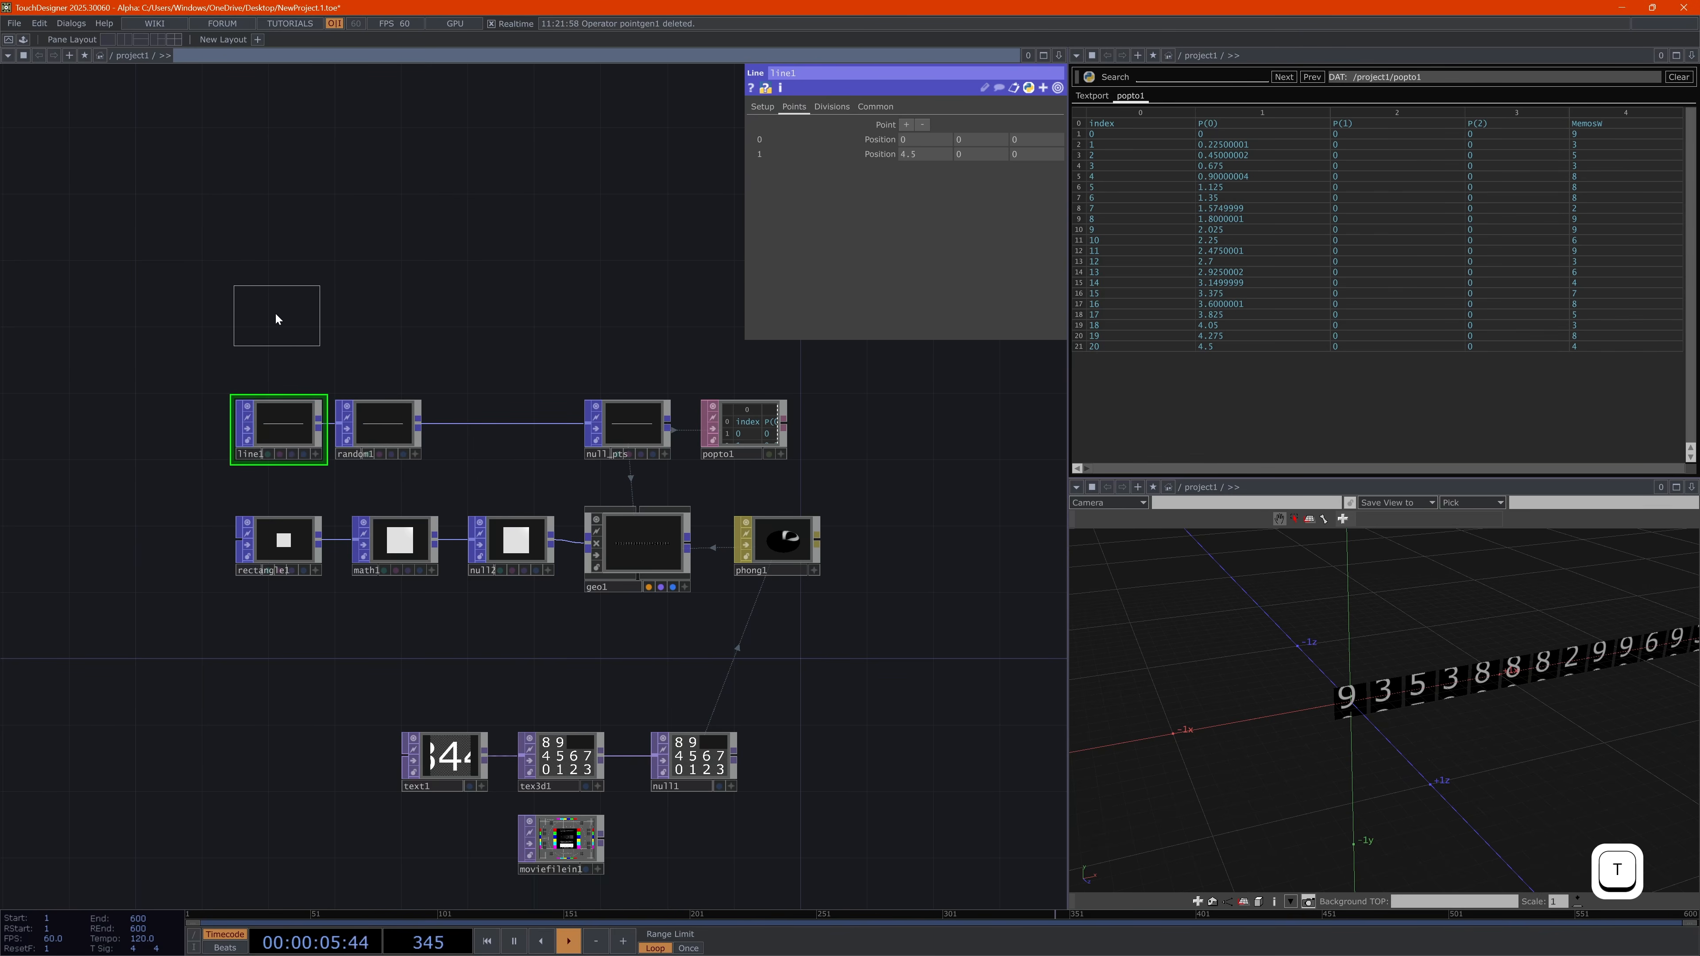
pyautogui.click(279, 312)
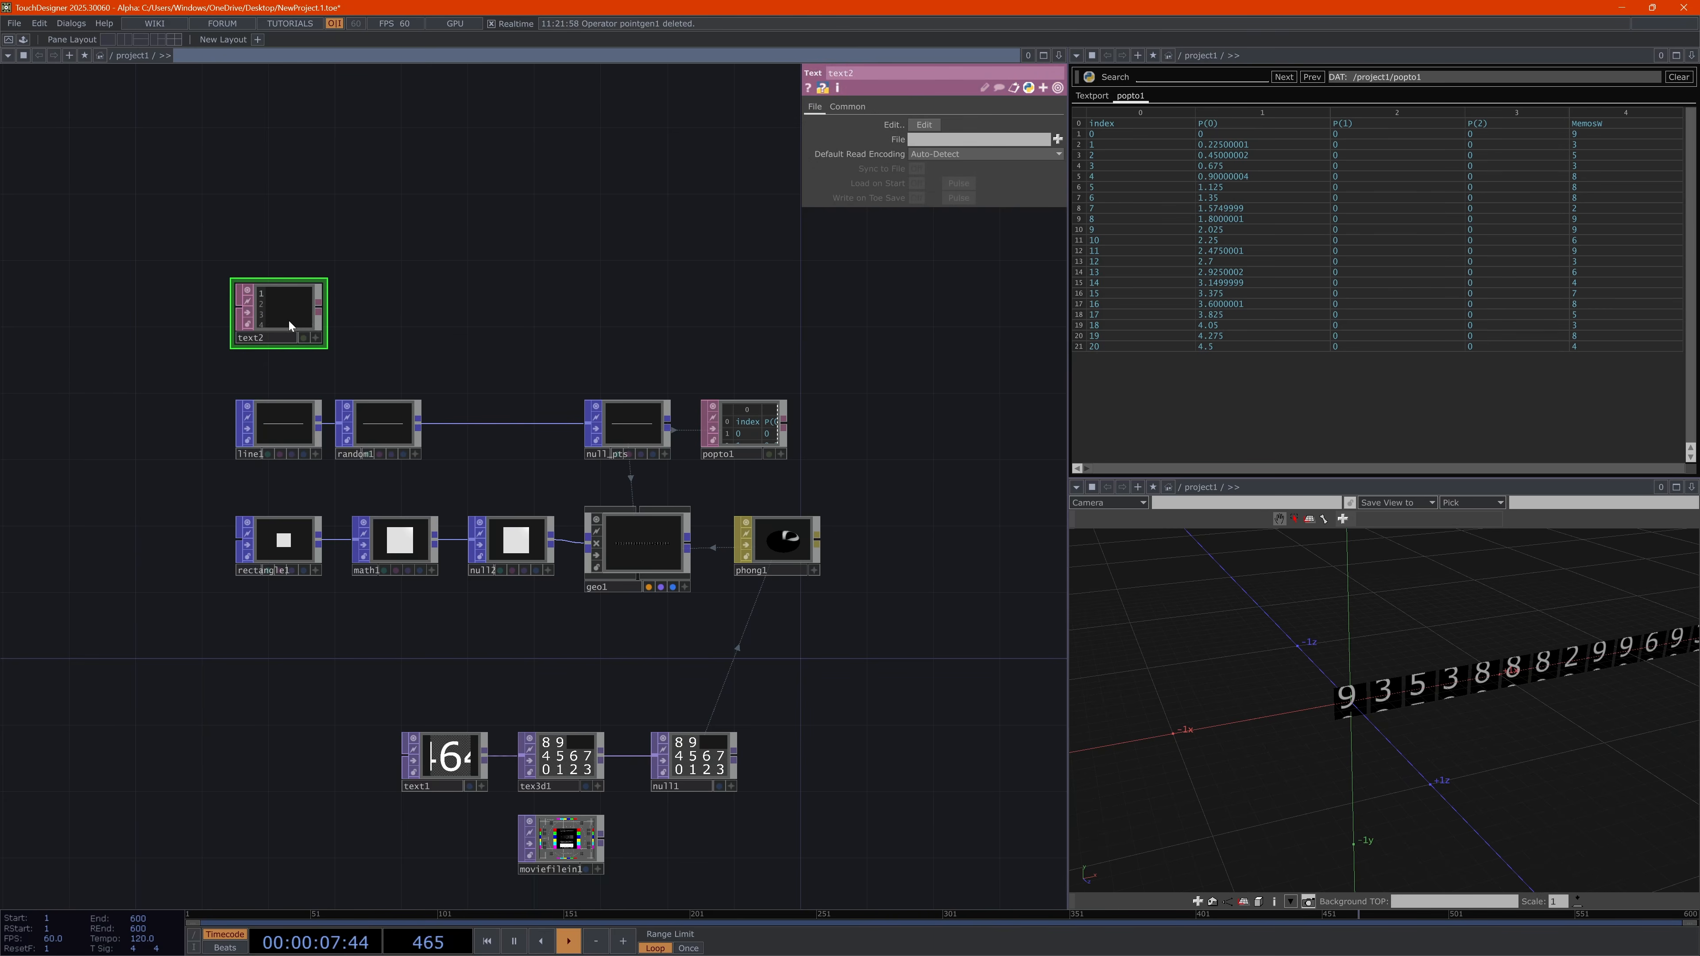
# Enter "Hello, World!" as the content of the text2 DAT
pyautogui.scroll(2, 289, 320)
pyautogui.scroll(-1, 289, 319)
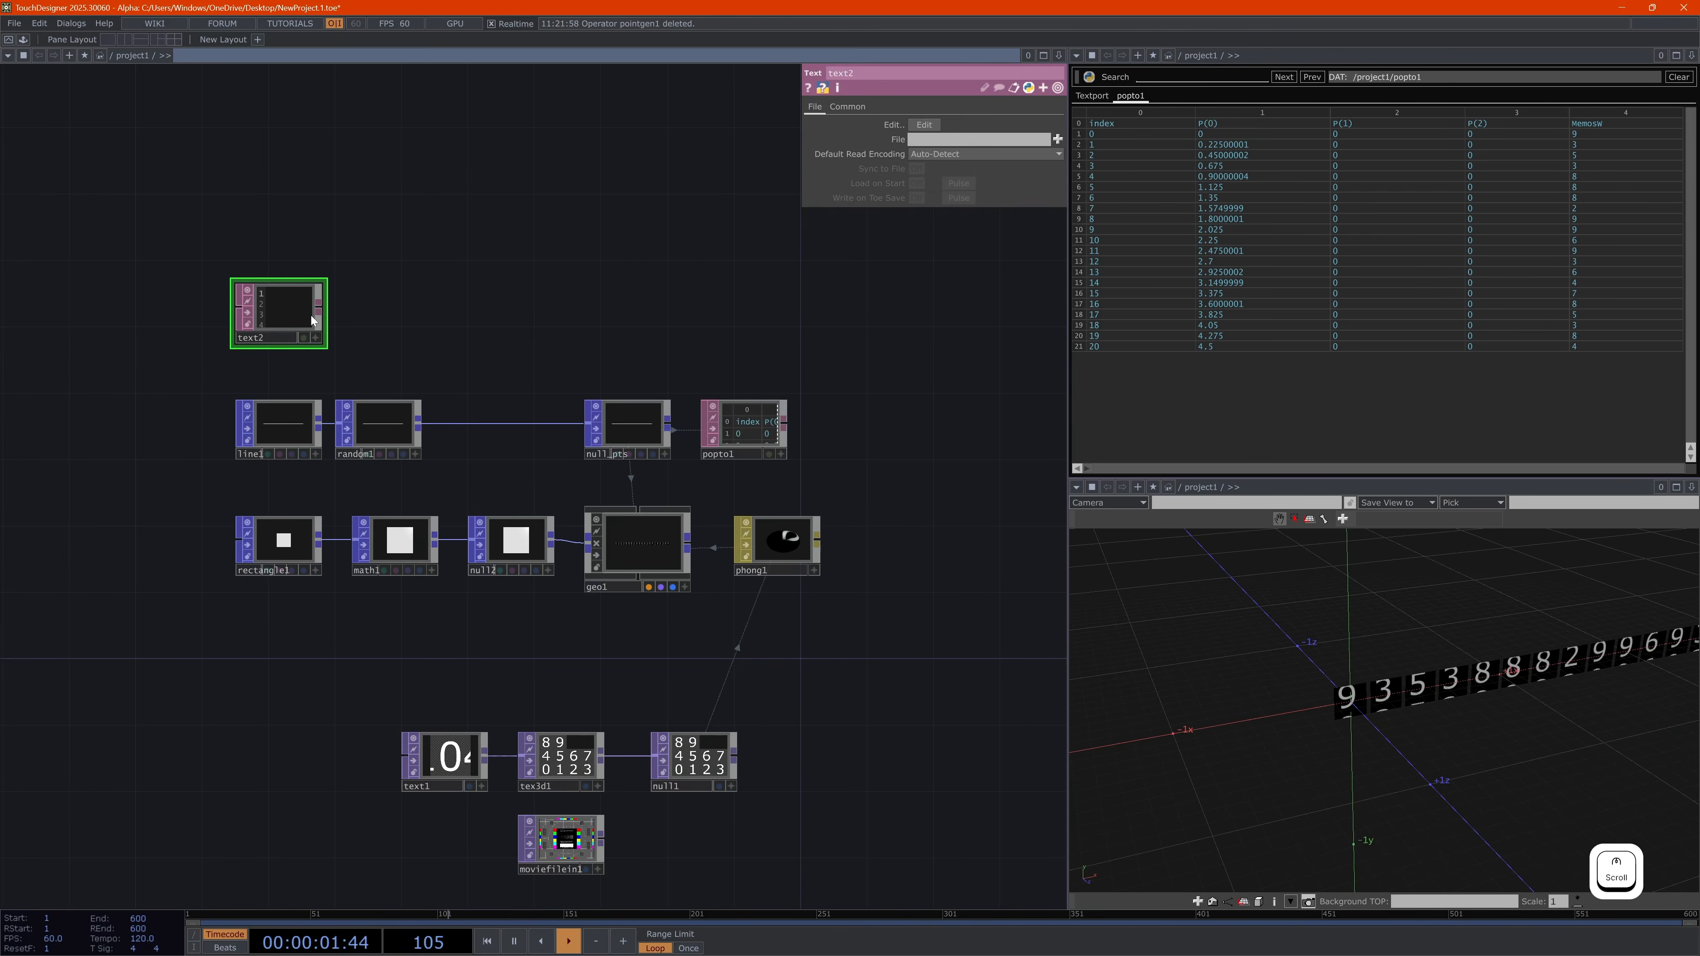
pyautogui.scroll(2, 311, 314)
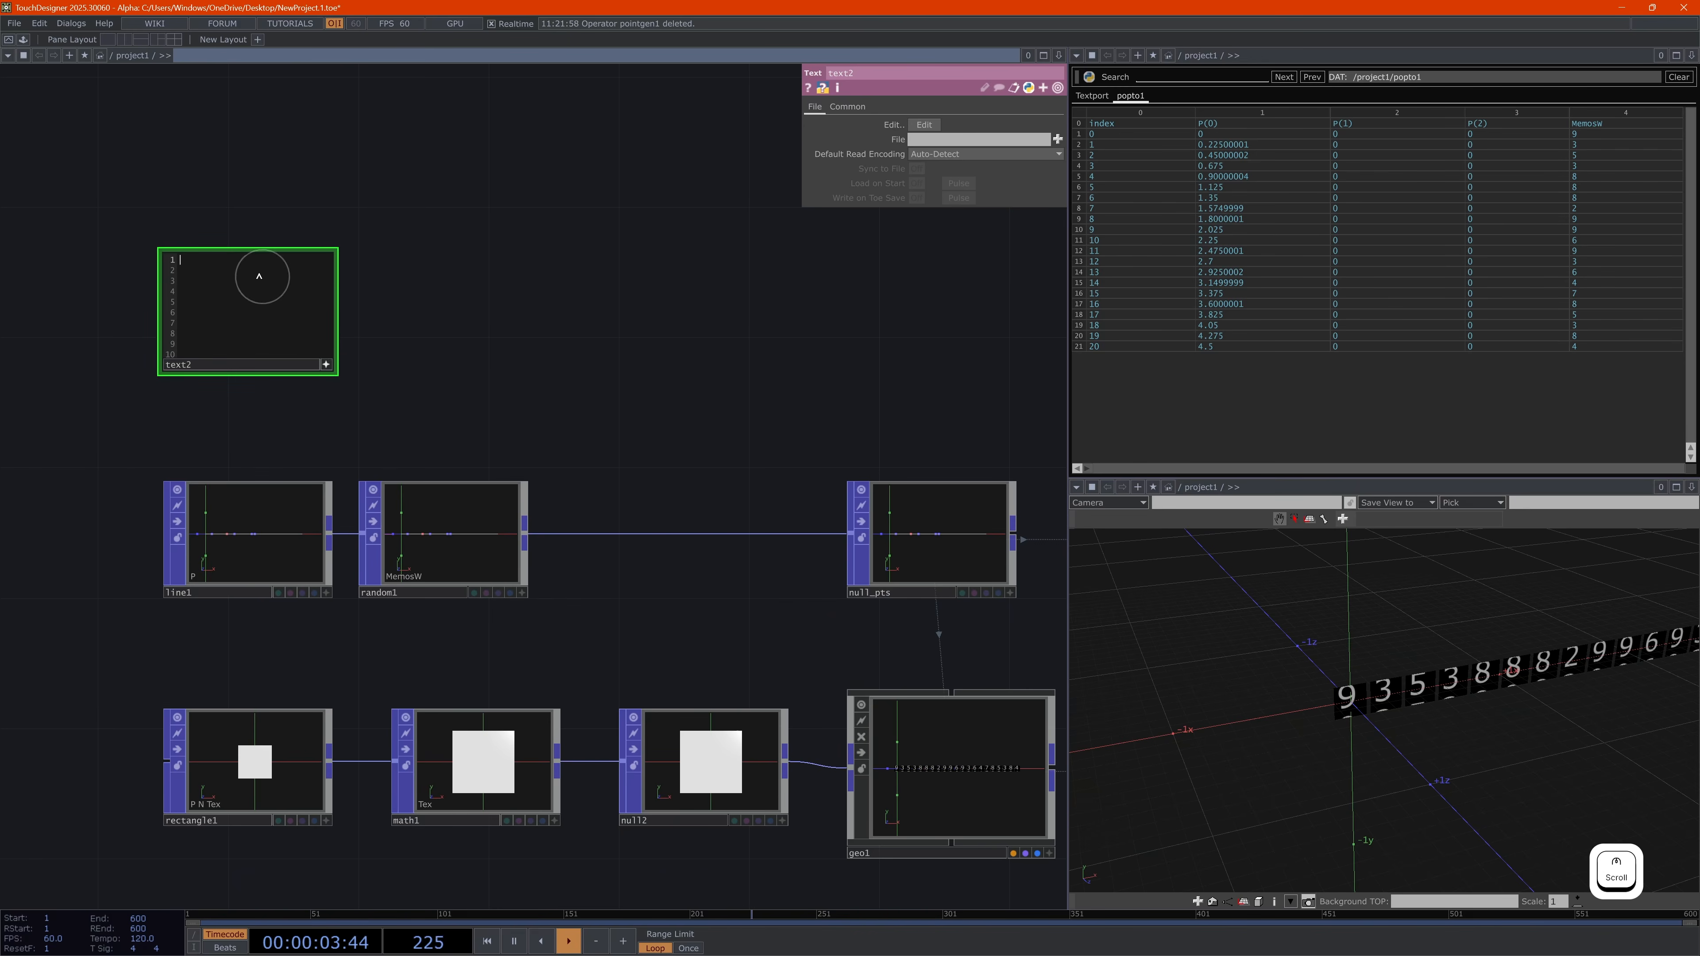
pyautogui.write('Hello, W')
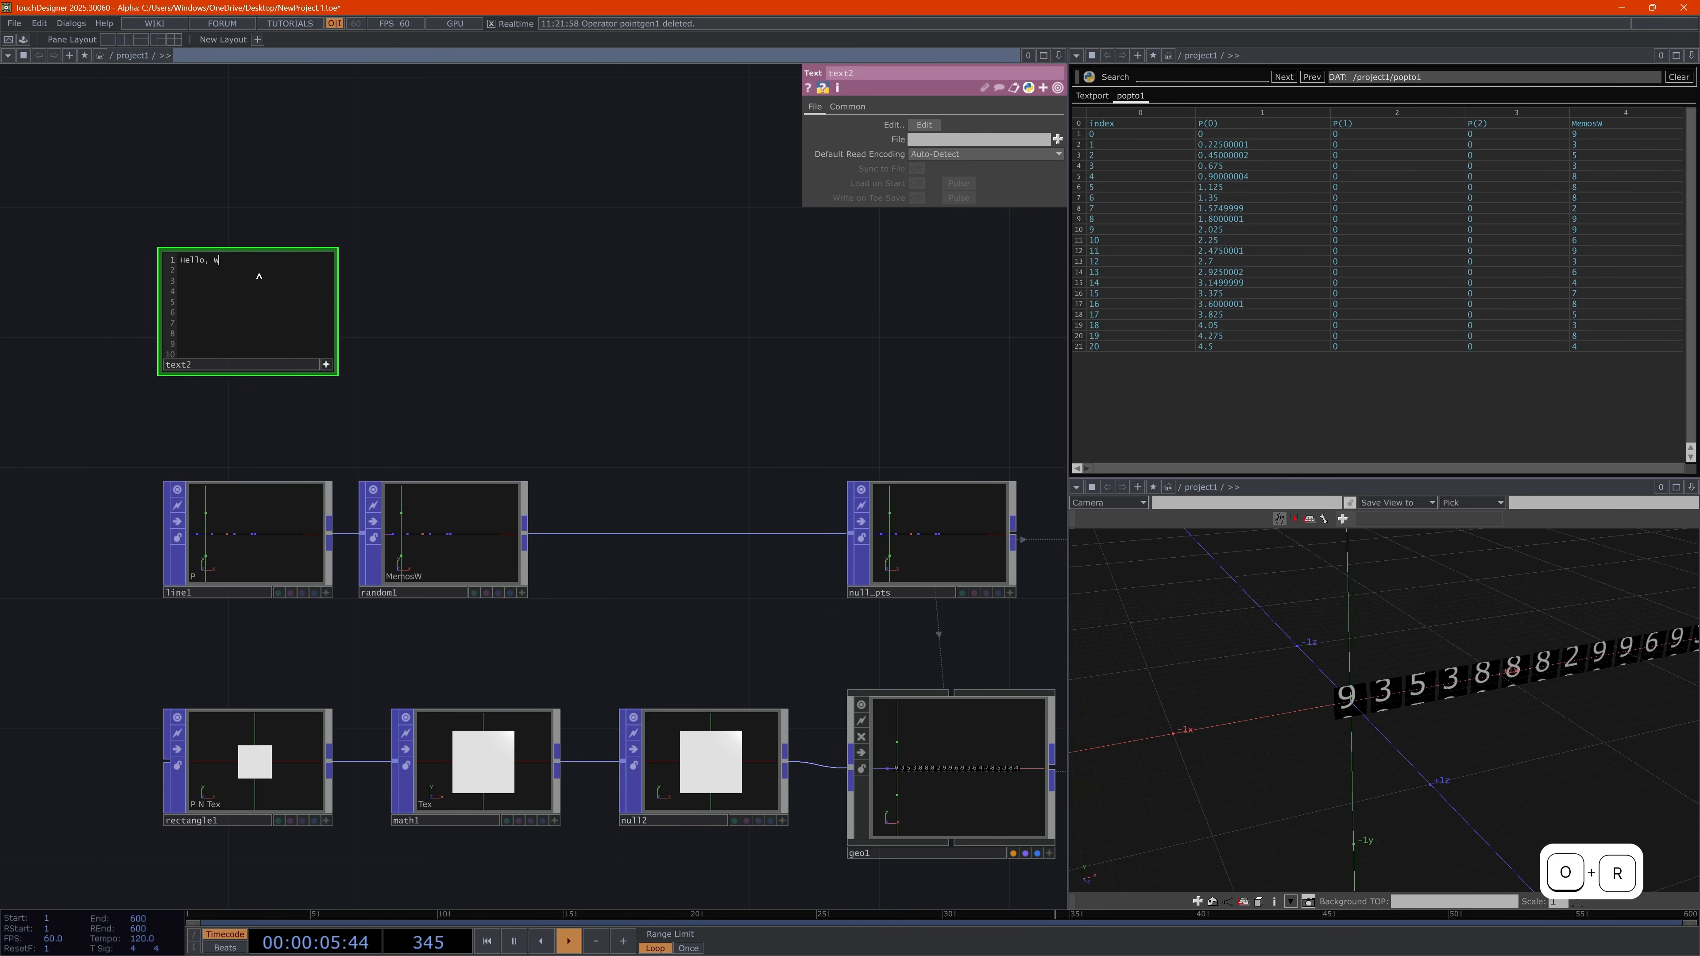
pyautogui.write('orld!')
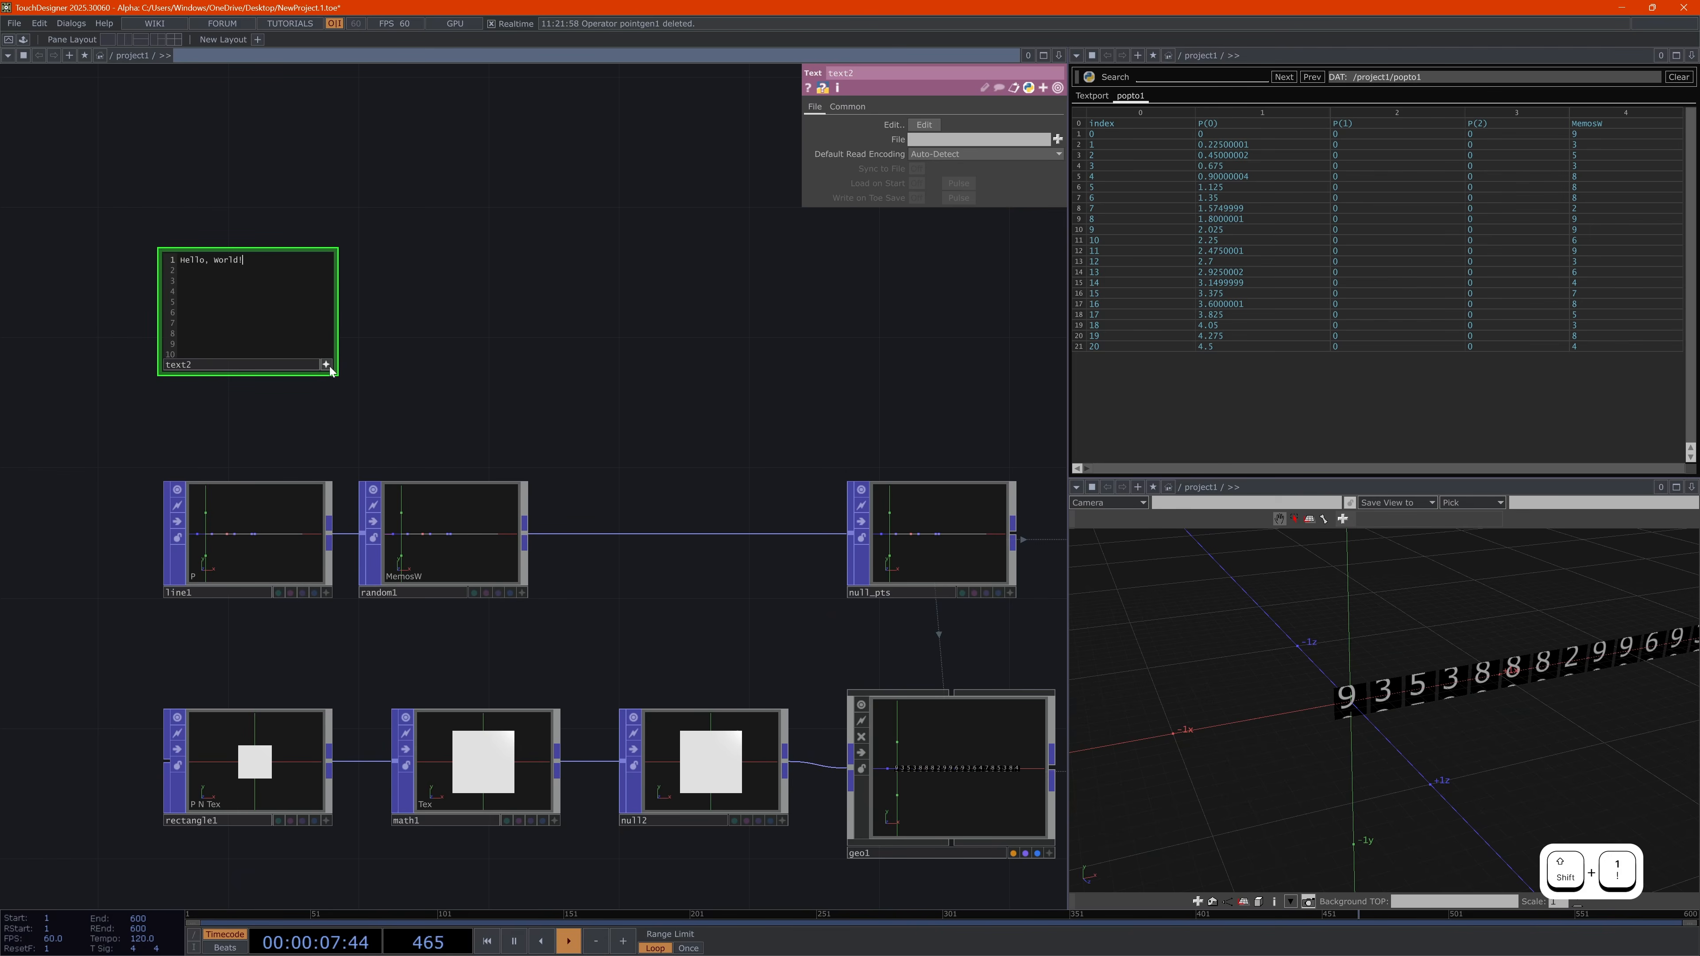
pyautogui.scroll(-2, 393, 328)
pyautogui.scroll(2, 393, 328)
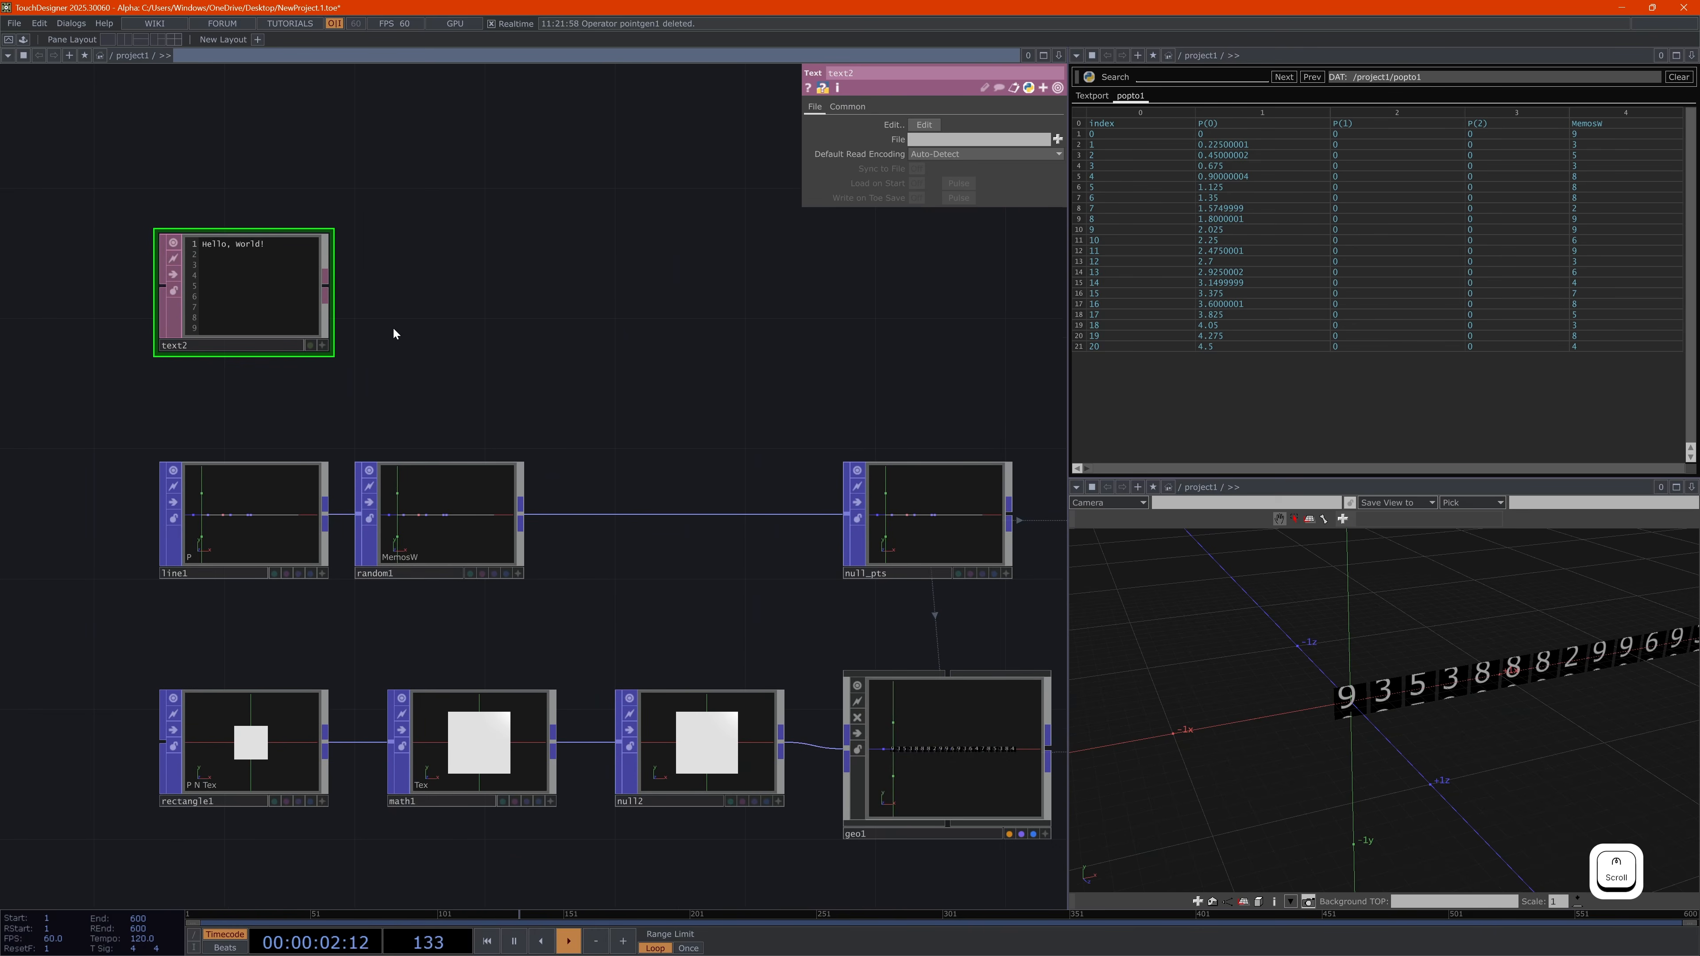
# Move text1, tex3d1, null1 and moviefilein1 together up closer to the geometry row of the network
pyautogui.click(445, 525)
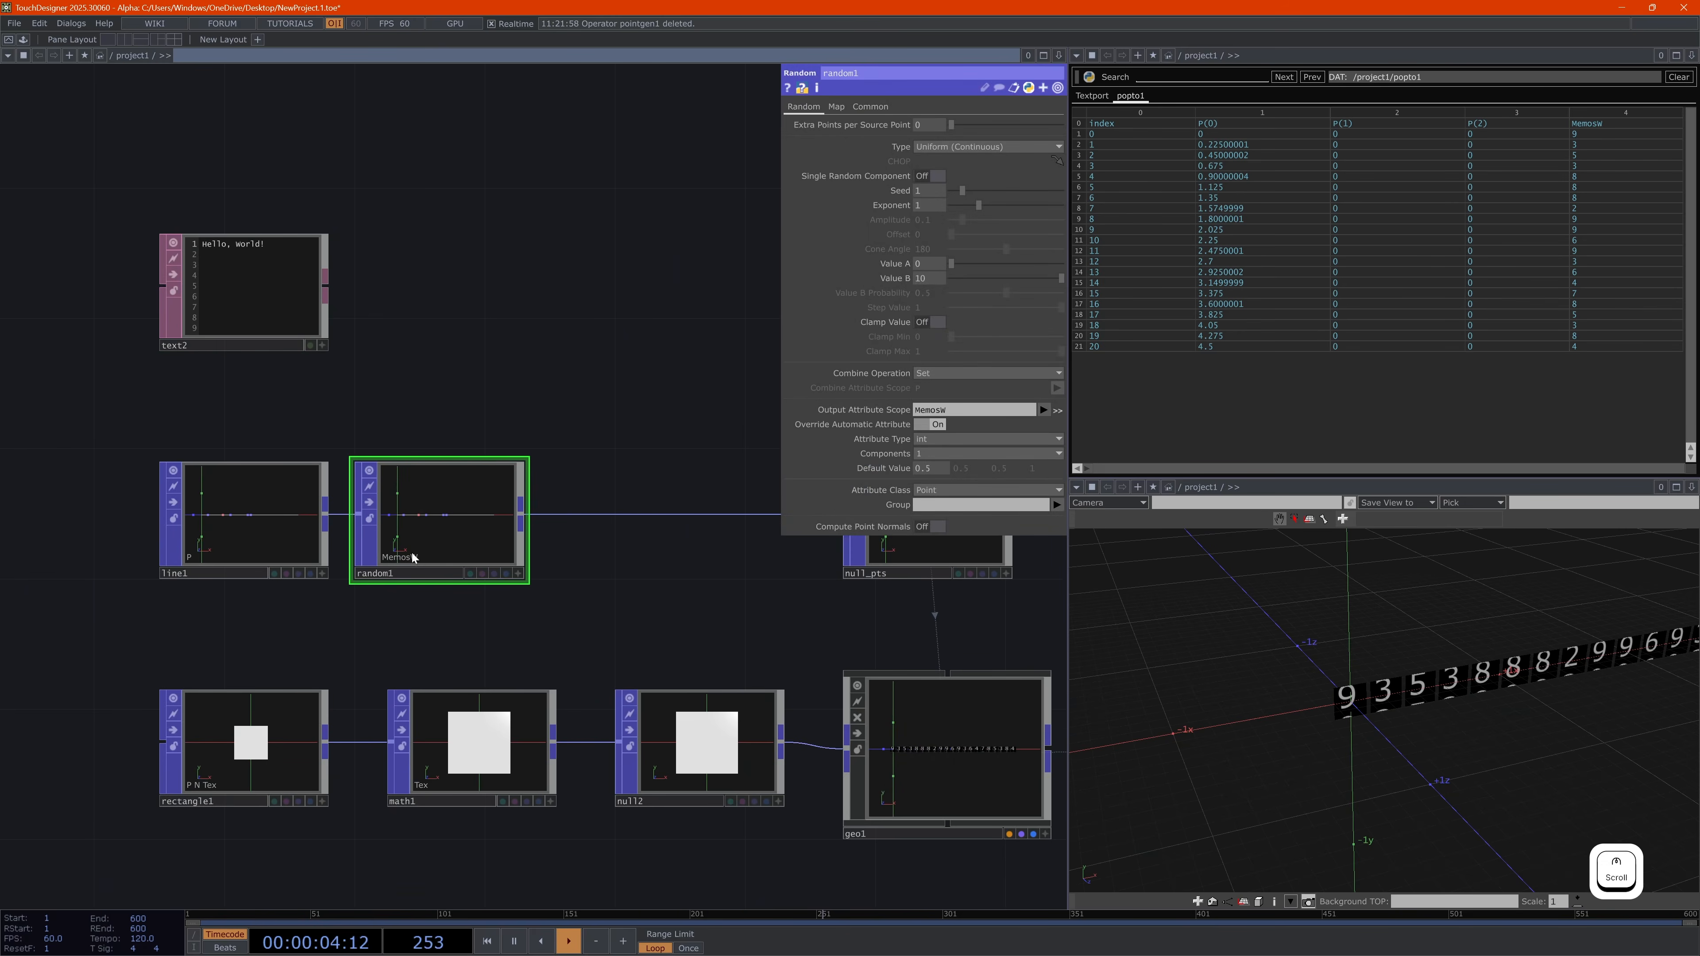
pyautogui.moveTo(567, 481); pyautogui.dragTo(524, 277)
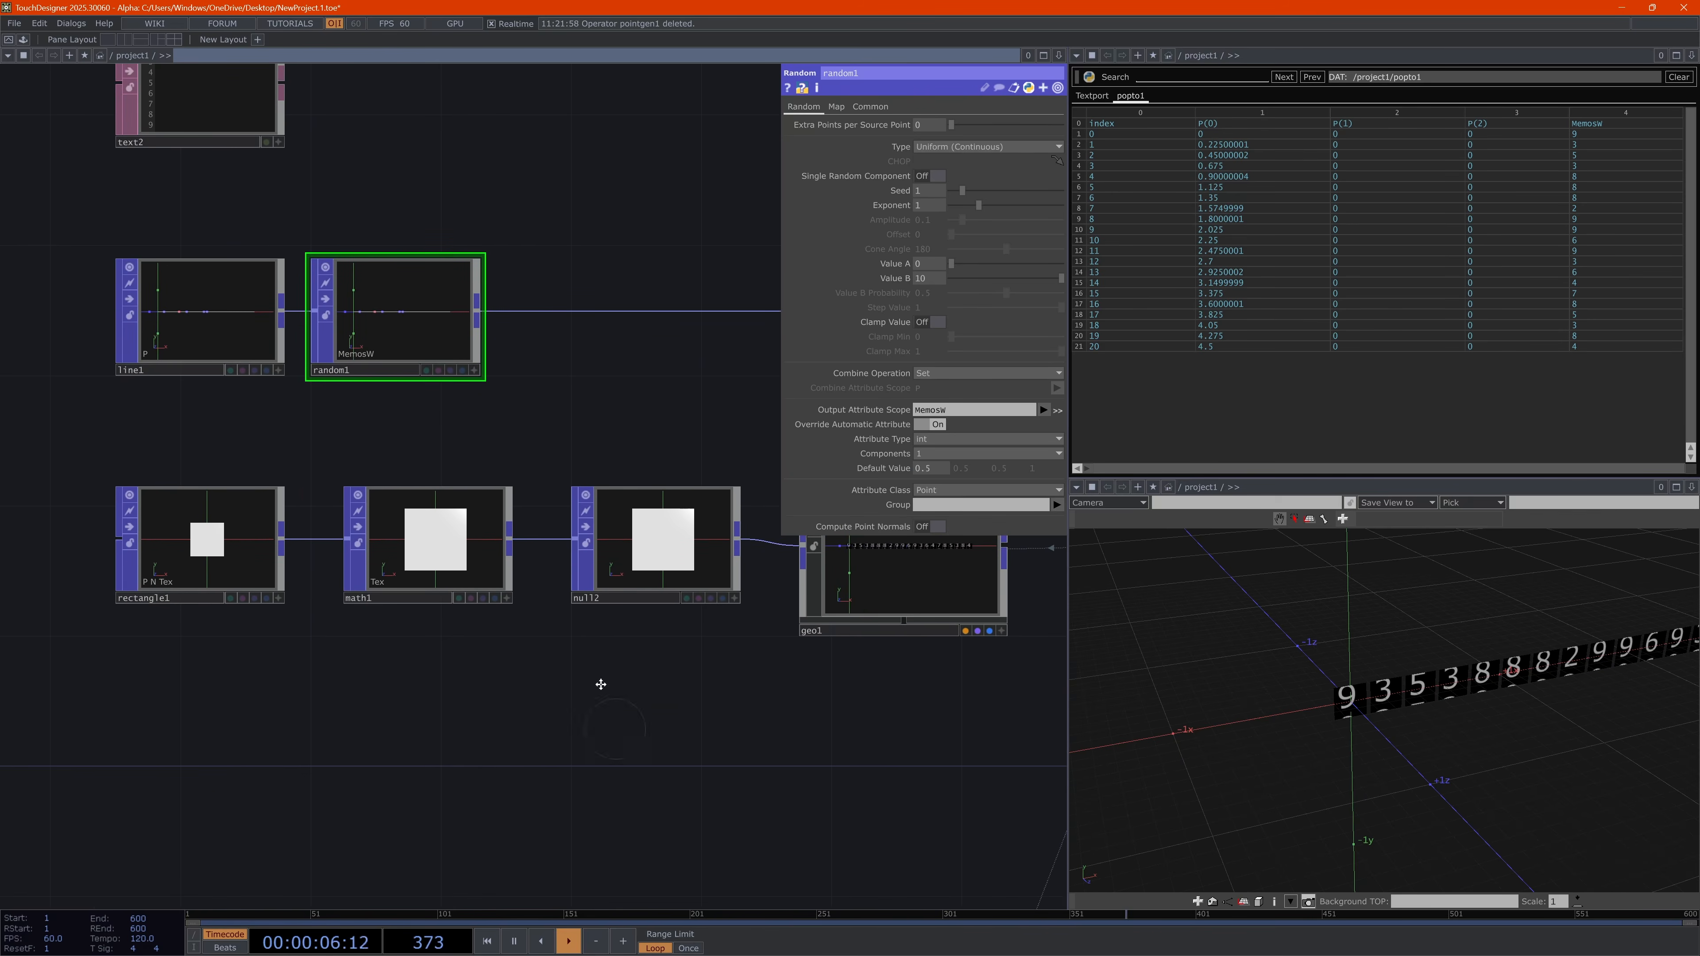
pyautogui.moveTo(599, 689); pyautogui.dragTo(465, 555)
pyautogui.scroll(-4, 534, 540)
pyautogui.moveTo(762, 811); pyautogui.dragTo(404, 598, button='right')
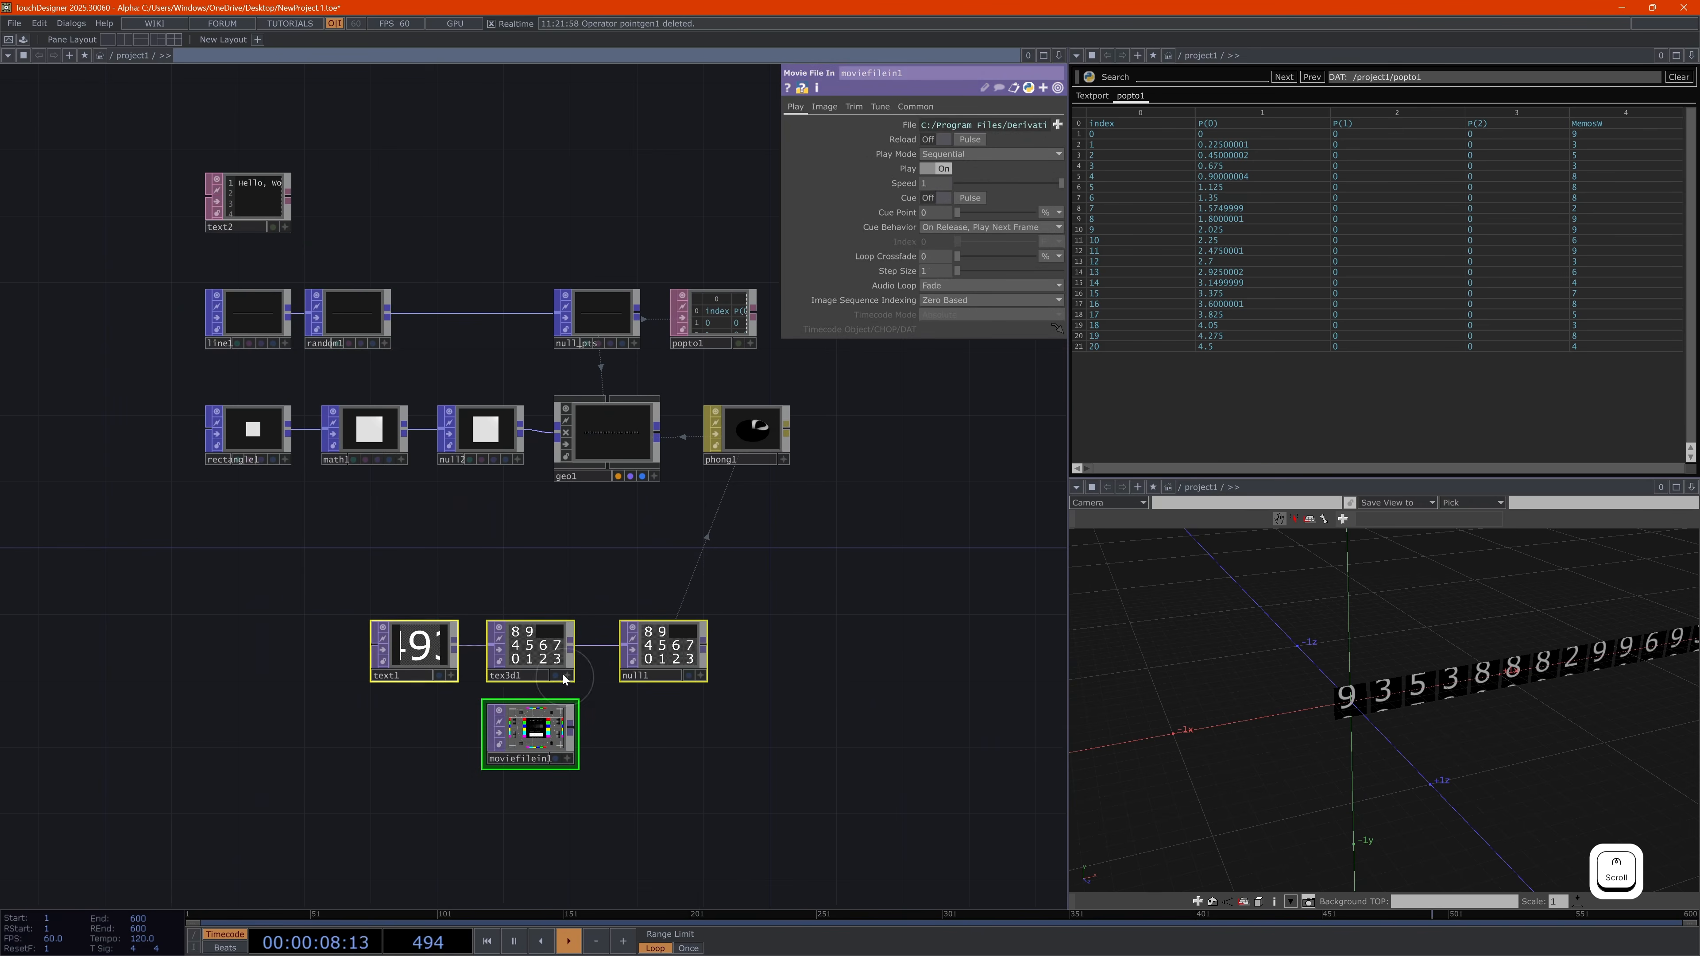
pyautogui.moveTo(519, 630); pyautogui.dragTo(446, 559)
pyautogui.scroll(5, 274, 634)
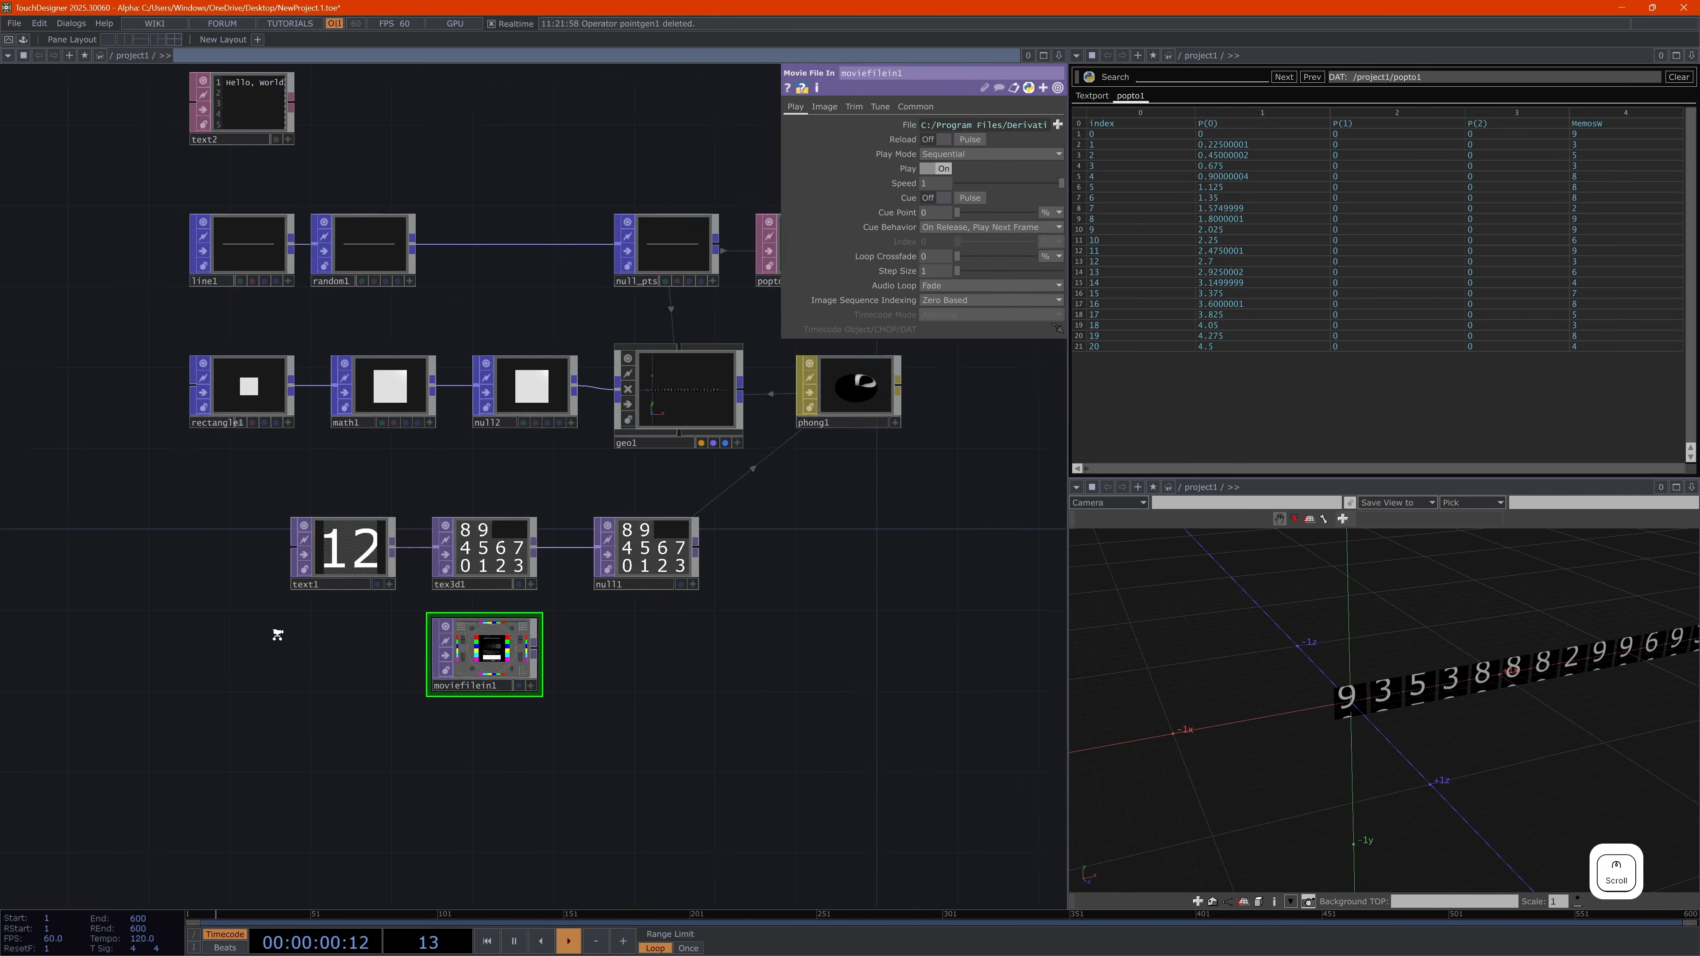
# Inspect text1's frame-based text expression and set the cache size of tex3d1 to 256
pyautogui.click(386, 500)
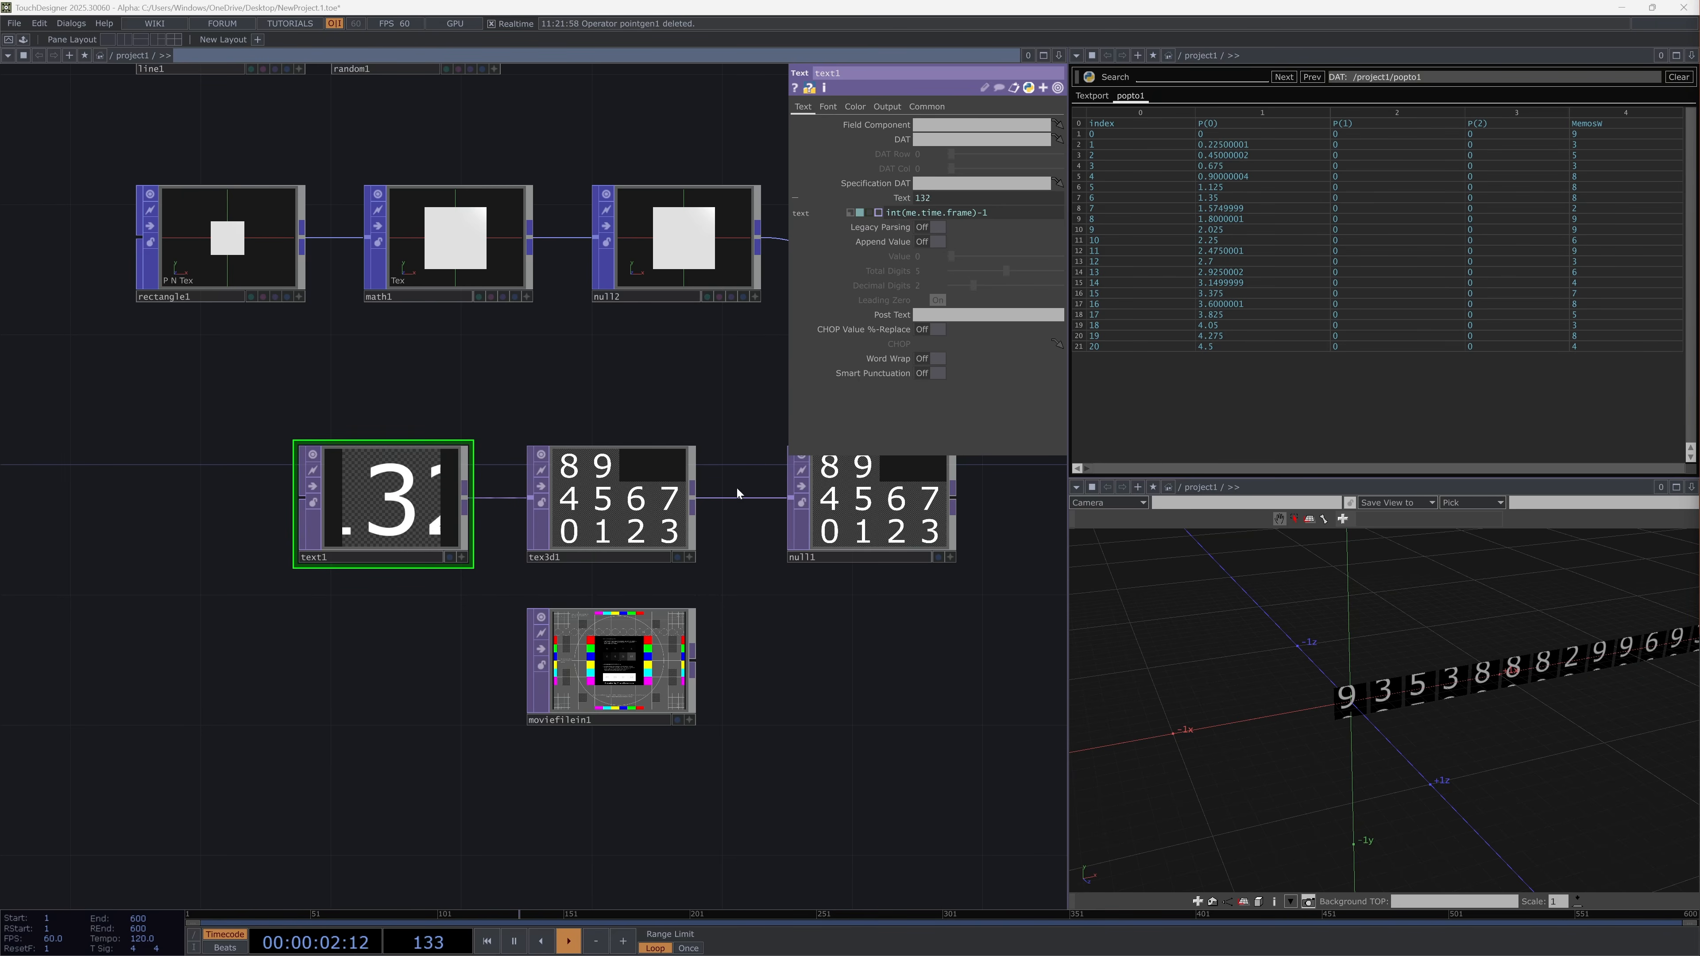
pyautogui.click(659, 535)
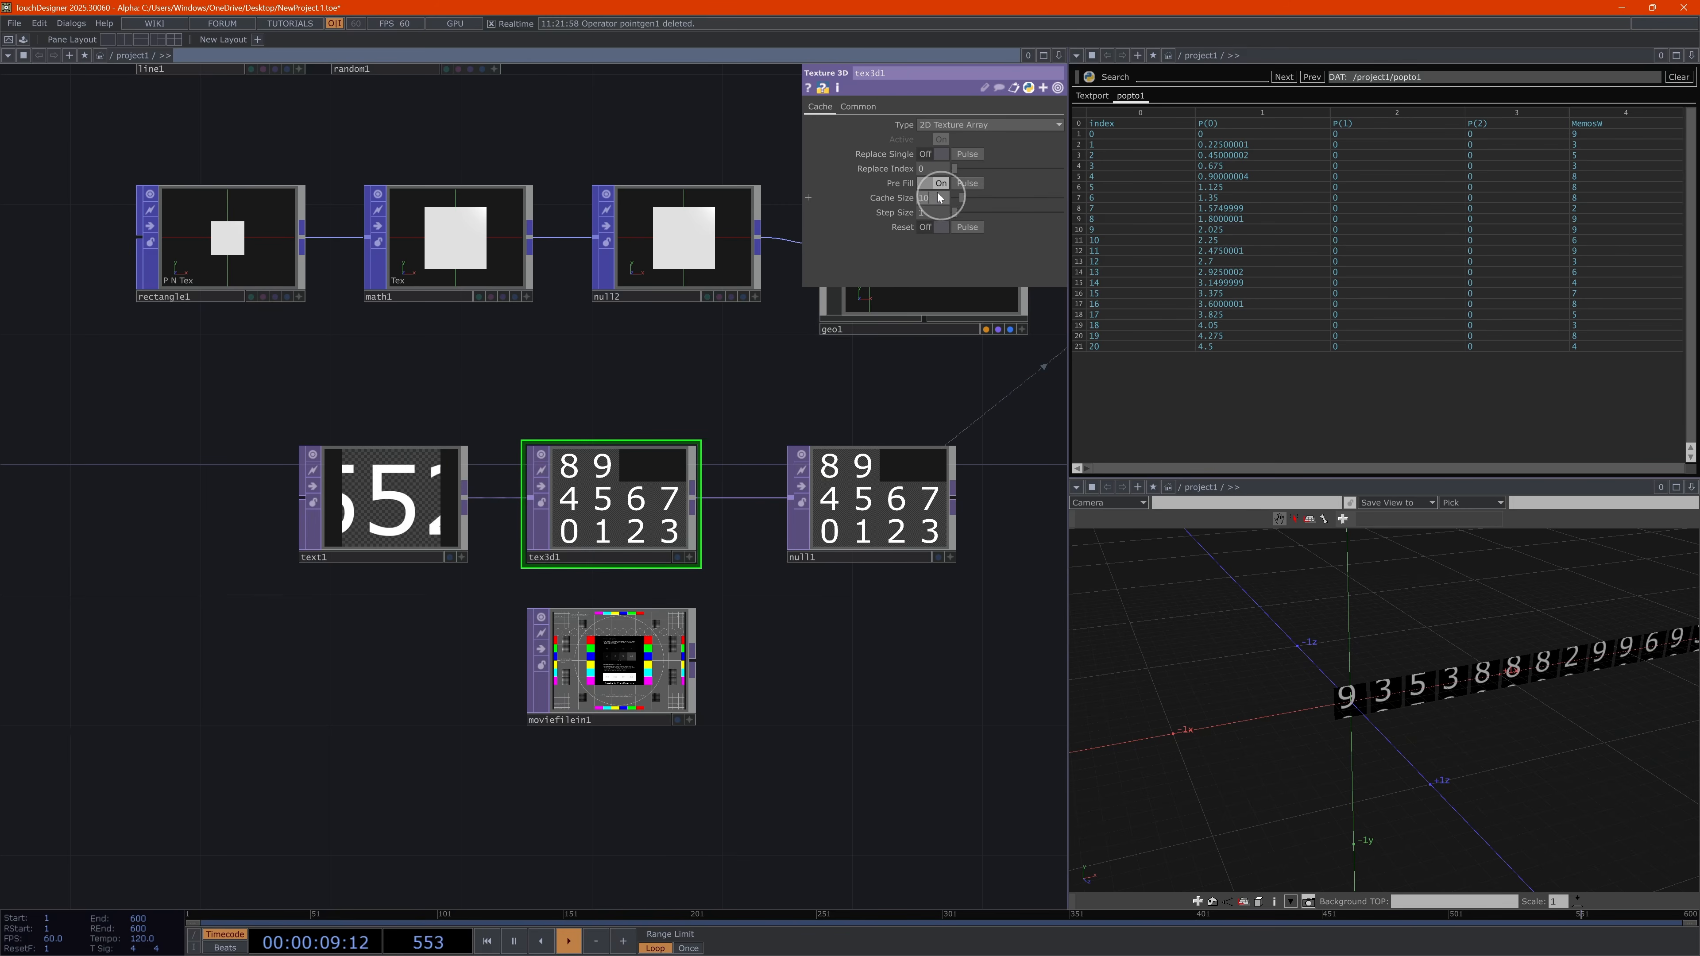
pyautogui.write('256')
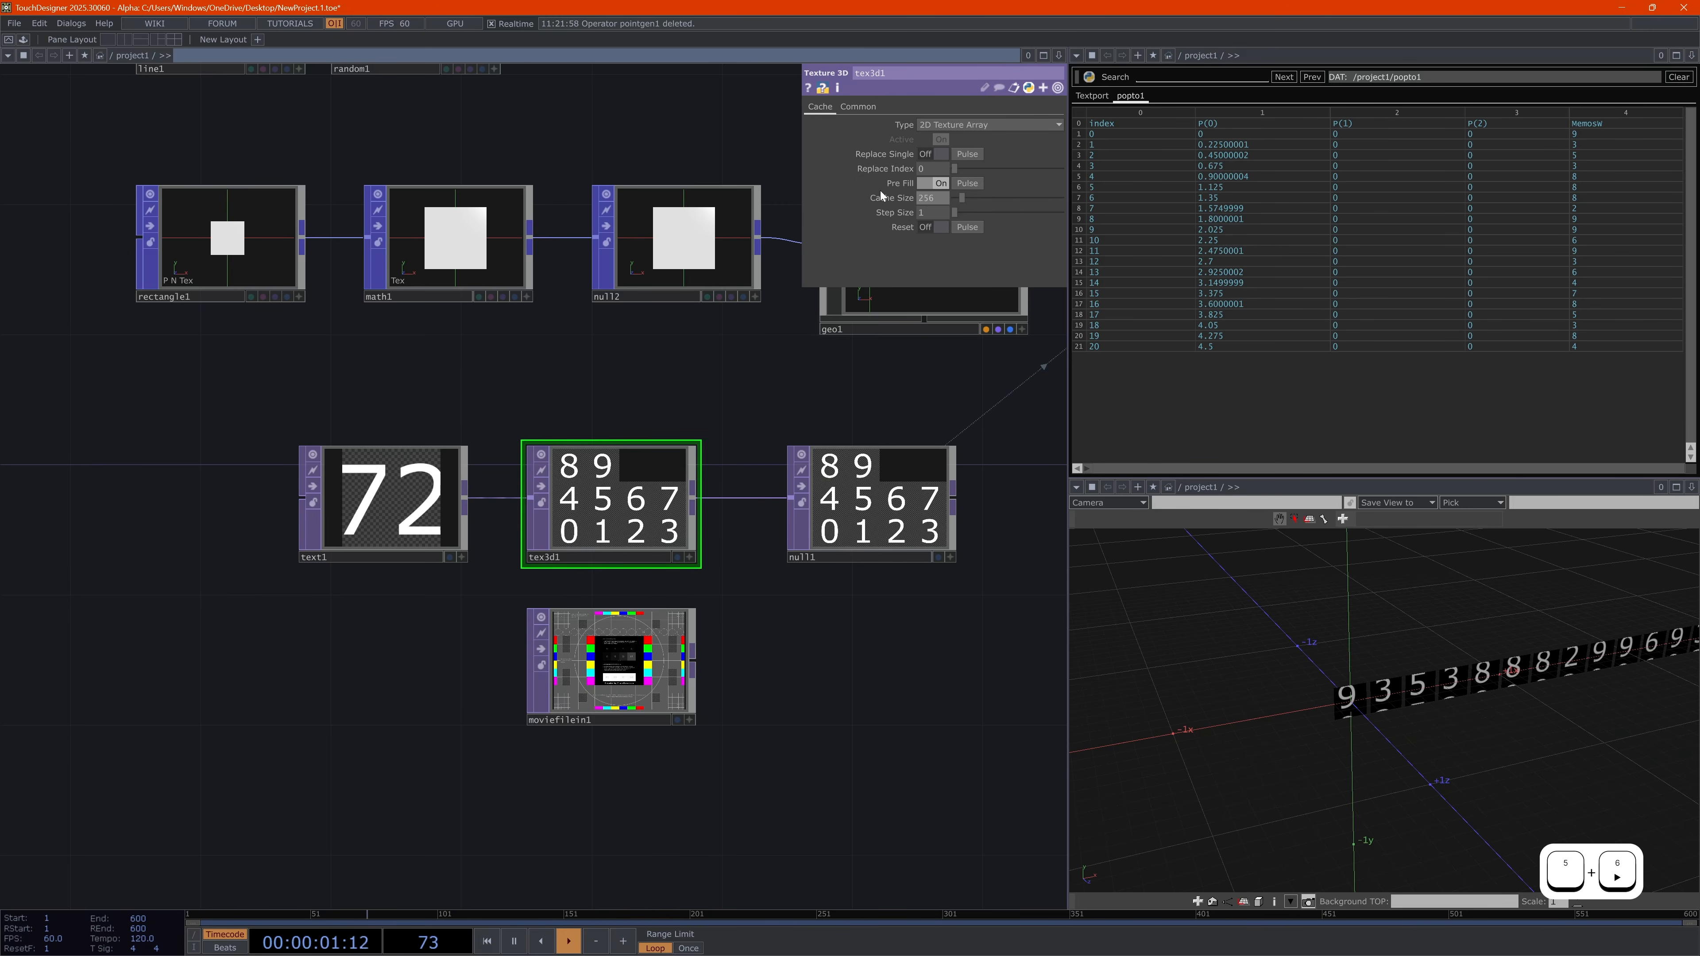
pyautogui.press('Return')
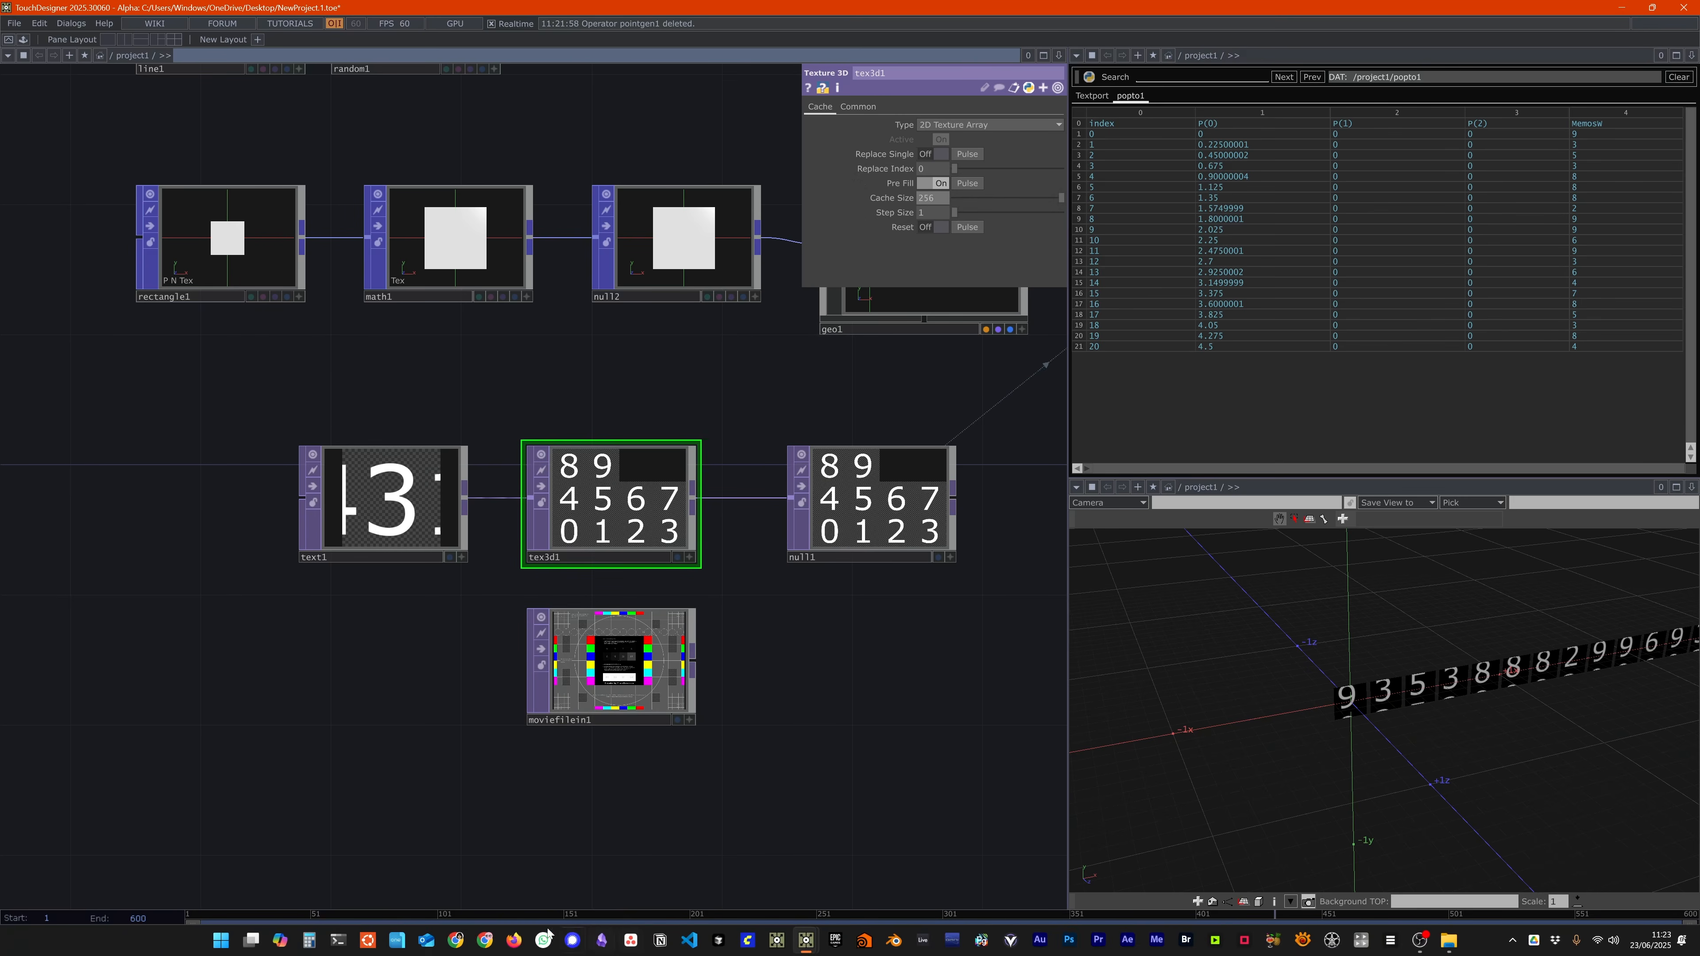
# Switch to a new full-screen Chrome window and search the web for "ascii"
pyautogui.rightClick(460, 946)
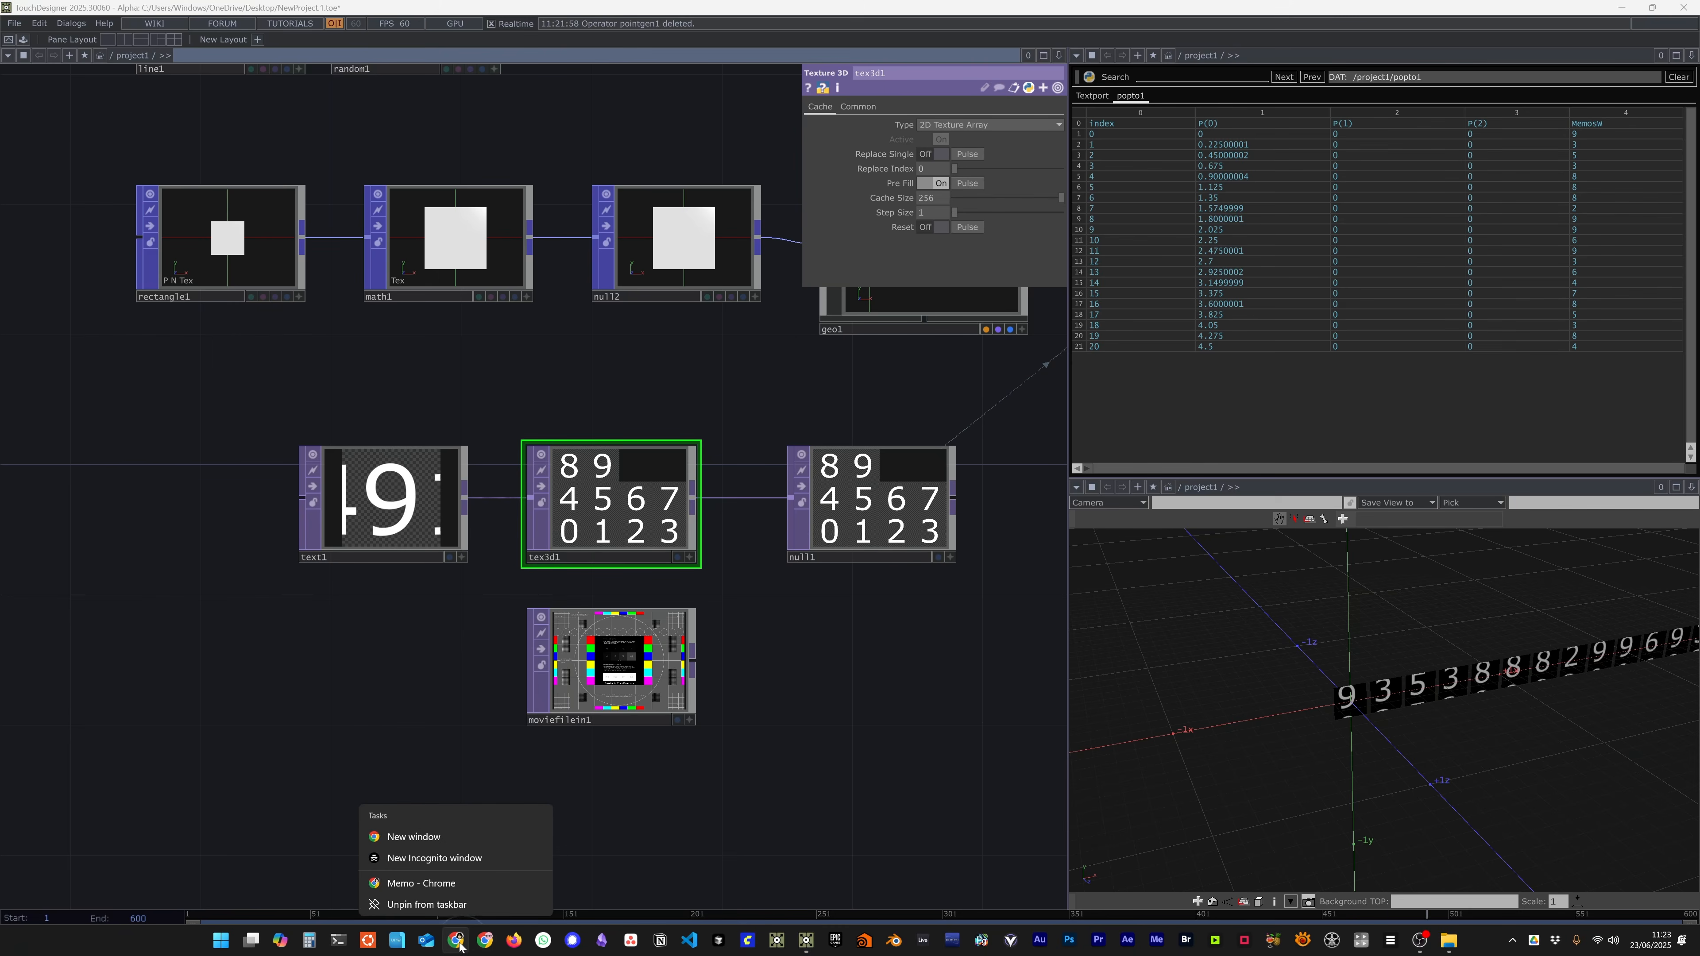
pyautogui.click(413, 837)
pyautogui.press('super+Left')
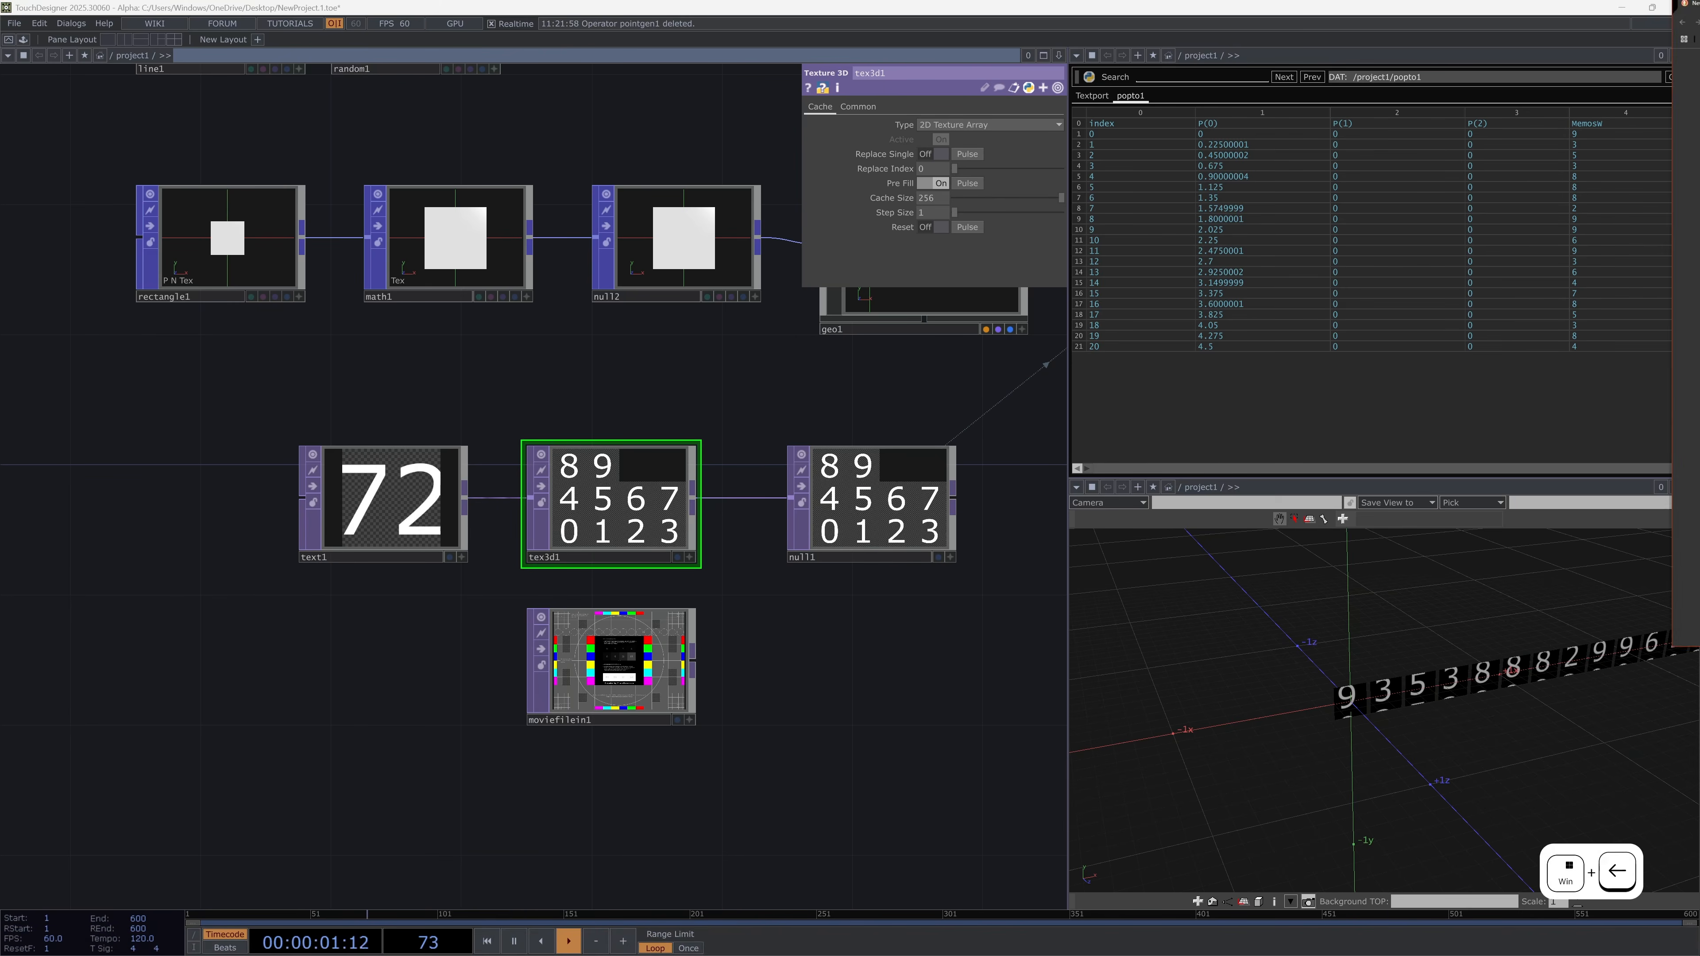
pyautogui.press('super+Up')
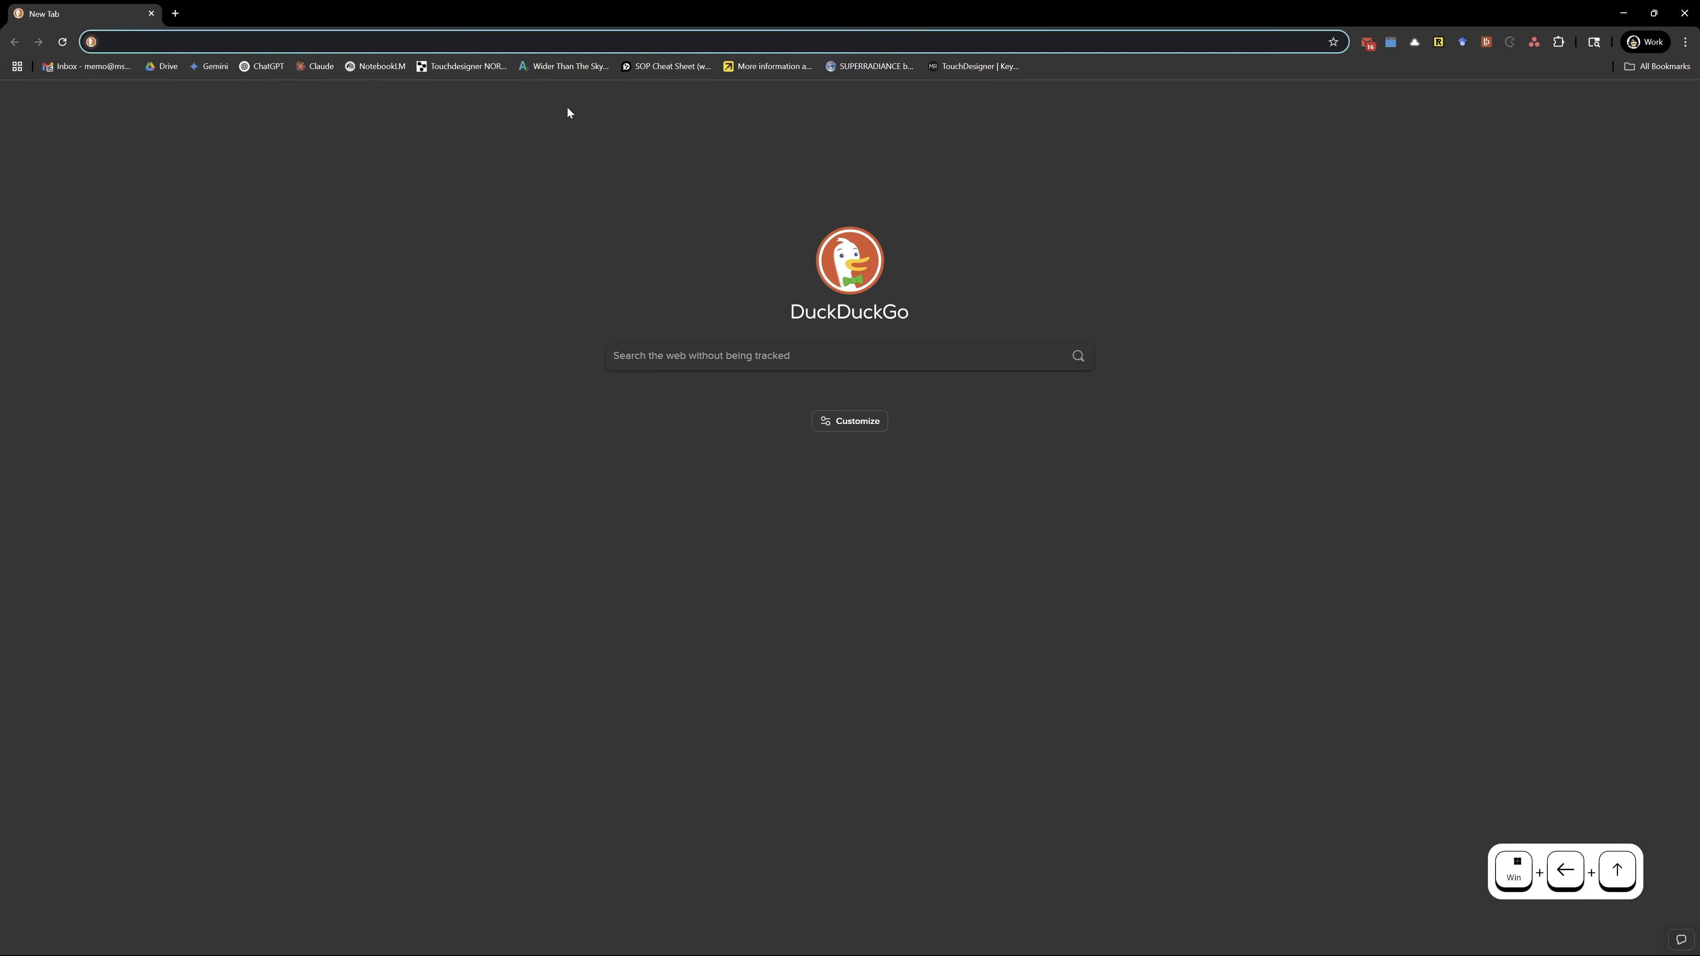
pyautogui.write('ascii')
pyautogui.press('Return')
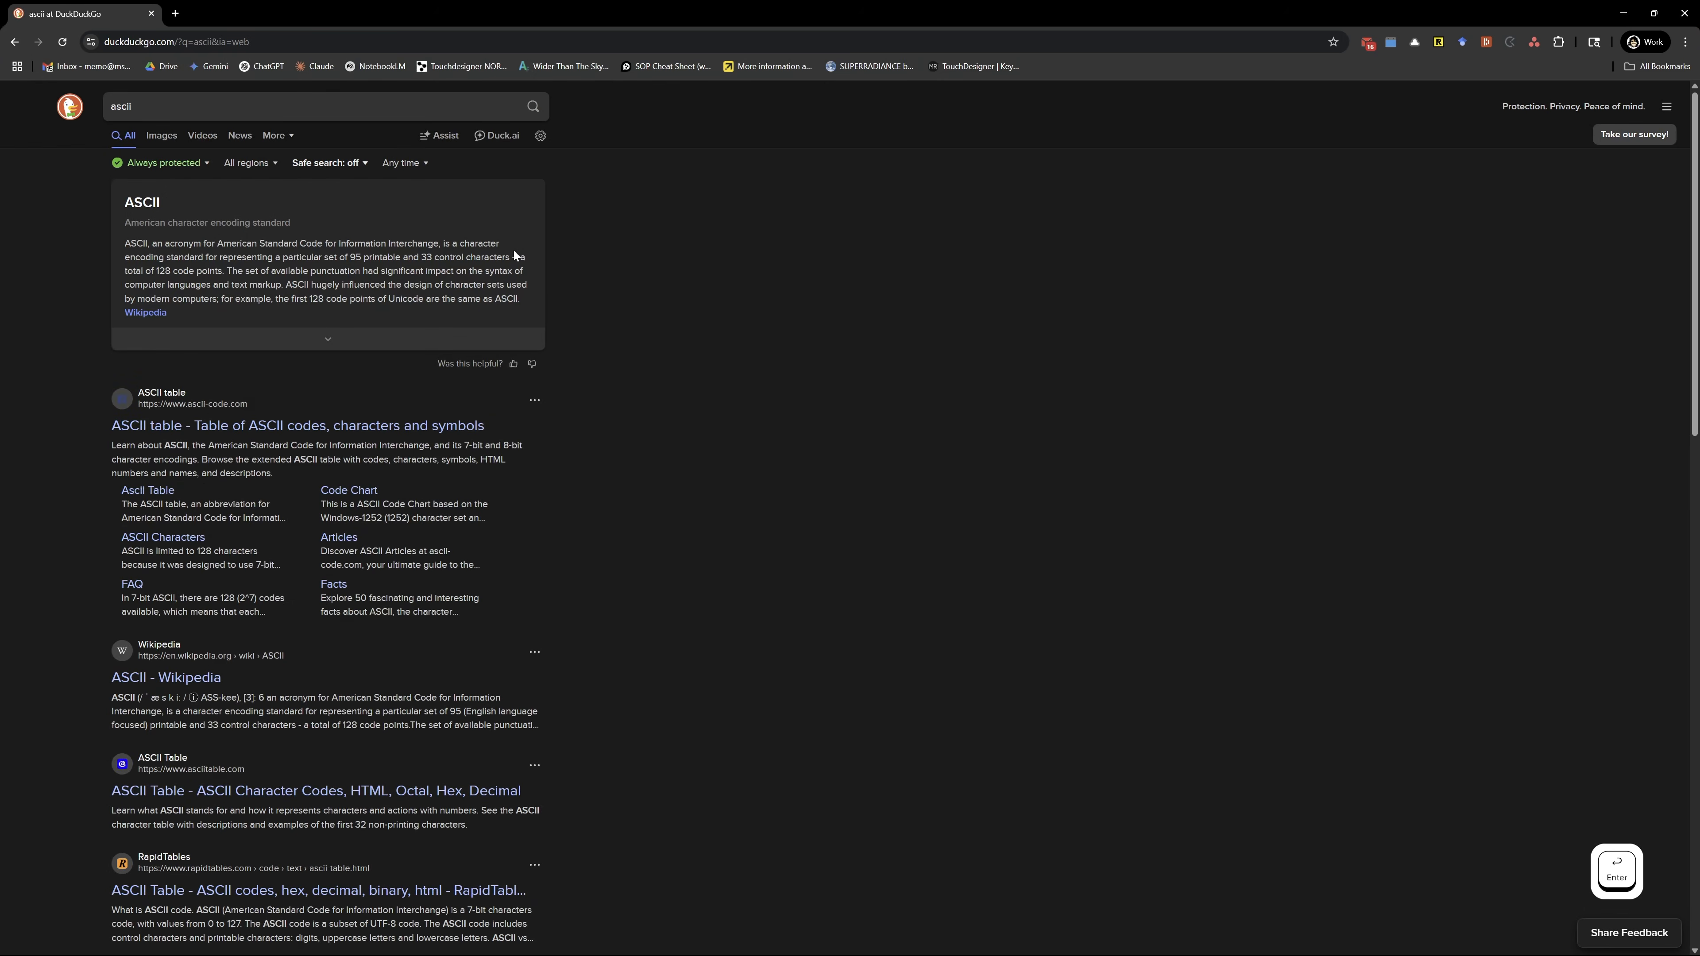
# Open the ascii-code.com ASCII table and examine the codes of the control and printable characters
pyautogui.click(185, 426)
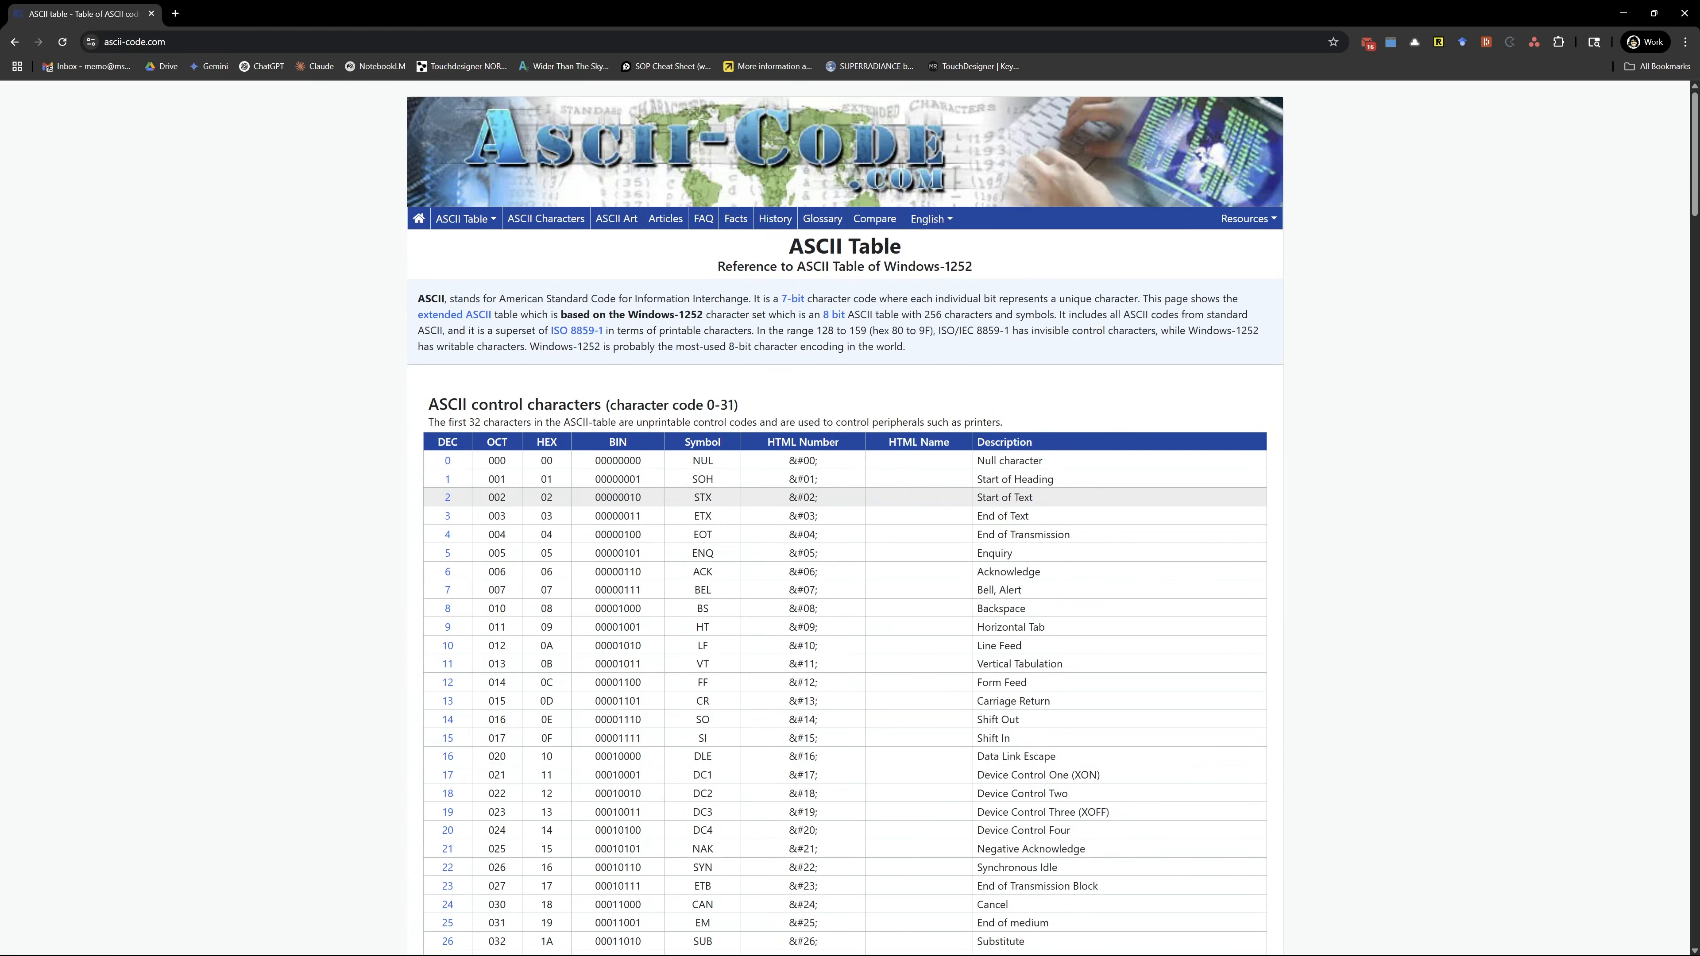
pyautogui.scroll(-8, 686, 524)
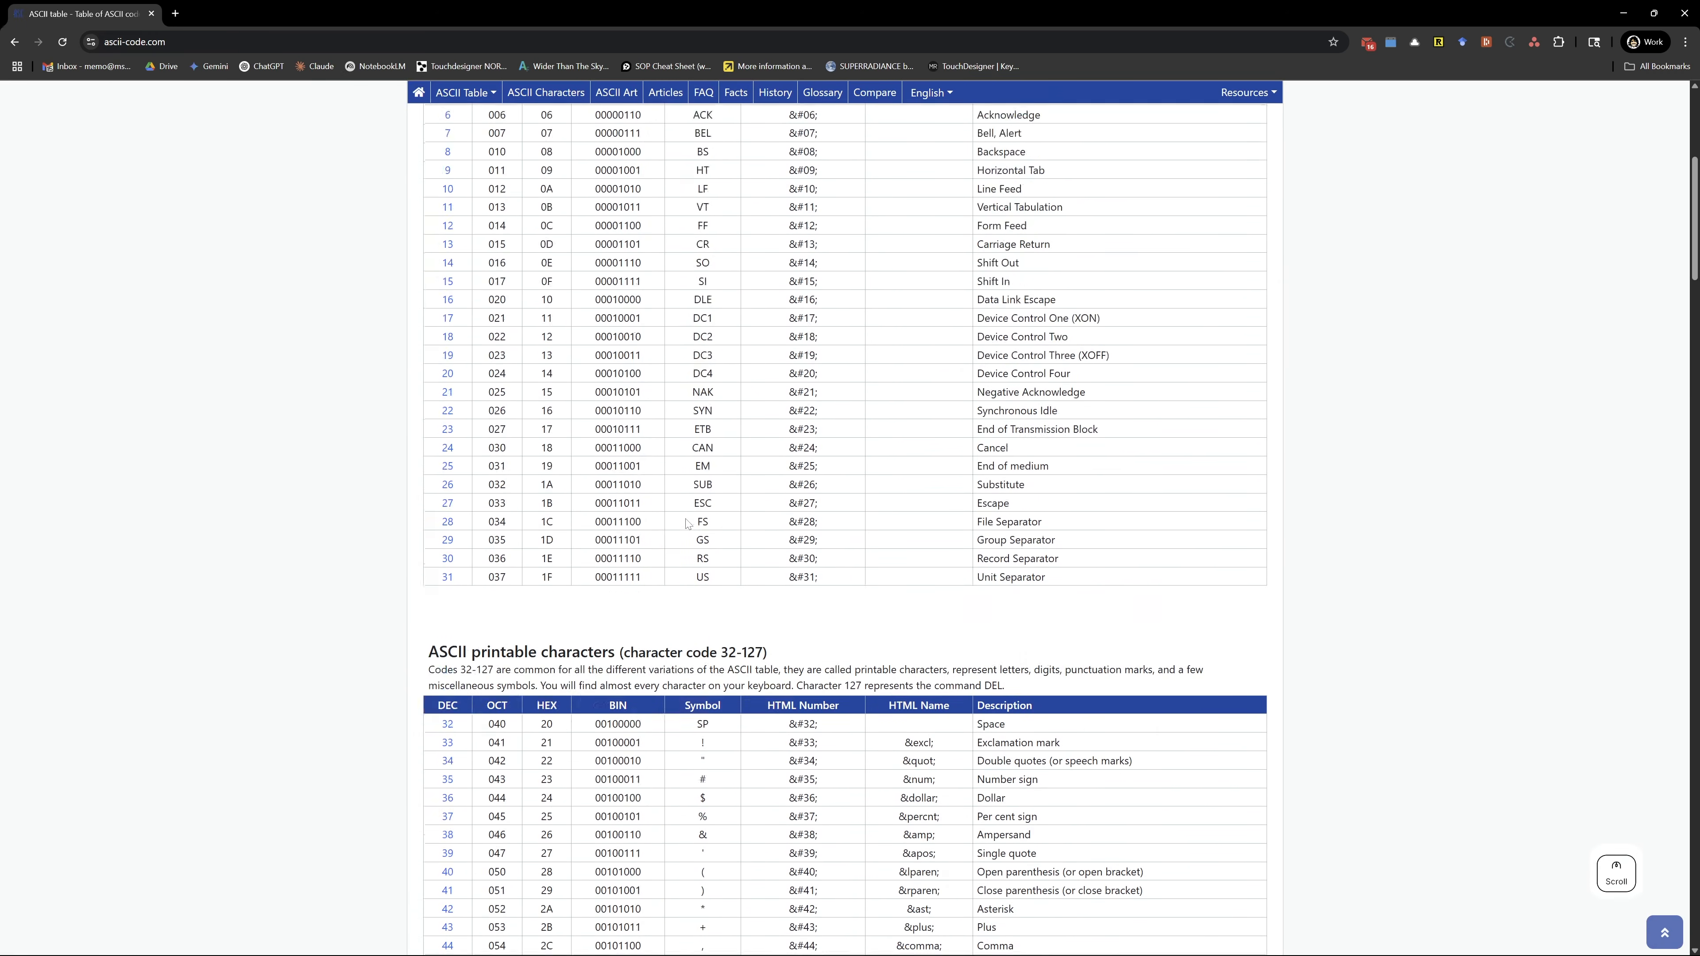
pyautogui.scroll(4, 686, 524)
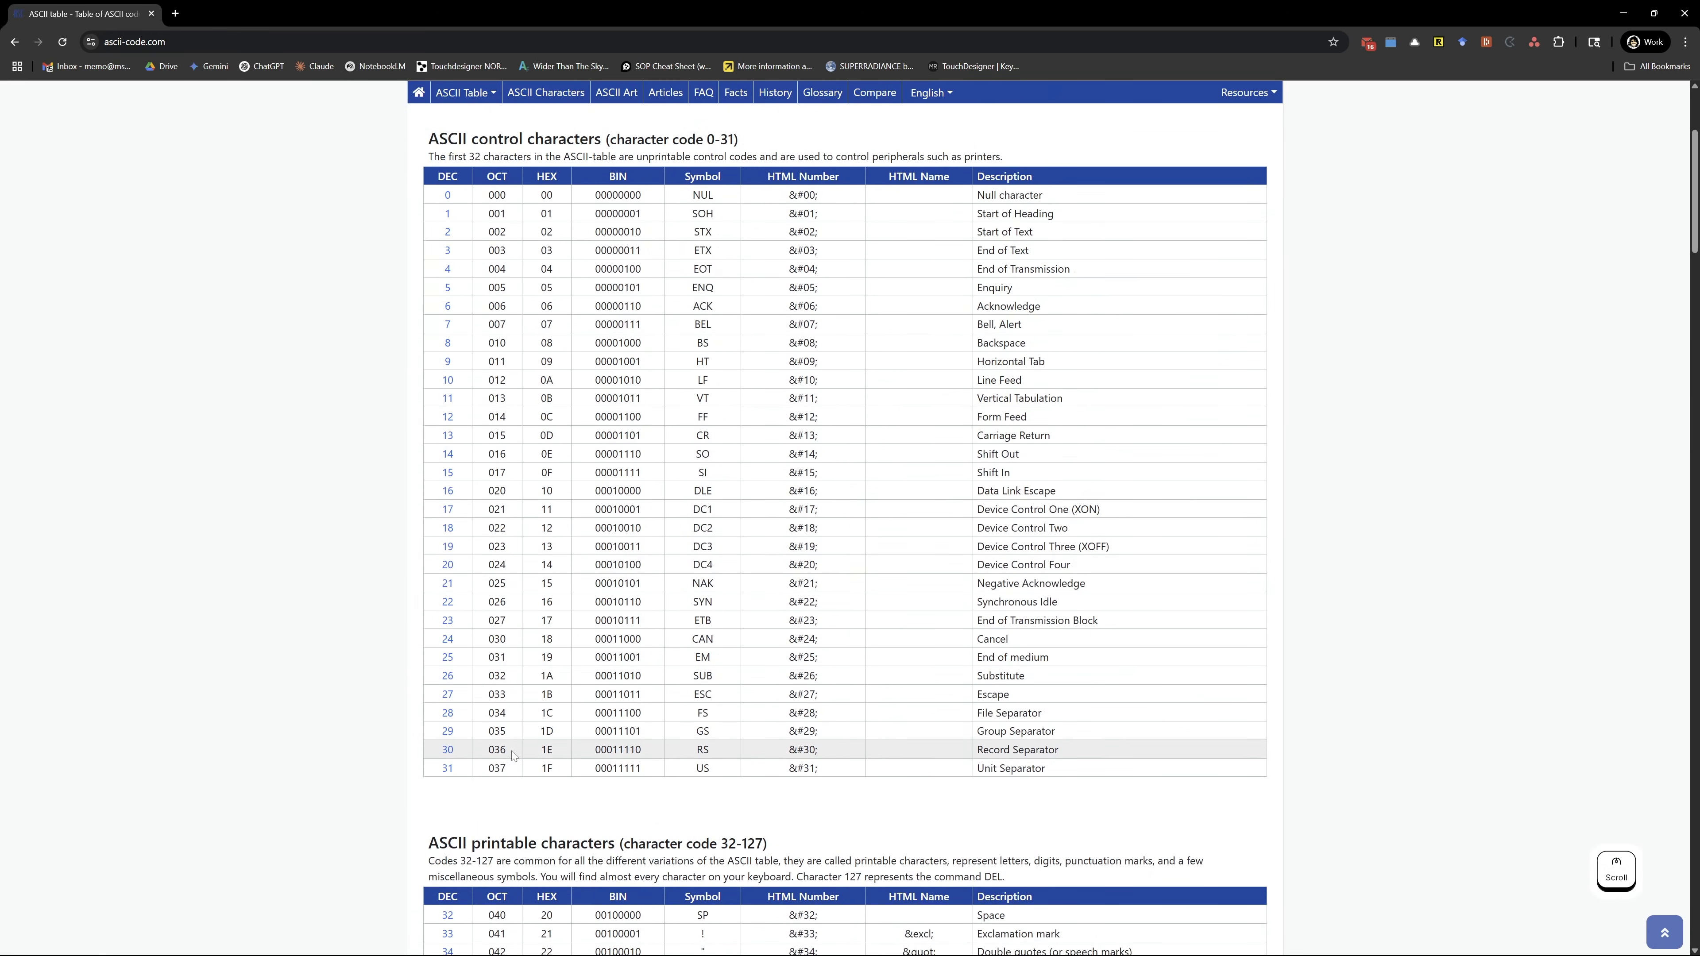
pyautogui.scroll(-13, 514, 755)
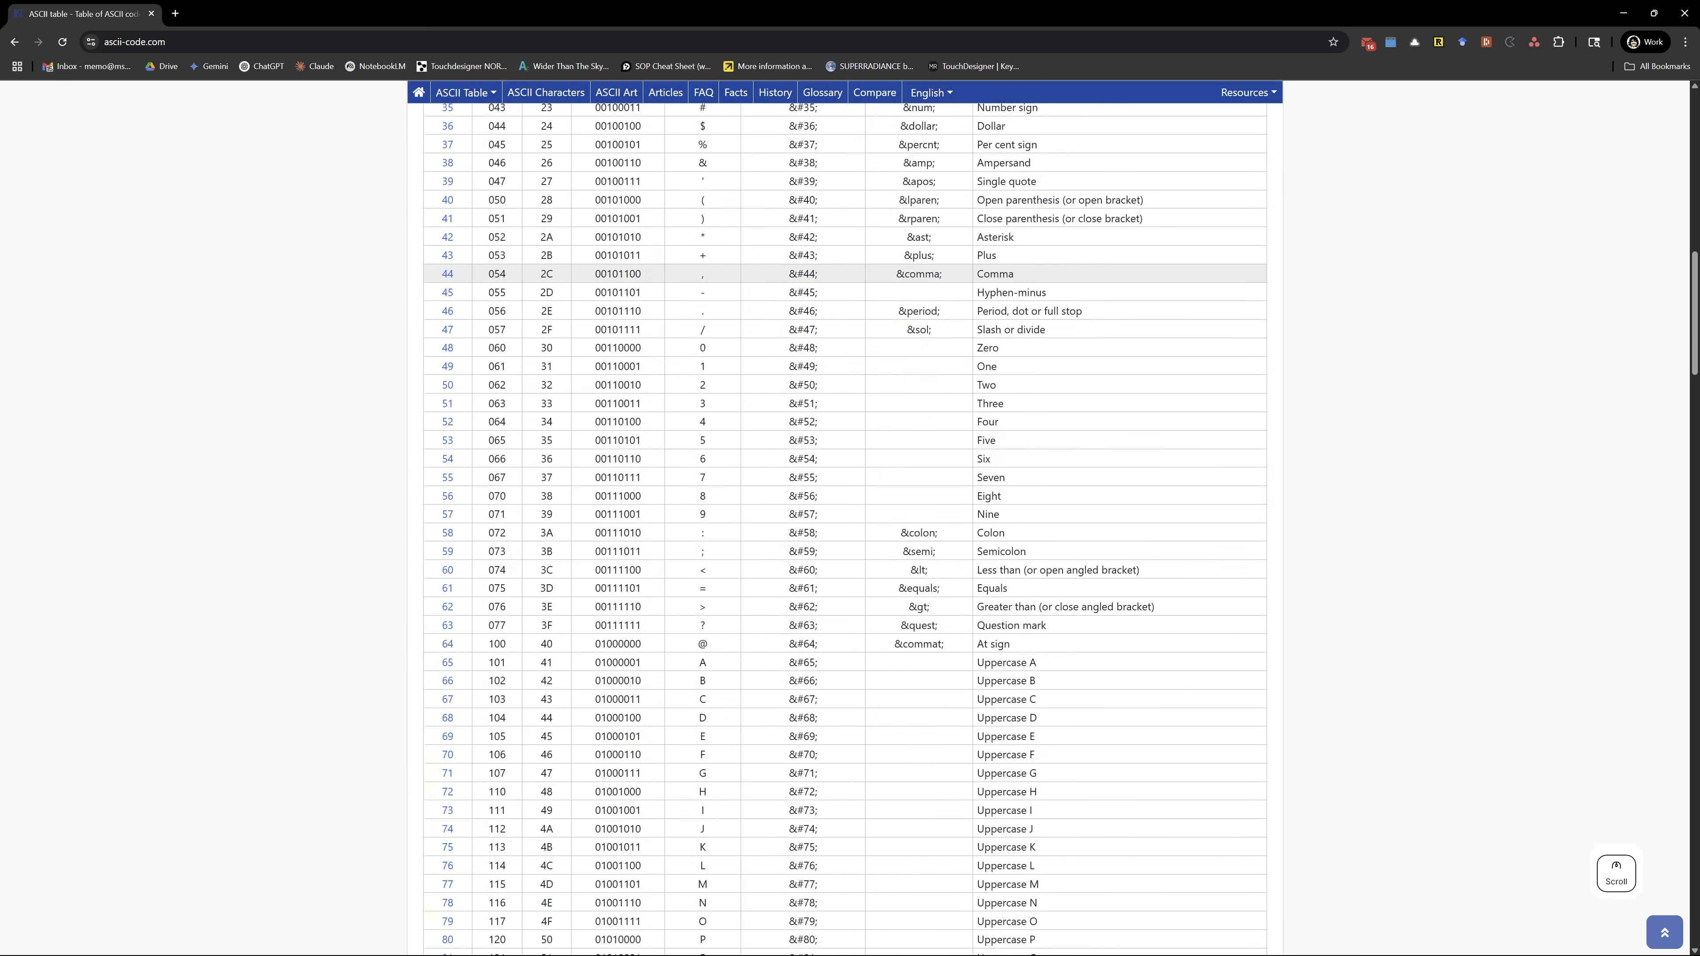
pyautogui.scroll(-20, 844, 523)
pyautogui.scroll(14, 715, 499)
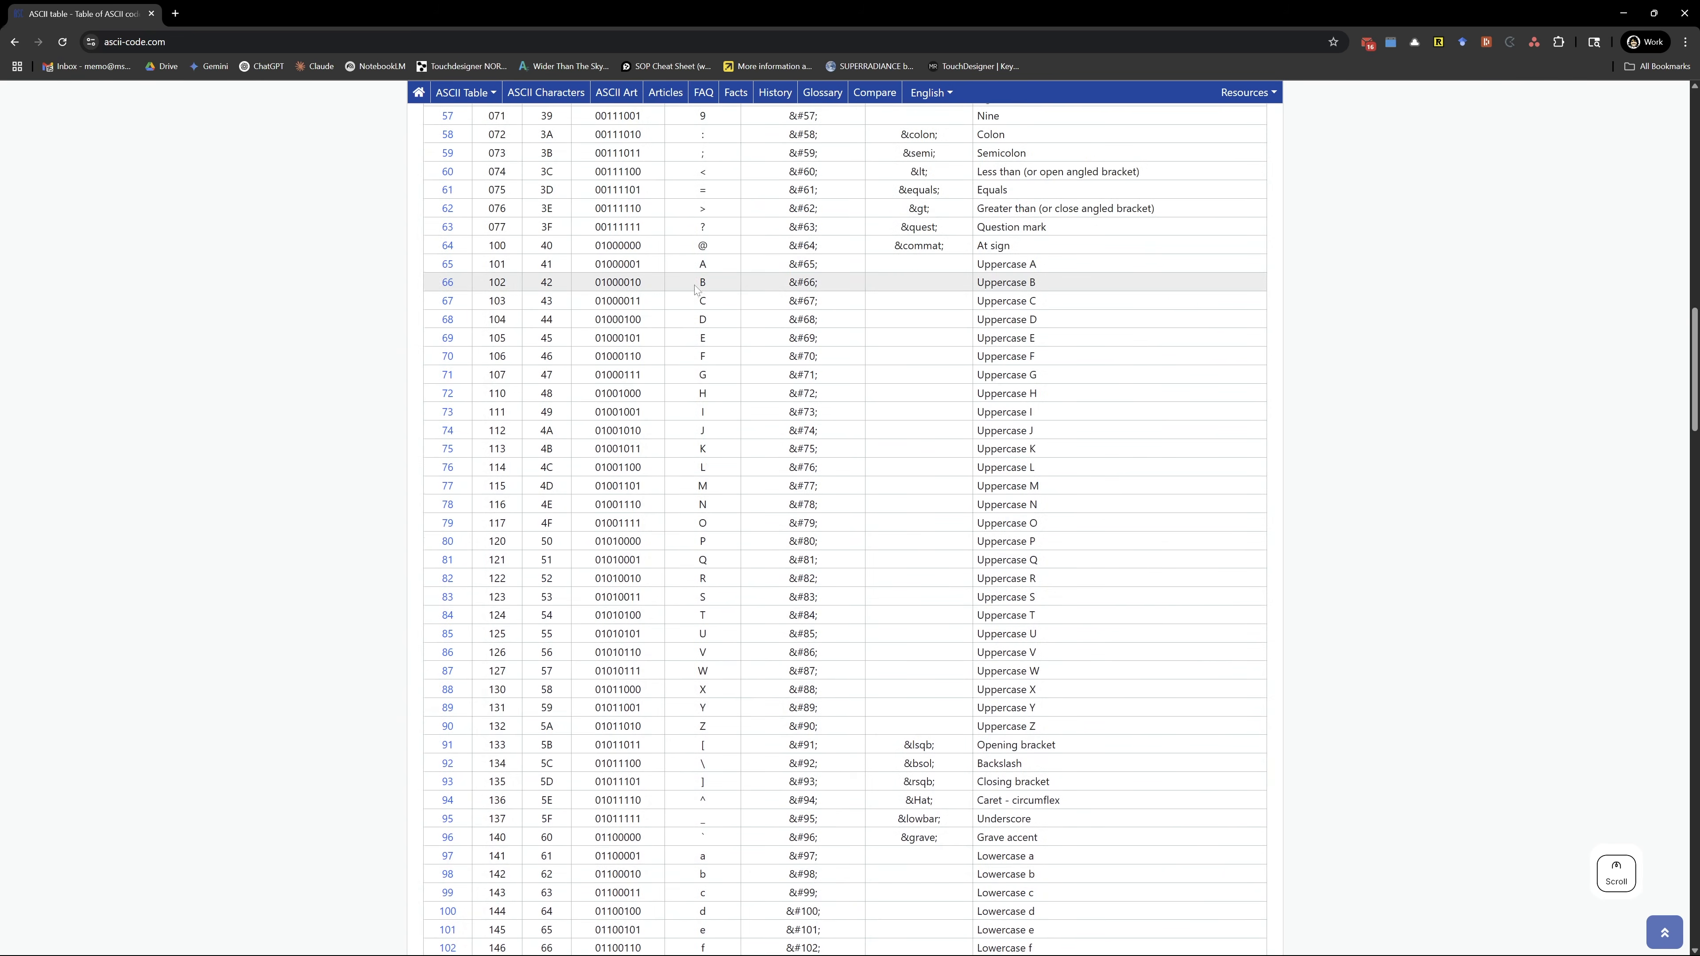
# Highlight the table rows for uppercase A and lowercase a to compare their decimal character codes
pyautogui.moveTo(720, 266); pyautogui.dragTo(445, 270)
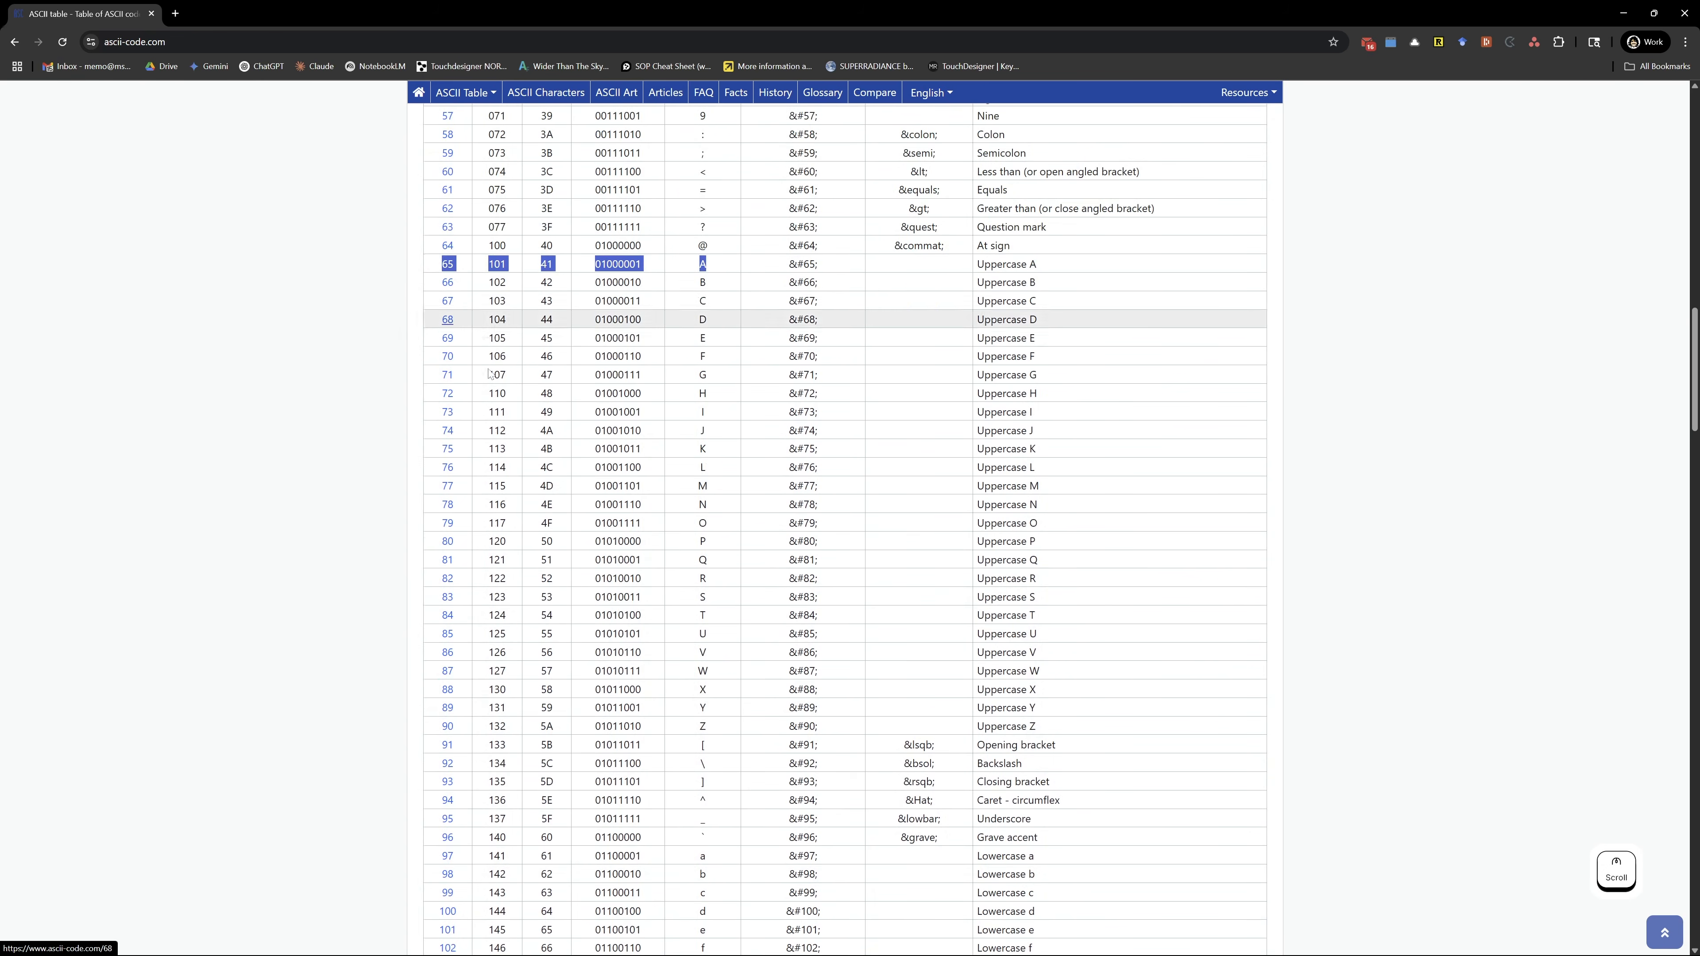
pyautogui.scroll(-3, 723, 690)
pyautogui.moveTo(722, 665); pyautogui.dragTo(470, 673)
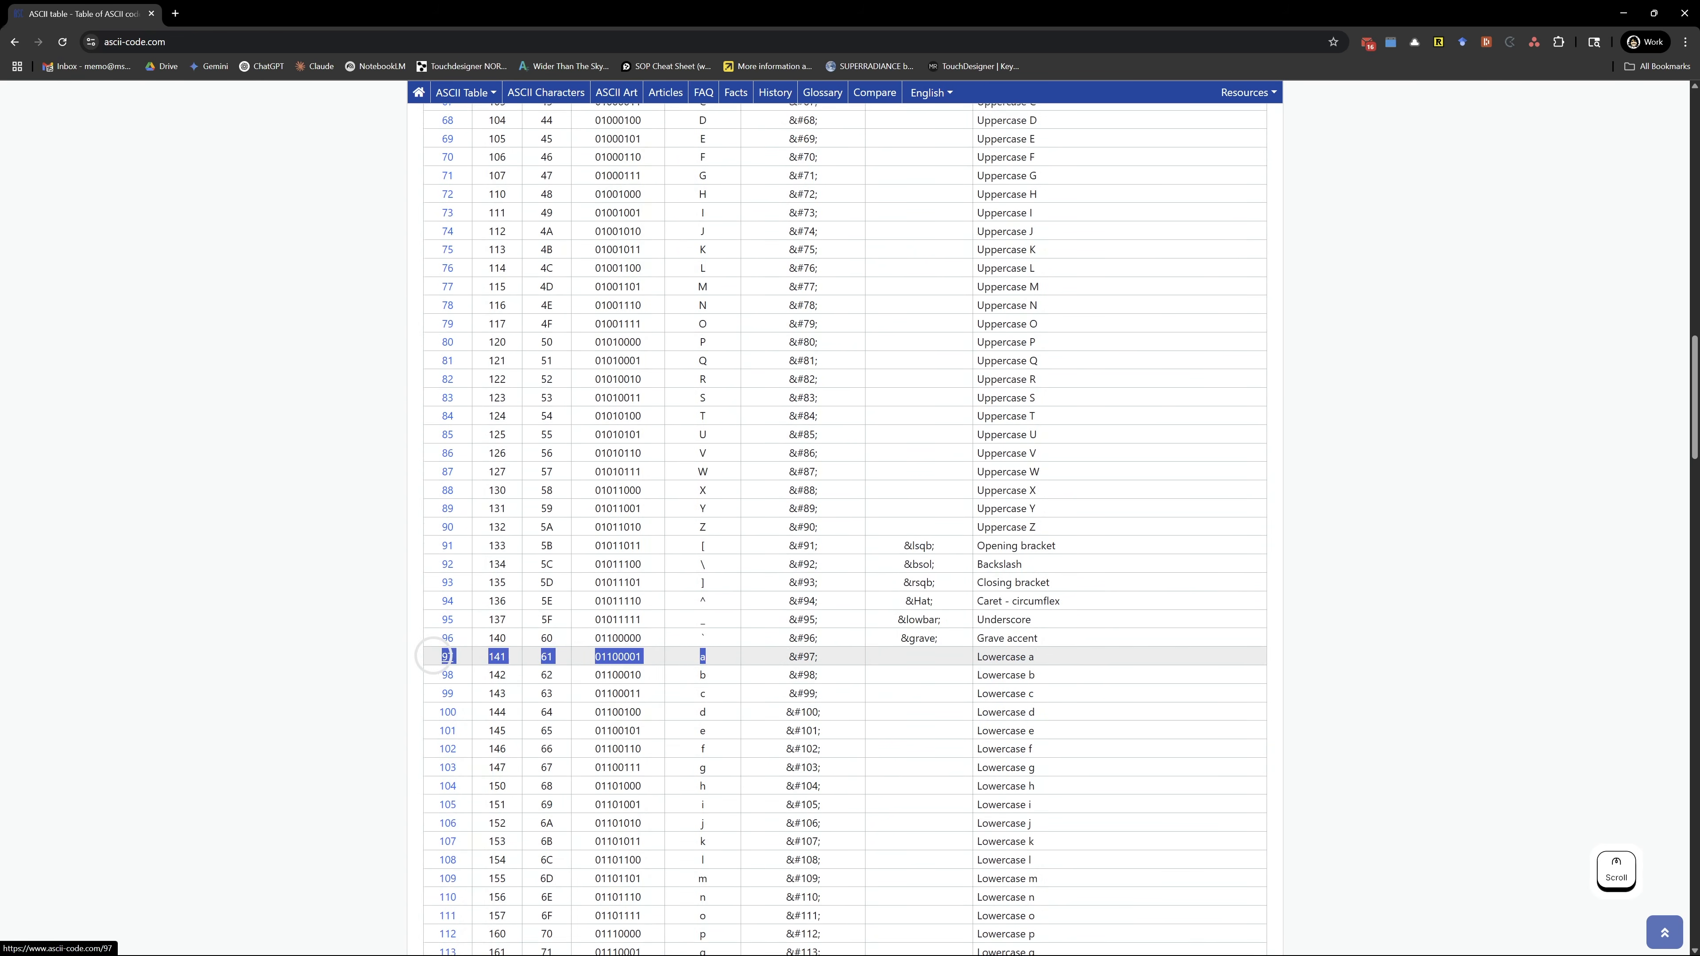
# Review the ASCII table from the space character at code 32 through to the last extended code, 255
pyautogui.scroll(14, 735, 386)
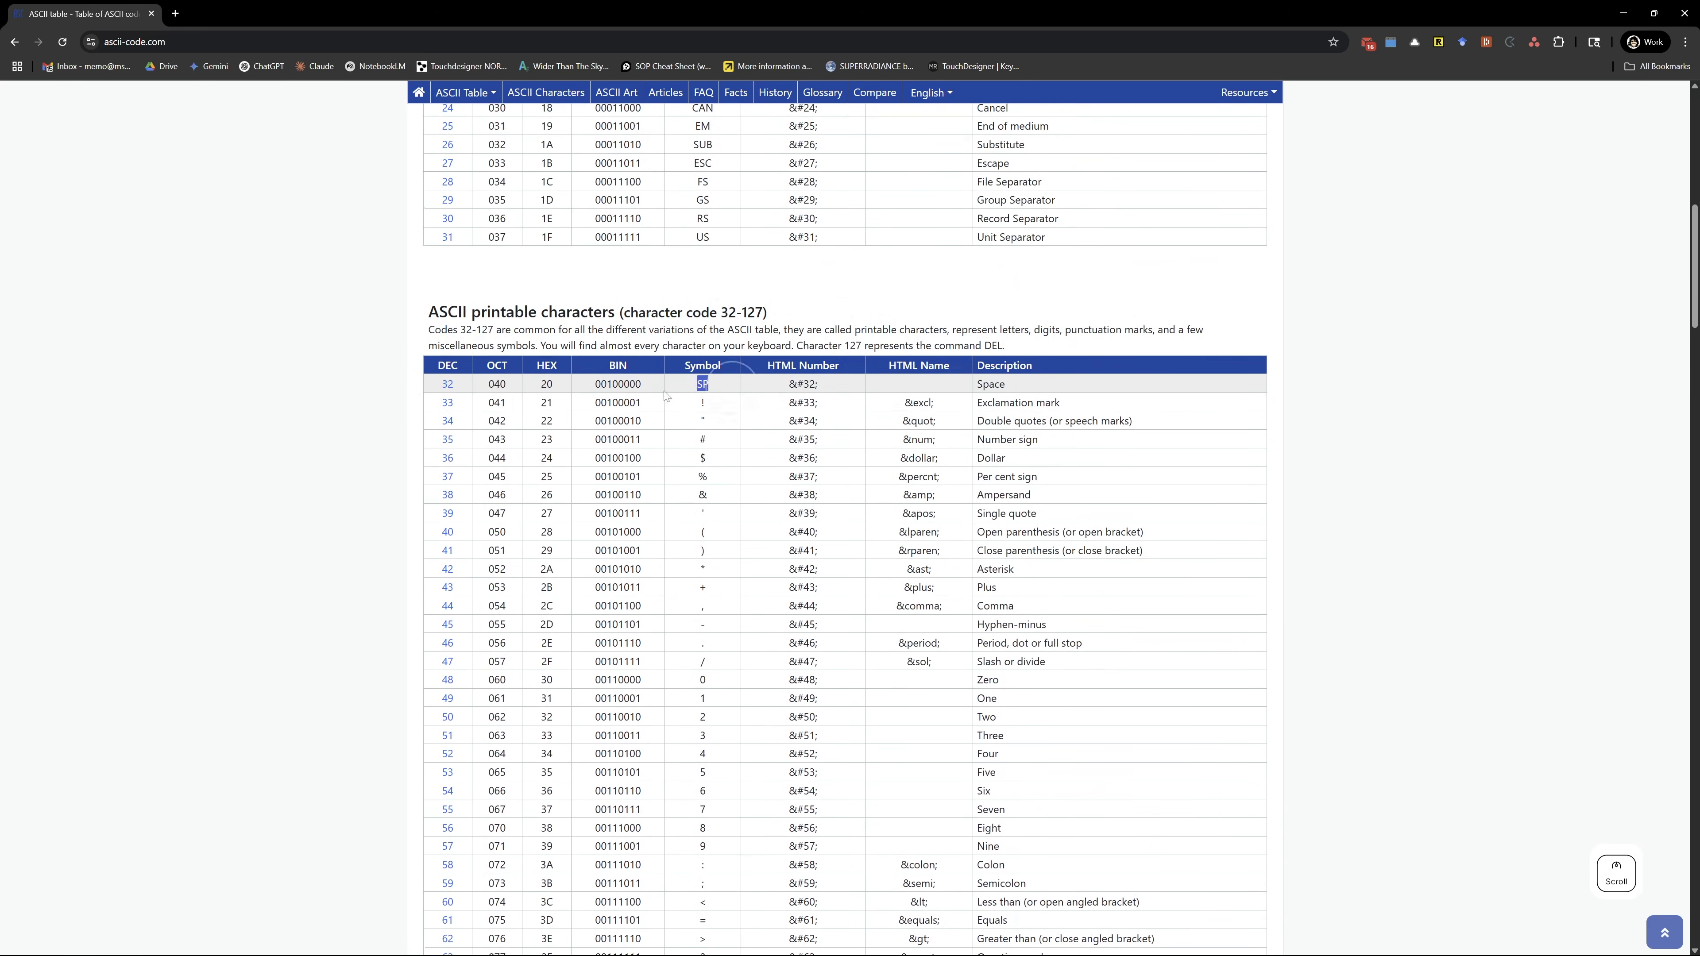
pyautogui.scroll(-14, 696, 602)
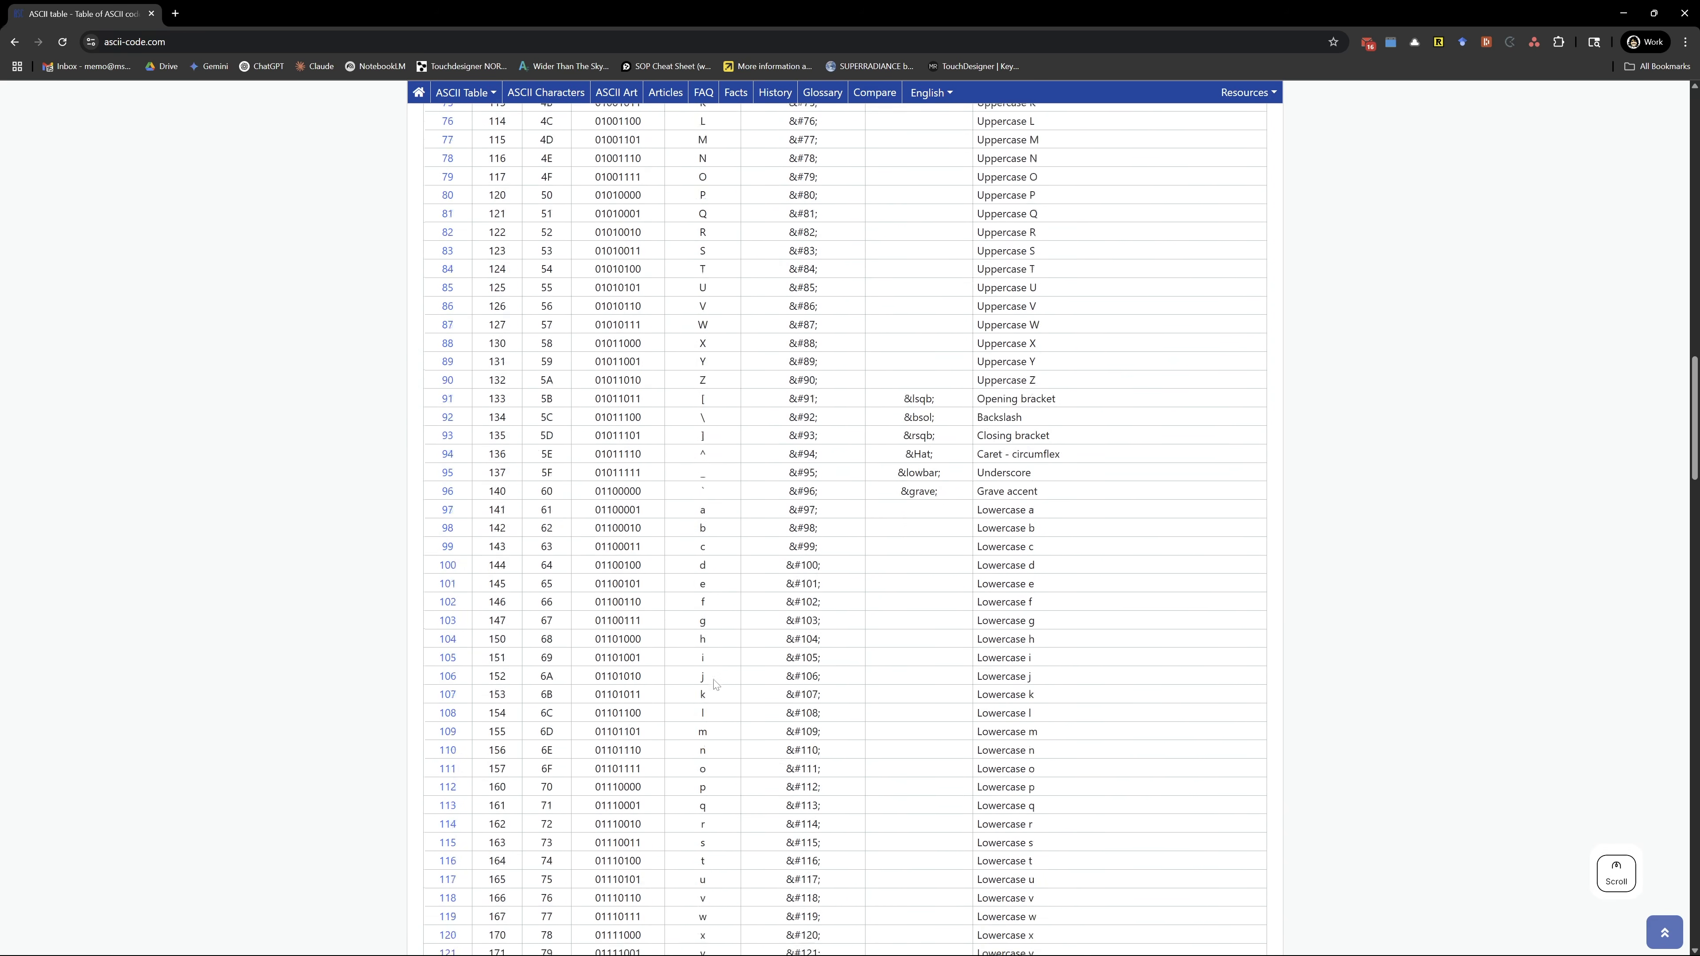
pyautogui.scroll(-8, 715, 683)
pyautogui.scroll(-17, 486, 683)
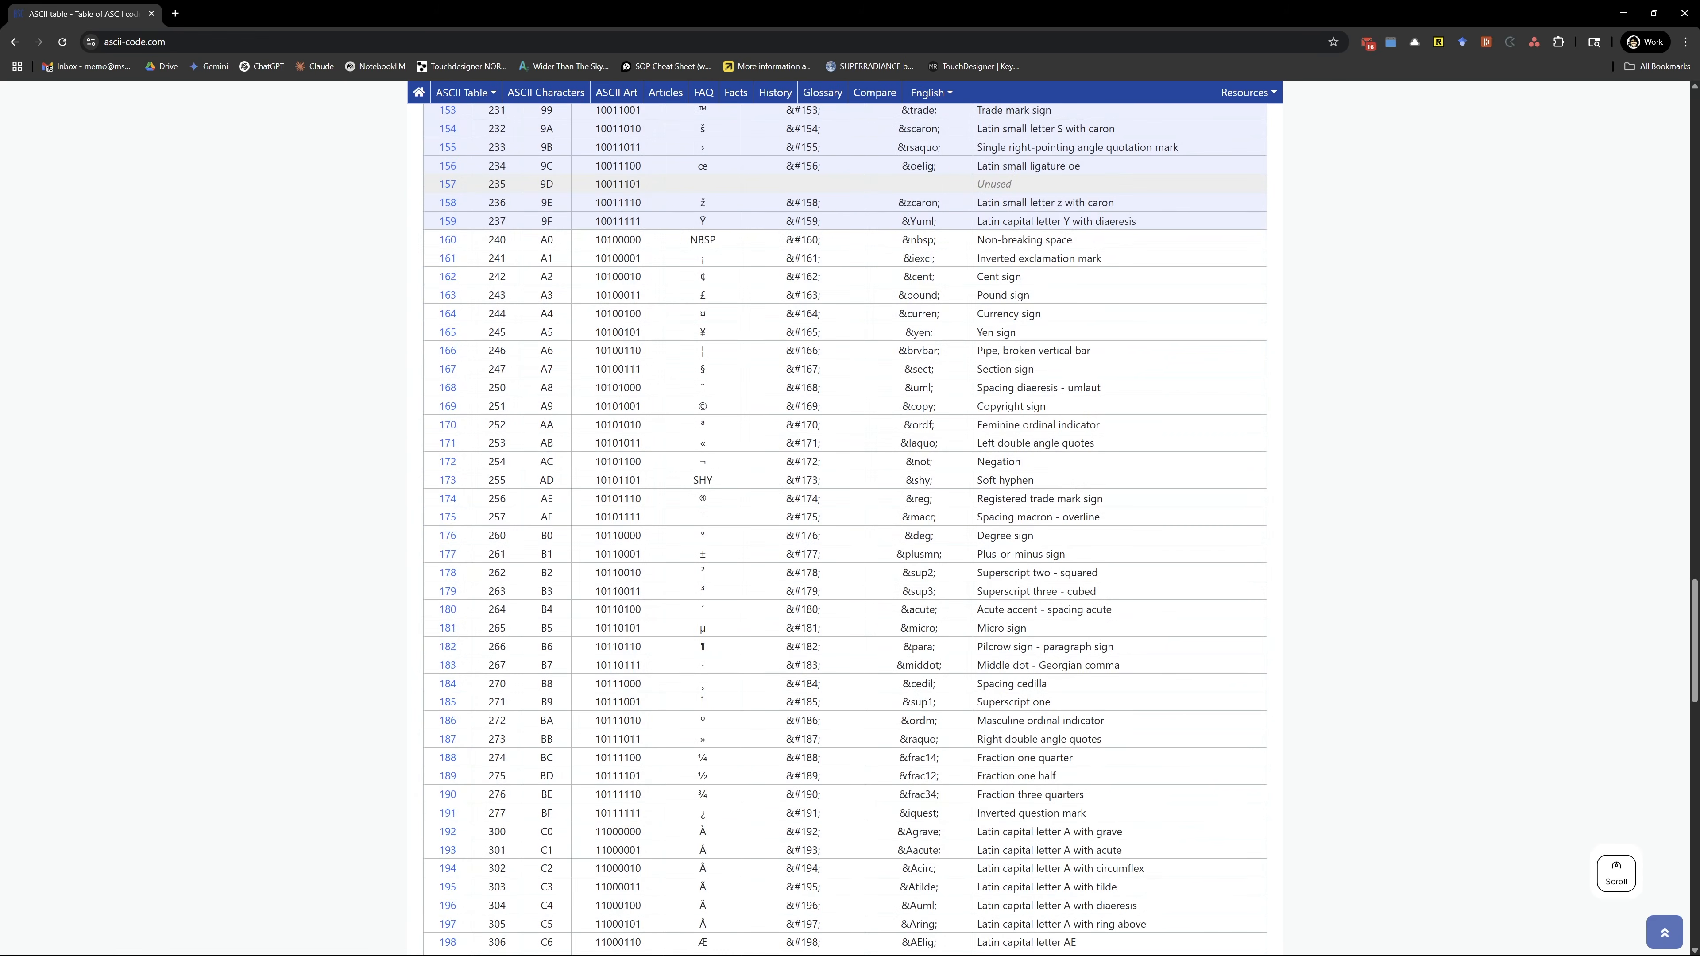
pyautogui.scroll(11, 449, 356)
pyautogui.scroll(-20, 448, 356)
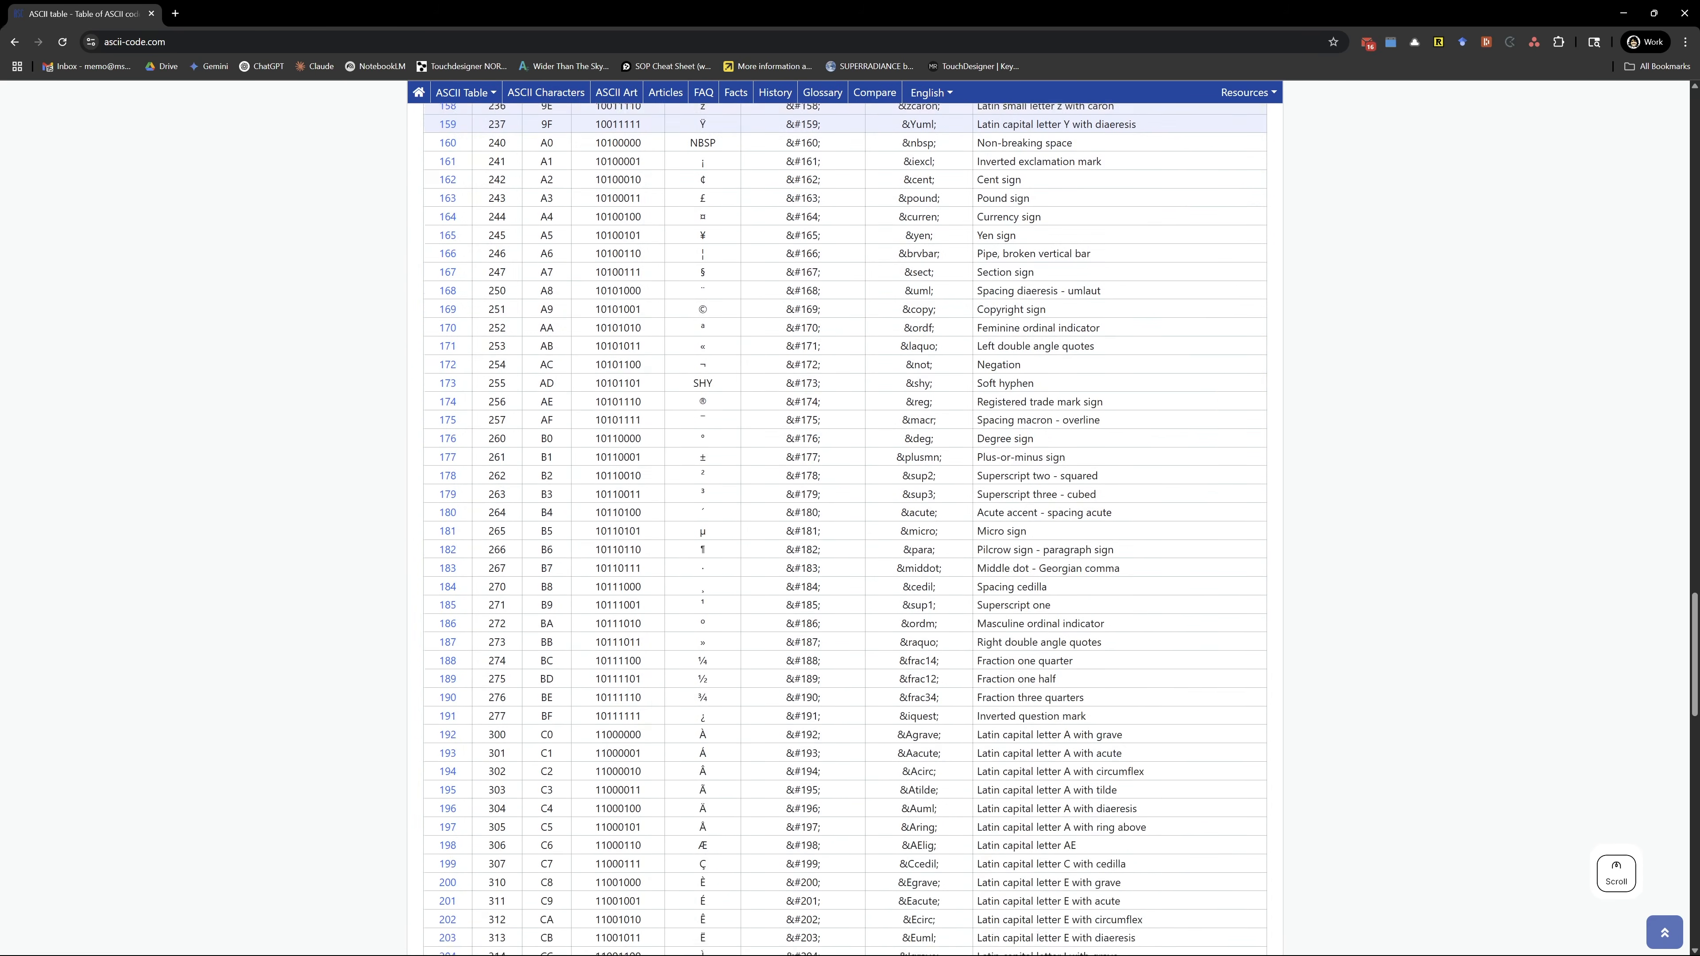
pyautogui.scroll(-5, 512, 745)
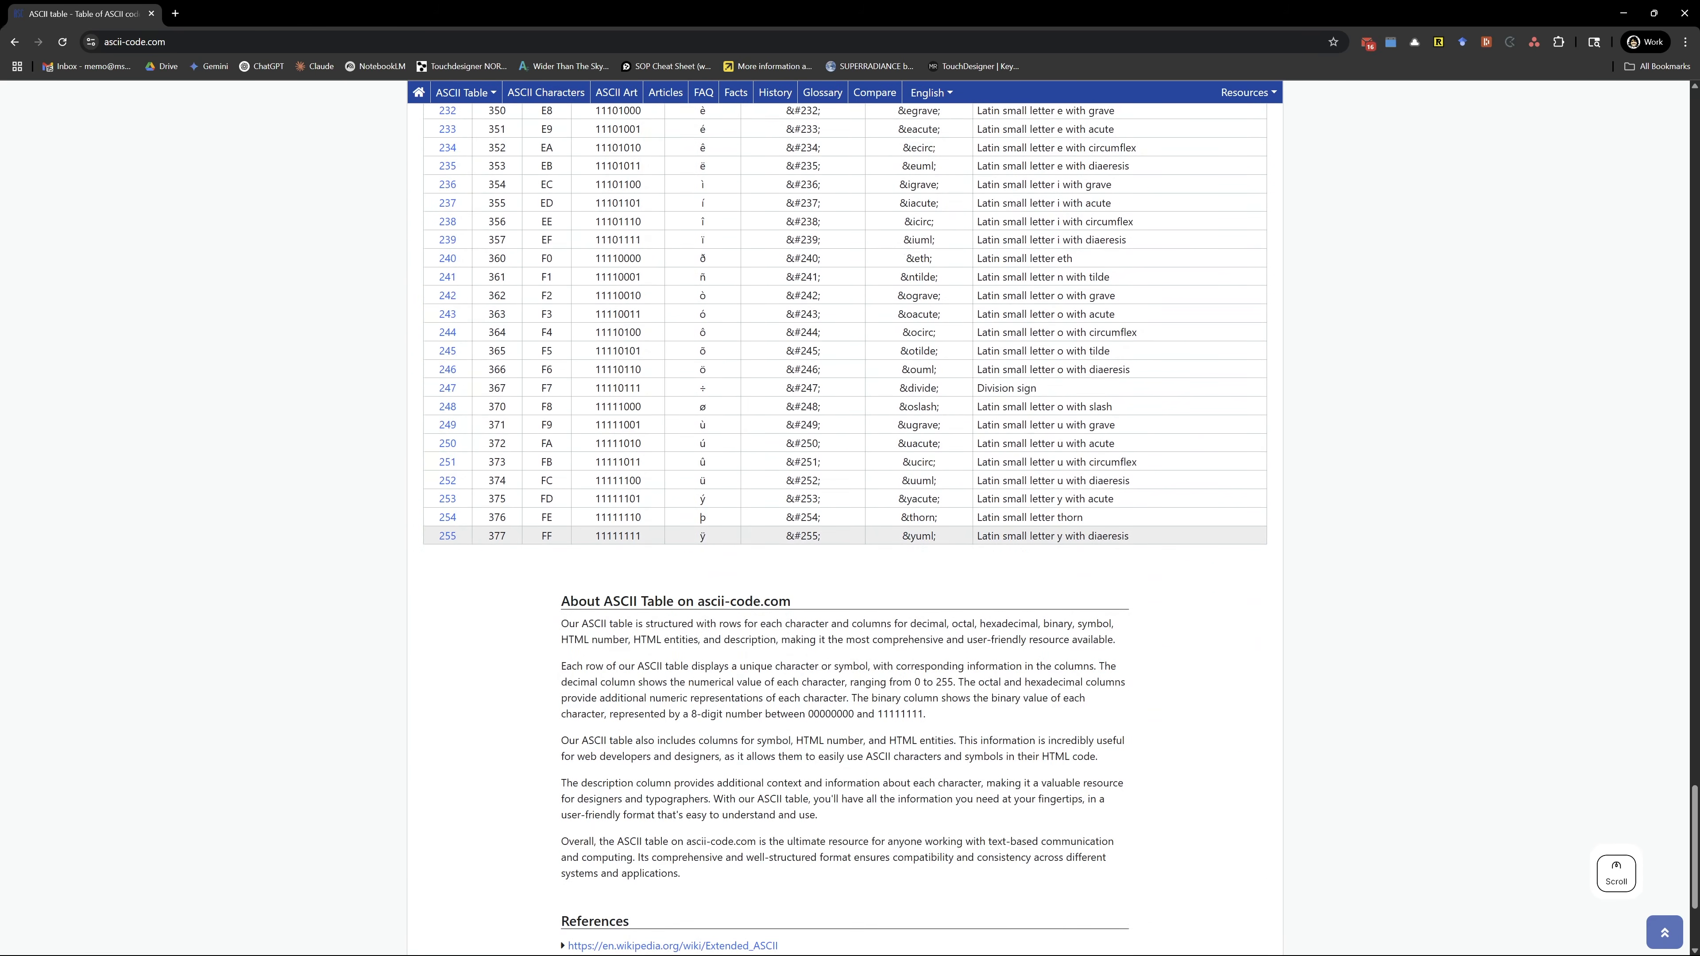
# Examine the symbols and accented Latin characters in the extended ASCII section, up to code 255
pyautogui.scroll(9, 669, 602)
pyautogui.scroll(12, 691, 623)
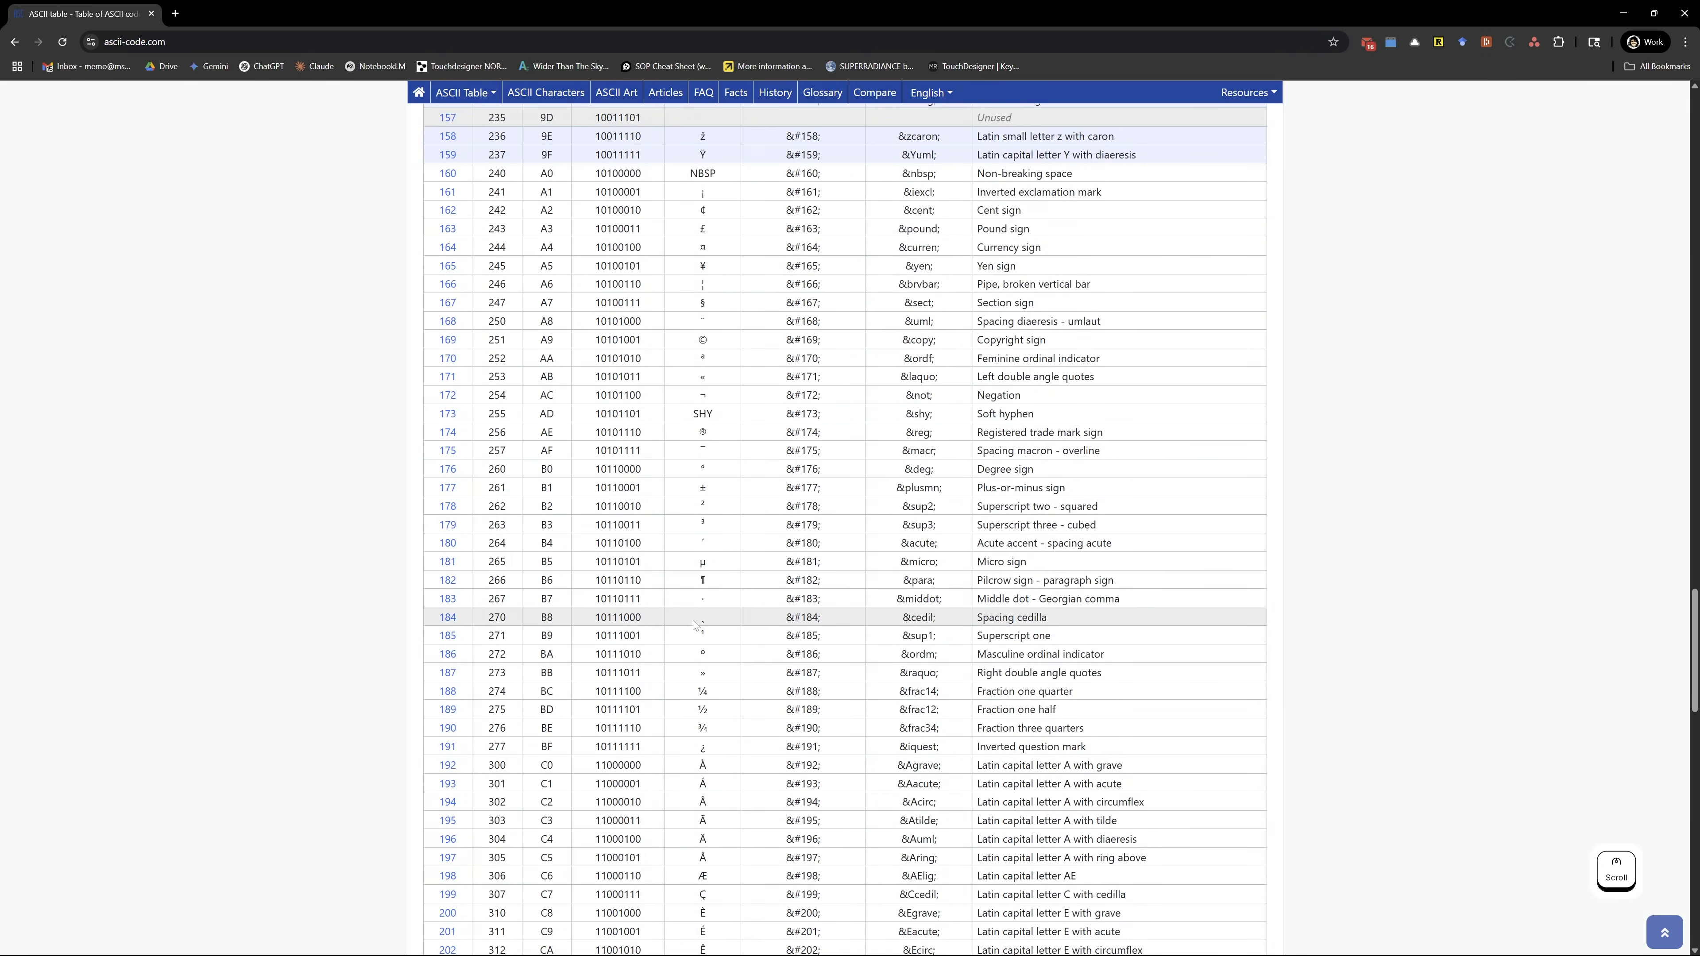
pyautogui.scroll(-16, 695, 624)
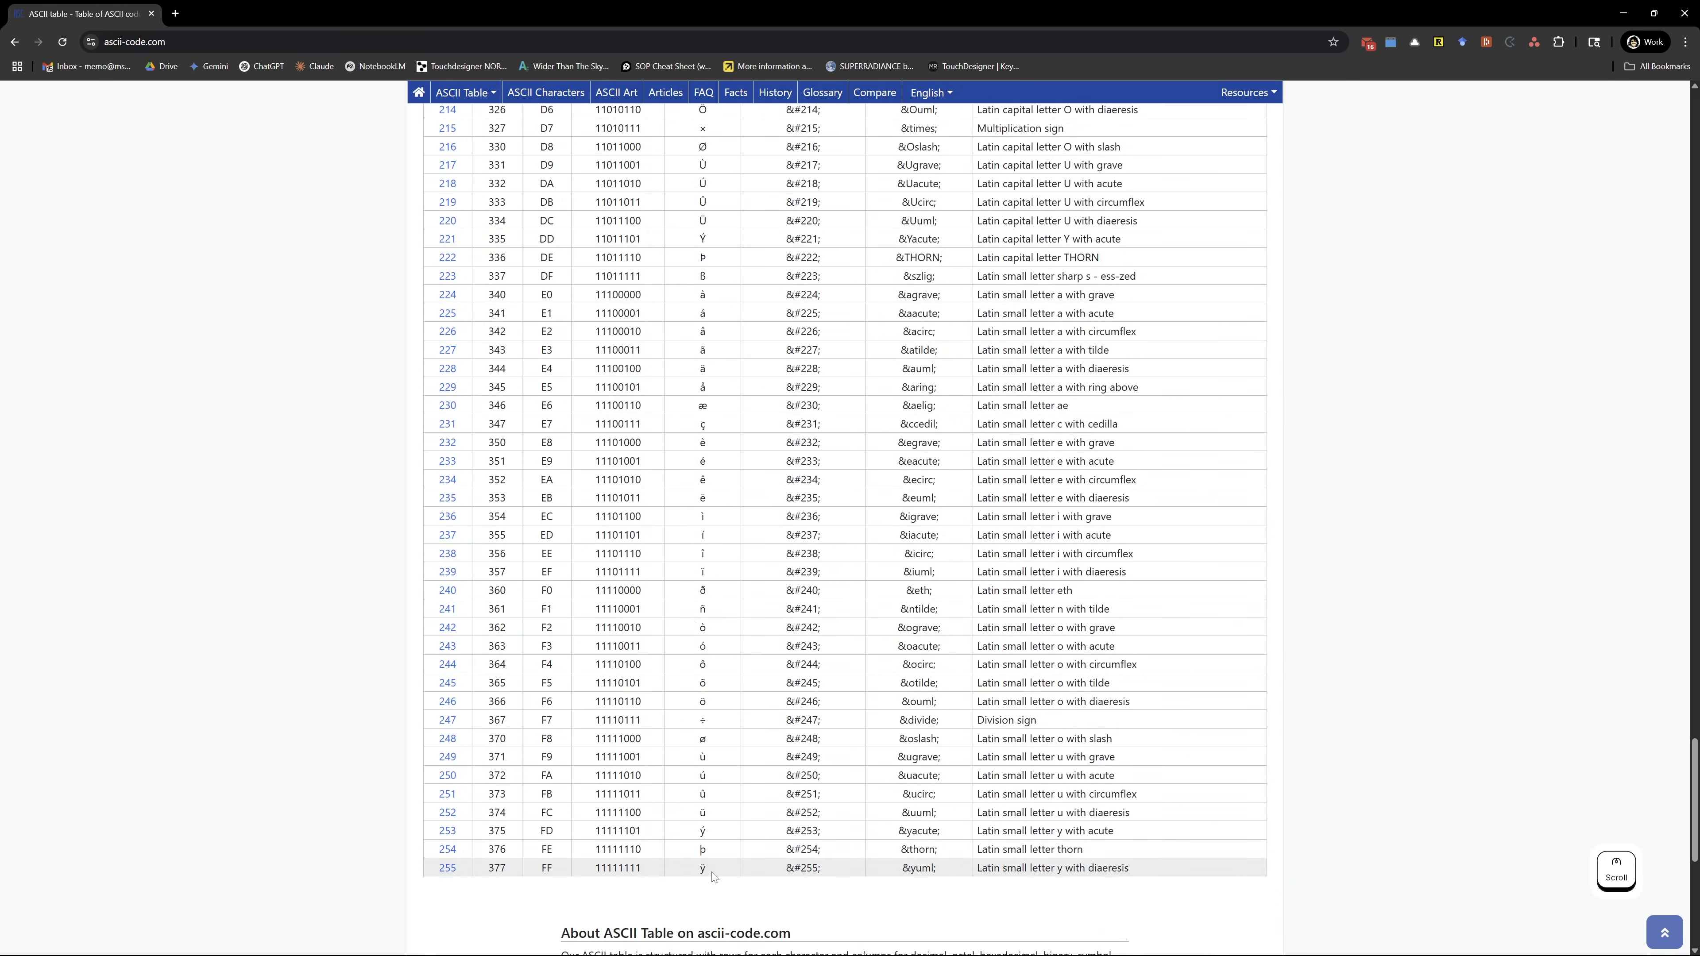
pyautogui.scroll(15, 723, 313)
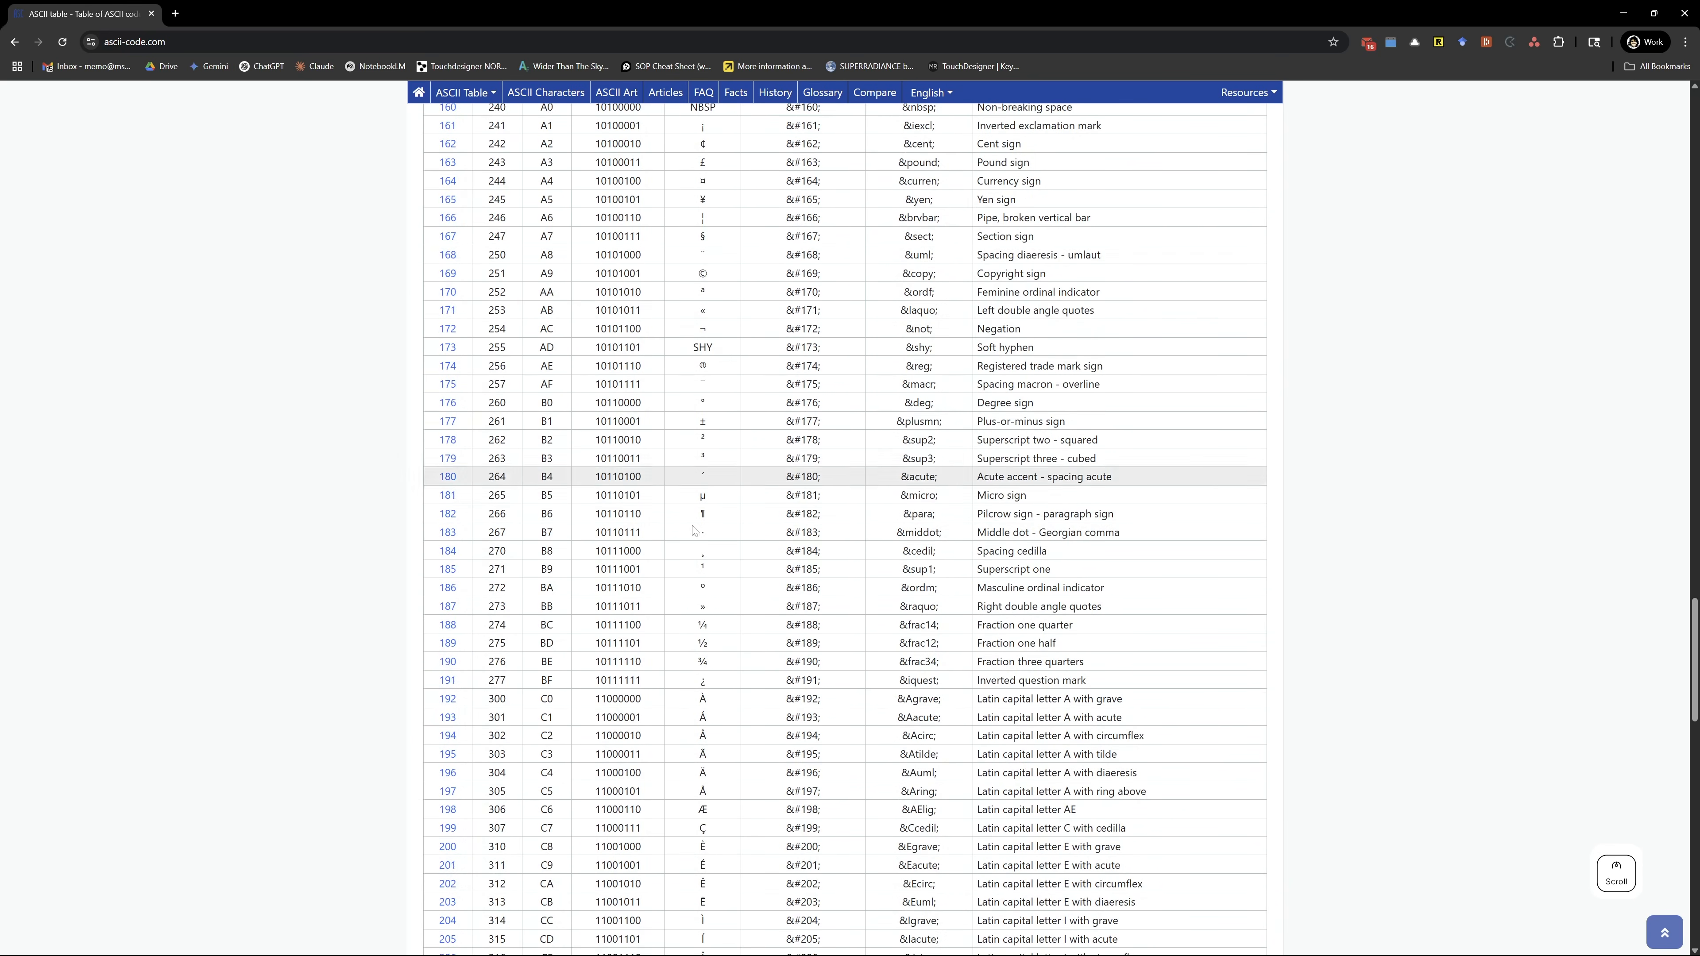
pyautogui.scroll(6, 735, 385)
pyautogui.scroll(-11, 719, 653)
pyautogui.scroll(-8, 719, 653)
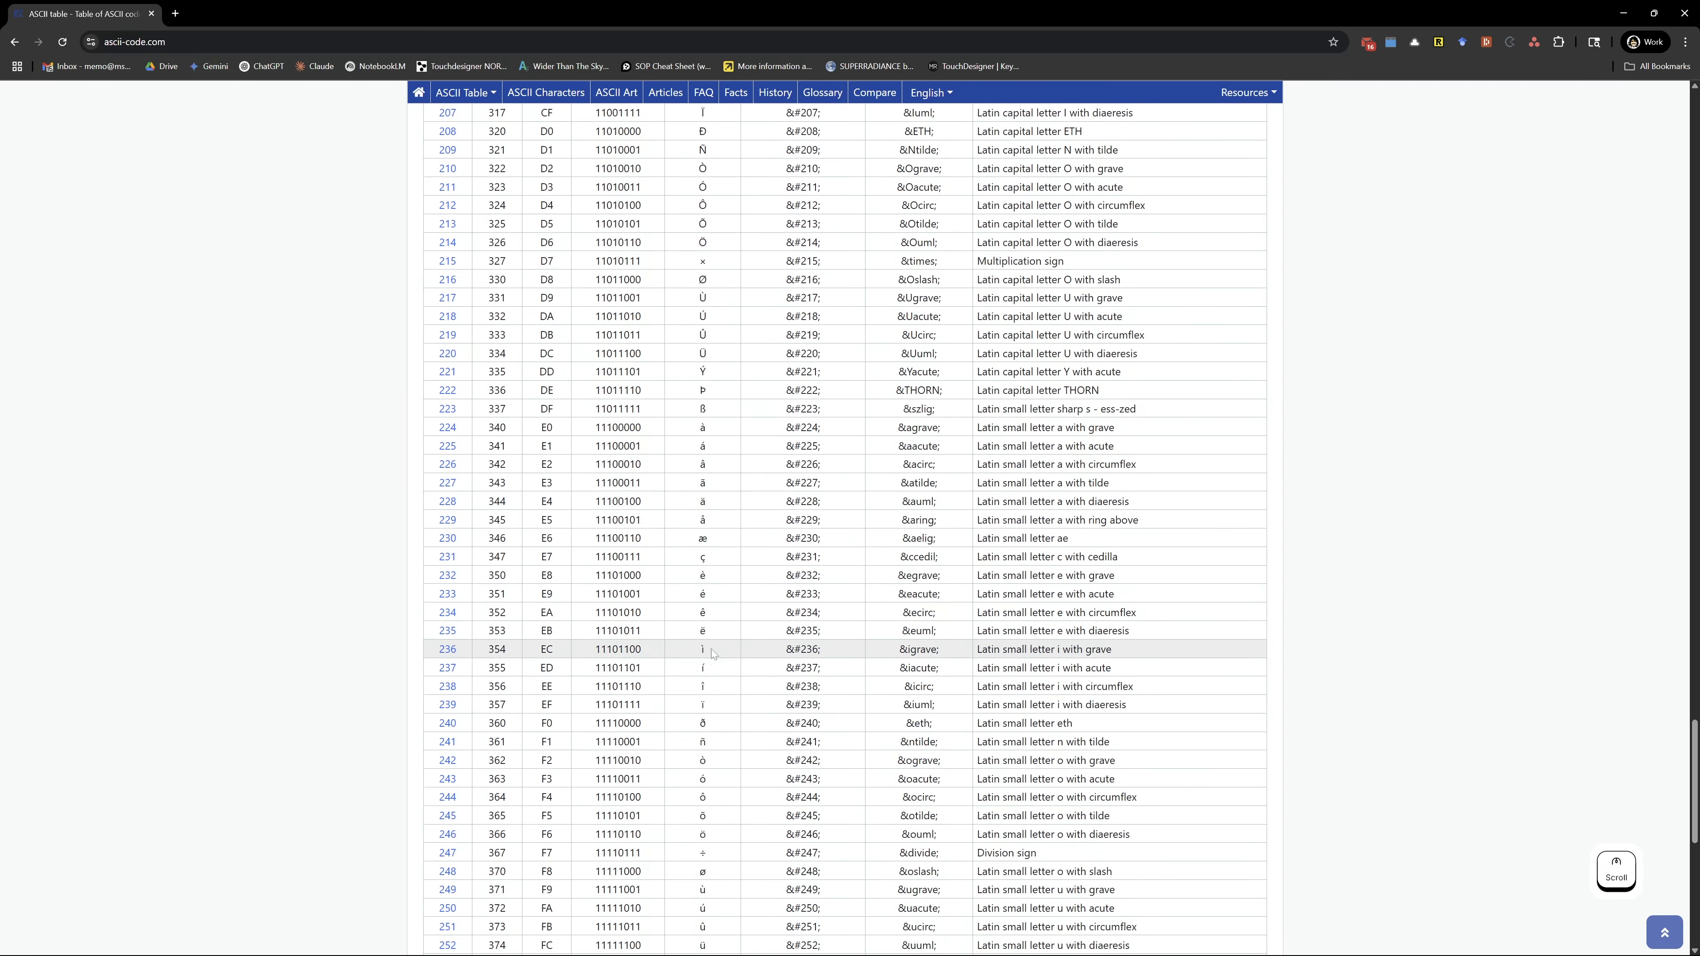
pyautogui.scroll(-6, 712, 651)
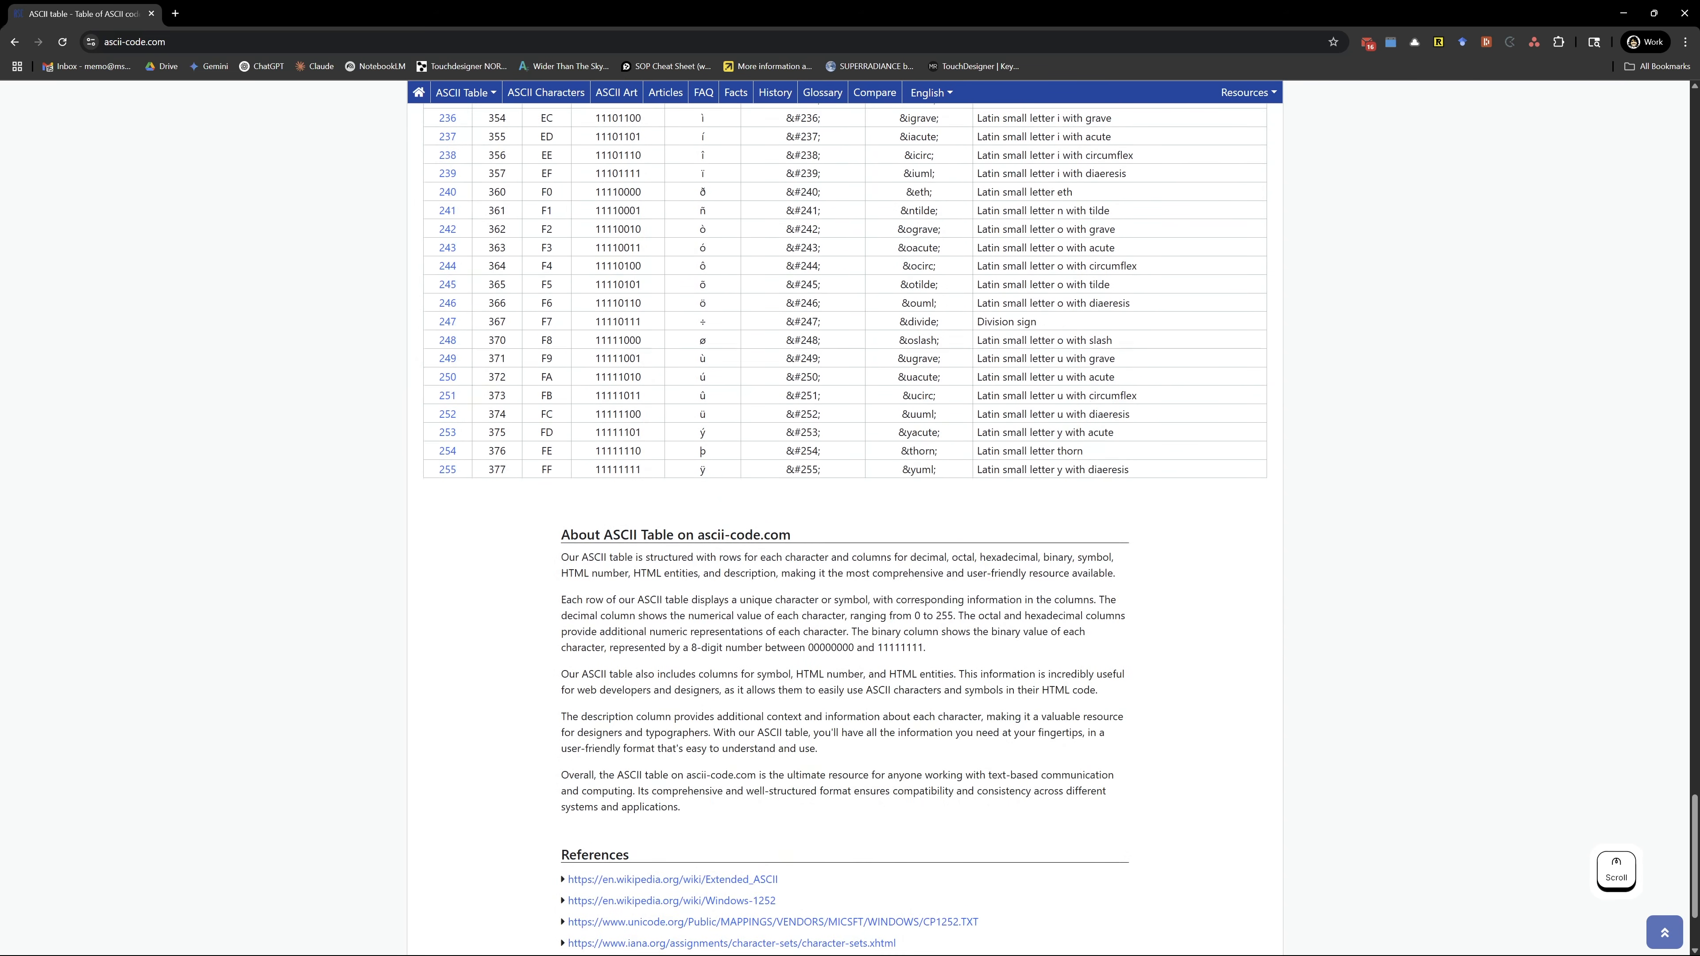
pyautogui.scroll(-2, 1134, 900)
pyautogui.scroll(7, 1135, 901)
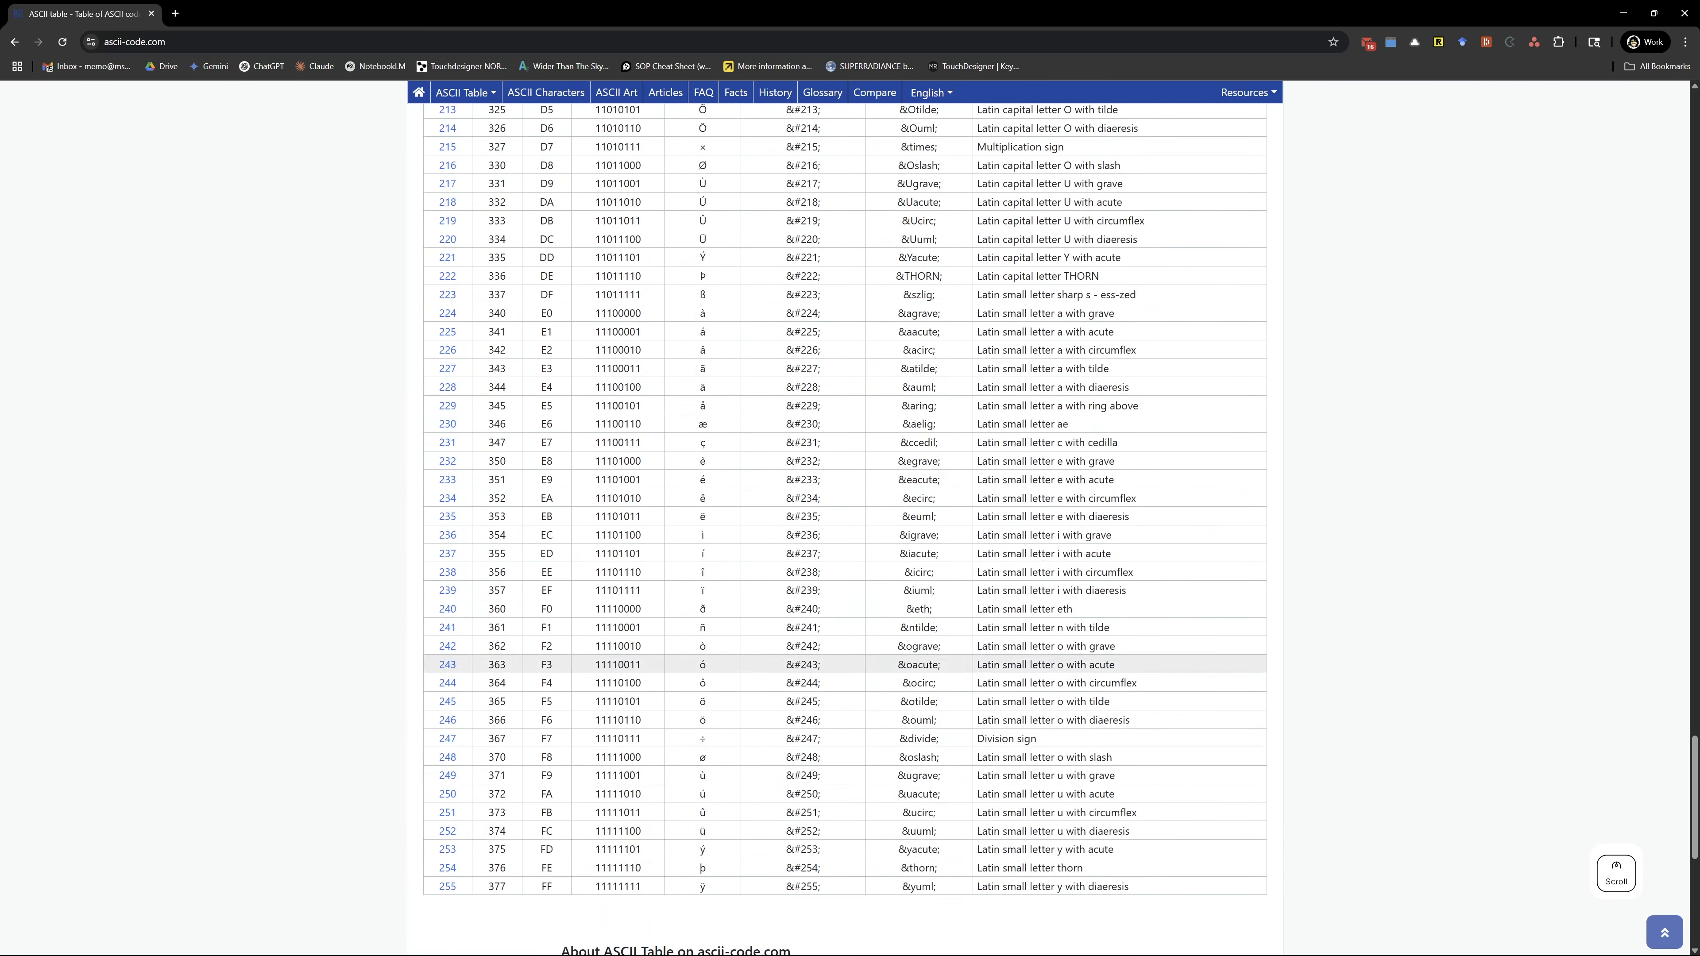
# Highlight the whole extended ASCII table and return to the printable characters above it
pyautogui.moveTo(1134, 900); pyautogui.dragTo(395, 258)
pyautogui.scroll(4, 550, 318)
pyautogui.scroll(20, 396, 260)
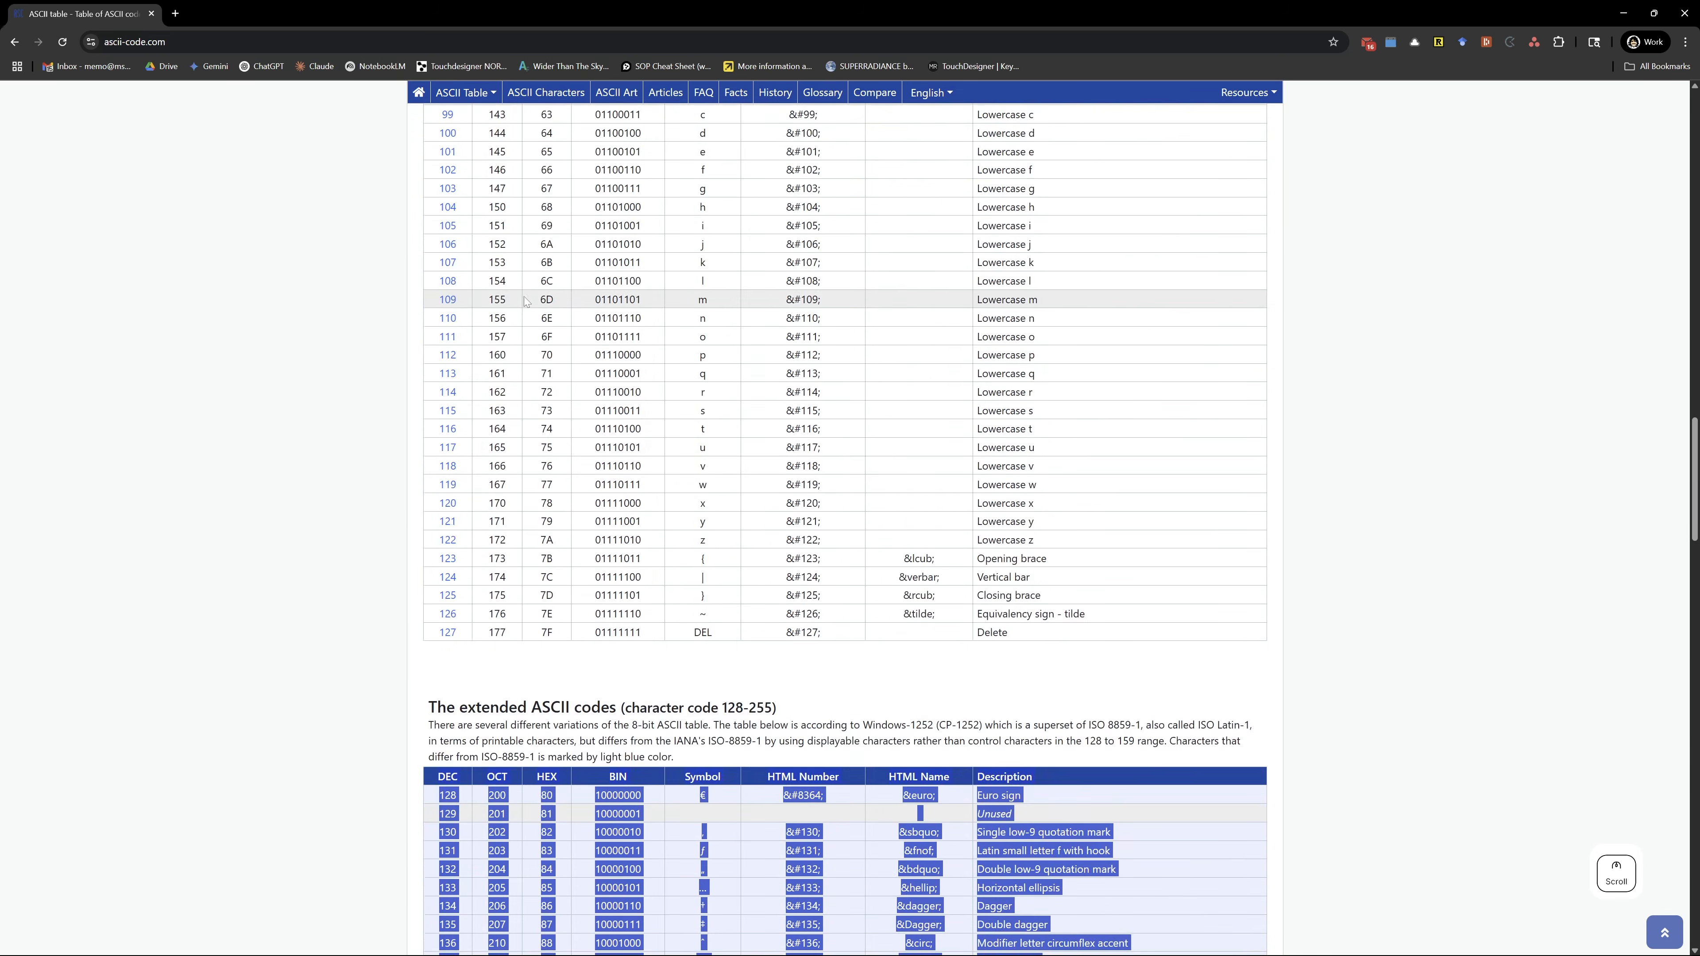
pyautogui.scroll(15, 516, 290)
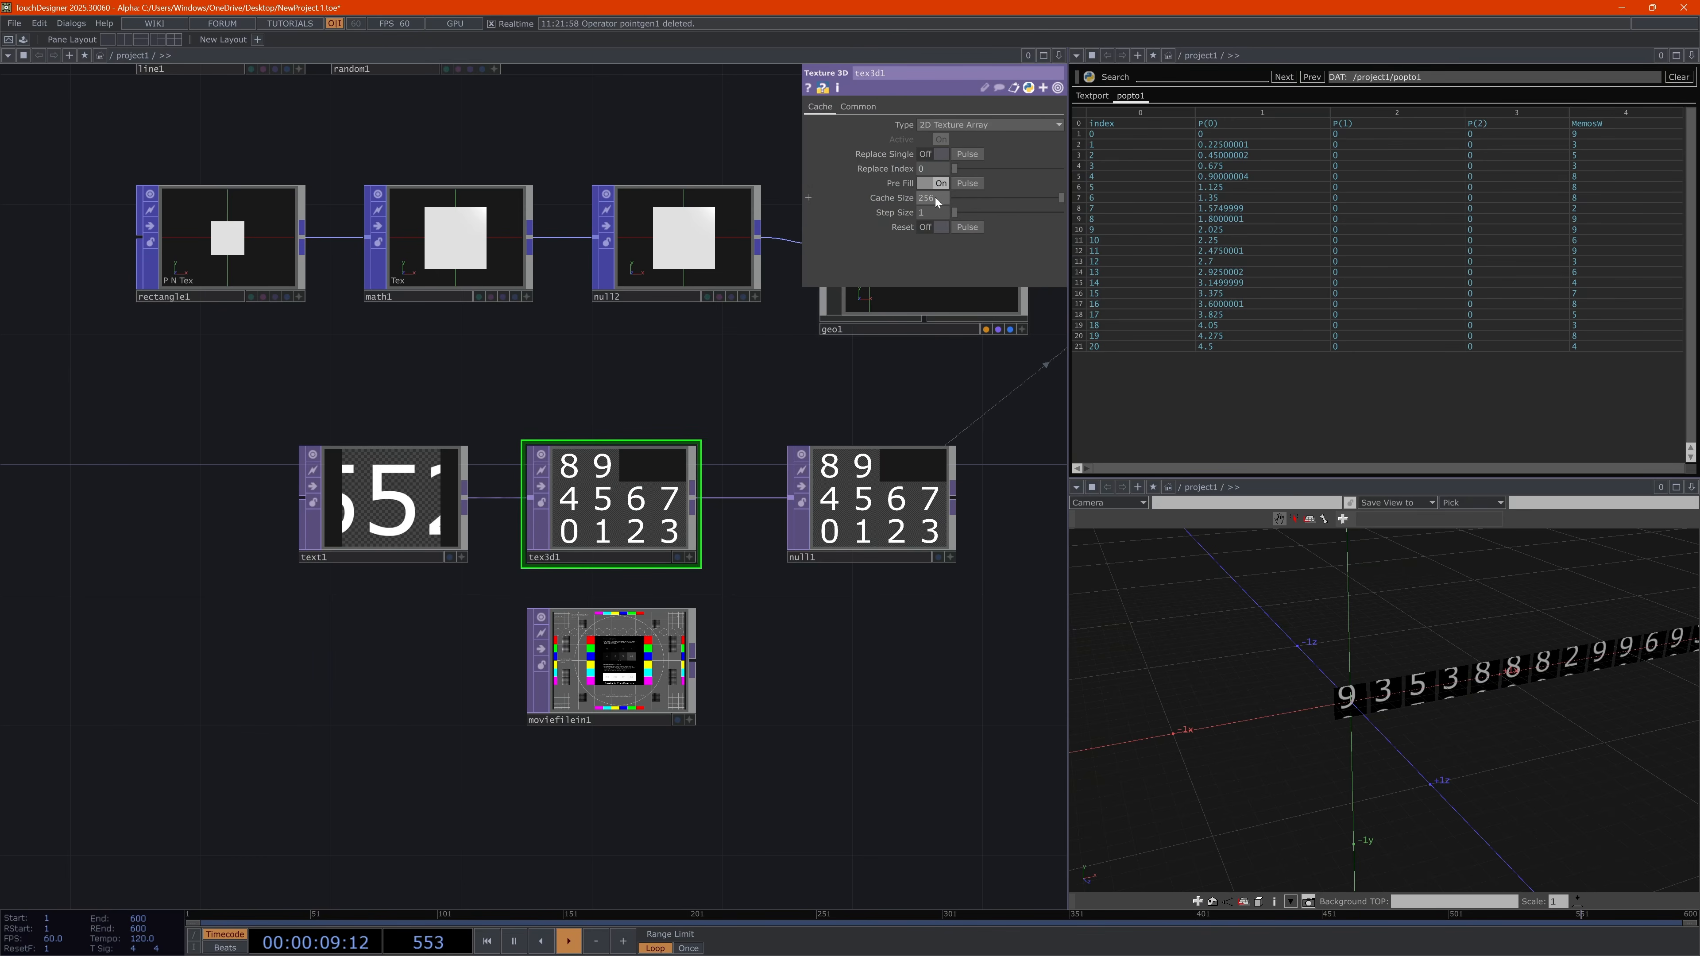
# Remove the opening int( and the trailing 1 from text1's text expression
pyautogui.click(391, 505)
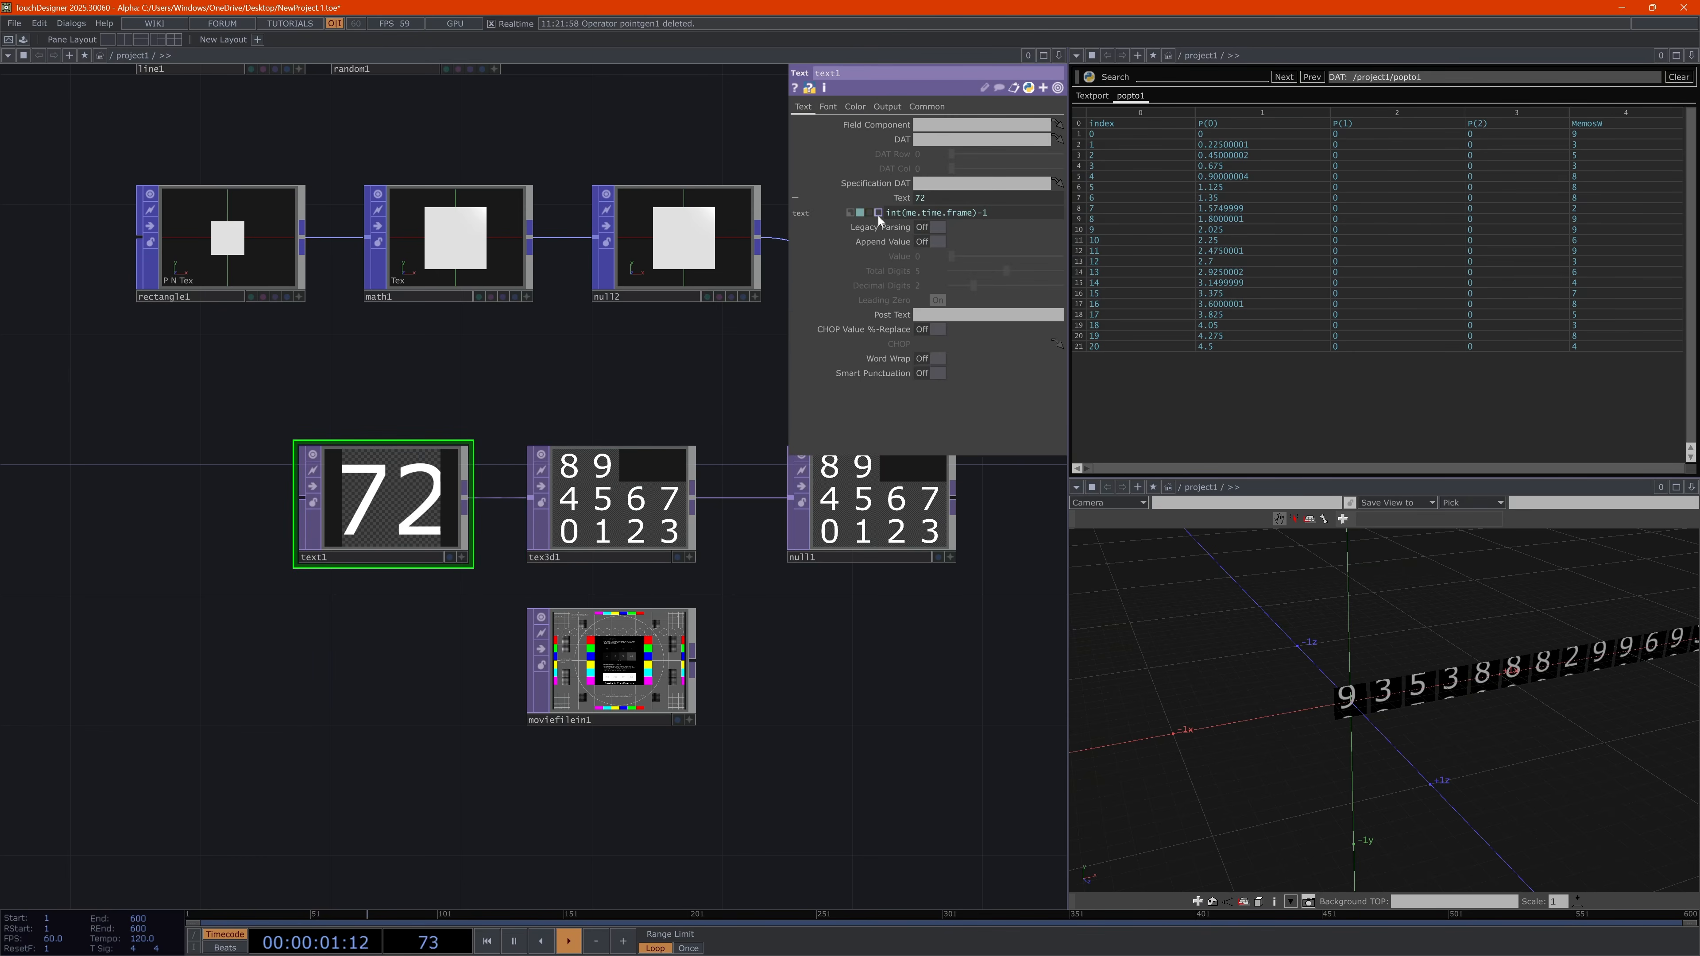
pyautogui.press('End')
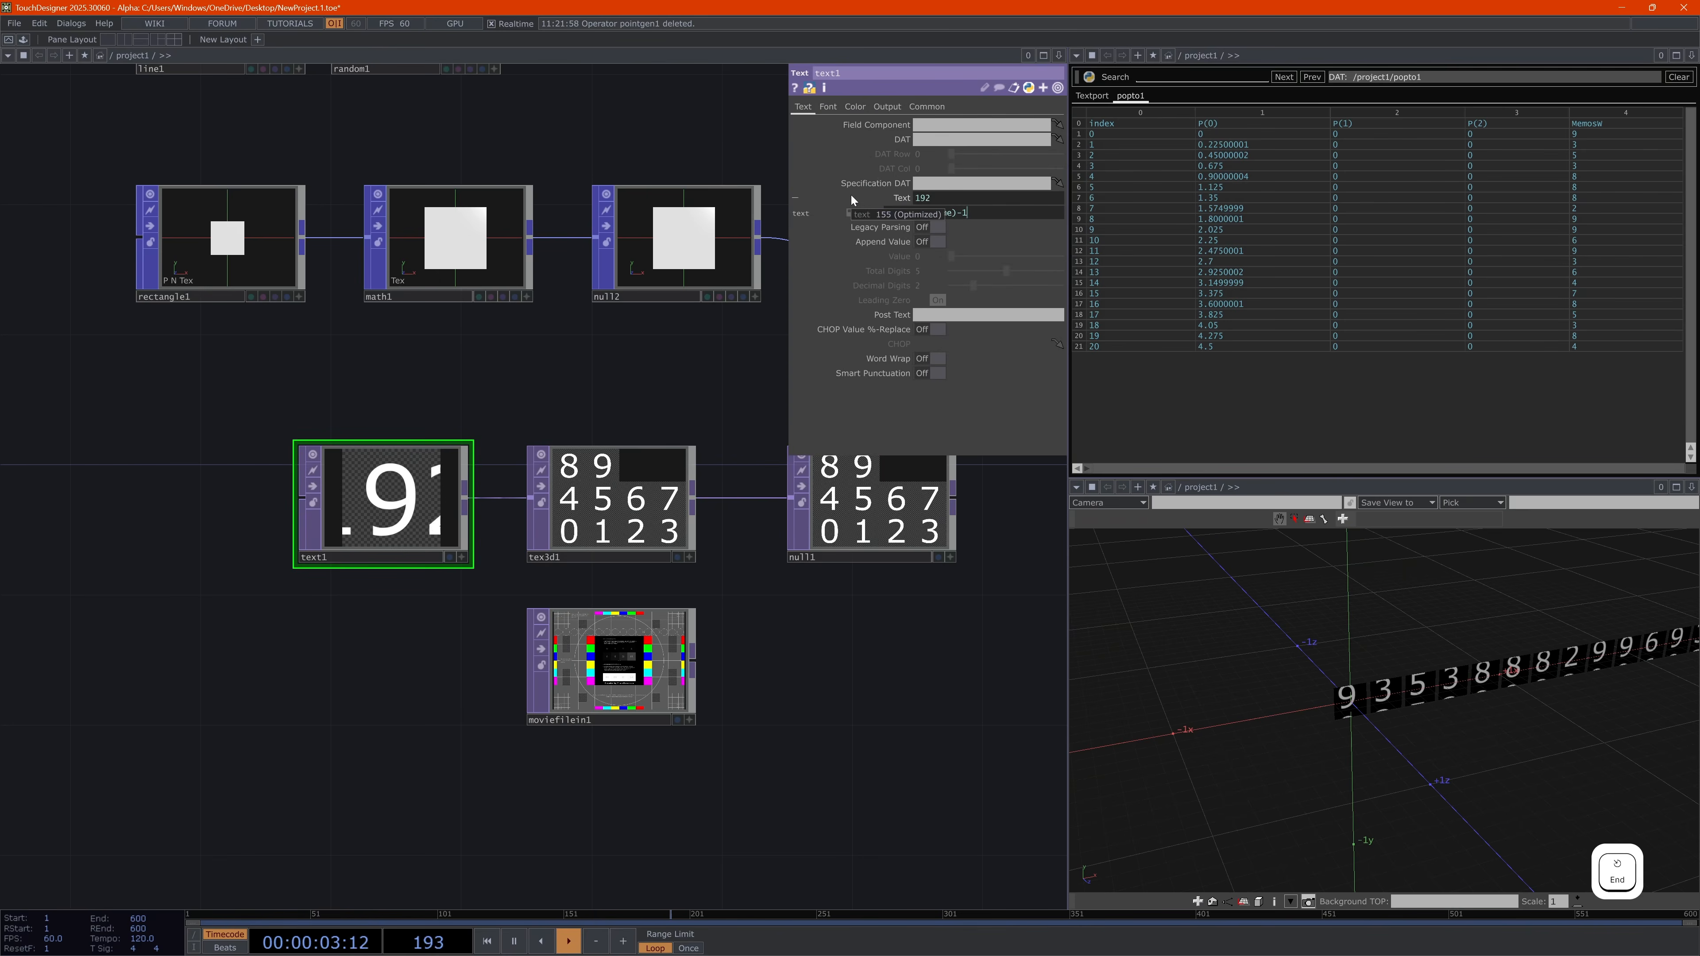
pyautogui.press('BackSpace')
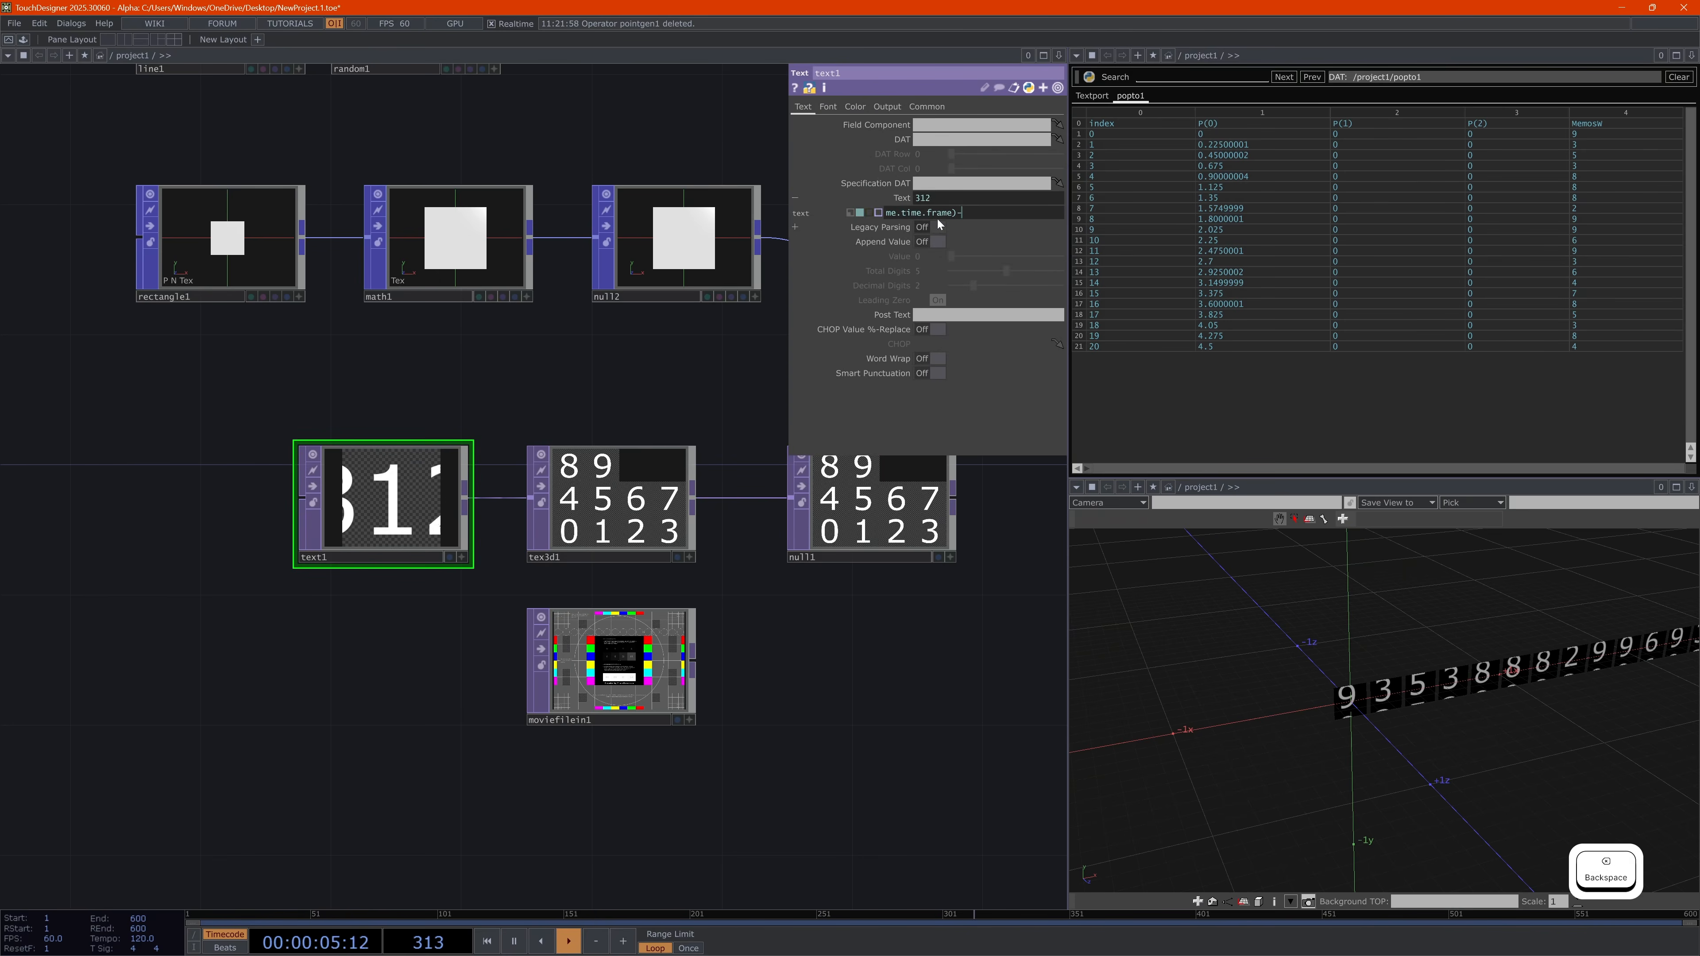
pyautogui.press('Home')
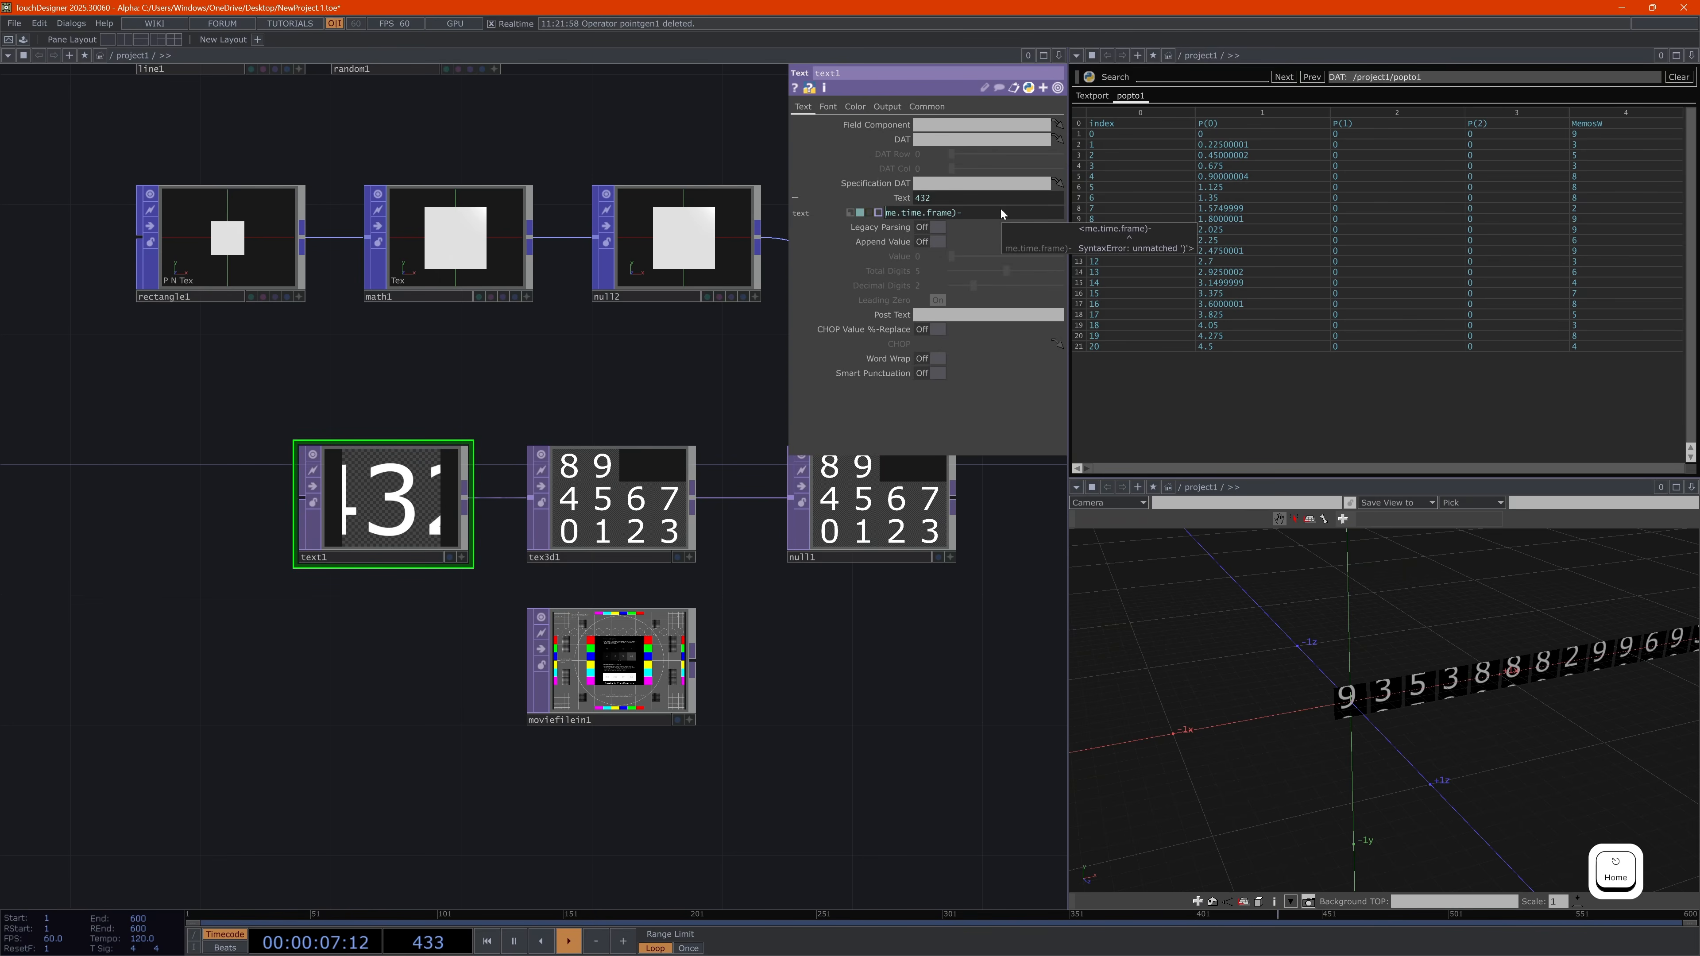
pyautogui.write('chr')
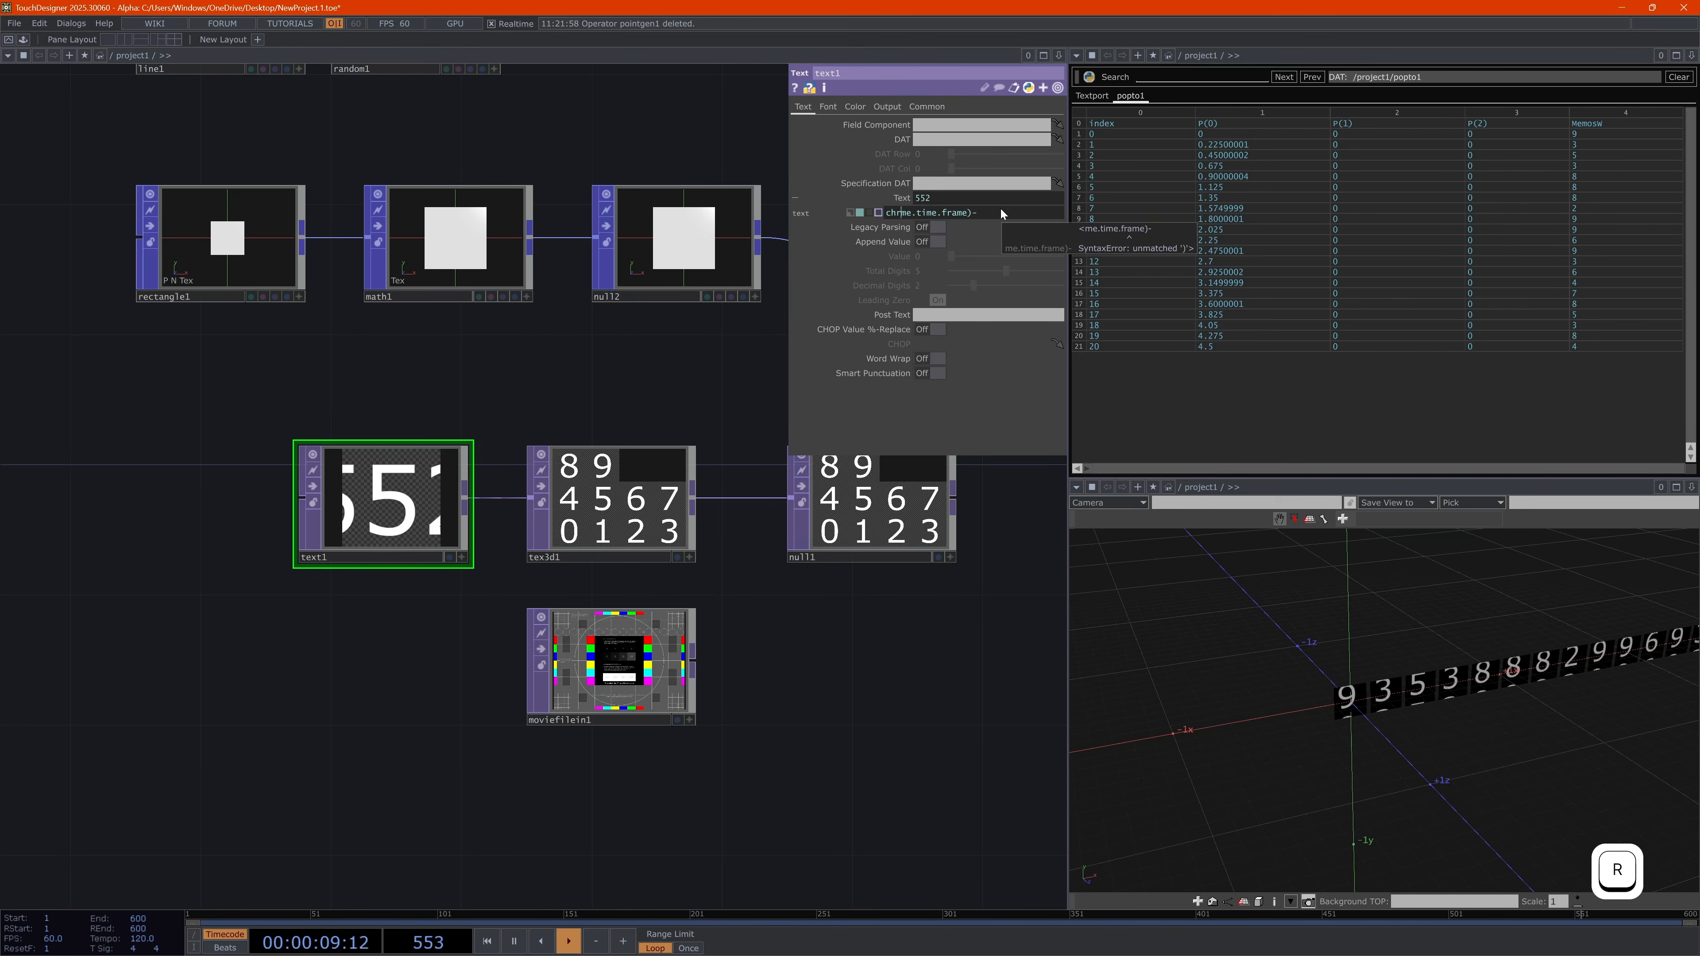
pyautogui.write('(')
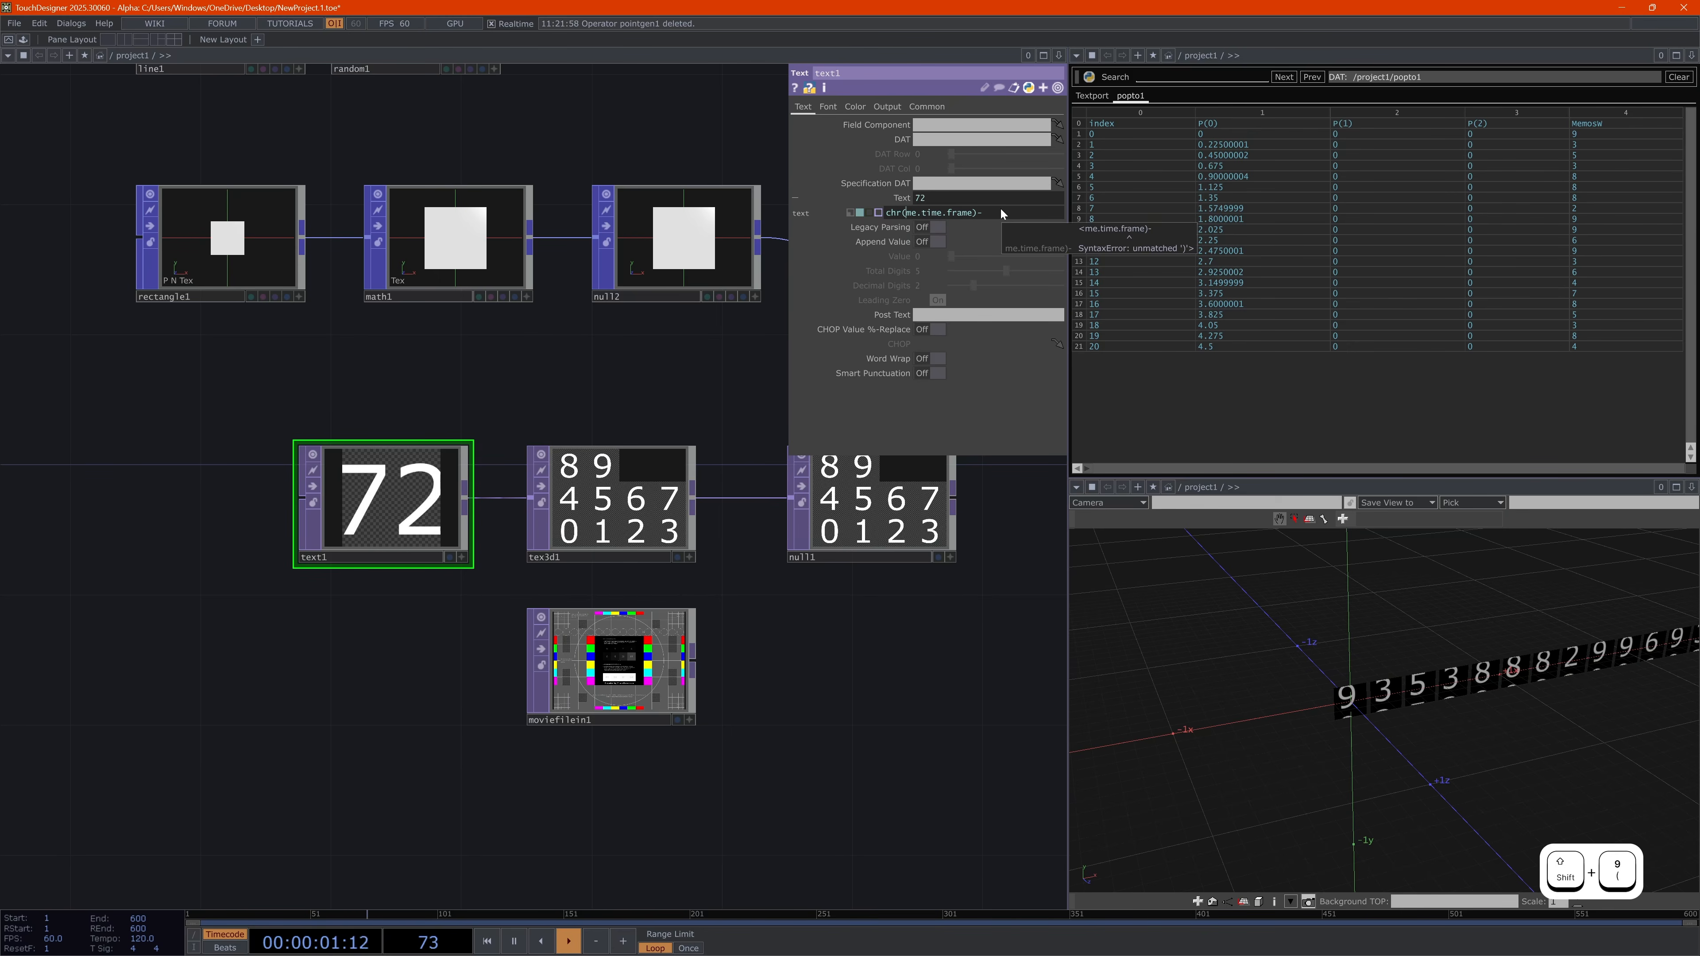
pyautogui.press('BackSpace')
pyautogui.press('BackSpace')
pyautogui.press('BackSpace')
pyautogui.press('BackSpace')
# Complete text1's text expression as me.time.frame % 256
pyautogui.press('End')
pyautogui.press('BackSpace')
pyautogui.press('BackSpace')
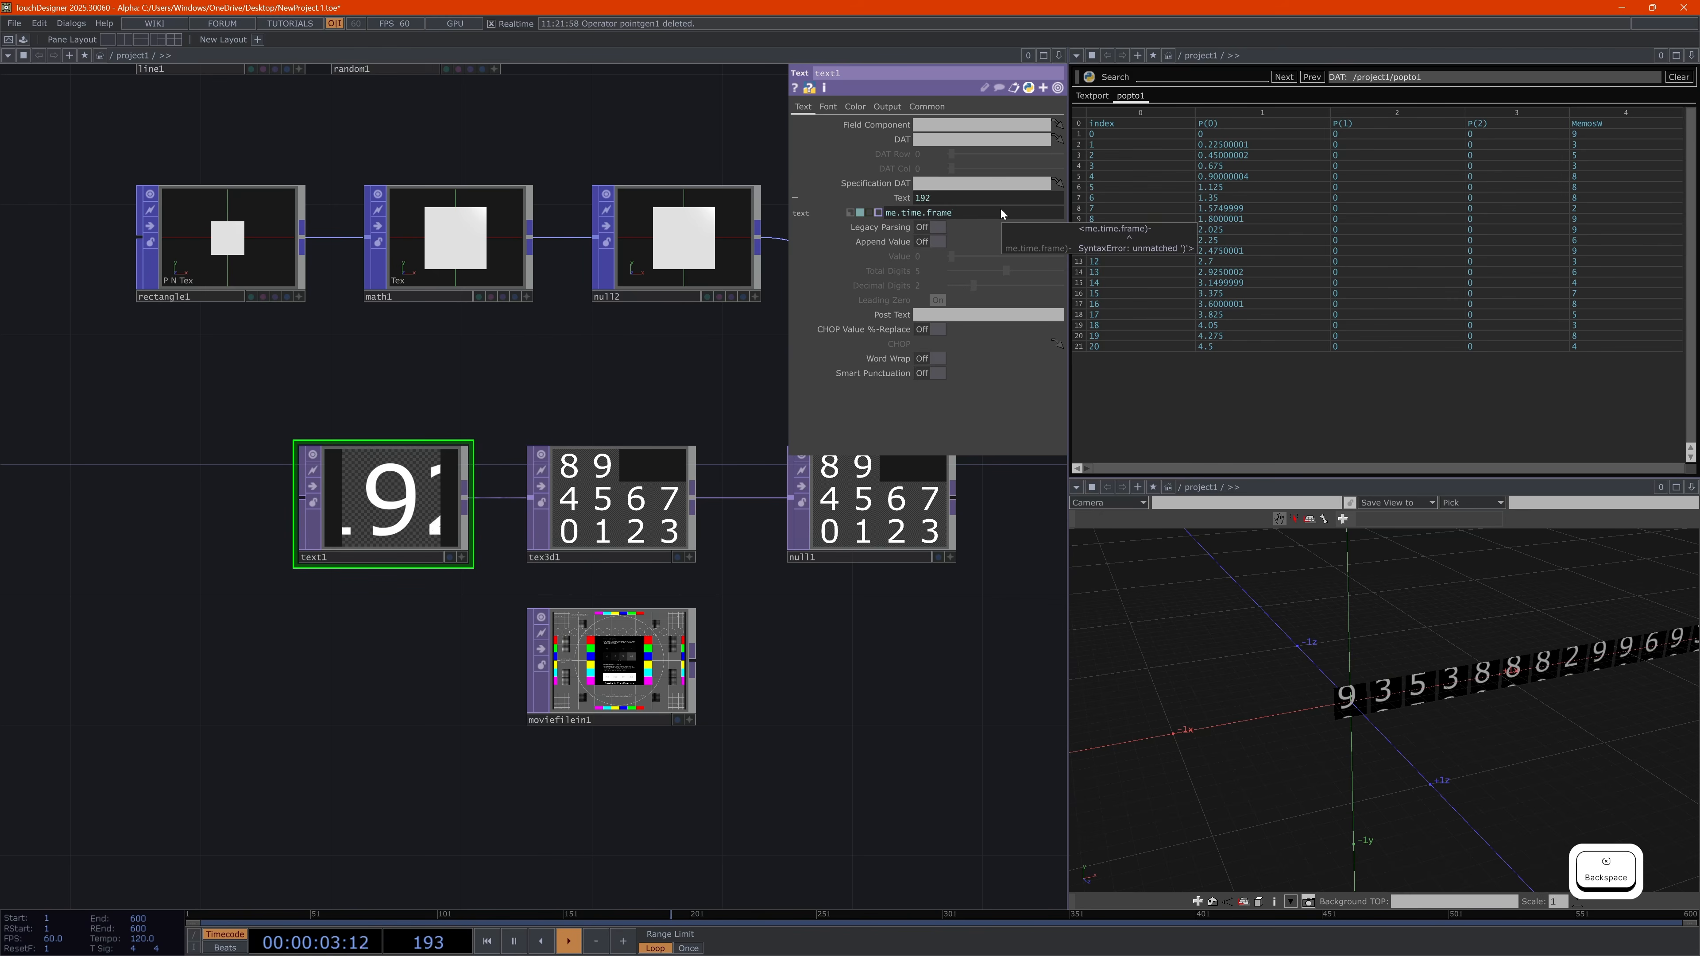
pyautogui.write('%')
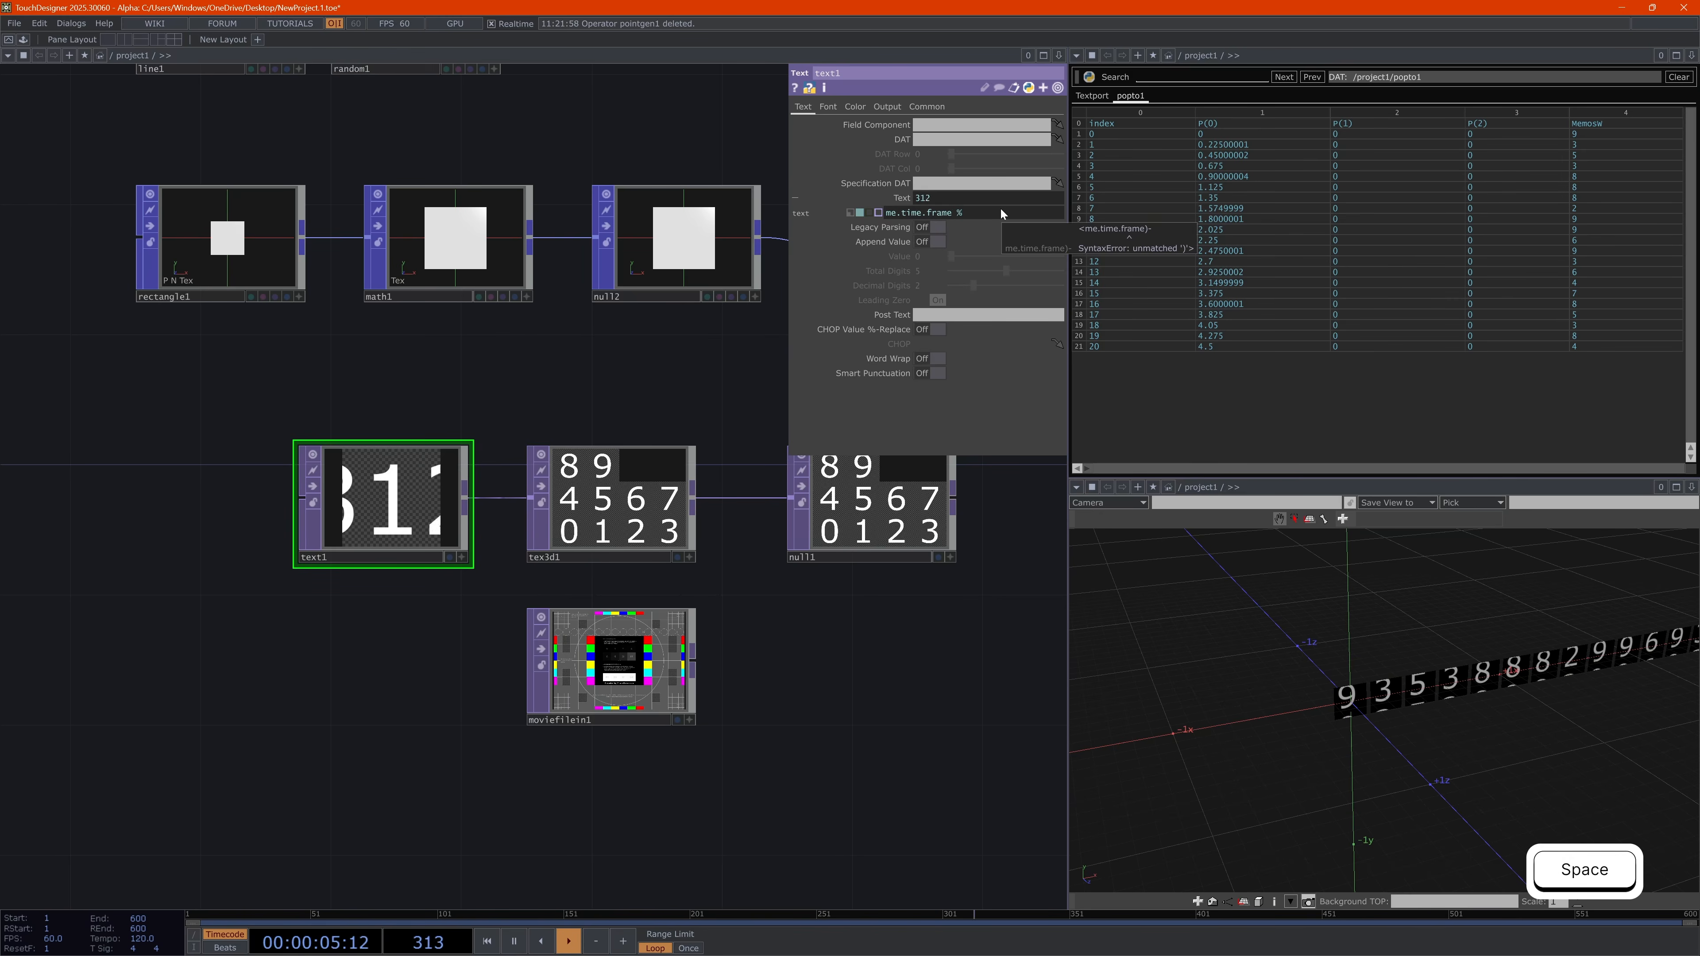
pyautogui.write(' 256')
pyautogui.press('Return')
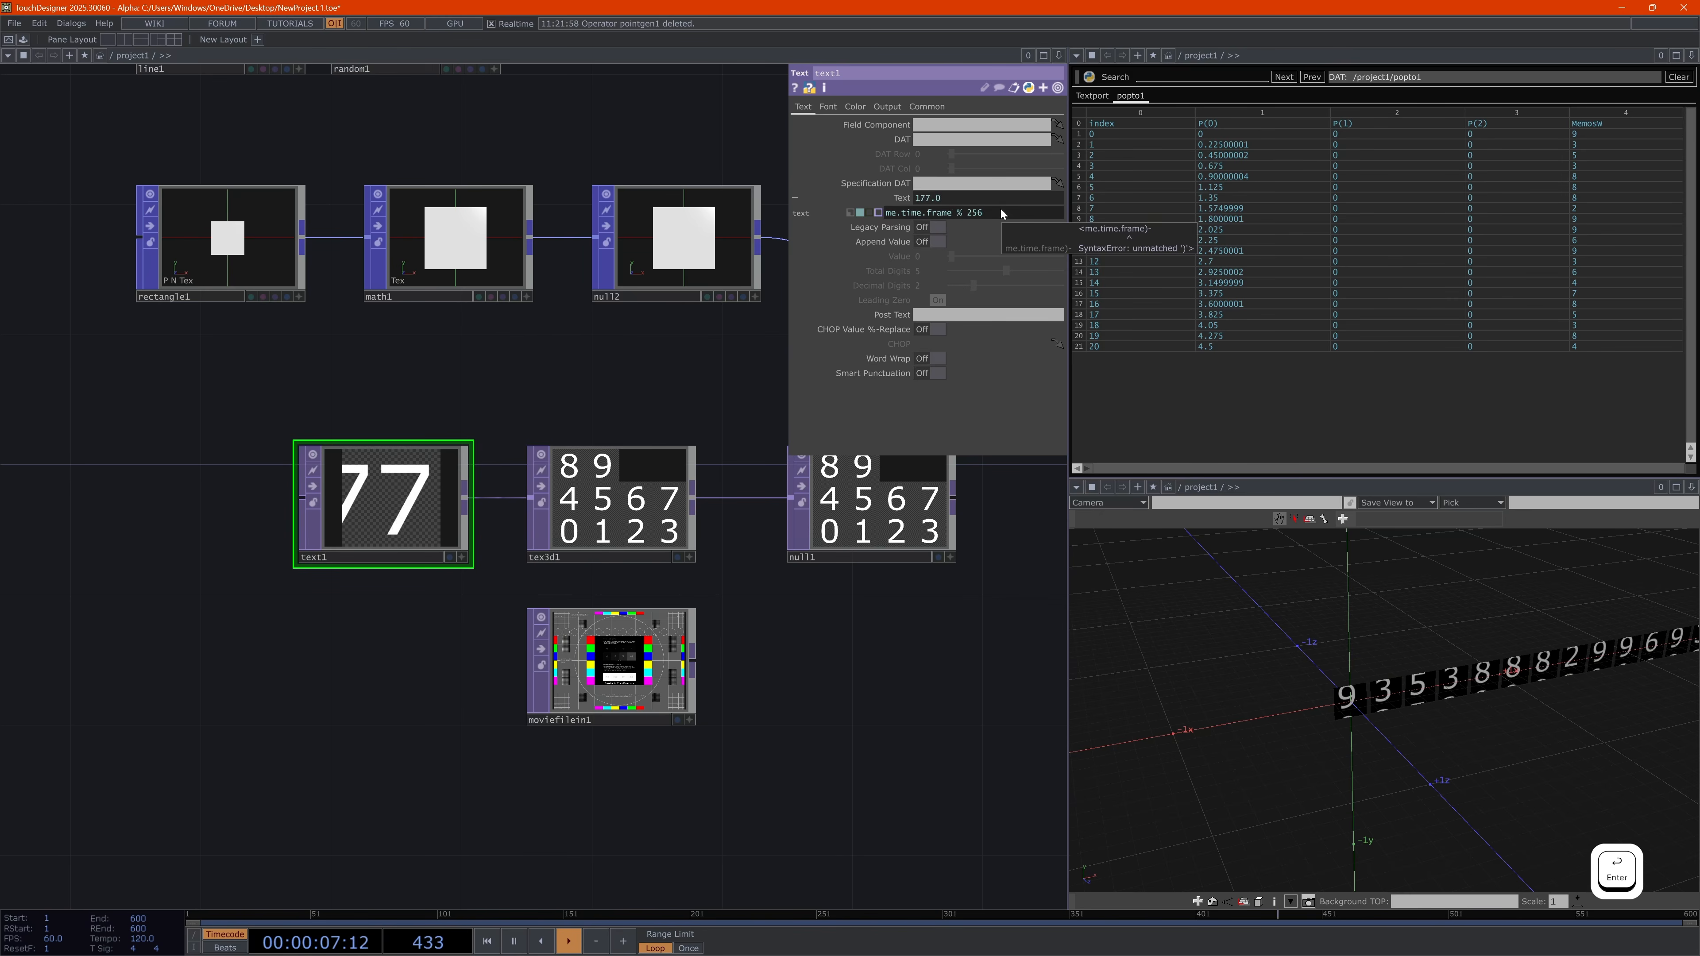
# Reduce text1's font size X to 0.3 so three-digit numbers fit in the frame
pyautogui.click(829, 107)
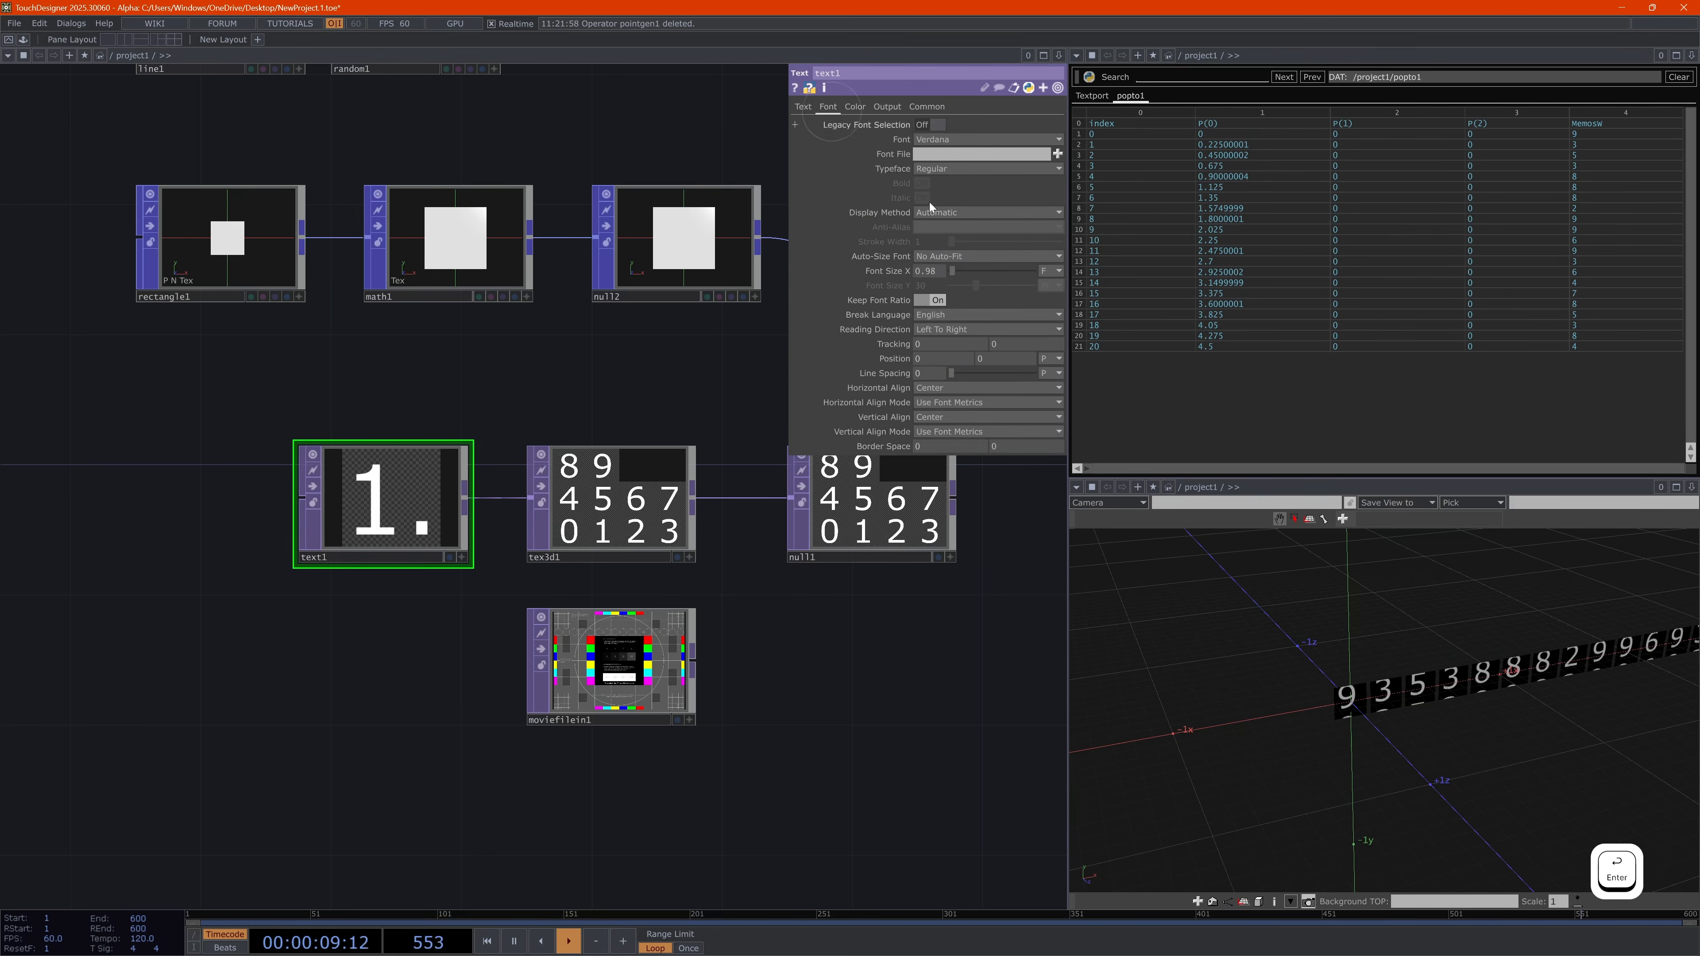
pyautogui.moveTo(926, 271)
pyautogui.mouseDown()
pyautogui.moveTo(979, 269)
pyautogui.moveTo(944, 271)
pyautogui.mouseUp()
pyautogui.write('8')
pyautogui.press('Return')
pyautogui.write('5')
pyautogui.press('Return')
pyautogui.write('3')
pyautogui.press('Return')
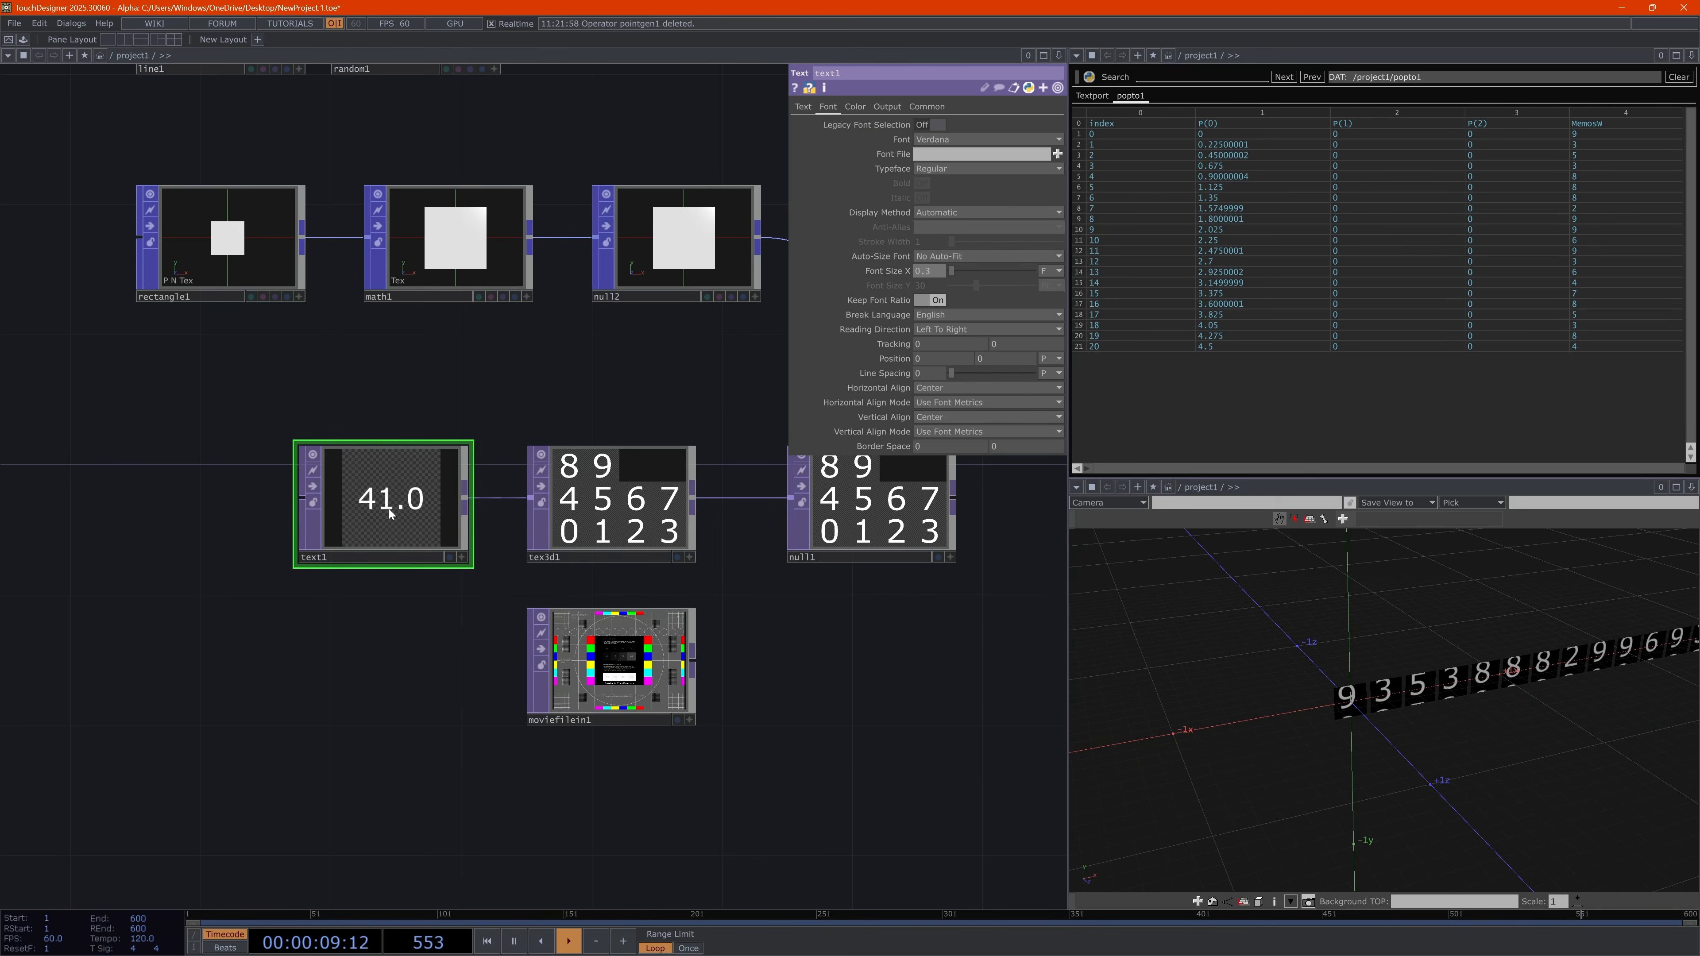
# Wrap text1's expression in an integer conversion so it reads int(me.time.frame % 256)
pyautogui.click(803, 106)
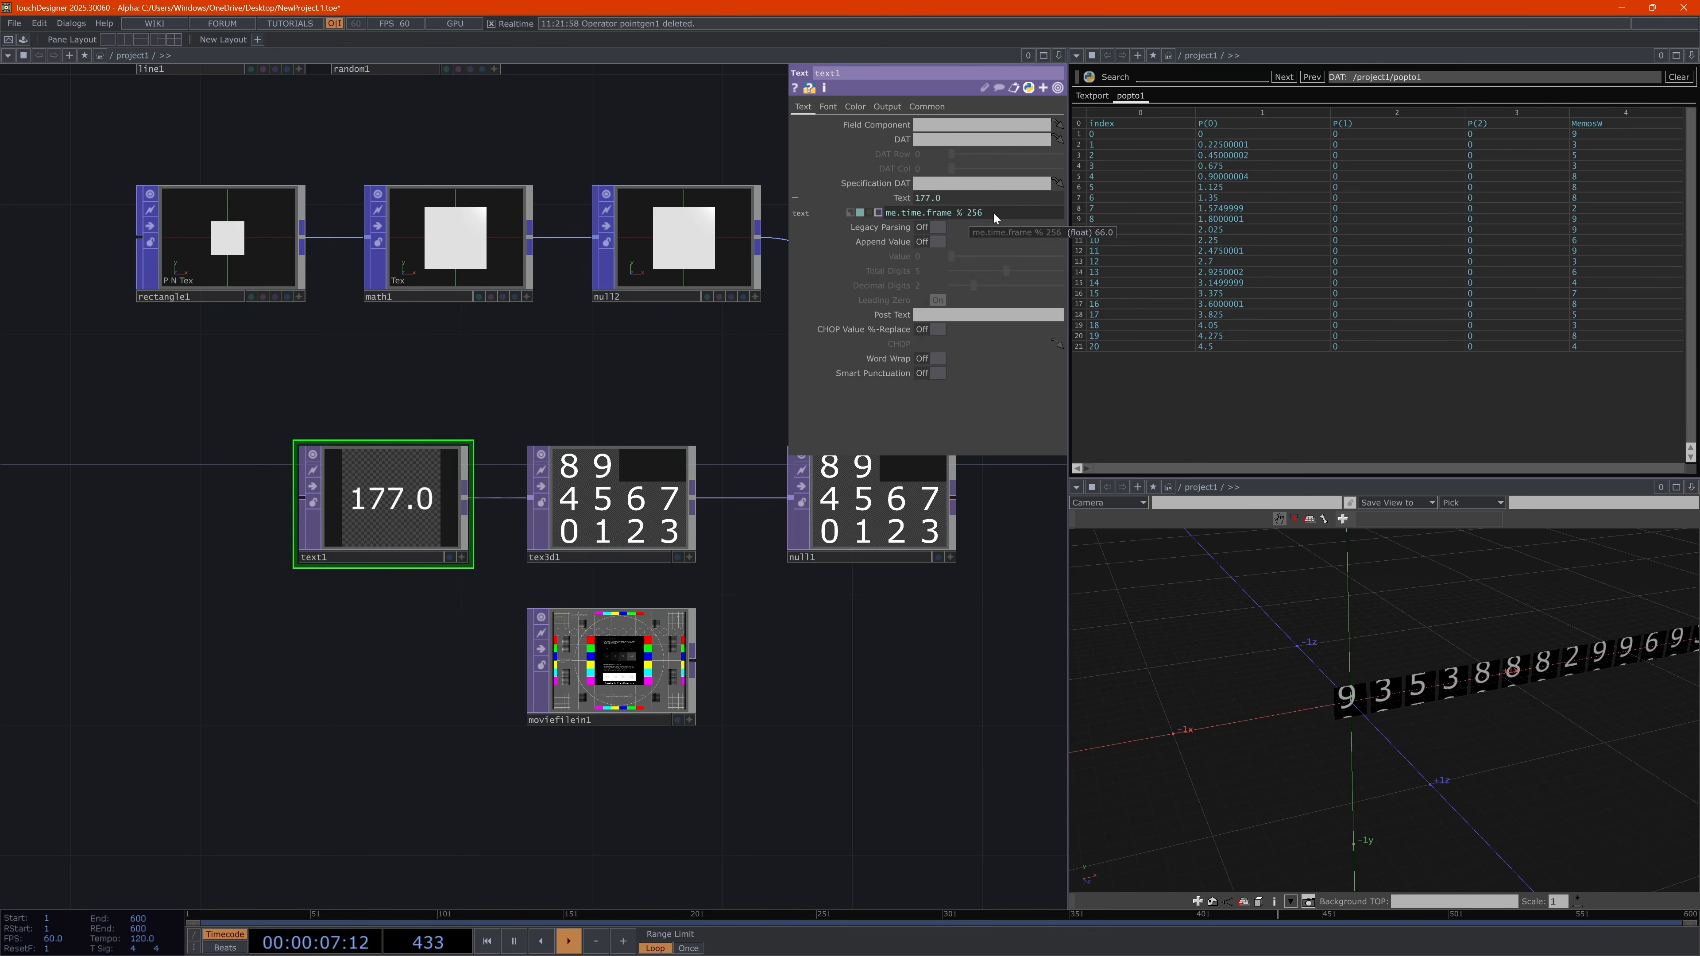
pyautogui.click(957, 213)
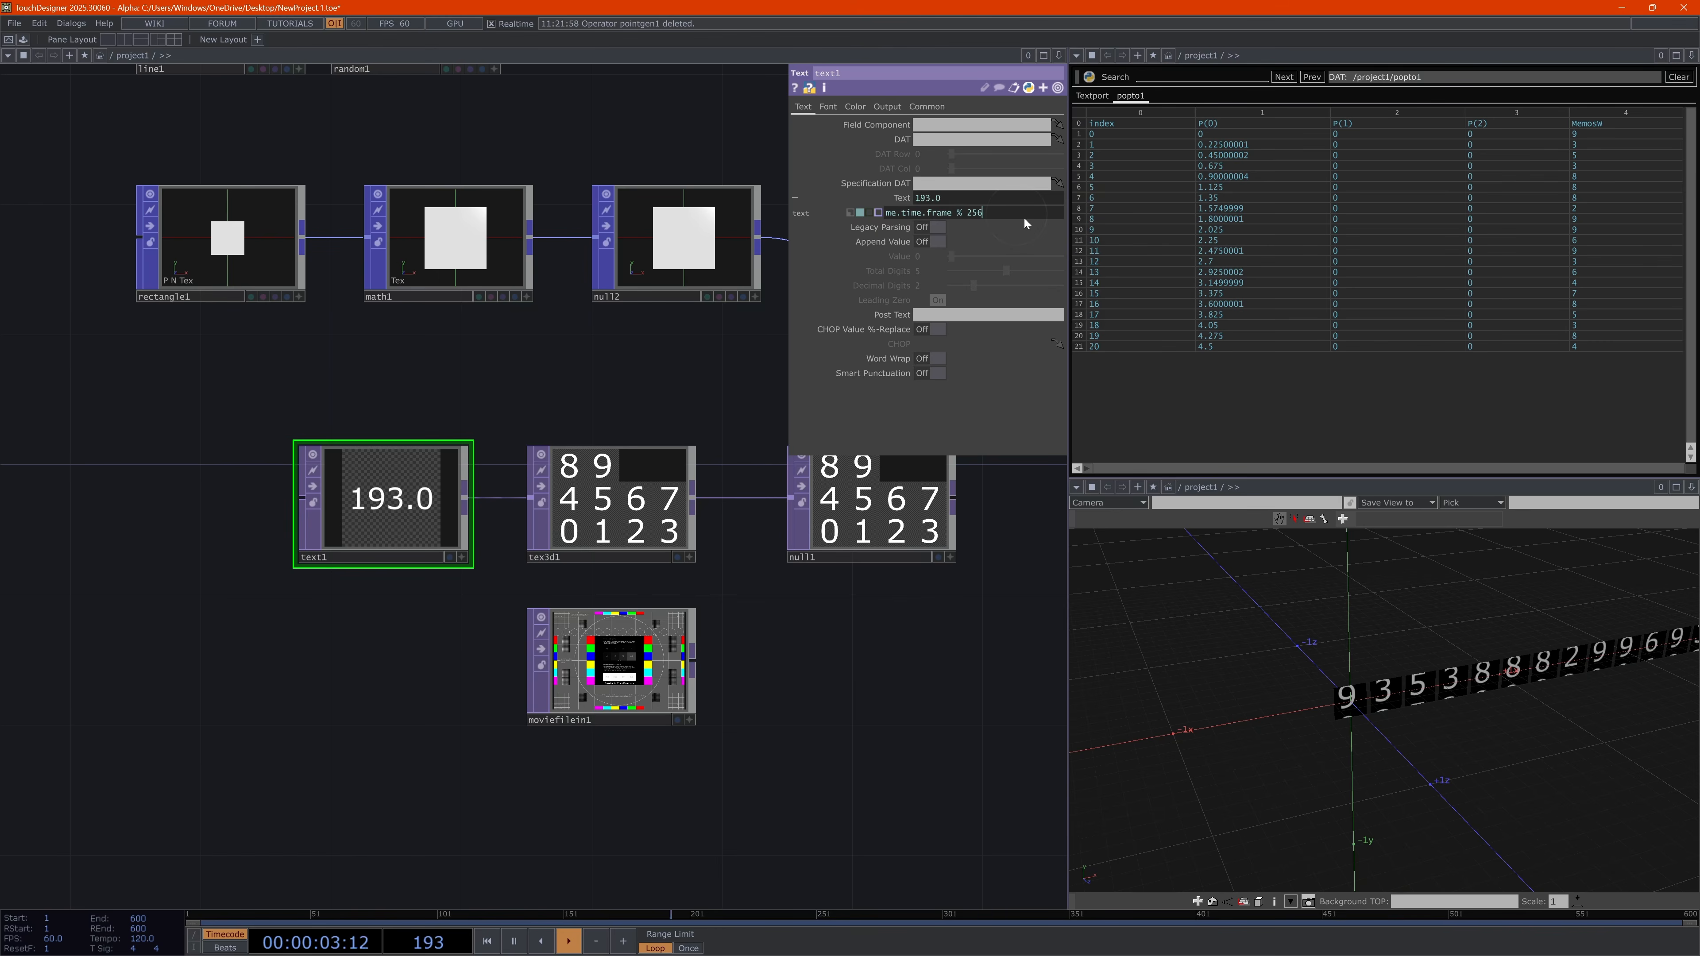
pyautogui.write('int(')
pyautogui.press('End')
pyautogui.write(')')
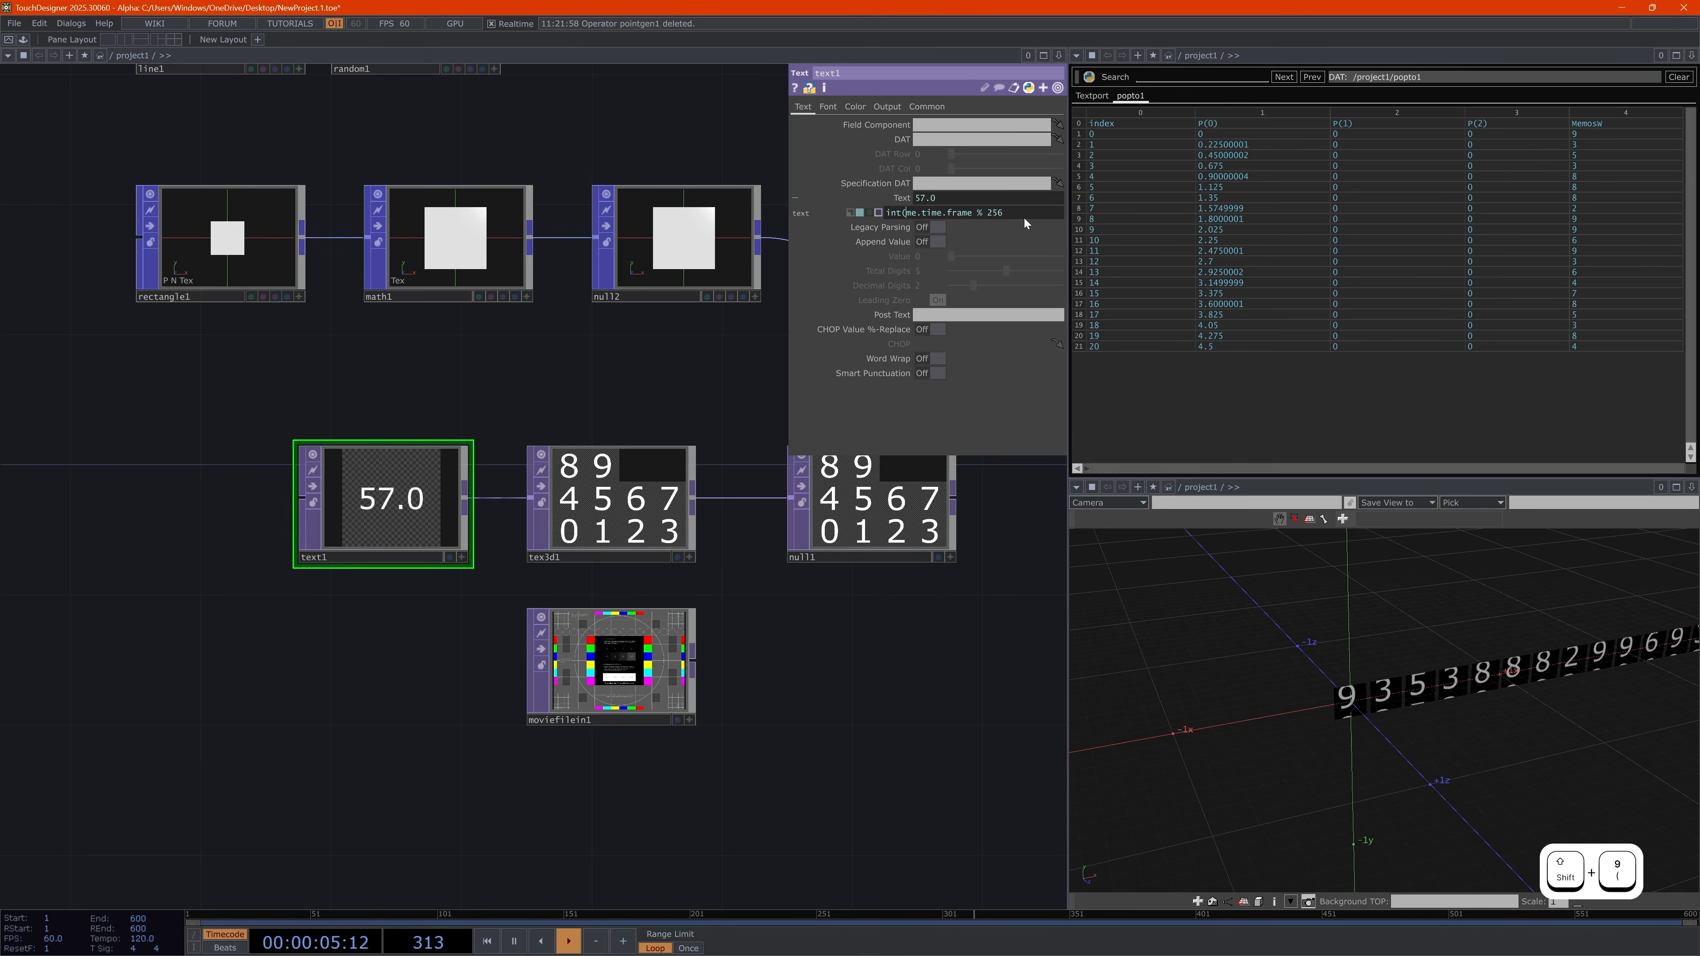
pyautogui.press('Return')
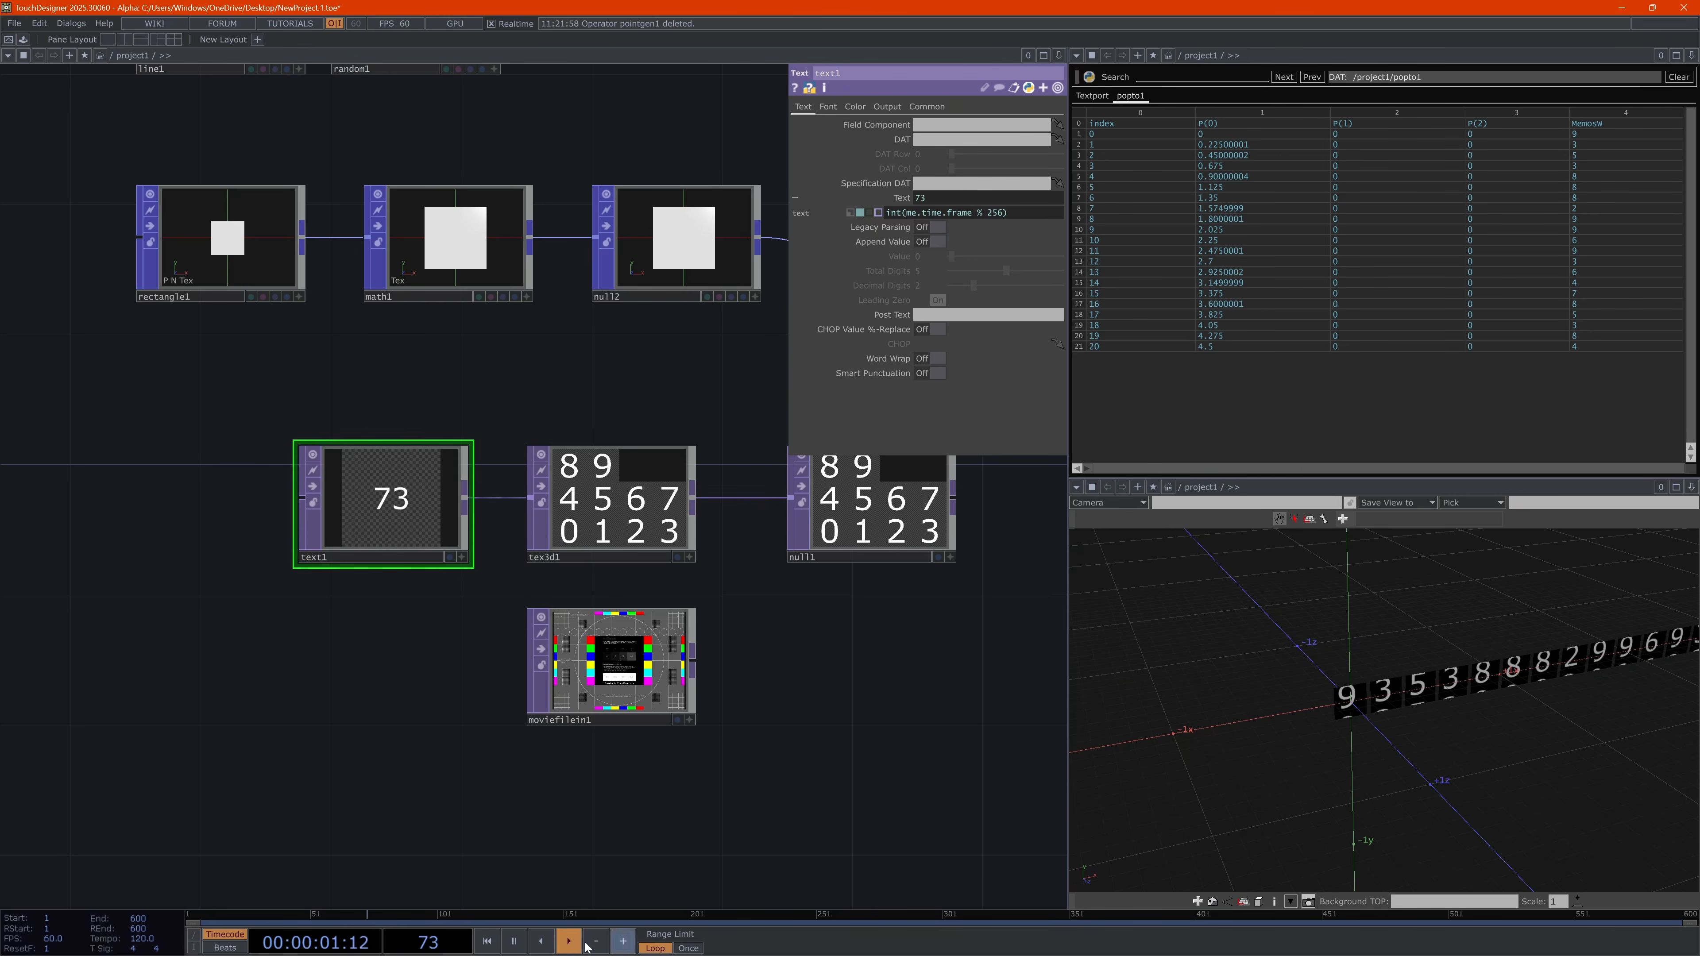
# Pause, scrub and replay the timeline to check text1's repeating count, then return to the first frame
pyautogui.click(514, 940)
pyautogui.moveTo(553, 918); pyautogui.dragTo(1103, 922)
pyautogui.click(1591, 916)
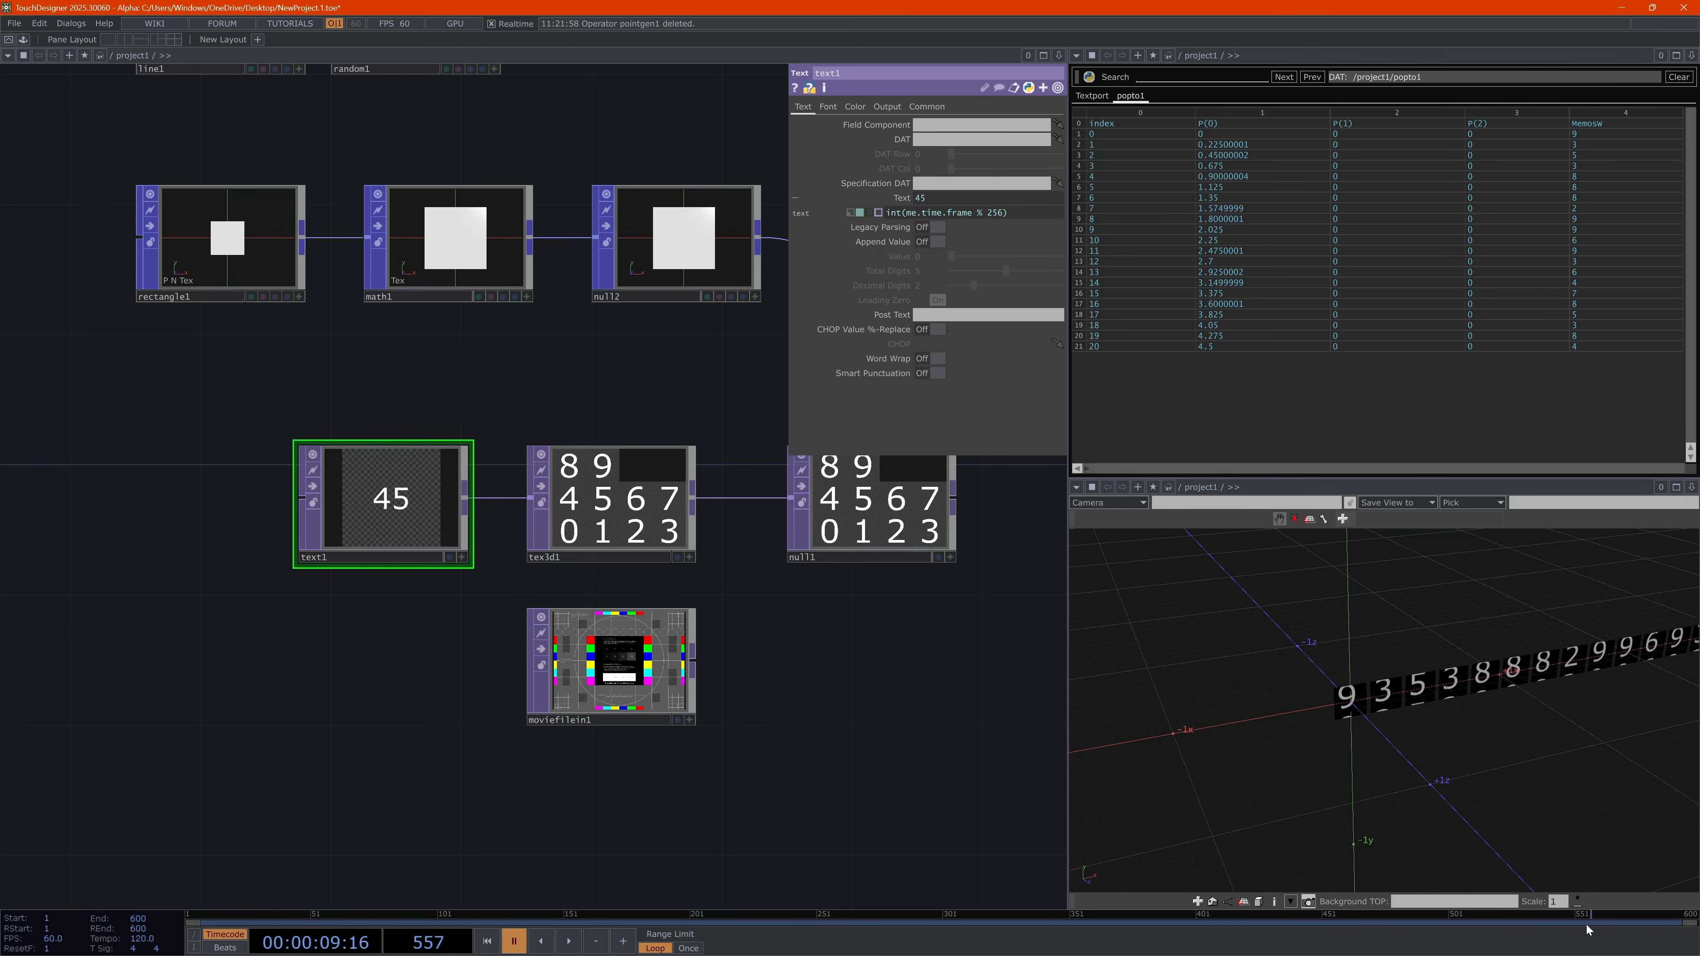
pyautogui.click(486, 941)
pyautogui.click(568, 940)
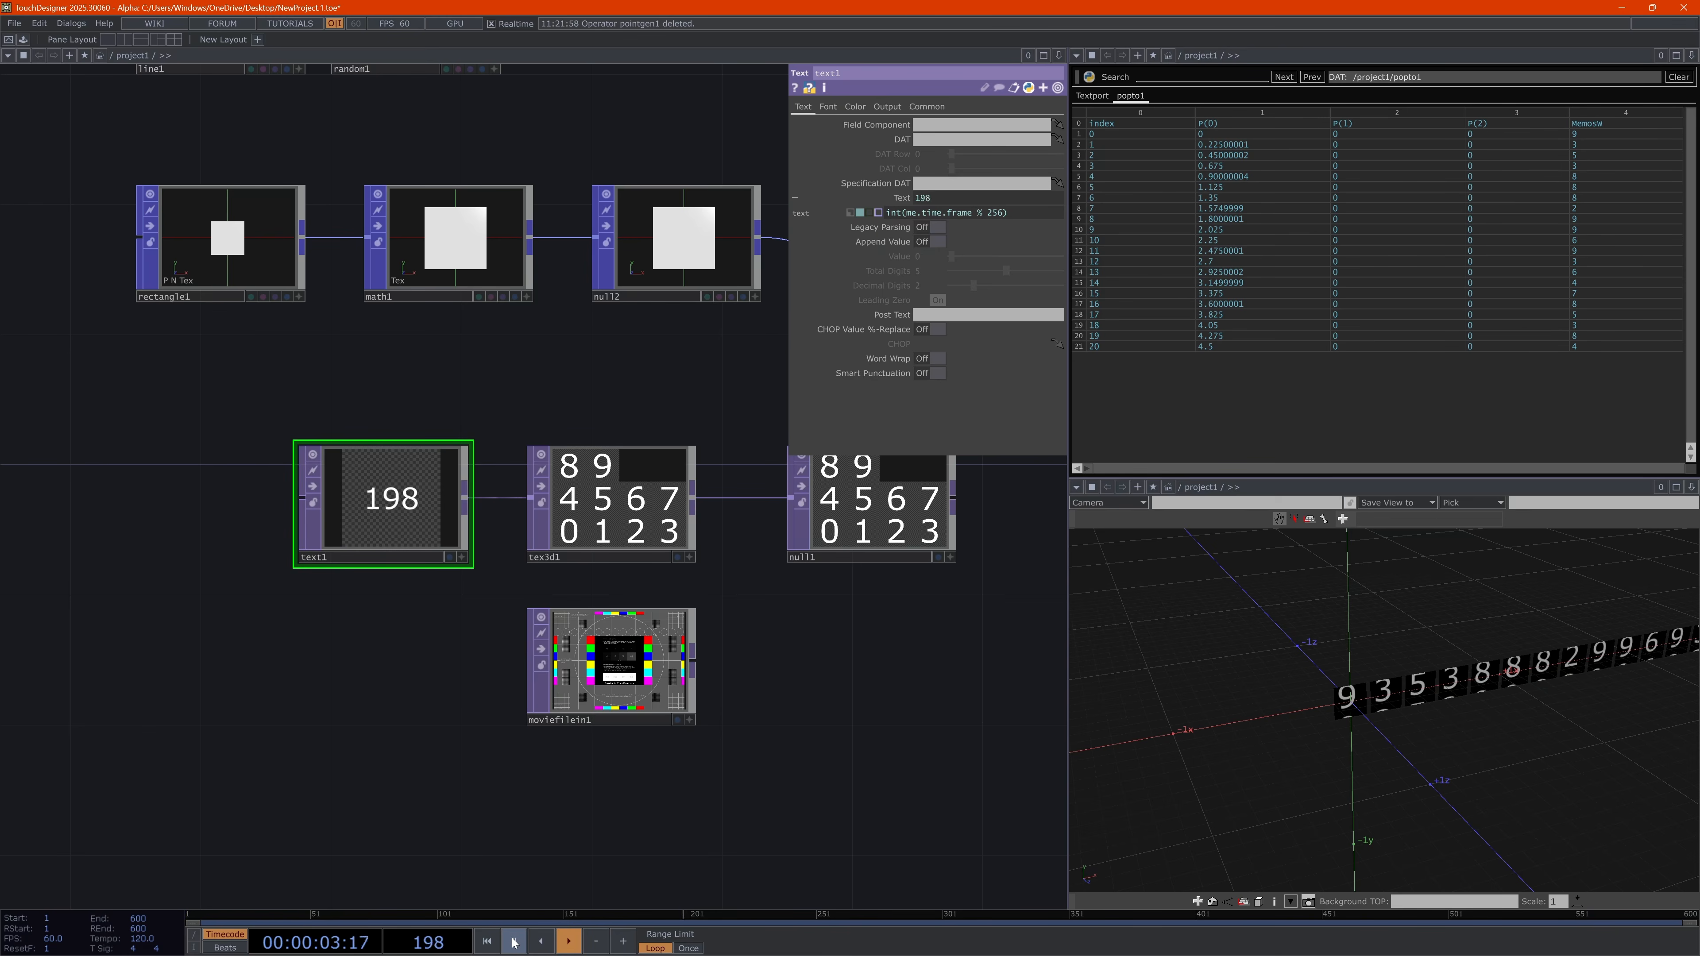
pyautogui.click(514, 941)
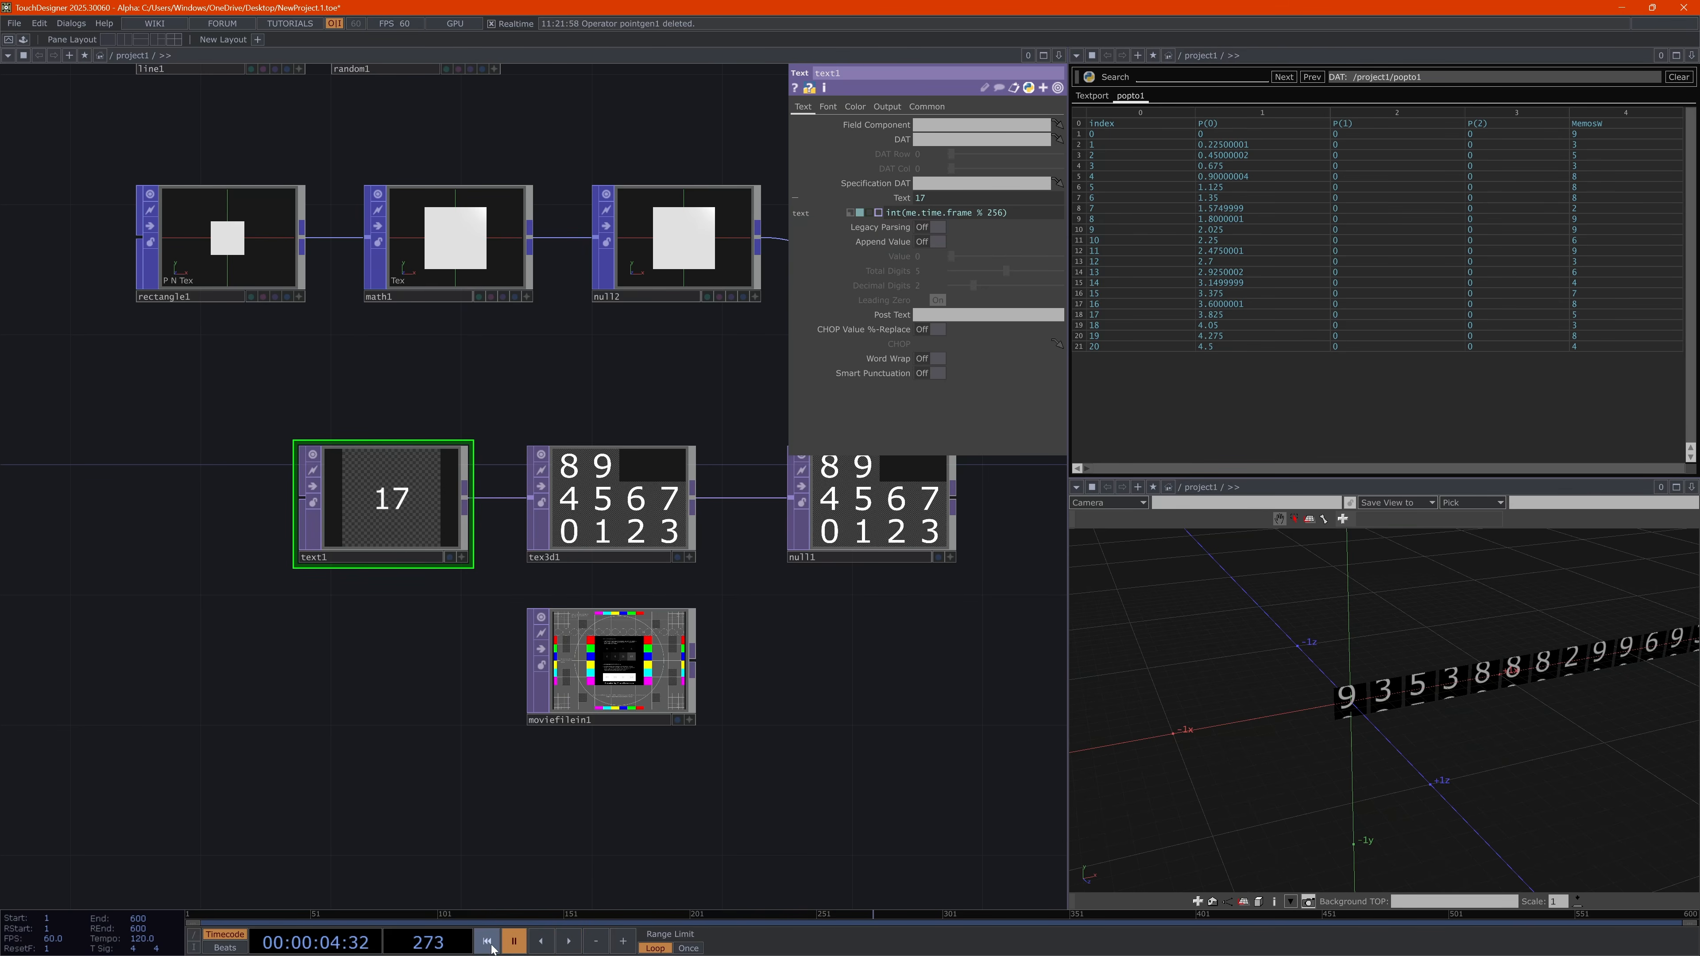
pyautogui.click(488, 941)
# Subtract 1 from text1's expression so it reads int(me.time.frame % 256)-1
pyautogui.click(1023, 222)
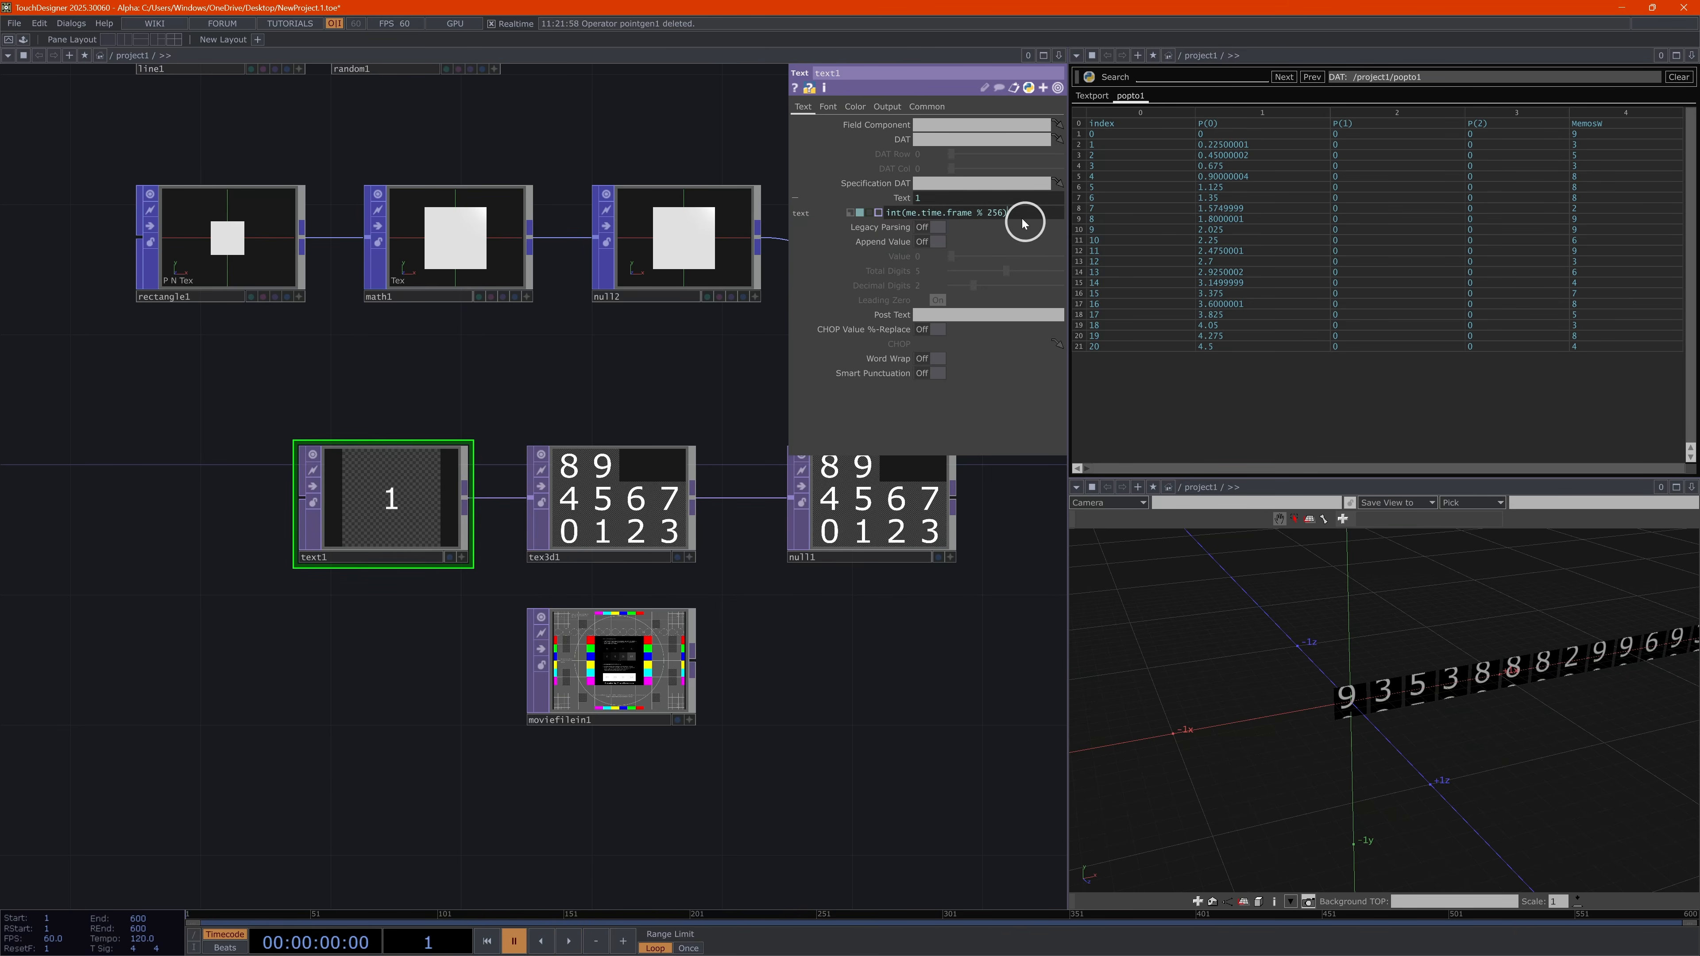
pyautogui.write('-1')
pyautogui.press('Return')
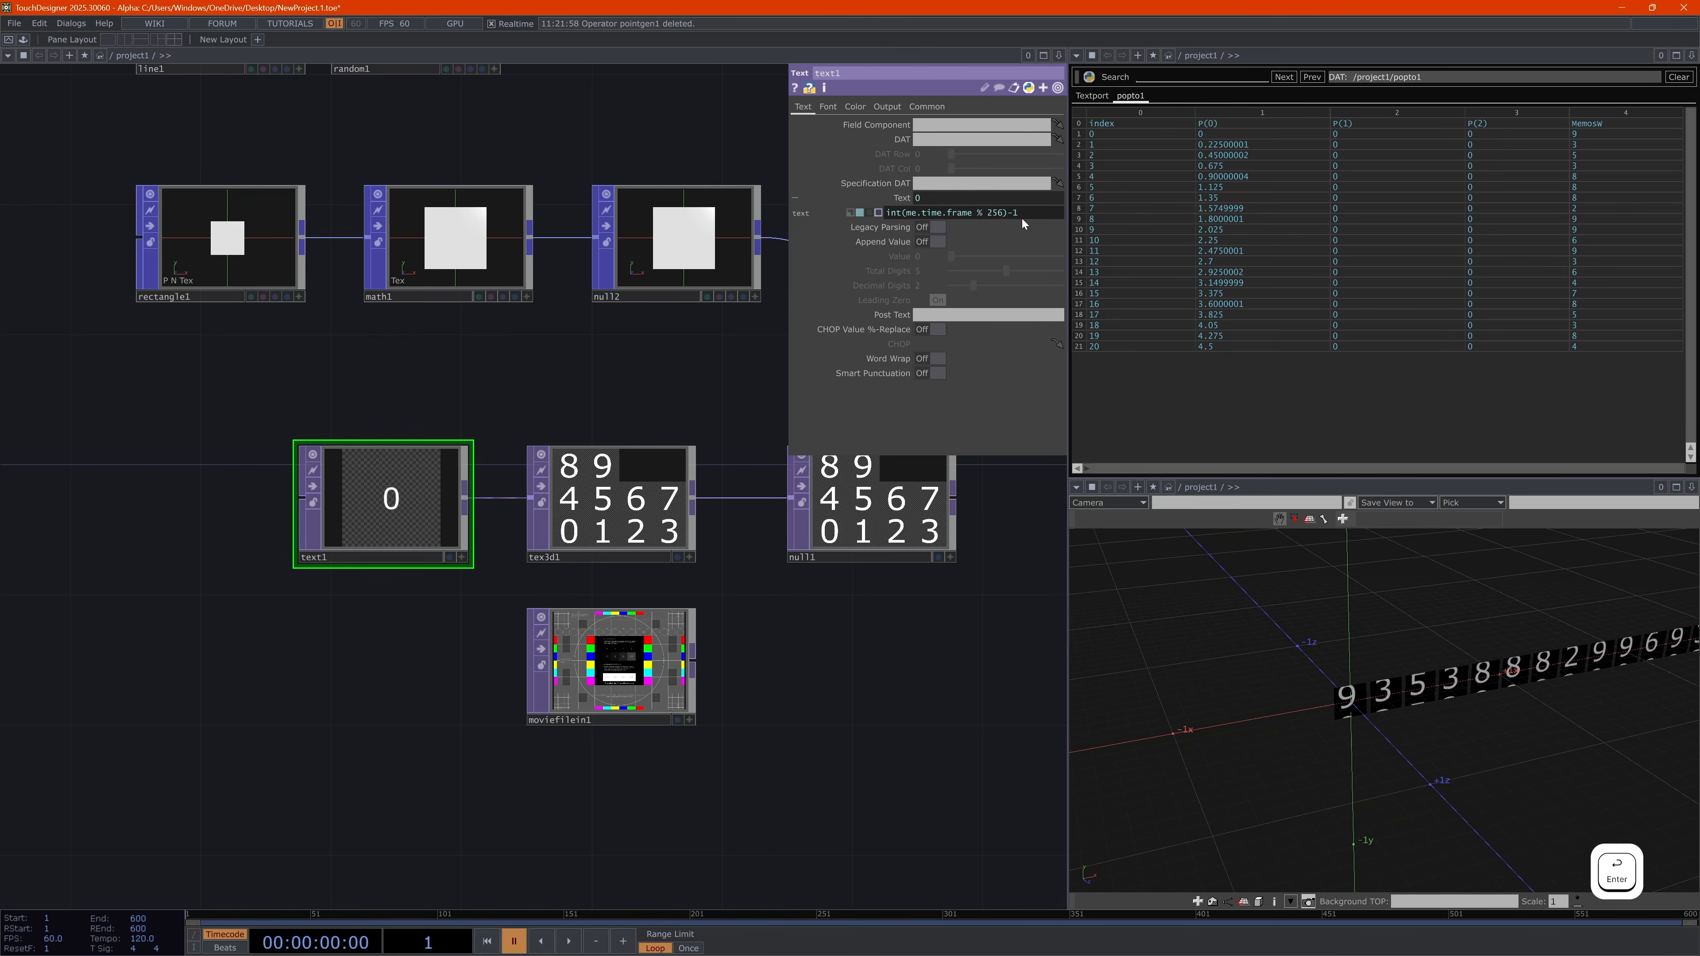
# Play the timeline from the start and pause it near frame 252 to check text1's count
pyautogui.click(621, 940)
pyautogui.click(568, 941)
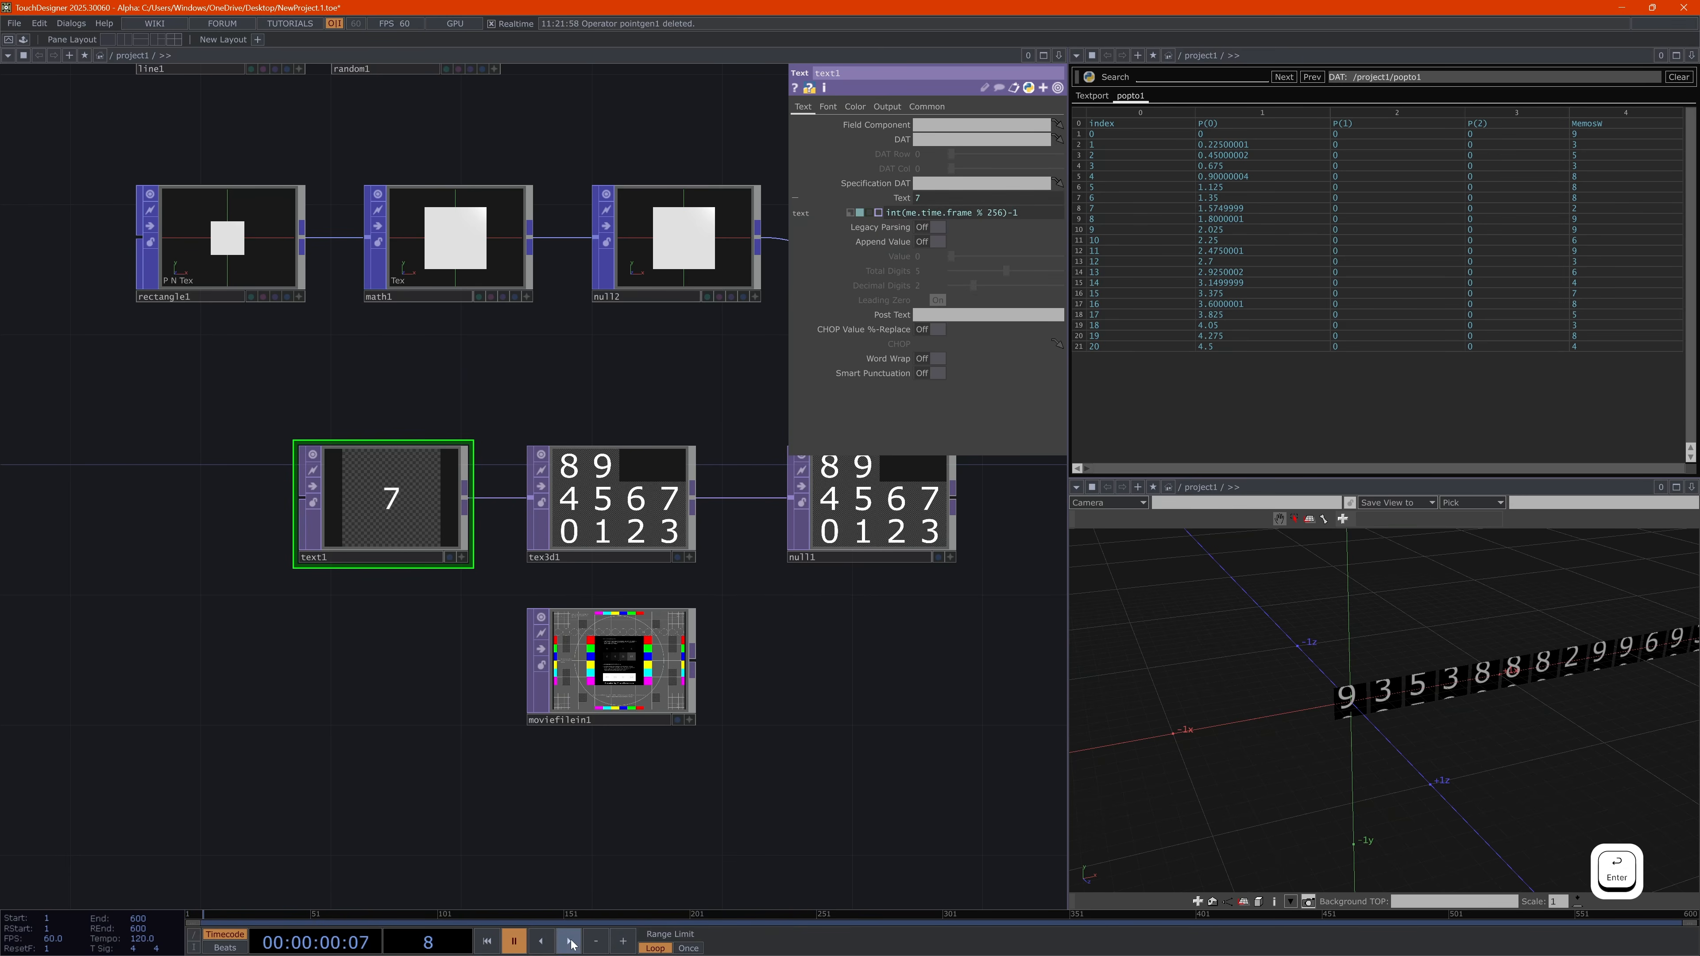
pyautogui.click(514, 941)
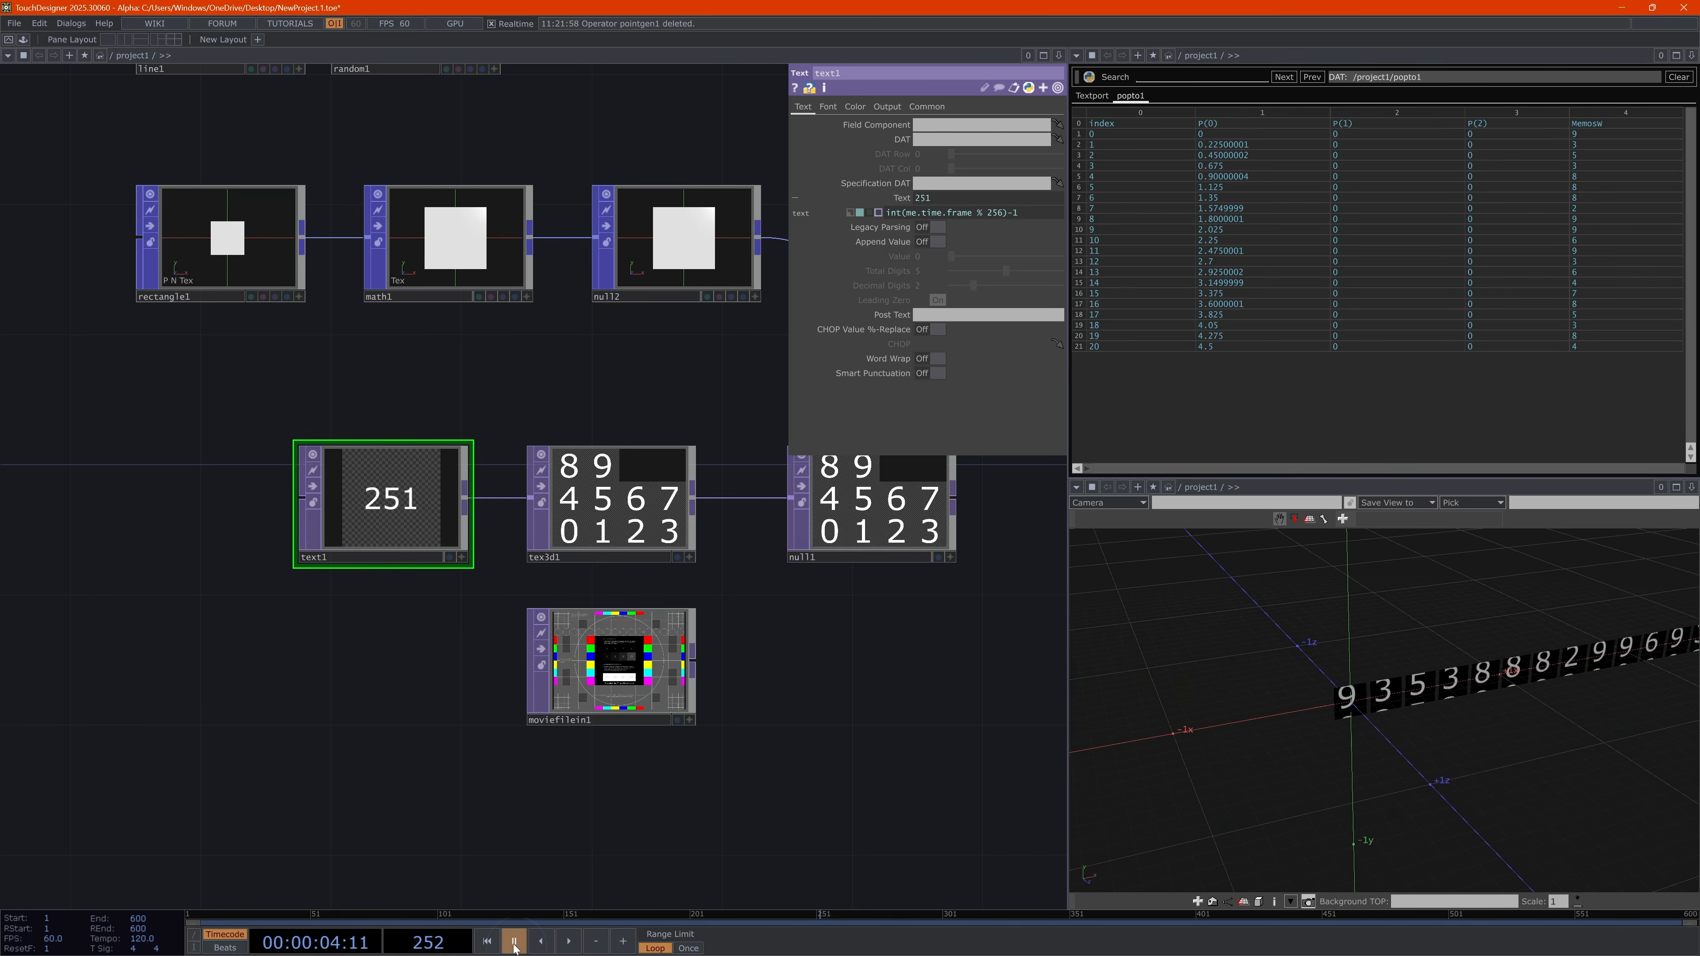
# Pre-fill tex3d1's 2D texture array with the numbers generated by text1
pyautogui.click(626, 483)
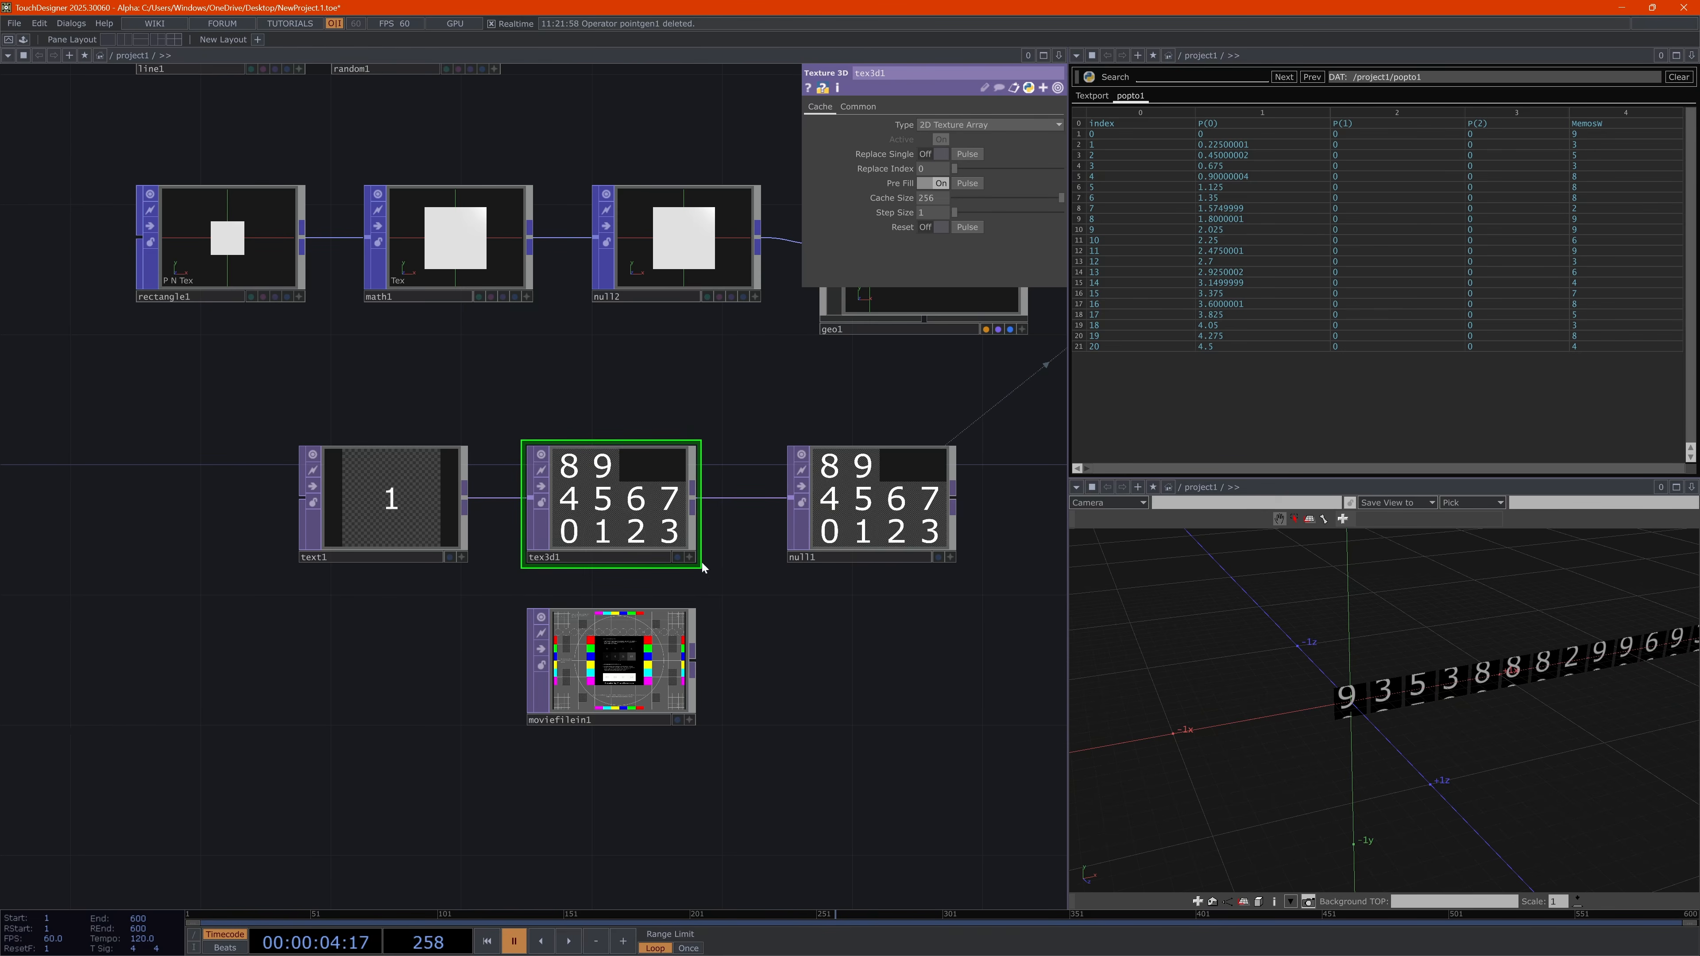
pyautogui.click(967, 183)
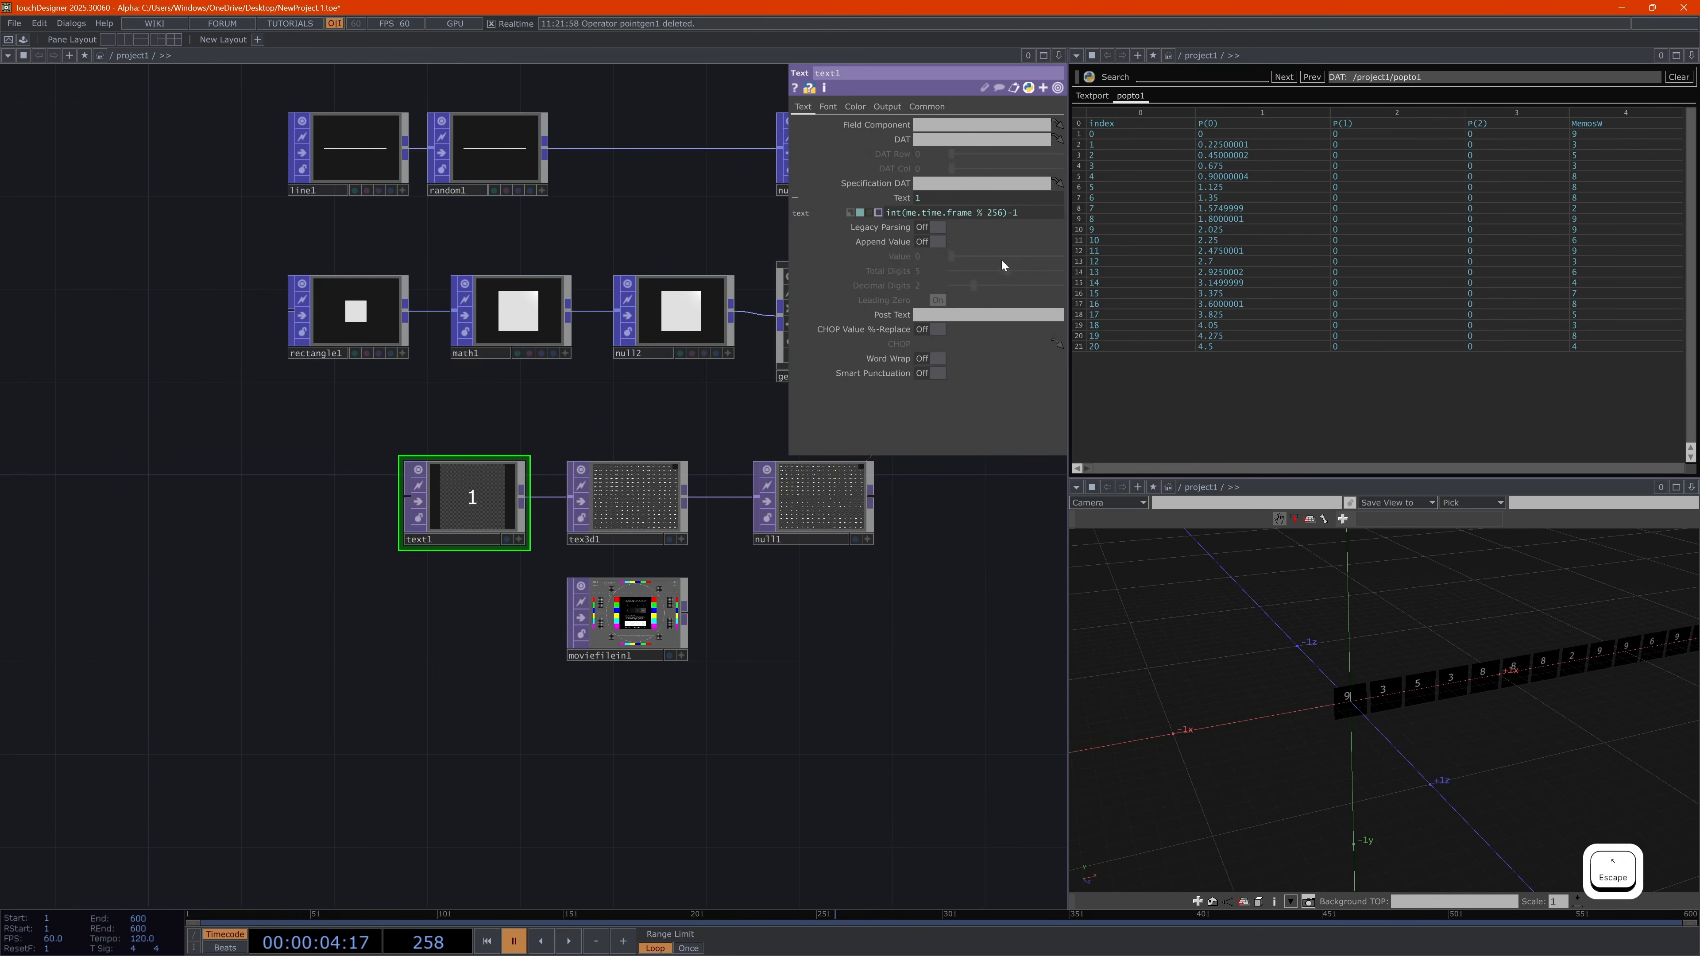
# Wrap text1's expression in a character conversion so it reads chr(int(me.time.frame % 256)-1)
pyautogui.click(1009, 209)
pyautogui.press('Home')
pyautogui.write('chr(')
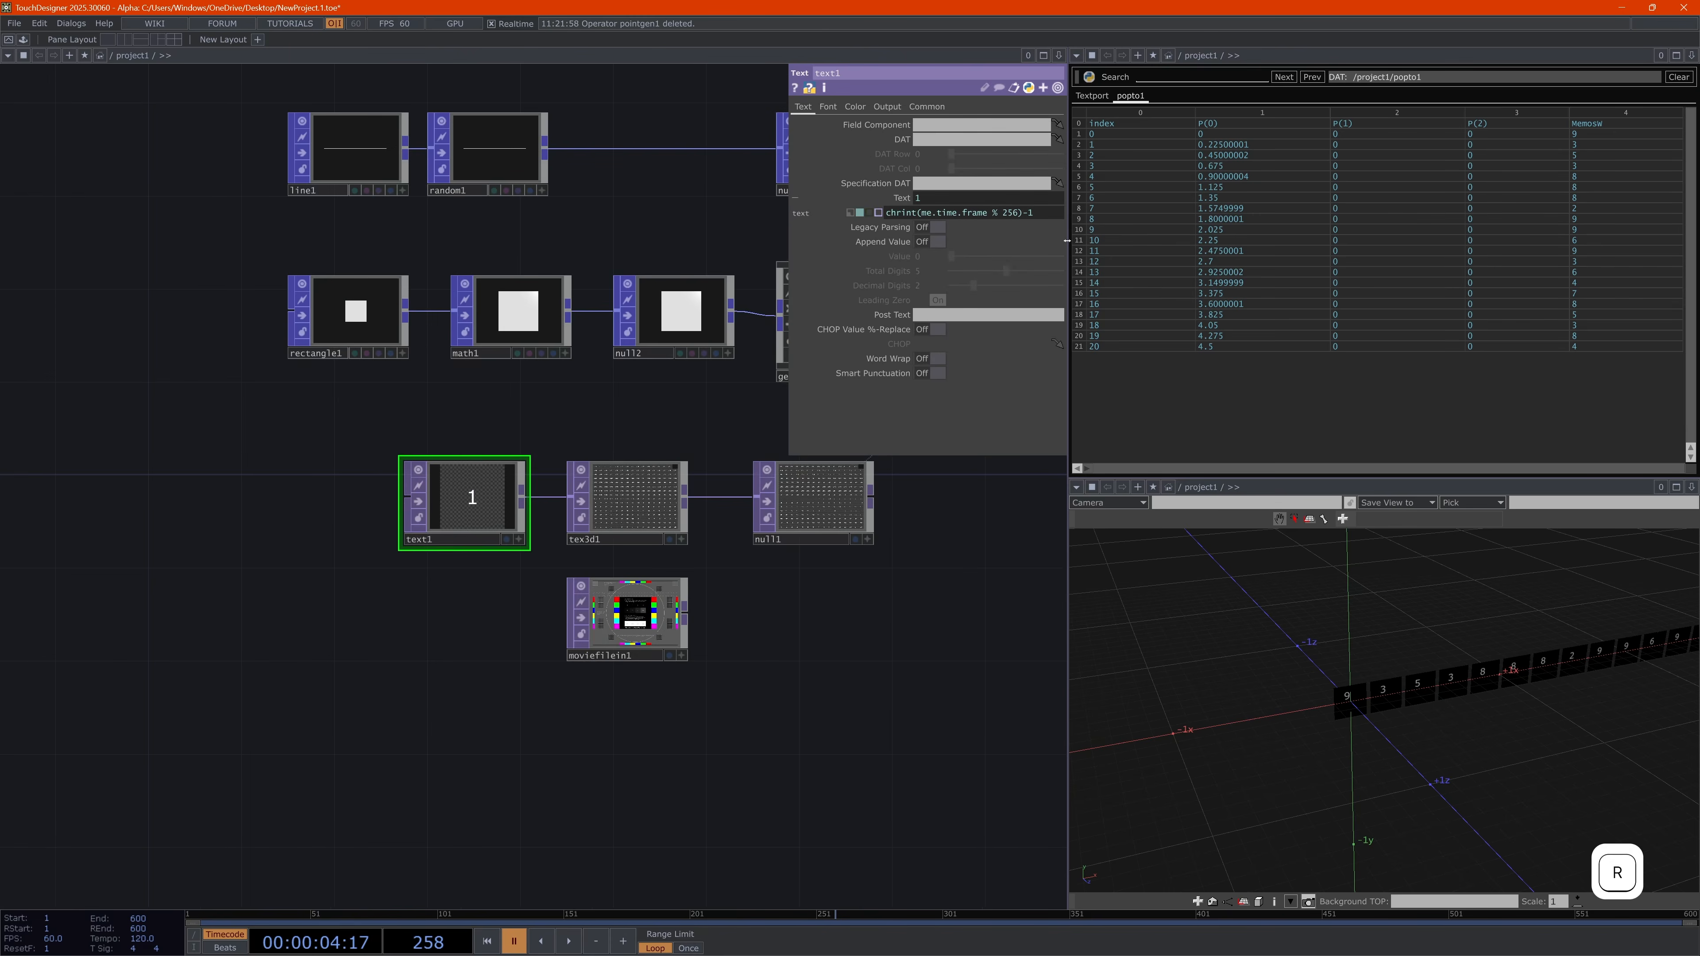
pyautogui.press('End')
pyautogui.write(')')
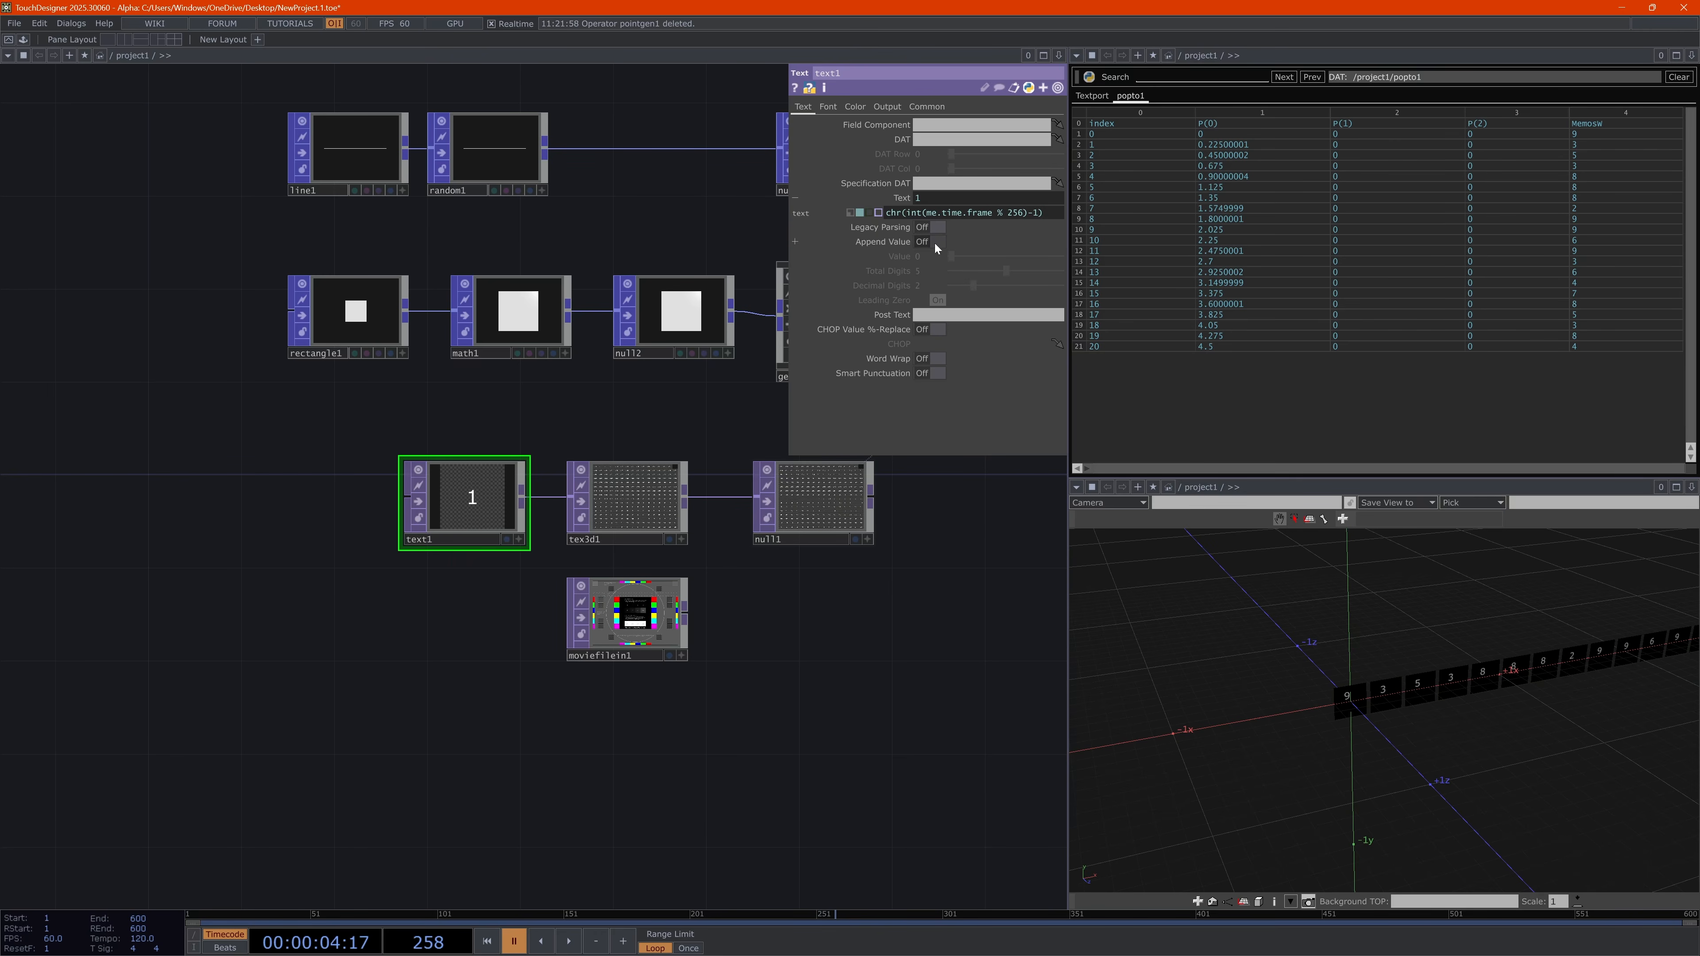
# Pre-fill tex3d1 again with text1's ASCII characters and open its viewer in a separate window
pyautogui.click(631, 488)
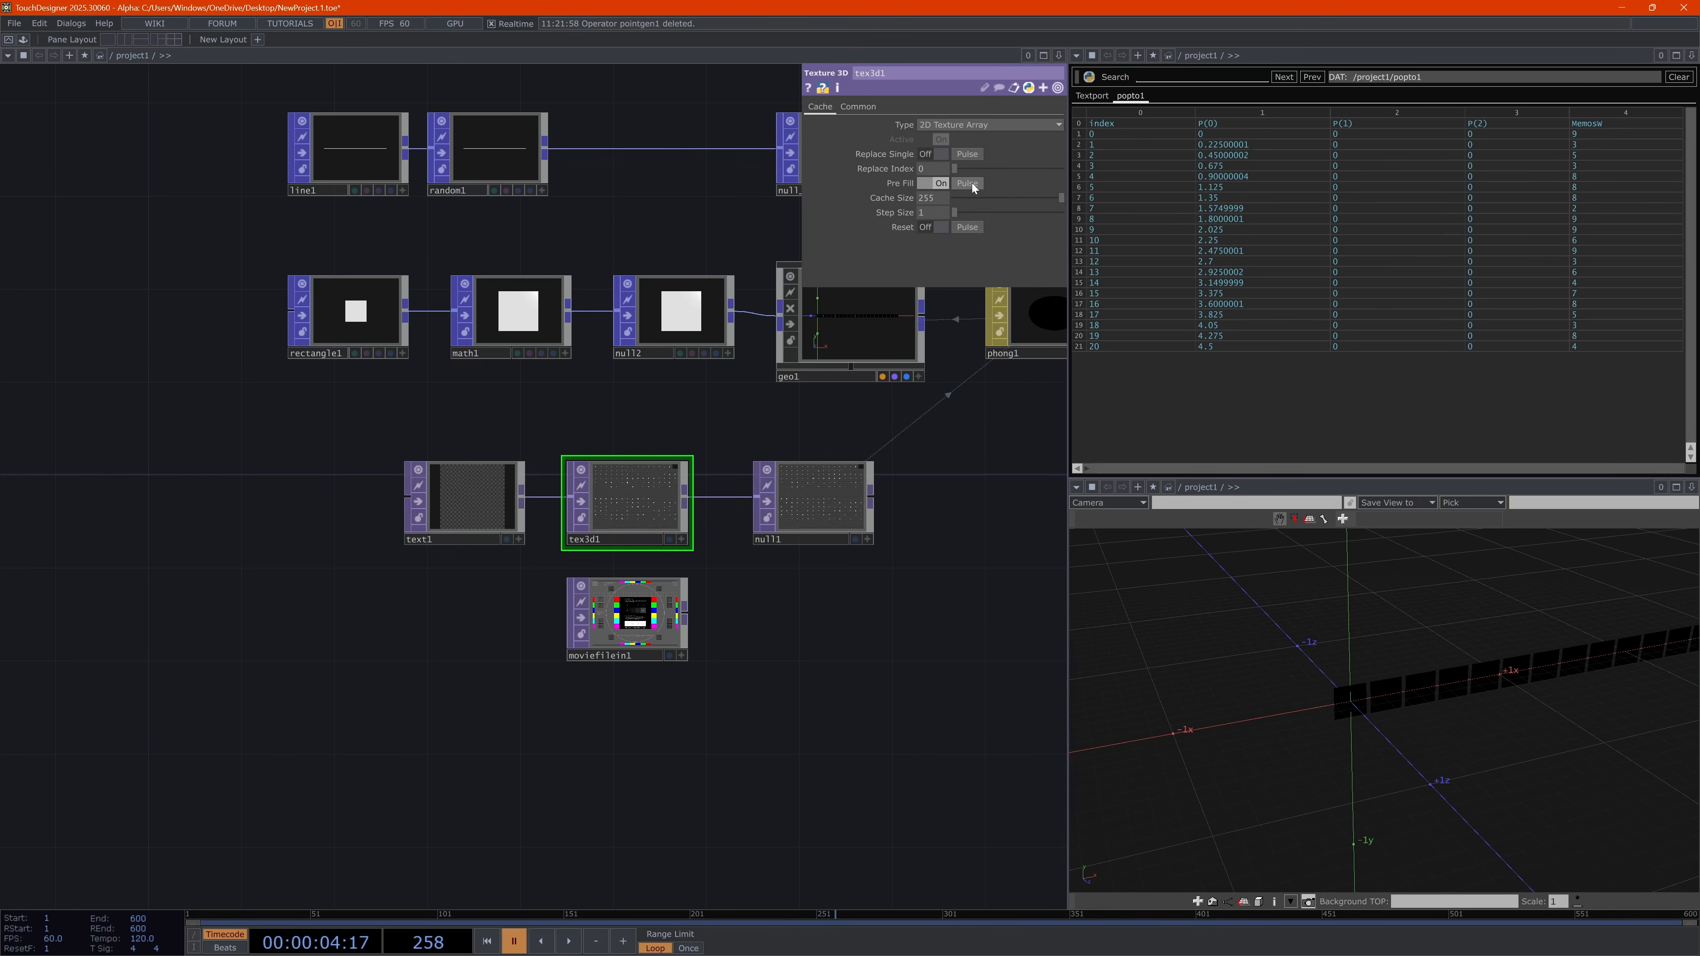
pyautogui.rightClick(626, 493)
pyautogui.click(647, 493)
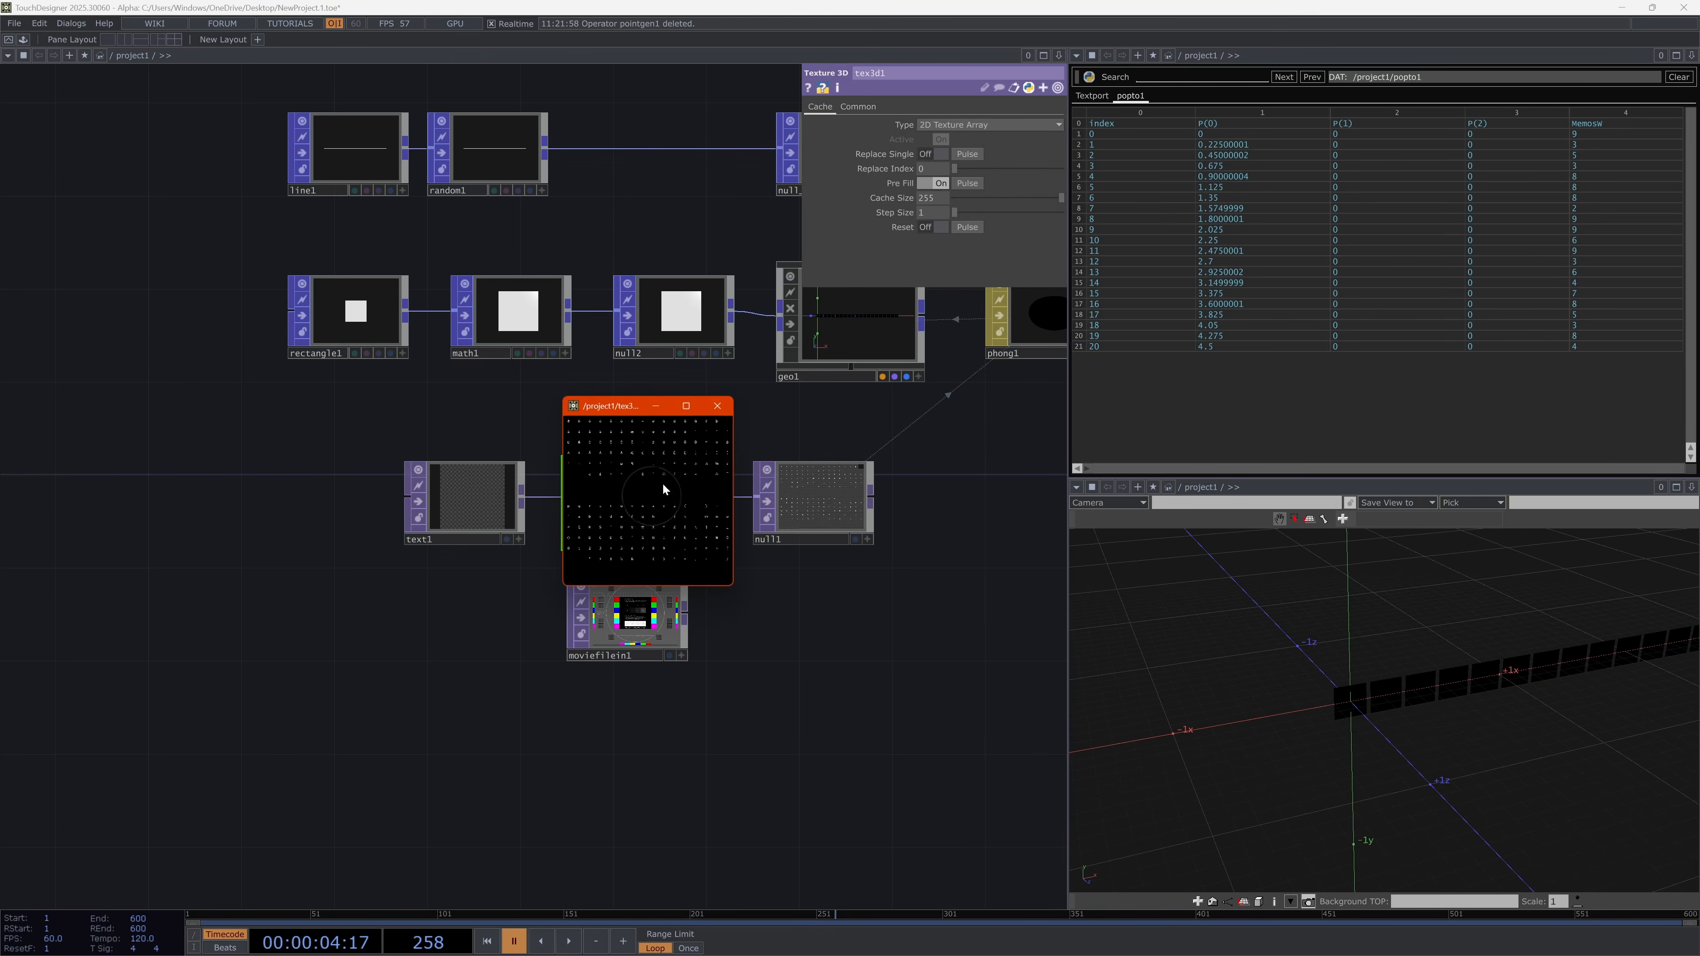
# Inspect the character grid cached in tex3d1 in an enlarged viewer and return to the network
pyautogui.click(689, 406)
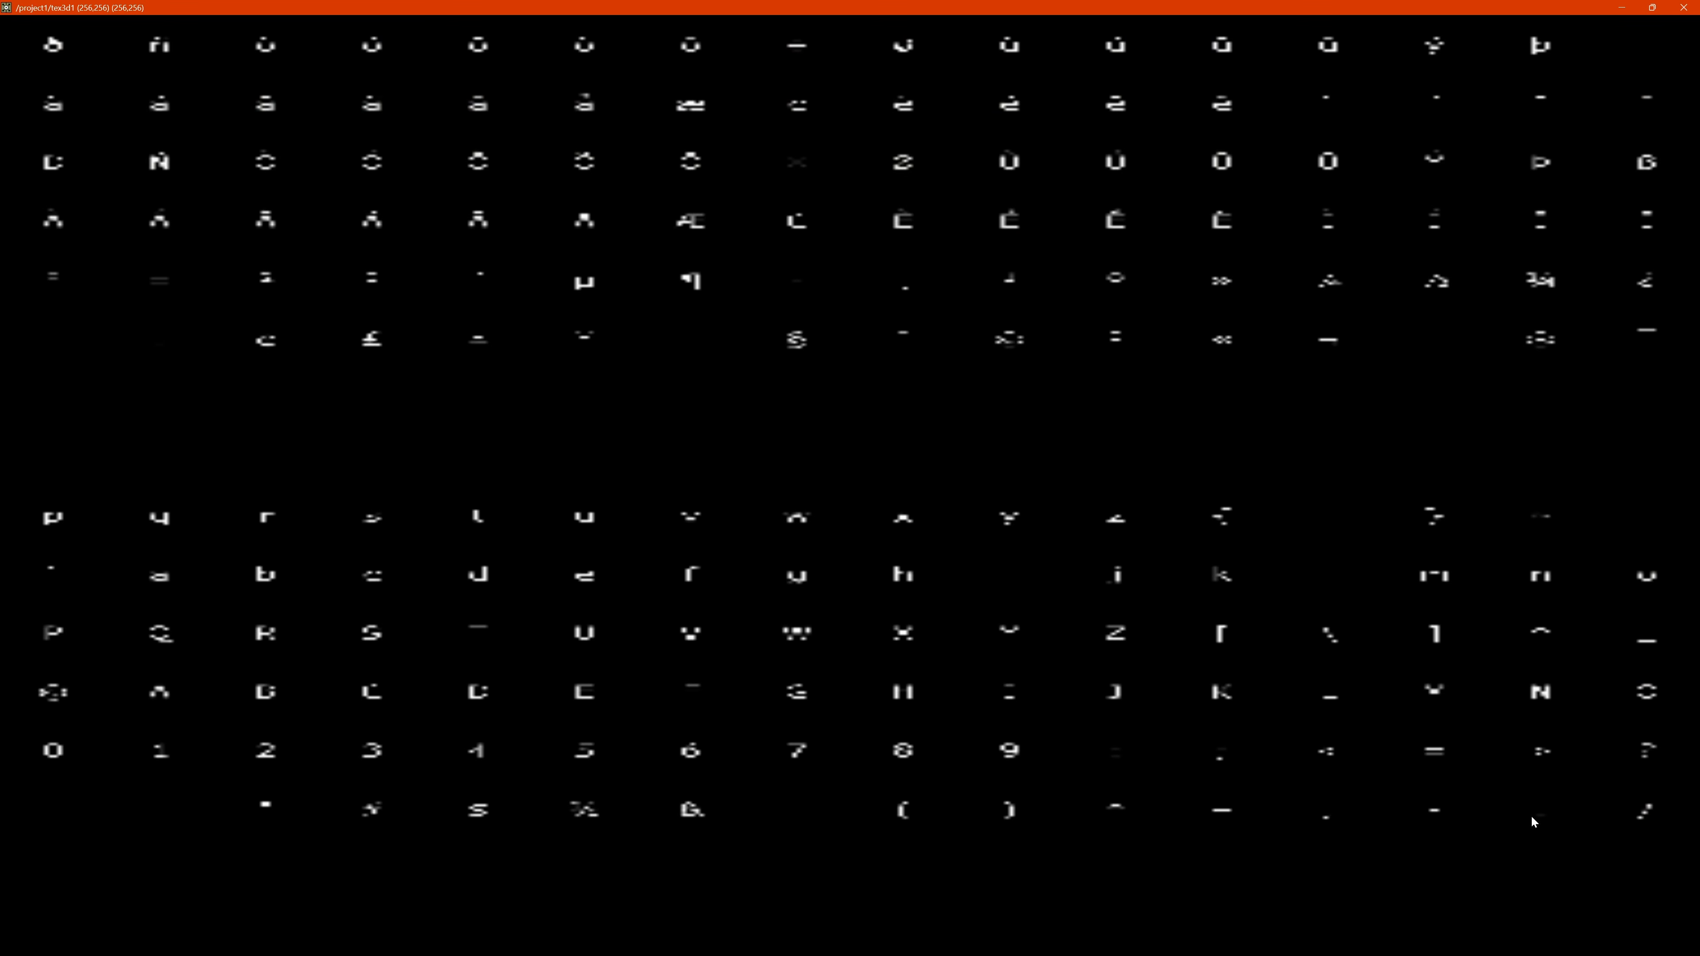
pyautogui.press('Escape')
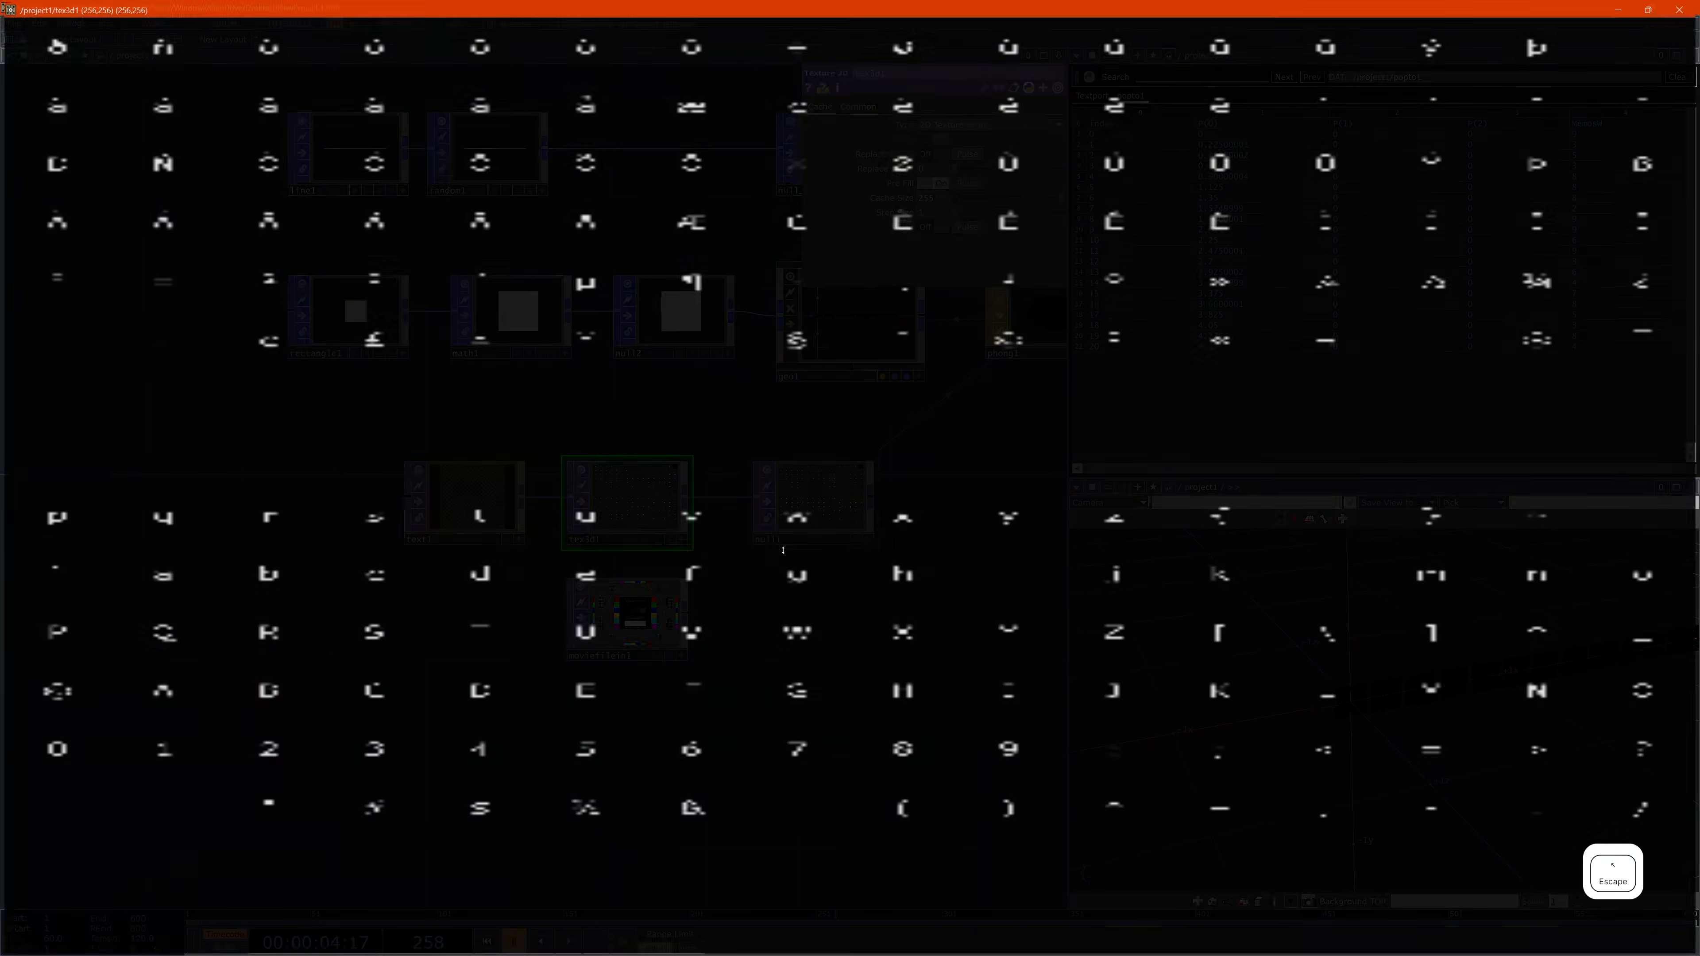
pyautogui.scroll(5, 629, 490)
pyautogui.scroll(-2, 629, 490)
# Preview text1 at frame 100 and set its Font Size X to 1
pyautogui.click(395, 515)
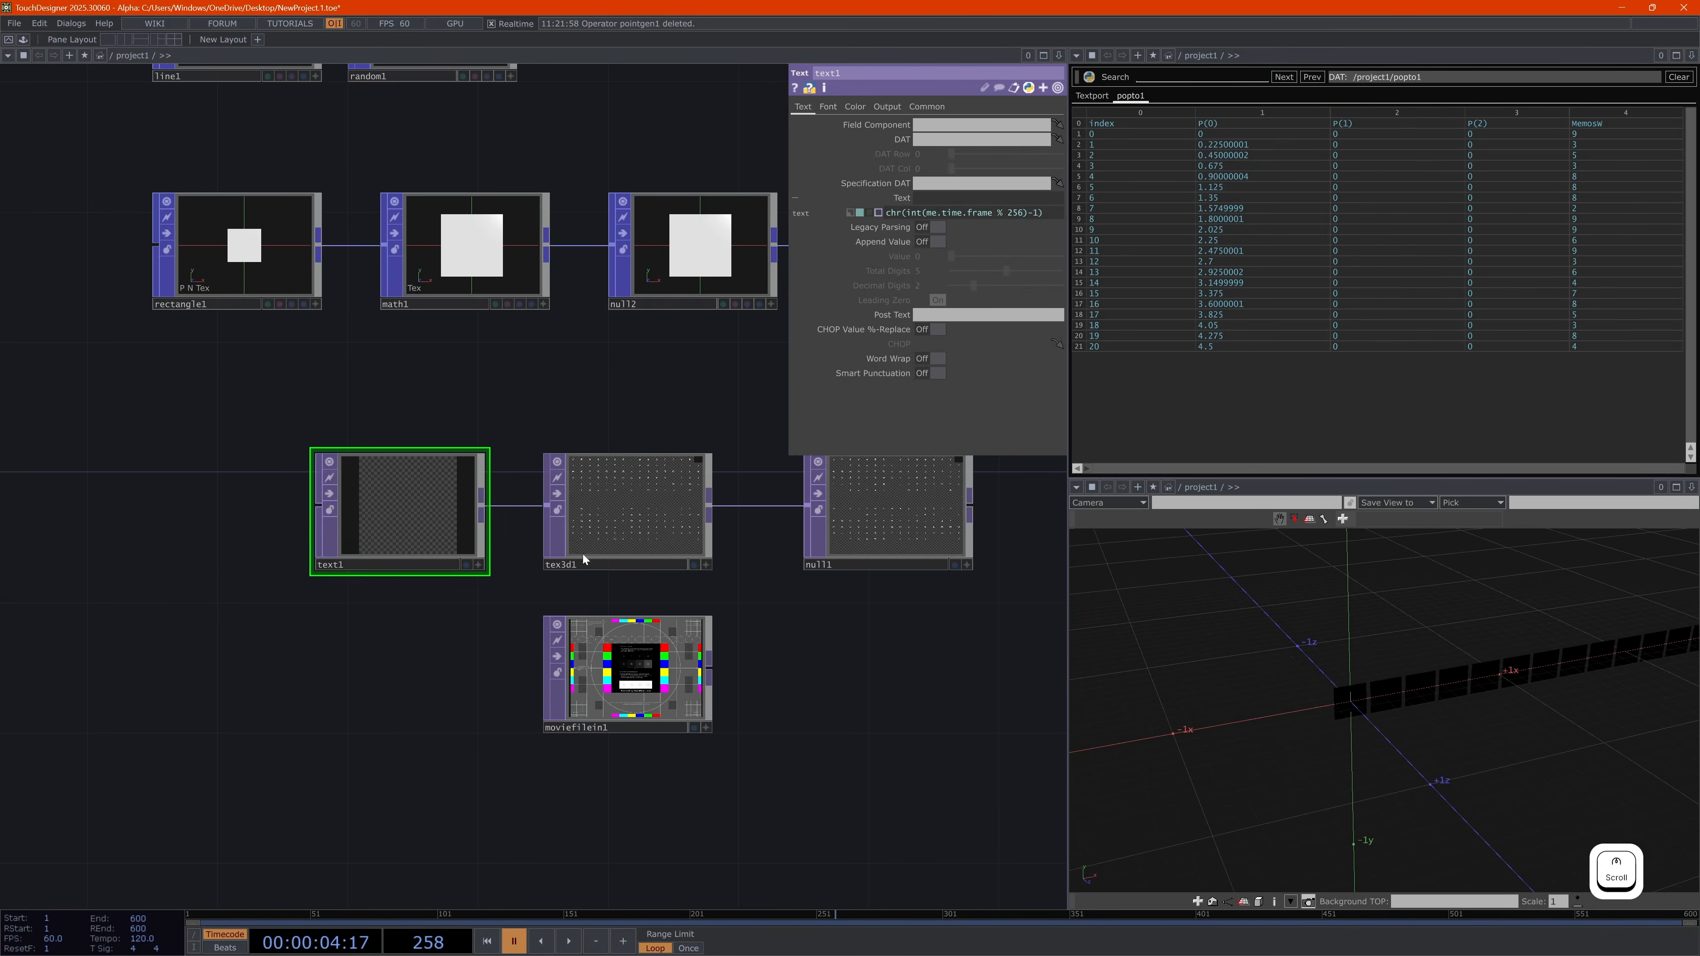
pyautogui.moveTo(485, 923); pyautogui.dragTo(435, 921)
pyautogui.click(825, 112)
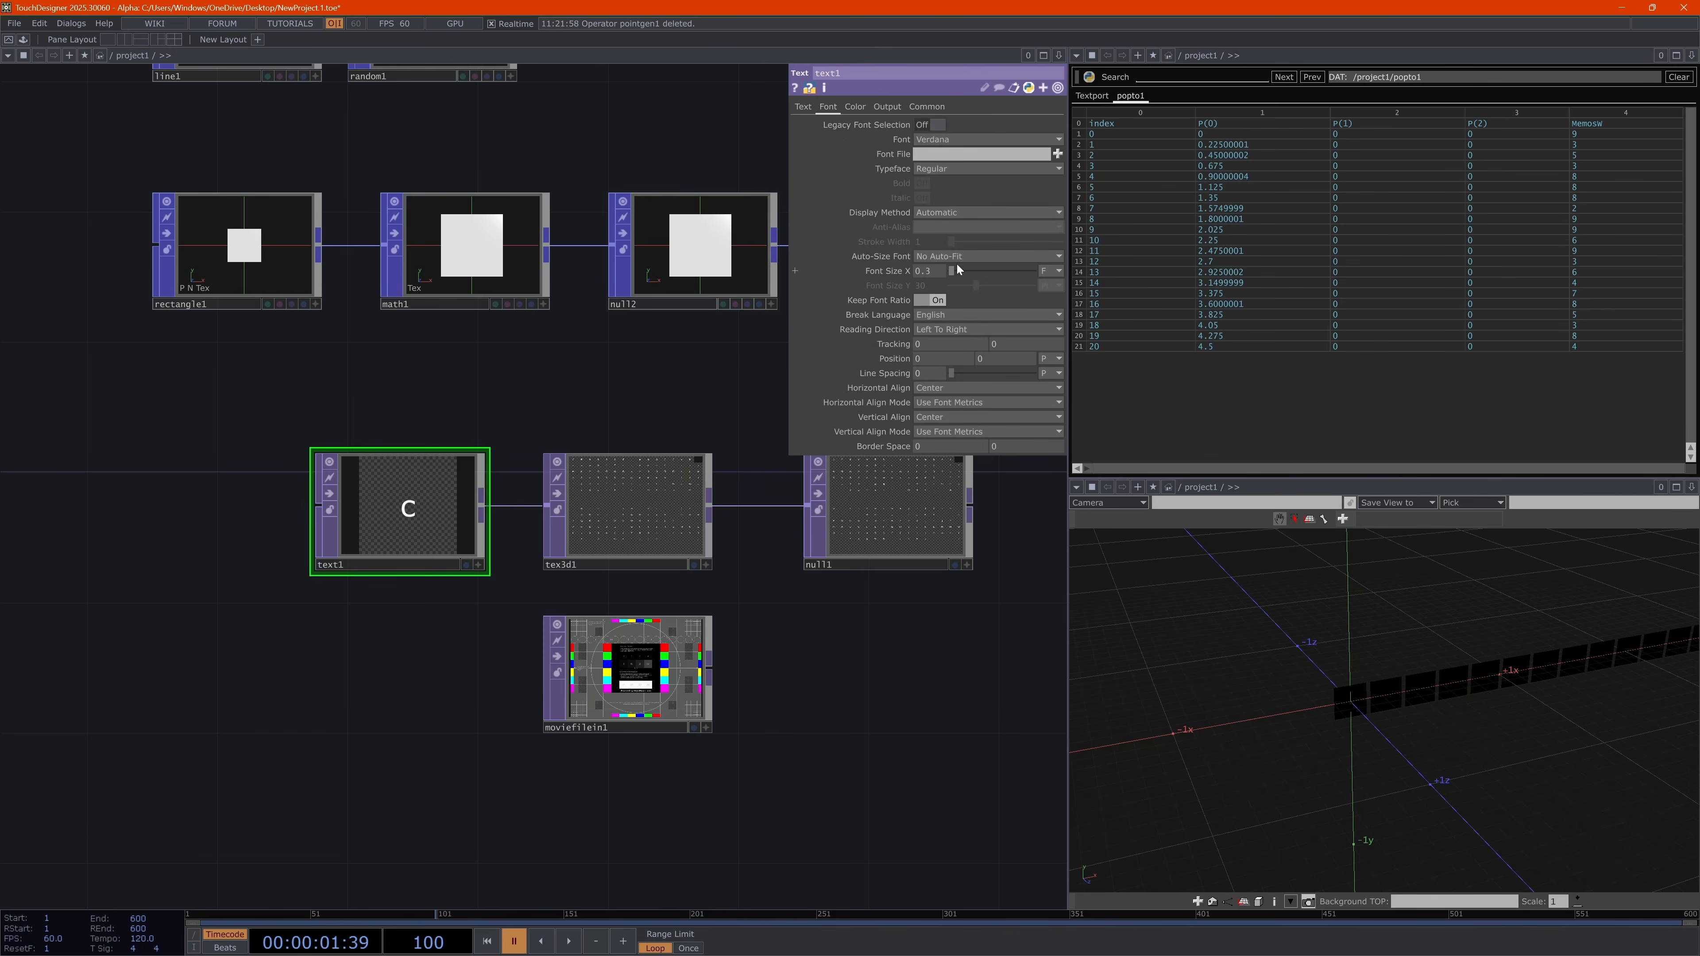
pyautogui.click(930, 272)
pyautogui.write('1')
pyautogui.press('Return')
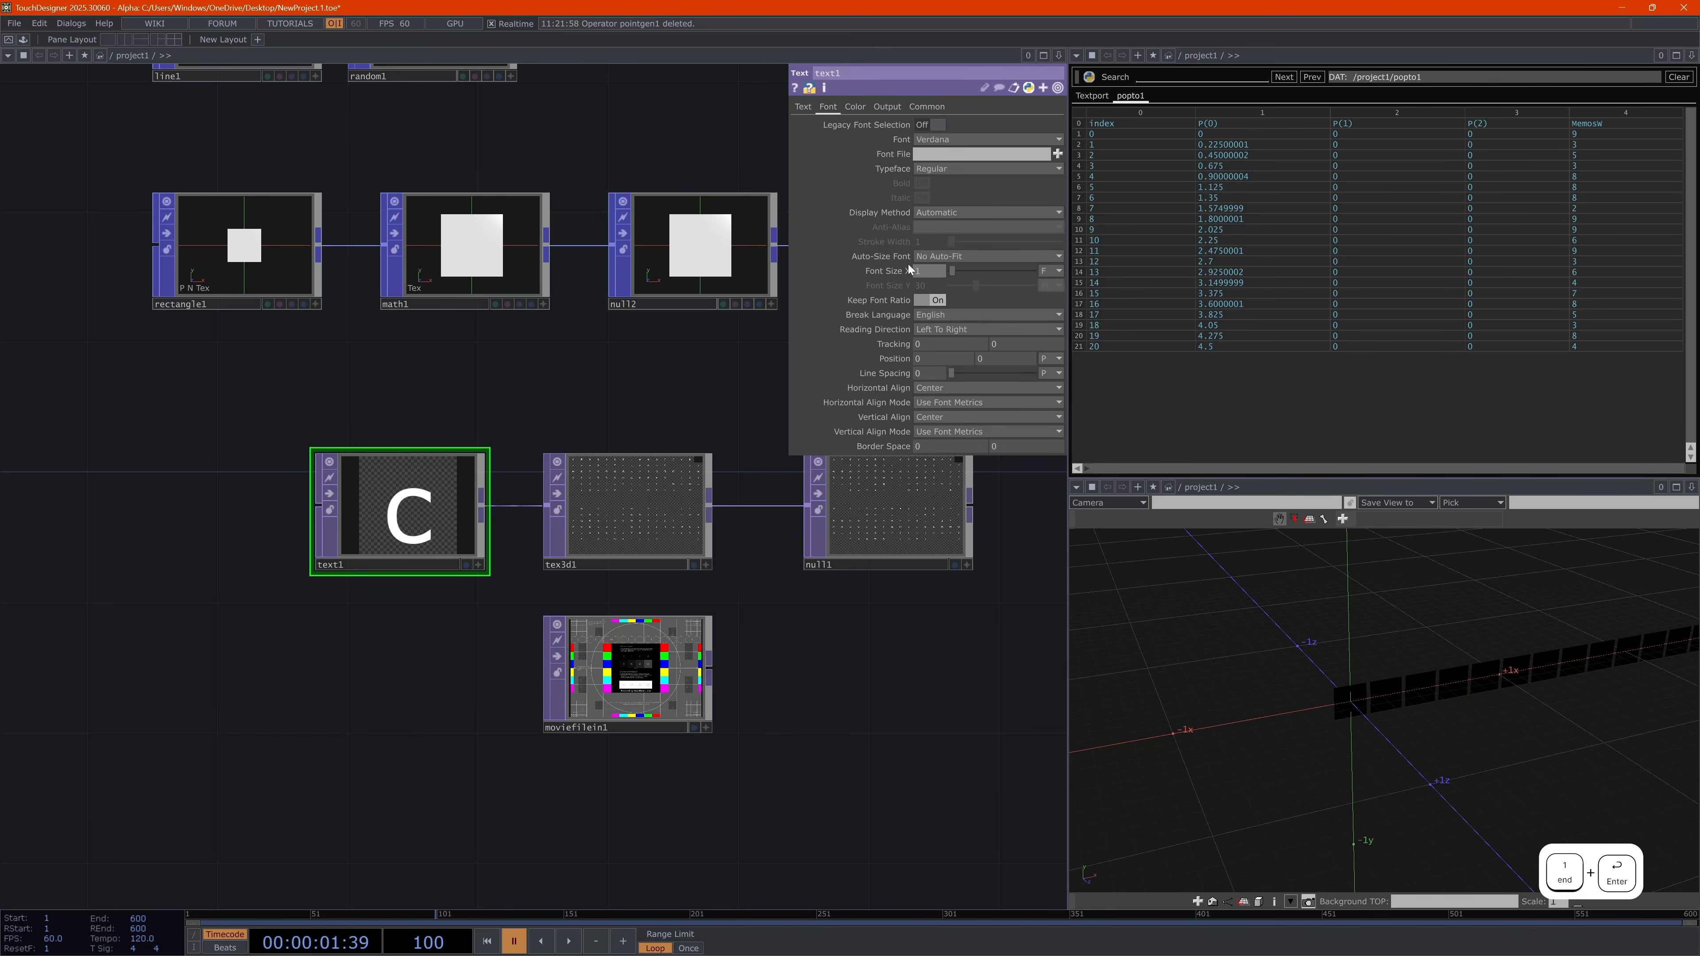
# Check text1's letter at frame 107, keep Auto-Size Font at No Auto-Fit, set Font Size X to 0.8 and preview frame 90
pyautogui.moveTo(459, 921); pyautogui.dragTo(451, 918)
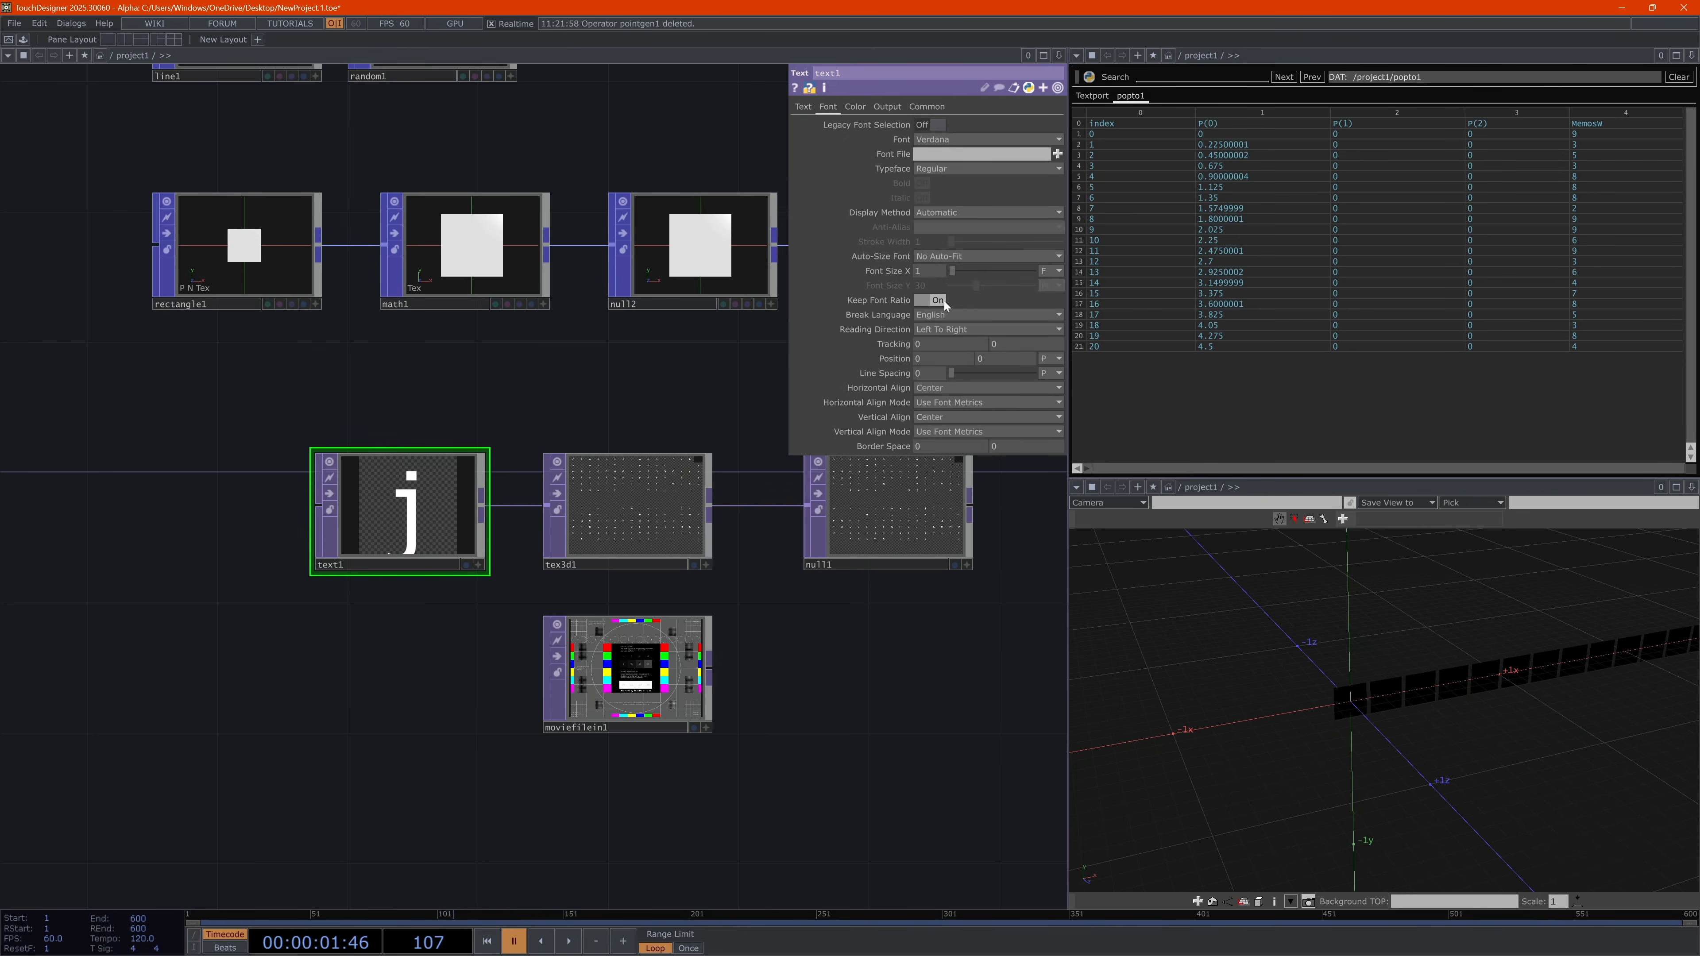
pyautogui.click(956, 260)
pyautogui.click(956, 260)
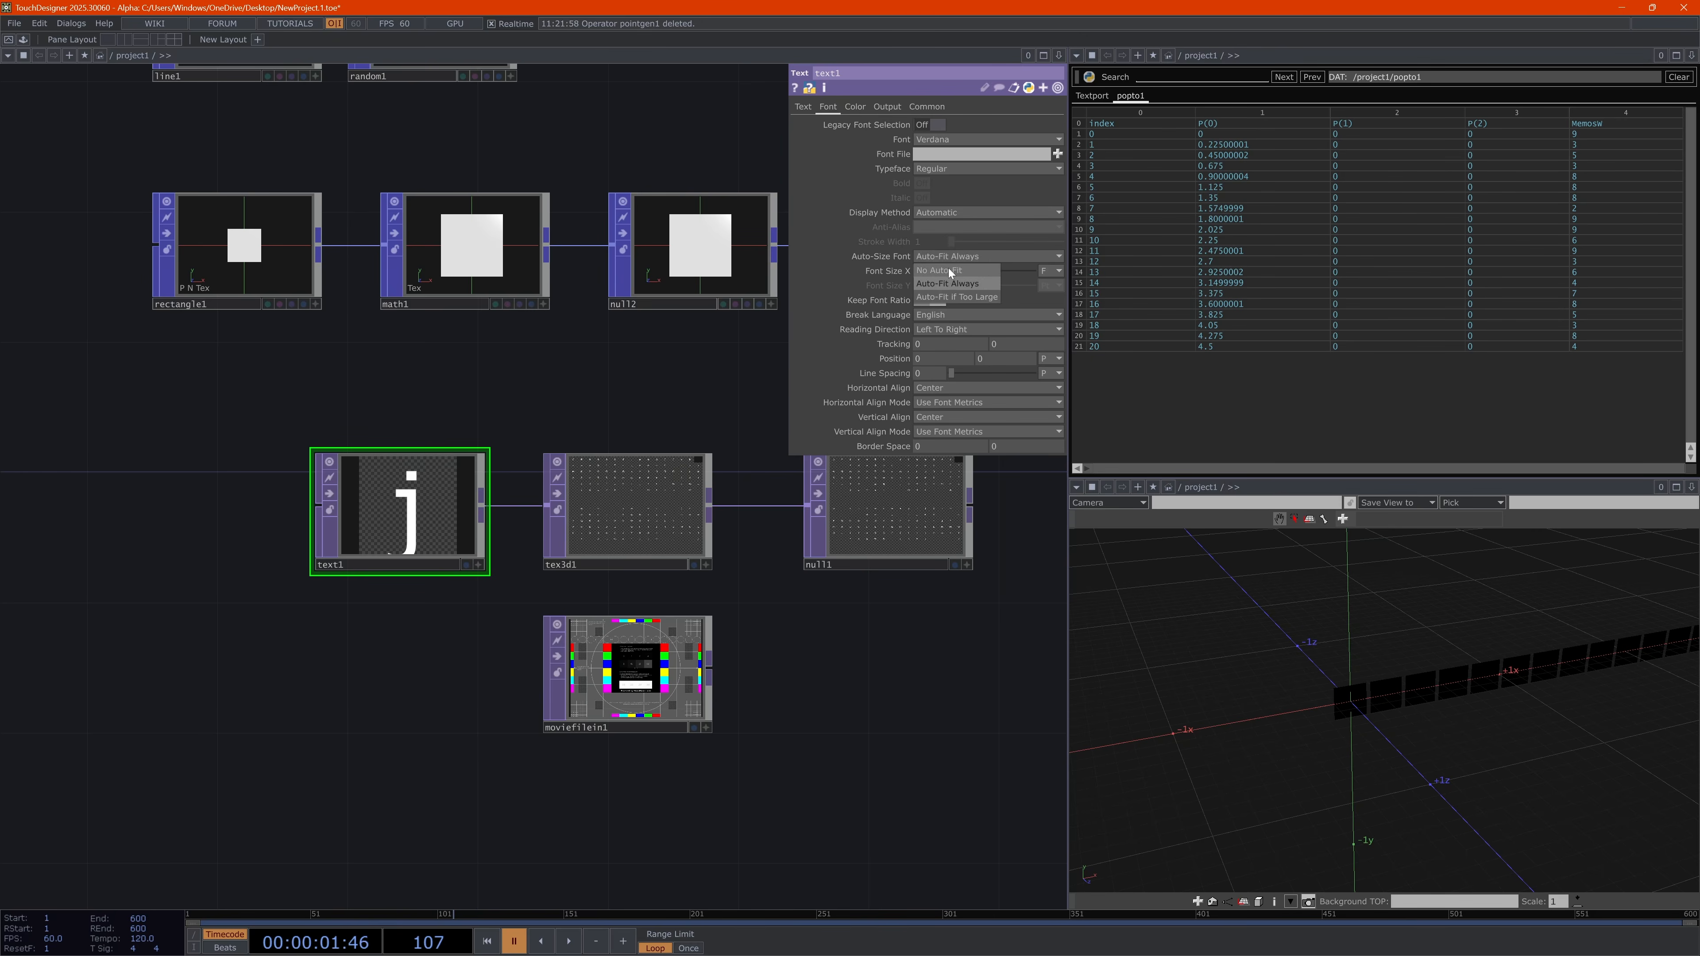
pyautogui.moveTo(895, 273)
pyautogui.mouseDown(button='middle')
pyautogui.moveTo(838, 281)
pyautogui.moveTo(885, 293)
pyautogui.mouseUp(button='middle')
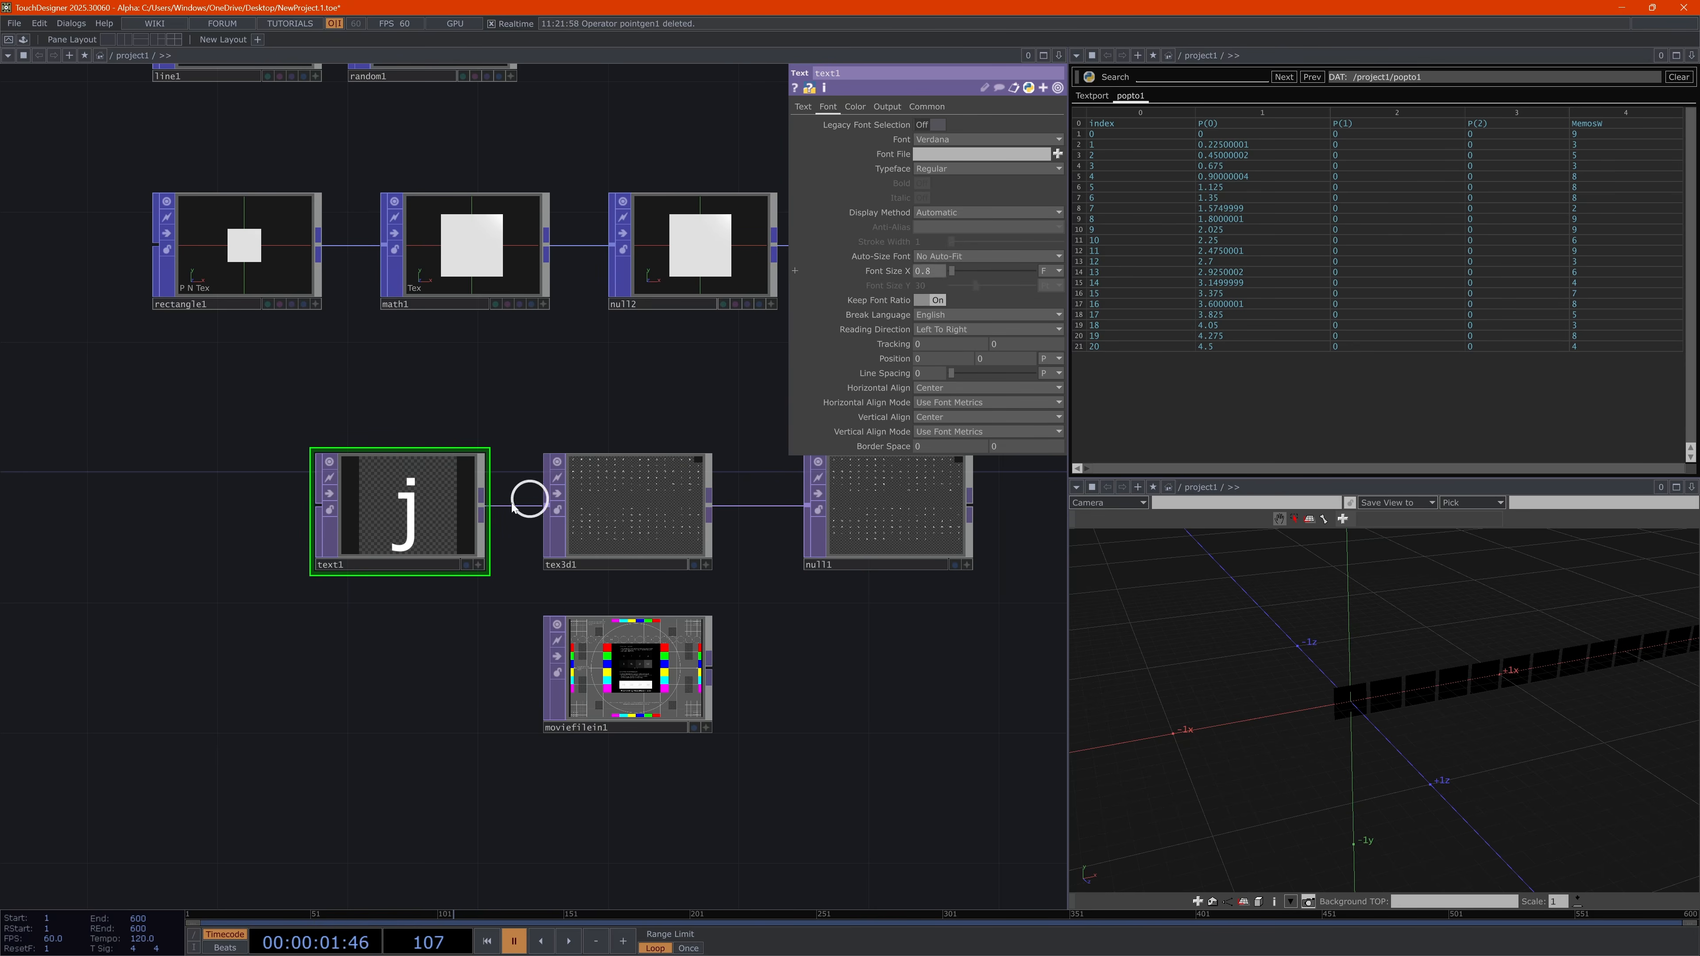
pyautogui.scroll(5, 360, 561)
pyautogui.scroll(-5, 502, 542)
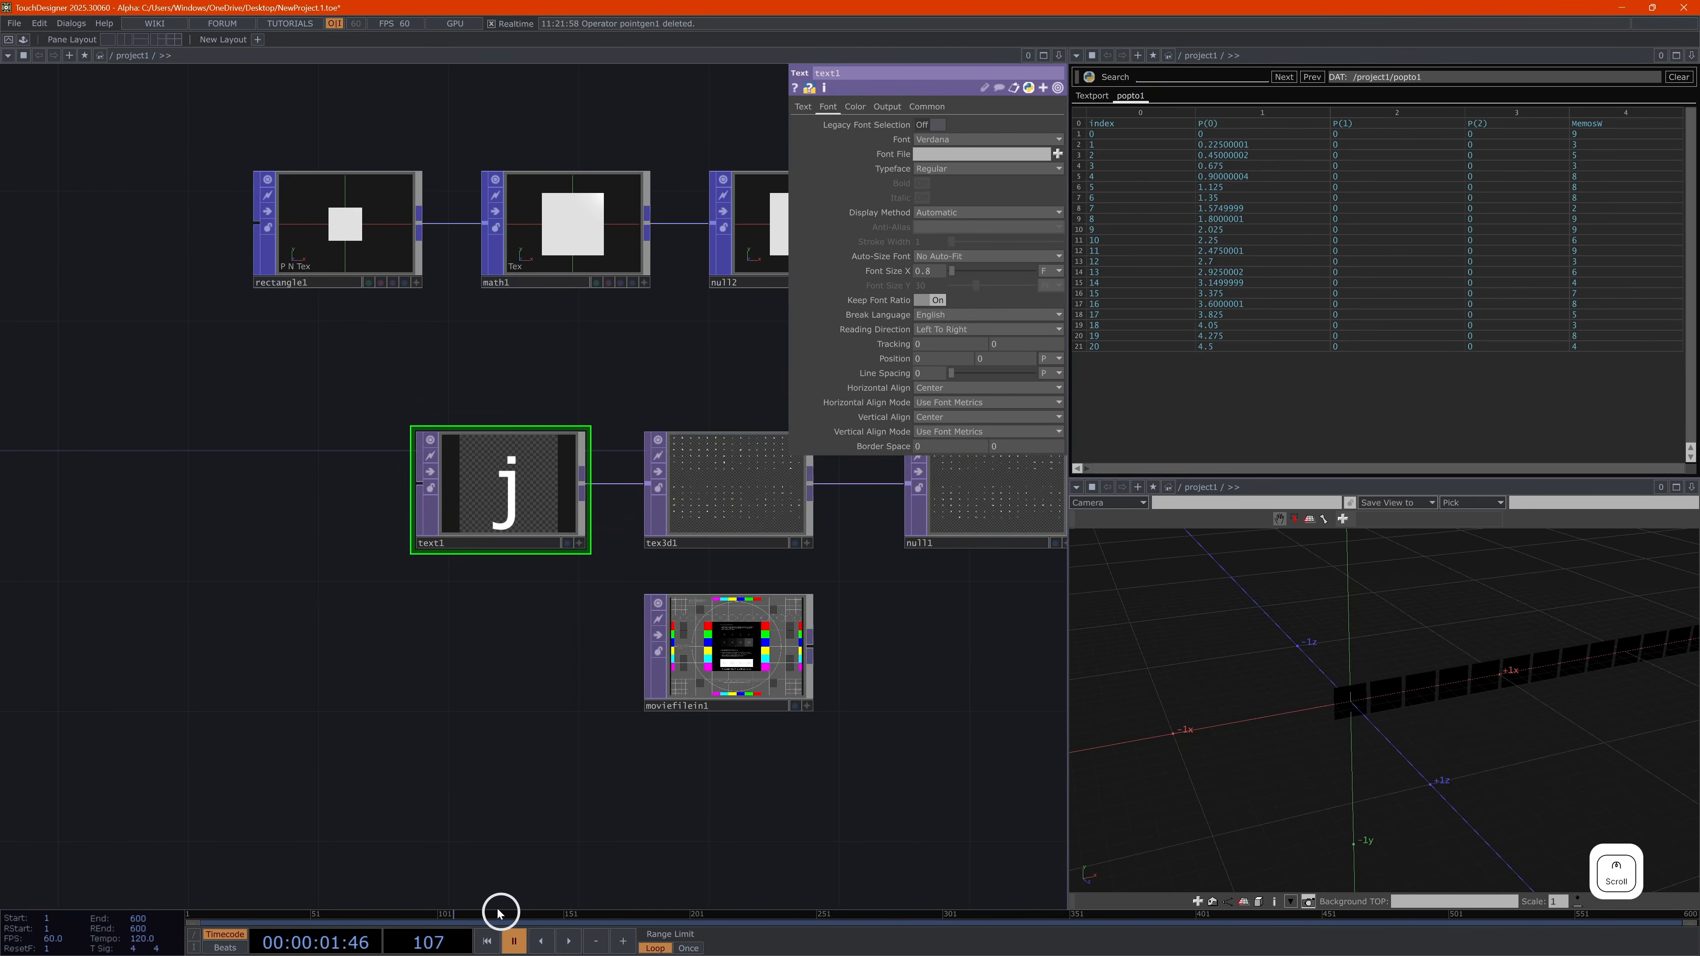
pyautogui.moveTo(517, 917); pyautogui.dragTo(412, 917)
# Refill the tex3d1 cache with a Pre Fill pulse and resume timeline playback
pyautogui.moveTo(521, 696); pyautogui.dragTo(333, 679)
pyautogui.click(568, 465)
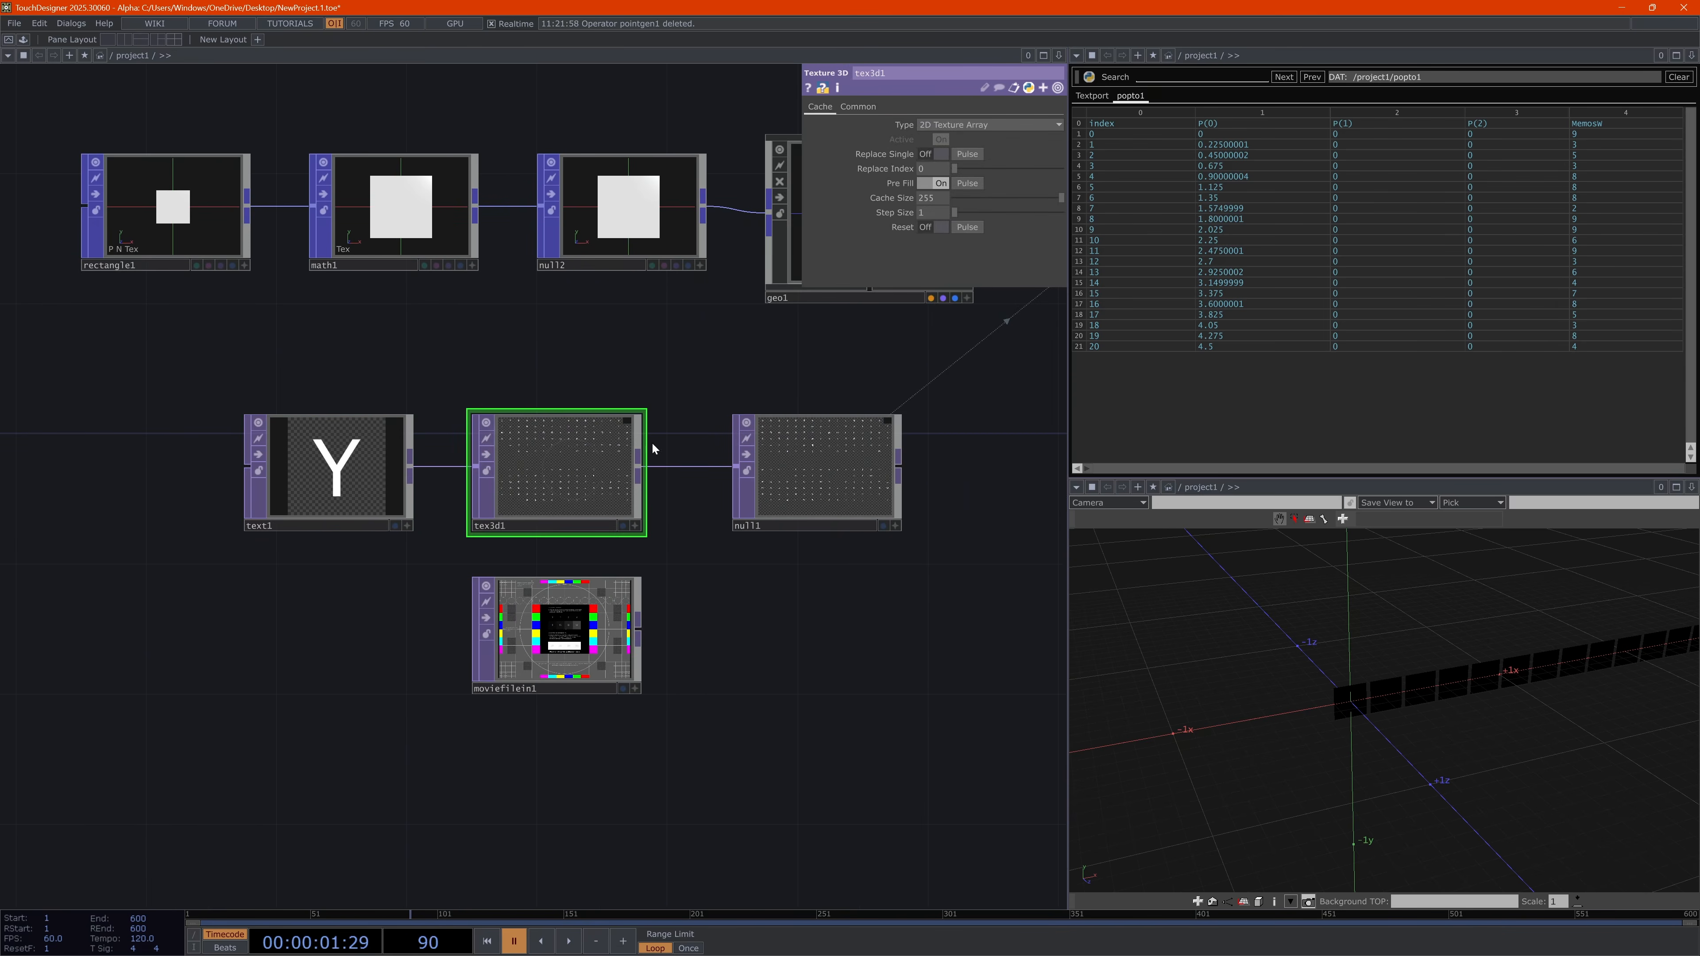
pyautogui.click(965, 182)
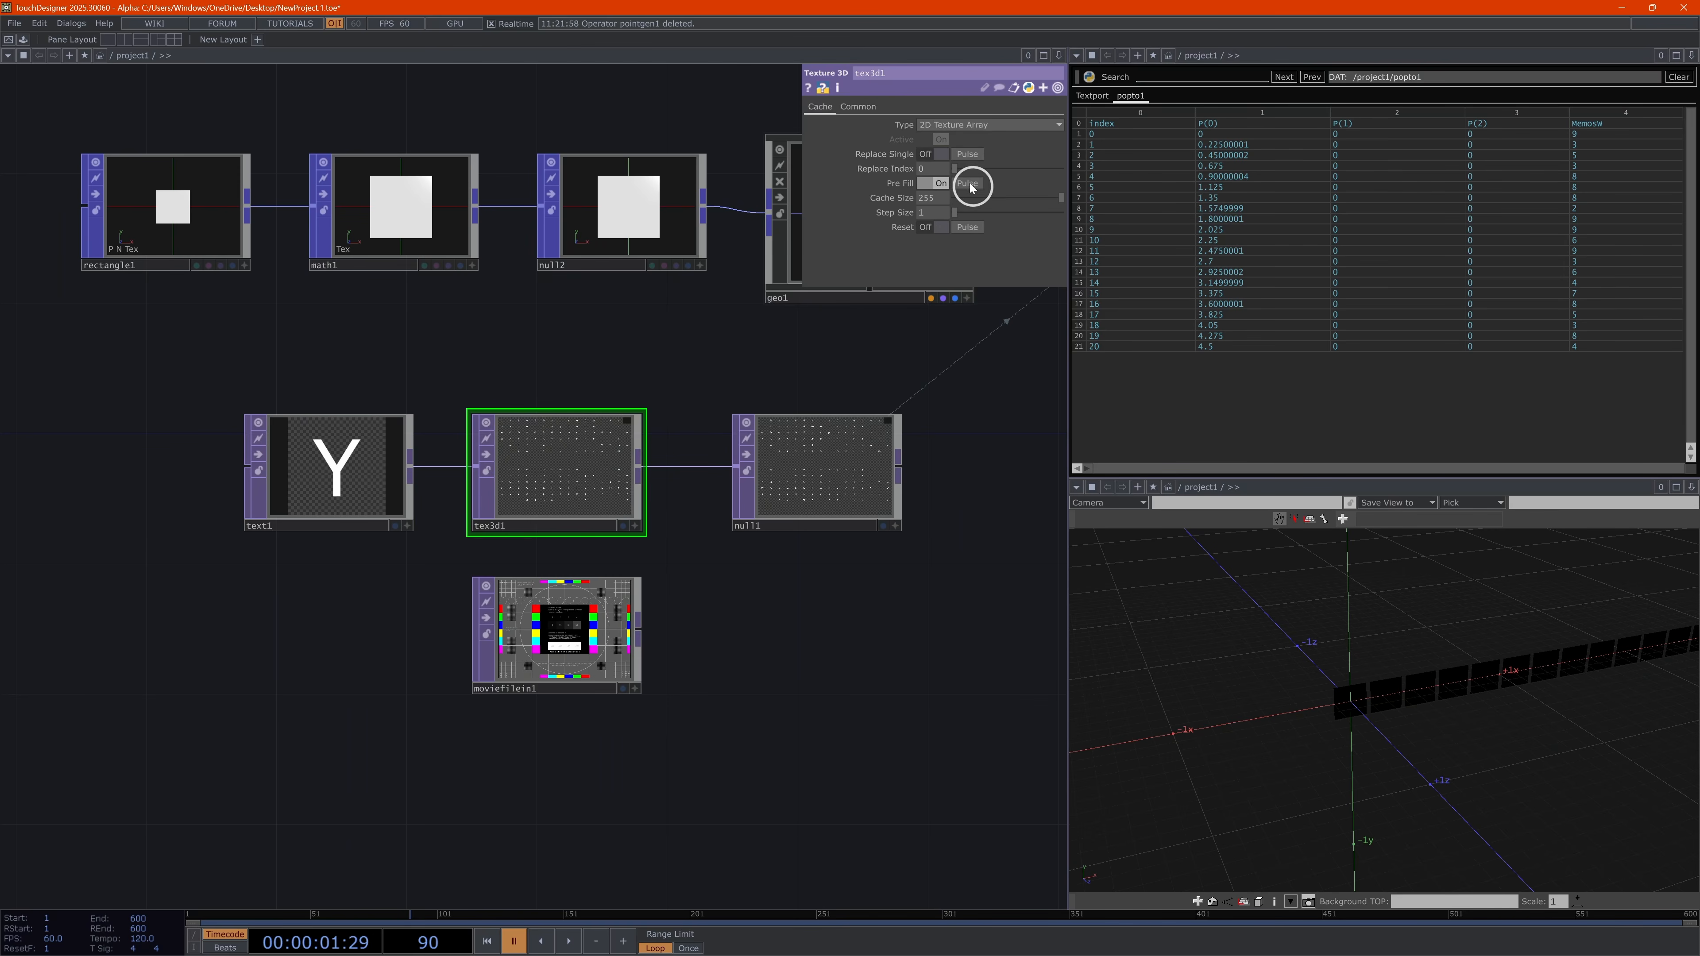
pyautogui.click(569, 941)
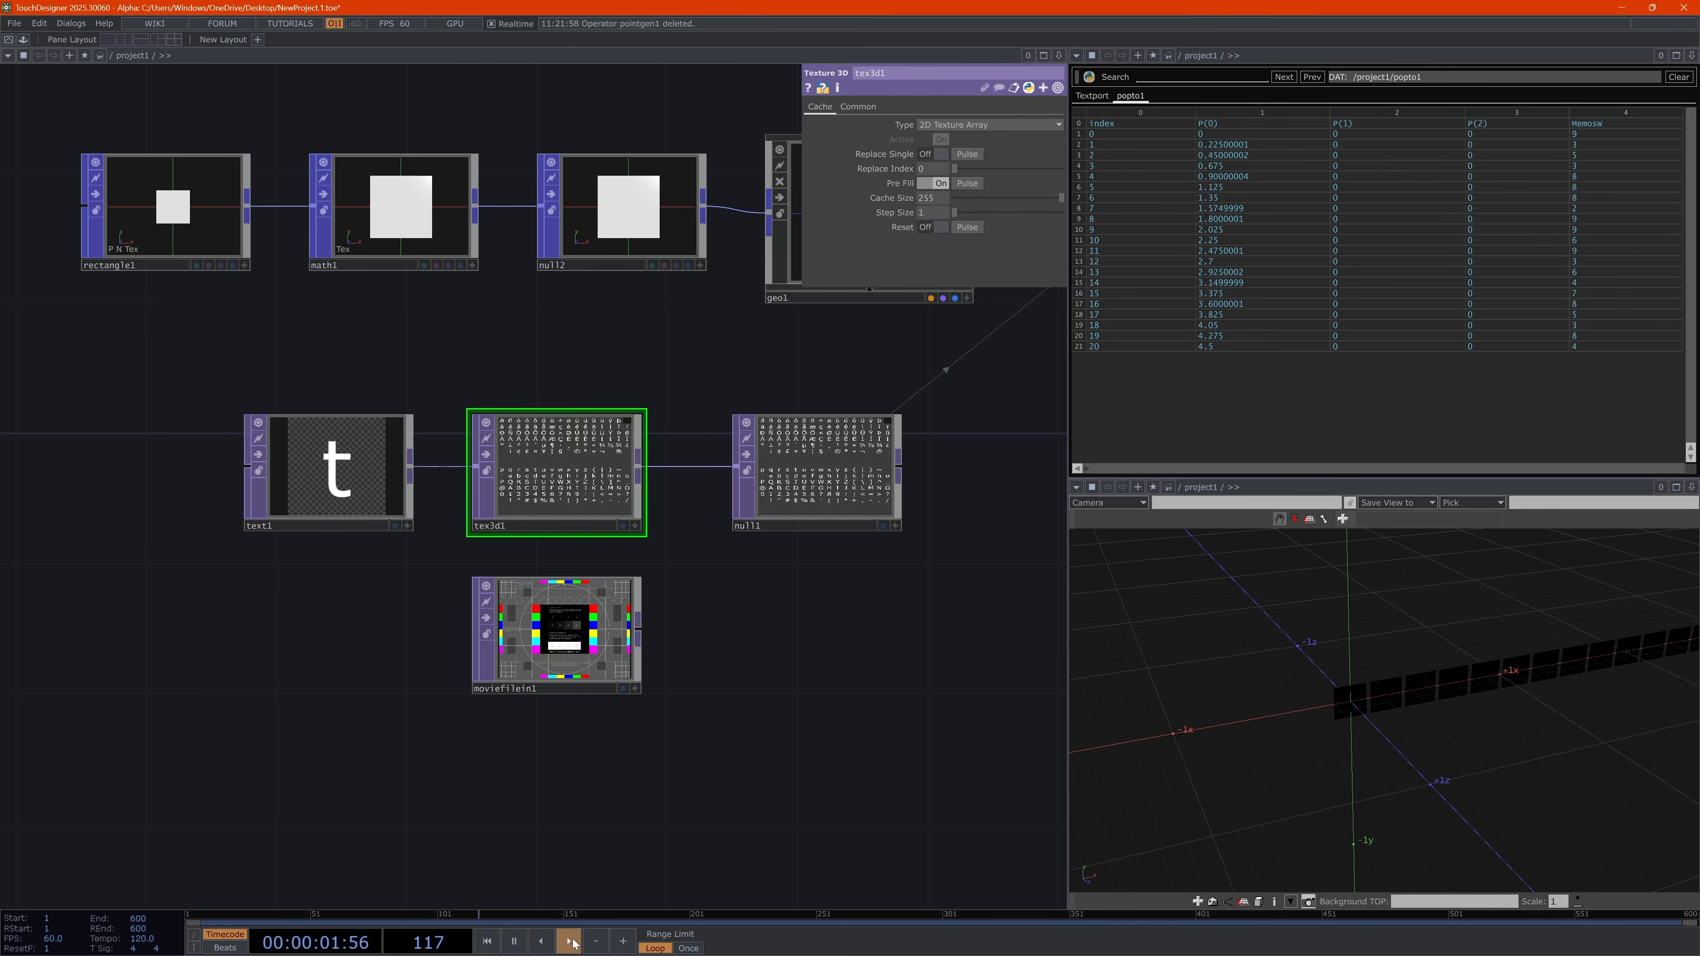
# Undo the sub-network creation and move phong1 beside null1 in the texture row
pyautogui.hotkey('ctrl', 'z')
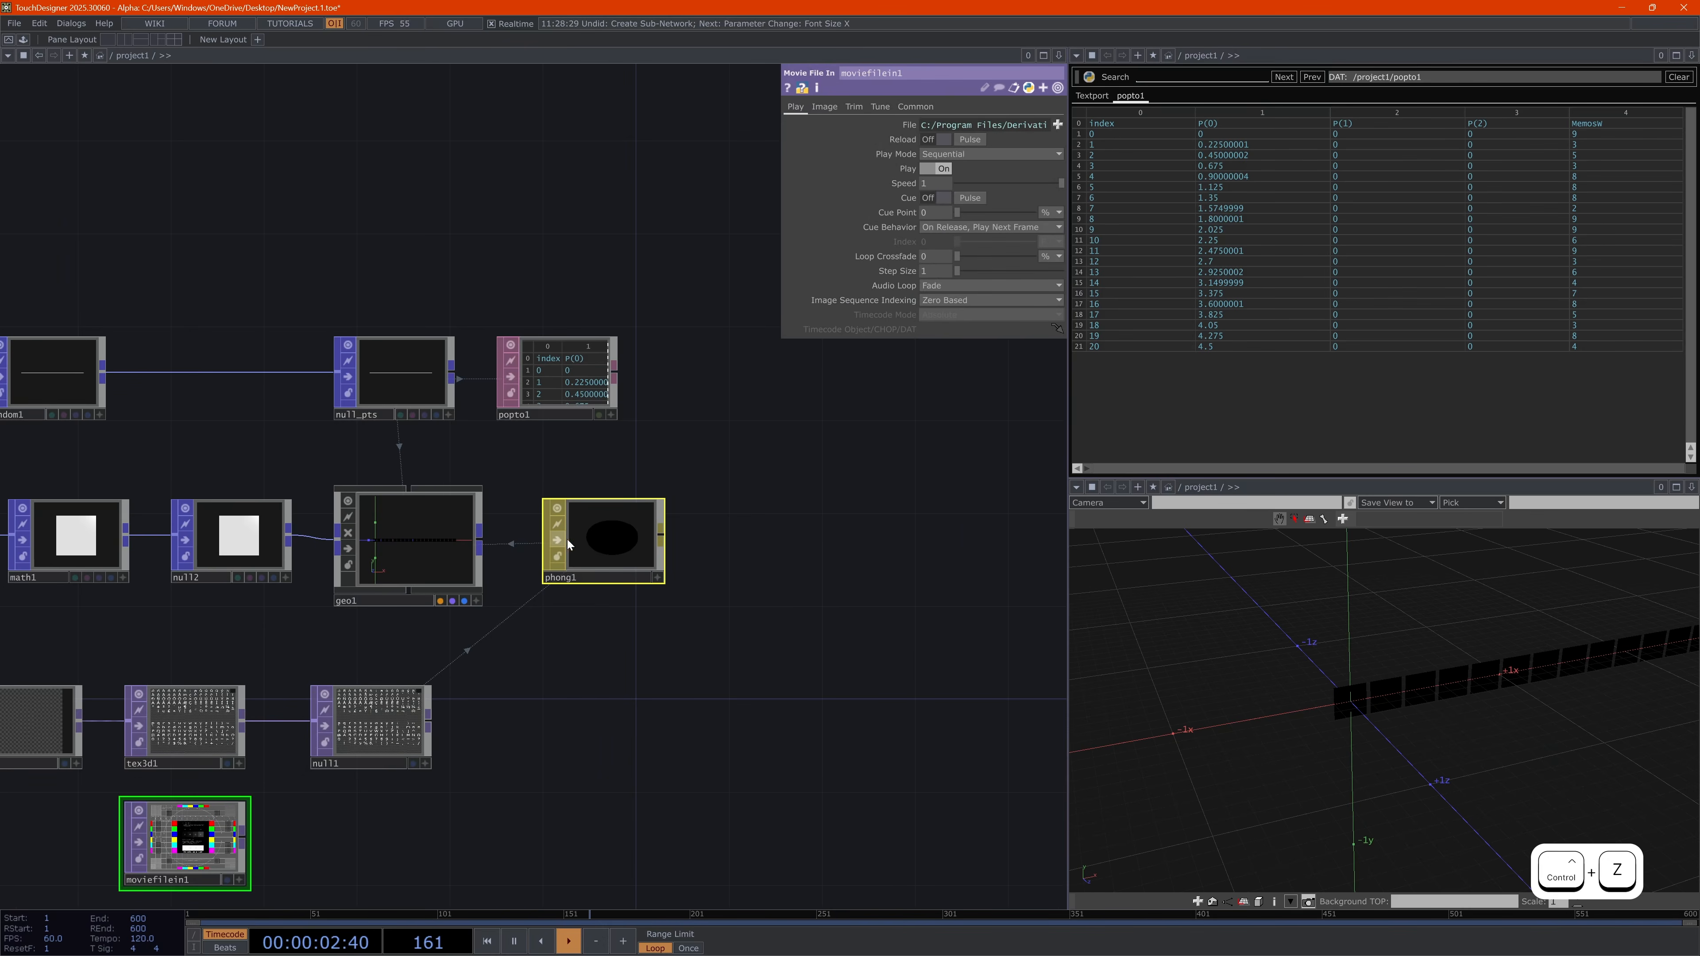
pyautogui.moveTo(567, 540); pyautogui.dragTo(526, 714)
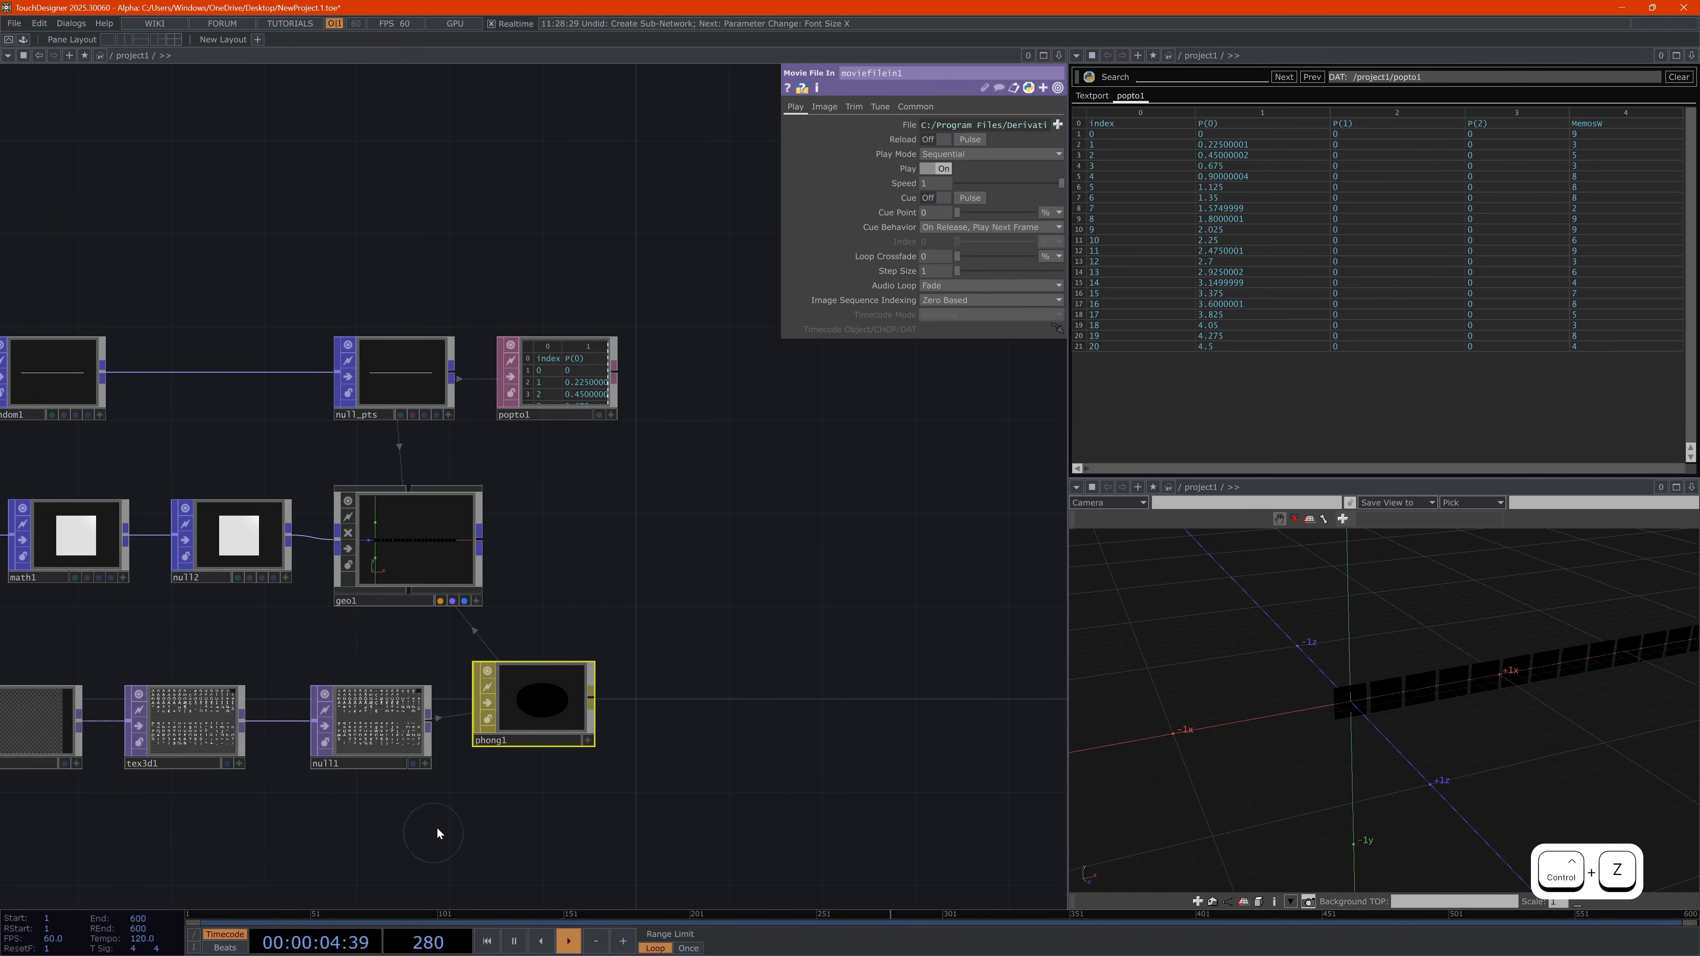
pyautogui.moveTo(494, 779); pyautogui.dragTo(754, 687)
pyautogui.moveTo(796, 605); pyautogui.dragTo(795, 636)
# Delete the unused moviefilein1 operator
pyautogui.moveTo(538, 897); pyautogui.dragTo(568, 761)
pyautogui.click(401, 798)
pyautogui.press('Delete')
# Collapse text1, tex3d1, null1 and phong1 into a single base component
pyautogui.moveTo(685, 742); pyautogui.dragTo(678, 905)
pyautogui.click(317, 662)
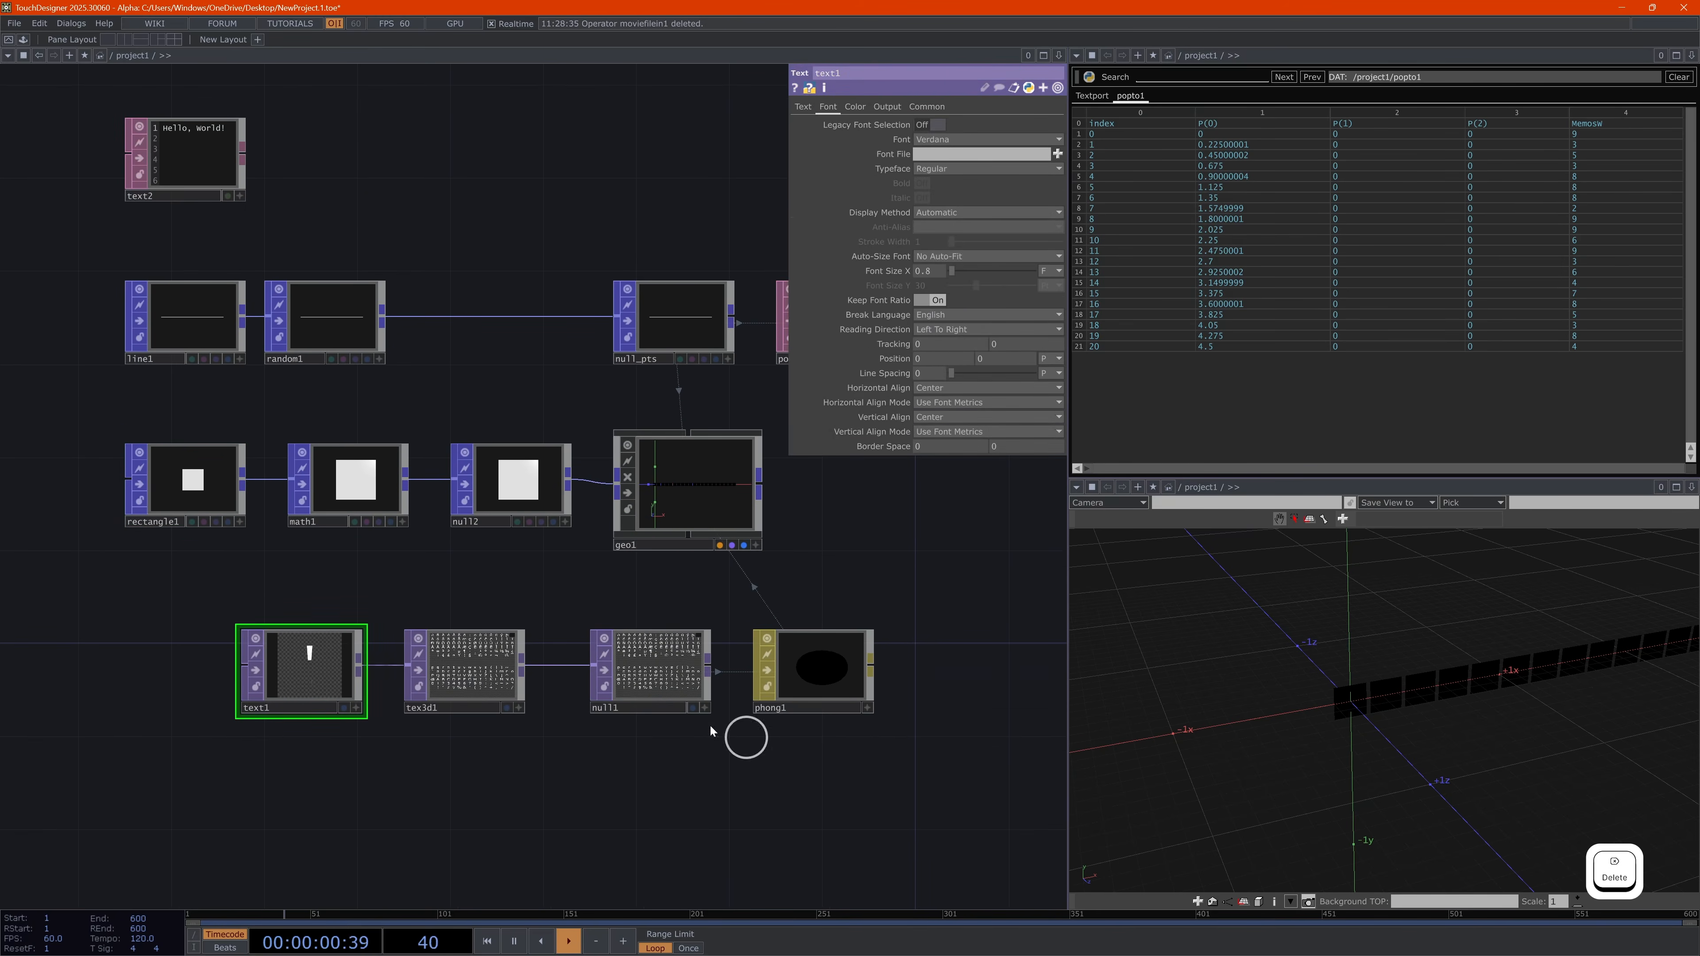
pyautogui.moveTo(886, 774); pyautogui.dragTo(165, 589, button='right')
pyautogui.rightClick(490, 580)
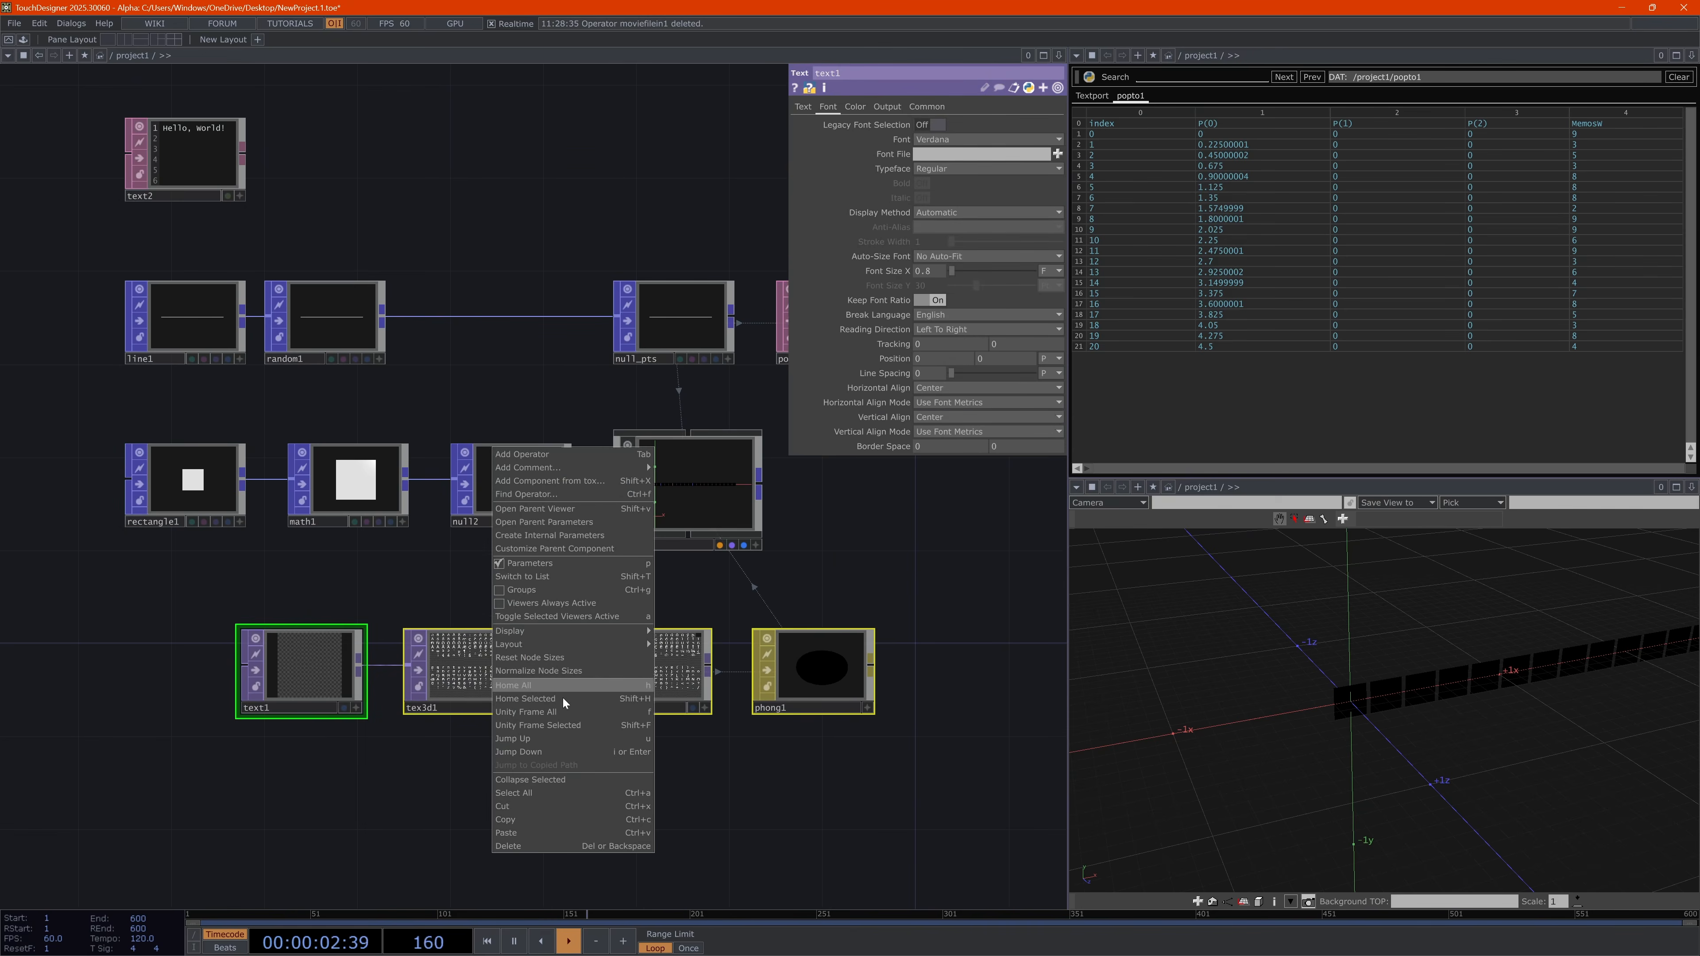
pyautogui.click(554, 780)
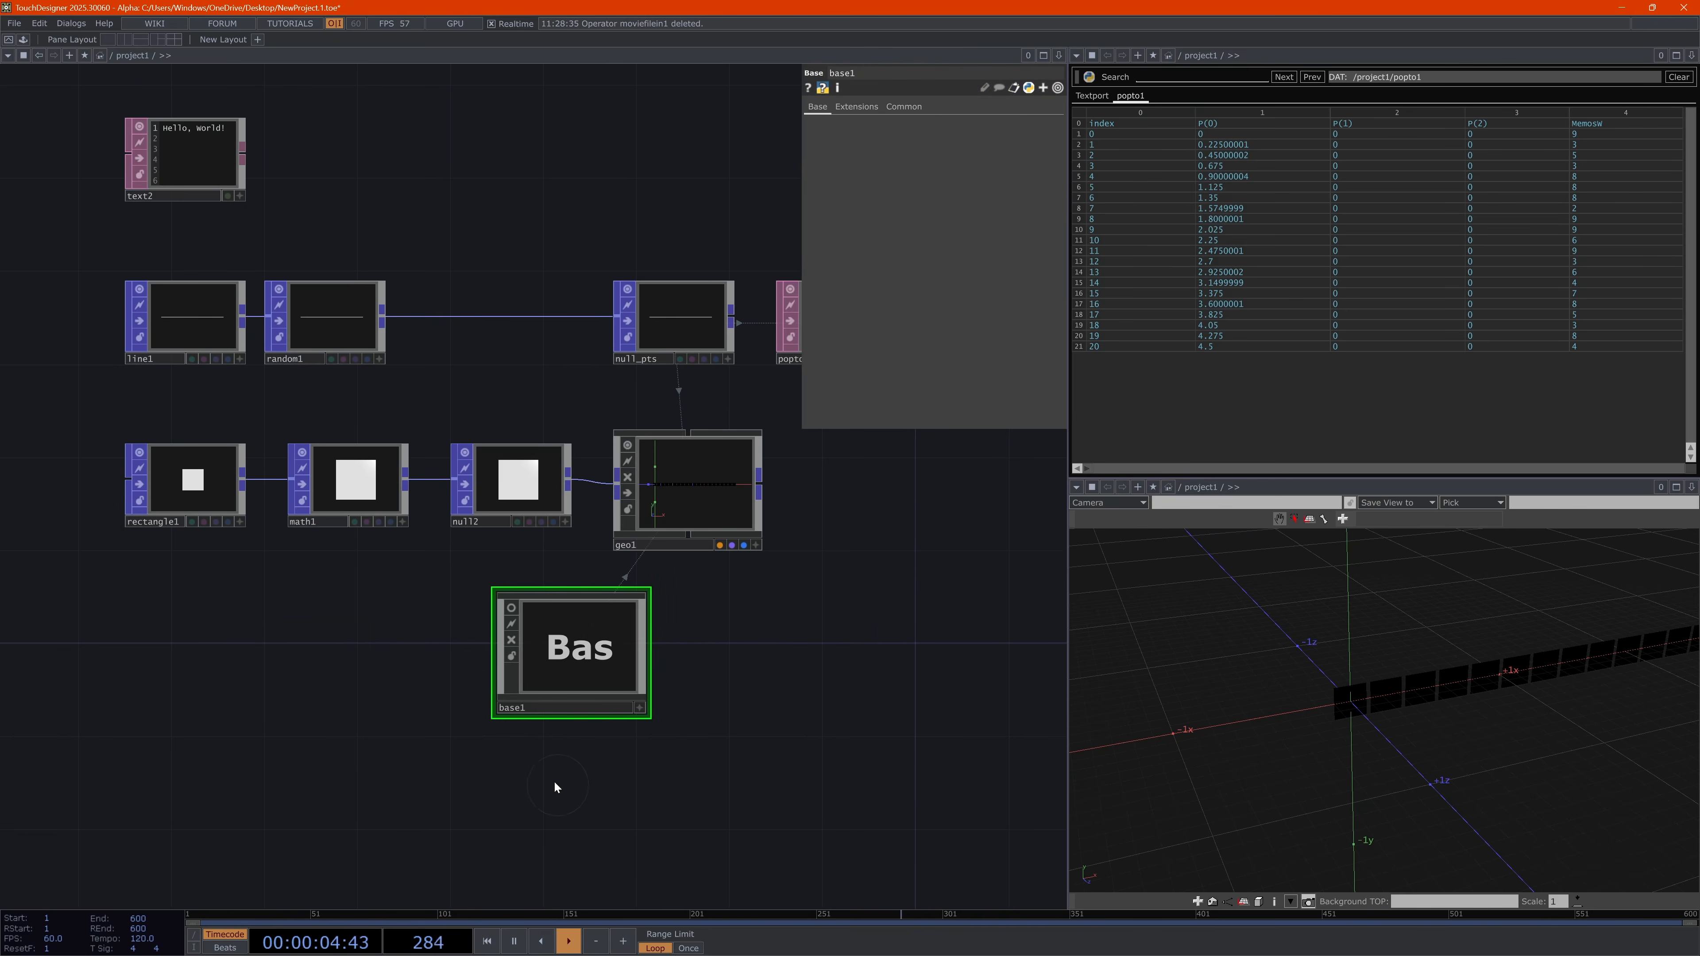
# Align the new base component directly beneath geo1 and rename it TEXT_MAT
pyautogui.moveTo(514, 611); pyautogui.dragTo(629, 611)
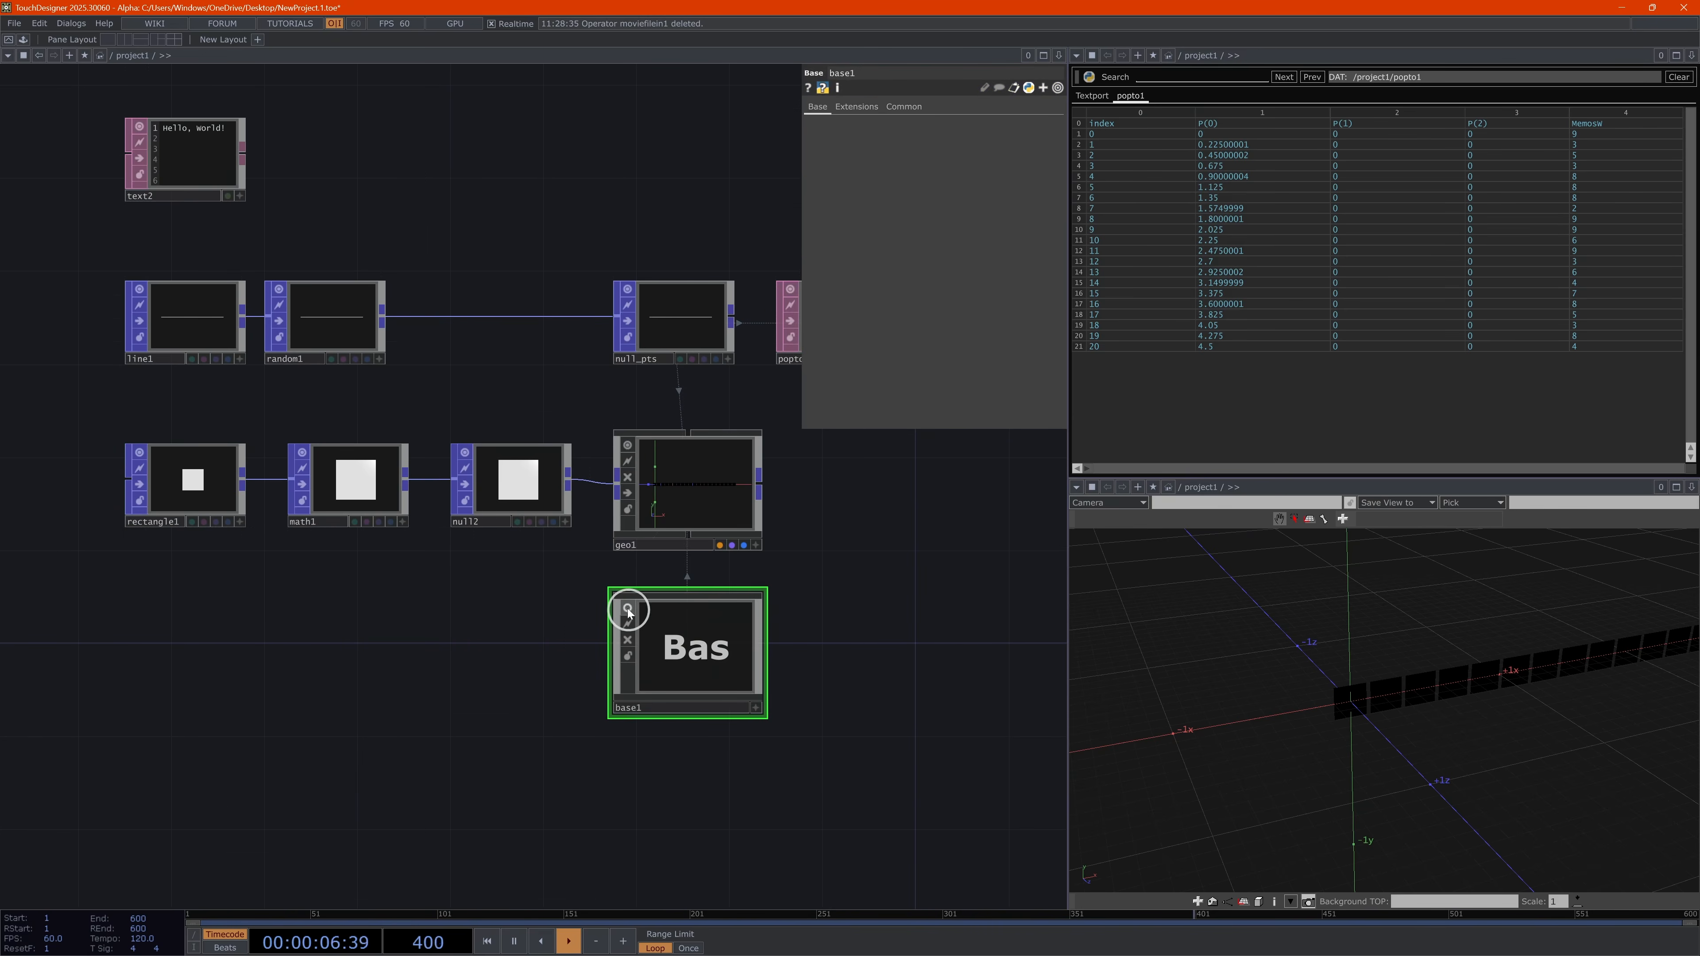
pyautogui.click(691, 705)
pyautogui.write('TEX')
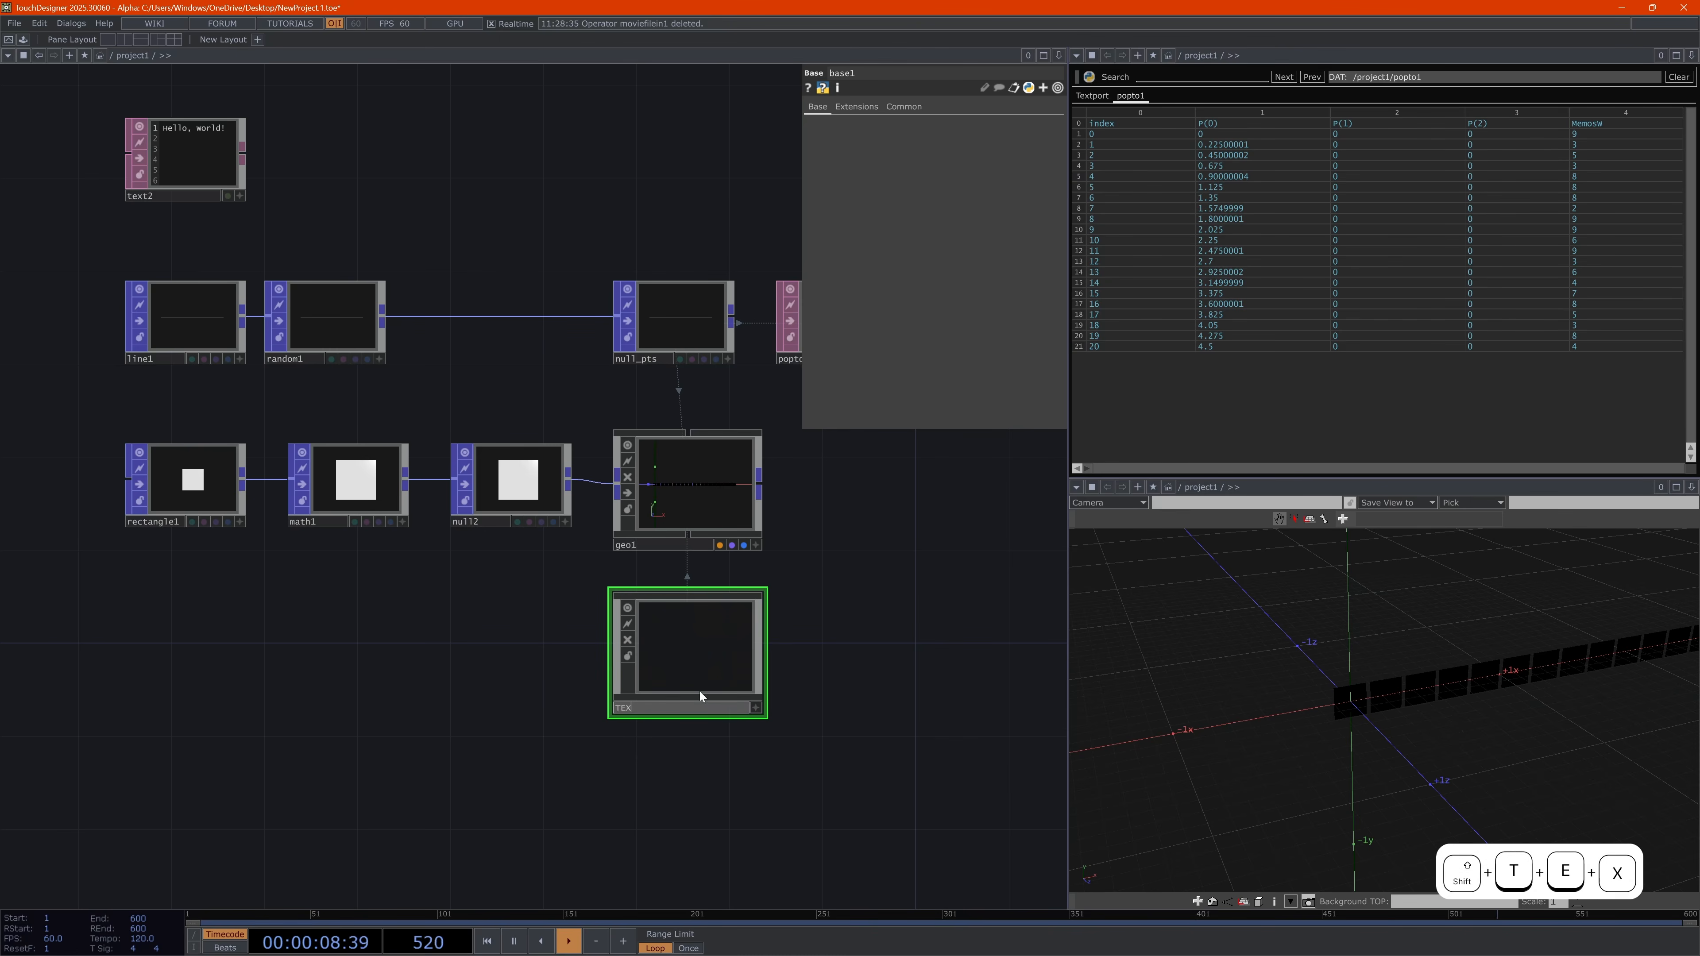
pyautogui.write('T_MAT')
pyautogui.press('Return')
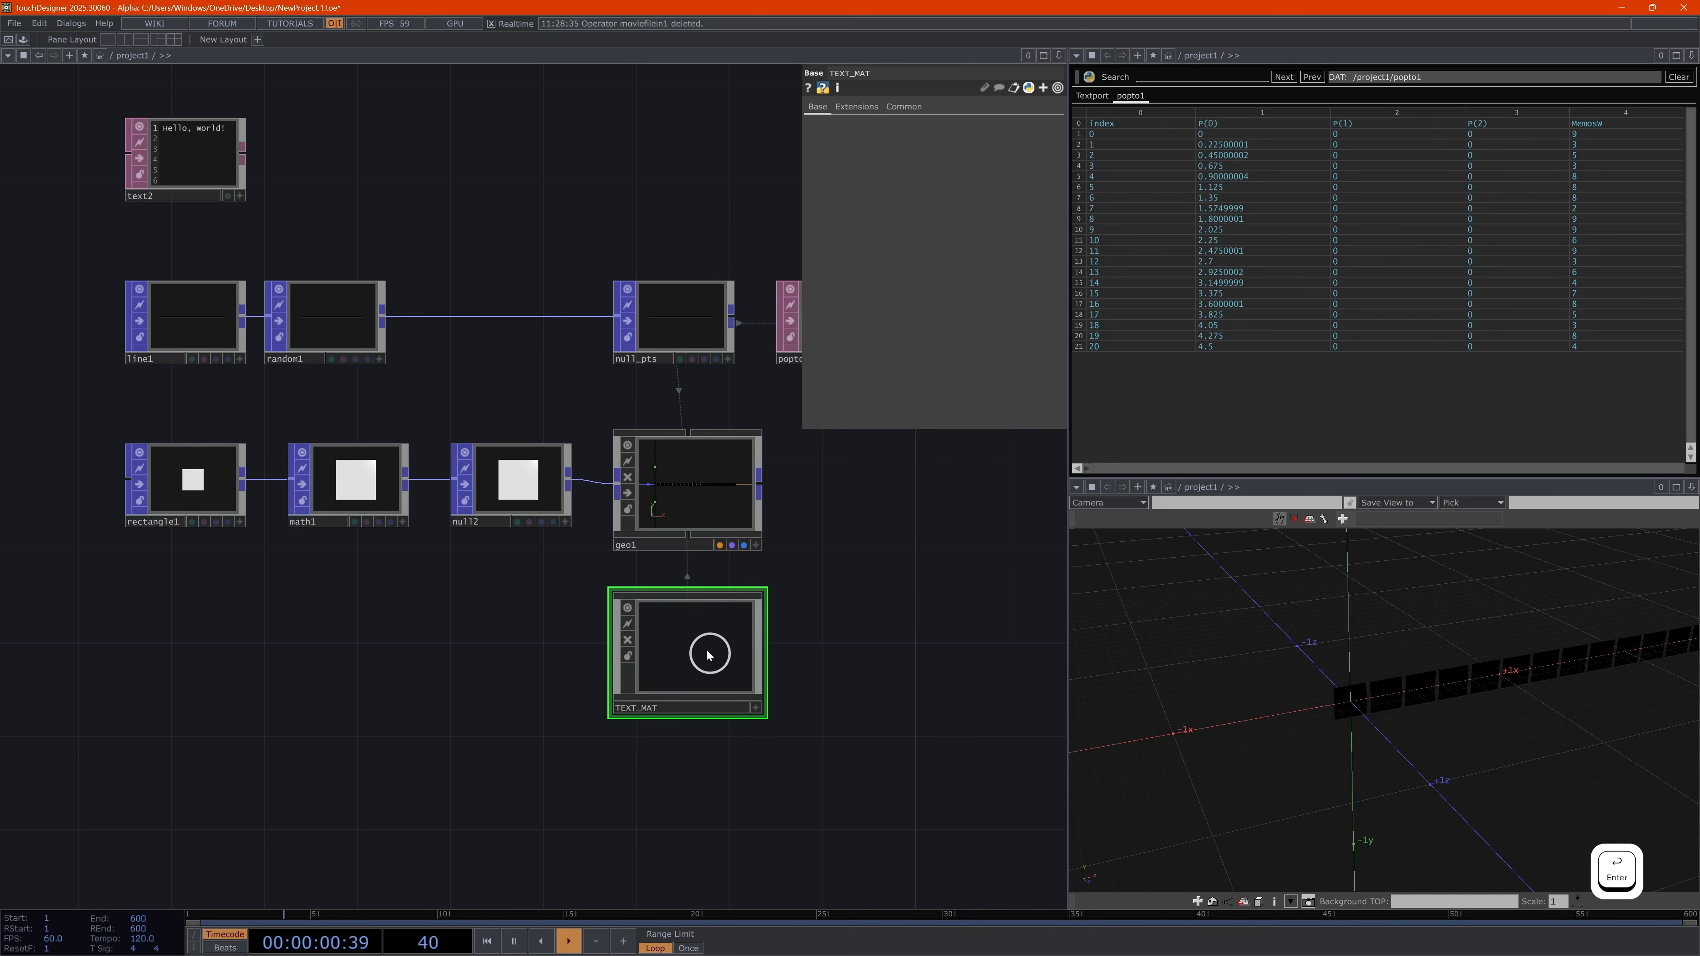
# Add an Out TOP fed by null1 inside TEXT_MAT and return to the parent network
pyautogui.doubleClick(708, 654)
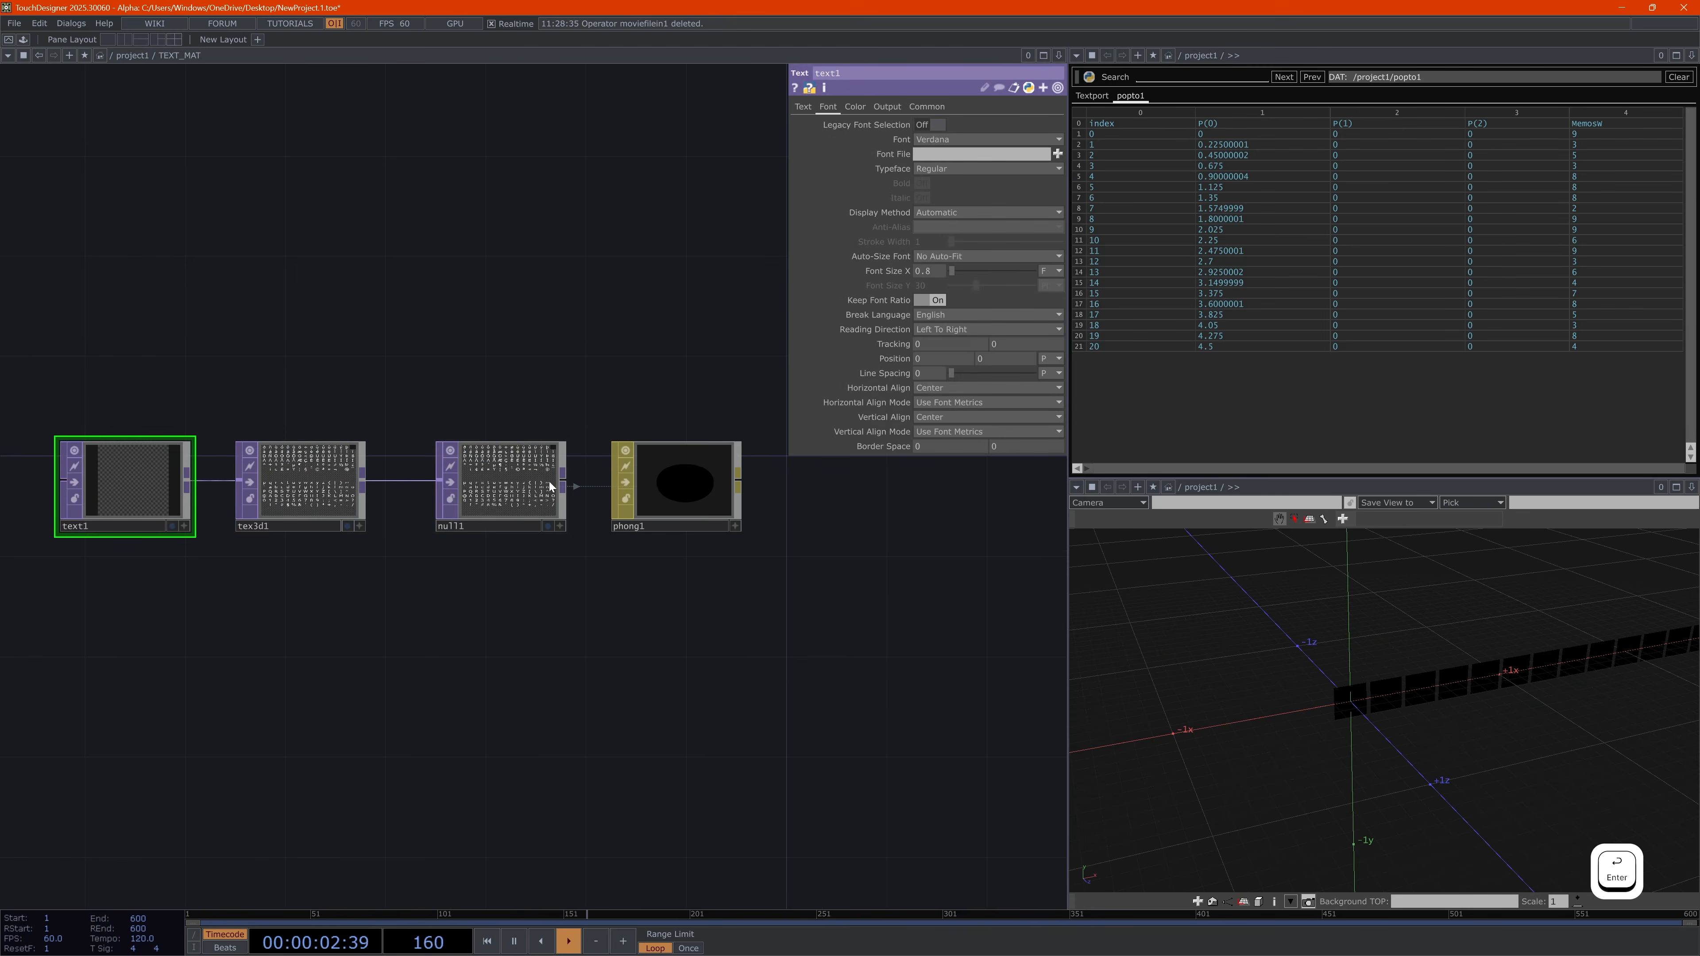
pyautogui.click(563, 484)
pyautogui.press('Tab')
pyautogui.write('out')
pyautogui.press('Return')
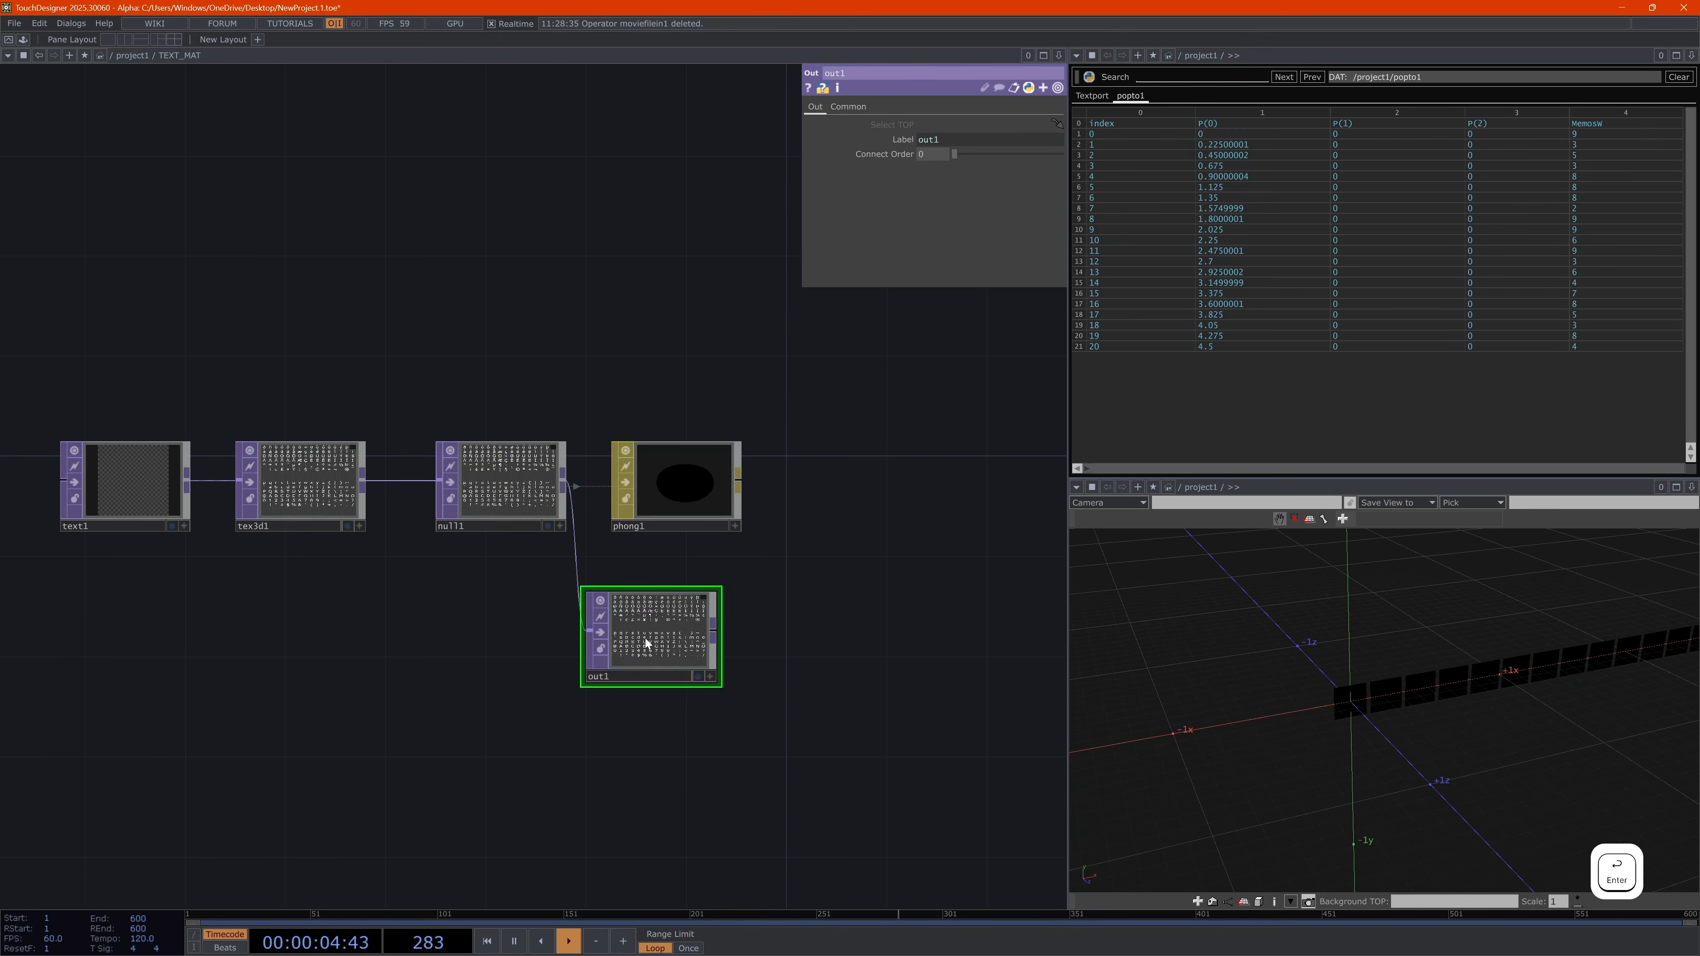
pyautogui.press('u')
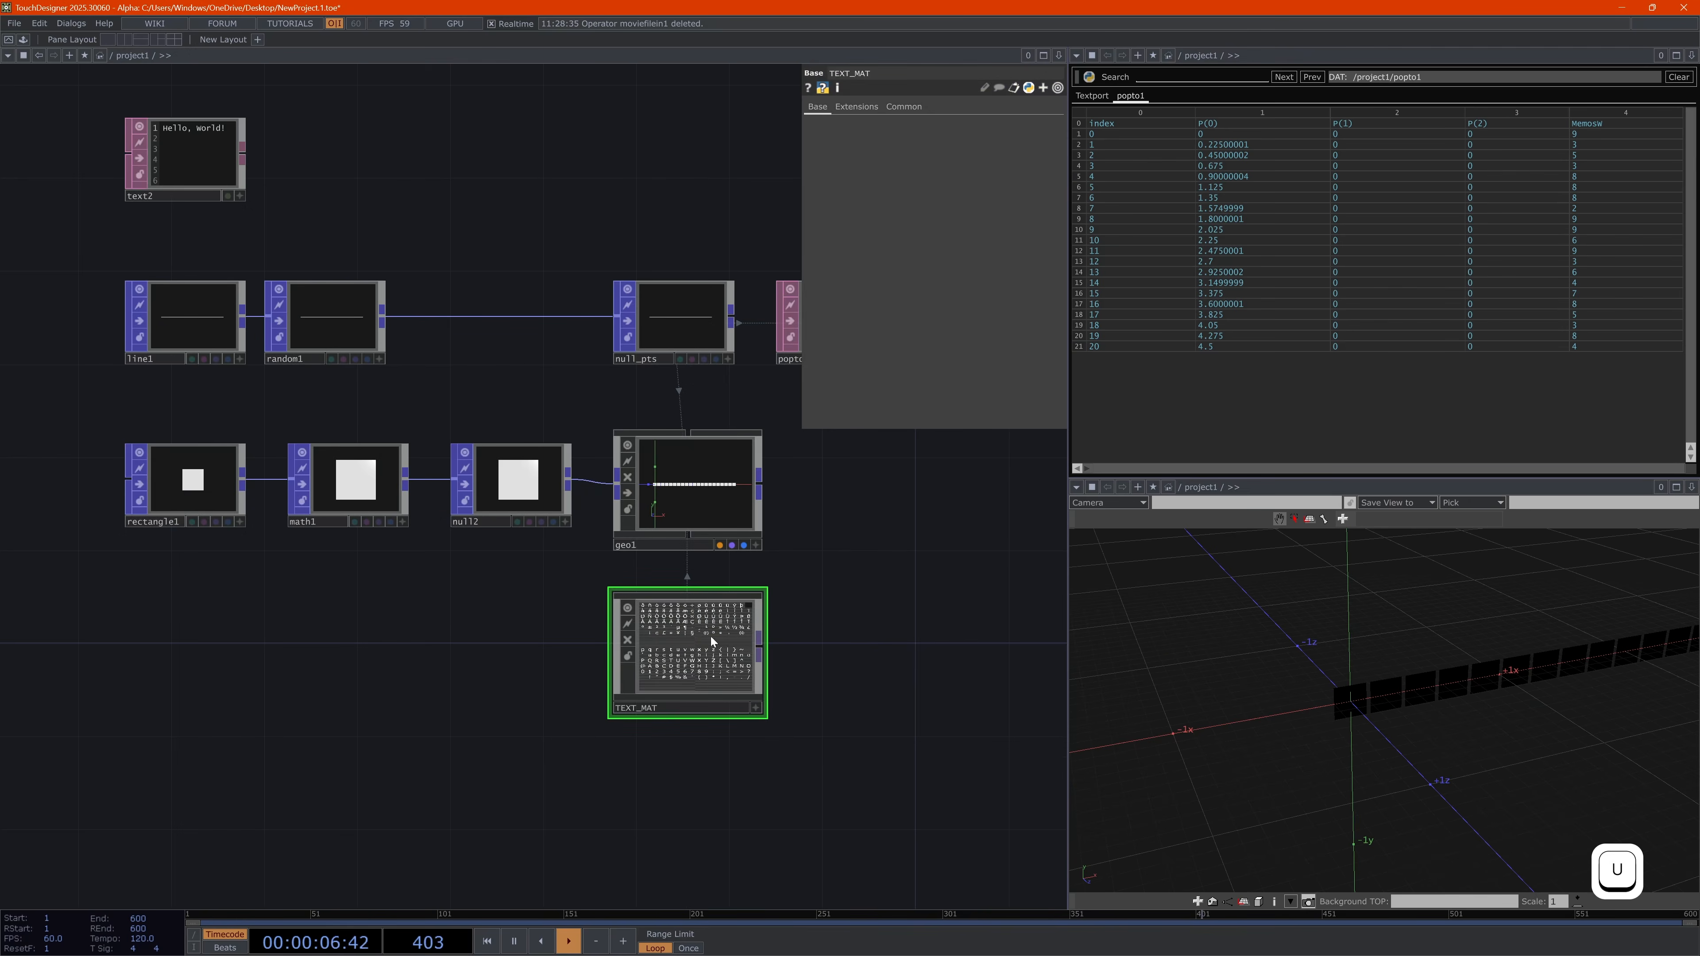
pyautogui.moveTo(922, 600); pyautogui.dragTo(927, 740)
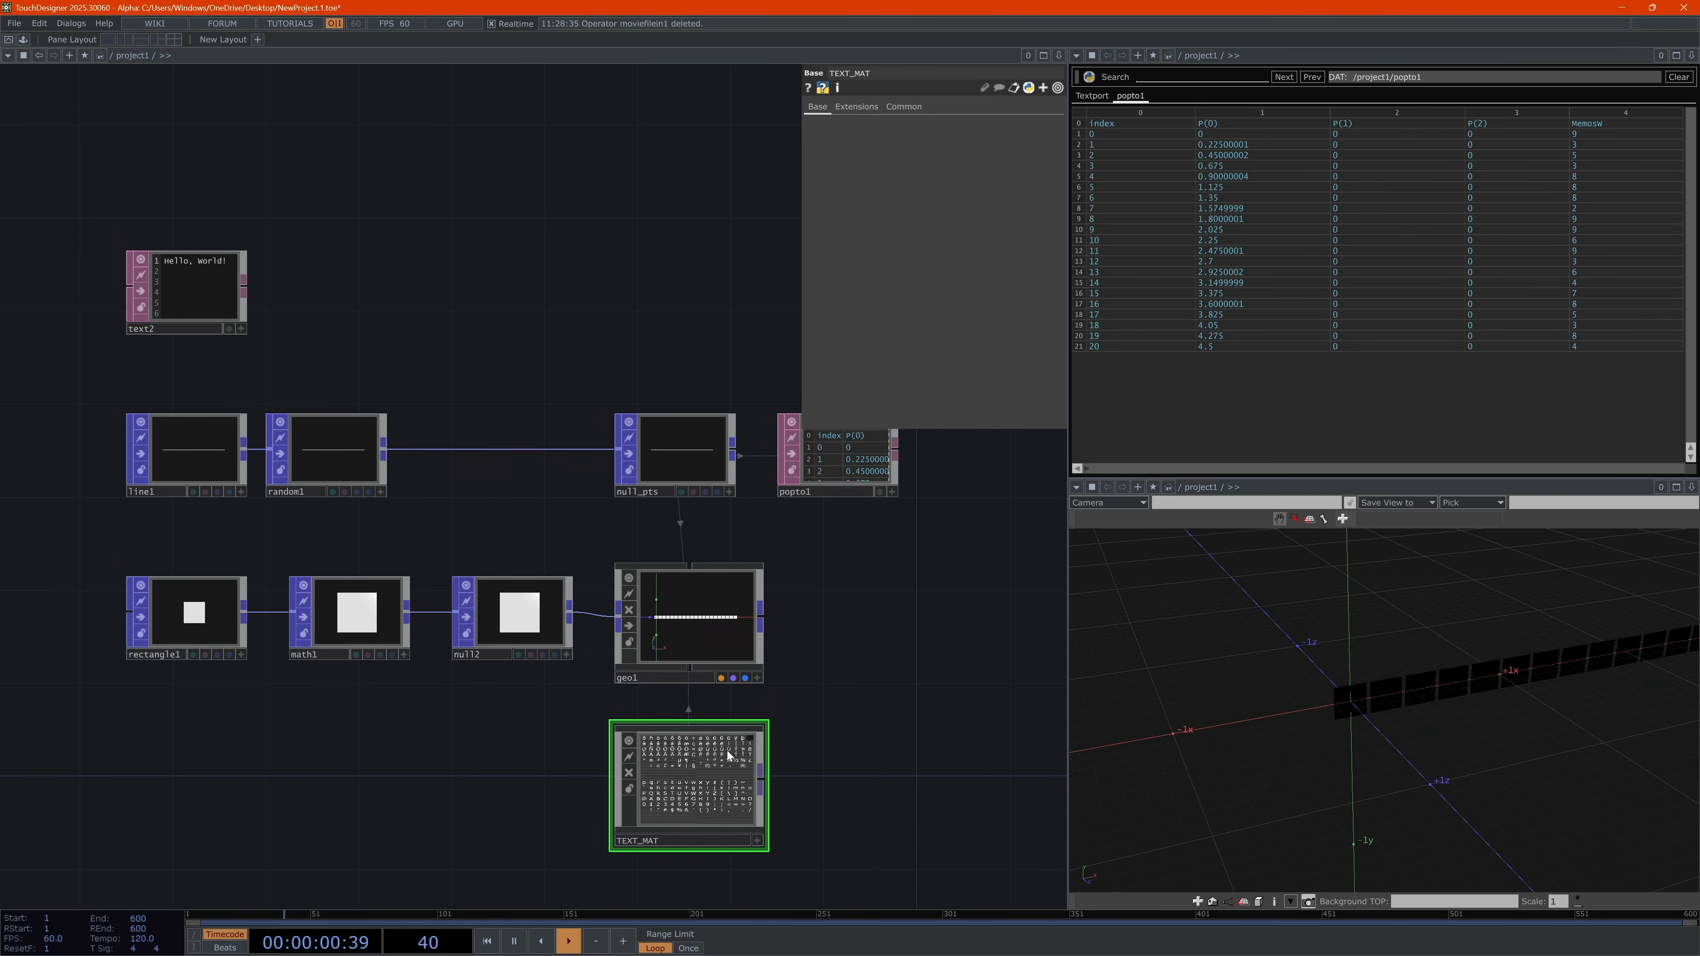
pyautogui.click(178, 274)
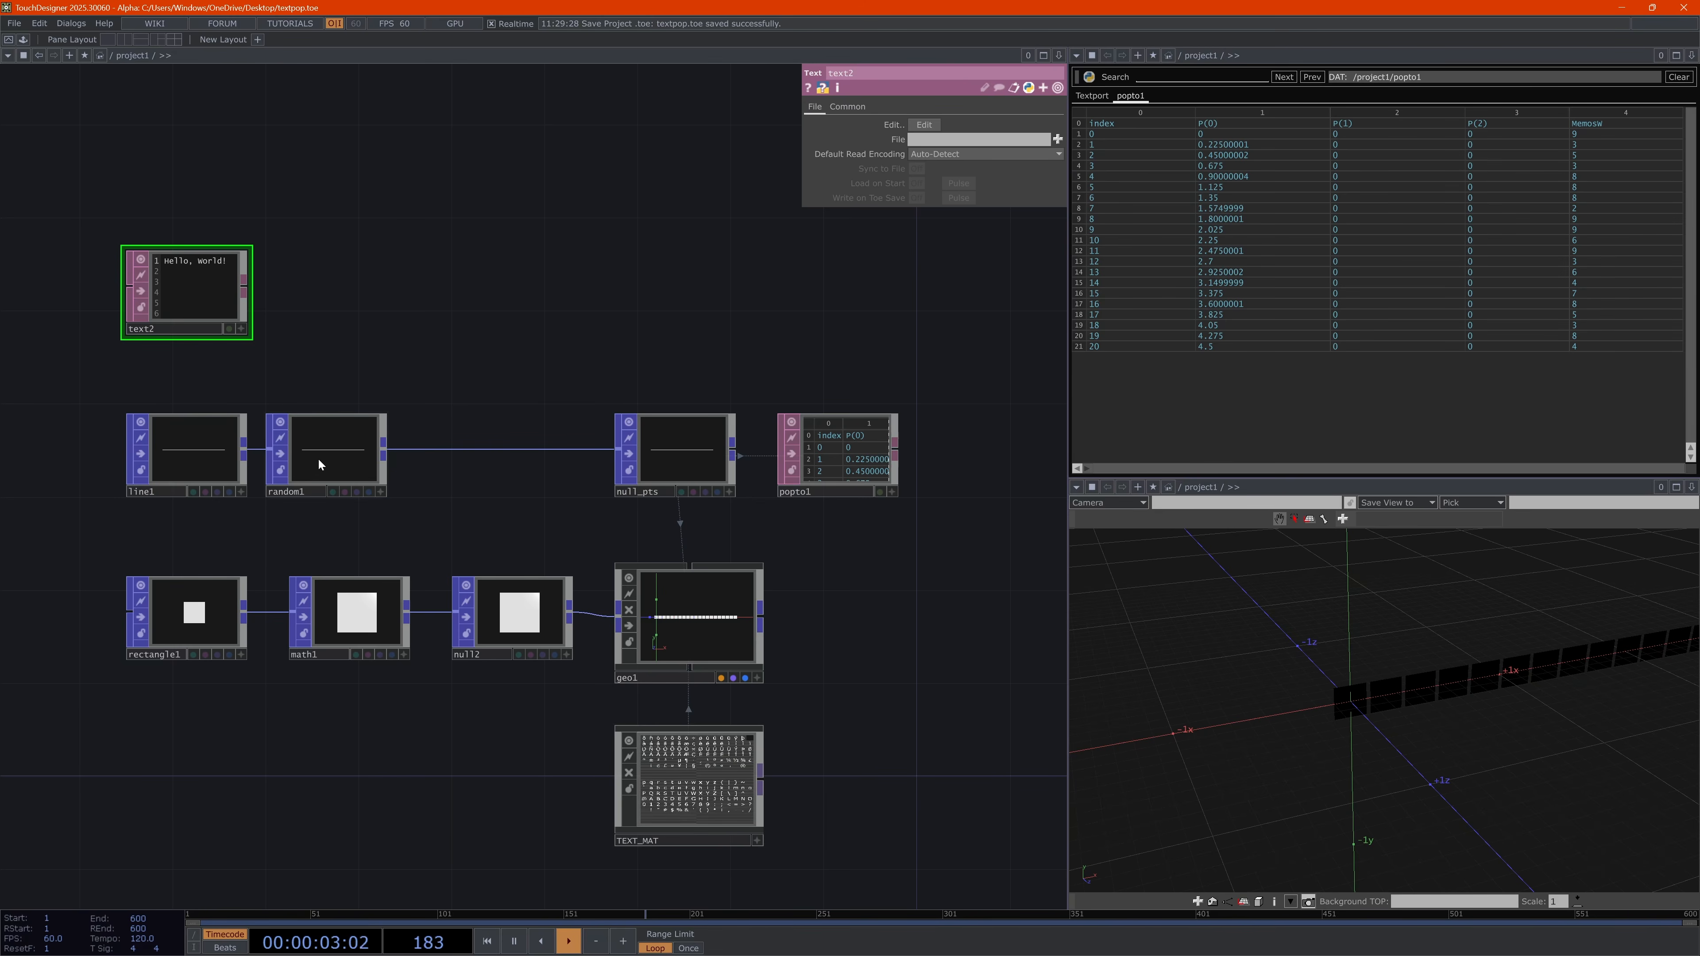
pyautogui.moveTo(1339, 700); pyautogui.dragTo(1403, 701)
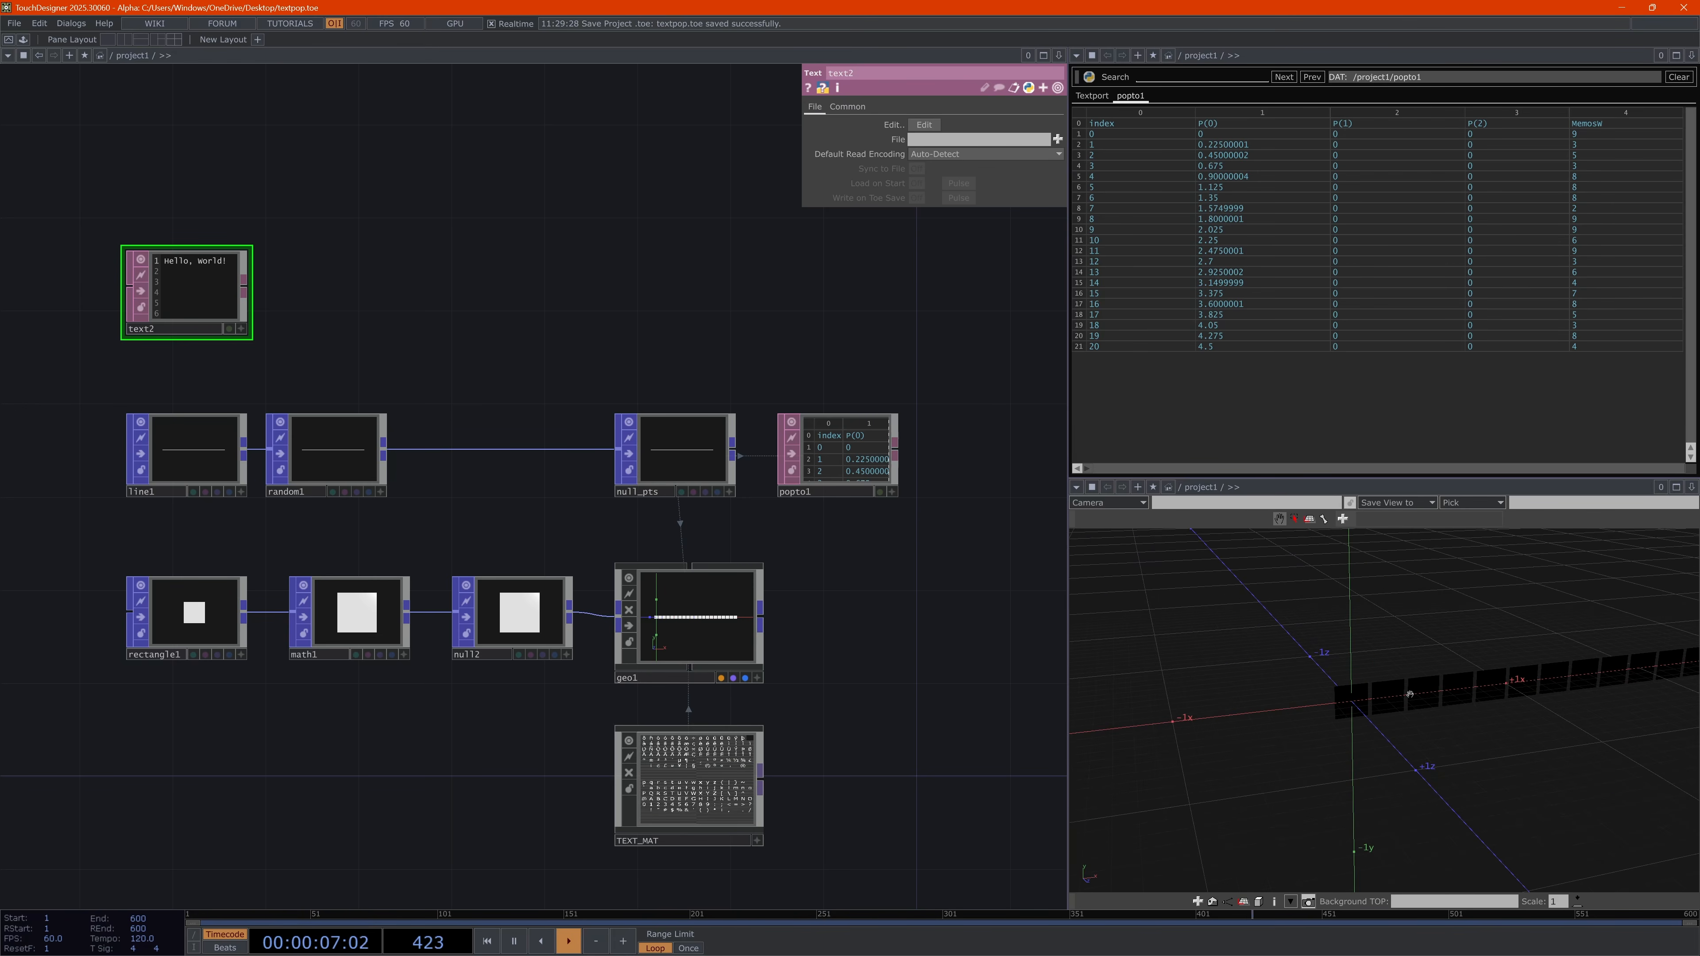
# Try 255 as random1's Value B, set Value A to 65, and settle Value B at 91
pyautogui.click(336, 457)
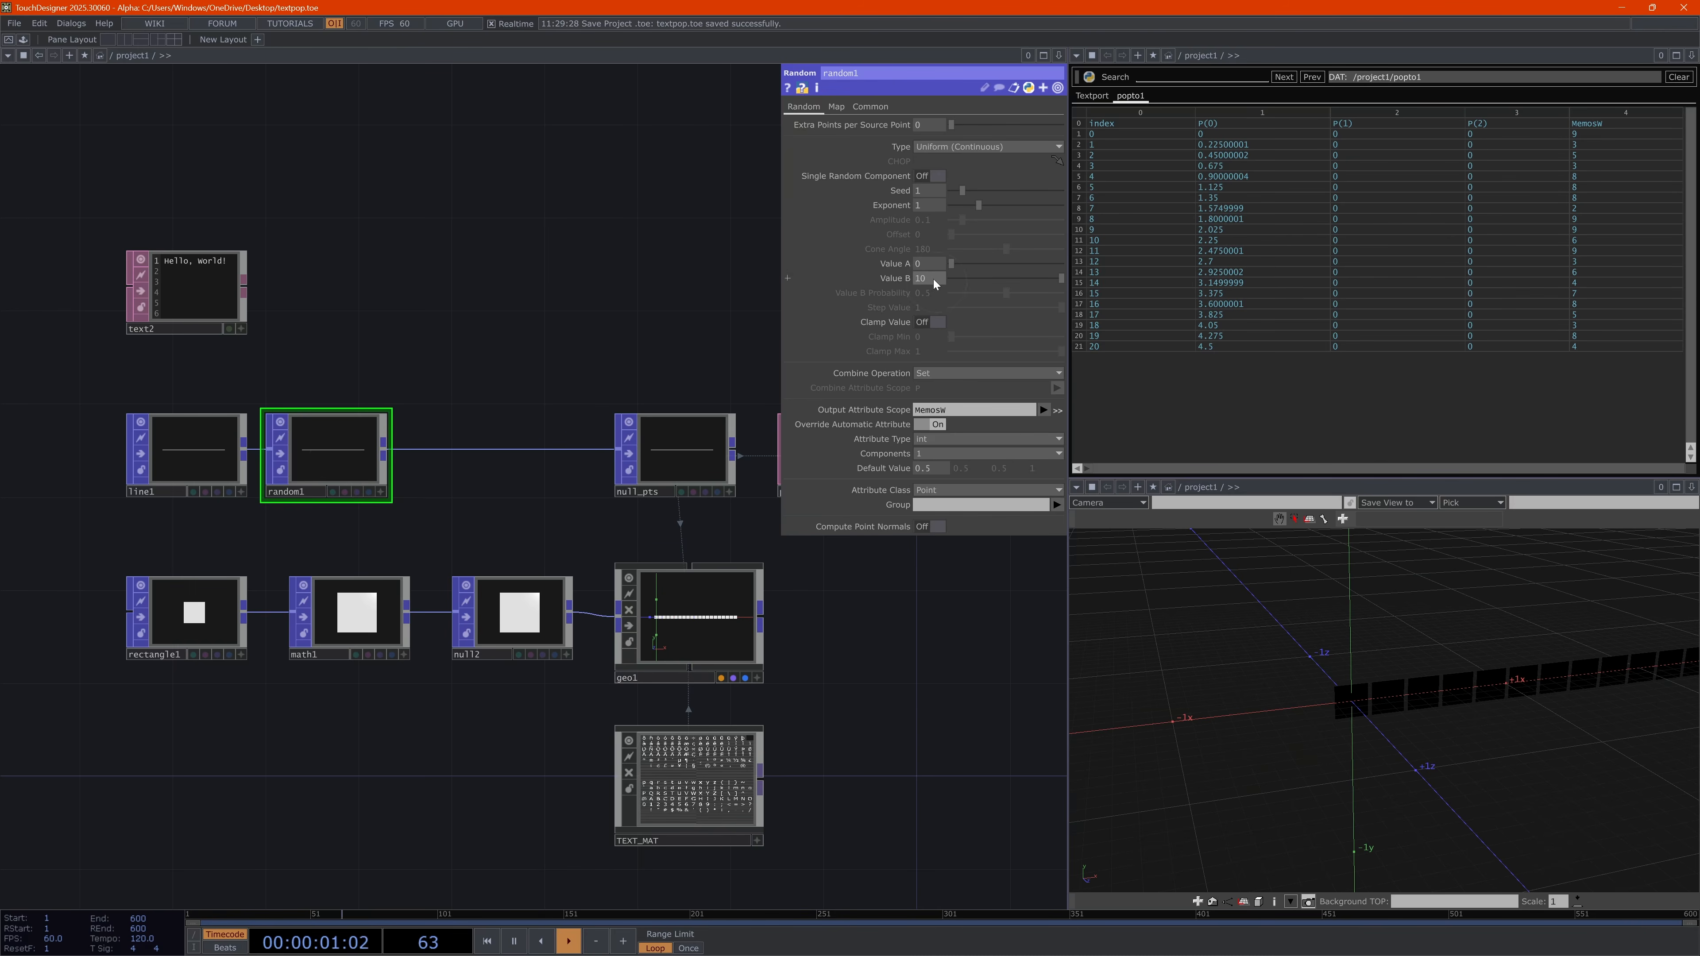
pyautogui.write('255')
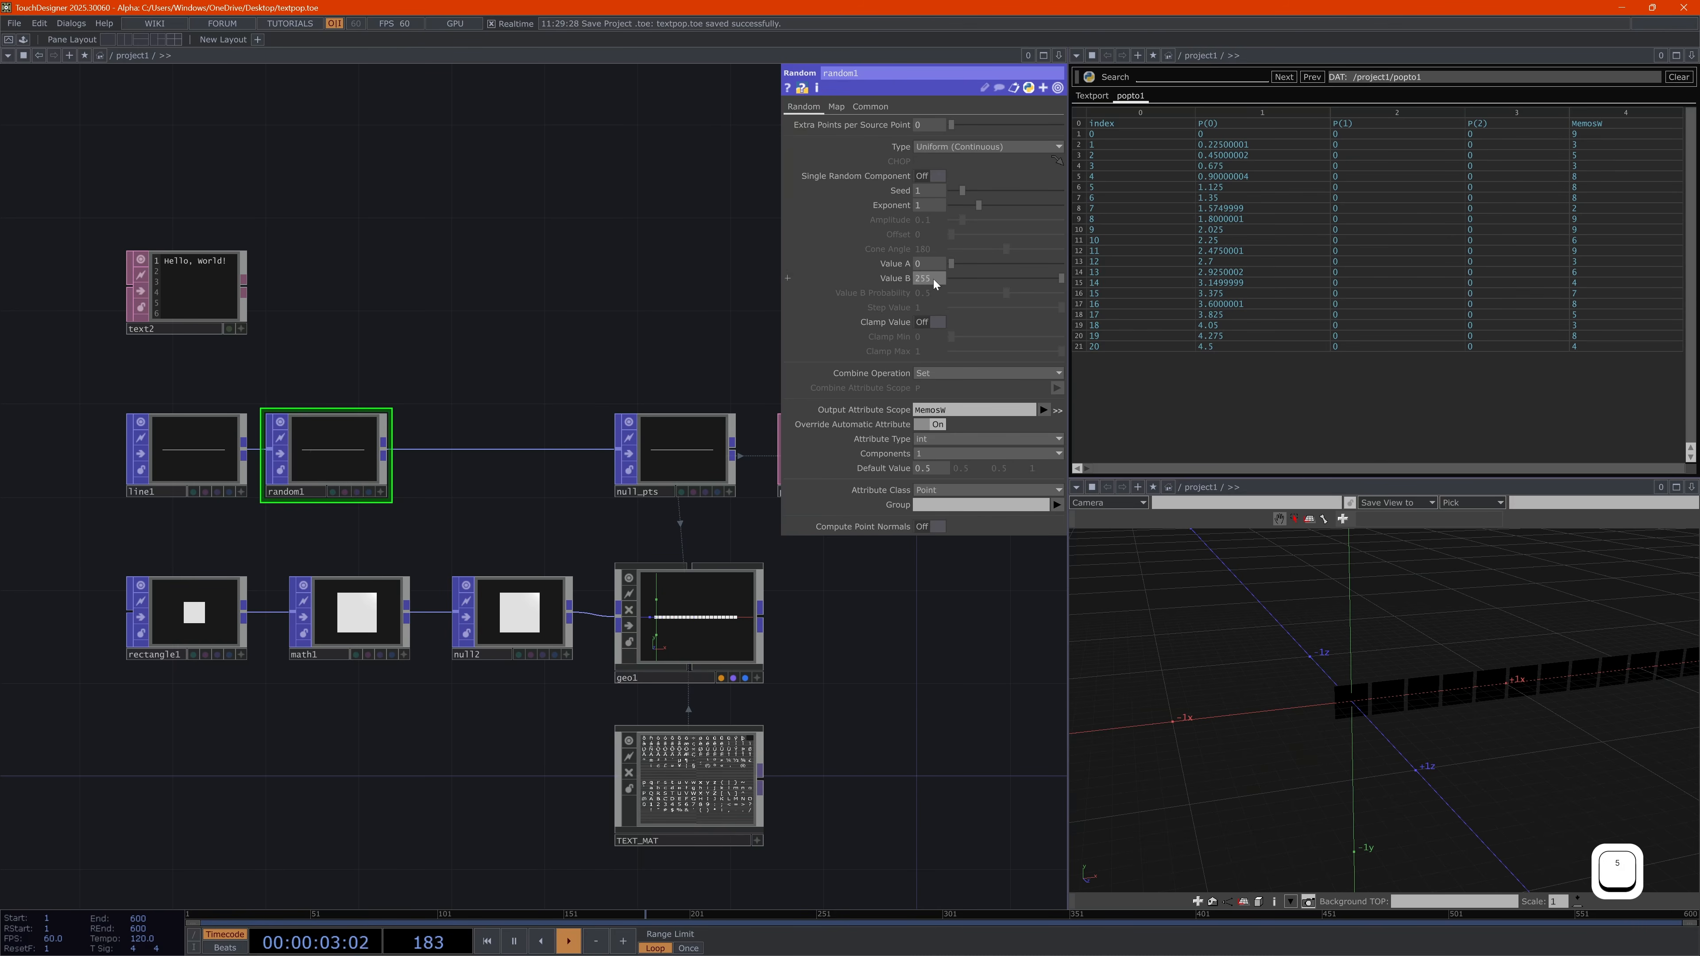
pyautogui.moveTo(927, 265); pyautogui.dragTo(891, 293)
pyautogui.write('65')
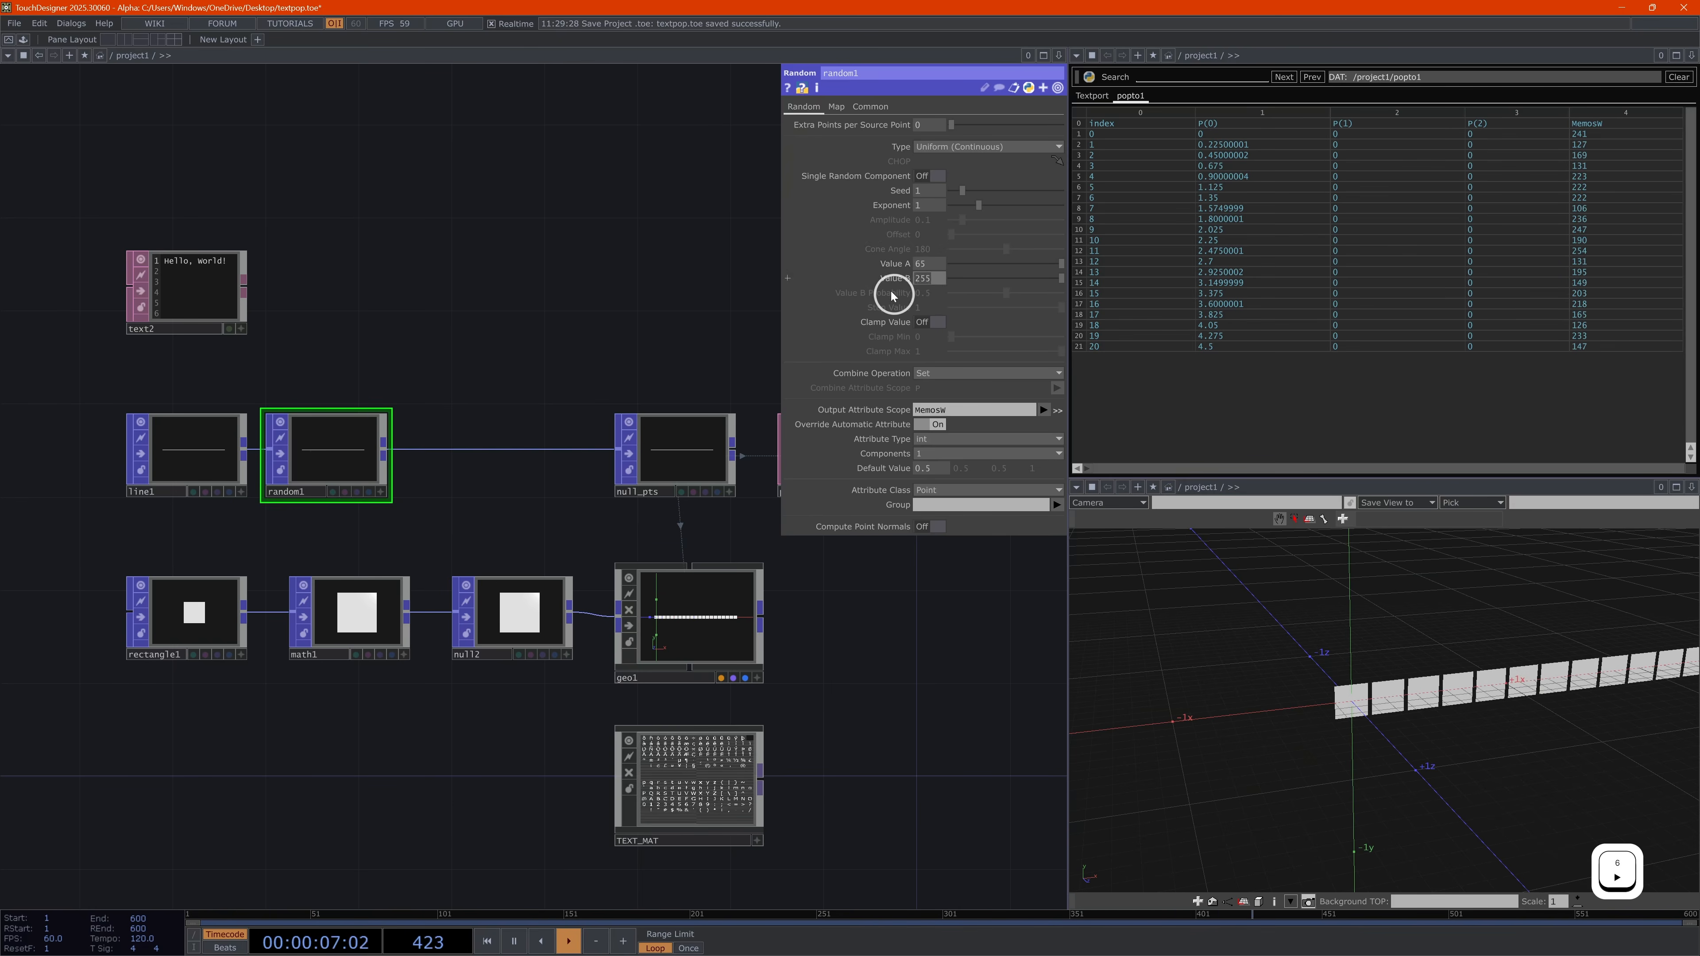
pyautogui.write('91')
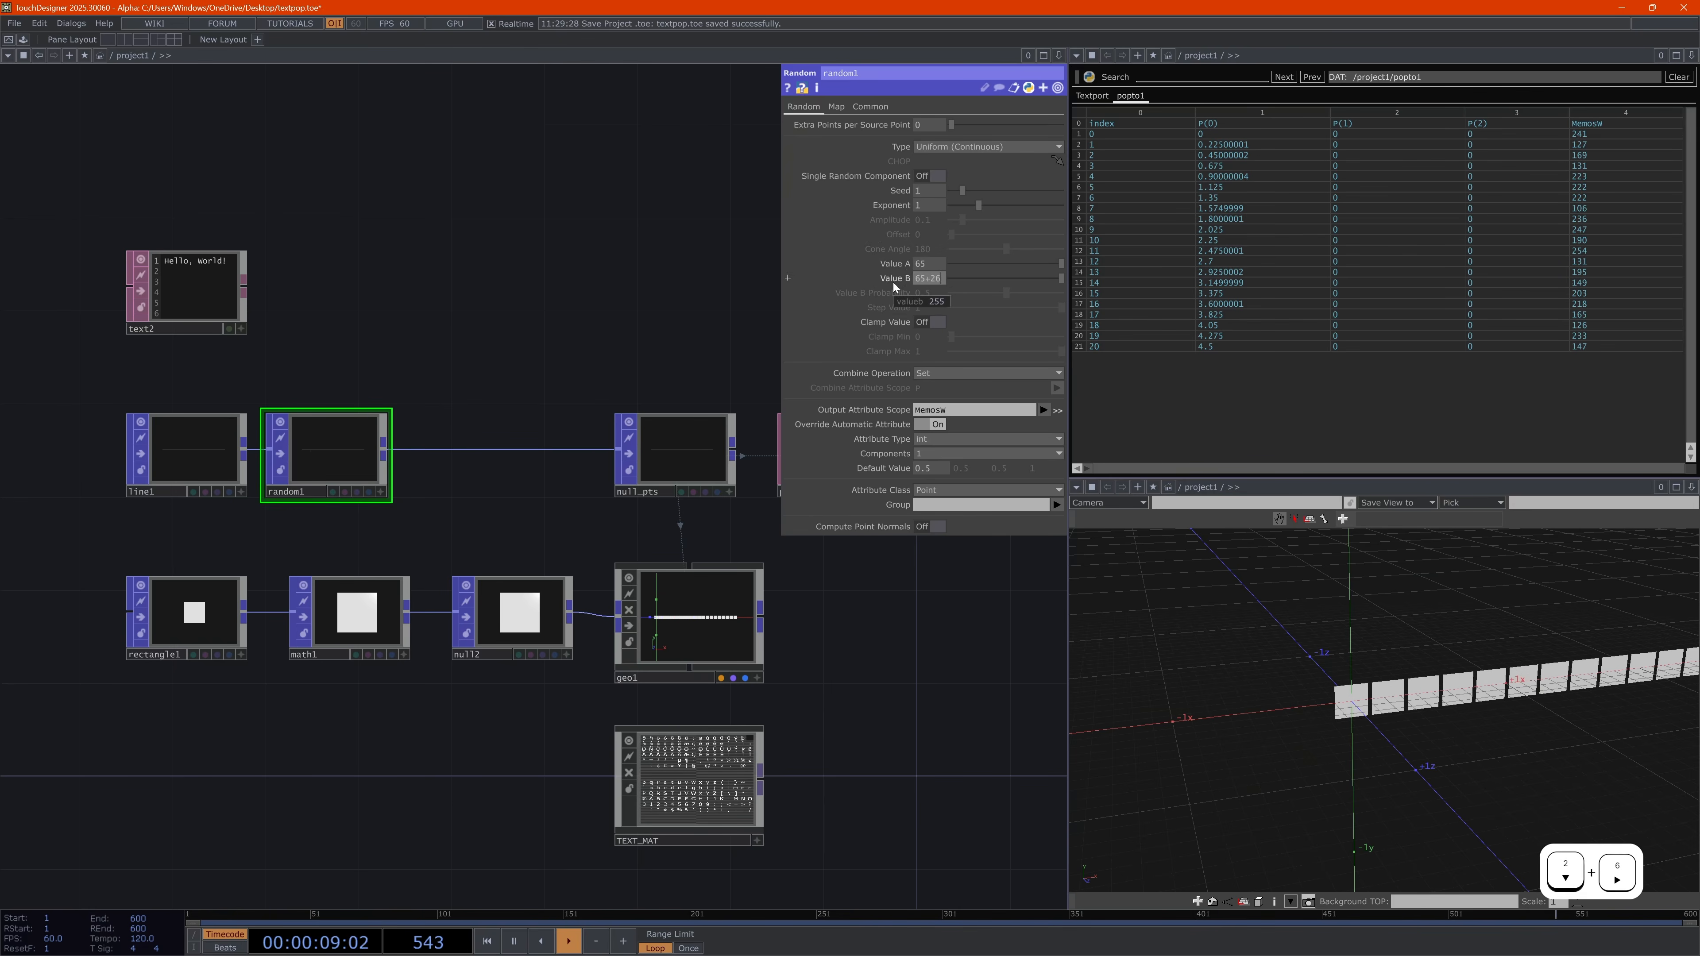
pyautogui.press('Return')
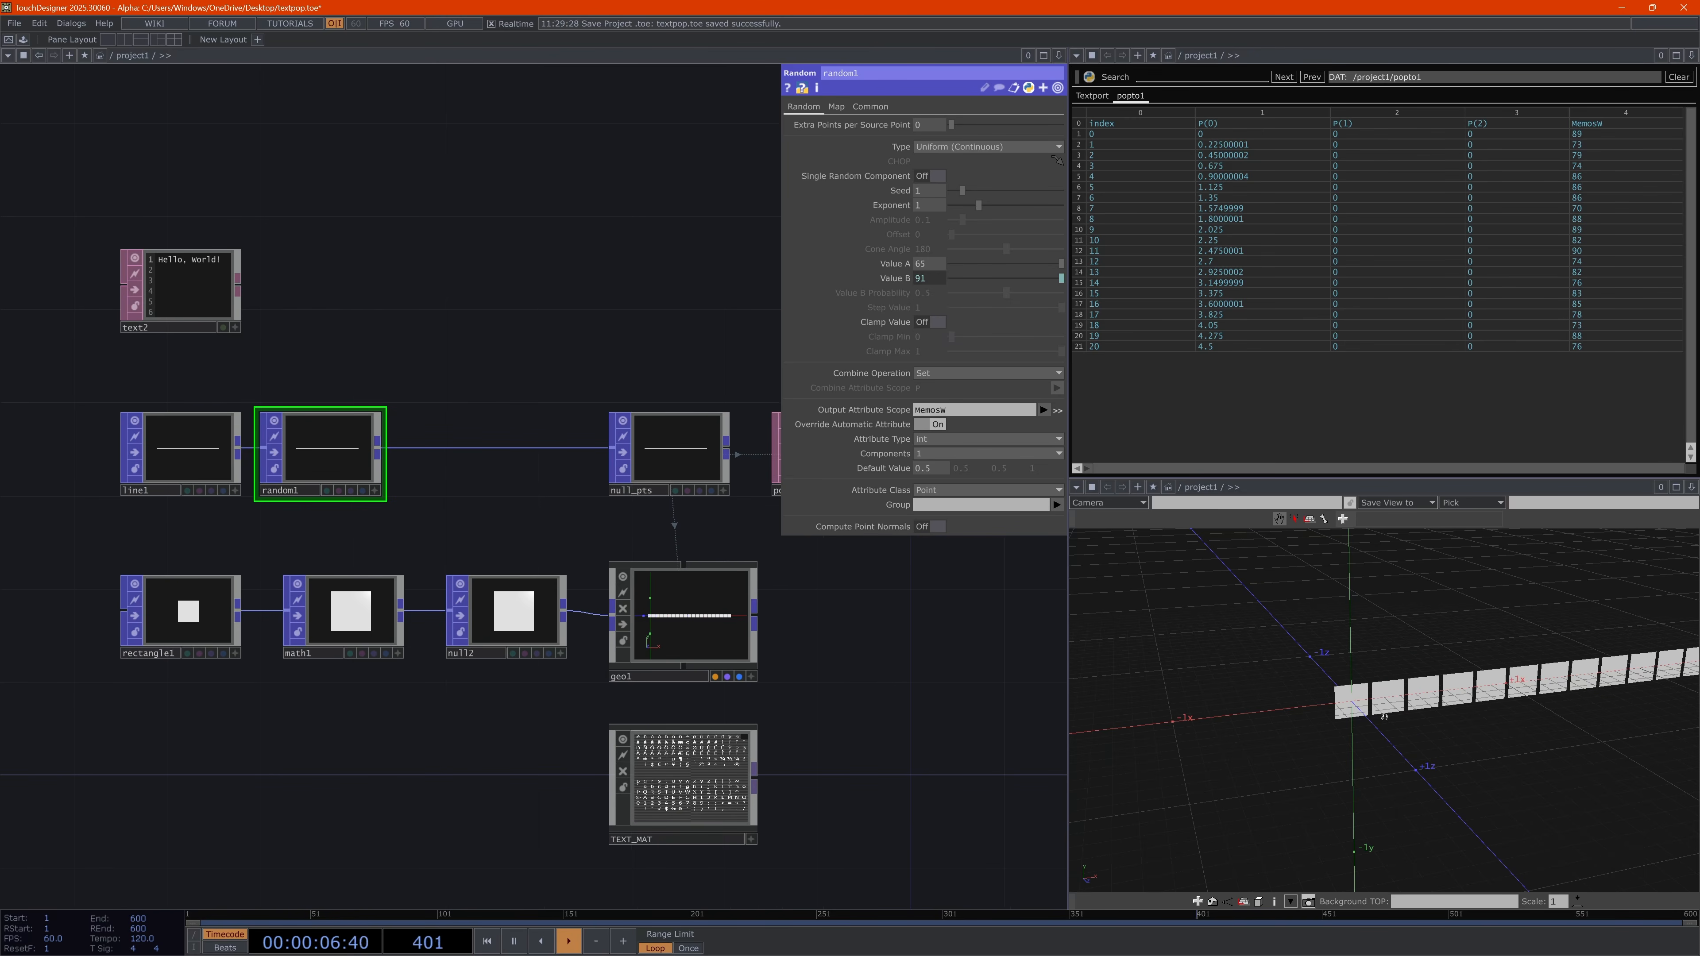
# Point geo1's render material to TEXT_MAT/phong1 so the instances use the material inside the base component
pyautogui.click(679, 609)
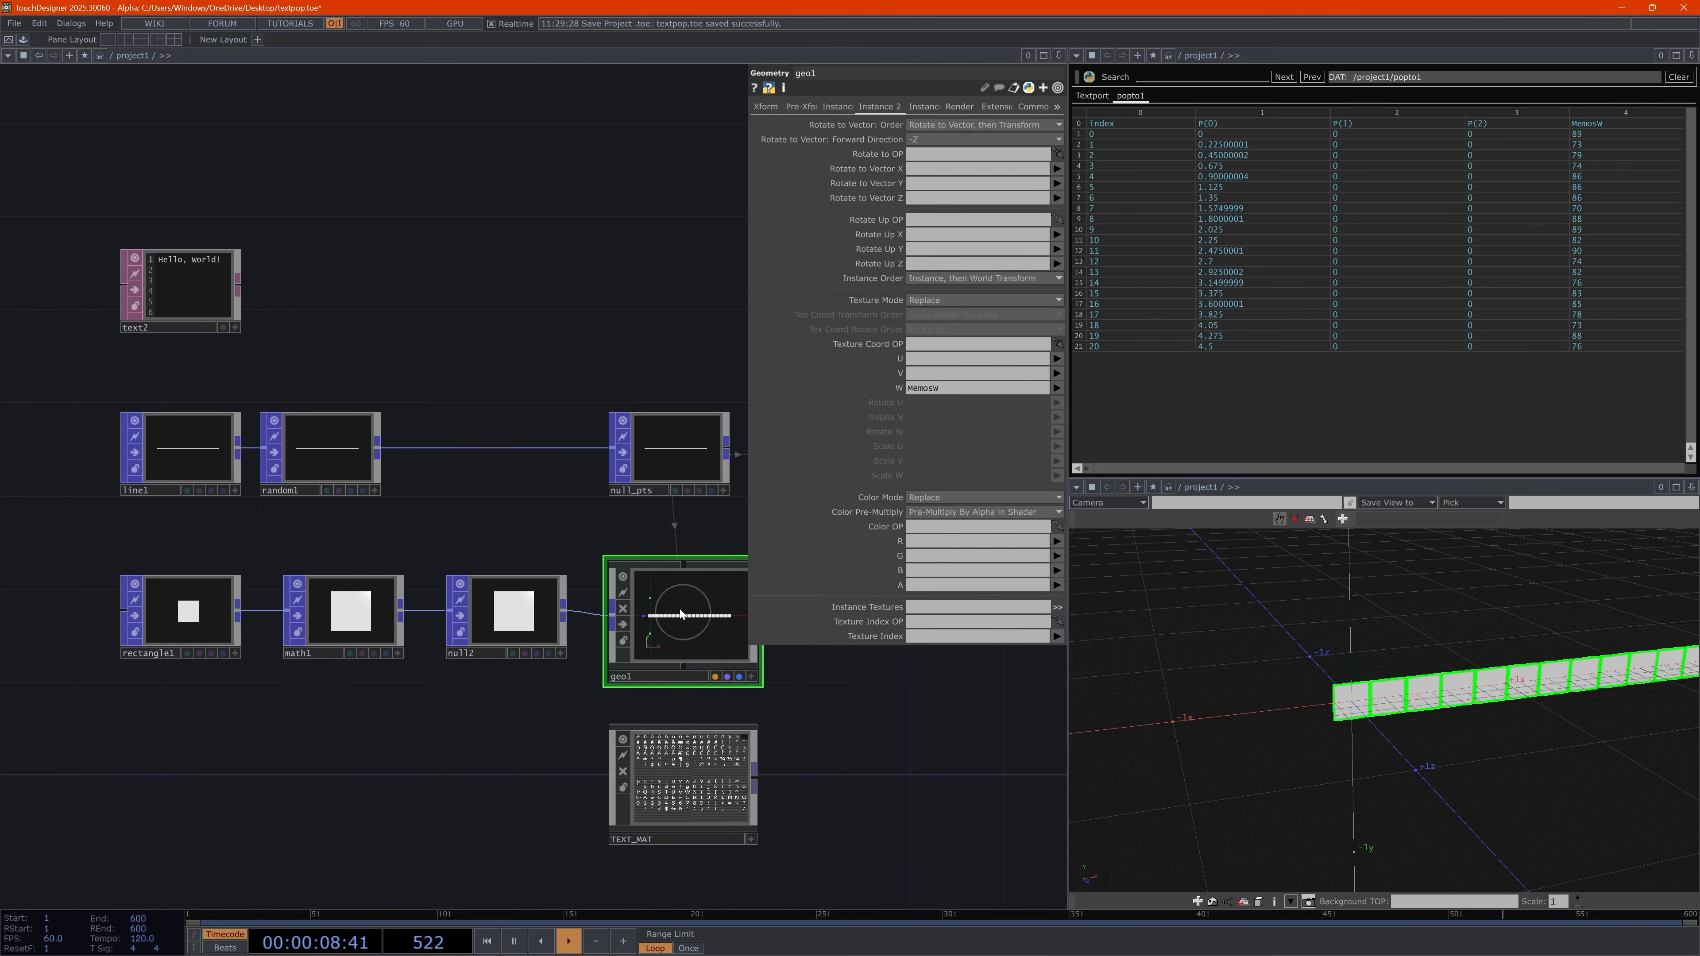
pyautogui.click(958, 107)
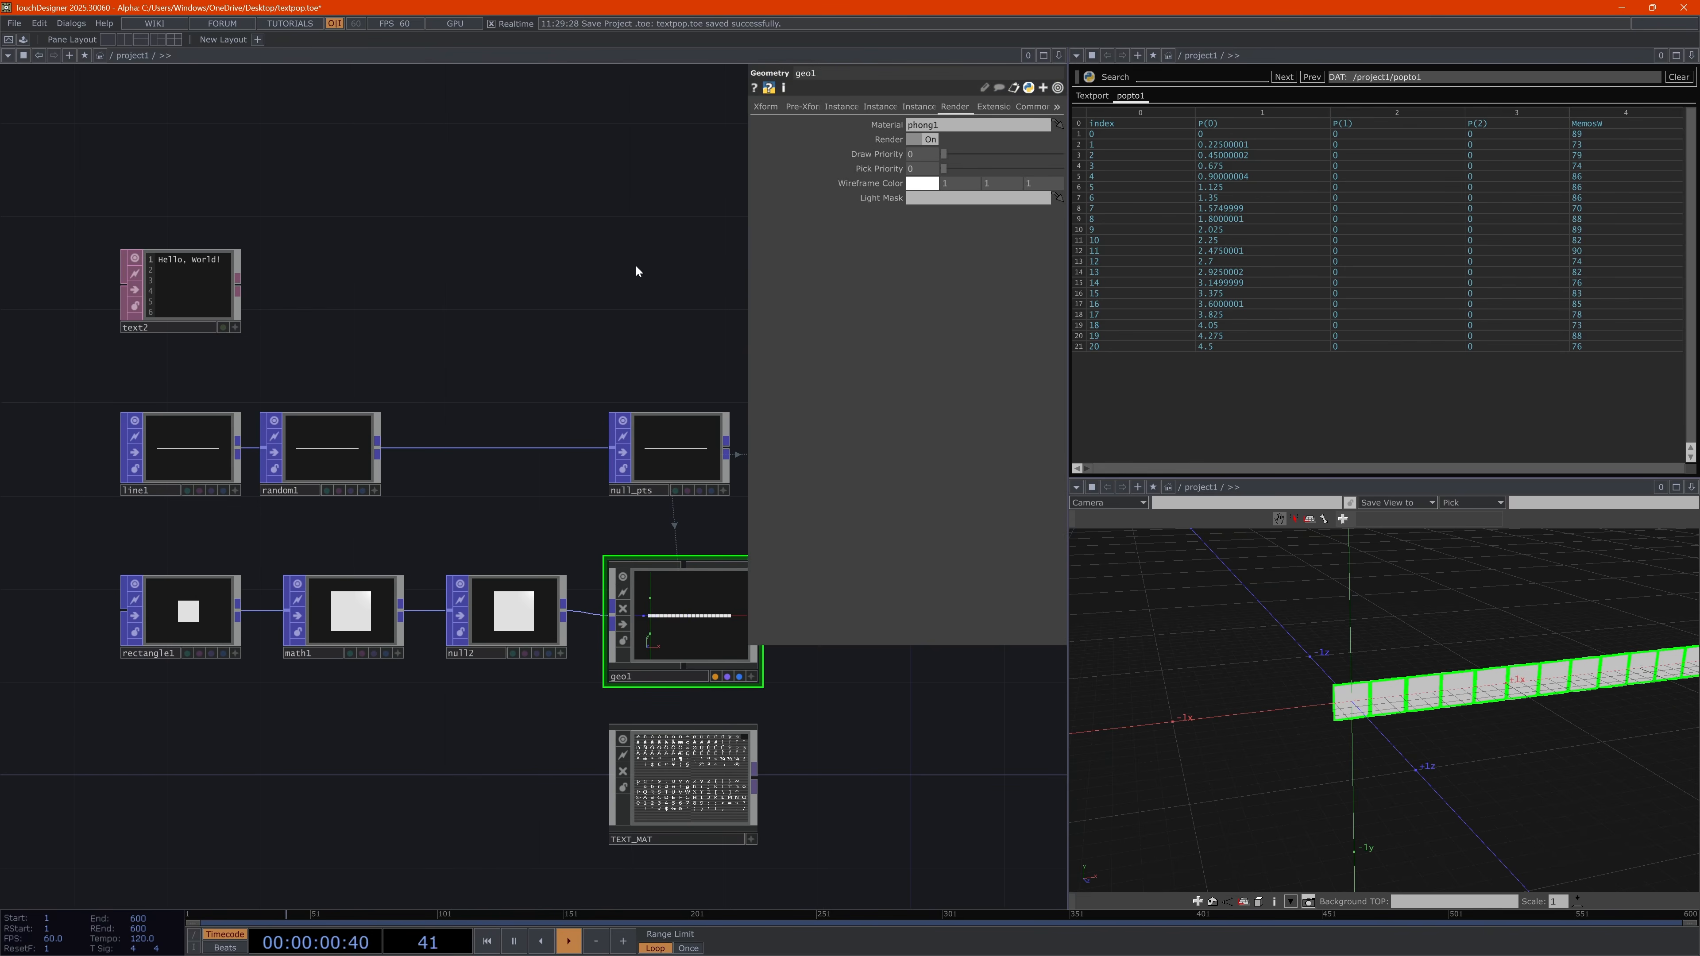
pyautogui.moveTo(636, 270); pyautogui.dragTo(475, 279)
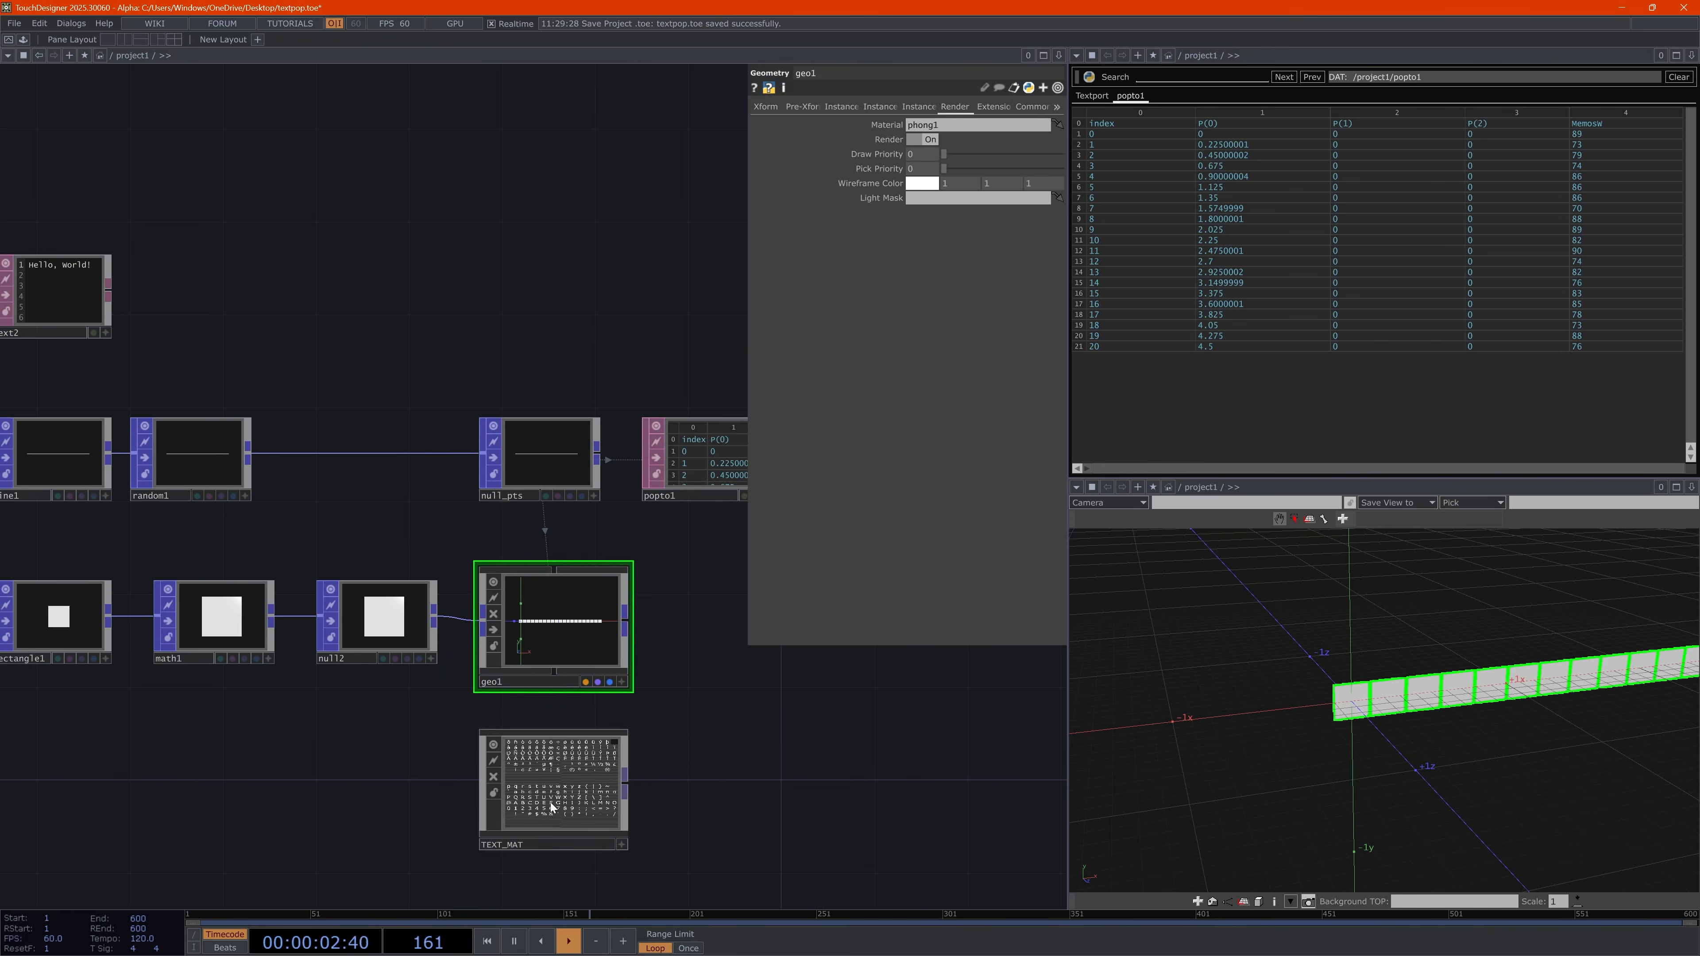
pyautogui.click(923, 126)
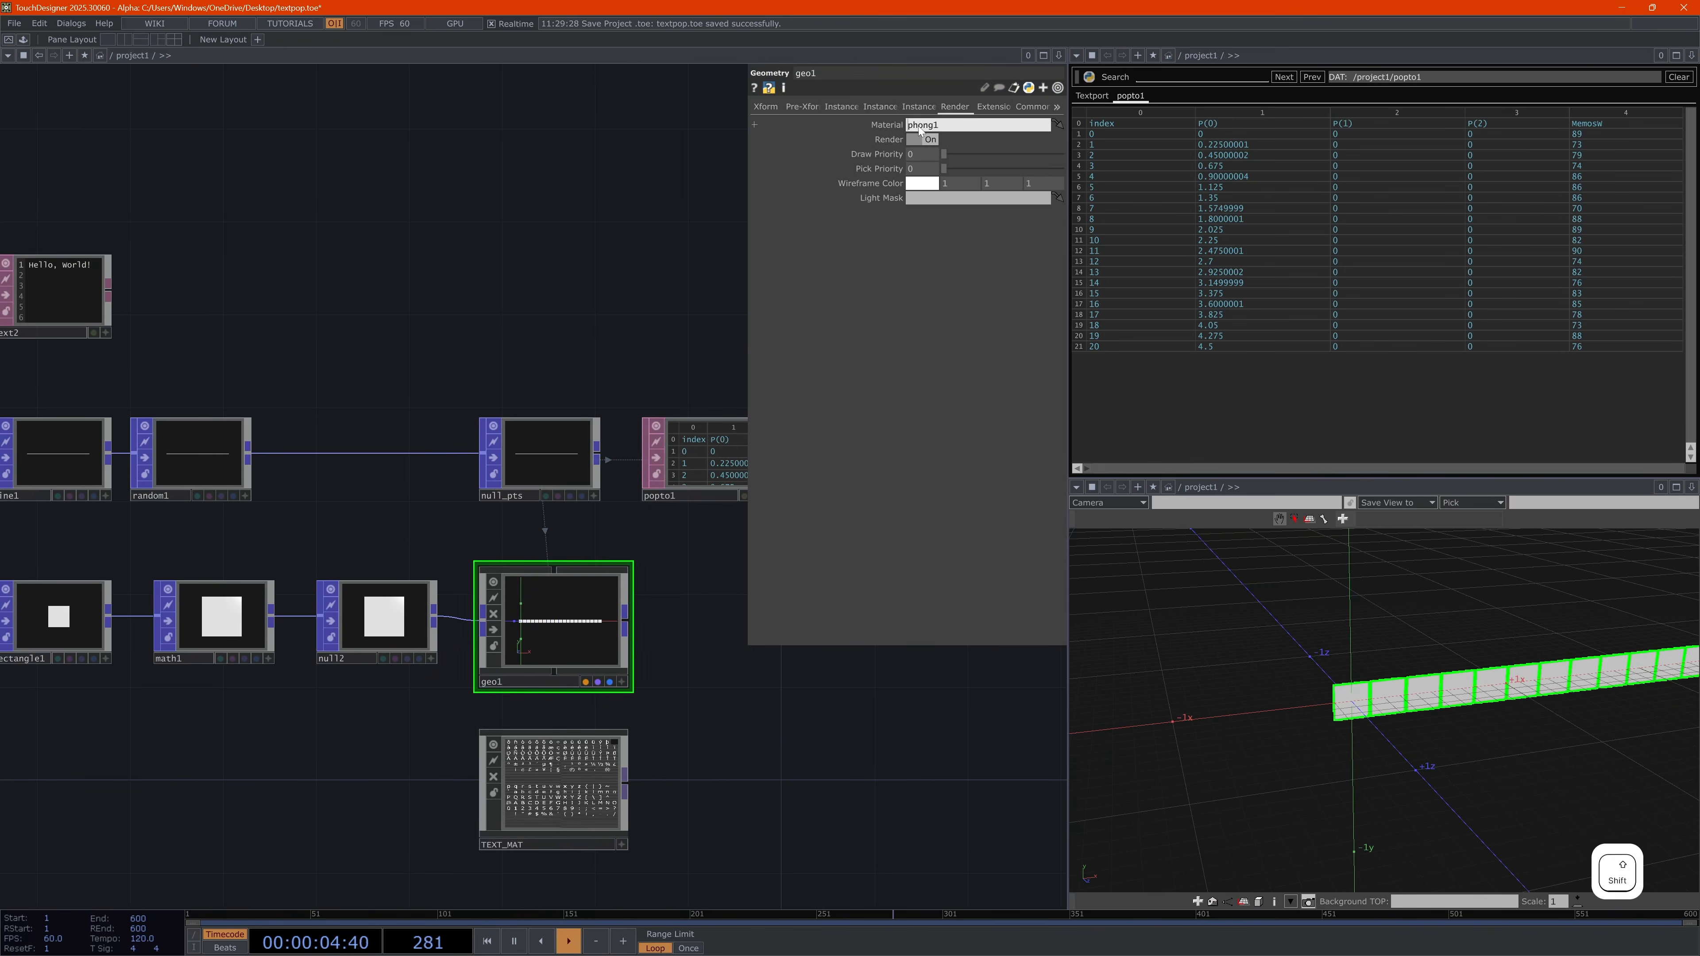
pyautogui.write('TEXT_MAT/')
pyautogui.press('Return')
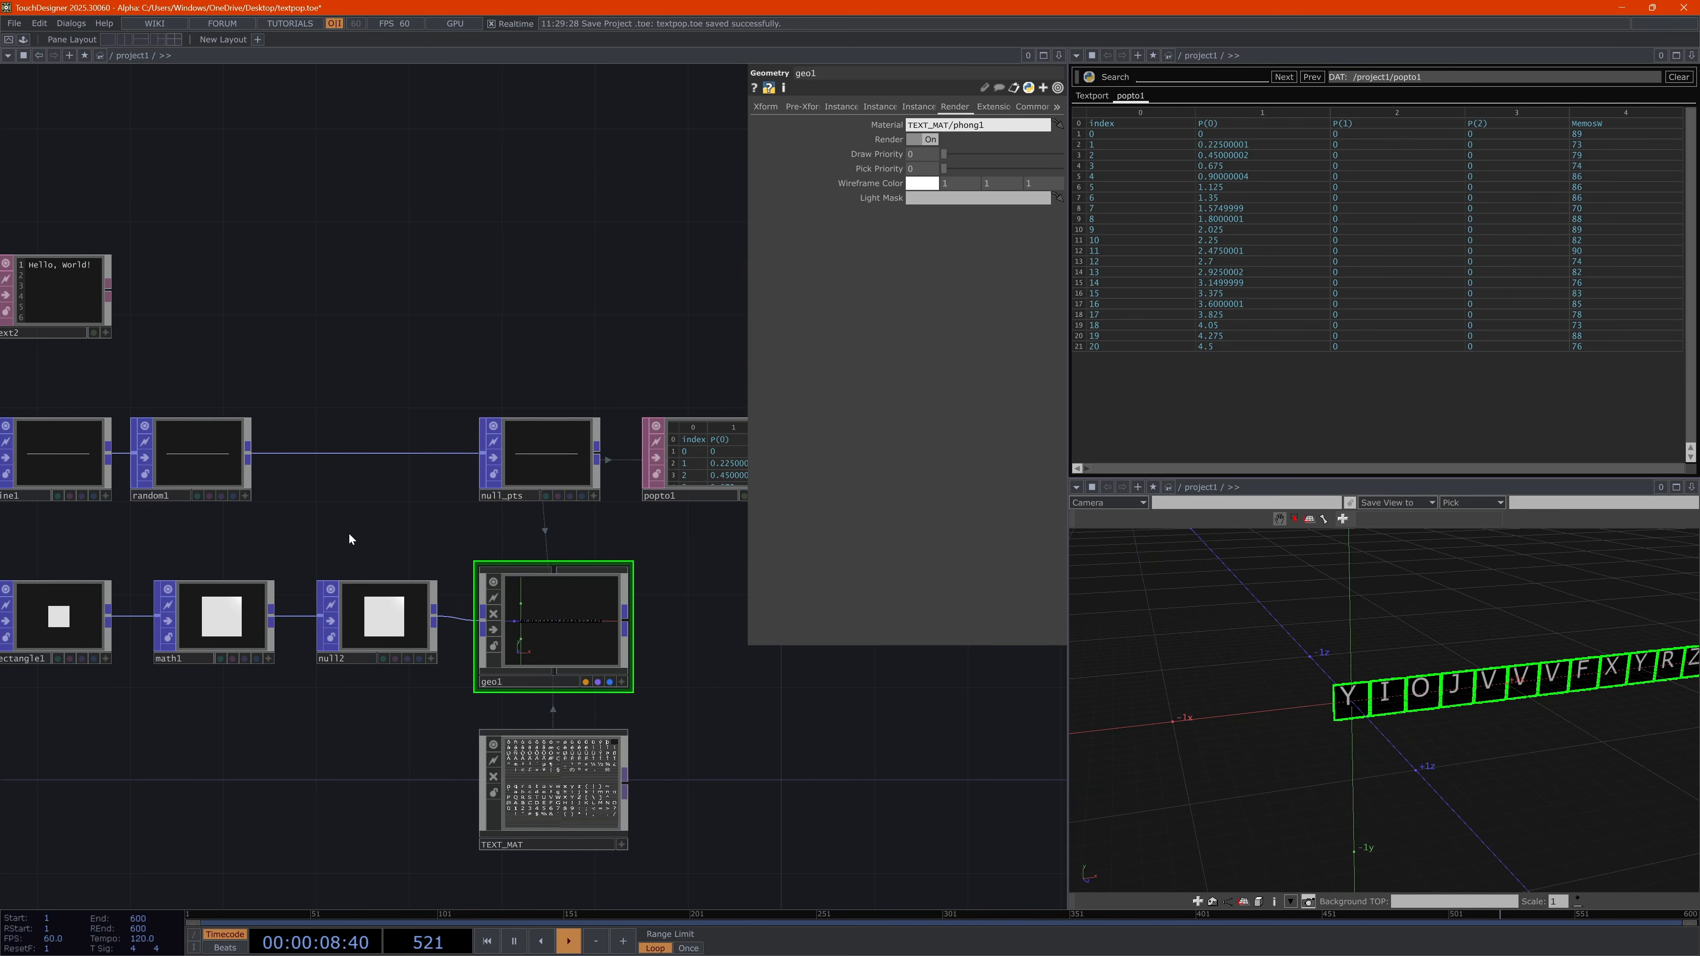
# Rename the random1 operator as random_w
pyautogui.moveTo(235, 522); pyautogui.dragTo(328, 529)
pyautogui.click(300, 474)
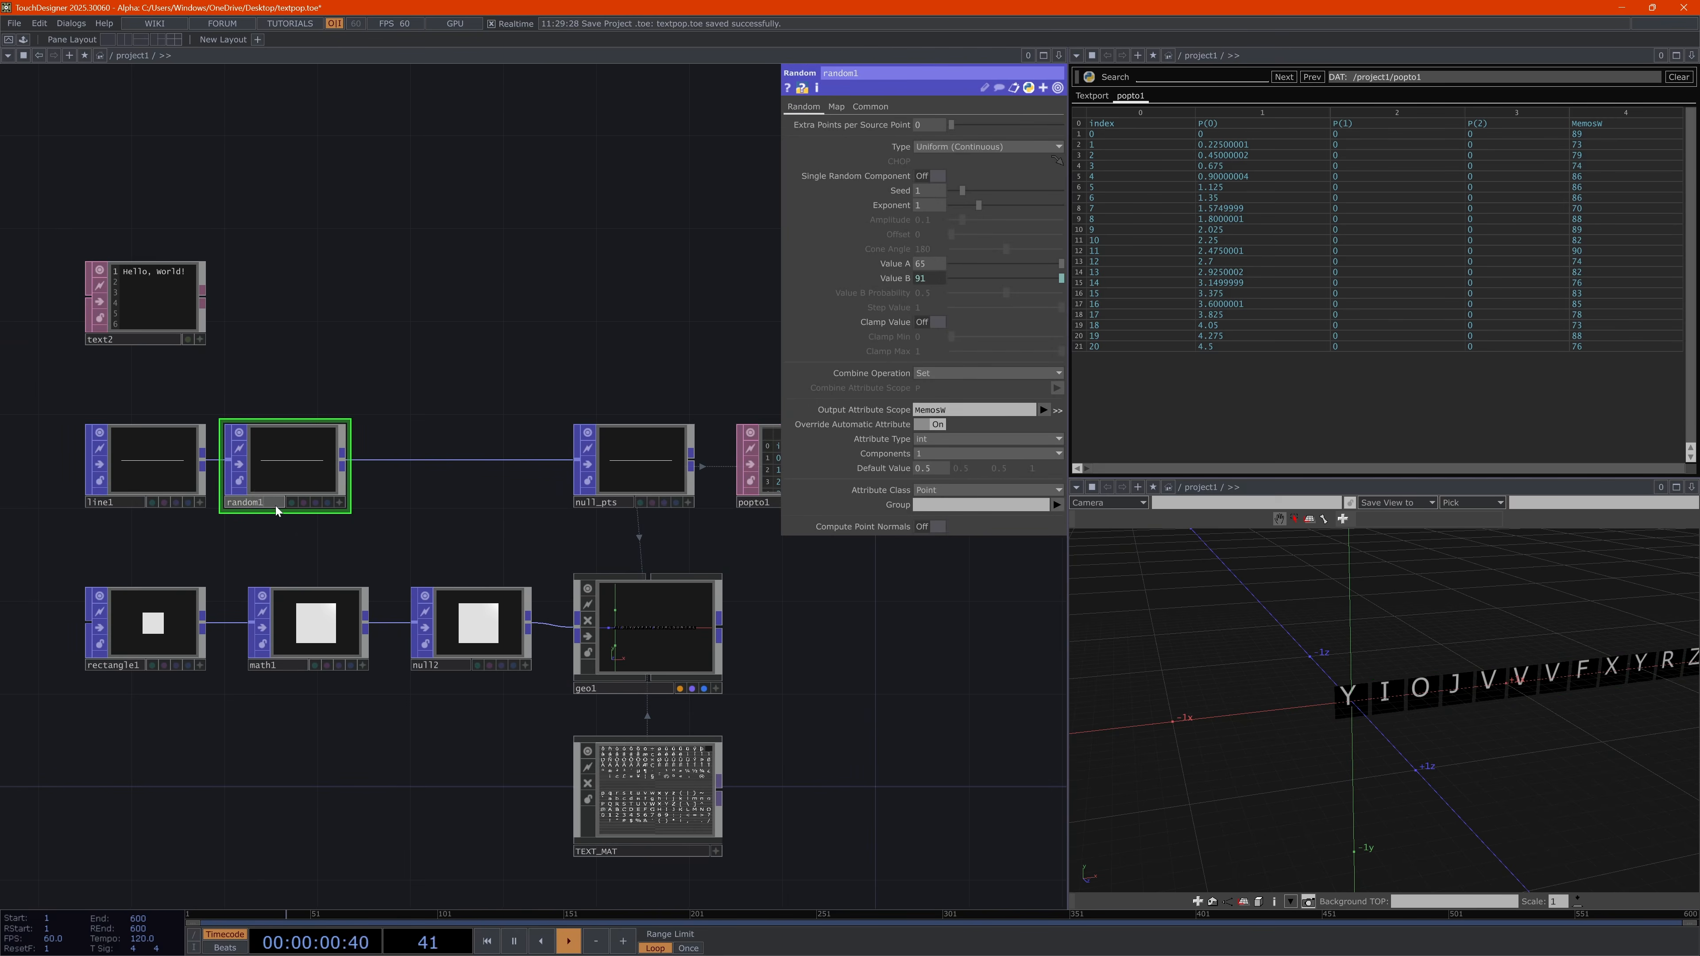
pyautogui.press('BackSpace')
pyautogui.write('_W')
pyautogui.press('Return')
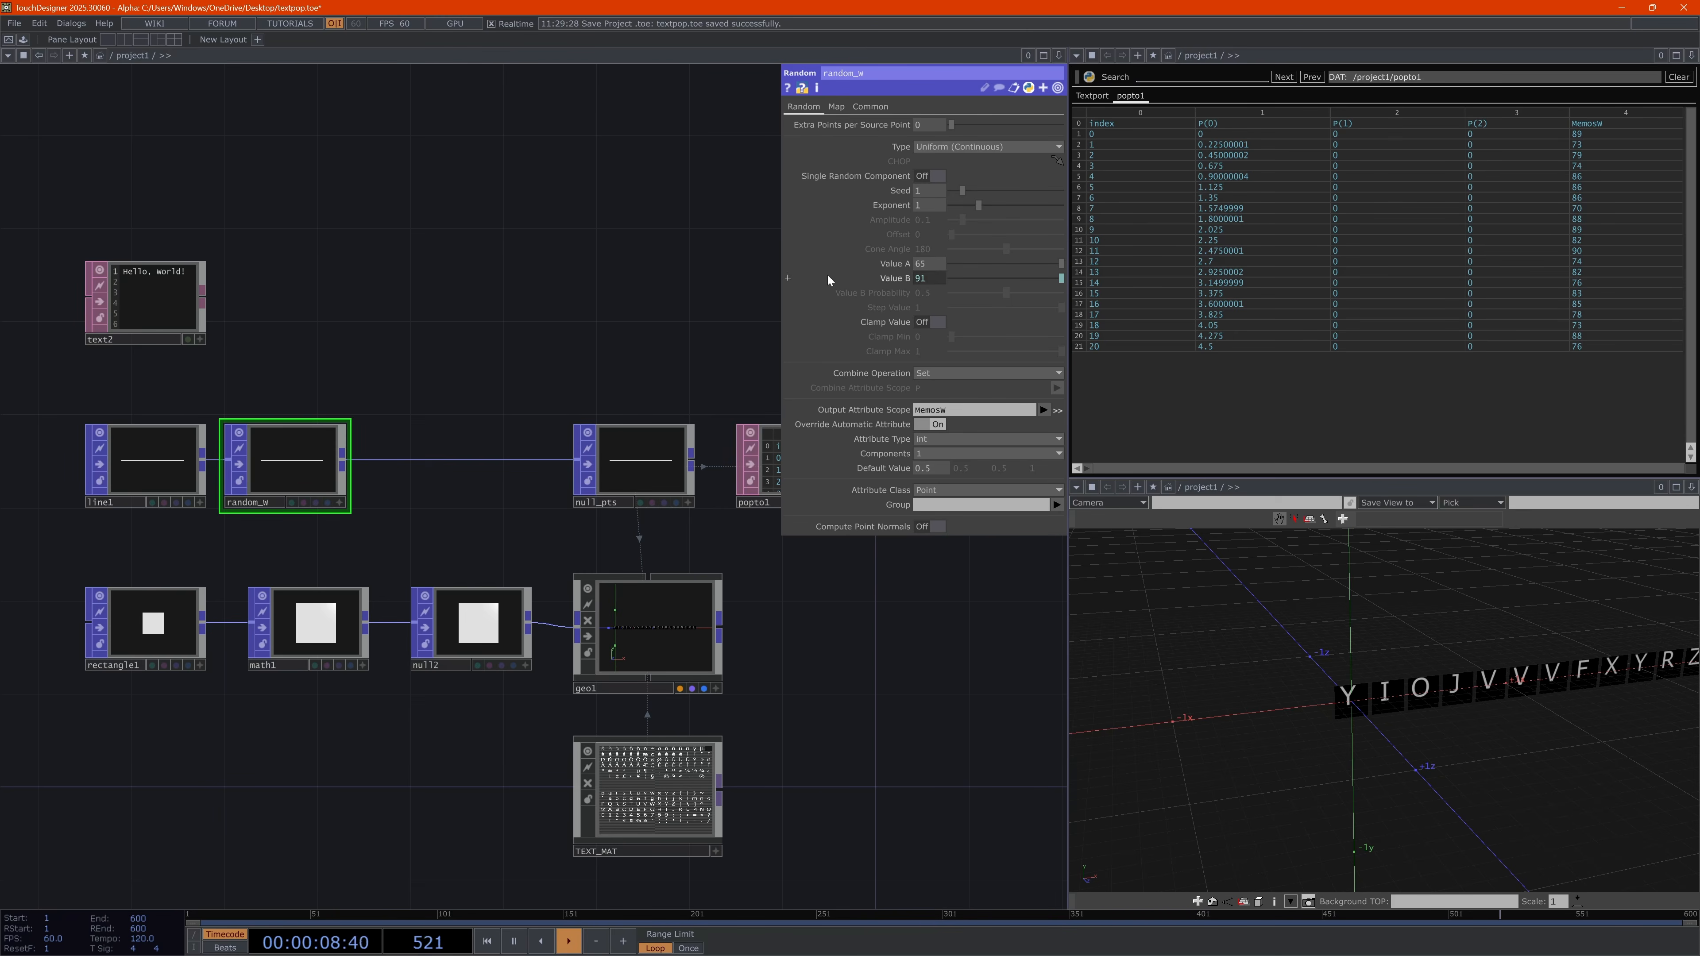
# Set random_w's Value A to 97 for the start of the lowercase character range
pyautogui.click(788, 278)
pyautogui.click(789, 277)
pyautogui.moveTo(1552, 742); pyautogui.dragTo(1515, 656)
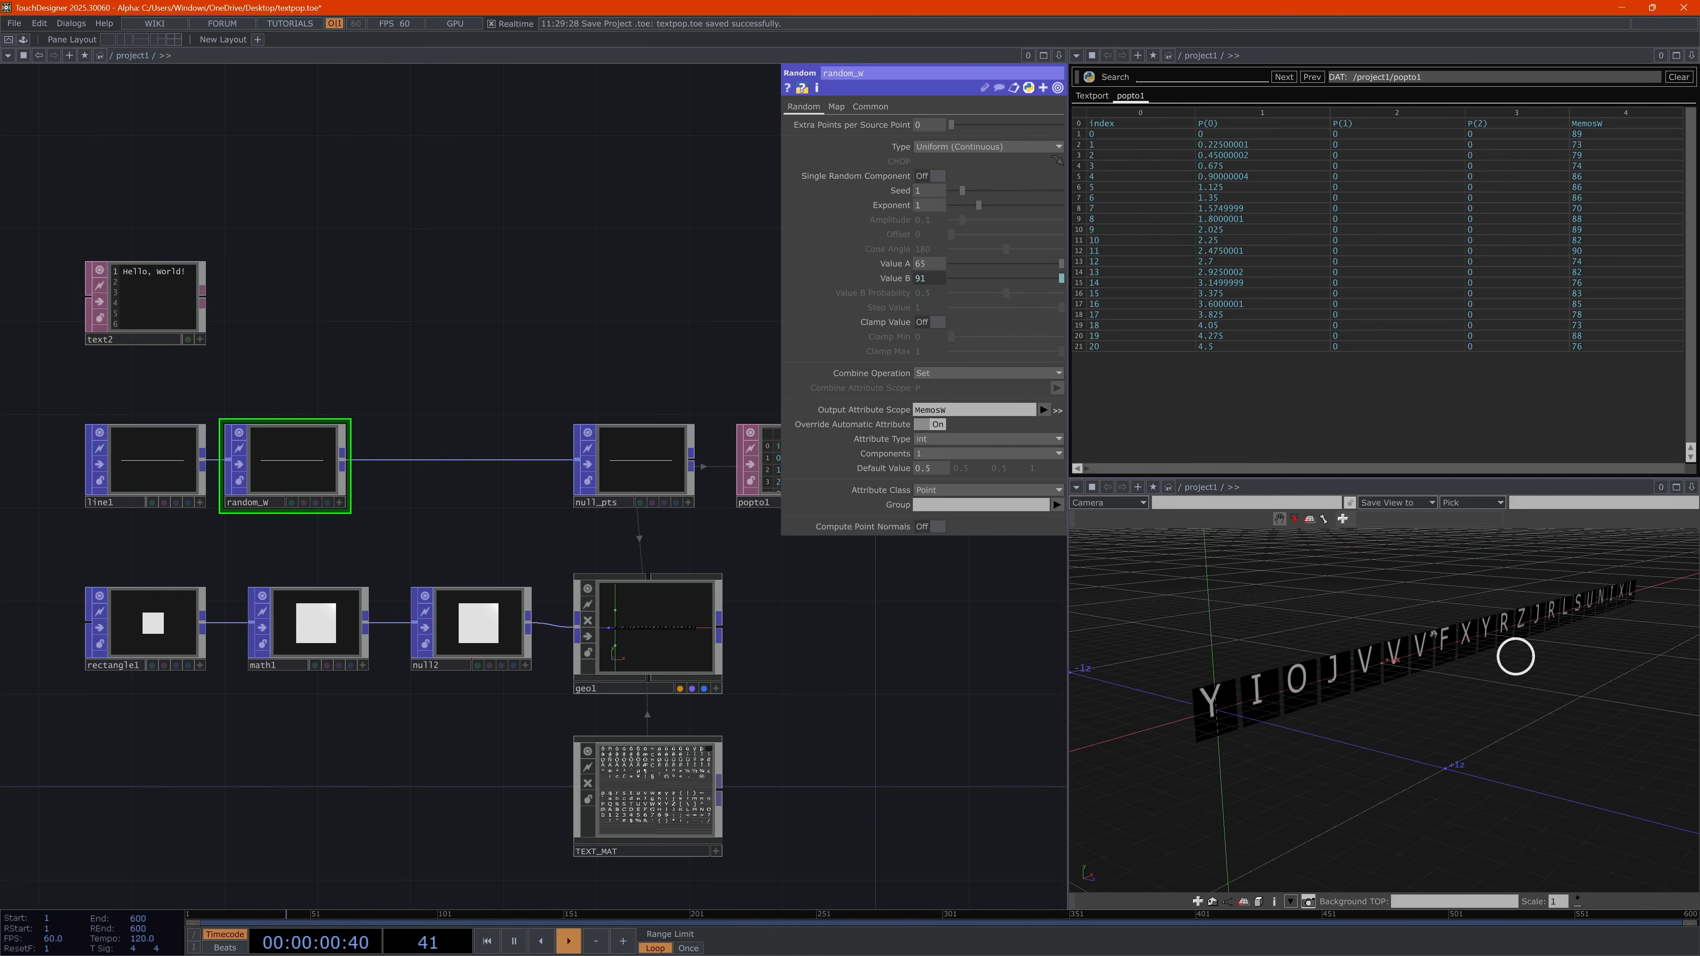
pyautogui.click(930, 264)
pyautogui.write('97')
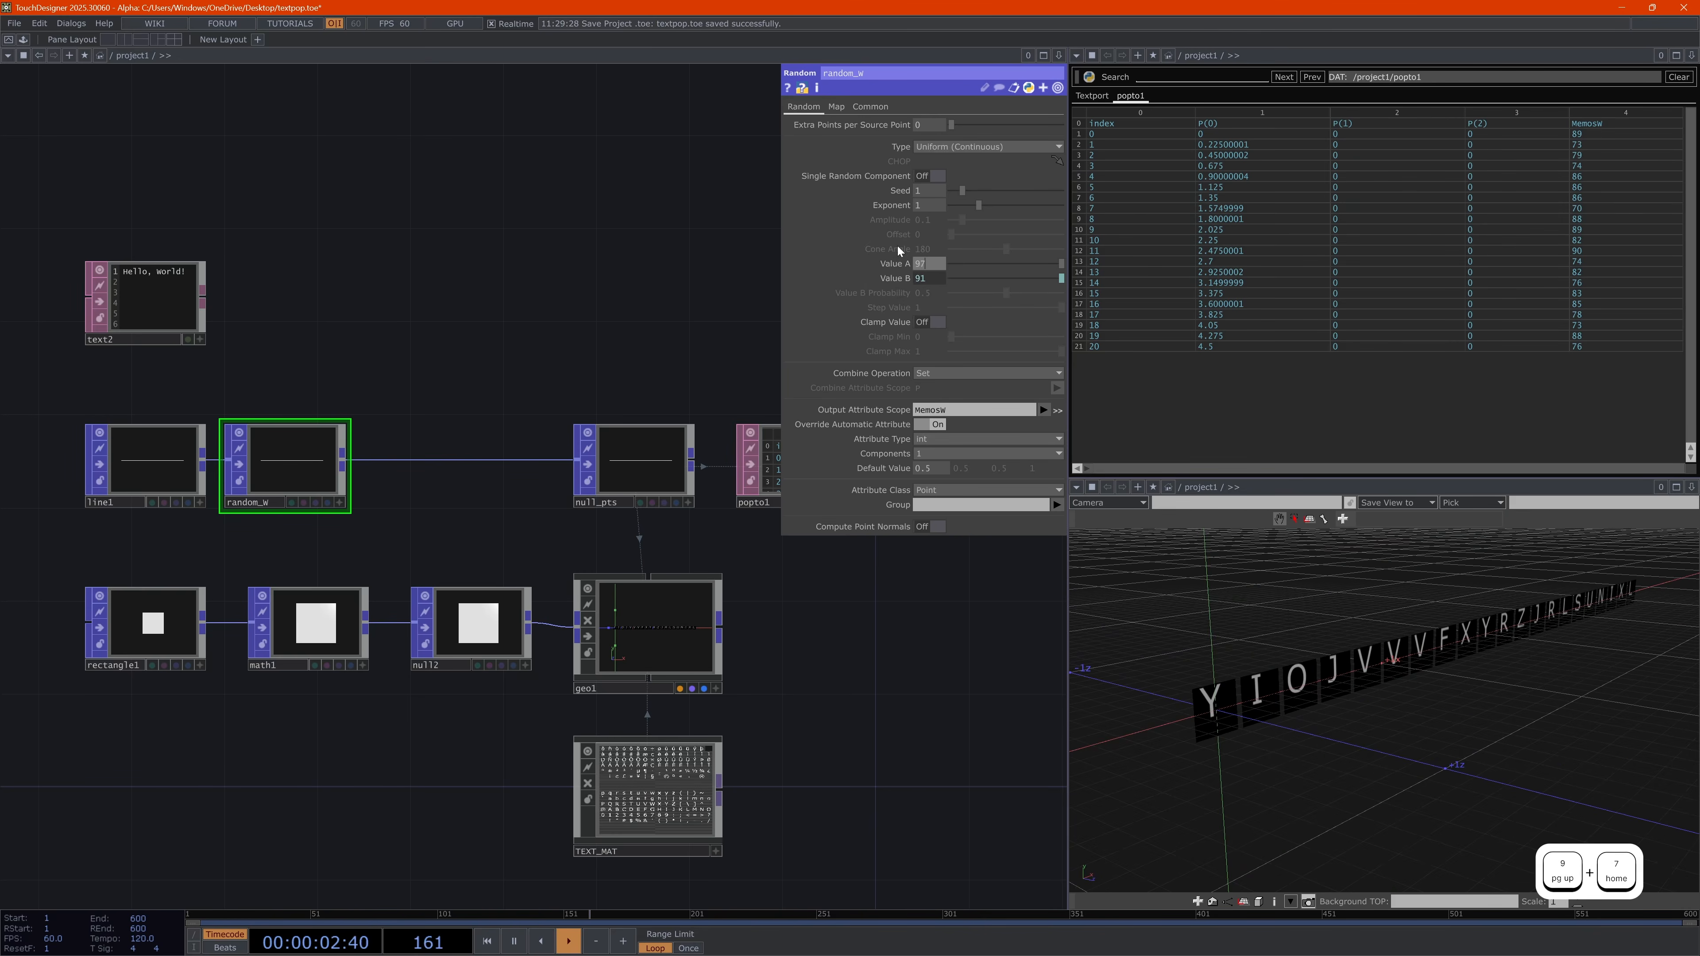
pyautogui.press('Return')
pyautogui.click(787, 263)
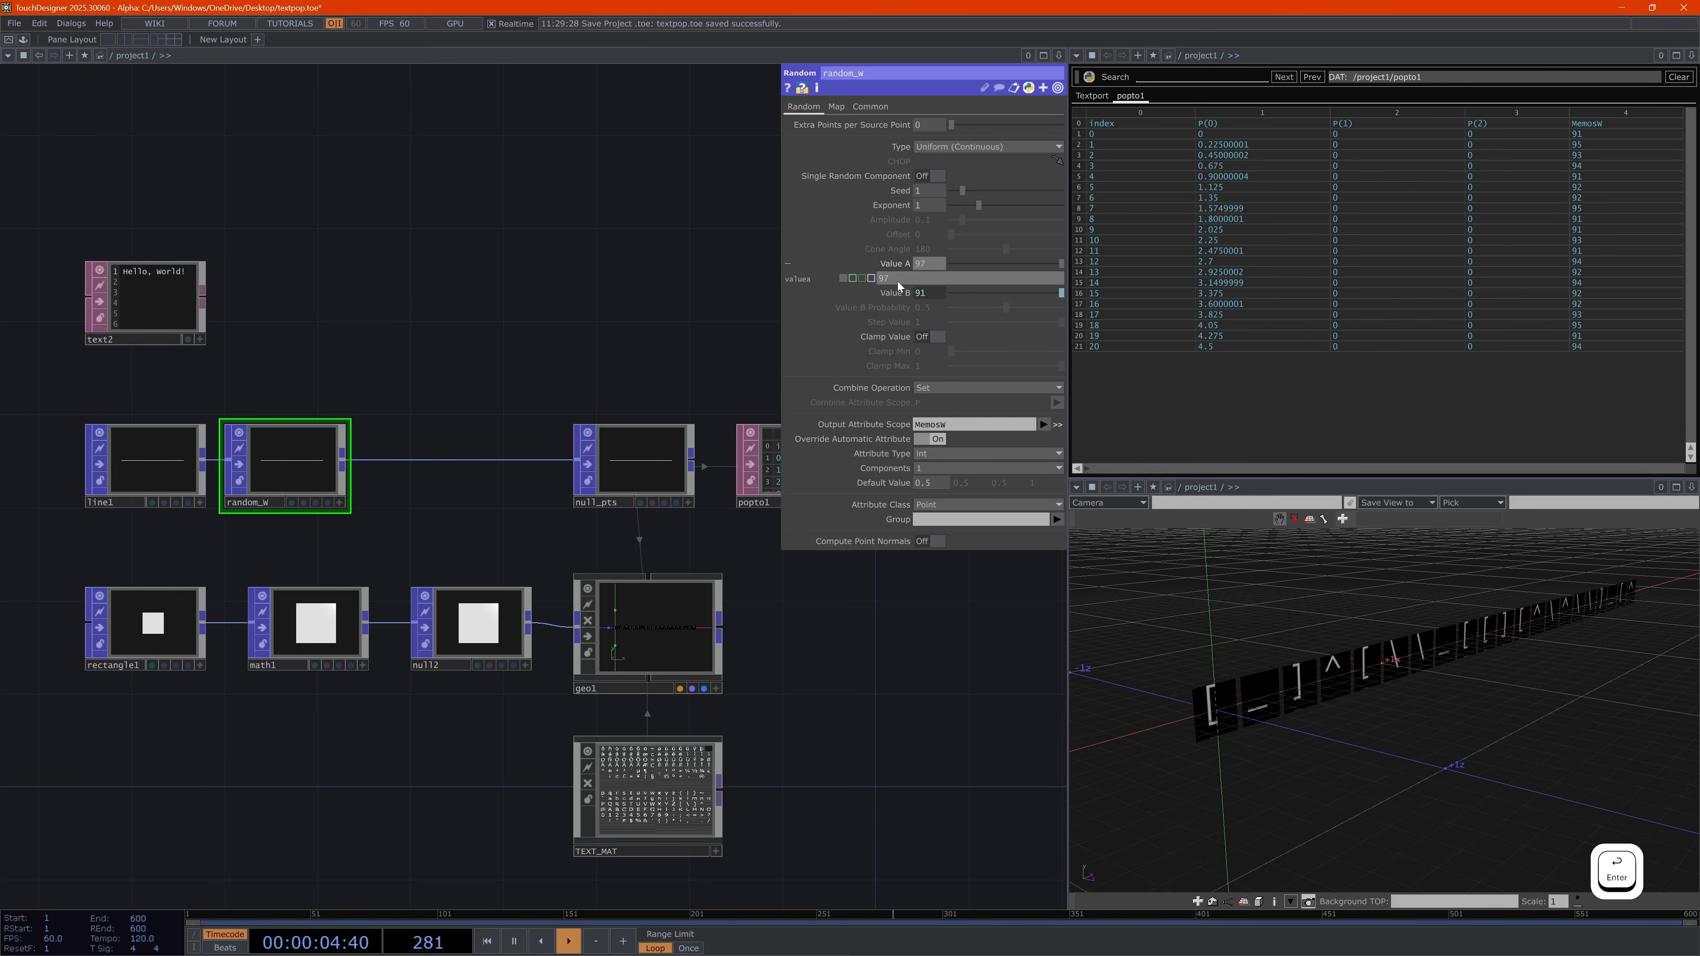
# Change random_w's Value B expression to 97+26 and collapse the expanded parameters
pyautogui.click(932, 294)
pyautogui.click(887, 307)
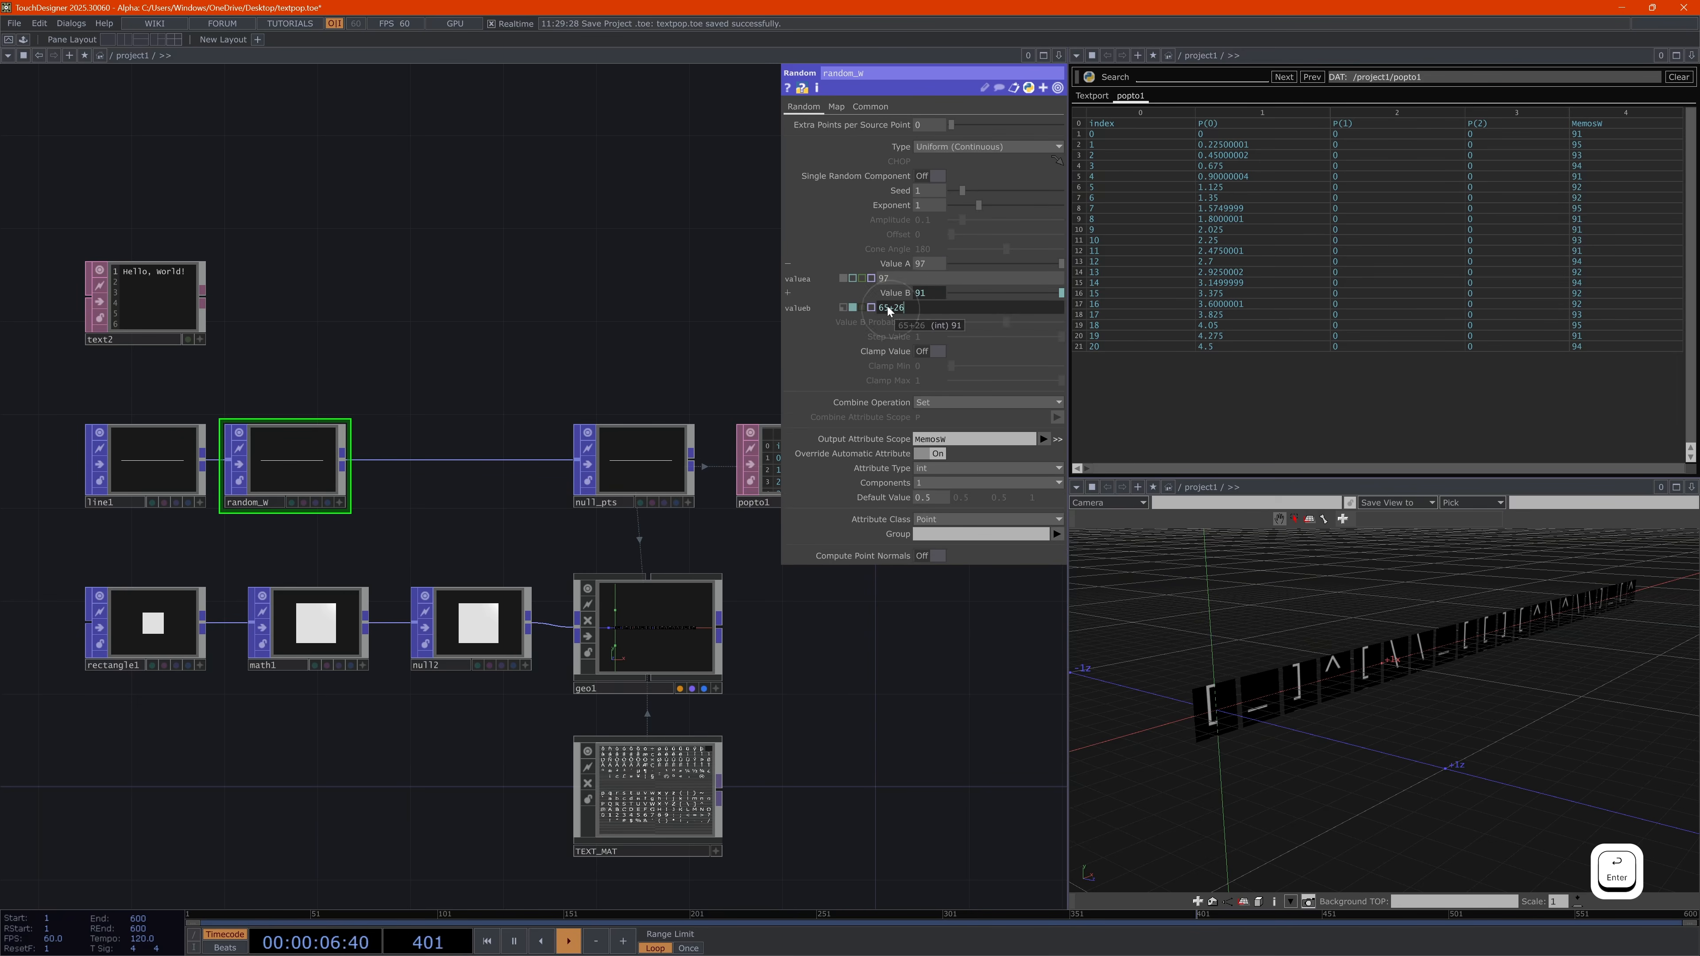
pyautogui.press('BackSpace')
pyautogui.press('BackSpace')
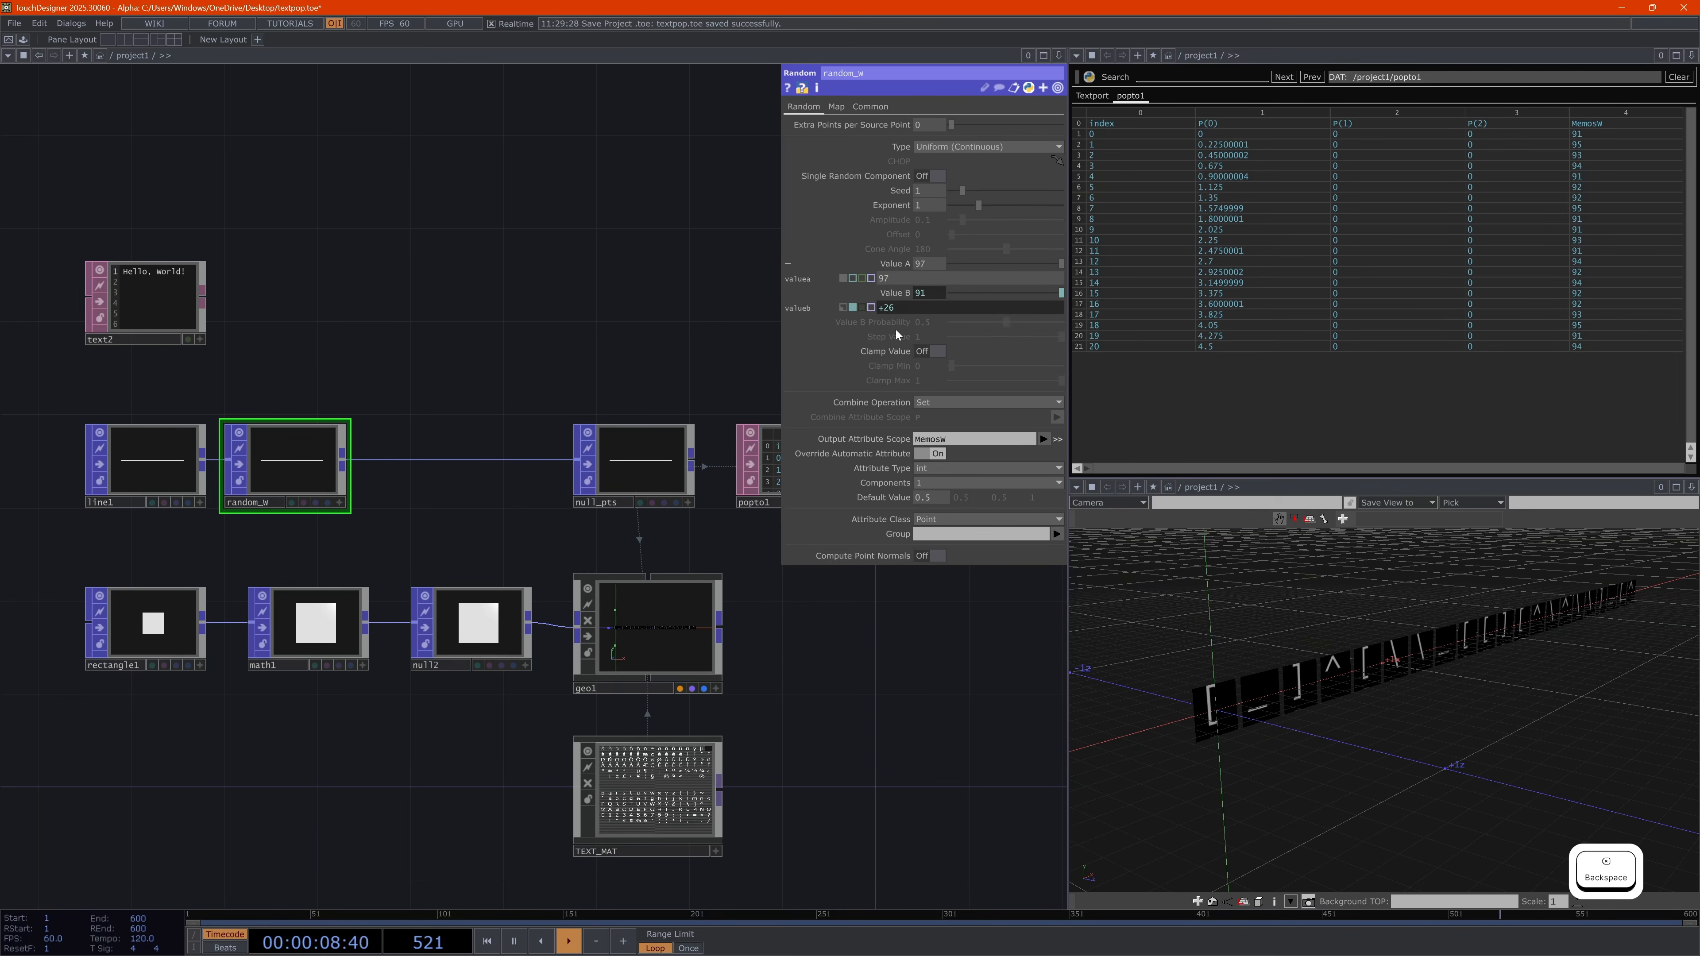
pyautogui.write('97')
pyautogui.press('Return')
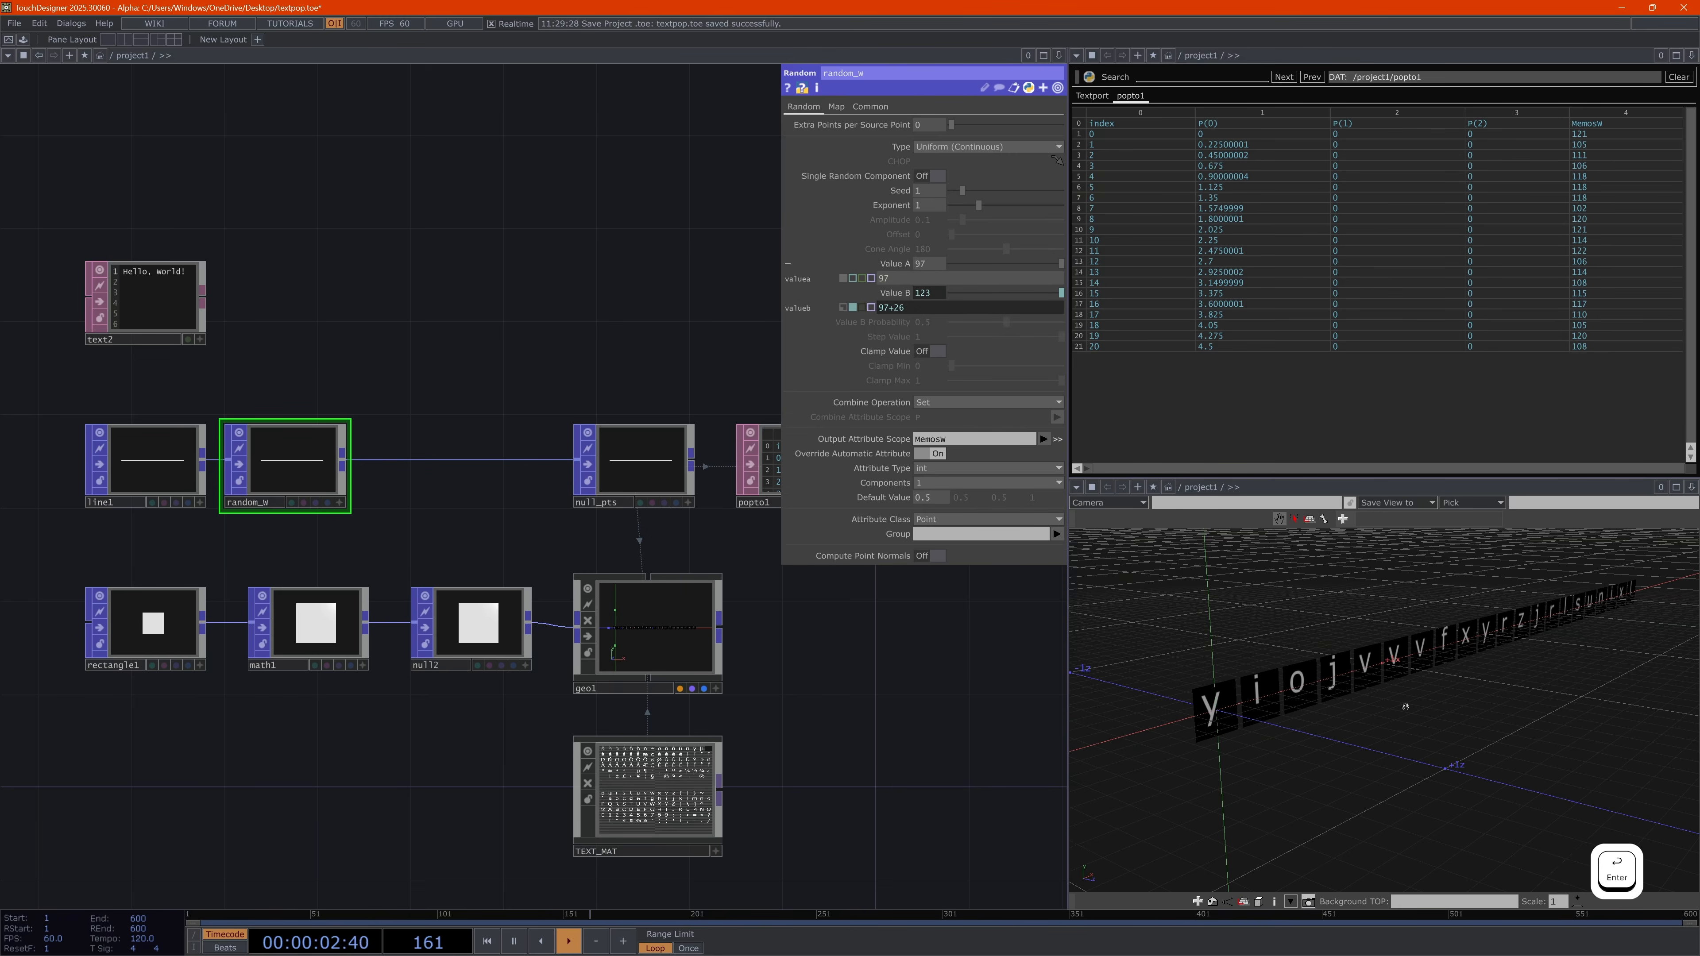
pyautogui.click(788, 263)
pyautogui.click(788, 278)
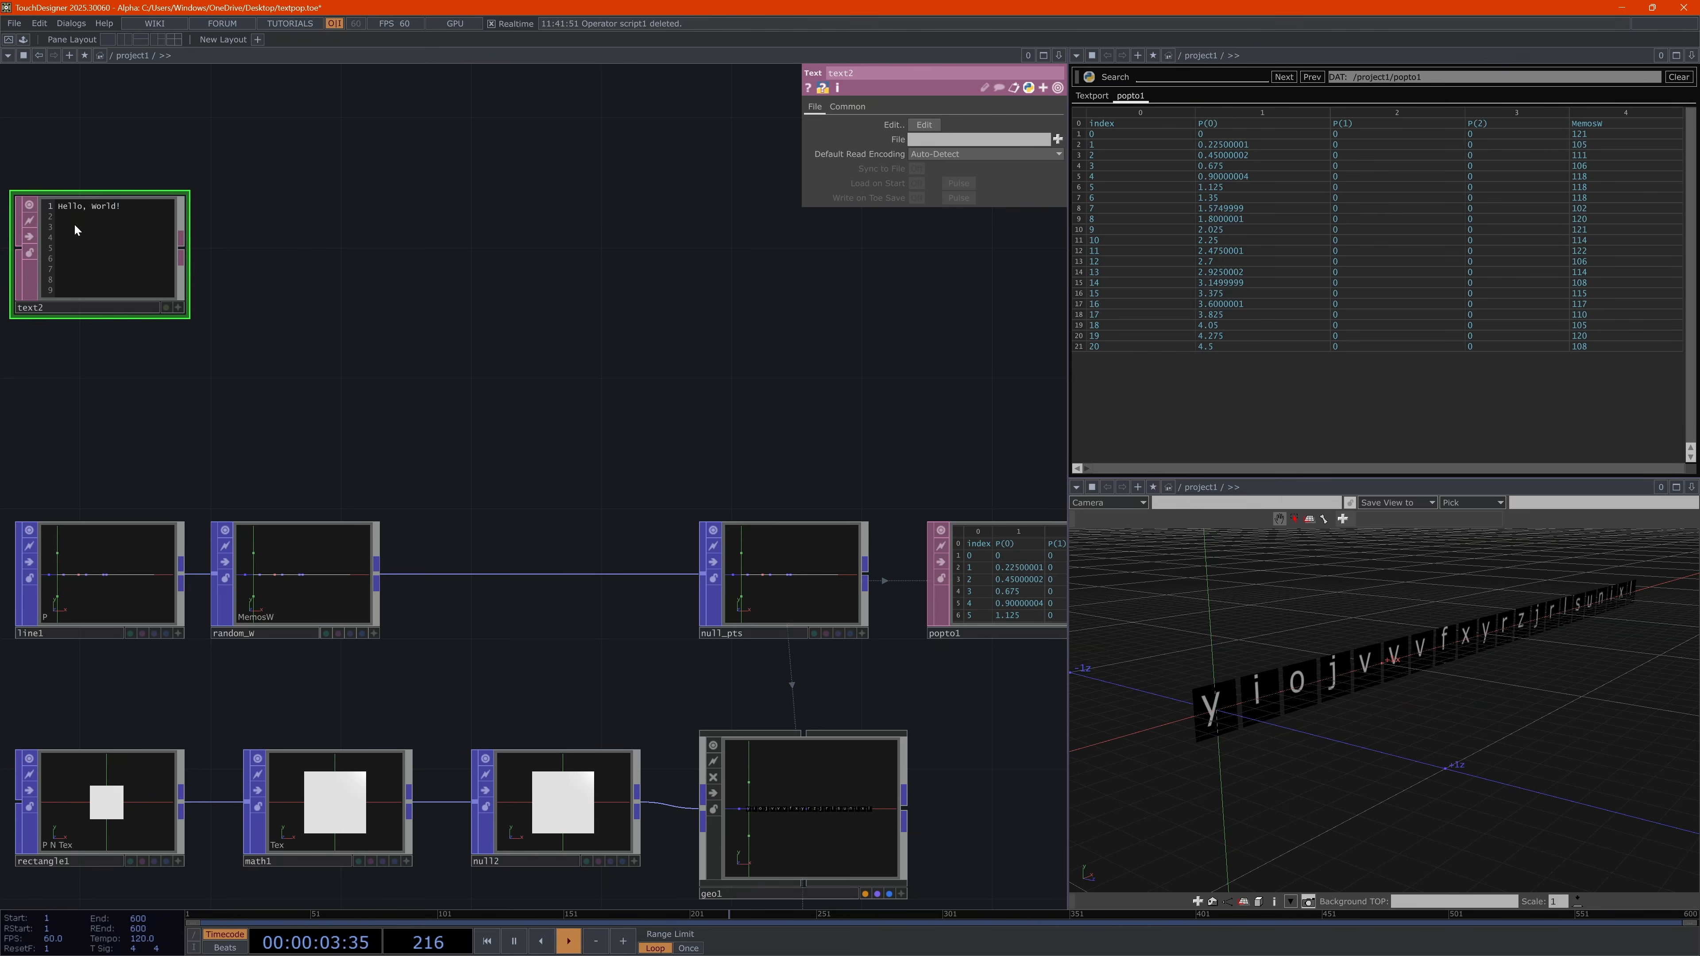
# Add a Script DAT fed by text2 and place it beside text2 in the network
pyautogui.click(181, 256)
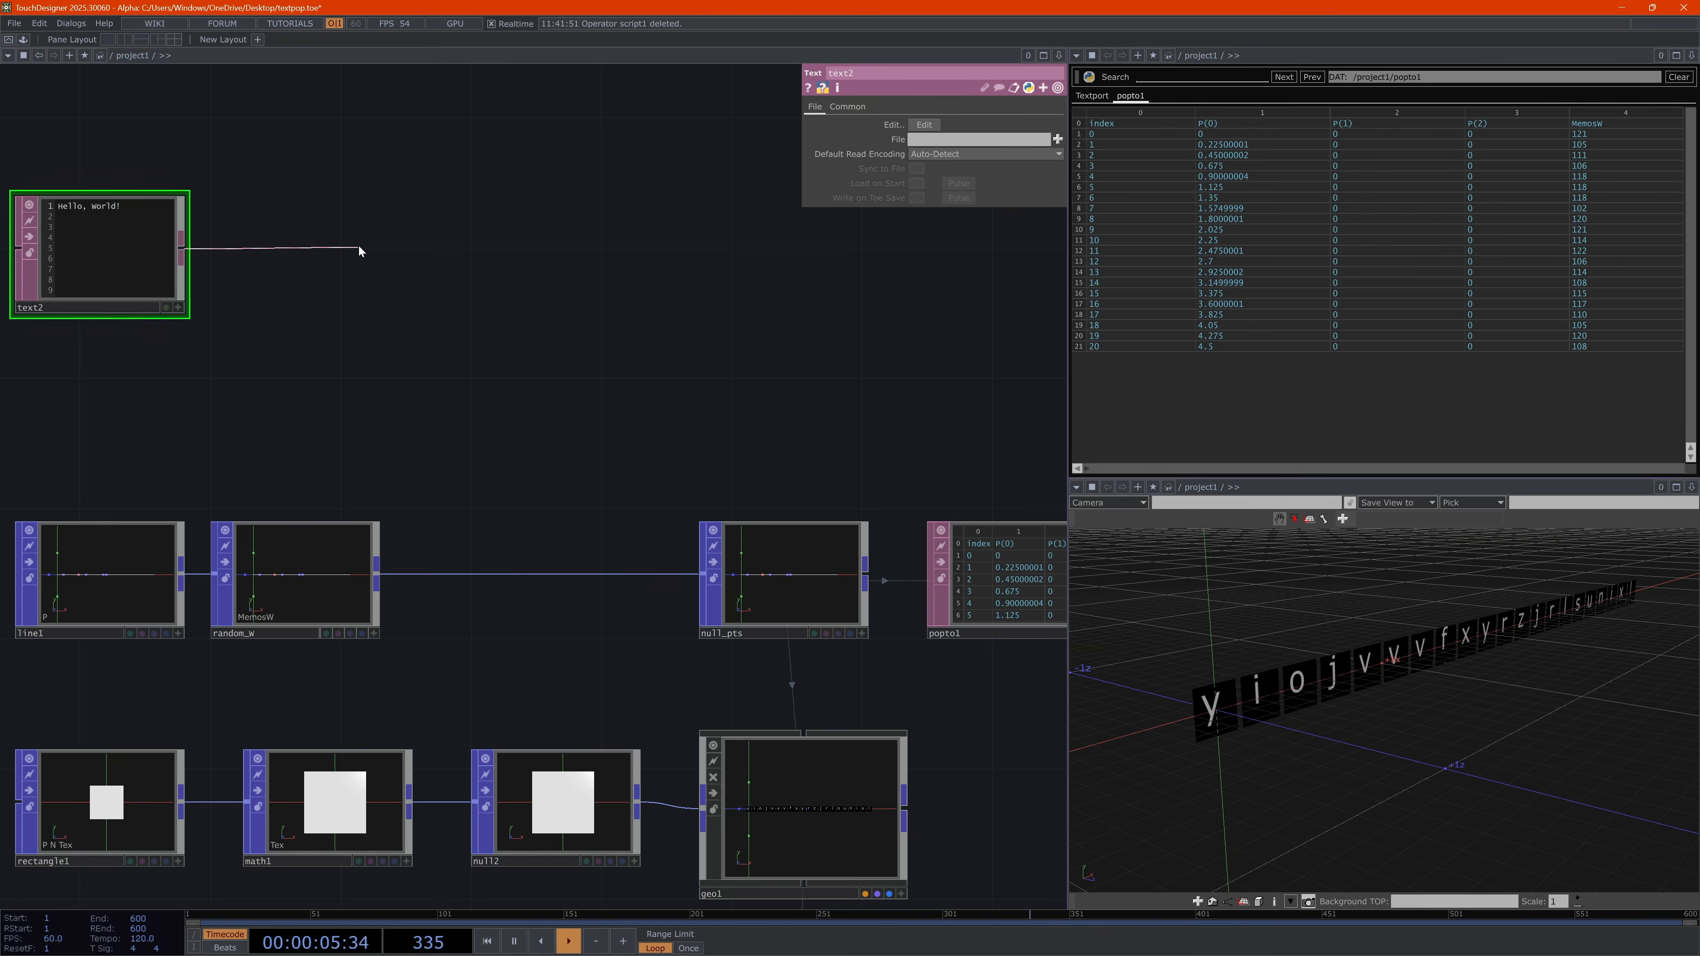
pyautogui.press('Tab')
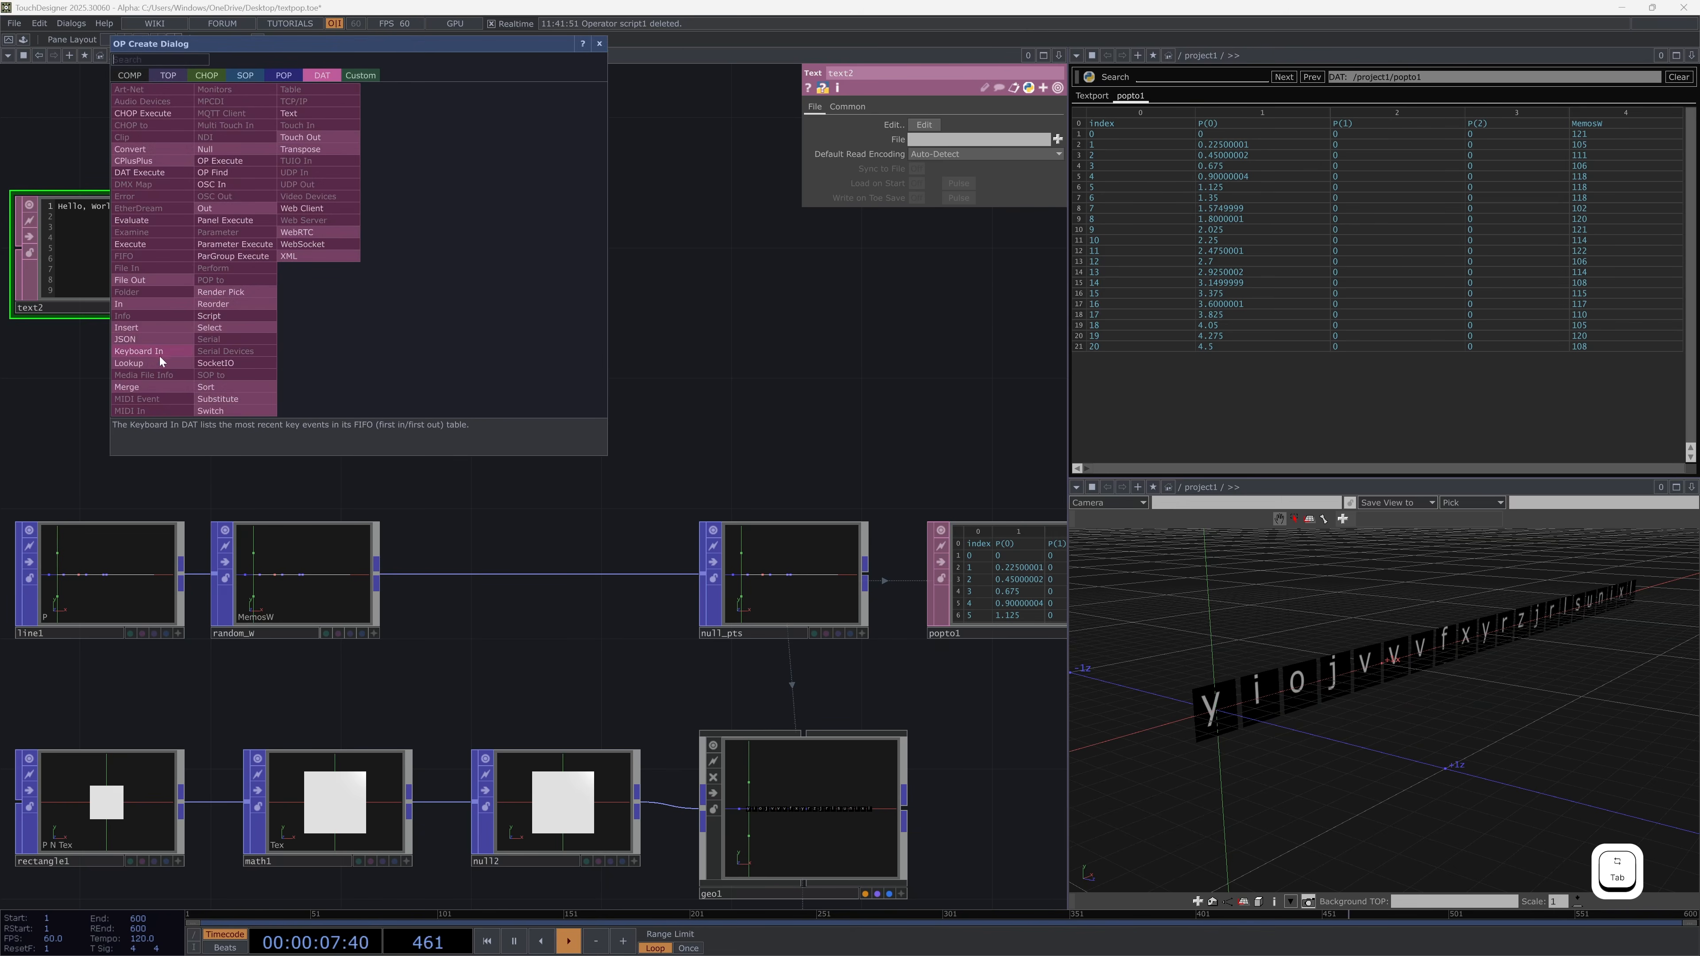
pyautogui.click(221, 315)
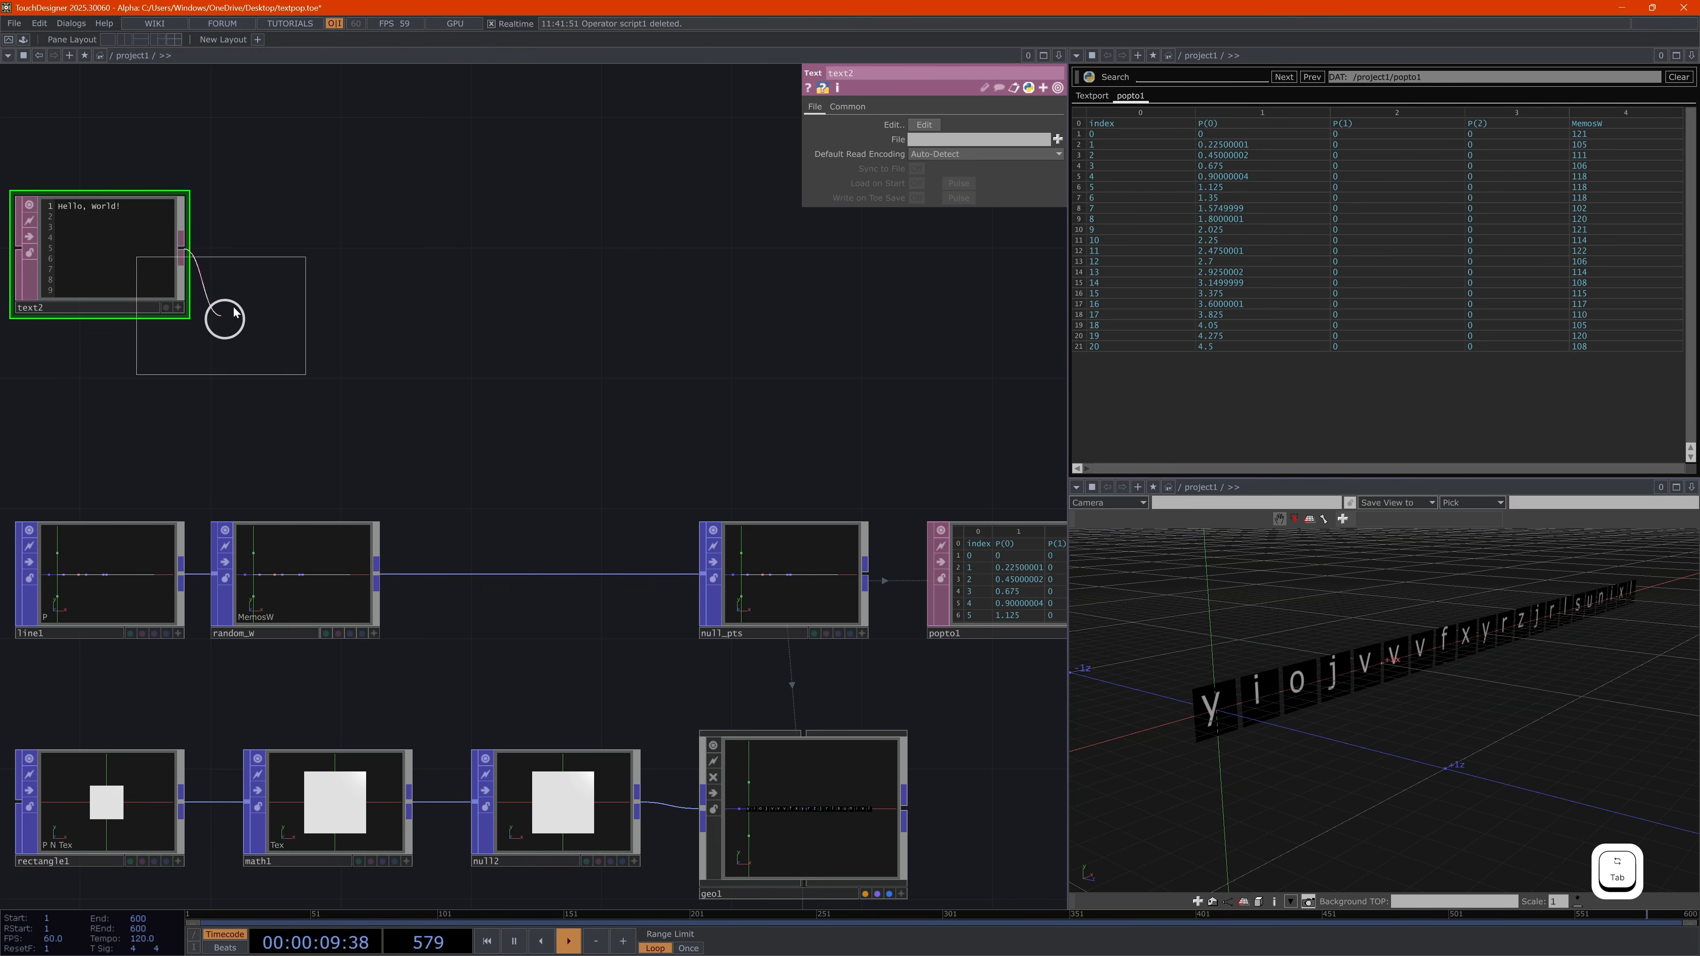
pyautogui.click(353, 249)
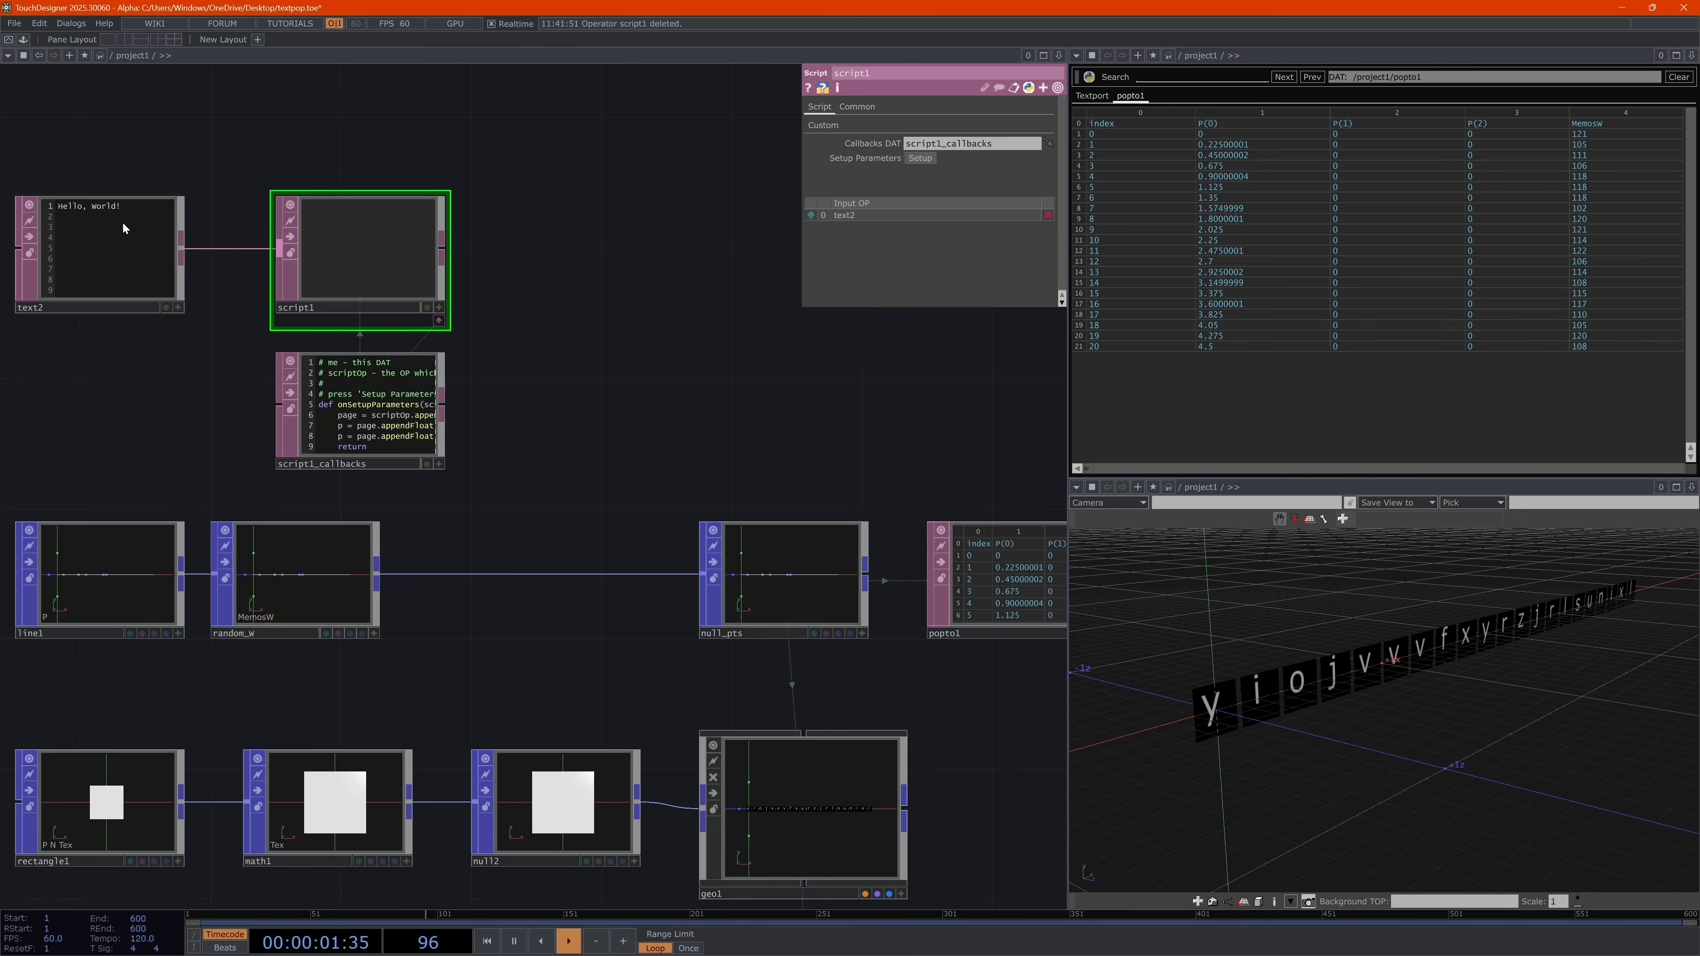
# Show script1_callbacks in the docked text viewer and delete everything except the onCook function
pyautogui.click(393, 400)
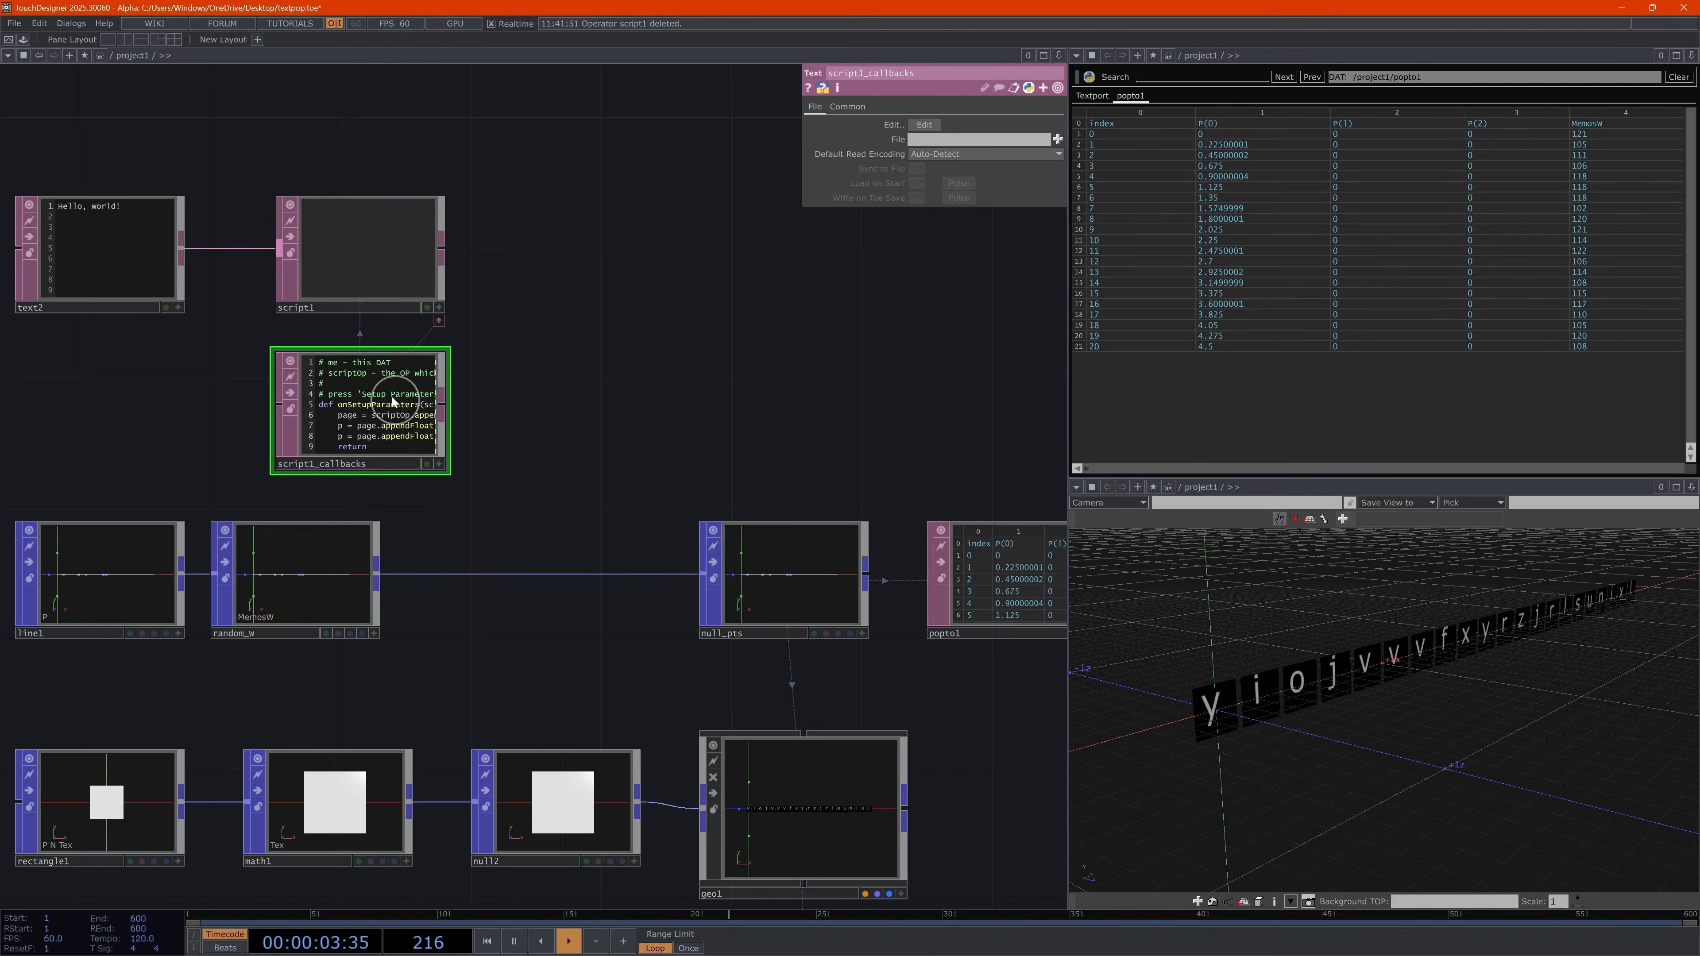
pyautogui.moveTo(366, 363); pyautogui.dragTo(1195, 398)
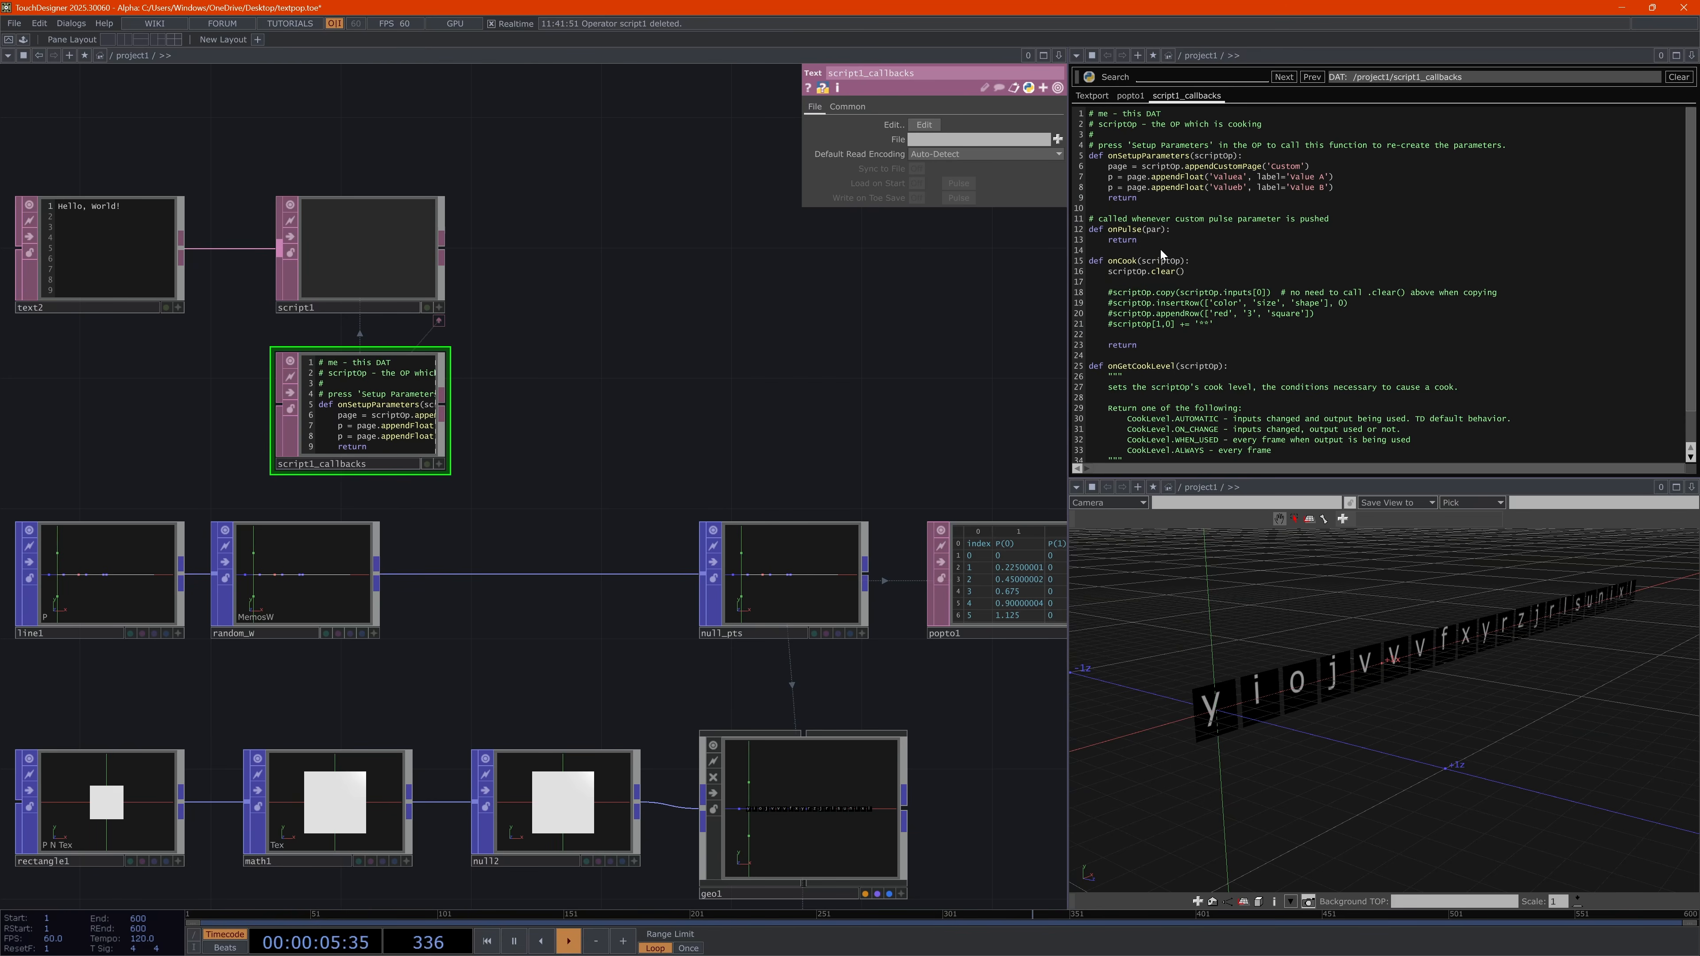
pyautogui.moveTo(1160, 250); pyautogui.dragTo(1089, 84)
pyautogui.press('Delete')
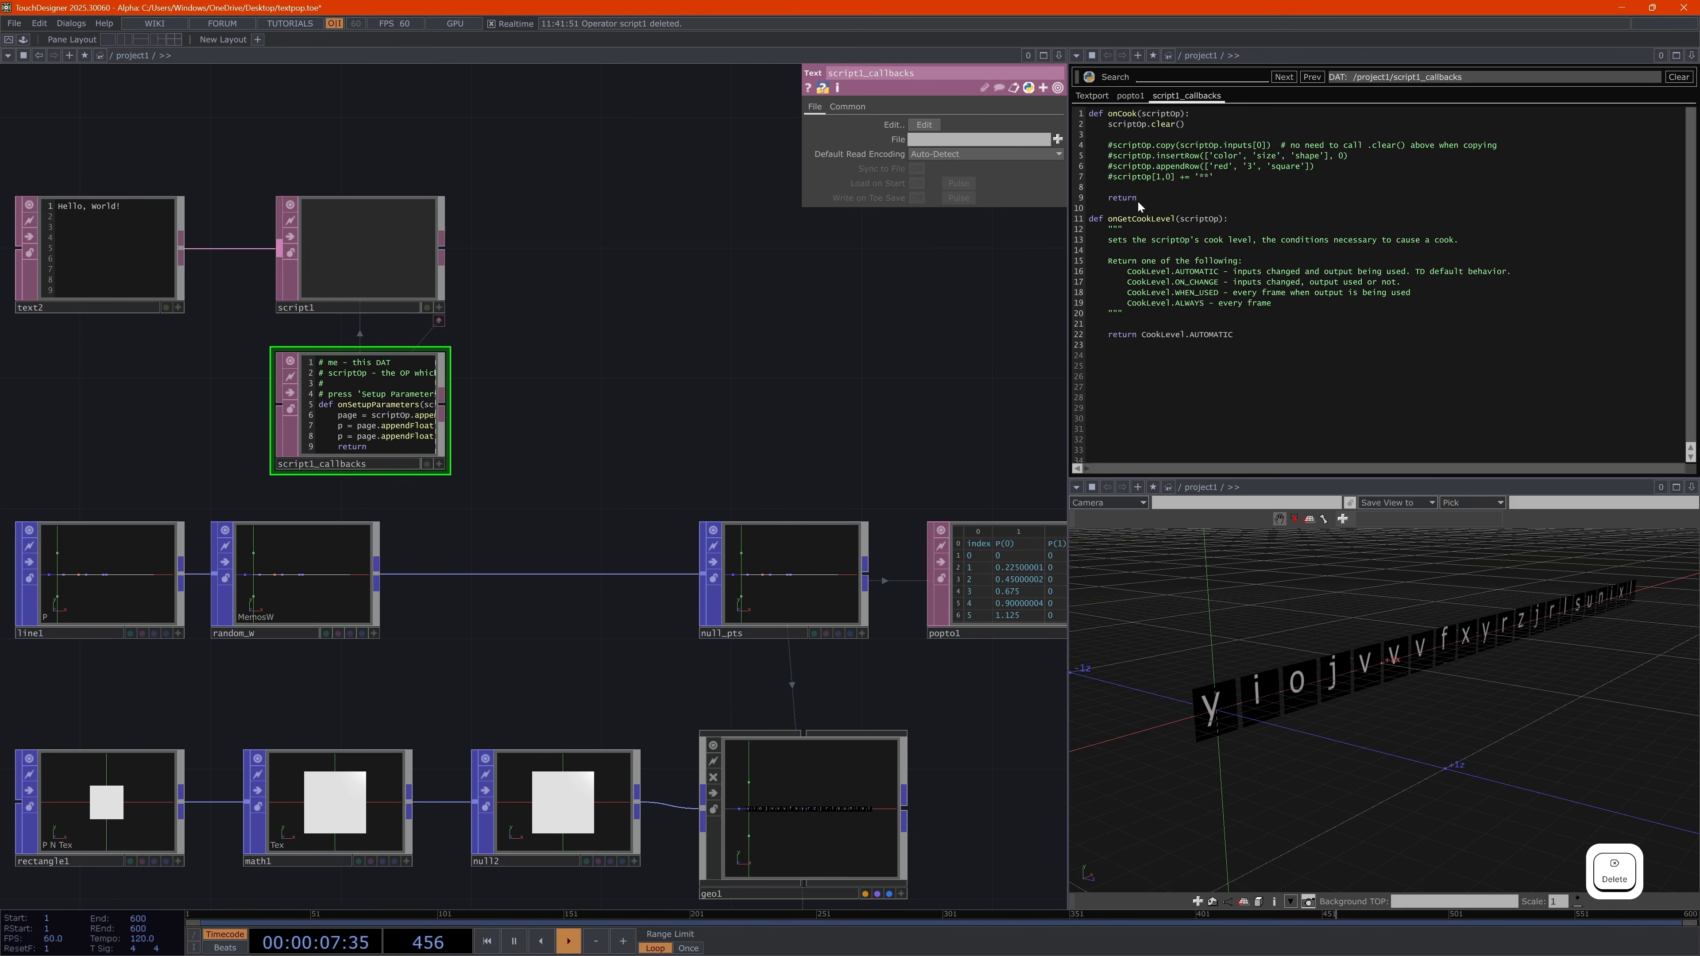
pyautogui.moveTo(1103, 213); pyautogui.dragTo(1271, 404)
pyautogui.press('Delete')
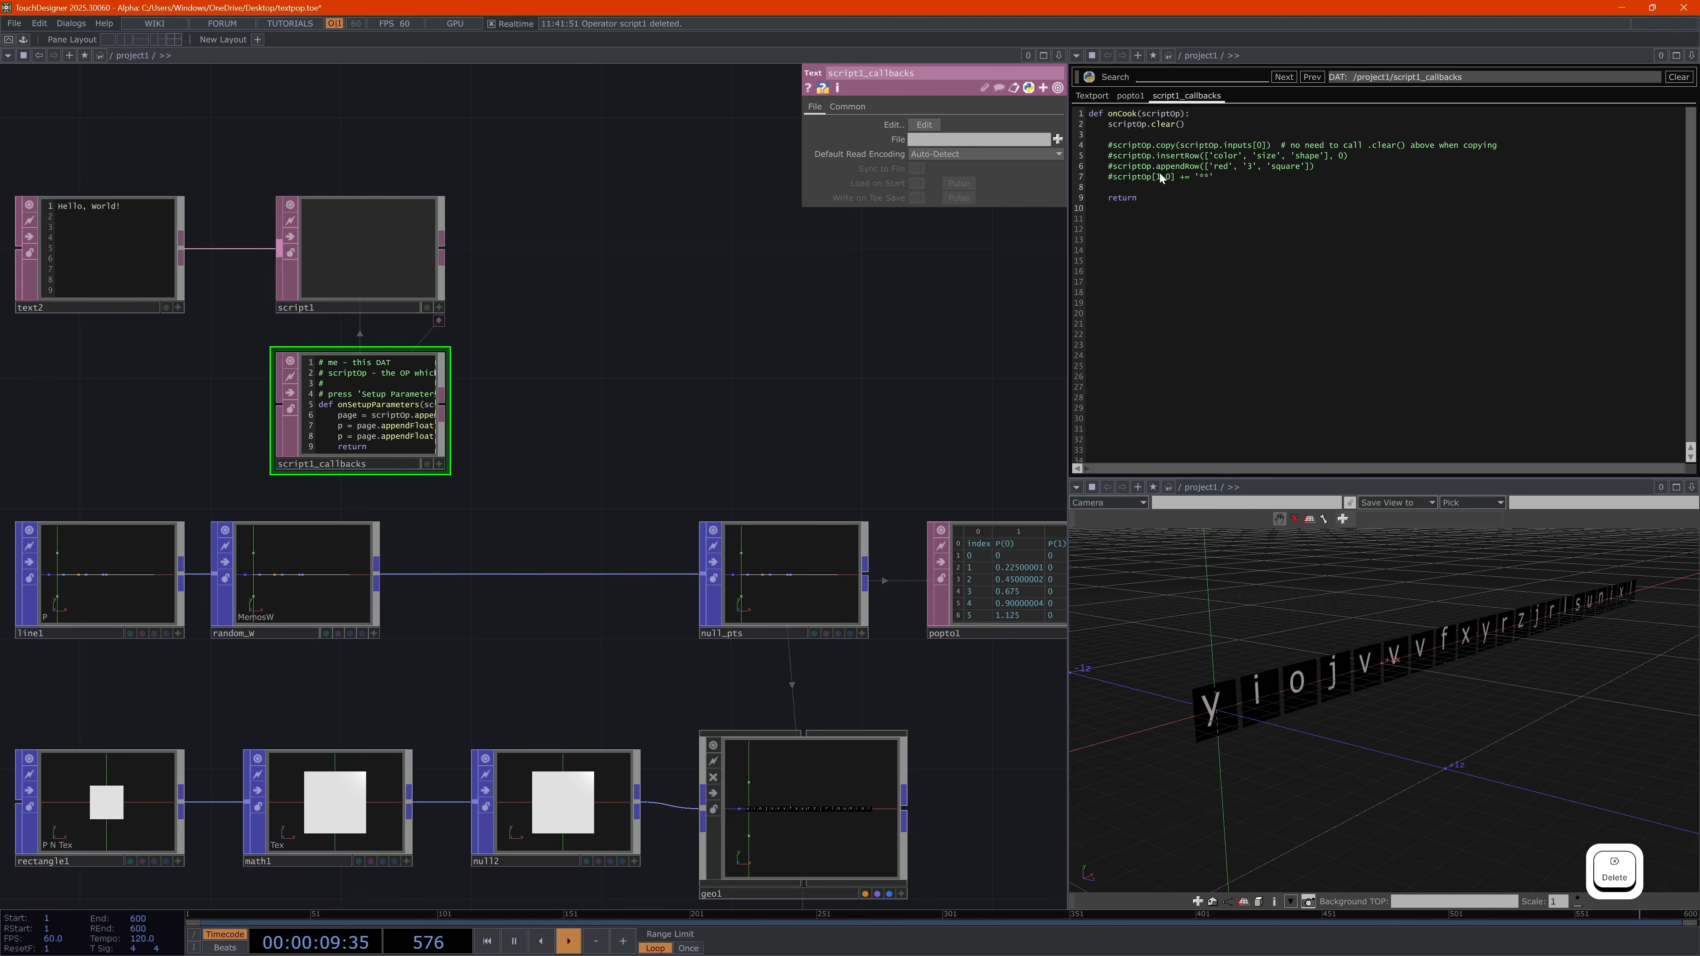
# Uncomment the insertRow line with 'color', 'size', 'shape' in onCook and apply the script edit
pyautogui.moveTo(1250, 189); pyautogui.dragTo(1100, 141)
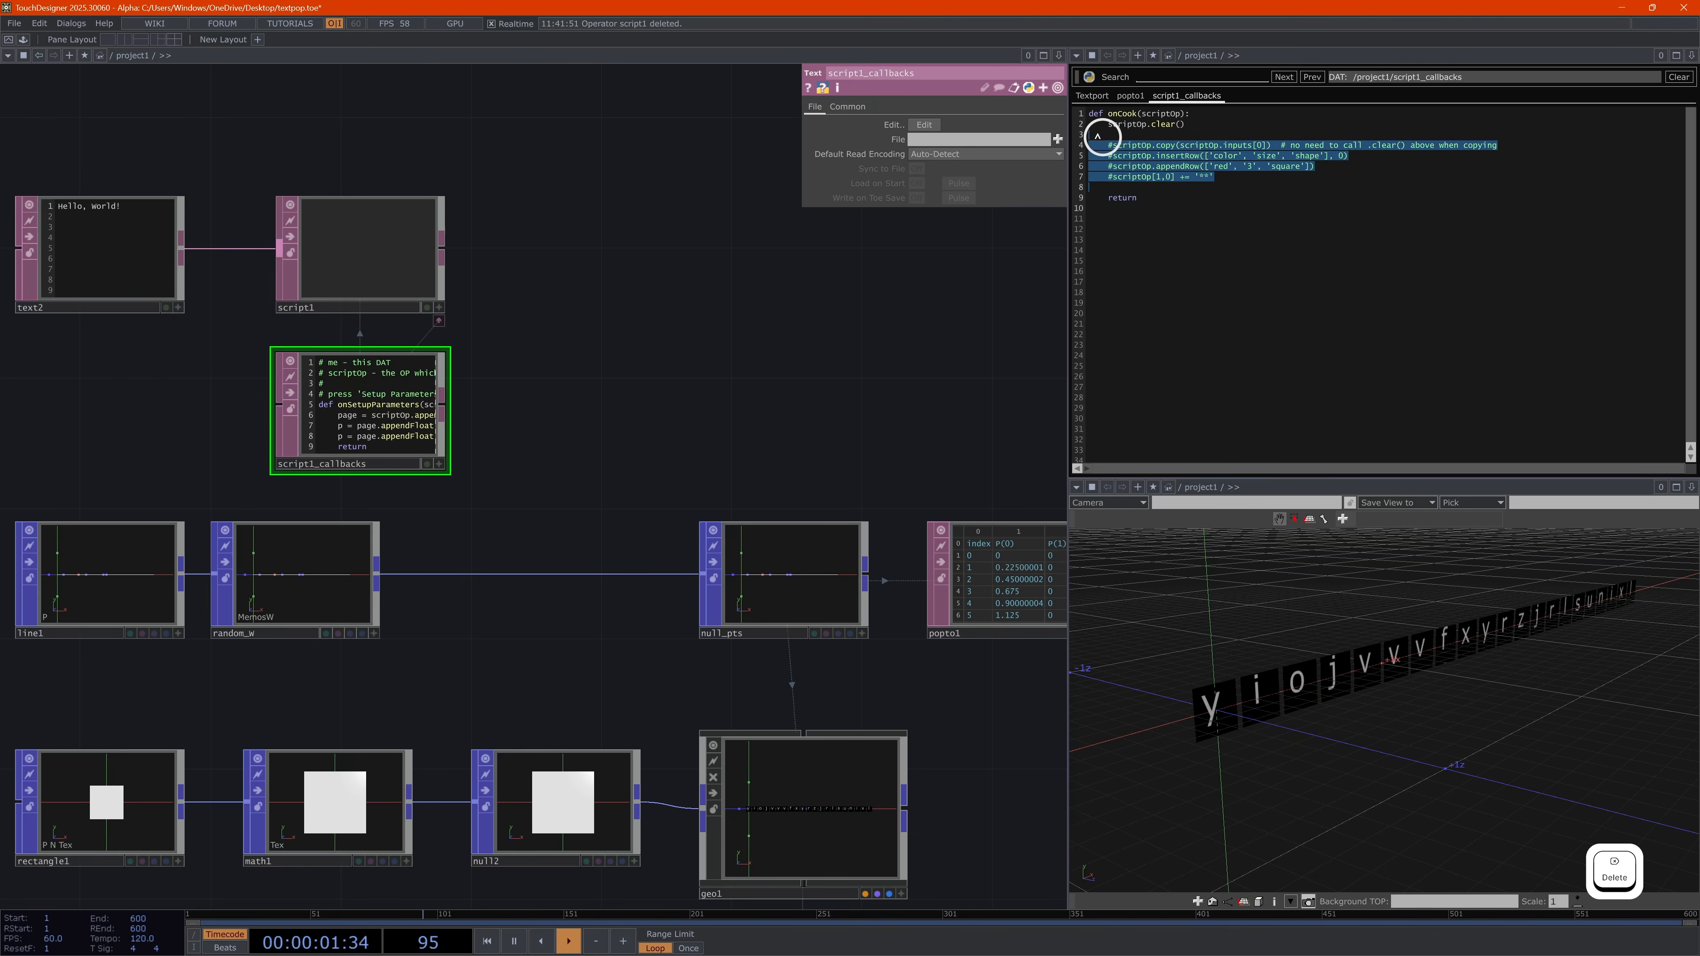
pyautogui.click(1229, 136)
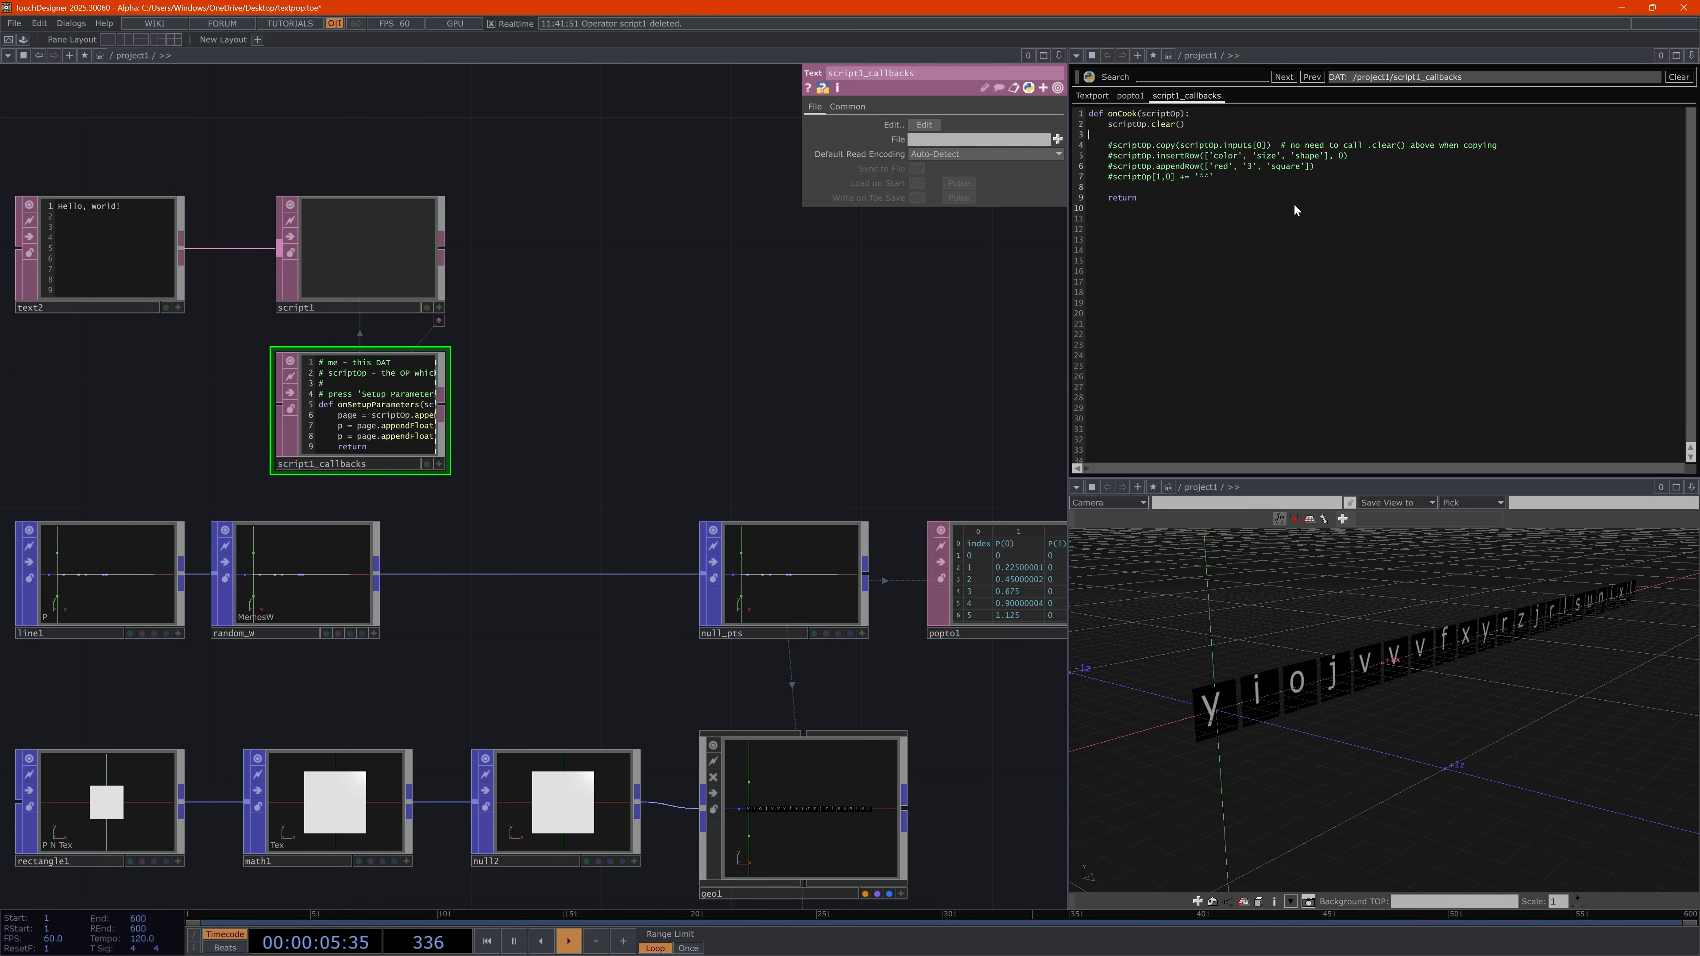
pyautogui.press('Up')
pyautogui.hotkey('shift', 'Down')
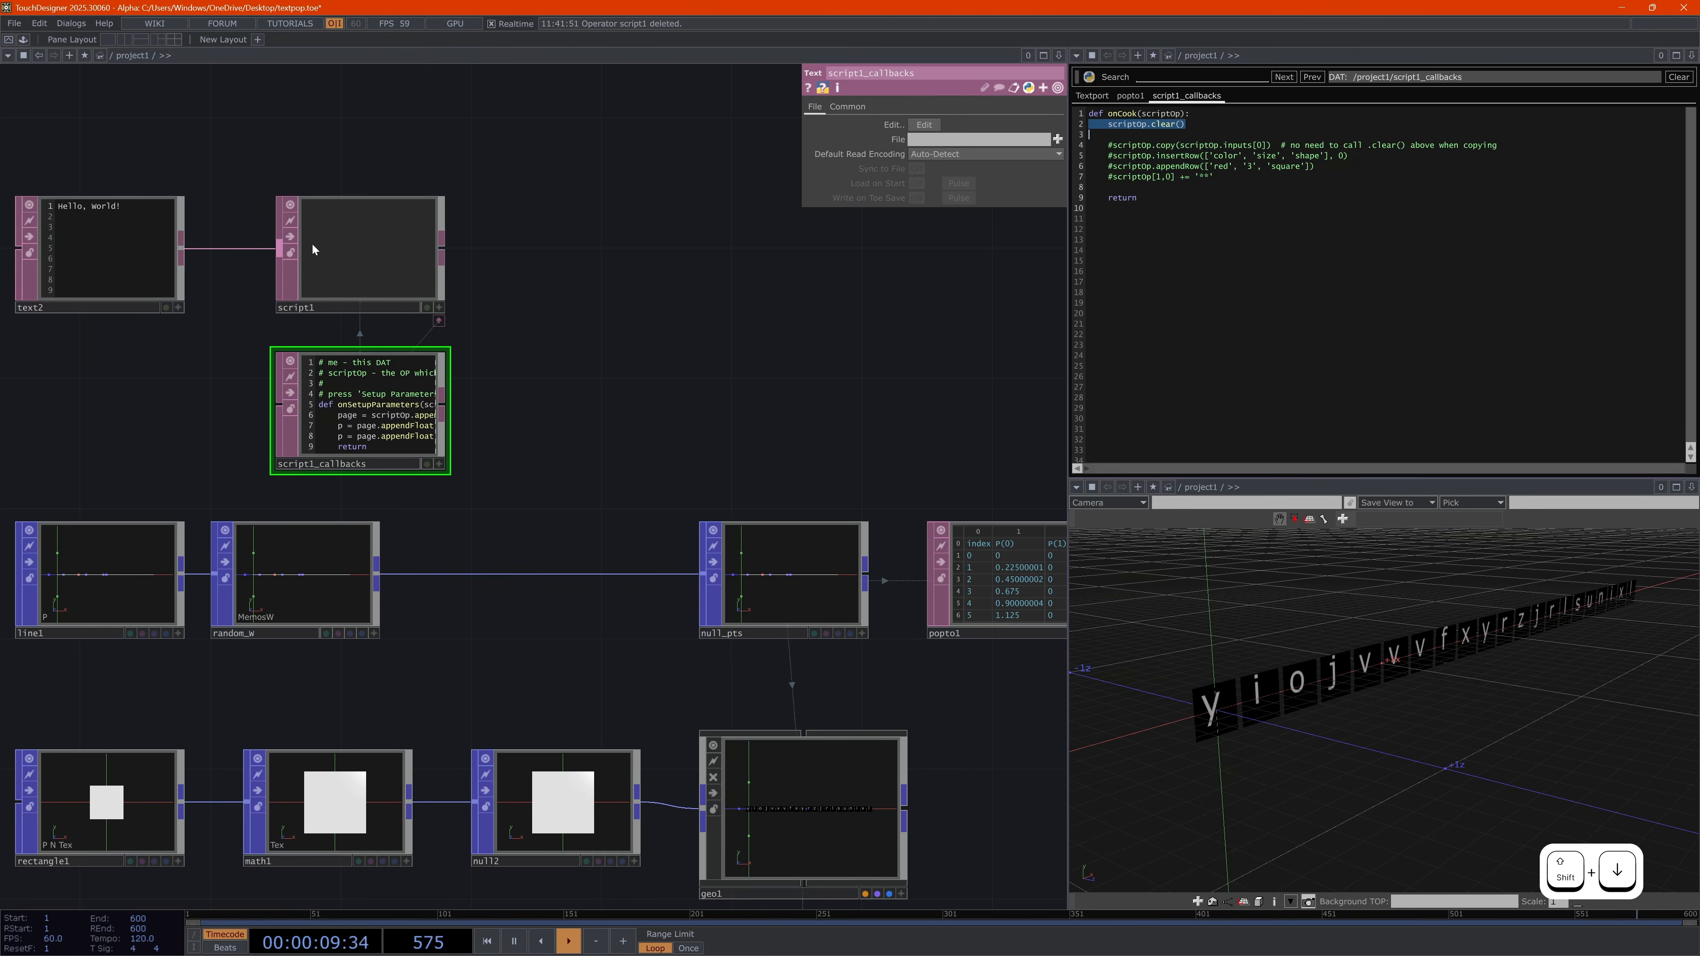
pyautogui.press('Down')
pyautogui.press('Down')
pyautogui.press('Right')
pyautogui.press('Right')
pyautogui.press('Right')
pyautogui.press('Right')
pyautogui.press('Right')
pyautogui.press('Right')
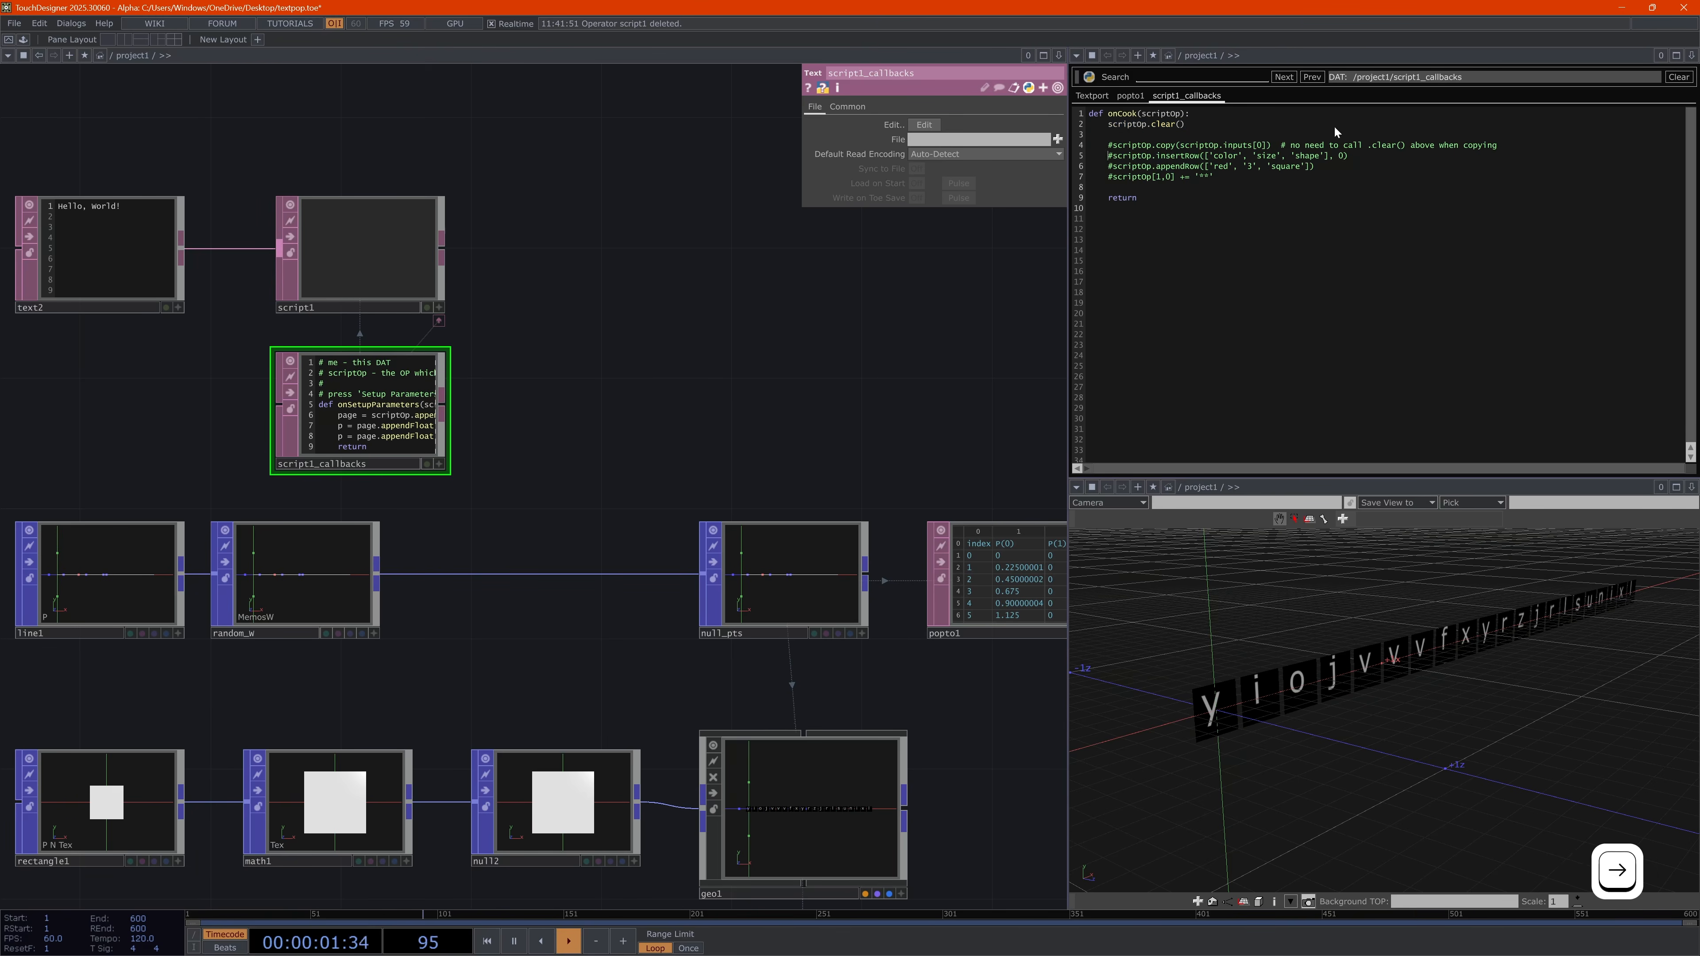
pyautogui.press('BackSpace')
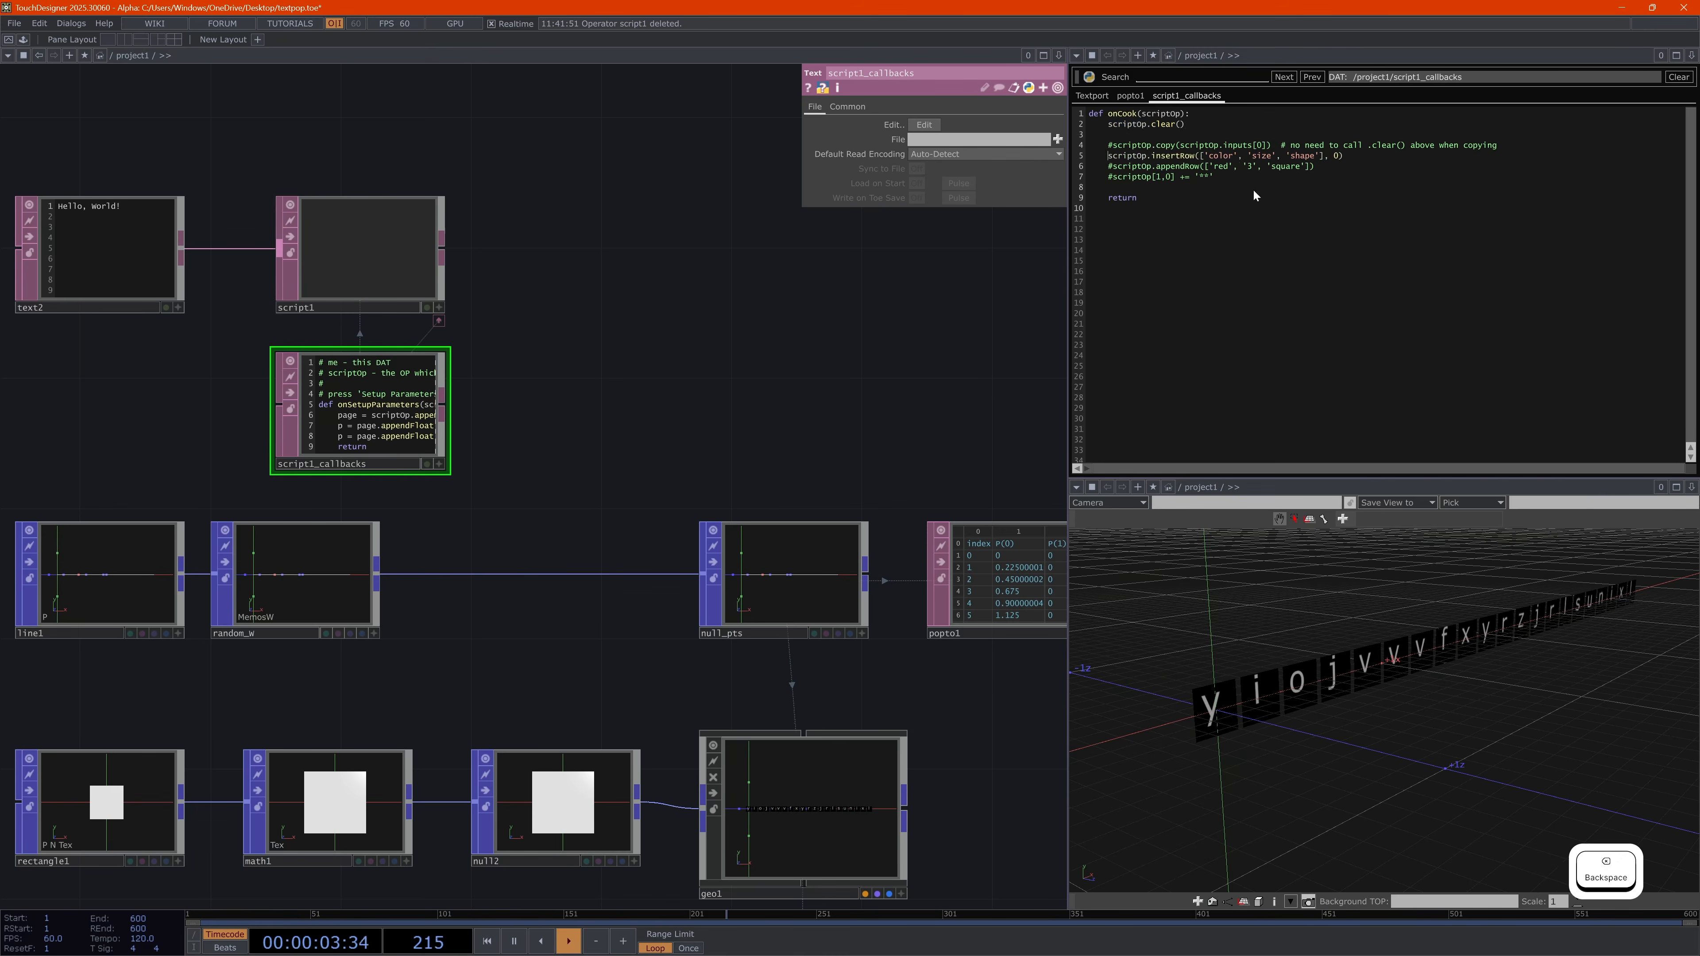
pyautogui.click(1255, 297)
pyautogui.click(1003, 306)
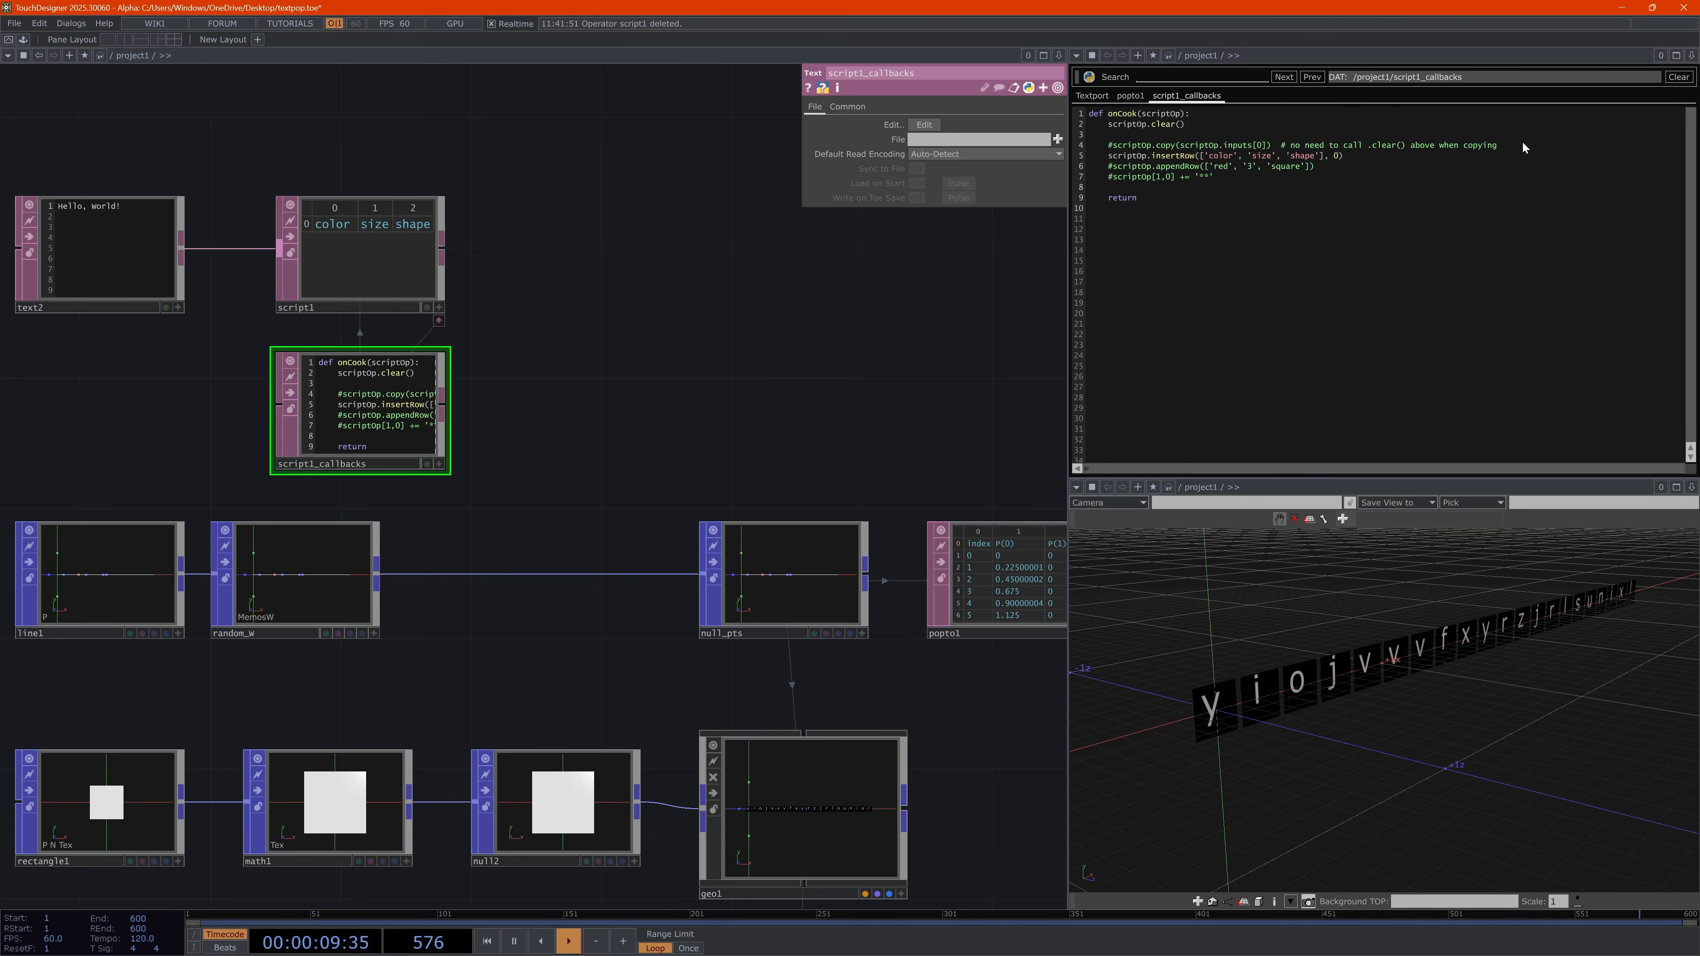
# Delete the commented scriptOp.copy line, the insertRow line and the blank line after scriptOp.clear()
pyautogui.moveTo(1522, 144); pyautogui.dragTo(1074, 140)
pyautogui.press('Delete')
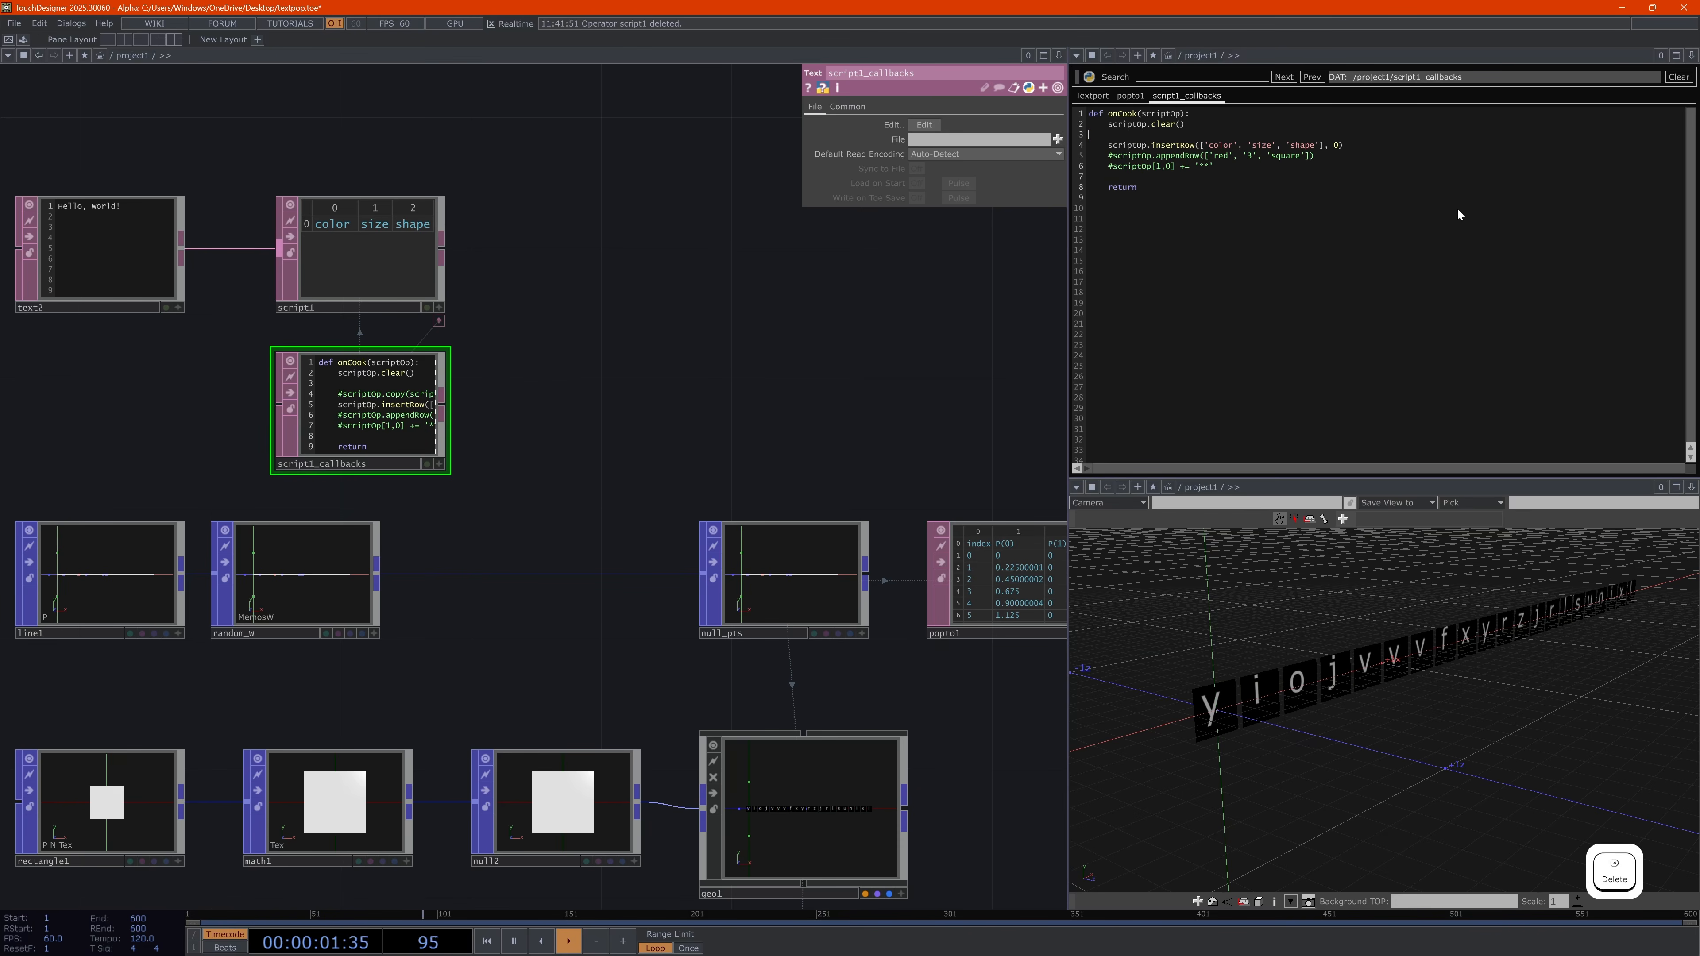
pyautogui.press('Delete')
pyautogui.press('Down')
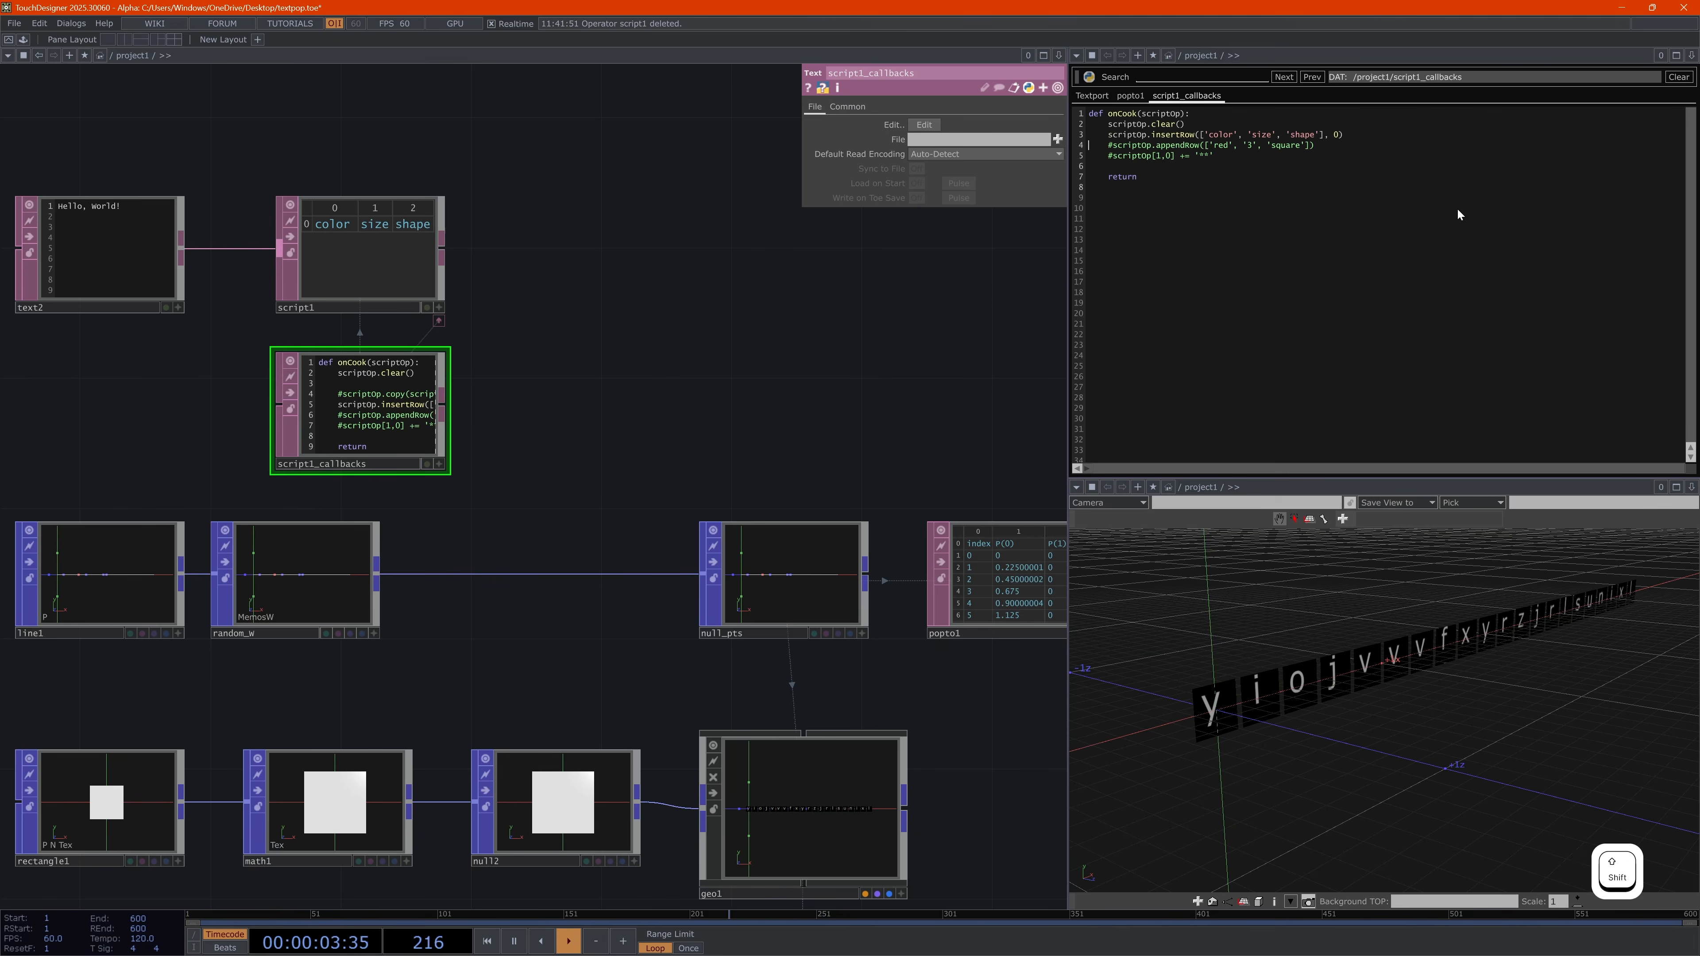
pyautogui.hotkey('ctrl', 'z')
pyautogui.hotkey('shift', 'Down')
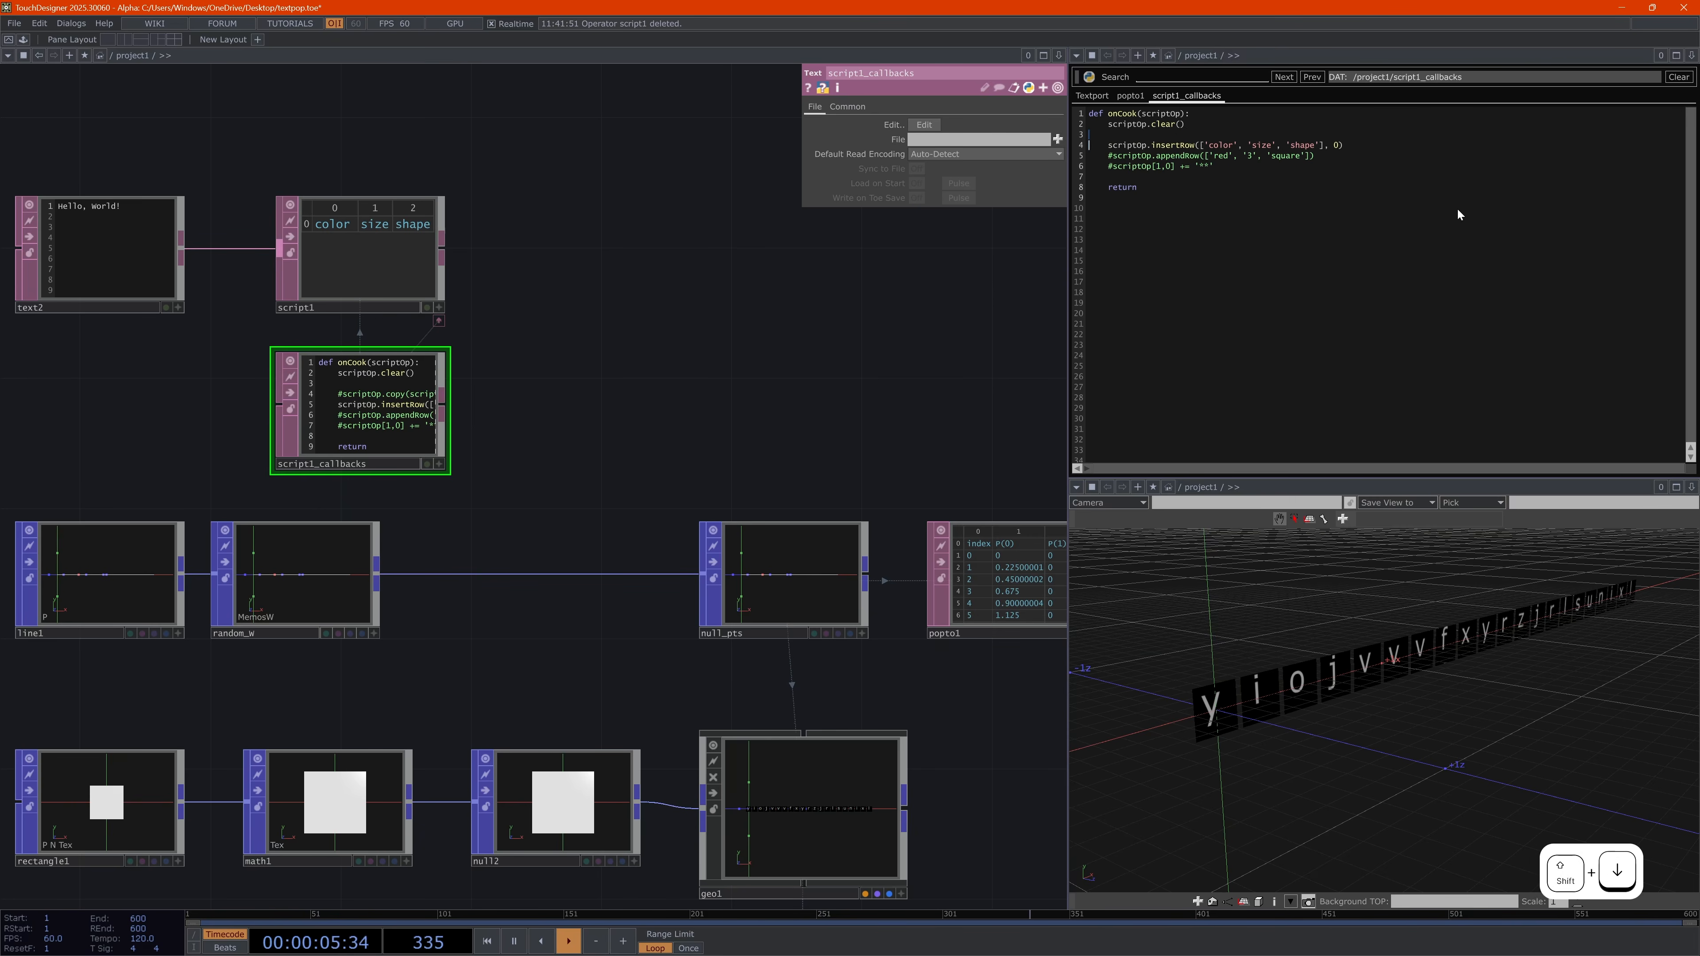
pyautogui.hotkey('shift', 'Down')
pyautogui.press('Delete')
# Uncomment the appendRow line with 'red', '3', 'square' in onCook
pyautogui.press('Up')
pyautogui.press('Down')
pyautogui.press('Right')
pyautogui.press('Right')
pyautogui.press('Right')
pyautogui.press('Right')
pyautogui.press('Right')
pyautogui.press('Right')
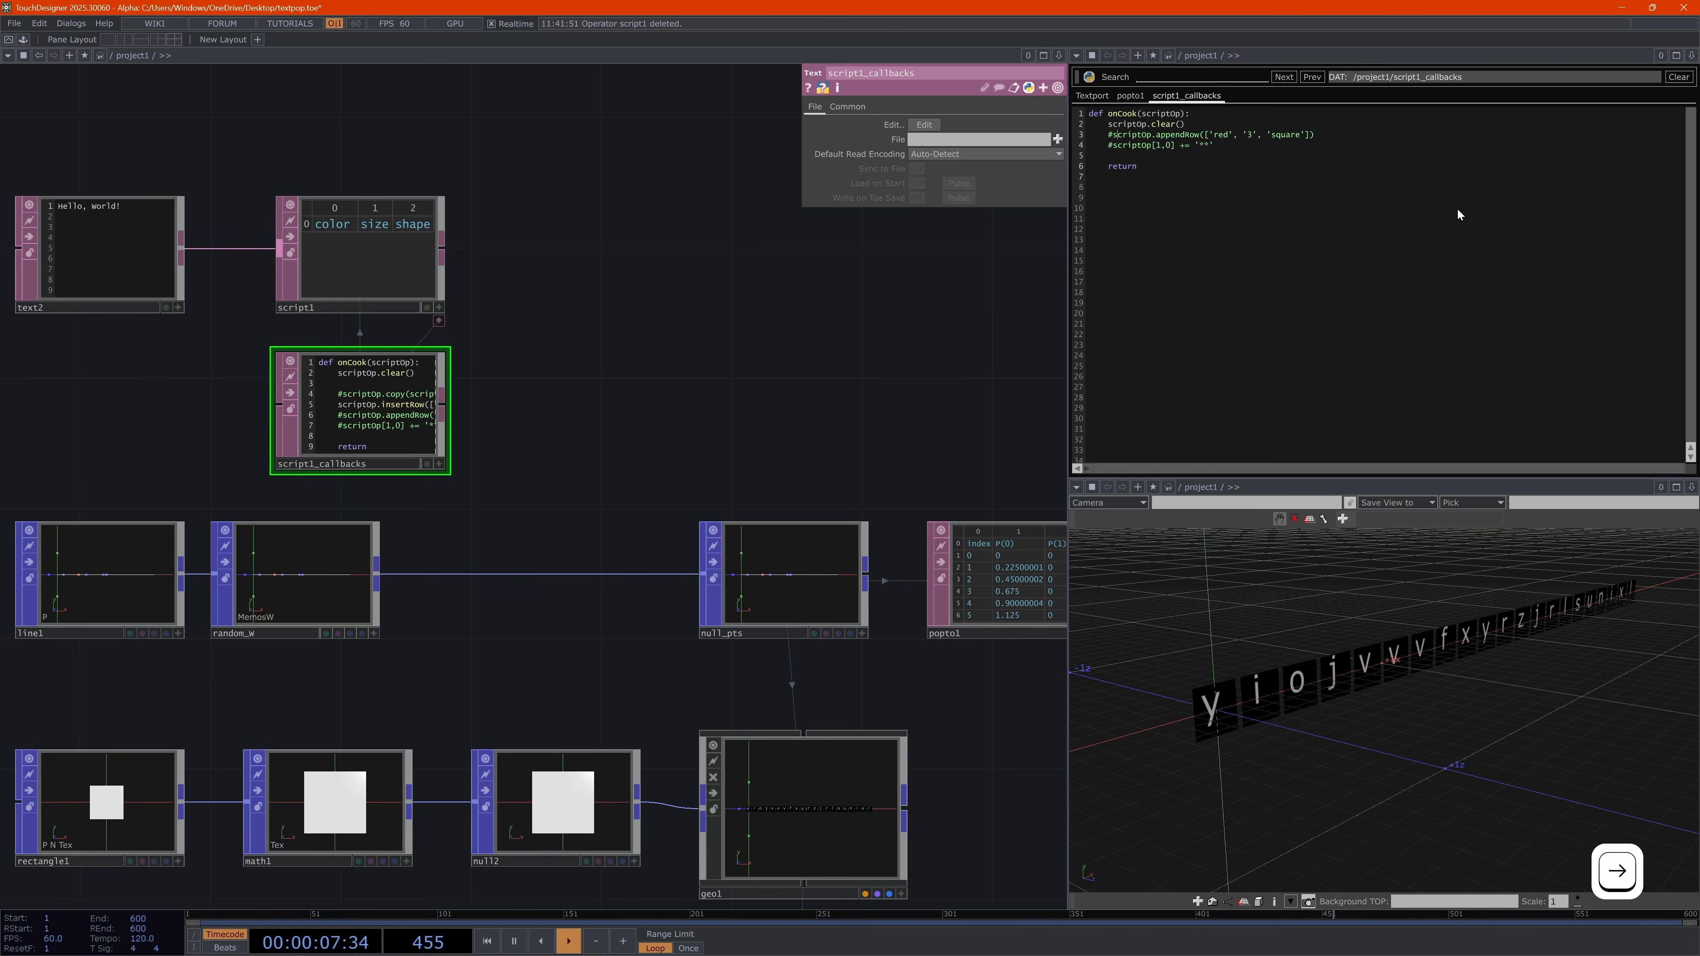
pyautogui.press('Left')
pyautogui.press('BackSpace')
# Delete the commented cell-assignment line and the return statement beneath the appendRow line, then apply the script
pyautogui.press('Down')
pyautogui.hotkey('shift', 'Down')
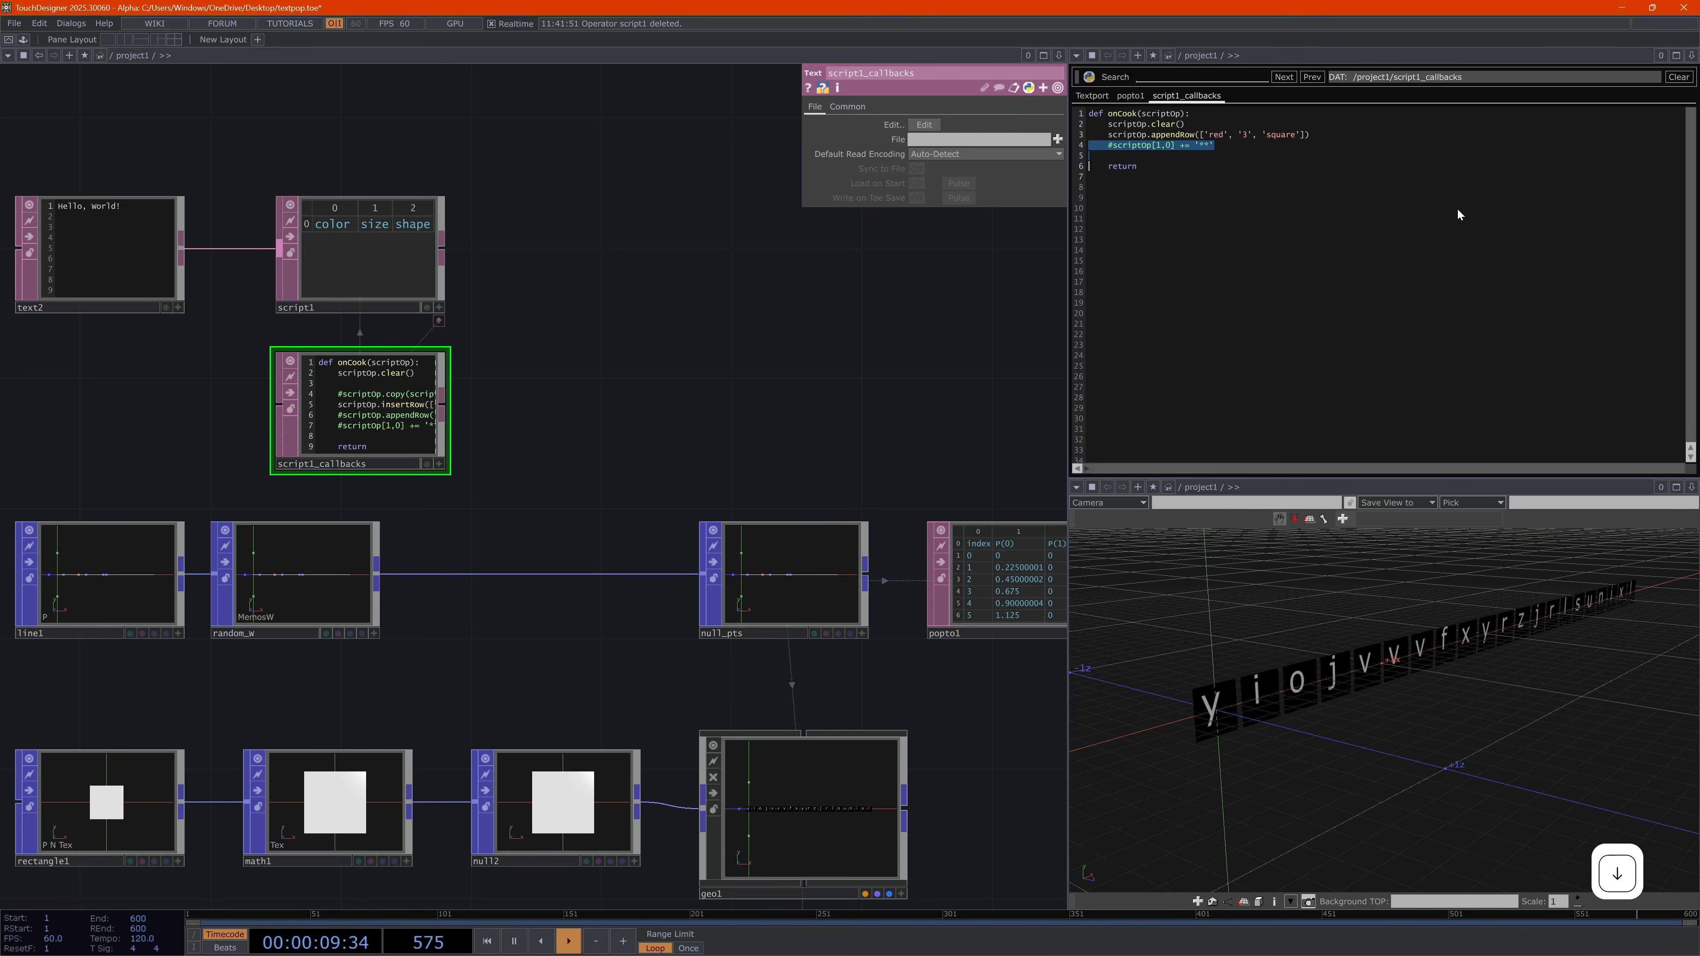
pyautogui.hotkey('shift', 'Down')
pyautogui.press('Delete')
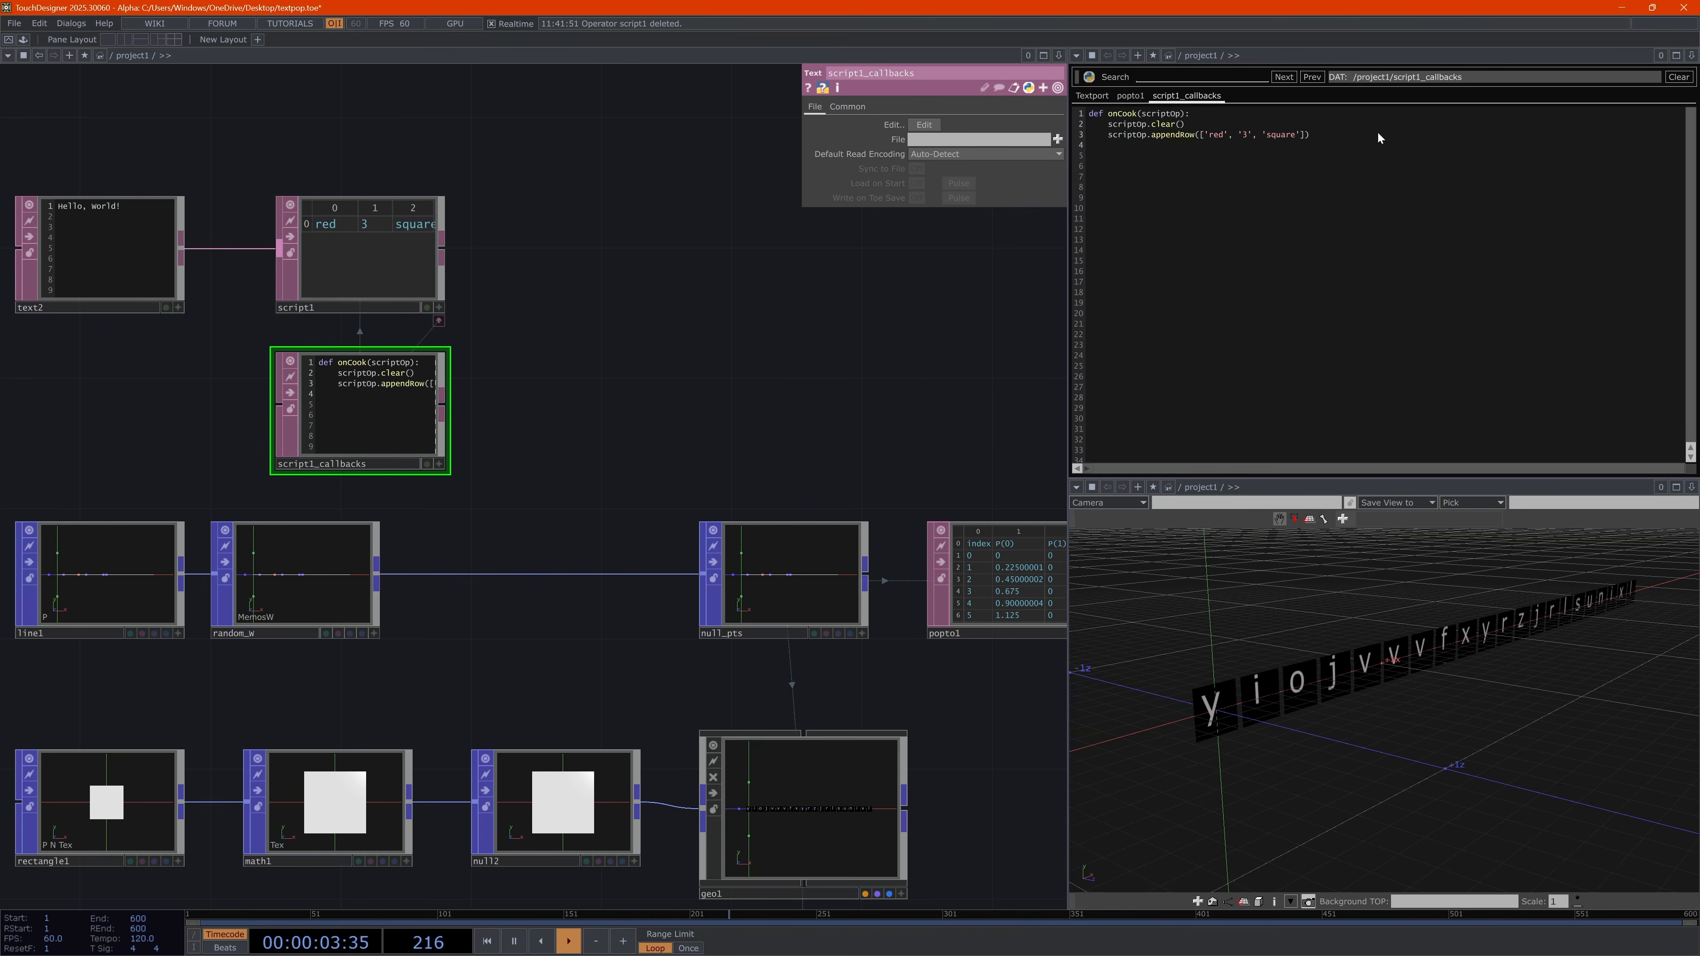
# Replace the list argument of appendRow with the single string 'Hello' and apply the script
pyautogui.moveTo(1199, 135); pyautogui.dragTo(1306, 134)
pyautogui.write("'He")
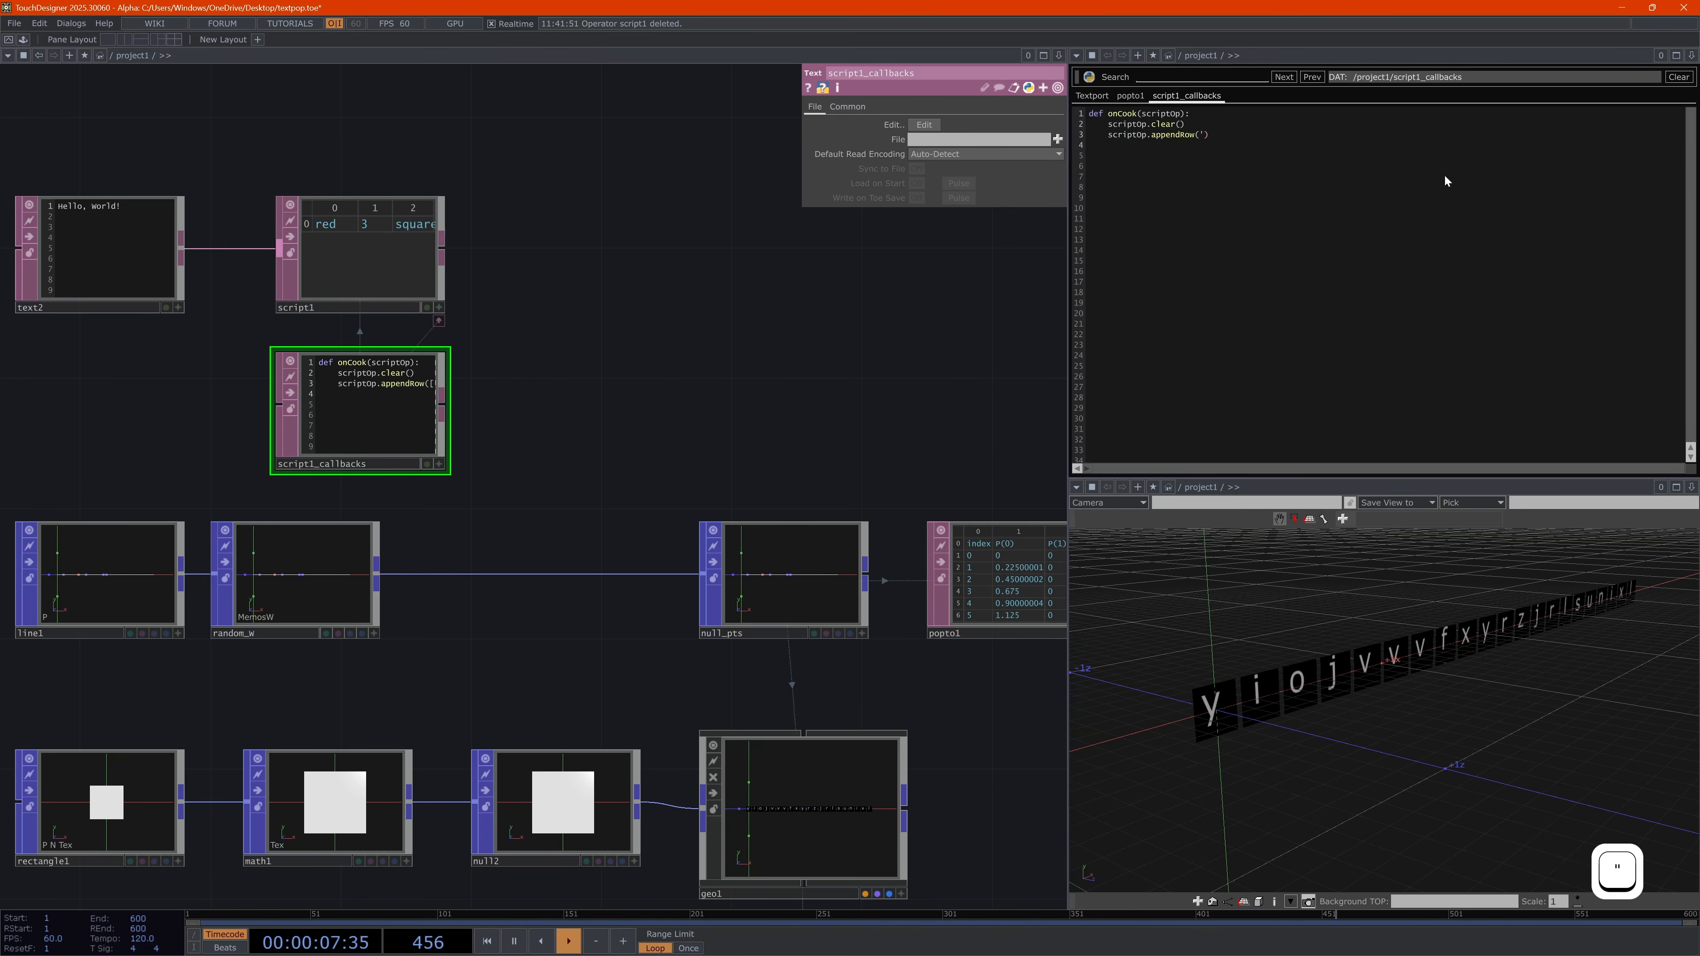
pyautogui.write('llo')
pyautogui.click(1446, 180)
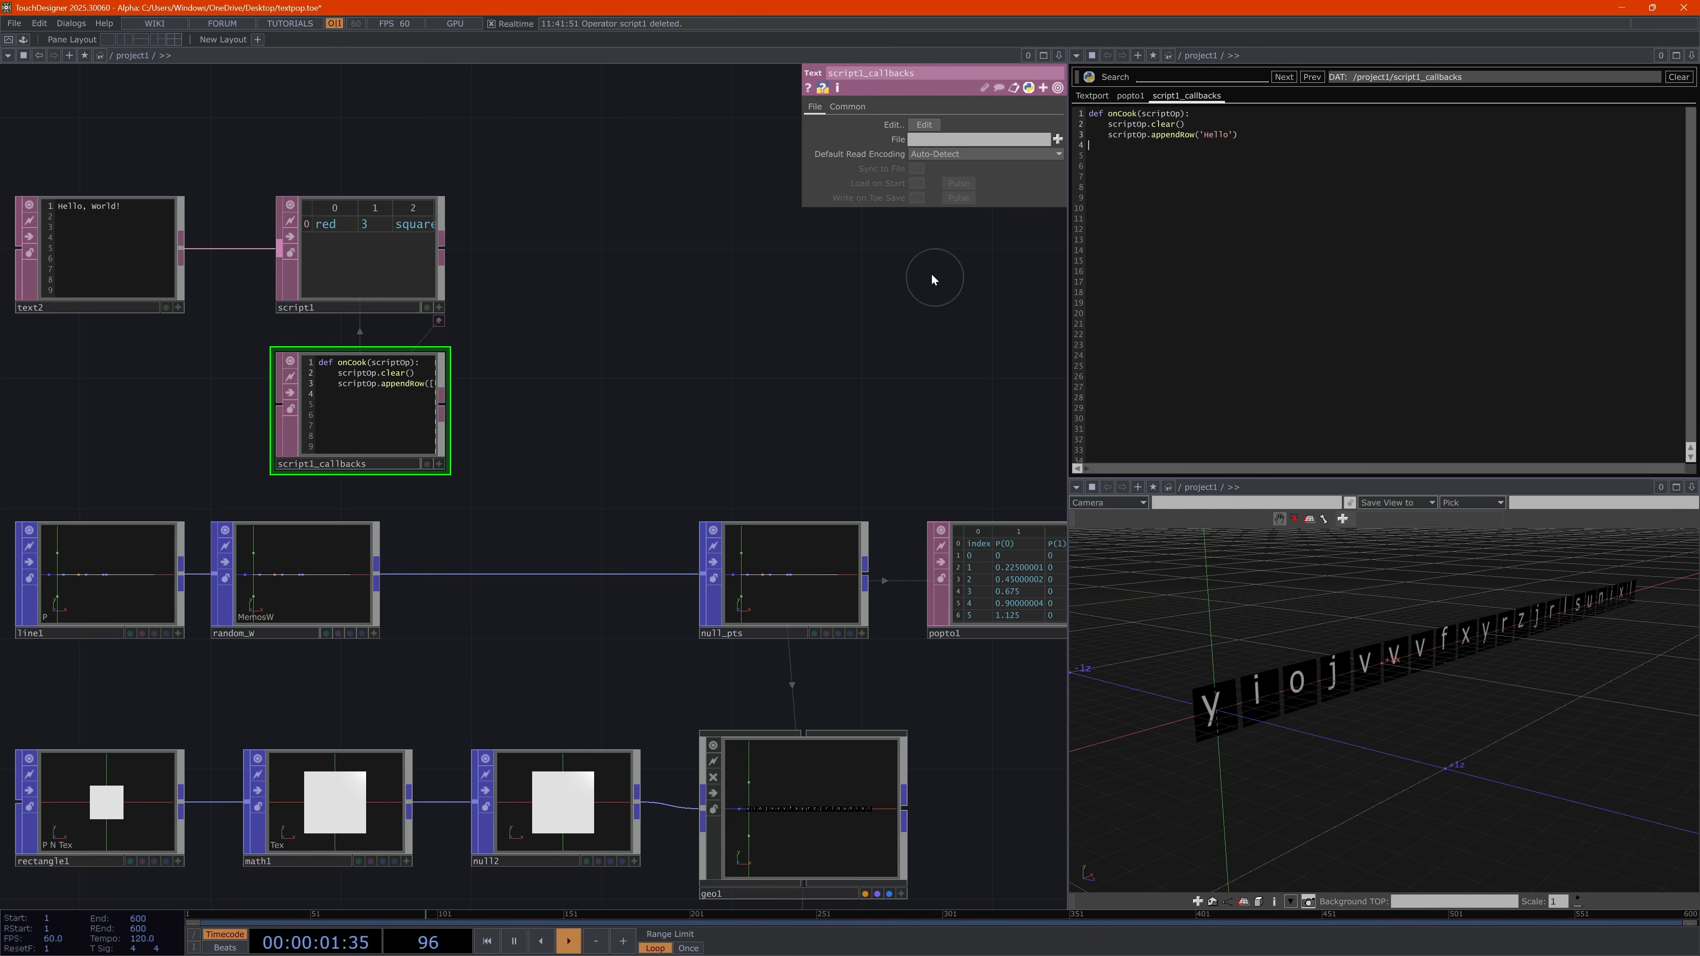
# Insert the loop line "for c in scriptOp.inputs[0].text:" between scriptOp.clear() and the appendRow call
pyautogui.click(1202, 127)
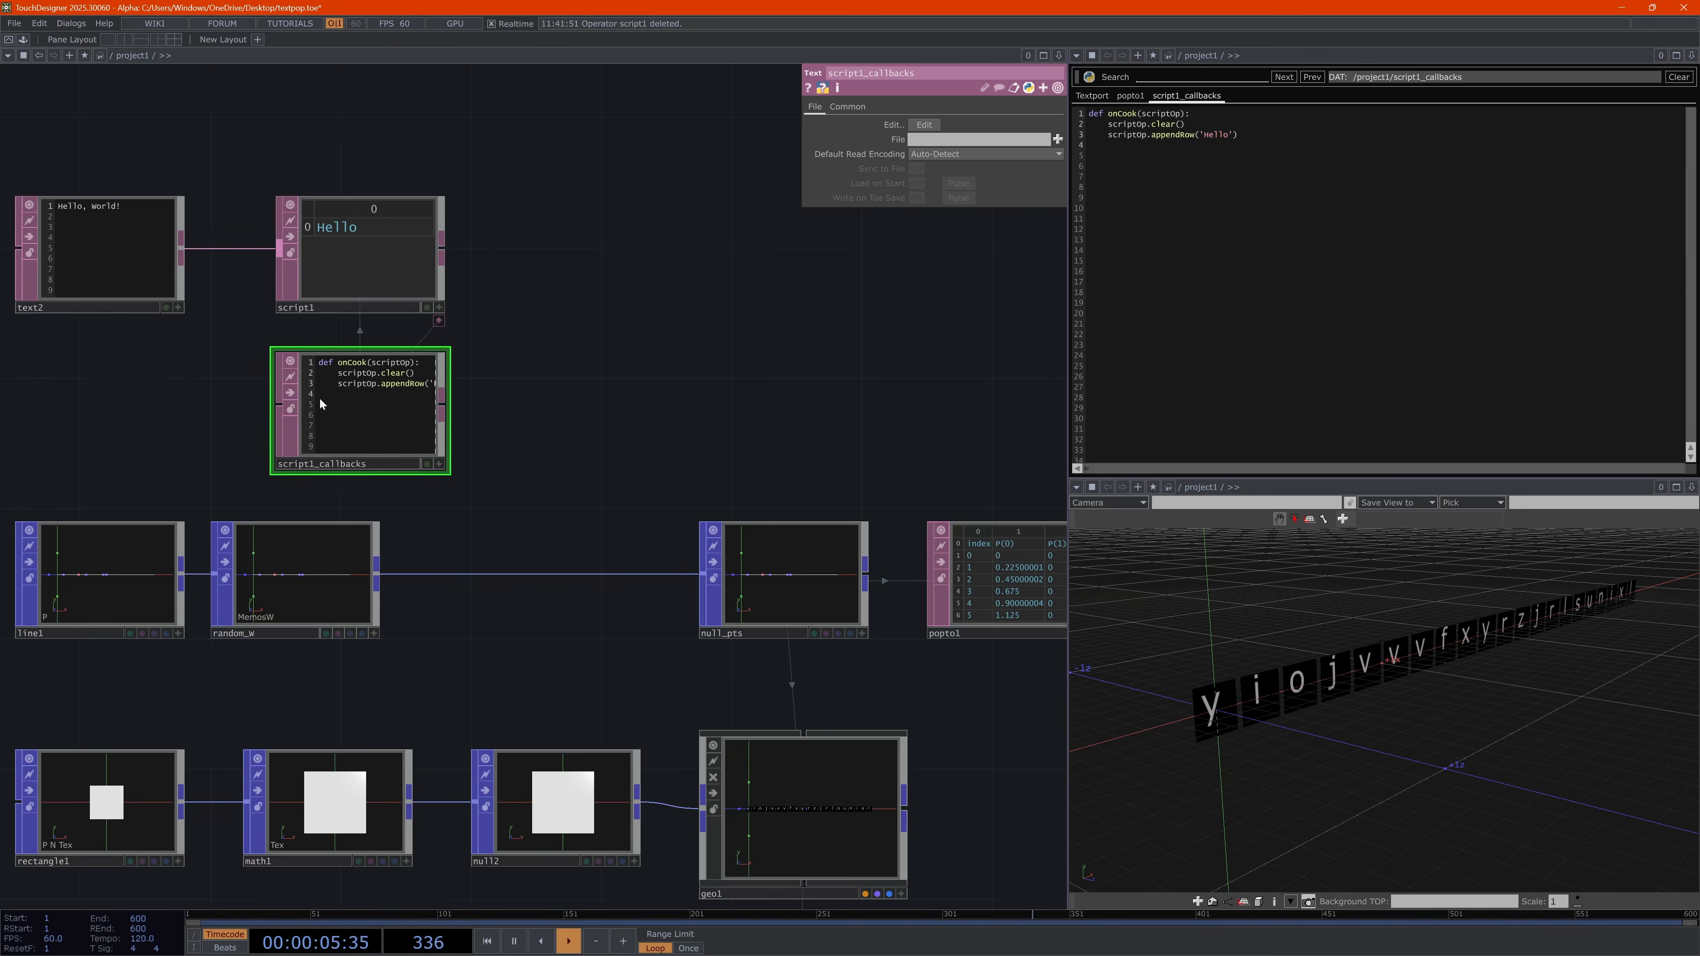
pyautogui.click(1213, 126)
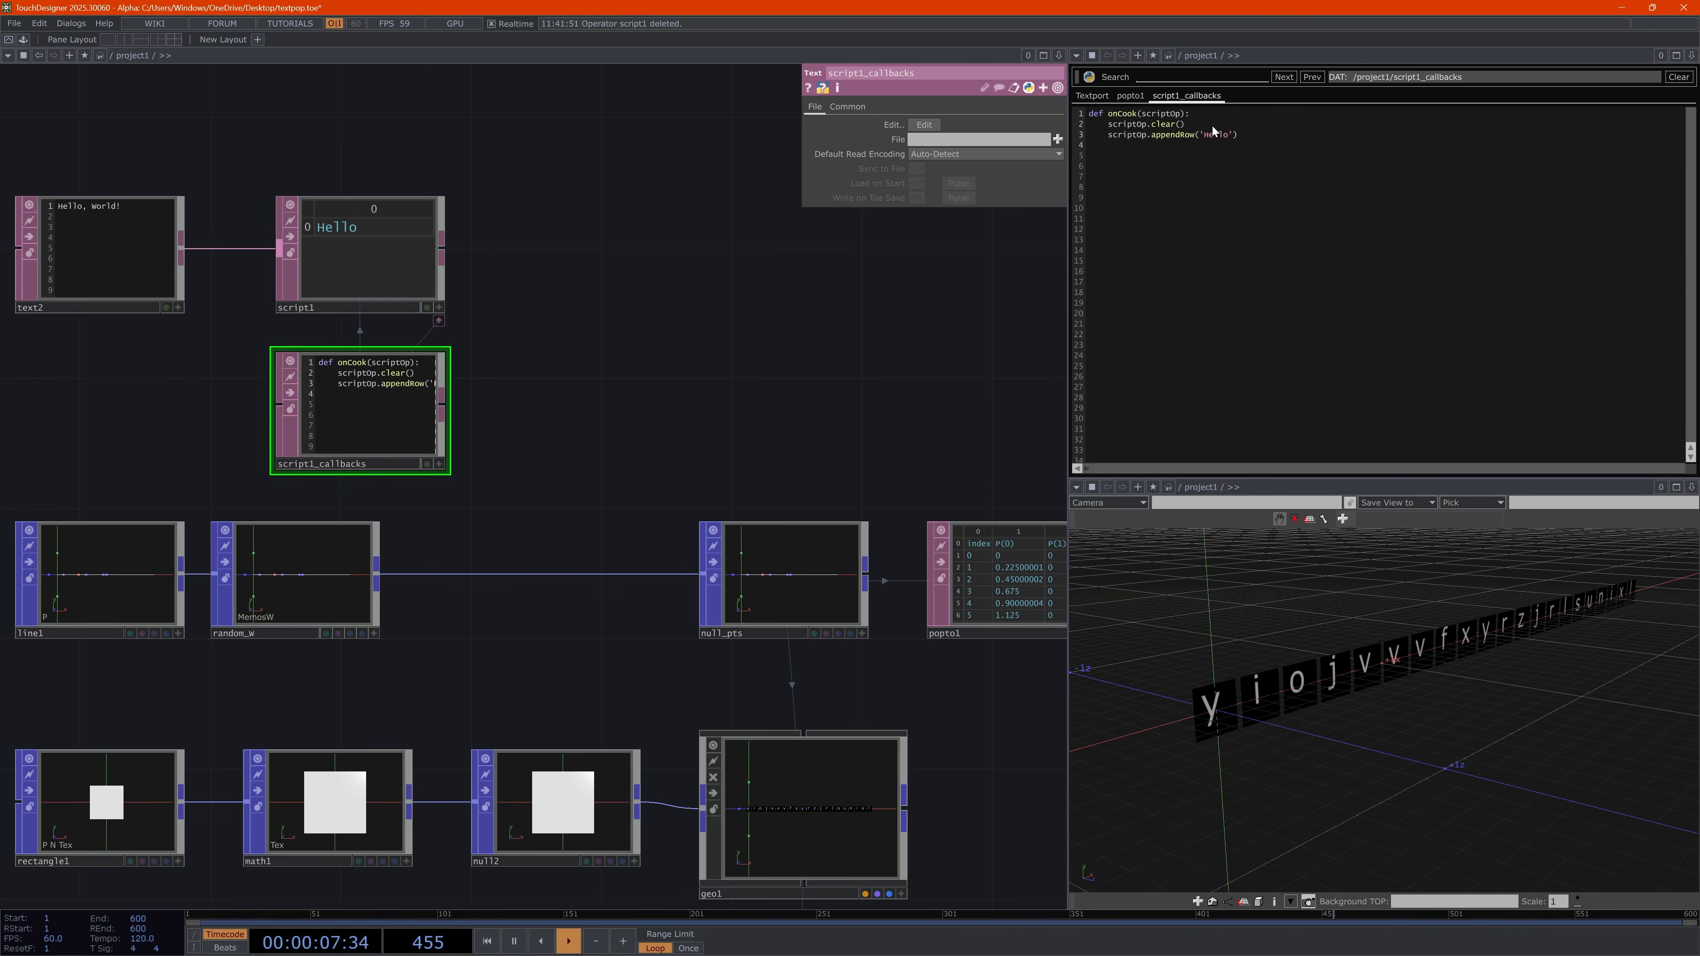
pyautogui.press('Return')
pyautogui.write('for c i')
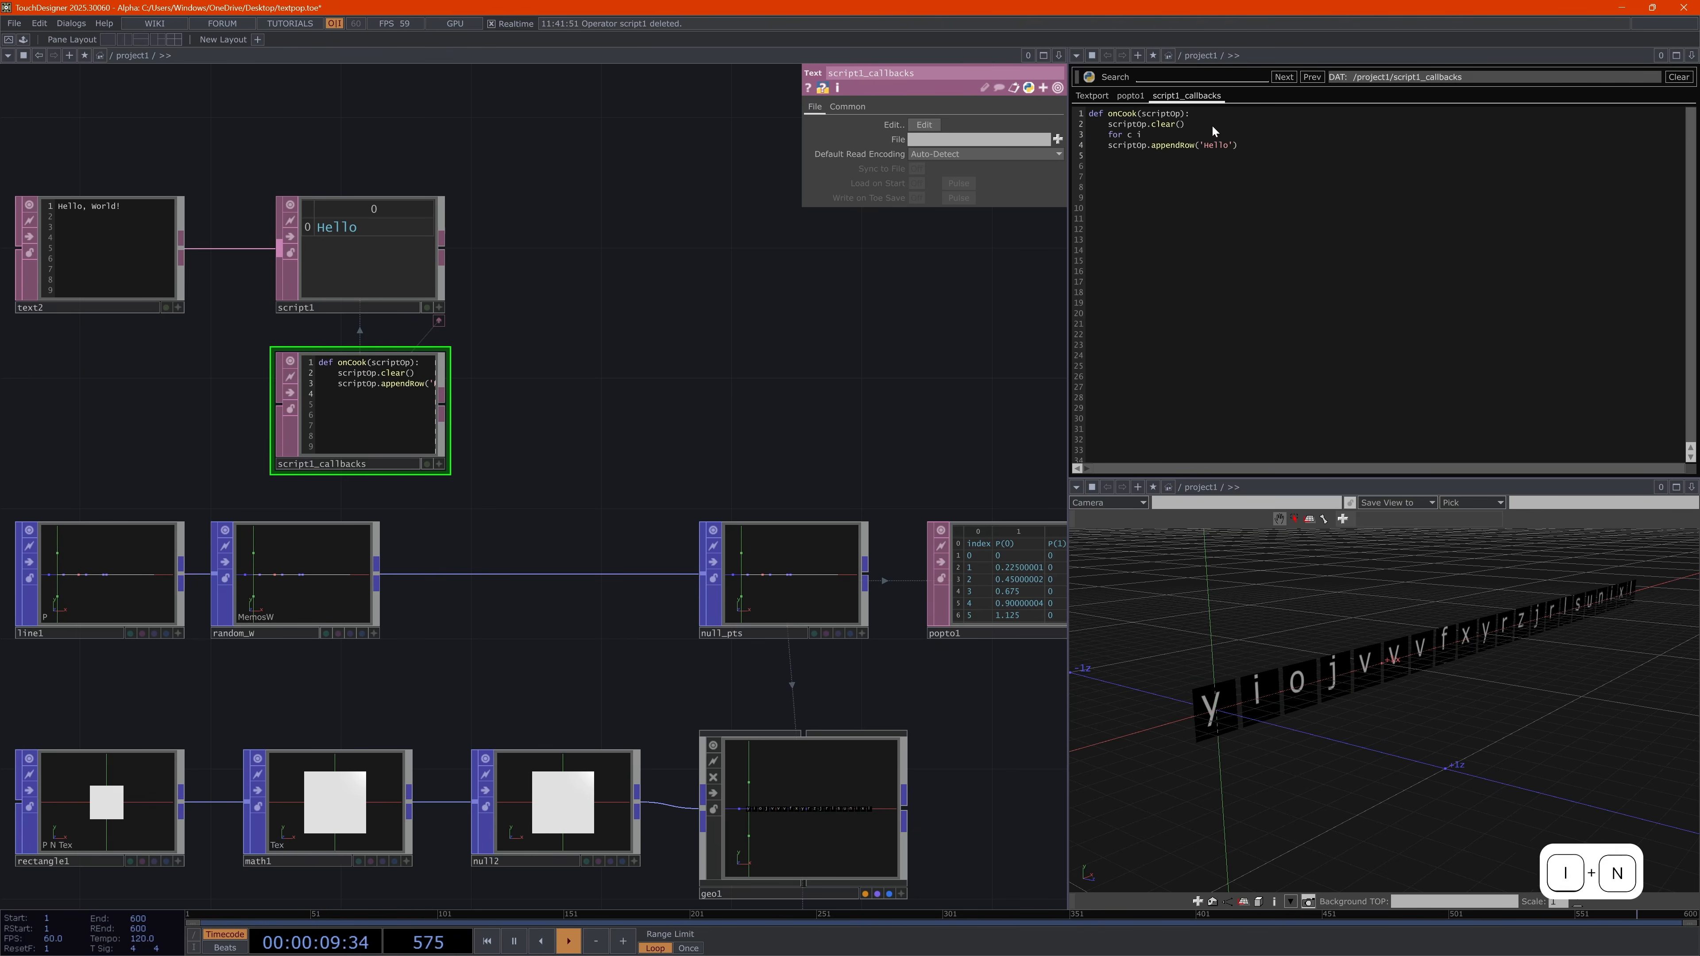
pyautogui.write('n scri')
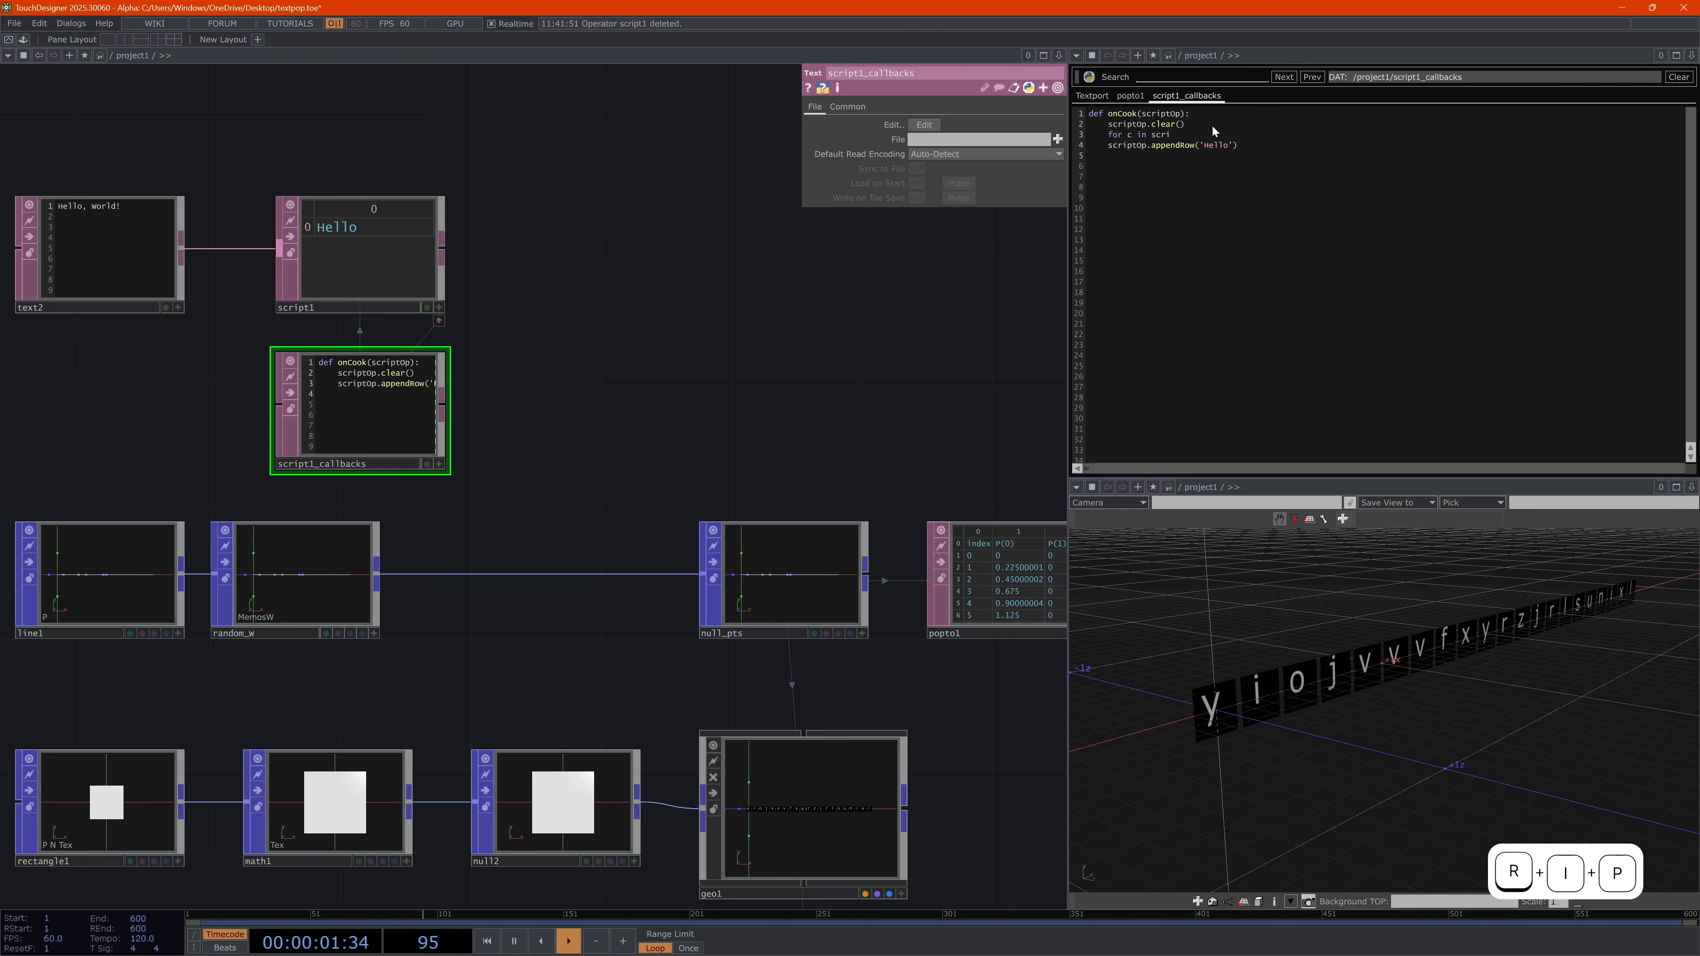
pyautogui.write('ptOp.inputs')
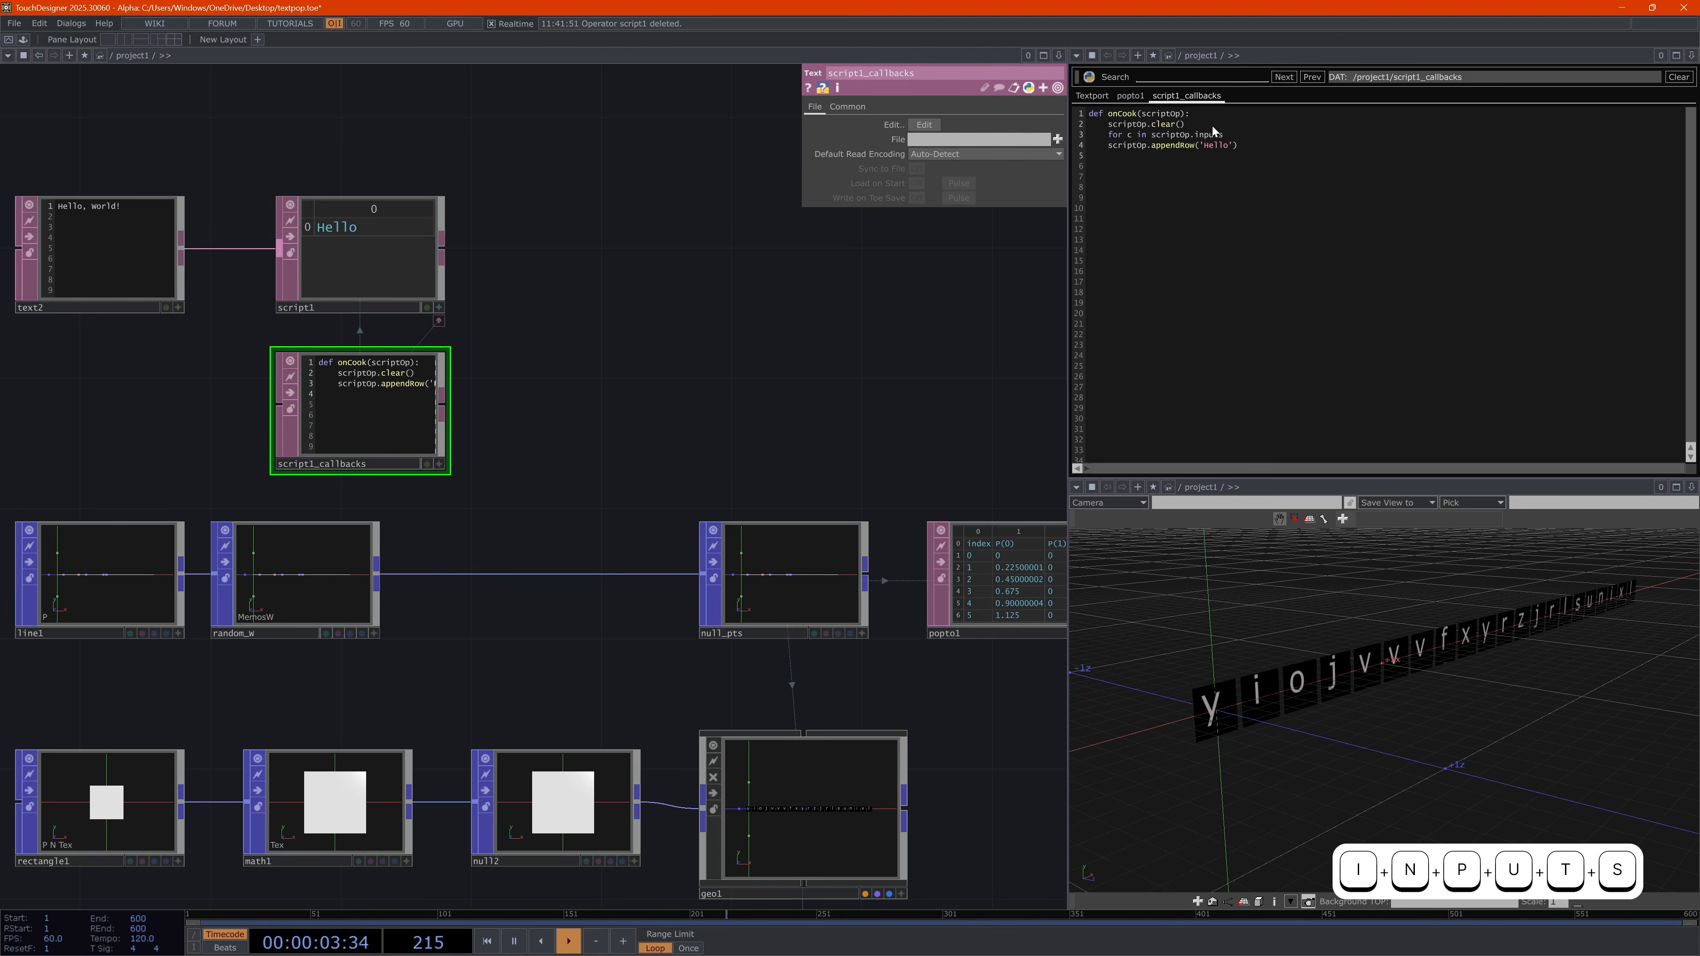
pyautogui.write('[0].text')
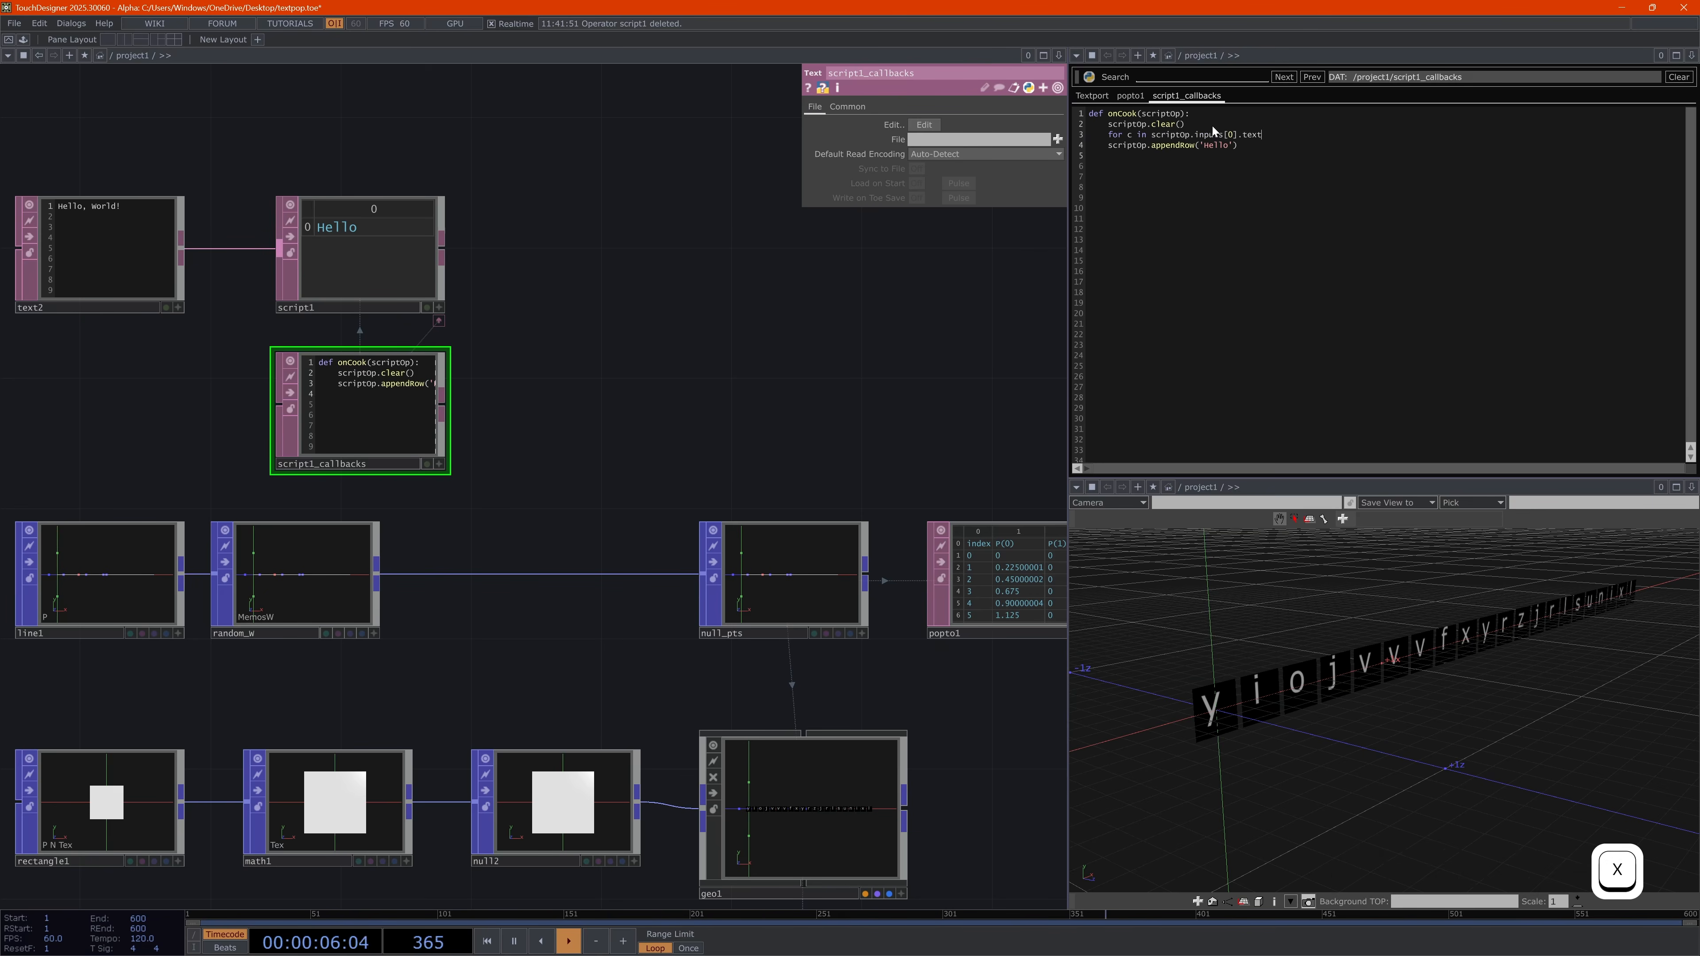
pyautogui.hotkey('ctrl', '=')
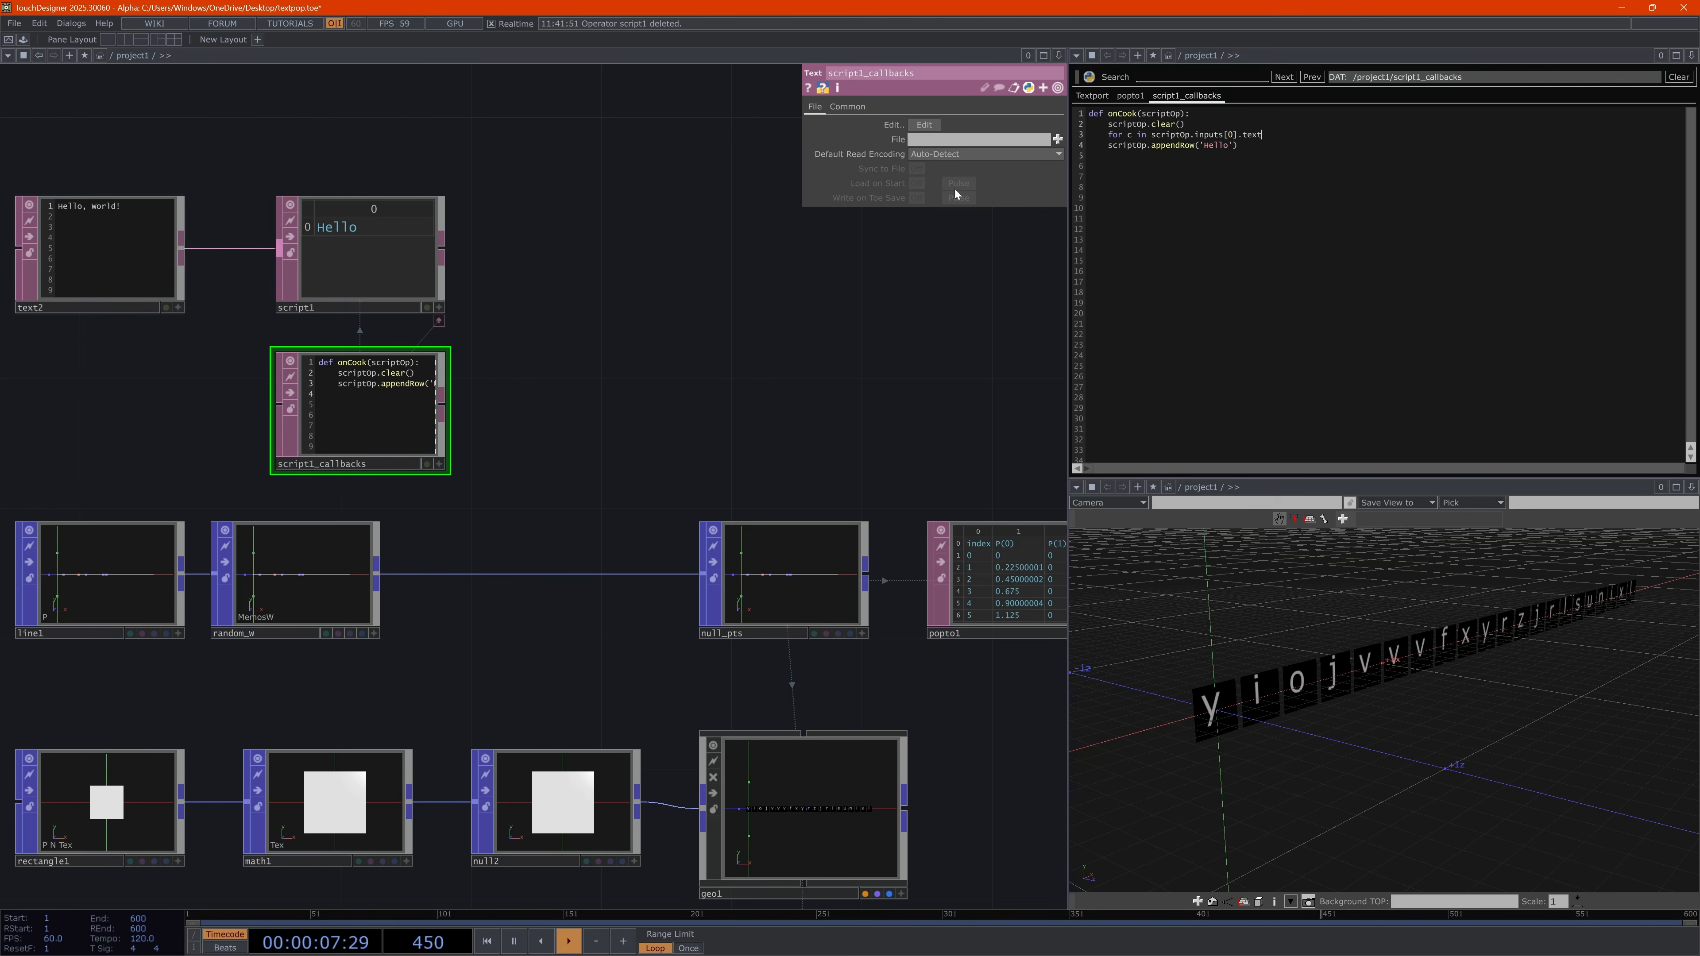
pyautogui.click(1279, 136)
pyautogui.write(':')
pyautogui.press('Down')
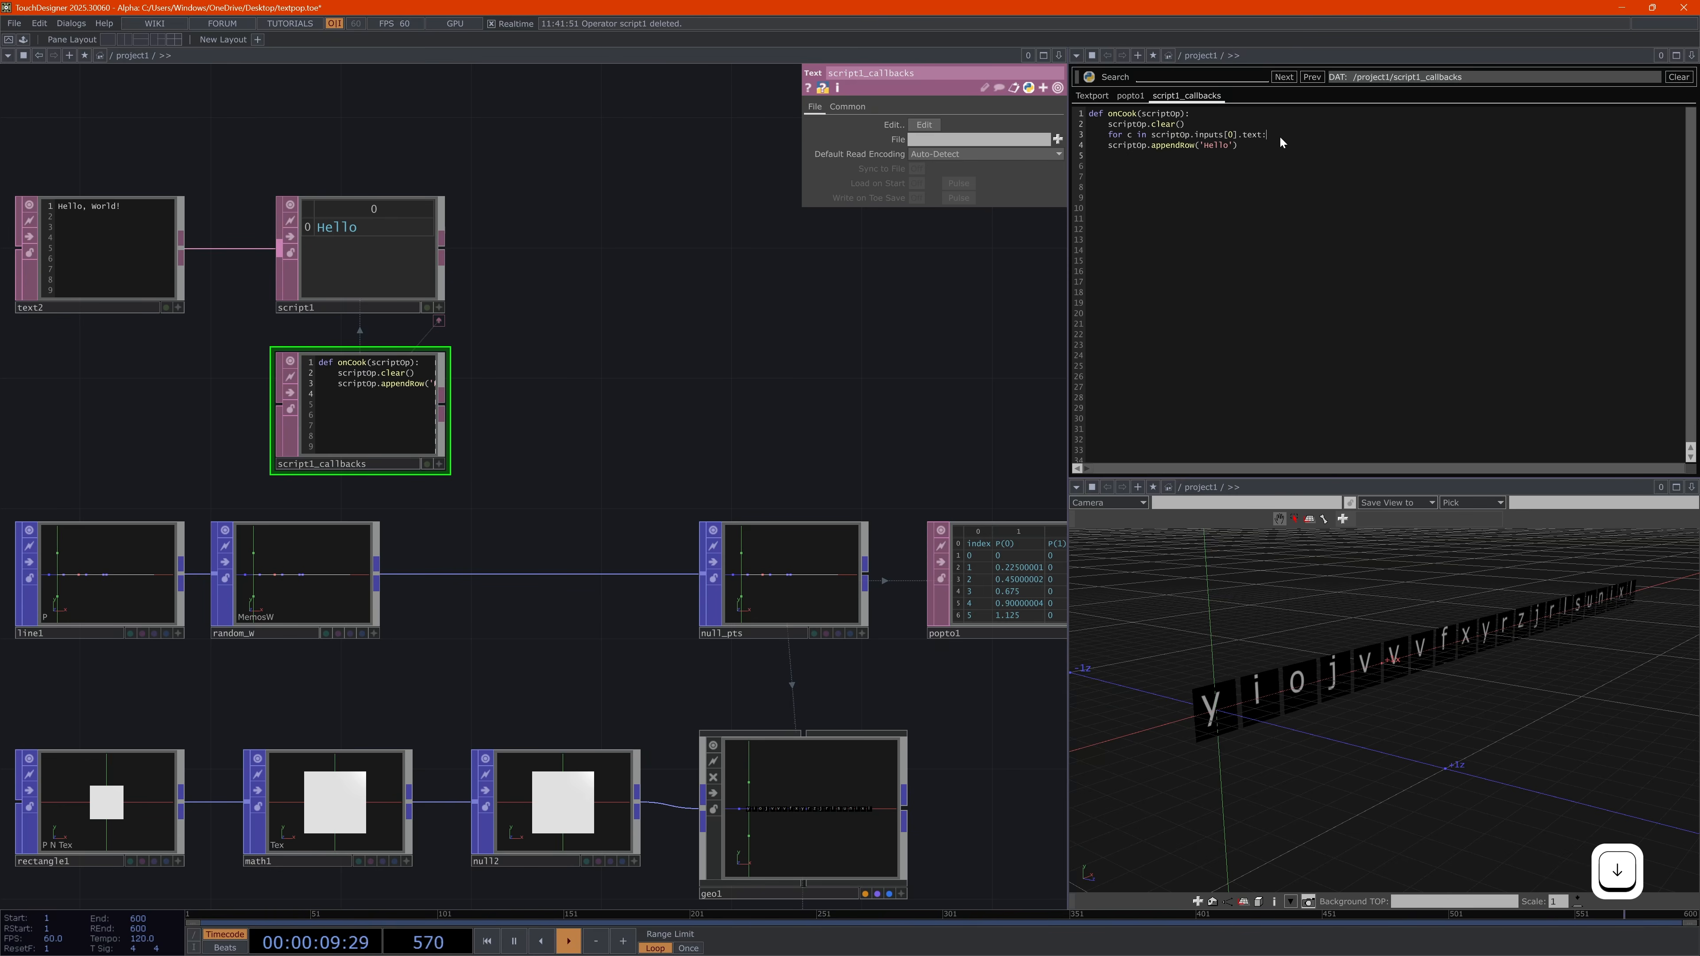
# Indent the appendRow line inside the loop, replace its 'Hello' argument with c, and apply the script
pyautogui.press('Home')
pyautogui.press('Tab')
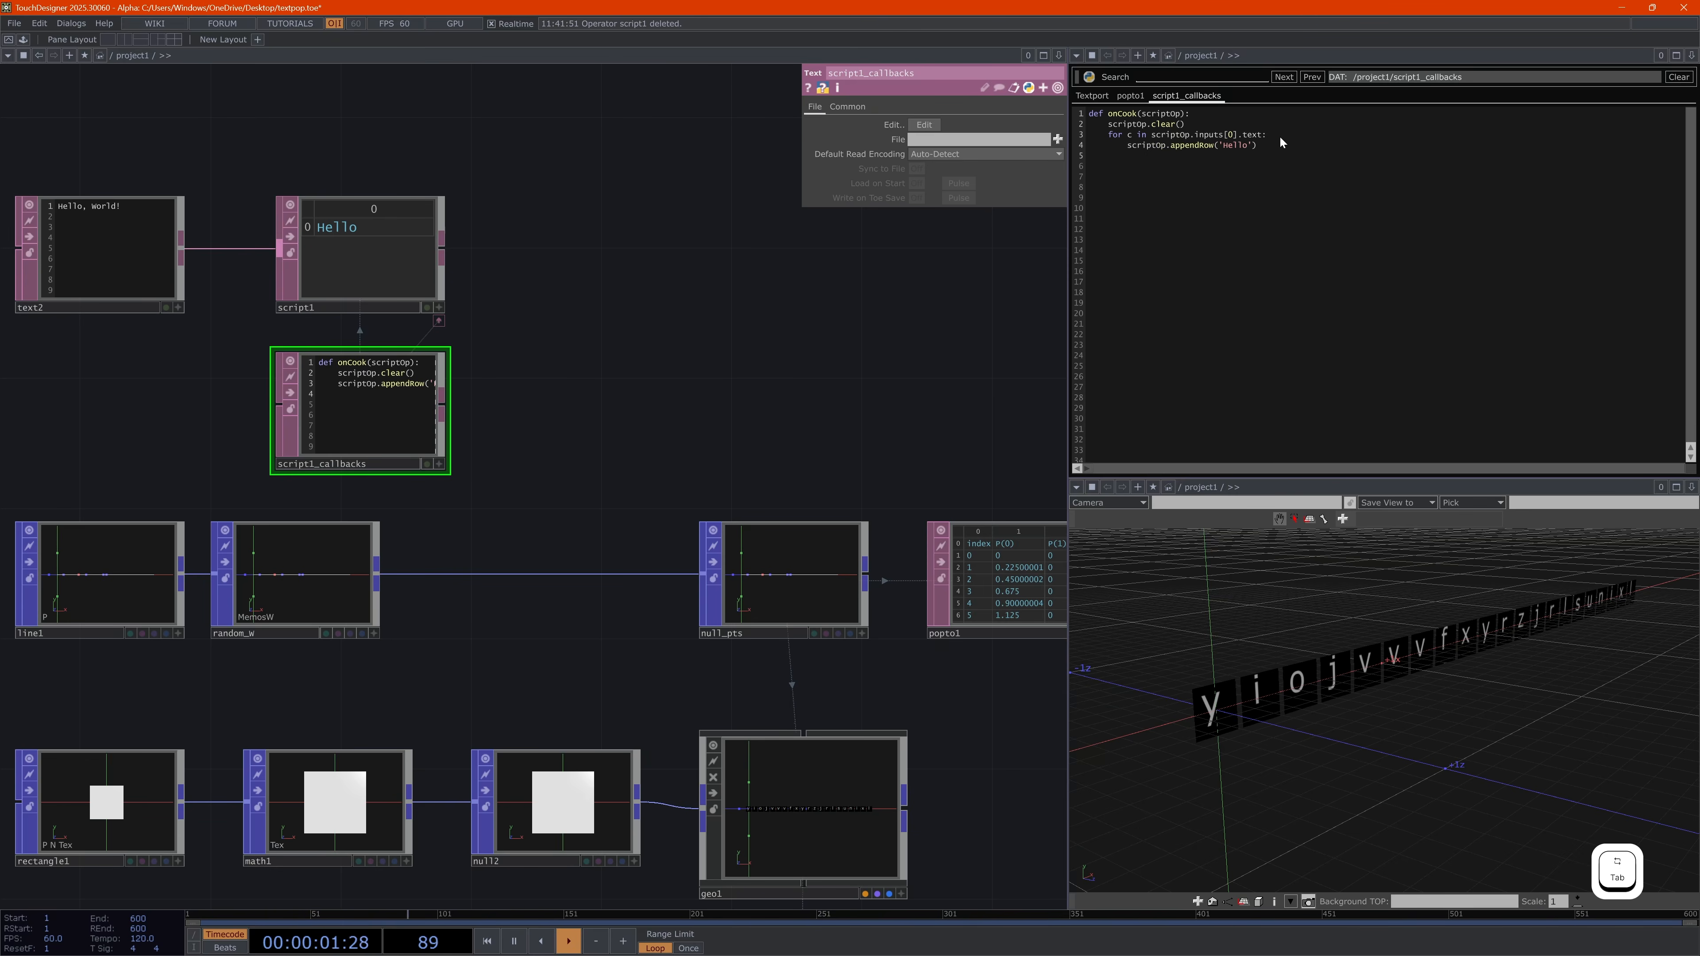
pyautogui.press('End')
pyautogui.press('Left')
pyautogui.press('BackSpace')
pyautogui.press('BackSpace')
pyautogui.press('BackSpace')
pyautogui.press('BackSpace')
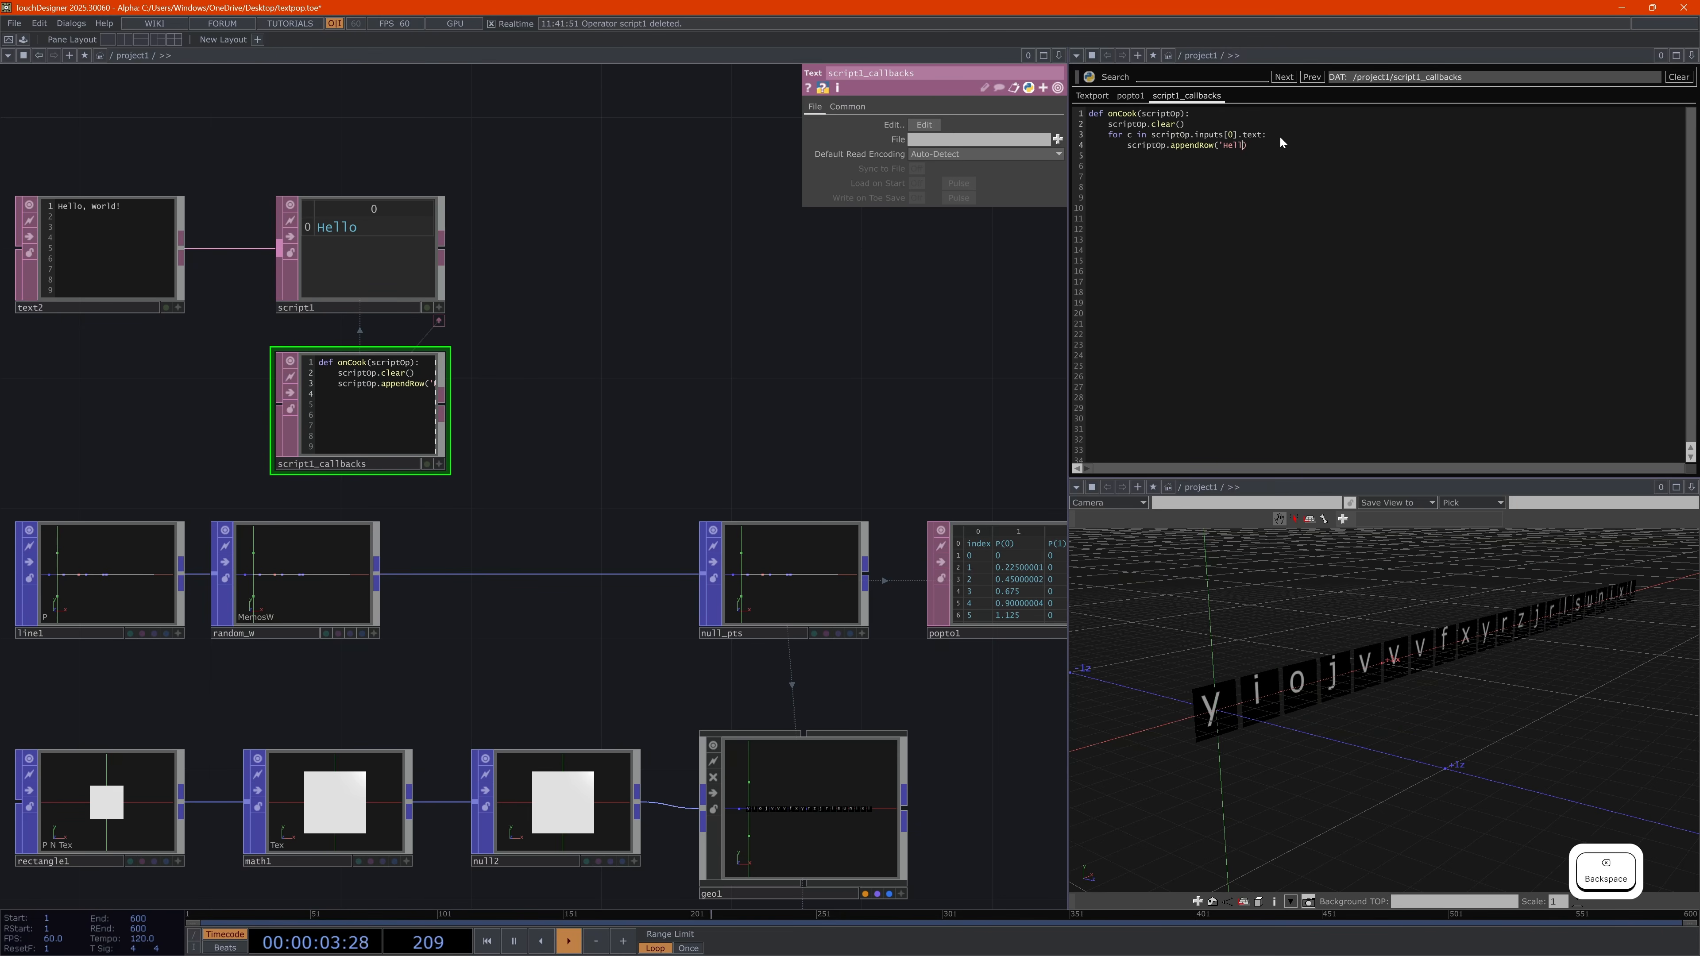
pyautogui.press('BackSpace')
pyautogui.press('BackSpace')
pyautogui.press('BackSpace')
pyautogui.write('c')
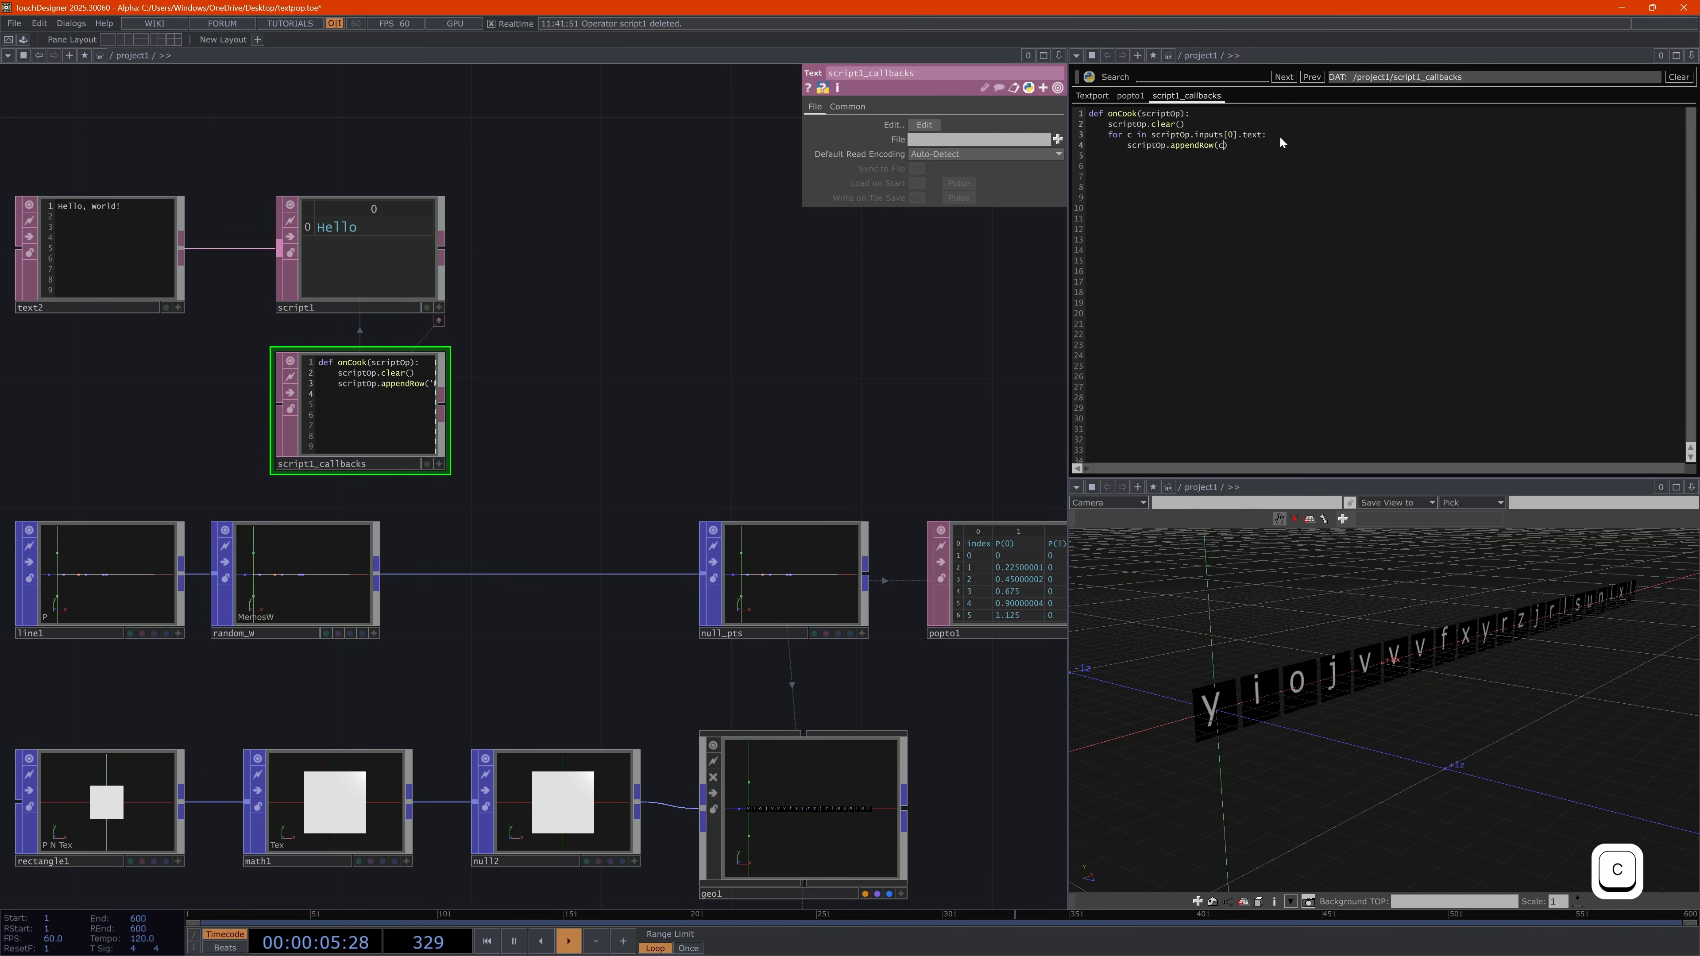
pyautogui.press('End')
pyautogui.click(971, 349)
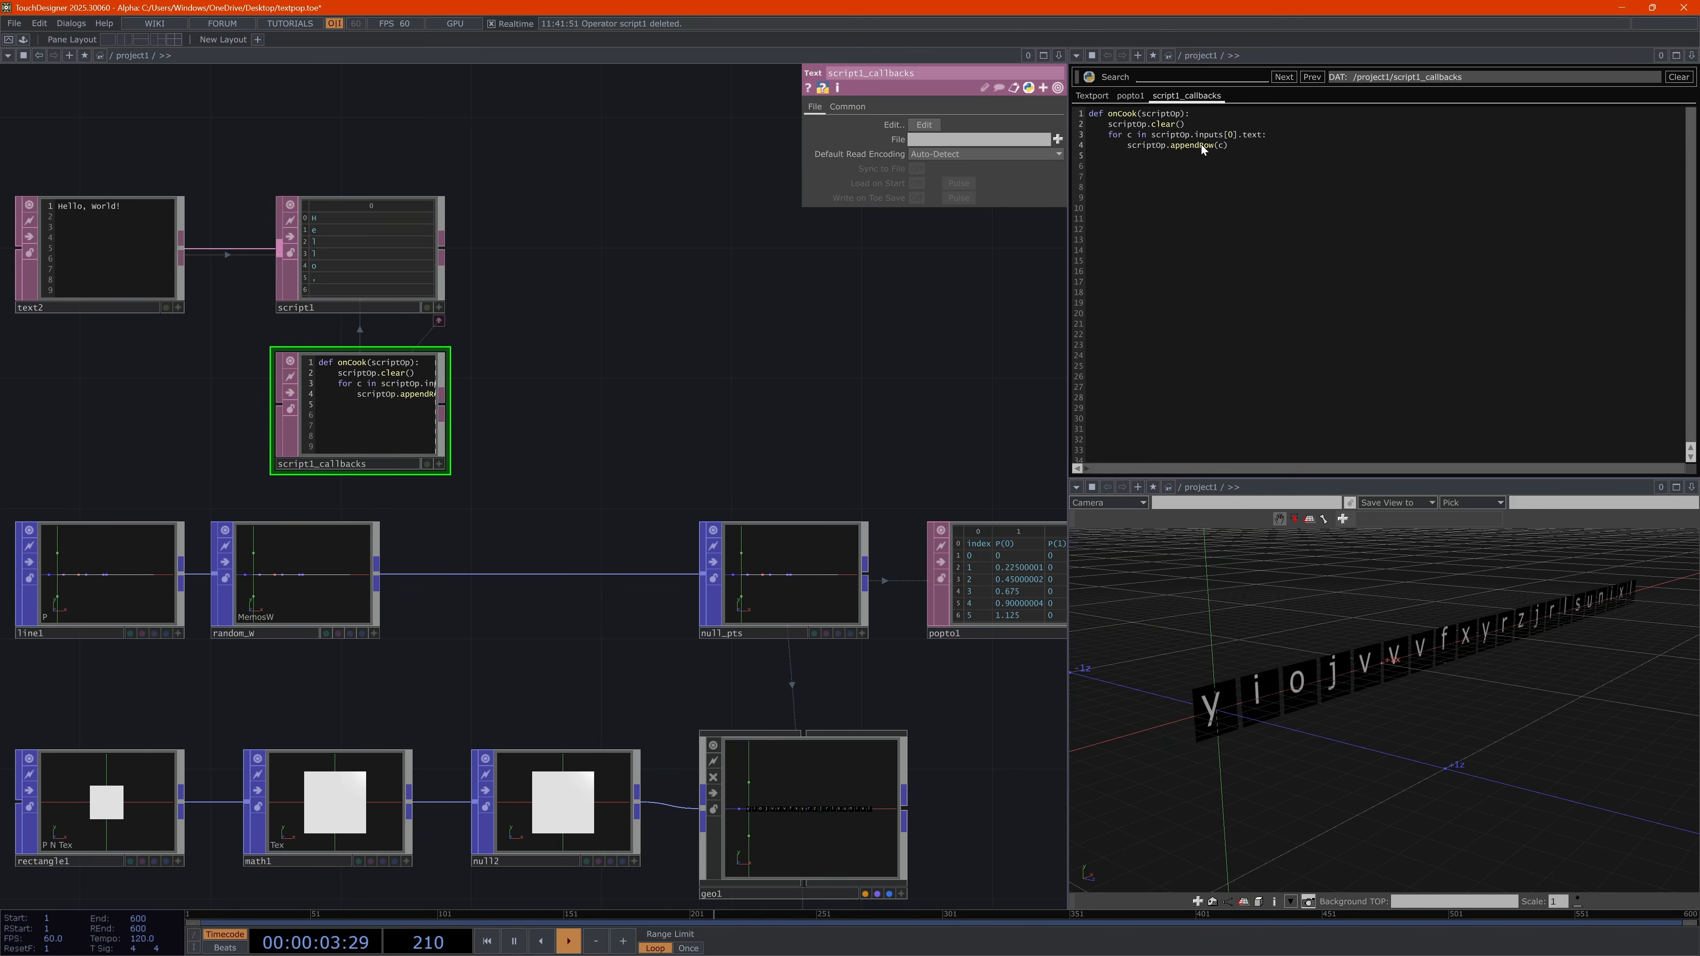
pyautogui.moveTo(1111, 135); pyautogui.dragTo(1262, 136)
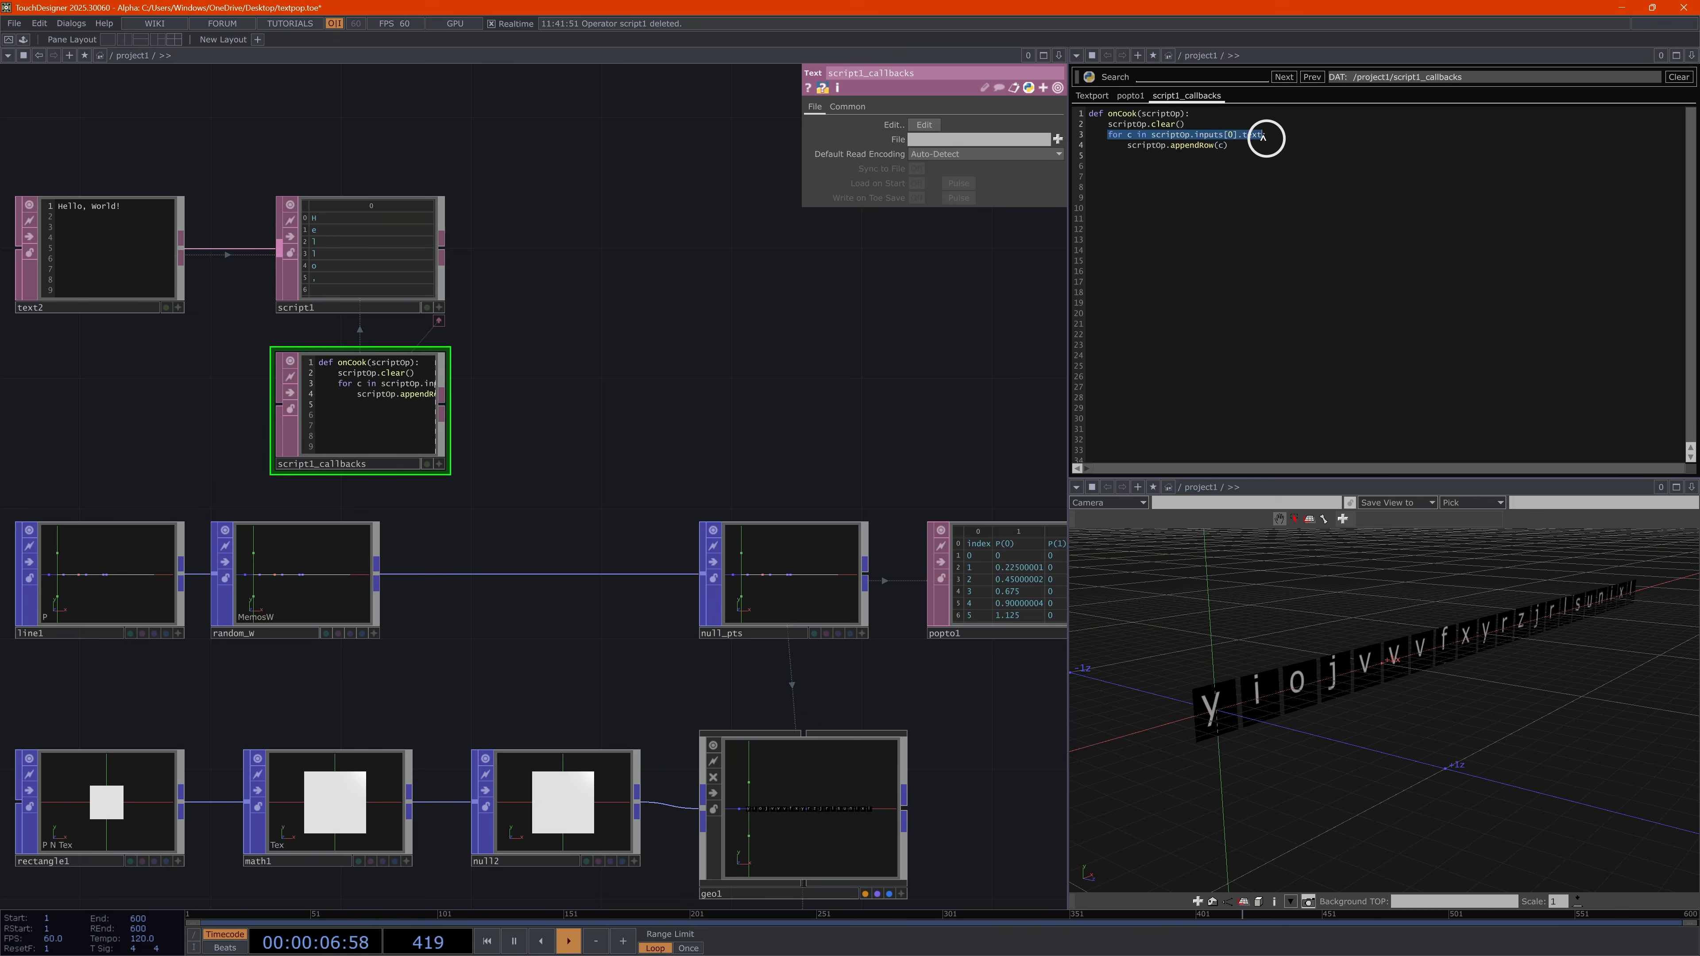
pyautogui.click(1130, 138)
pyautogui.click(1113, 146)
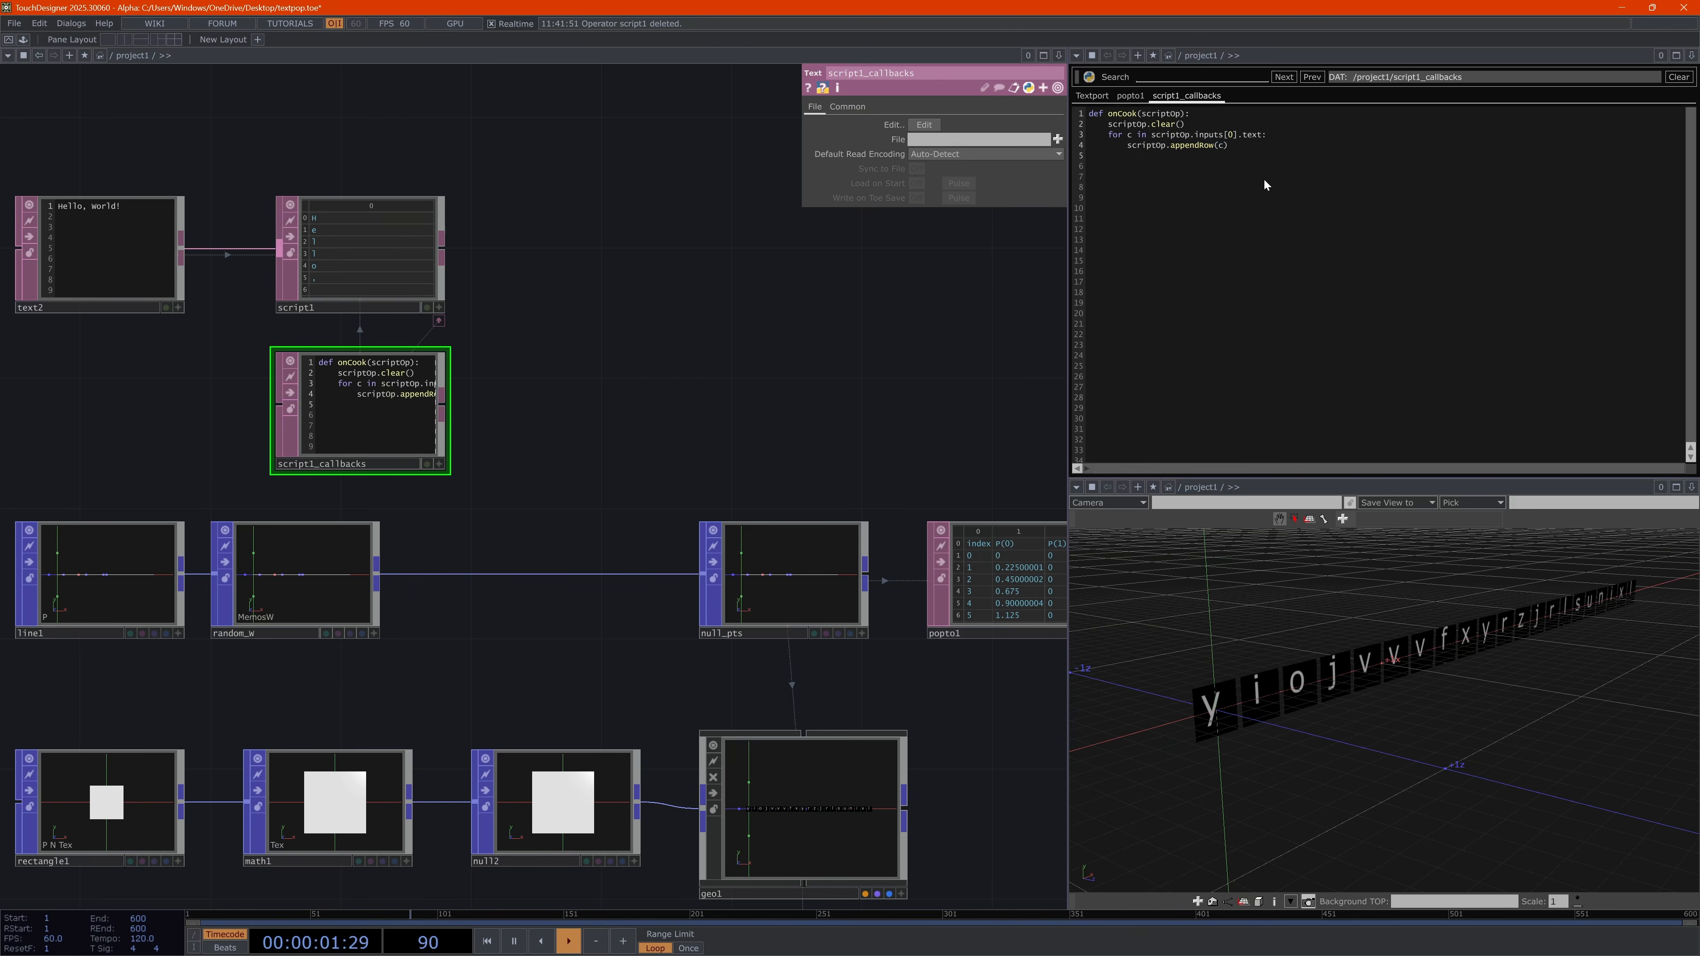
pyautogui.moveTo(1127, 147); pyautogui.dragTo(1231, 150)
pyautogui.click(1186, 186)
# Add the comment "# chr : character -> ascii code number" on a new line beneath the appendRow call
pyautogui.click(1243, 145)
pyautogui.press('Return')
pyautogui.write('#')
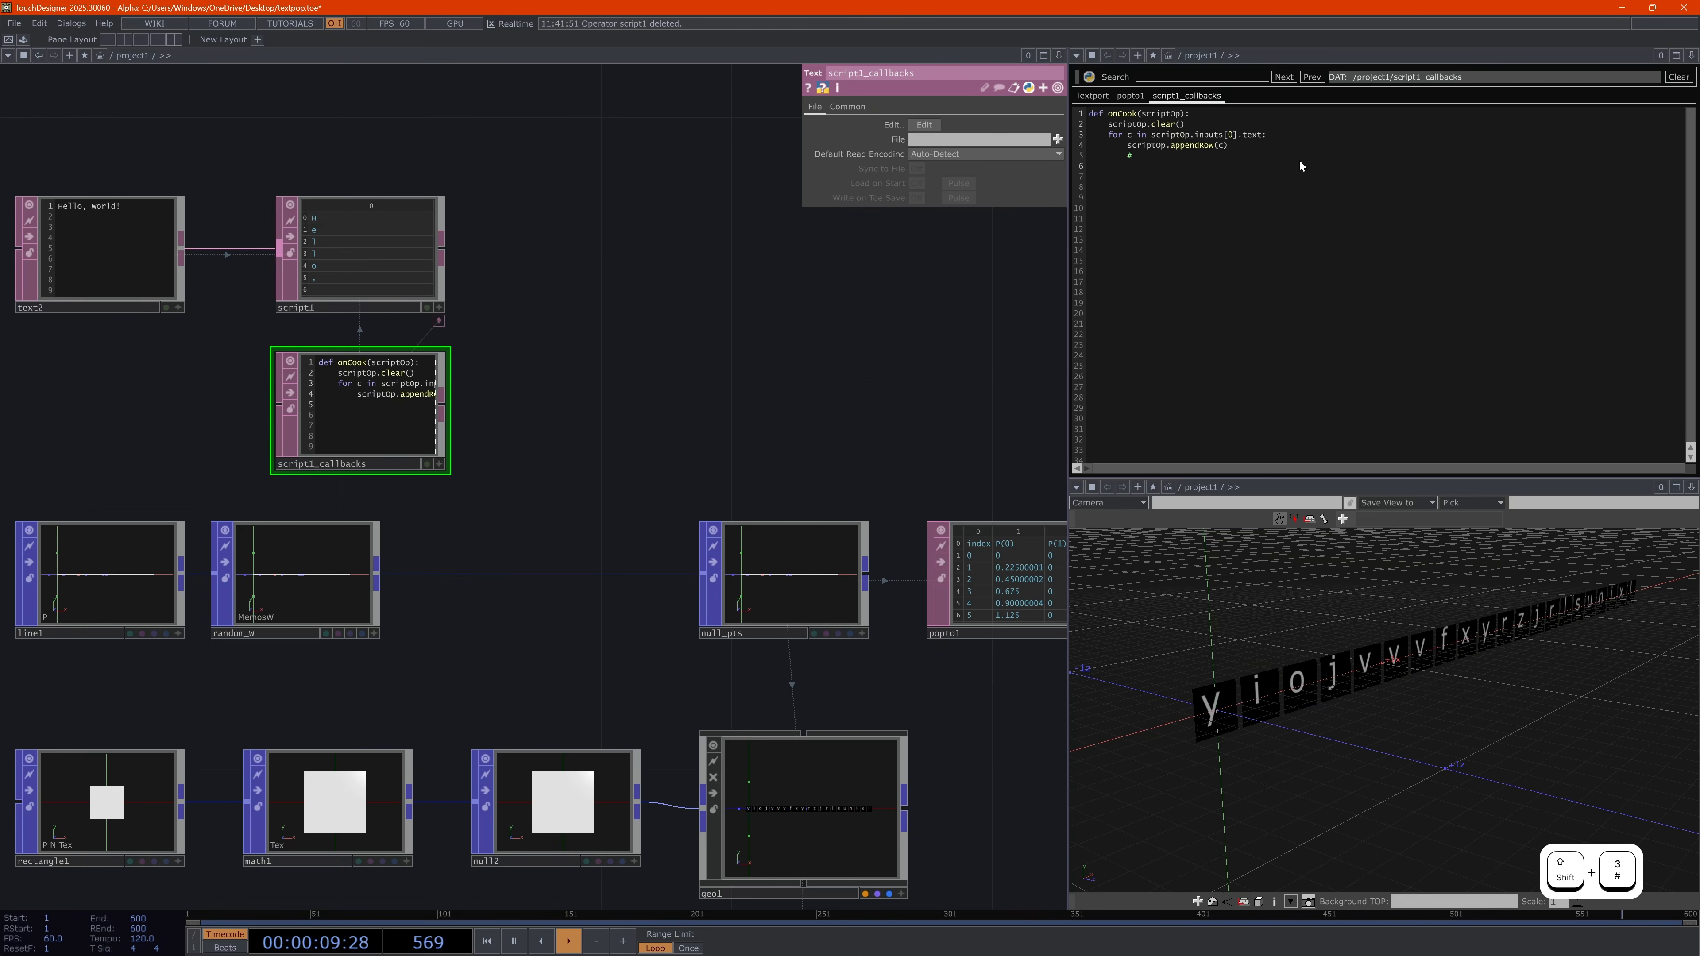
pyautogui.write(' chr : ')
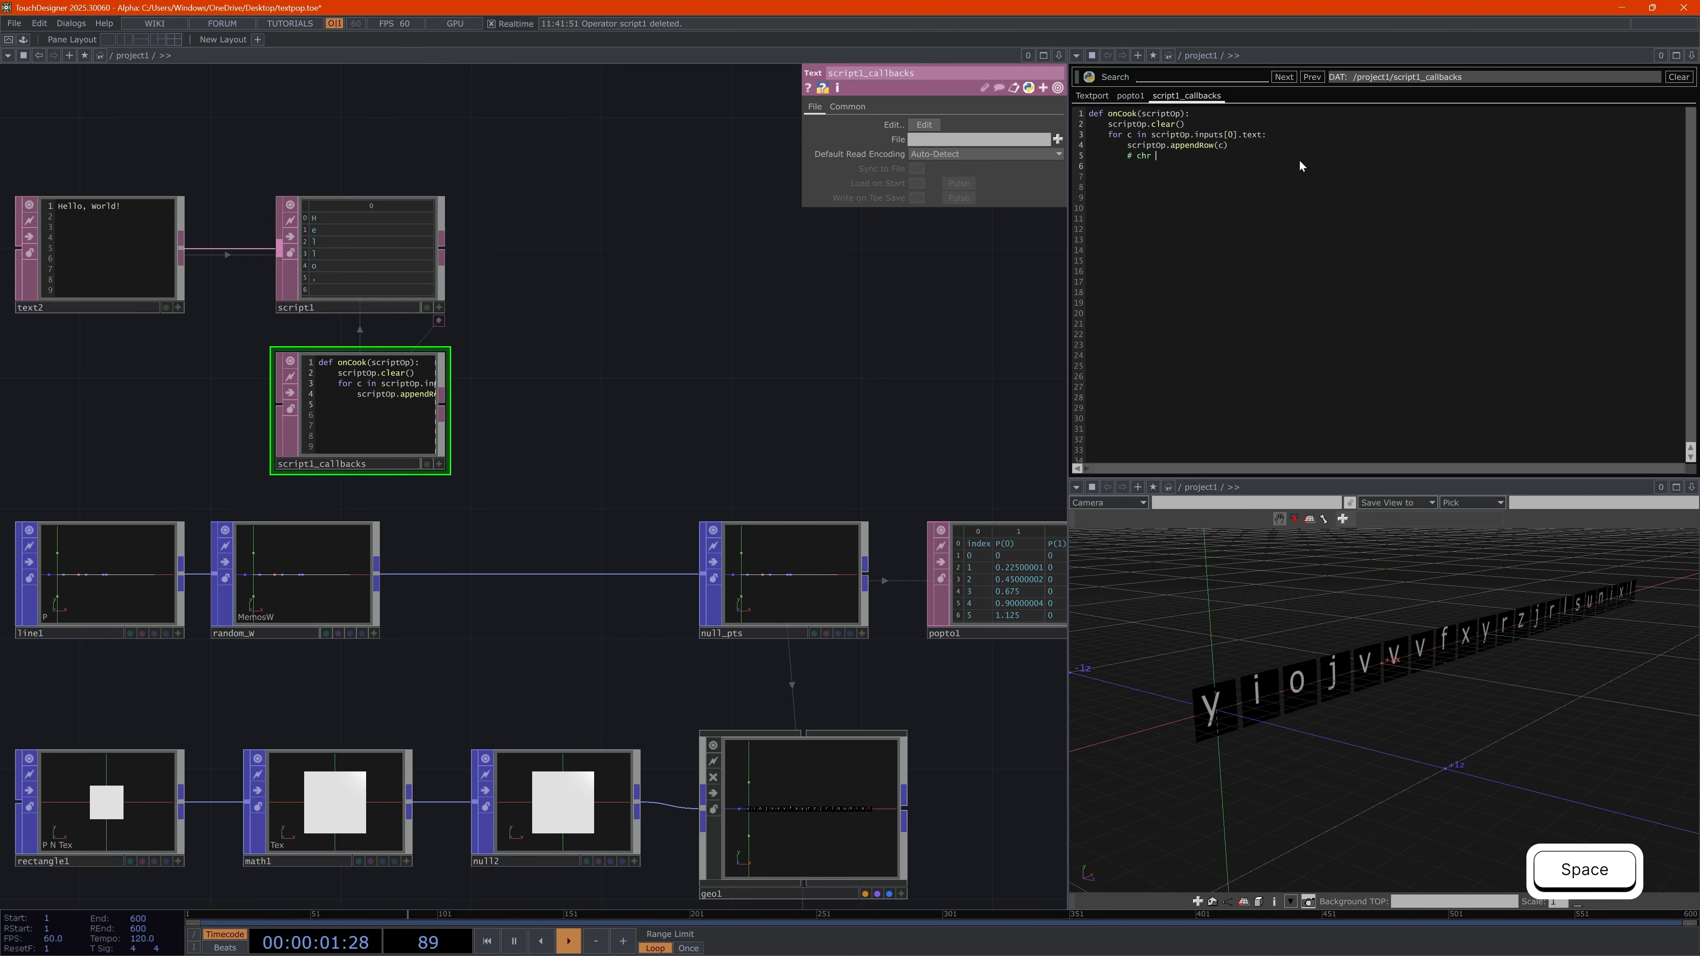
pyautogui.write('character -> ascii c')
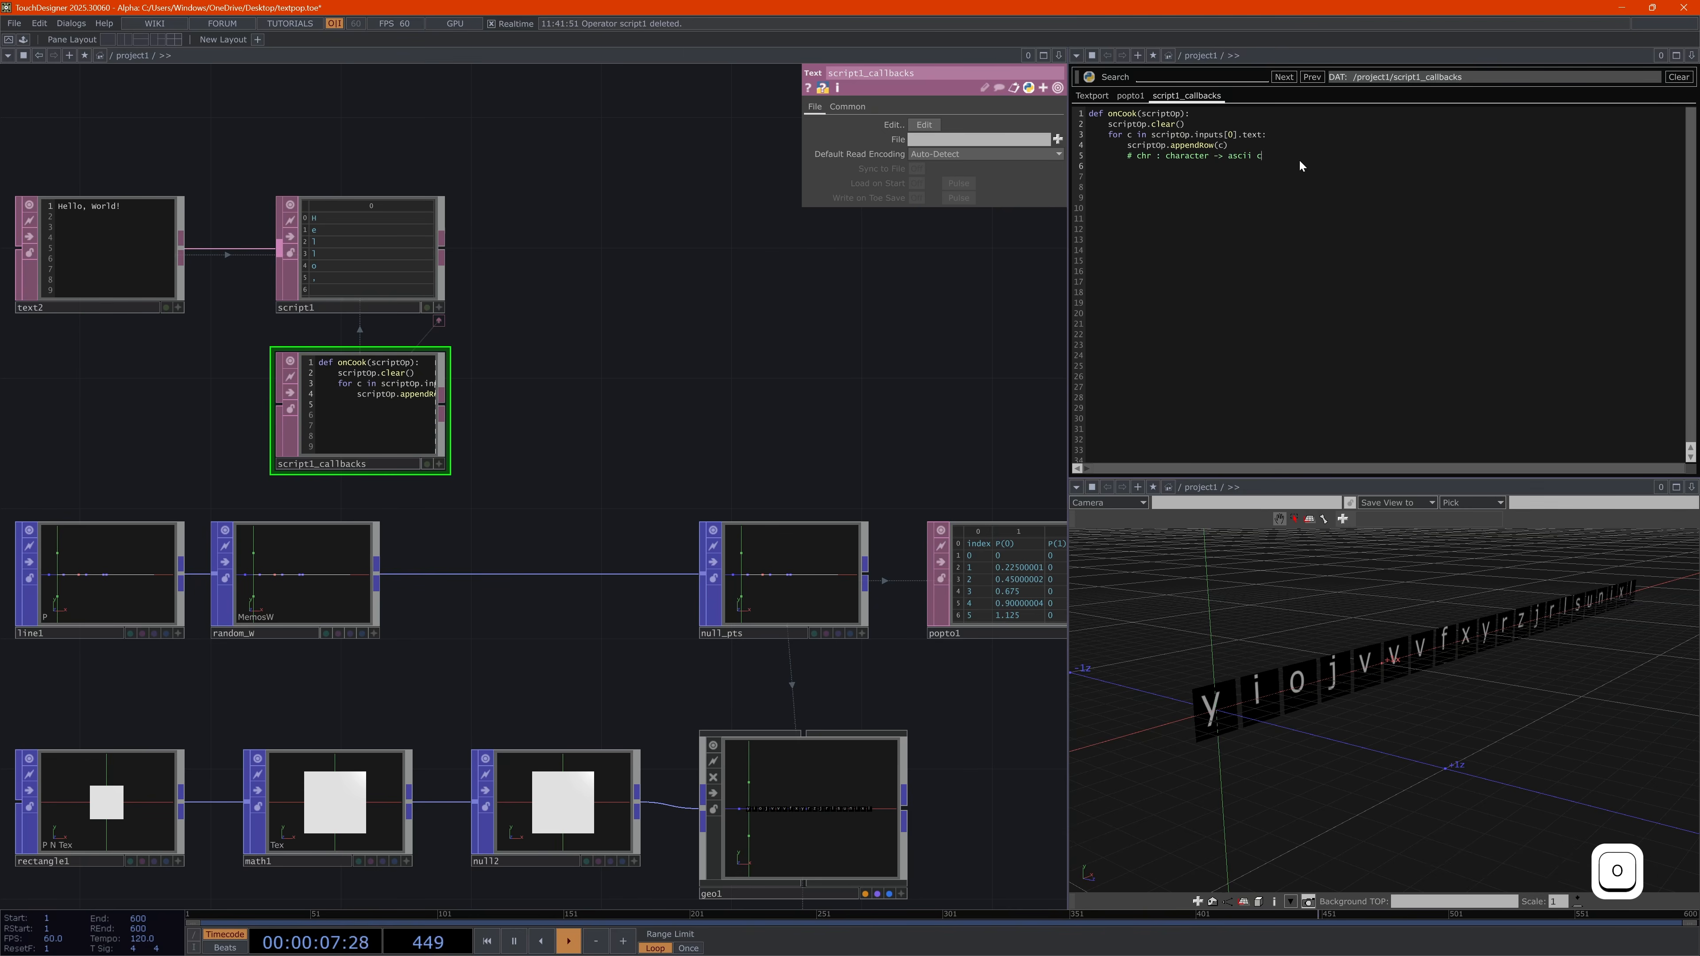
pyautogui.write('ode number')
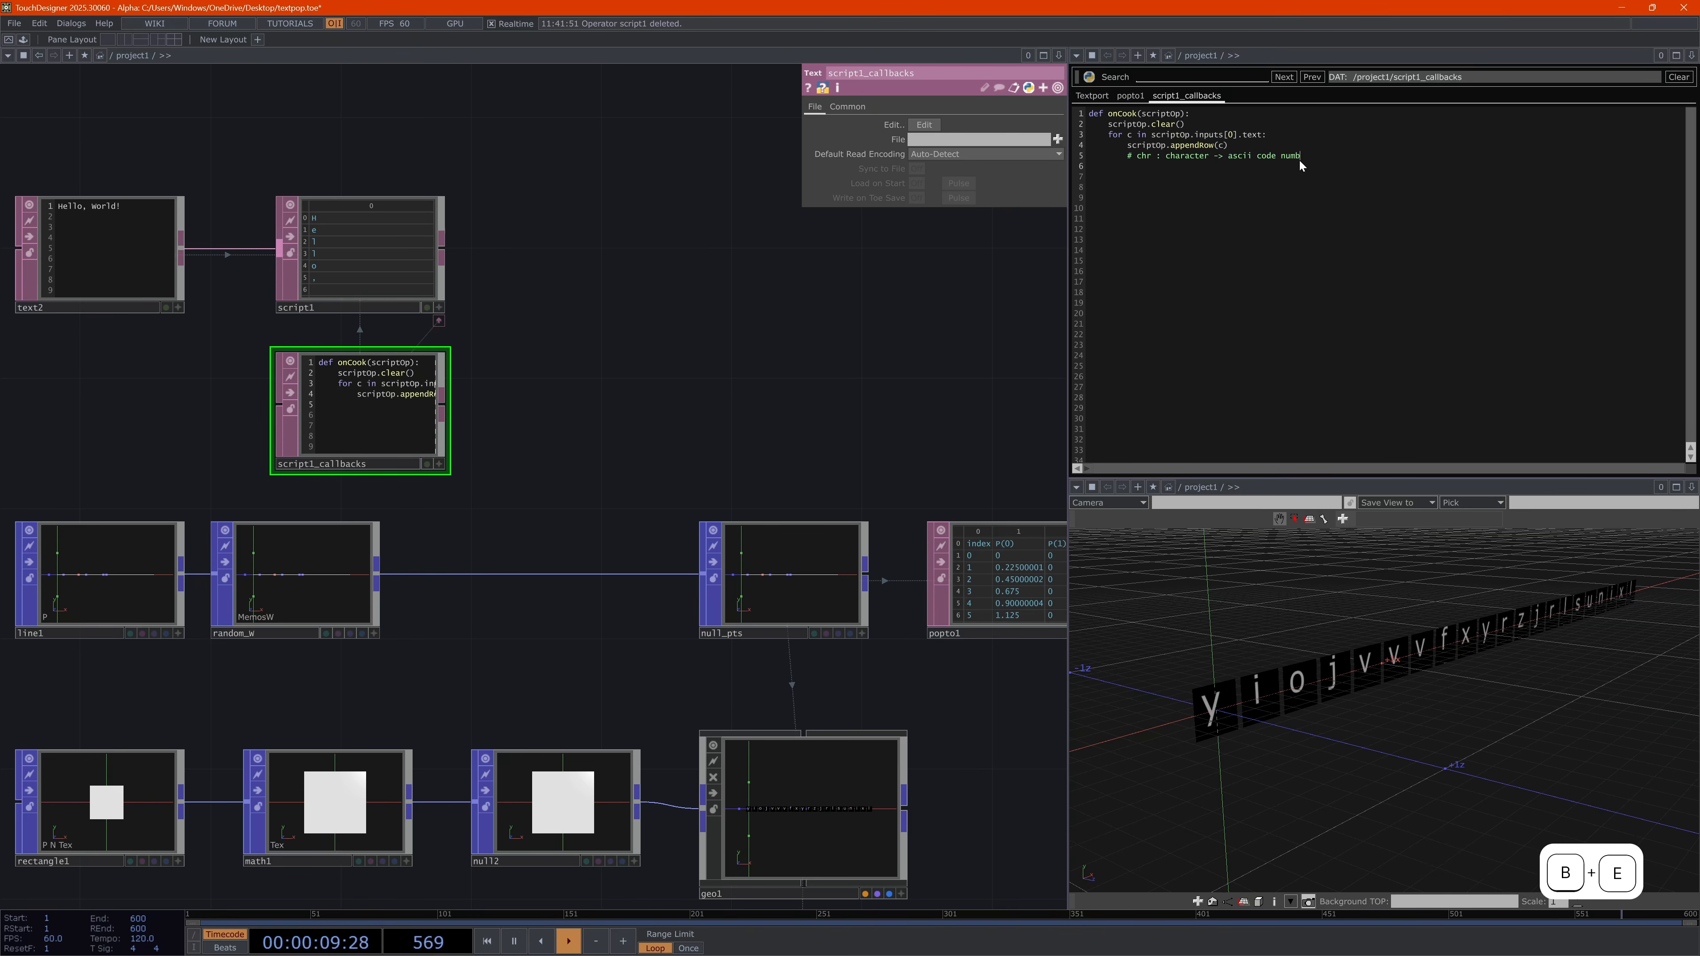
# Add a second comment line reading "# ord : number (ascii) -> character" beneath the chr comment
pyautogui.press('Return')
pyautogui.write('# ')
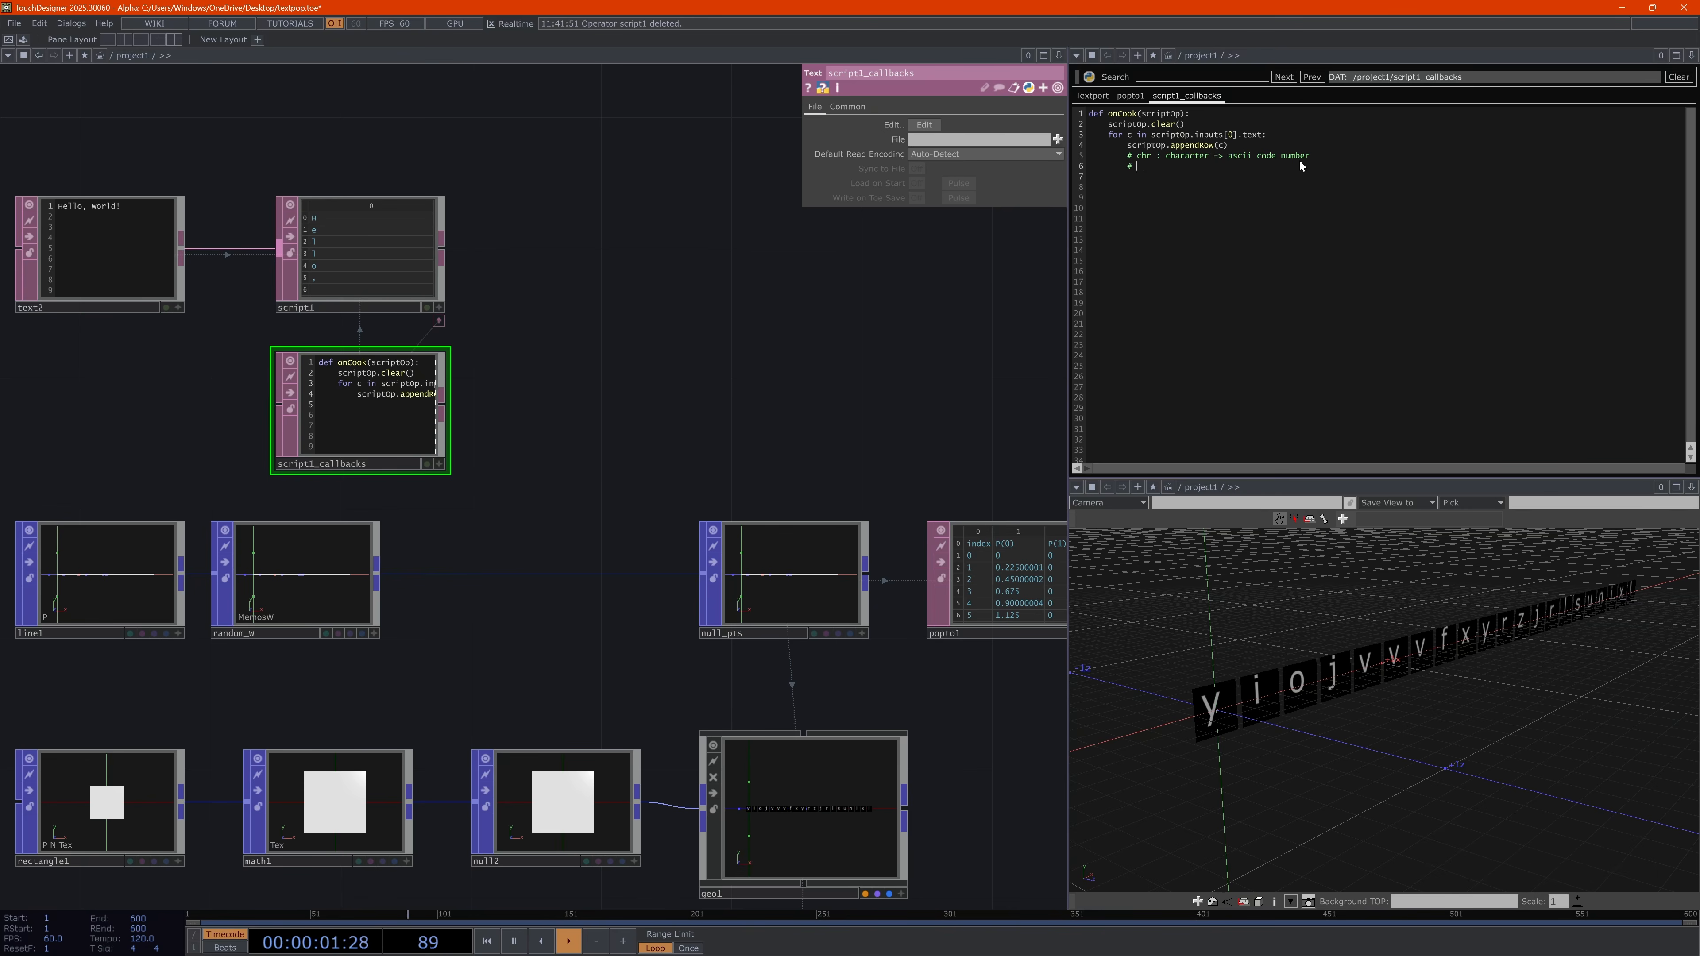
pyautogui.write('ord : ')
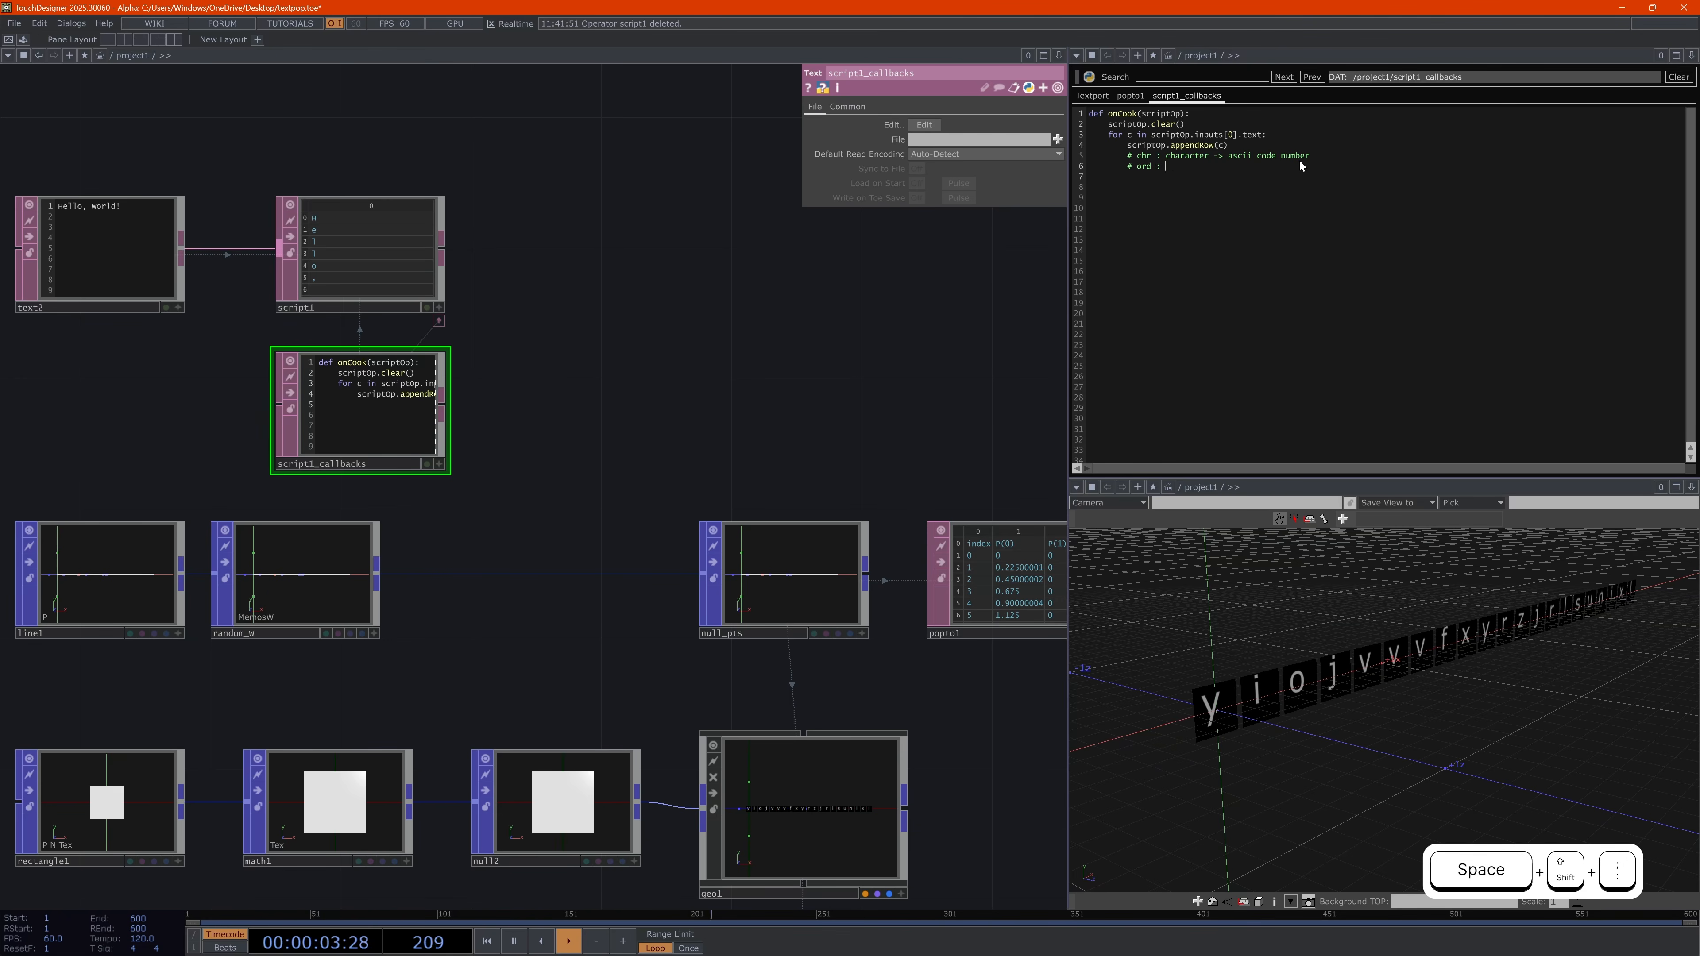
pyautogui.write('number (asc')
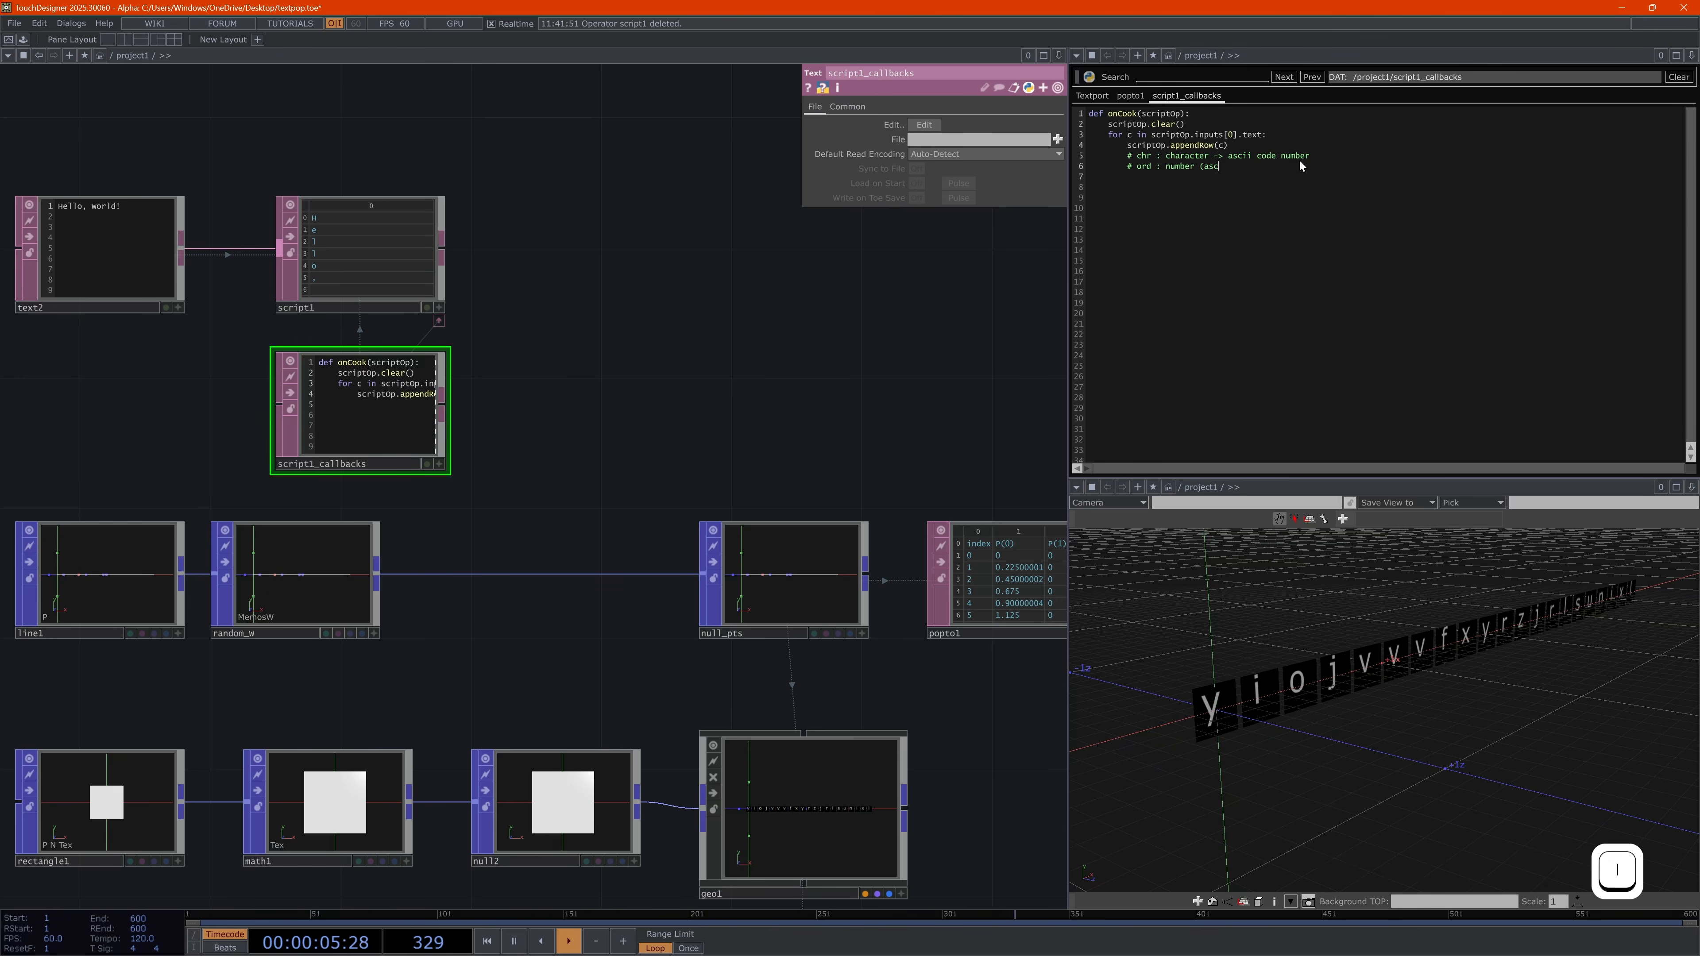
pyautogui.write('ii) -> character')
# Wrap the appendRow argument in ord() so the line reads scriptOp.appendRow(ord(c)), and apply the script
pyautogui.click(1221, 146)
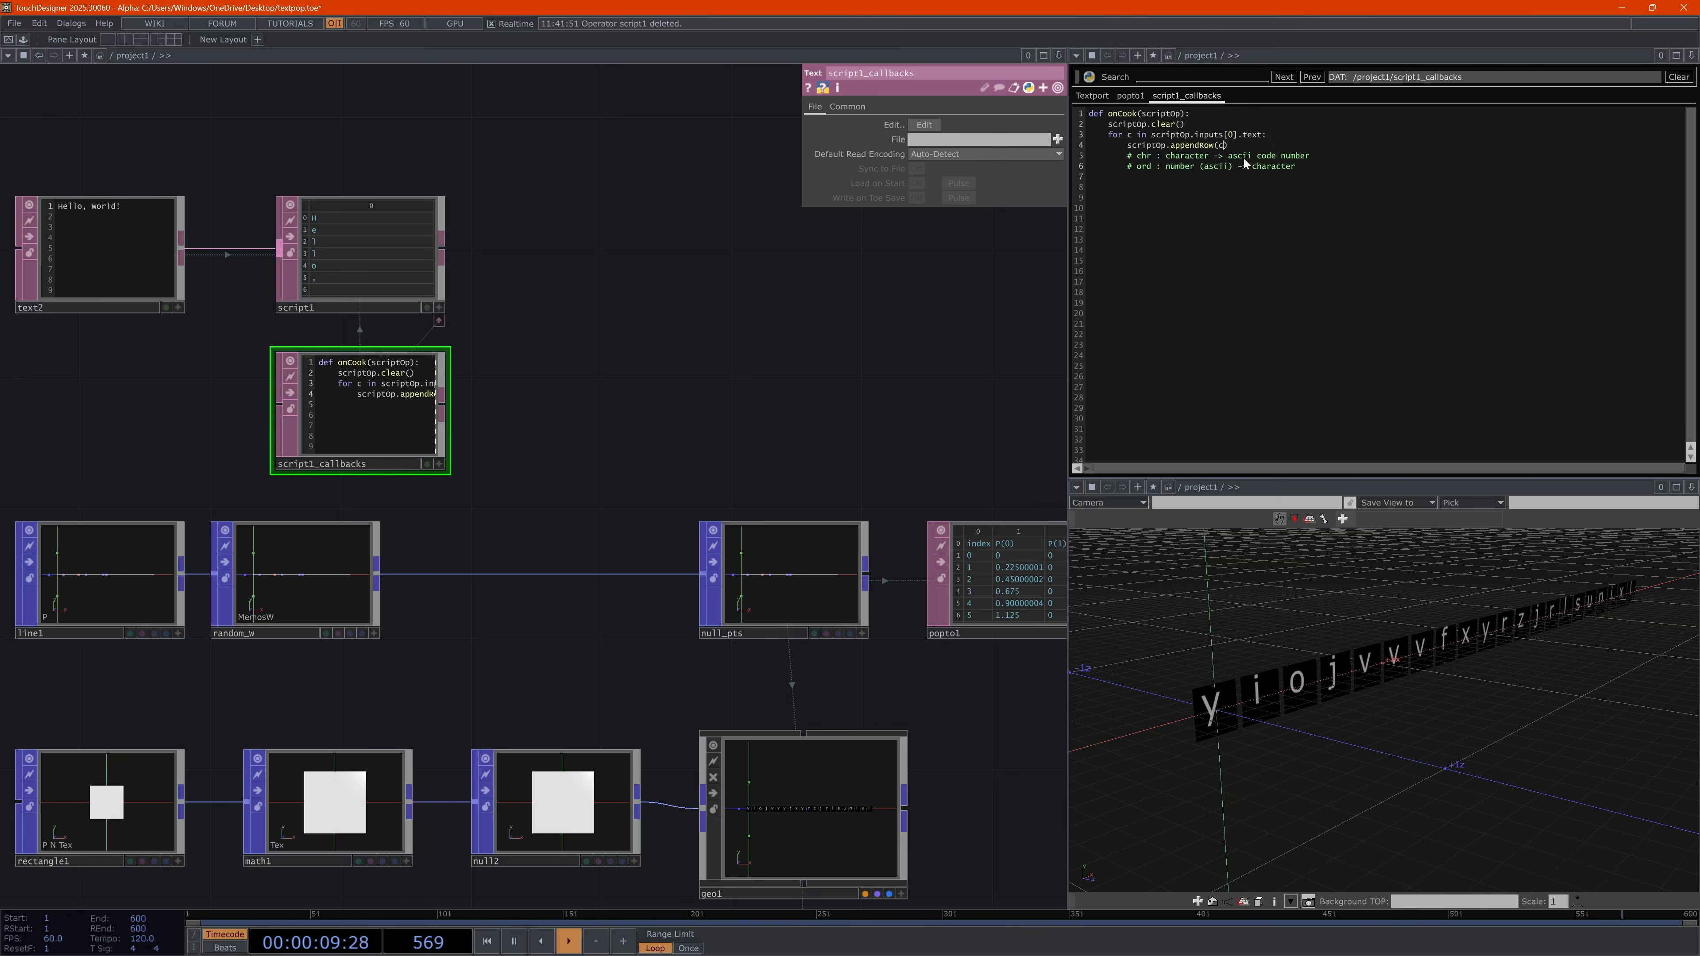
pyautogui.press('Left')
pyautogui.write('ord(')
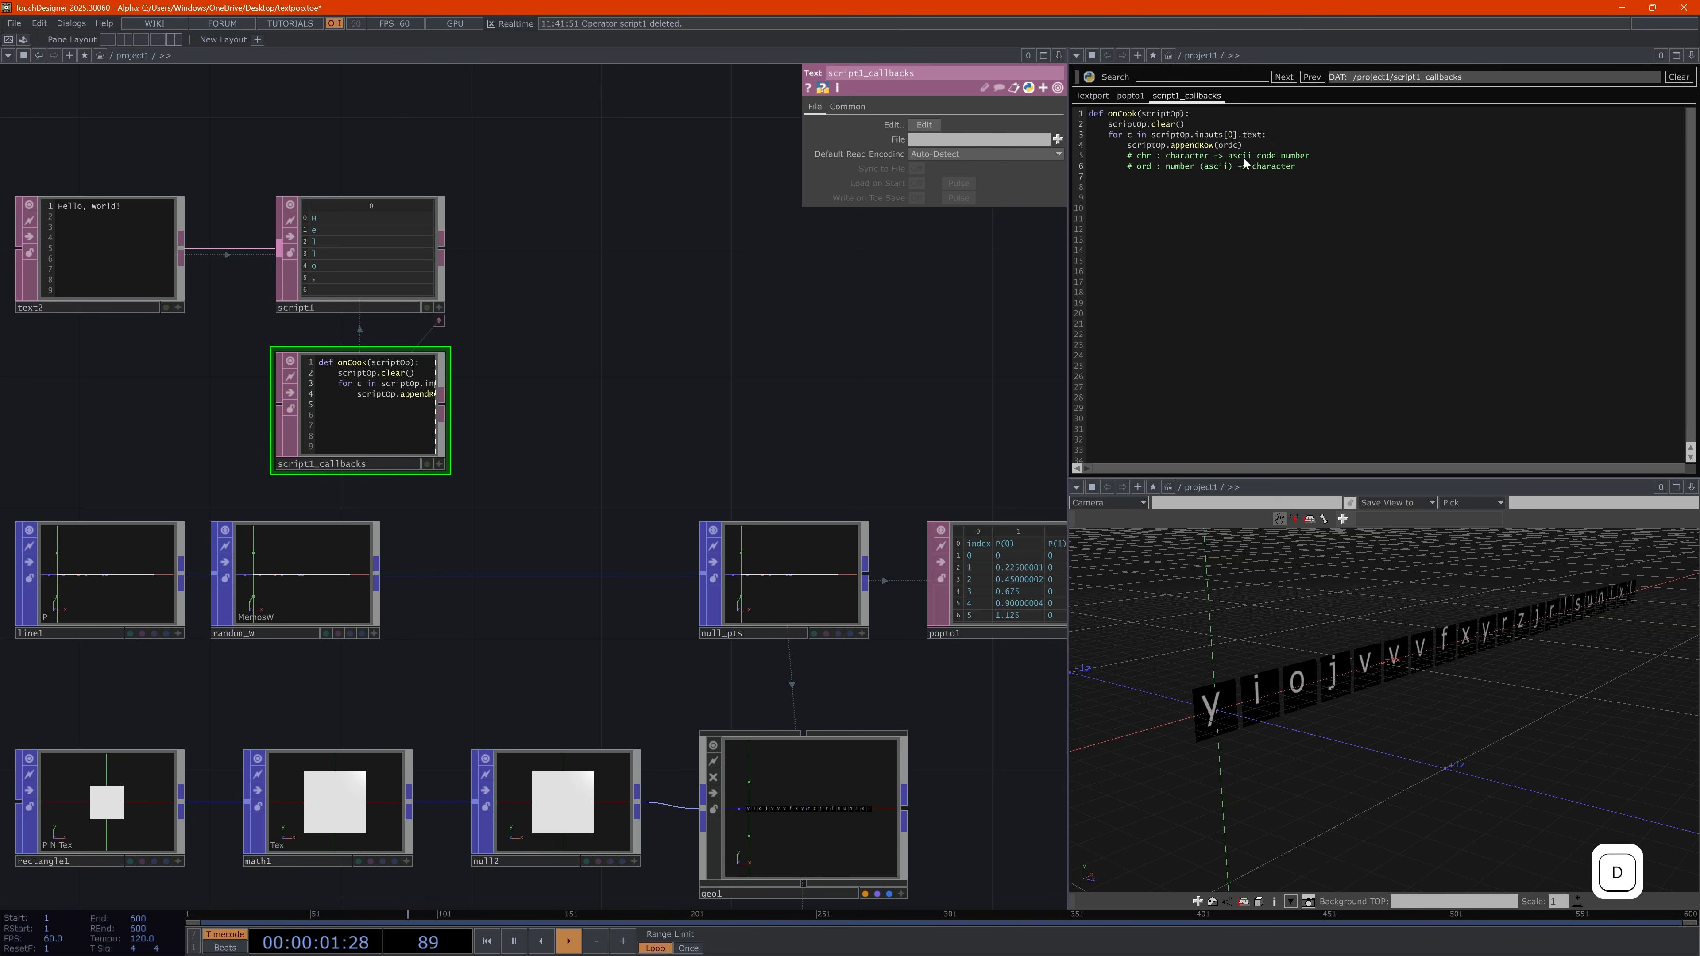
pyautogui.press('Right')
pyautogui.write(')')
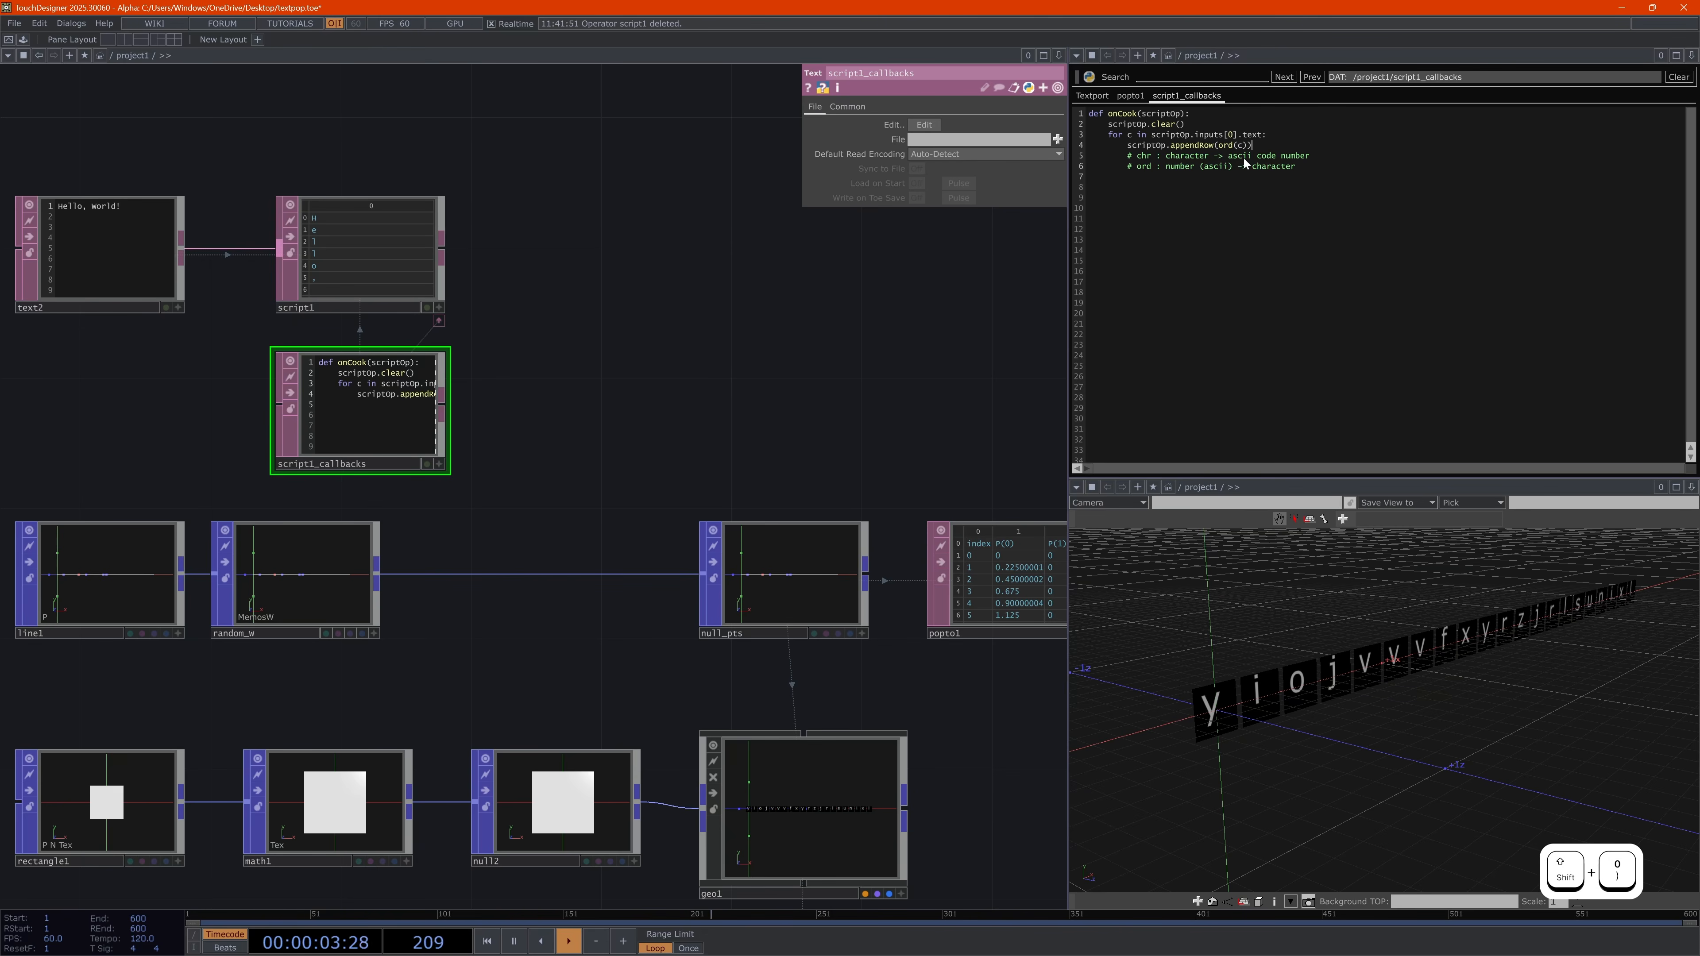
pyautogui.click(894, 300)
# View script1's table in a separate viewer window, check its rows from start to end, and close the window
pyautogui.rightClick(401, 267)
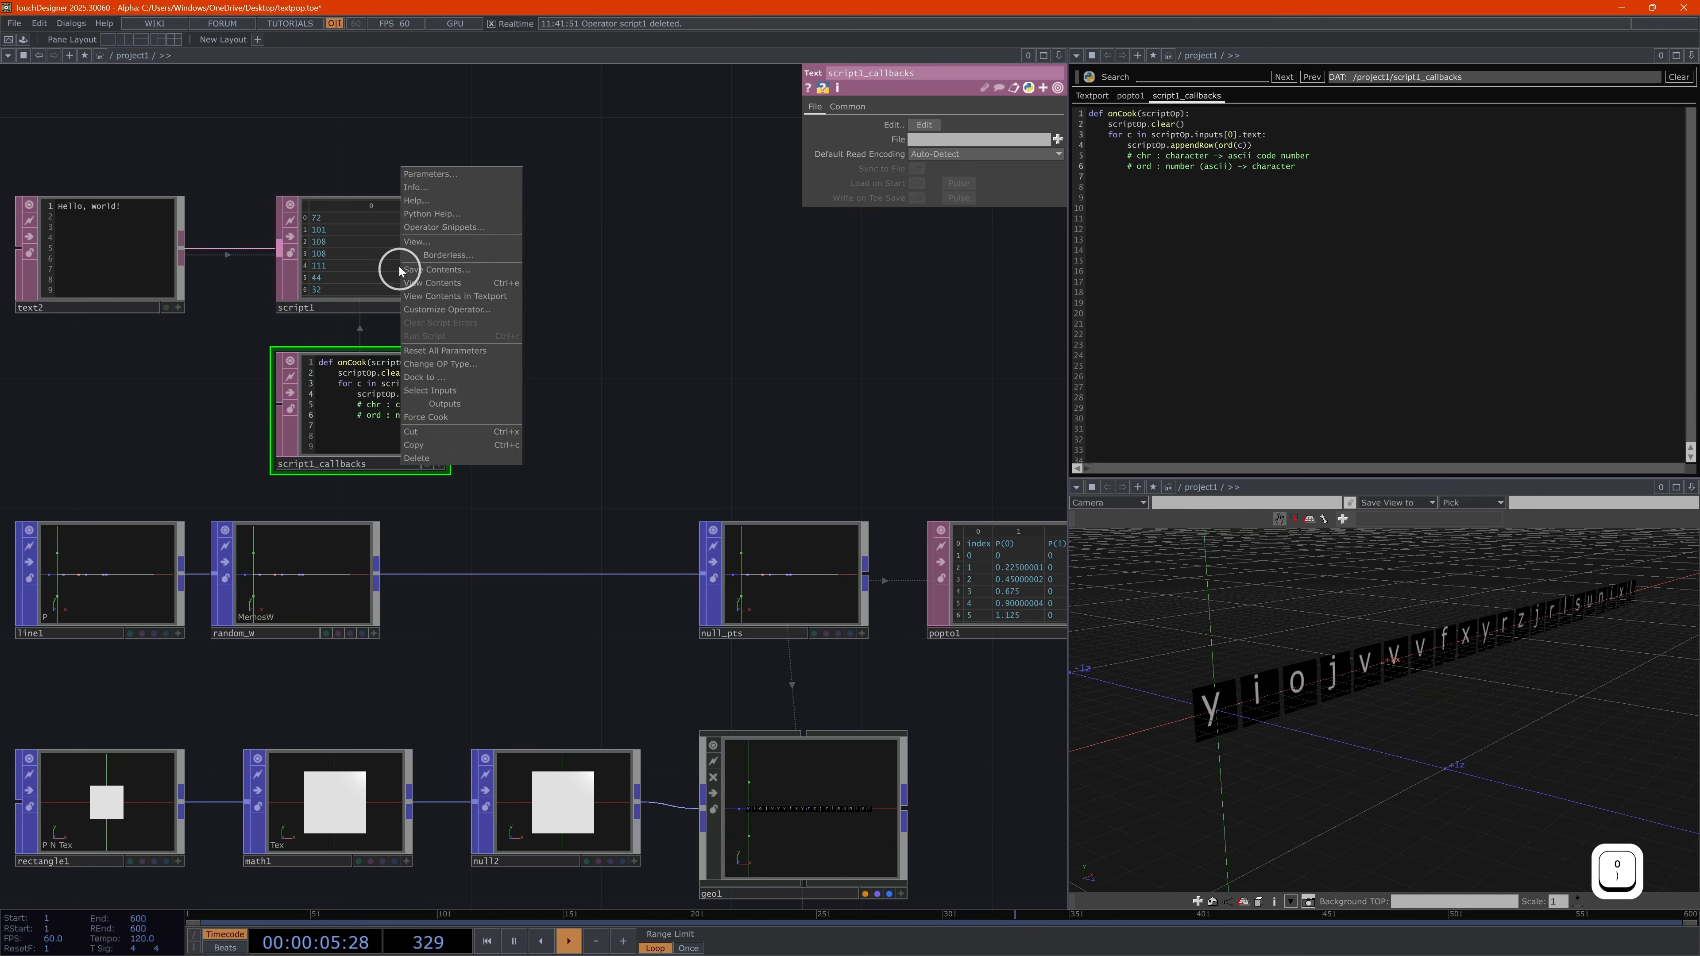
pyautogui.click(428, 243)
pyautogui.scroll(-1, 861, 445)
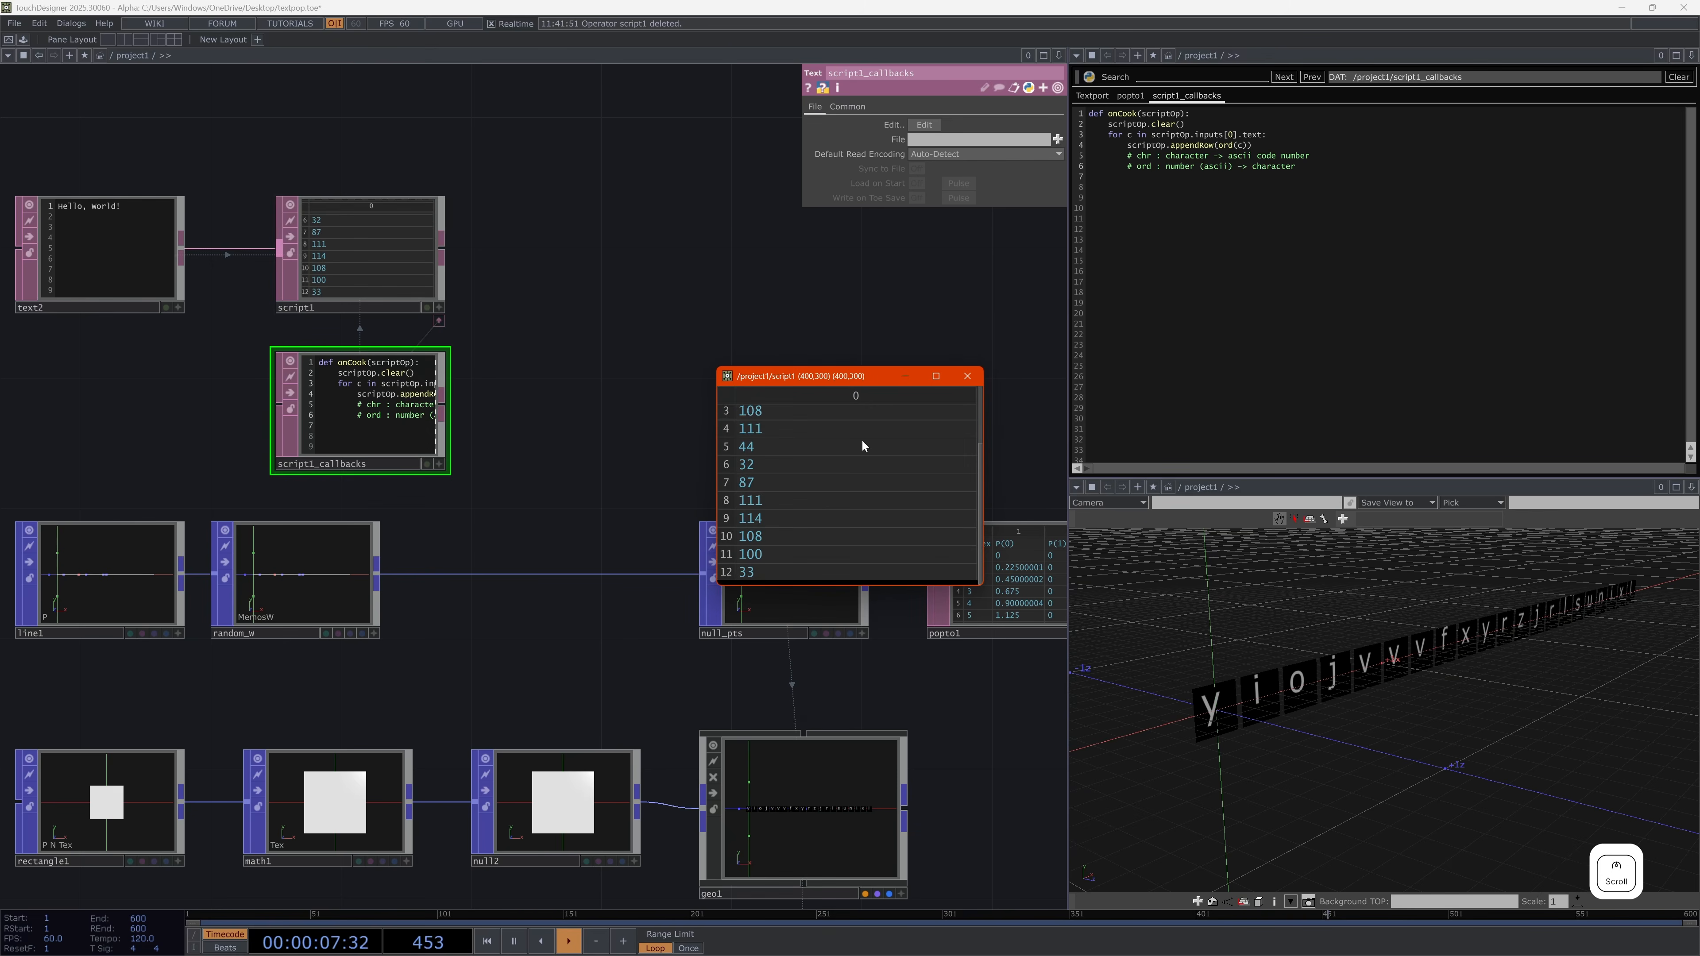
pyautogui.scroll(1, 862, 440)
pyautogui.click(968, 376)
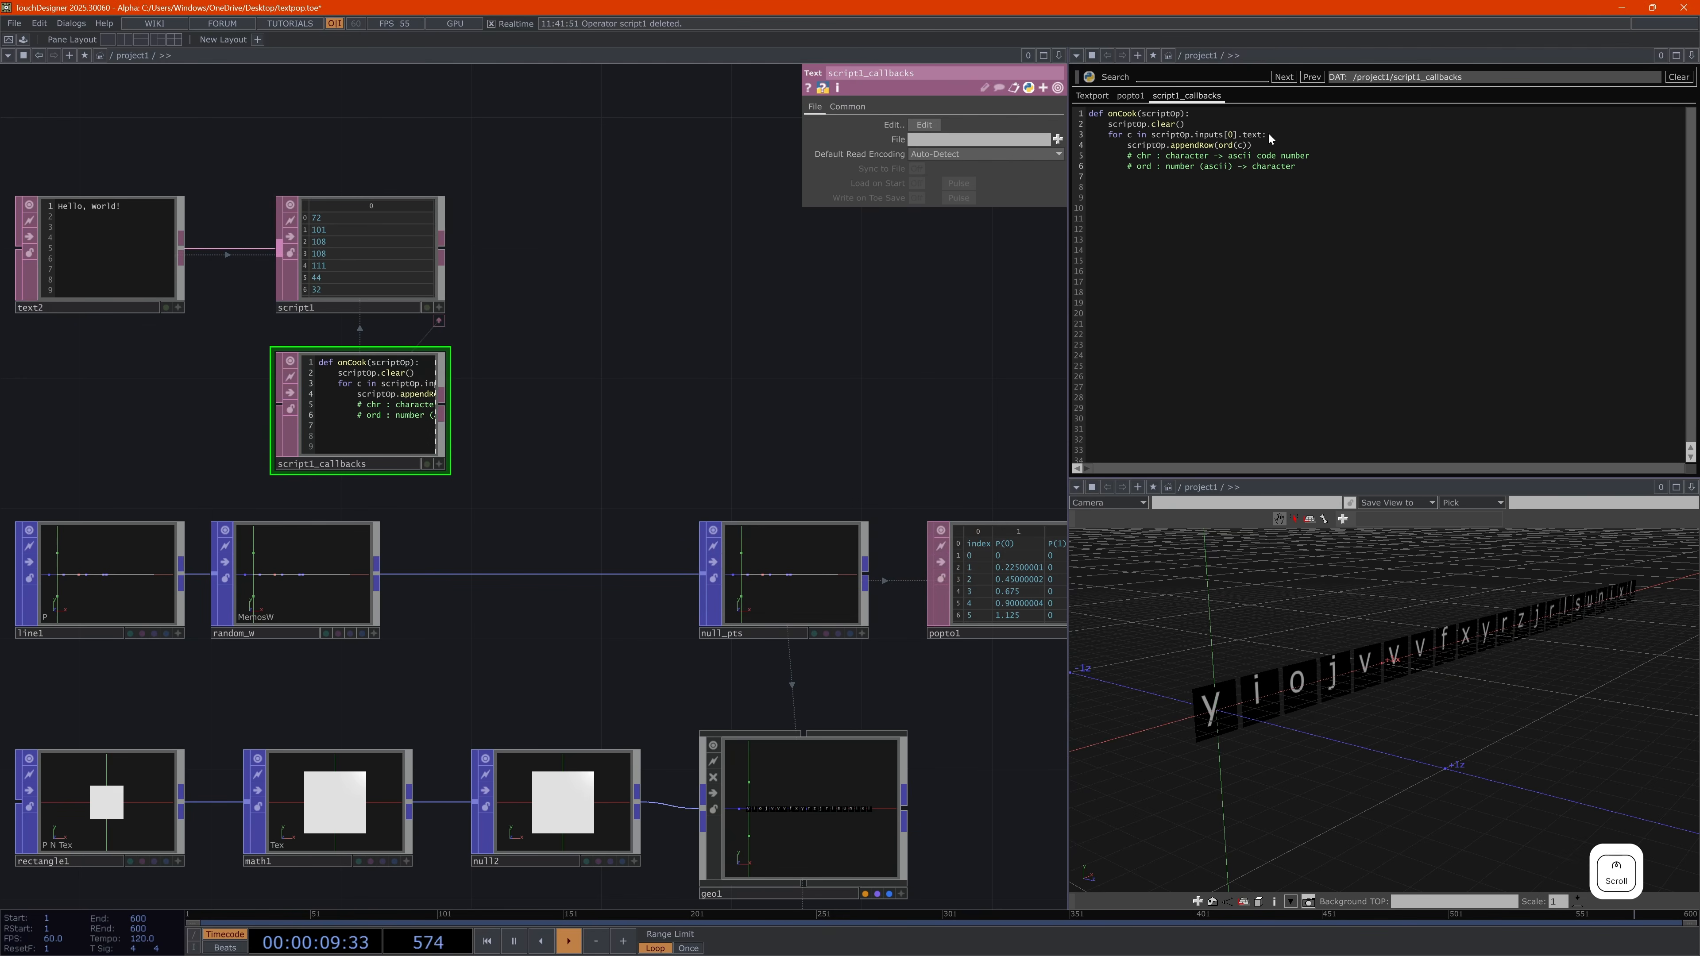
pyautogui.click(1207, 96)
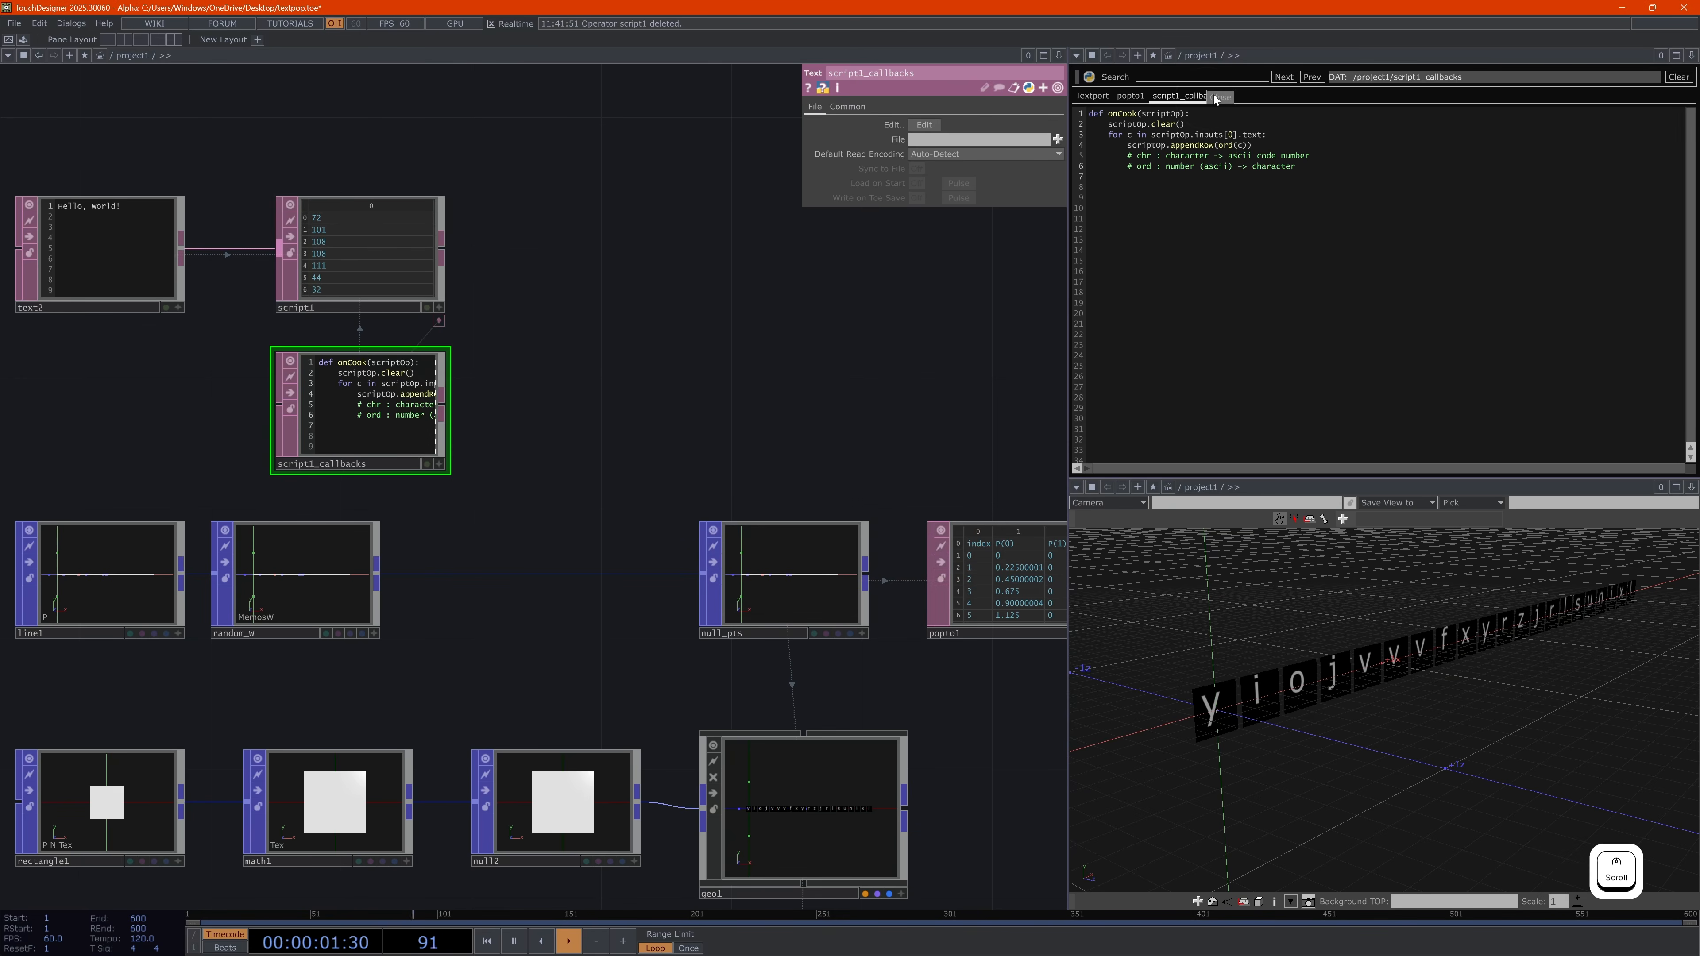
pyautogui.click(1232, 192)
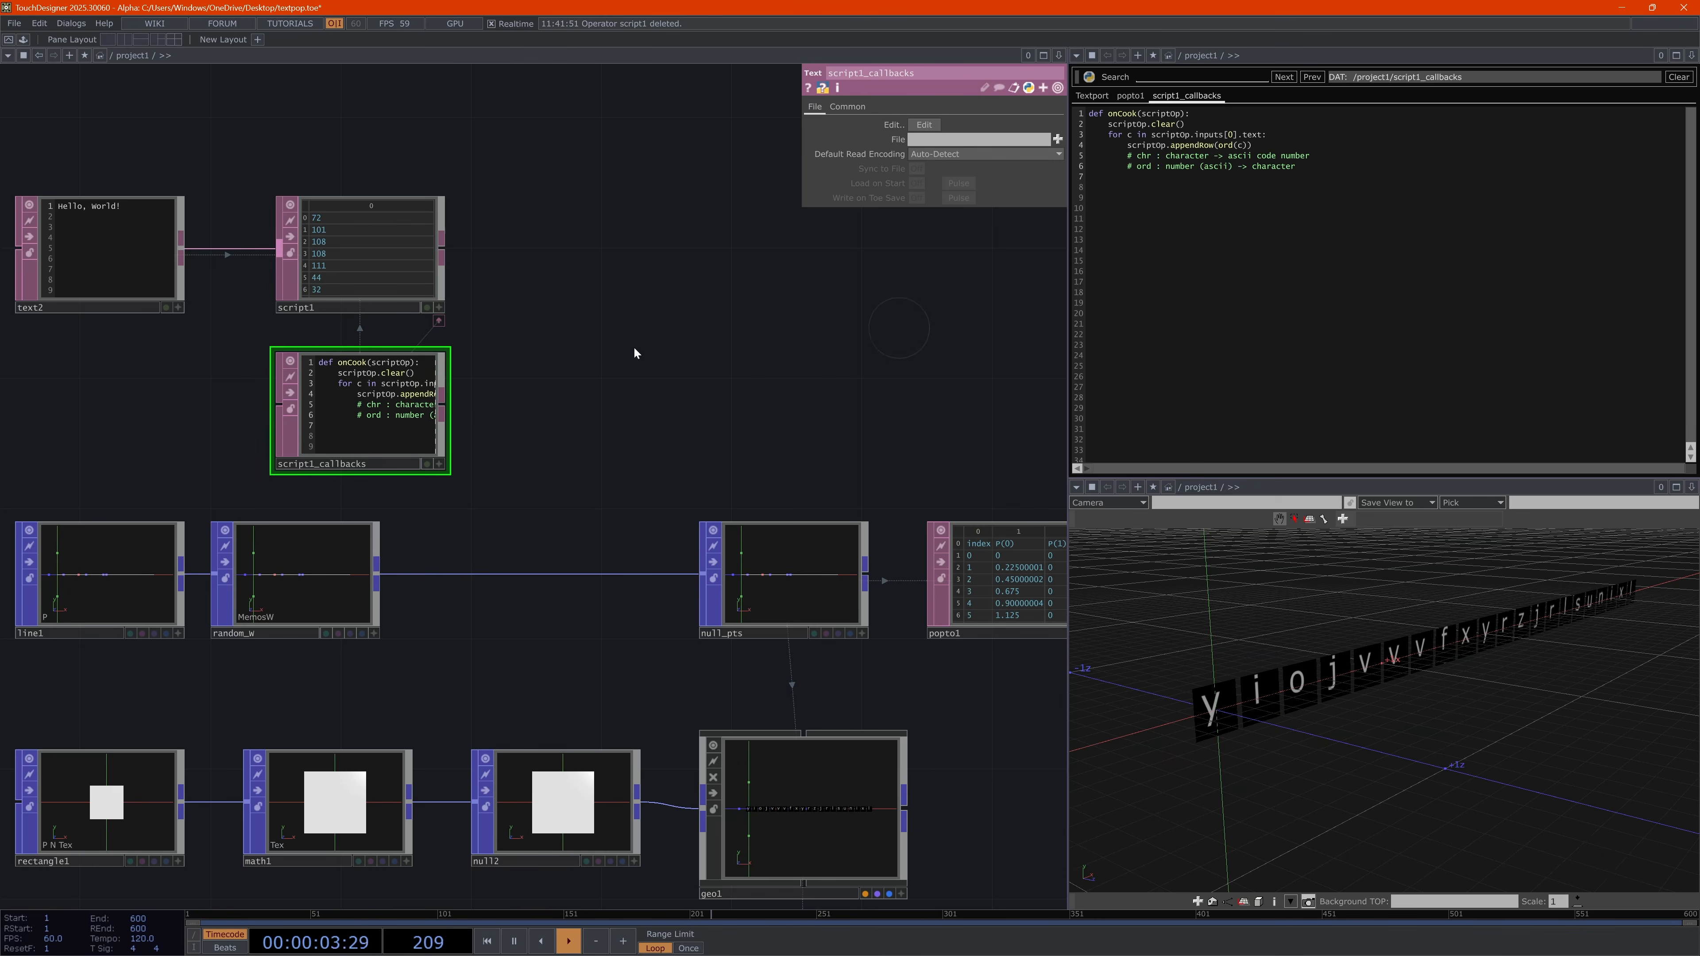
# Collapse script1's docked callbacks DAT and add a DAT to CHOP fed by script1, placed beside it in the network
pyautogui.click(440, 322)
pyautogui.click(442, 254)
pyautogui.press('Tab')
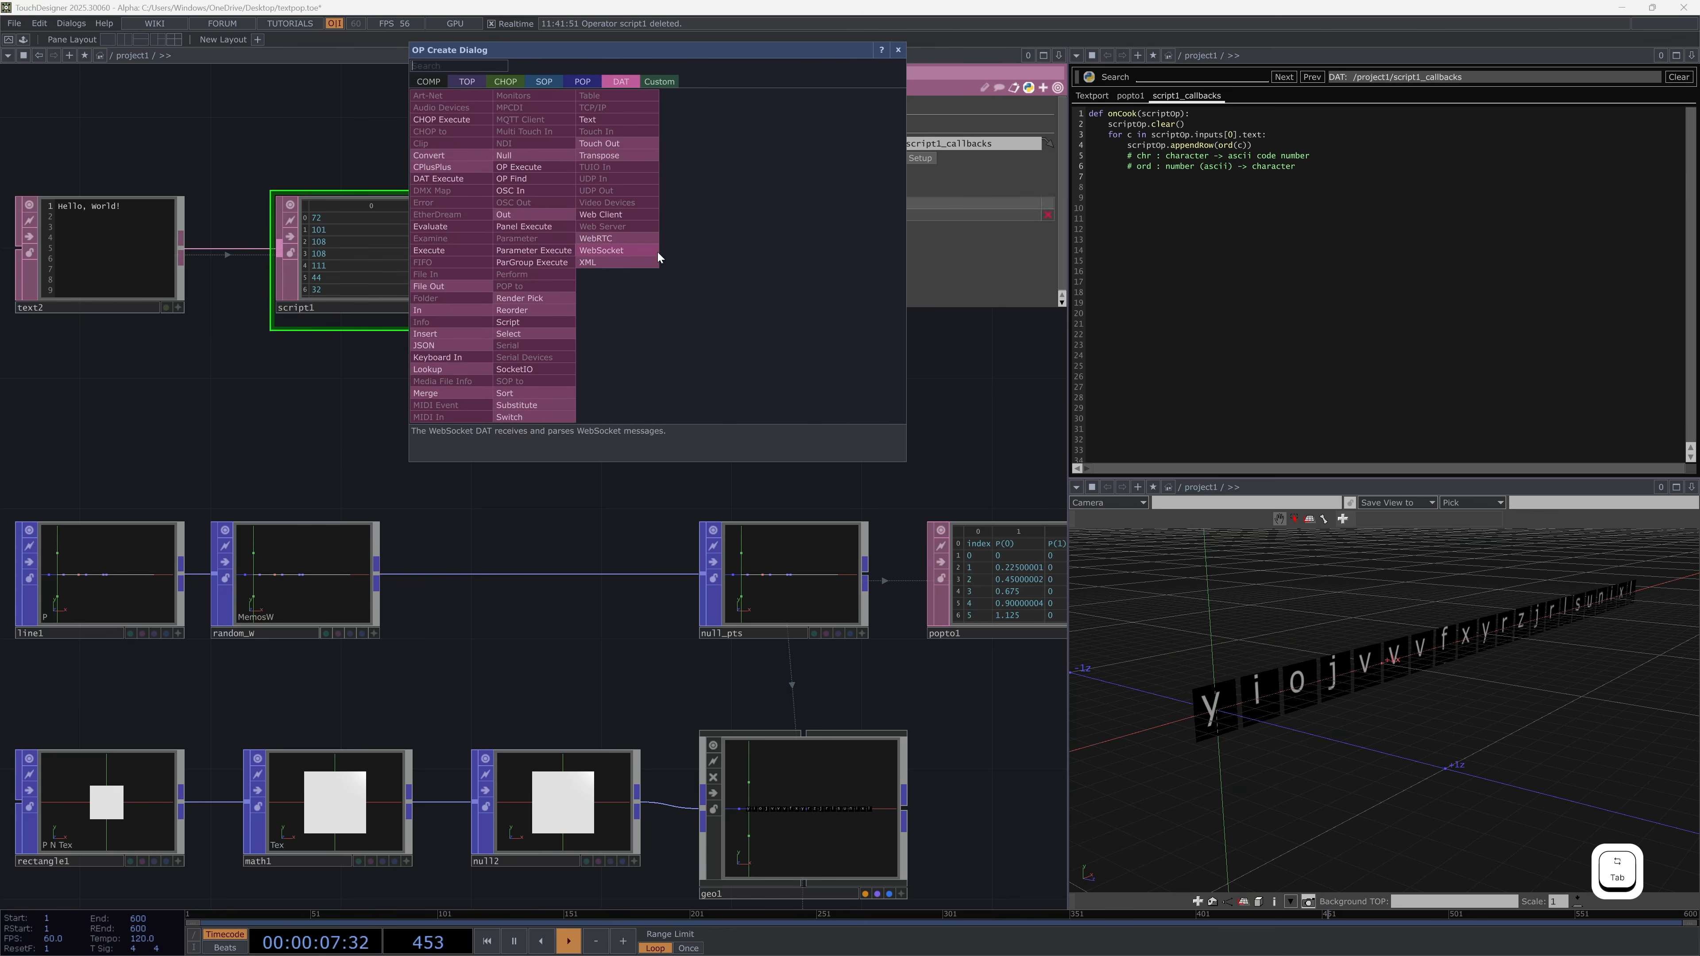
pyautogui.click(506, 82)
pyautogui.click(430, 97)
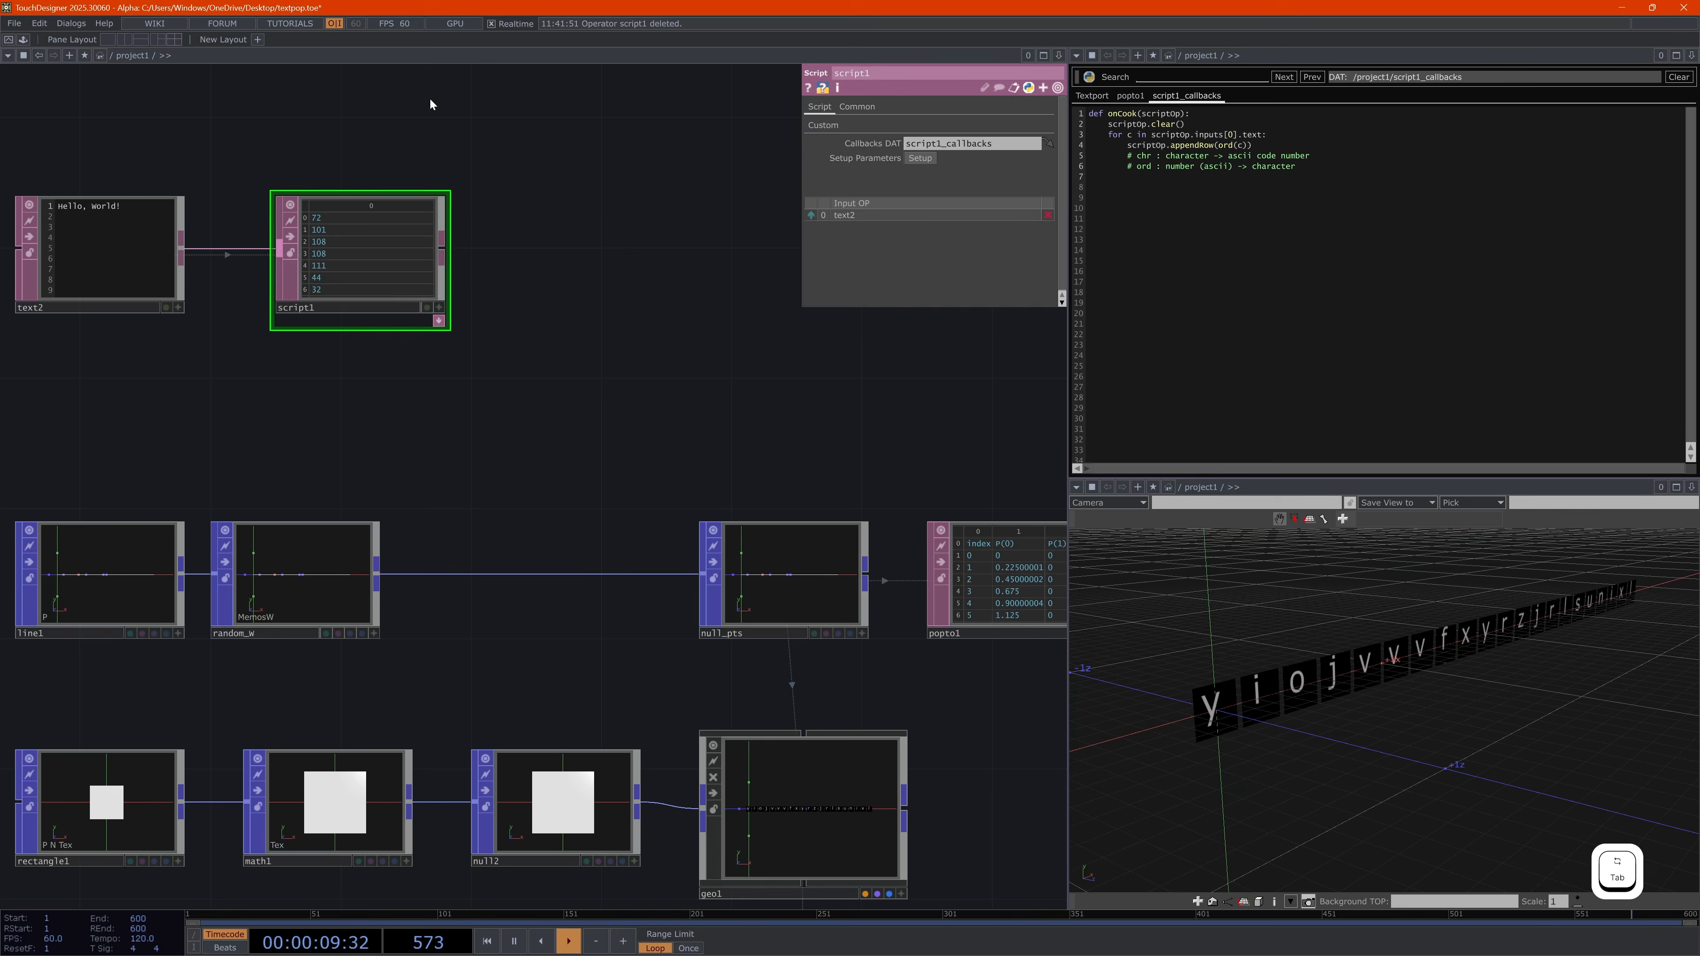
pyautogui.click(629, 251)
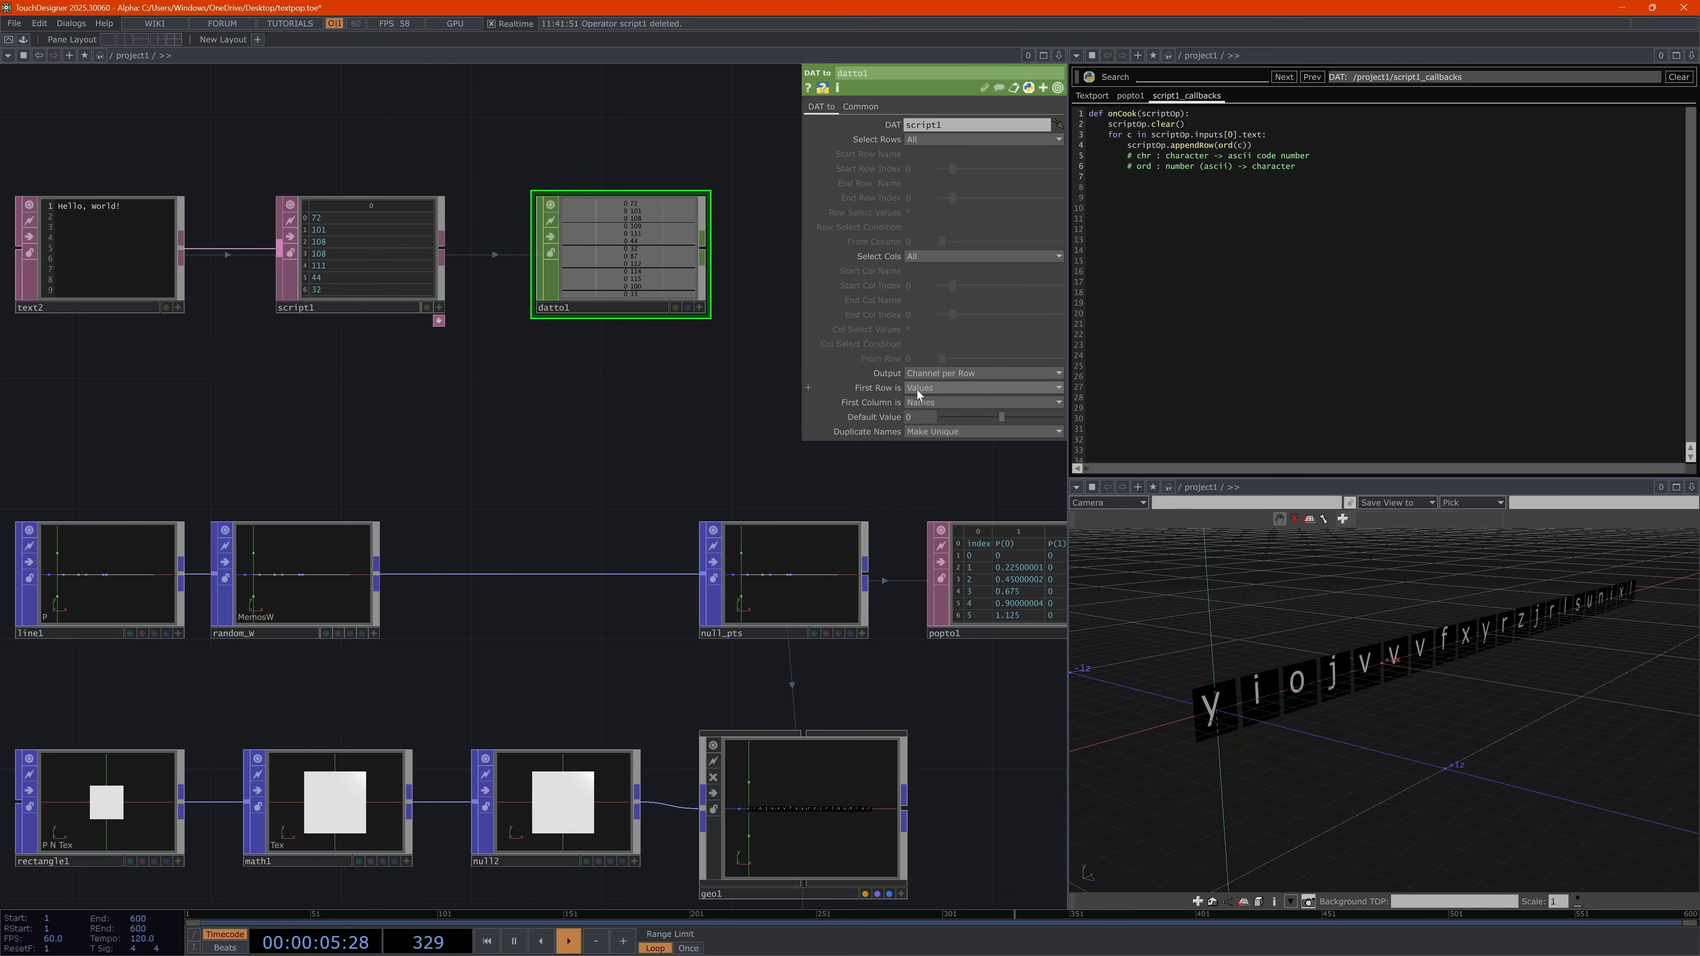
# Set datto1's output to Single Channel and its first column to Values
pyautogui.click(938, 375)
pyautogui.click(945, 382)
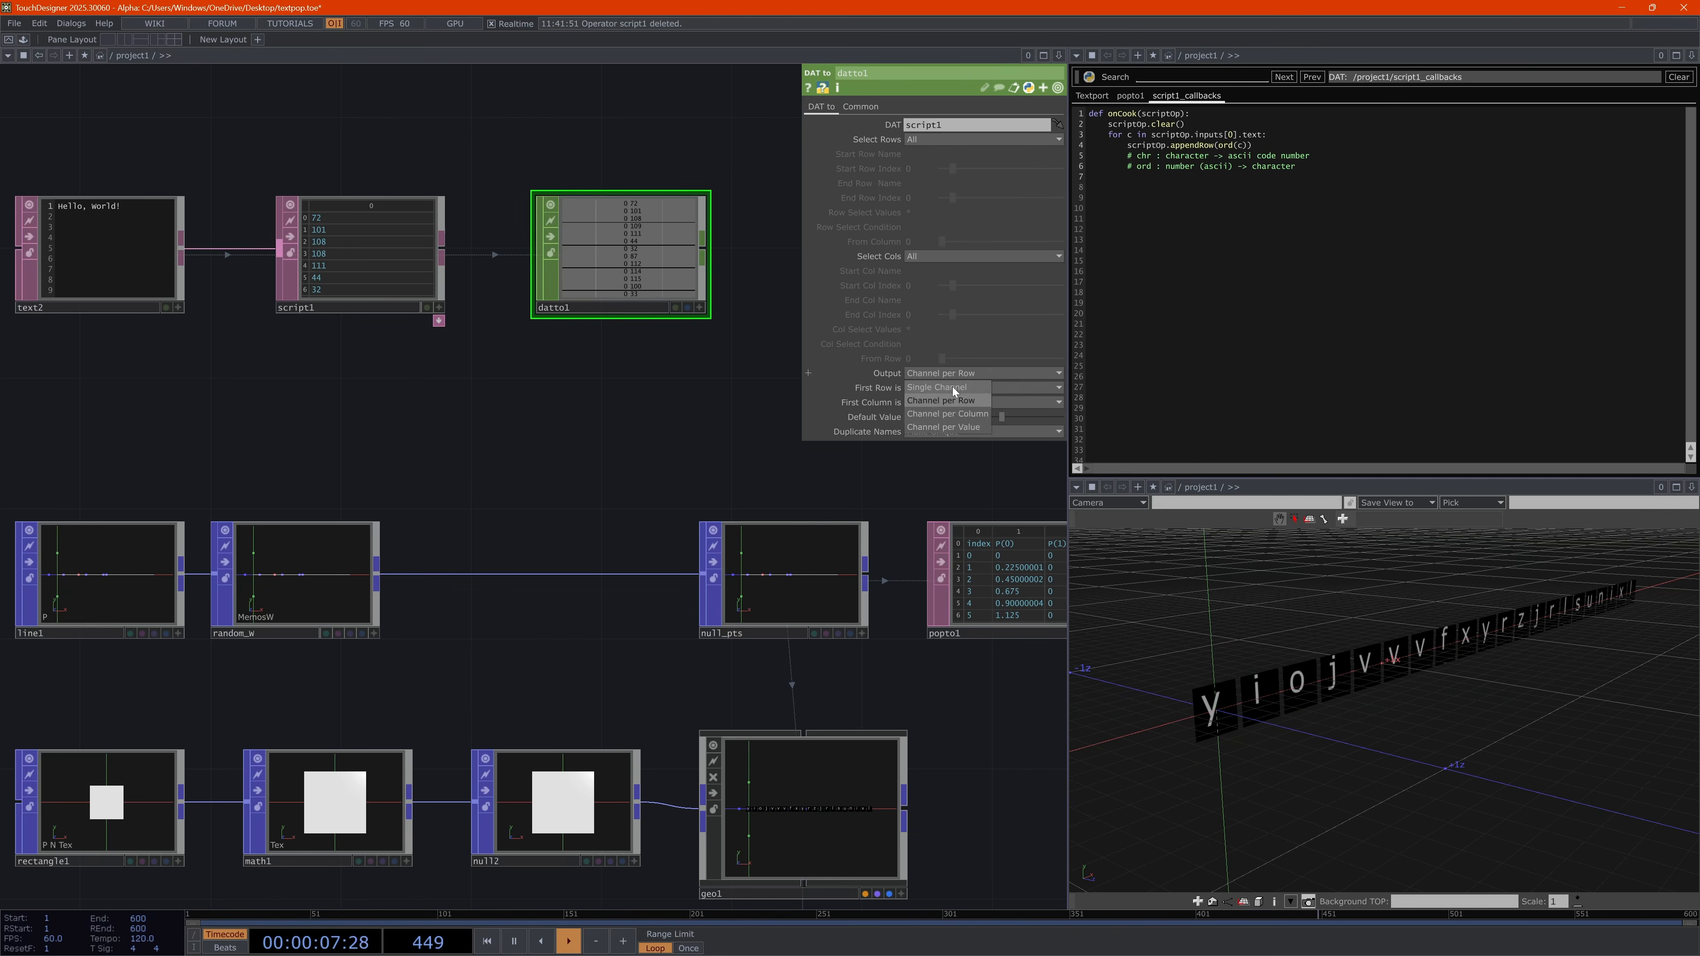
pyautogui.click(921, 402)
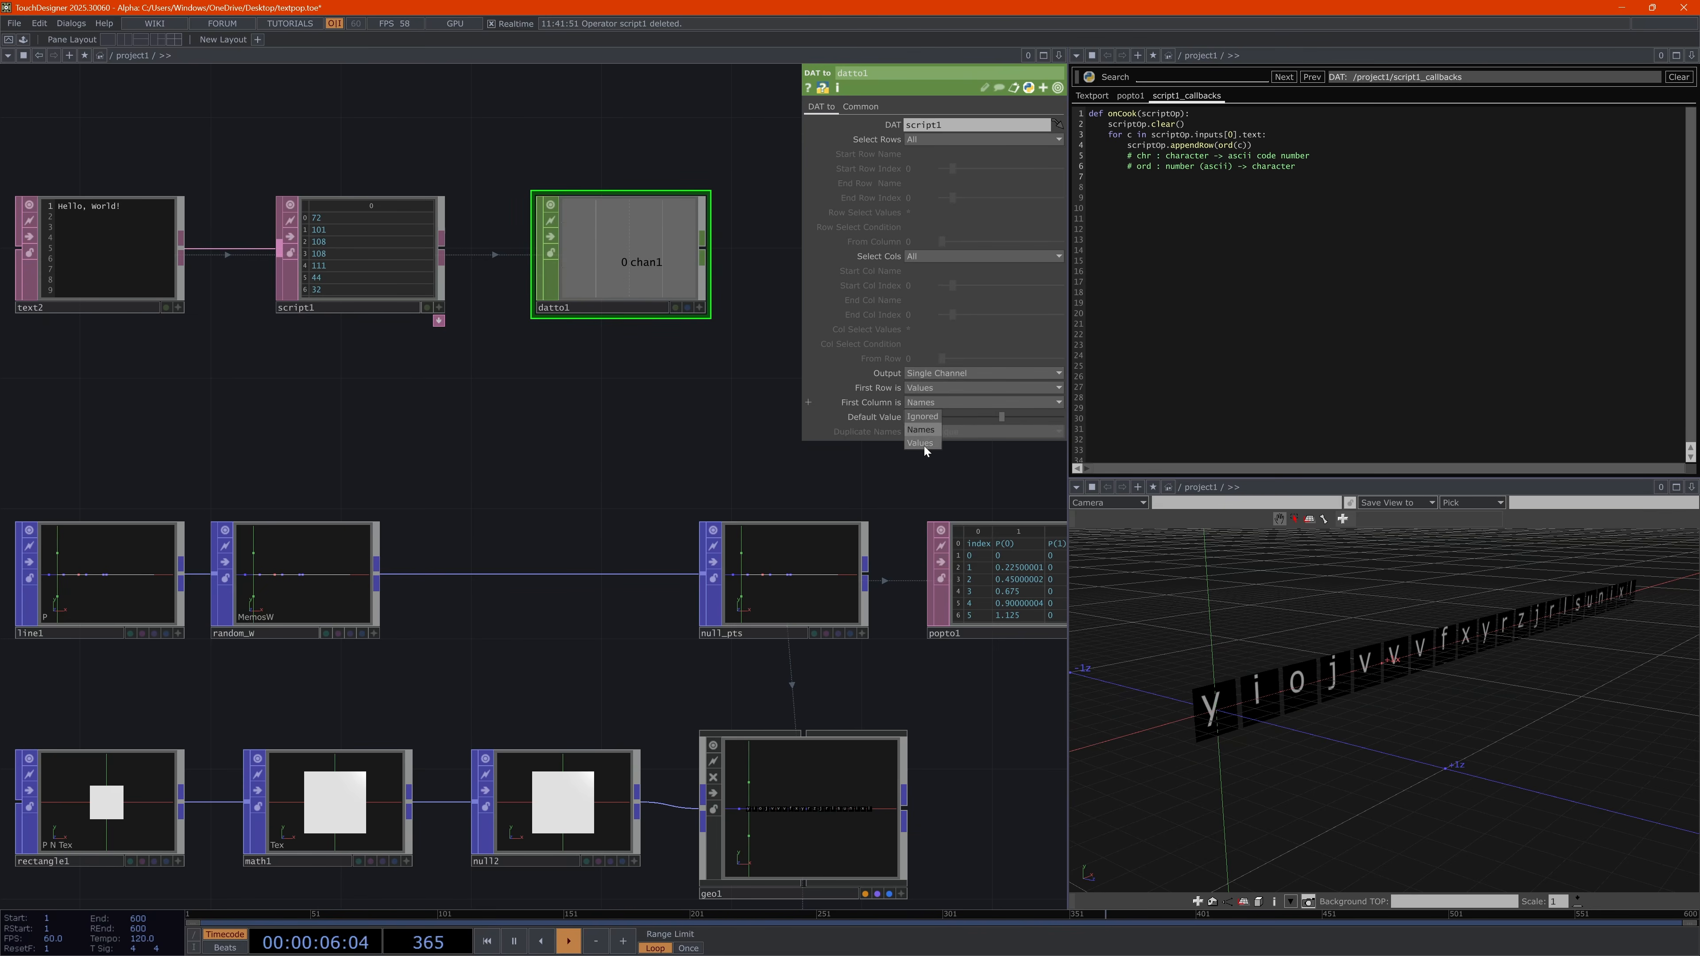
pyautogui.click(924, 444)
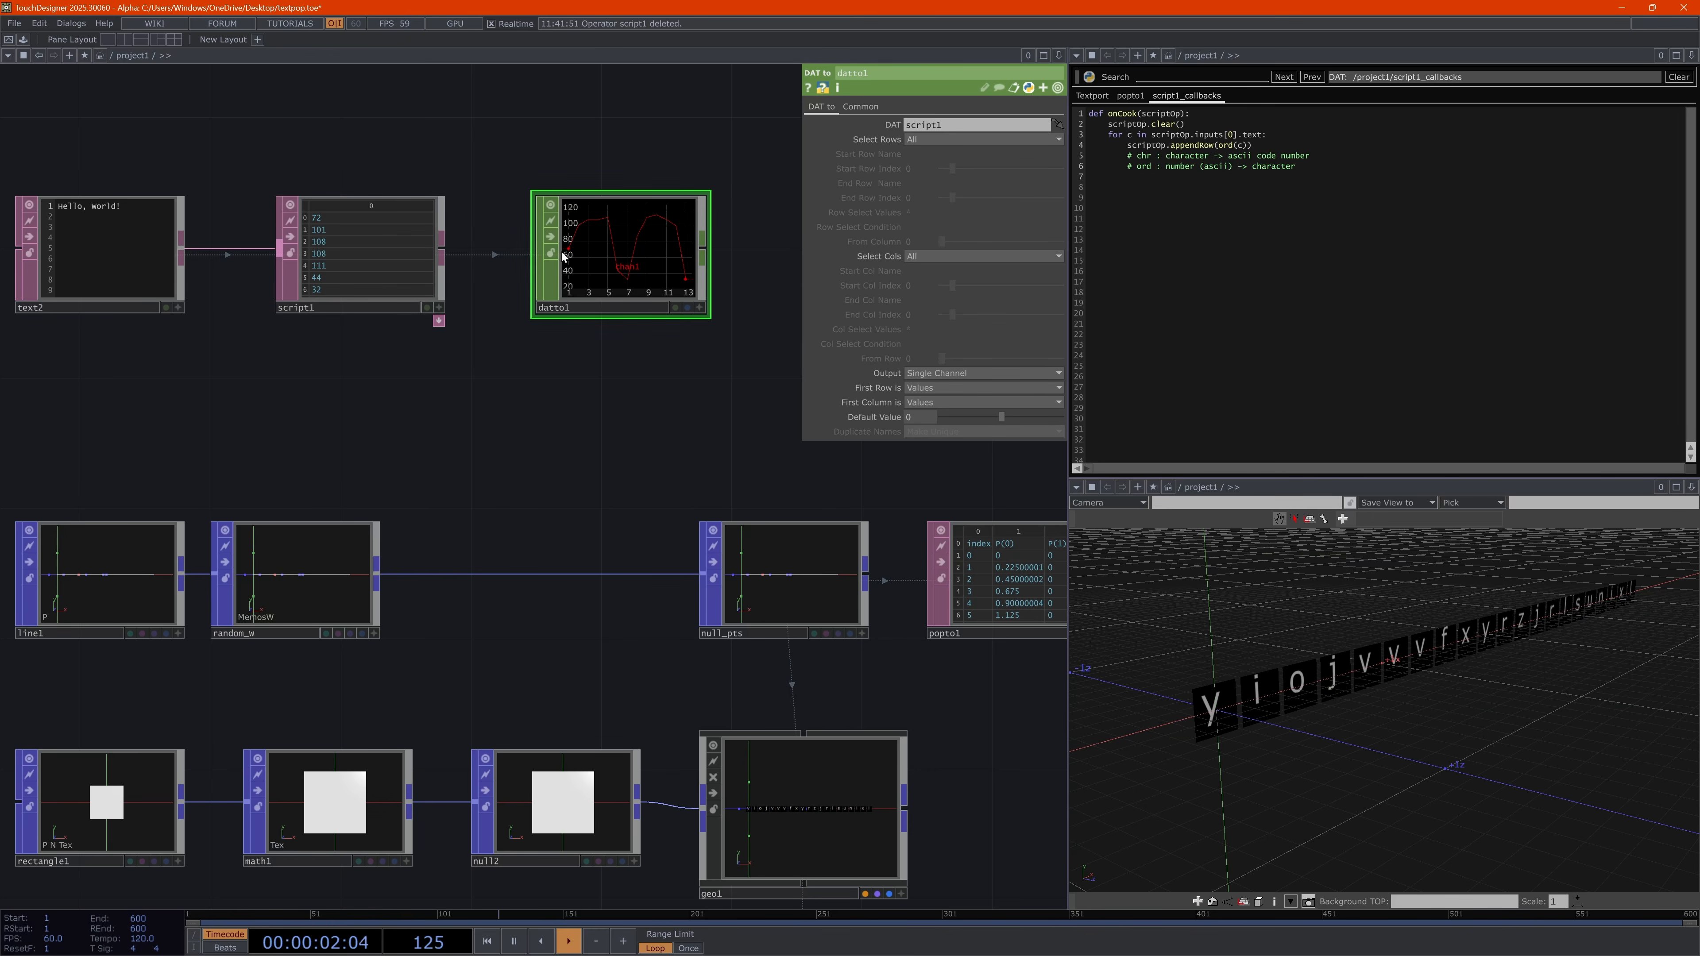
pyautogui.scroll(4, 561, 251)
pyautogui.scroll(-5, 410, 330)
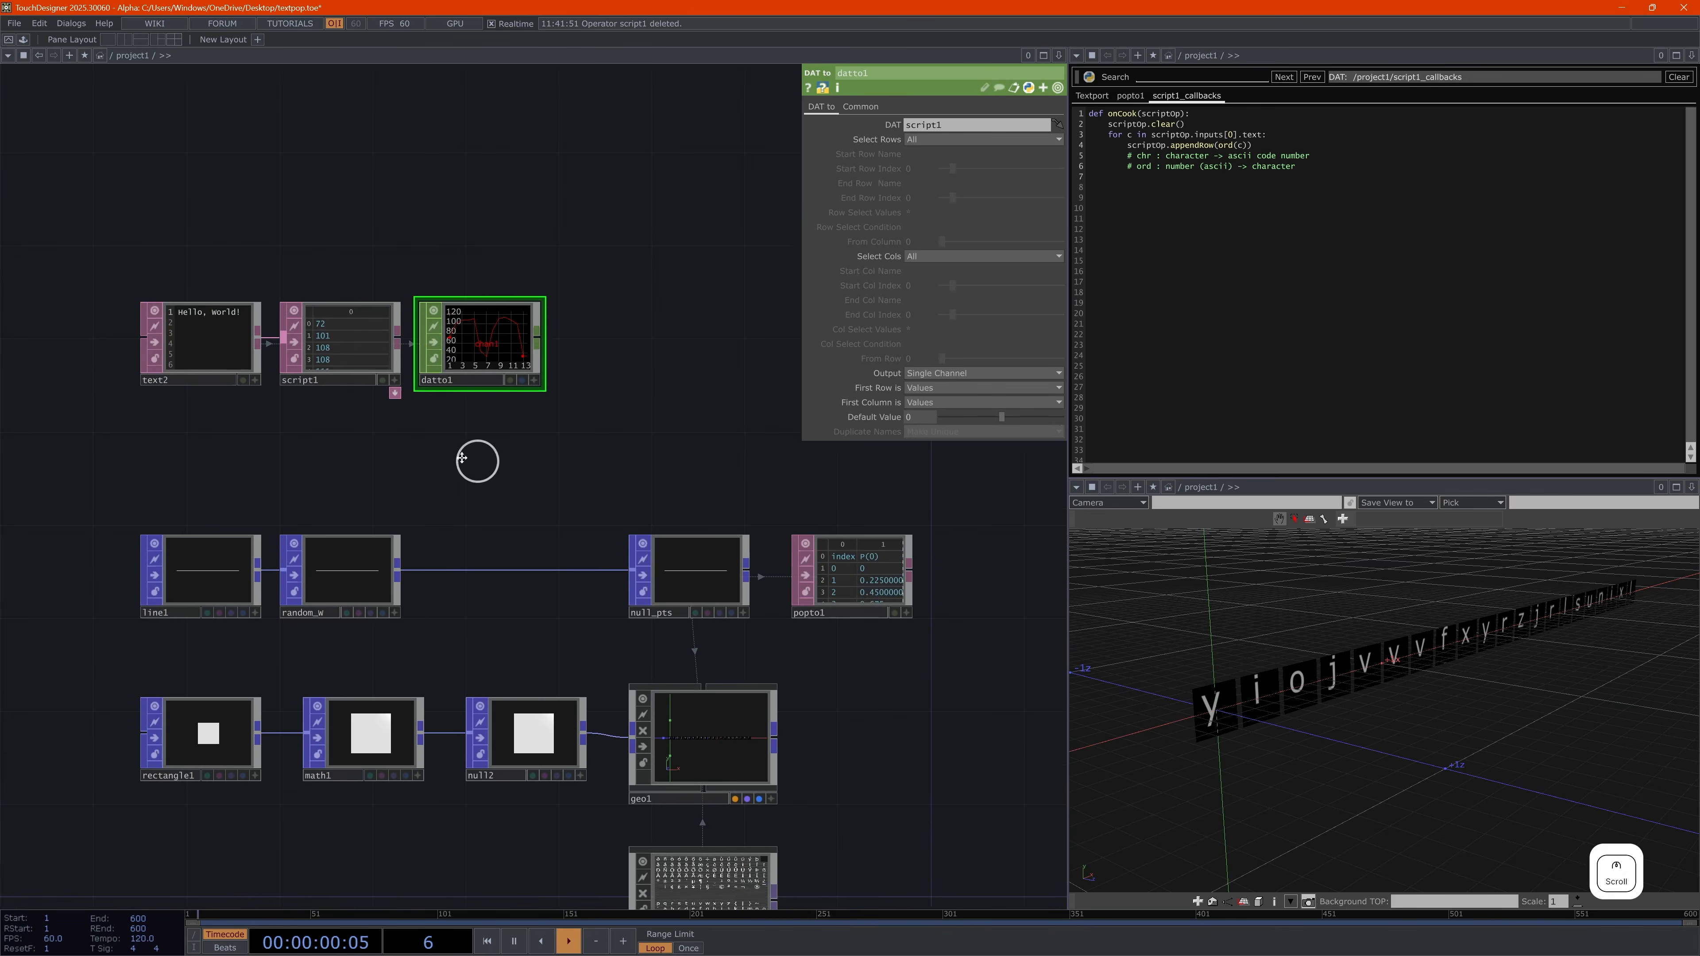
# Add a Null CHOP after datto1 and rename it null_W
pyautogui.moveTo(474, 460); pyautogui.dragTo(385, 456)
pyautogui.hotkey('alt', 'n')
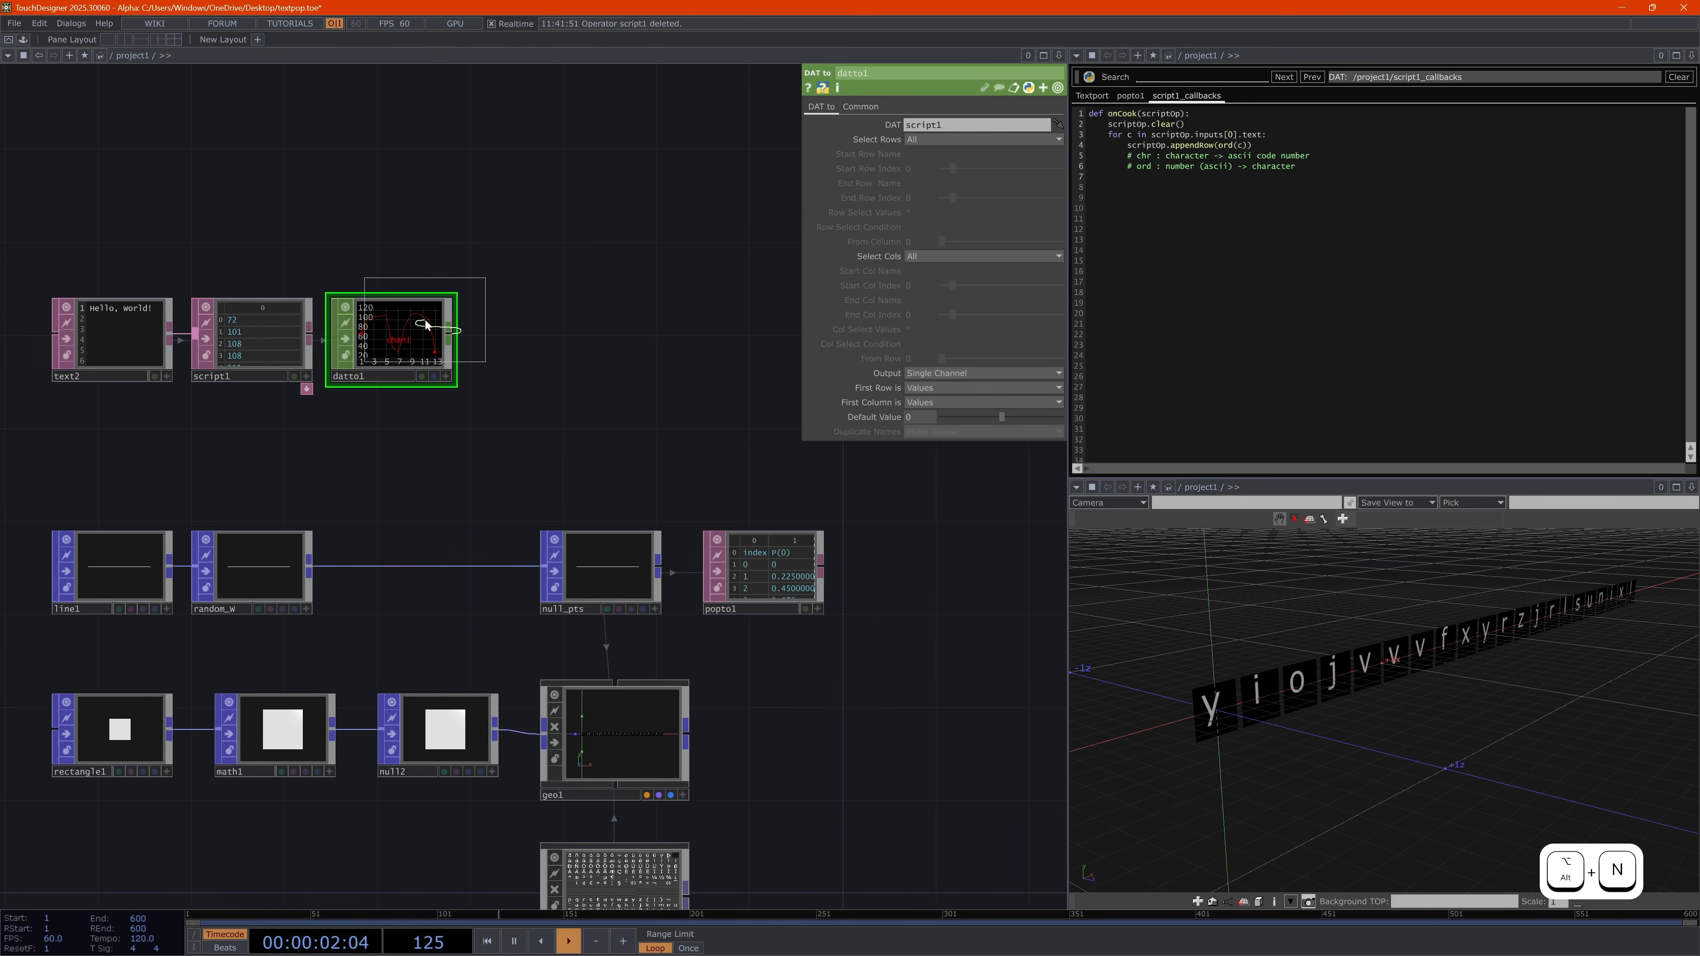
pyautogui.click(536, 336)
pyautogui.press('BackSpace')
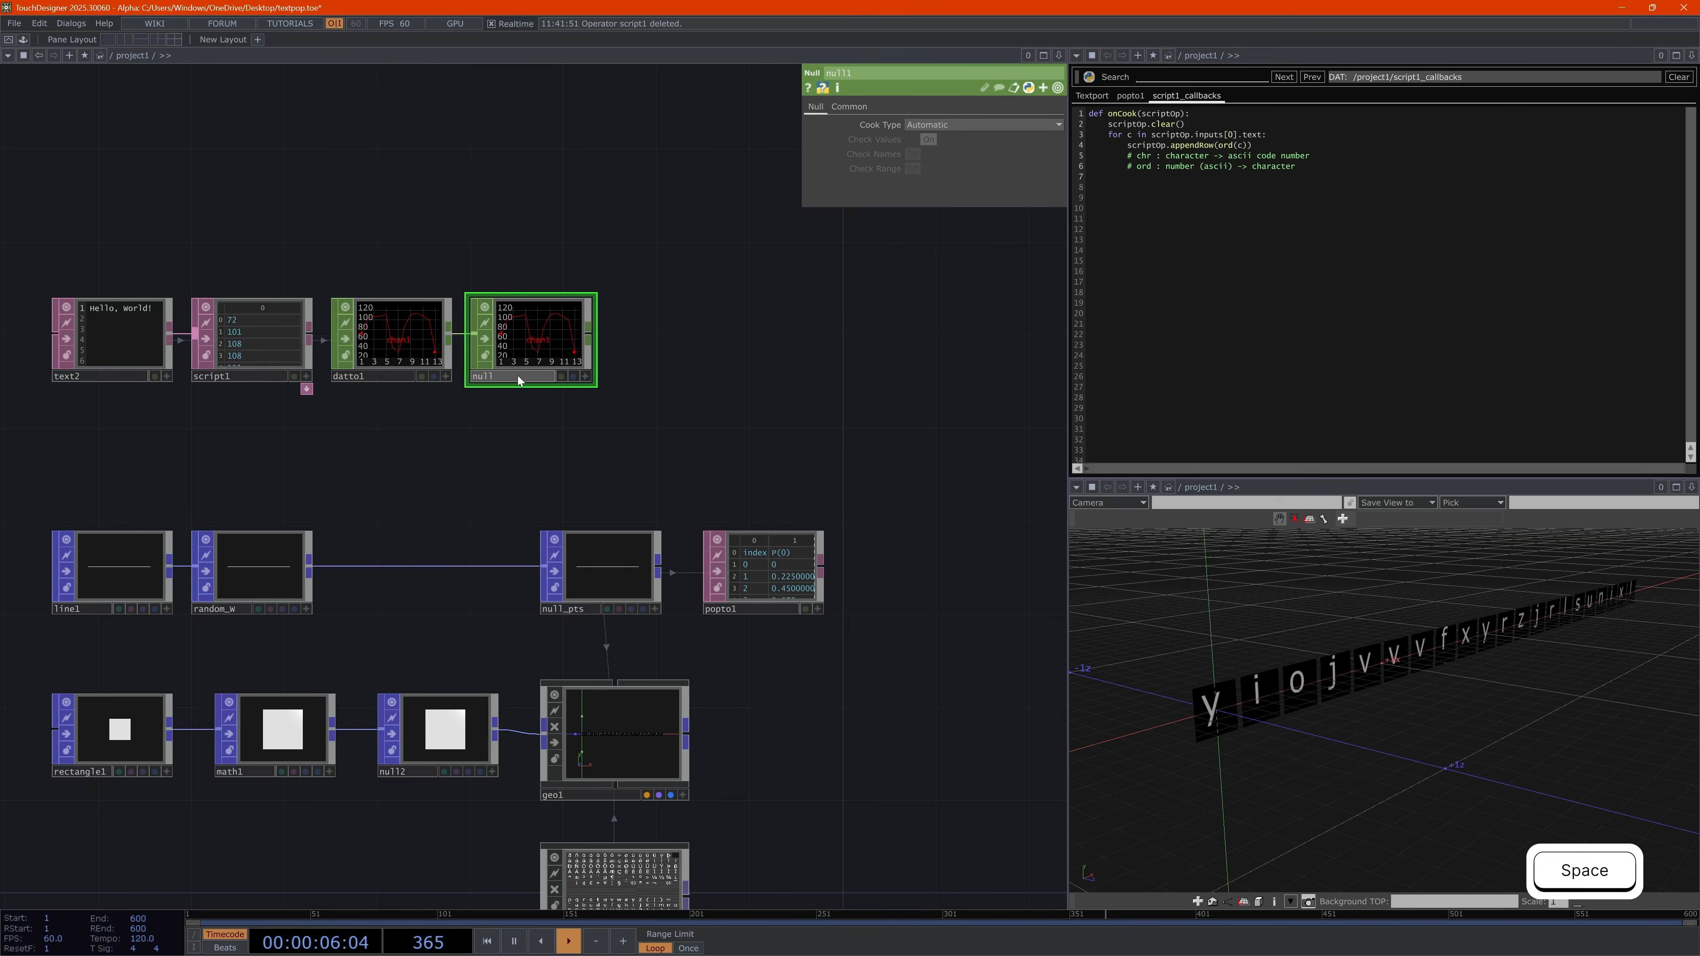
pyautogui.write('_W')
pyautogui.press('Return')
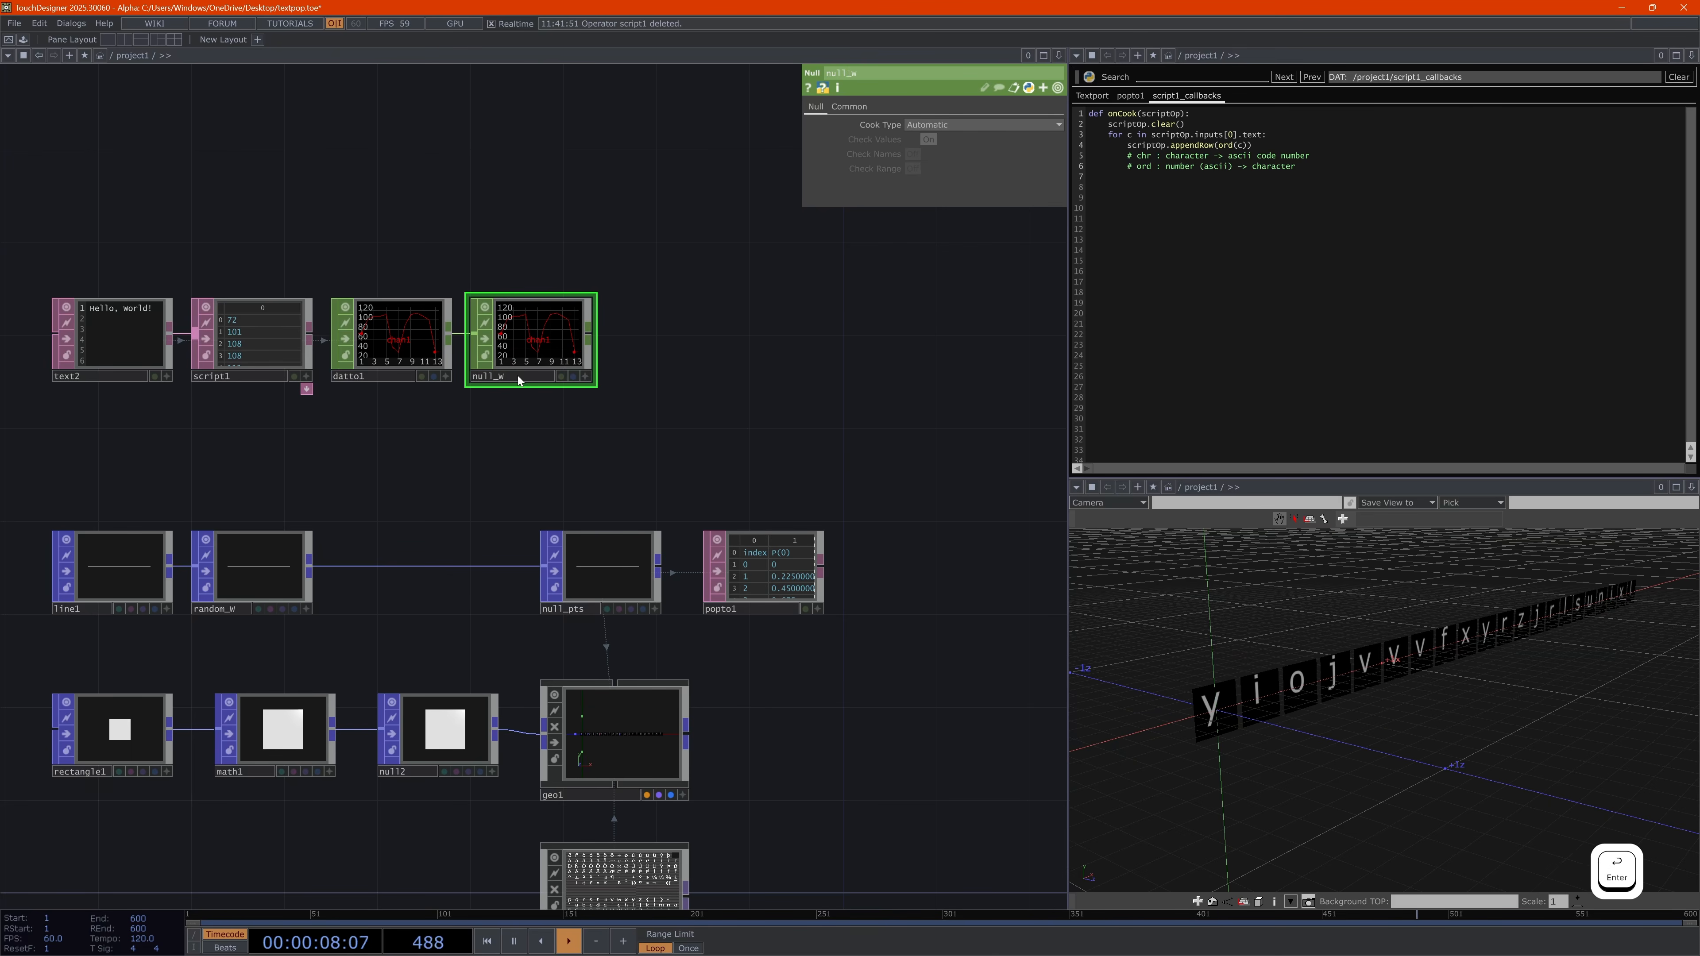
# Delete the random_W operator between line1 and null_pts
pyautogui.moveTo(812, 699); pyautogui.dragTo(816, 599)
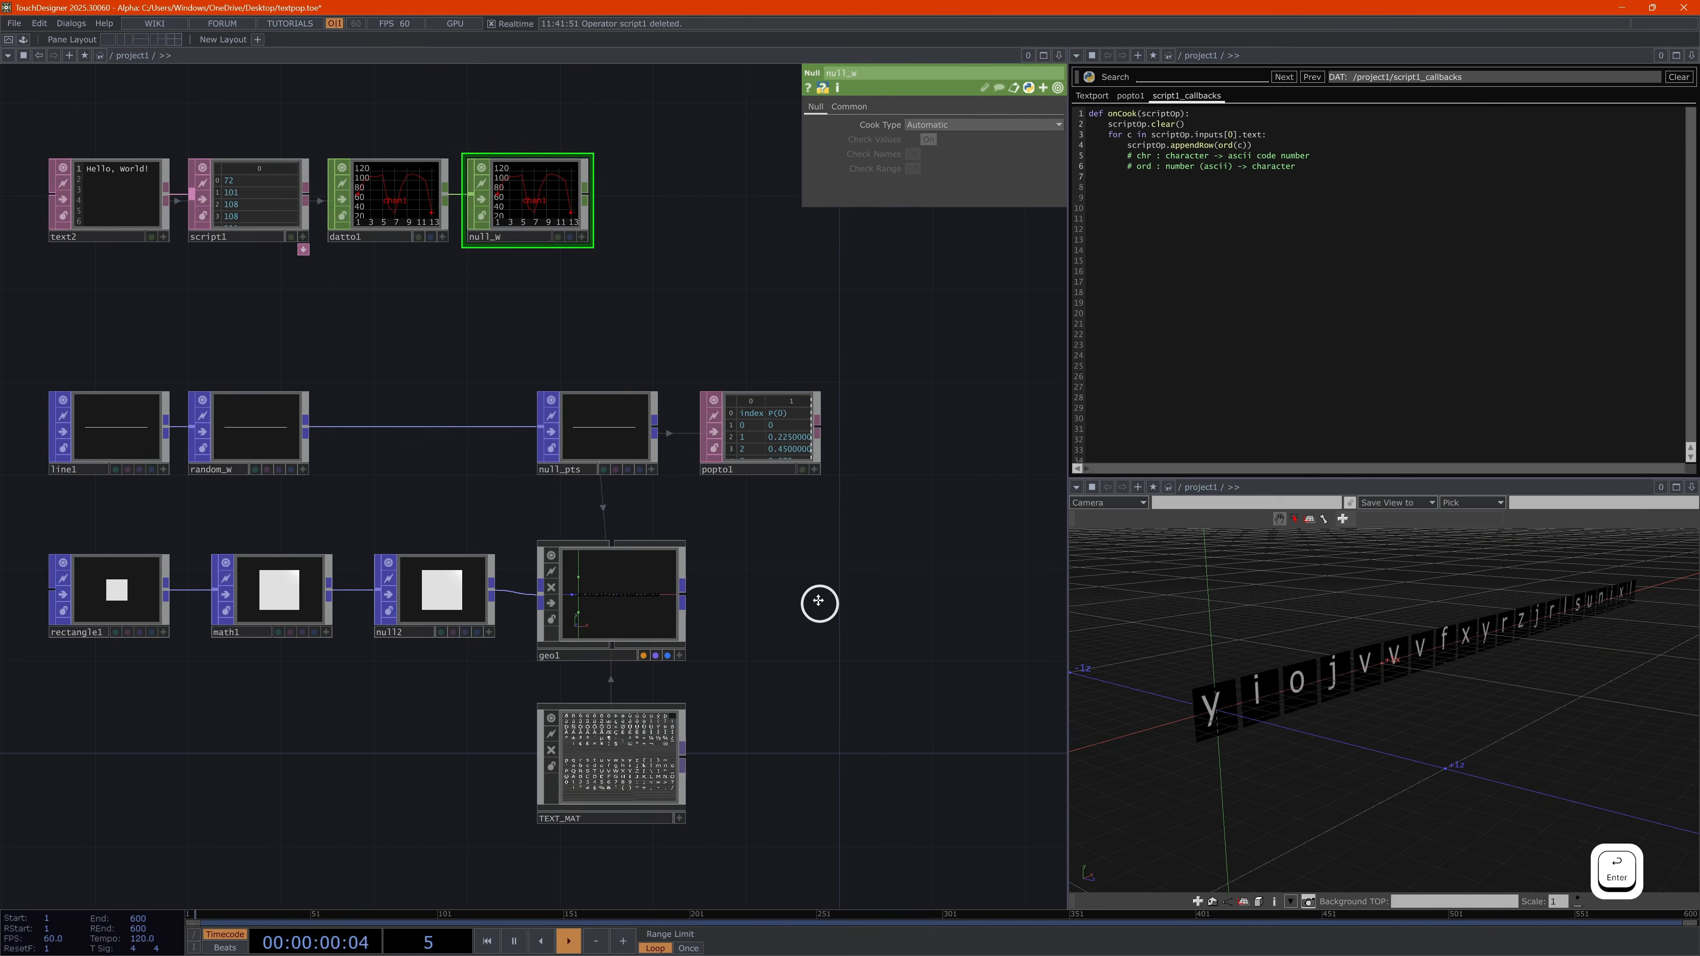
pyautogui.click(259, 432)
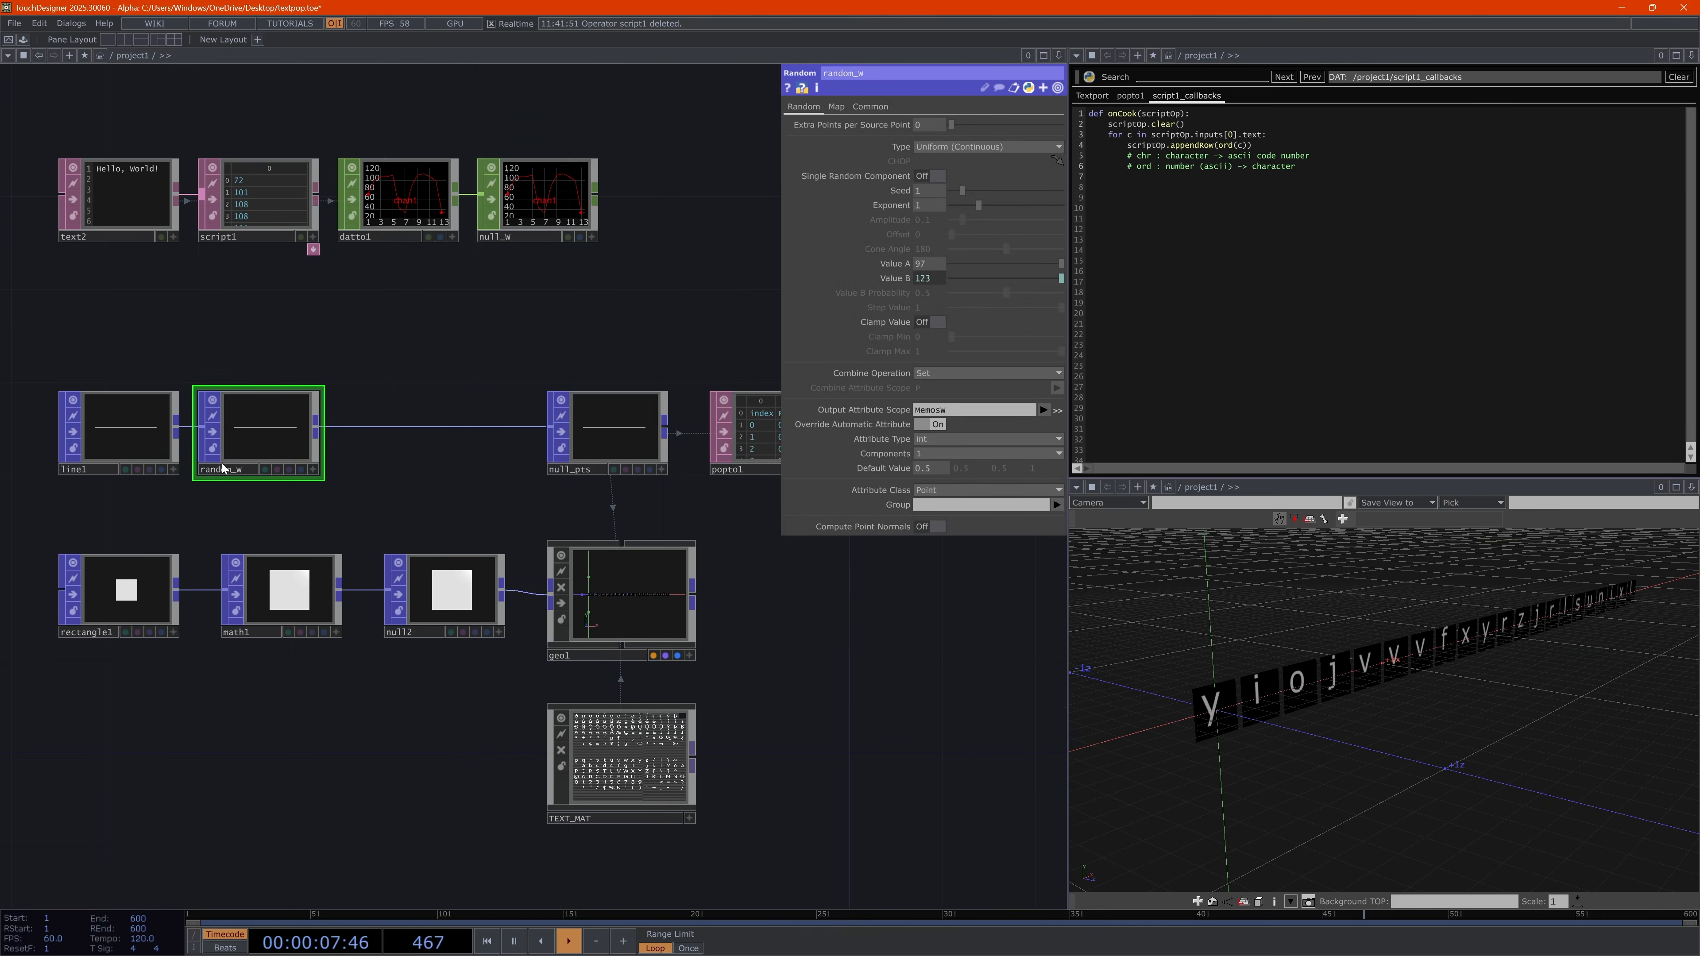
pyautogui.click(247, 444)
pyautogui.press('Delete')
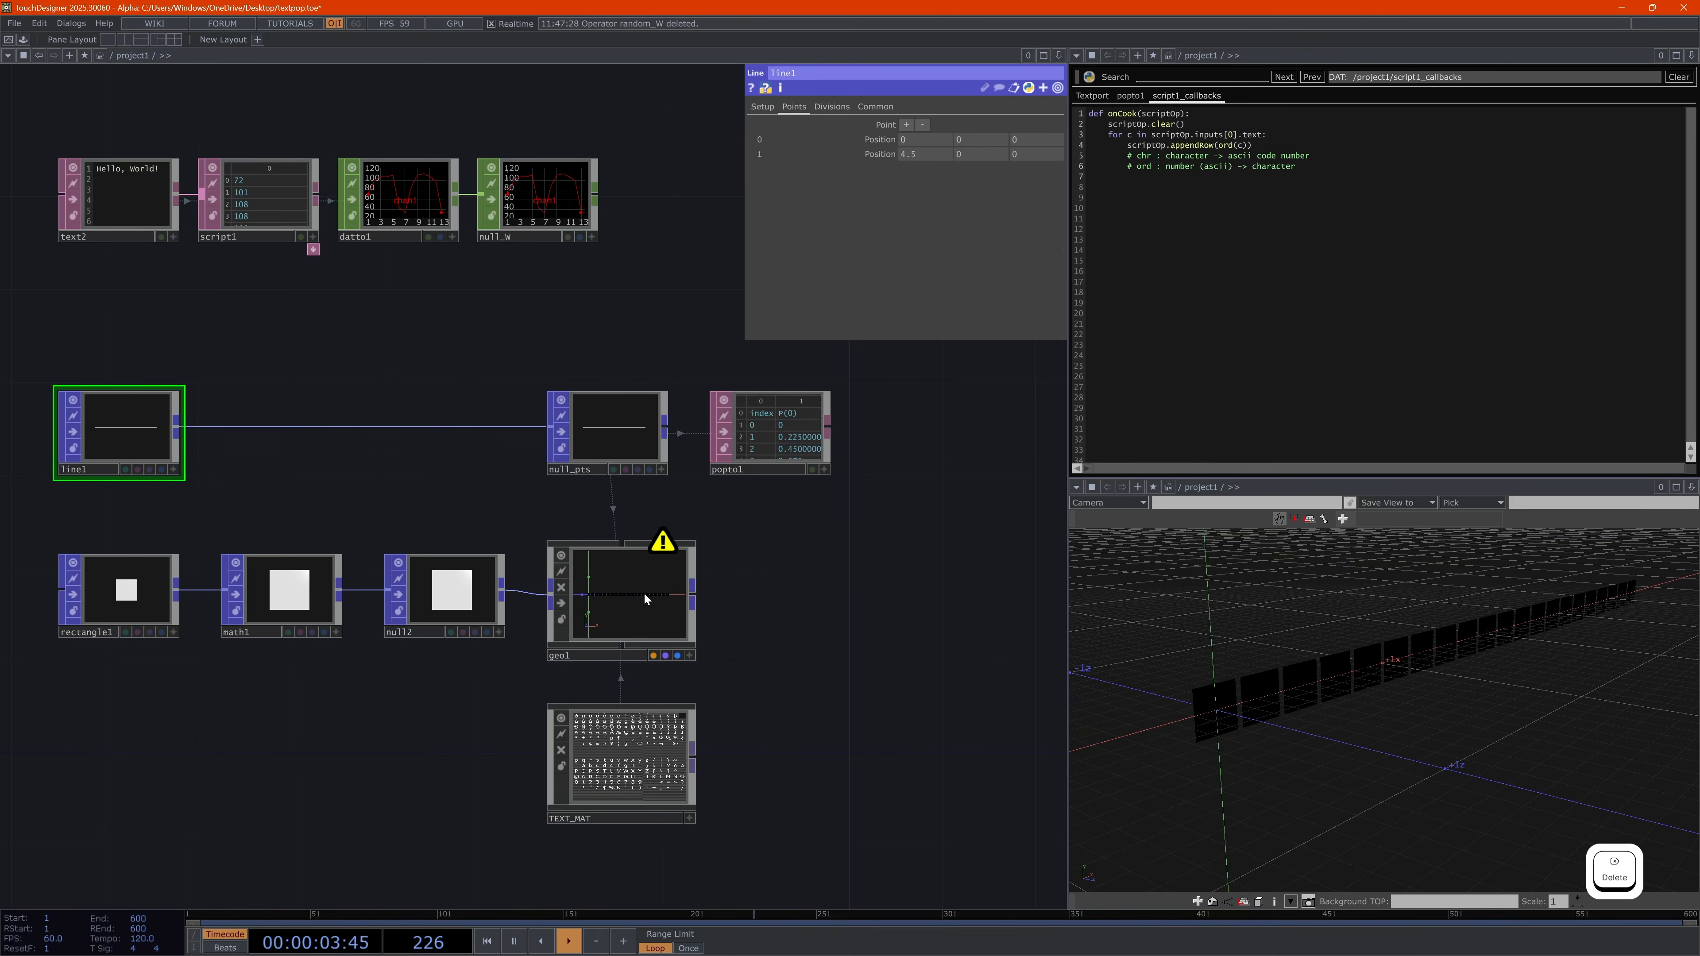
pyautogui.moveTo(644, 593); pyautogui.dragTo(303, 429, button='middle')
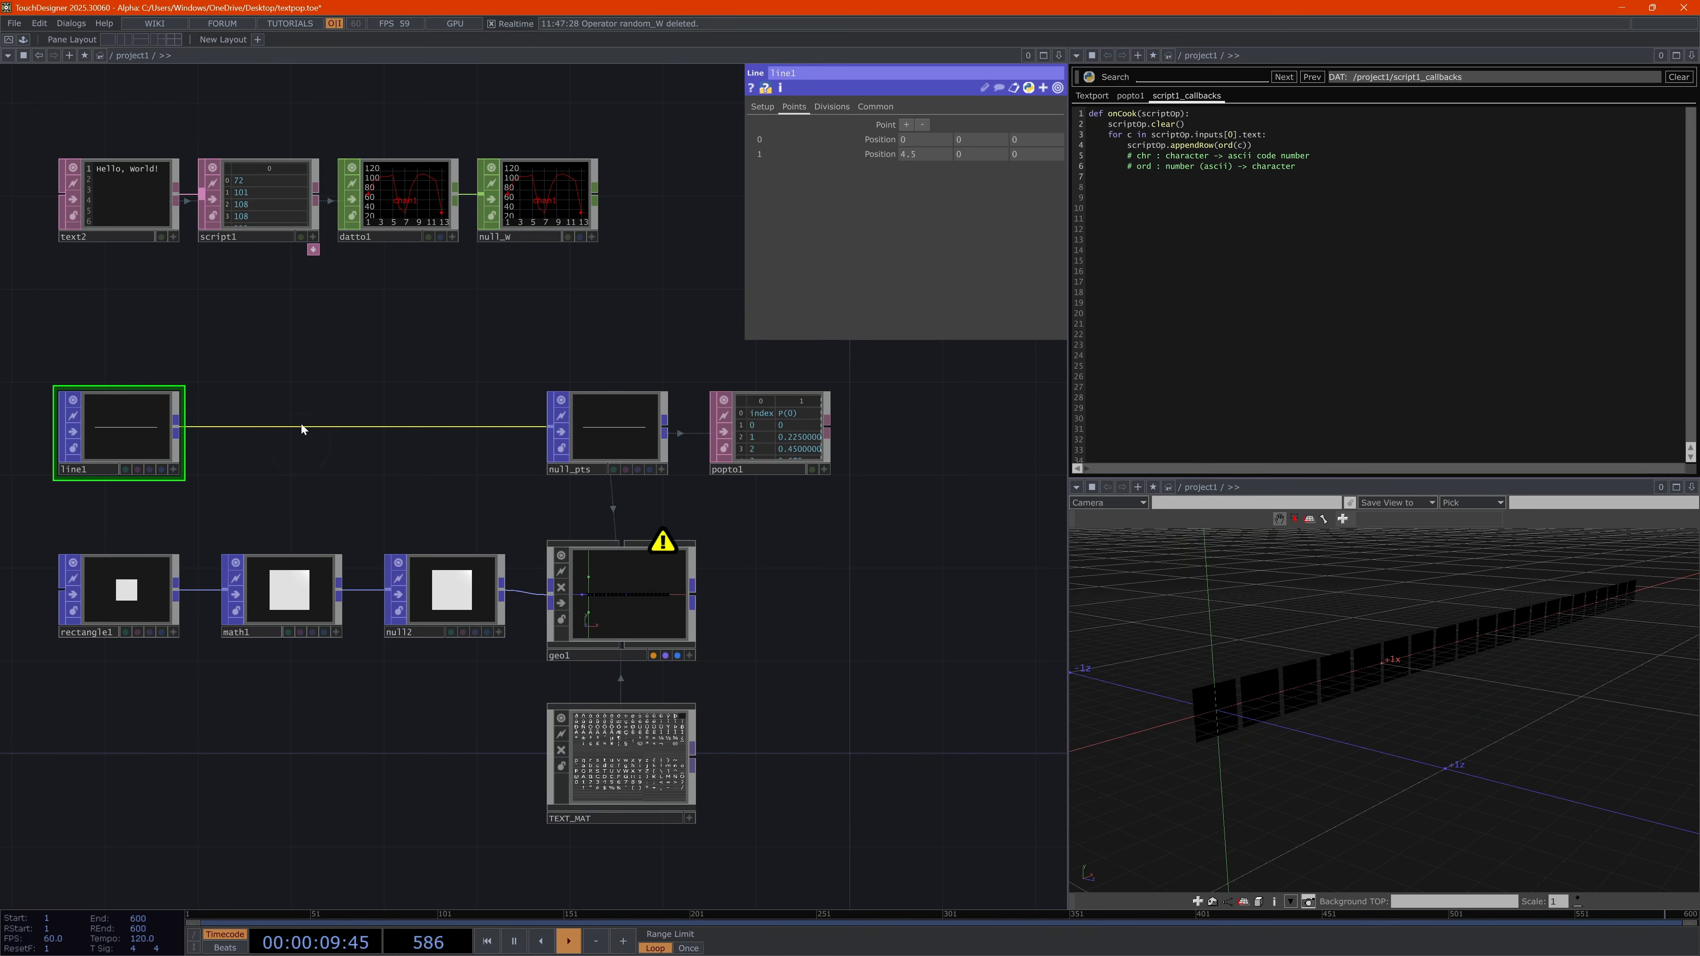
pyautogui.rightClick(305, 426)
pyautogui.click(343, 411)
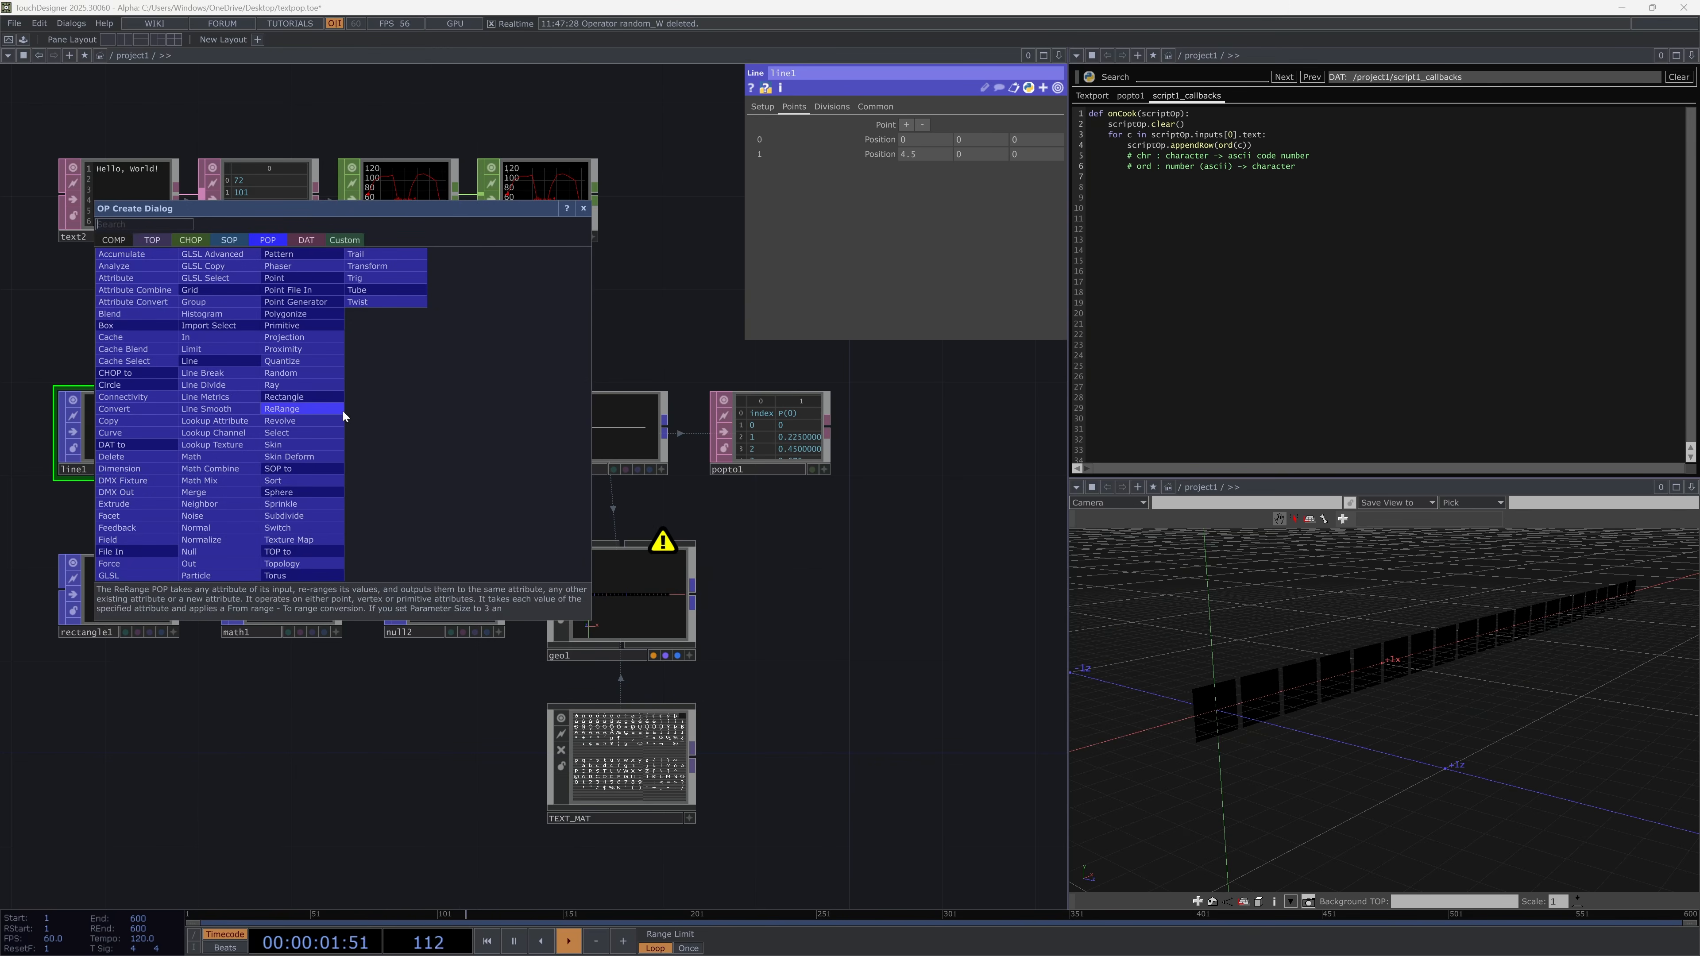
pyautogui.click(583, 208)
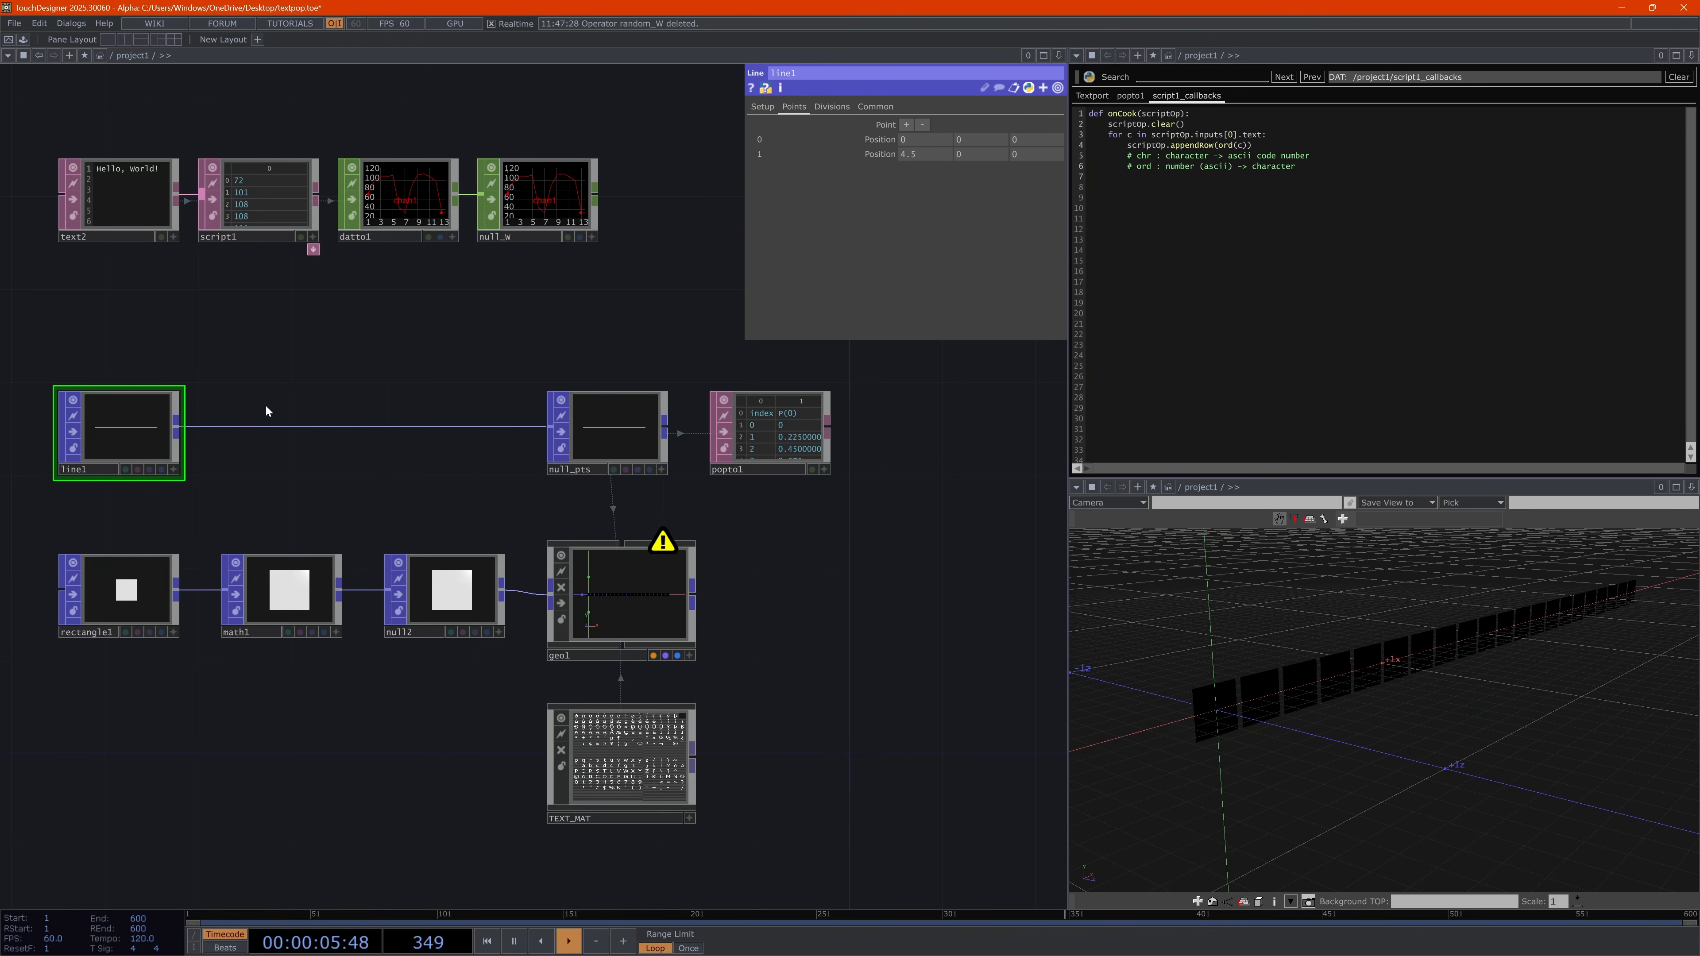
# Insert a Lookup Channel POP into the connection between line1 and null_pts
pyautogui.rightClick(254, 427)
pyautogui.click(287, 411)
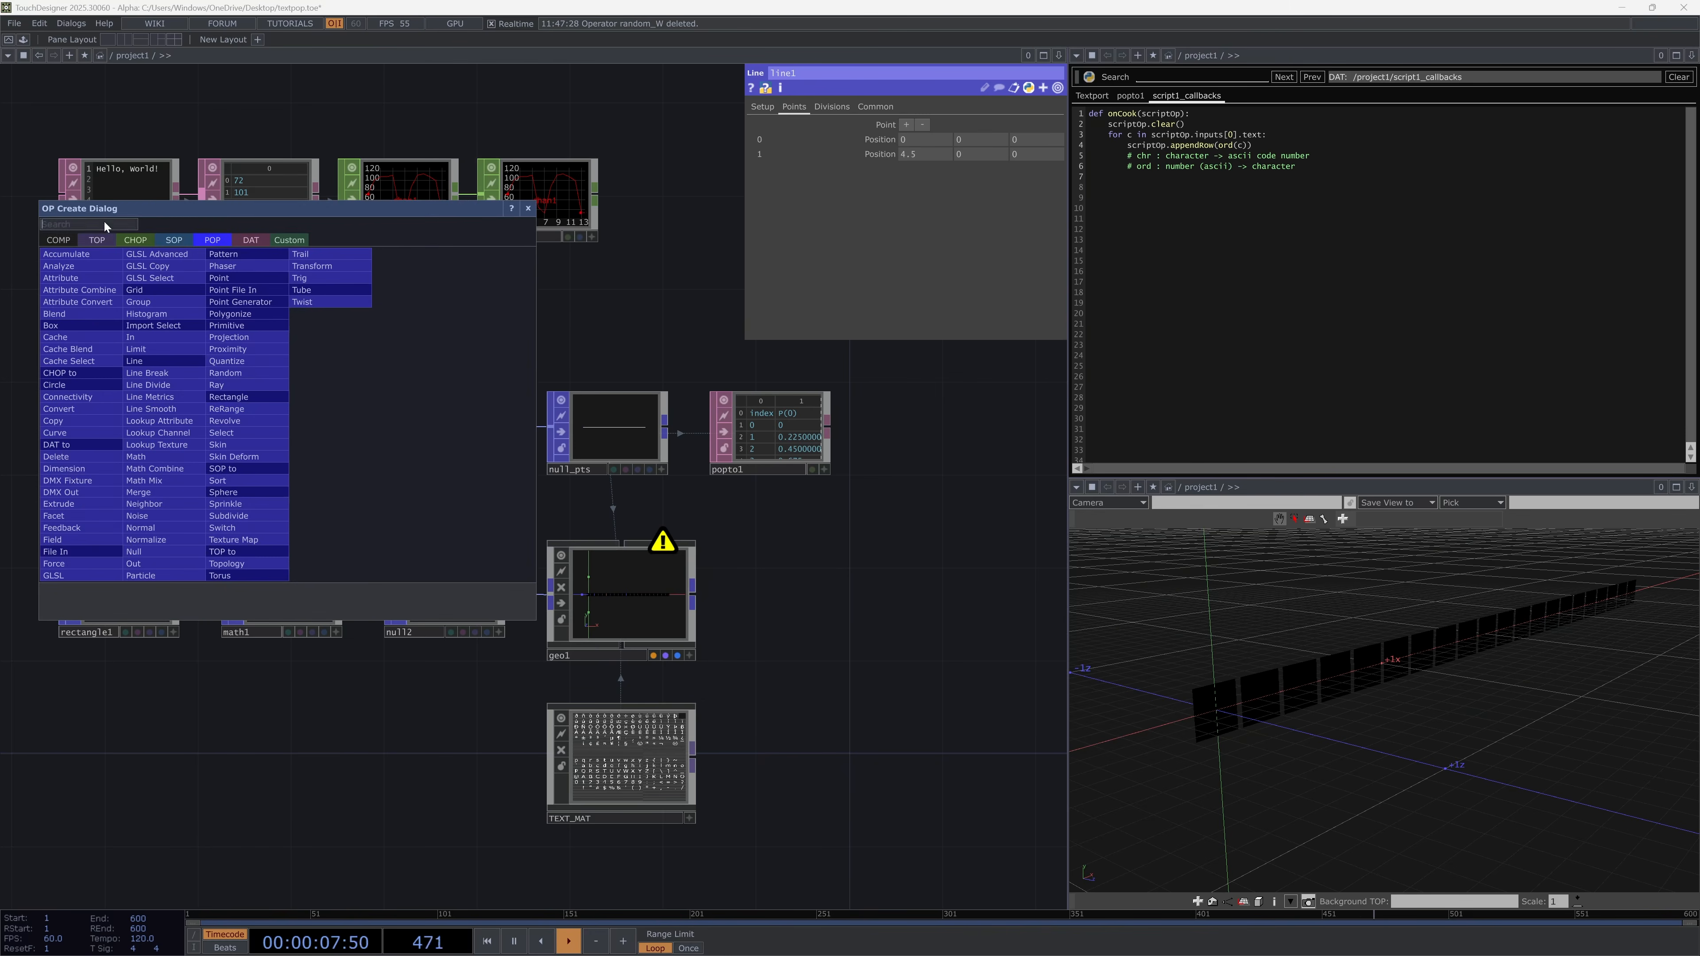
pyautogui.write('look')
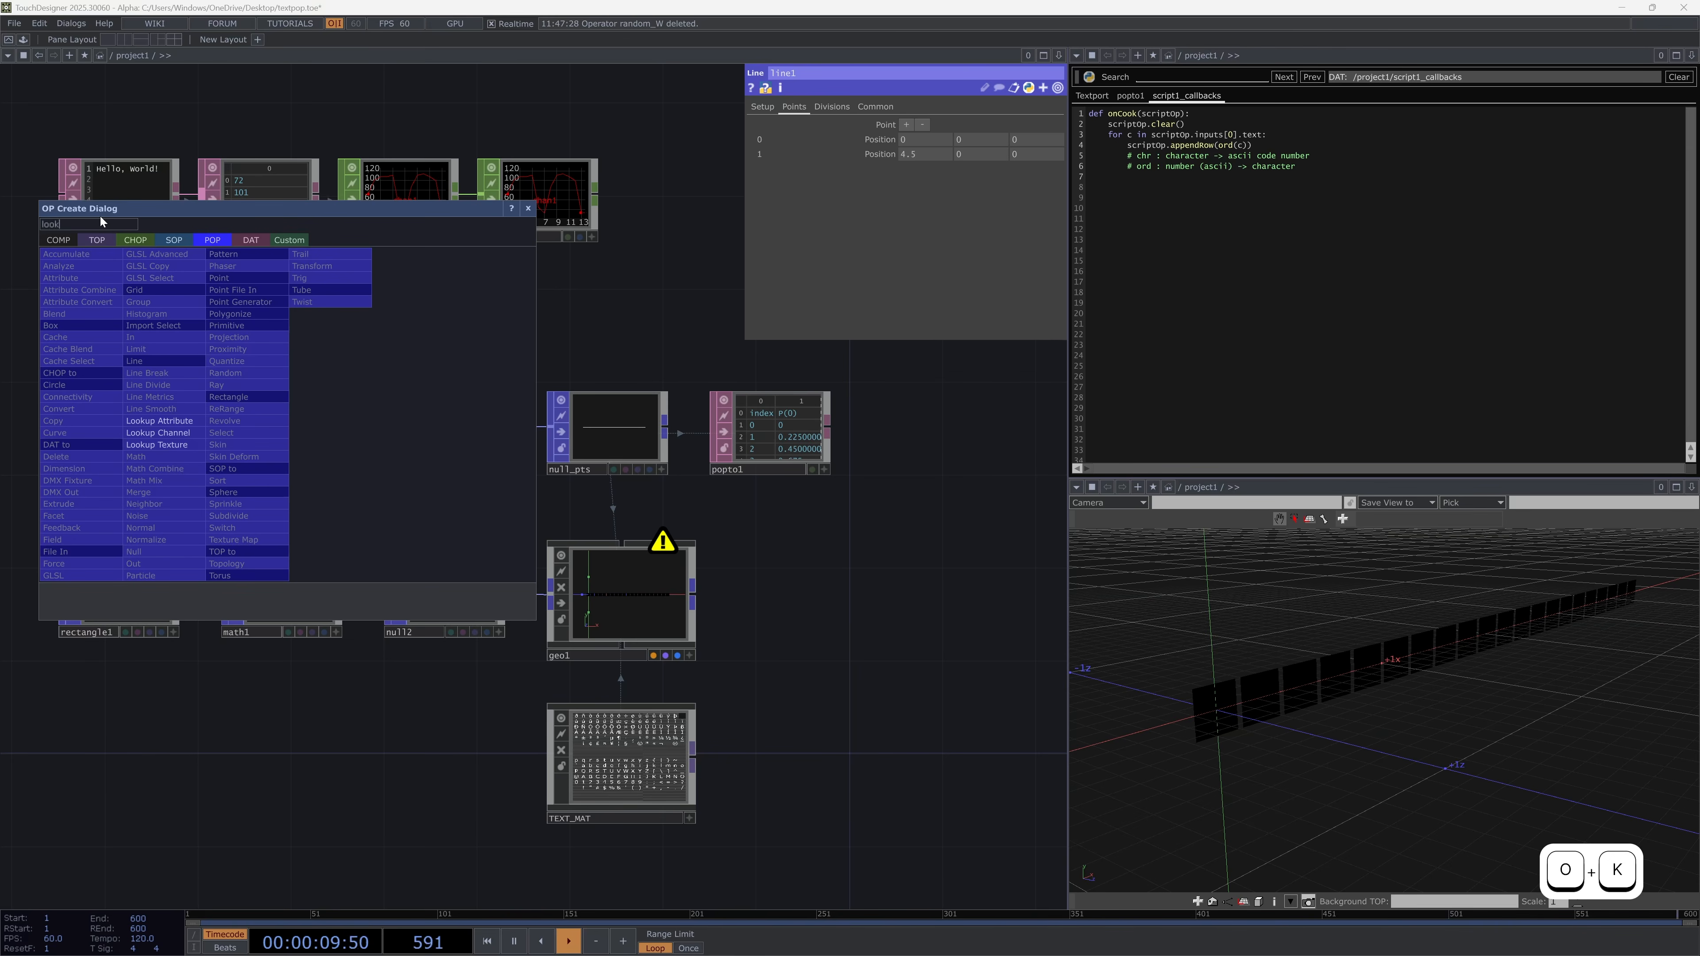
pyautogui.click(180, 433)
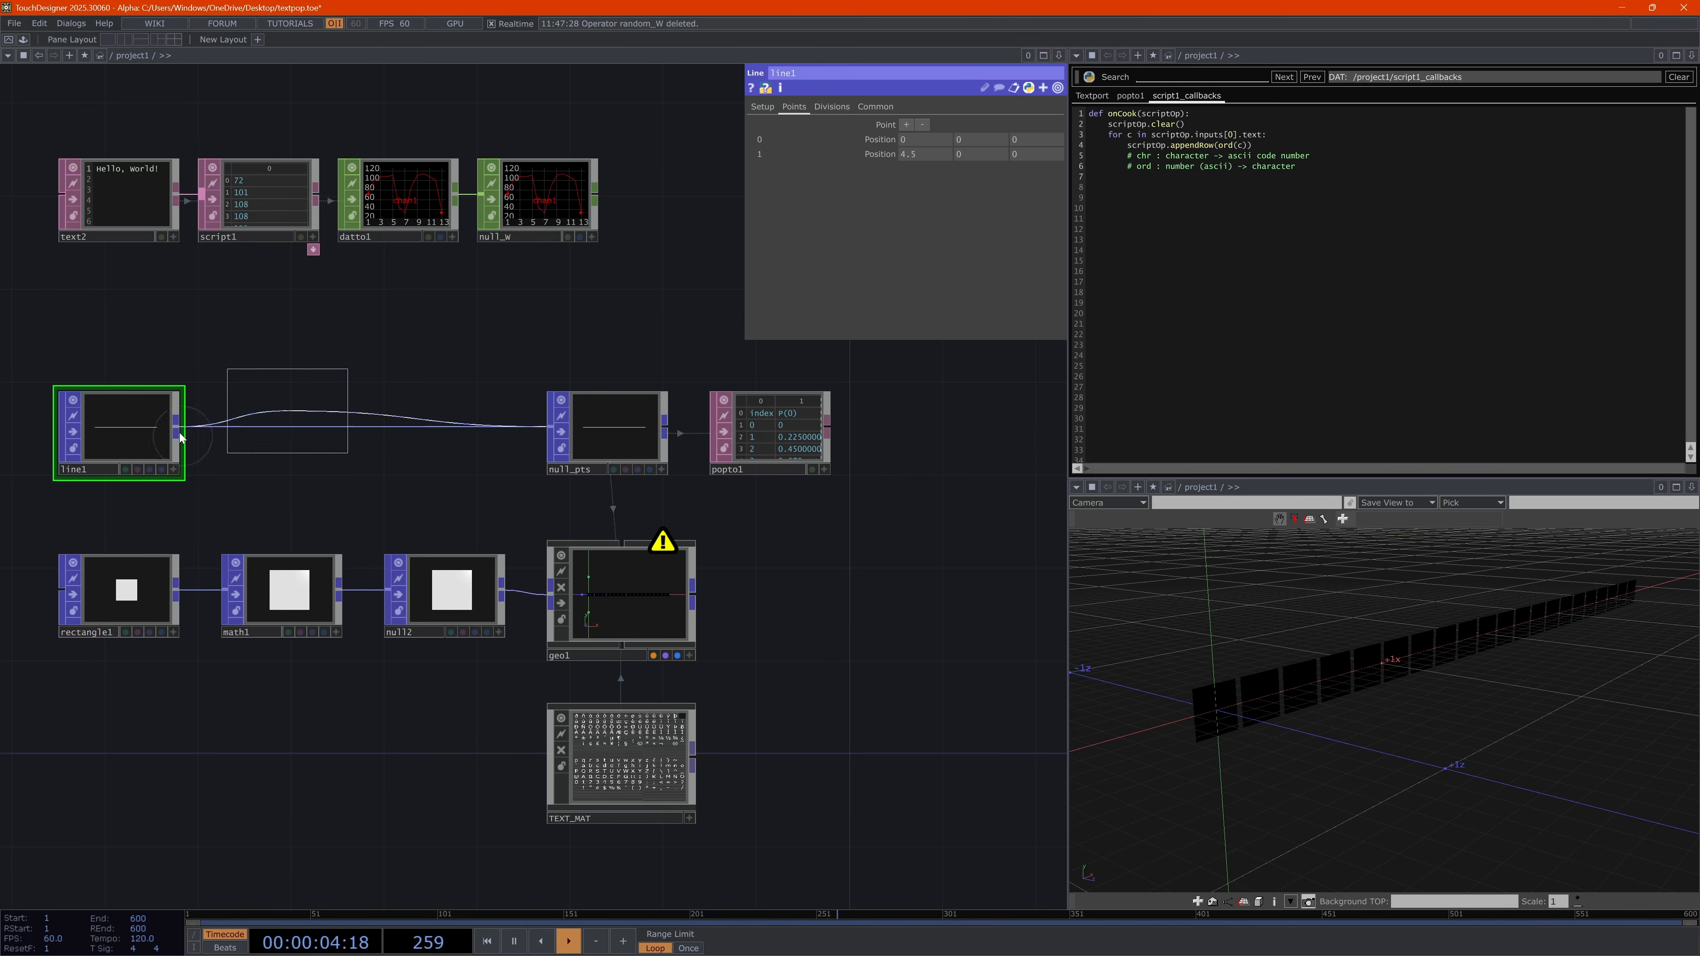
pyautogui.click(281, 427)
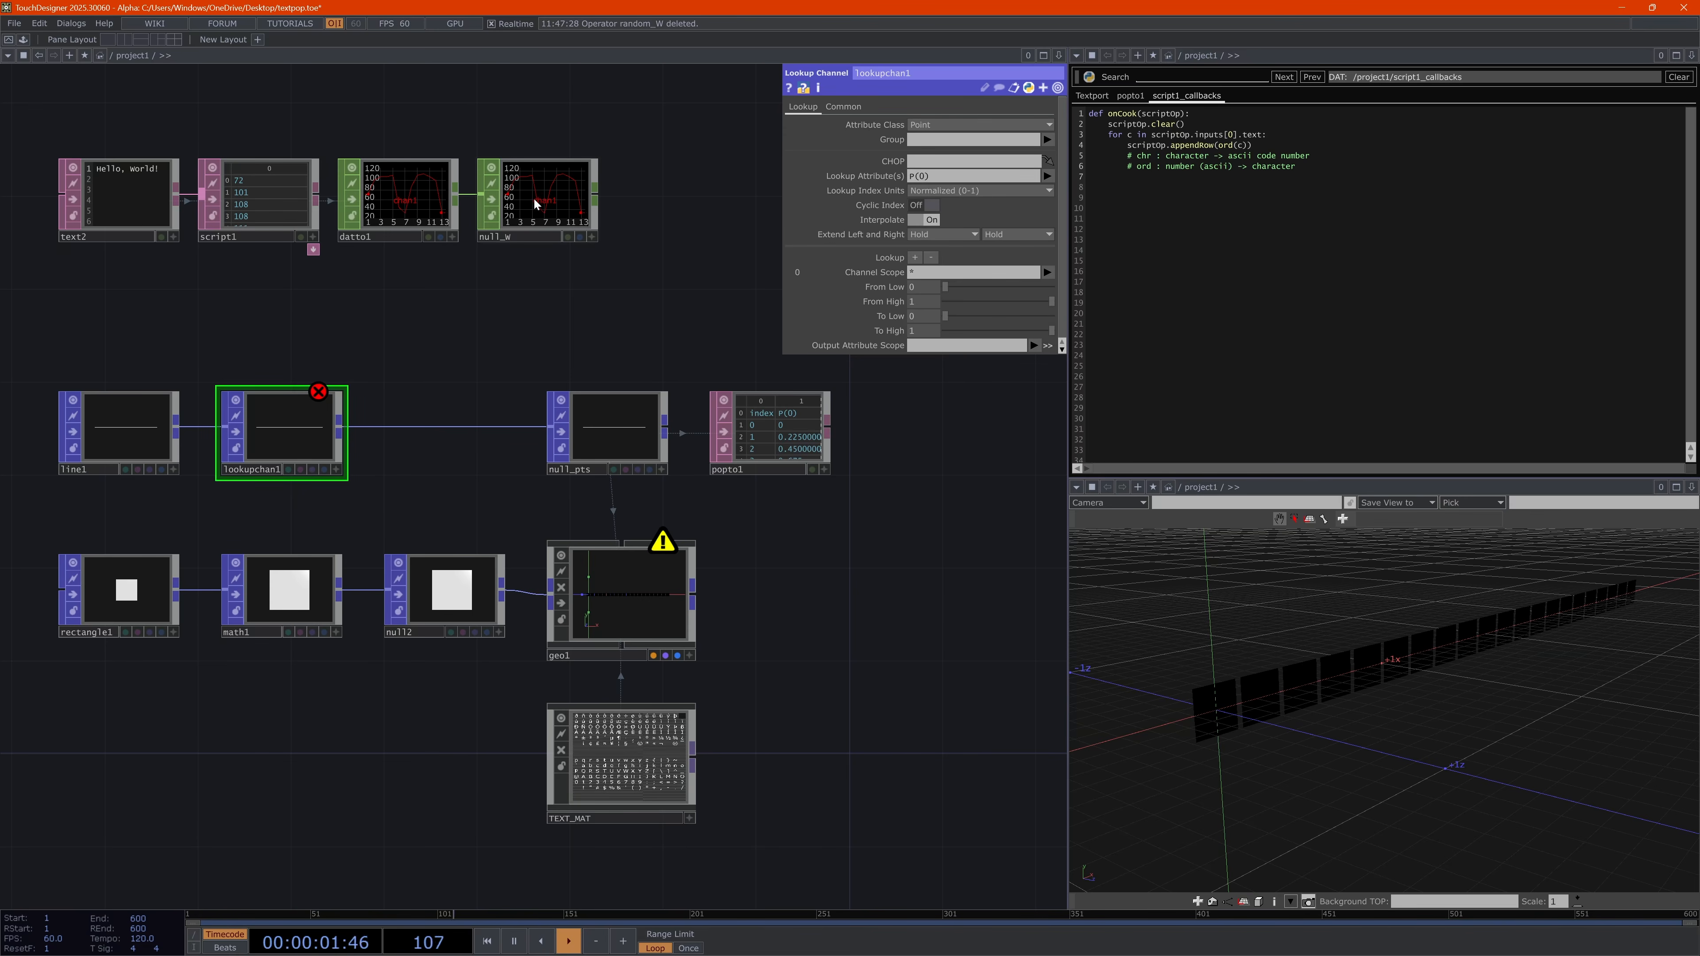
# Assign null_W as lookupchan1's CHOP and set its output attribute scope to MemosW
pyautogui.moveTo(537, 198); pyautogui.dragTo(929, 162)
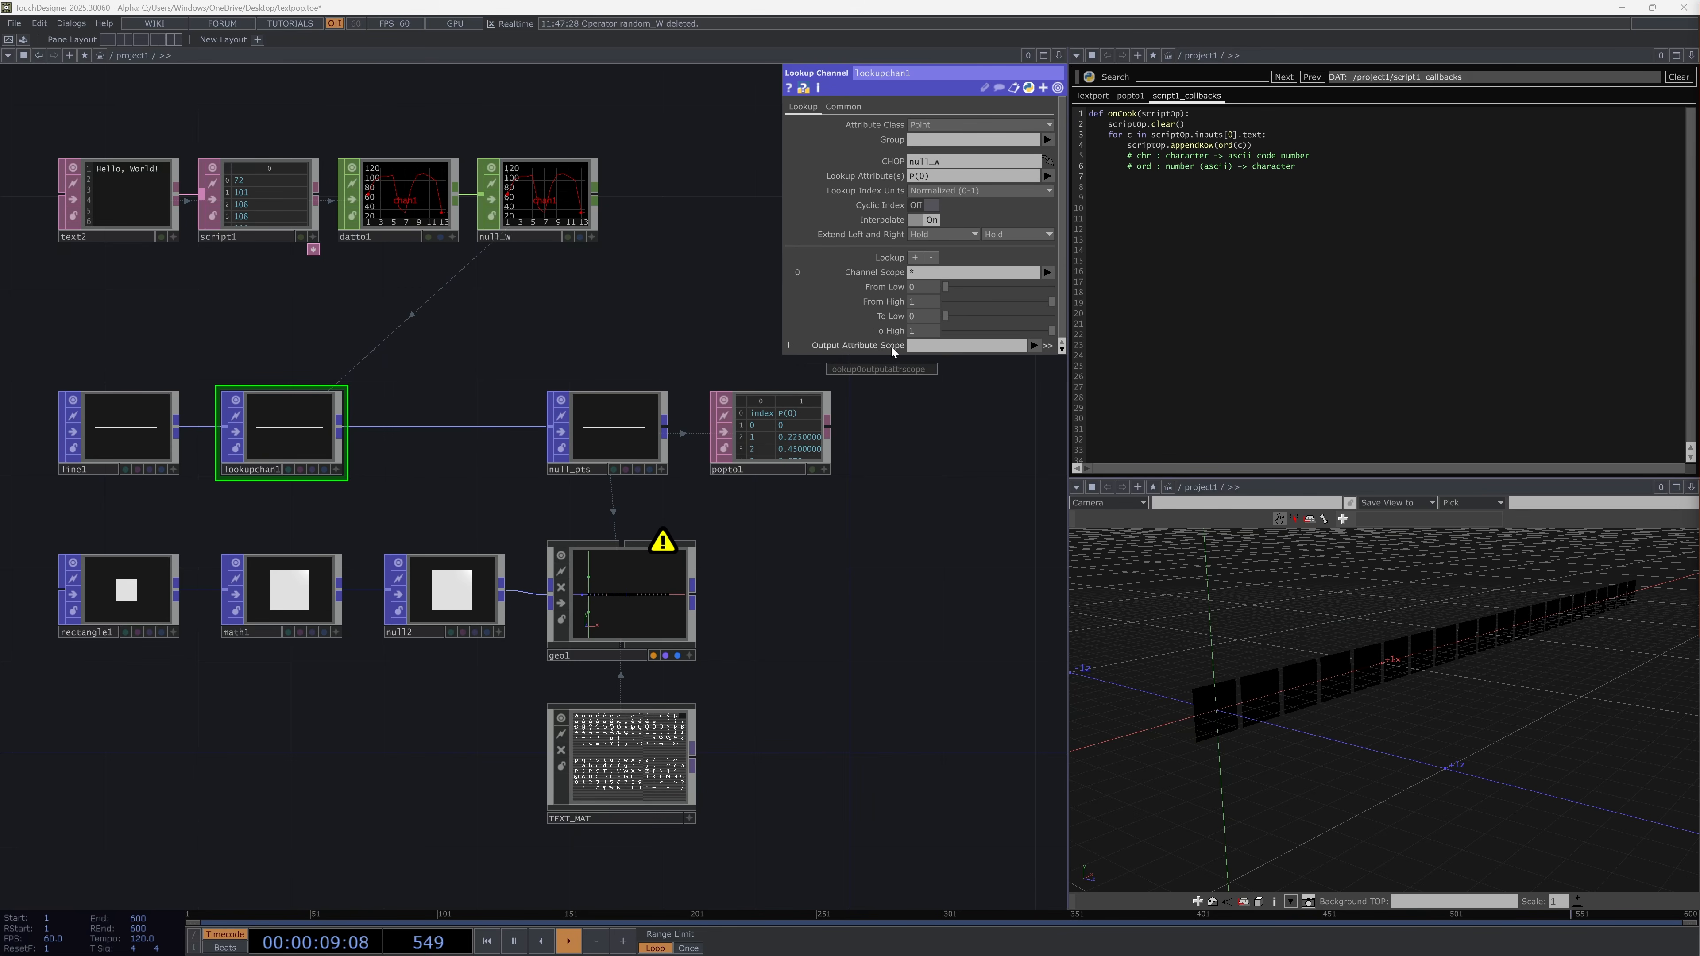
pyautogui.click(964, 353)
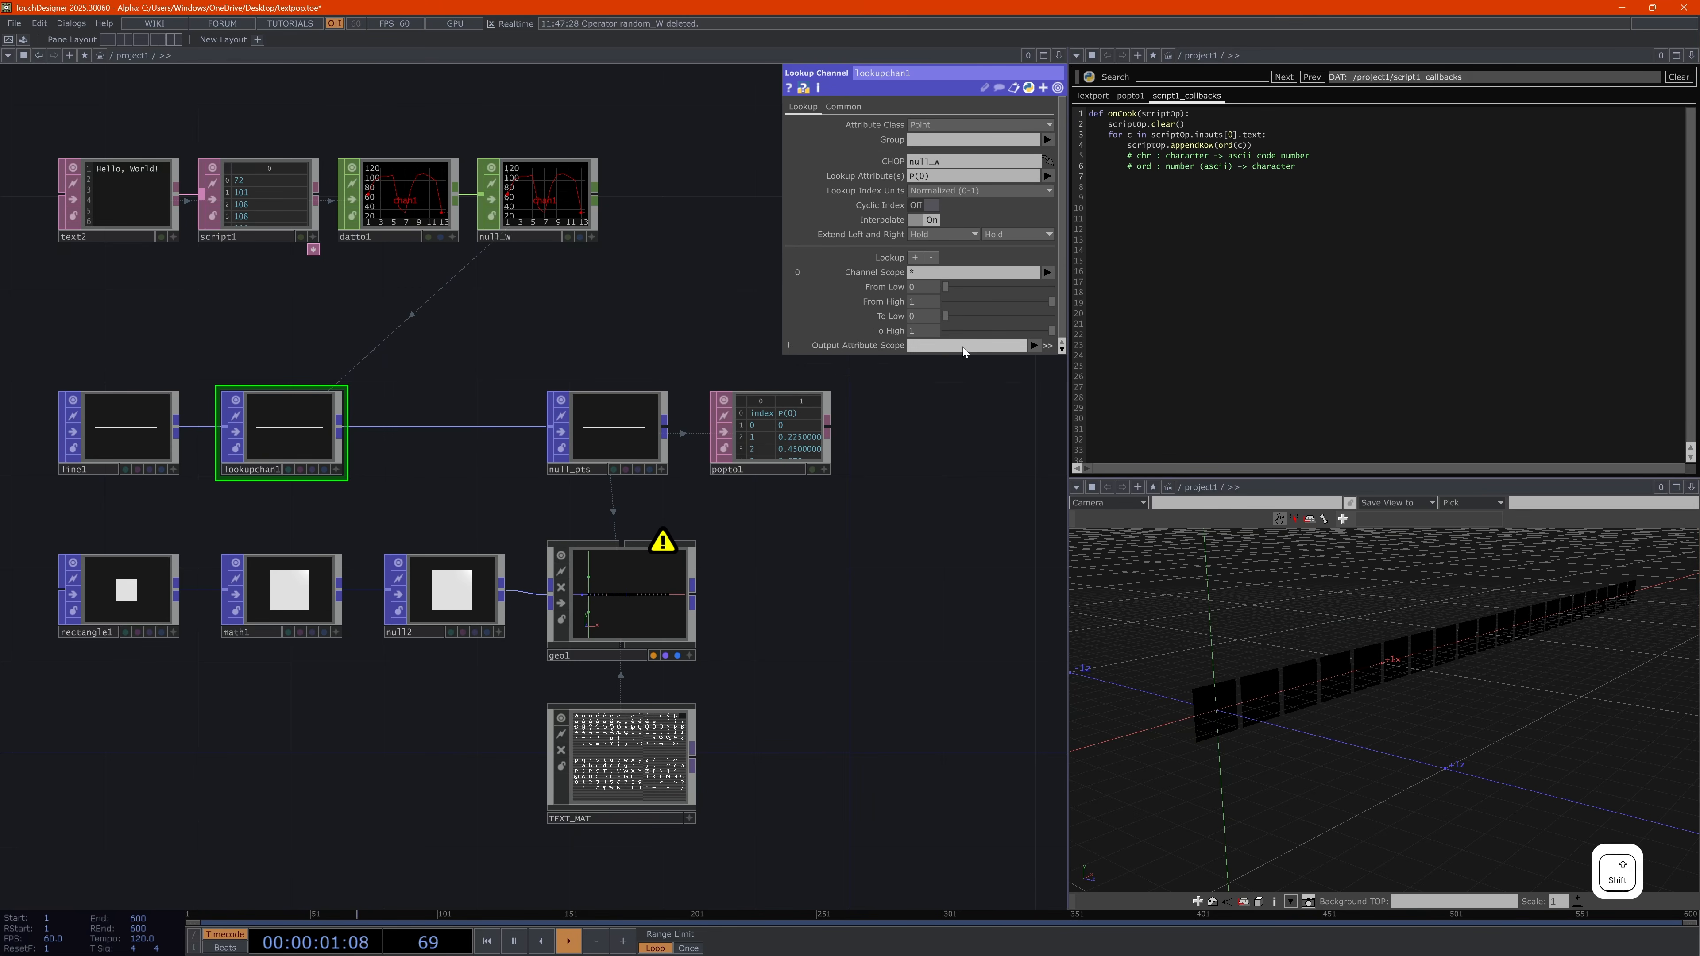
pyautogui.write('W')
pyautogui.press('Home')
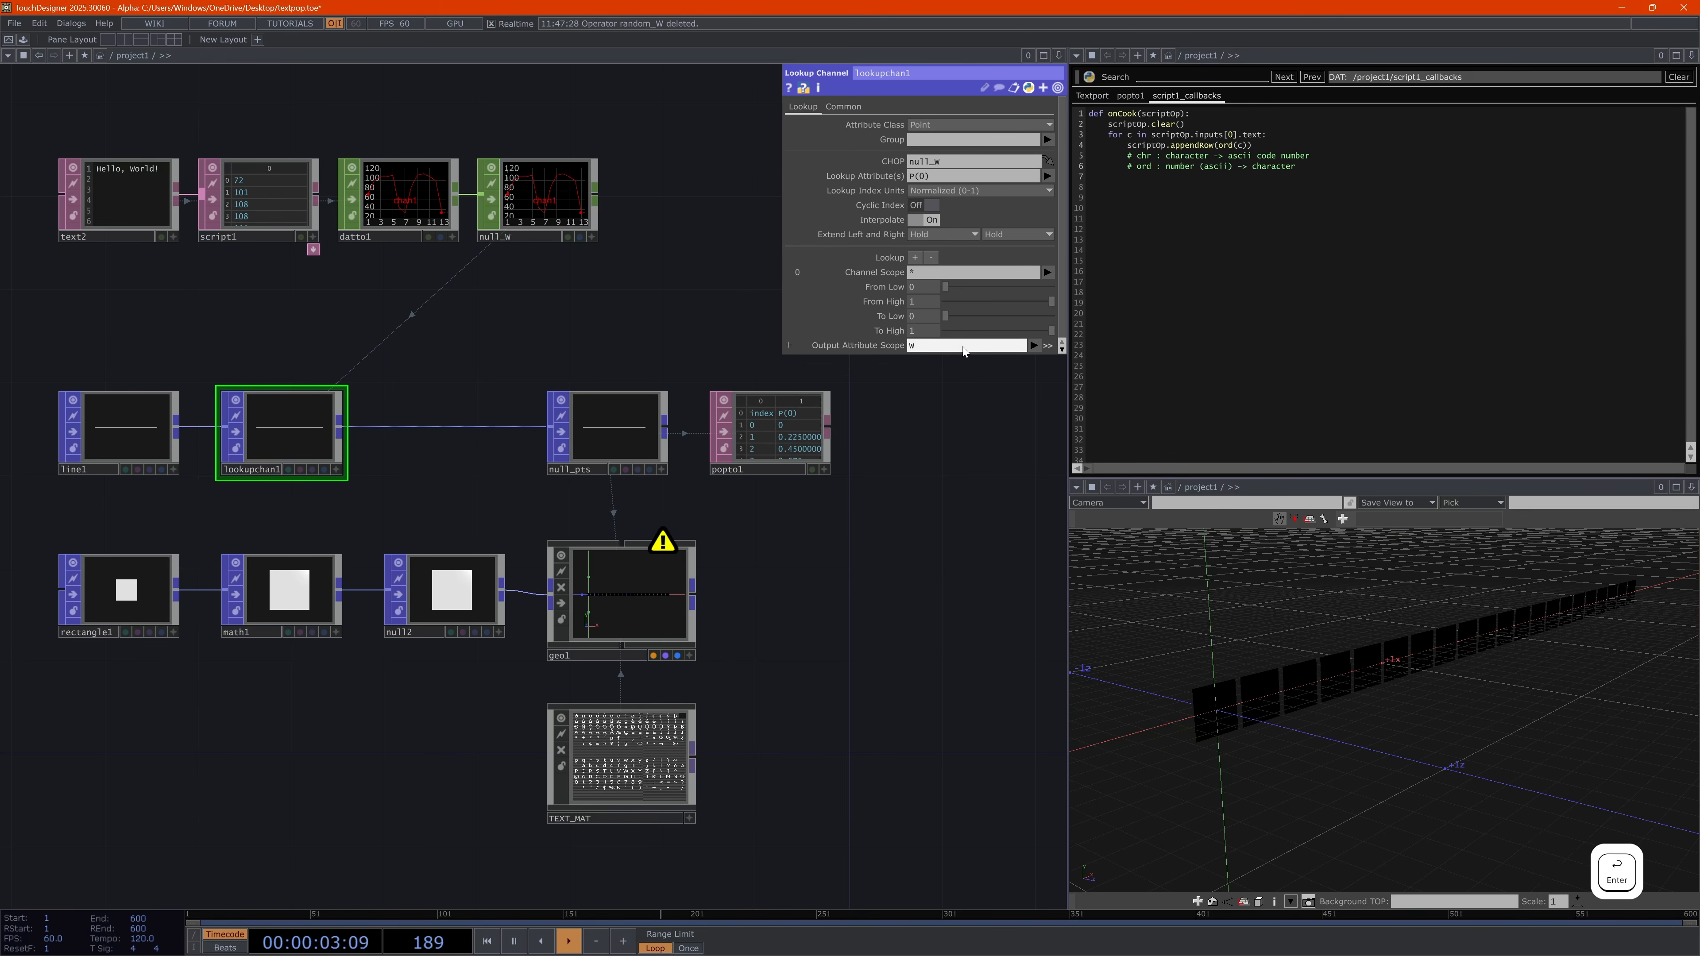
pyautogui.write('Memos')
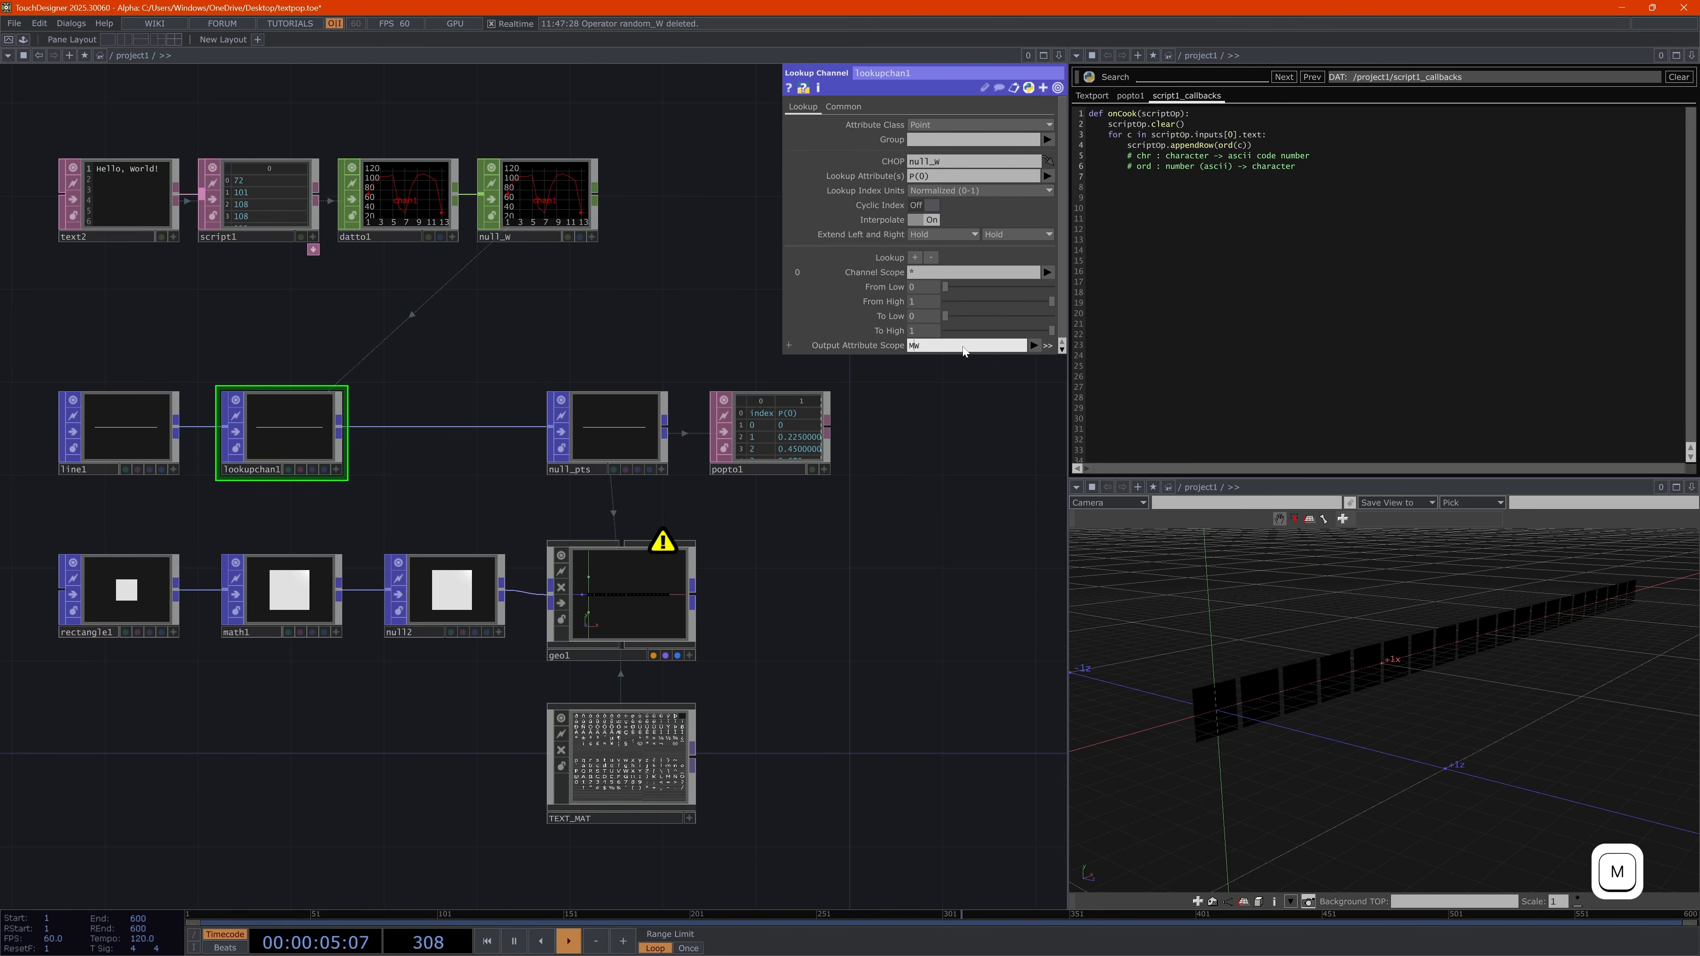
pyautogui.press('Return')
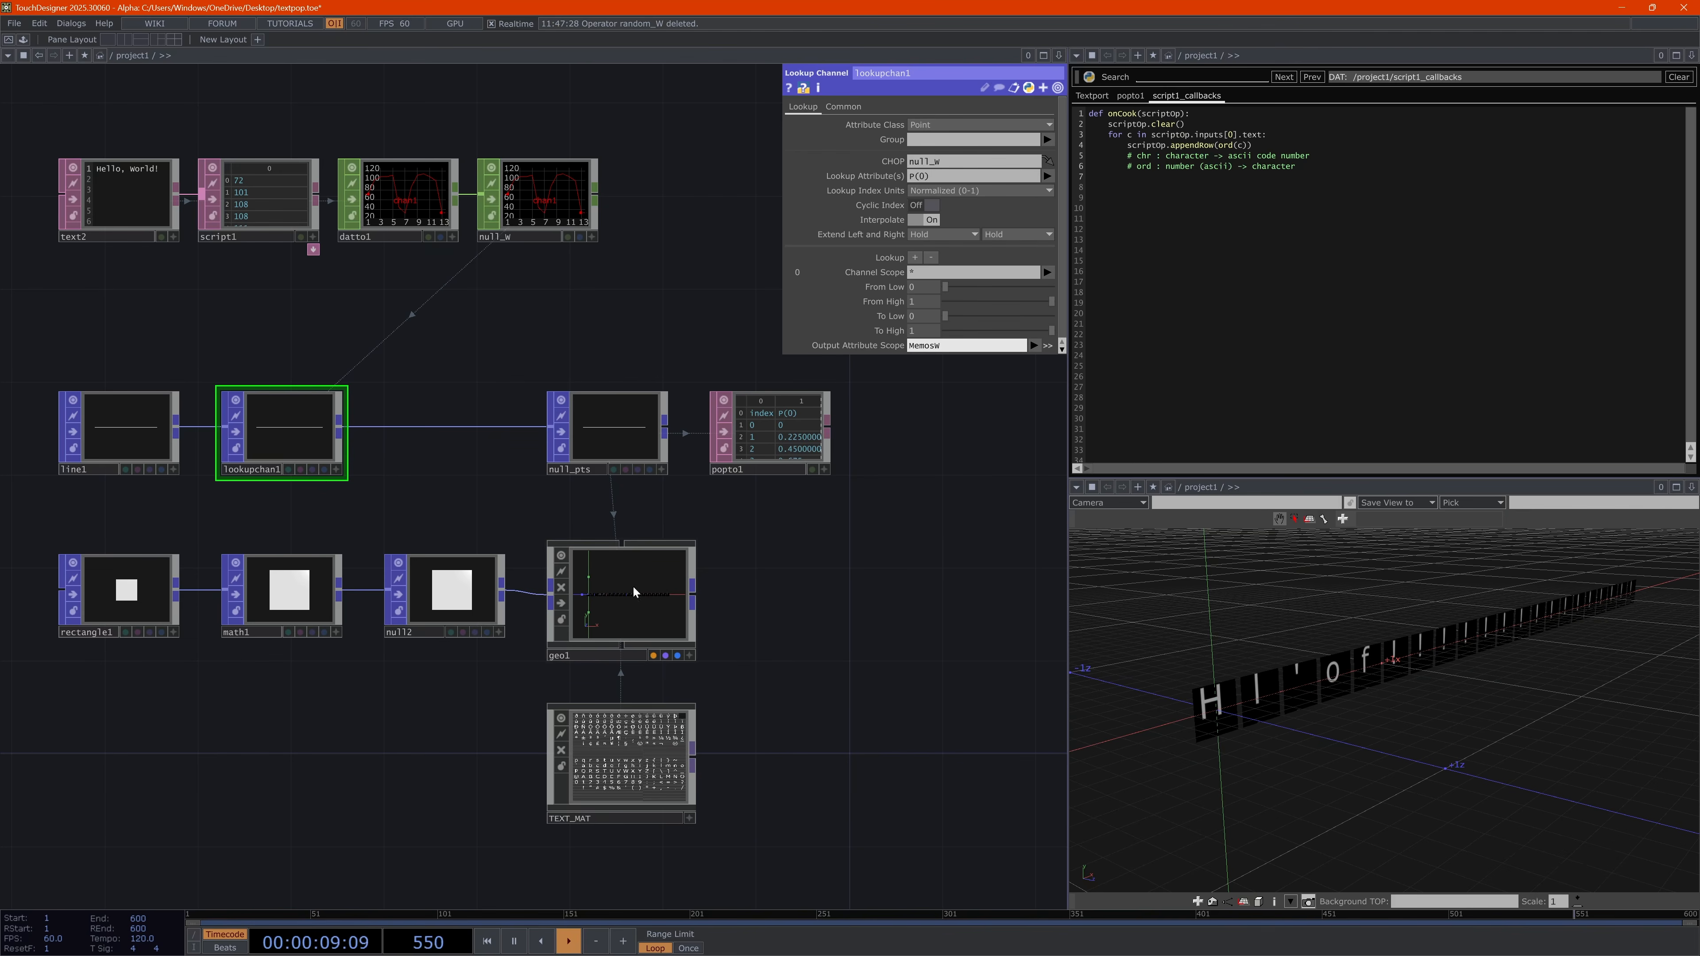
# Check geo1's instance texture coordinate W setting, and inspect the attribute carried by lookupchan1
pyautogui.click(625, 606)
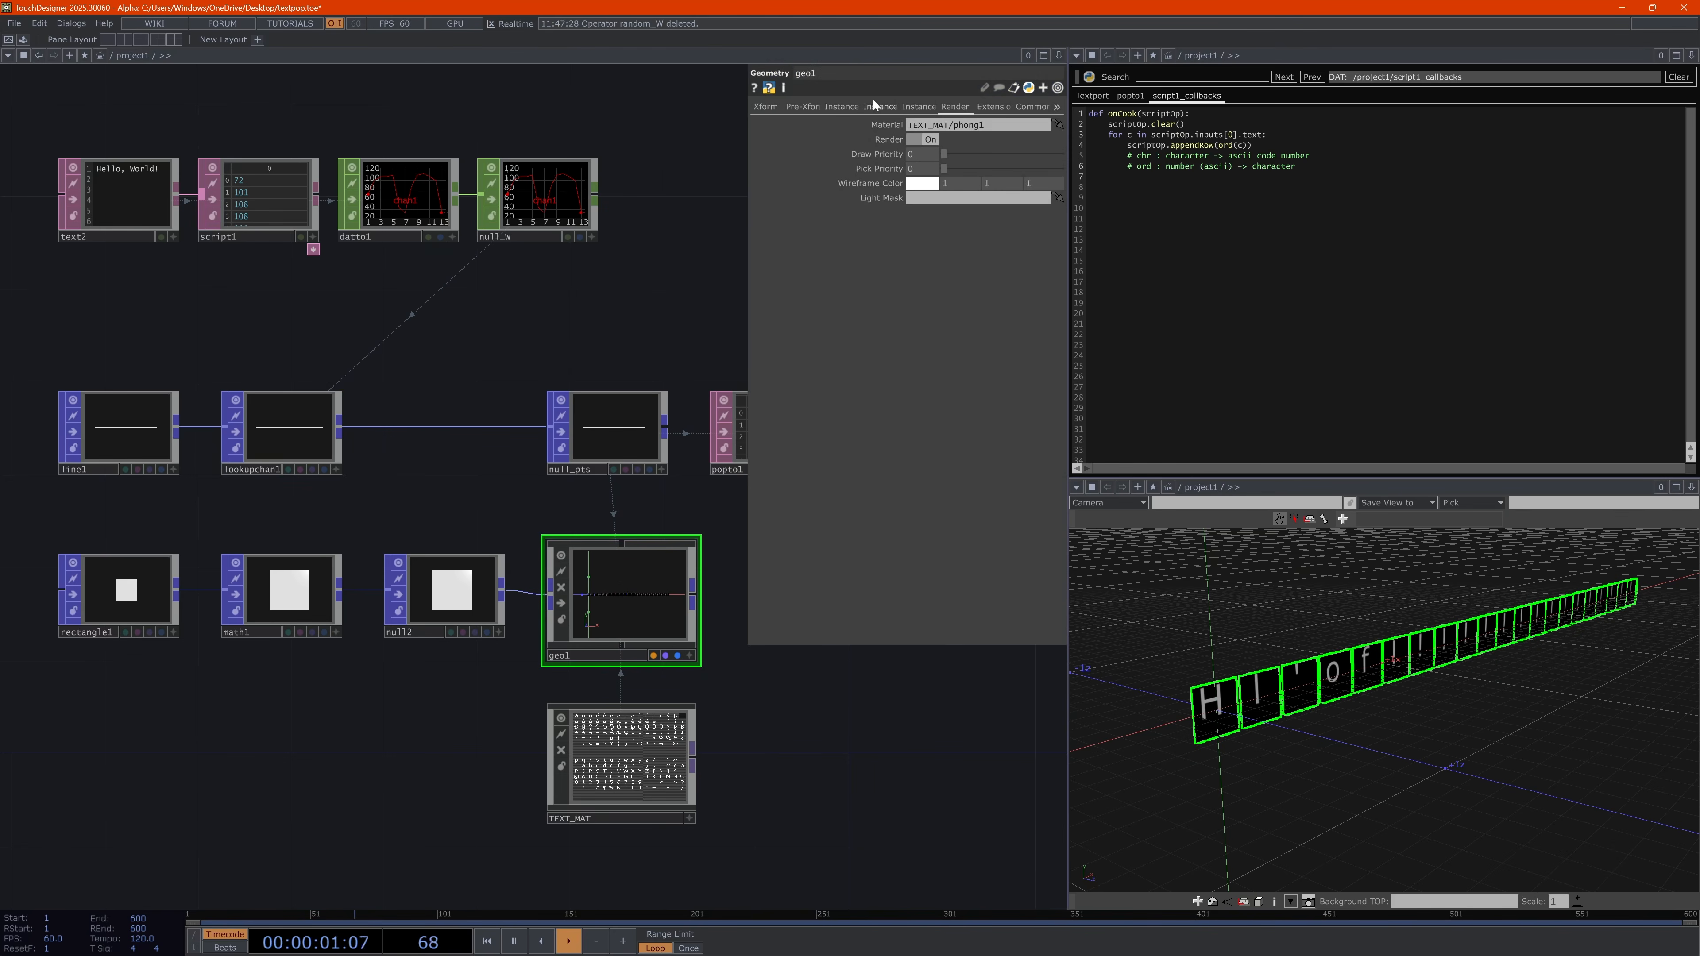
pyautogui.click(873, 103)
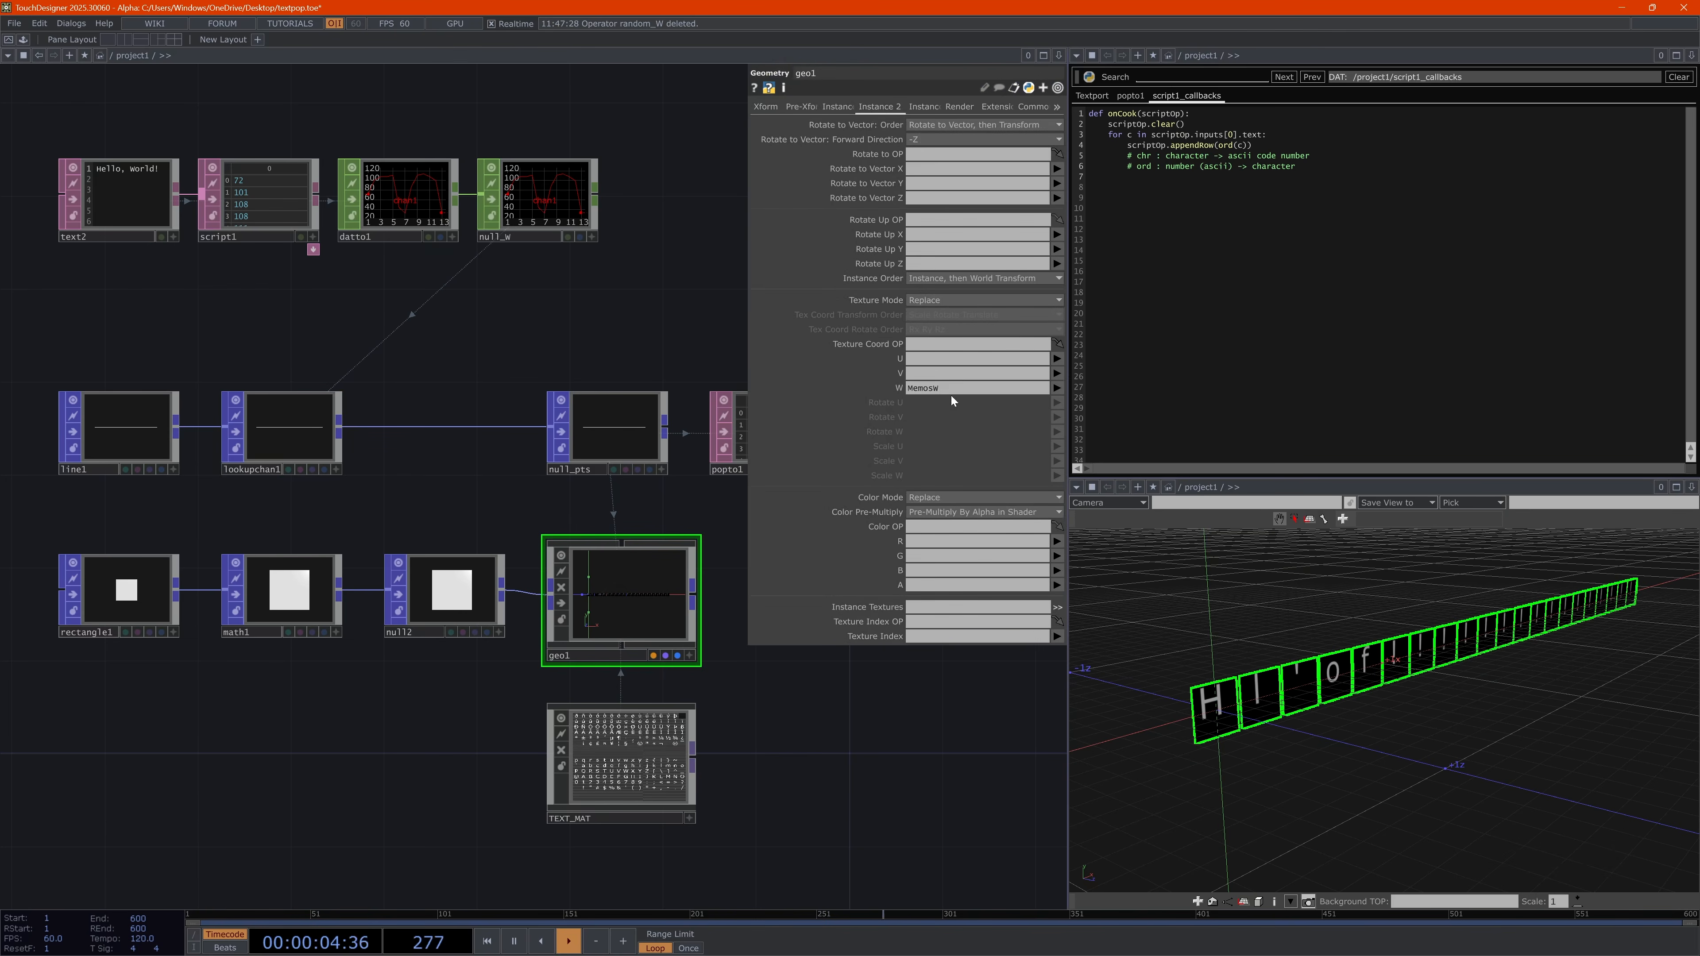
pyautogui.click(299, 440)
pyautogui.middleClick(305, 435)
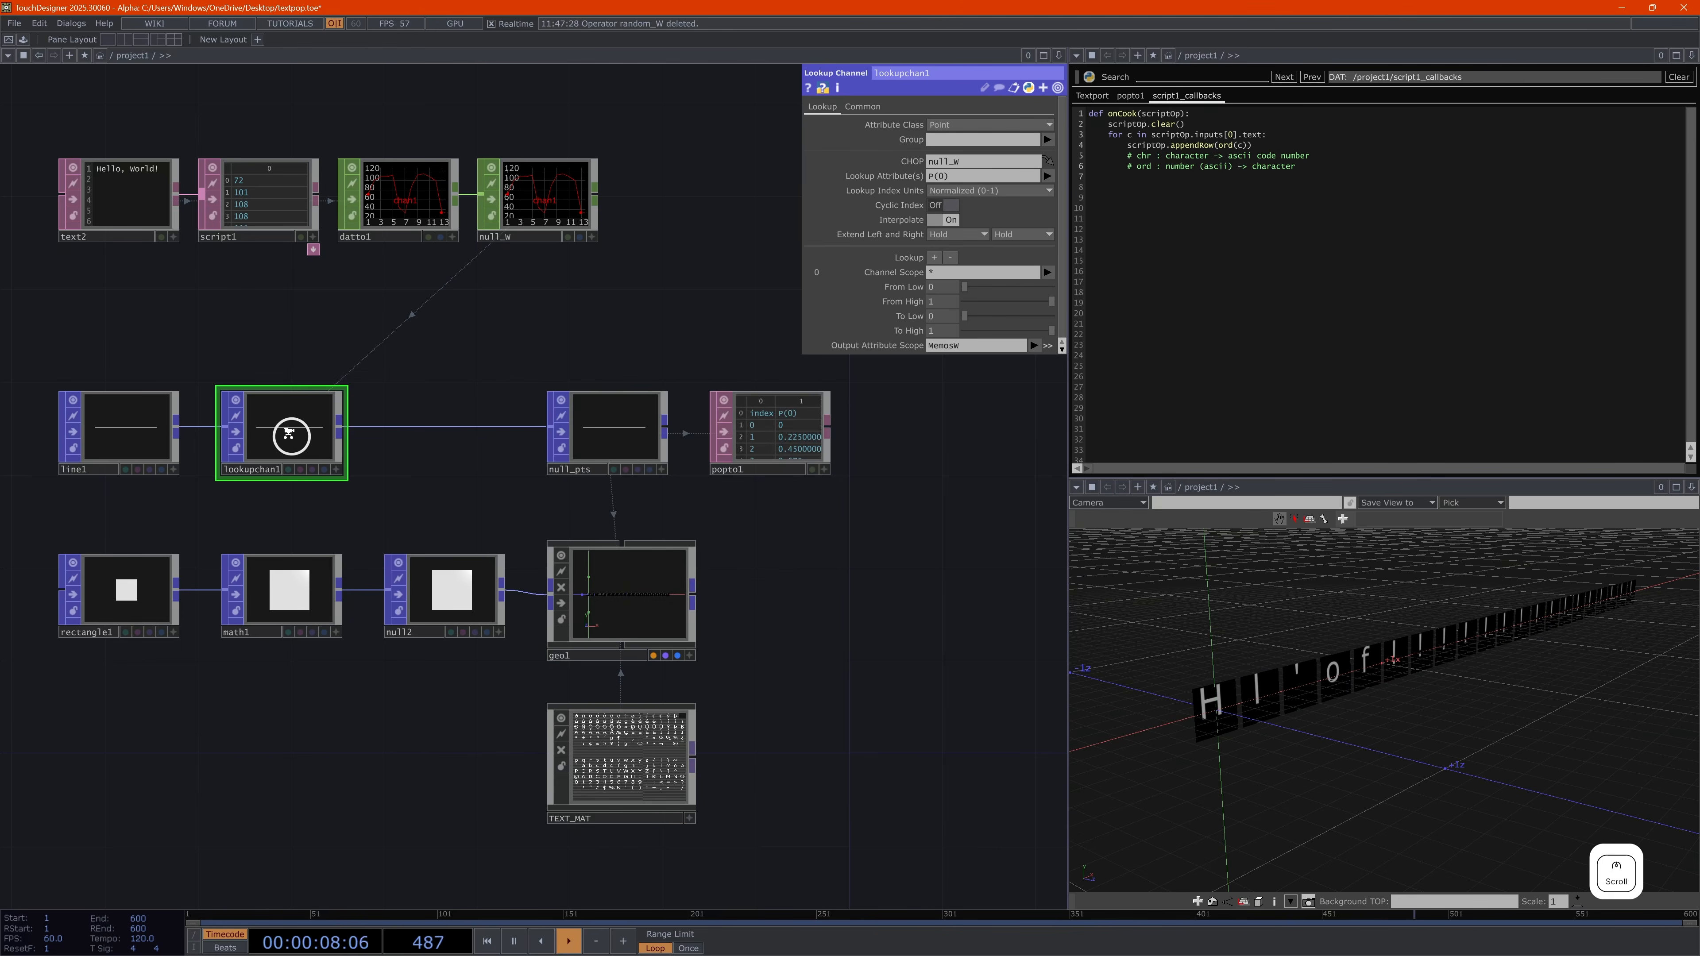
pyautogui.scroll(5, 289, 433)
pyautogui.moveTo(307, 560); pyautogui.dragTo(529, 573)
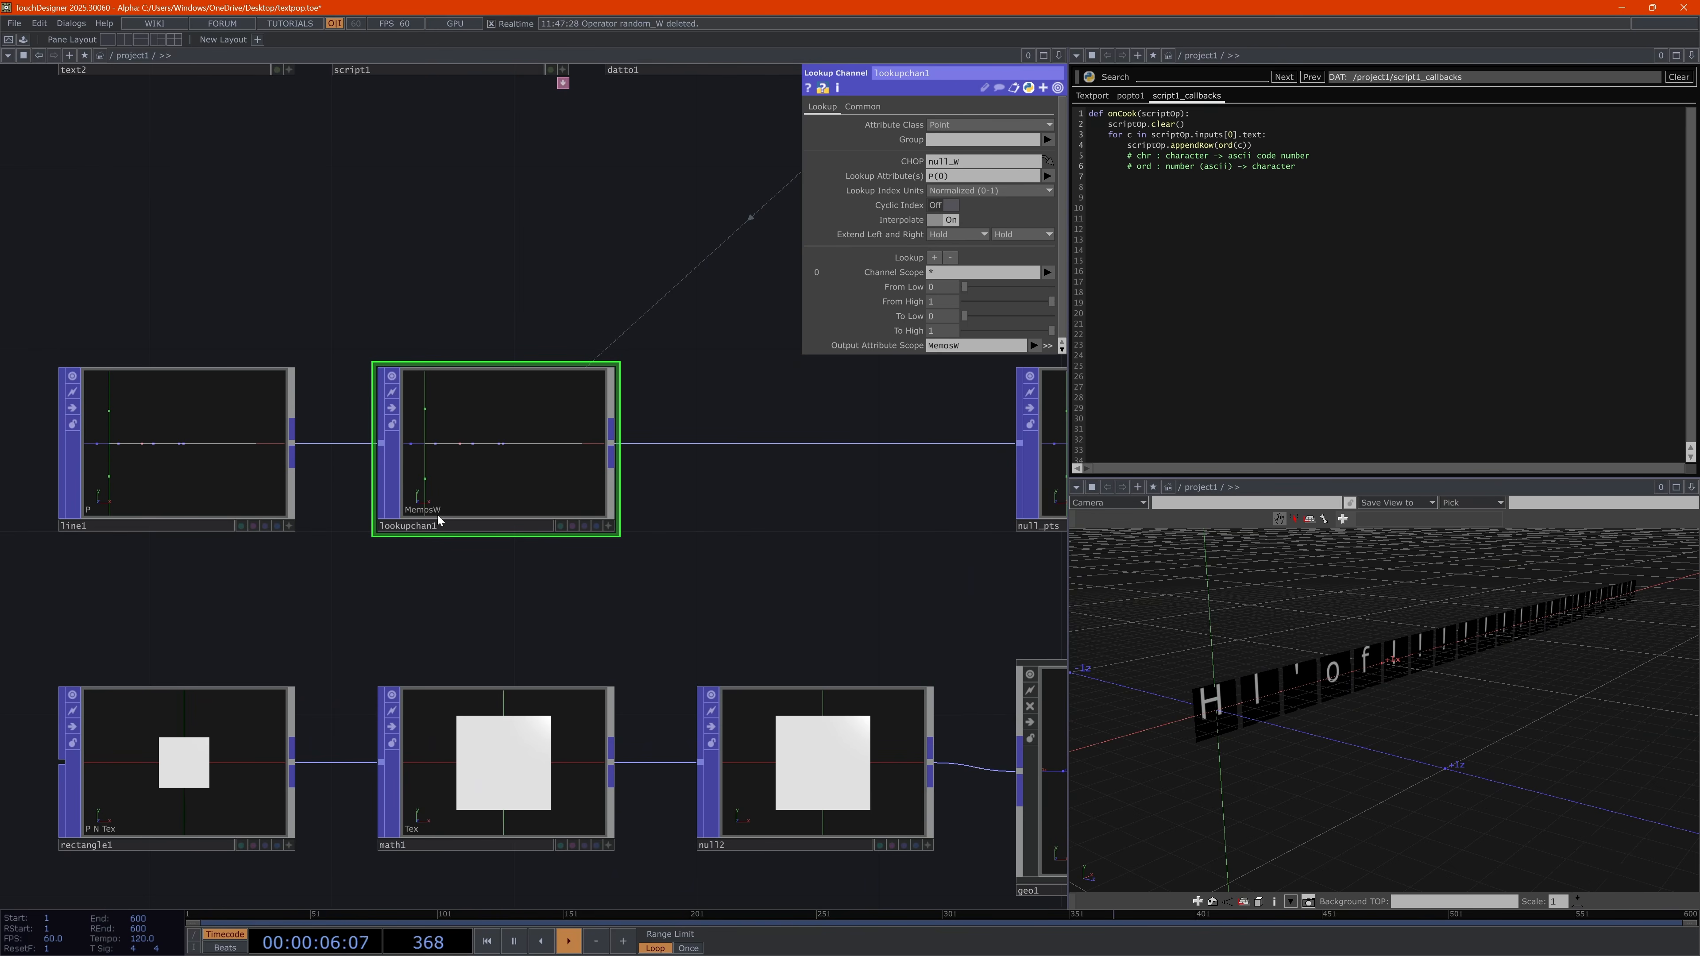
# Insert an Attribute POP between lookupchan1 and null_pts and create a custom attribute named Test
pyautogui.press('Tab')
pyautogui.click(576, 291)
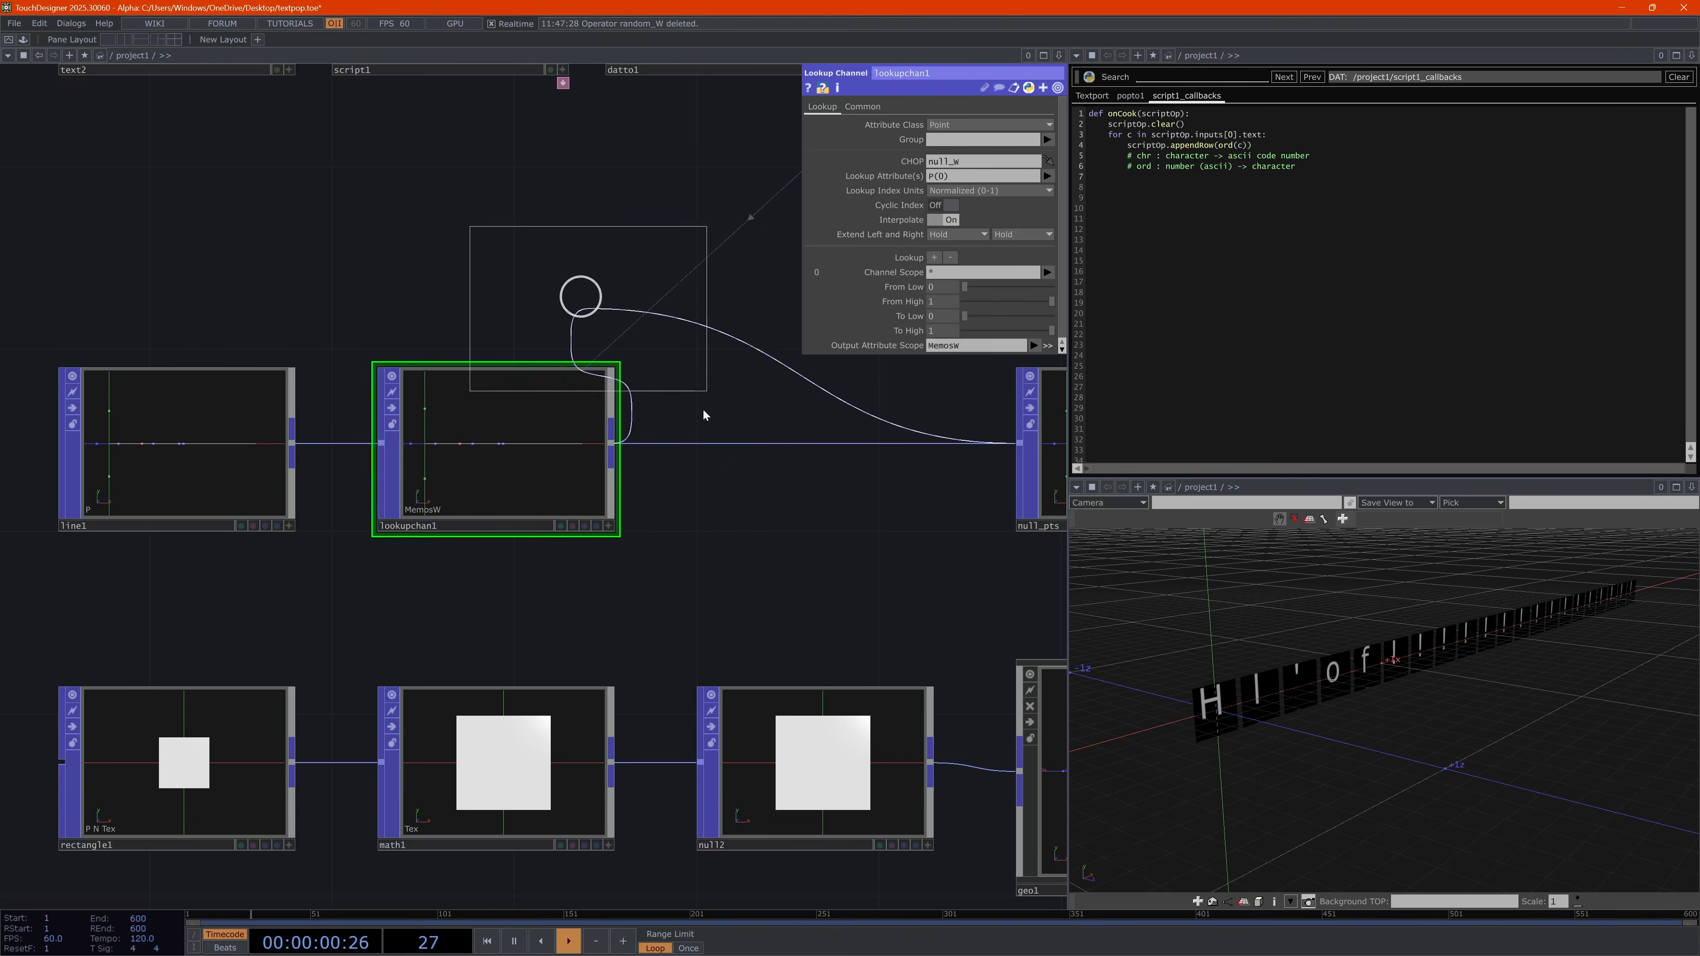
pyautogui.click(805, 446)
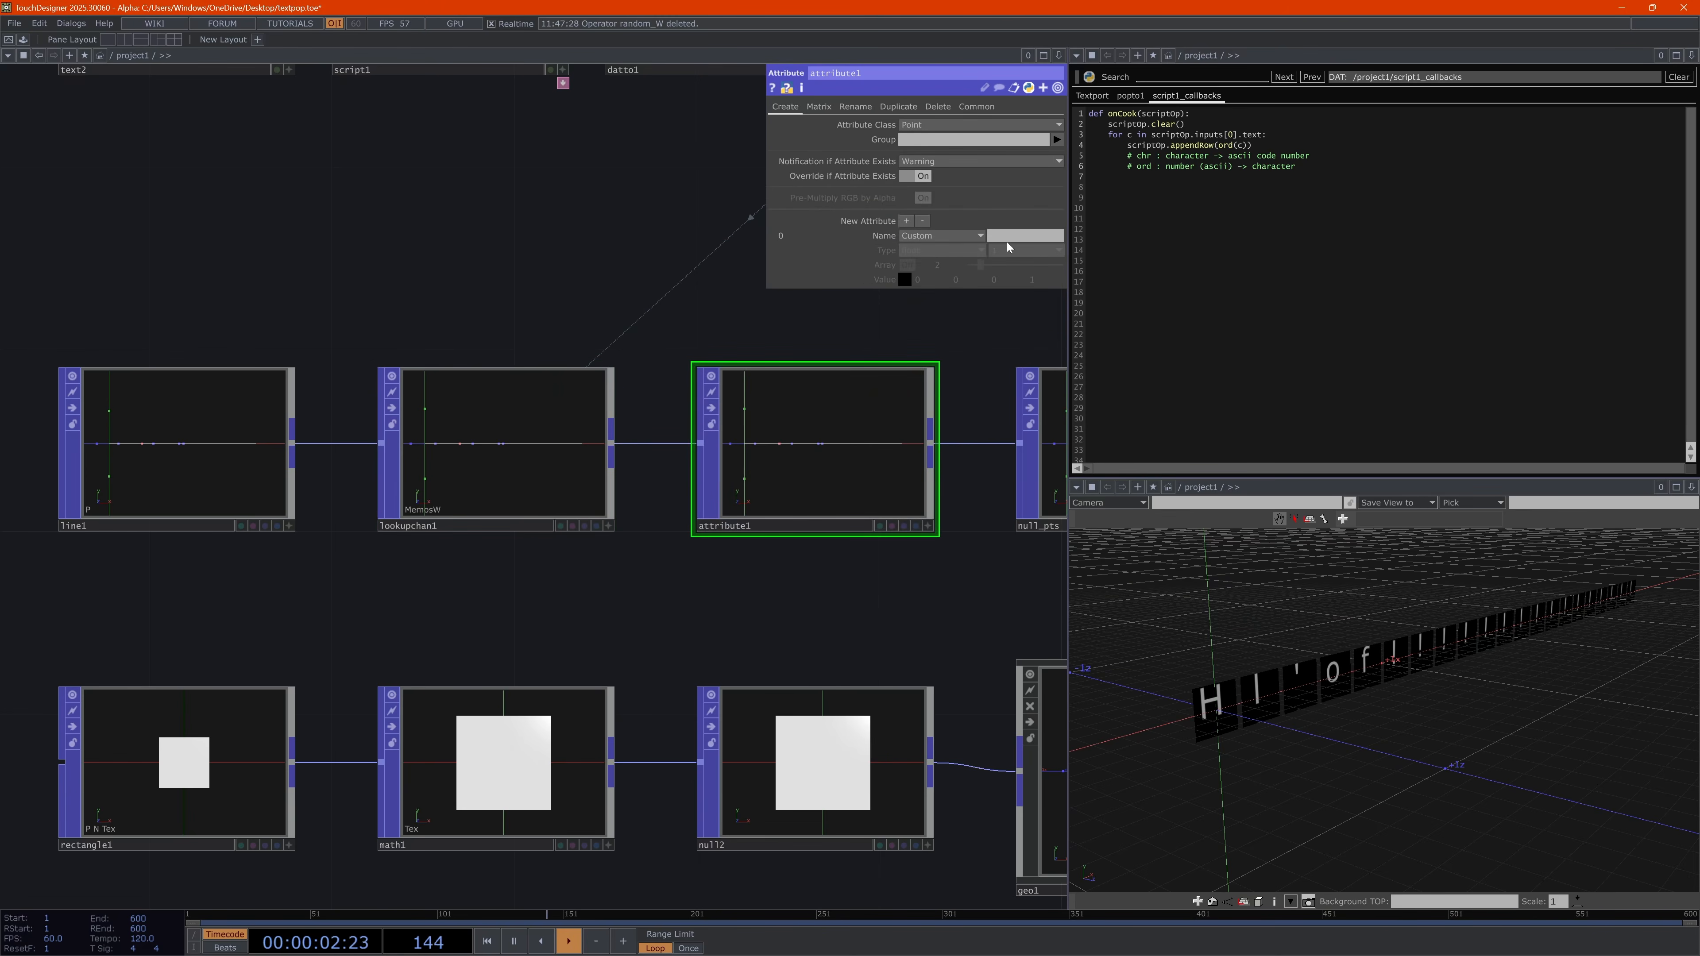
pyautogui.click(1025, 236)
pyautogui.write('Test')
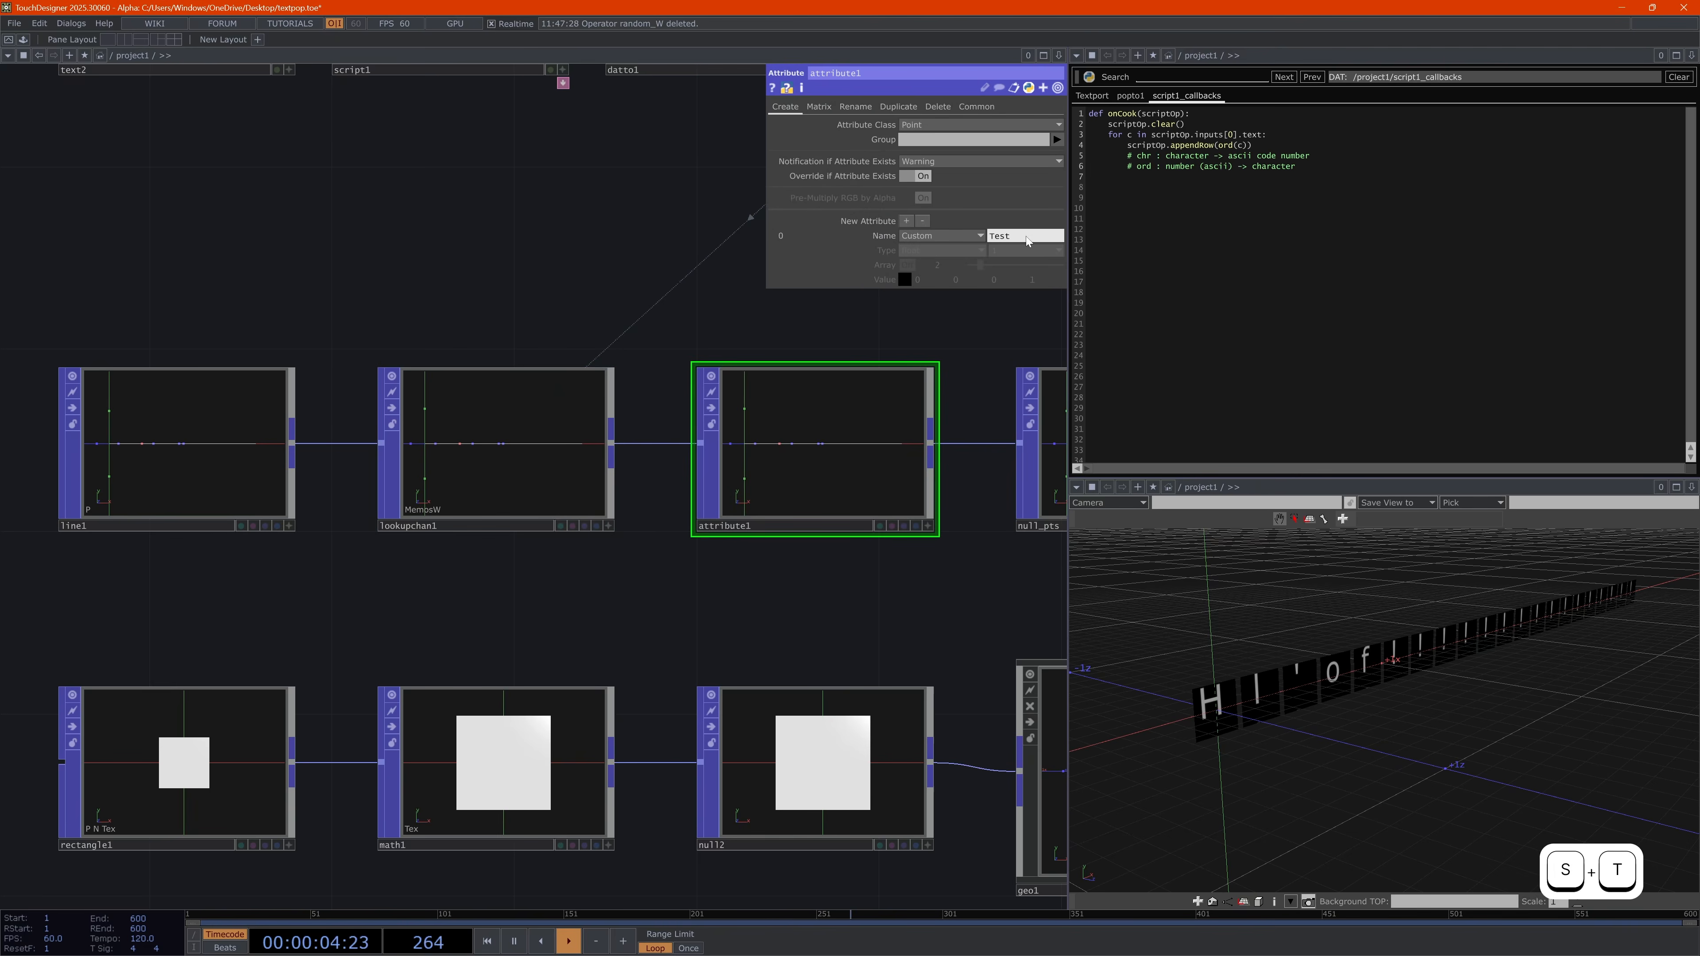
pyautogui.press('Return')
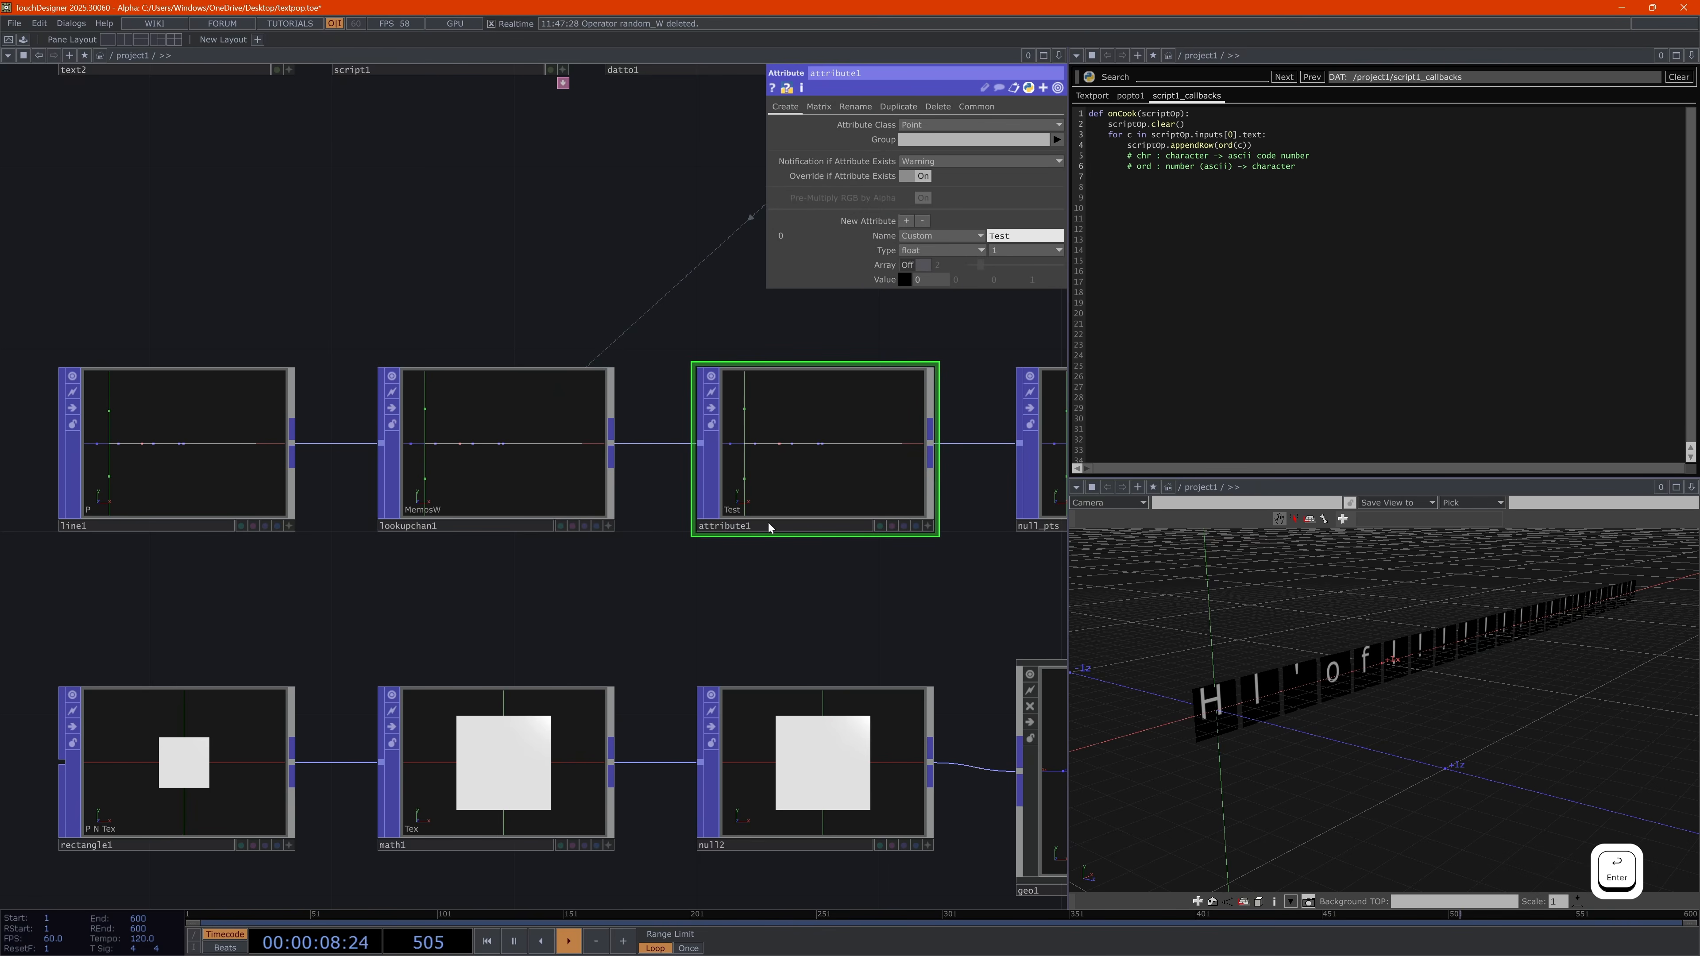
# Delete the Attribute POP that follows lookupchan1
pyautogui.click(840, 474)
pyautogui.press('Delete')
pyautogui.scroll(-6, 730, 523)
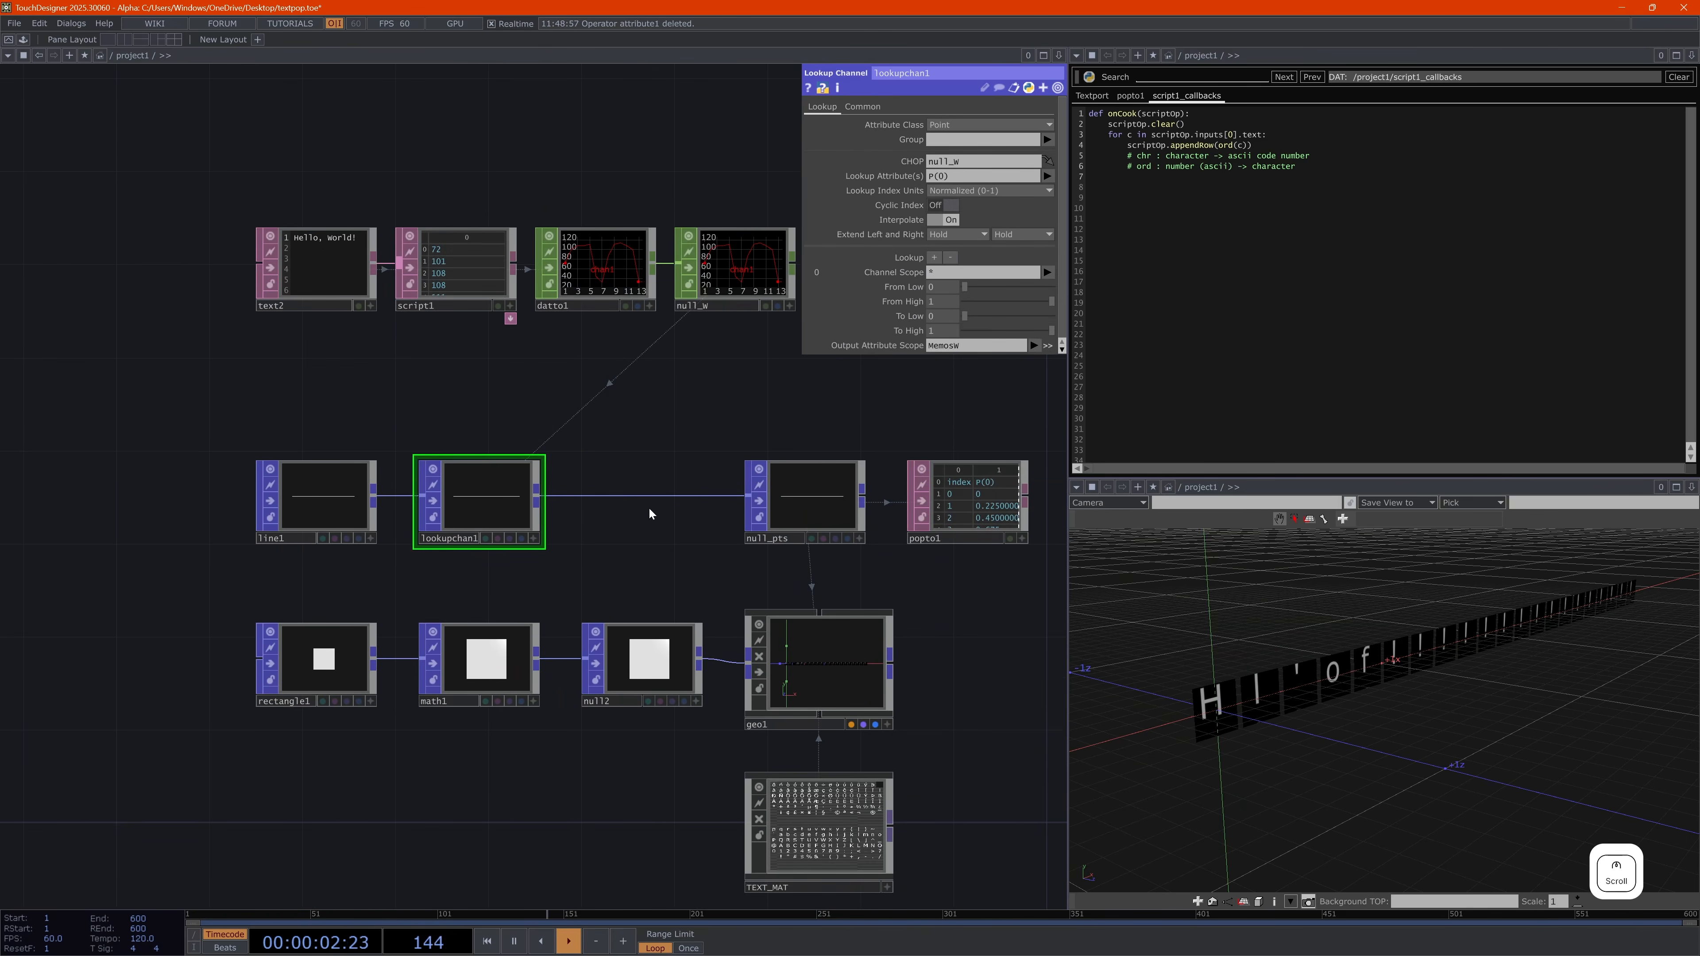
pyautogui.moveTo(704, 428); pyautogui.dragTo(648, 429)
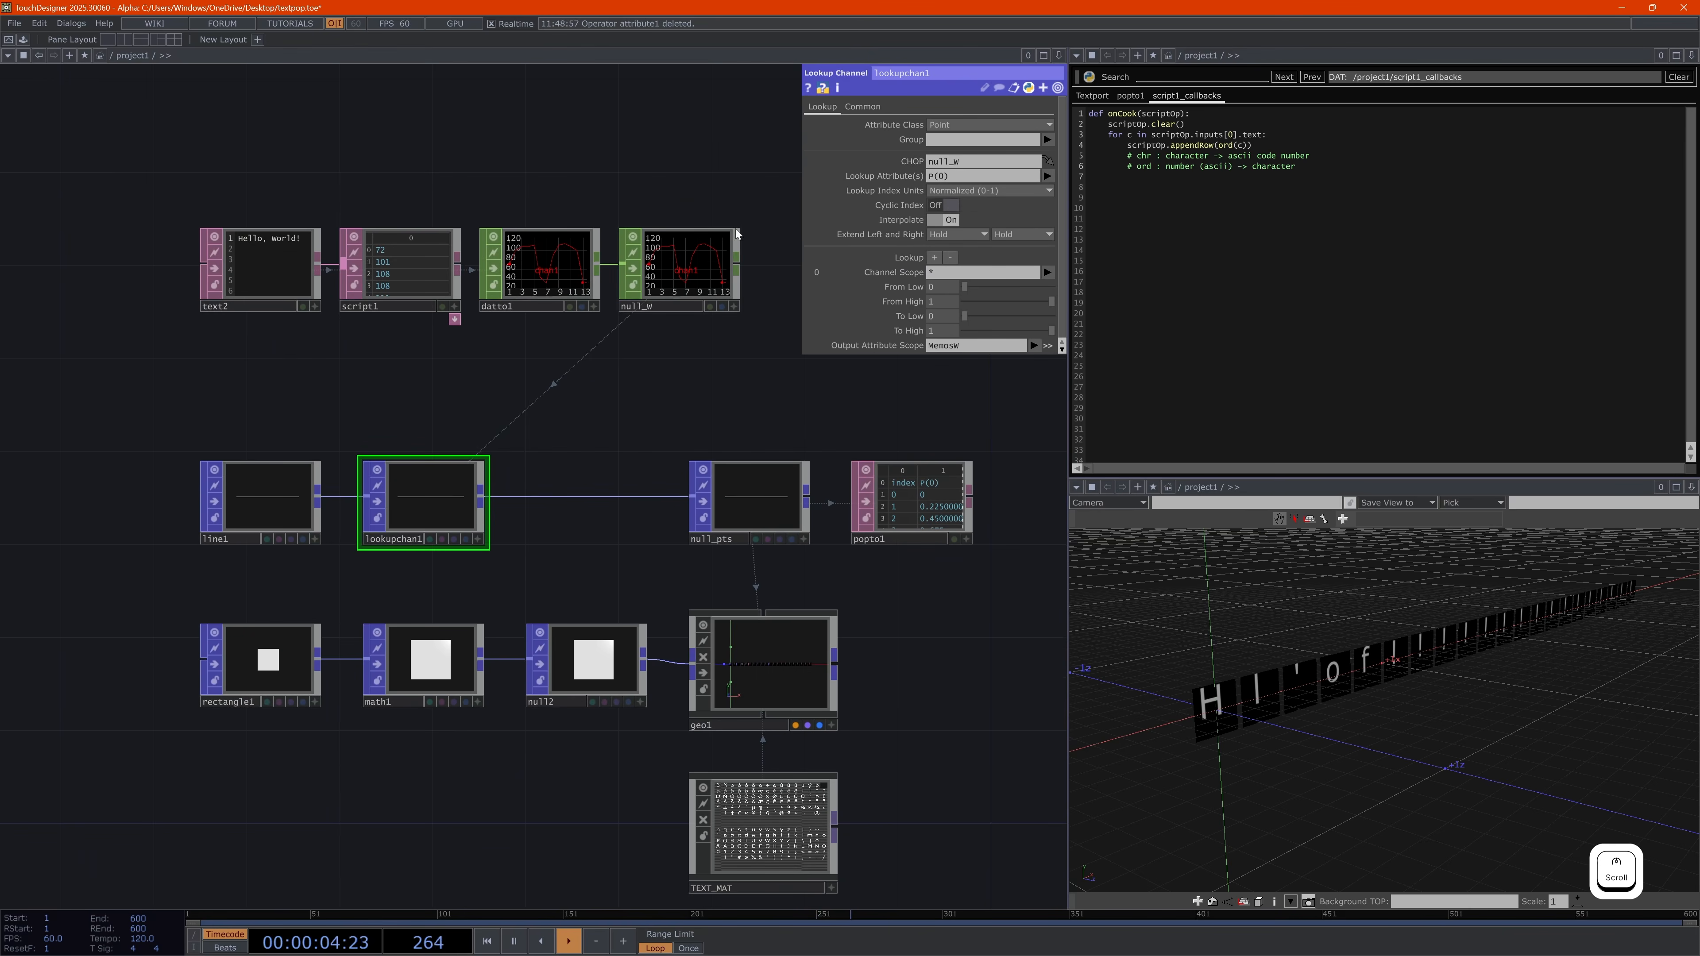
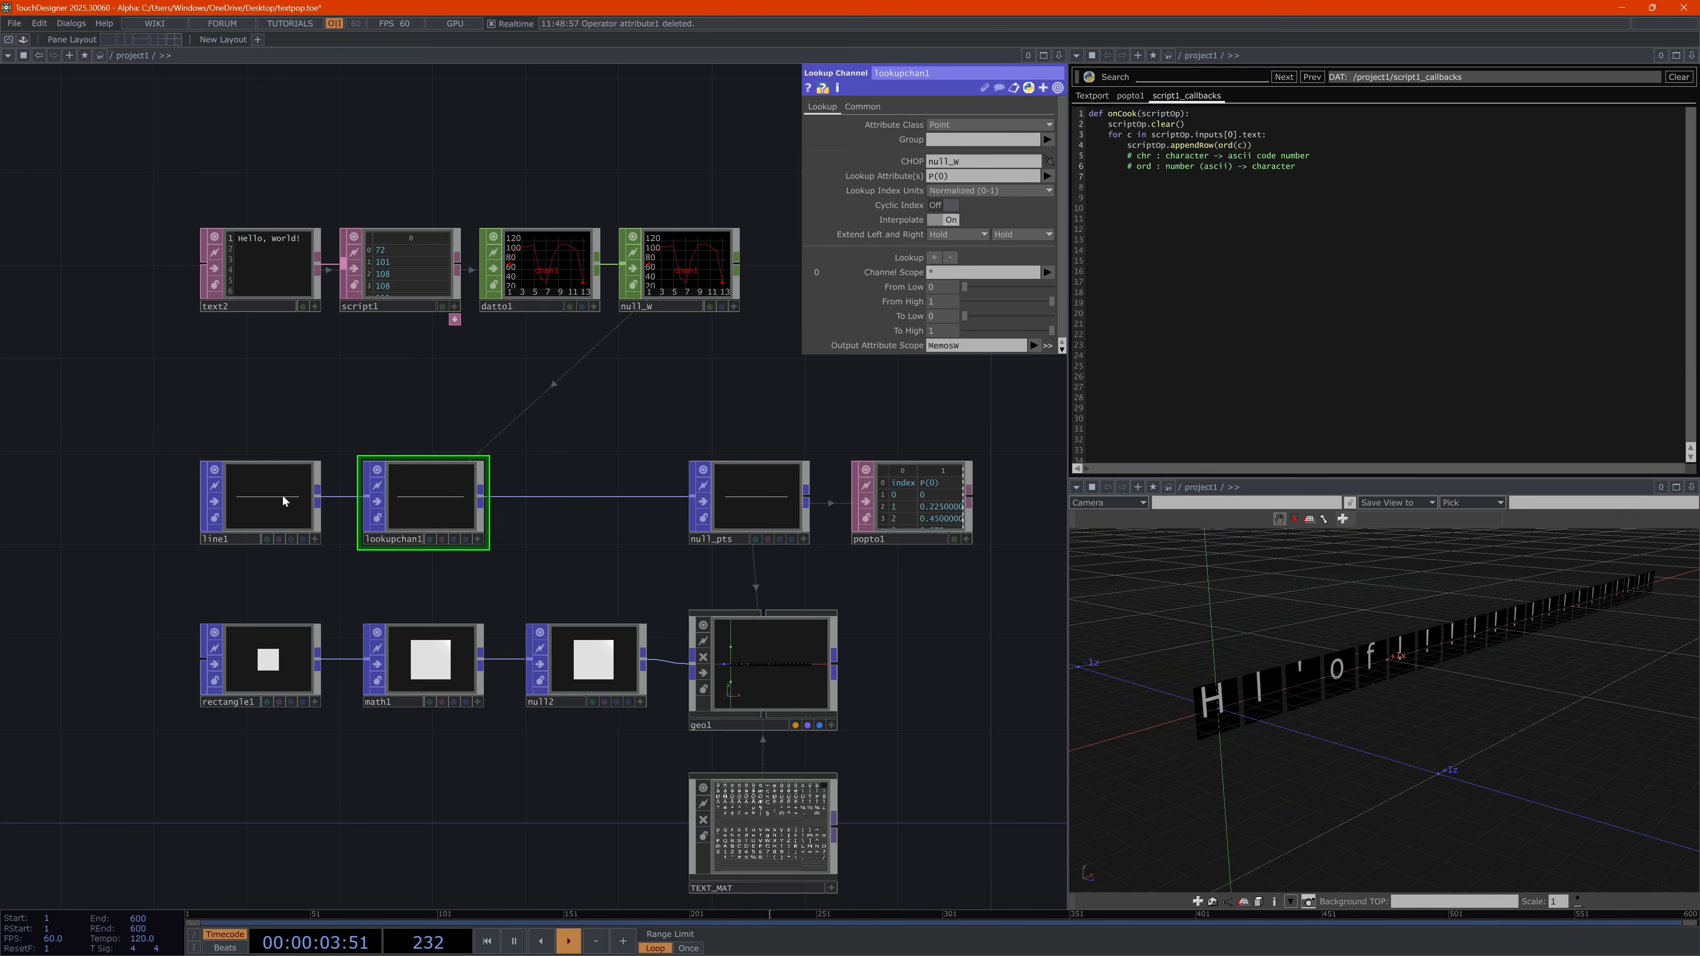
# Examine line1's point settings and the instanced character row in the viewport
pyautogui.click(277, 496)
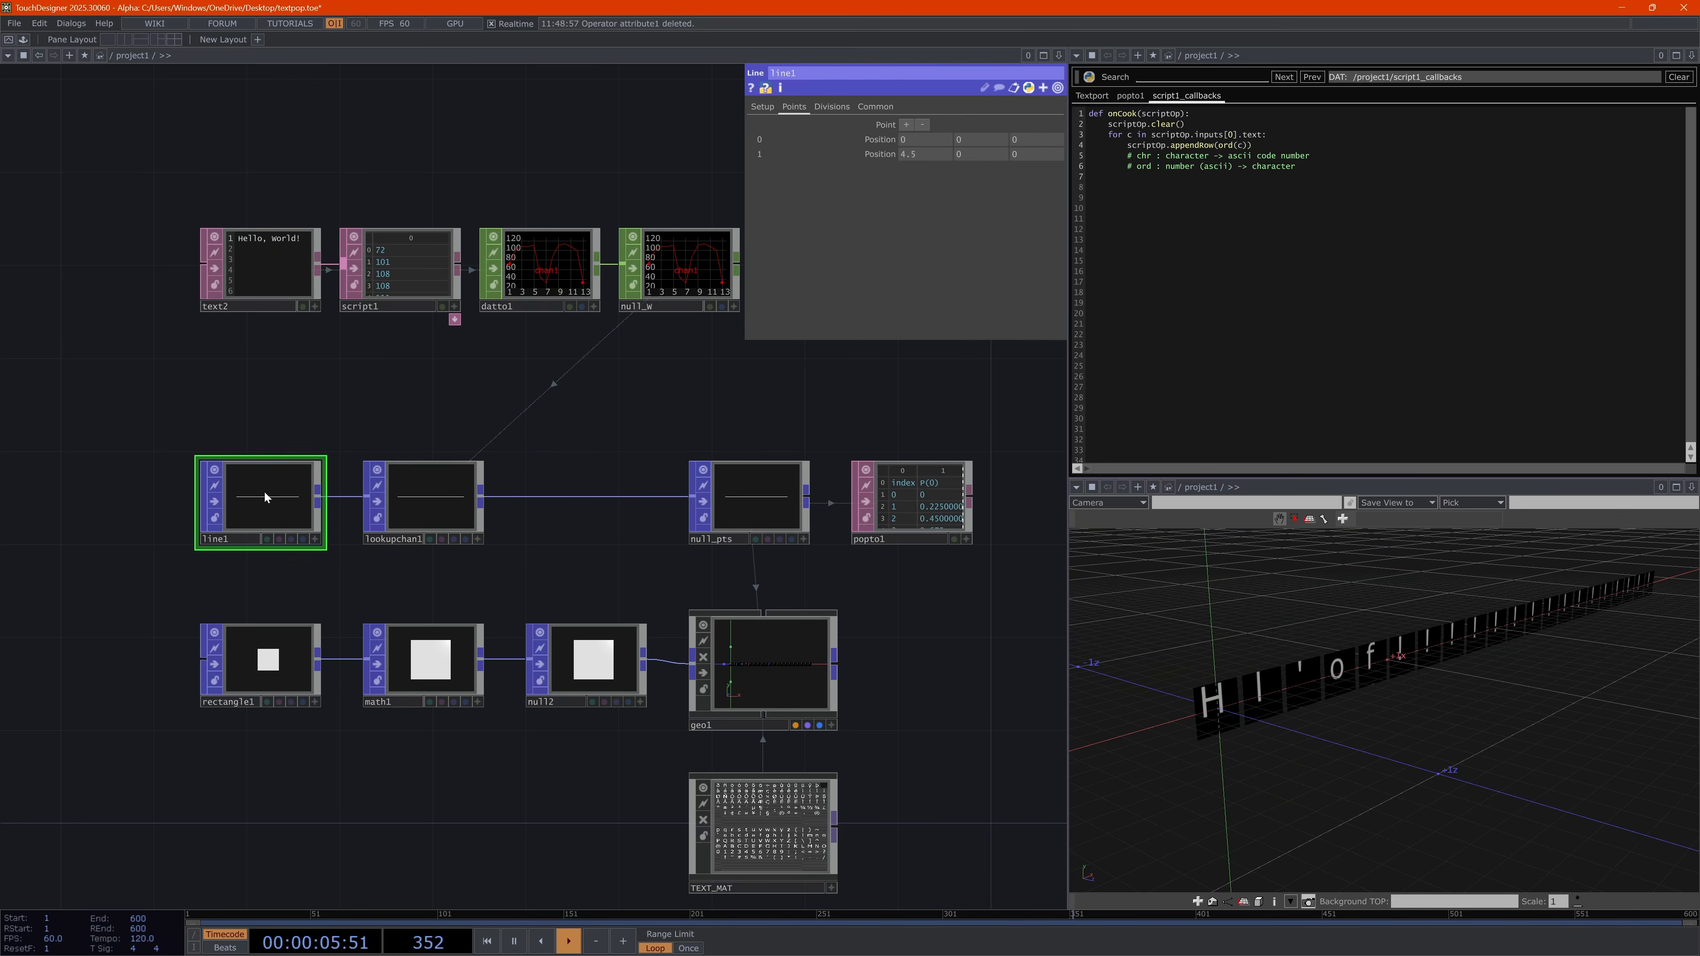
pyautogui.moveTo(266, 497); pyautogui.dragTo(429, 366, button='middle')
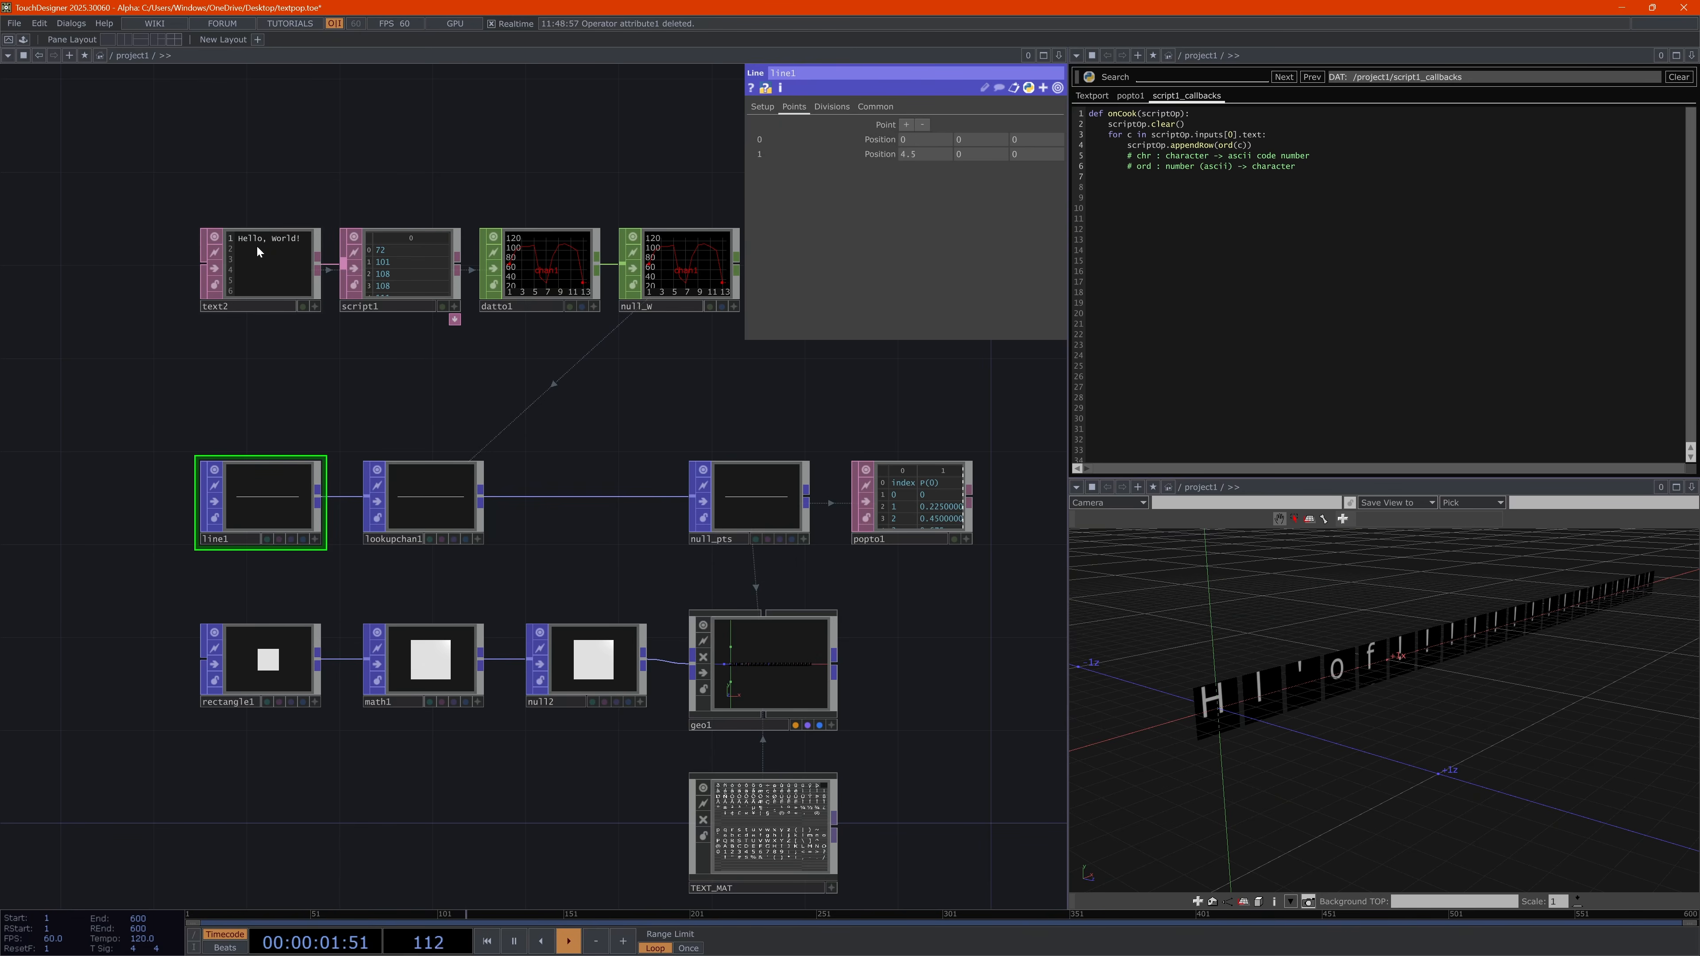
pyautogui.press('ctrl')
pyautogui.middleClick(389, 262)
pyautogui.moveTo(388, 261); pyautogui.dragTo(282, 507, button='middle')
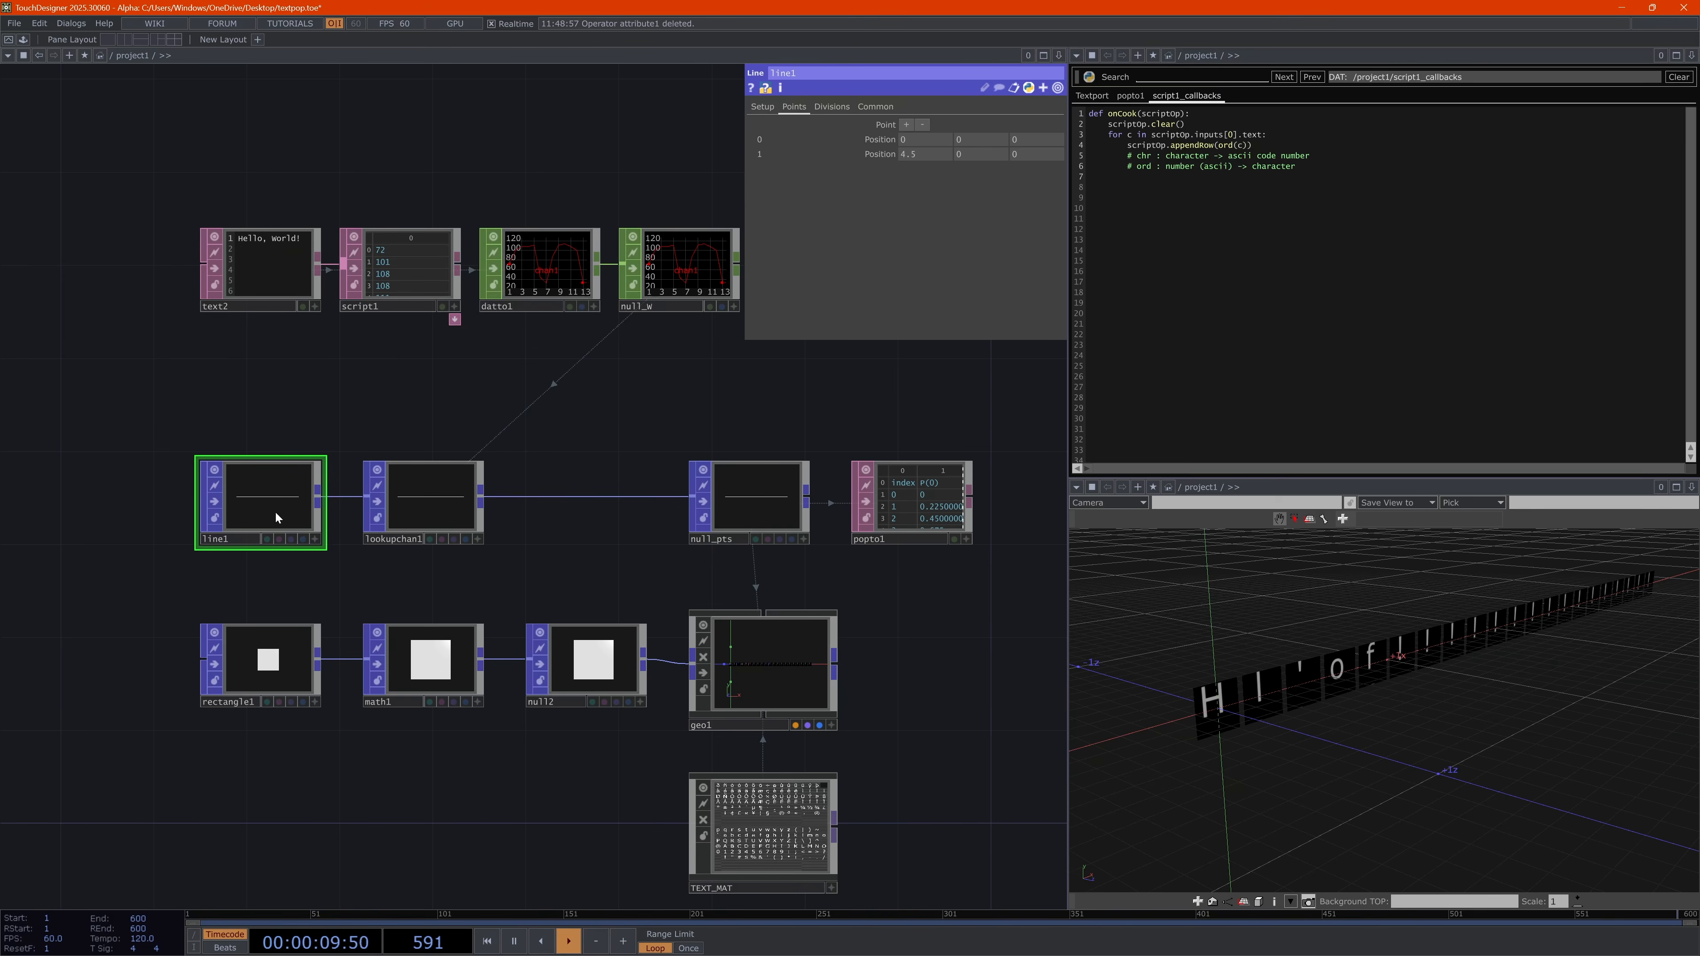
pyautogui.scroll(3, 272, 512)
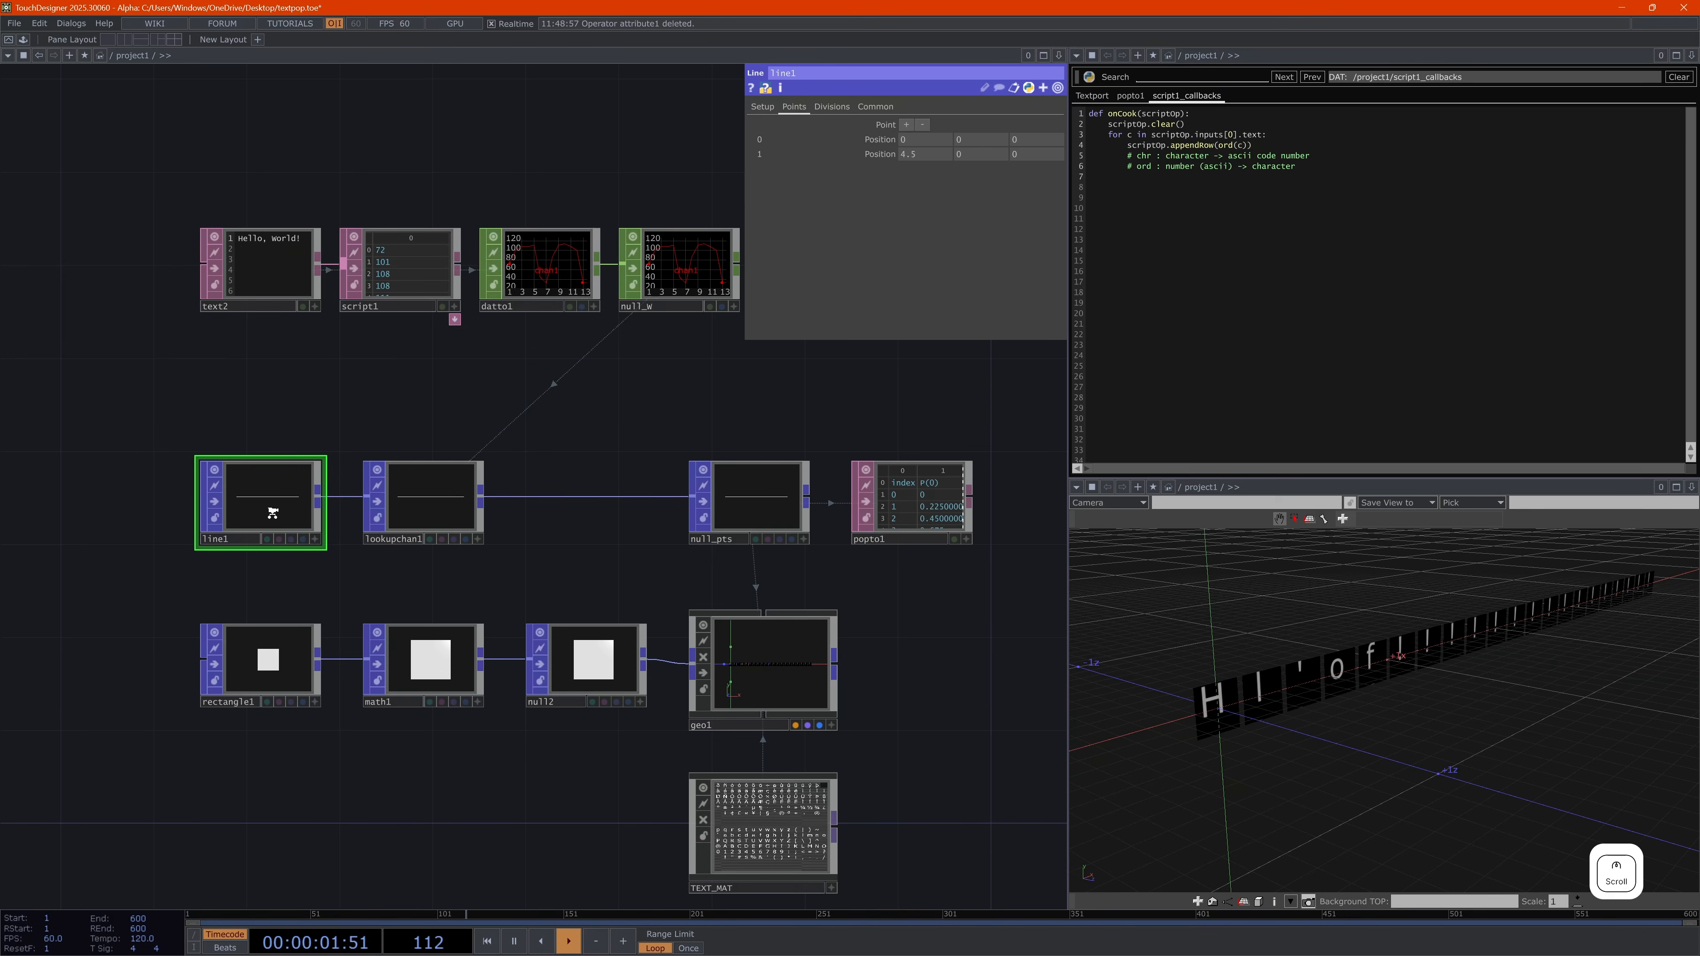
pyautogui.scroll(-3, 272, 512)
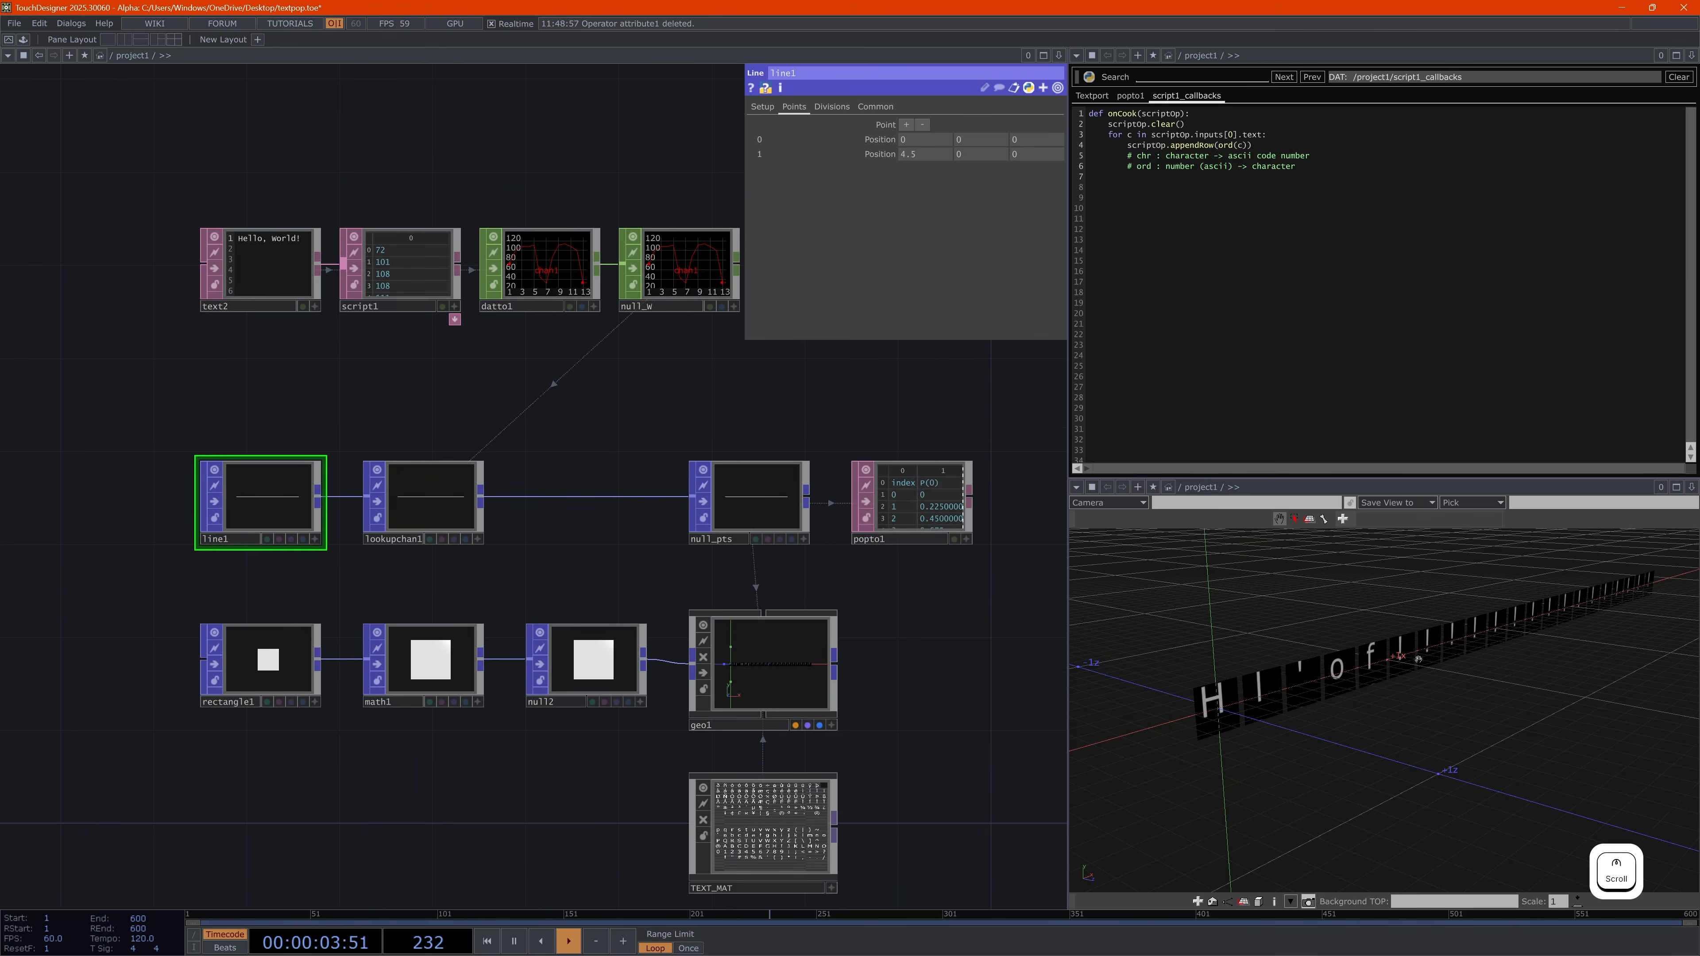
pyautogui.press('h')
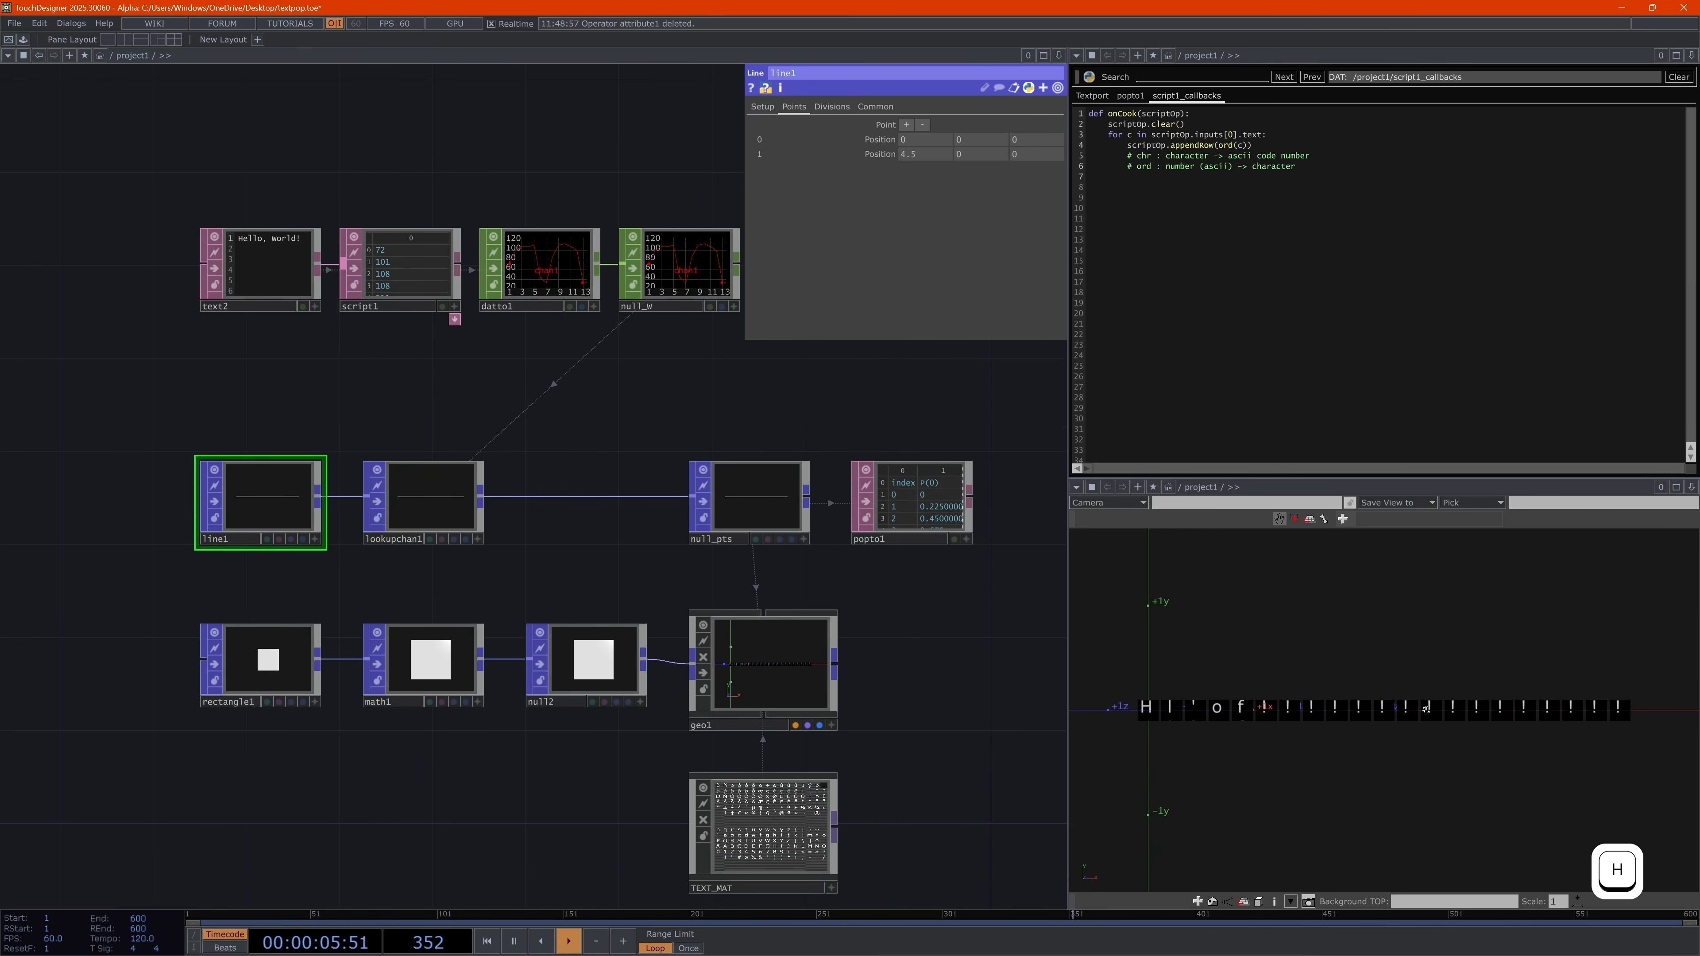
pyautogui.moveTo(1426, 708); pyautogui.dragTo(1328, 719)
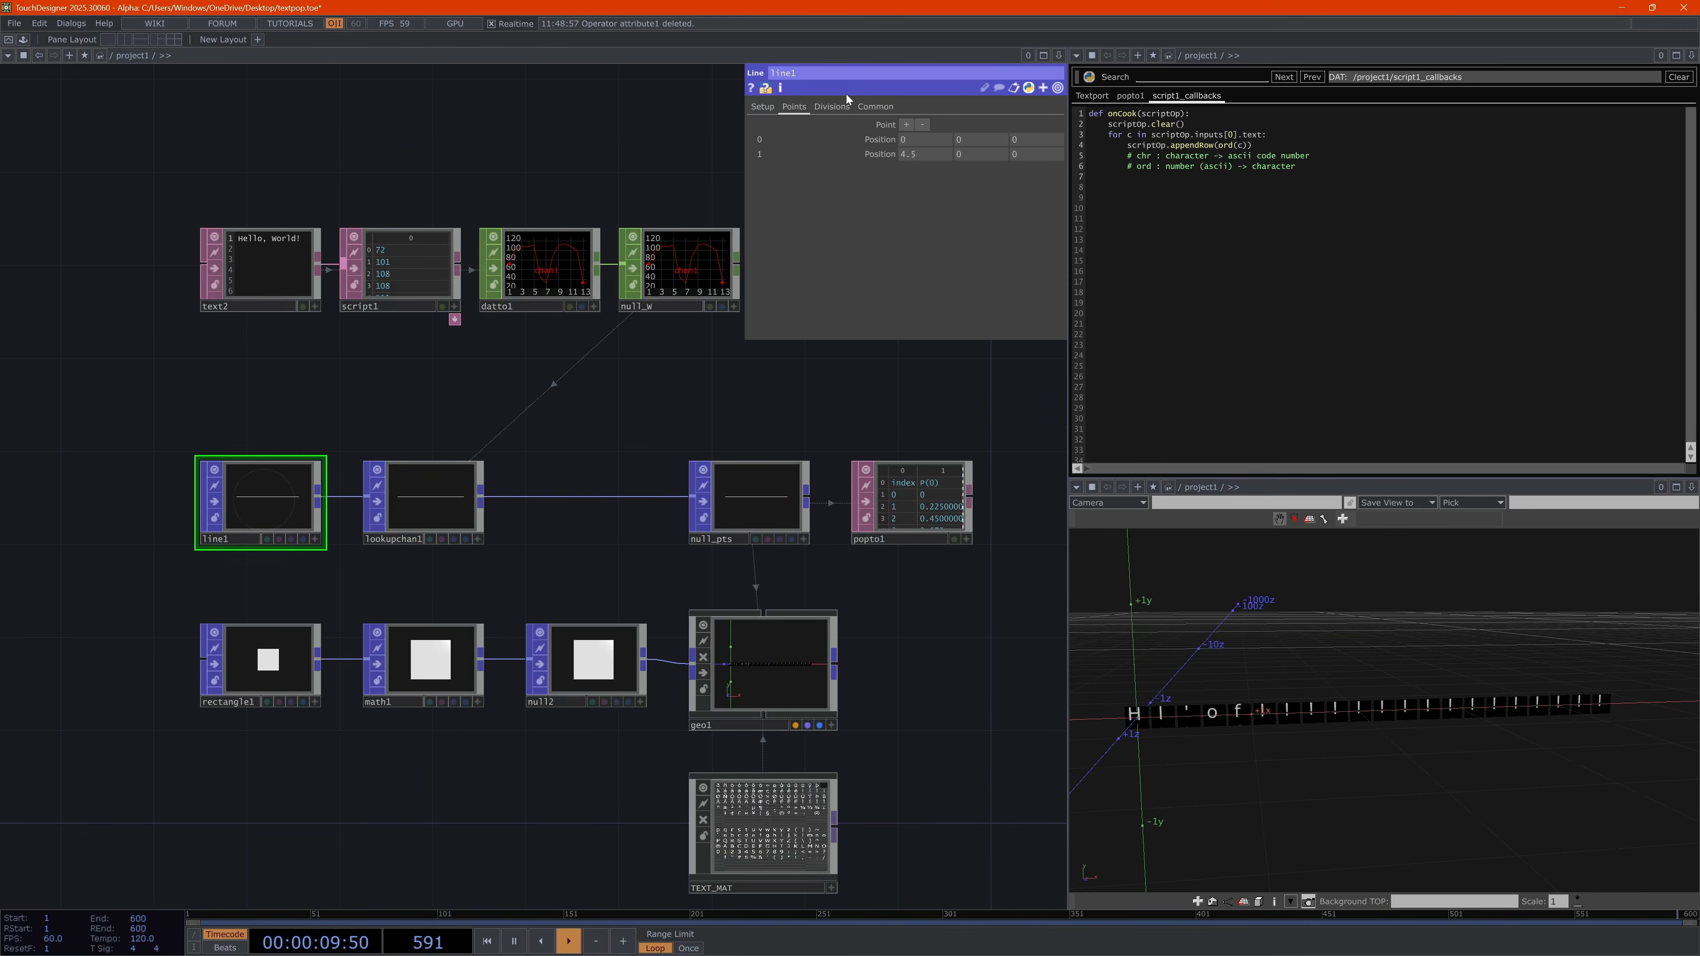
# Try 18 divisions per segment on line1
pyautogui.click(830, 107)
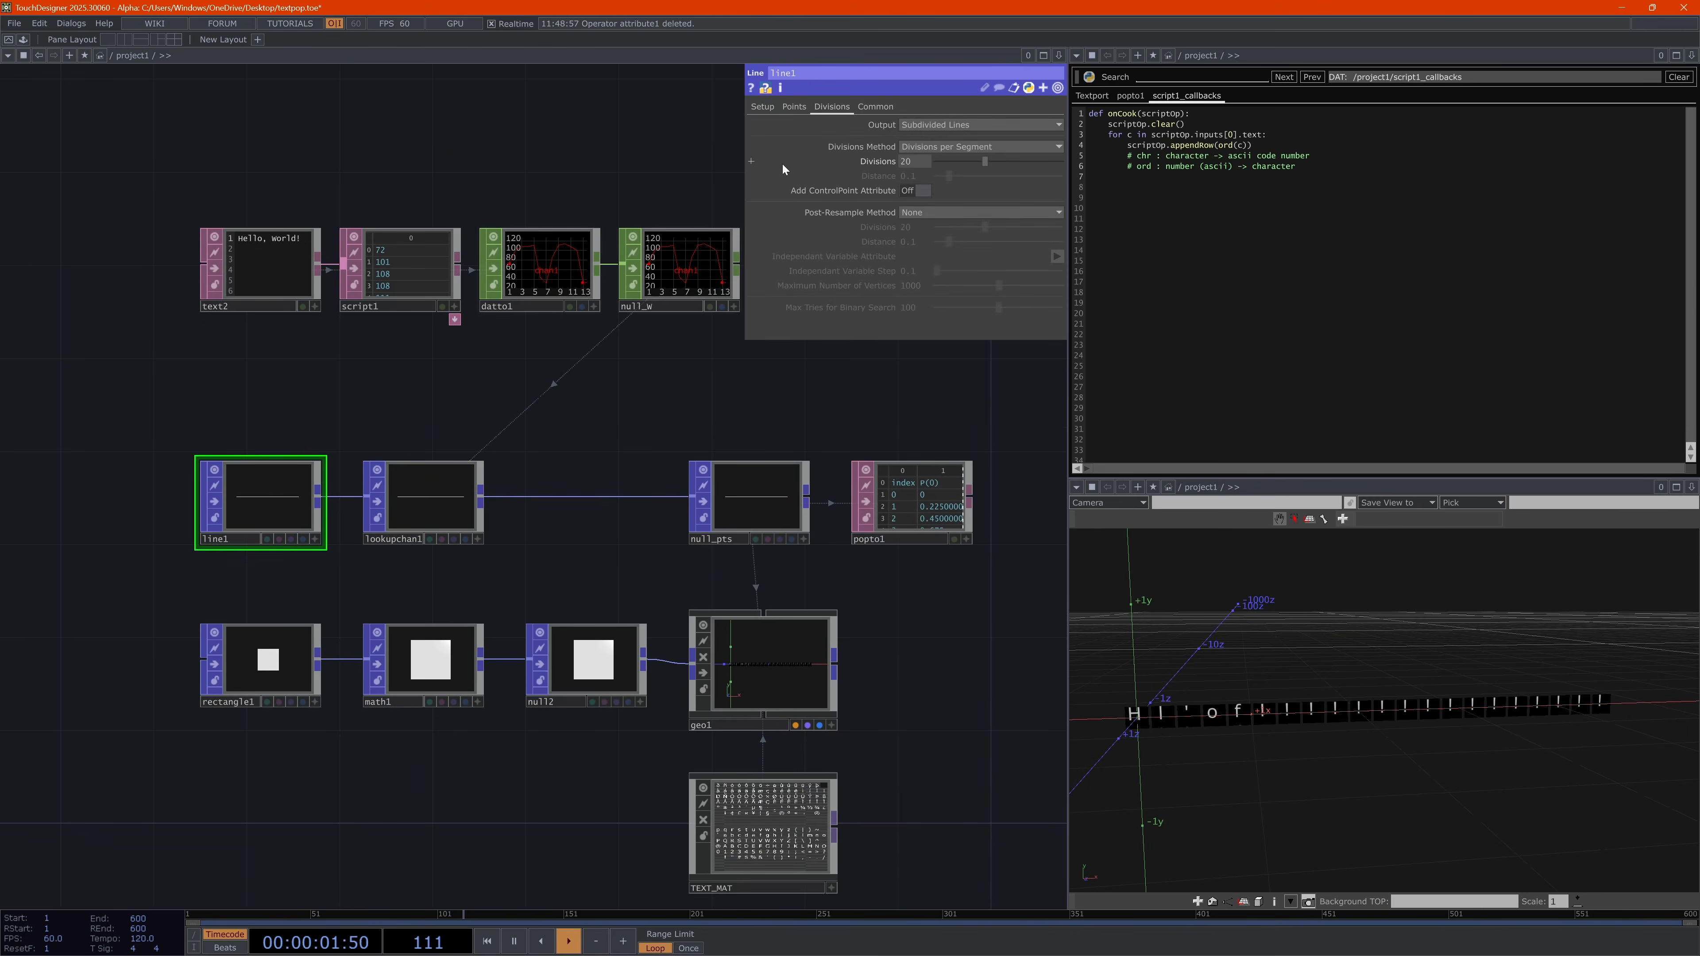
pyautogui.moveTo(984, 160)
pyautogui.mouseDown()
pyautogui.moveTo(1035, 161)
pyautogui.moveTo(956, 157)
pyautogui.moveTo(973, 184)
pyautogui.moveTo(981, 163)
pyautogui.mouseUp()
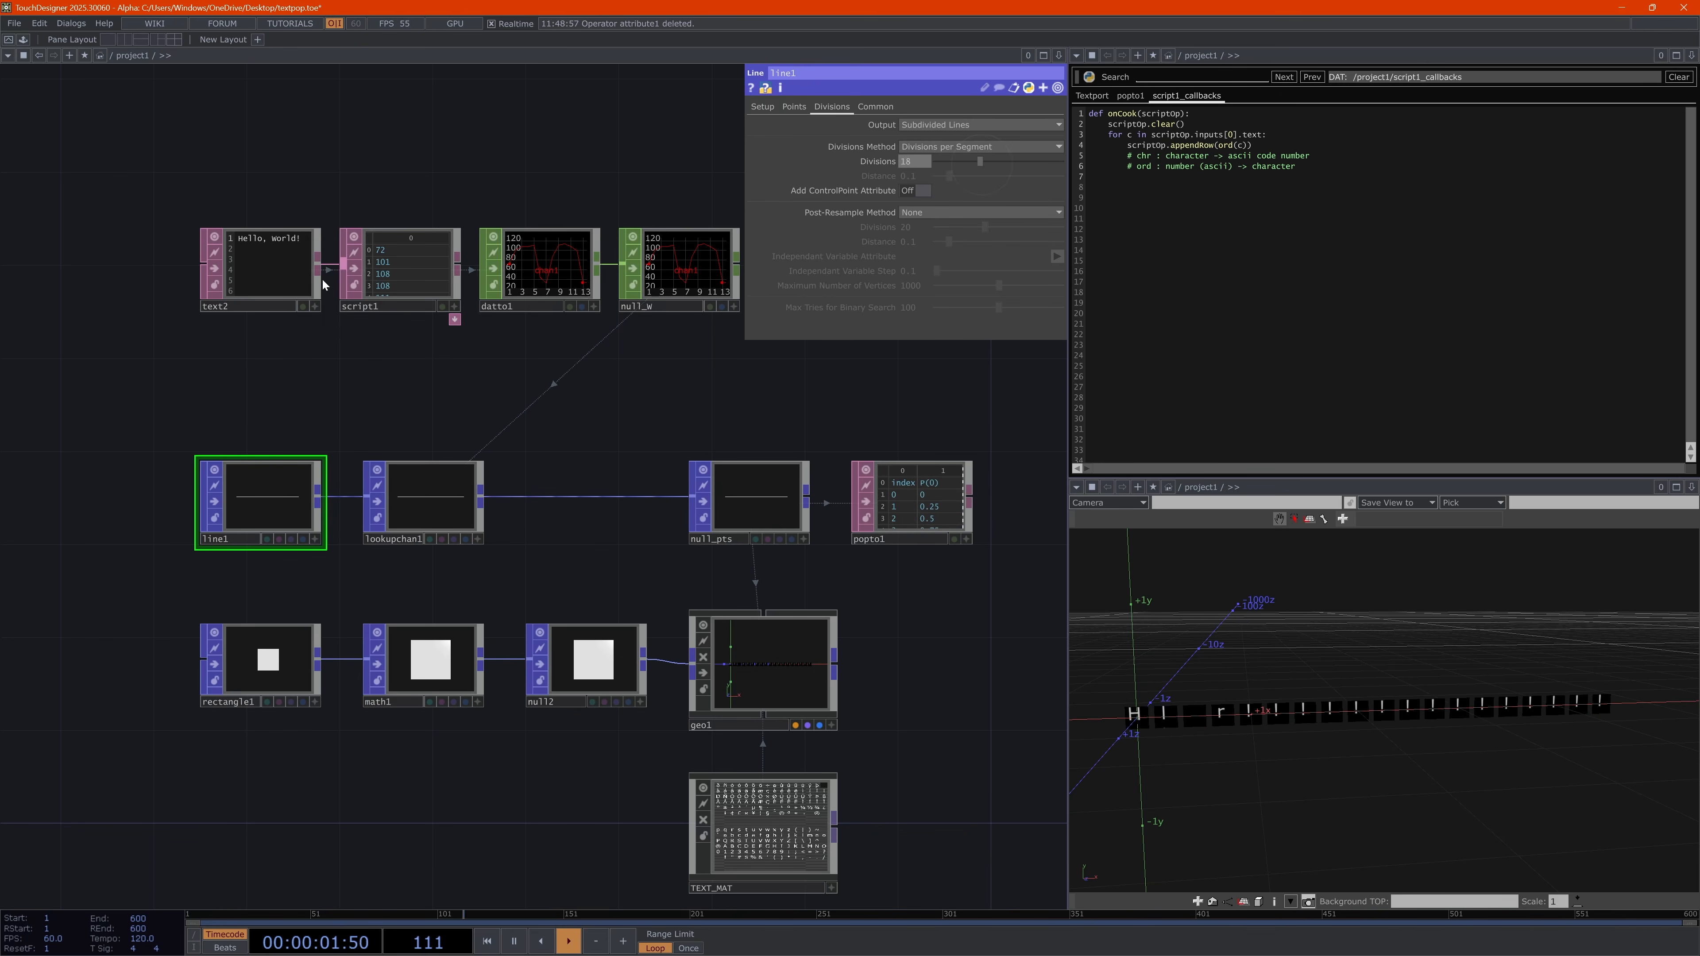
# Add an Info CHOP connected to the output of null_W
pyautogui.moveTo(607, 379); pyautogui.dragTo(555, 377)
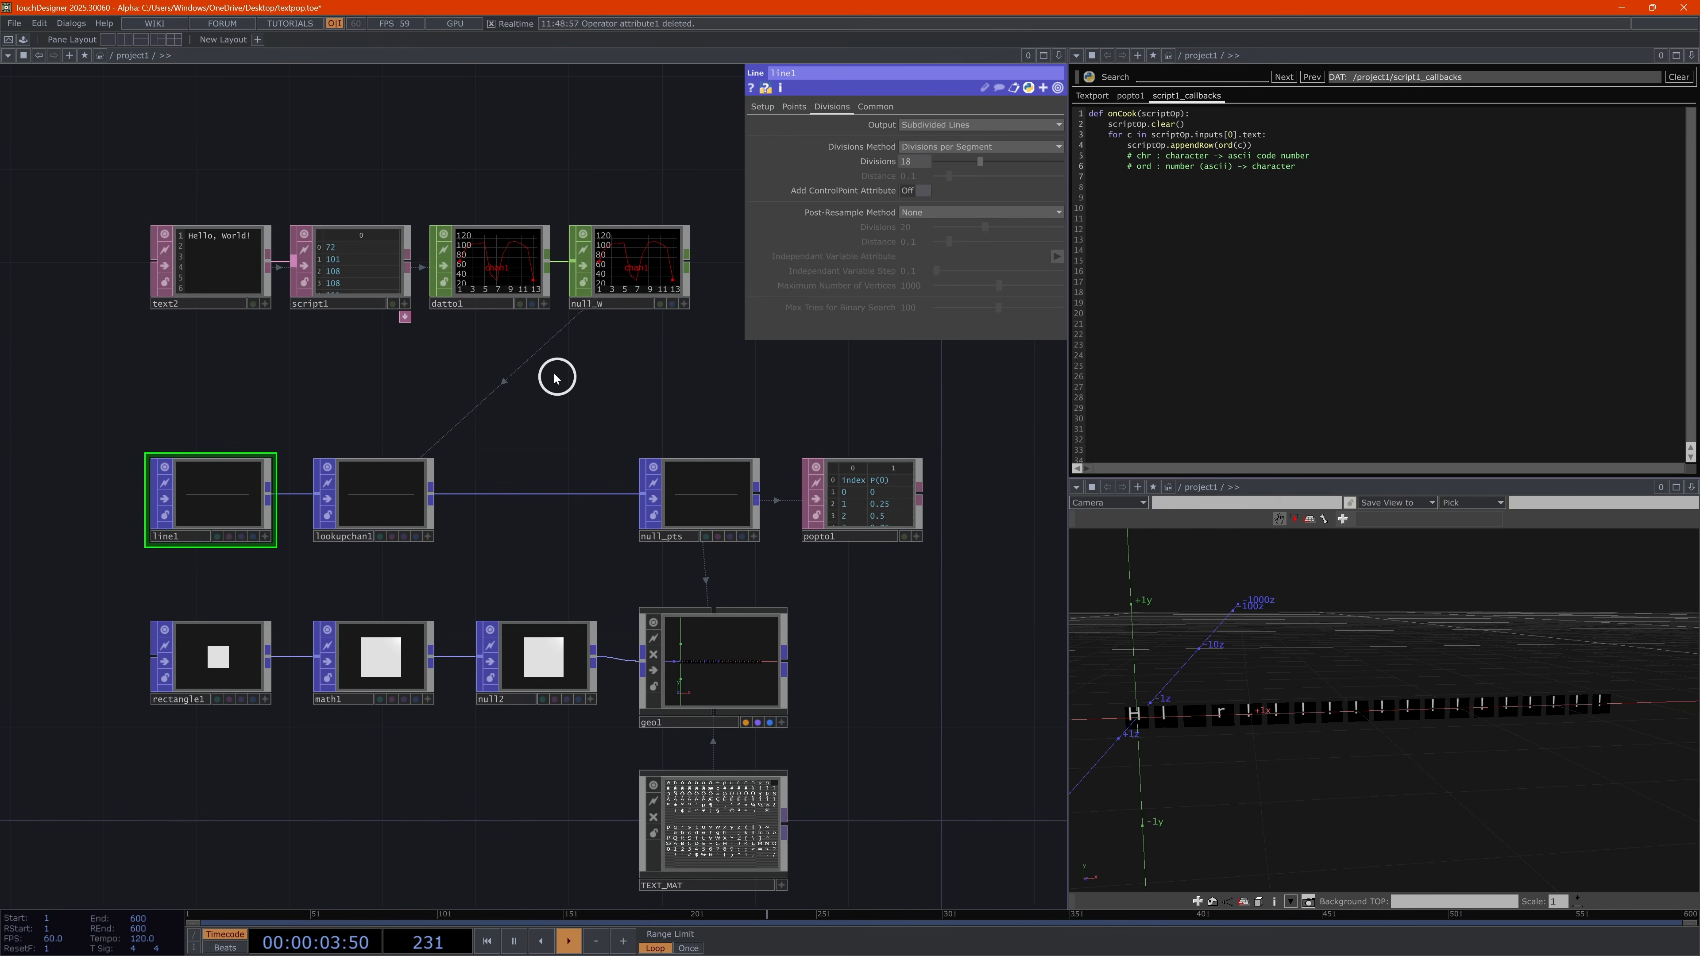
pyautogui.moveTo(665, 308); pyautogui.dragTo(601, 303)
pyautogui.click(623, 256)
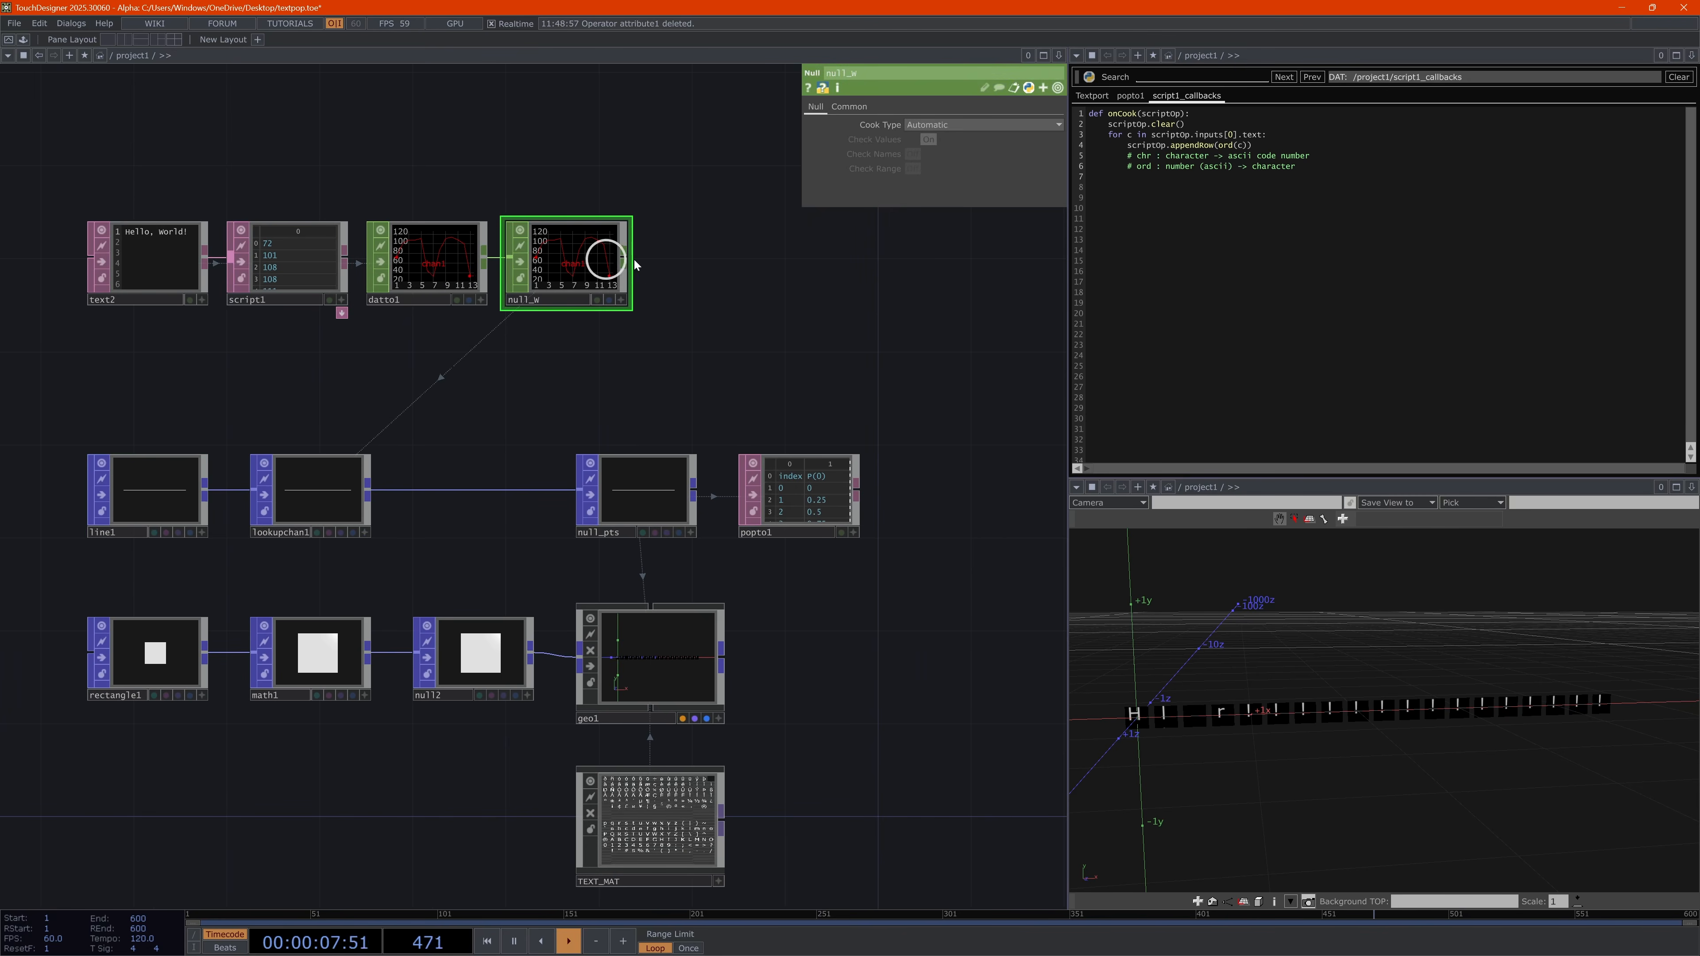
pyautogui.click(626, 259)
pyautogui.click(733, 258)
pyautogui.write('info')
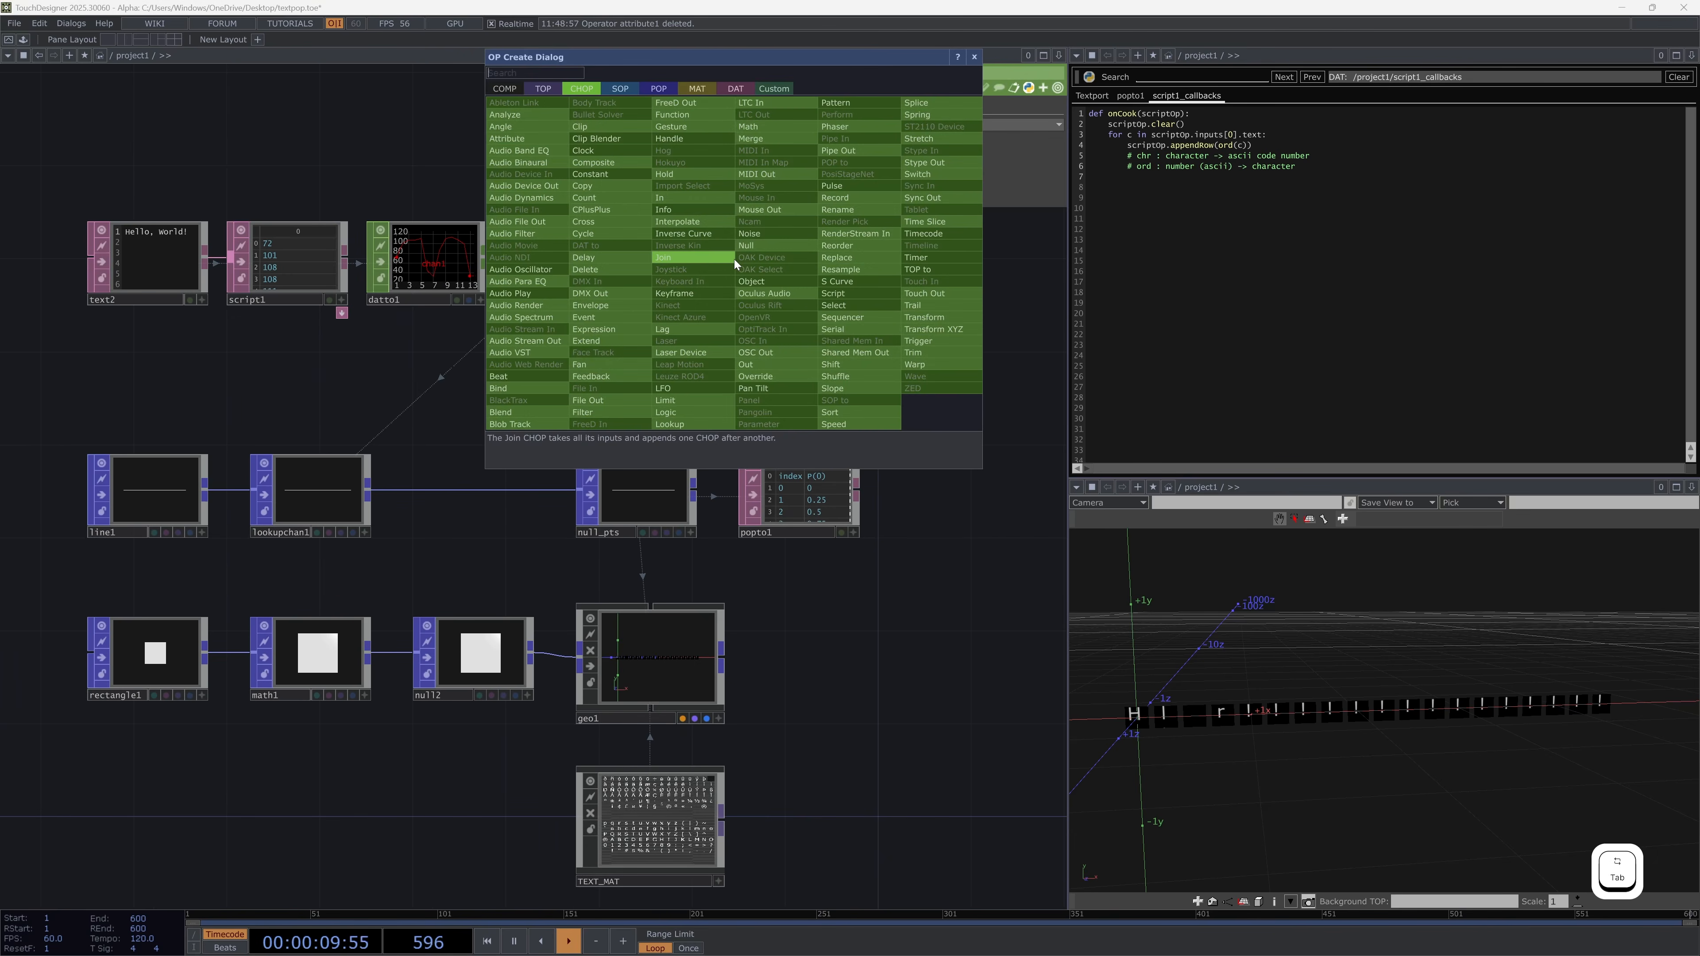
pyautogui.press('Return')
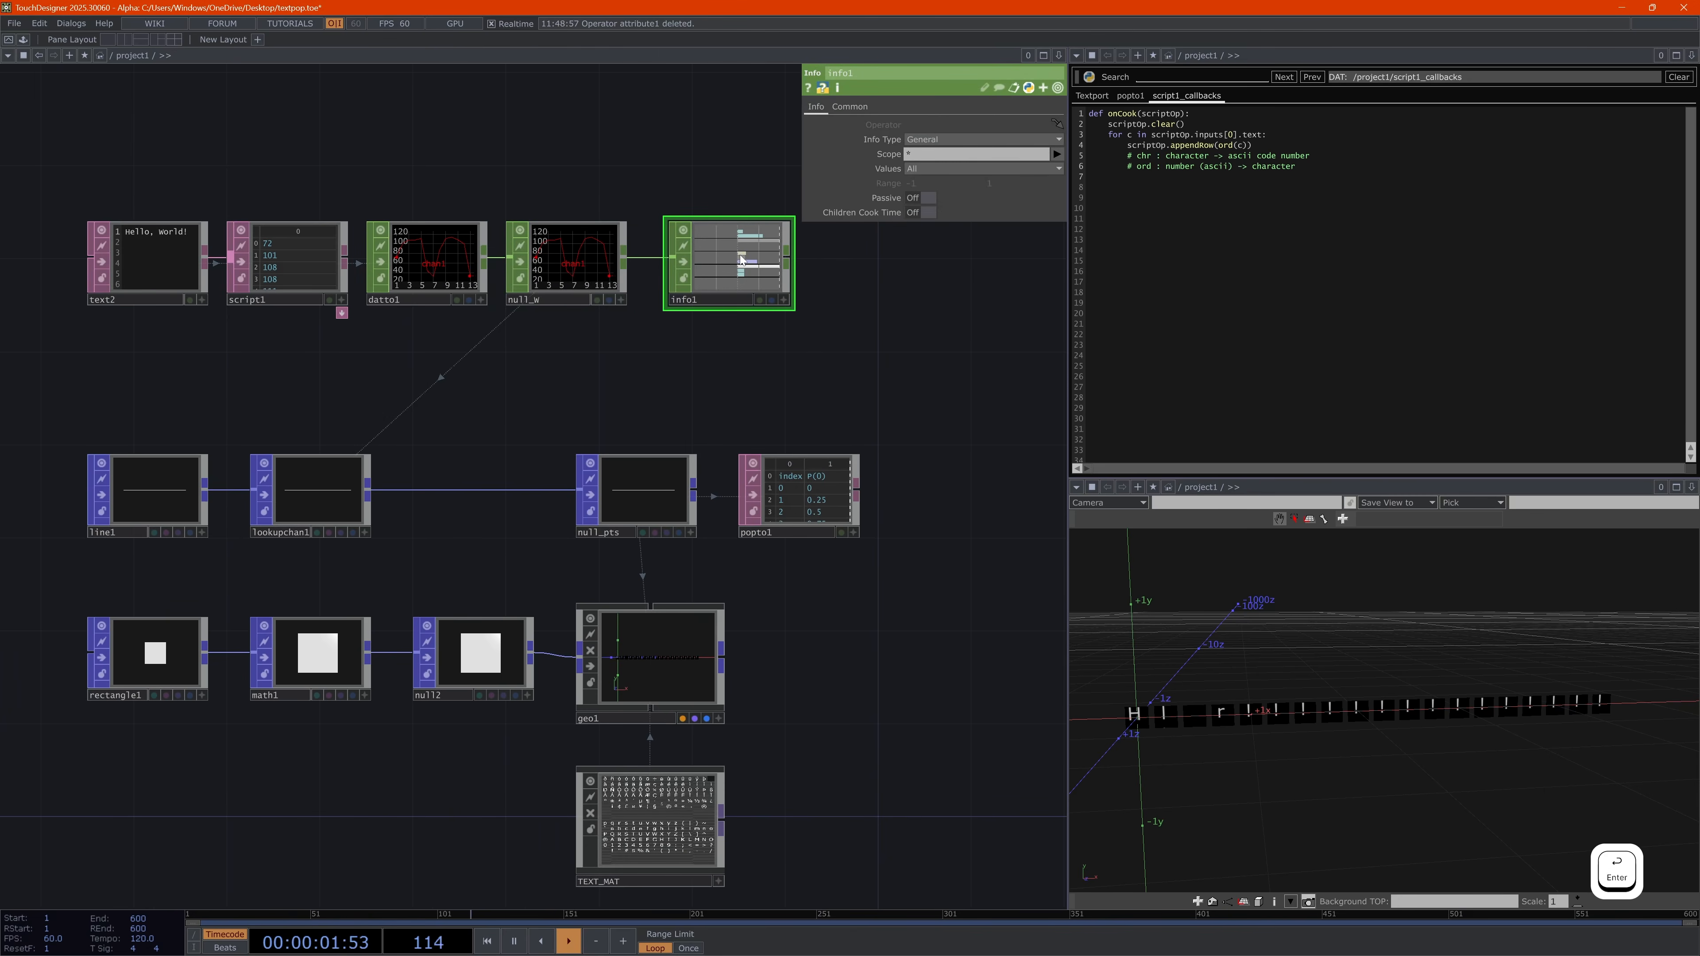
# Drive line1's Divisions with a CHOP reference to info1's length channel
pyautogui.scroll(3, 736, 257)
pyautogui.scroll(3, 738, 255)
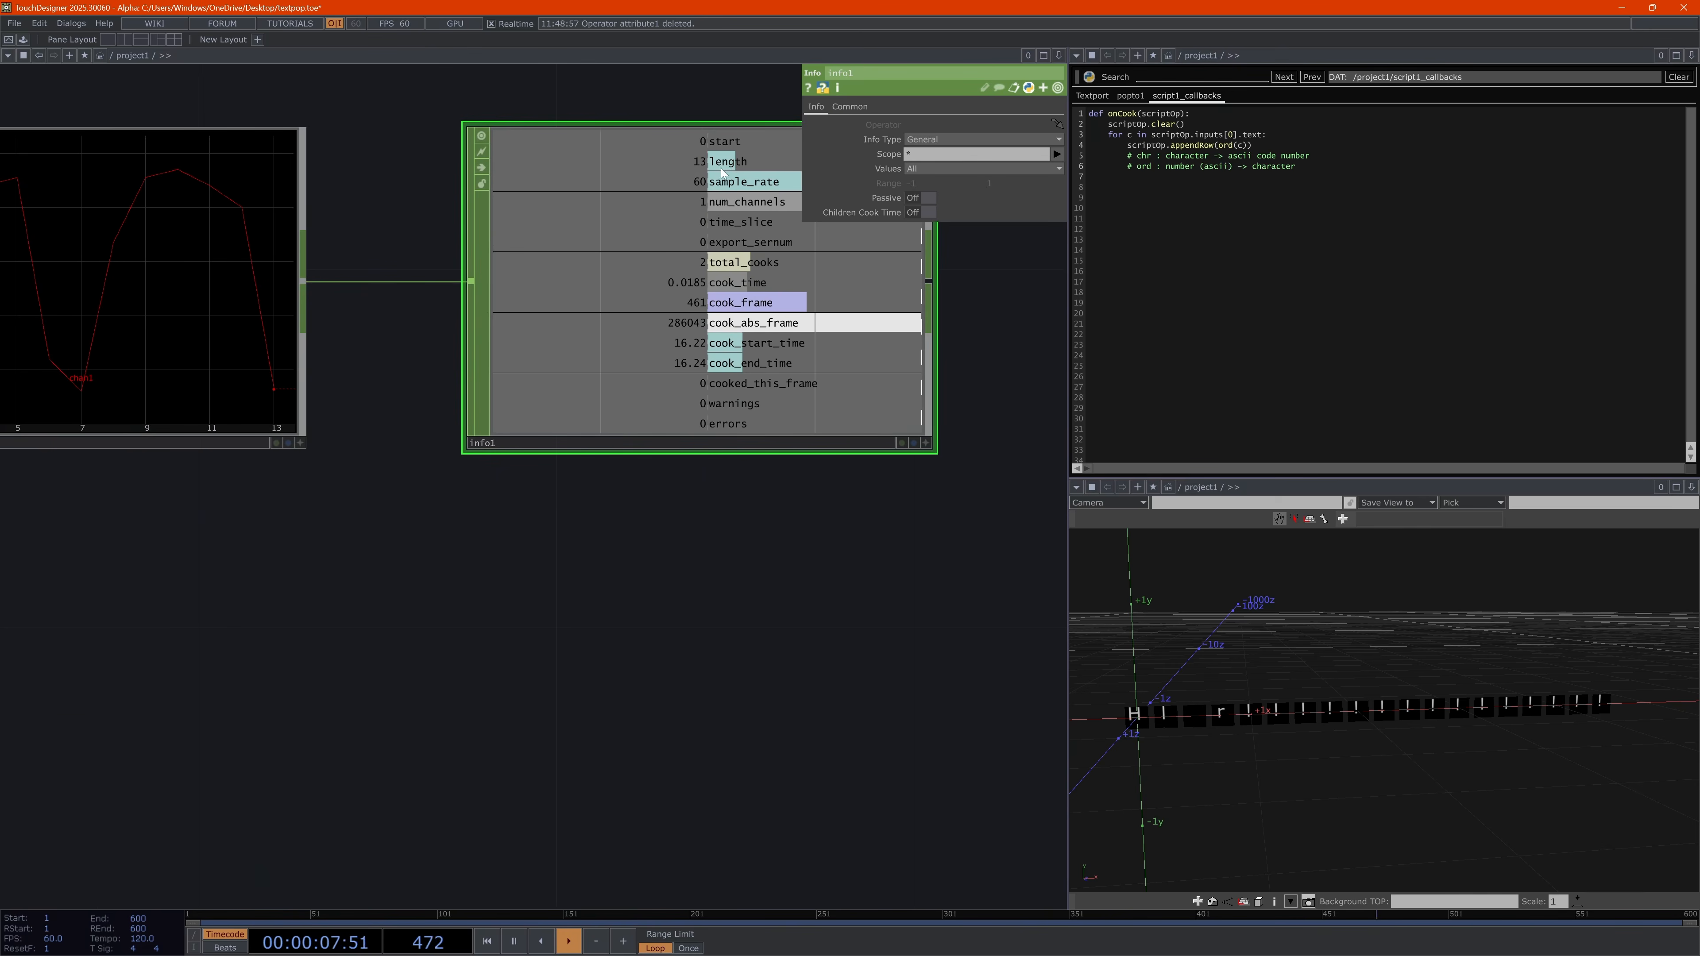
pyautogui.scroll(-5, 611, 505)
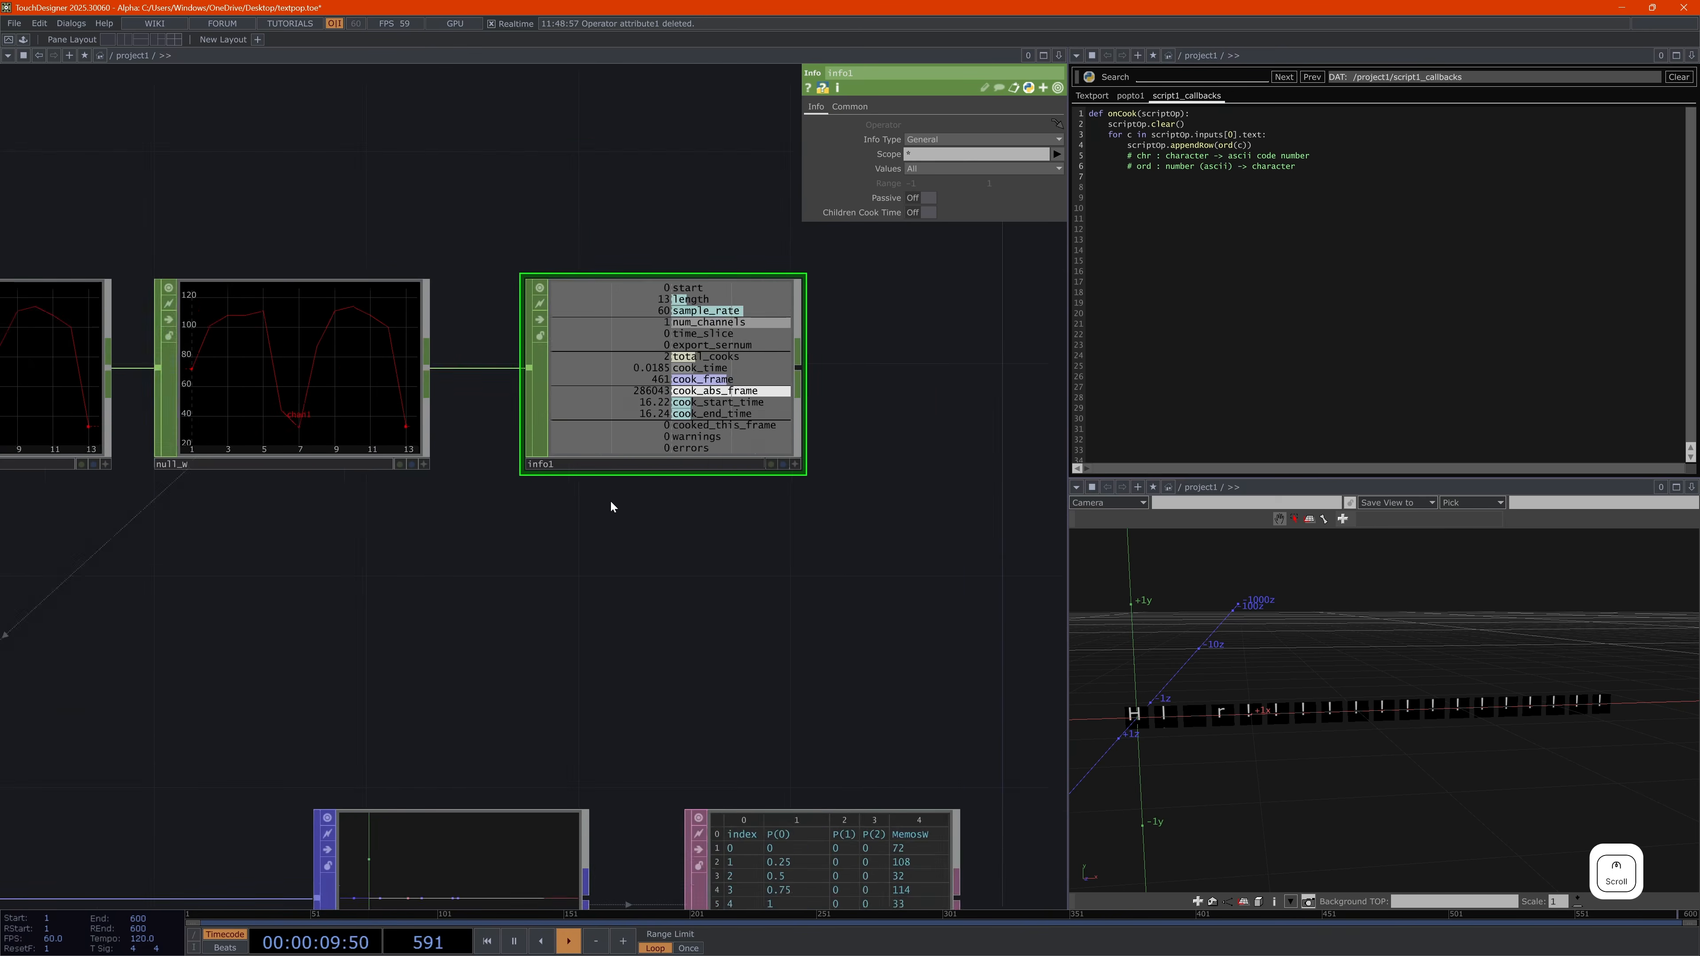
pyautogui.scroll(-3, 447, 596)
pyautogui.moveTo(446, 595); pyautogui.dragTo(661, 528)
pyautogui.moveTo(525, 598); pyautogui.dragTo(671, 577)
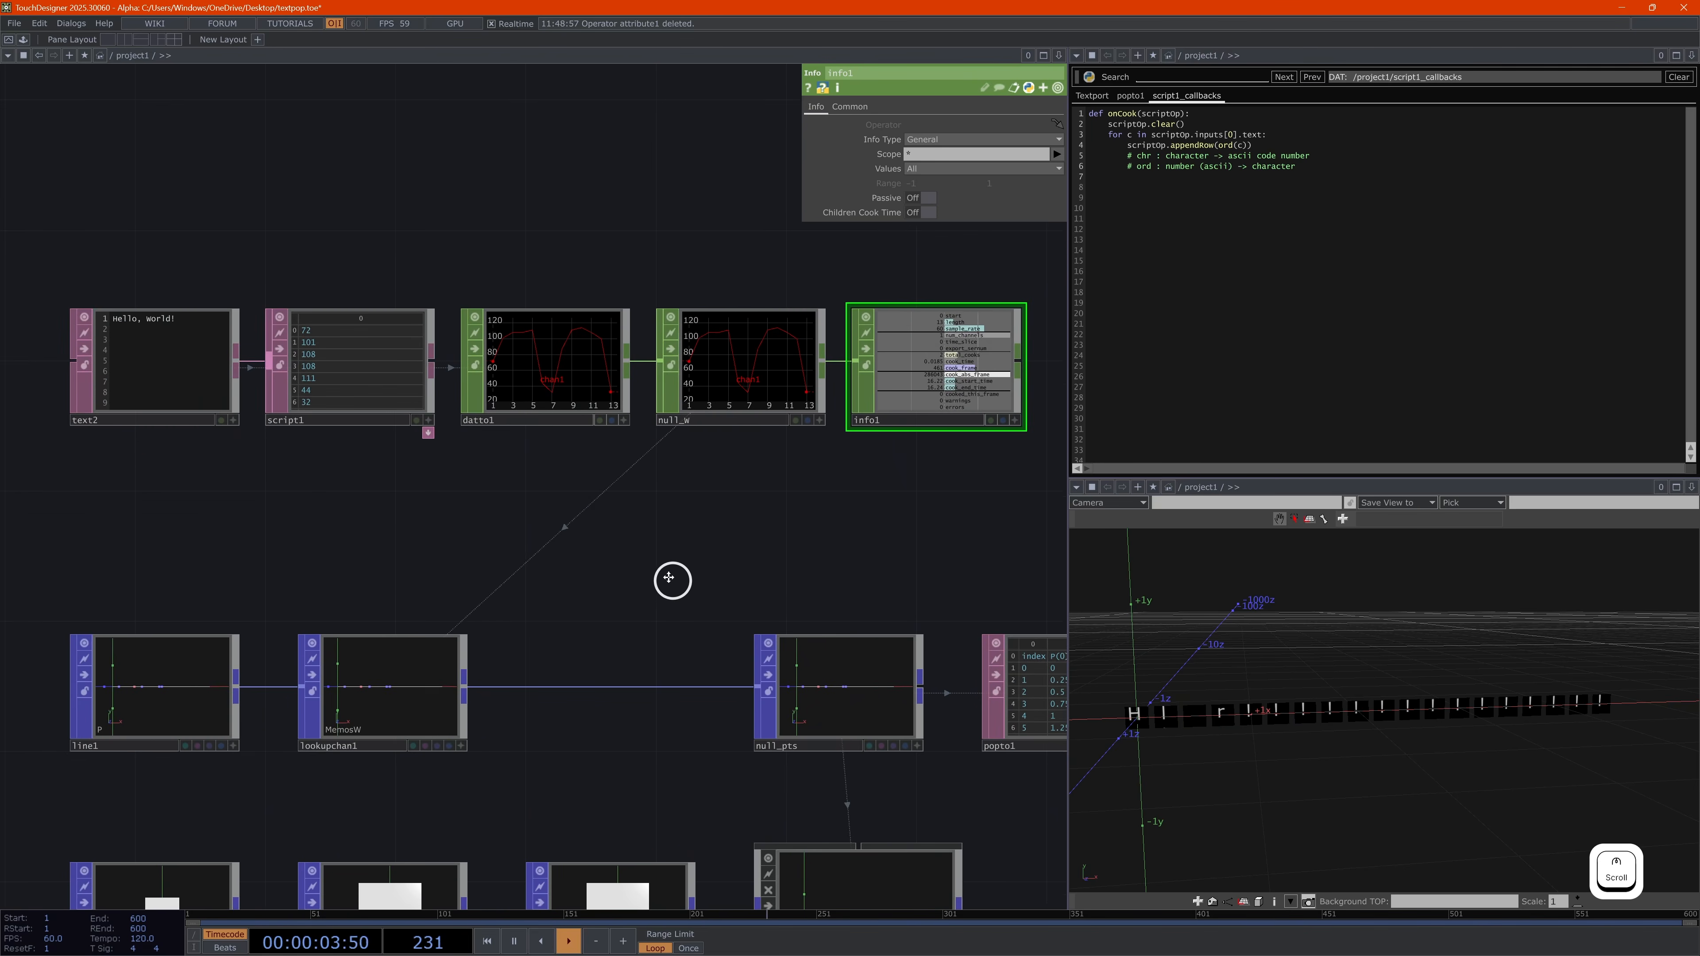
pyautogui.click(173, 678)
pyautogui.scroll(4, 762, 513)
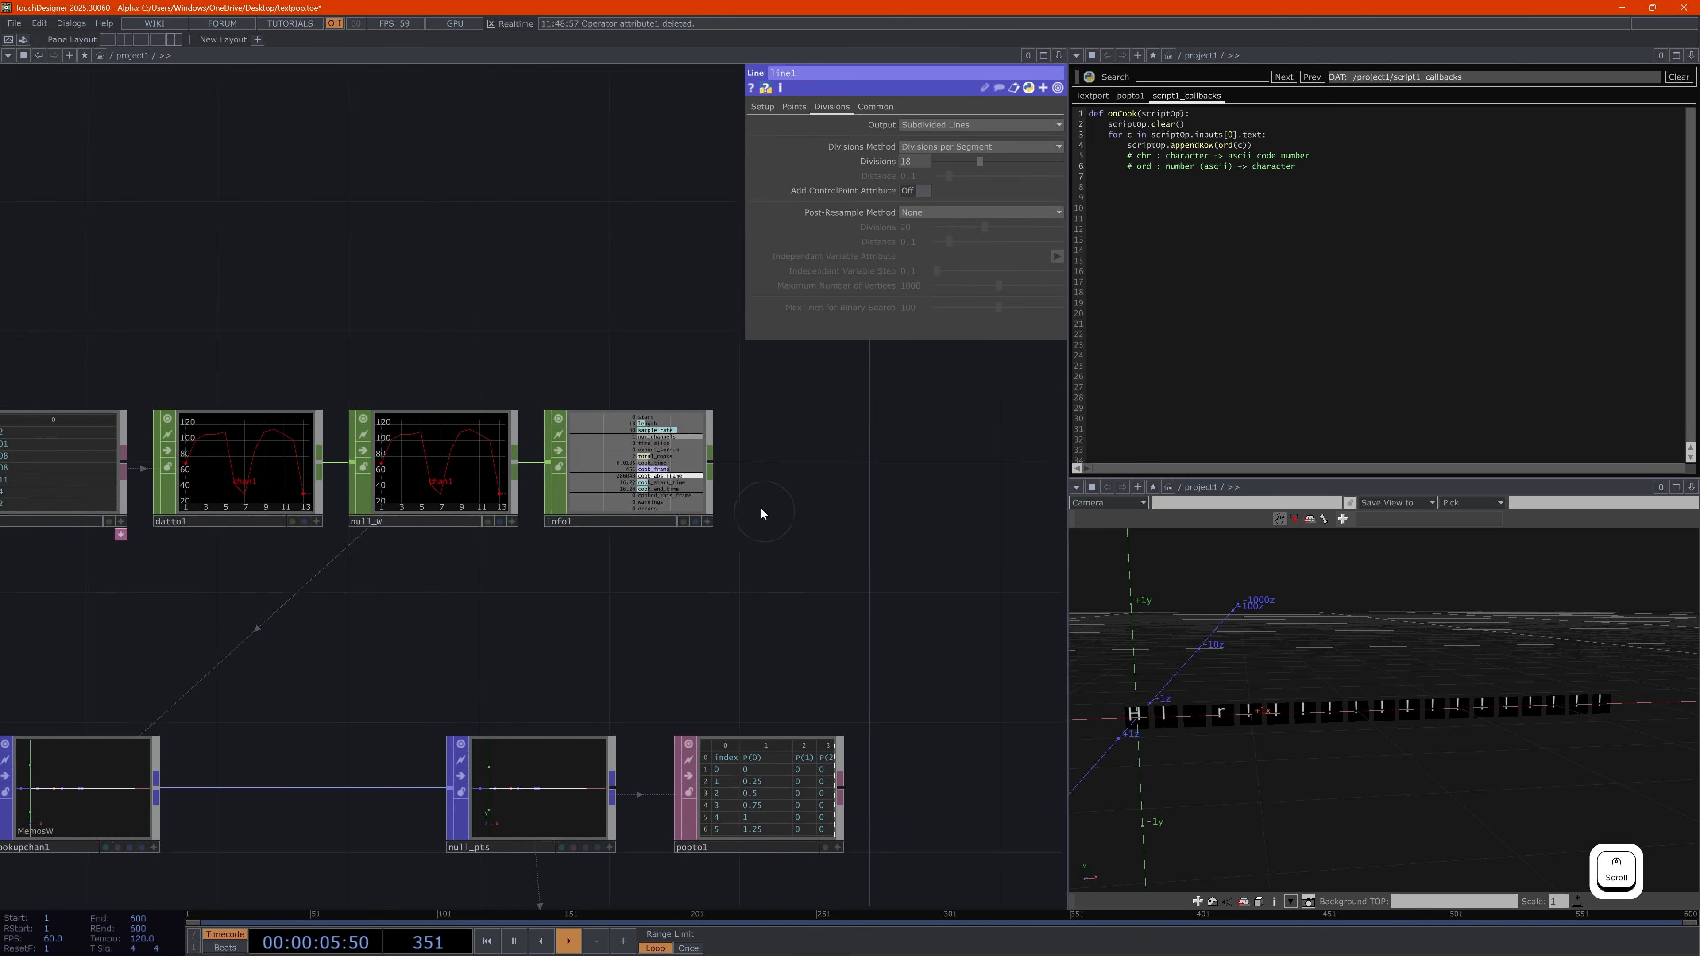
pyautogui.press('a')
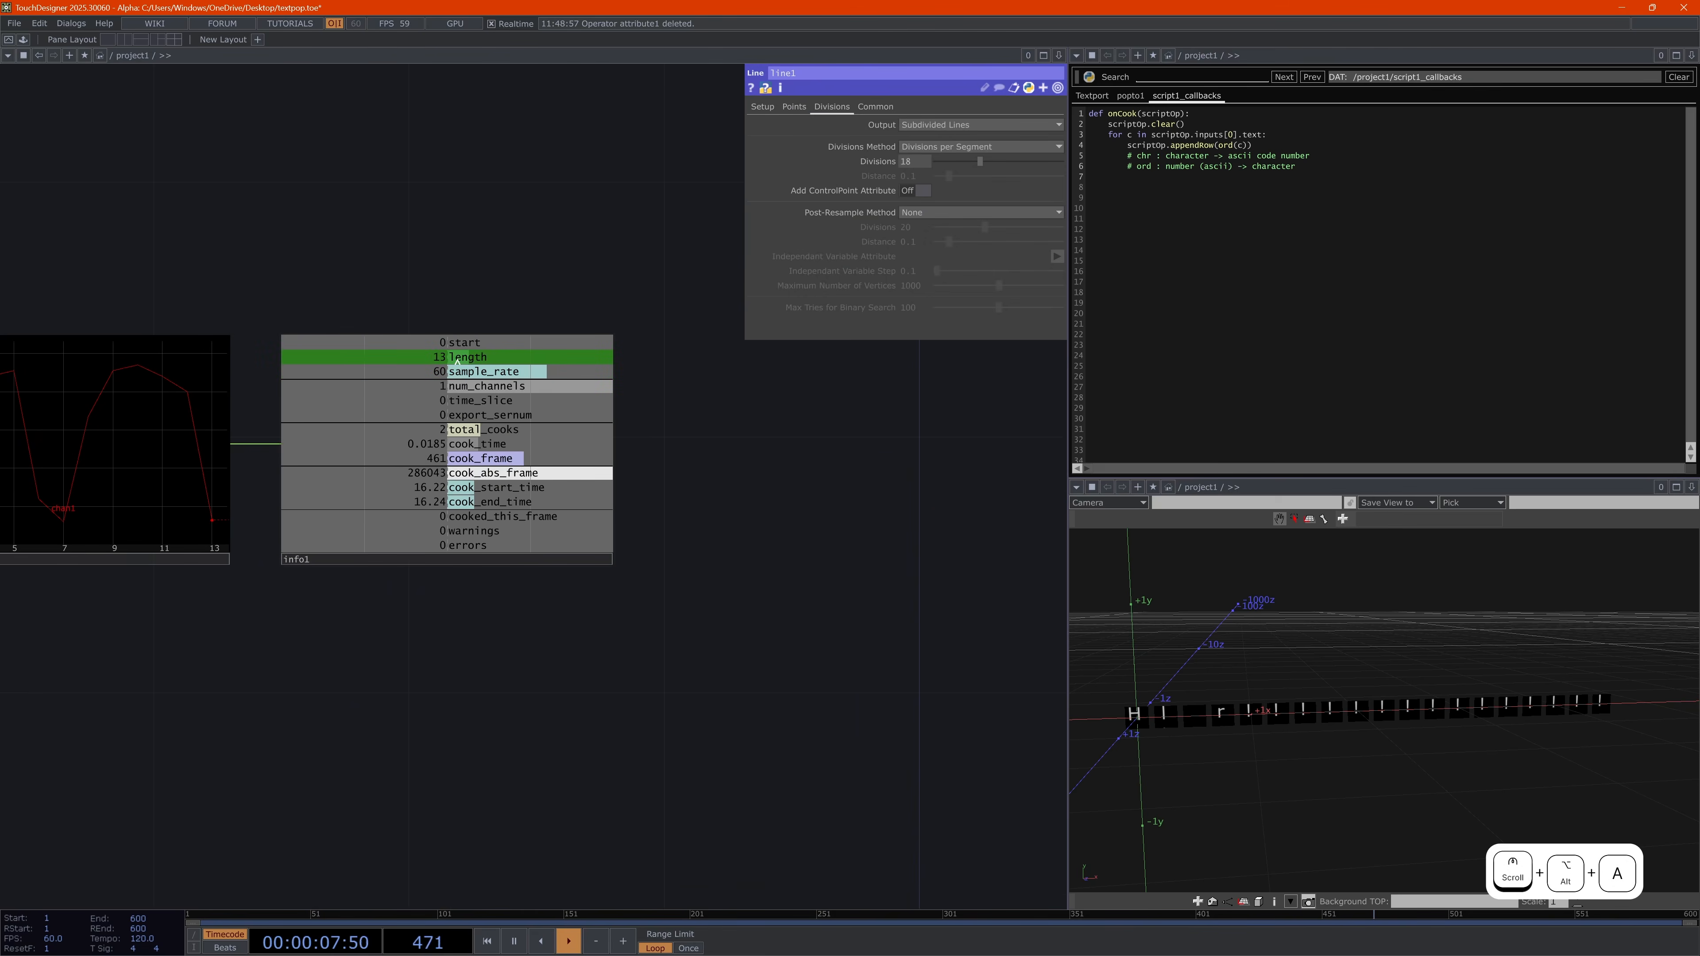
pyautogui.moveTo(469, 362); pyautogui.dragTo(868, 170)
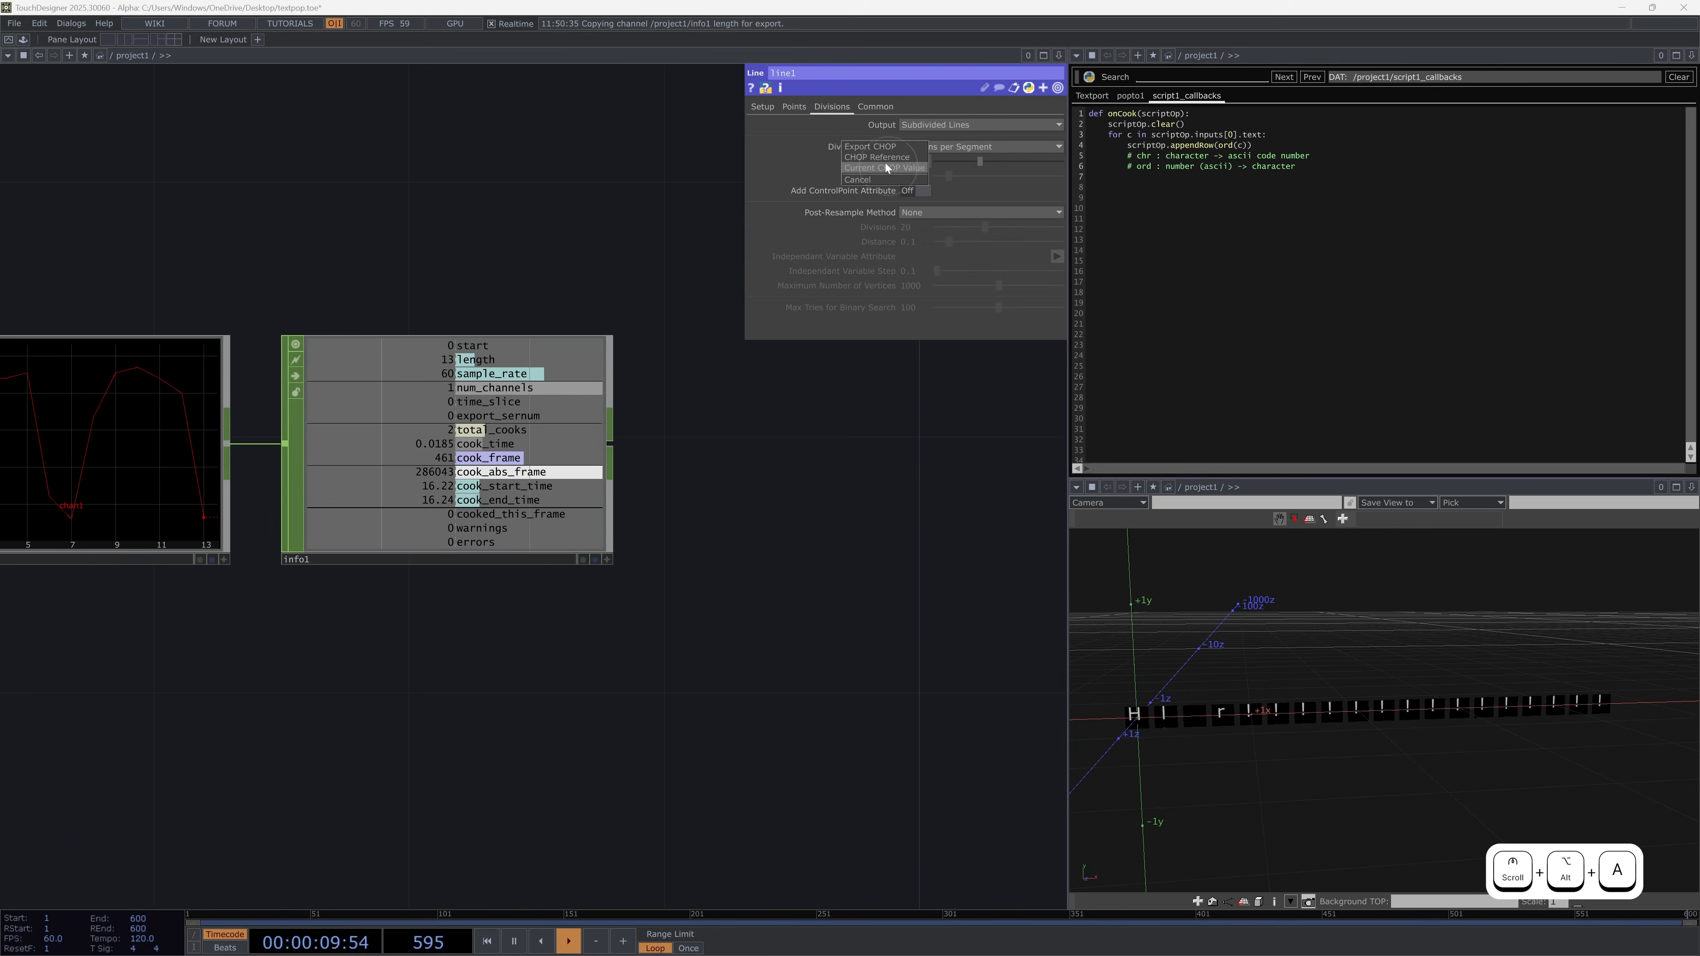
pyautogui.click(891, 158)
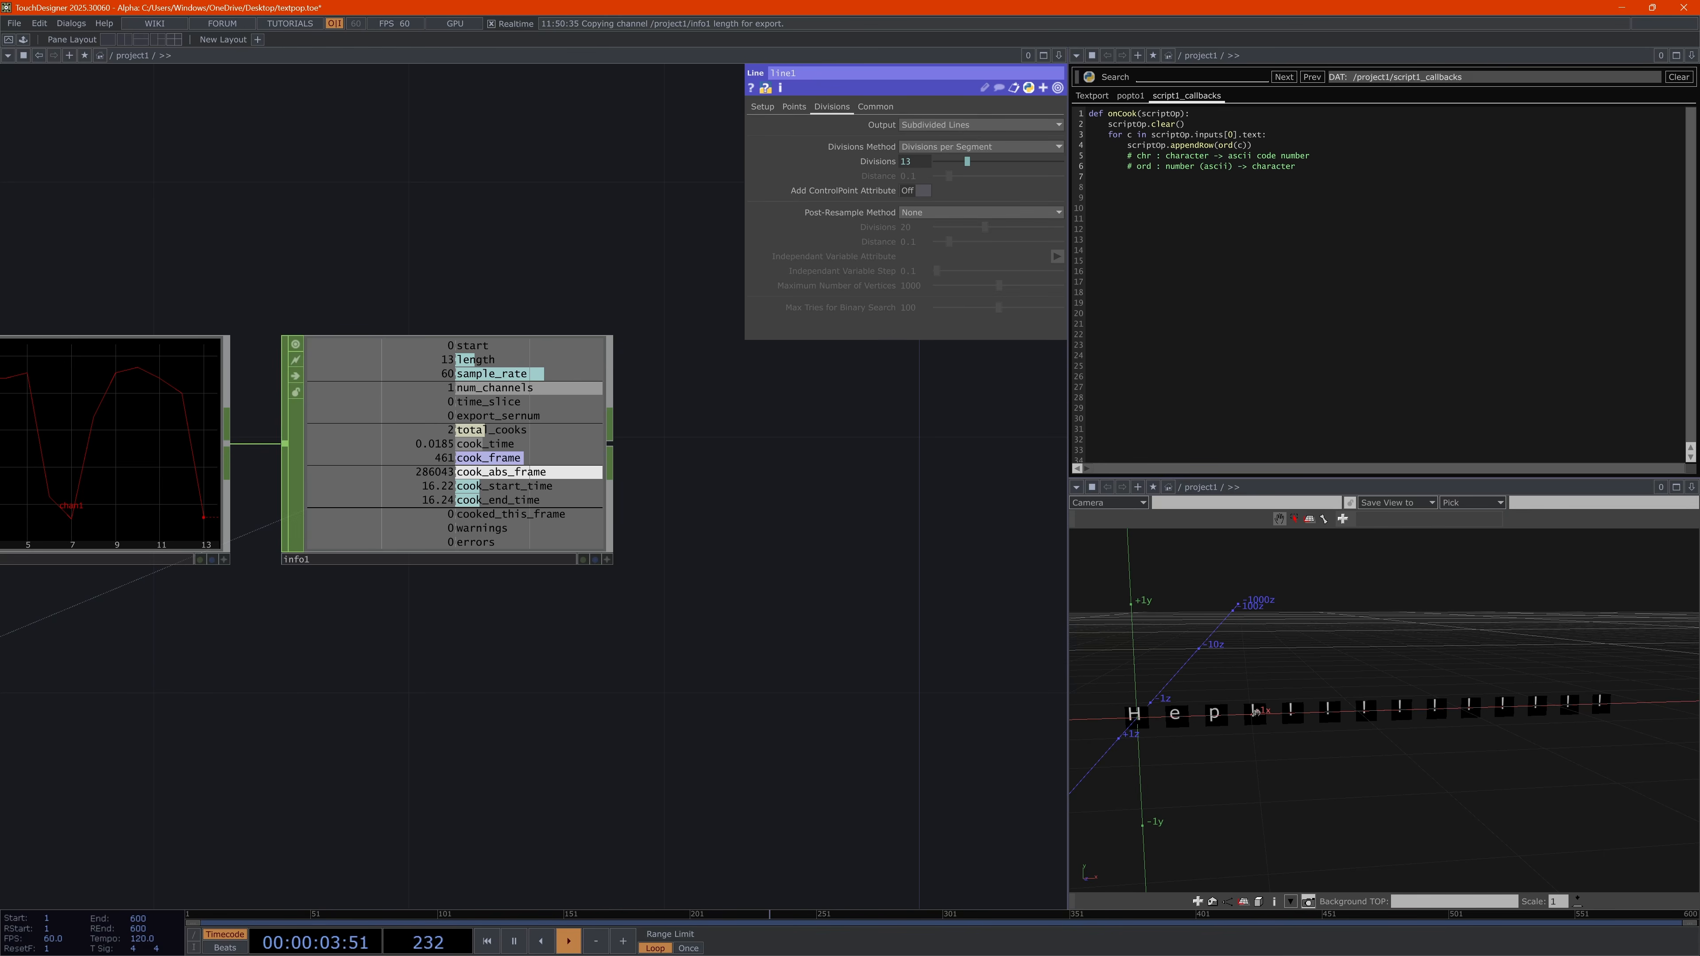
# Review lookupchan1's lookup settings, and set the X position of line1's end point to 4.1
pyautogui.scroll(-8, 653, 702)
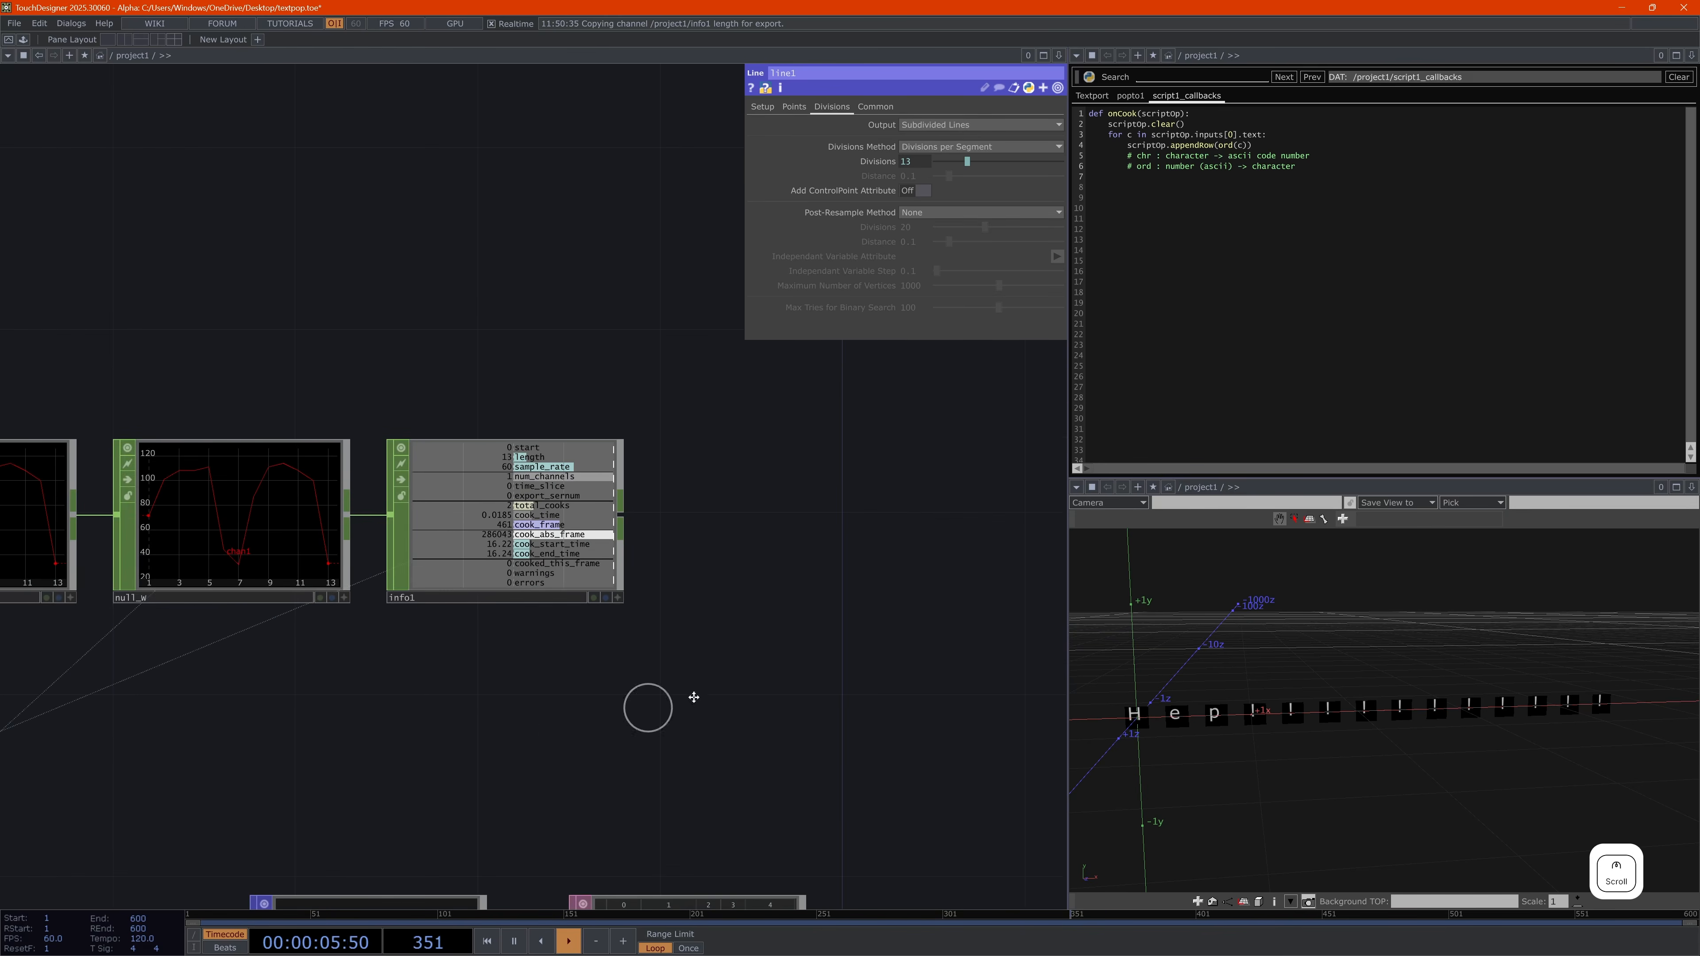
pyautogui.moveTo(682, 669); pyautogui.dragTo(702, 564)
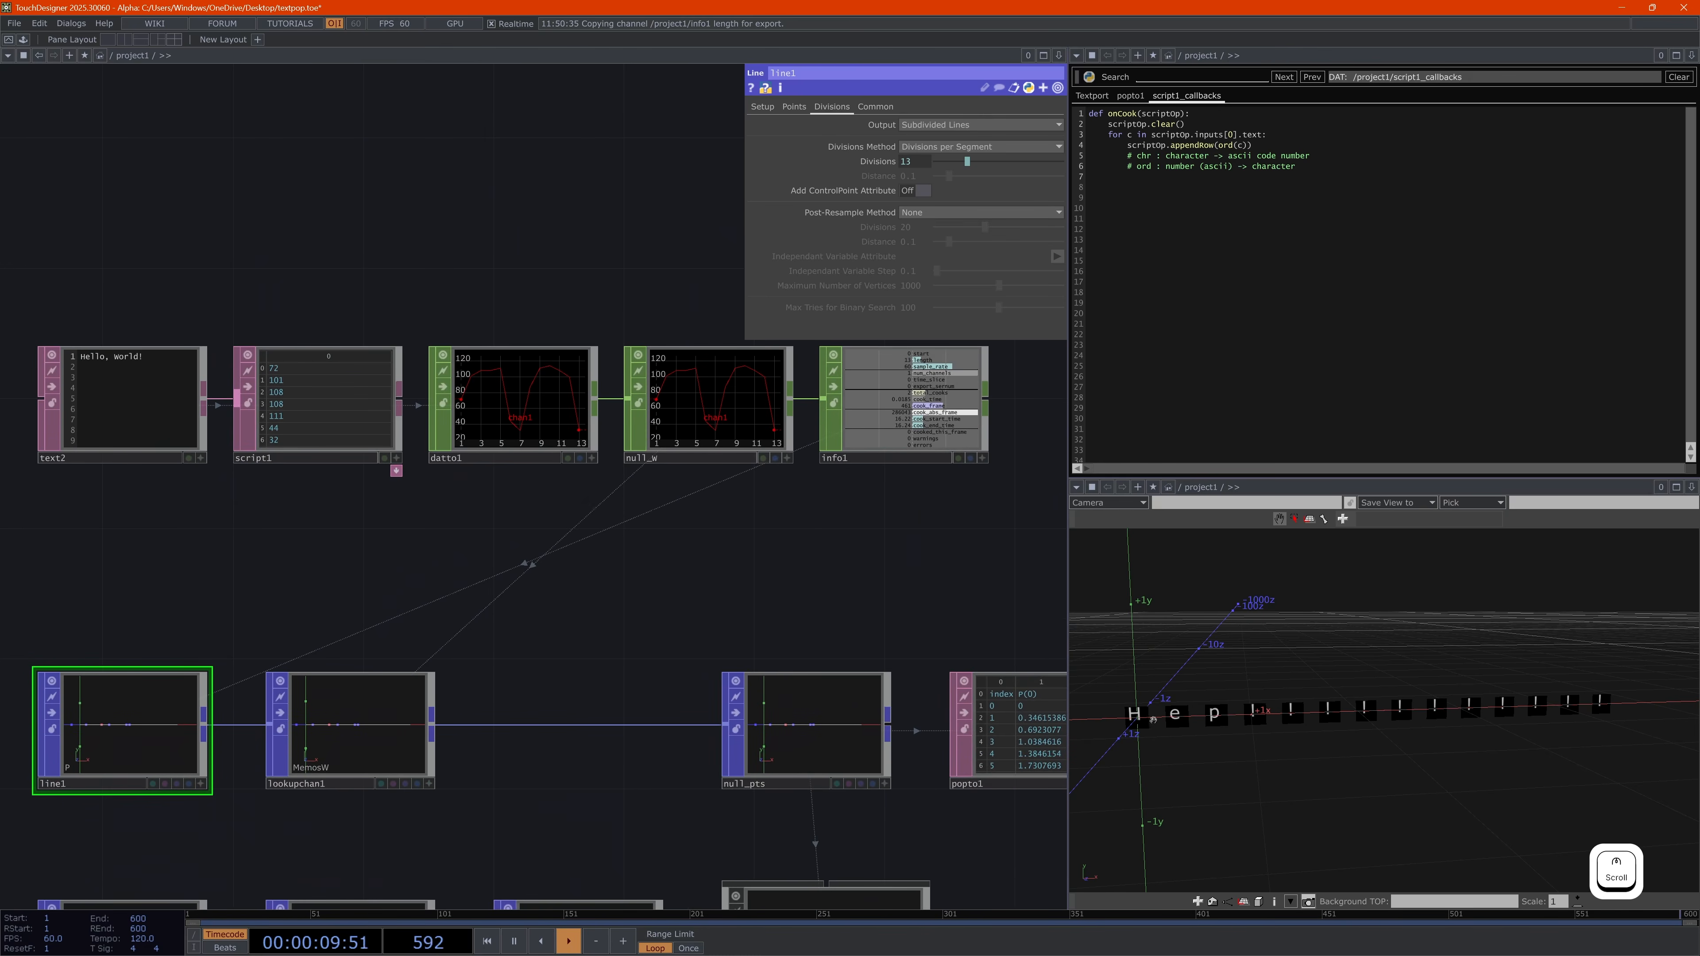
pyautogui.click(387, 721)
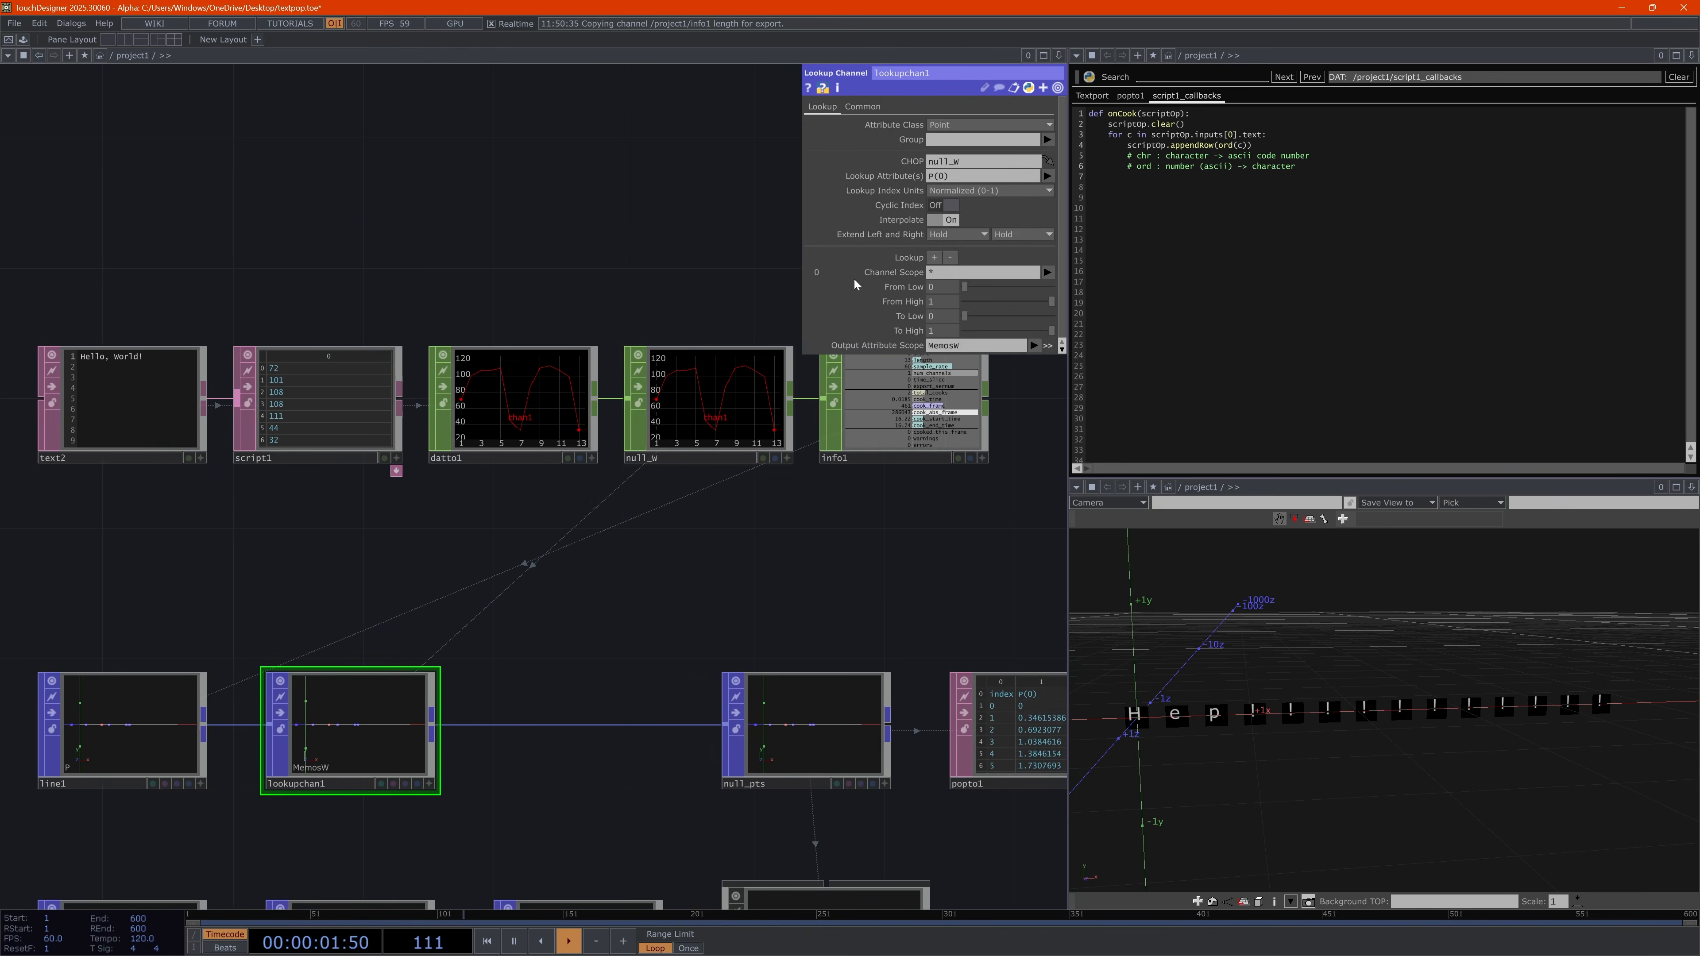
pyautogui.scroll(-3, 734, 576)
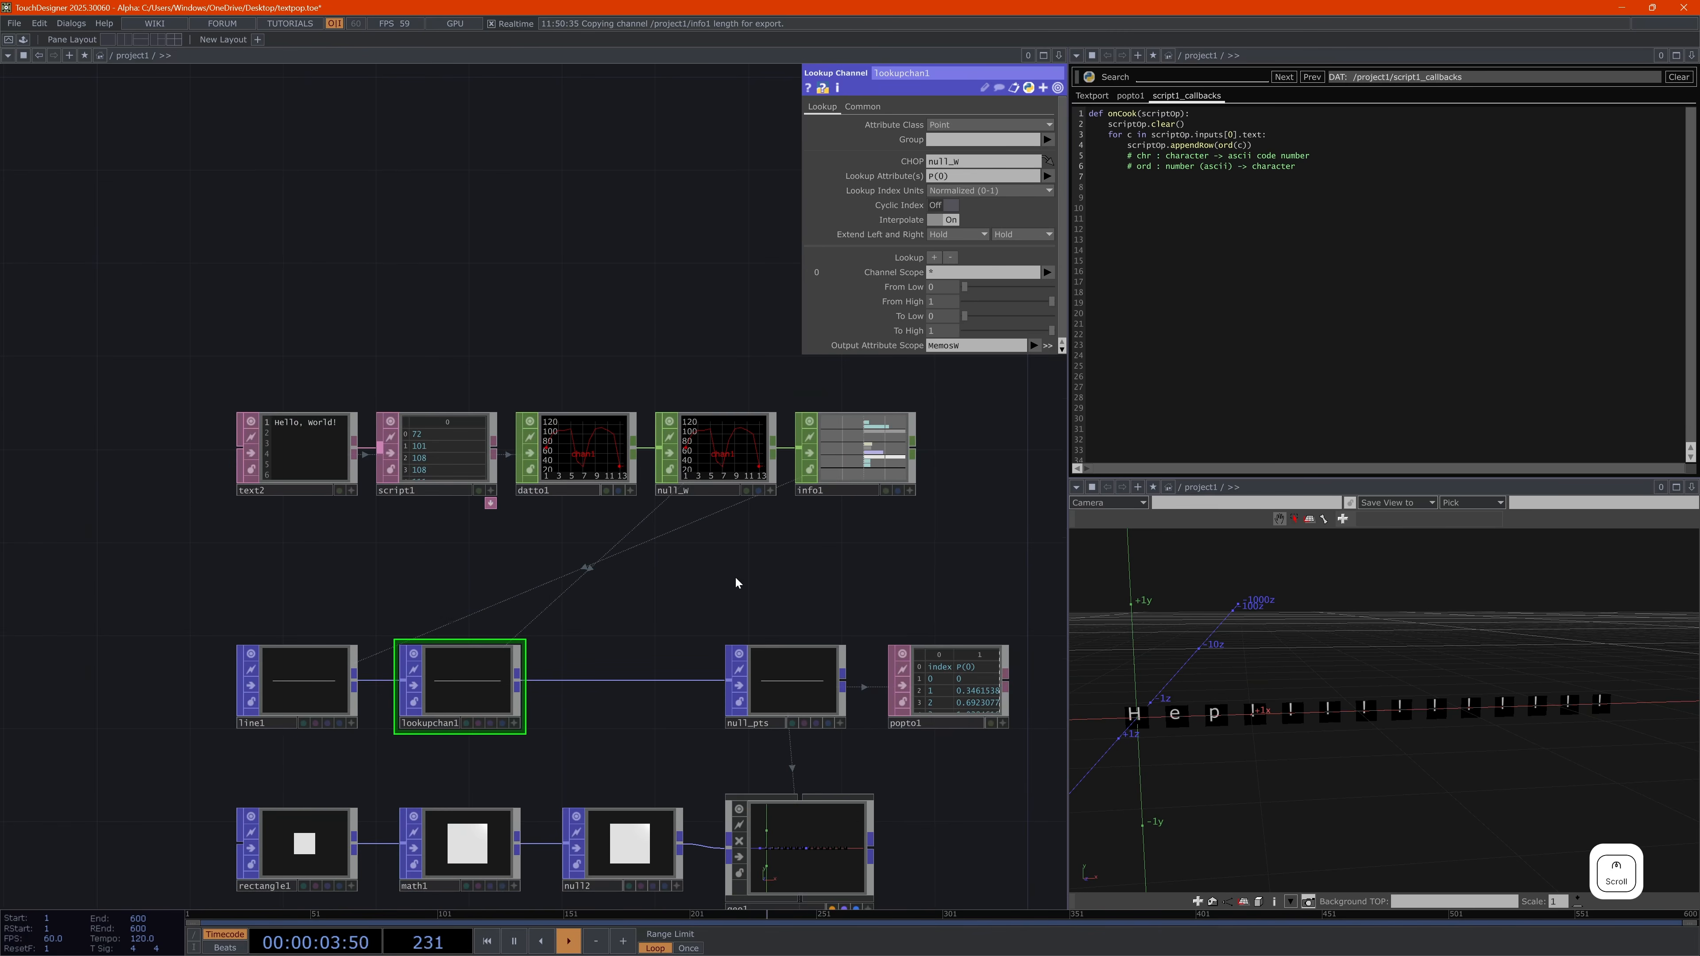
pyautogui.scroll(3, 733, 577)
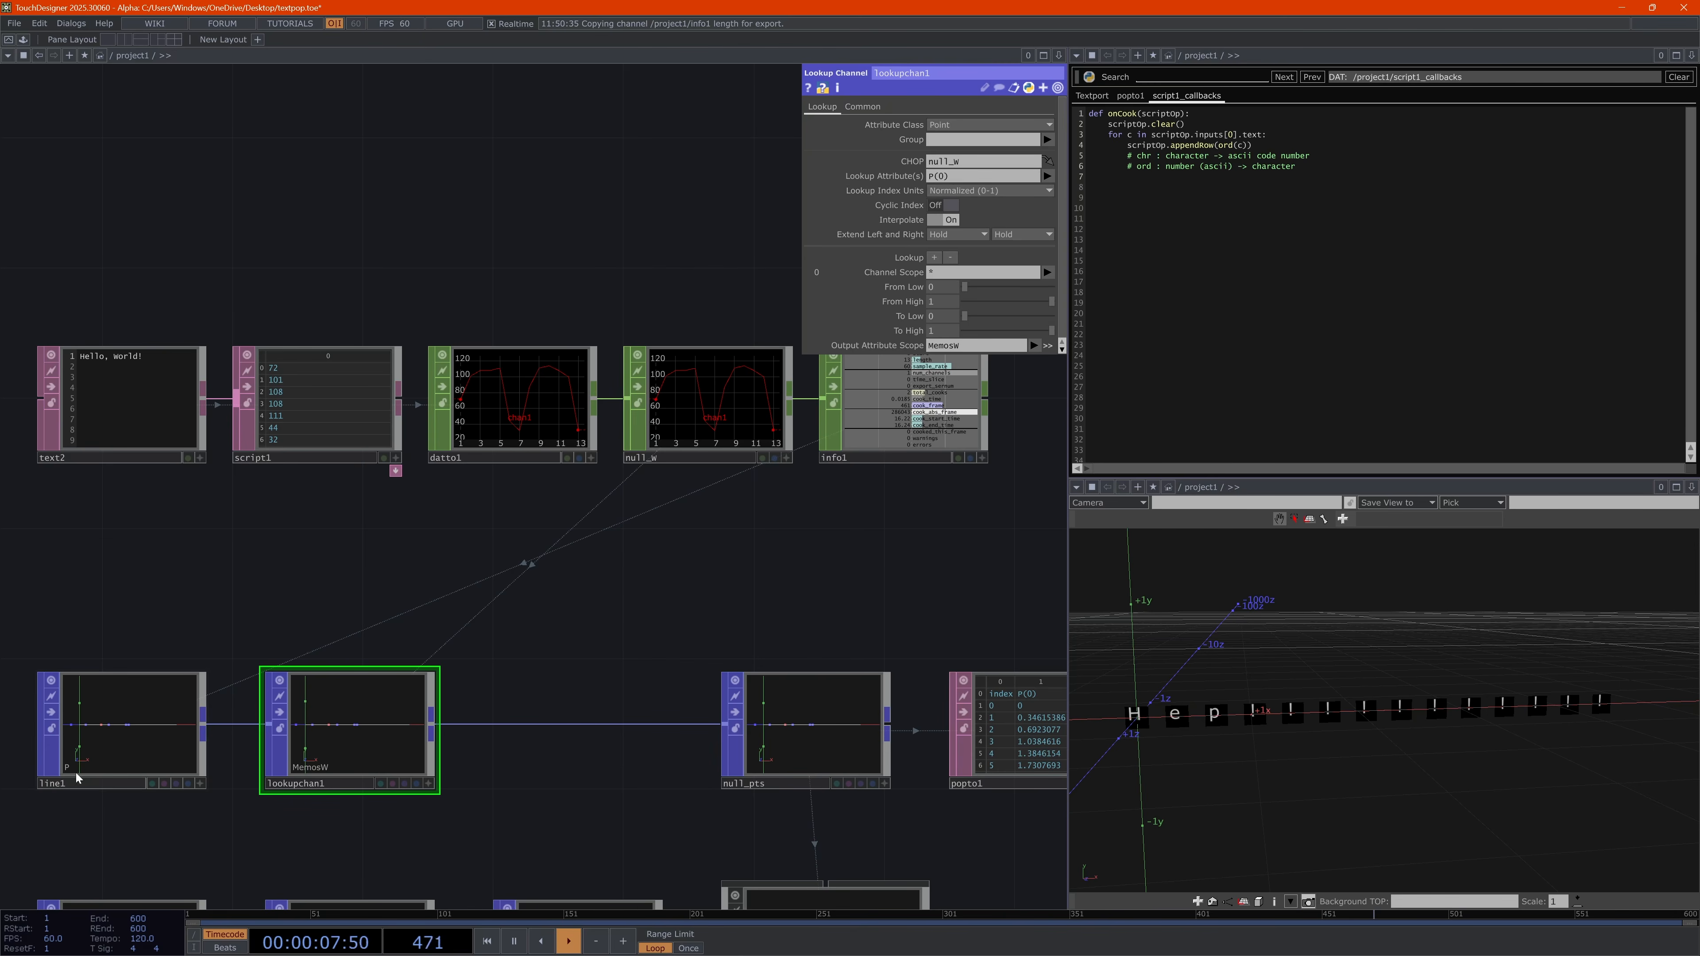
pyautogui.click(140, 732)
pyautogui.click(791, 107)
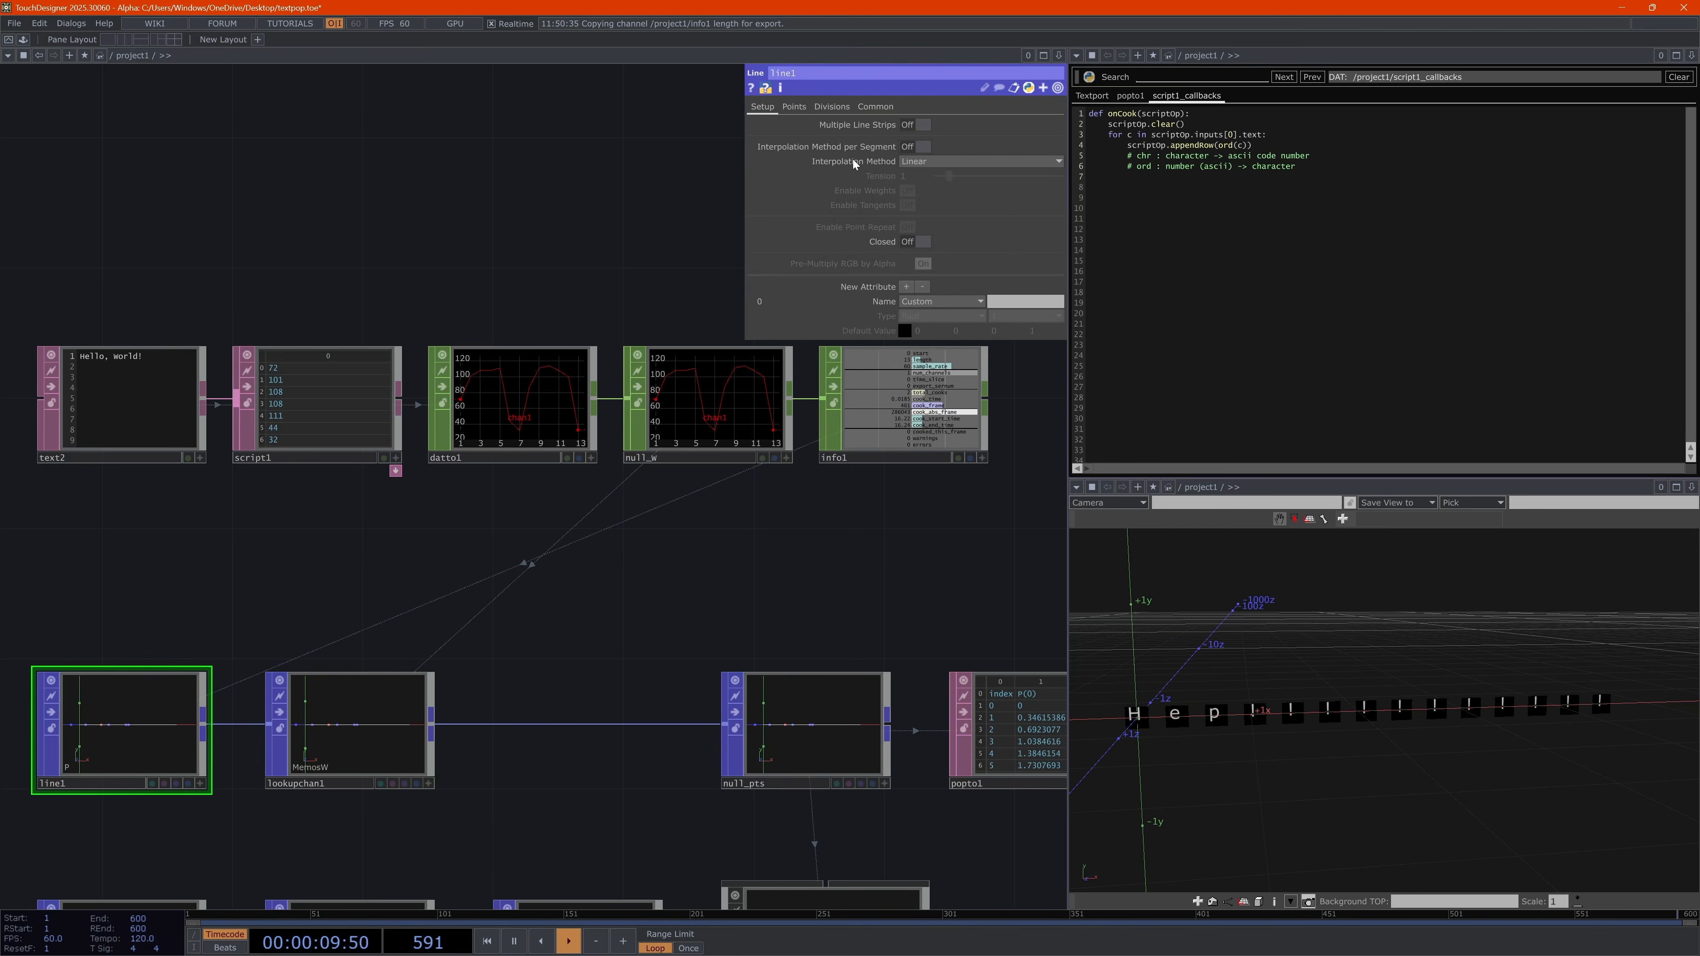
pyautogui.click(902, 155)
pyautogui.moveTo(932, 154)
pyautogui.mouseDown(button='middle')
pyautogui.moveTo(527, 175)
pyautogui.moveTo(1153, 189)
pyautogui.moveTo(266, 182)
pyautogui.moveTo(801, 205)
pyautogui.moveTo(926, 142)
pyautogui.mouseUp(button='middle')
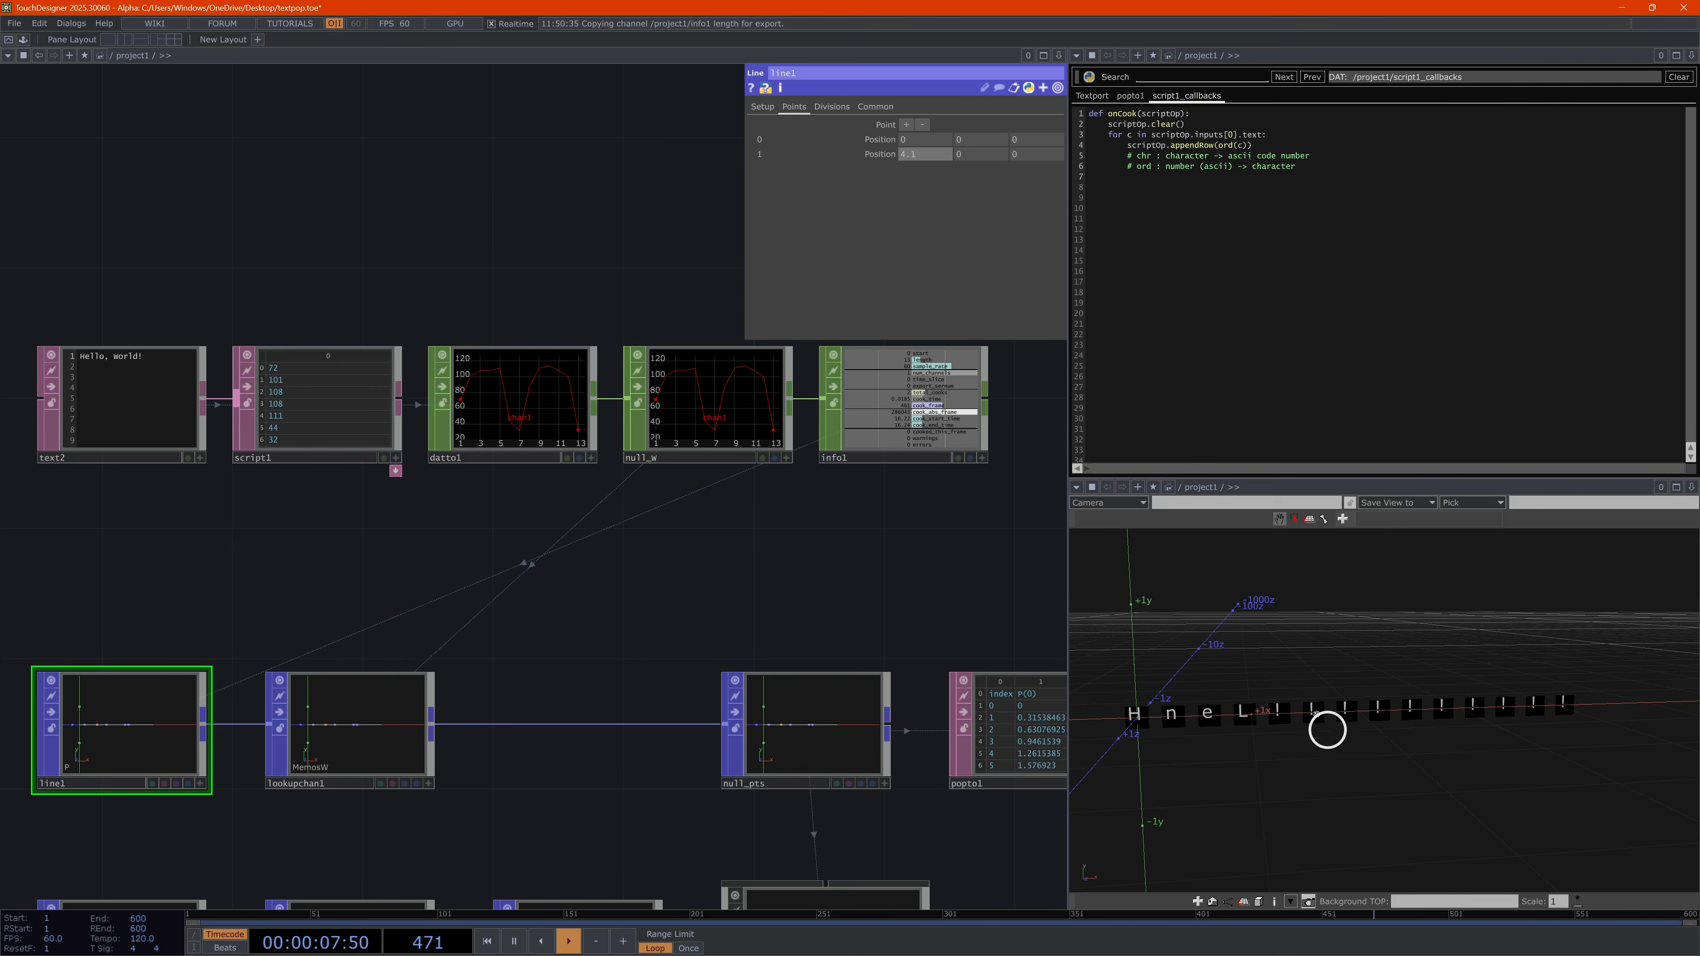
# Try the built-in _PointU attribute as lookupchan1's lookup attribute
pyautogui.click(379, 733)
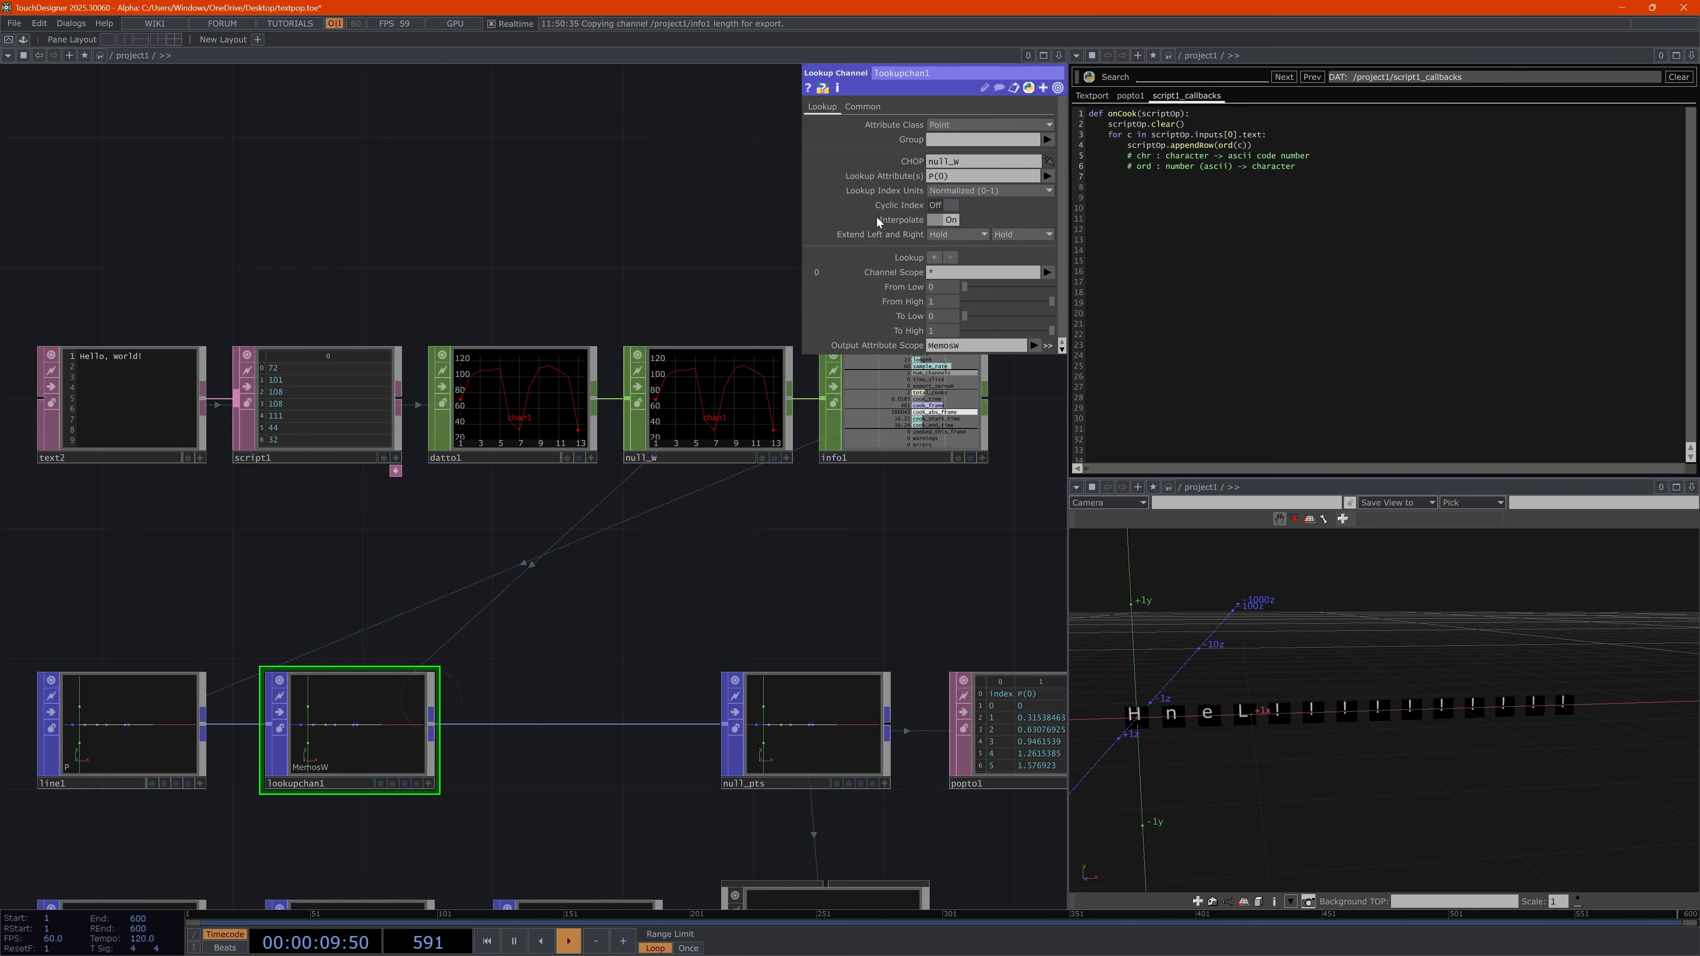
pyautogui.click(1047, 176)
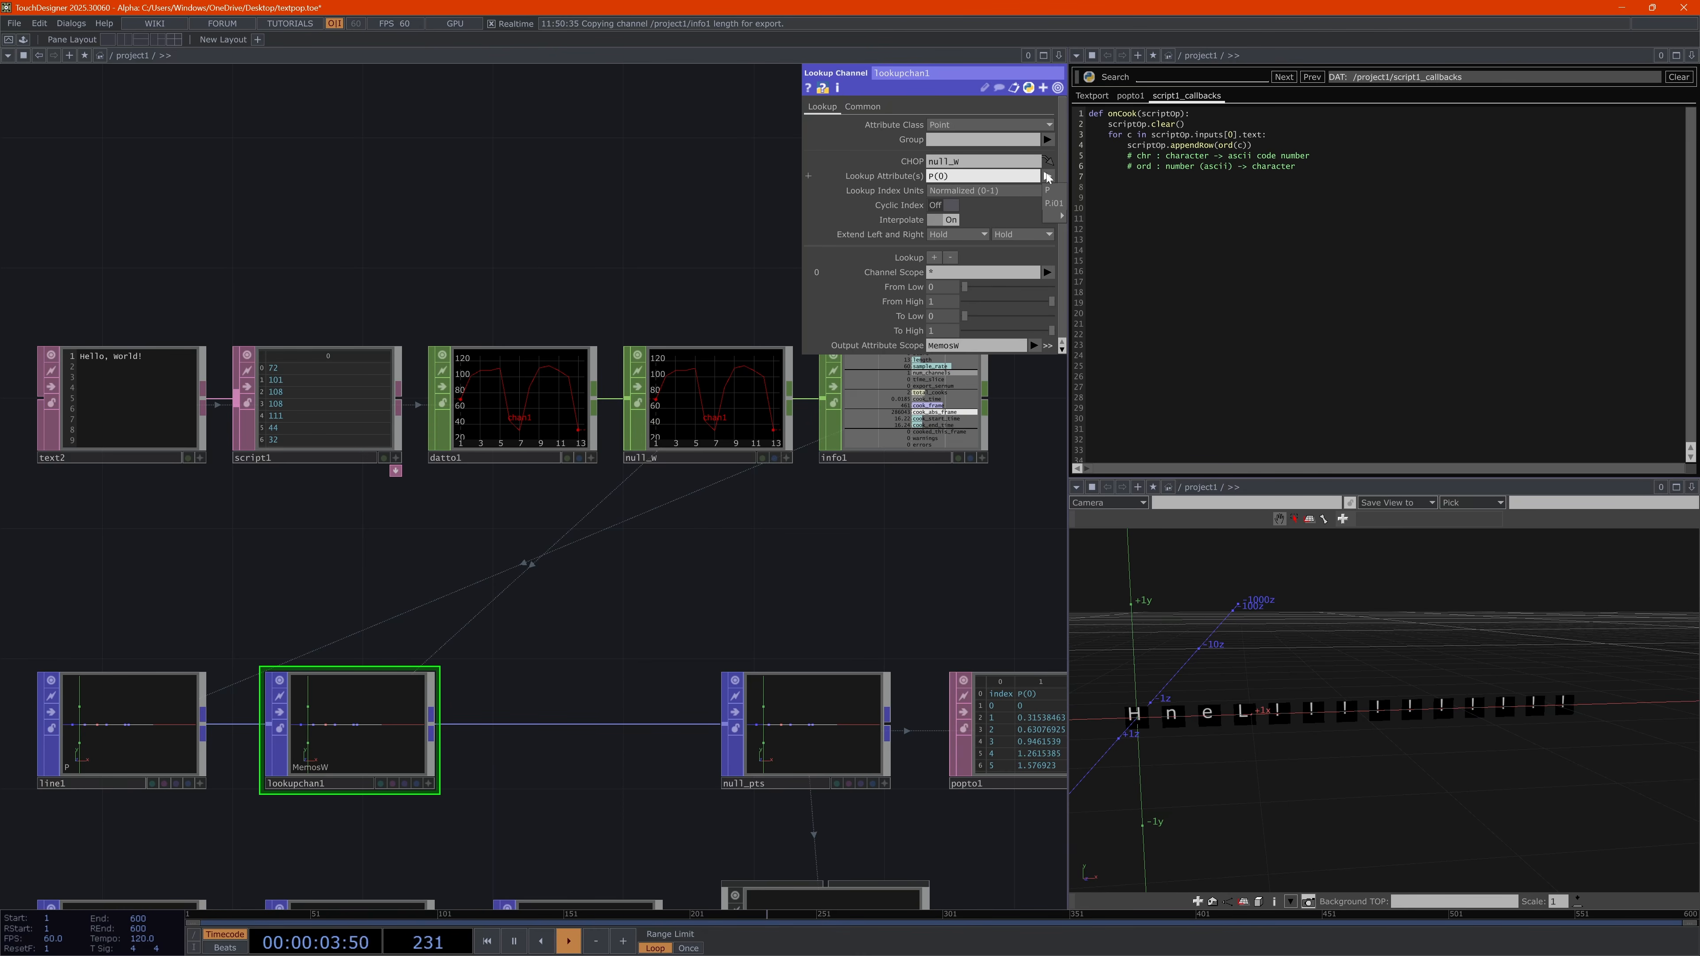
pyautogui.click(1046, 176)
pyautogui.moveTo(1055, 217)
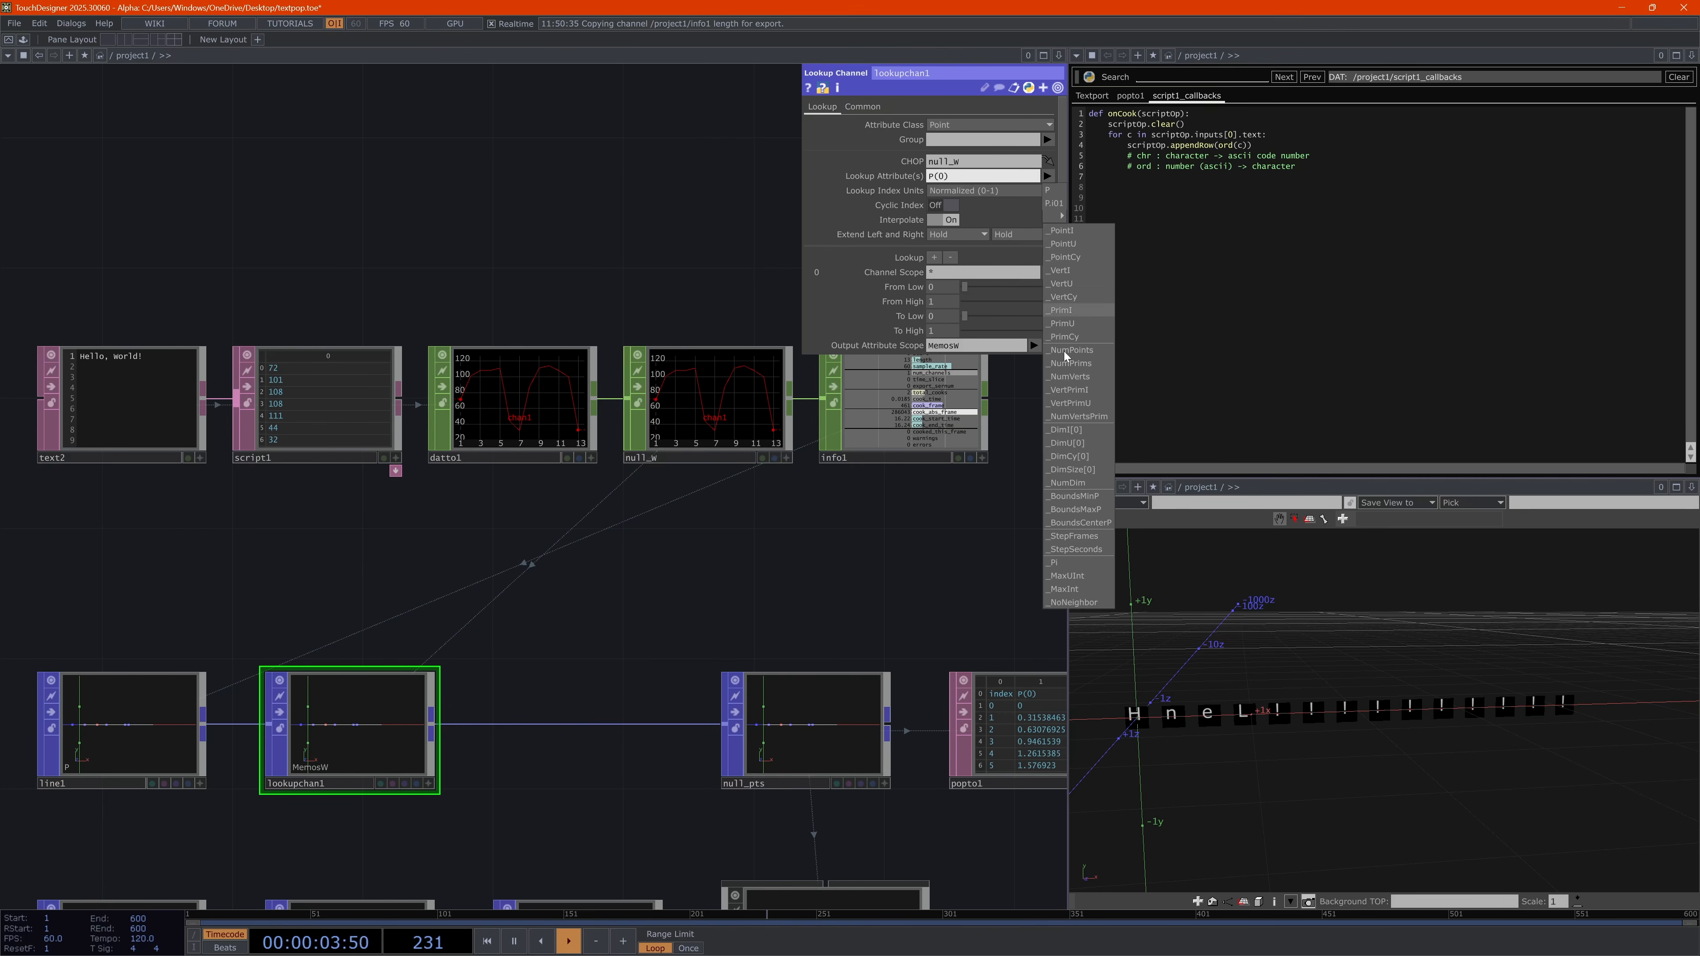
pyautogui.click(1066, 244)
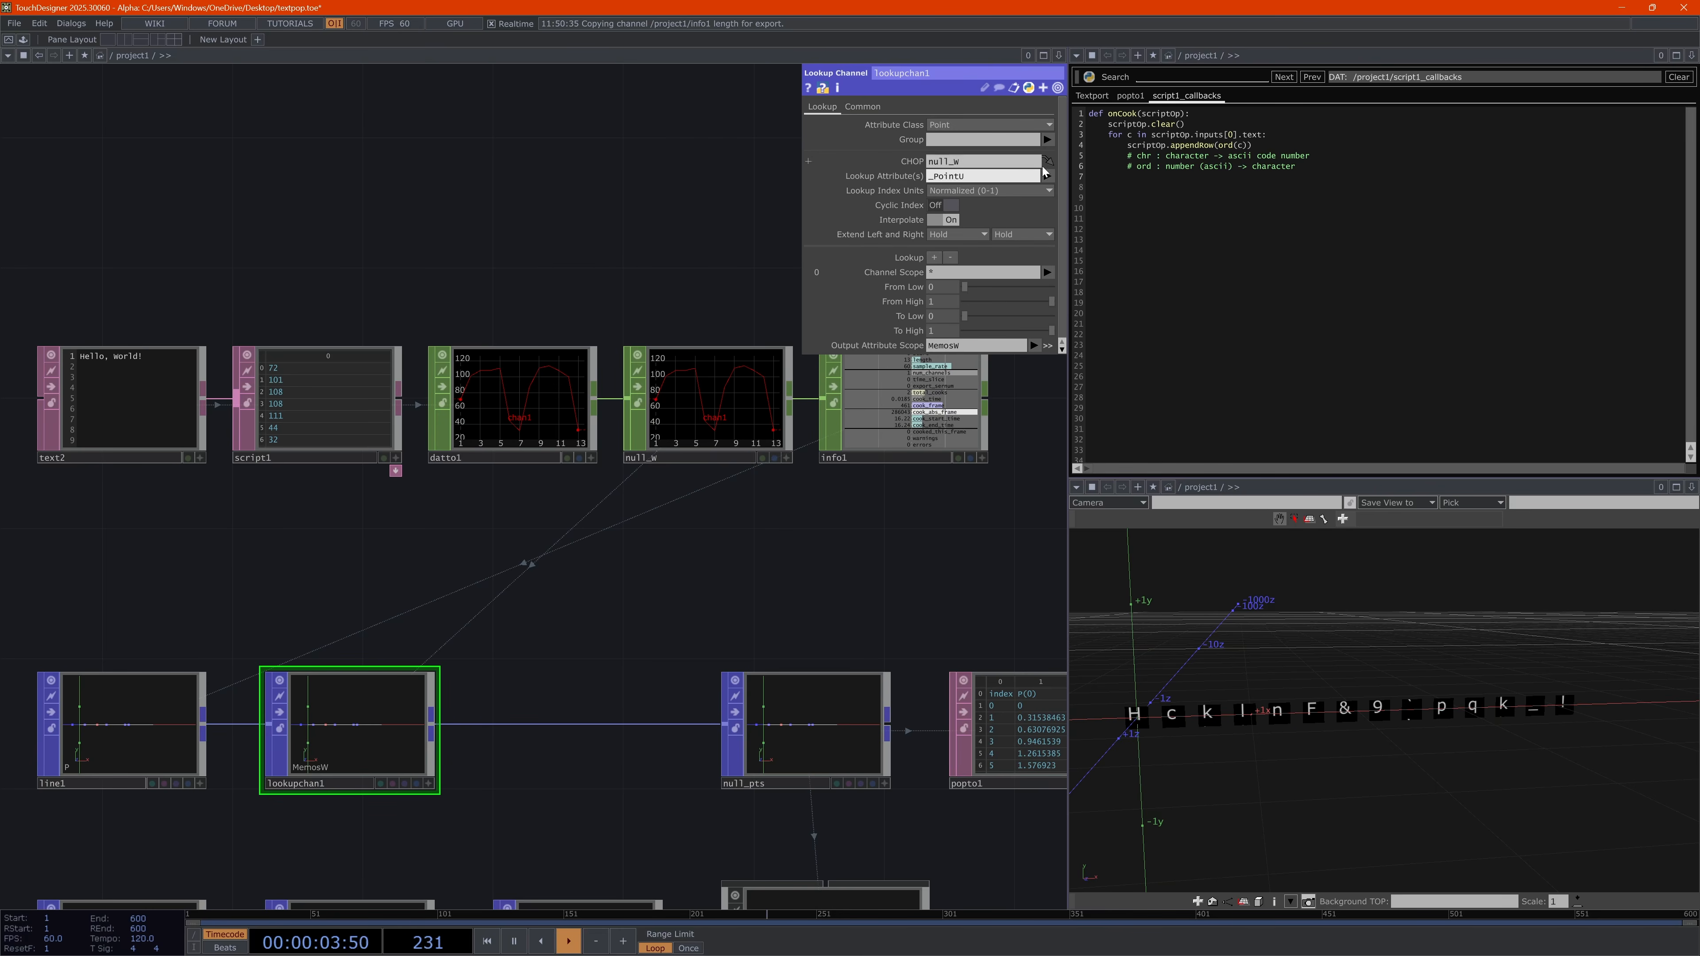
# Set lookupchan1's lookup attribute to _PointI and its lookup index units to Sample Index
pyautogui.click(1048, 176)
pyautogui.click(1082, 232)
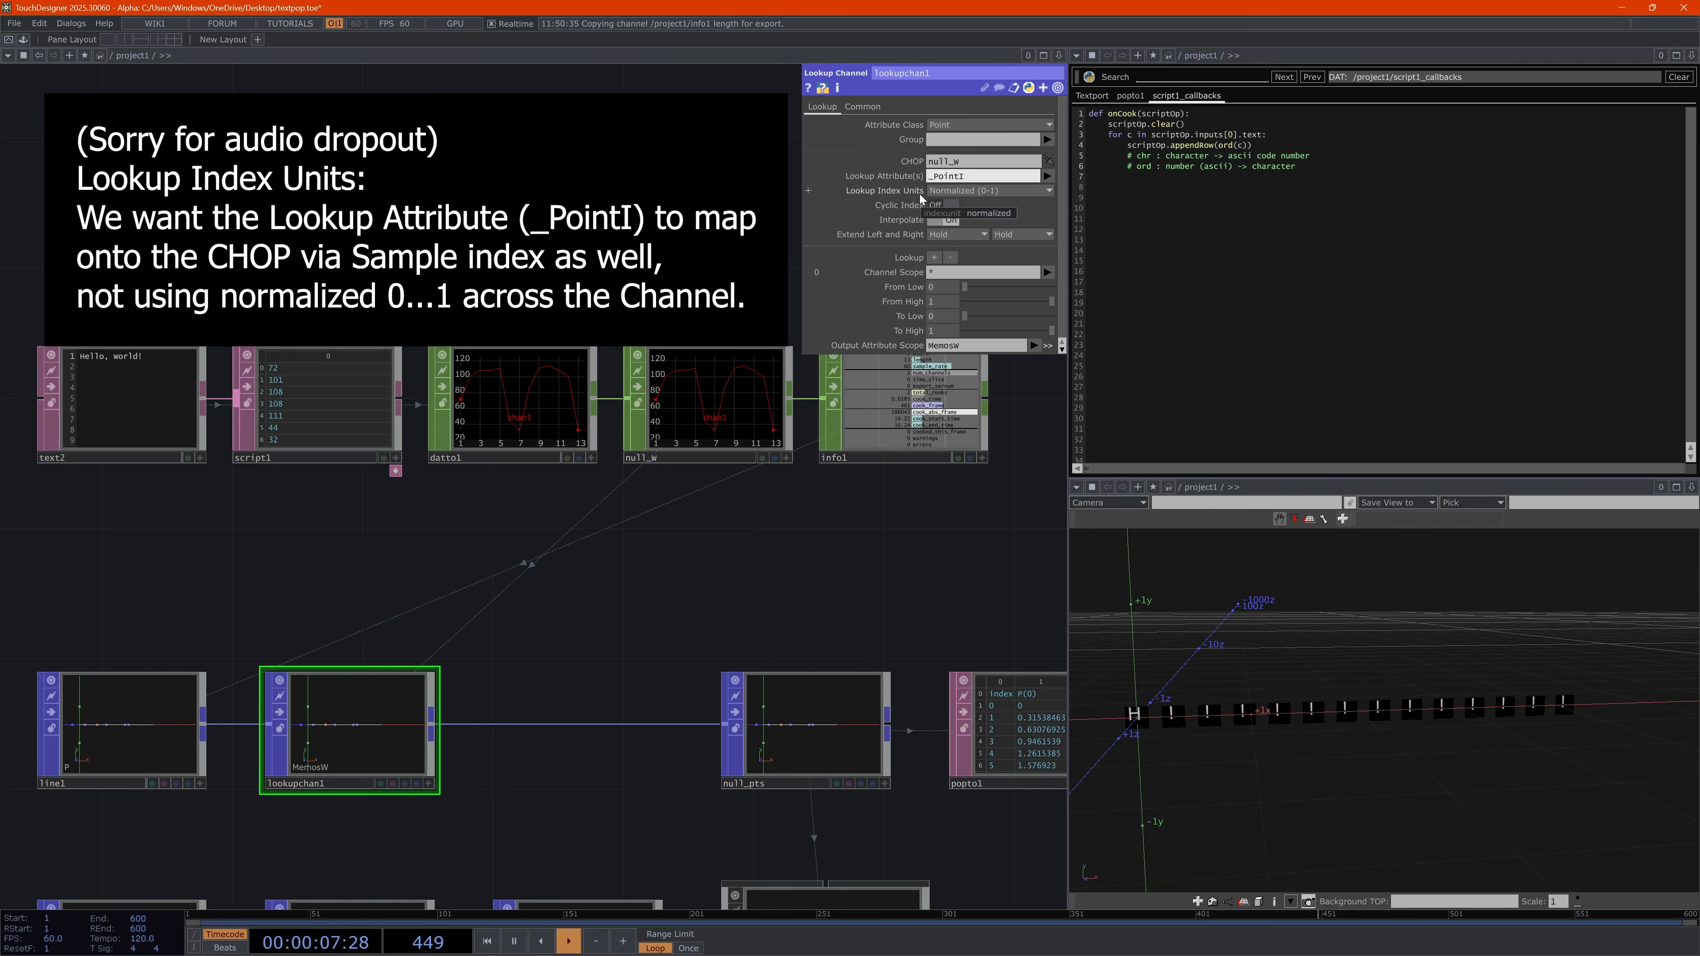
pyautogui.click(1004, 190)
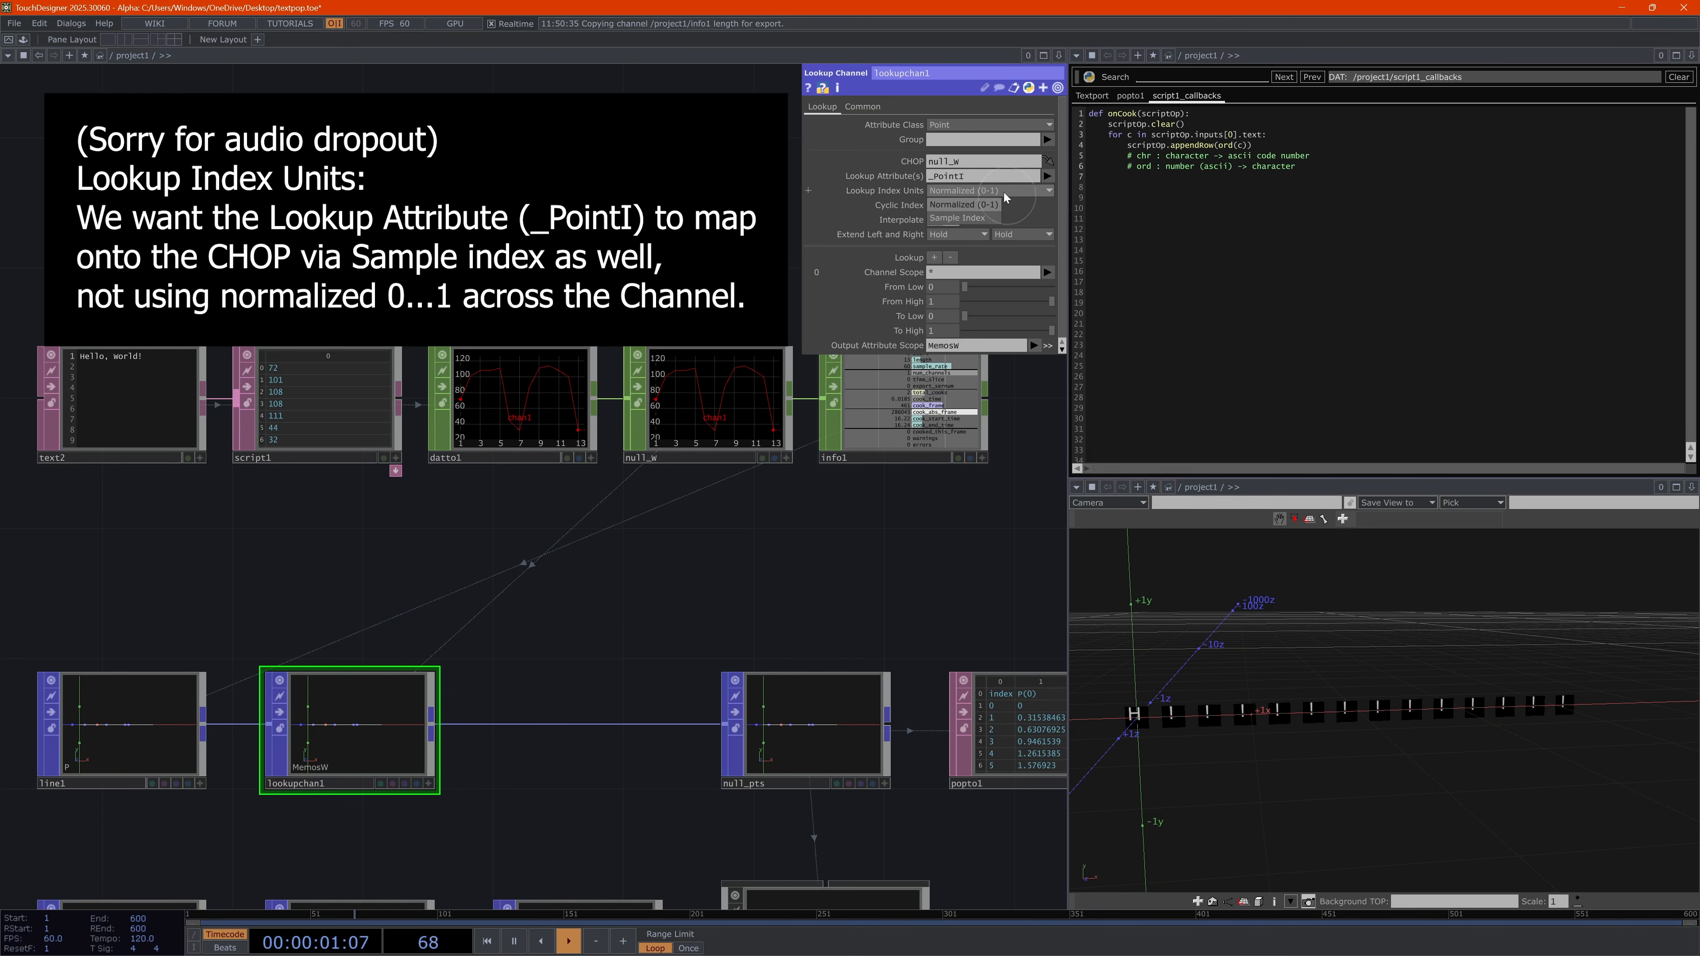
pyautogui.click(977, 216)
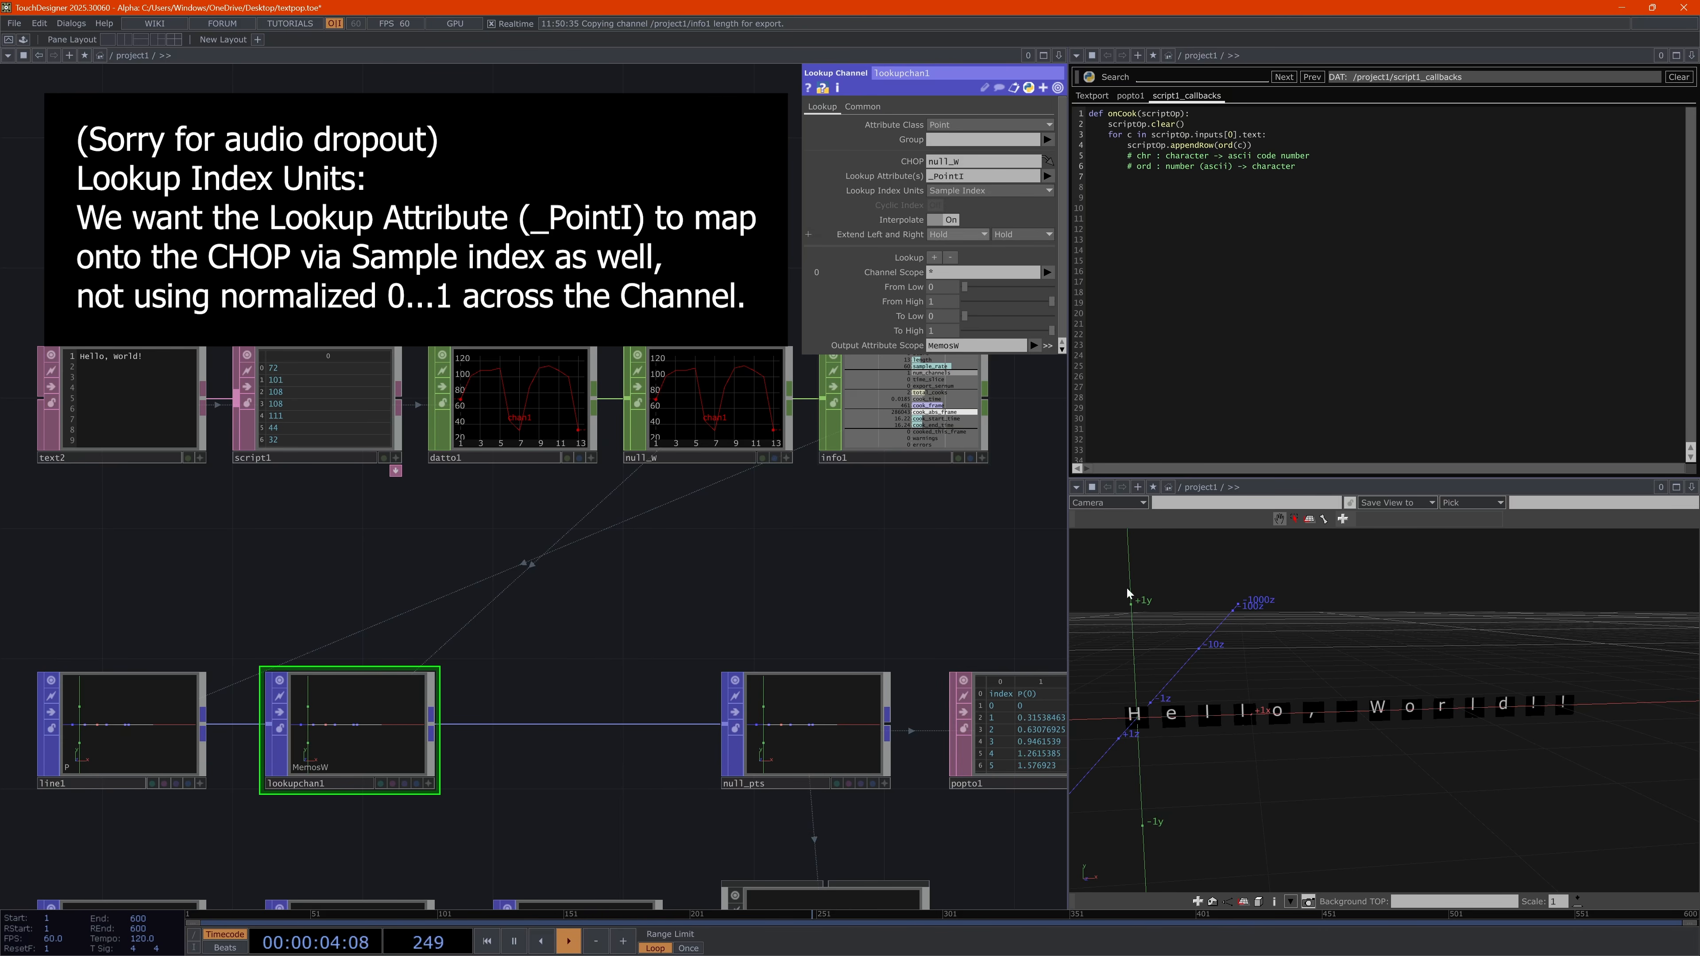
pyautogui.click(1234, 768)
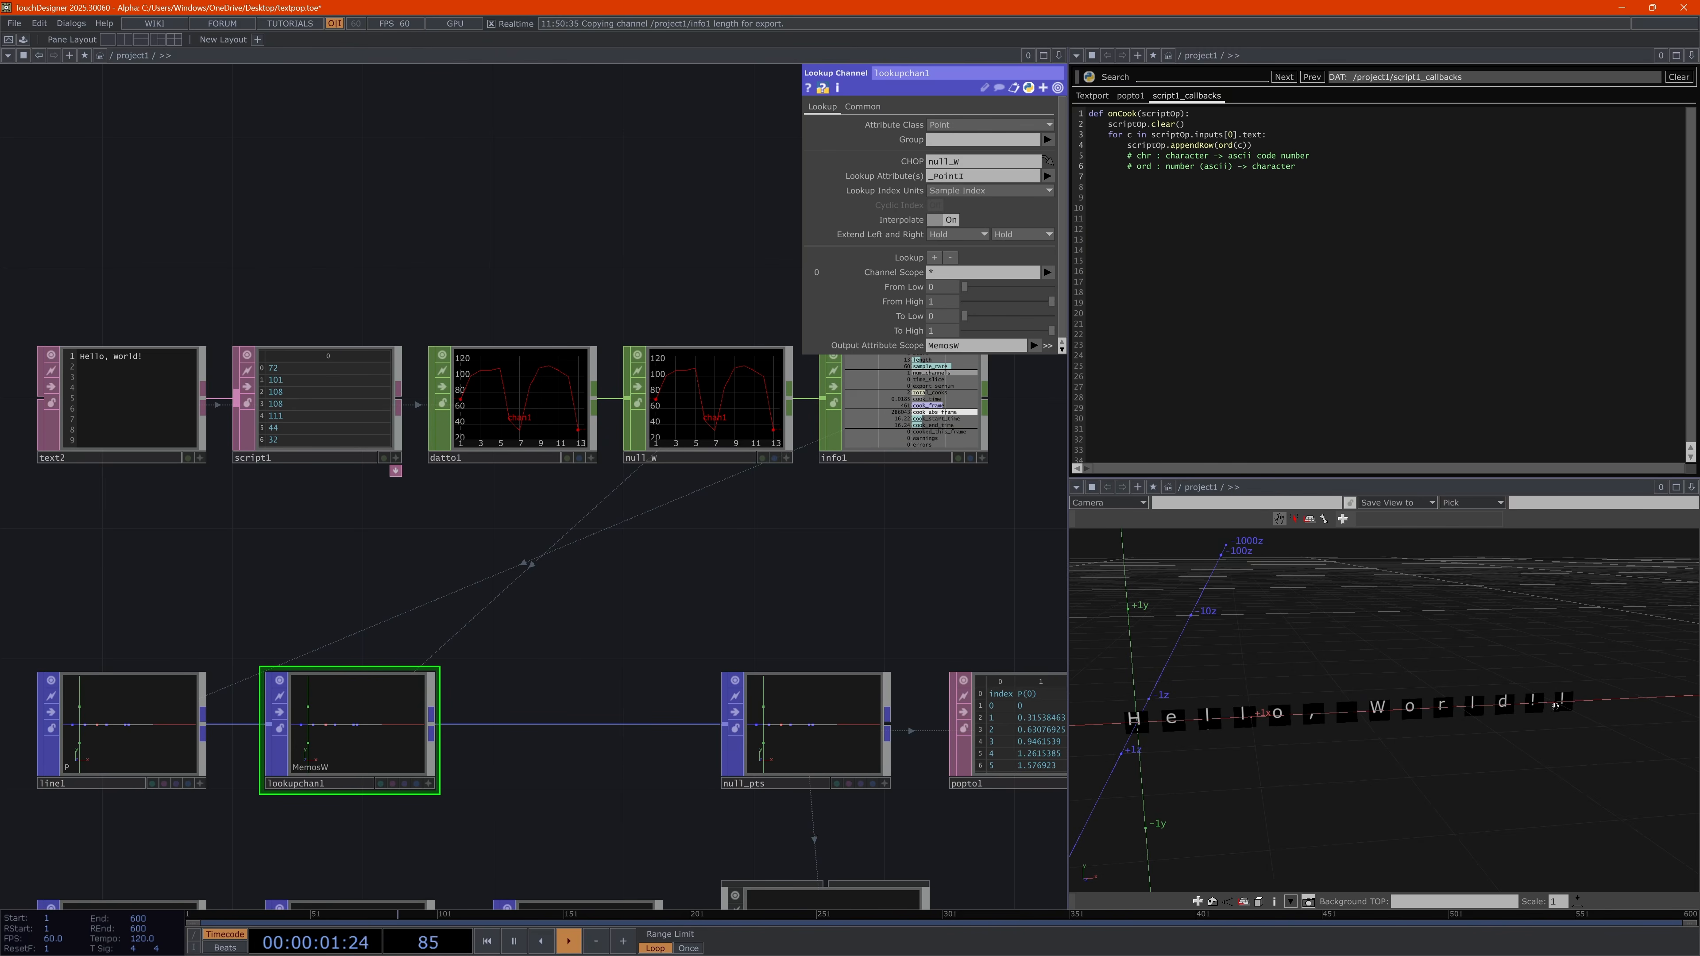
# Try a constant Divisions value of 3 on line1 in place of the info1 length expression
pyautogui.click(161, 715)
pyautogui.click(830, 107)
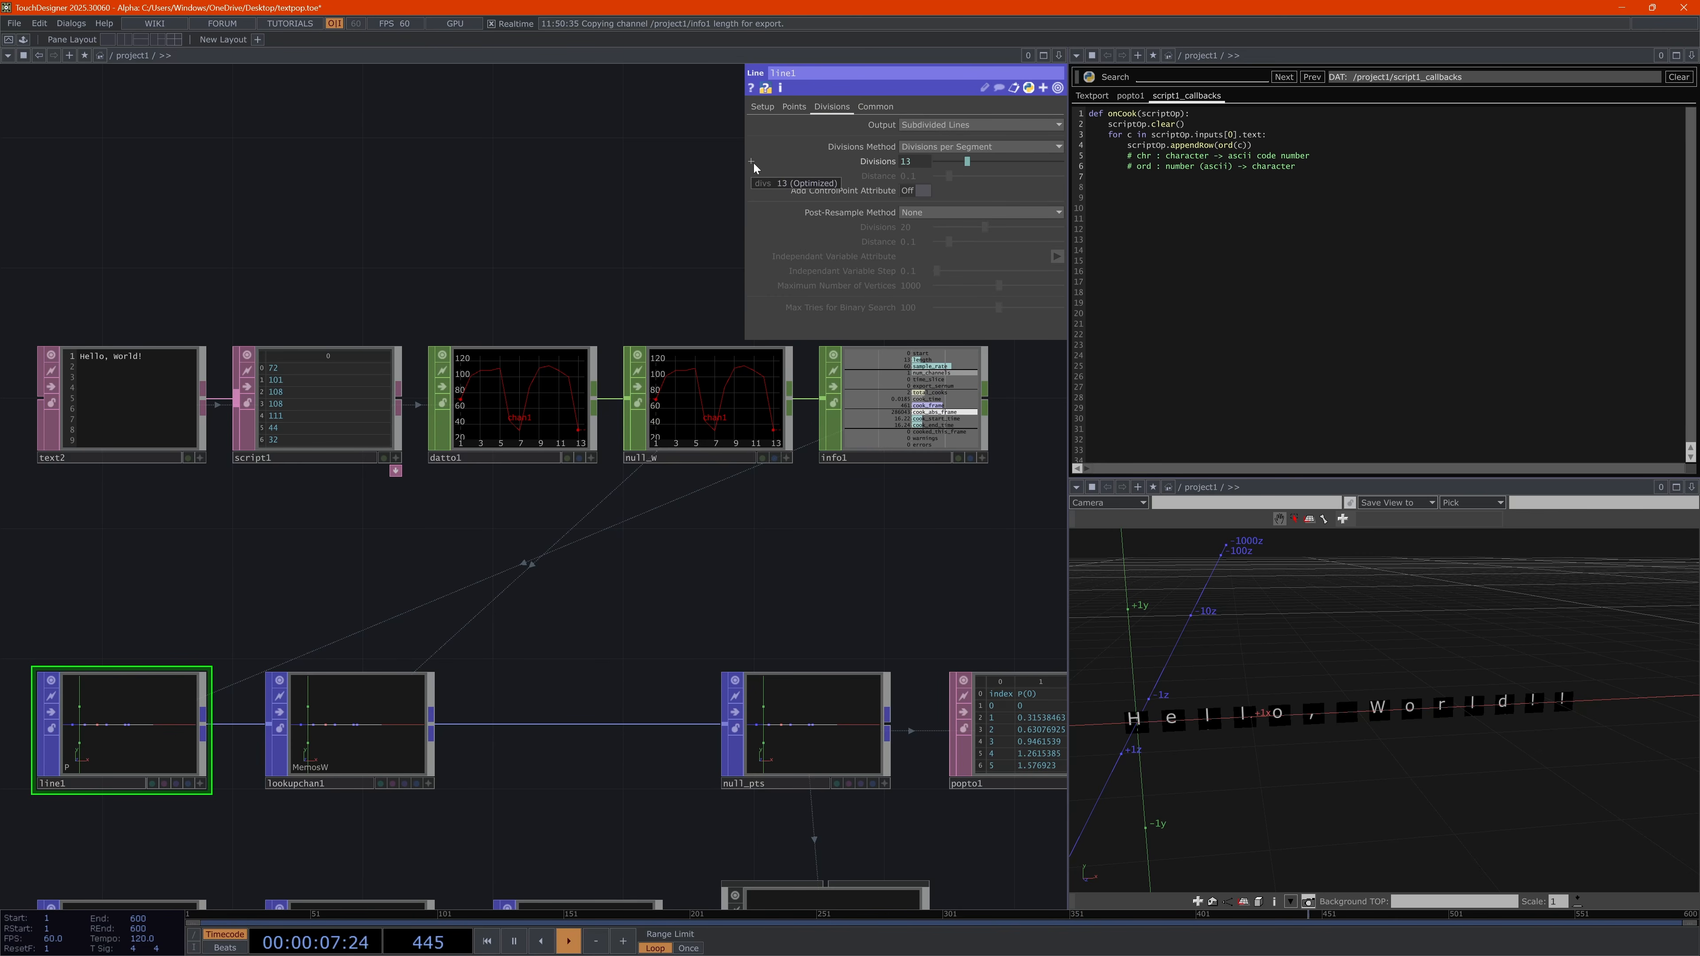
pyautogui.click(921, 161)
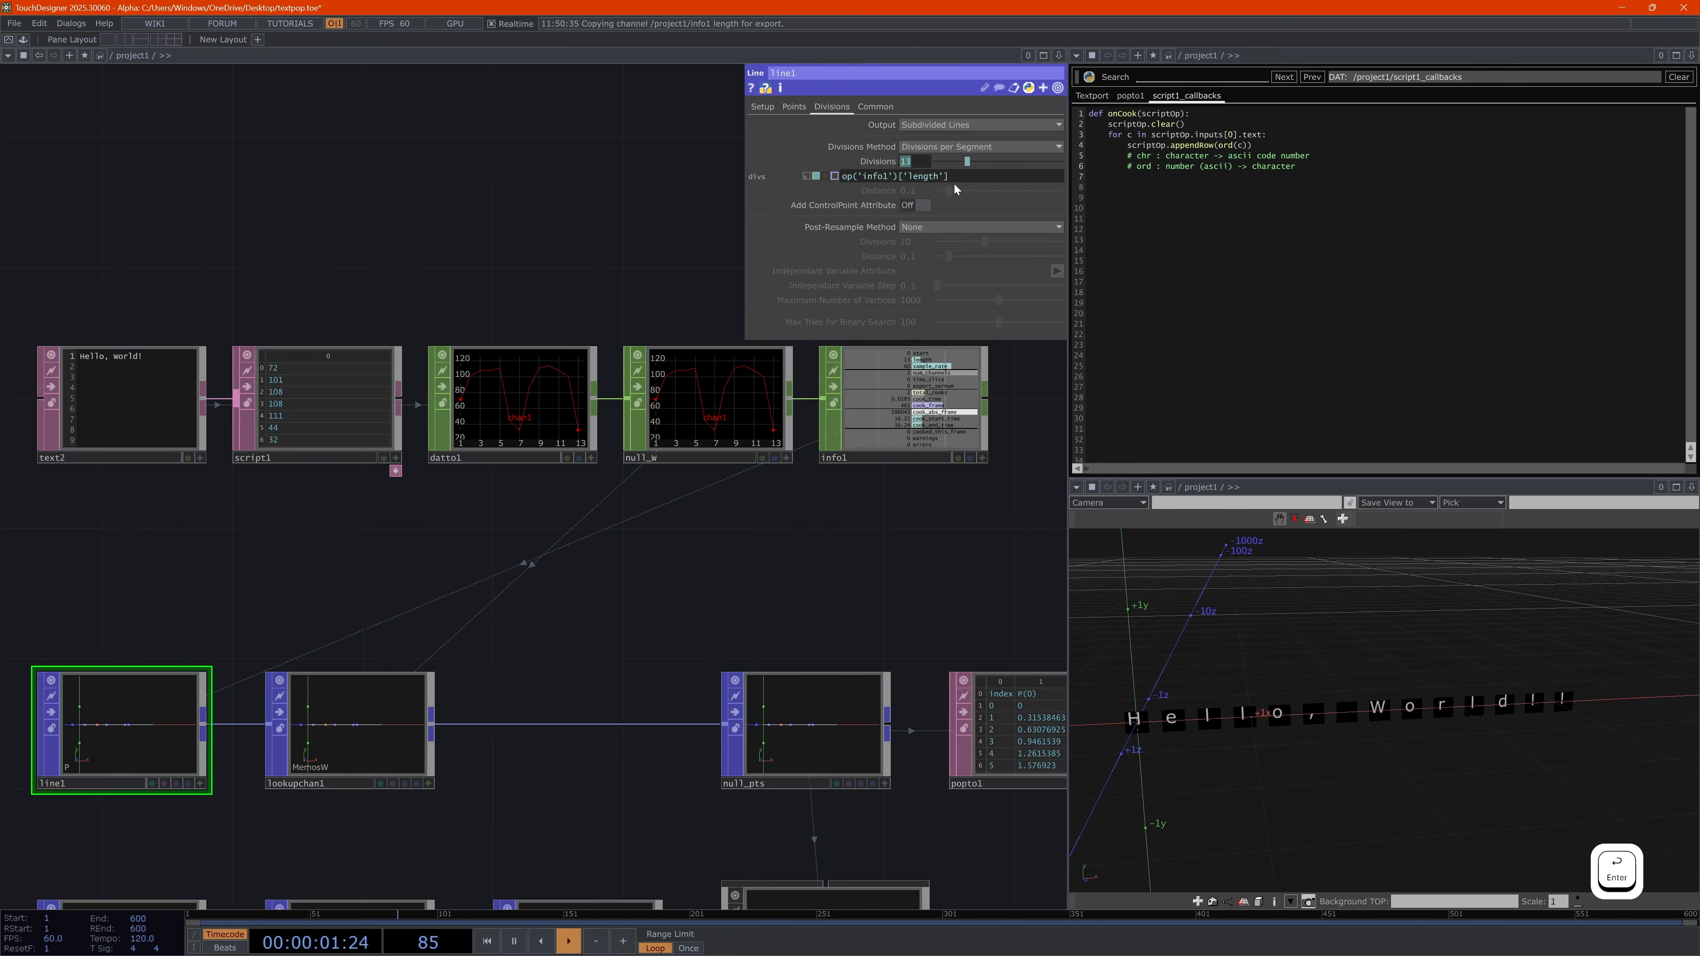
pyautogui.click(808, 176)
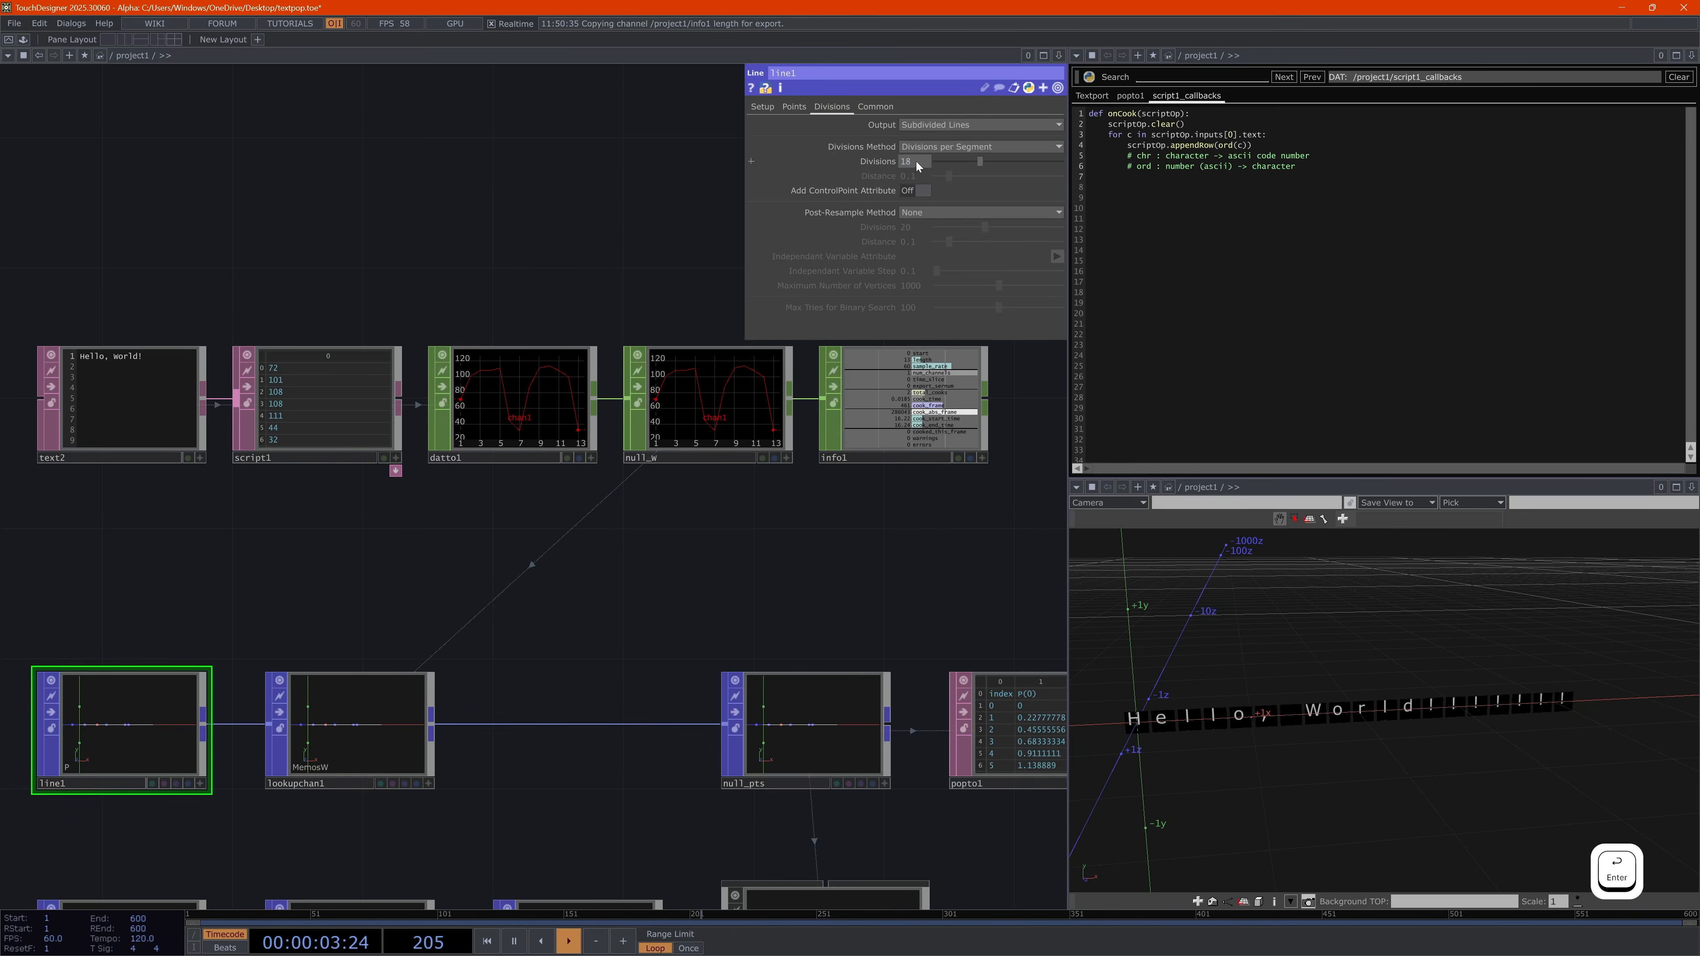
pyautogui.moveTo(916, 161); pyautogui.dragTo(890, 163)
pyautogui.write('3')
pyautogui.press('Return')
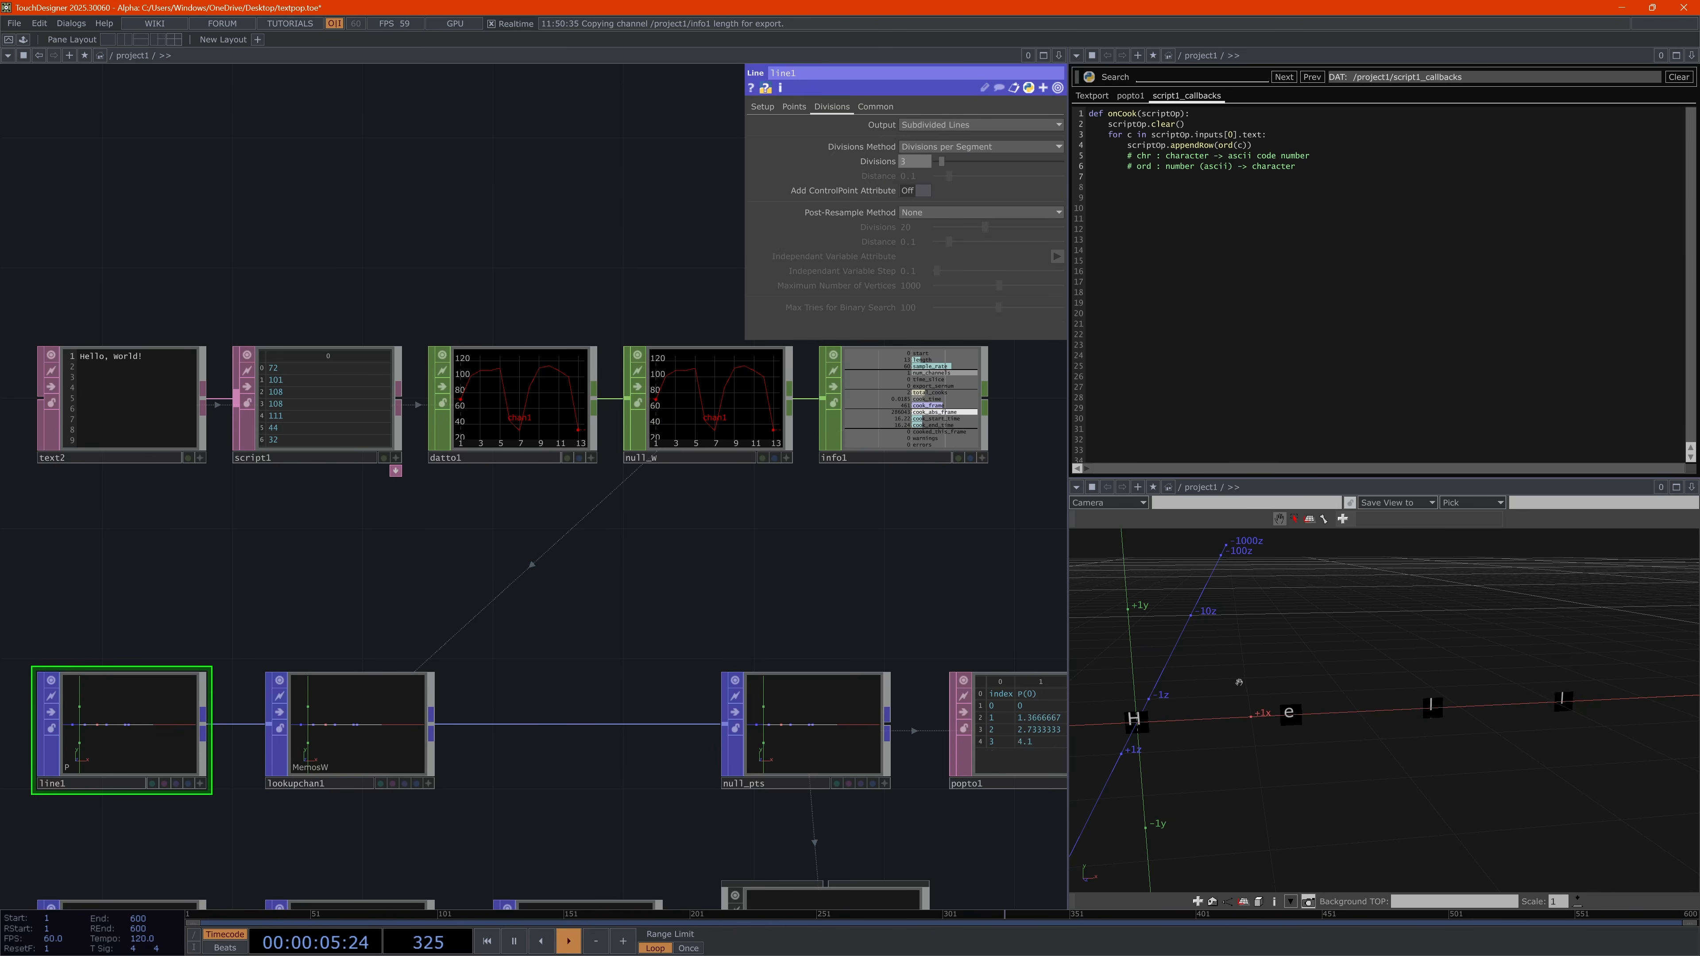
pyautogui.click(1205, 710)
pyautogui.scroll(5, 951, 432)
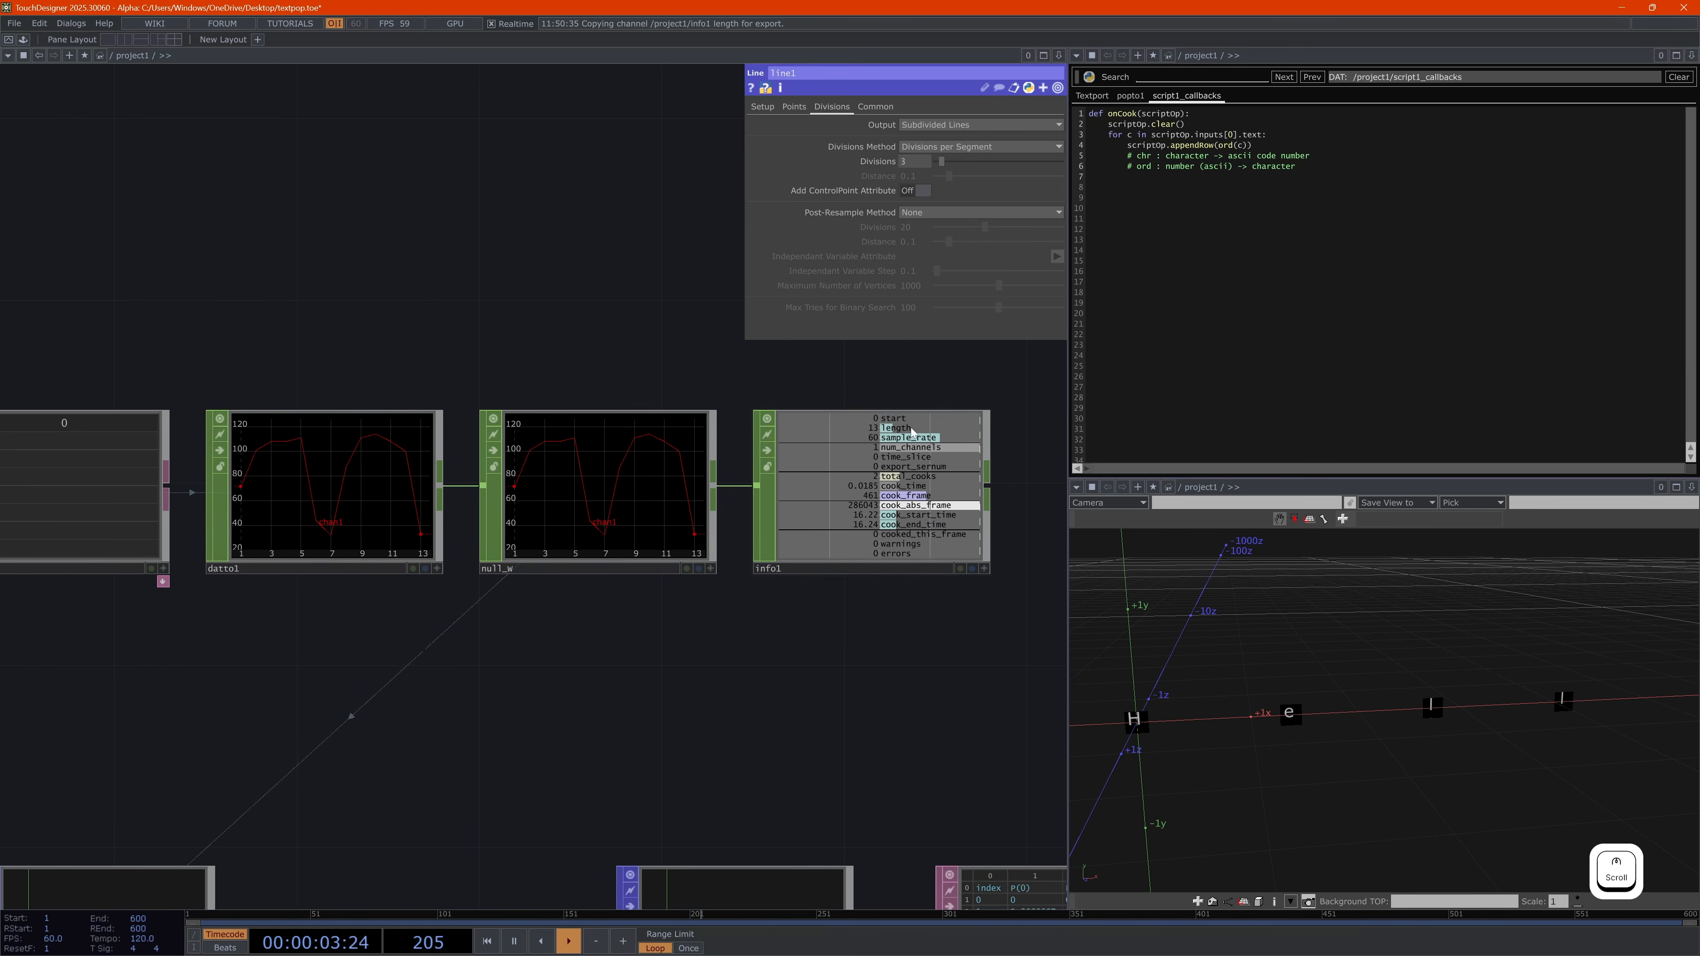
pyautogui.scroll(-5, 831, 717)
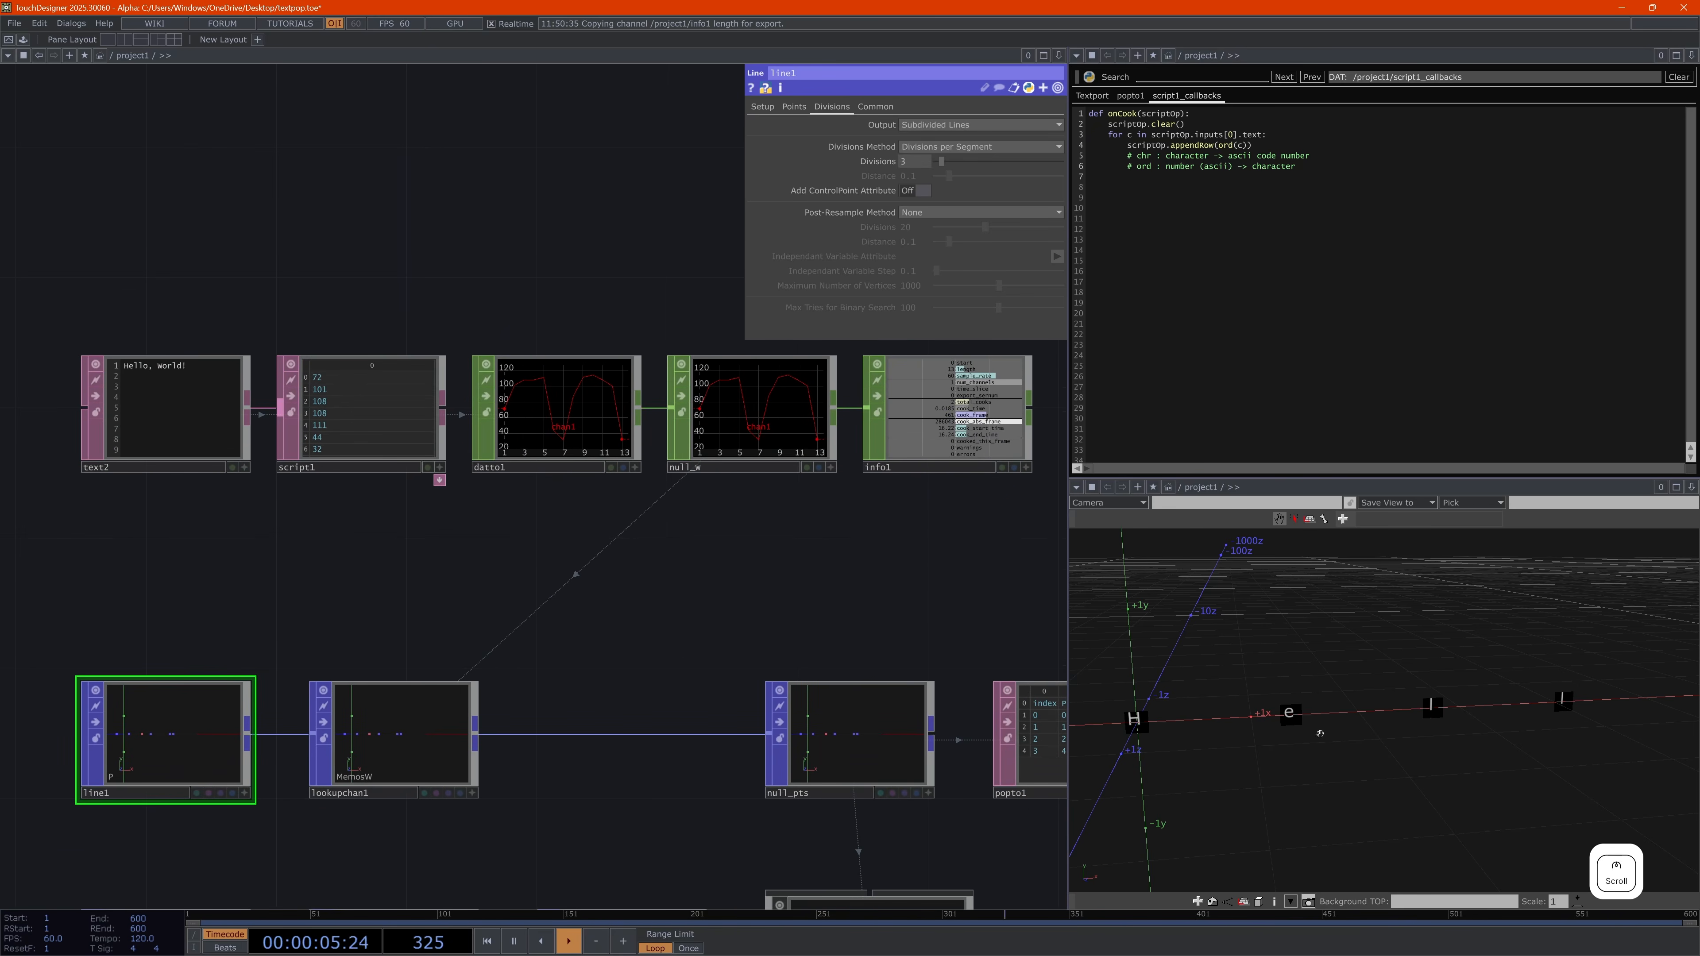
# Switch line1's Divisions back to its expression and set it to op('info1')['length']-1
pyautogui.click(752, 162)
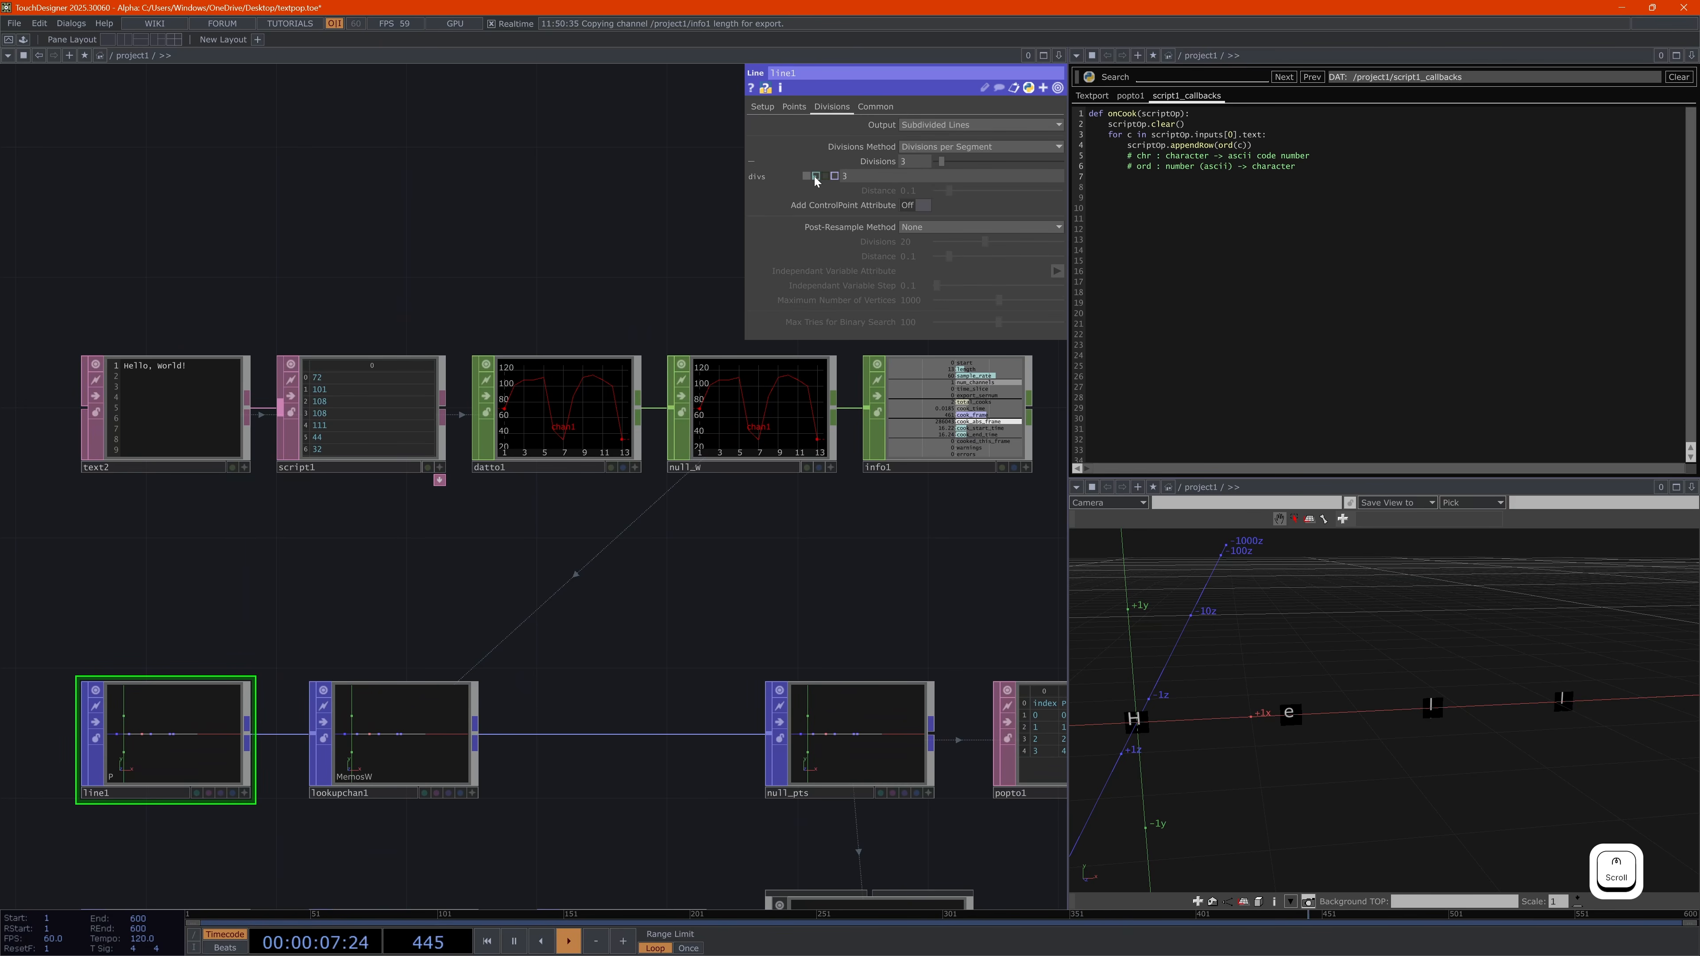
pyautogui.click(815, 177)
pyautogui.click(980, 173)
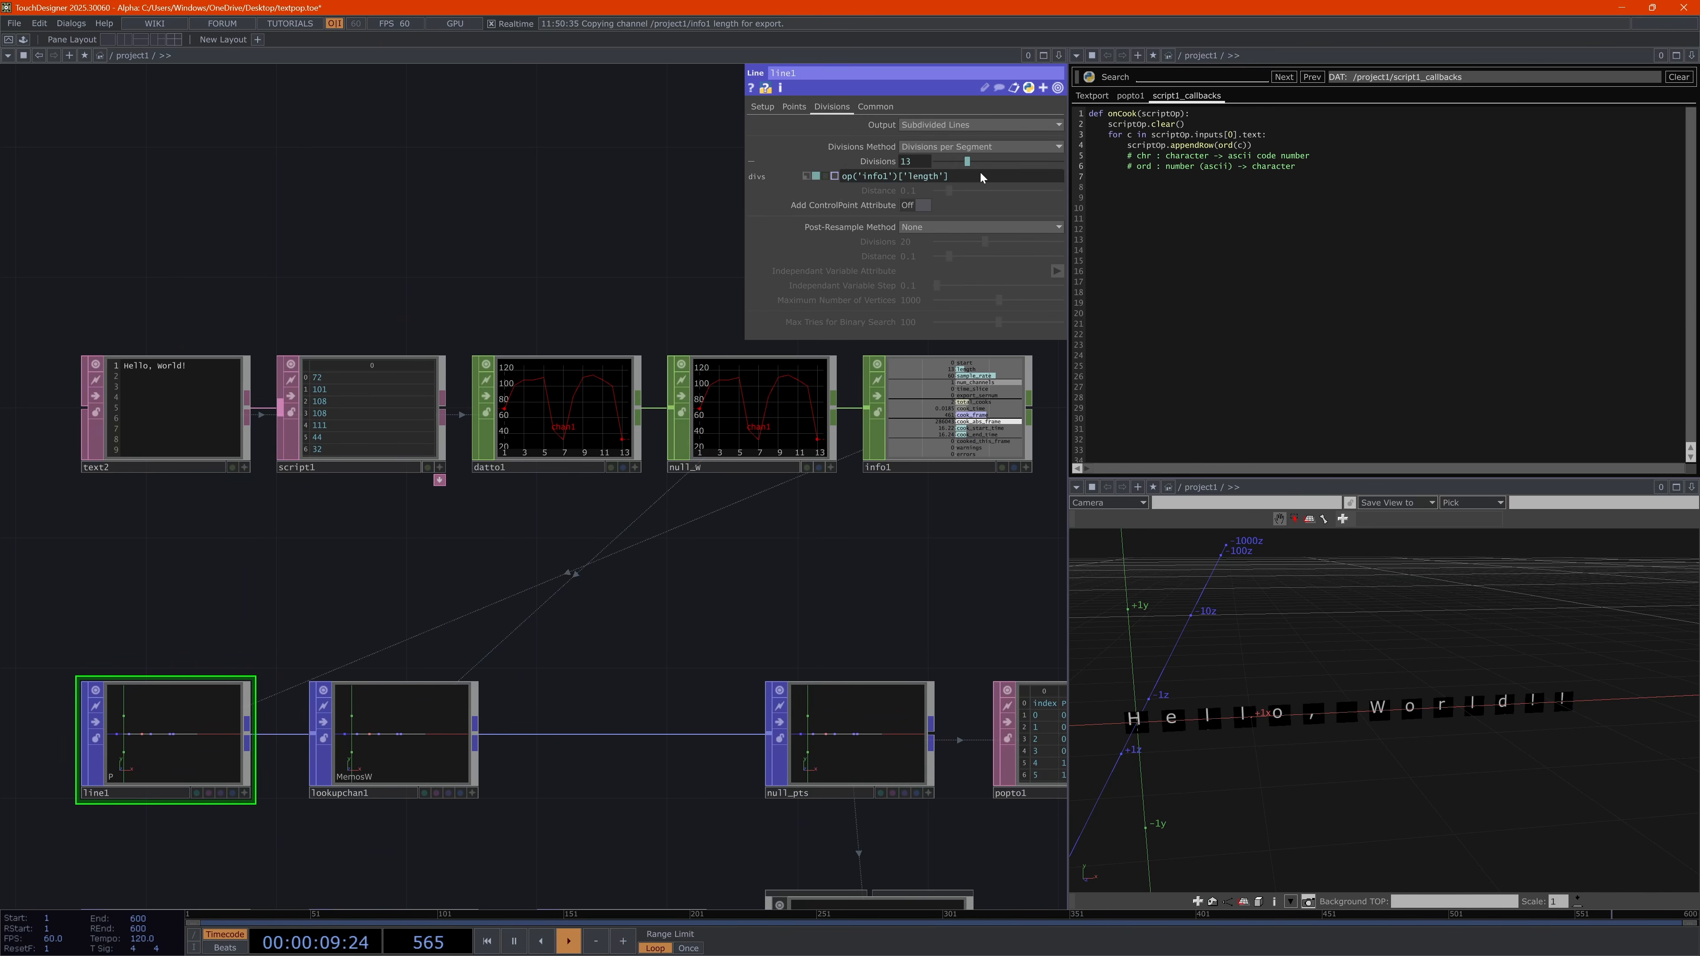
pyautogui.write('-1')
pyautogui.press('Return')
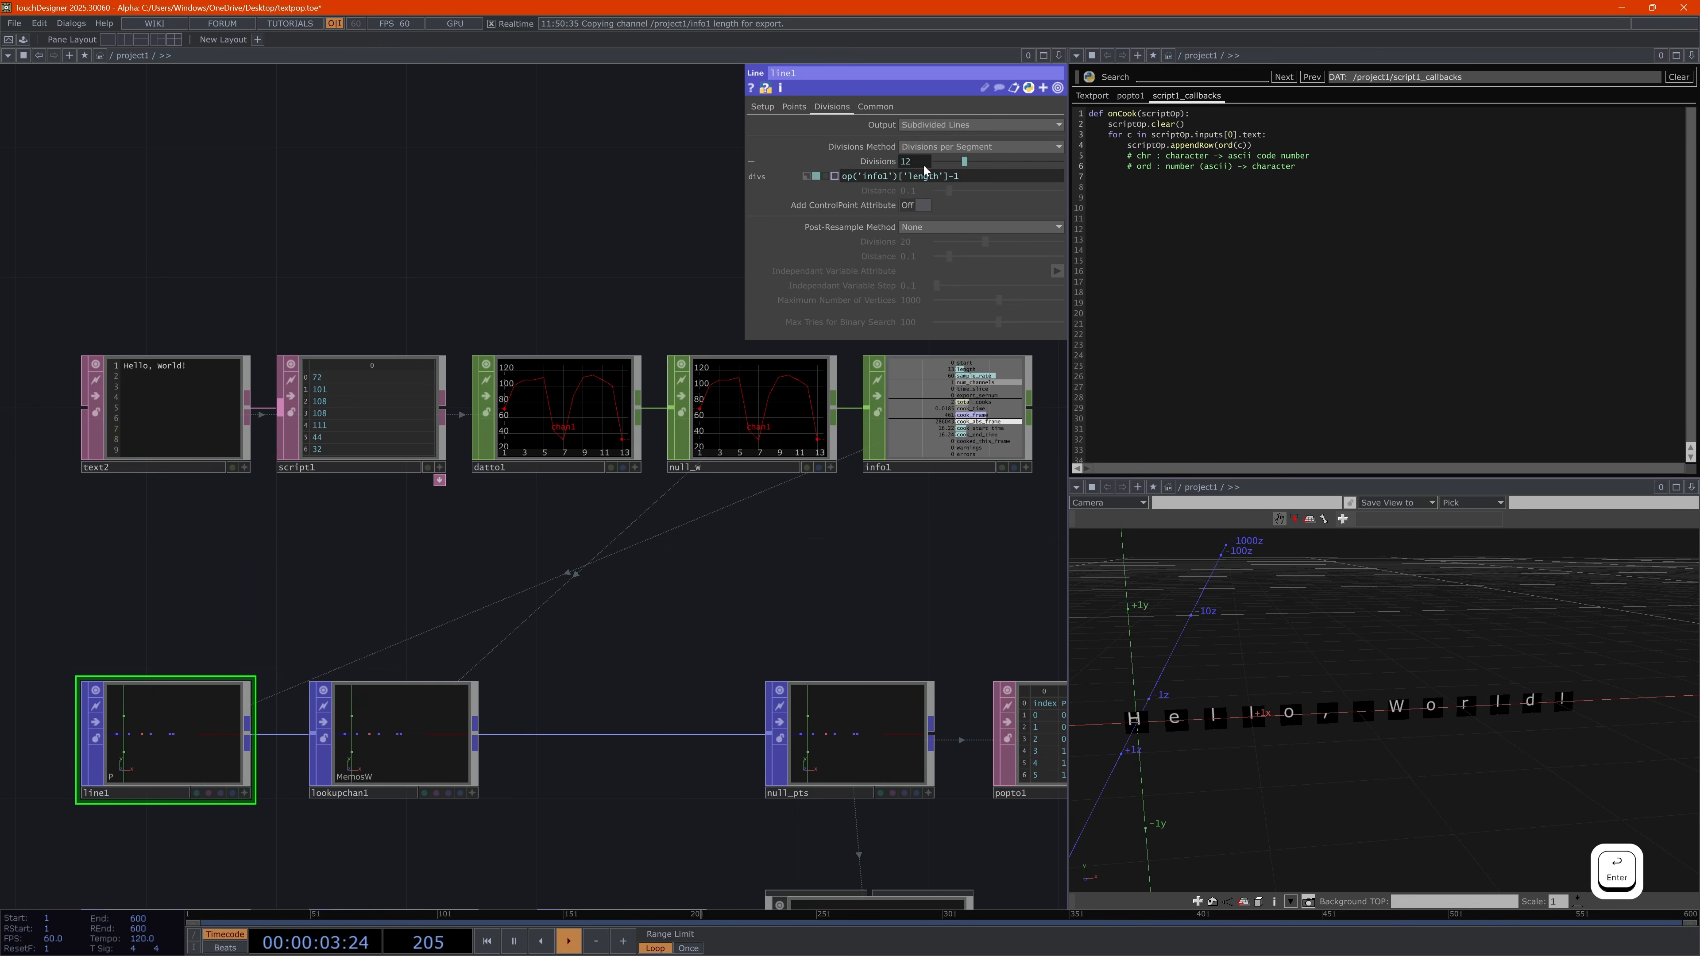
pyautogui.click(751, 162)
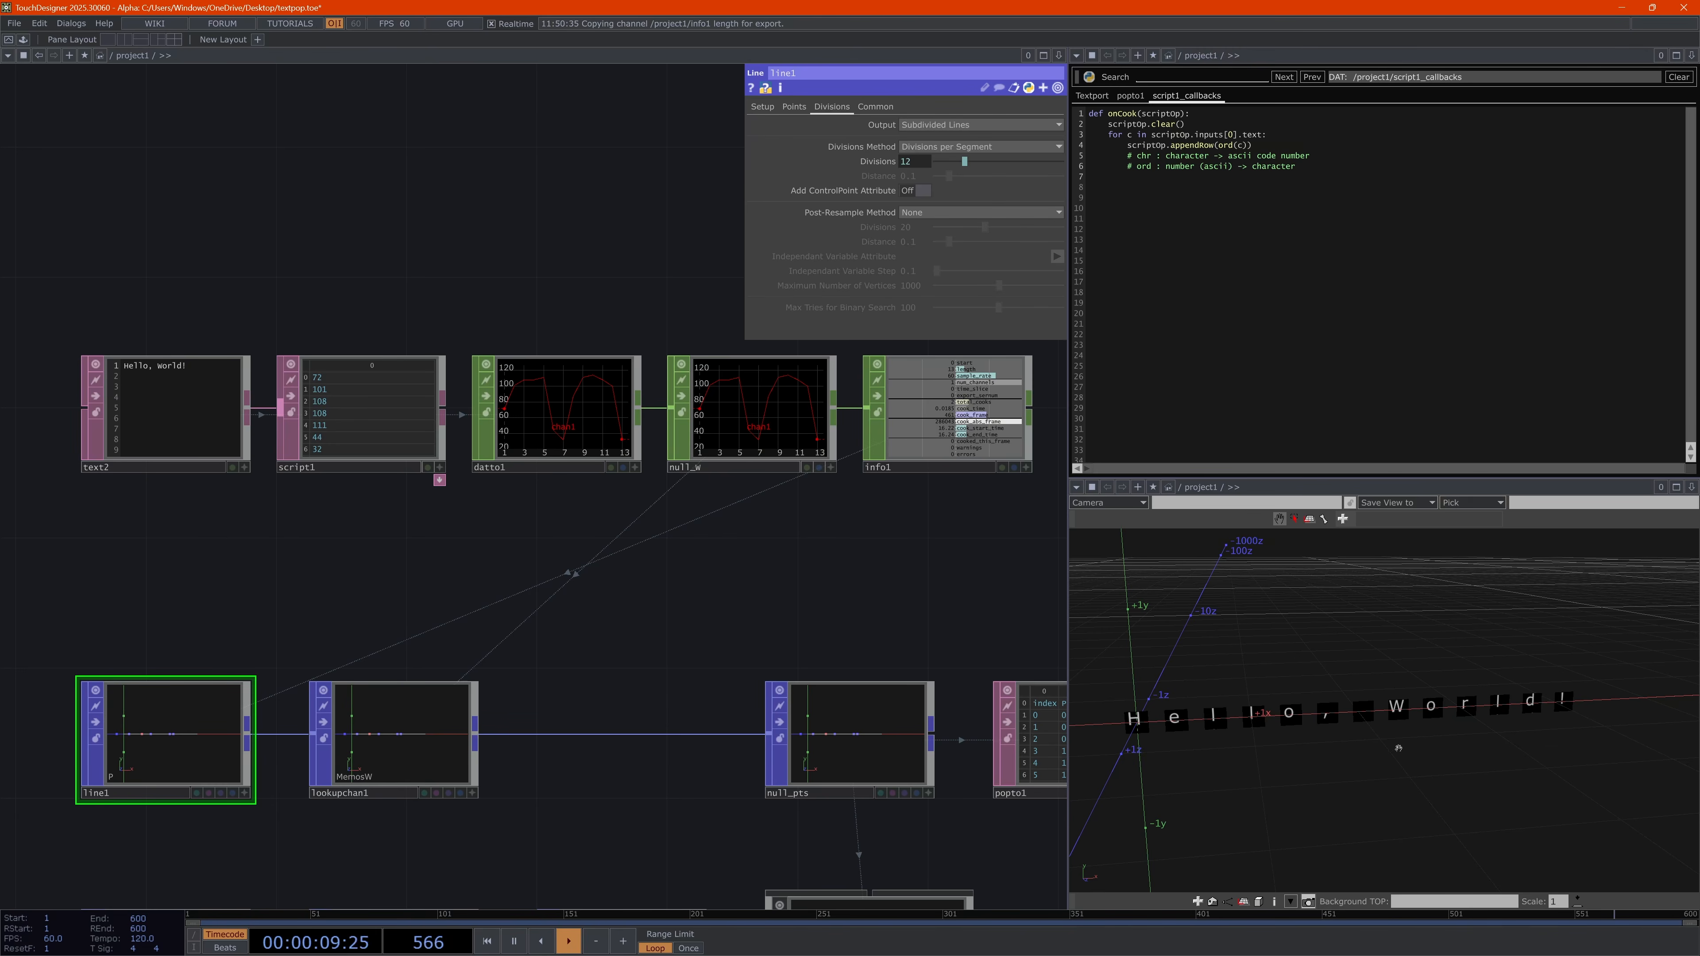
# Switch to the browser and copy the opening paragraph of the Wikipedia Demoscene article
pyautogui.moveTo(1398, 748); pyautogui.dragTo(1320, 775)
pyautogui.scroll(-3, 800, 653)
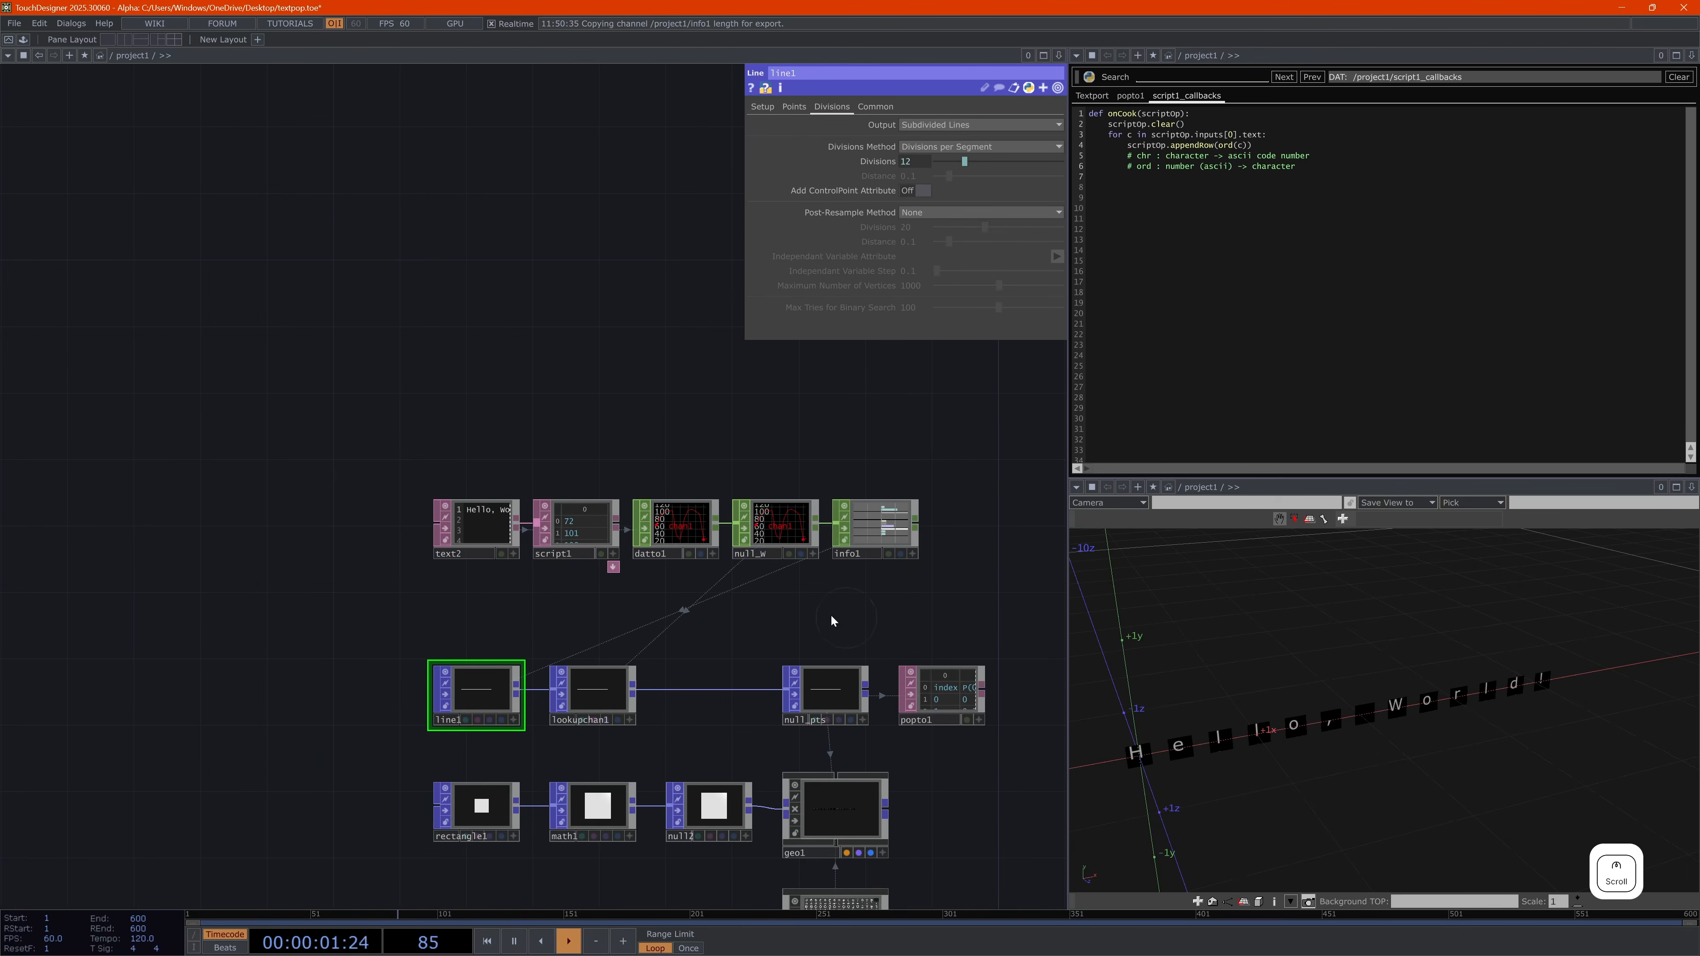
pyautogui.moveTo(832, 621); pyautogui.dragTo(764, 618)
pyautogui.hotkey('alt', 'Tab')
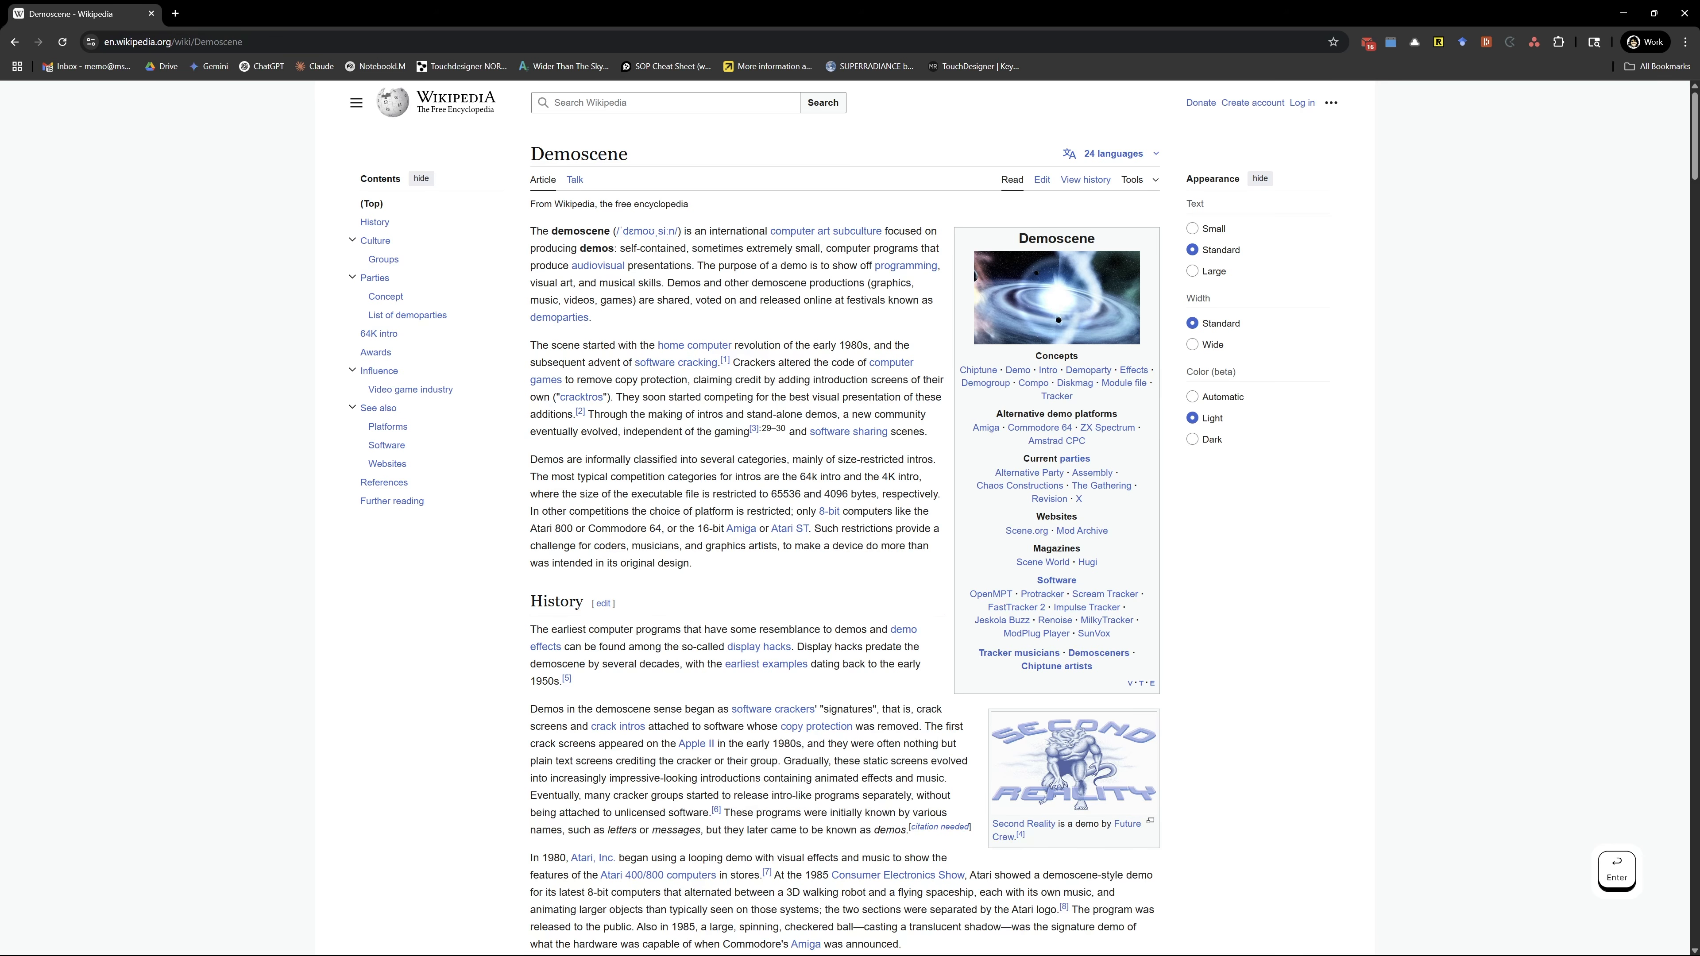
pyautogui.moveTo(531, 231); pyautogui.dragTo(646, 328)
pyautogui.hotkey('ctrl', 'c')
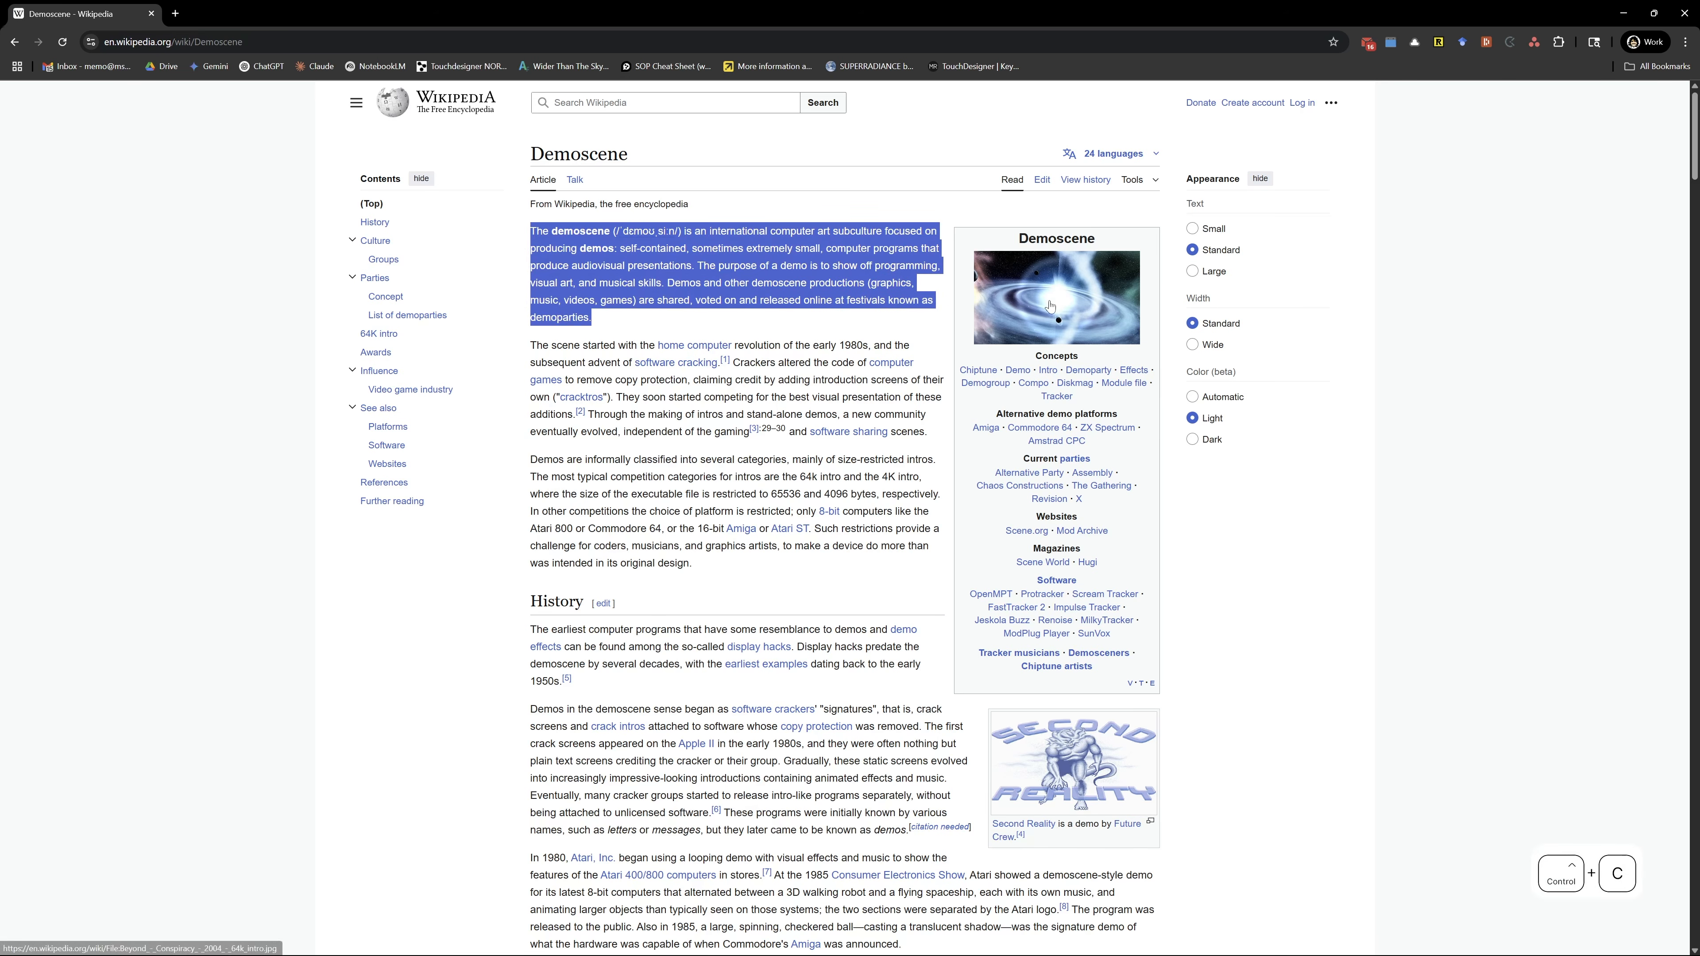
pyautogui.click(1622, 14)
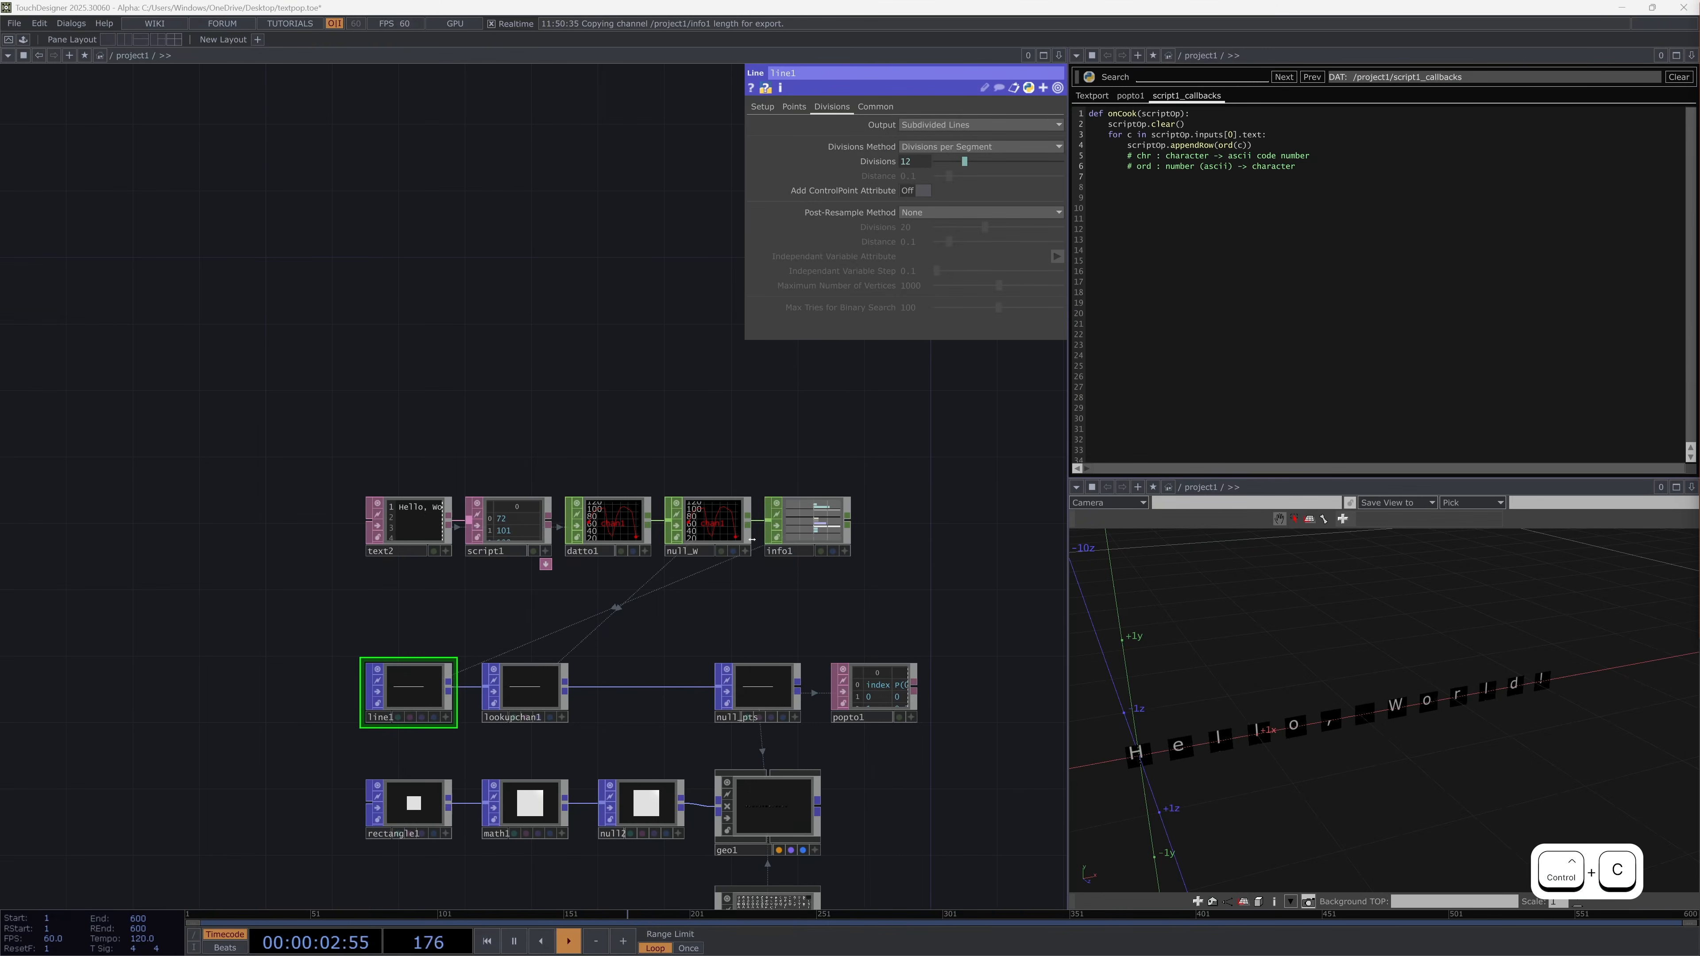
# Paste the copied paragraph on a new line below the existing text in the text2 DAT
pyautogui.click(423, 523)
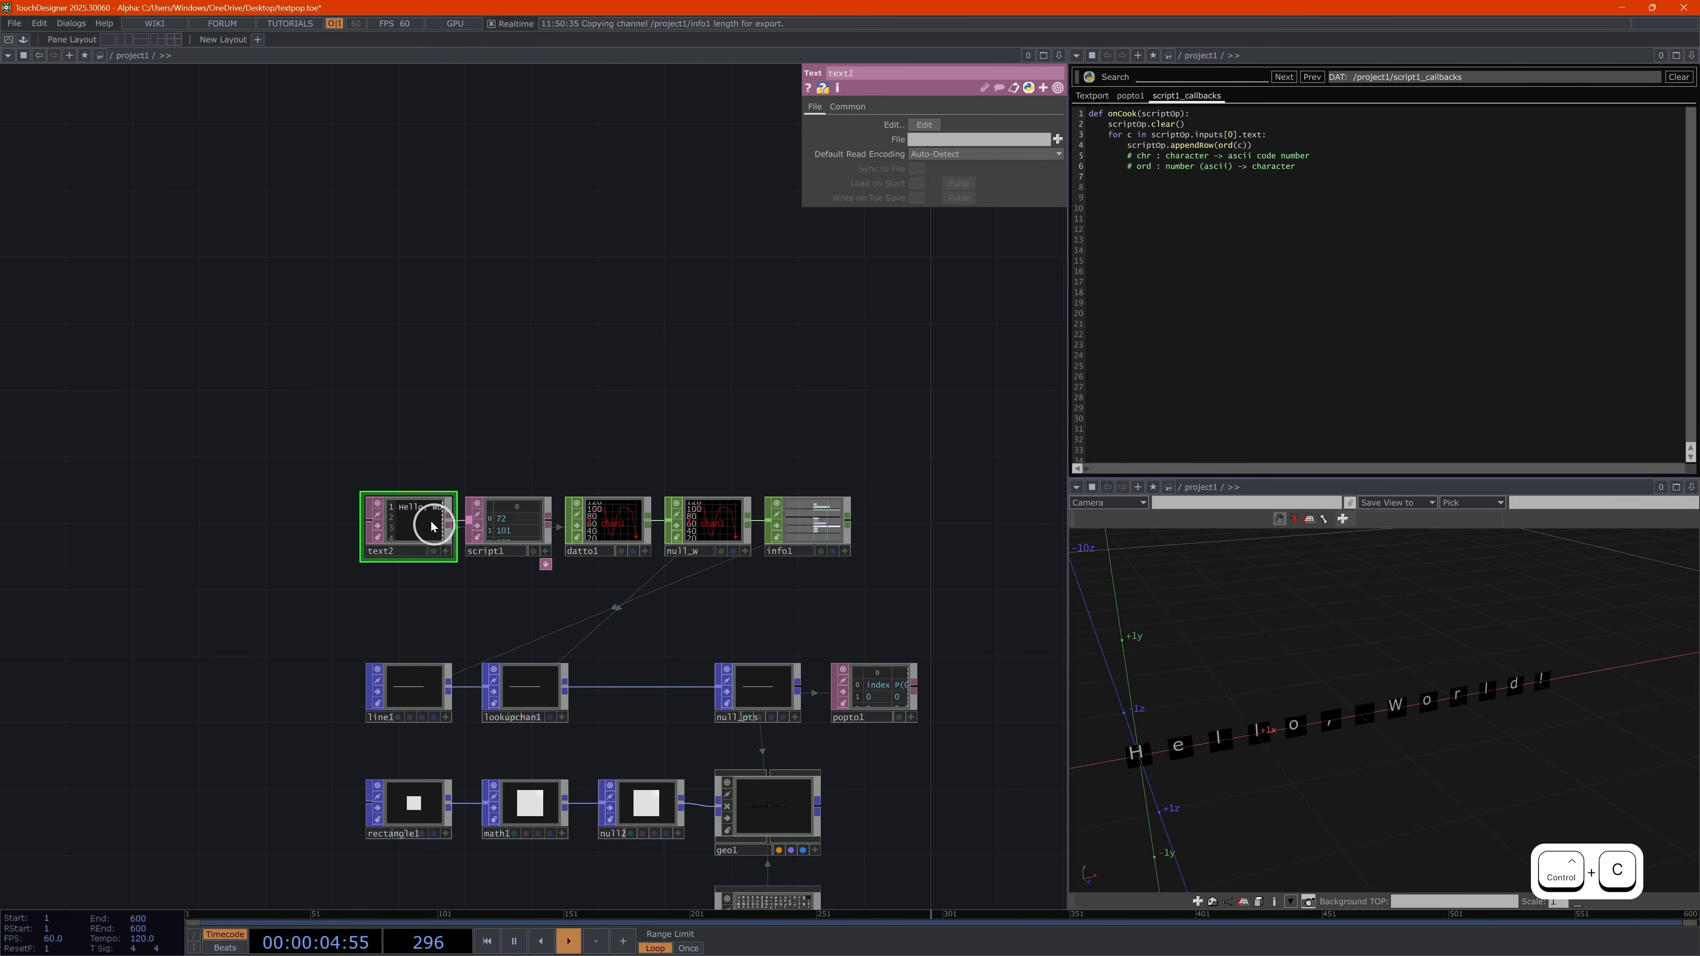
pyautogui.click(445, 550)
pyautogui.click(450, 510)
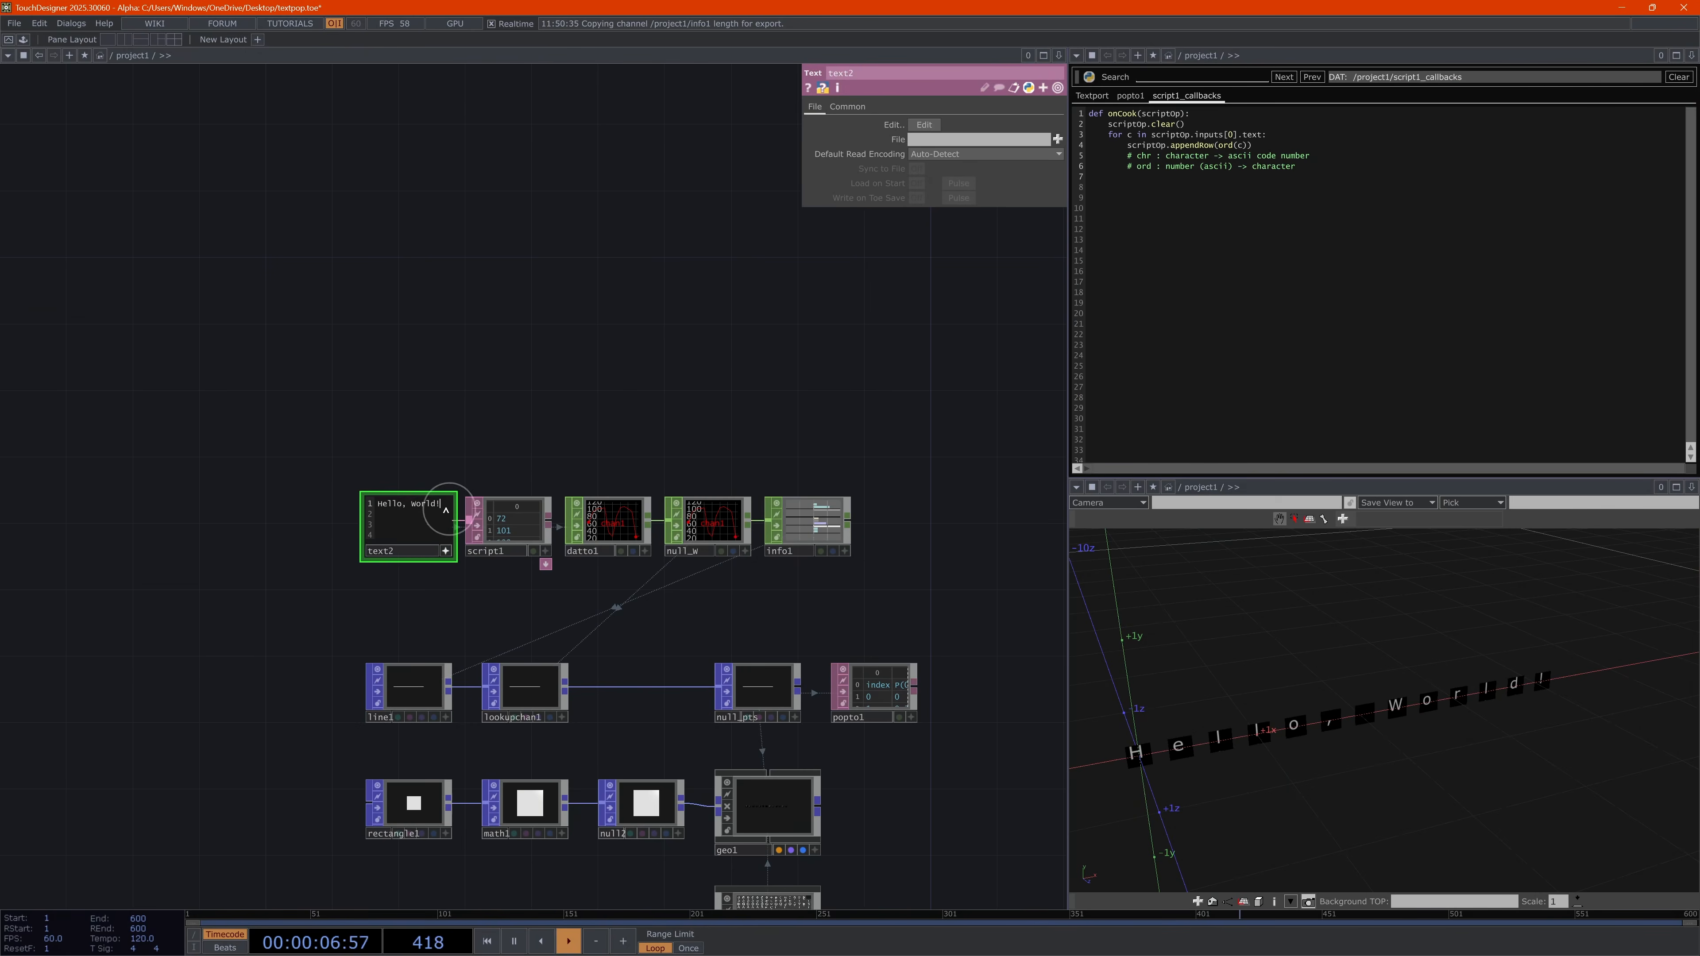
pyautogui.press('Return')
pyautogui.hotkey('ctrl', 'v')
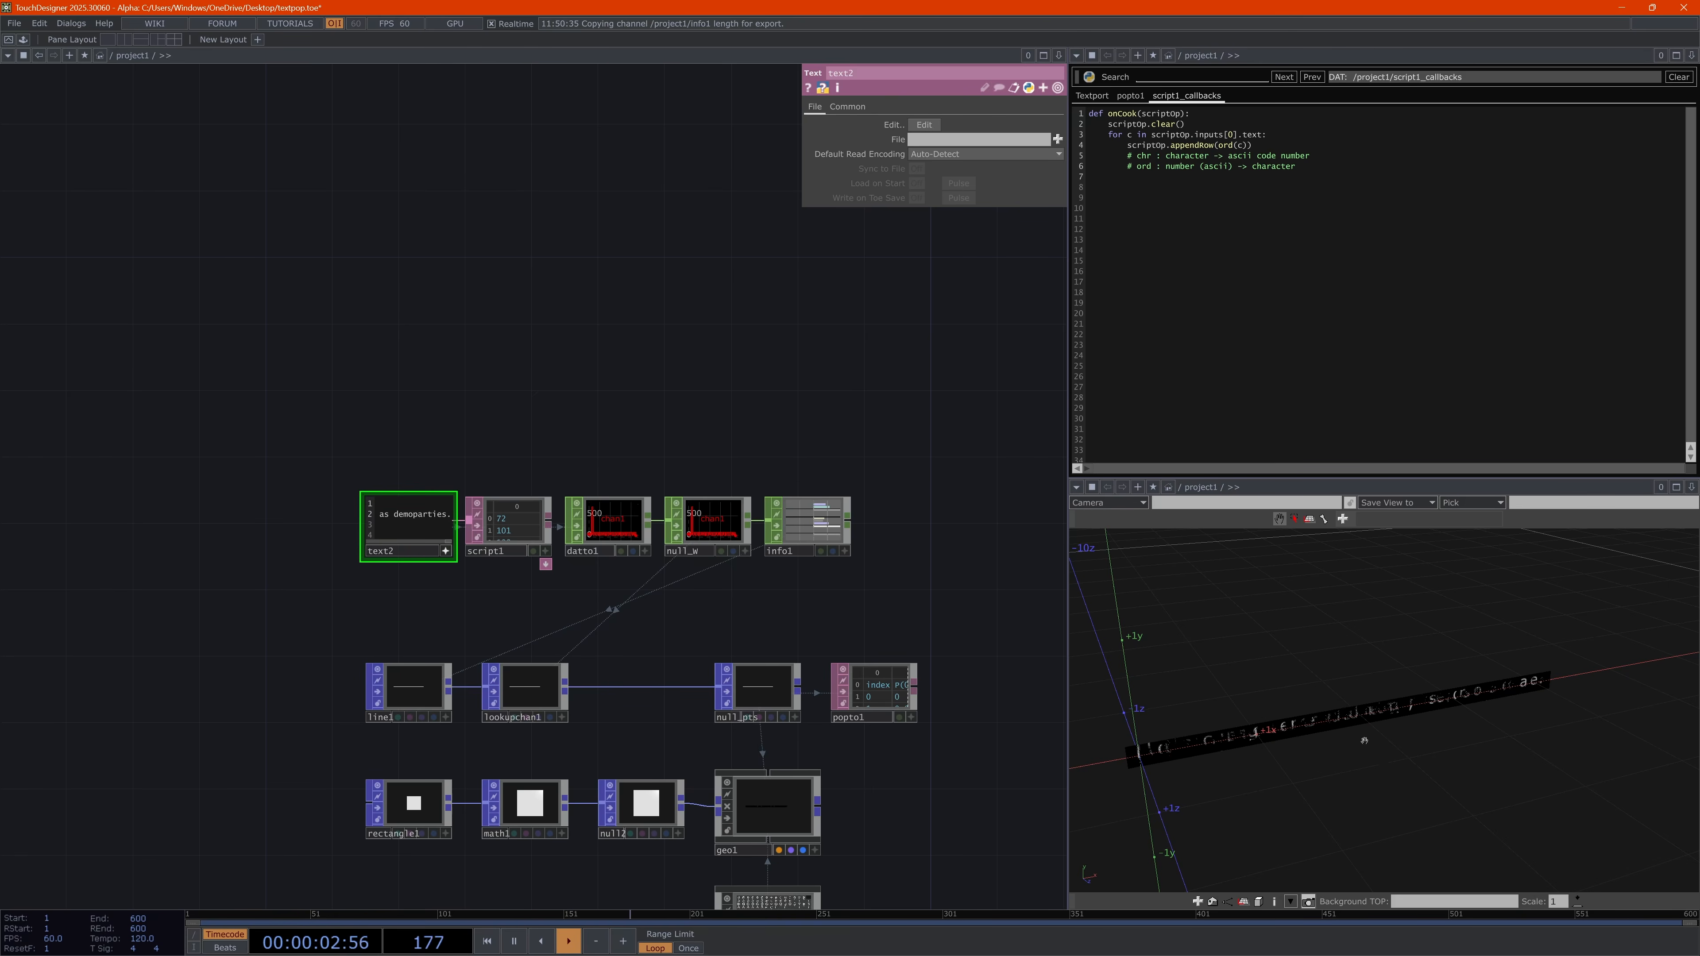
# Add a Constant CHOP below text2 and name its channel Spacing
pyautogui.click(422, 703)
pyautogui.doubleClick(435, 596)
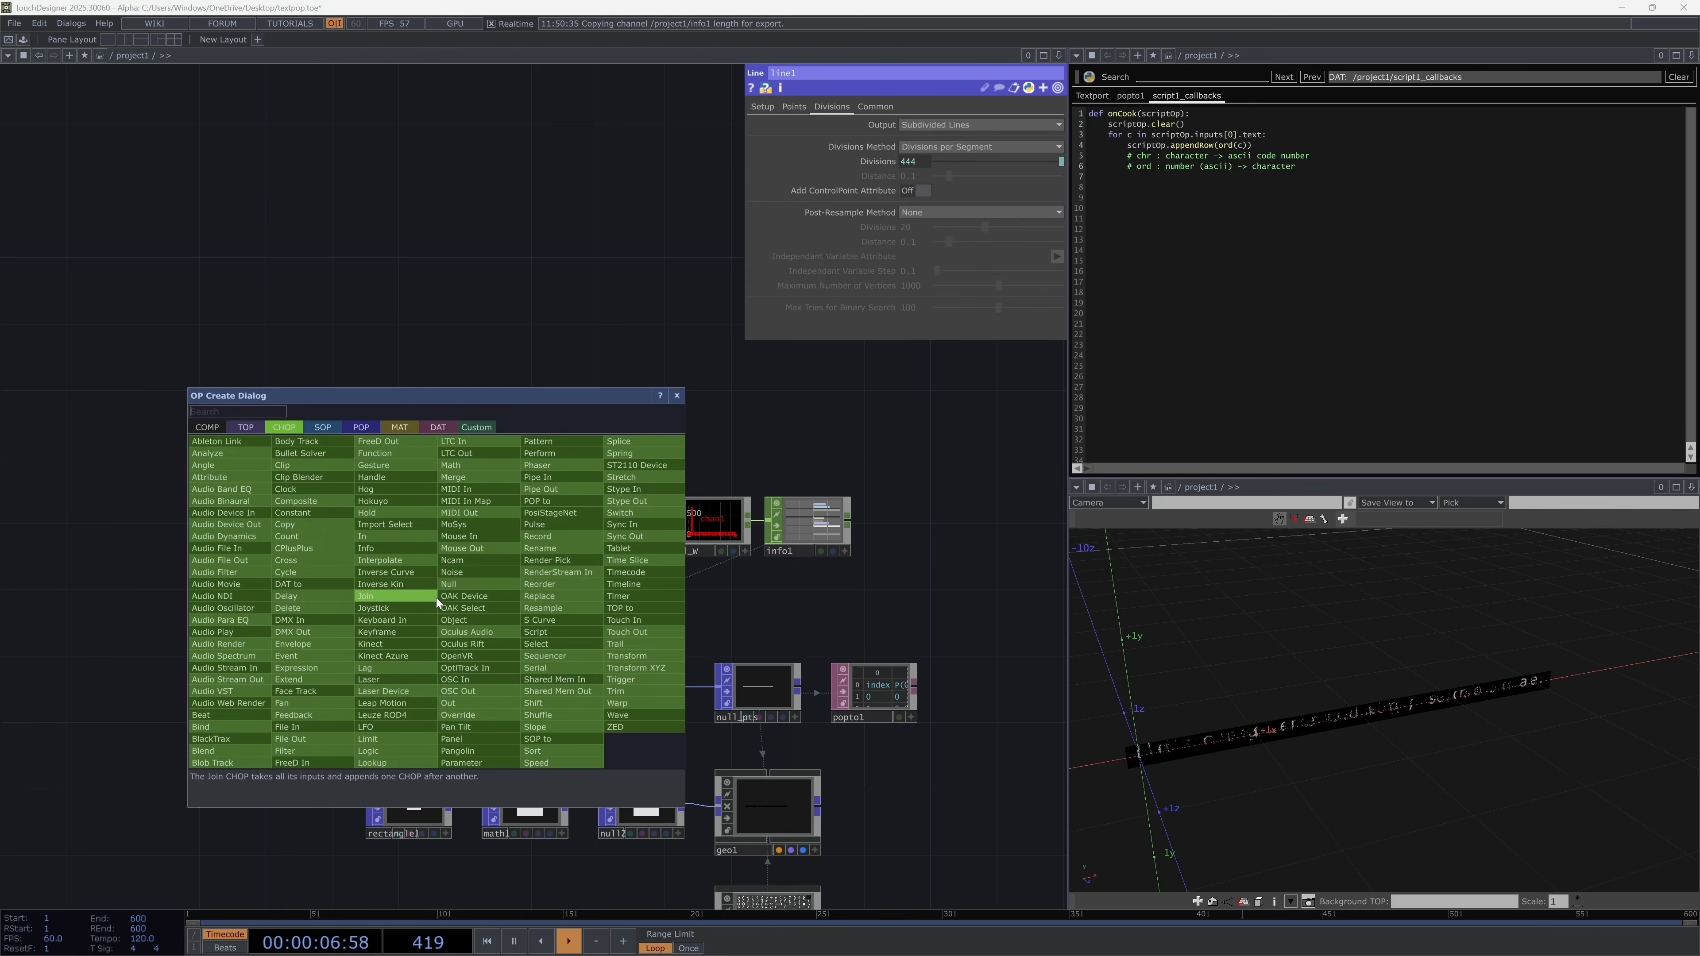
pyautogui.write('cons')
pyautogui.click(306, 514)
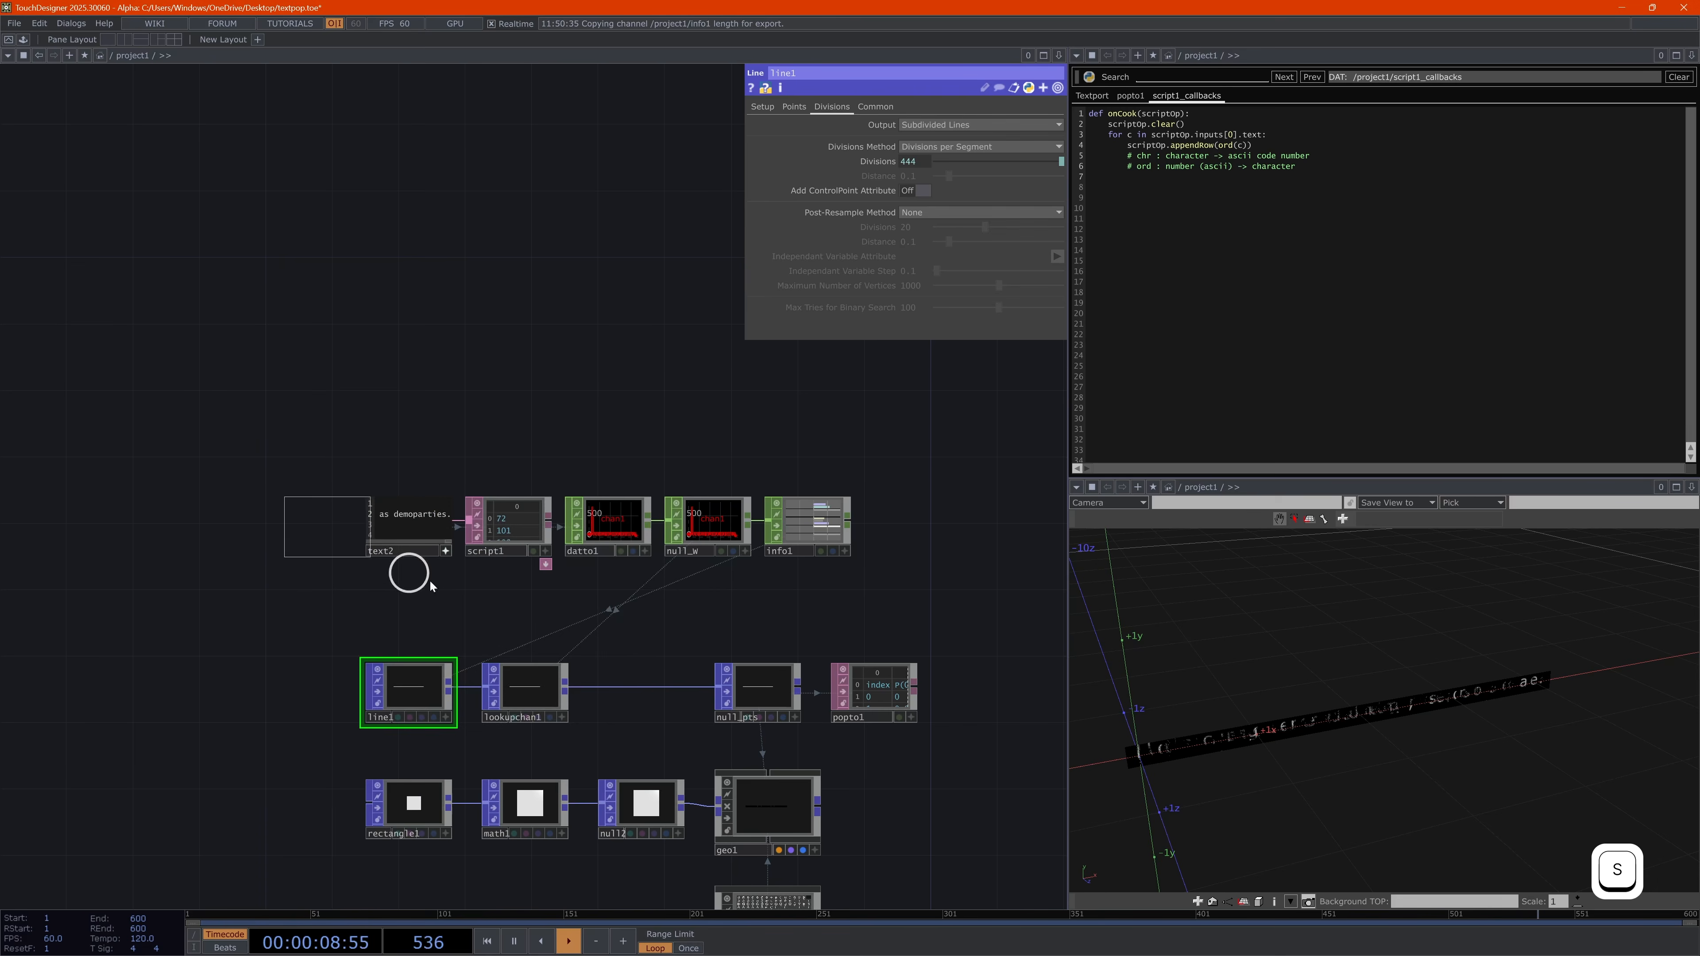
pyautogui.click(407, 597)
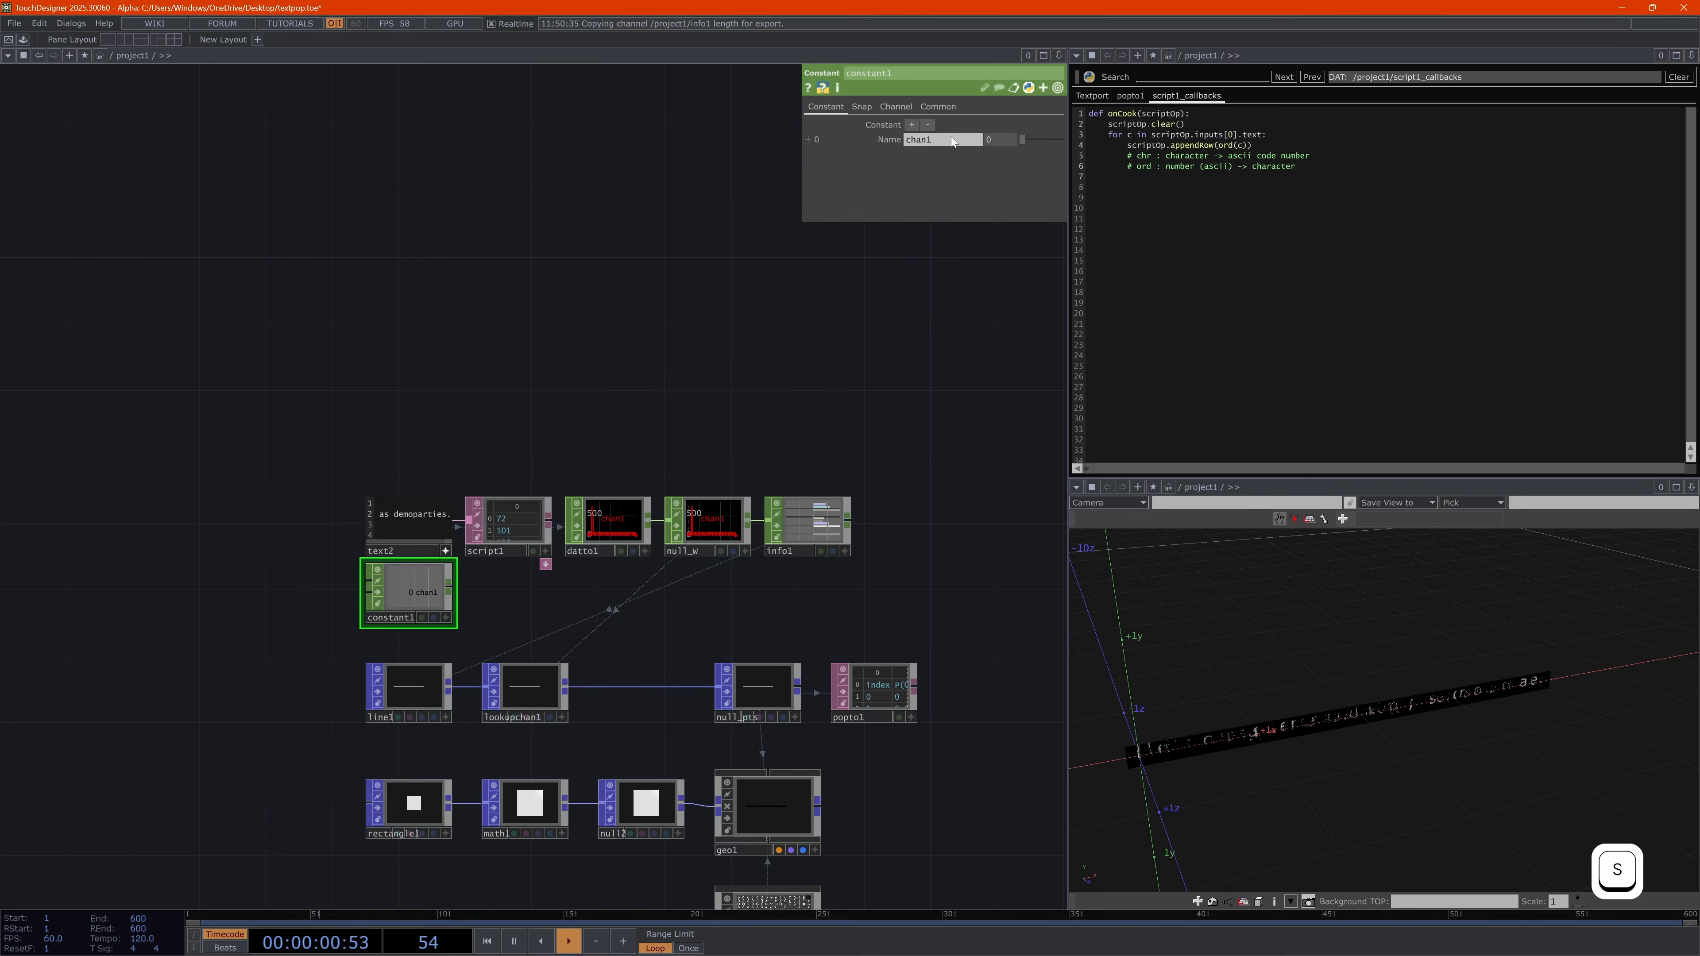
pyautogui.write('Spacing')
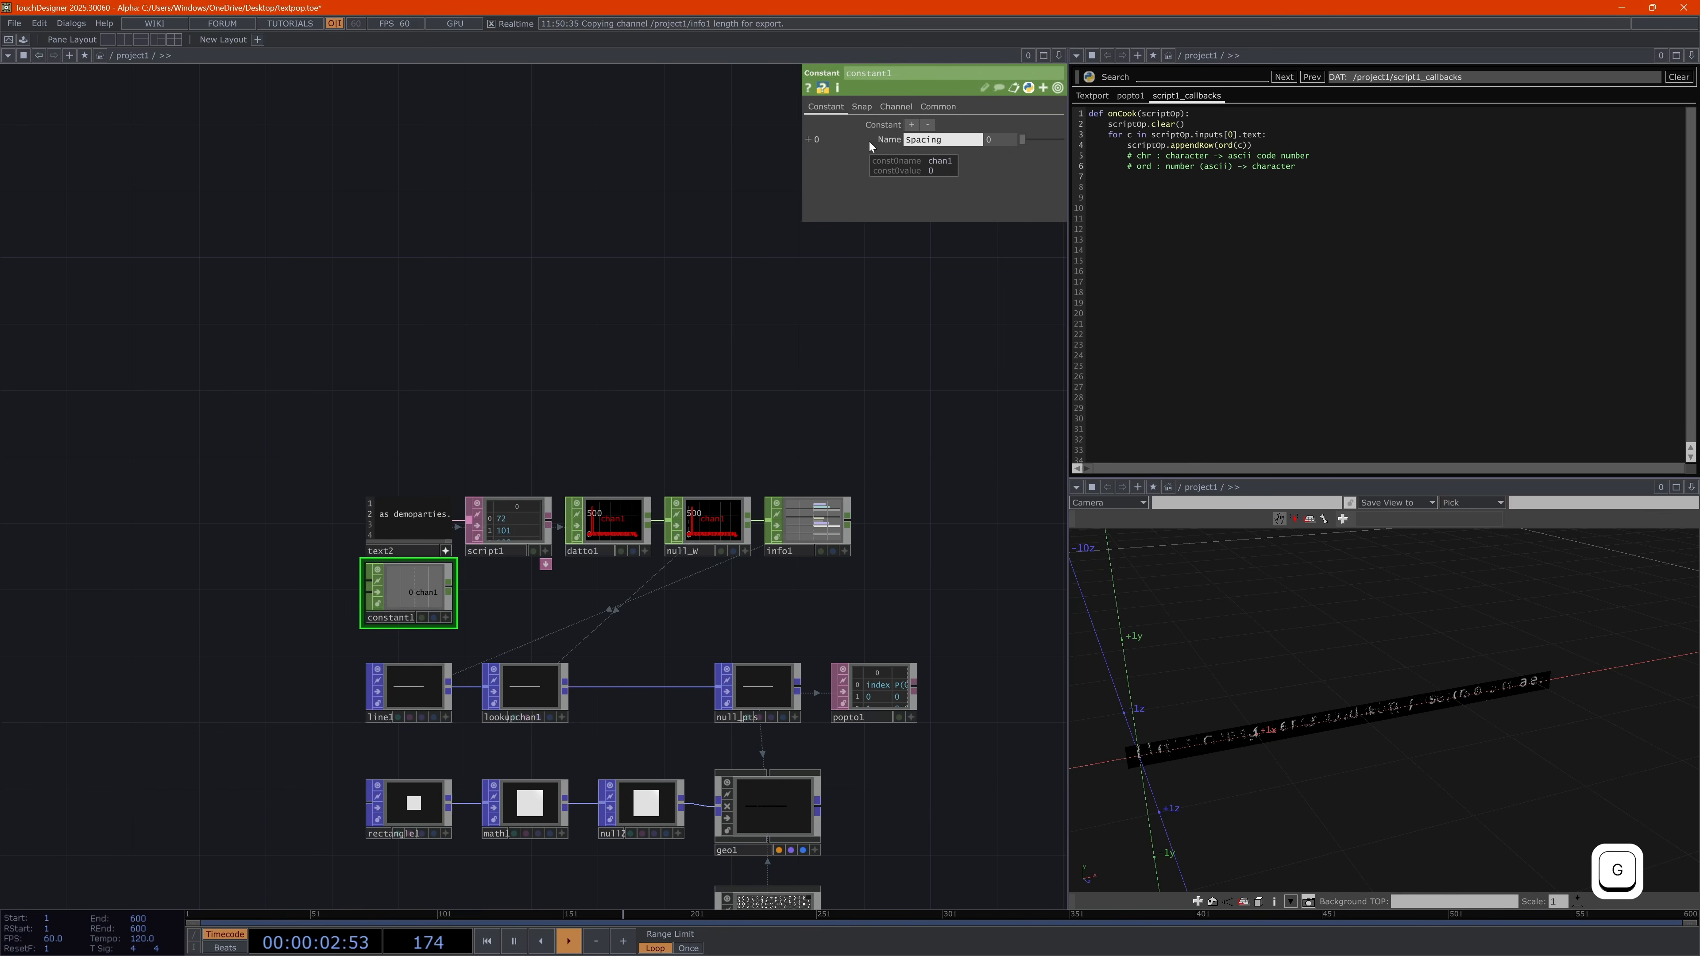
pyautogui.press('Return')
# Move constant1 above script1 and connect a Null CHOP named null_params to its output
pyautogui.scroll(3, 535, 589)
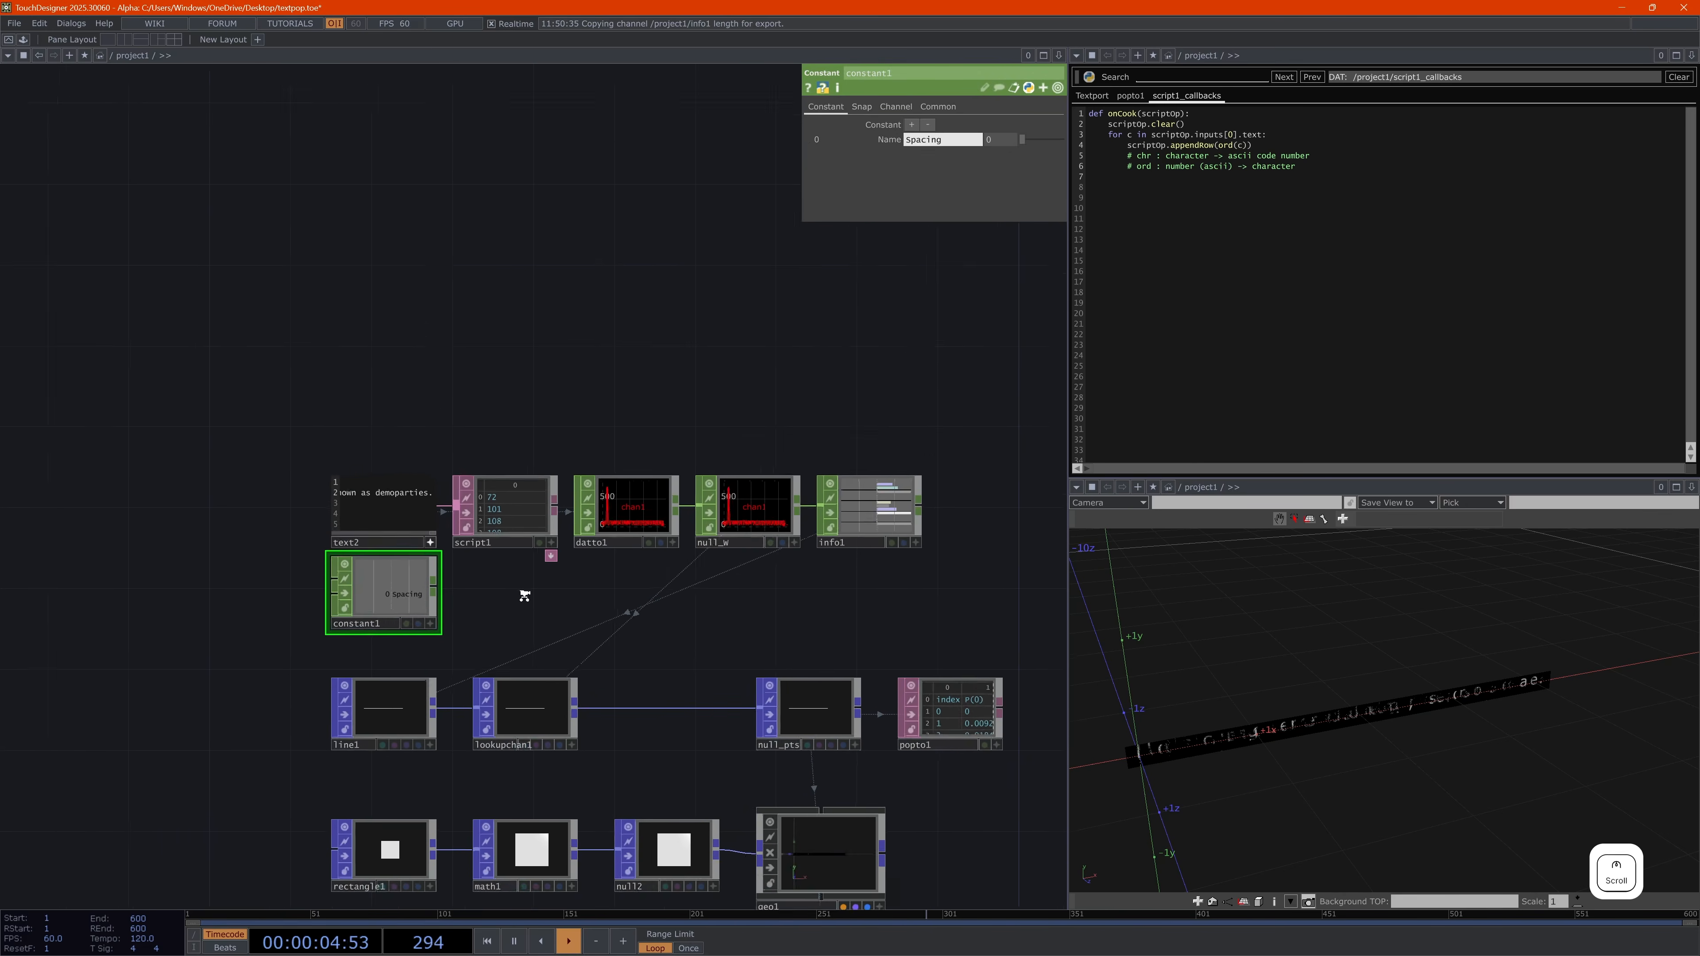
pyautogui.moveTo(486, 554); pyautogui.dragTo(467, 334)
pyautogui.click(368, 475)
pyautogui.hotkey('alt', 'n')
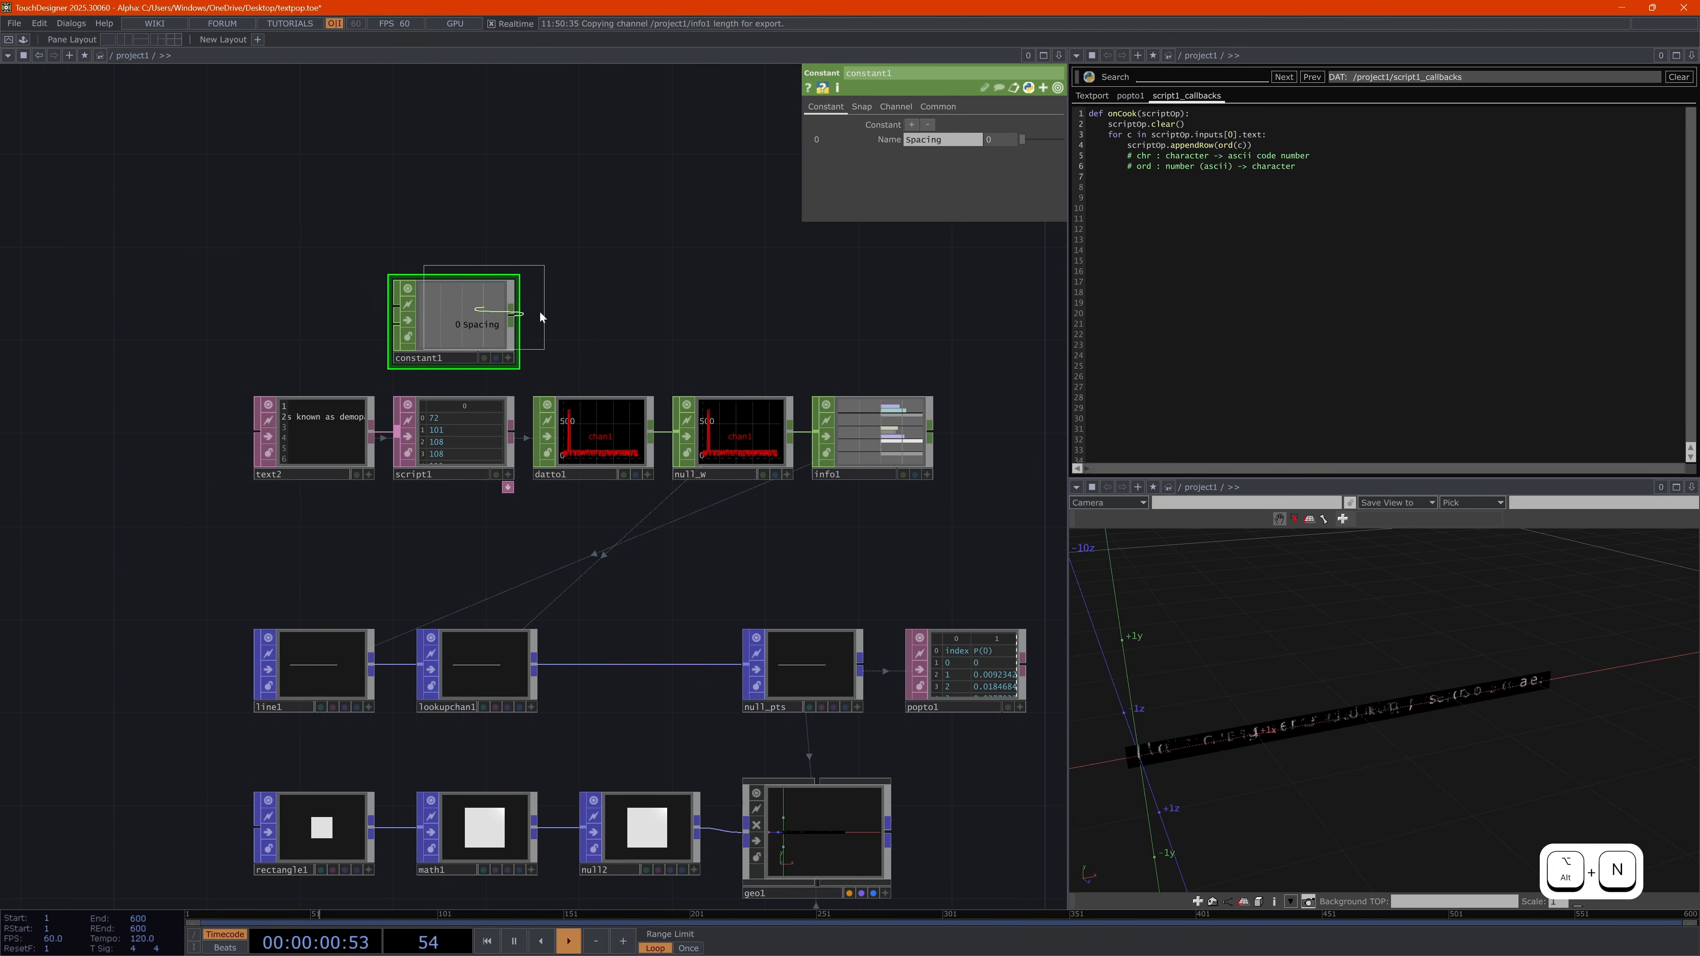
pyautogui.click(608, 320)
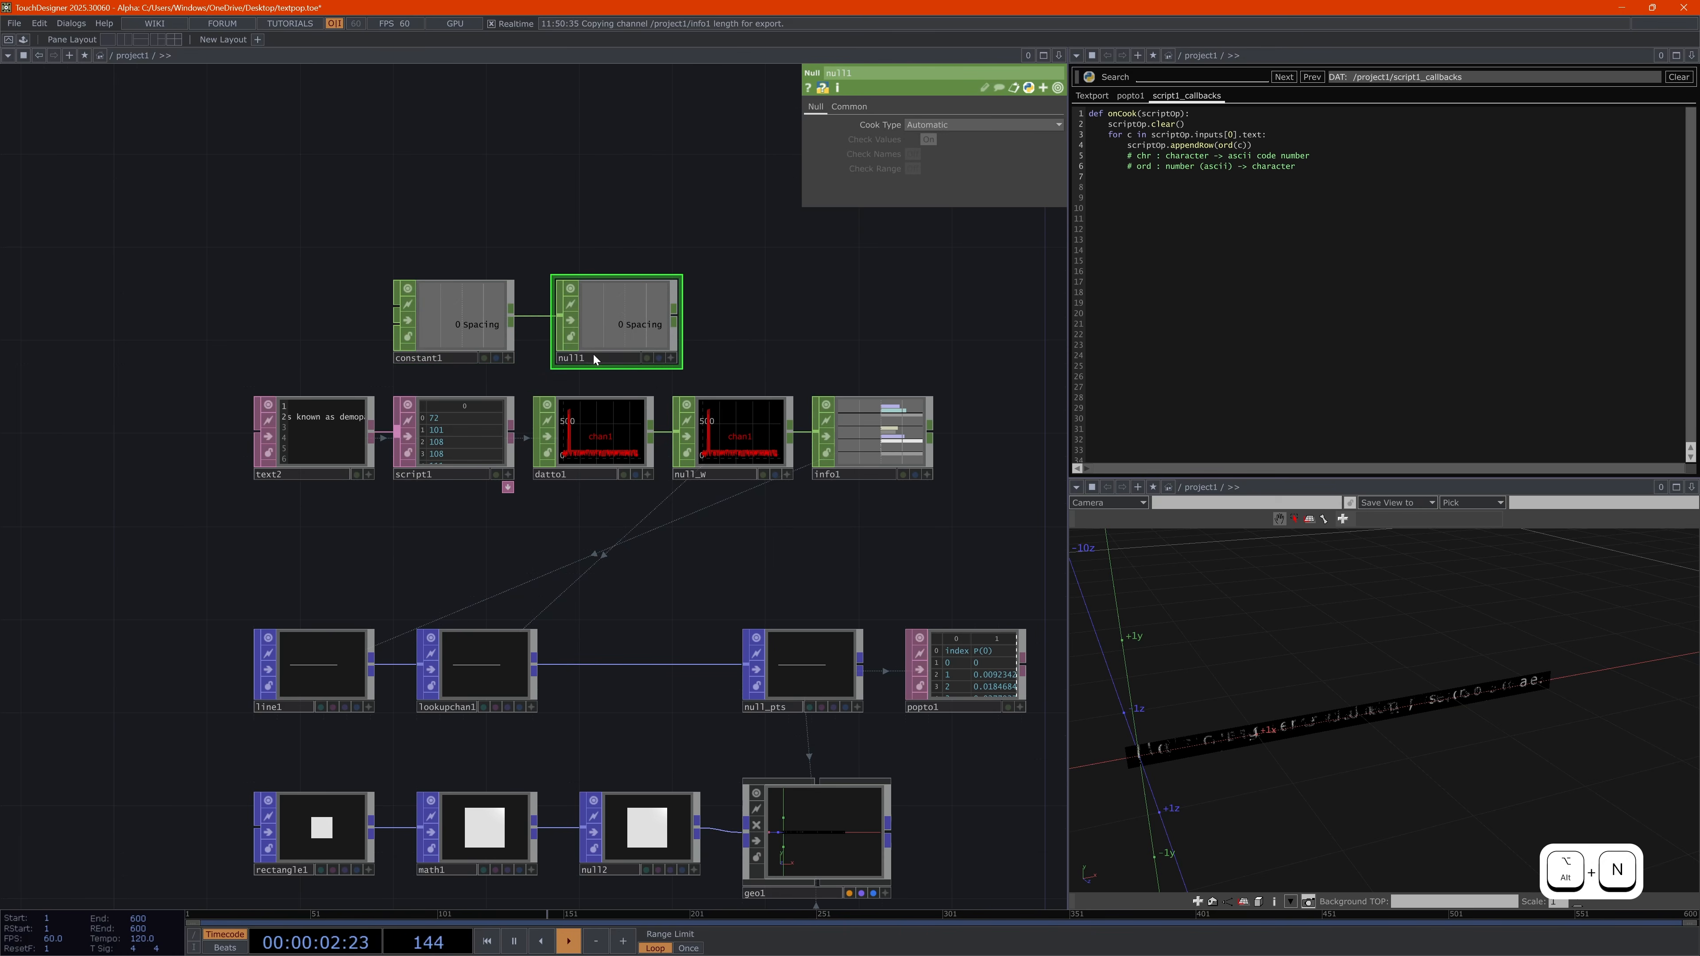
pyautogui.click(617, 357)
pyautogui.write('null_params')
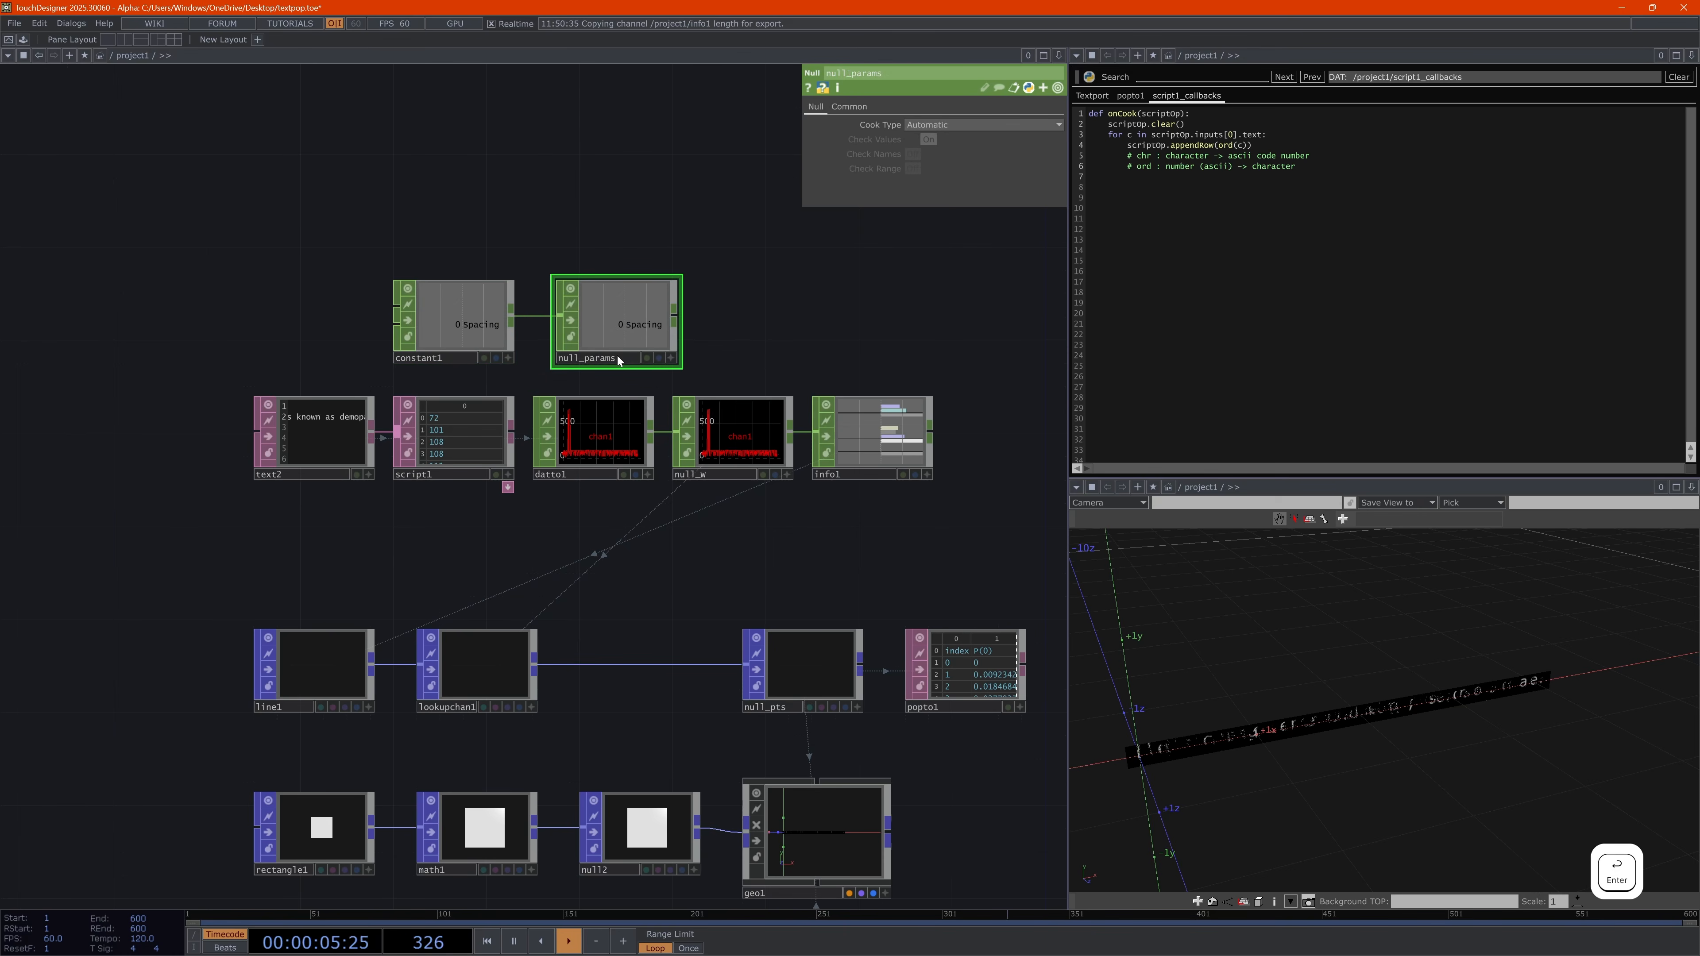
pyautogui.press('Return')
# Drive the X position of line1's end point with a CHOP reference to null_params' Spacing channel
pyautogui.click(313, 725)
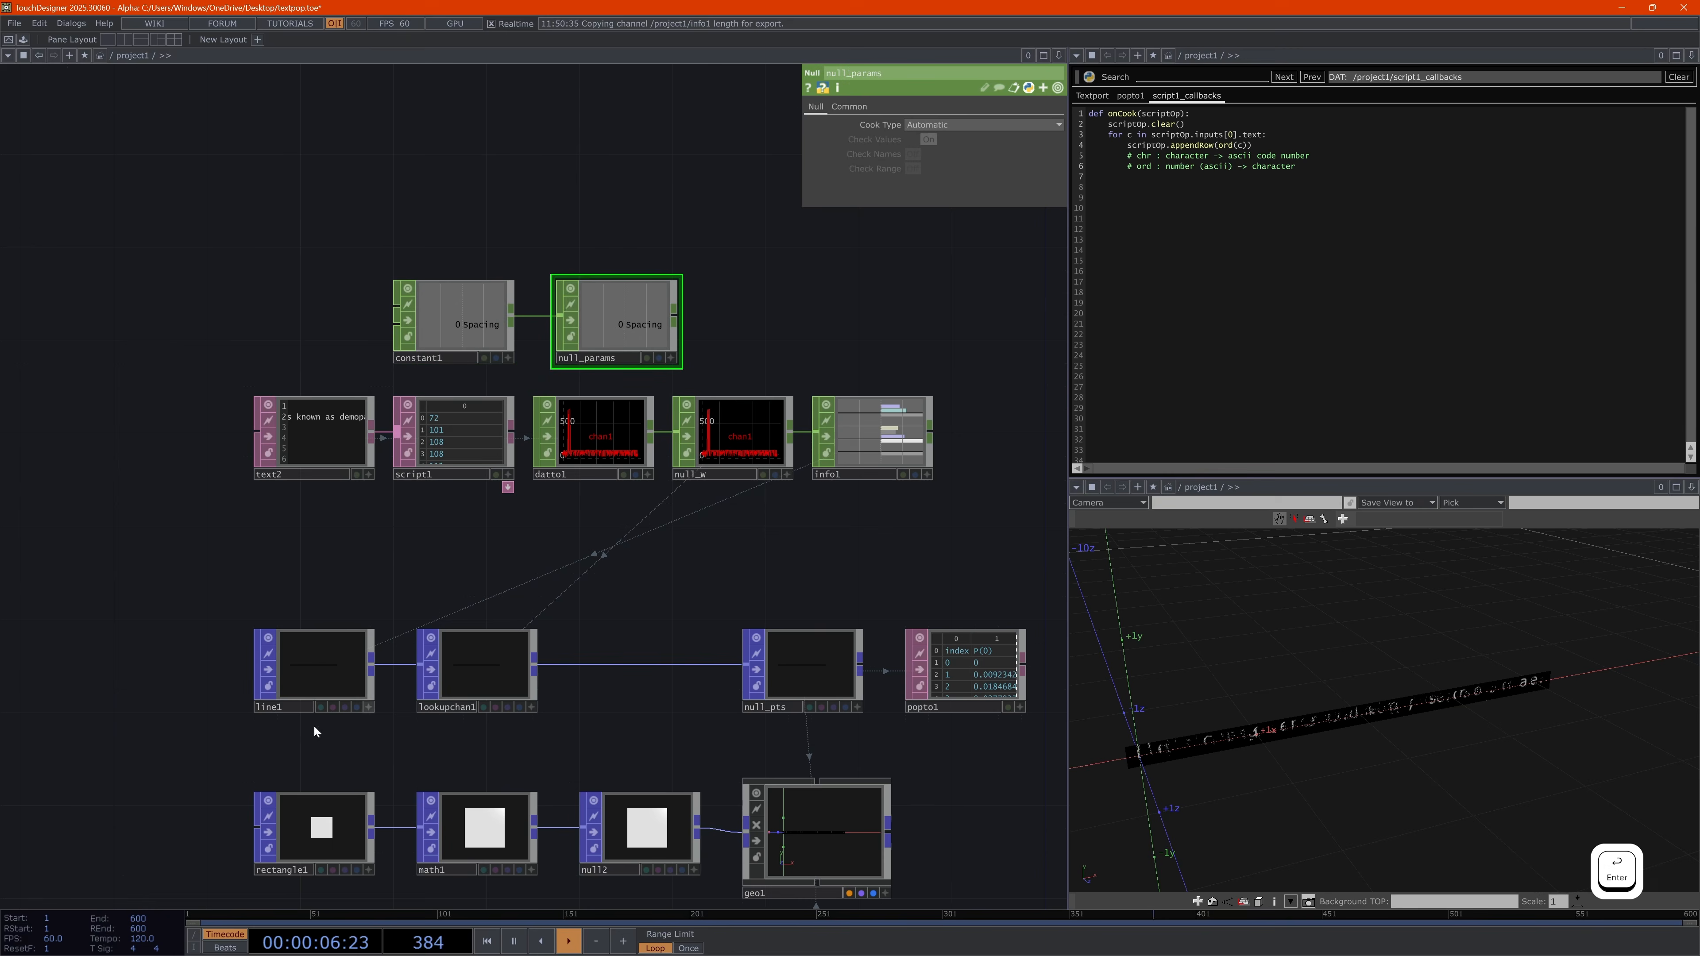
pyautogui.click(301, 672)
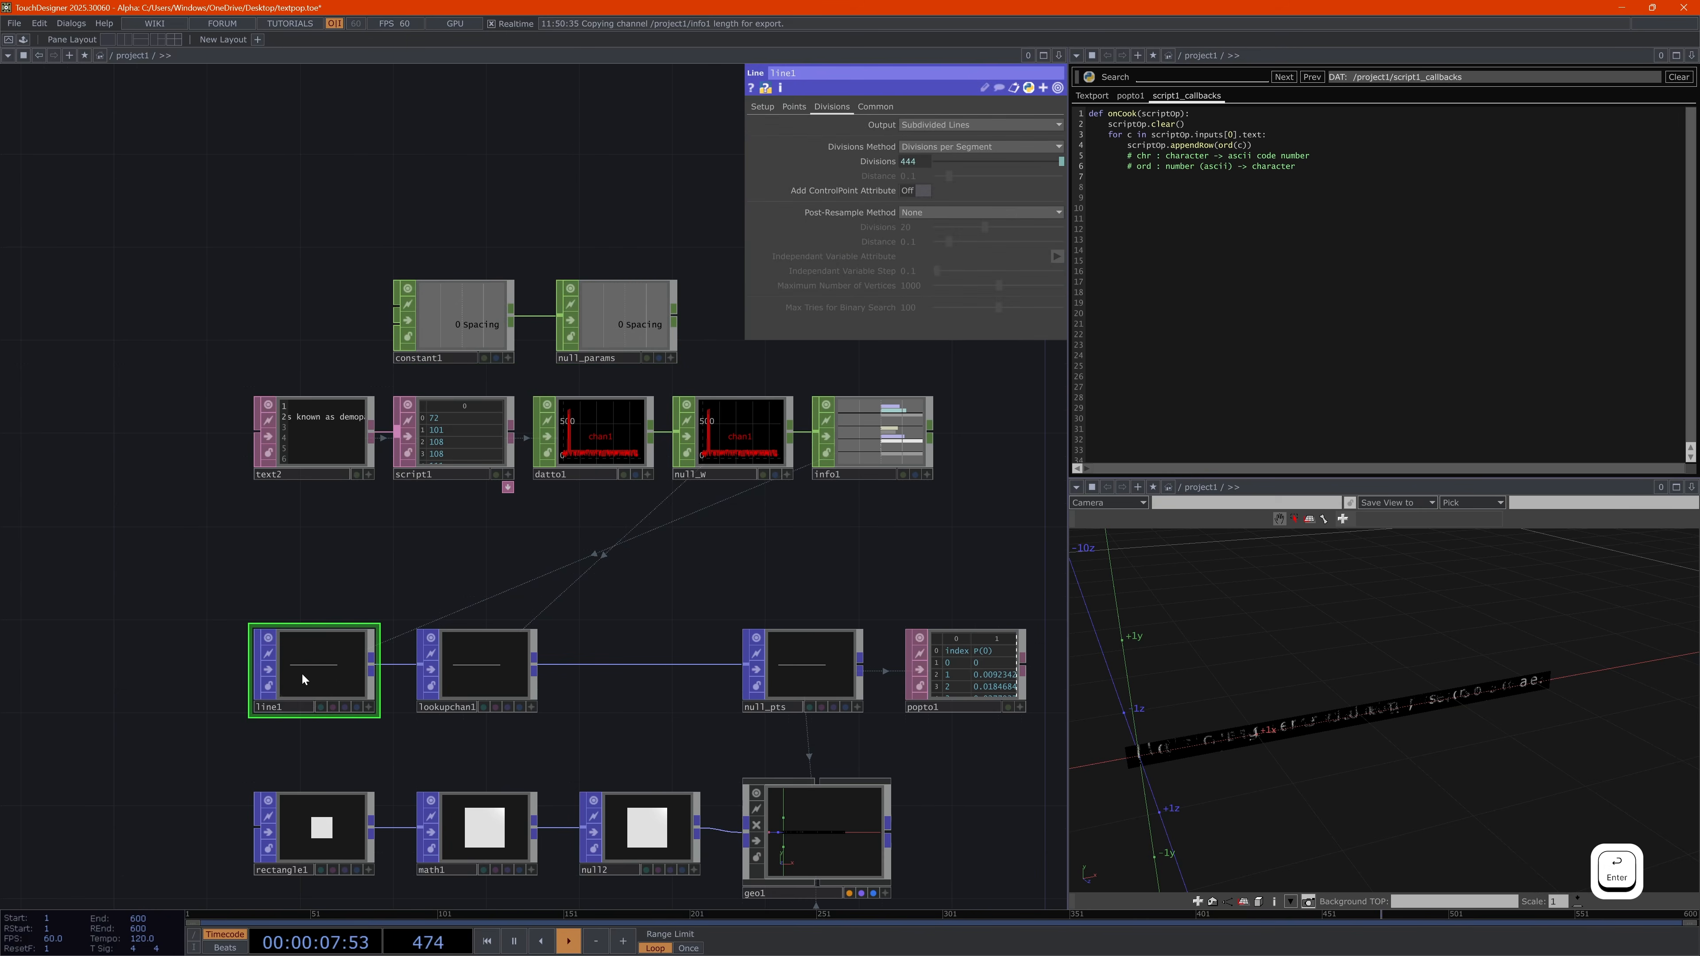
pyautogui.click(796, 108)
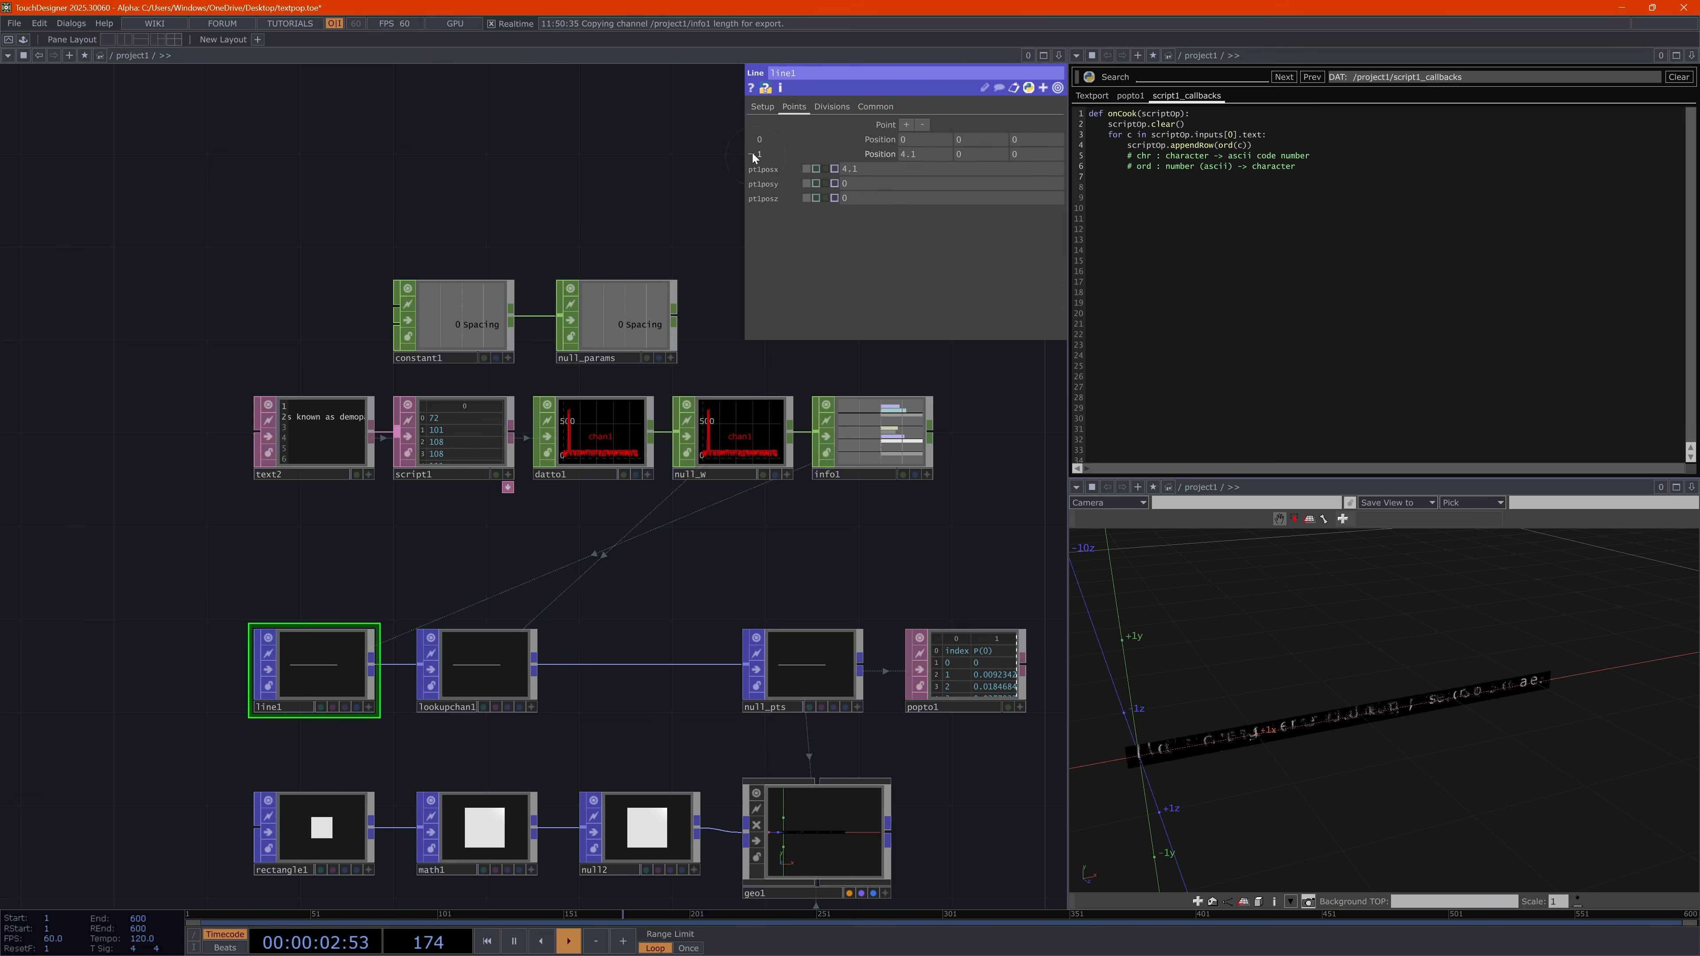
pyautogui.click(630, 320)
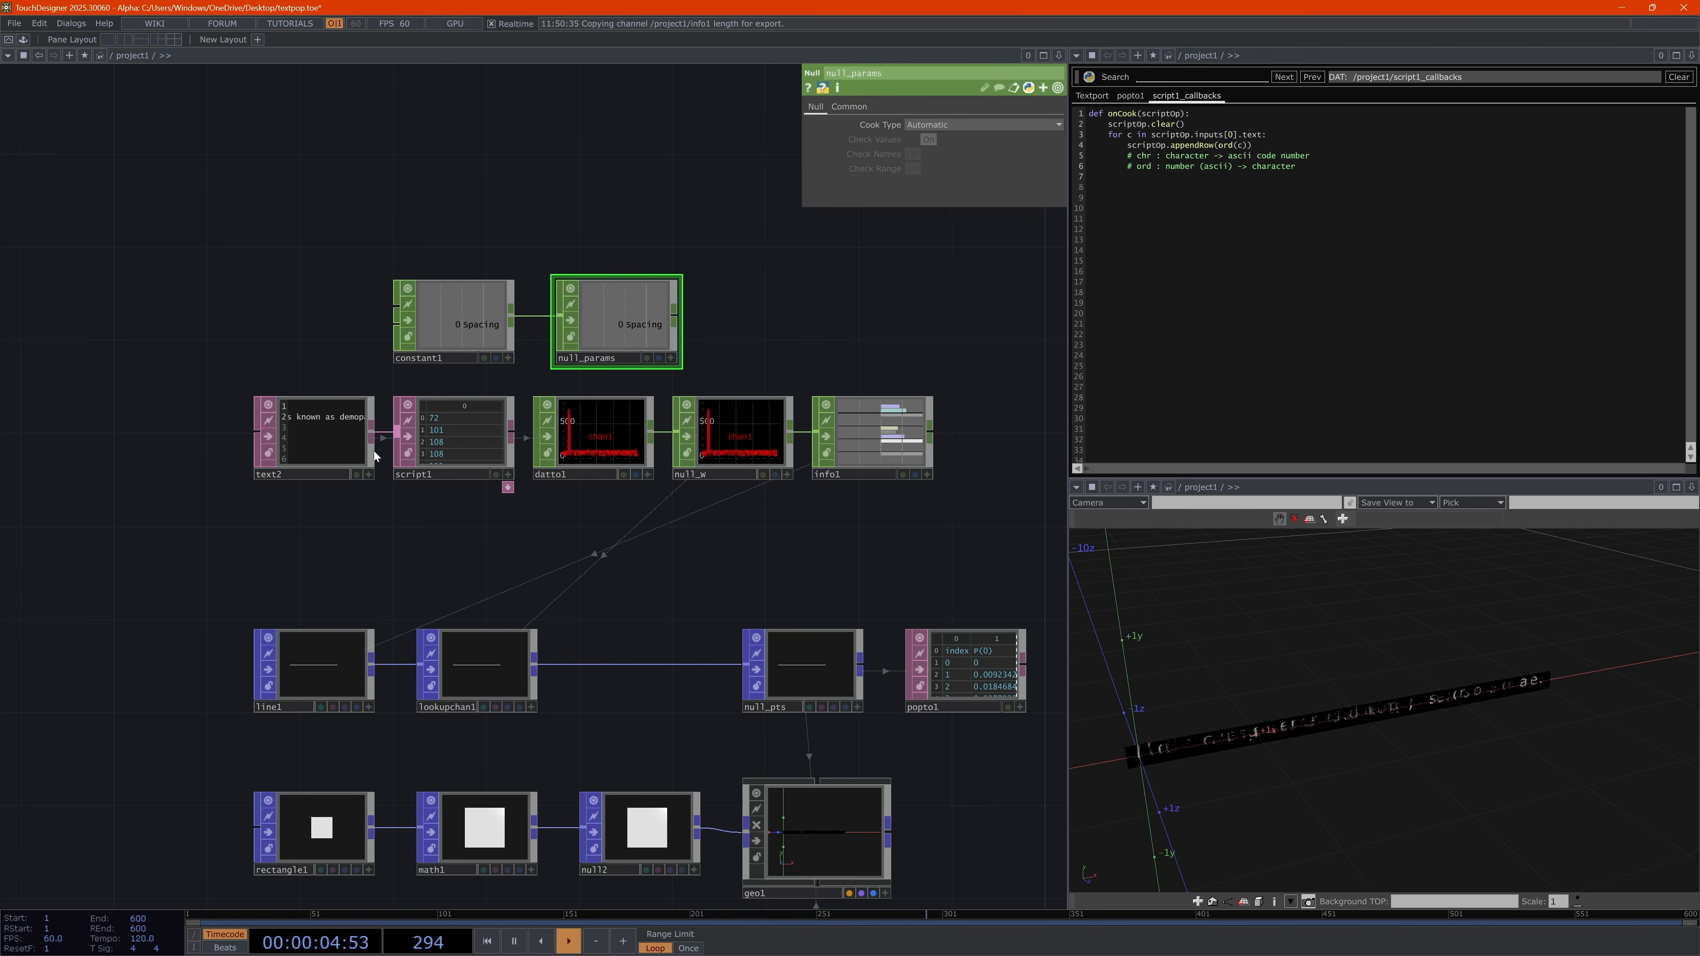
pyautogui.click(307, 679)
pyautogui.hotkey('alt', 'a')
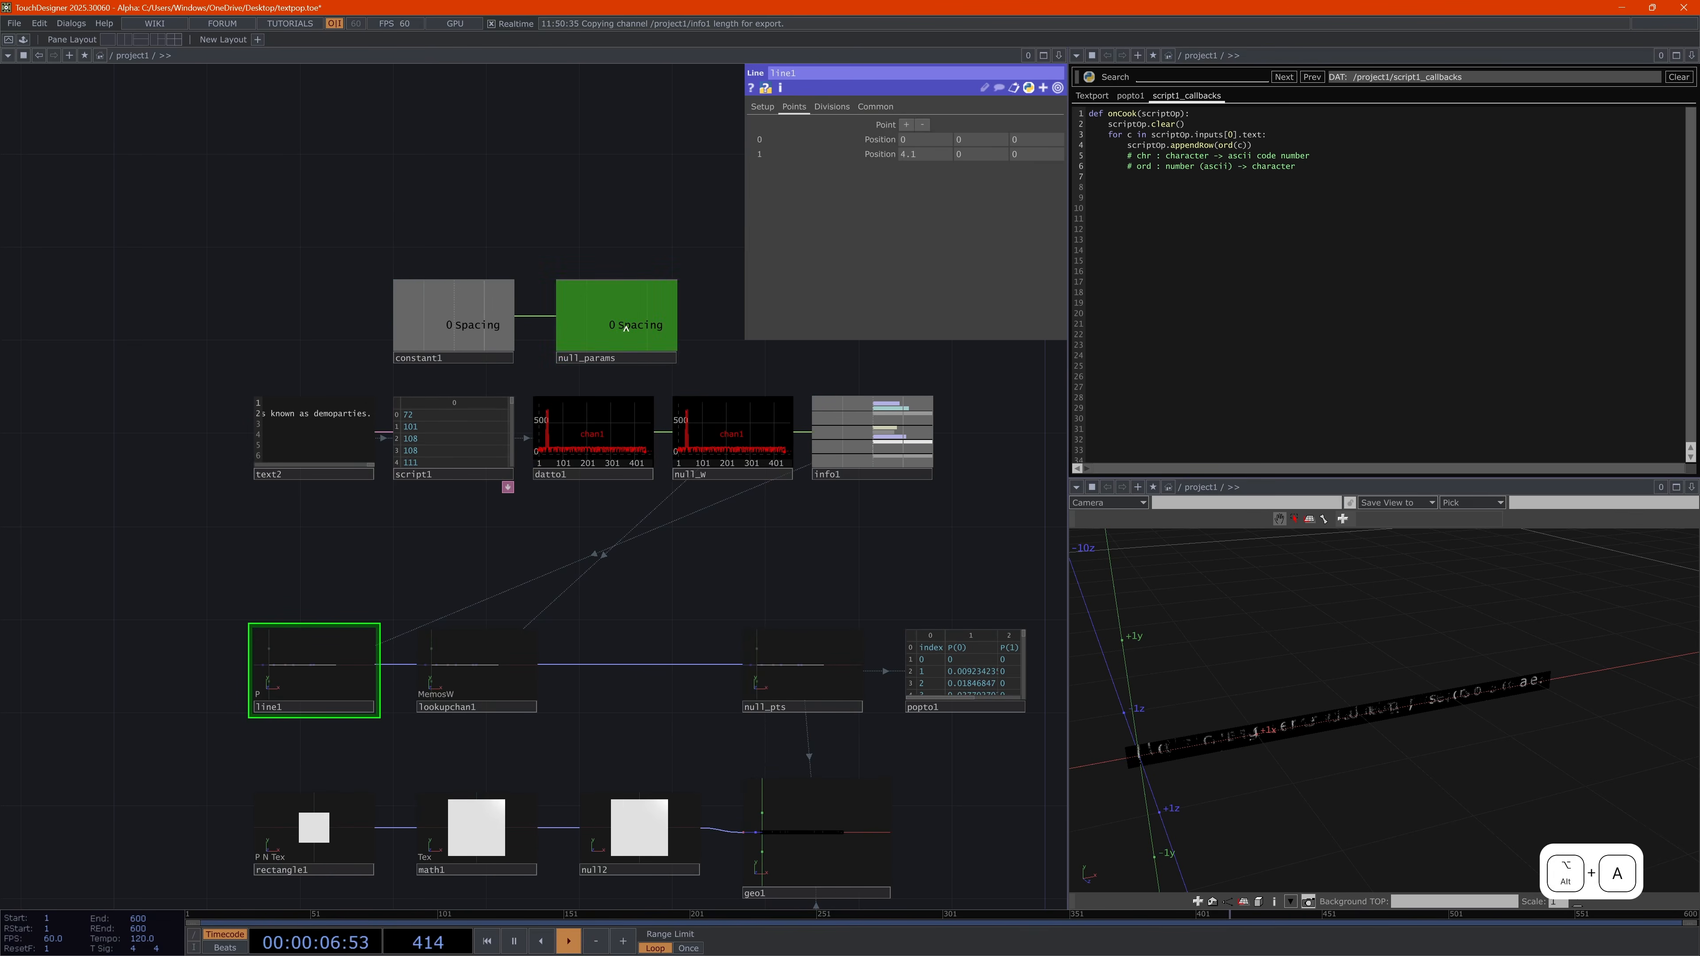
pyautogui.moveTo(631, 326); pyautogui.dragTo(916, 153)
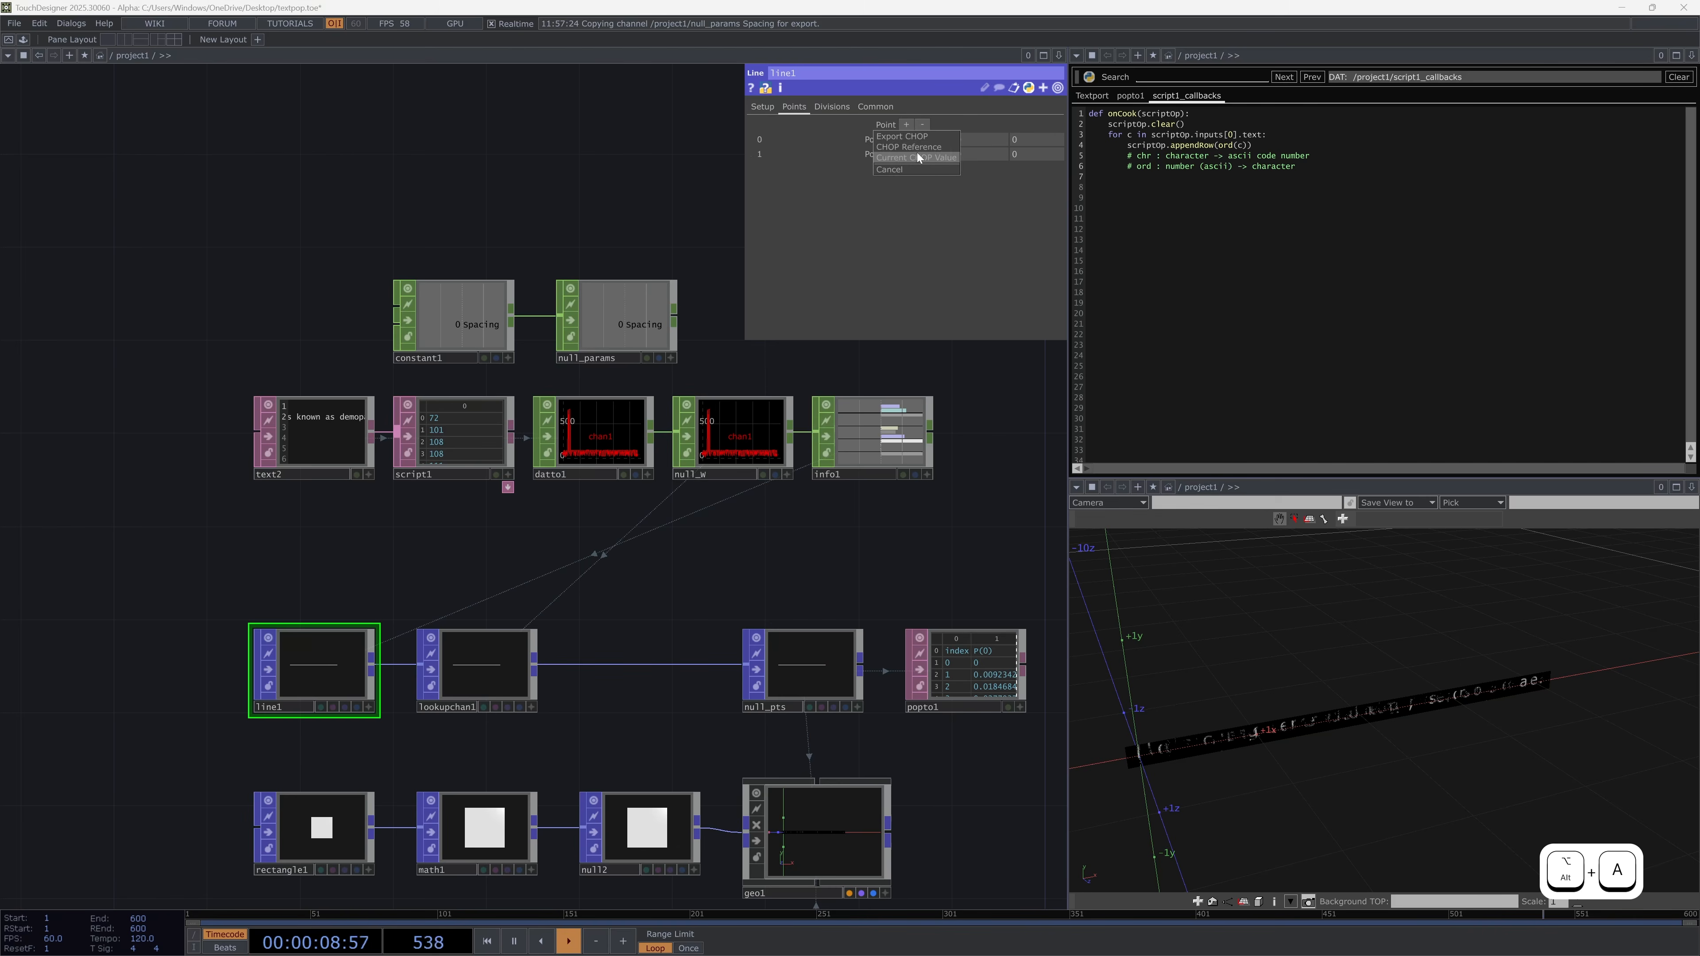
pyautogui.click(923, 148)
# Extend the X position expression of line1's end point to op('null_params')['Spacing'] * me.par.divs
pyautogui.click(750, 153)
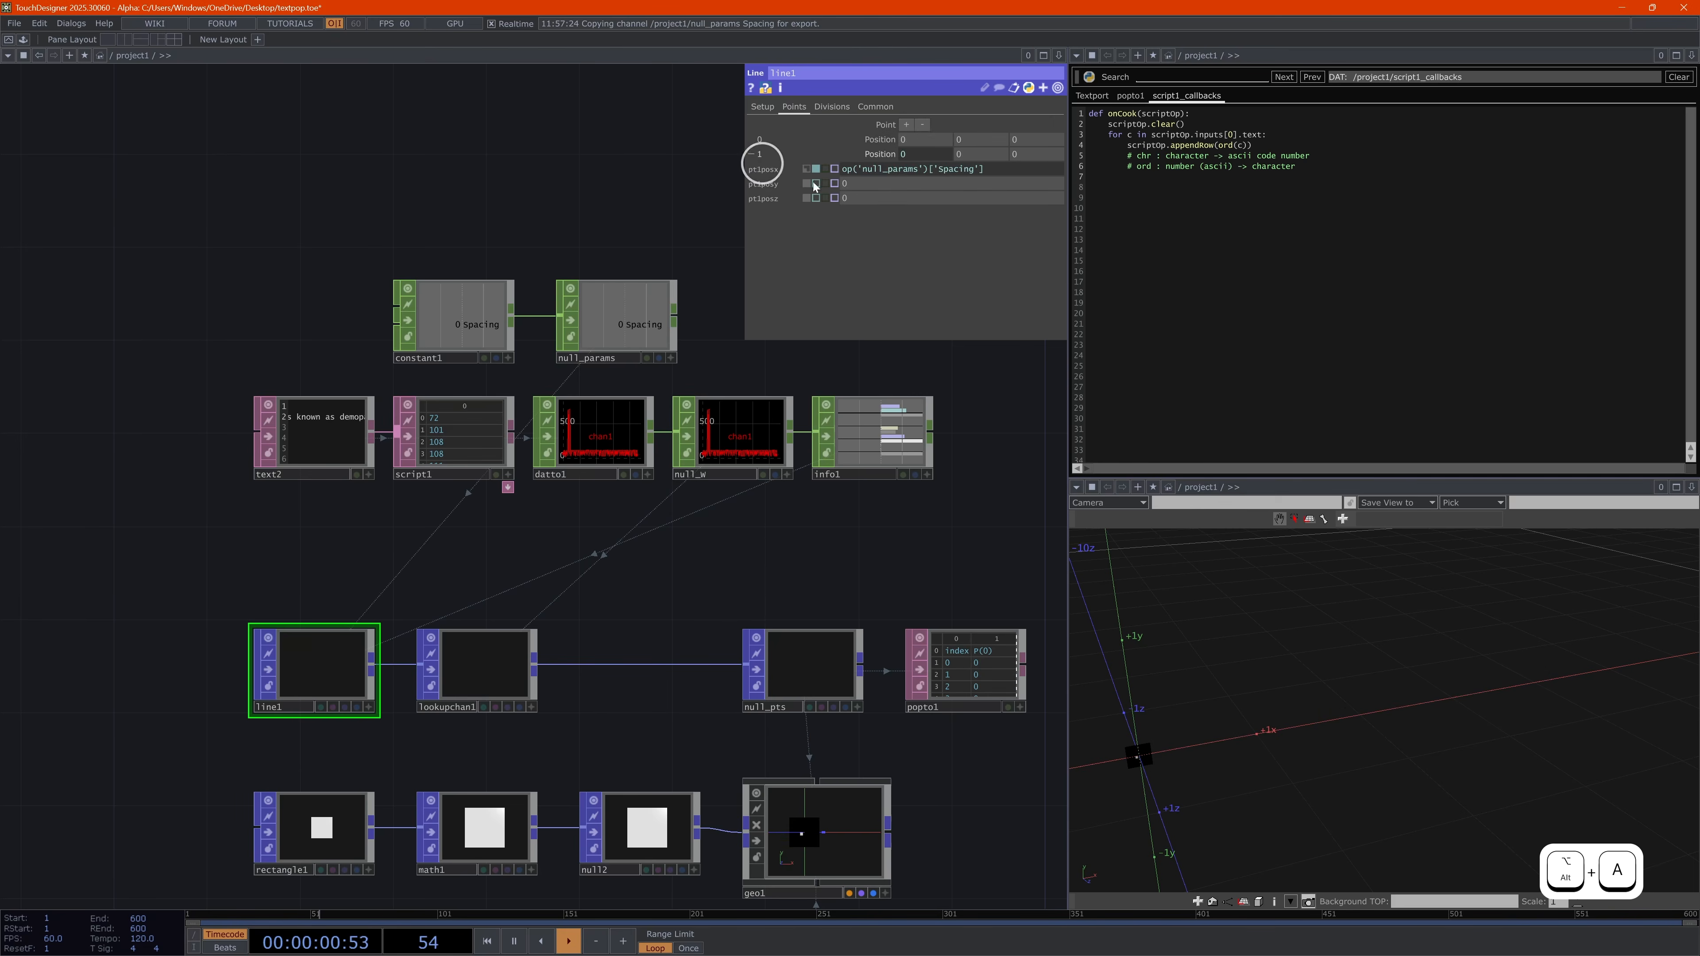
pyautogui.write('*')
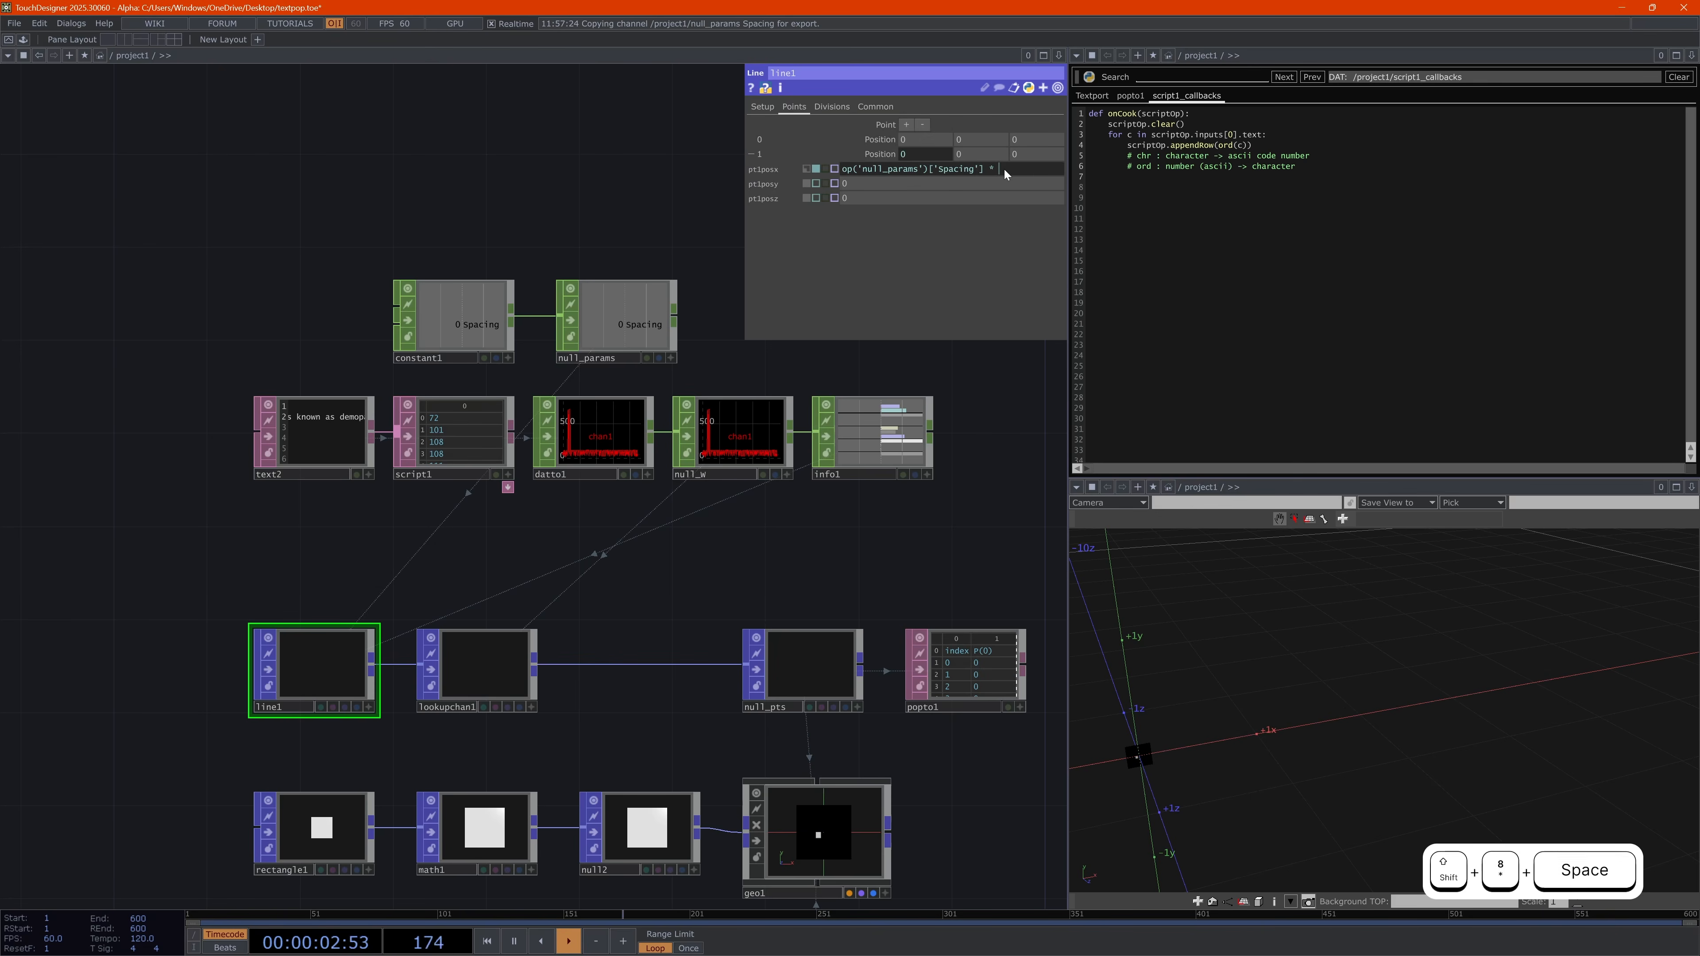
pyautogui.click(831, 107)
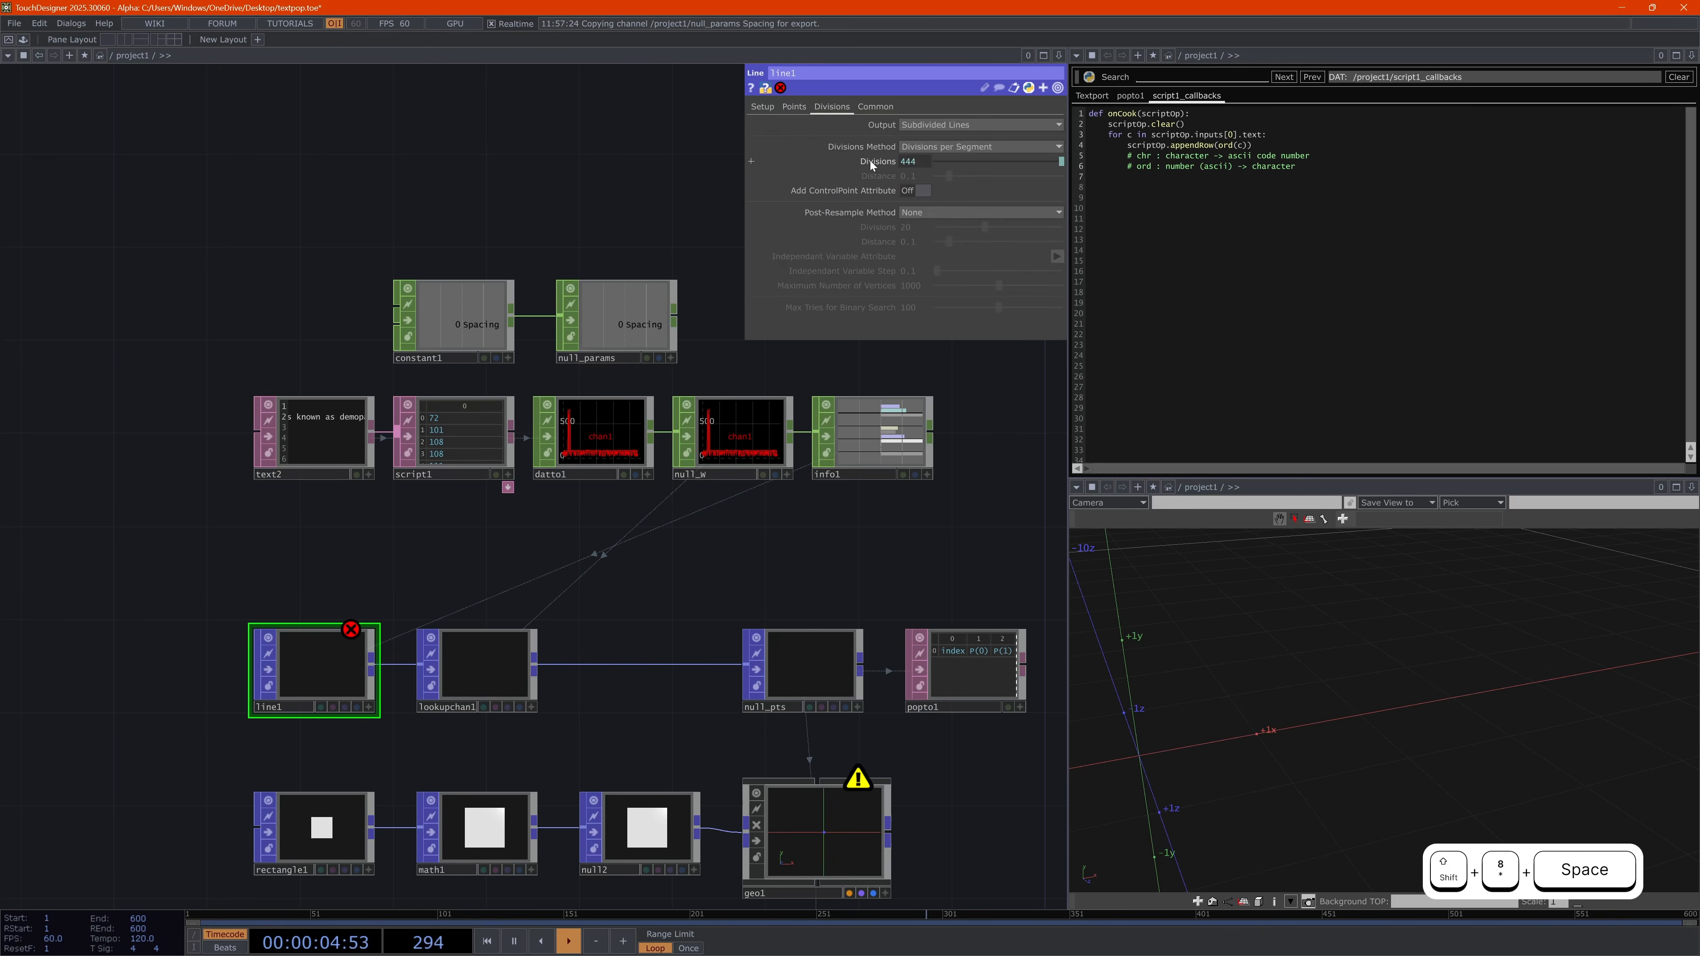
pyautogui.click(751, 161)
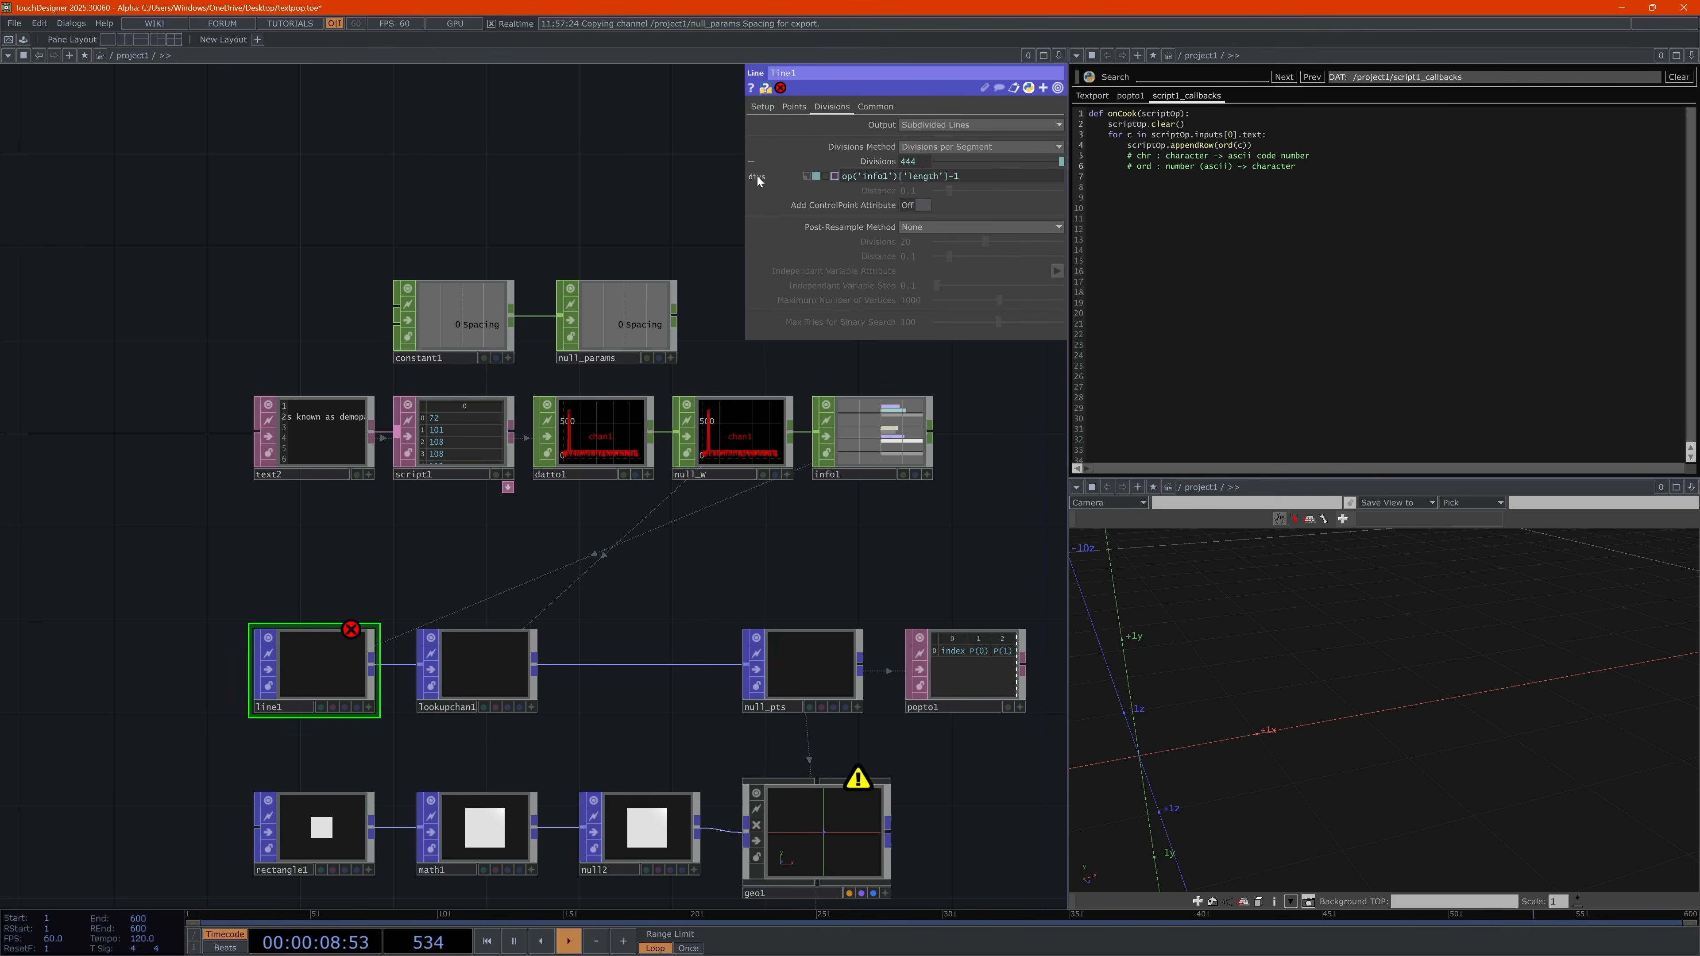
pyautogui.click(793, 107)
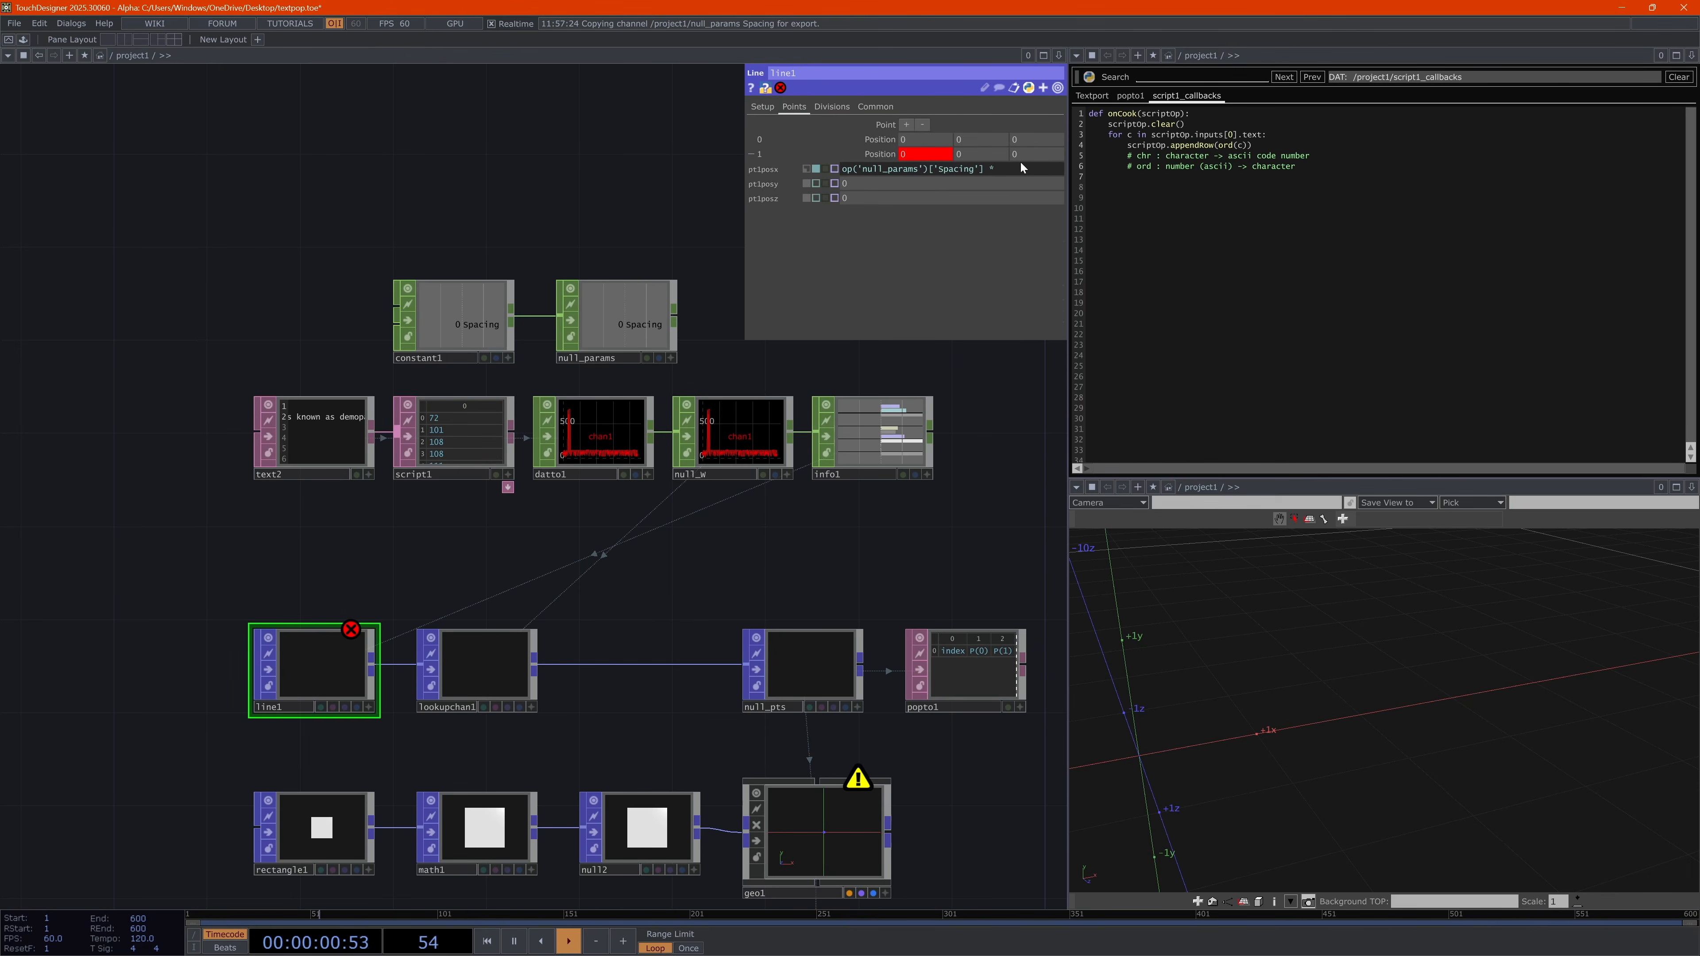
pyautogui.write('me.par.divs')
pyautogui.press('Return')
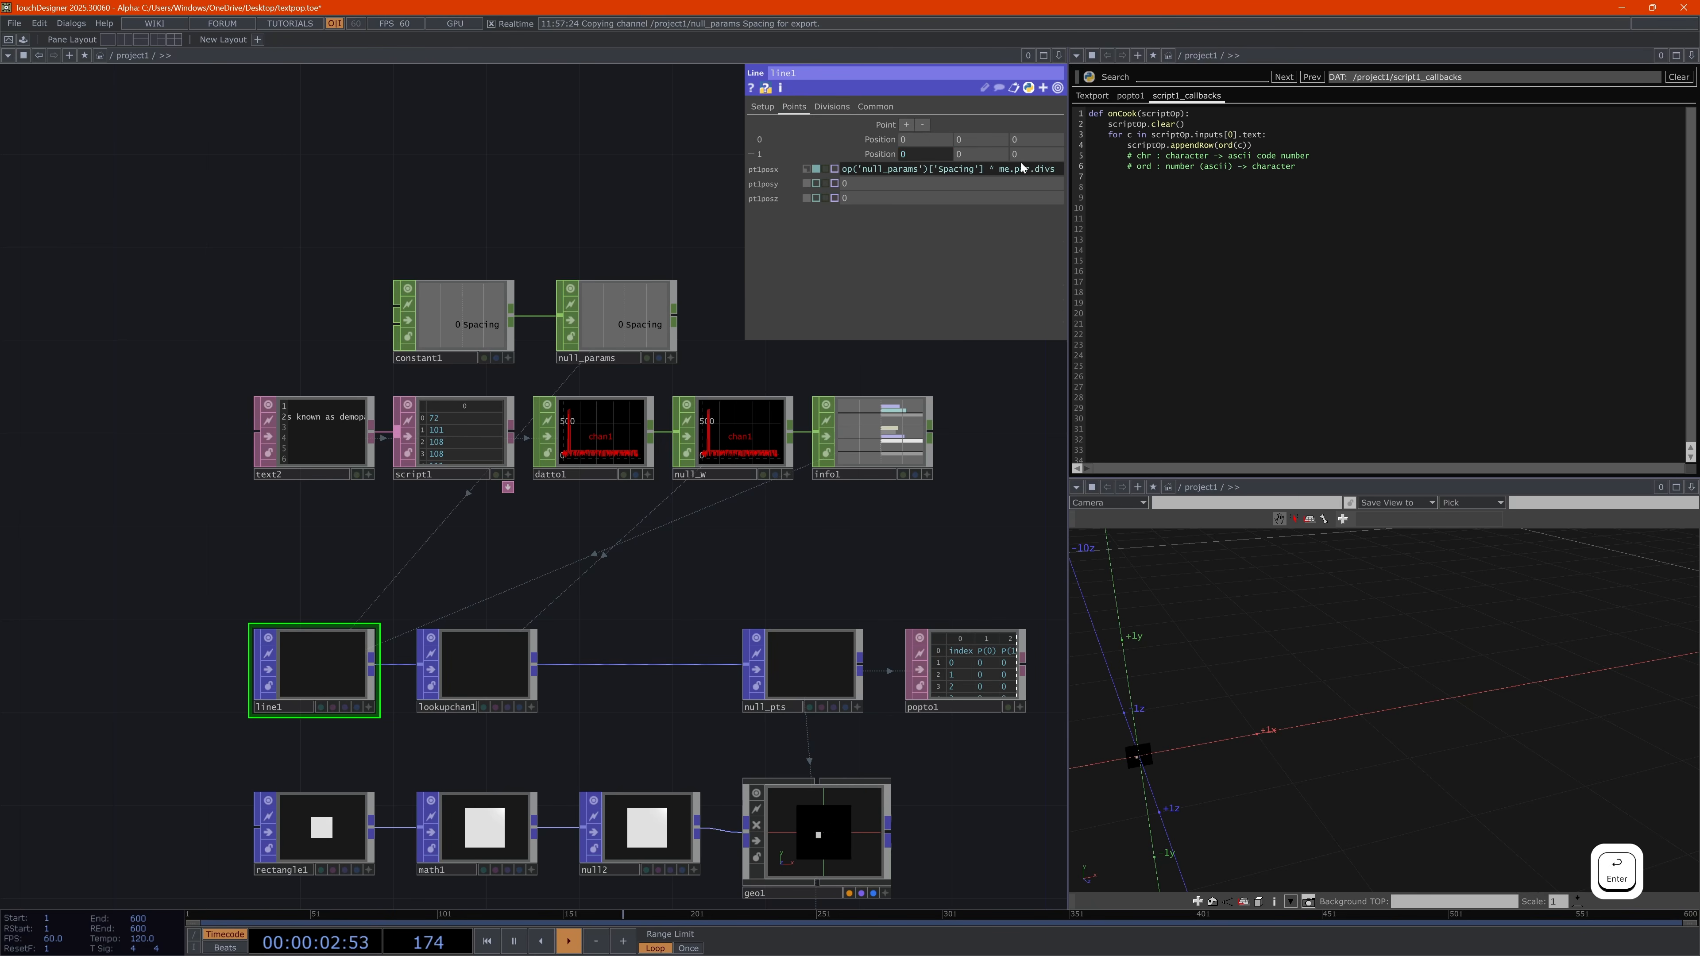
# Set the Spacing channel of constant1 to 0.19
pyautogui.click(449, 312)
pyautogui.moveTo(1021, 138); pyautogui.dragTo(1030, 138)
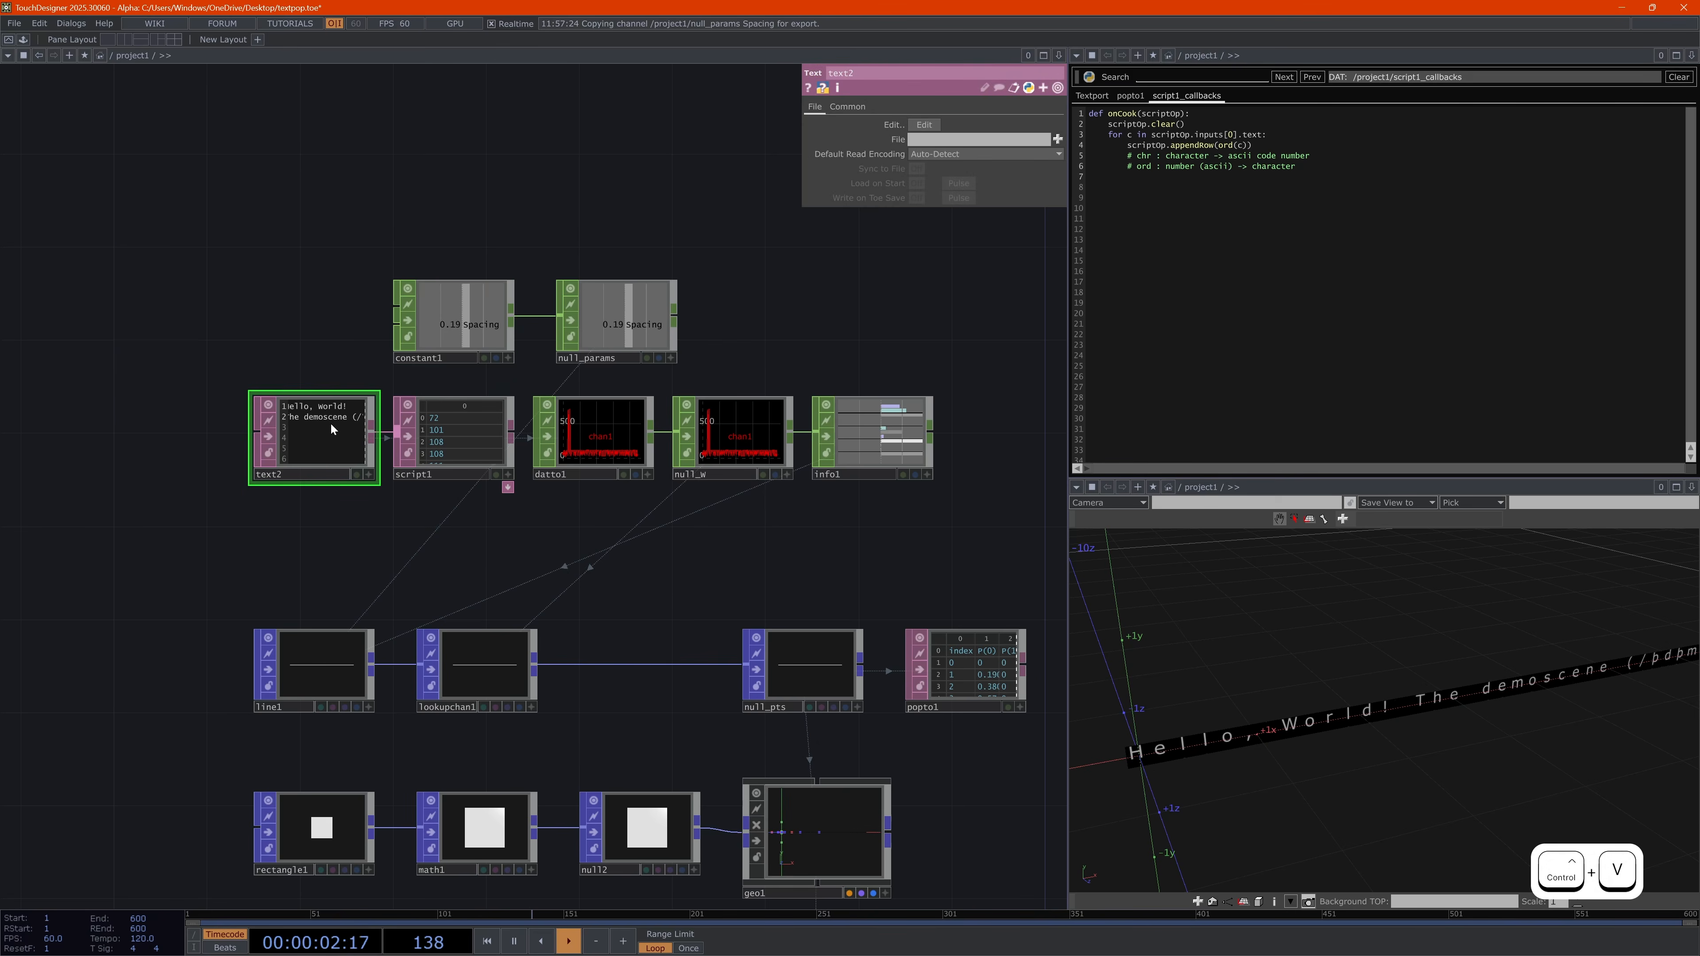
# Open text2 in the text editor pane and cut the demoscene paragraph from its second line, keeping line1's point positions in view
pyautogui.click(331, 426)
pyautogui.moveTo(330, 422); pyautogui.dragTo(1207, 283)
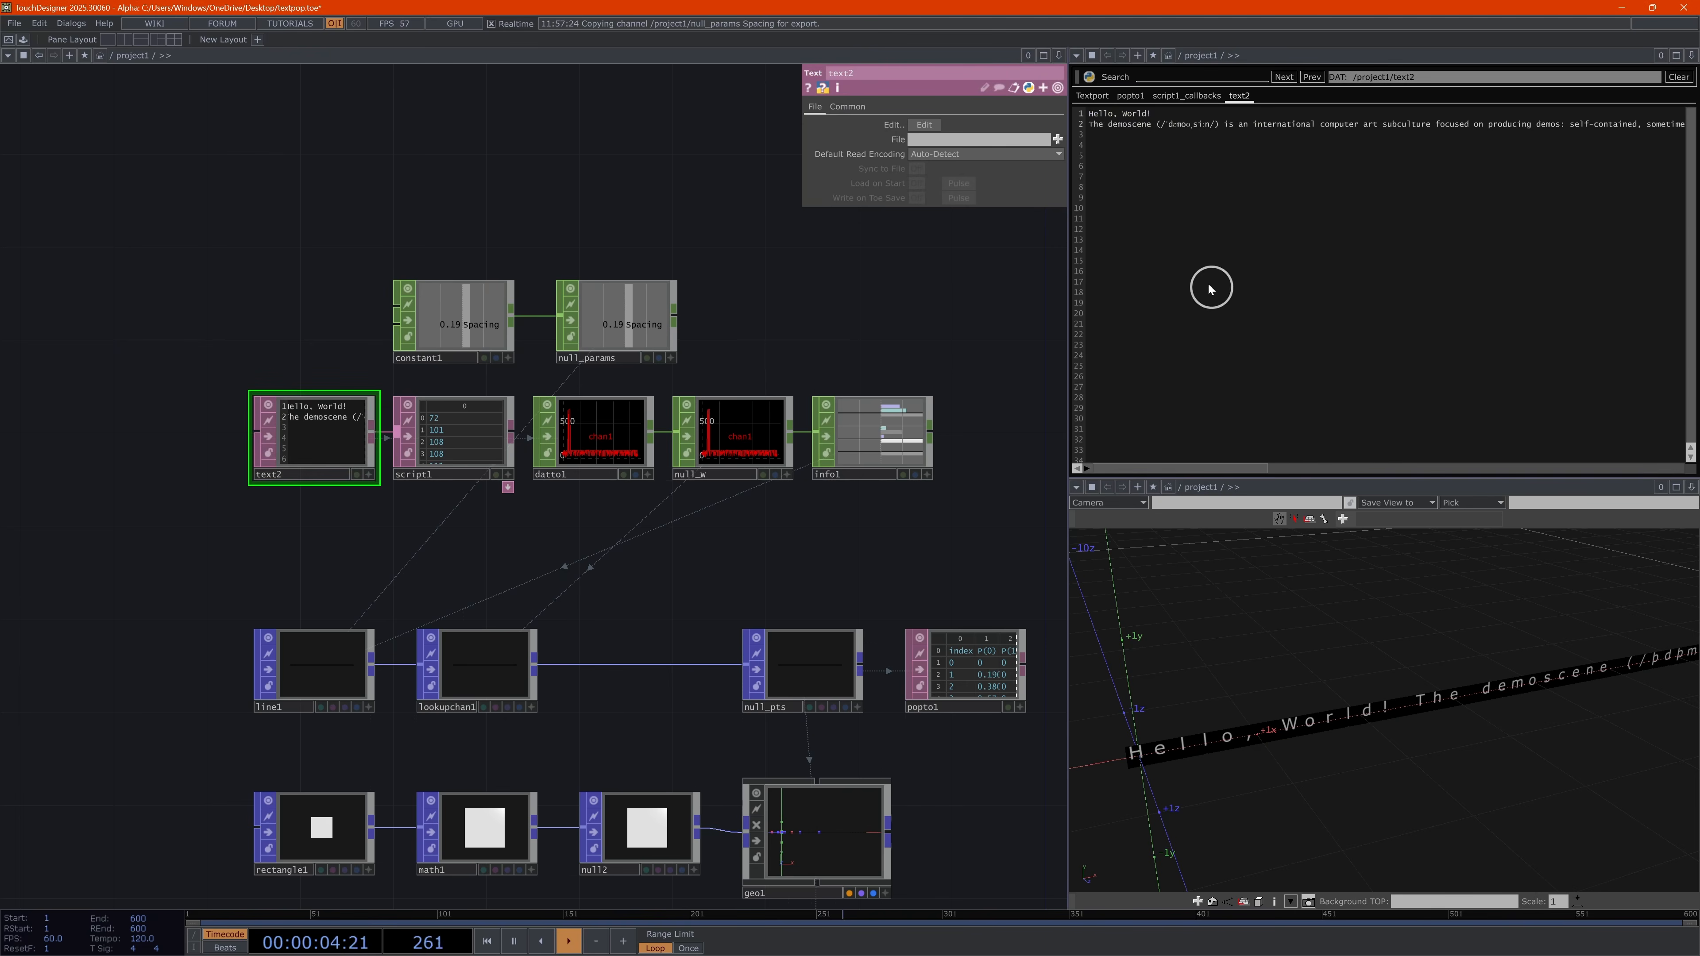
pyautogui.click(357, 694)
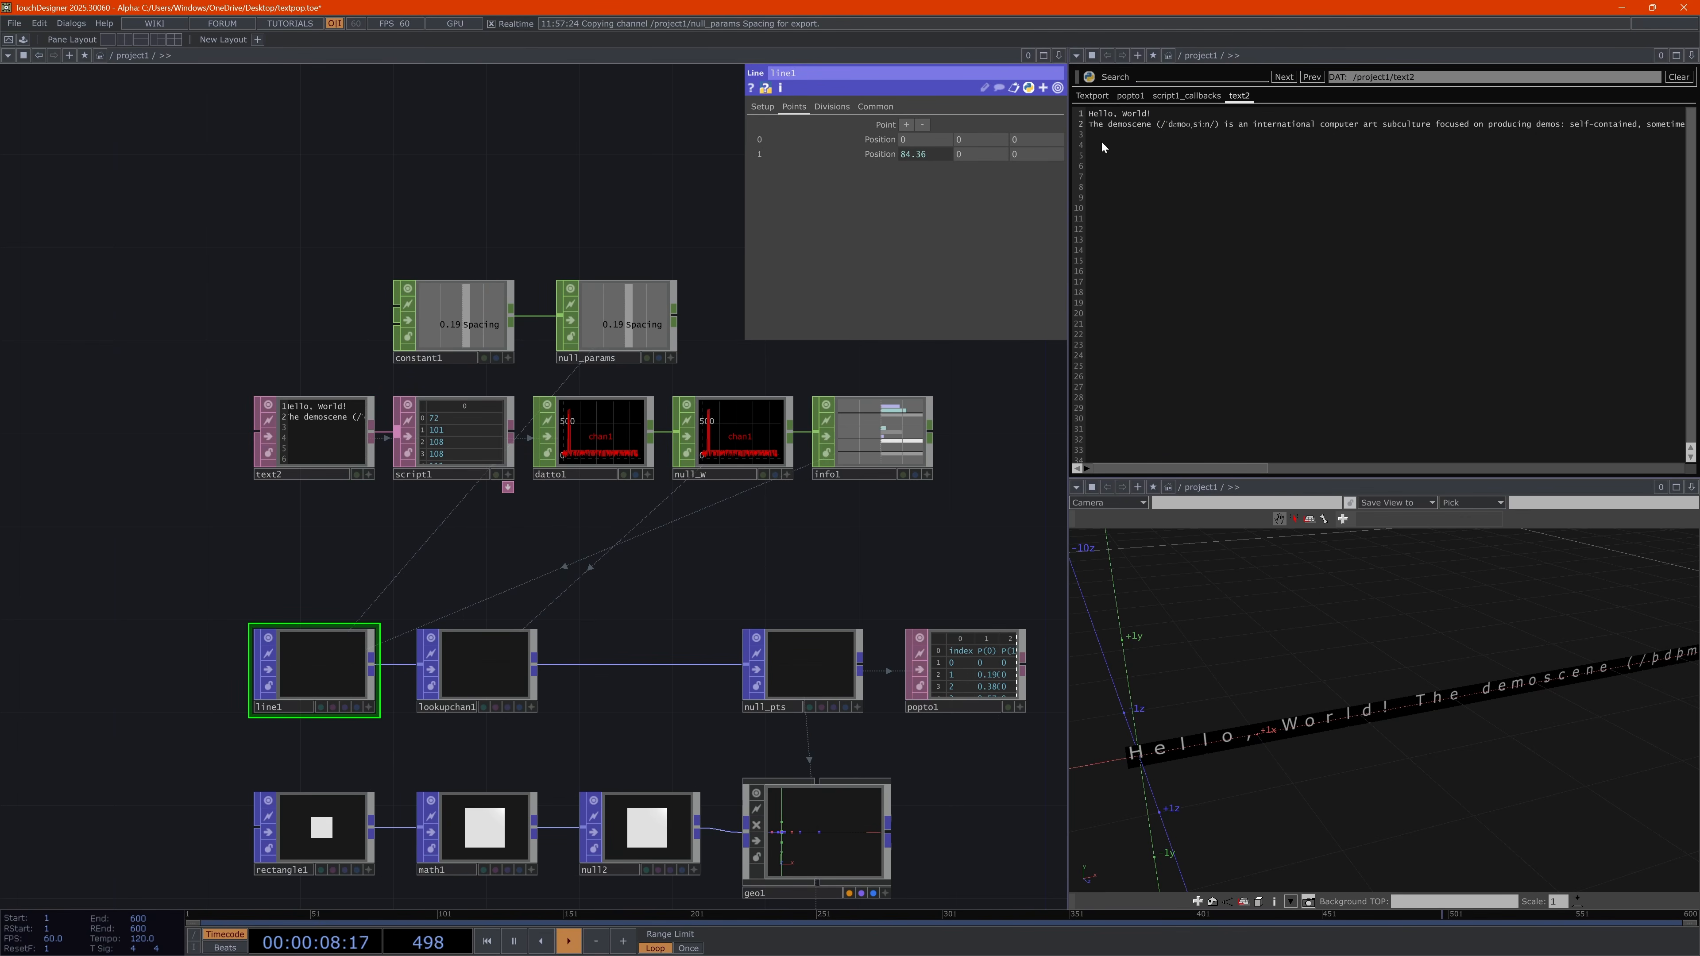
pyautogui.press('Home')
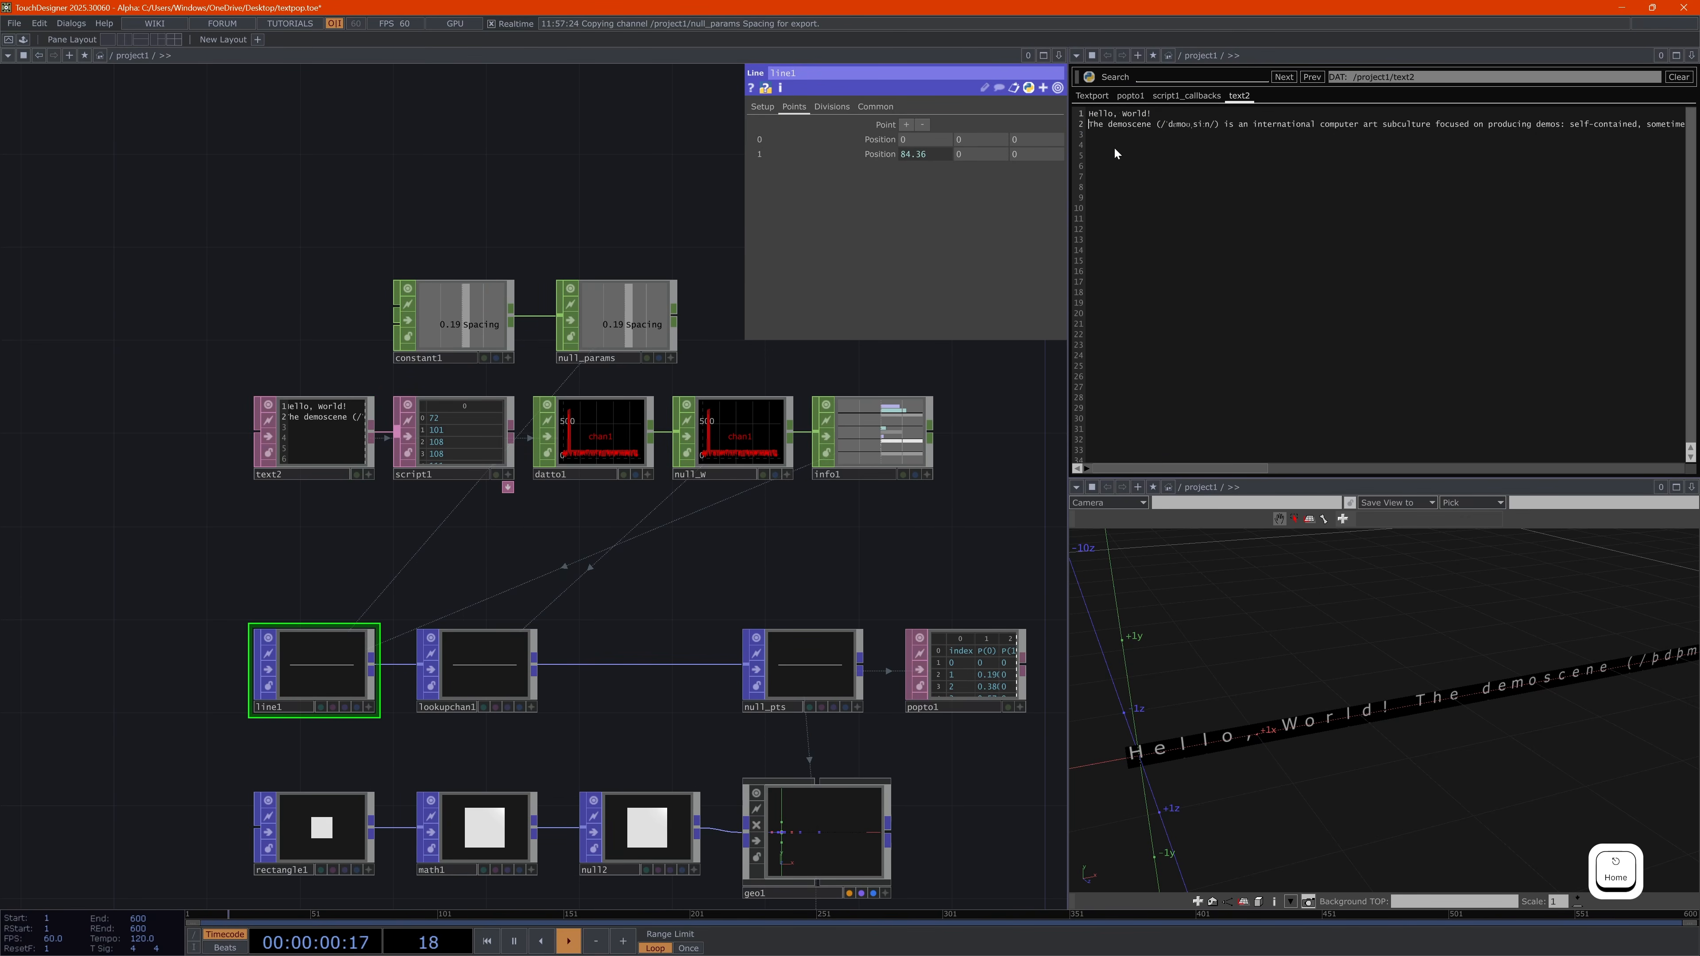
pyautogui.hotkey('shift', 'End')
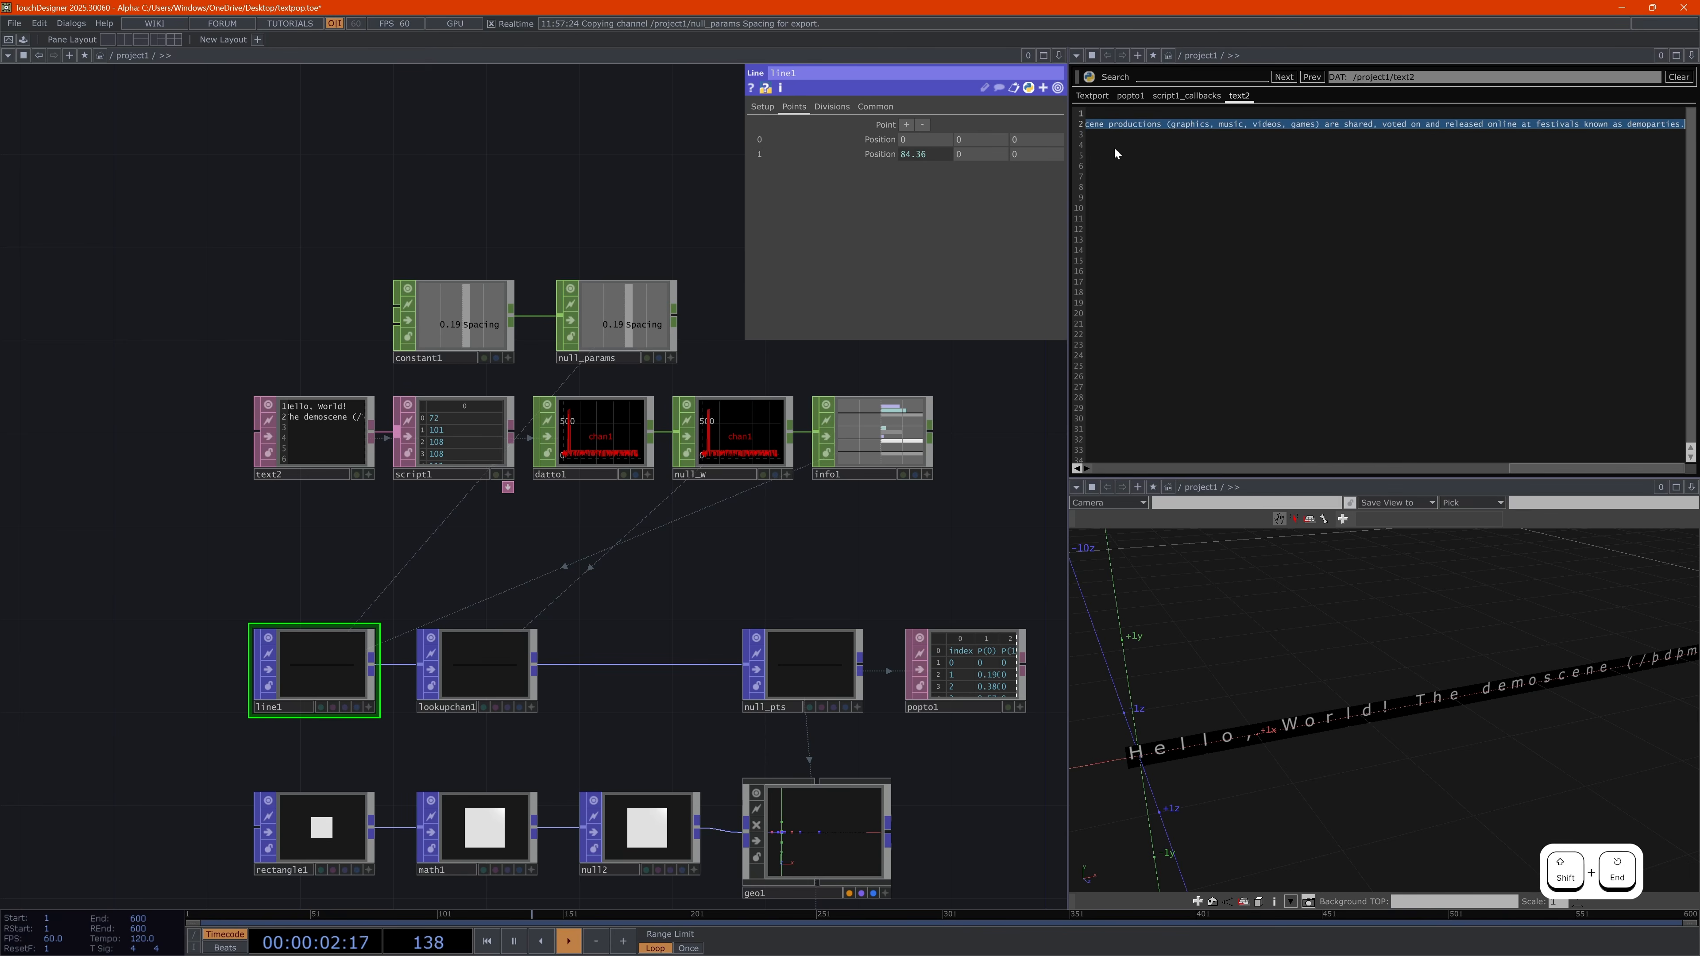
pyautogui.hotkey('ctrl', 'x')
pyautogui.press('Down')
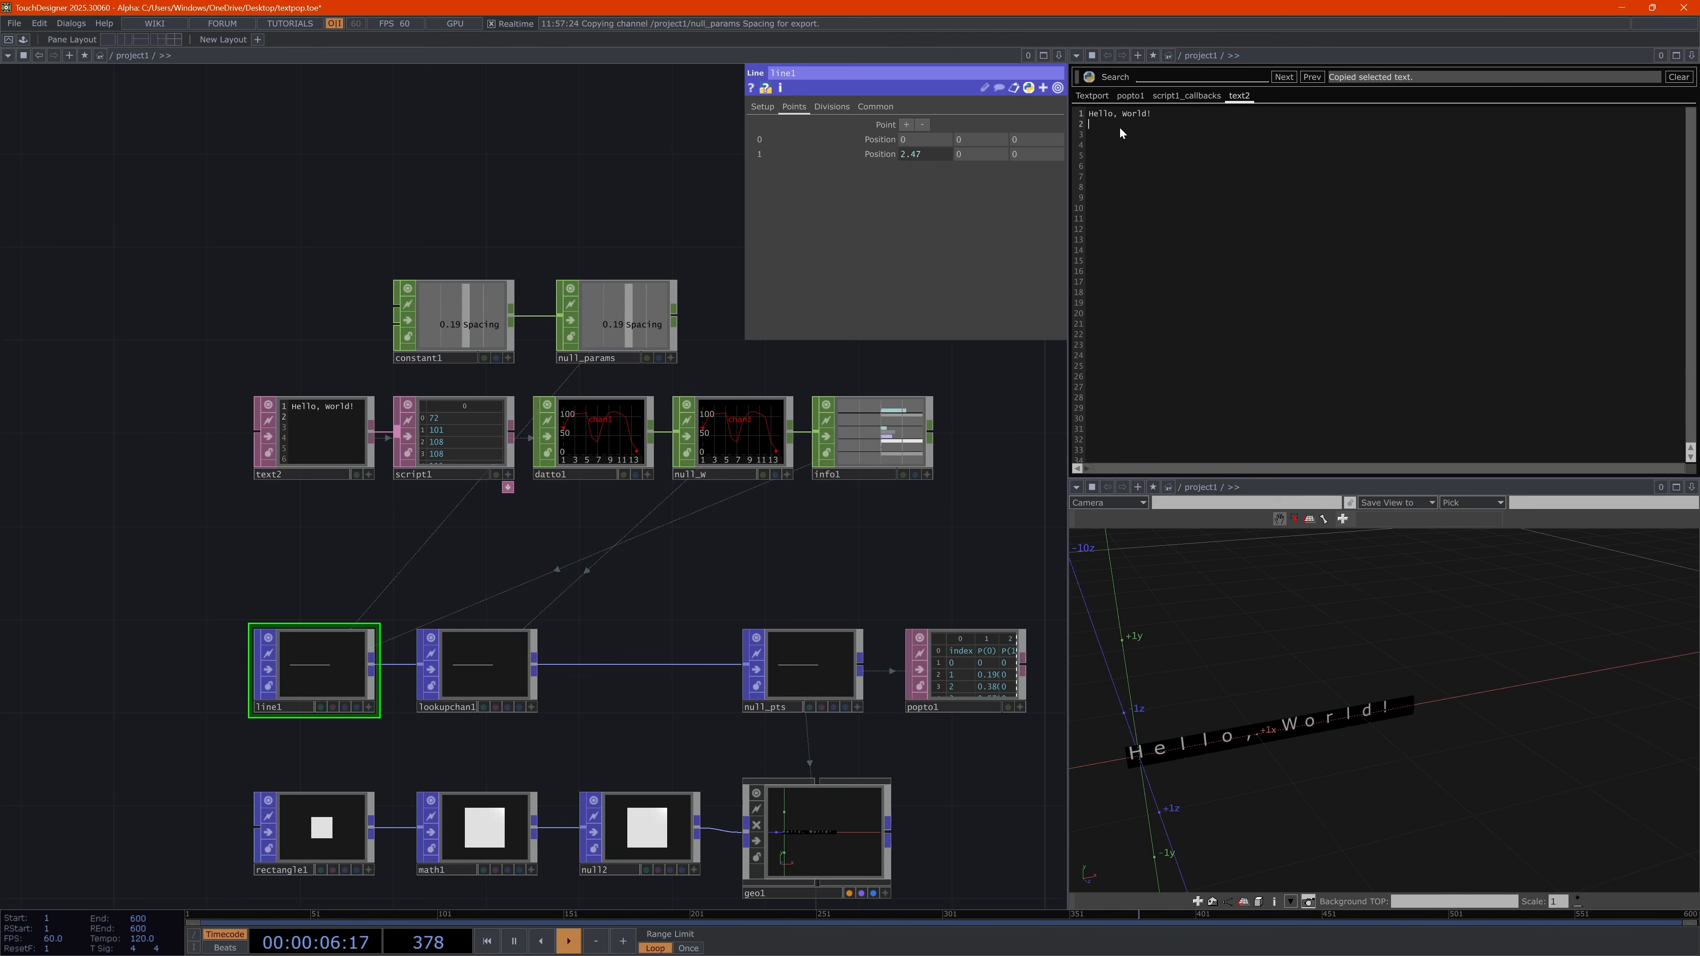
# Write "As I write" and "The point position changes" as the second and third lines of text2 and apply the text
pyautogui.write('As I write')
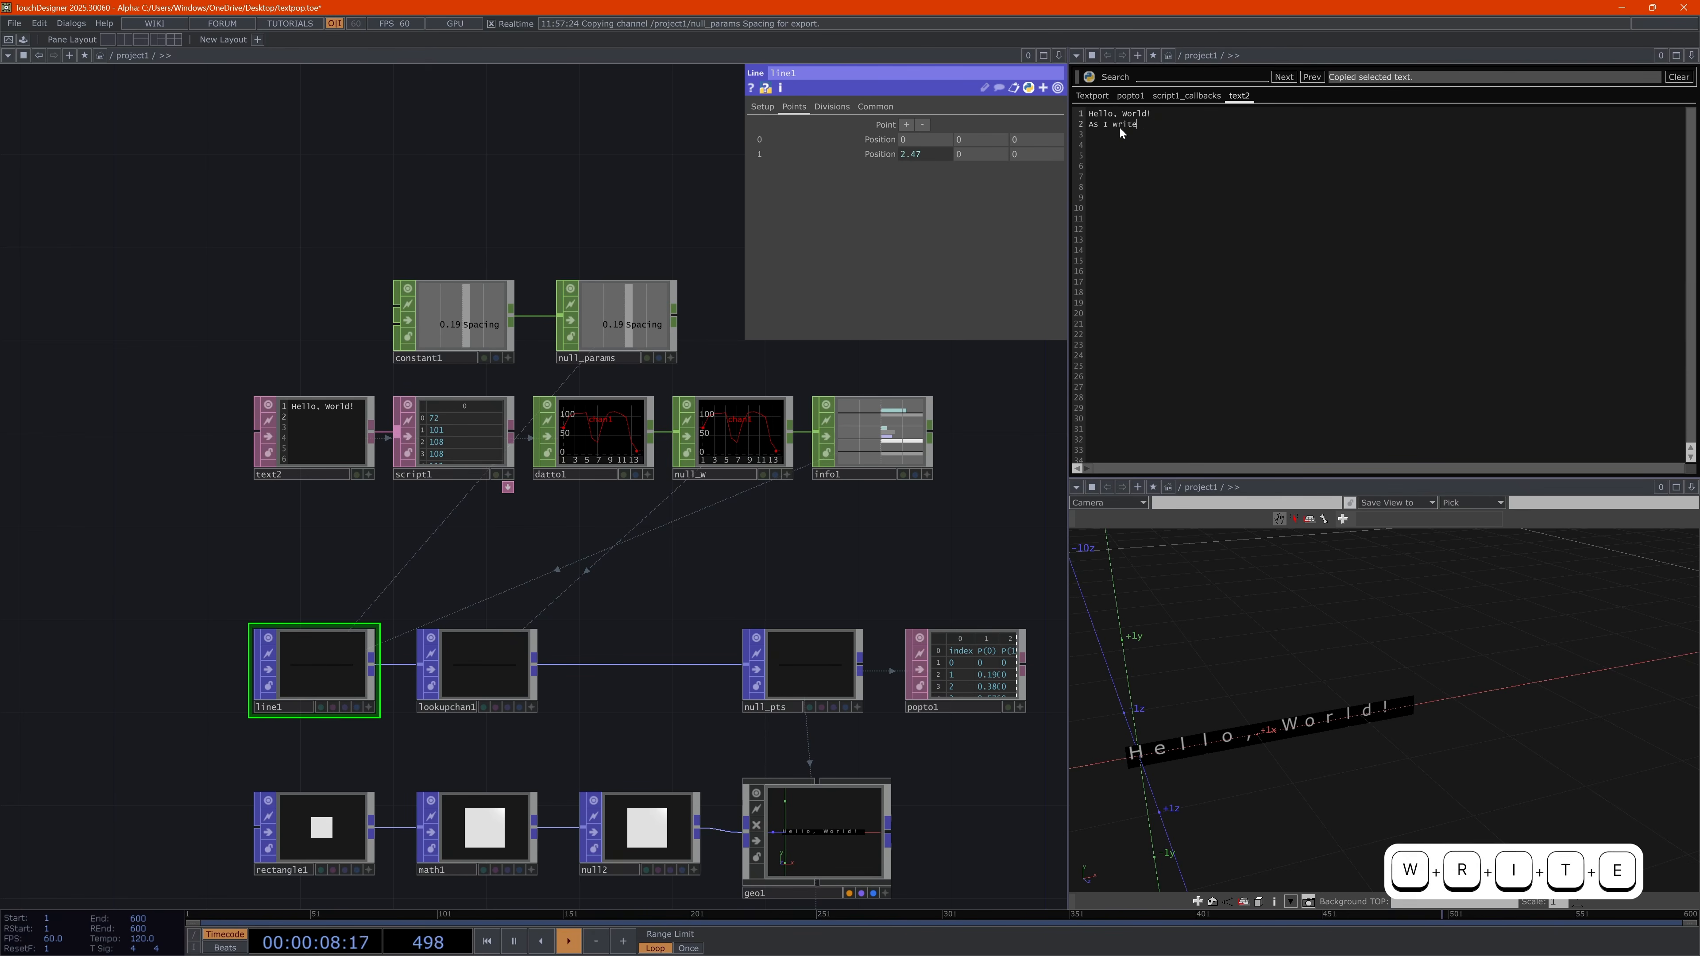
pyautogui.press('Return')
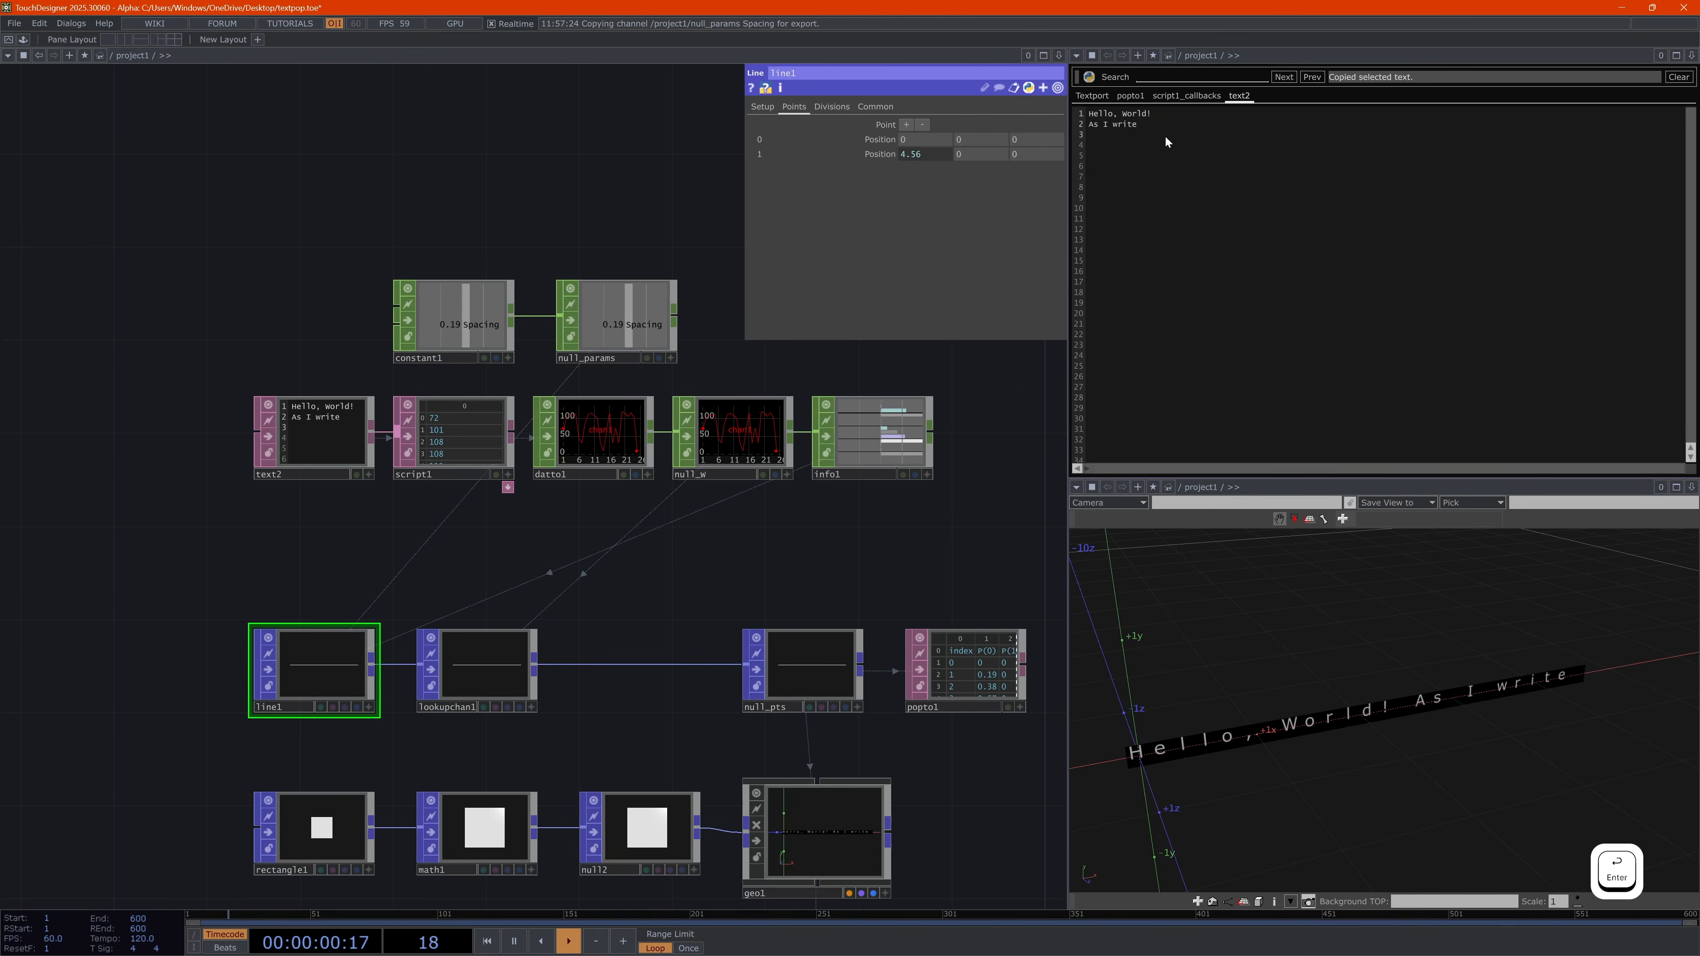
pyautogui.write('The')
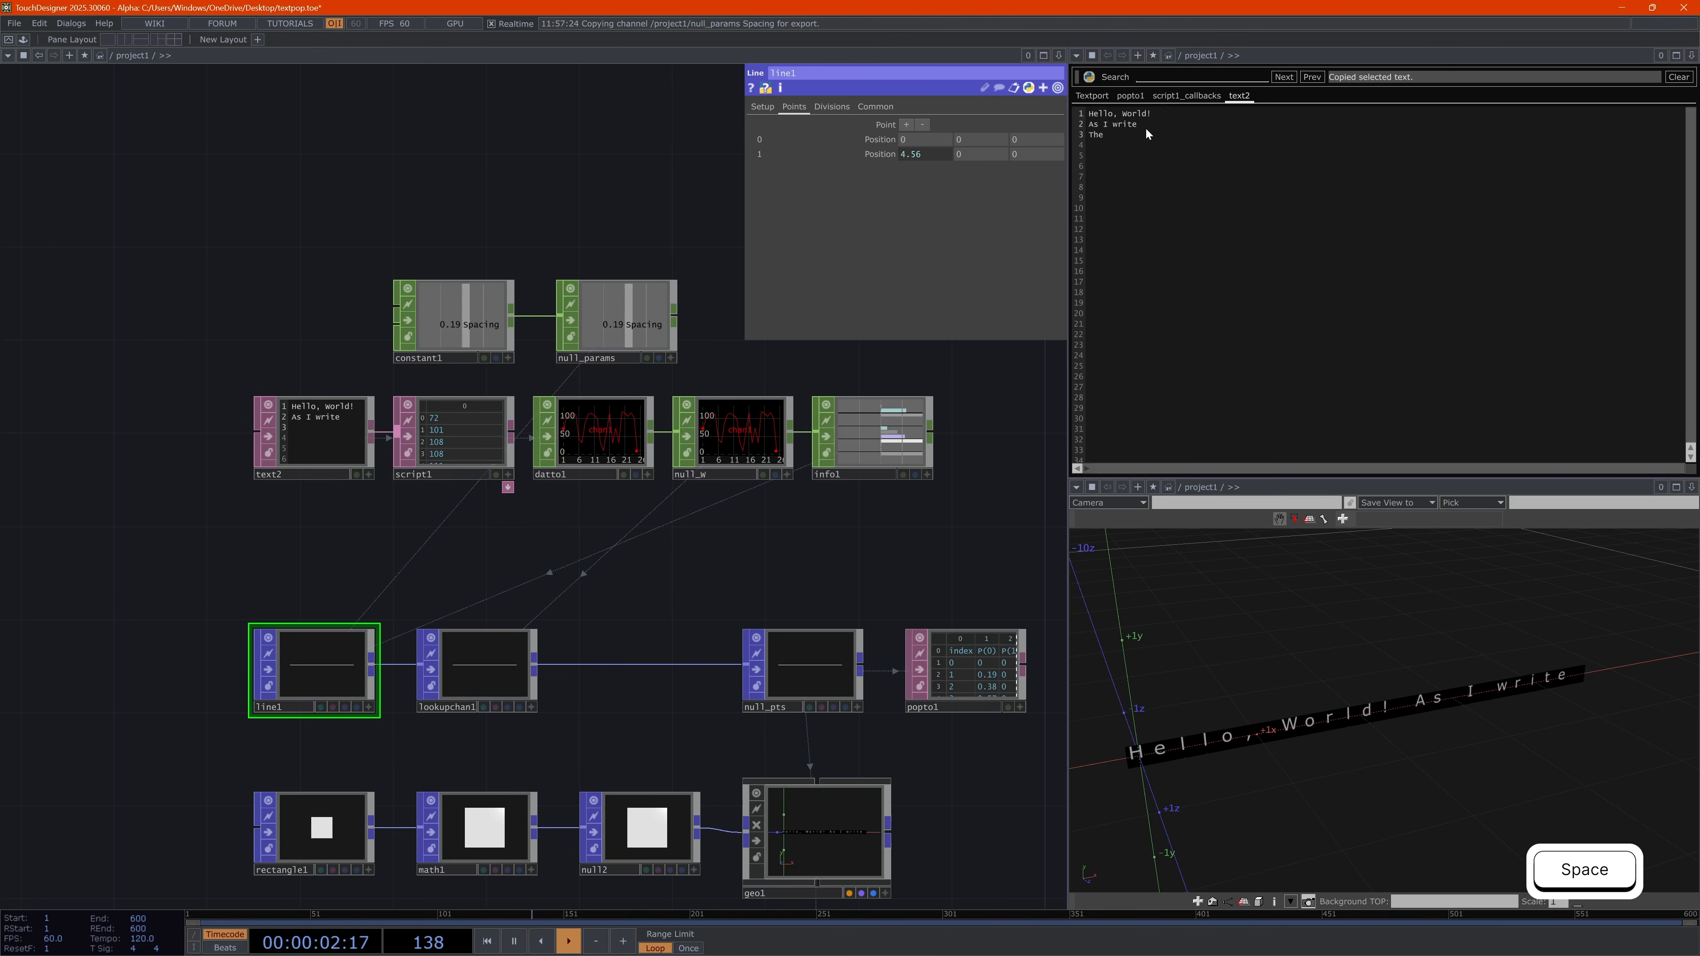
pyautogui.write(' point position changtes')
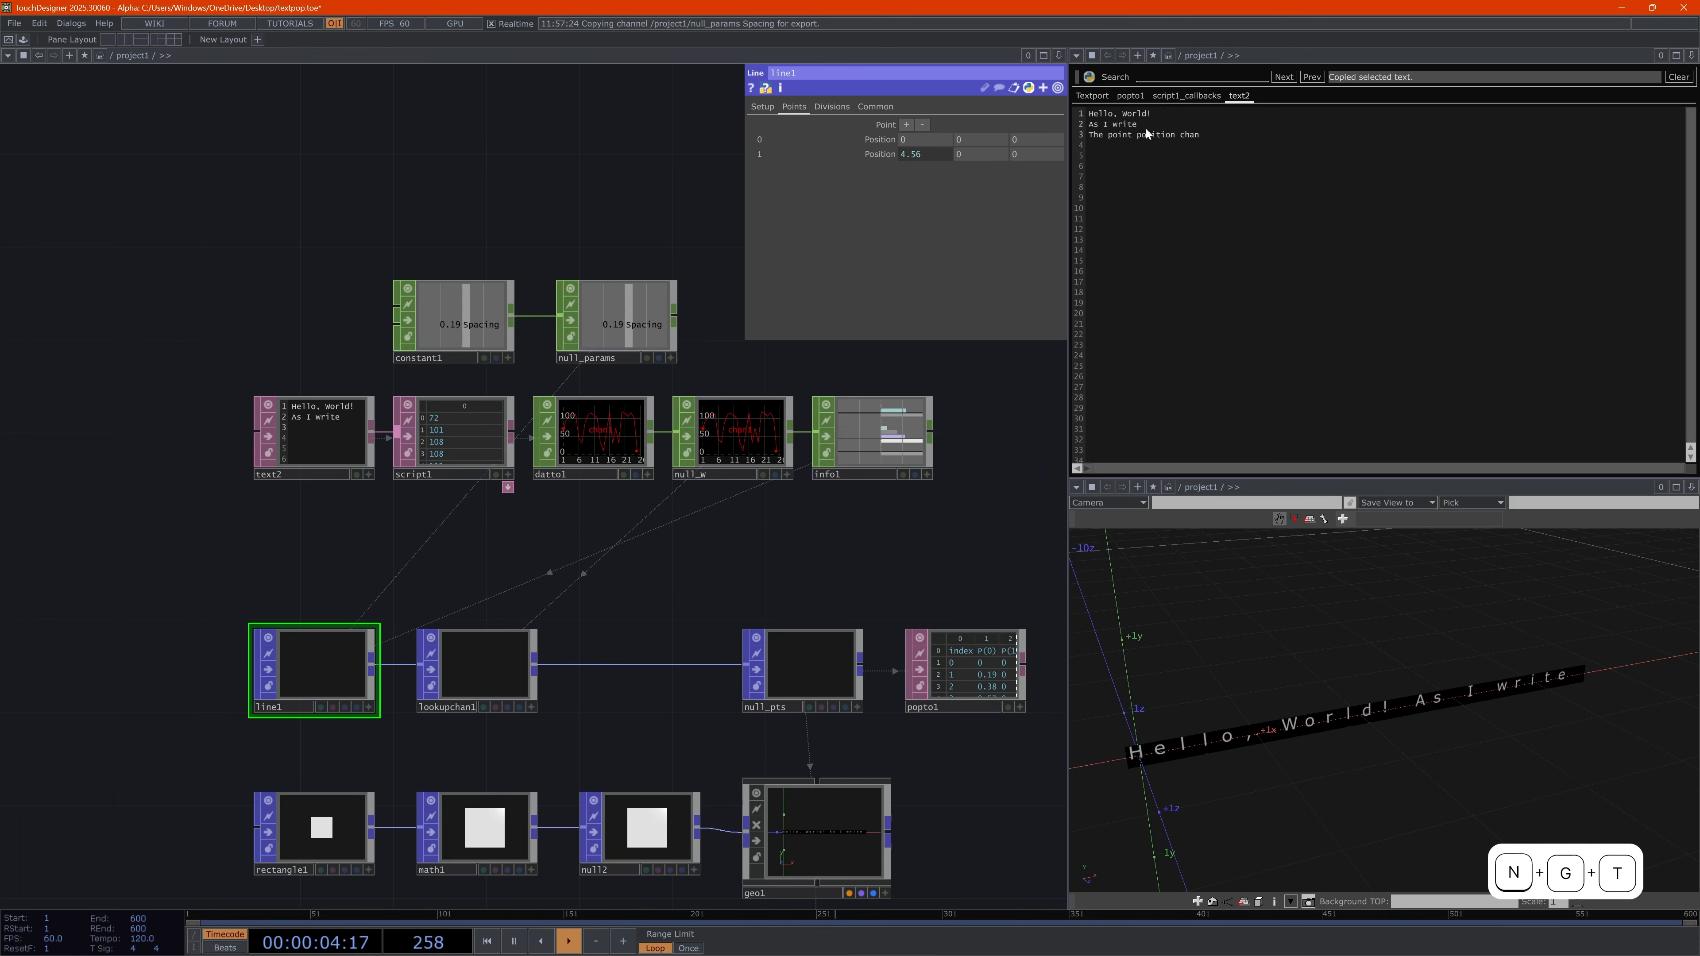
pyautogui.press('Left')
pyautogui.press('Left')
pyautogui.press('Left')
pyautogui.press('Delete')
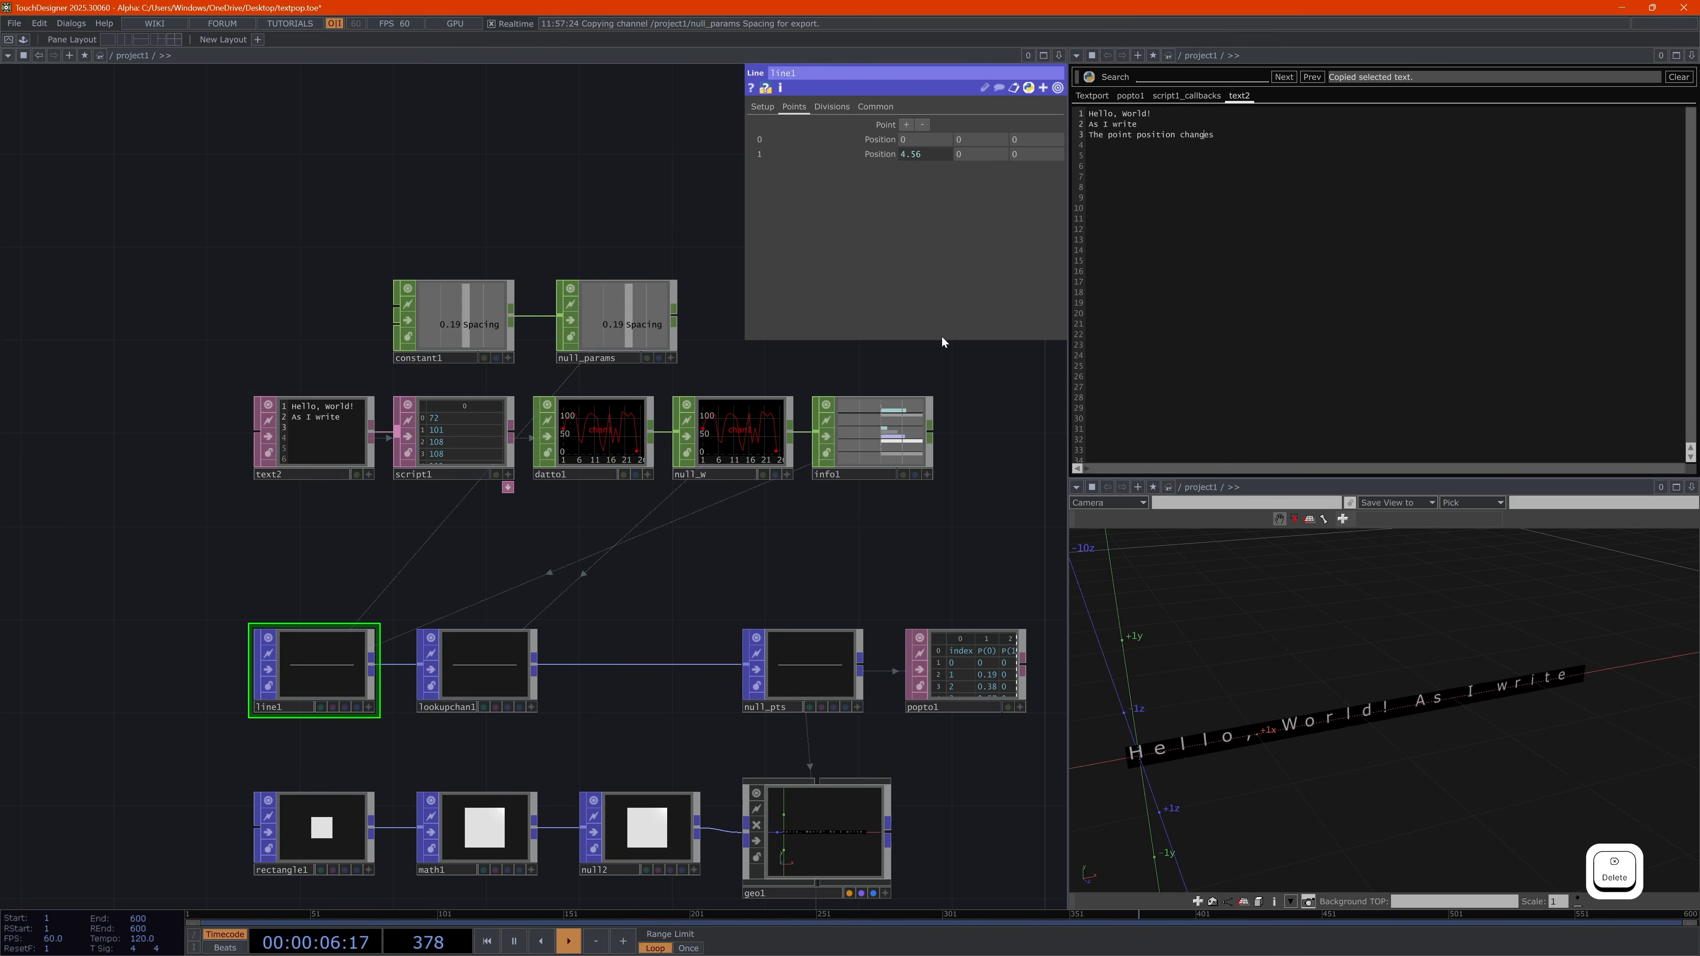
pyautogui.click(968, 397)
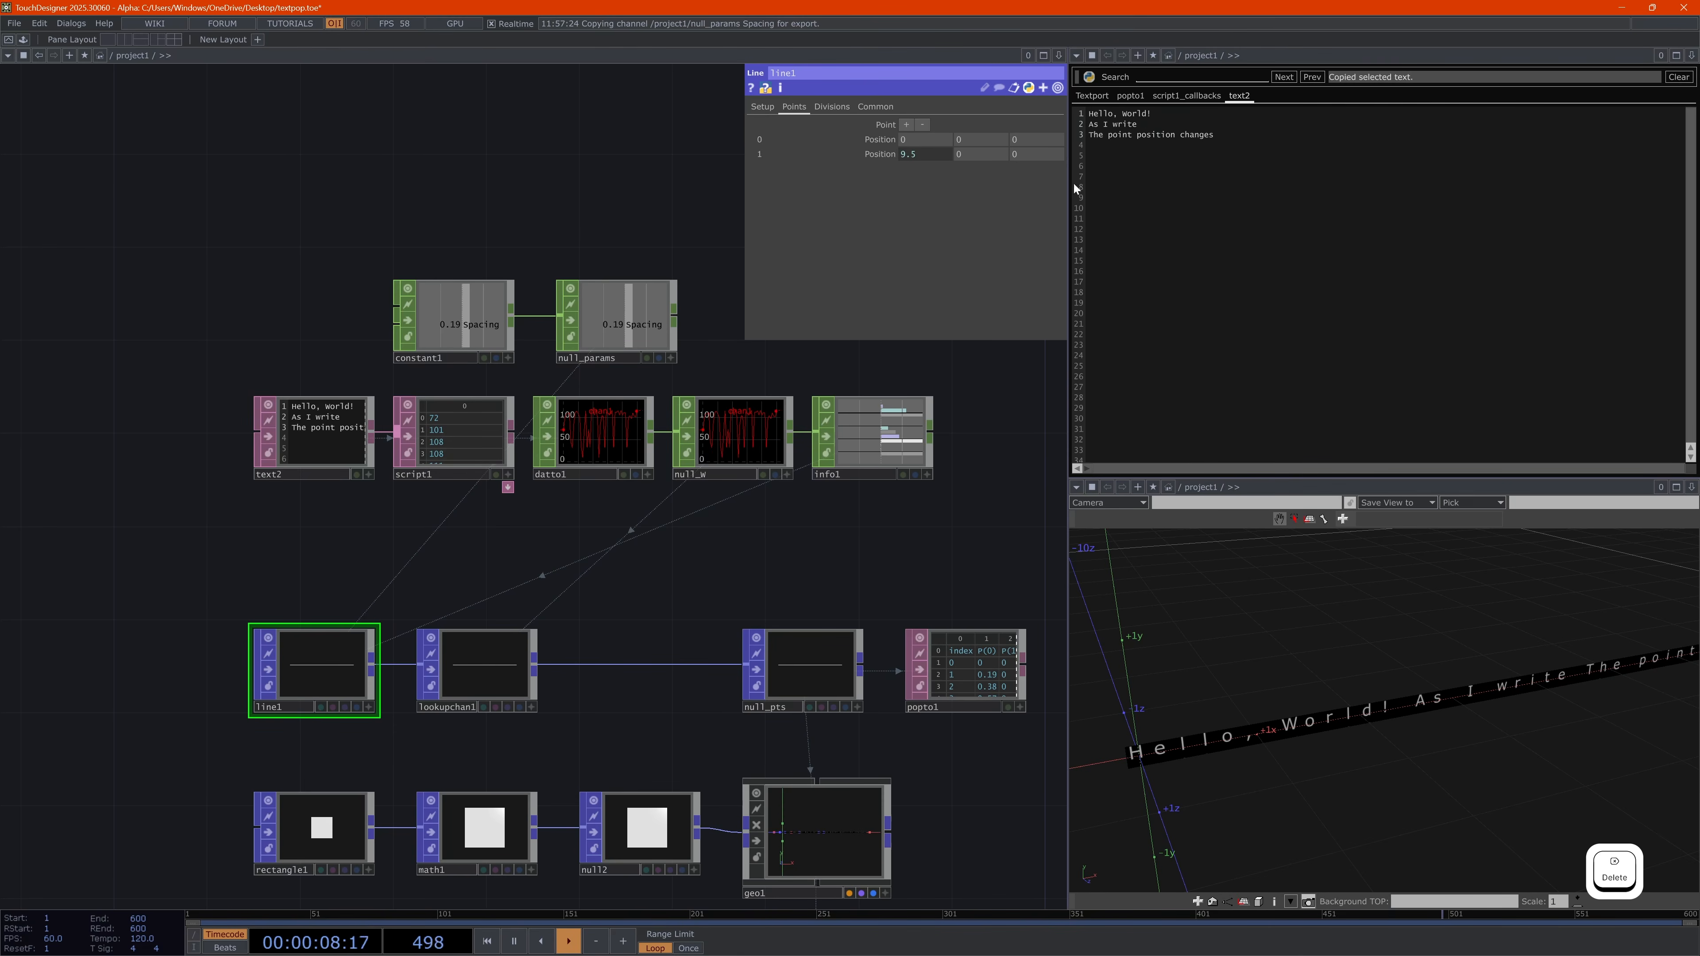
# Replace the two test lines in text2 with the cut demoscene paragraph
pyautogui.moveTo(1224, 134); pyautogui.dragTo(1082, 124)
pyautogui.hotkey('ctrl', 'v')
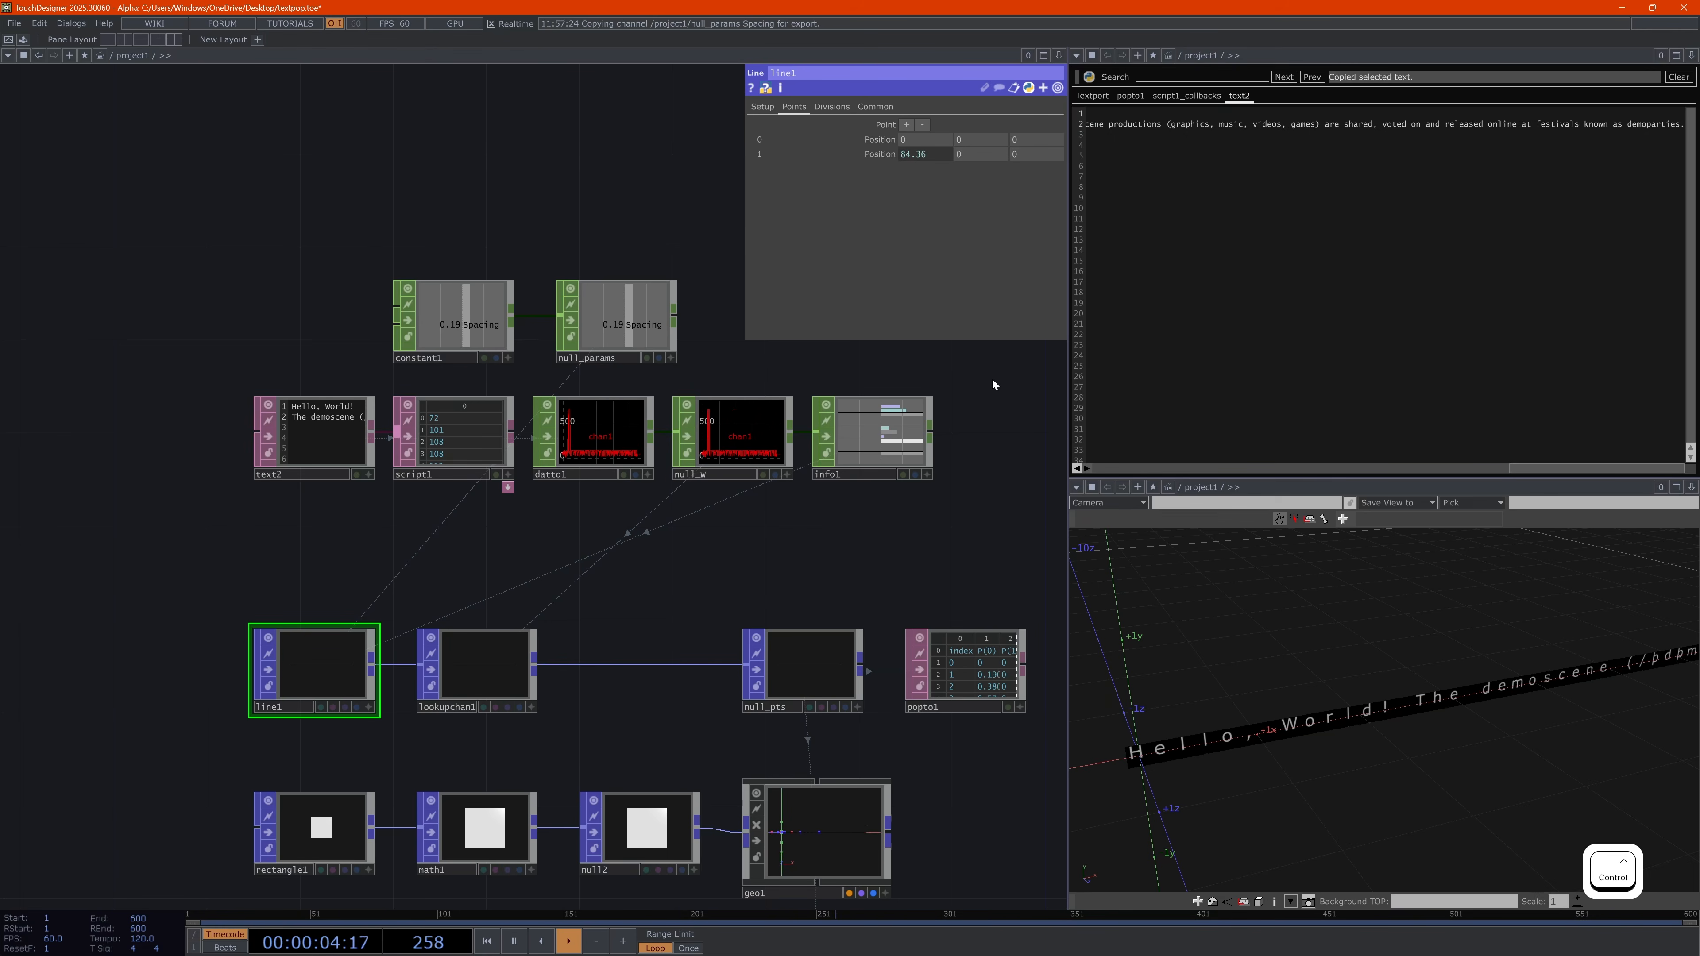
# Make room in the network by shifting null_pts and popto1 away from lookupchan1 and moving the upper CHOP and DAT rows up
pyautogui.moveTo(536, 714); pyautogui.dragTo(323, 670)
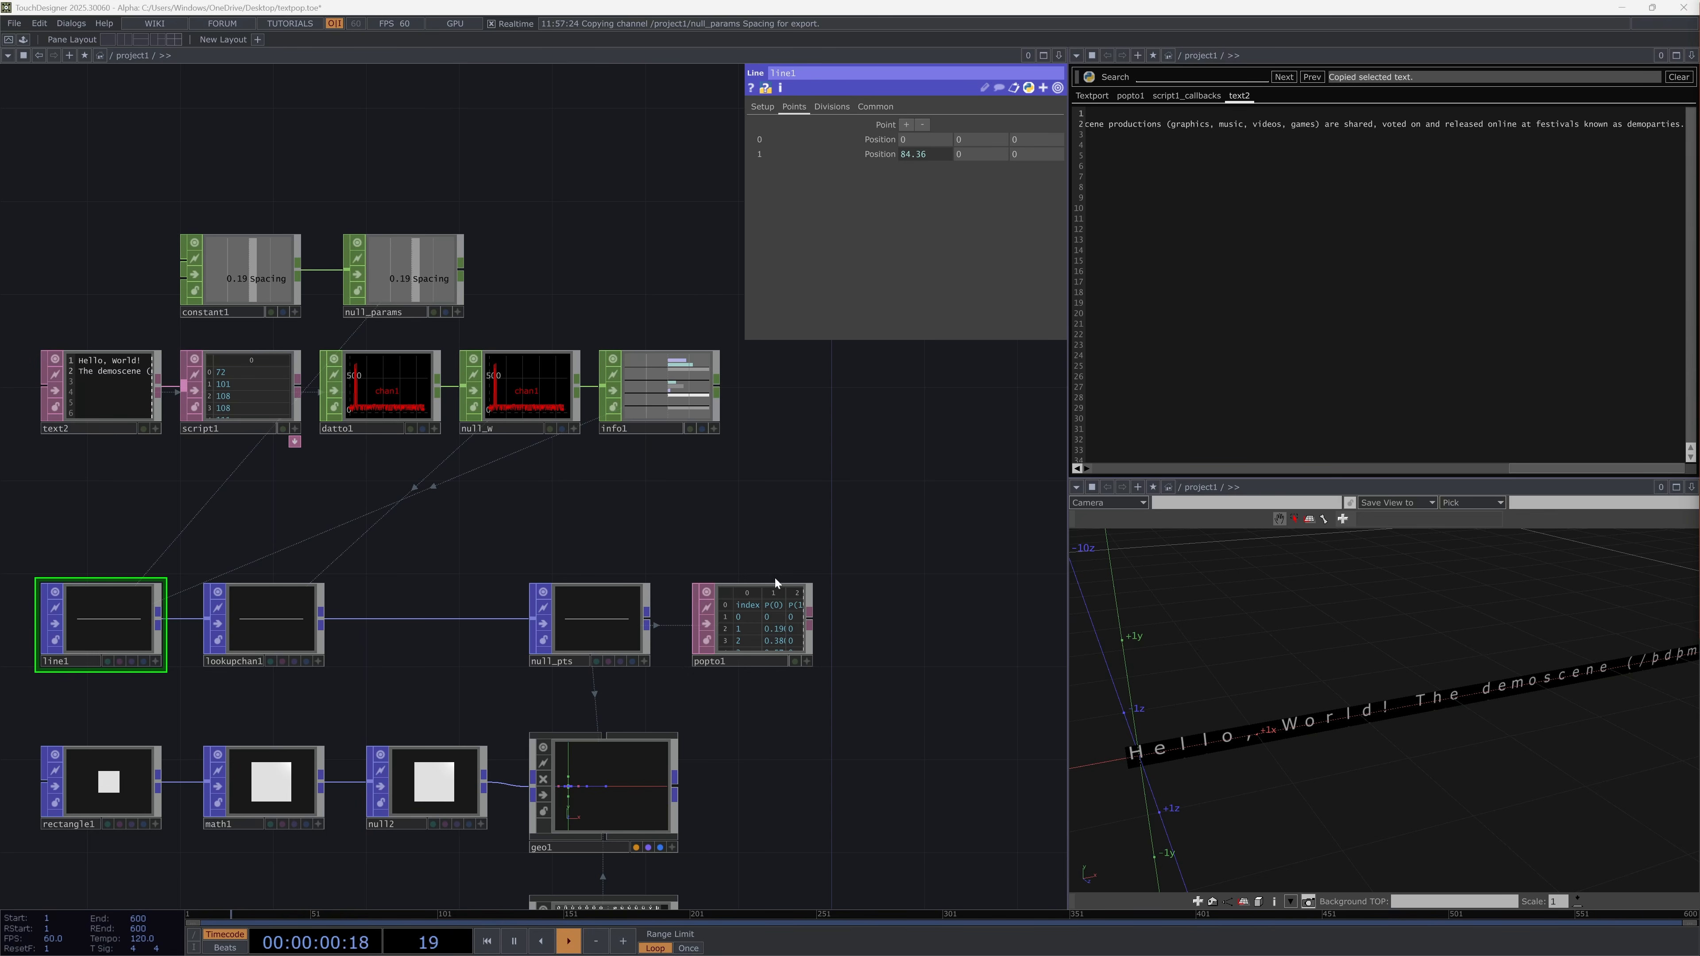
pyautogui.moveTo(912, 635); pyautogui.dragTo(573, 595, button='right')
pyautogui.moveTo(567, 628); pyautogui.dragTo(604, 630)
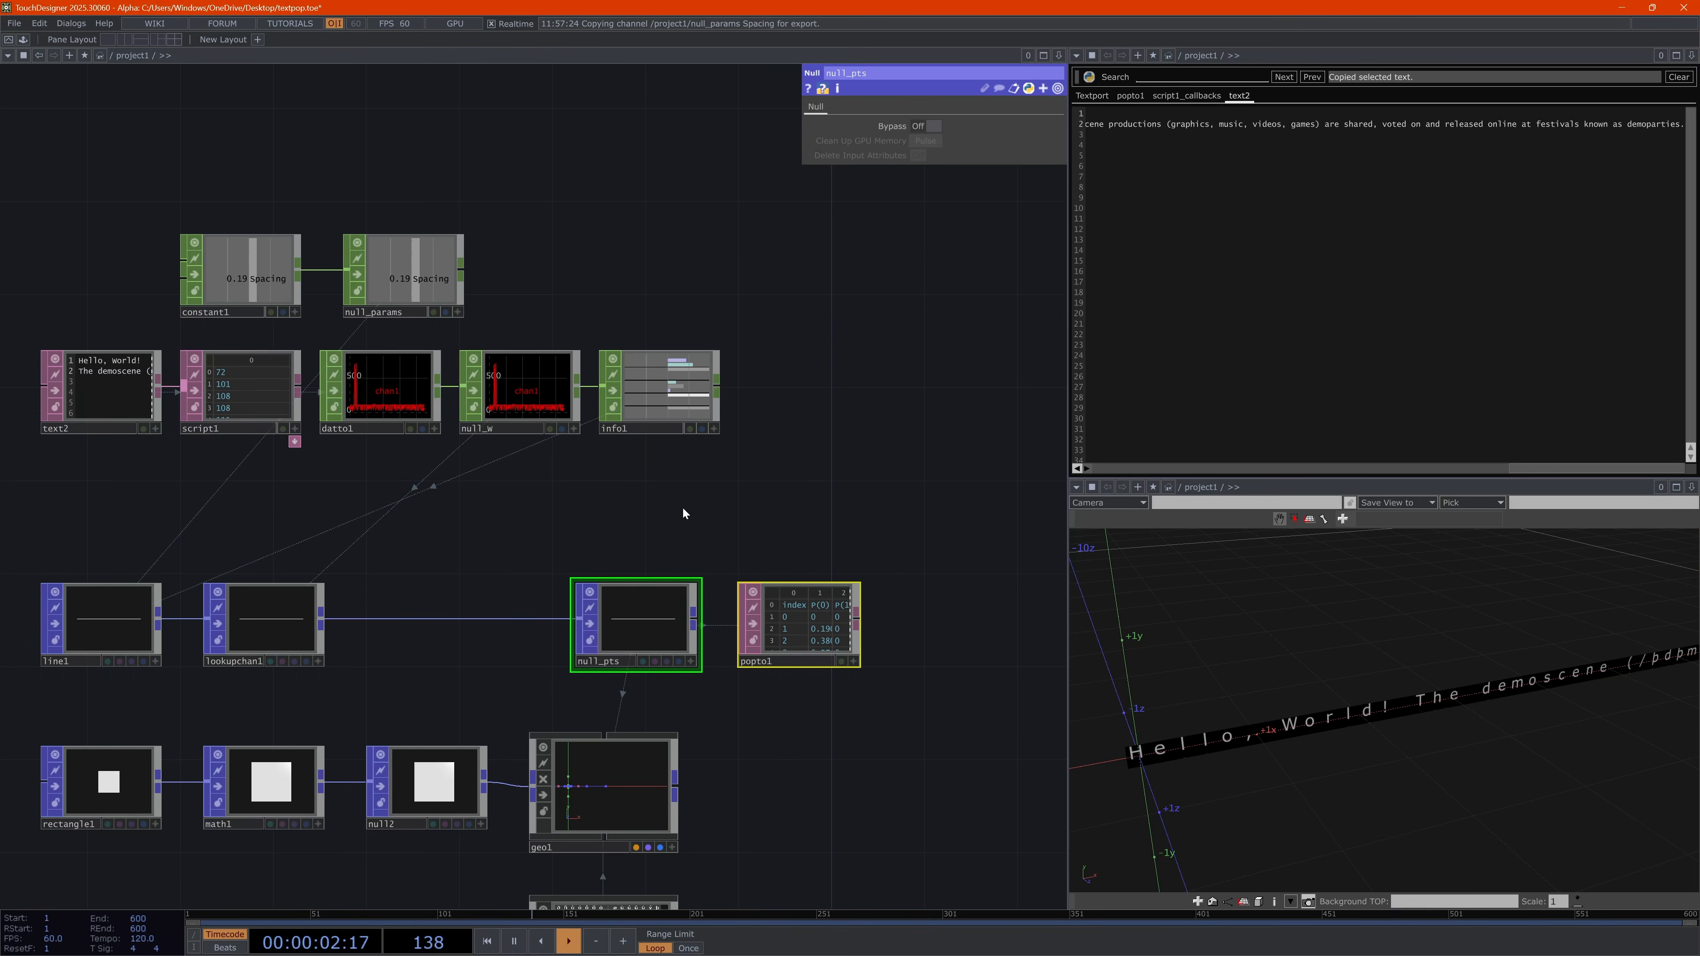
pyautogui.moveTo(692, 506); pyautogui.dragTo(749, 442)
pyautogui.moveTo(831, 382); pyautogui.dragTo(49, 75, button='right')
pyautogui.moveTo(165, 332); pyautogui.dragTo(164, 226)
# Add a Pattern CHOP and place it in the free space below null_w
pyautogui.click(600, 378)
pyautogui.press('Tab')
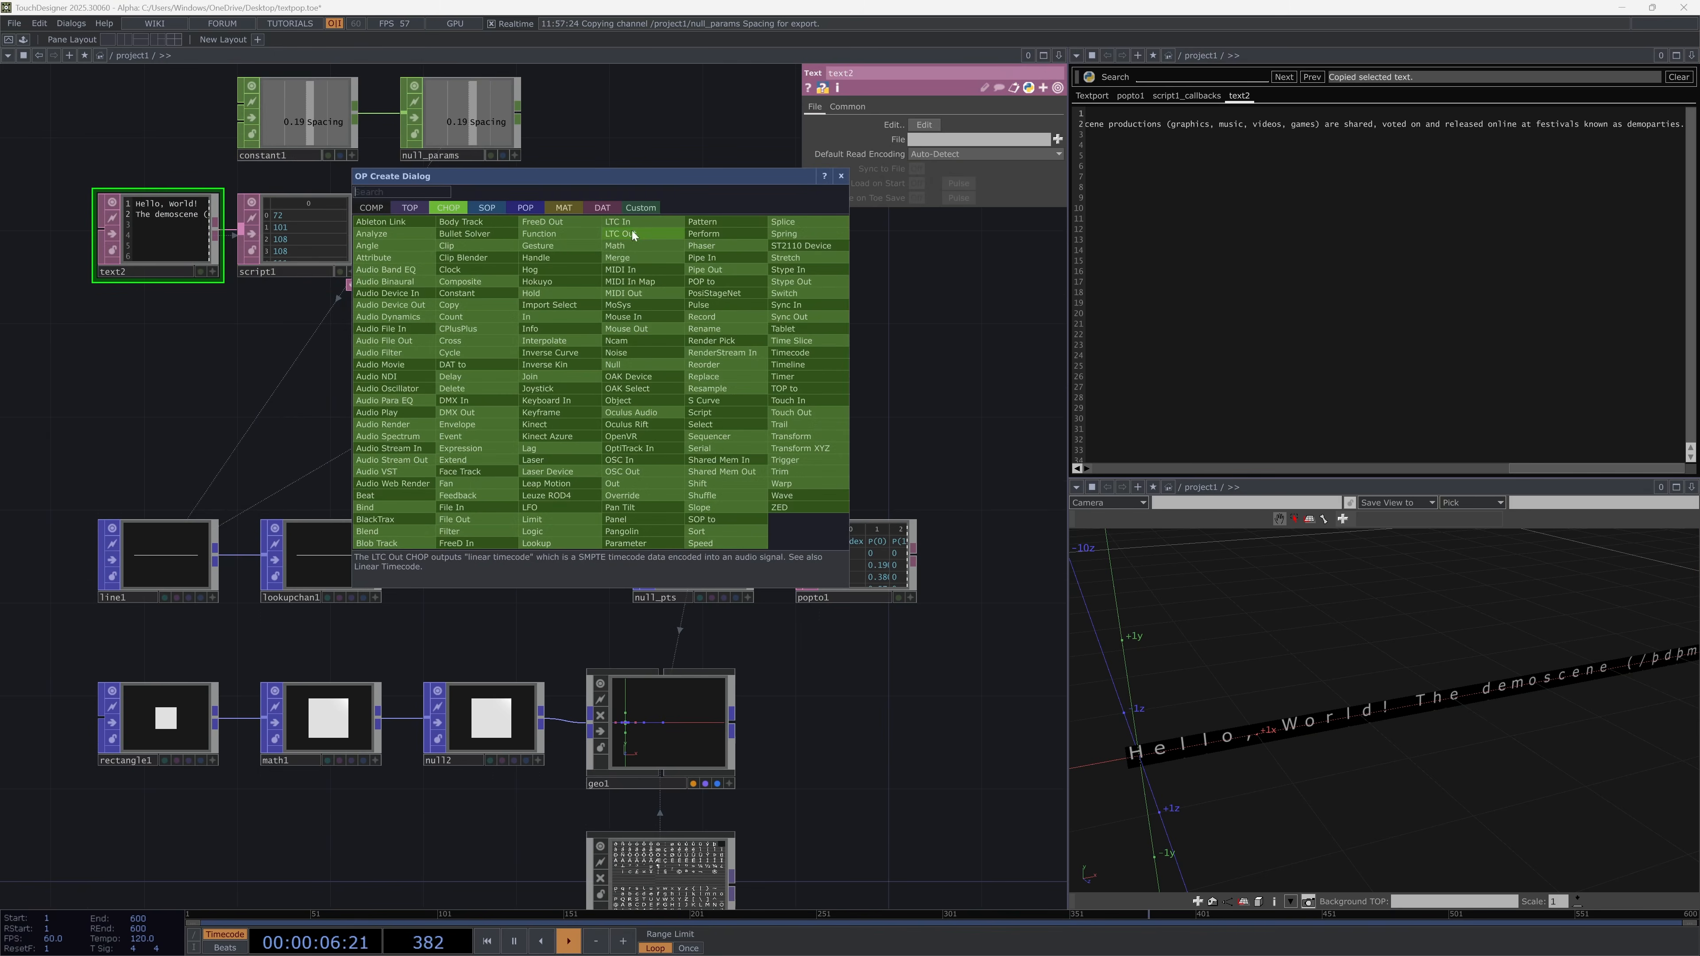
pyautogui.write('pattern')
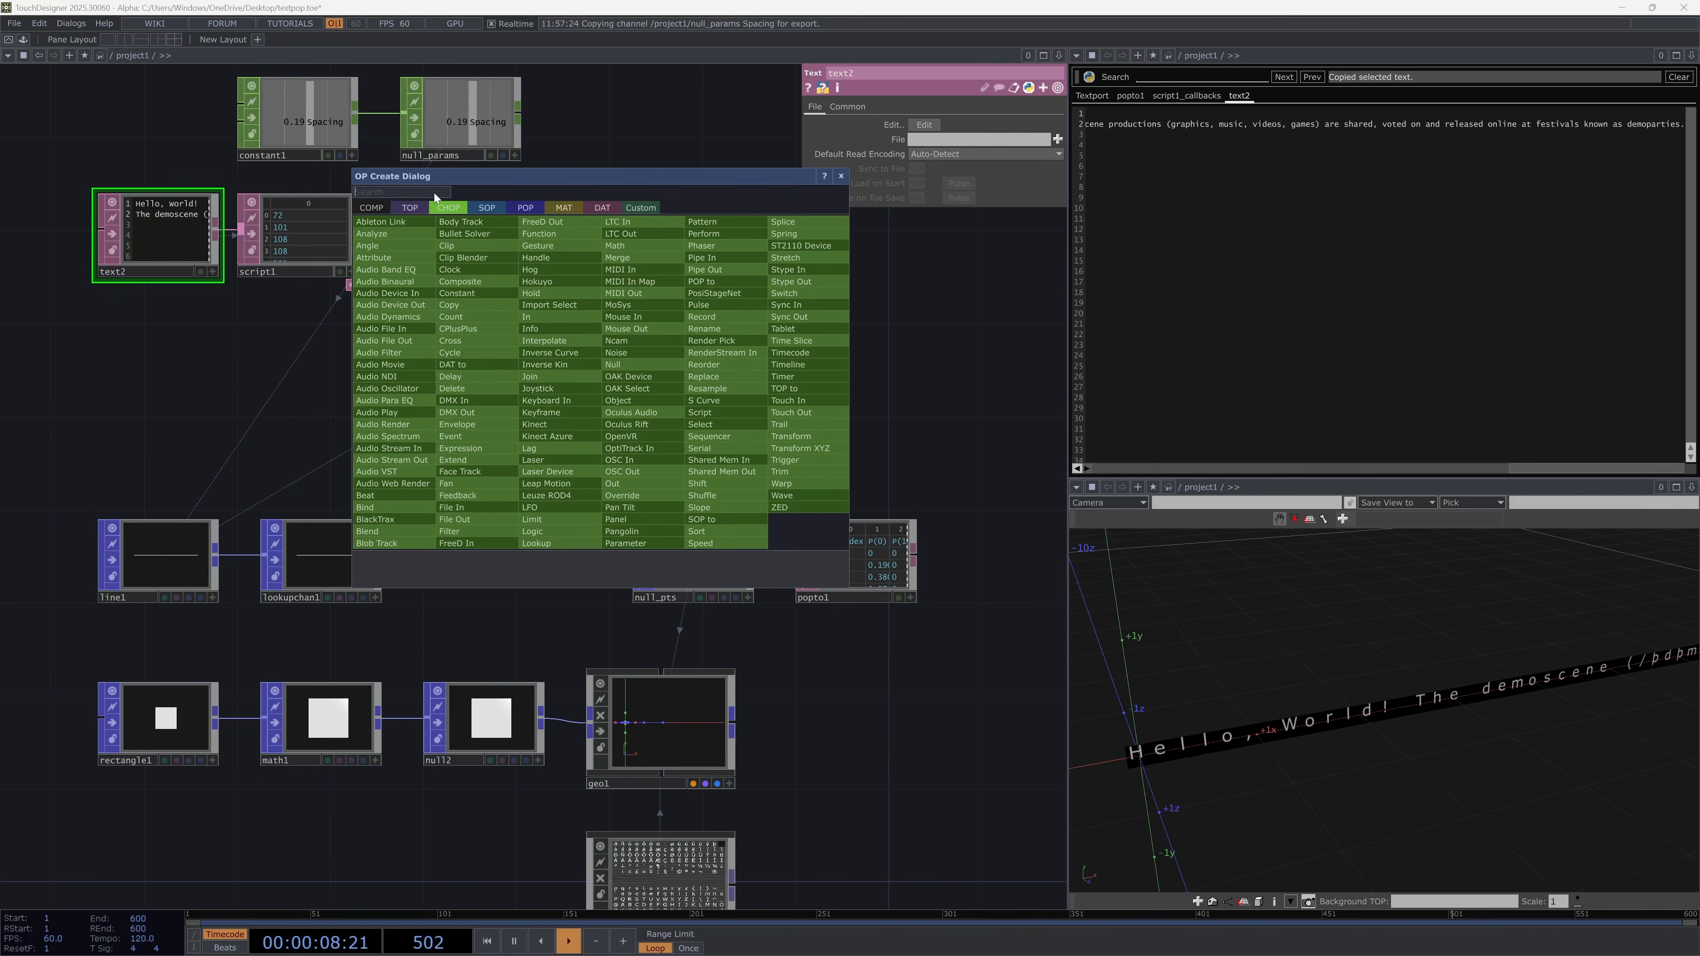
pyautogui.click(723, 226)
pyautogui.click(622, 366)
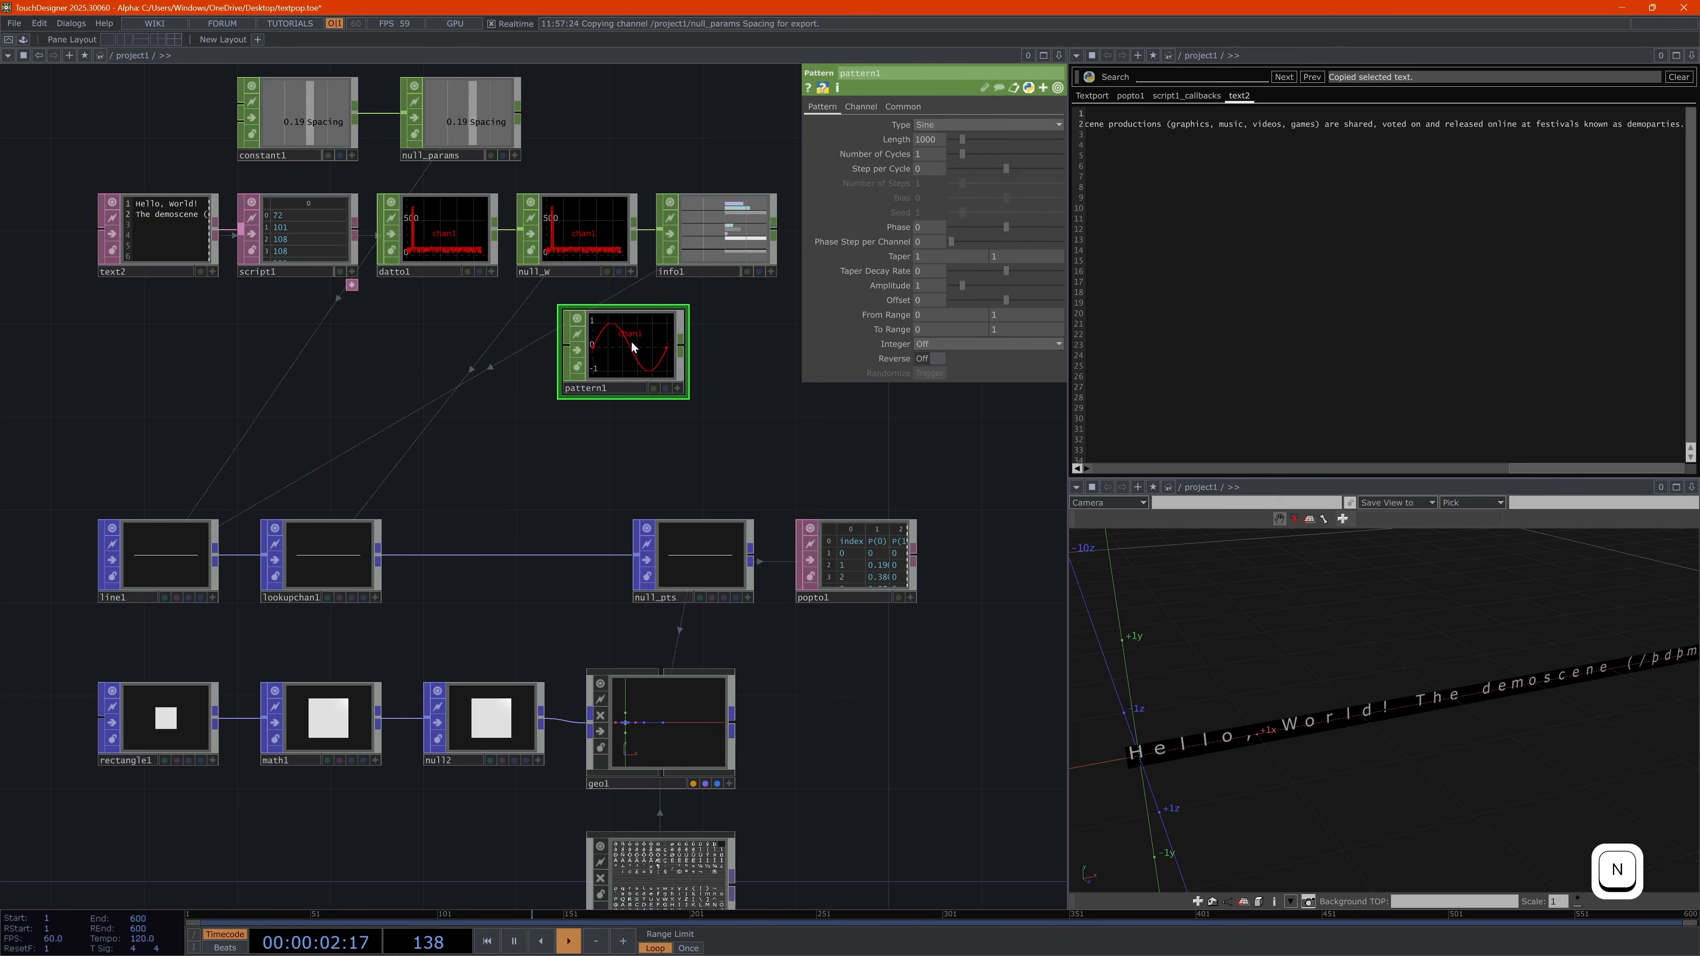
pyautogui.moveTo(615, 351); pyautogui.dragTo(567, 375)
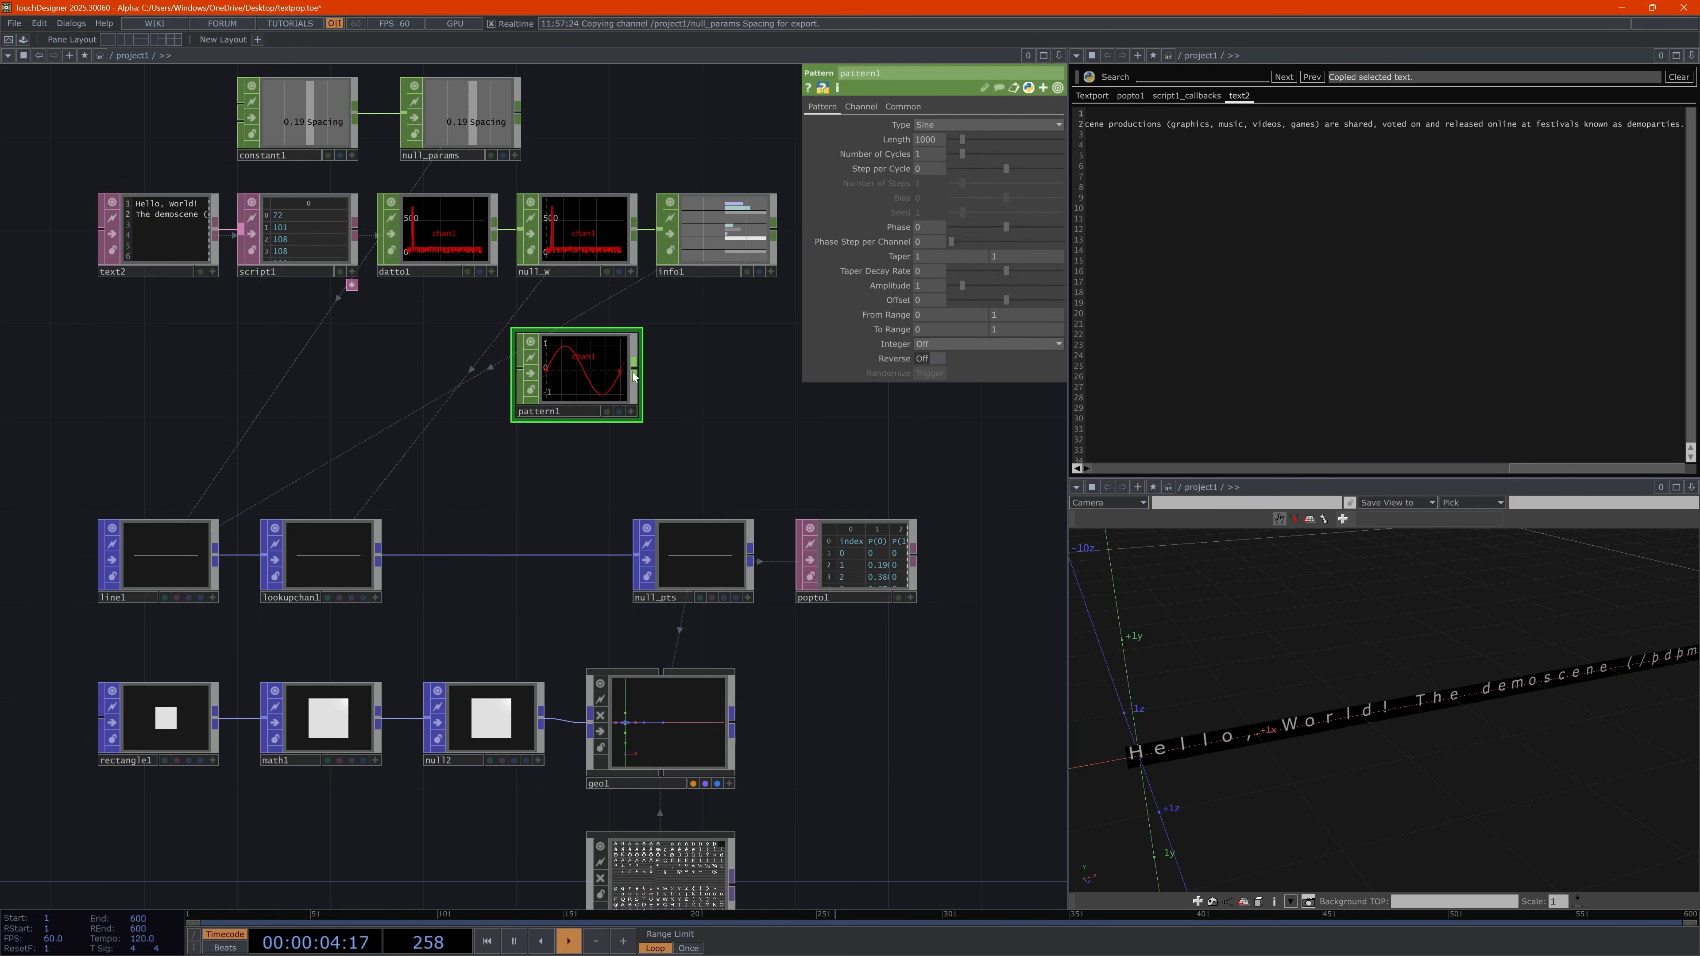
# Connect a Null CHOP to pattern1's output and rename it null_Y
pyautogui.hotkey('alt', 'n')
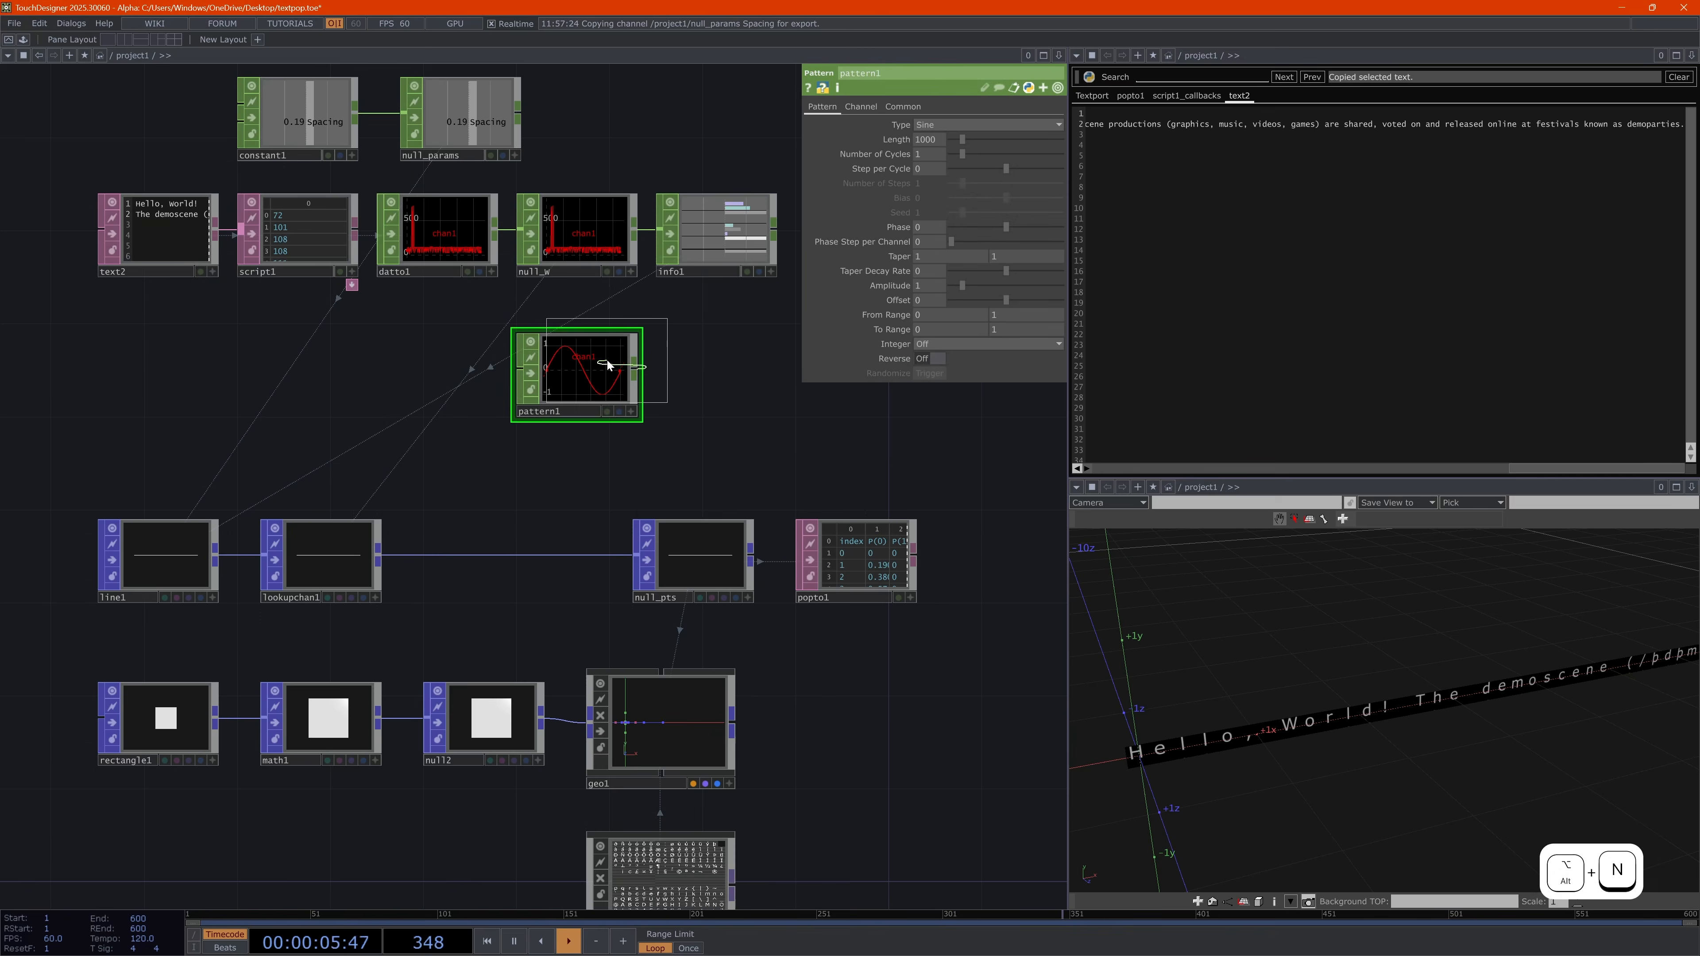
pyautogui.click(733, 373)
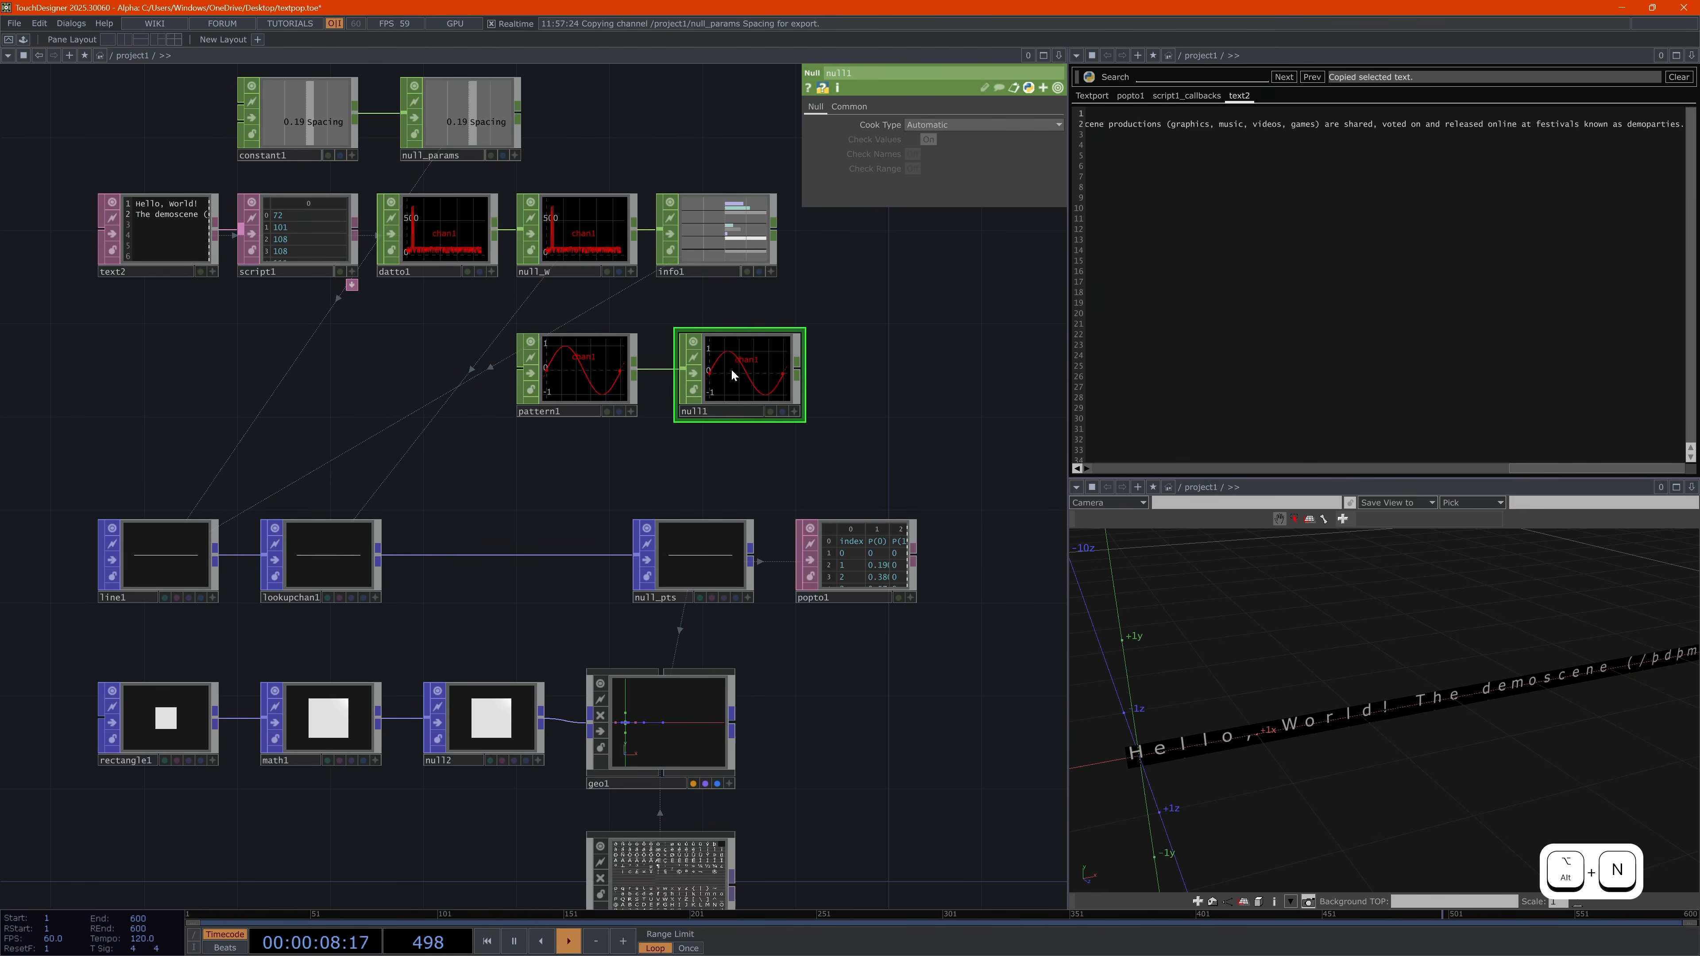
pyautogui.click(726, 415)
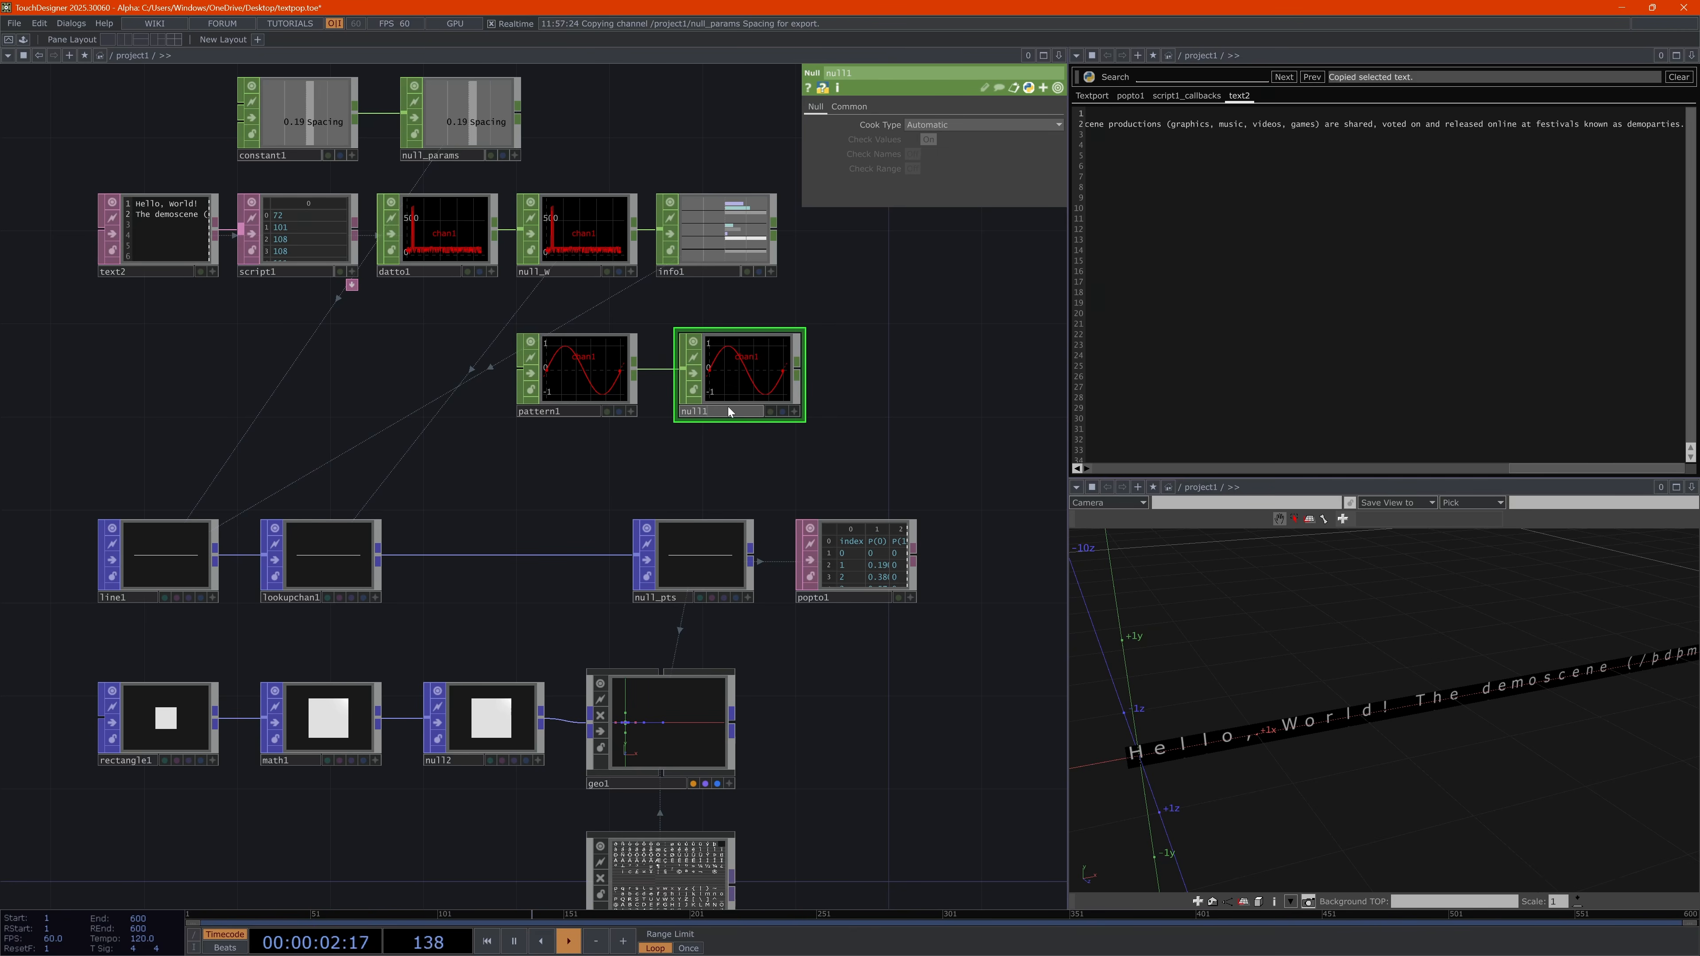
pyautogui.press('BackSpace')
pyautogui.write('_Y')
pyautogui.press('Return')
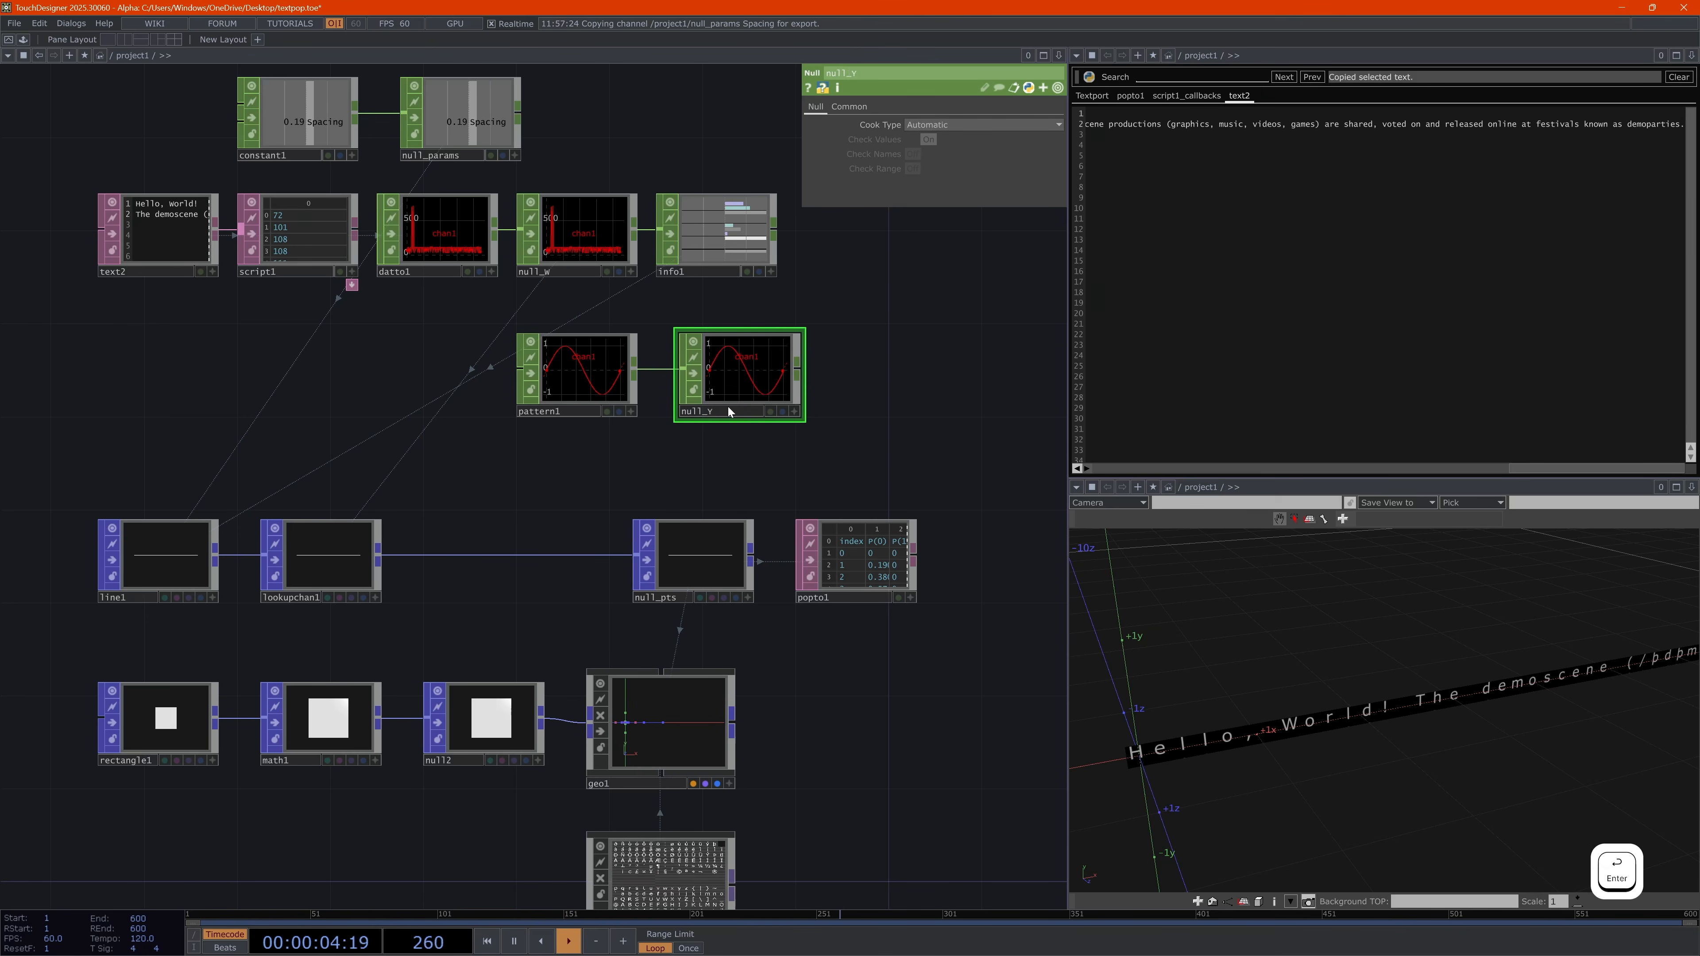
# Move lookupchan1 closer to line1 and insert a second Lookup Channel POP between lookupchan1 and null_pts
pyautogui.moveTo(333, 562); pyautogui.dragTo(310, 562)
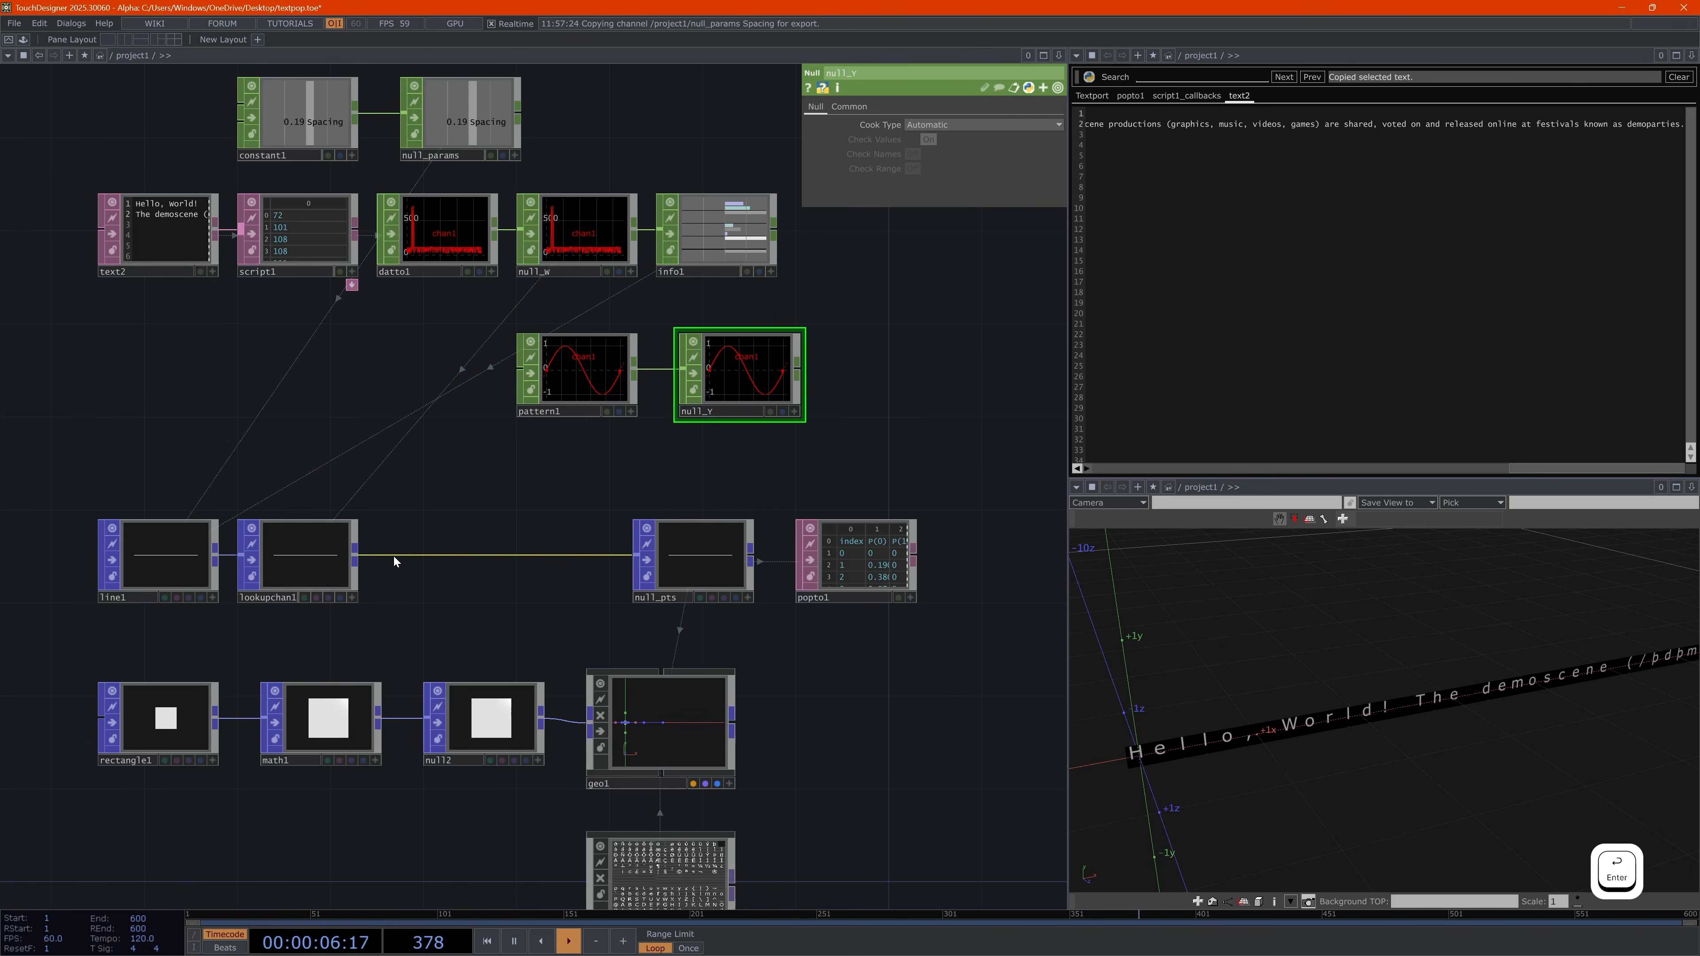
pyautogui.click(416, 558)
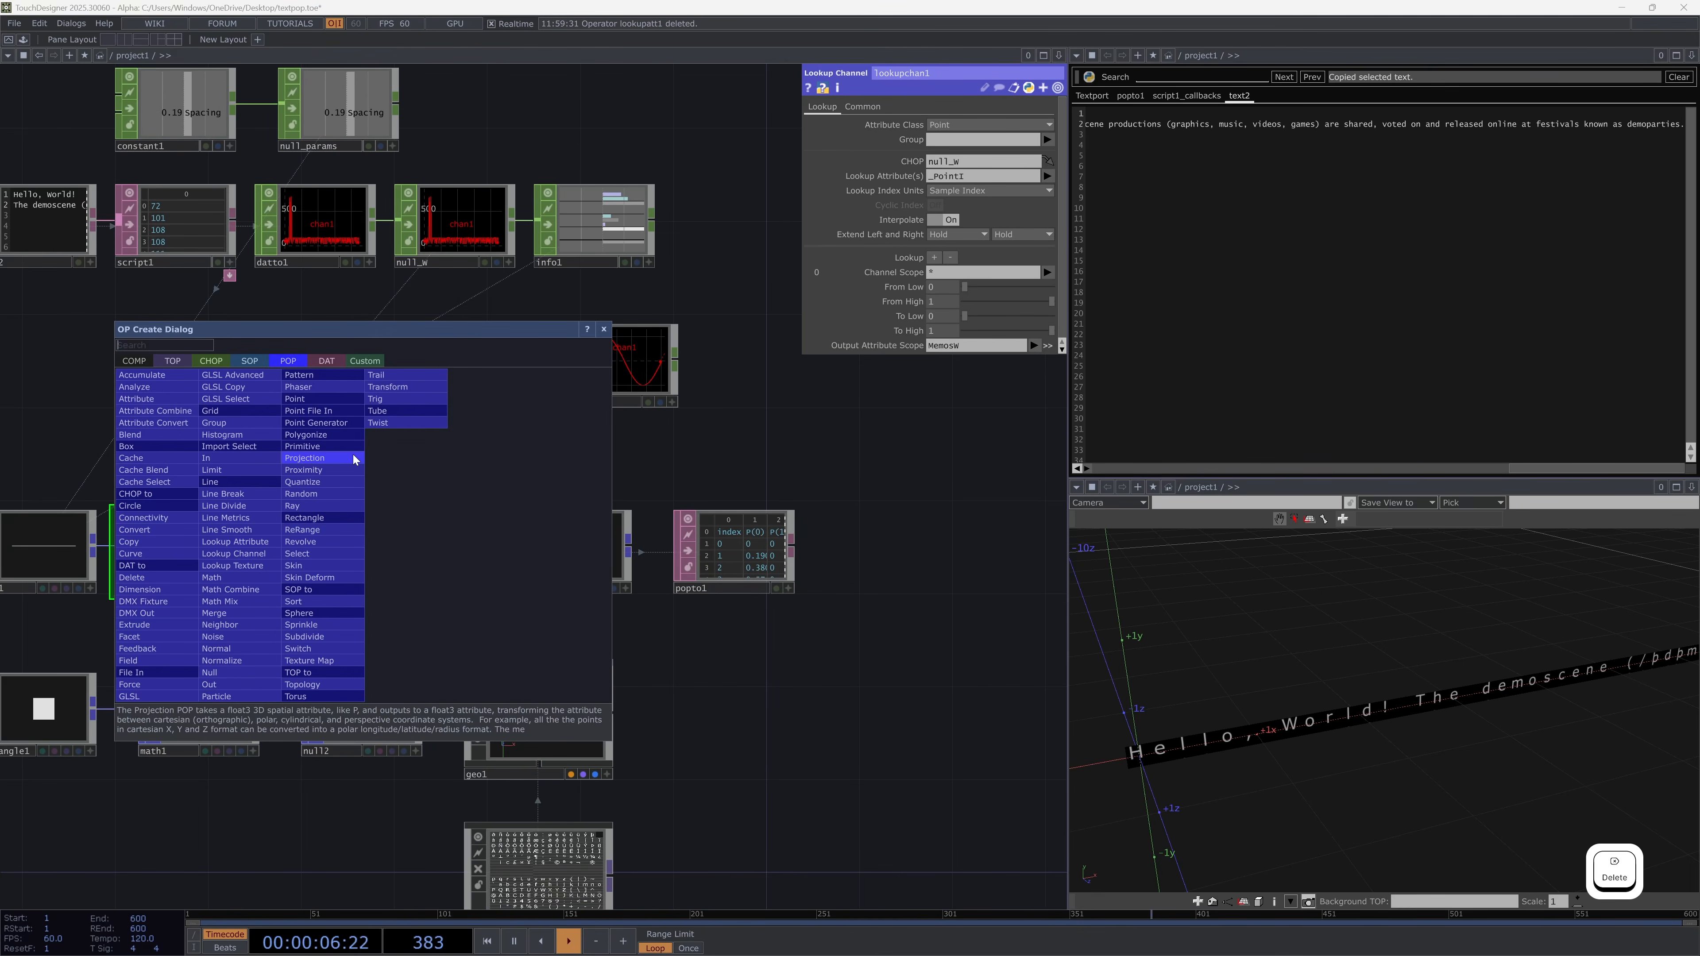
pyautogui.write('look')
pyautogui.click(239, 556)
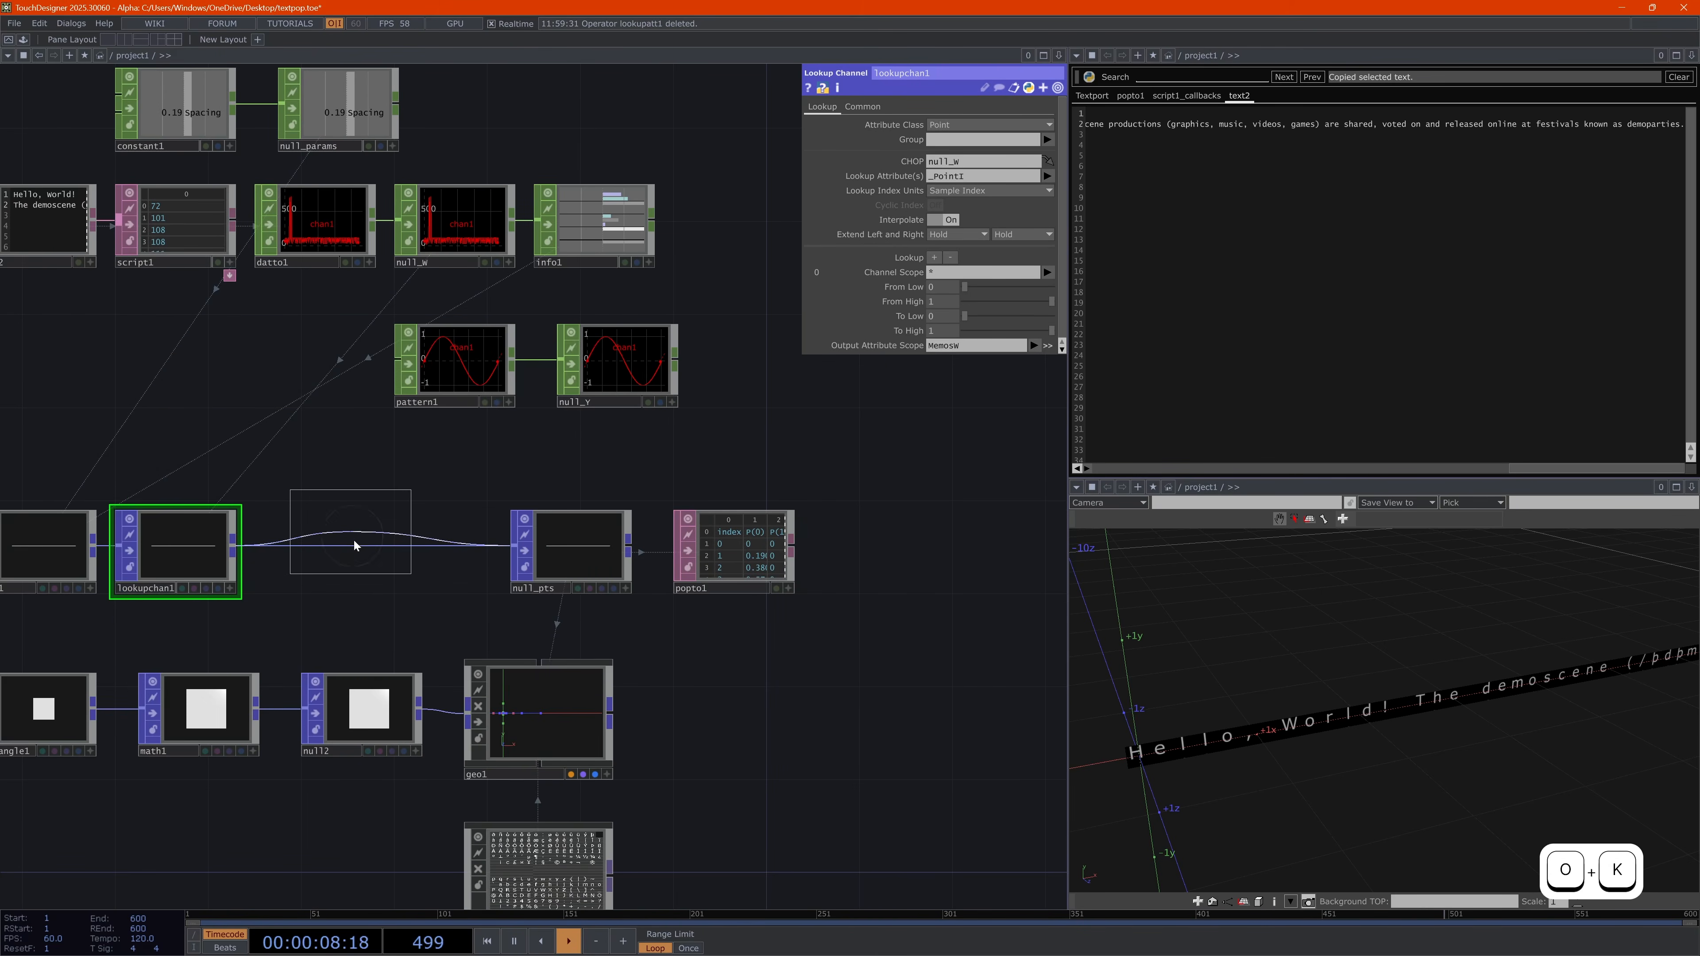
pyautogui.click(331, 547)
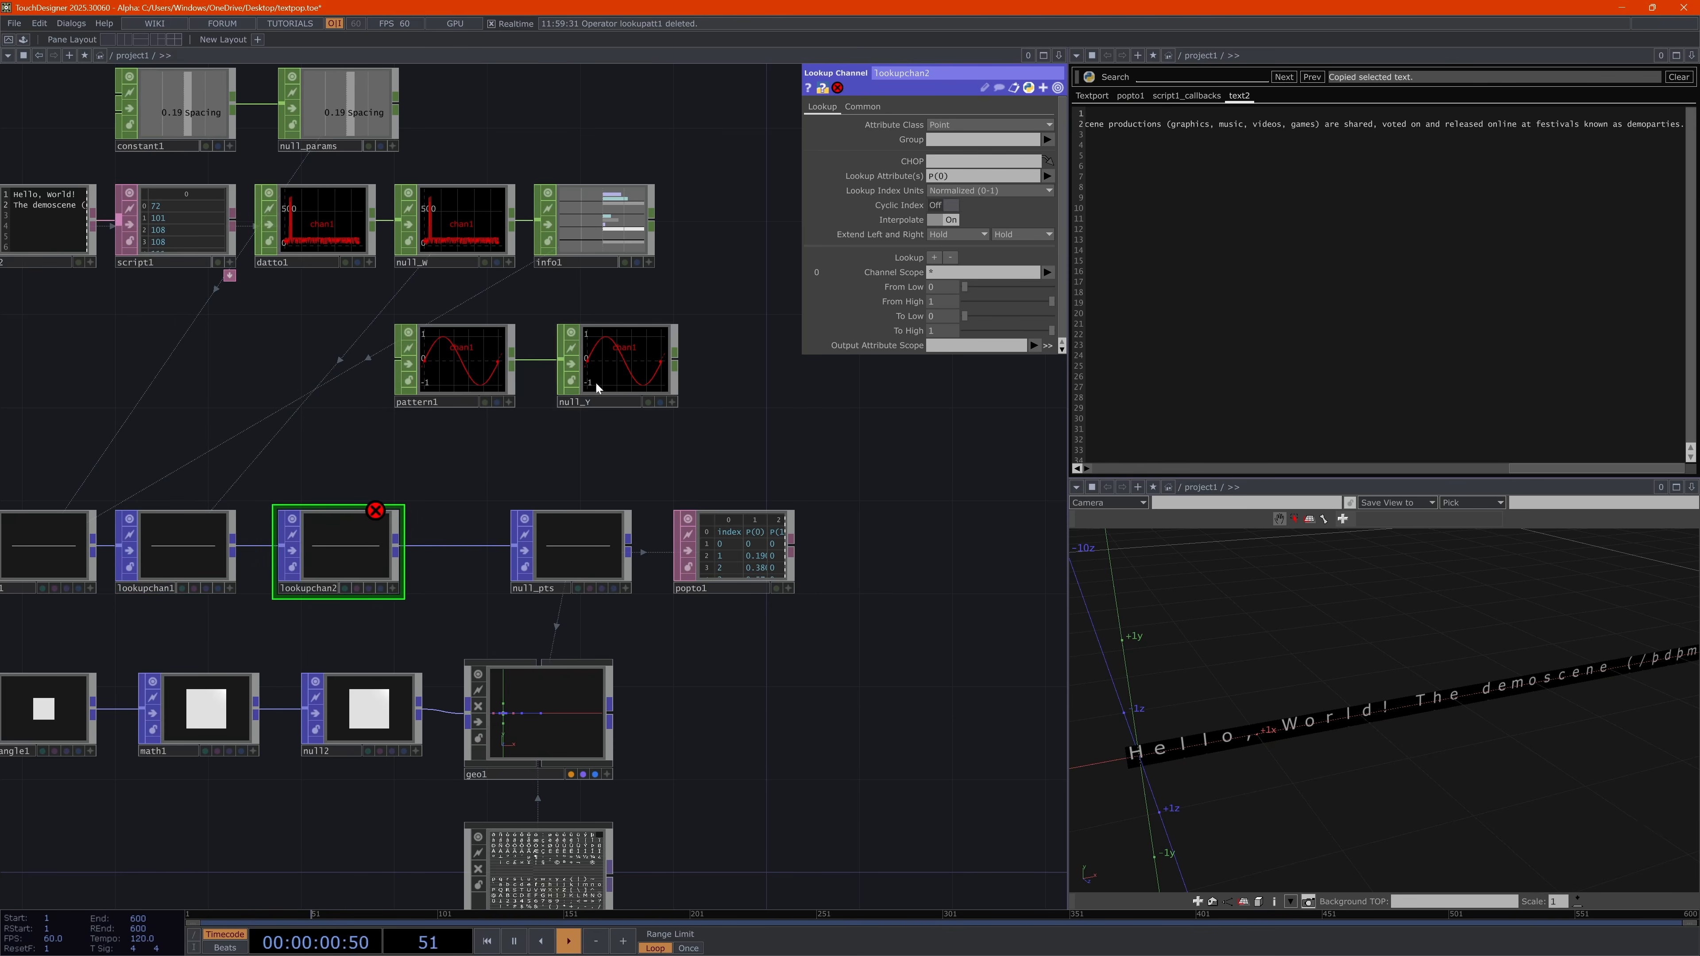
# Assign null_Y as lookupchan2's CHOP and set its Output Attribute Scope to P.y
pyautogui.moveTo(598, 387); pyautogui.dragTo(955, 163)
pyautogui.click(957, 346)
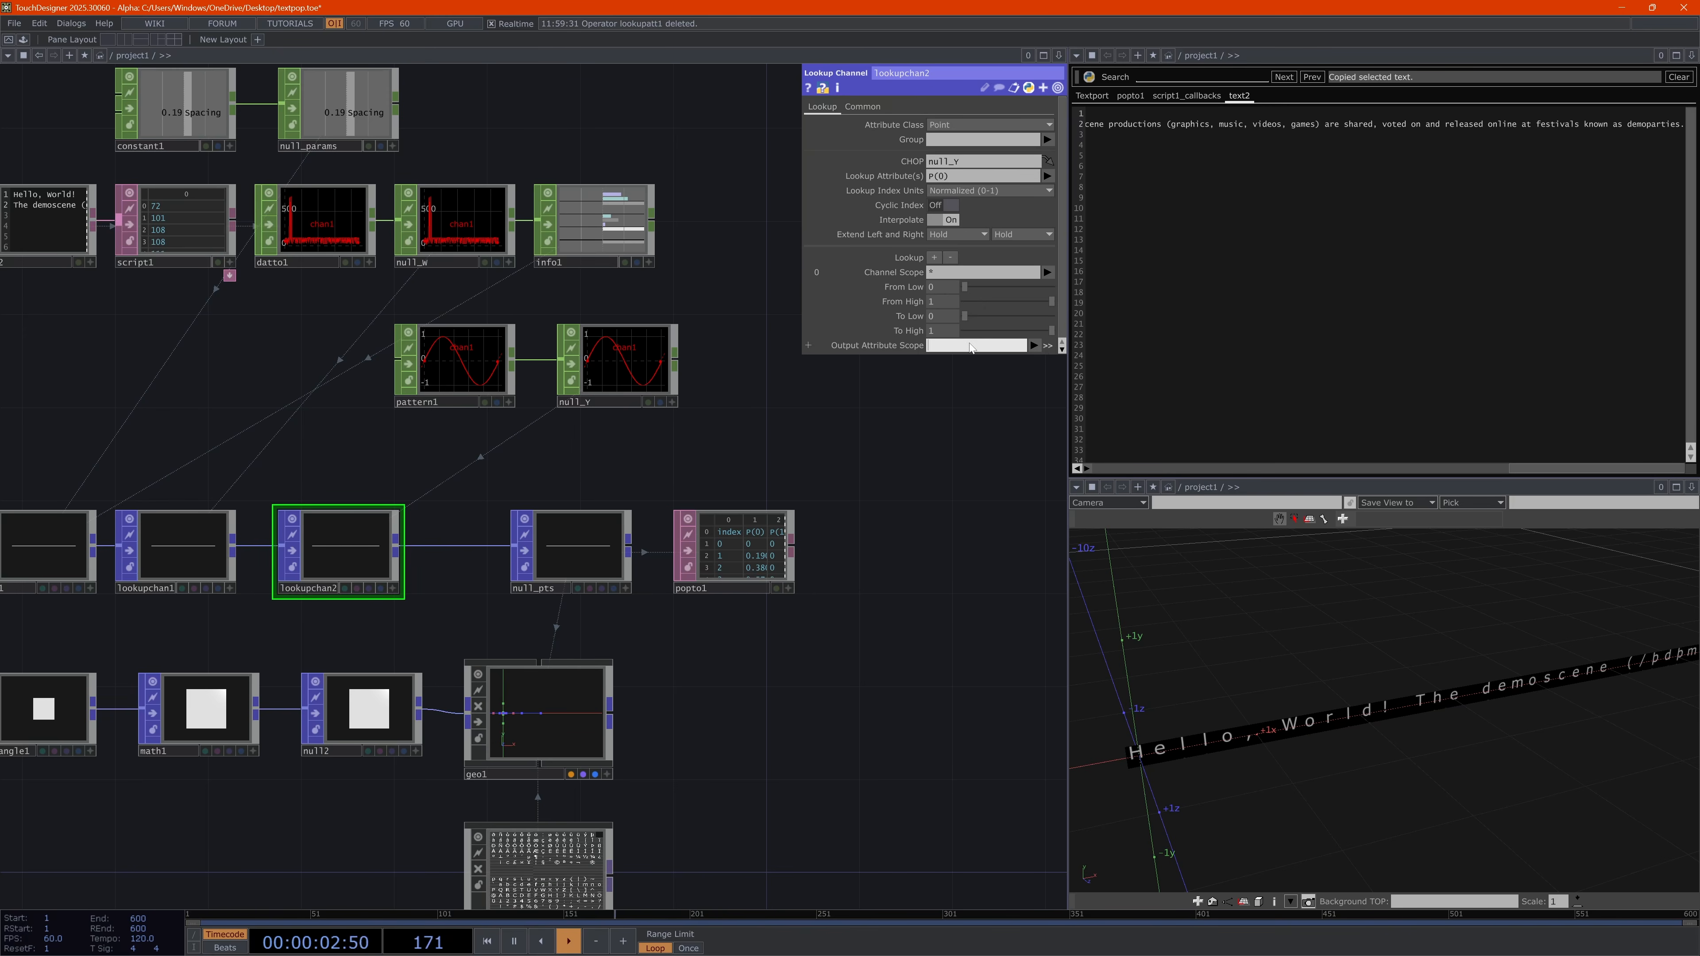
pyautogui.write('P.')
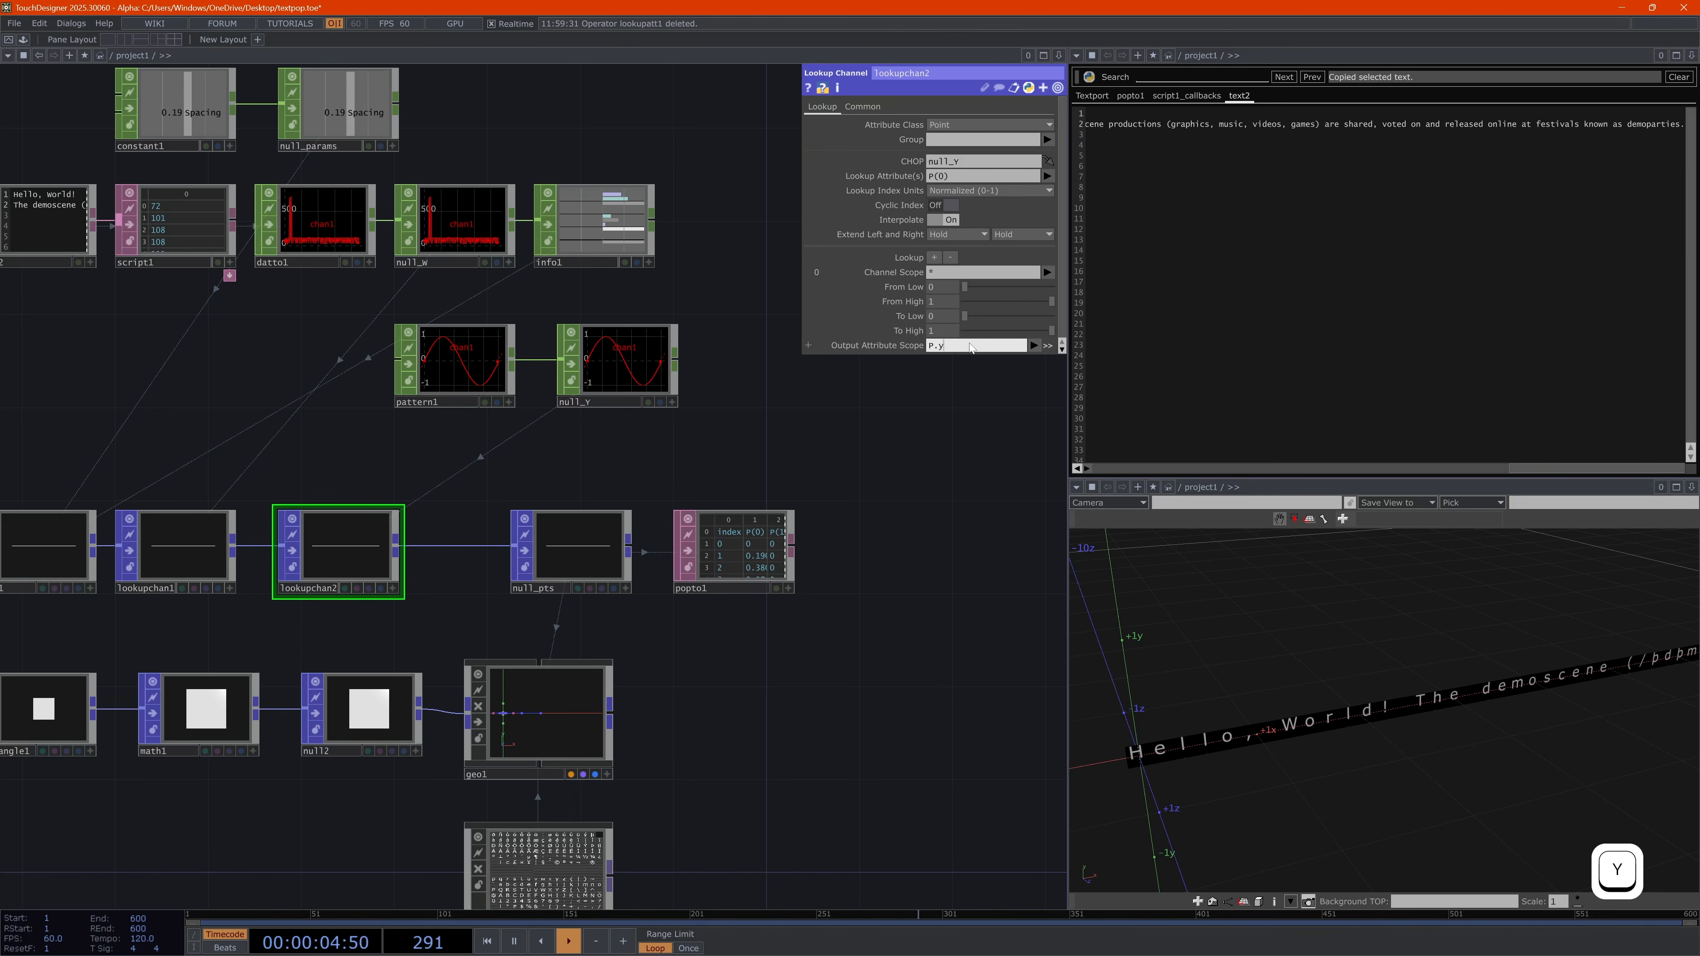
# Finish entering P.y as lookupchan2's Output Attribute Scope and check the displaced letters in the 3D view
pyautogui.write('y')
pyautogui.press('Return')
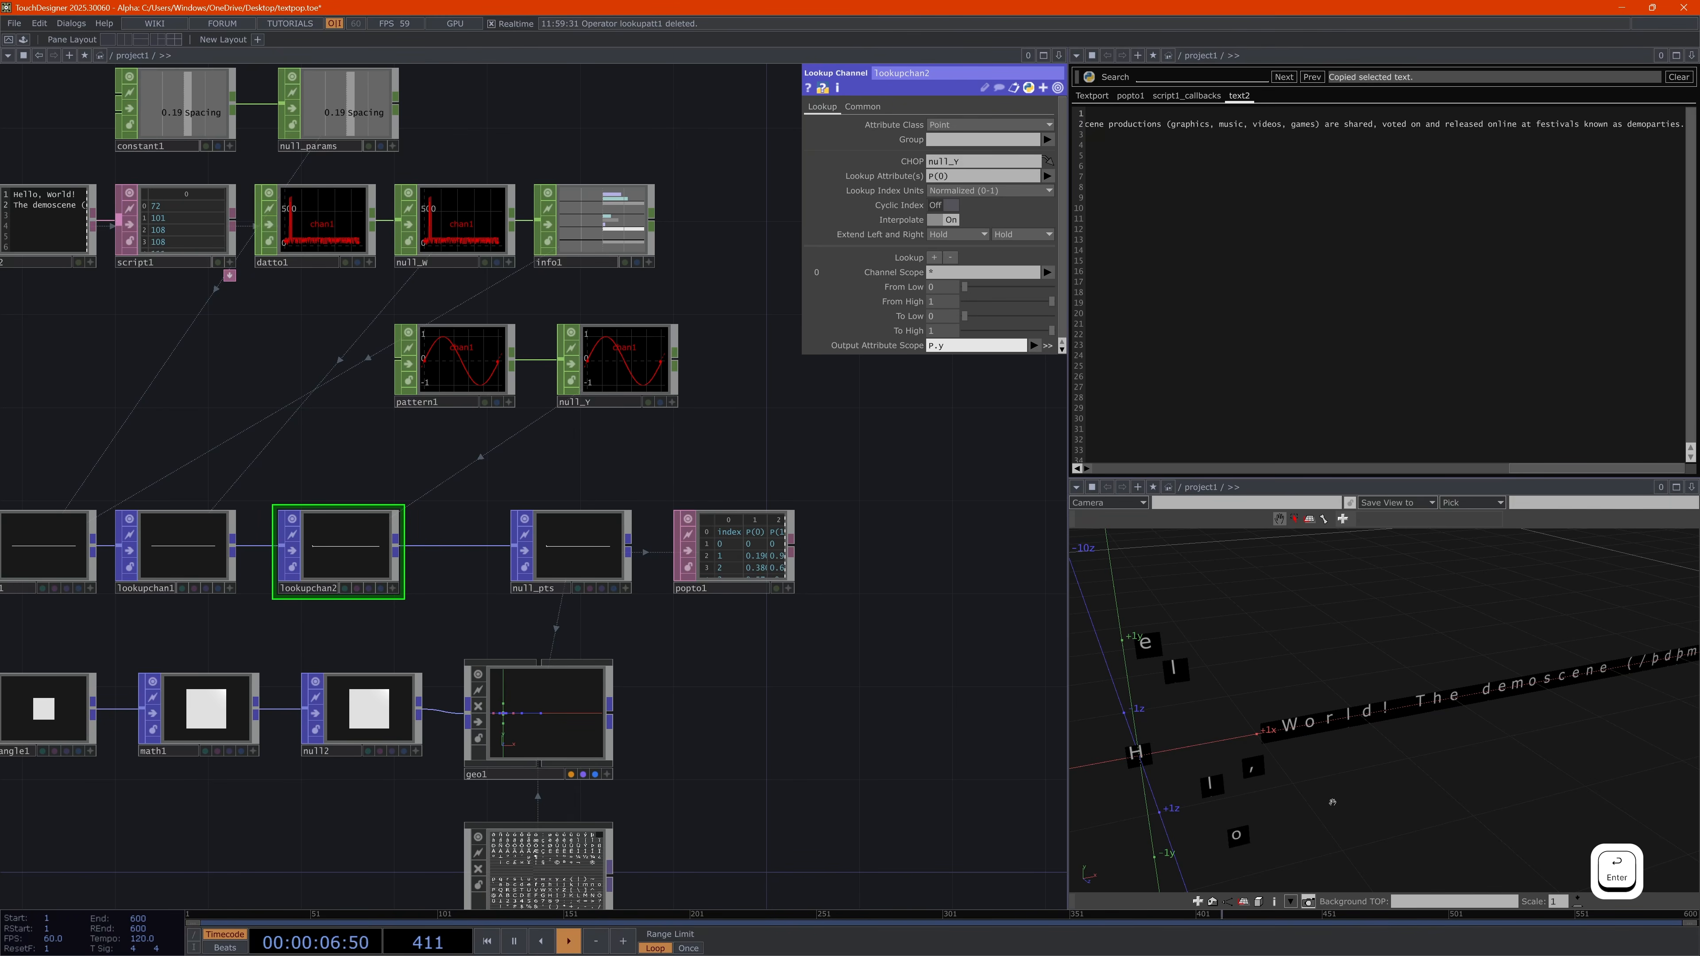
pyautogui.moveTo(1332, 802); pyautogui.dragTo(1125, 721)
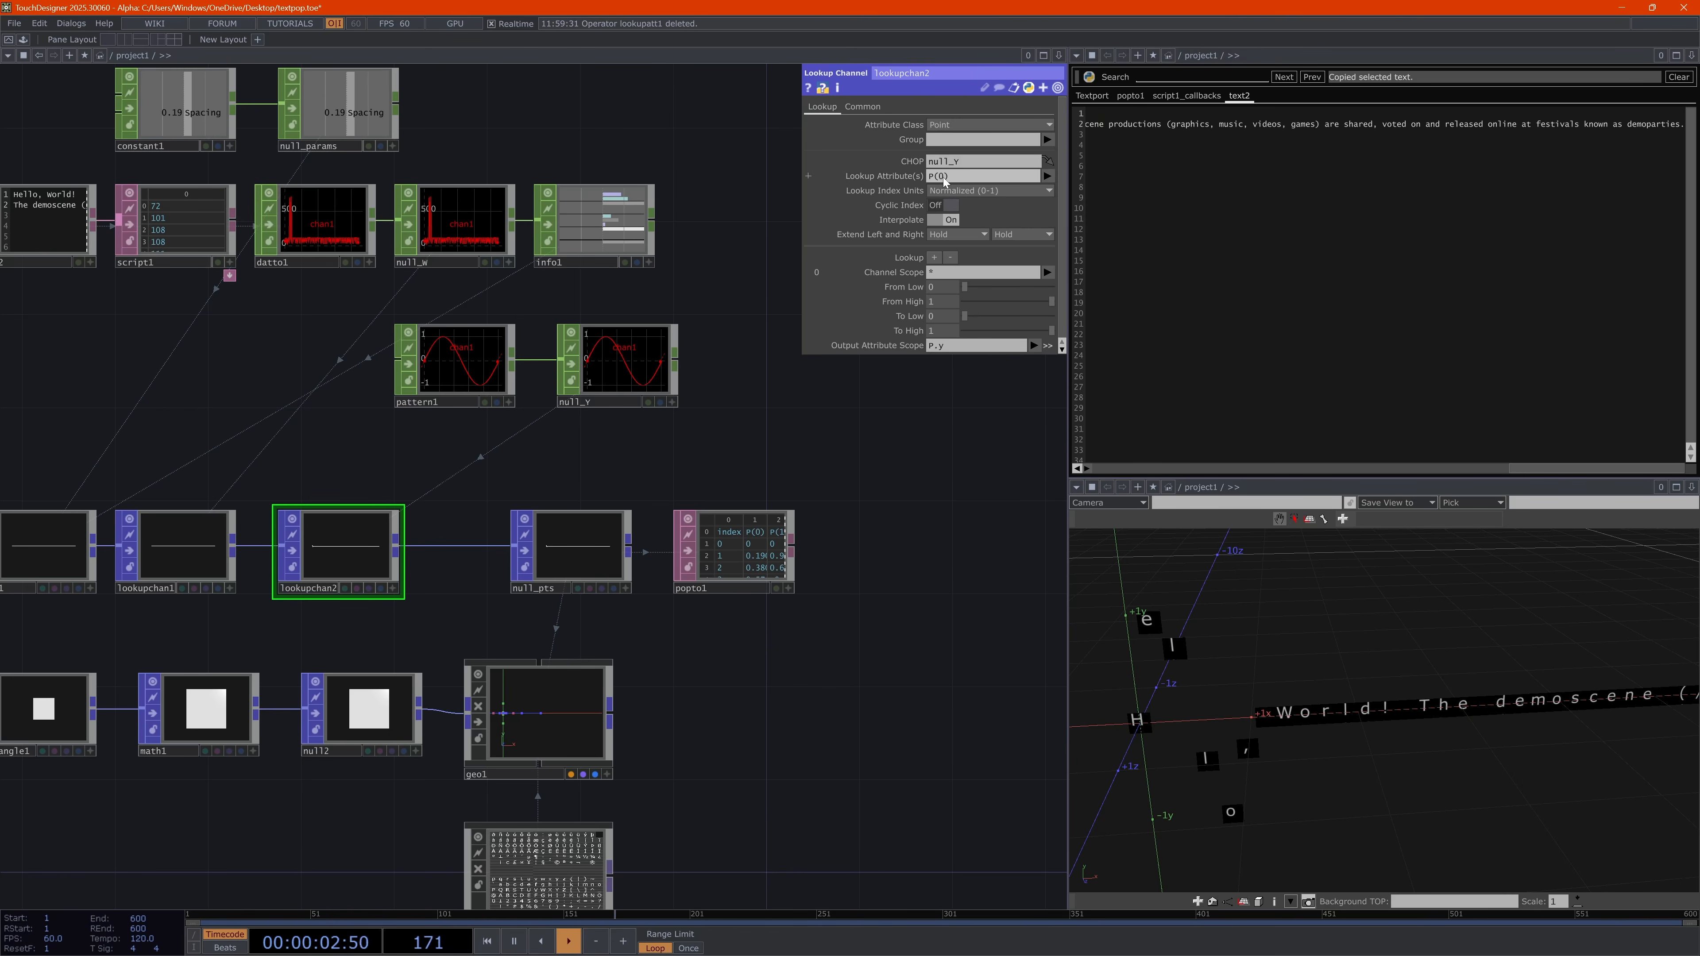
# Move lookupchan2 and lookupchan1 away from line1 and insert a Transform POP between line1 and lookupchan1
pyautogui.moveTo(682, 675); pyautogui.dragTo(813, 665)
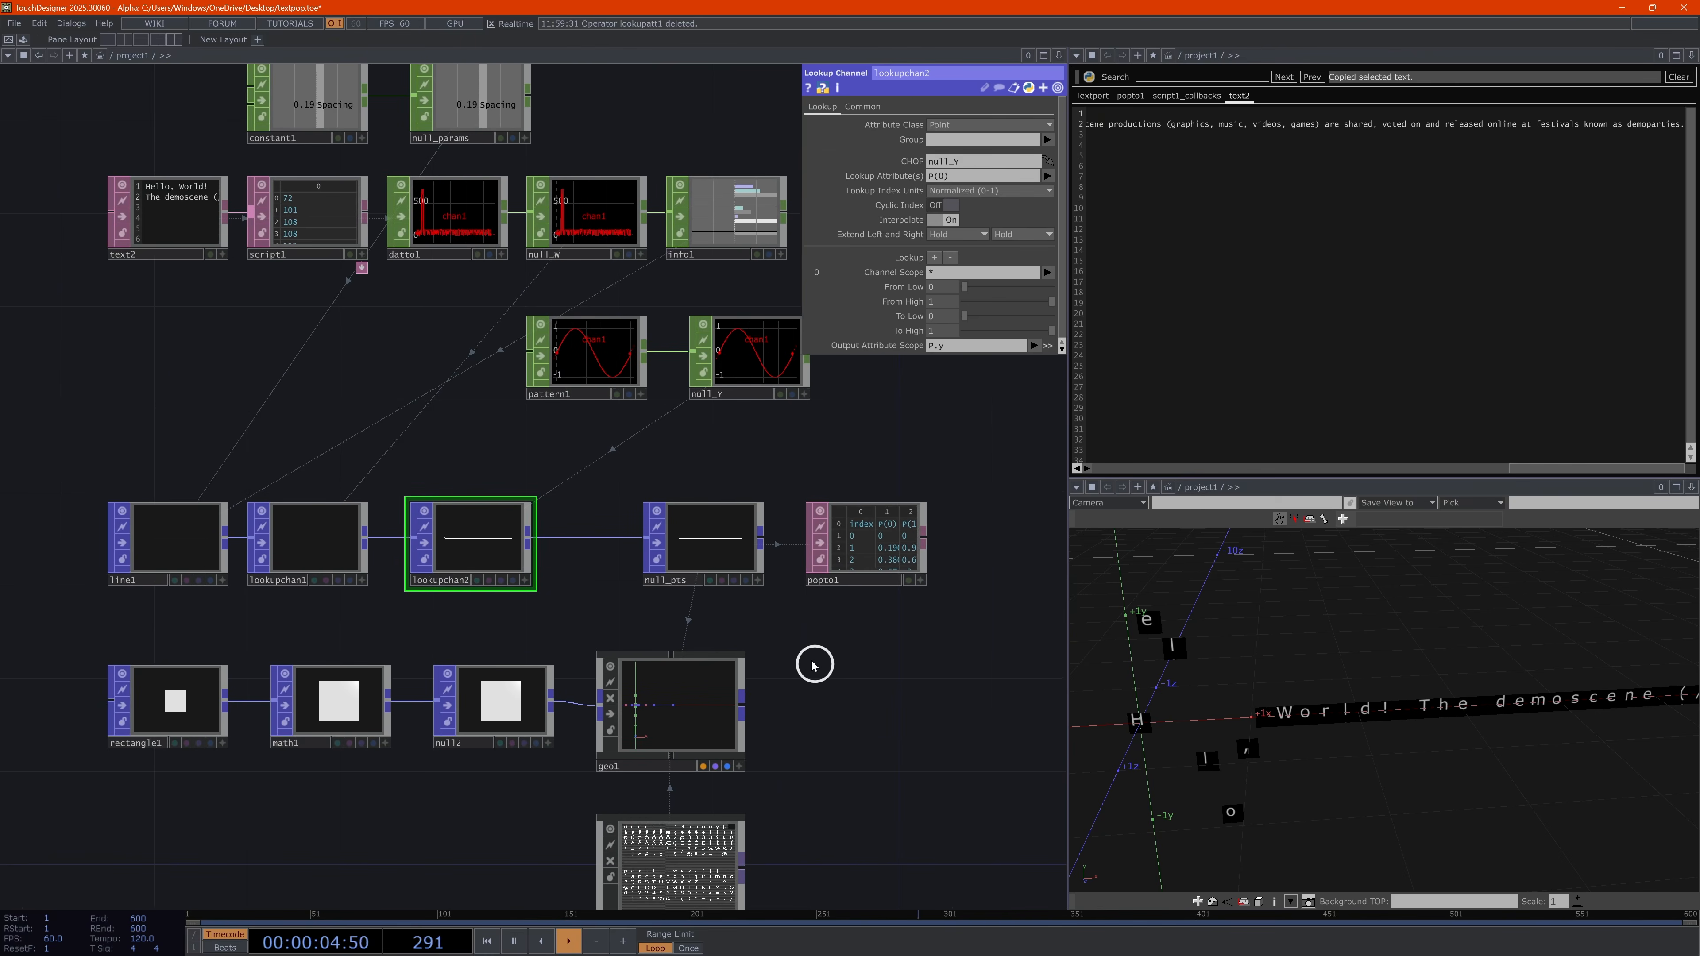
pyautogui.moveTo(493, 543); pyautogui.dragTo(602, 545)
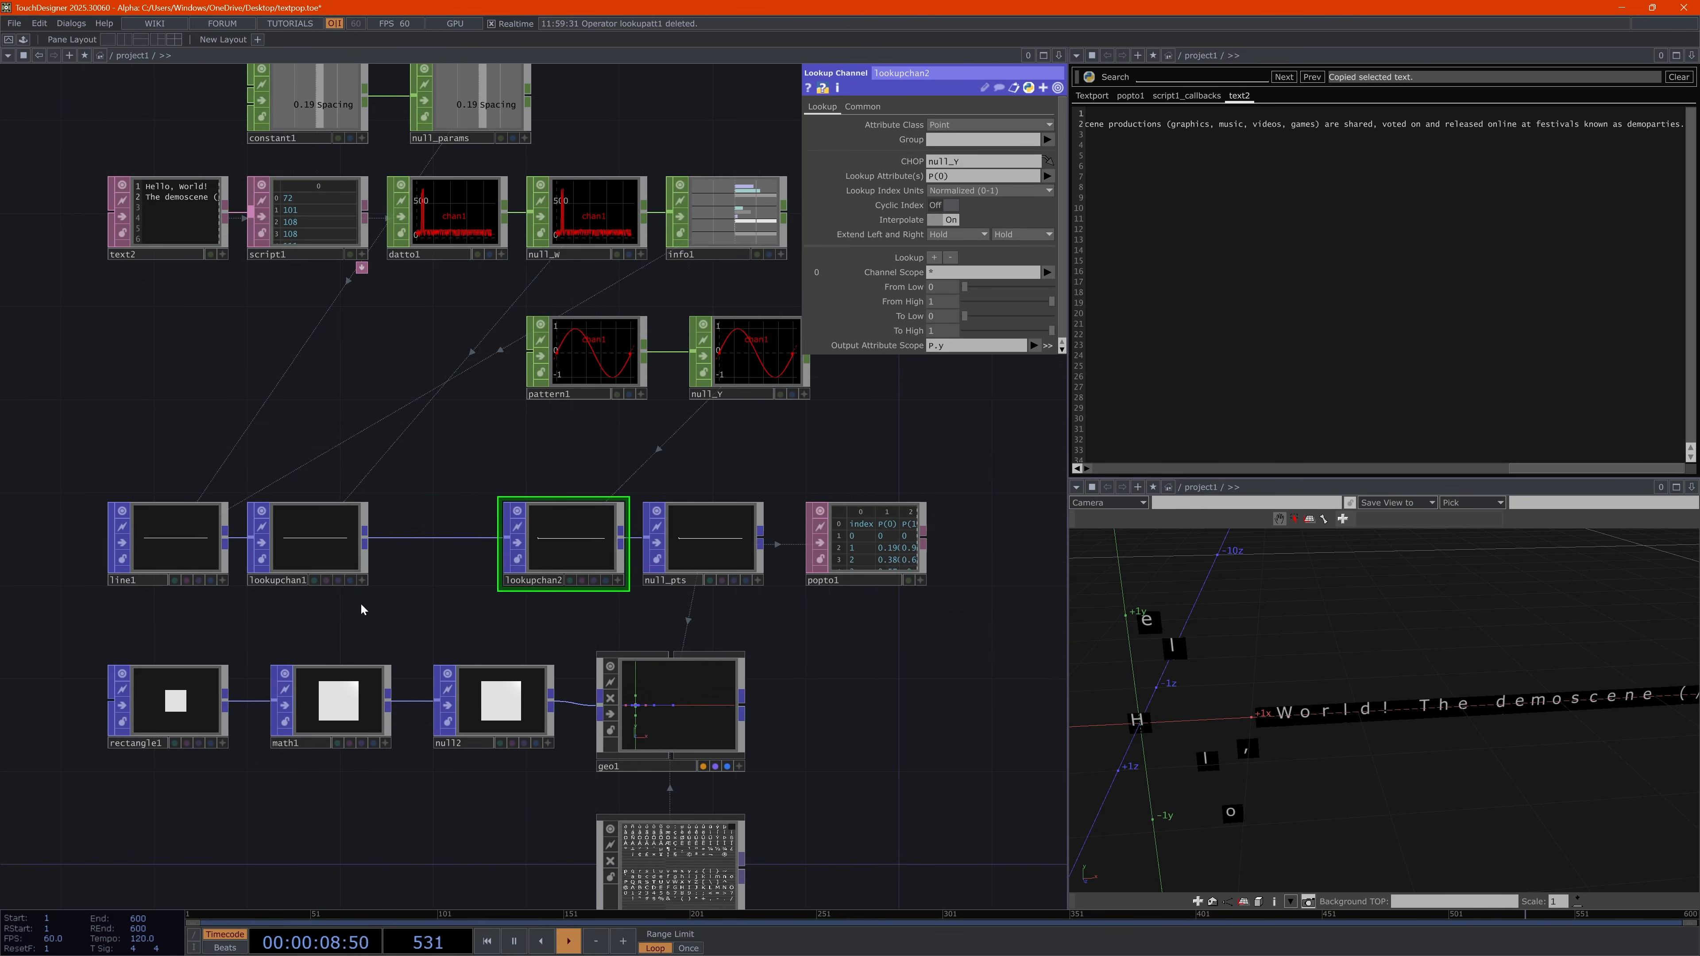
pyautogui.click(175, 542)
pyautogui.moveTo(326, 557); pyautogui.dragTo(440, 554)
pyautogui.rightClick(284, 543)
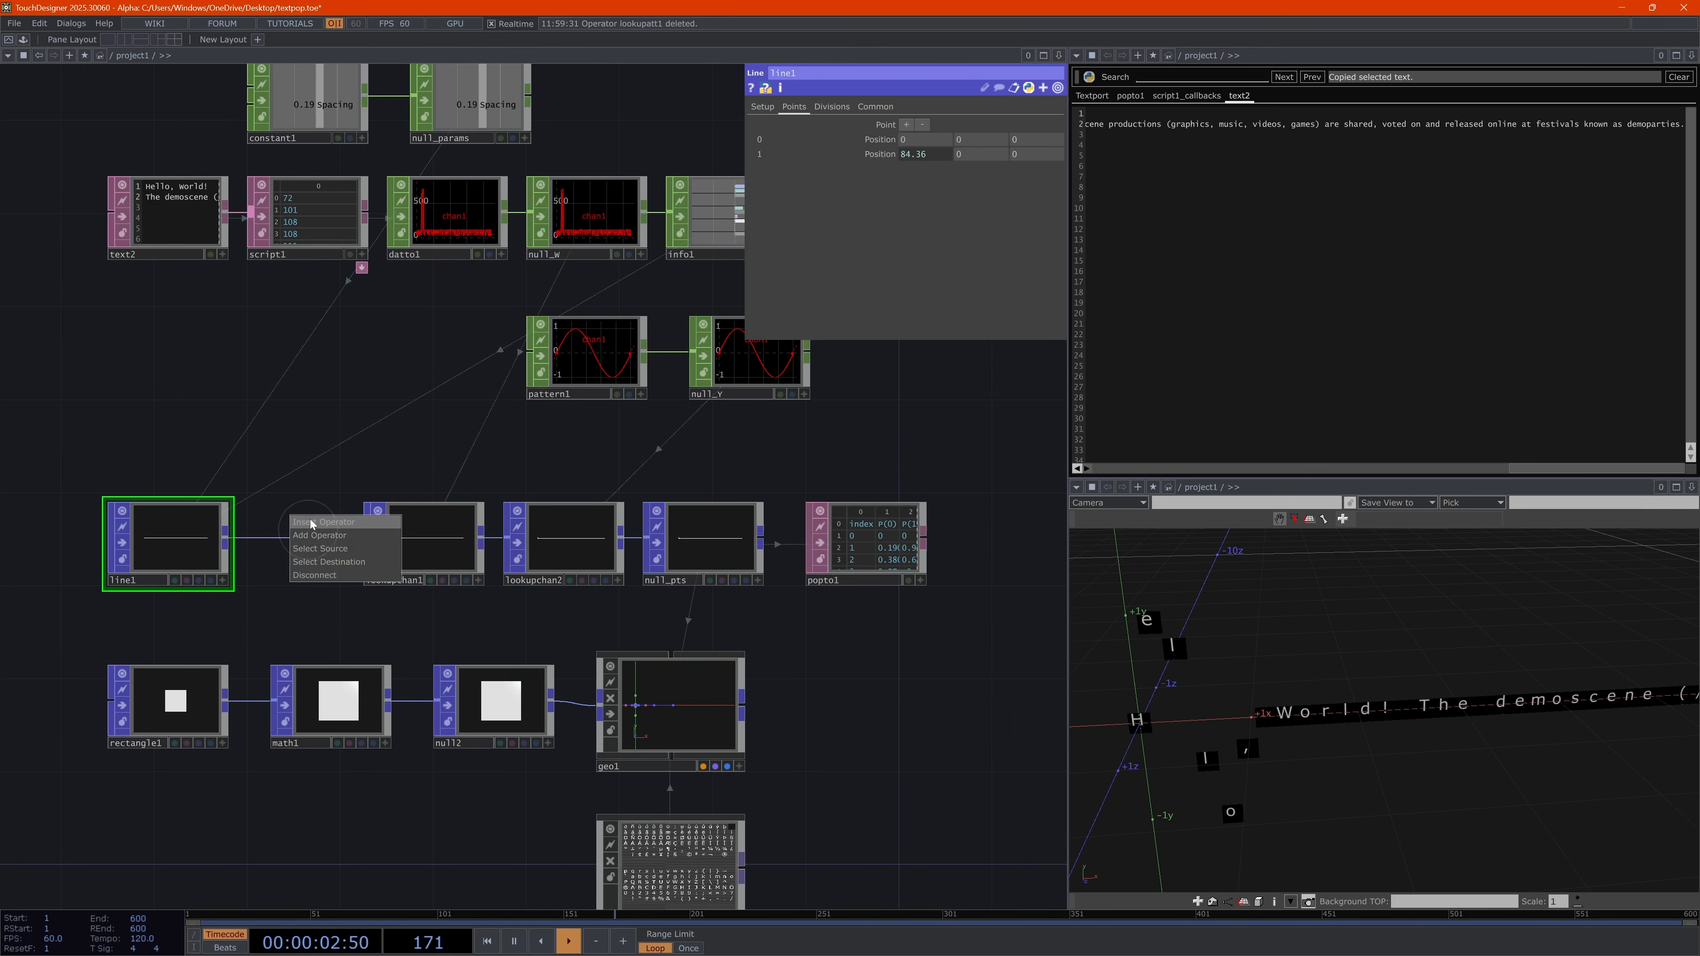
pyautogui.click(306, 521)
pyautogui.write('ran')
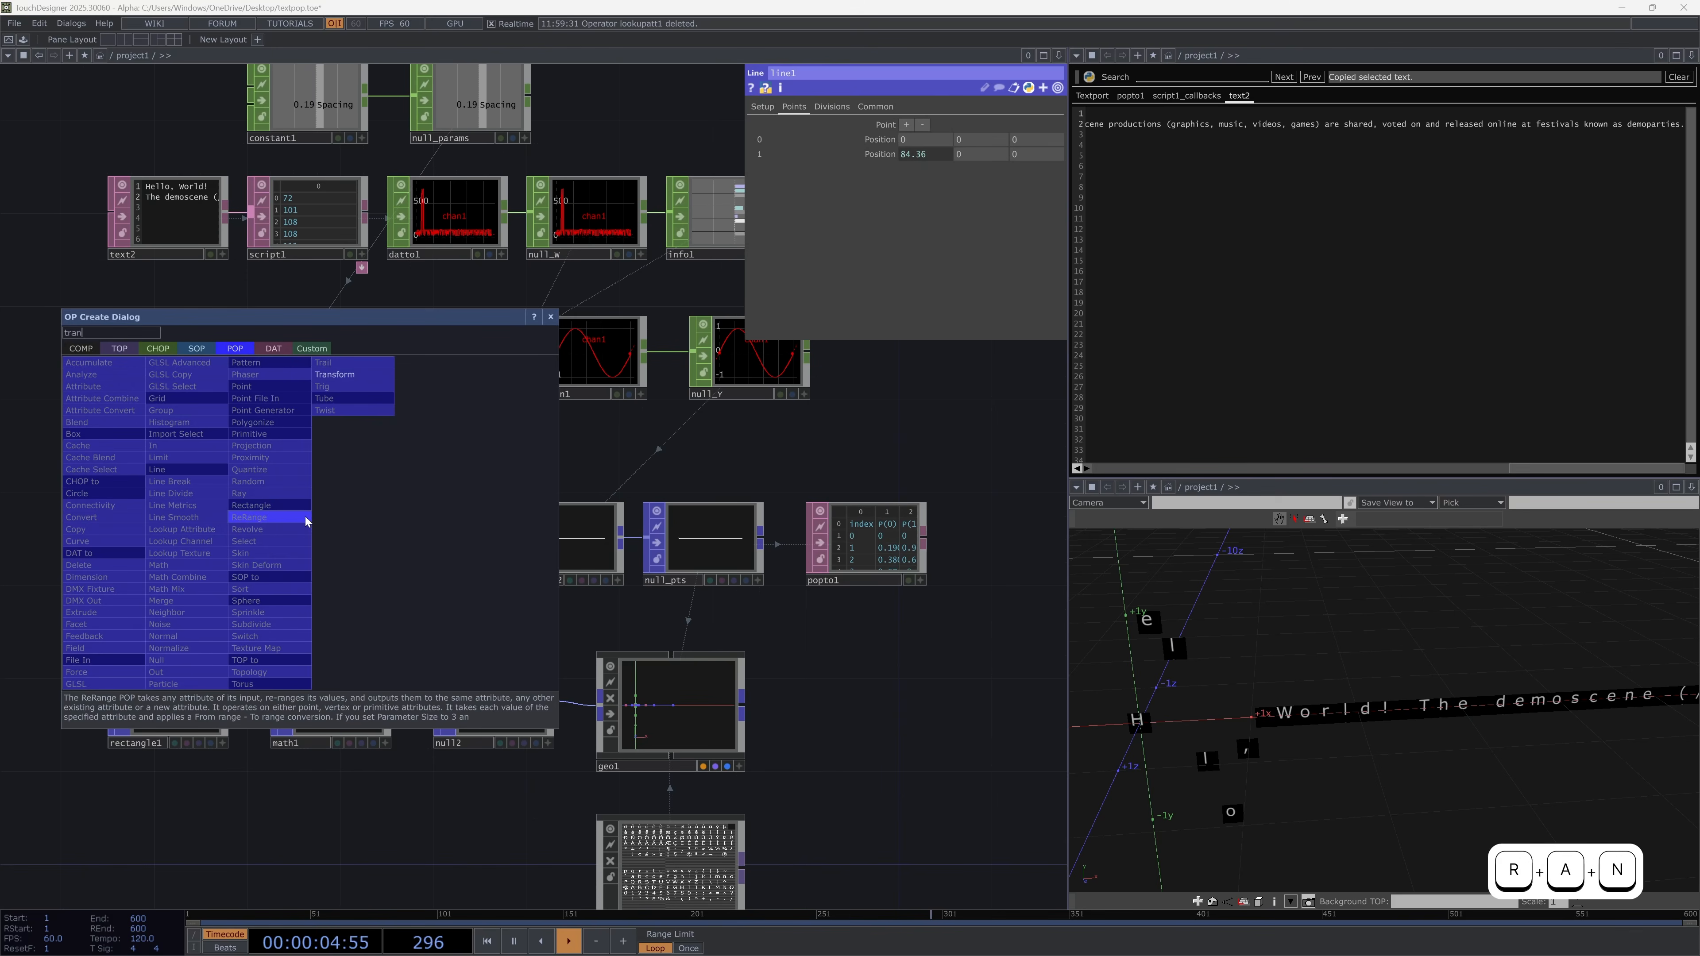
pyautogui.click(368, 376)
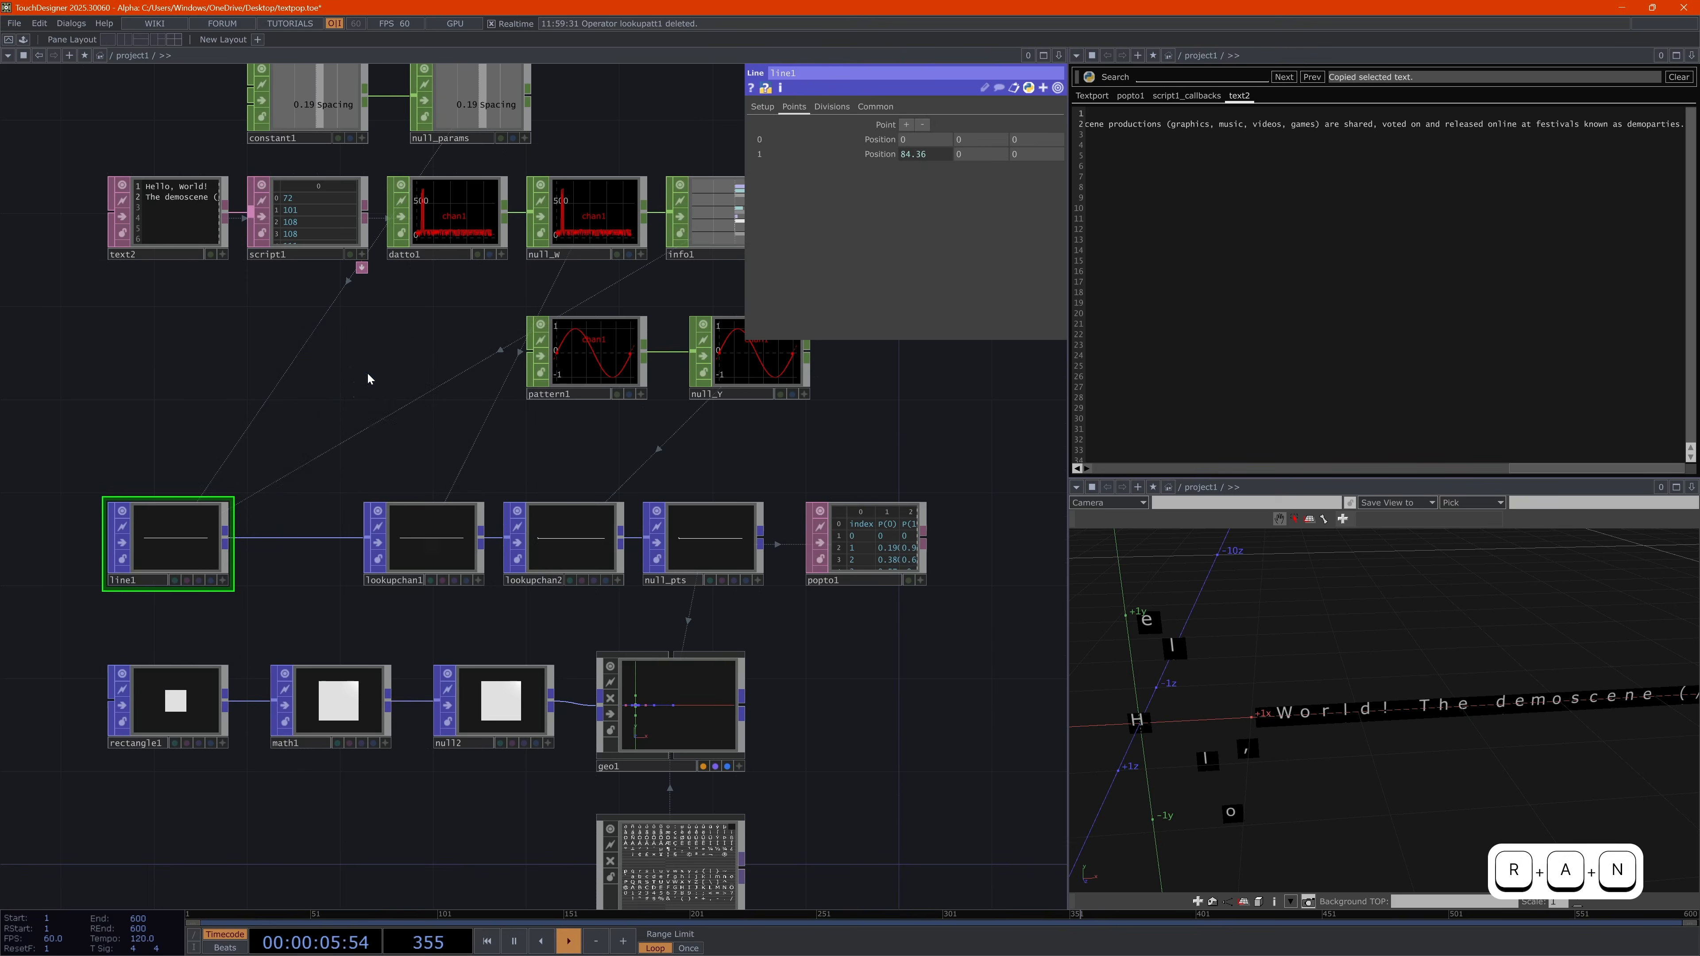
pyautogui.click(299, 543)
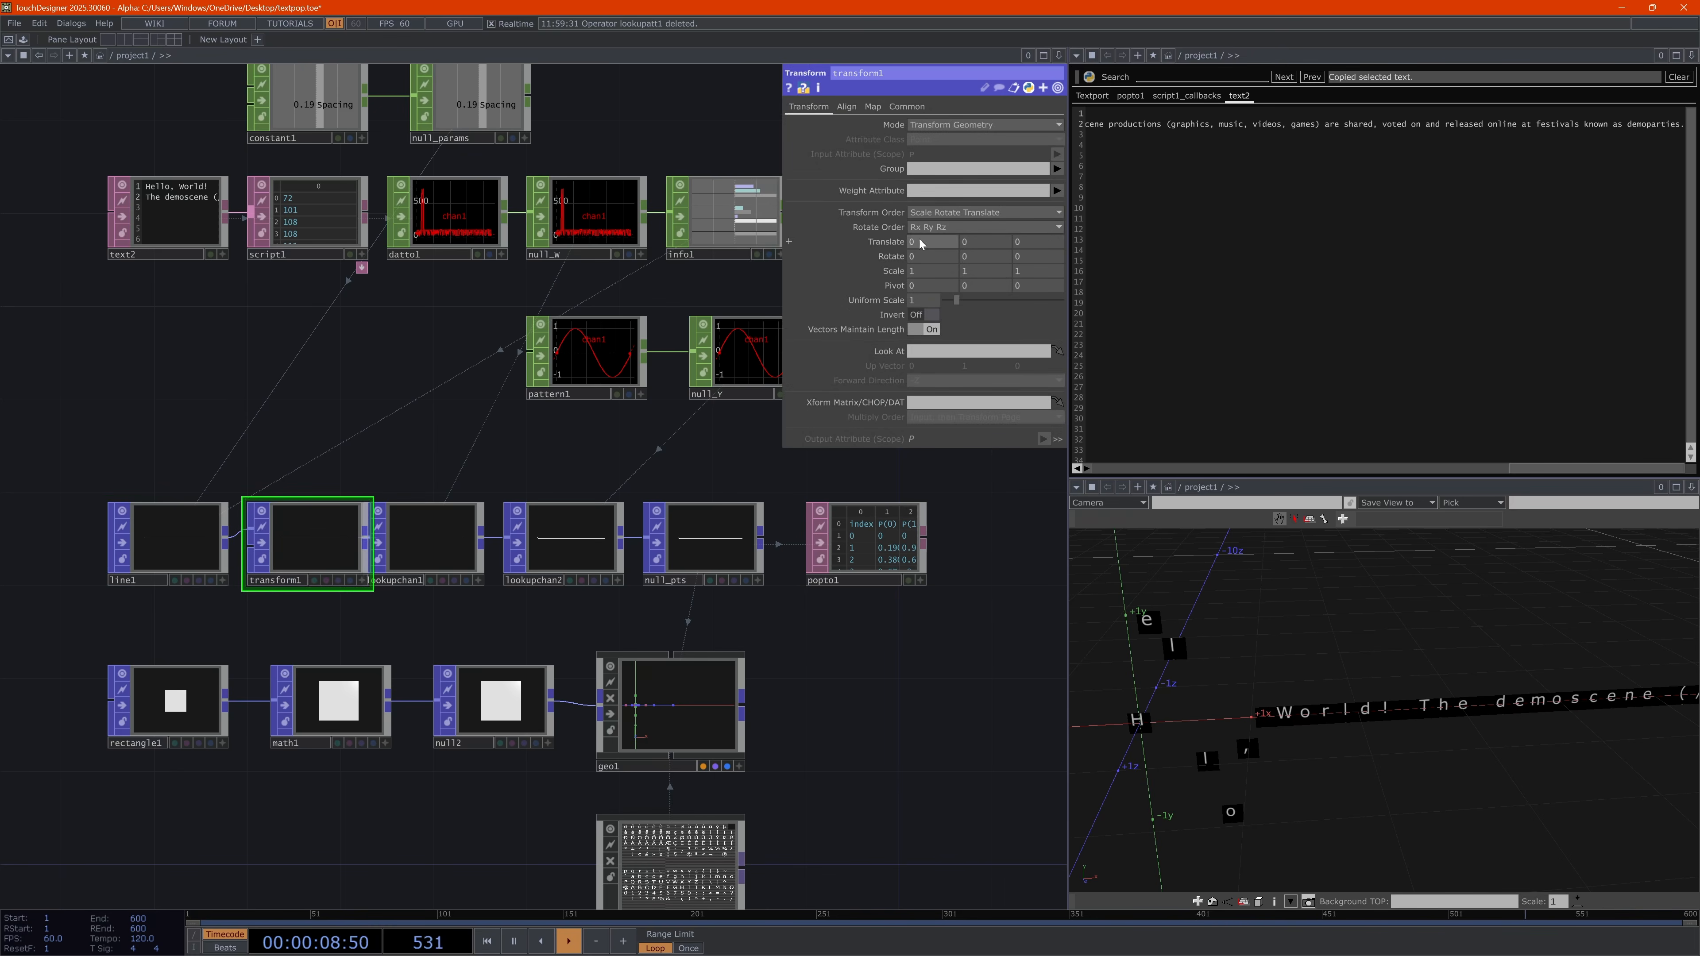
# Try a negative X translation on transform1, and delete the operator
pyautogui.click(948, 252)
pyautogui.middleClick(950, 243)
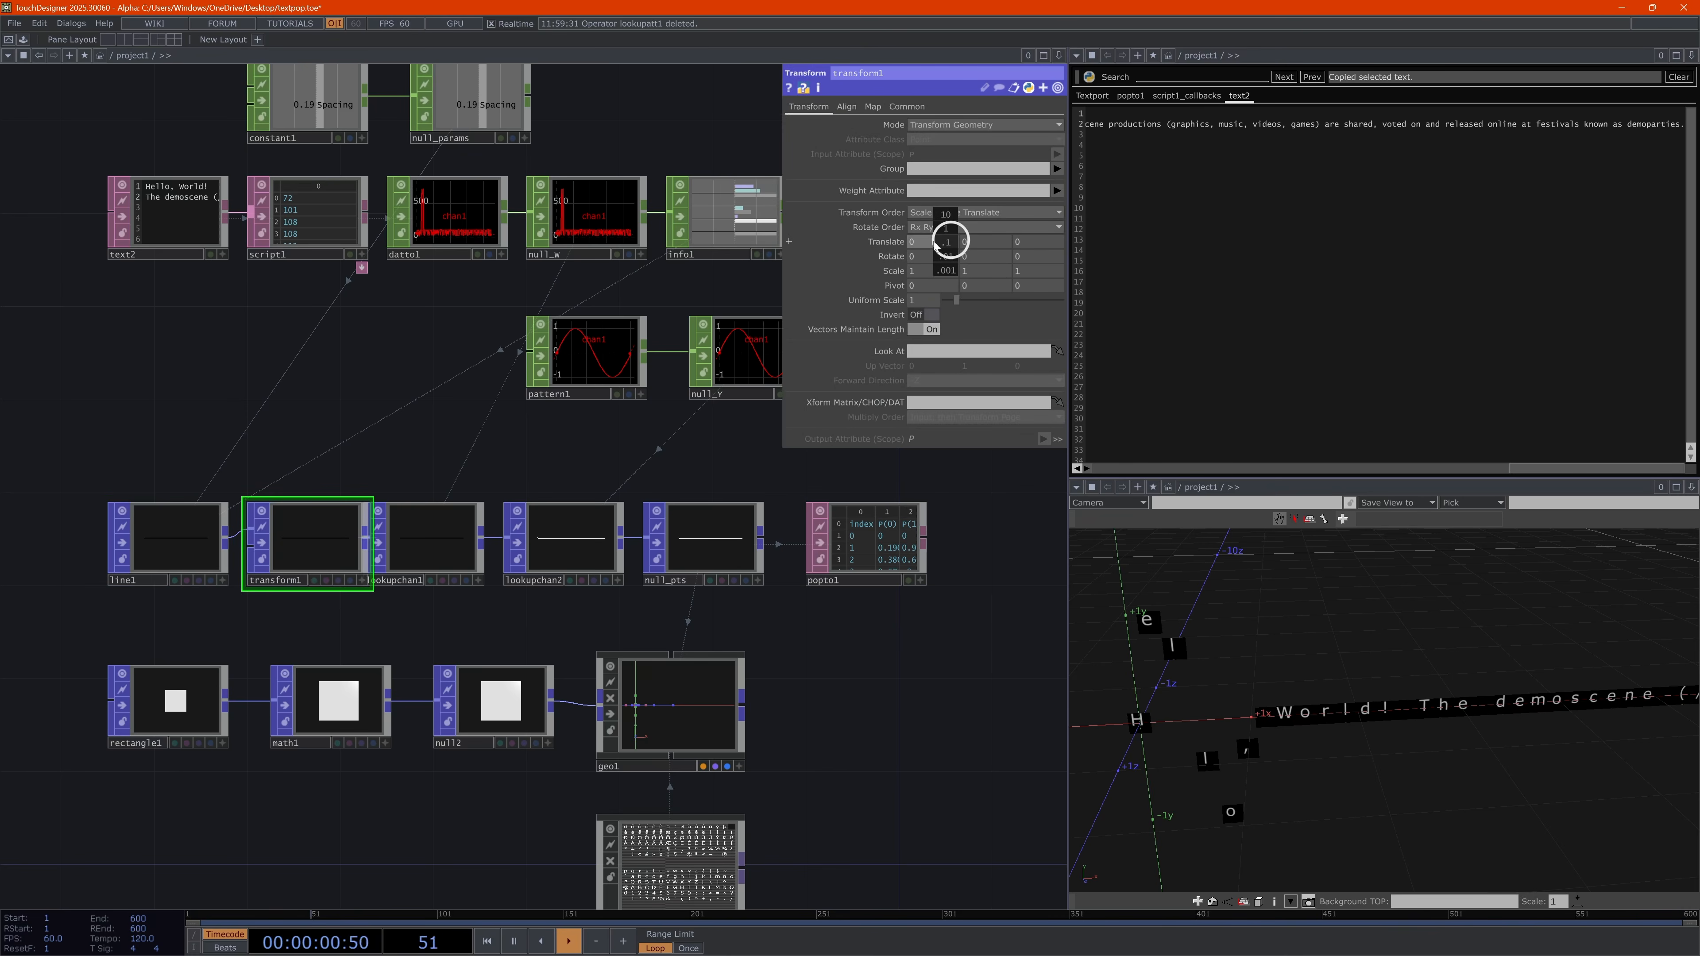
pyautogui.moveTo(935, 244)
pyautogui.mouseDown(button='middle')
pyautogui.moveTo(842, 266)
pyautogui.moveTo(475, 269)
pyautogui.moveTo(843, 277)
pyautogui.moveTo(770, 289)
pyautogui.moveTo(842, 284)
pyautogui.moveTo(915, 246)
pyautogui.mouseUp(button='middle')
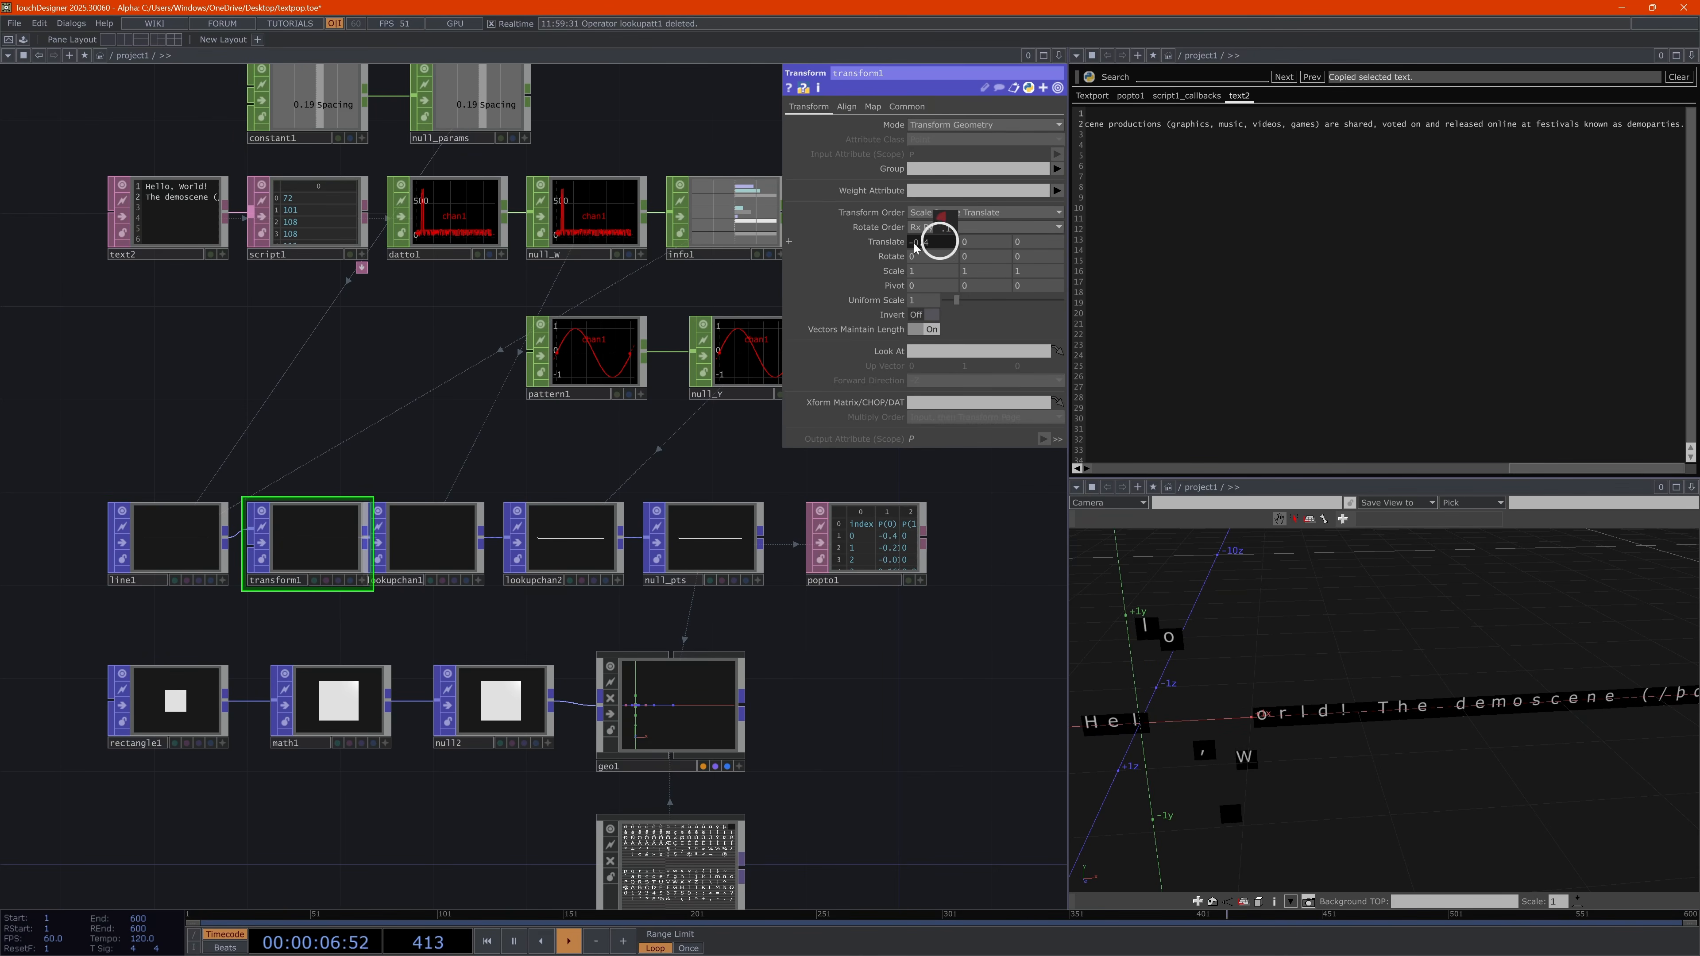
pyautogui.click(322, 532)
pyautogui.press('Delete')
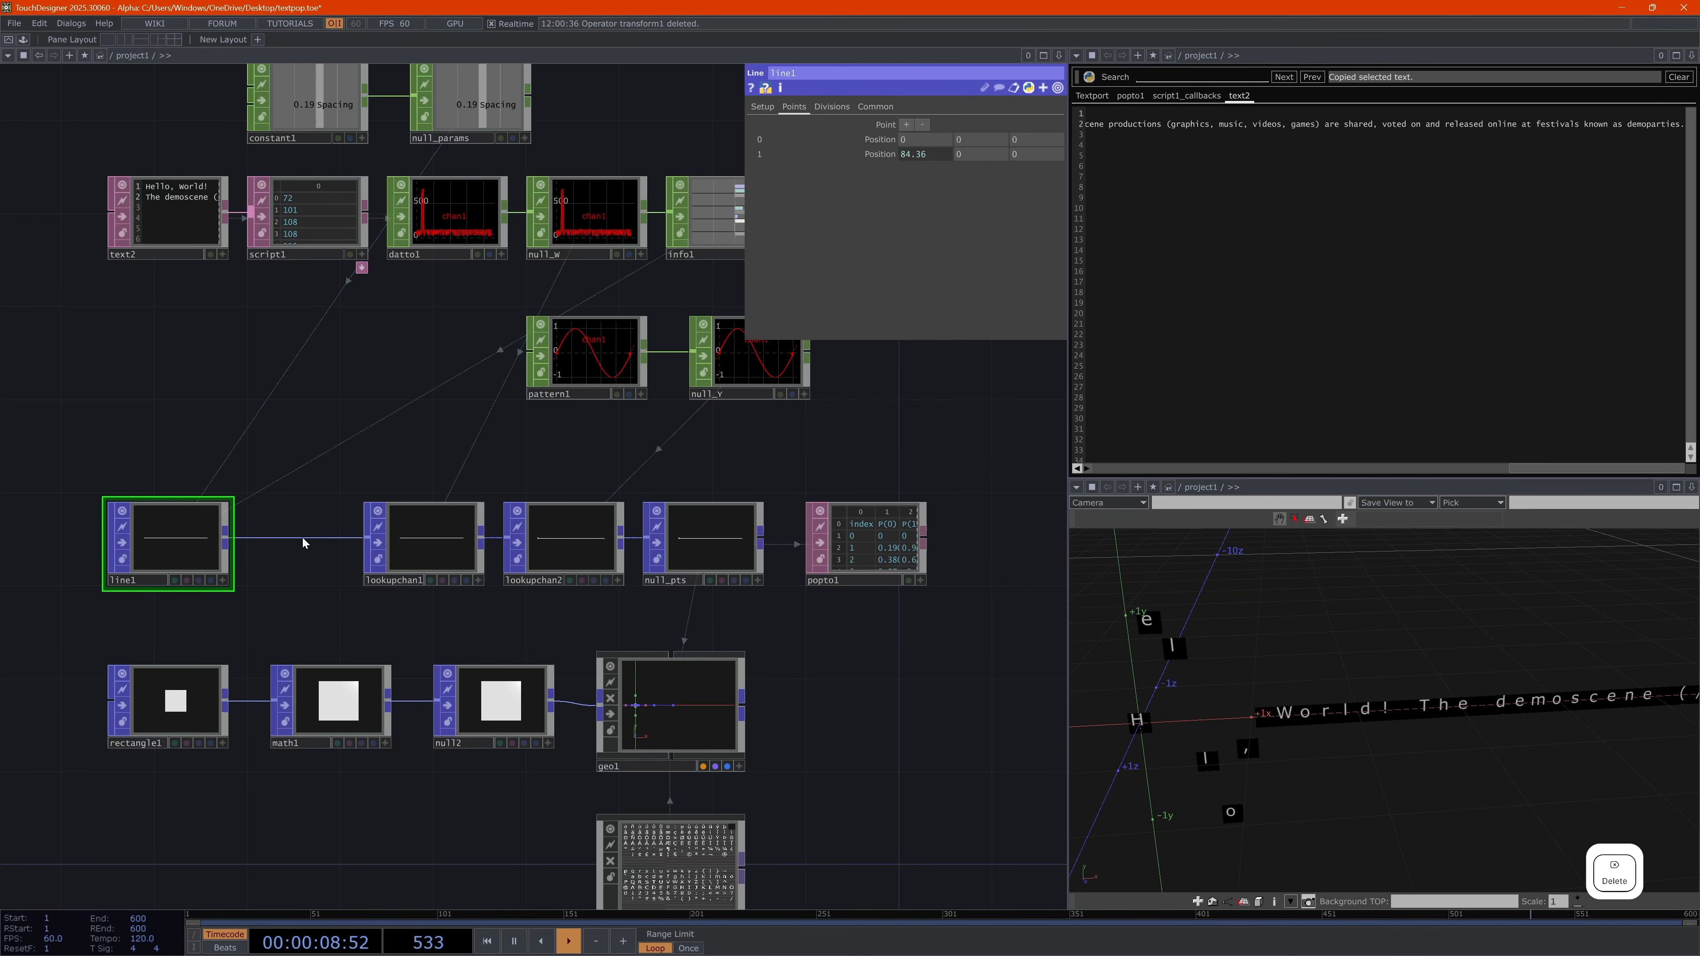
# Move line1 closer to lookupchan1 and rename lookupchan1 as lookupchan_w
pyautogui.moveTo(231, 559); pyautogui.dragTo(386, 546)
pyautogui.click(569, 542)
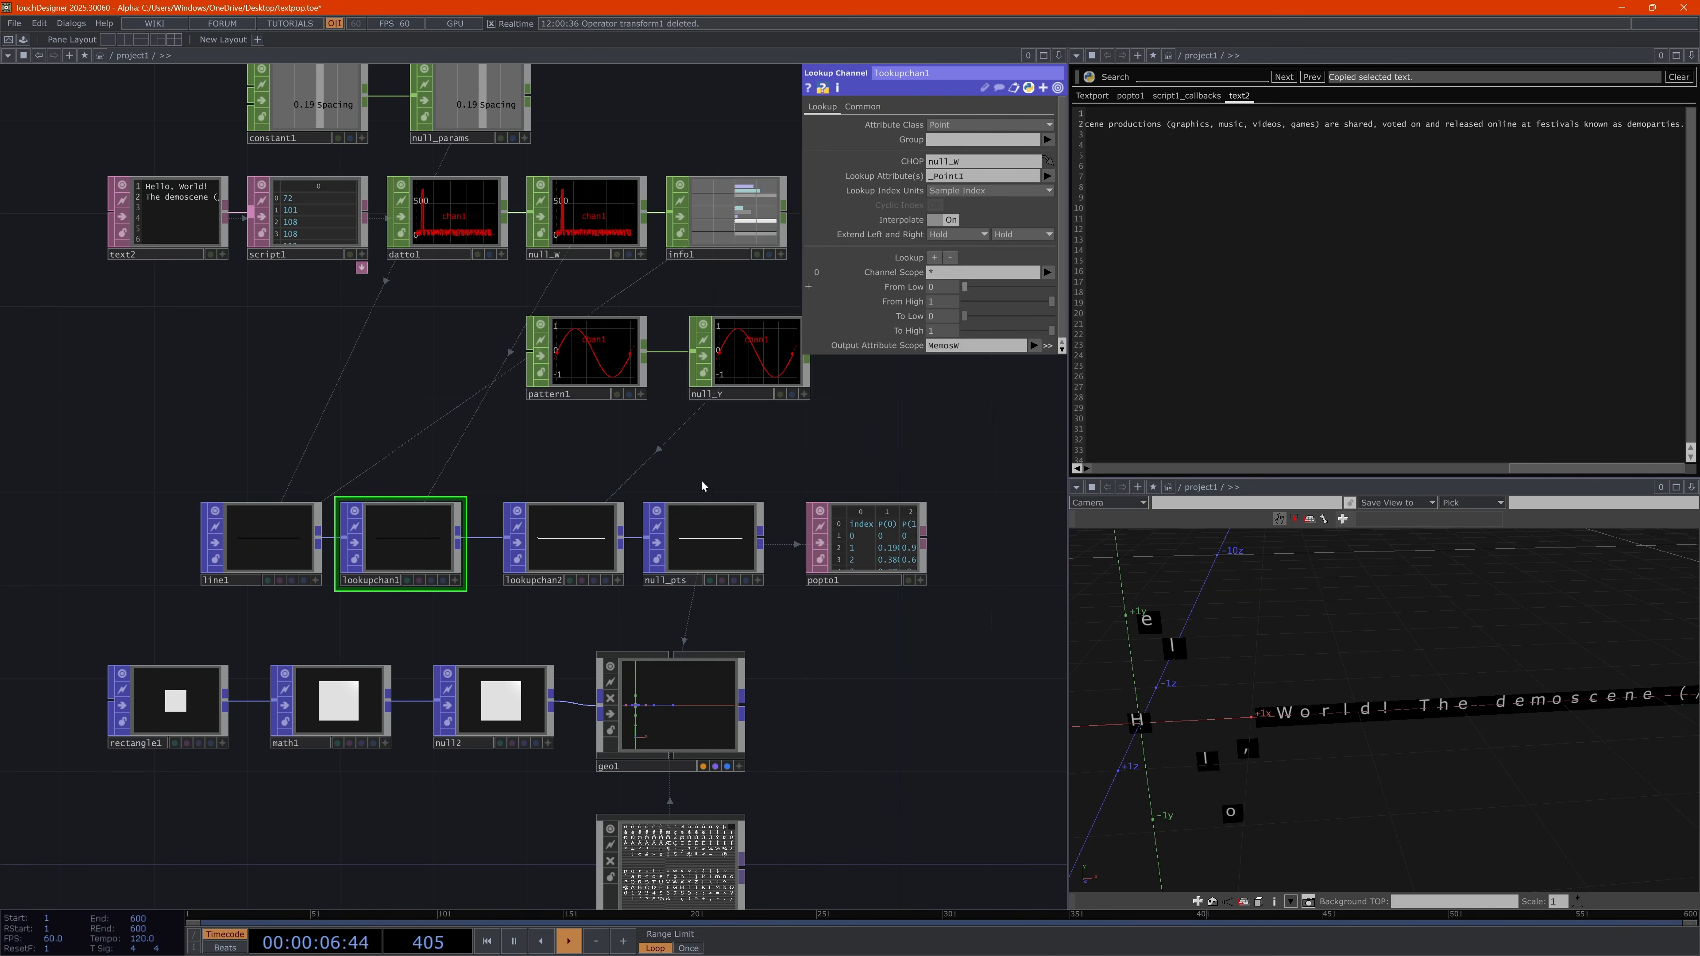
pyautogui.click(358, 582)
pyautogui.press('BackSpace')
pyautogui.write('_w')
pyautogui.press('Return')
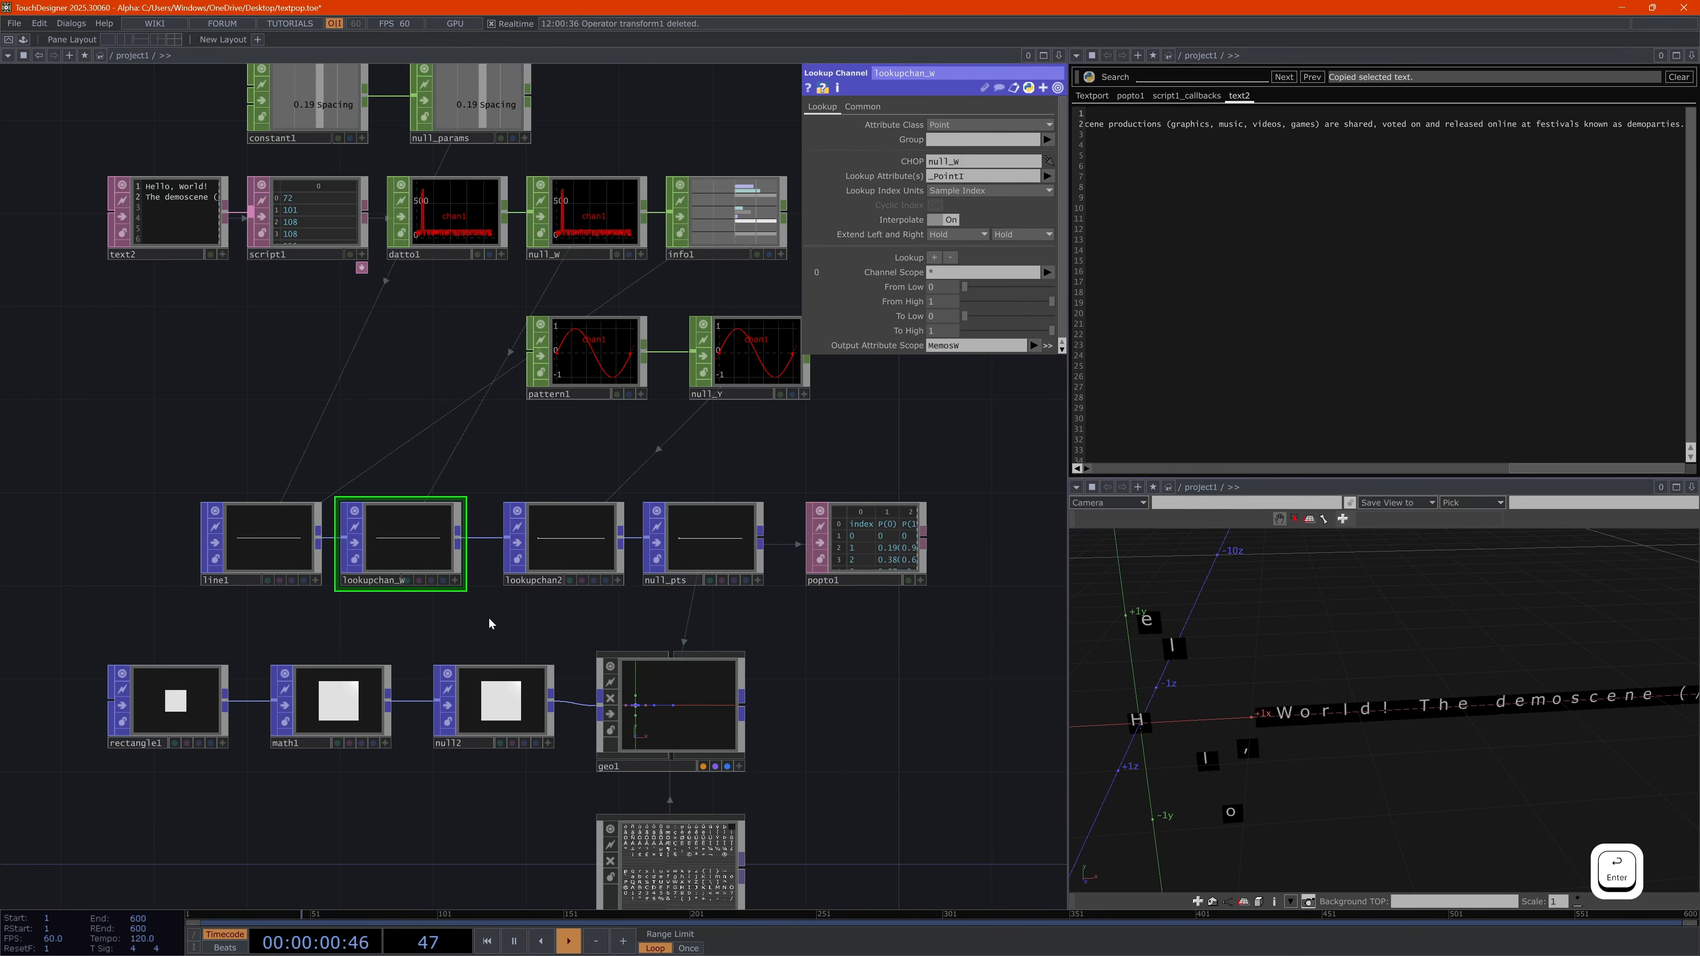
# Rename lookupchan2 as lookupchan_Y
pyautogui.click(517, 582)
pyautogui.press('Right')
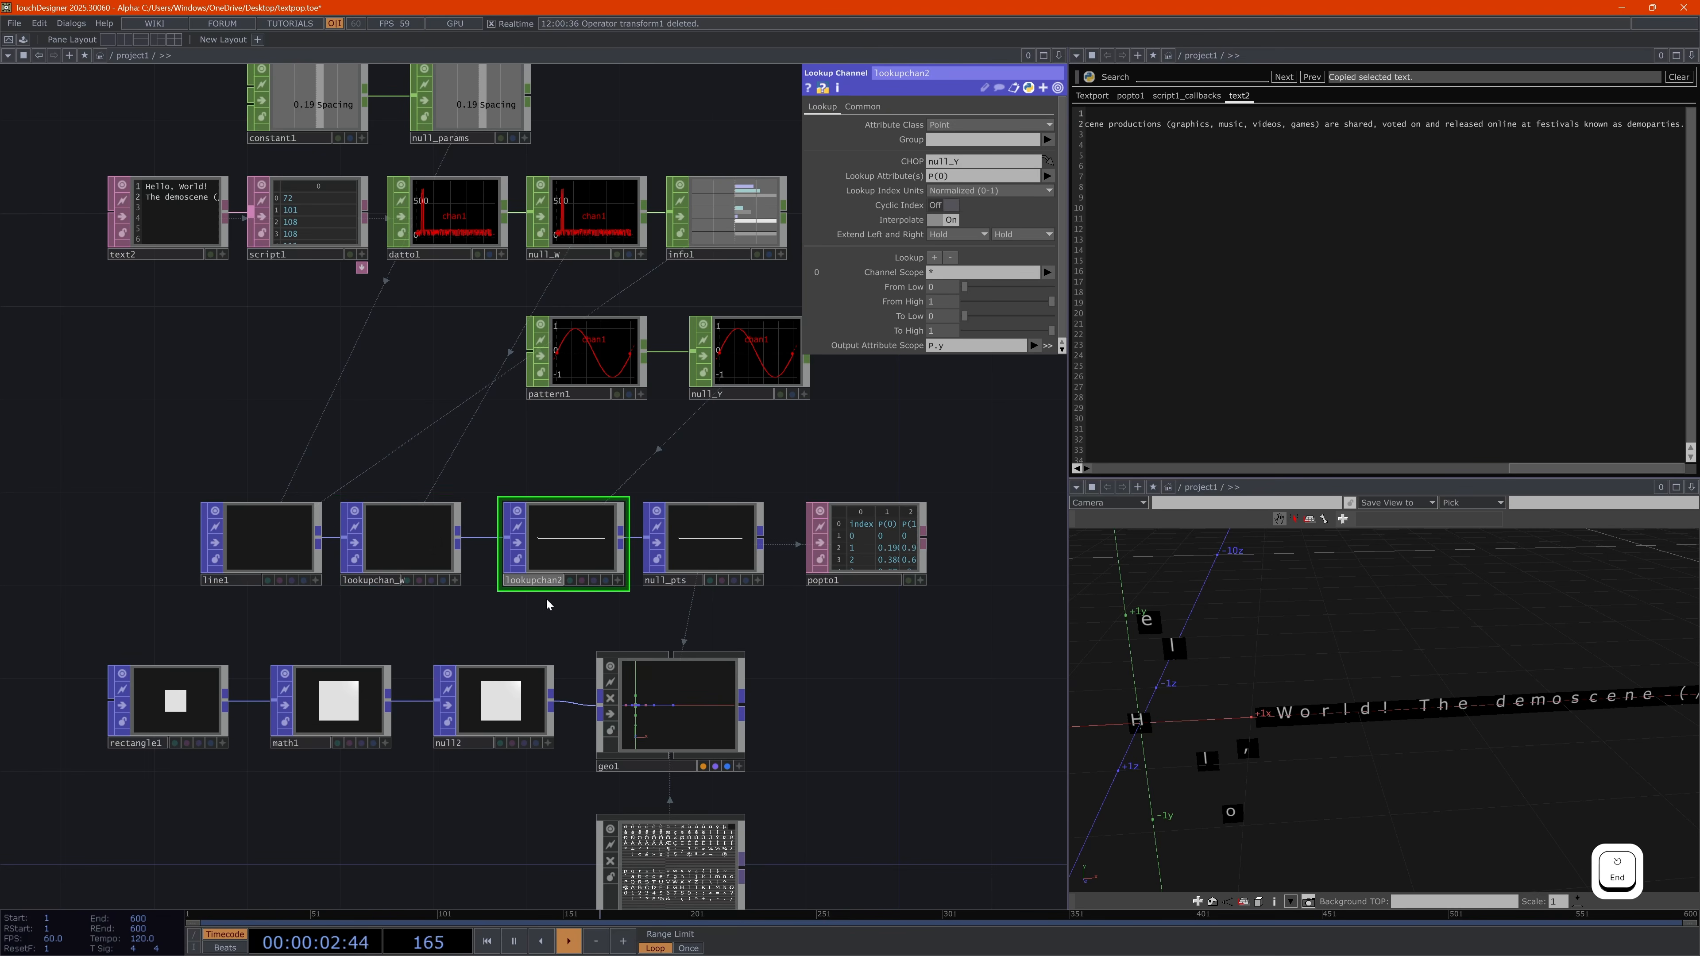
pyautogui.press('BackSpace')
pyautogui.write('_Y')
pyautogui.press('Return')
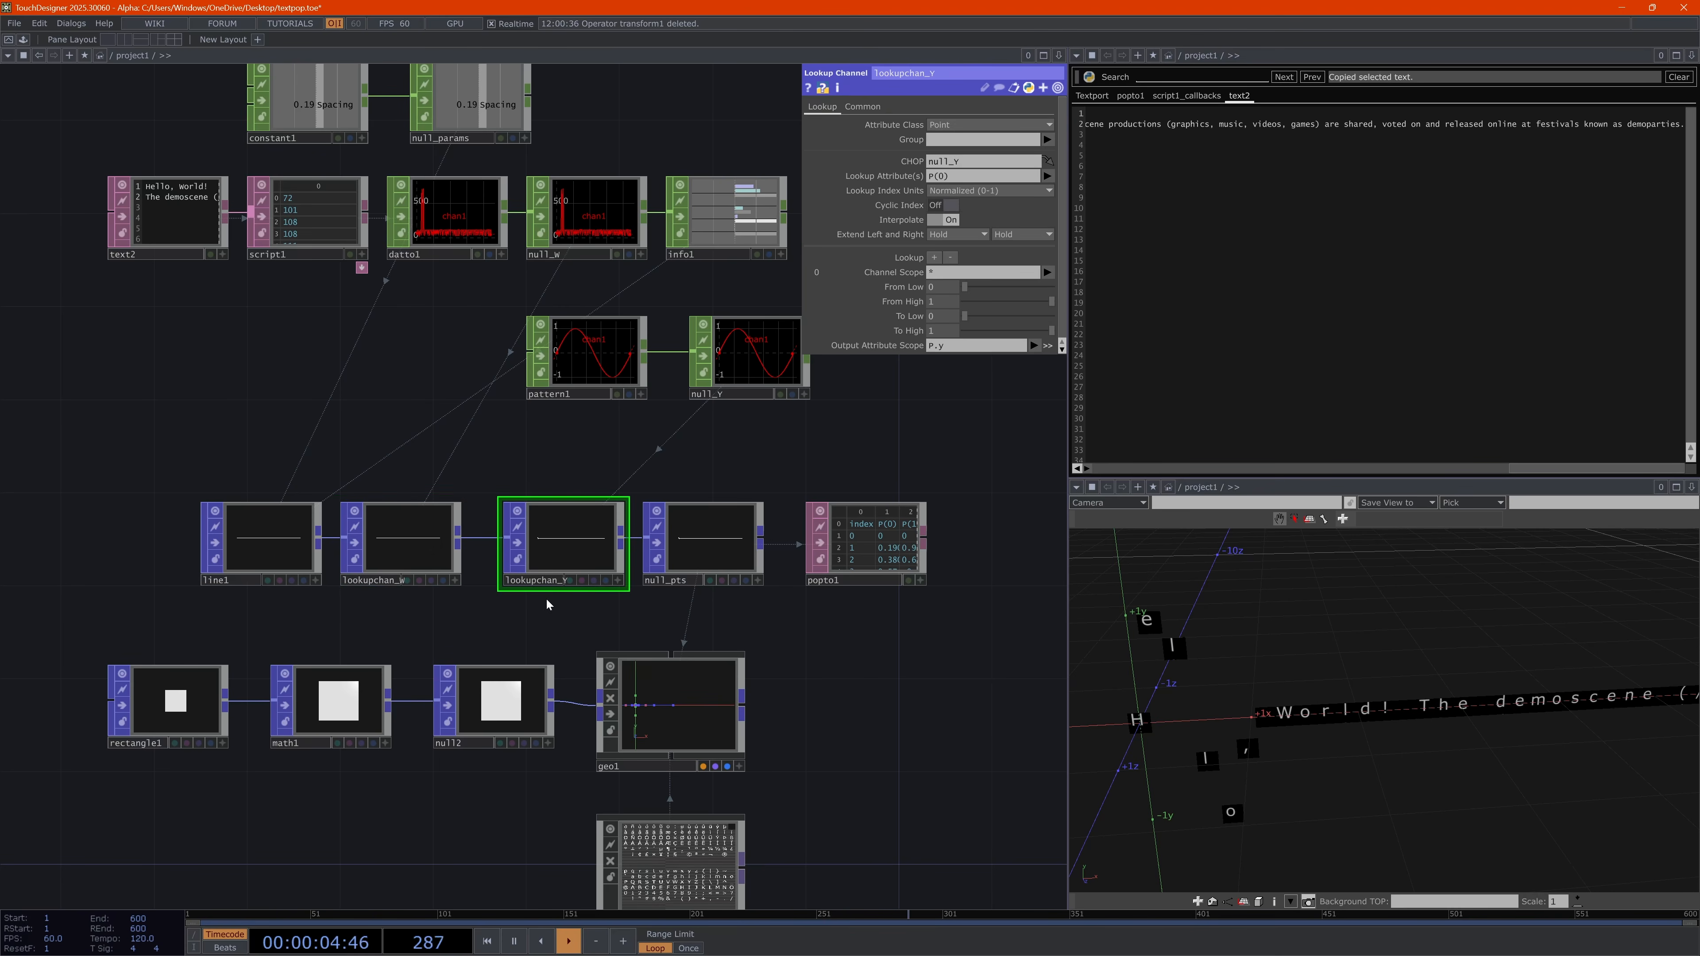
# Space line1, lookupchan_w and lookupchan_Y evenly above the rectangle1, math1 and null2 row
pyautogui.moveTo(238, 548); pyautogui.dragTo(144, 547)
pyautogui.moveTo(406, 544); pyautogui.dragTo(336, 546)
pyautogui.moveTo(561, 554); pyautogui.dragTo(499, 554)
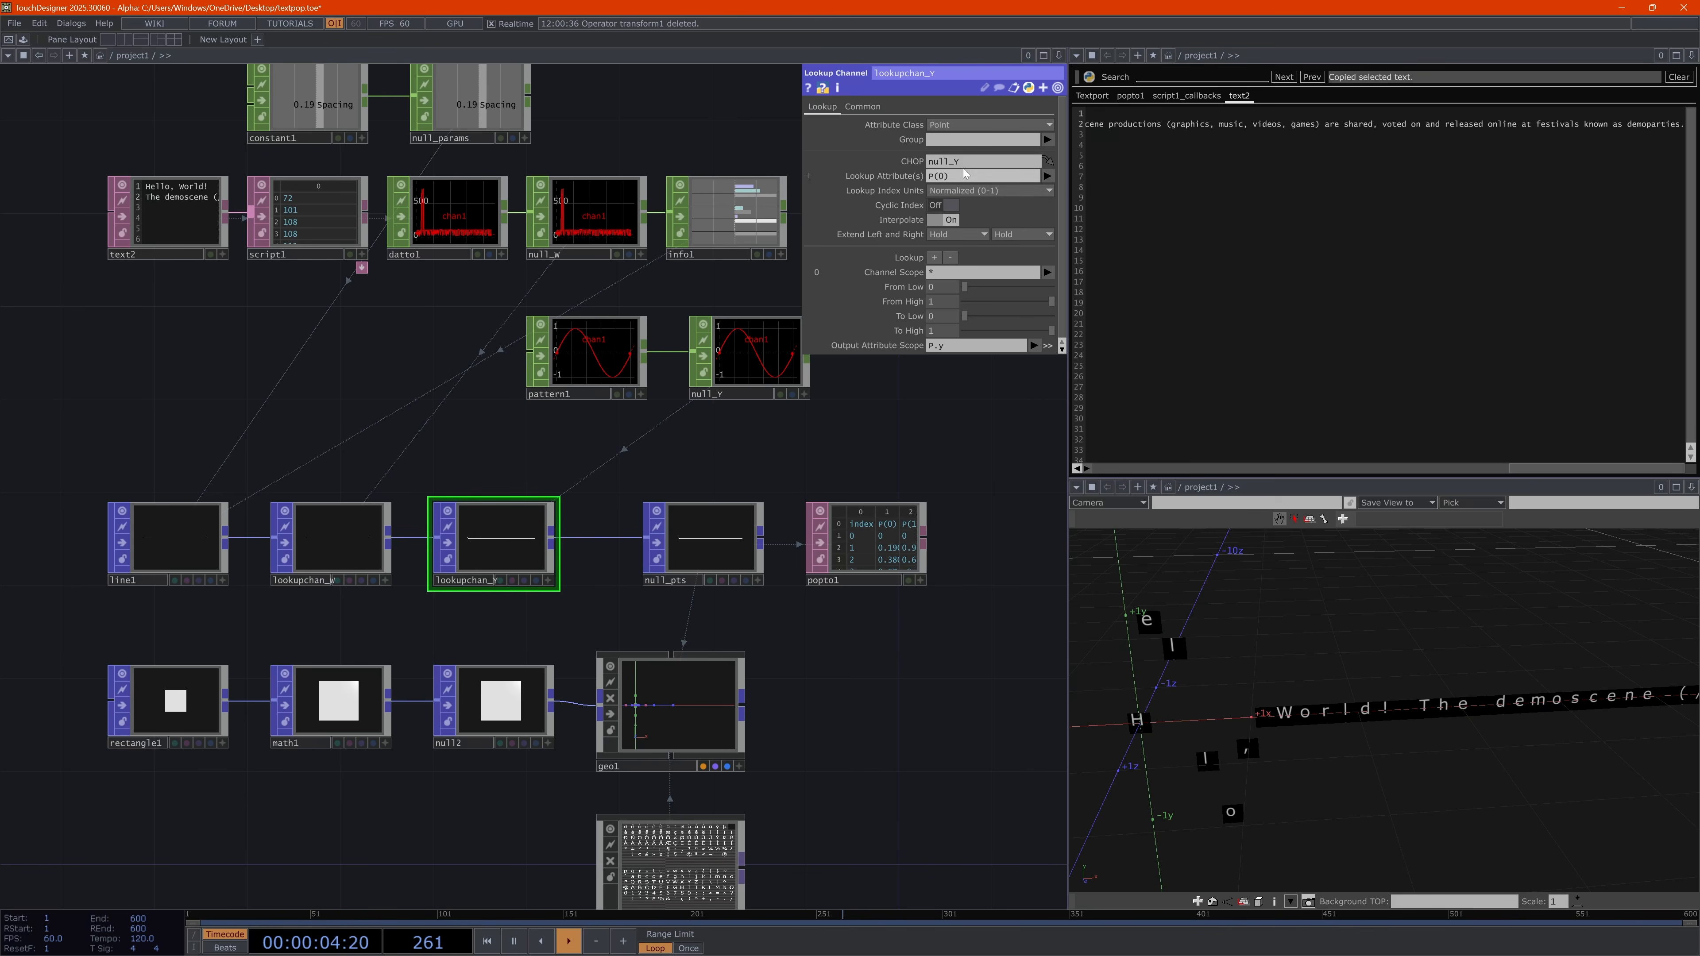
# Set lookupchan_Y's Lookup Attribute to _PointU and examine the wave along the text in the 3D view
pyautogui.click(1048, 176)
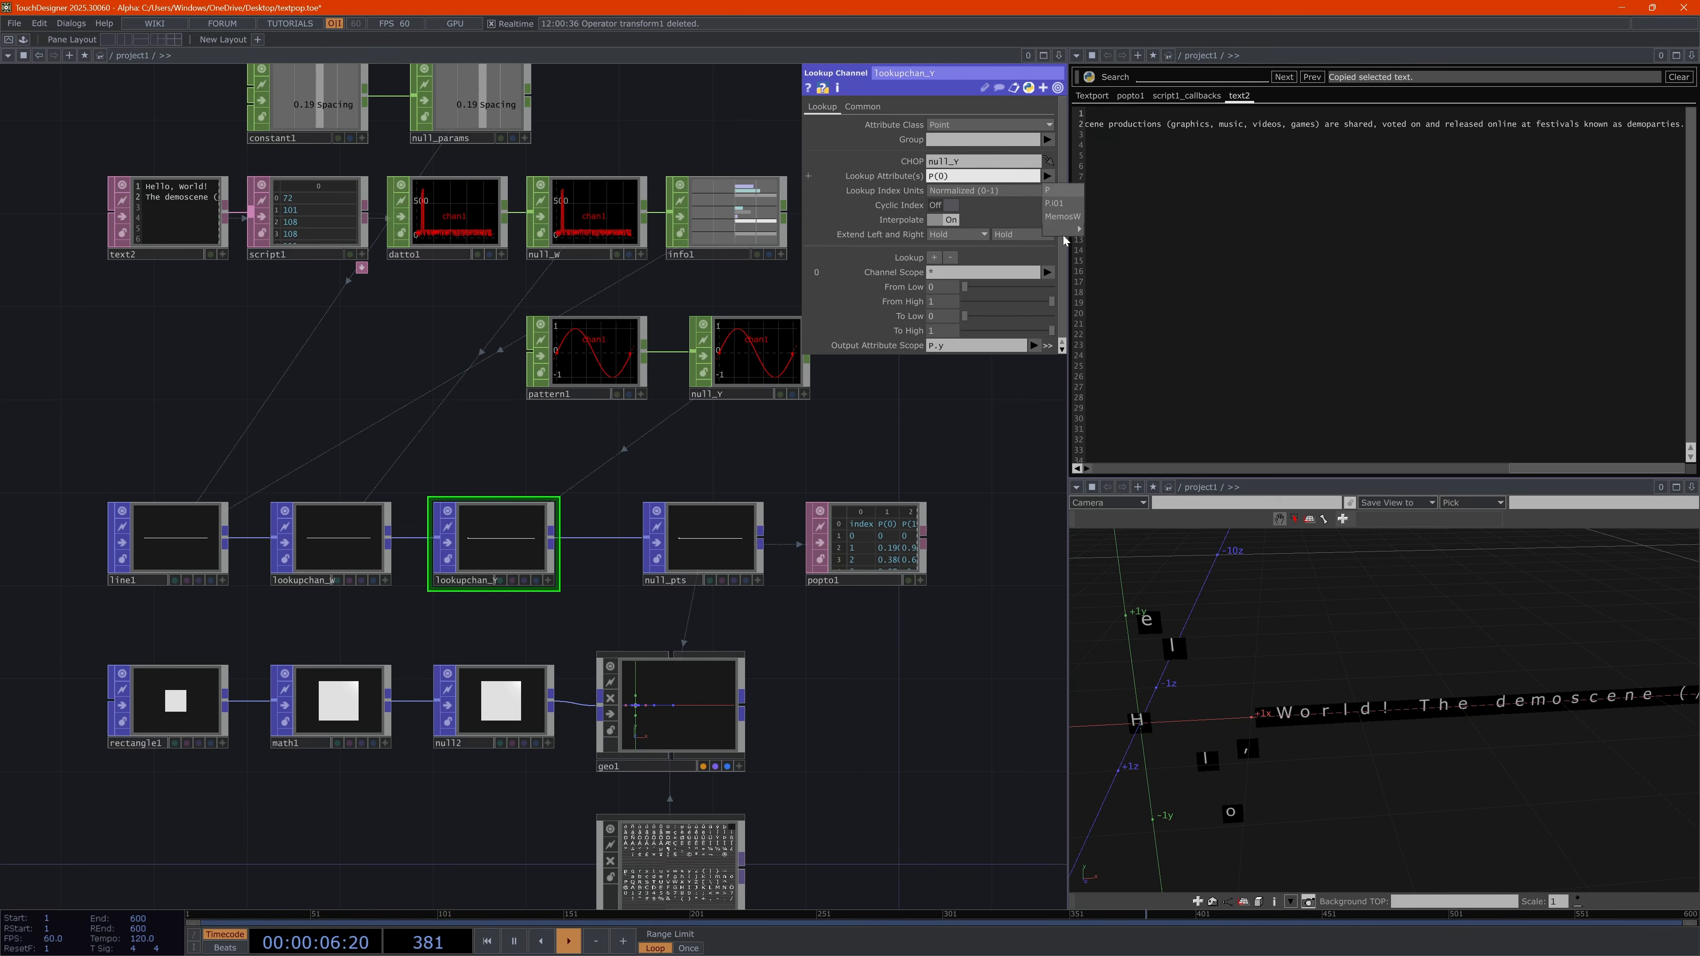
pyautogui.moveTo(1071, 230)
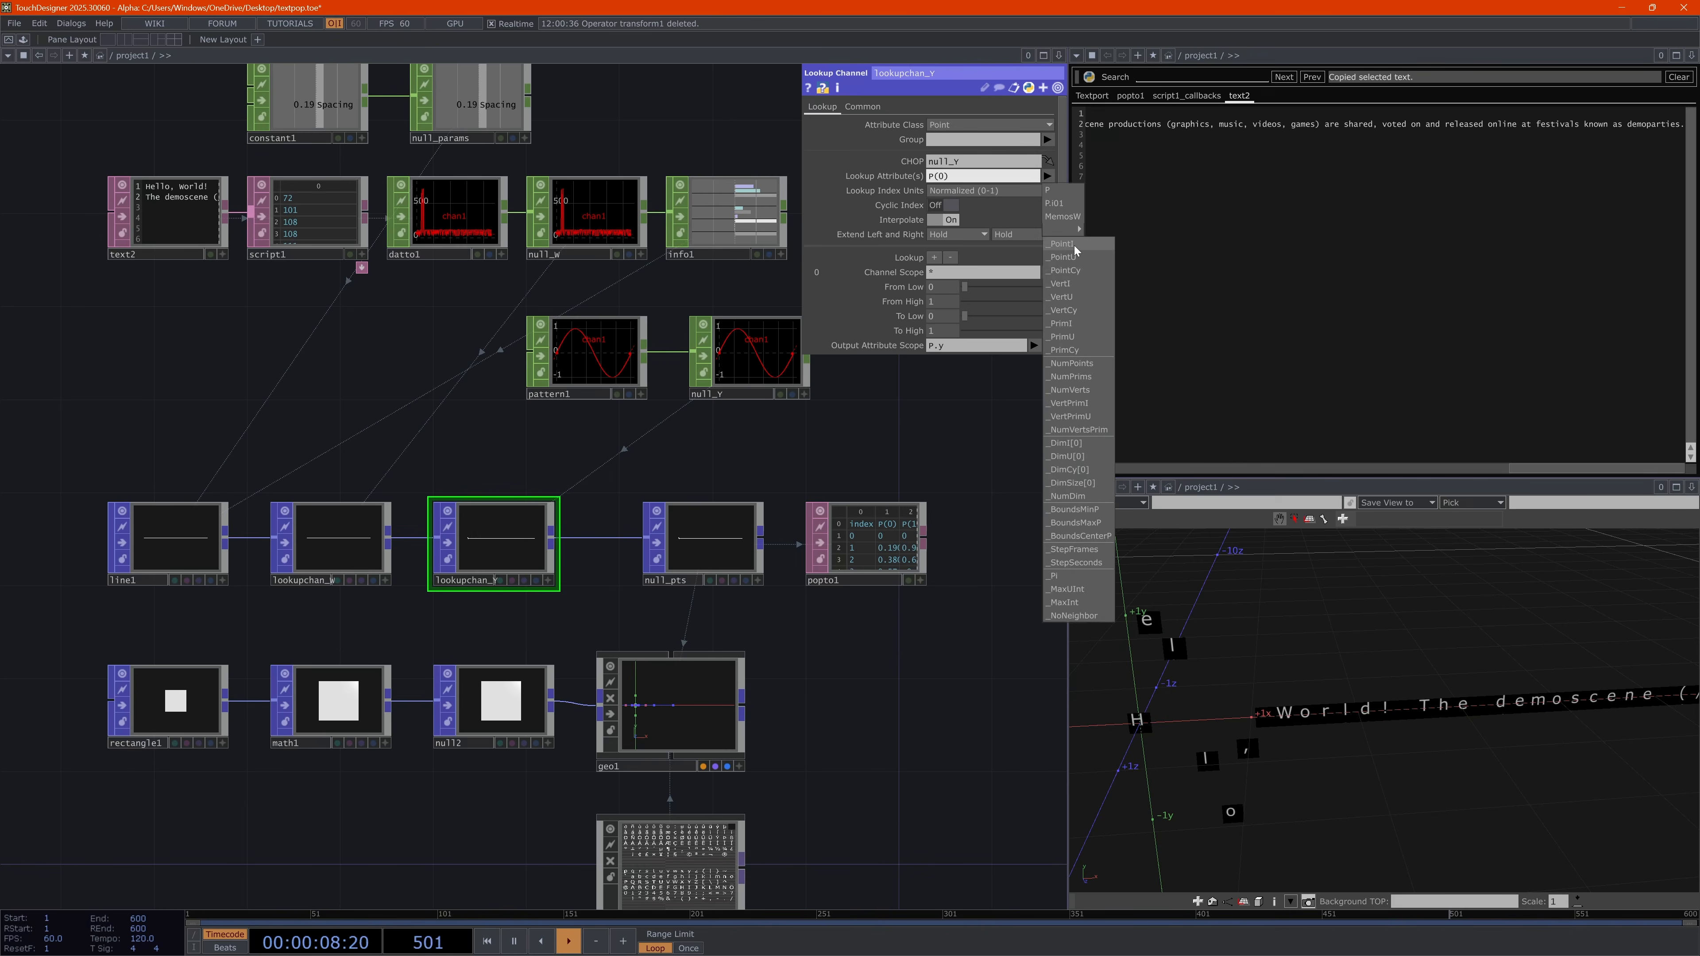
pyautogui.click(1069, 262)
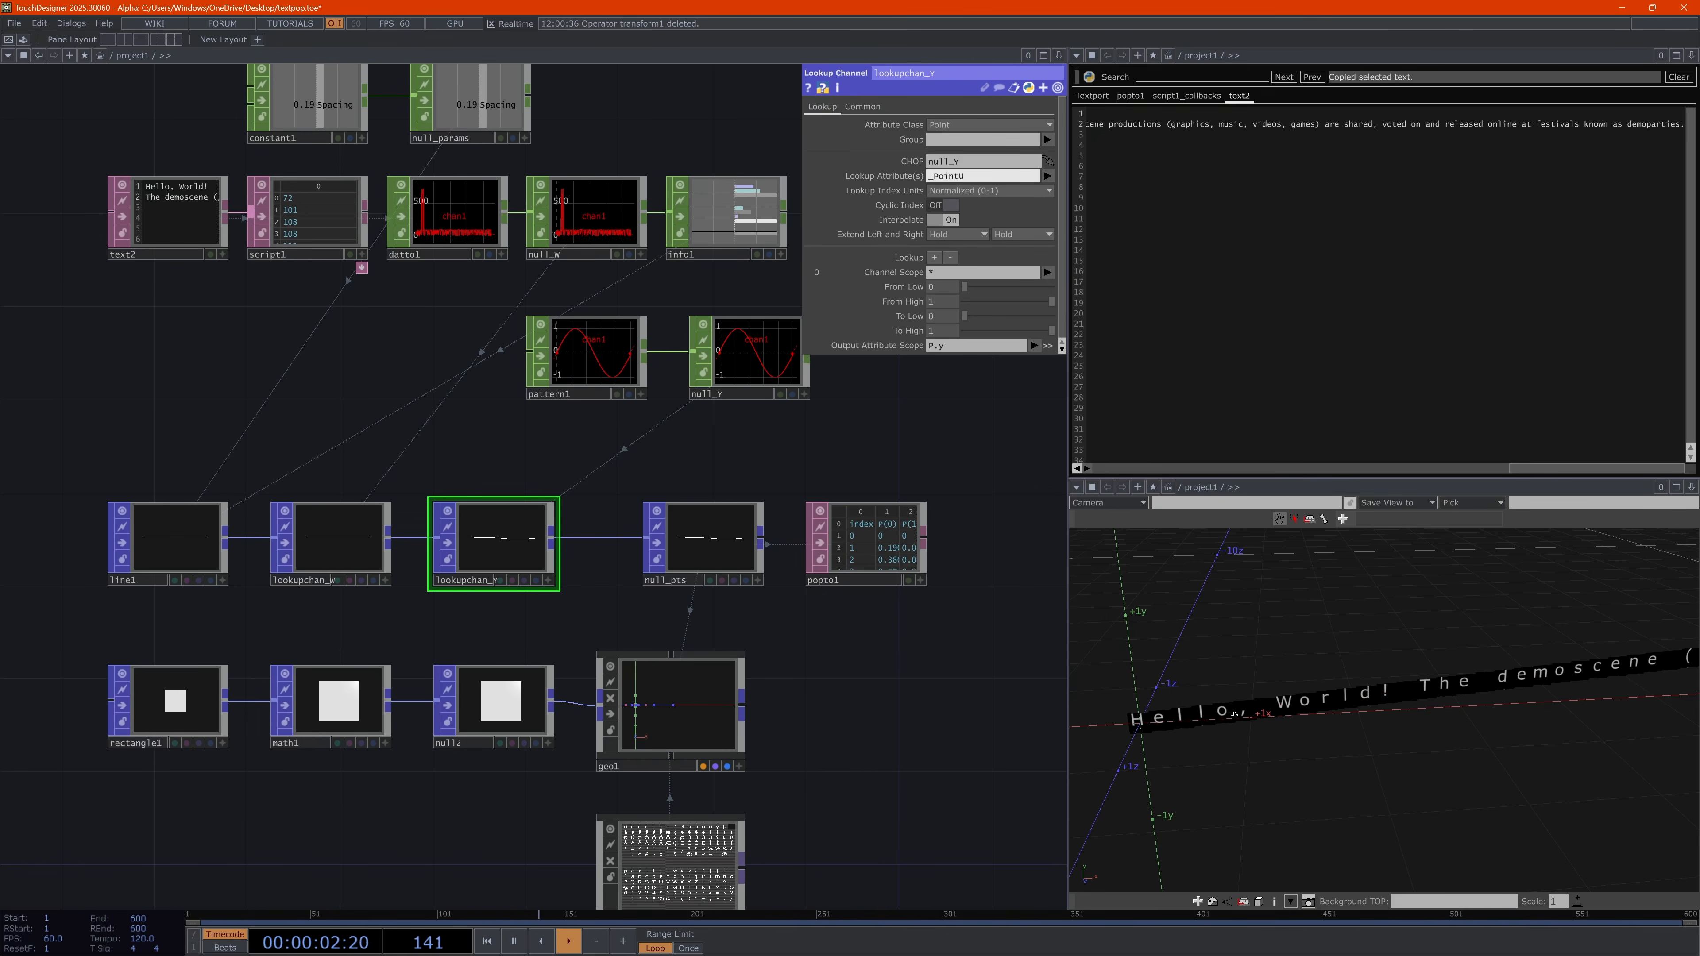
pyautogui.moveTo(1416, 781); pyautogui.dragTo(1531, 774)
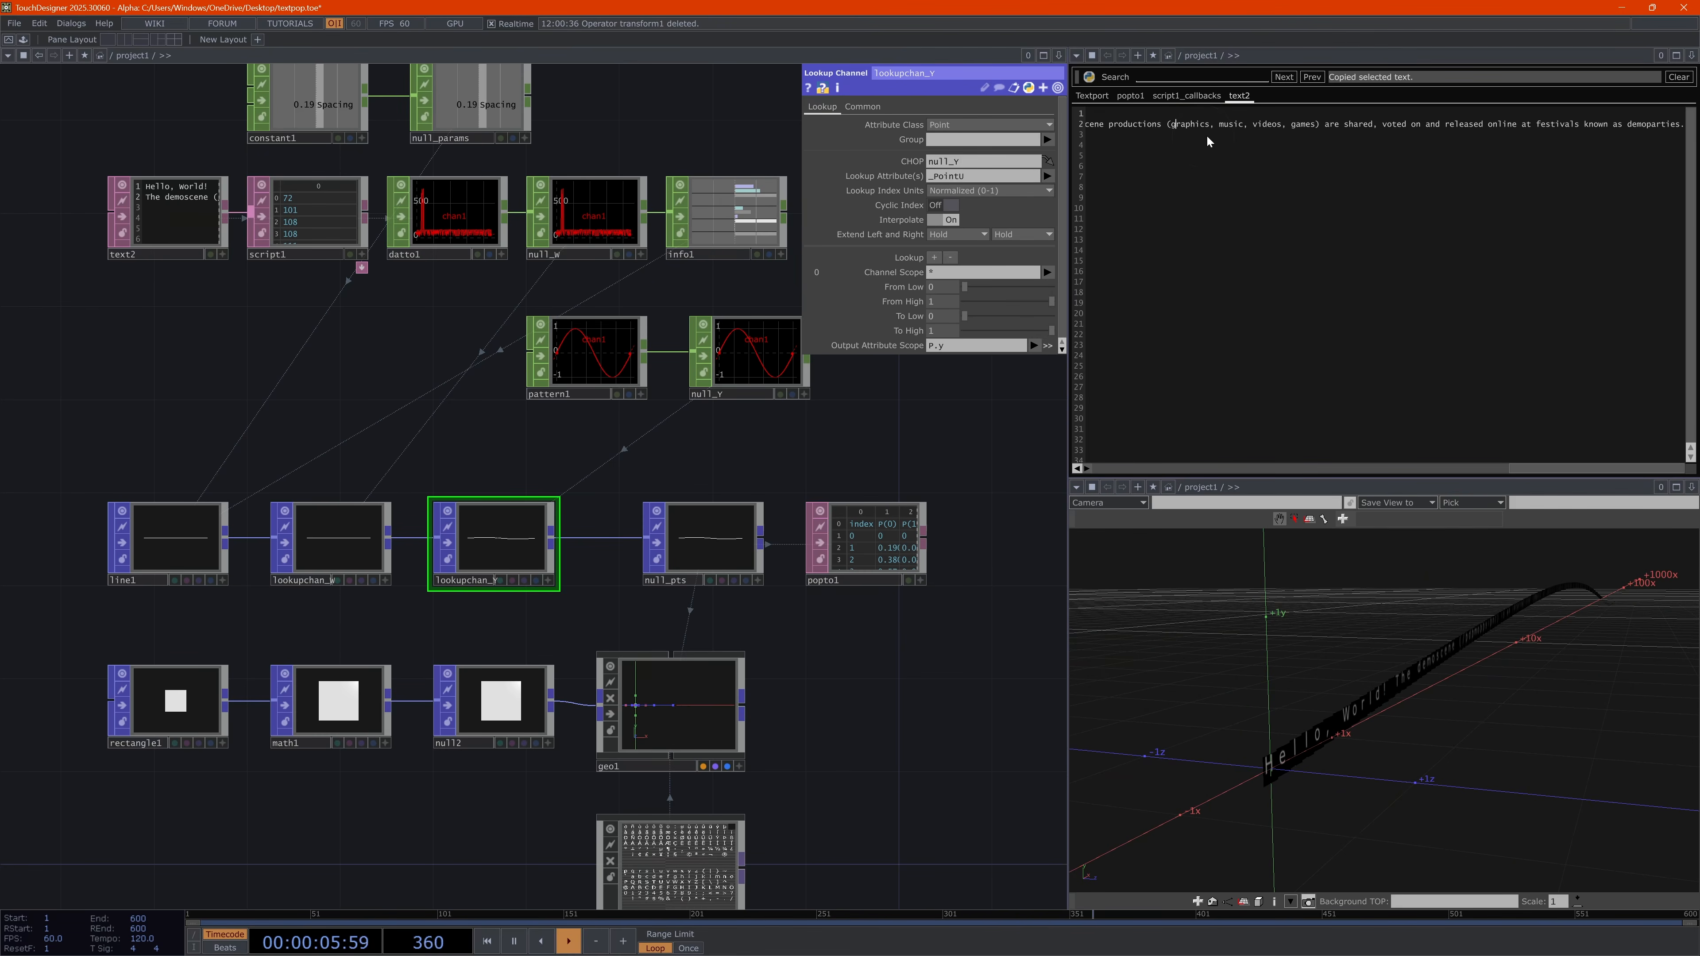
# Replace text2's second line with "asda sads asd" to test a shorter text, and paste the original line back
pyautogui.press('Home')
pyautogui.hotkey('shift', 'End')
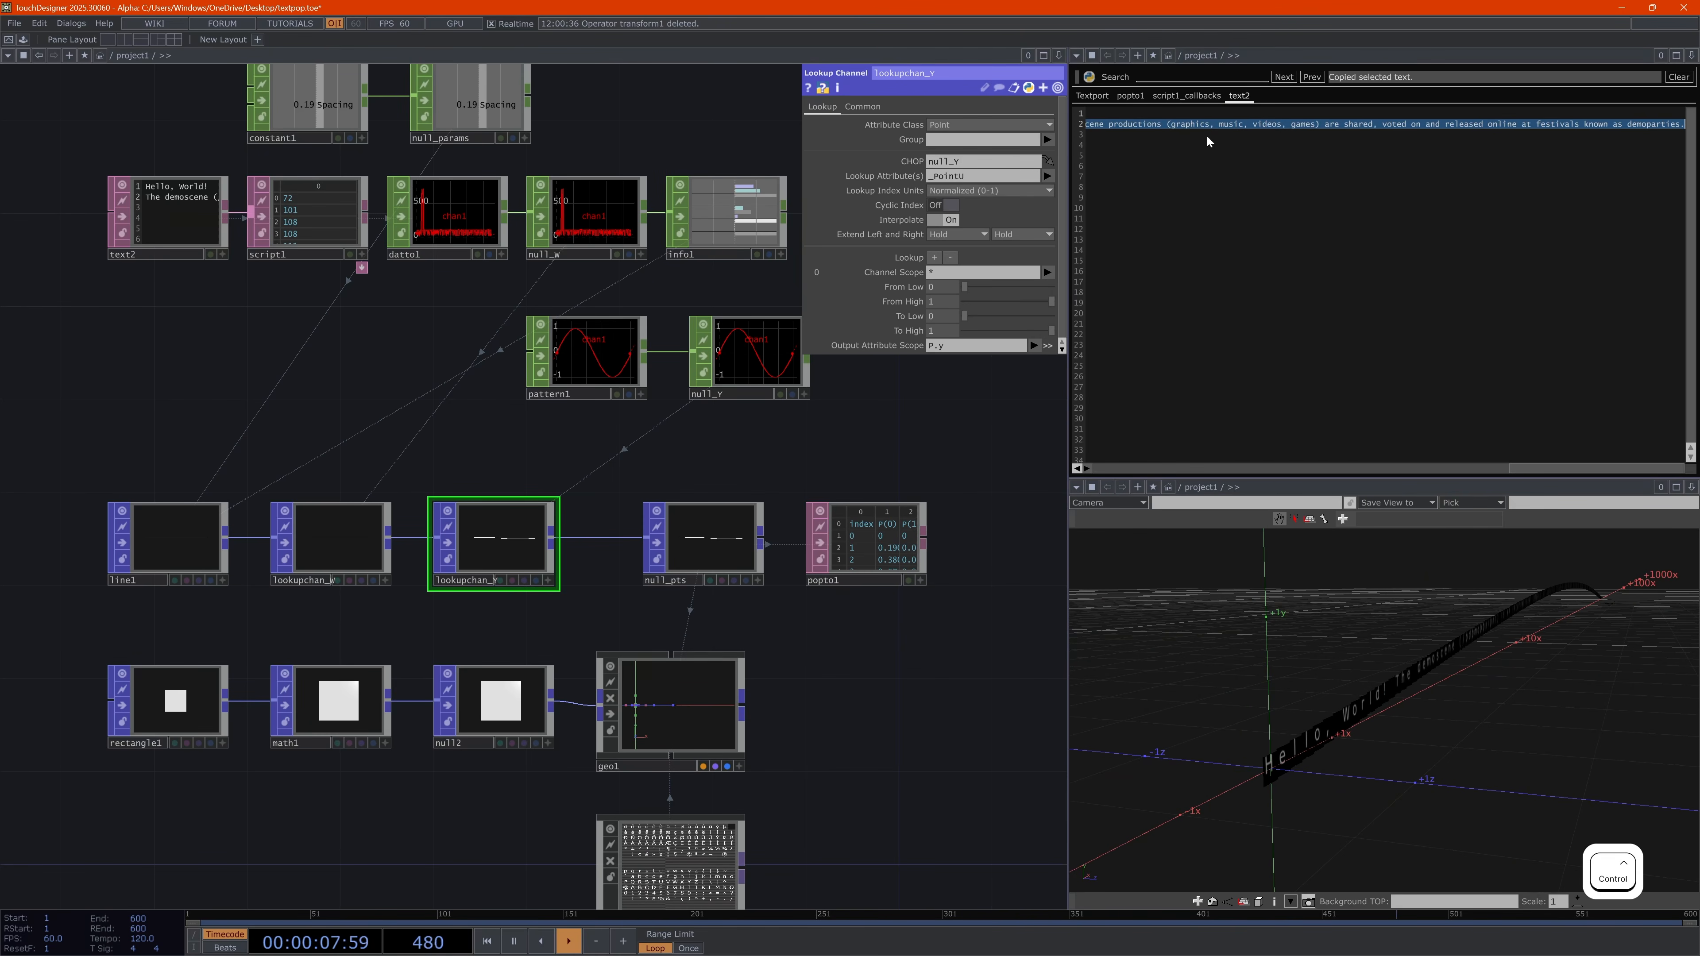
pyautogui.hotkey('ctrl', 'x')
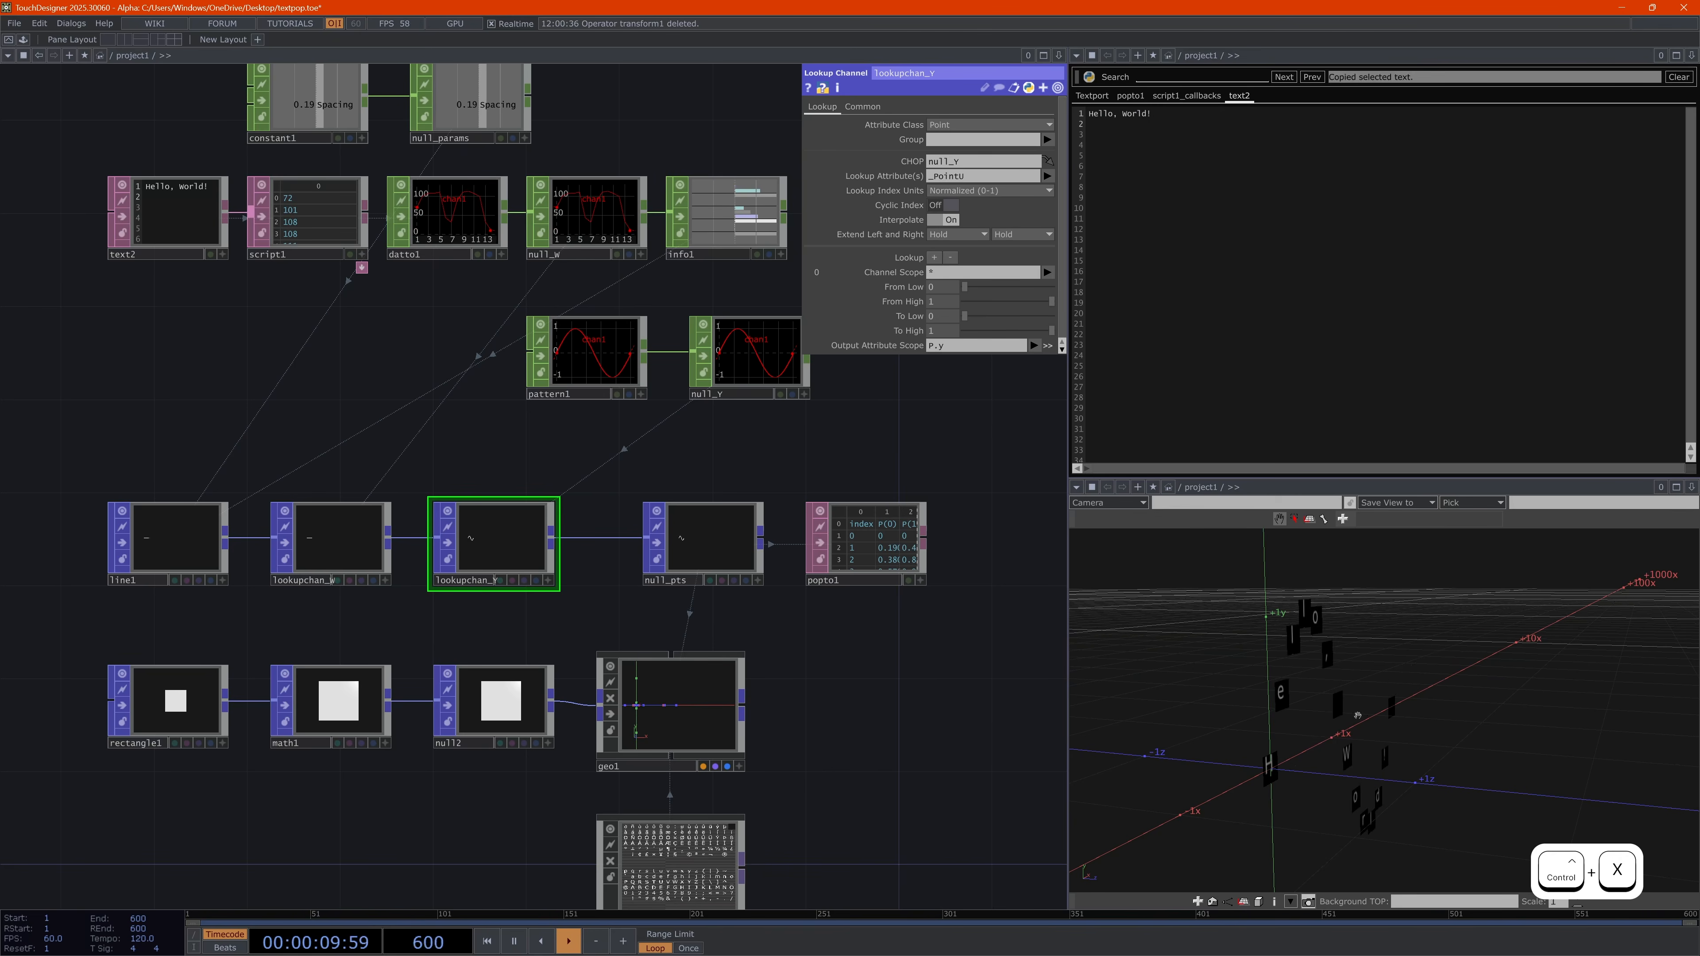
pyautogui.write('asda sads asd')
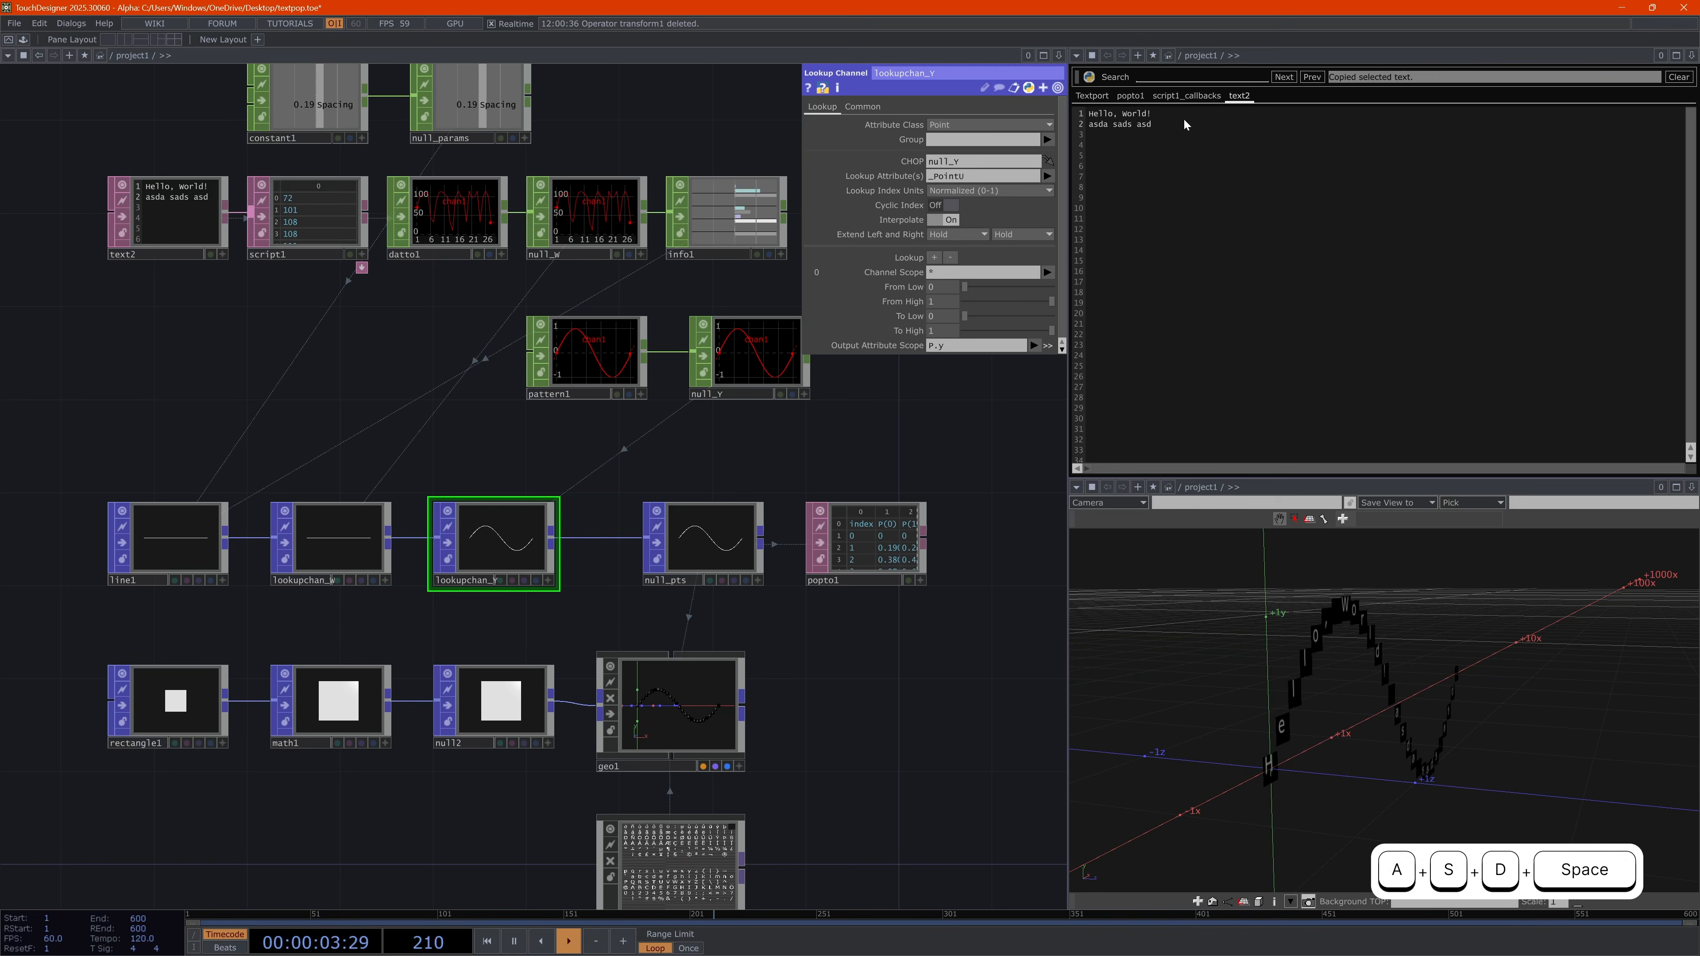
pyautogui.moveTo(1157, 124); pyautogui.dragTo(1089, 124)
pyautogui.hotkey('ctrl', 'v')
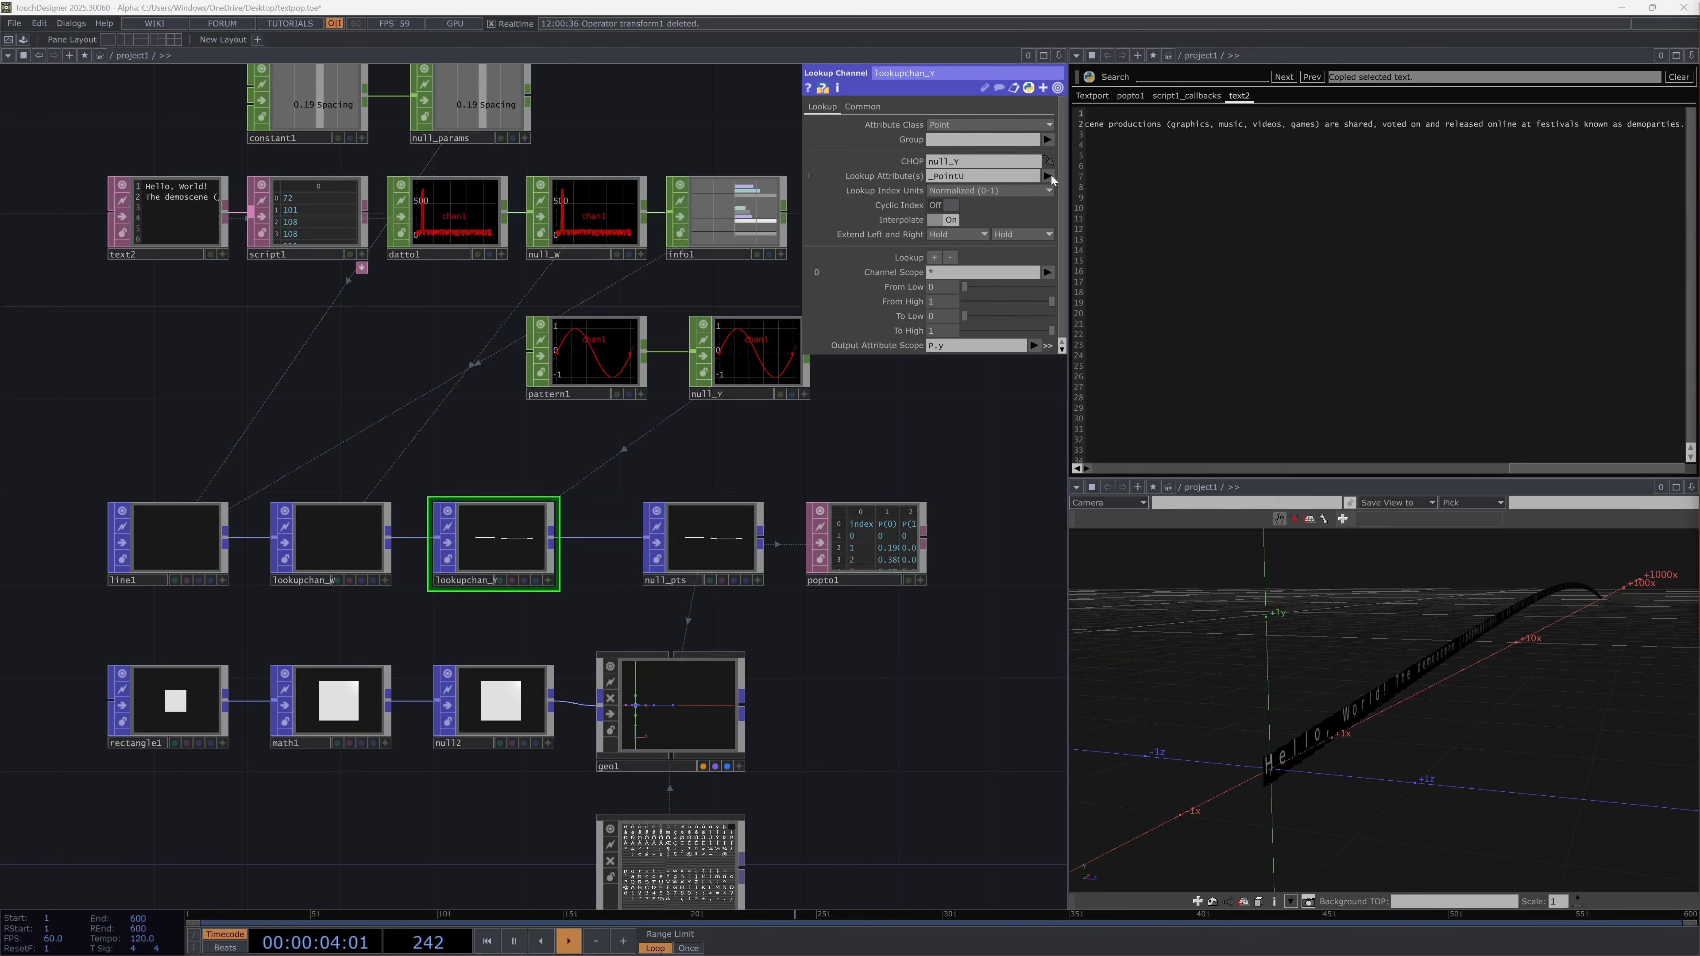
# Set lookupchan_Y's Lookup Attribute to _PointI and its Lookup Index Units to Sample Index
pyautogui.click(1047, 176)
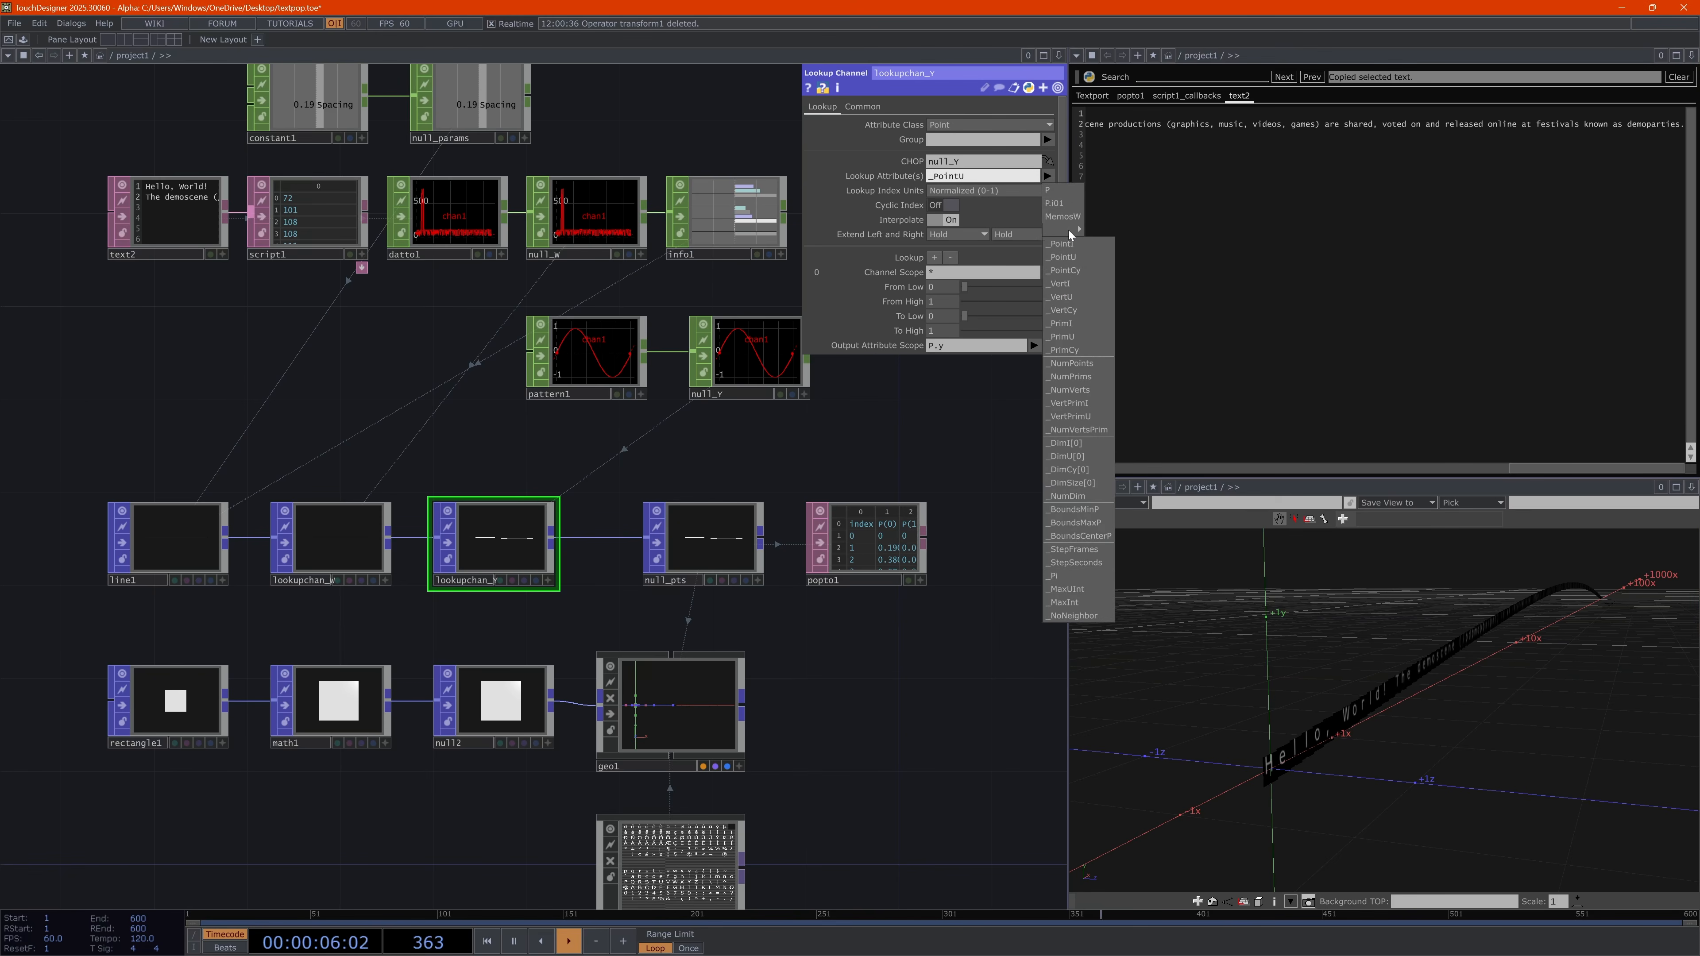
pyautogui.click(1065, 244)
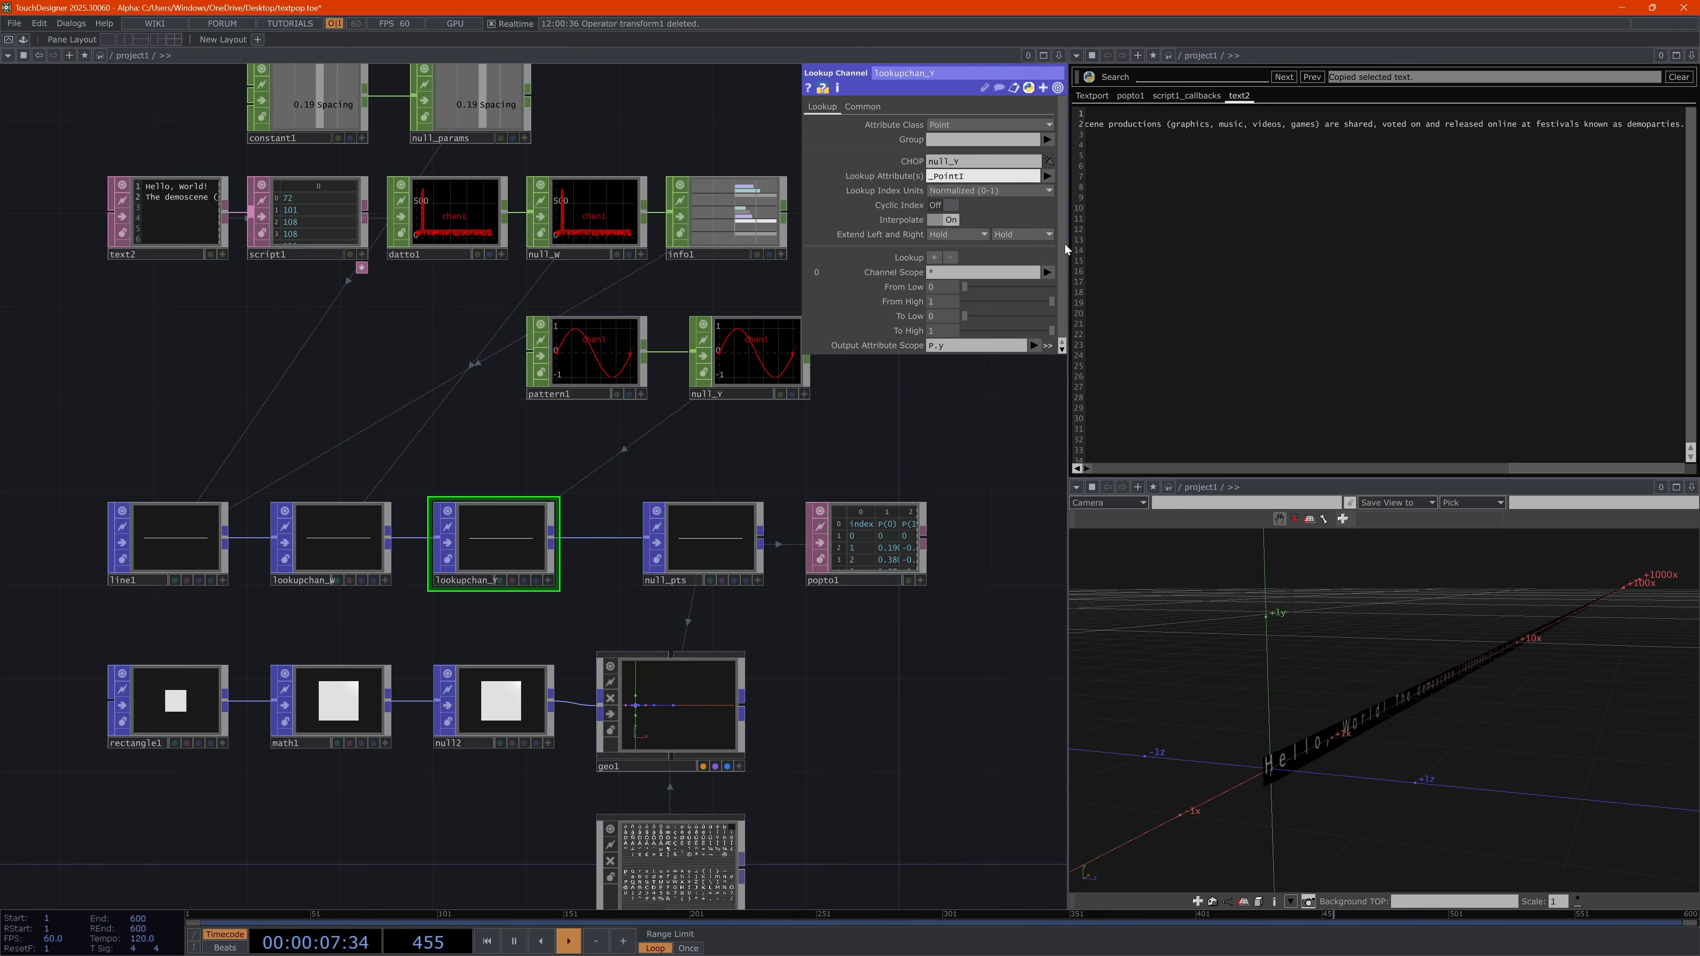
pyautogui.click(1046, 190)
pyautogui.click(956, 218)
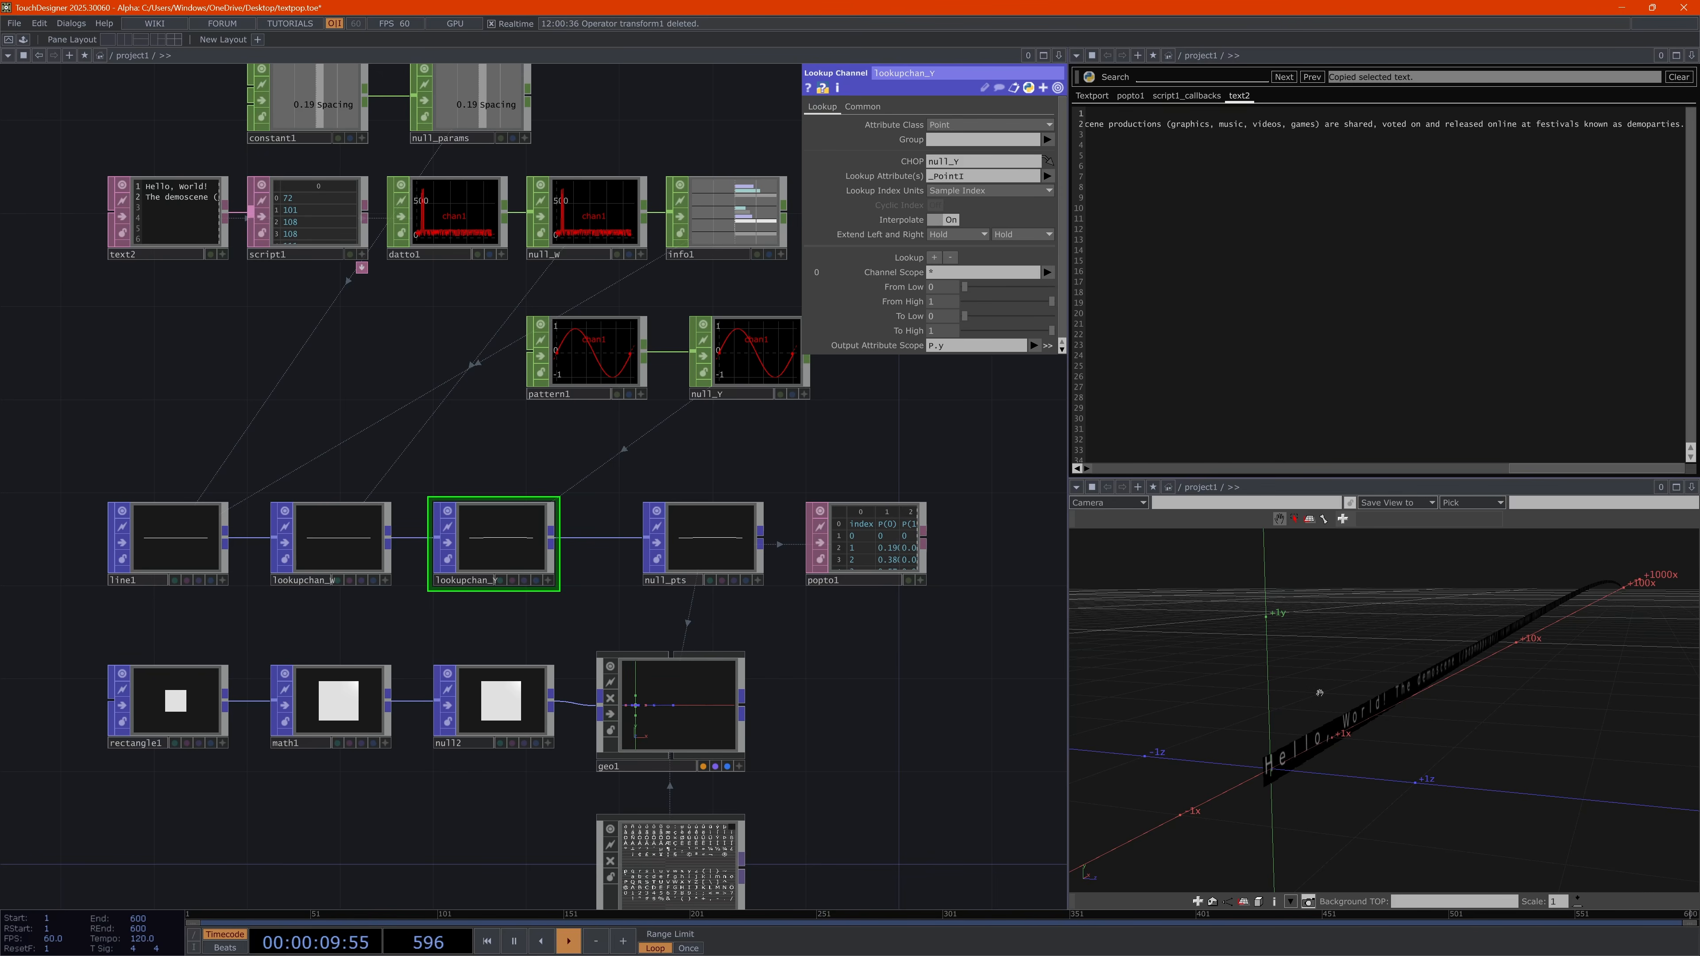
# Add a second channel named WaveFreq to constant1
pyautogui.moveTo(387, 348); pyautogui.dragTo(392, 441)
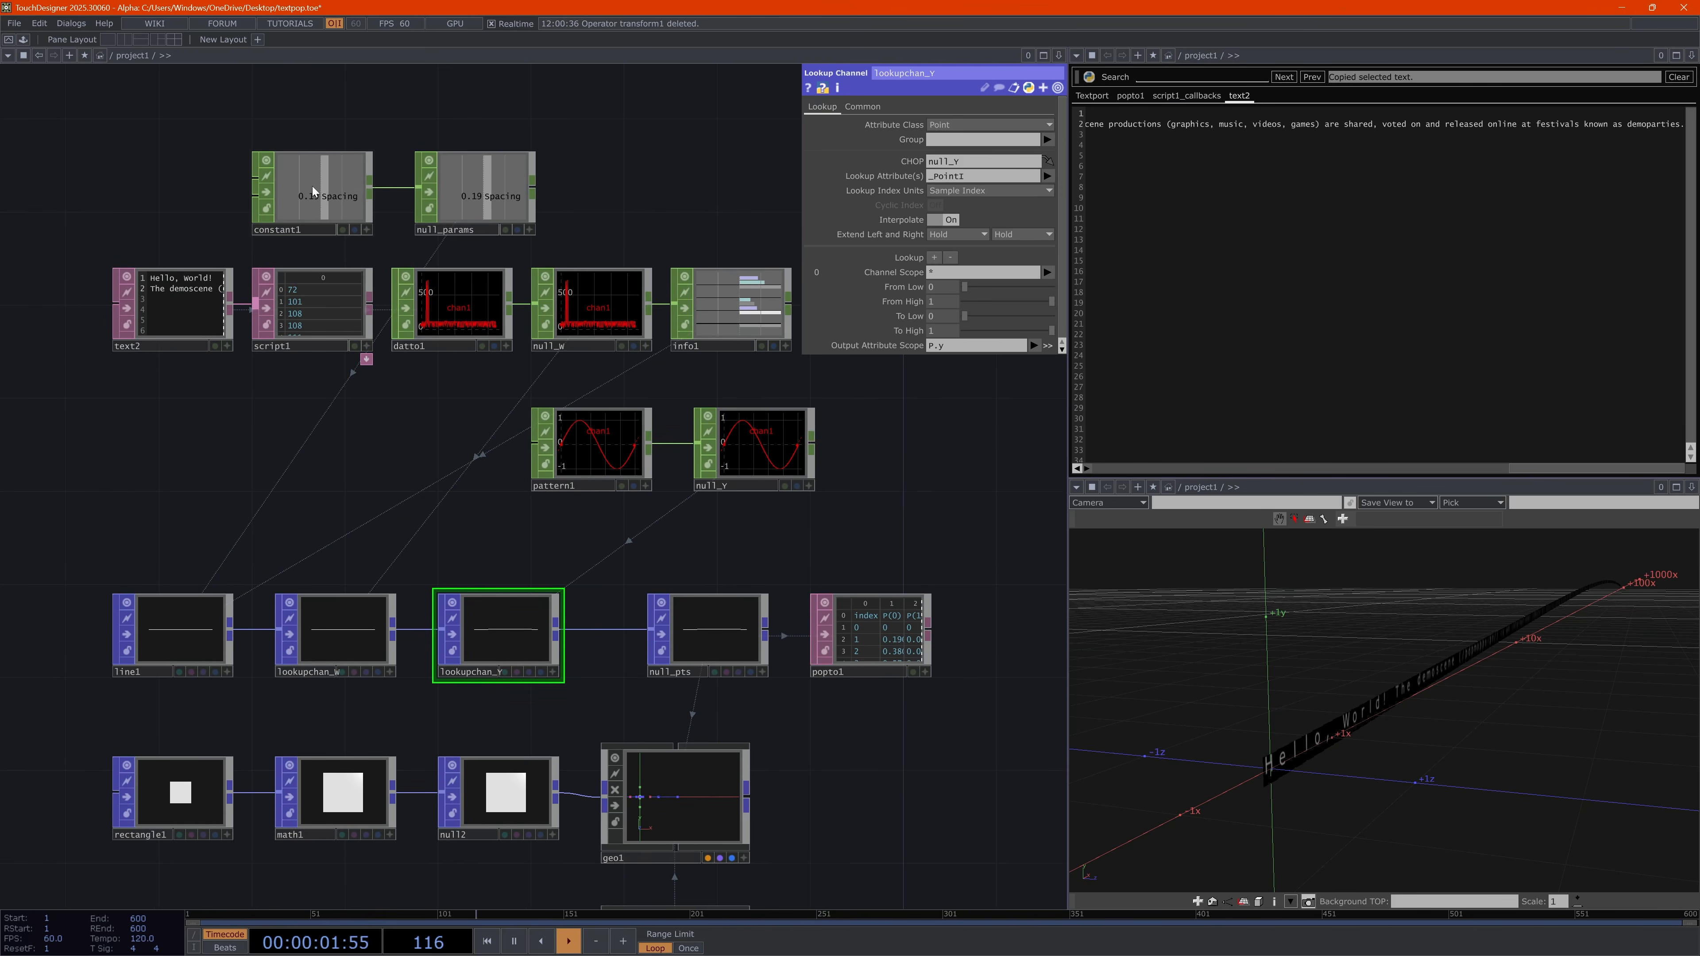
pyautogui.click(312, 187)
pyautogui.click(911, 125)
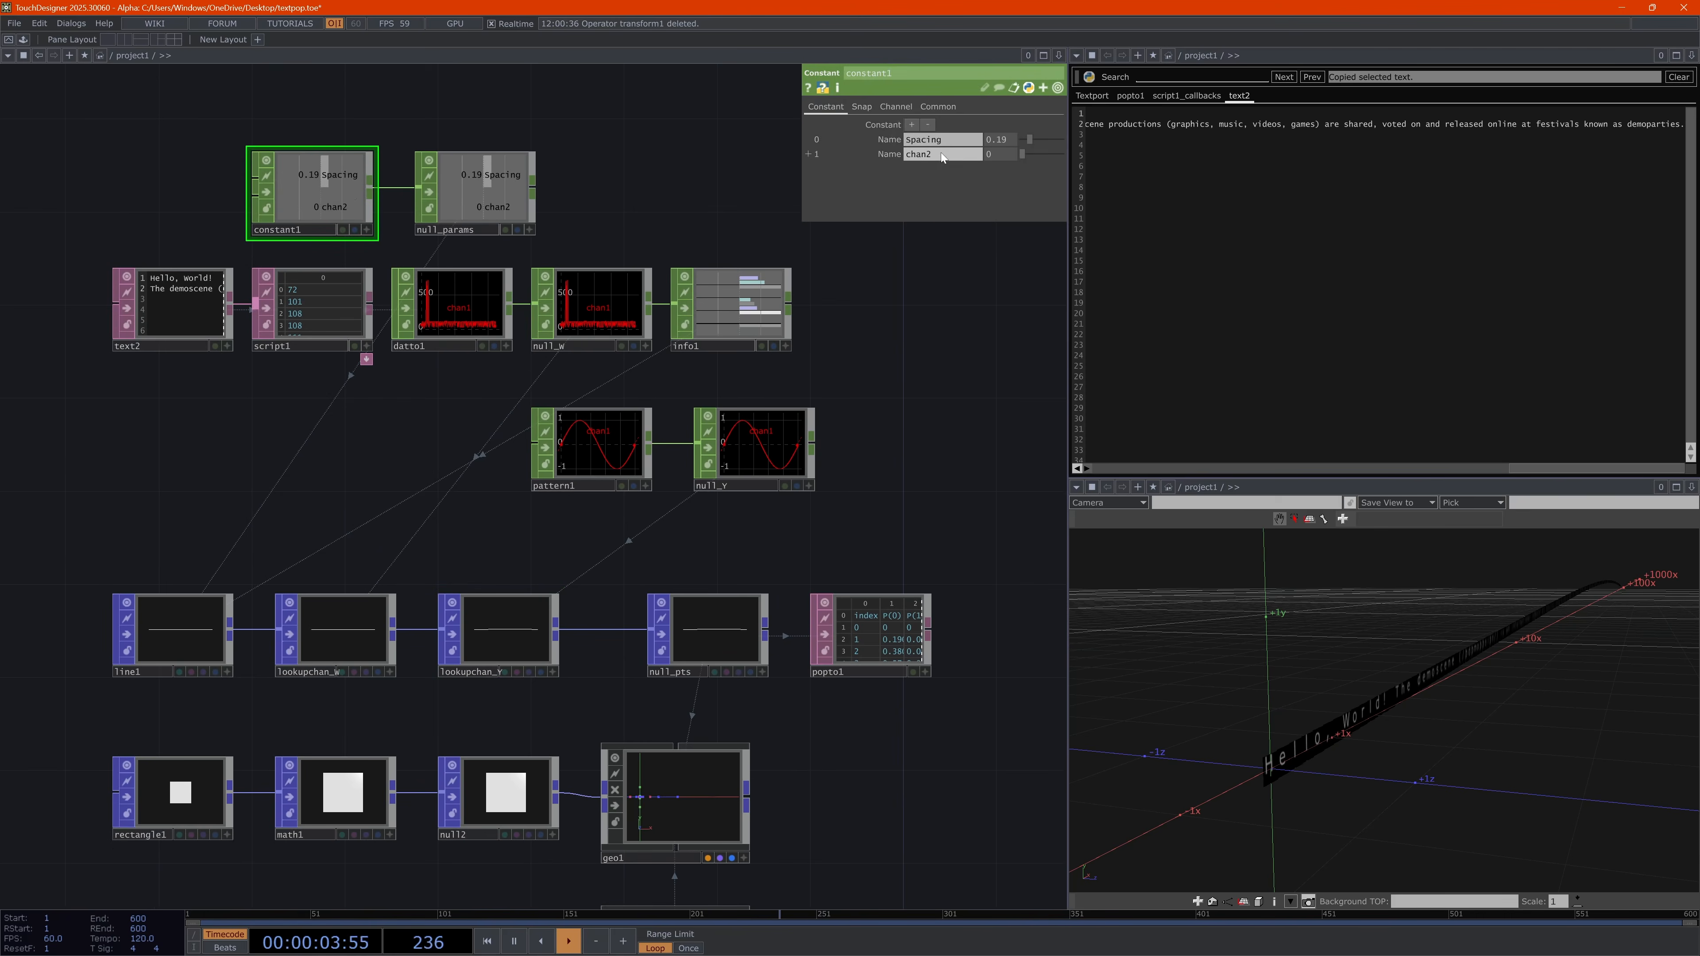
pyautogui.write('Wav')
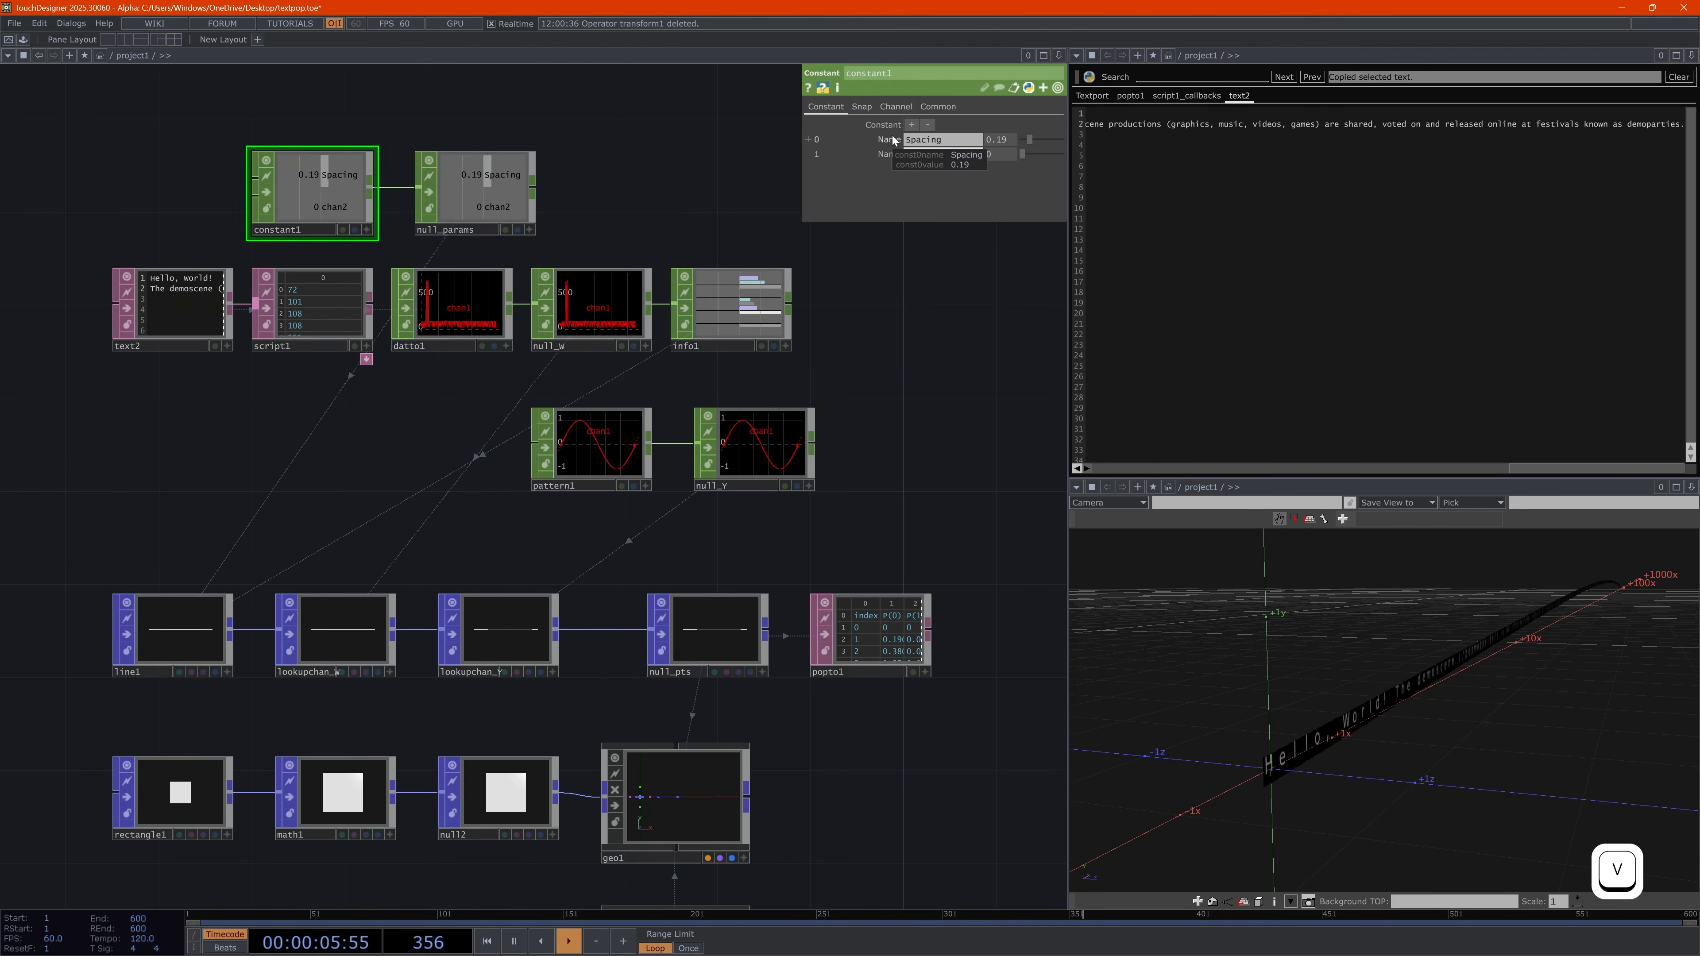
pyautogui.write('eFreq')
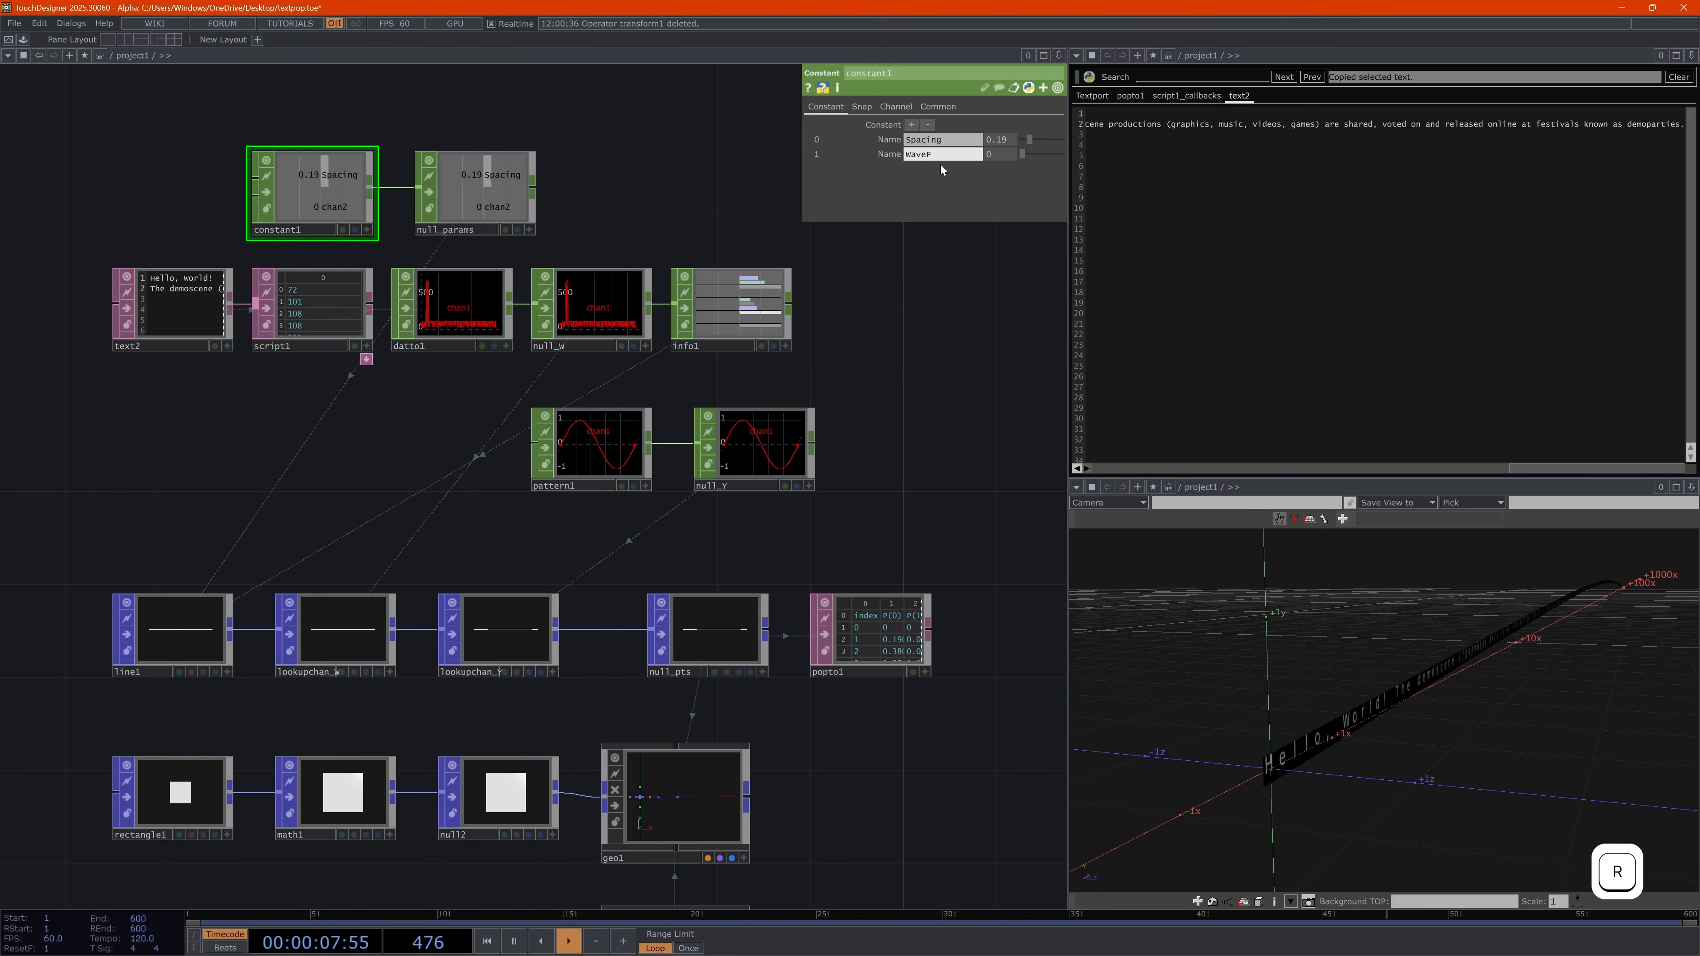
# Set constant1's WaveFreq channel value to 0.1
pyautogui.click(999, 153)
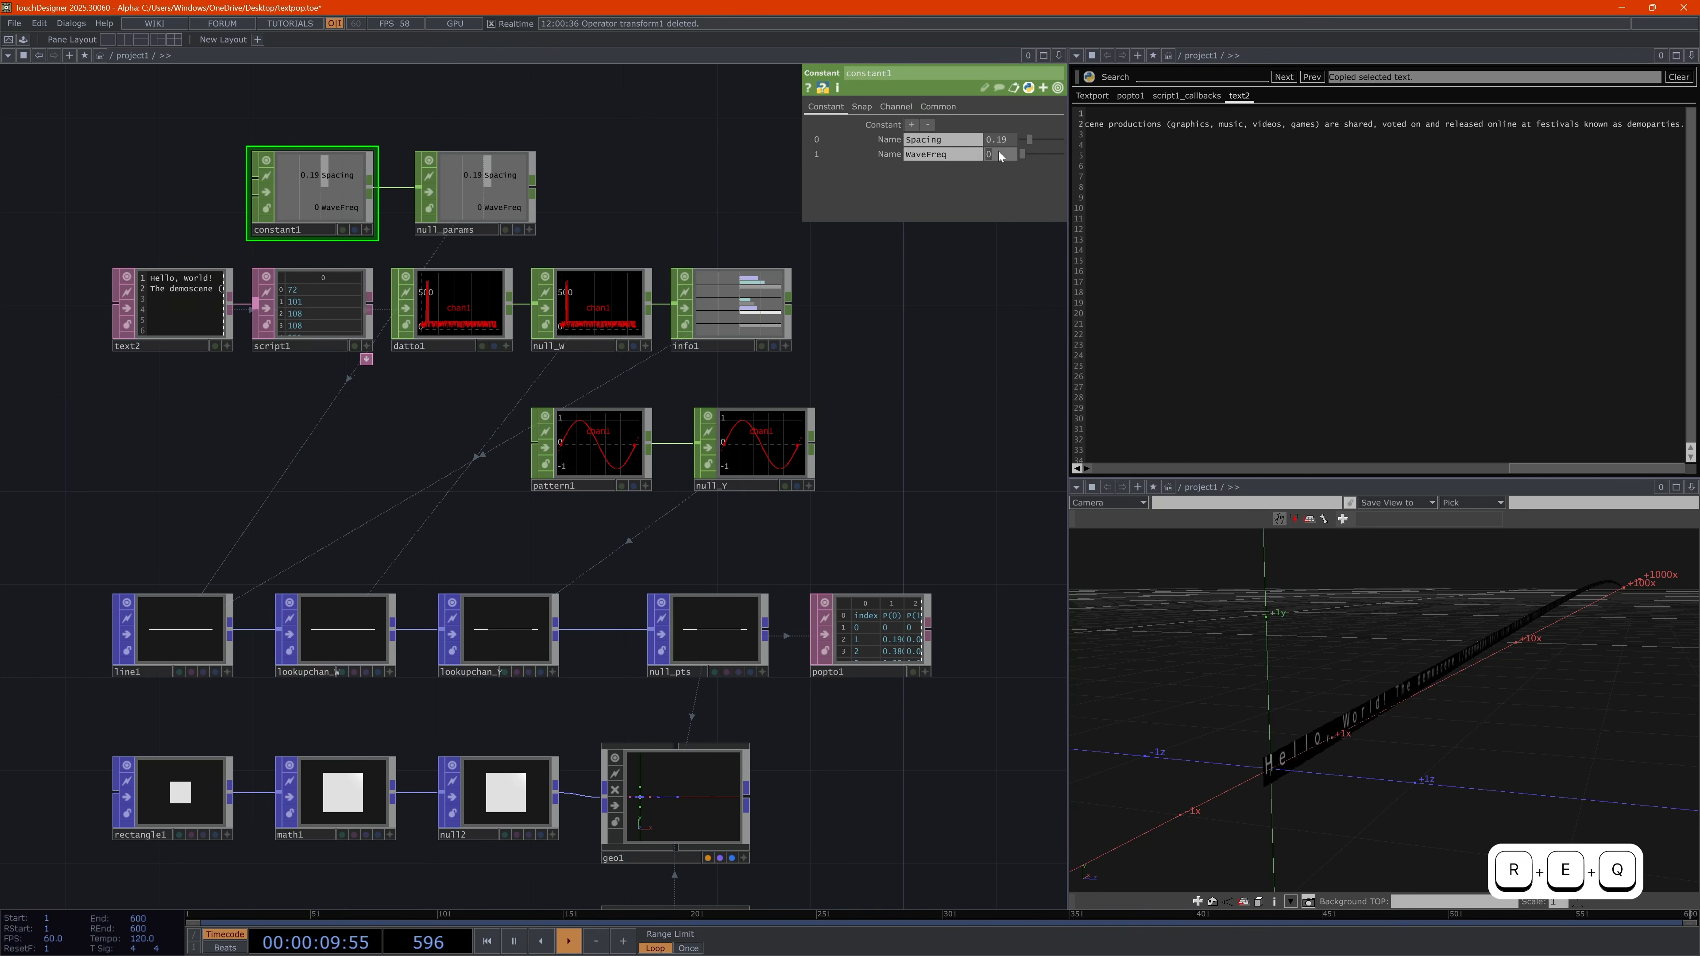
pyautogui.write('.5')
pyautogui.press('BackSpace')
pyautogui.press('BackSpace')
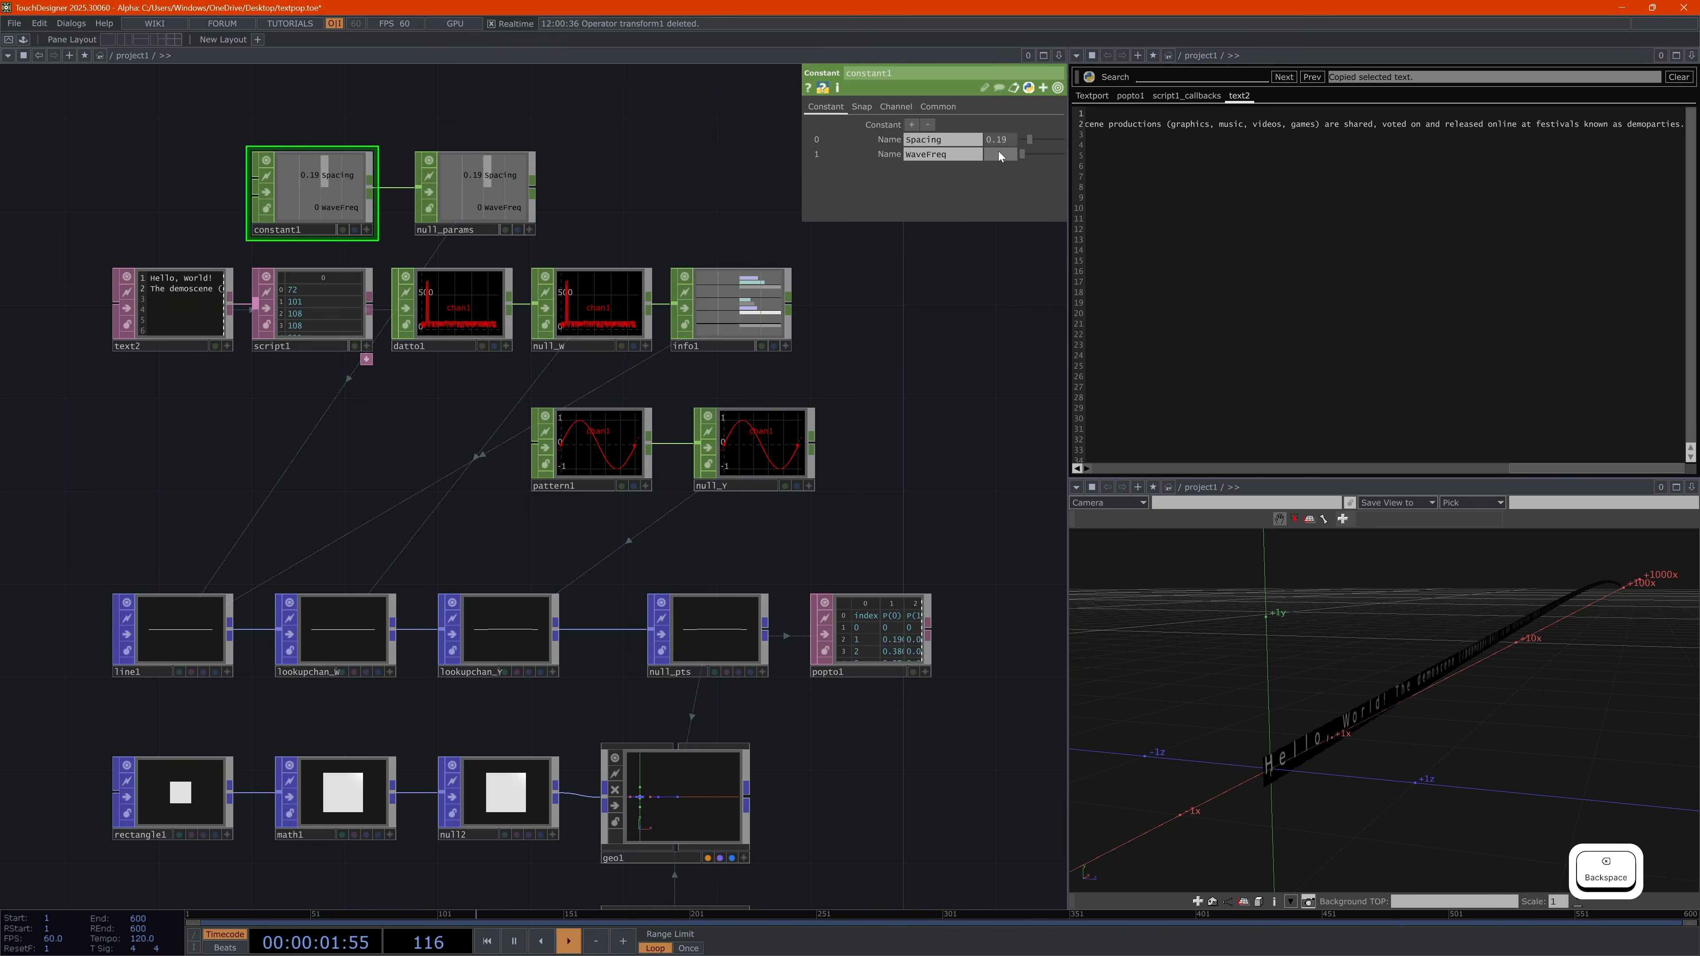
pyautogui.write('0.1')
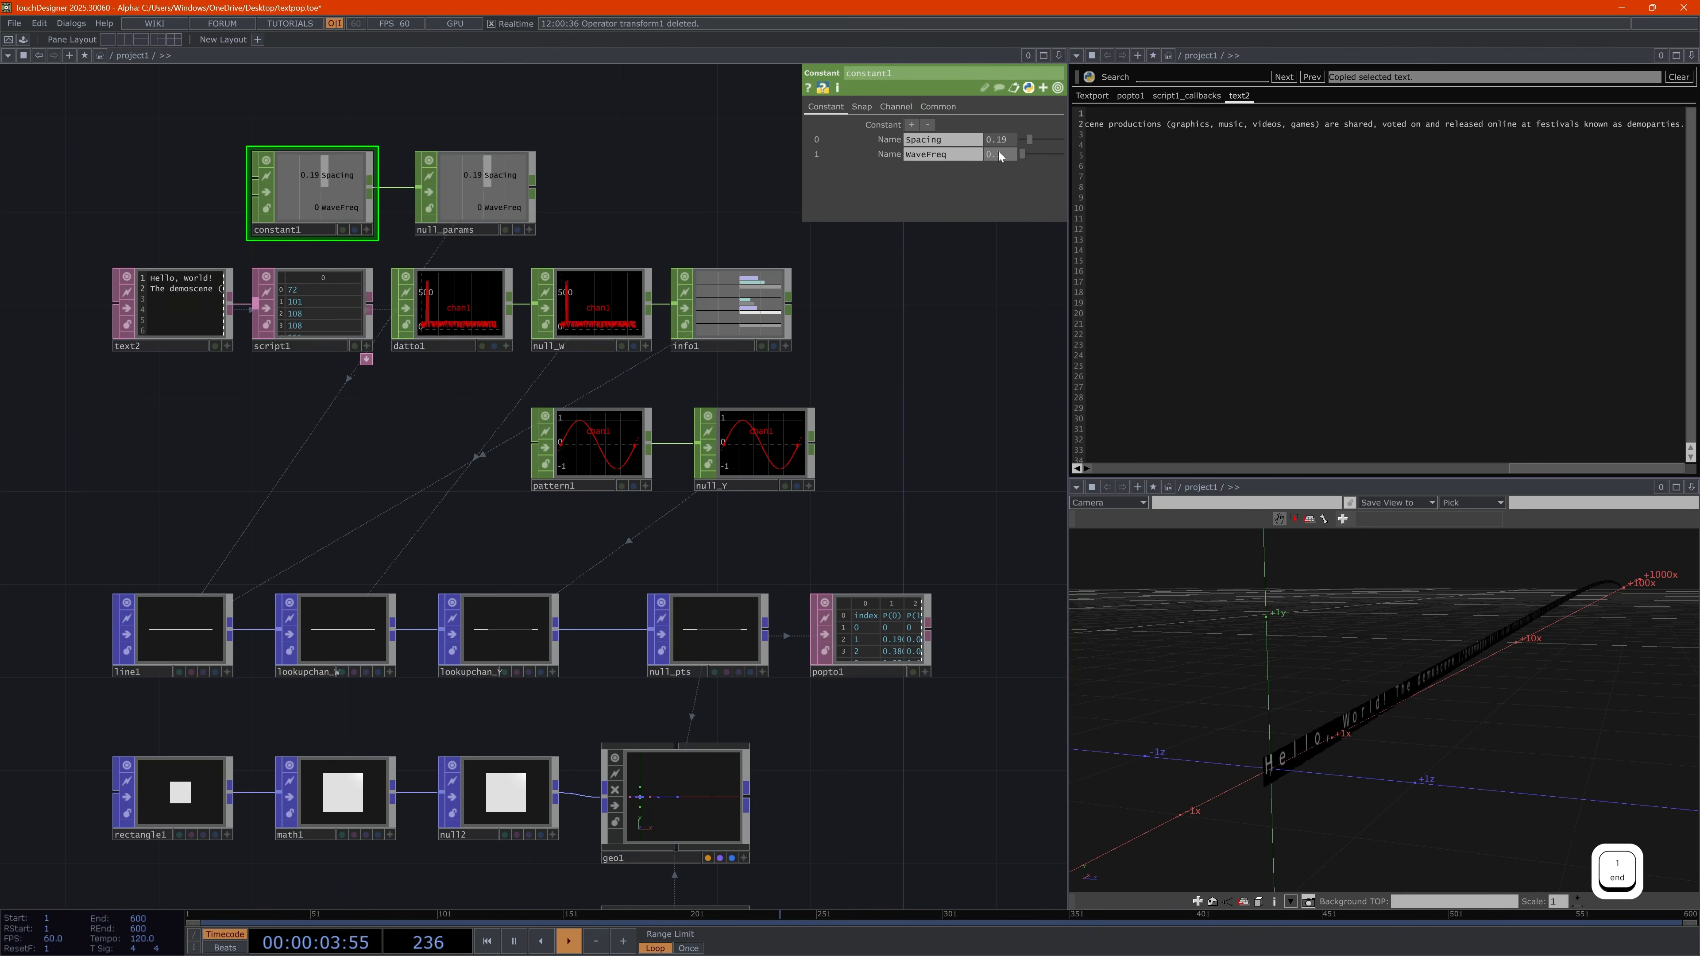
pyautogui.press('Return')
# Shift popto1, null_pts and lookupchan_Y further along the chain to open a gap after lookupchan_w
pyautogui.click(509, 631)
pyautogui.moveTo(508, 633); pyautogui.dragTo(552, 637)
pyautogui.moveTo(880, 641); pyautogui.dragTo(950, 643)
pyautogui.moveTo(716, 632); pyautogui.dragTo(809, 634)
pyautogui.moveTo(553, 633); pyautogui.dragTo(669, 634)
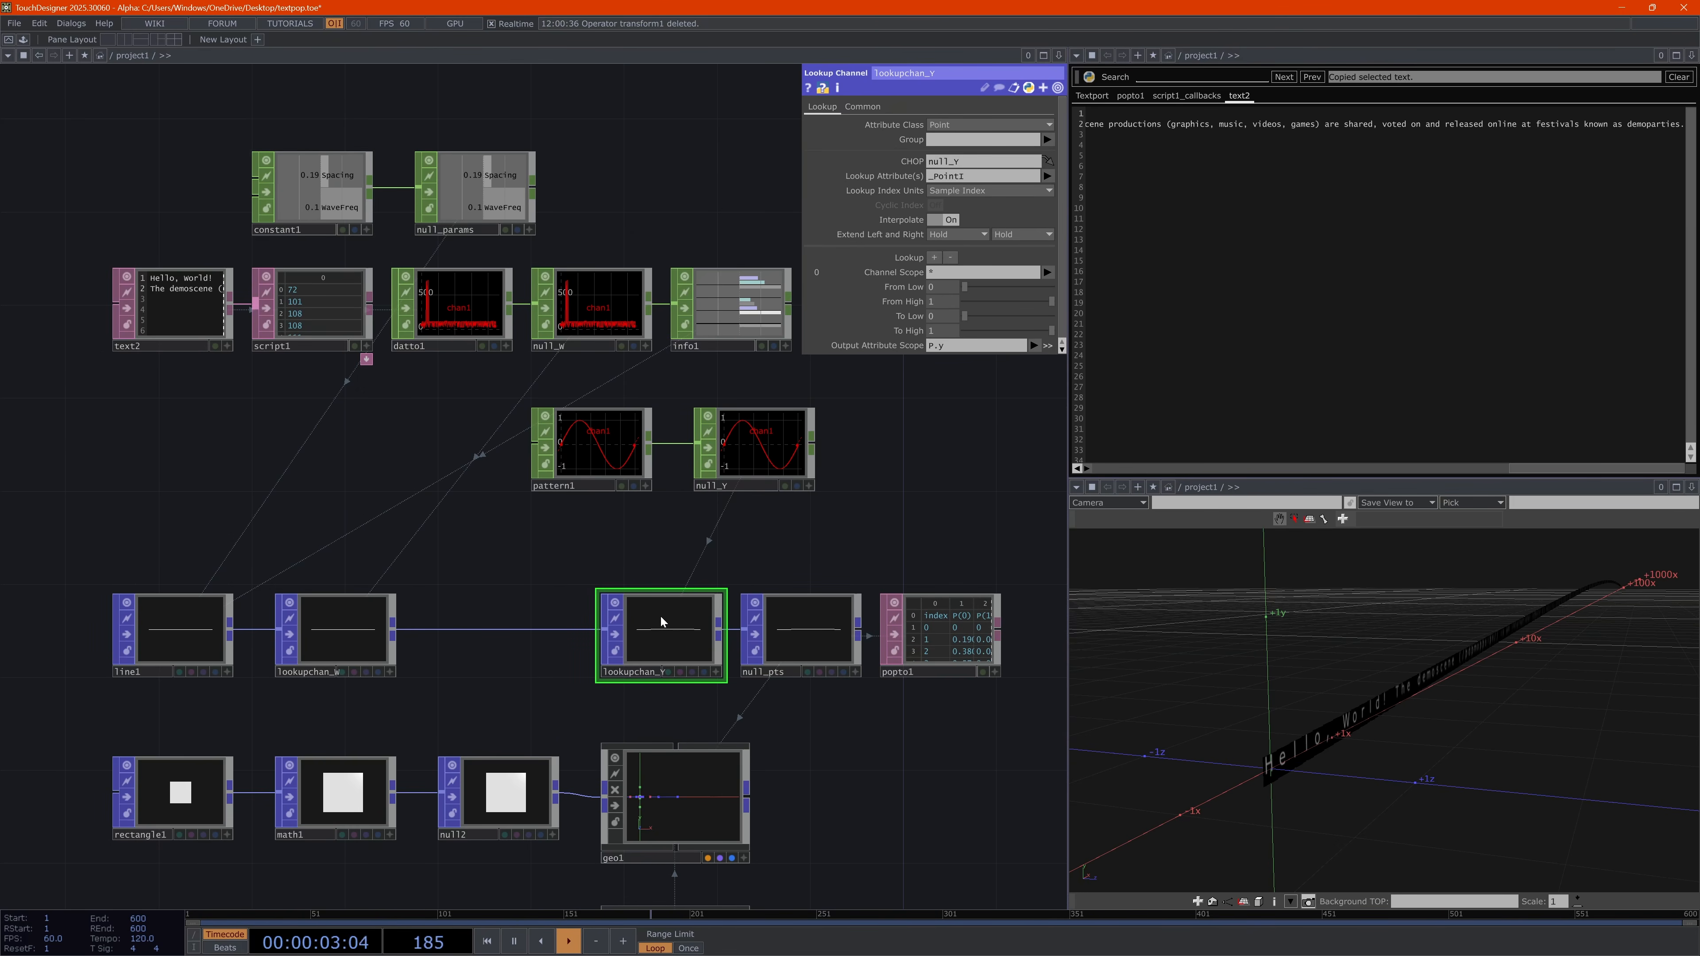
# Move lookupchan_W closer to line1 to widen the gap before lookupchan_Y
pyautogui.moveTo(322, 665); pyautogui.dragTo(298, 665)
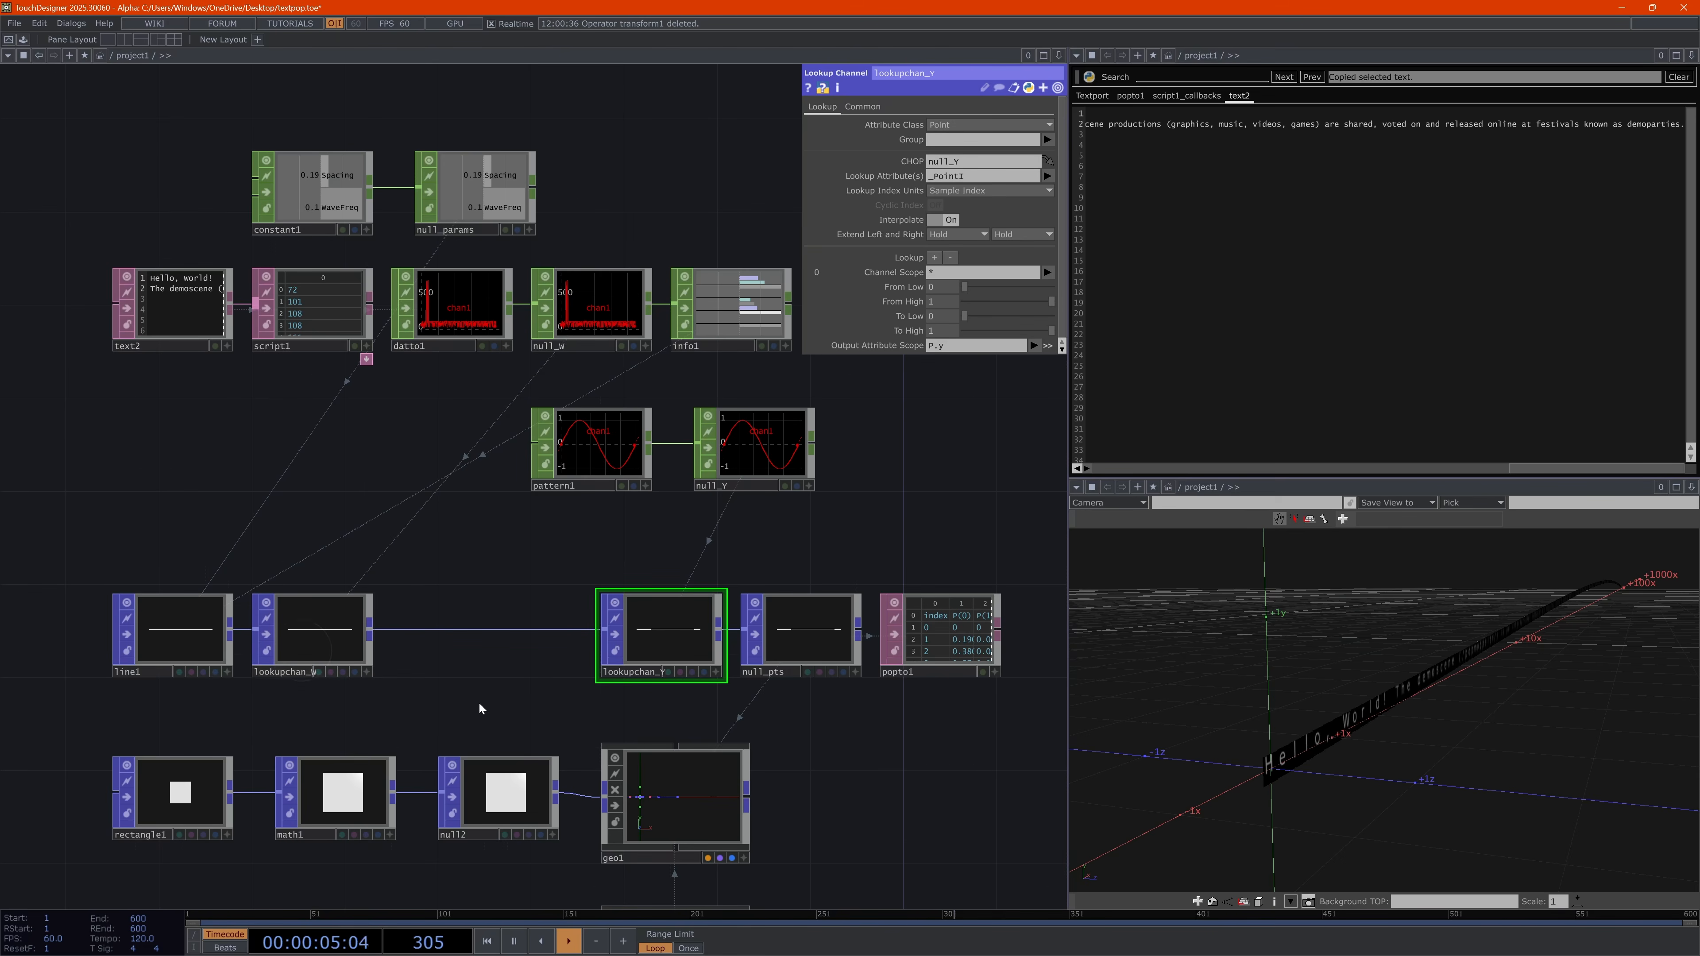
# Insert a Math Mix POP between lookupchan_W and lookupchan_Y and place an unconnected Math Combine POP below it
pyautogui.rightClick(476, 630)
pyautogui.click(519, 616)
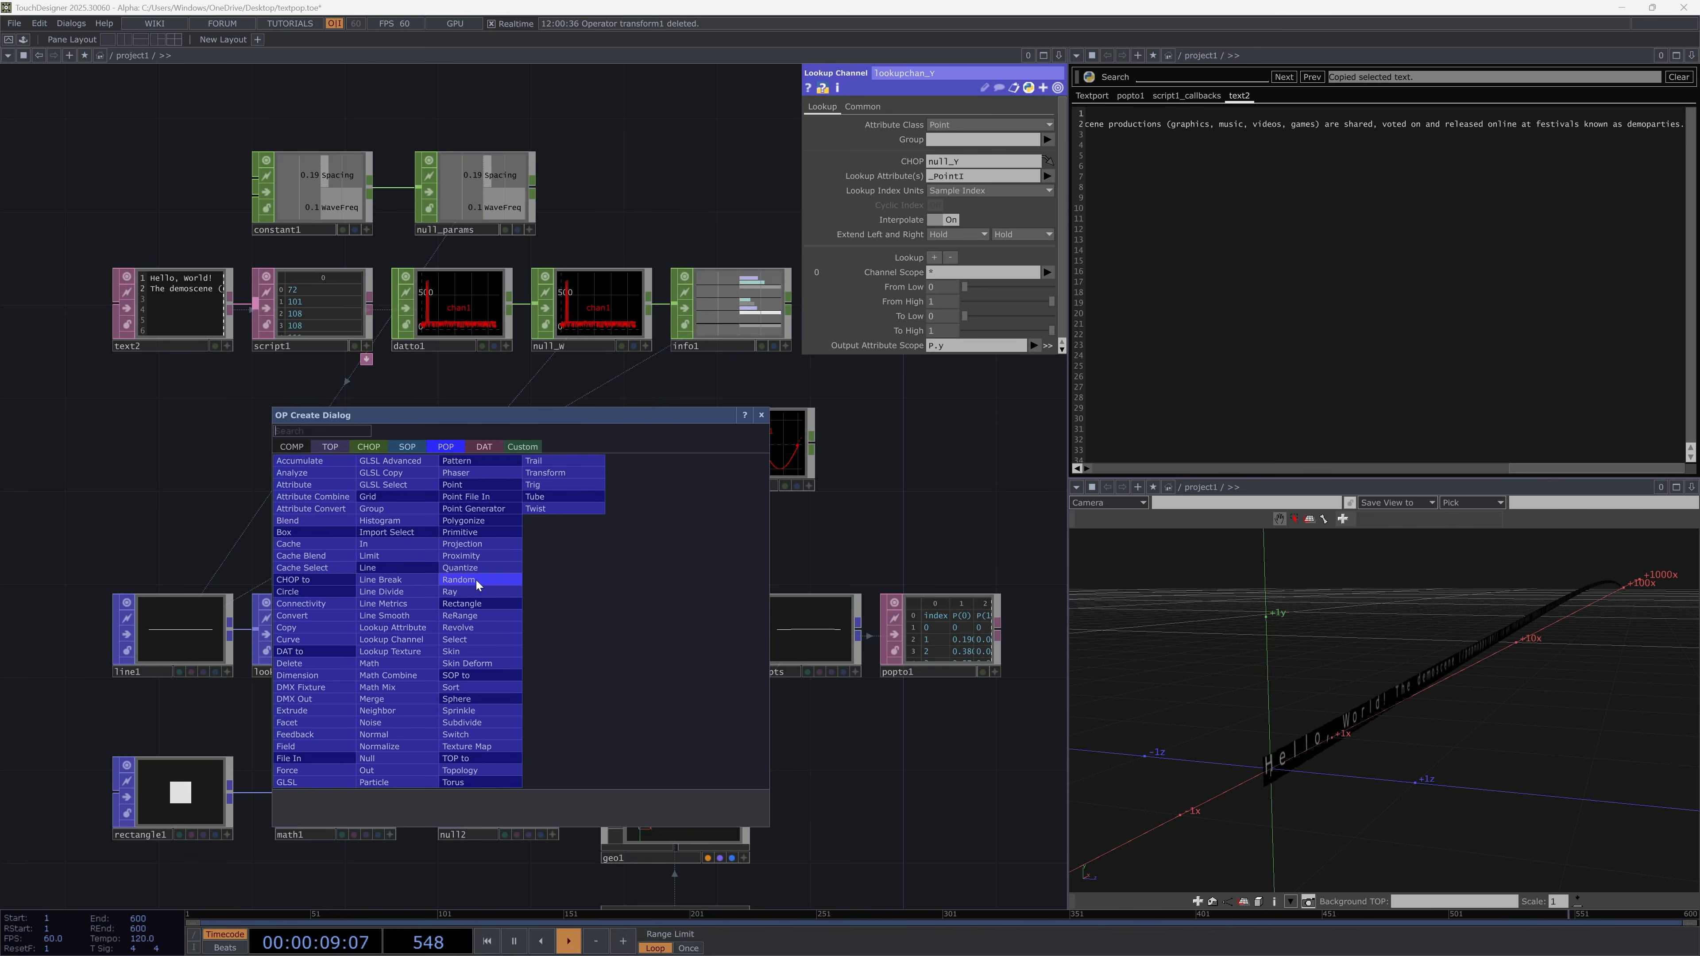
pyautogui.click(392, 688)
pyautogui.click(469, 583)
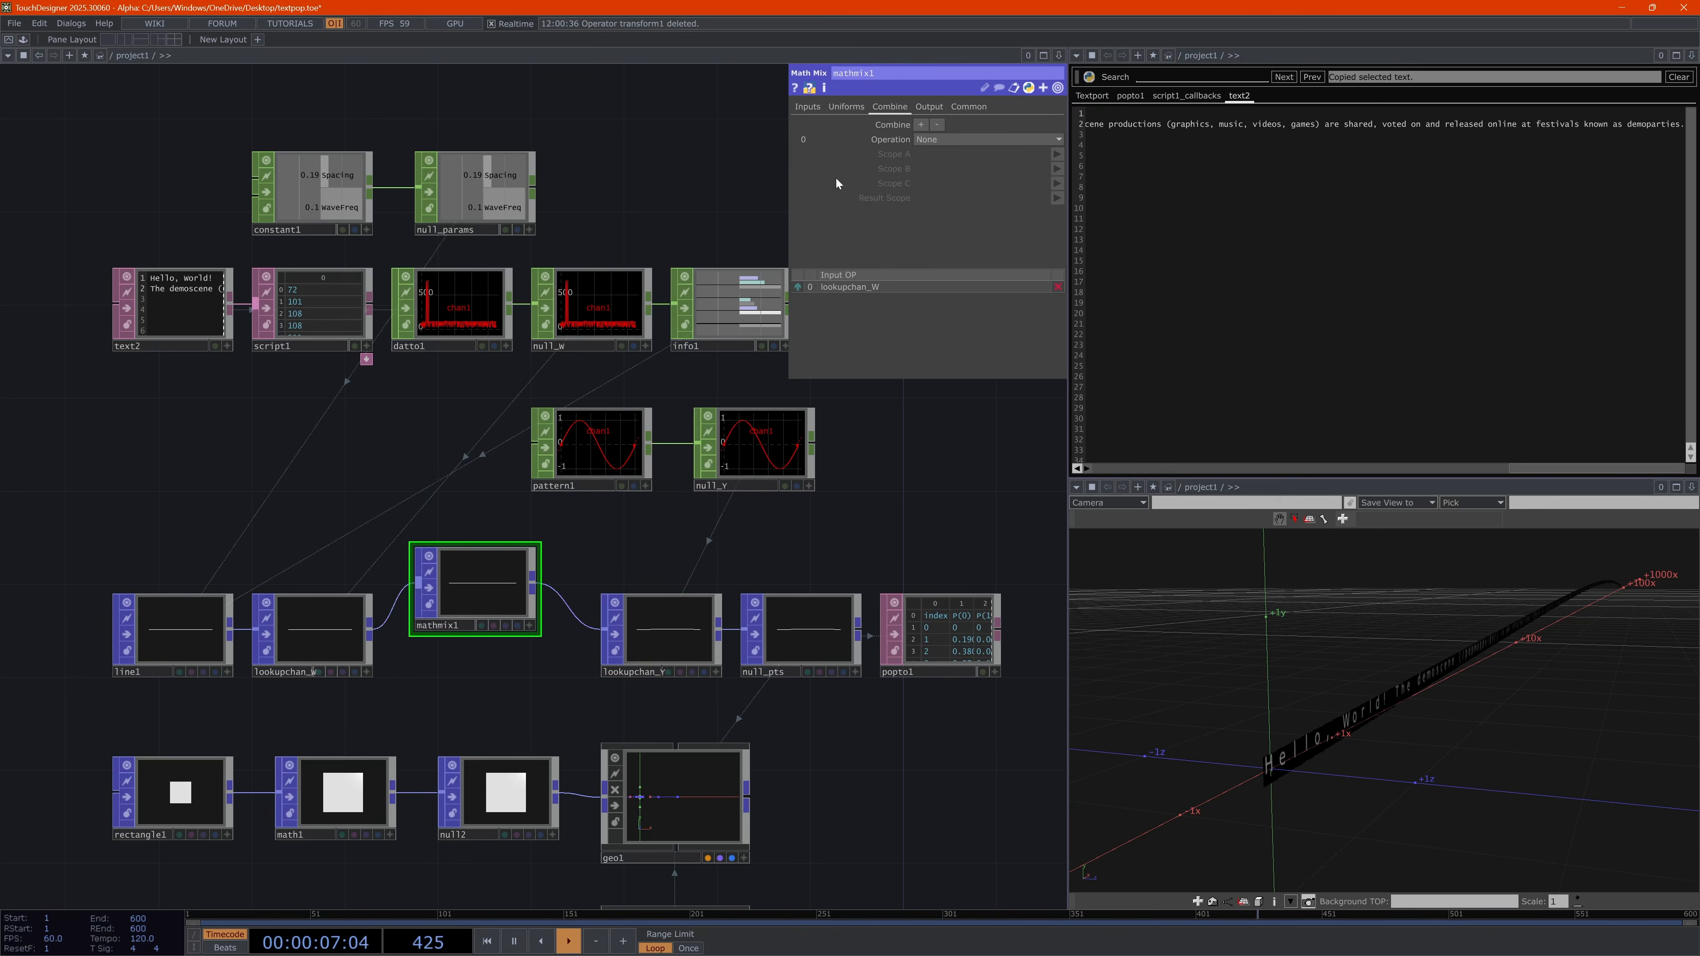
pyautogui.press('Tab')
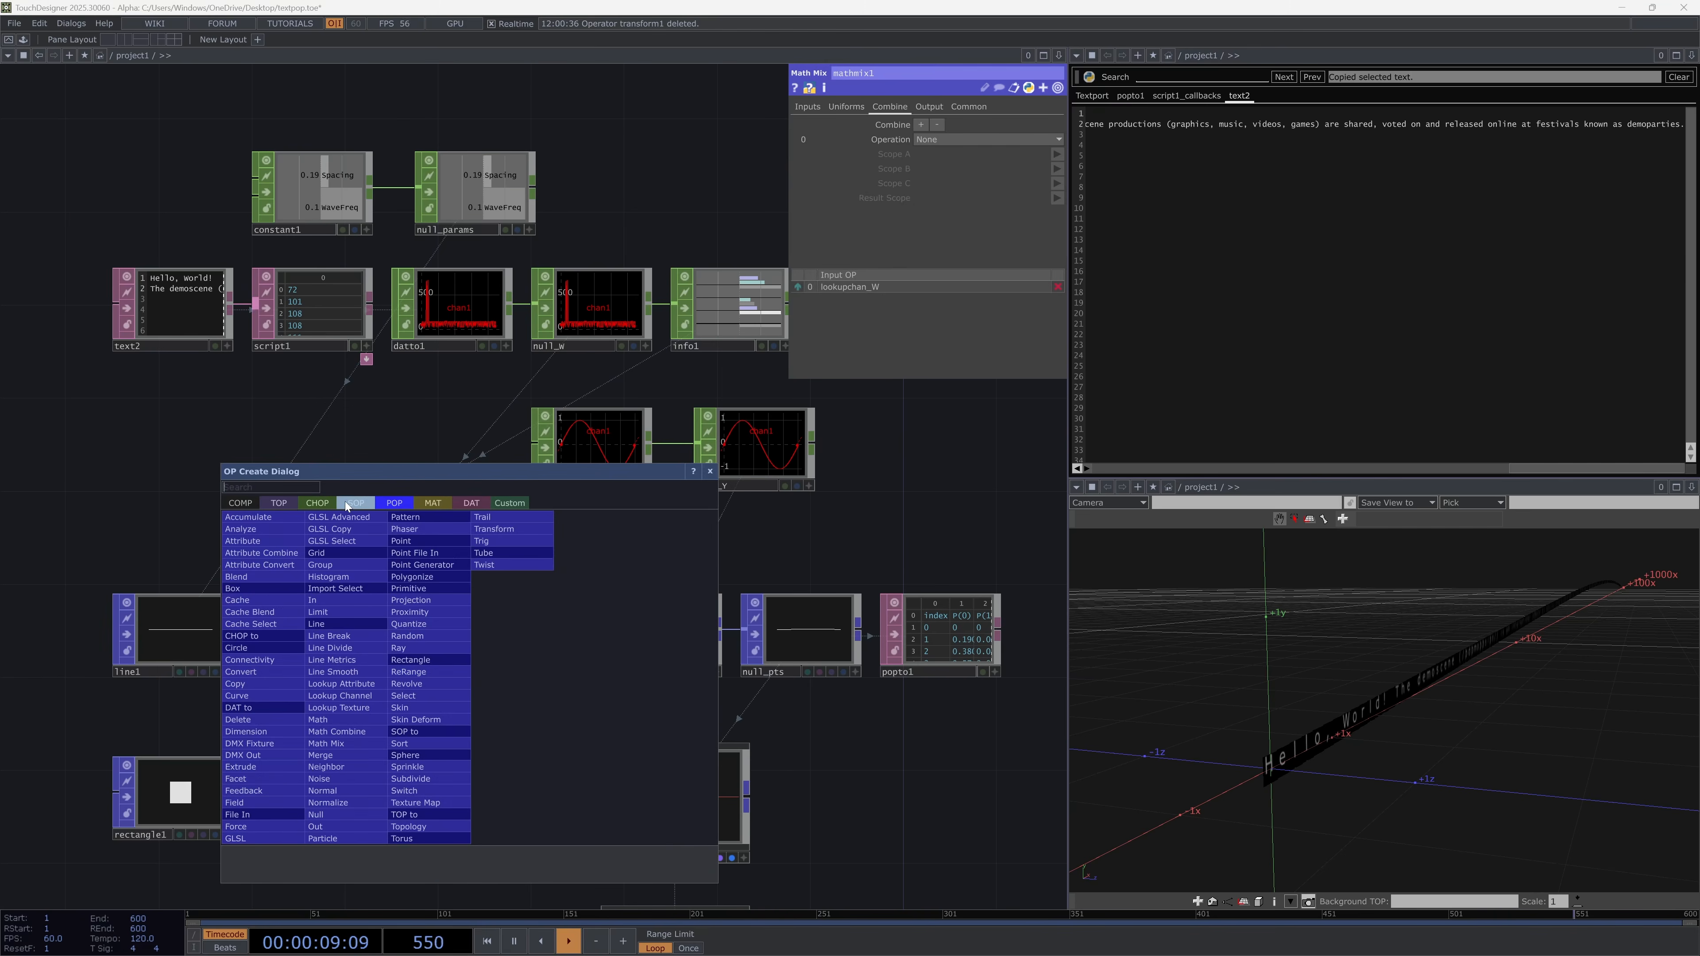
pyautogui.click(360, 731)
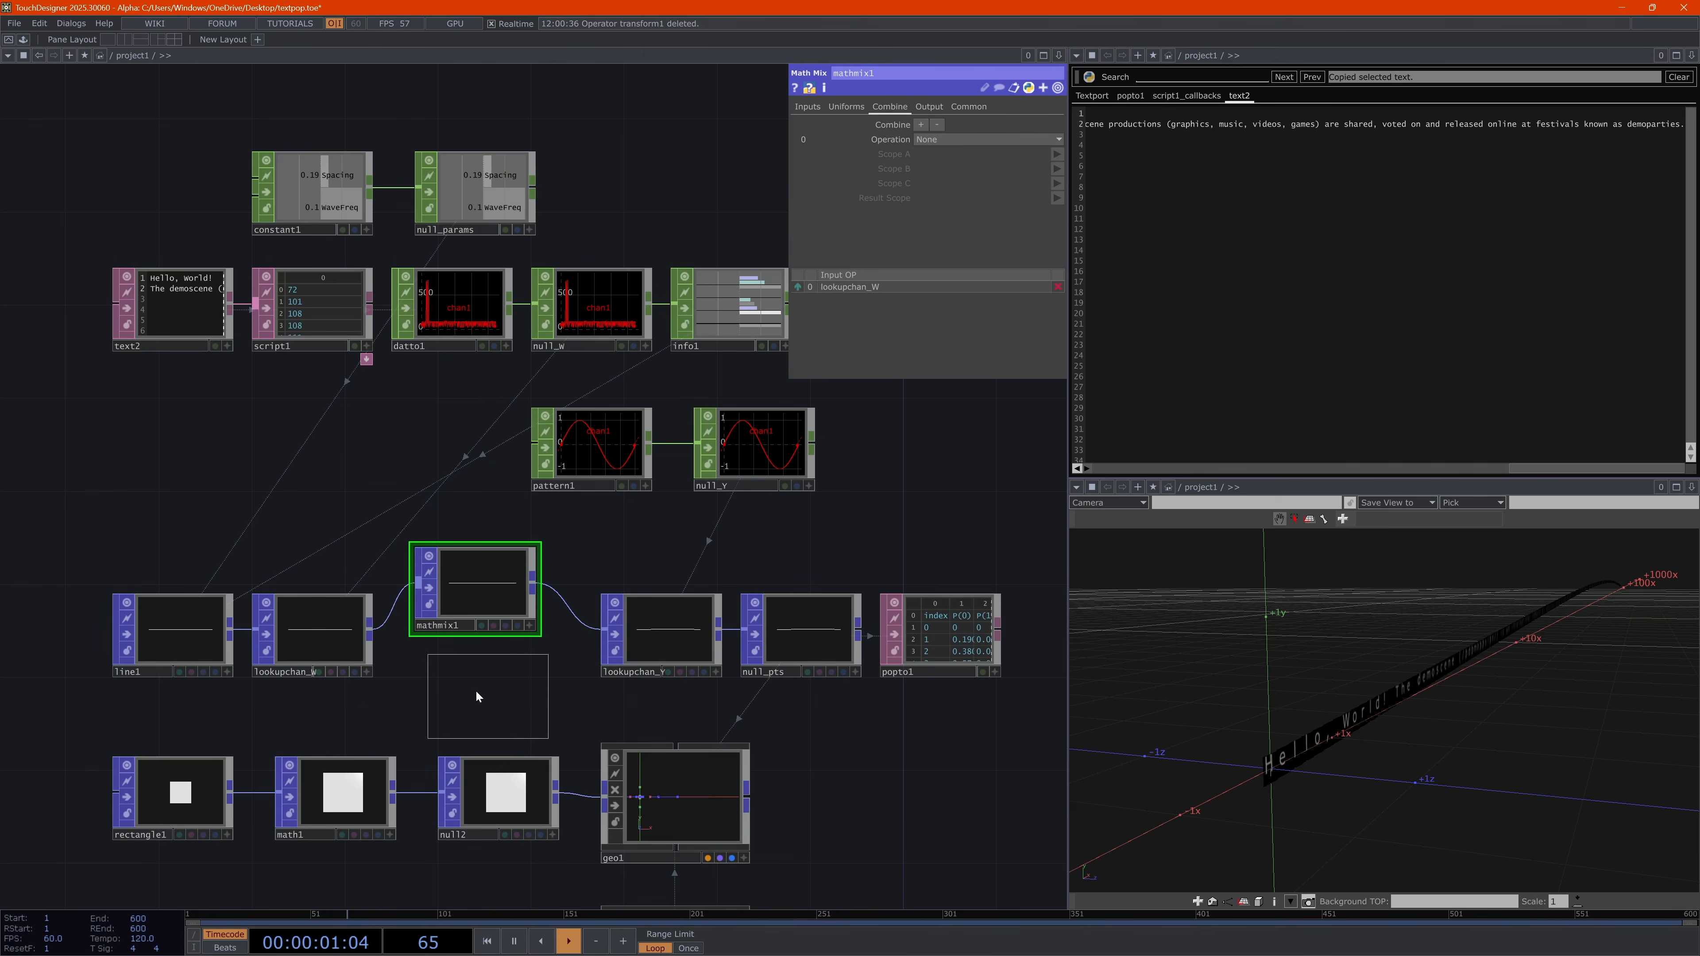
pyautogui.click(479, 697)
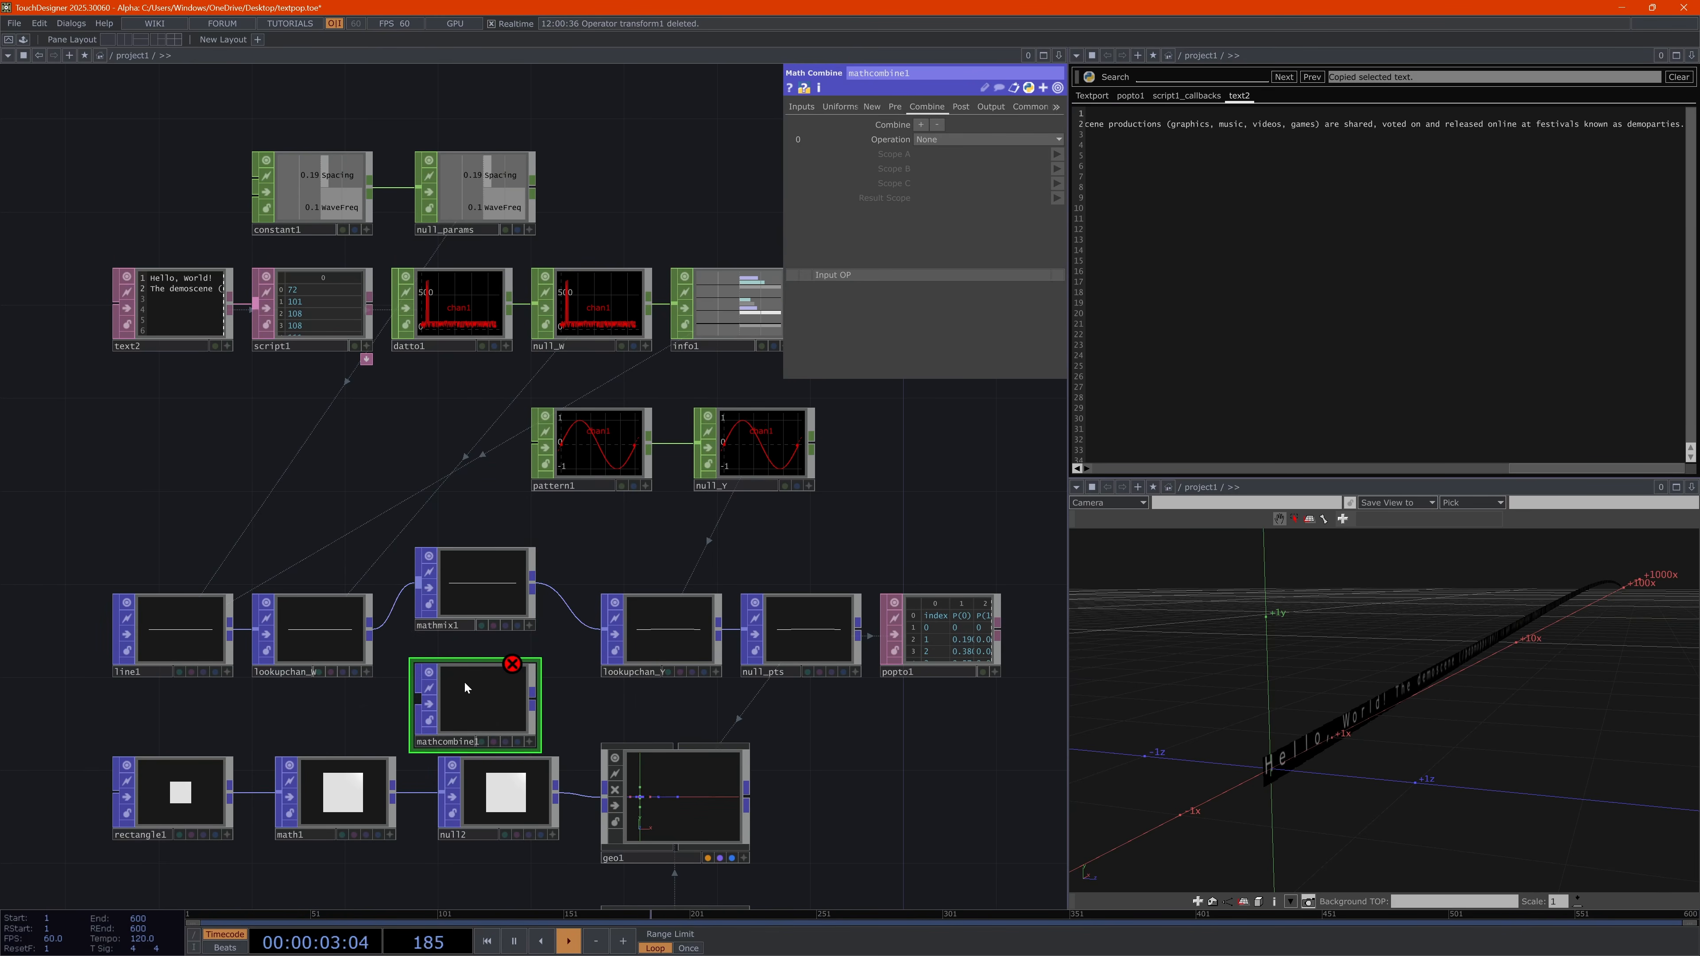
# Compare the parameter pages of mathmix1 and mathcombine1 side by side in floating windows, including Uniforms, New, Pre, Combine and Post
pyautogui.rightClick(474, 613)
pyautogui.click(514, 619)
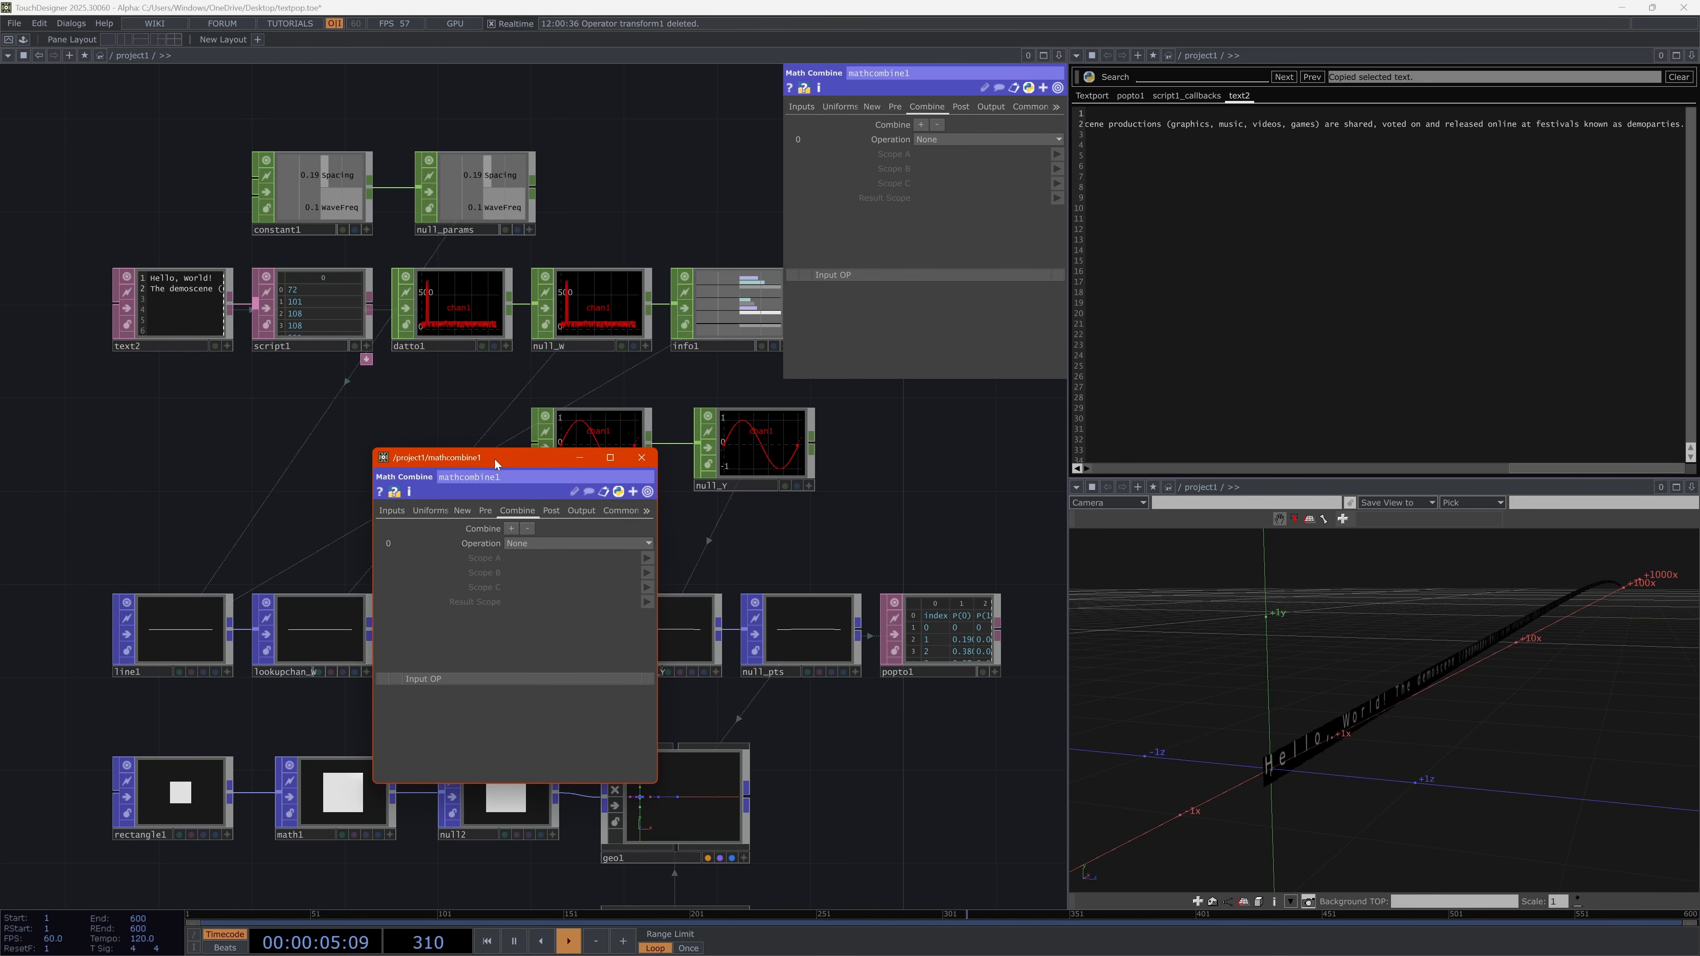
pyautogui.moveTo(493, 461); pyautogui.dragTo(550, 122)
pyautogui.rightClick(494, 663)
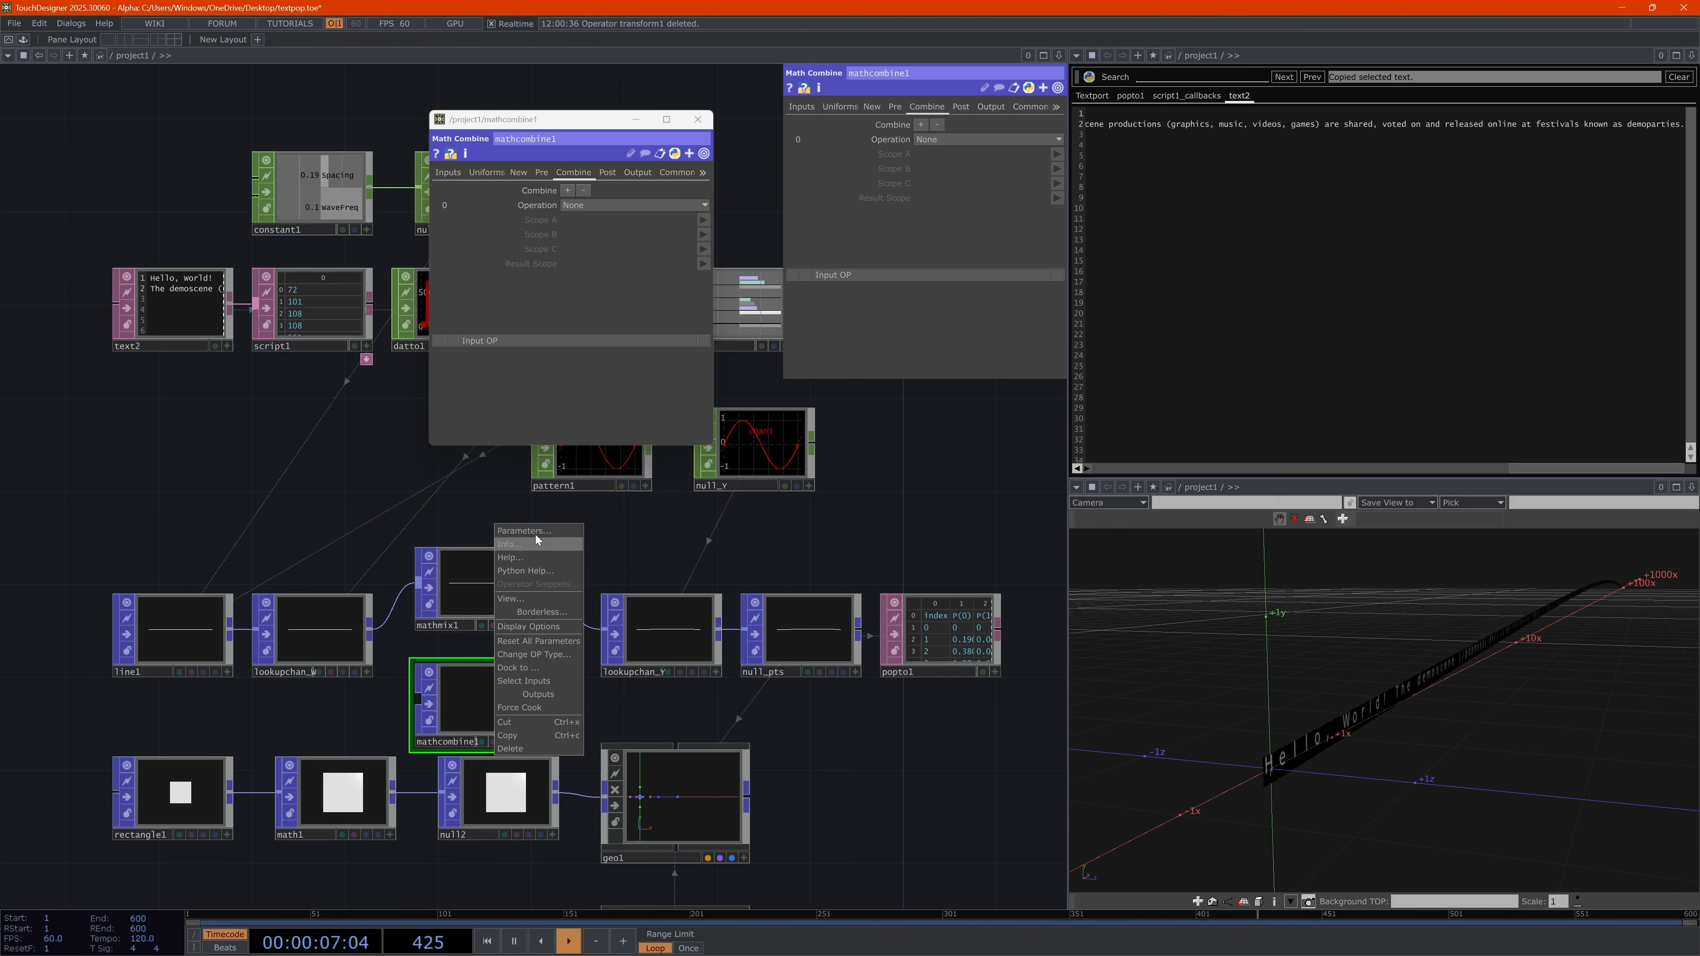
pyautogui.click(523, 530)
pyautogui.moveTo(543, 369); pyautogui.dragTo(269, 109)
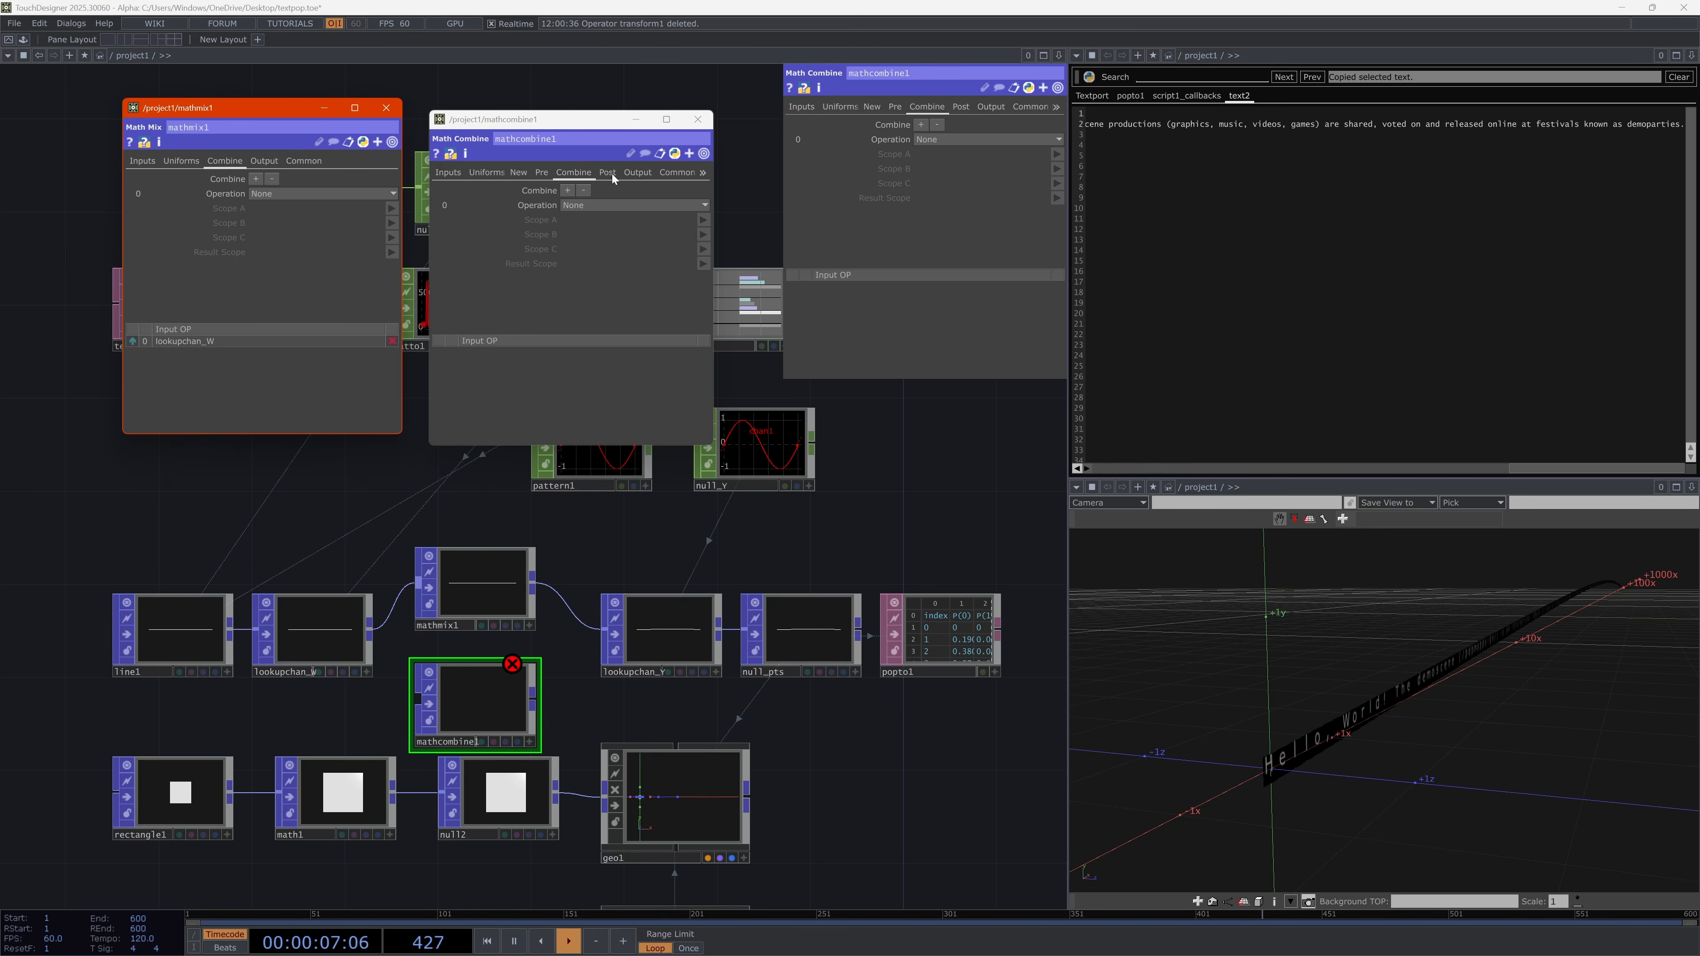
pyautogui.click(576, 172)
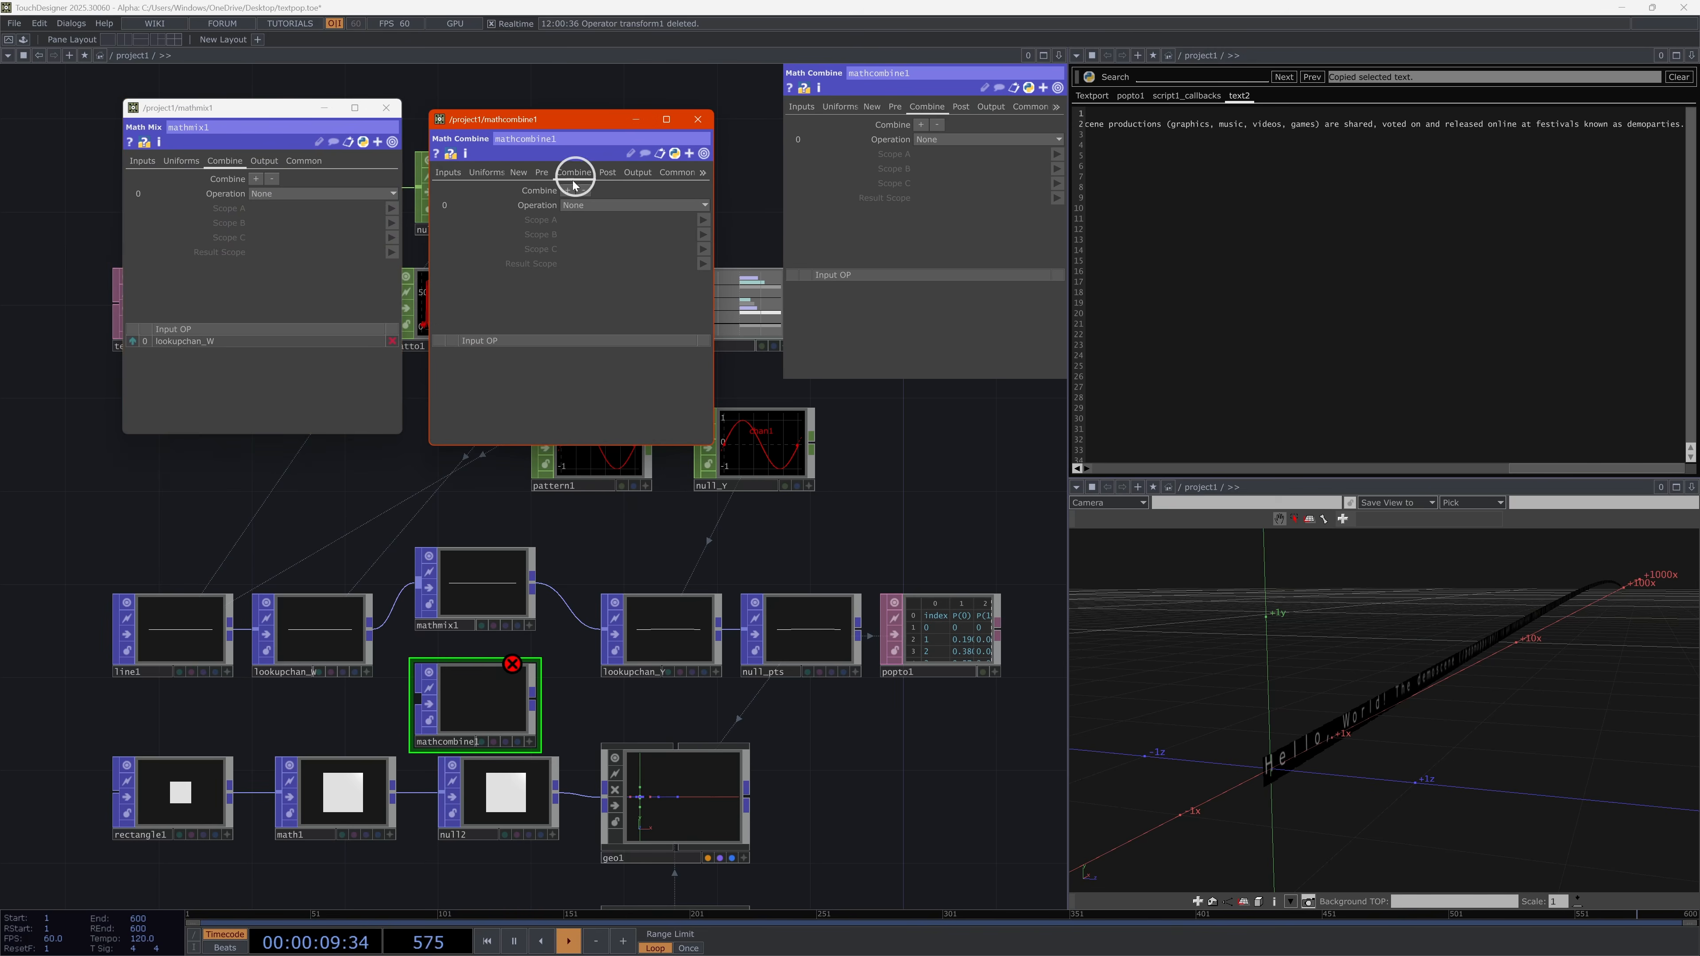
pyautogui.click(181, 162)
pyautogui.click(486, 174)
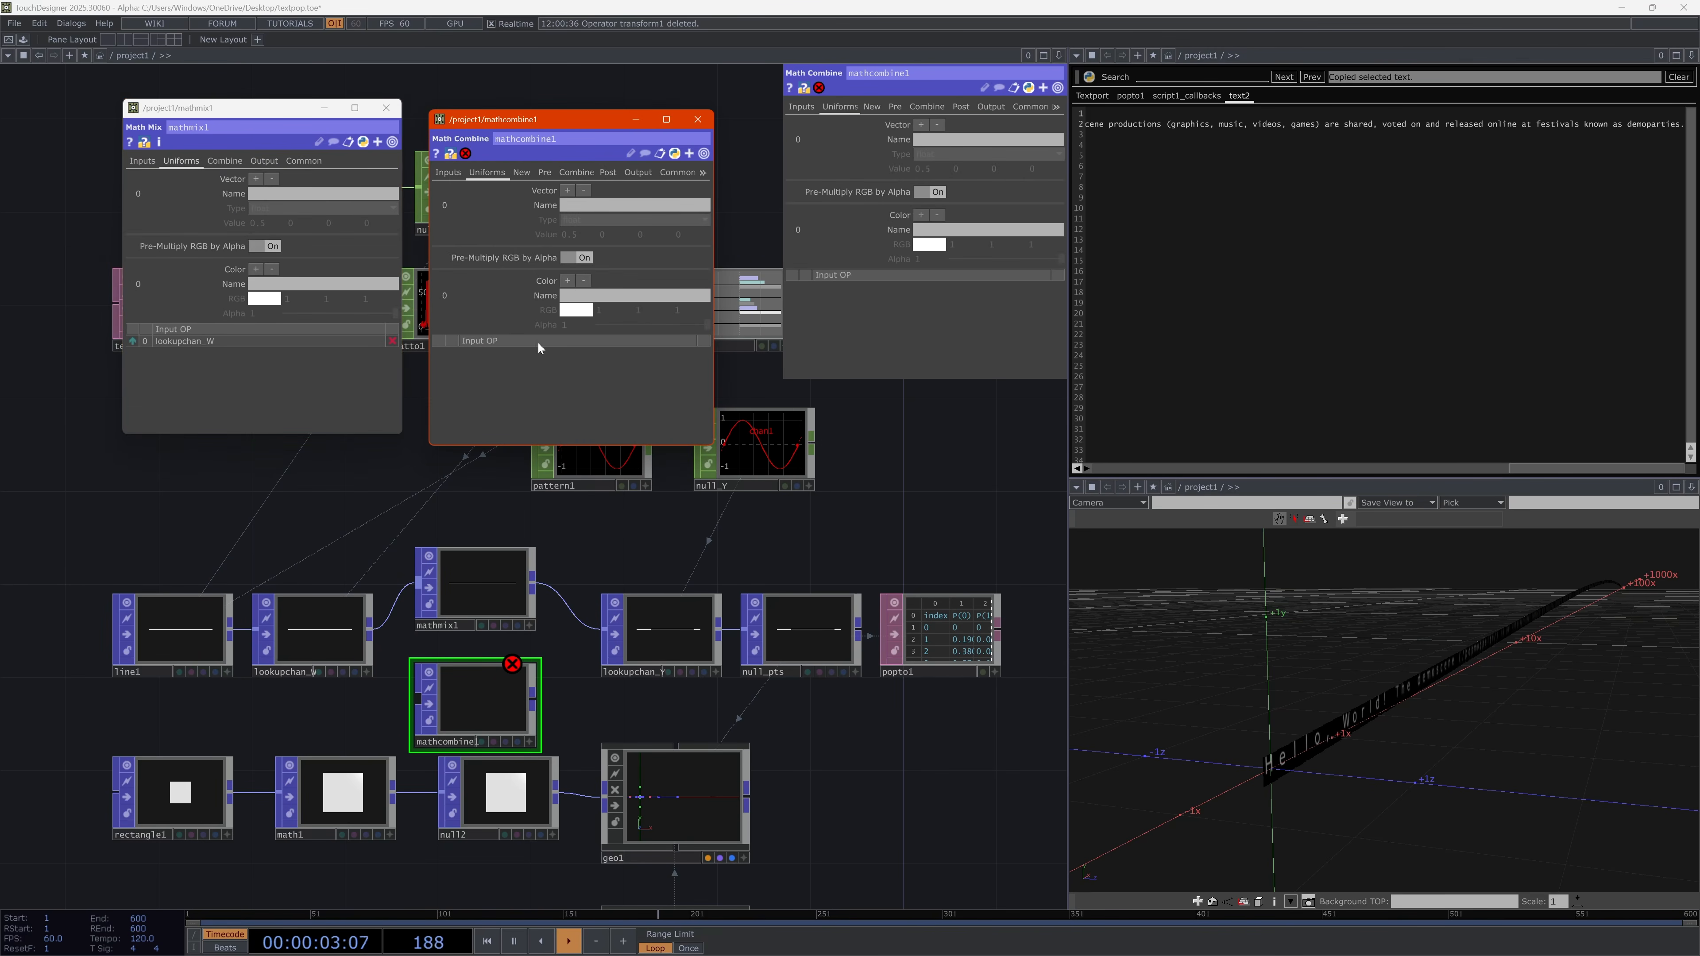
pyautogui.click(224, 161)
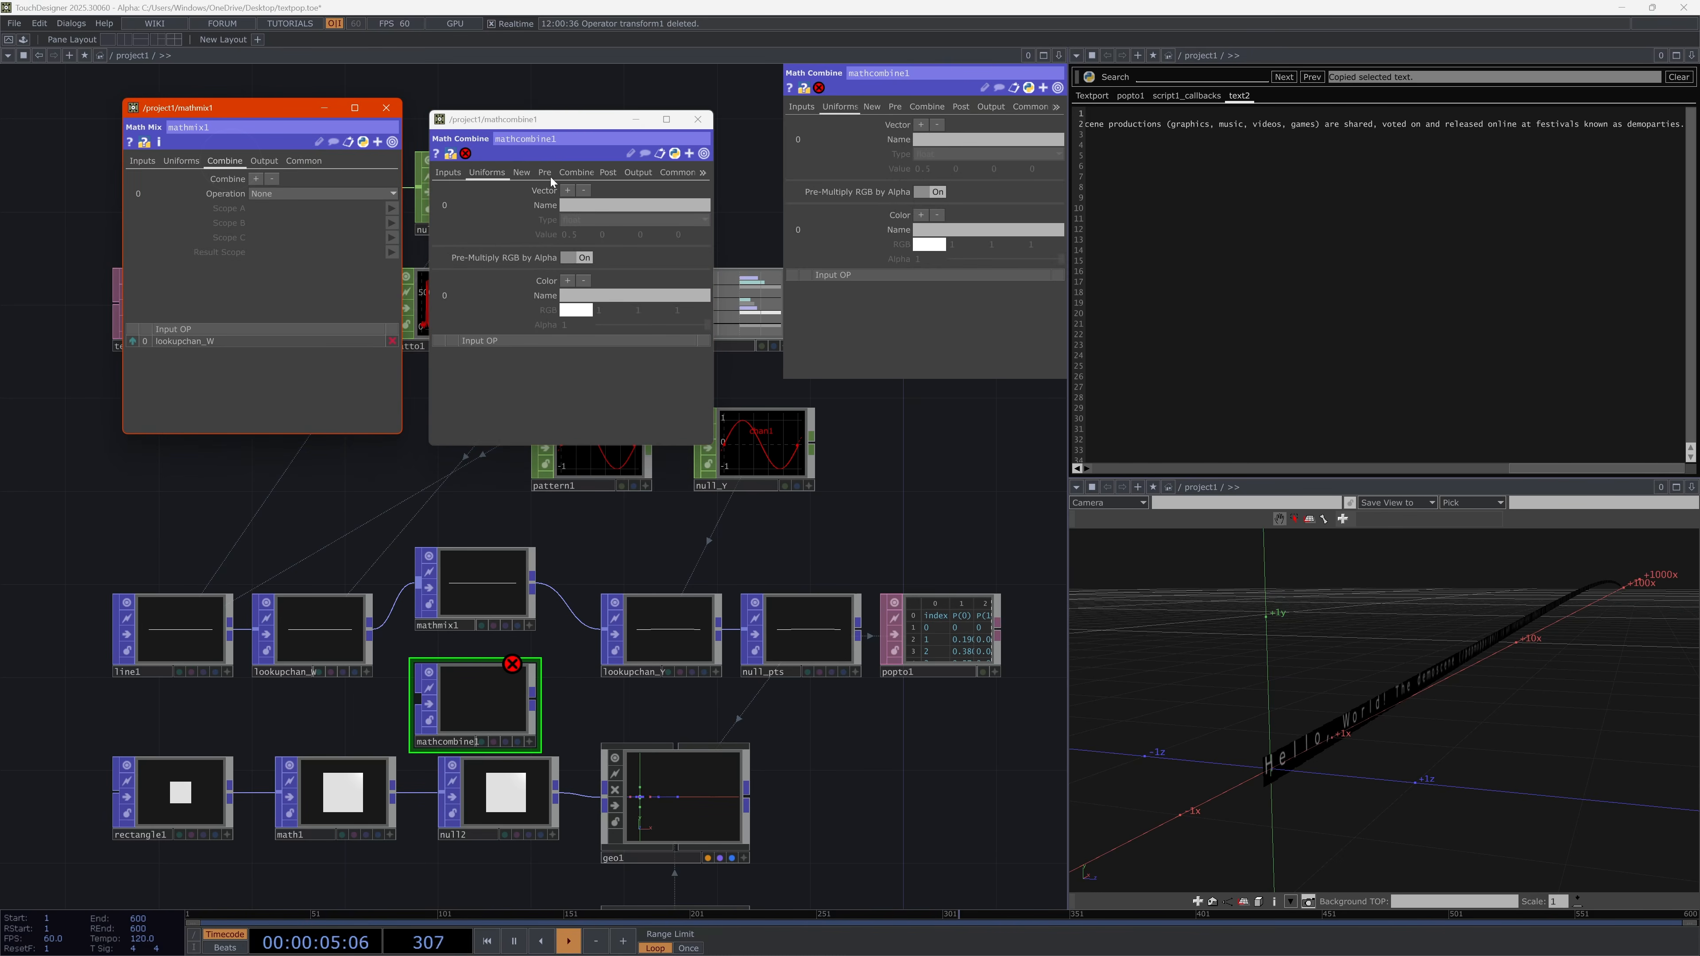
pyautogui.click(525, 122)
pyautogui.click(520, 173)
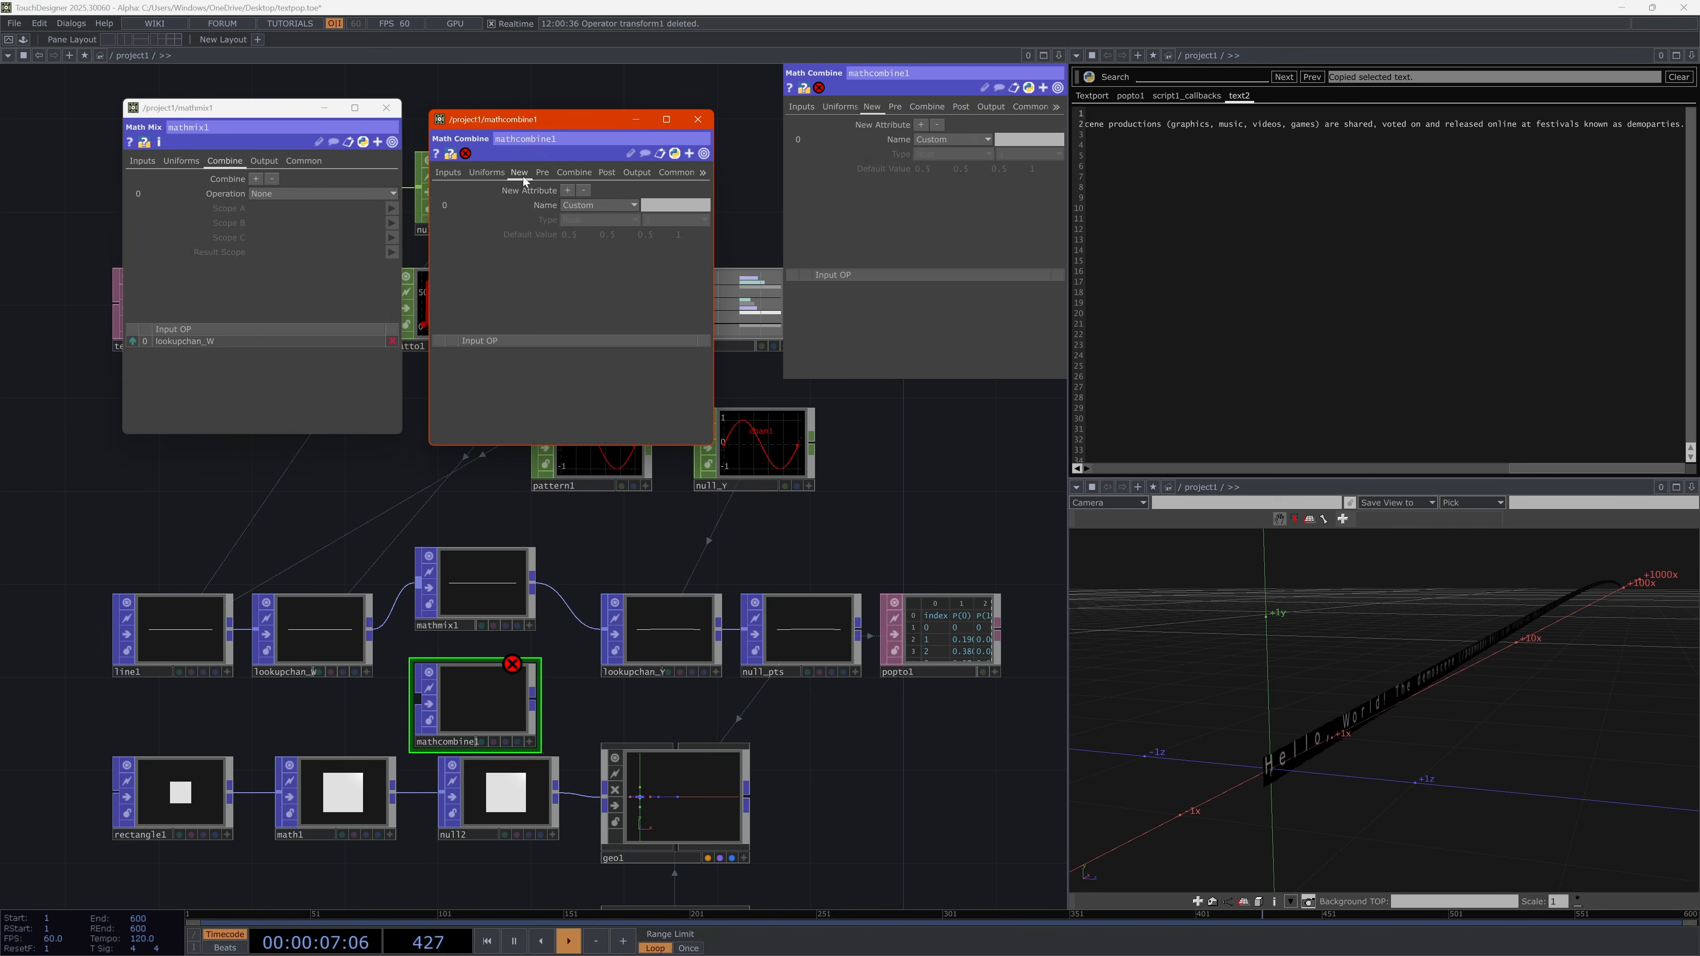
pyautogui.click(542, 174)
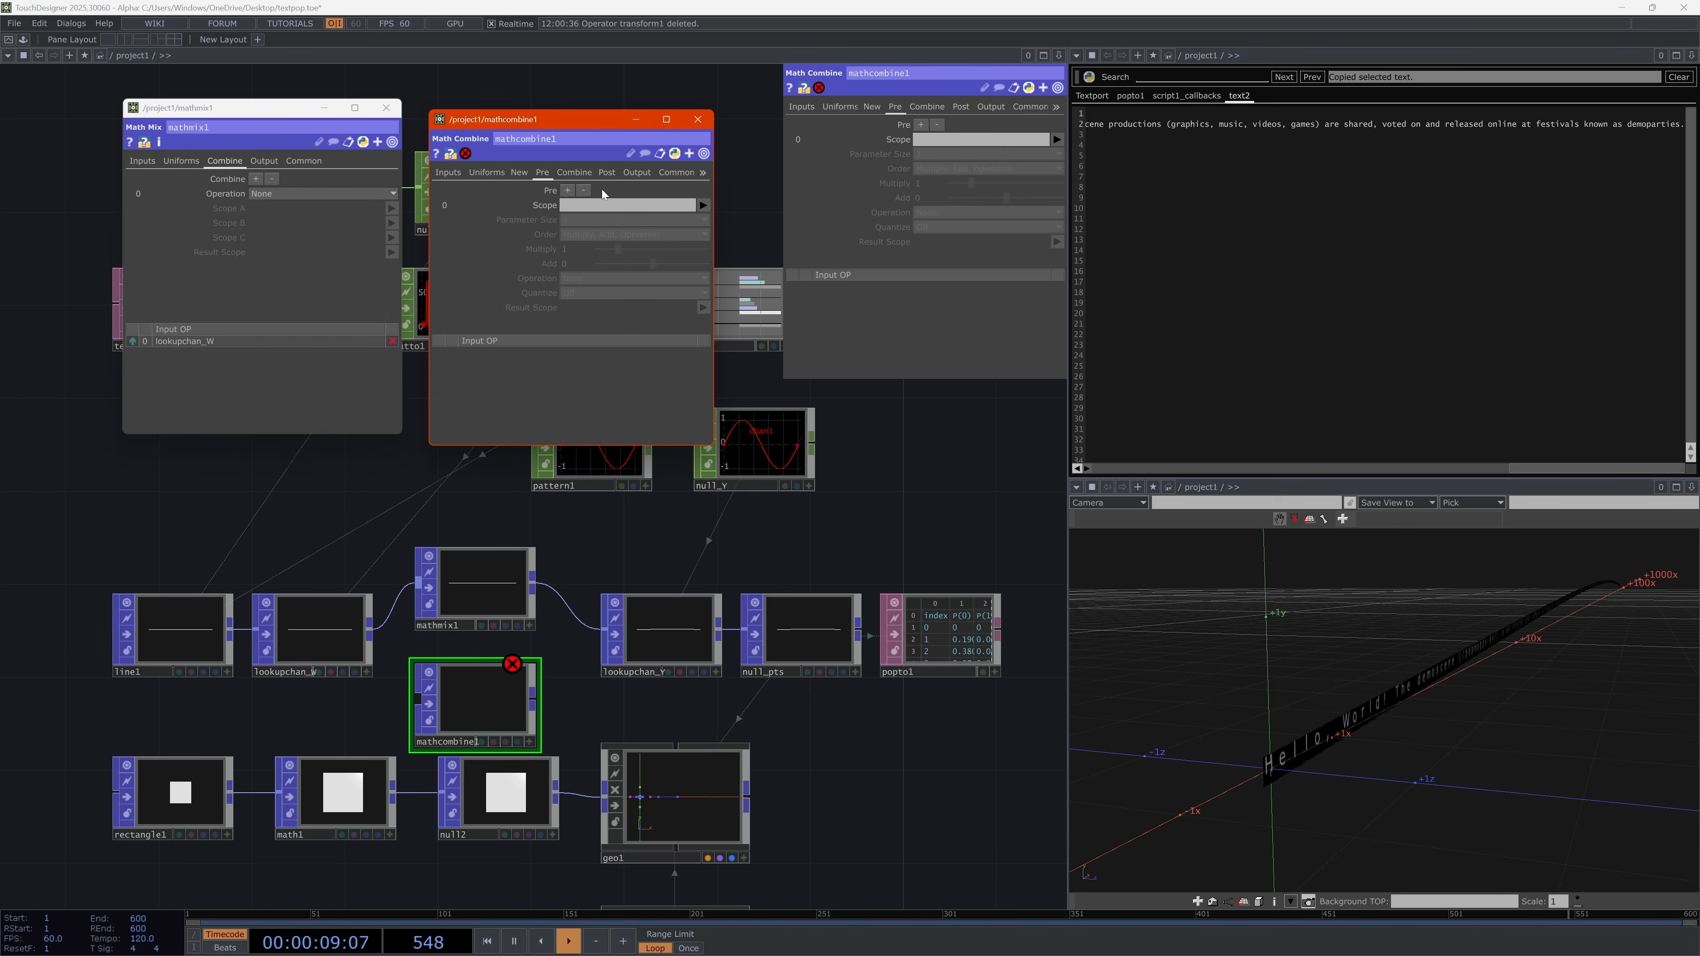
pyautogui.click(606, 172)
pyautogui.click(386, 107)
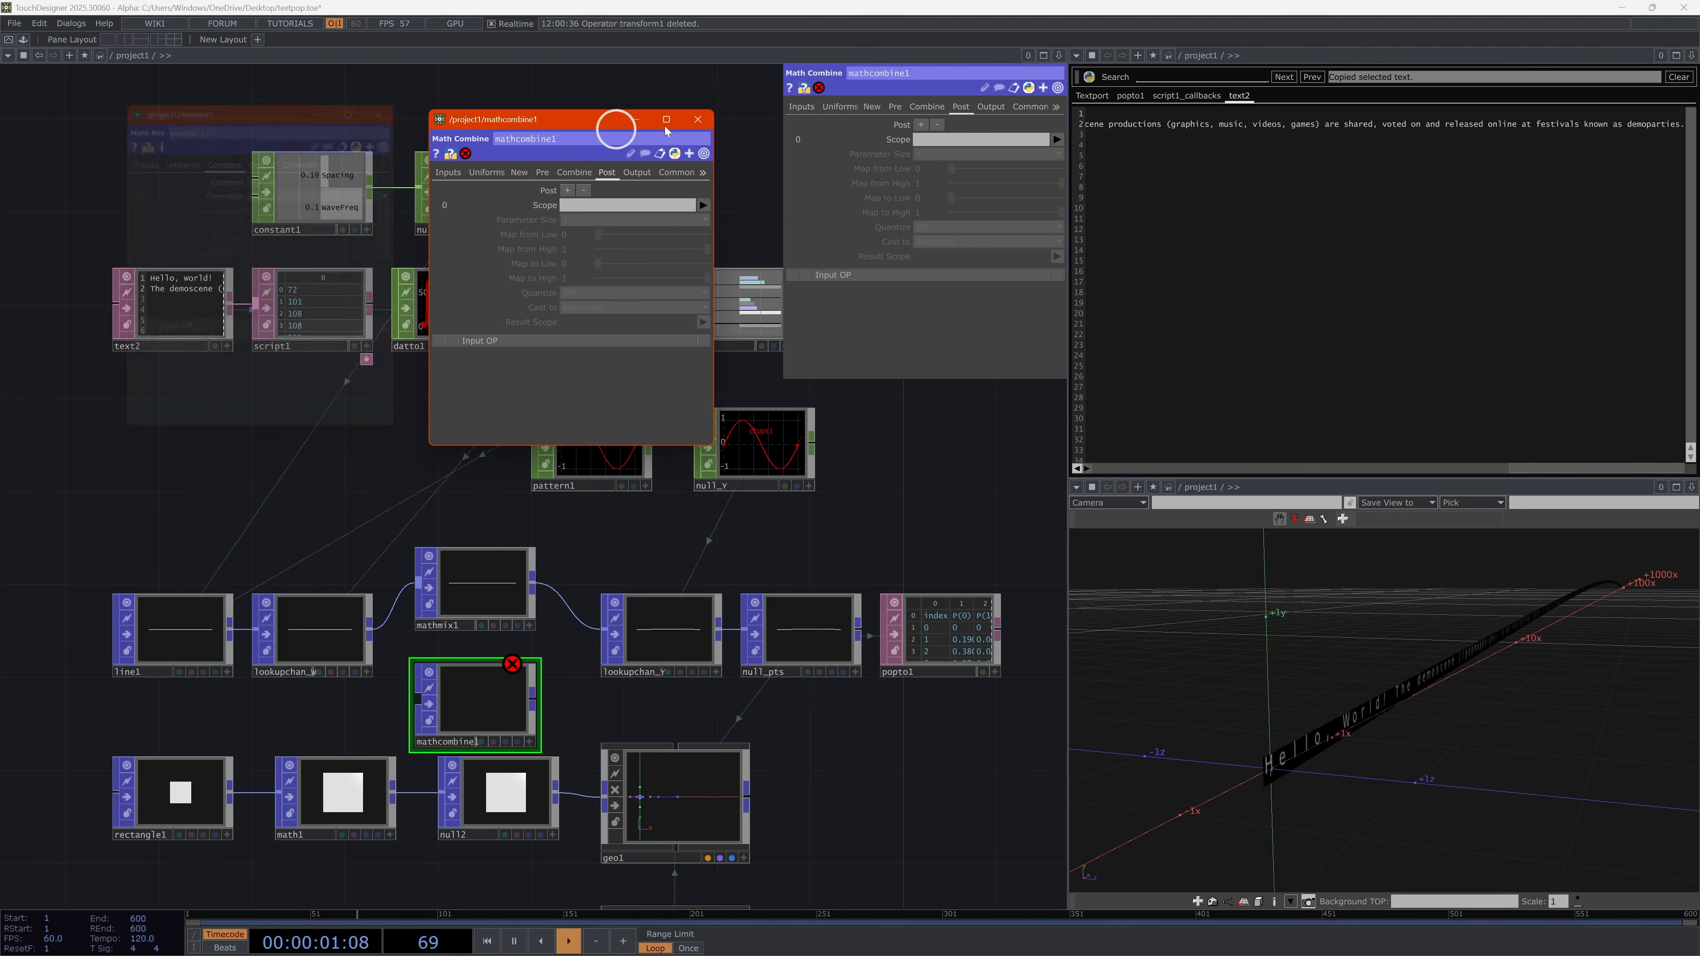
pyautogui.click(697, 119)
# Delete both mathmix1 and mathcombine1 from the network
pyautogui.click(468, 600)
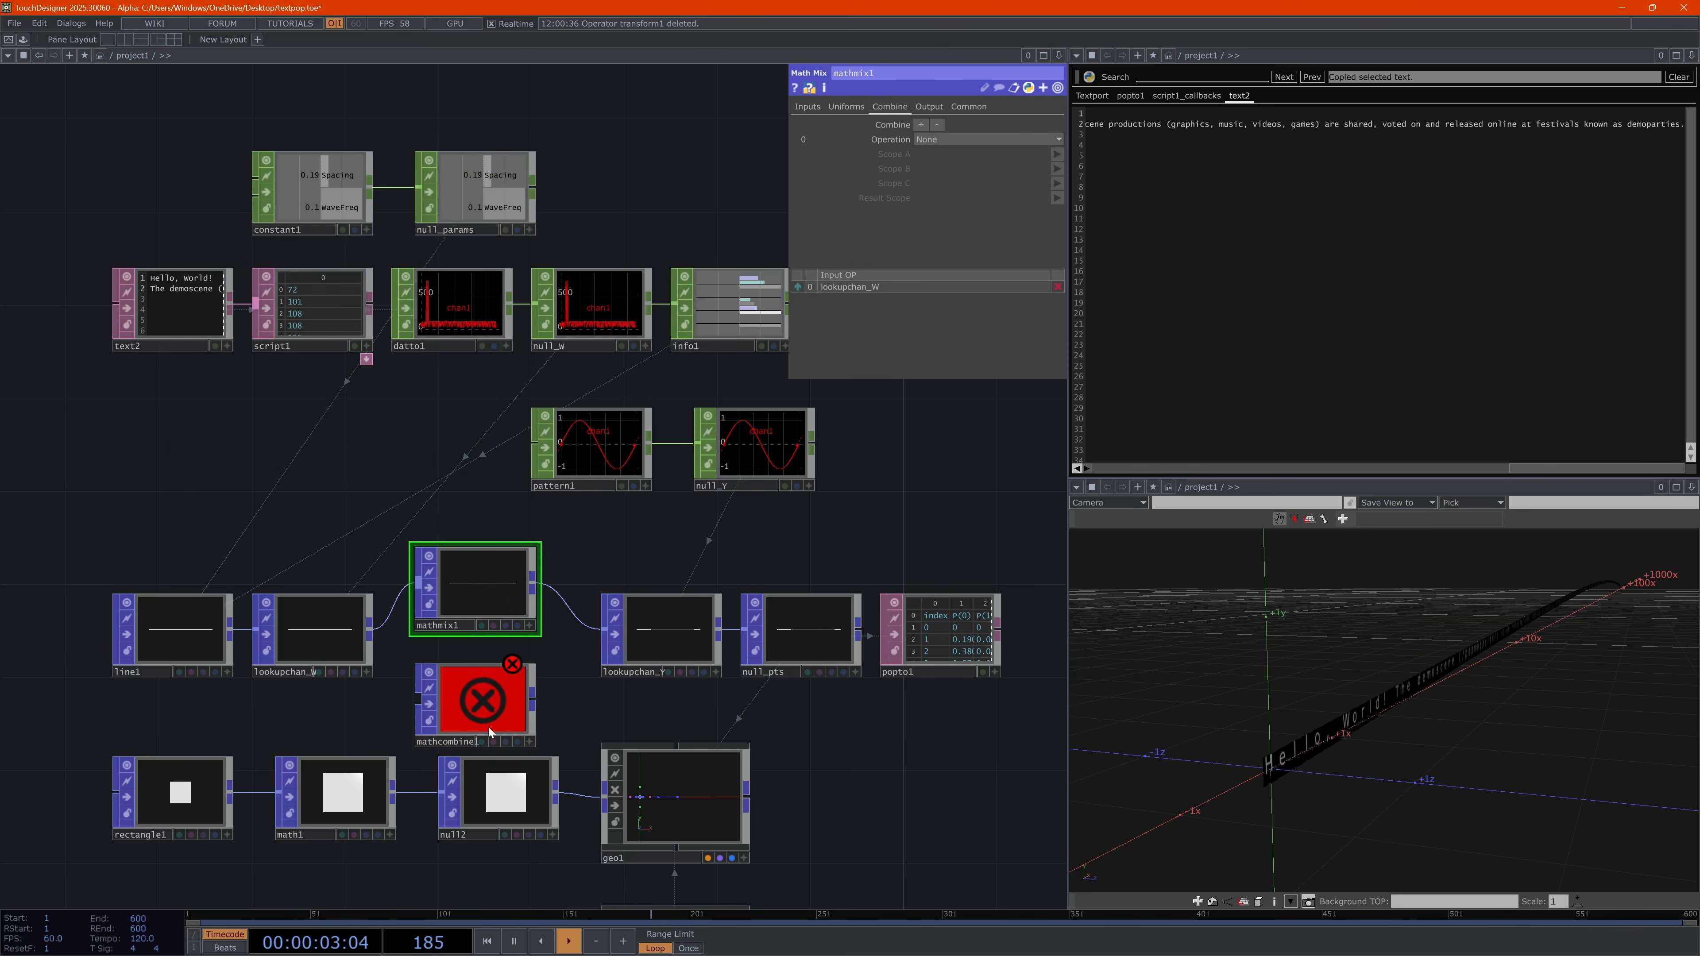
pyautogui.press('Delete')
pyautogui.click(480, 711)
pyautogui.press('Delete')
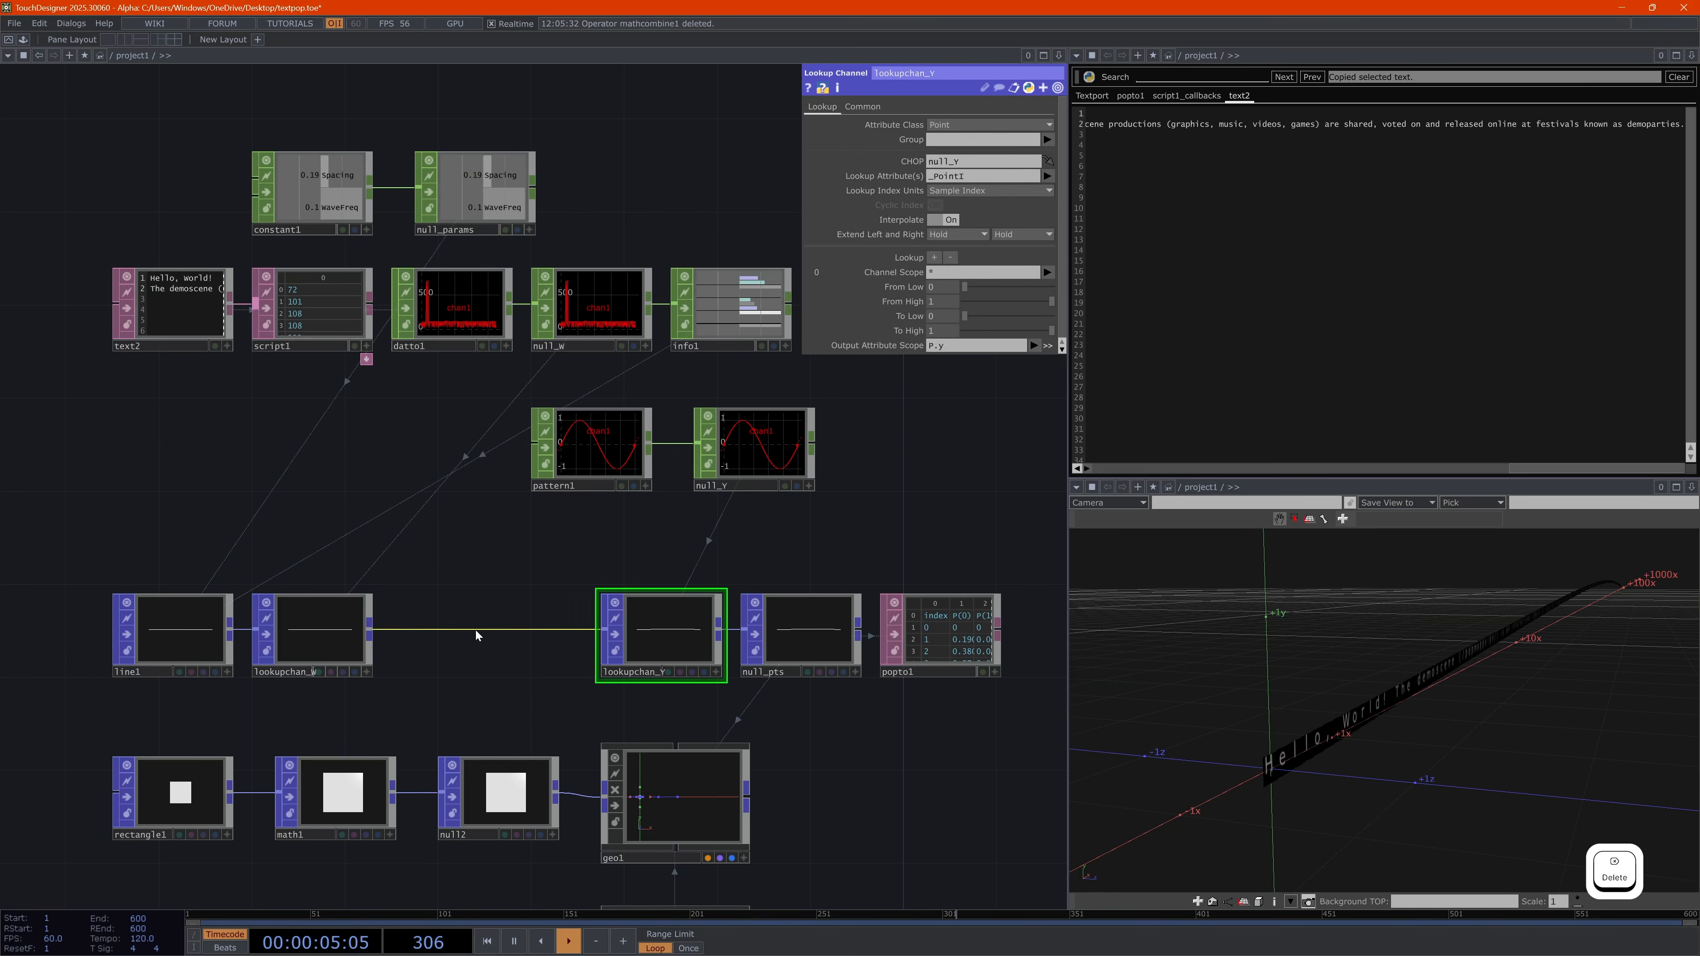
# Insert a Math Combine POP on the wire between lookupchan_W and lookupchan_Y
pyautogui.rightClick(502, 629)
pyautogui.click(516, 612)
pyautogui.write('math')
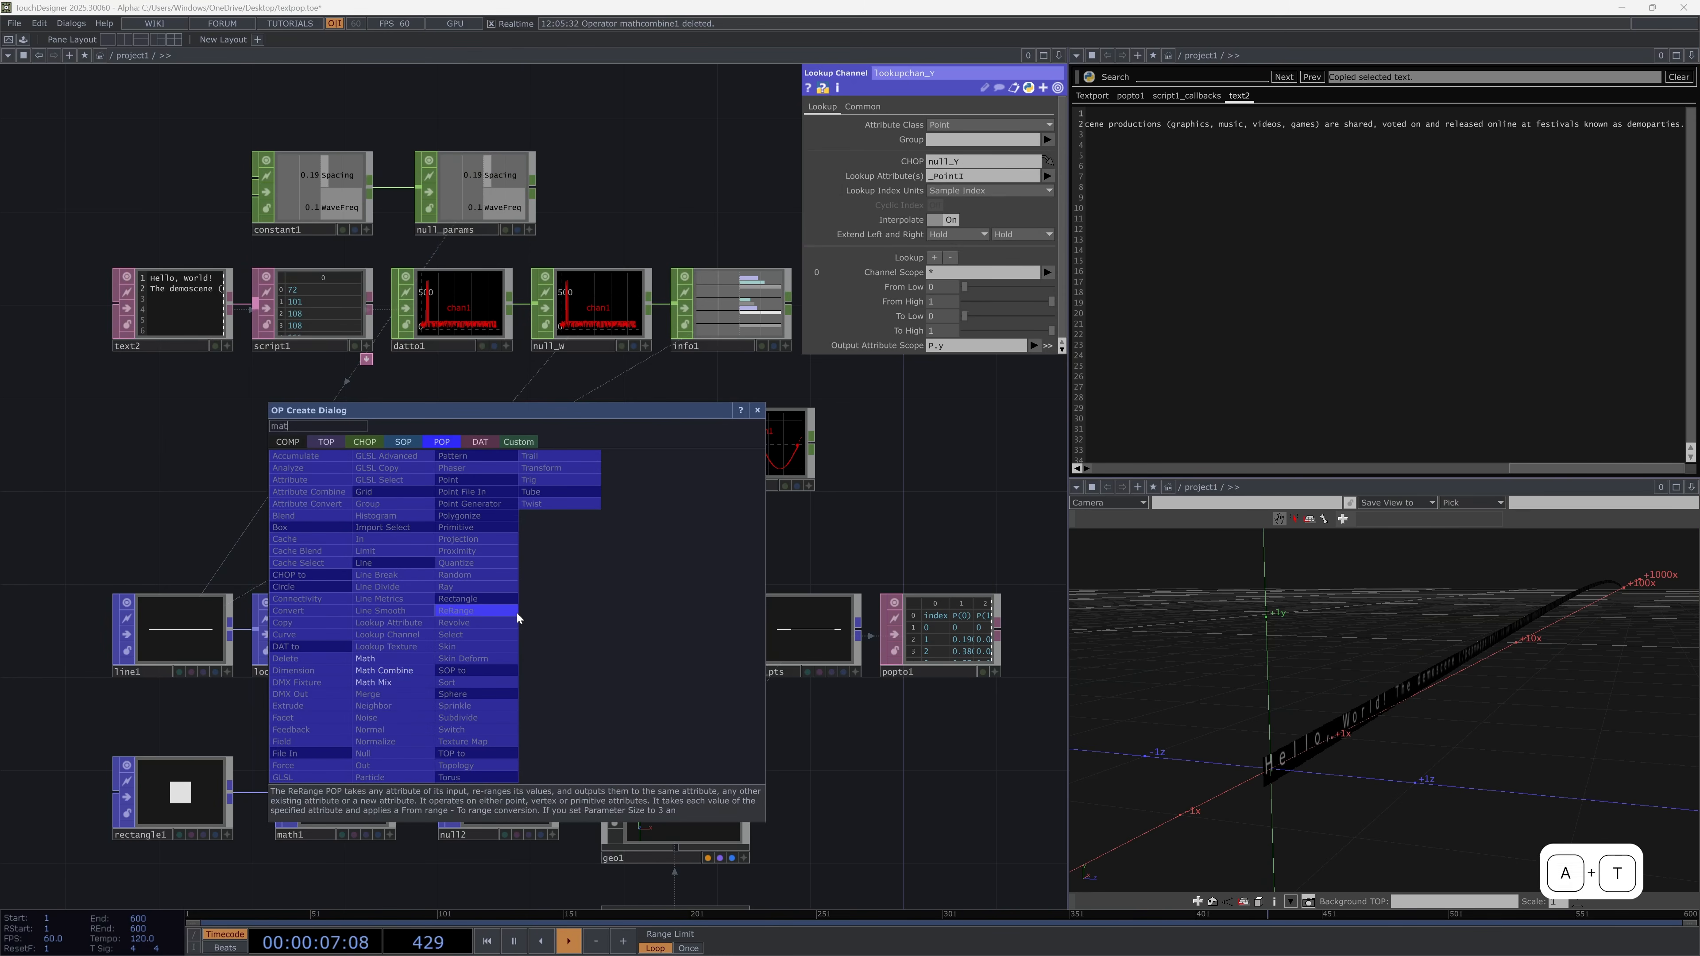
pyautogui.click(396, 668)
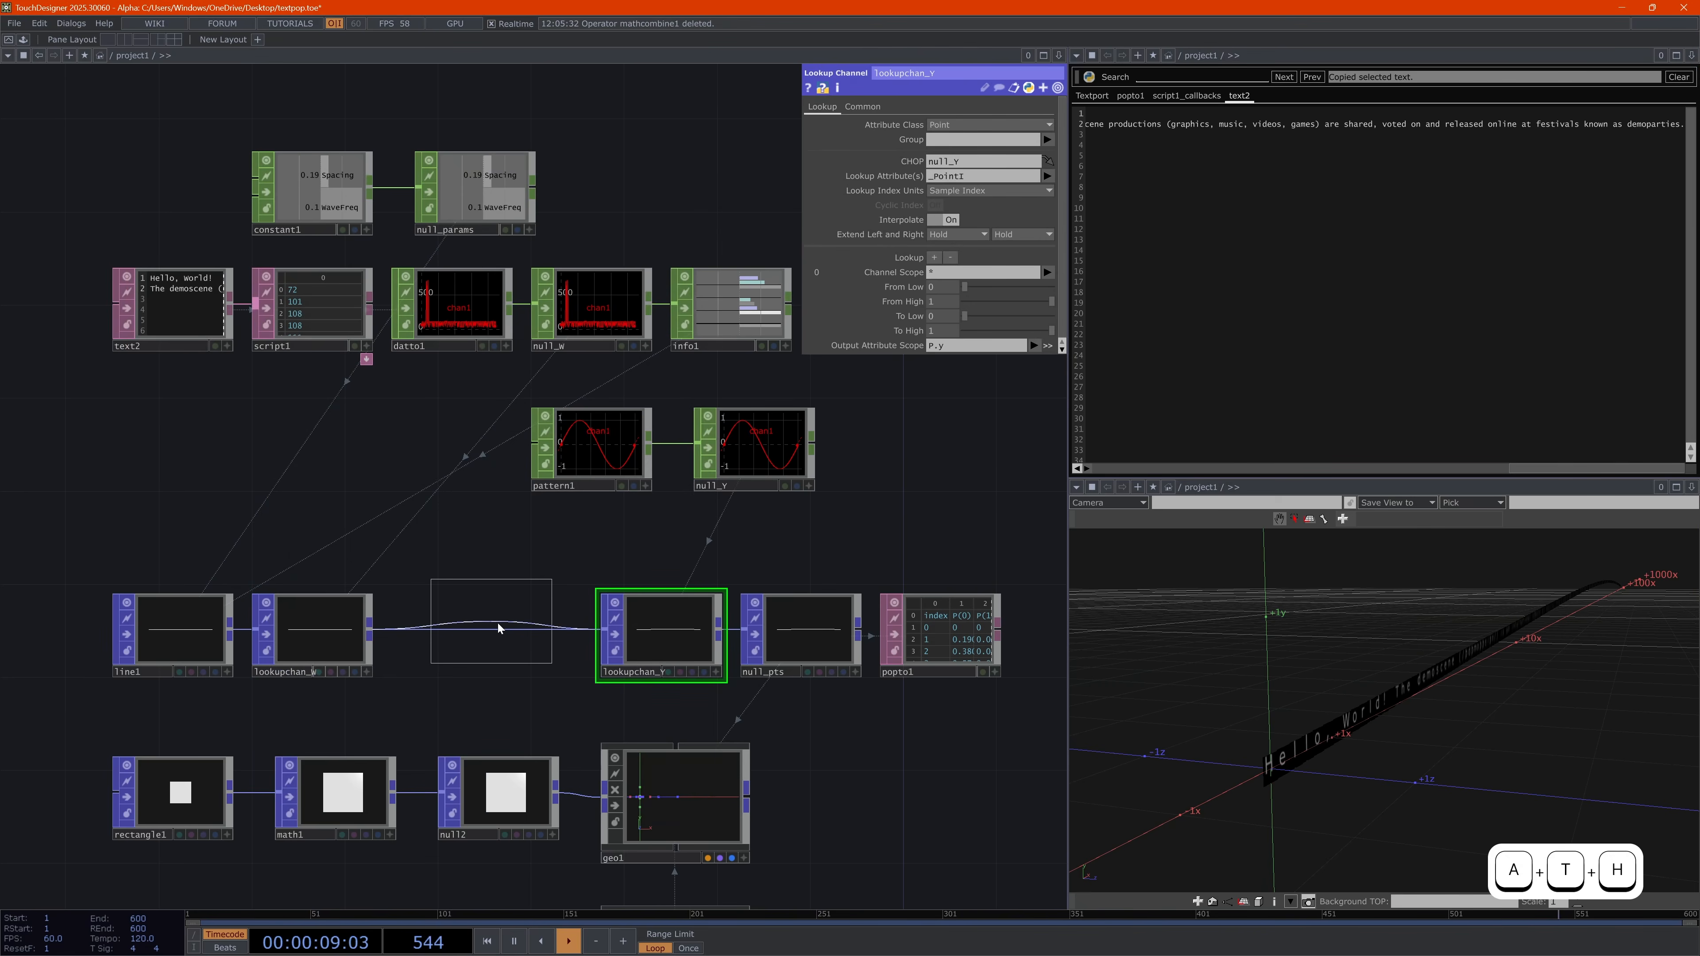
pyautogui.click(514, 634)
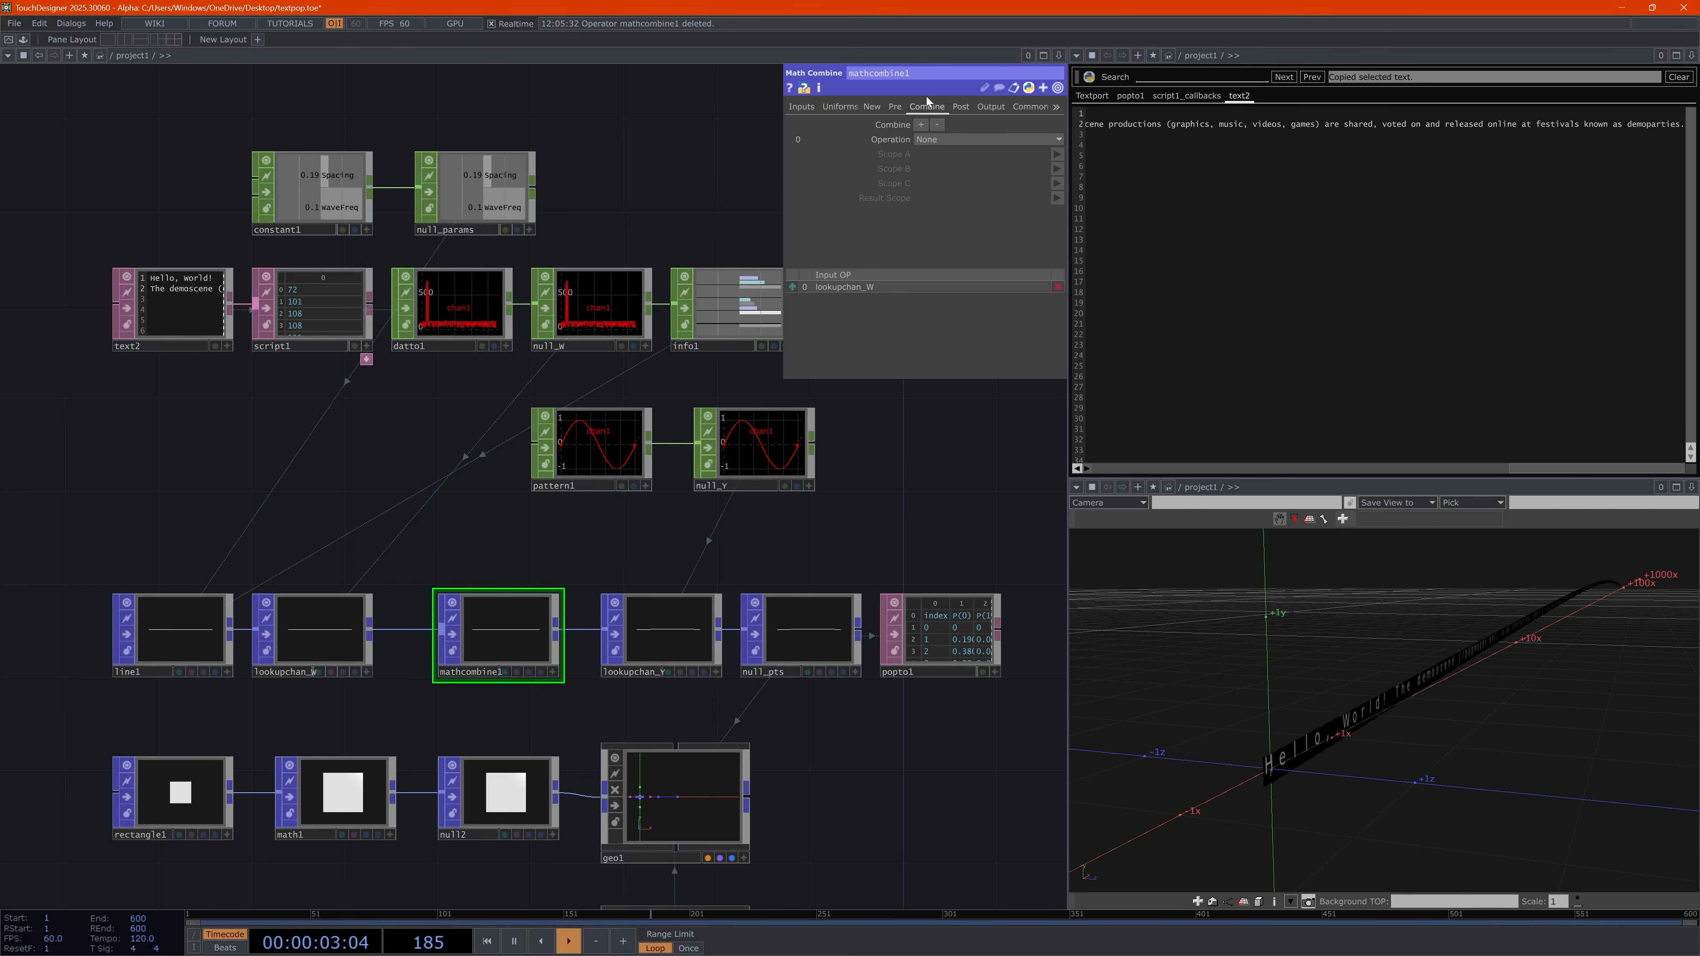
# Set mathcombine1's combine Operation to A * B with _PointI as Scope A
pyautogui.click(959, 141)
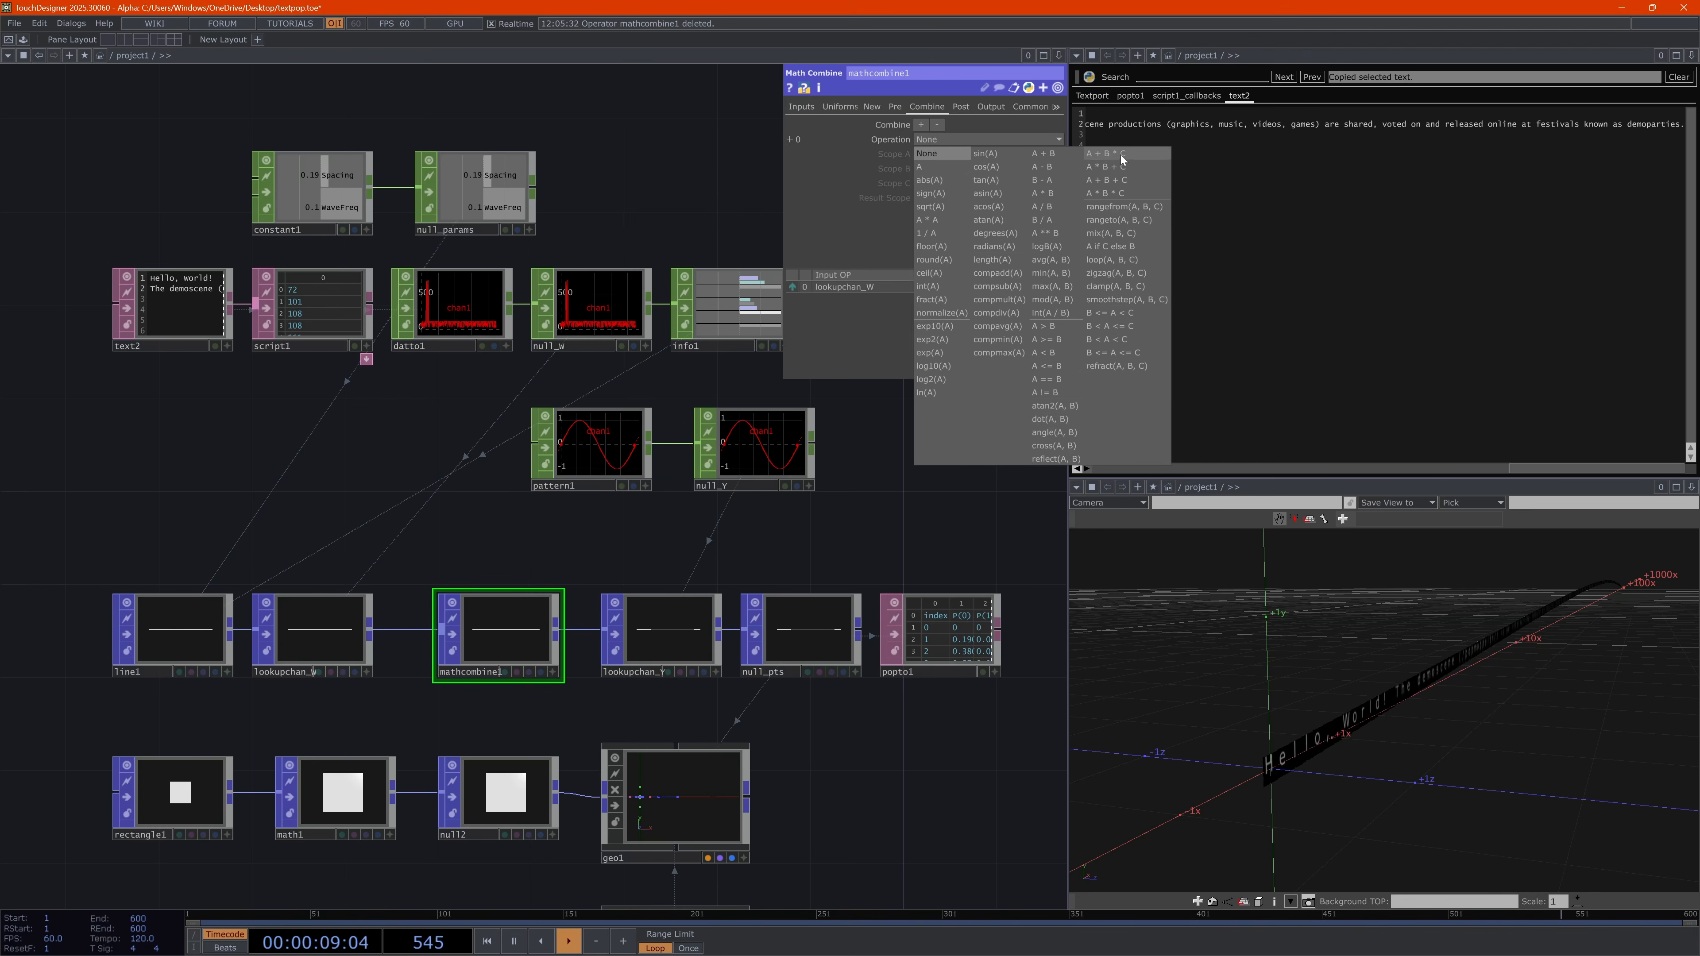
pyautogui.click(1047, 197)
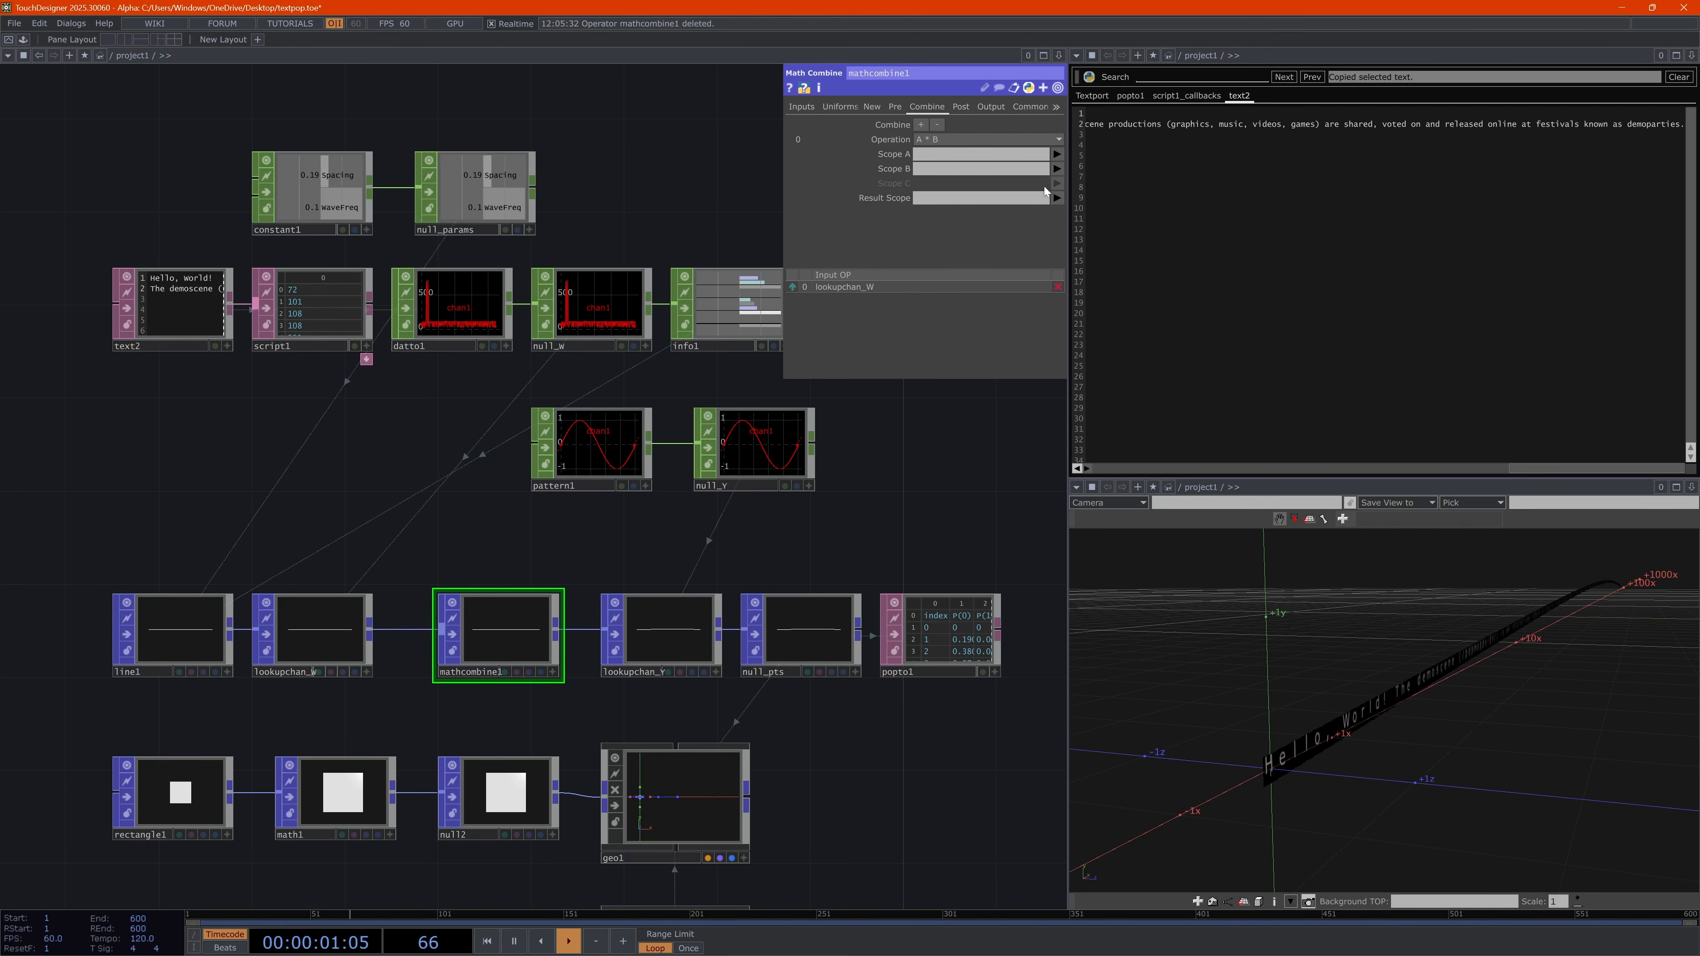
pyautogui.click(1056, 155)
pyautogui.moveTo(1078, 208)
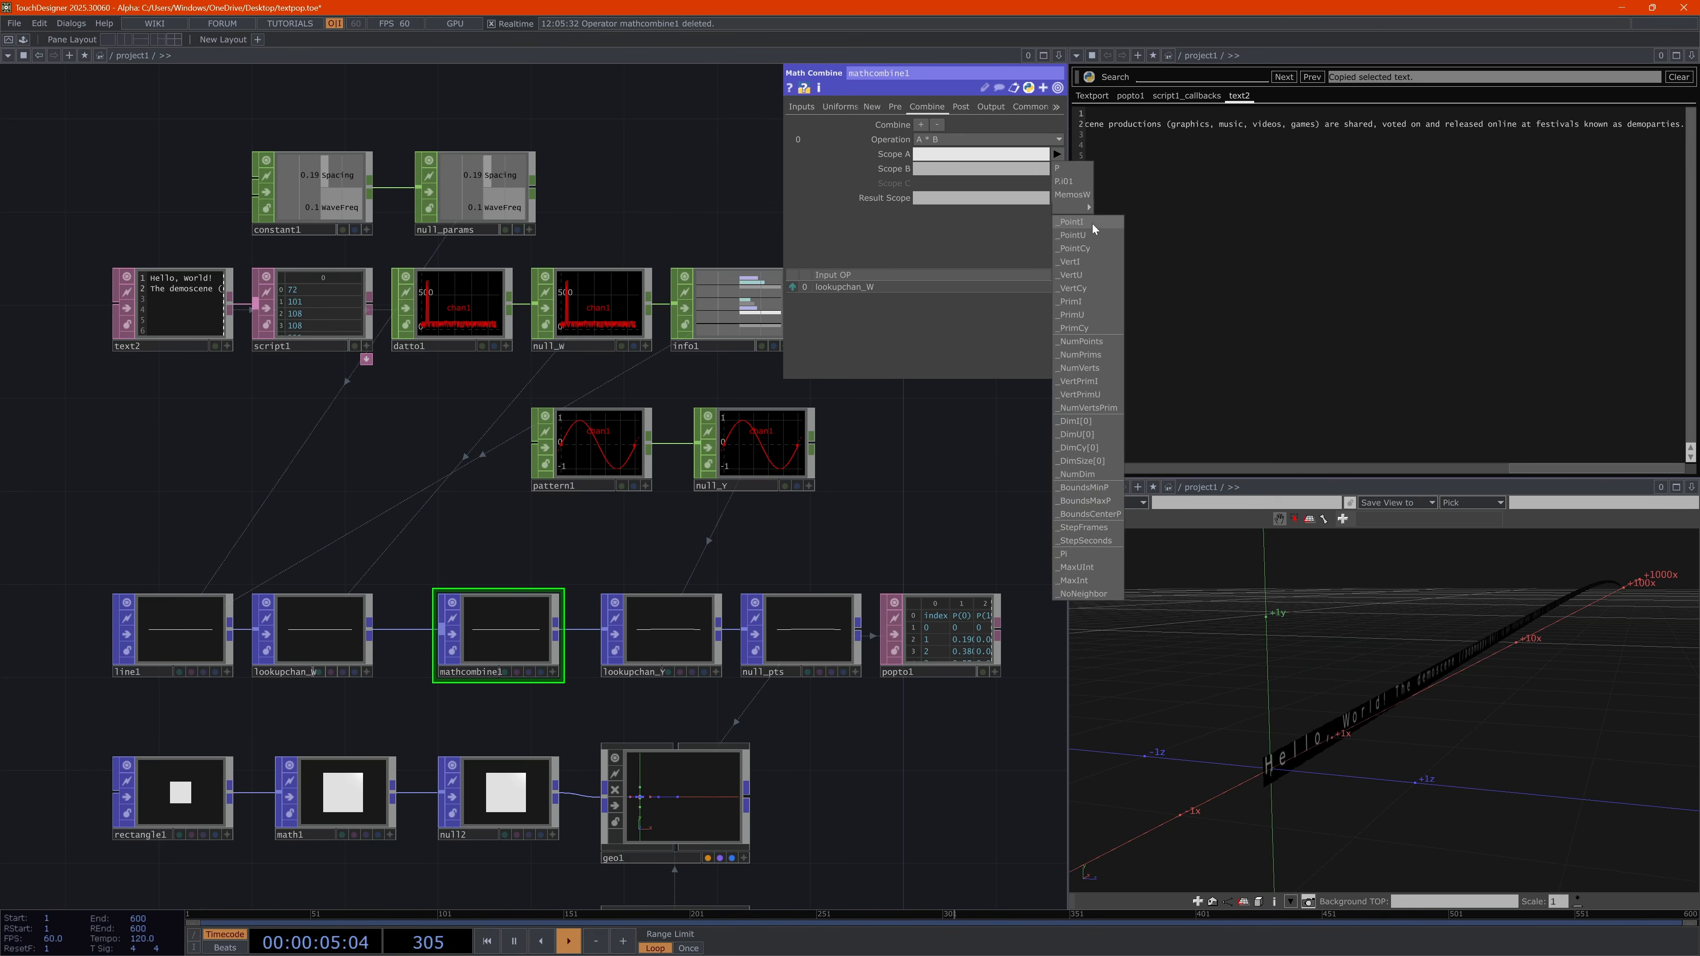
pyautogui.click(1076, 222)
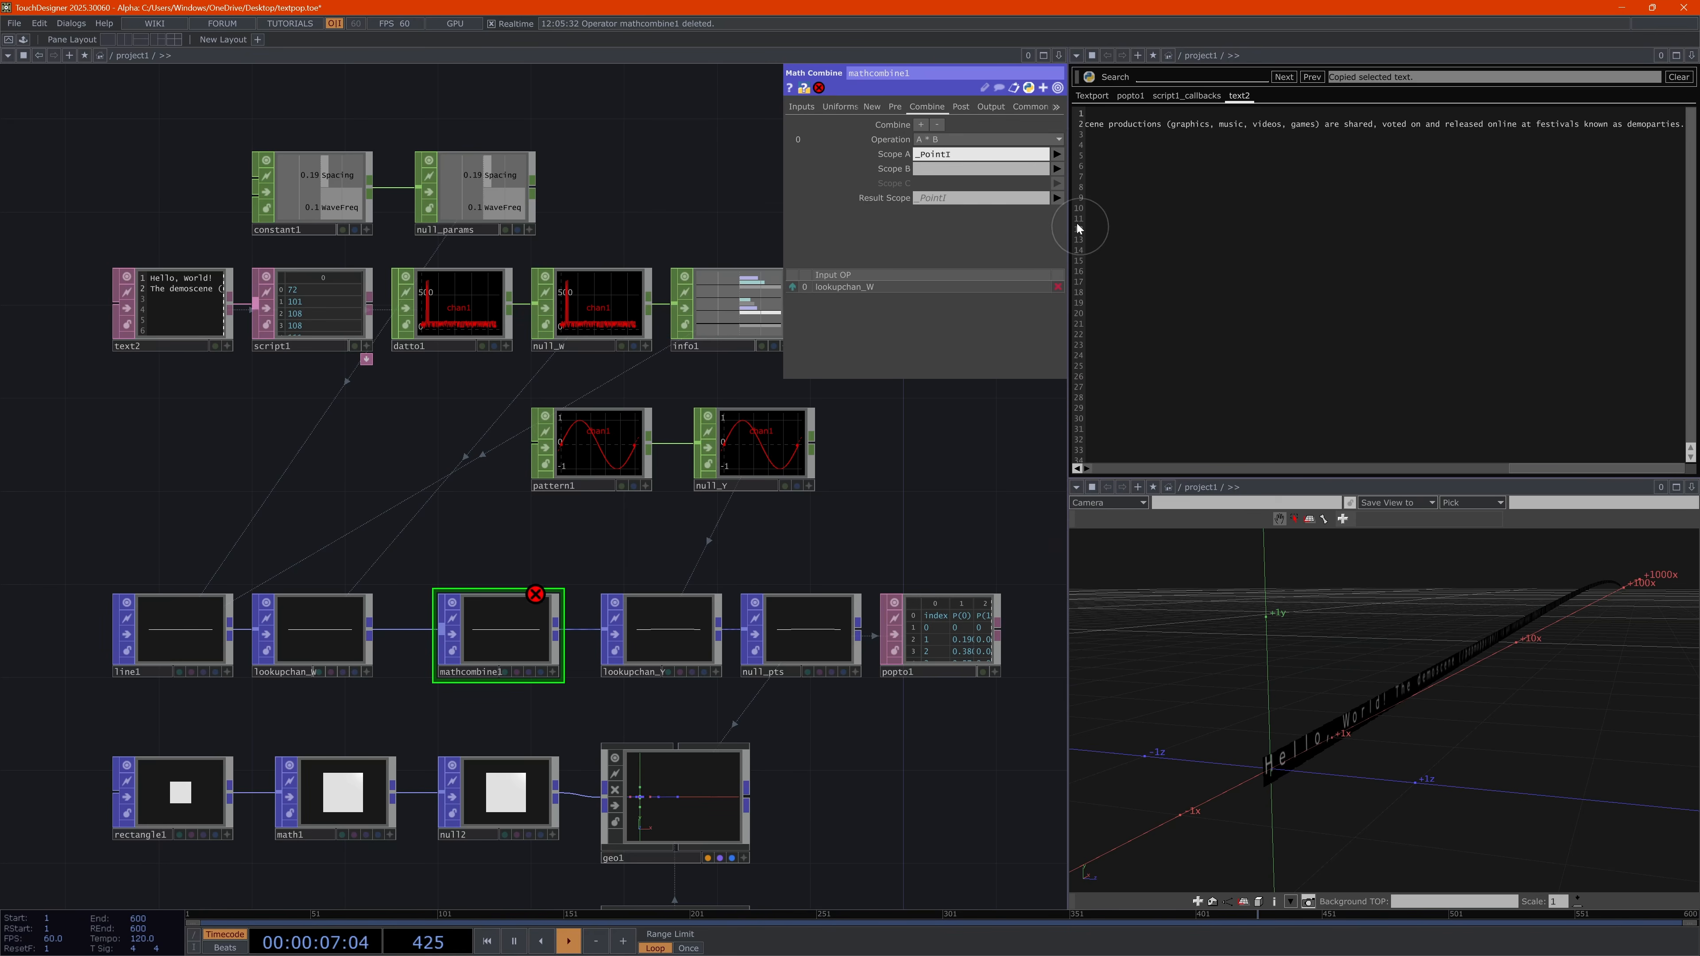
# Reference constant1's WaveFreq channel as mathcombine1's Scope B and set the Result Scope to WaveLookup
pyautogui.hotkey('alt', 'a')
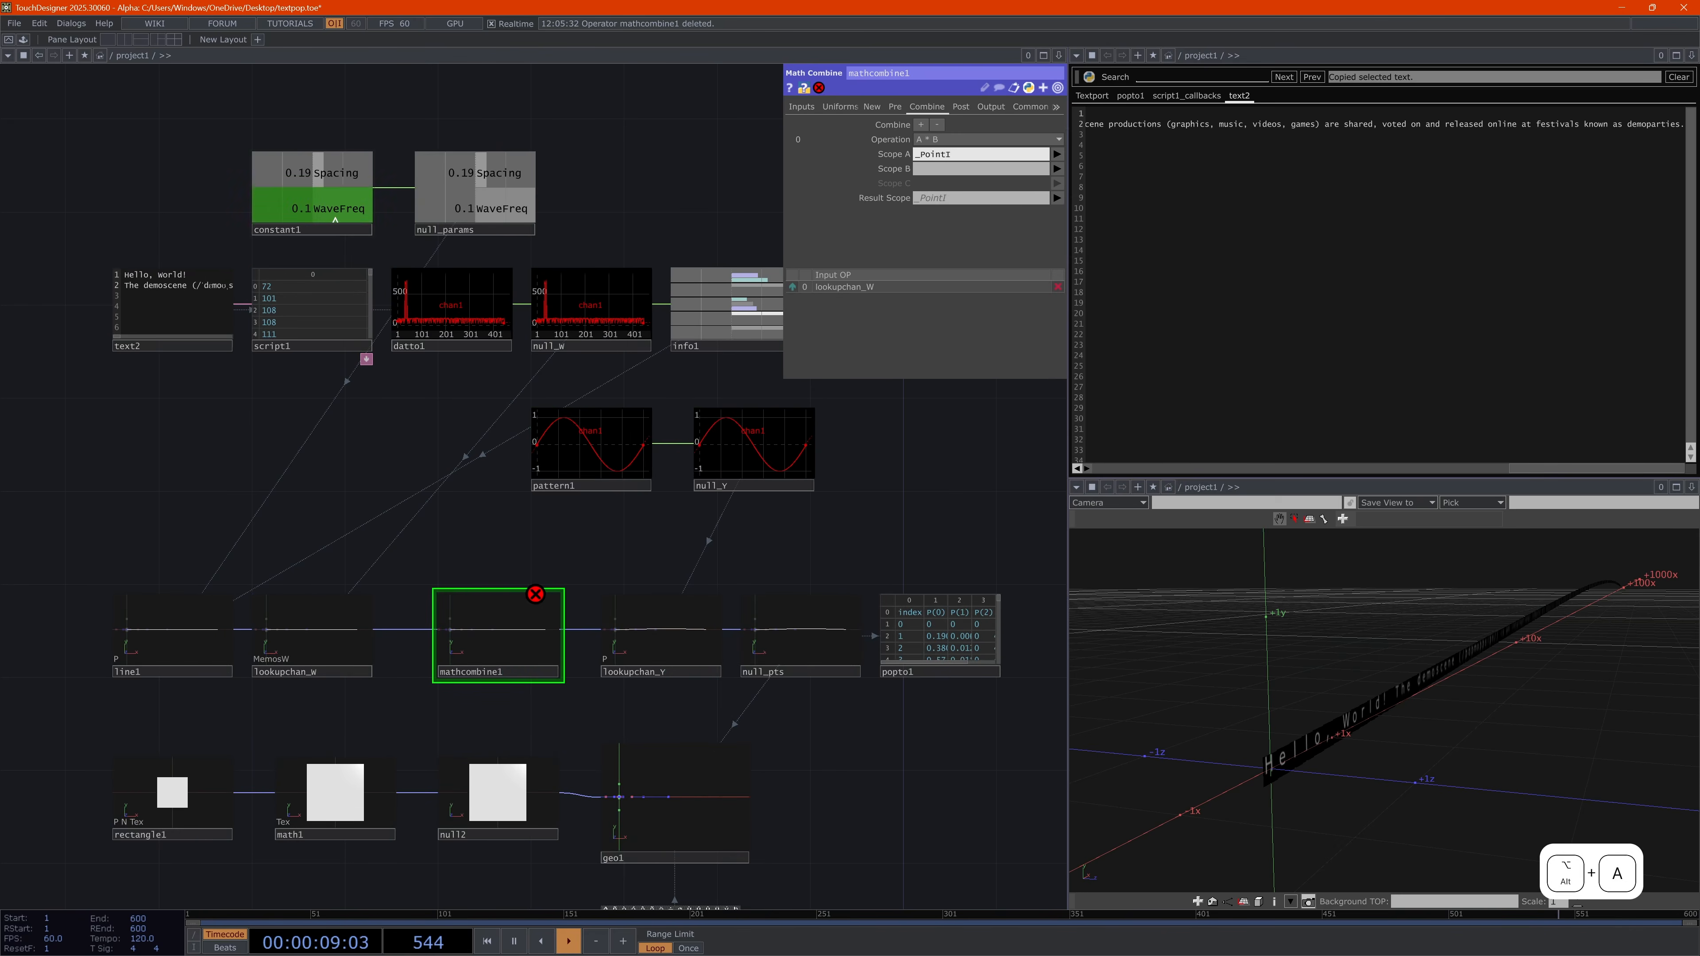
pyautogui.moveTo(331, 213); pyautogui.dragTo(939, 167)
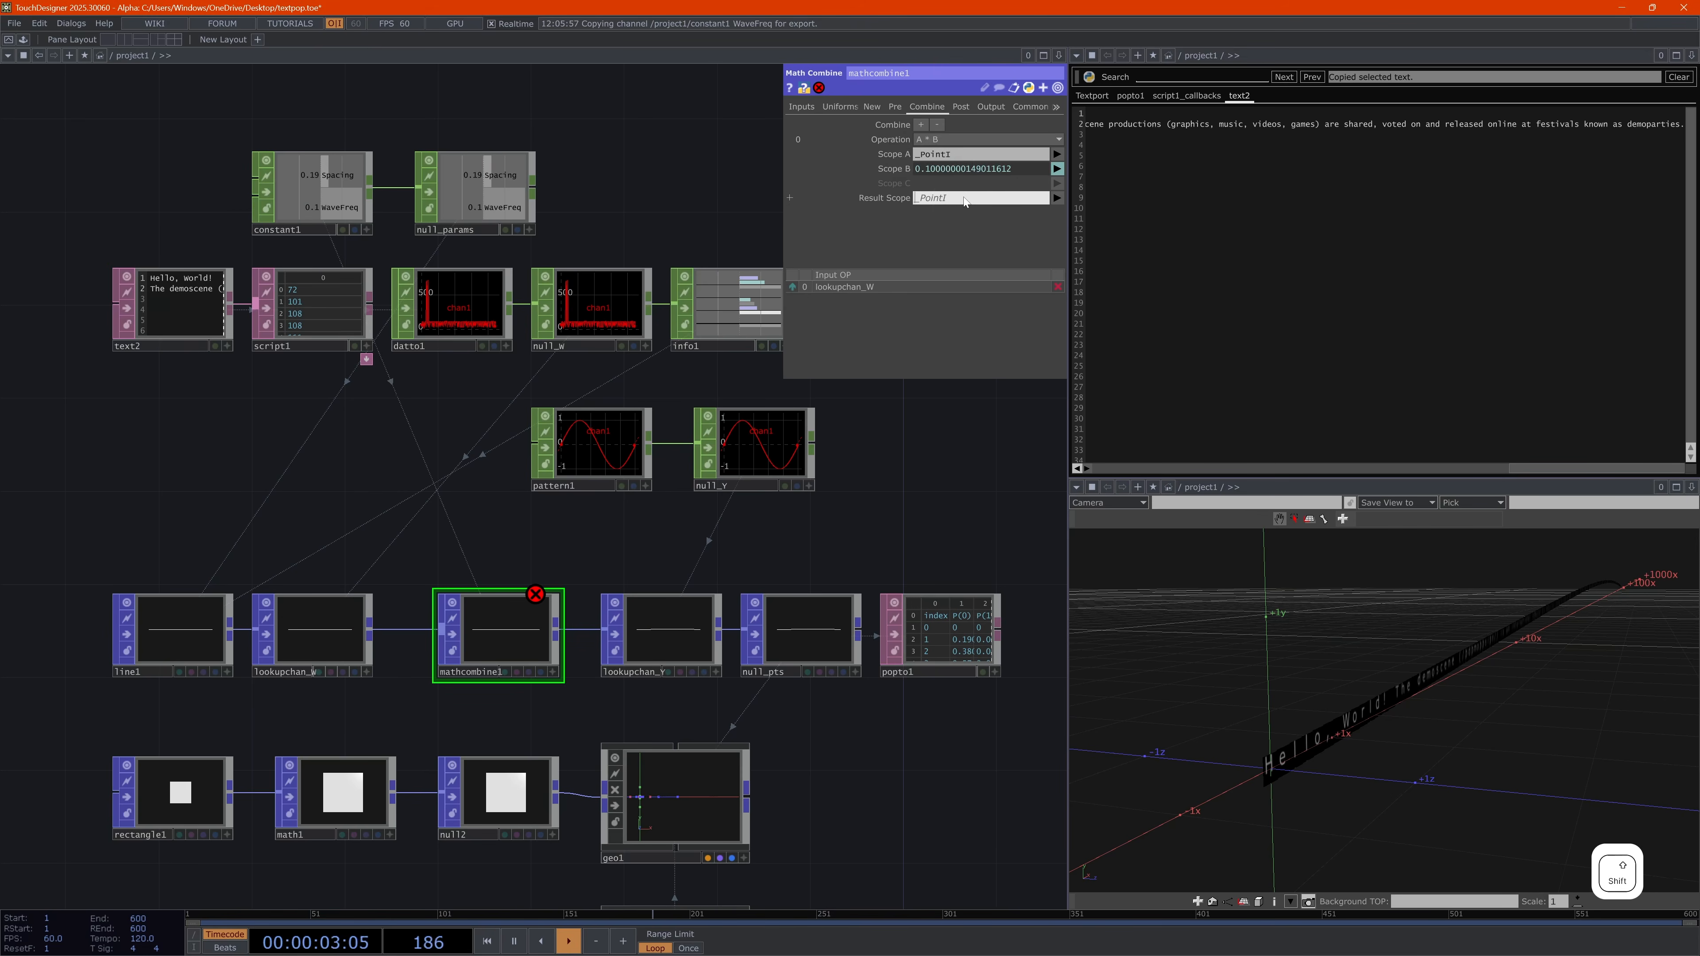
pyautogui.hotkey('shift', 'w')
pyautogui.write('wave')
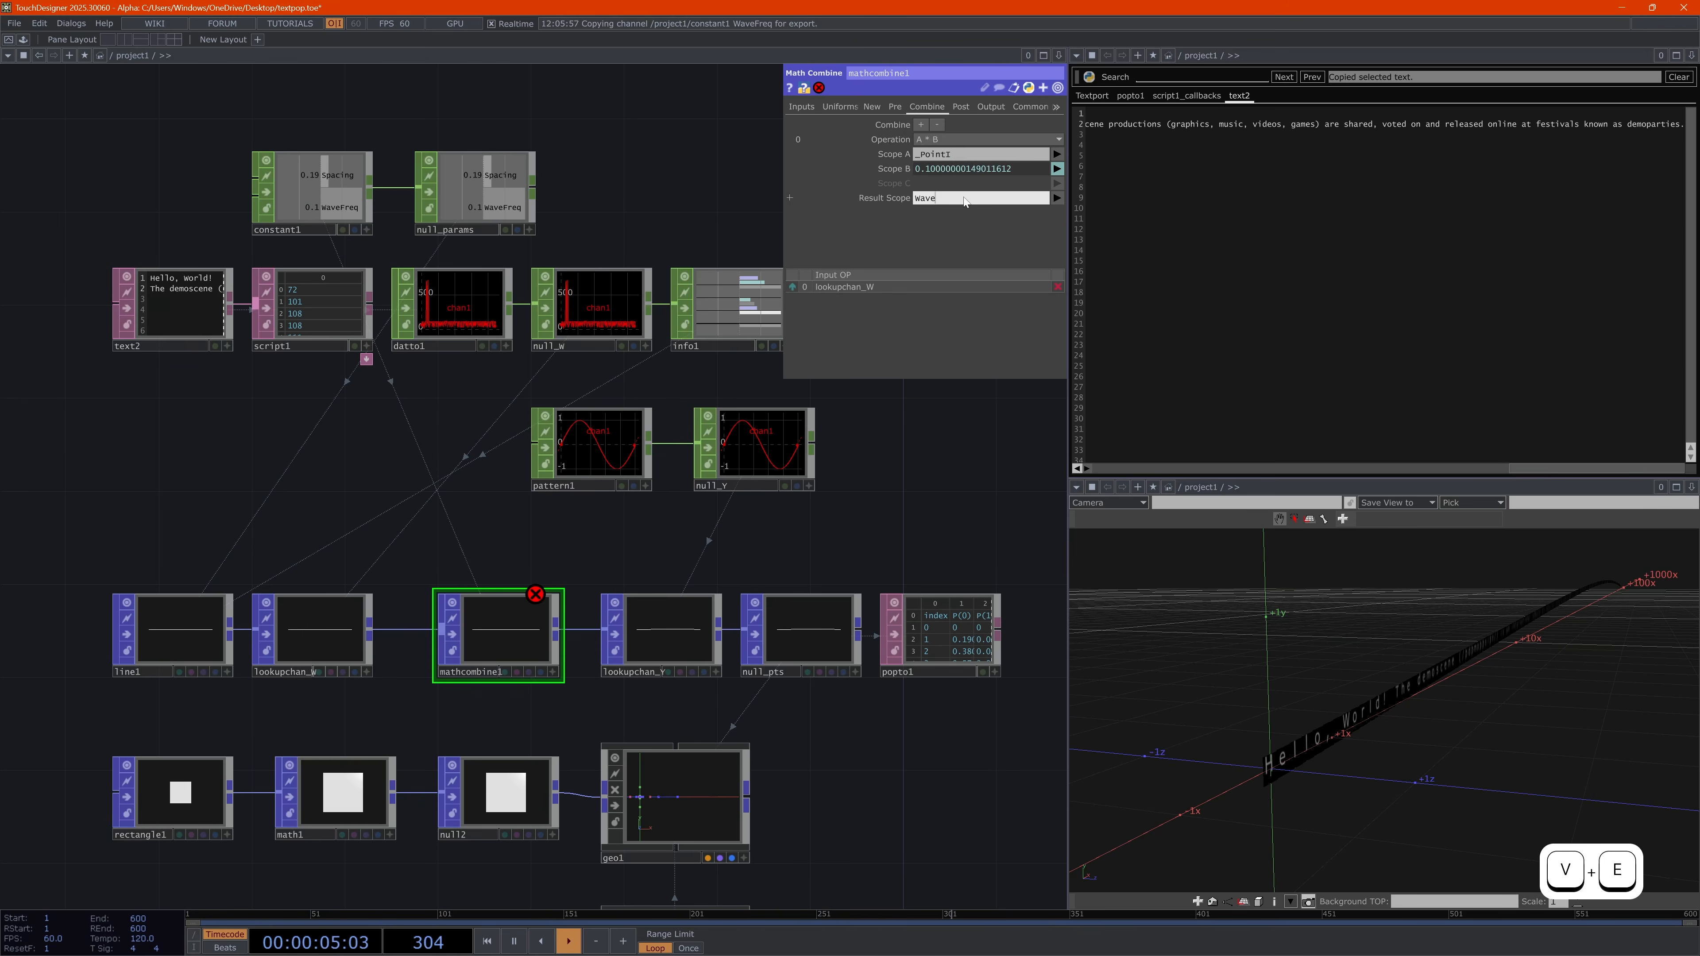
pyautogui.write('Lookup')
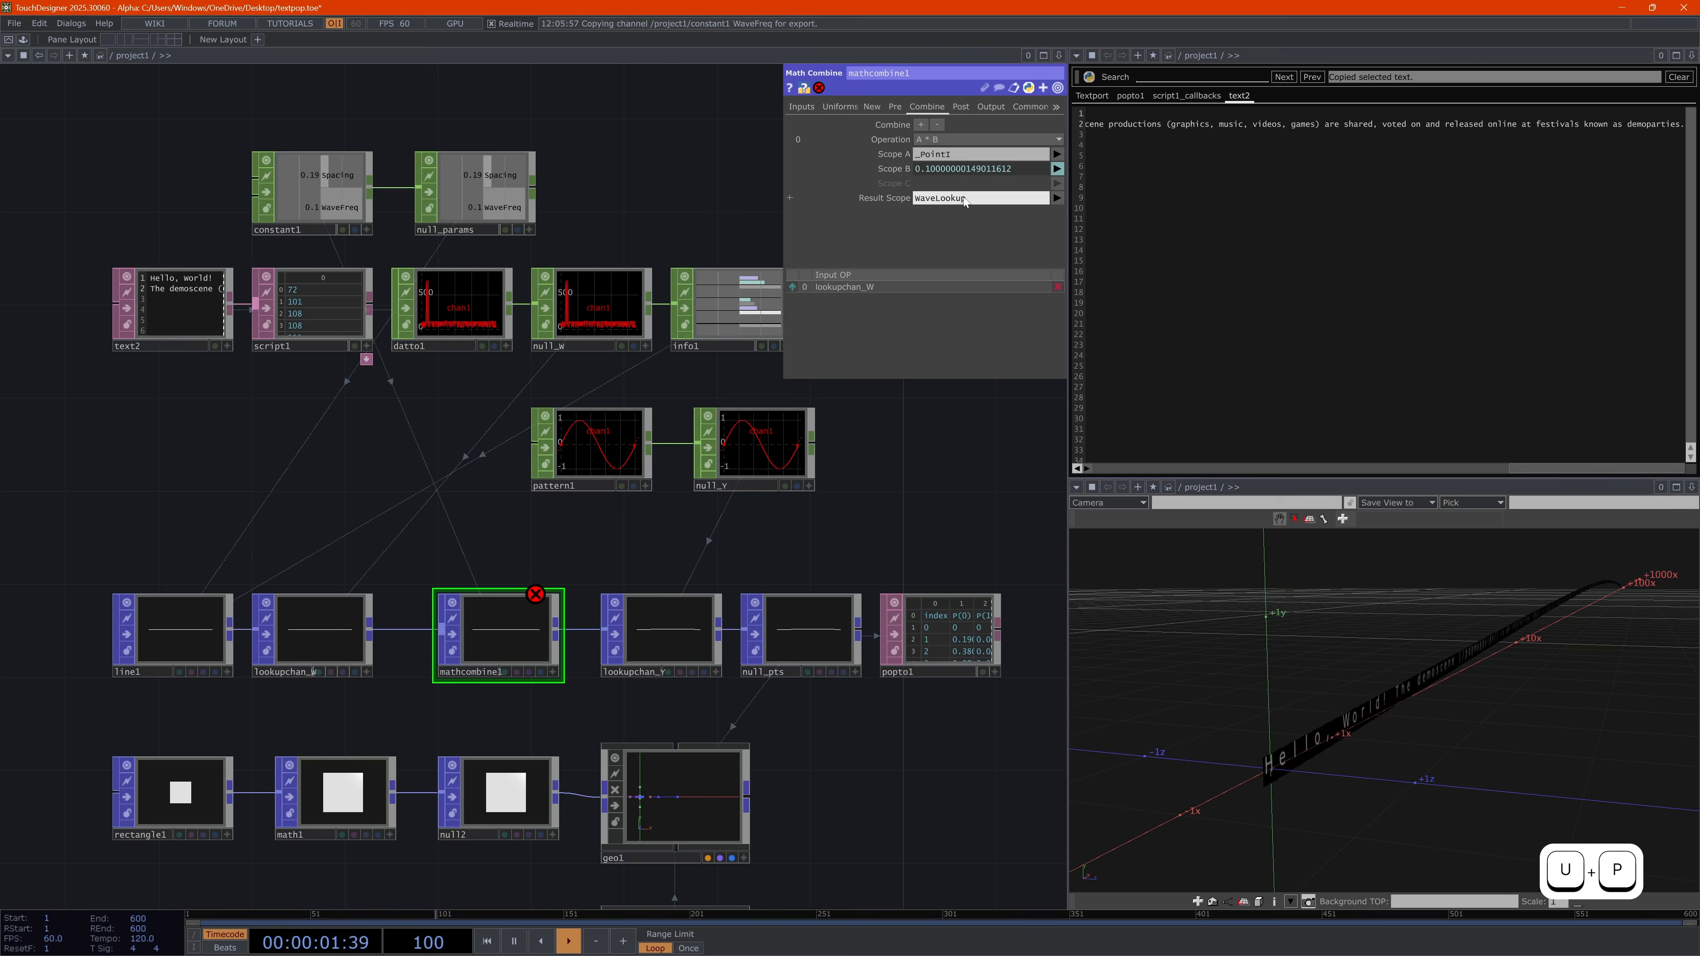
pyautogui.press('Return')
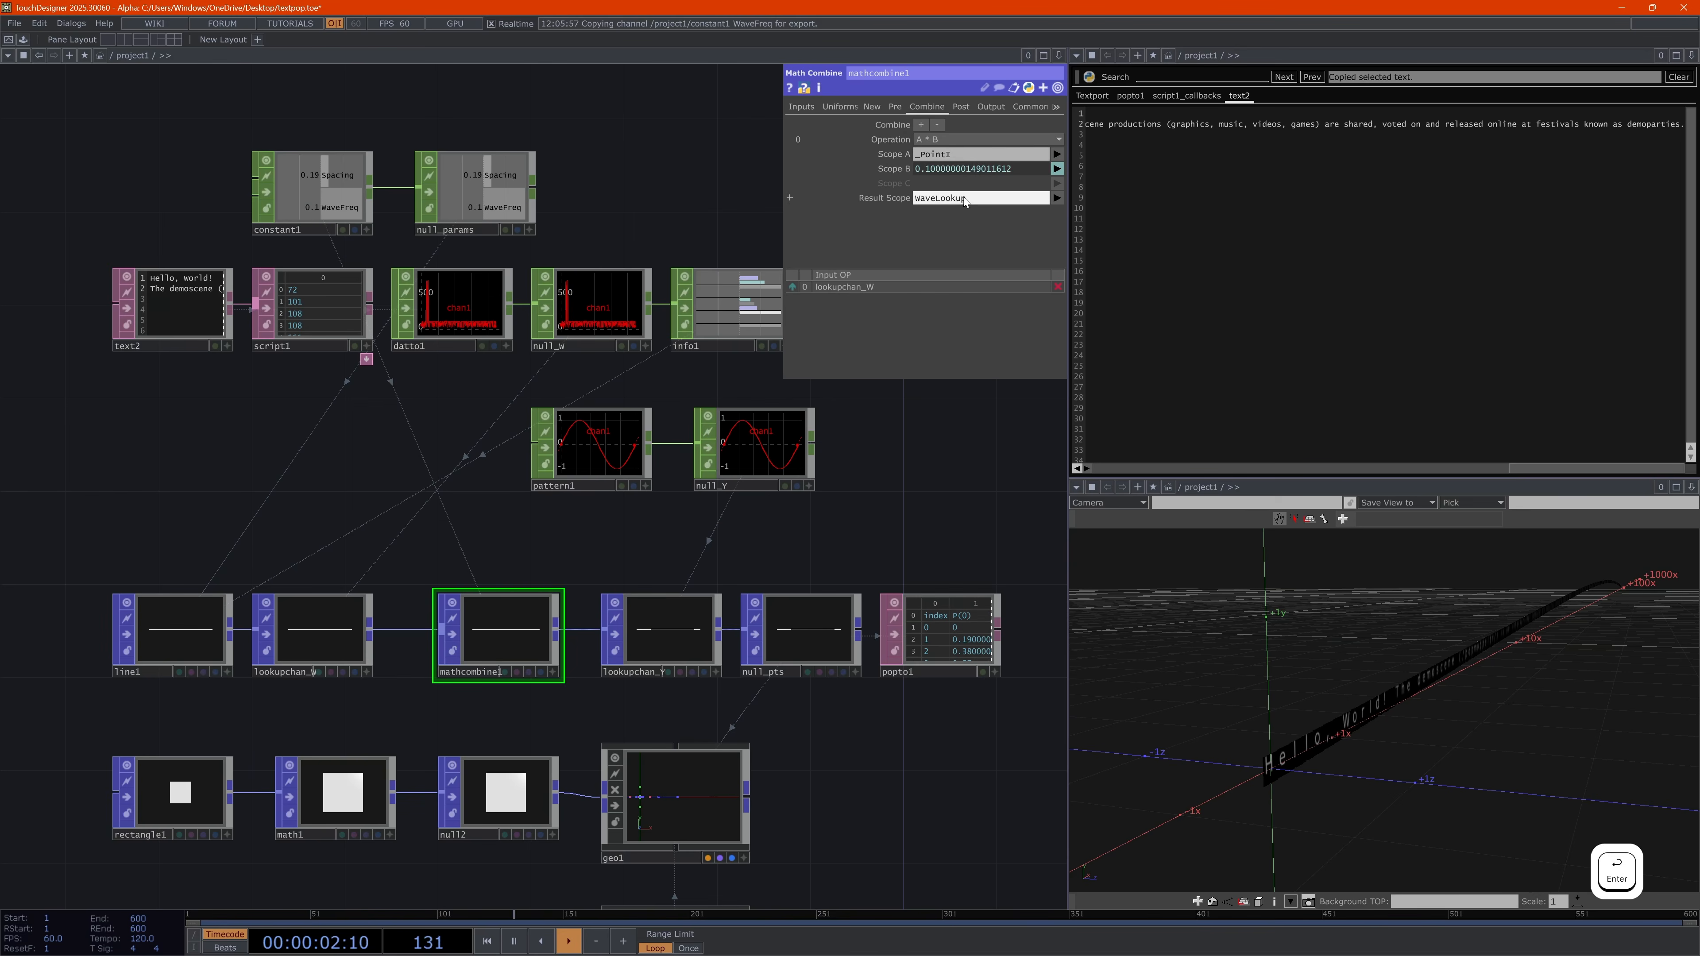
# Close the script1_callbacks view and reload popto1's table in the text pane to examine the WaveLookup attribute
pyautogui.click(1130, 95)
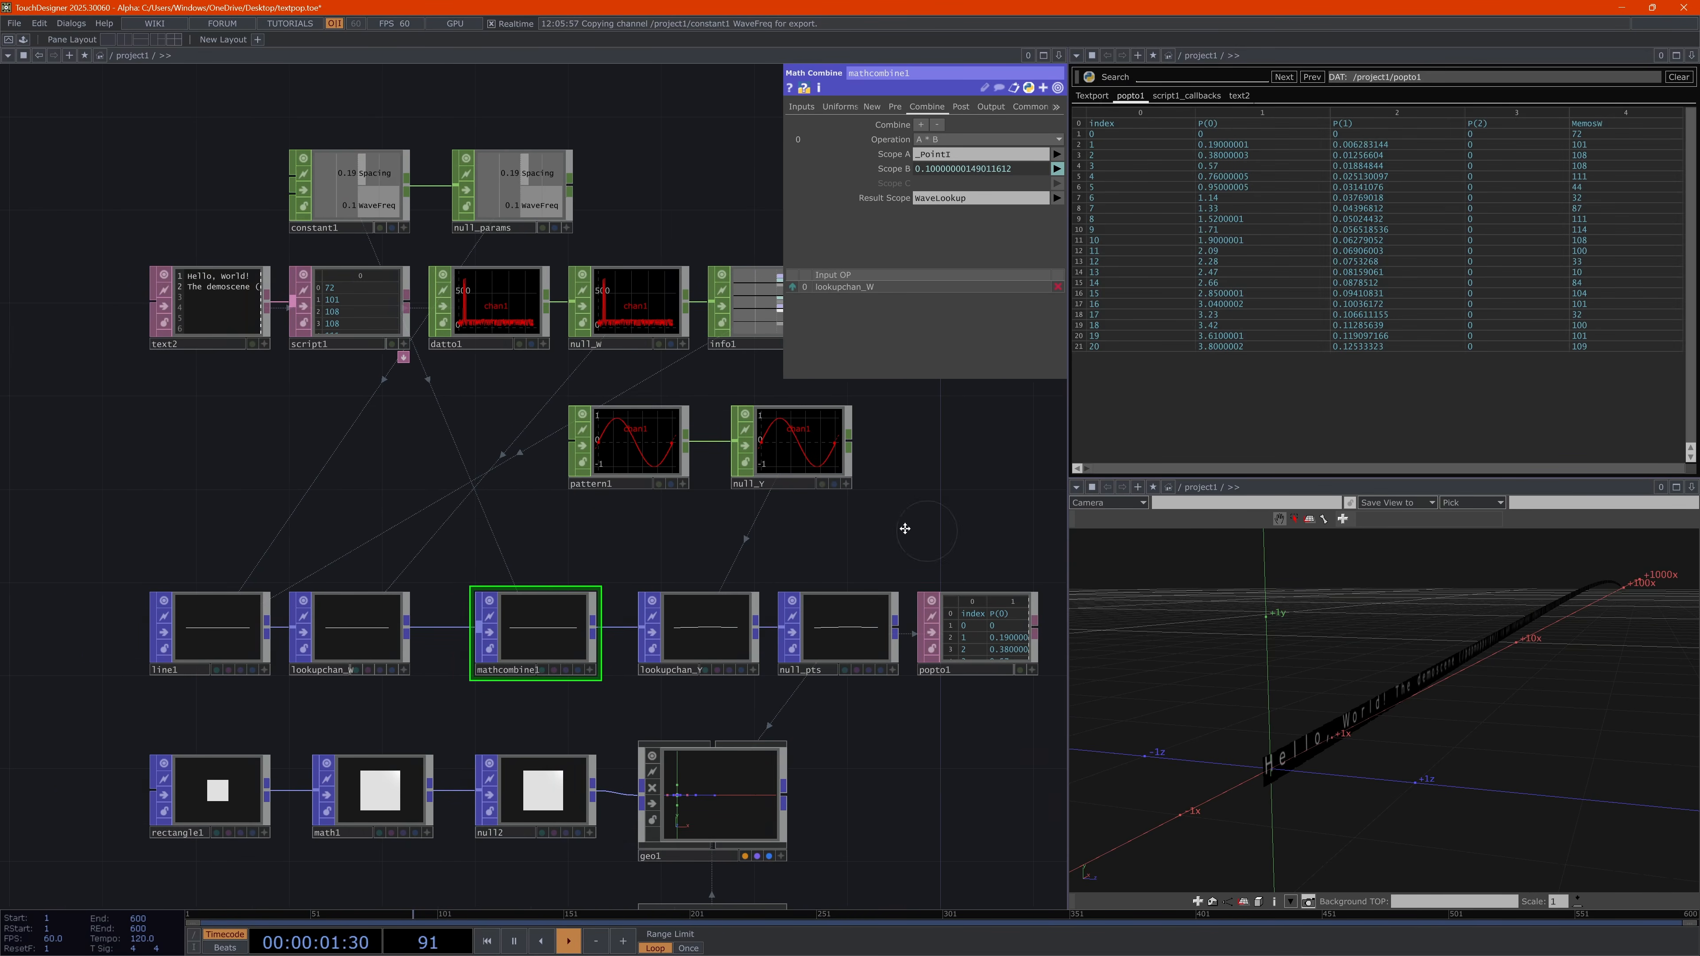
pyautogui.moveTo(903, 528); pyautogui.dragTo(786, 544)
pyautogui.scroll(2, 868, 653)
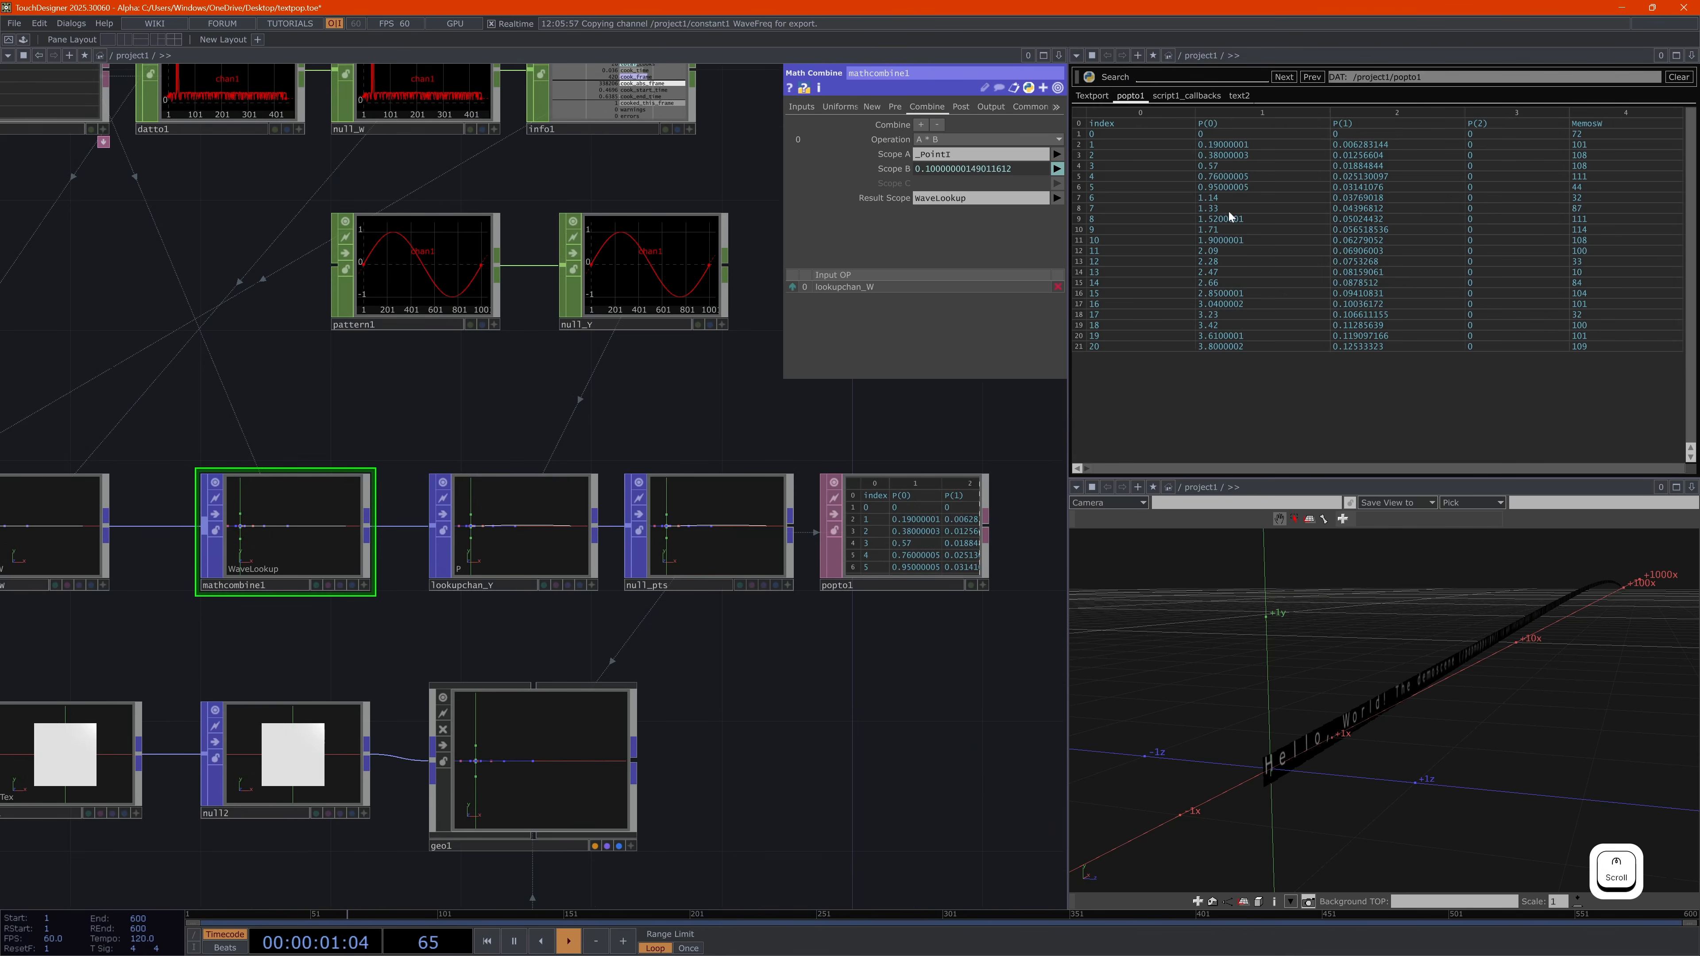
pyautogui.click(1137, 97)
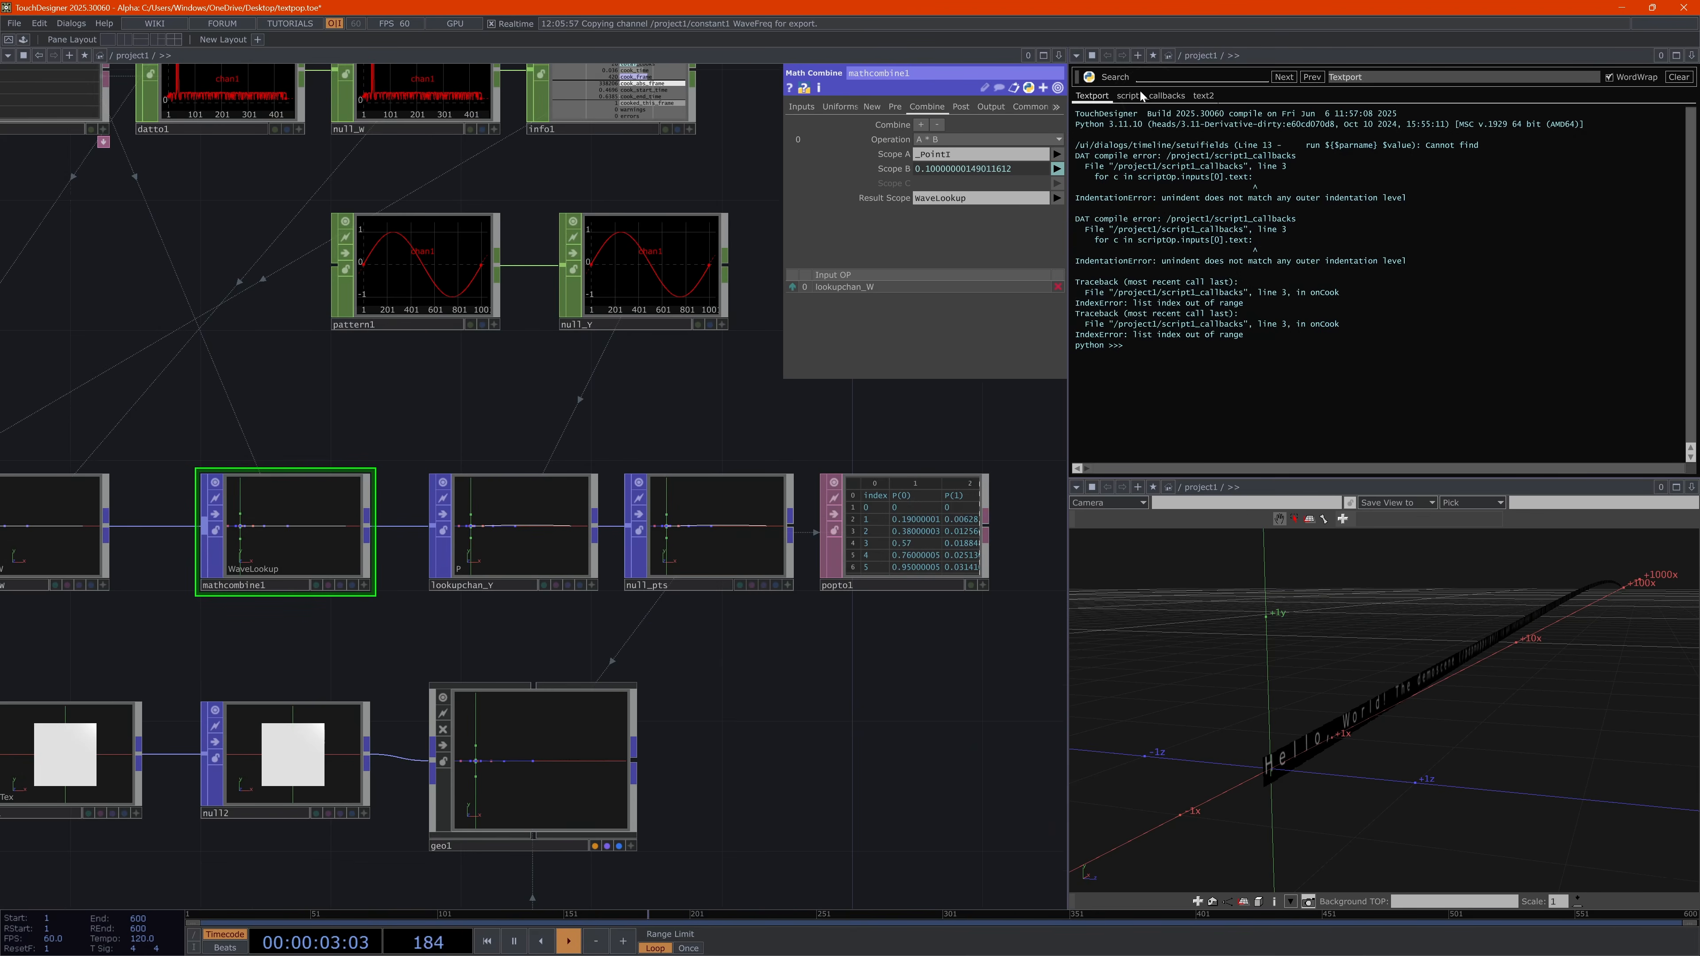
pyautogui.click(1141, 97)
pyautogui.click(1150, 99)
pyautogui.moveTo(911, 525); pyautogui.dragTo(1265, 362)
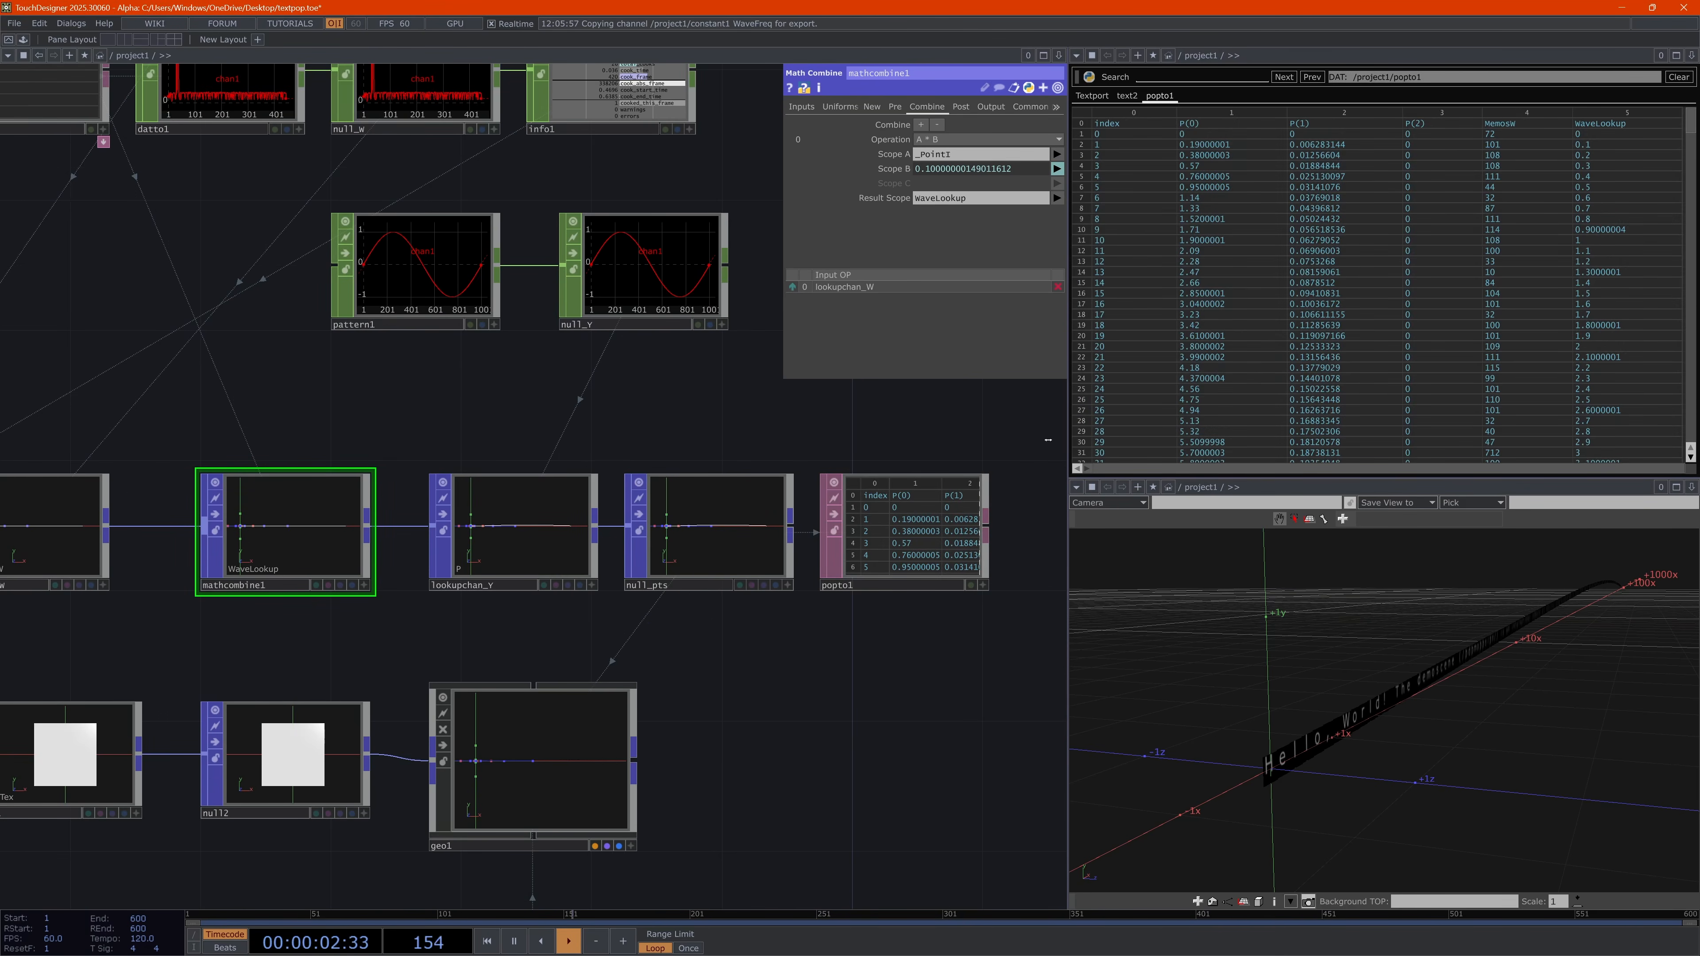
# Set lookupchan_Y's Lookup Attribute to WaveLookup
pyautogui.moveTo(543, 637); pyautogui.dragTo(779, 638)
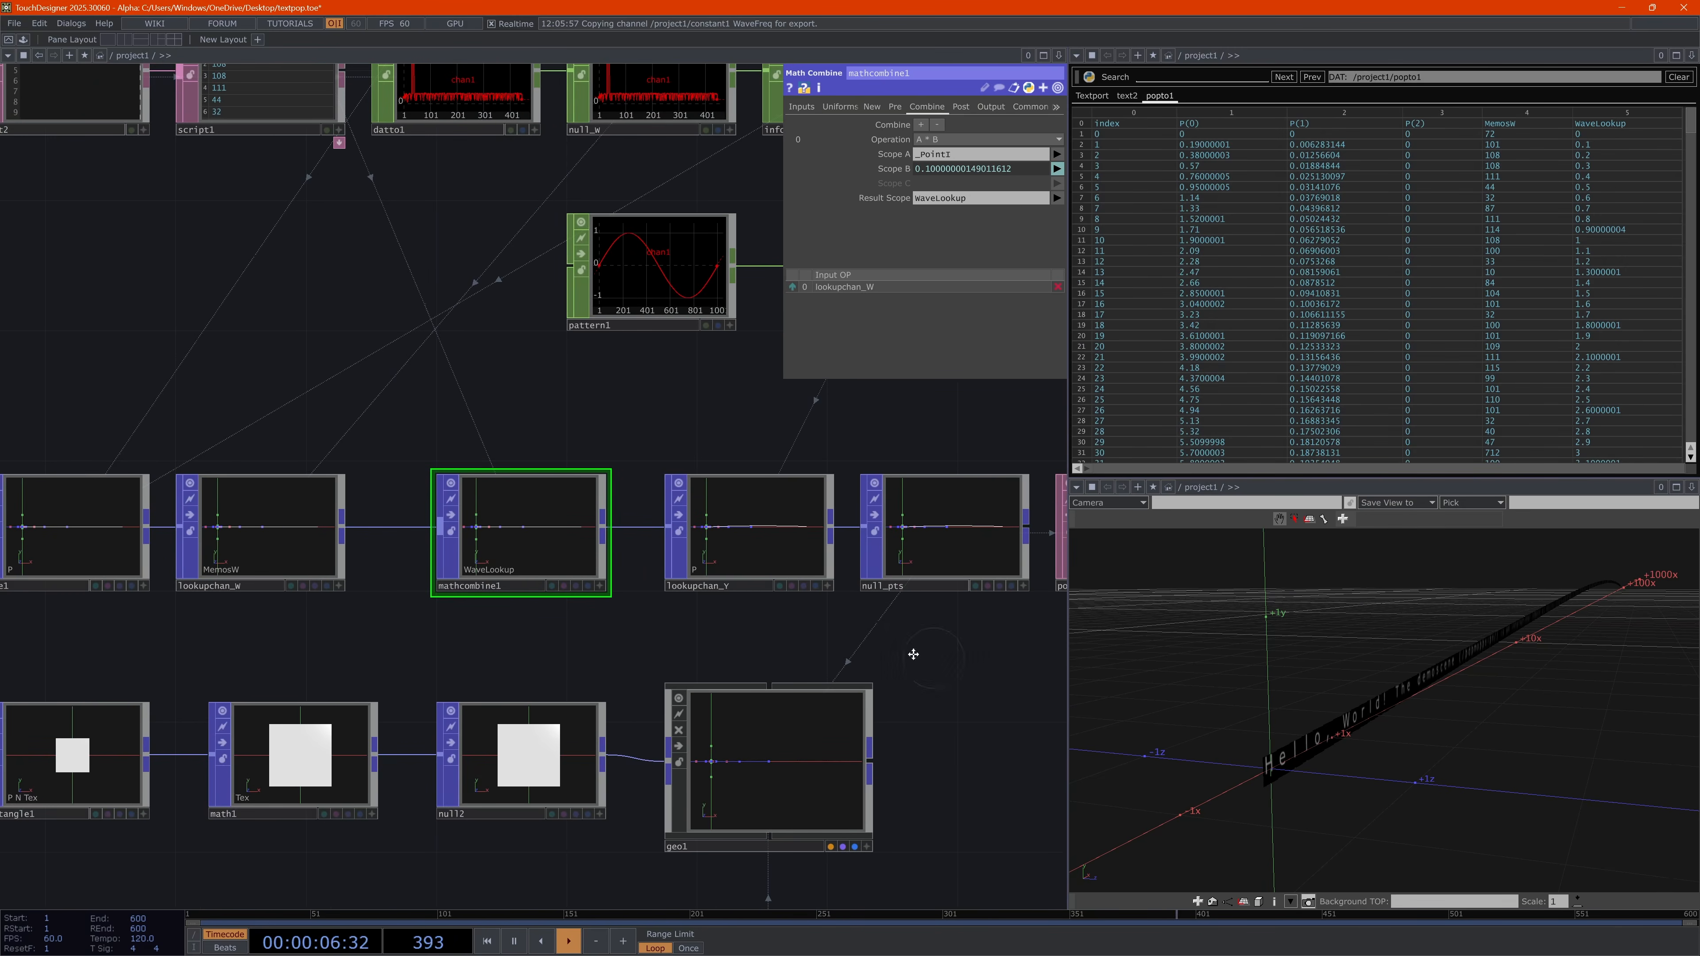
pyautogui.moveTo(913, 654); pyautogui.dragTo(698, 657)
pyautogui.click(535, 528)
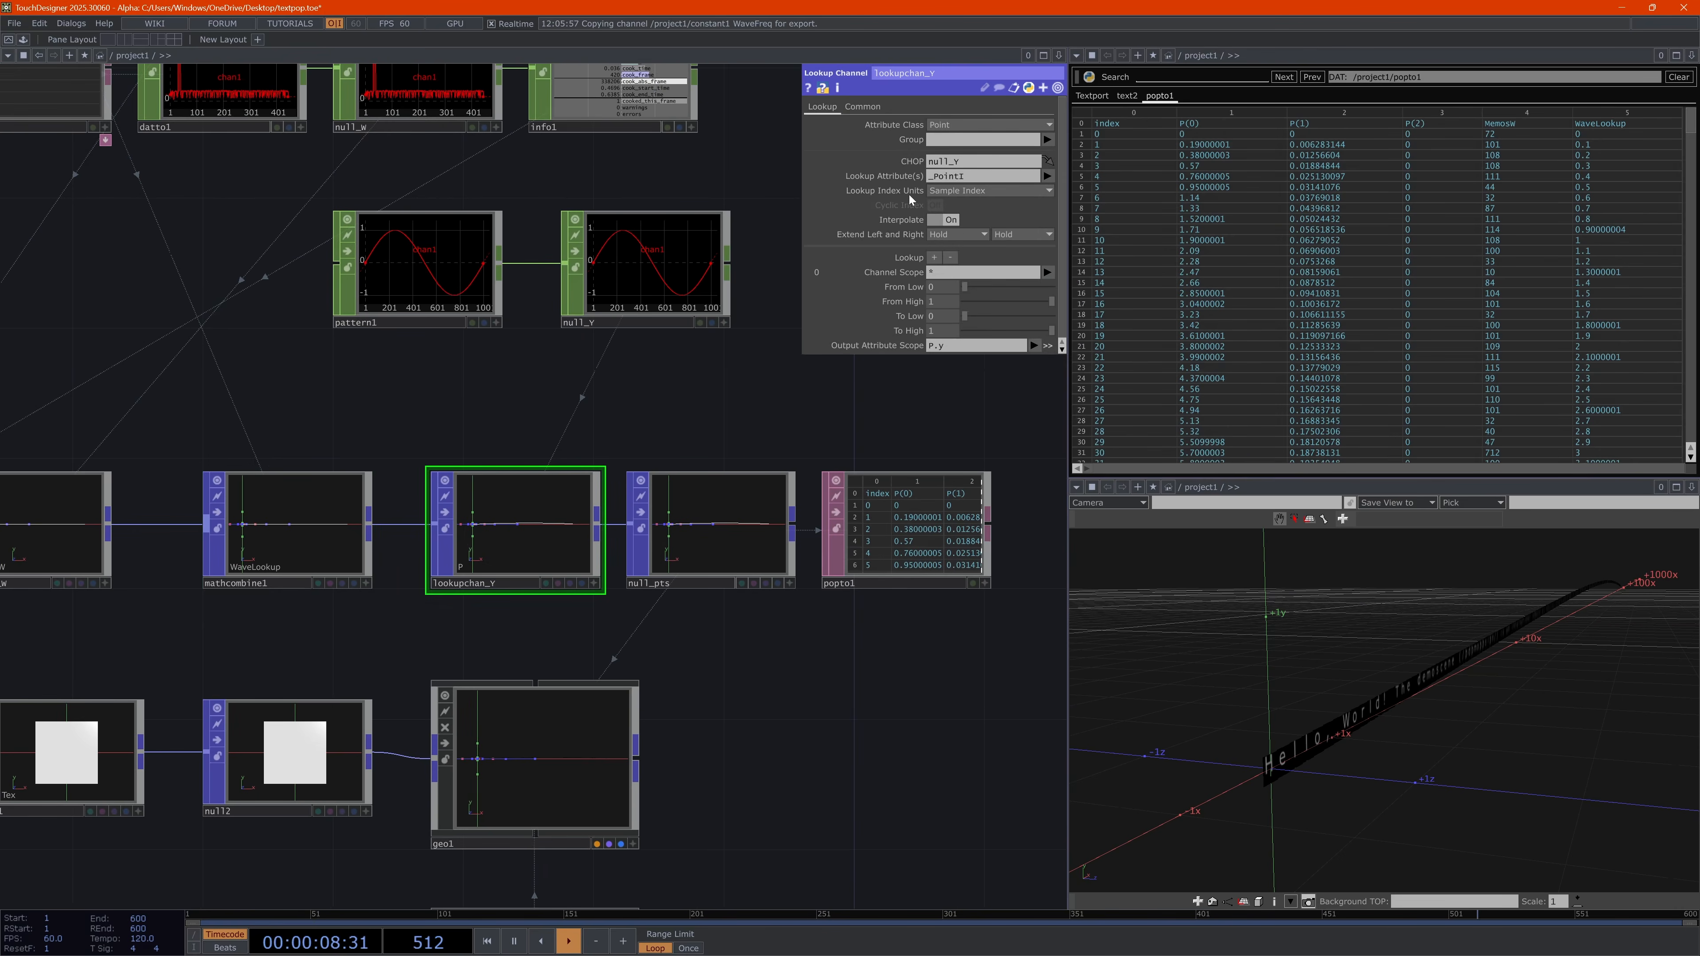
pyautogui.click(1048, 176)
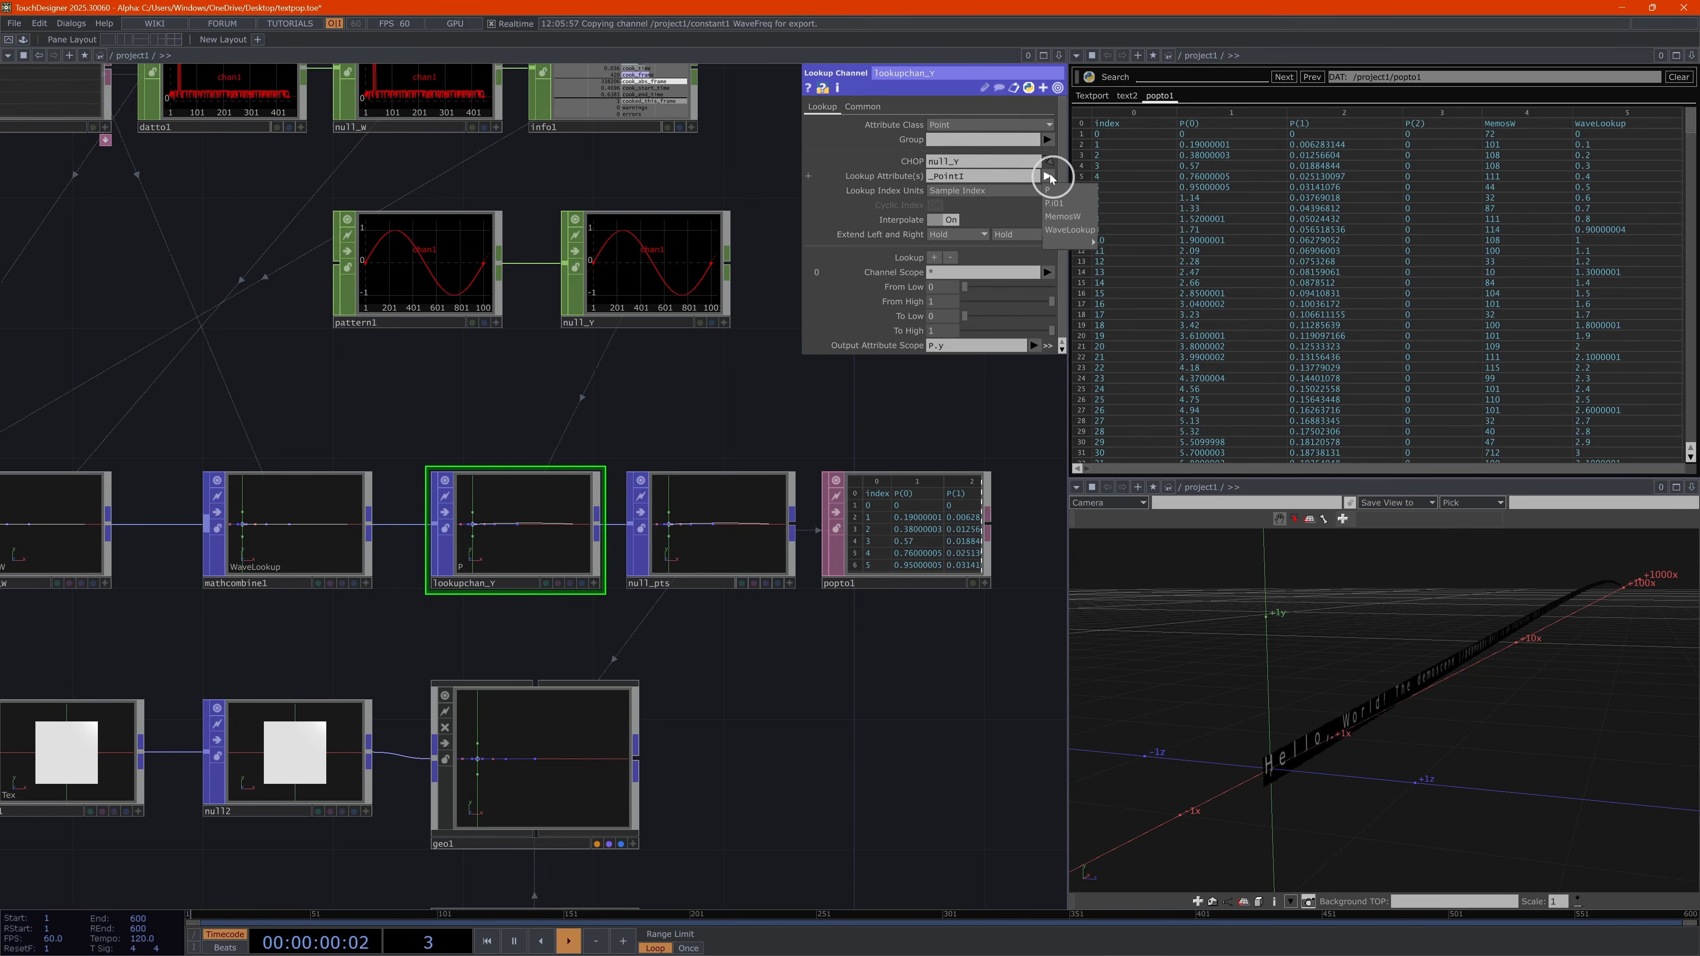
pyautogui.click(1074, 229)
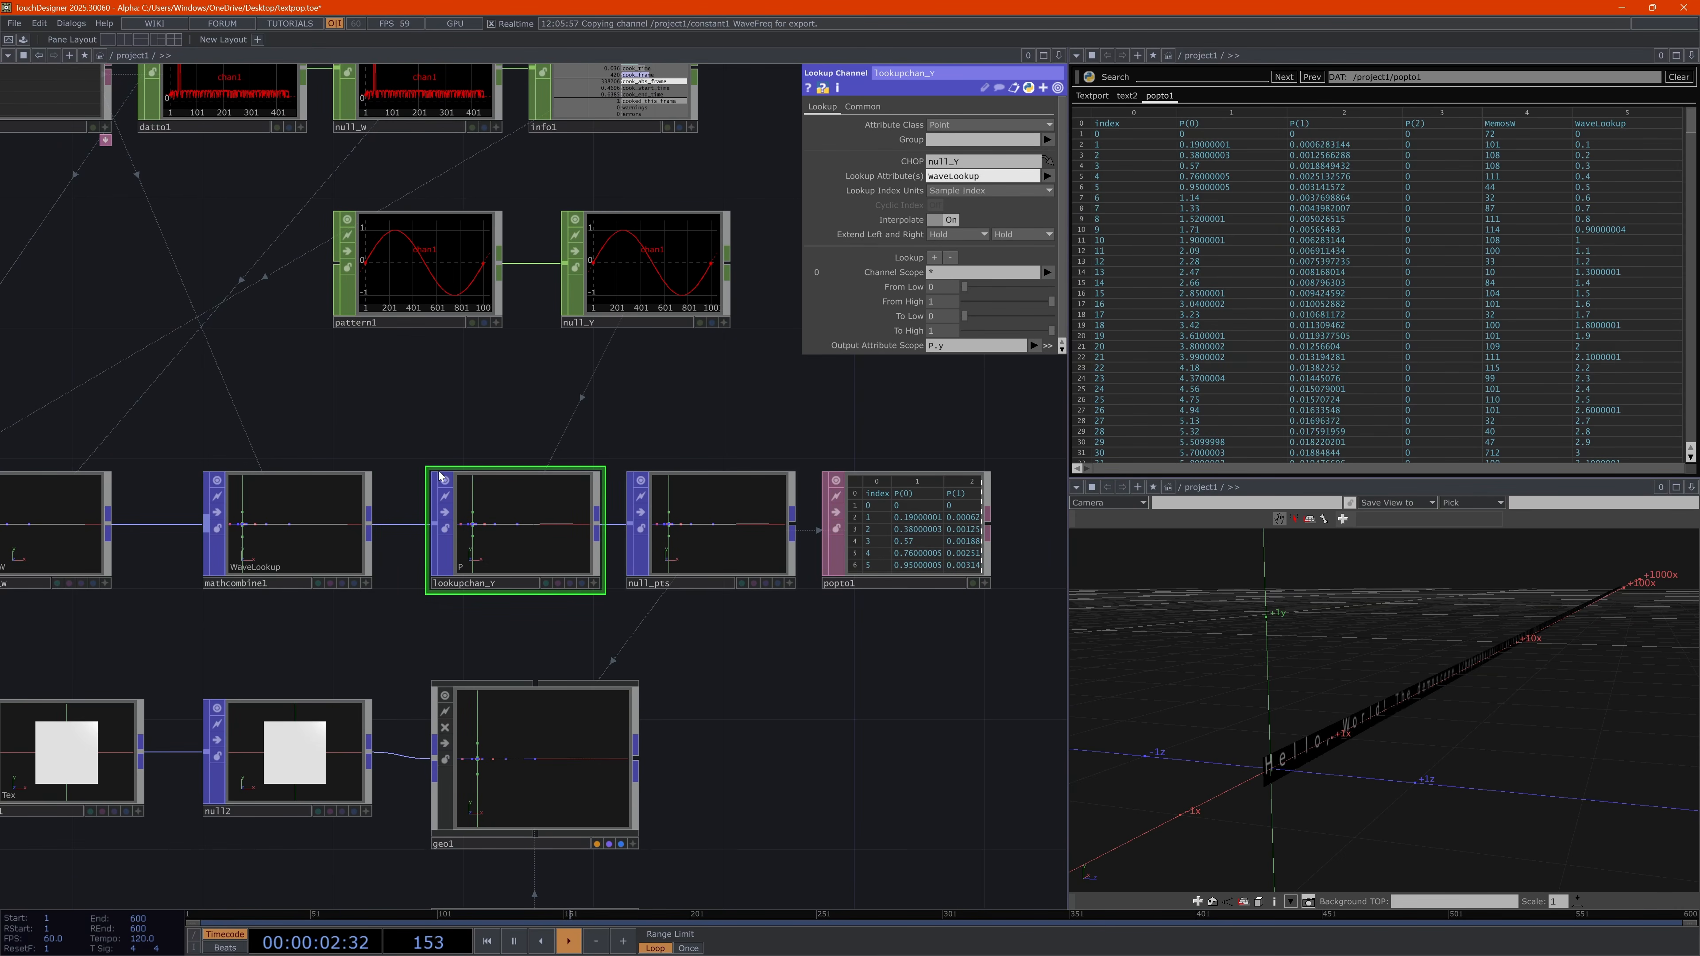
# Raise constant1's WaveFreq value to 26.5 while checking the wave of text in the 3D viewport
pyautogui.moveTo(402, 484); pyautogui.dragTo(650, 622)
pyautogui.scroll(-2, 191, 364)
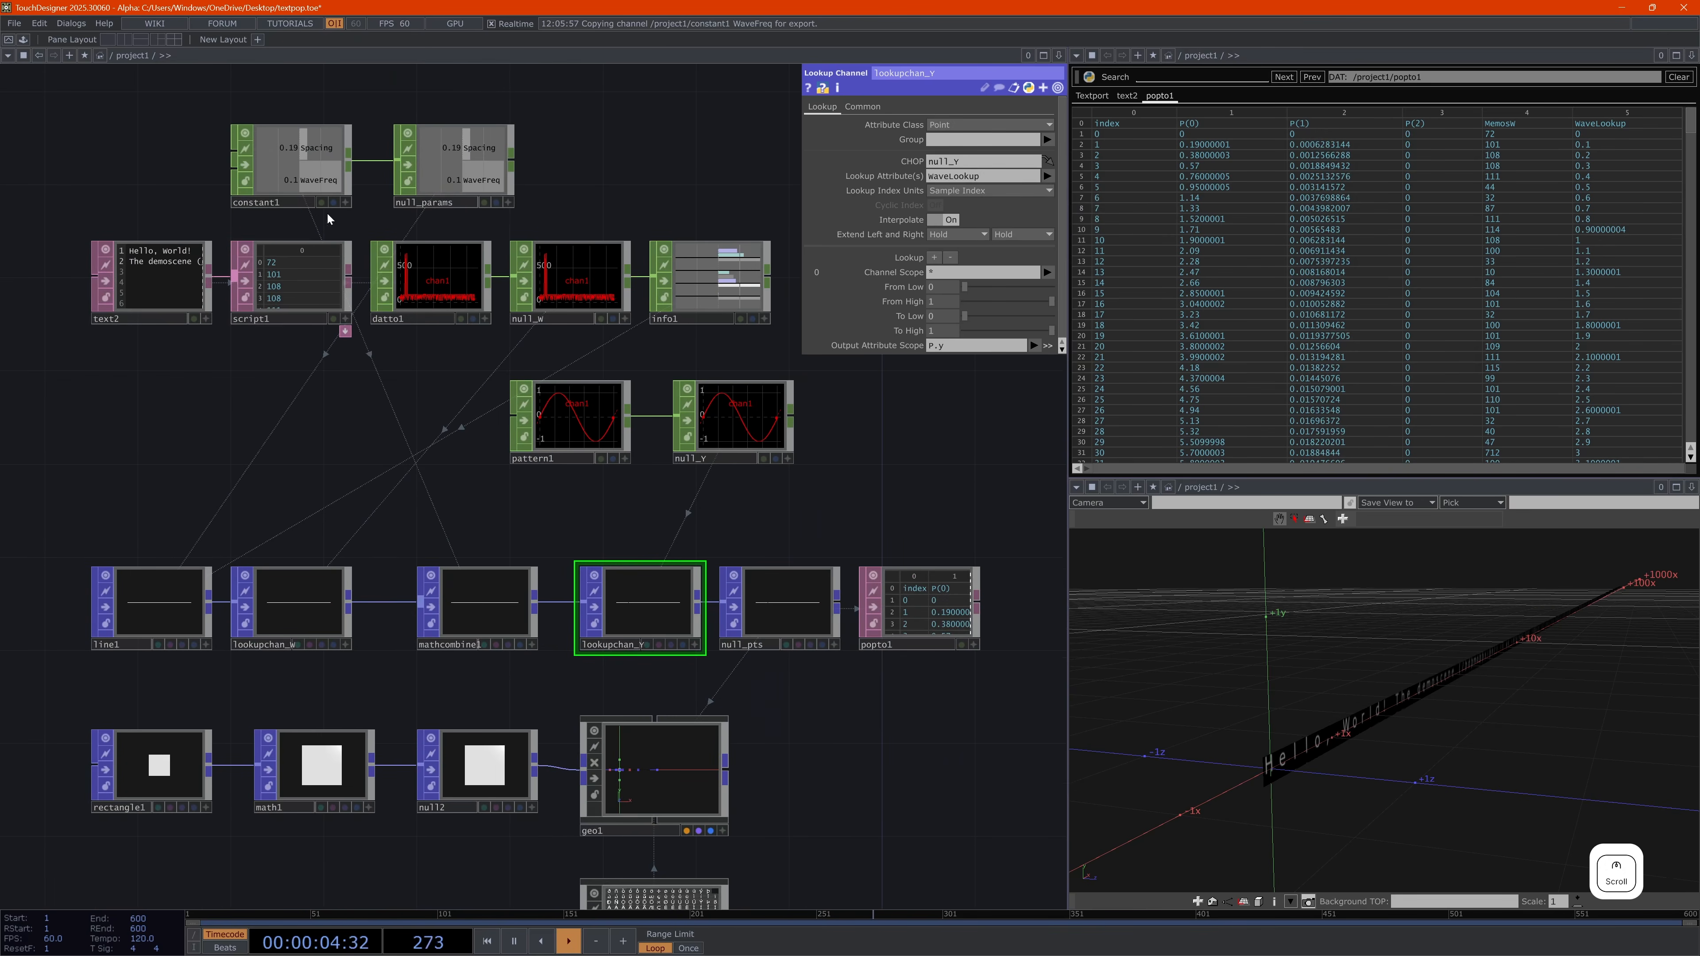
pyautogui.click(324, 197)
pyautogui.click(886, 158)
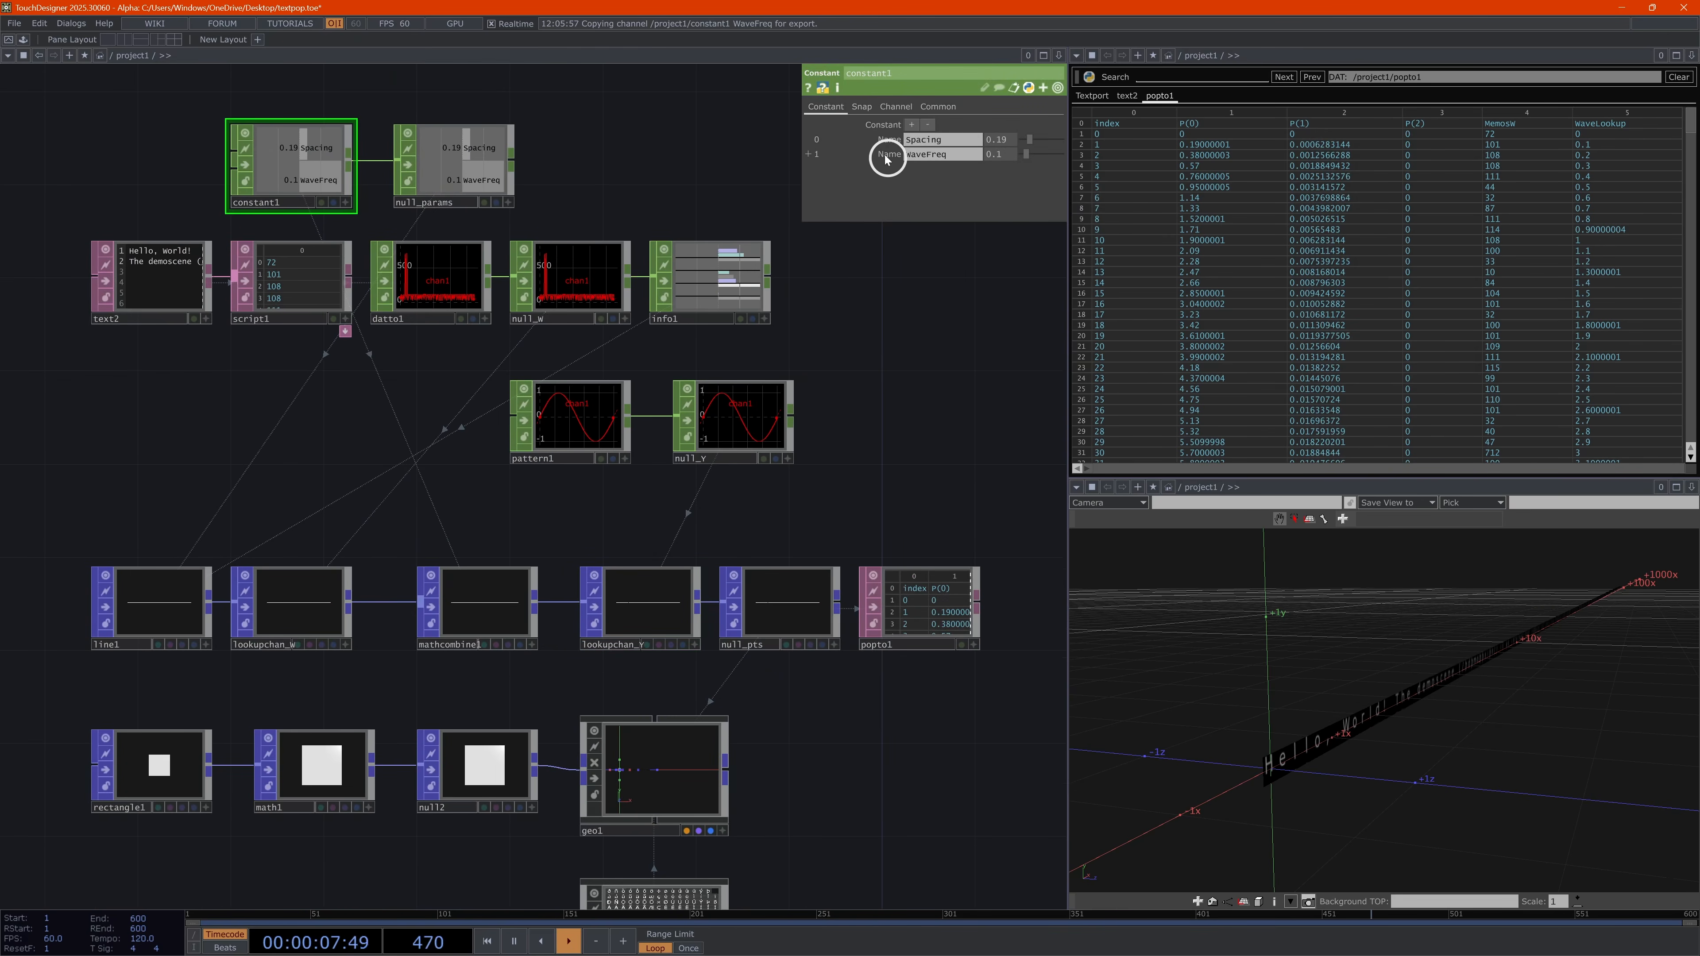
pyautogui.middleClick(1005, 155)
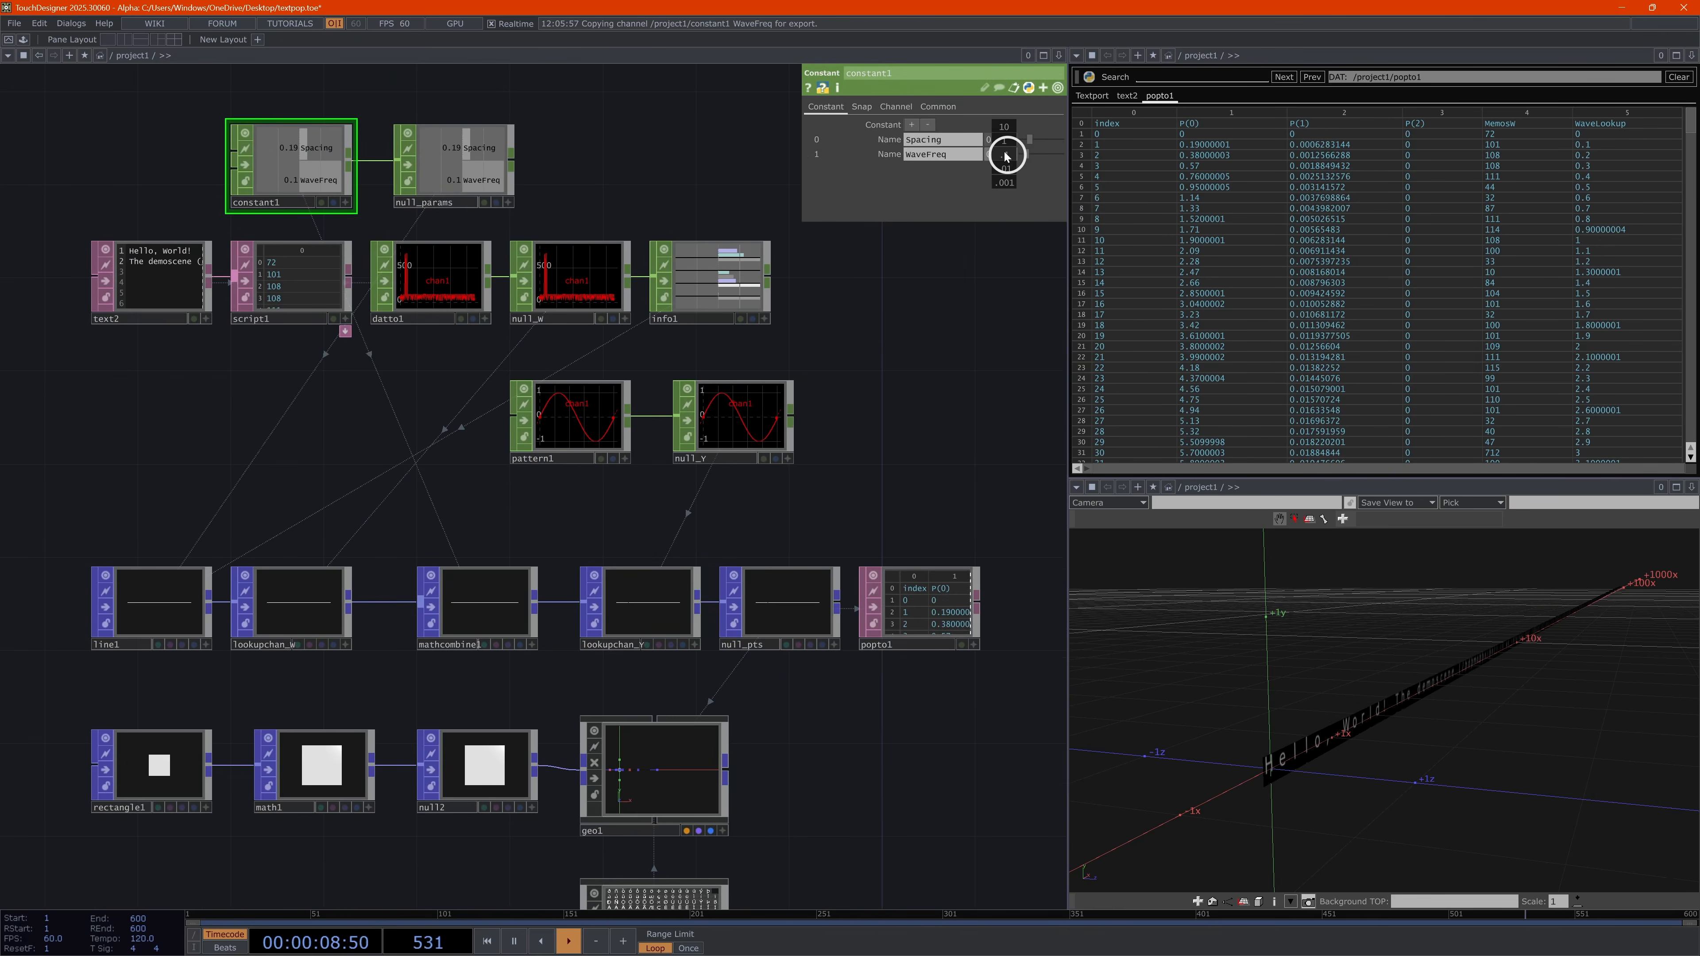
pyautogui.moveTo(1006, 155); pyautogui.dragTo(1498, 141, button='middle')
pyautogui.moveTo(1569, 707); pyautogui.dragTo(1525, 695)
pyautogui.scroll(-5, 1560, 730)
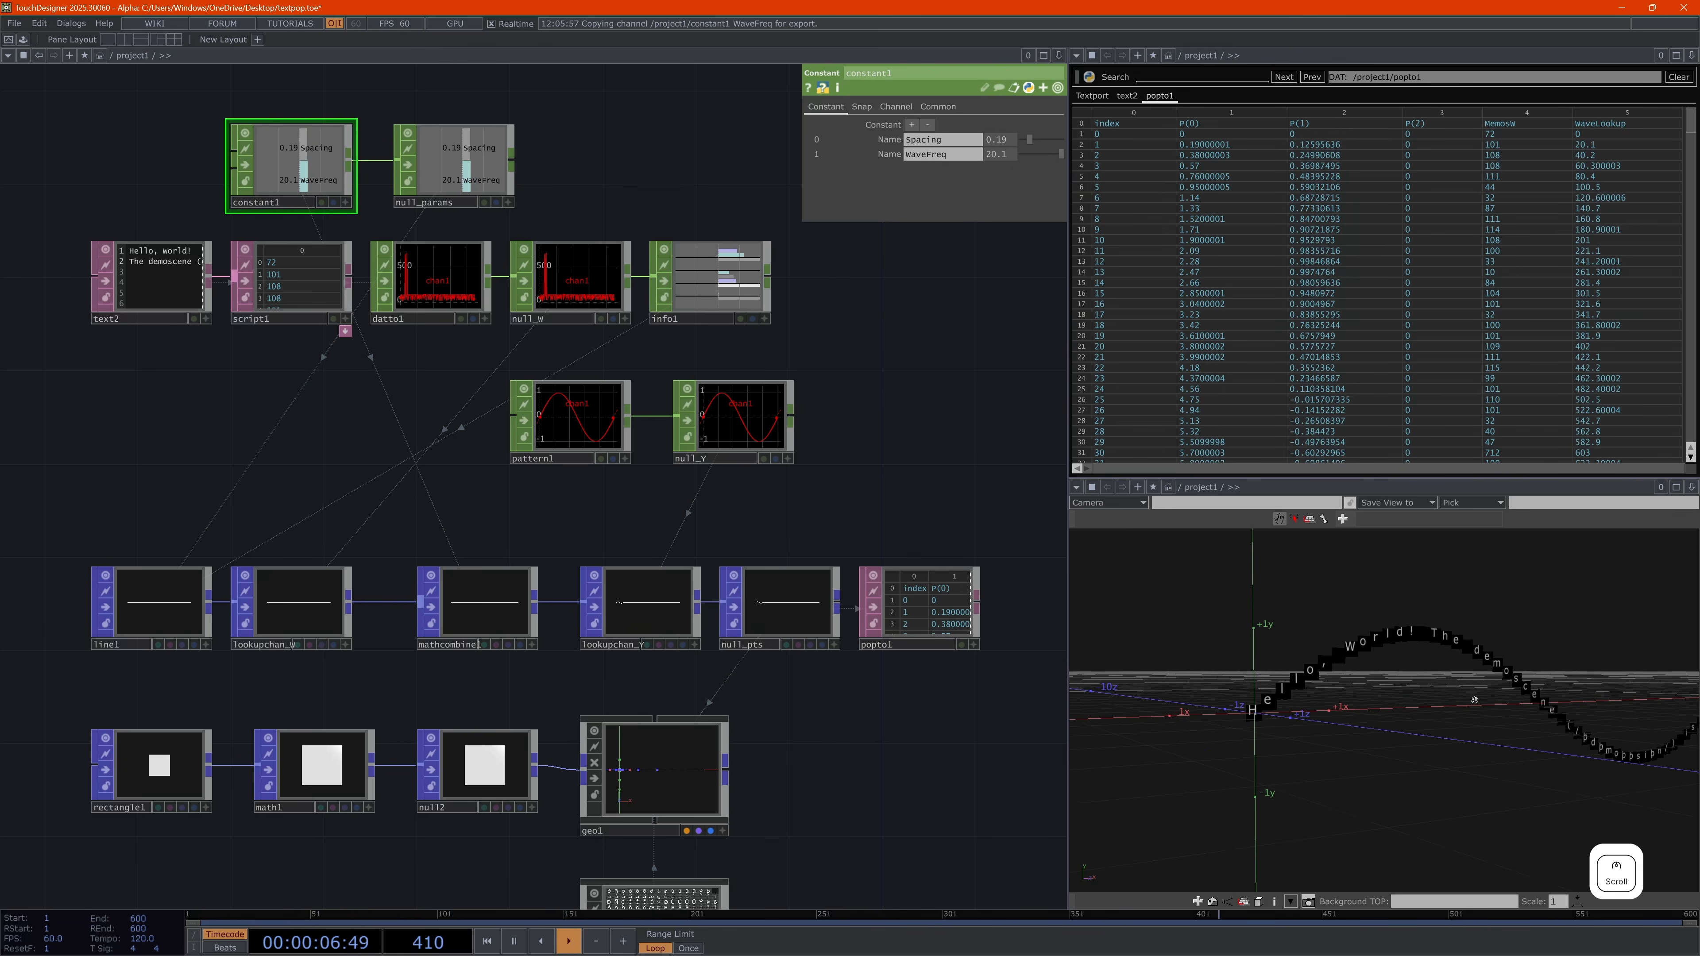
pyautogui.scroll(-3, 1532, 745)
pyautogui.moveTo(1619, 758); pyautogui.dragTo(1385, 754, button='right')
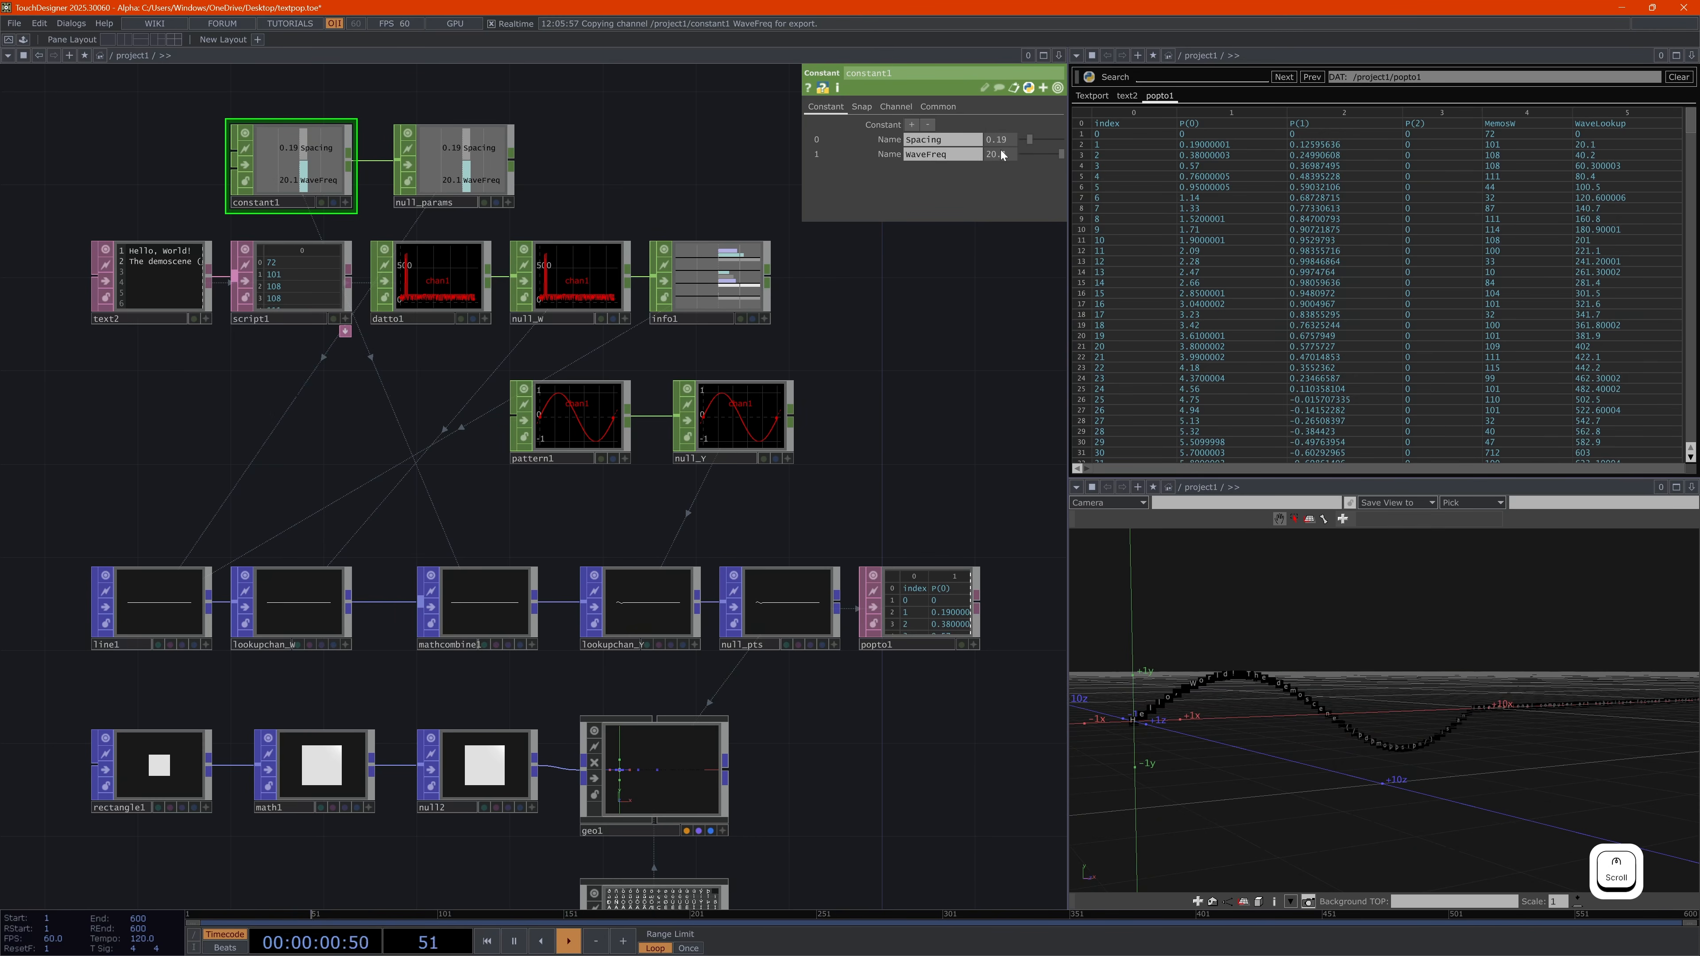
pyautogui.moveTo(1006, 156)
pyautogui.mouseDown(button='middle')
pyautogui.moveTo(930, 160)
pyautogui.moveTo(1263, 167)
pyautogui.moveTo(1006, 140)
pyautogui.mouseUp(button='middle')
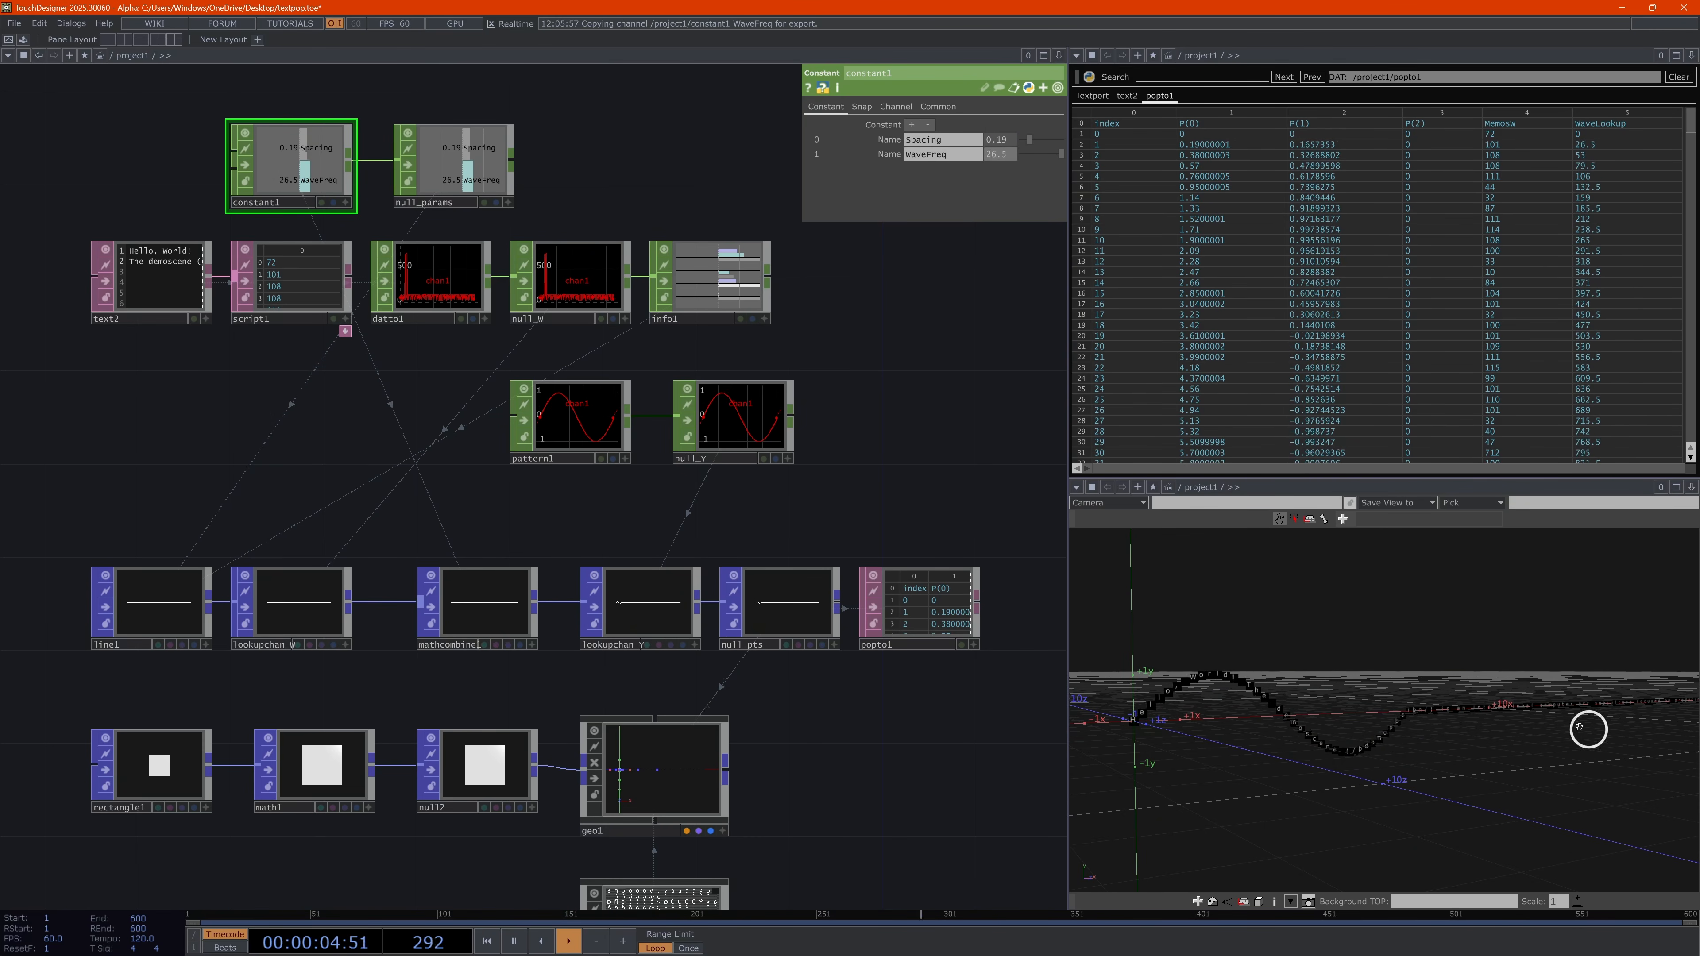
# Set both Extend Left and Extend Right of lookupchan_Y to Cycle
pyautogui.click(648, 626)
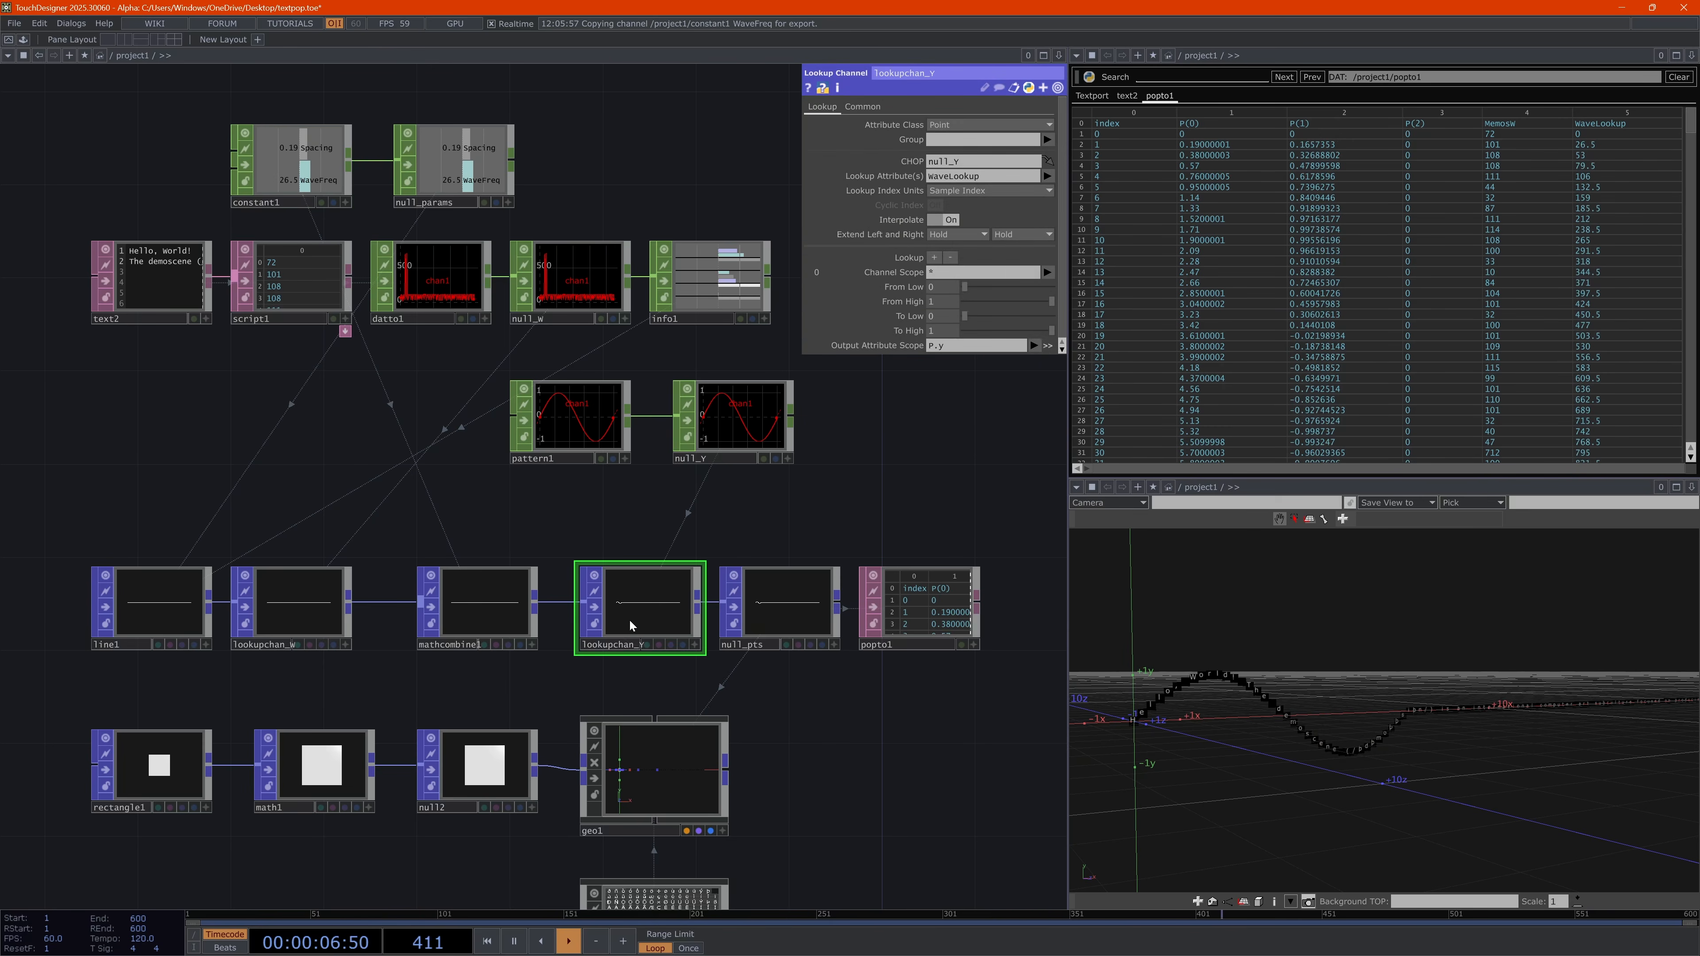
pyautogui.click(944, 234)
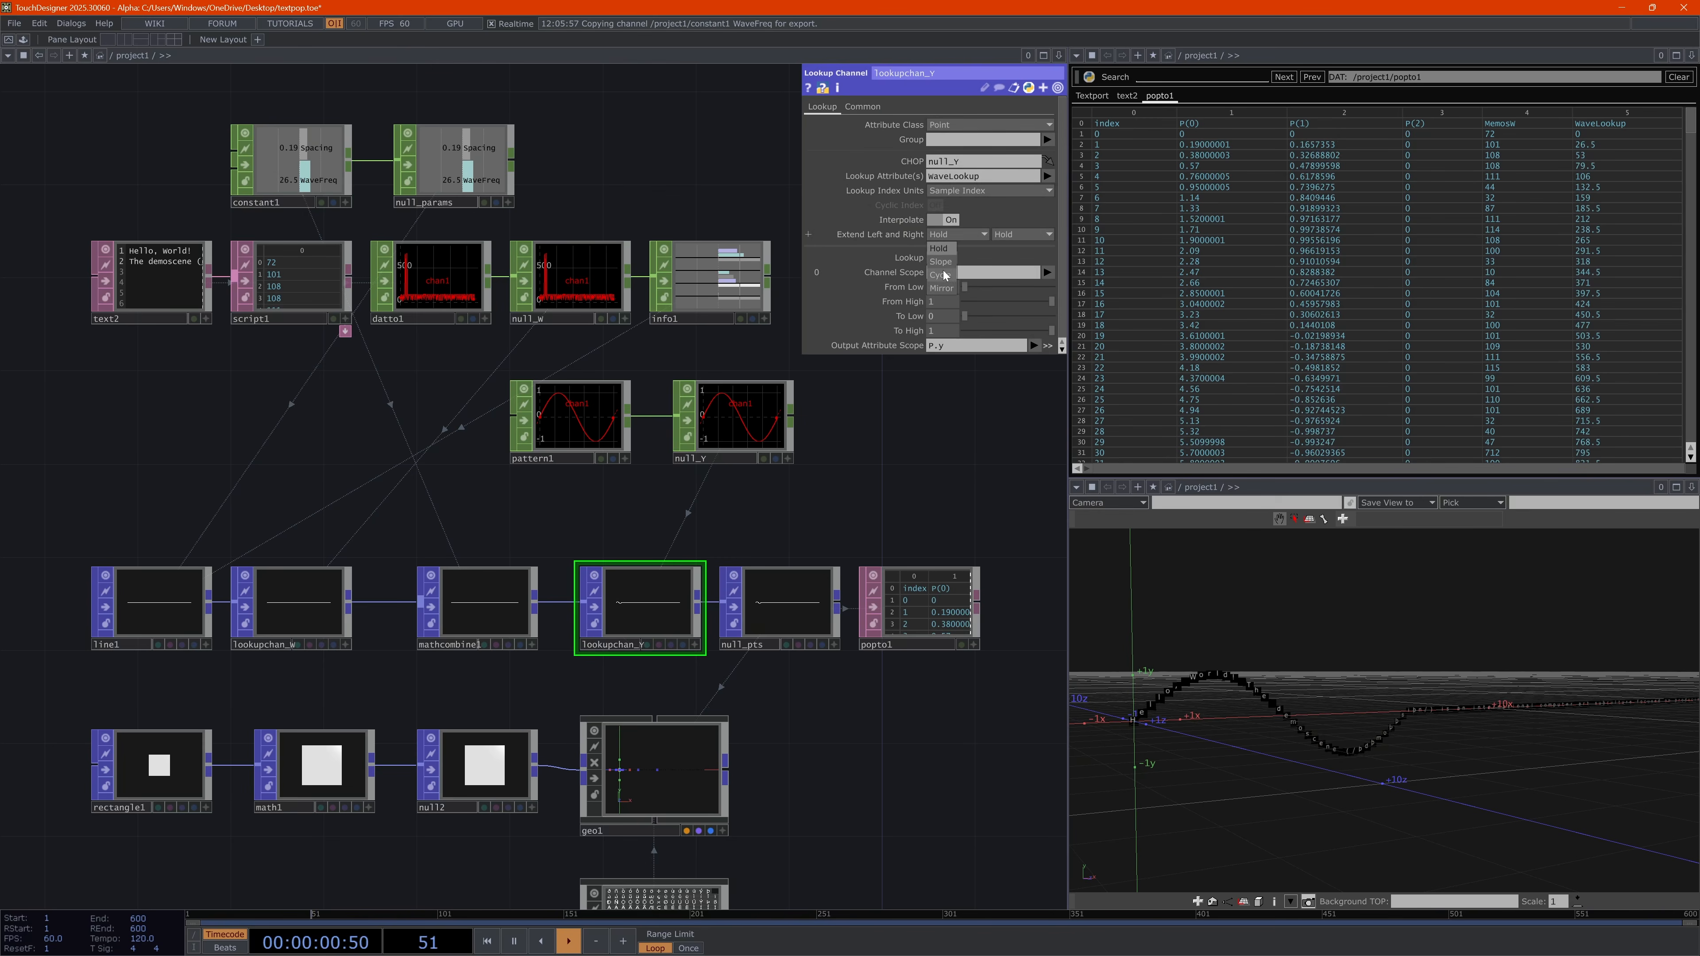
pyautogui.click(946, 280)
pyautogui.click(1013, 232)
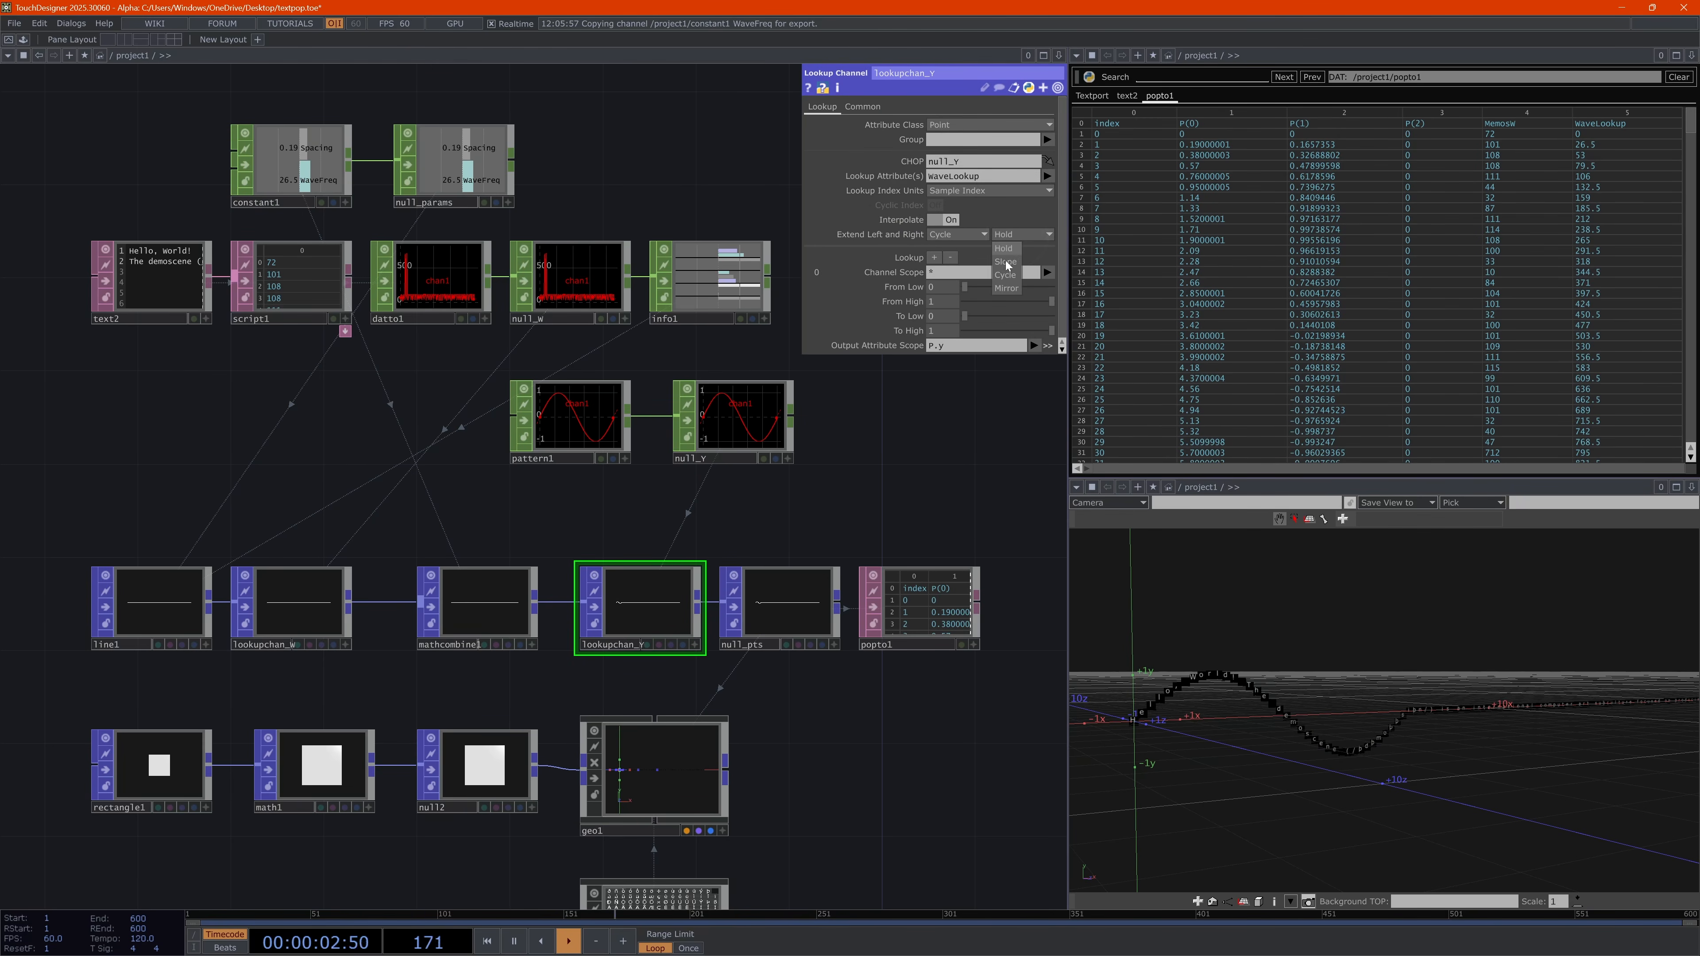
pyautogui.click(1003, 274)
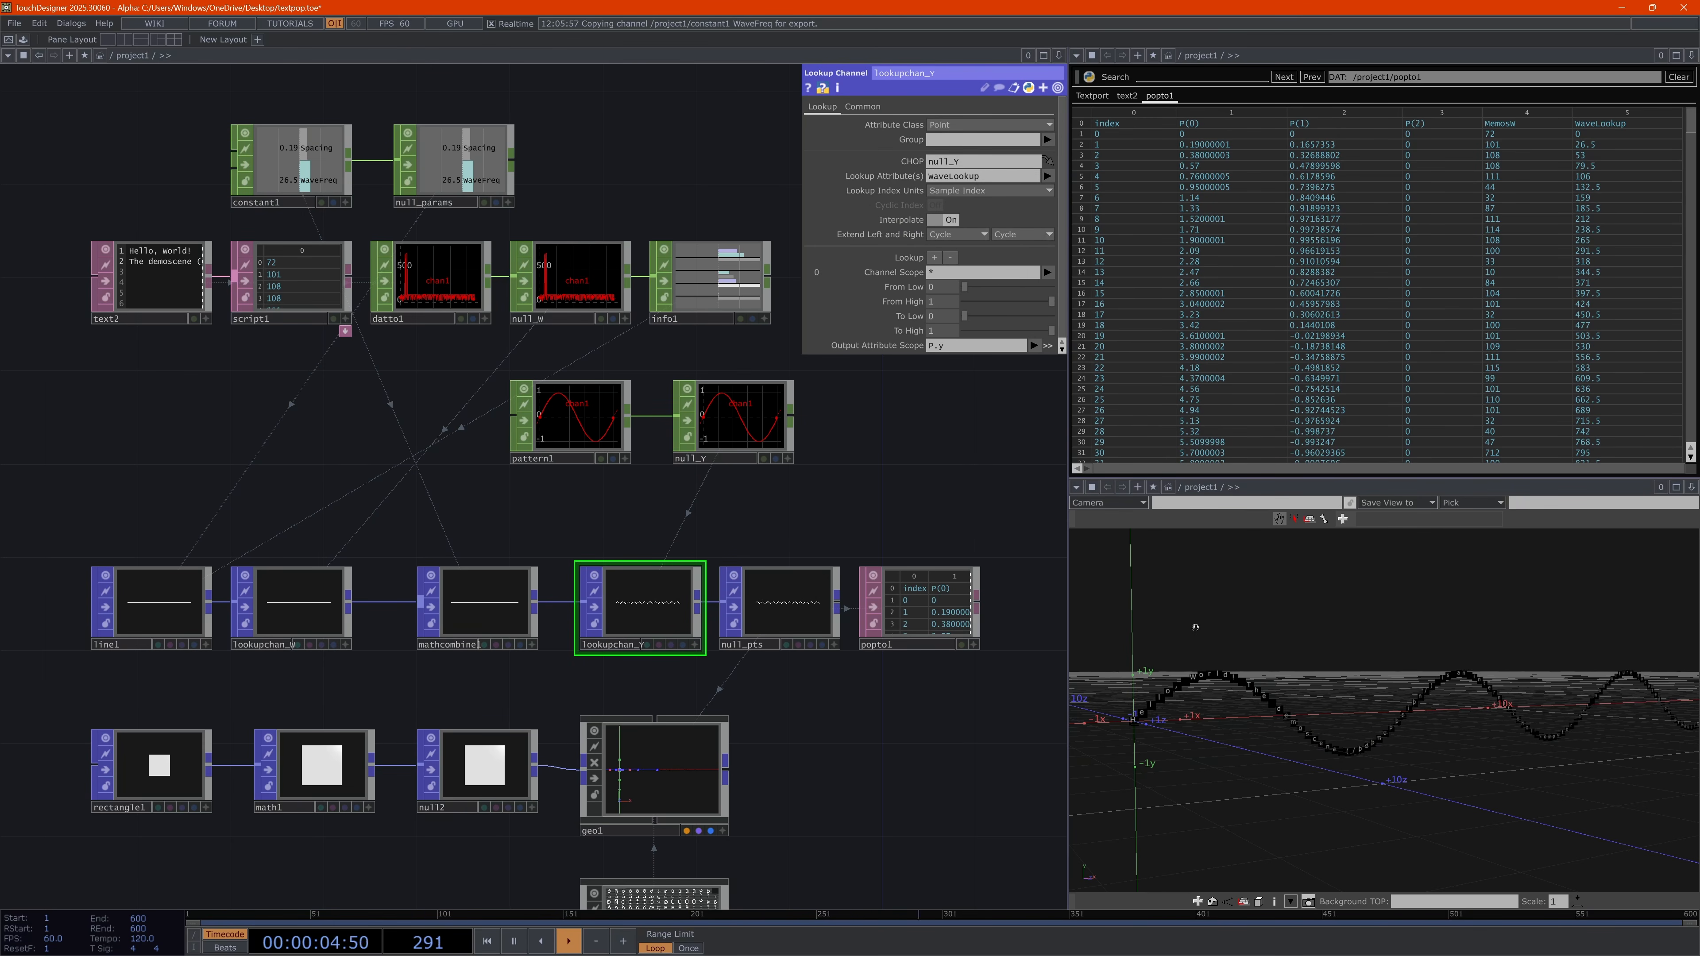
# Raise constant1's WaveFreq value to 56.7
pyautogui.click(292, 199)
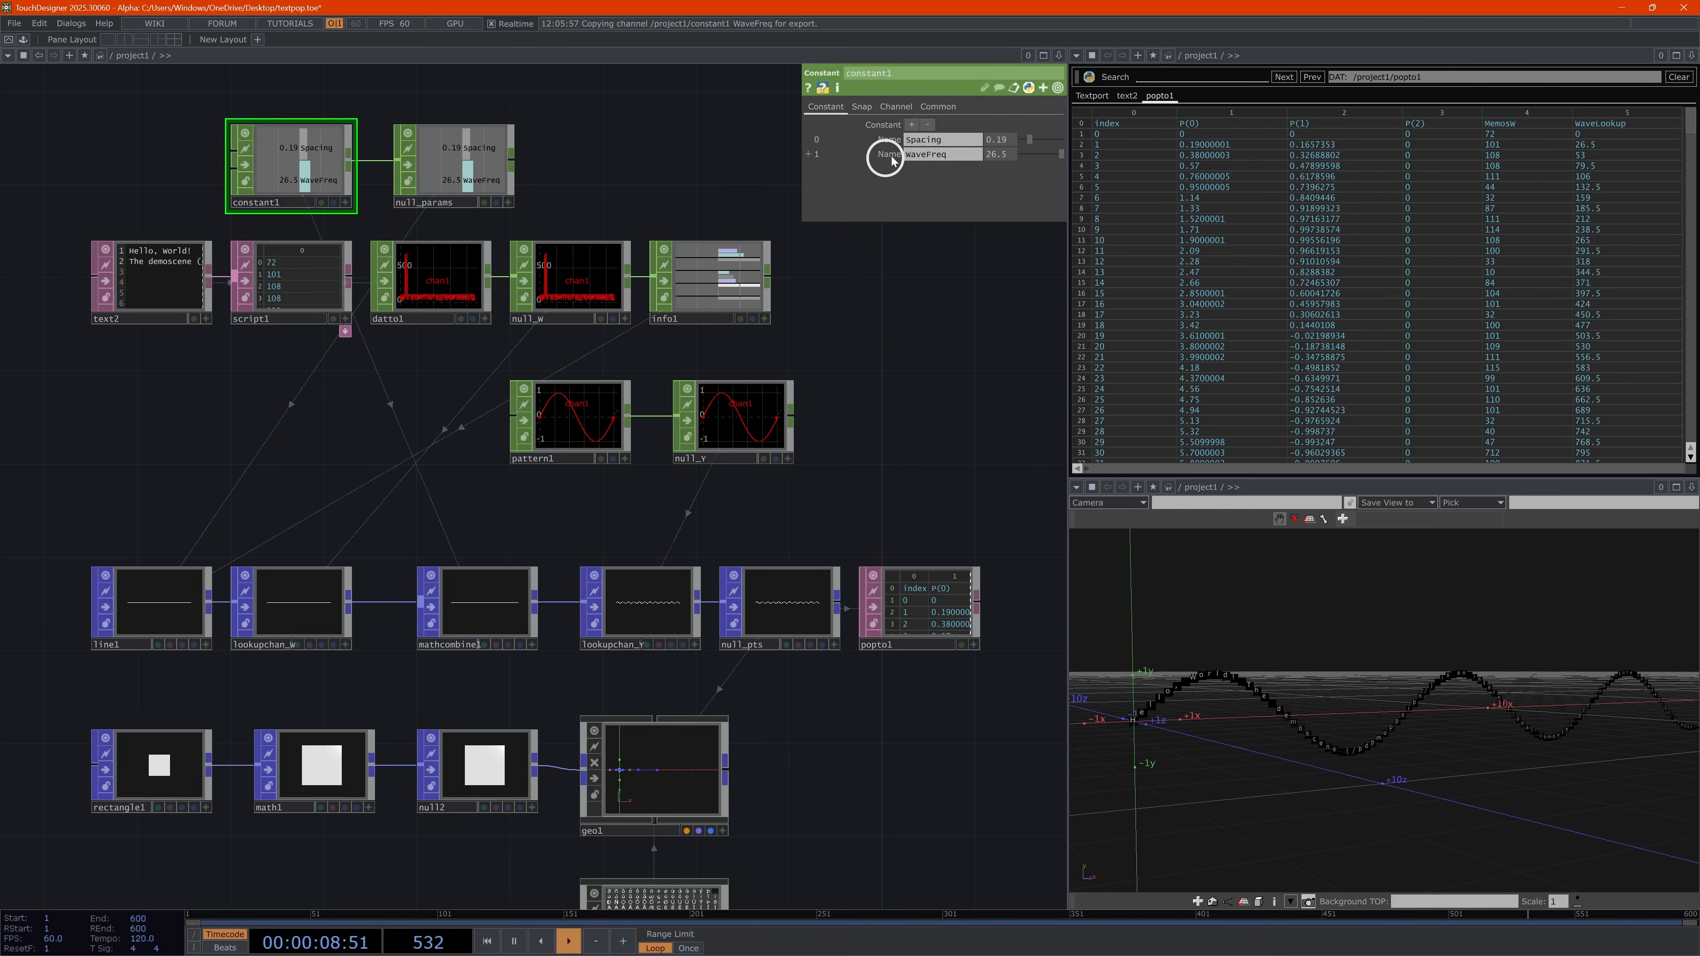
pyautogui.moveTo(995, 156)
pyautogui.mouseDown(button='middle')
pyautogui.moveTo(748, 169)
pyautogui.moveTo(1697, 189)
pyautogui.moveTo(981, 135)
pyautogui.mouseUp(button='middle')
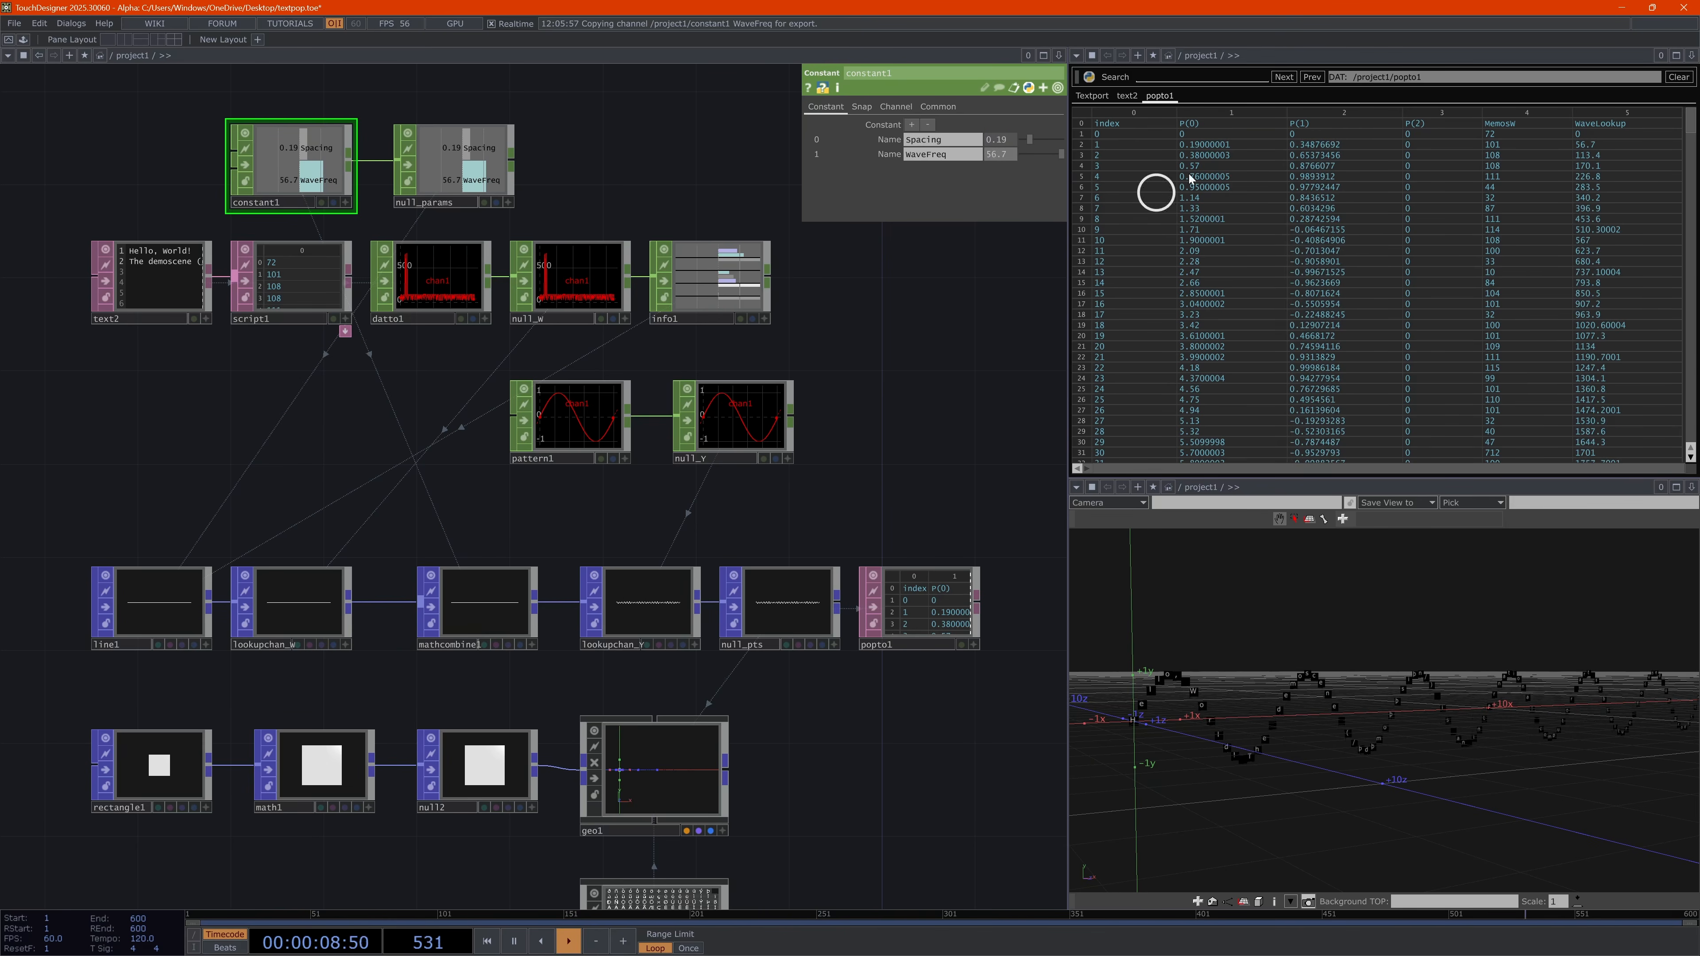
# Cut the demoscene paragraph from text2 to test the shorter text, and paste it back
pyautogui.click(1126, 95)
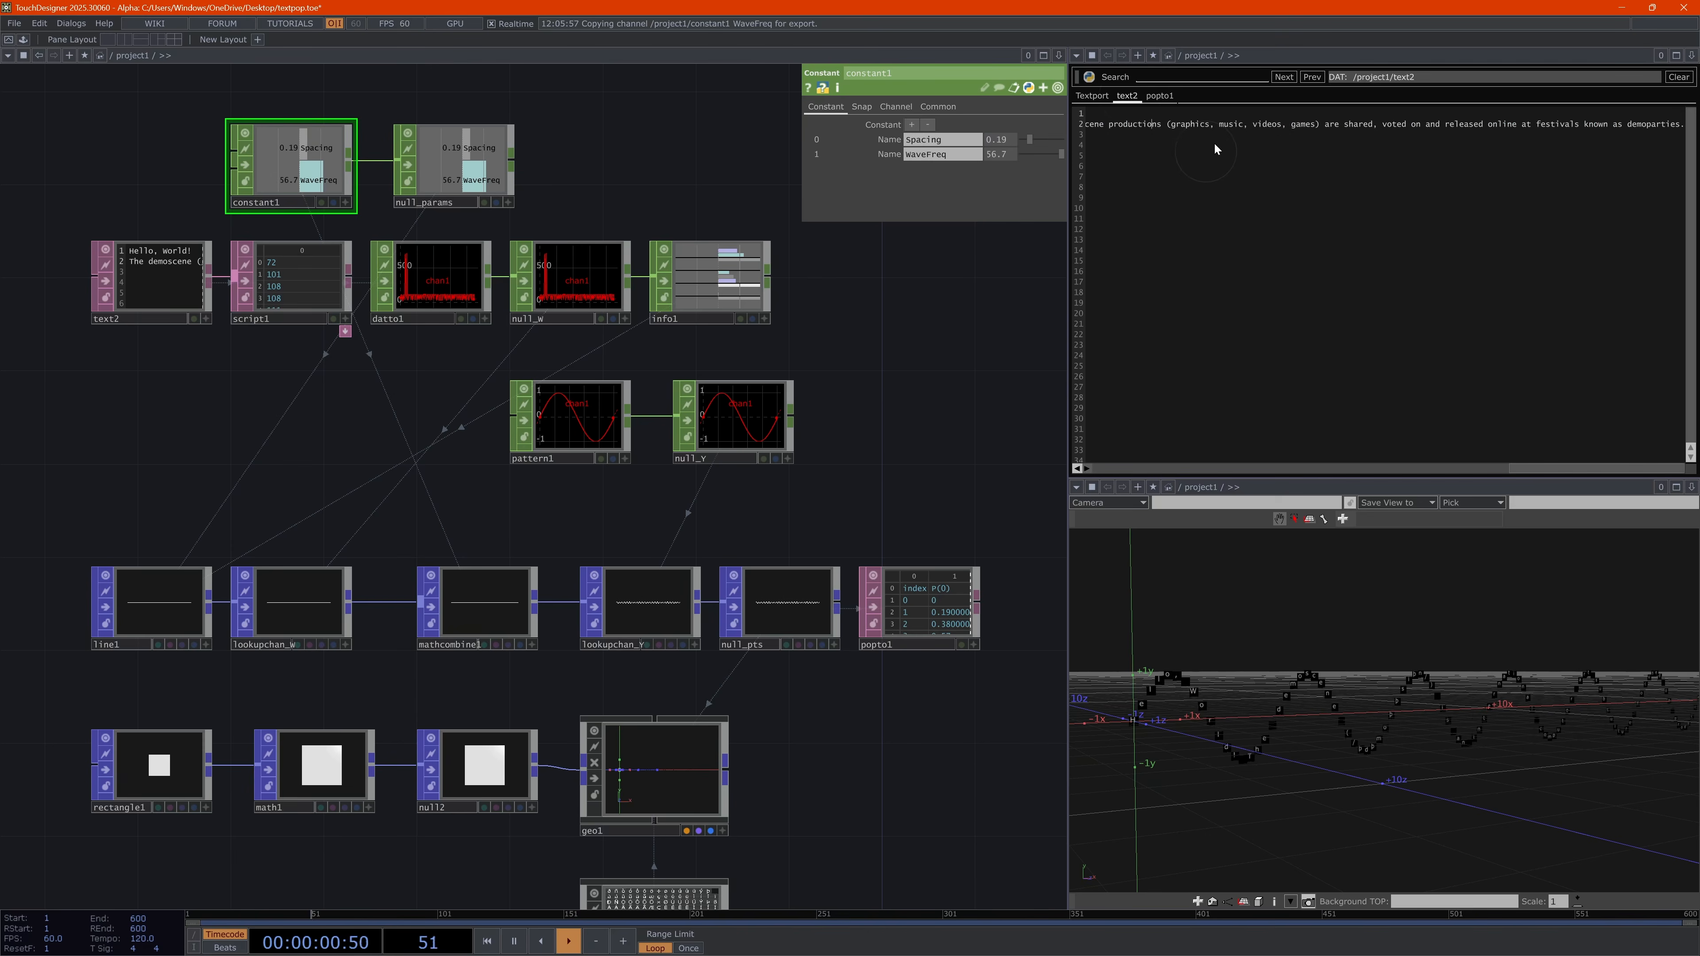
pyautogui.hotkey('ctrl', 'a')
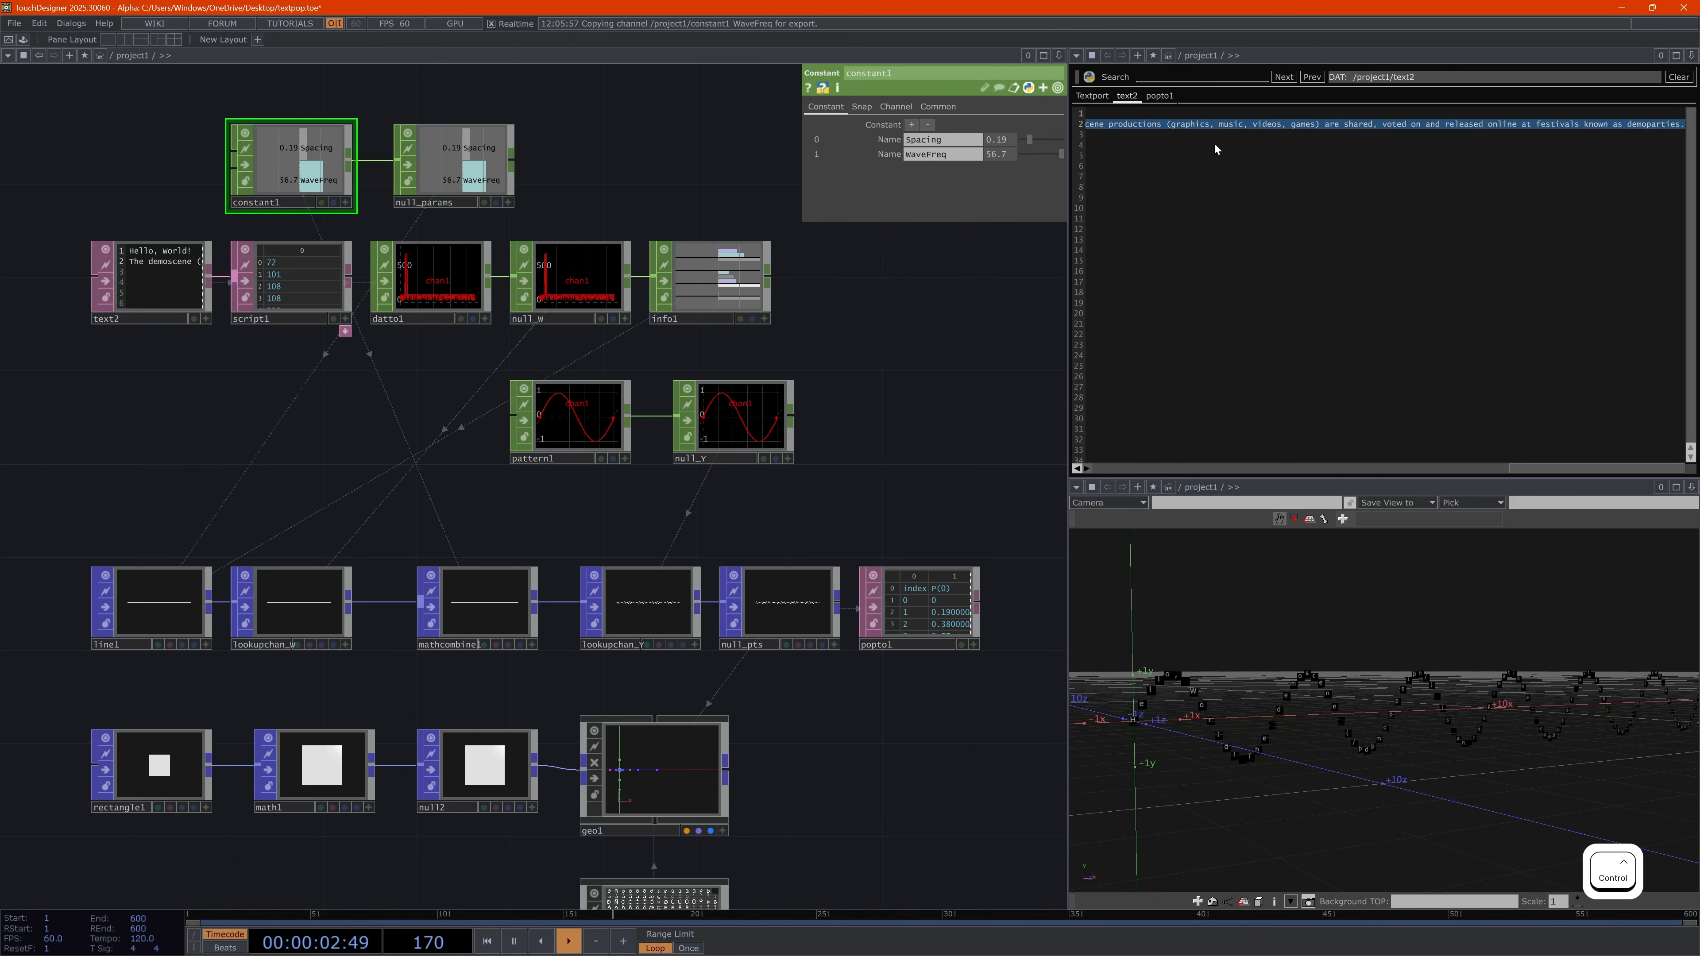
pyautogui.hotkey('ctrl', 'x')
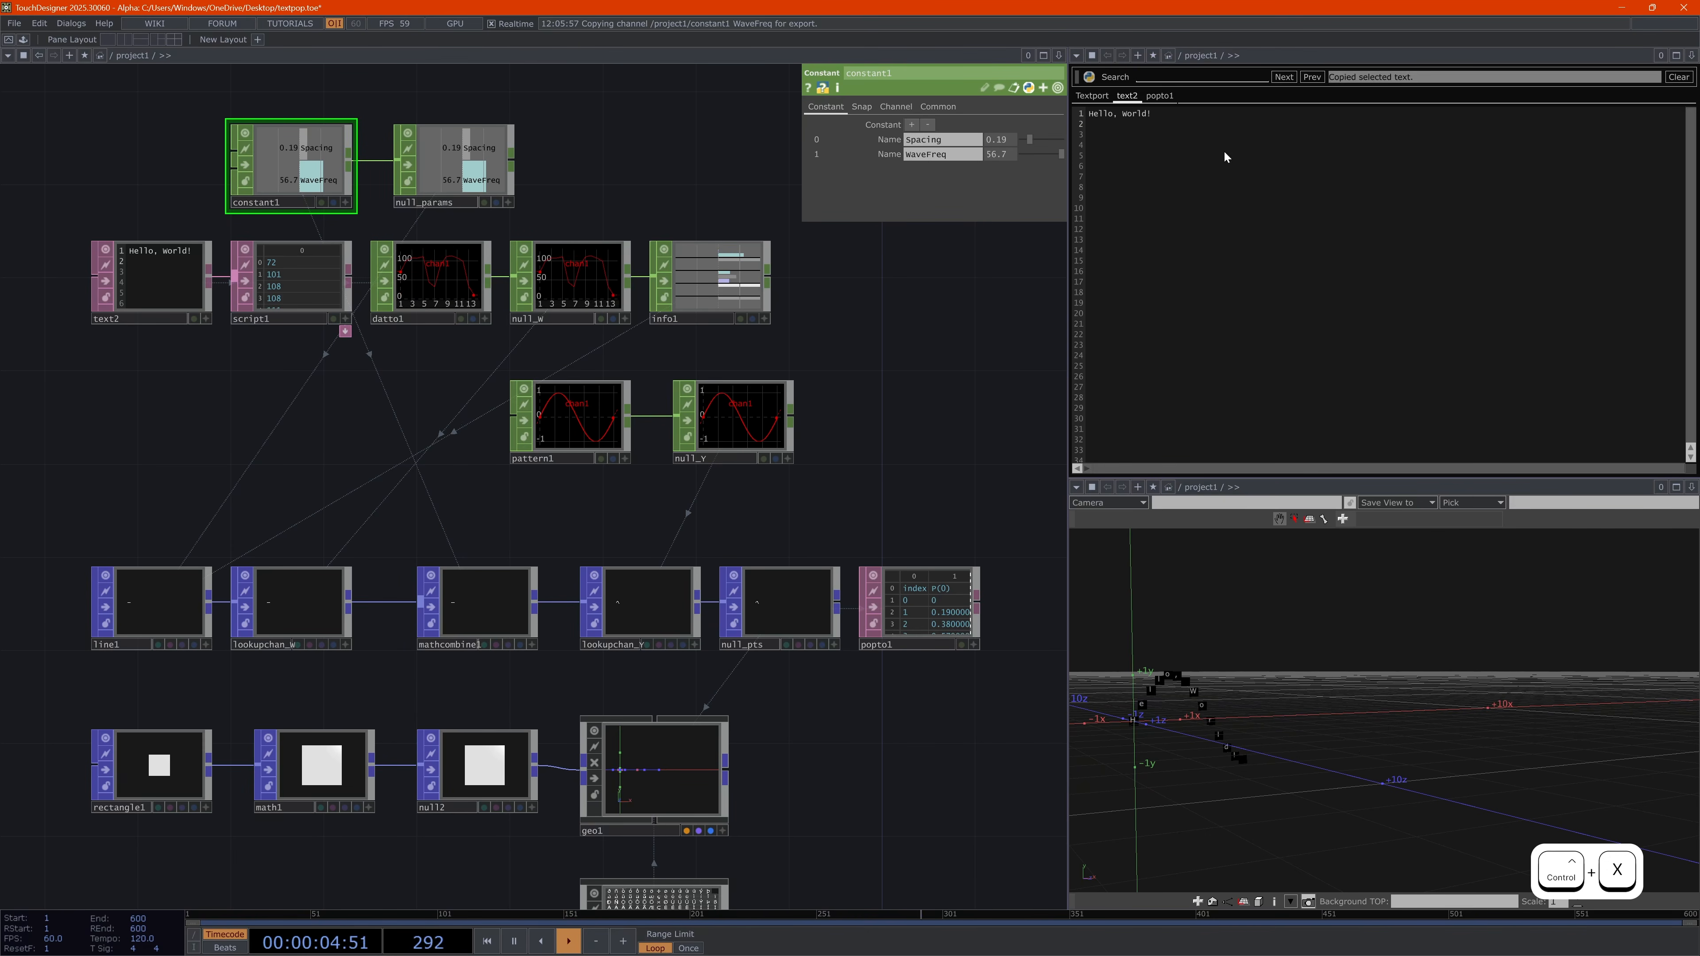
pyautogui.hotkey('ctrl', 'v')
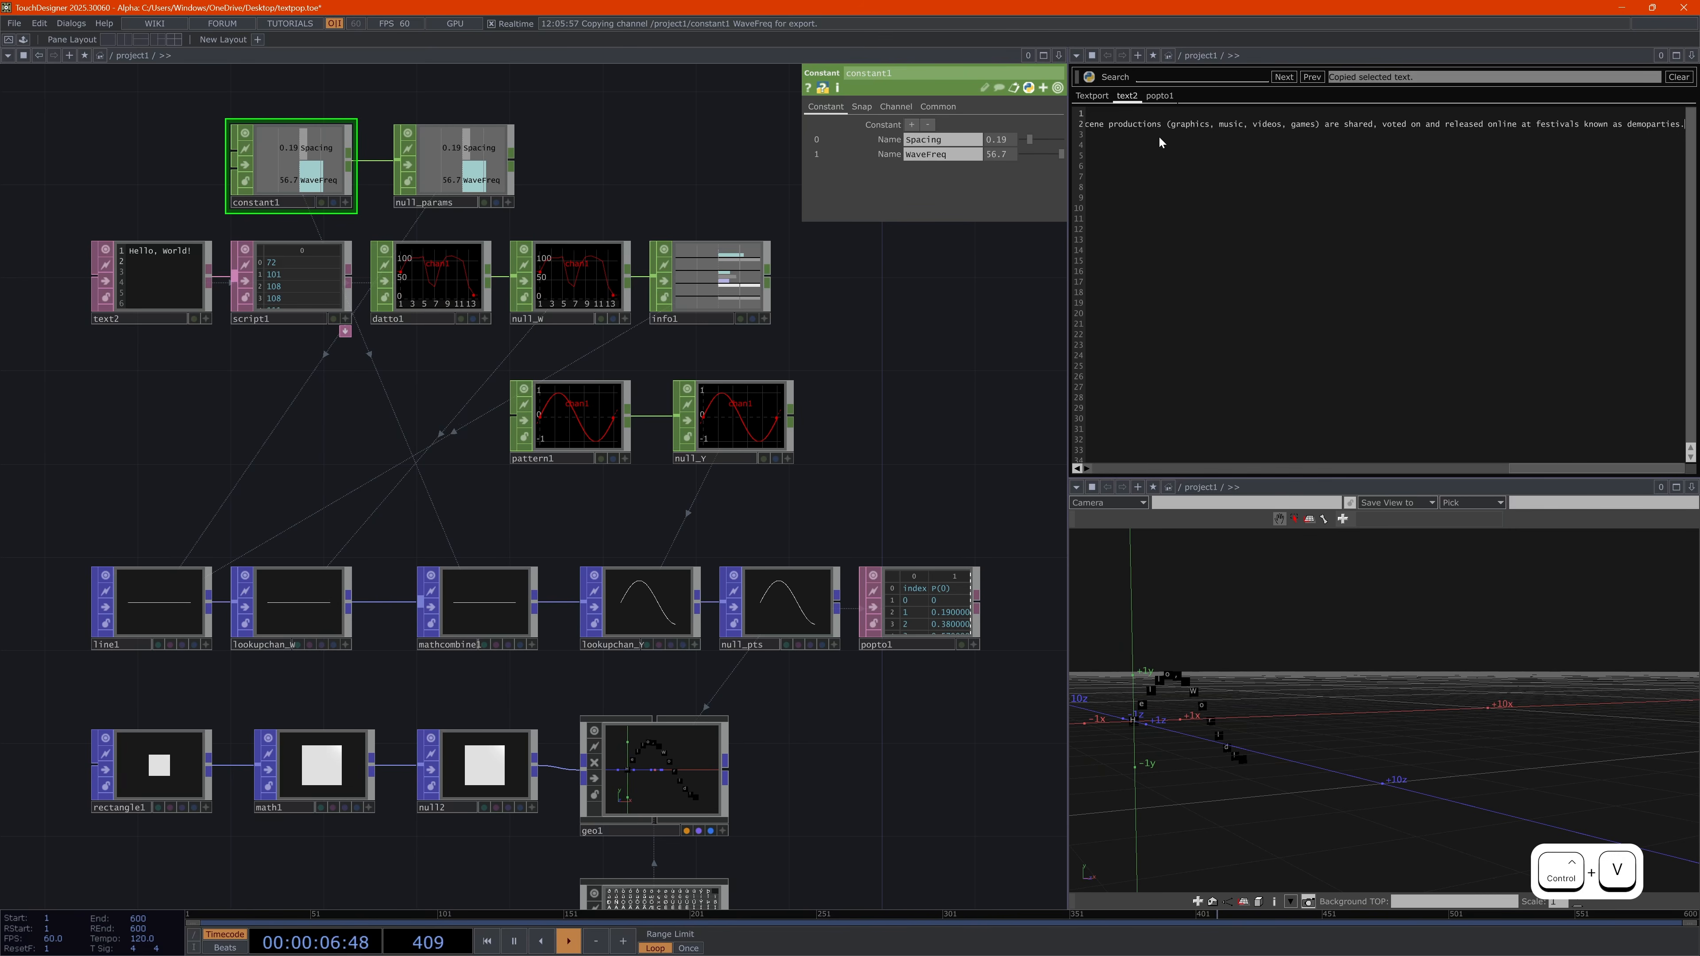
pyautogui.press('Return')
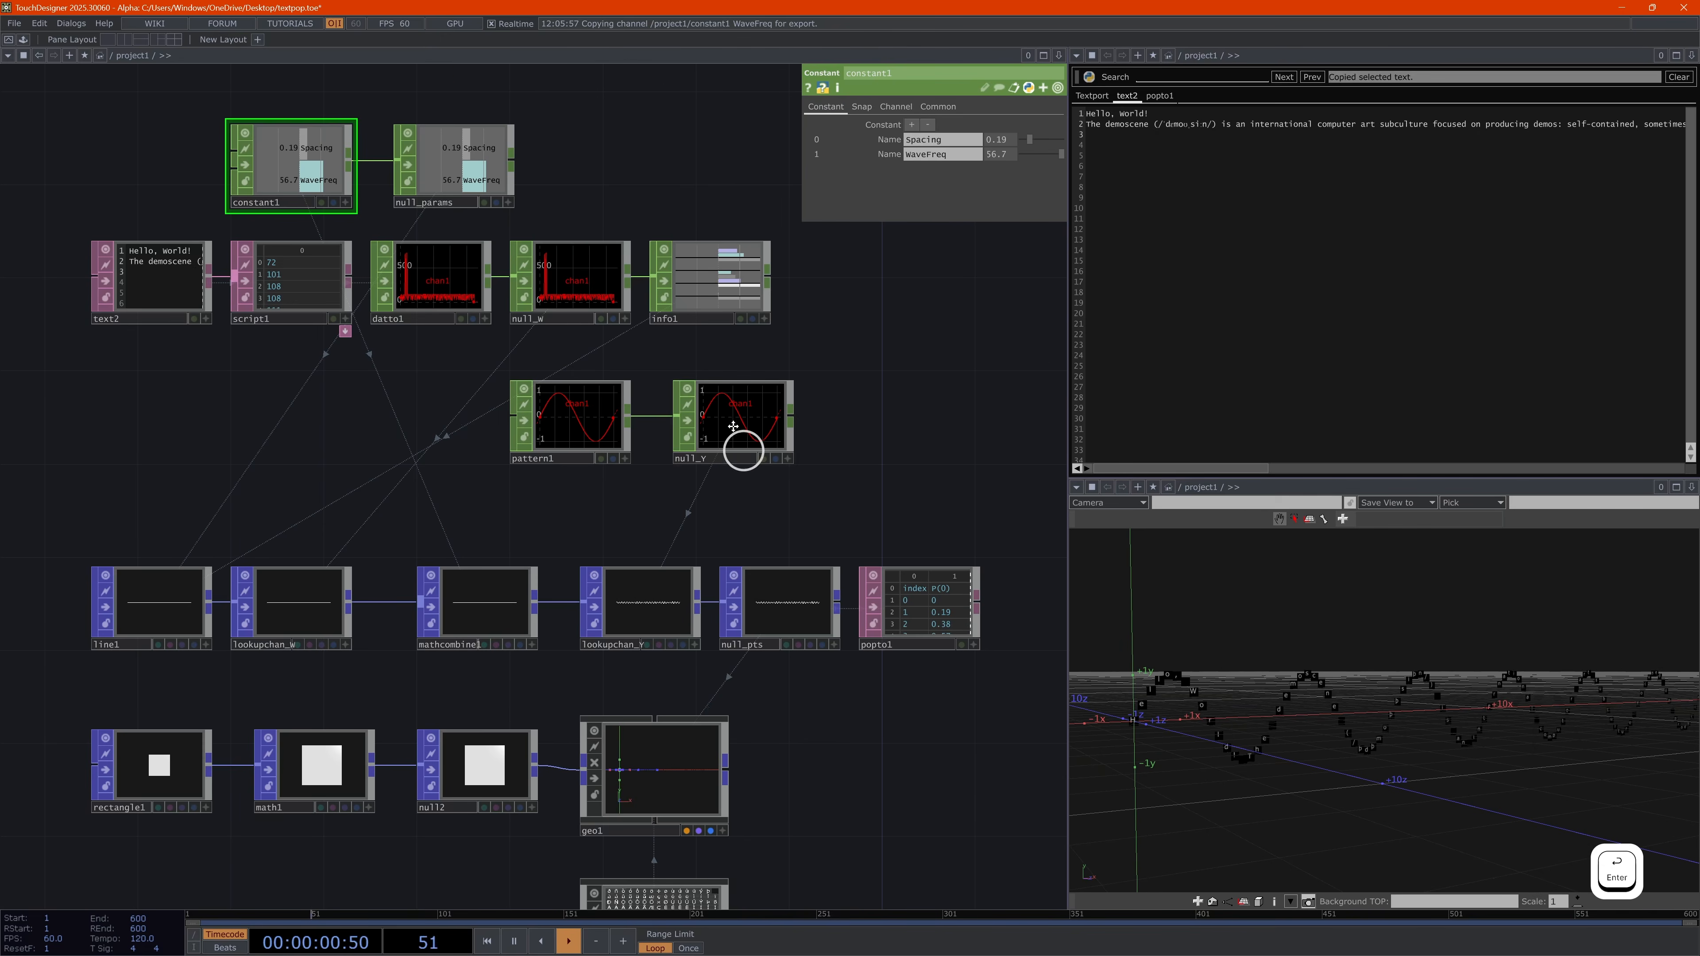
# Shift the POP rows, geo1 and TEXT_MAT down and place pattern1 with null_Y midway in the freed gap
pyautogui.scroll(-2, 670, 328)
pyautogui.scroll(-3, 752, 325)
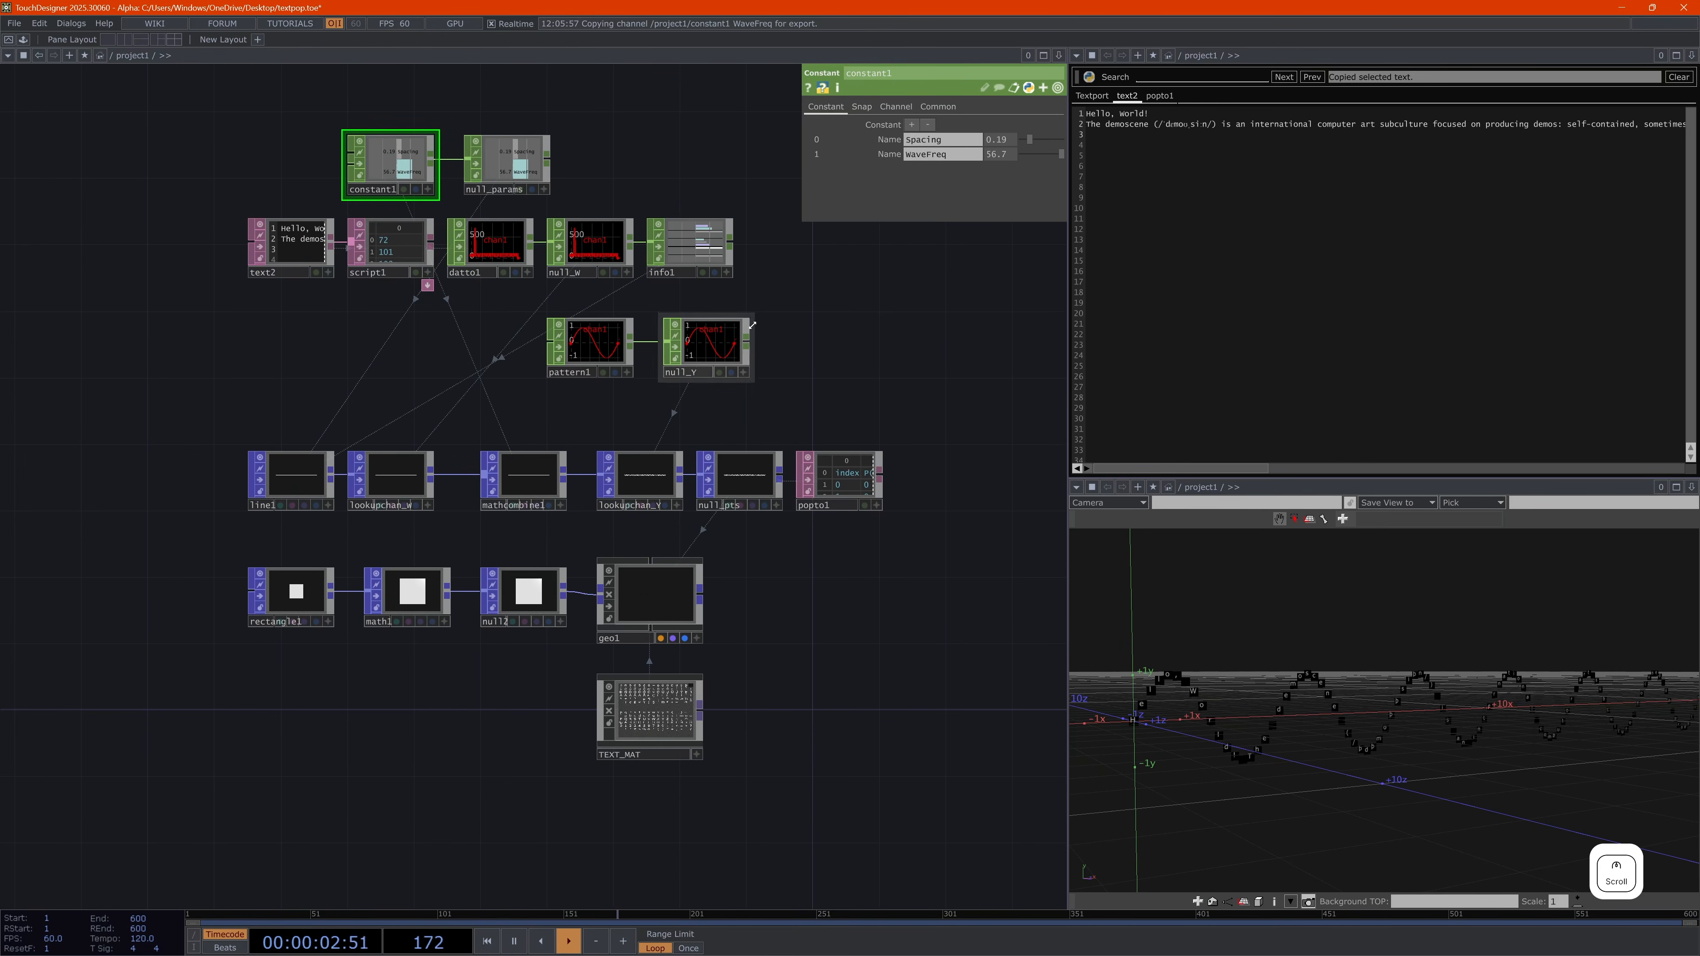
pyautogui.moveTo(797, 365); pyautogui.dragTo(597, 354, button='right')
pyautogui.moveTo(716, 346); pyautogui.dragTo(716, 327)
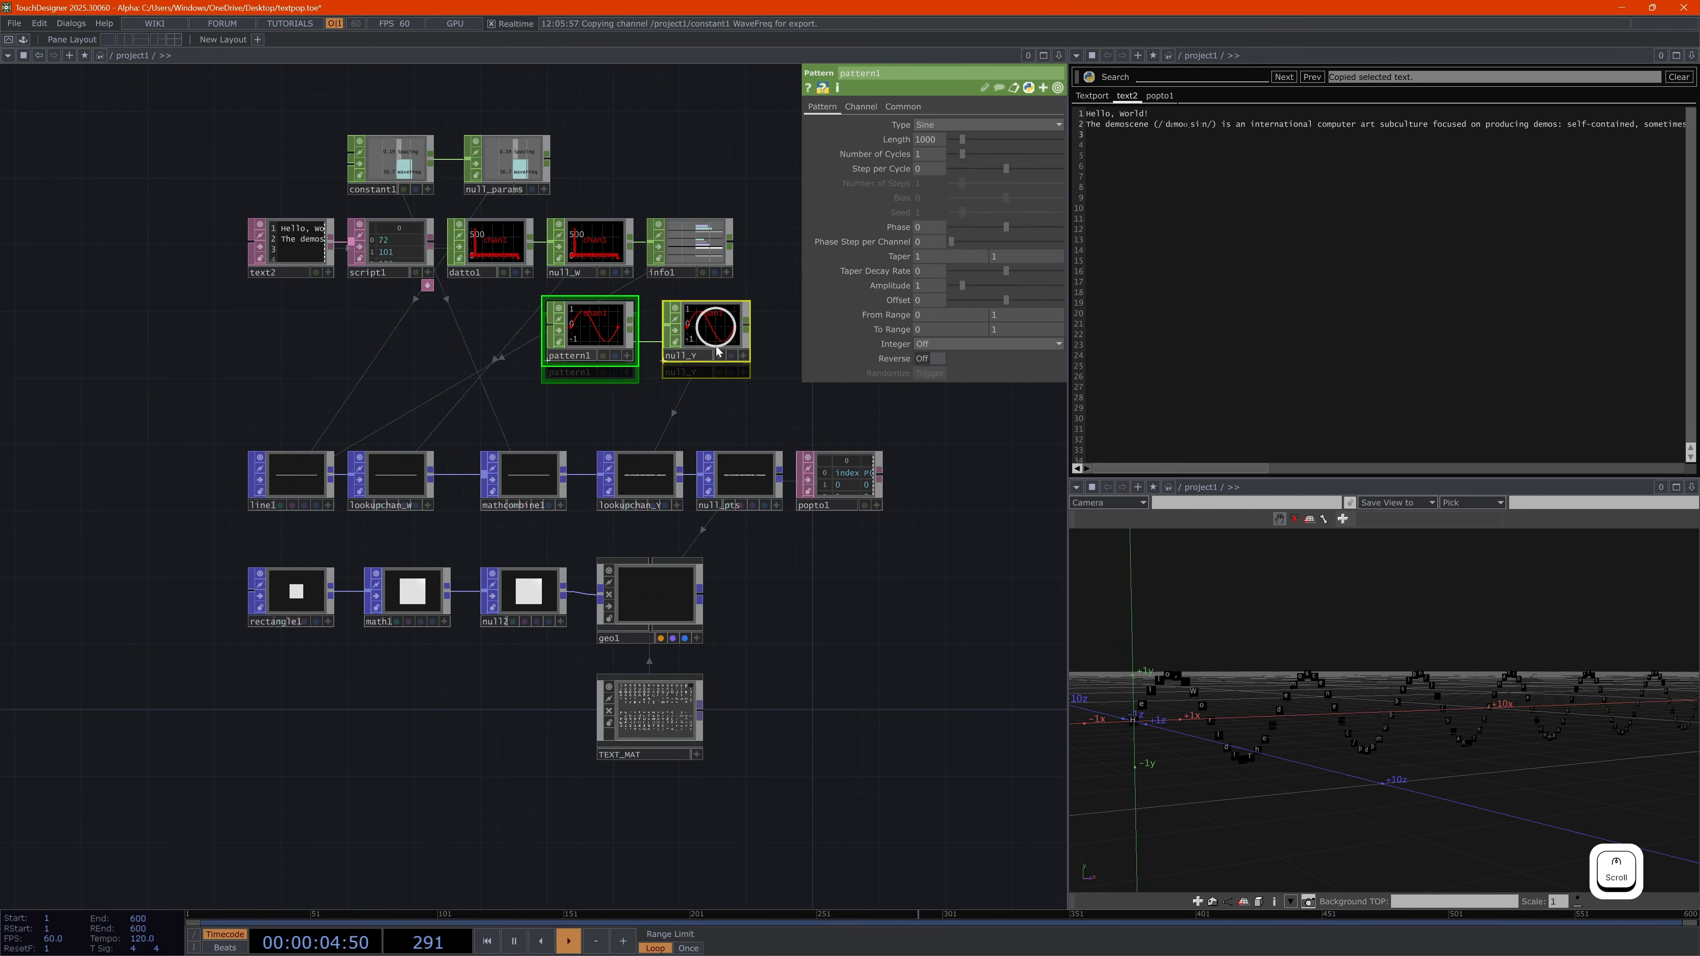
pyautogui.click(734, 396)
pyautogui.moveTo(406, 490); pyautogui.dragTo(407, 574)
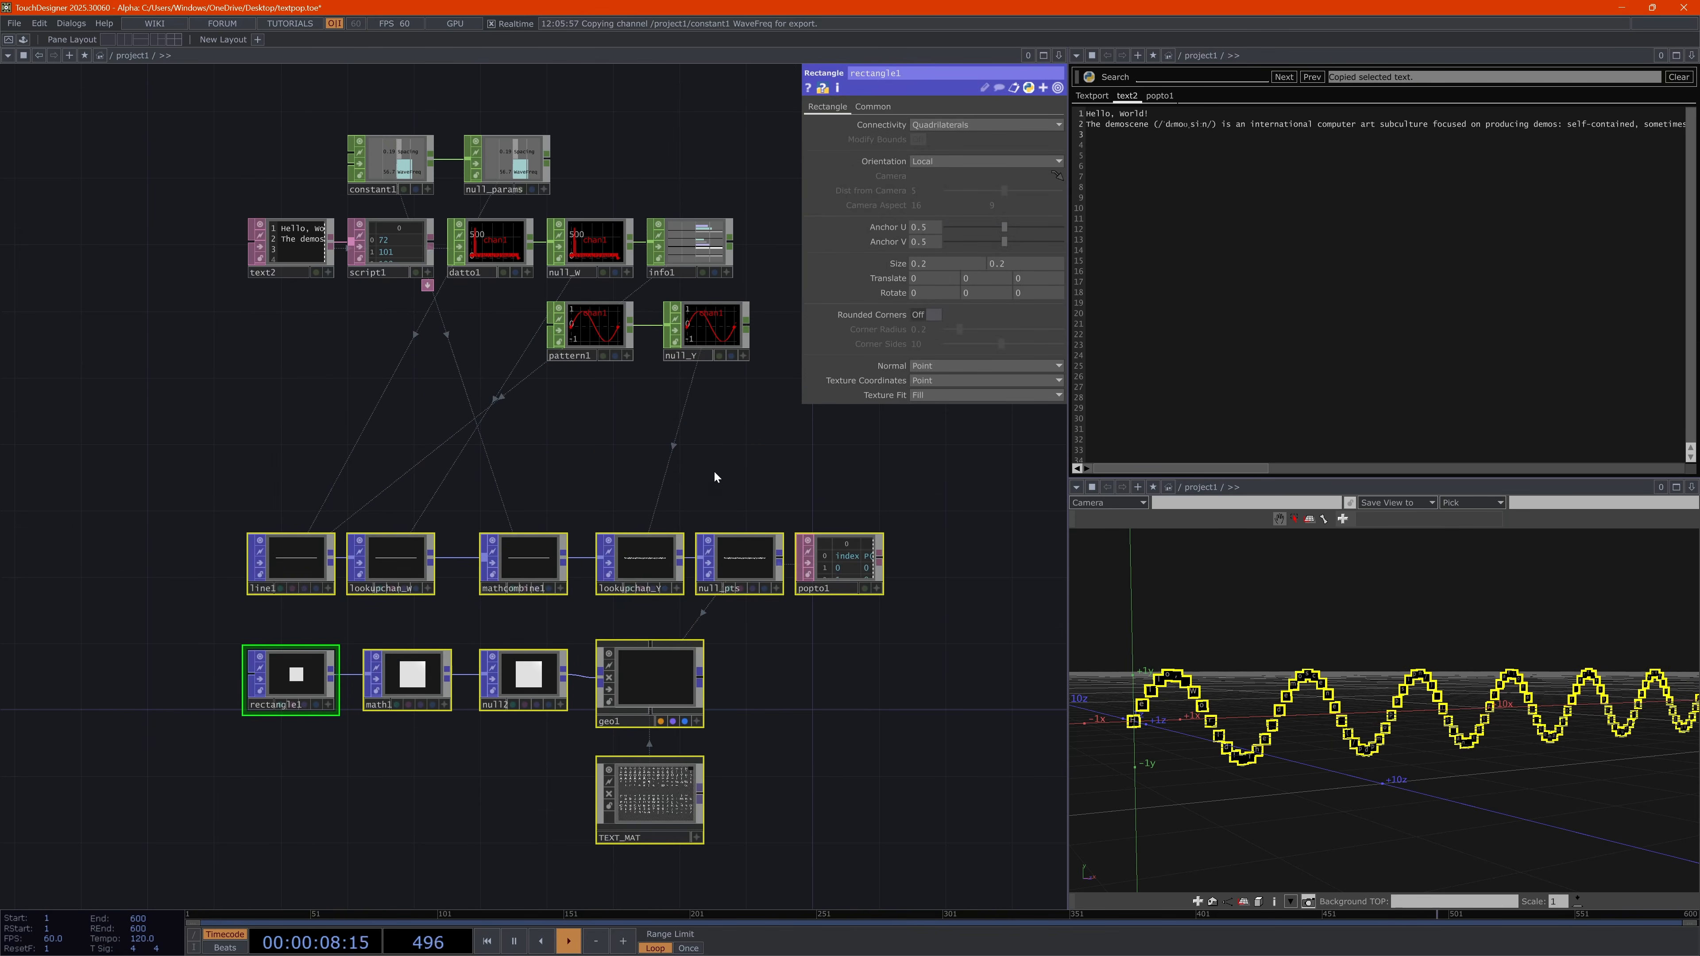
pyautogui.click(785, 474)
pyautogui.moveTo(714, 377); pyautogui.dragTo(589, 332, button='right')
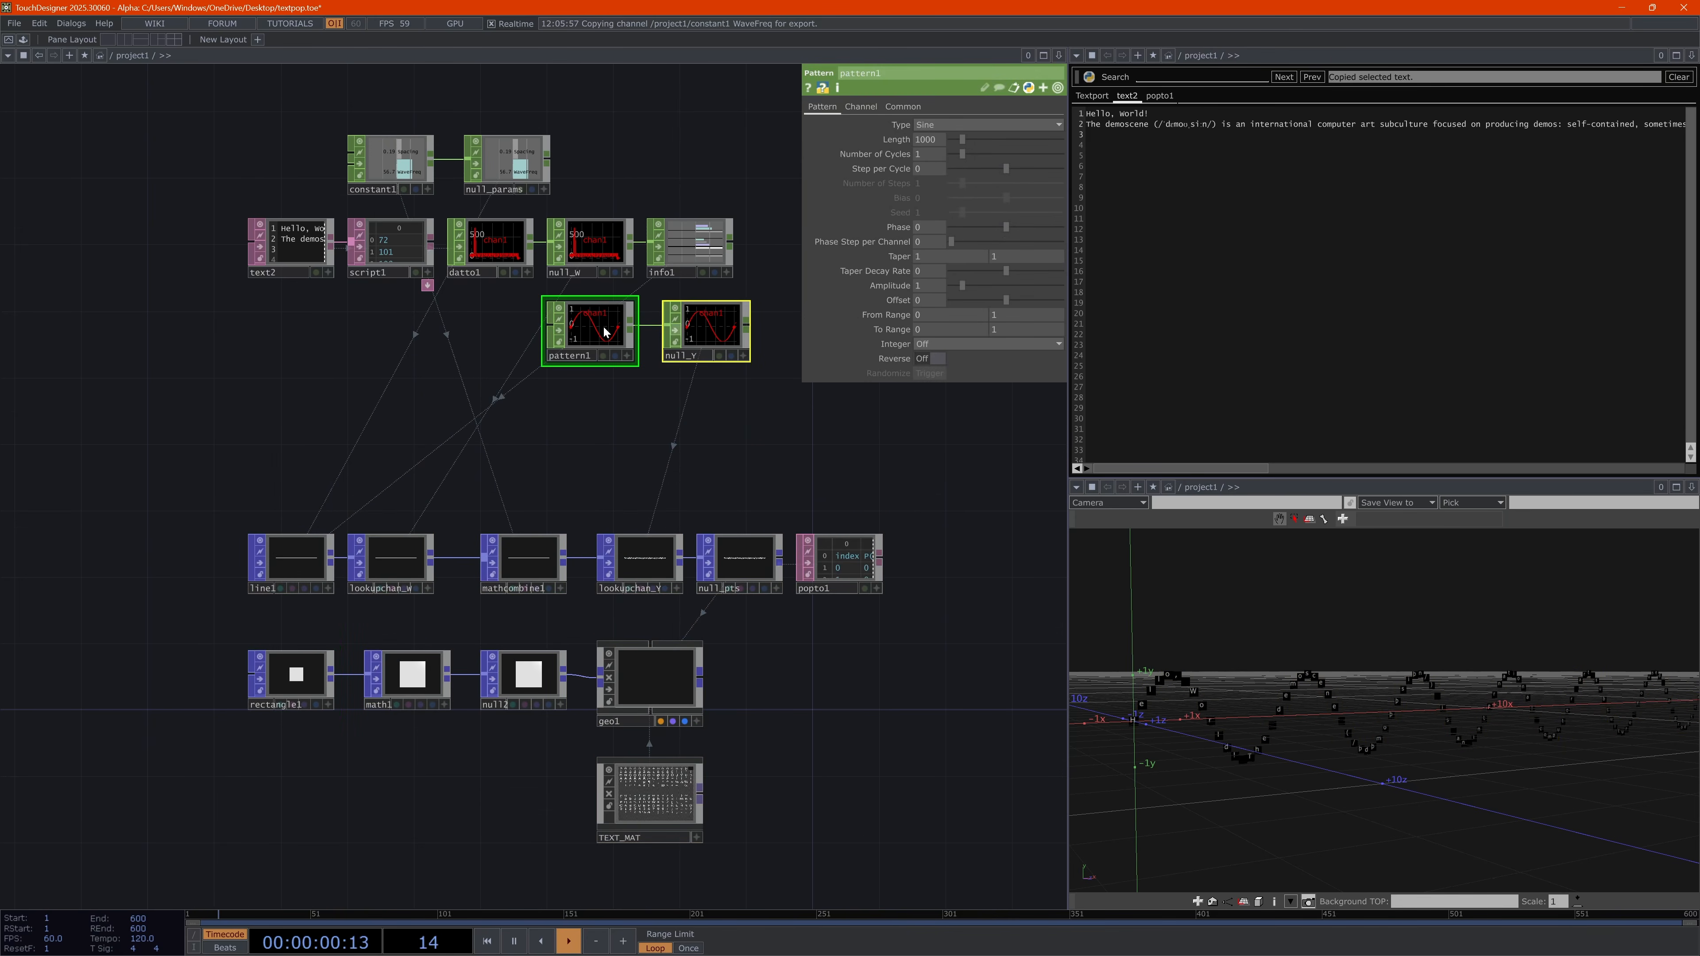
pyautogui.moveTo(588, 330); pyautogui.dragTo(603, 396)
# Duplicate the pattern1 and null_Y pair twice, placing one copy below and one copy above the original
pyautogui.hotkey('ctrl', 'c')
pyautogui.hotkey('ctrl', 'v')
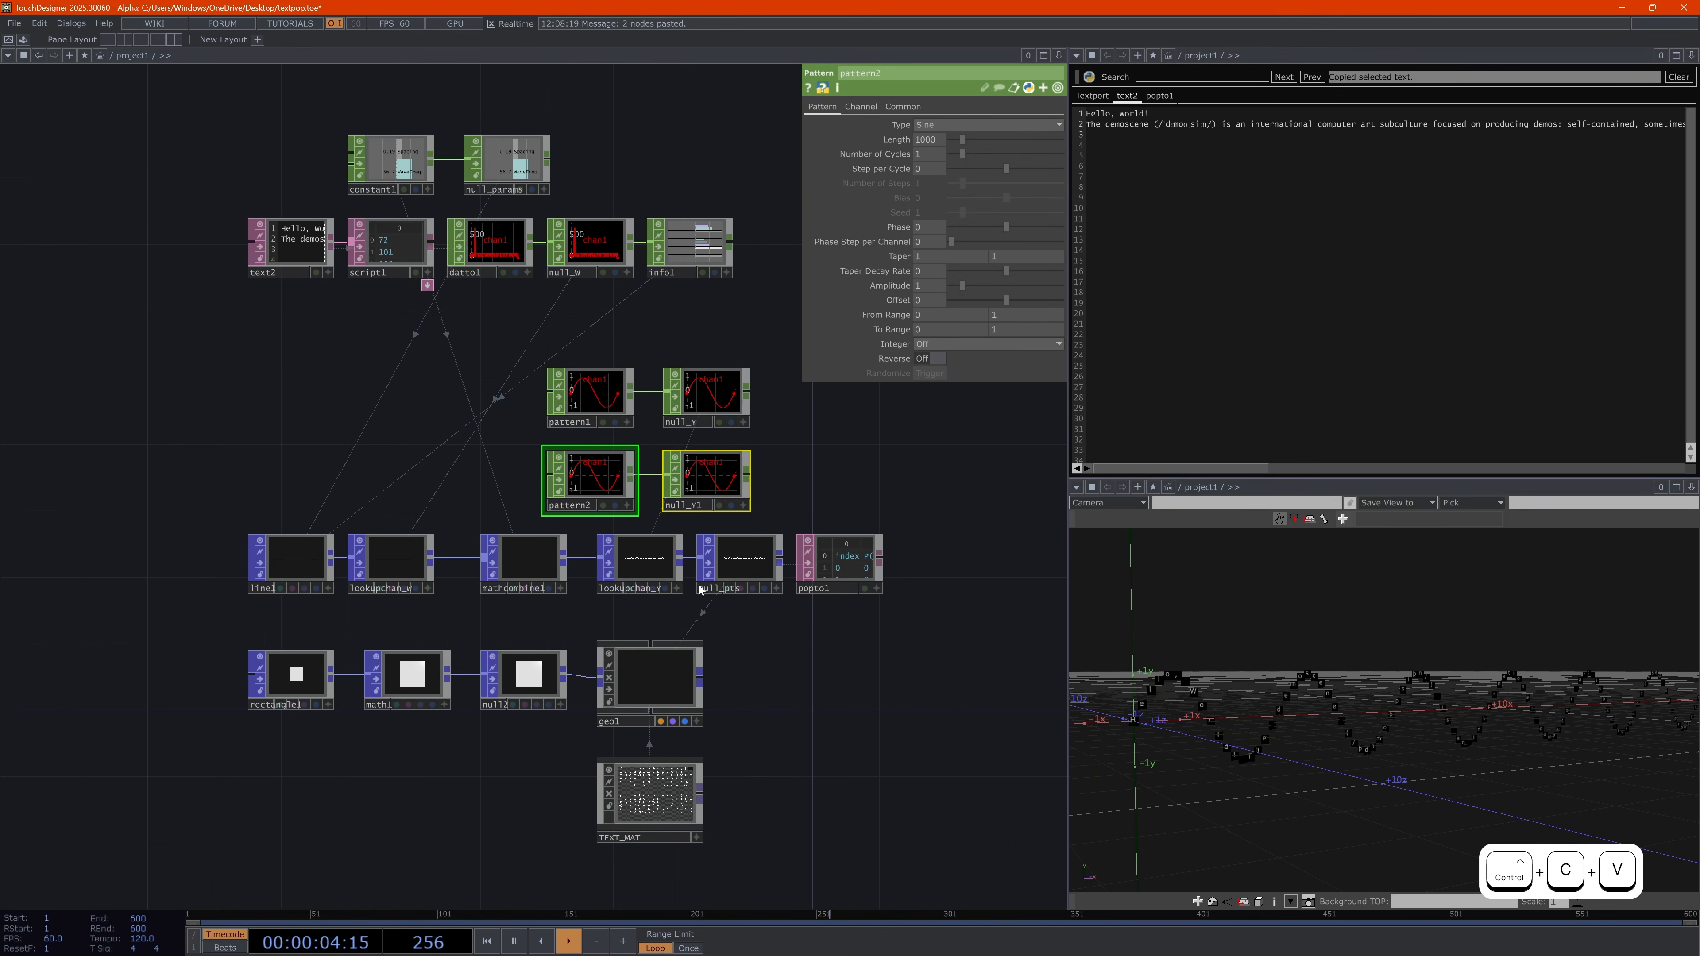
pyautogui.click(636, 565)
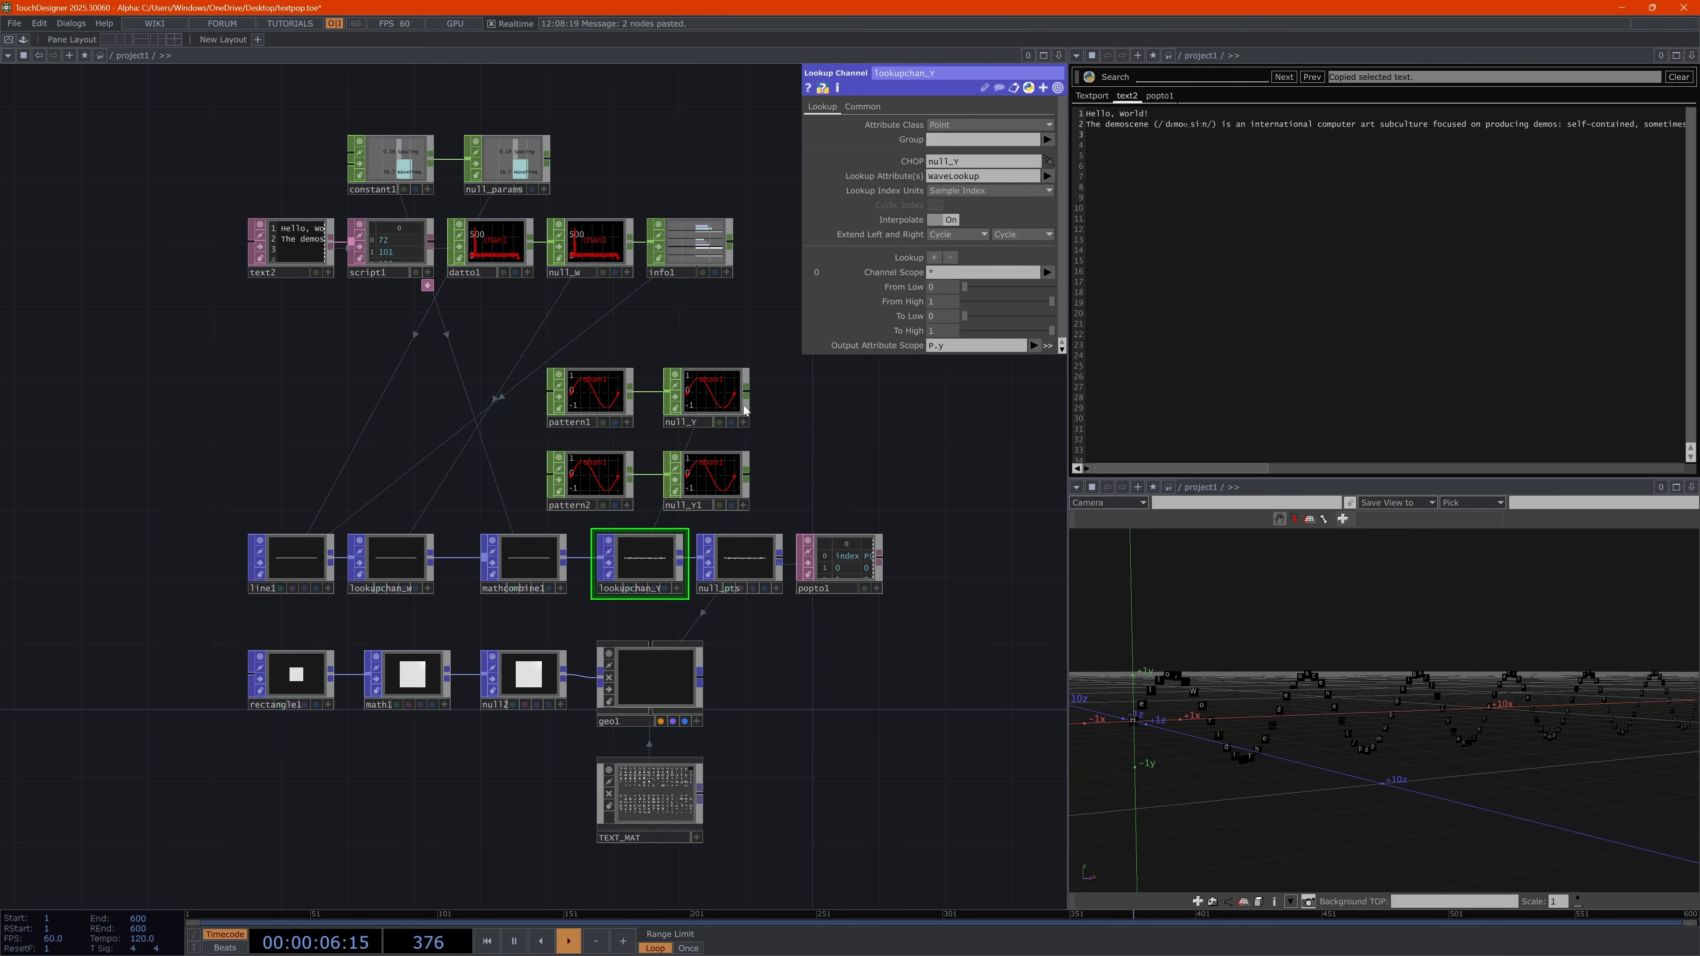
pyautogui.hotkey('ctrl', 'v')
pyautogui.click(618, 330)
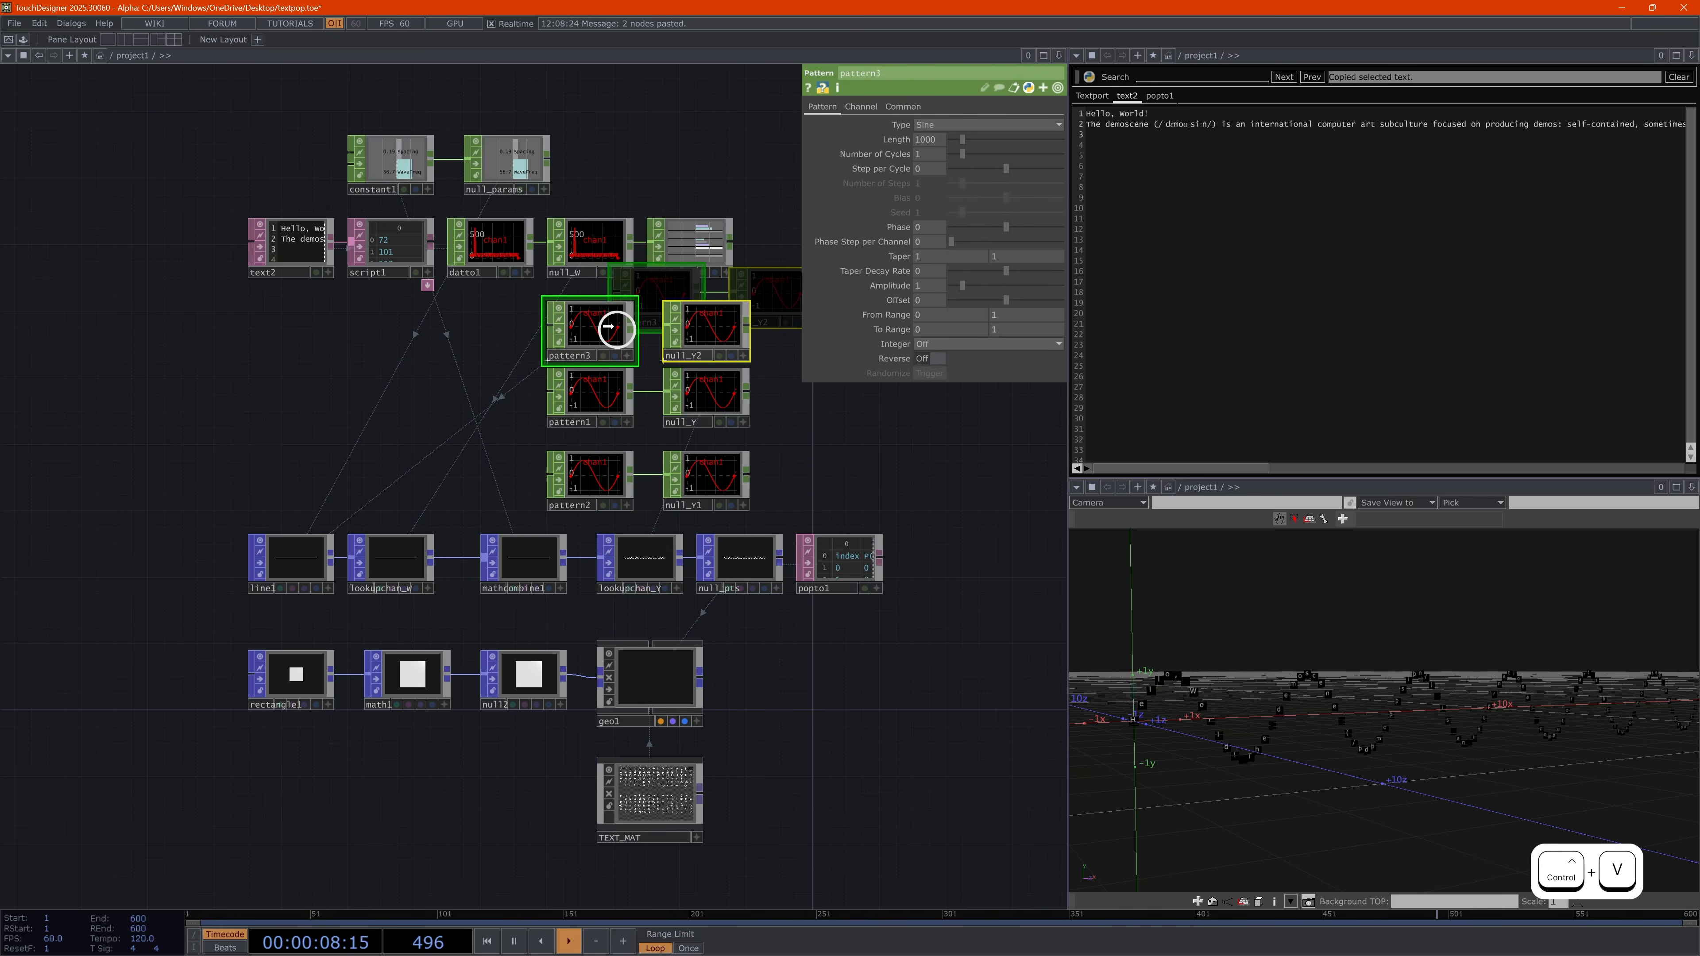
pyautogui.click(644, 575)
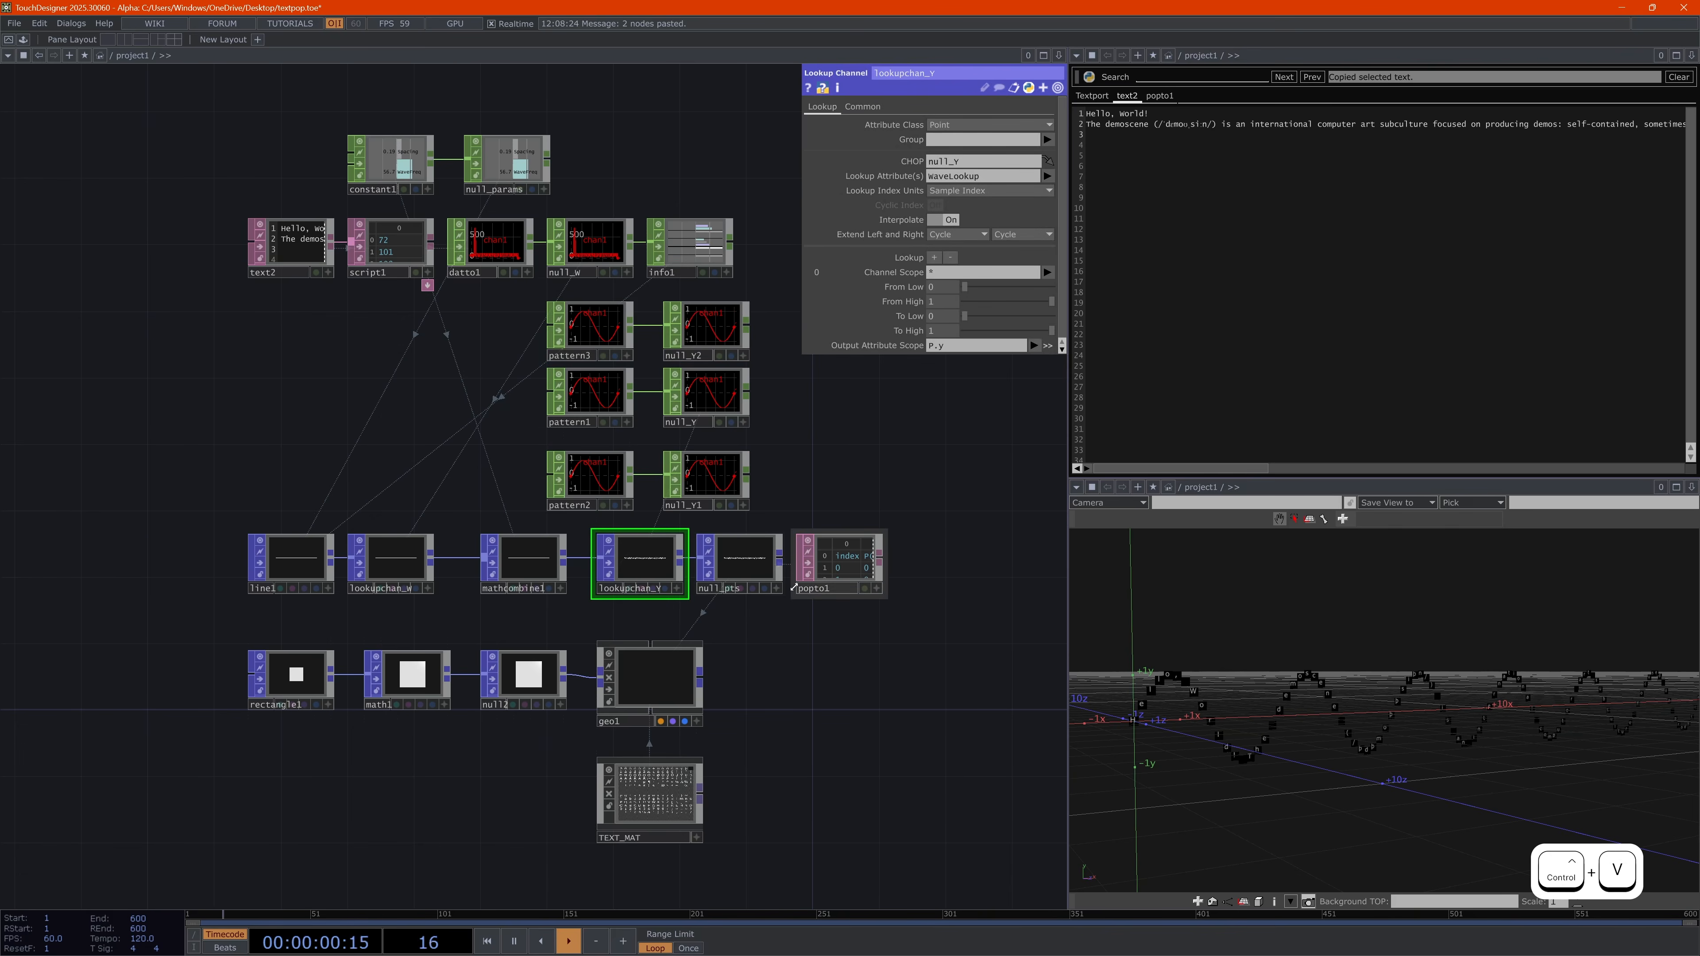
# Delete both duplicated pattern and null pairs, keeping only pattern1 and null_Y
pyautogui.moveTo(795, 479); pyautogui.dragTo(567, 466)
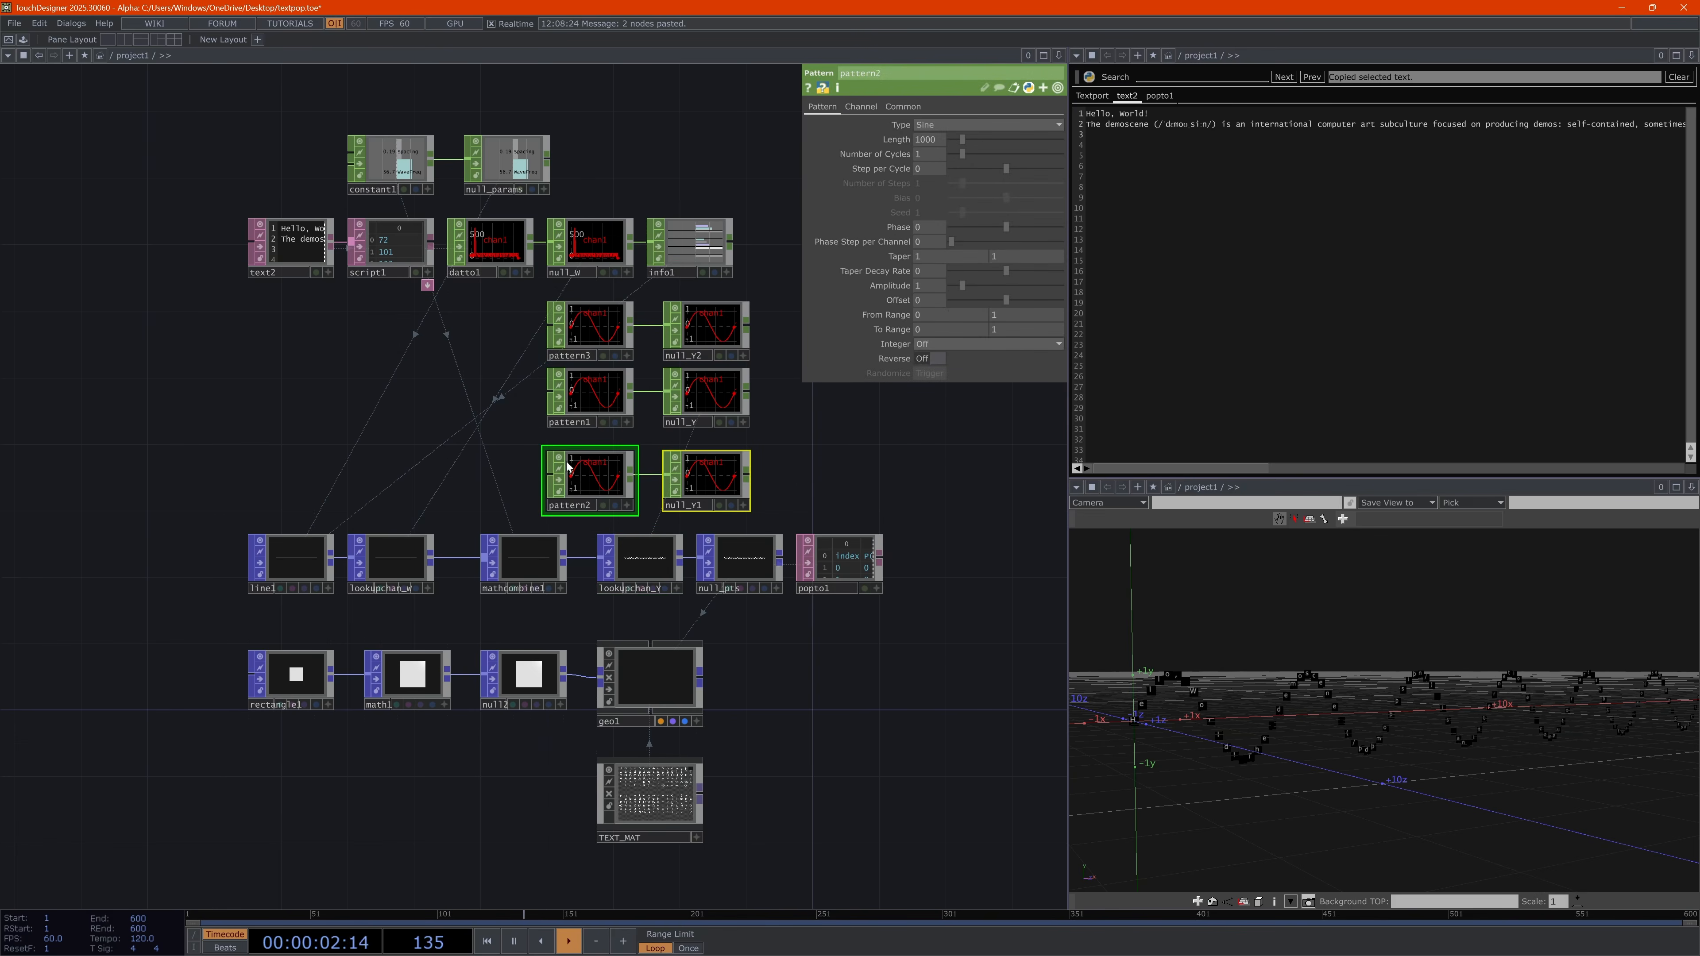
pyautogui.press('Delete')
pyautogui.moveTo(770, 328); pyautogui.dragTo(545, 338)
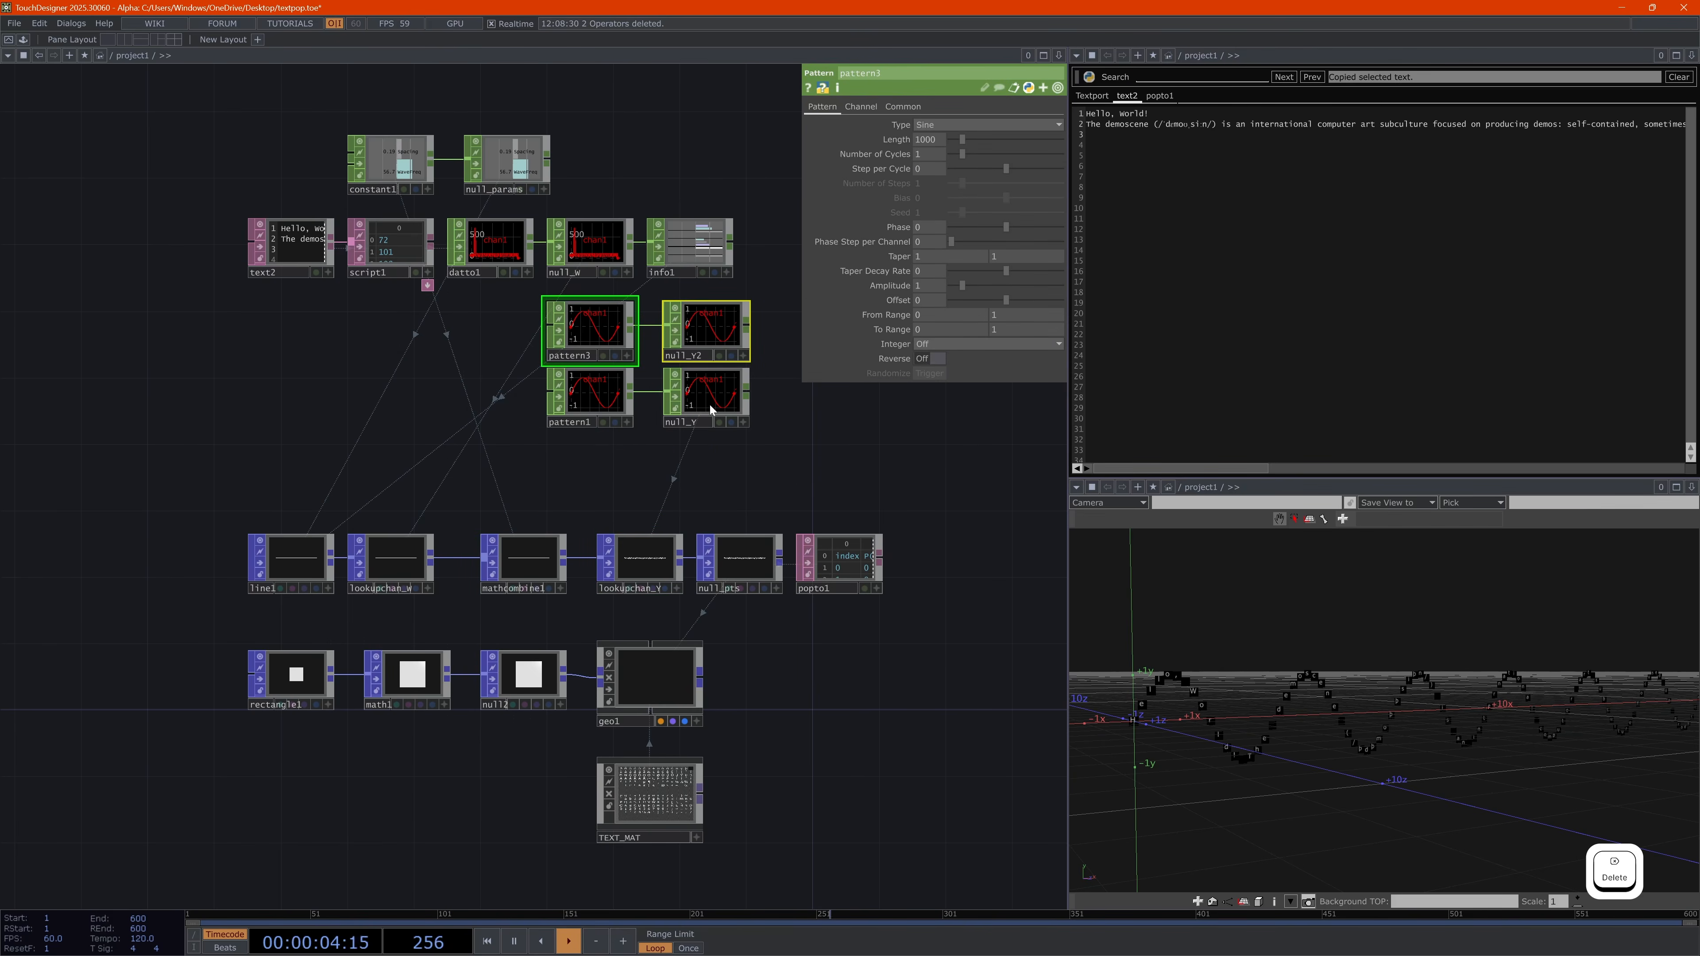
pyautogui.press('Delete')
# Duplicate pattern1 alone twice and place one copy directly above it and the other directly below it
pyautogui.scroll(3, 612, 434)
pyautogui.click(594, 369)
pyautogui.hotkey('ctrl', 'c')
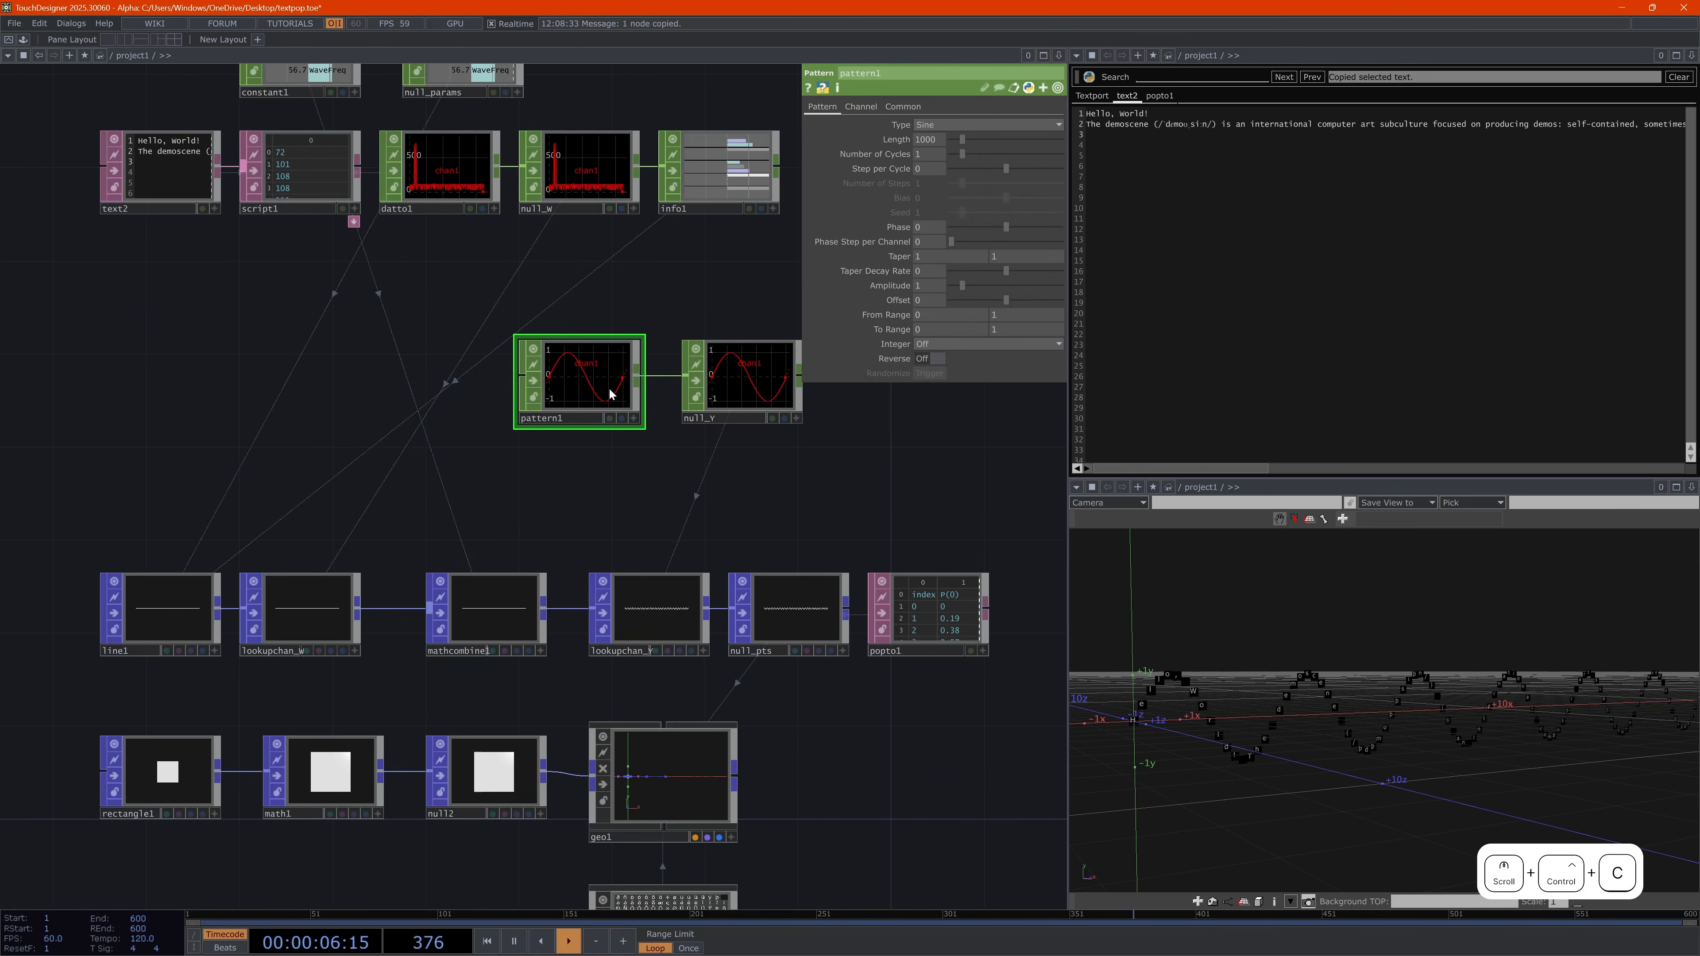
pyautogui.hotkey('ctrl', 'v')
pyautogui.hotkey('ctrl', 'v')
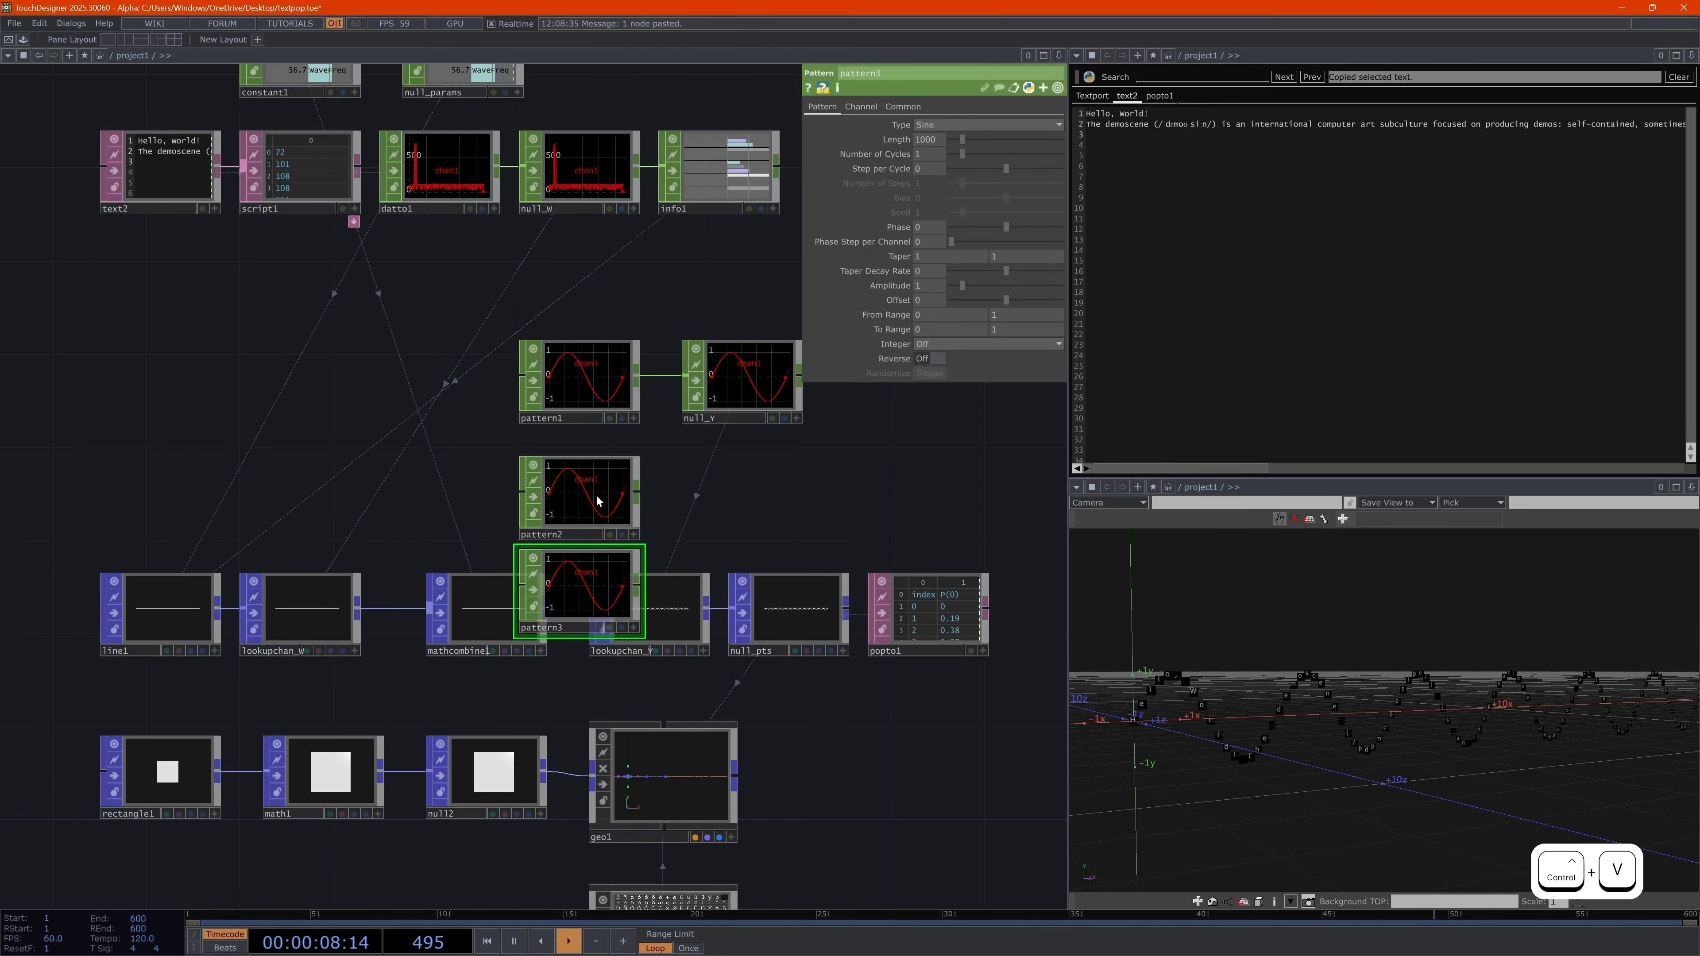
pyautogui.moveTo(594, 493); pyautogui.dragTo(580, 281)
pyautogui.moveTo(580, 582); pyautogui.dragTo(581, 464)
# Rename the pattern copy above pattern1 as pattern_X
pyautogui.click(579, 320)
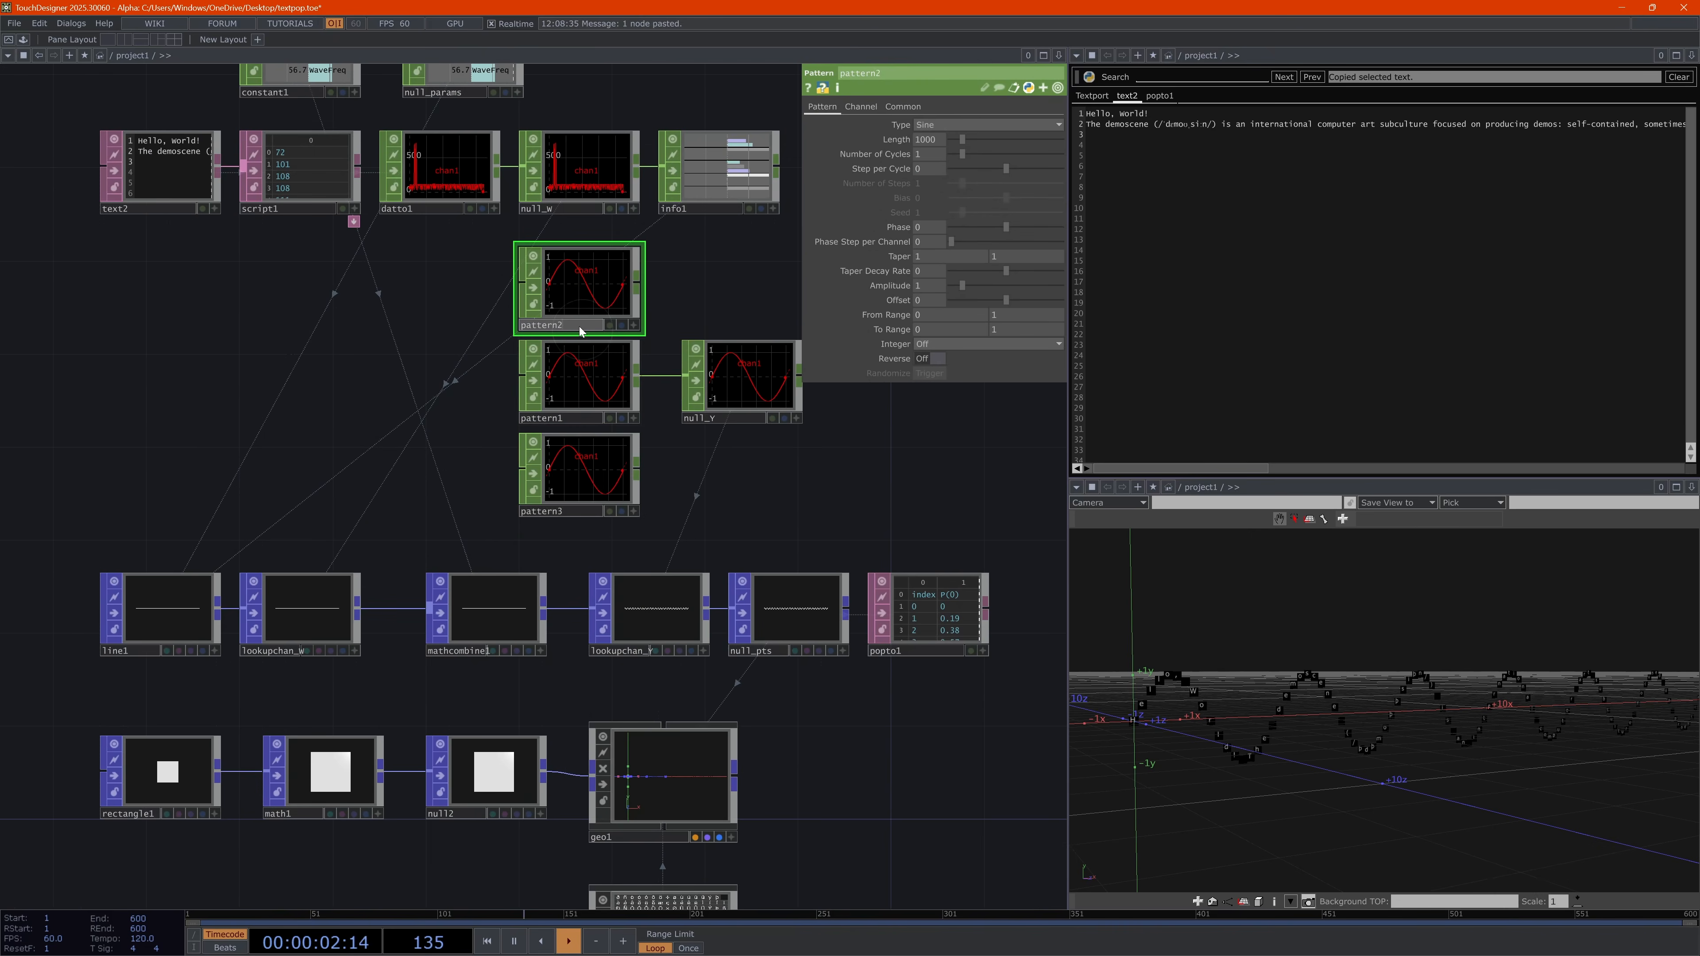
pyautogui.press('BackSpace')
pyautogui.write('_X')
pyautogui.press('Return')
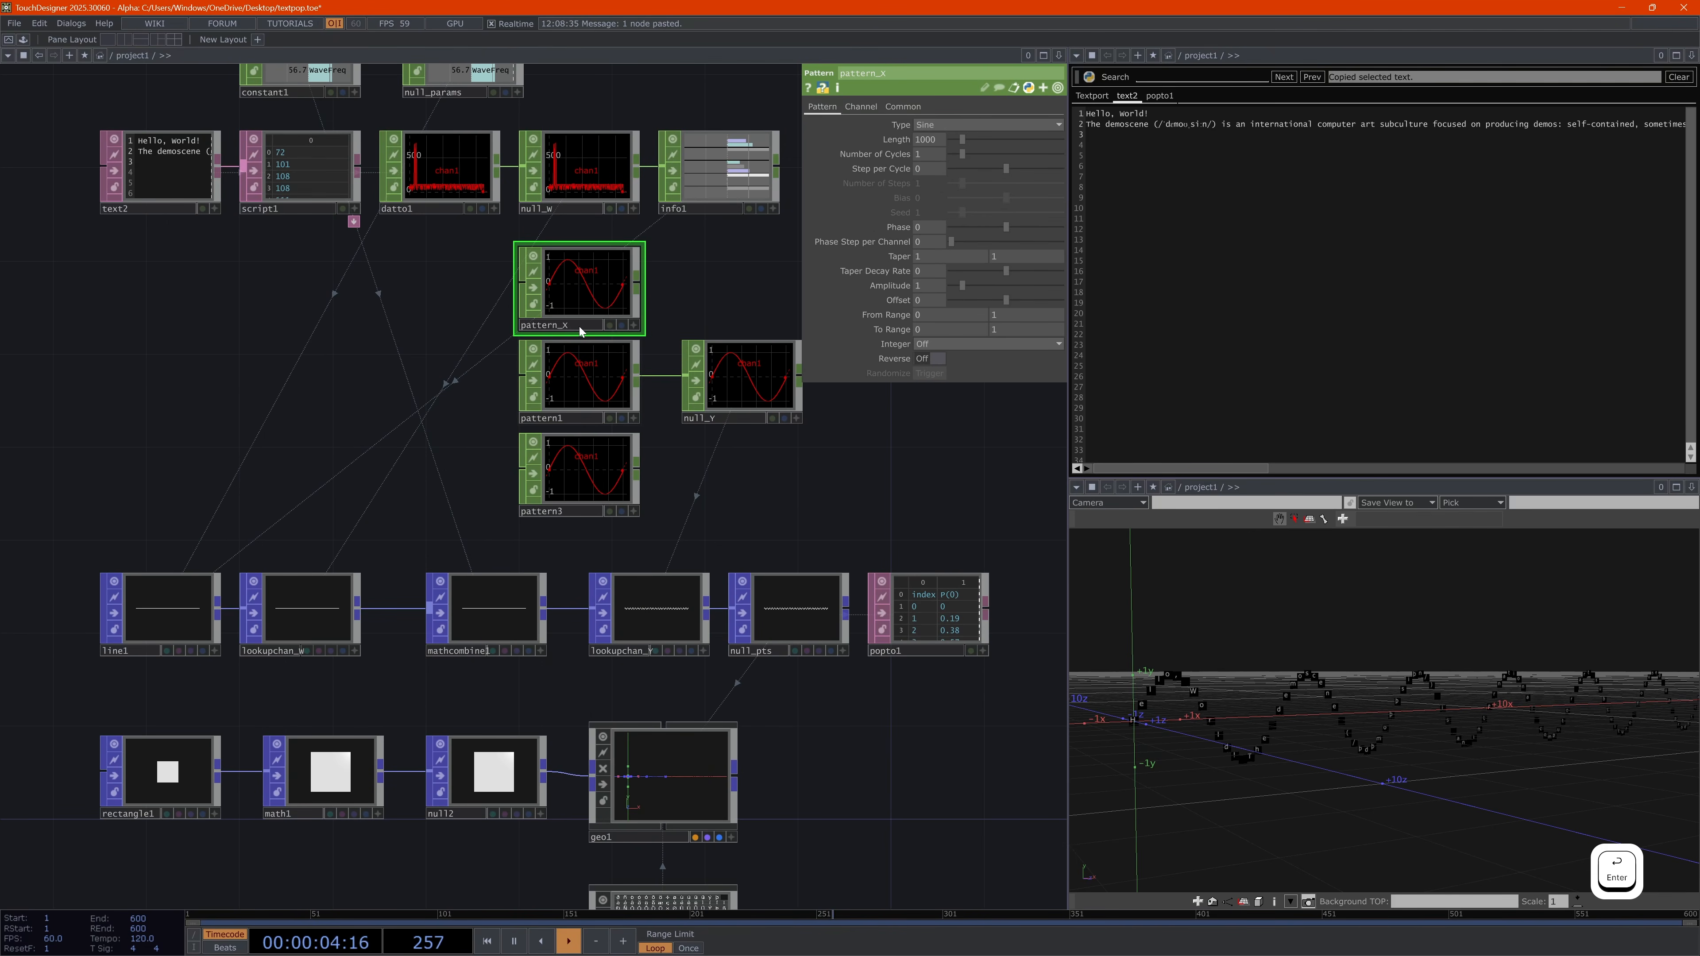
# Rename pattern1 as pattern_Y and the pattern copy below it as pattern_Z
pyautogui.click(582, 419)
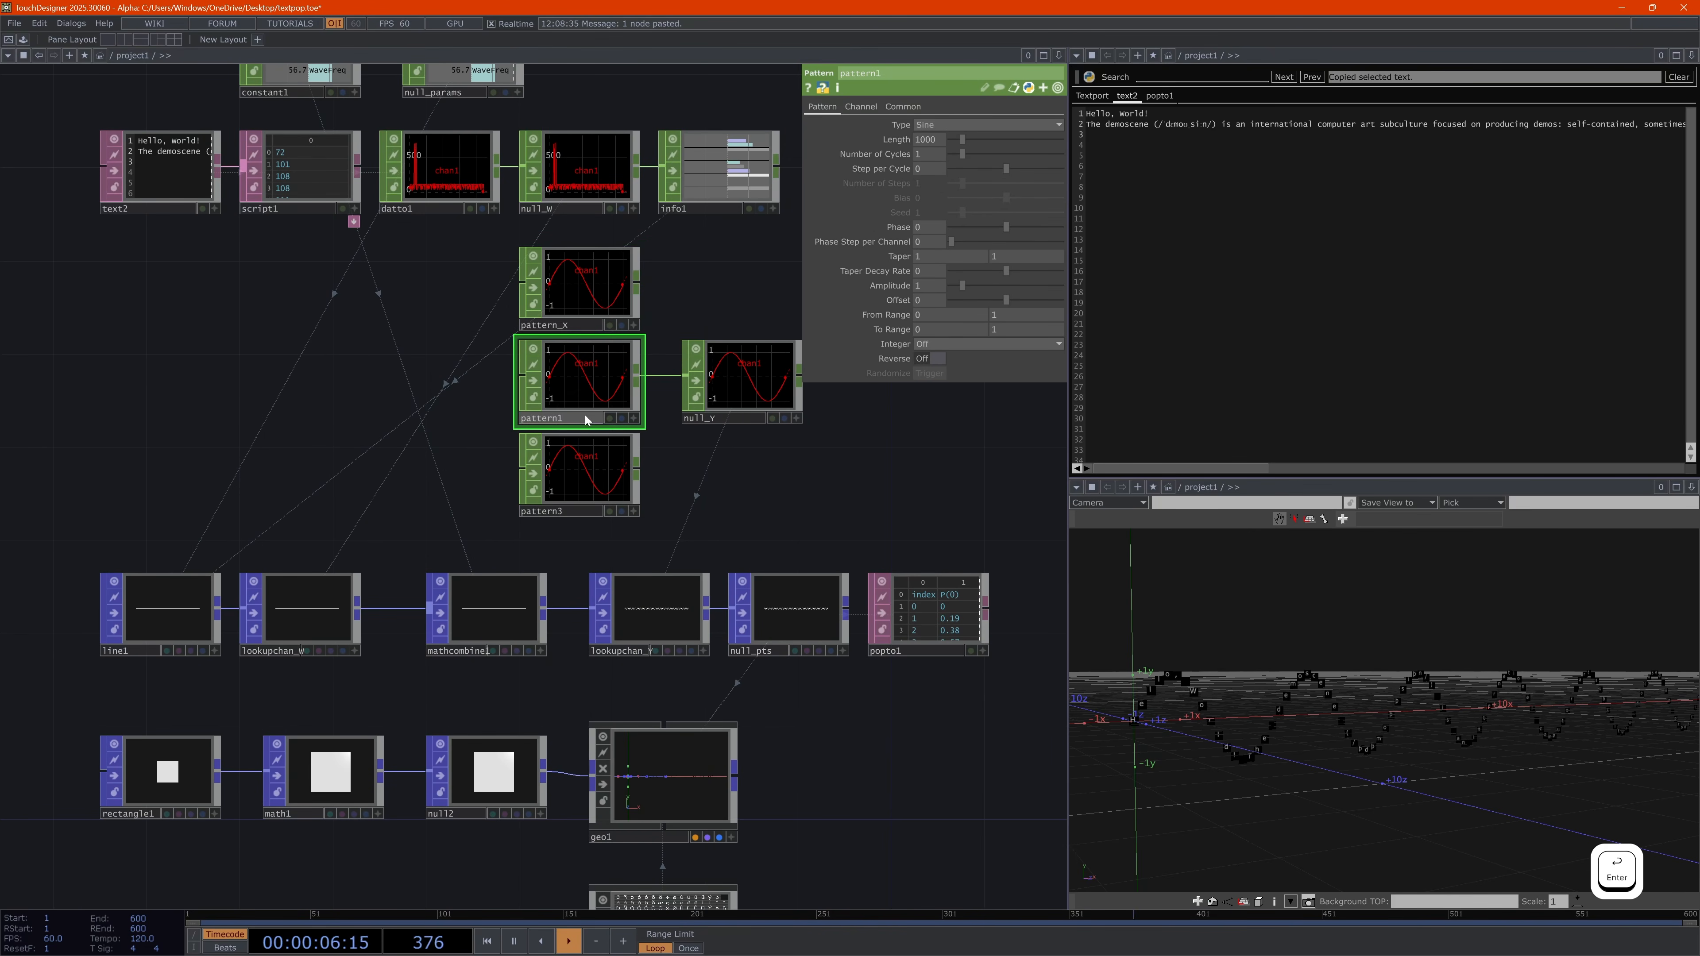
pyautogui.press('BackSpace')
pyautogui.write('_Y')
pyautogui.press('Return')
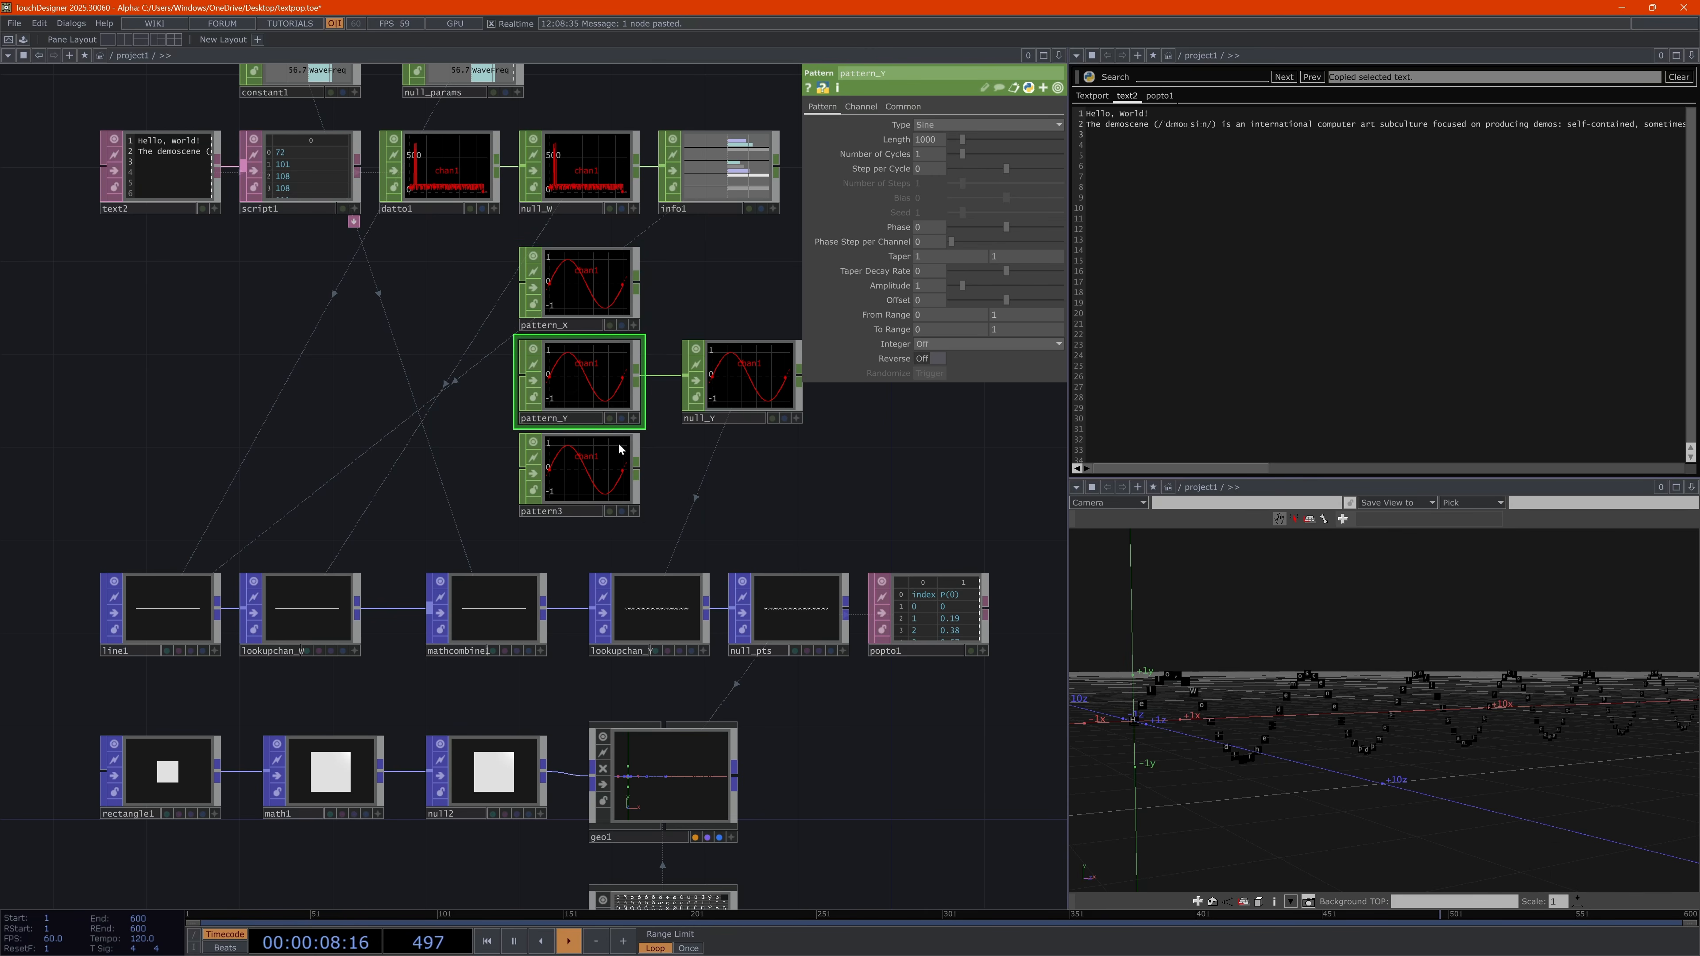
pyautogui.click(579, 513)
pyautogui.press('BackSpace')
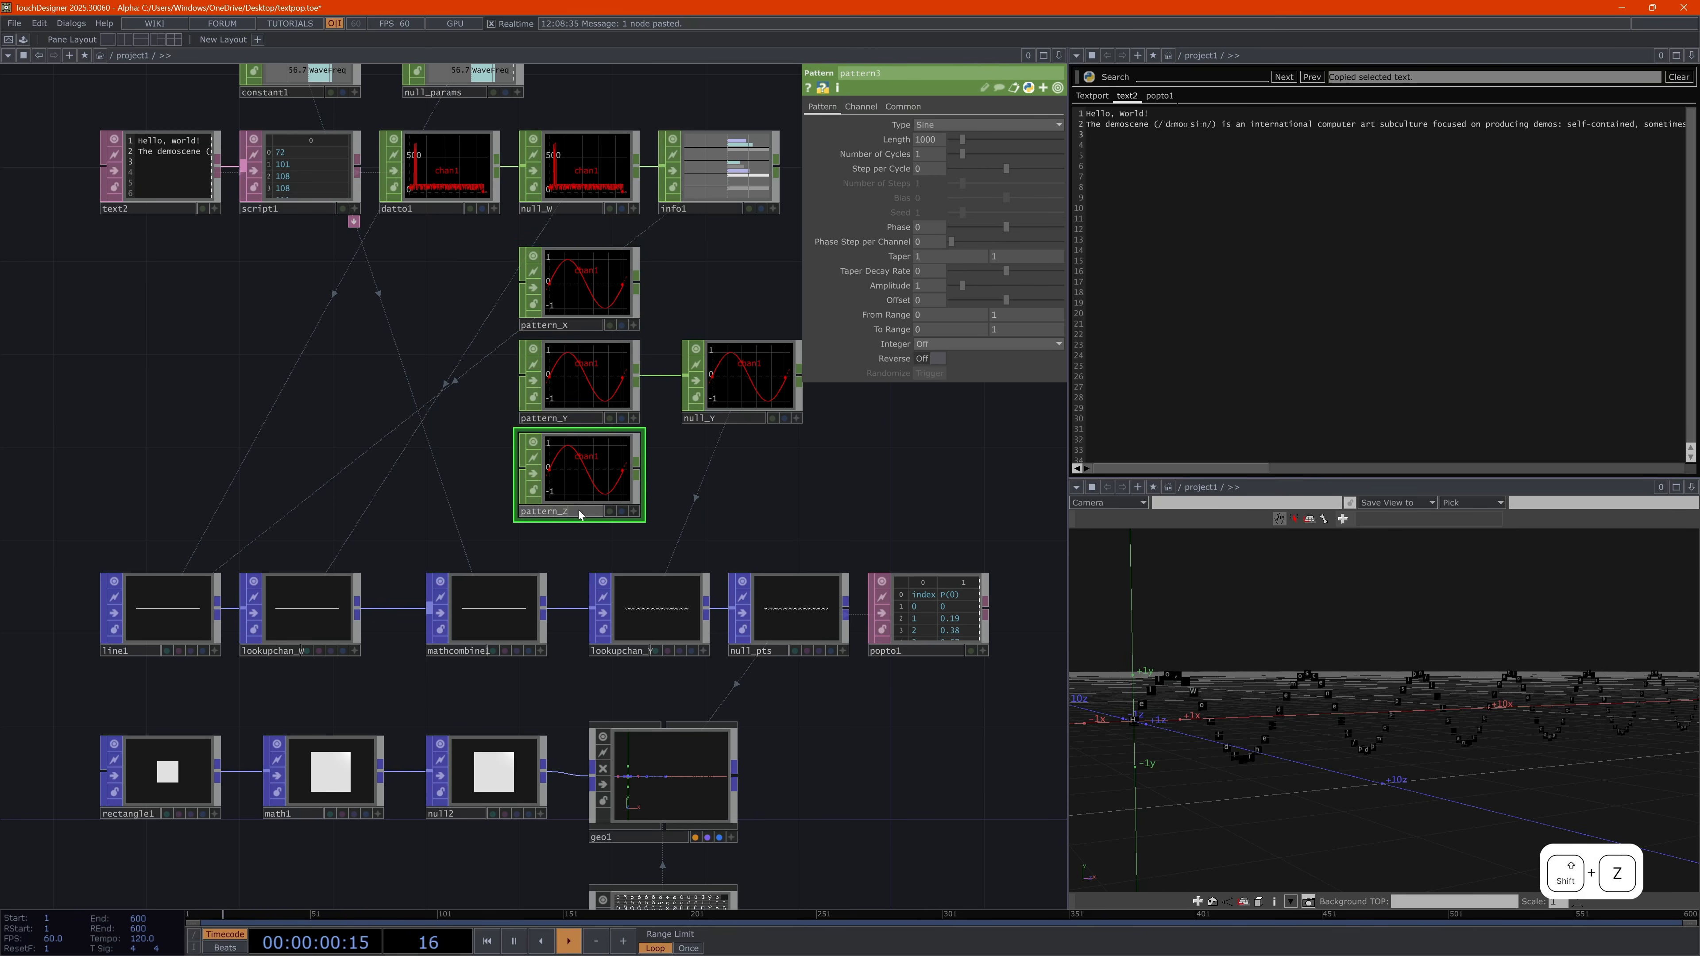
pyautogui.write('_Z')
pyautogui.press('Return')
# Insert a Merge CHOP between pattern_Y and null_Y that combines the three patterns in the order pattern_X, pattern_Y, pattern_Z
pyautogui.hscroll(5, 602, 495)
pyautogui.moveTo(698, 393); pyautogui.dragTo(769, 393)
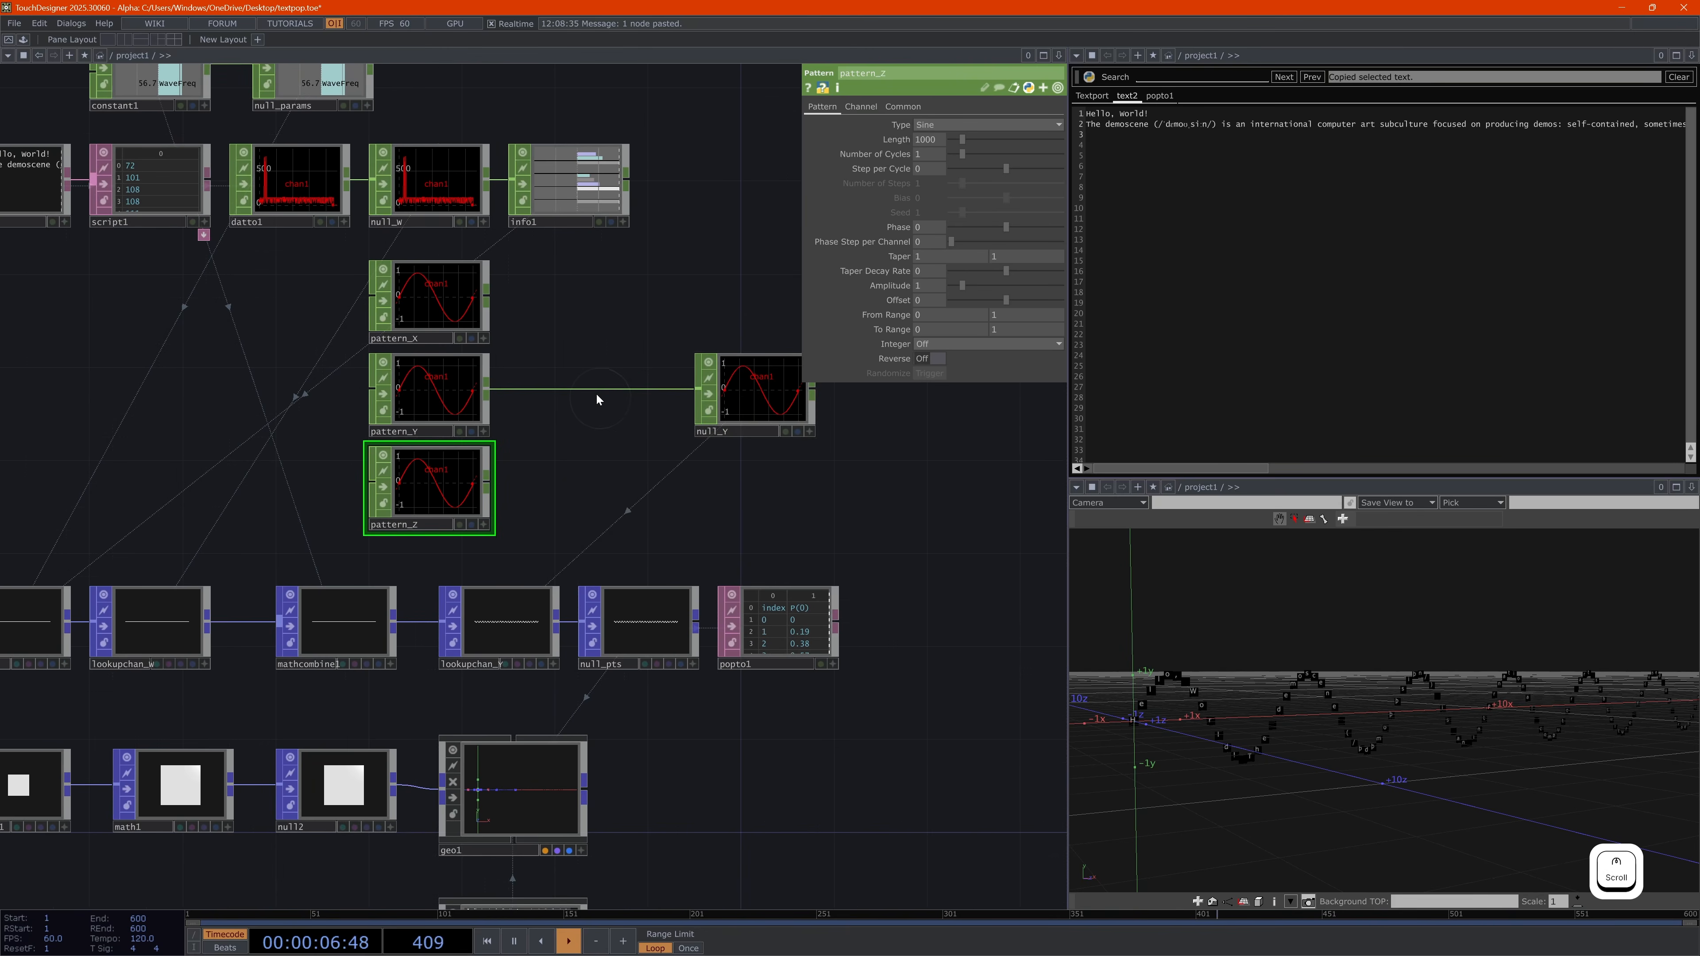
pyautogui.rightClick(591, 388)
pyautogui.click(629, 375)
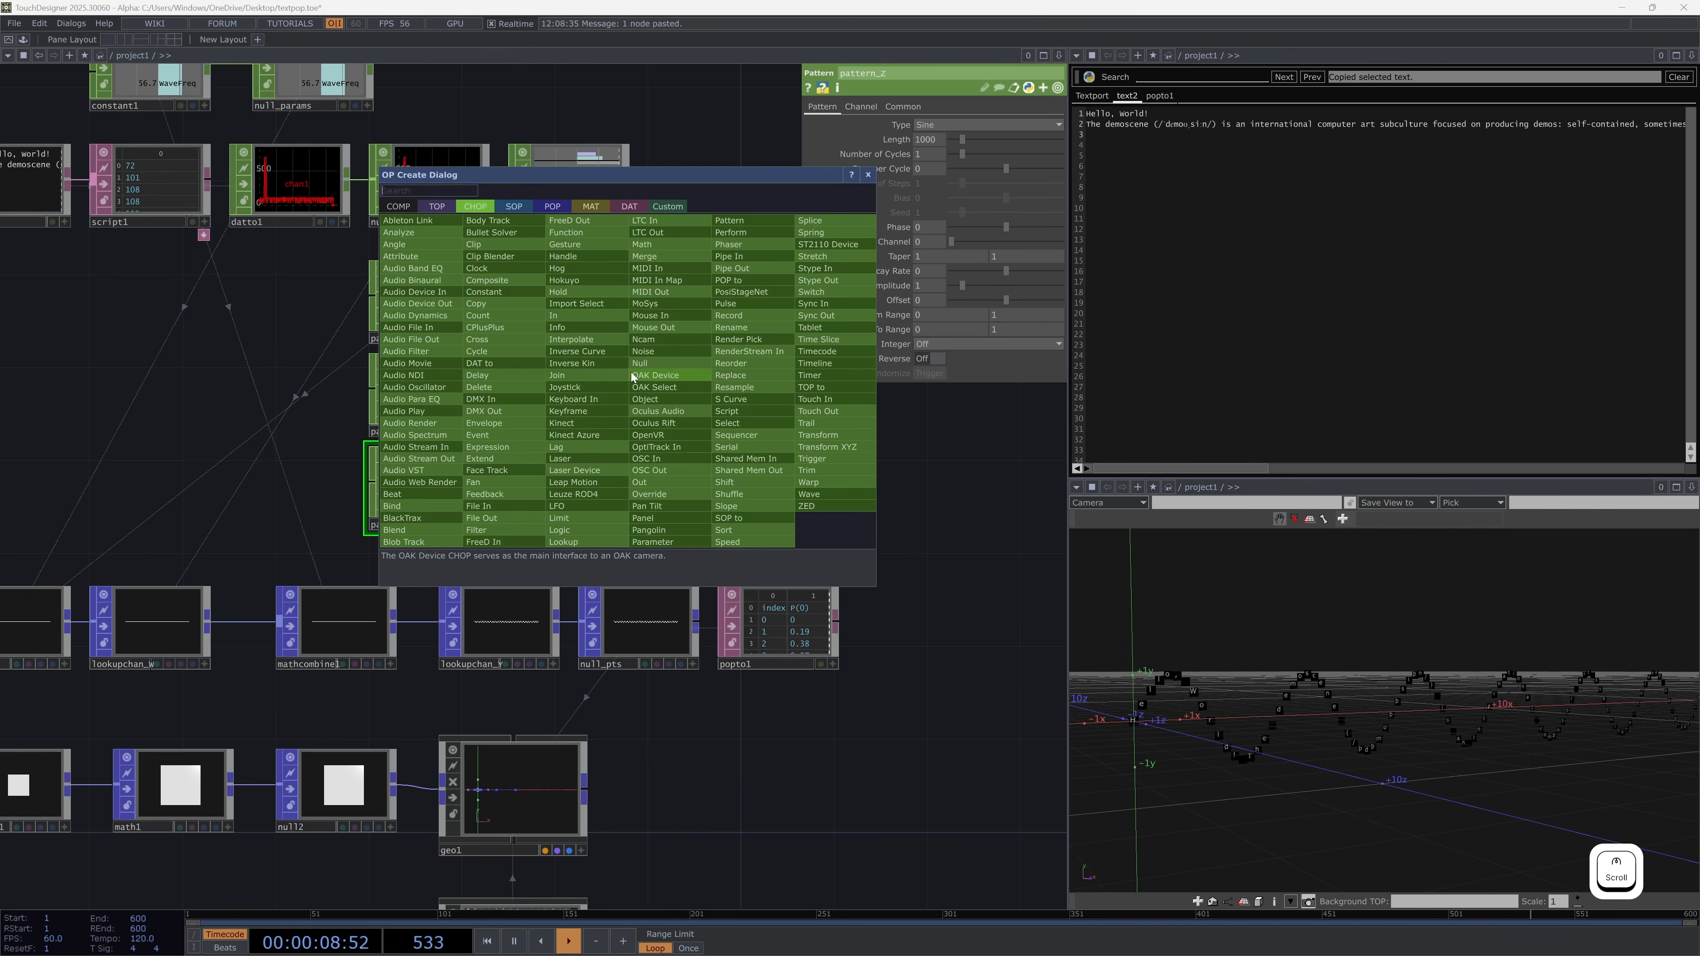
pyautogui.write('me')
pyautogui.press('Return')
pyautogui.moveTo(631, 377); pyautogui.dragTo(535, 416)
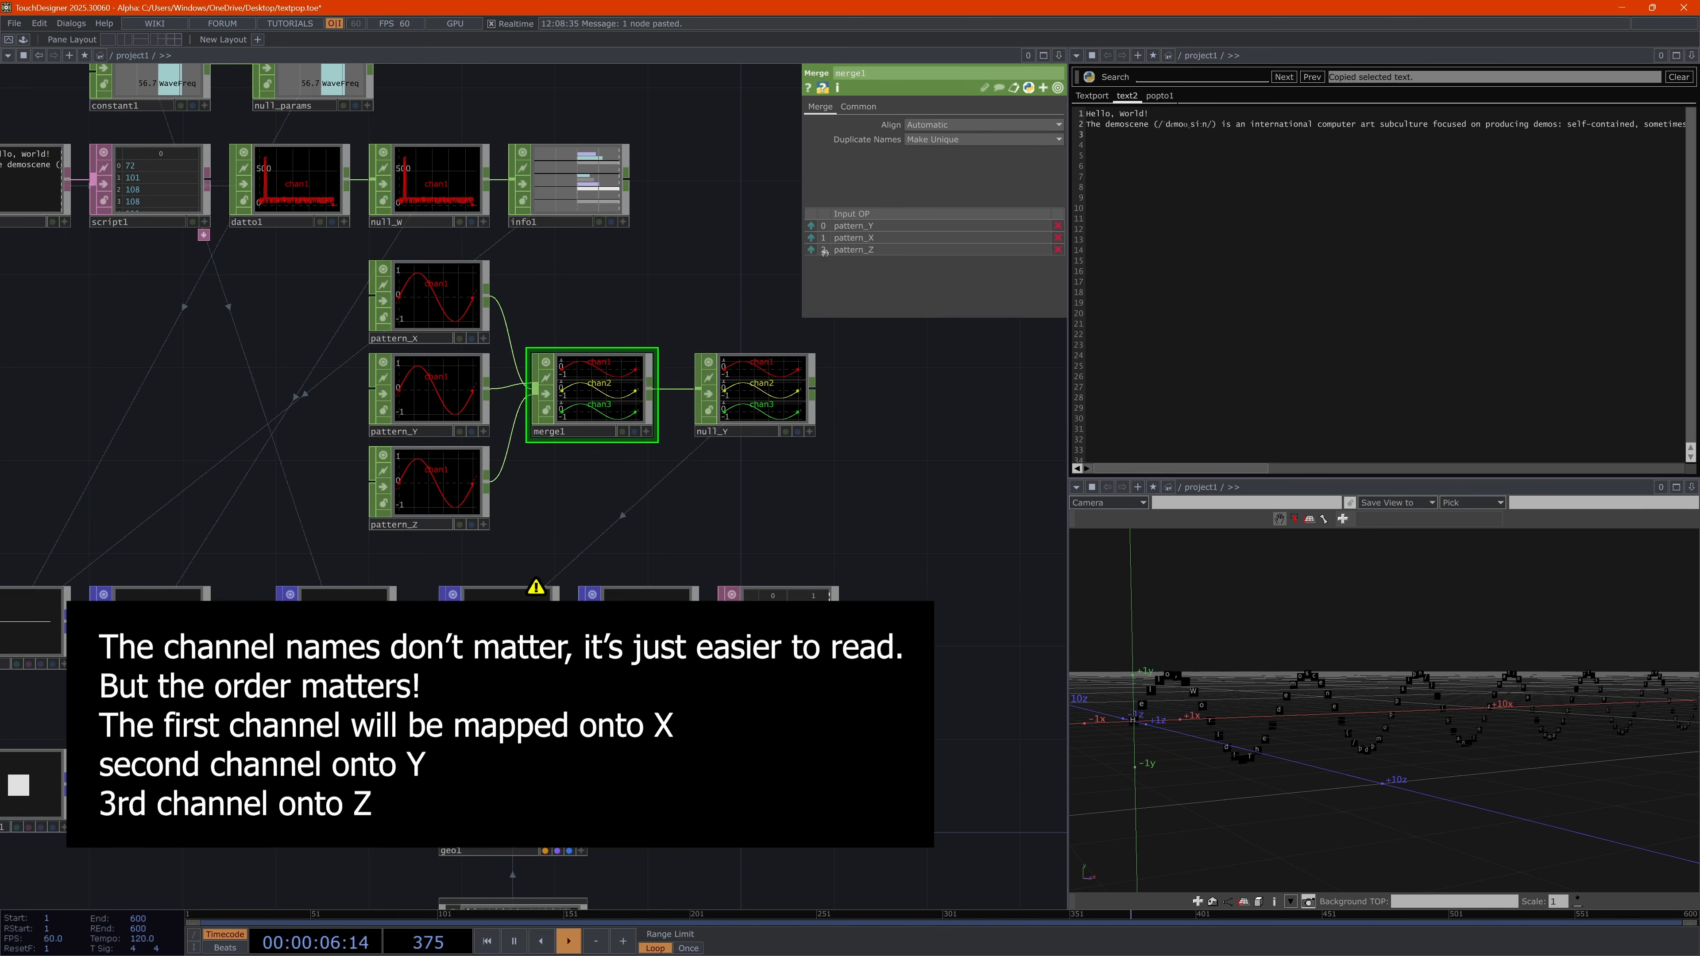
pyautogui.click(811, 237)
# Set the channel name of pattern_X to tx
pyautogui.scroll(3, 592, 448)
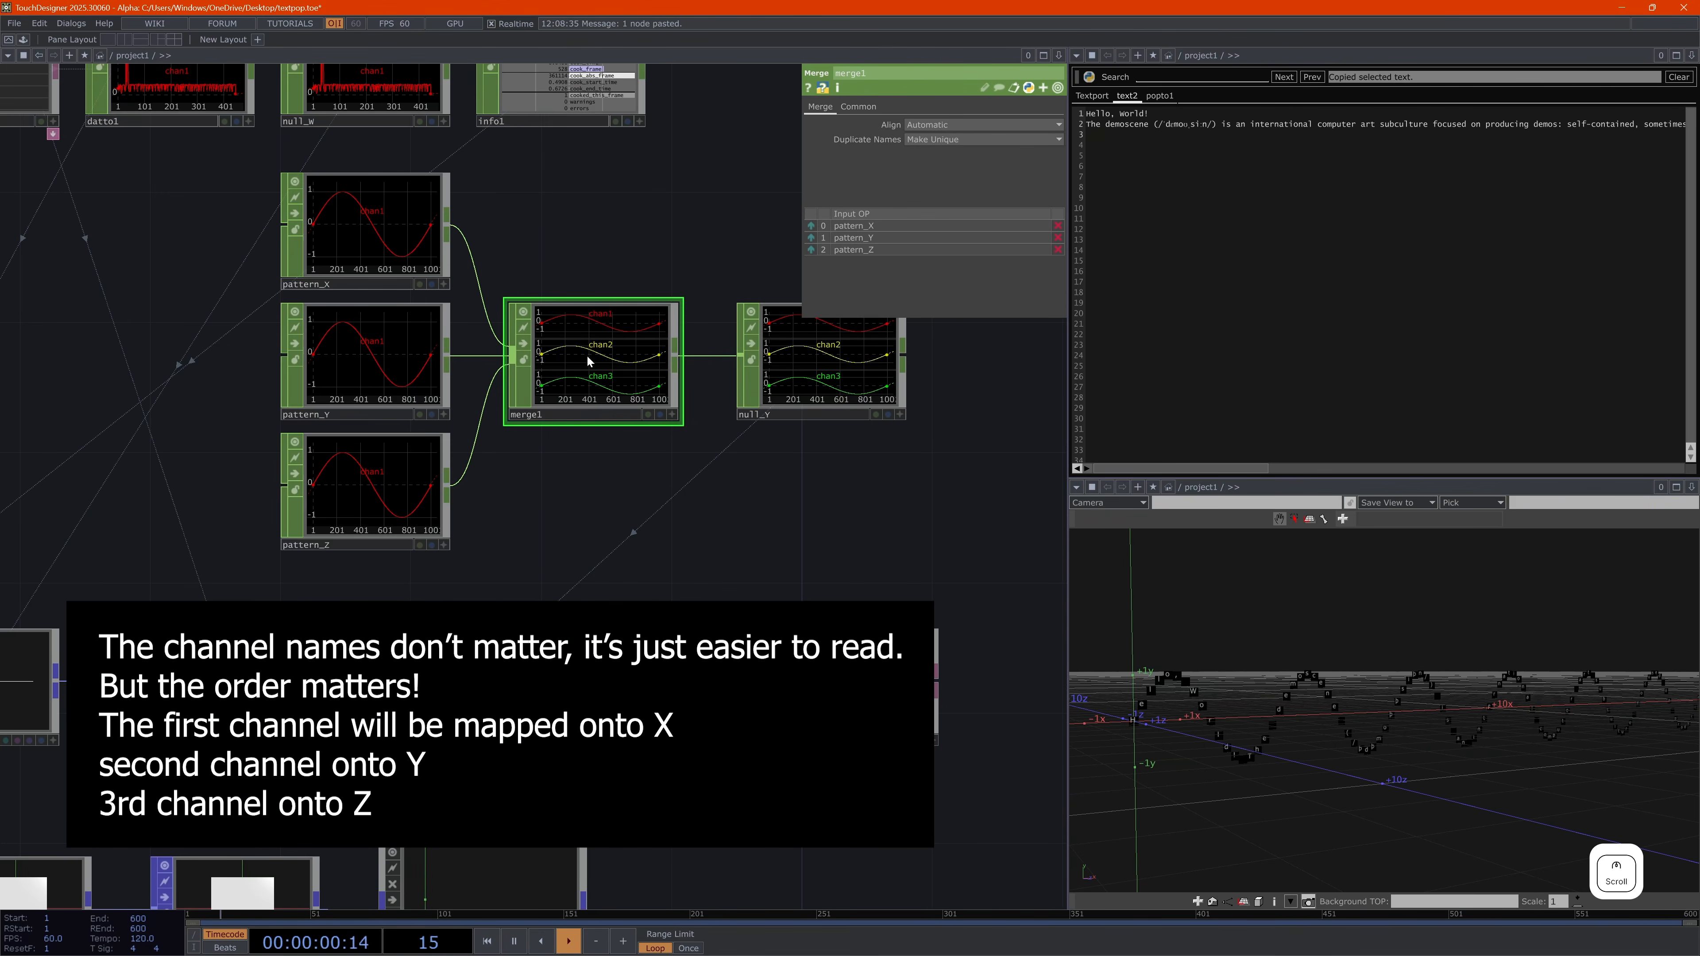
pyautogui.click(379, 254)
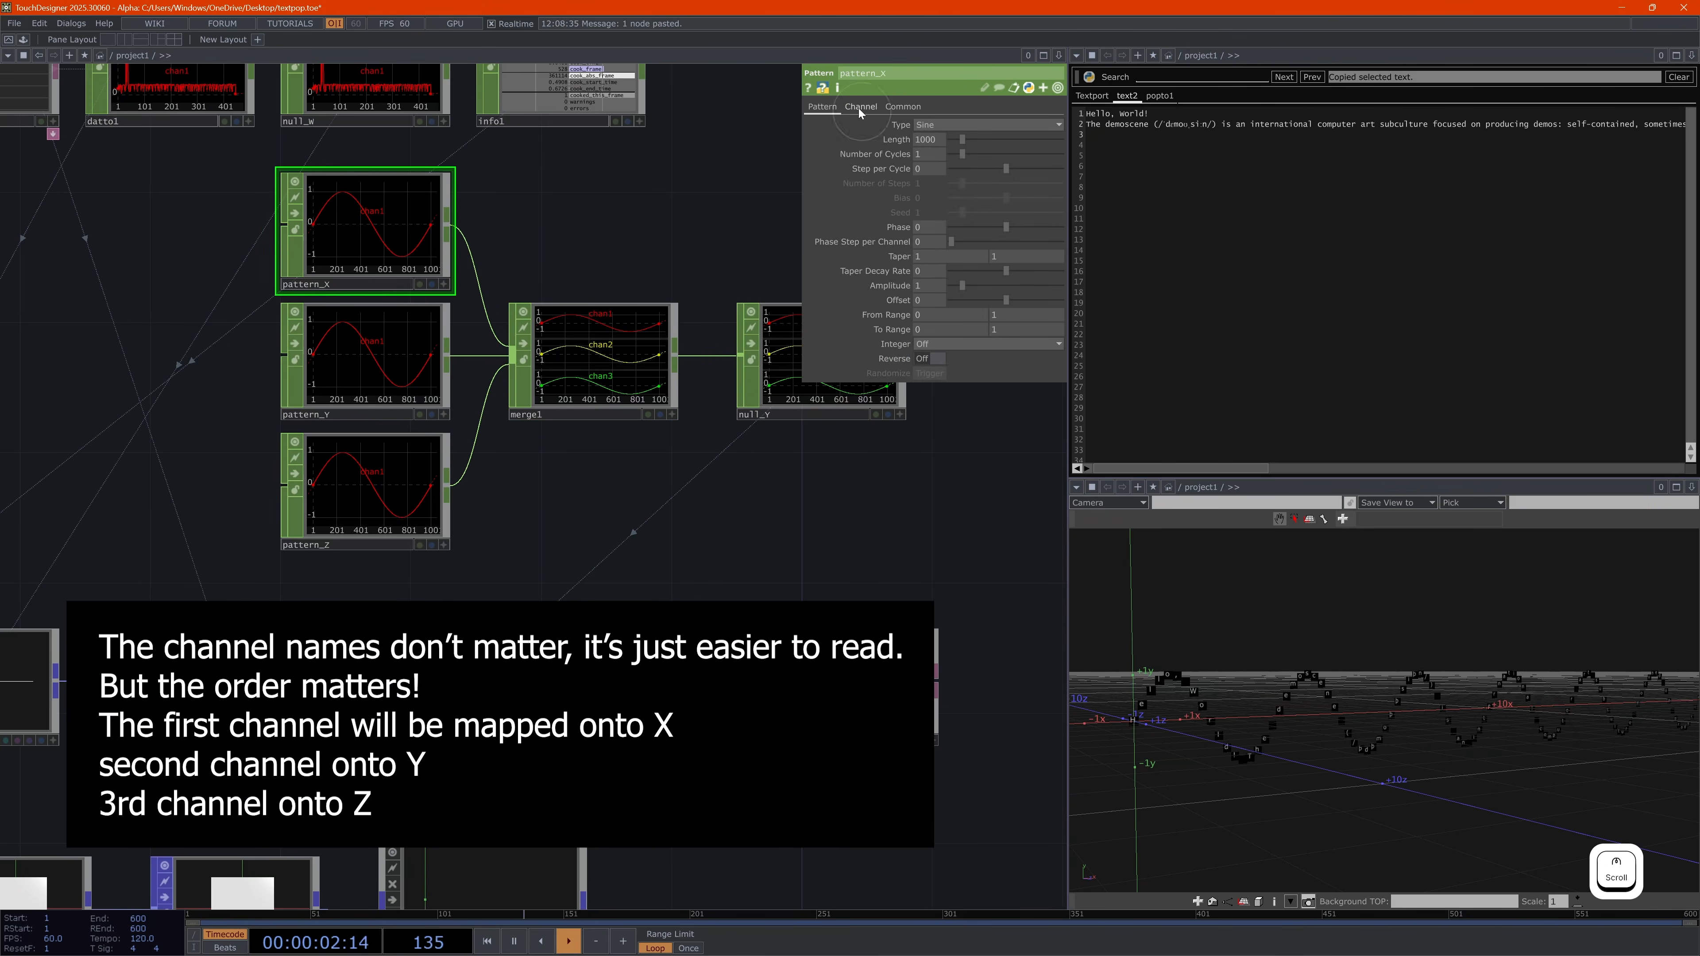
pyautogui.click(859, 109)
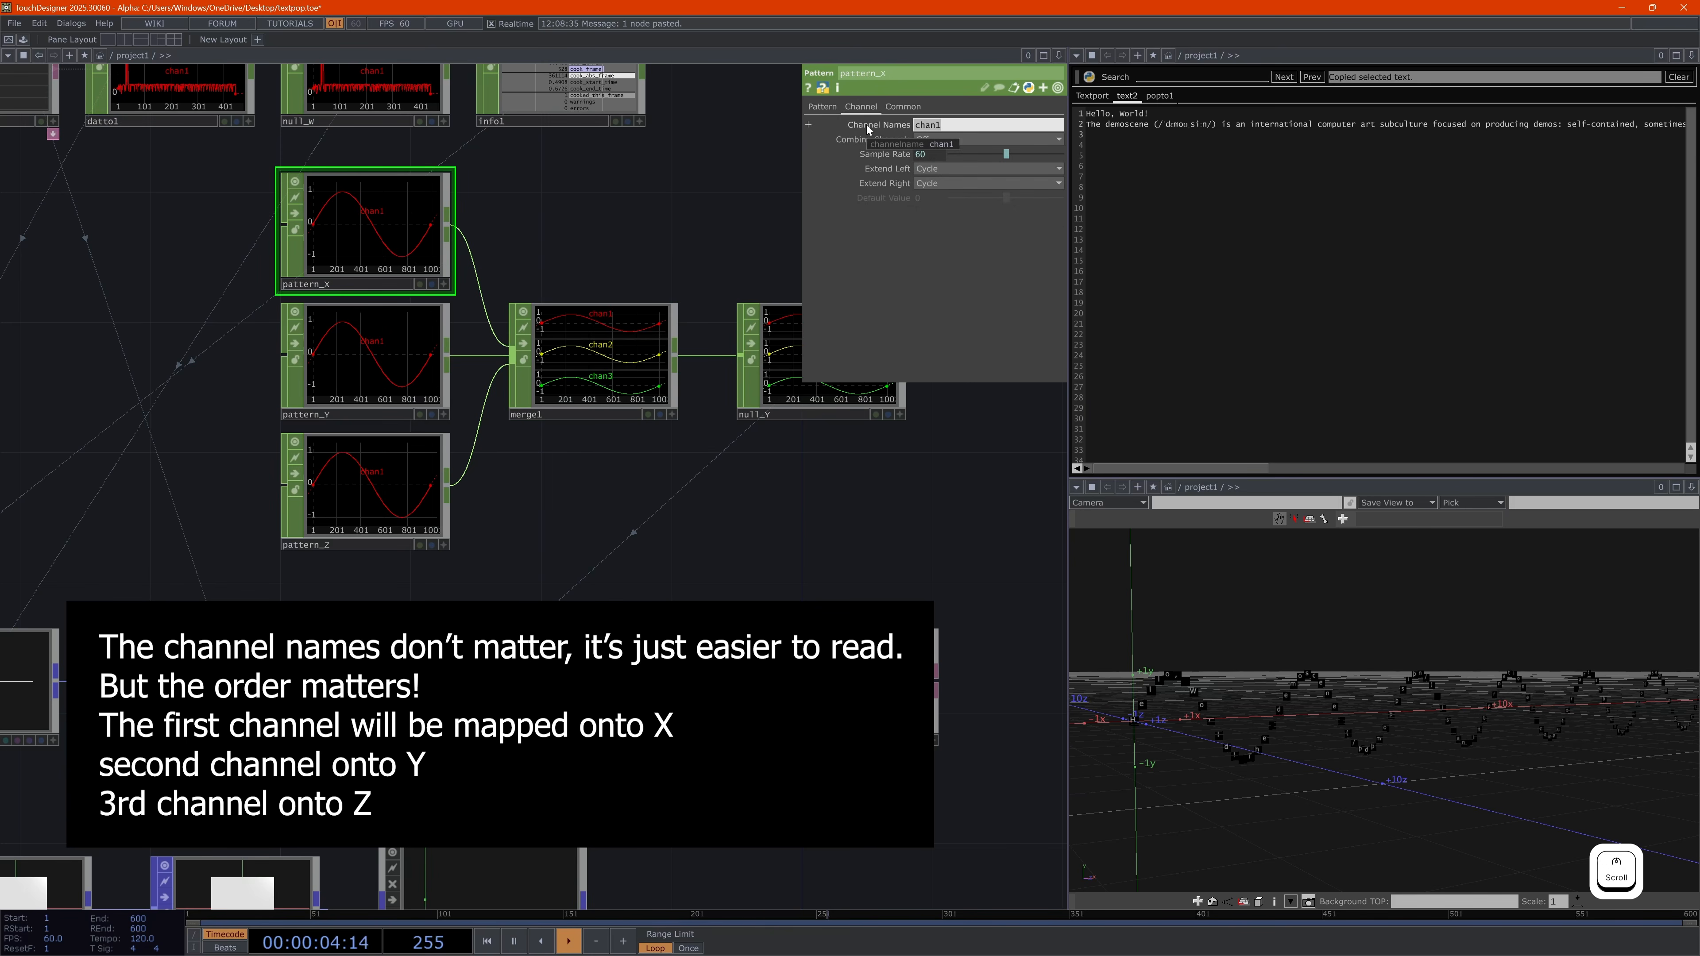
pyautogui.write('tx')
pyautogui.press('Return')
# Set the channel name of pattern_Y to ty
pyautogui.click(404, 354)
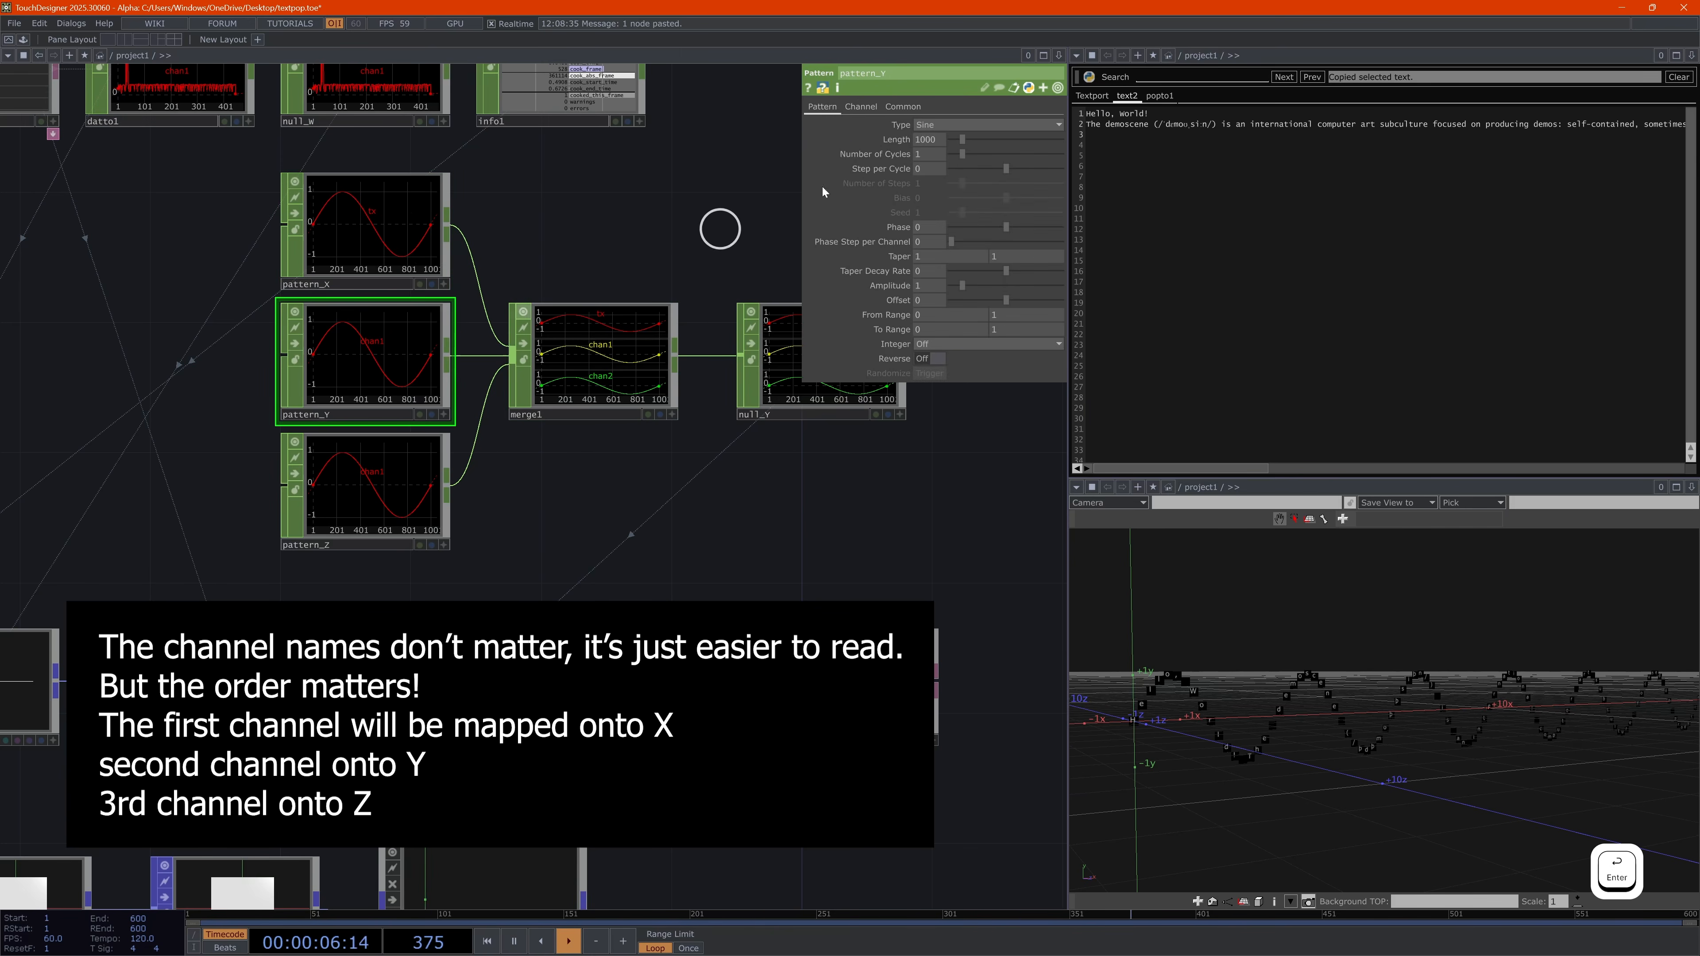
pyautogui.click(861, 107)
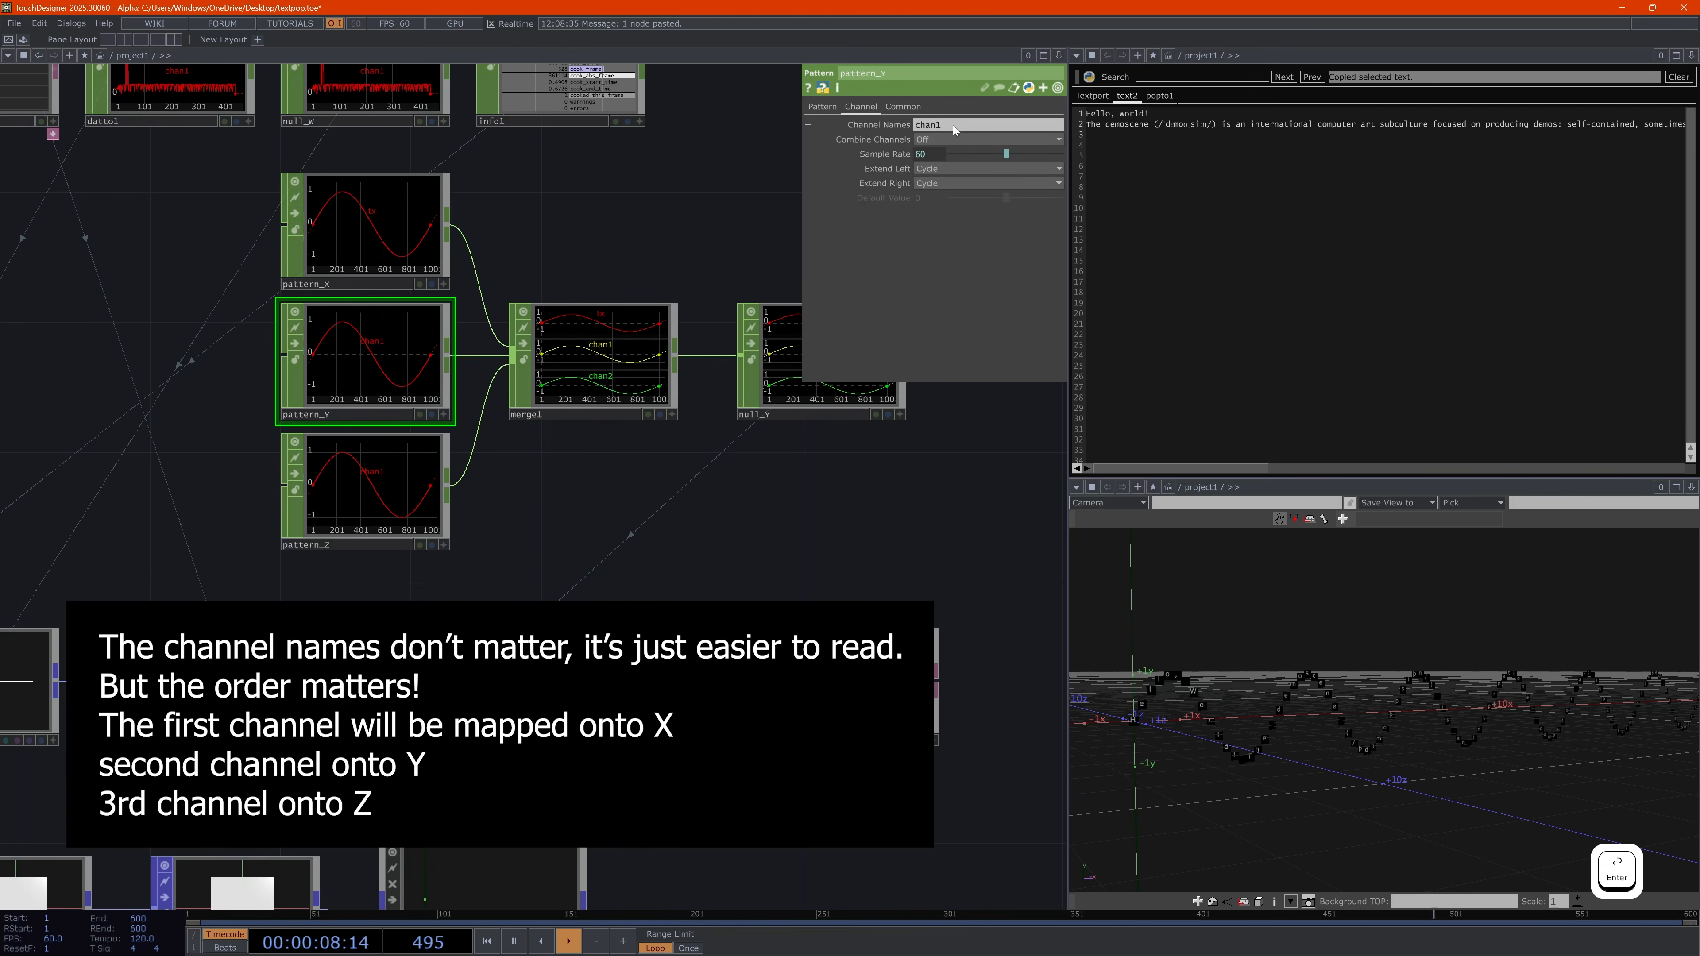
pyautogui.click(952, 125)
pyautogui.write('ty')
pyautogui.press('Return')
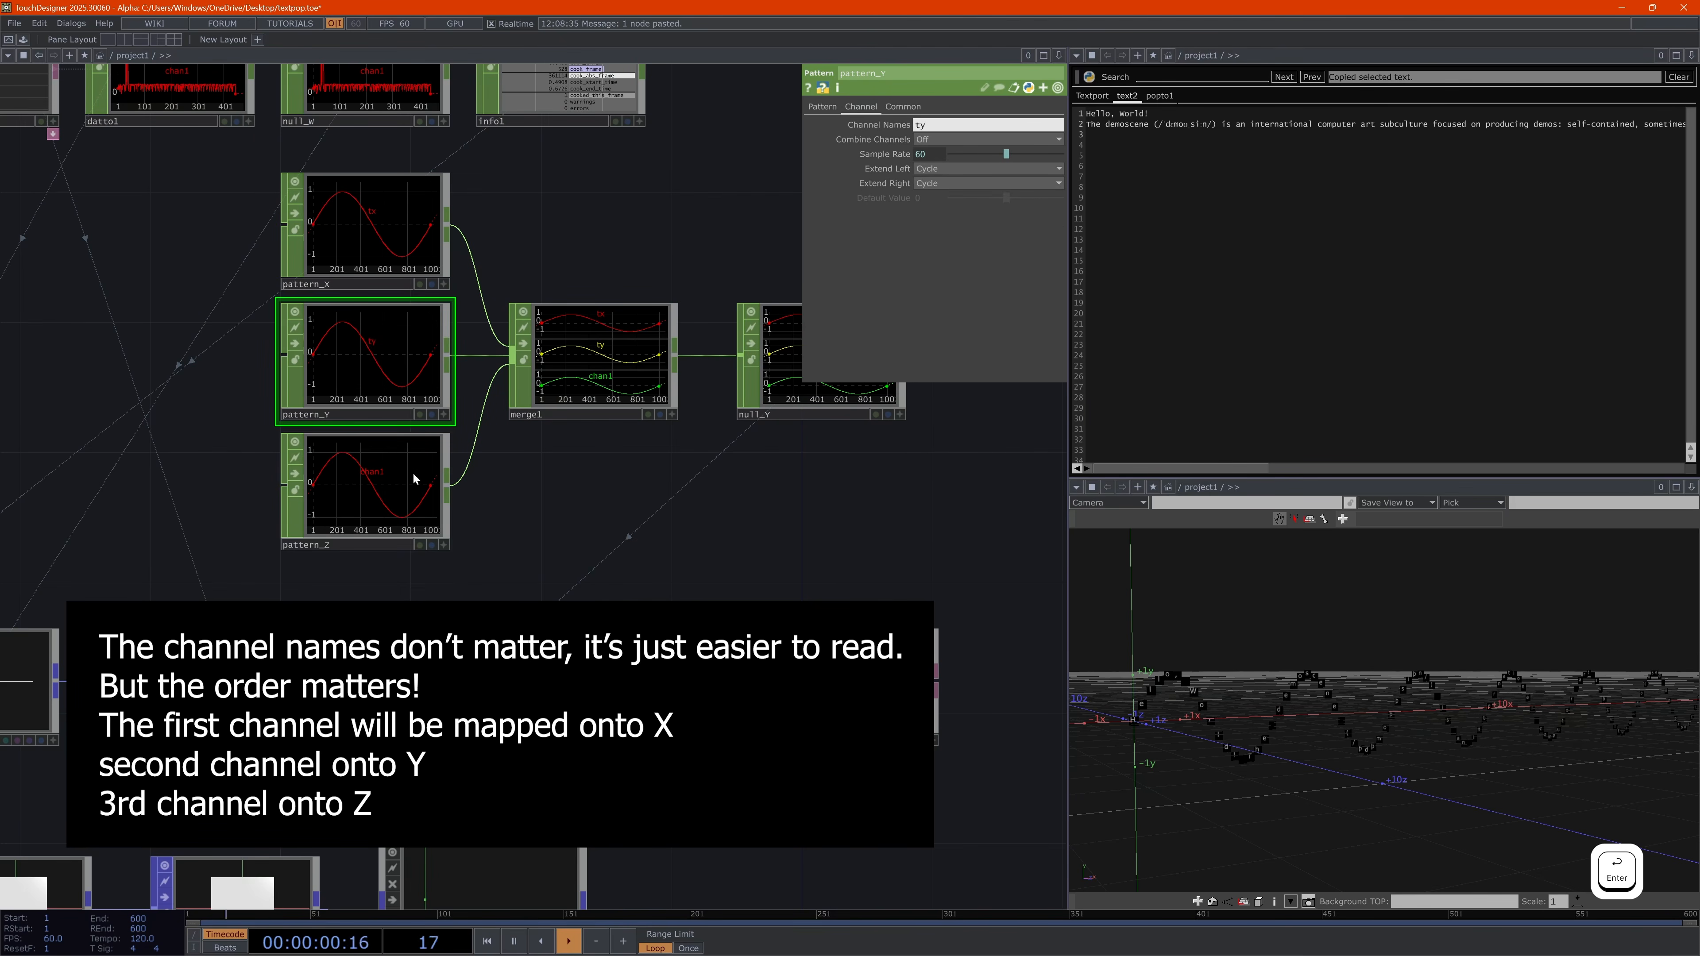
# Set the channel name of pattern_Z to tz and move null_Y closer to merge1
pyautogui.click(414, 478)
pyautogui.click(870, 107)
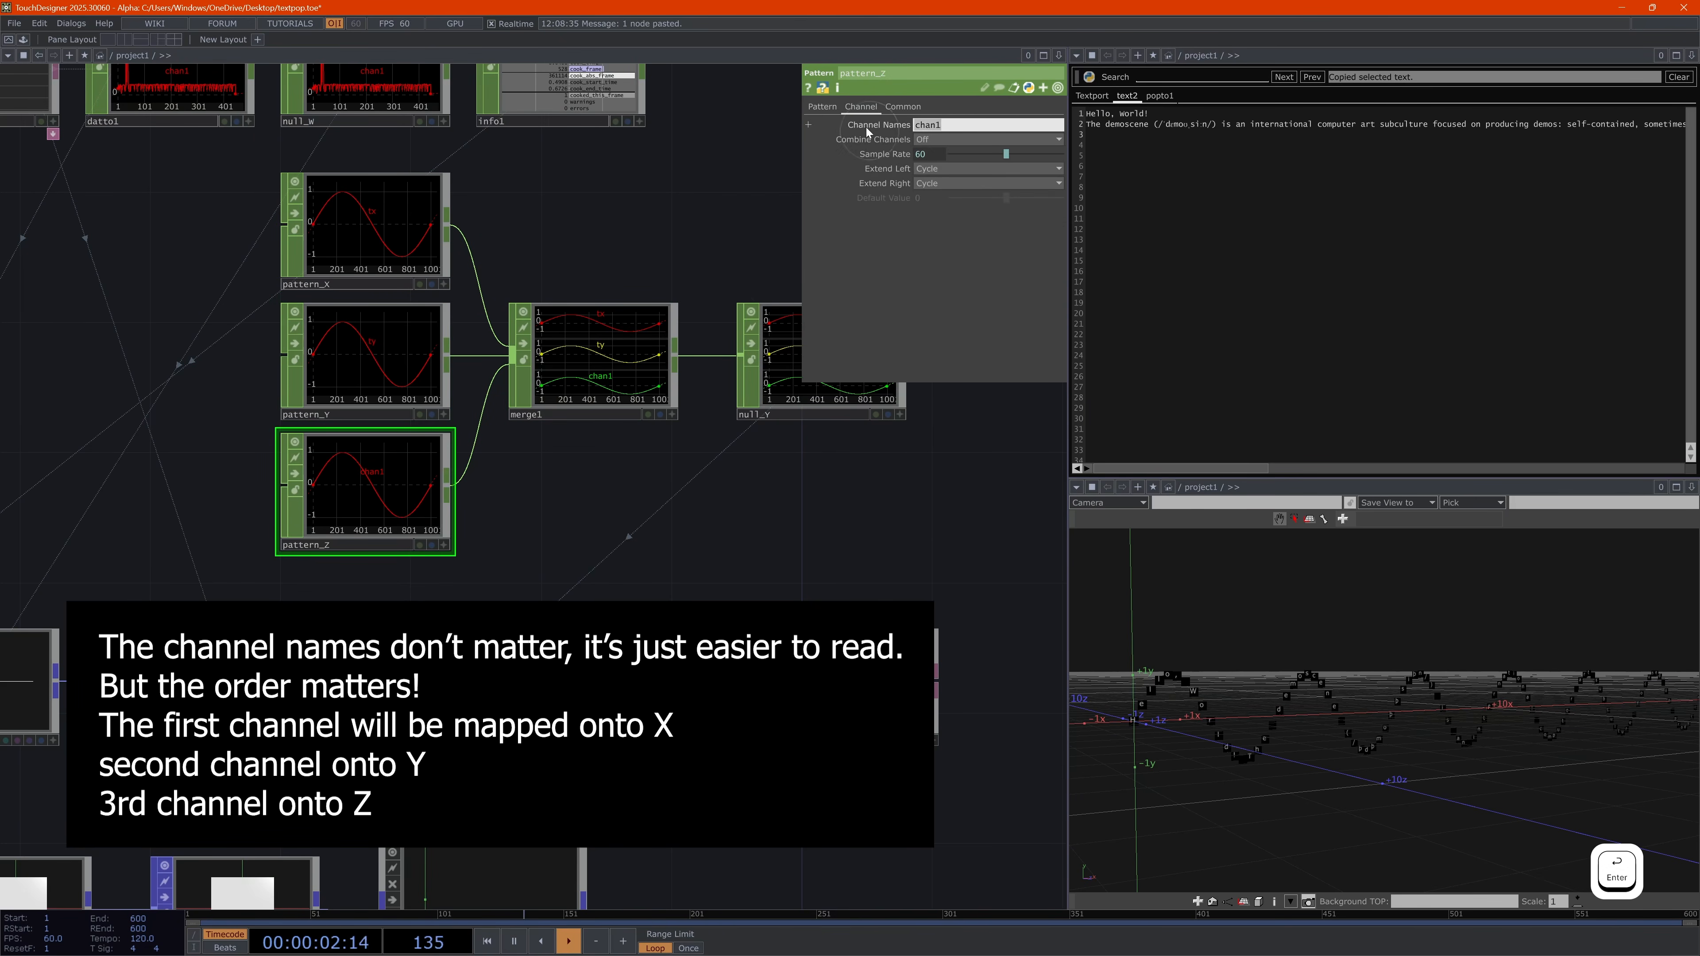
pyautogui.write('tz')
pyautogui.press('Return')
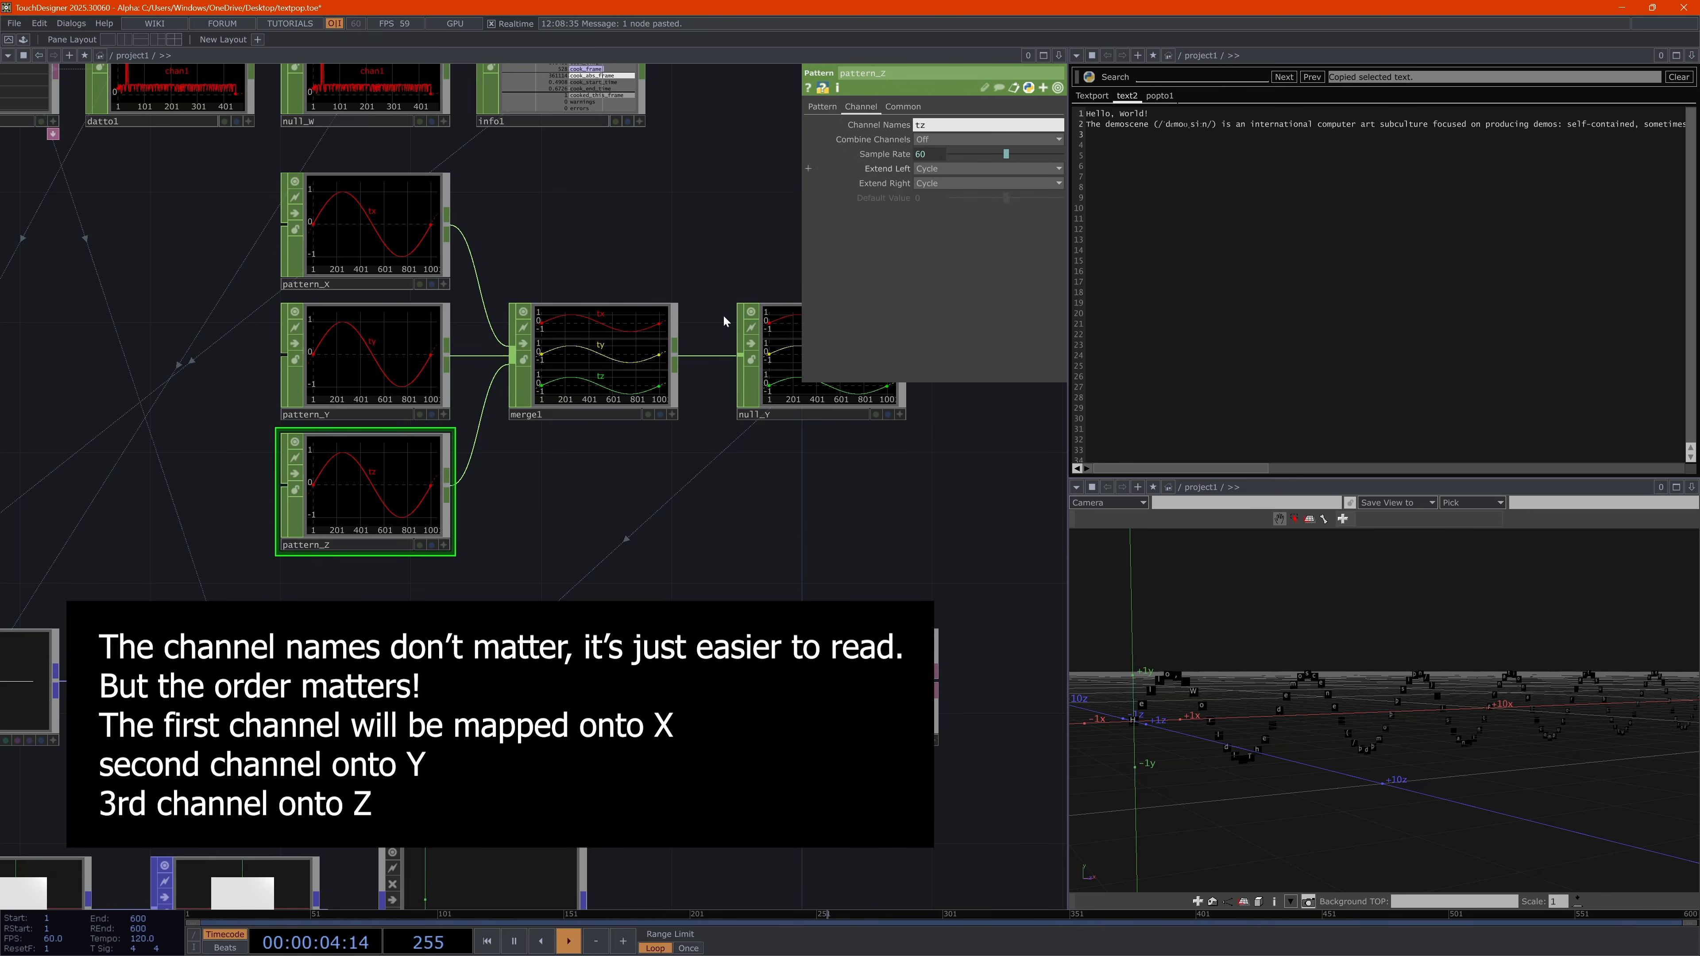
pyautogui.moveTo(786, 393); pyautogui.dragTo(739, 388)
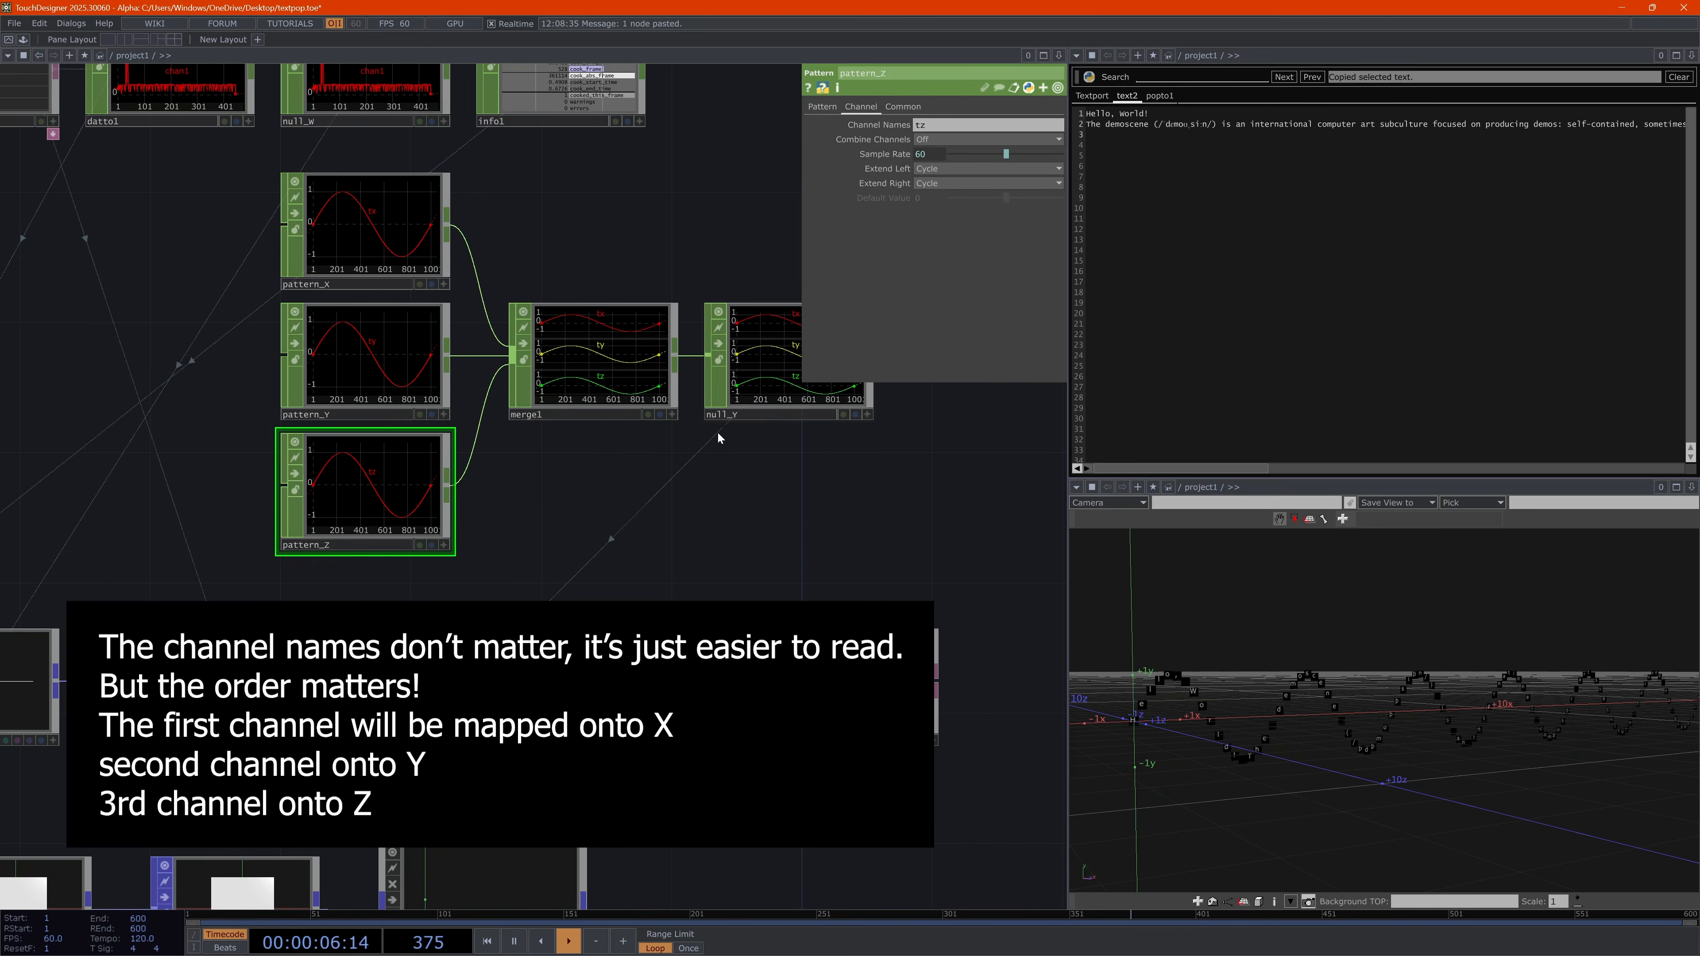
# Rename the null_Y operator to null_Offset and update all parameter references to the new name
pyautogui.moveTo(739, 509); pyautogui.dragTo(638, 506)
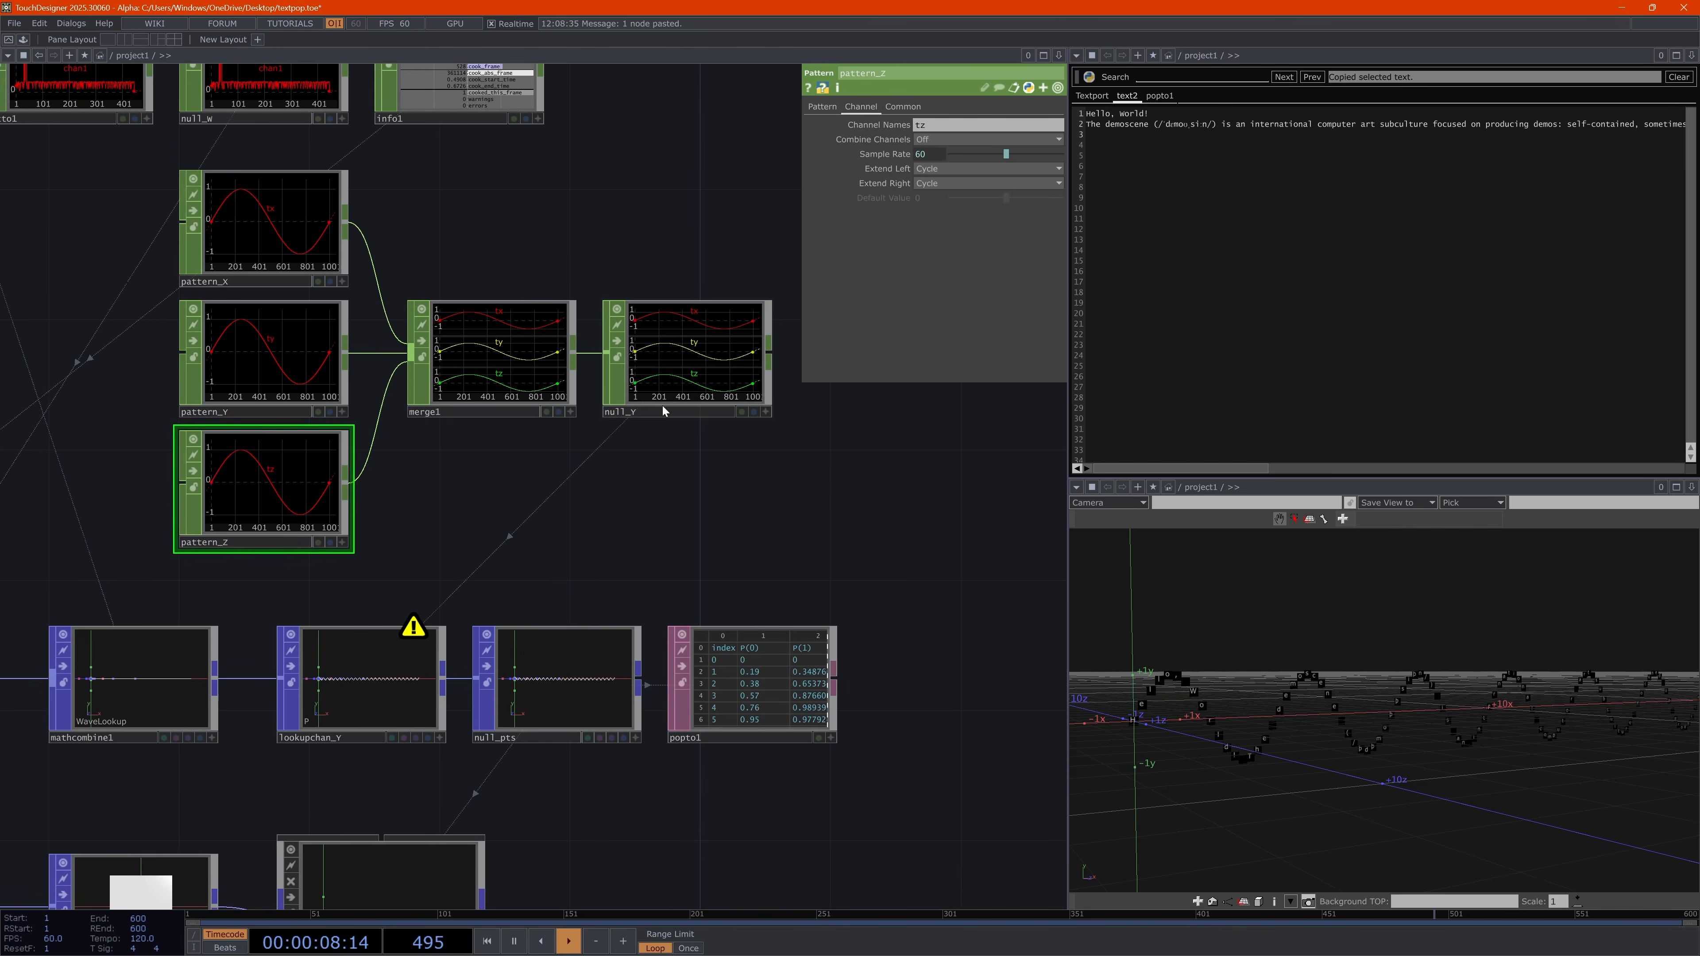
pyautogui.click(676, 413)
pyautogui.press('BackSpace')
pyautogui.write('Offset')
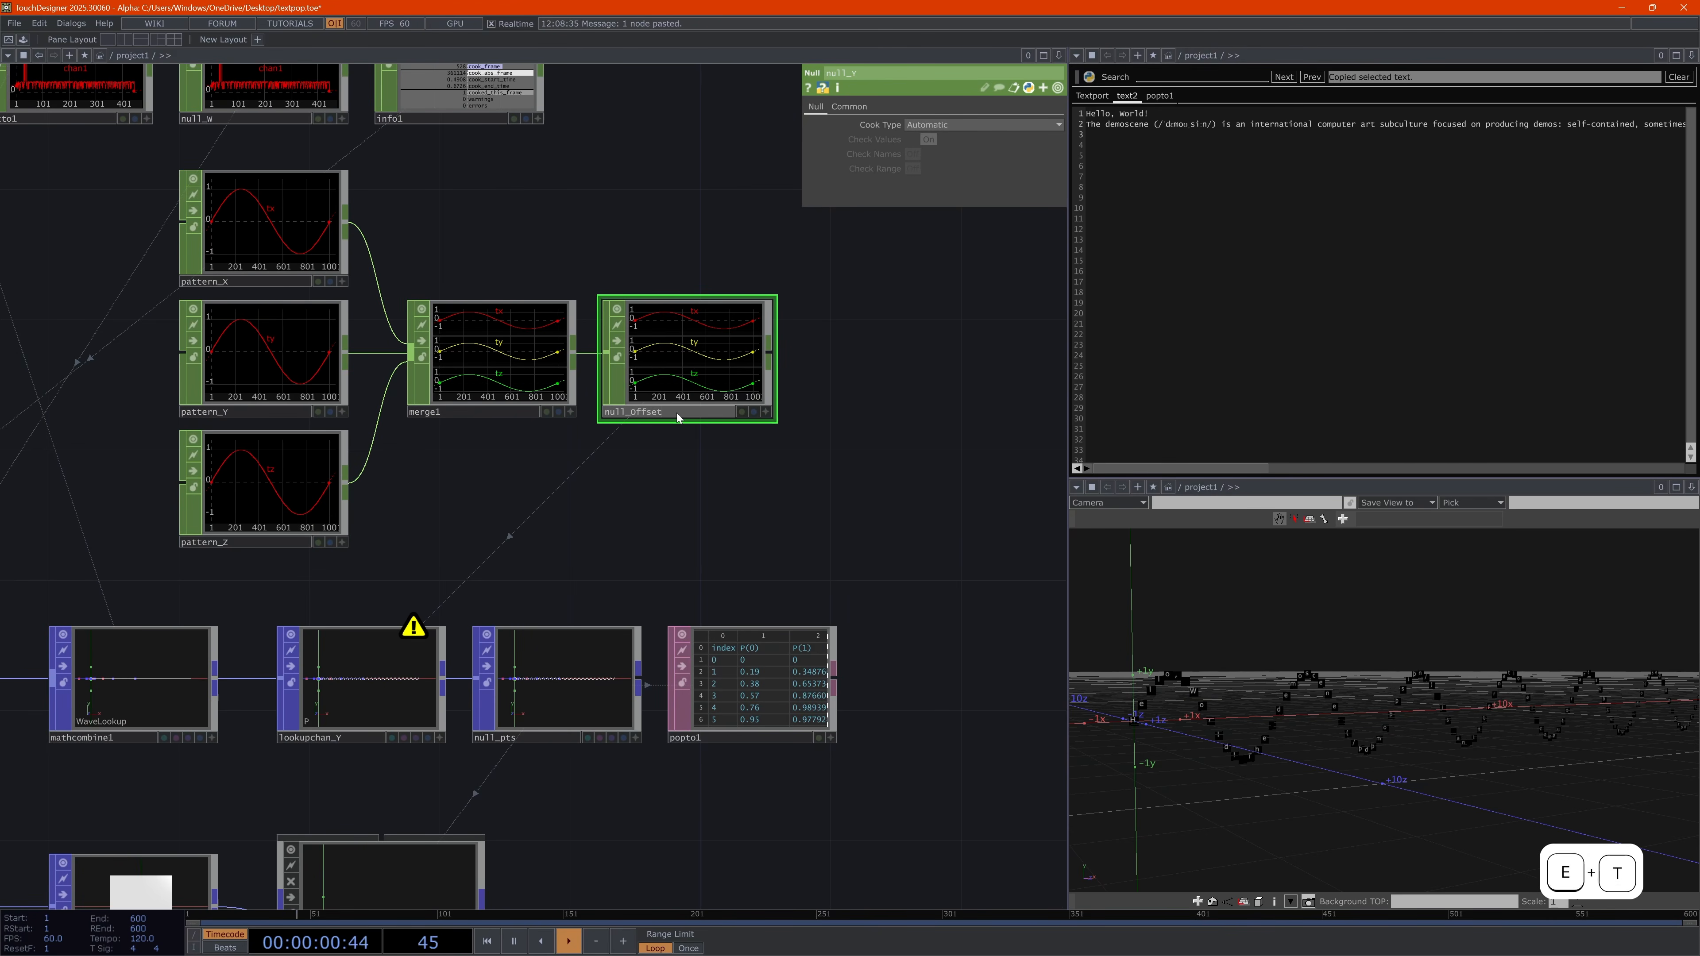
pyautogui.press('Return')
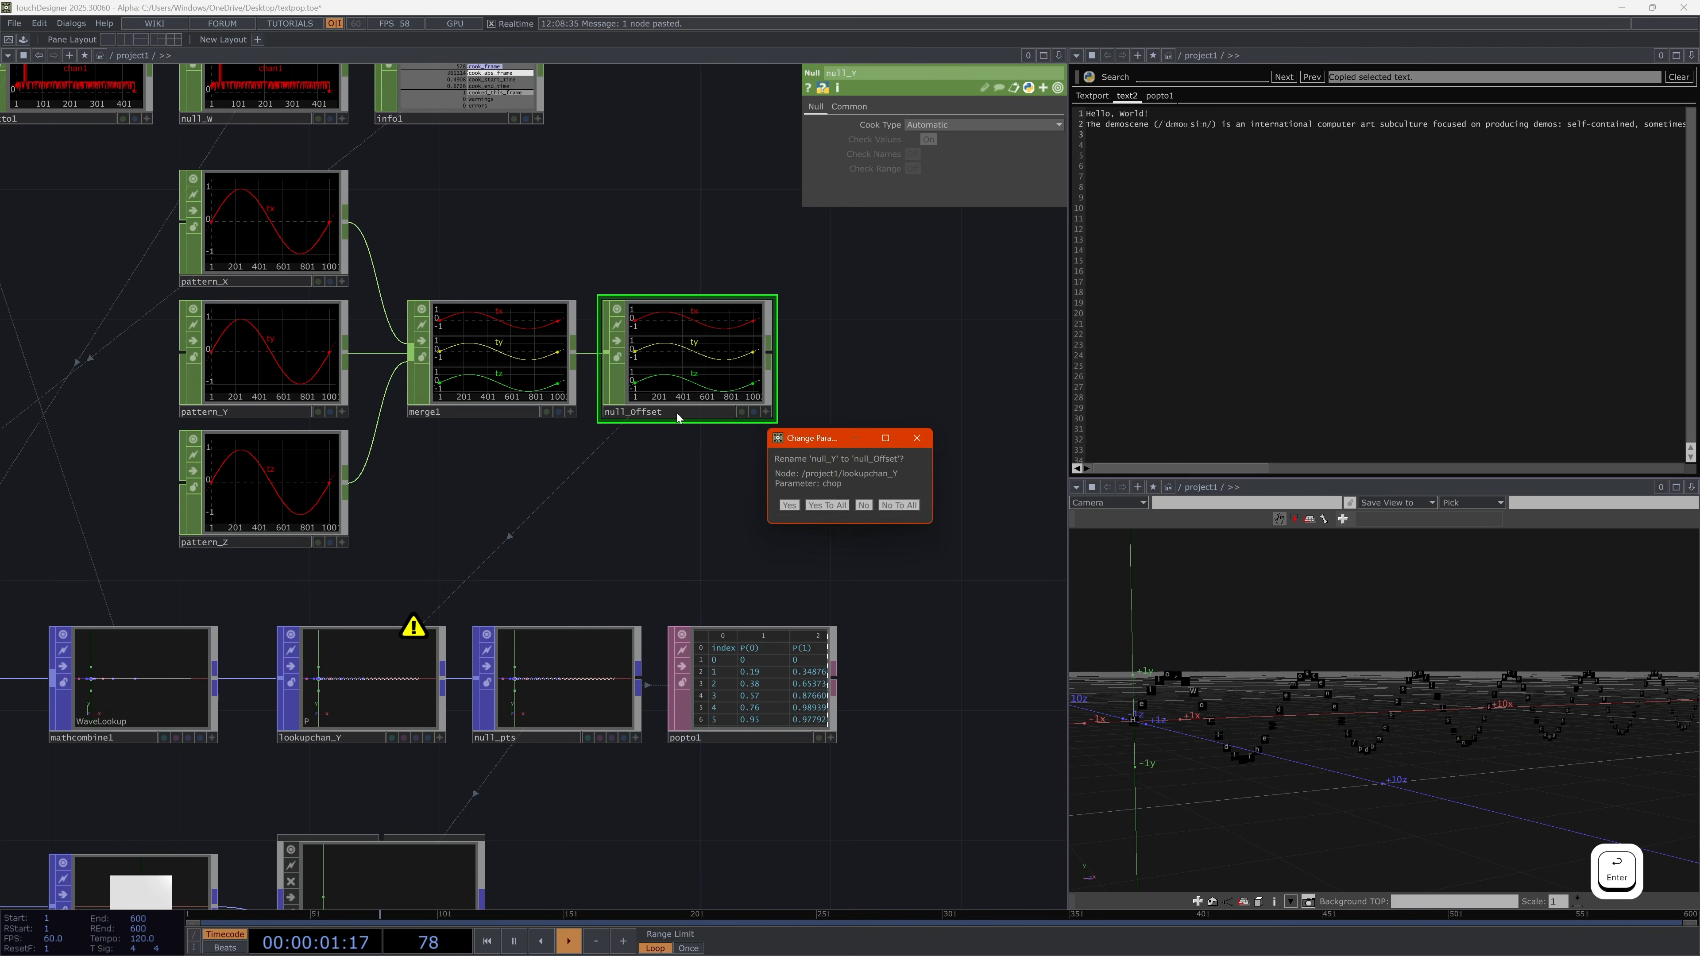
pyautogui.click(826, 505)
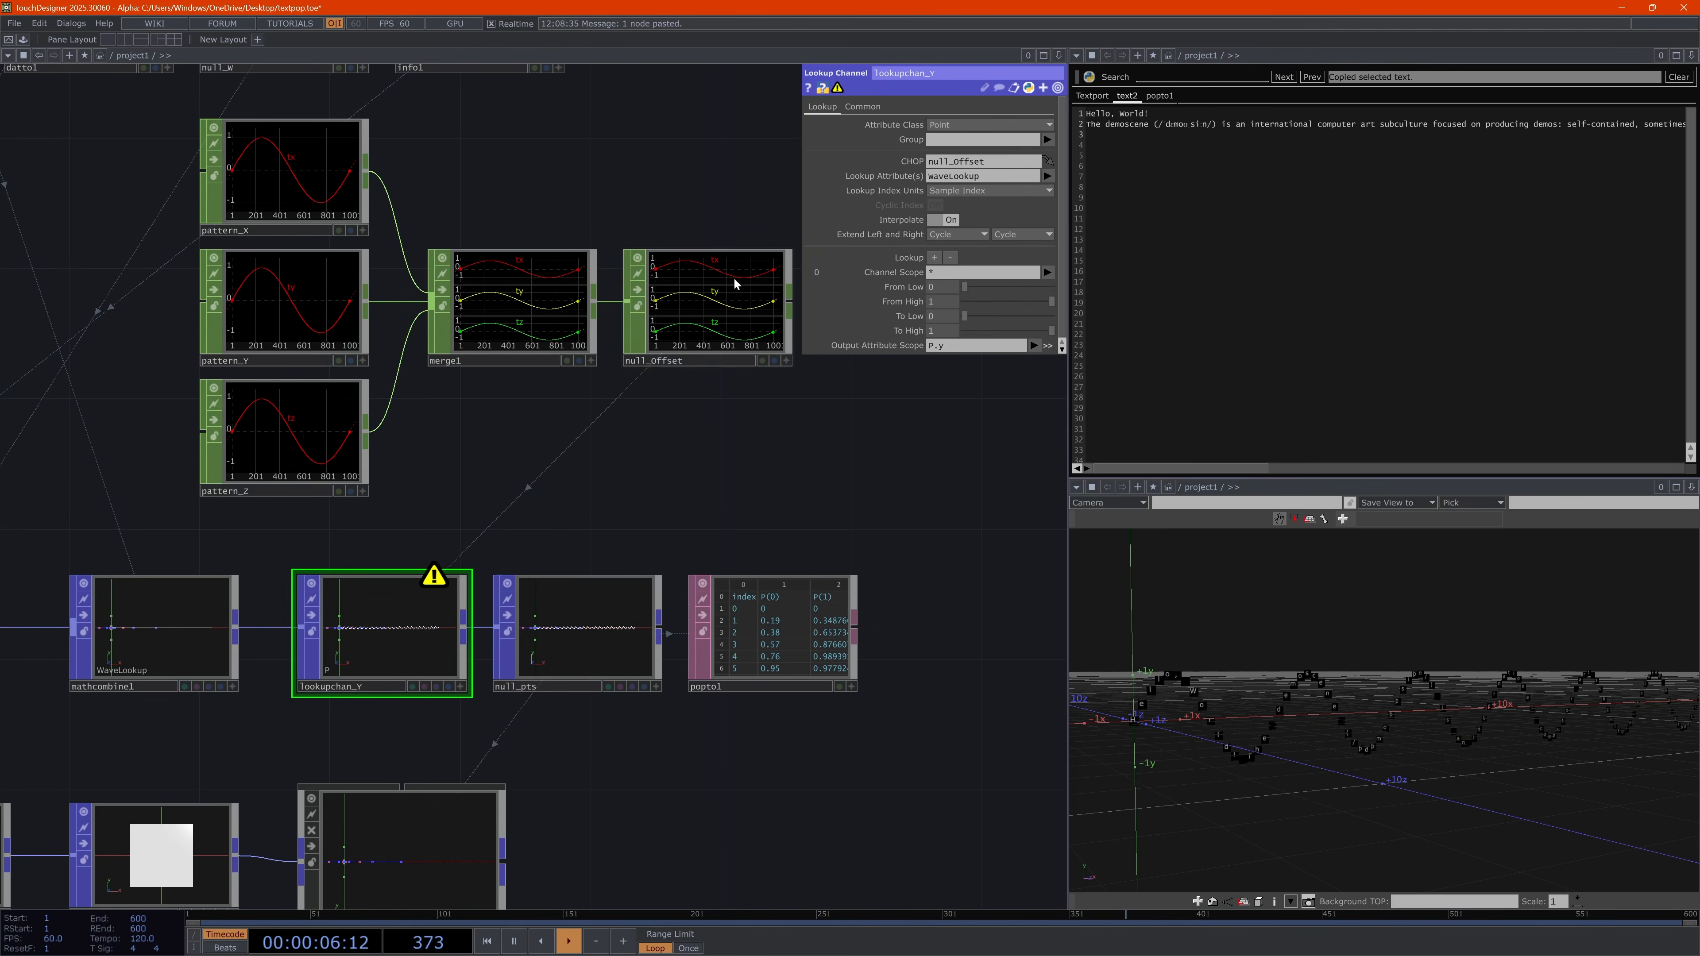
# Set the Output Attribute Scope of lookupchan_Y to P
pyautogui.click(963, 345)
pyautogui.moveTo(409, 604); pyautogui.dragTo(982, 348, button='middle')
pyautogui.press('BackSpace')
pyautogui.press('BackSpace')
pyautogui.press('Return')
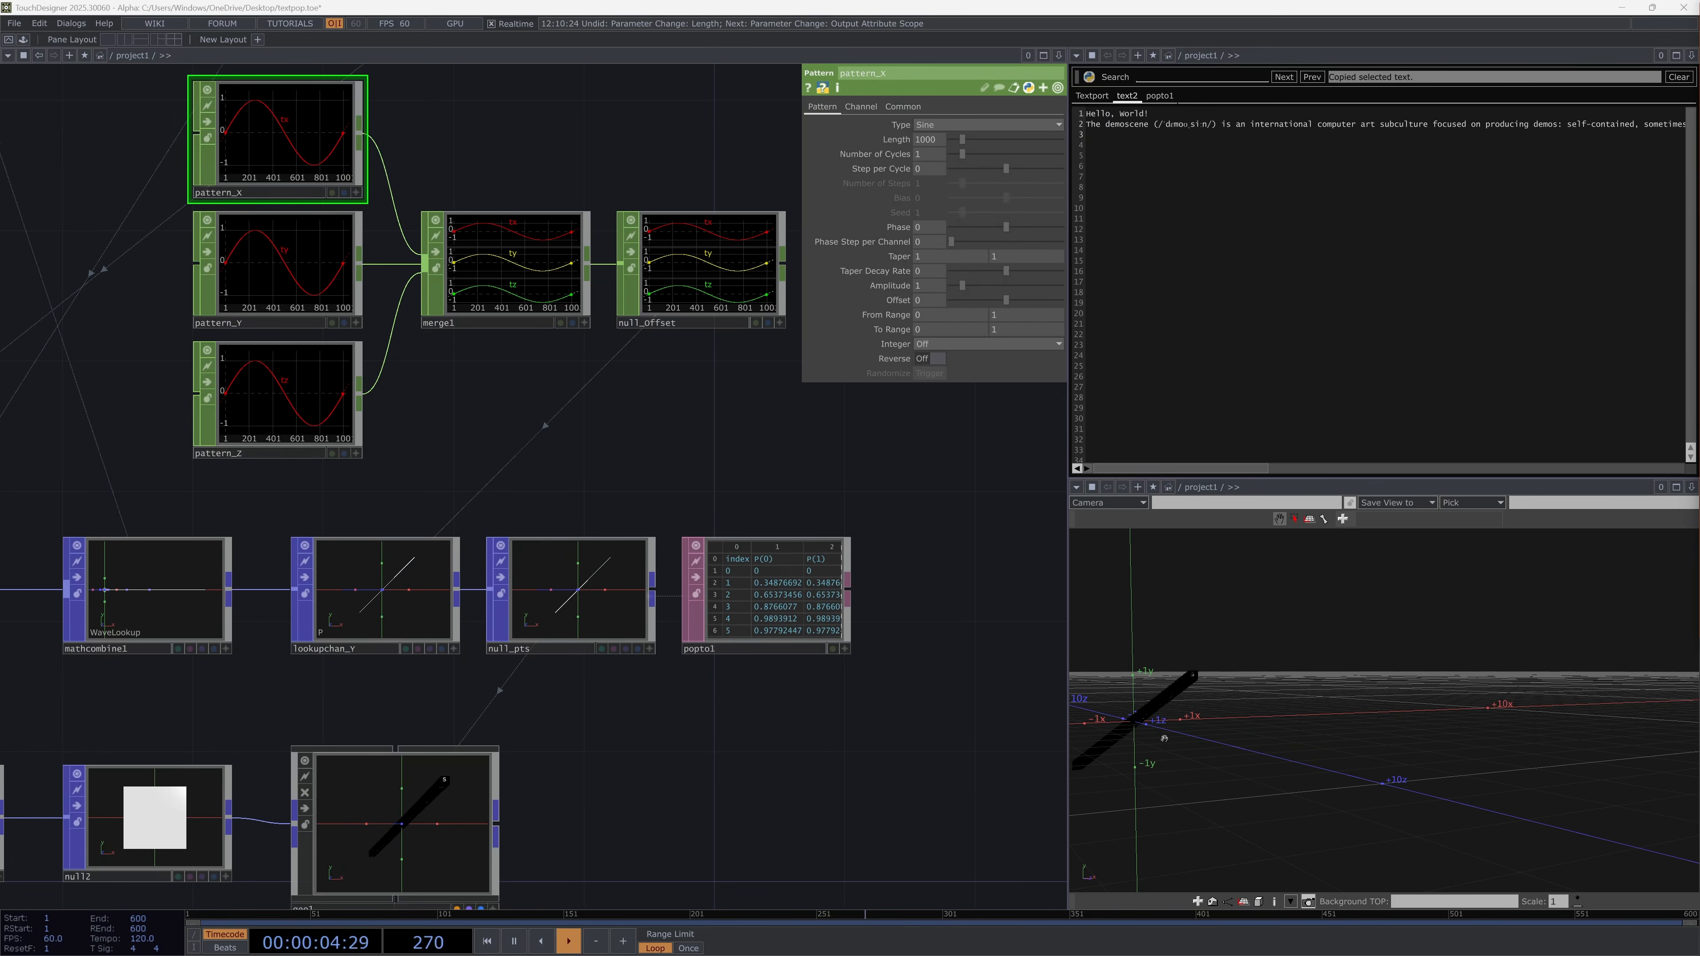
# Try 2 cycles, the Cosine type and an amplitude of 0.88 on pattern_X
pyautogui.moveTo(1204, 737); pyautogui.dragTo(1438, 713)
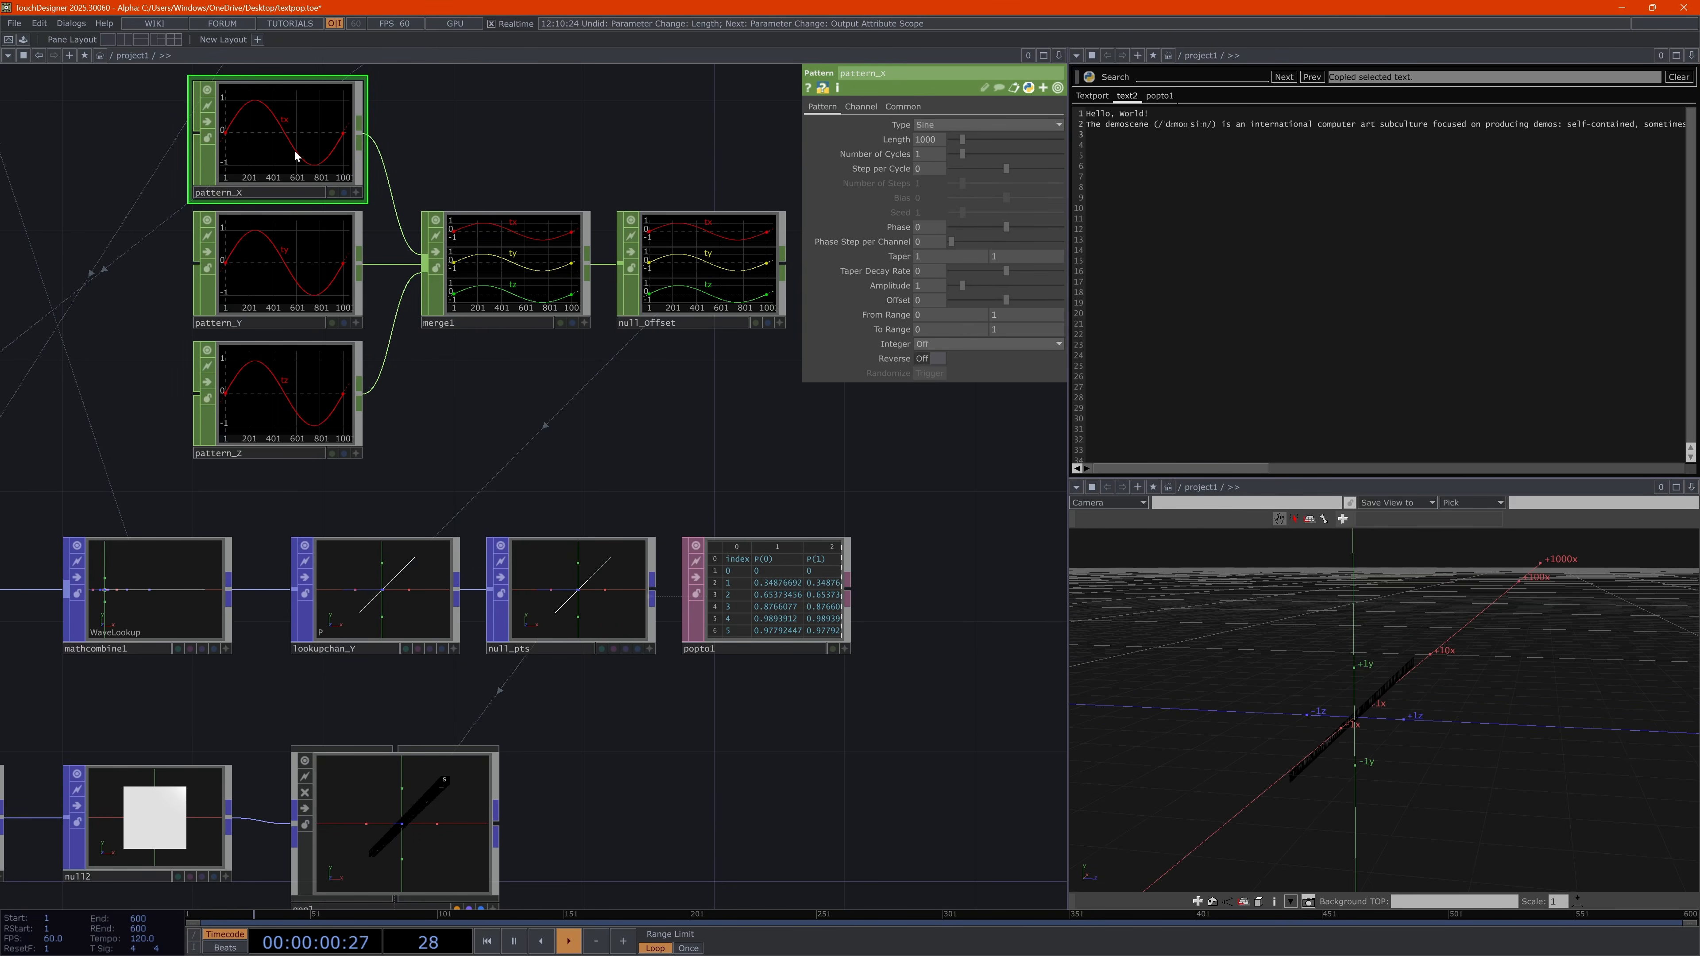
pyautogui.click(277, 254)
pyautogui.click(269, 397)
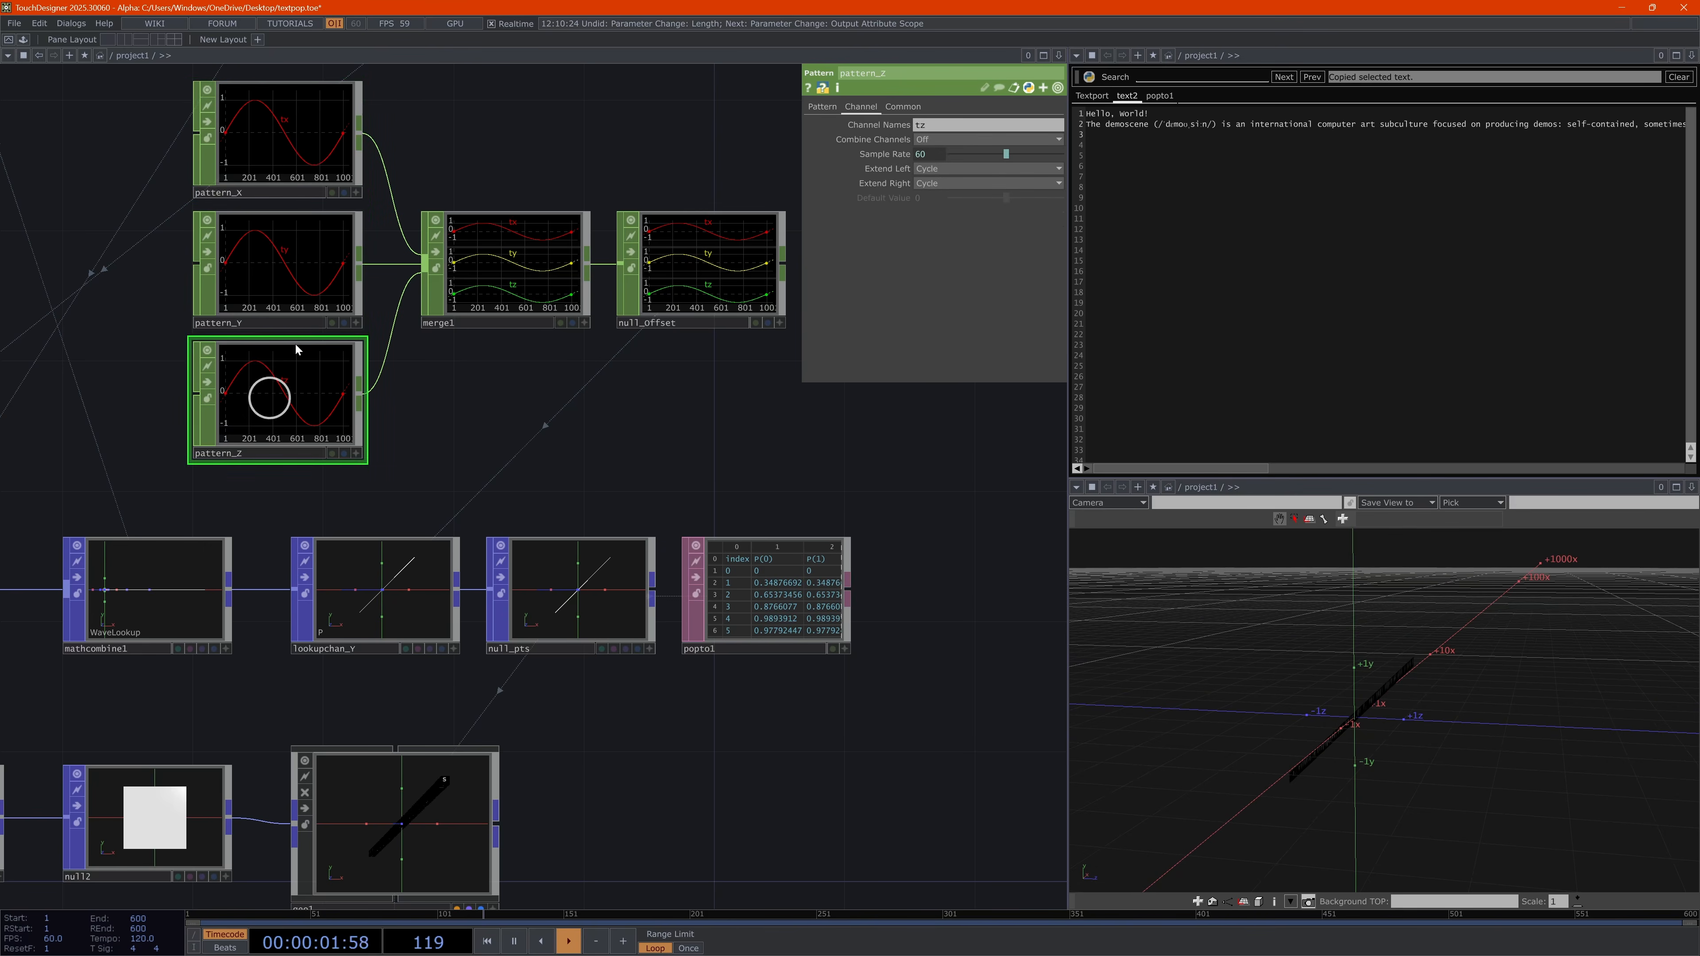
pyautogui.click(294, 142)
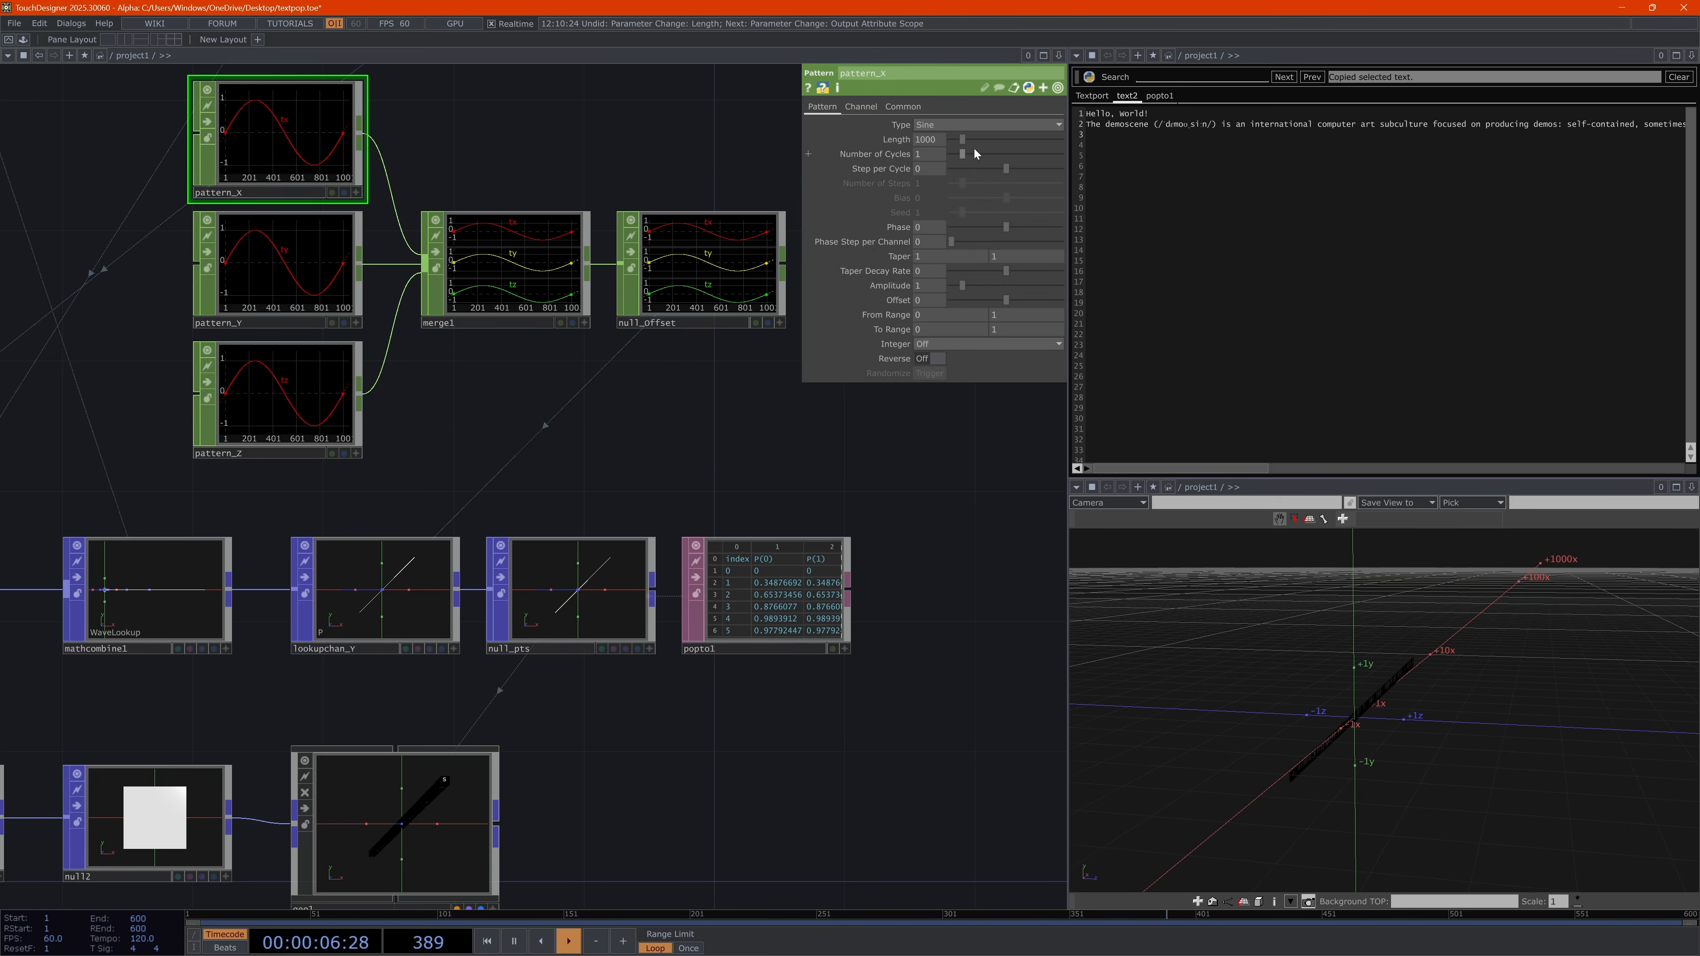
pyautogui.write('2')
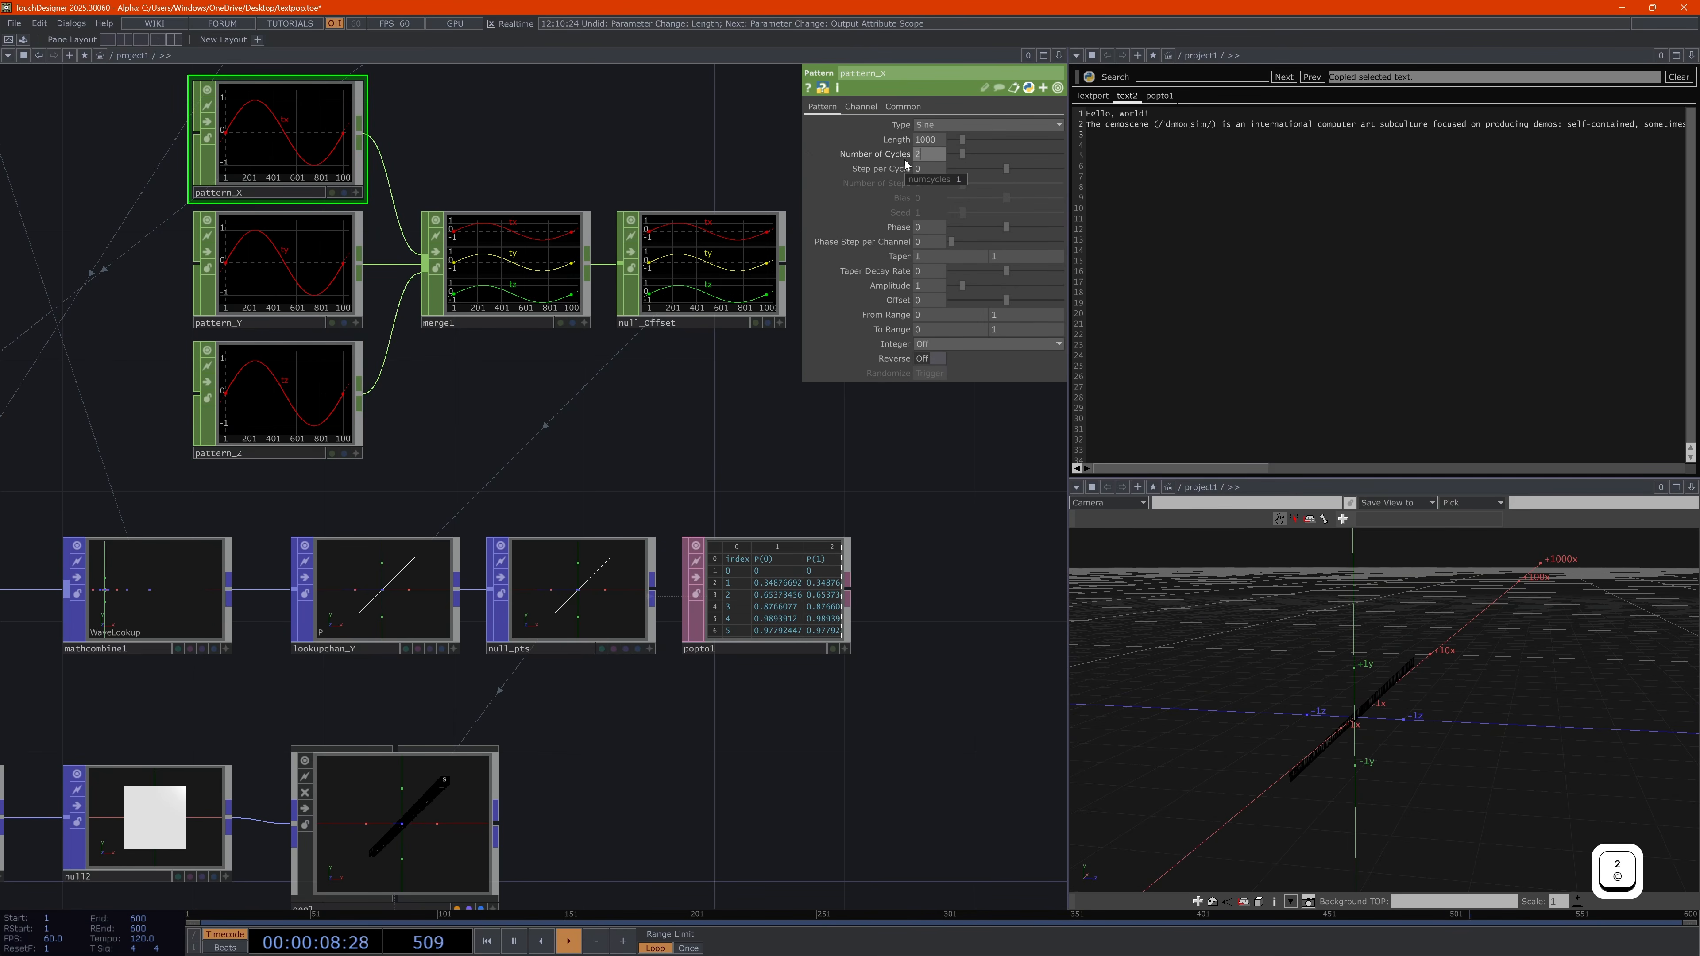
pyautogui.press('Return')
pyautogui.click(946, 126)
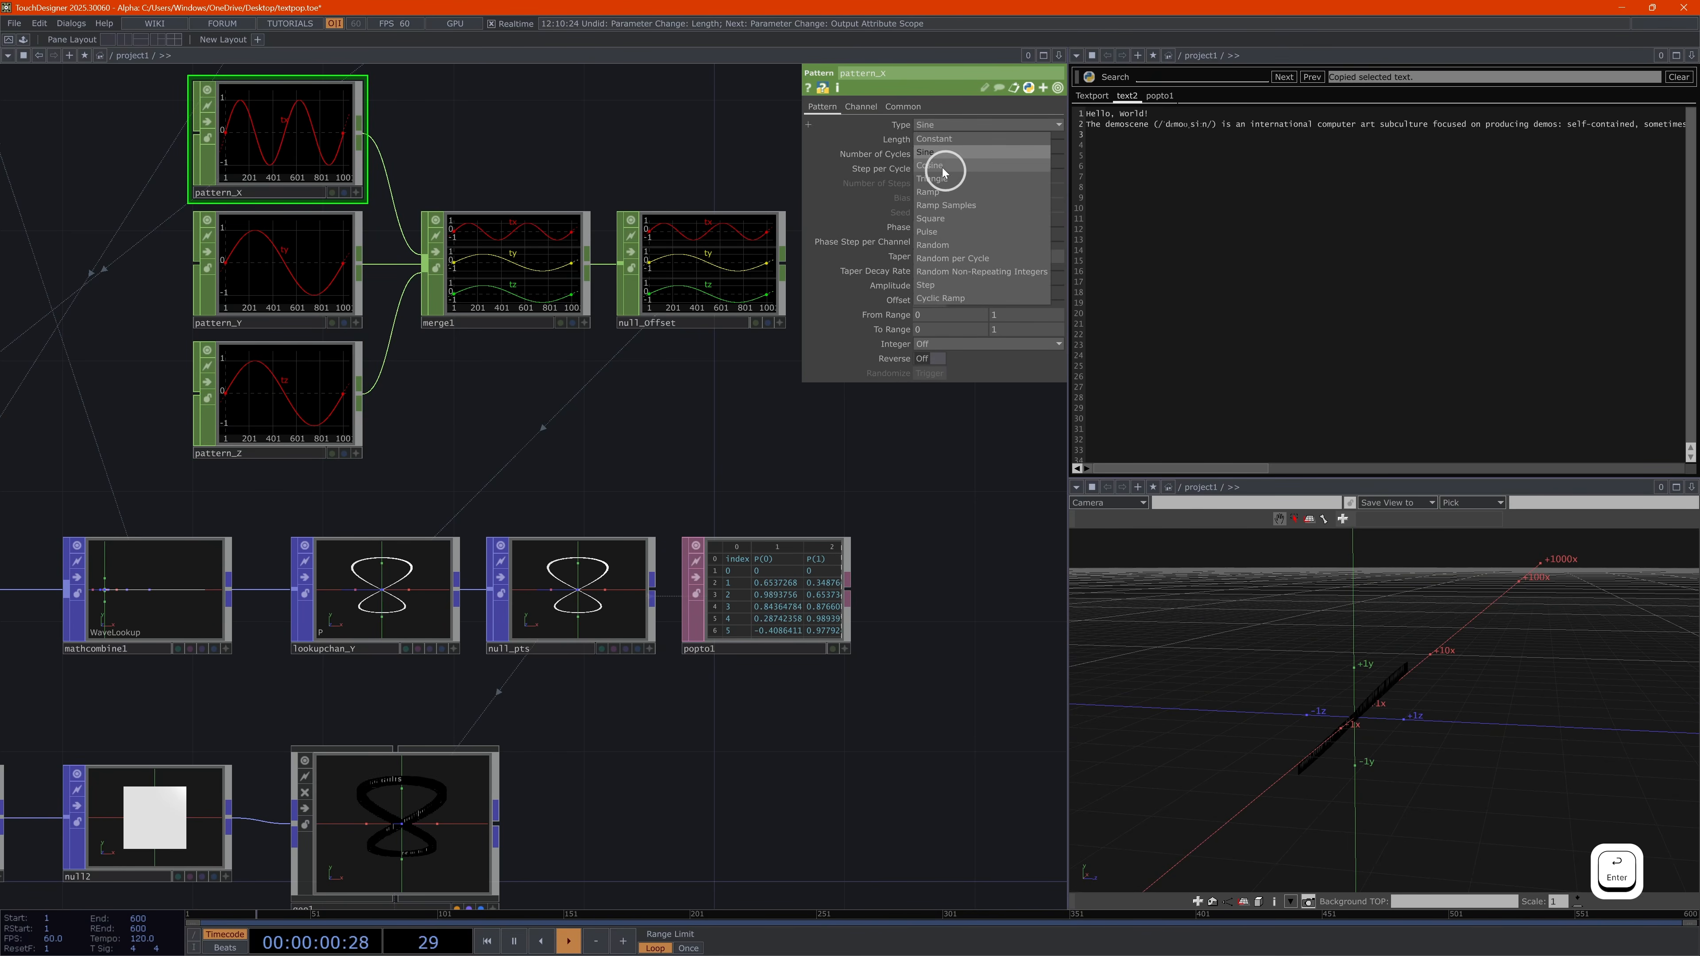
pyautogui.click(941, 167)
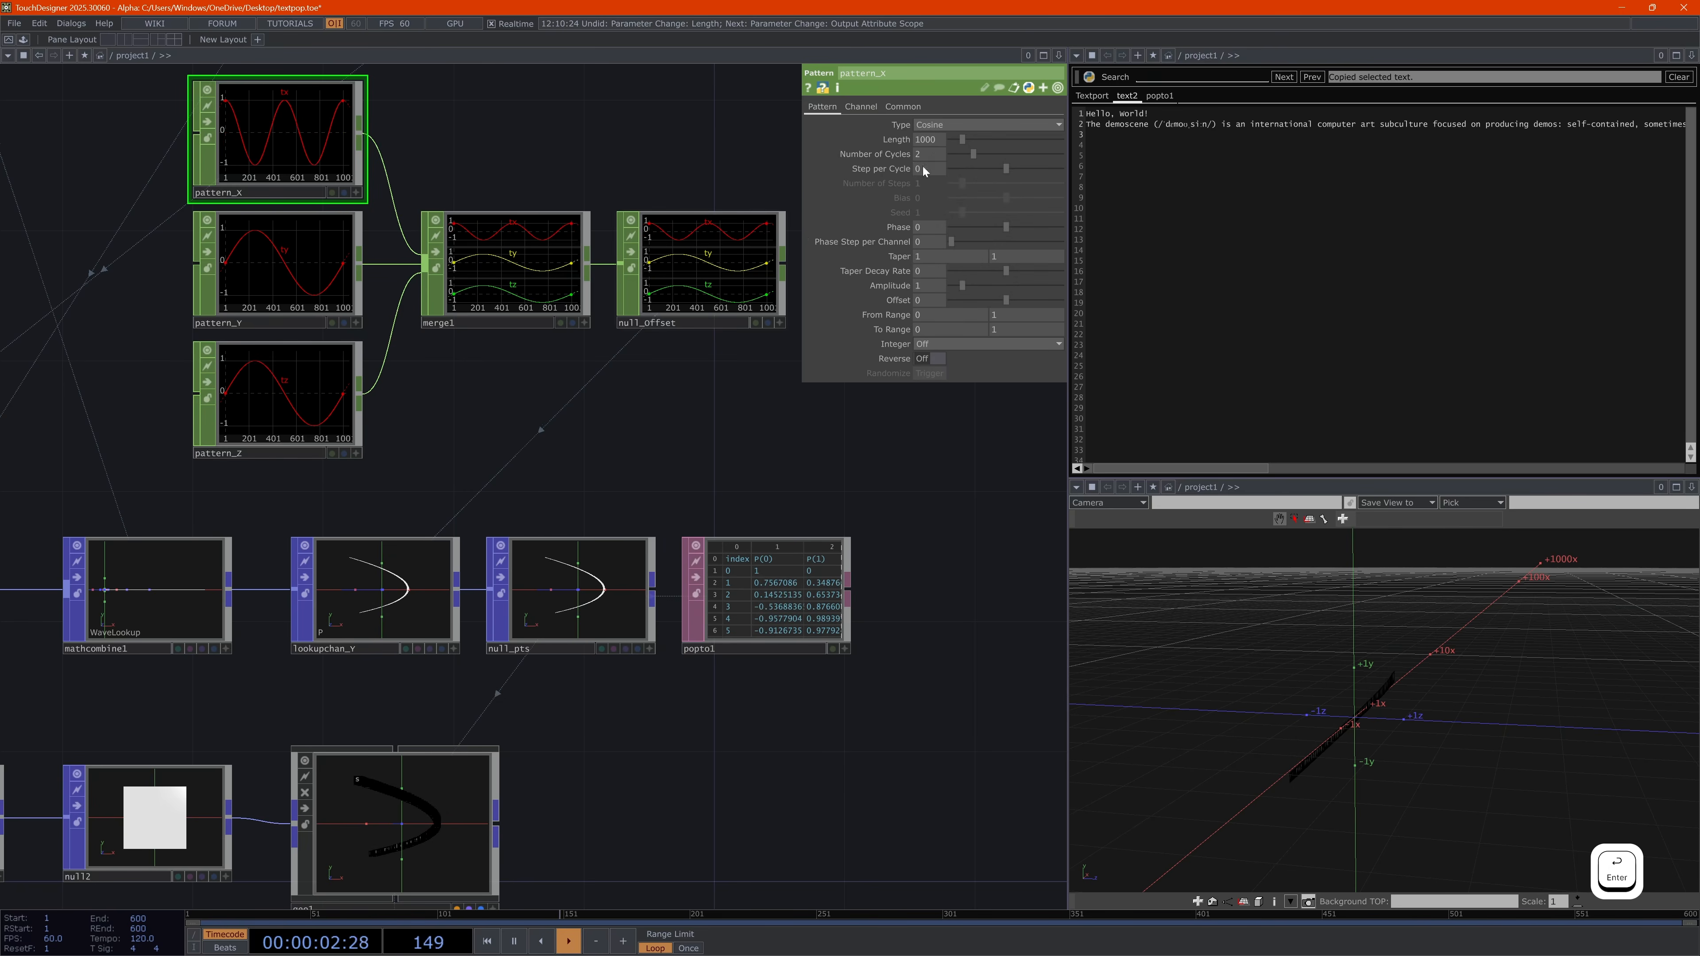
pyautogui.moveTo(966, 283); pyautogui.dragTo(961, 284)
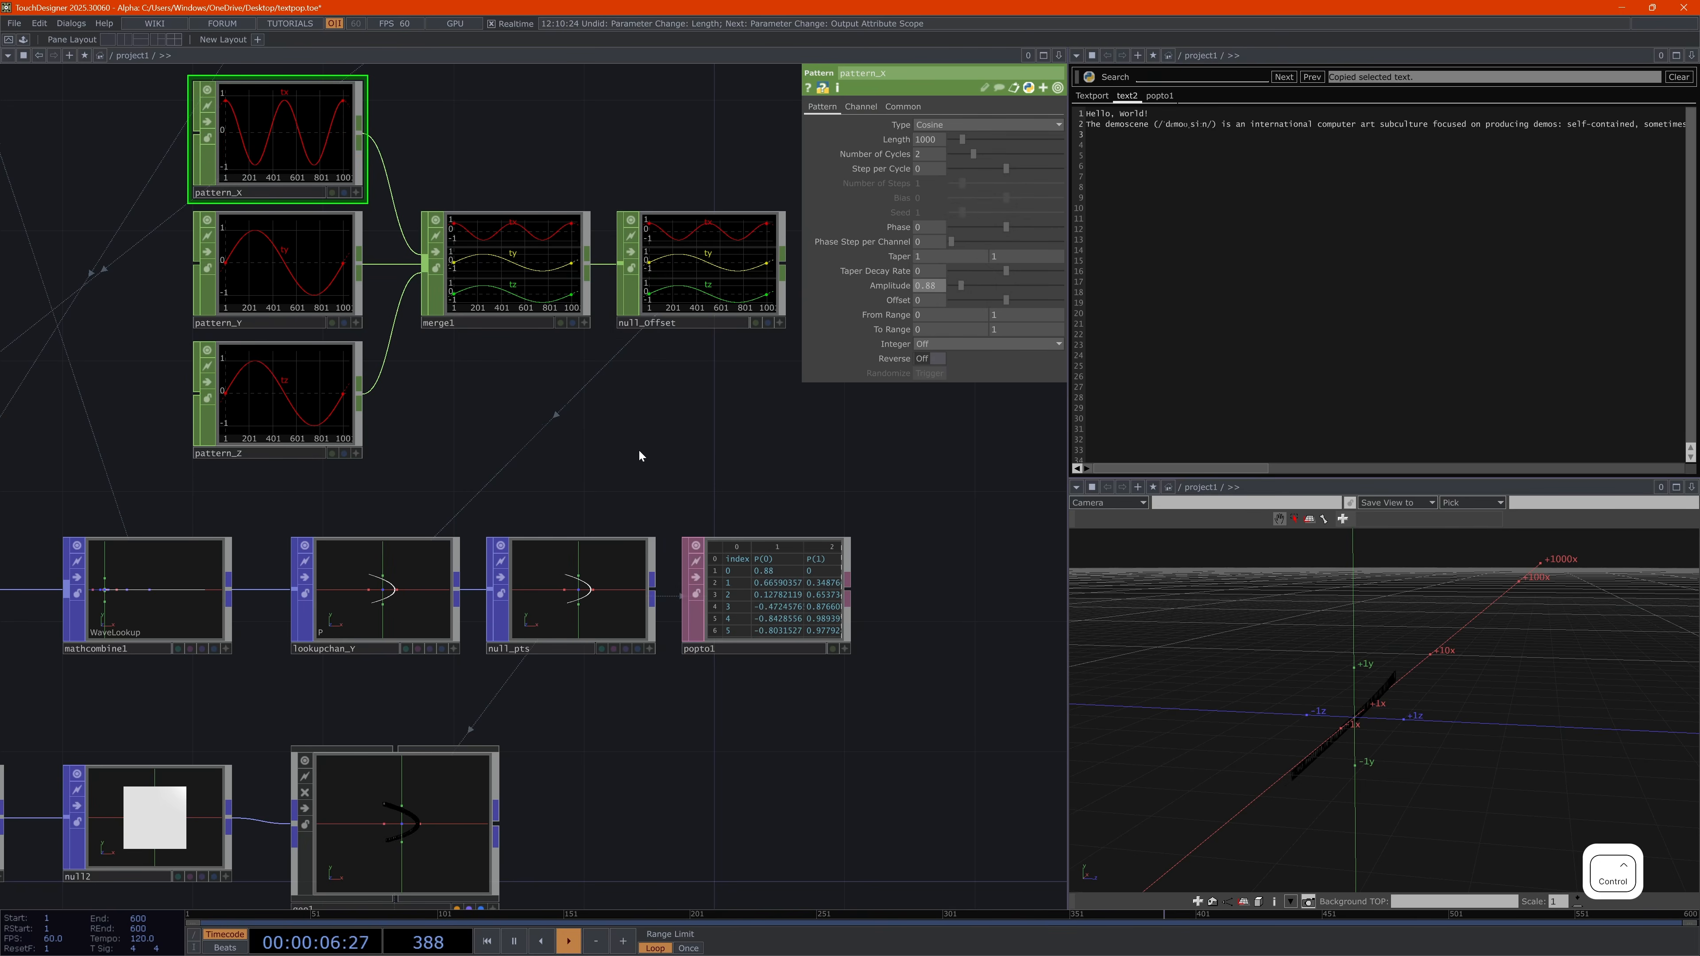
# Undo the amplitude, type and number-of-cycles changes on pattern_X
pyautogui.hotkey('ctrl', 'z')
pyautogui.hotkey('ctrl', 'z')
pyautogui.hotkey('ctrl', 'z')
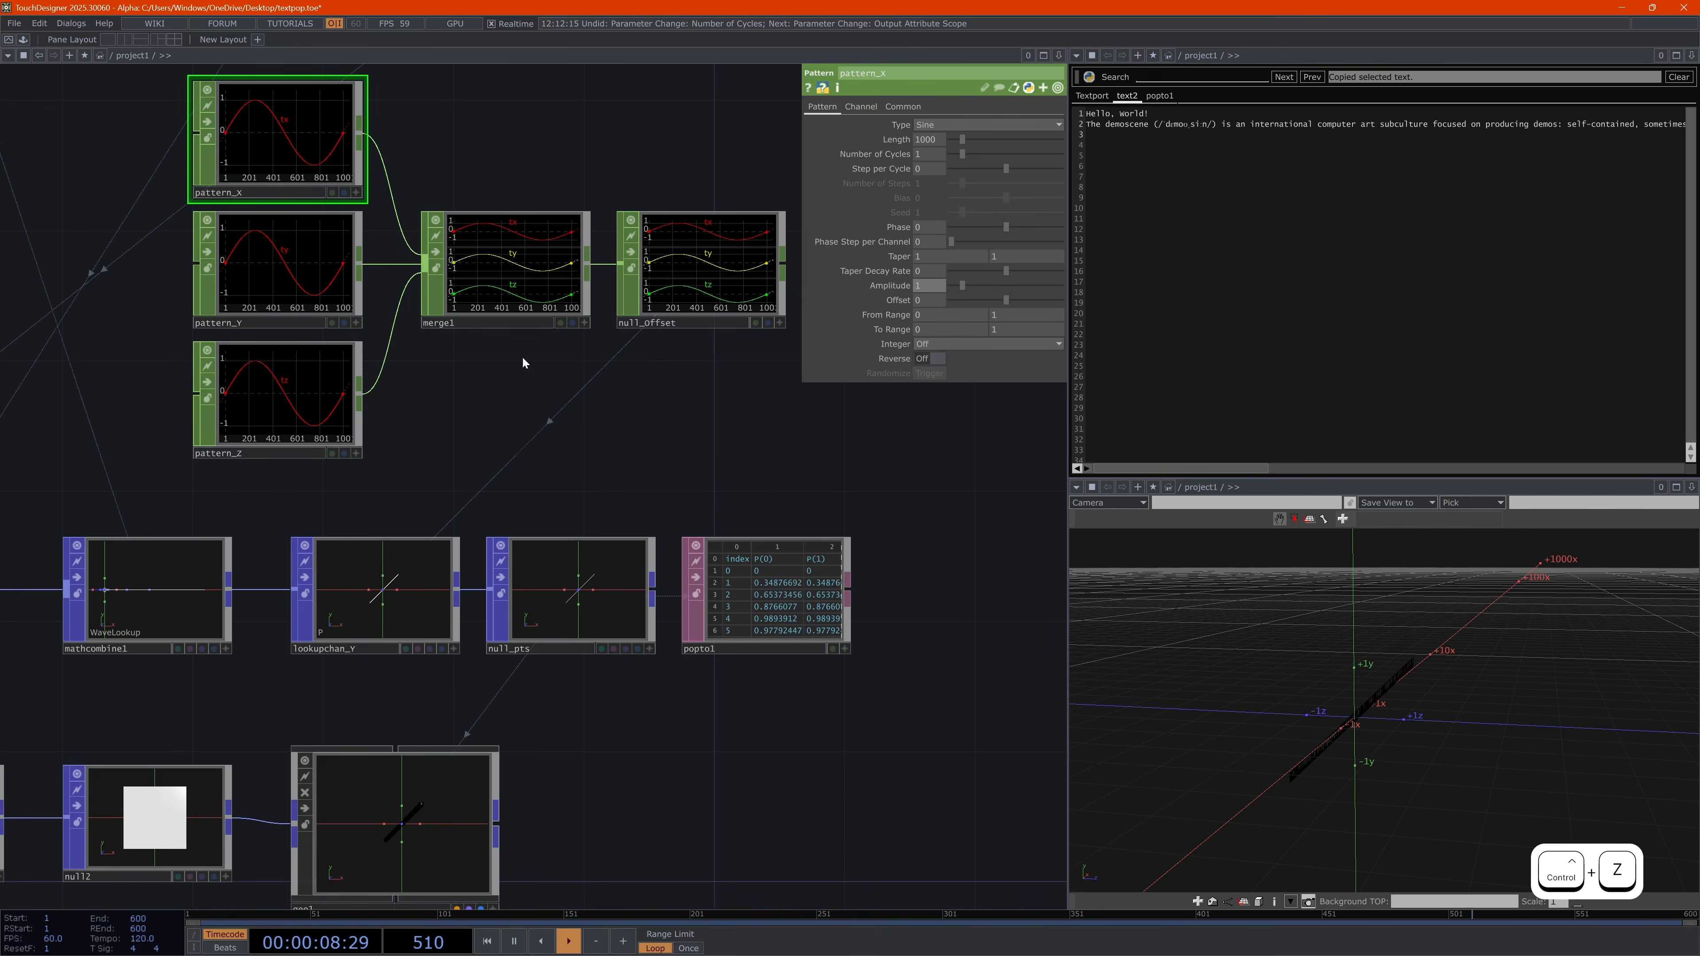
# Move the mathcombine1 node closer to lookupchan_Y in the network
pyautogui.moveTo(1407, 784); pyautogui.dragTo(1384, 713)
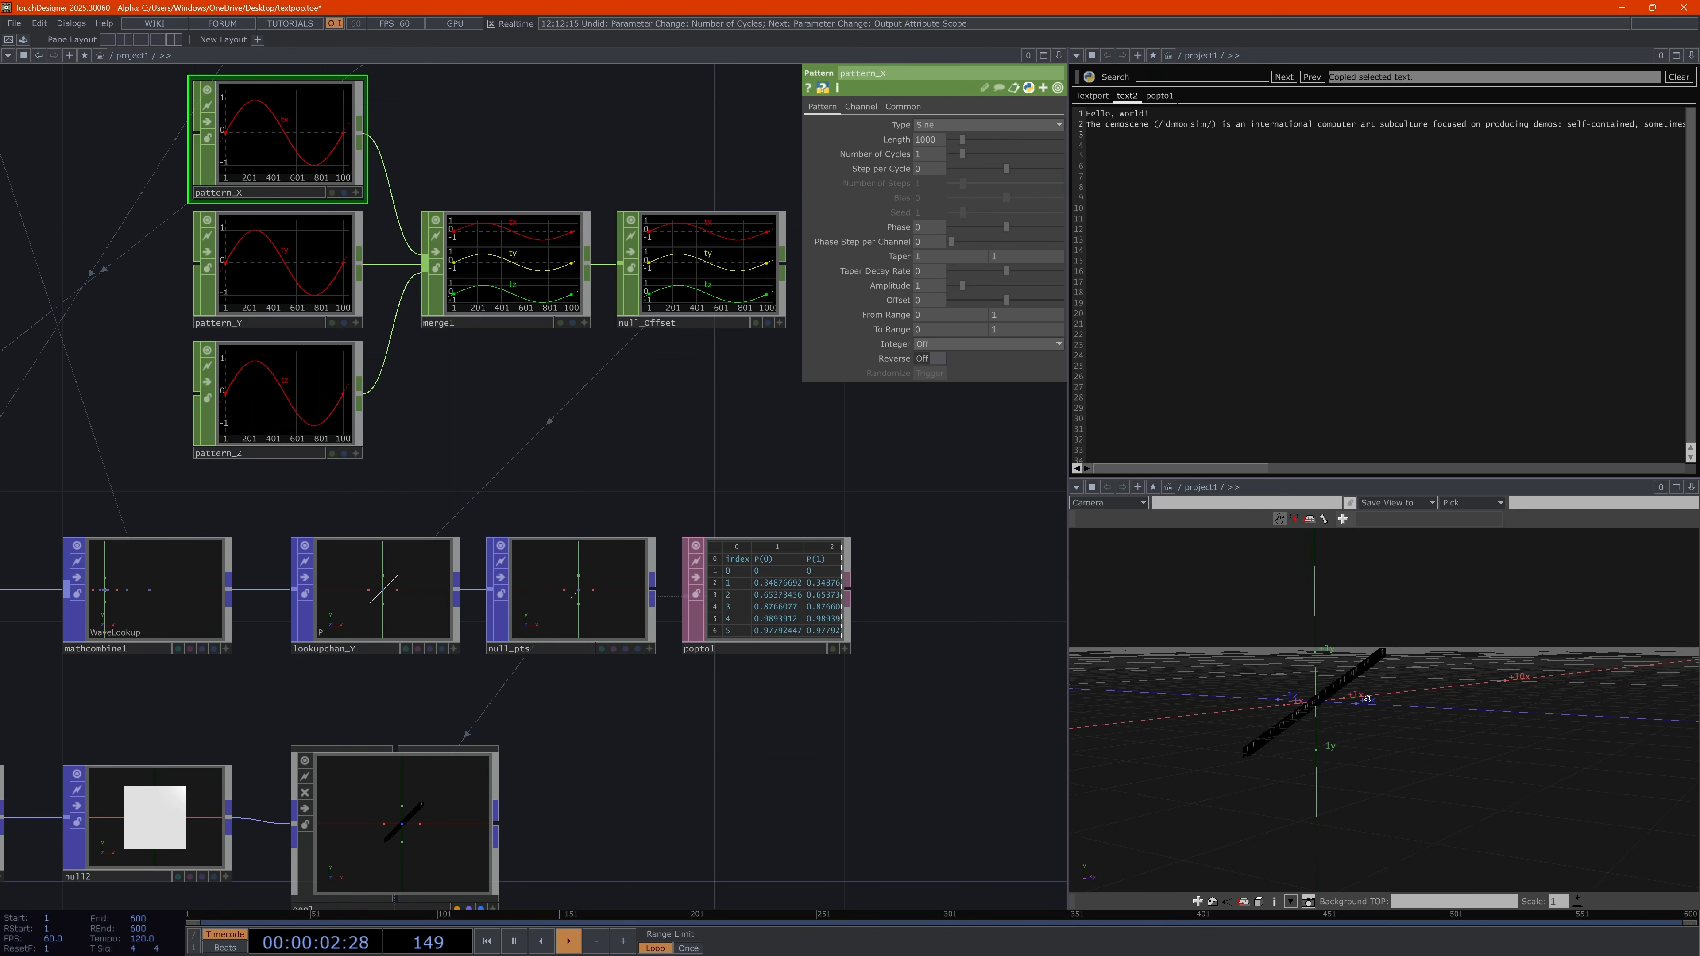
pyautogui.click(390, 597)
pyautogui.moveTo(478, 712); pyautogui.dragTo(590, 710)
pyautogui.moveTo(331, 680); pyautogui.dragTo(450, 689)
pyautogui.moveTo(460, 612); pyautogui.dragTo(519, 624)
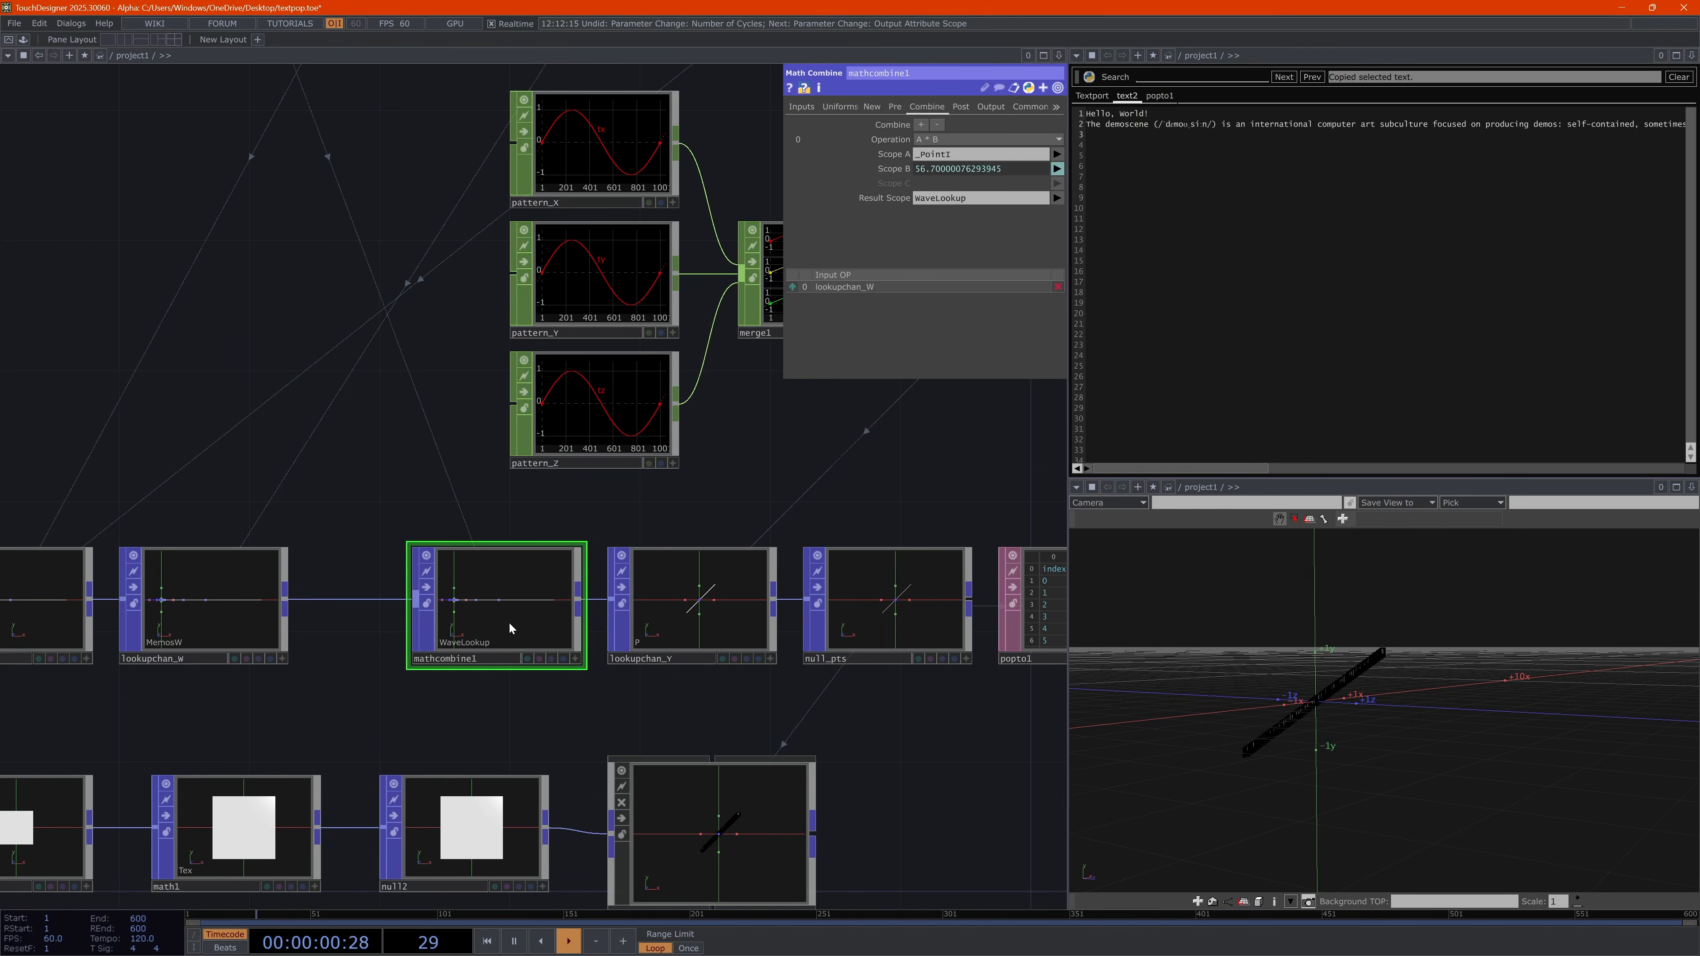
# Rename the mathcombine1 operator to math_WaveLookup
pyautogui.click(486, 656)
pyautogui.press('BackSpace')
pyautogui.press('BackSpace')
pyautogui.press('BackSpace')
pyautogui.press('BackSpace')
pyautogui.press('BackSpace')
pyautogui.press('BackSpace')
pyautogui.press('BackSpace')
pyautogui.press('BackSpace')
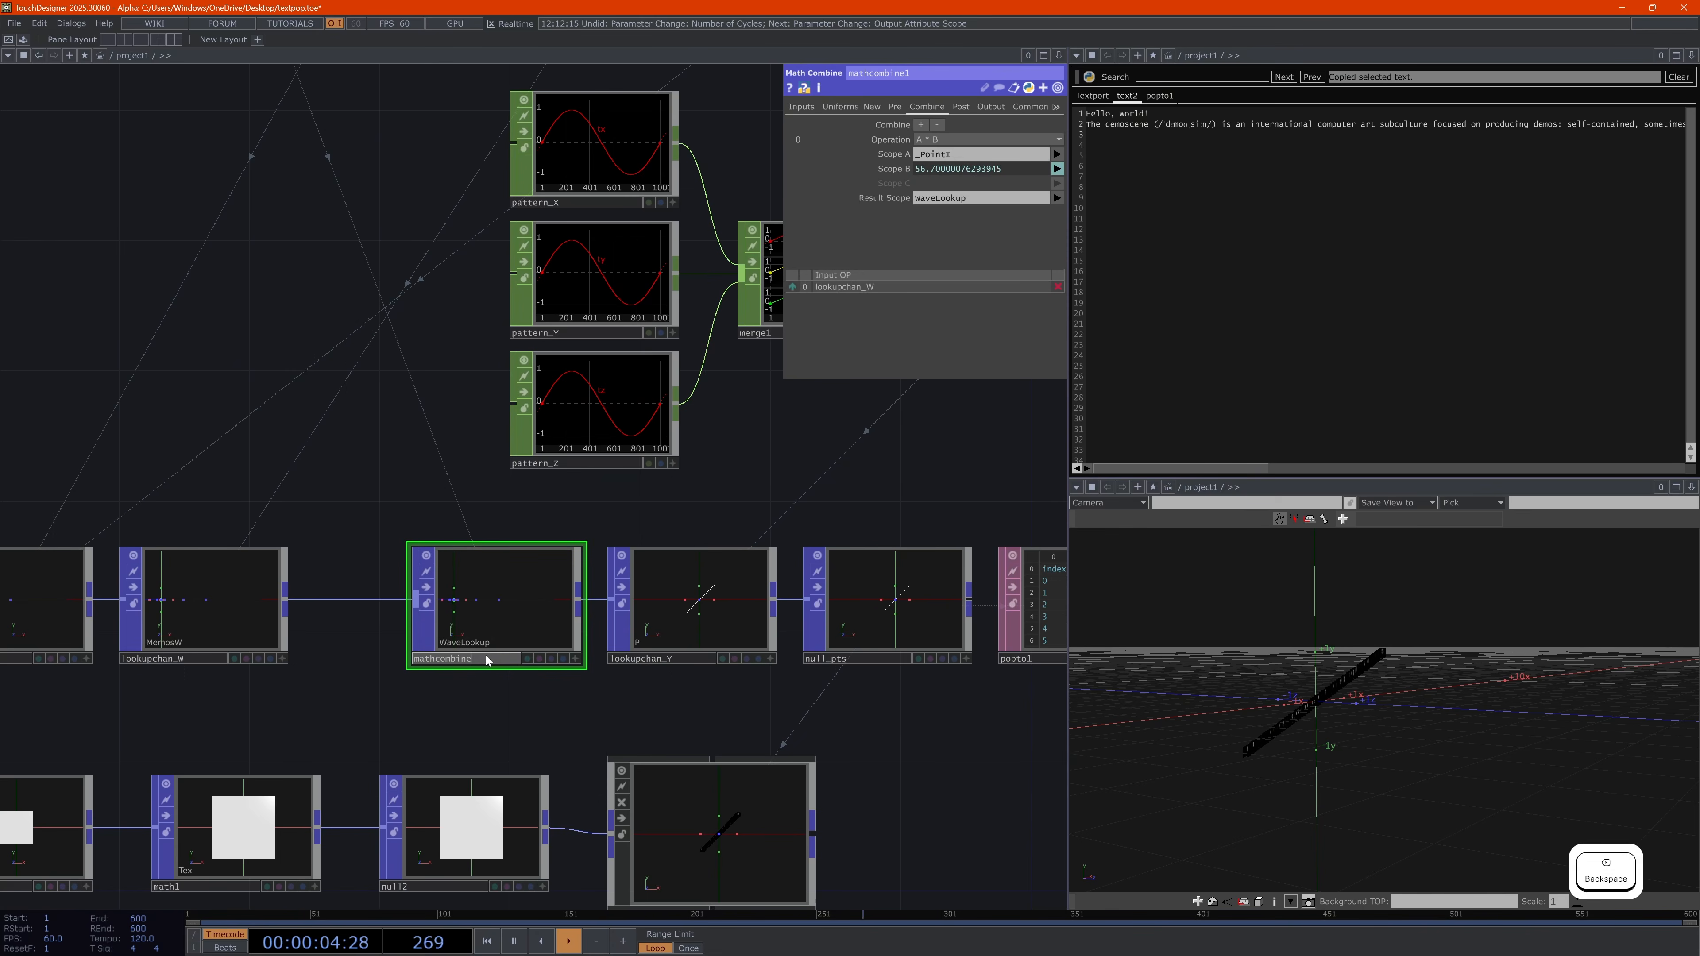
pyautogui.write('W')
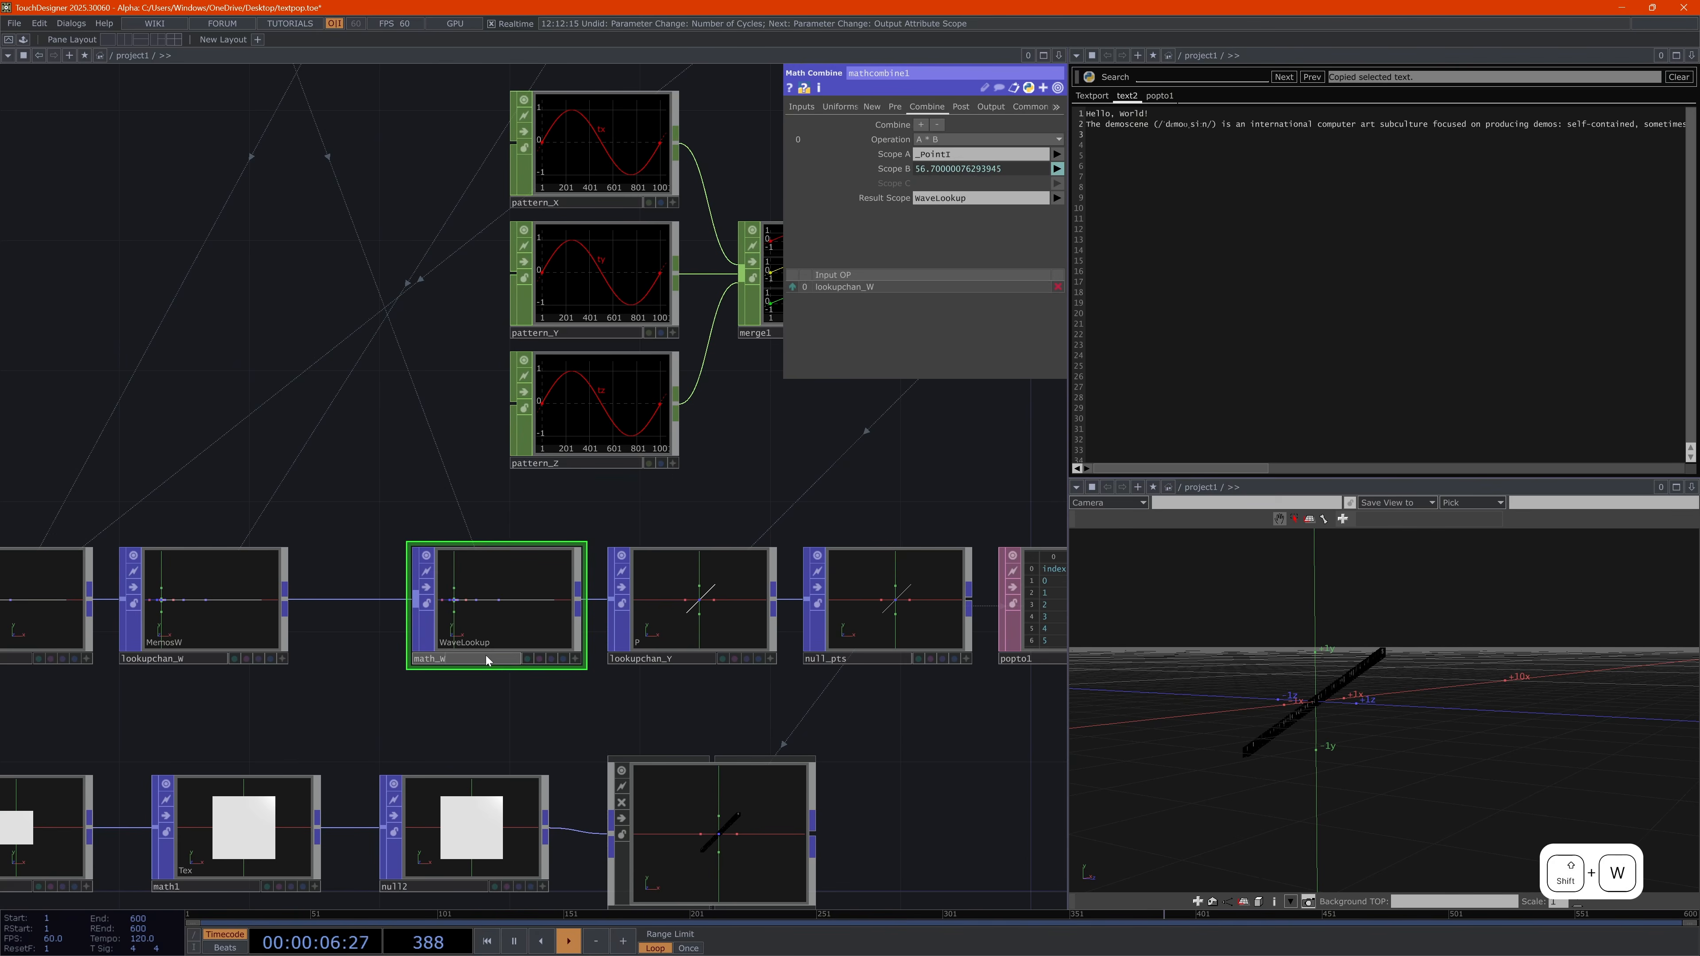
pyautogui.write('aveLookup')
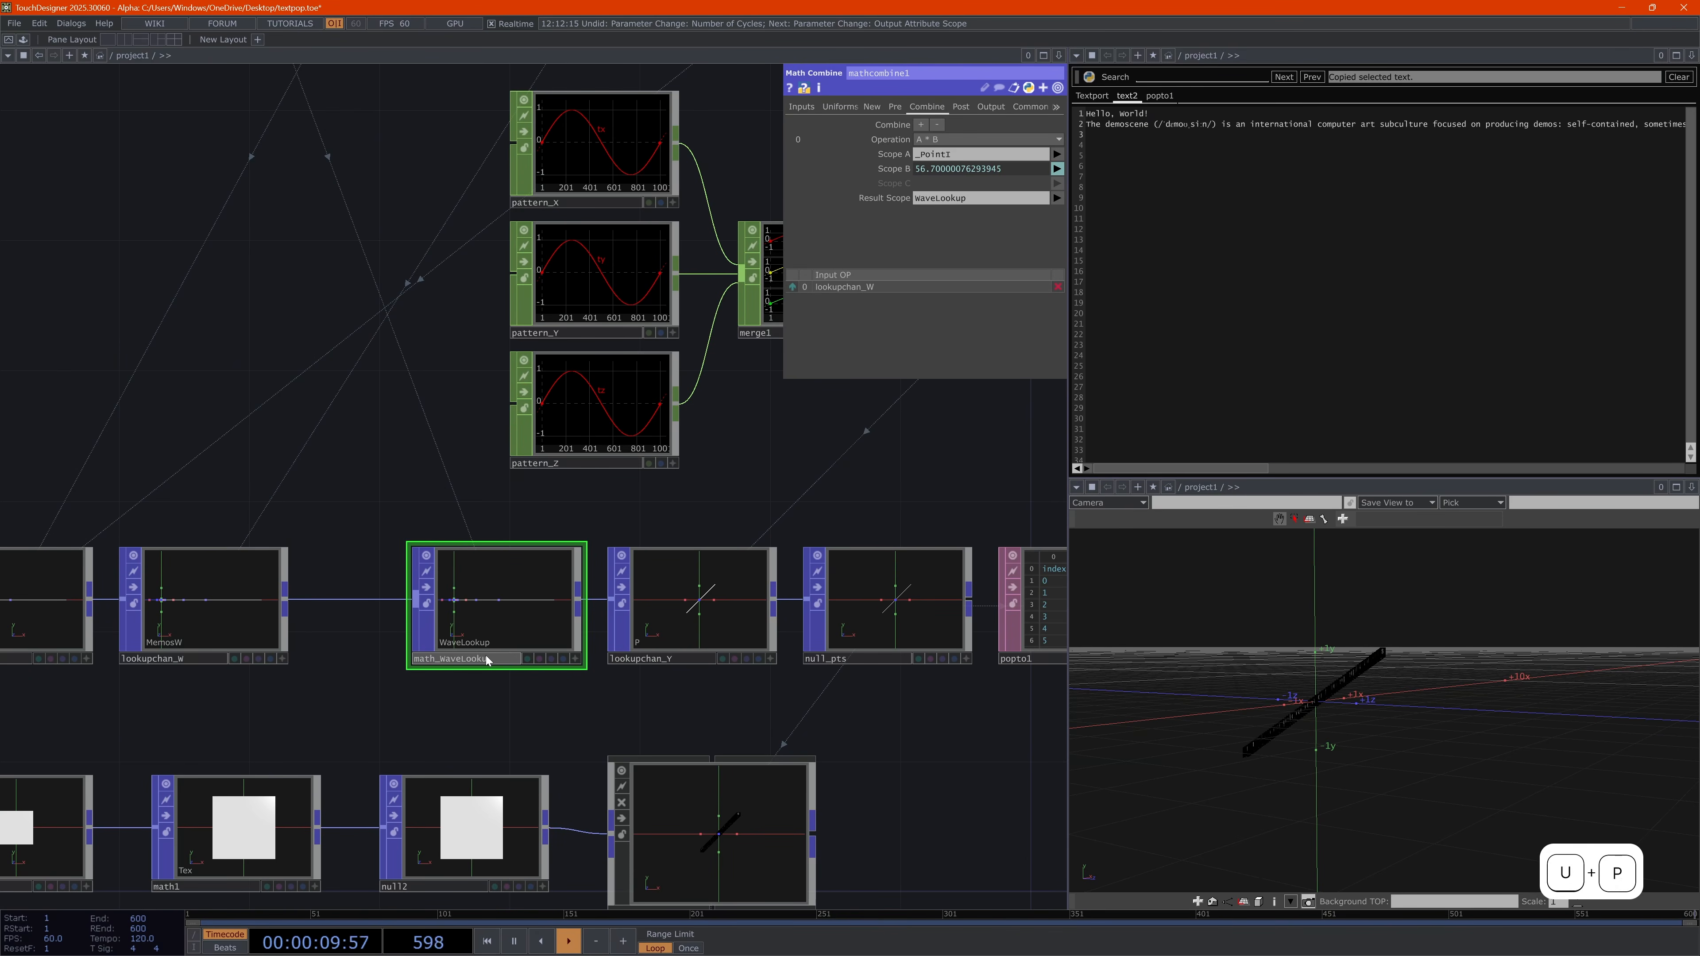
pyautogui.press('Return')
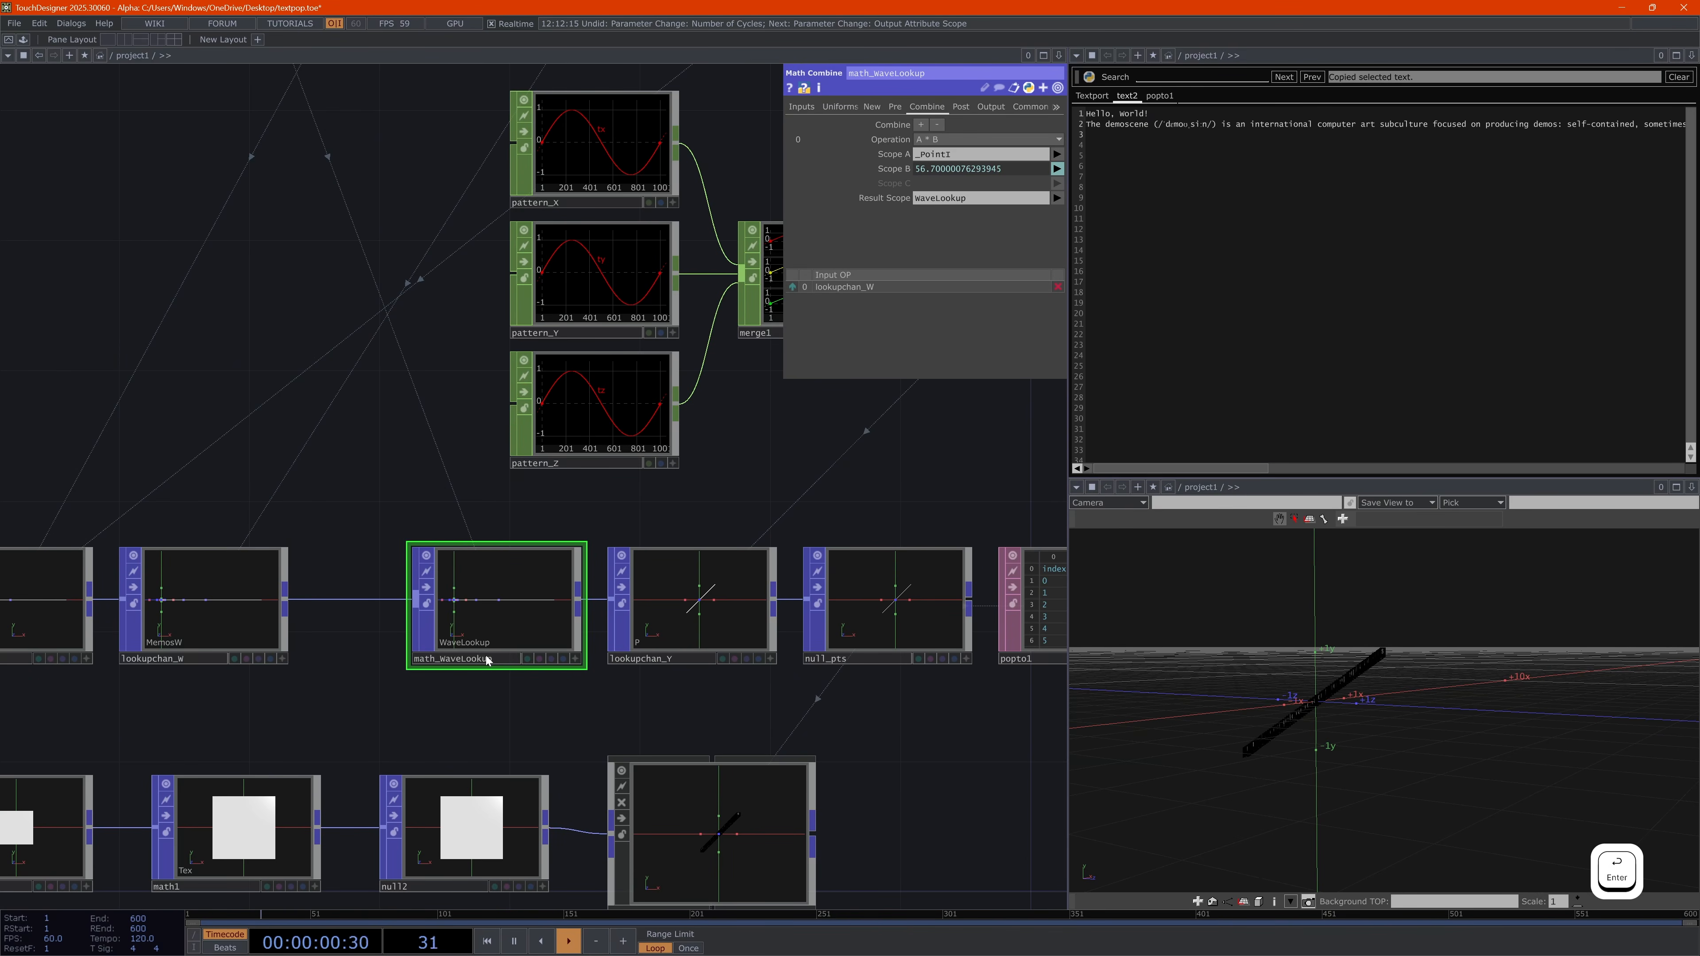
# Rename the lookupchan_Y operator to lookupchan_Pos
pyautogui.moveTo(656, 702); pyautogui.dragTo(511, 663)
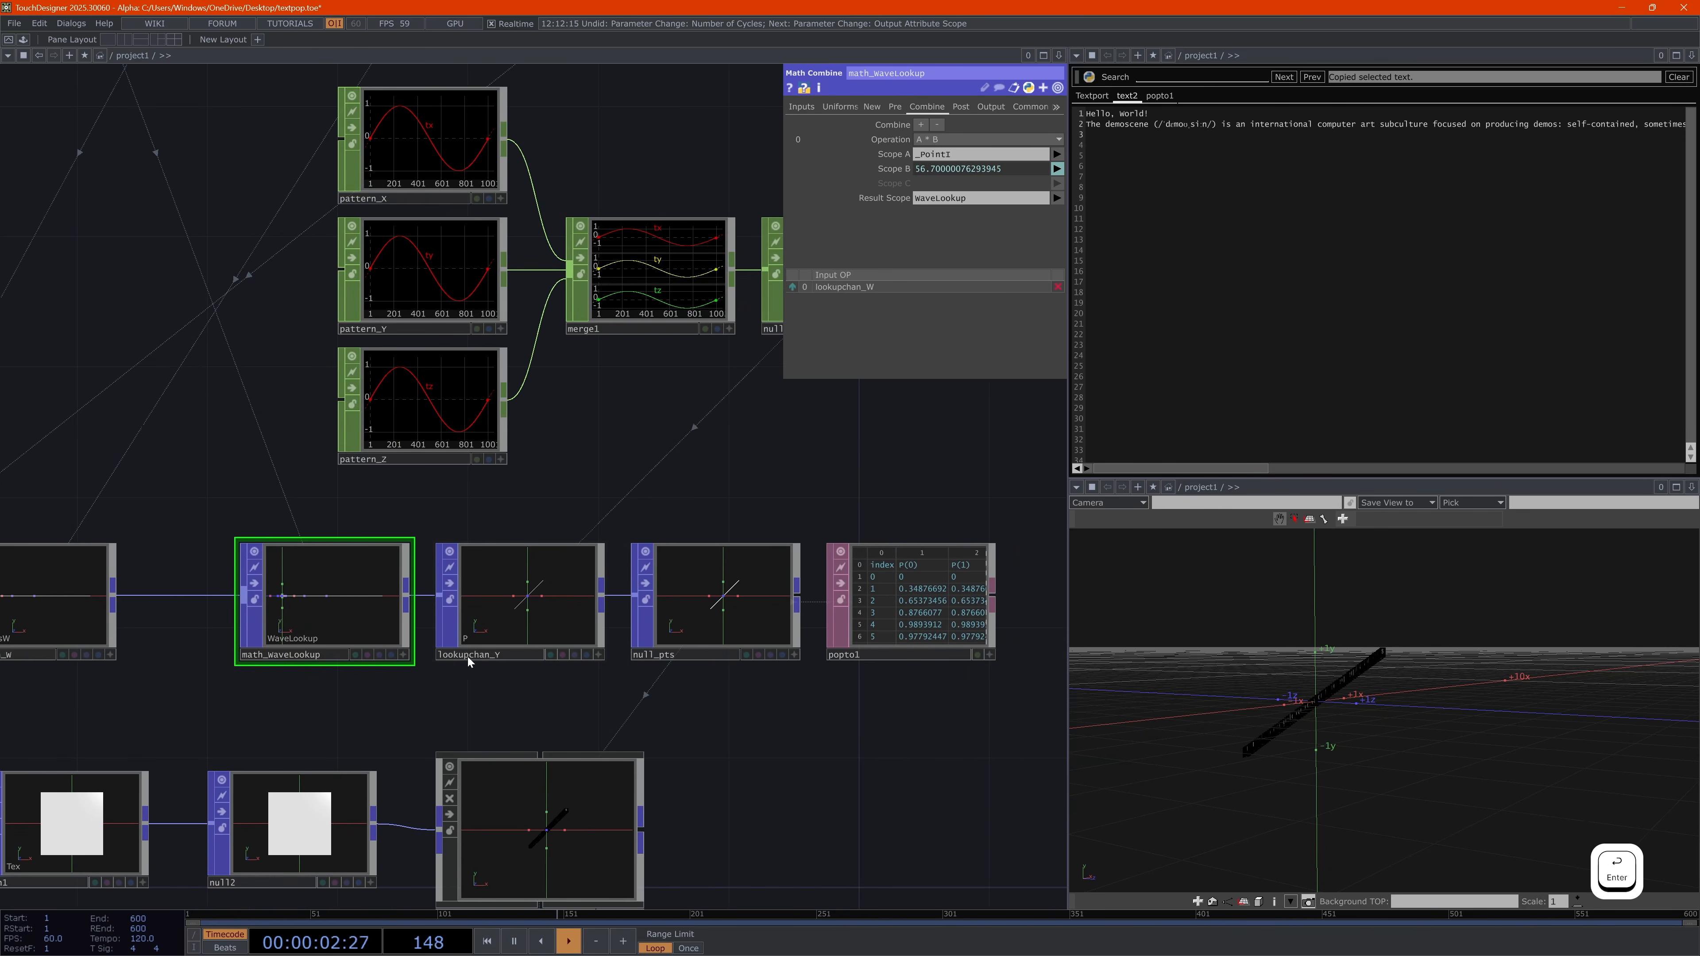
pyautogui.click(510, 652)
pyautogui.press('BackSpace')
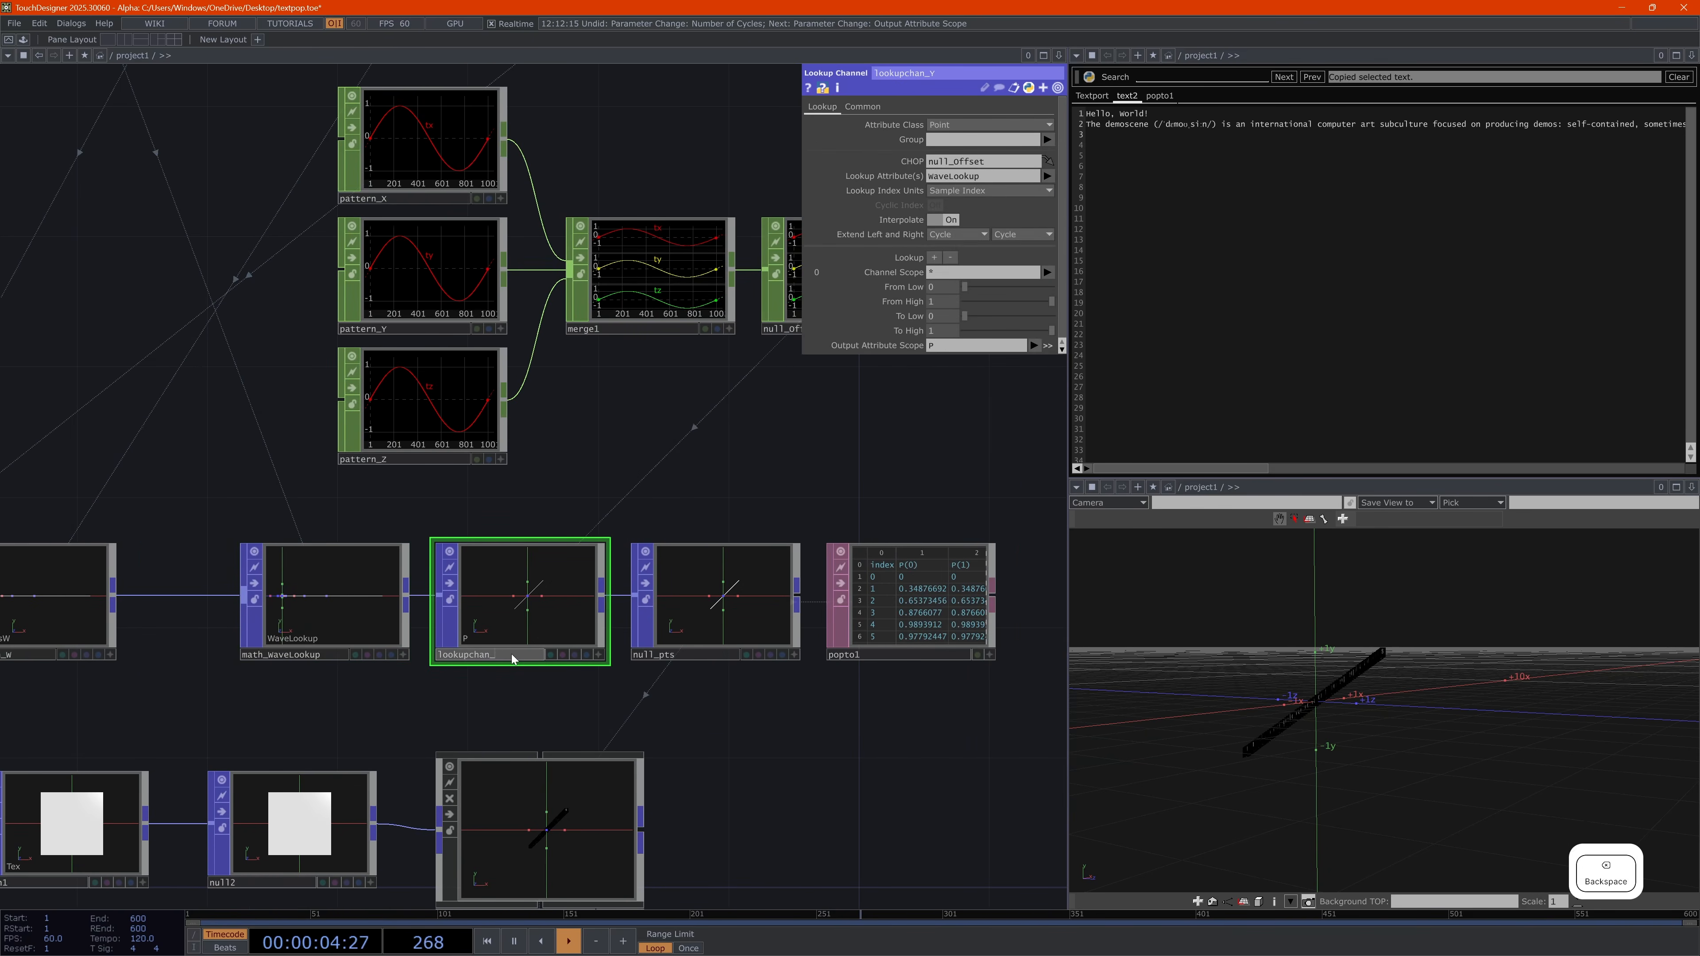
pyautogui.write('Pos')
pyautogui.press('Return')
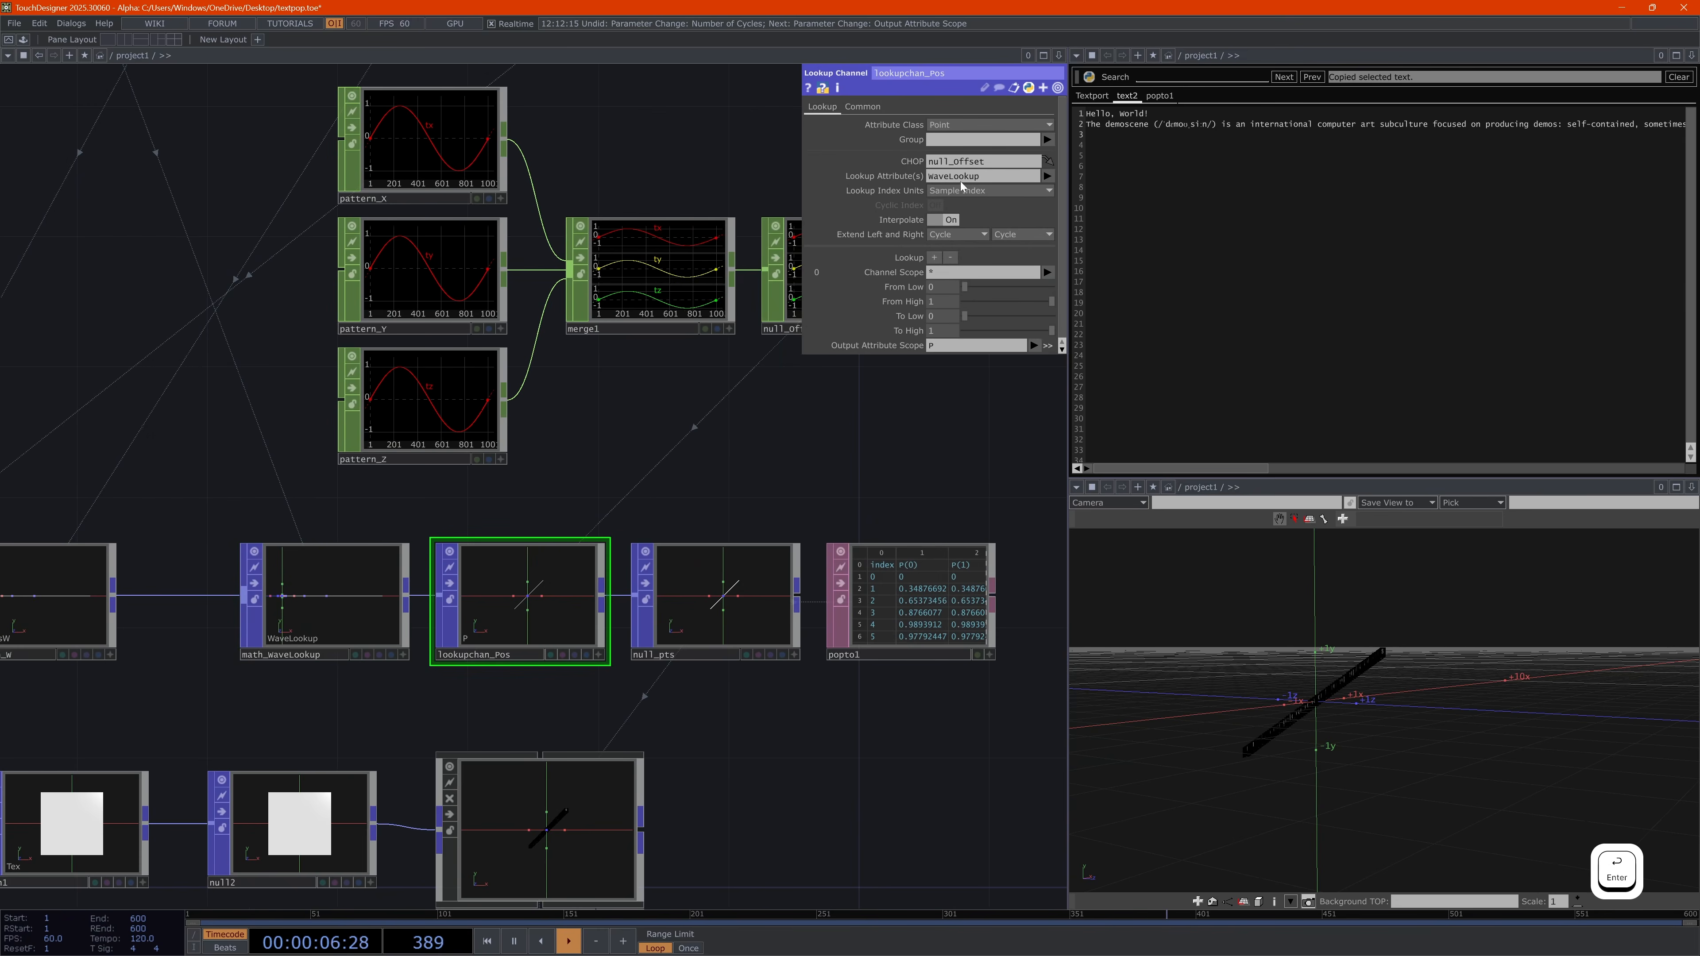
# Set the Output Attribute Scope of lookupchan_Pos to PosOffset
pyautogui.moveTo(800, 494); pyautogui.dragTo(671, 497)
pyautogui.click(188, 610)
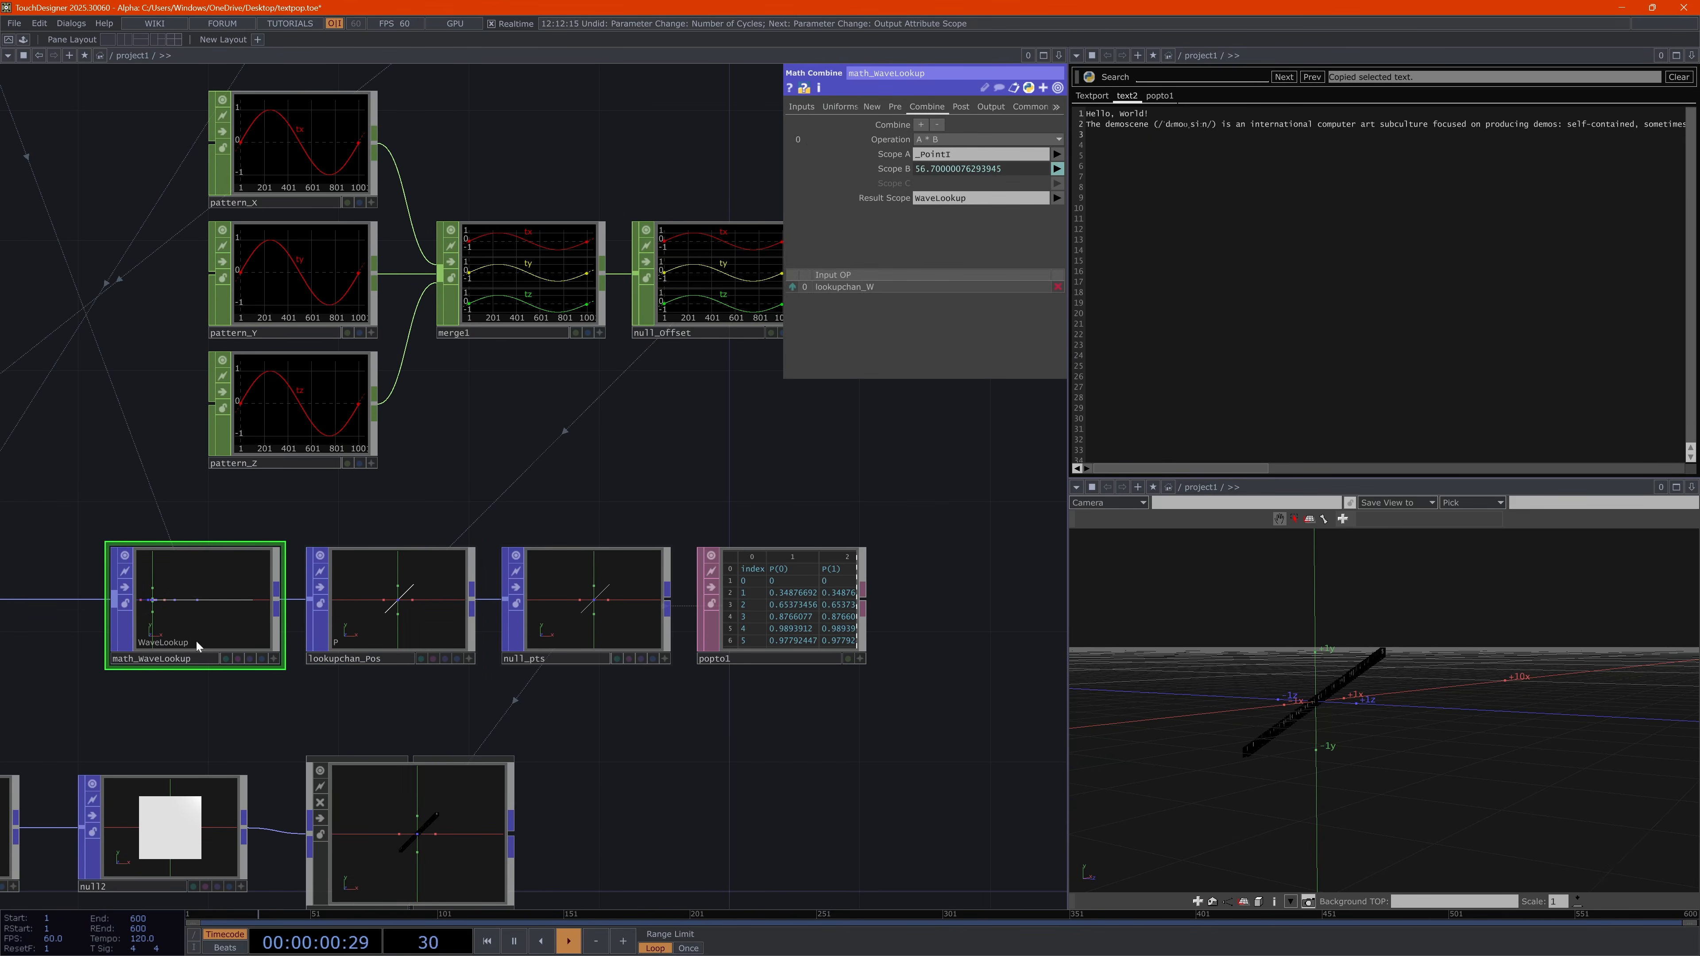
pyautogui.click(379, 596)
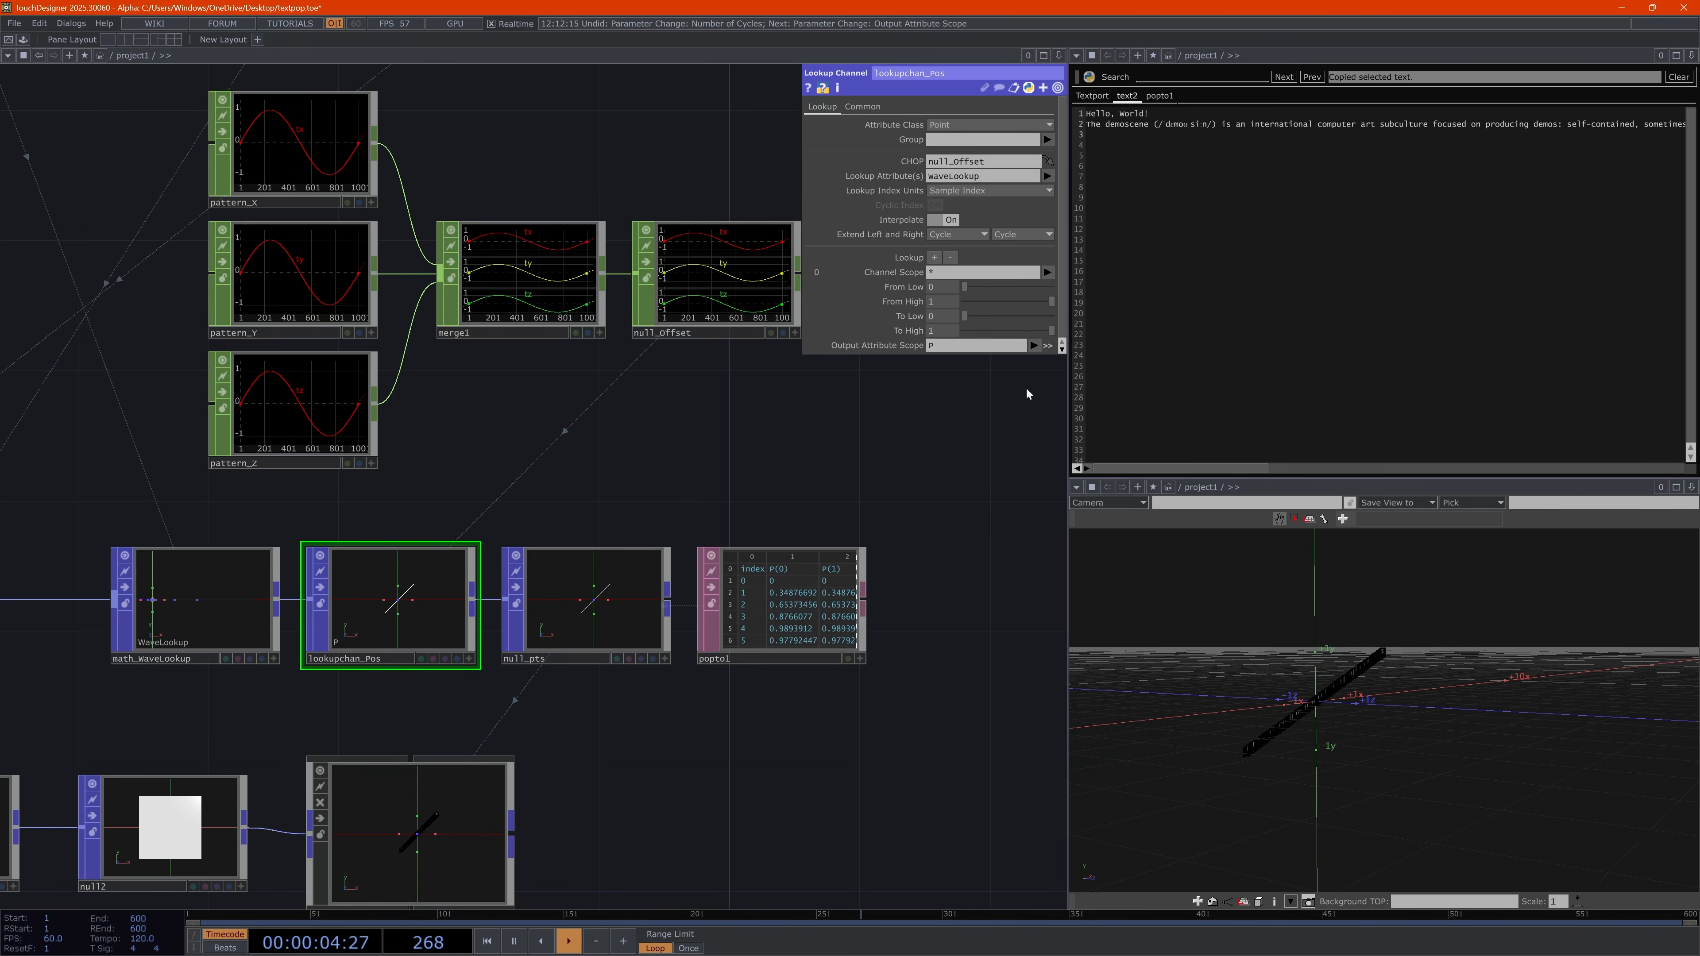
pyautogui.click(966, 344)
pyautogui.write('O')
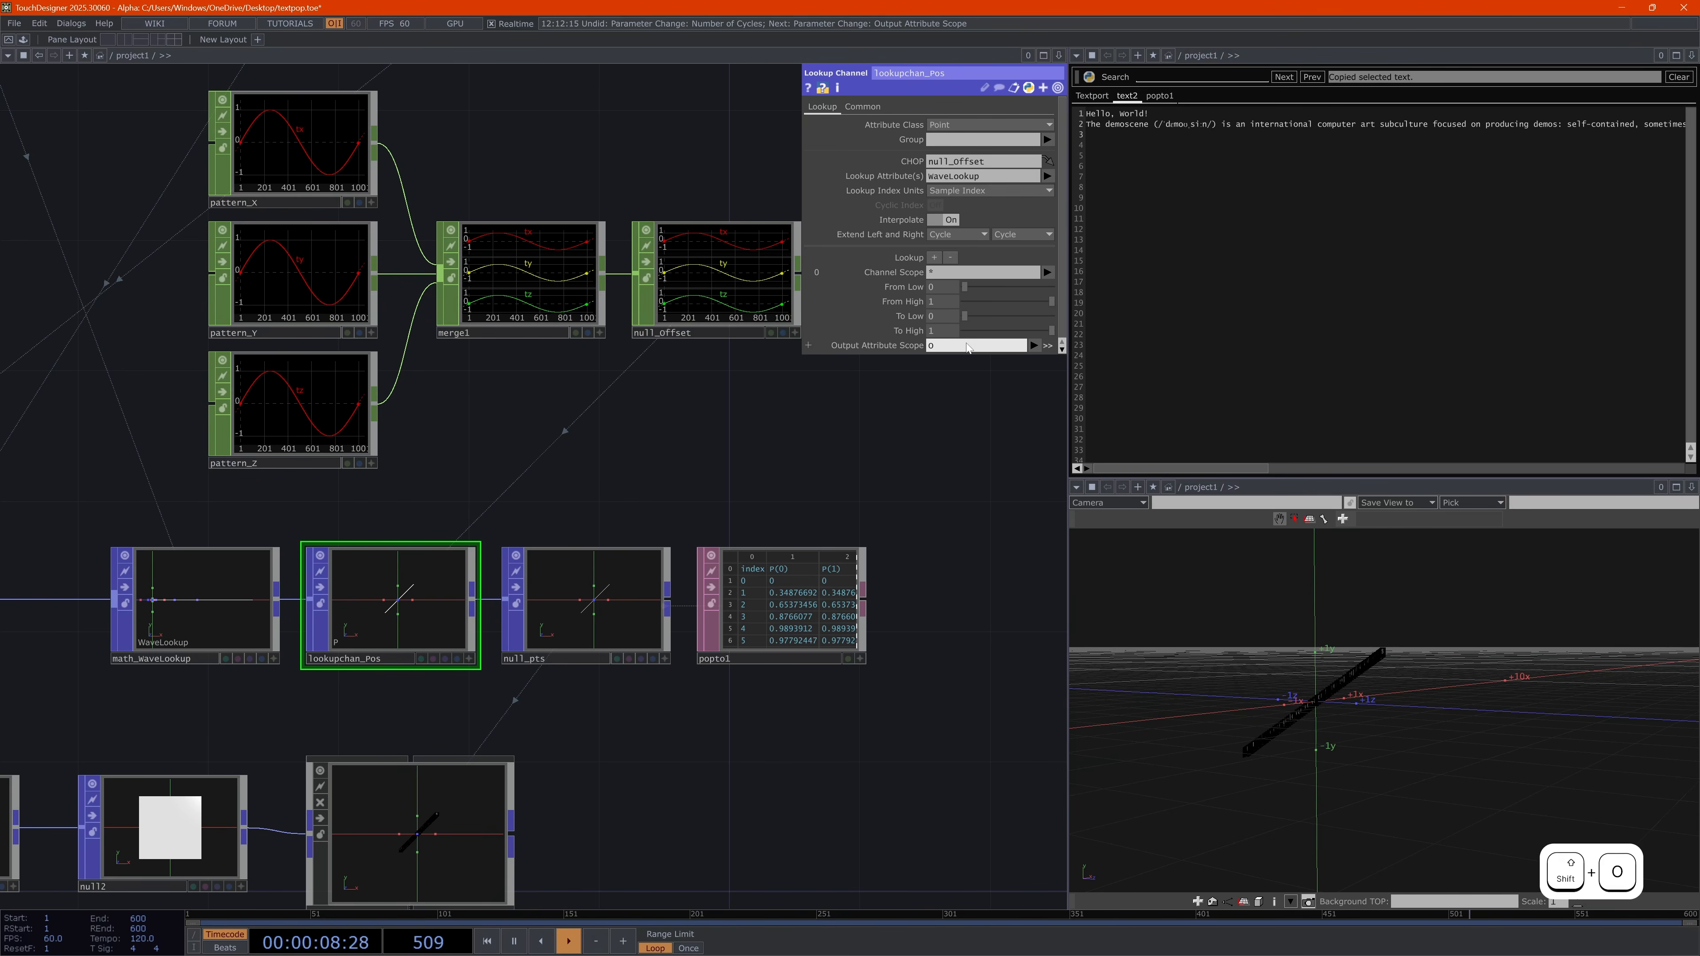
pyautogui.write('ffset')
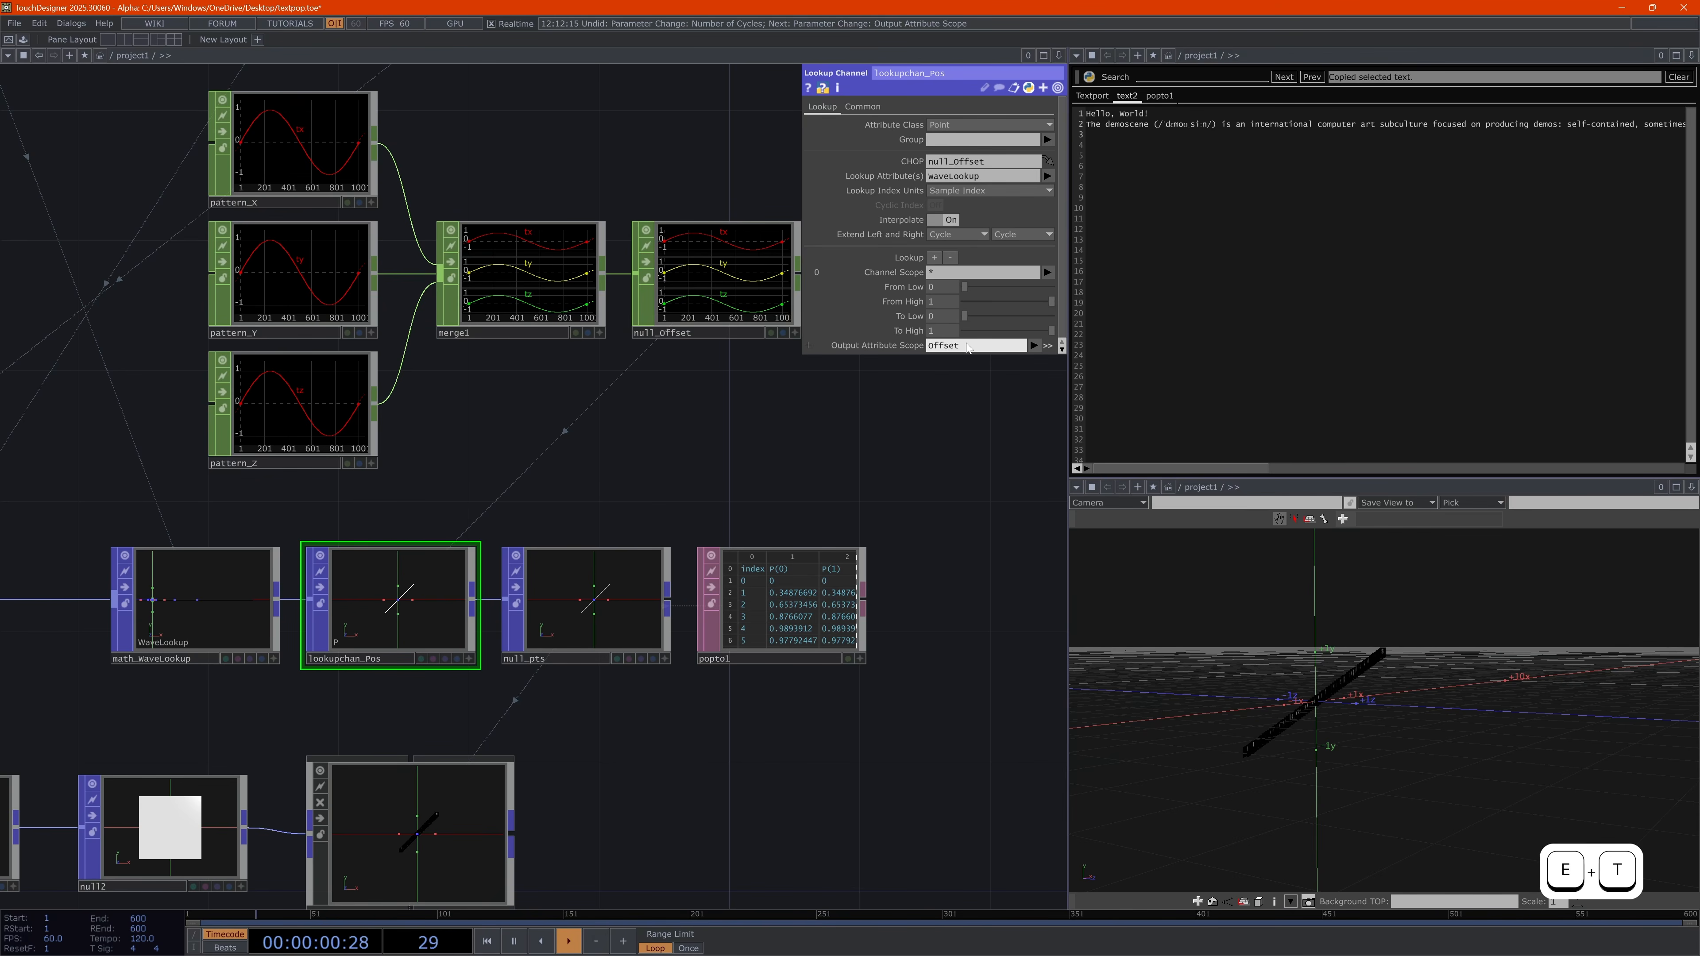
pyautogui.press('Home')
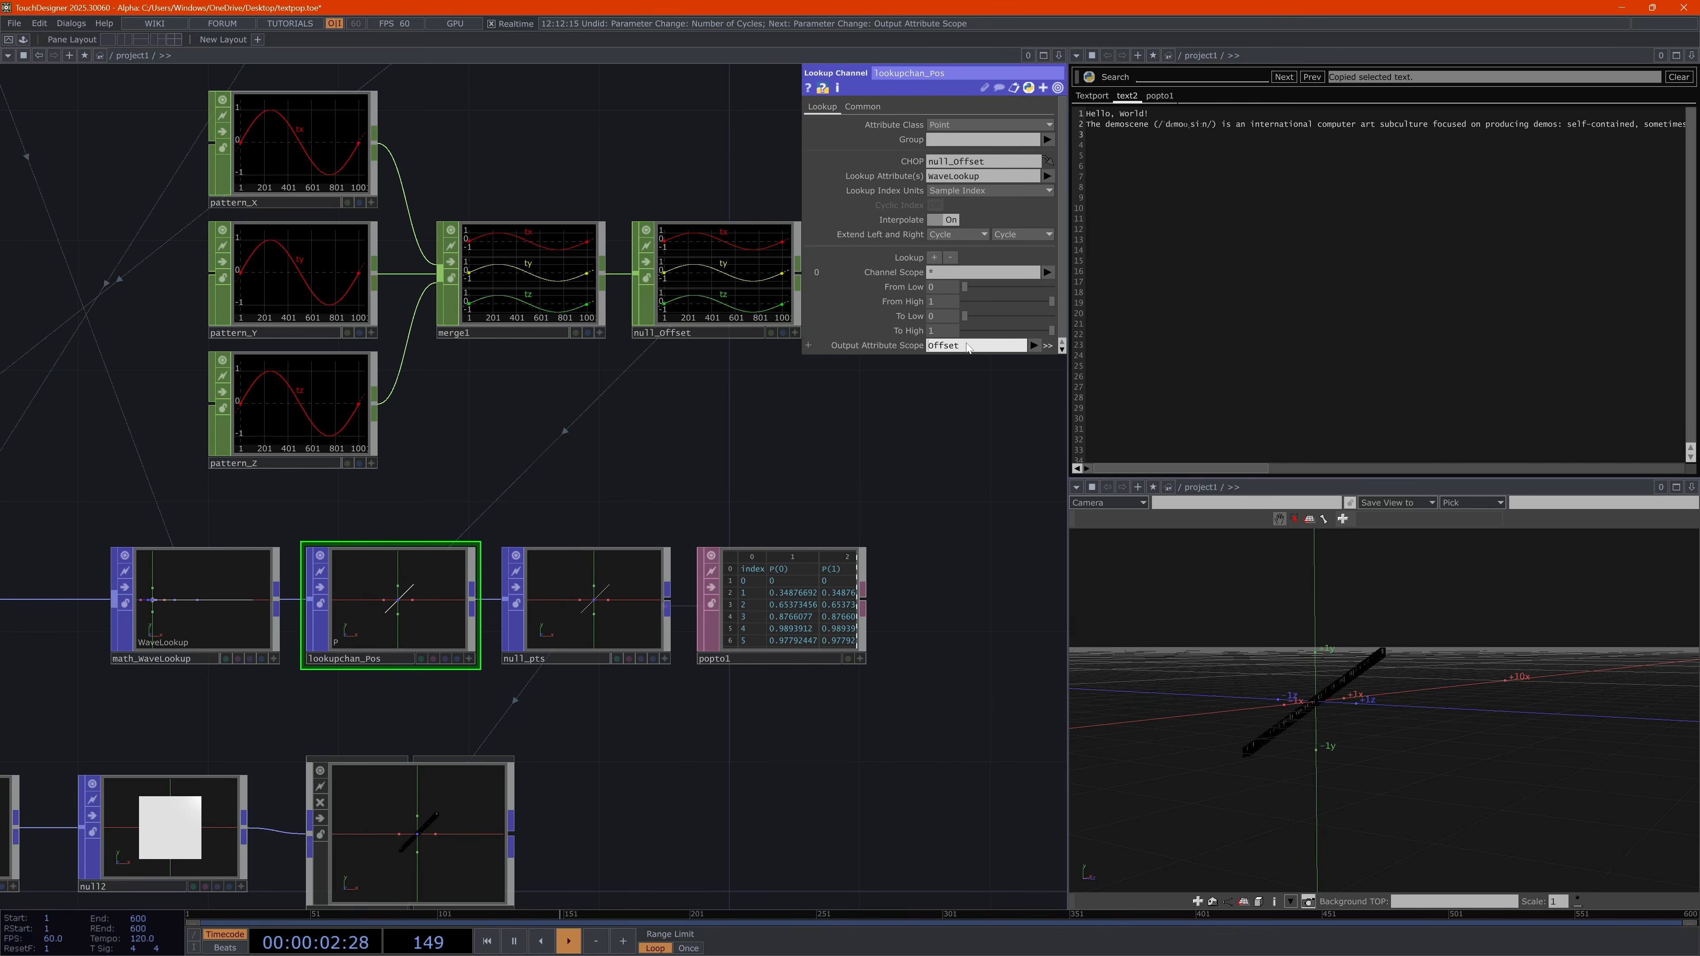
pyautogui.write('Pos')
pyautogui.press('Return')
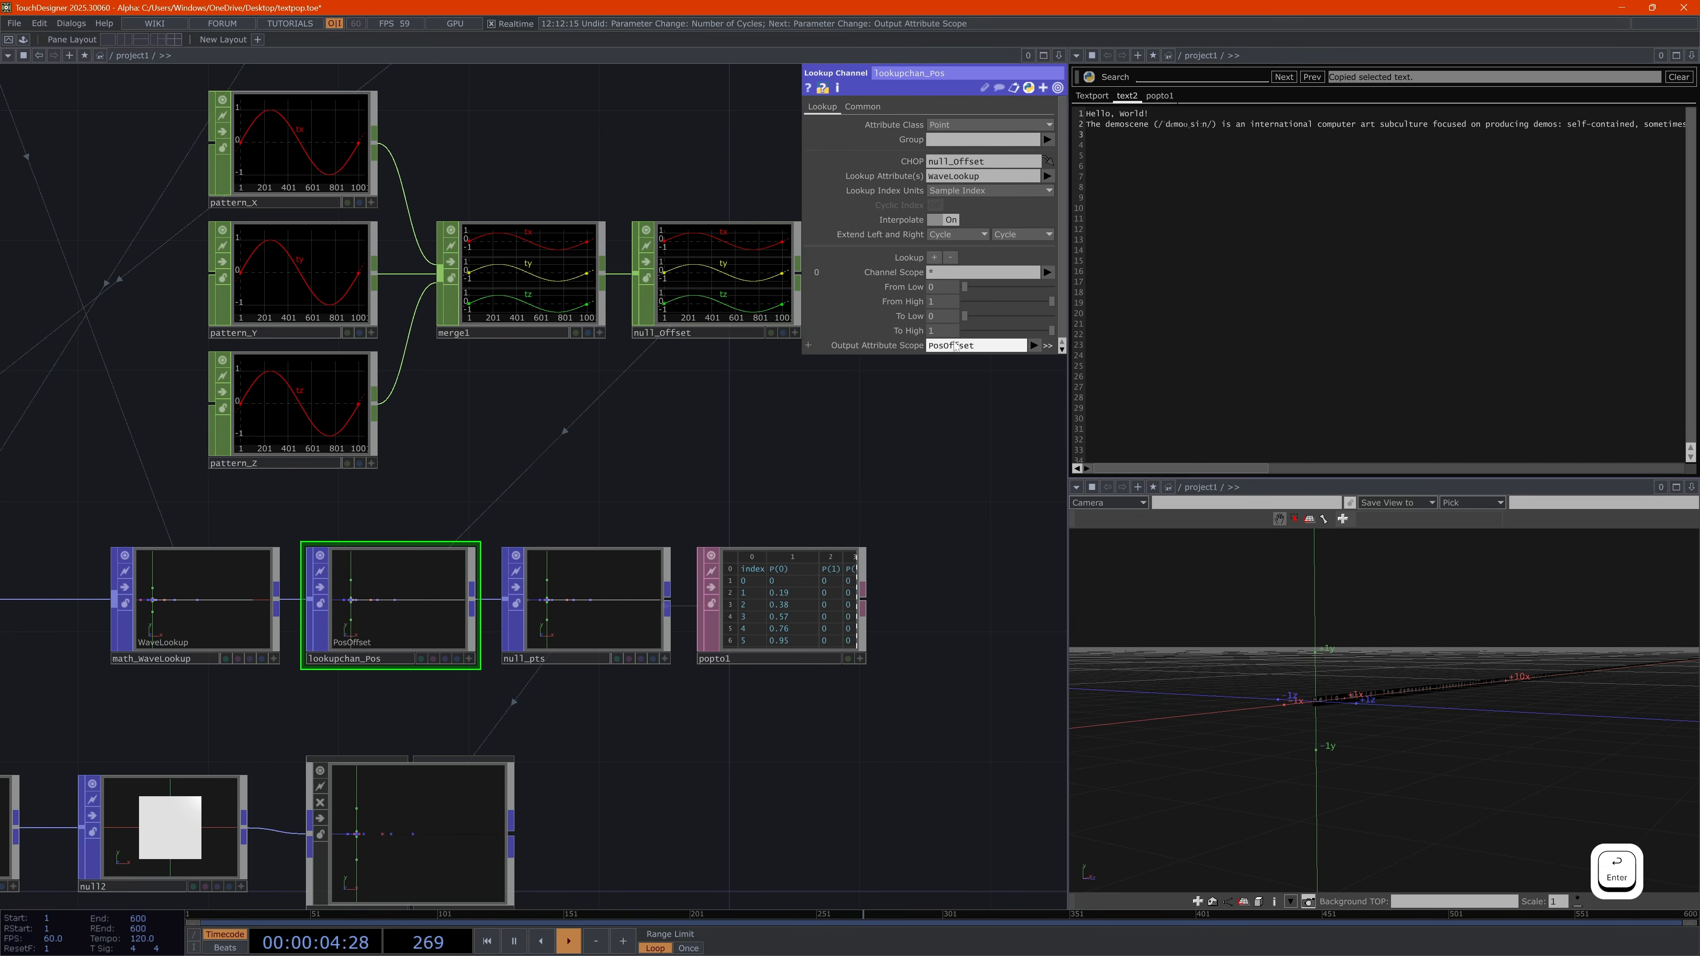
# Extend the name of the lookupchan_Pos operator to lookupchan_PosOffset
pyautogui.click(397, 660)
pyautogui.write('Offset')
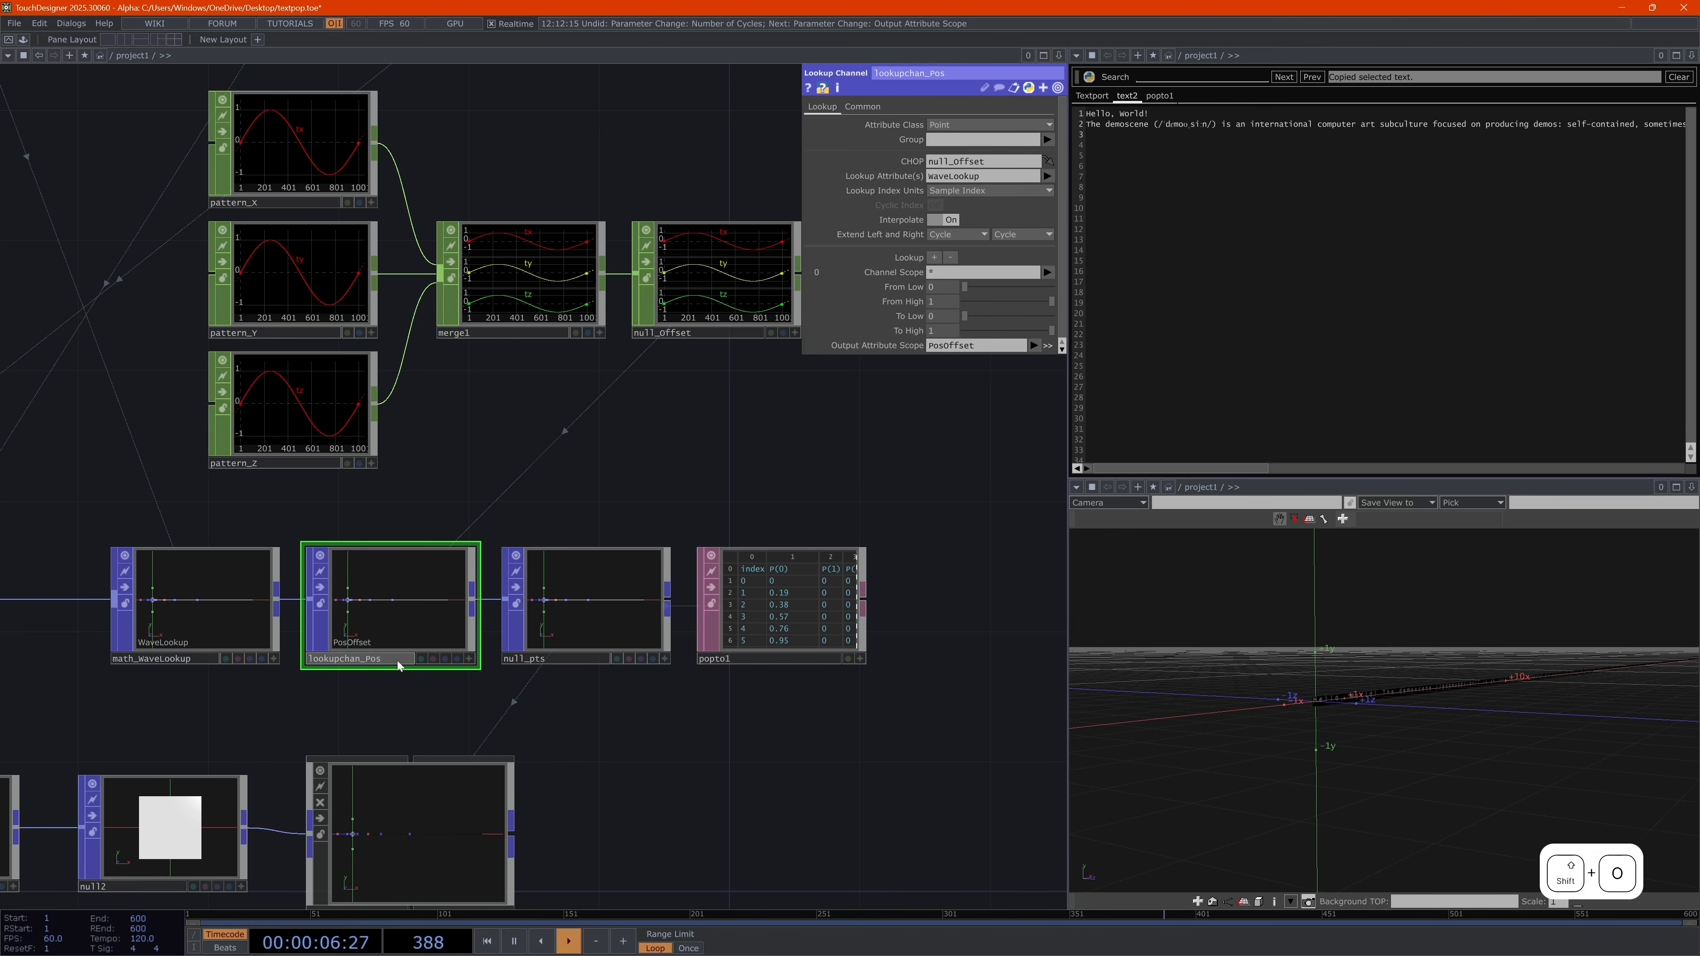
pyautogui.press('Return')
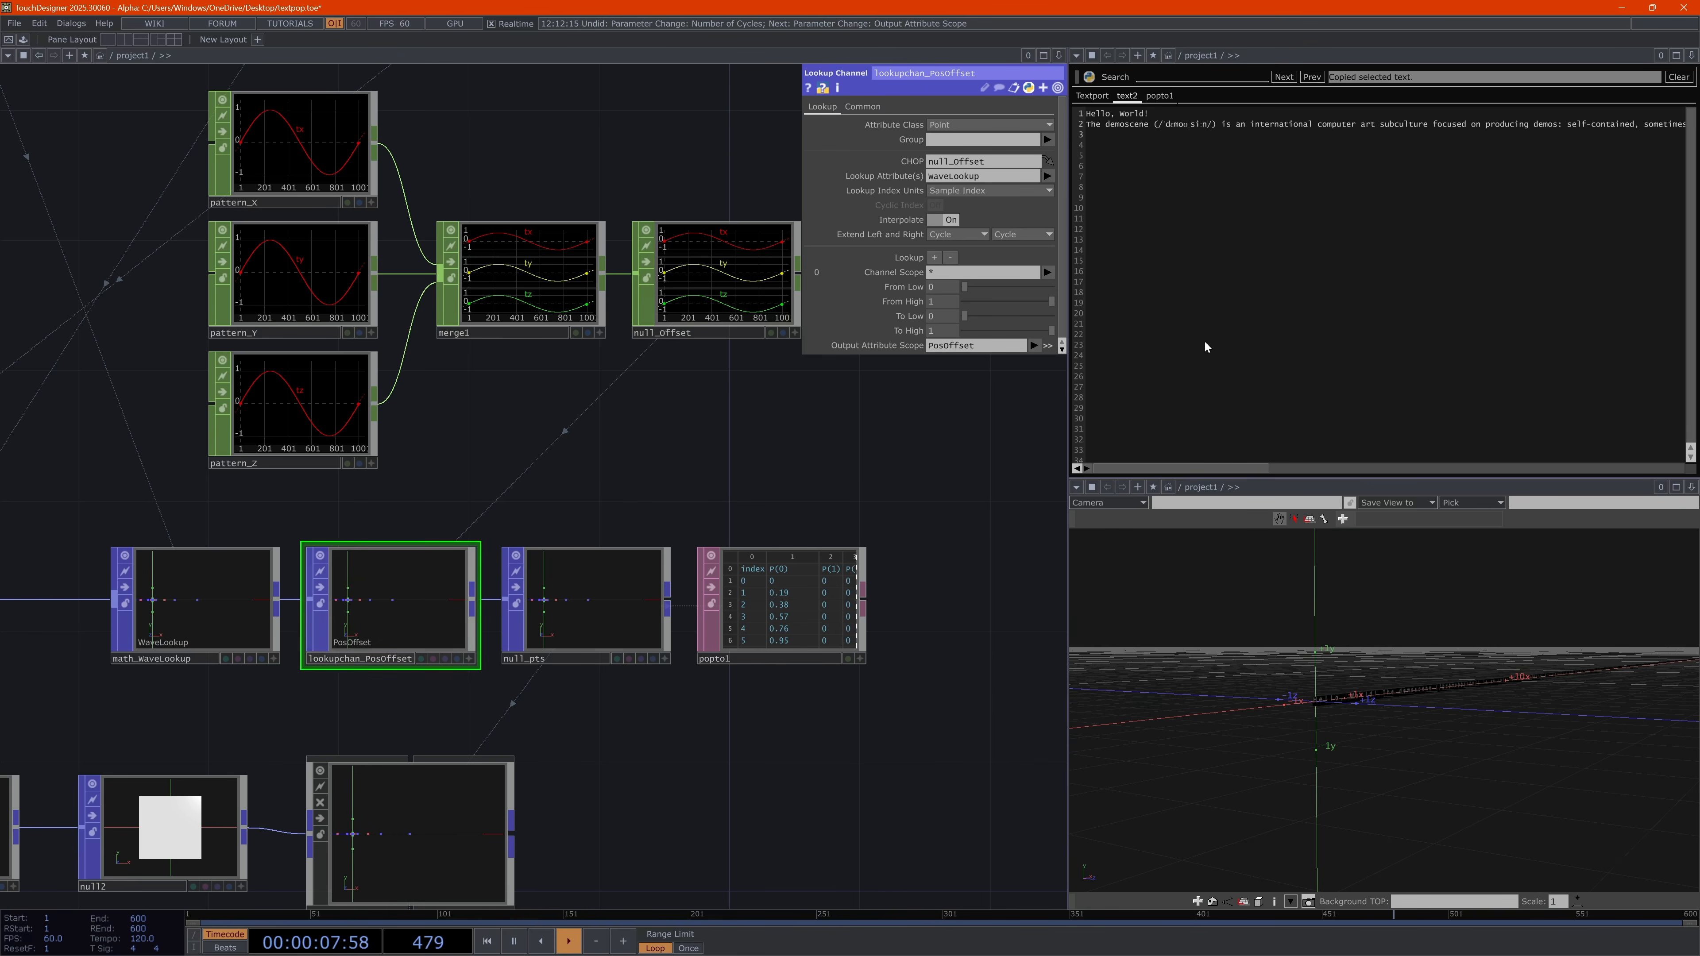
# Examine the popto1 table for the new PosOffset attribute, and close the table
pyautogui.click(1159, 96)
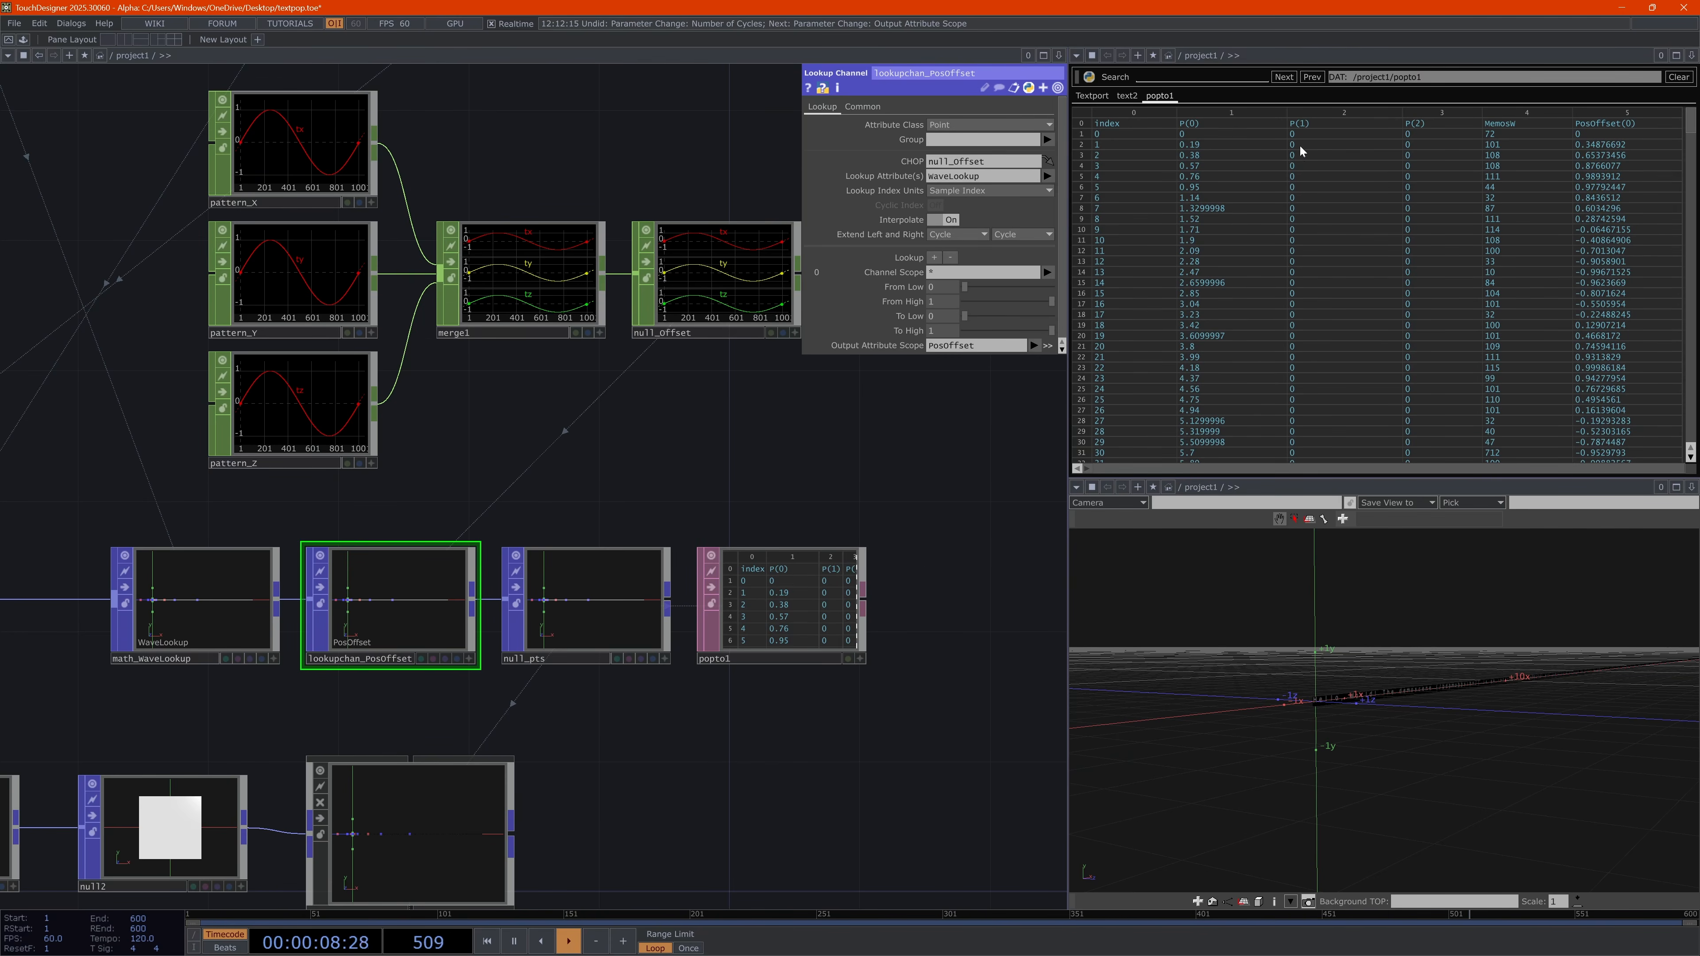
pyautogui.rightClick(1167, 101)
pyautogui.click(1187, 101)
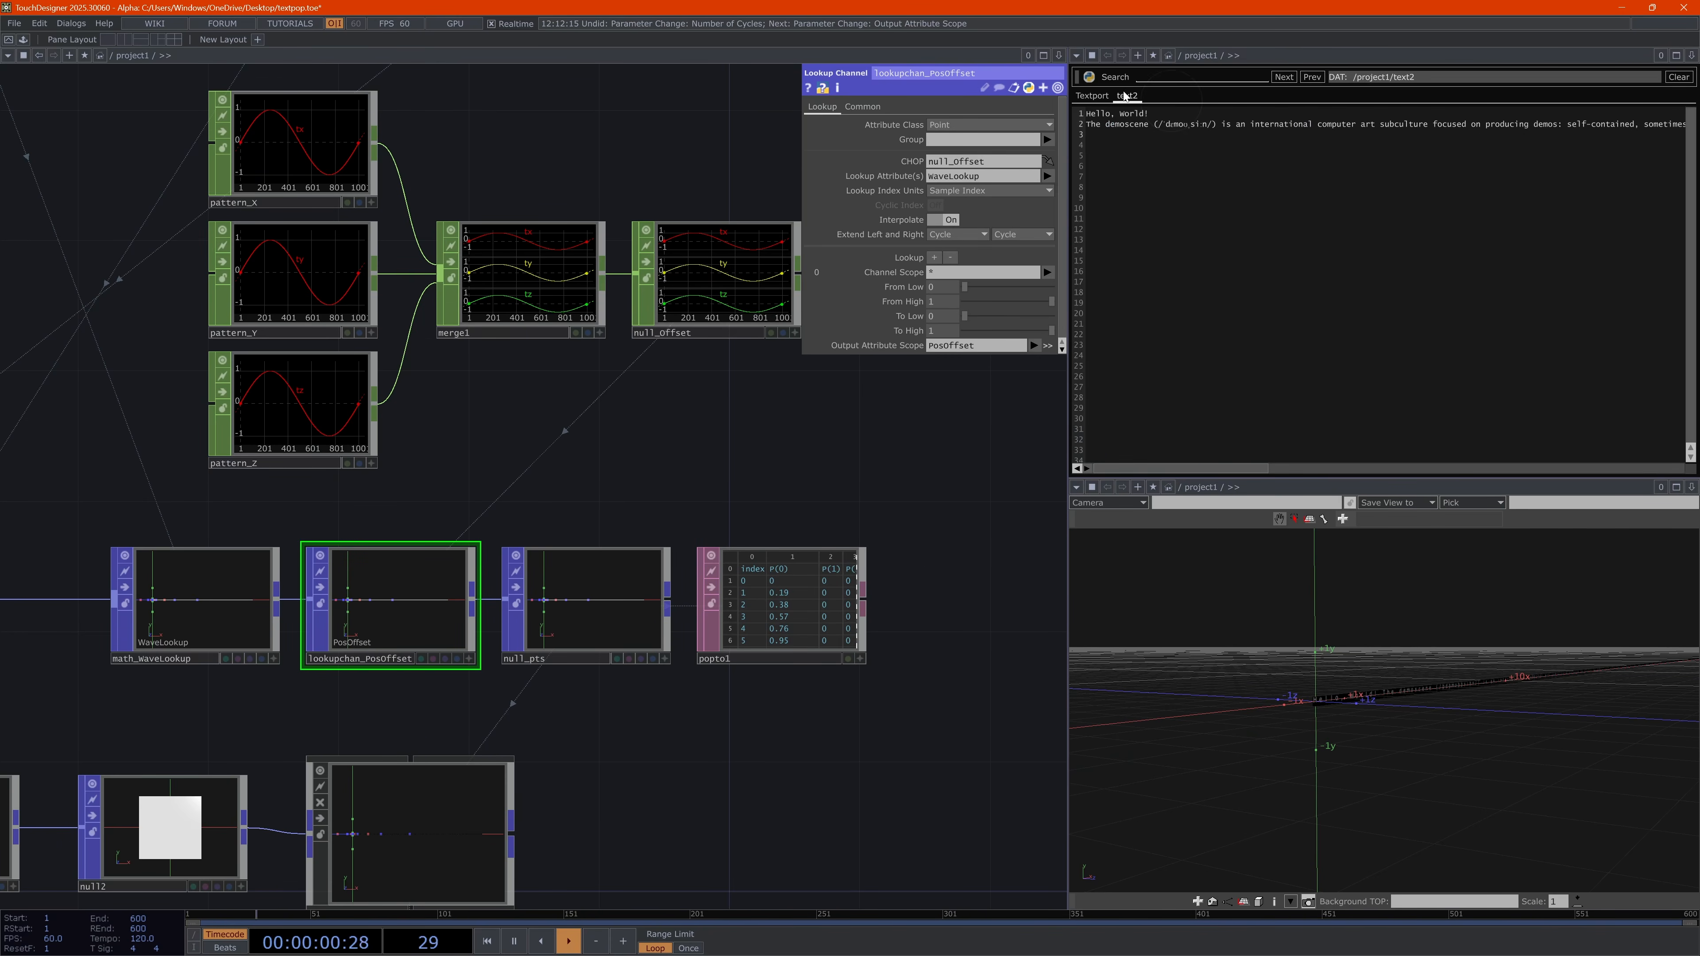
# Close the text2 view in the text pane and show the popto1 table there instead
pyautogui.rightClick(1126, 95)
pyautogui.click(1139, 95)
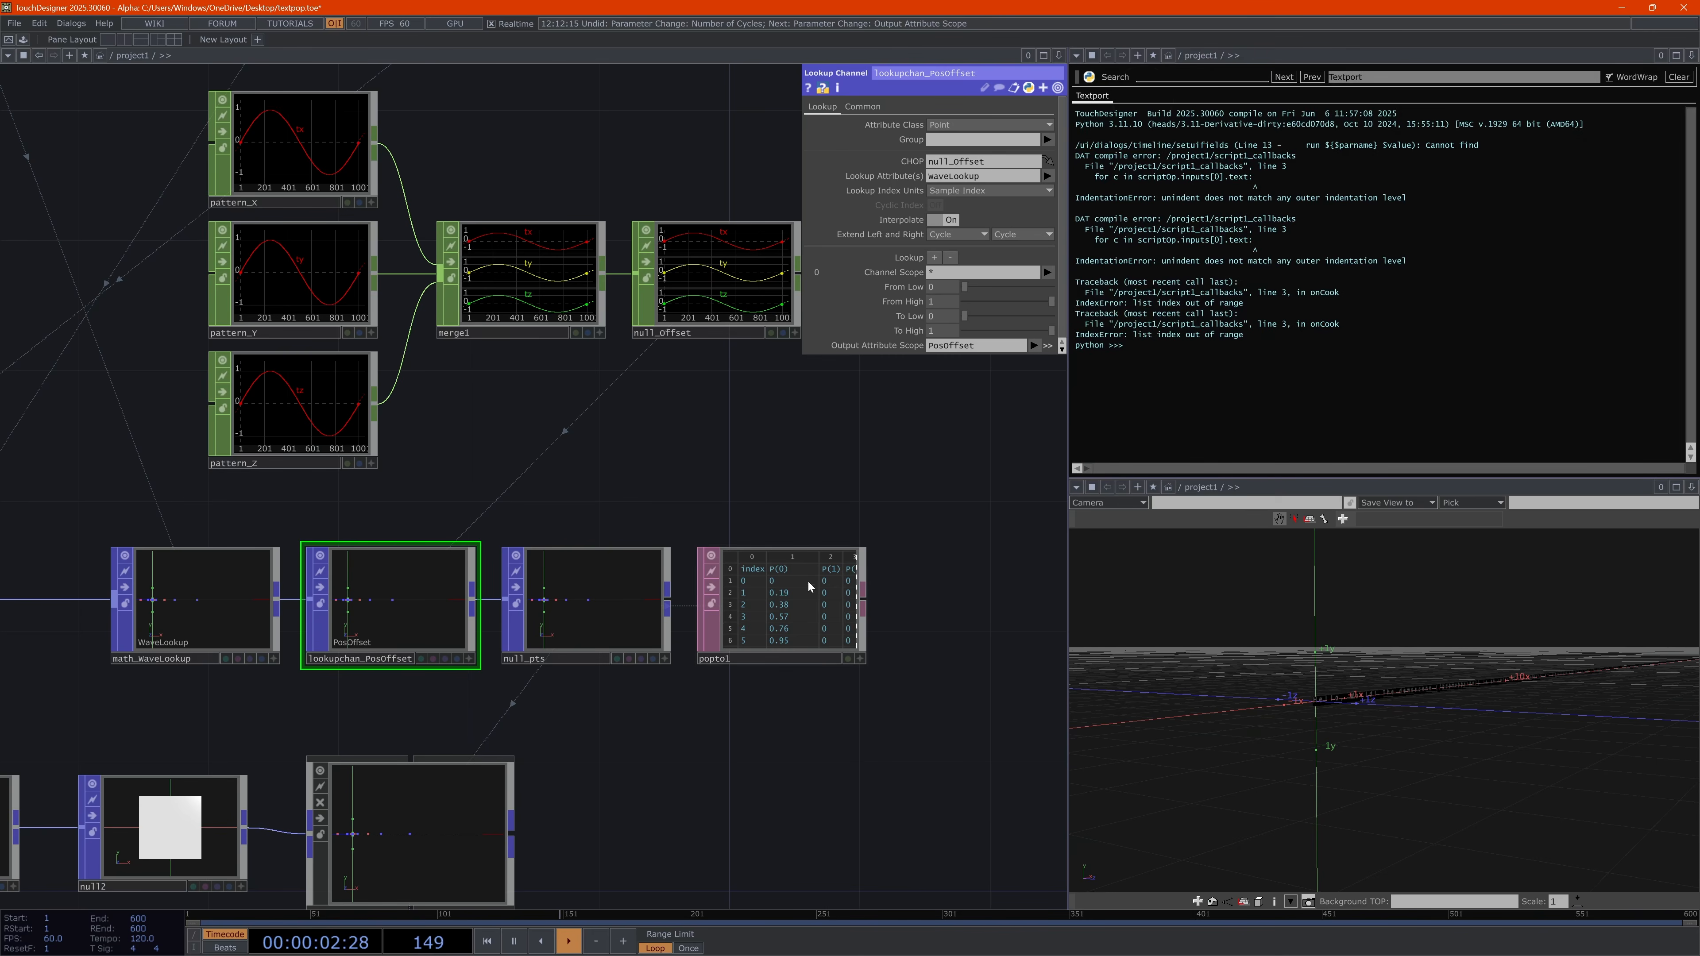
pyautogui.moveTo(1296, 301); pyautogui.dragTo(1297, 301)
pyautogui.click(1304, 292)
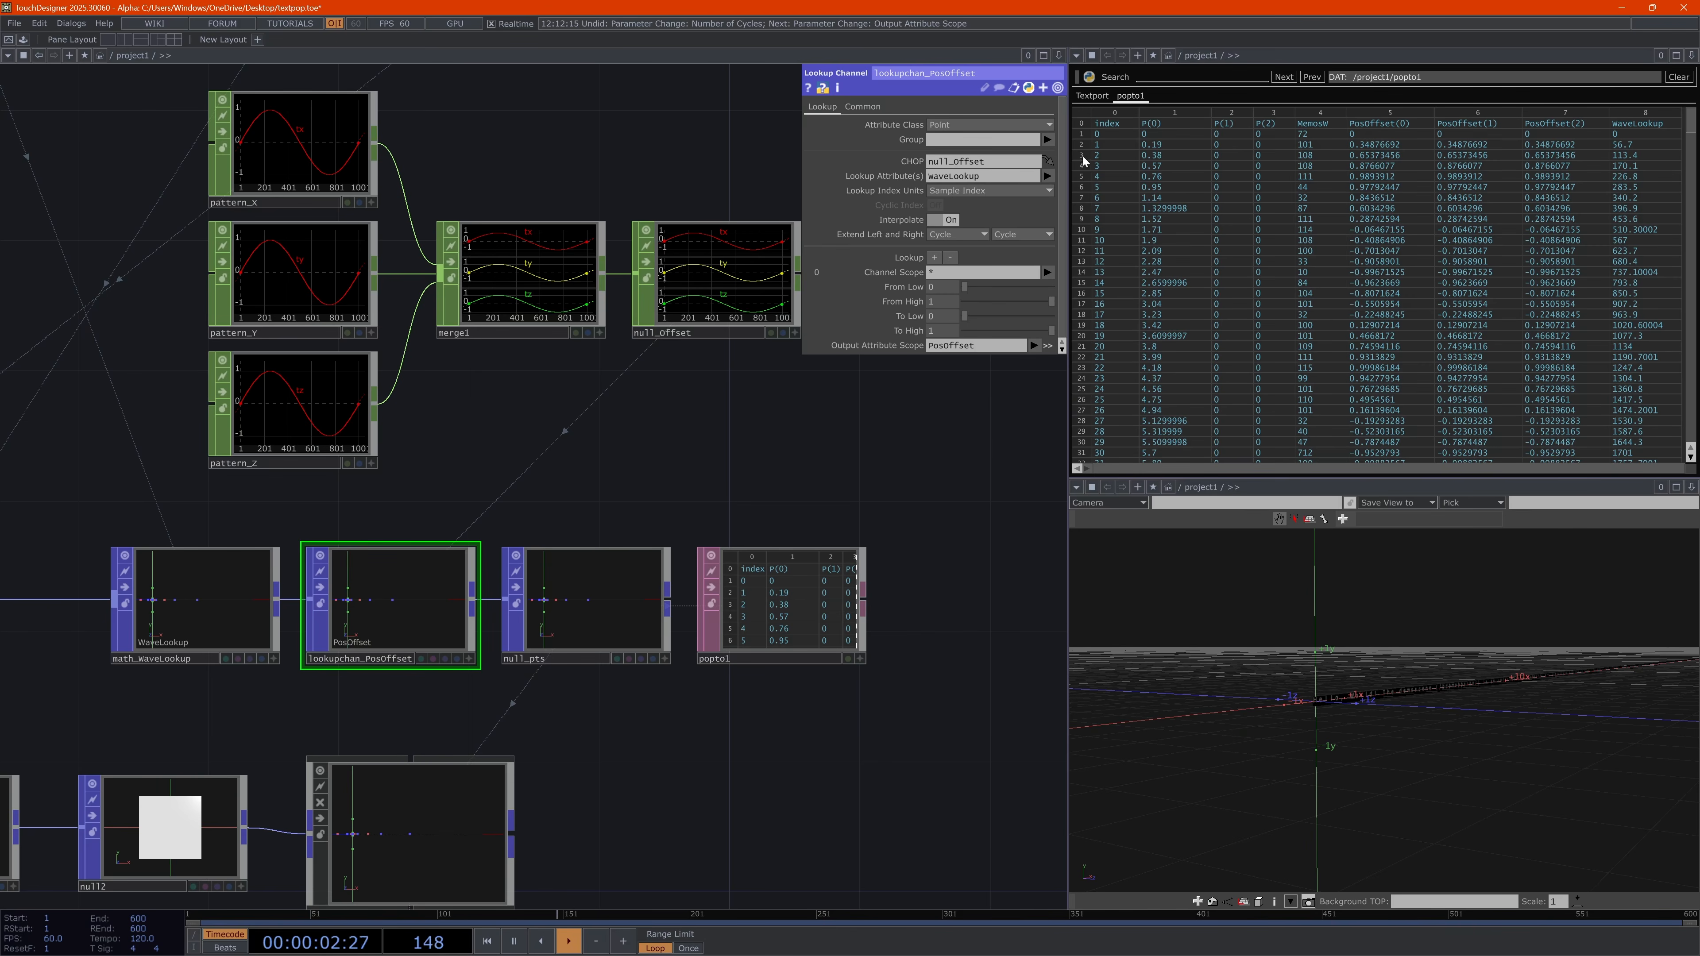
# Shift null_pts and popto1 along to make room, and insert a Math Combine POP between lookupchan_PosOffset and null_pts
pyautogui.moveTo(596, 731); pyautogui.dragTo(634, 725)
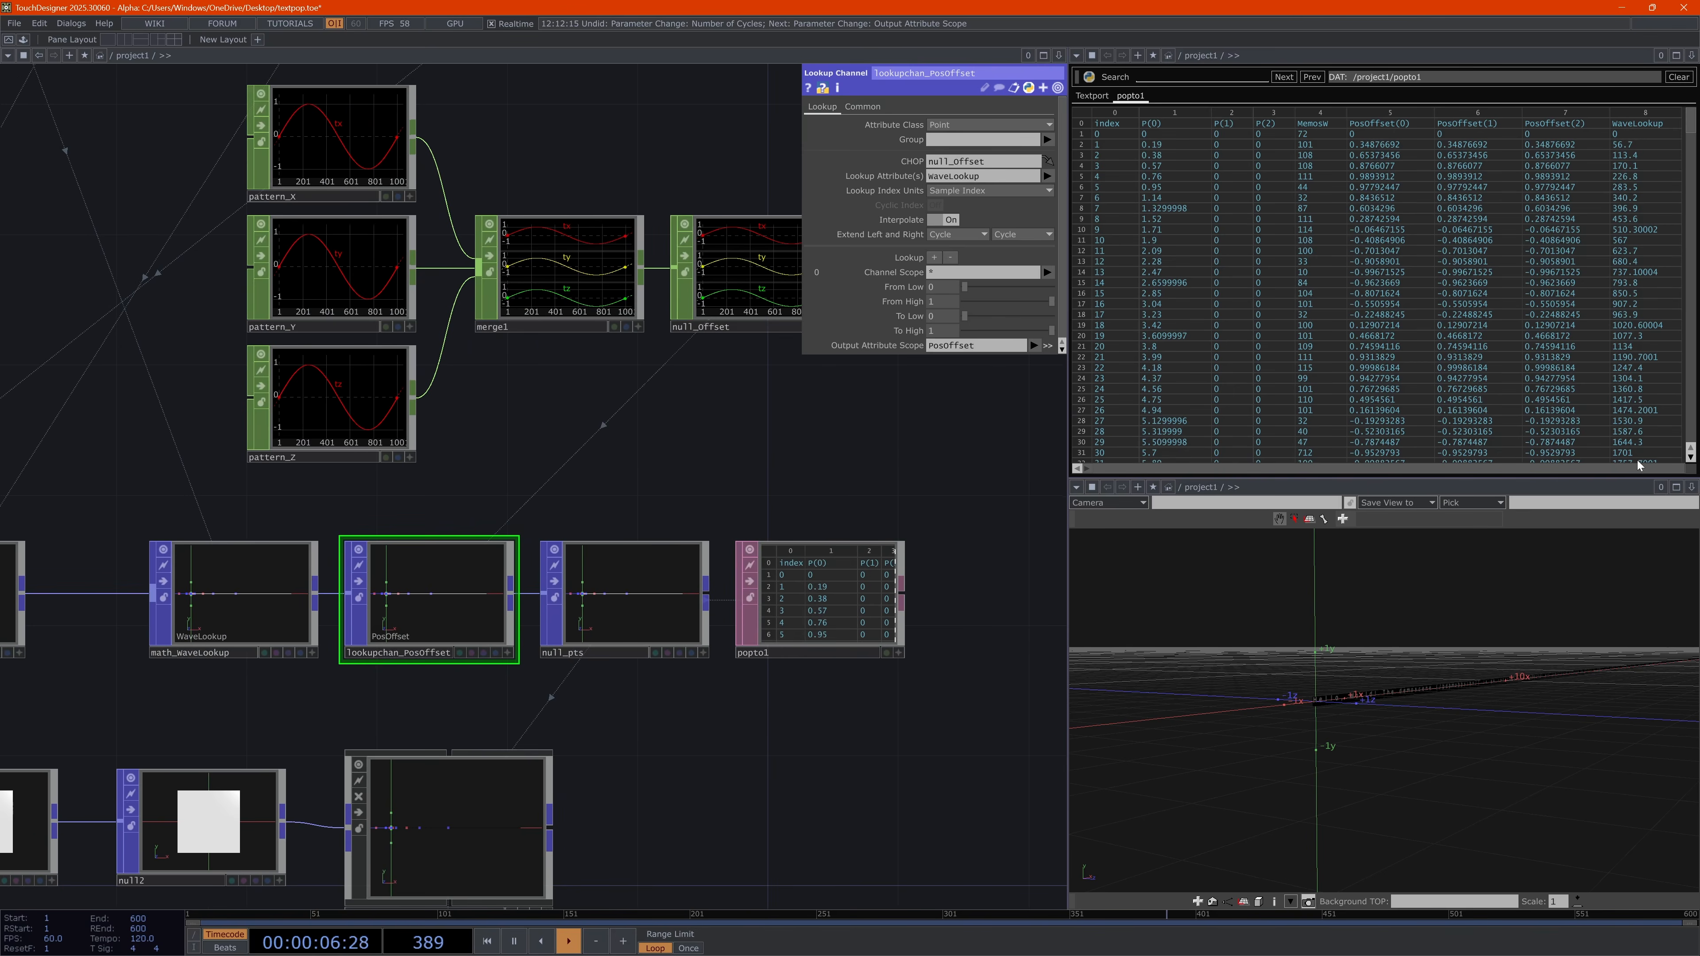
pyautogui.click(209, 617)
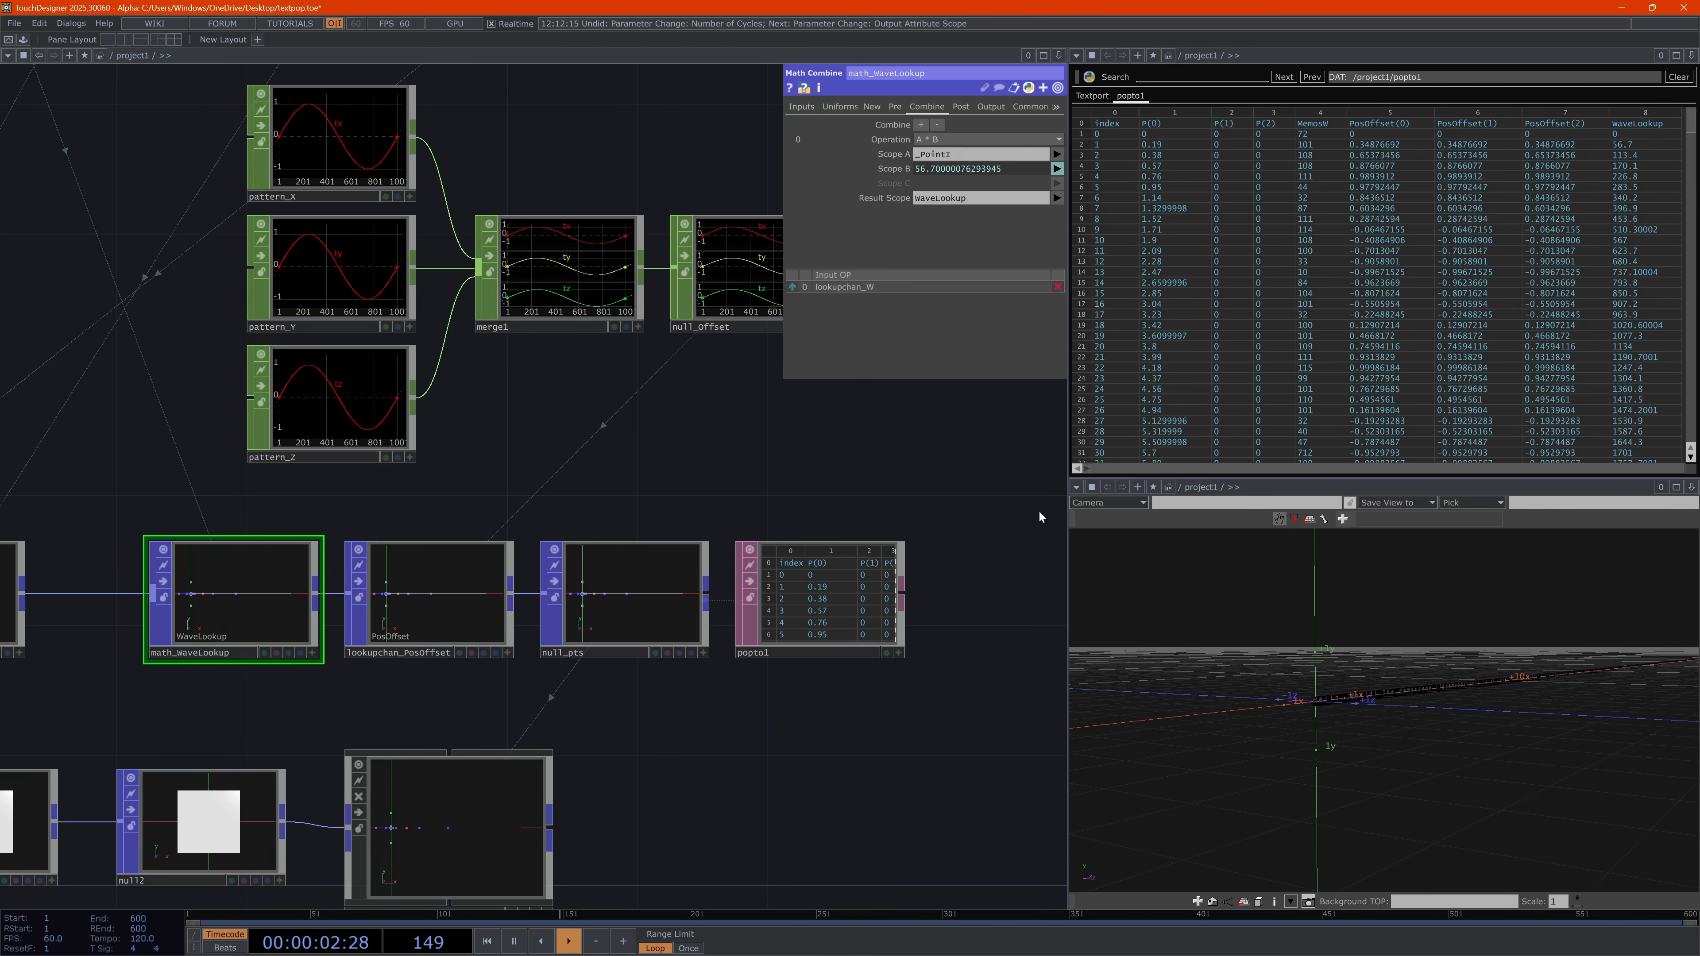
pyautogui.moveTo(948, 723); pyautogui.dragTo(576, 524)
pyautogui.moveTo(635, 606); pyautogui.dragTo(810, 615)
pyautogui.rightClick(625, 594)
pyautogui.click(654, 580)
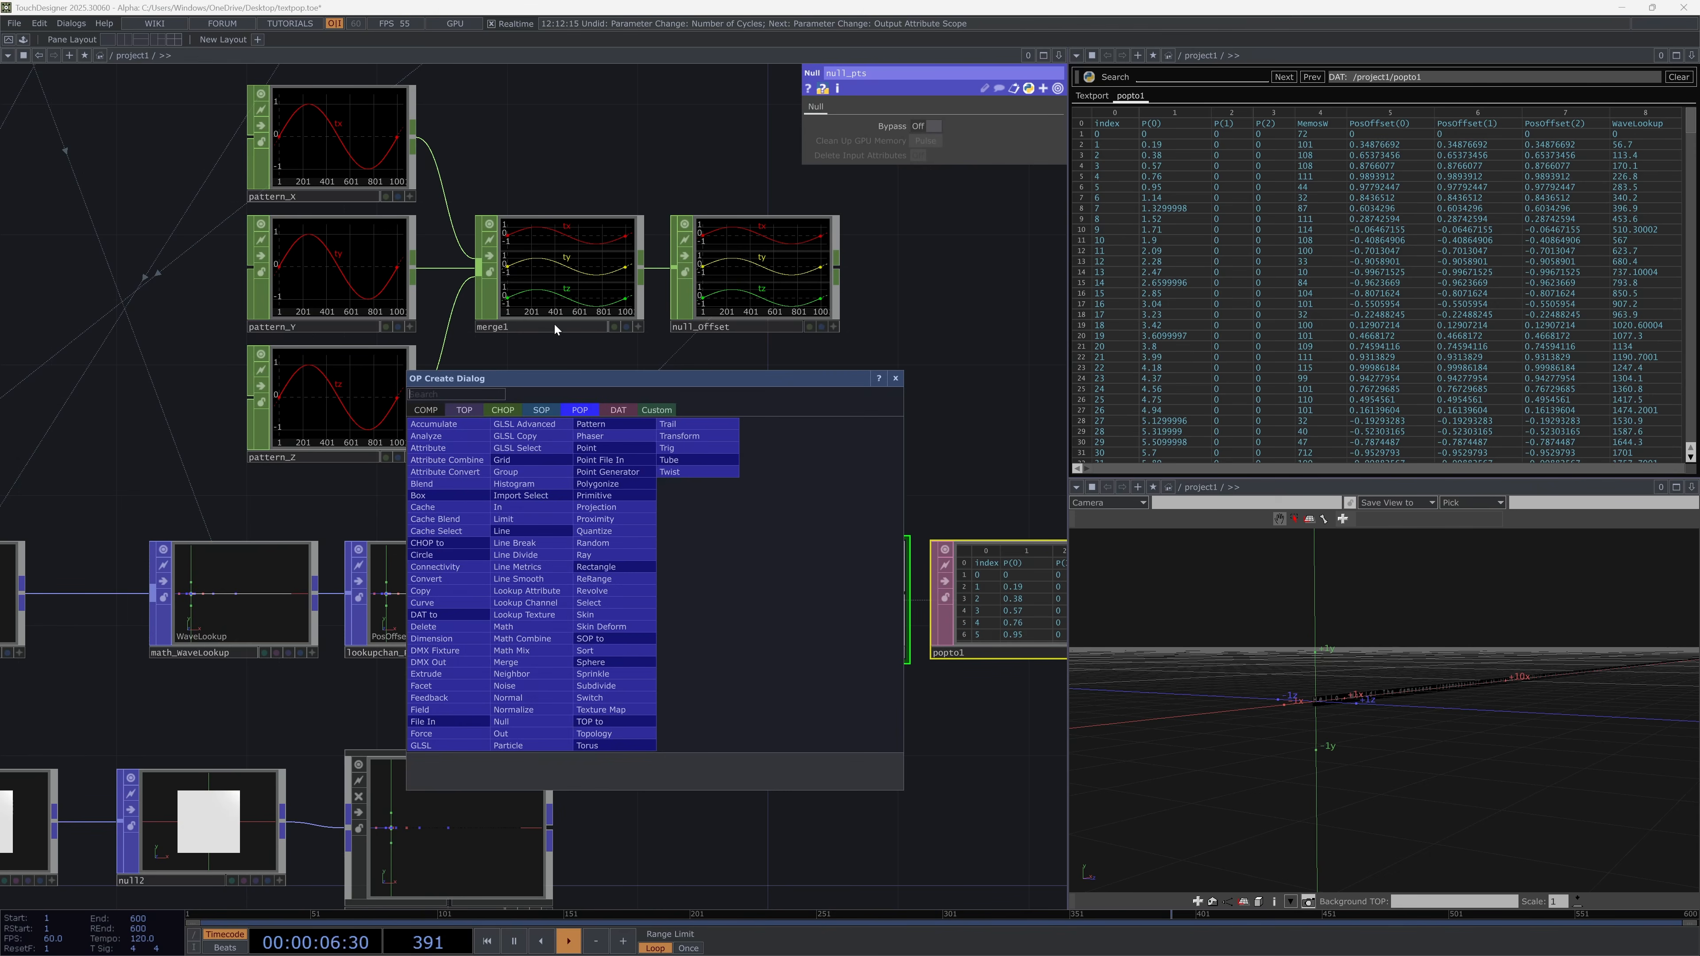
pyautogui.write('math')
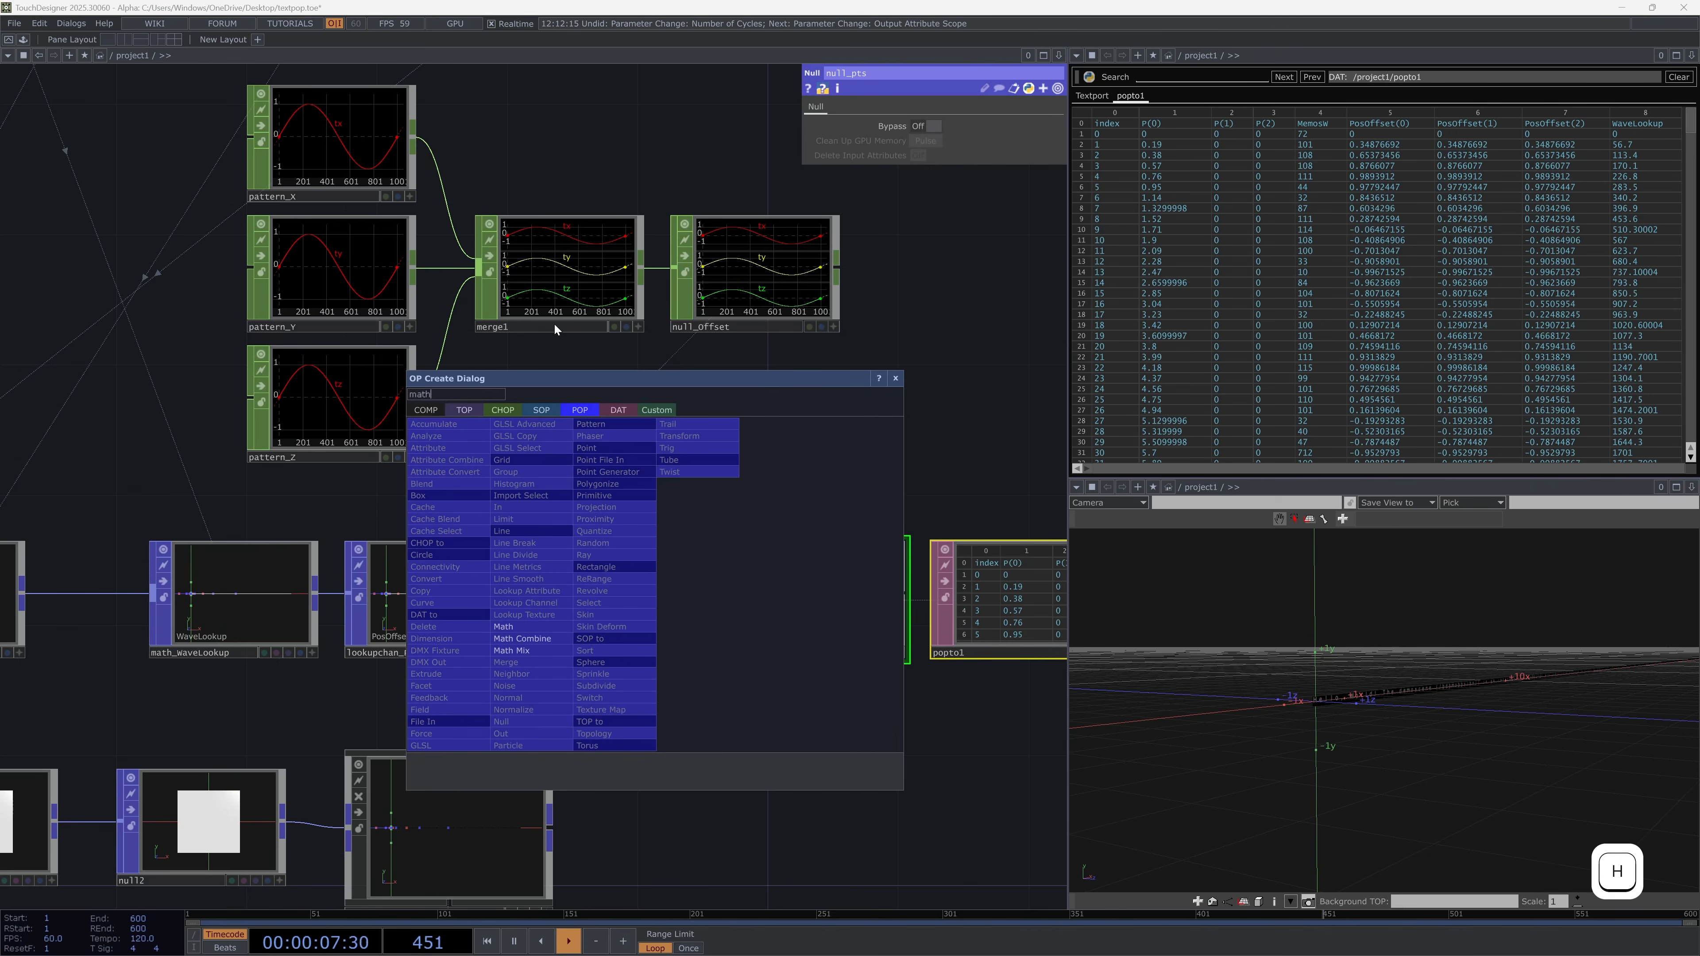
pyautogui.click(524, 640)
pyautogui.click(620, 597)
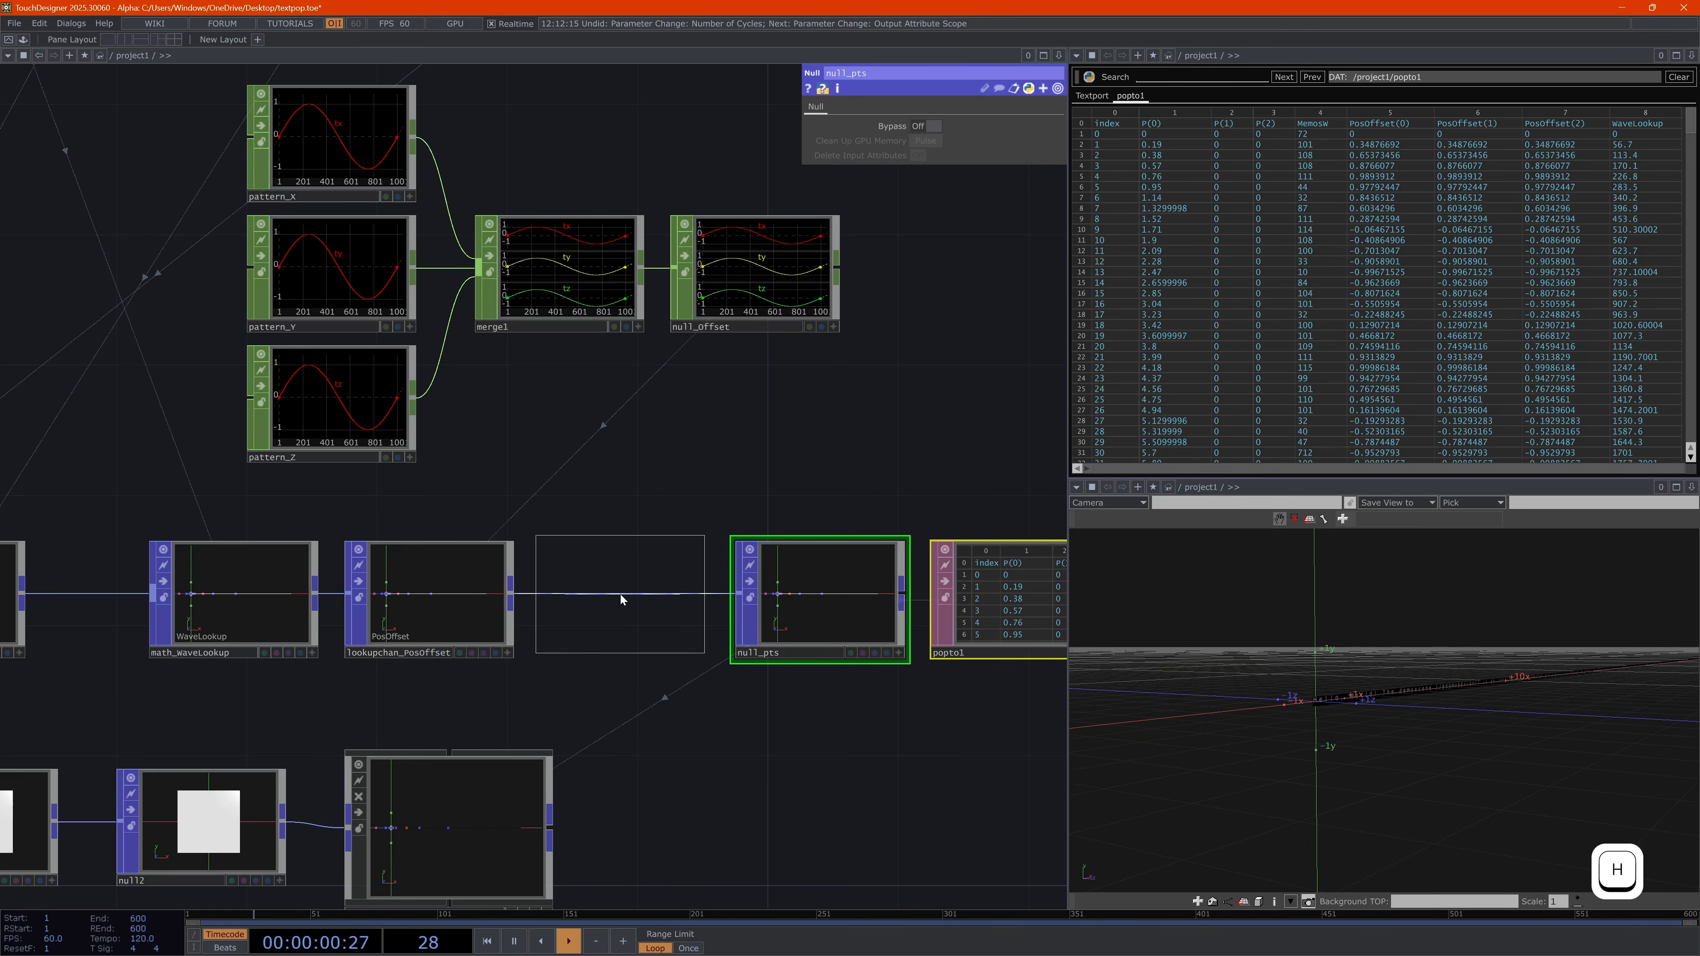
# Set mathcombine1 to the A + B operation with Scope A P, Scope B PosOffset and Result Scope P
pyautogui.click(937, 139)
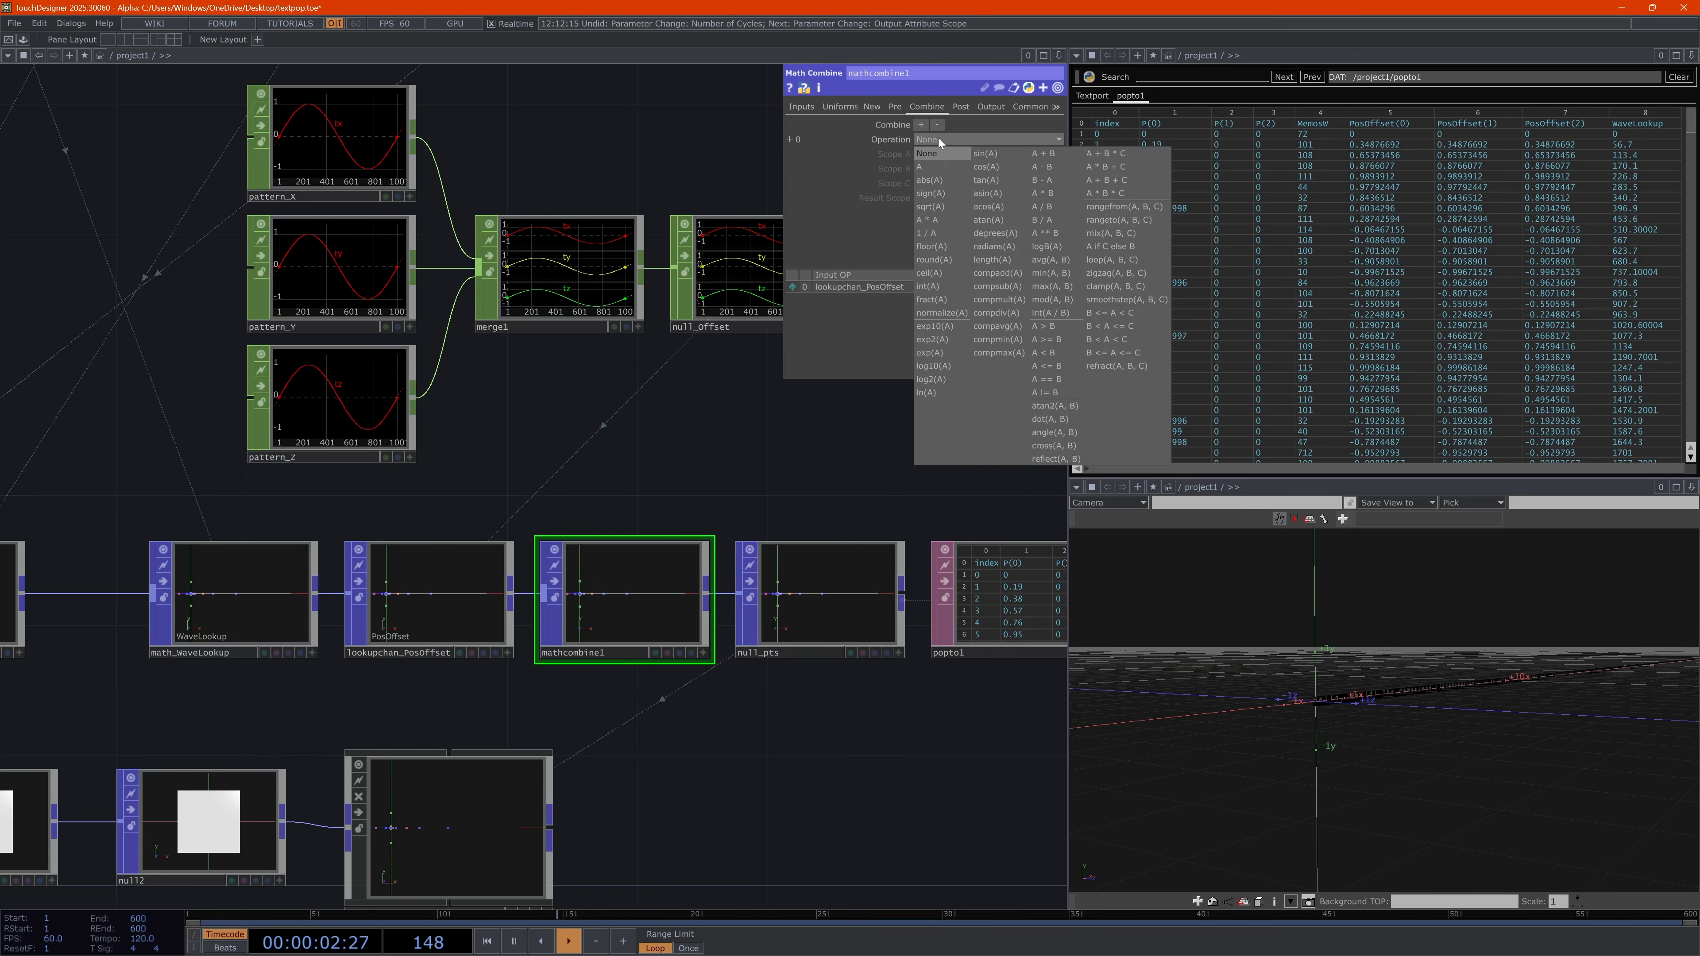
pyautogui.click(1041, 153)
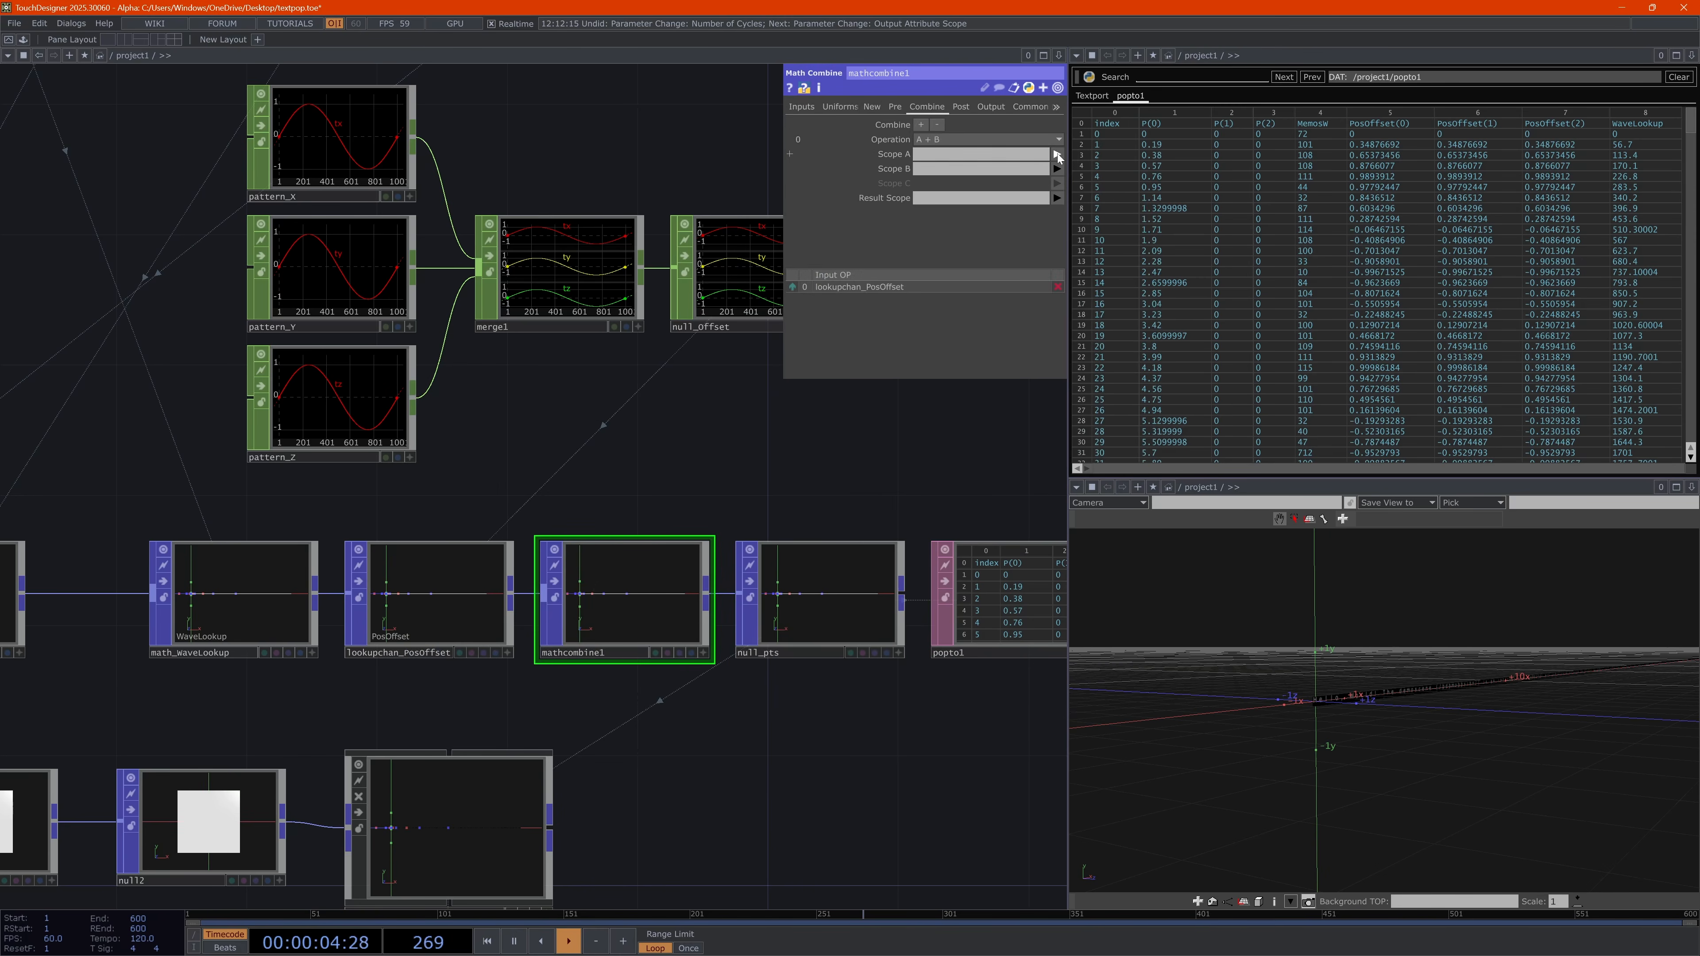
pyautogui.click(1056, 154)
pyautogui.click(1062, 169)
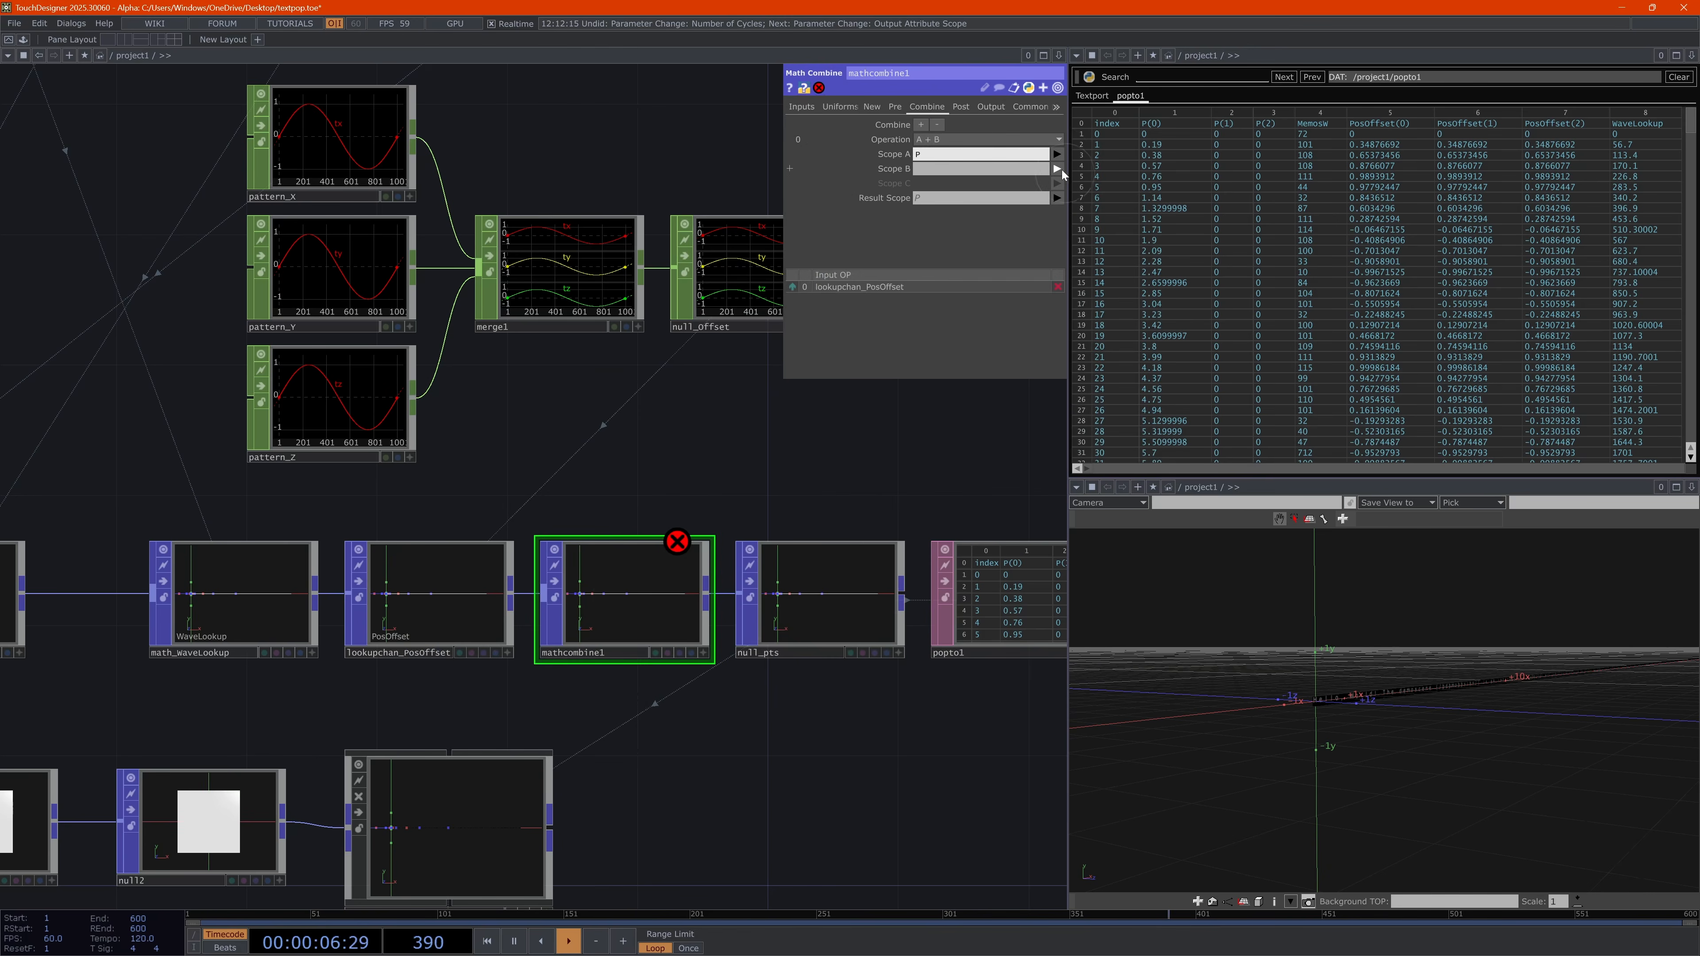
pyautogui.click(1057, 169)
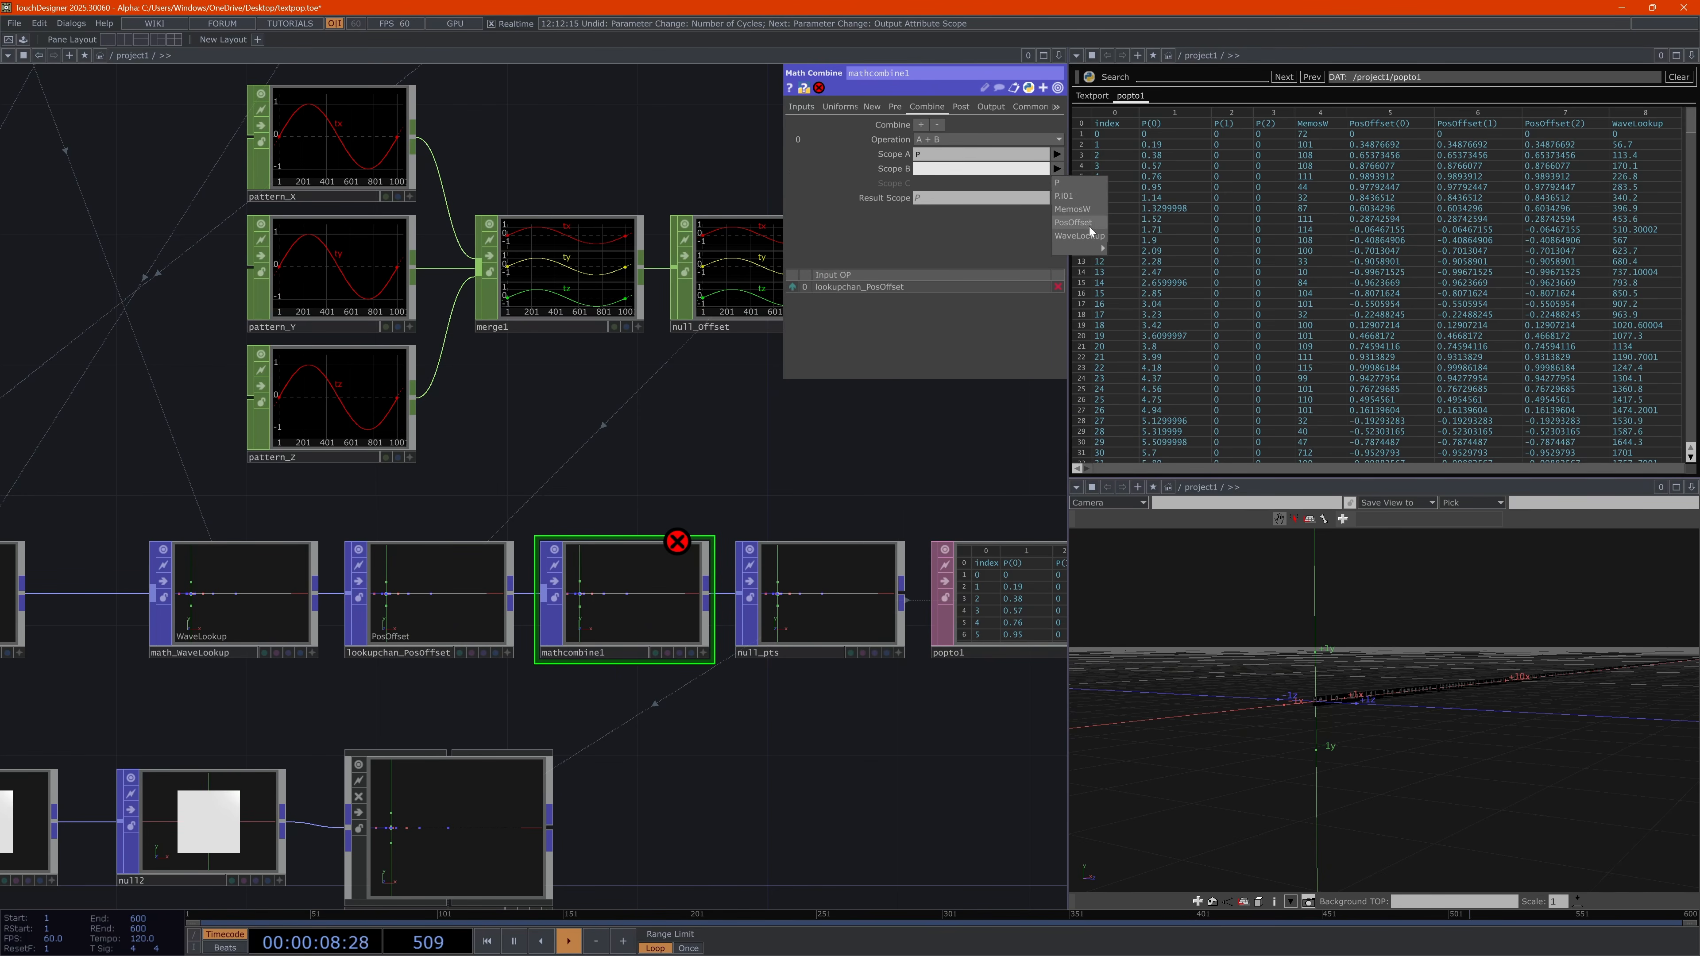
pyautogui.click(1072, 223)
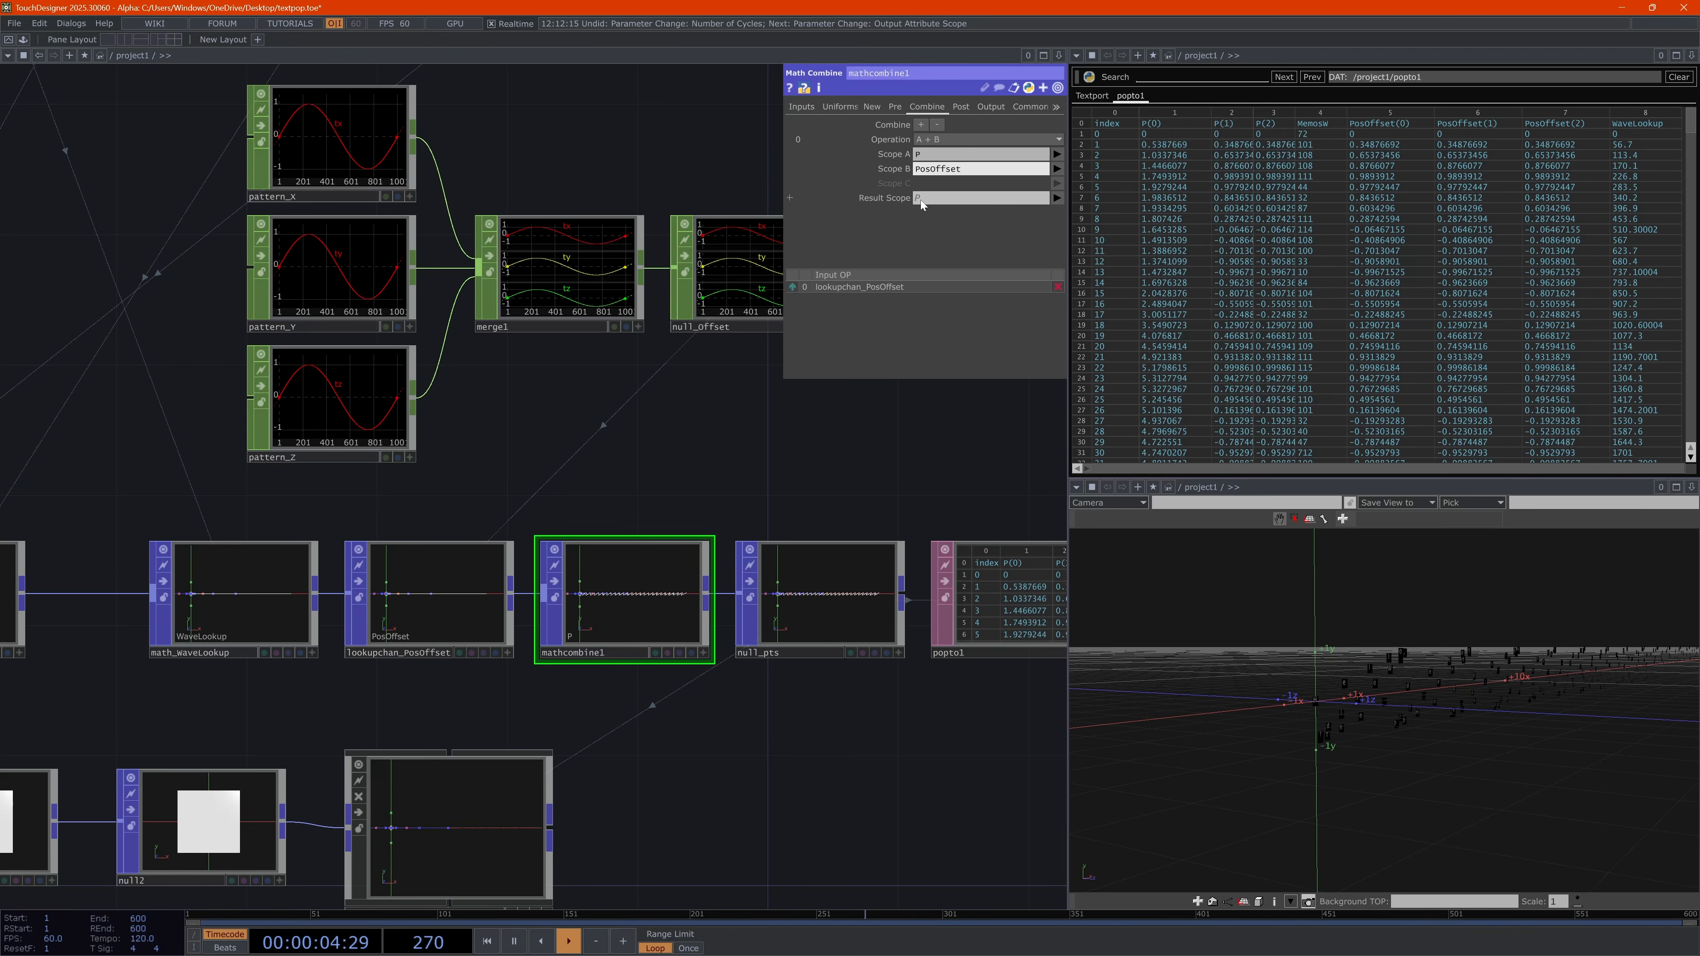
pyautogui.click(932, 200)
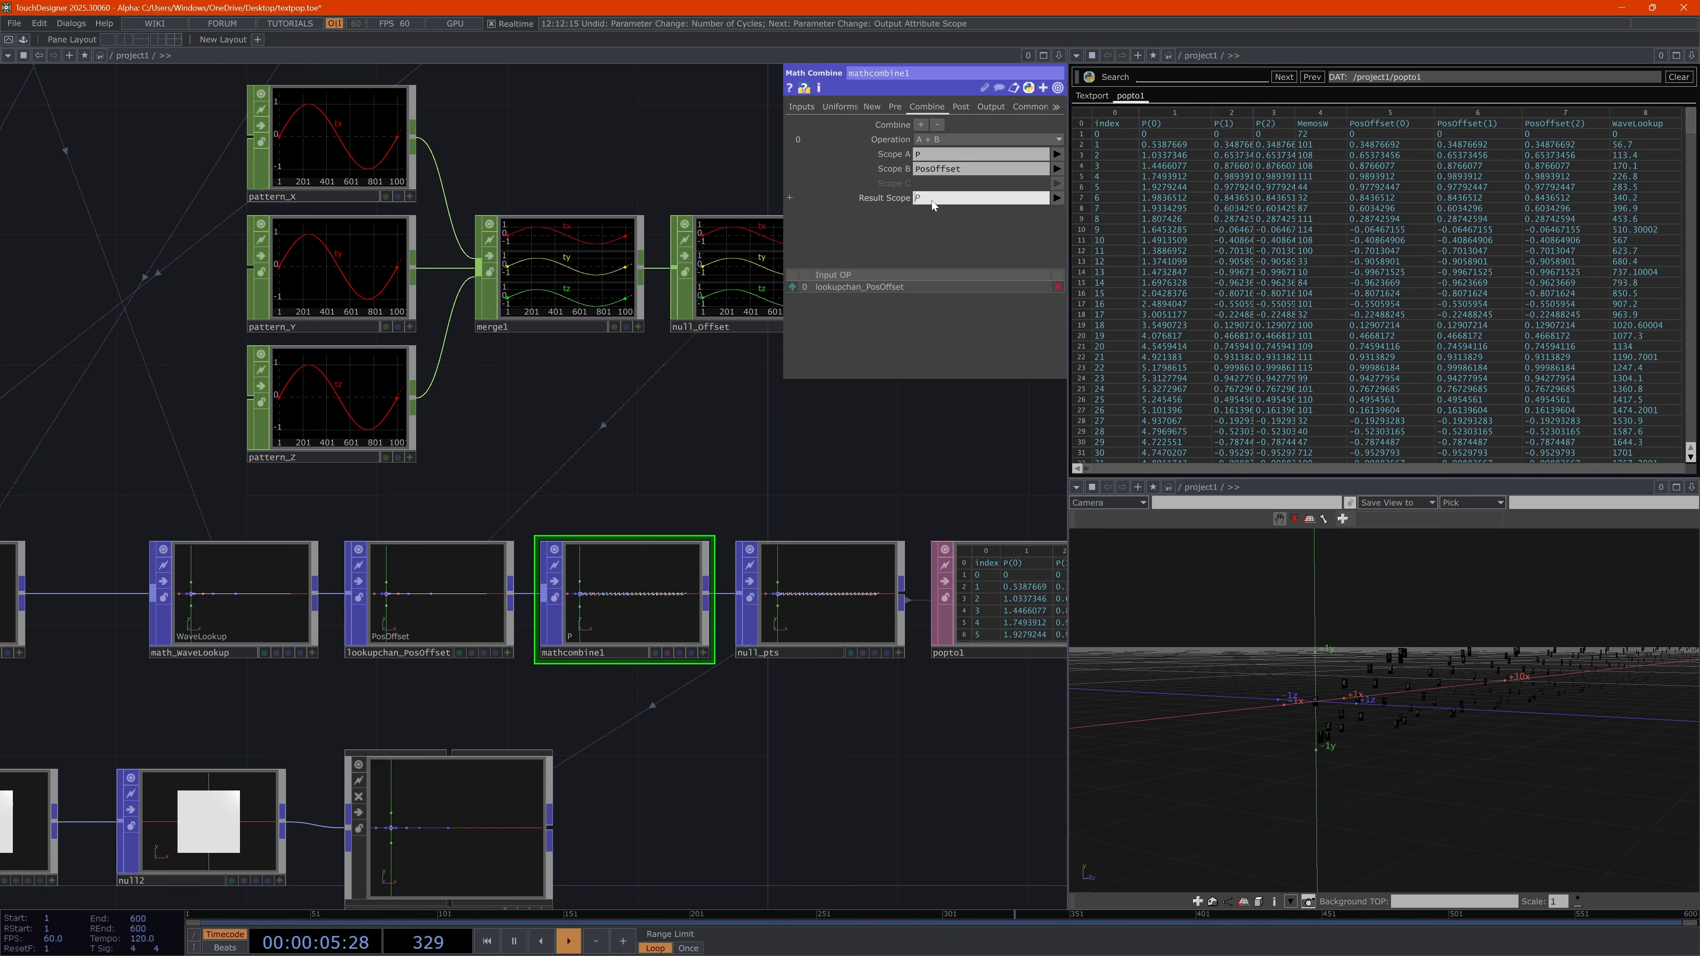
pyautogui.click(1056, 199)
pyautogui.click(1069, 210)
pyautogui.moveTo(1446, 662); pyautogui.dragTo(1327, 694)
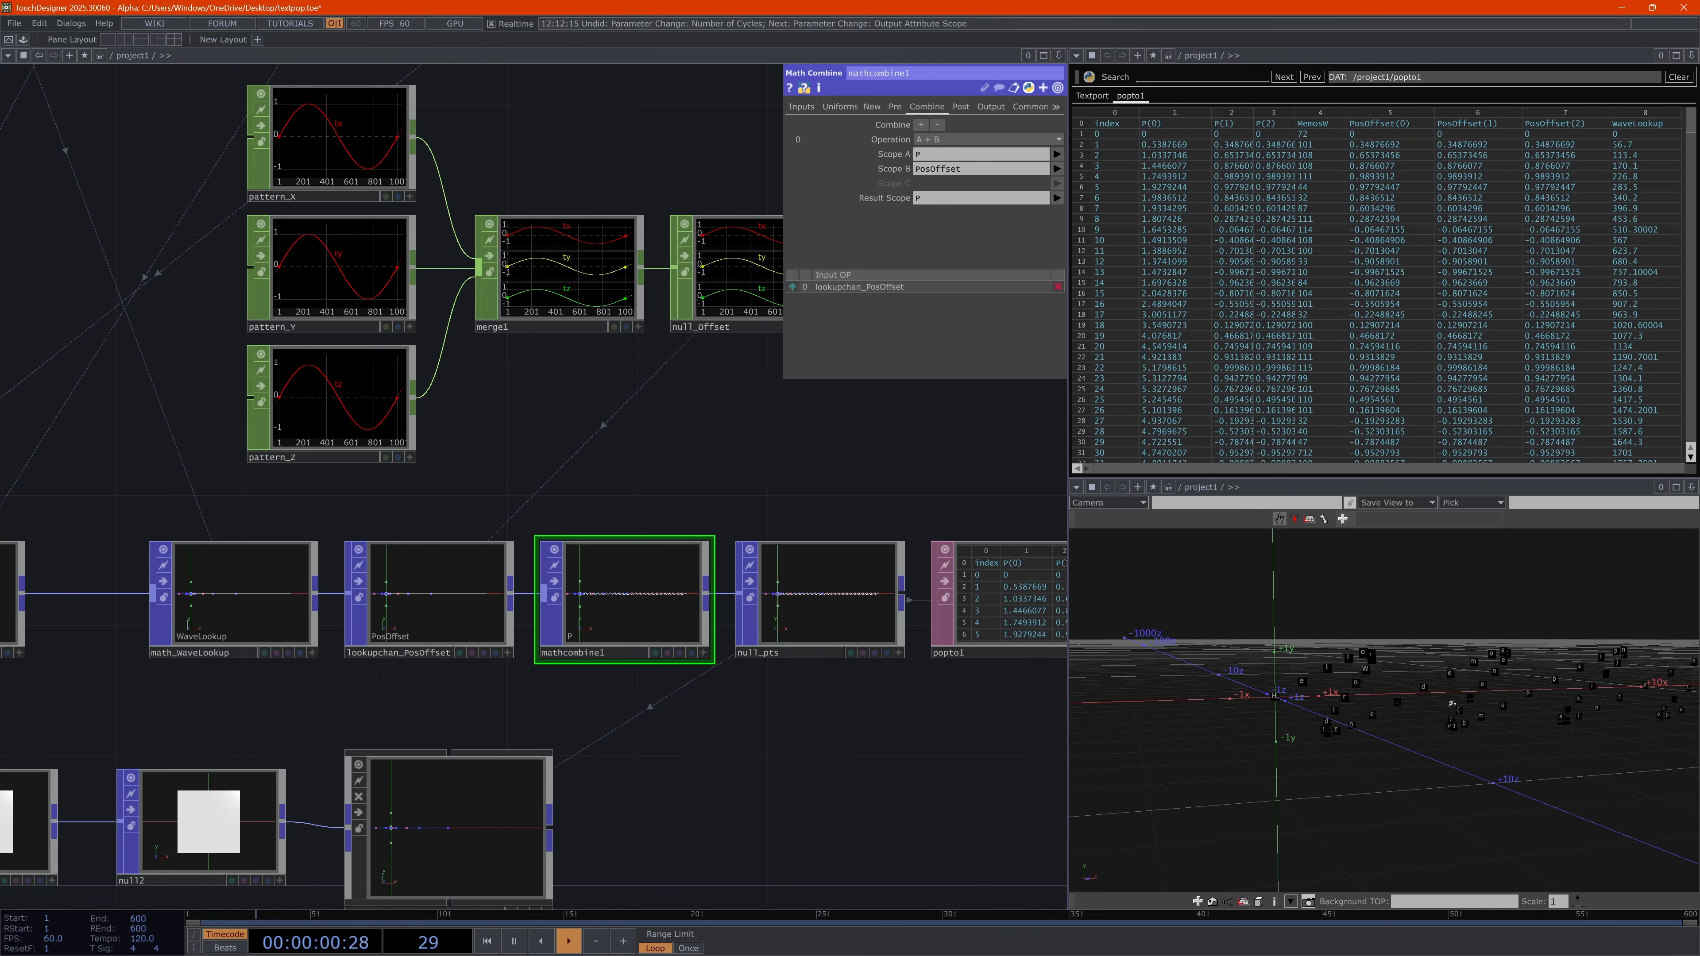
# Set the amplitude of pattern_Z to 0
pyautogui.click(356, 411)
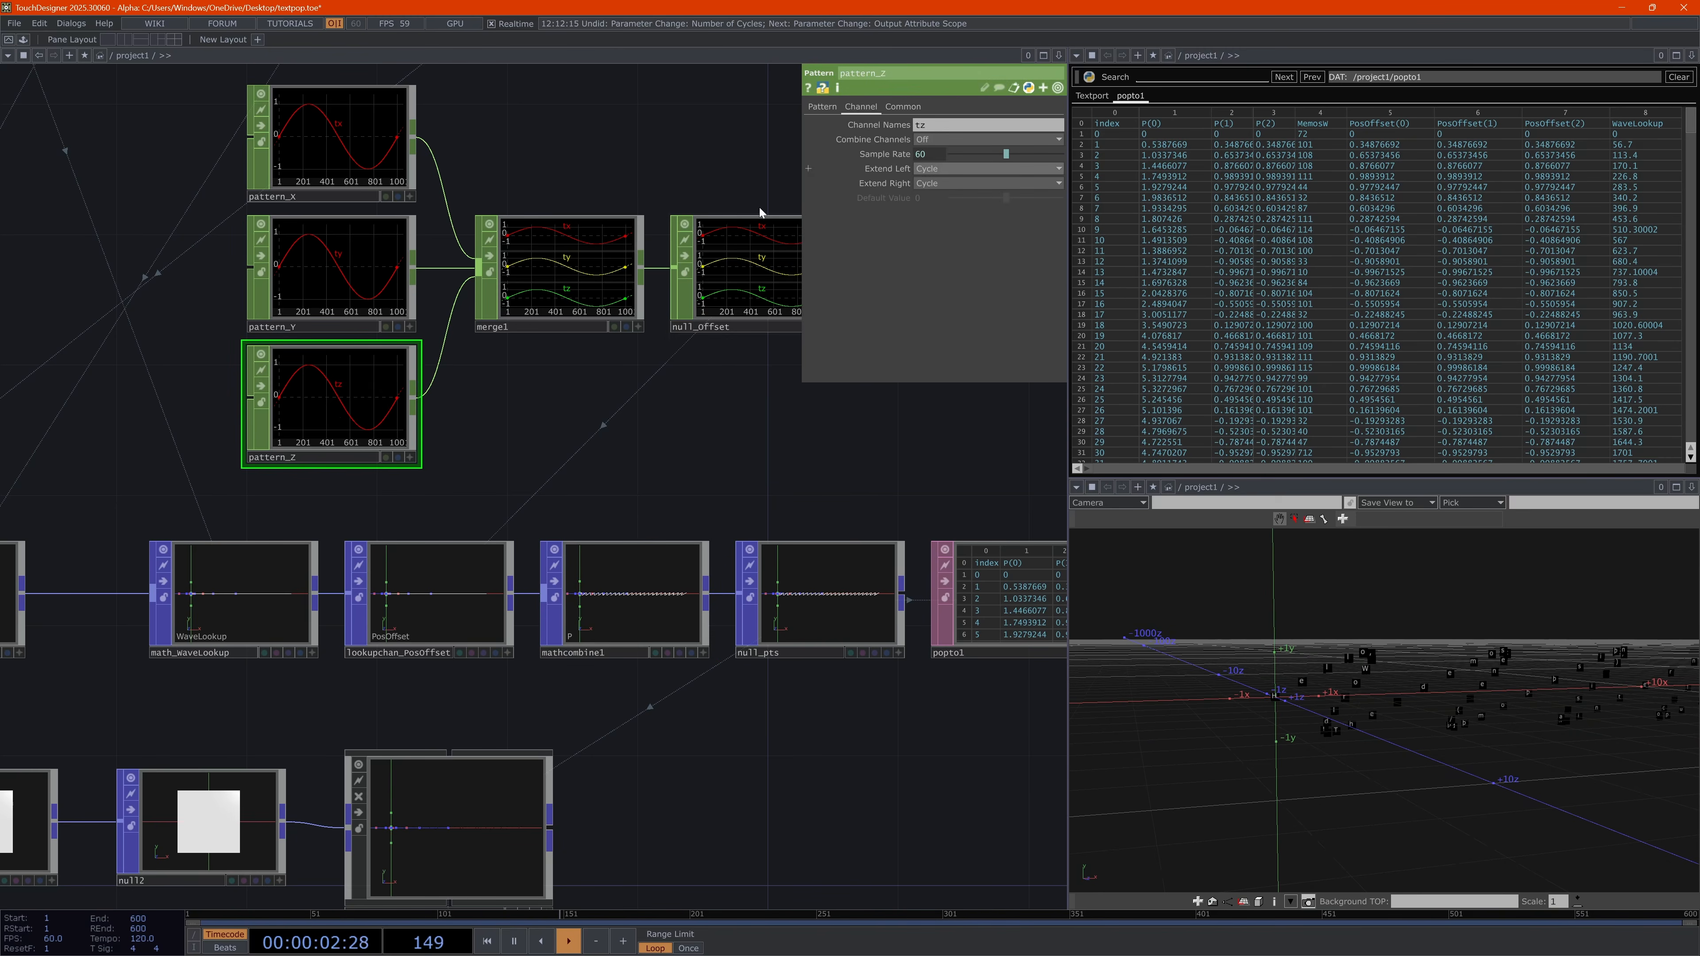
pyautogui.click(820, 107)
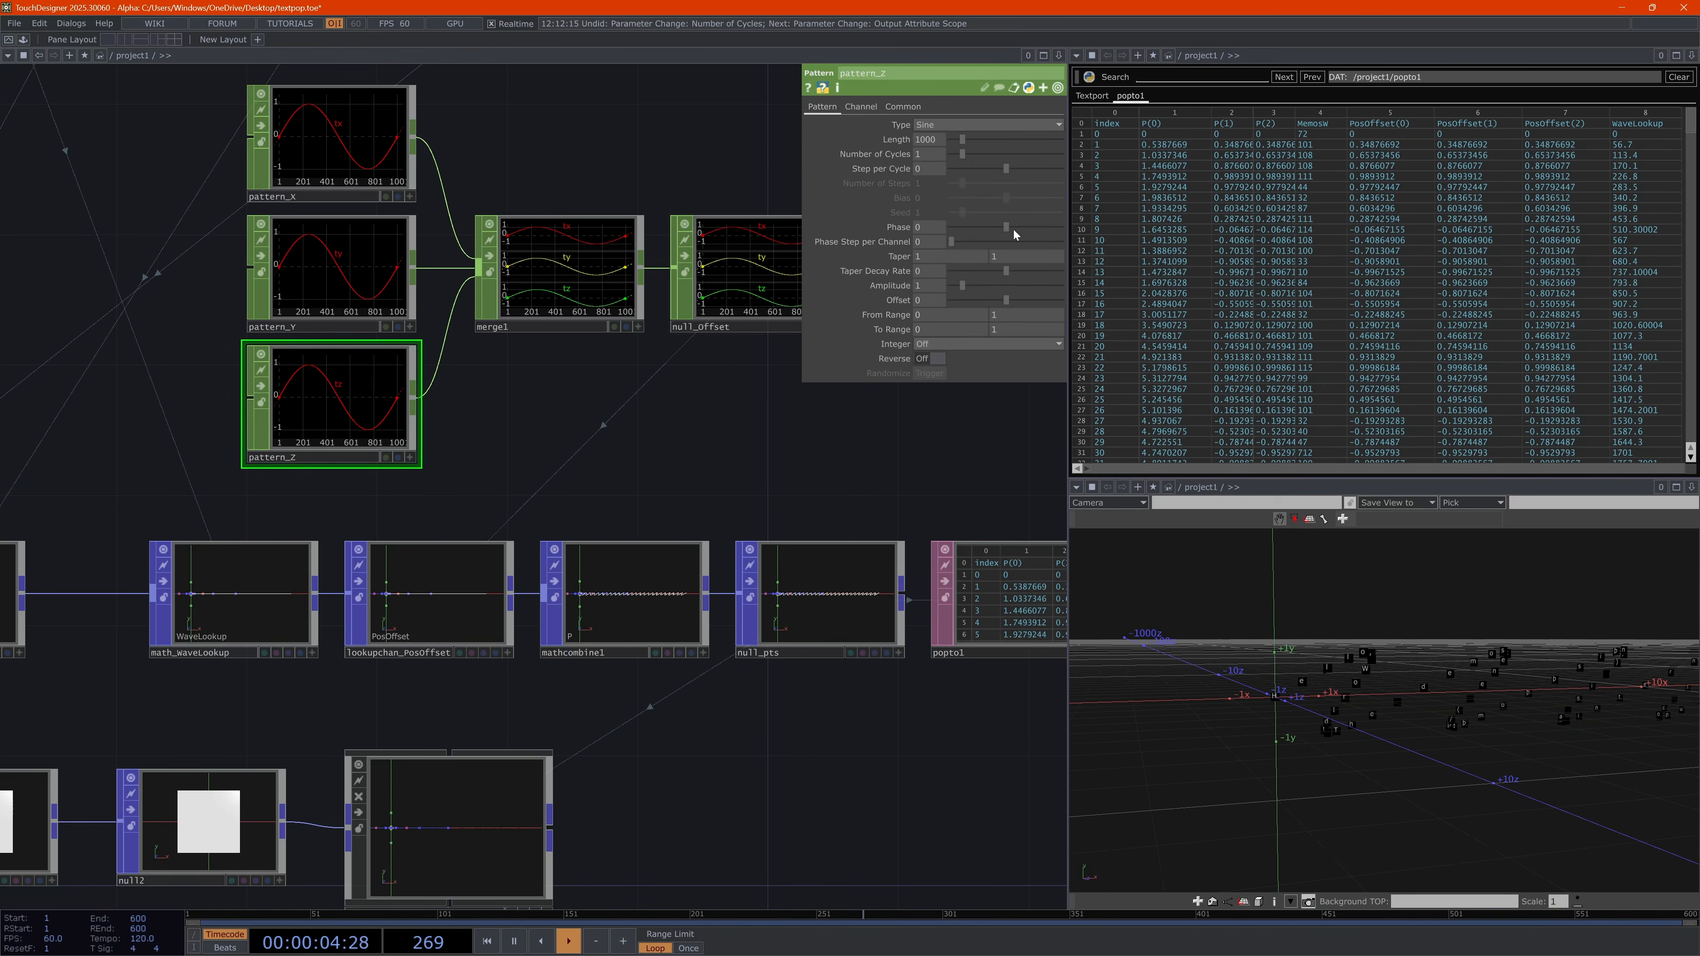
pyautogui.moveTo(962, 289); pyautogui.dragTo(963, 289)
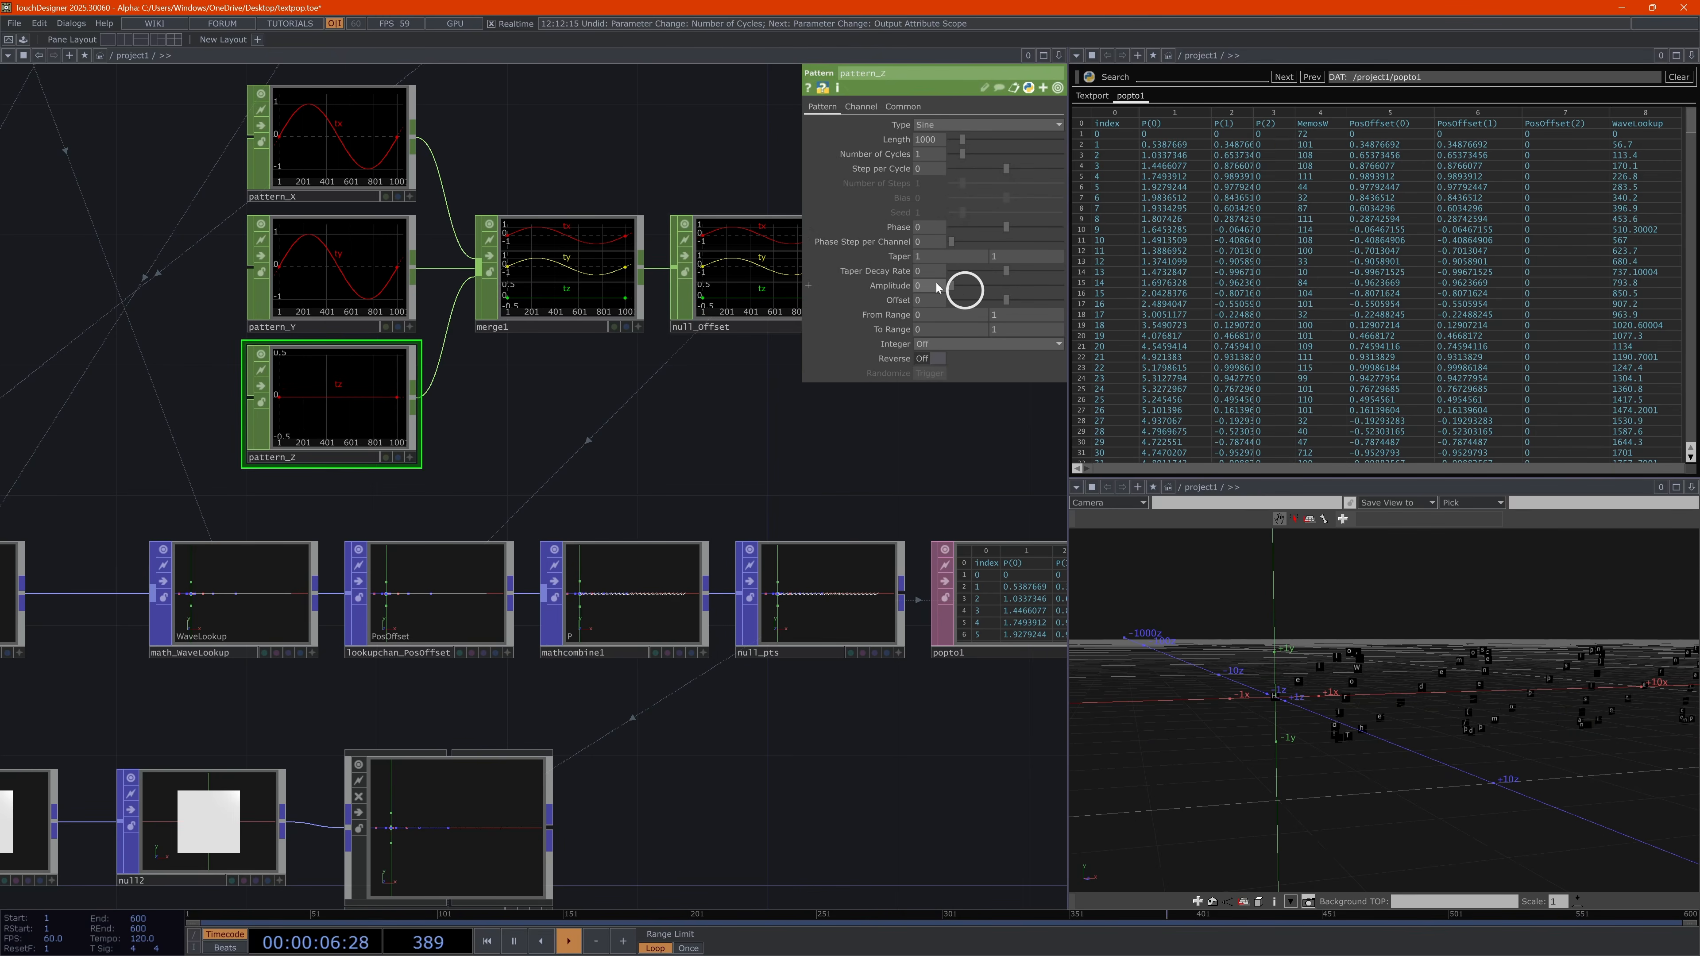
pyautogui.moveTo(1335, 670); pyautogui.dragTo(1271, 666)
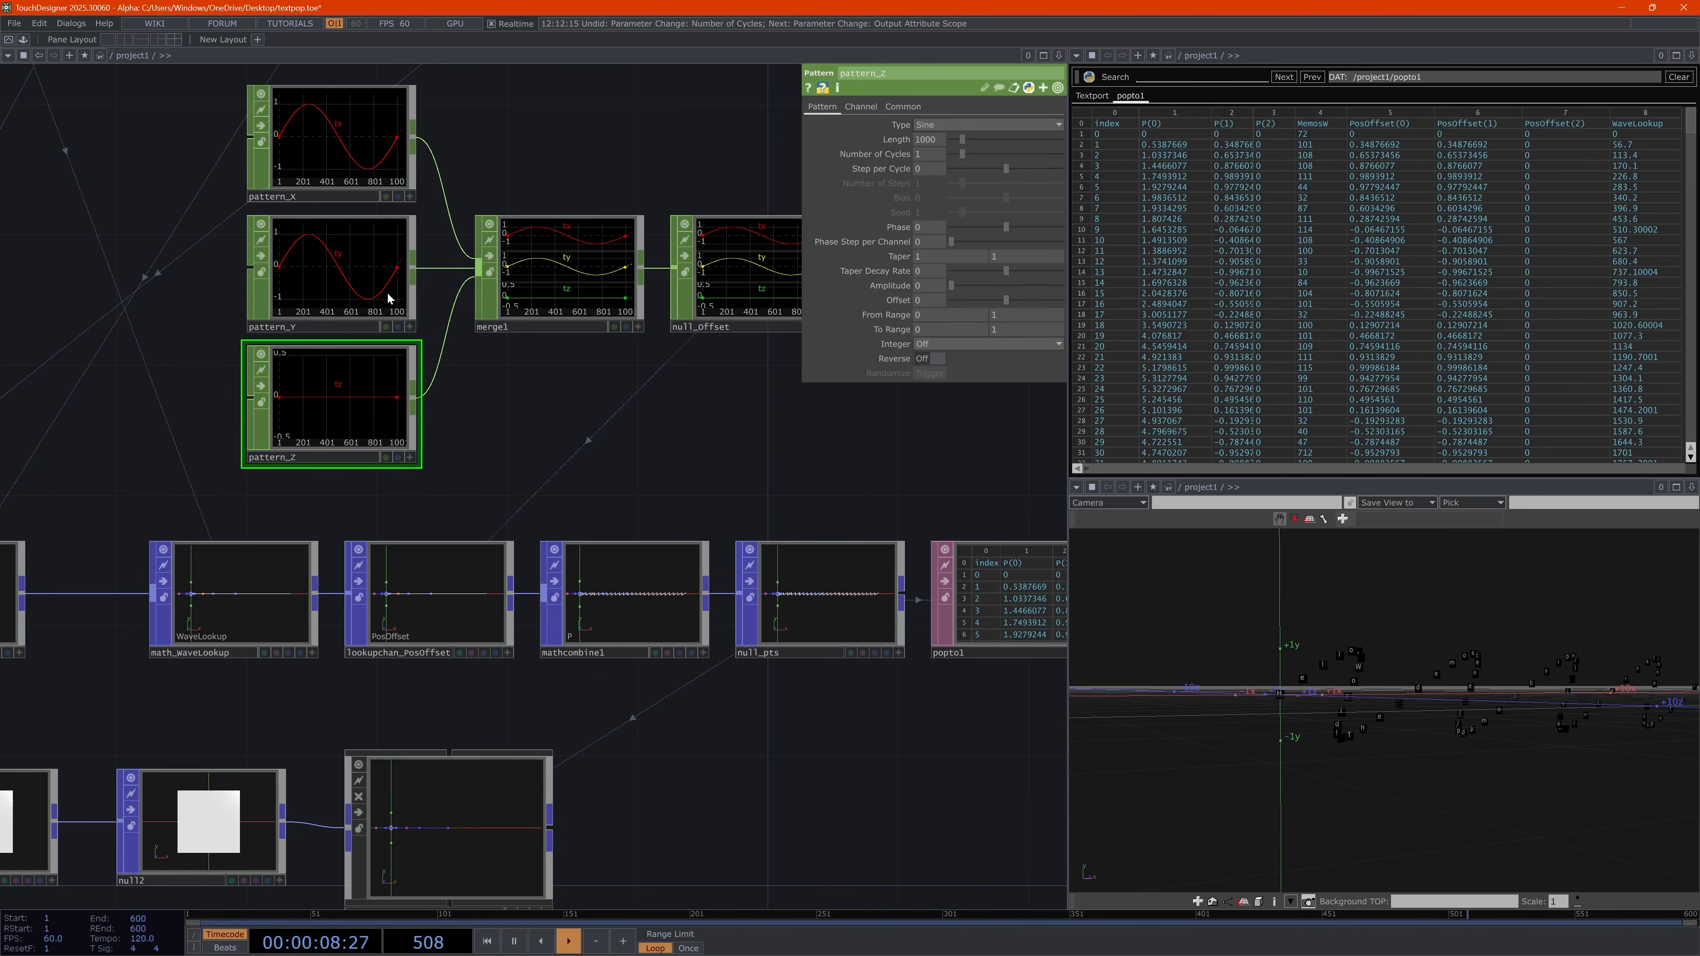
# Set the amplitude of pattern_X to 1.45
pyautogui.click(345, 141)
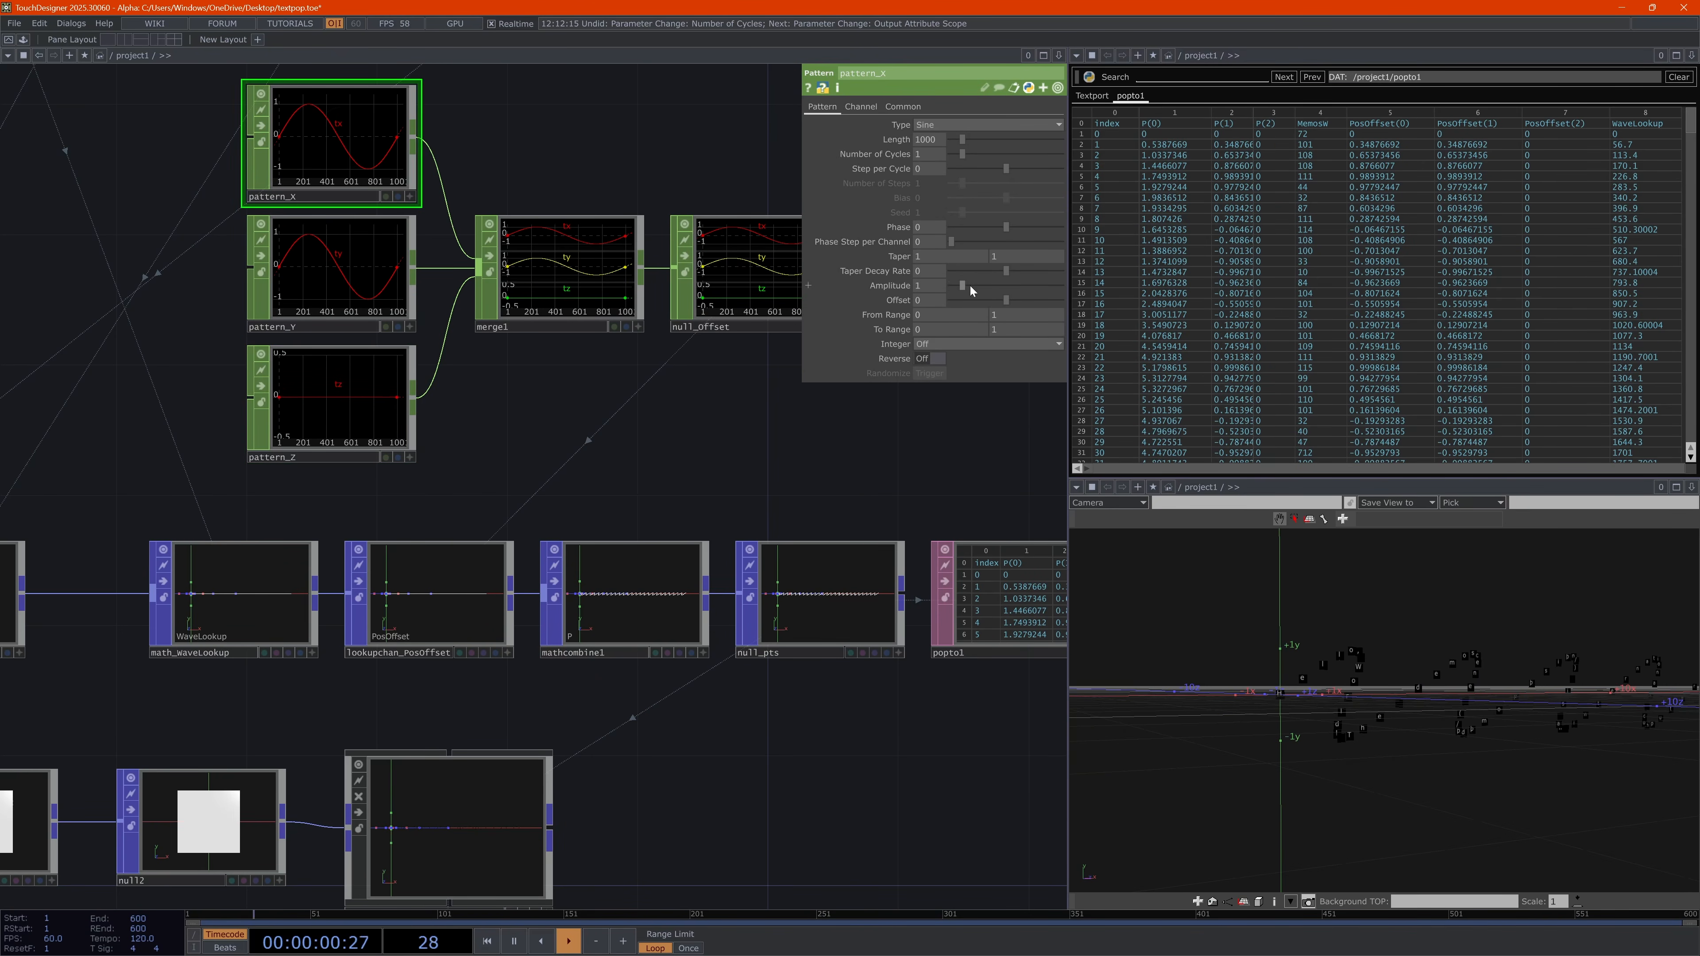
pyautogui.moveTo(961, 285); pyautogui.dragTo(935, 290)
pyautogui.moveTo(1335, 690); pyautogui.dragTo(1361, 713)
pyautogui.moveTo(954, 284); pyautogui.dragTo(961, 285)
# Try an amplitude of about 0.84 on pattern_Y, and set it back to 1
pyautogui.click(354, 270)
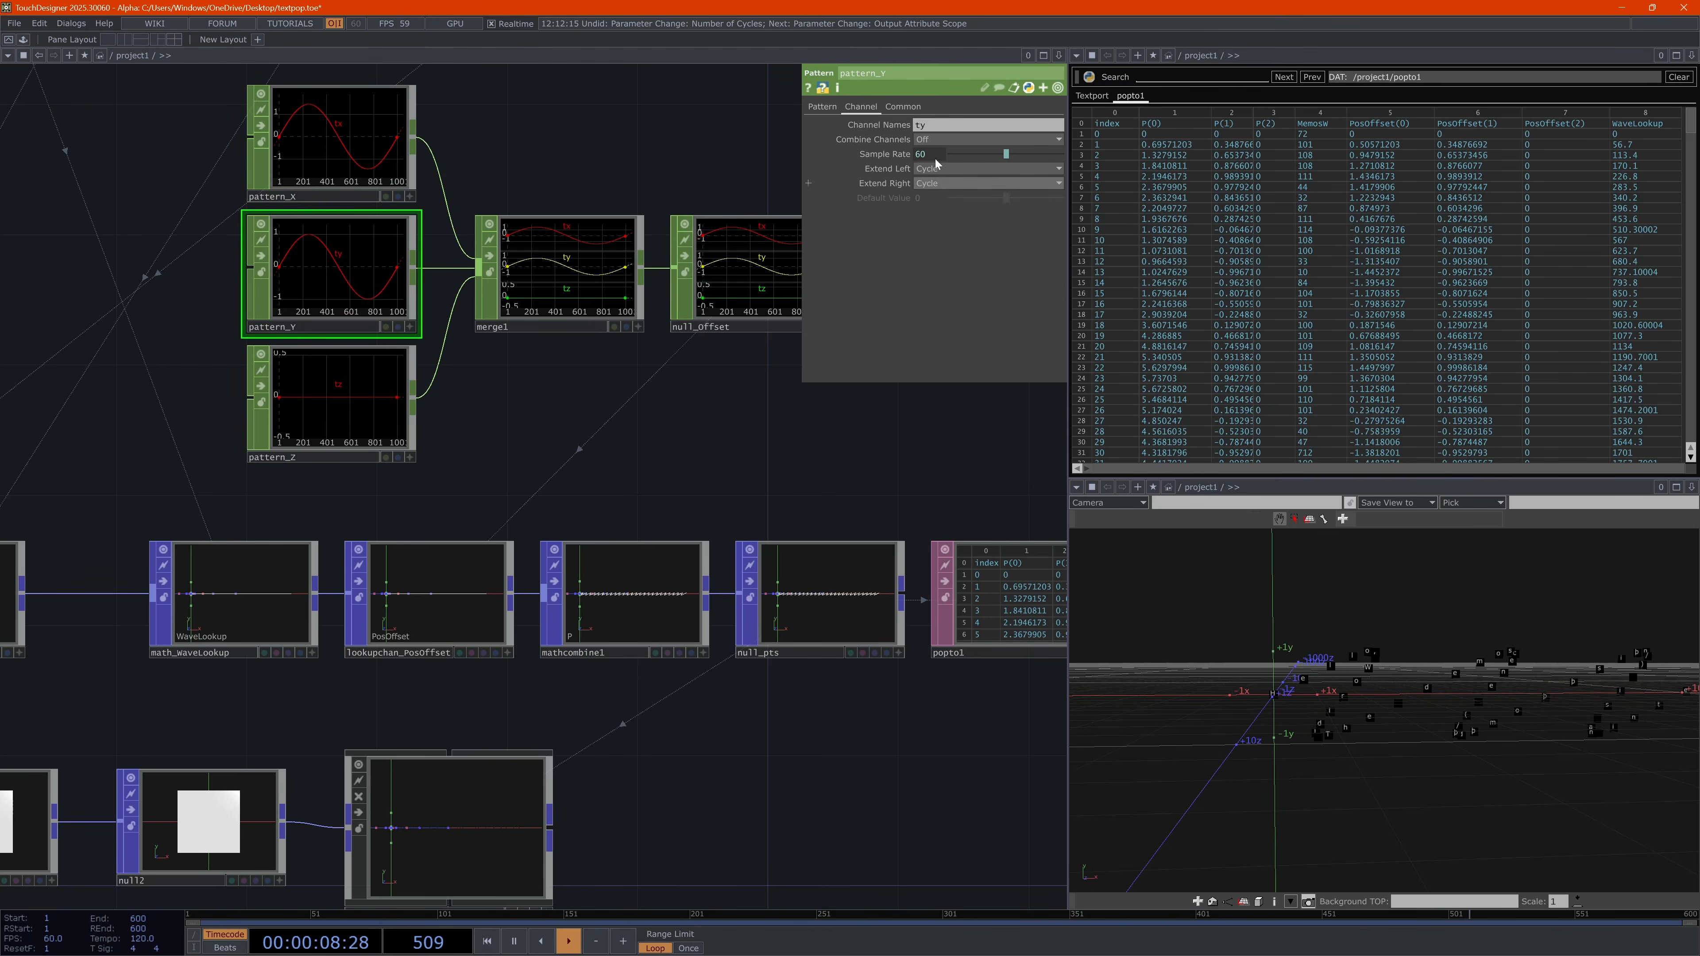
pyautogui.click(822, 107)
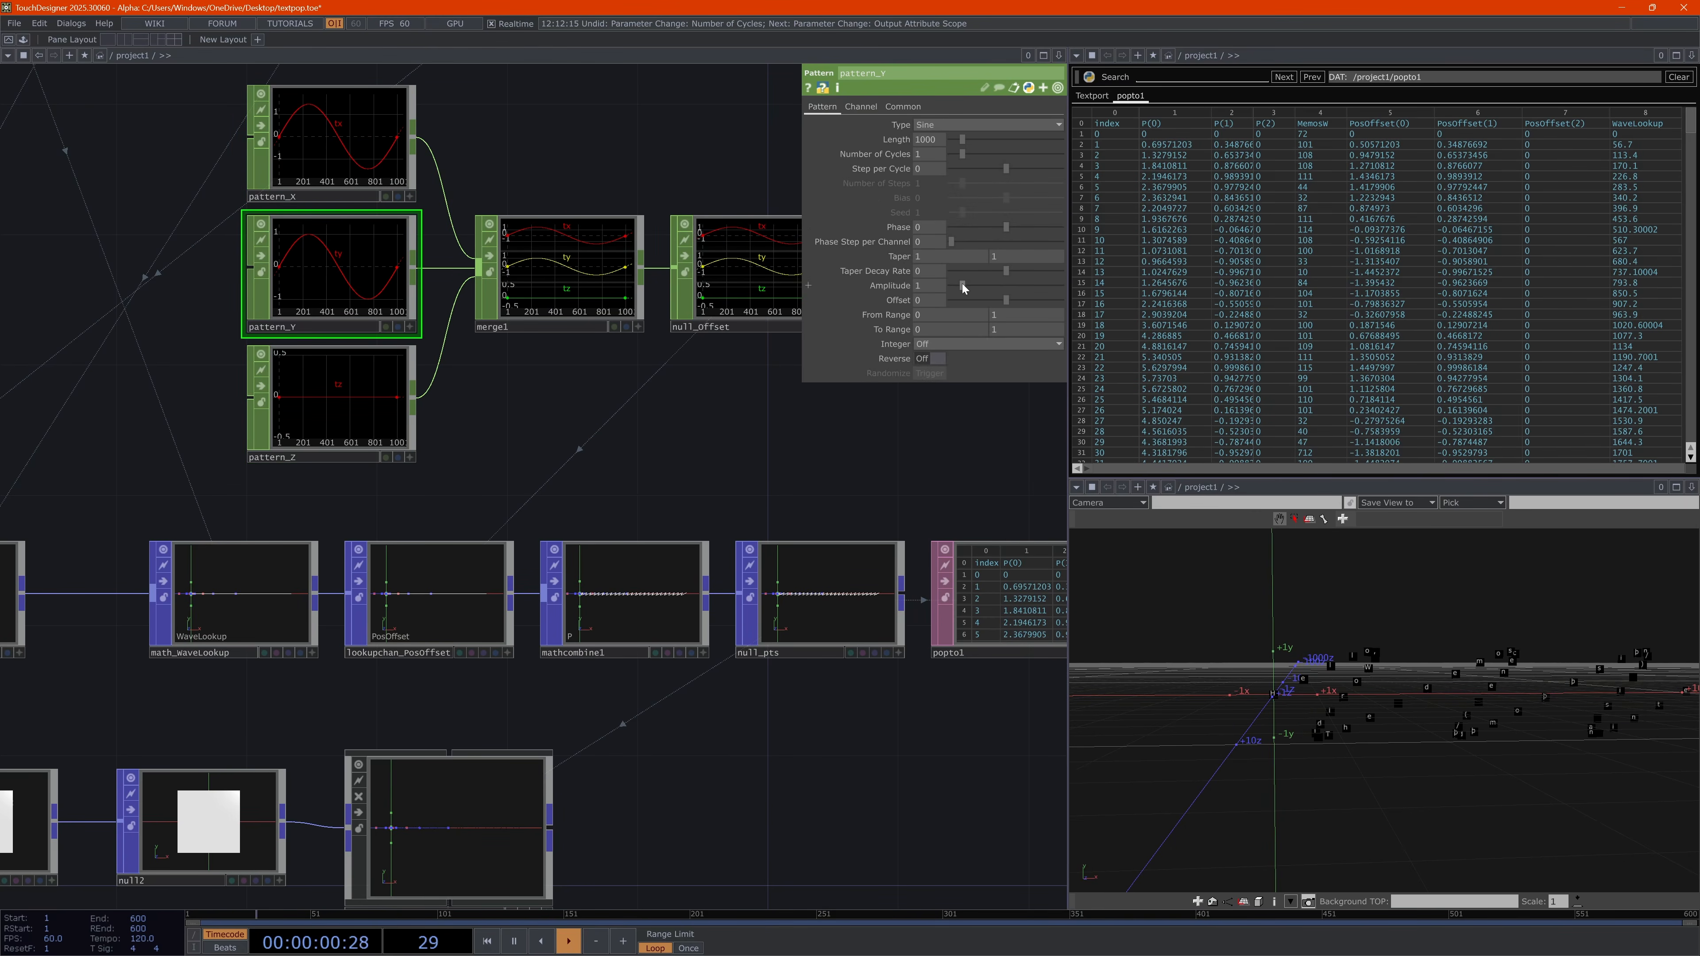
pyautogui.moveTo(961, 283); pyautogui.dragTo(937, 295)
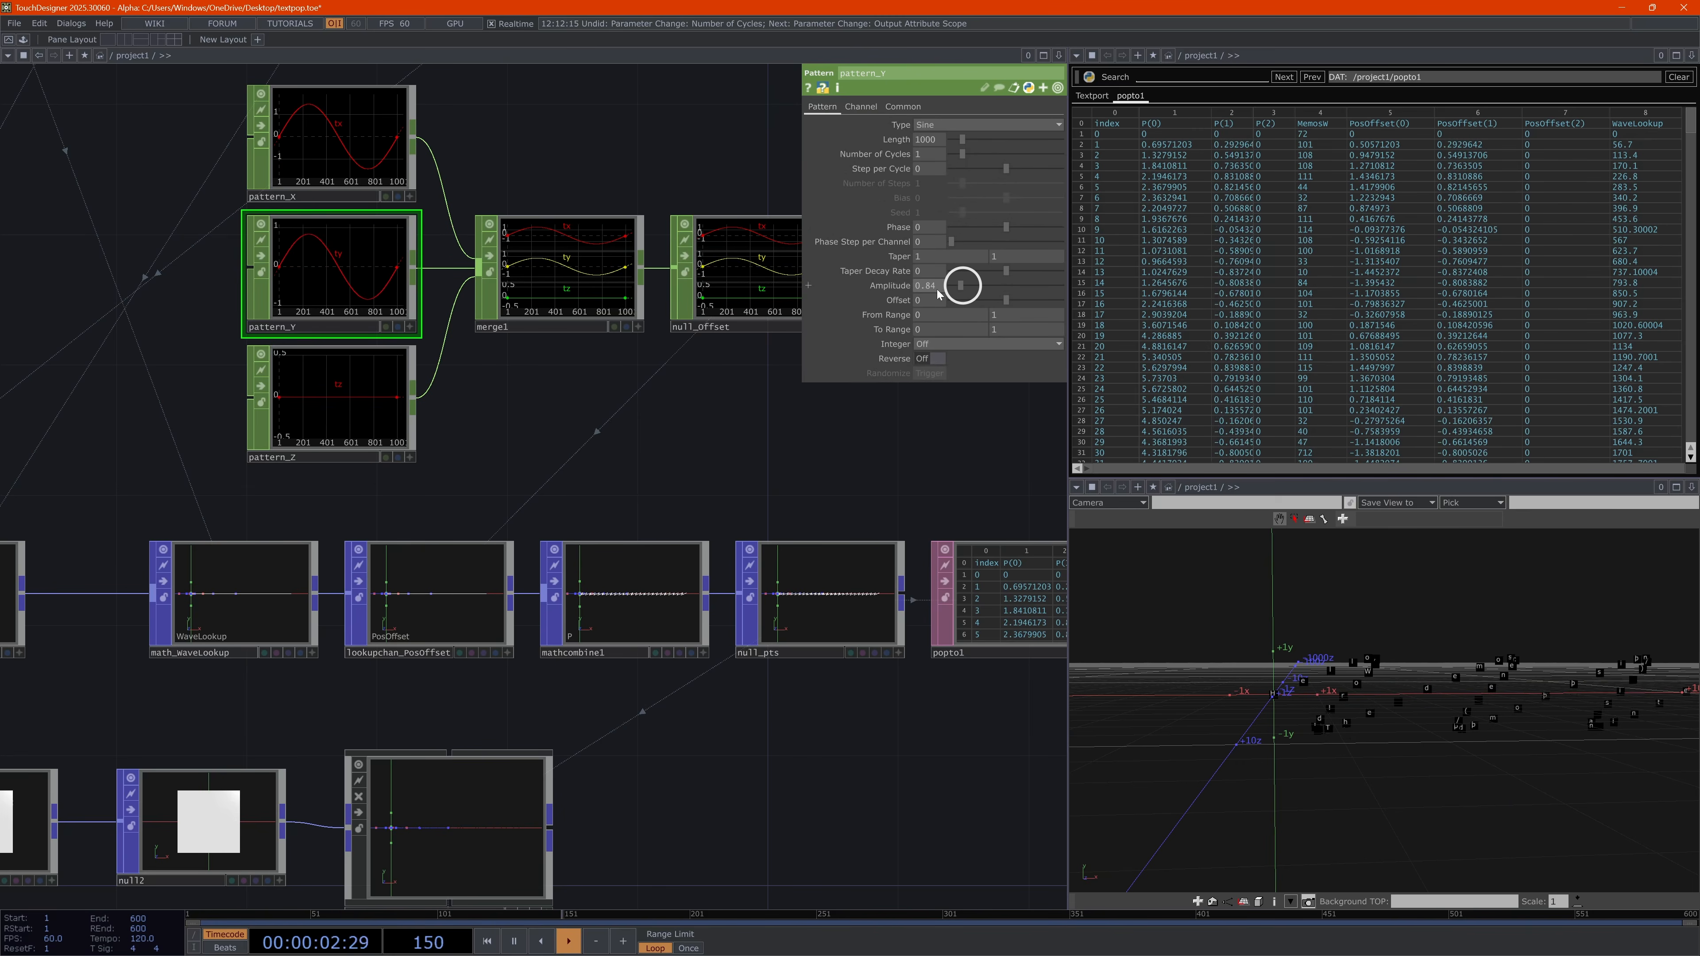
pyautogui.click(879, 295)
pyautogui.write('1')
pyautogui.press('Return')
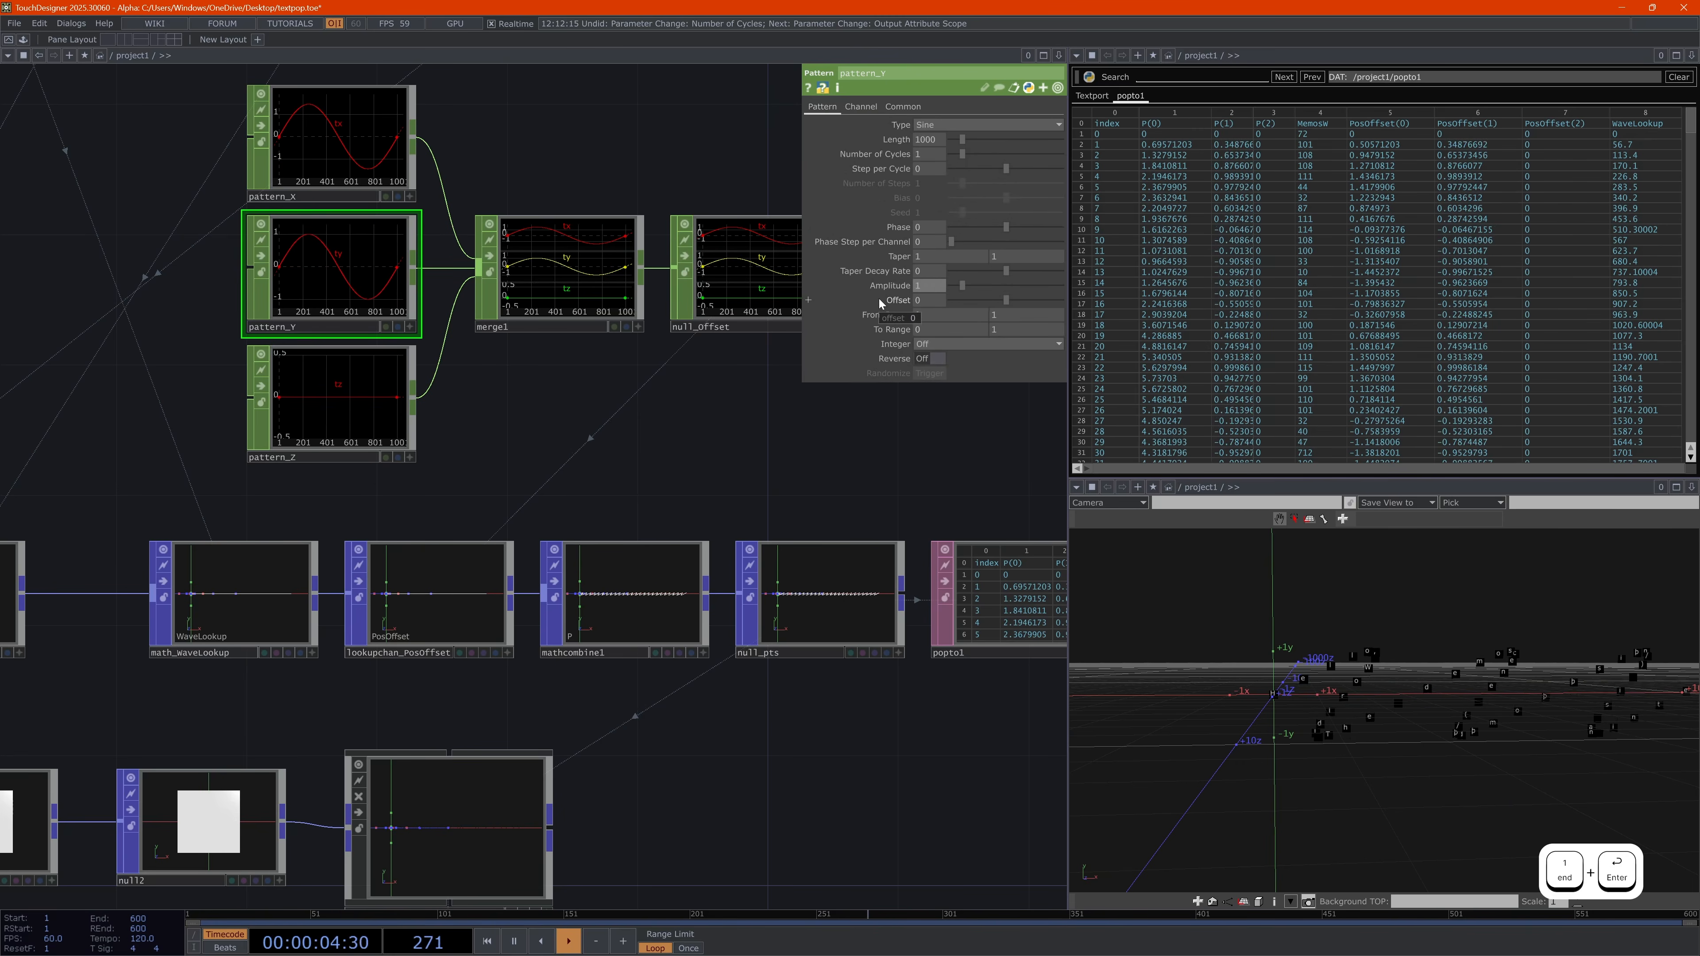
# Try the Cosine type on pattern_X, and set the type back to Sine
pyautogui.click(322, 140)
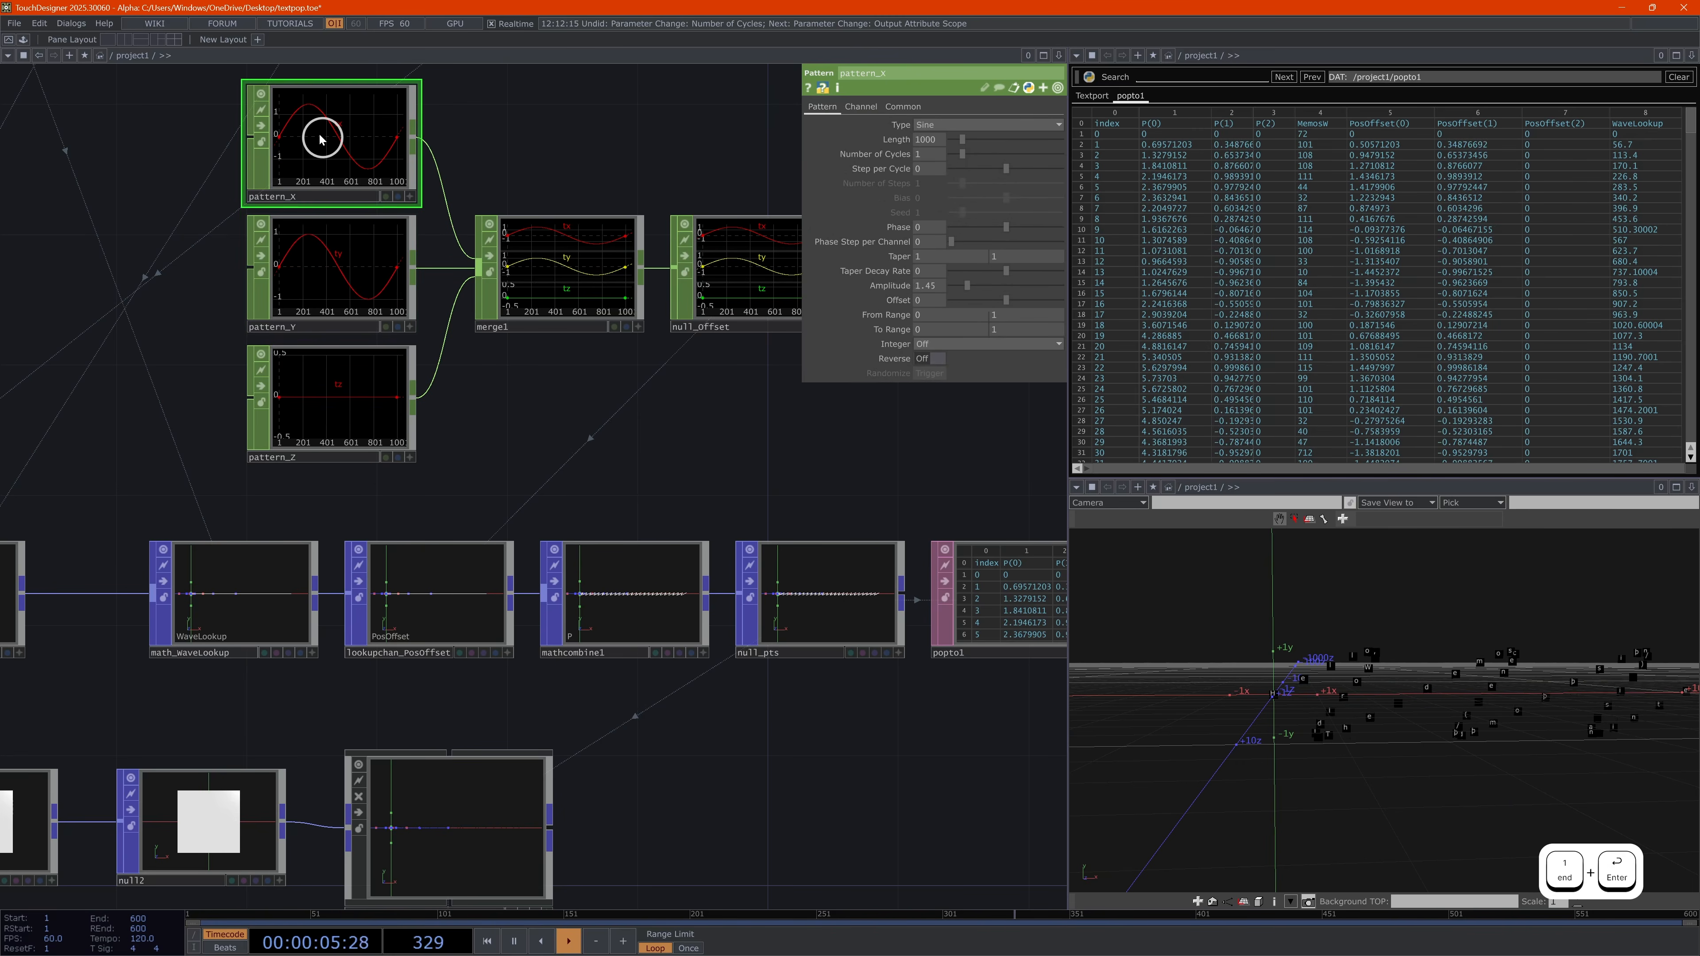
pyautogui.click(937, 124)
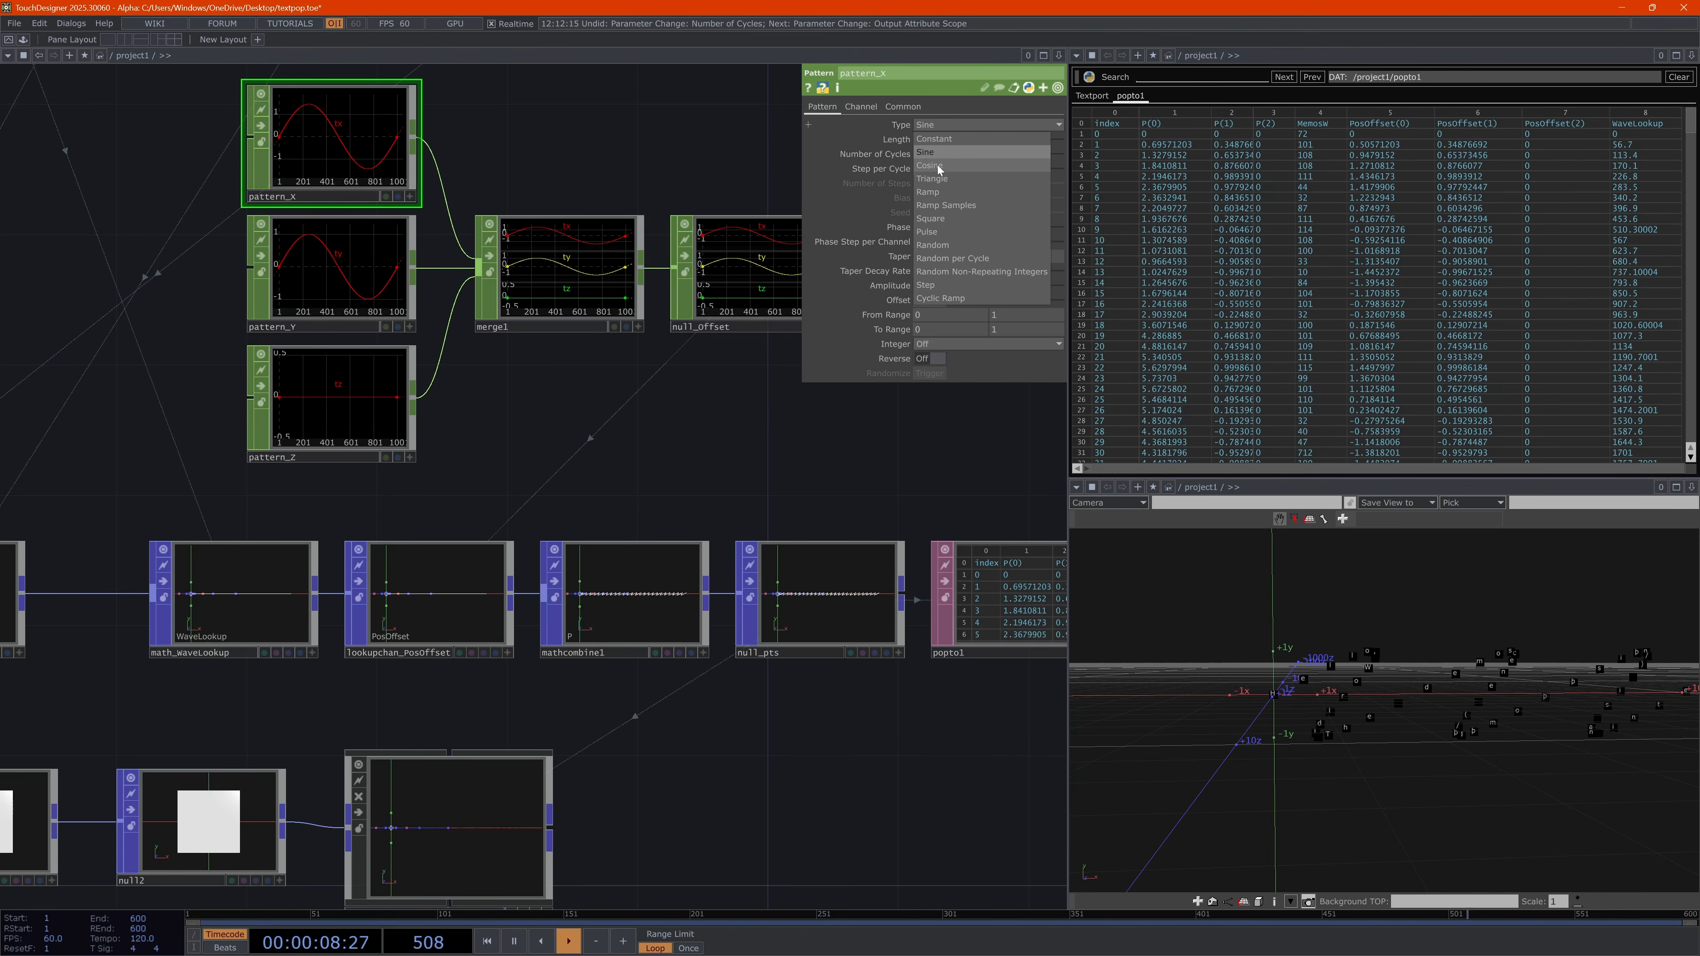
pyautogui.click(937, 165)
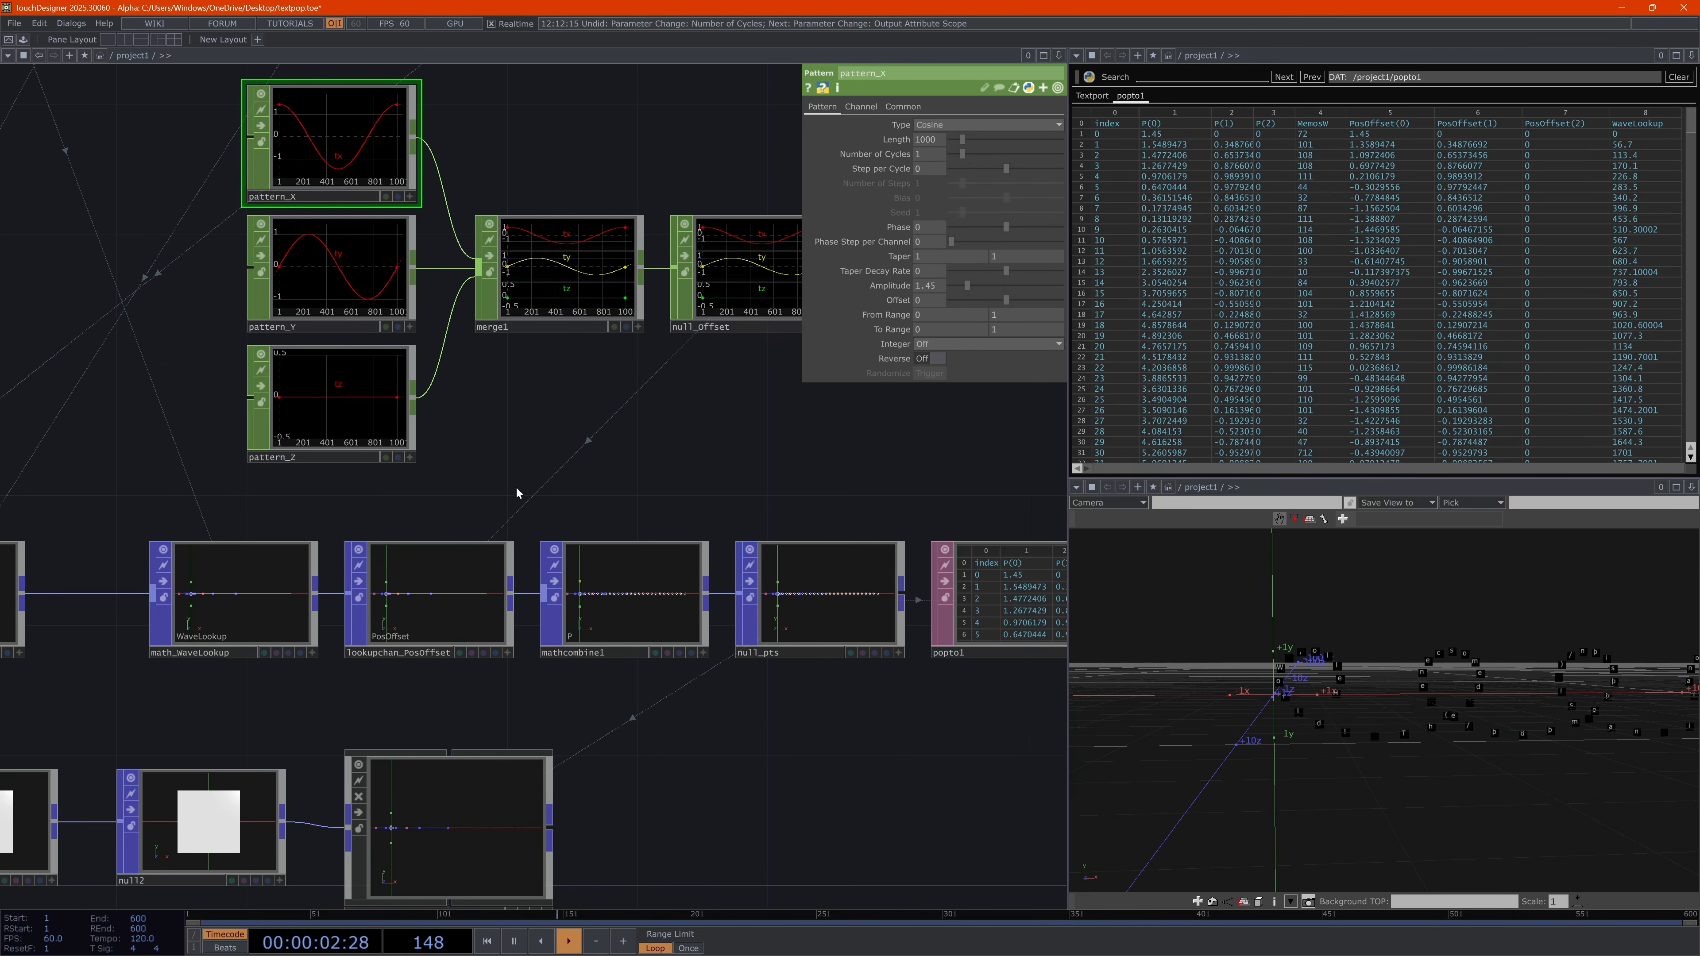
pyautogui.moveTo(517, 492); pyautogui.dragTo(608, 502)
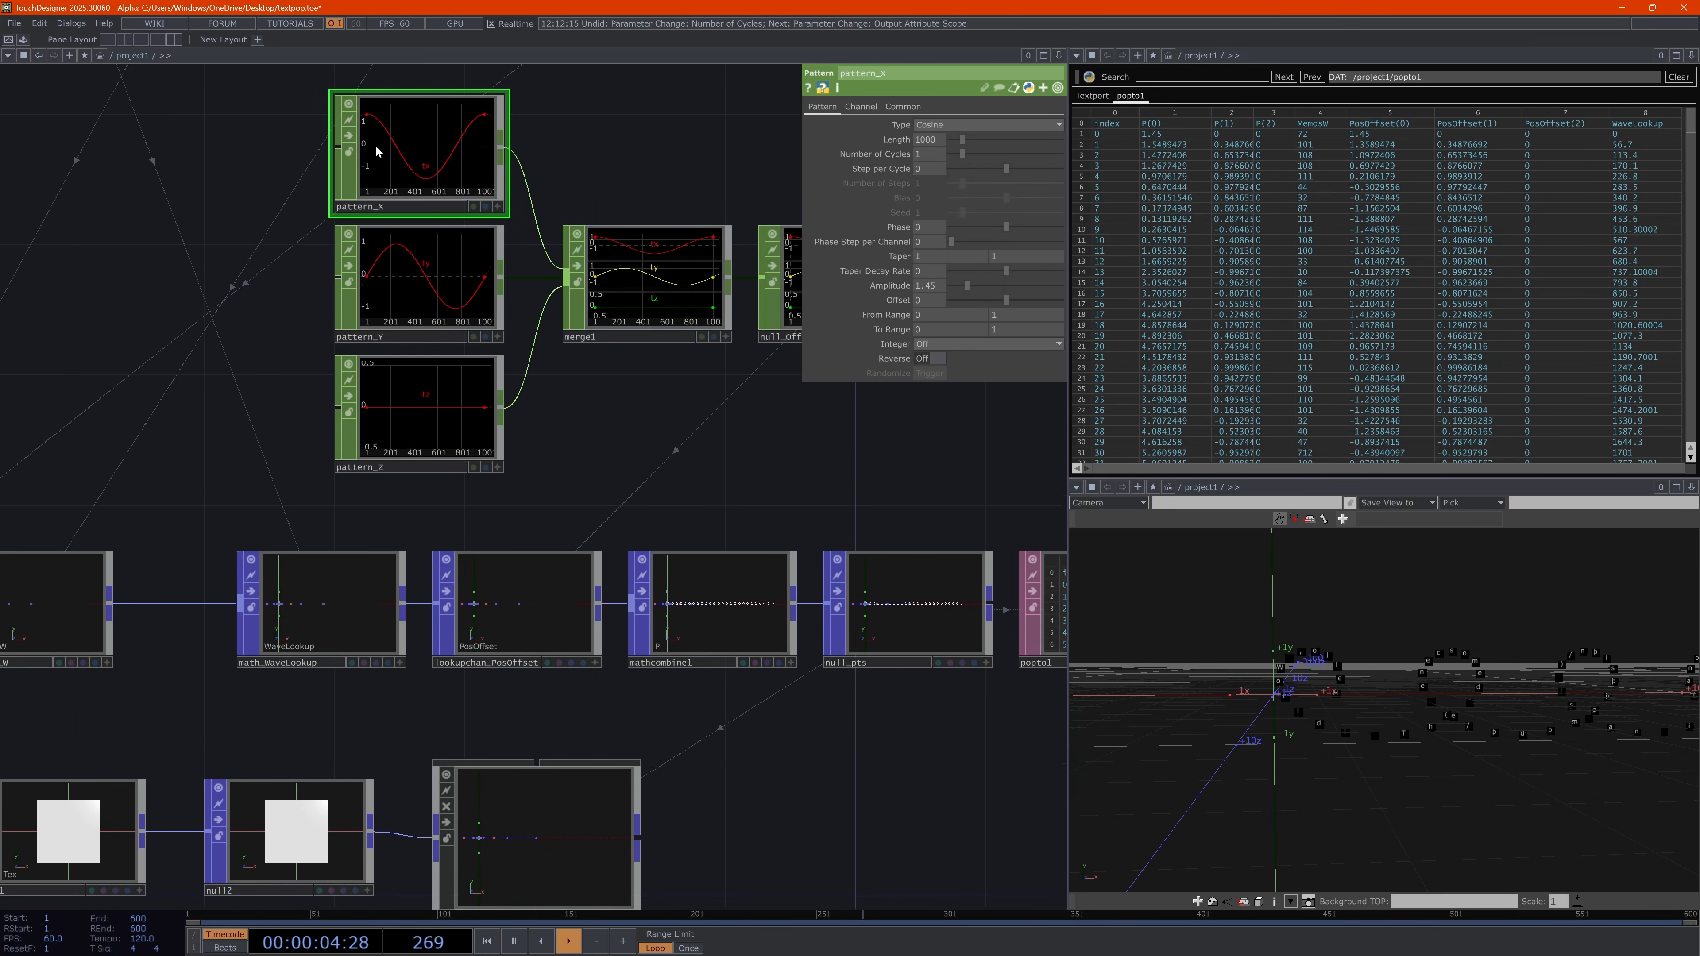
pyautogui.click(961, 124)
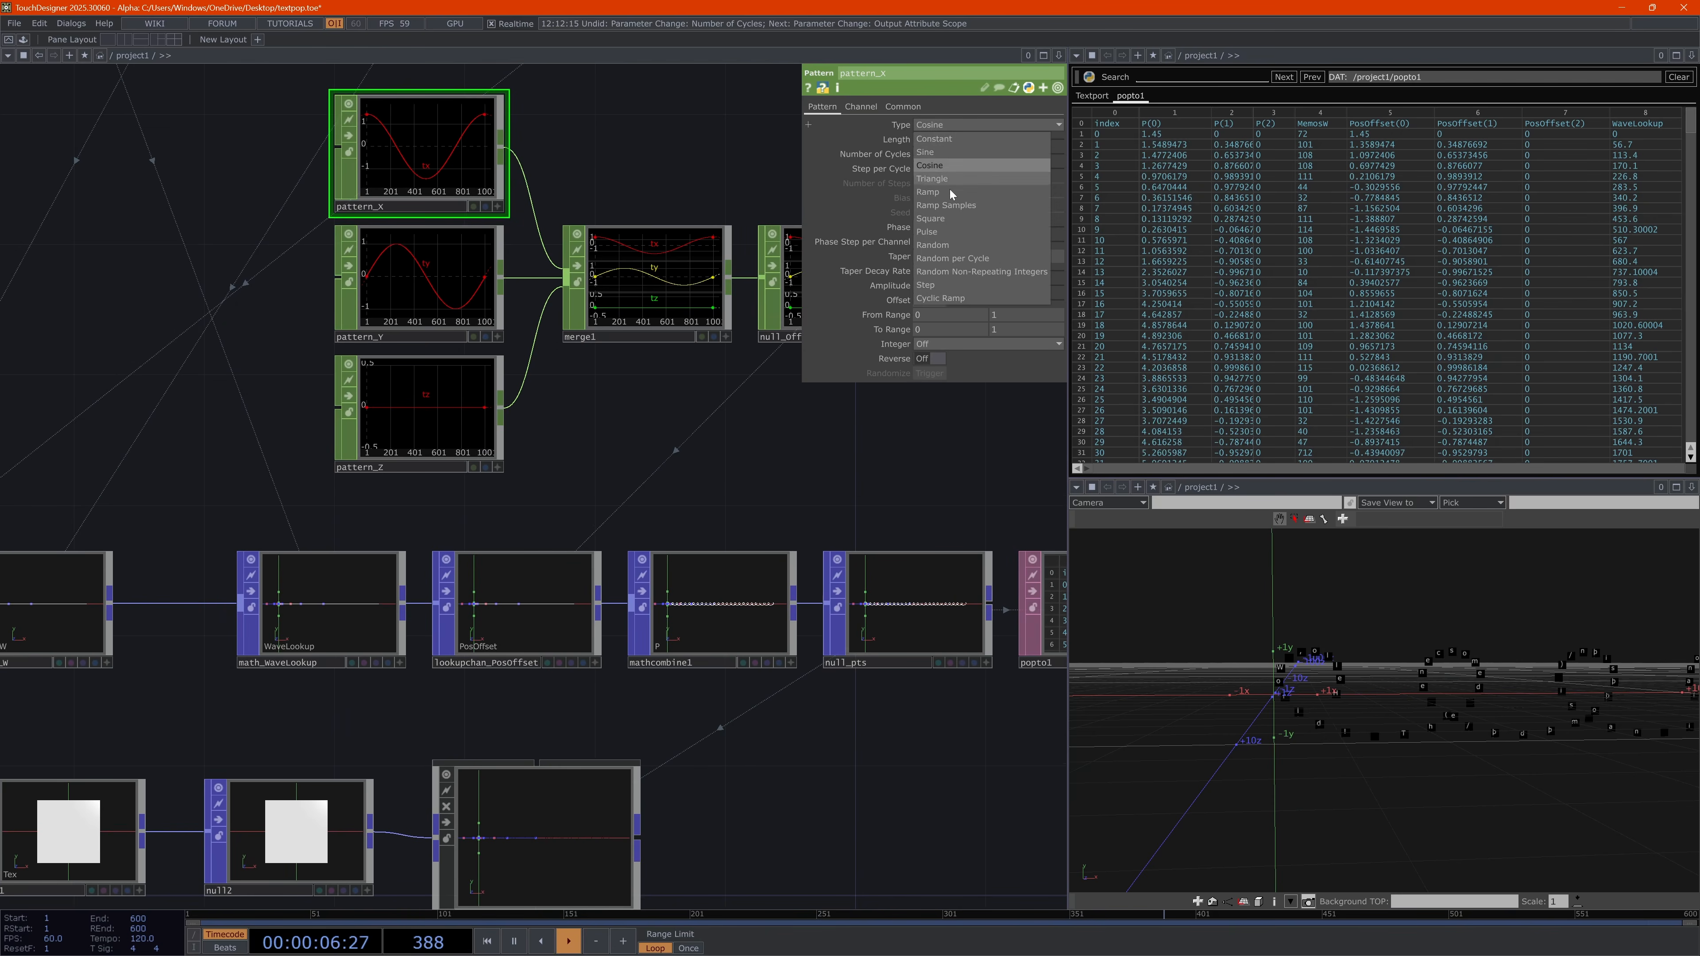
pyautogui.click(933, 152)
# Set the wave type of pattern_Y to Cosine
pyautogui.click(476, 277)
pyautogui.click(935, 127)
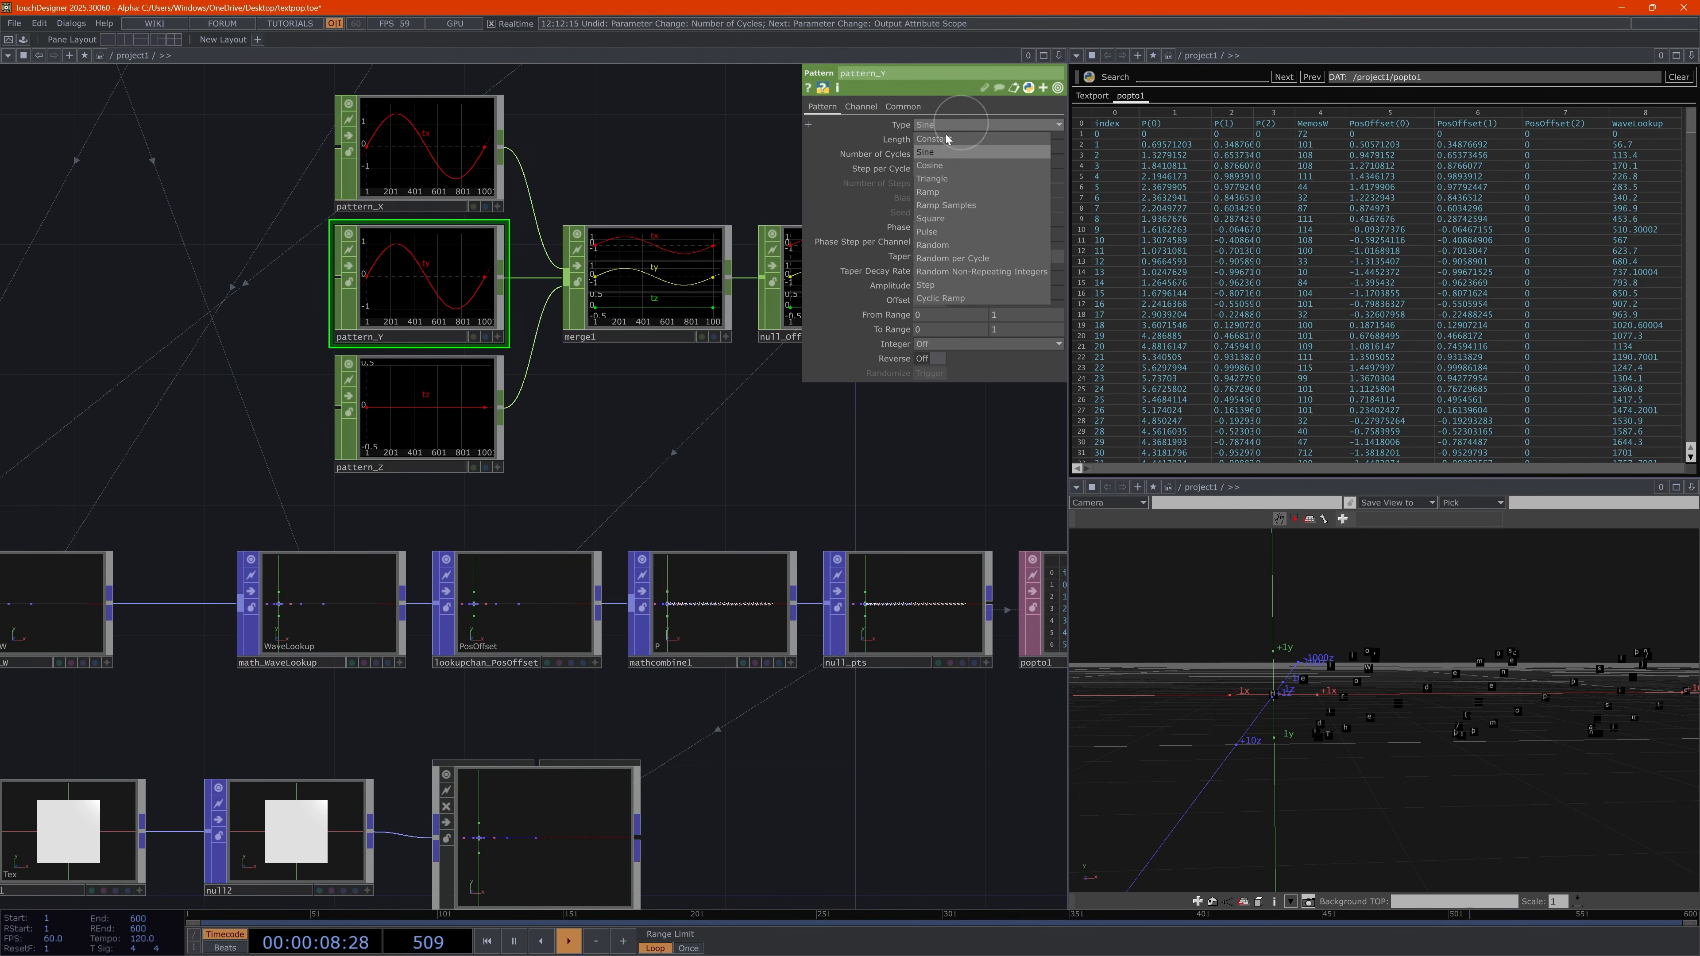
pyautogui.click(929, 166)
pyautogui.moveTo(1438, 741); pyautogui.dragTo(1438, 744)
pyautogui.moveTo(1404, 680); pyautogui.dragTo(1403, 682)
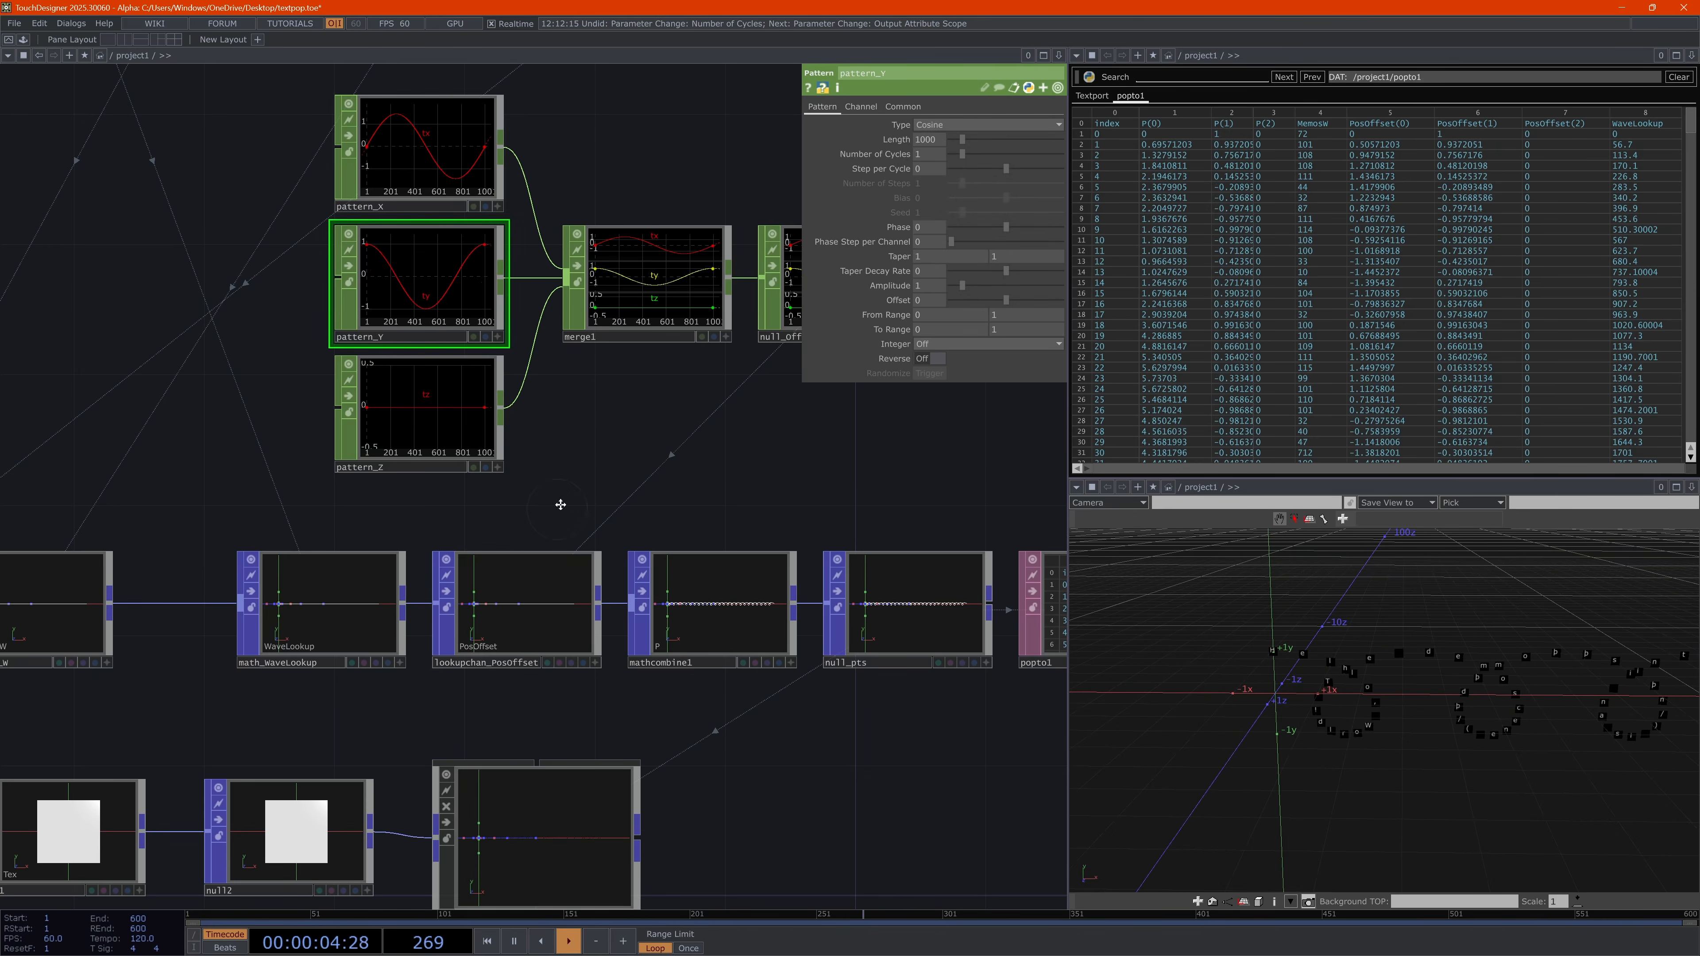
# Set the WaveFreq value in constant1 to 62.3
pyautogui.moveTo(561, 505); pyautogui.dragTo(948, 601)
pyautogui.moveTo(533, 518); pyautogui.dragTo(386, 624, button='middle')
pyautogui.click(275, 137)
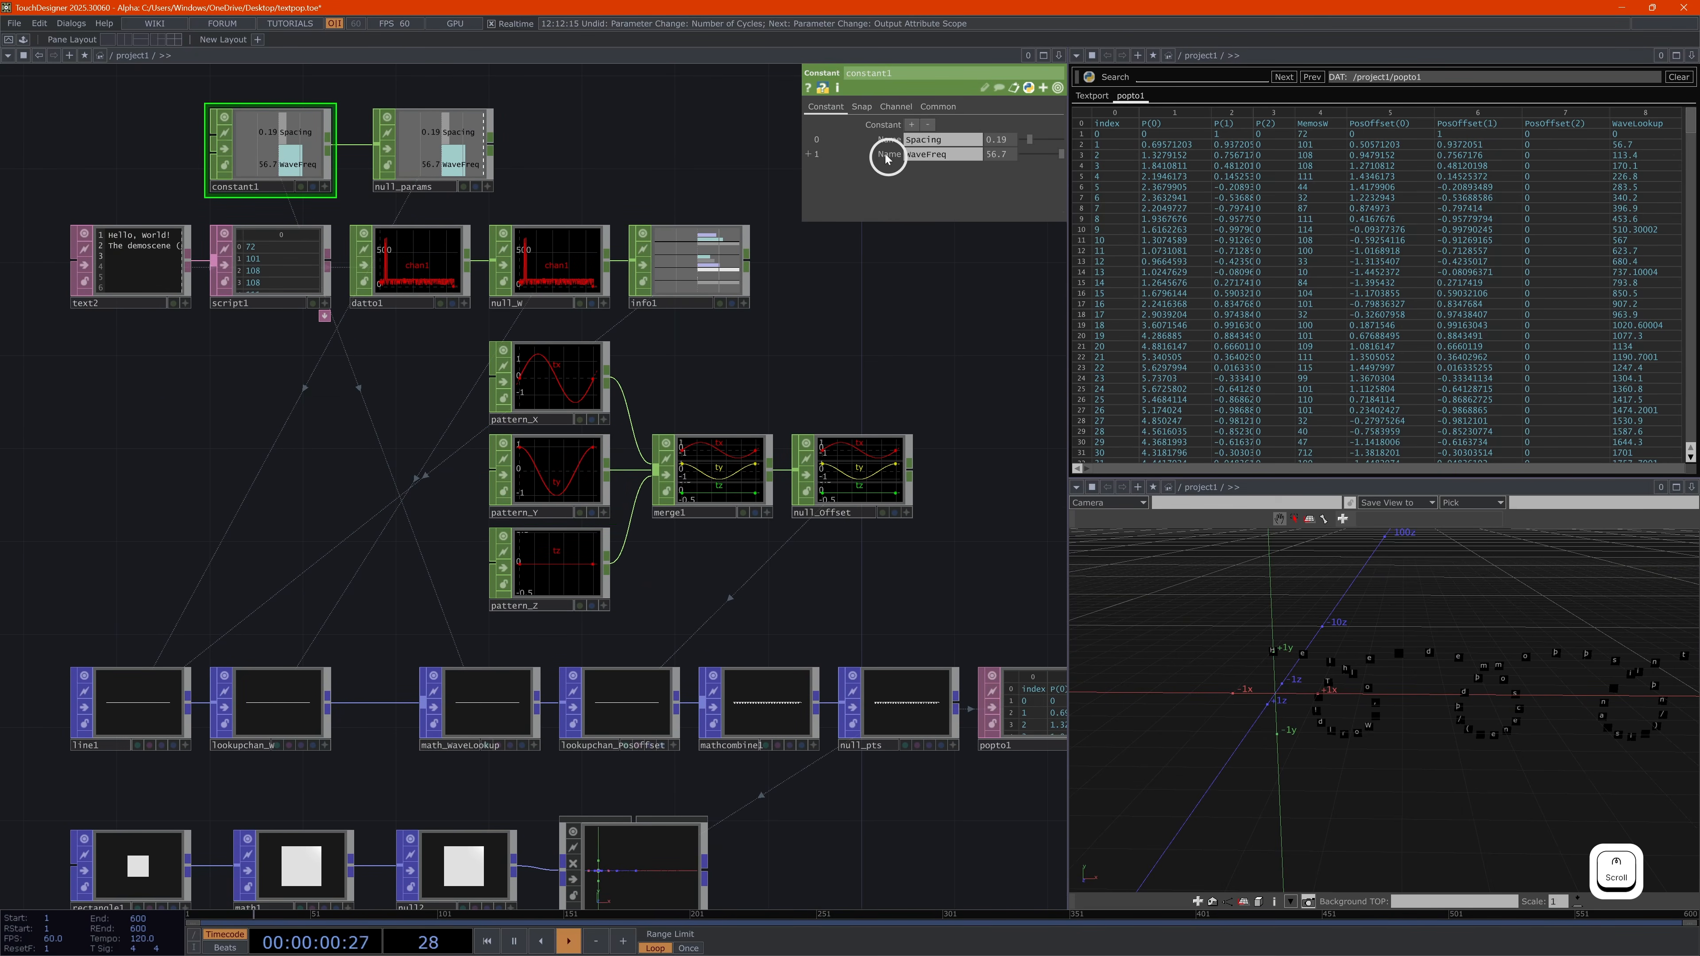
pyautogui.moveTo(997, 158)
pyautogui.mouseDown(button='middle')
pyautogui.moveTo(1161, 156)
pyautogui.moveTo(998, 140)
pyautogui.moveTo(662, 416)
pyautogui.moveTo(997, 136)
pyautogui.moveTo(6, 306)
pyautogui.moveTo(197, 196)
pyautogui.moveTo(167, 64)
pyautogui.moveTo(95, 11)
pyautogui.moveTo(8, 8)
pyautogui.moveTo(997, 154)
pyautogui.mouseUp(button='middle')
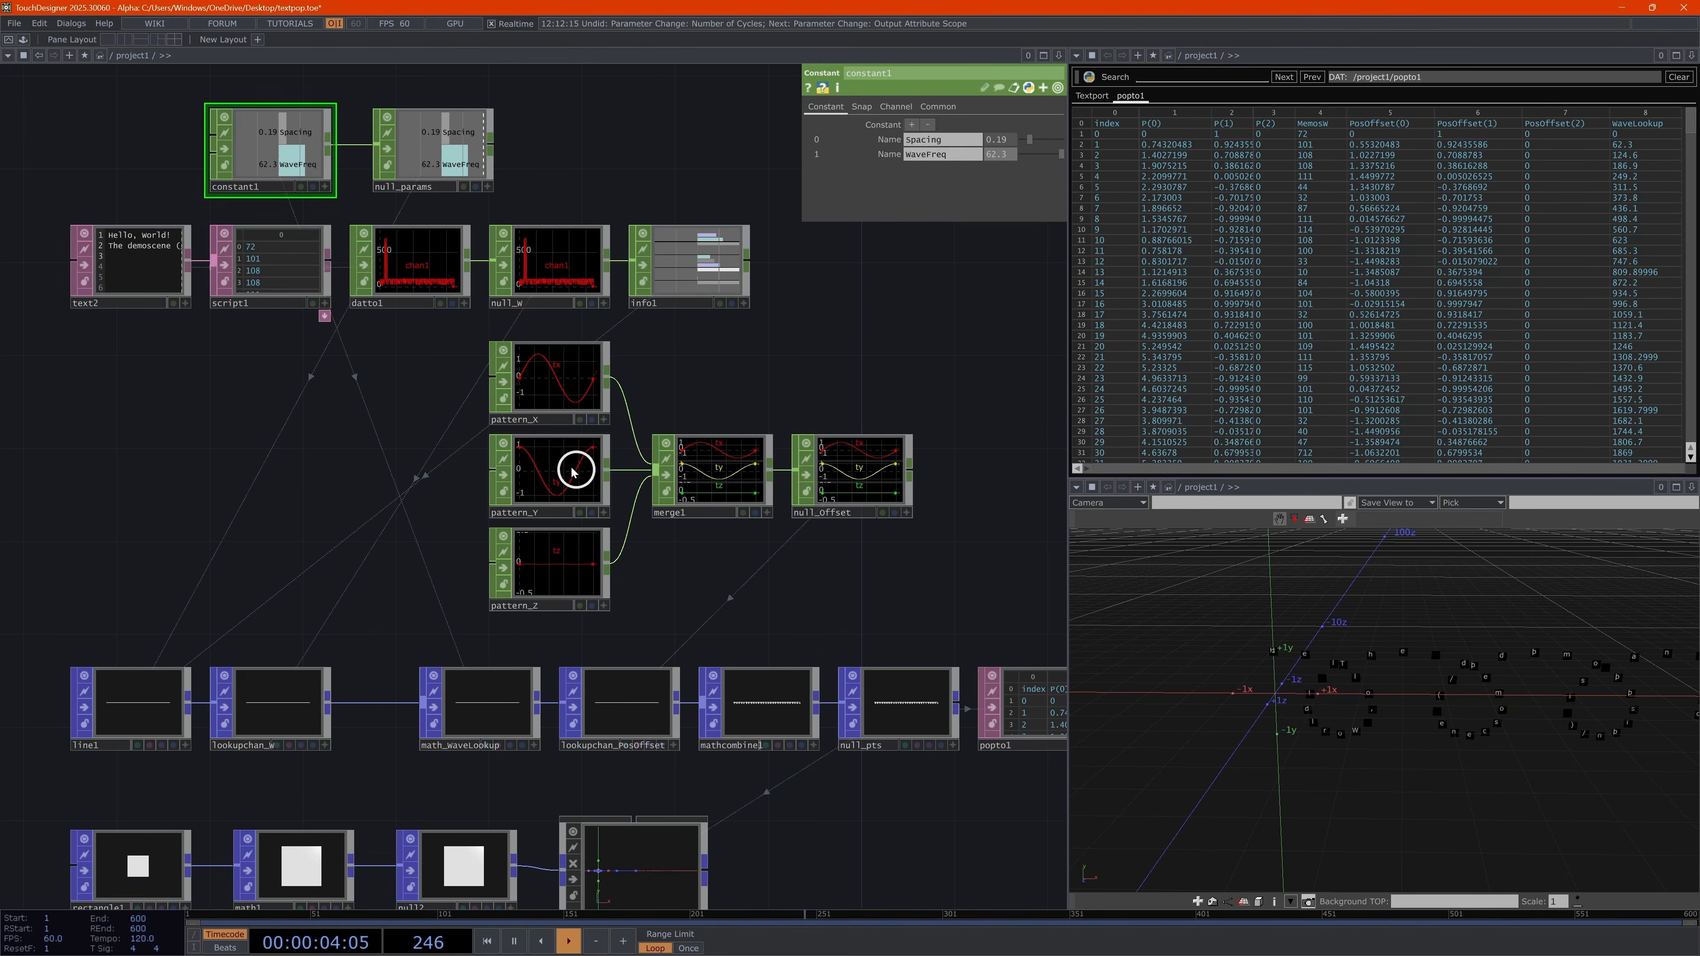
# Set the wave type of pattern_Z to Cosine
pyautogui.click(557, 576)
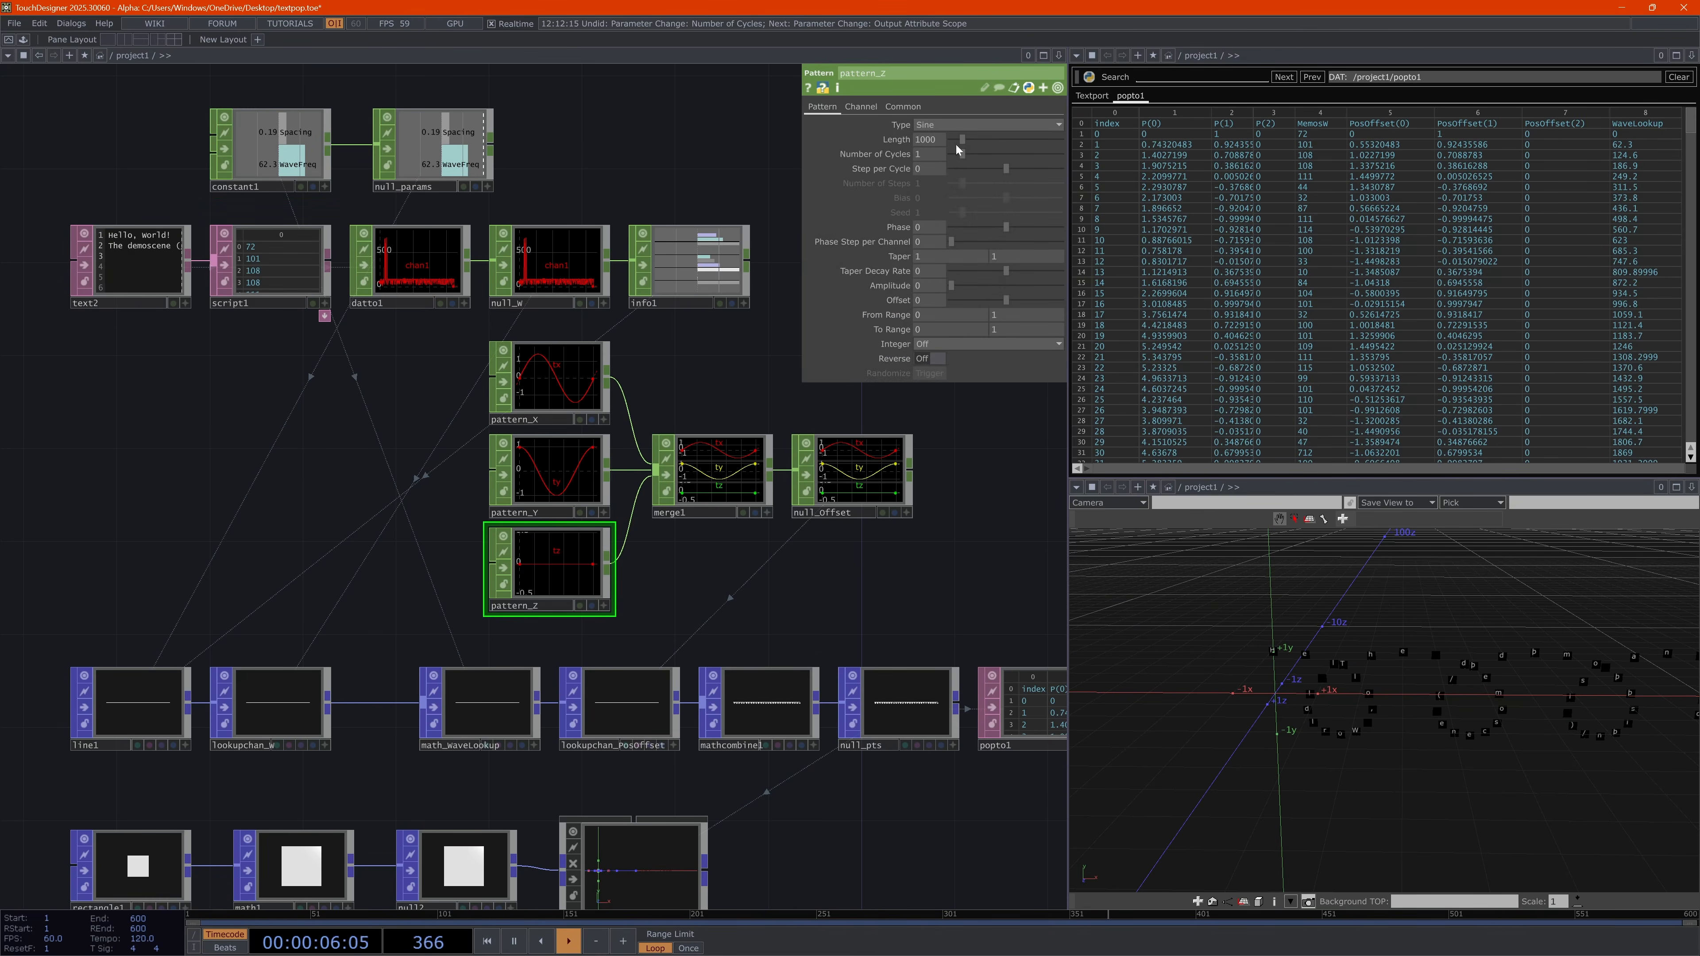
pyautogui.click(939, 123)
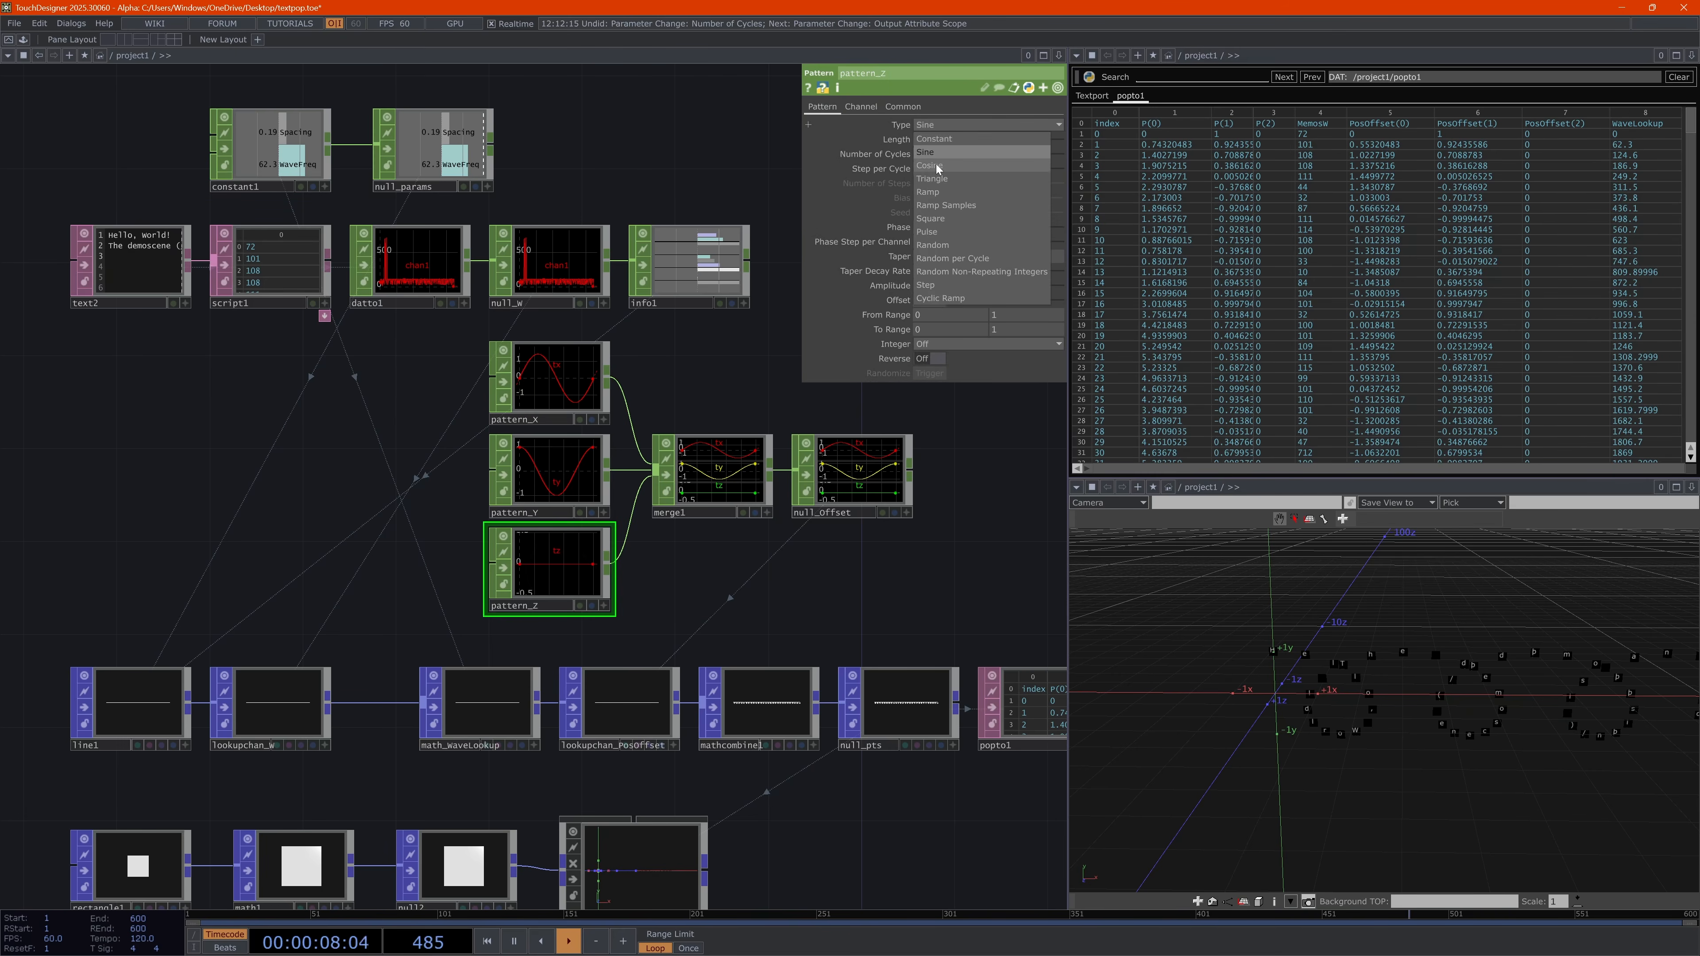
pyautogui.click(936, 163)
pyautogui.moveTo(1487, 684); pyautogui.dragTo(1446, 696)
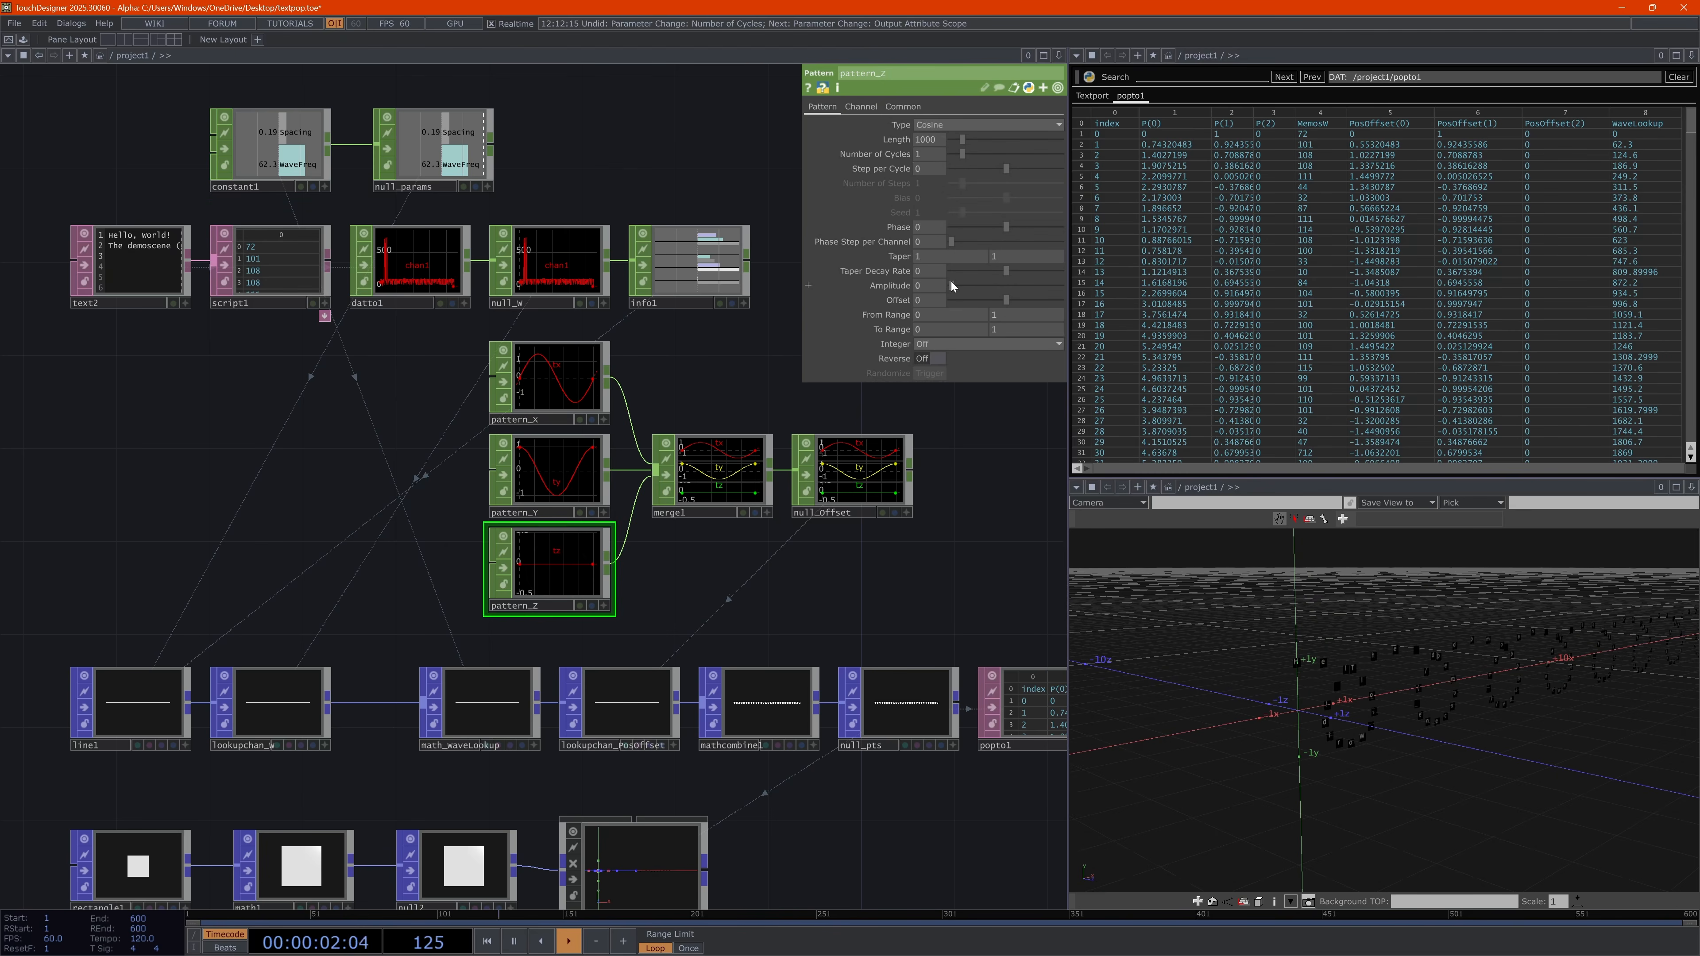
# Set pattern_Z's amplitude to 0.42 and switch pattern_Y's wave type to Sine
pyautogui.moveTo(954, 286); pyautogui.dragTo(958, 287)
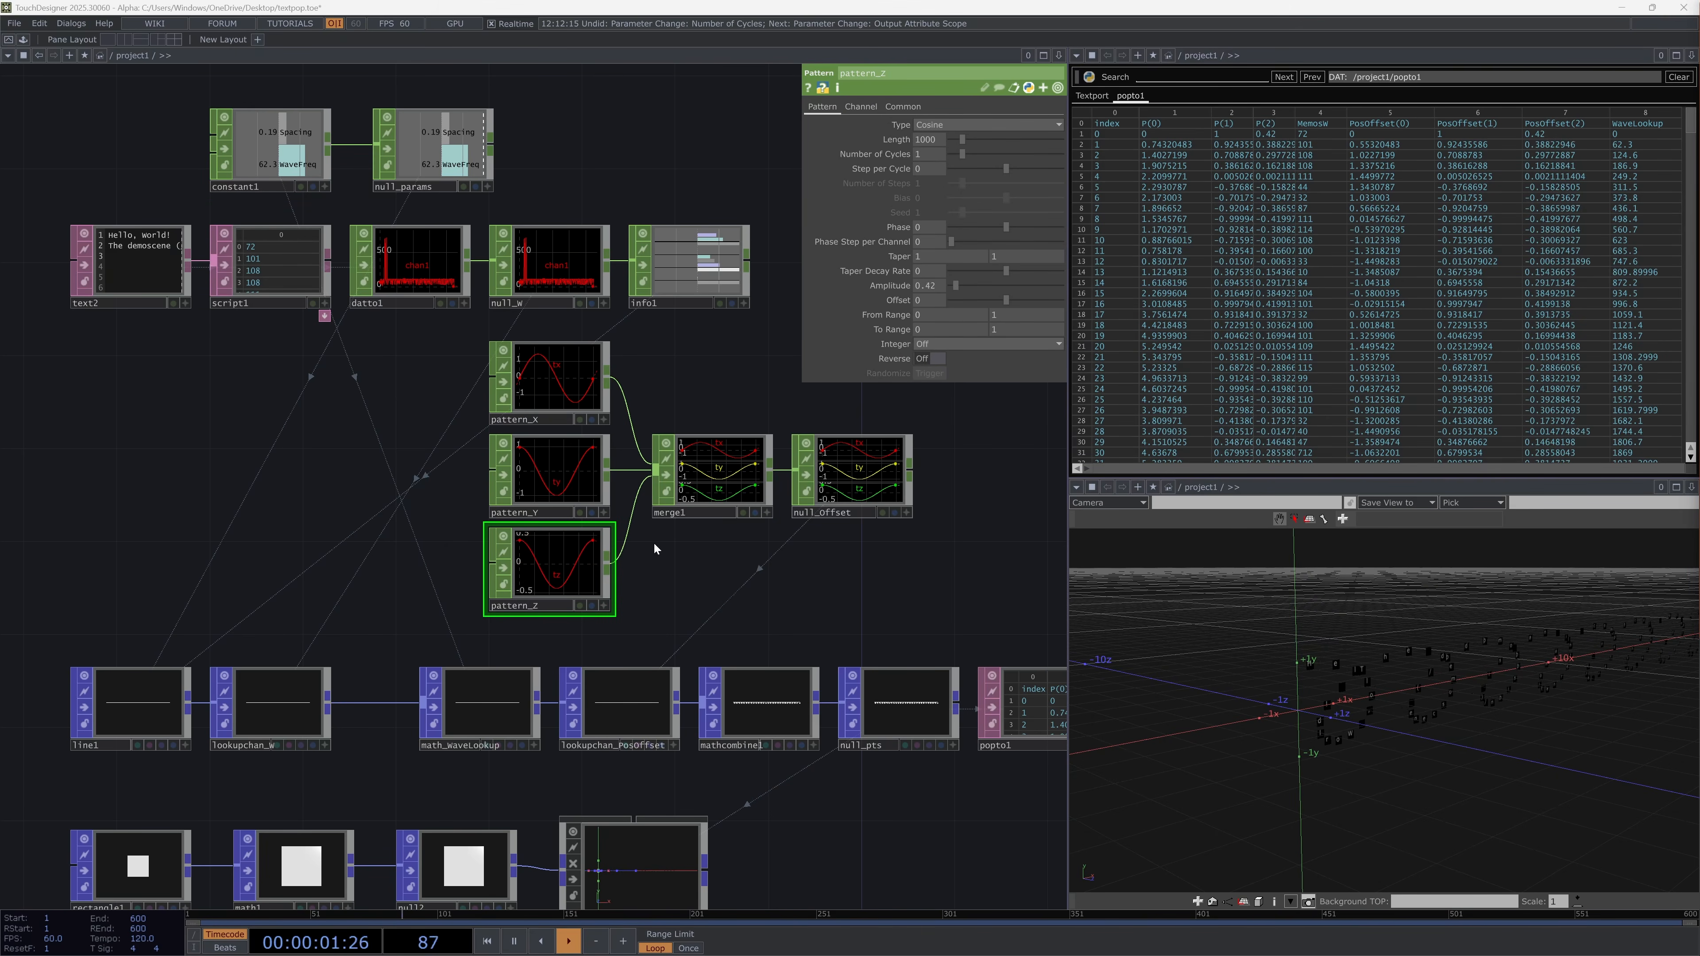
pyautogui.click(561, 470)
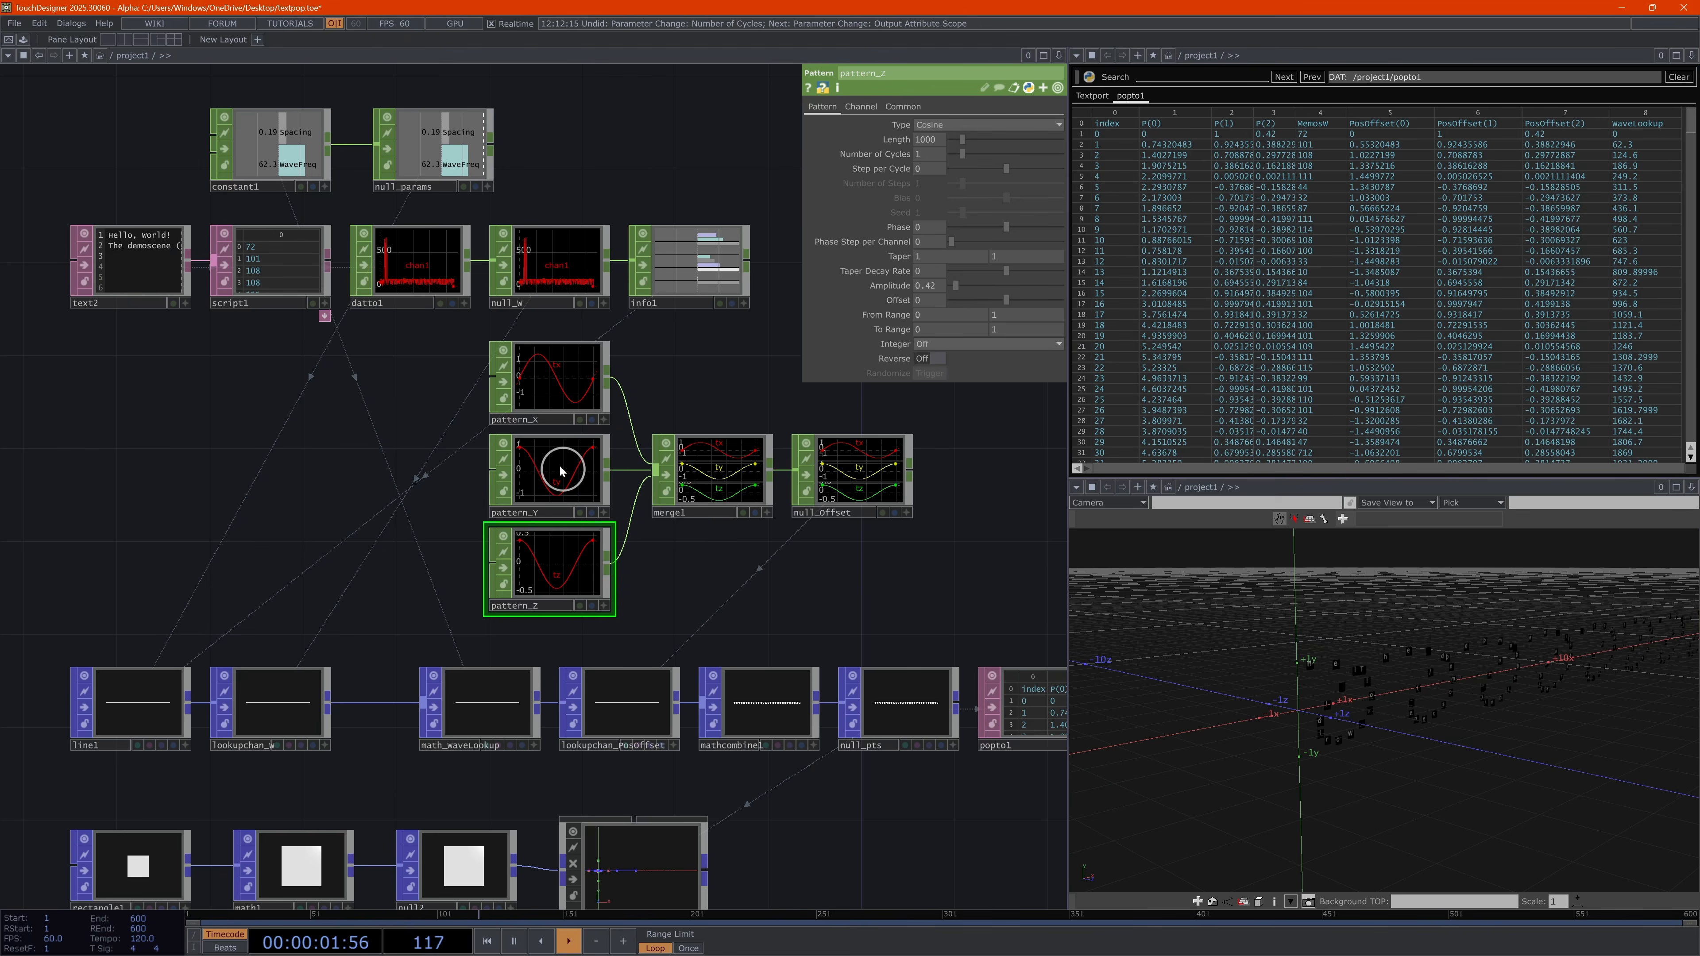
pyautogui.click(960, 123)
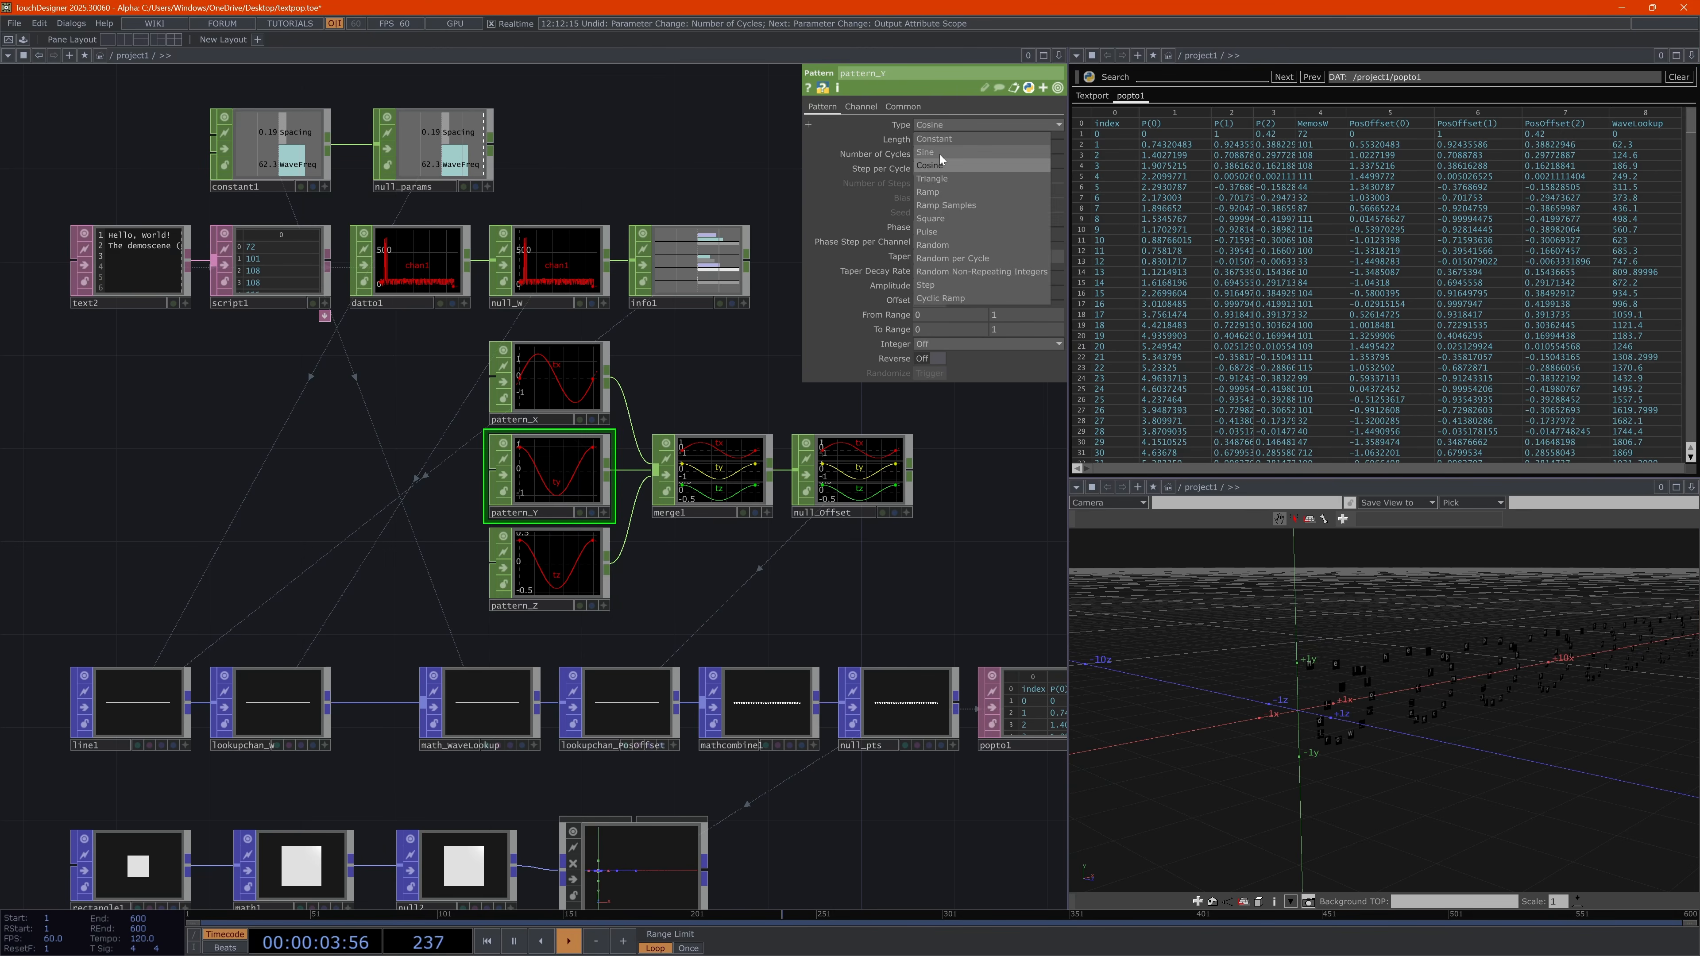
pyautogui.click(960, 111)
# Set pattern_X's wave type to Cosine and its amplitude to 0.72
pyautogui.click(550, 388)
pyautogui.click(948, 124)
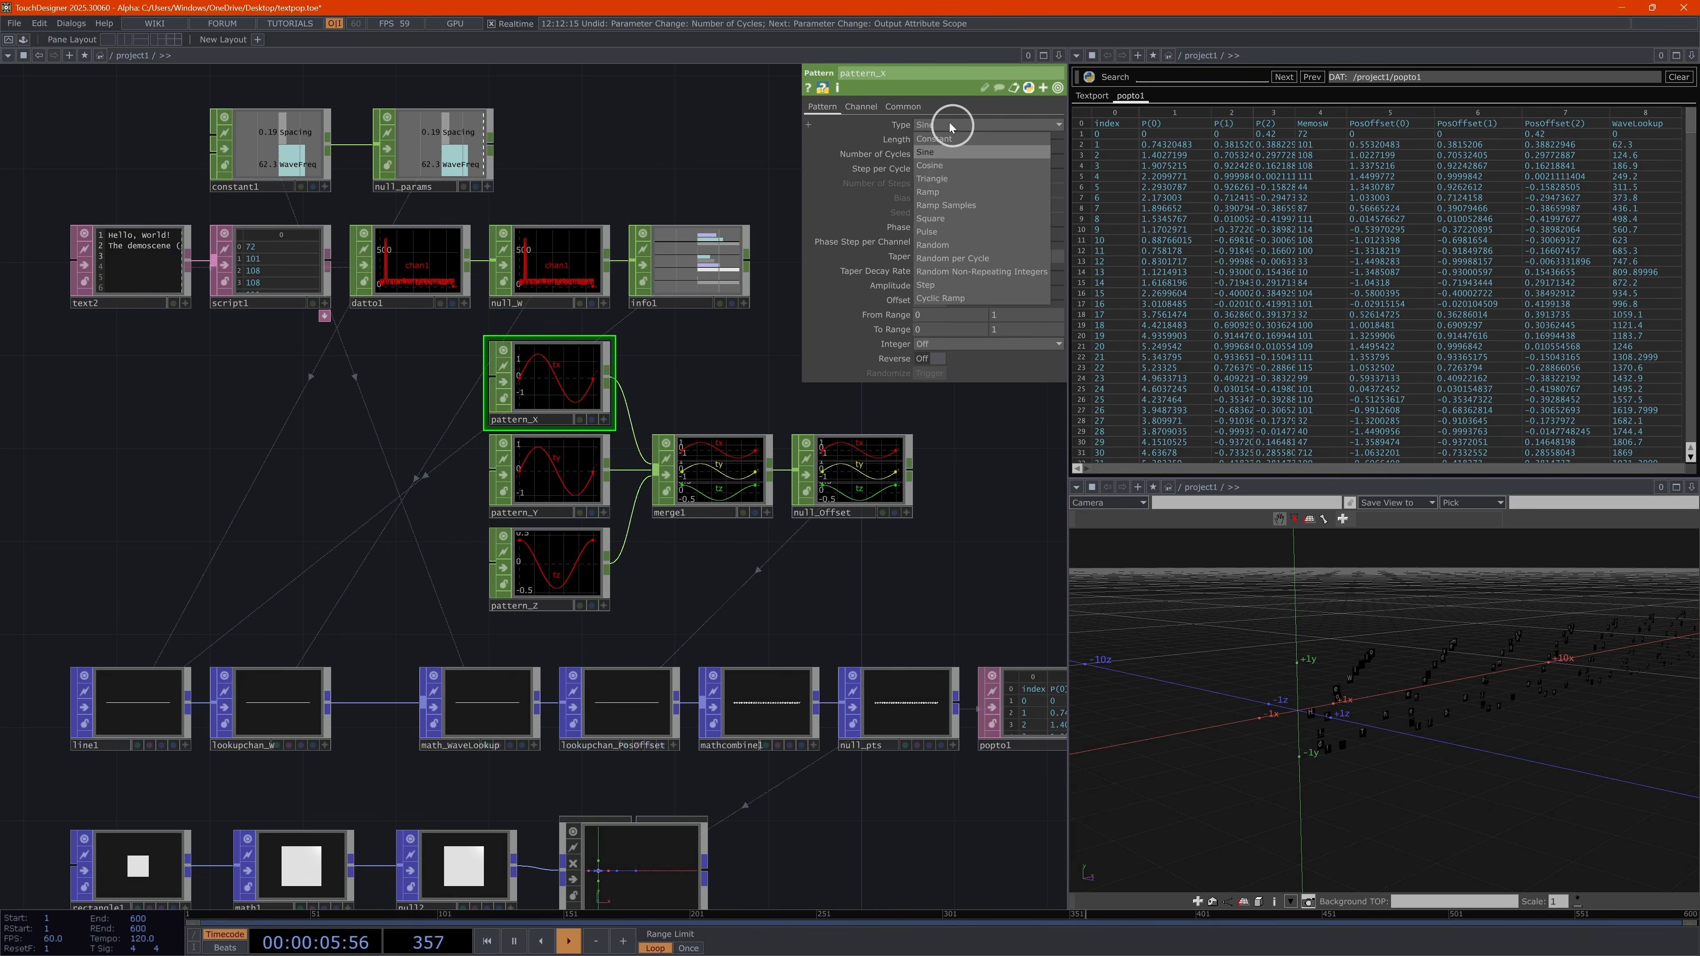
pyautogui.click(941, 169)
pyautogui.moveTo(1461, 686); pyautogui.dragTo(1427, 690)
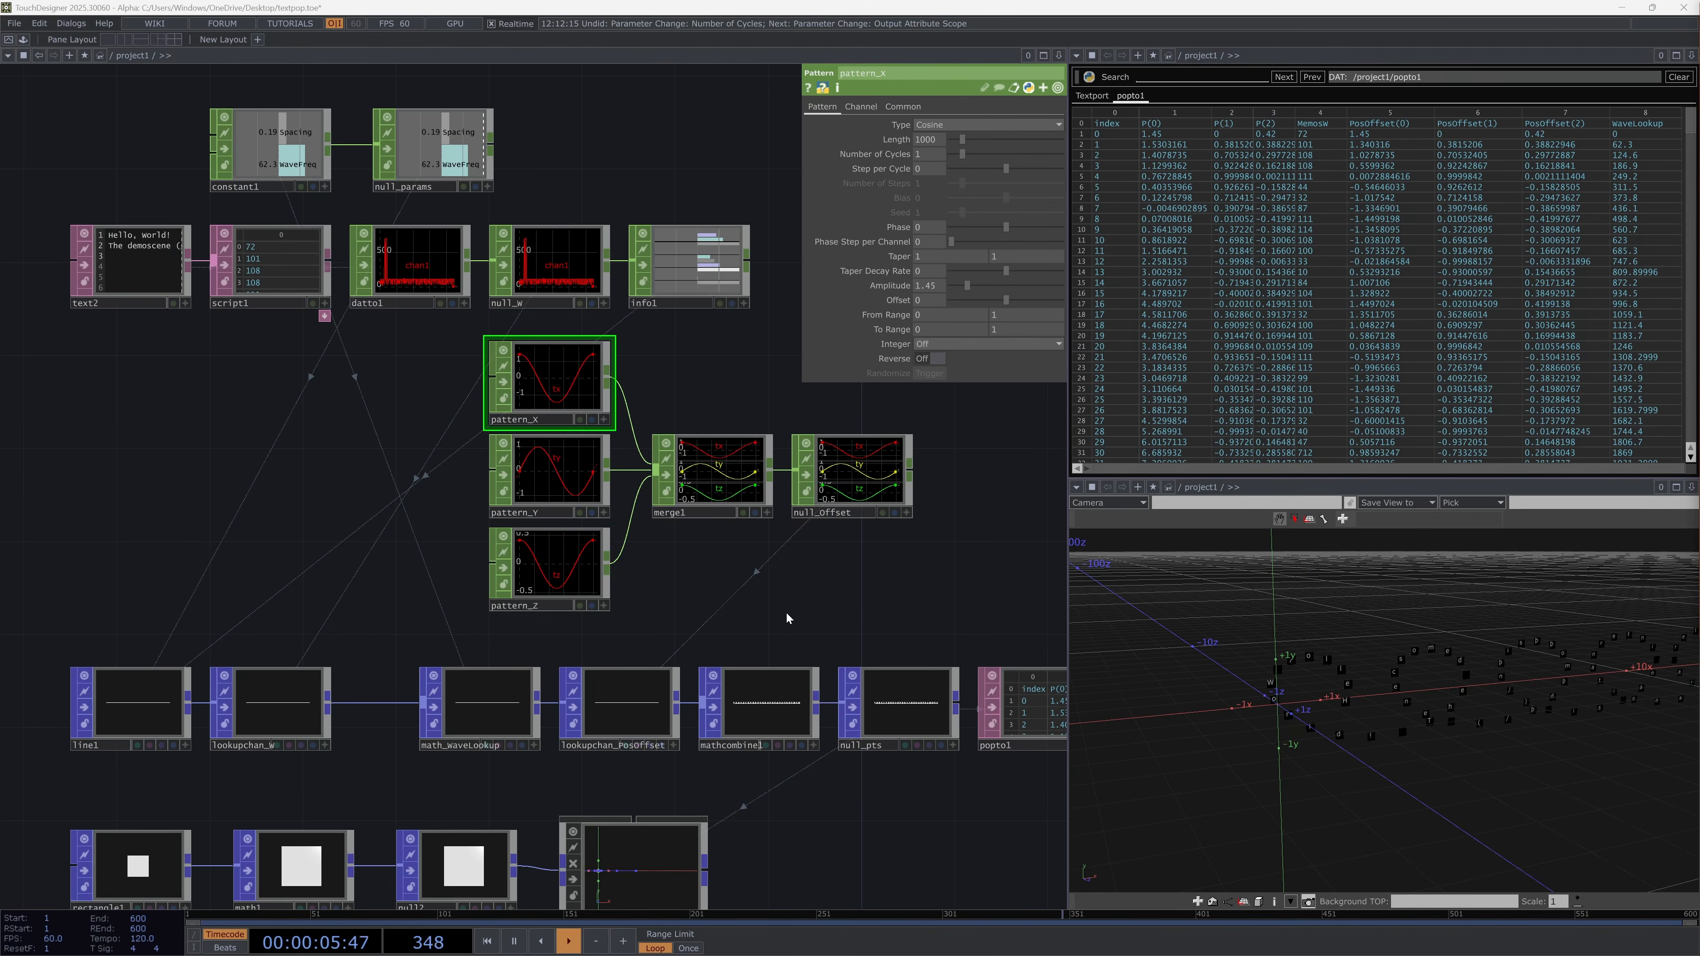
pyautogui.click(571, 393)
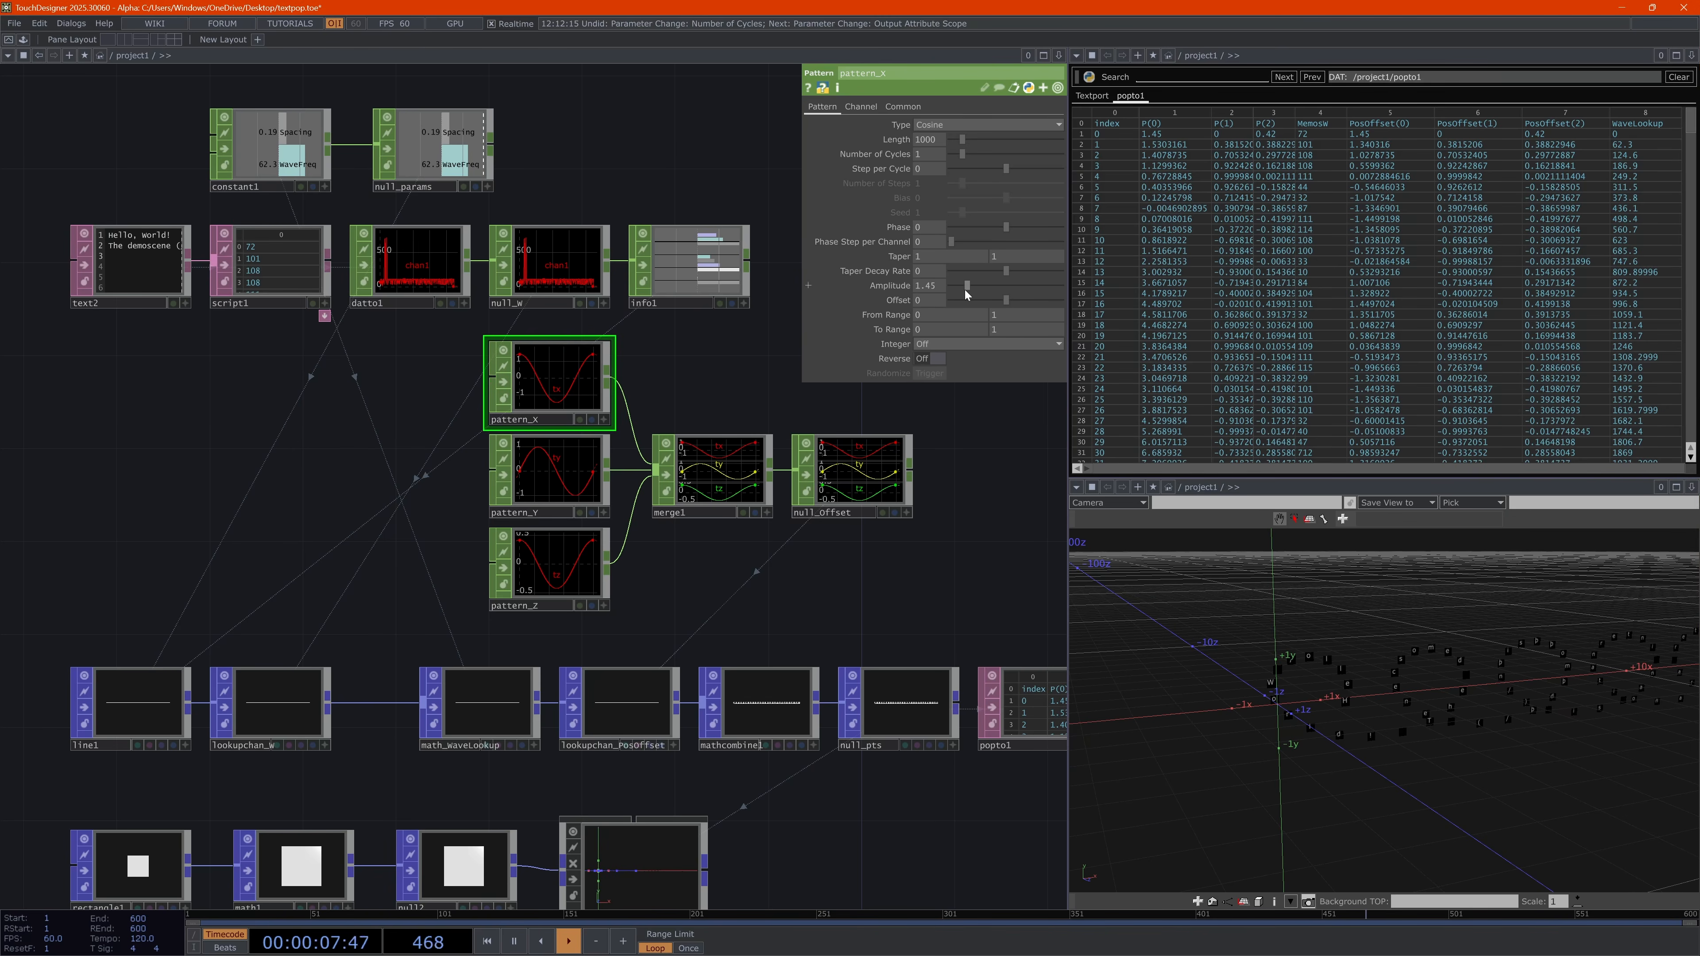
pyautogui.moveTo(964, 290); pyautogui.dragTo(962, 289)
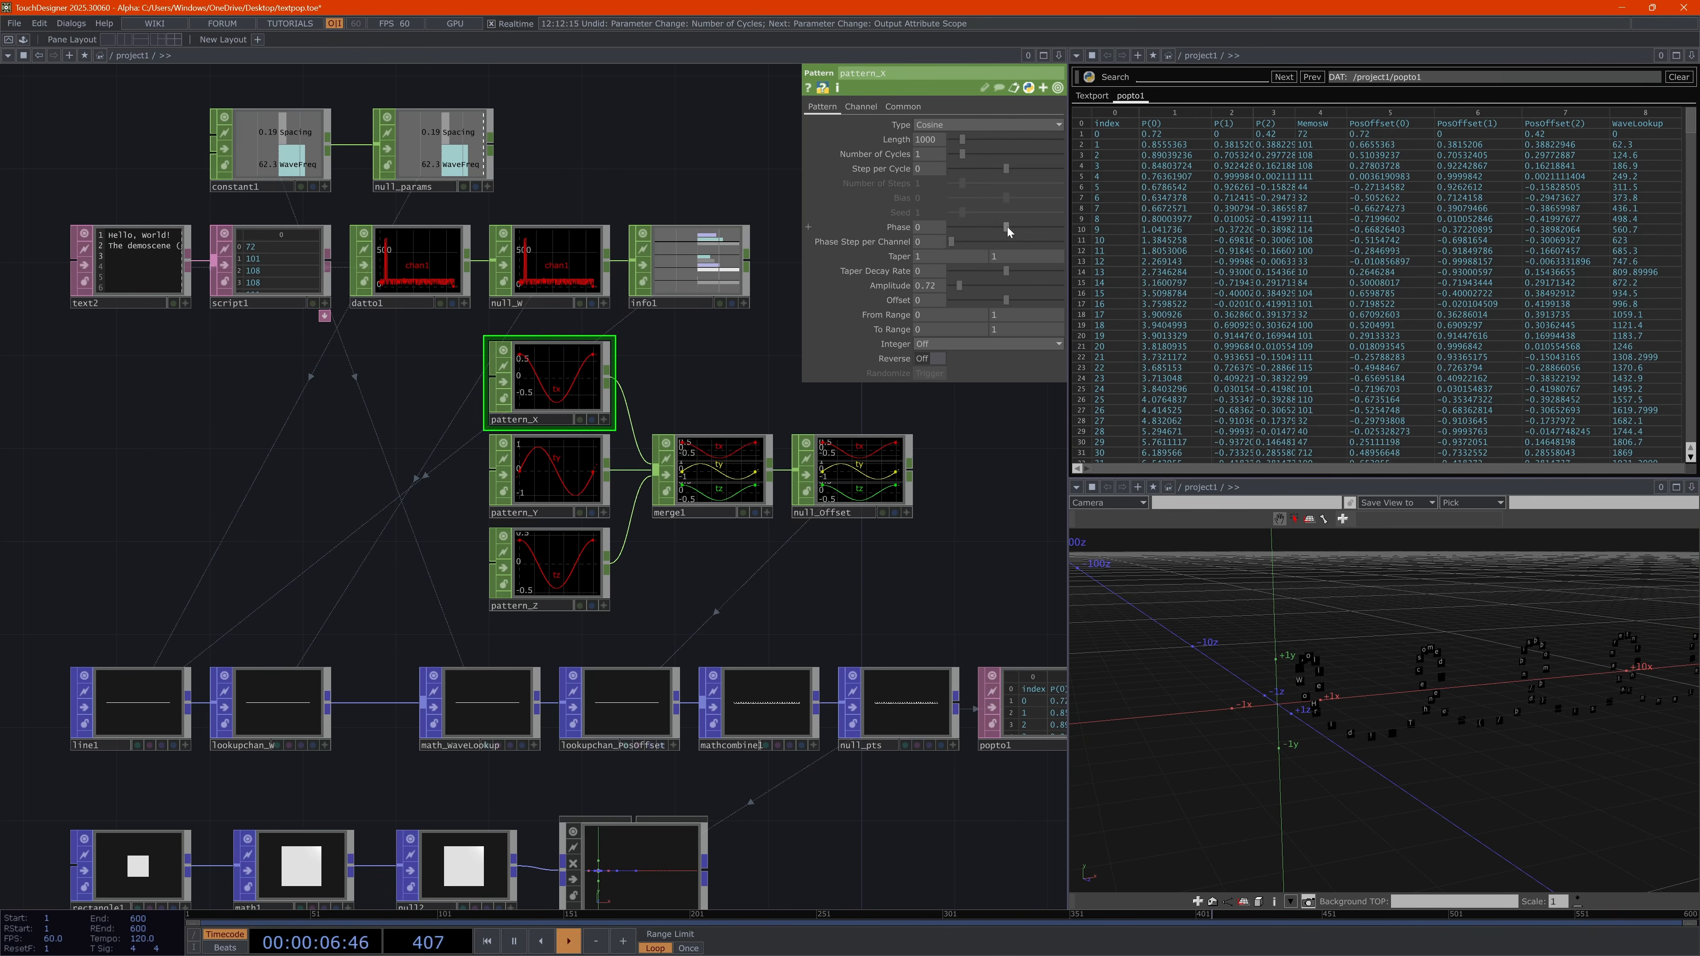
# Try phase shifts on the X, Y and Z patterns, using -0.2 for pattern_Z
pyautogui.moveTo(1009, 230)
pyautogui.mouseDown()
pyautogui.moveTo(1050, 228)
pyautogui.moveTo(990, 230)
pyautogui.moveTo(1054, 225)
pyautogui.moveTo(1001, 227)
pyautogui.mouseUp()
pyautogui.click(554, 474)
pyautogui.click(550, 545)
# Animate pattern_X's phase with the expression absTime.seconds, and slow it to absTime.seconds/2
pyautogui.click(559, 388)
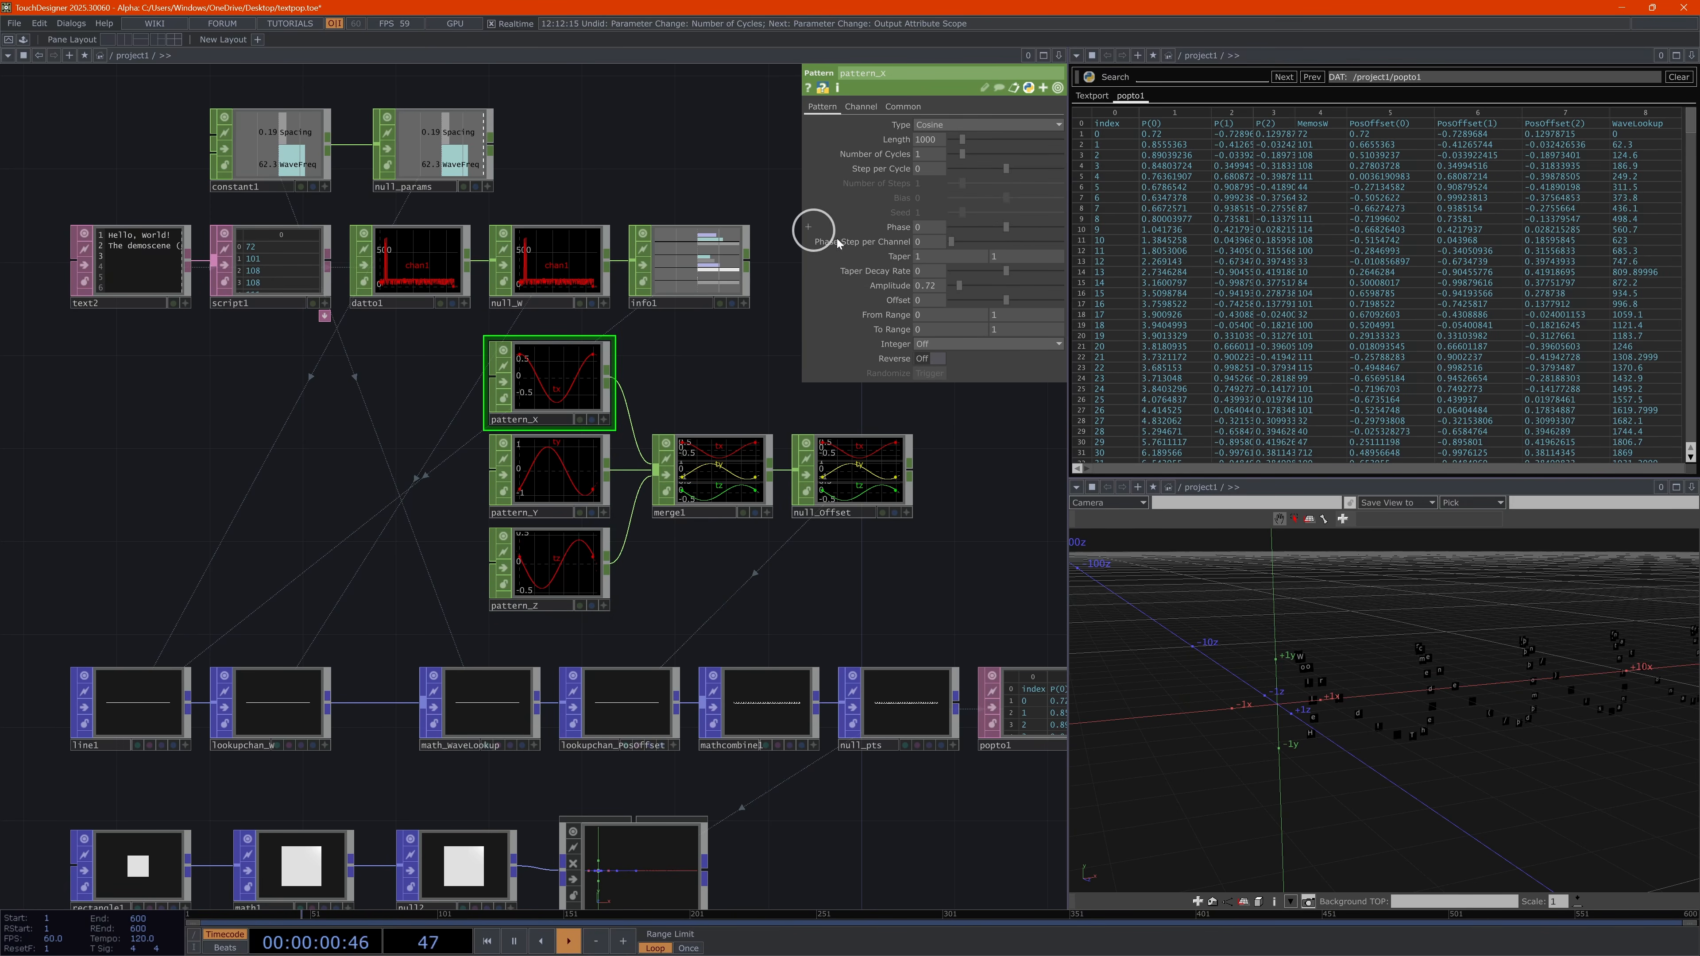
pyautogui.click(808, 227)
pyautogui.click(969, 244)
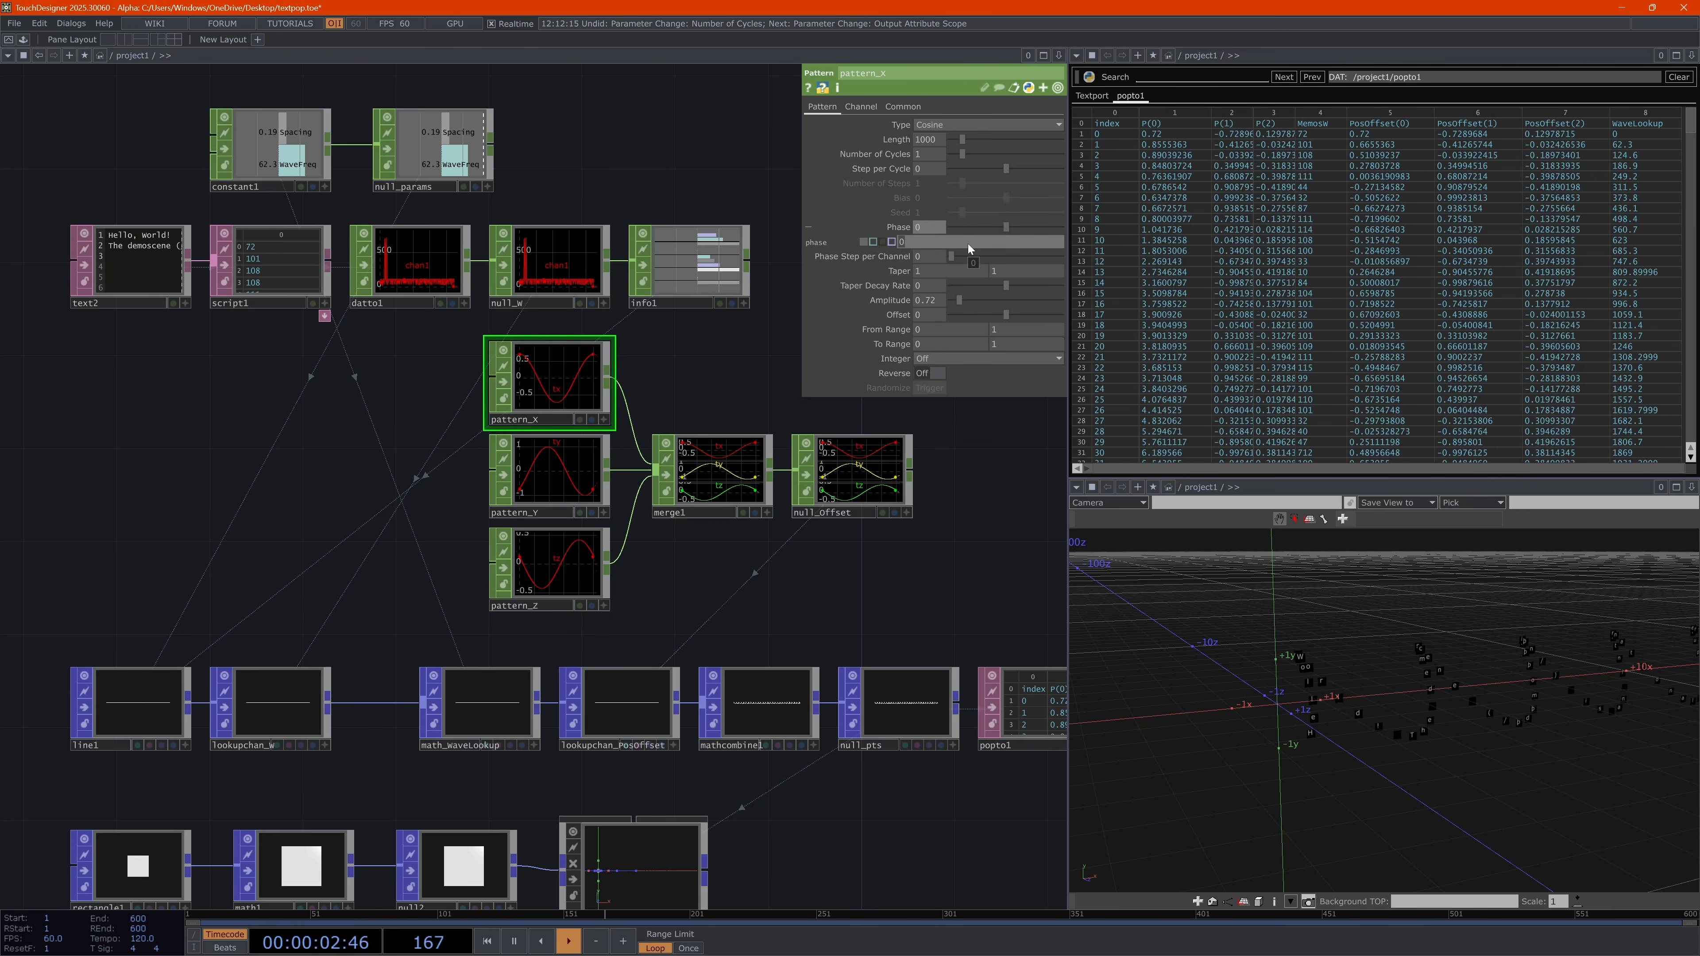
pyautogui.write('absTime.seconds')
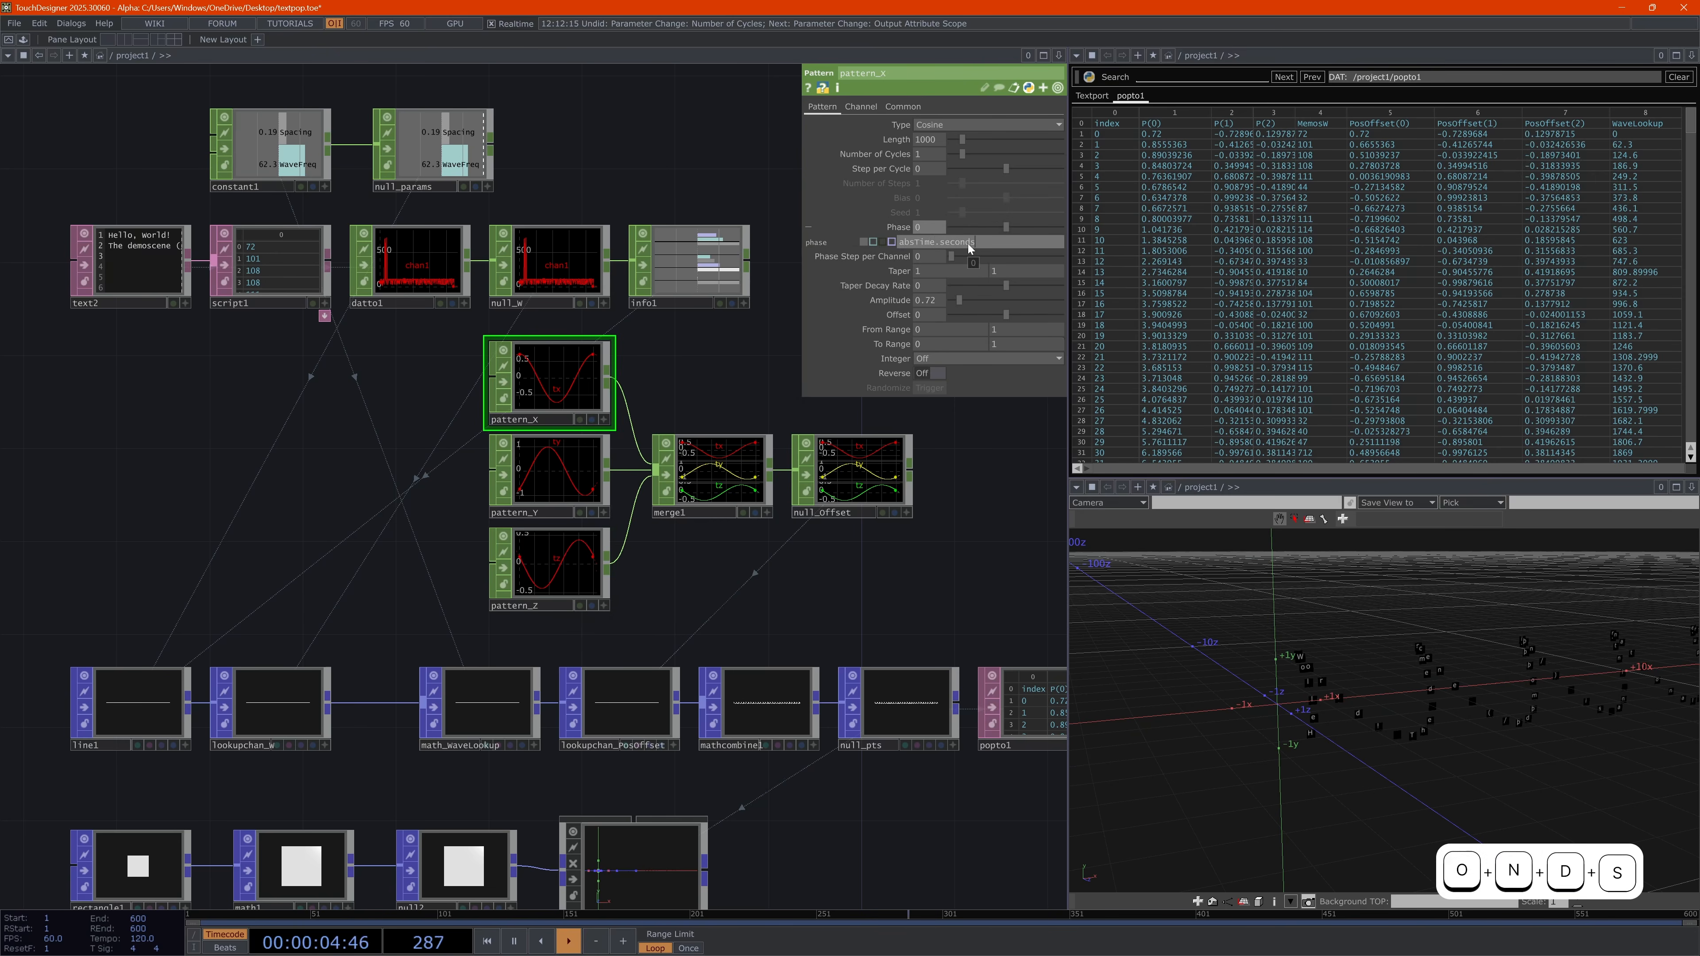
pyautogui.press('Return')
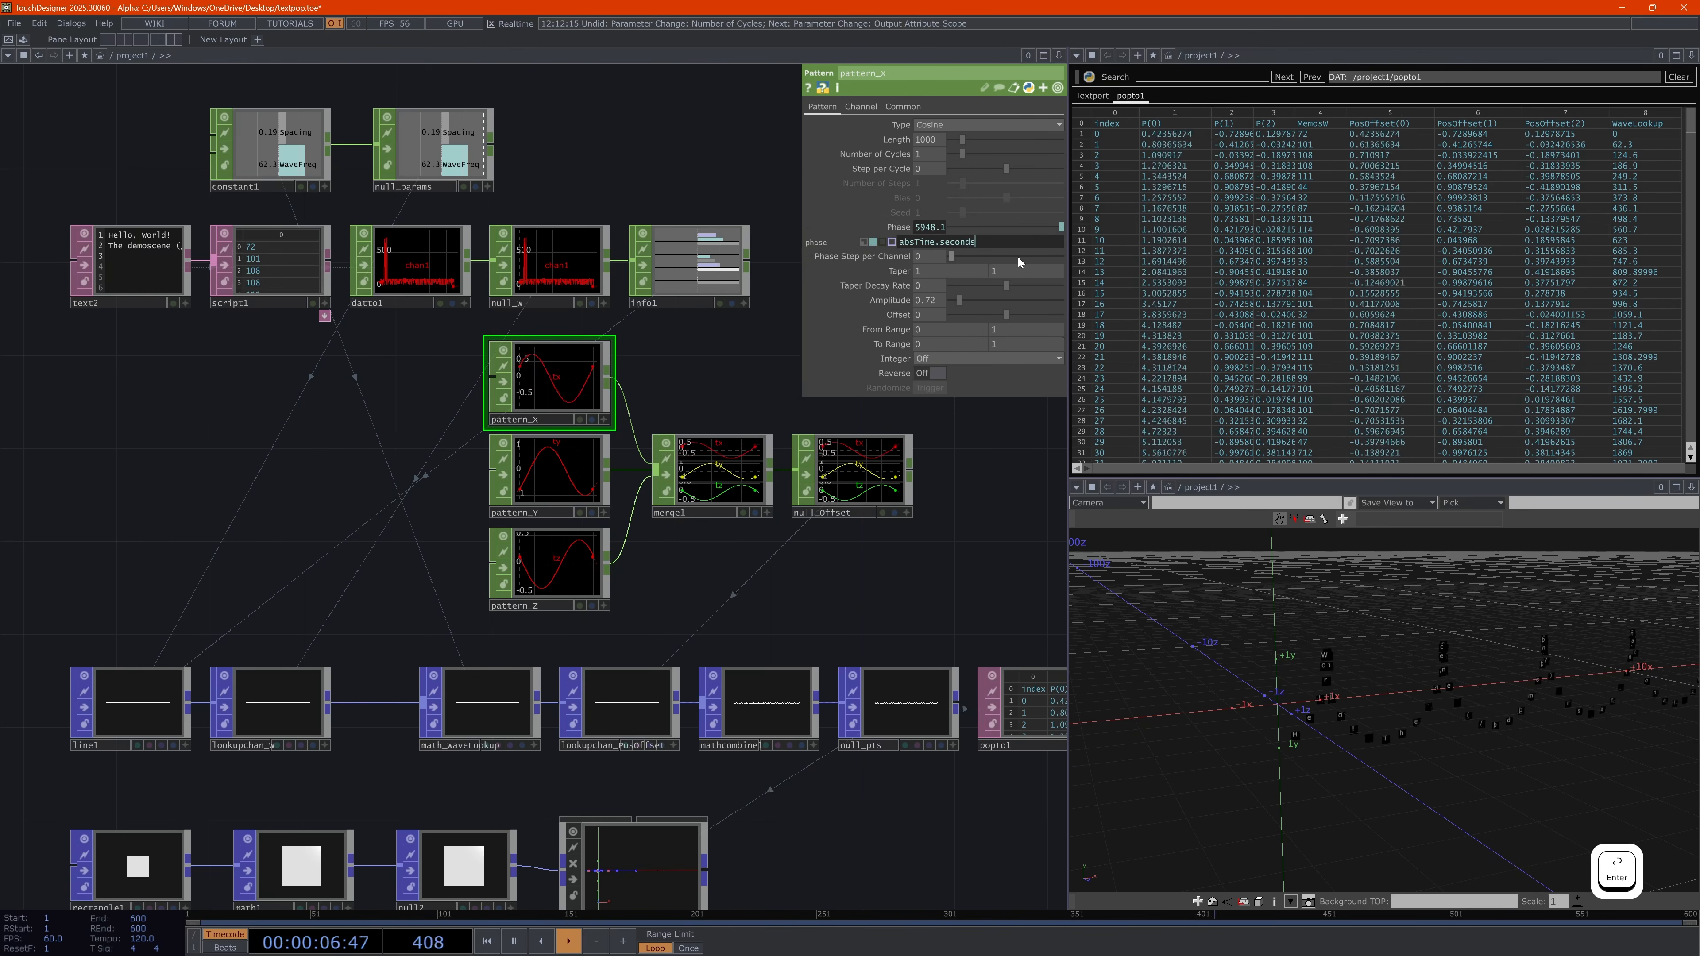
pyautogui.write('/2')
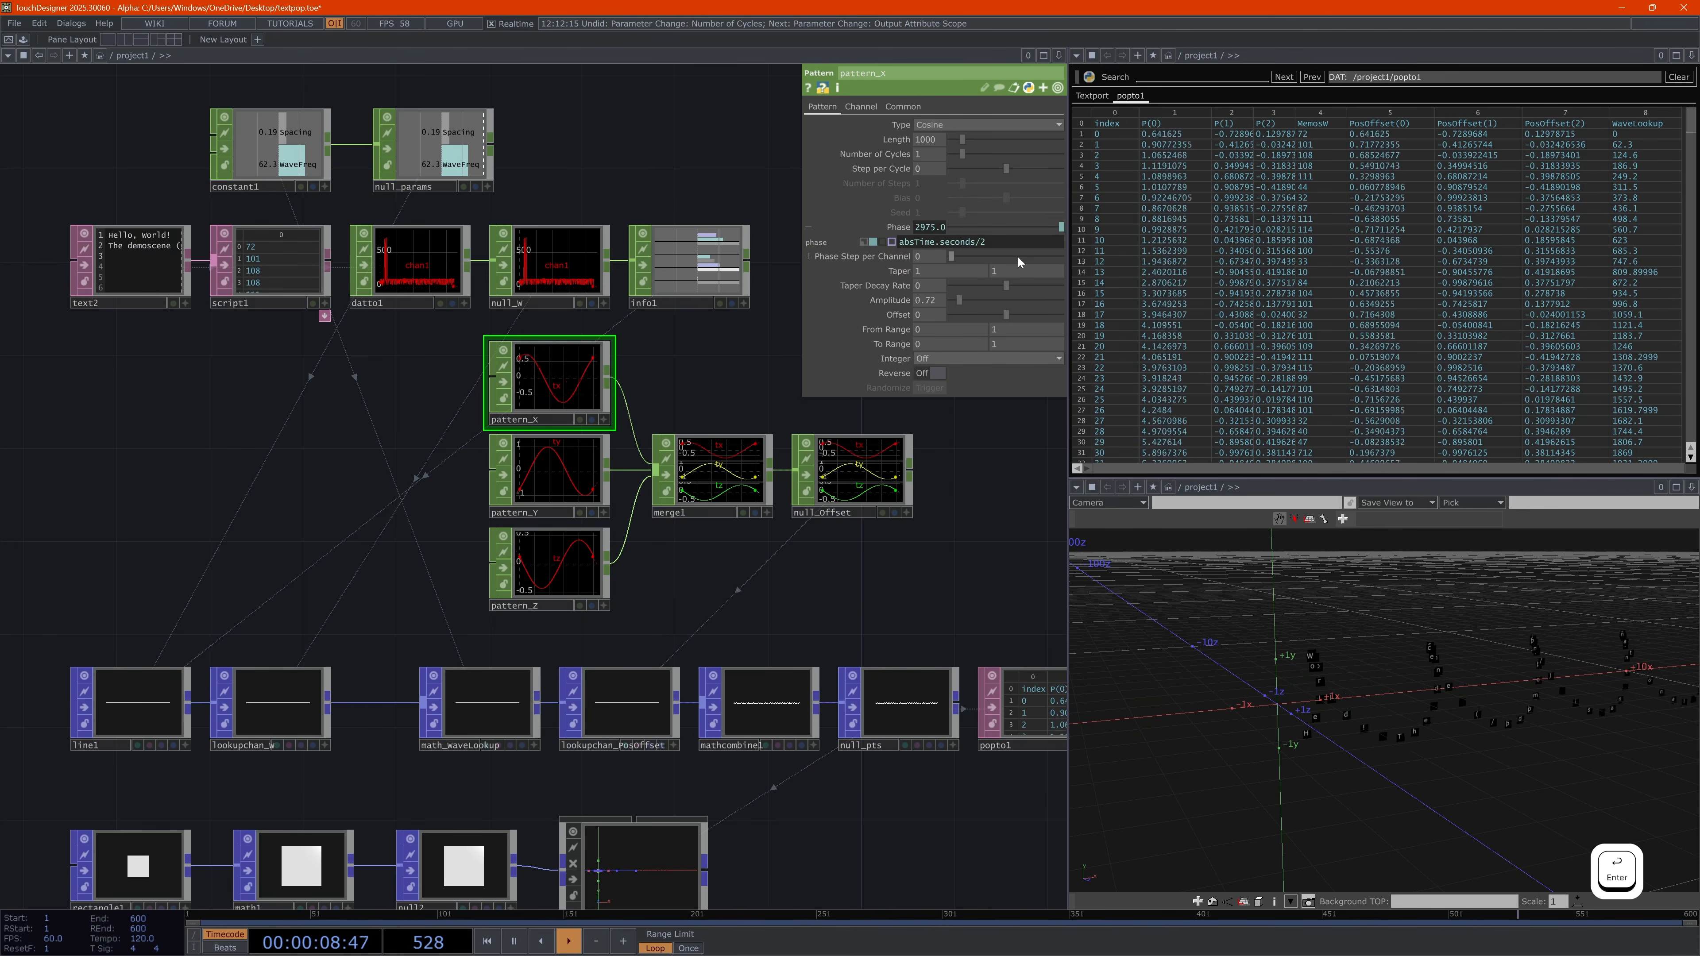
# Change pattern_X's phase expression to absTime.seconds/3 and collapse the parameter
pyautogui.click(1015, 242)
pyautogui.press('BackSpace')
pyautogui.write('3')
pyautogui.press('Return')
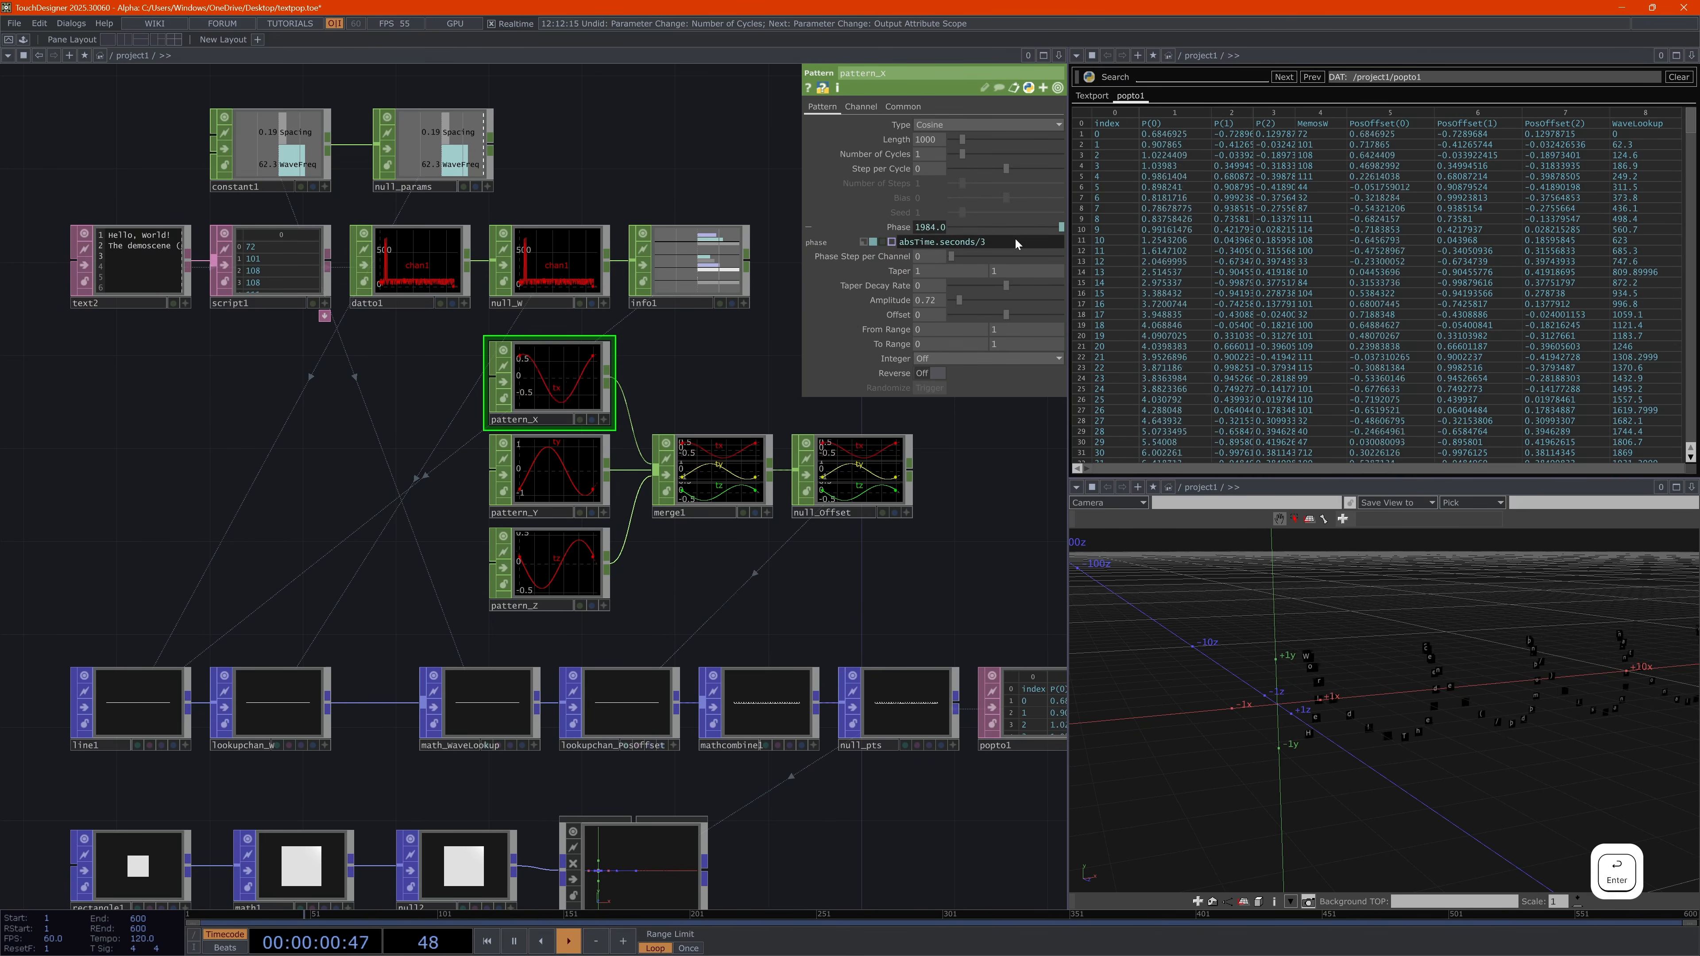
pyautogui.click(808, 227)
pyautogui.click(808, 227)
pyautogui.click(808, 227)
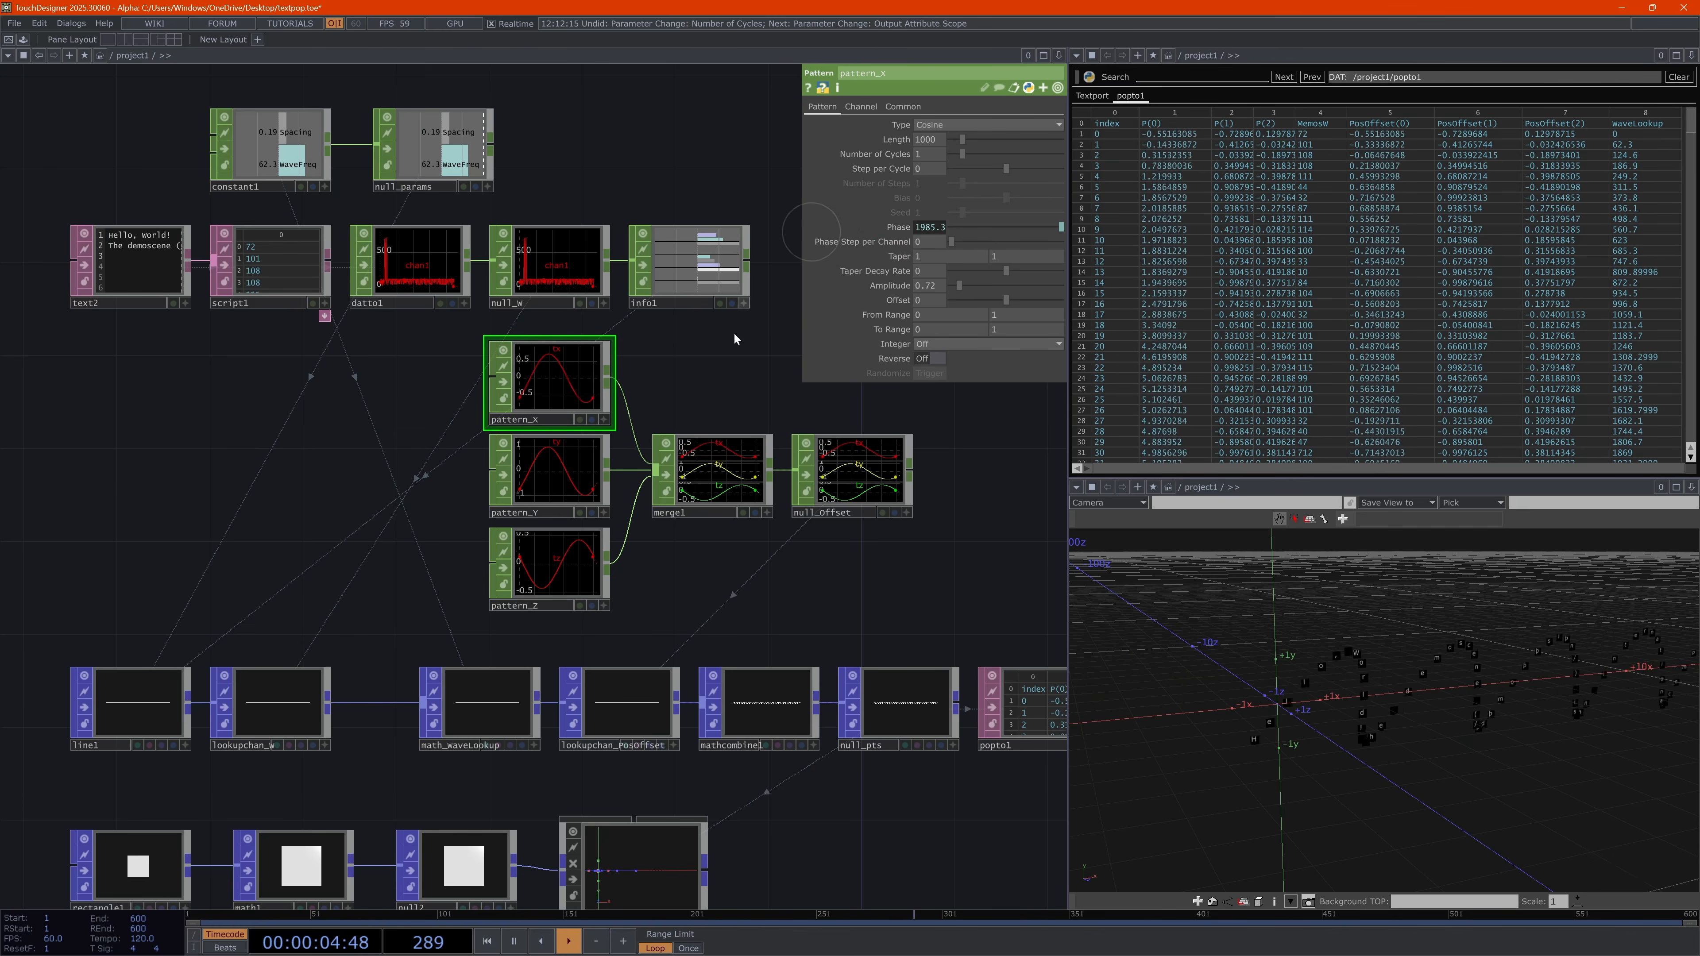
# Copy pattern_X's Phase parameter and paste it as a bind onto the Phase of pattern_Y and pattern_Z
pyautogui.rightClick(898, 225)
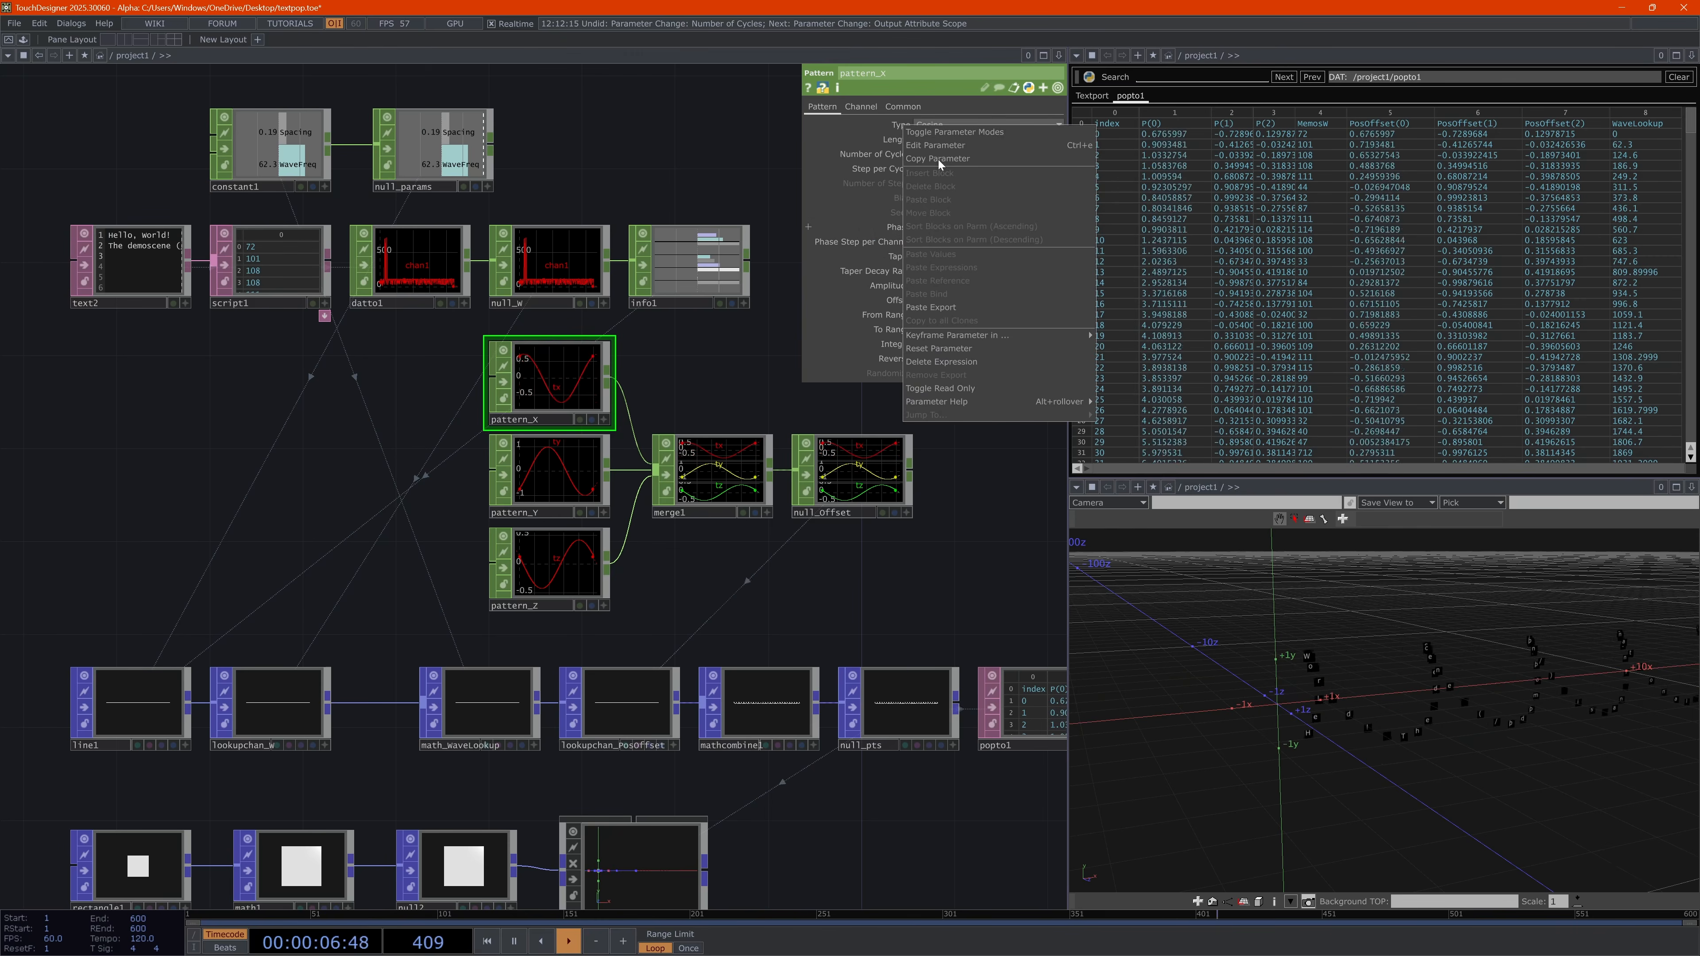
pyautogui.click(938, 160)
pyautogui.click(576, 459)
pyautogui.rightClick(898, 227)
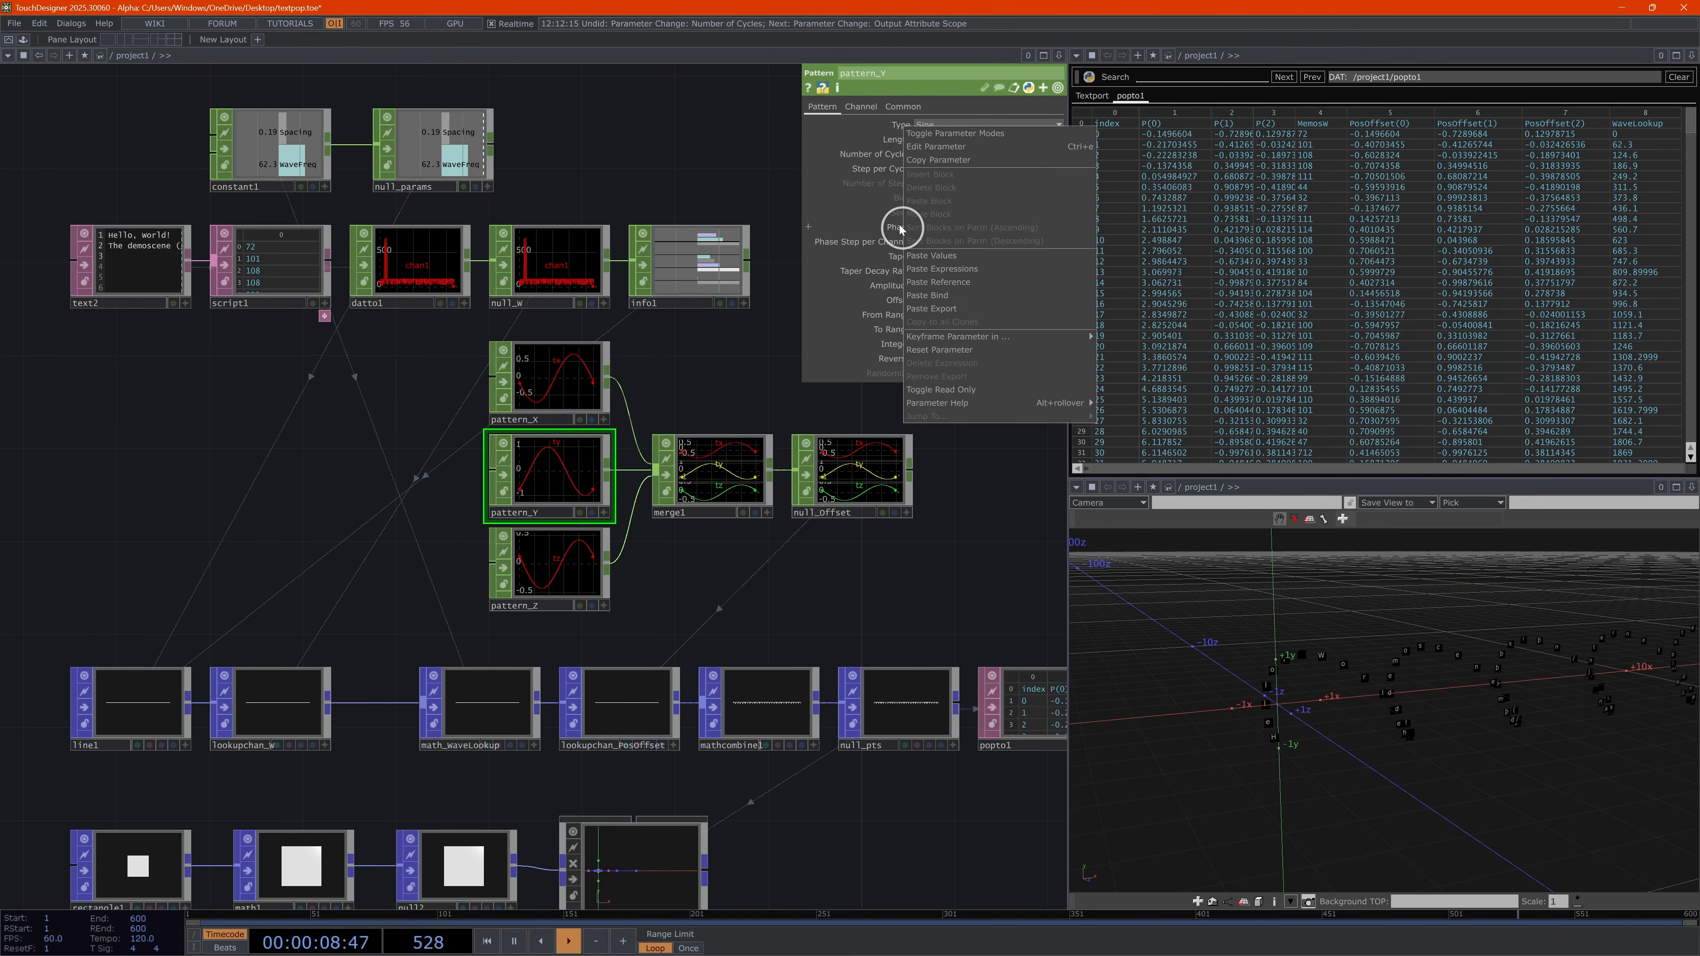
pyautogui.click(946, 297)
pyautogui.click(612, 537)
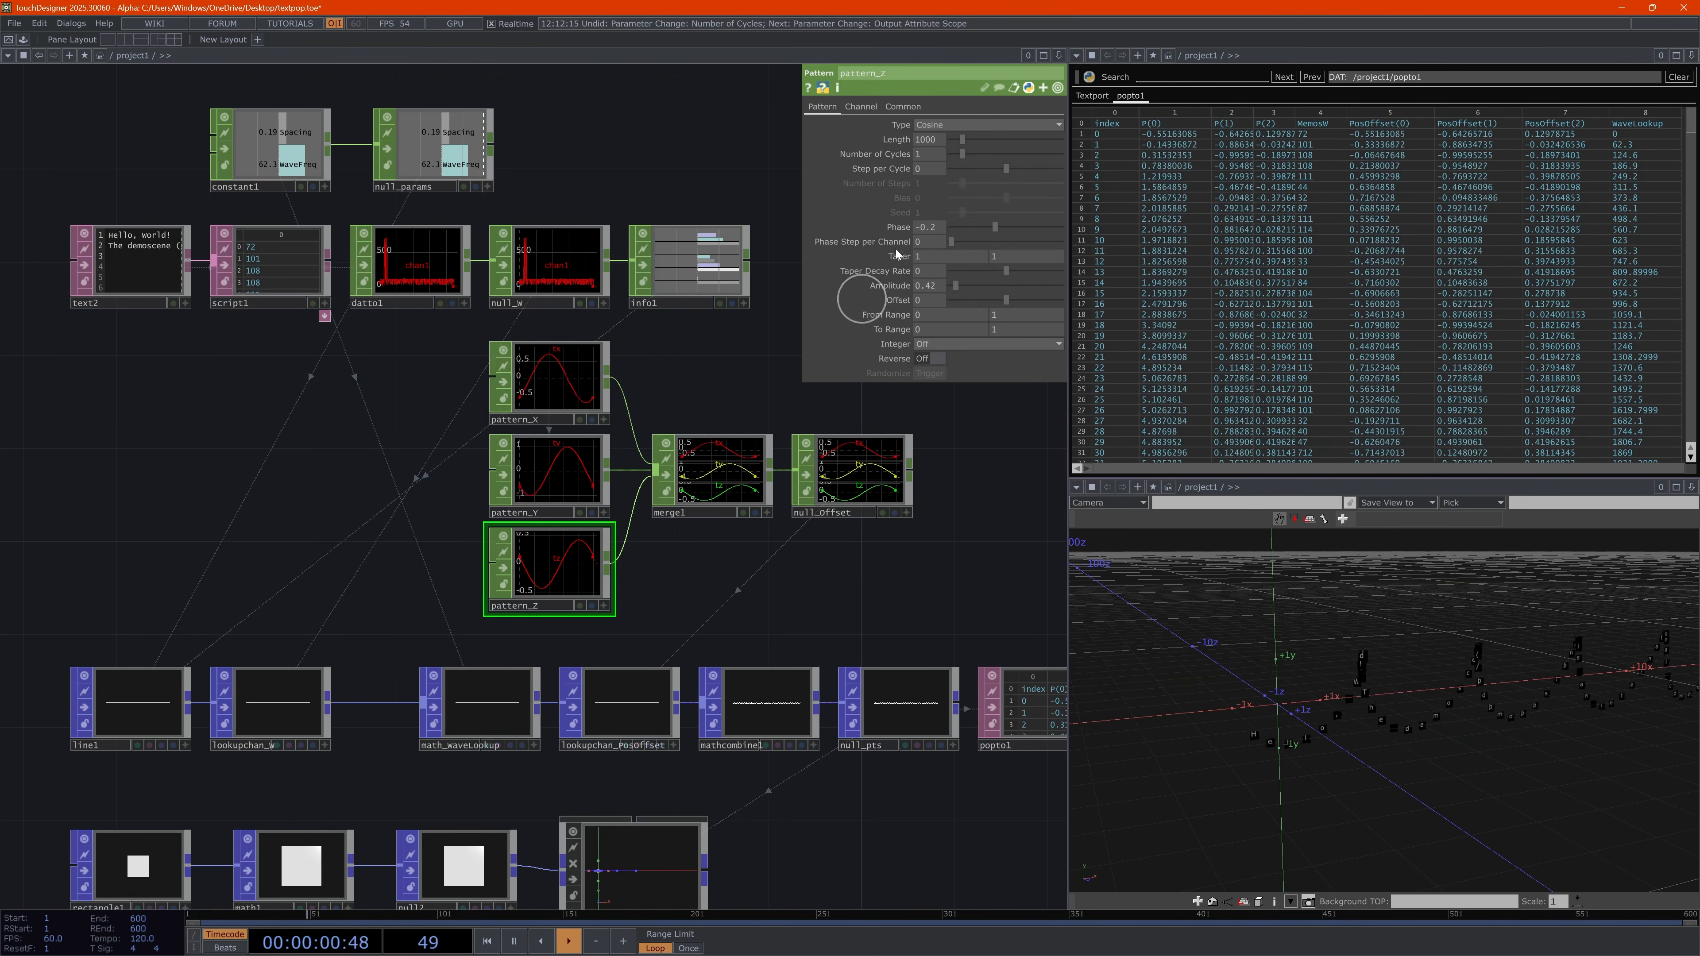
pyautogui.rightClick(902, 230)
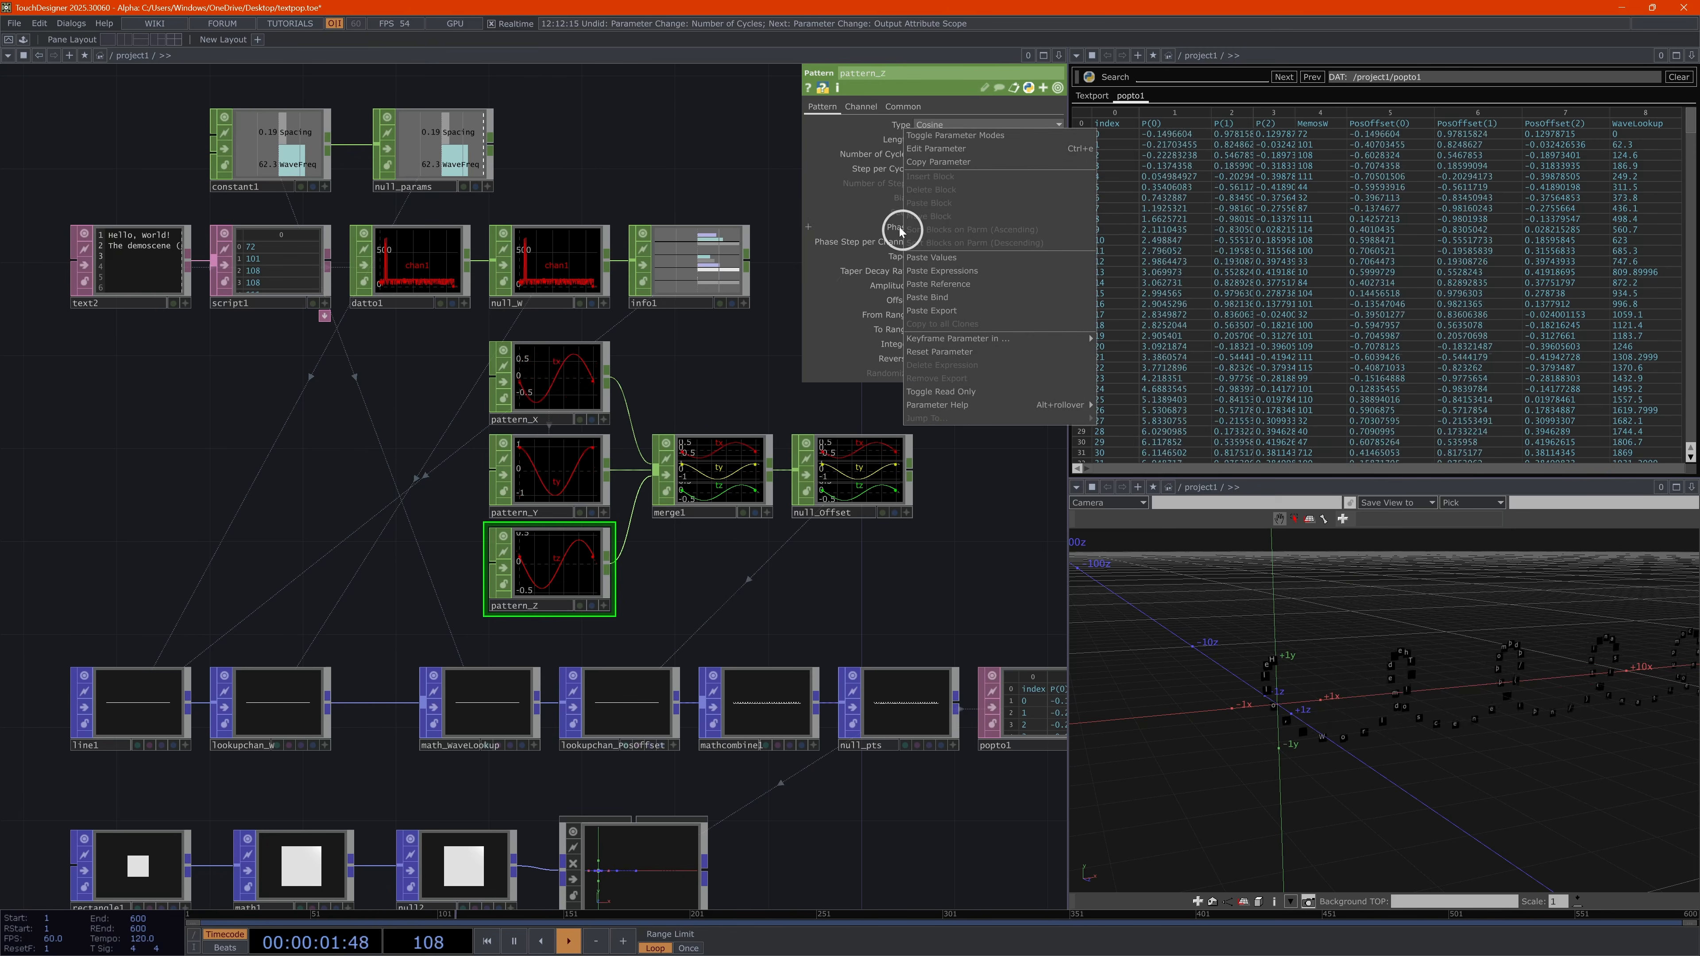
pyautogui.click(944, 297)
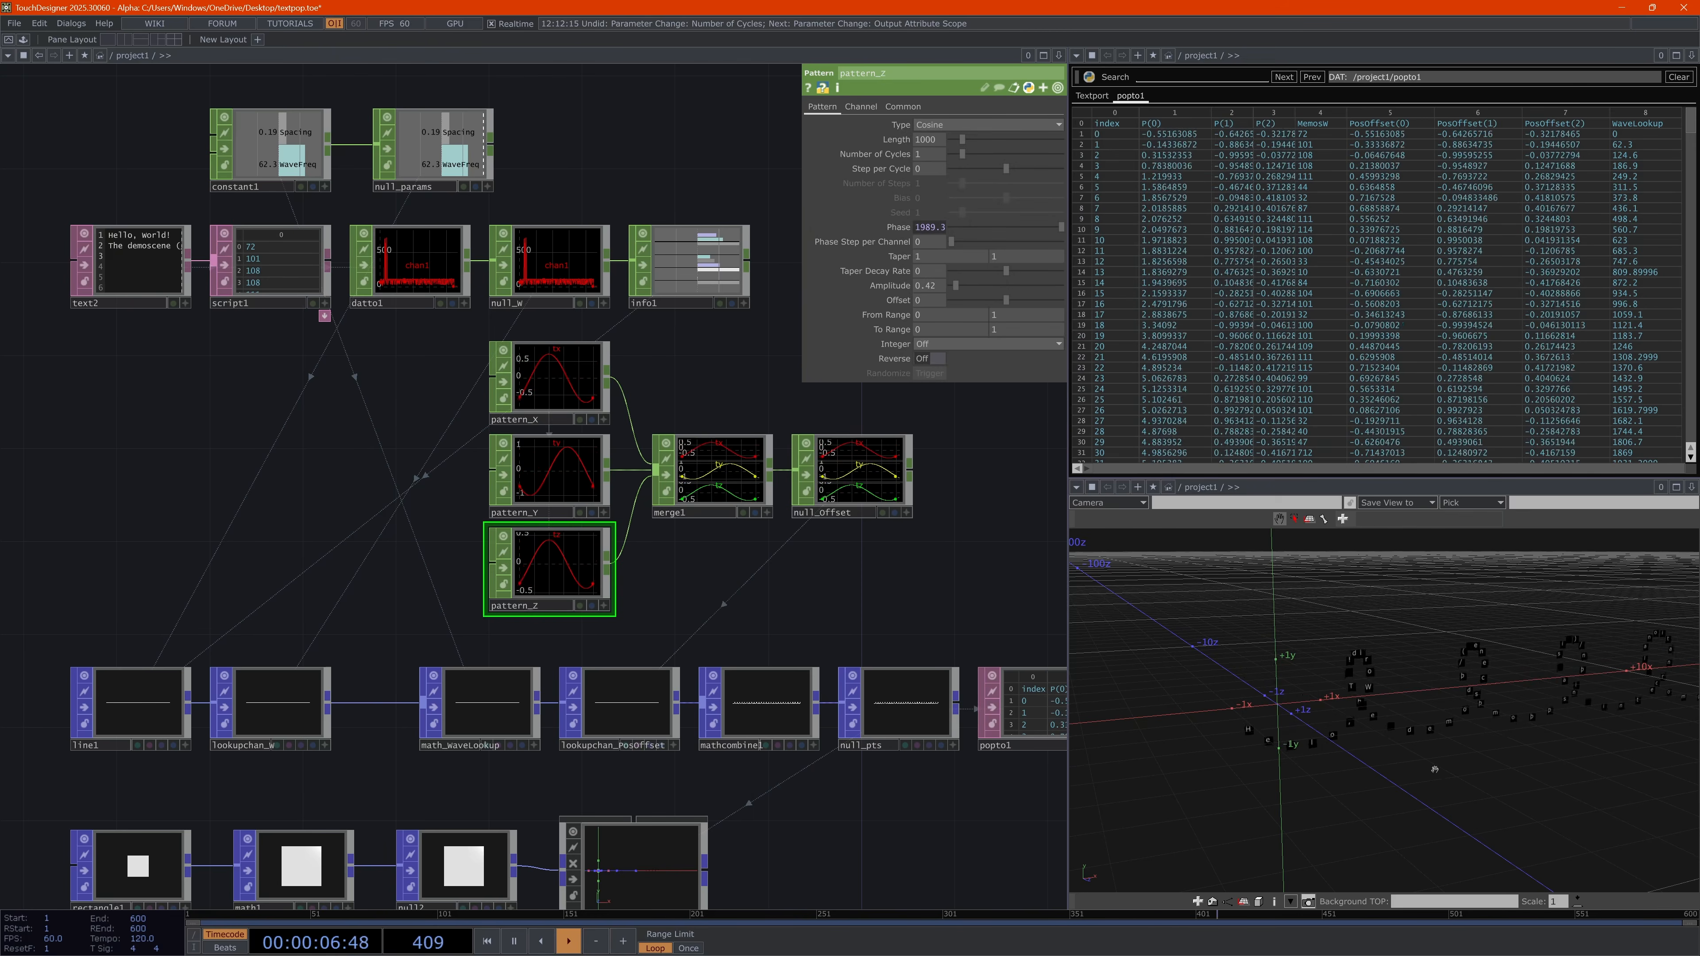
# Set pattern_Z's amplitude to 0.96 while checking the wave depth in the 3D view
pyautogui.moveTo(1434, 769); pyautogui.dragTo(1034, 659)
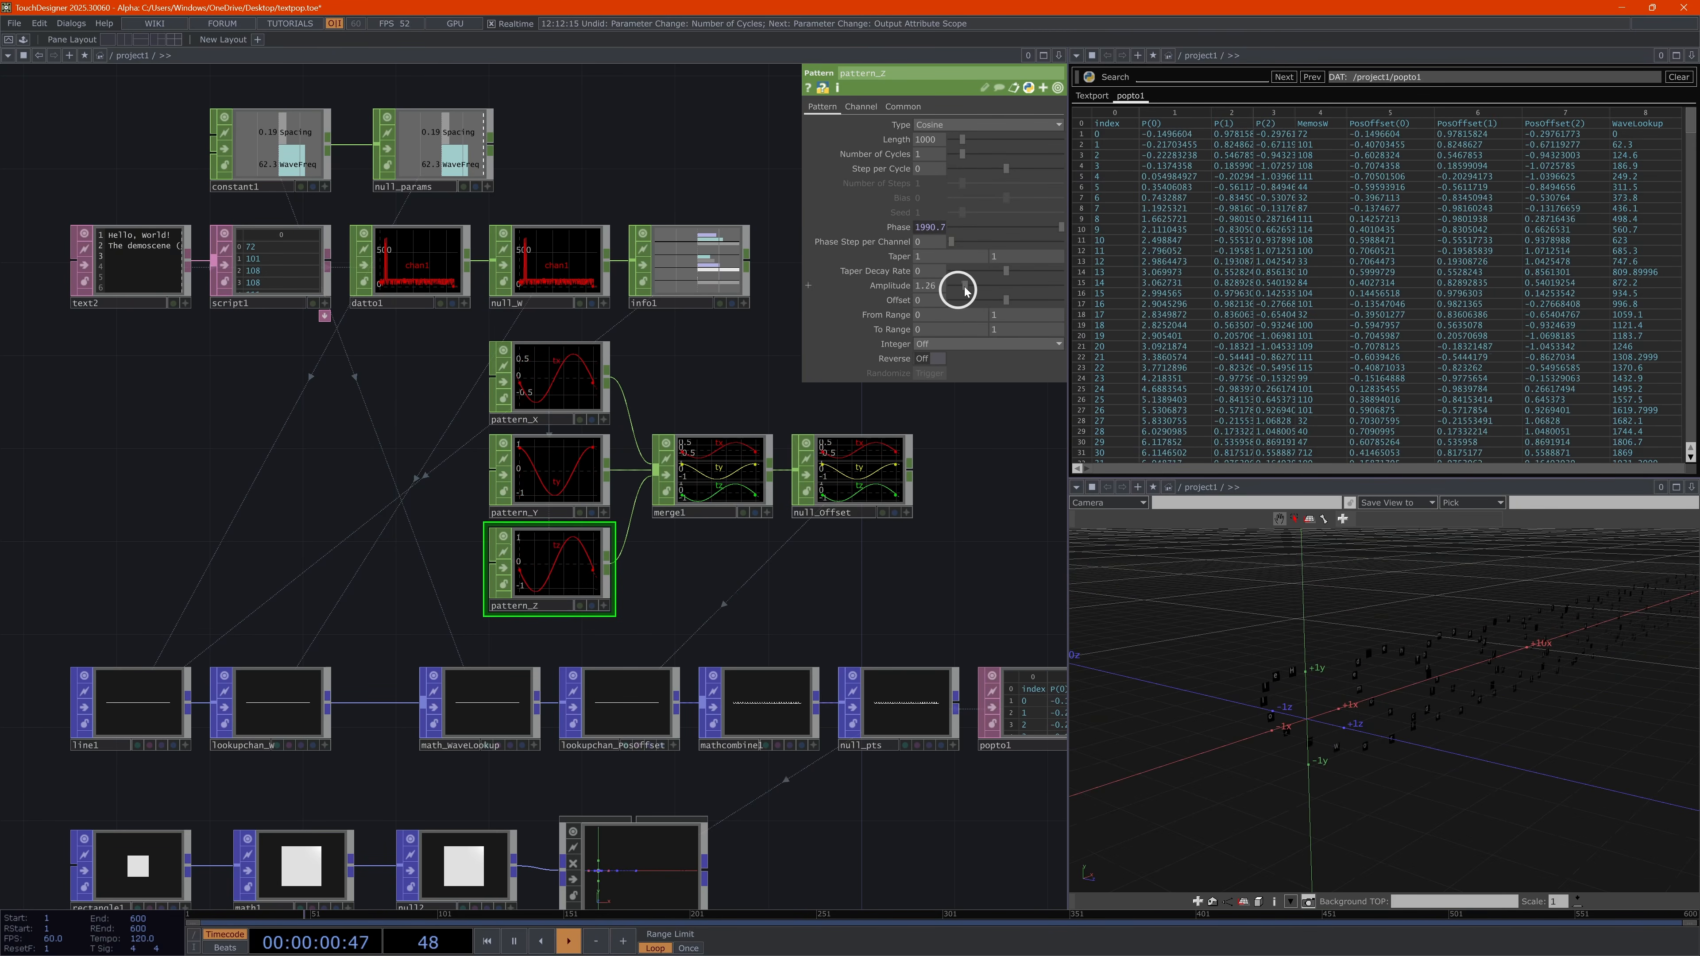
pyautogui.moveTo(1472, 726); pyautogui.dragTo(1354, 714)
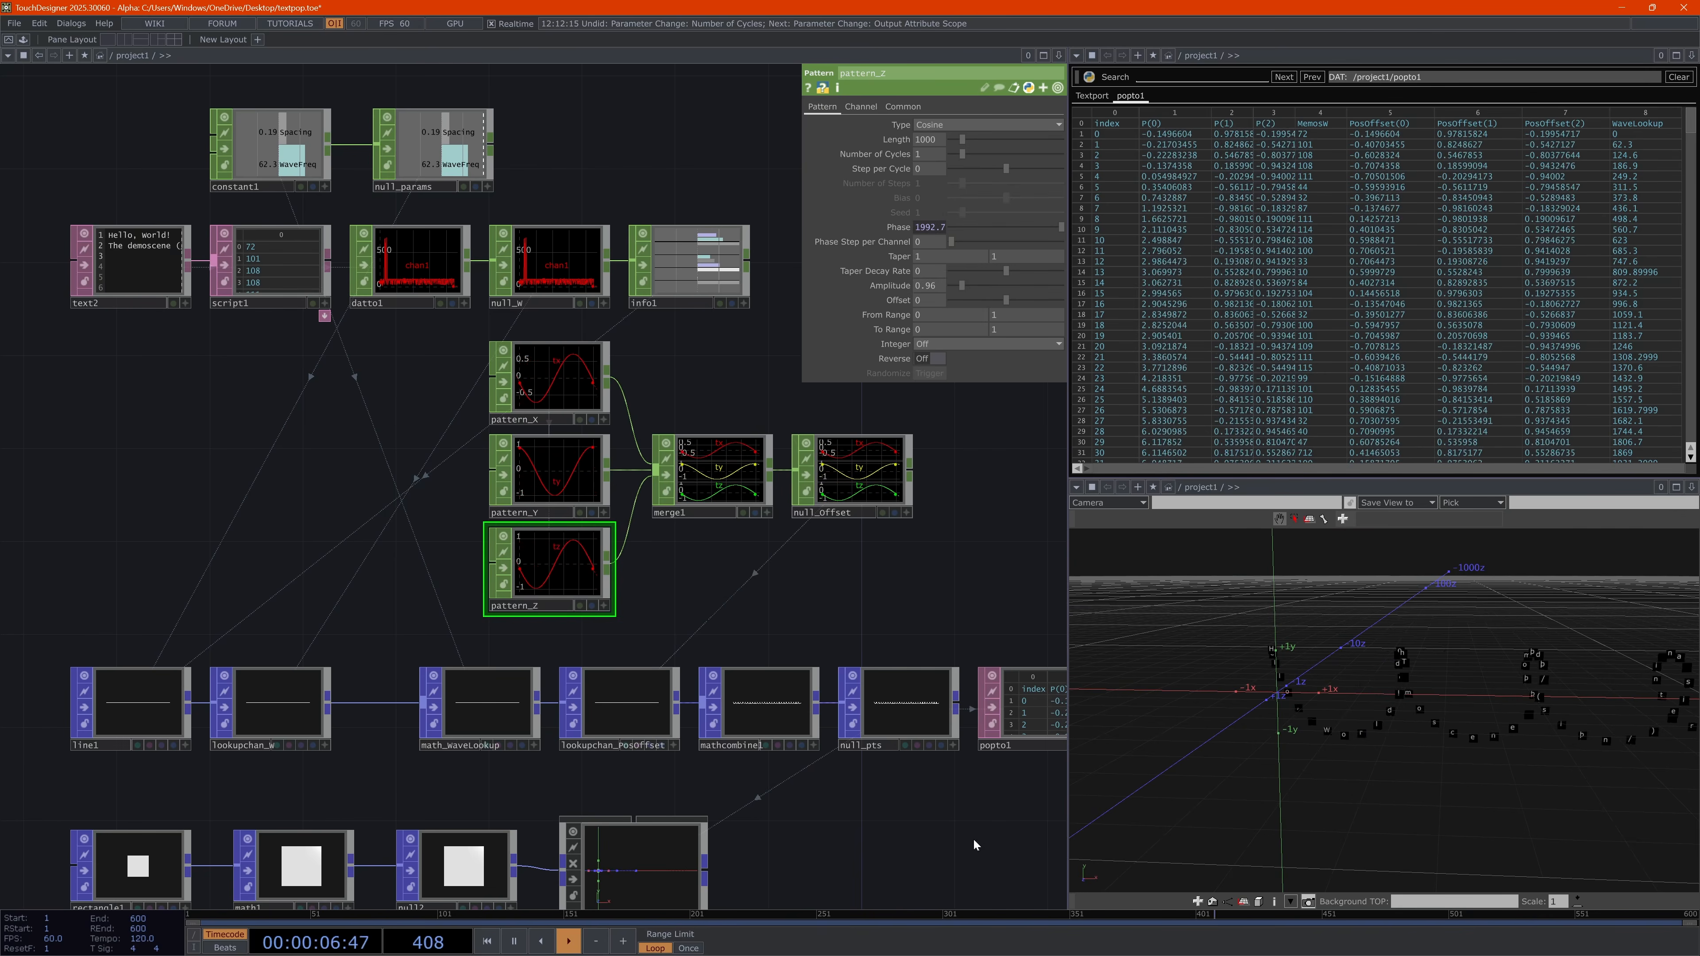
# Rearrange the point POP chain to open a wide gap between mathcombine1 and null_pts
pyautogui.moveTo(927, 793); pyautogui.dragTo(777, 777)
pyautogui.moveTo(763, 774); pyautogui.dragTo(272, 668, button='right')
pyautogui.moveTo(341, 687); pyautogui.dragTo(270, 687)
pyautogui.scroll(-5, 860, 810)
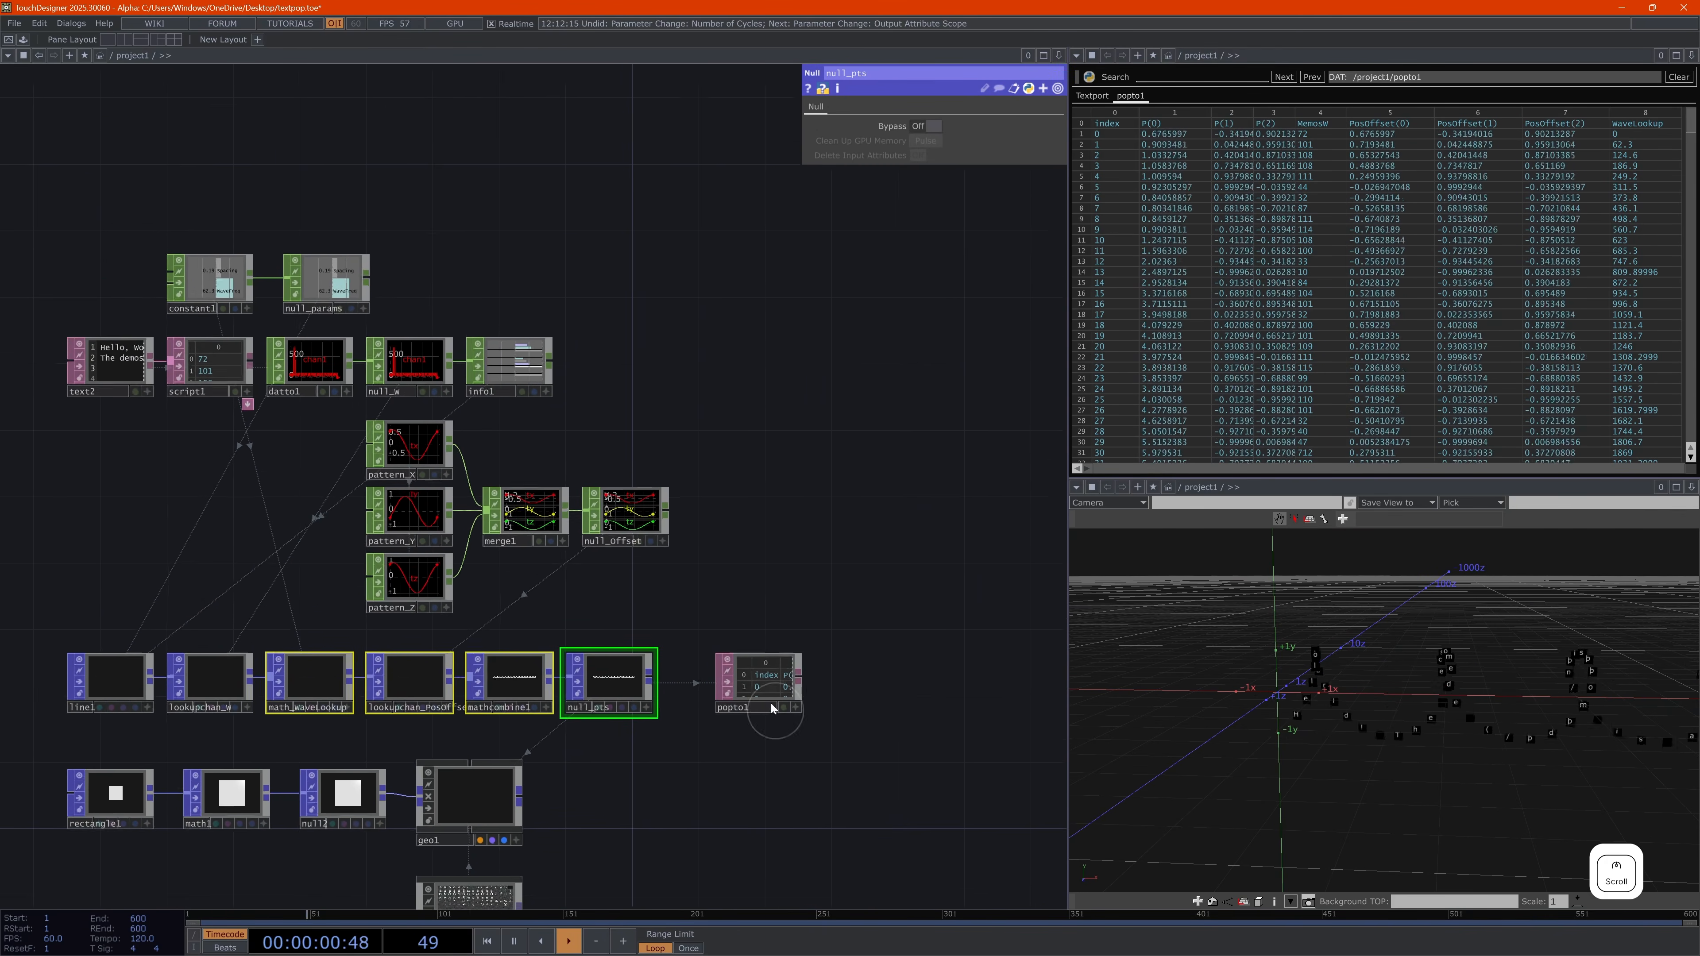
pyautogui.moveTo(616, 666); pyautogui.dragTo(741, 667)
pyautogui.click(654, 747)
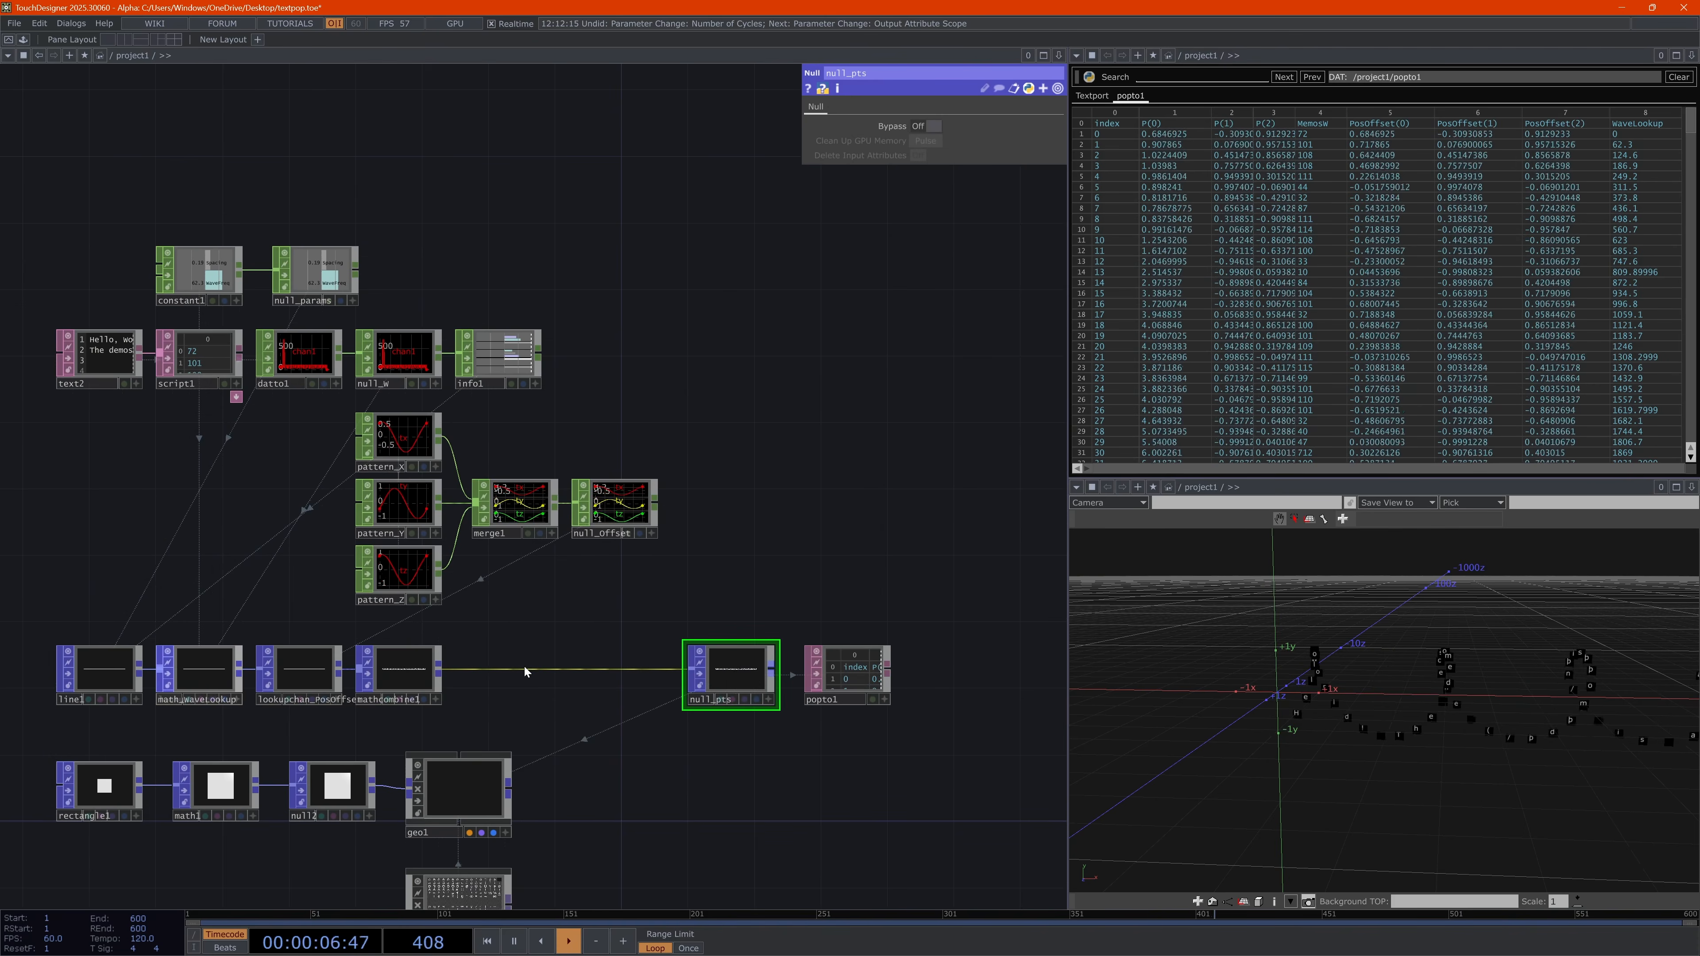
# Insert a Transform POP on the connection between mathcombine1 and null_pts
pyautogui.rightClick(524, 665)
pyautogui.click(564, 648)
pyautogui.write('trans')
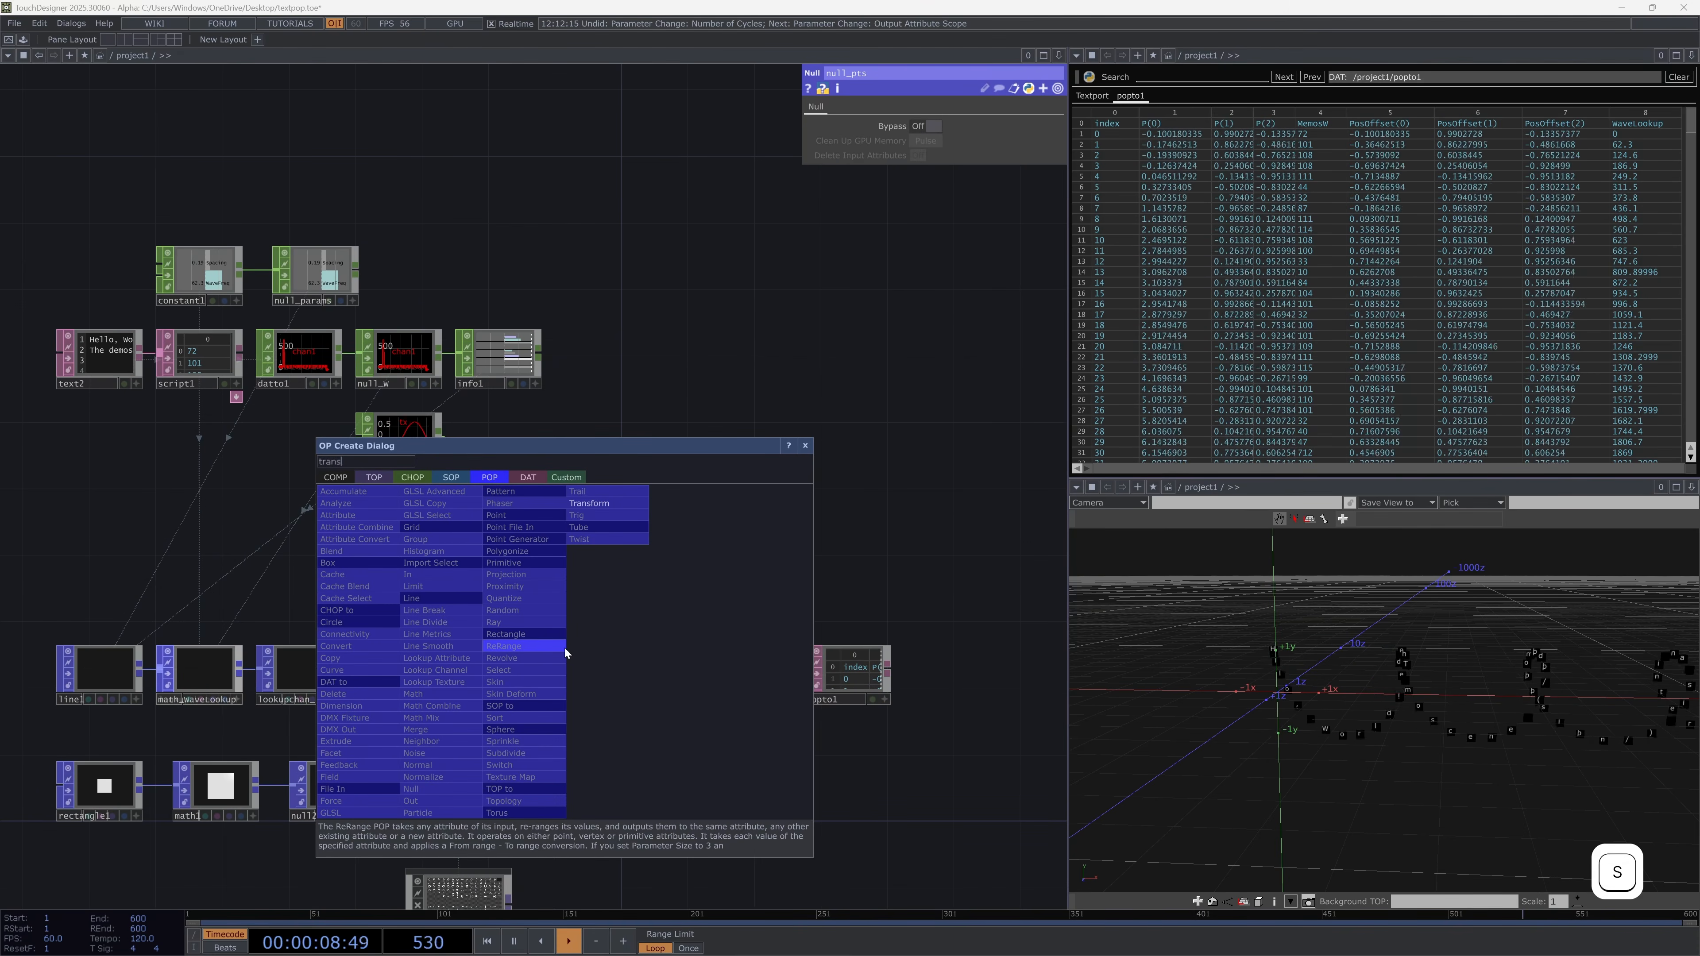
pyautogui.click(600, 503)
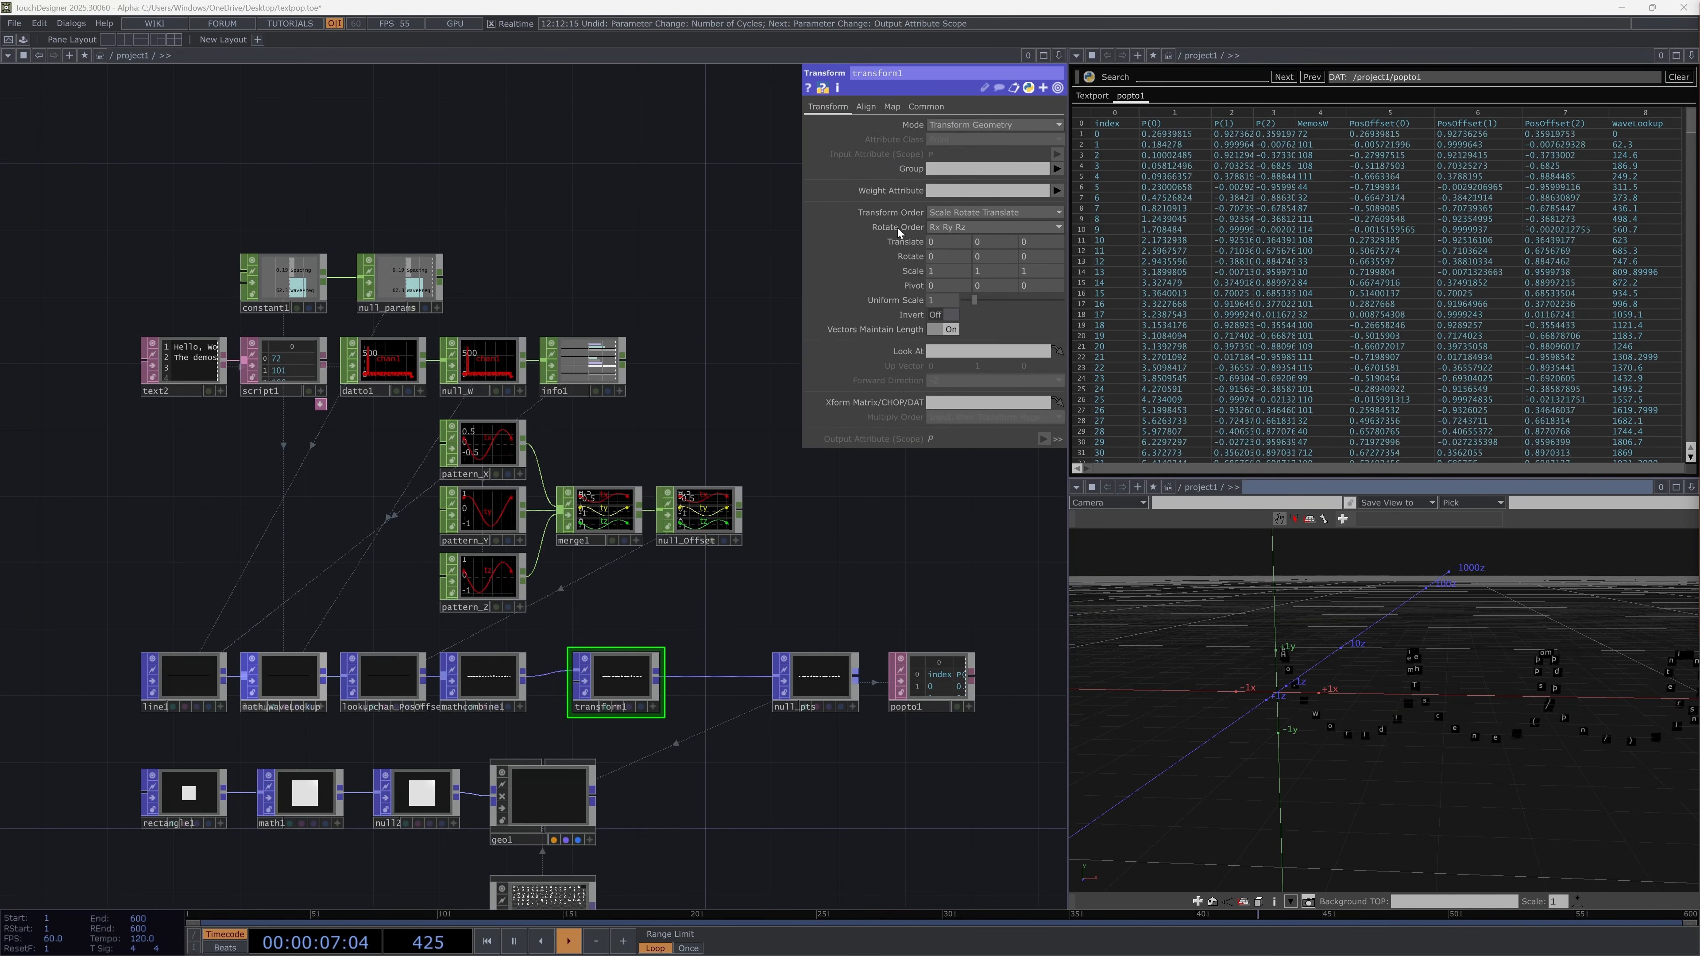
# Set the X translate of transform1 to -4.5
pyautogui.moveTo(958, 240); pyautogui.dragTo(359, 264, button='middle')
pyautogui.moveTo(960, 242); pyautogui.dragTo(304, 221, button='middle')
pyautogui.moveTo(952, 243); pyautogui.dragTo(1084, 260, button='middle')
# Move the three pattern nodes with merge1 and null_Offset aside to free the space above transform1
pyautogui.rightClick(776, 606)
pyautogui.click(736, 603)
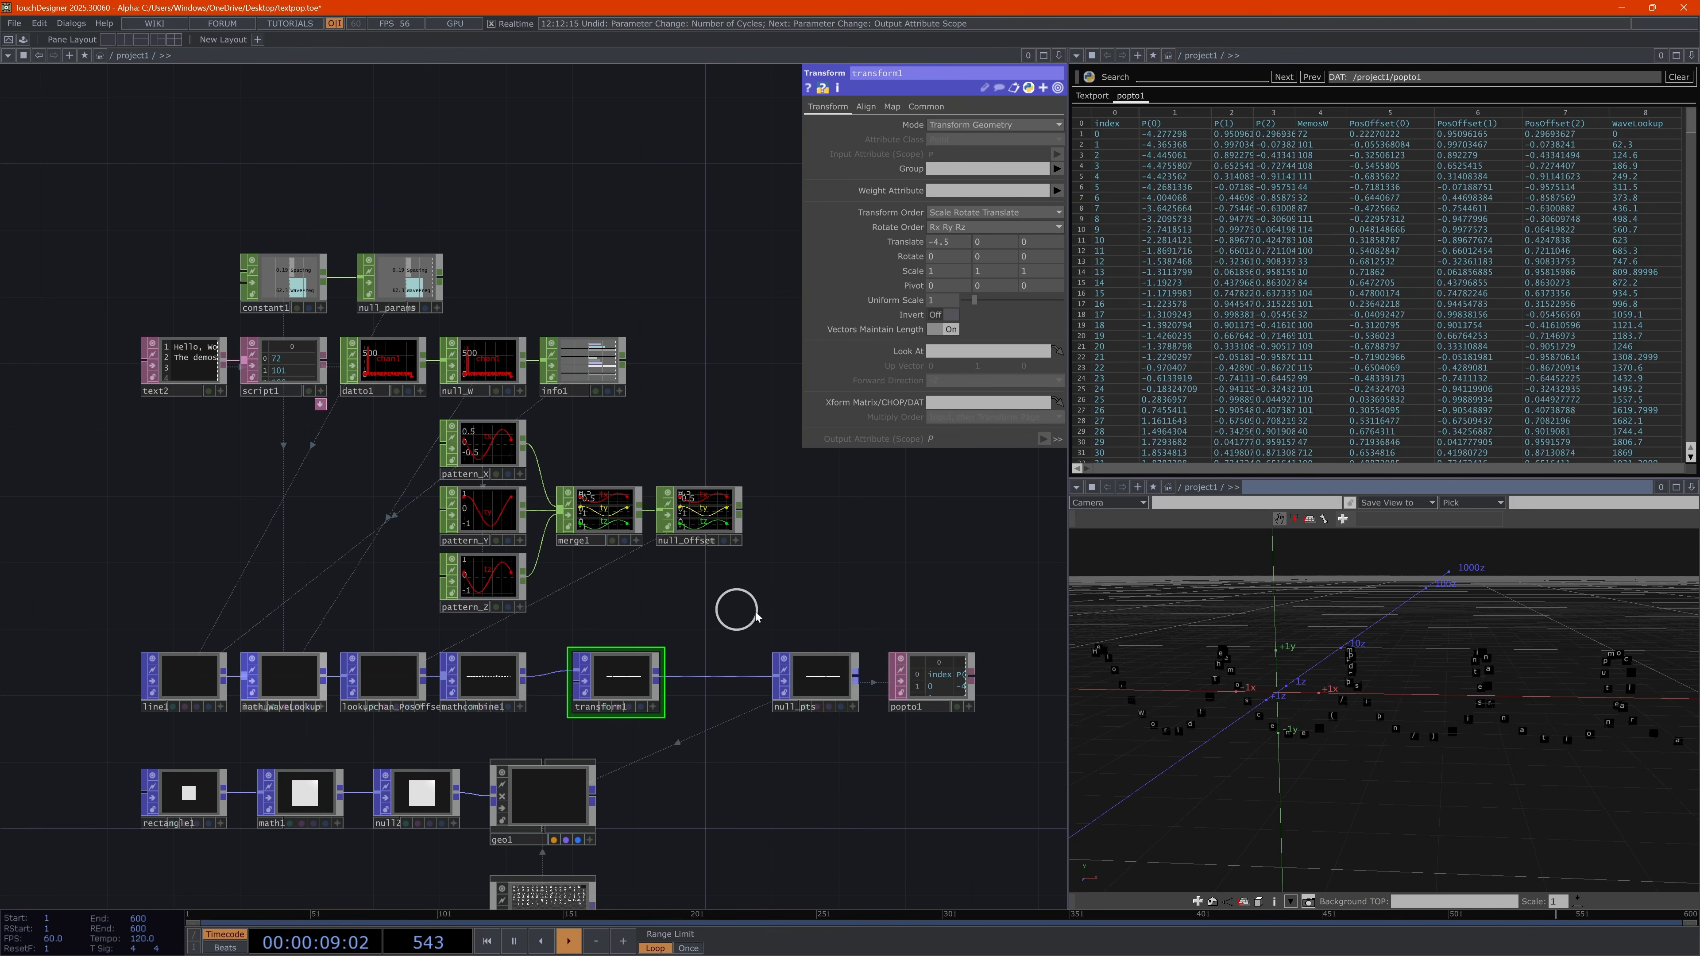
pyautogui.moveTo(759, 611); pyautogui.dragTo(937, 445)
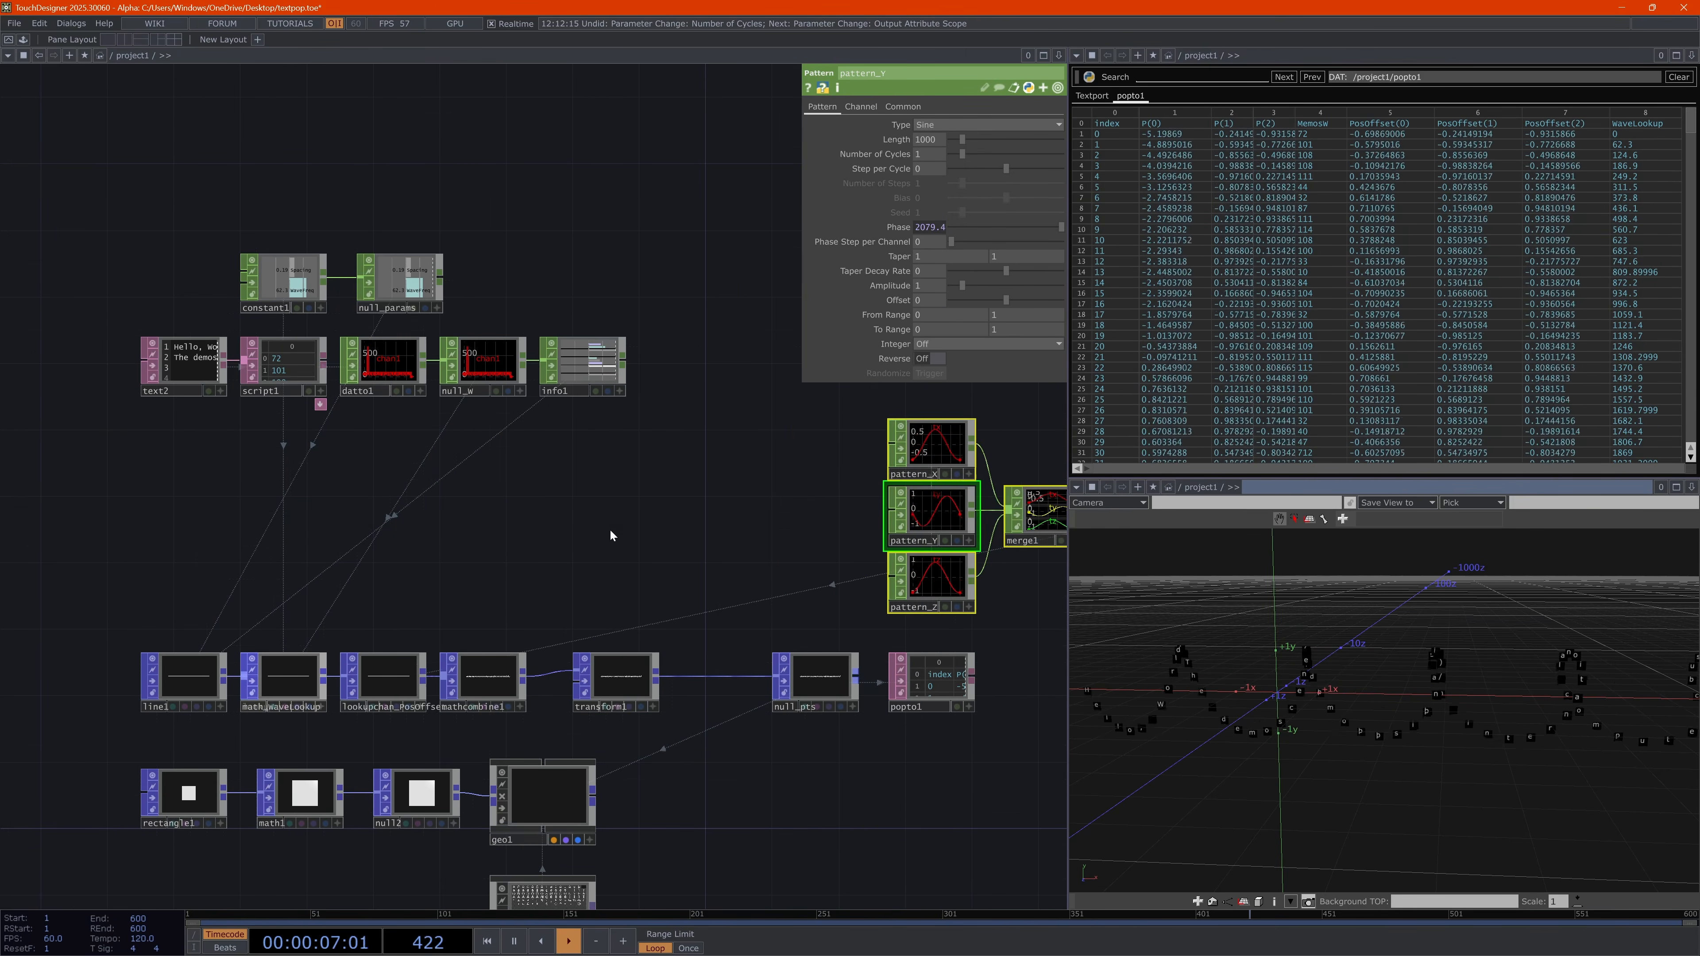
# Add an LFO CHOP in the empty space above transform1
pyautogui.doubleClick(579, 539)
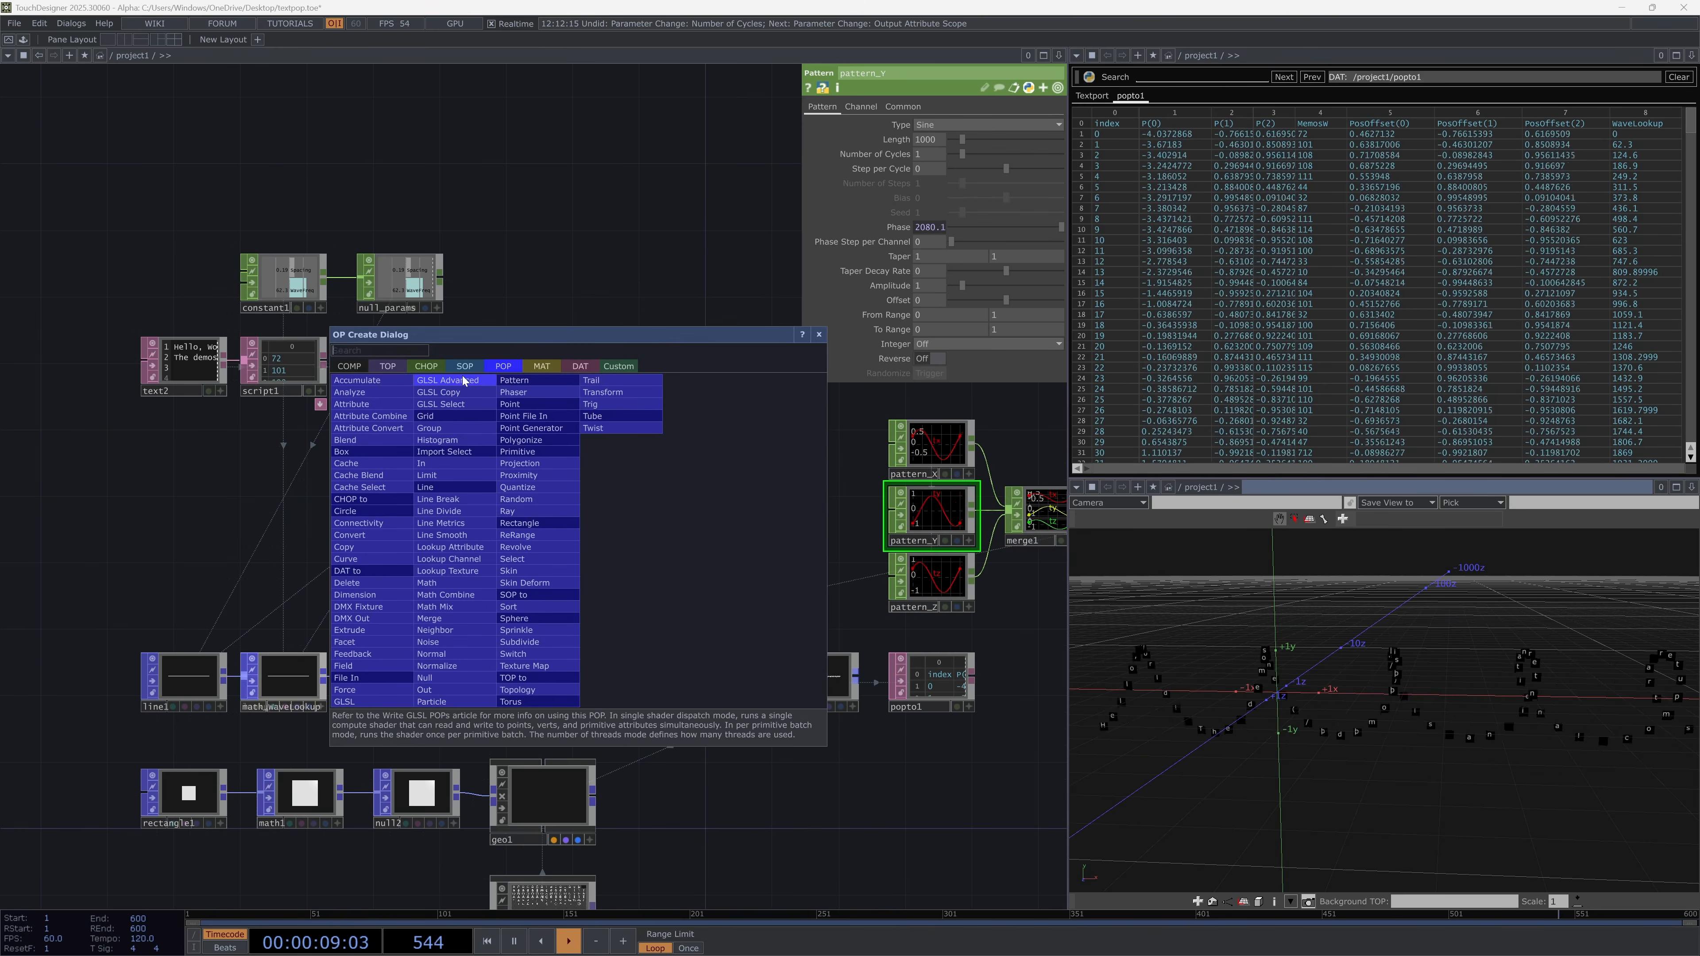
pyautogui.write('lfo')
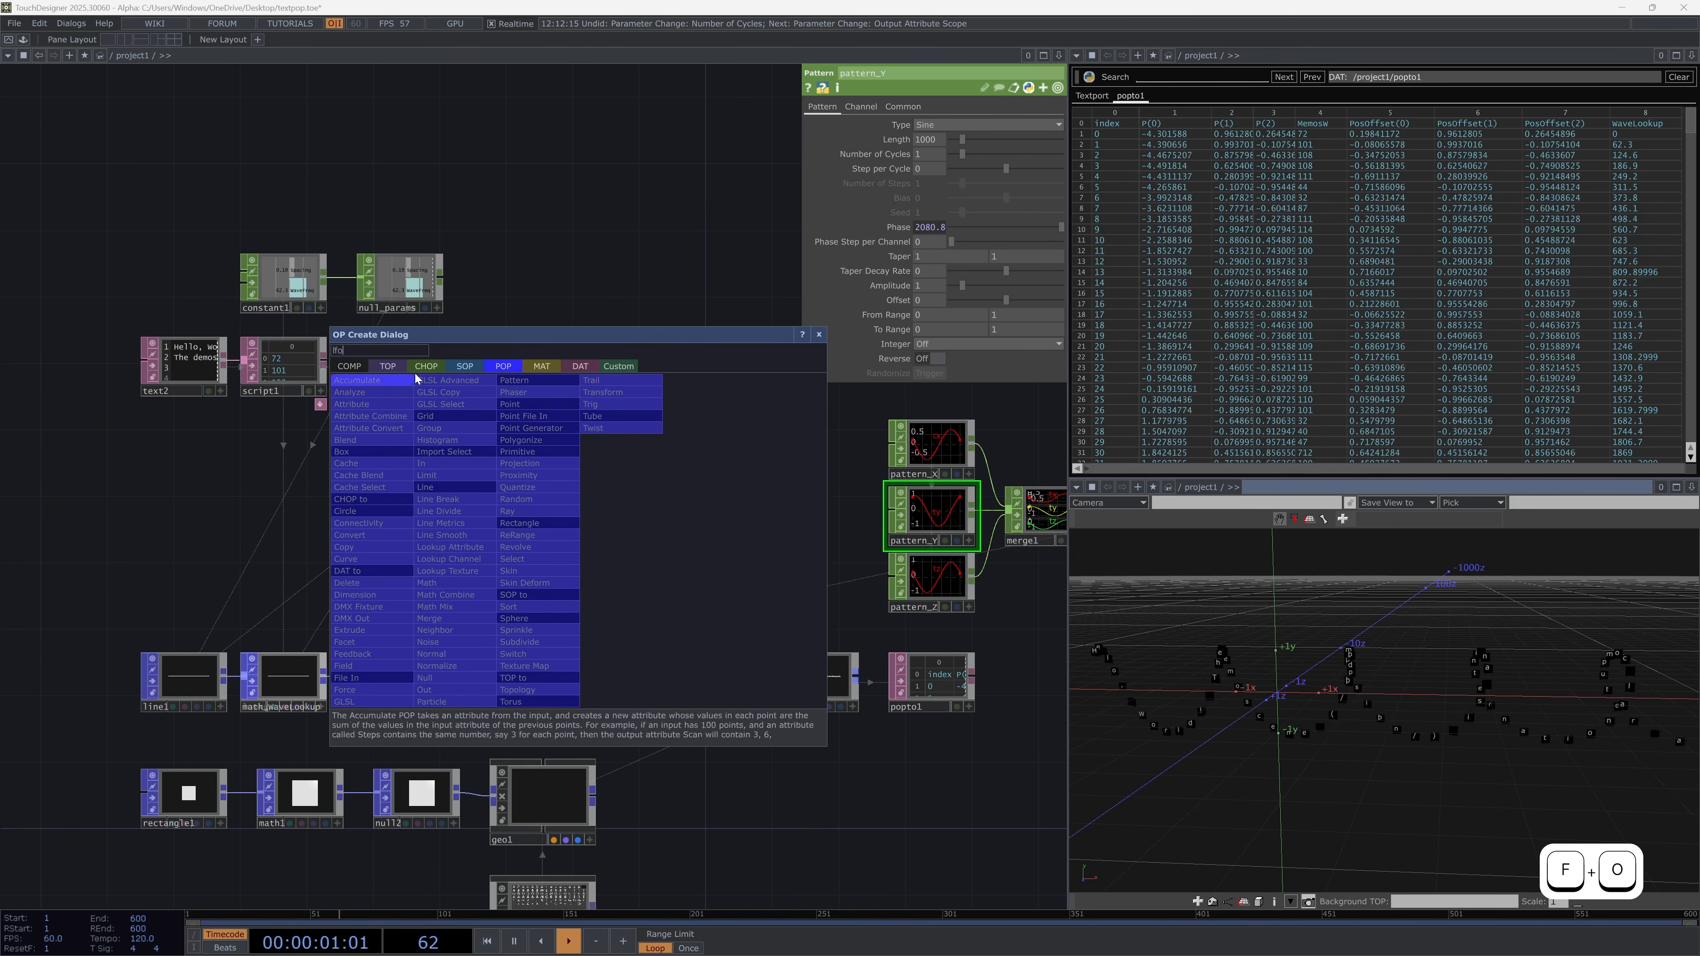
pyautogui.click(539, 665)
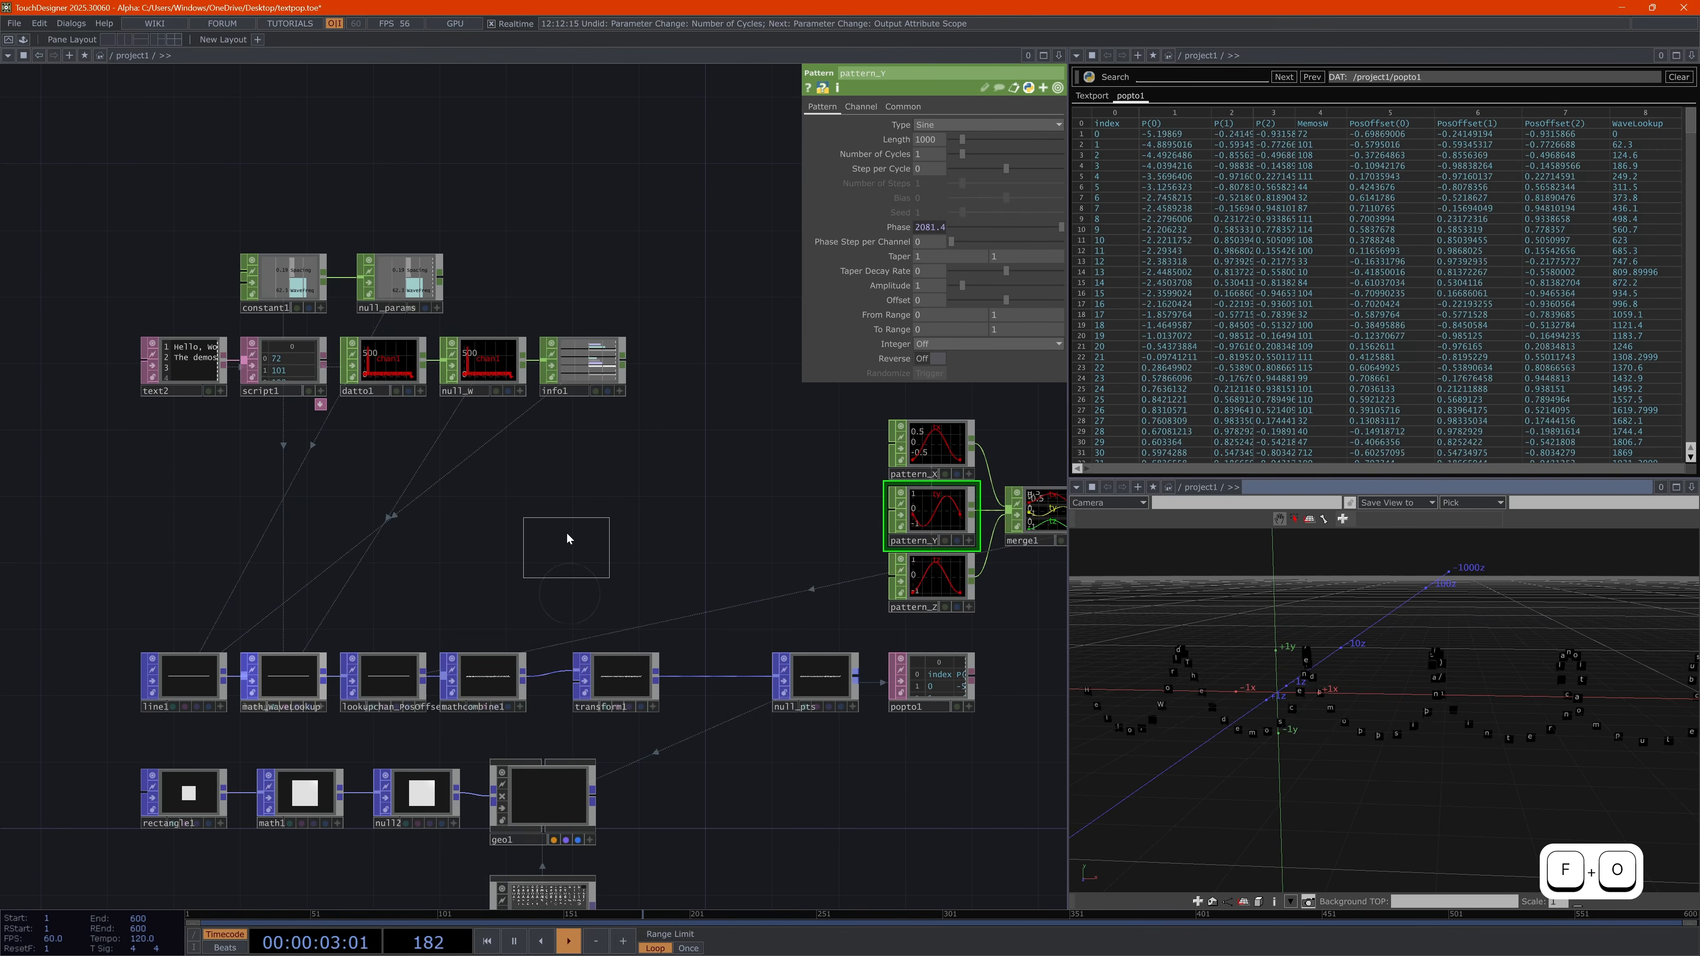
pyautogui.click(555, 535)
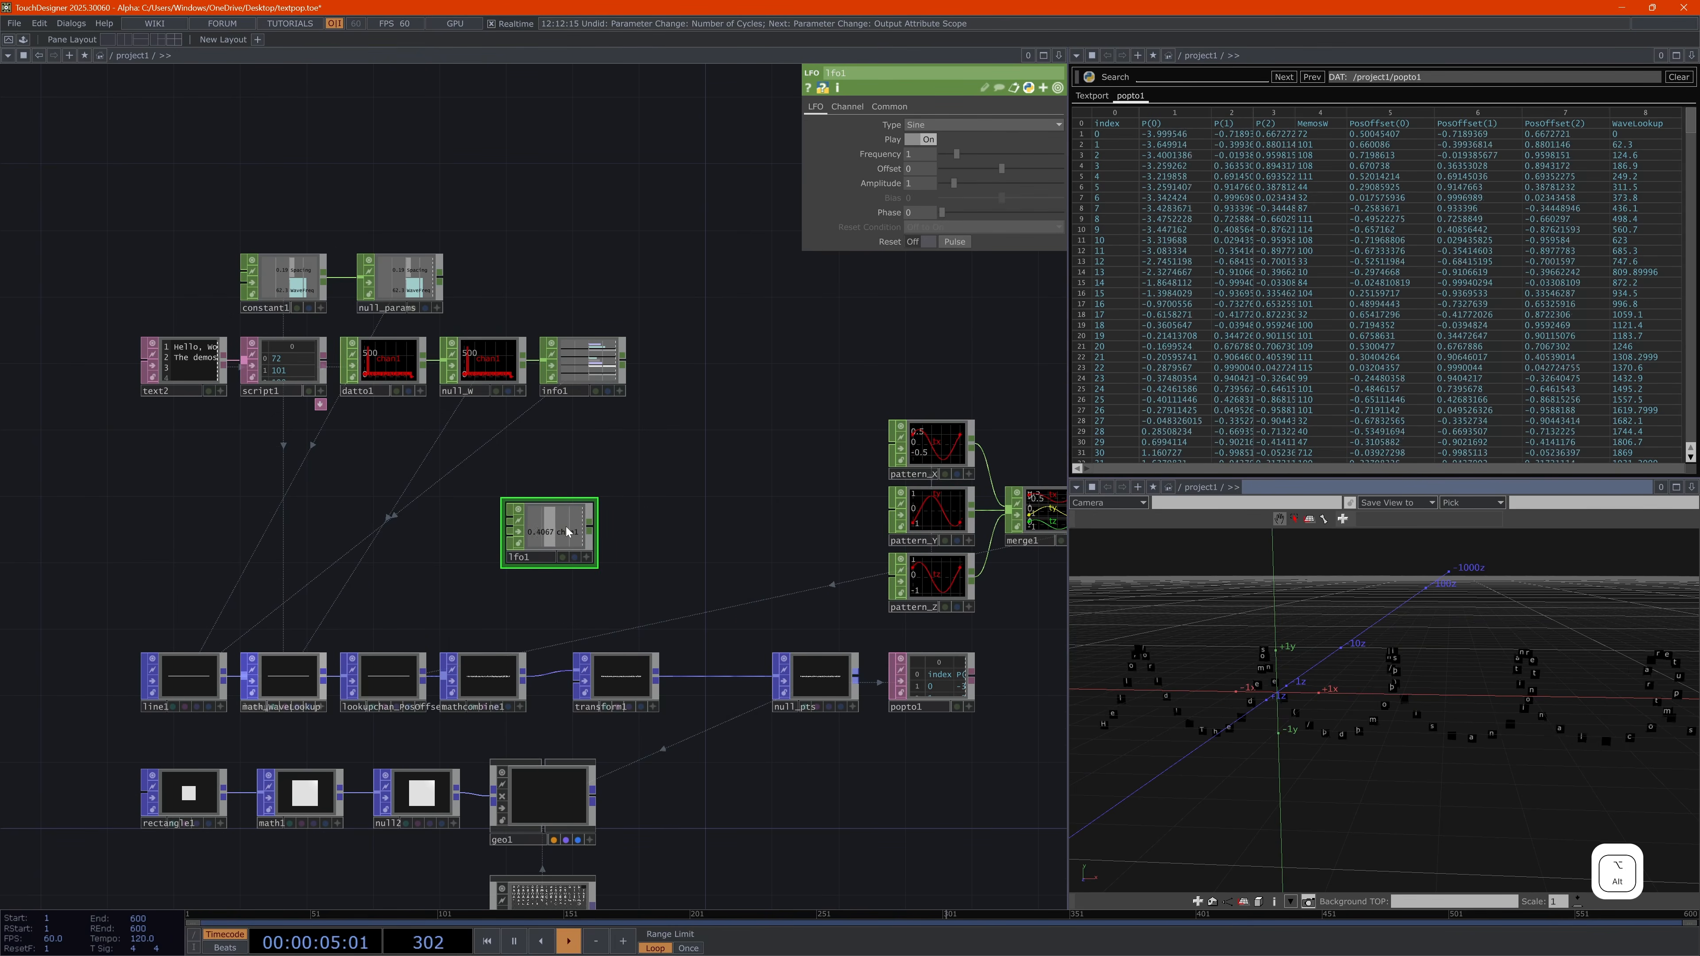
# Append a Null CHOP to lfo1 and rename it null_xpos
pyautogui.hotkey('alt', 'n')
pyautogui.click(661, 526)
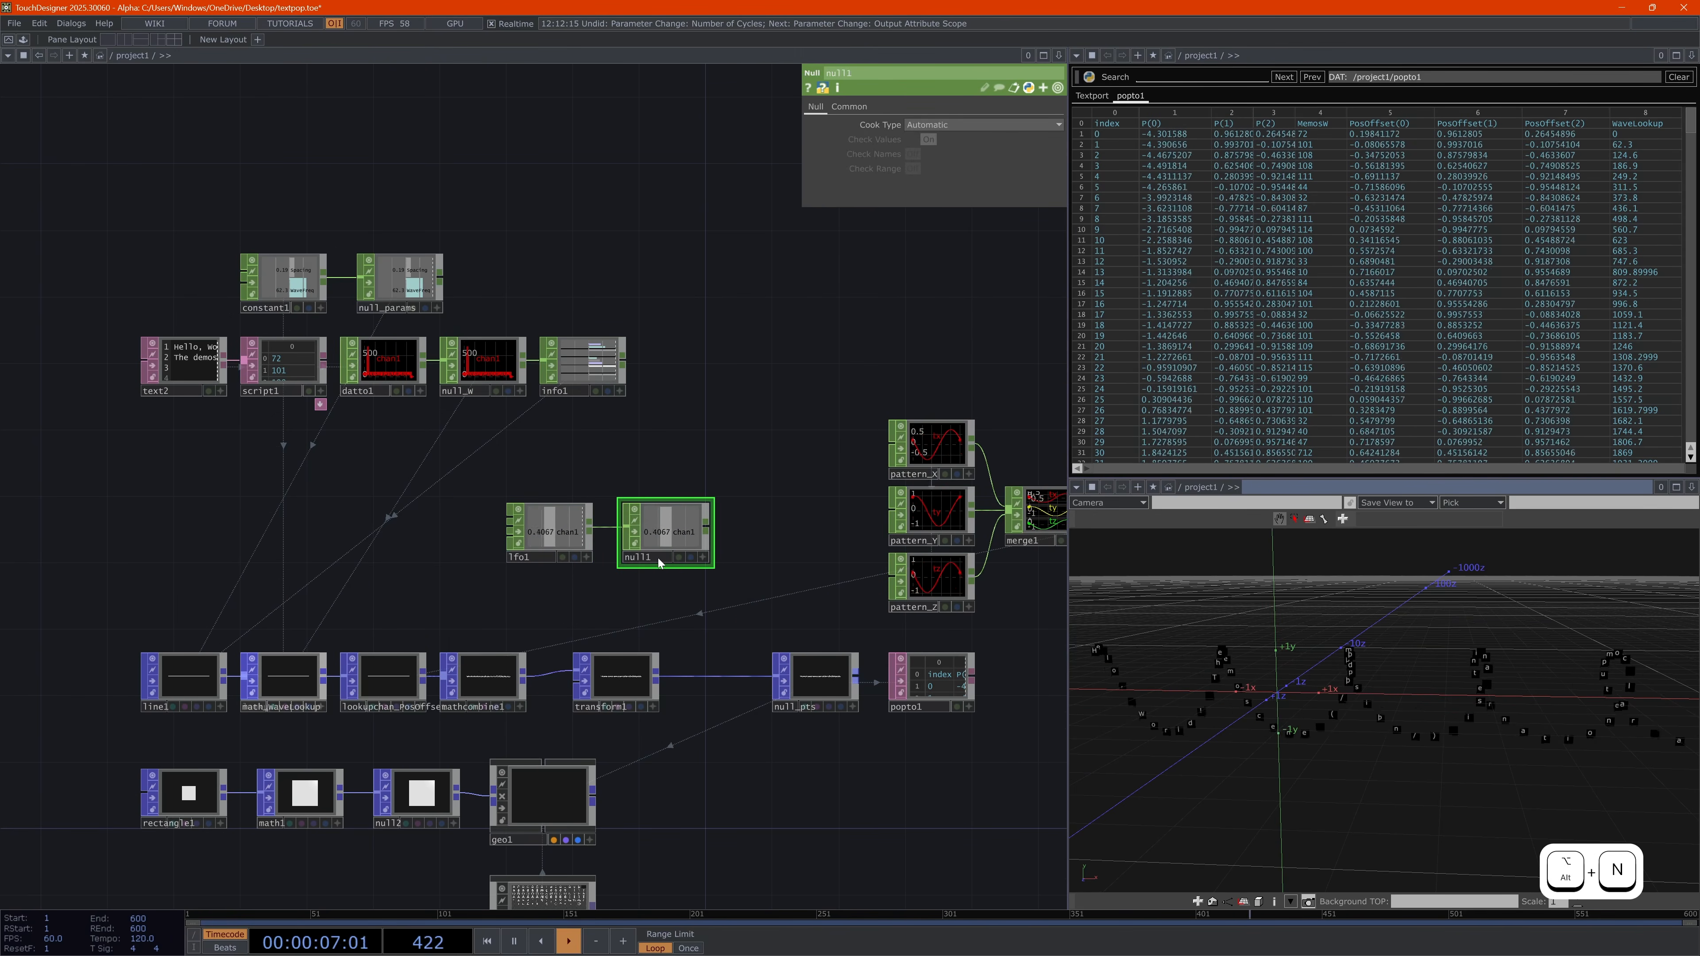
pyautogui.press('BackSpace')
pyautogui.write('_xpos')
pyautogui.press('Return')
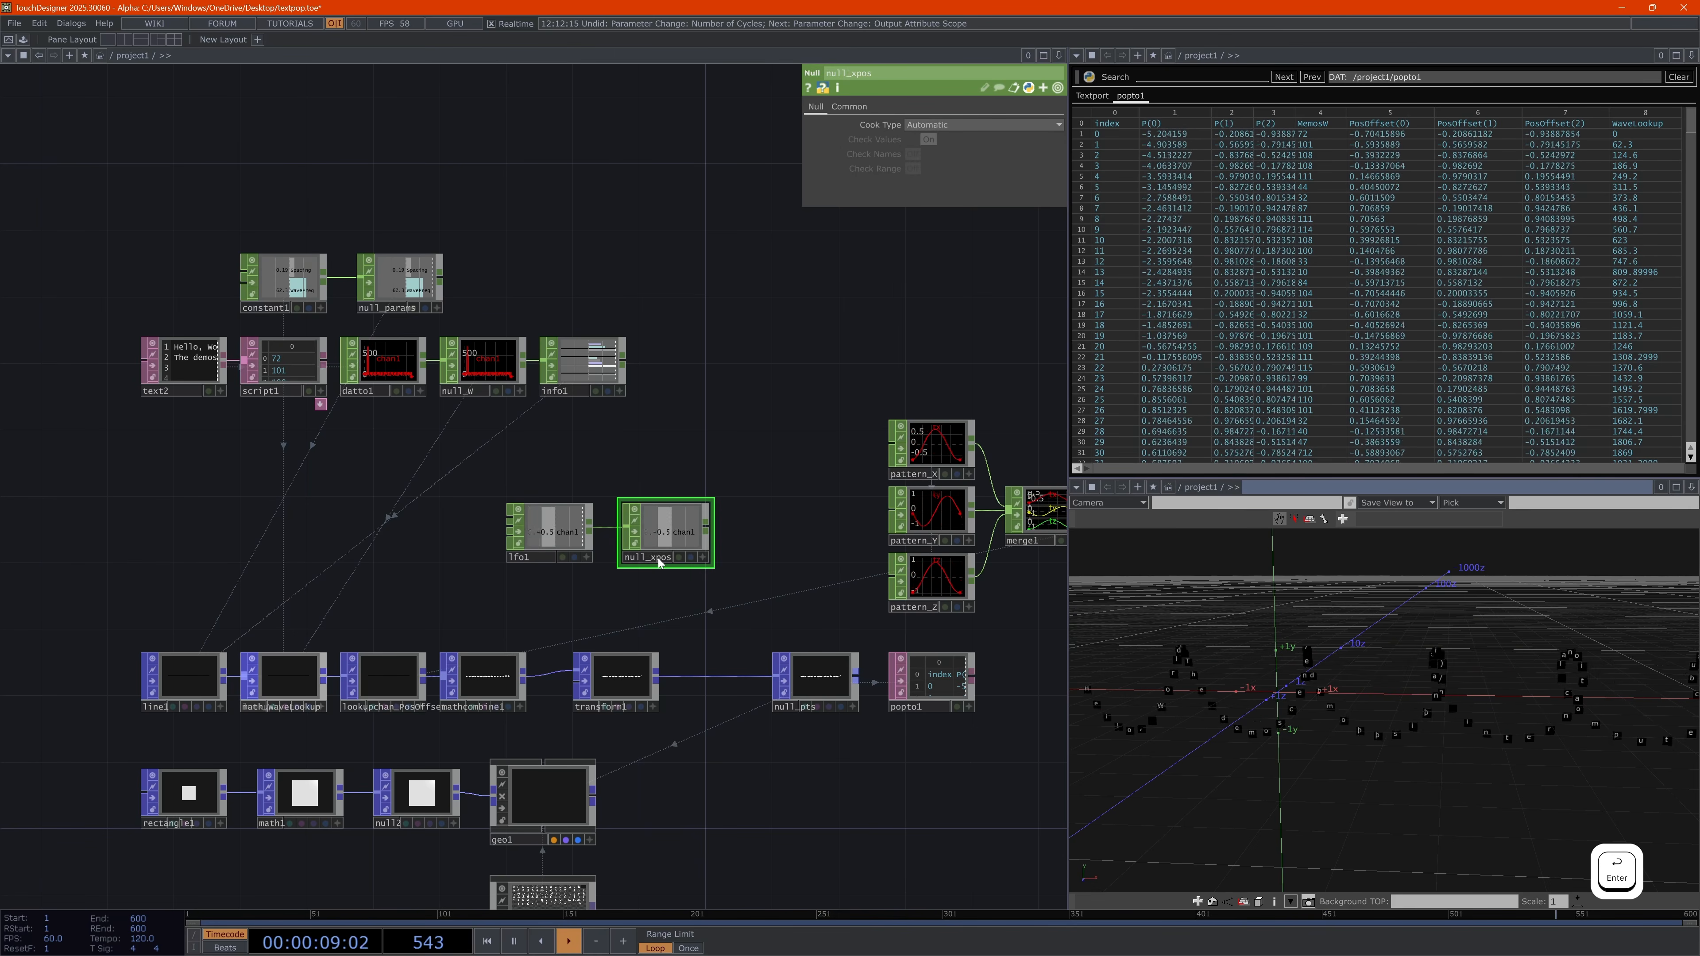
# Link transform1's X translate to the null_xpos channel as a CHOP reference
pyautogui.click(627, 683)
pyautogui.hotkey('alt', 'a')
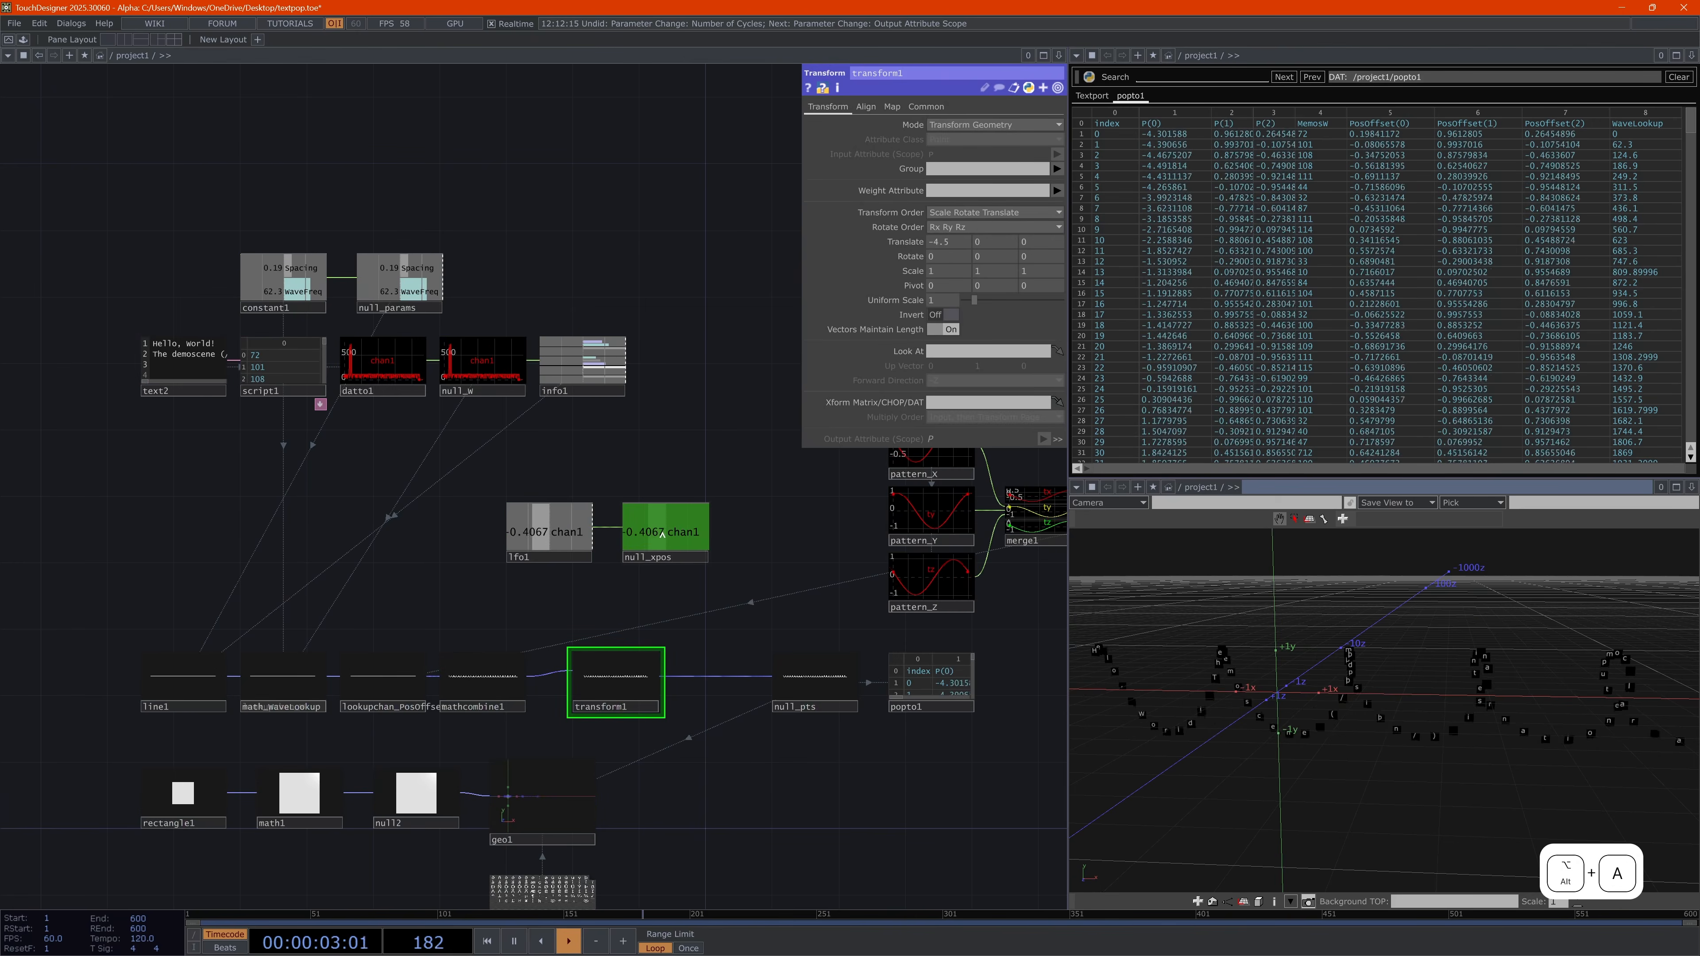
pyautogui.moveTo(693, 520); pyautogui.dragTo(945, 242)
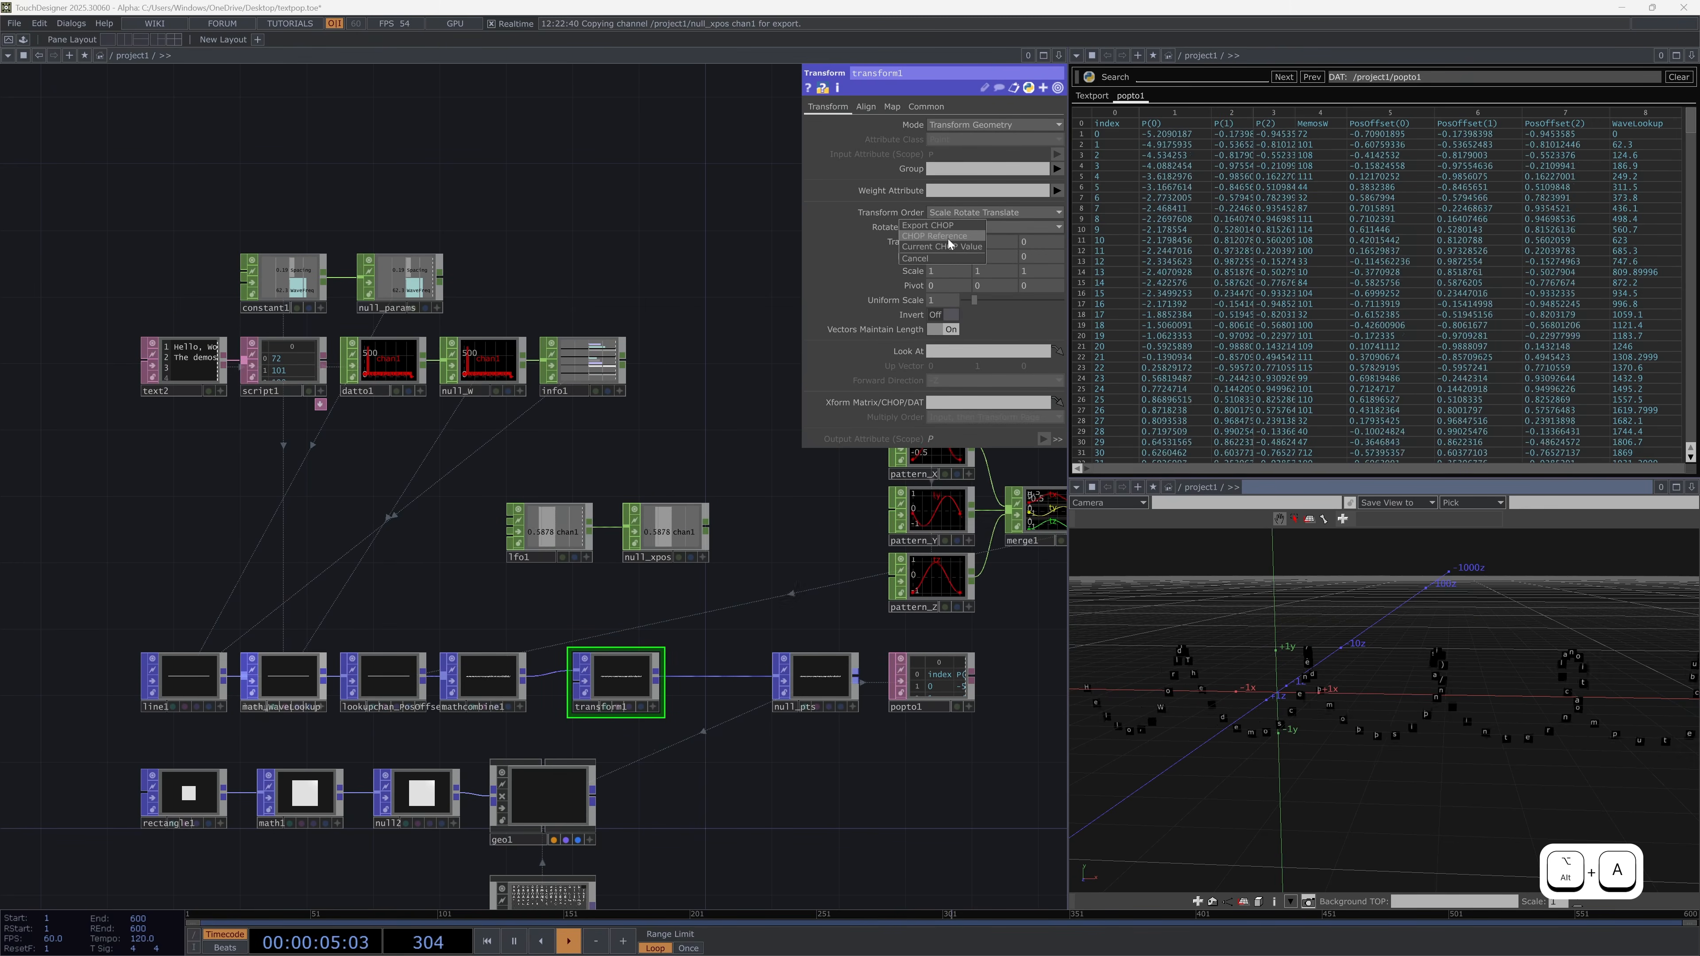
pyautogui.click(949, 240)
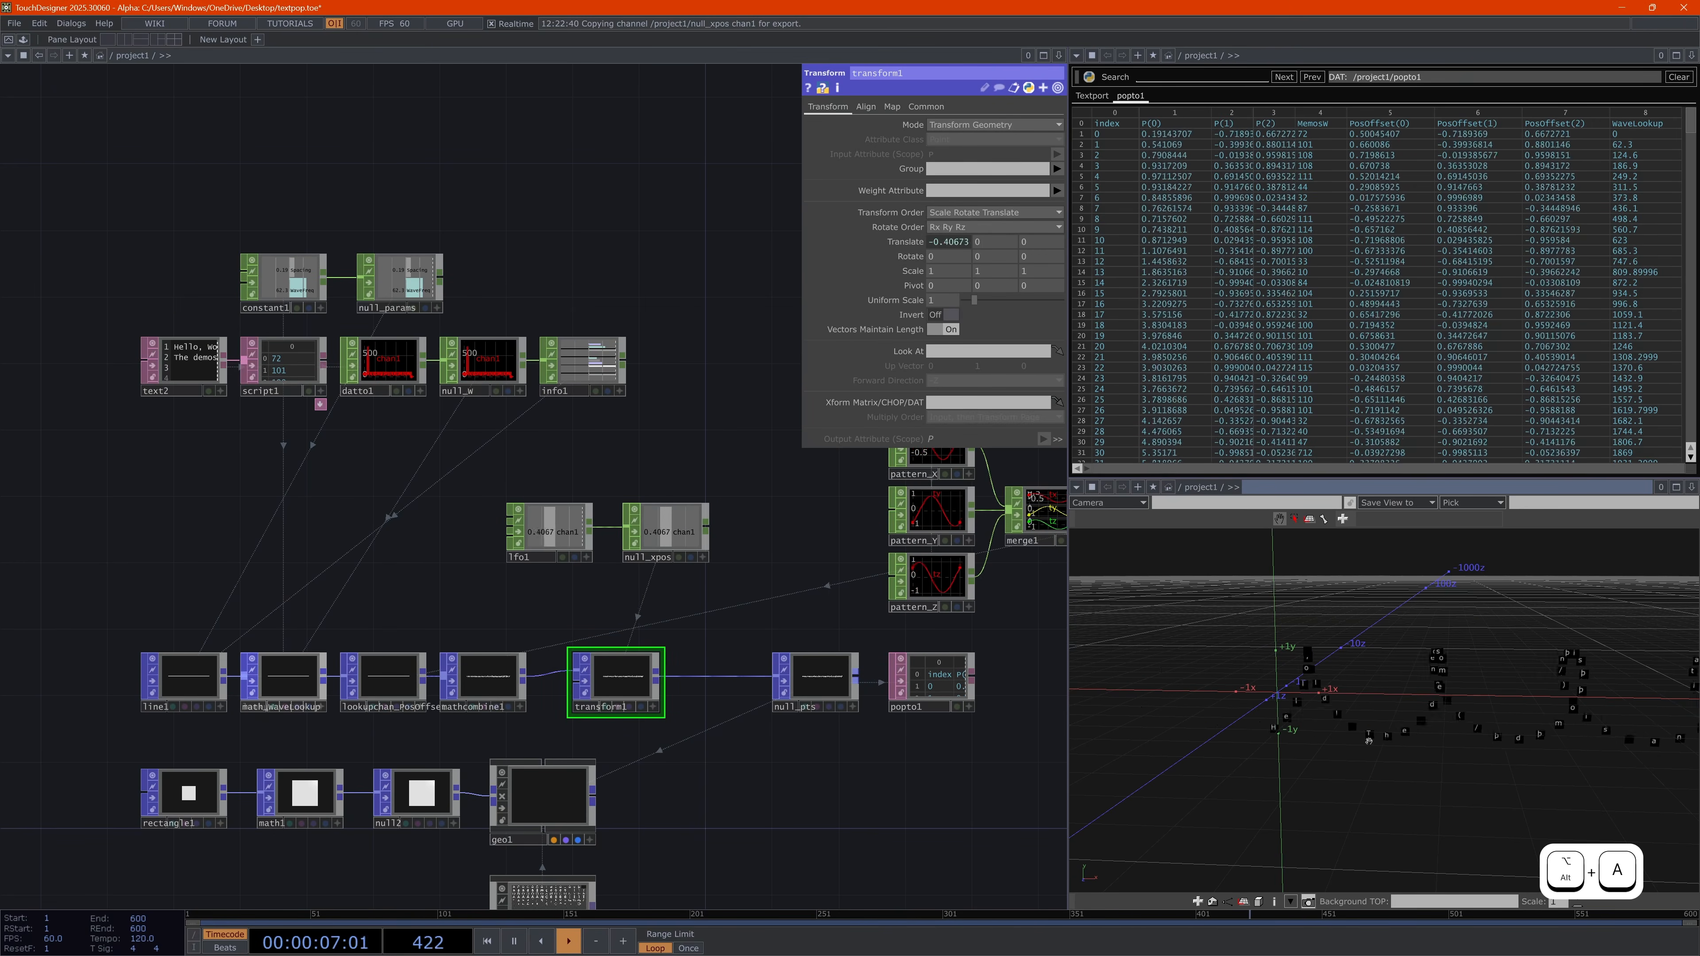
# Set lfo1's waveform type to Ramp and raise its amplitude to 4.72
pyautogui.click(542, 528)
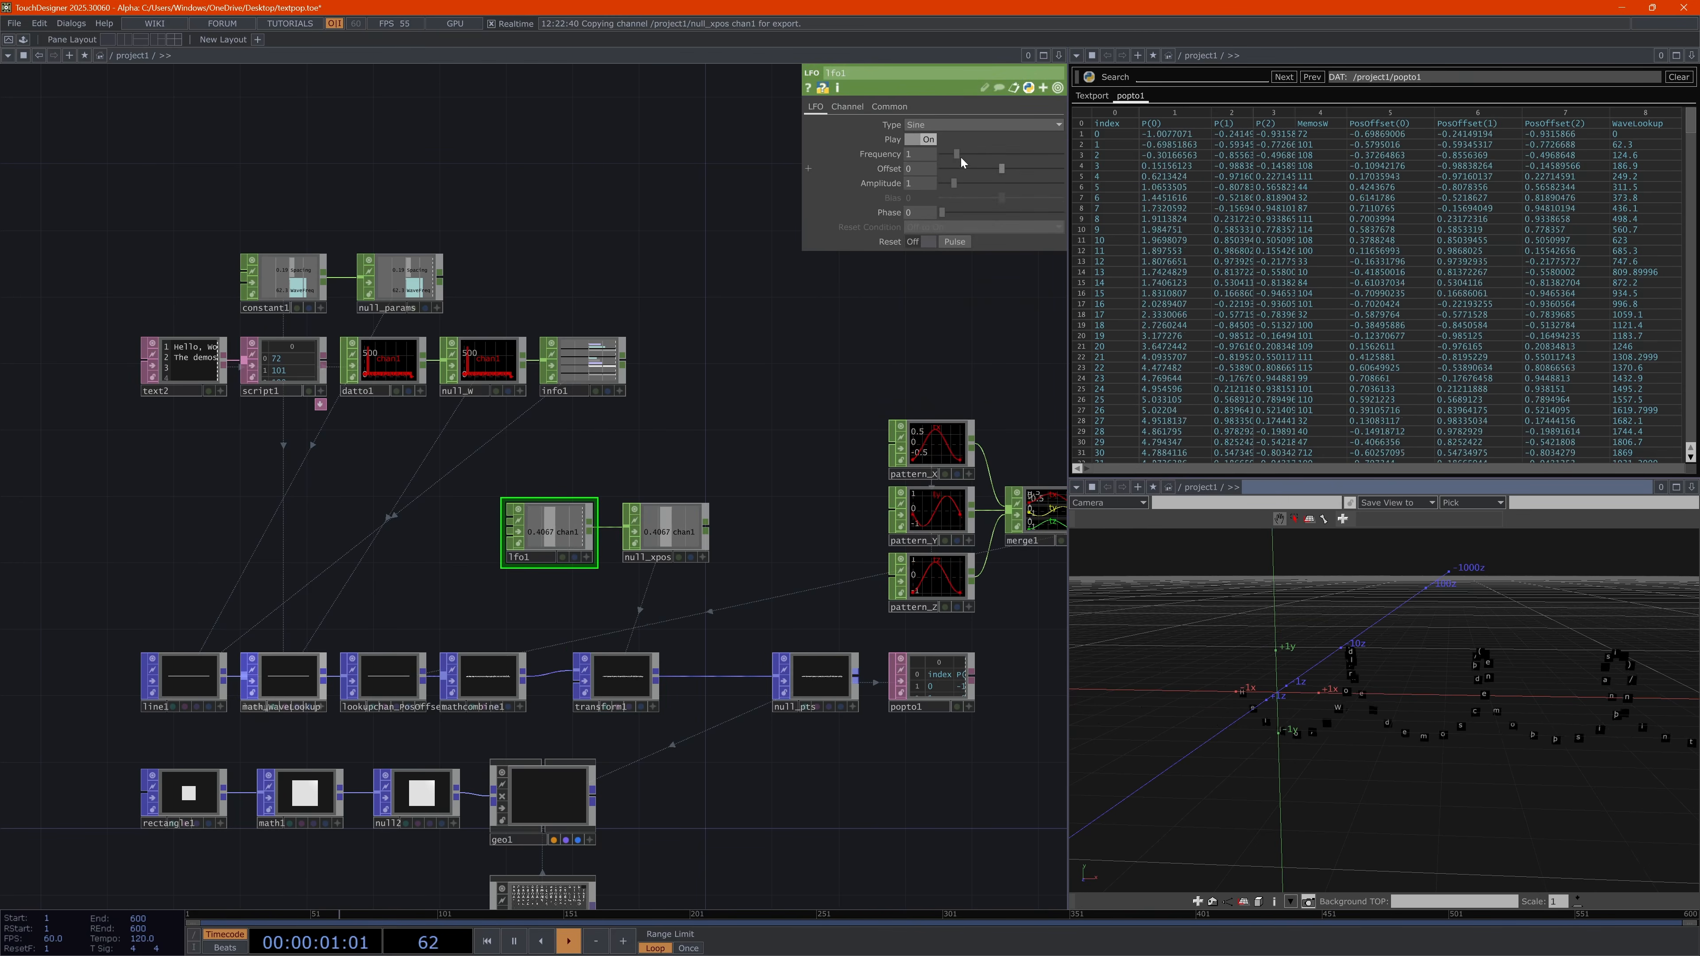
pyautogui.click(938, 130)
pyautogui.click(931, 179)
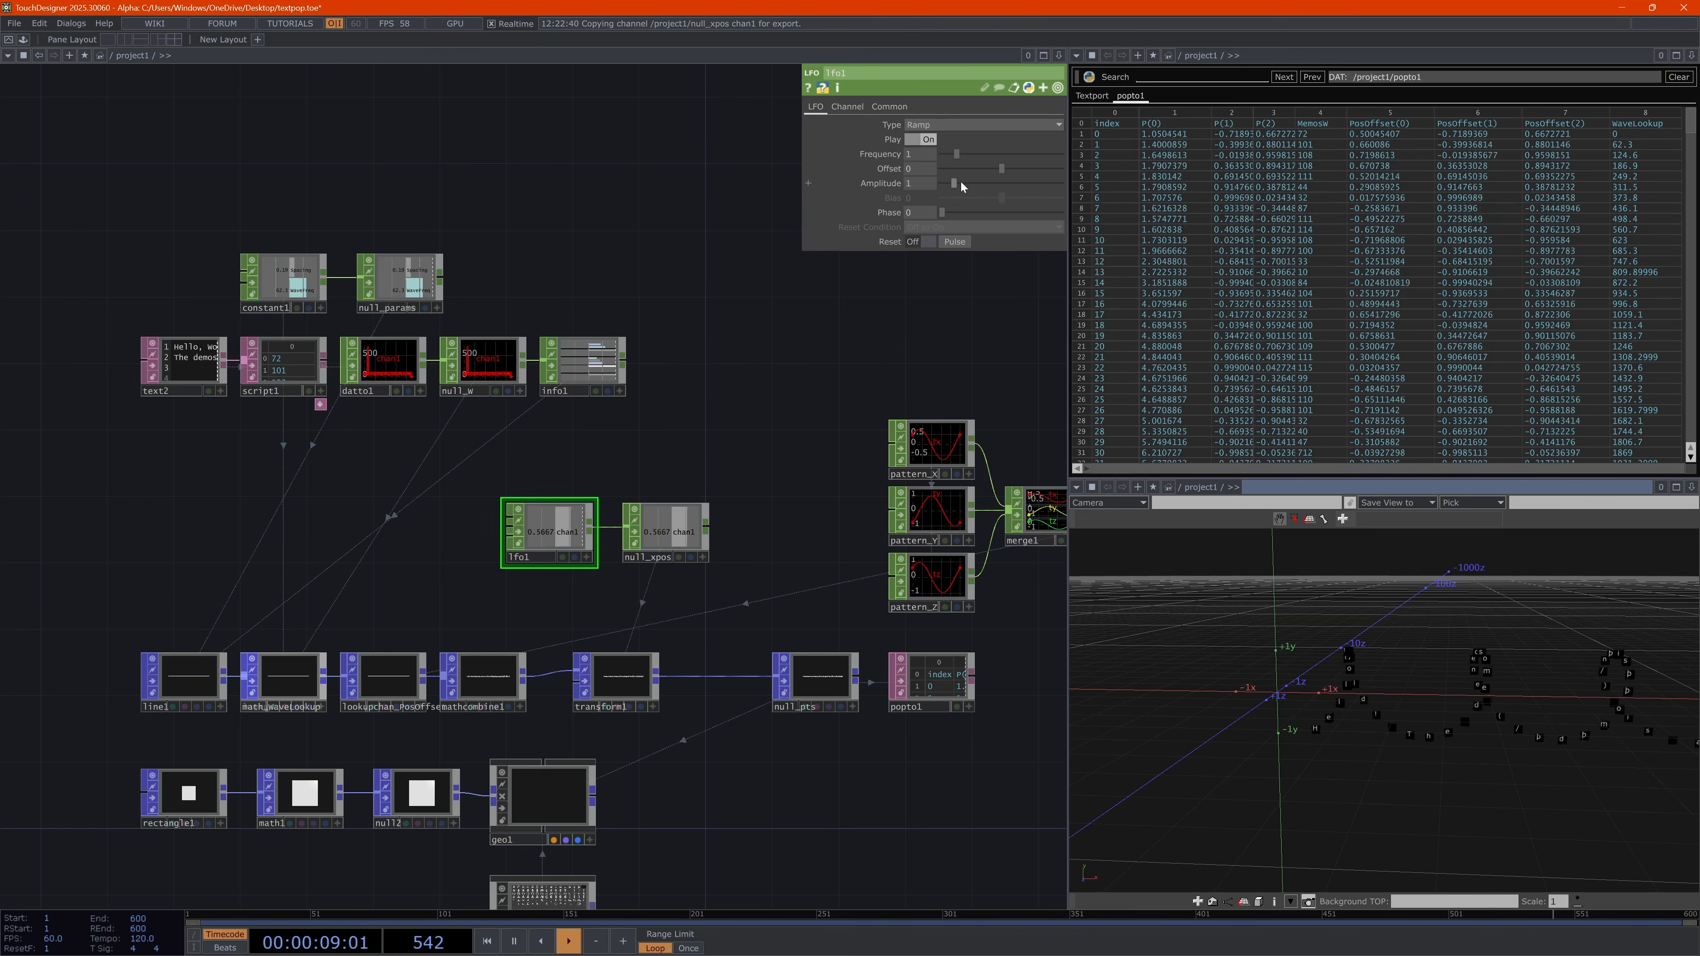
pyautogui.moveTo(957, 183); pyautogui.dragTo(992, 184)
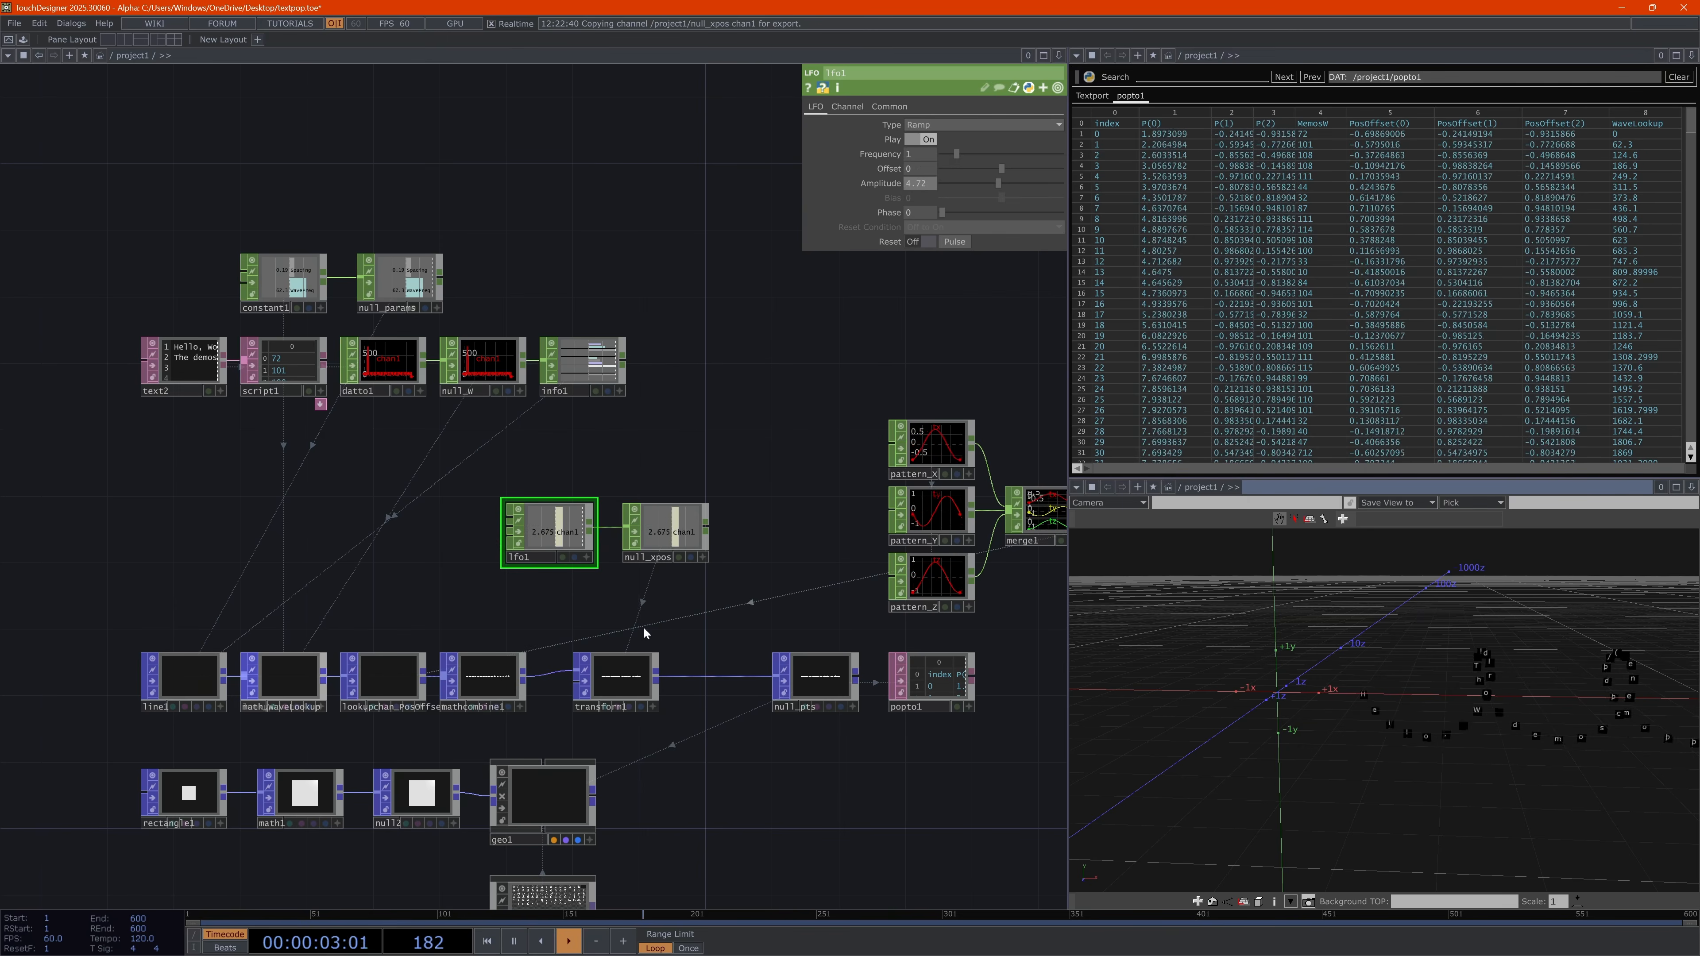
# Negate transform1's X translate expression so it reads -op('null_xpos')['chan1']
pyautogui.click(612, 678)
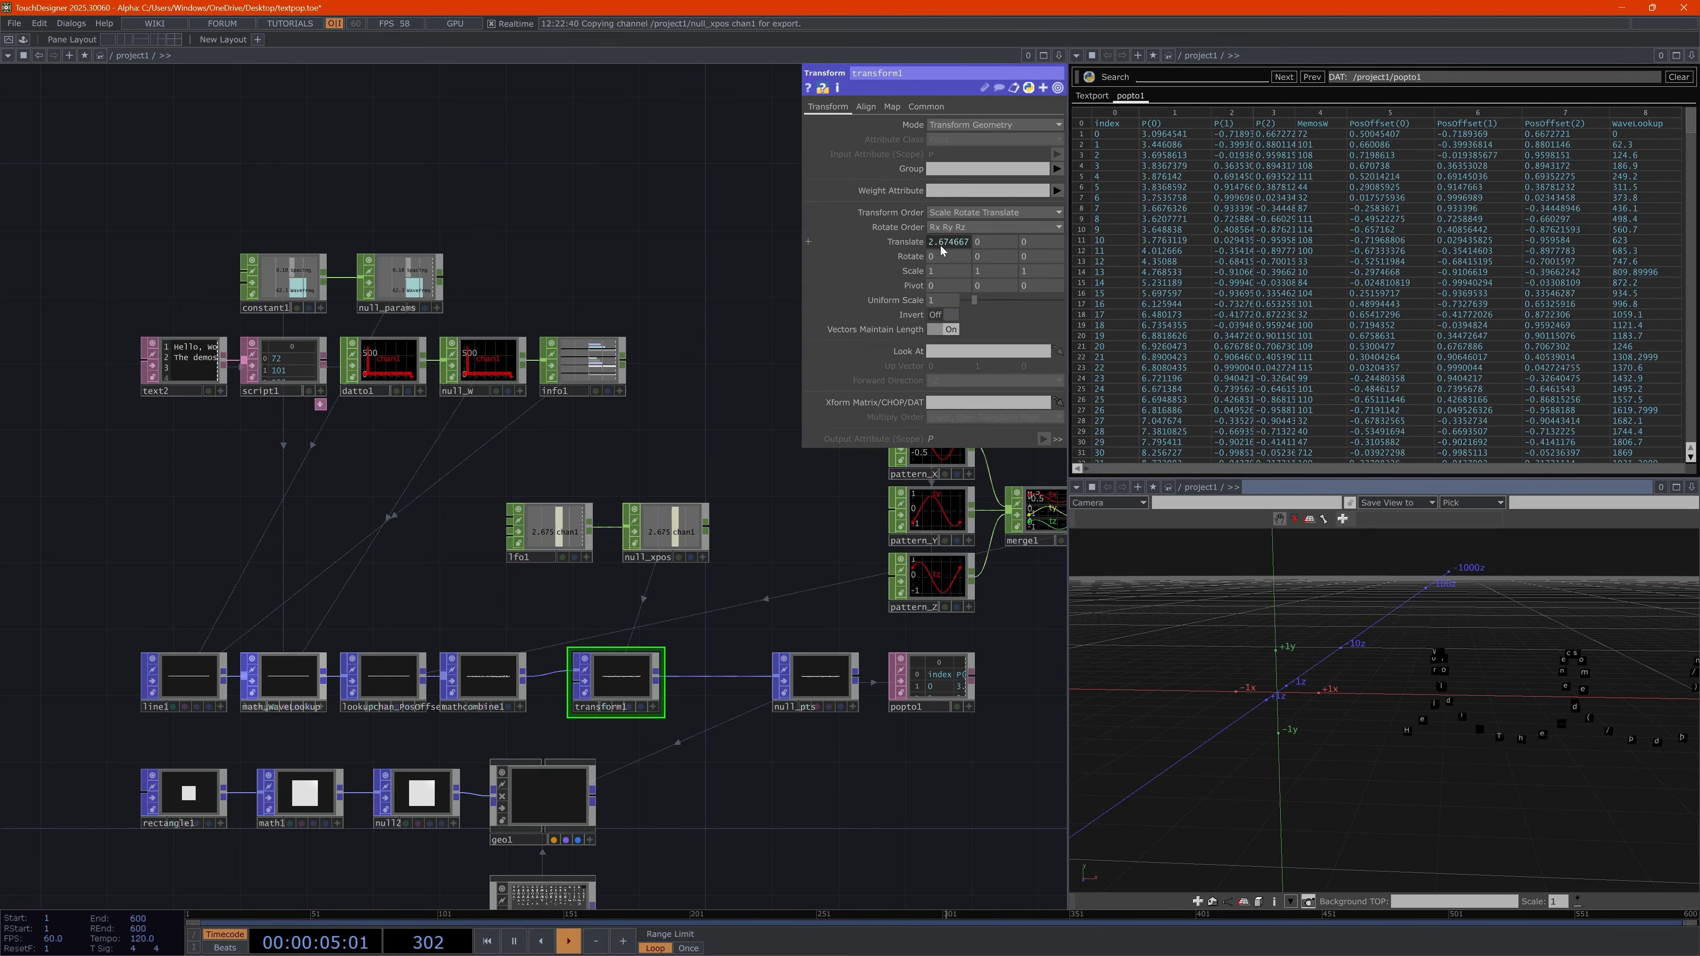
pyautogui.click(940, 245)
pyautogui.press('Home')
pyautogui.write('-')
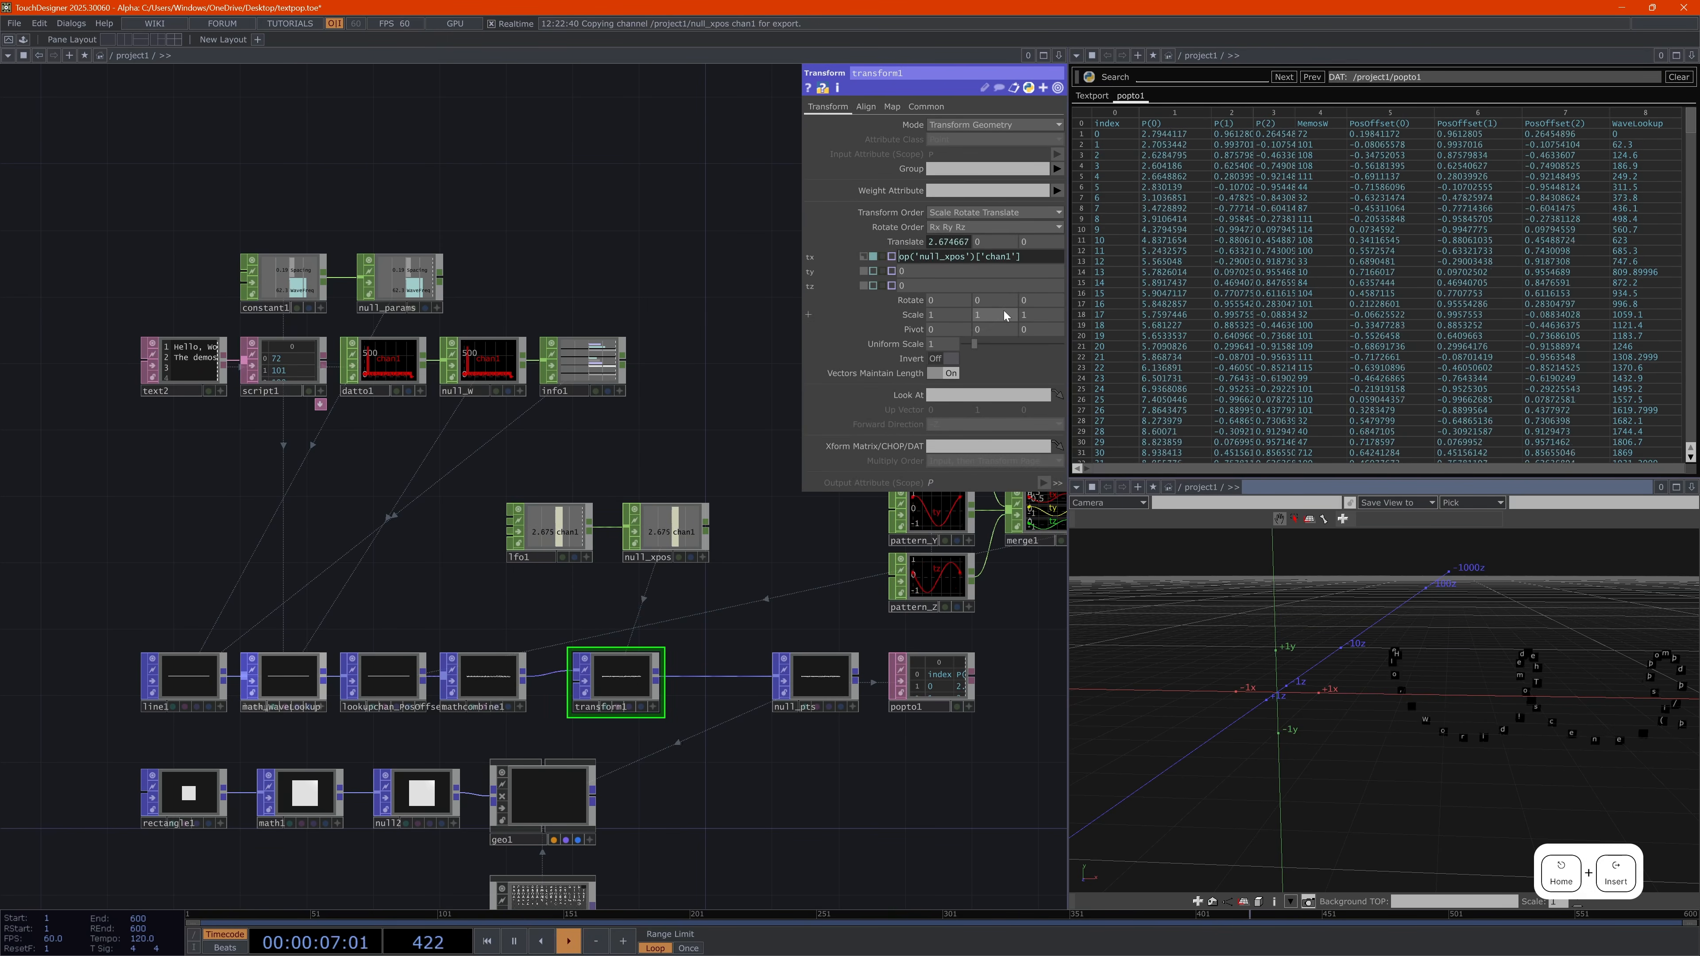
pyautogui.press('Return')
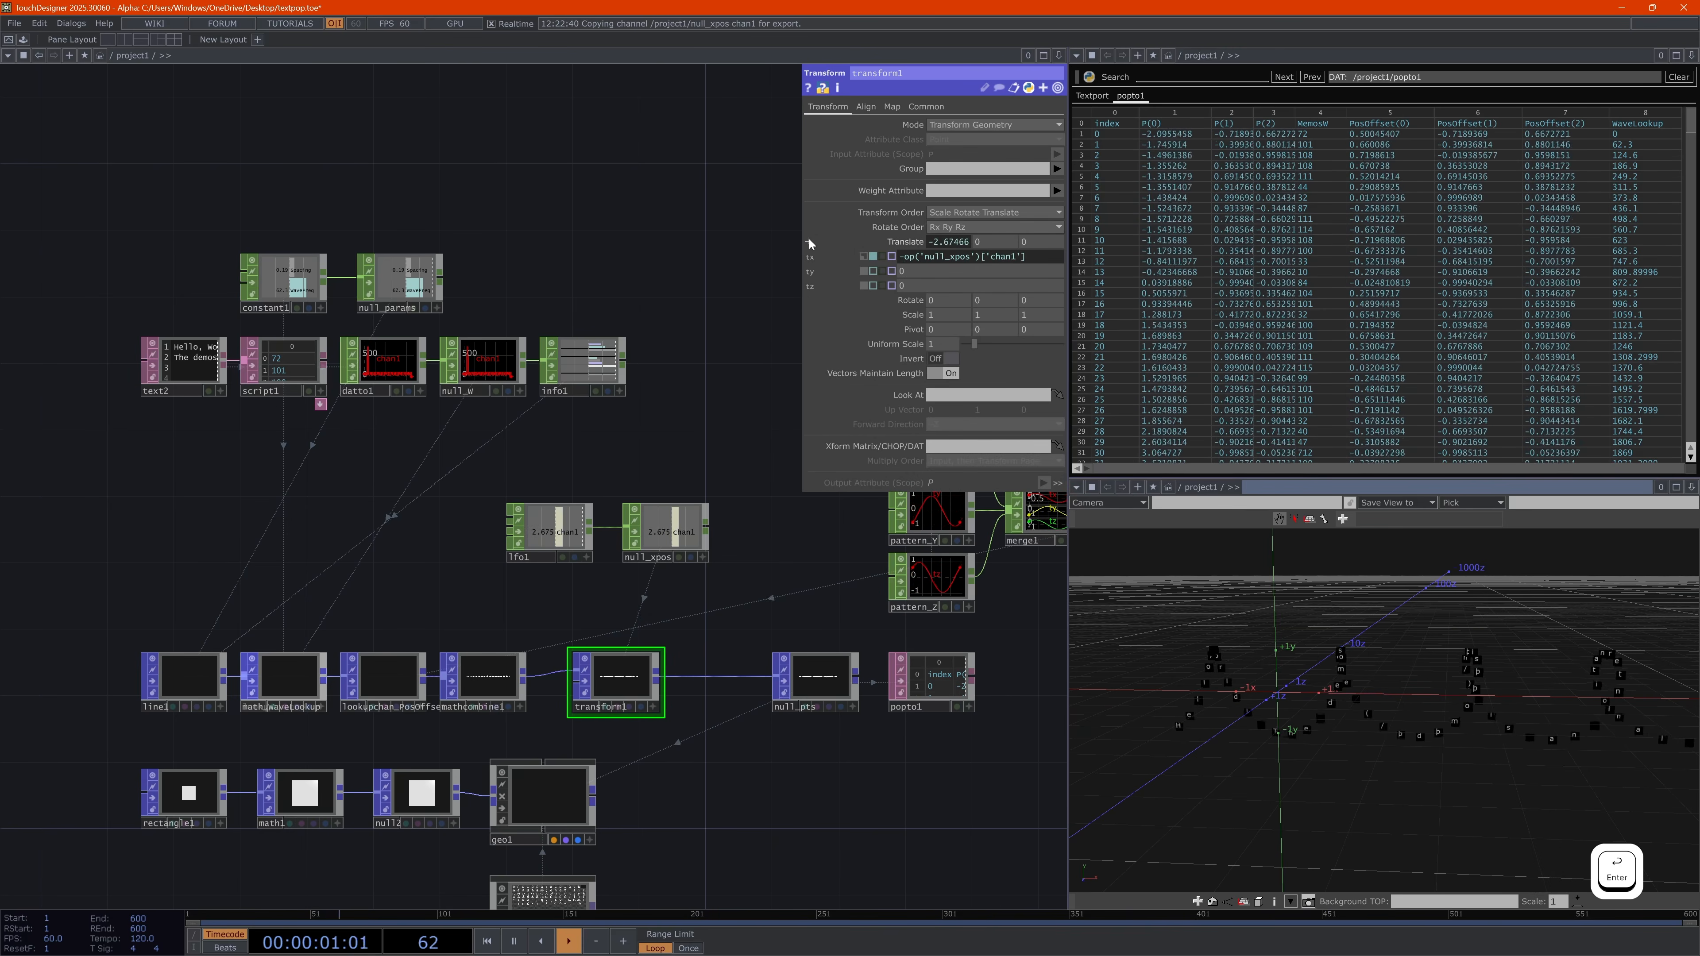
pyautogui.click(808, 241)
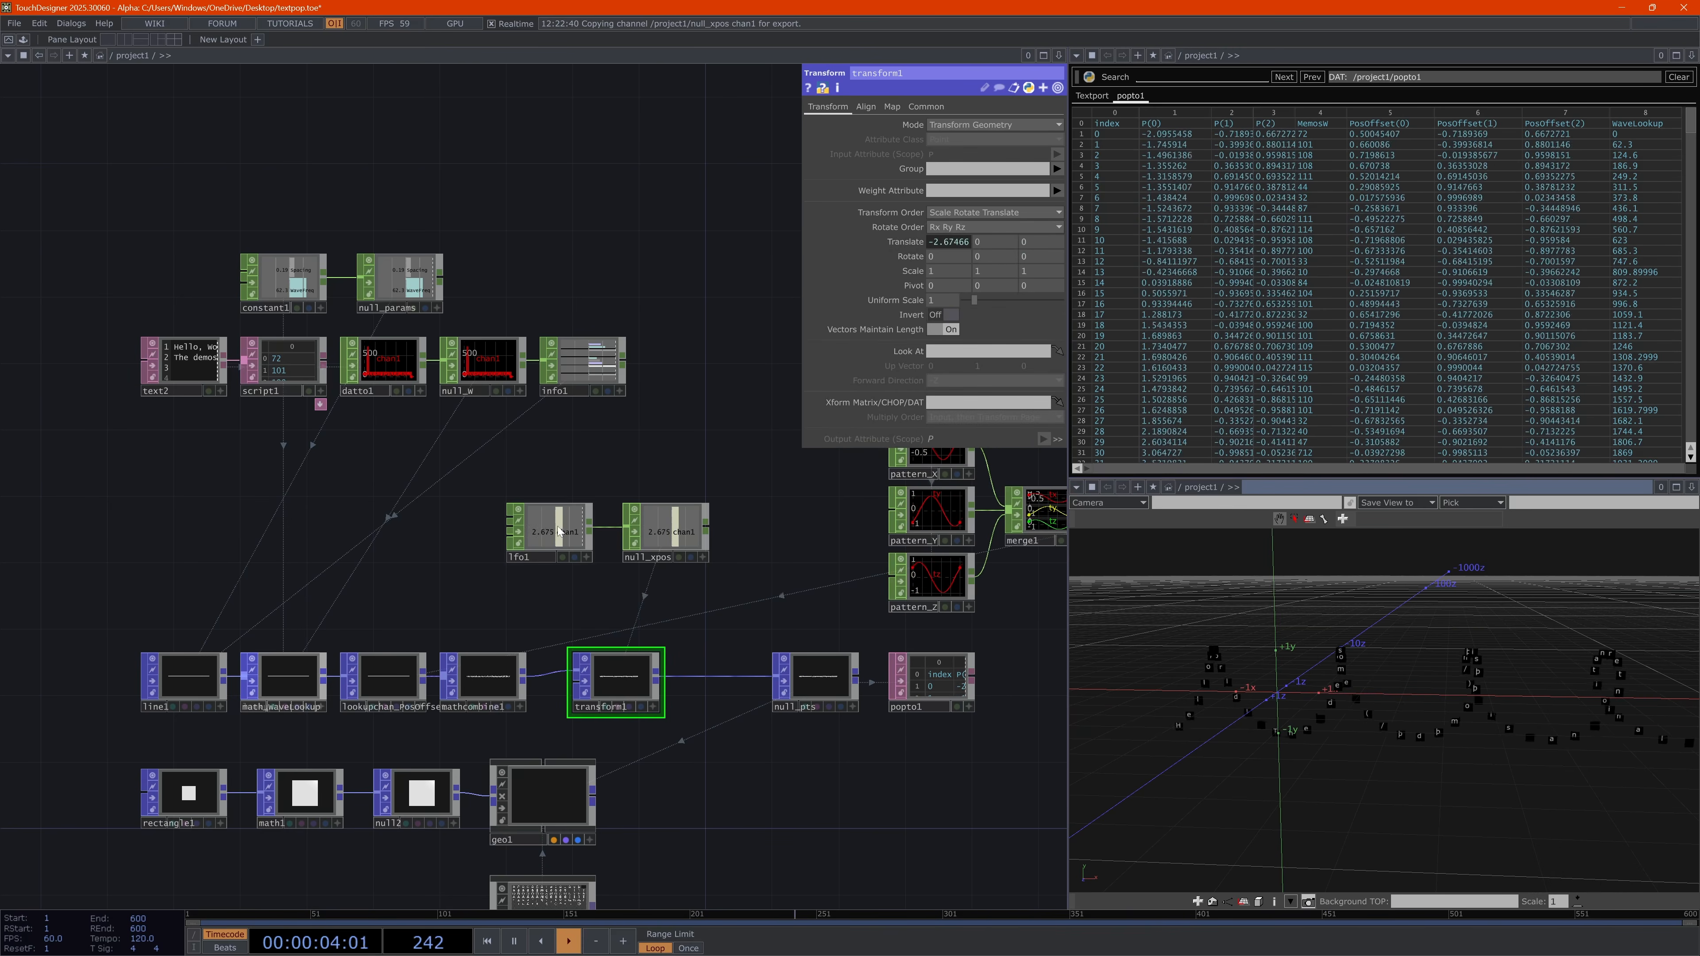
# Lower lfo1's frequency to about 0.29
pyautogui.click(560, 530)
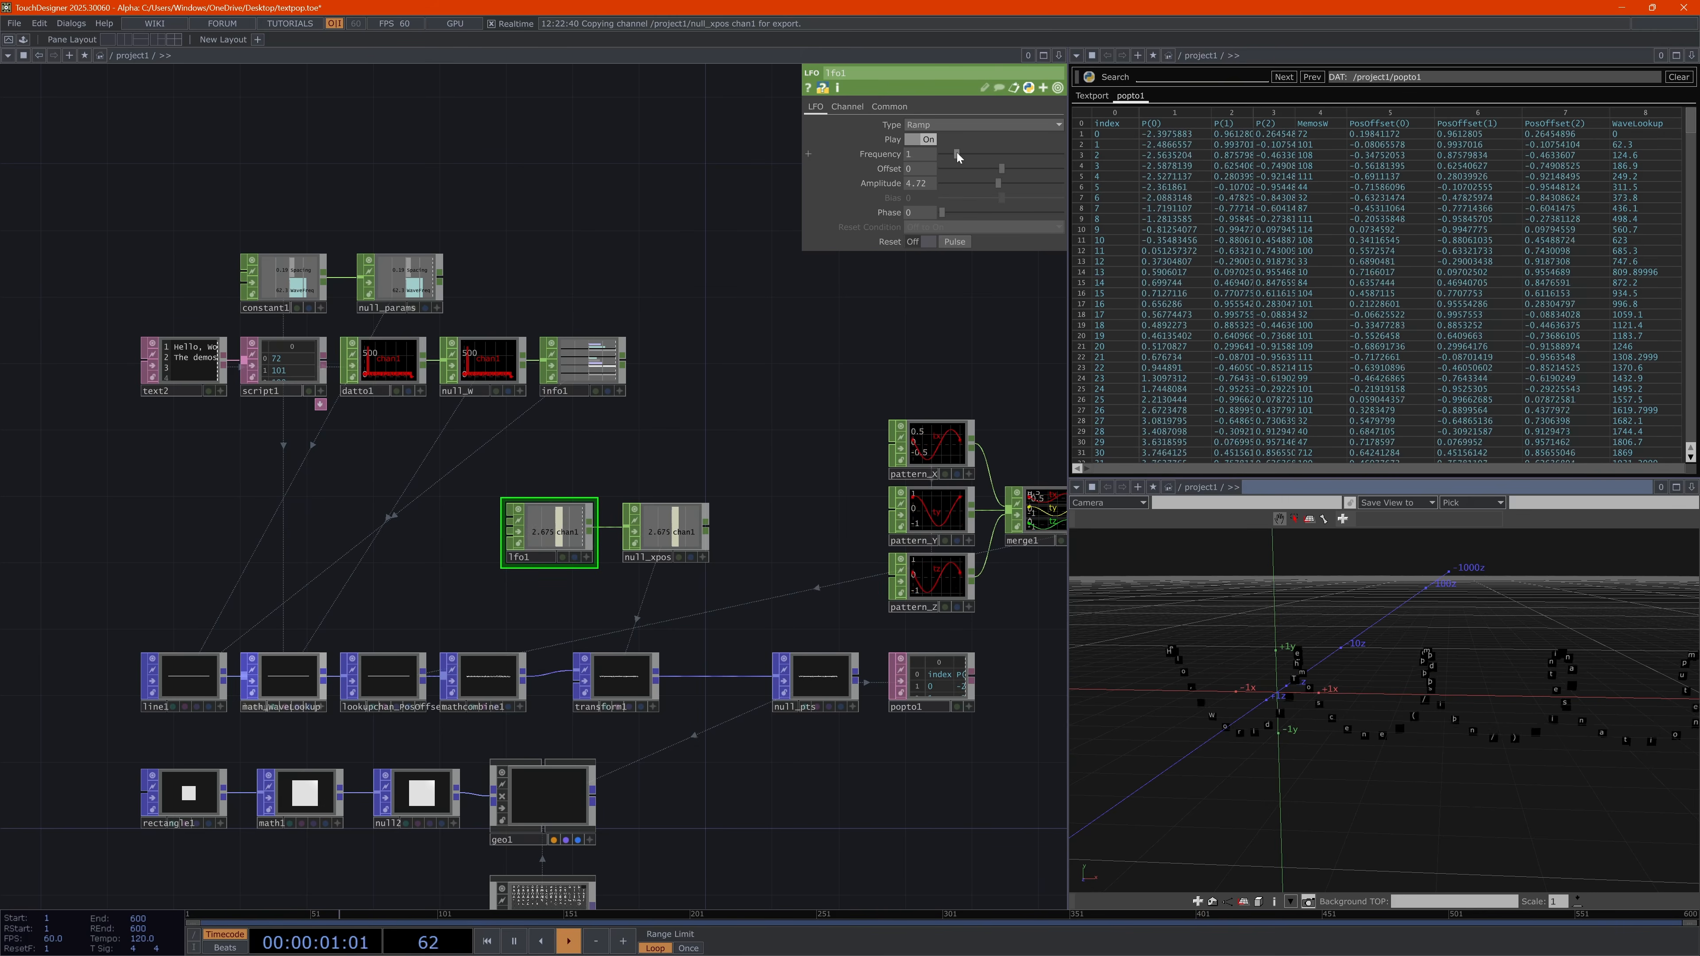
pyautogui.moveTo(956, 153); pyautogui.dragTo(944, 151)
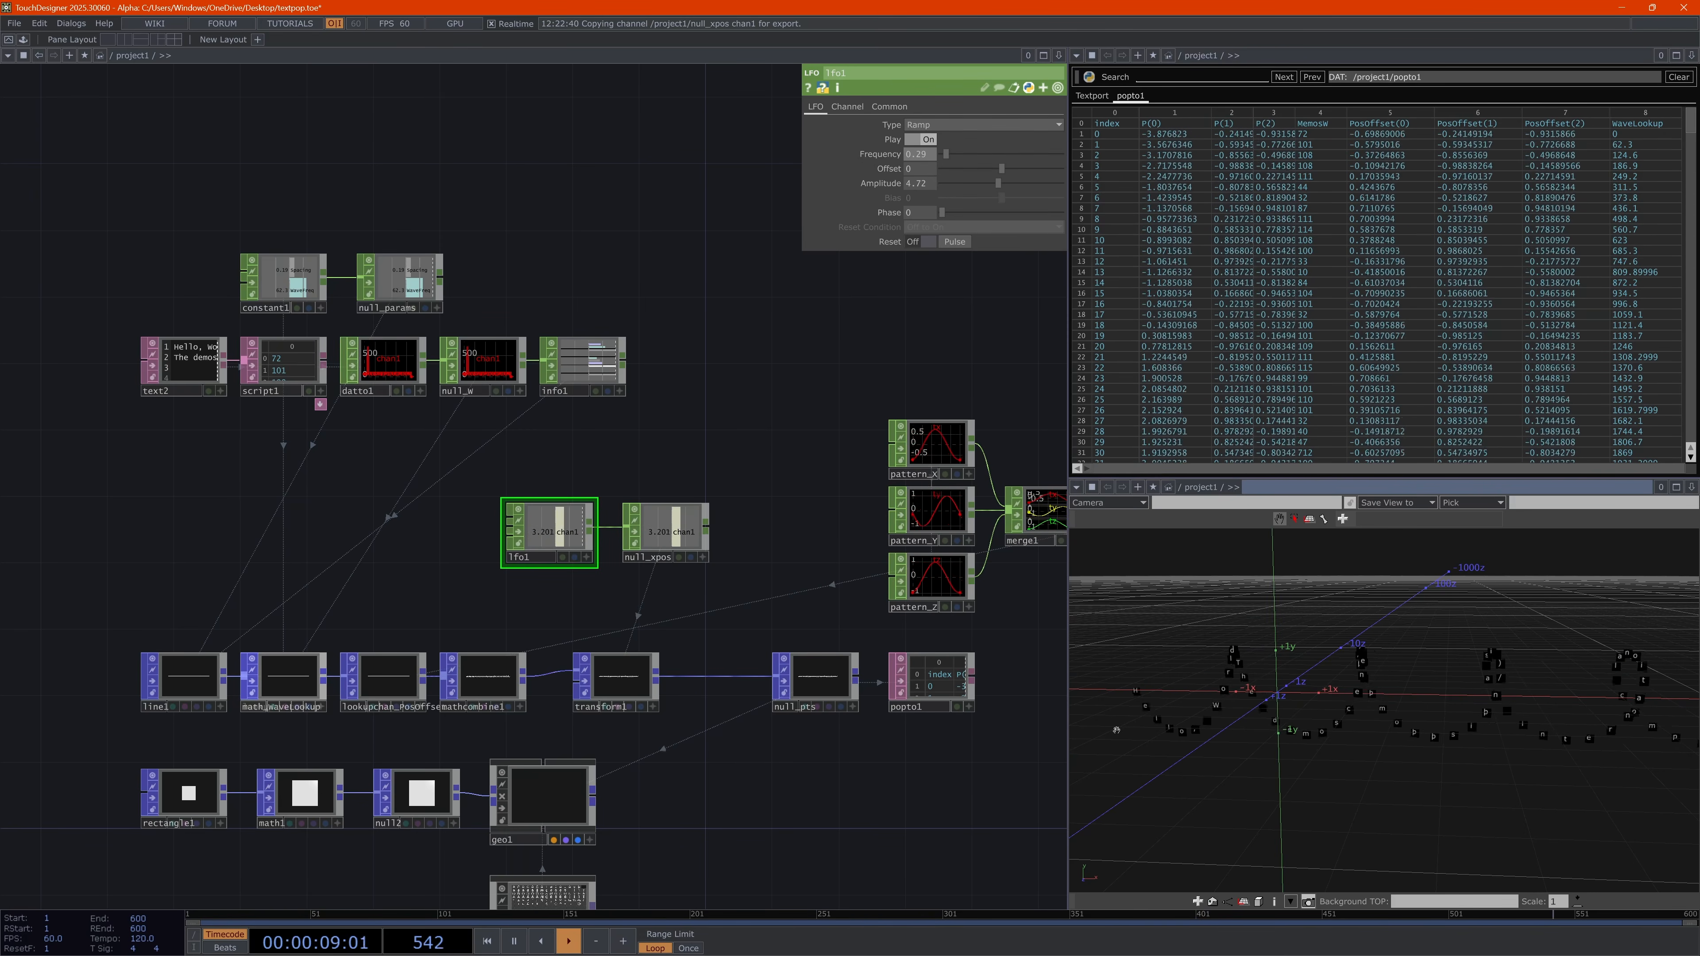
# Switch transform1's X translate back to a constant value and scrub it through negative and positive offsets, ending at 9.2
pyautogui.click(637, 681)
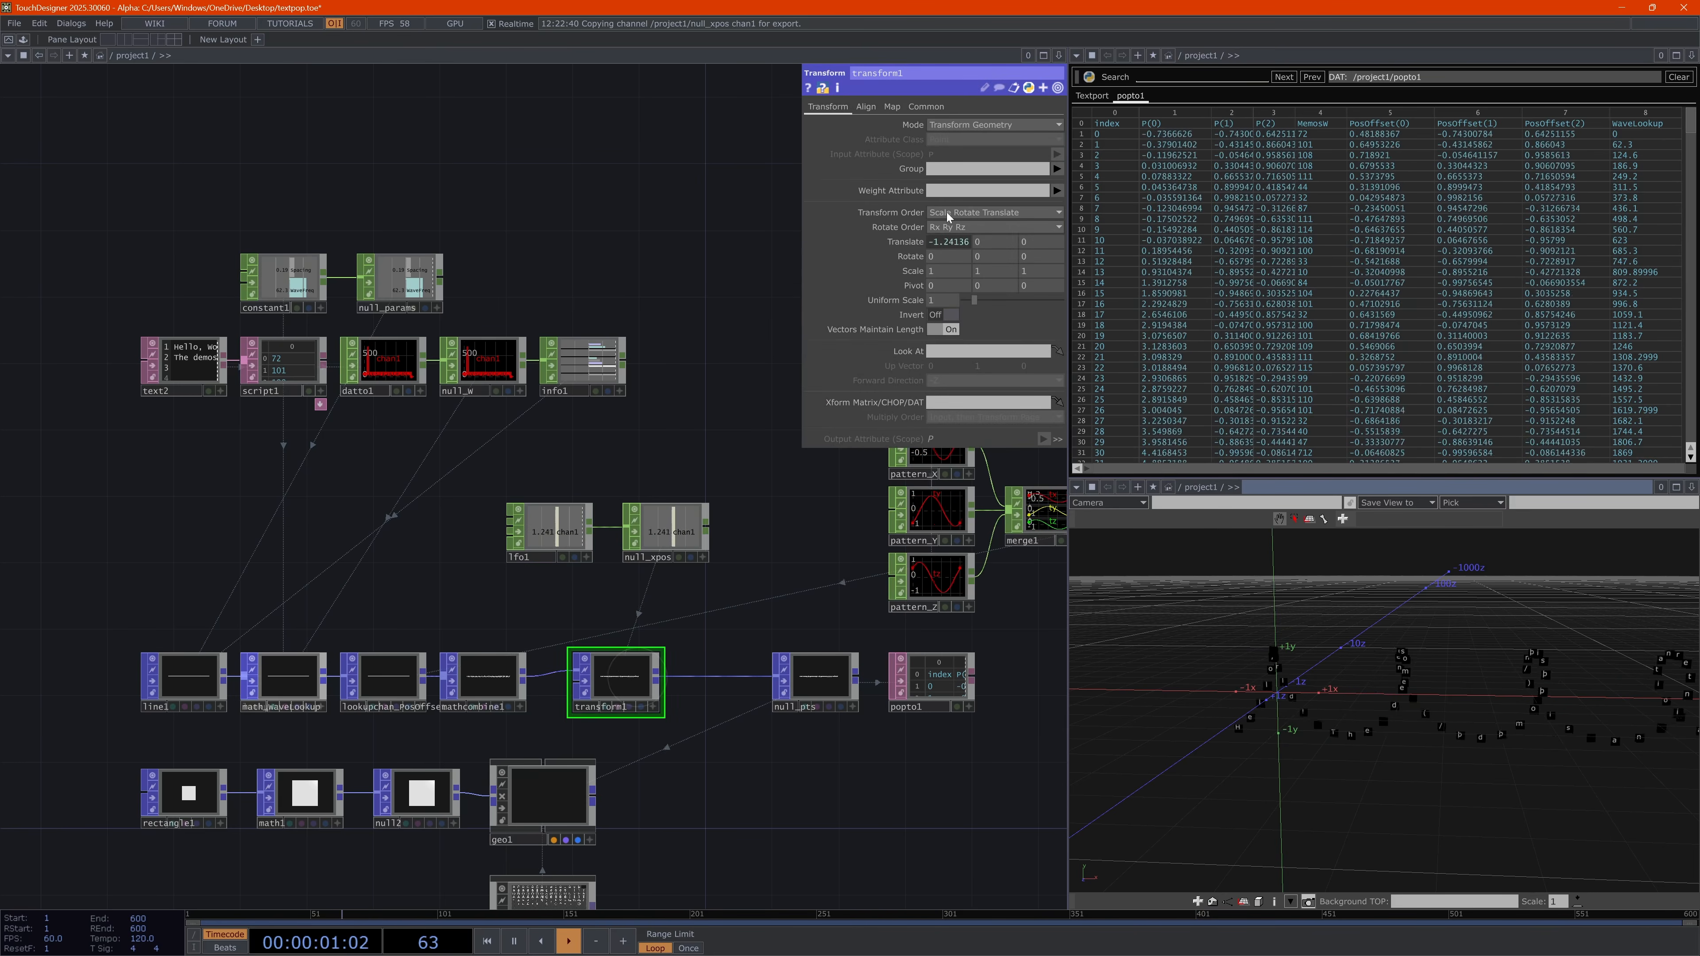
pyautogui.click(808, 242)
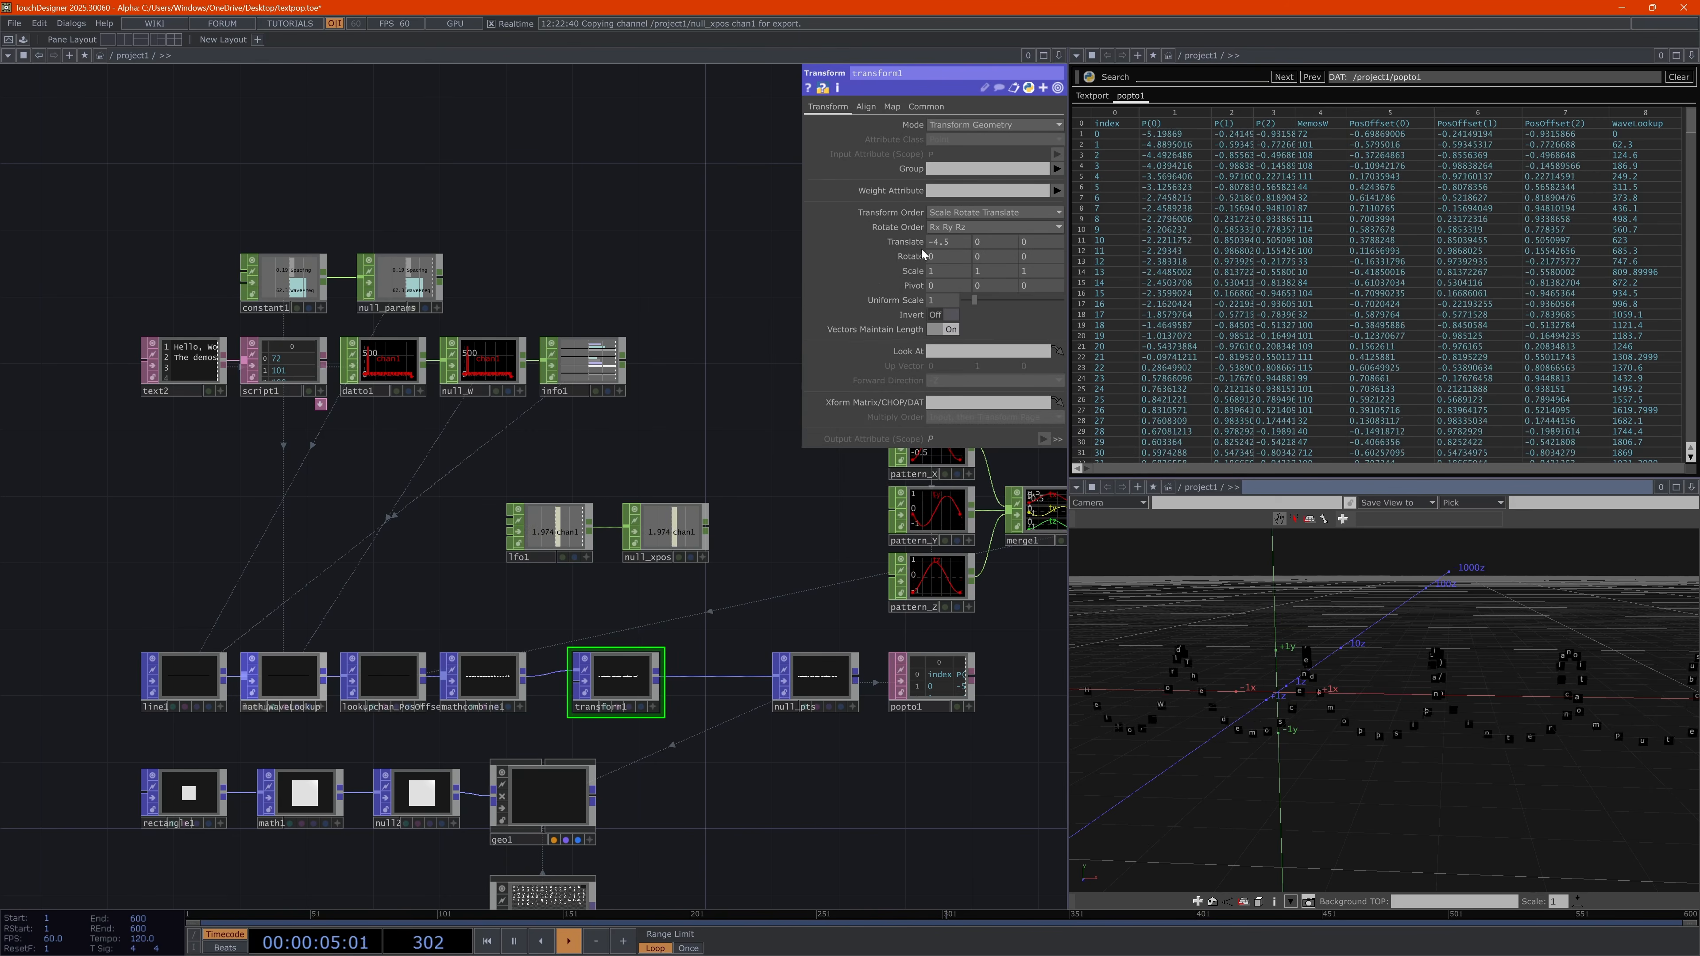
pyautogui.moveTo(957, 243); pyautogui.dragTo(542, 232, button='middle')
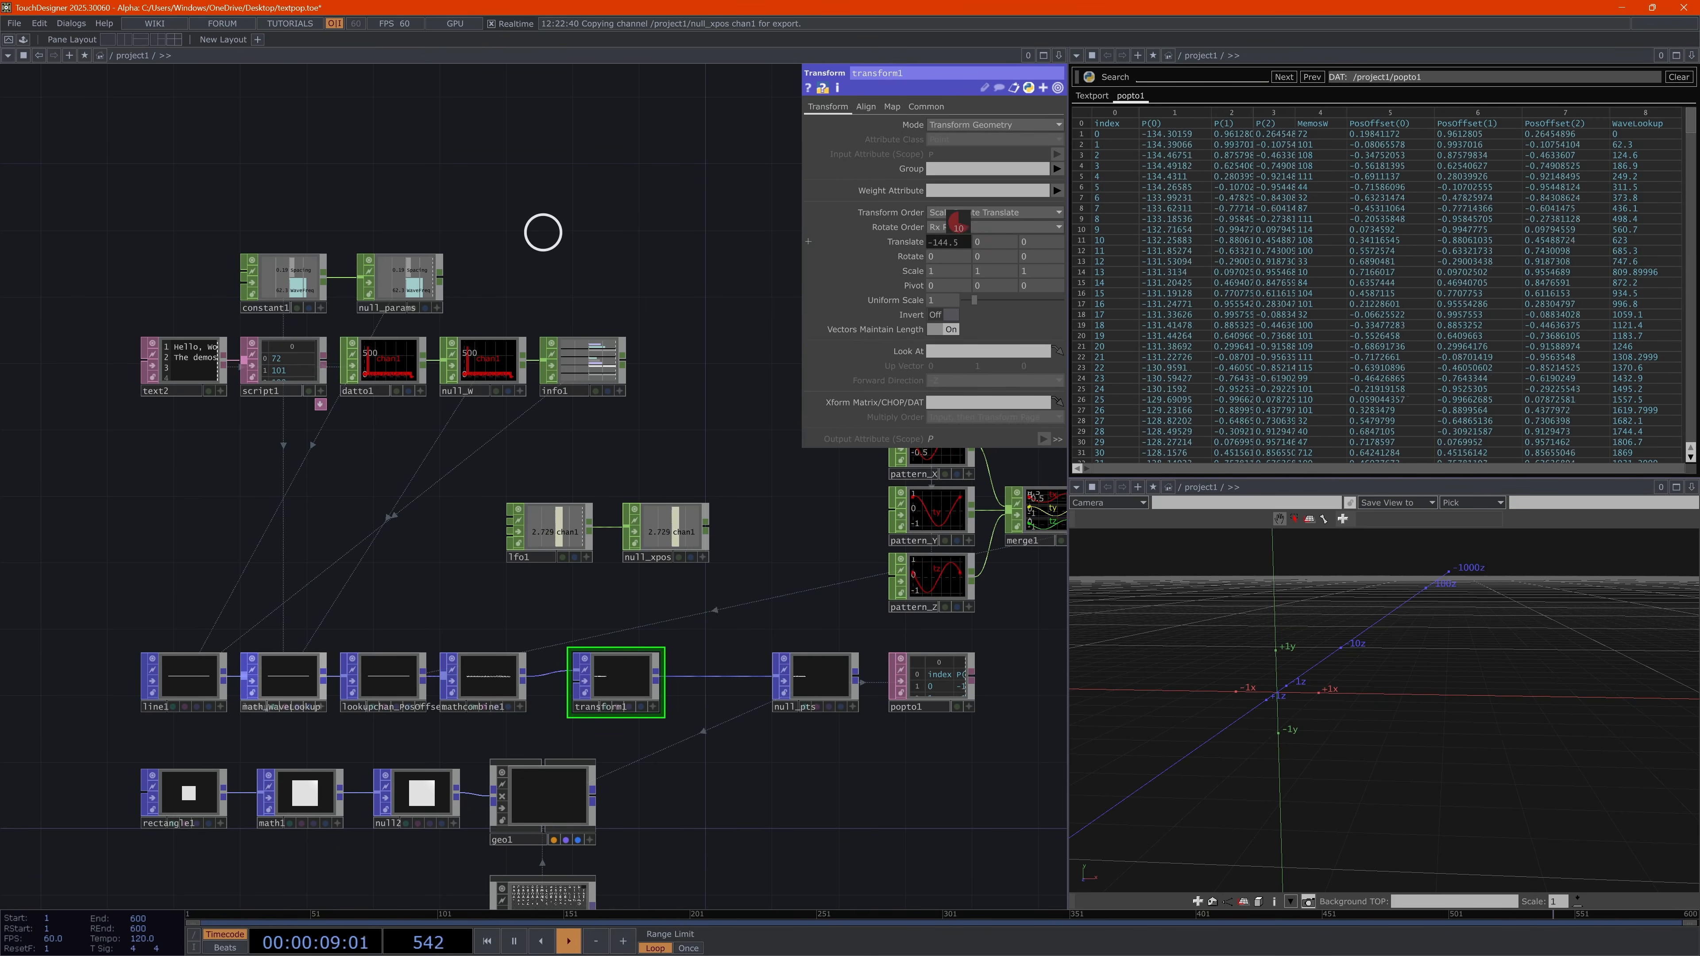
pyautogui.moveTo(727, 238); pyautogui.dragTo(558, 234, button='middle')
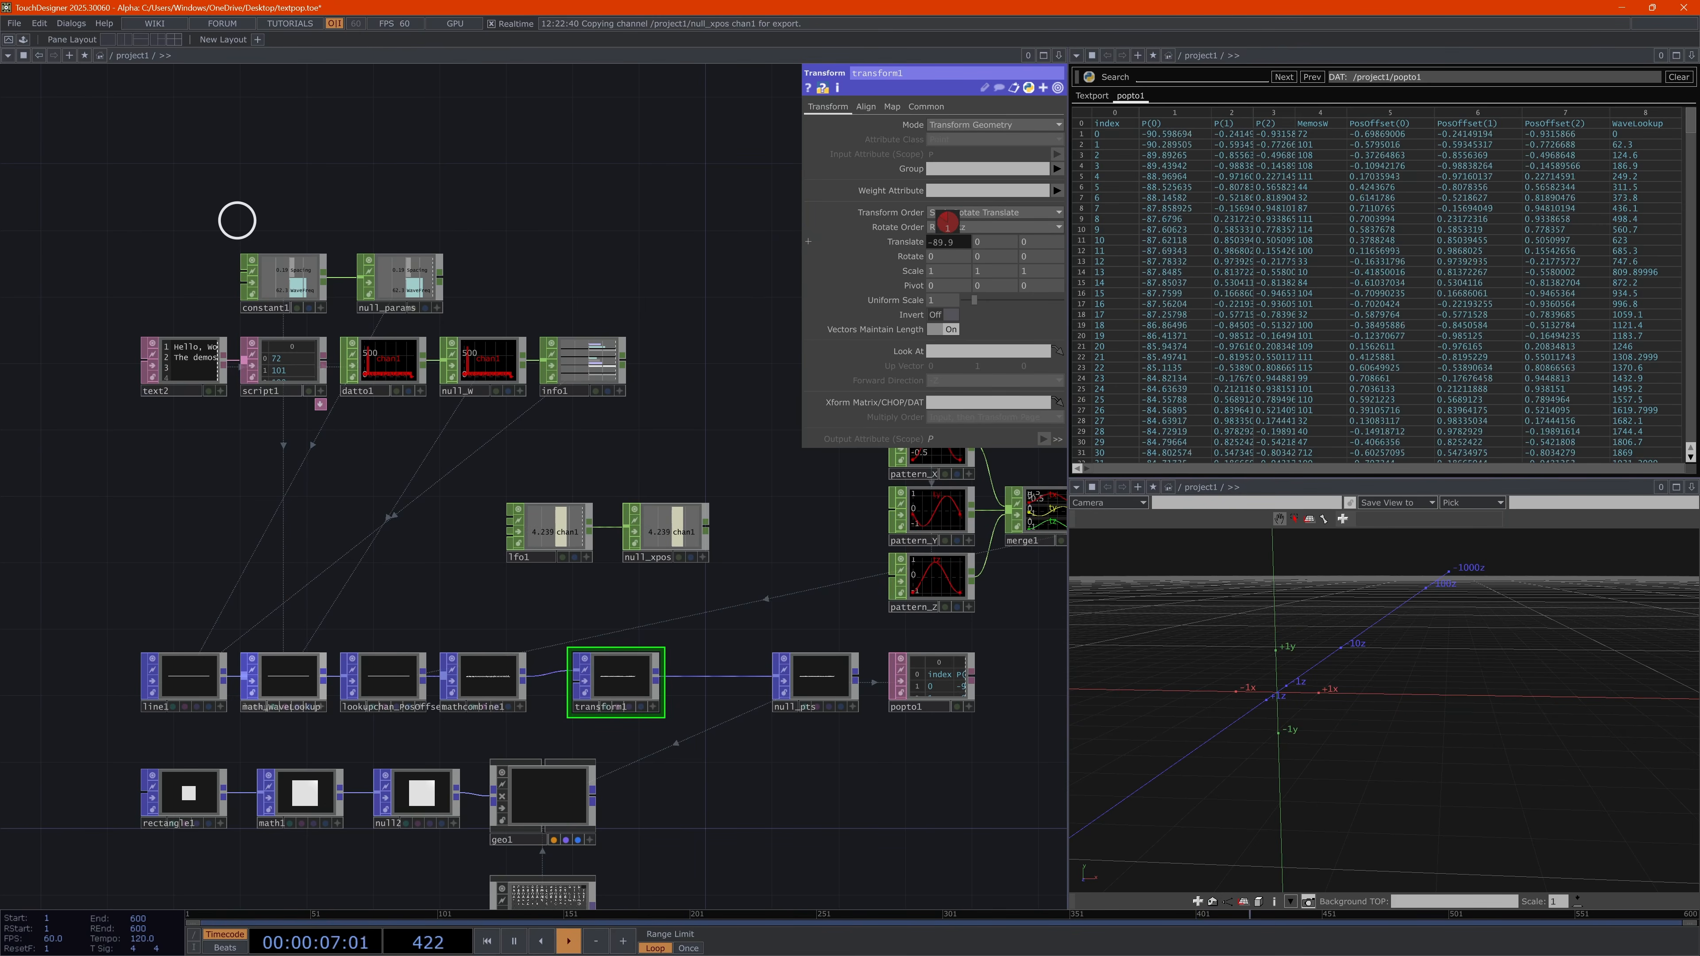
pyautogui.moveTo(947, 221); pyautogui.dragTo(1699, 194, button='middle')
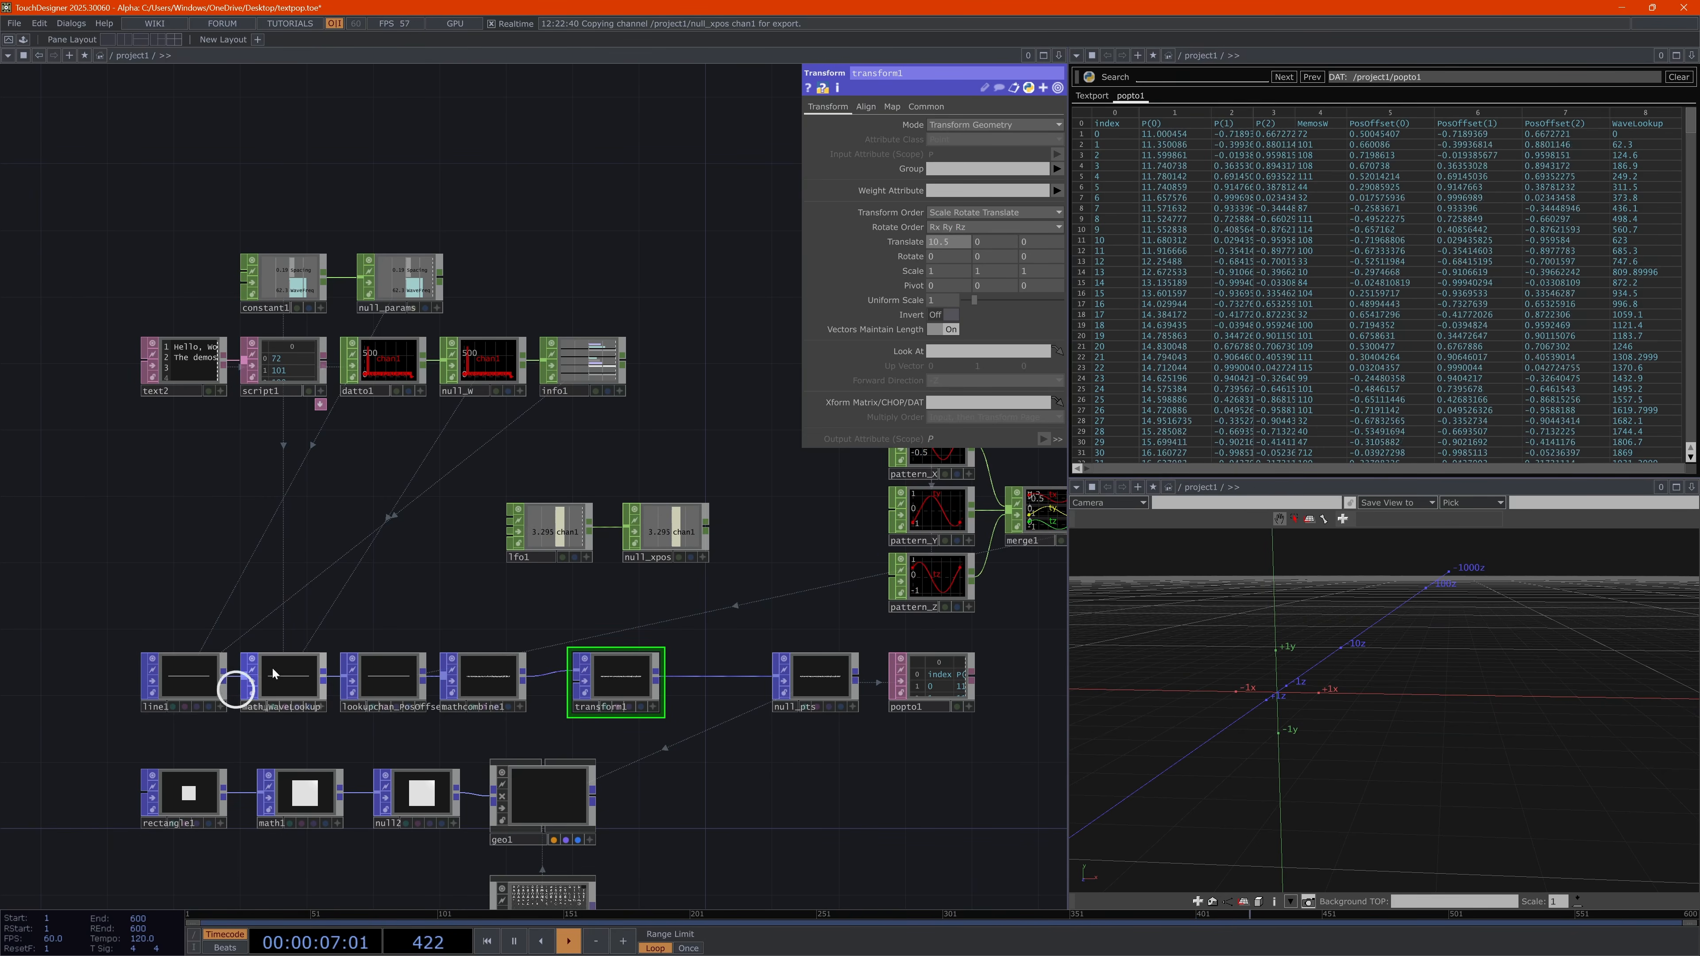
pyautogui.moveTo(959, 245); pyautogui.dragTo(956, 243, button='middle')
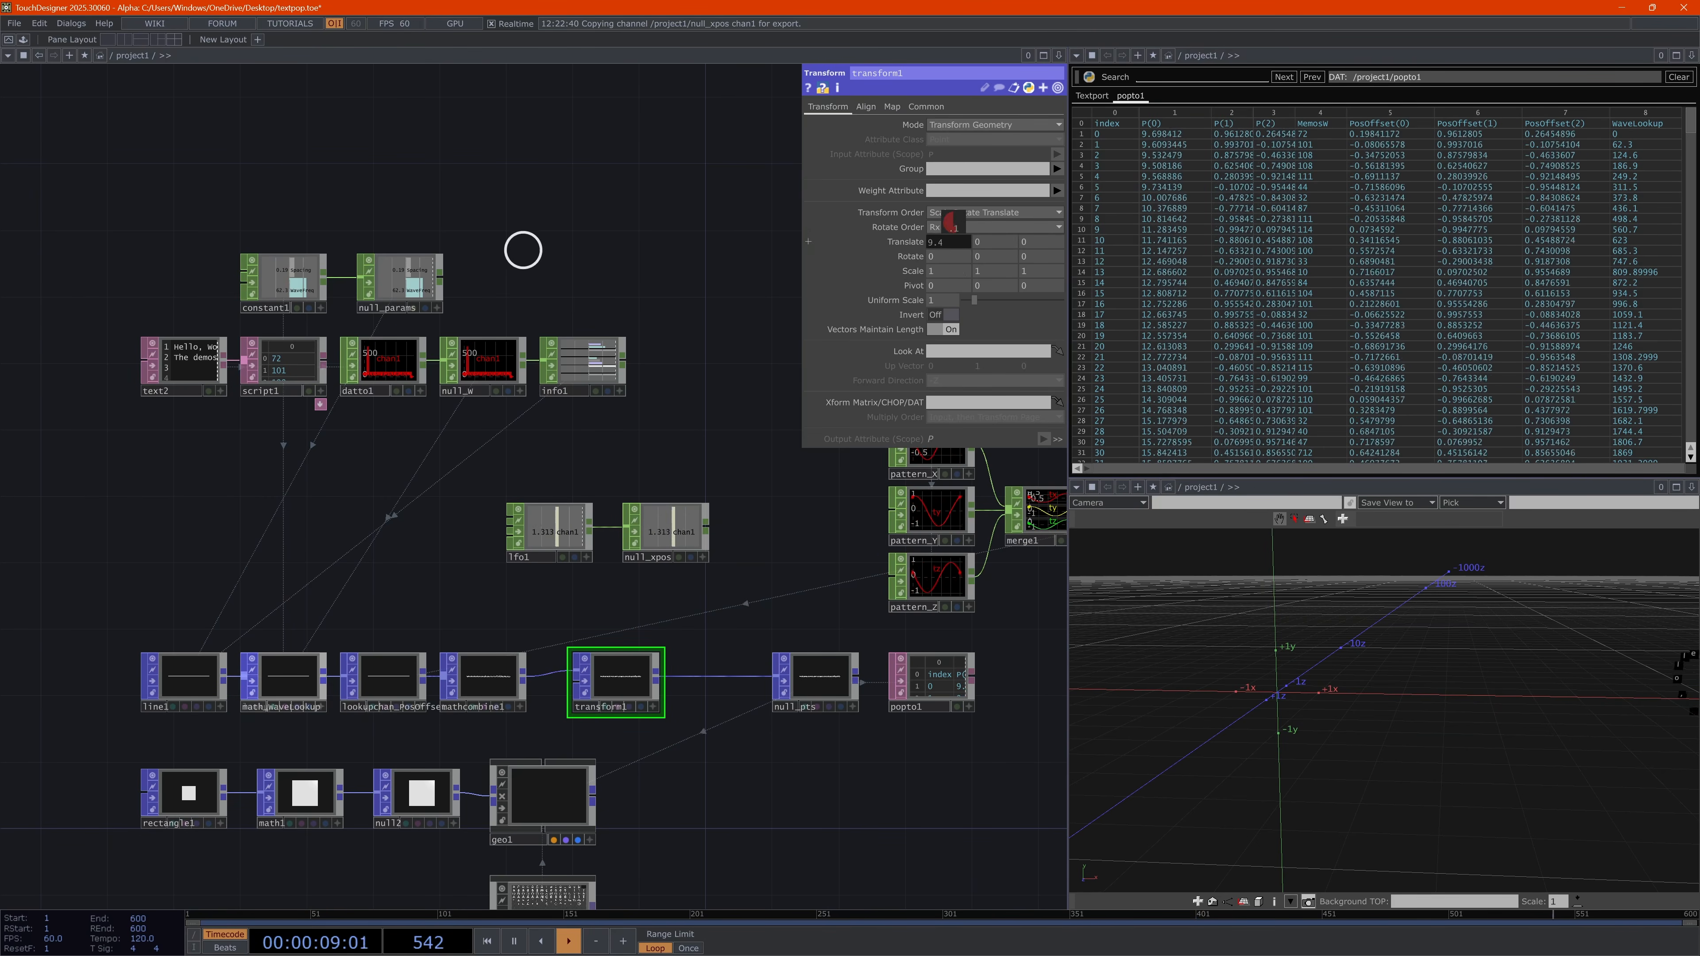
pyautogui.moveTo(523, 249); pyautogui.dragTo(960, 248, button='middle')
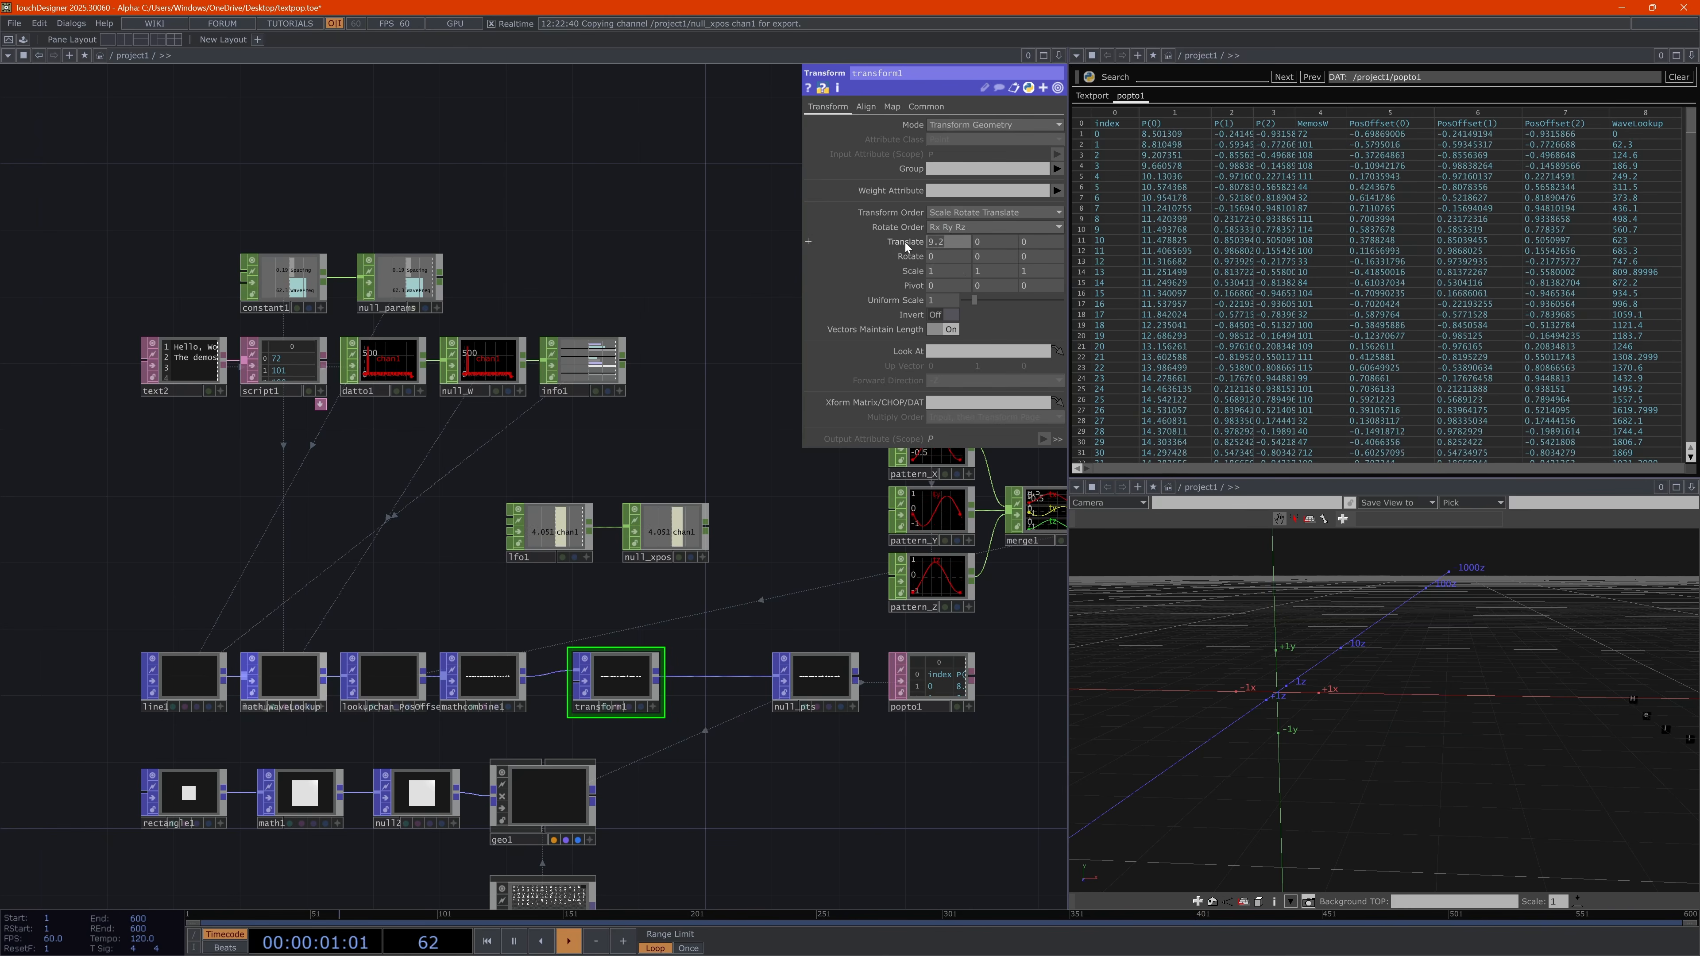
# Set transform1's X translate to -80, adjust it to about -89.9, and inspect line1's end point position
pyautogui.write('-80')
pyautogui.press('Return')
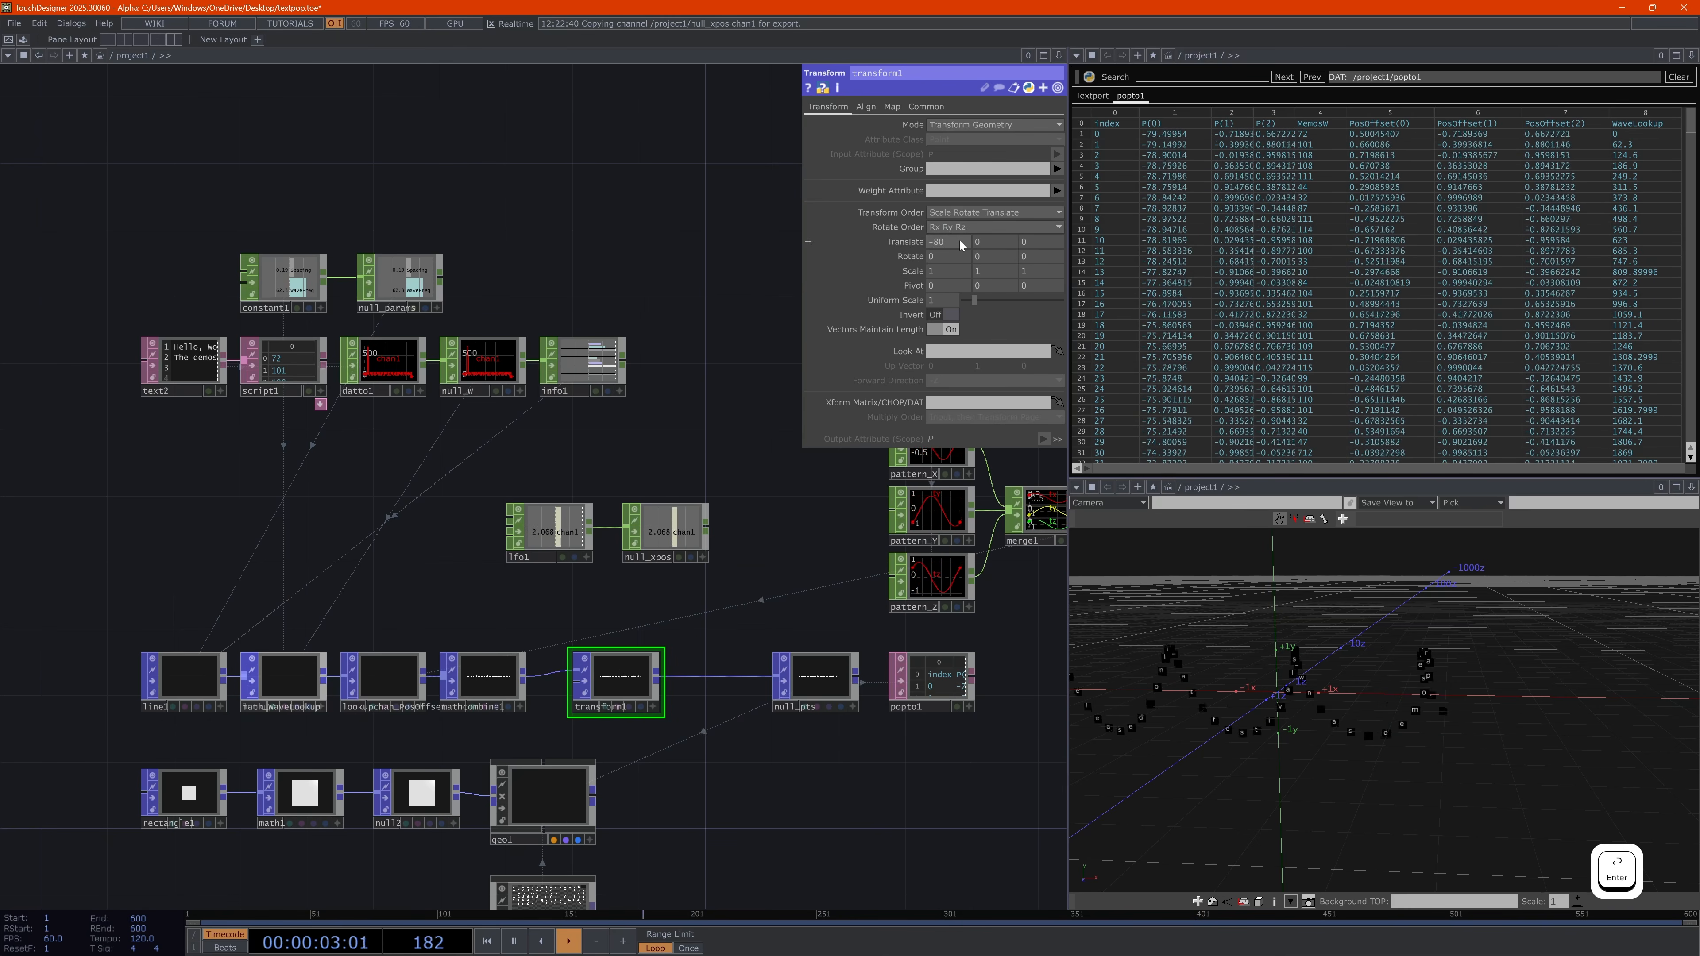
pyautogui.moveTo(960, 245); pyautogui.dragTo(994, 255, button='middle')
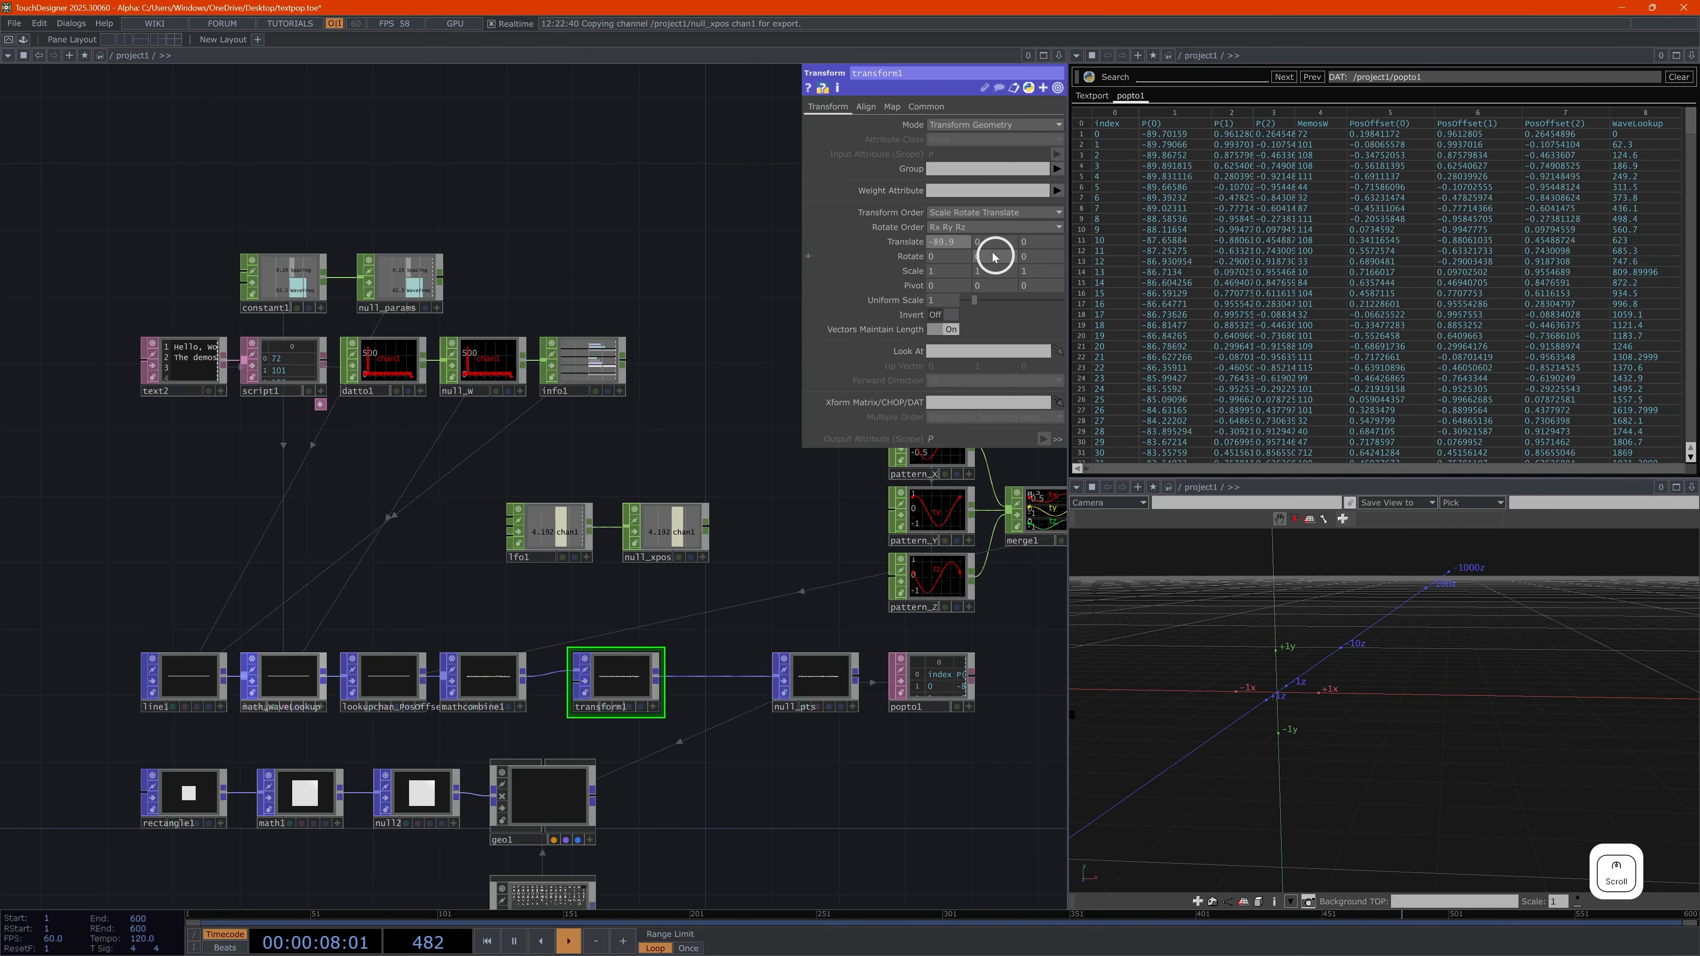
pyautogui.click(172, 688)
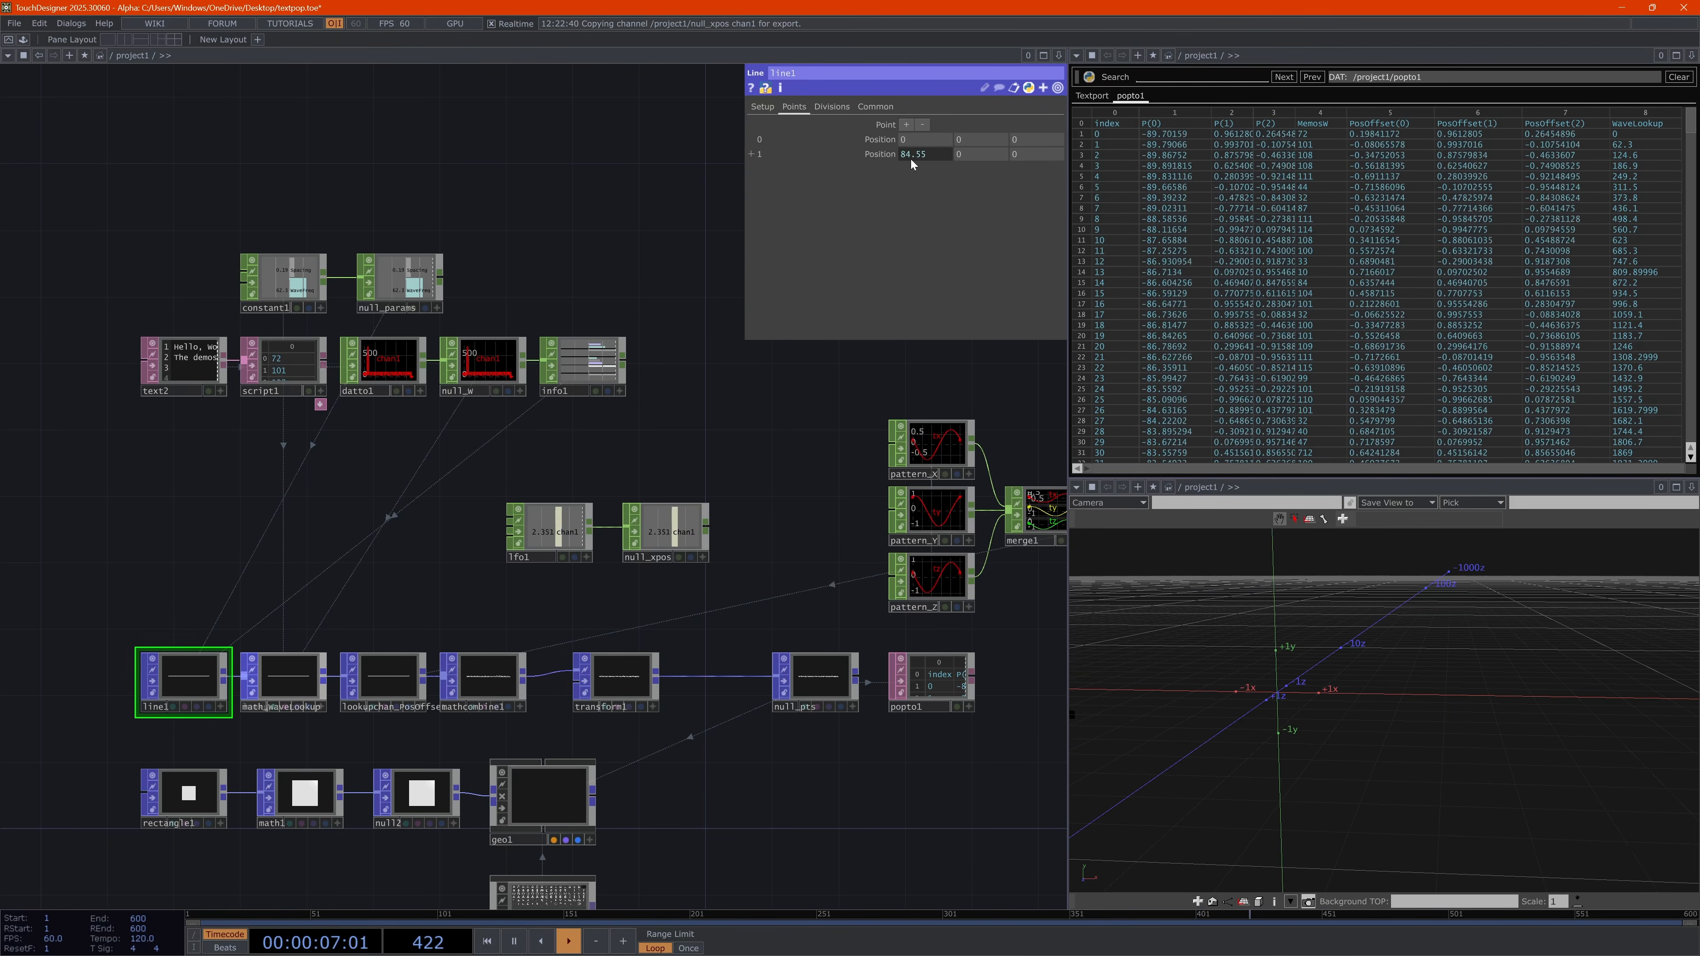
# Move null_xpos away from lfo1 and insert a Math CHOP on the wire between them
pyautogui.moveTo(677, 523); pyautogui.dragTo(761, 523)
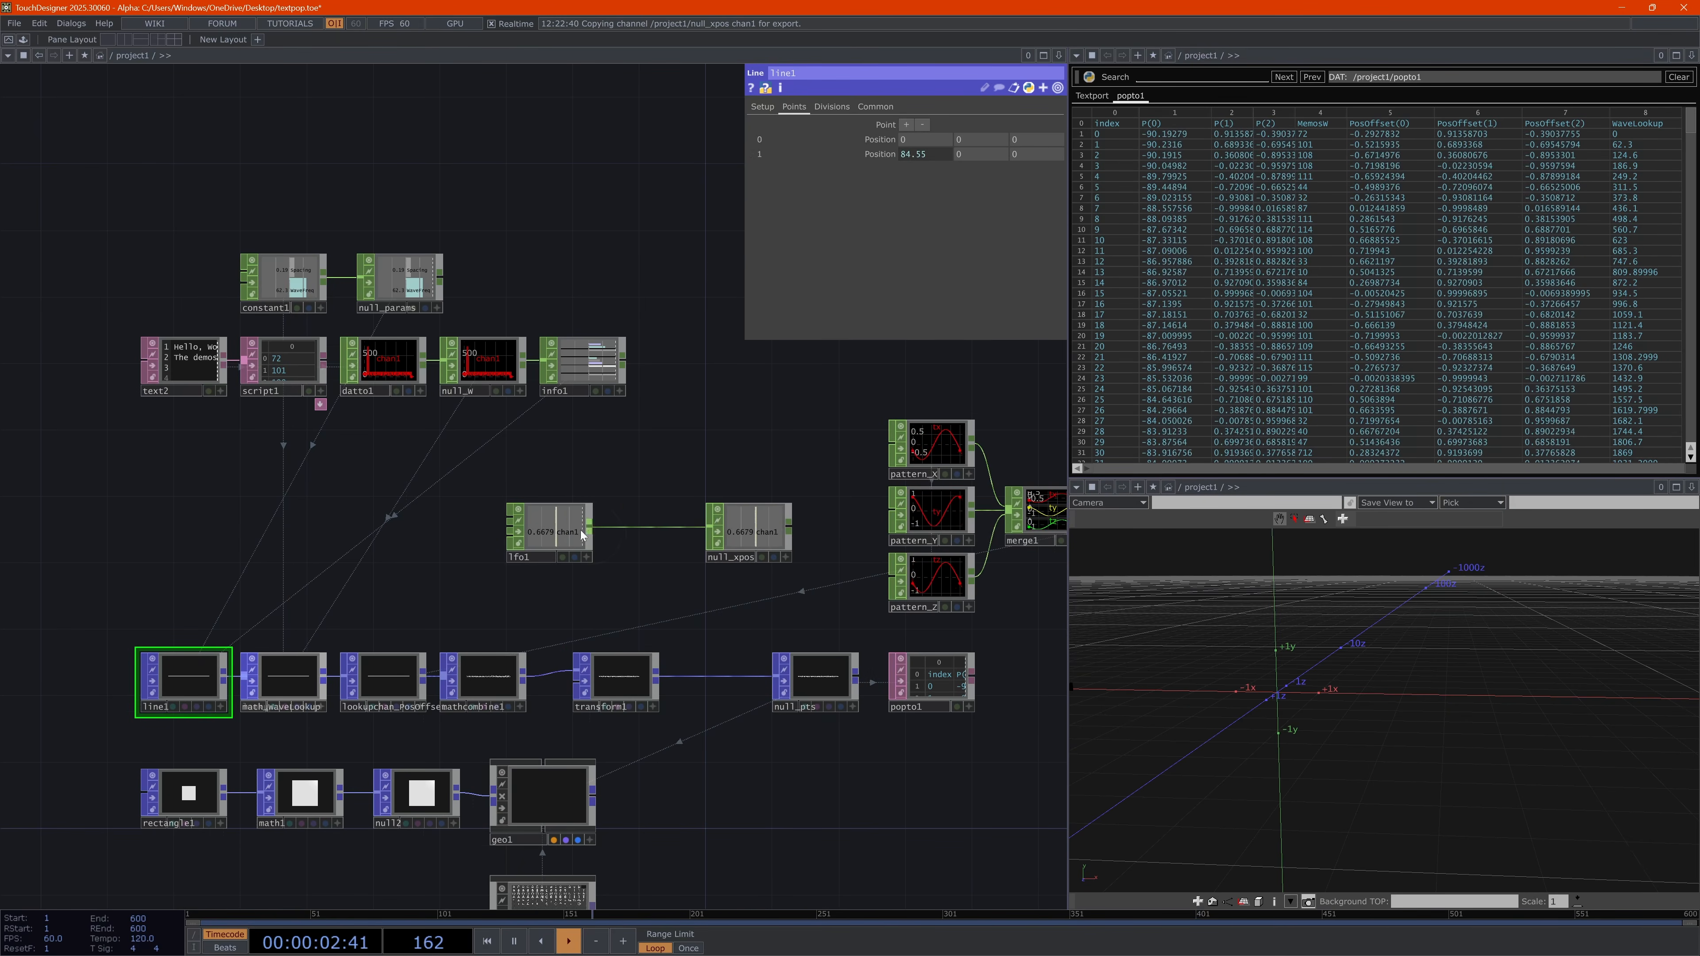
pyautogui.rightClick(639, 527)
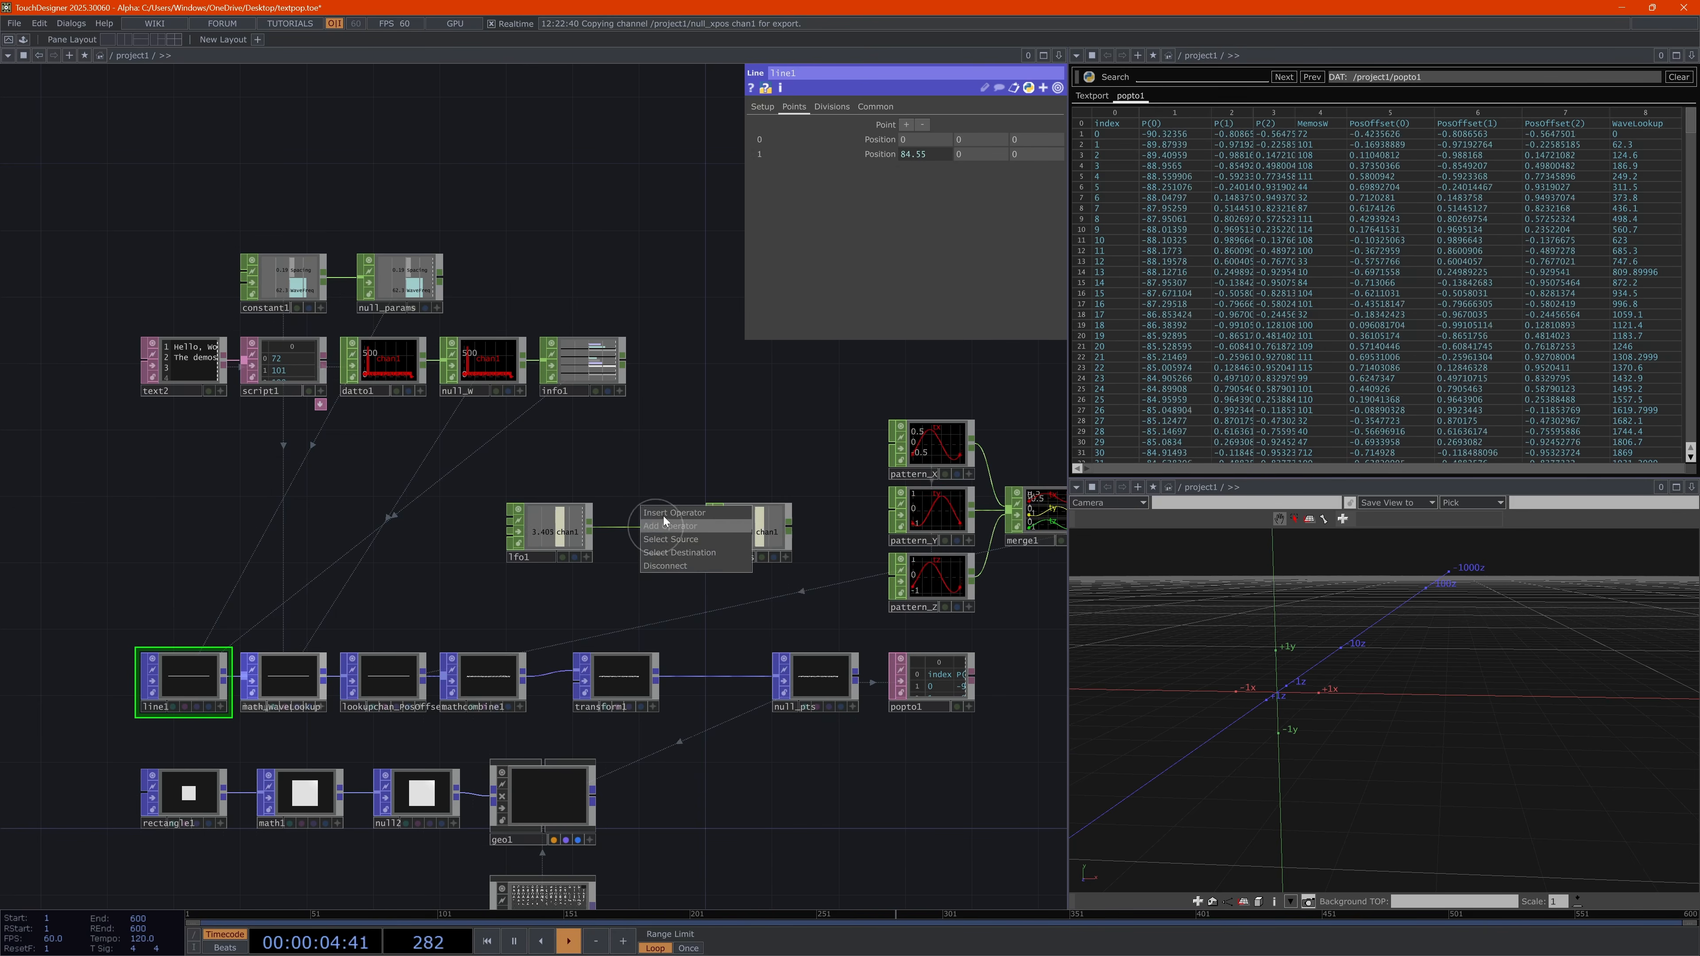
pyautogui.click(665, 512)
pyautogui.write('math')
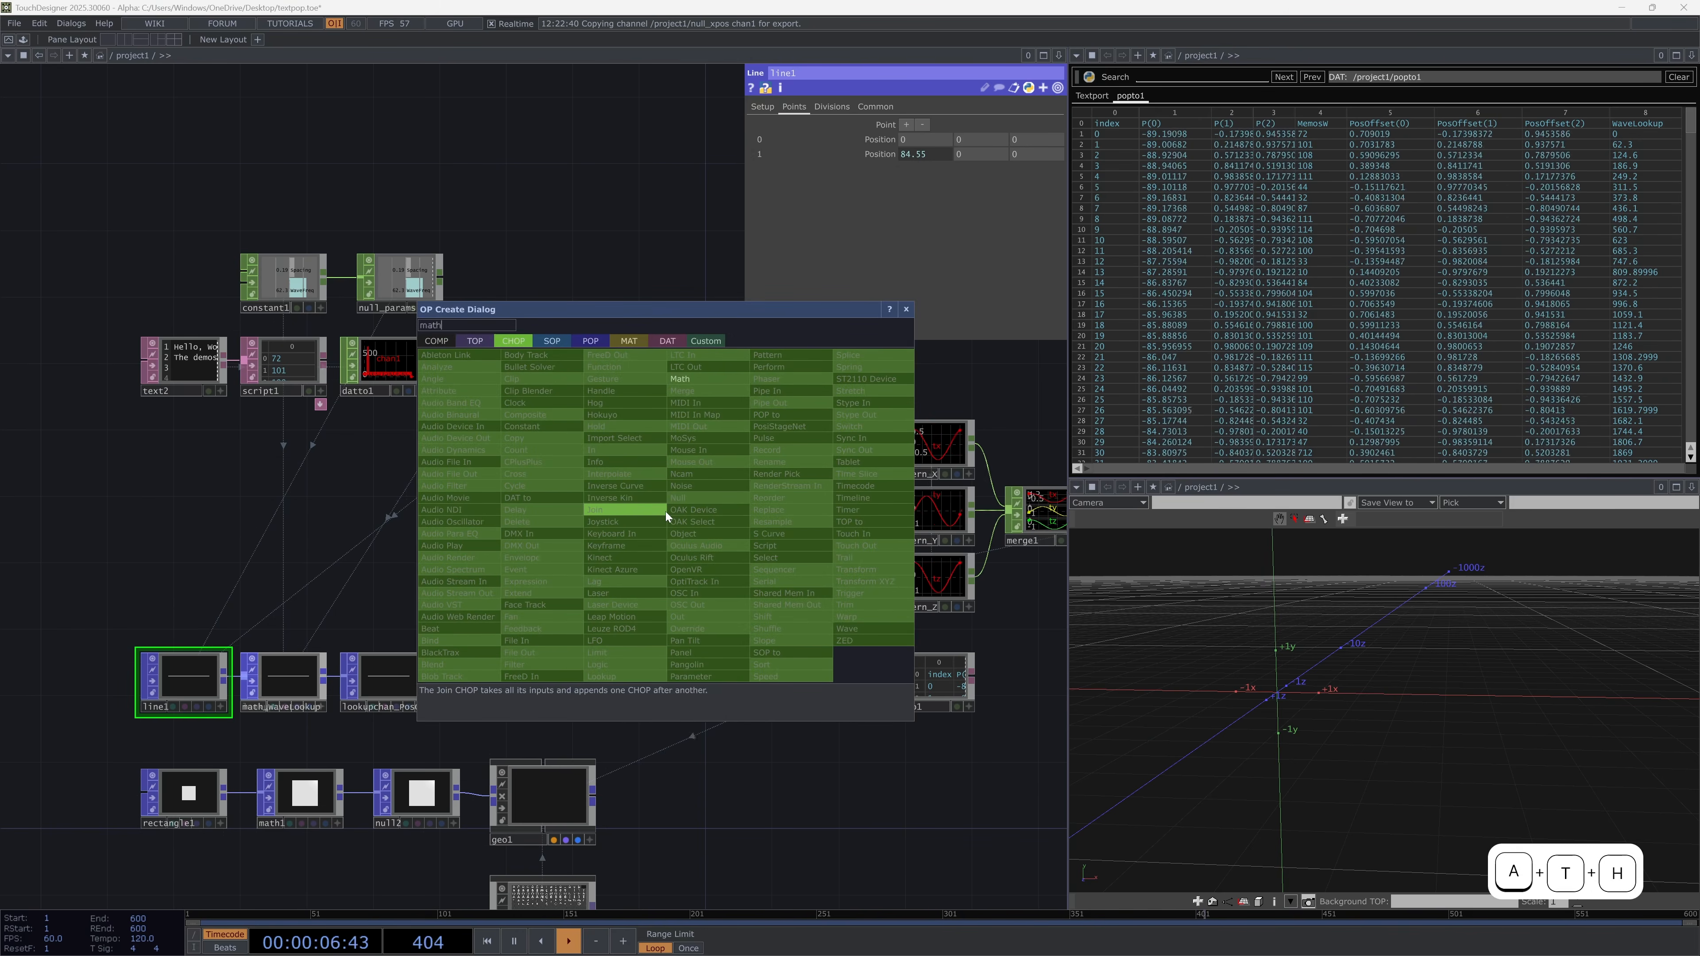
pyautogui.press('Return')
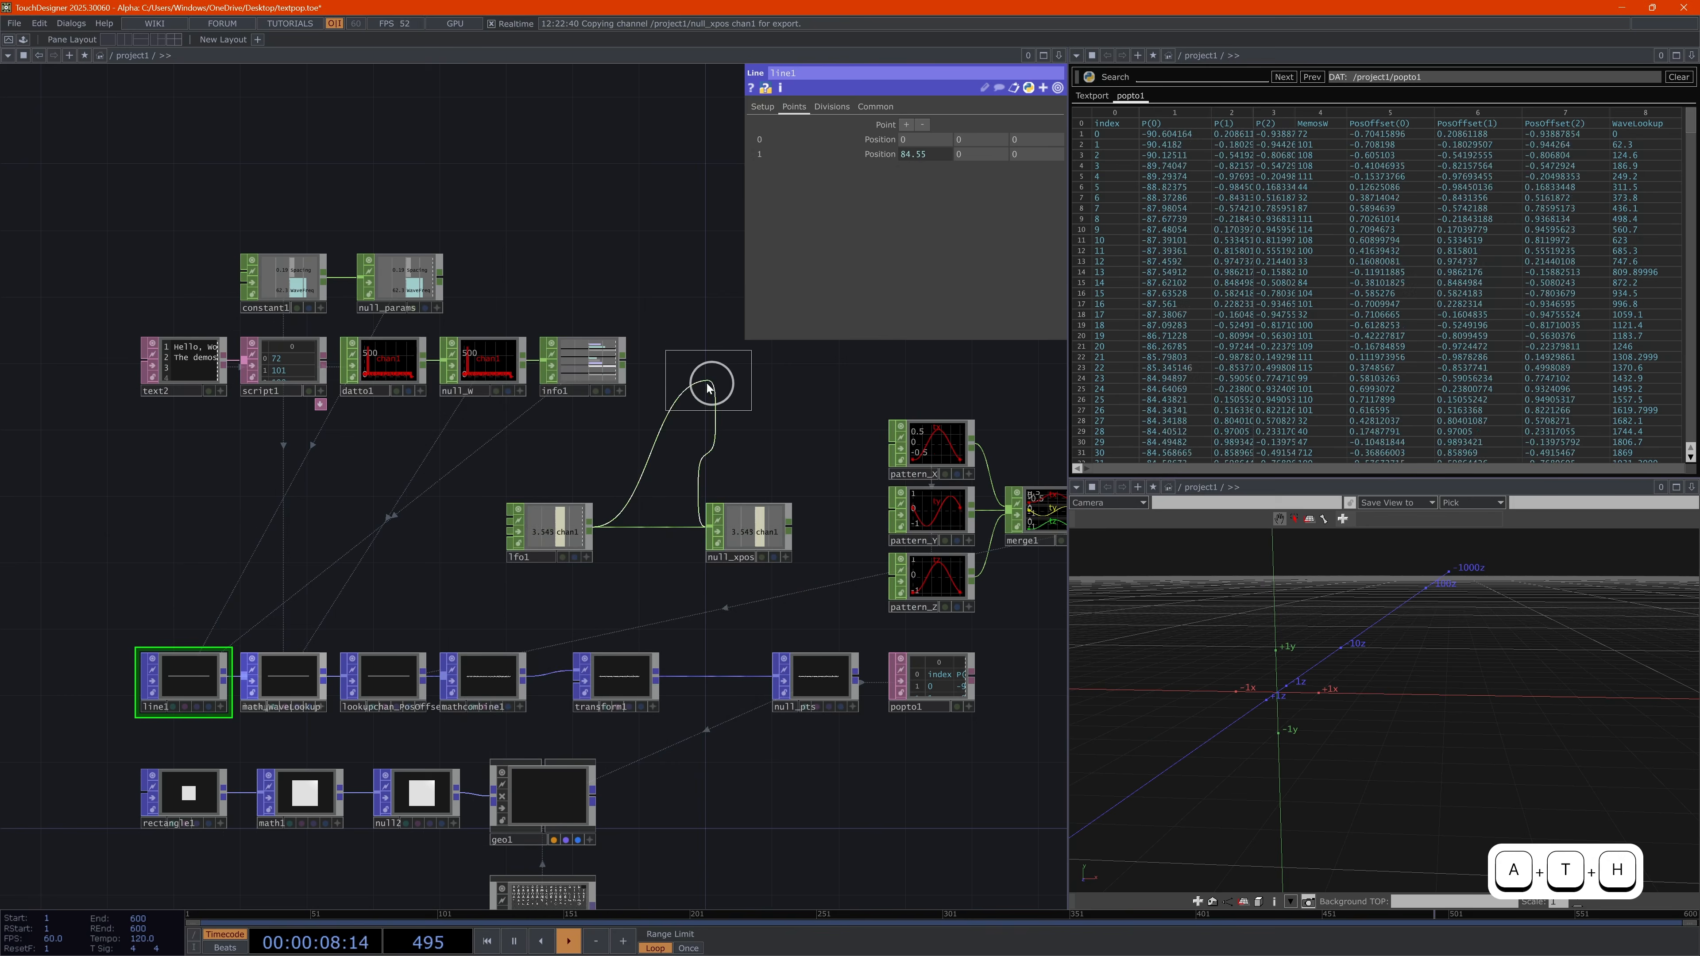
pyautogui.click(649, 529)
# Set lfo1's amplitude to 1
pyautogui.click(559, 539)
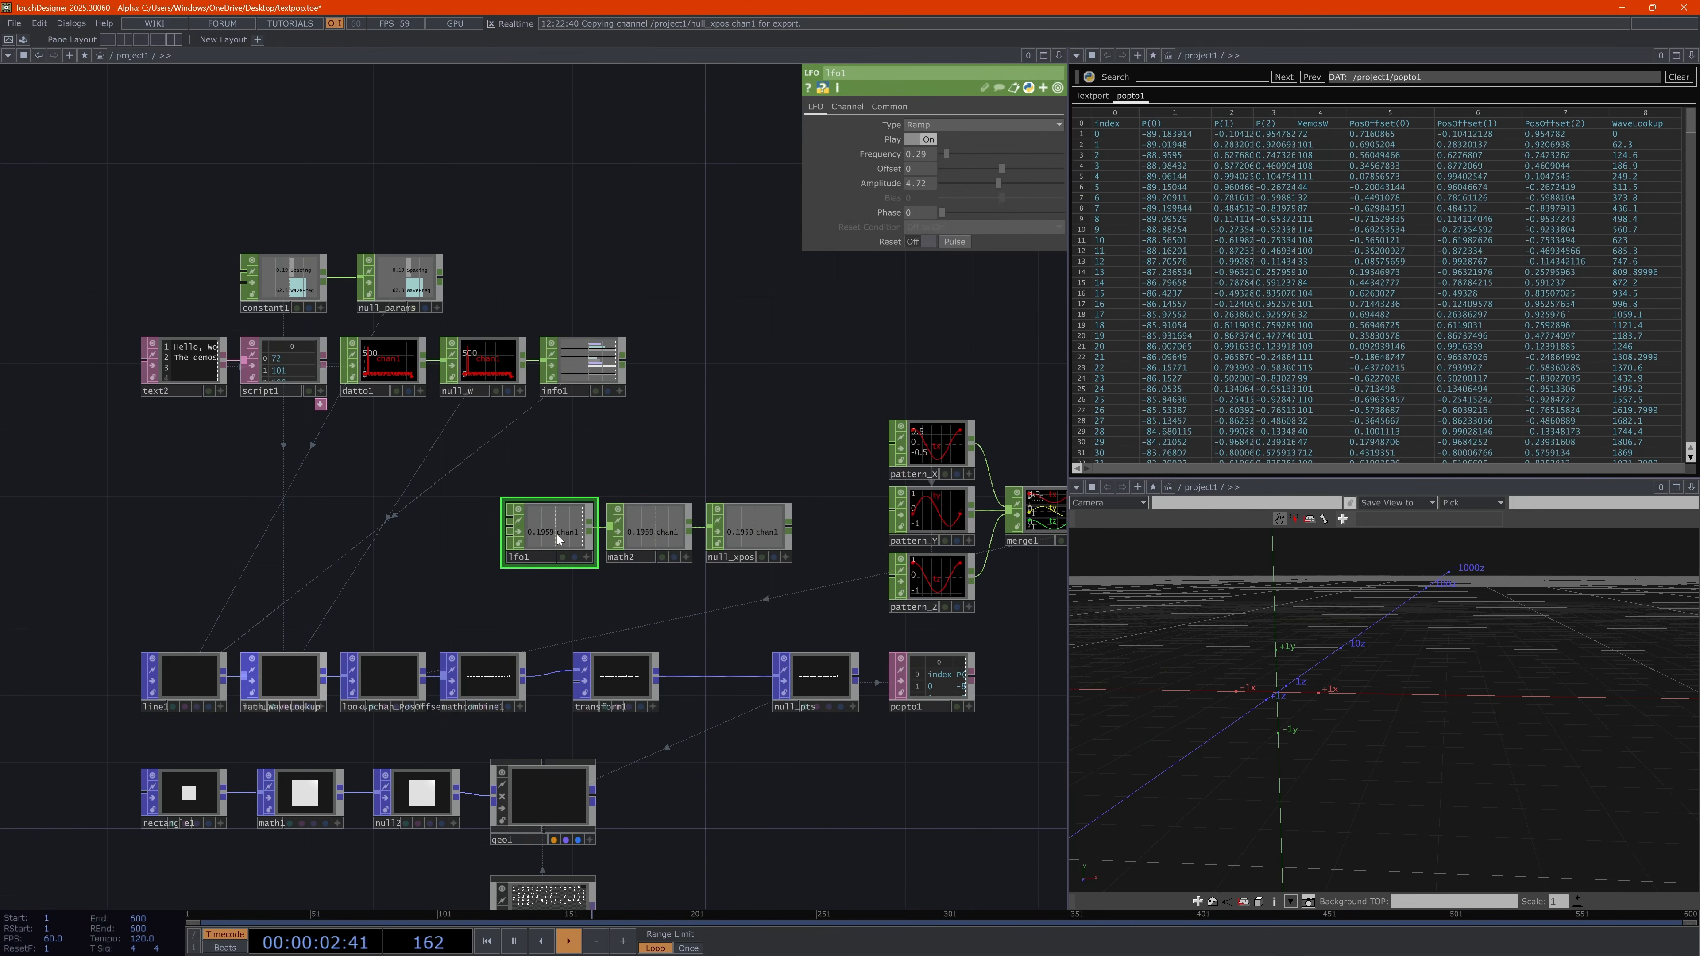
pyautogui.click(656, 534)
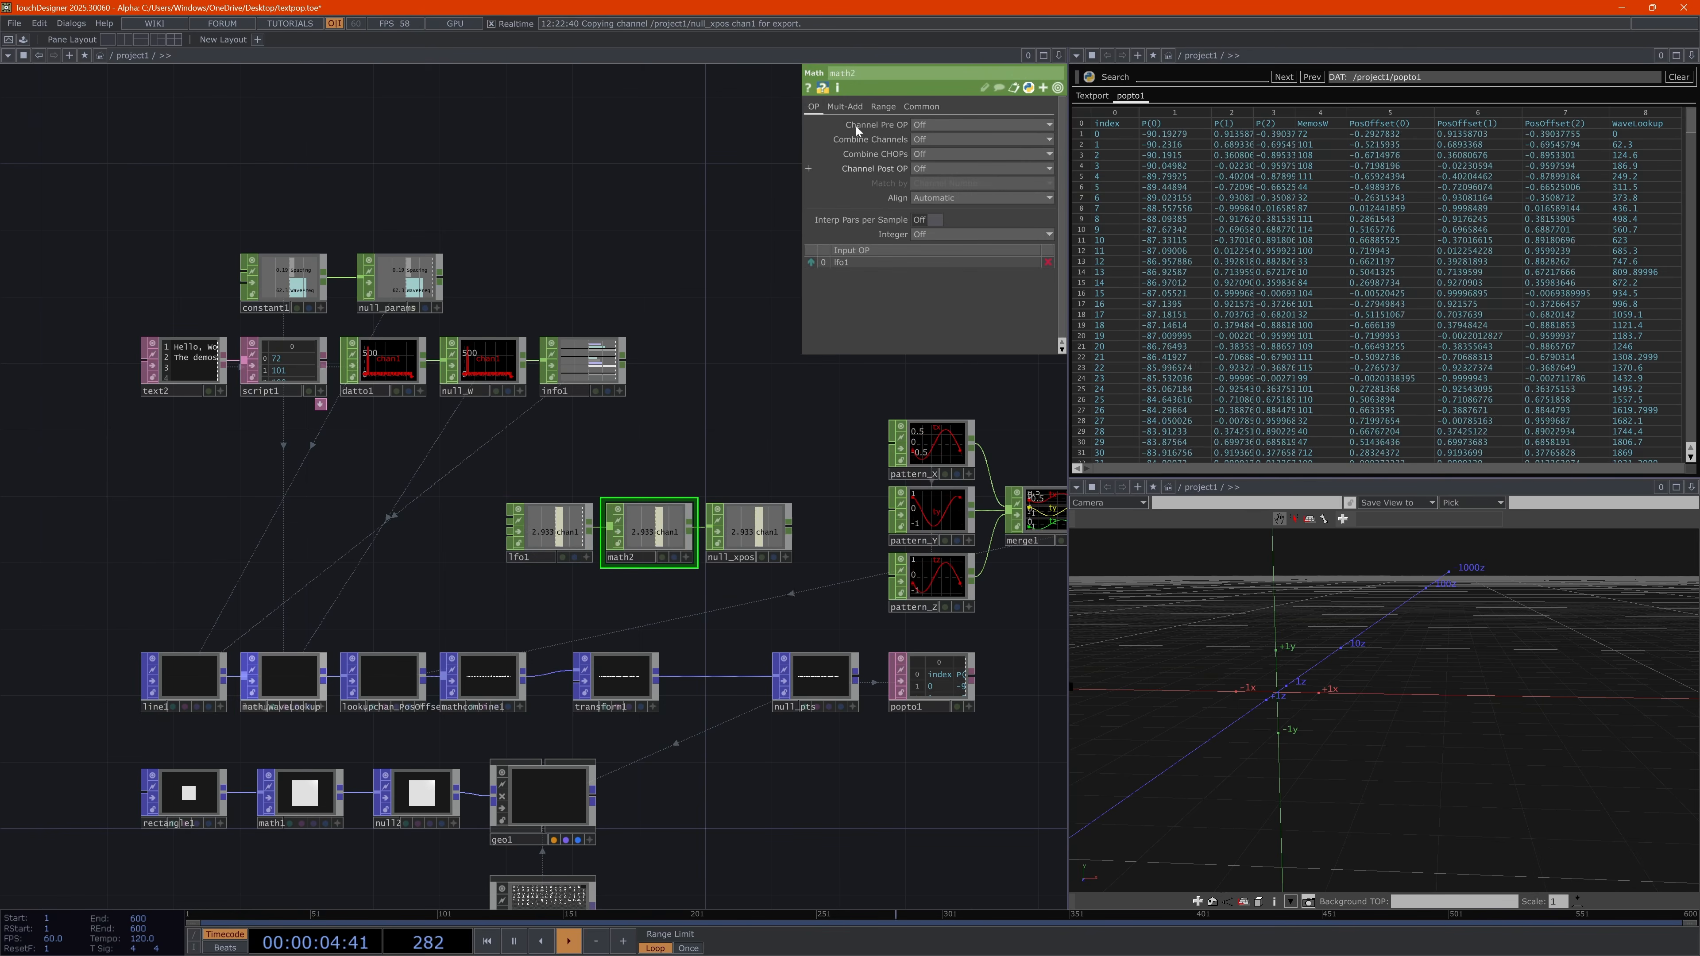
pyautogui.click(579, 516)
pyautogui.click(879, 194)
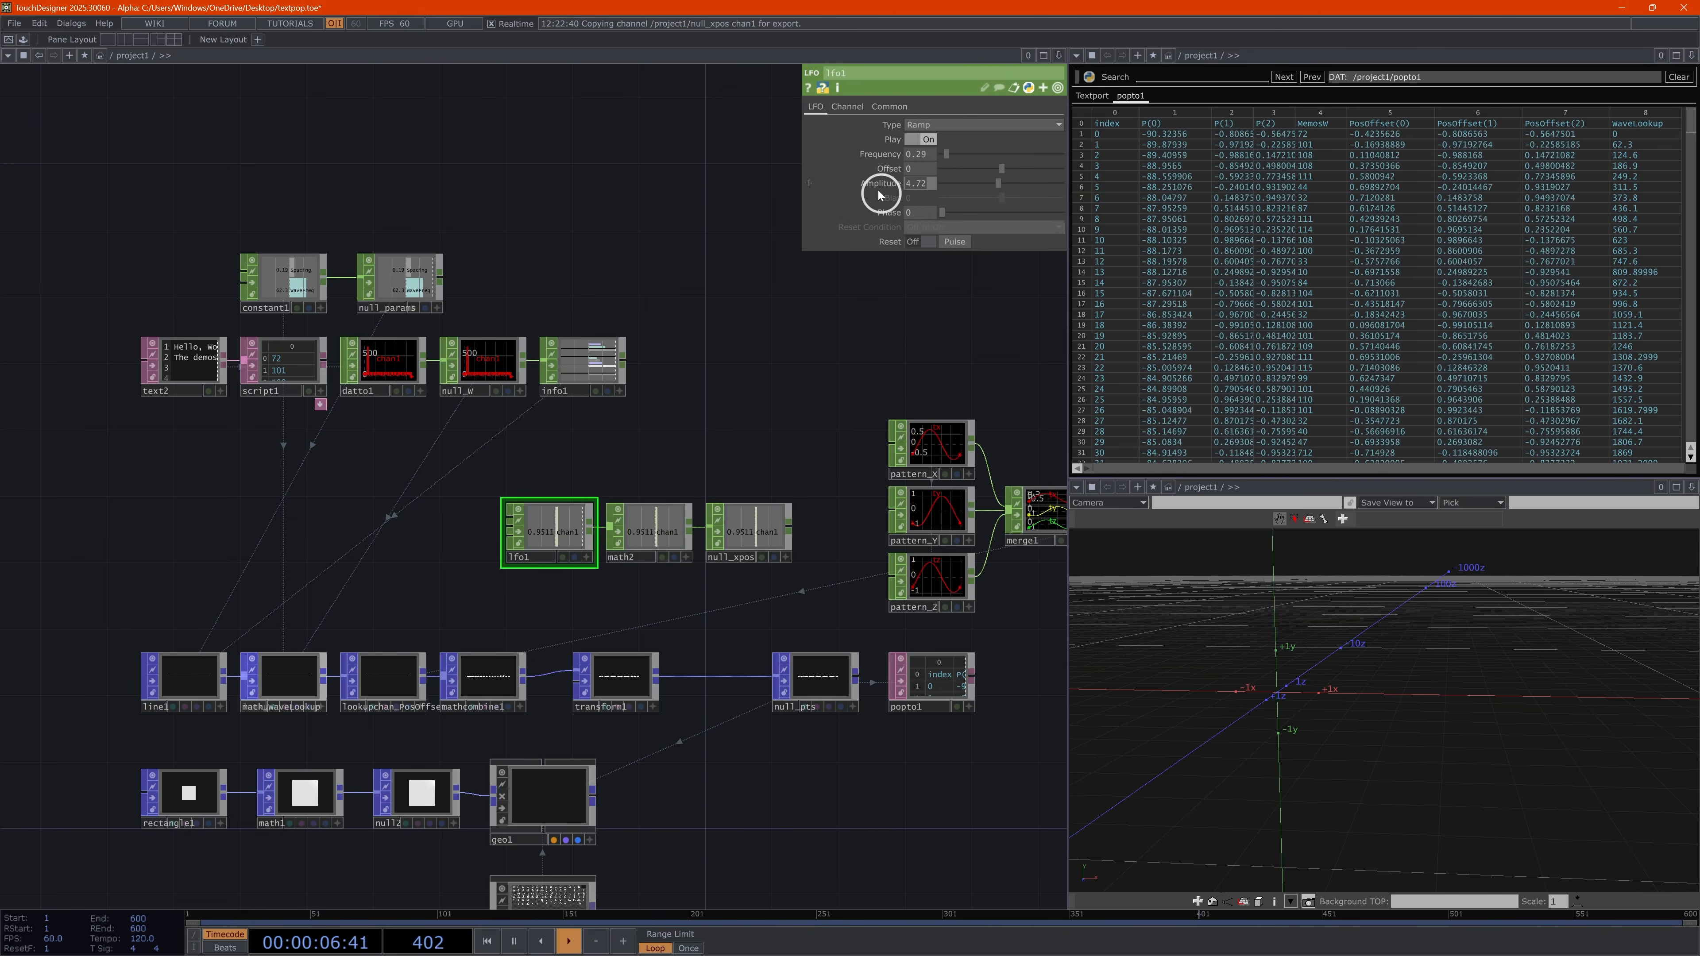
pyautogui.write('1')
pyautogui.press('Return')
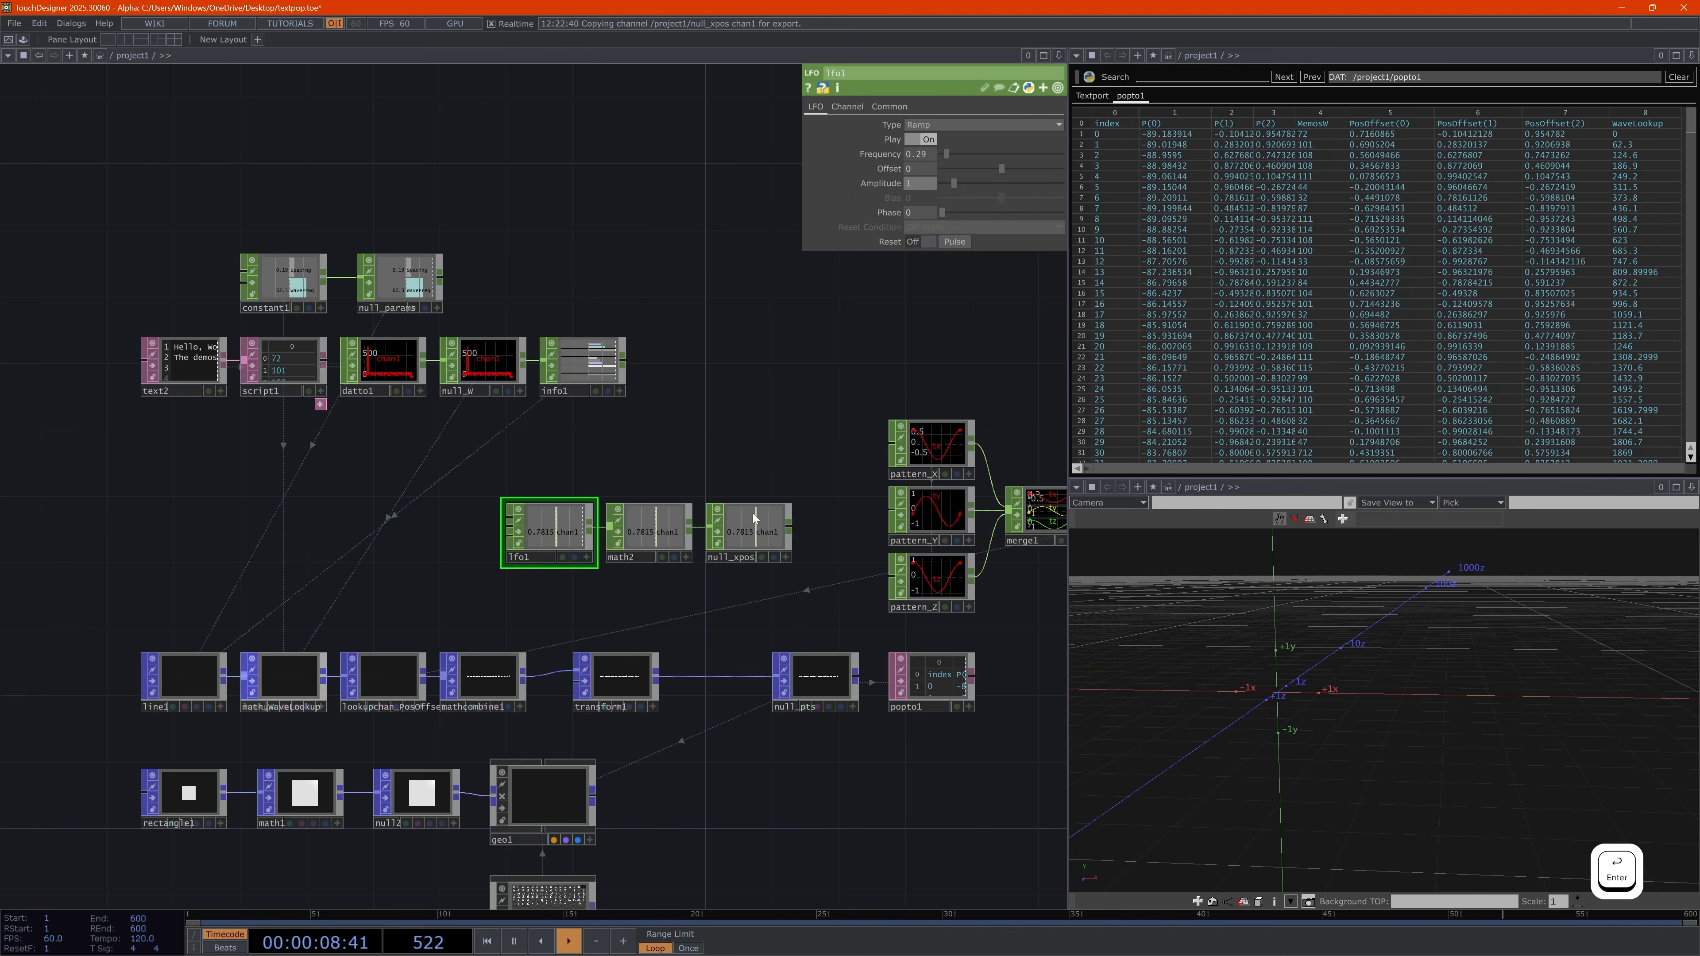
# Return transform1's X translate to expression mode and remove the minus sign, leaving op('null_xpos')['chan1']
pyautogui.click(655, 531)
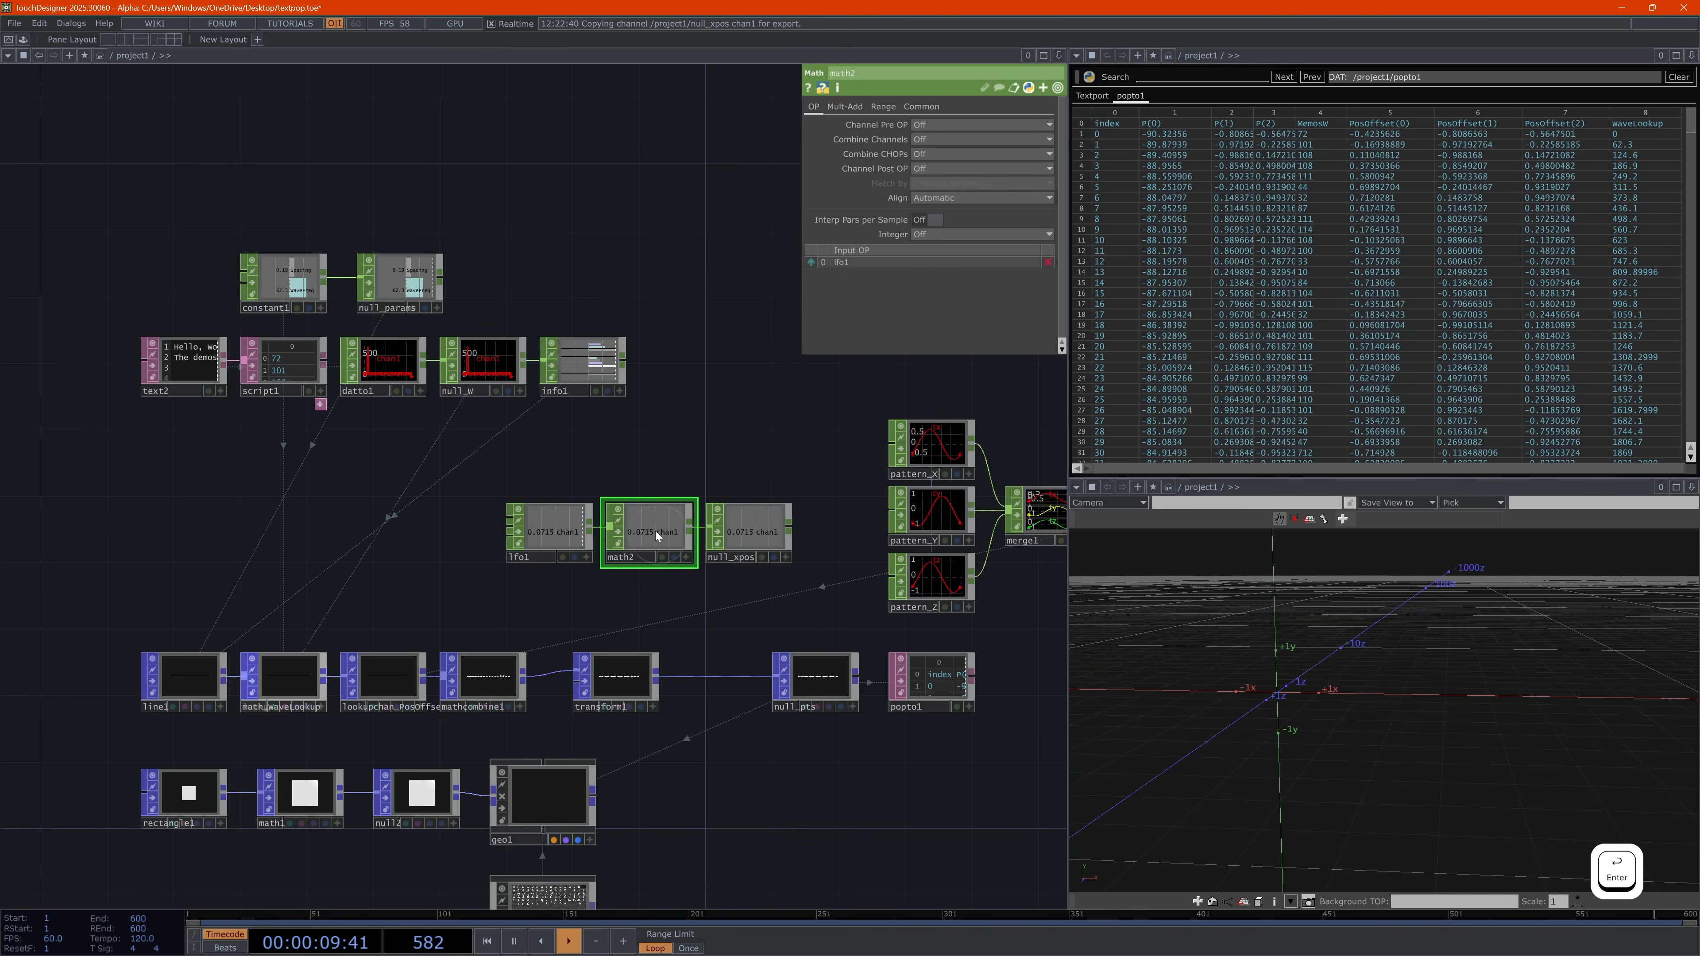
pyautogui.click(628, 689)
pyautogui.click(808, 242)
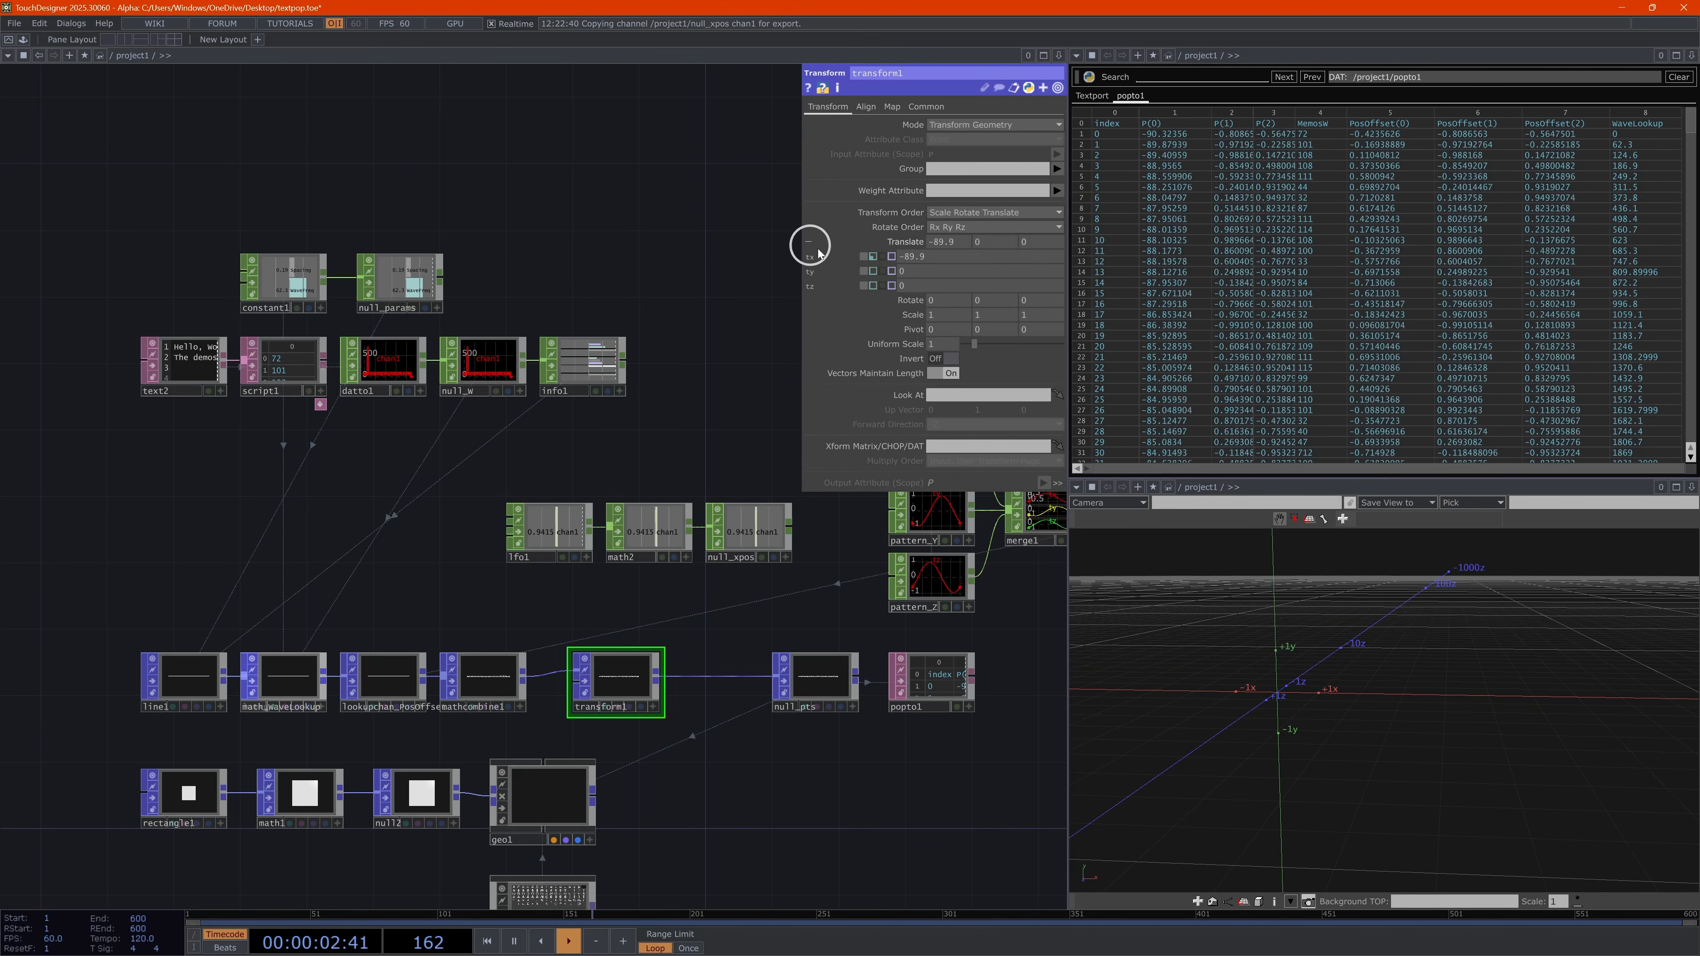
pyautogui.click(872, 256)
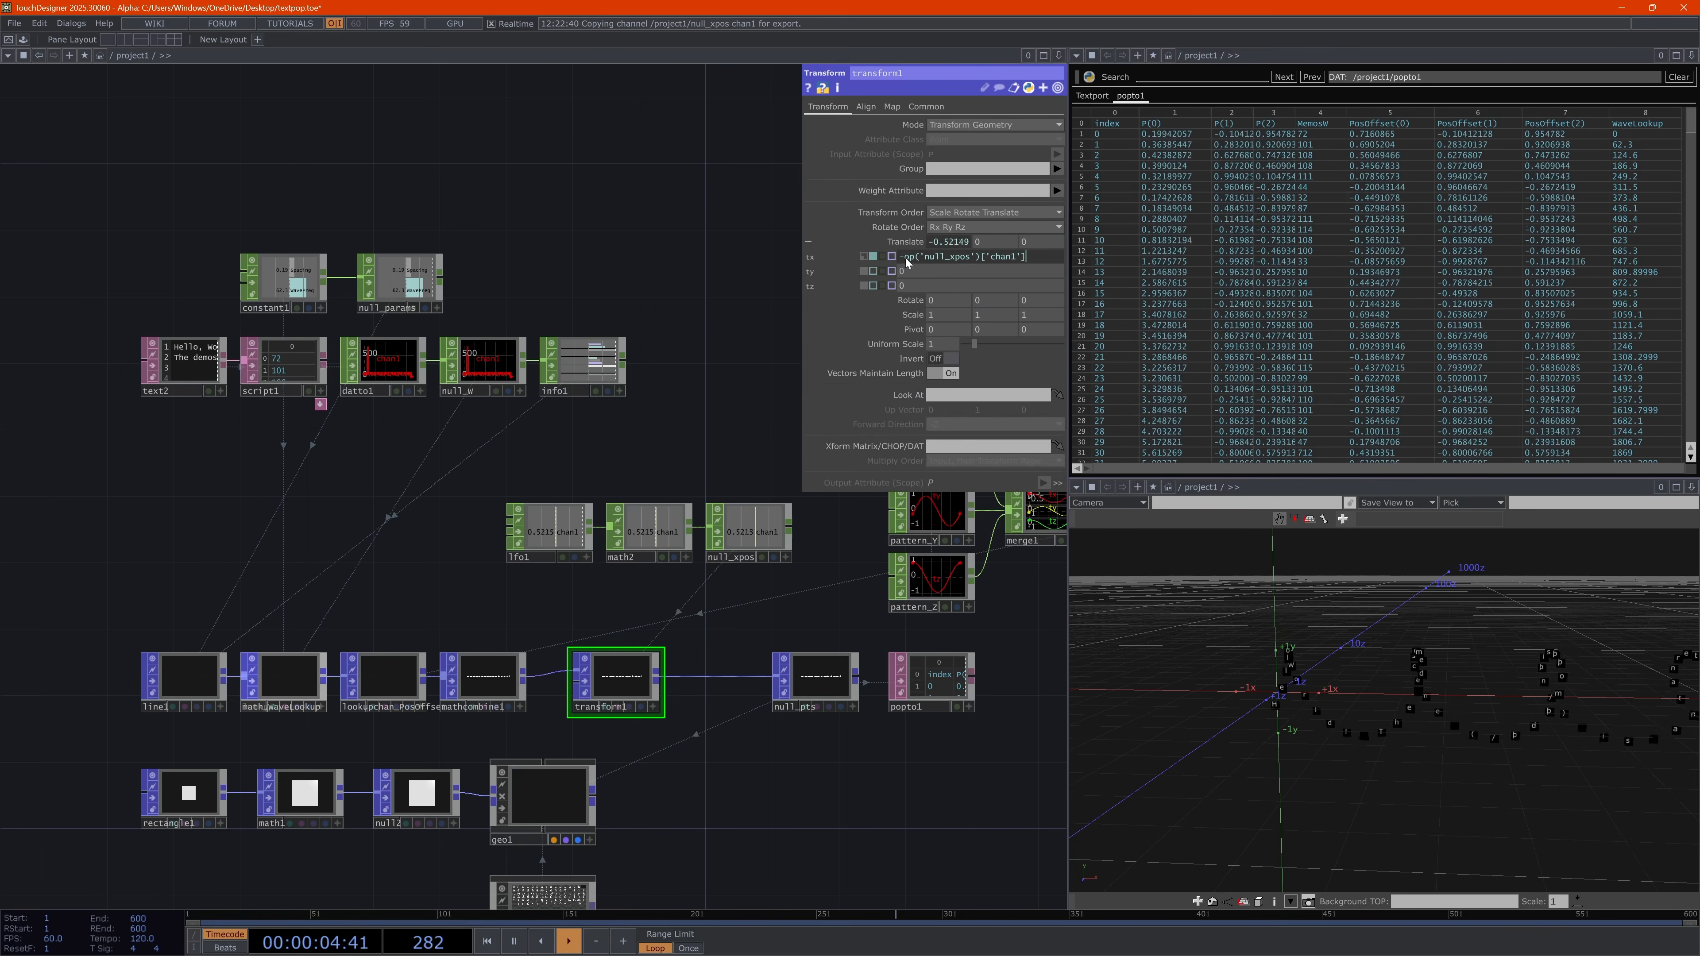
pyautogui.moveTo(904, 257); pyautogui.dragTo(885, 254)
pyautogui.press('BackSpace')
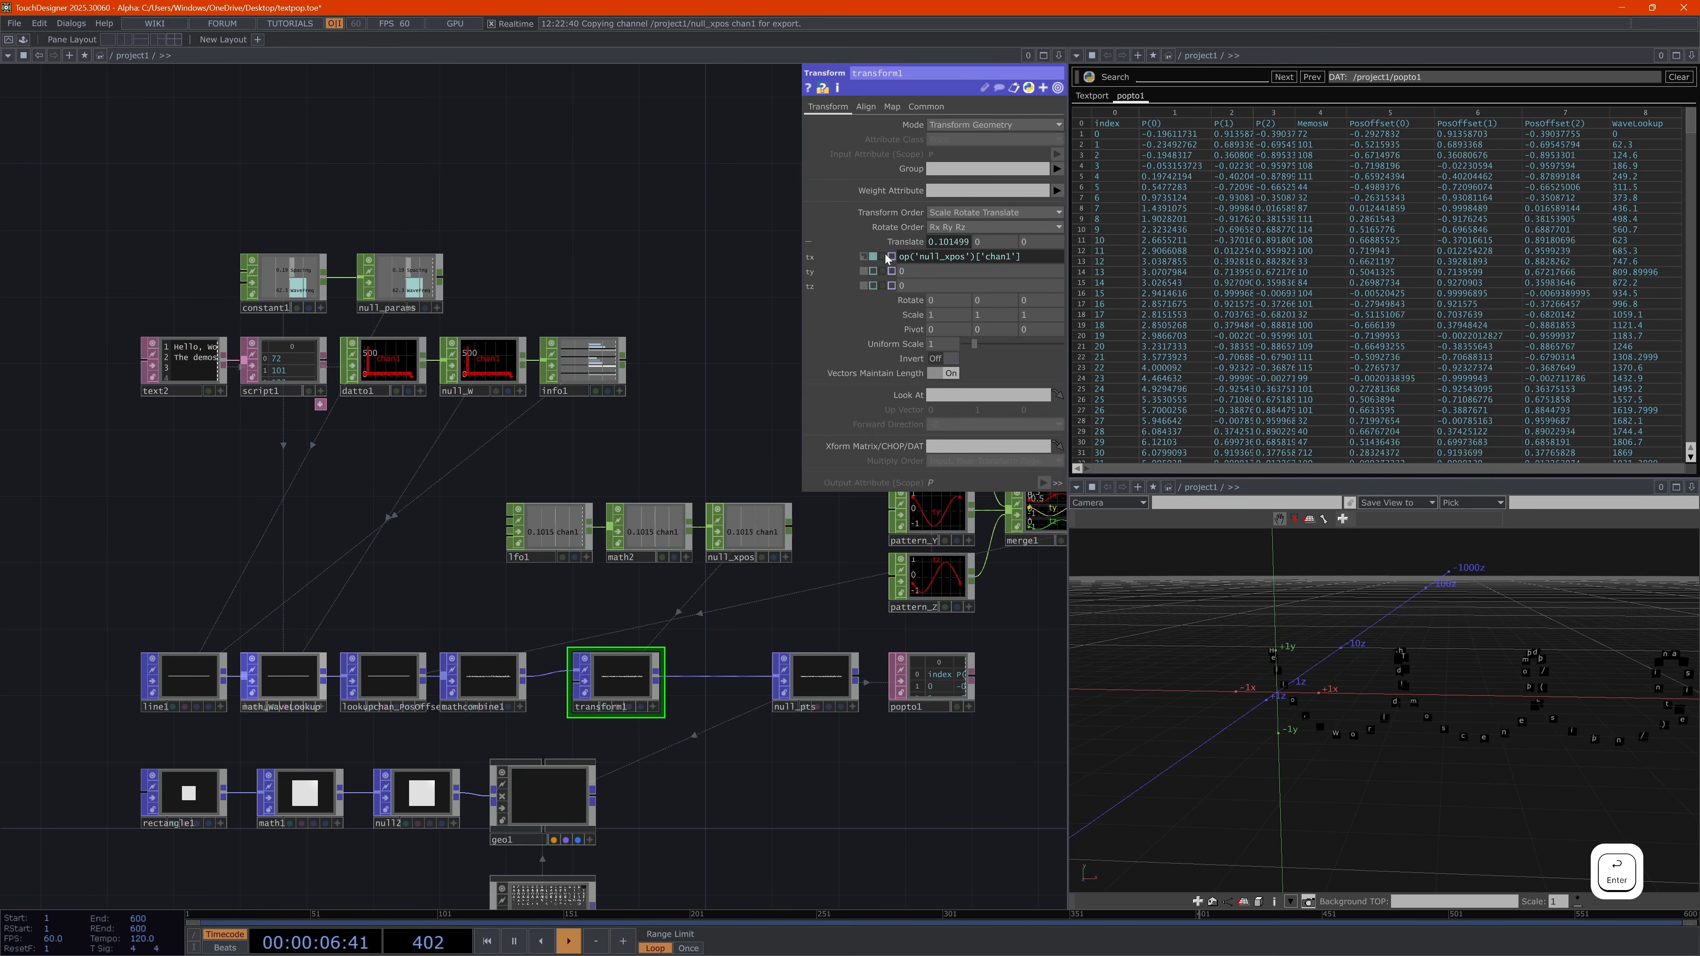
pyautogui.press('Return')
pyautogui.click(807, 242)
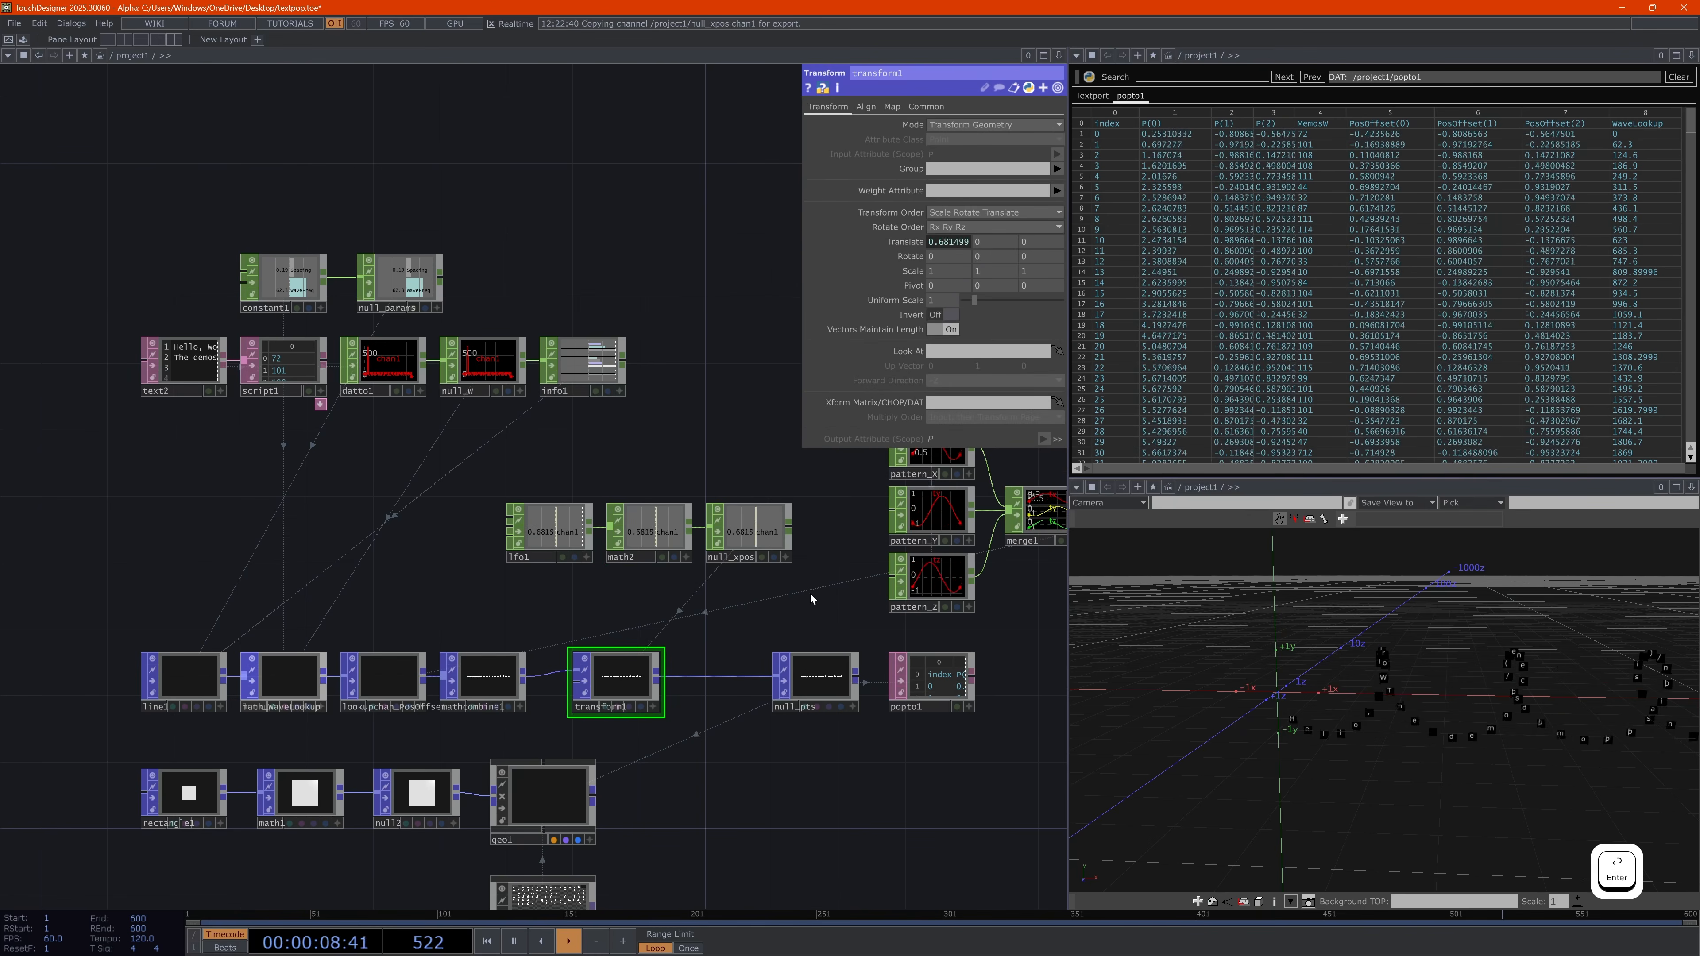
# Check lfo1's settings and set the lower To Range value of math2 to 10
pyautogui.click(546, 539)
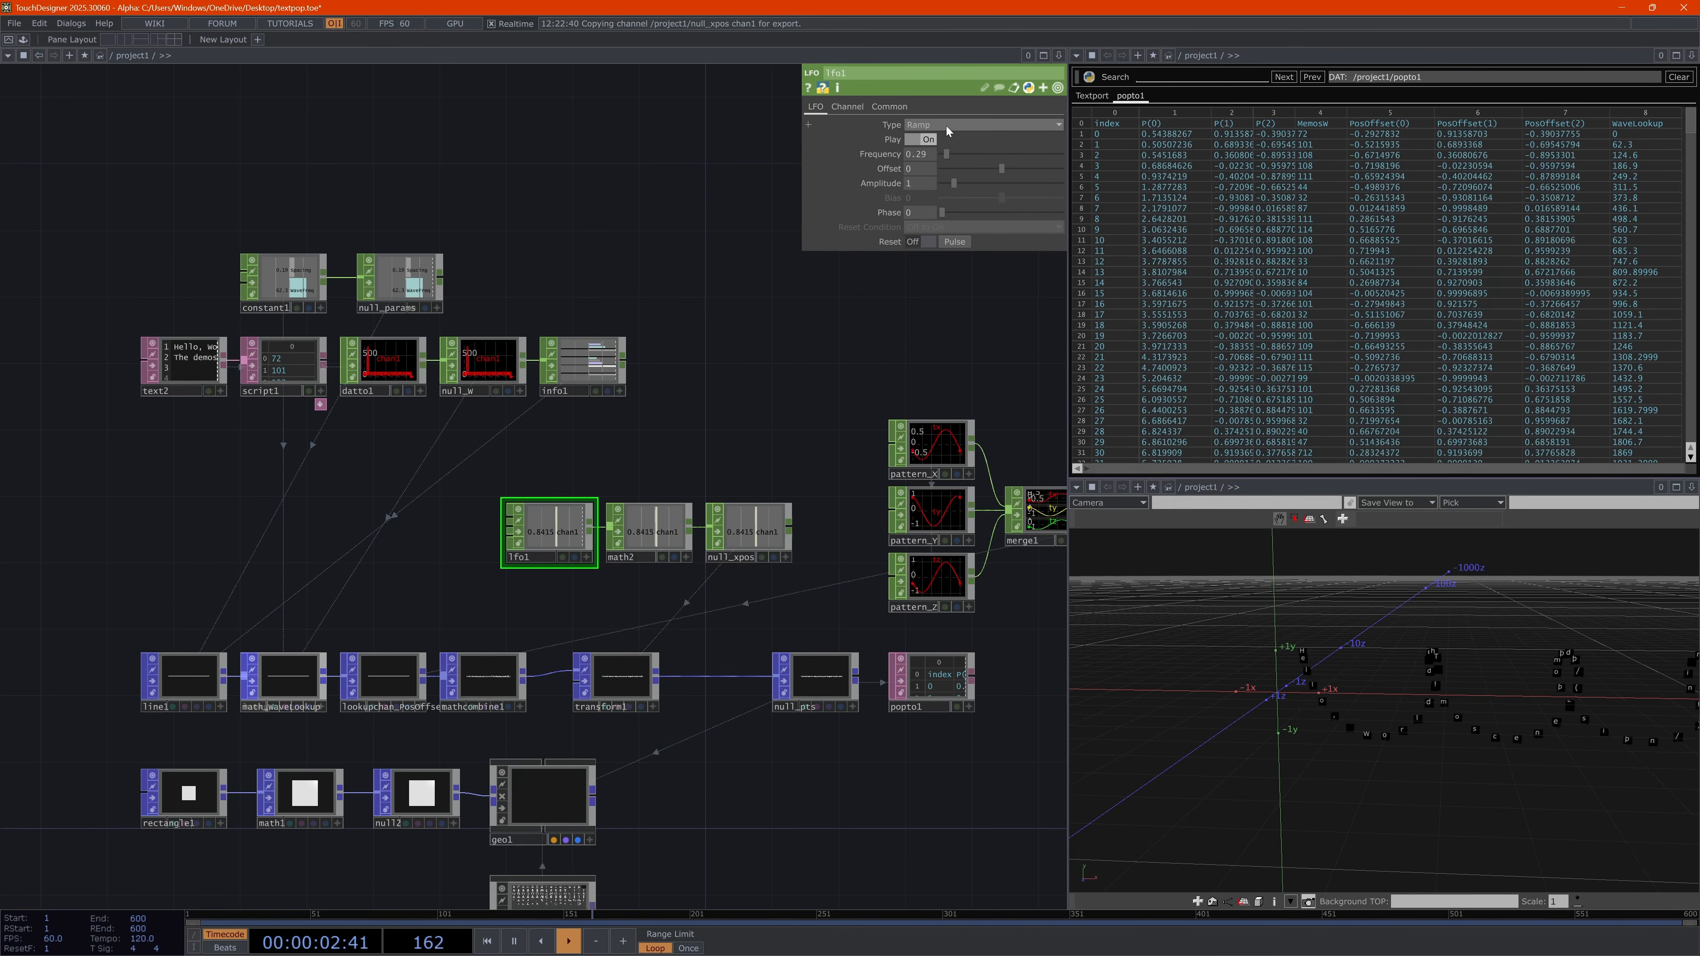
pyautogui.click(654, 536)
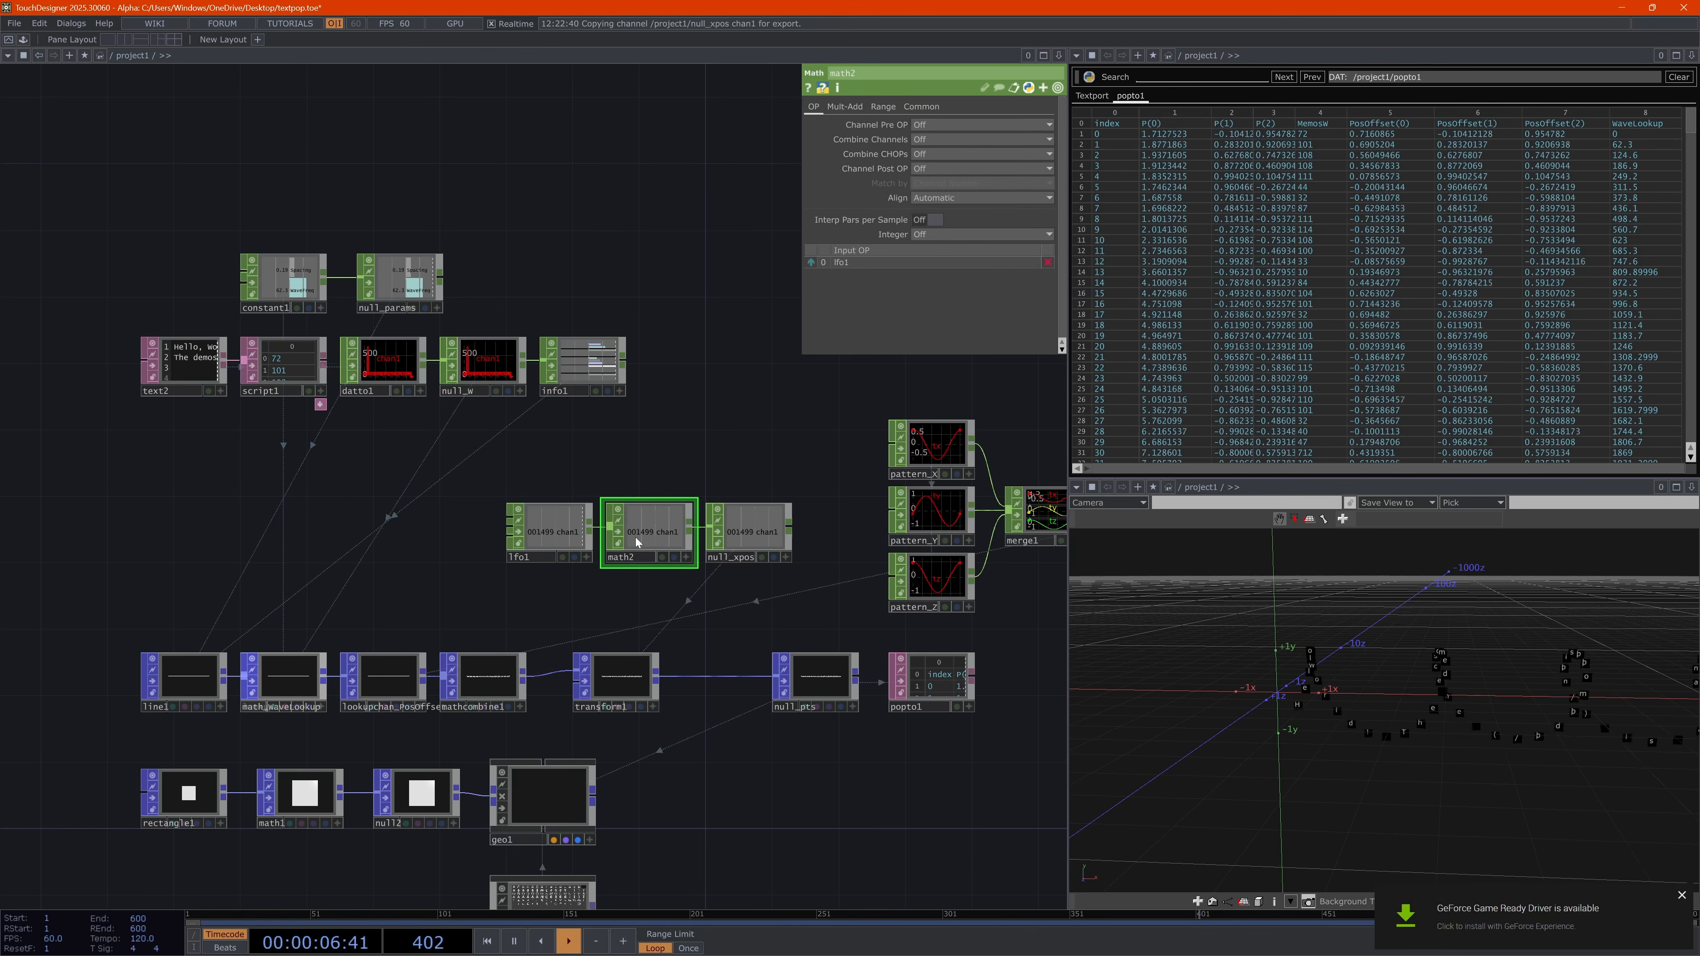
pyautogui.click(1681, 897)
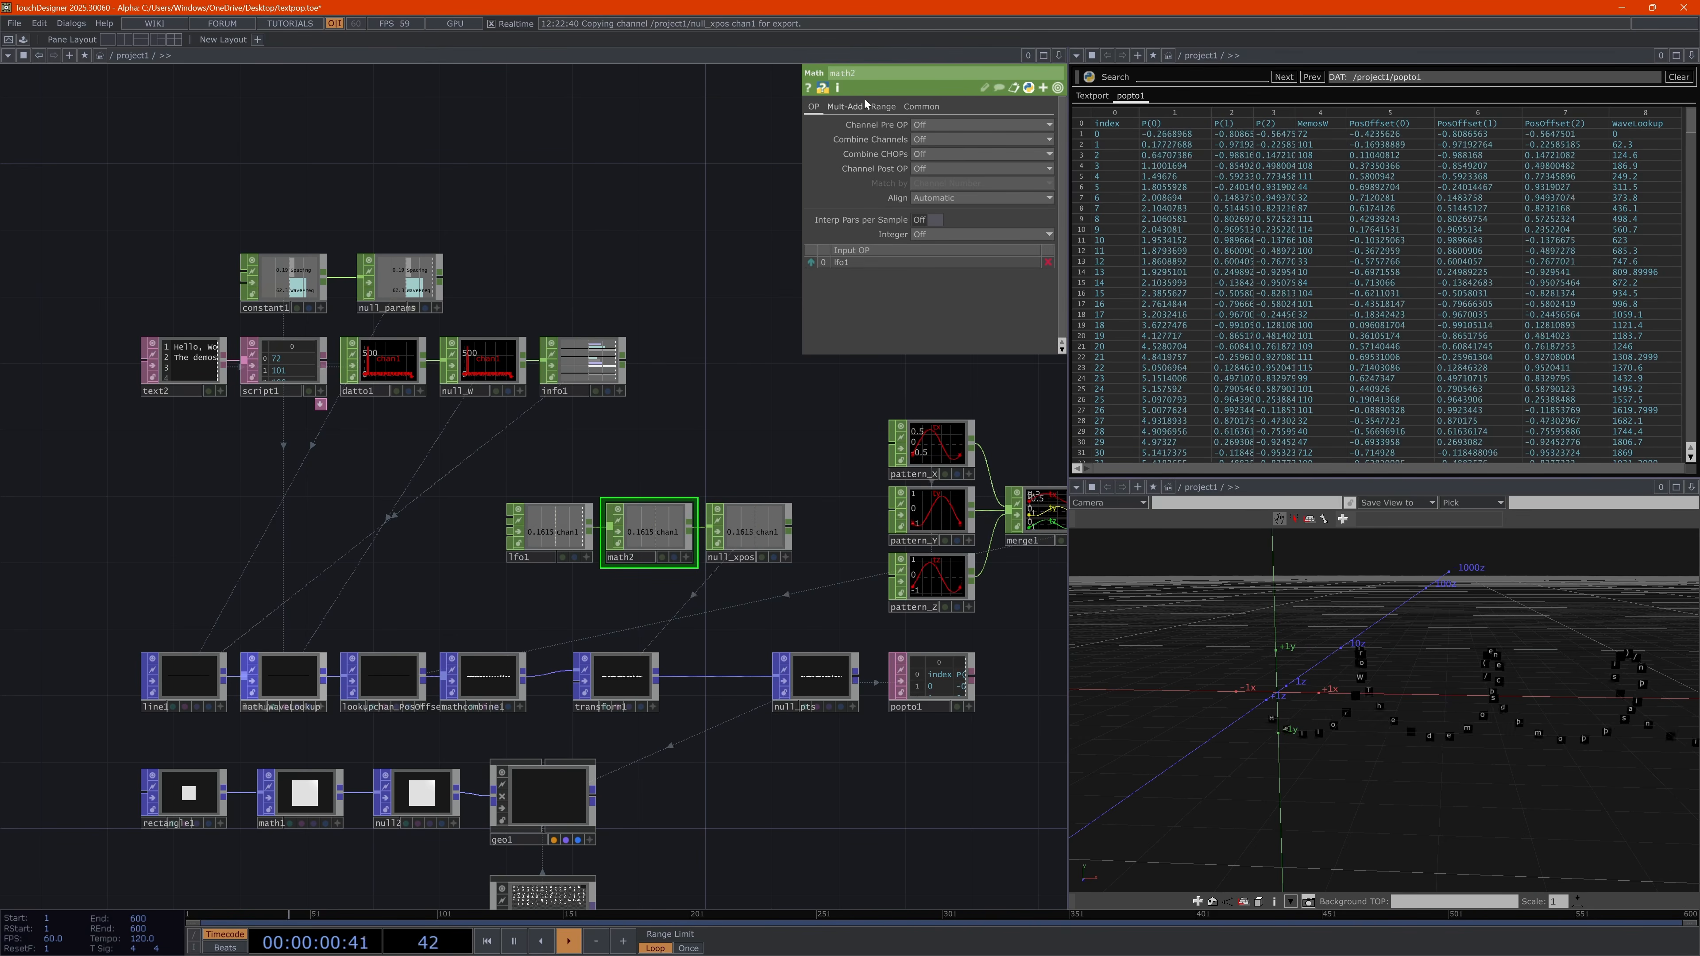
pyautogui.click(884, 107)
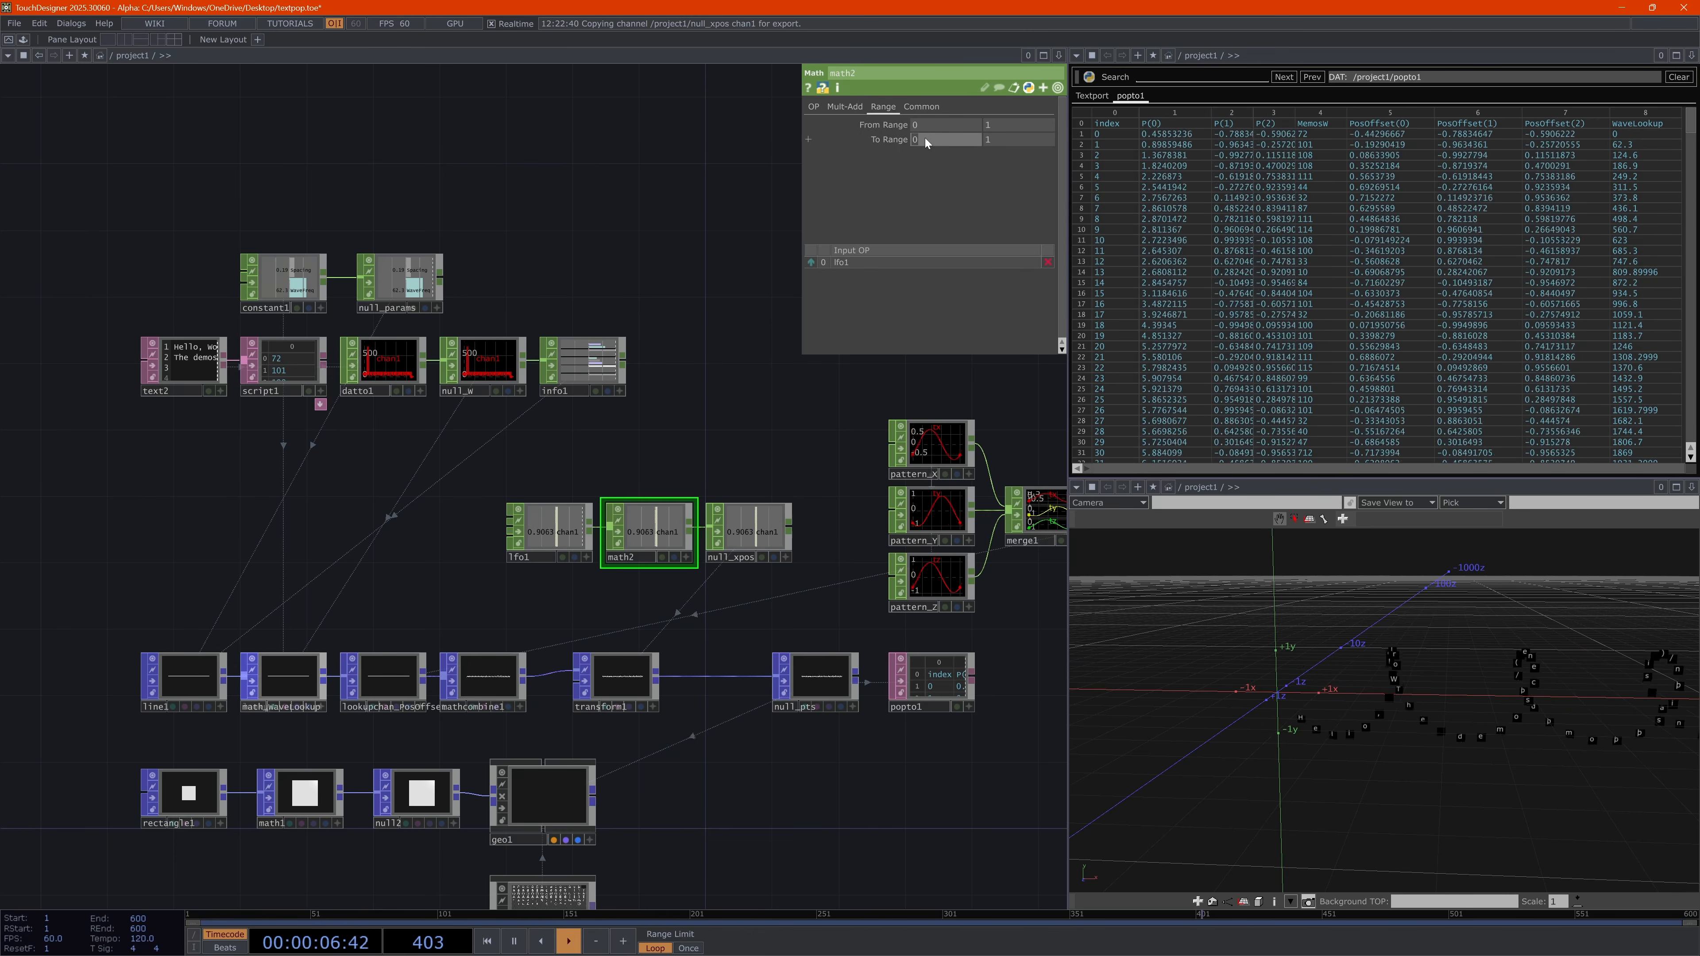
pyautogui.write('10')
pyautogui.press('Return')
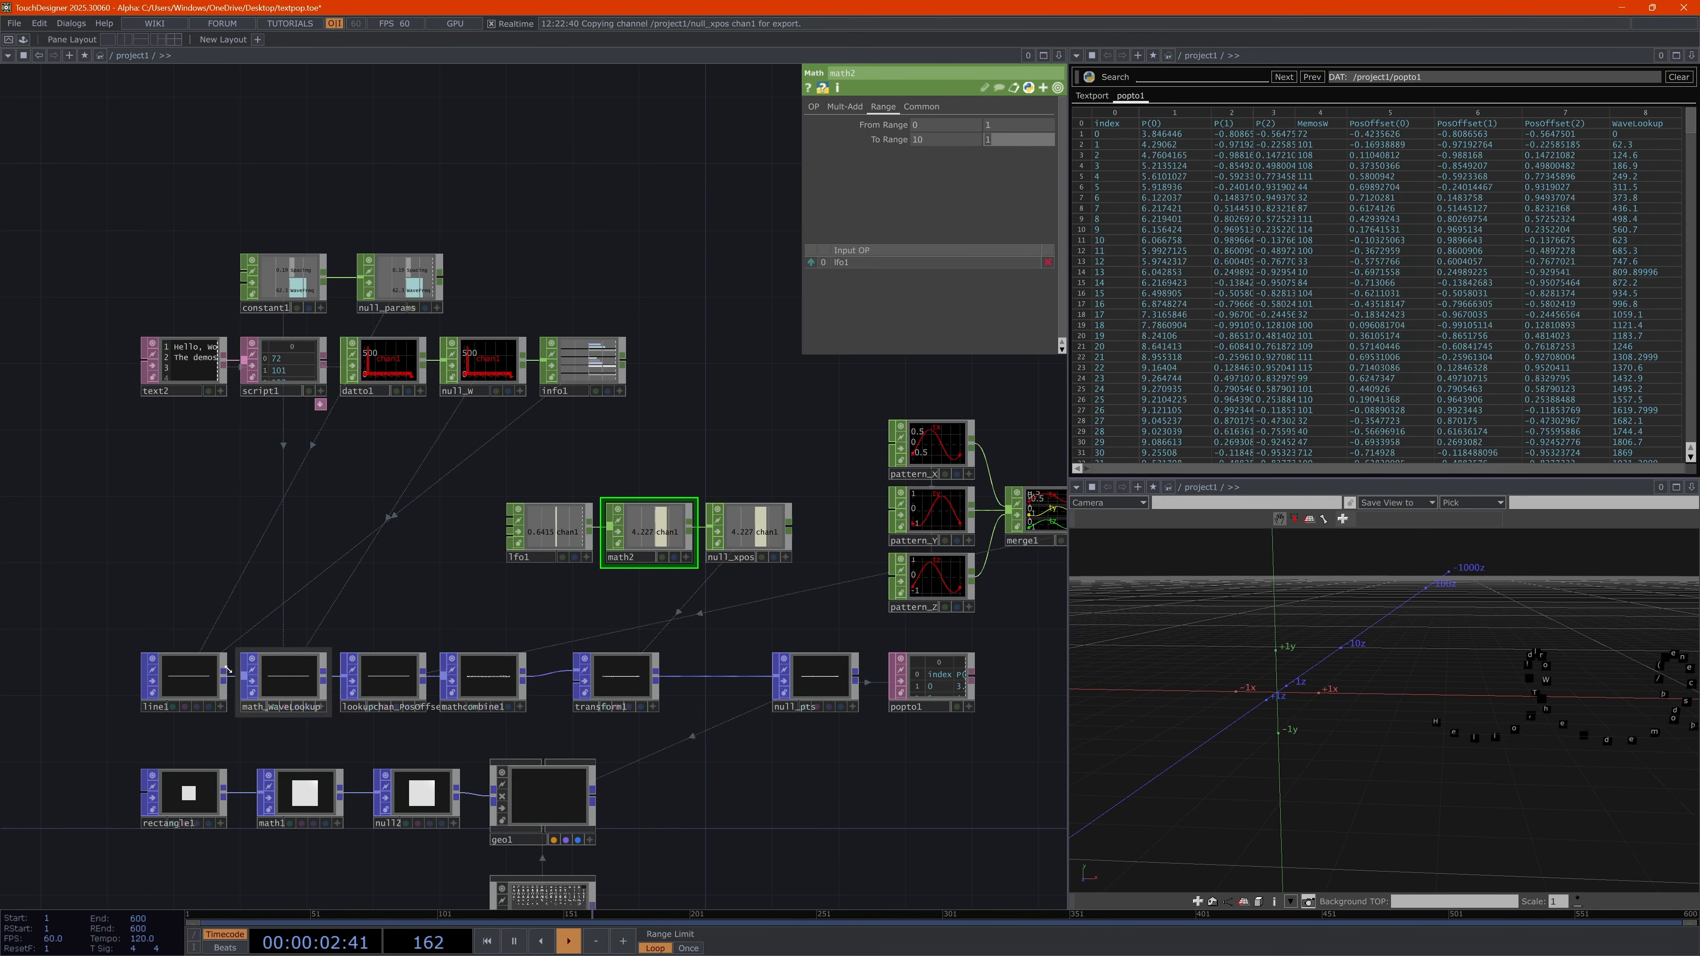
# Copy line1's end point X position and paste it as a reference into math2's upper To Range value
pyautogui.click(186, 689)
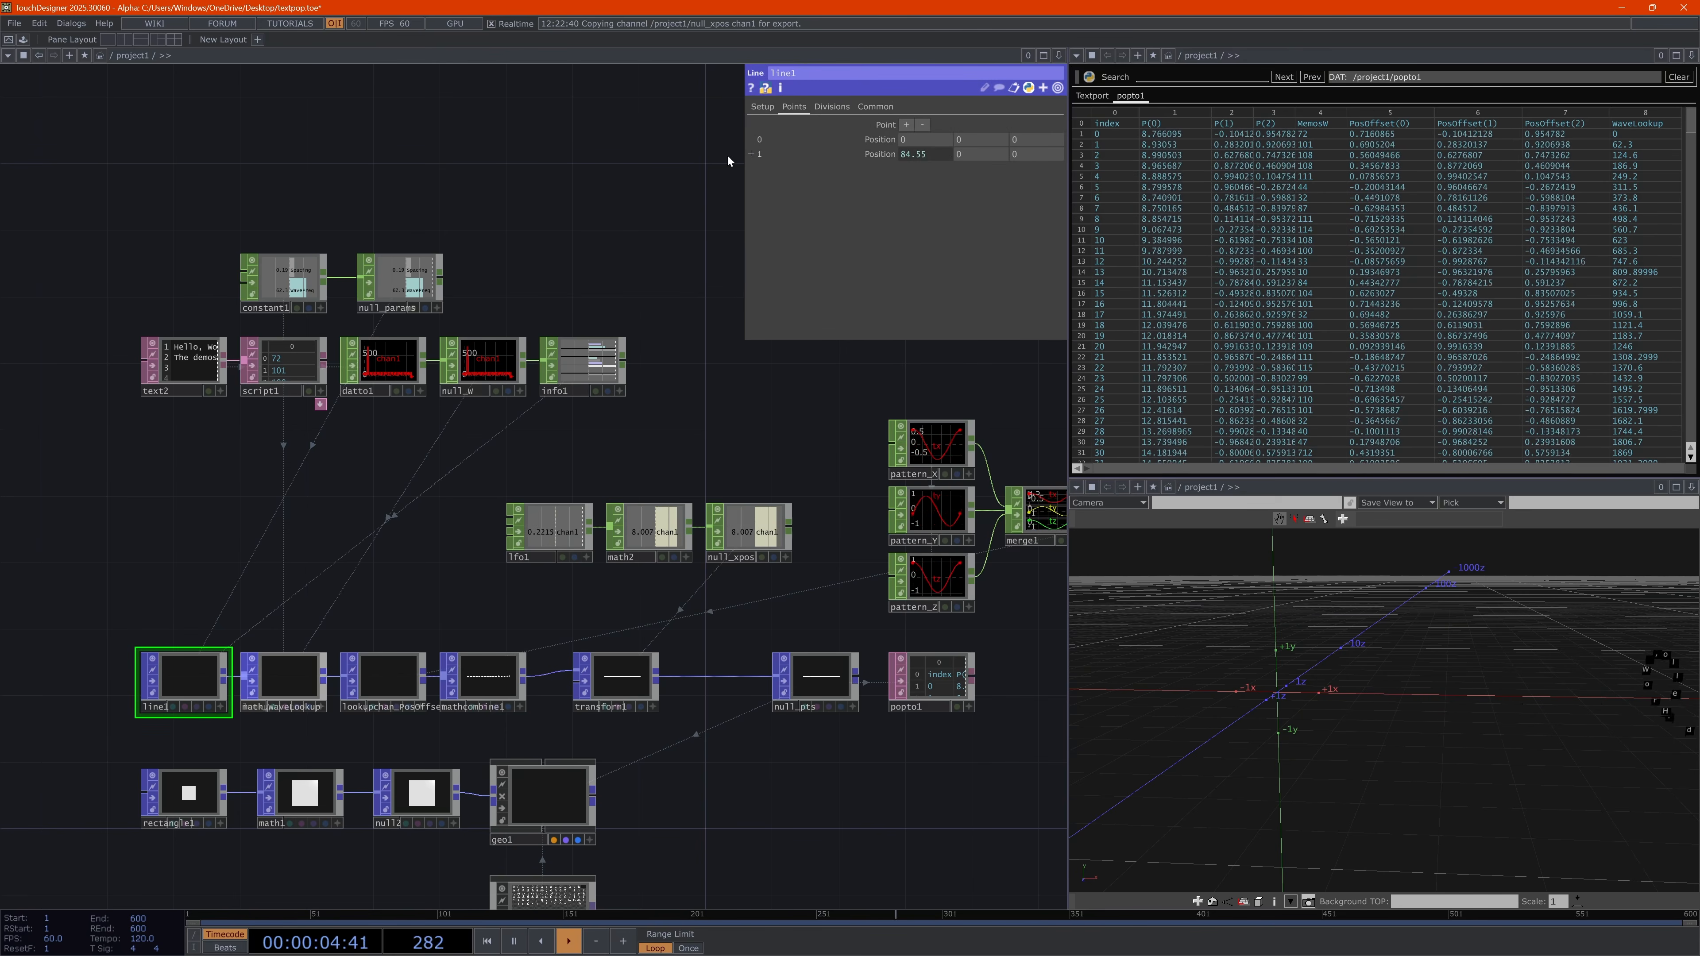
pyautogui.click(752, 154)
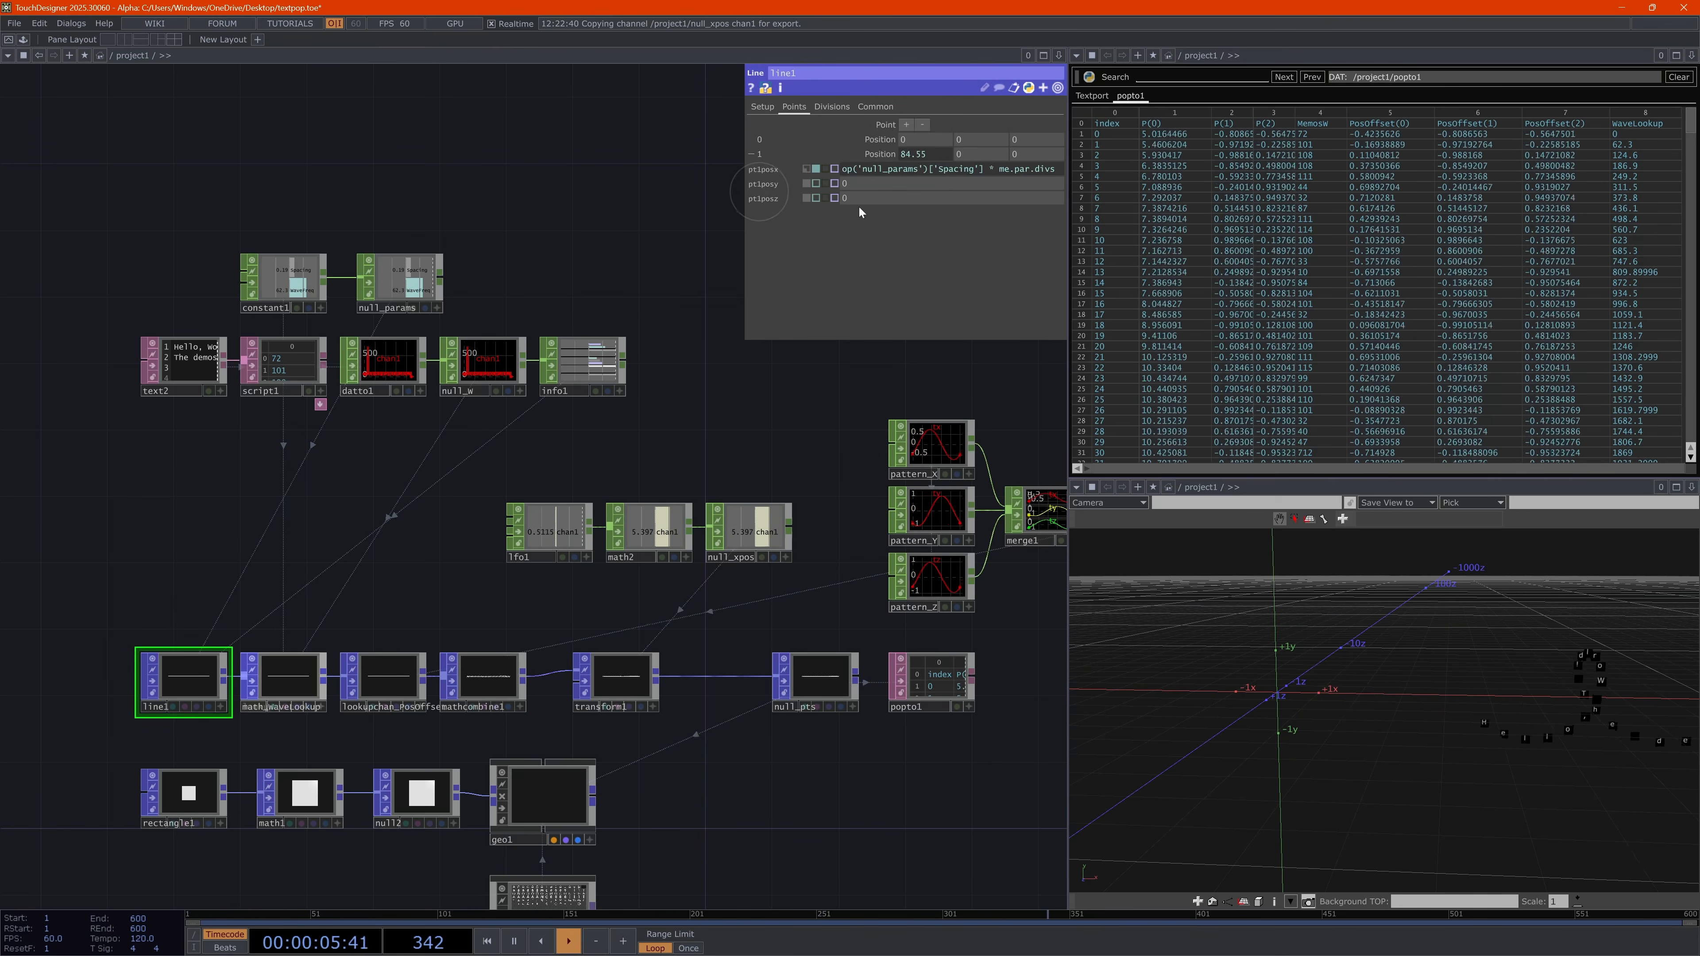
pyautogui.rightClick(765, 170)
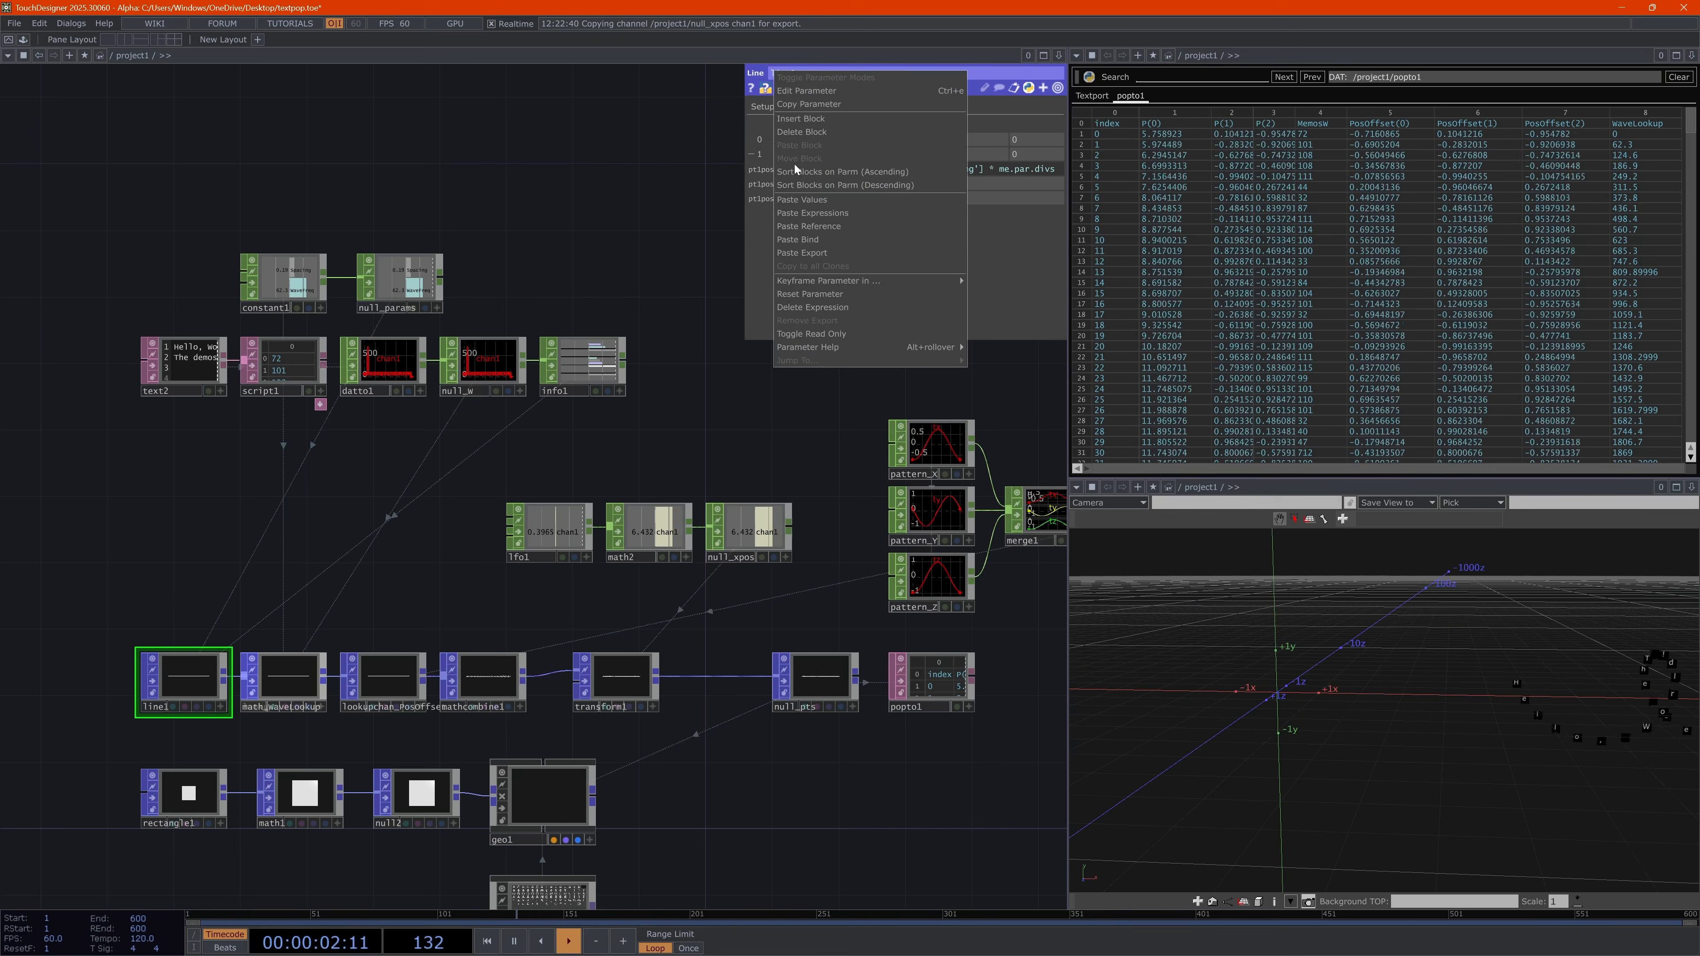
pyautogui.click(820, 103)
pyautogui.click(651, 531)
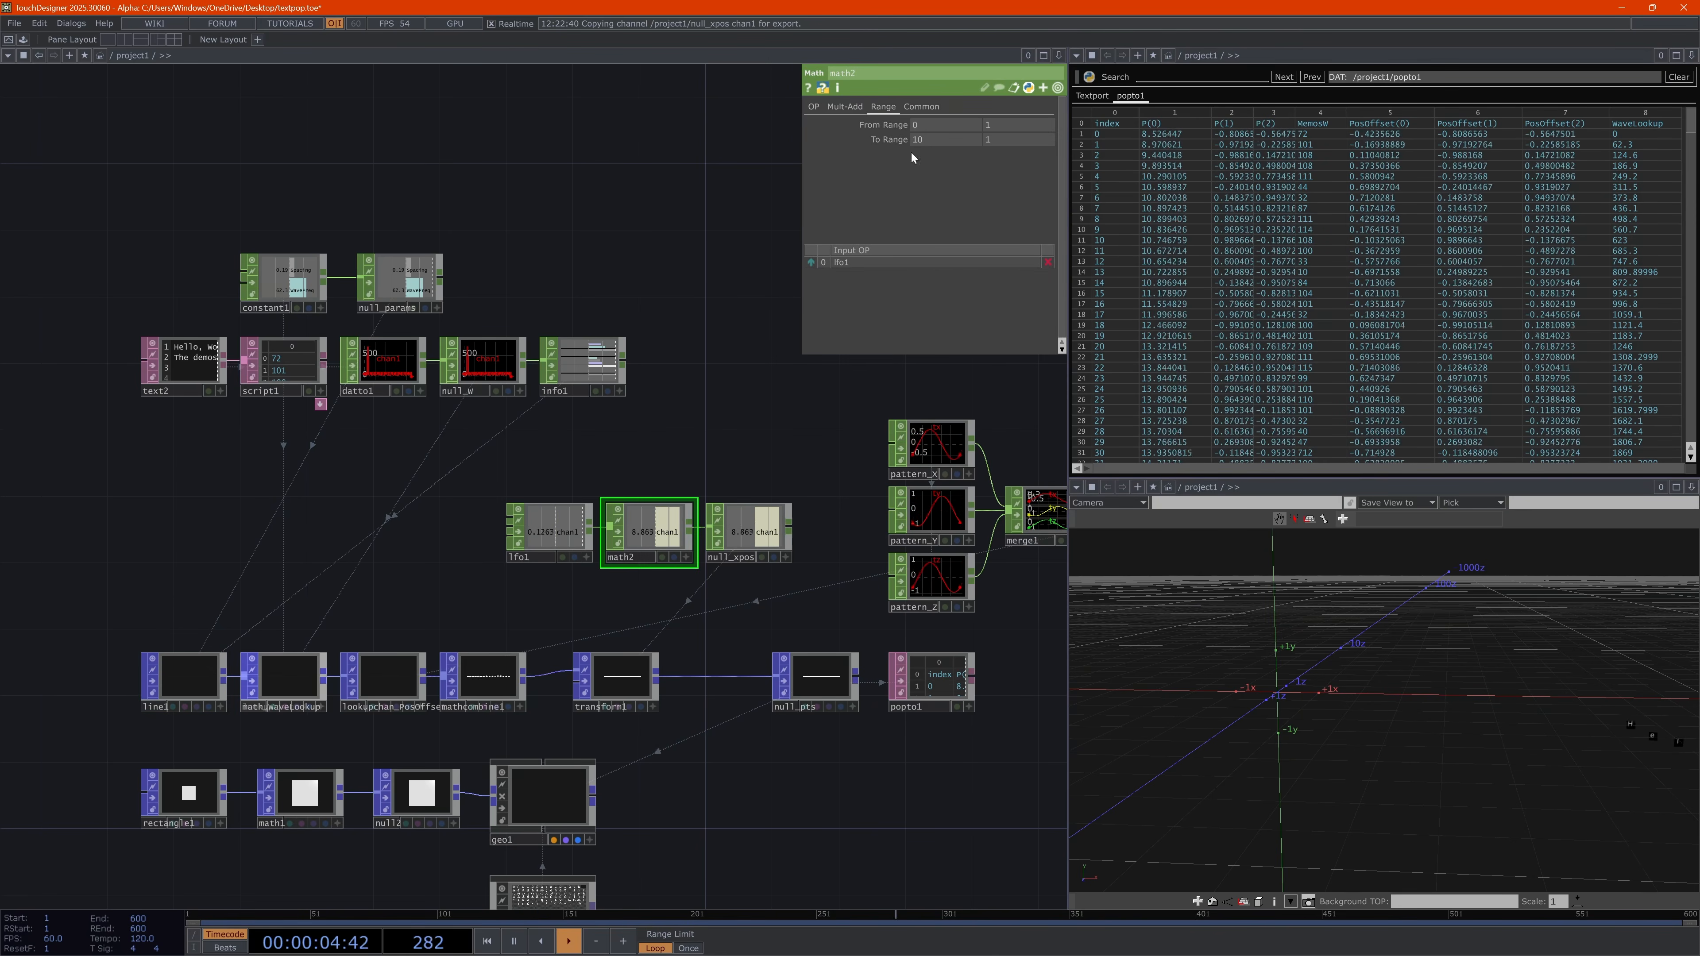
pyautogui.click(807, 139)
pyautogui.rightClick(825, 168)
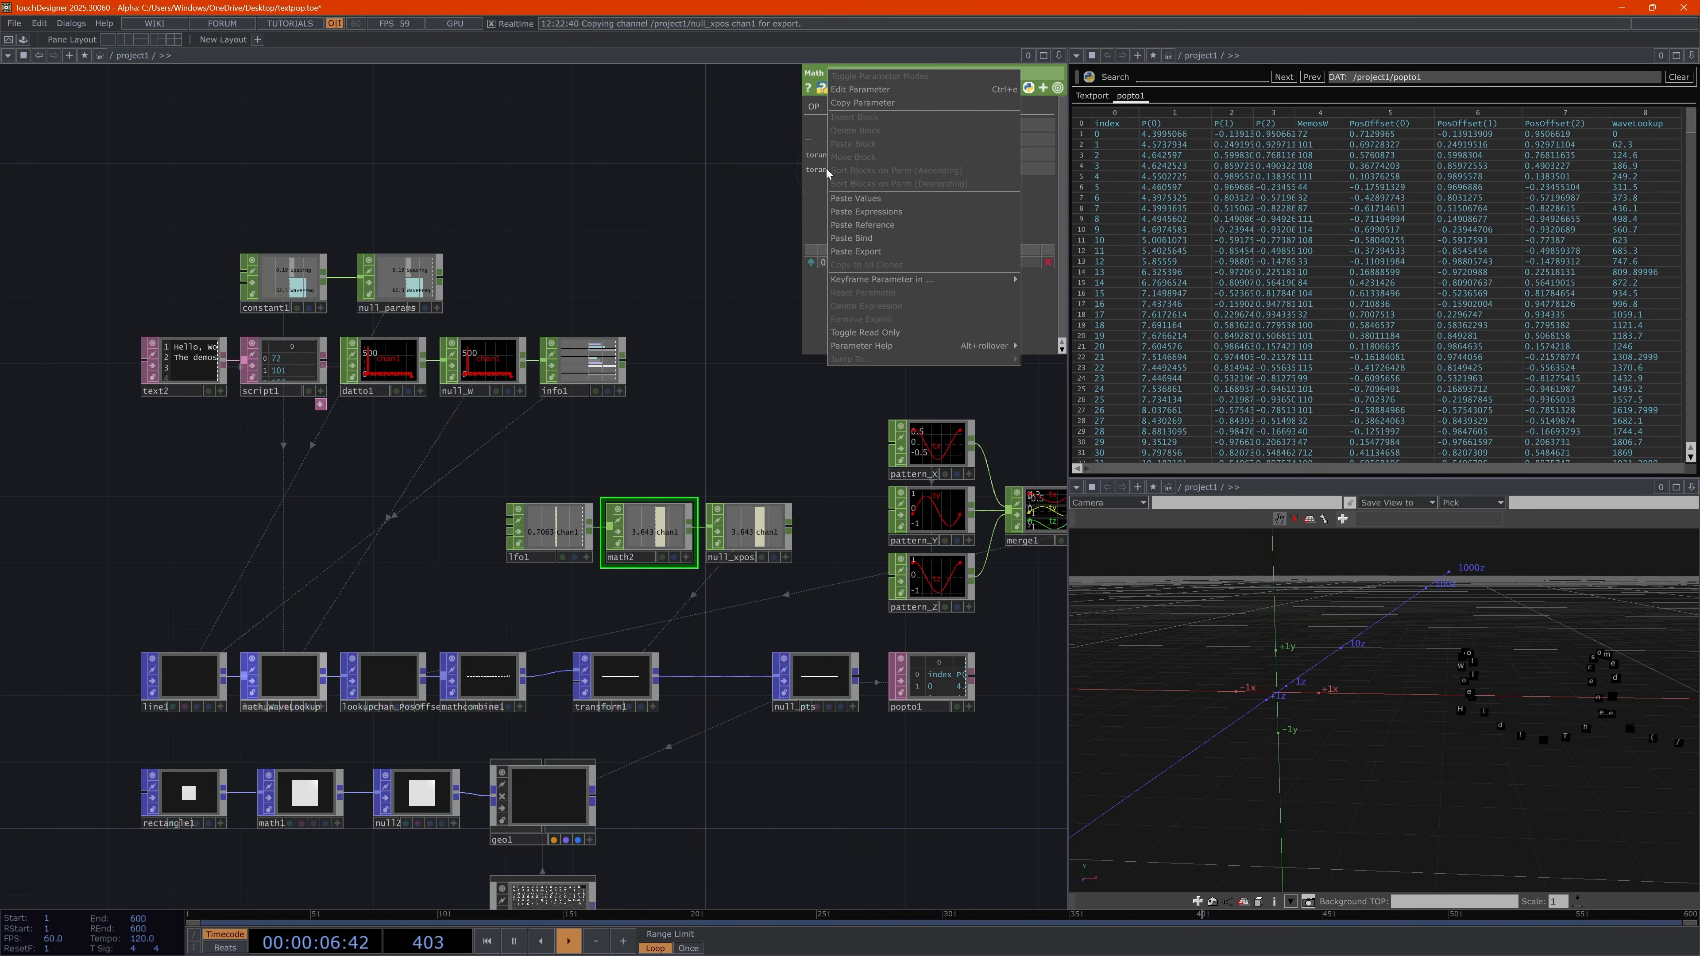
pyautogui.click(890, 225)
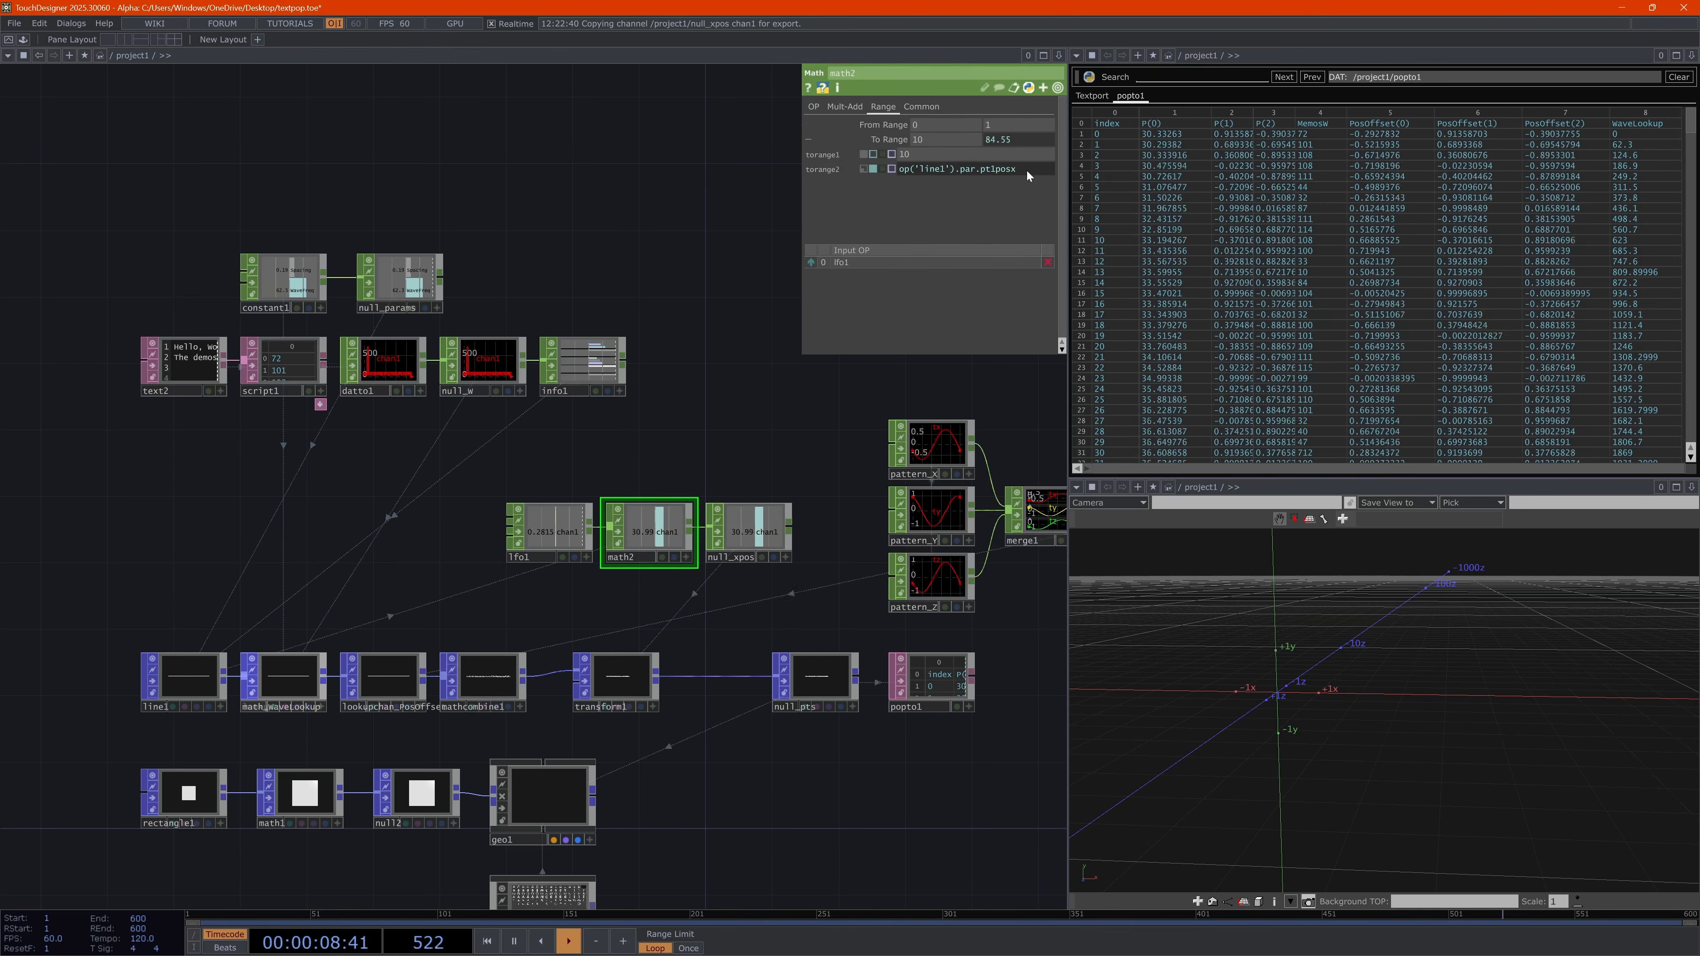
# Negate and pad math2's upper To Range expression so it reads -(op('line1').par.pt1posx+10)
pyautogui.press('Home')
pyautogui.write('-')
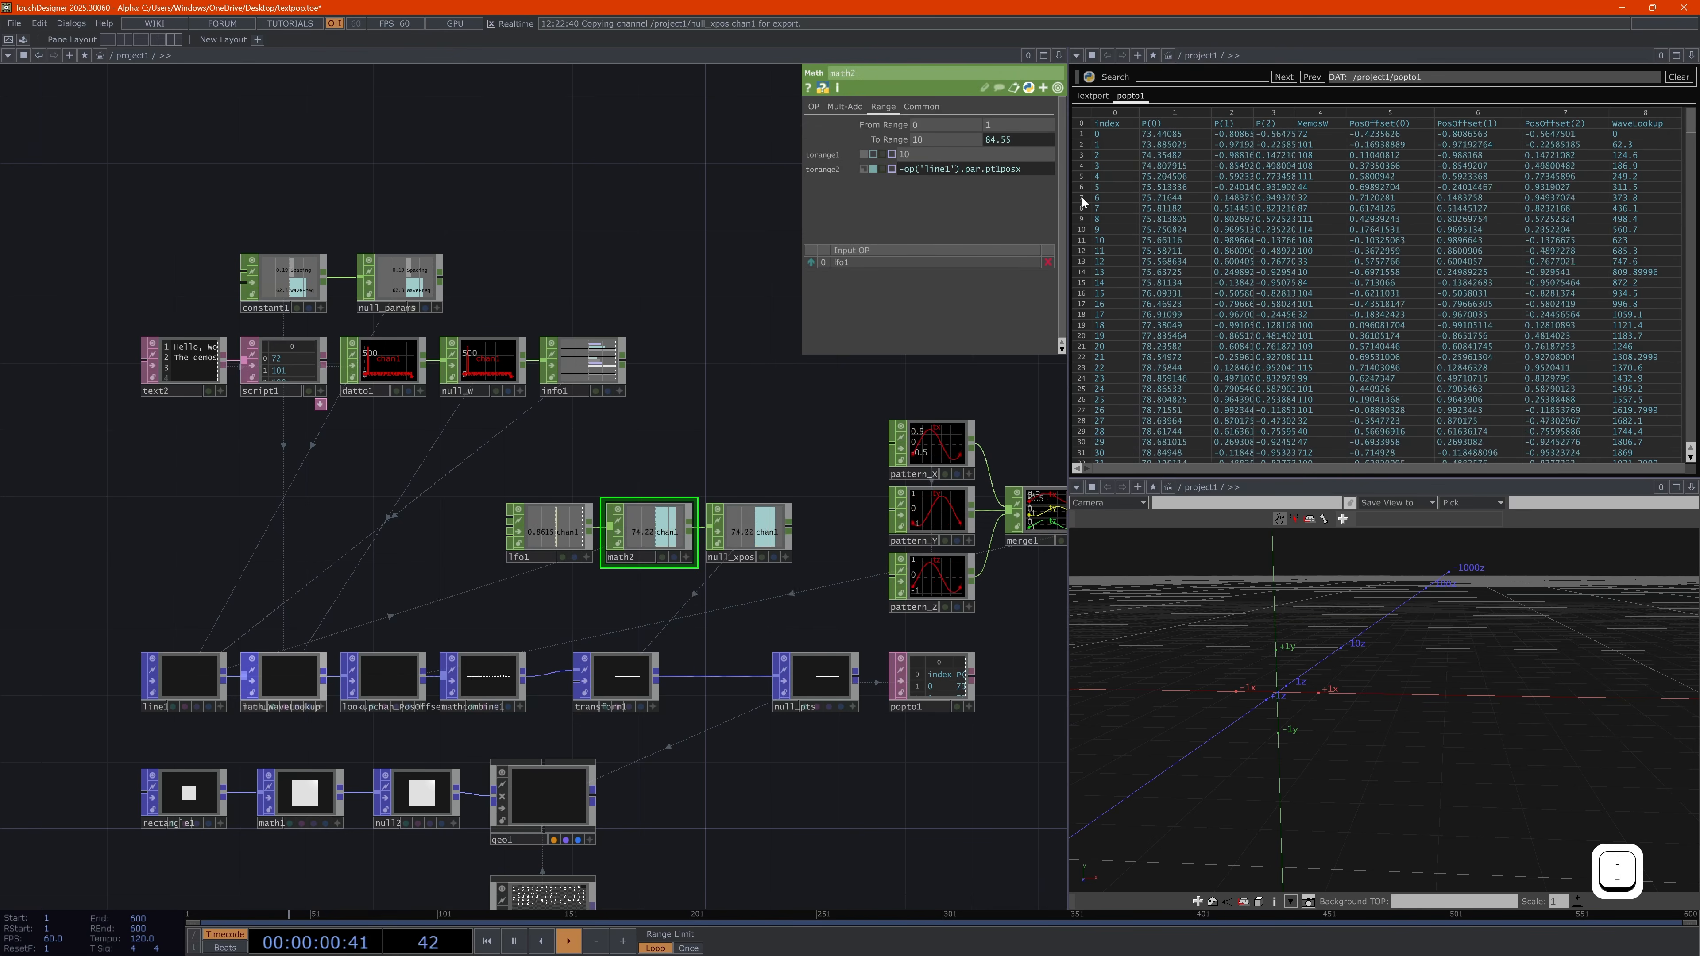
pyautogui.press('End')
pyautogui.write('-10')
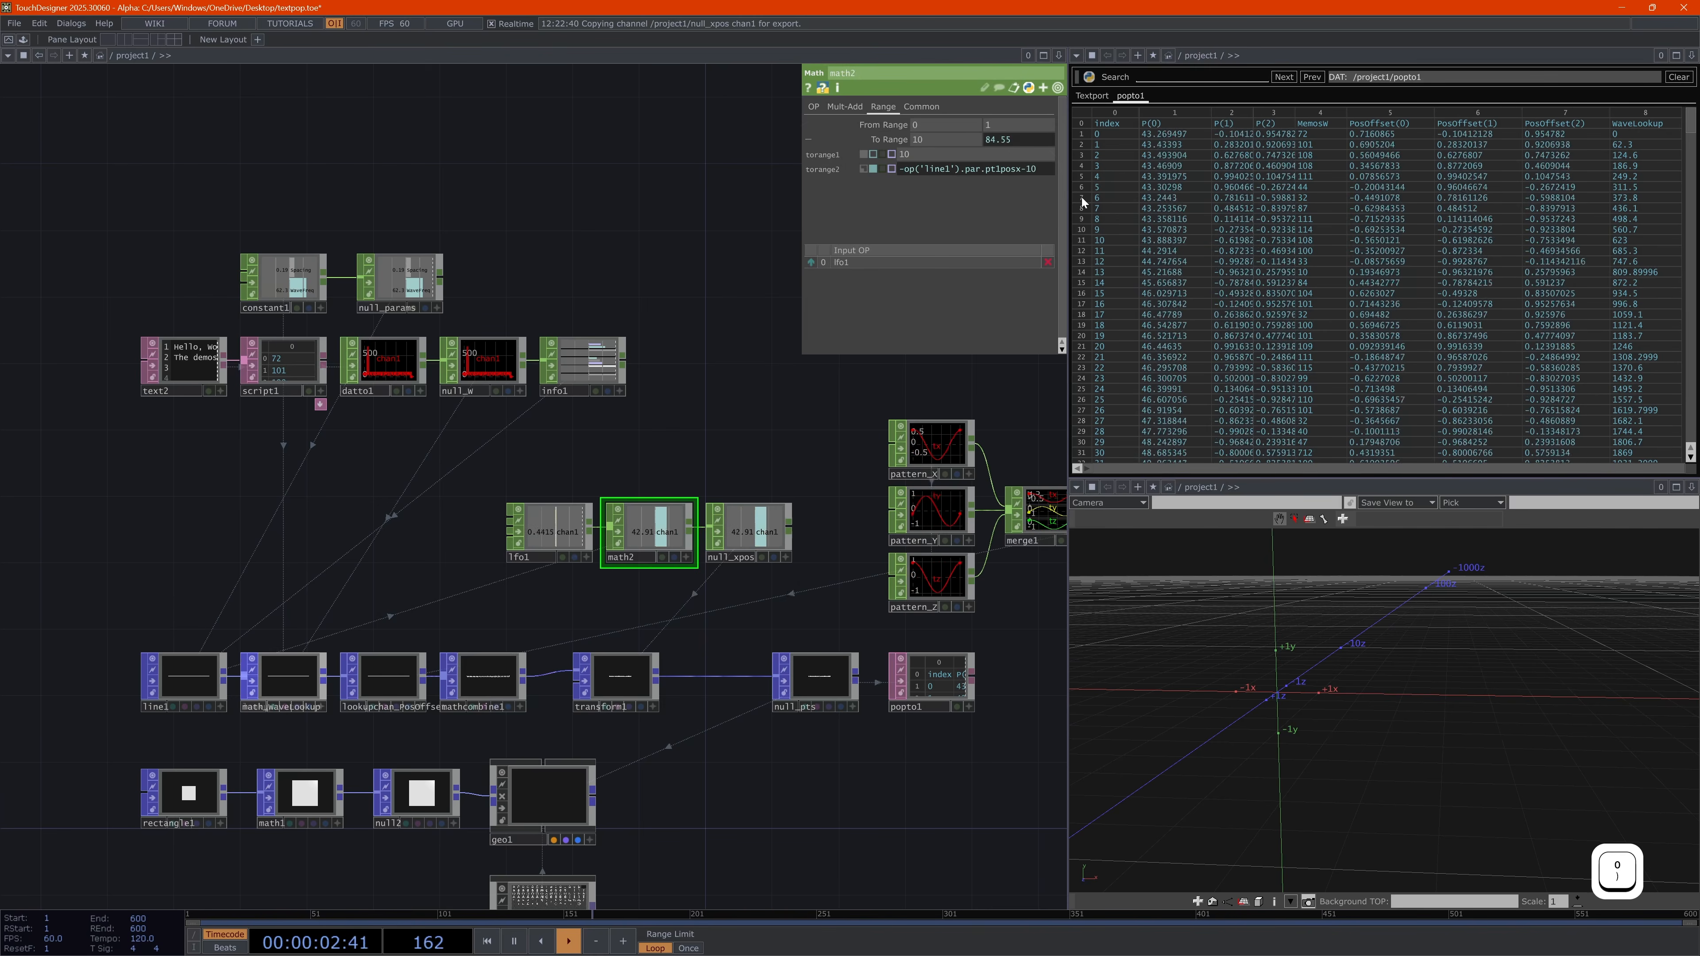
pyautogui.press('BackSpace')
pyautogui.press('BackSpace')
pyautogui.press('BackSpace')
pyautogui.write('+10')
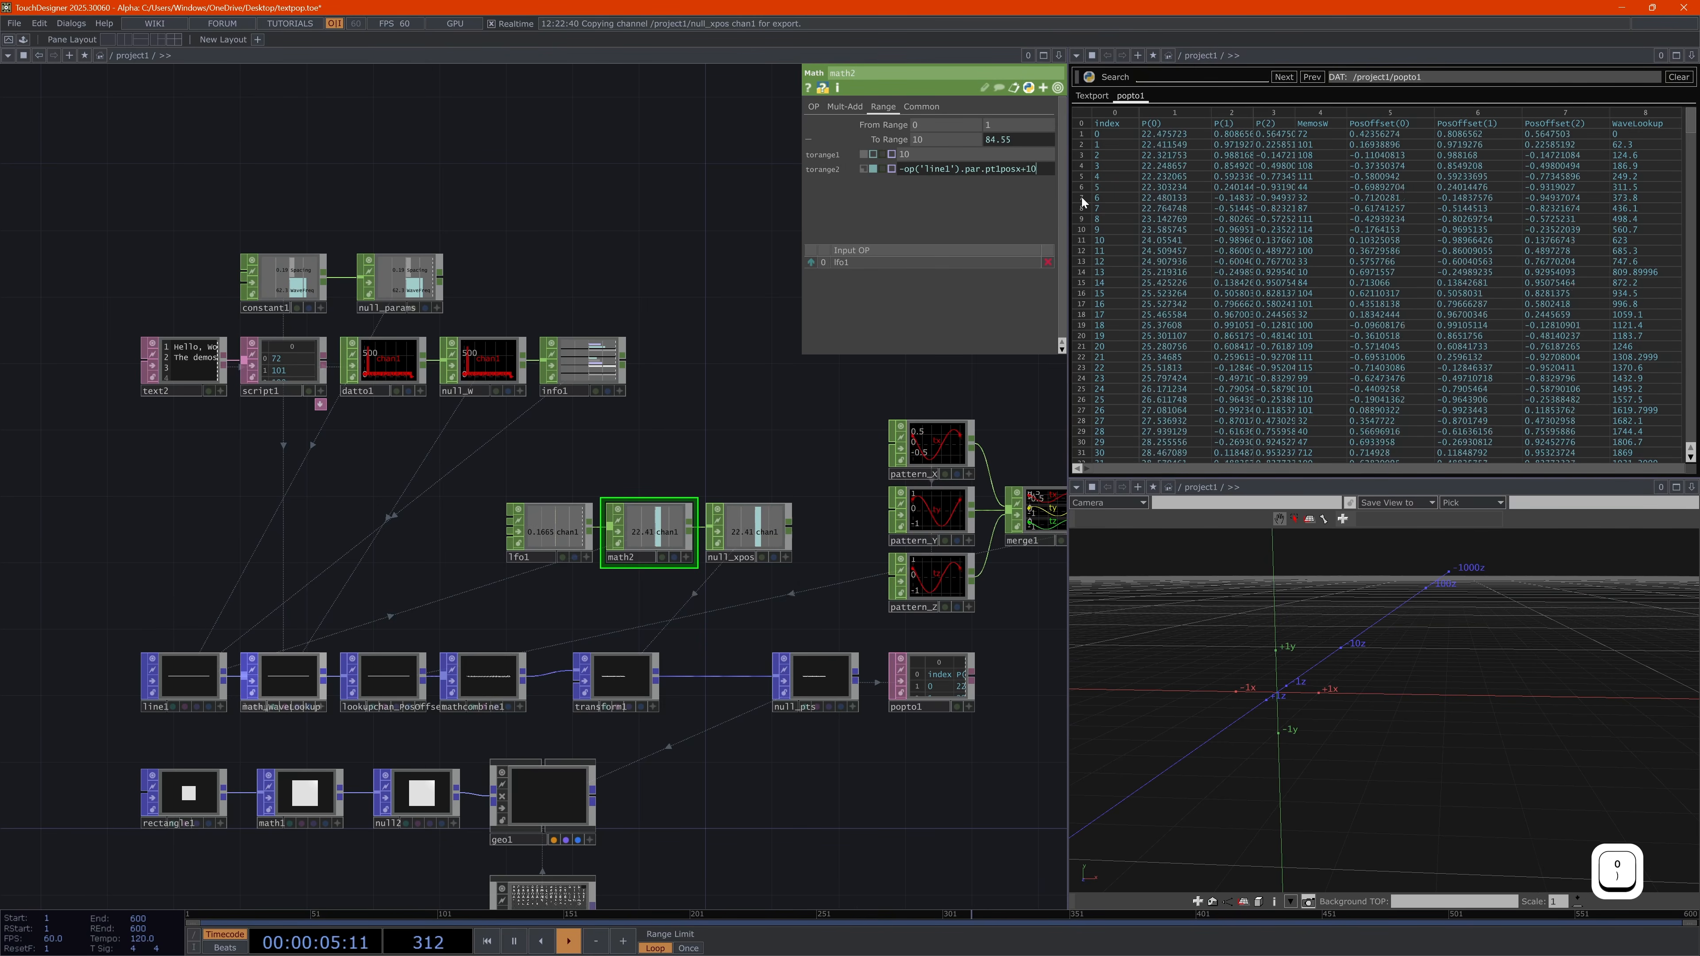
pyautogui.press('Home')
pyautogui.press('Right')
pyautogui.write('(')
pyautogui.press('End')
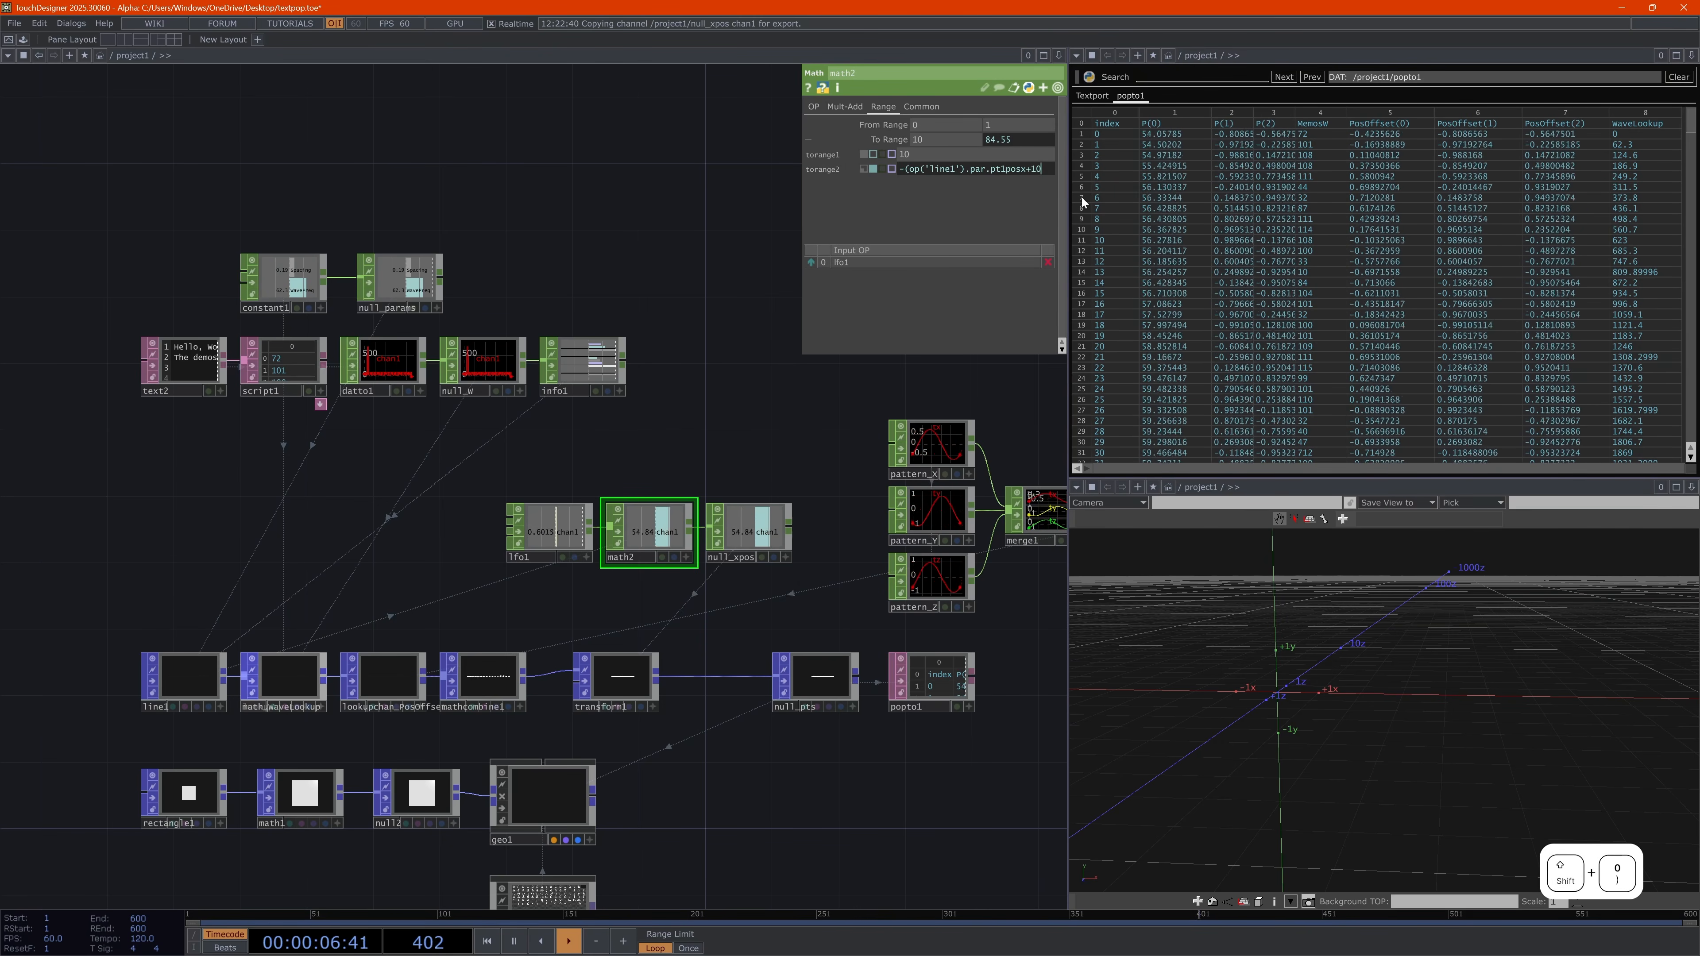
pyautogui.write(')')
pyautogui.press('Return')
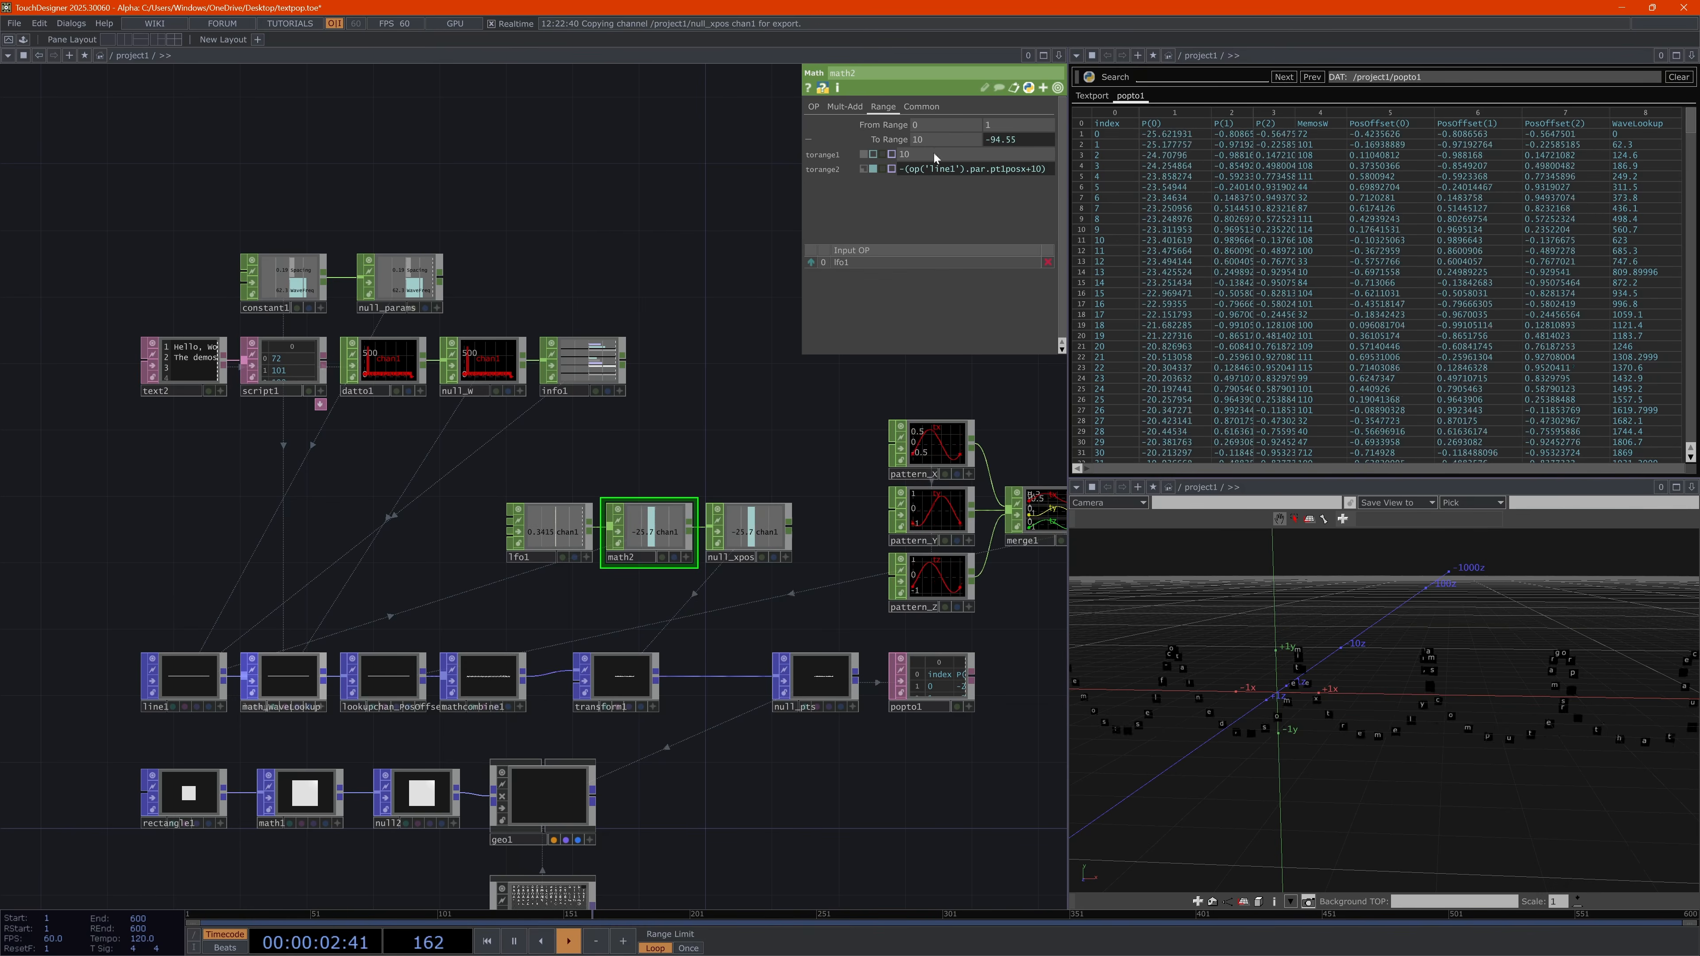
# Open text2's contents for viewing and delete the demoscene paragraph, leaving only "Hello, world!"
pyautogui.rightClick(201, 355)
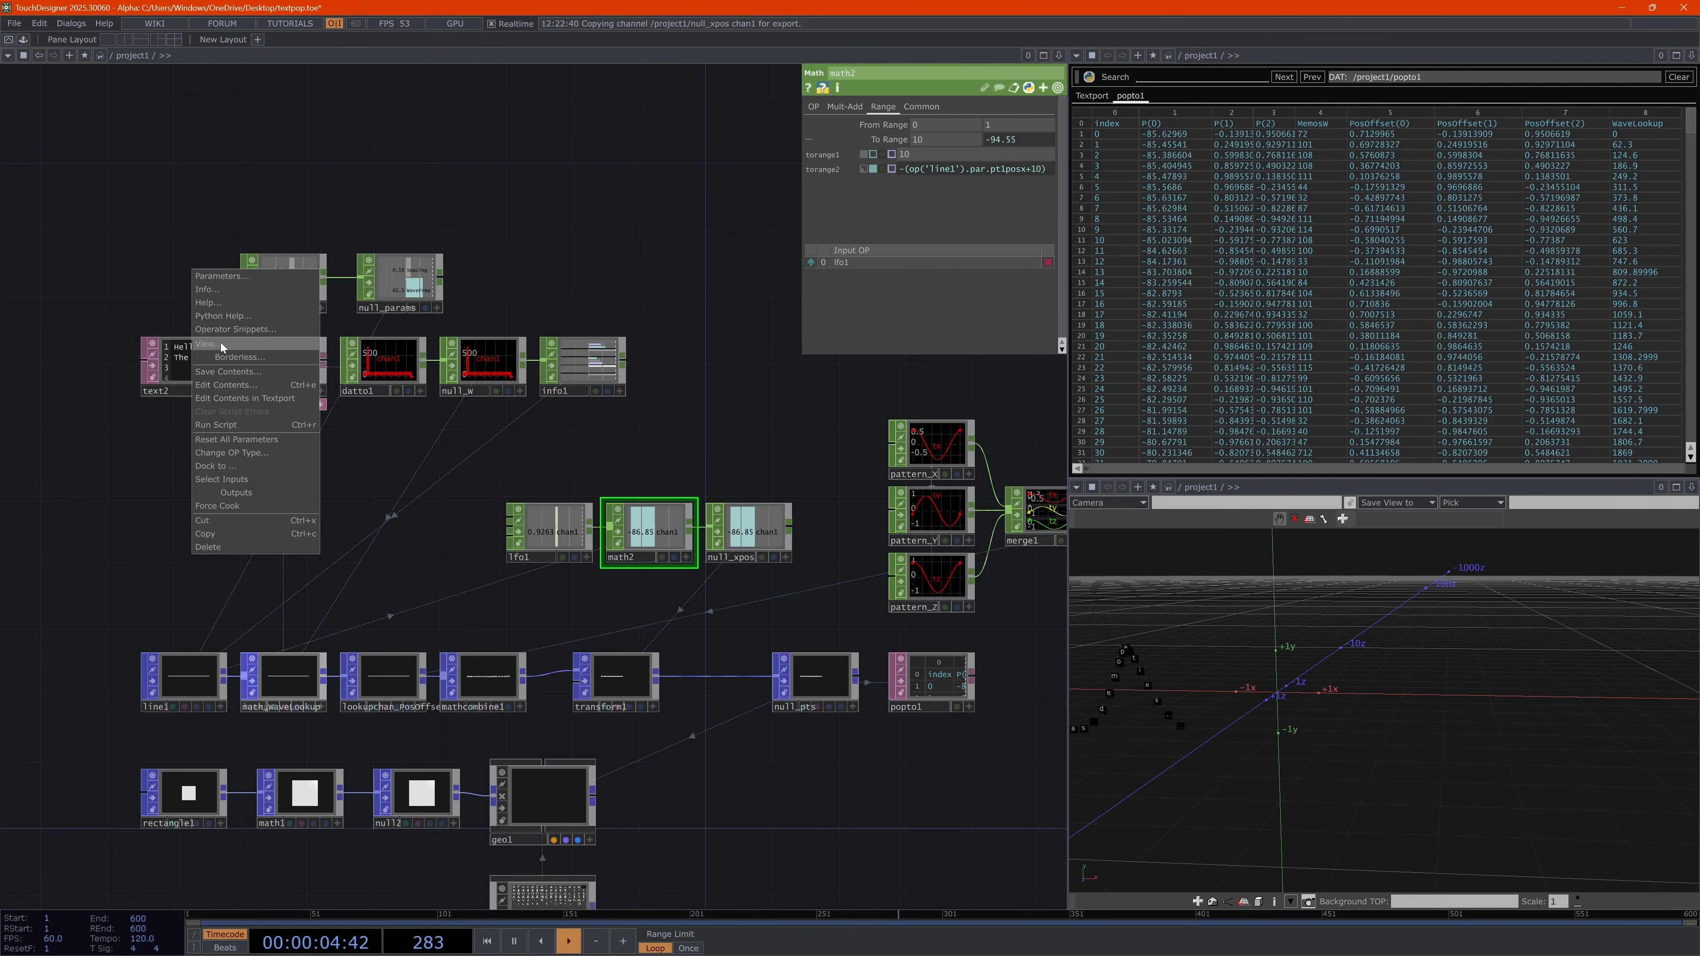
pyautogui.click(222, 346)
pyautogui.click(967, 376)
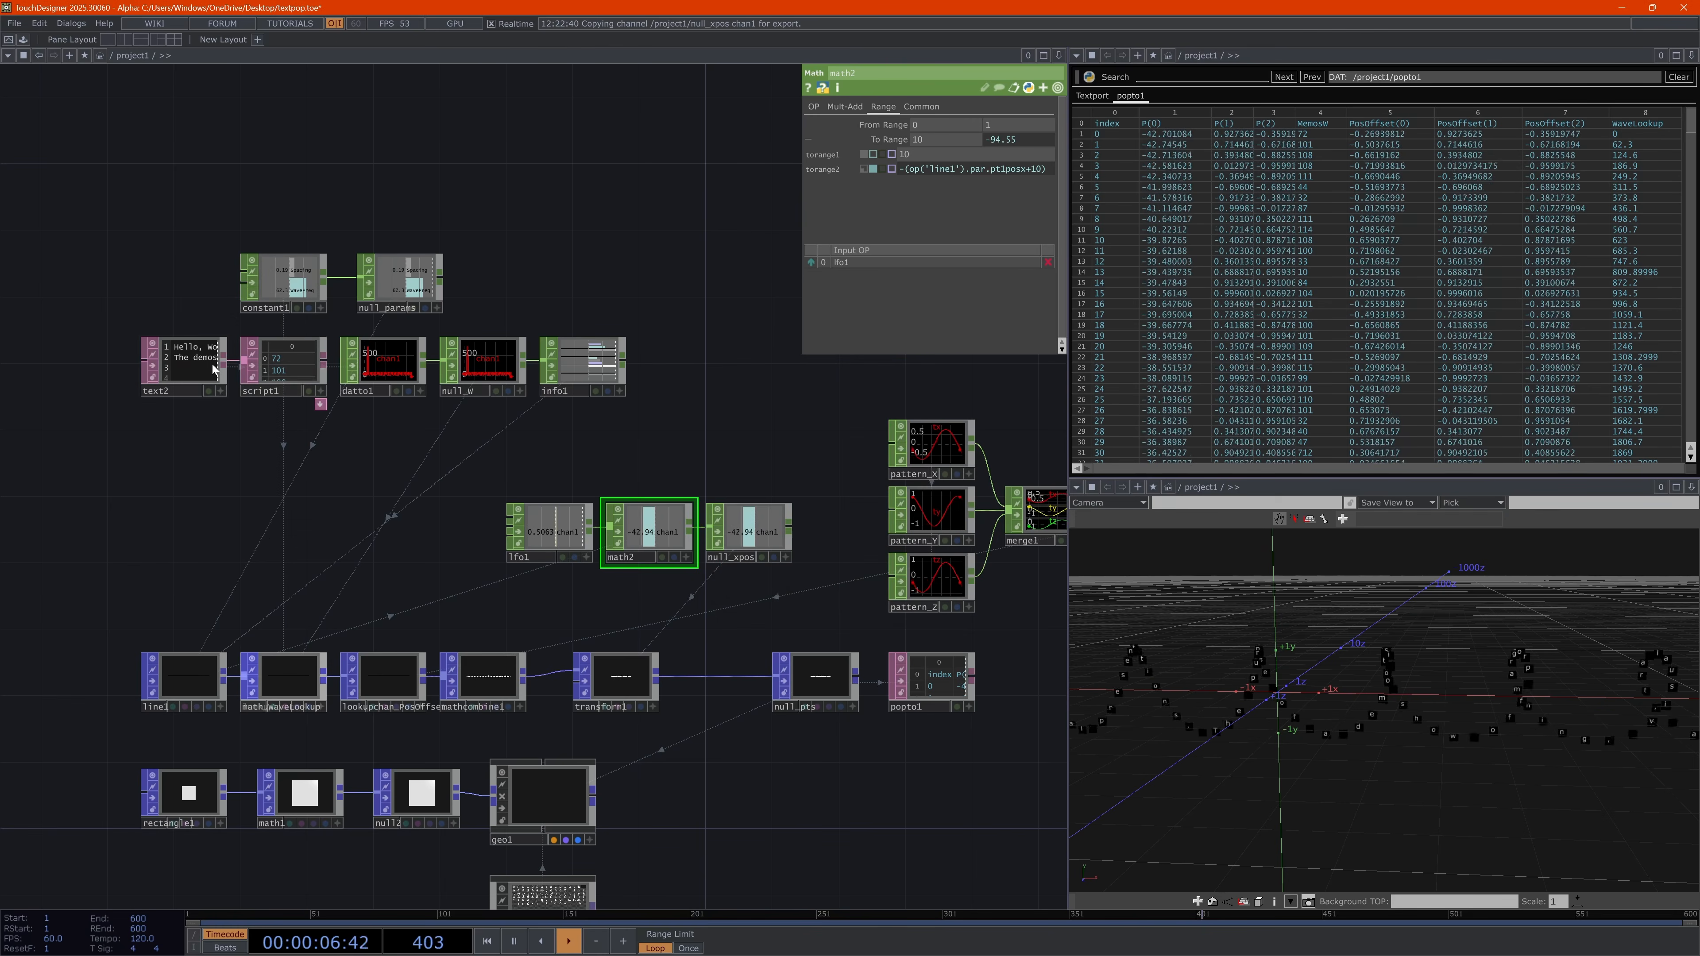
pyautogui.click(1266, 276)
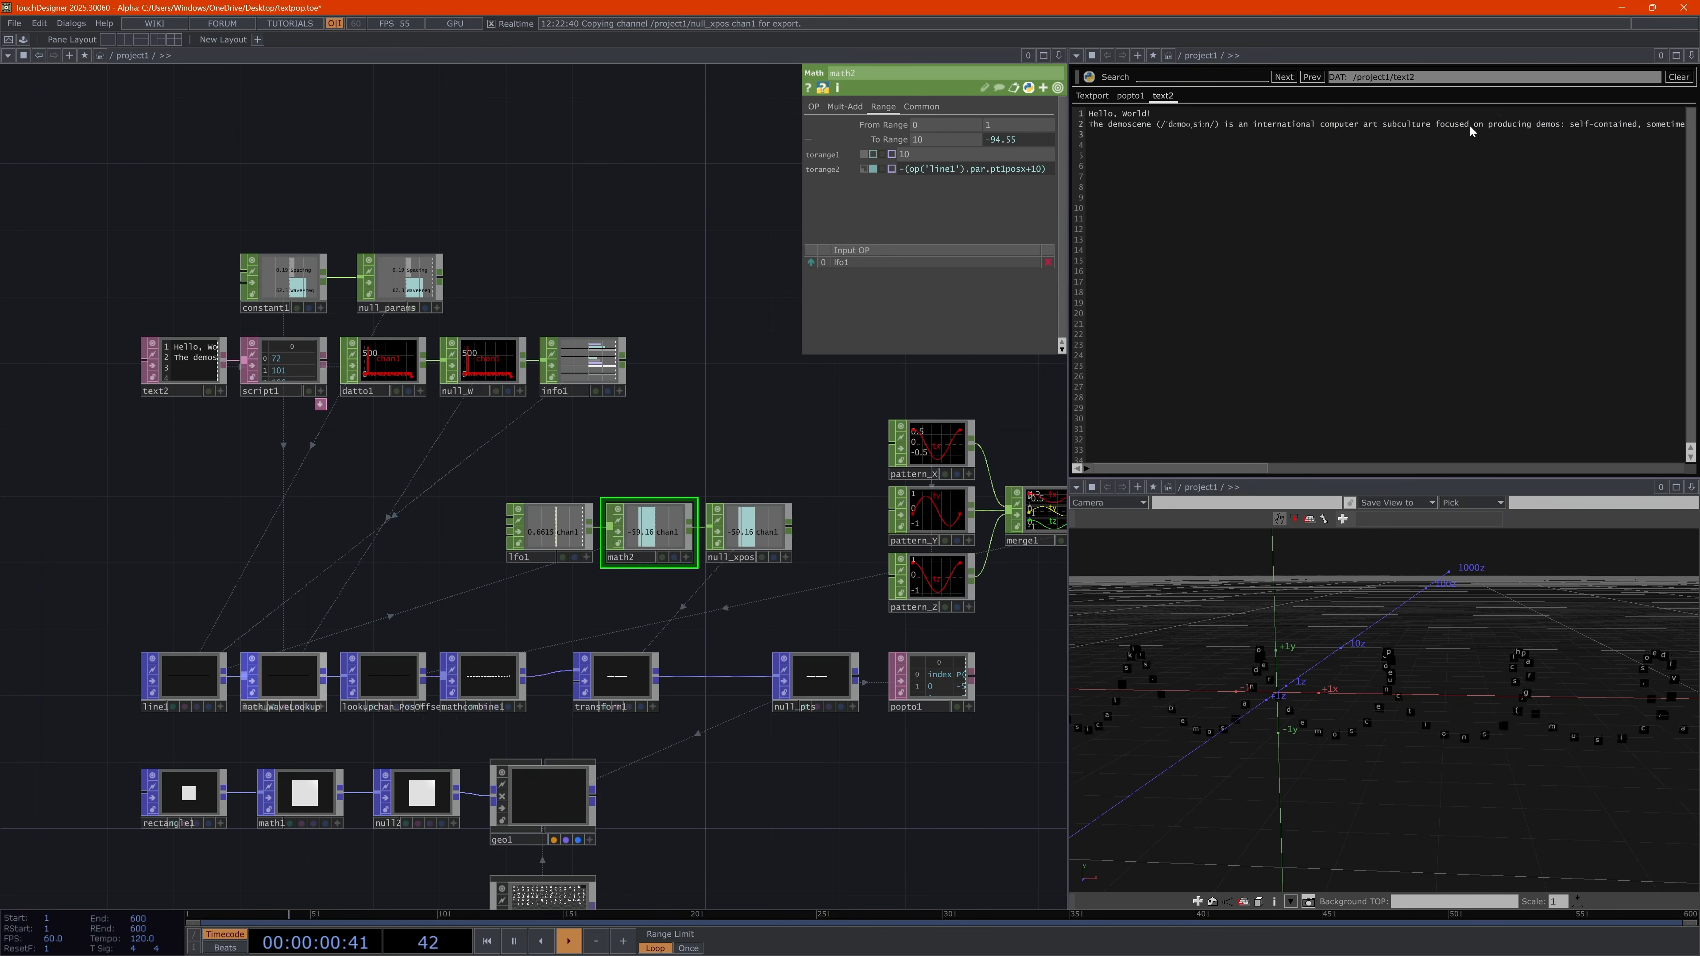
pyautogui.press('Delete')
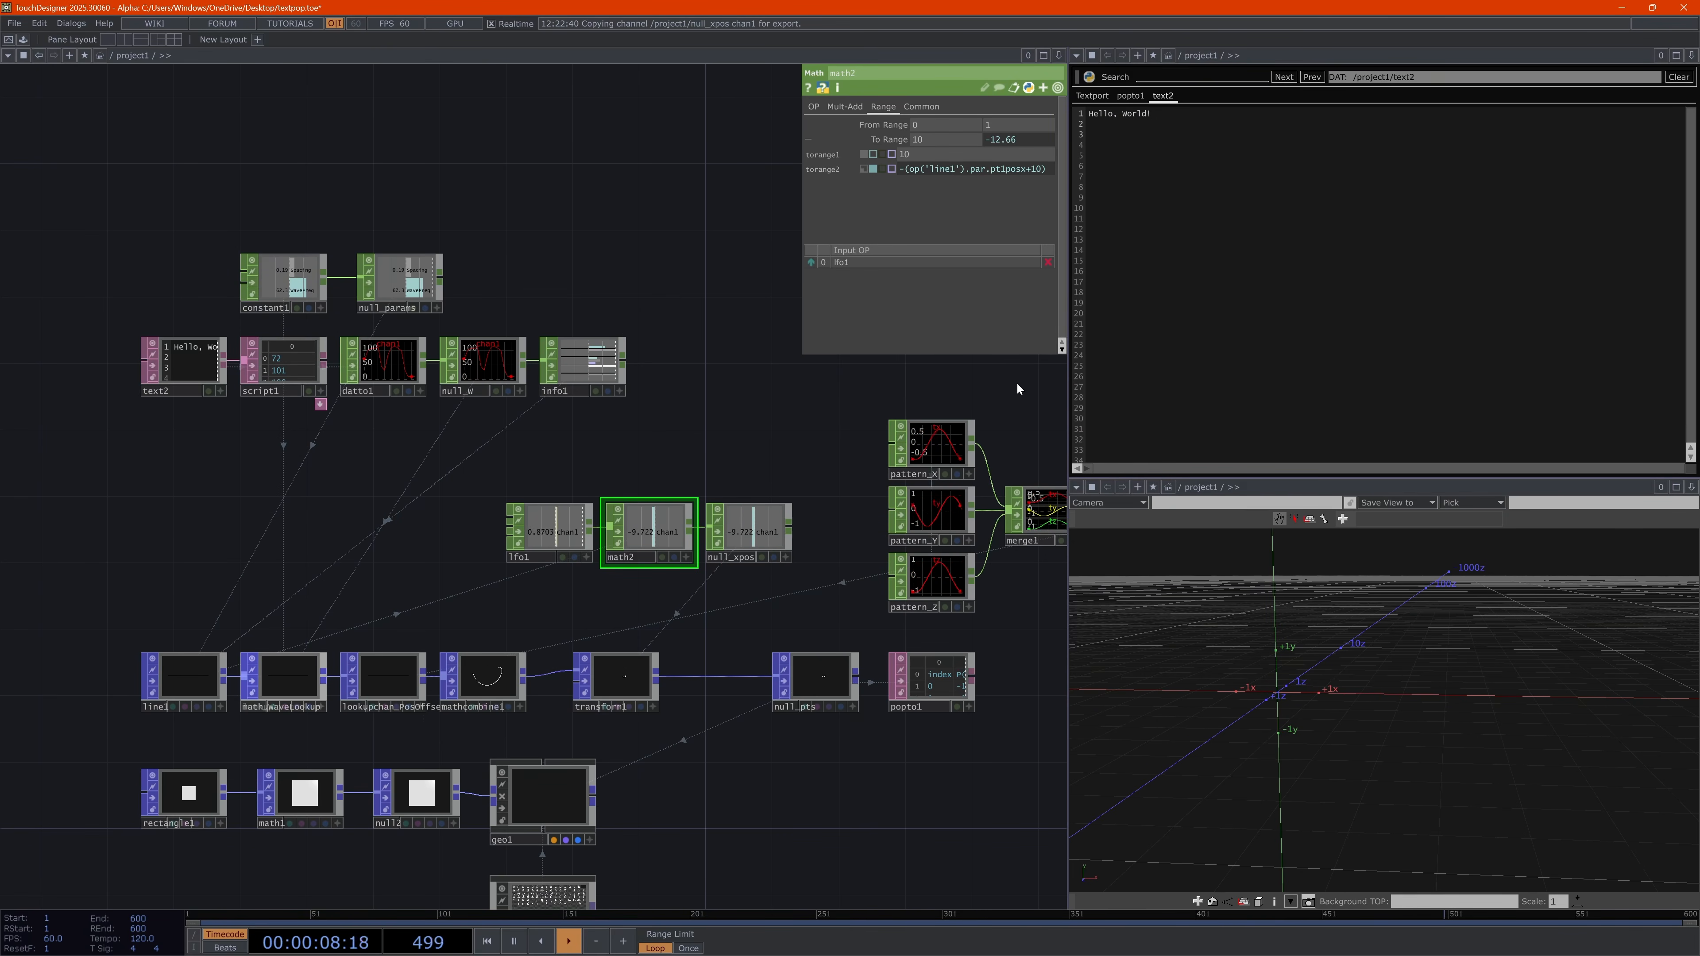
# Set lfo1's frequency to 0.25 and paste the demoscene paragraph back into text2
pyautogui.click(555, 537)
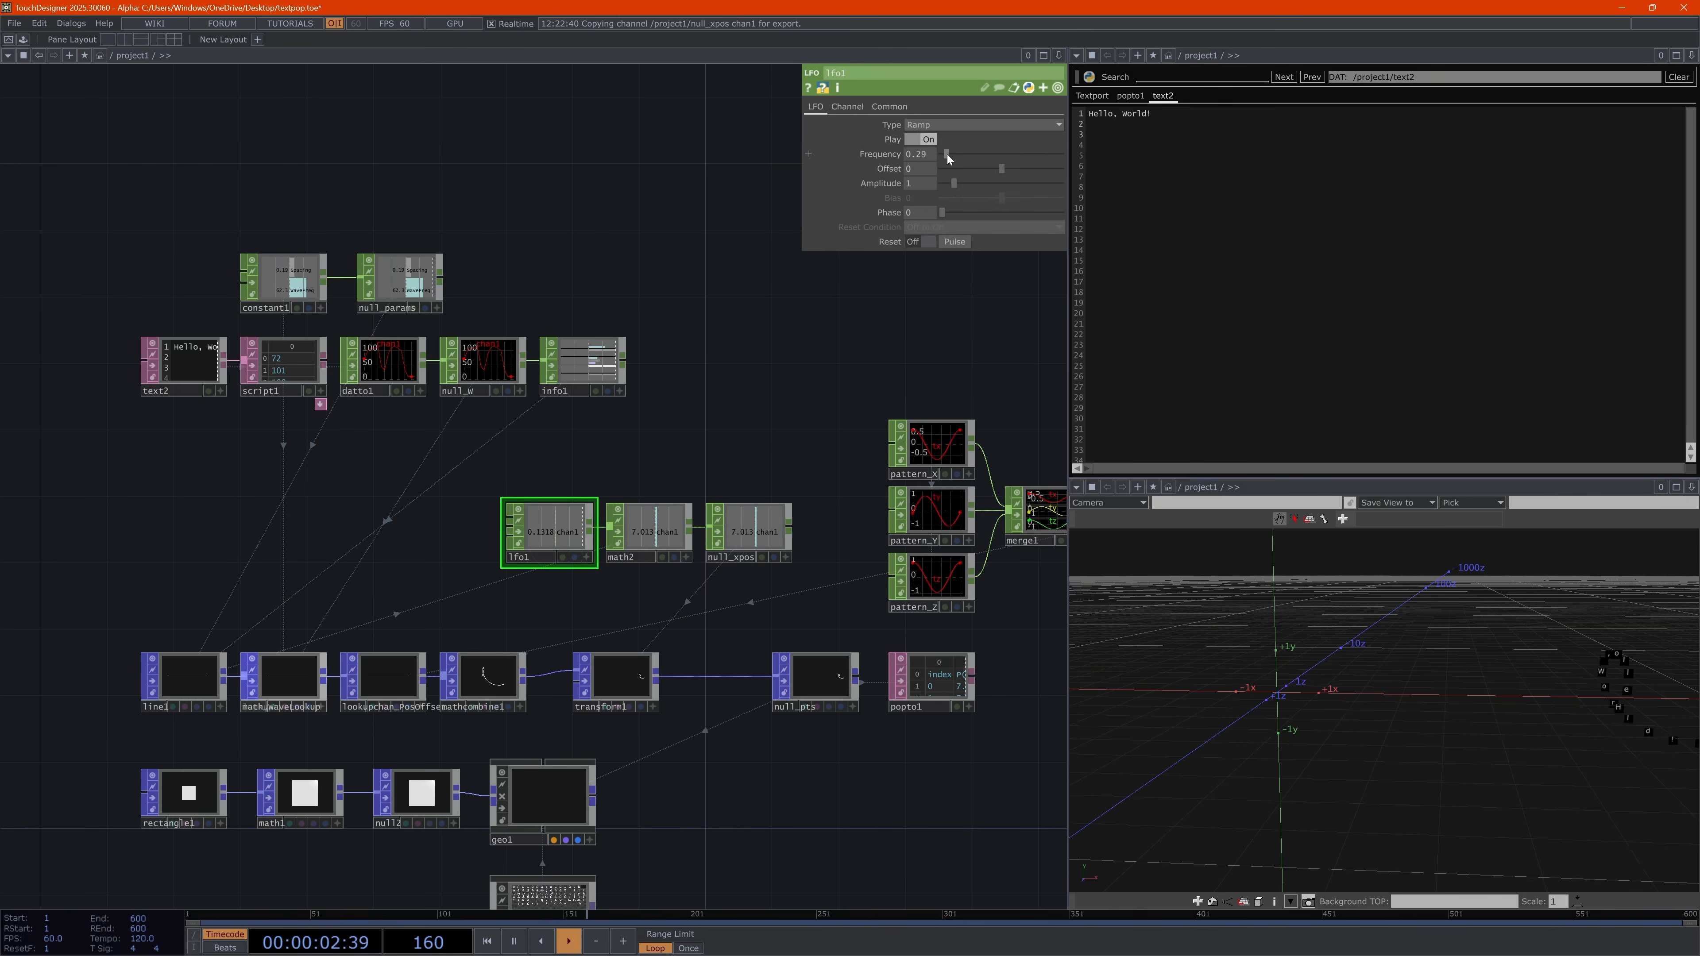
pyautogui.moveTo(947, 154); pyautogui.dragTo(946, 158)
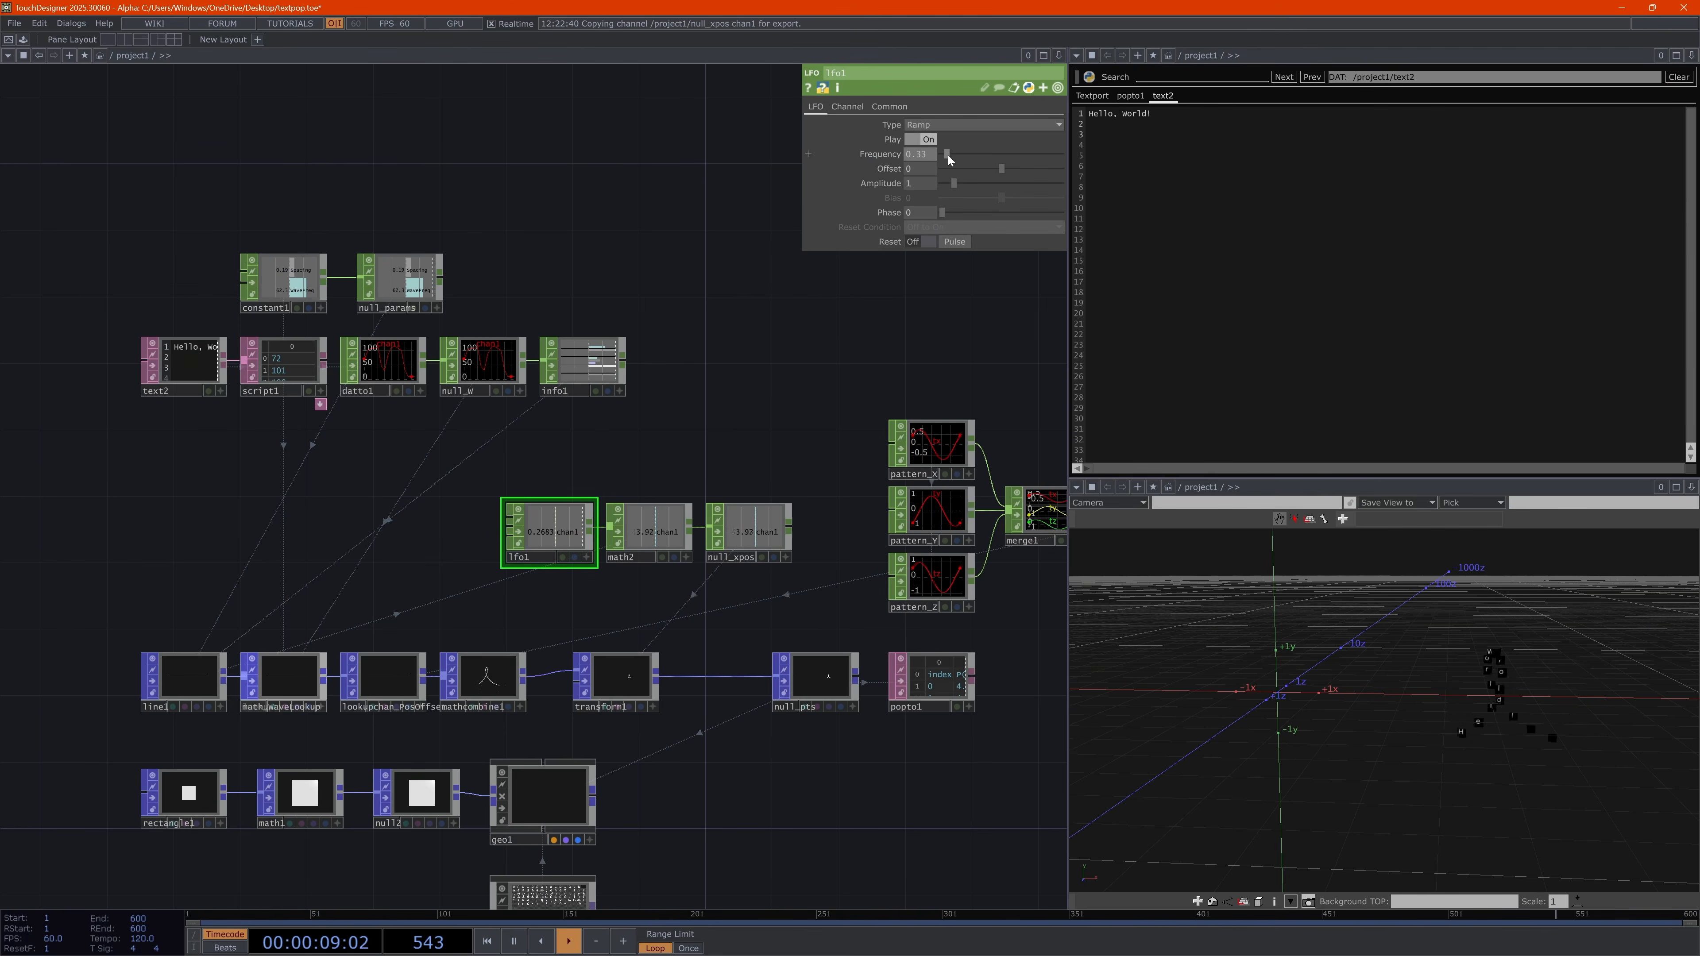
pyautogui.click(945, 155)
pyautogui.moveTo(944, 155); pyautogui.dragTo(935, 165)
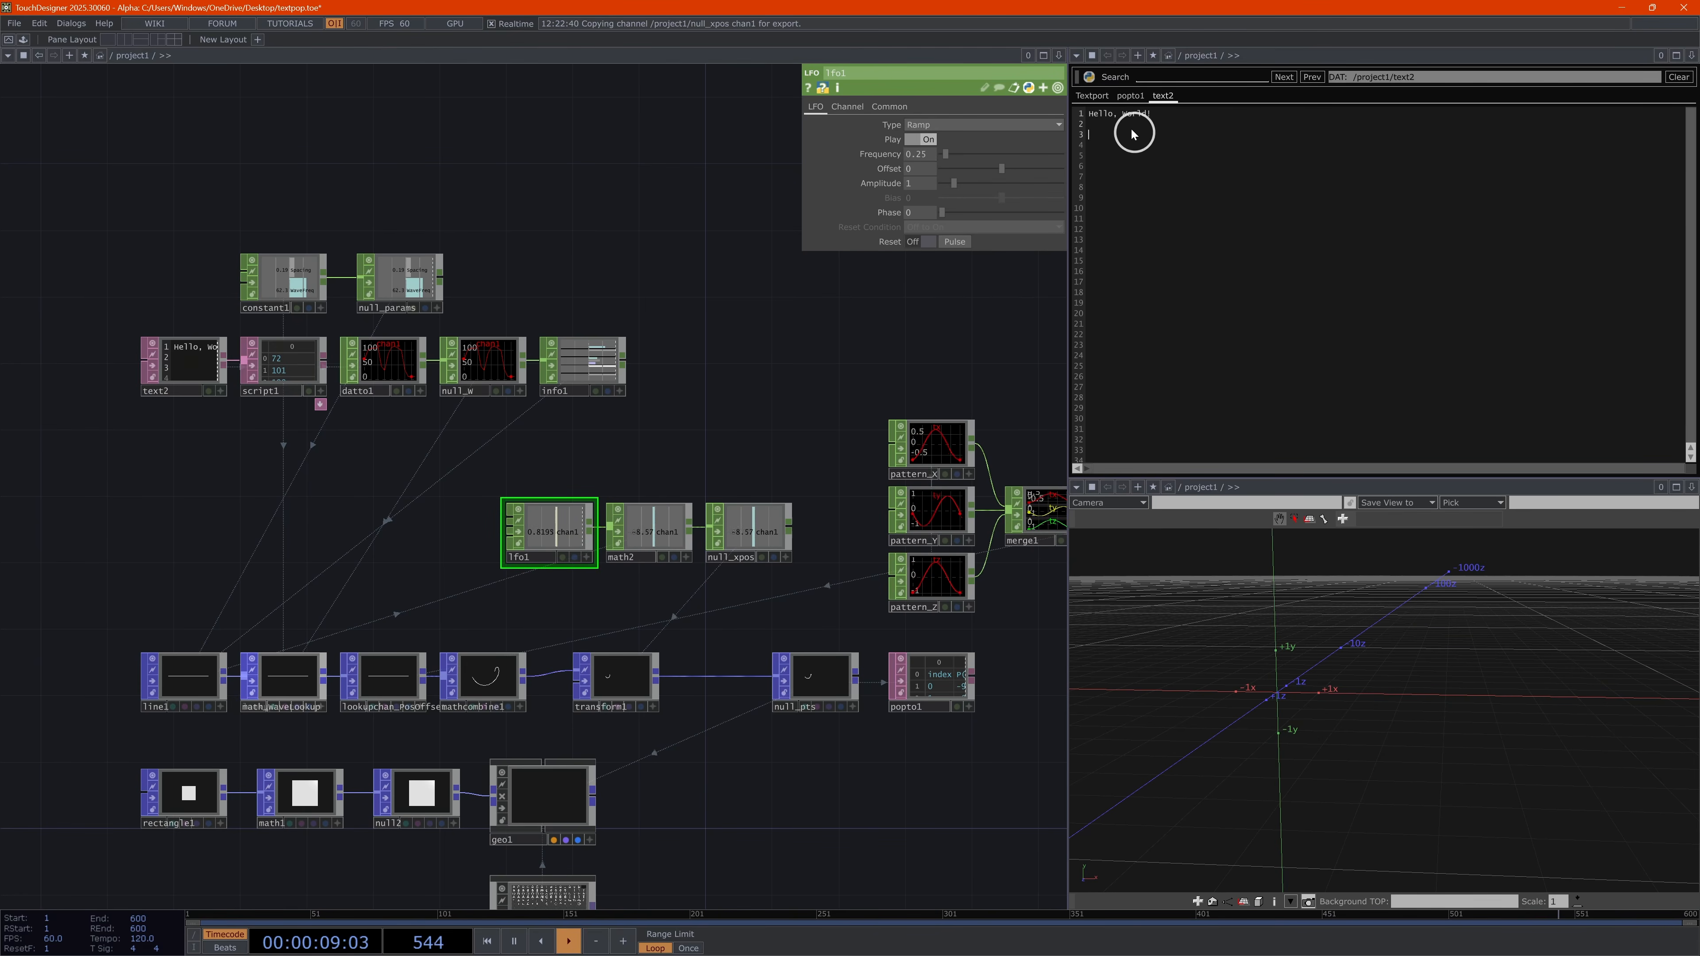
pyautogui.hotkey('ctrl', 'v')
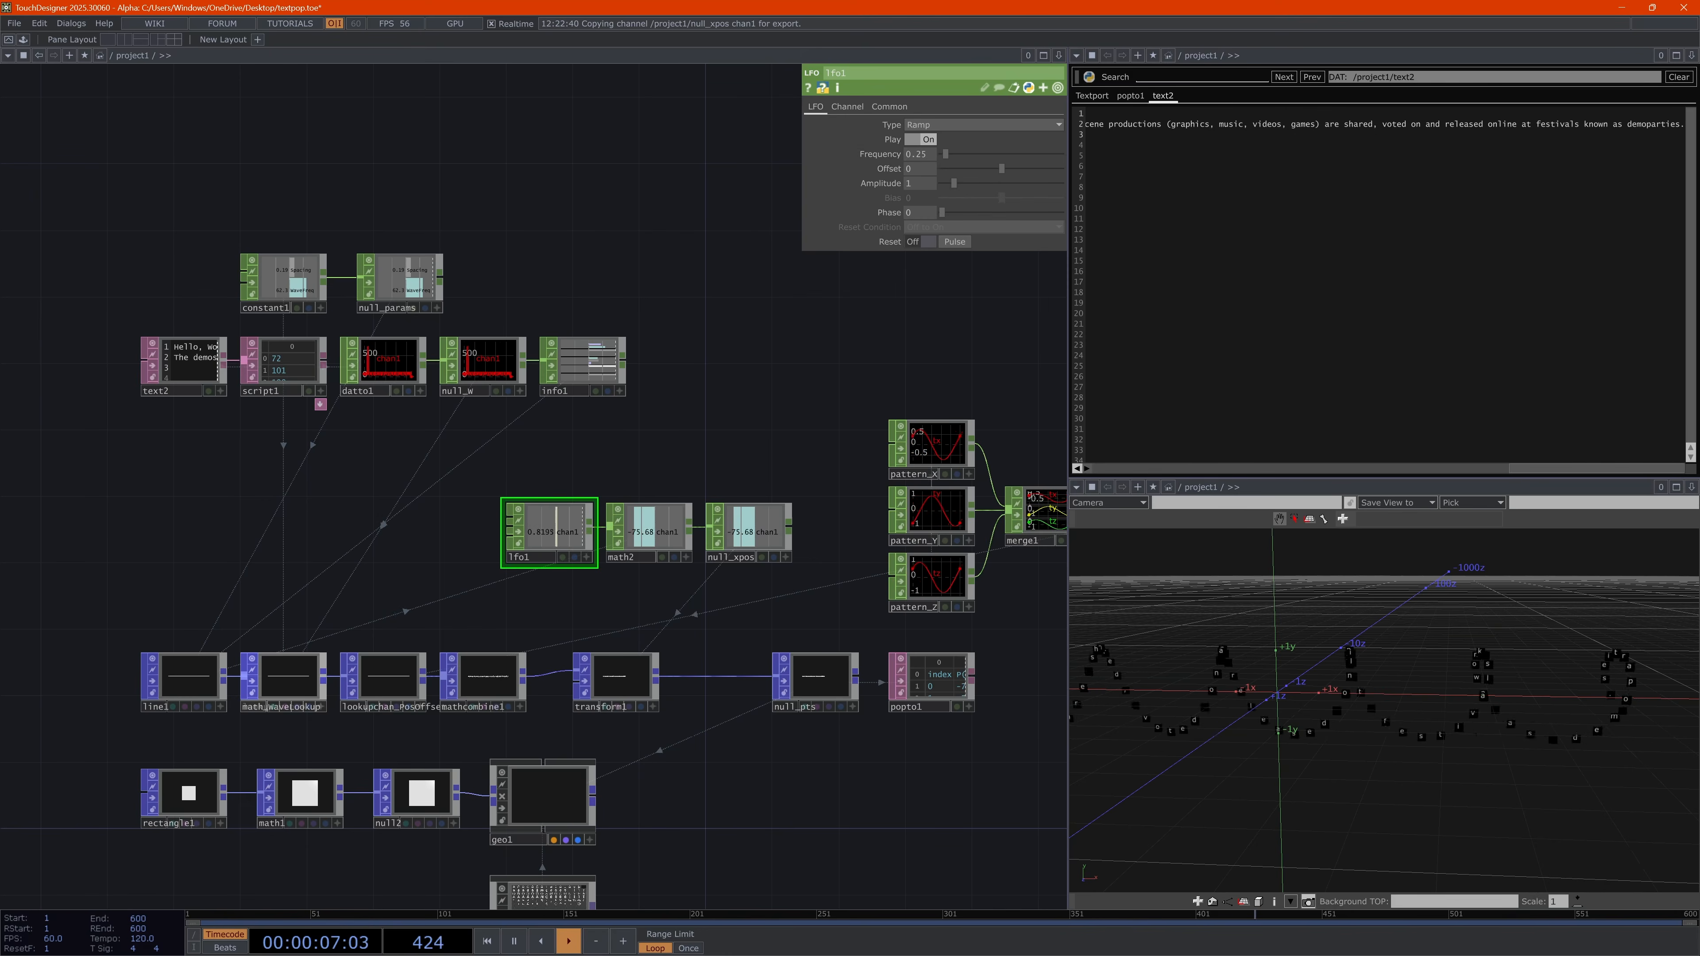
# Add a third channel named ScrollSpeed to constant1 and set its value to 1
pyautogui.click(287, 285)
pyautogui.click(912, 124)
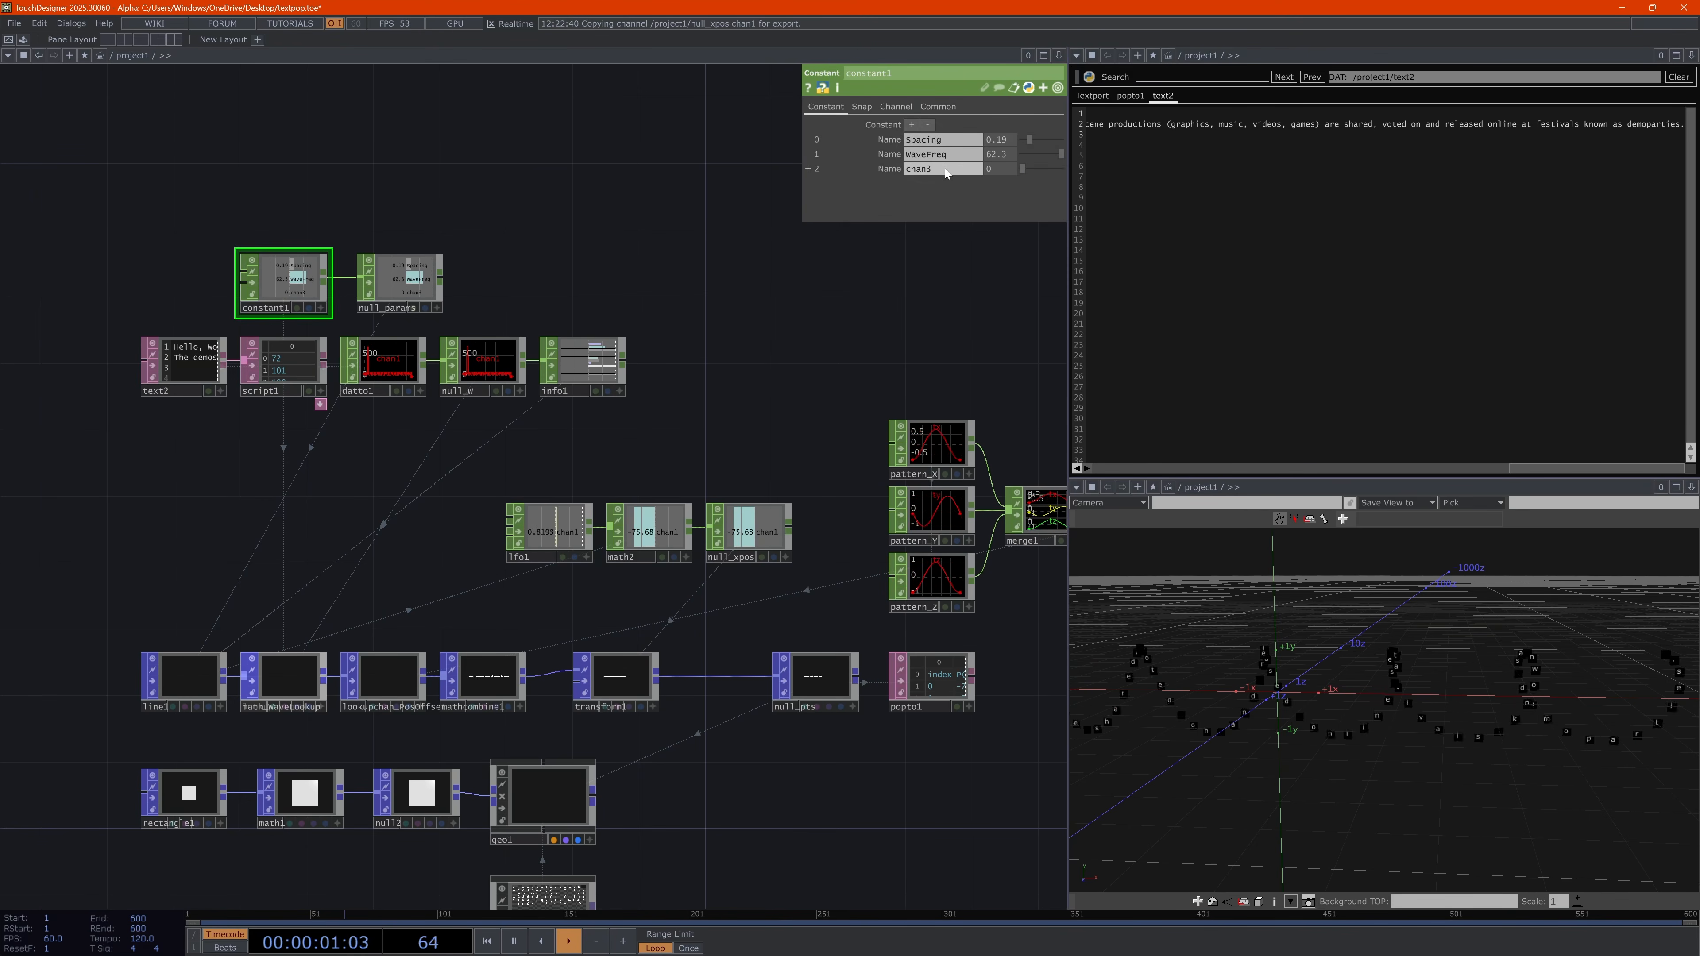
pyautogui.write('ScrollSpeed')
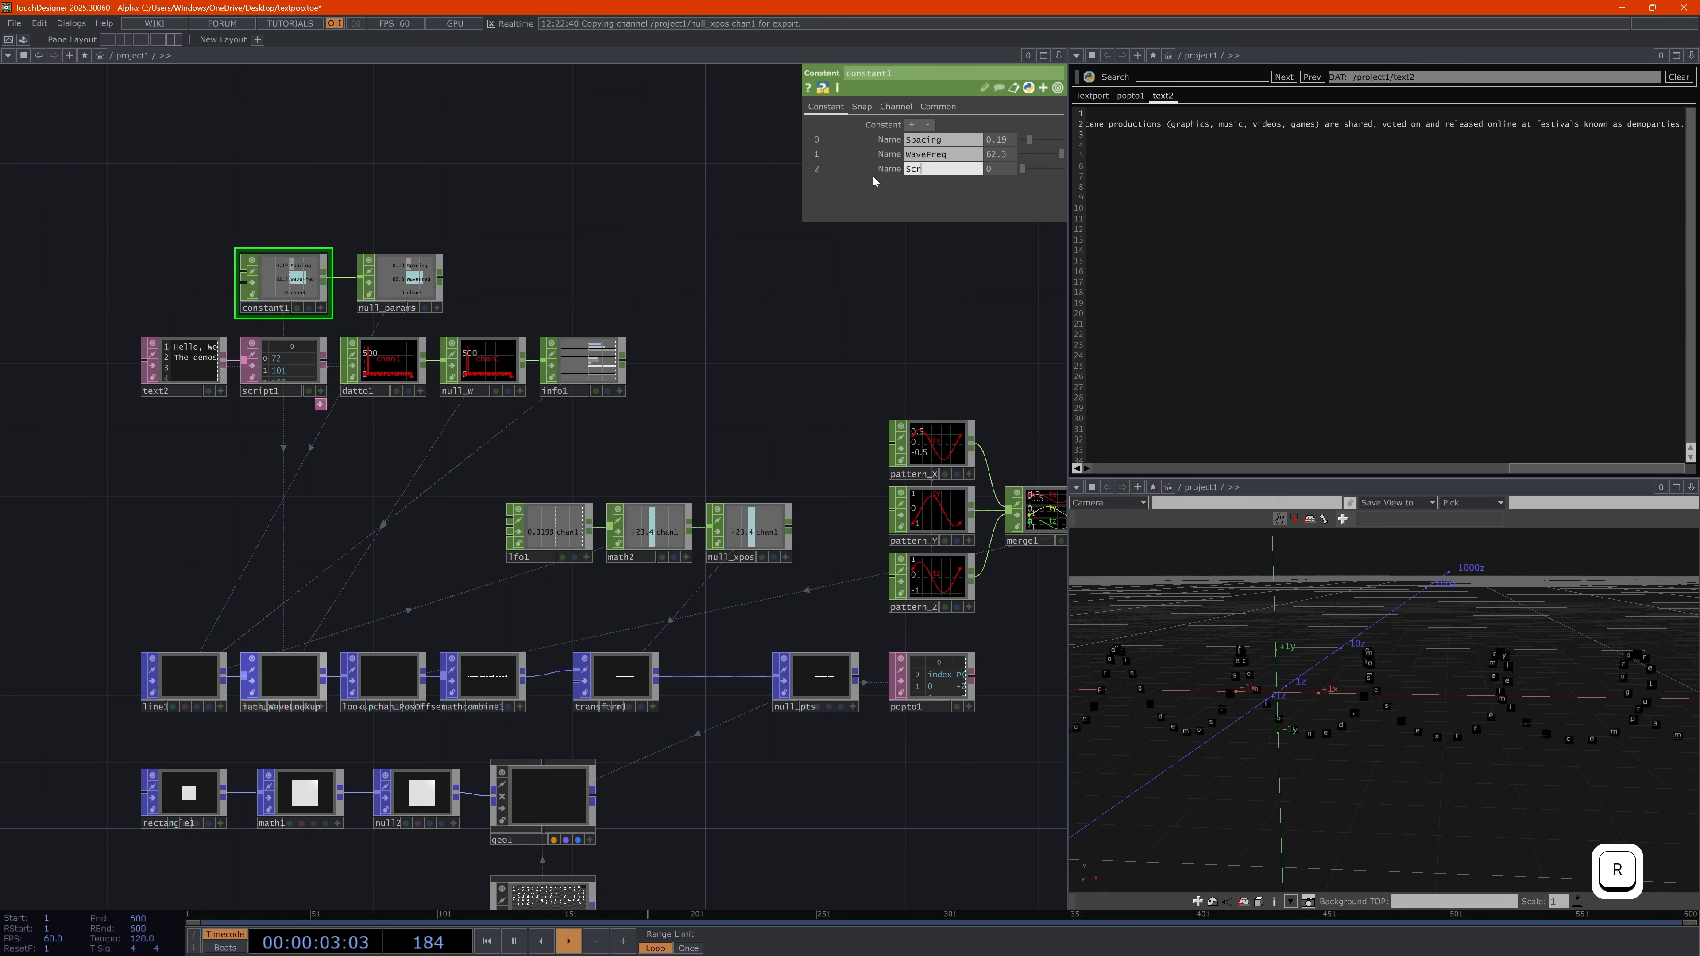
pyautogui.press('Return')
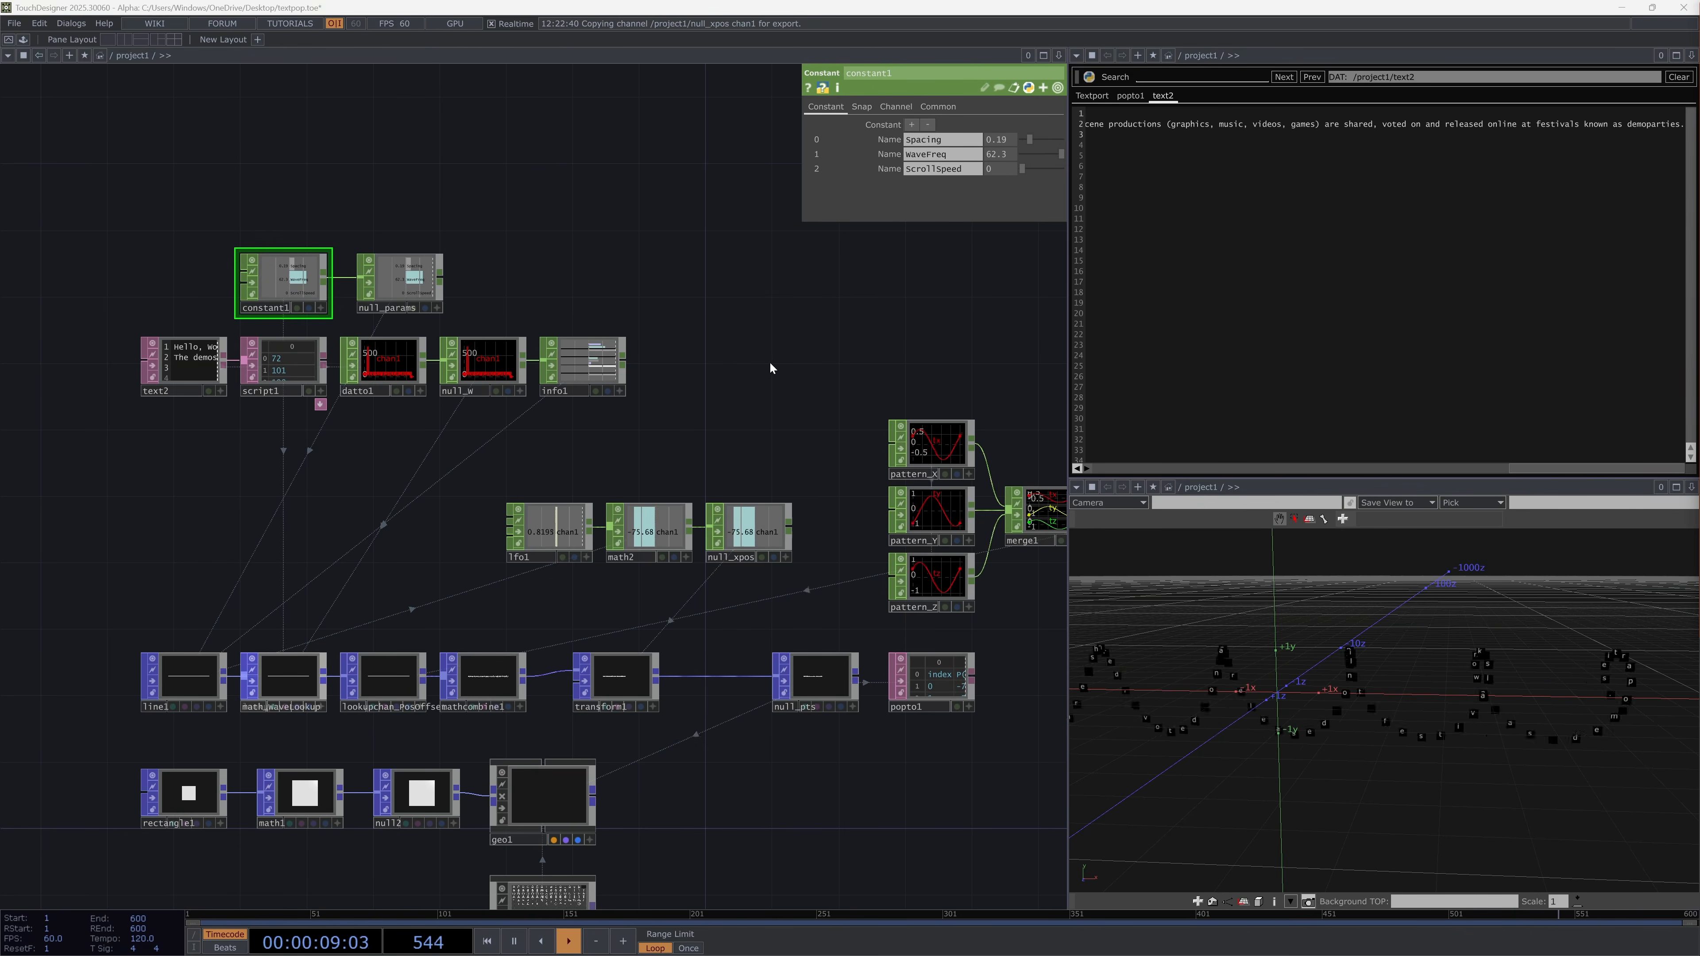
pyautogui.click(1005, 167)
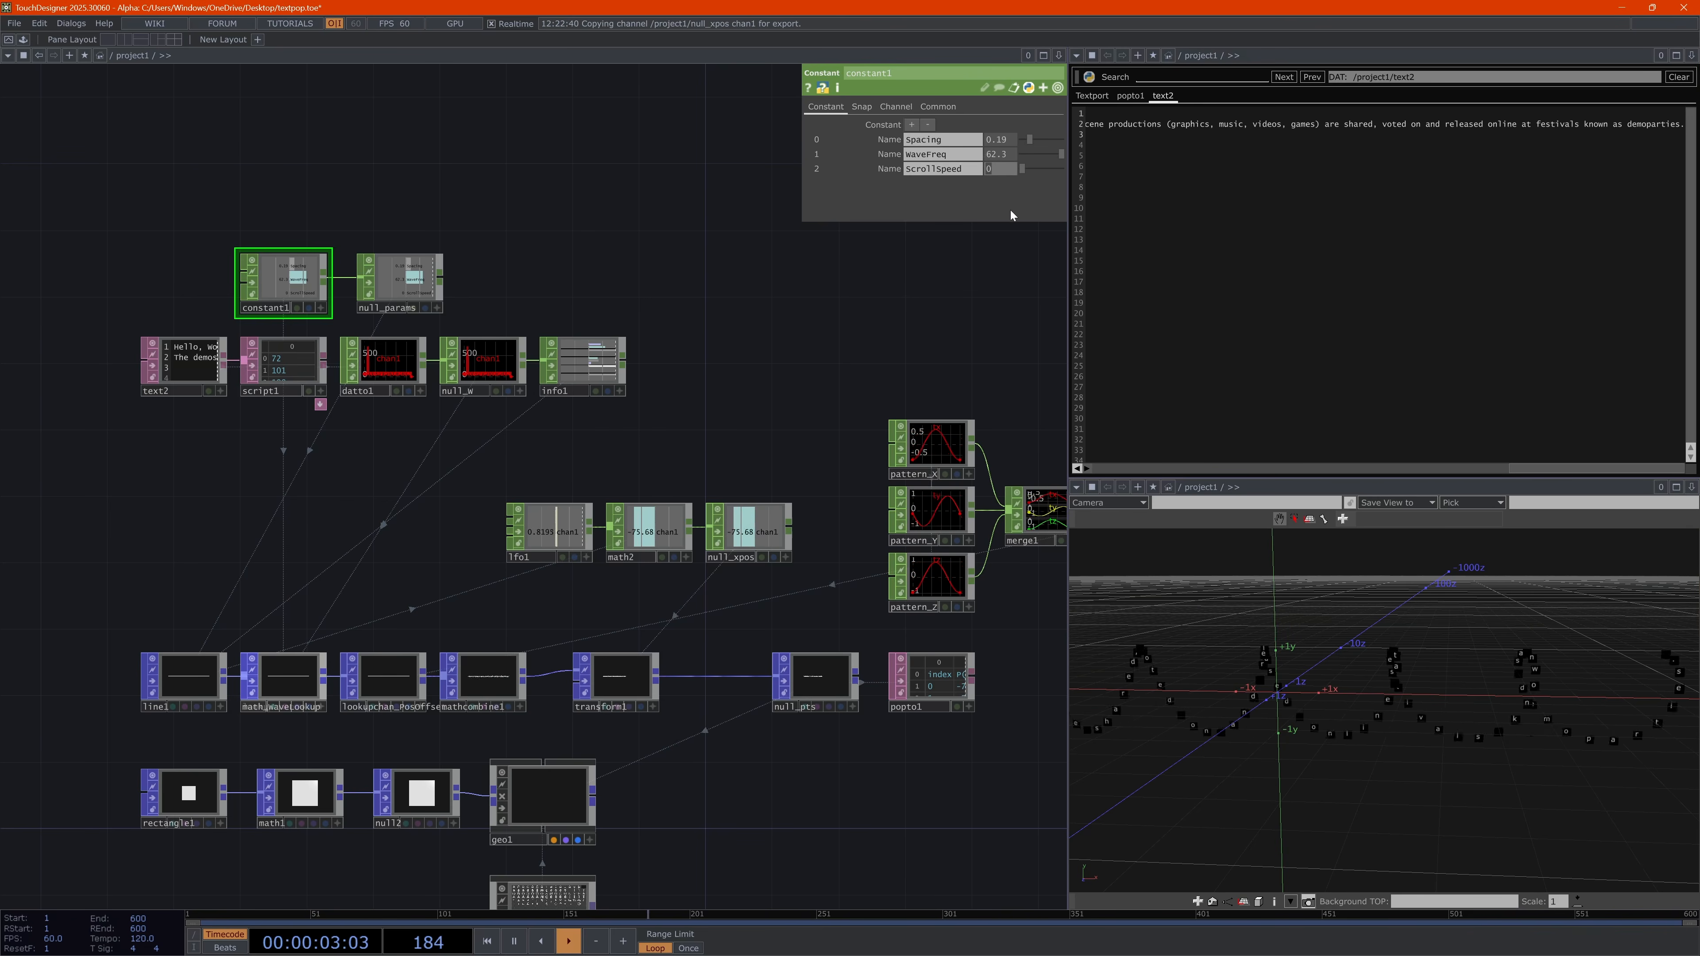
pyautogui.write('1')
pyautogui.press('Return')
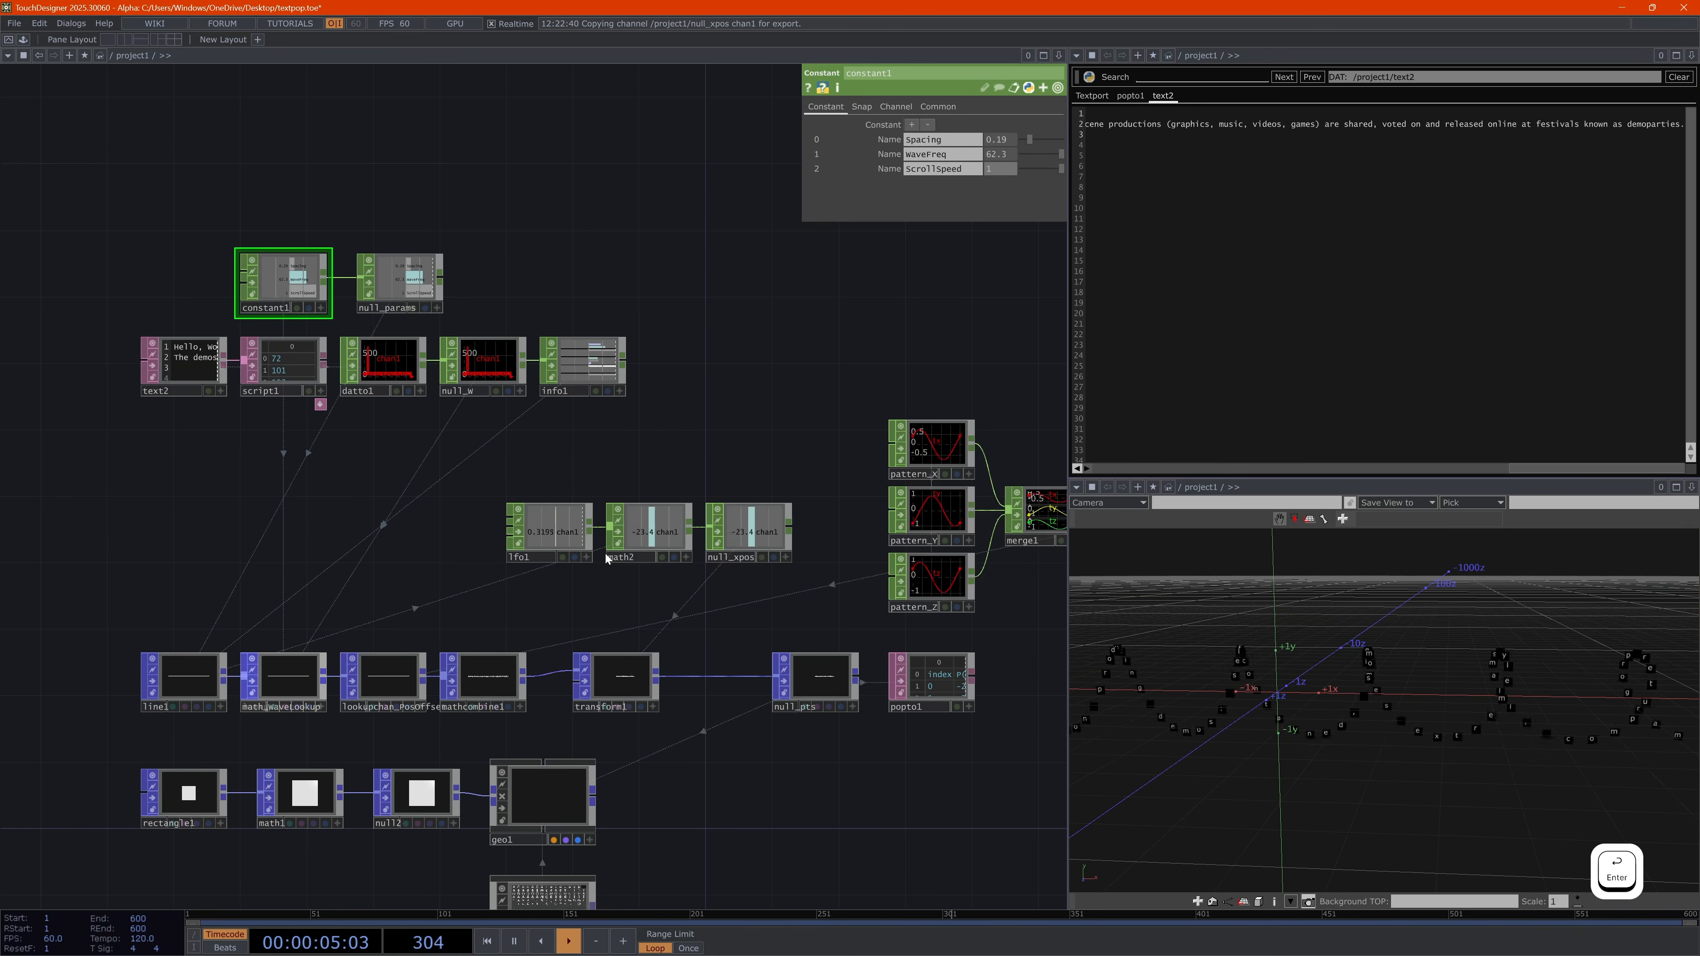
# Link lfo1's frequency to null_params' ScrollSpeed channel as a CHOP reference
pyautogui.click(550, 537)
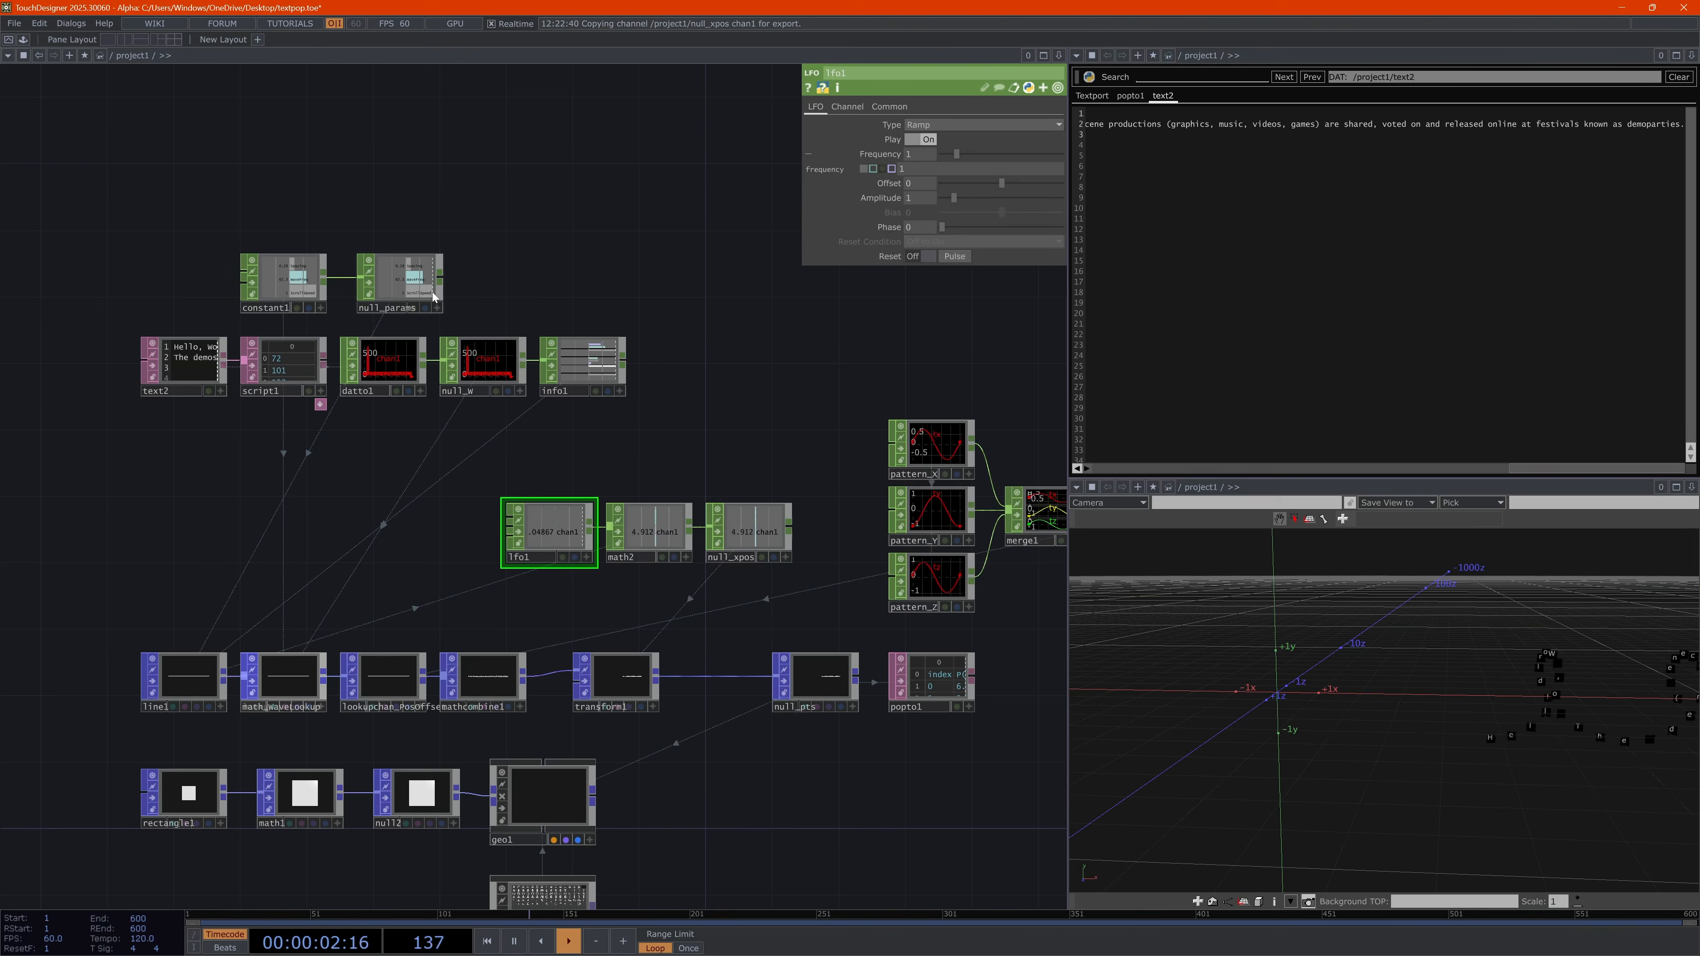
pyautogui.keyDown('alt'); pyautogui.scroll(5, 431, 293); pyautogui.keyUp('alt')
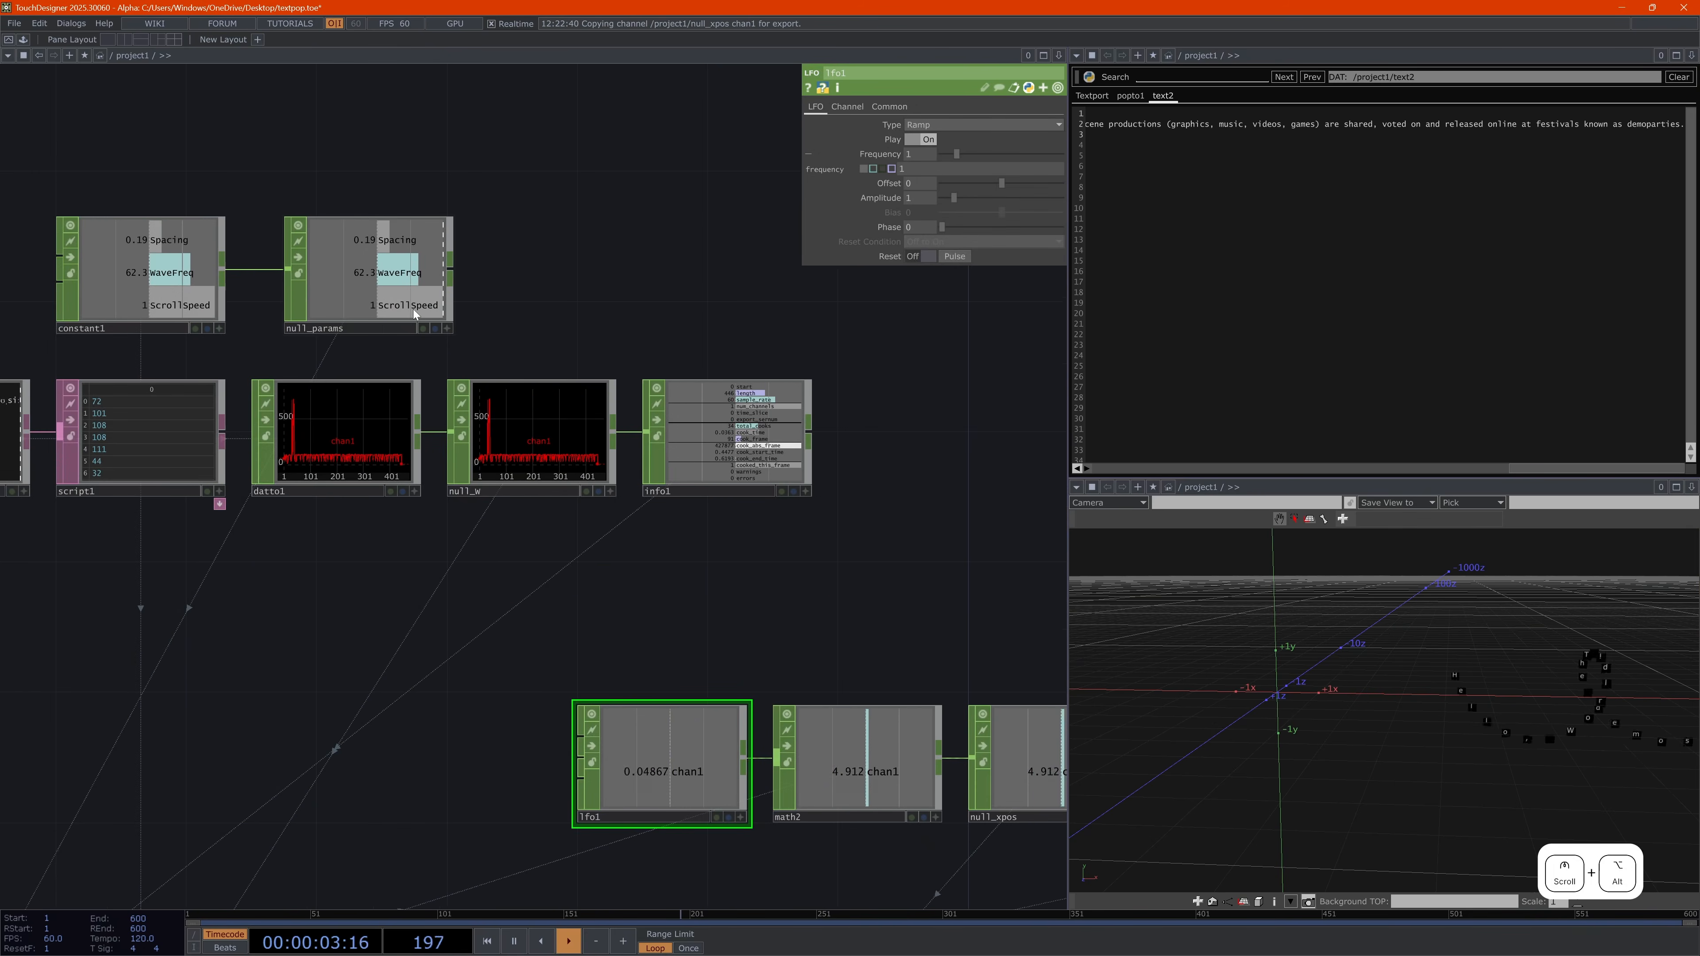
pyautogui.press('a')
pyautogui.moveTo(390, 308); pyautogui.dragTo(912, 171)
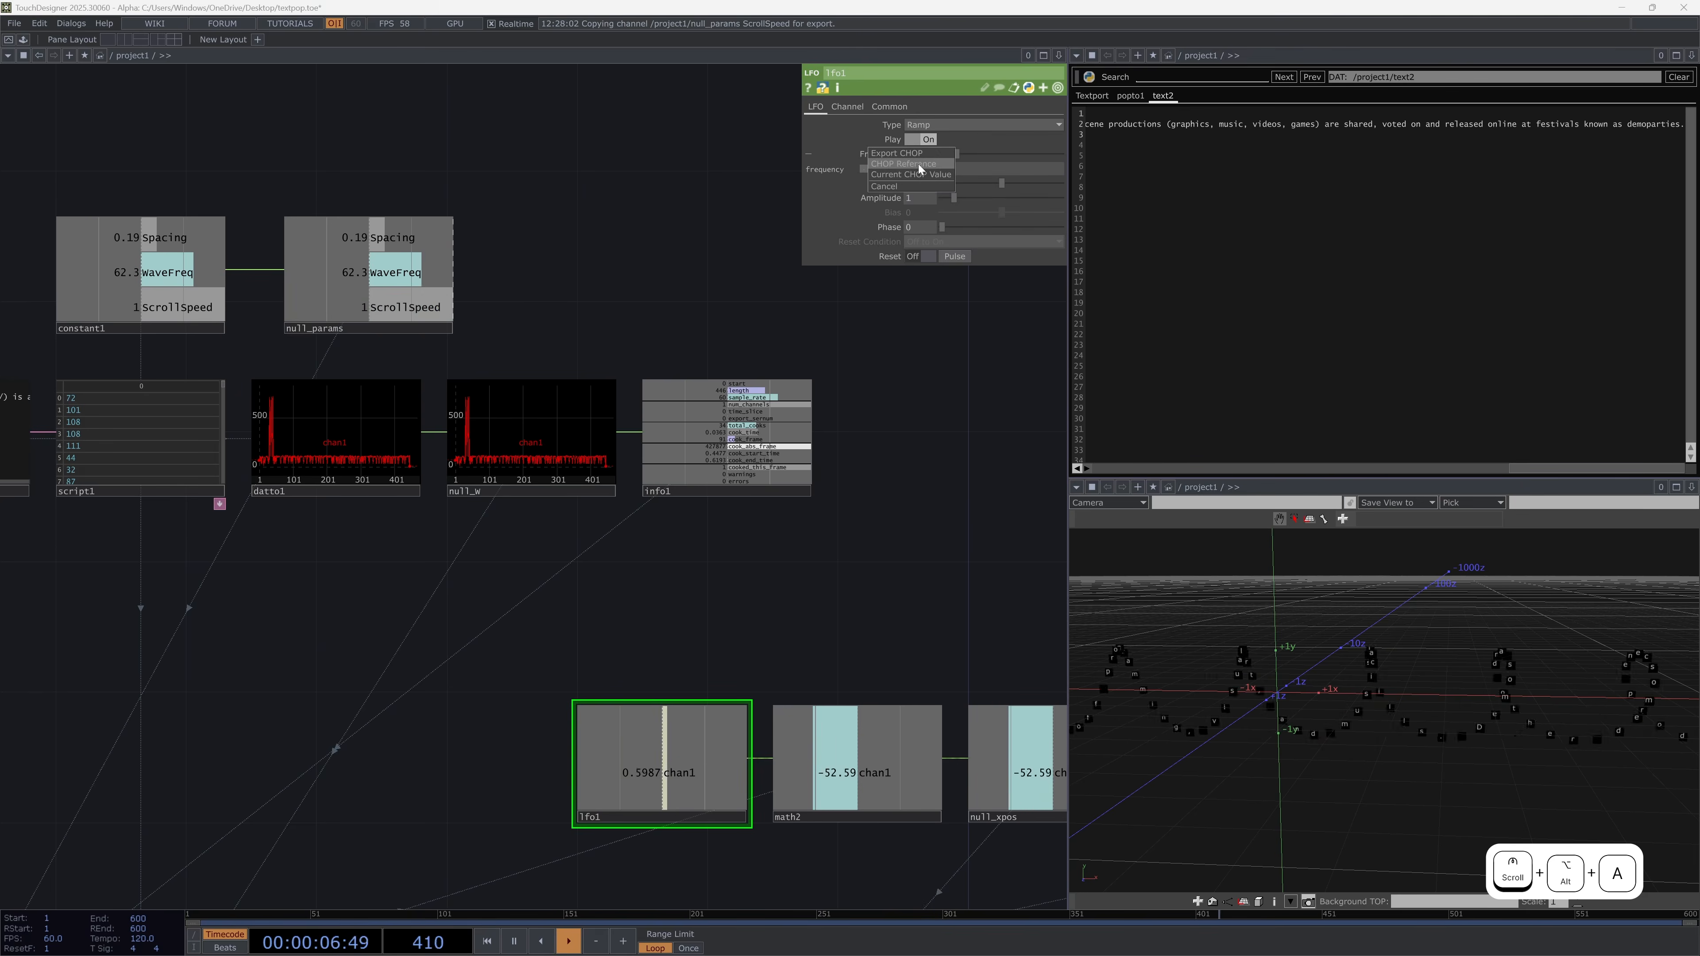
pyautogui.click(919, 166)
# Expand lfo1's frequency parameter and widen the parameter window to read its full expression
pyautogui.click(810, 151)
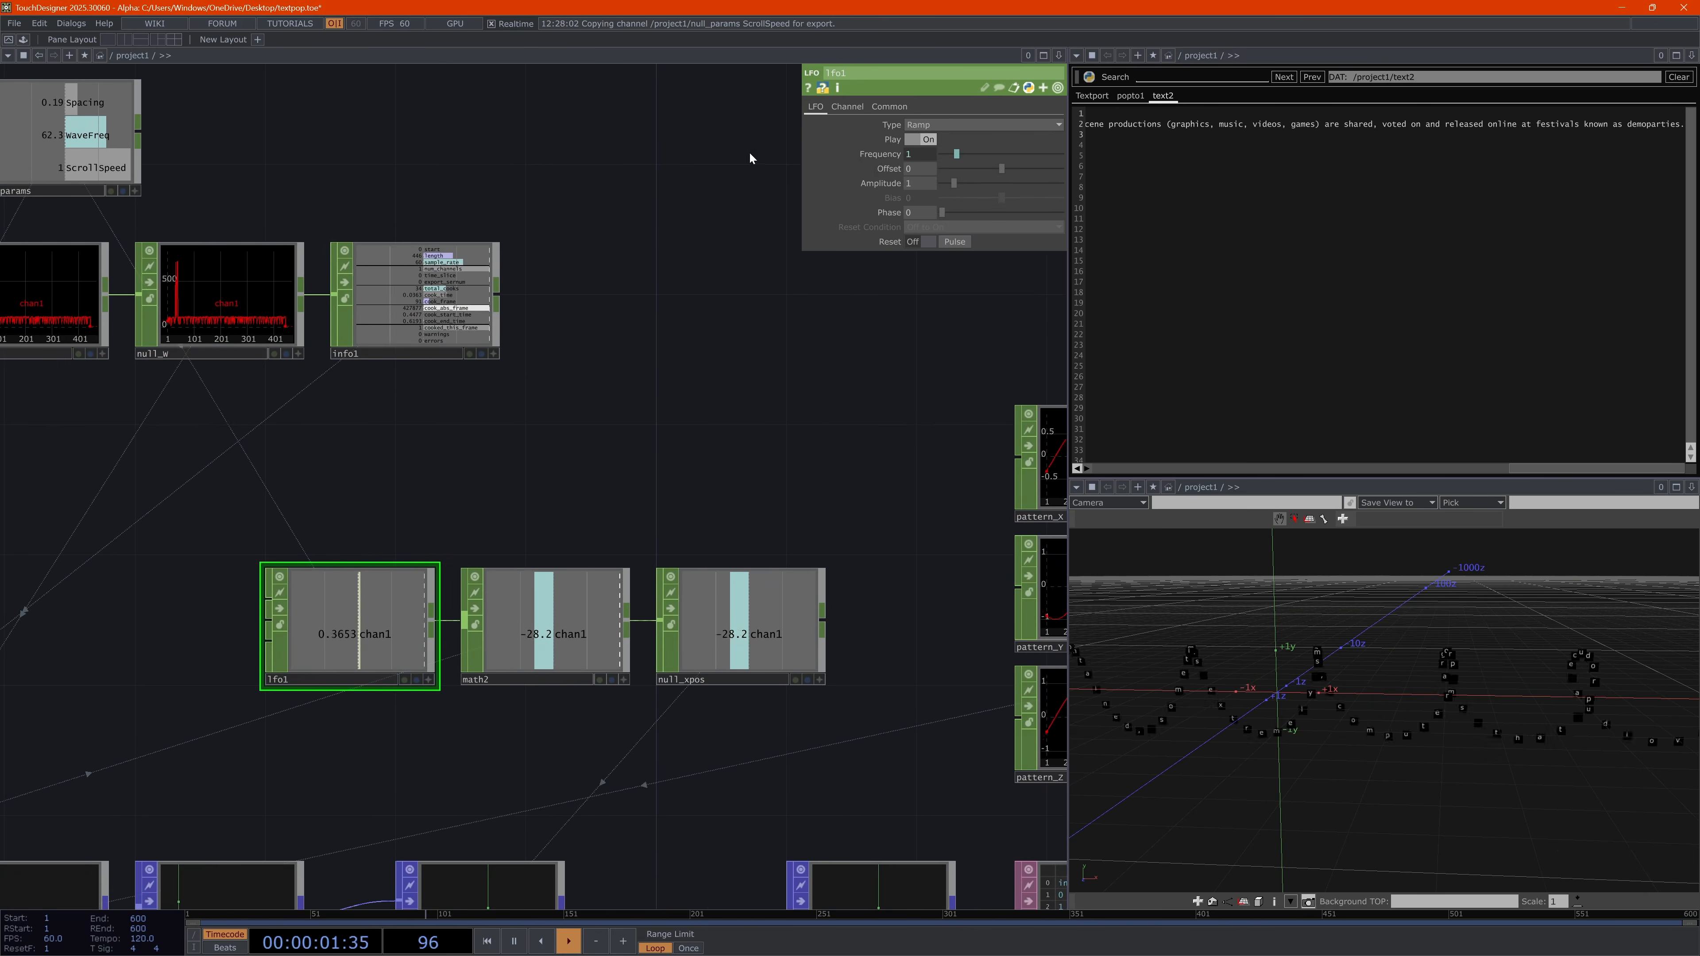
pyautogui.click(808, 153)
pyautogui.moveTo(804, 192); pyautogui.dragTo(456, 187)
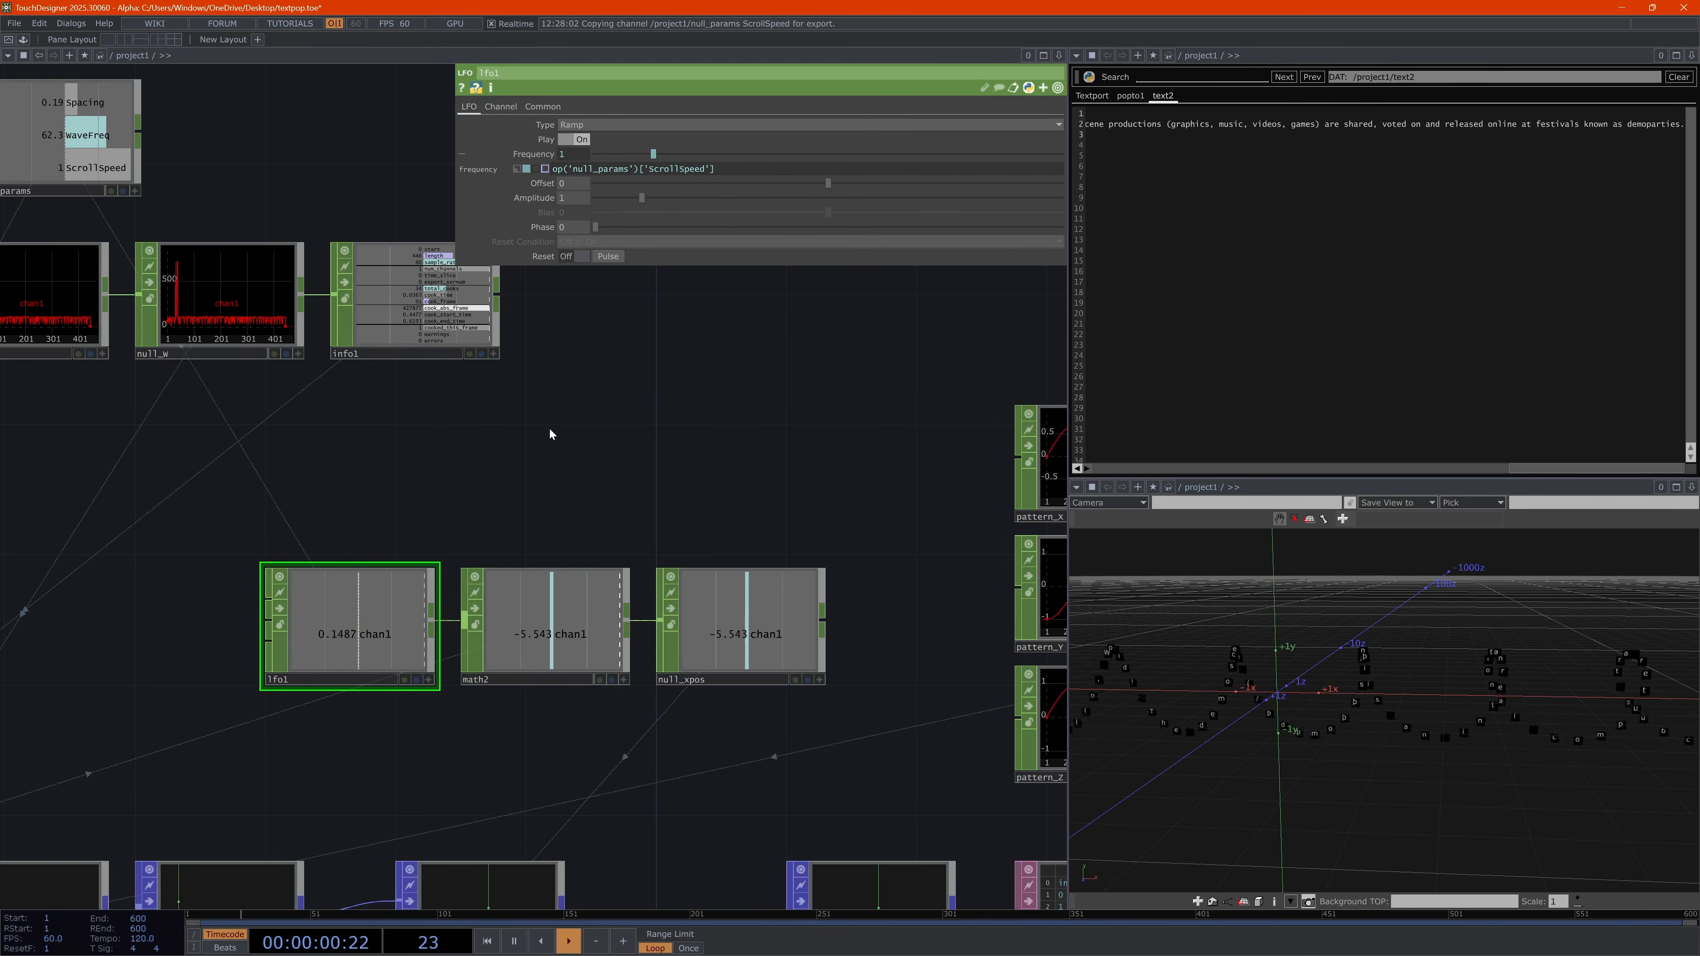
pyautogui.scroll(-3, 548, 432)
pyautogui.moveTo(546, 436); pyautogui.dragTo(648, 474, button='middle')
pyautogui.scroll(2, 555, 367)
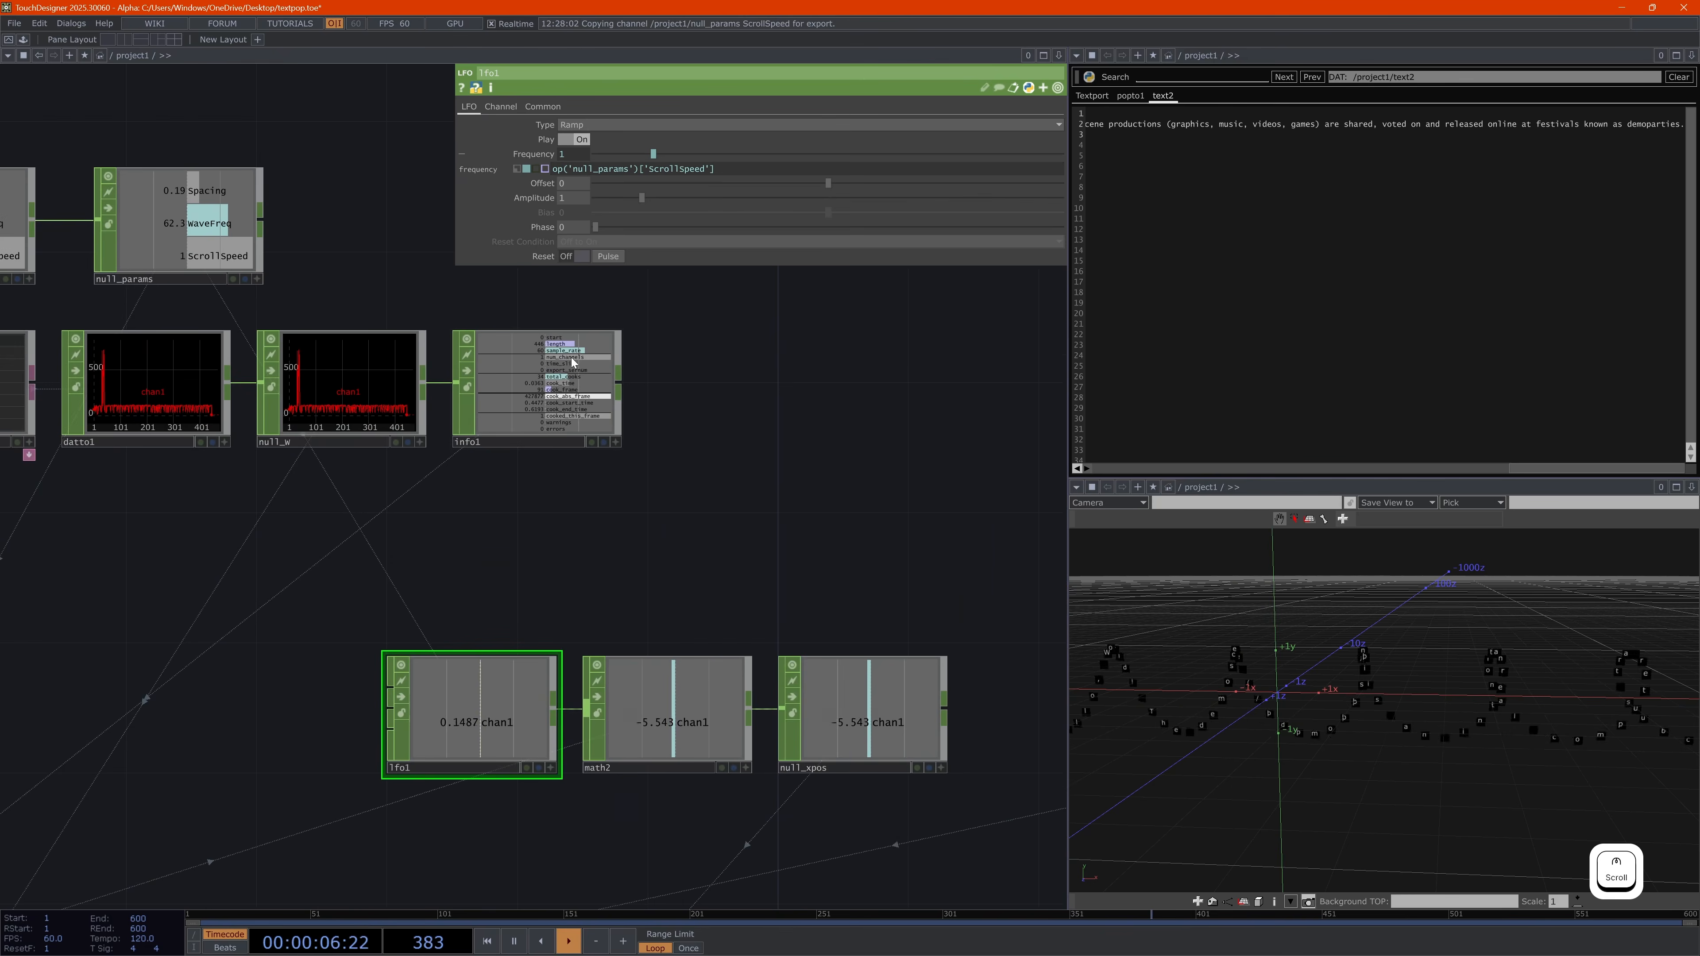
# Try to extend lfo1's frequency expression by hand with a division by op('info1')
pyautogui.scroll(2, 571, 362)
pyautogui.scroll(-2, 573, 397)
pyautogui.scroll(2, 571, 397)
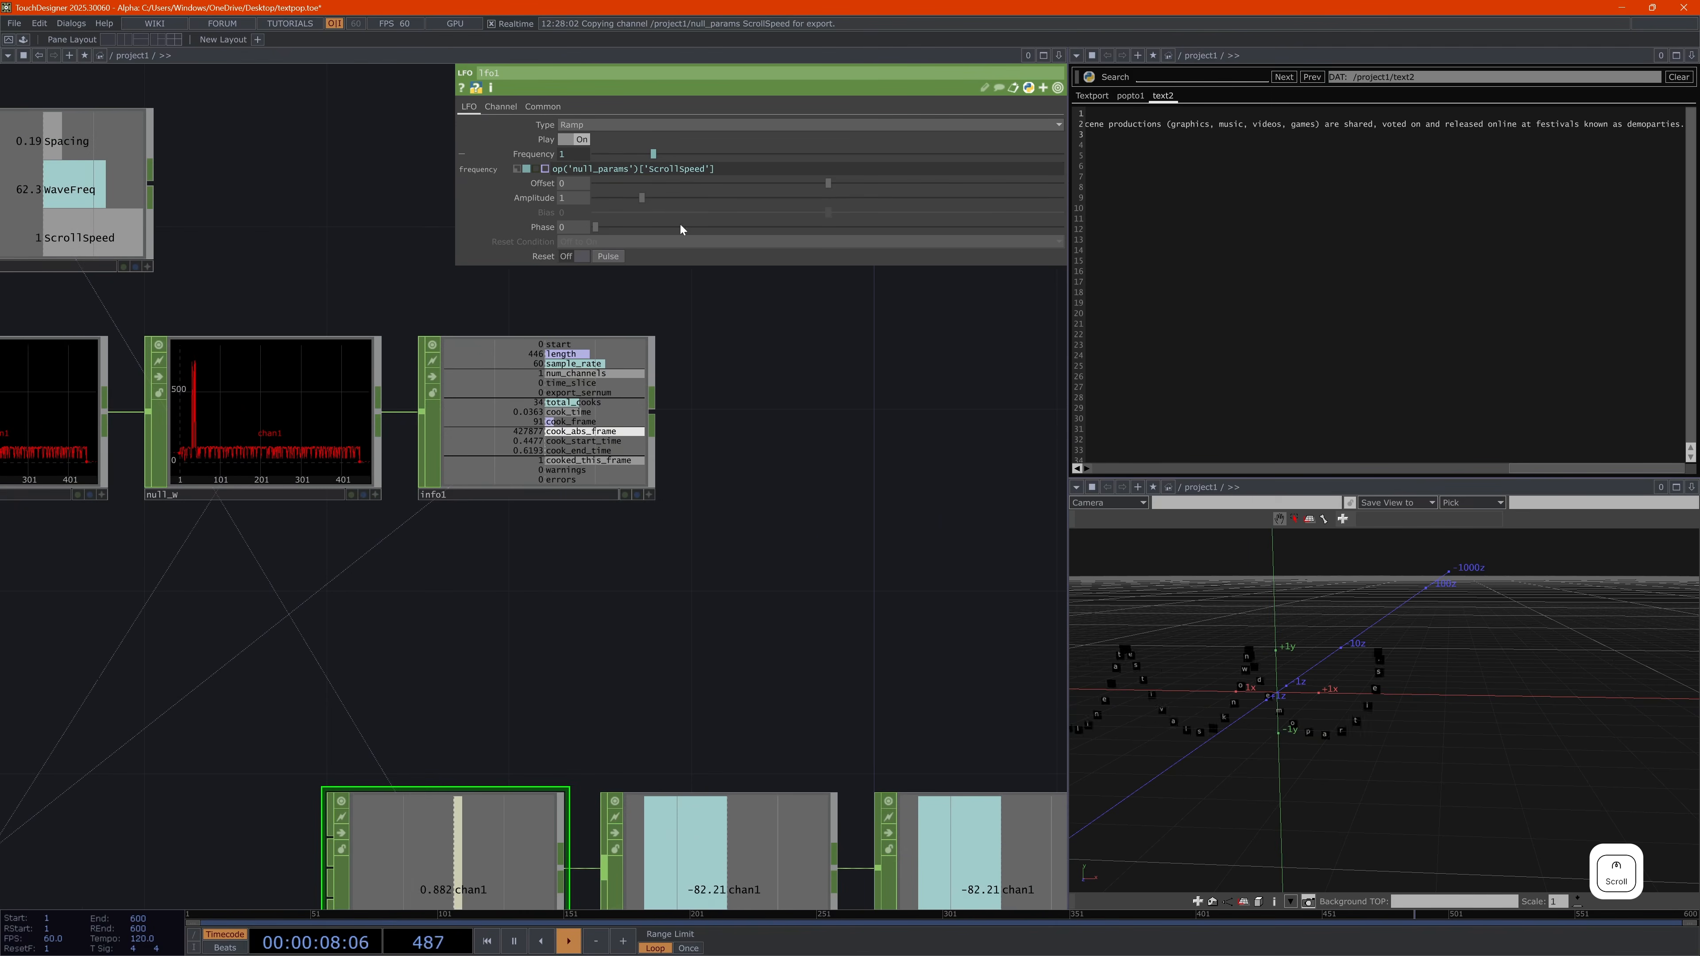
pyautogui.click(752, 172)
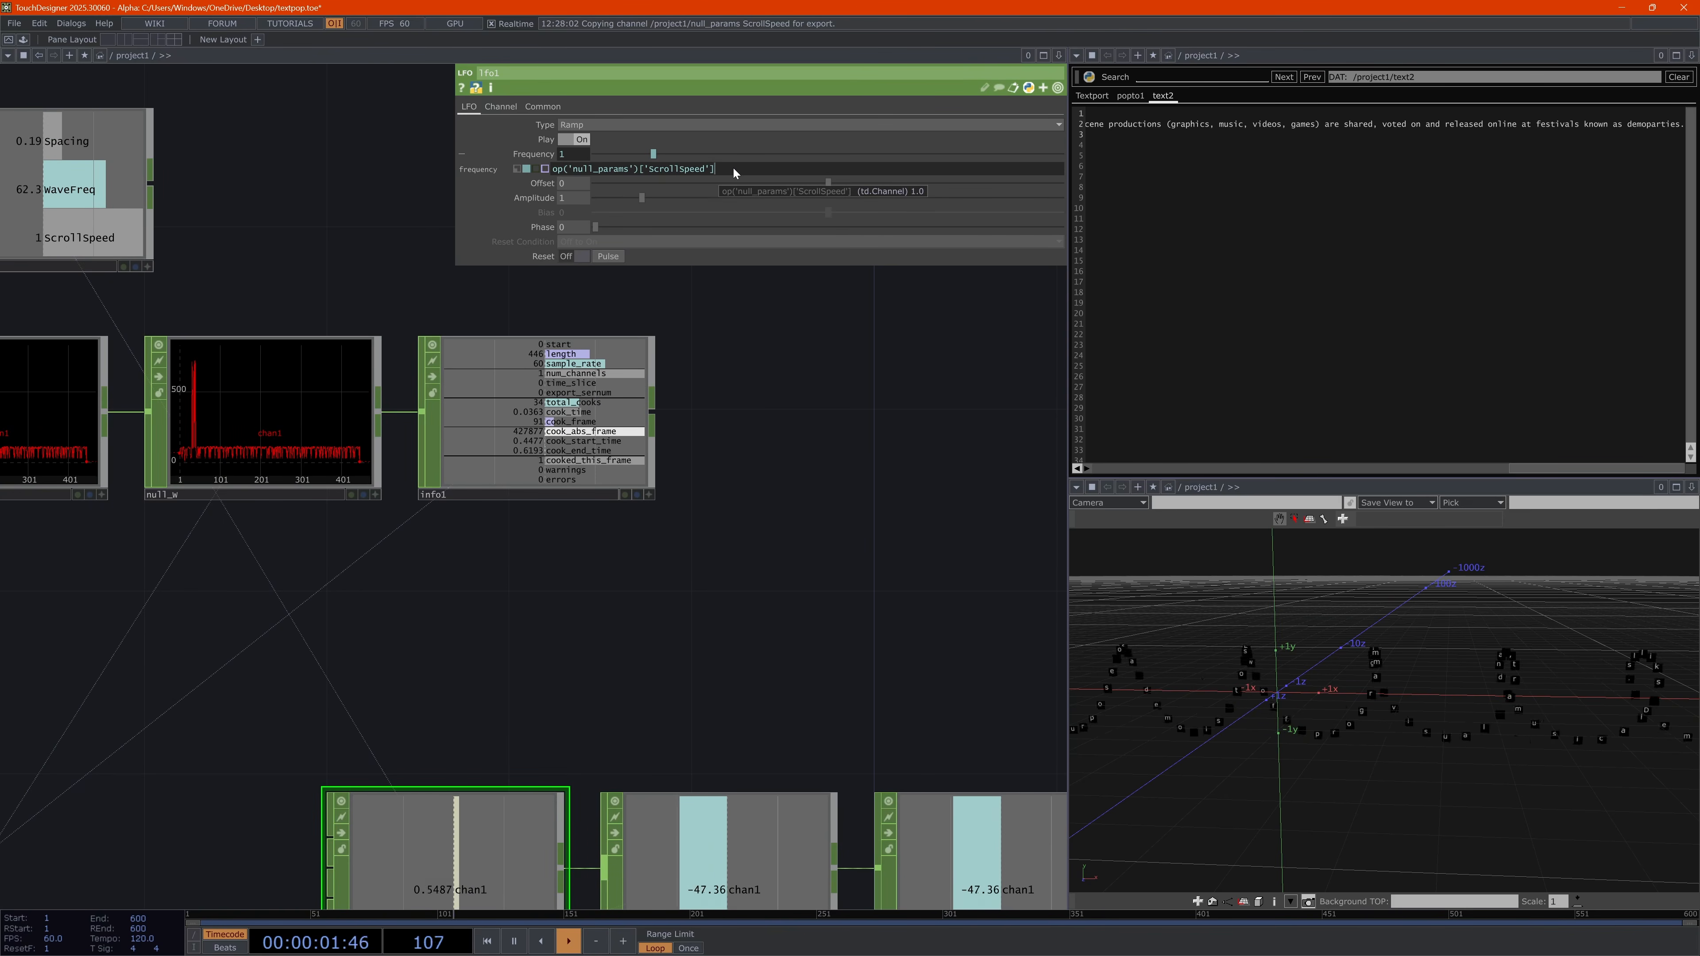
pyautogui.write('/')
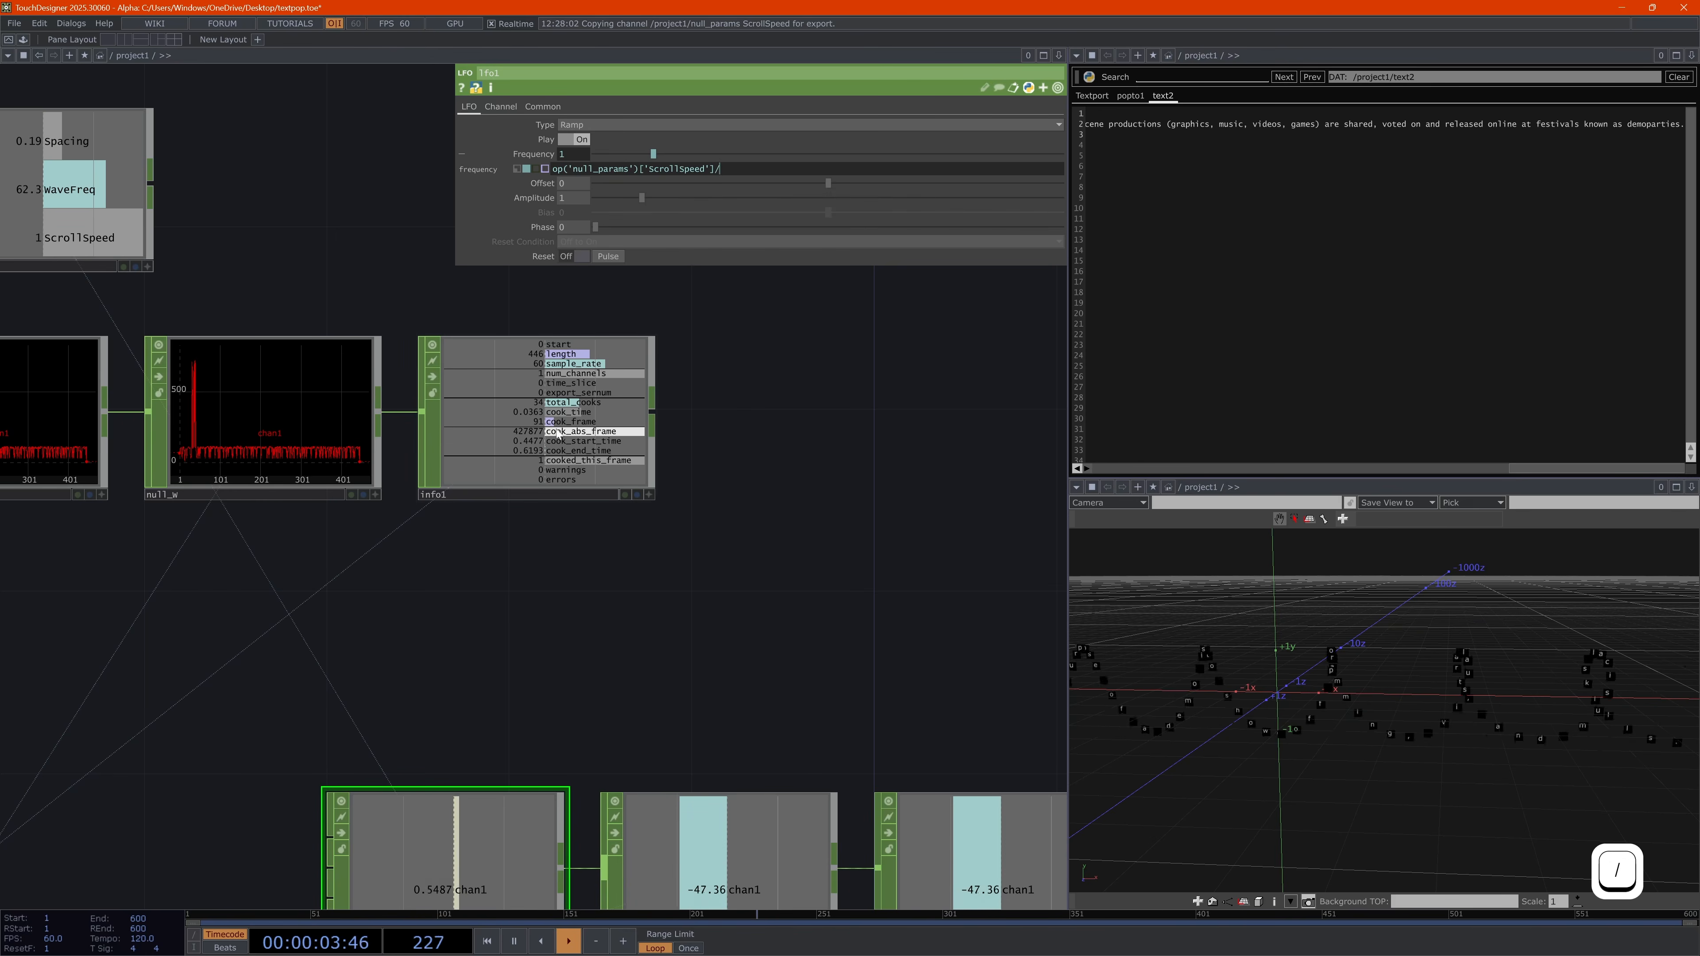
pyautogui.write('op(')
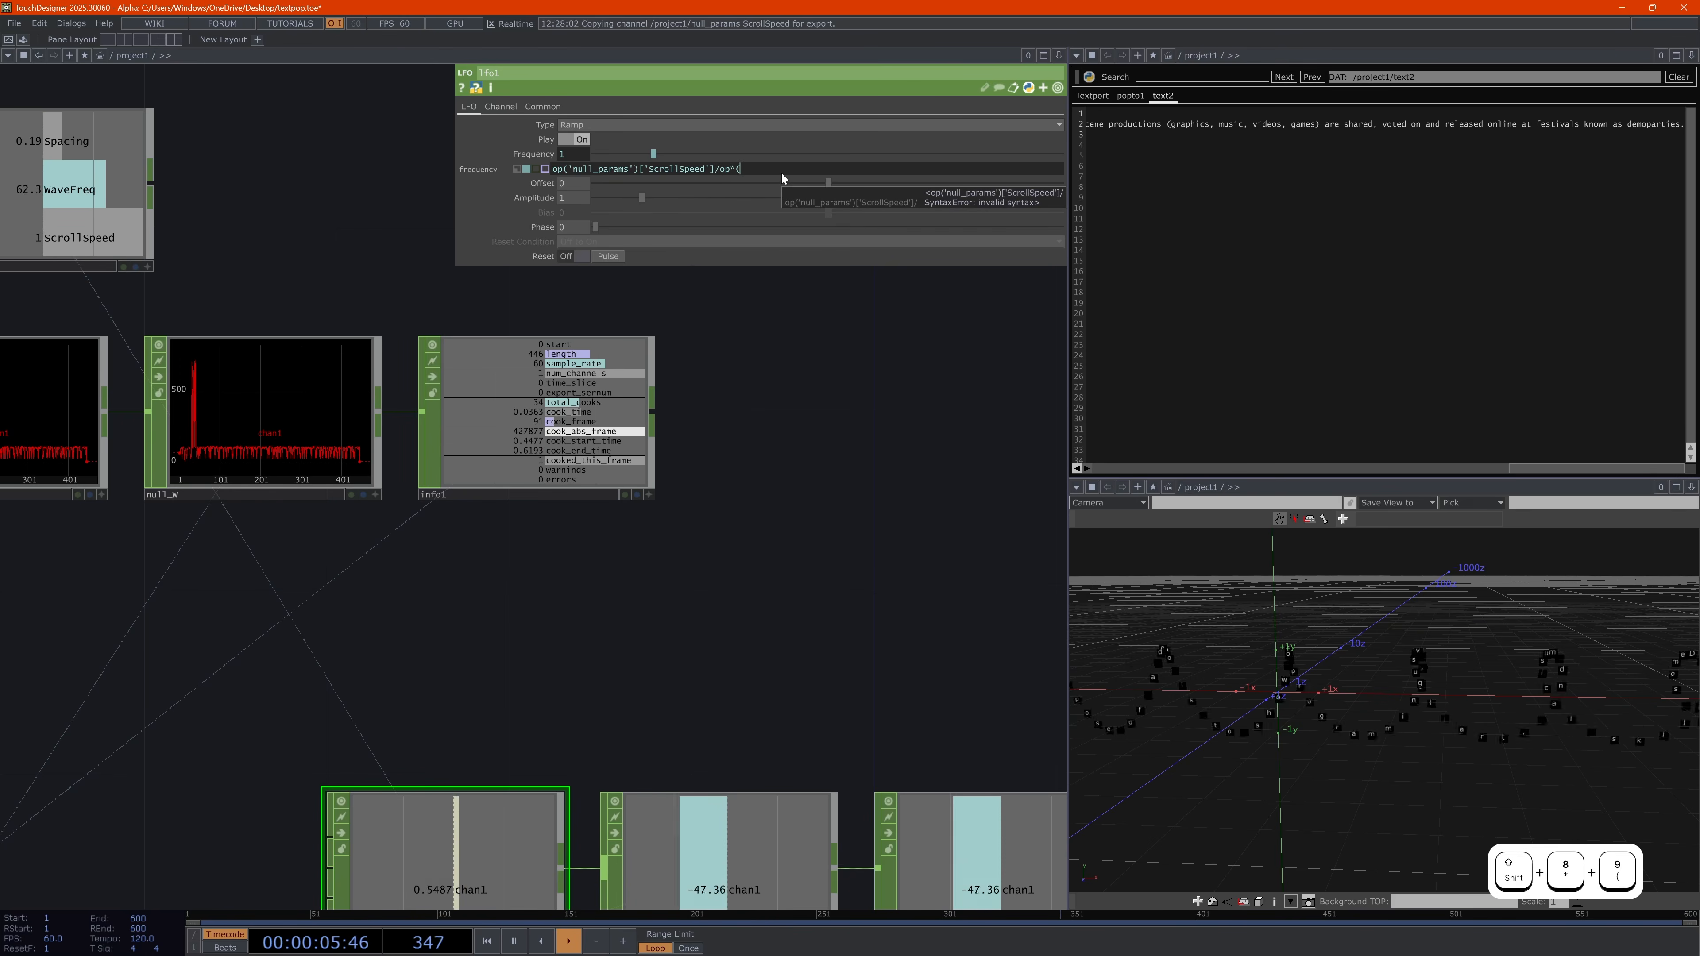
pyautogui.write("'in")
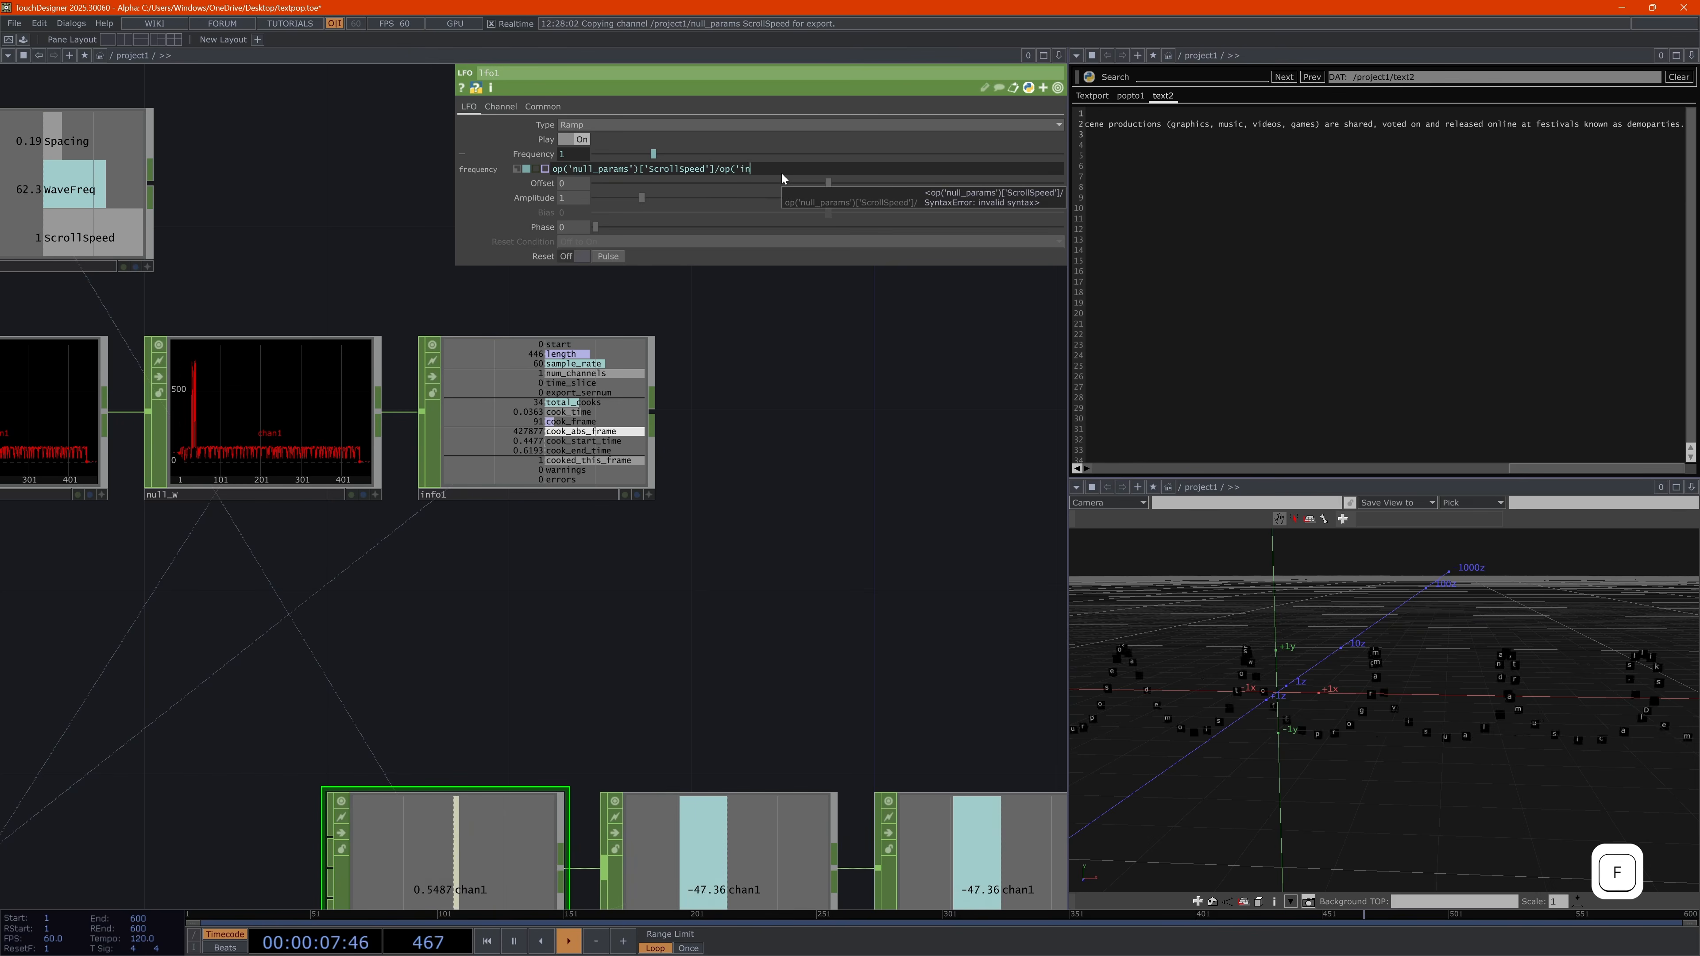
pyautogui.write("fo1')")
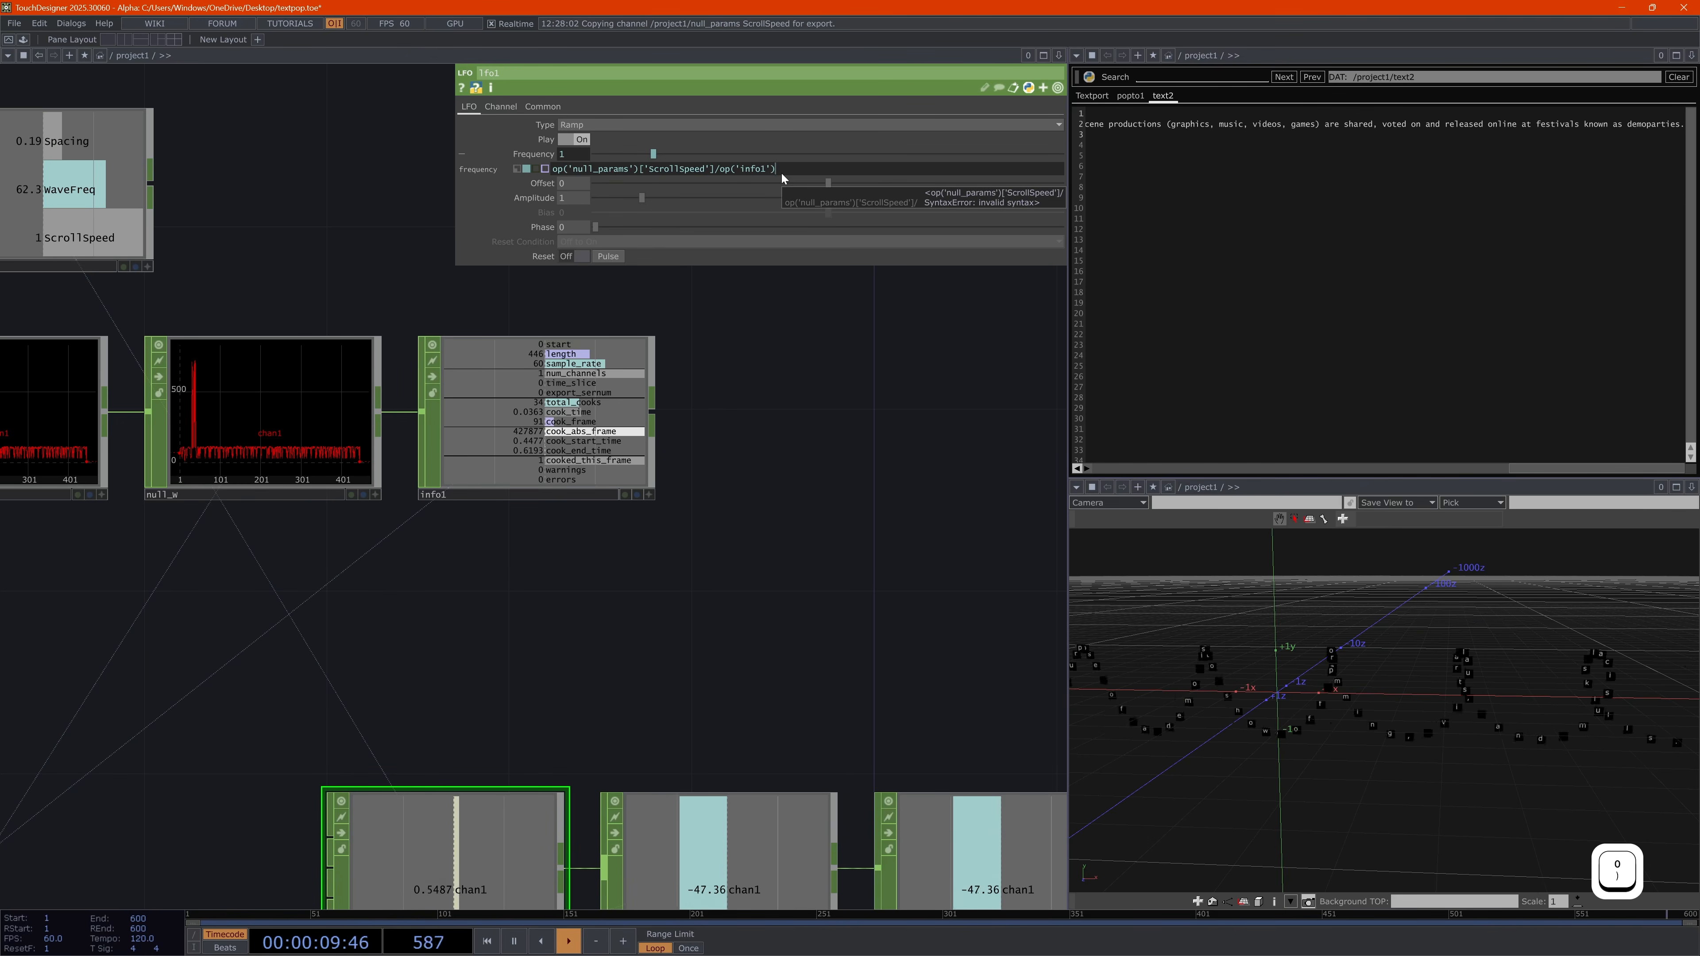
pyautogui.moveTo(715, 168); pyautogui.dragTo(775, 166)
pyautogui.hotkey('alt', 'a')
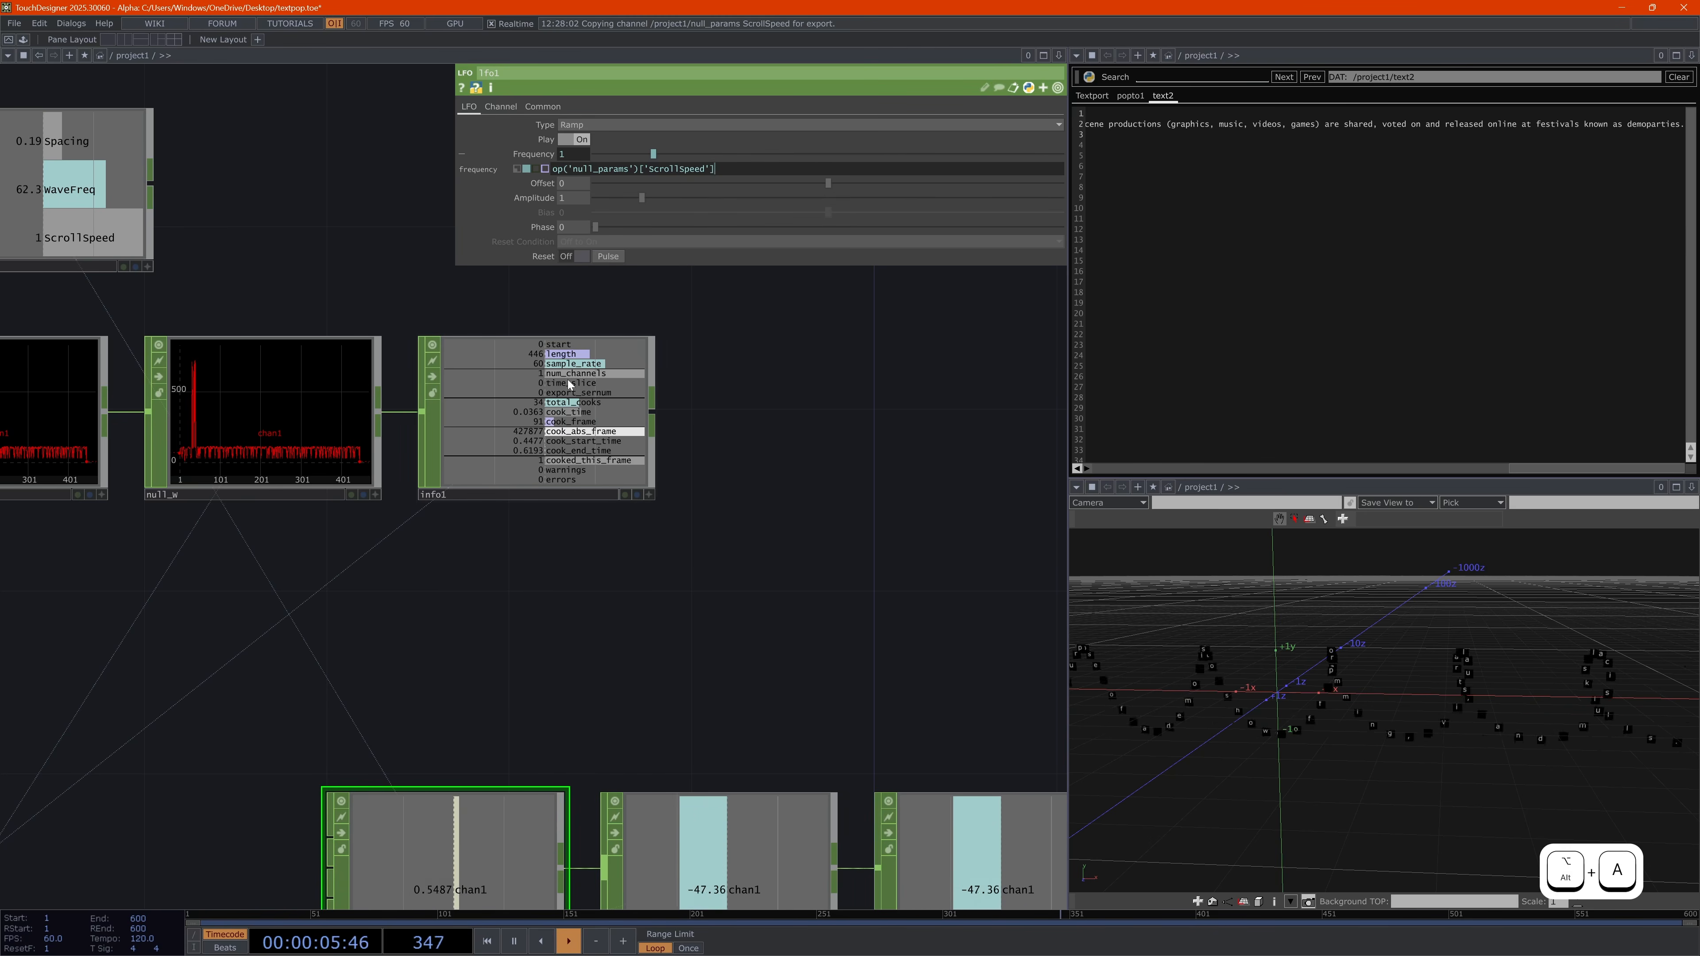
# Bring info1 and lfo1 into view, reselect lfo1 and widen its parameter window to show the full frequency expression
pyautogui.click(571, 366)
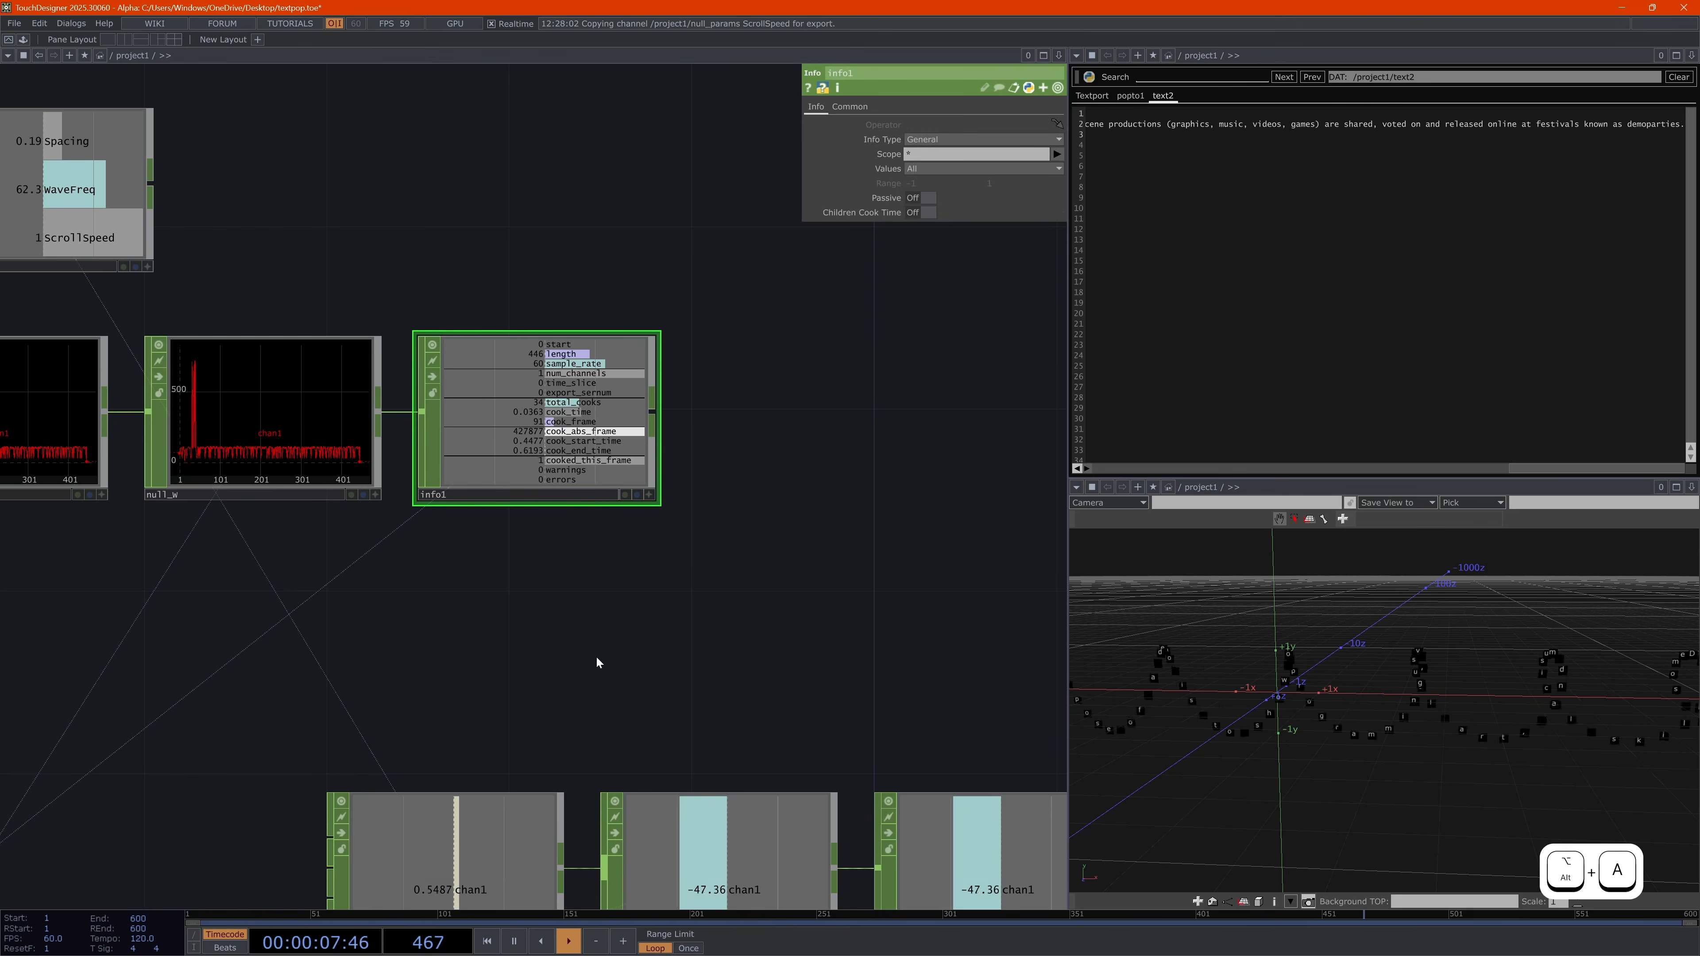
pyautogui.moveTo(509, 597); pyautogui.dragTo(437, 302)
pyautogui.click(463, 568)
pyautogui.moveTo(622, 320); pyautogui.dragTo(513, 514)
pyautogui.hotkey('alt', 'a')
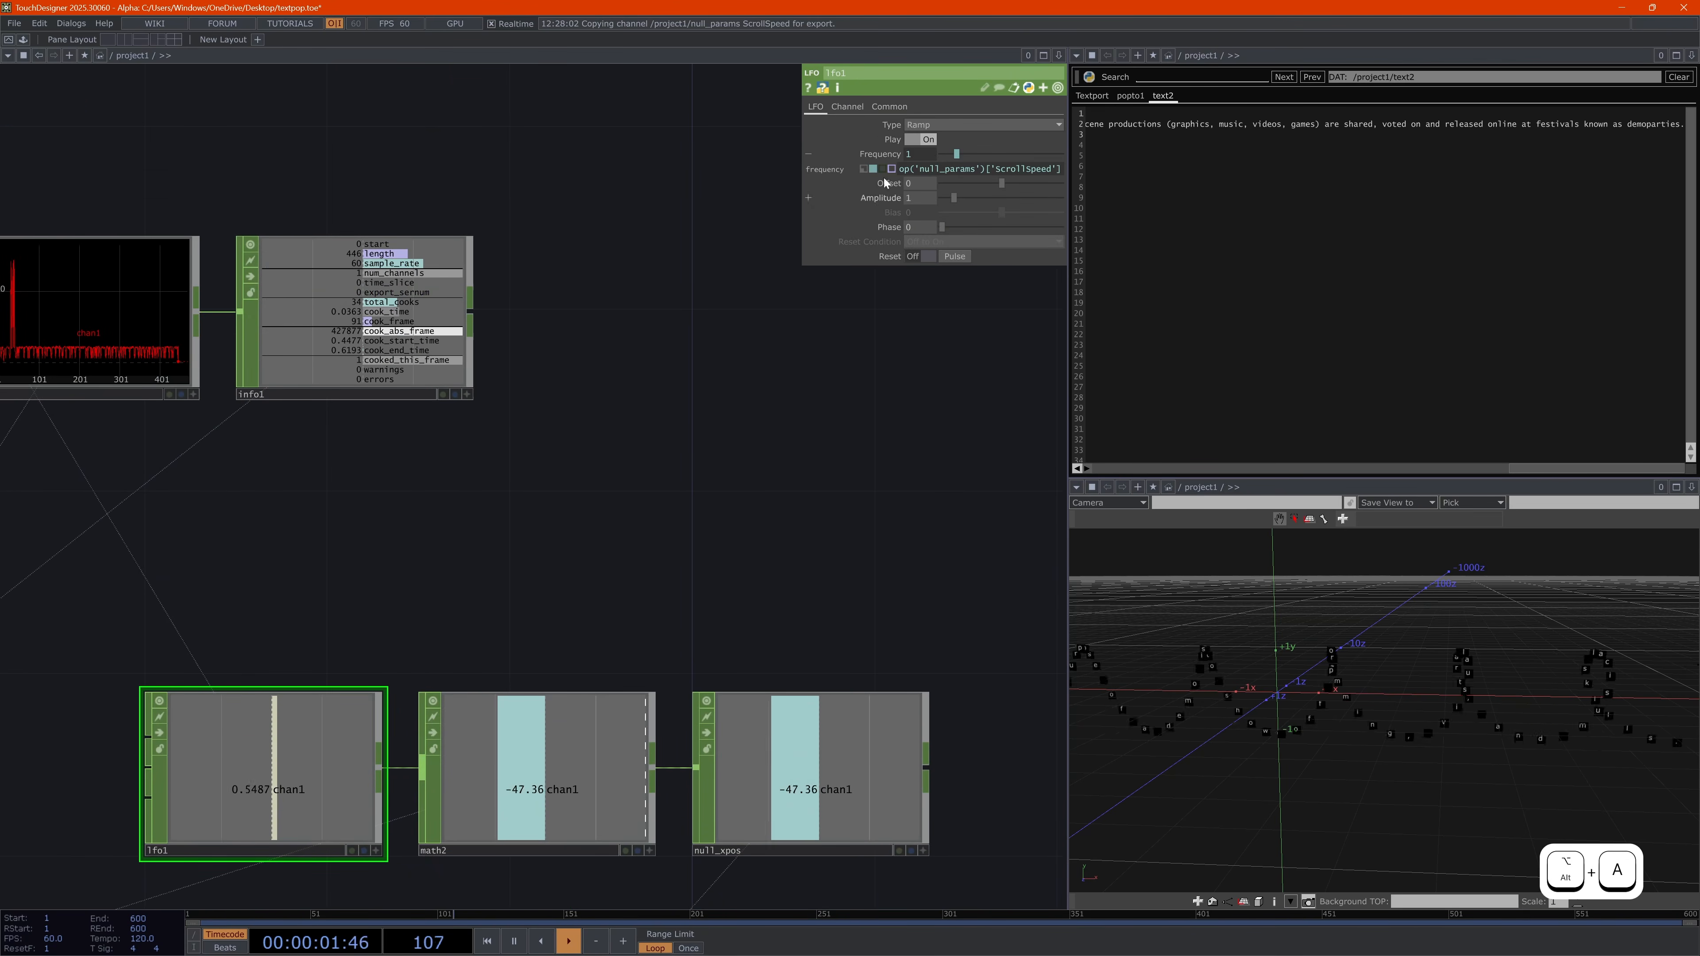
pyautogui.moveTo(803, 209); pyautogui.dragTo(588, 209)
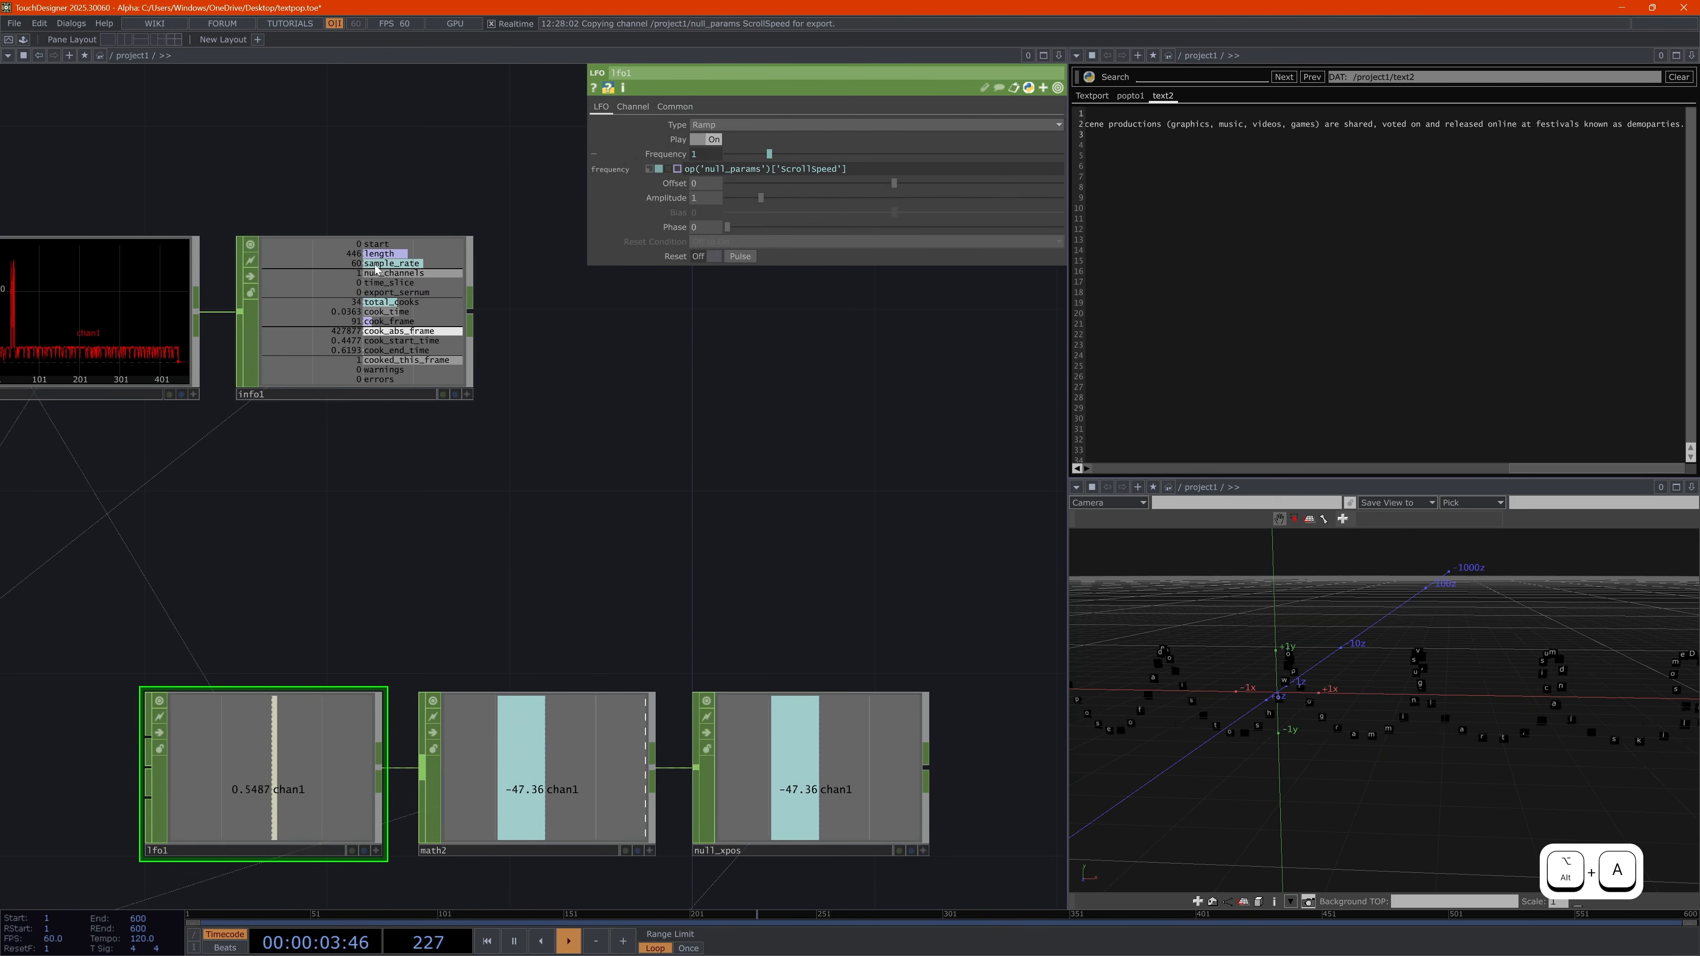
# Try to link lfo1's frequency to info1's length channel as a CHOP reference, and undo the change
pyautogui.moveTo(377, 254); pyautogui.dragTo(896, 166)
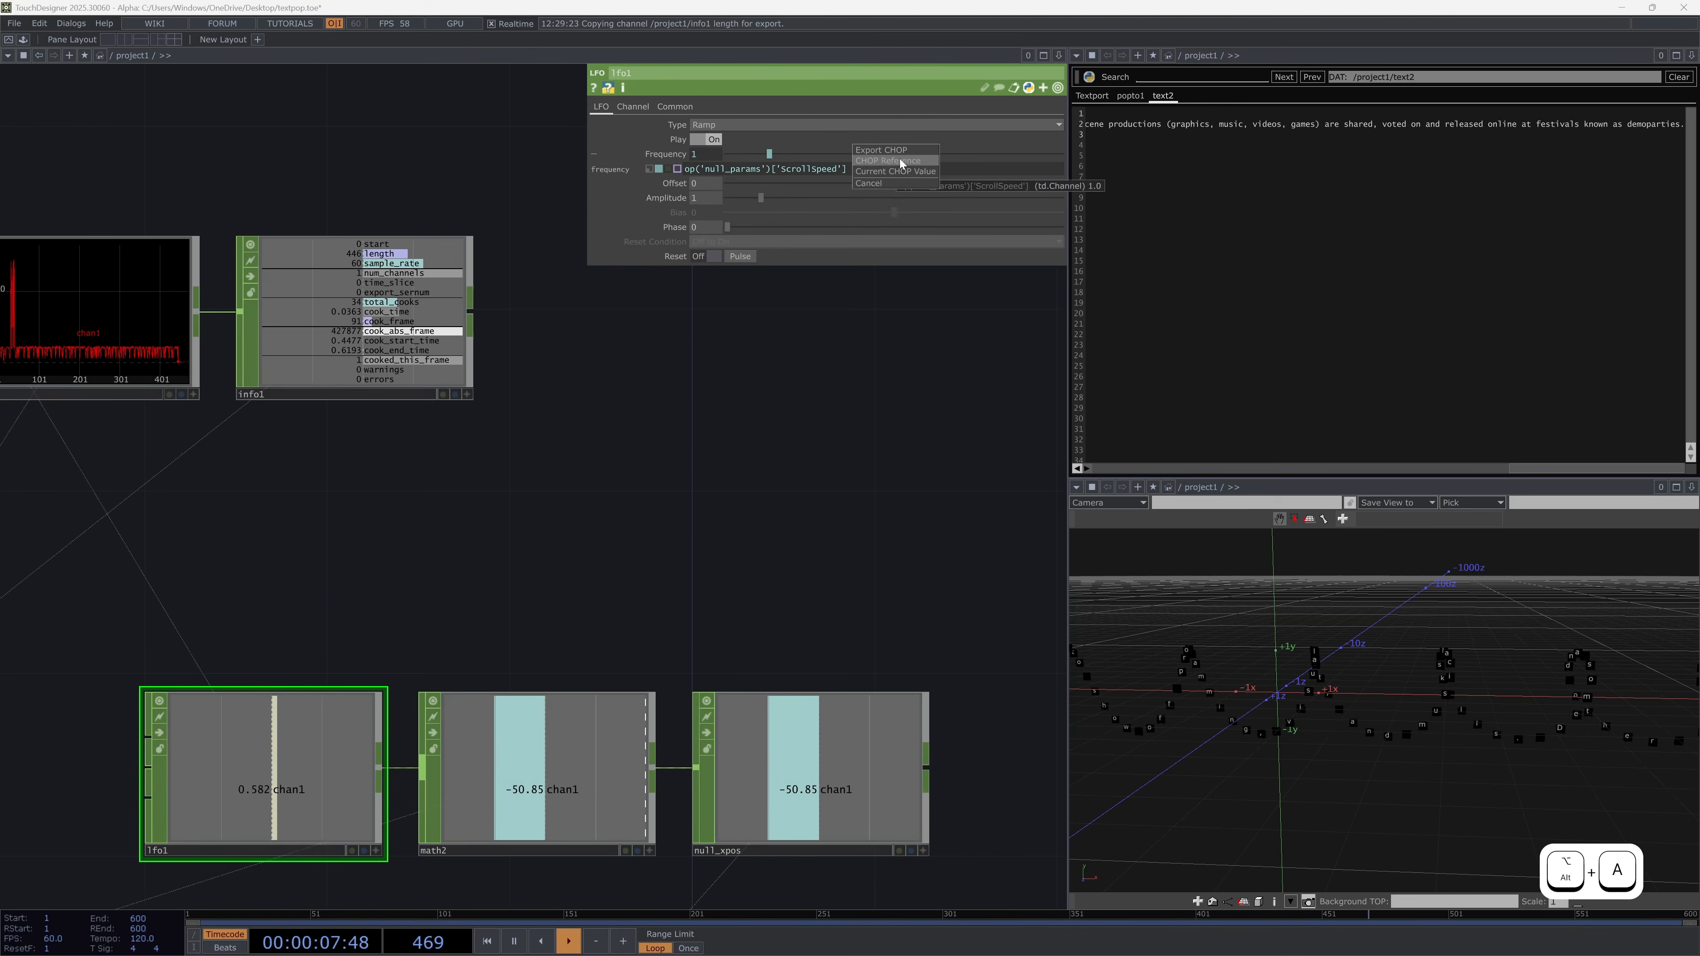
pyautogui.click(898, 161)
pyautogui.hotkey('ctrl', 'z')
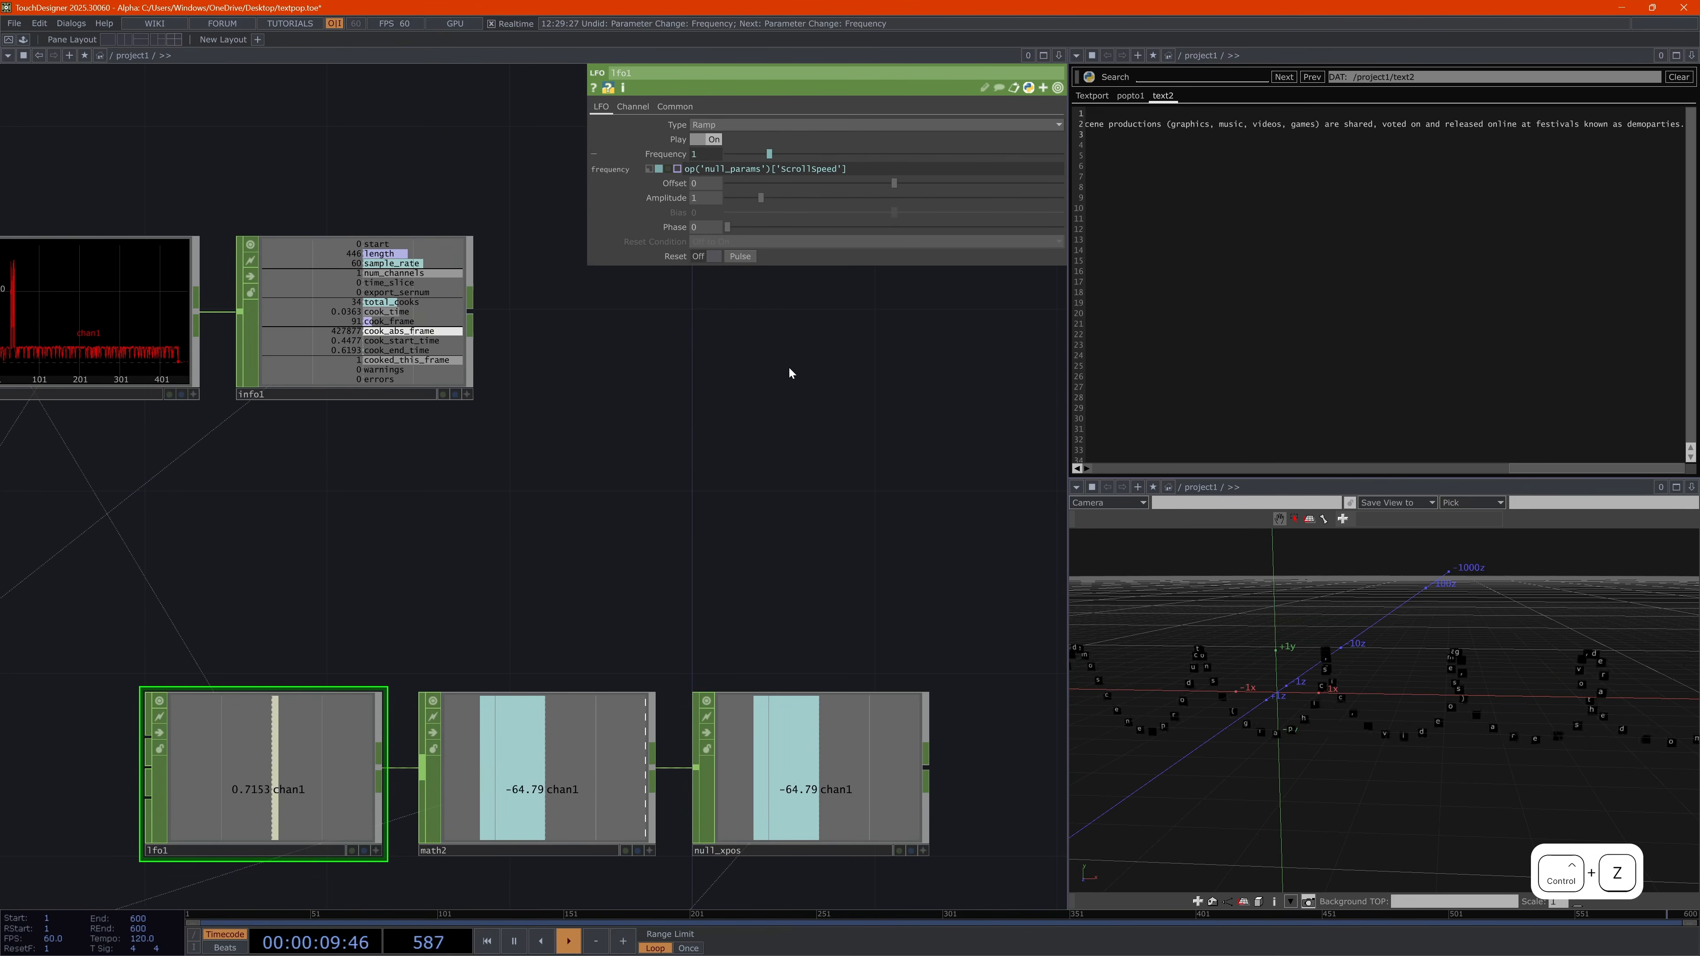
# Reference info1's length channel in lfo1's Offset, cut the generated expression and return Offset to constant mode
pyautogui.hotkey('alt', 'a')
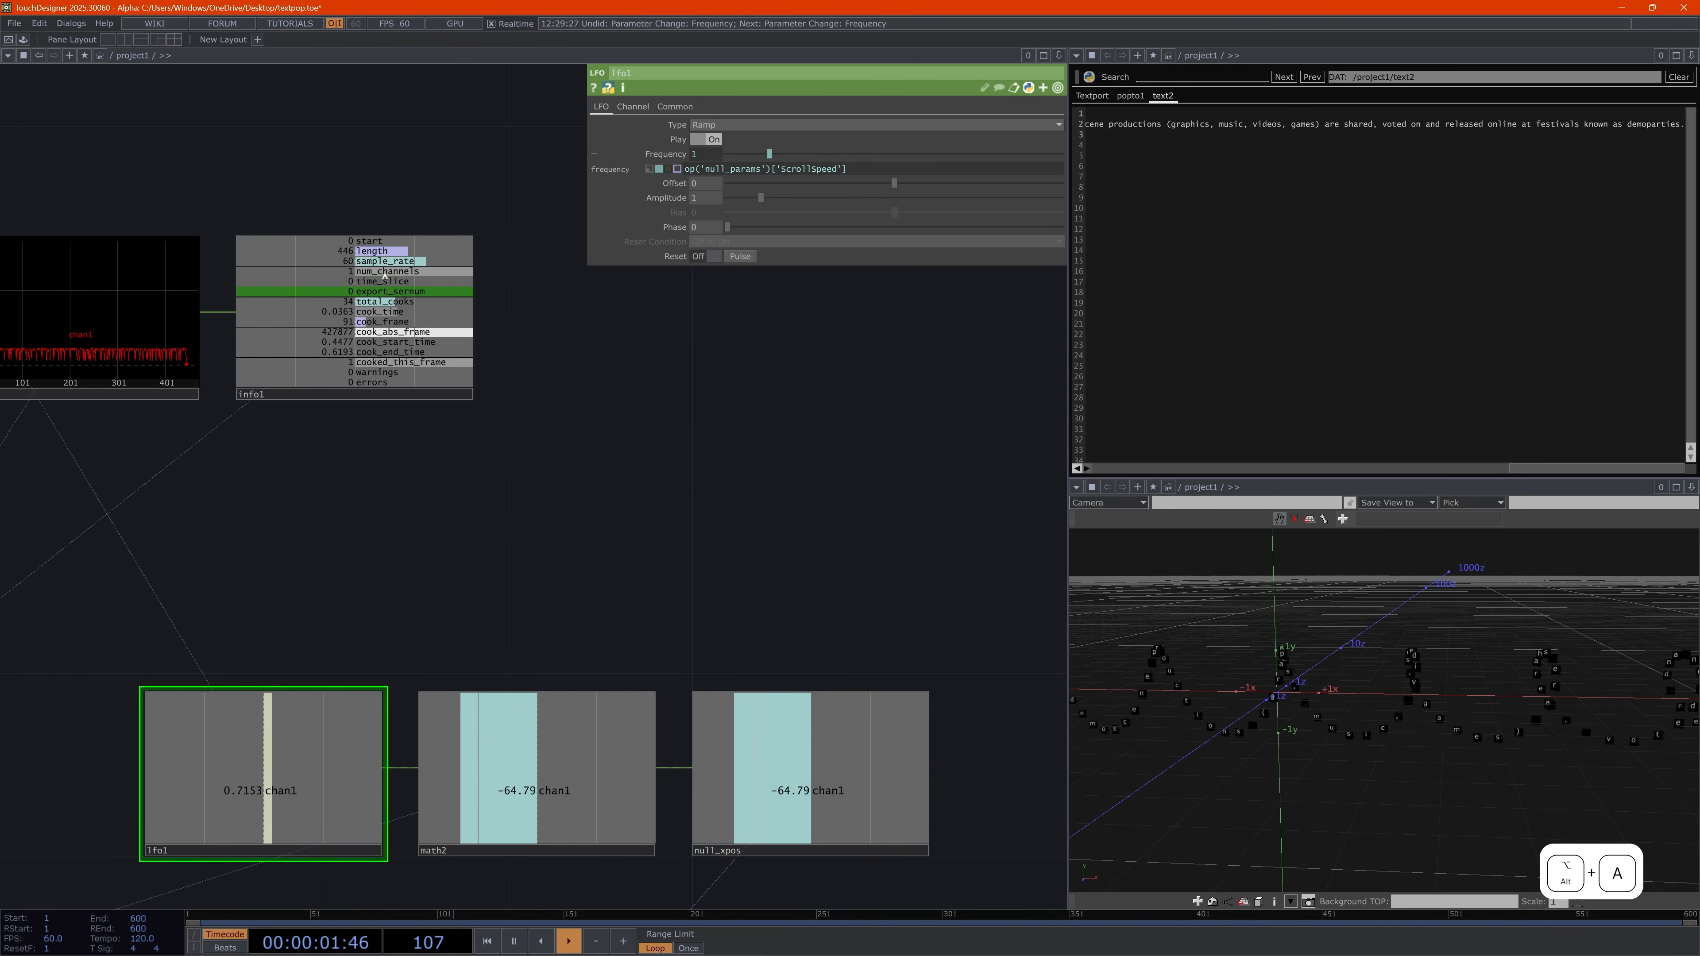
pyautogui.moveTo(380, 252); pyautogui.dragTo(711, 178)
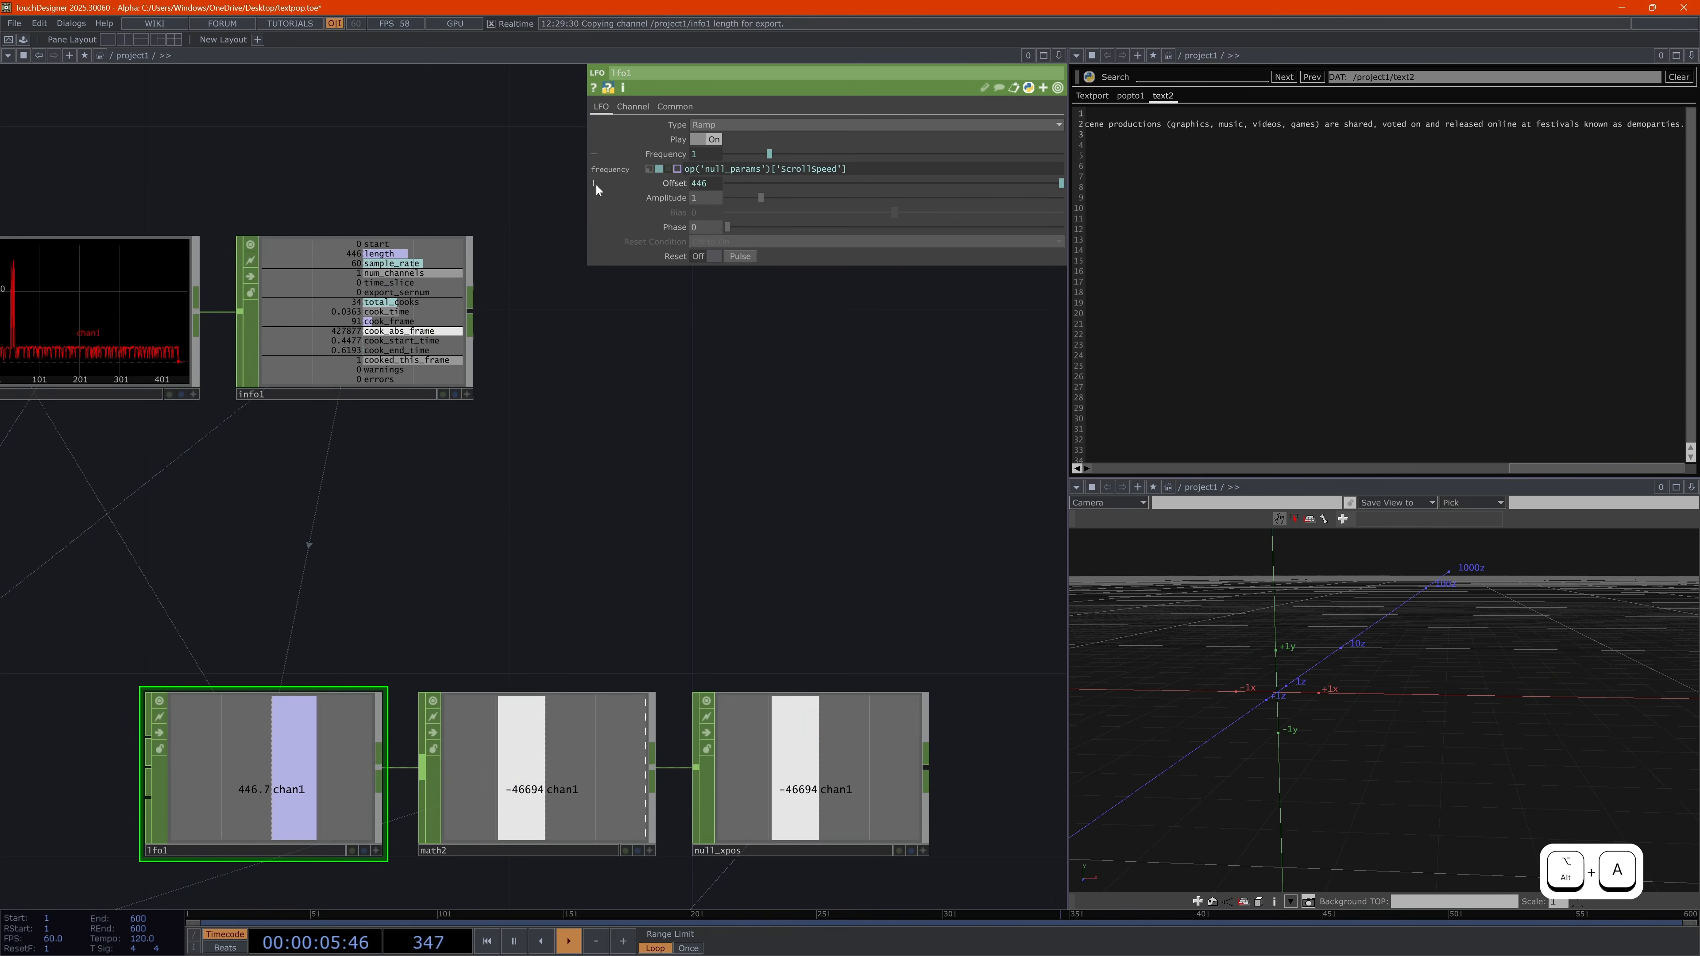
pyautogui.click(594, 183)
pyautogui.click(833, 199)
pyautogui.hotkey('ctrl', 'x')
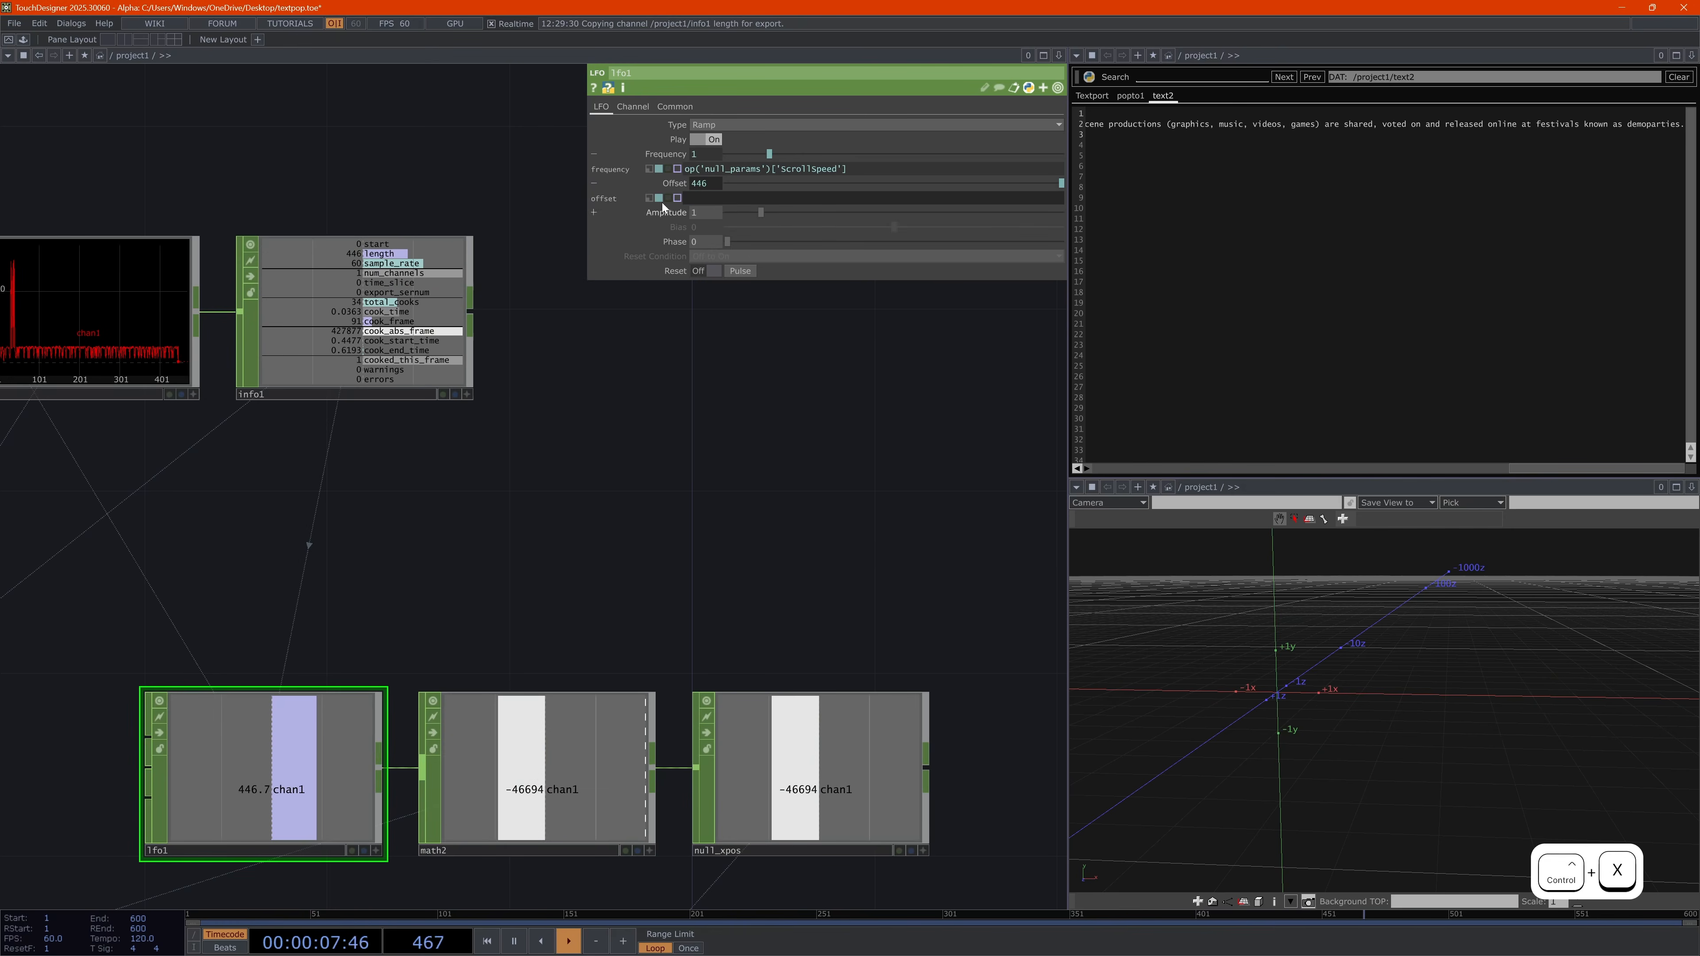
pyautogui.click(648, 198)
# Divide lfo1's frequency expression by the cut op('info1')['length'] reference and collapse the Offset parameter's expression row
pyautogui.click(915, 167)
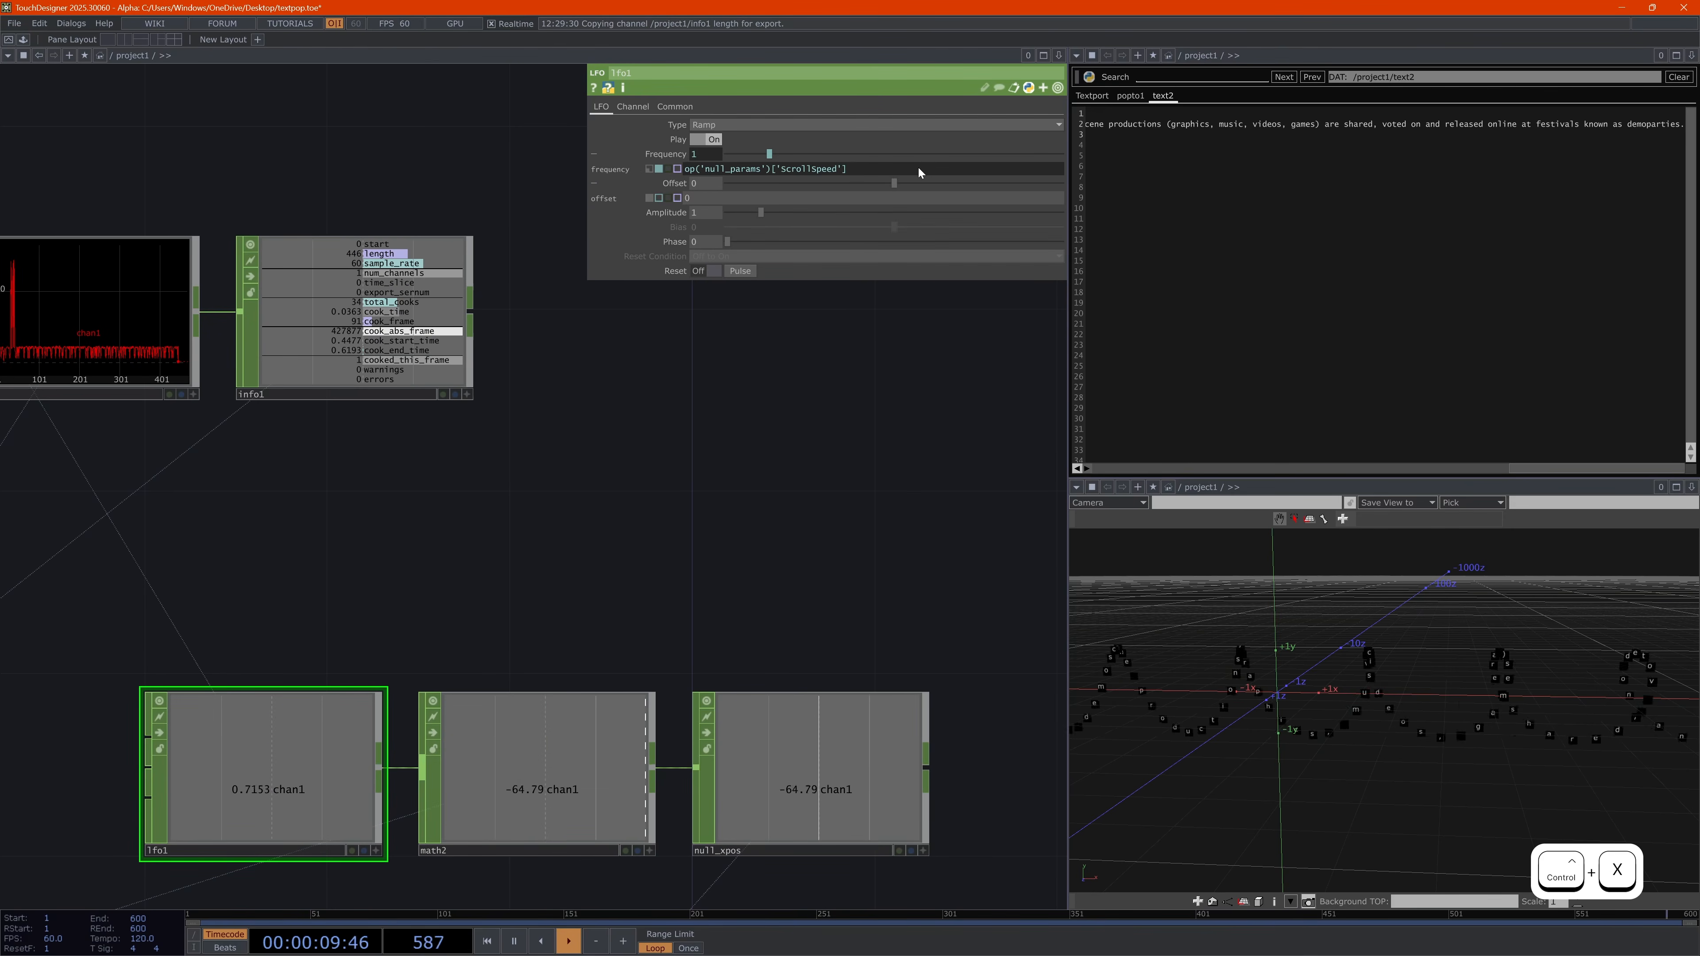
pyautogui.write('/')
pyautogui.hotkey('ctrl', 'v')
pyautogui.press('Return')
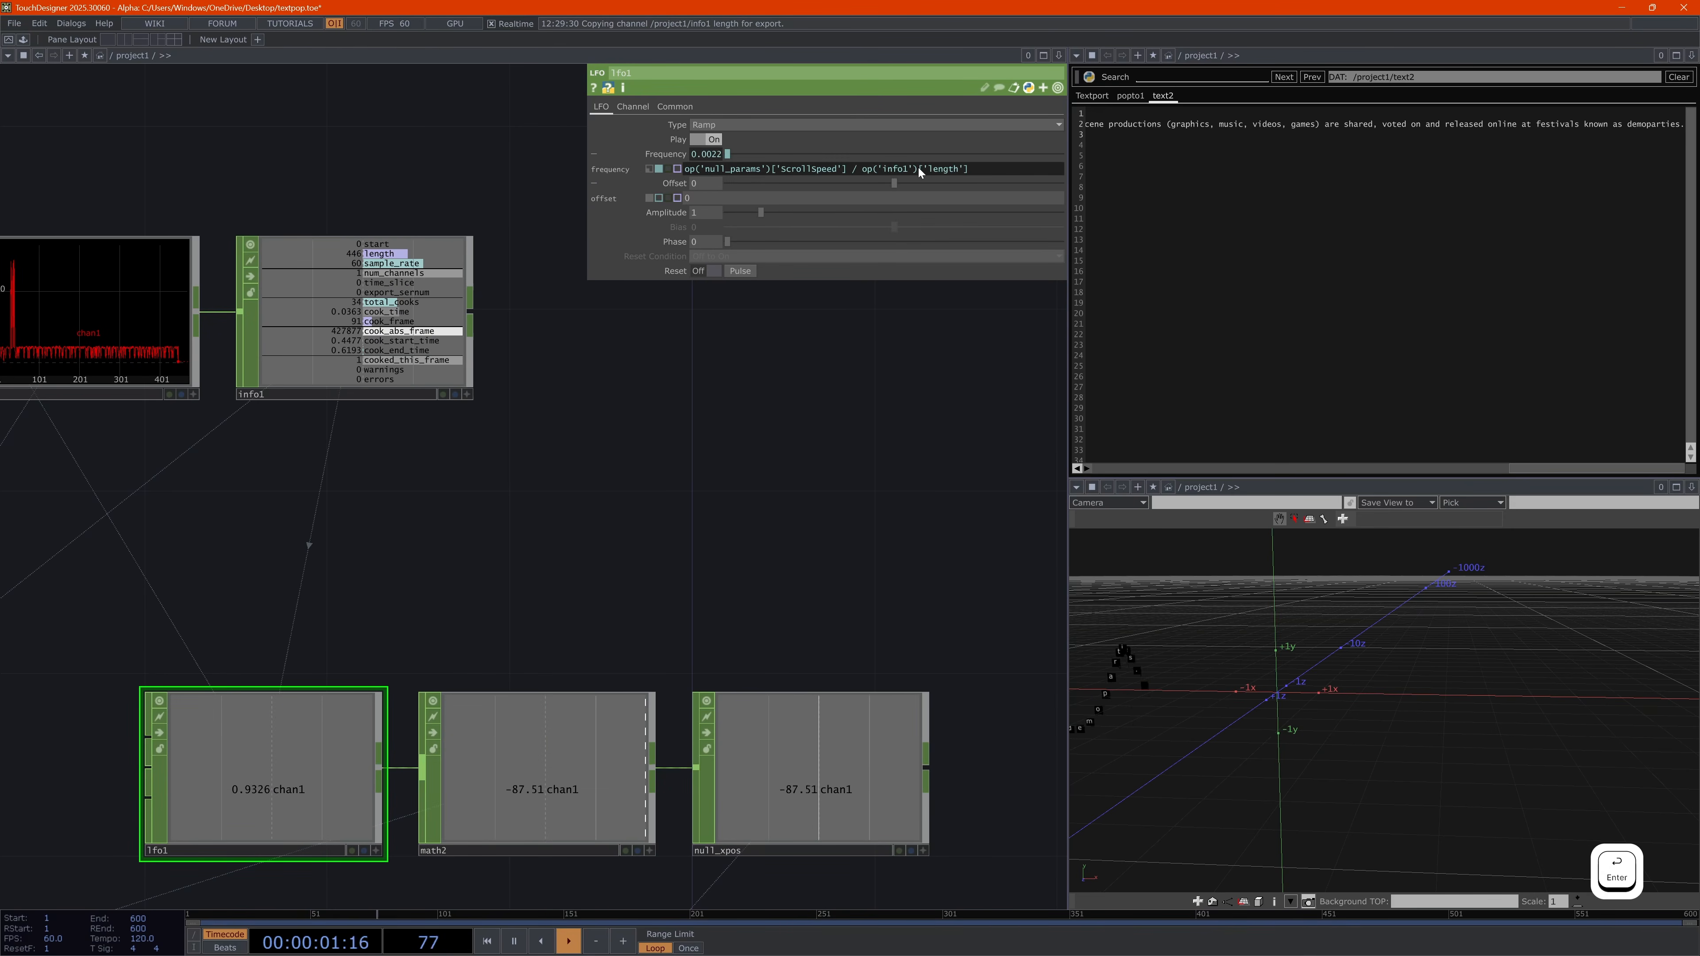
pyautogui.click(593, 183)
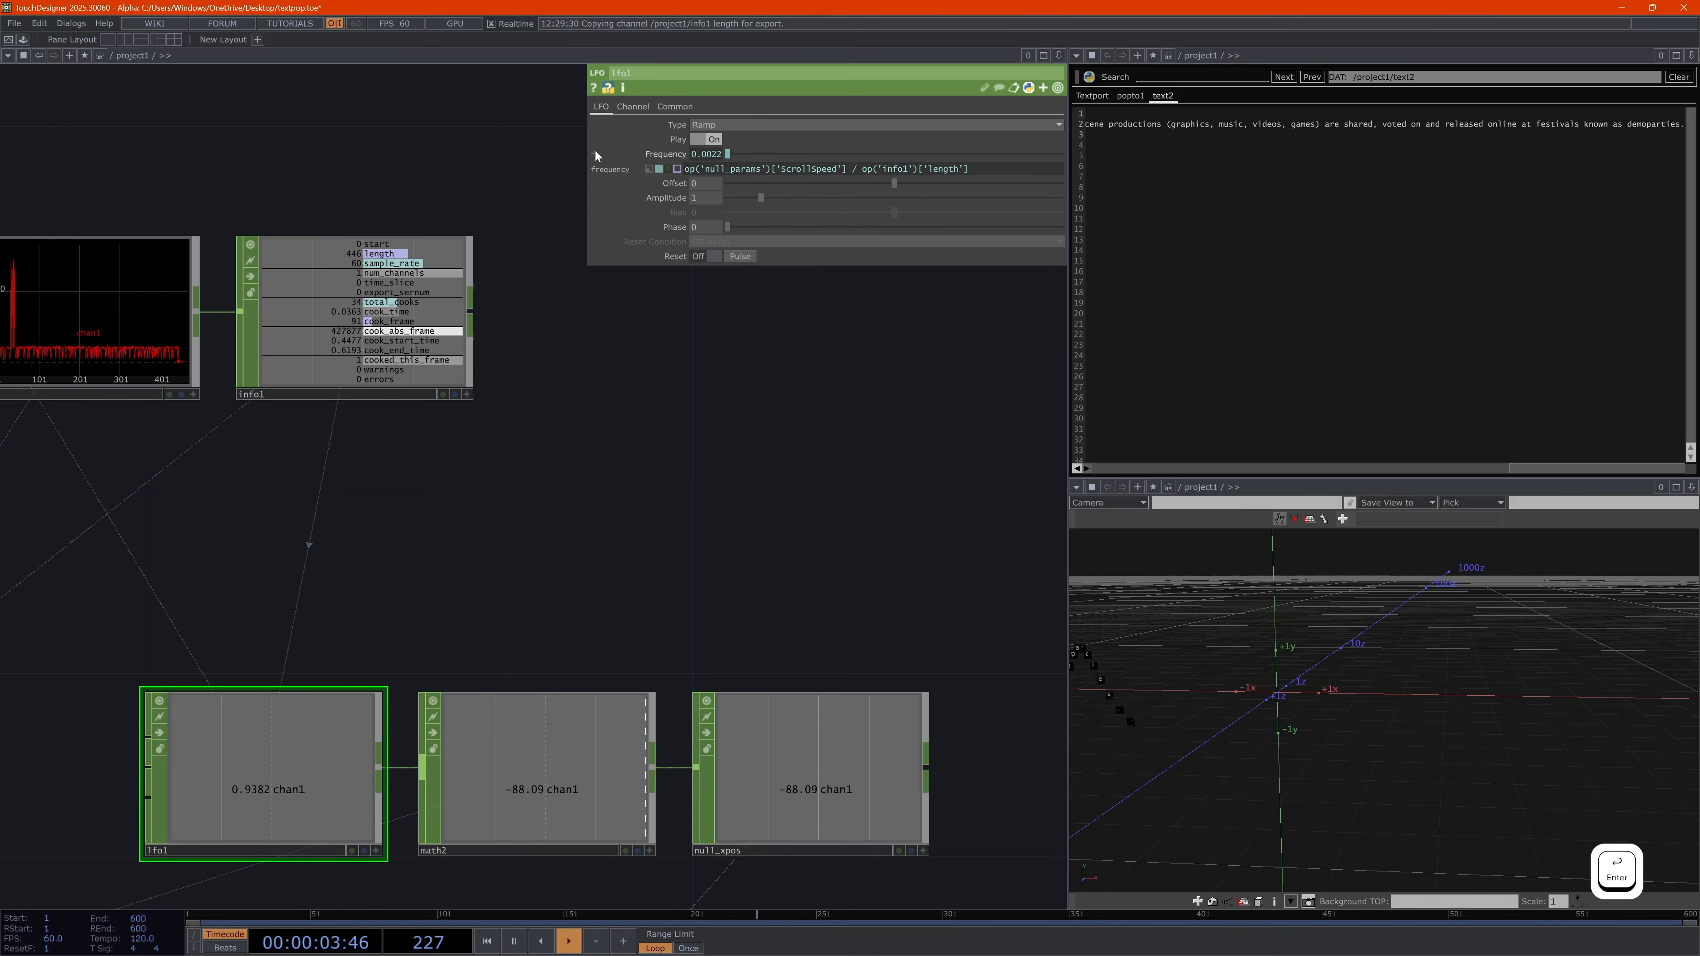
pyautogui.click(594, 154)
pyautogui.click(594, 155)
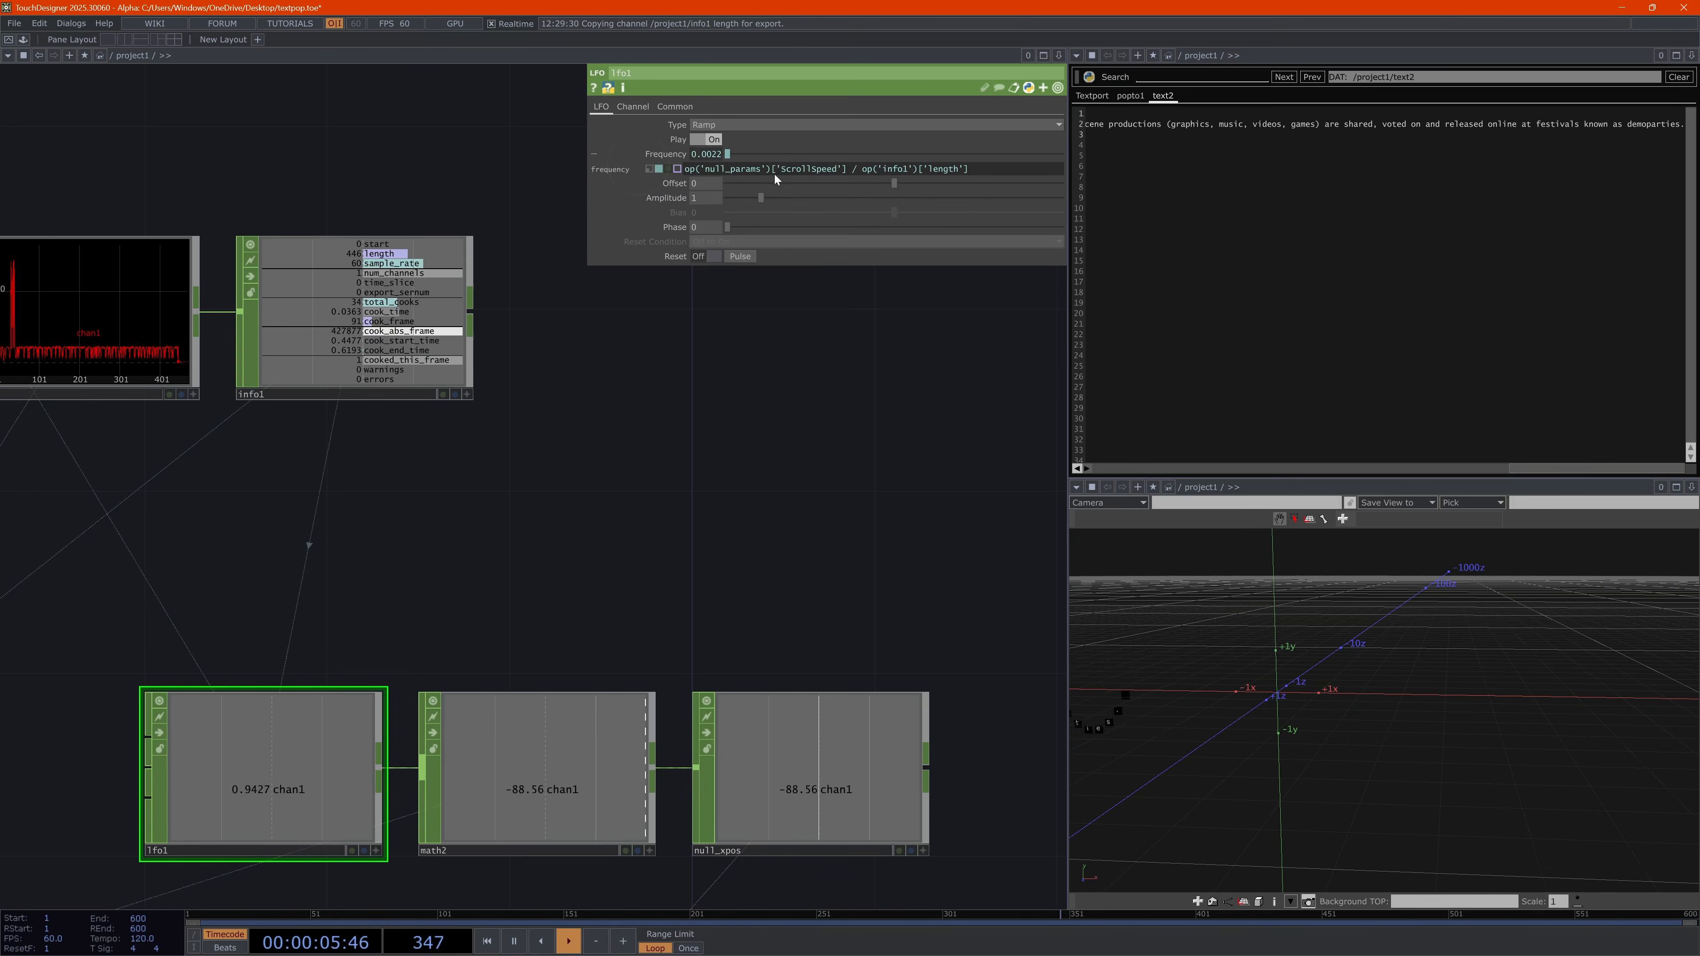
# Set the ScrollSpeed value in constant1 to 10
pyautogui.scroll(-3, 809, 484)
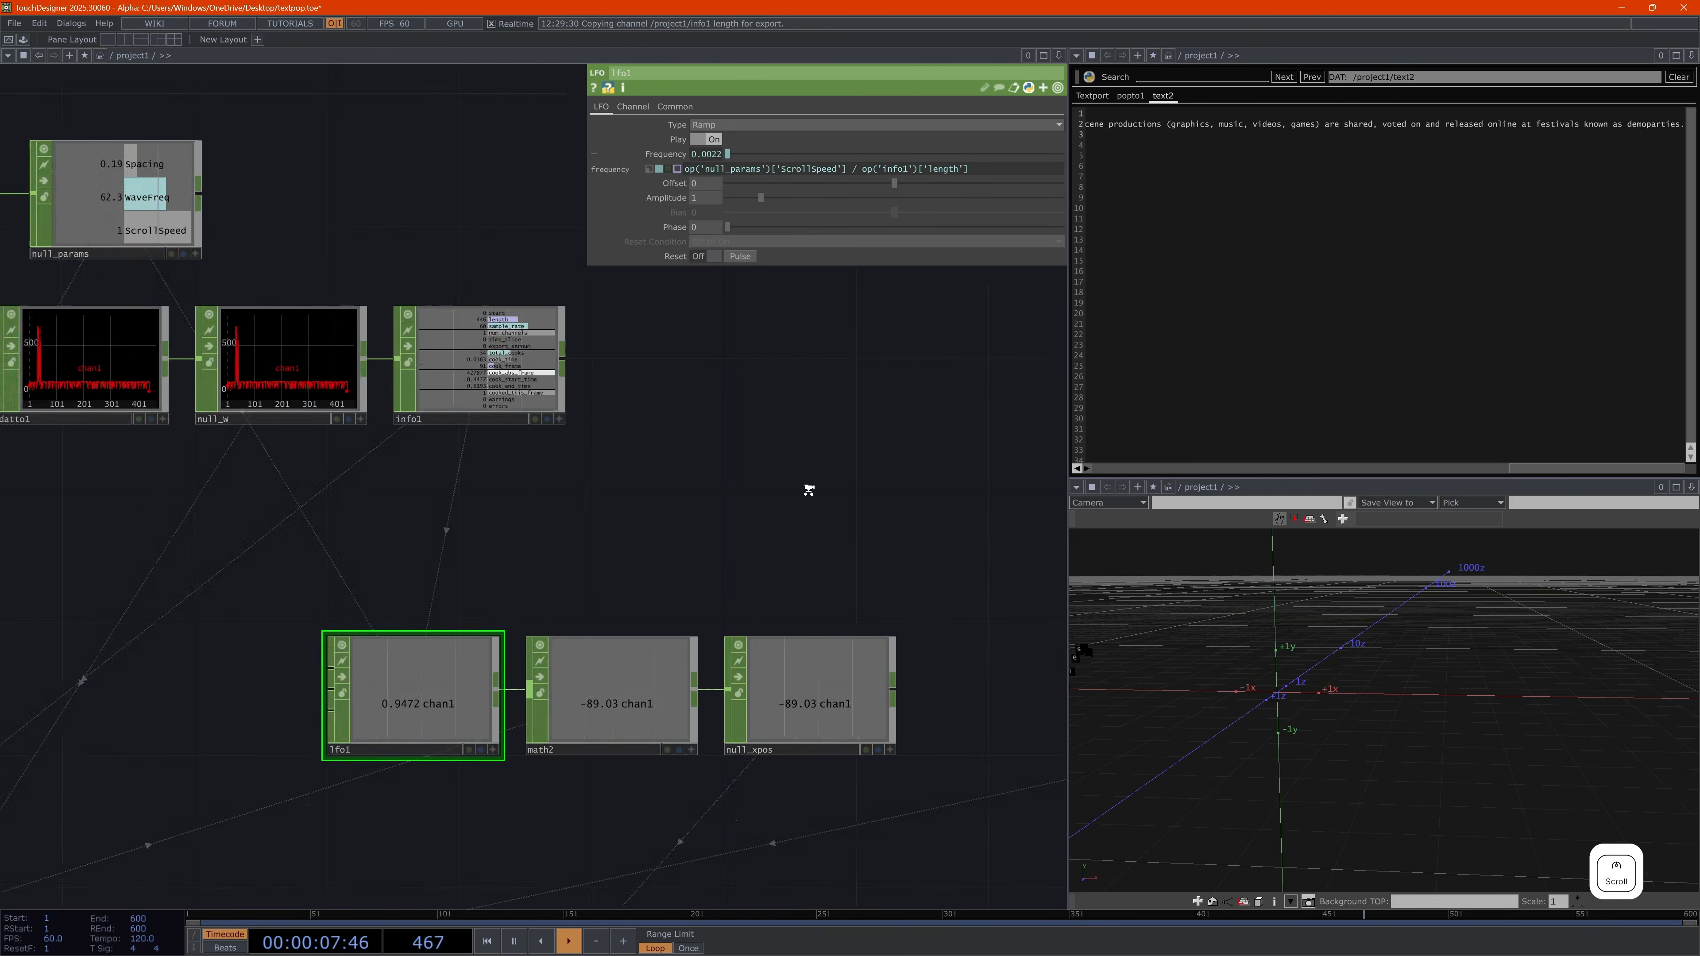
pyautogui.moveTo(812, 483); pyautogui.dragTo(966, 499)
pyautogui.click(413, 303)
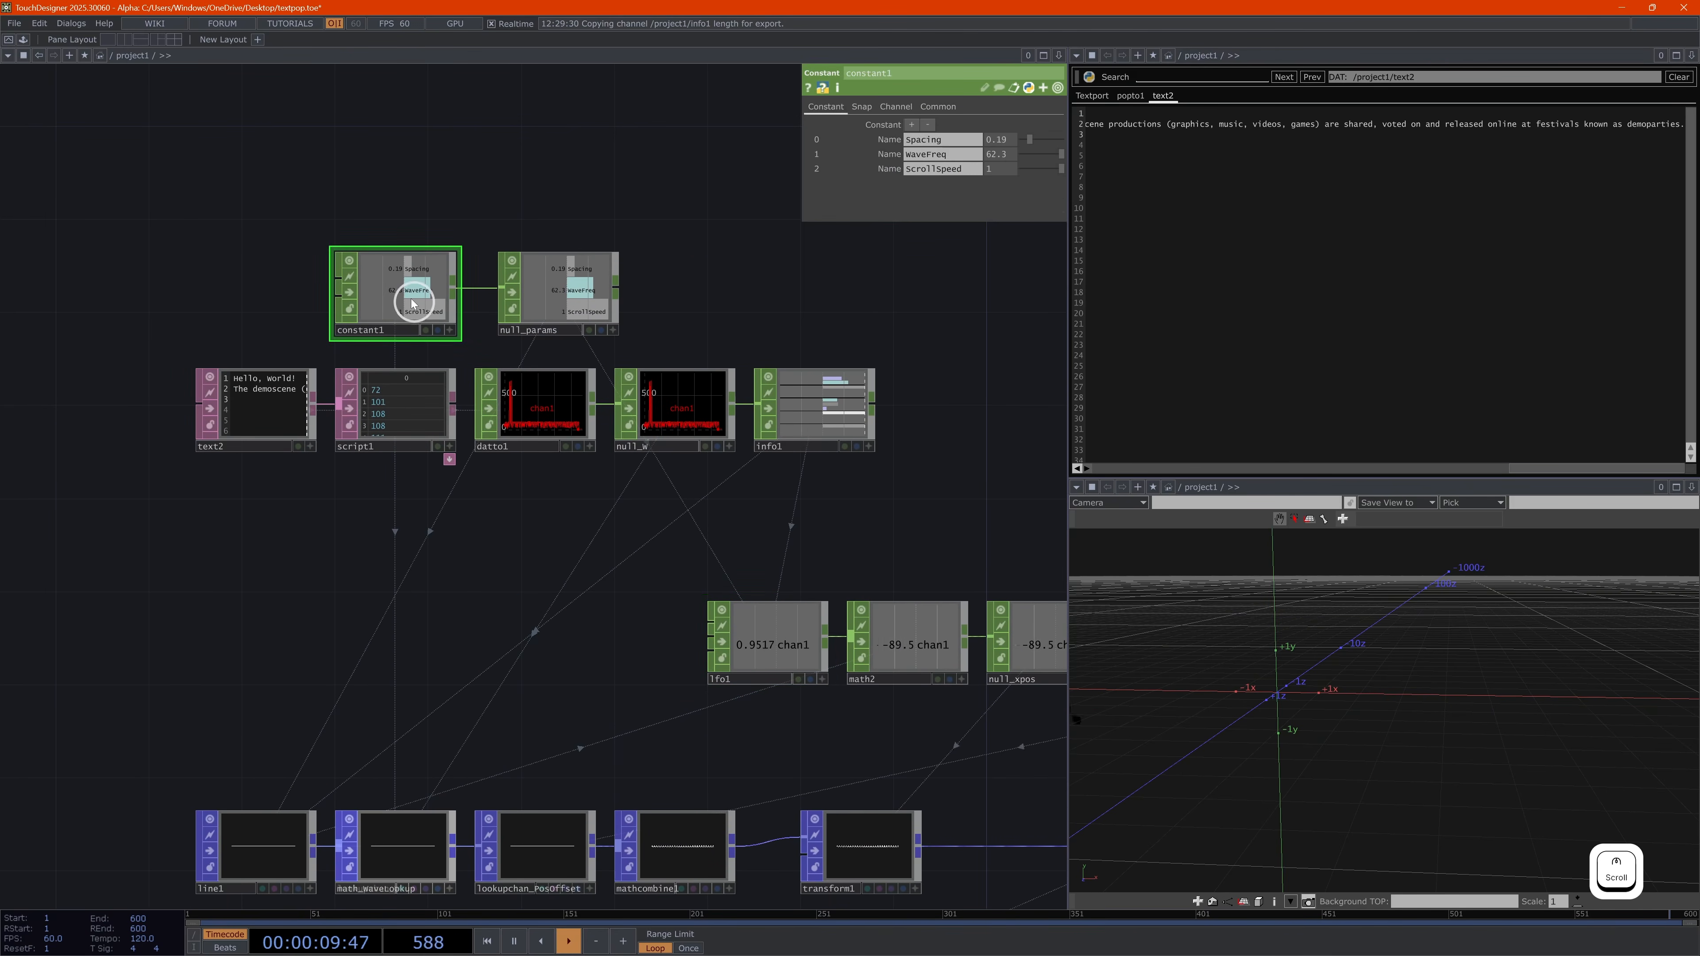
pyautogui.write('0')
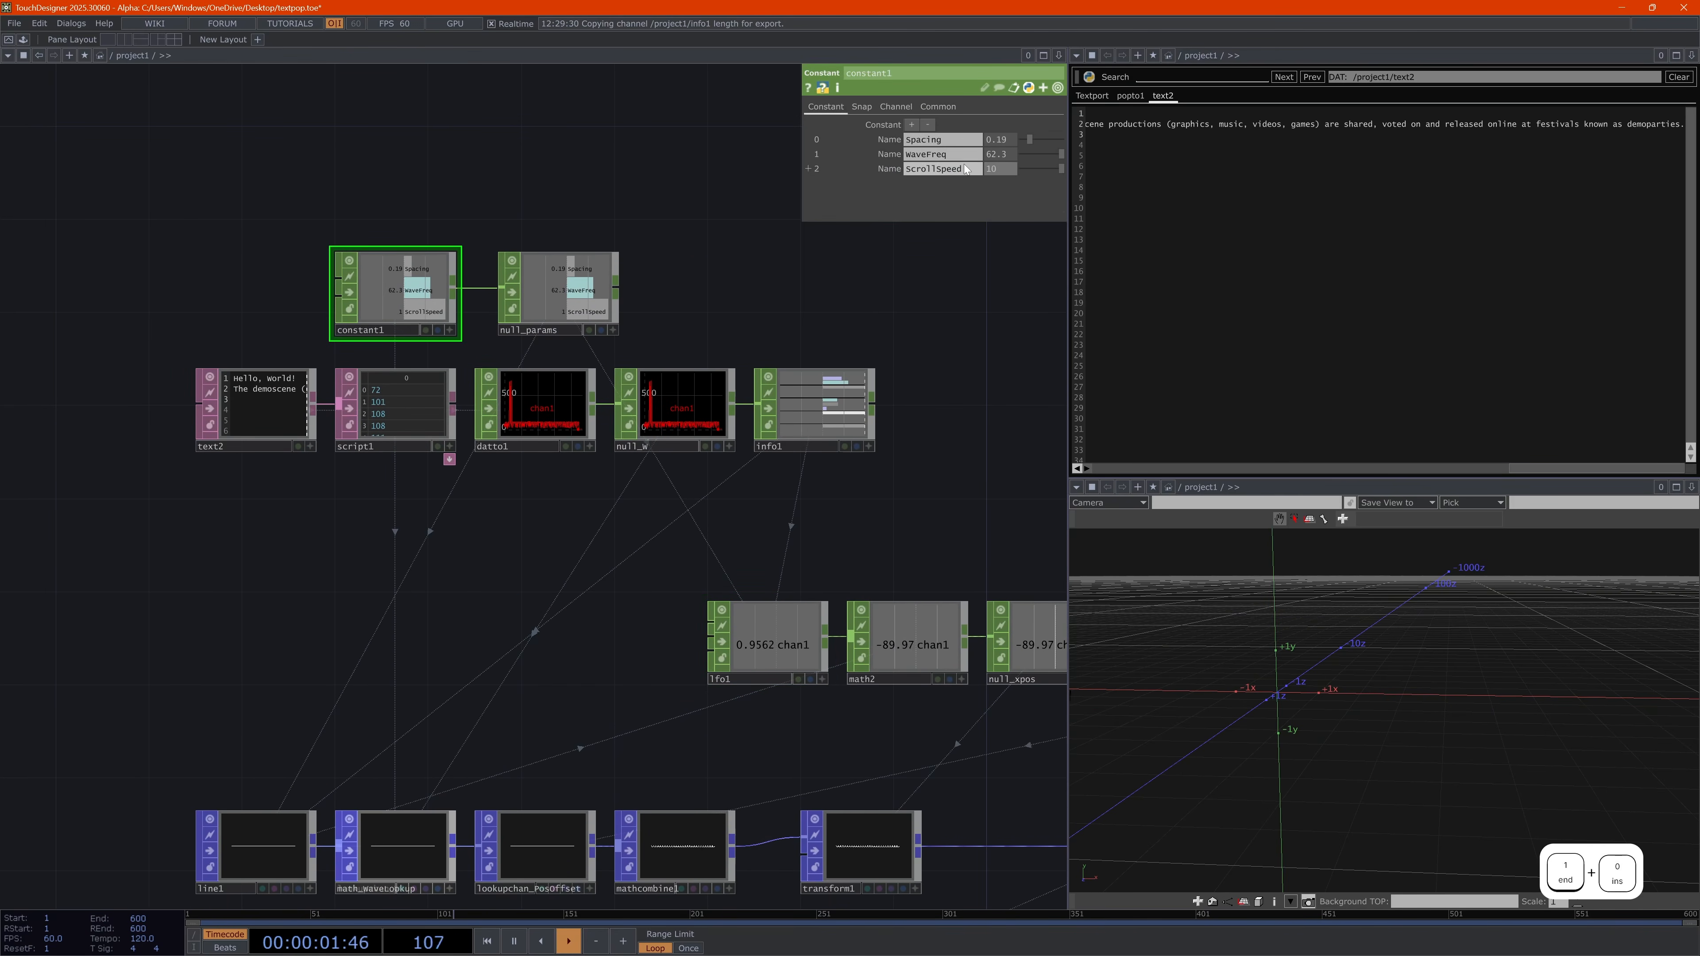
pyautogui.press('Return')
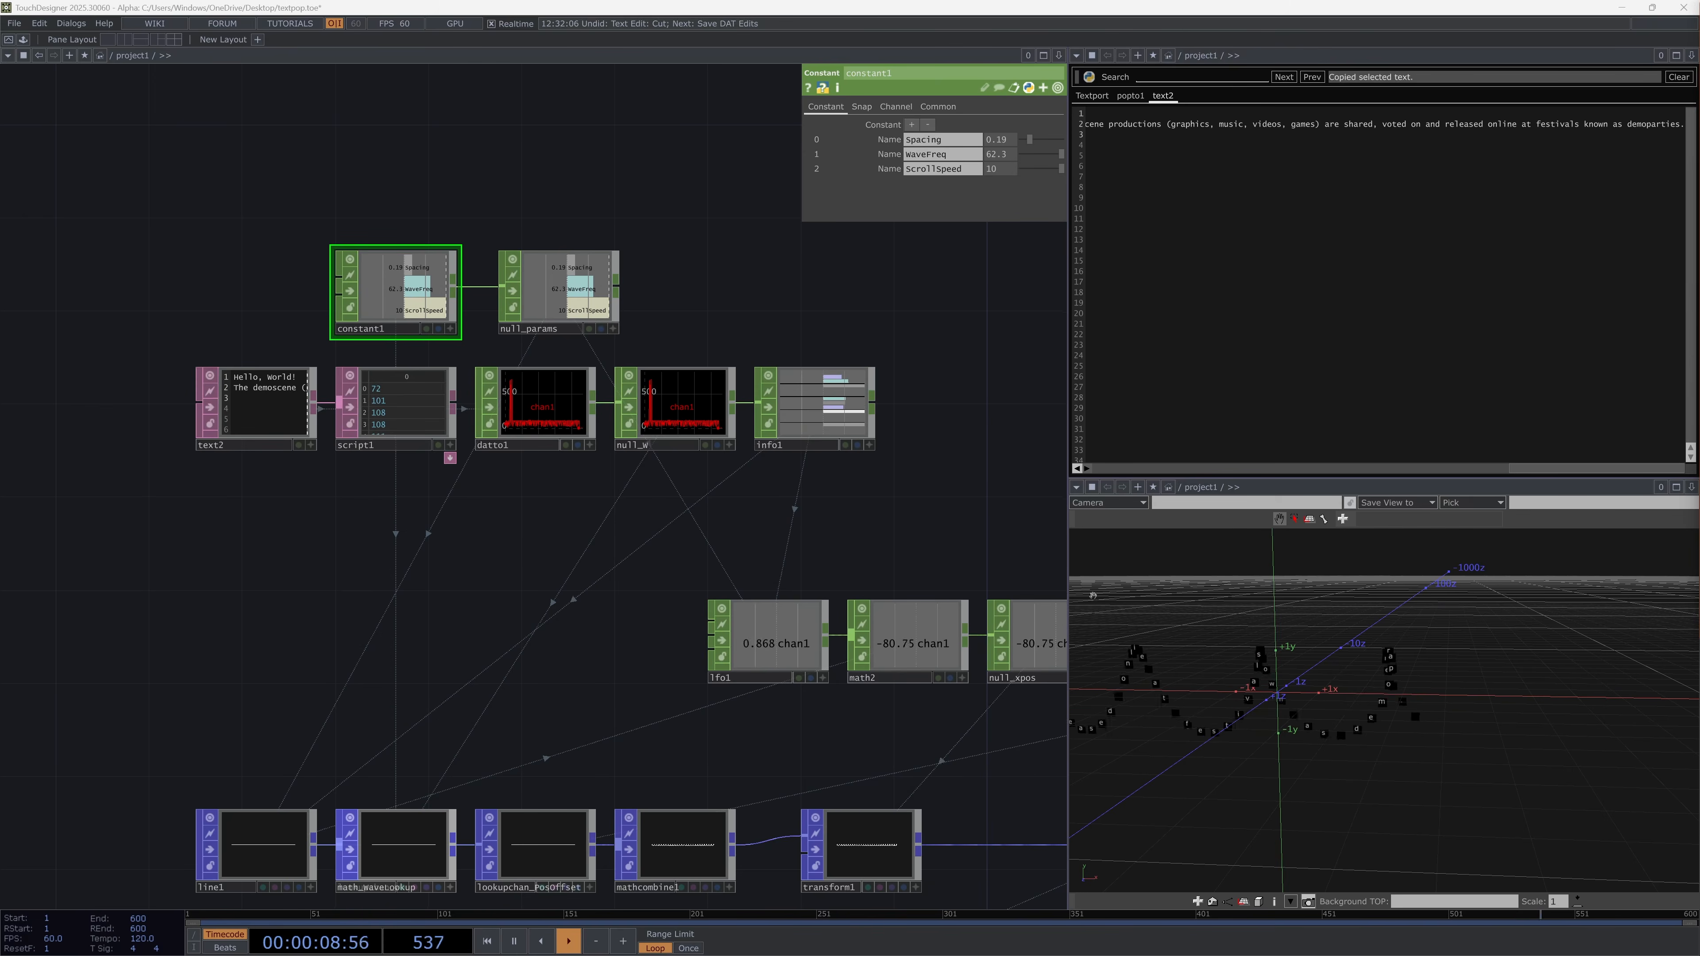
# Rename transform1 to transform_XScroll and move it close to mathcombine1
pyautogui.moveTo(979, 532); pyautogui.dragTo(618, 417)
pyautogui.moveTo(611, 766); pyautogui.dragTo(823, 660)
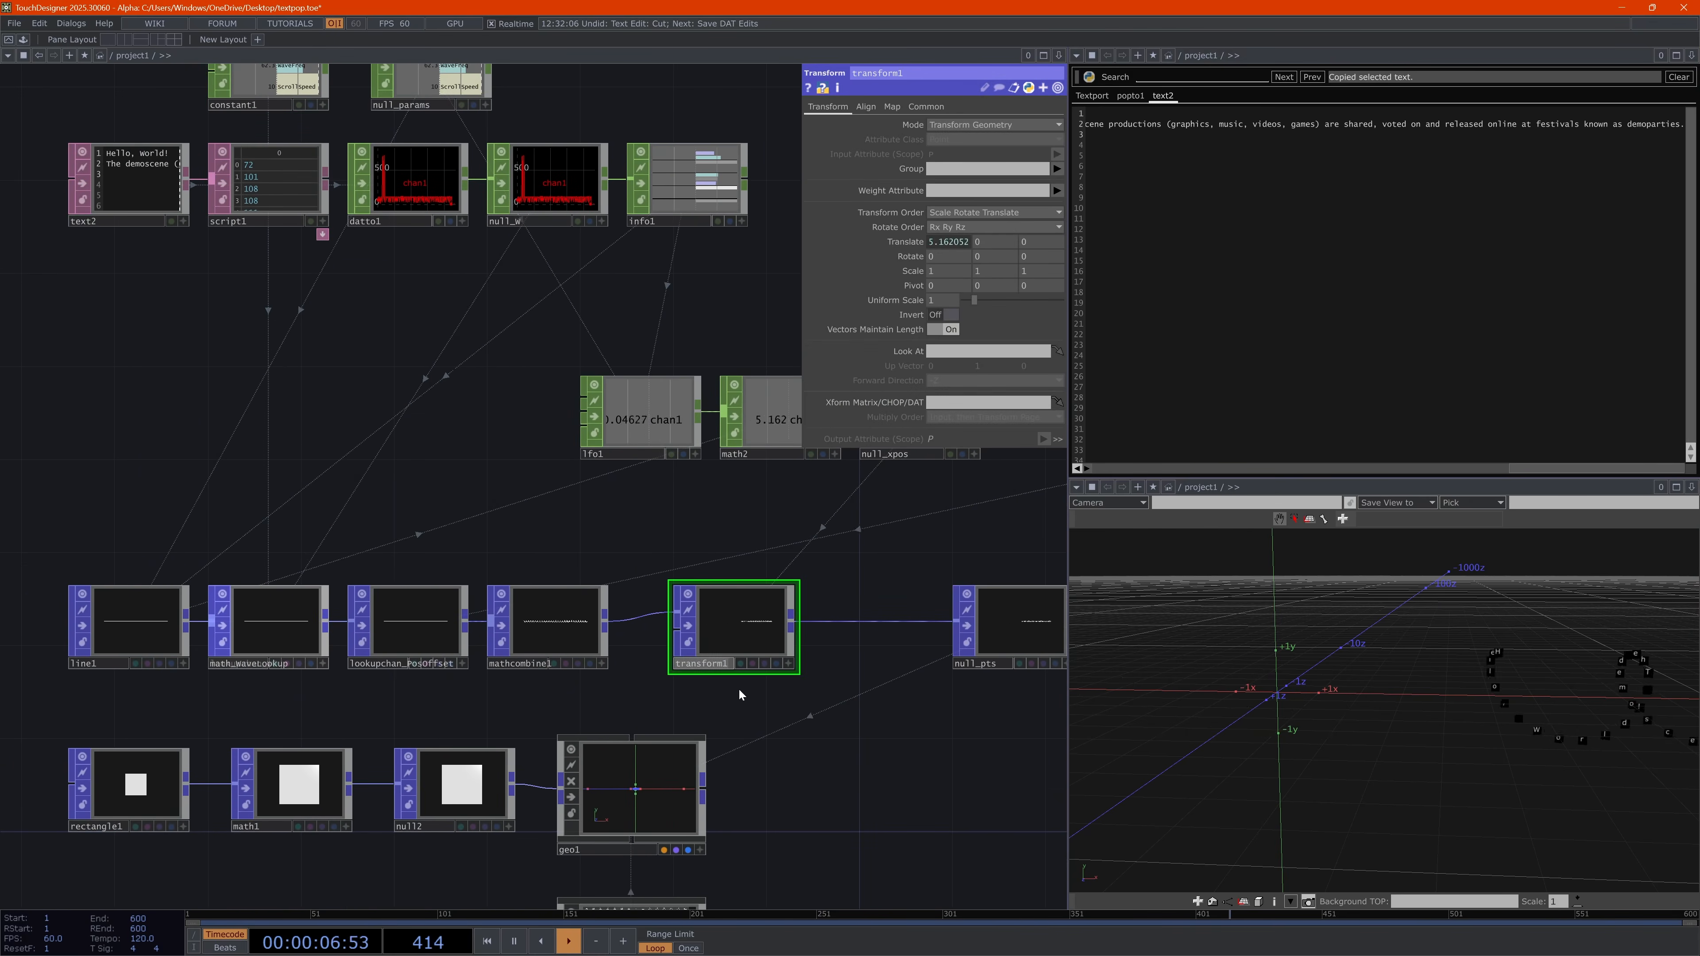
pyautogui.press('BackSpace')
pyautogui.write('_XScrol')
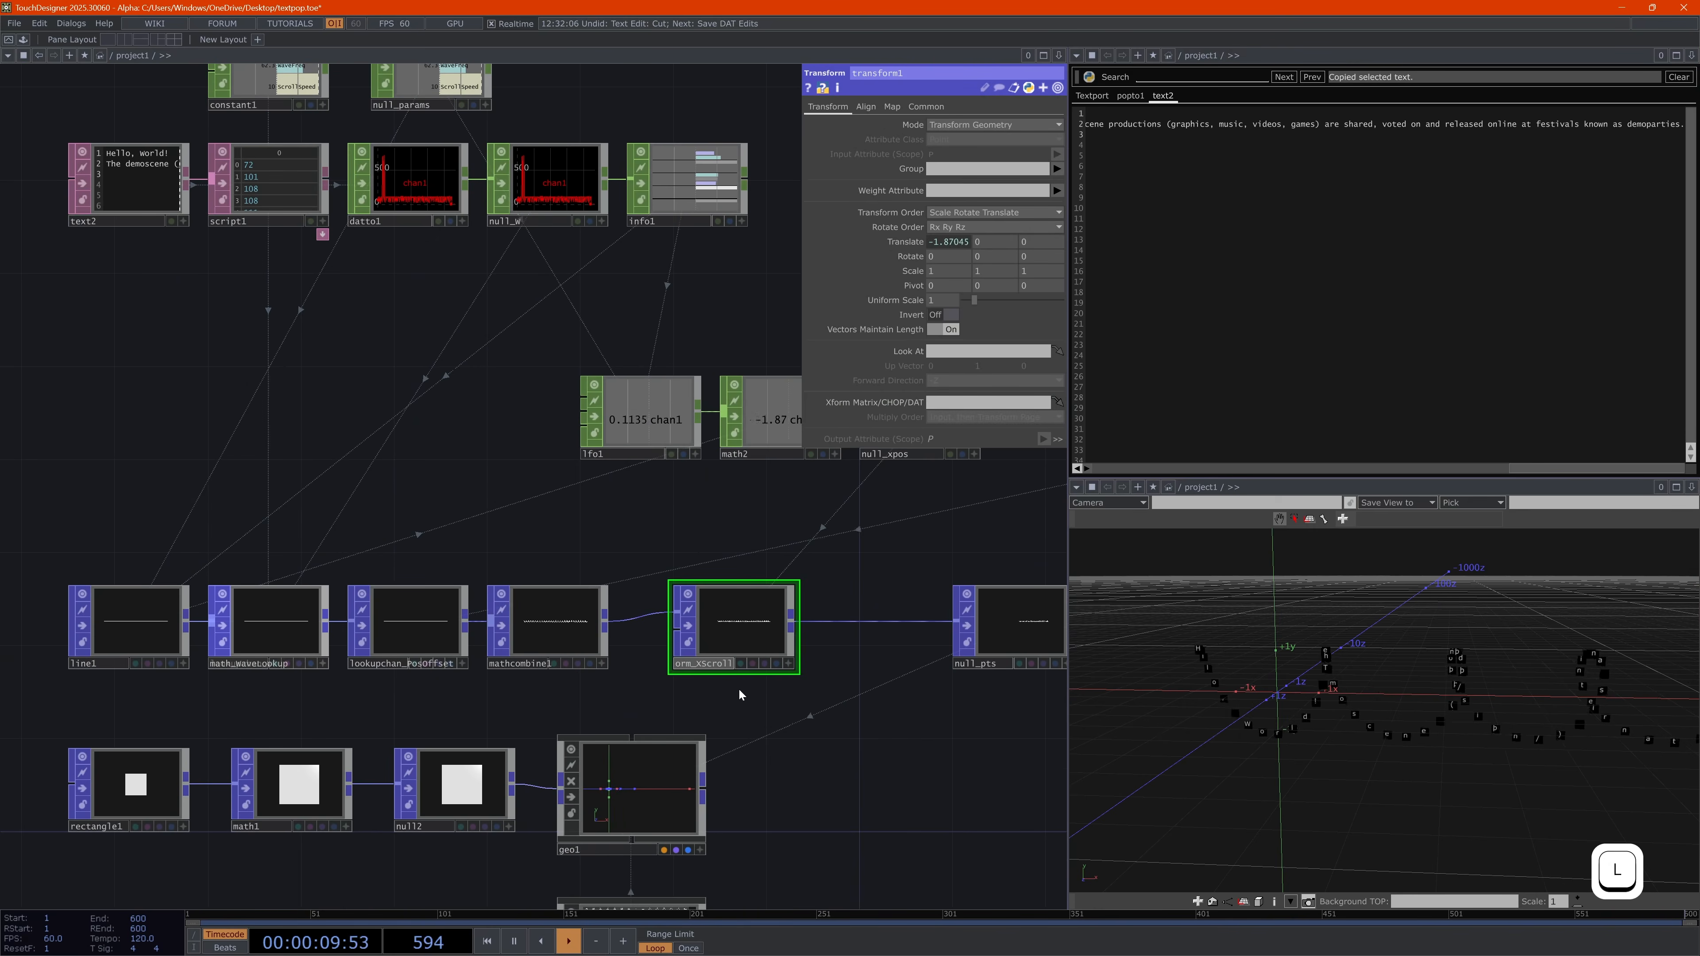
pyautogui.write('l')
pyautogui.press('Return')
pyautogui.moveTo(739, 628); pyautogui.dragTo(322, 664)
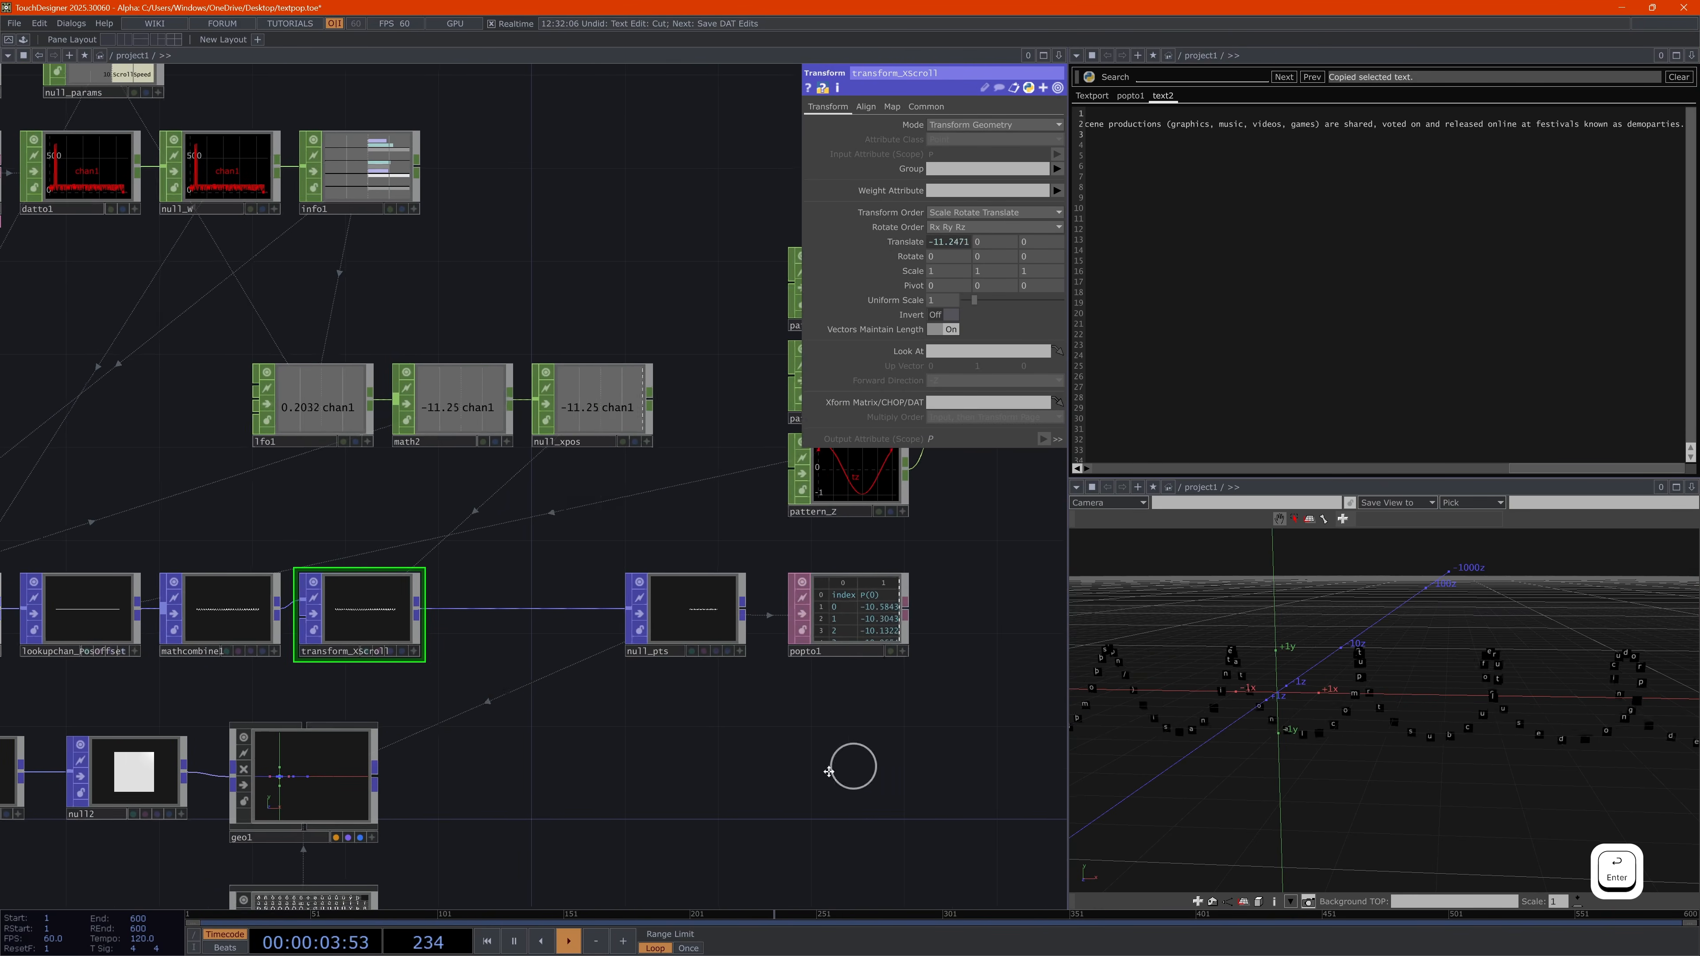
# Move null_pts and popto1 farther from transform_XScroll to make room in the POP chain
pyautogui.moveTo(850, 763); pyautogui.dragTo(661, 860)
pyautogui.click(543, 714)
pyautogui.moveTo(685, 727); pyautogui.dragTo(917, 728)
pyautogui.moveTo(604, 793); pyautogui.dragTo(847, 779)
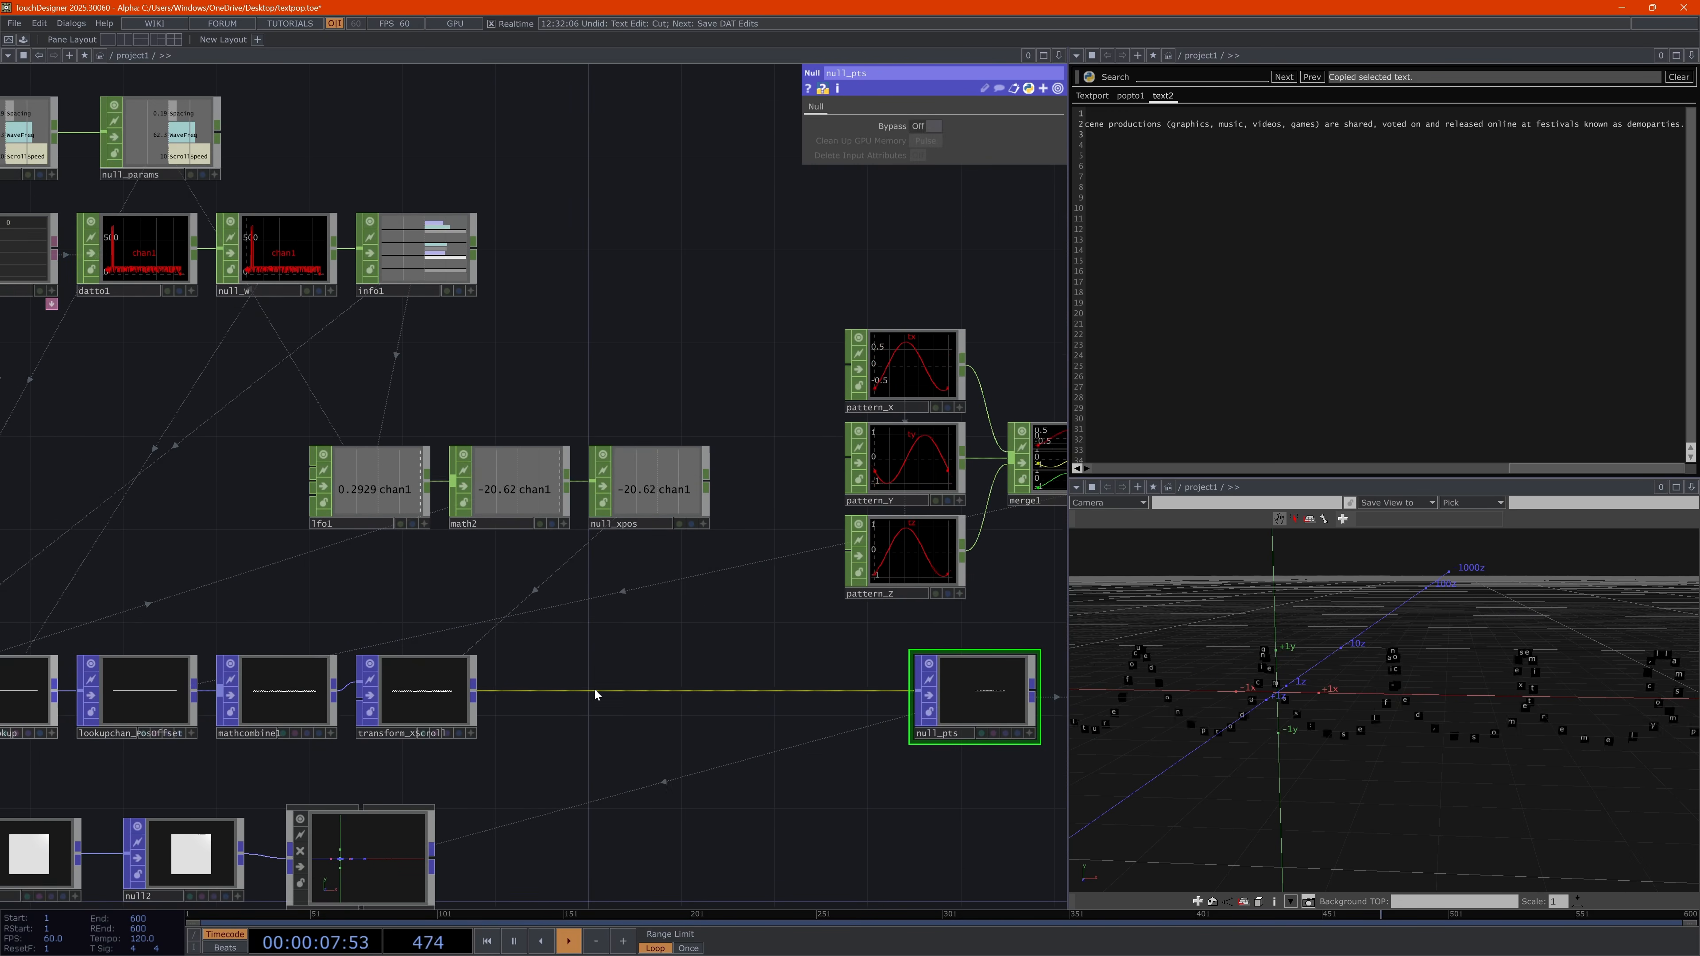
# Insert an Attribute POP between transform_XScroll and null_pts
pyautogui.rightClick(636, 672)
pyautogui.click(642, 678)
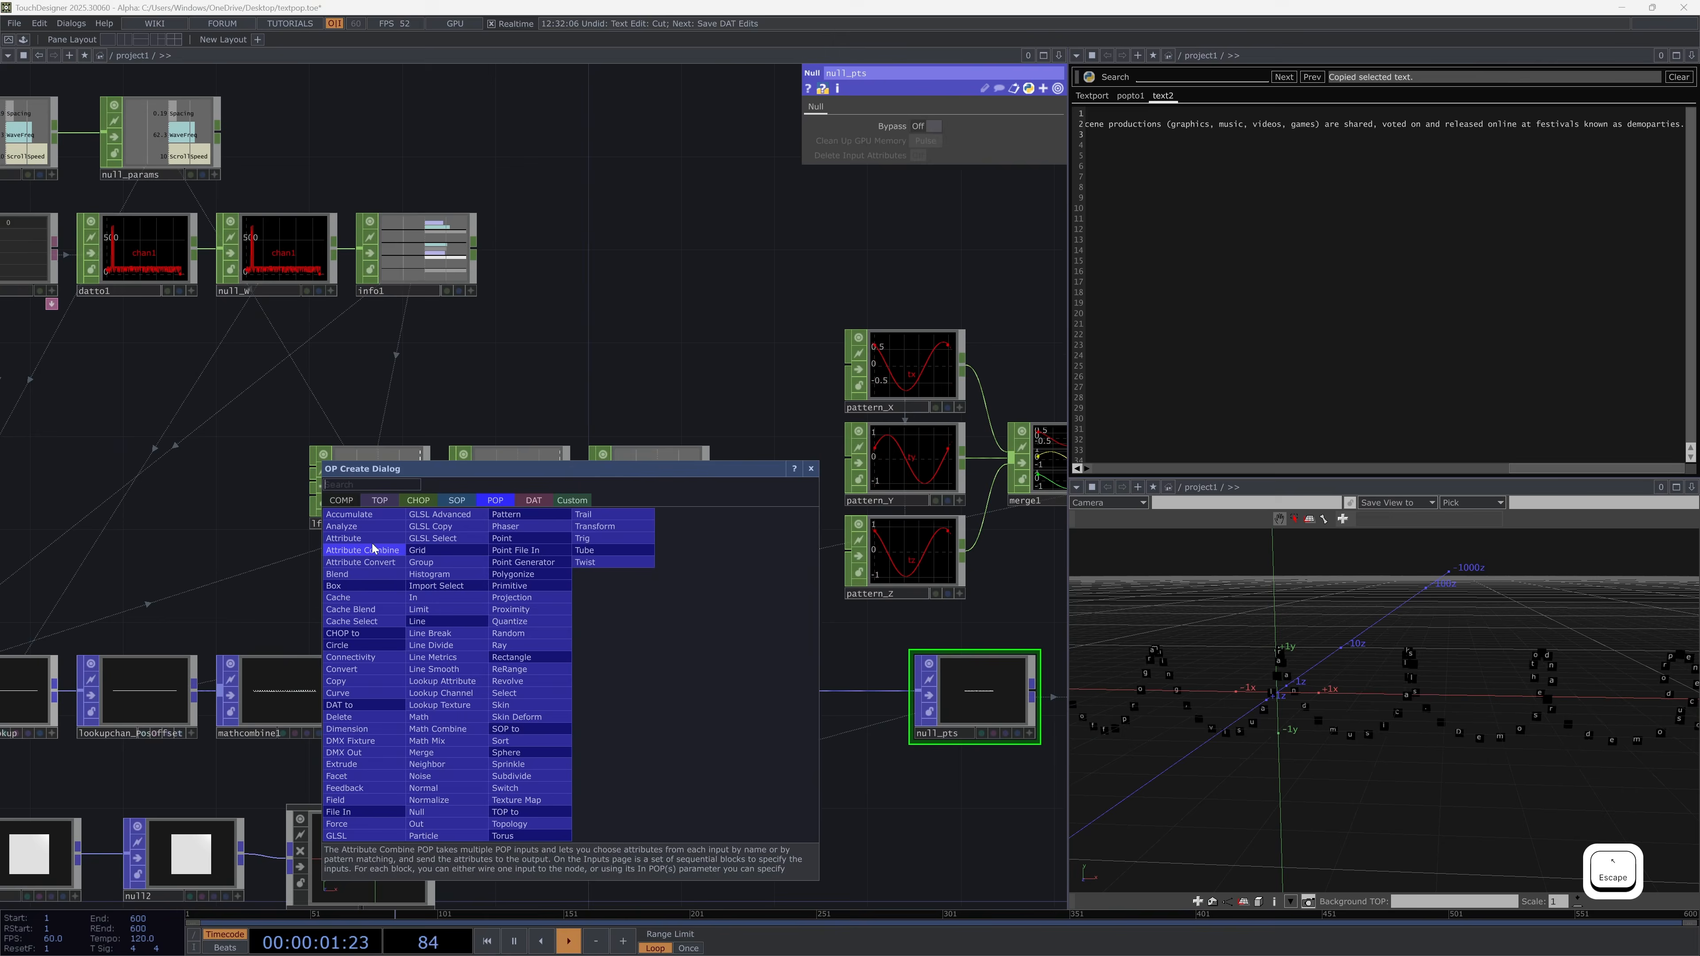
pyautogui.press('Escape')
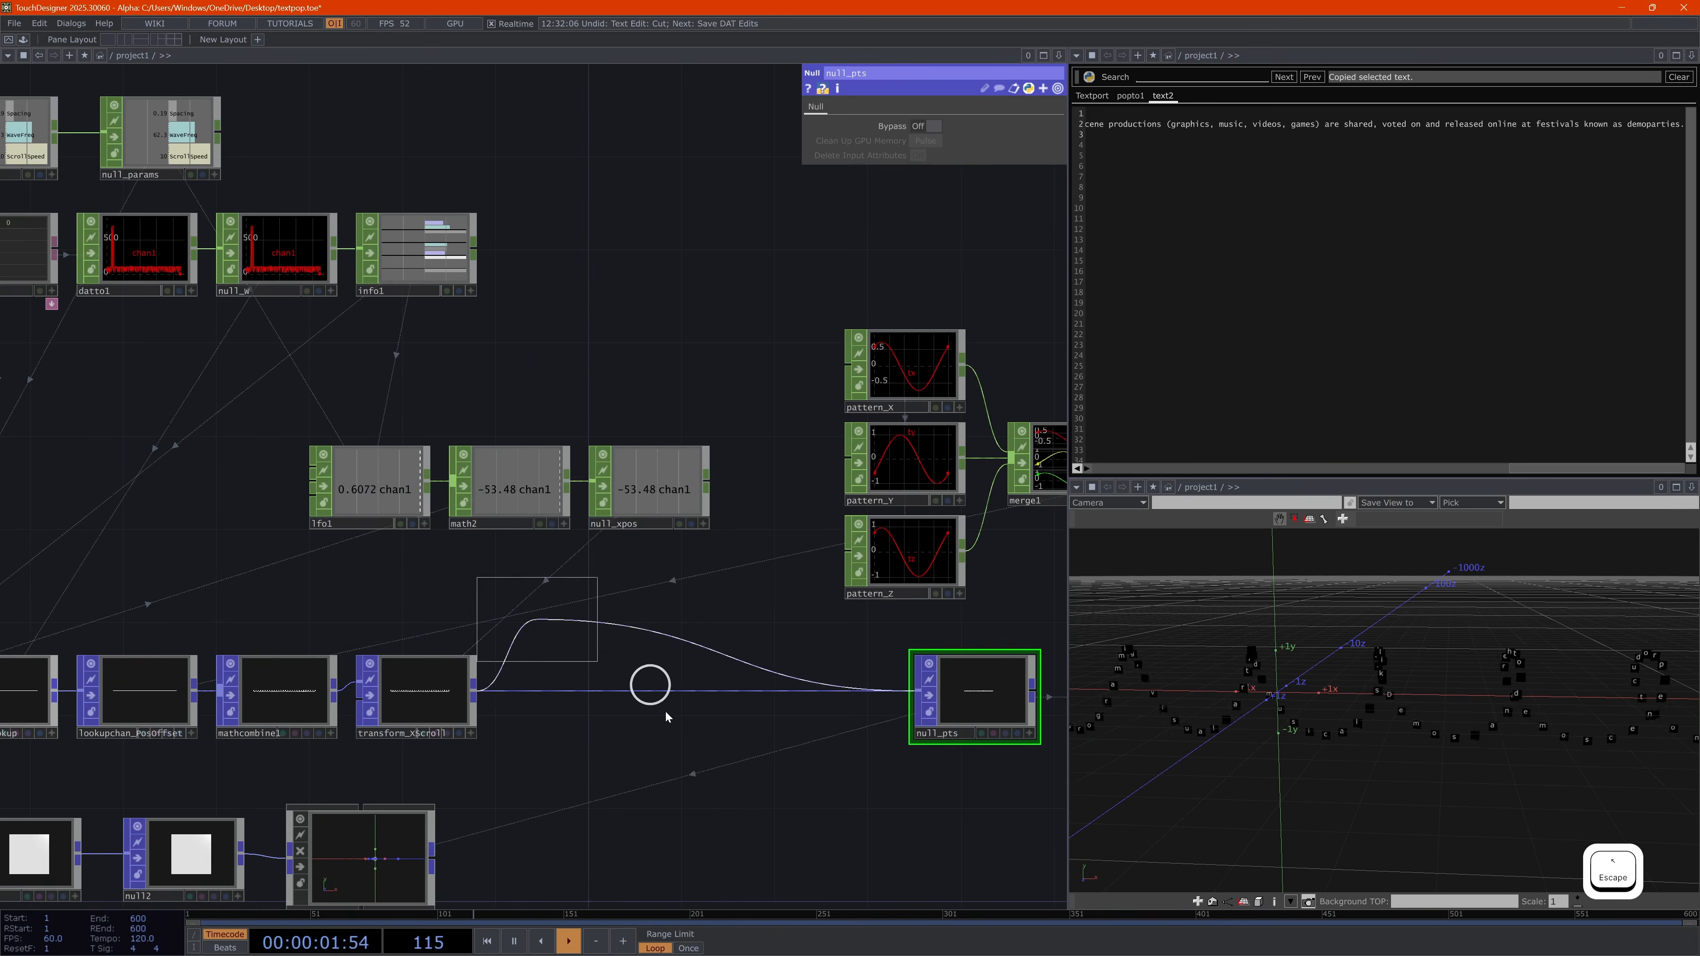
pyautogui.click(582, 689)
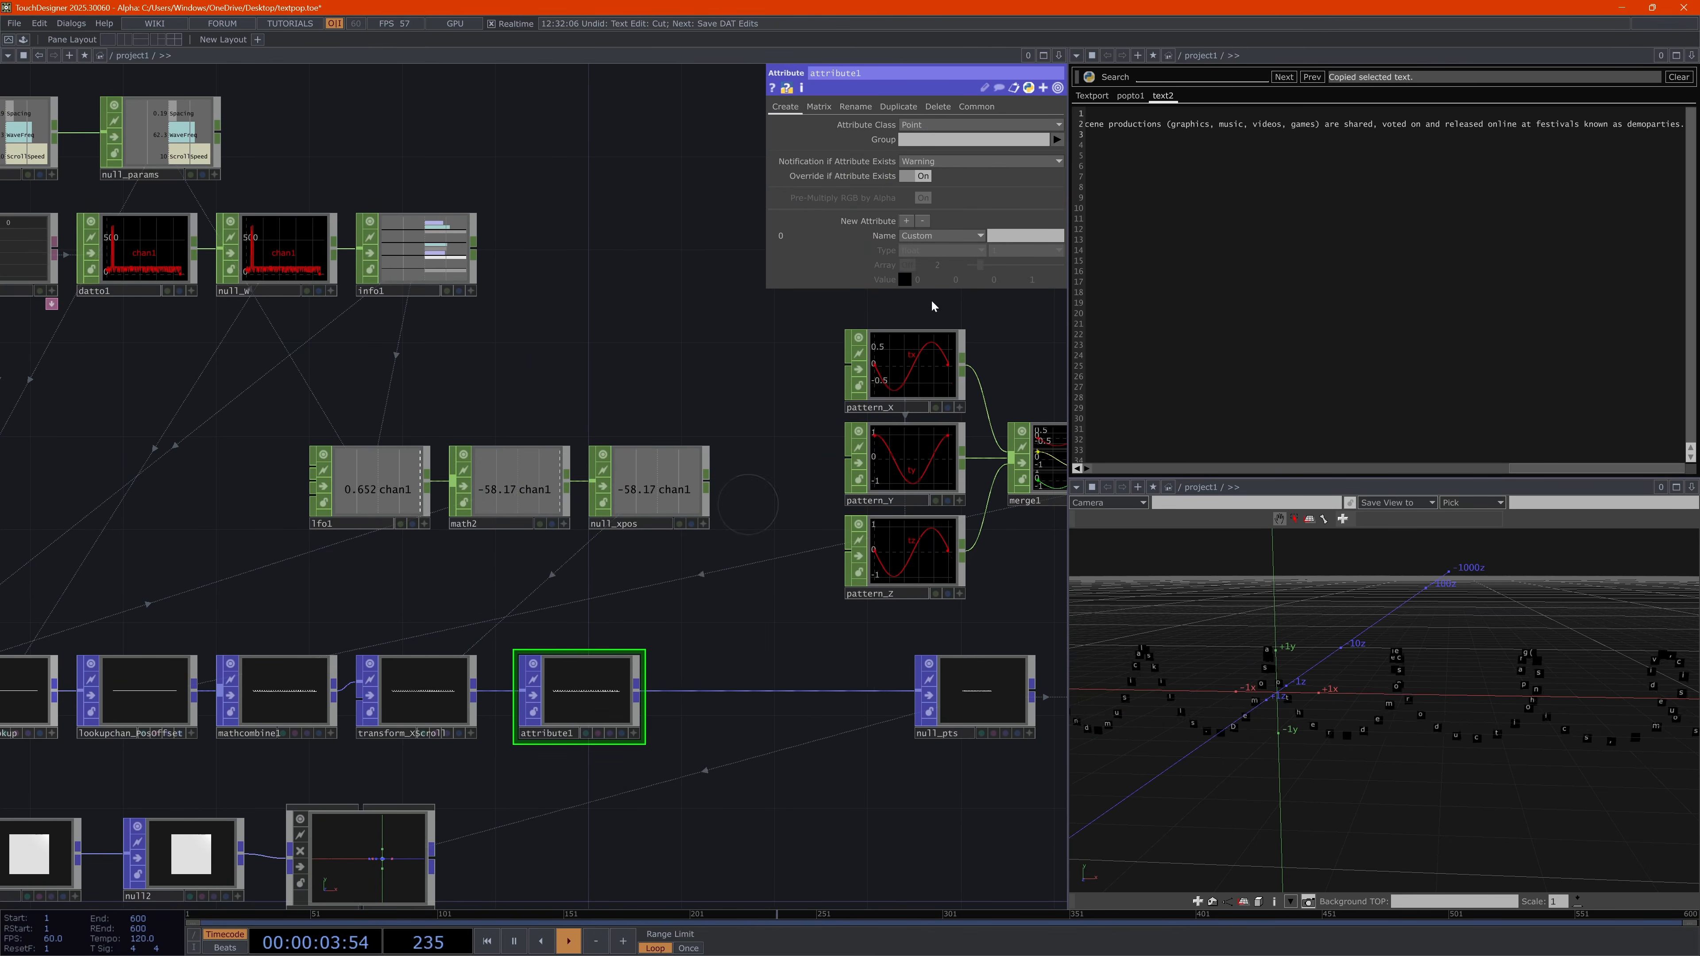
# Create a custom point attribute named PointScale in attribute1
pyautogui.write('Scale')
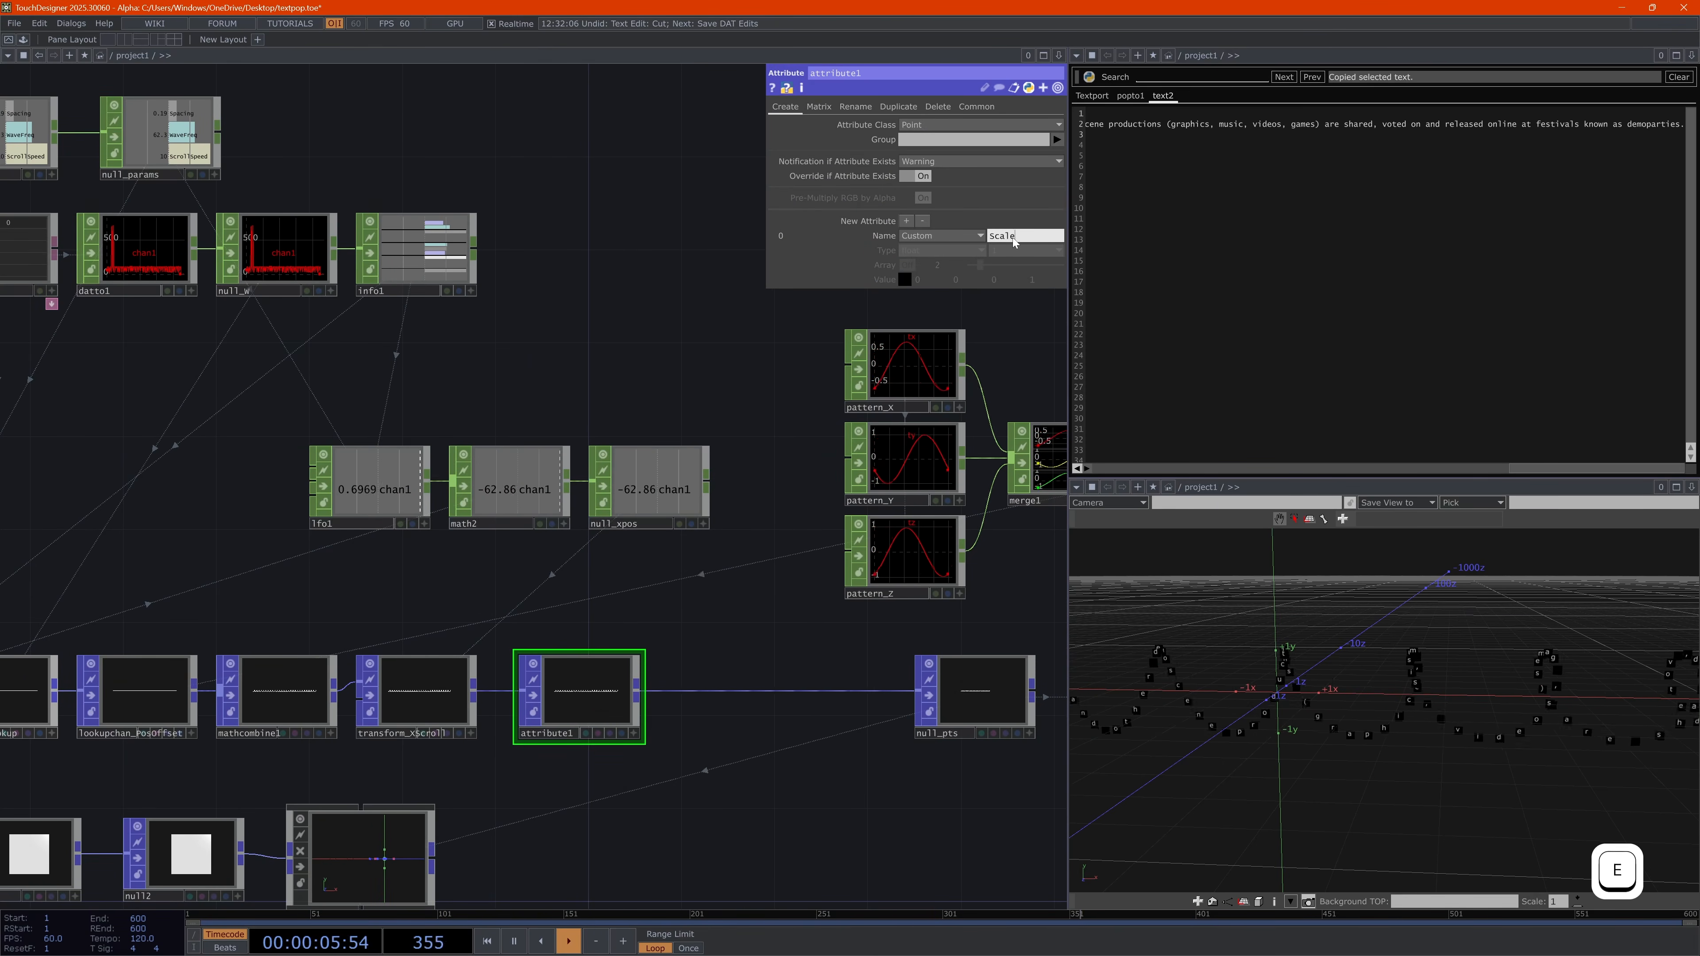
pyautogui.press('Return')
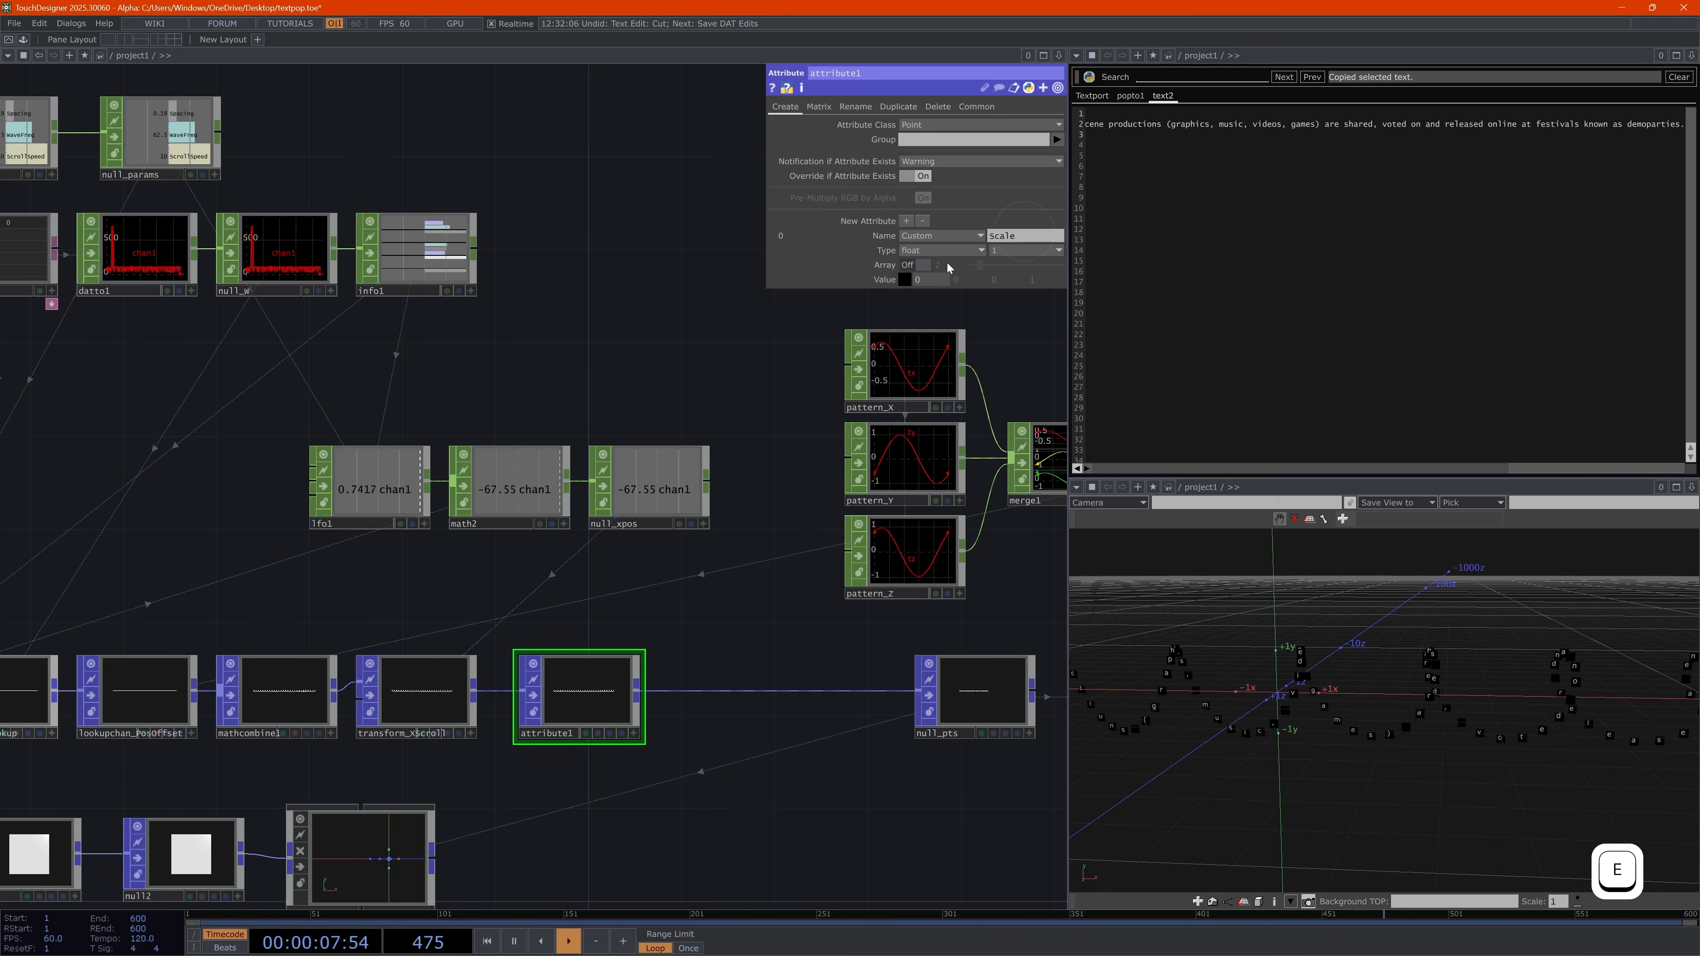
pyautogui.click(1022, 235)
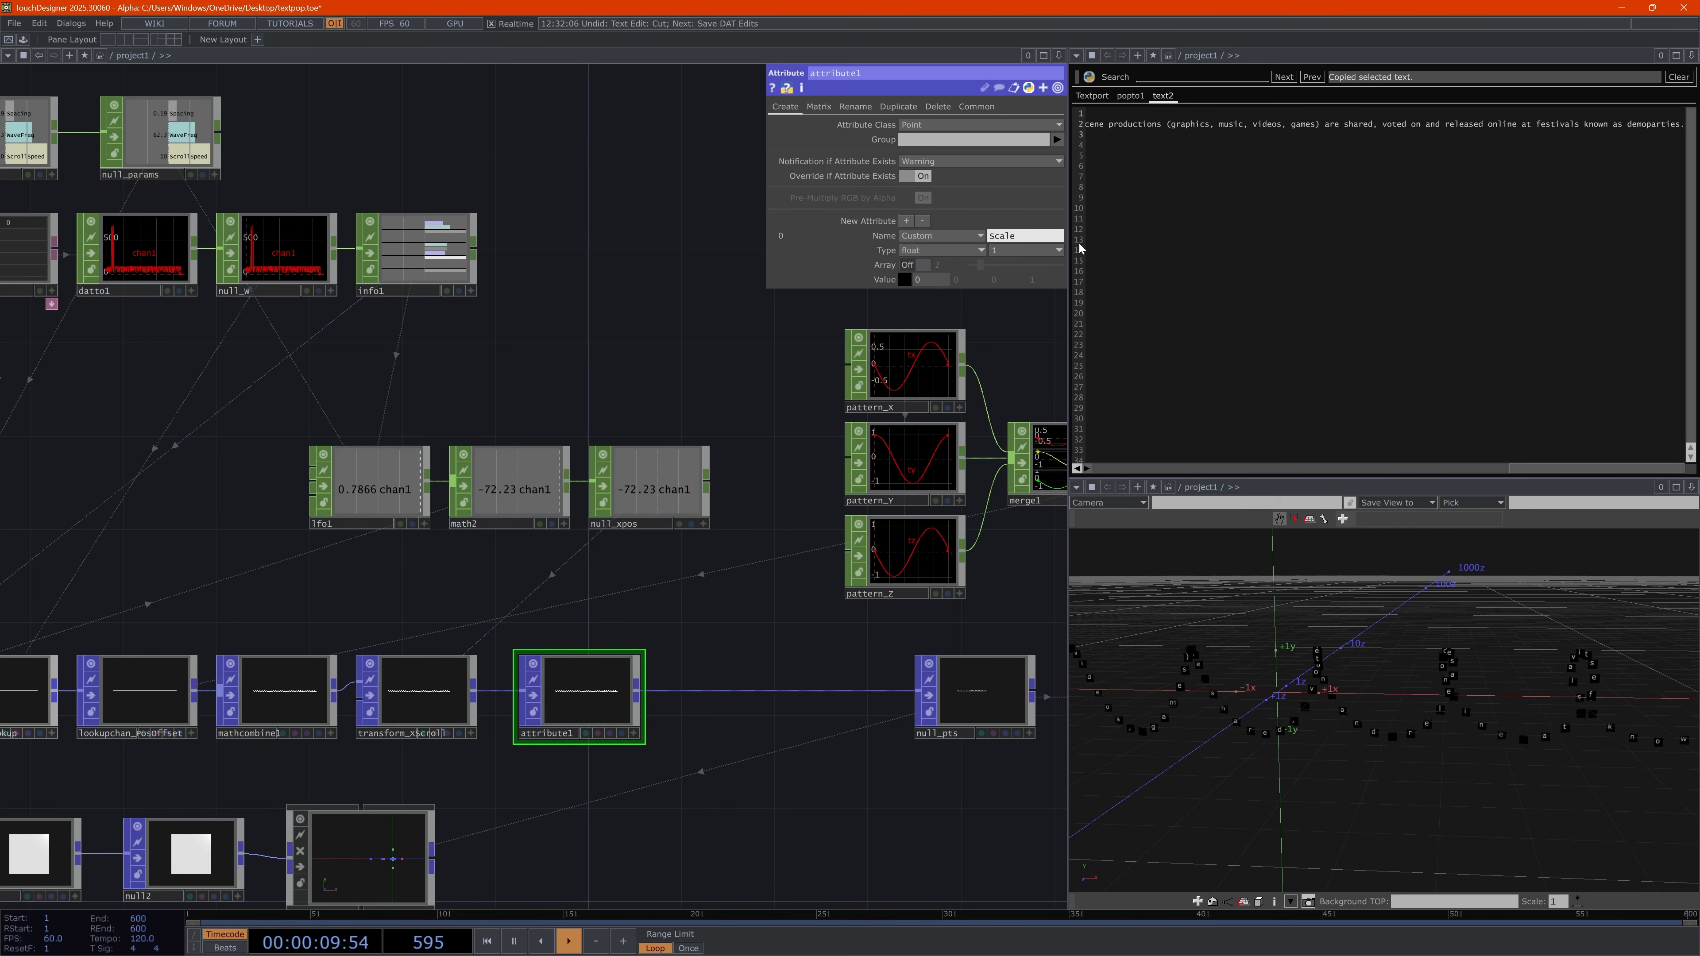
pyautogui.press('Home')
pyautogui.write('Point')
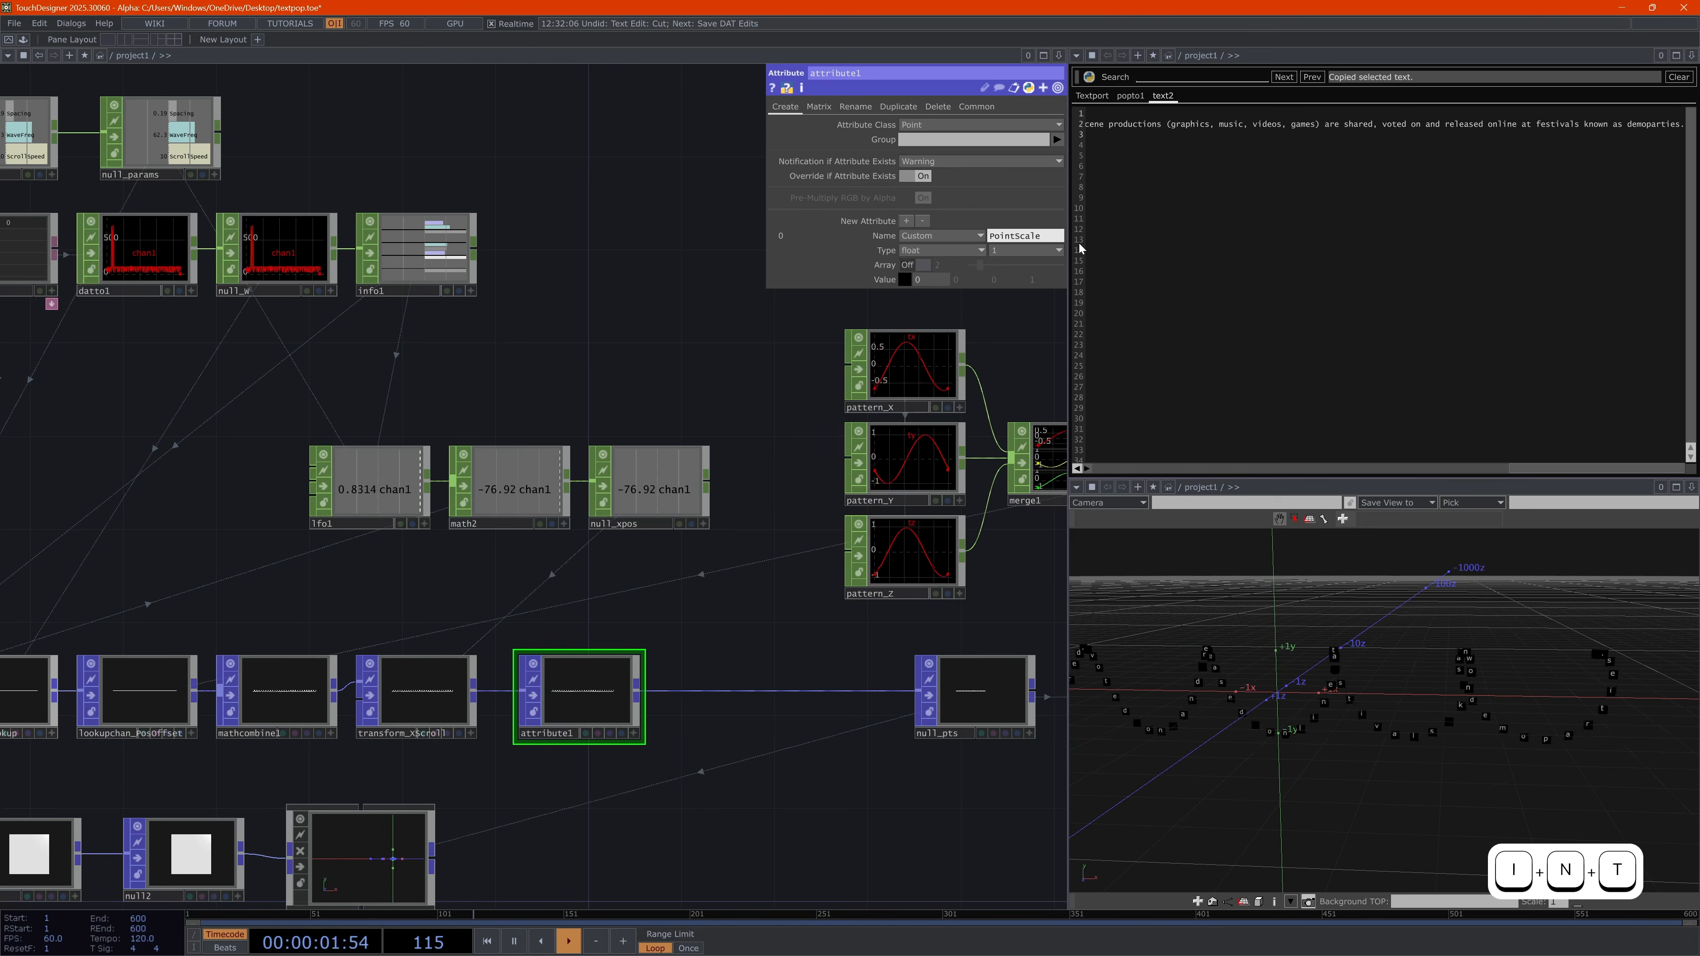
pyautogui.press('Return')
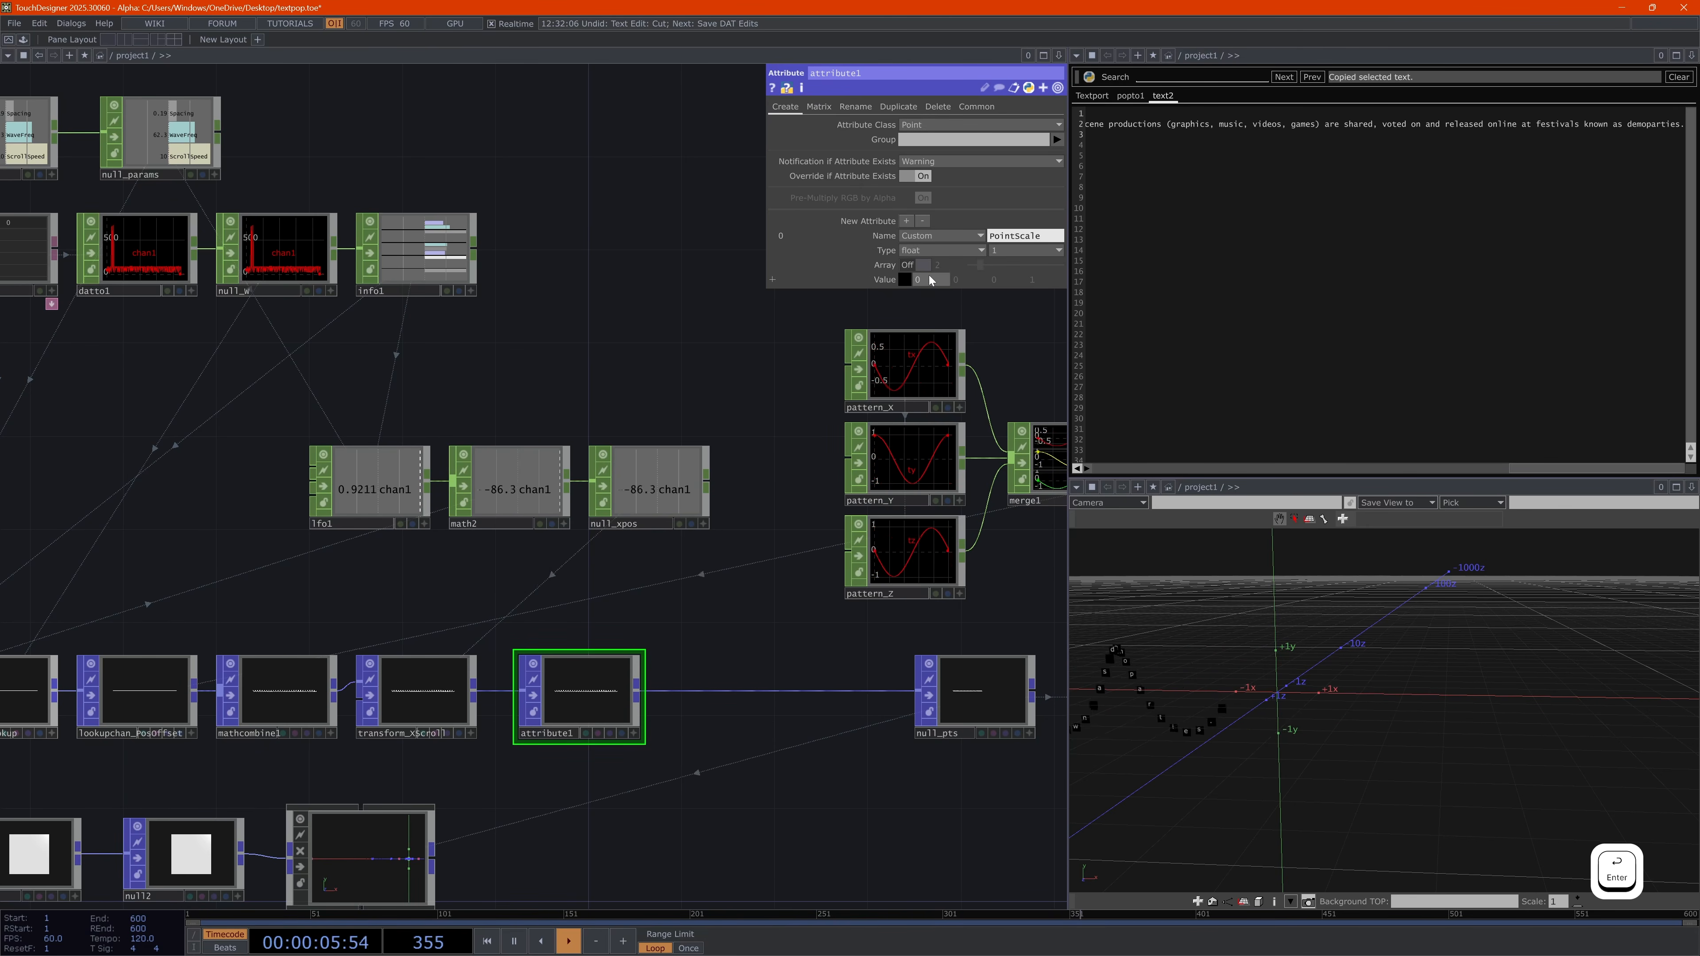
# Set the value of the custom PointScale attribute in attribute1 to 1
pyautogui.write('1')
pyautogui.press('Return')
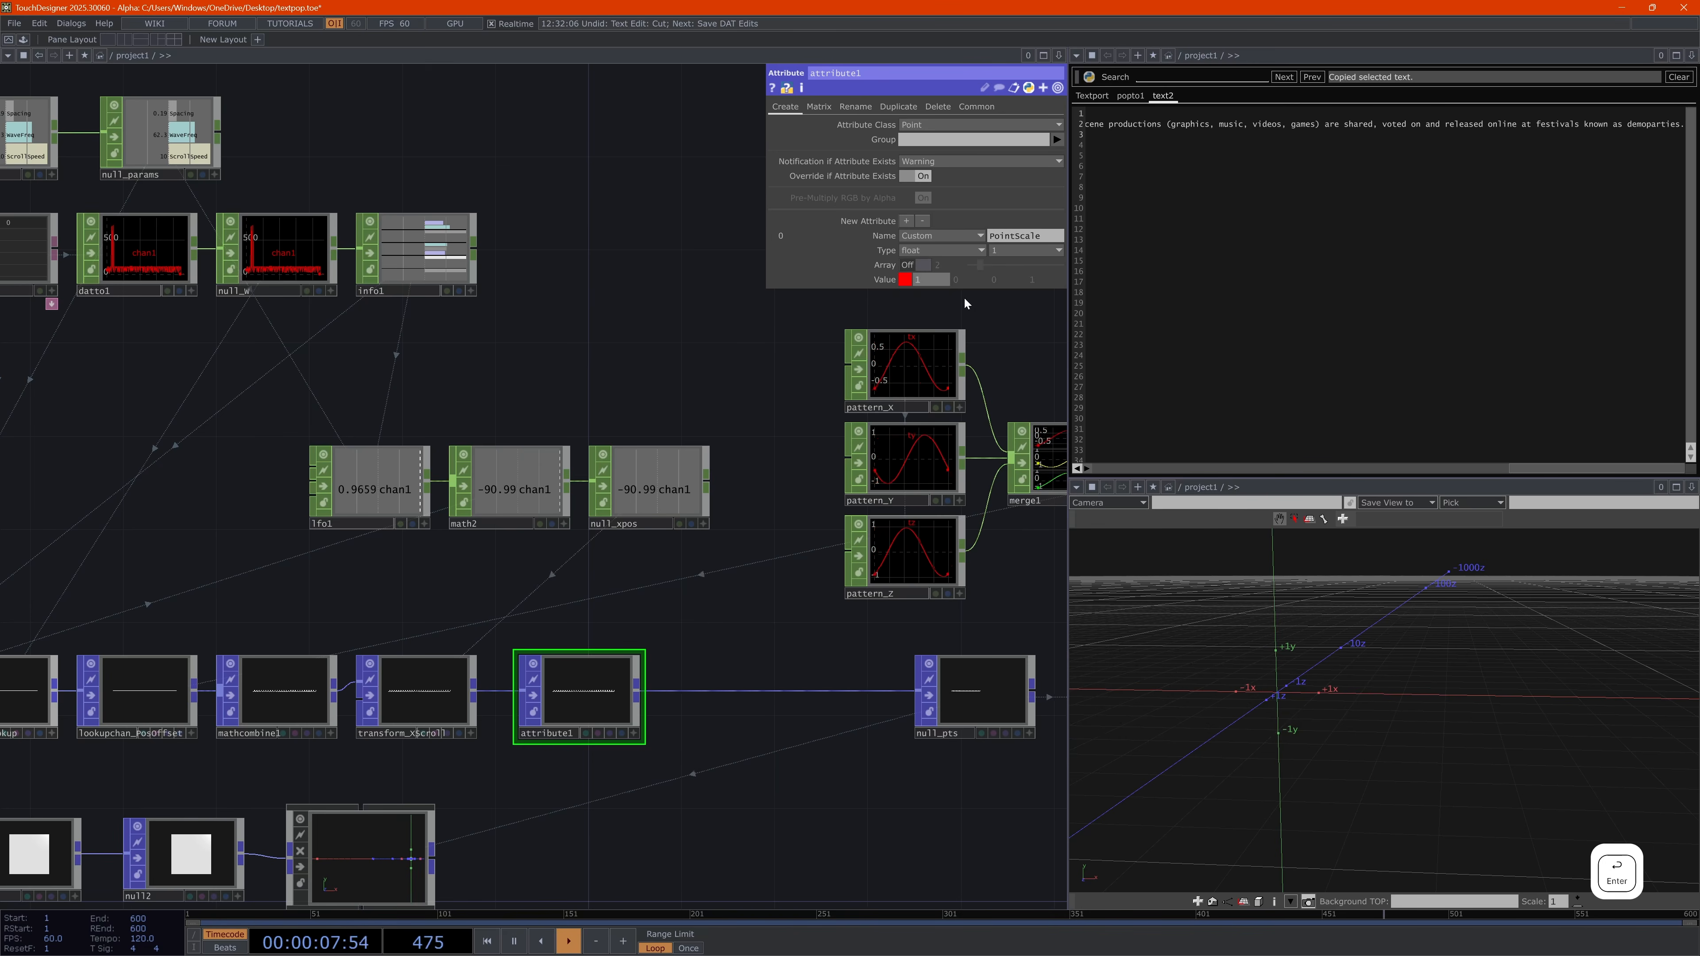
pyautogui.moveTo(749, 810); pyautogui.dragTo(760, 719)
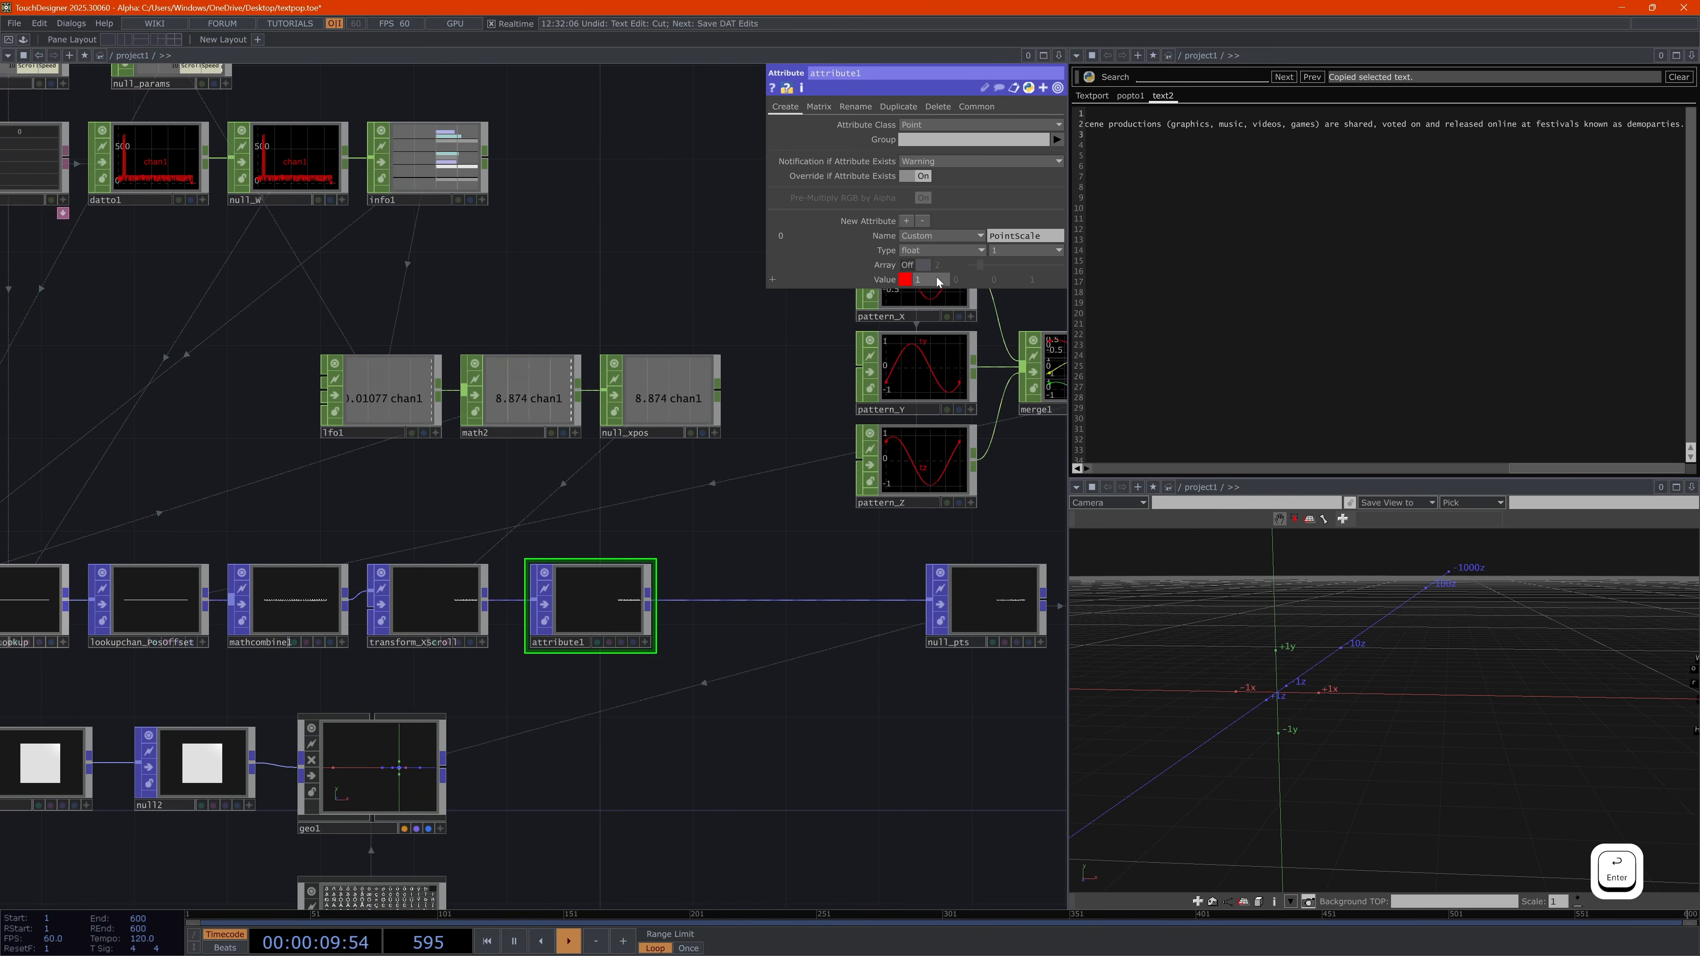
pyautogui.click(904, 279)
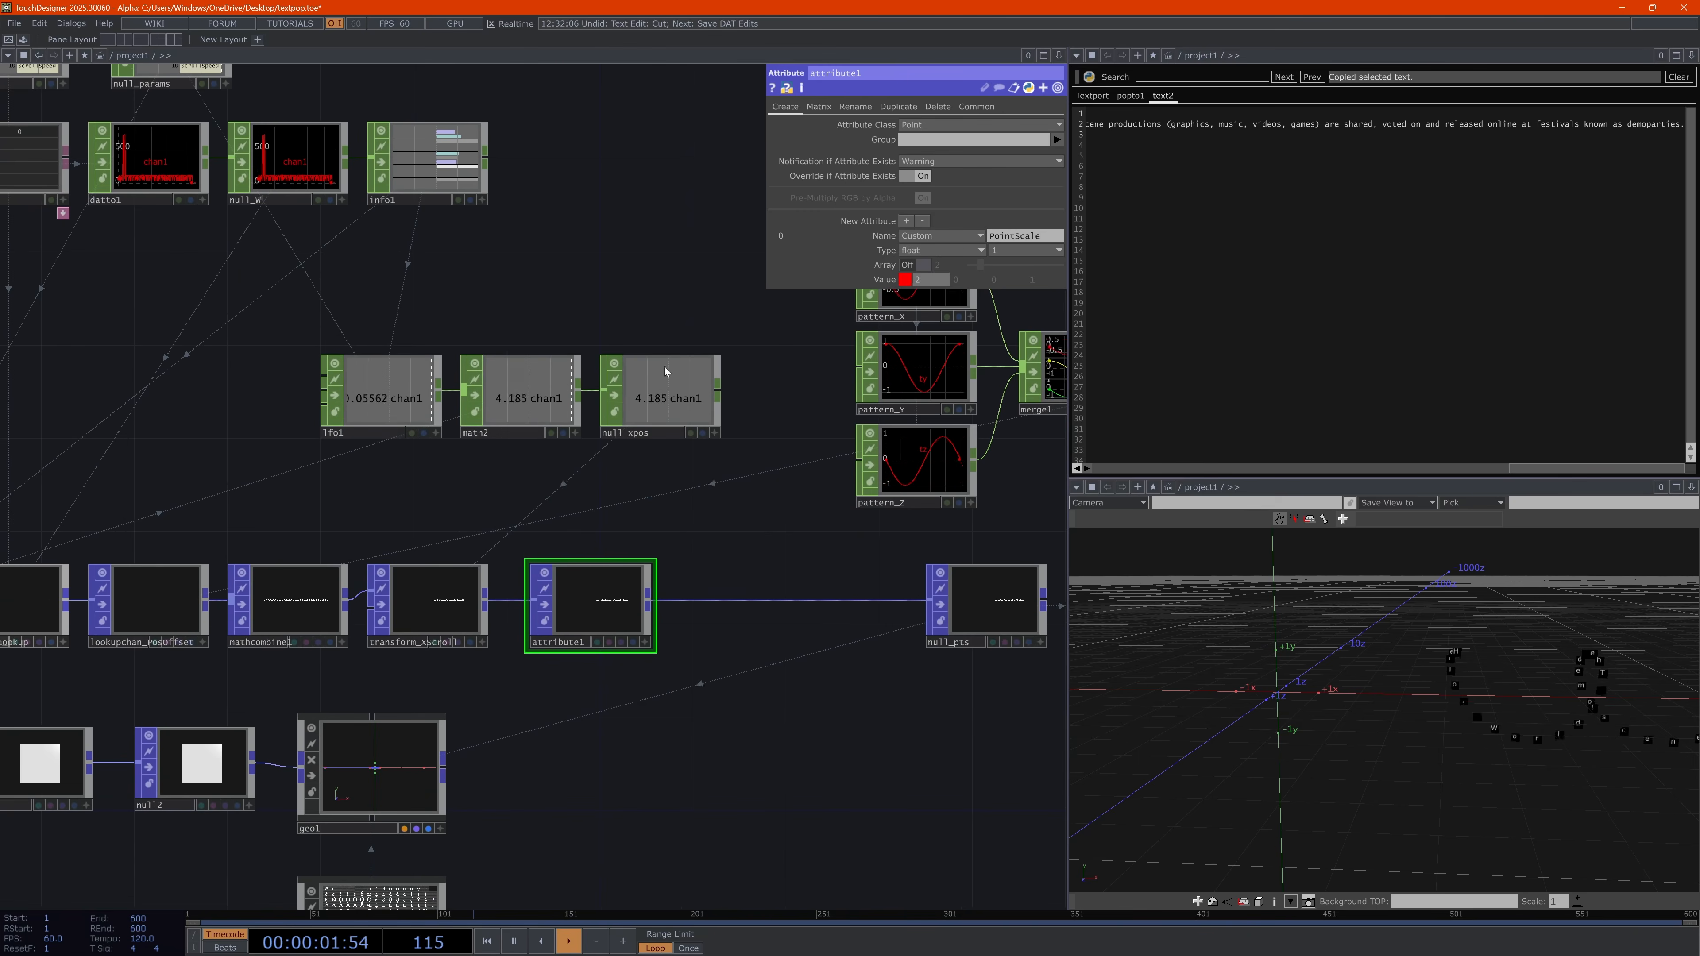
# Map the PointScale attribute to the instance Scale X, Scale Y and Scale Z of geo1
pyautogui.click(353, 769)
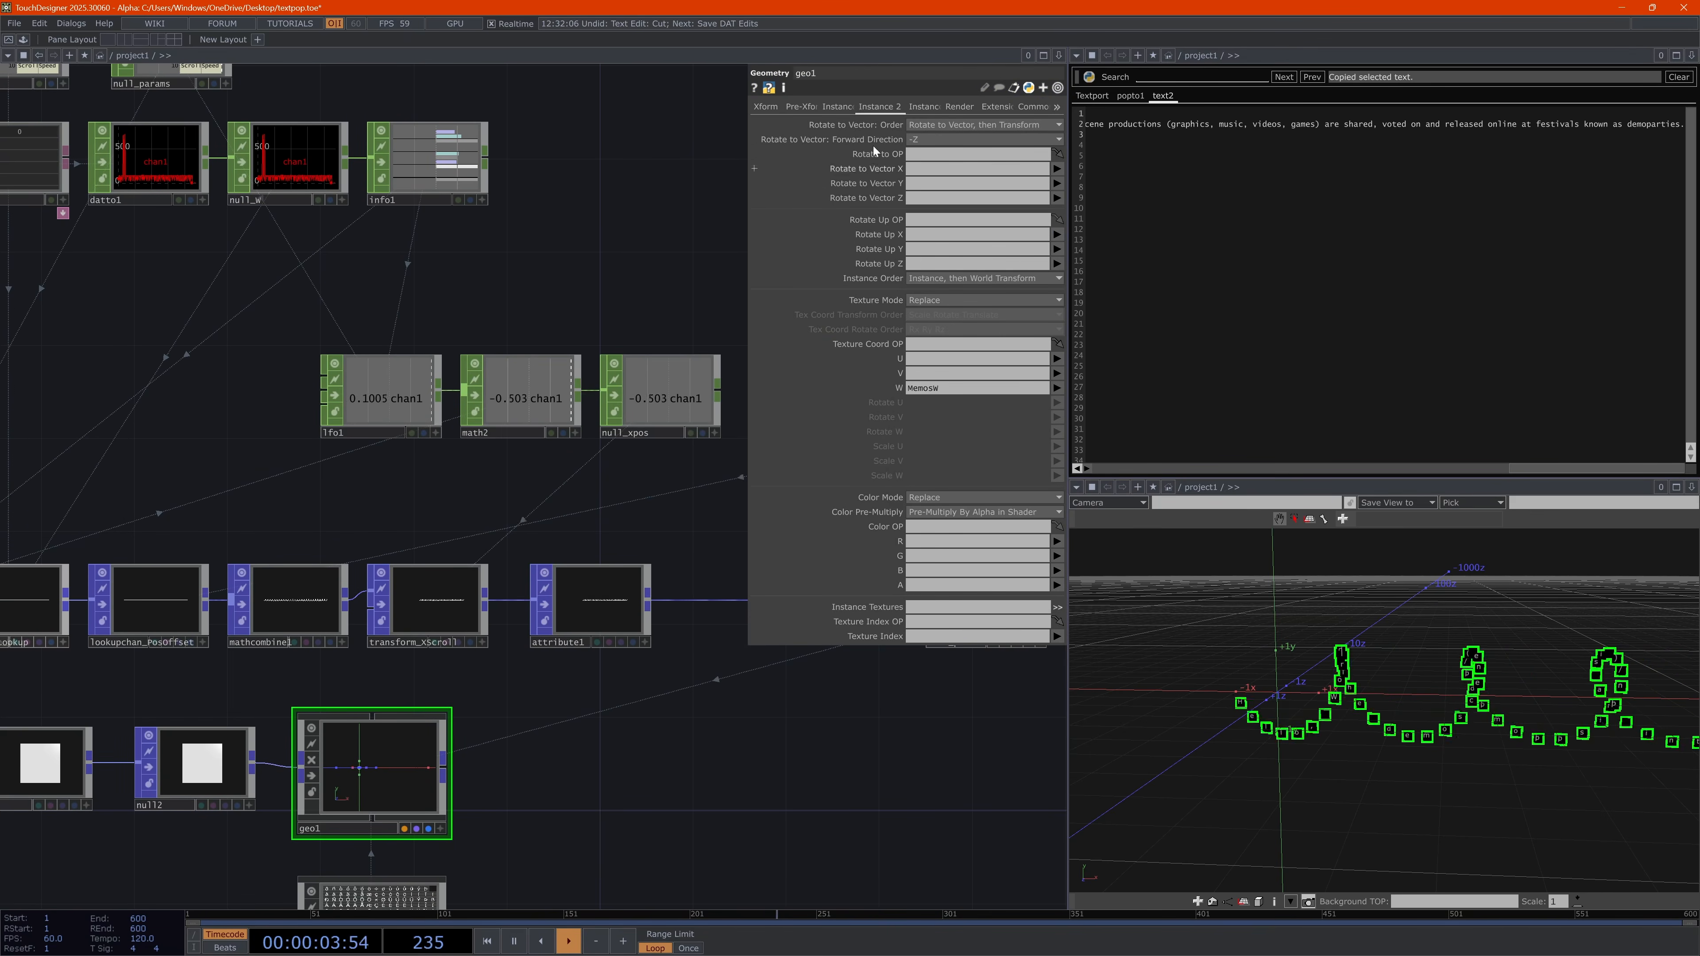
pyautogui.click(837, 107)
pyautogui.click(1056, 395)
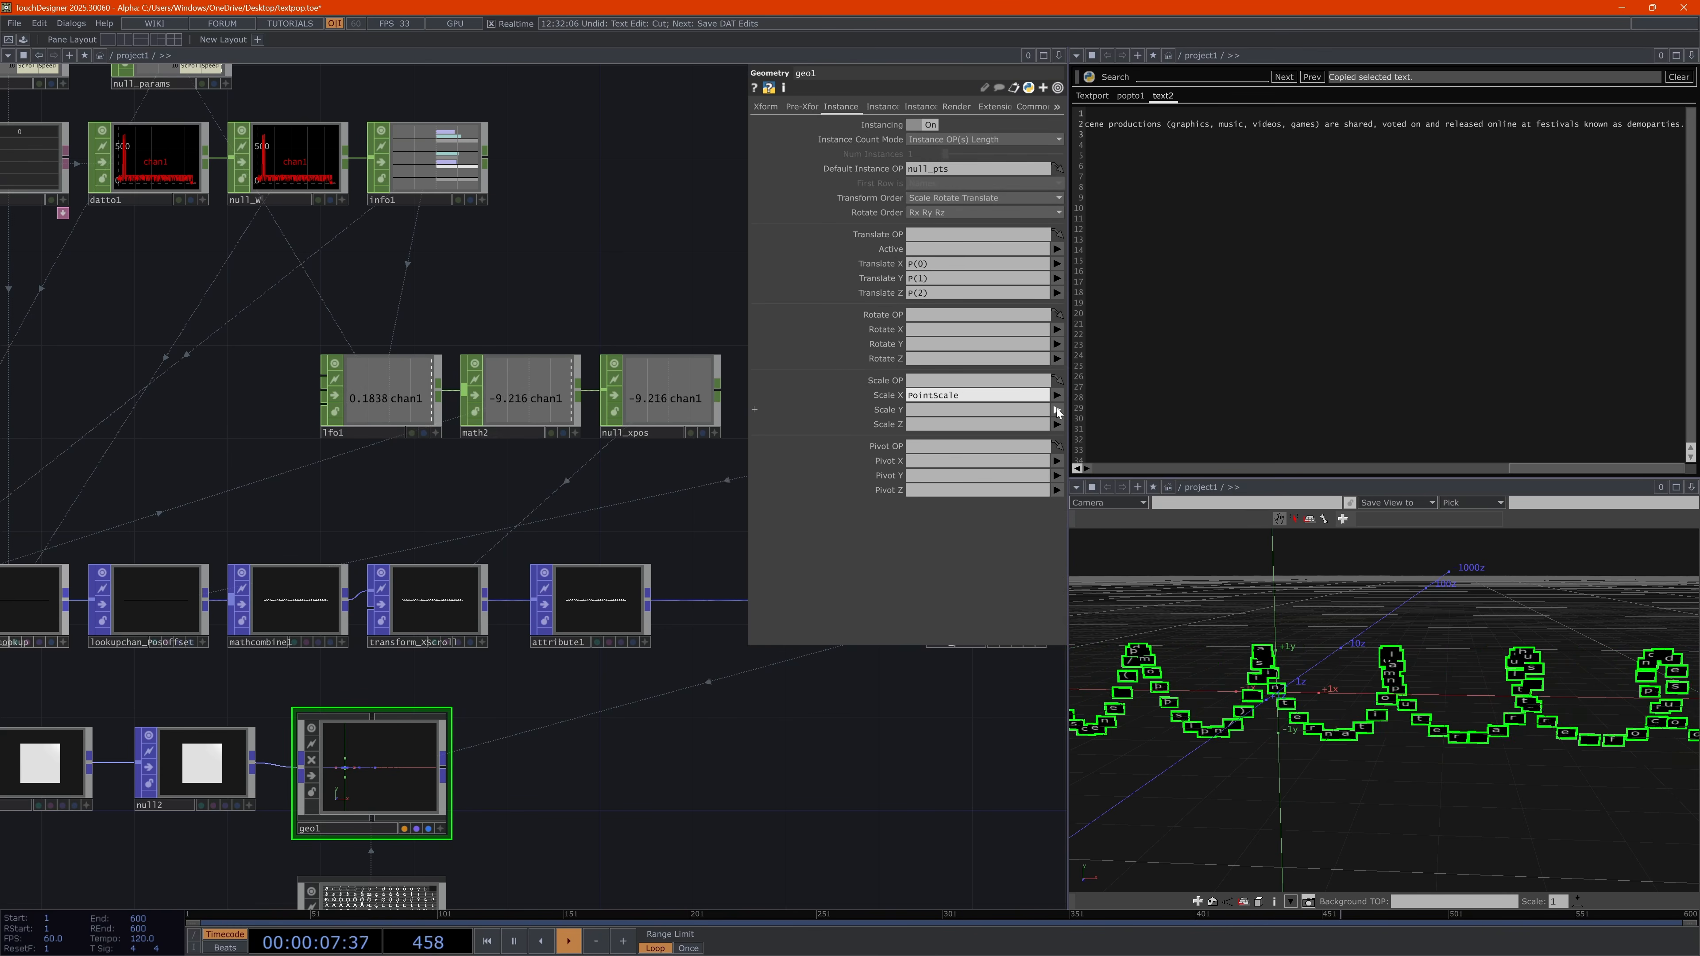
pyautogui.click(1074, 514)
pyautogui.click(1056, 409)
pyautogui.click(1074, 529)
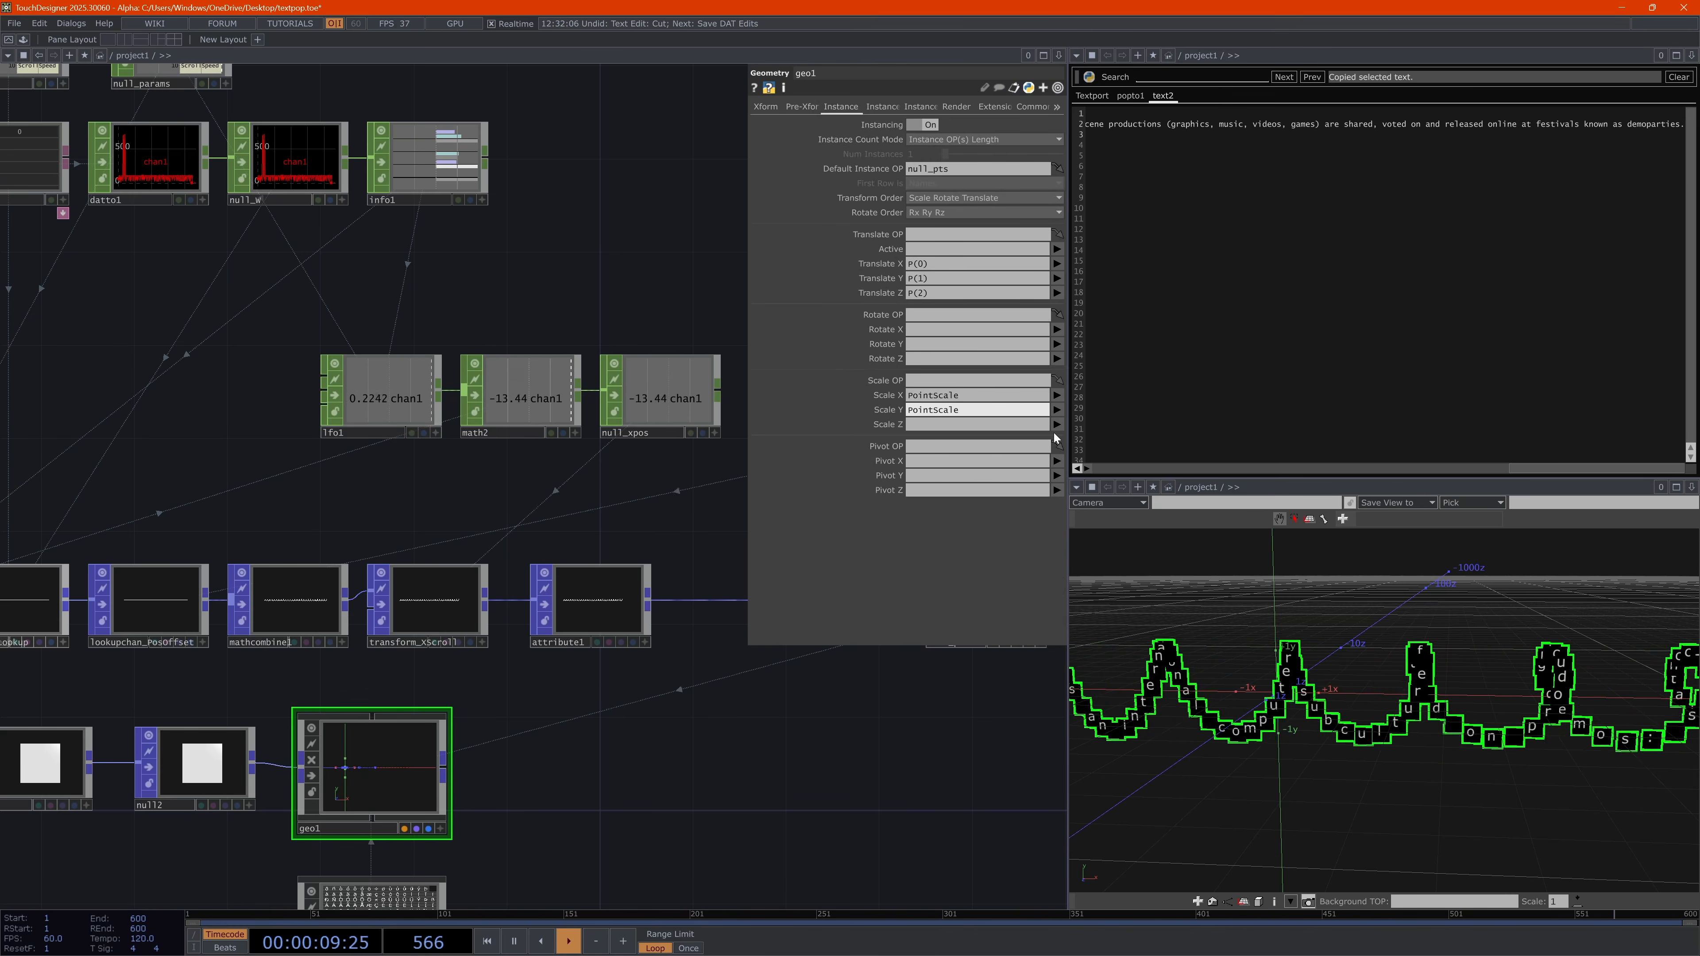
pyautogui.click(1056, 423)
pyautogui.click(1074, 544)
pyautogui.click(923, 777)
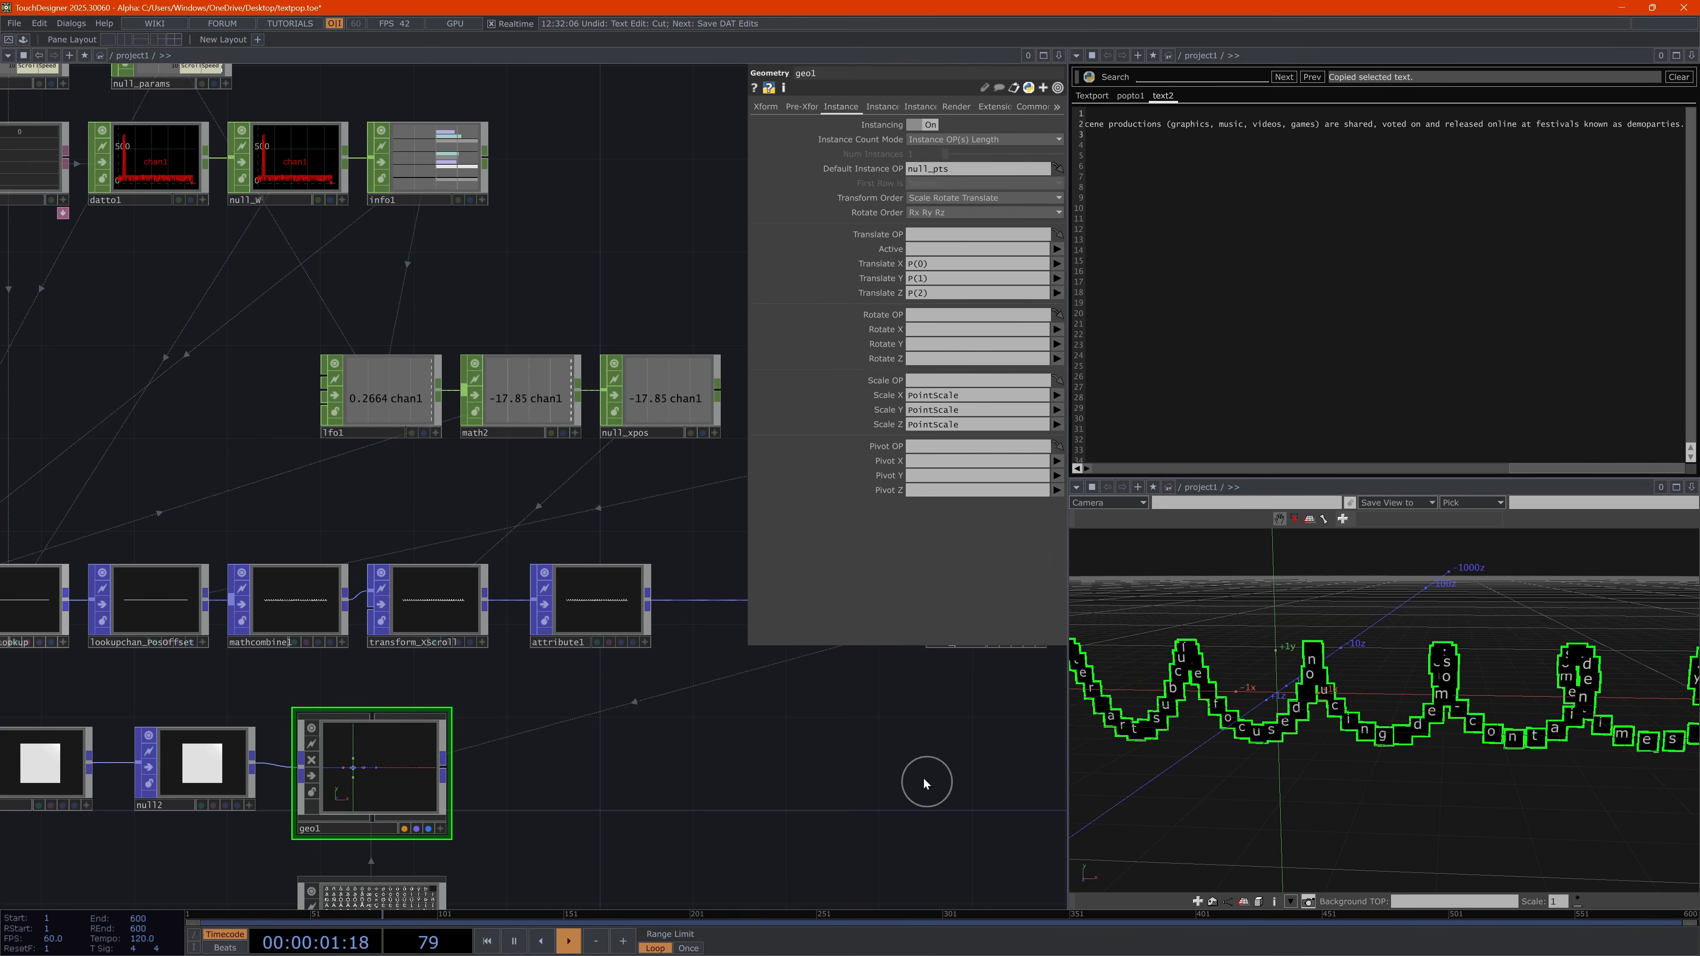
# Adjust the PointScale value in attribute1 to 2 and rename the operator attr_Scale
pyautogui.moveTo(671, 748); pyautogui.dragTo(515, 766)
pyautogui.click(445, 613)
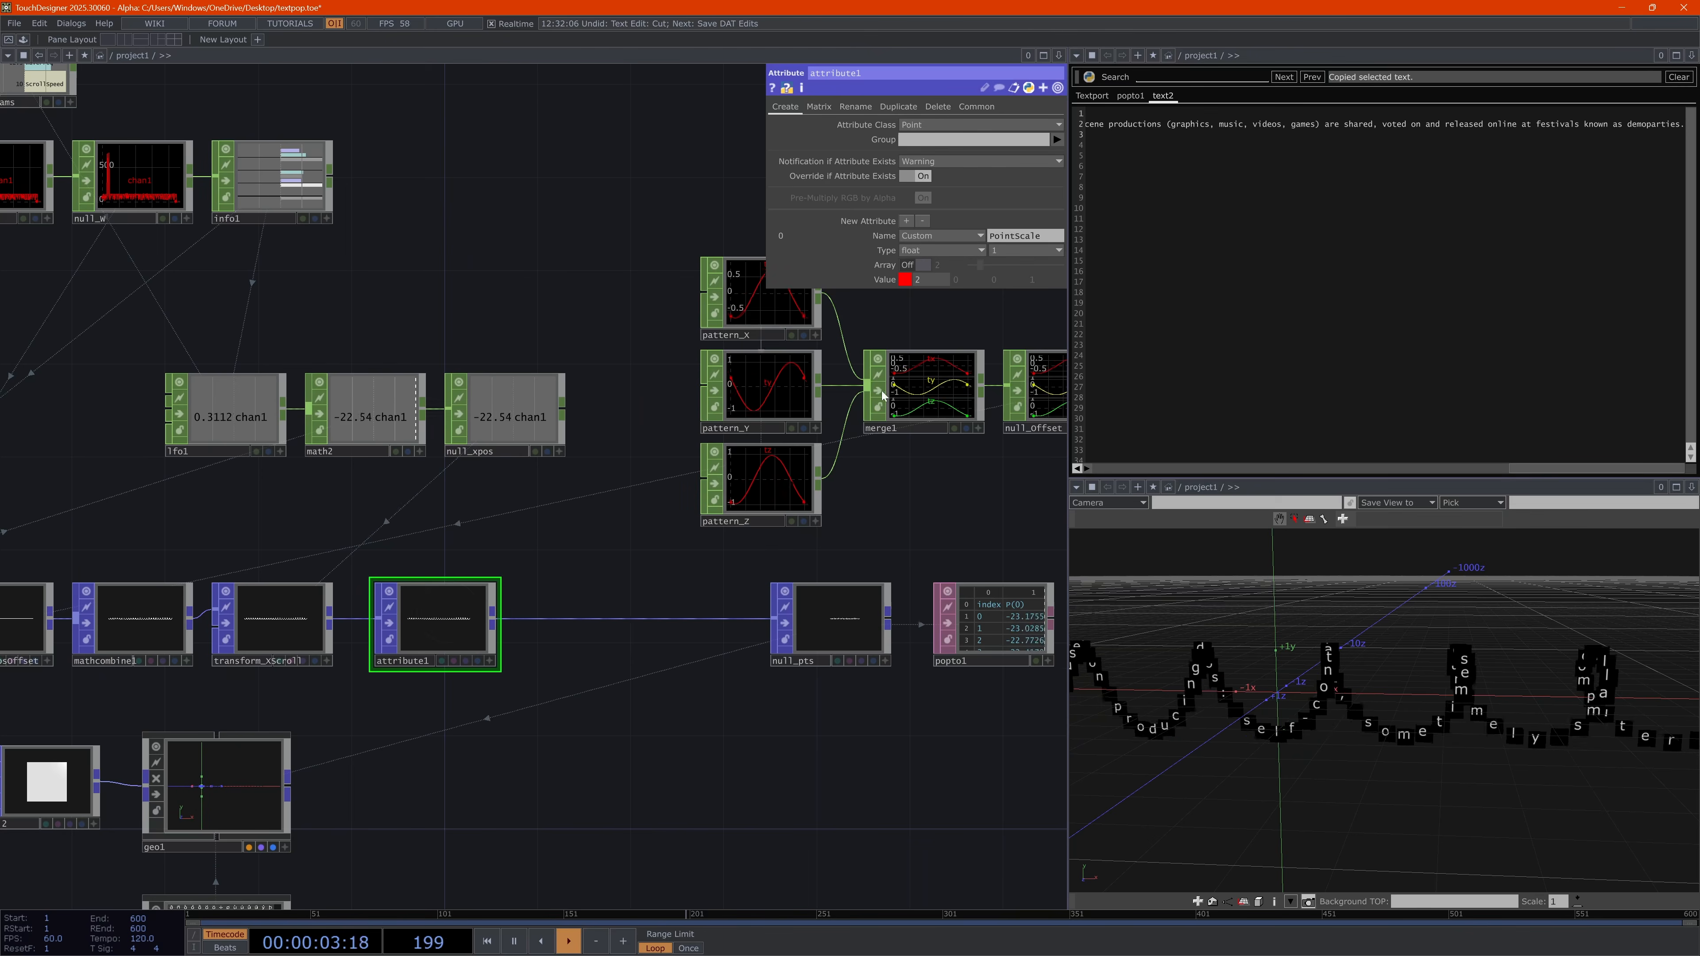
pyautogui.moveTo(928, 282); pyautogui.dragTo(923, 388, button='middle')
pyautogui.click(392, 663)
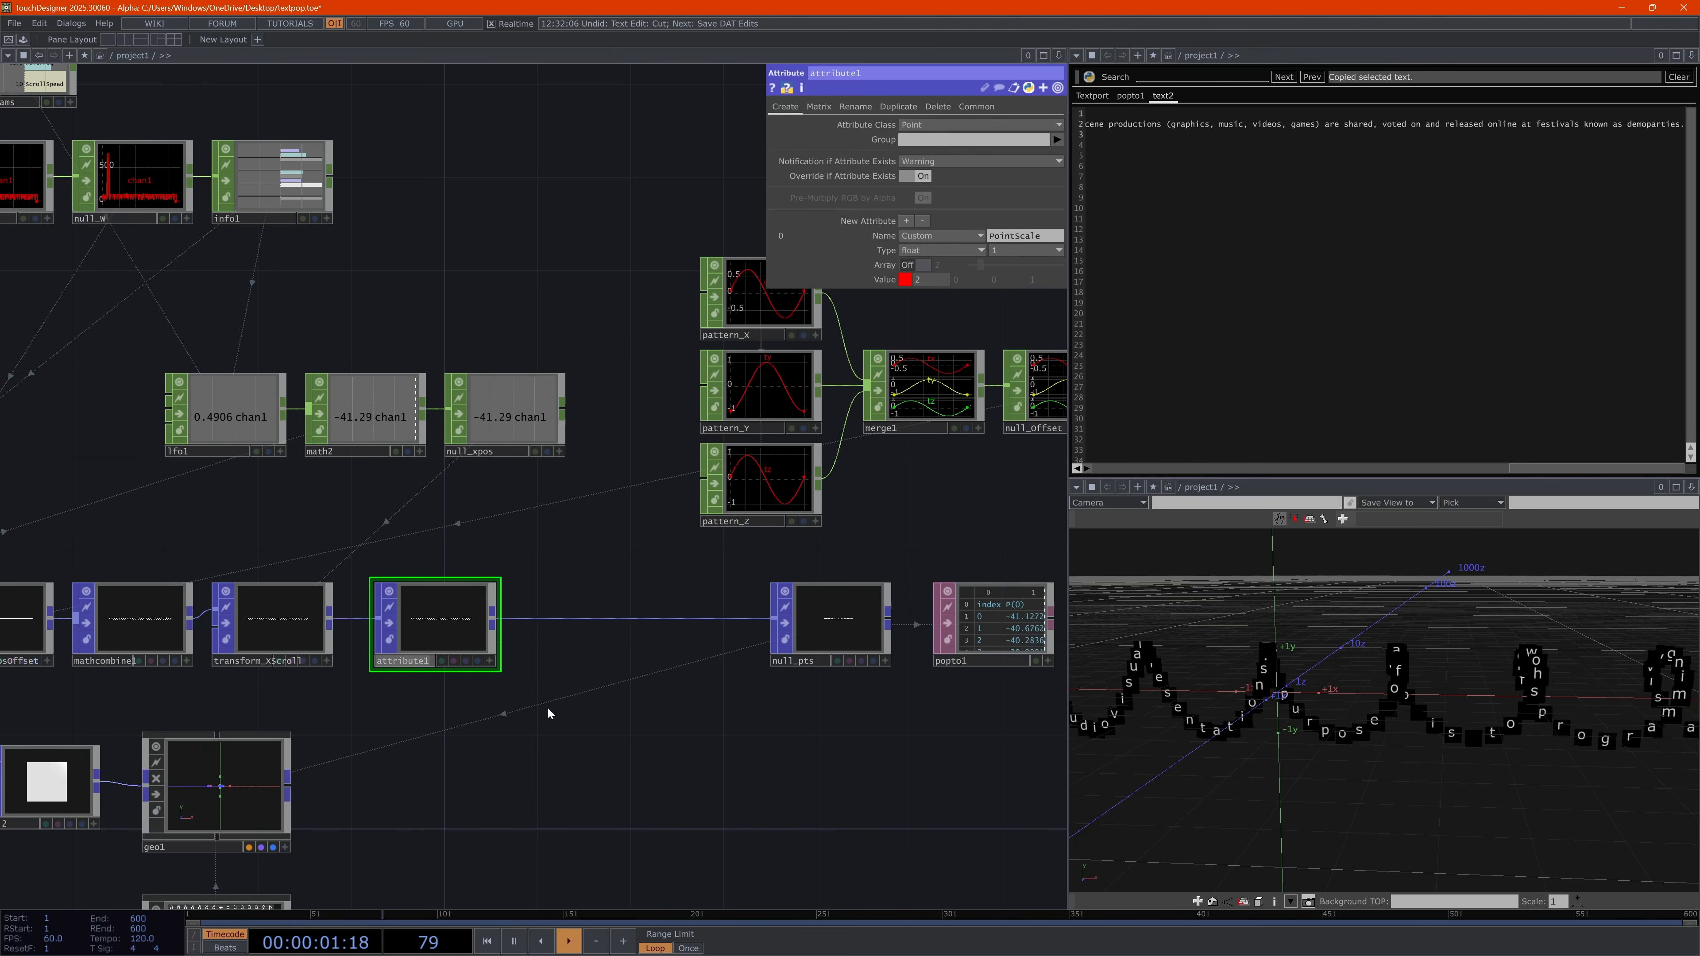
pyautogui.write('attr_Scale')
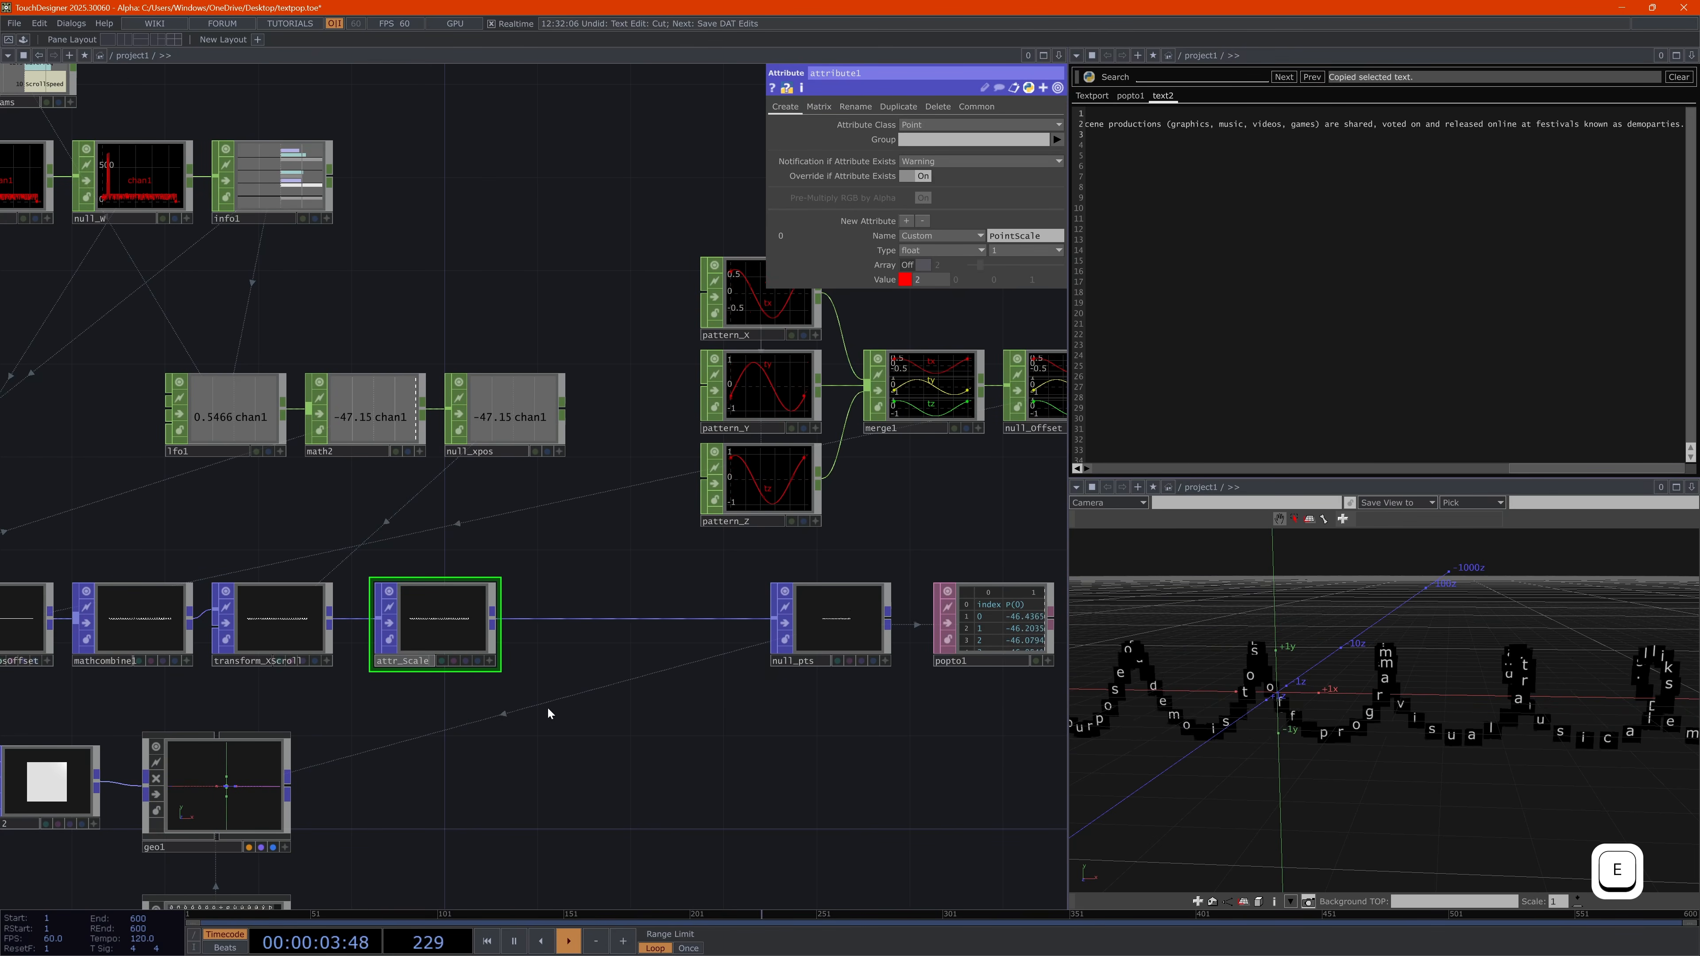
pyautogui.press('Return')
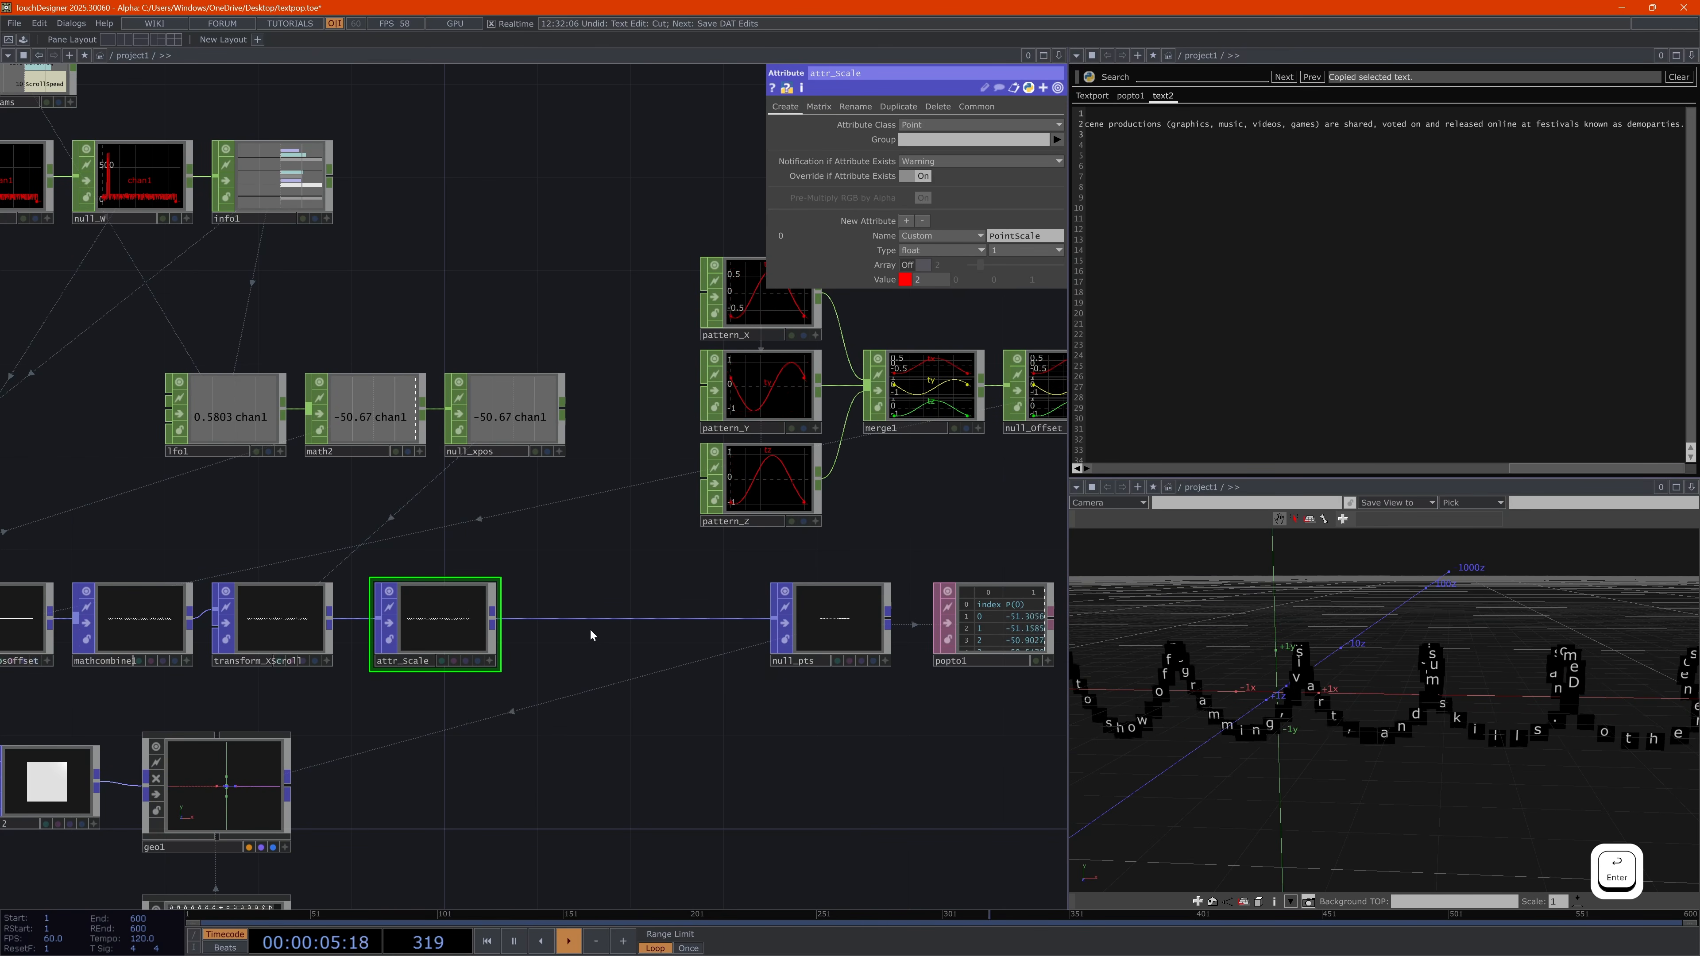
# Move null_pts and popto1 farther from attr_Scale to make room for another operator
pyautogui.moveTo(718, 734); pyautogui.dragTo(366, 751)
pyautogui.moveTo(812, 732); pyautogui.dragTo(477, 645, button='right')
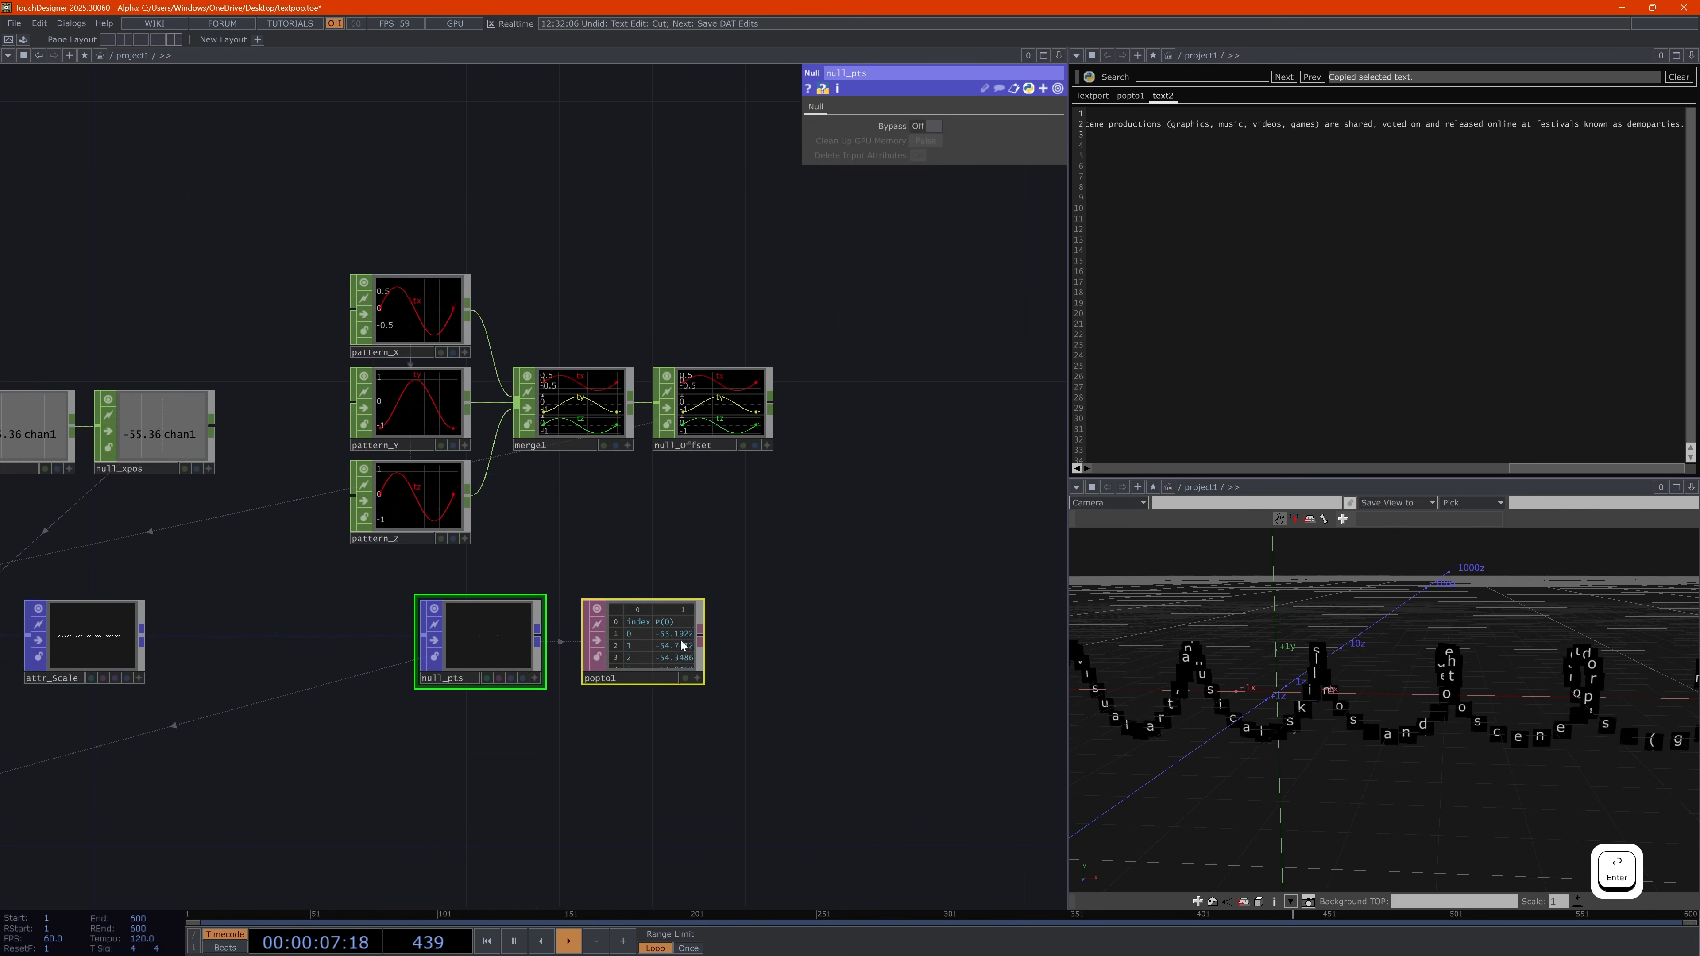
pyautogui.moveTo(680, 640); pyautogui.dragTo(886, 655)
pyautogui.click(714, 643)
pyautogui.moveTo(726, 639); pyautogui.dragTo(749, 640)
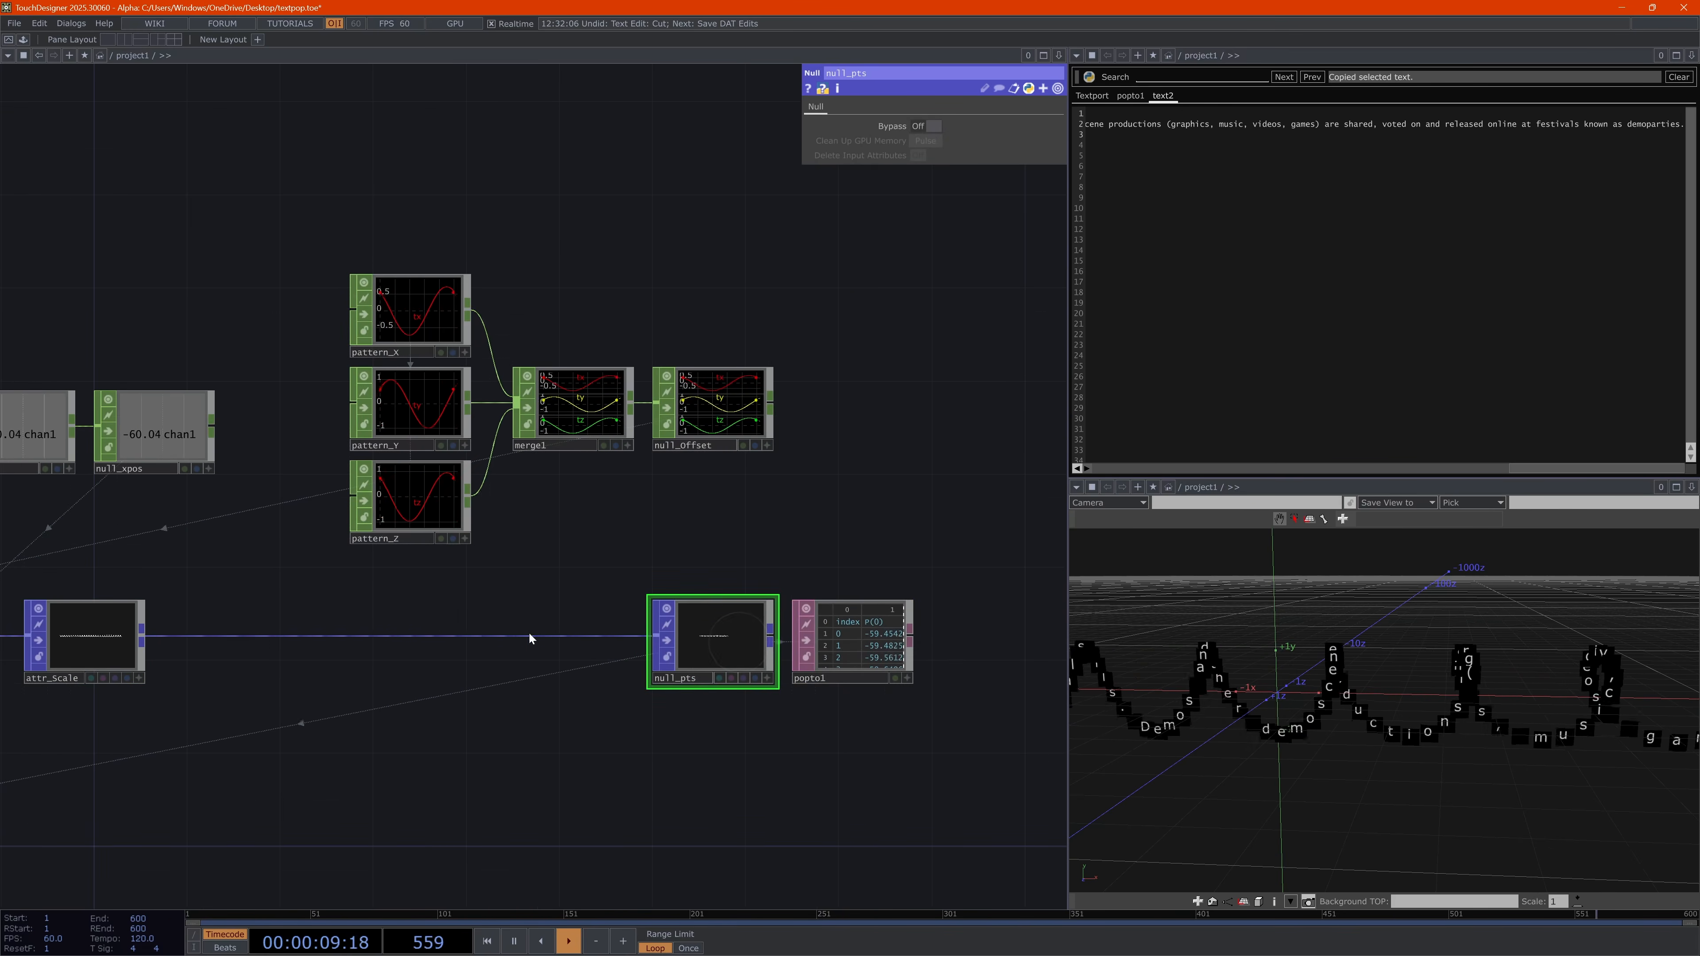
# Insert a Noise POP into the connection between attr_Scale and null_pts
pyautogui.rightClick(387, 635)
pyautogui.click(437, 619)
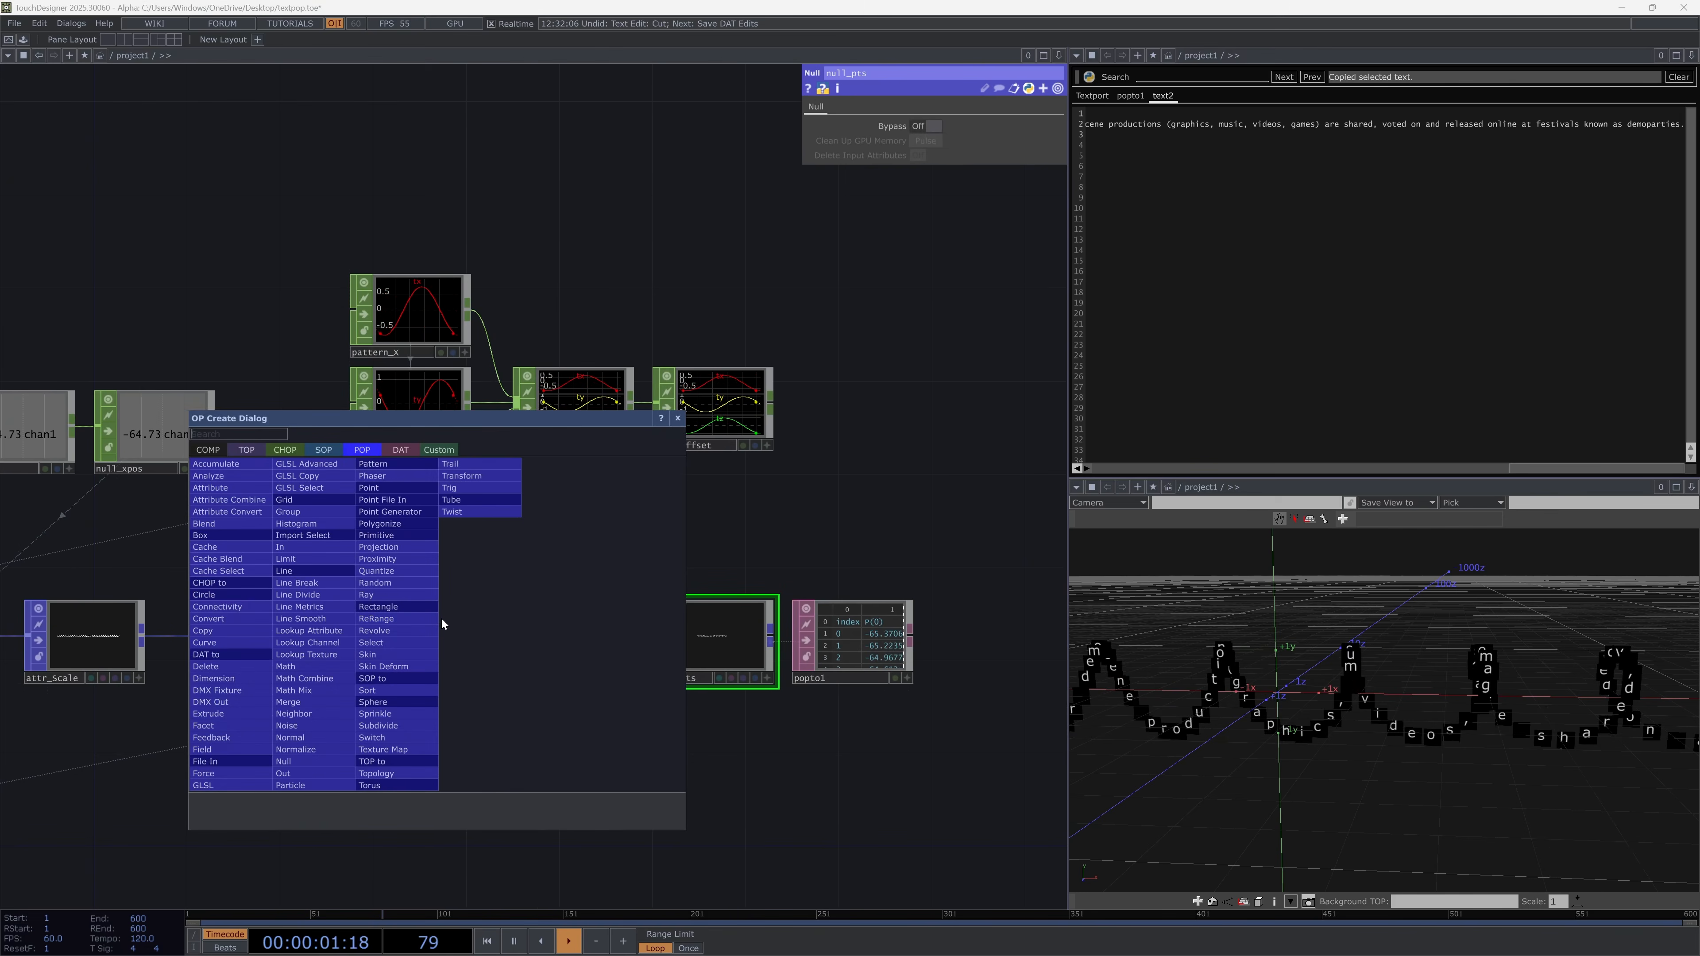
pyautogui.write('noise')
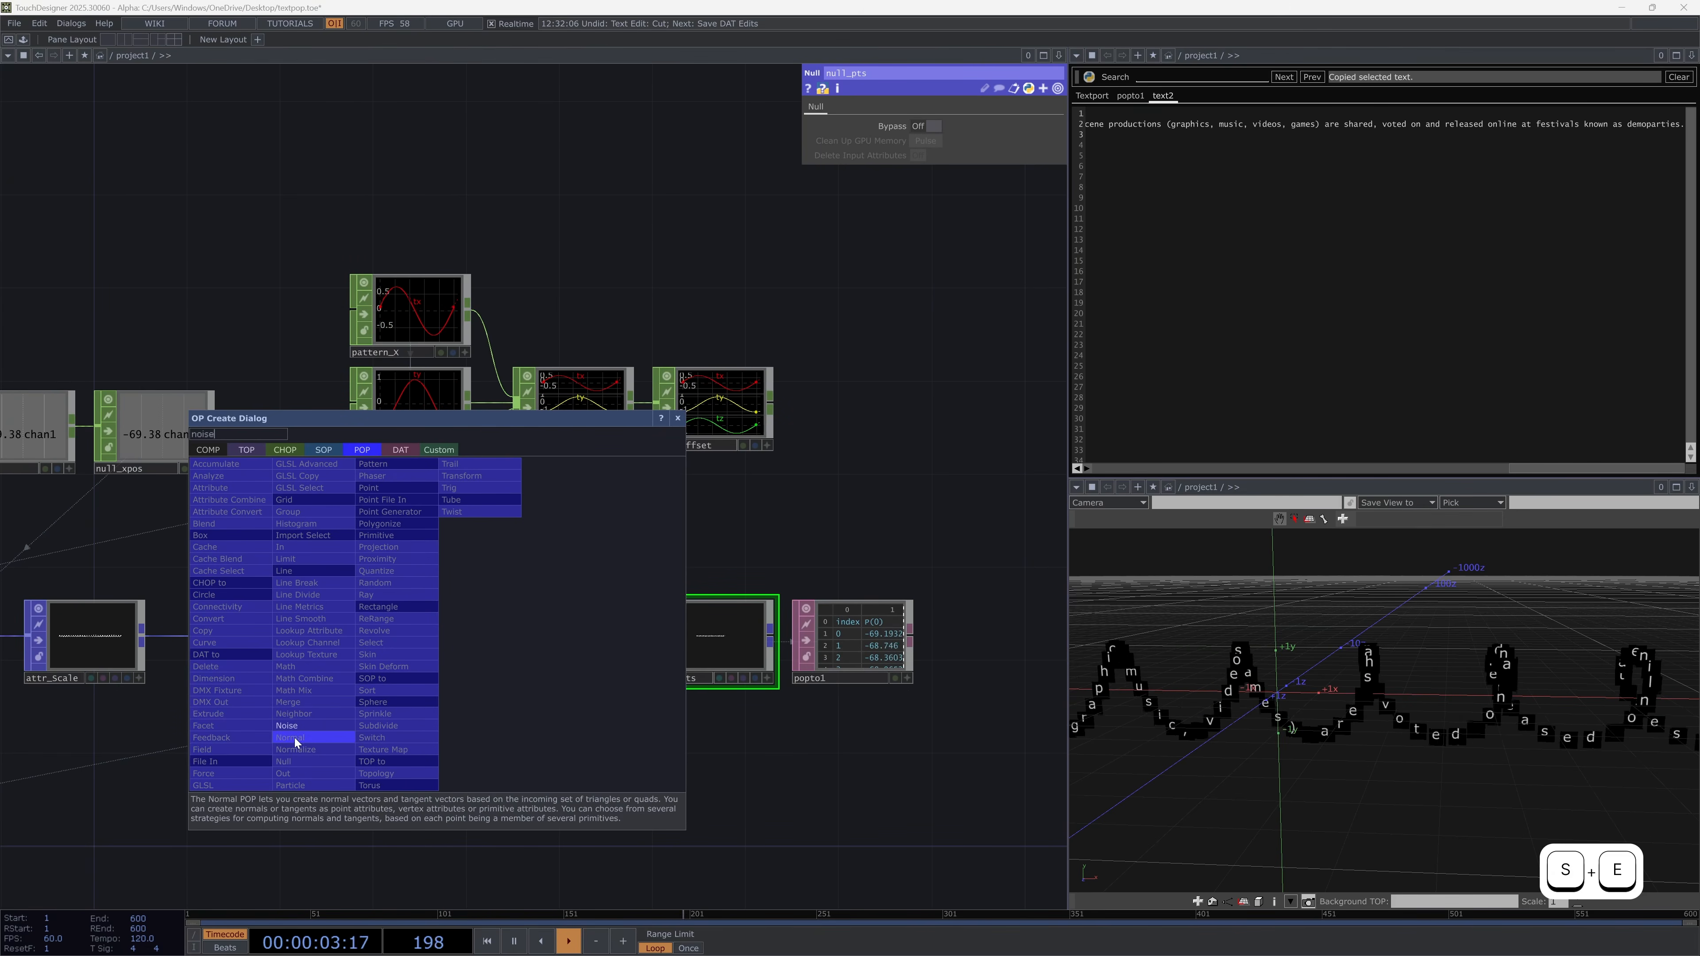
pyautogui.click(304, 726)
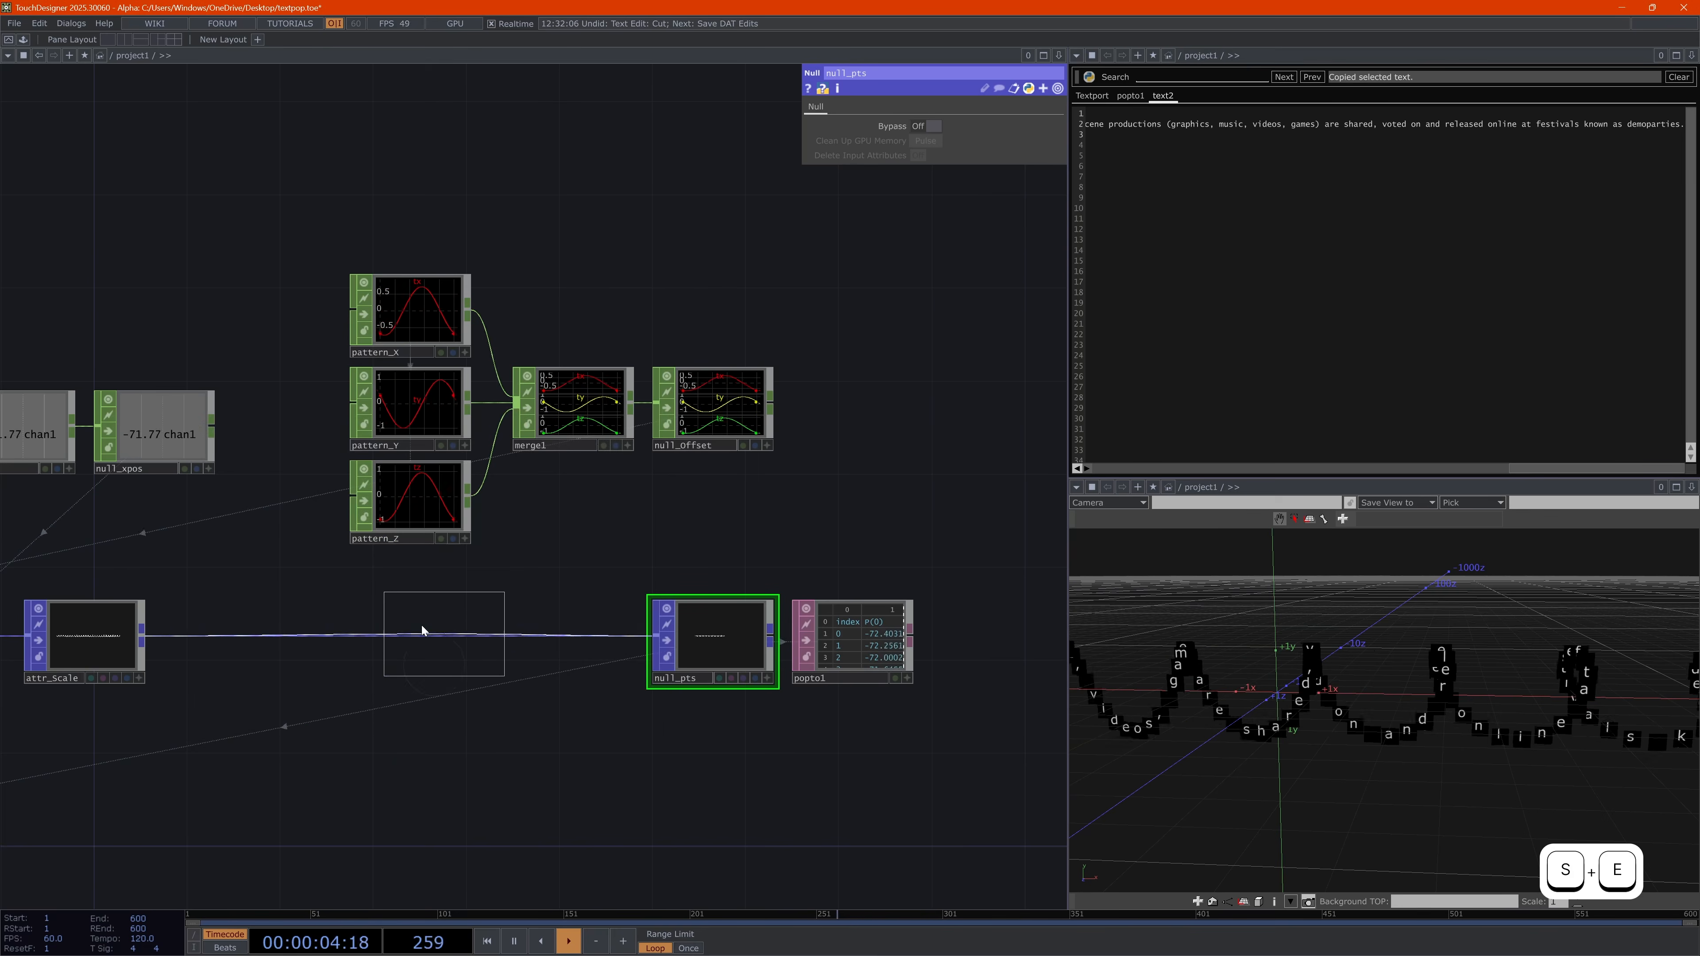
pyautogui.click(370, 634)
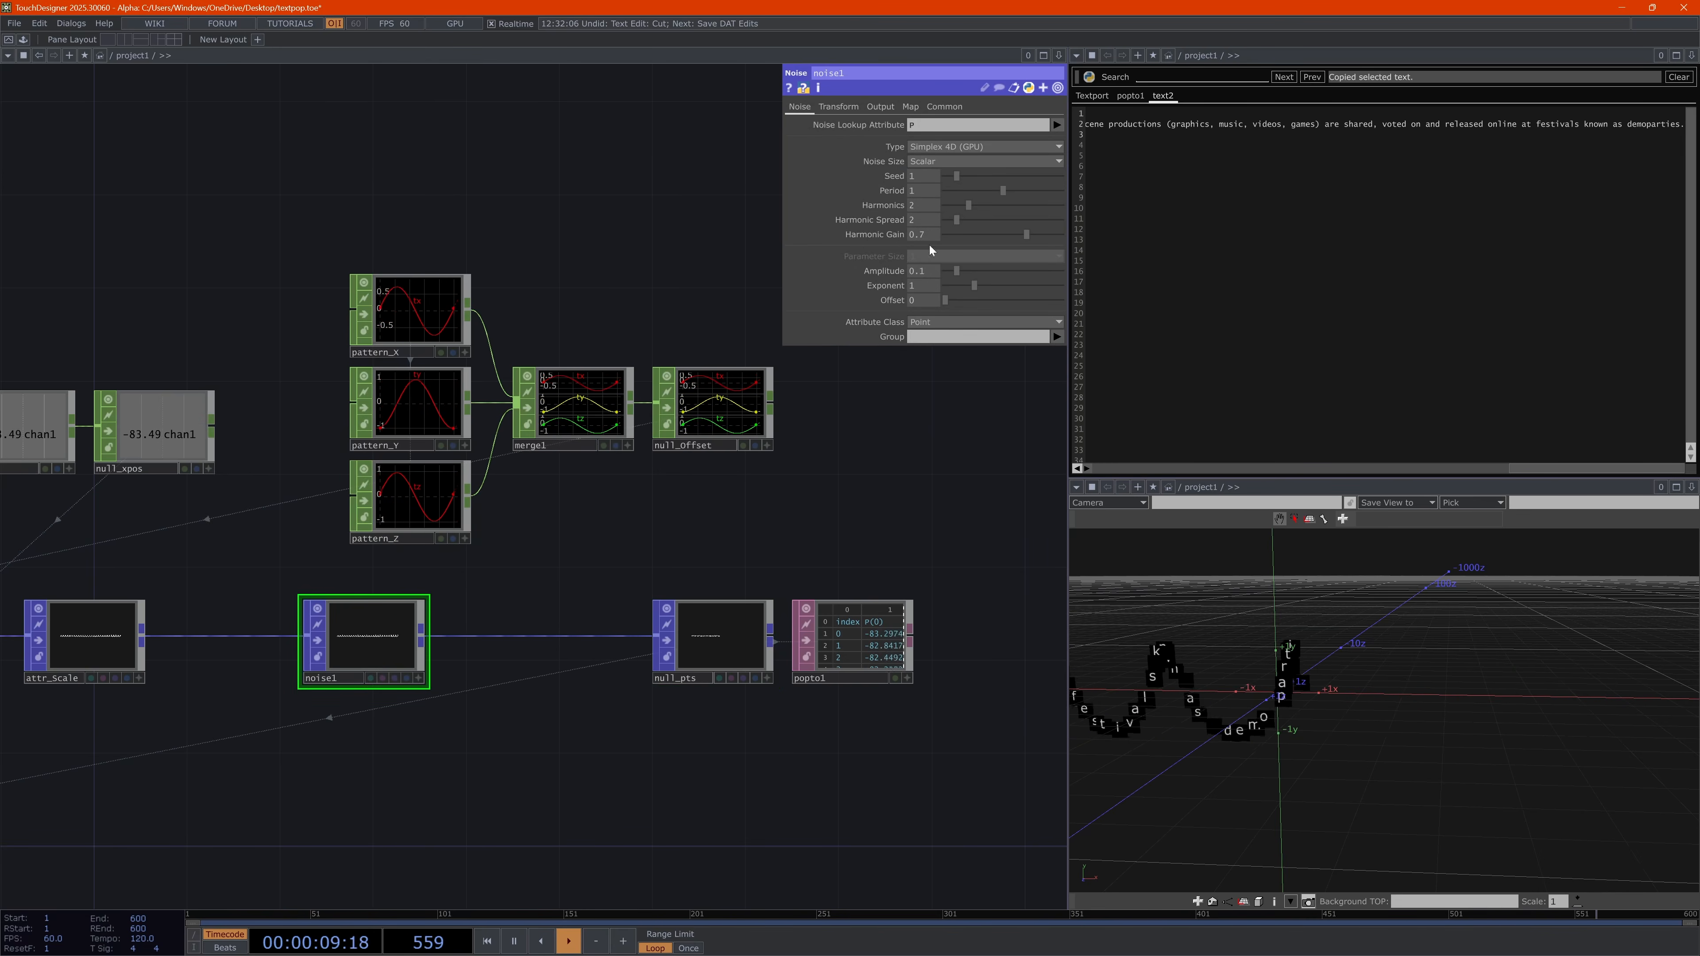
# Set noise1's amplitude to 0.426 and its period to 2.4
pyautogui.click(997, 269)
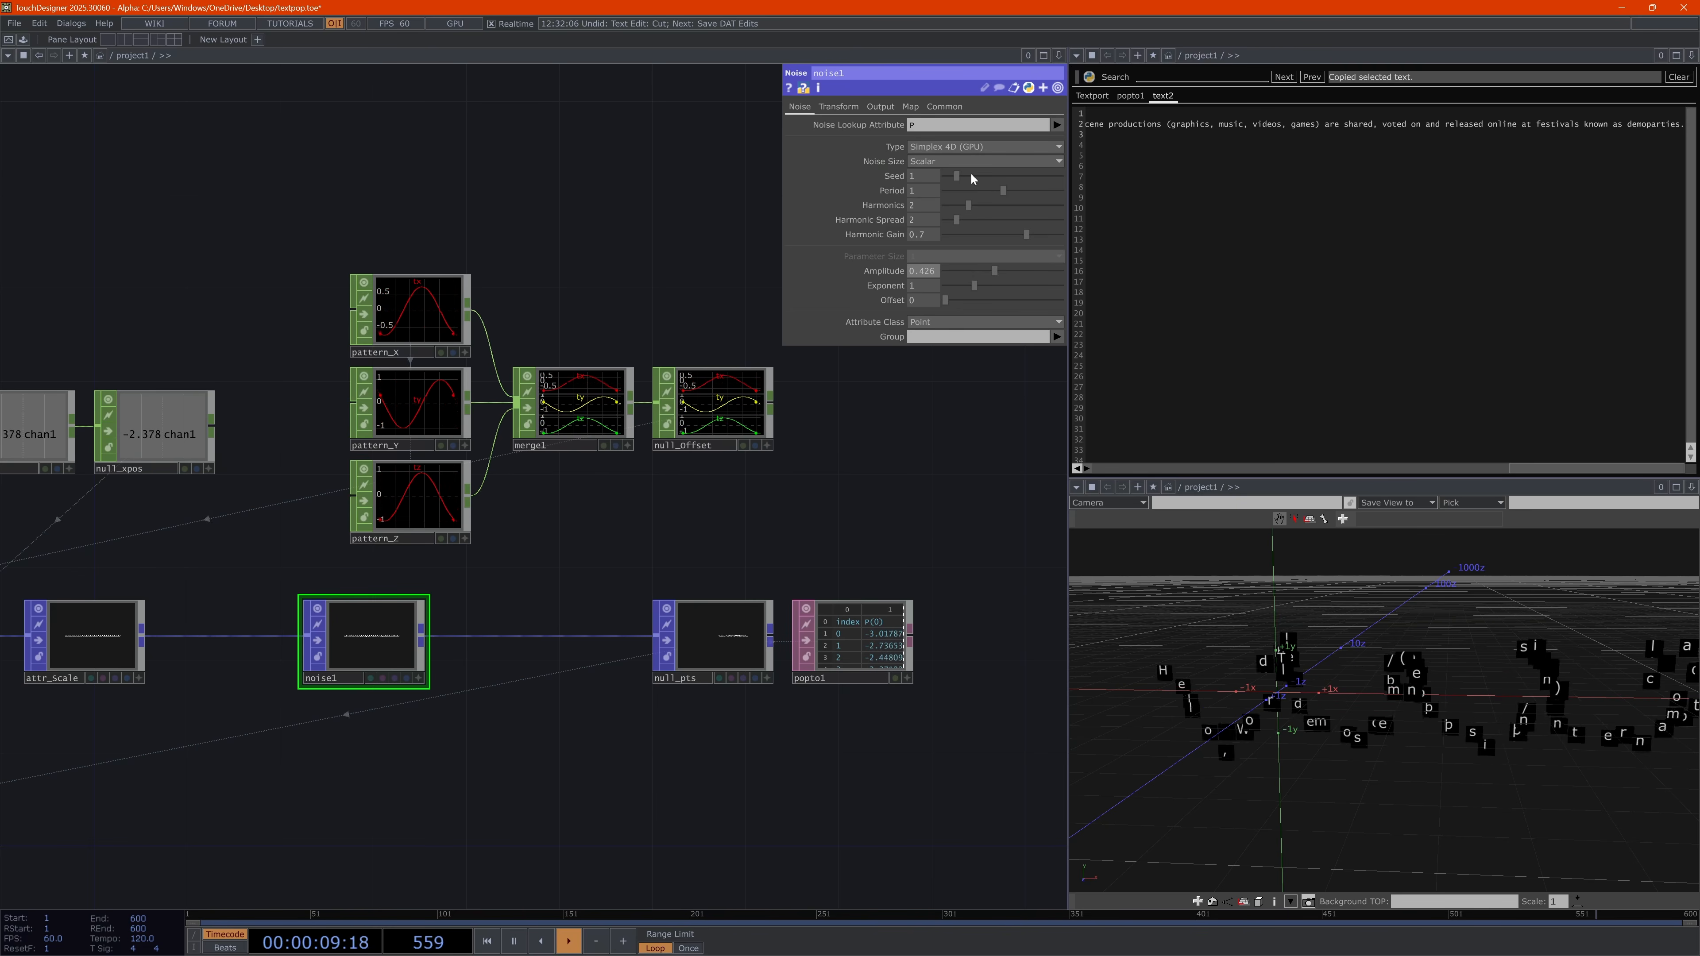
pyautogui.moveTo(1002, 191); pyautogui.dragTo(1129, 199)
pyautogui.moveTo(892, 191)
pyautogui.mouseDown()
pyautogui.moveTo(934, 190)
pyautogui.moveTo(903, 191)
pyautogui.mouseUp()
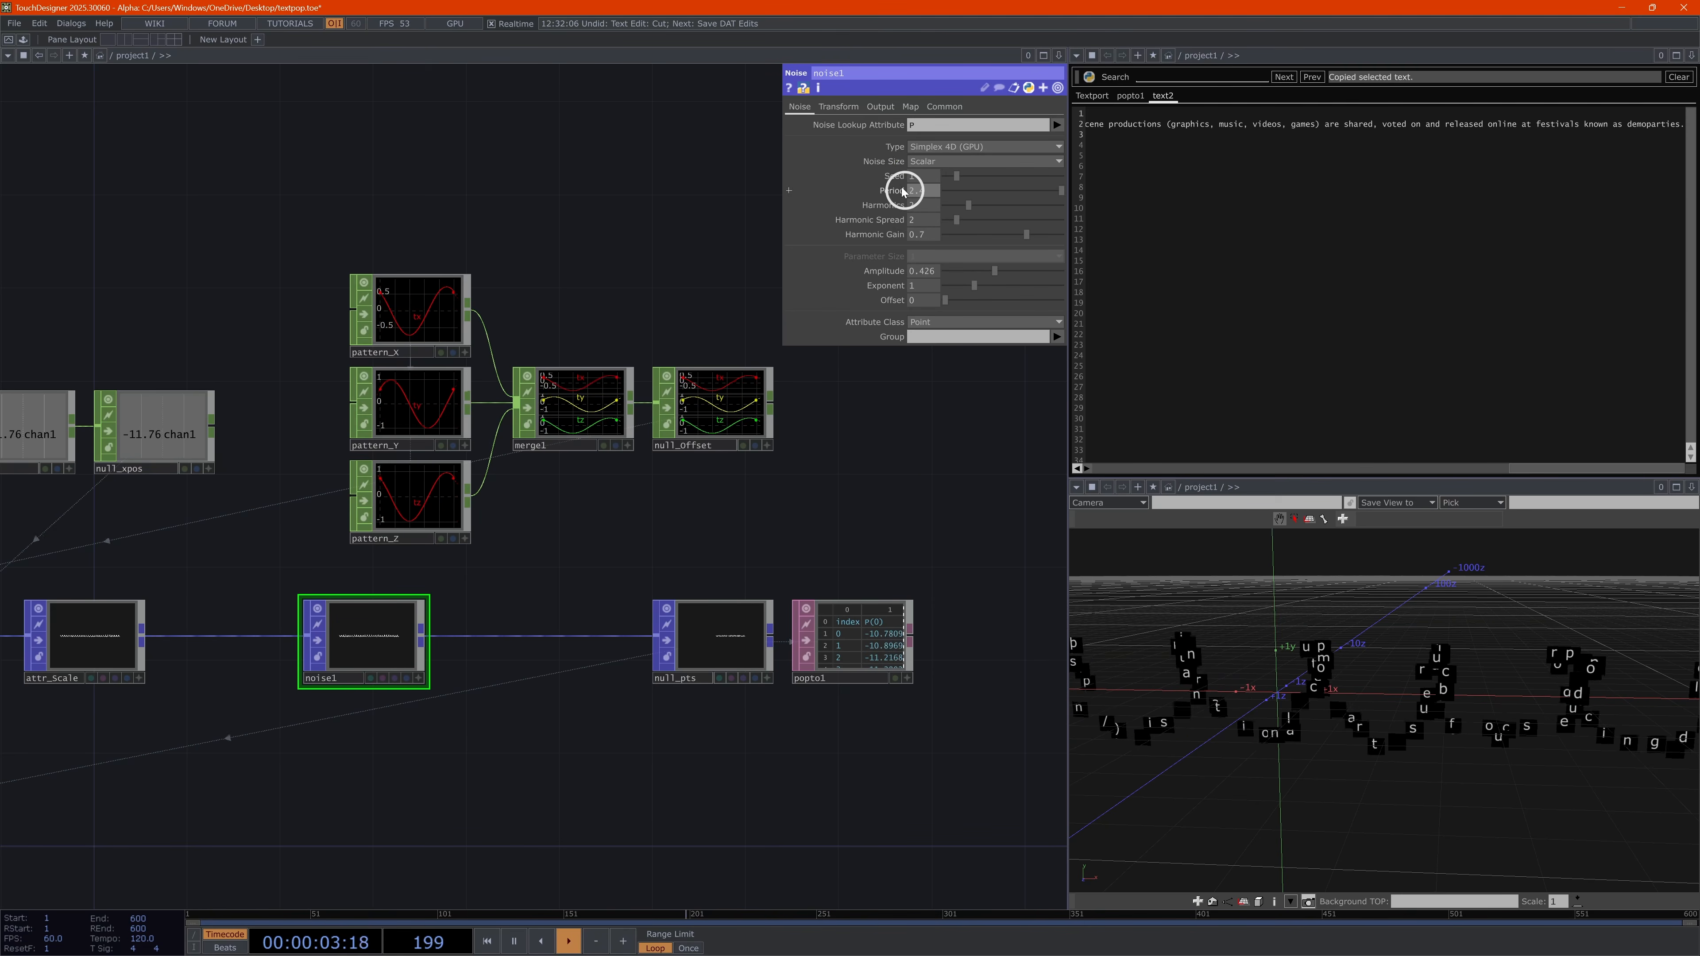
# Add a Noise TOP below noise1 for comparison with the Noise POP
pyautogui.doubleClick(447, 755)
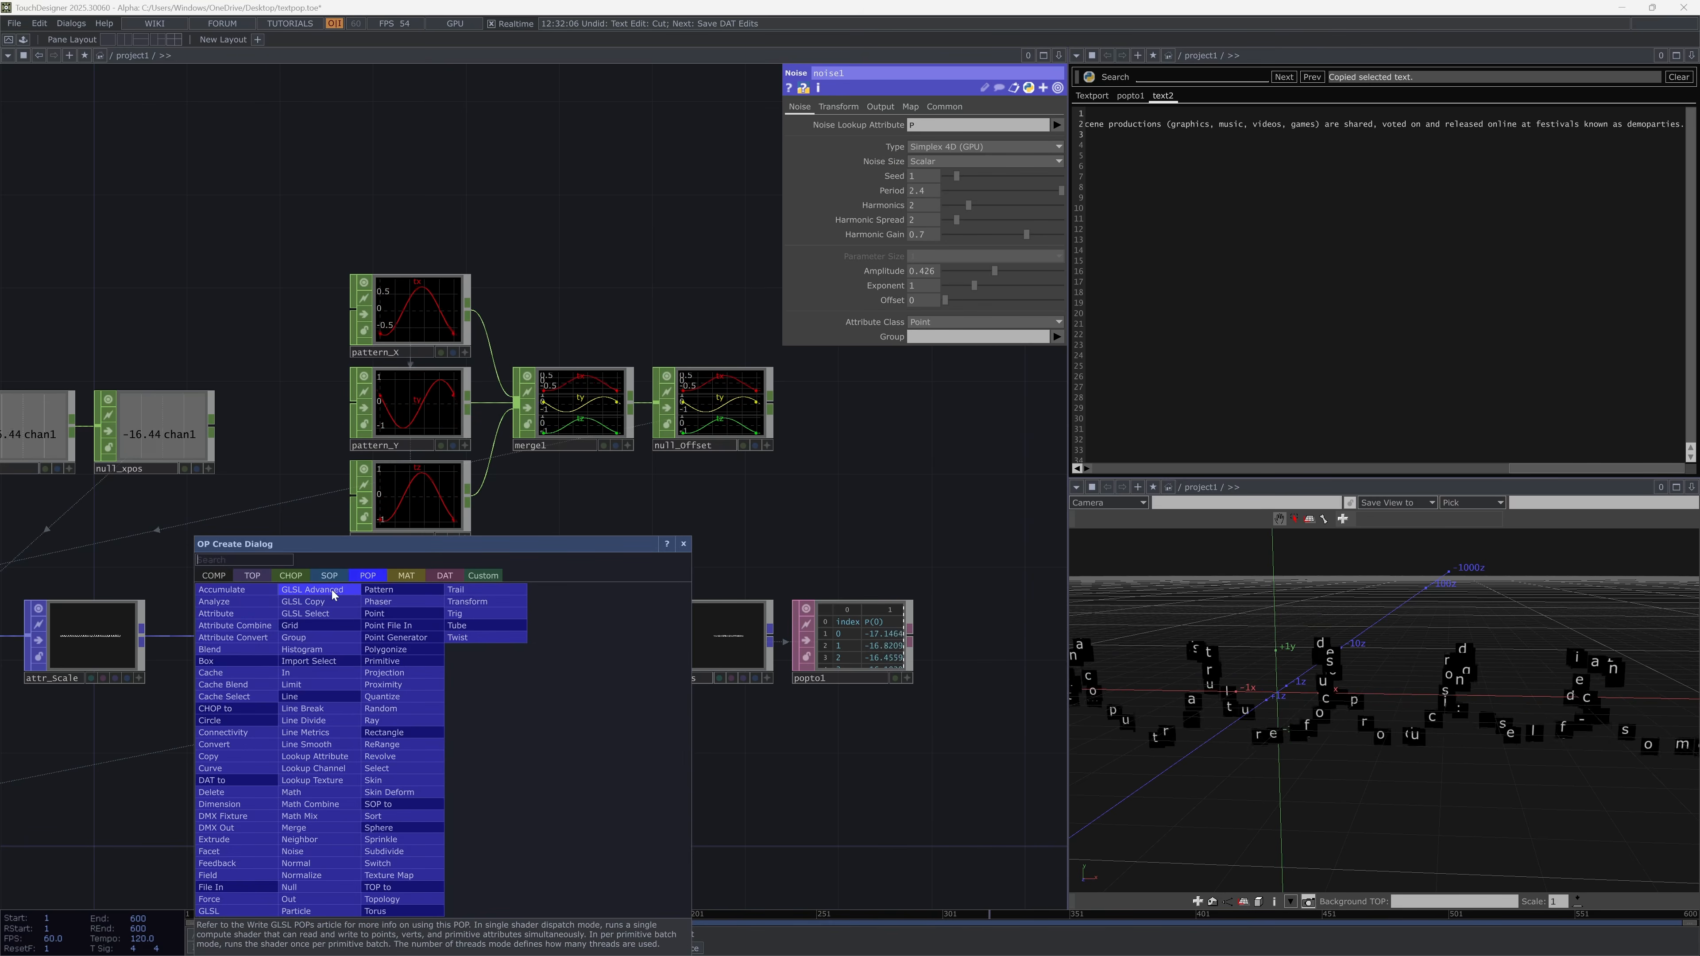
pyautogui.write('noise')
pyautogui.click(251, 575)
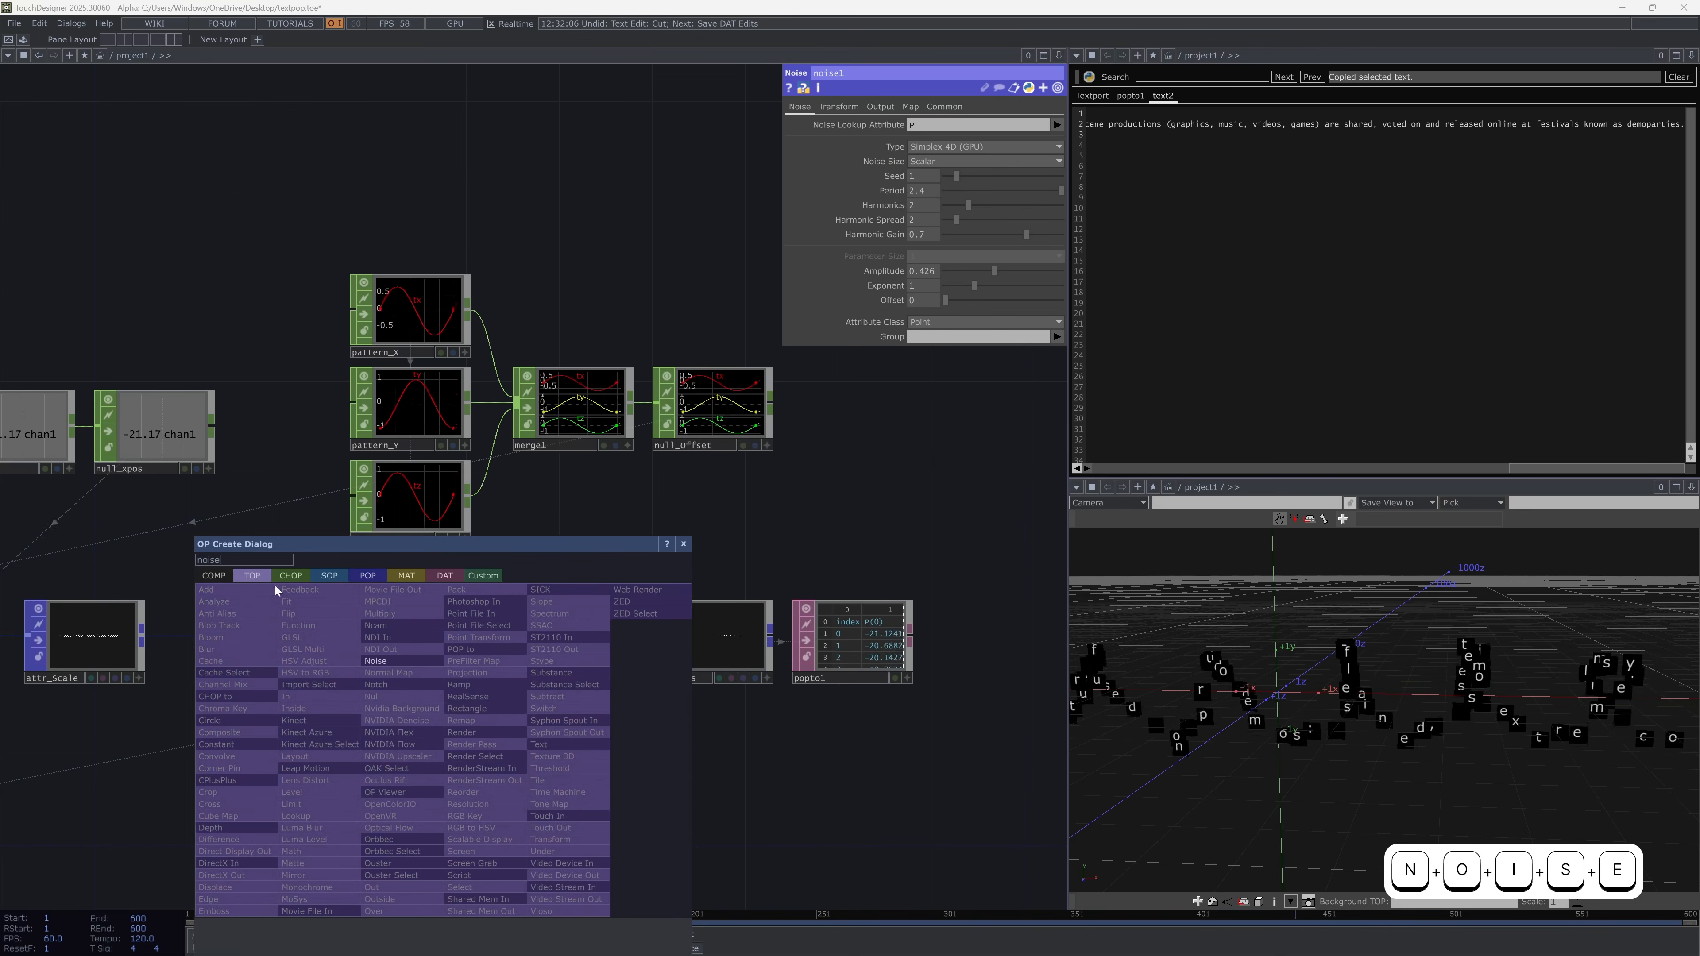
pyautogui.click(391, 661)
pyautogui.click(355, 775)
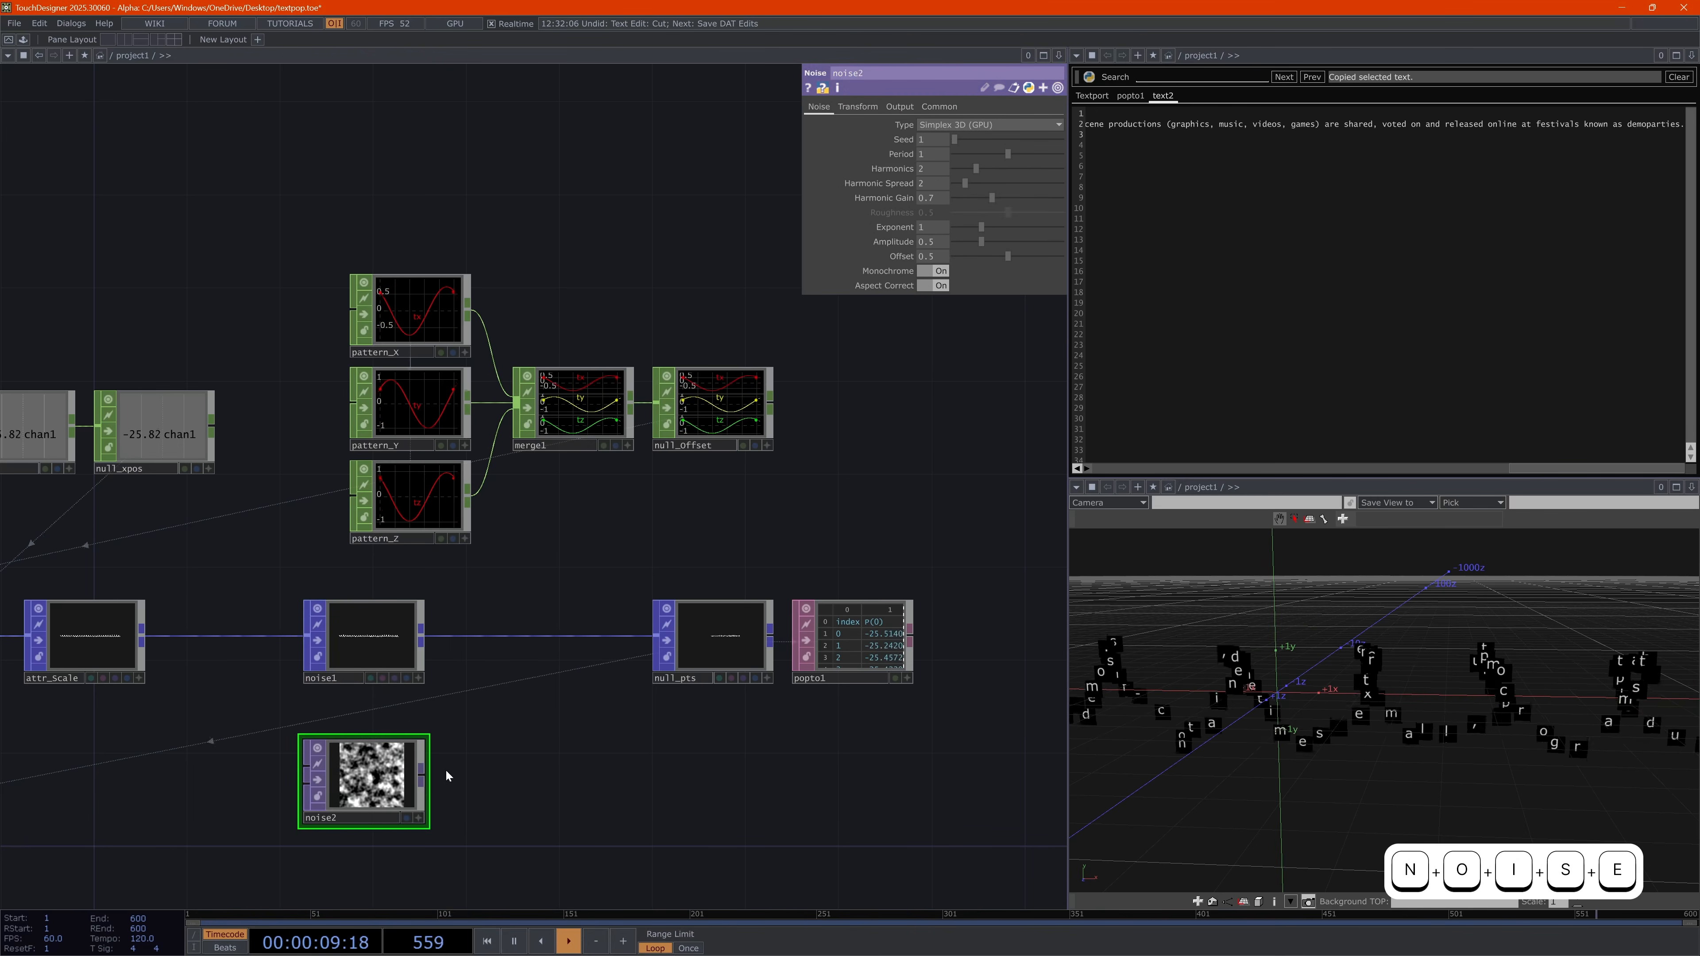
# Add a Noise CHOP beside the Noise TOP
pyautogui.doubleClick(552, 768)
pyautogui.click(399, 576)
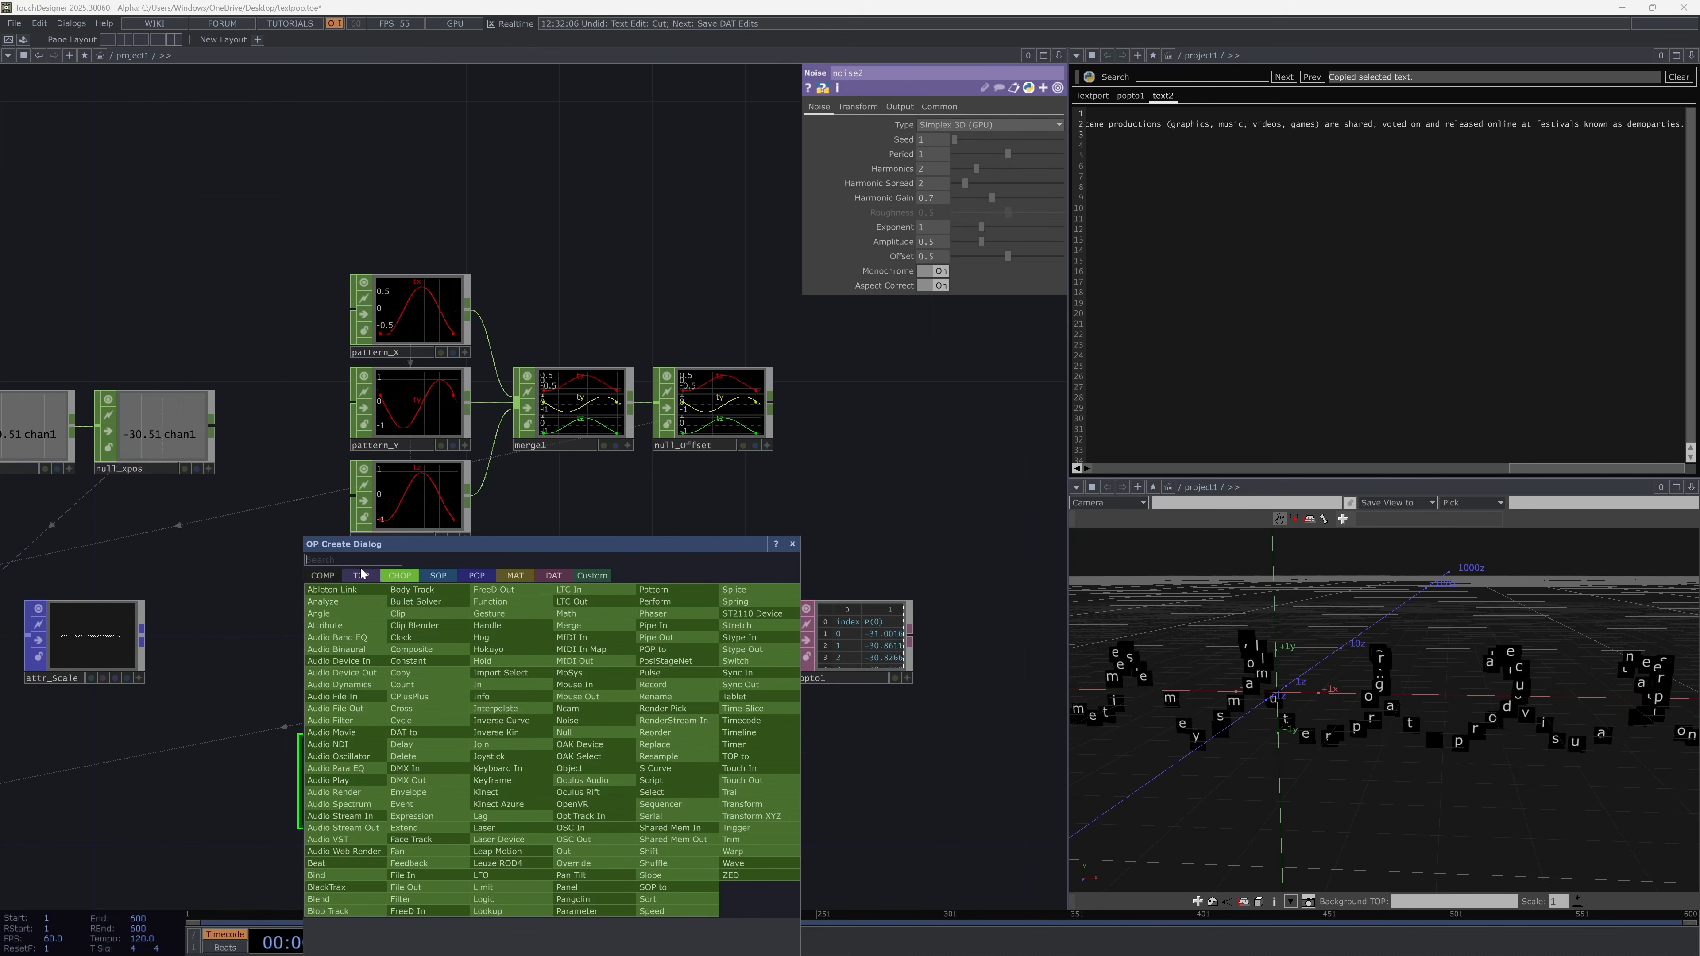
pyautogui.write('noise')
pyautogui.click(570, 721)
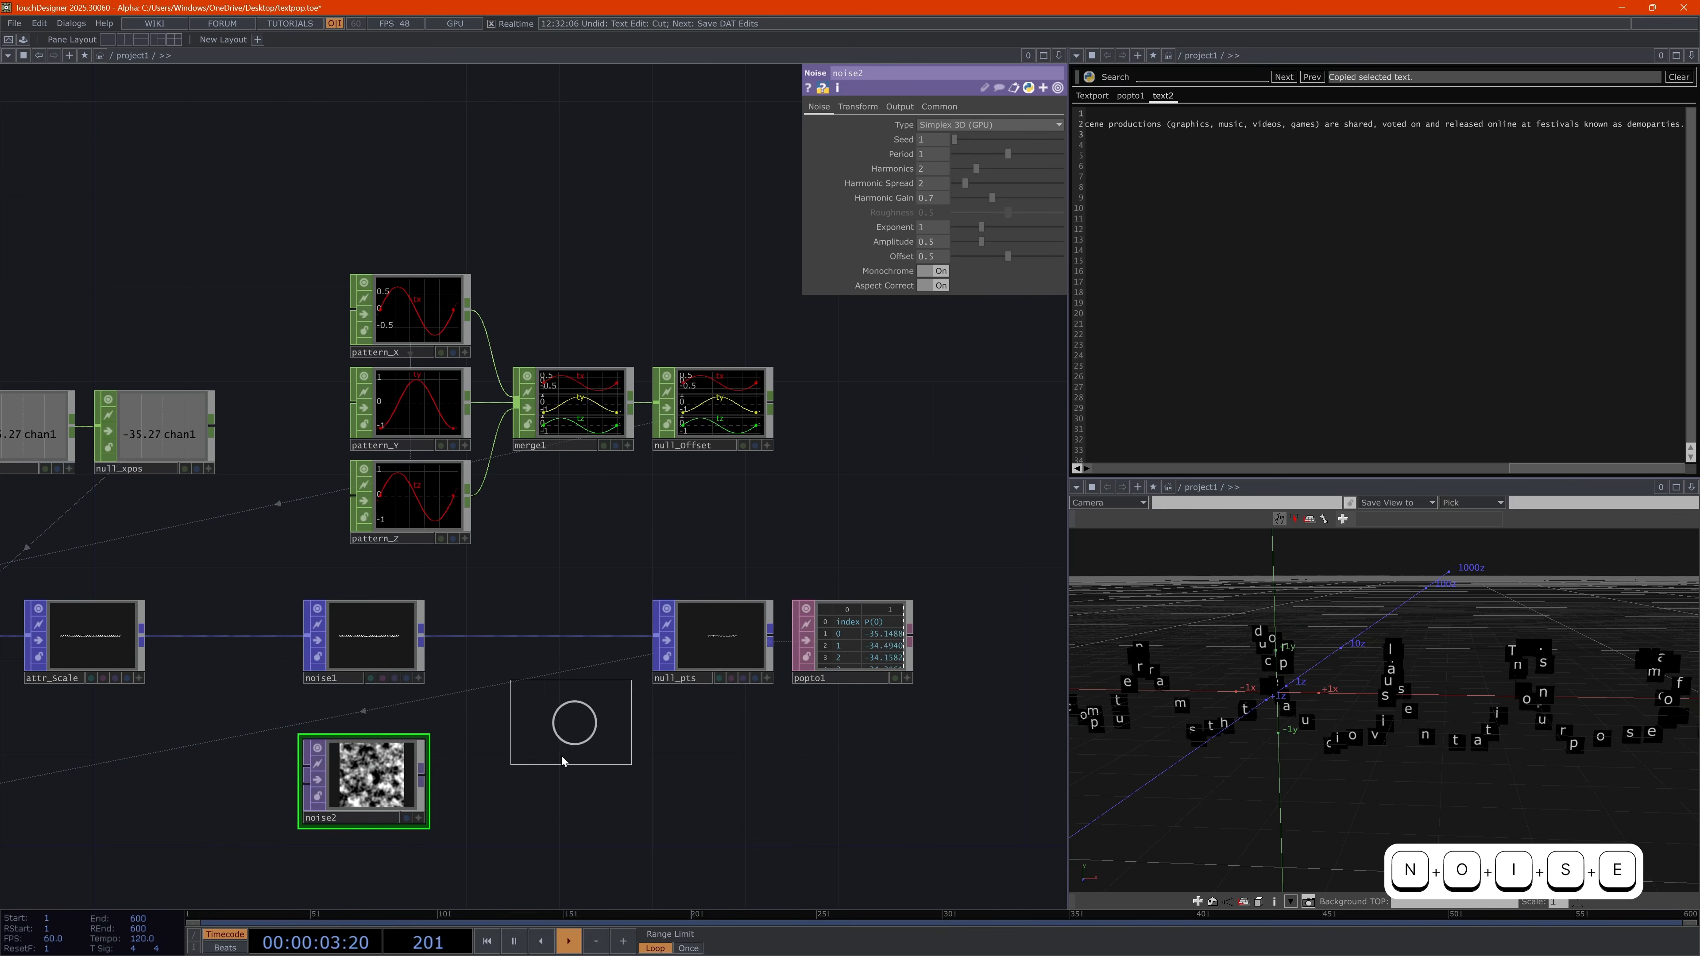
pyautogui.click(506, 776)
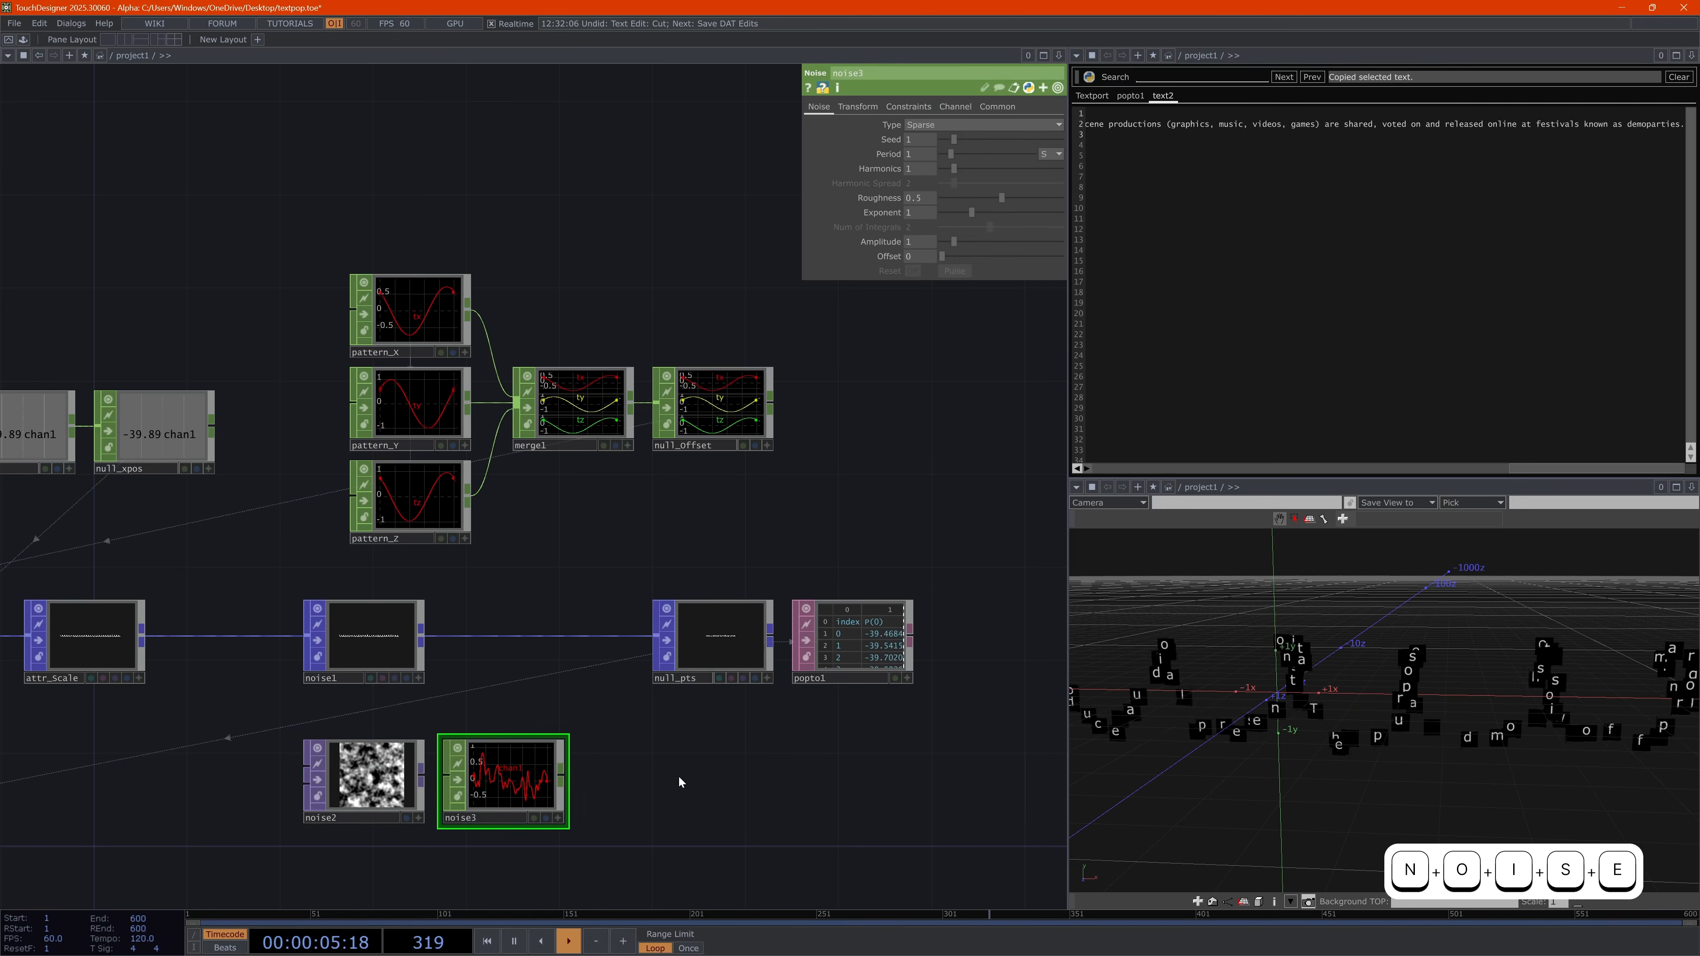
pyautogui.press('Tab')
pyautogui.click(553, 574)
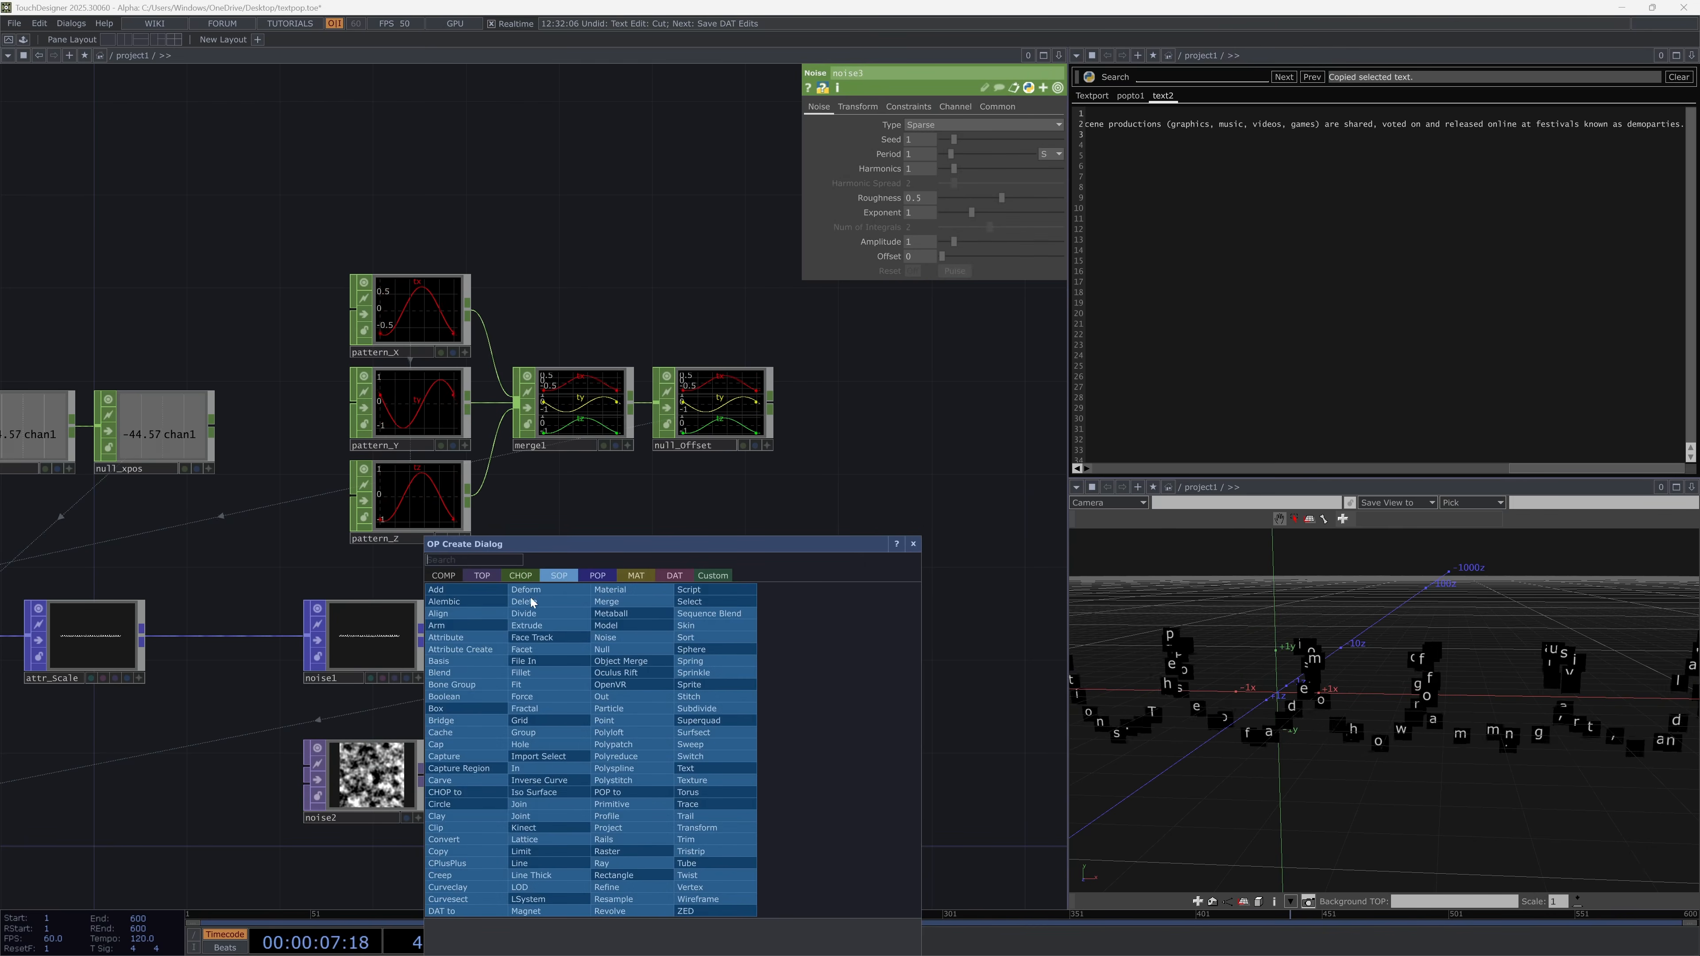
pyautogui.click(914, 545)
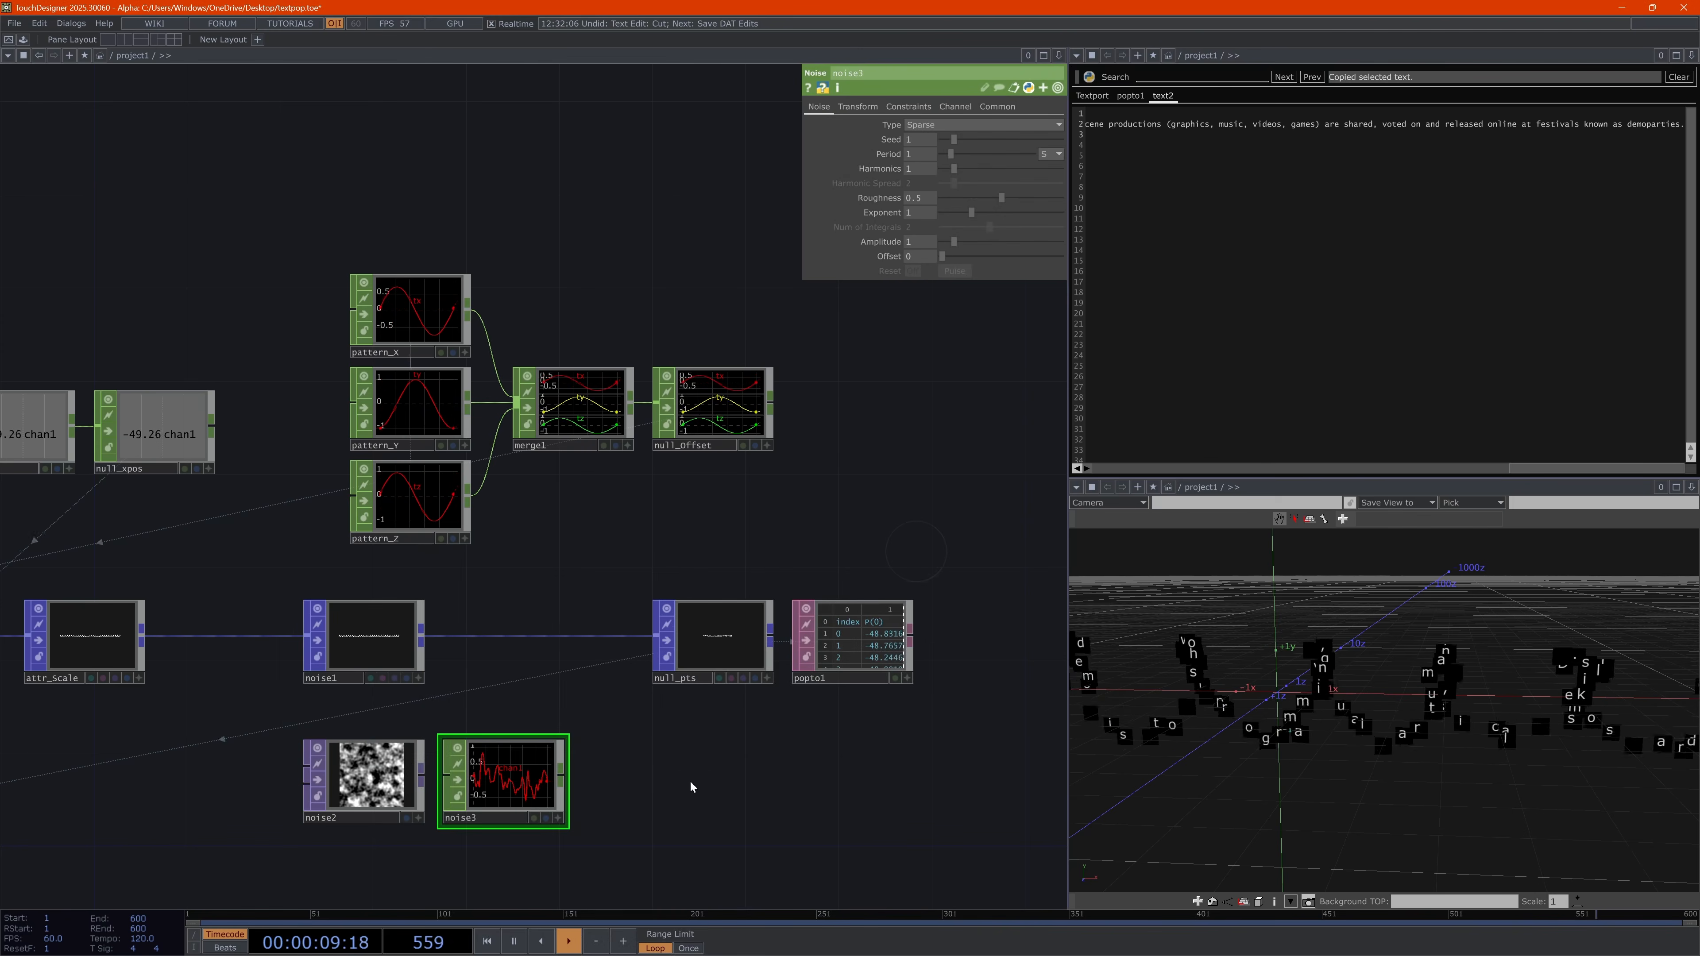
# Delete the Noise TOP and the Noise CHOP, and select the noise1 POP
pyautogui.click(395, 636)
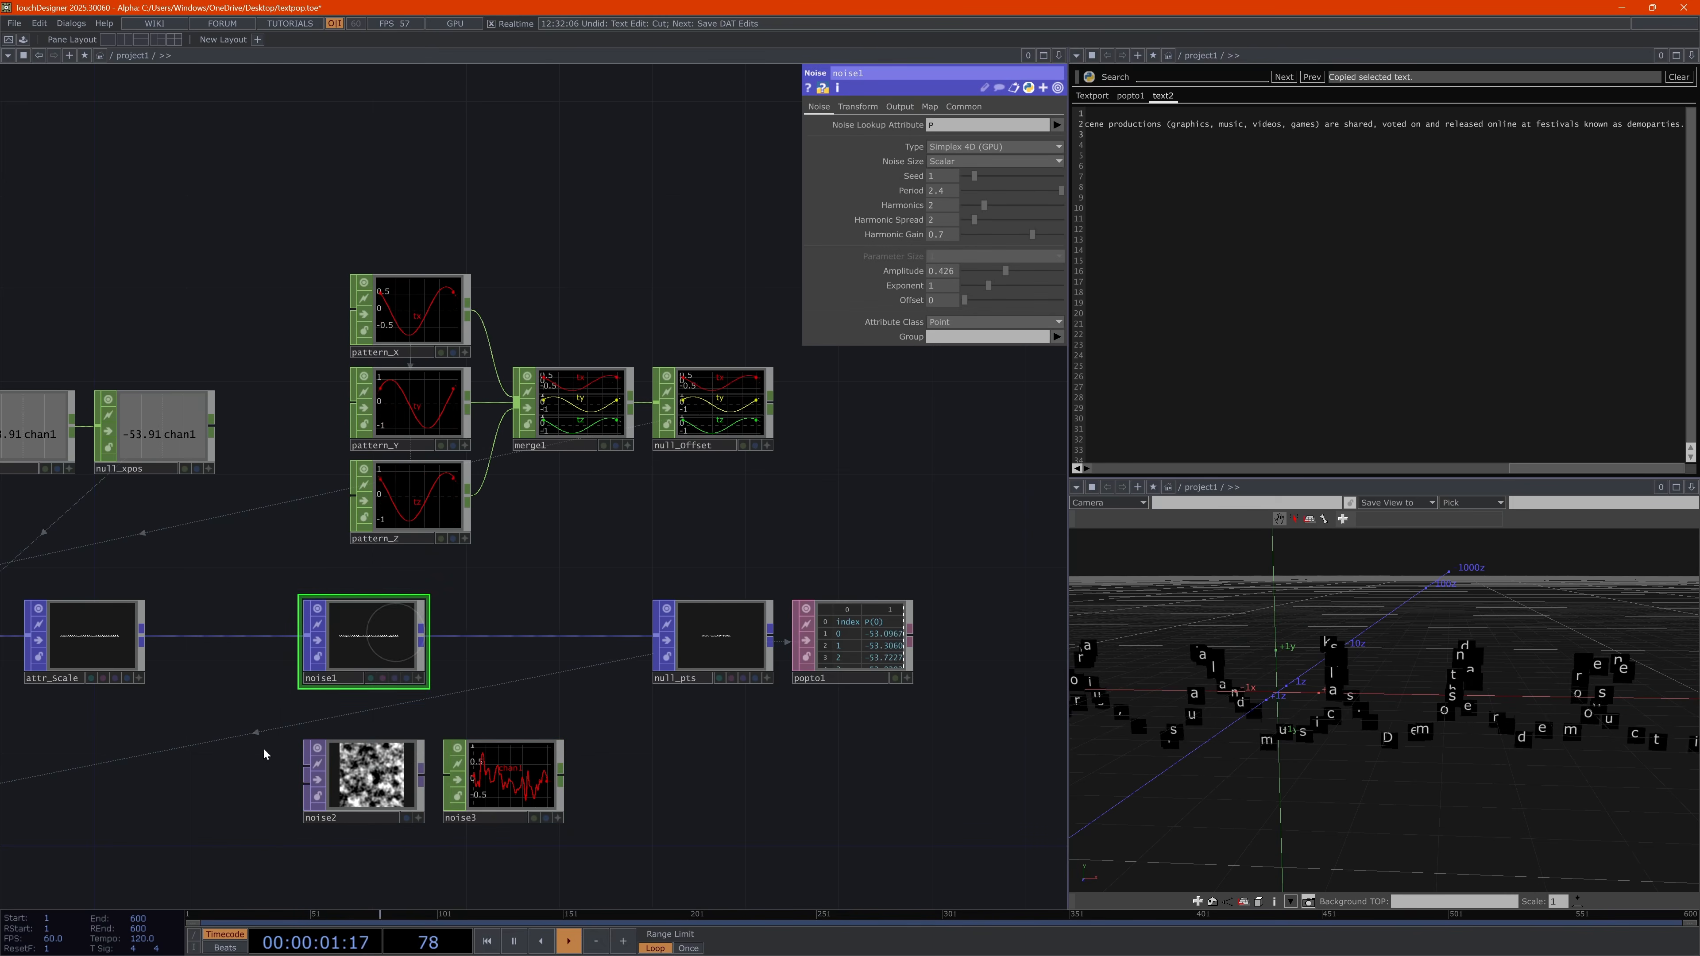
pyautogui.moveTo(640, 794); pyautogui.dragTo(331, 753)
pyautogui.press('Delete')
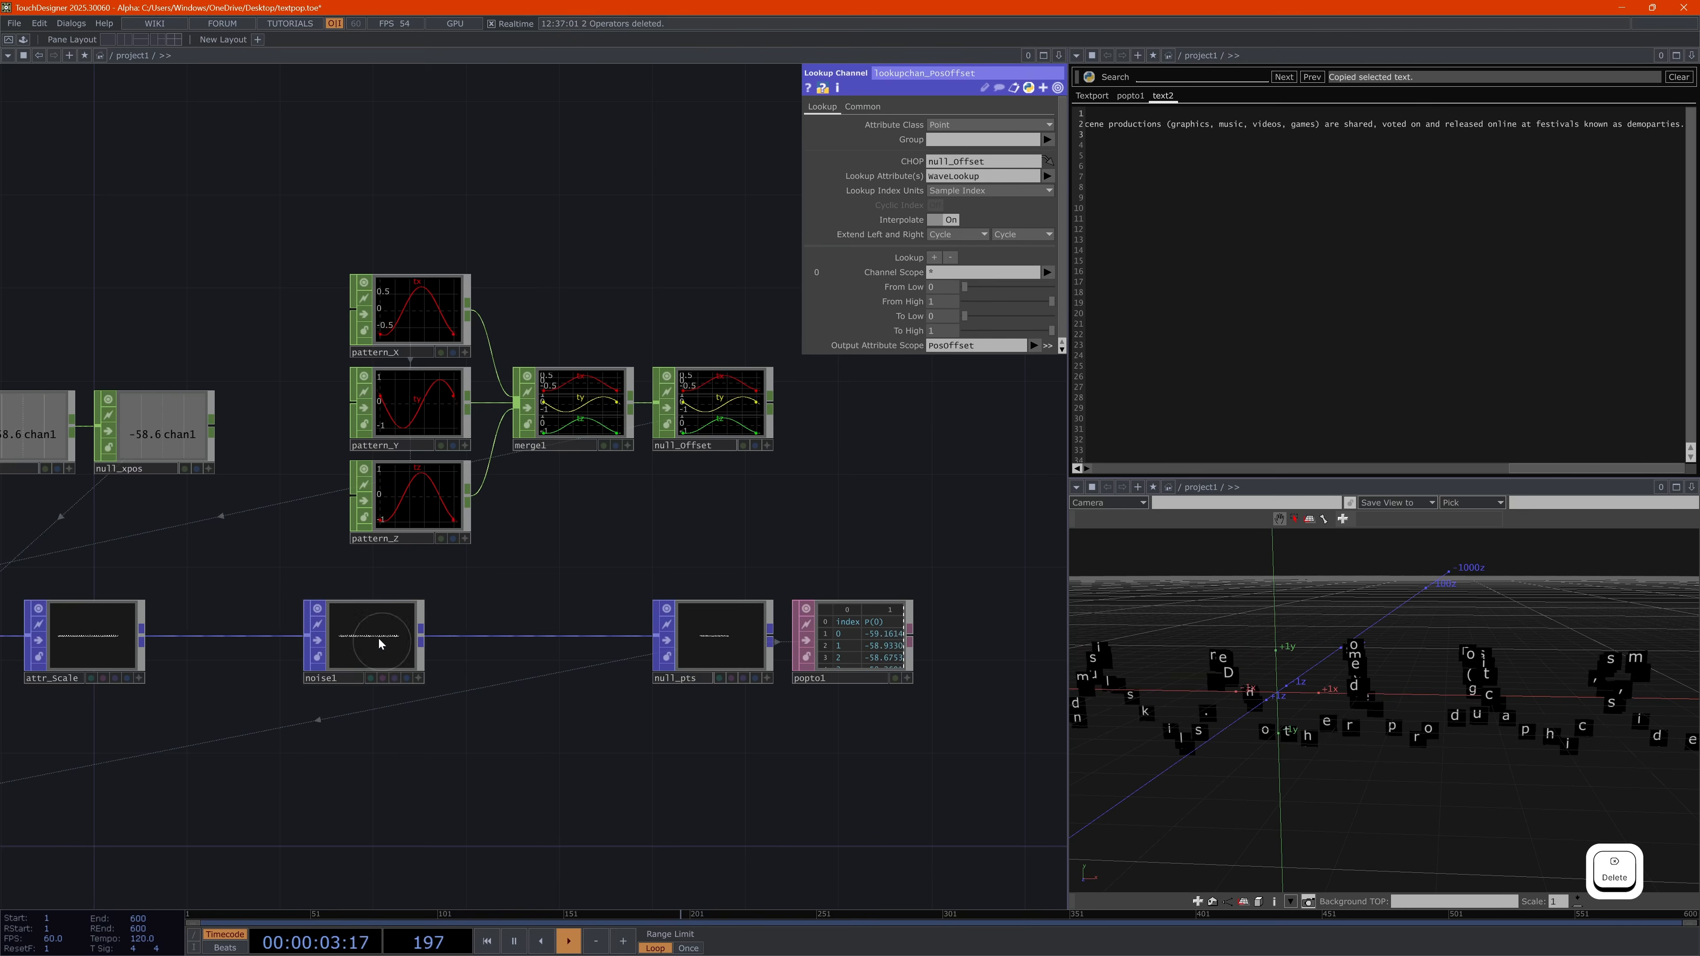
pyautogui.click(379, 637)
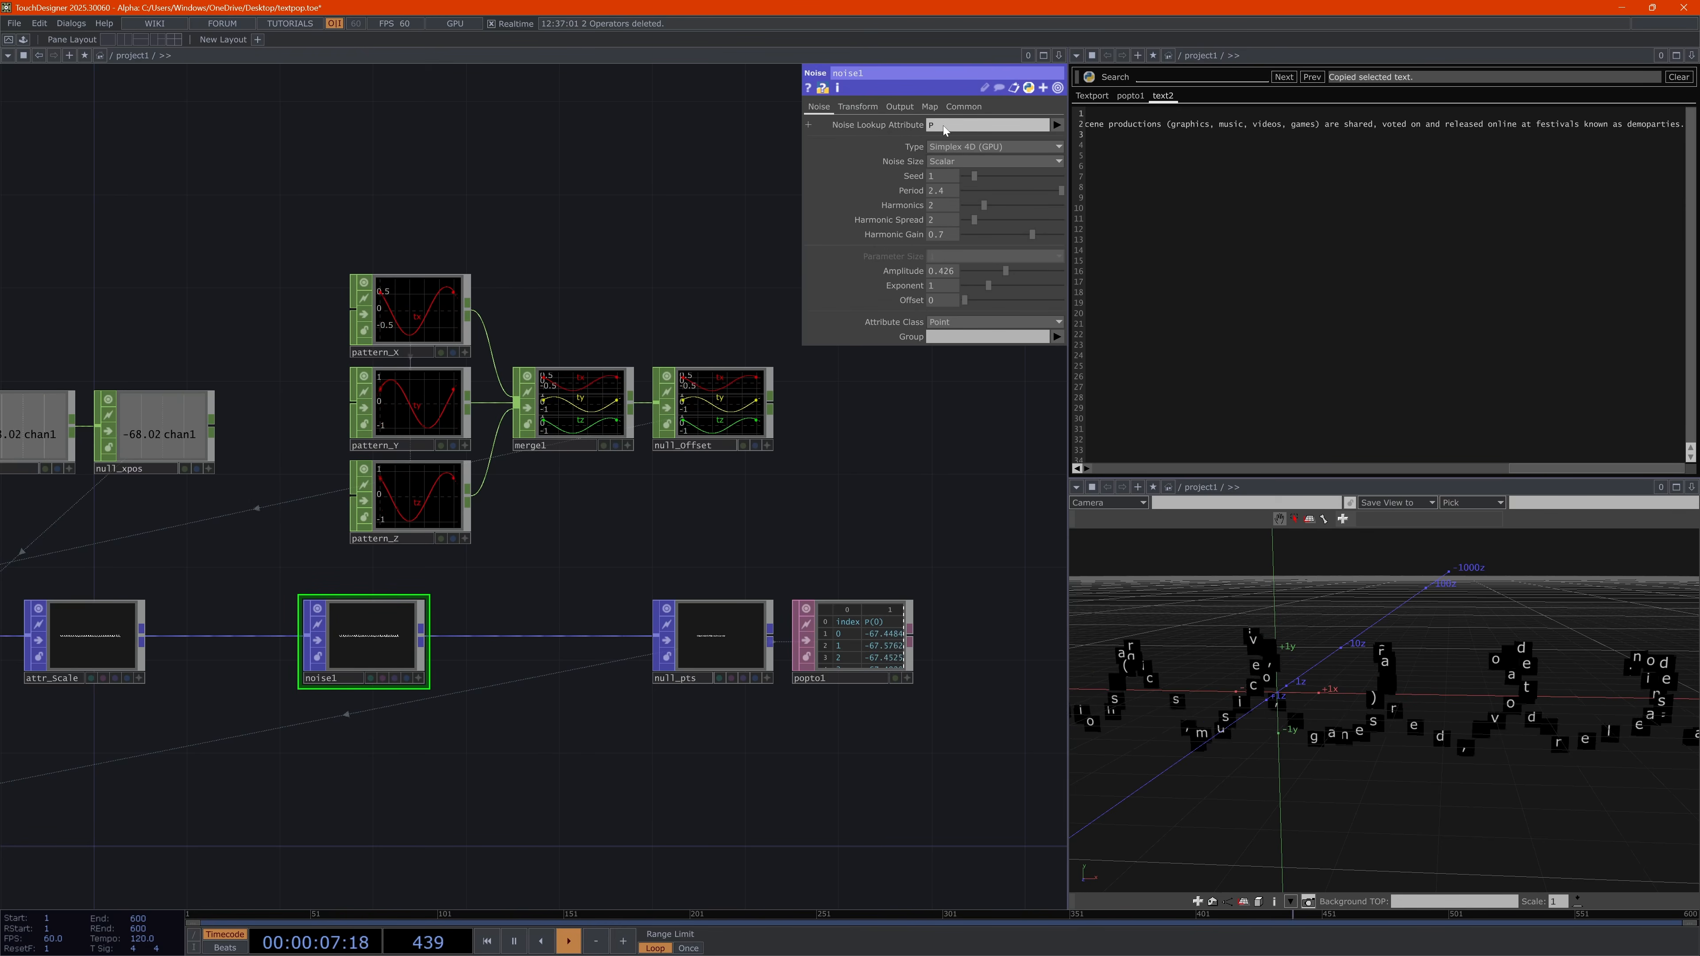
# Add a Noise SOP below noise1 and delete it again
pyautogui.doubleClick(457, 810)
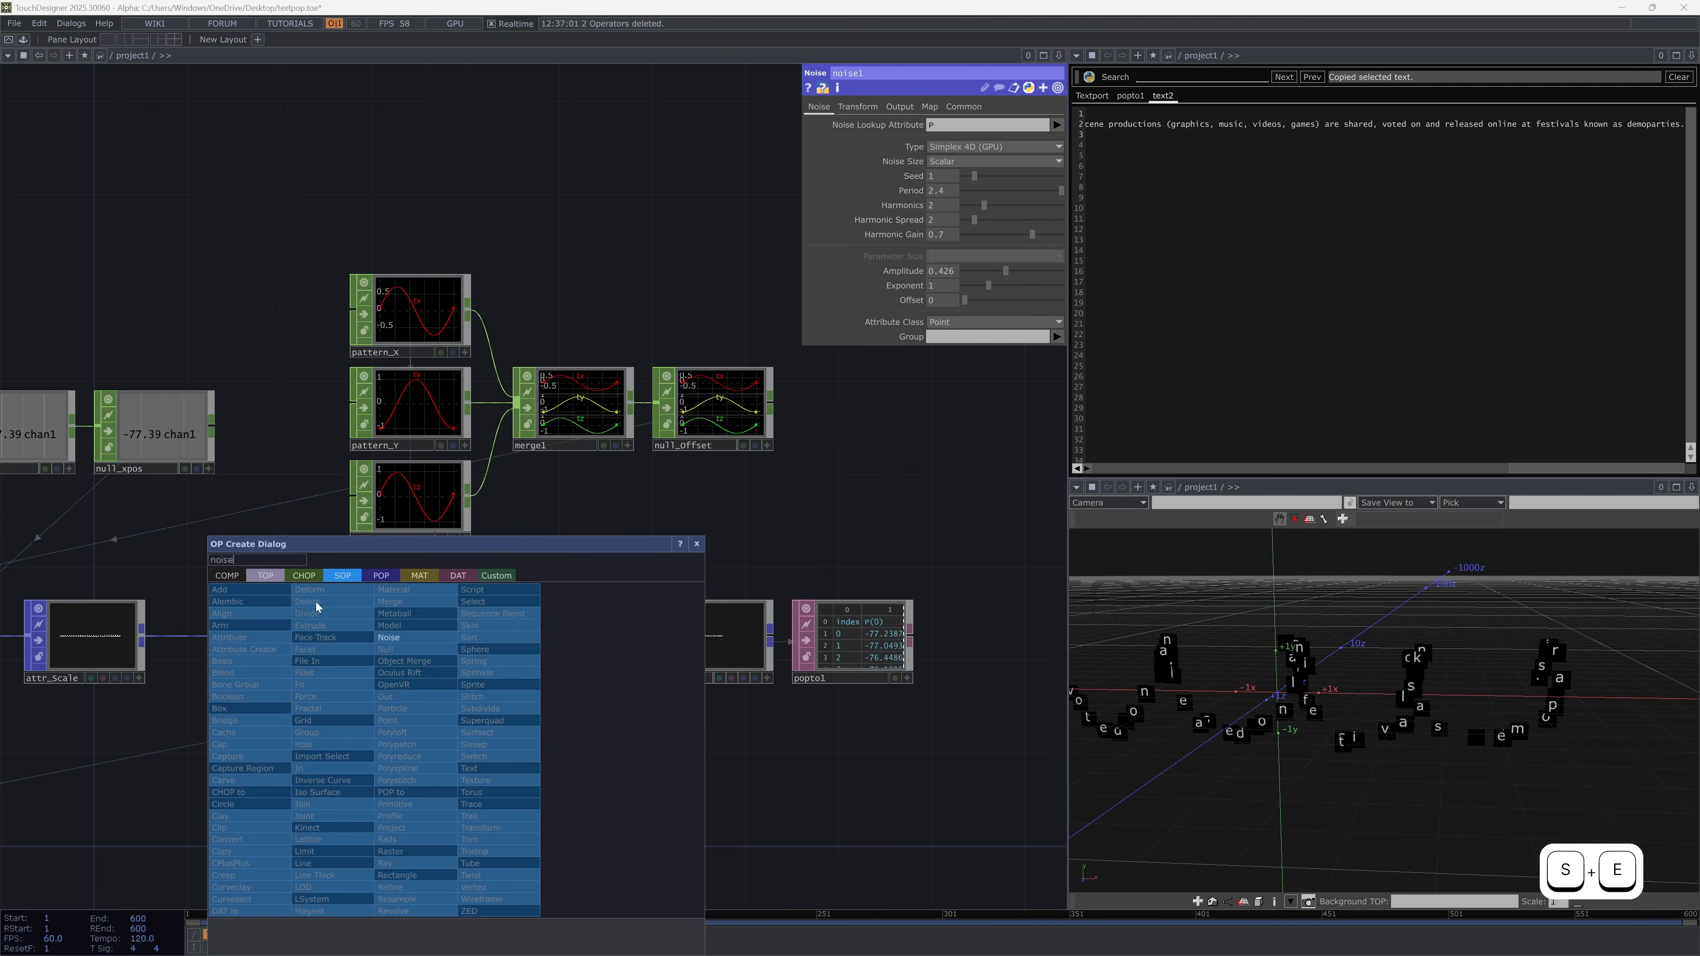
pyautogui.click(388, 637)
pyautogui.click(377, 782)
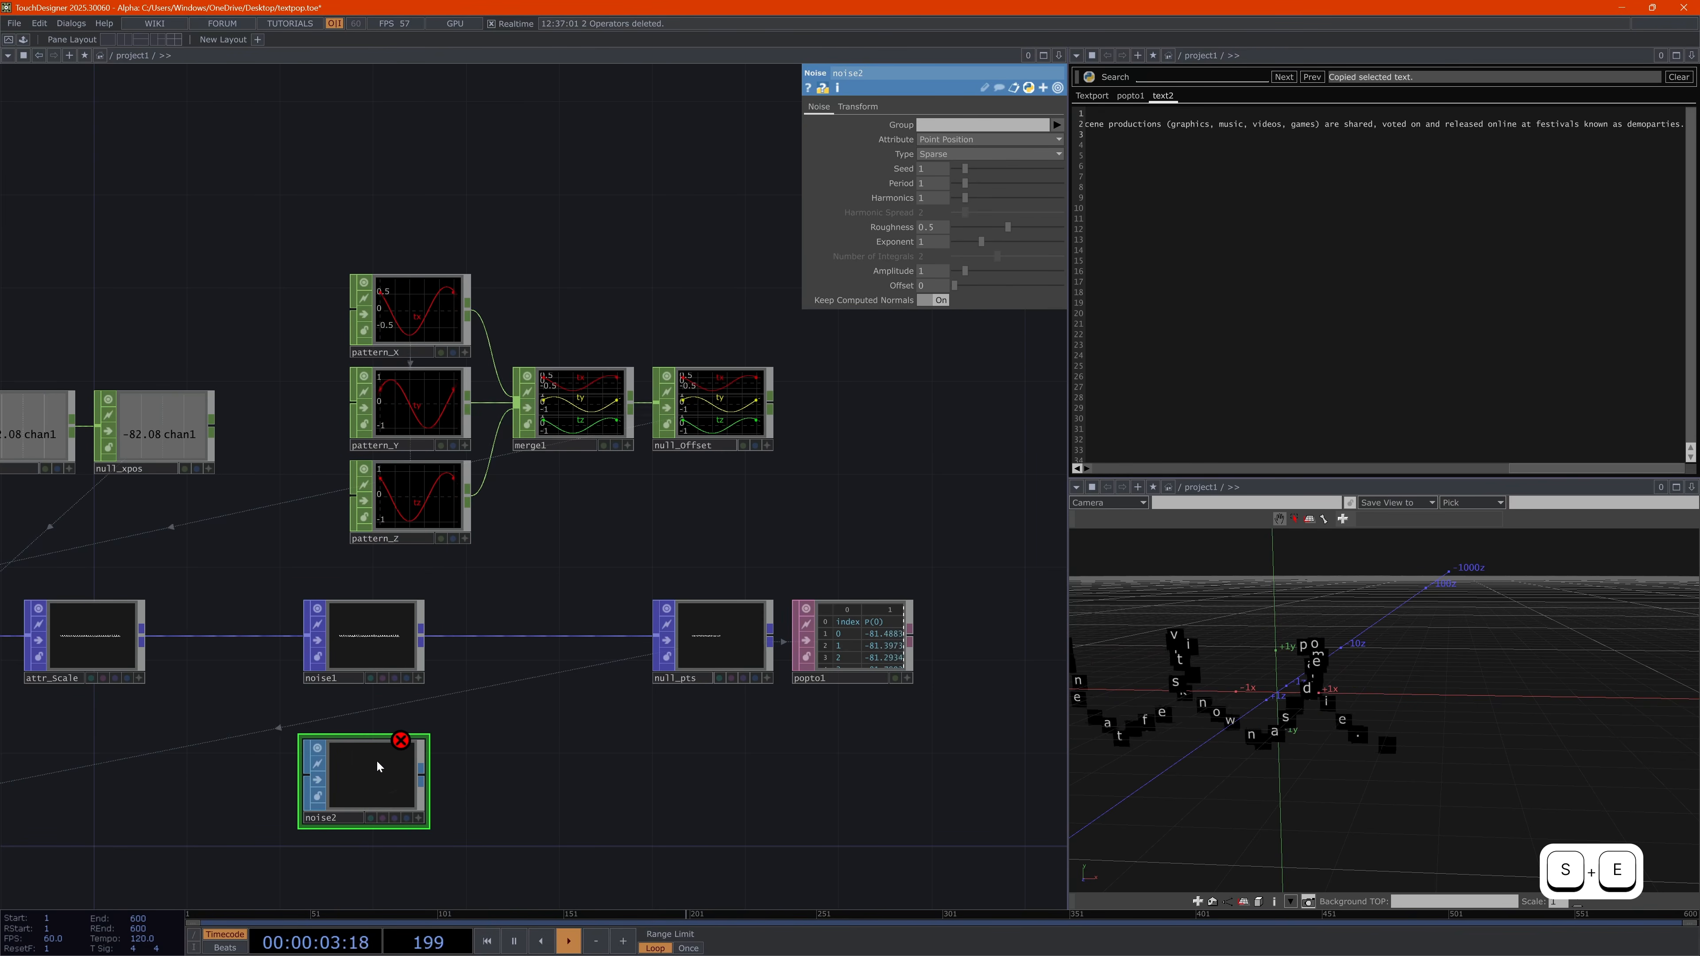
pyautogui.press('Delete')
# Add a Noise TOP to the network below the noise1 POP
pyautogui.doubleClick(378, 769)
pyautogui.click(221, 575)
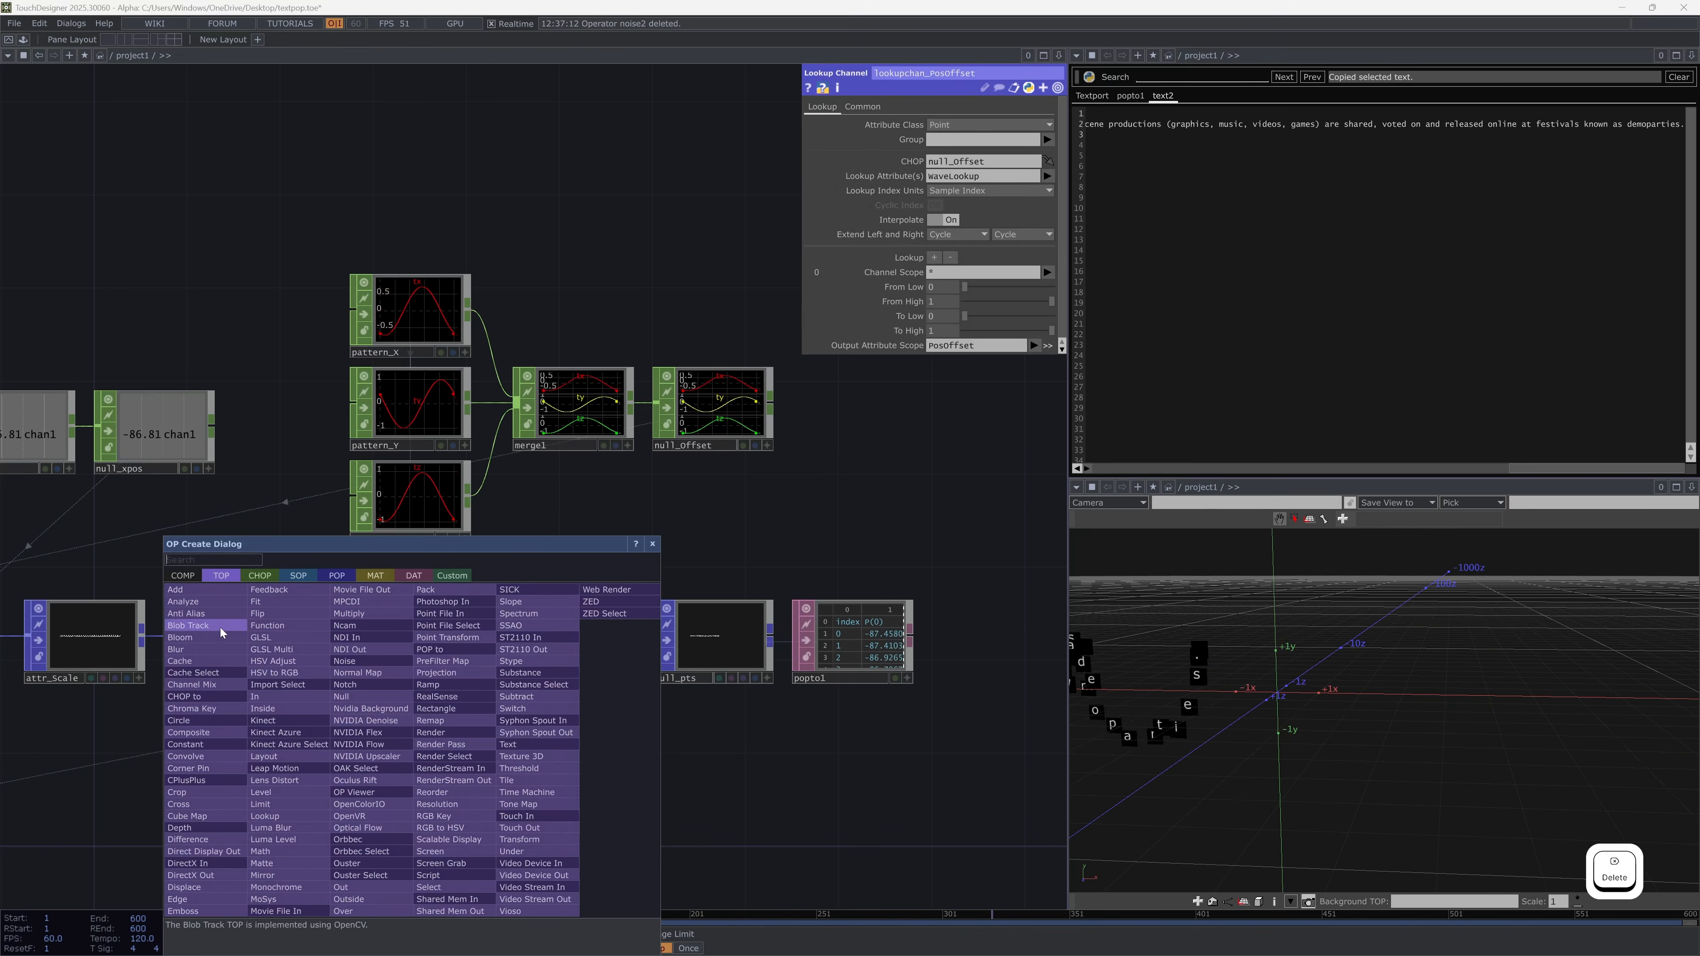
pyautogui.write('noise')
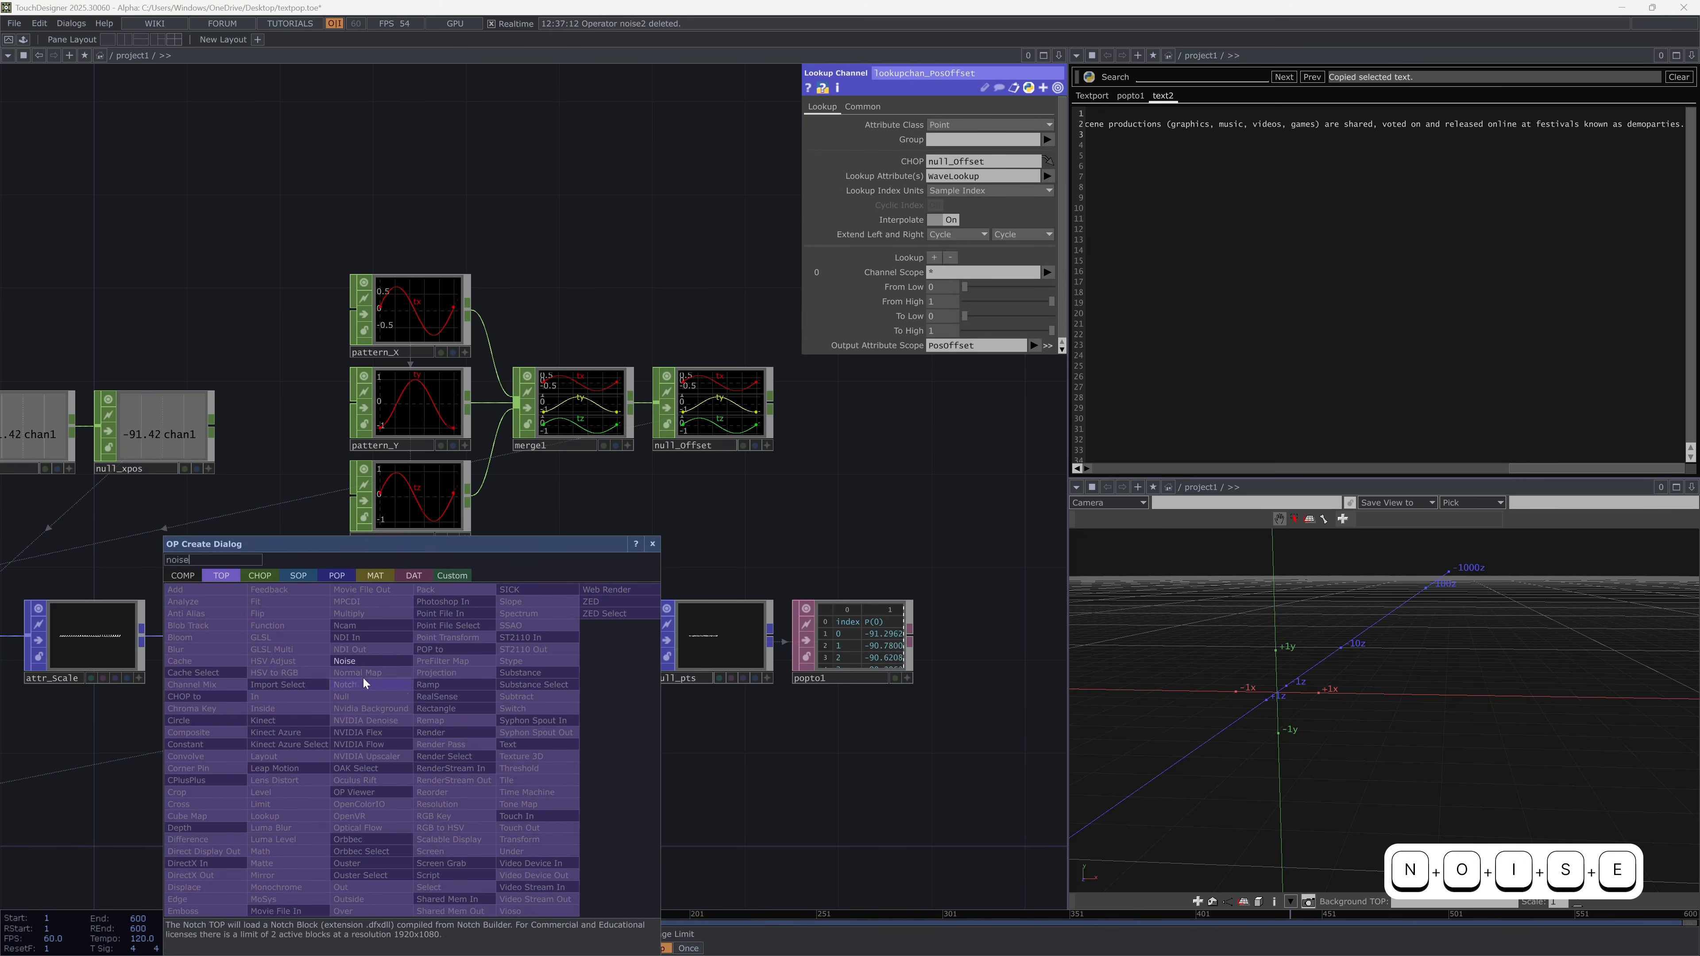
pyautogui.click(345, 661)
pyautogui.click(433, 753)
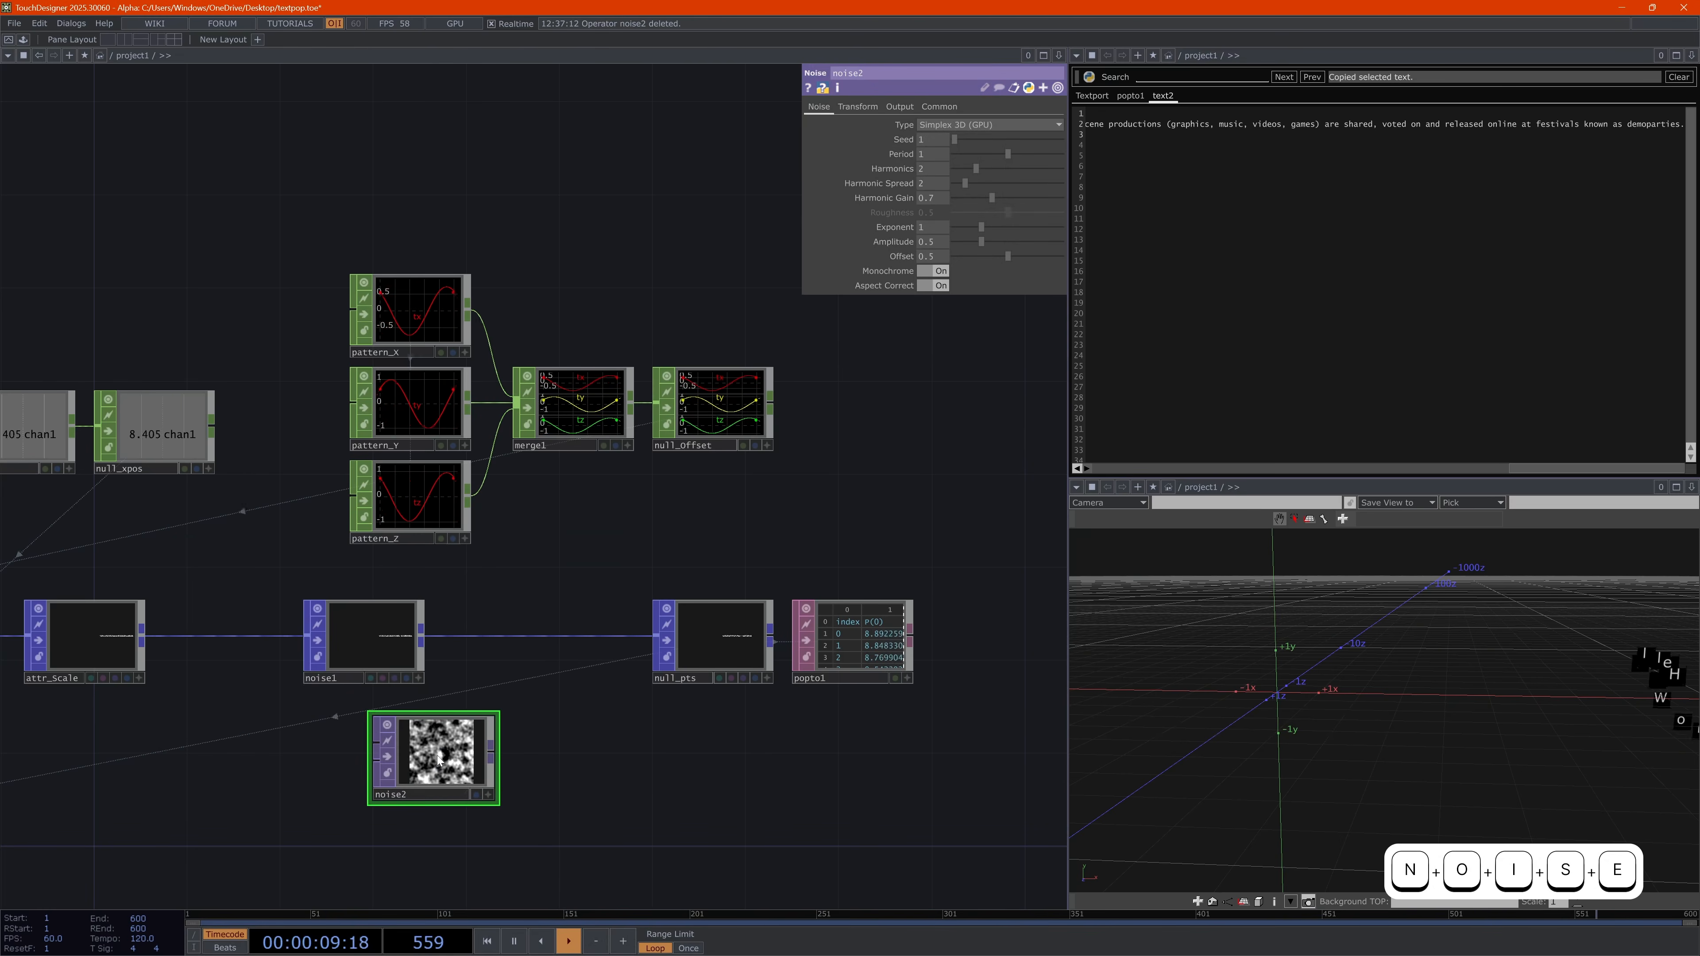
# Shift the noise2 TOP slightly so it lines up with the pattern operators above
pyautogui.moveTo(444, 774)
pyautogui.mouseDown()
pyautogui.moveTo(492, 774)
pyautogui.moveTo(420, 775)
pyautogui.mouseUp()
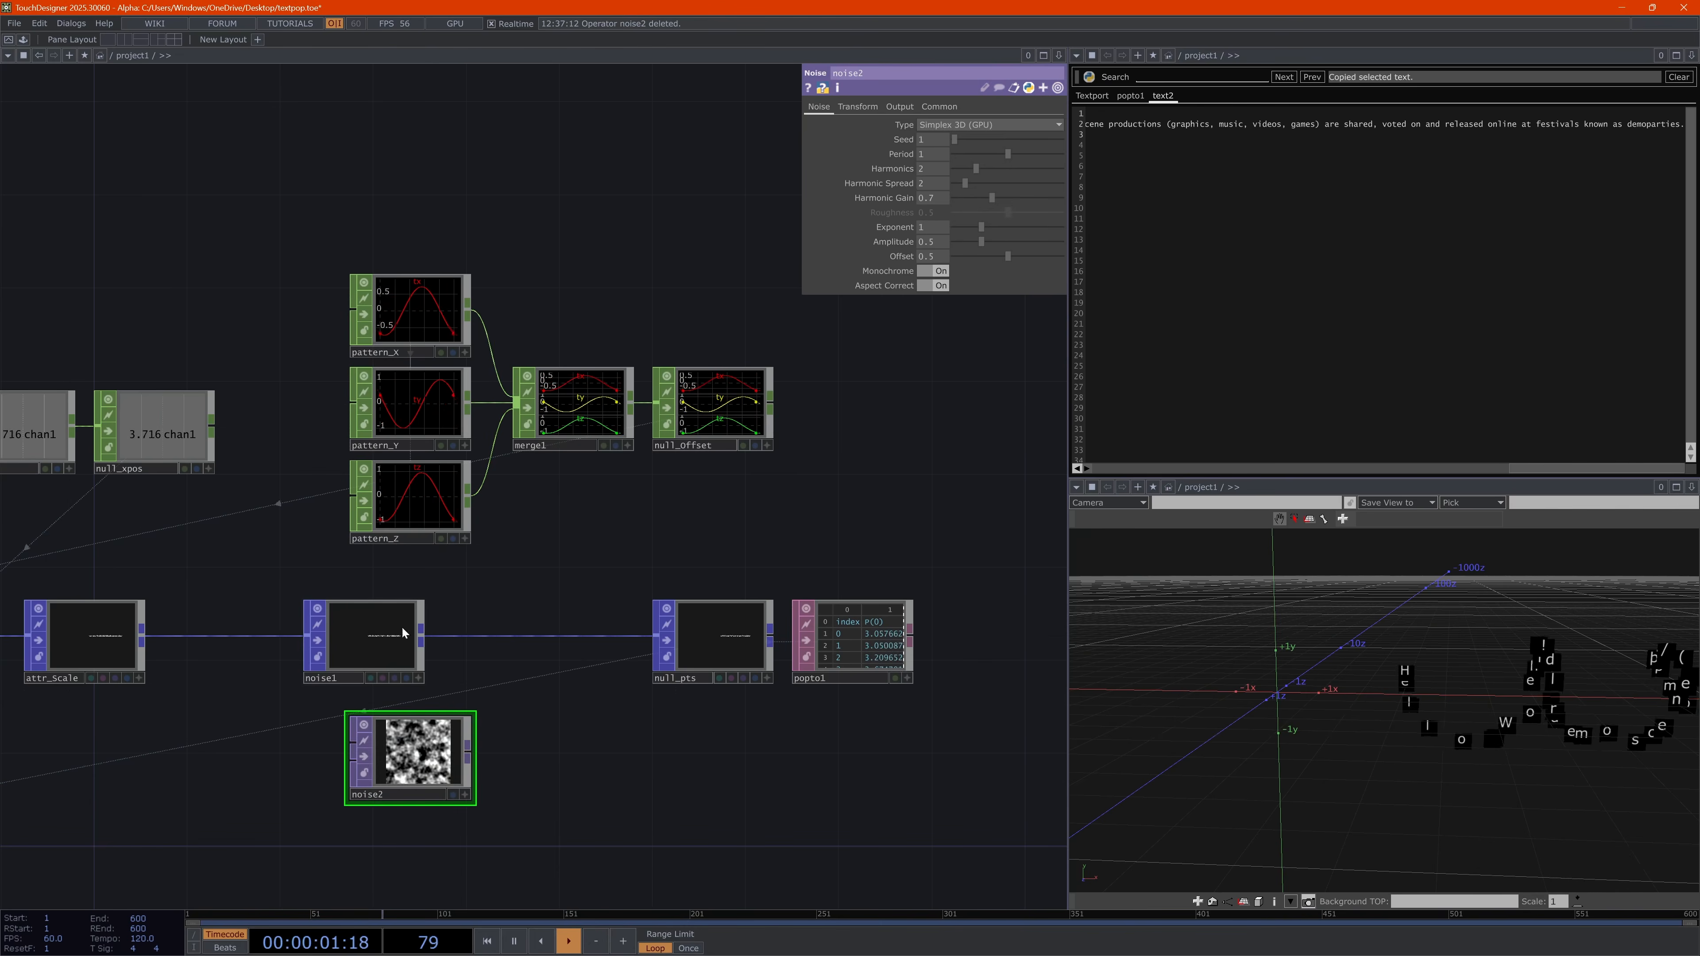
# Try _PointI and _PointU as the noise1 POP's noise lookup attribute
pyautogui.click(365, 649)
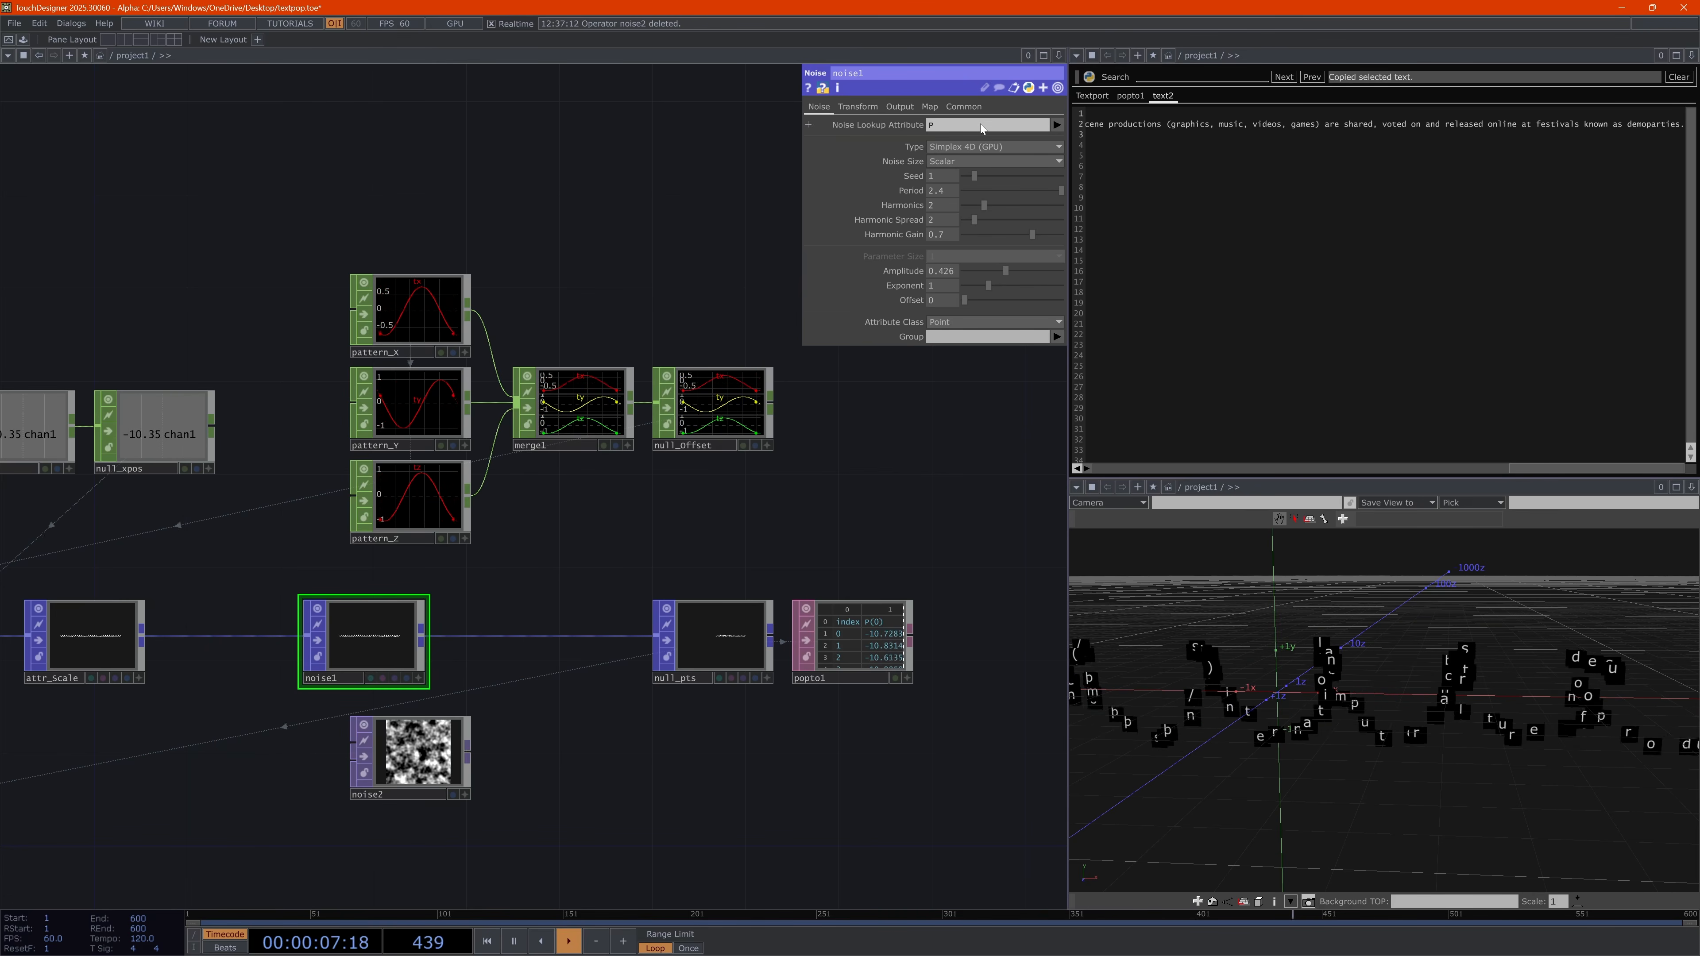
pyautogui.click(1056, 125)
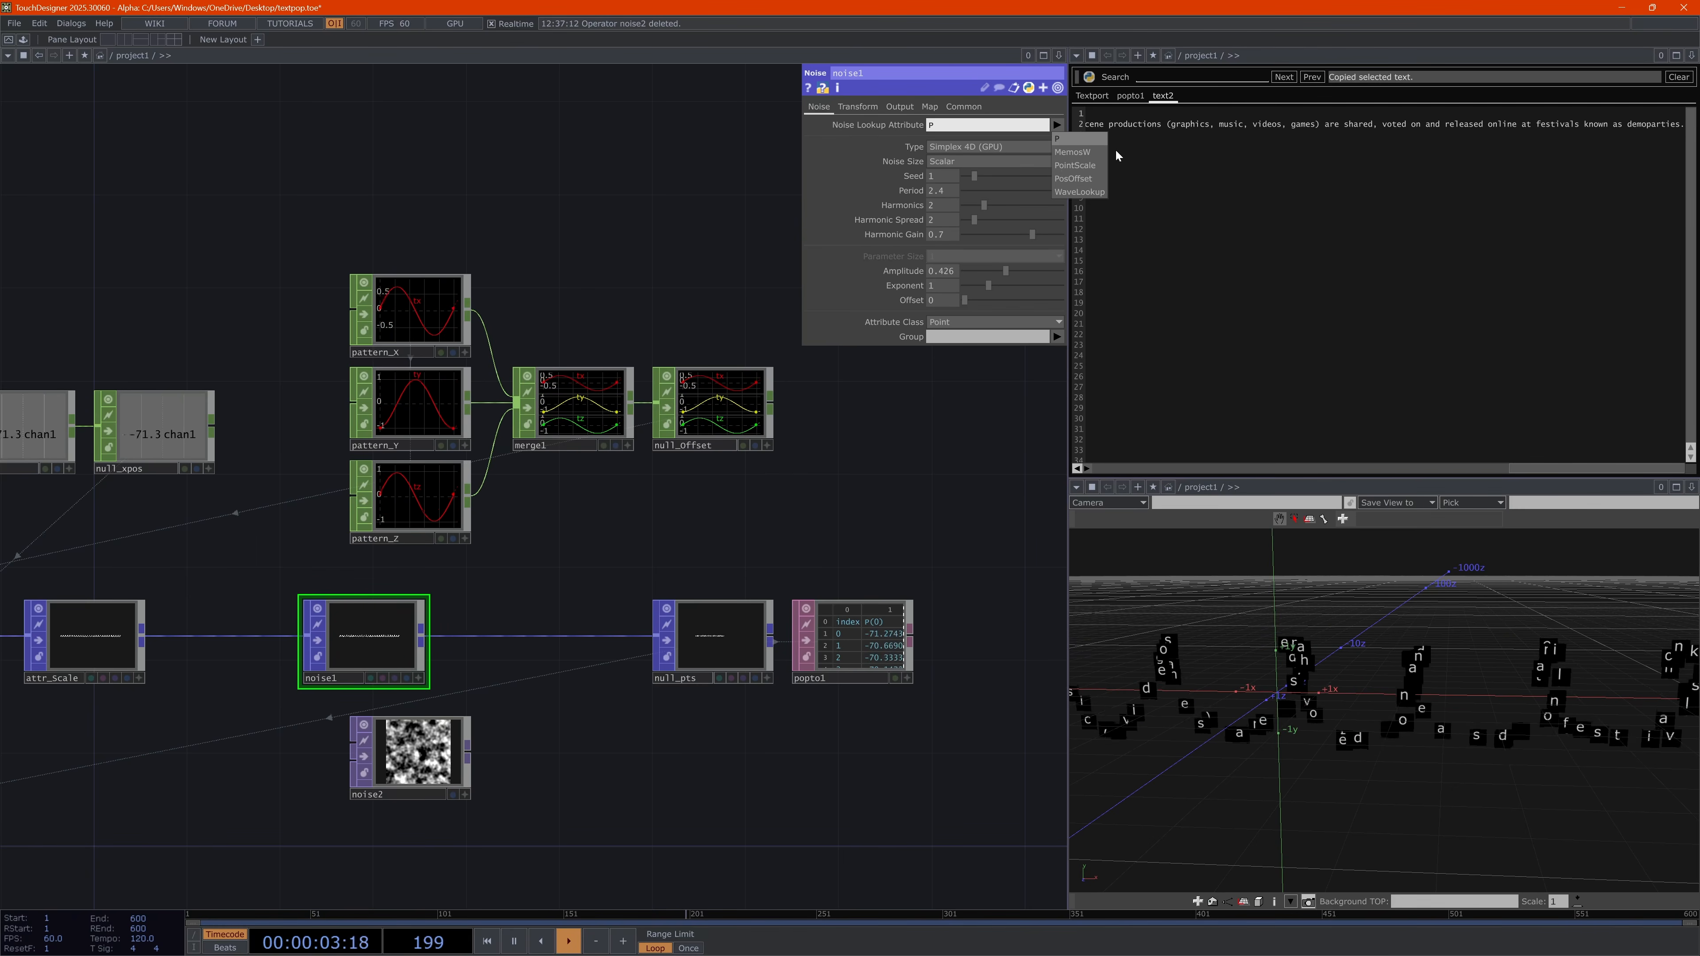
pyautogui.click(901, 122)
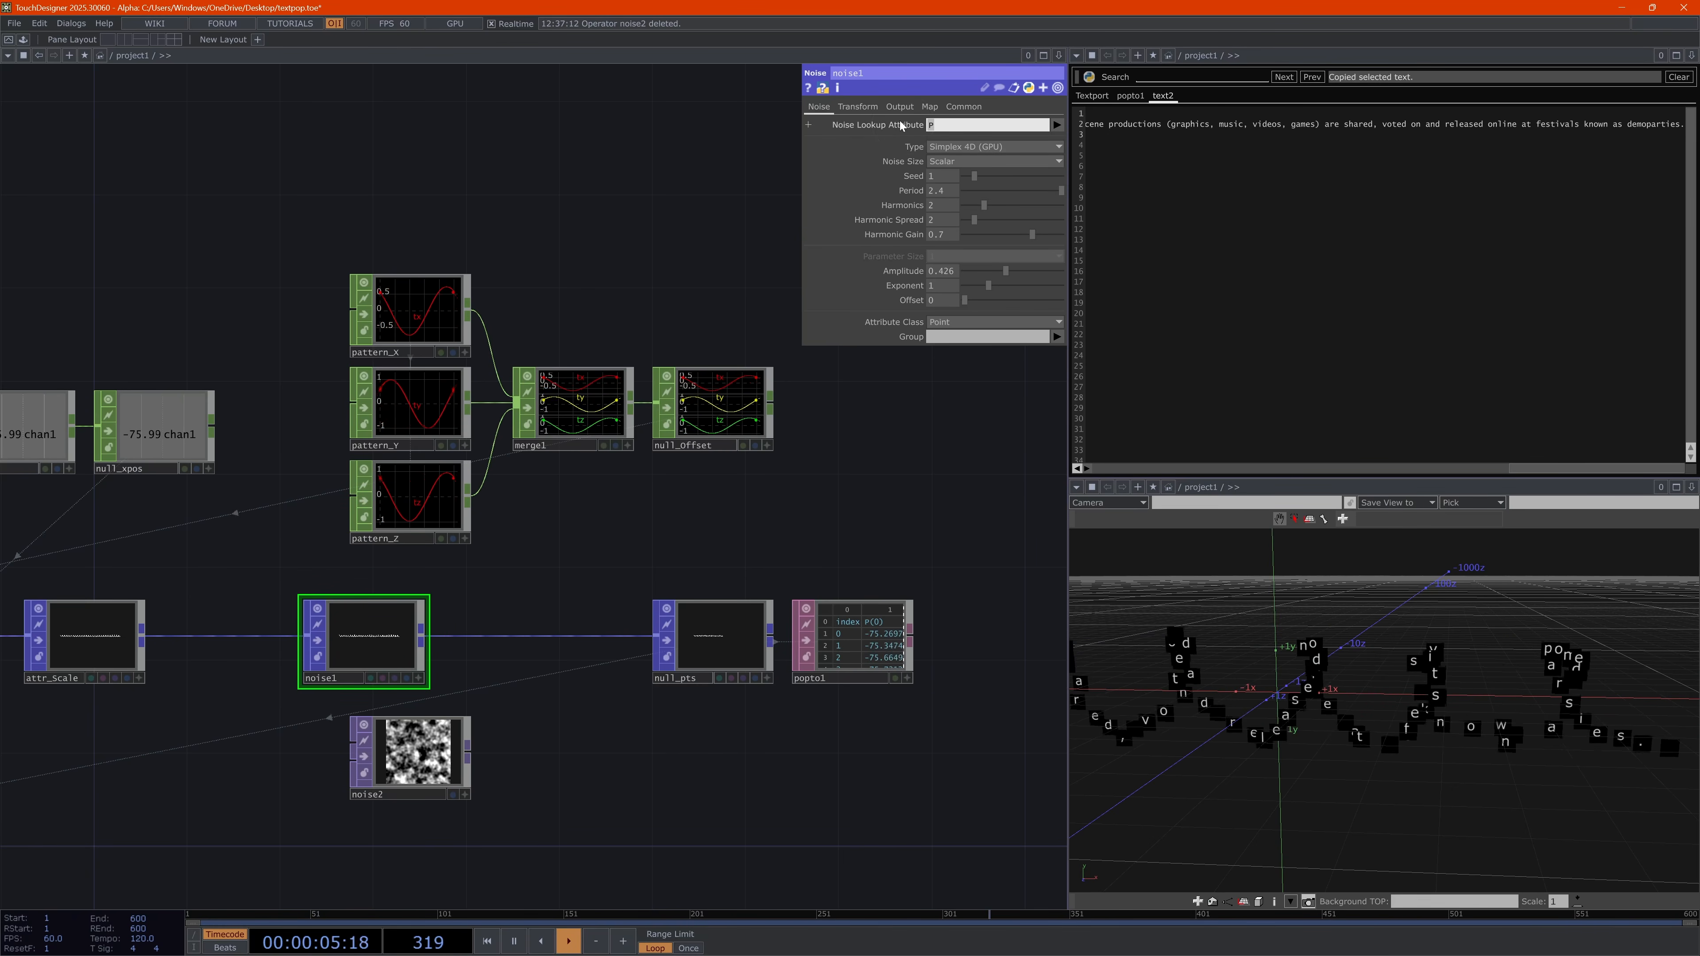
pyautogui.write('_PointI')
pyautogui.press('Return')
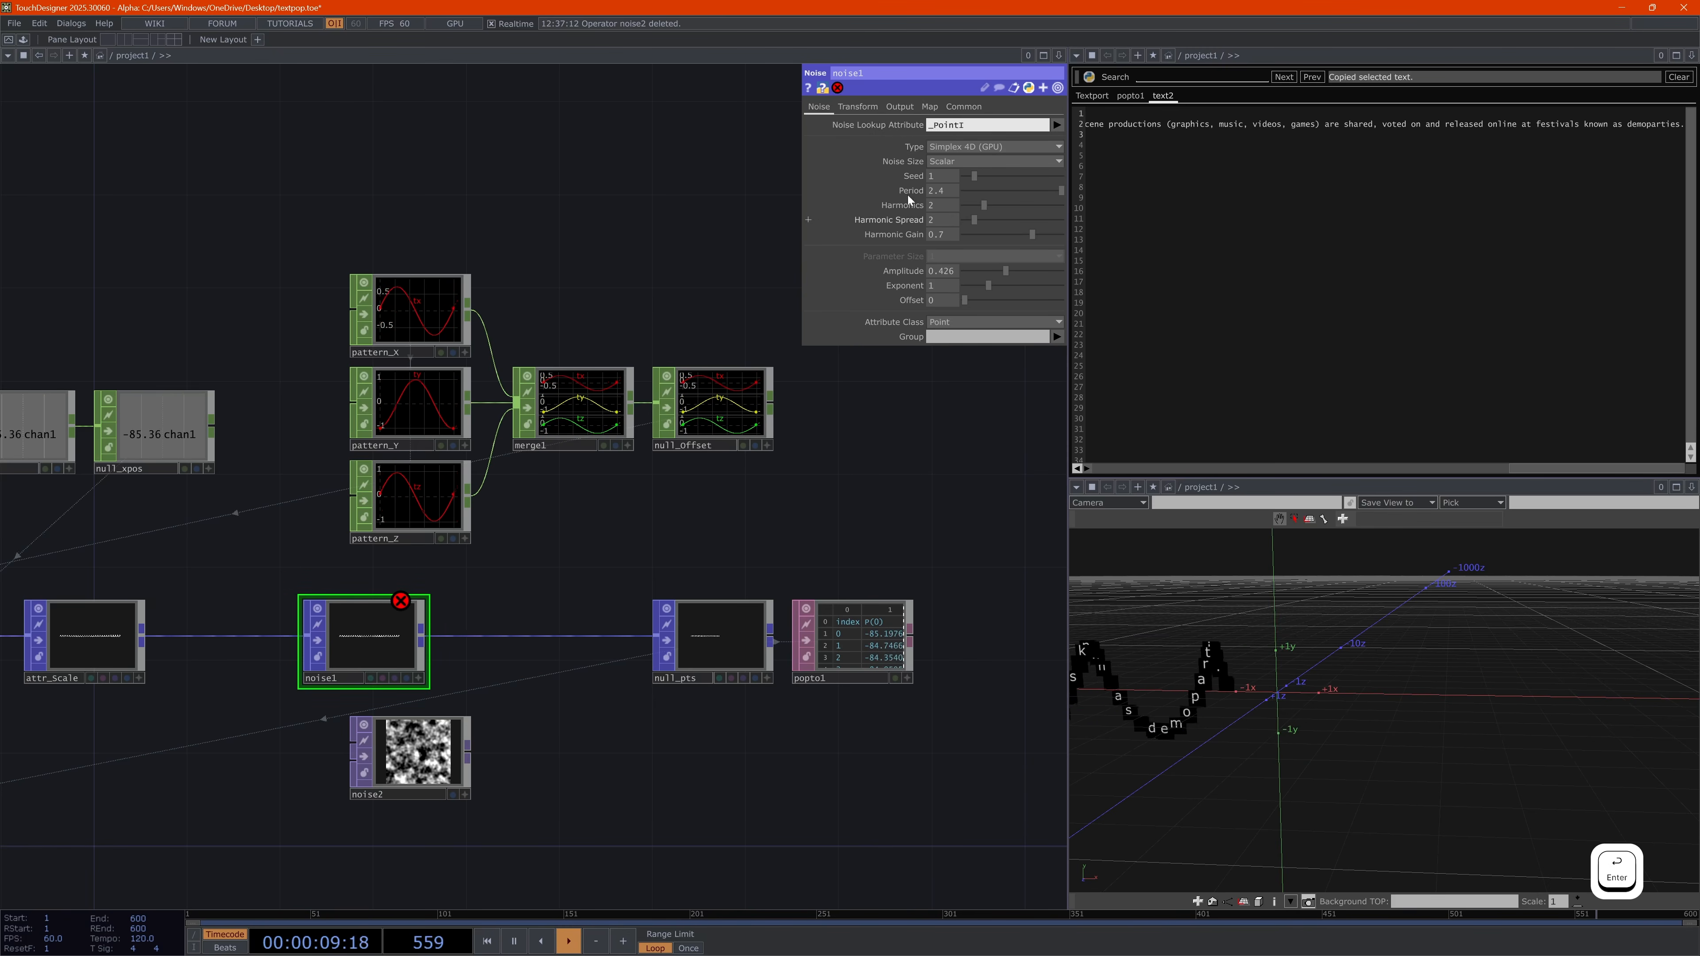
pyautogui.click(997, 125)
pyautogui.press('BackSpace')
pyautogui.write('U')
pyautogui.press('Return')
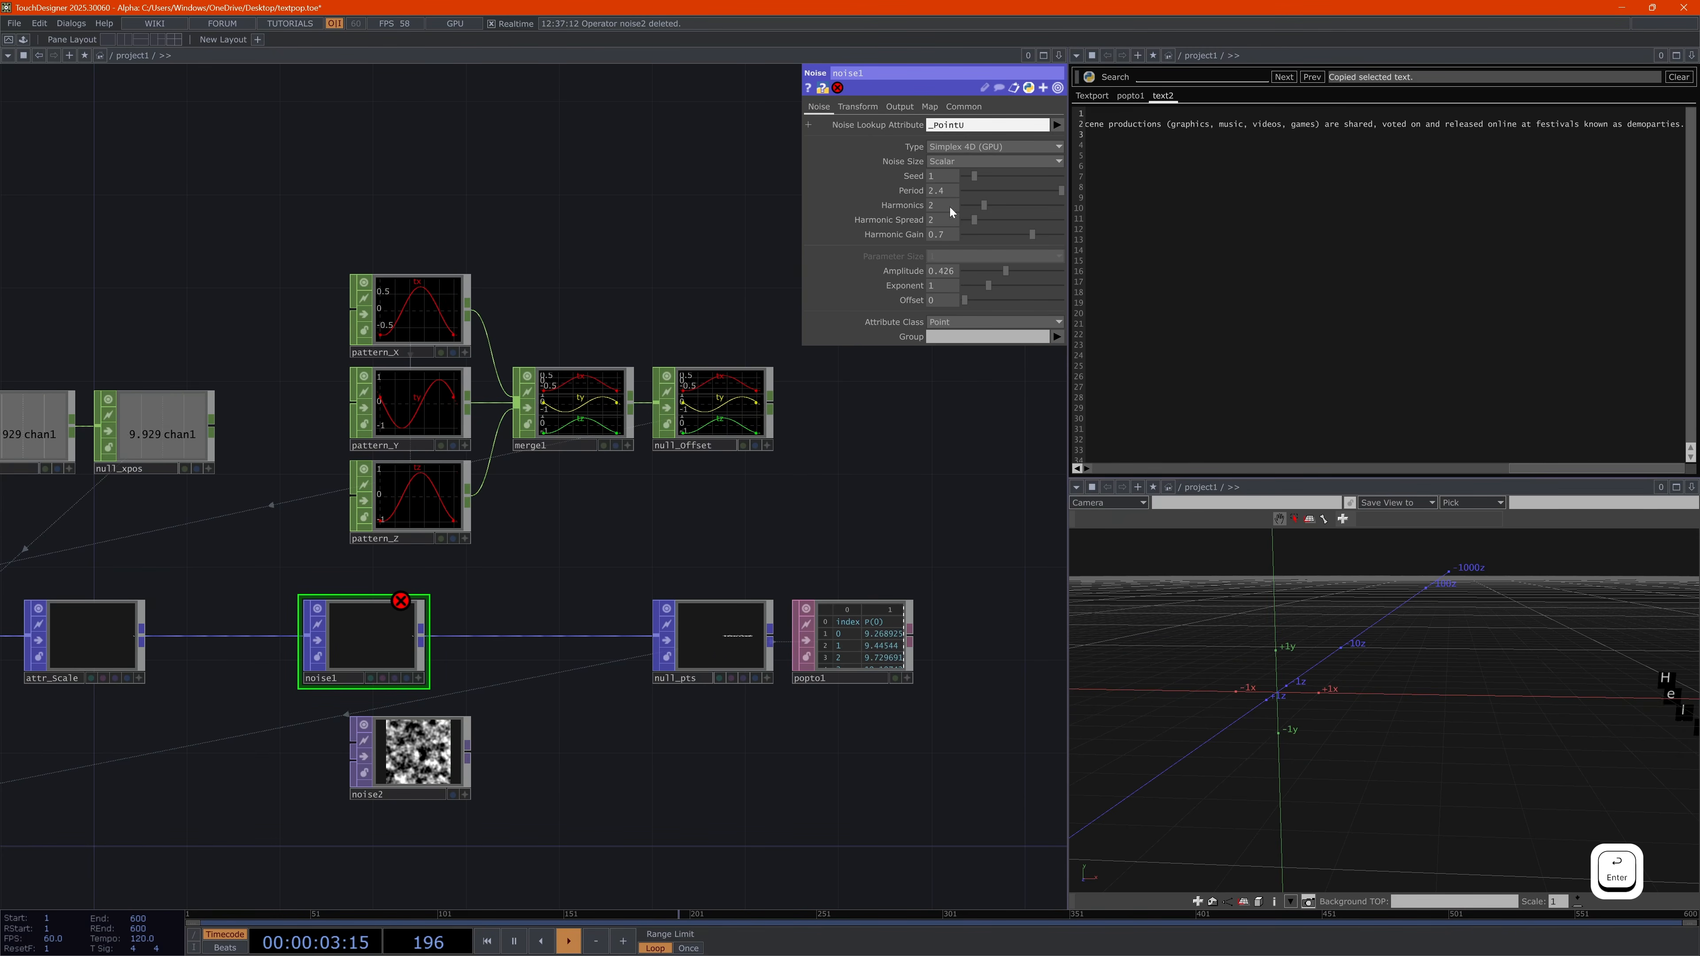
# Make room before noise1 and insert a Math Combine POP between attr_Scale and noise1
pyautogui.moveTo(368, 646); pyautogui.dragTo(462, 644)
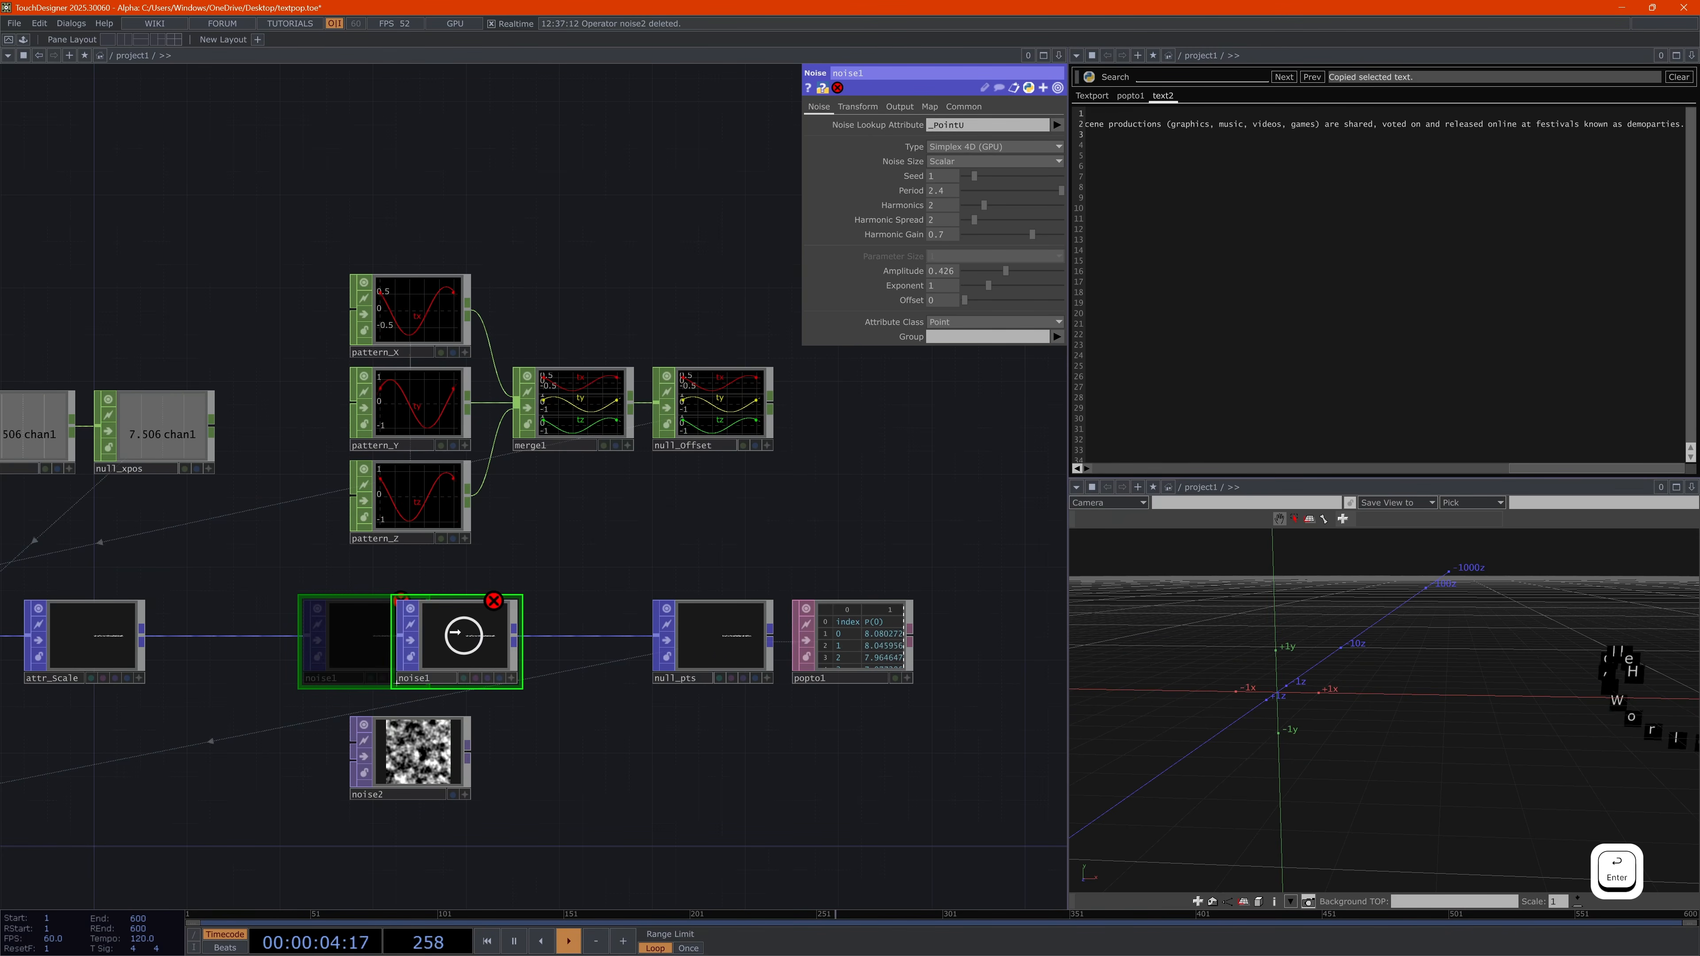
pyautogui.rightClick(293, 636)
pyautogui.click(321, 621)
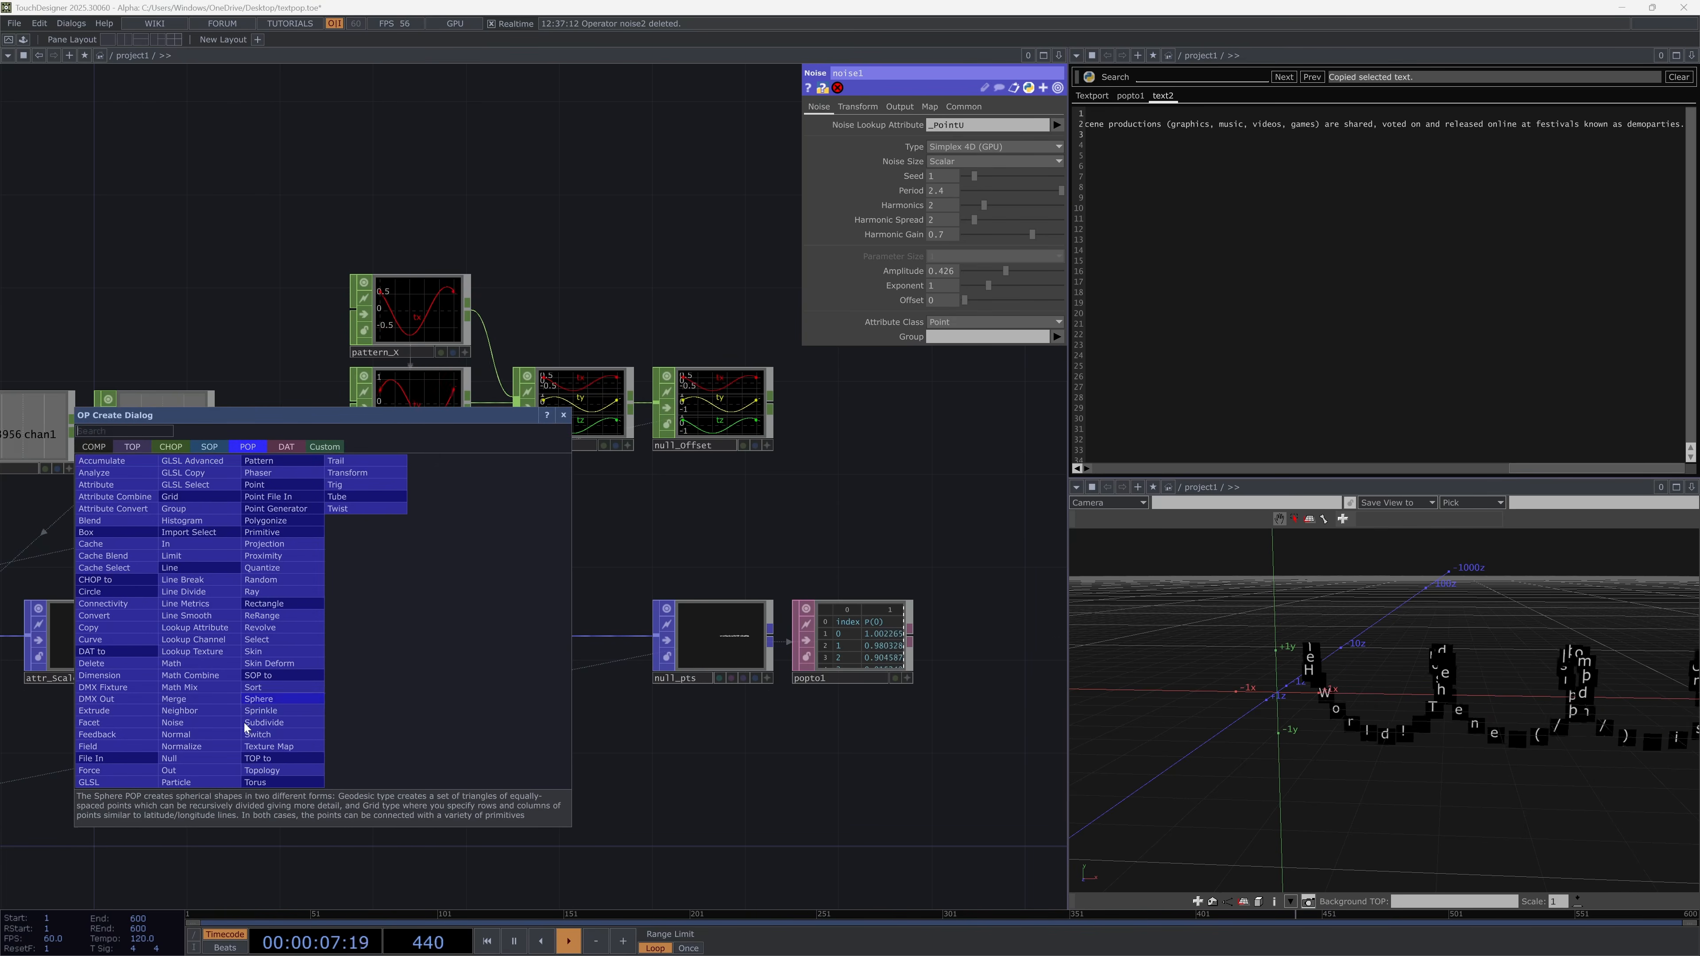
pyautogui.click(197, 676)
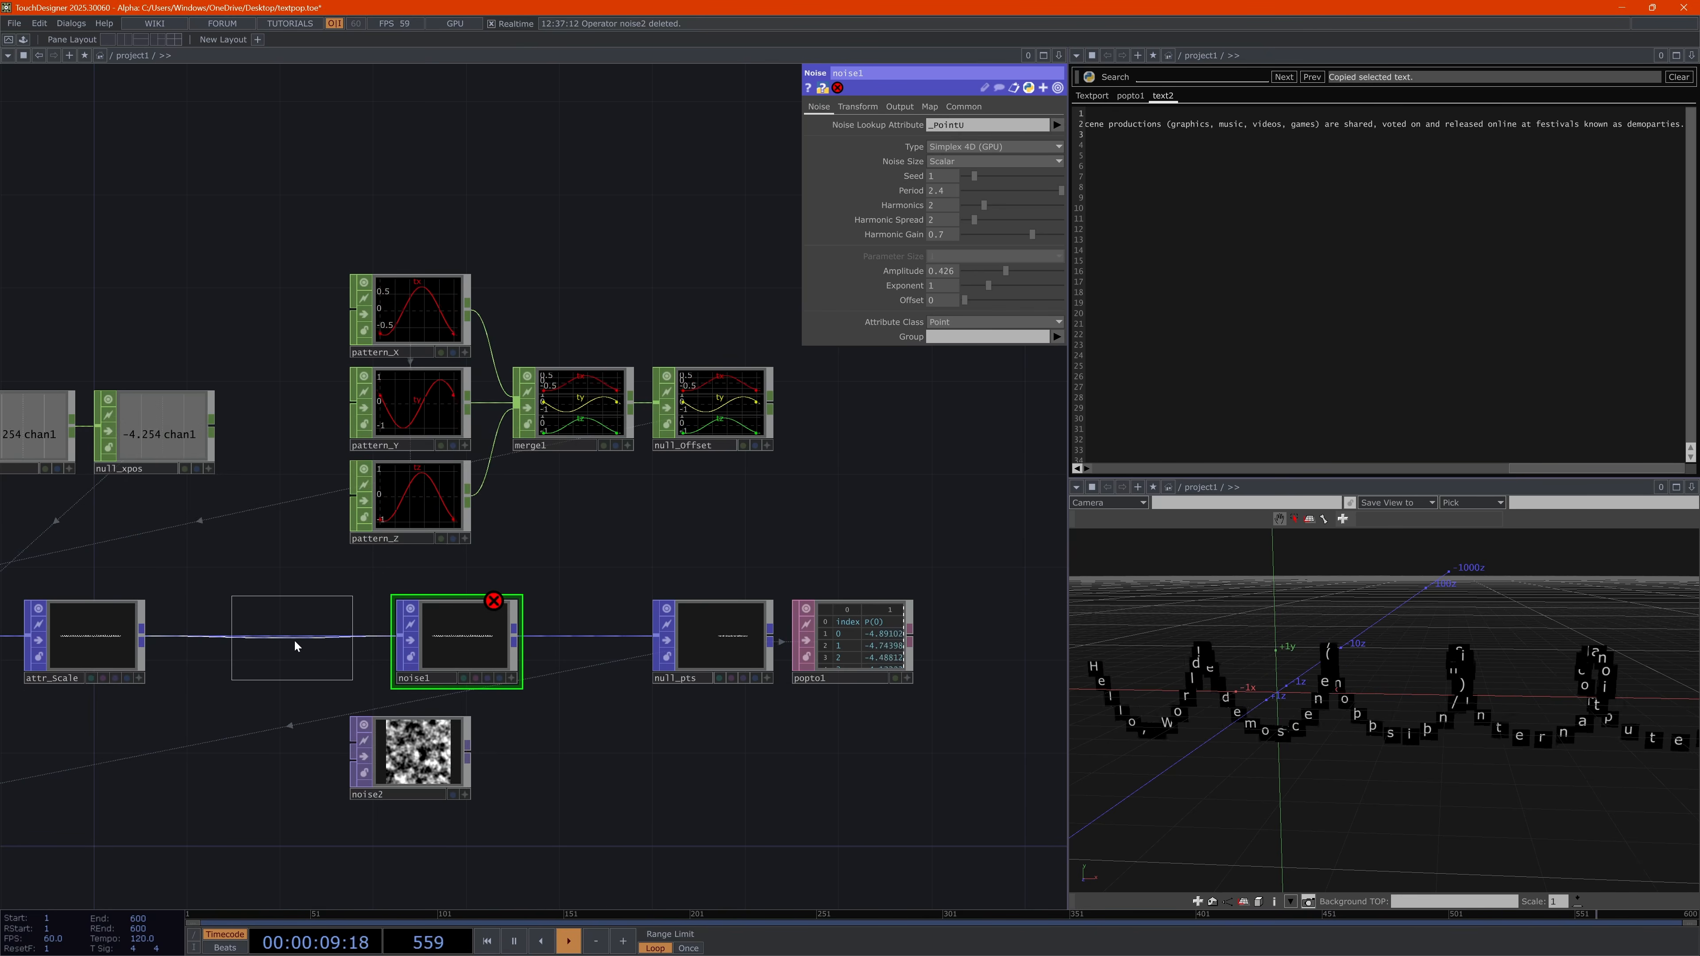
pyautogui.click(314, 642)
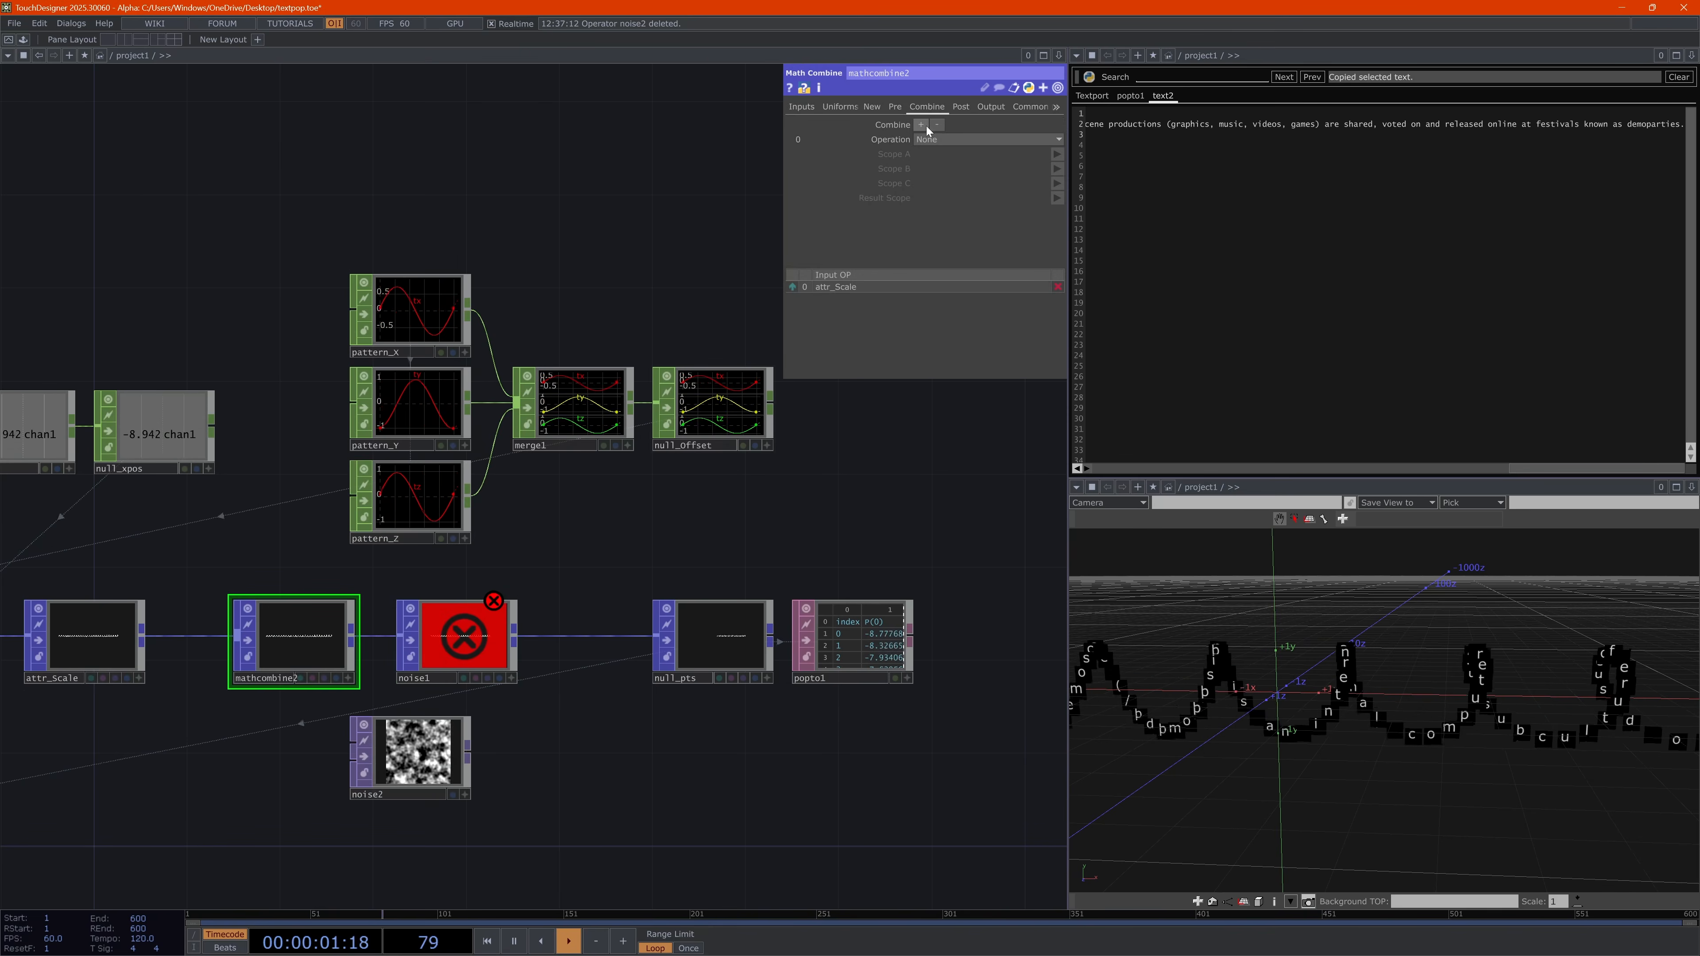
# Set the new Math Combine to operation A, with _PointU as scope A and IDNorm as the result scope
pyautogui.click(938, 138)
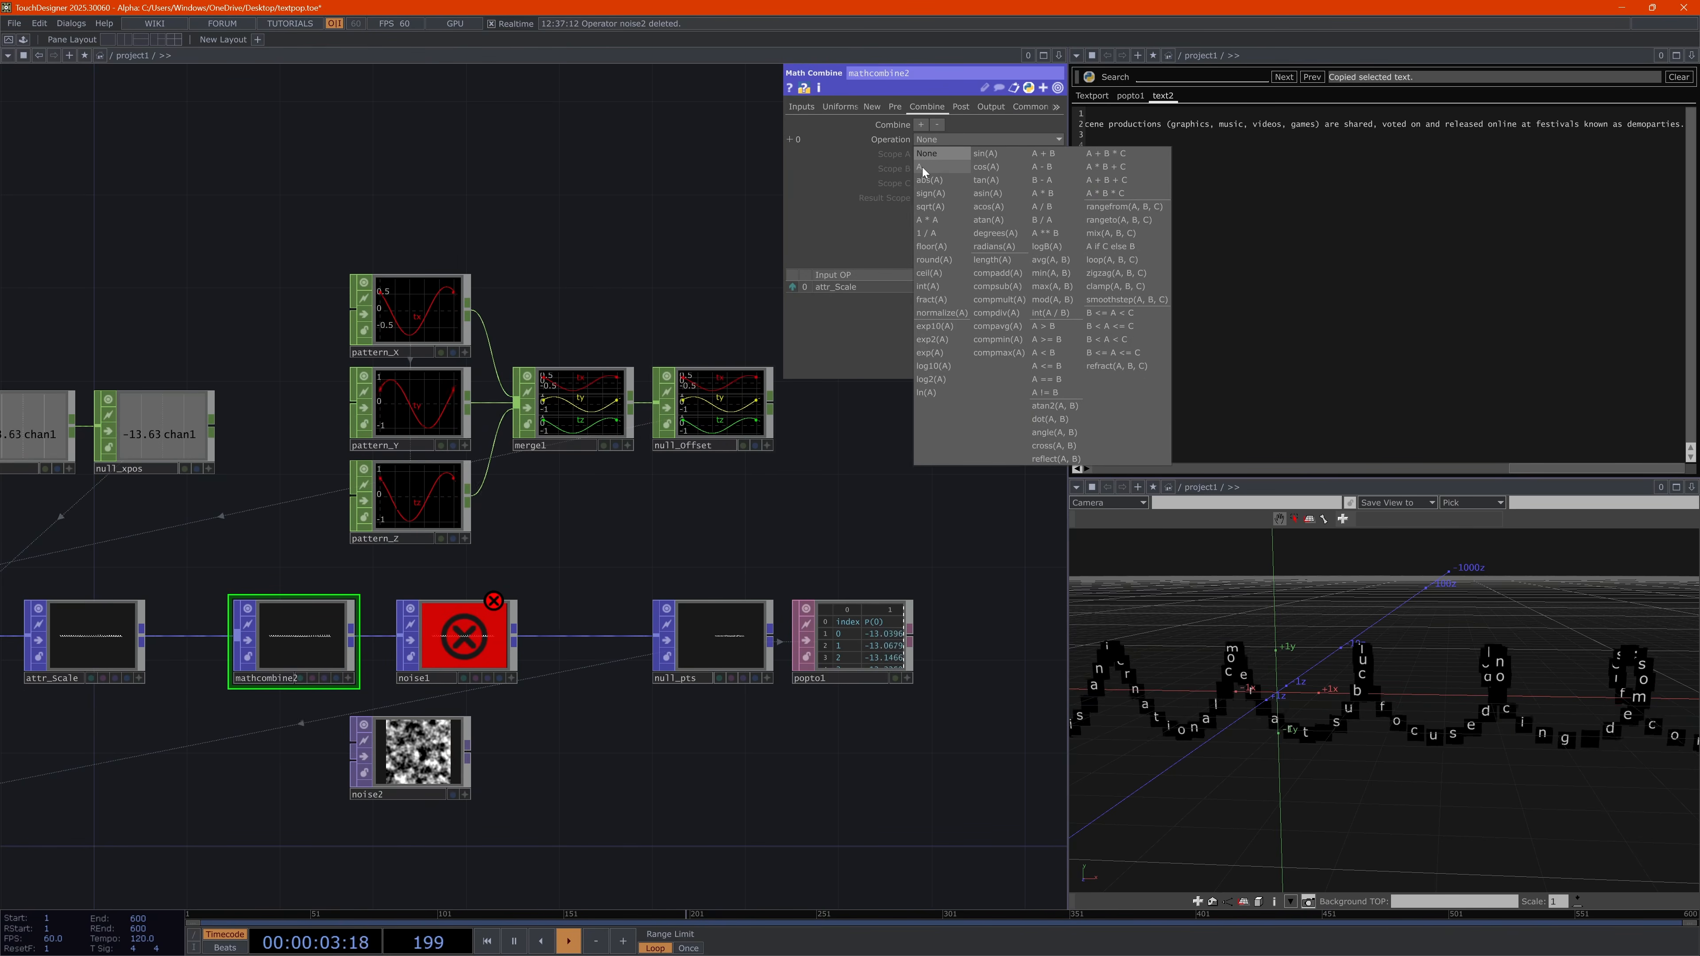
pyautogui.click(923, 168)
pyautogui.click(1056, 155)
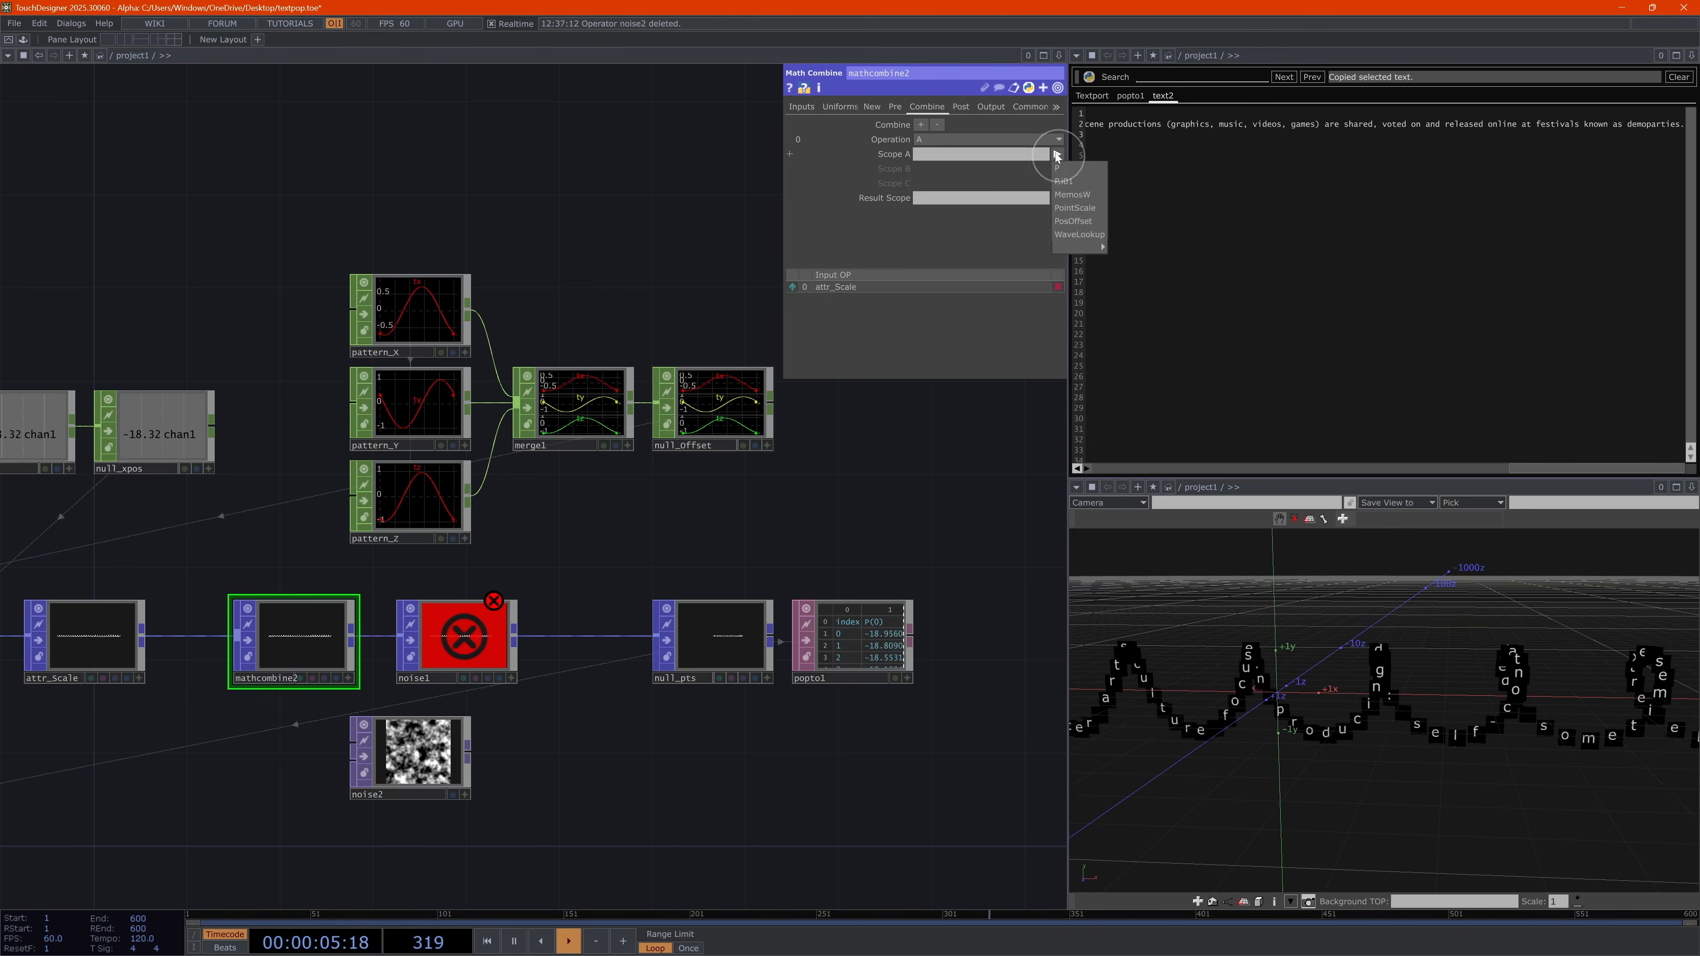
pyautogui.moveTo(1077, 248)
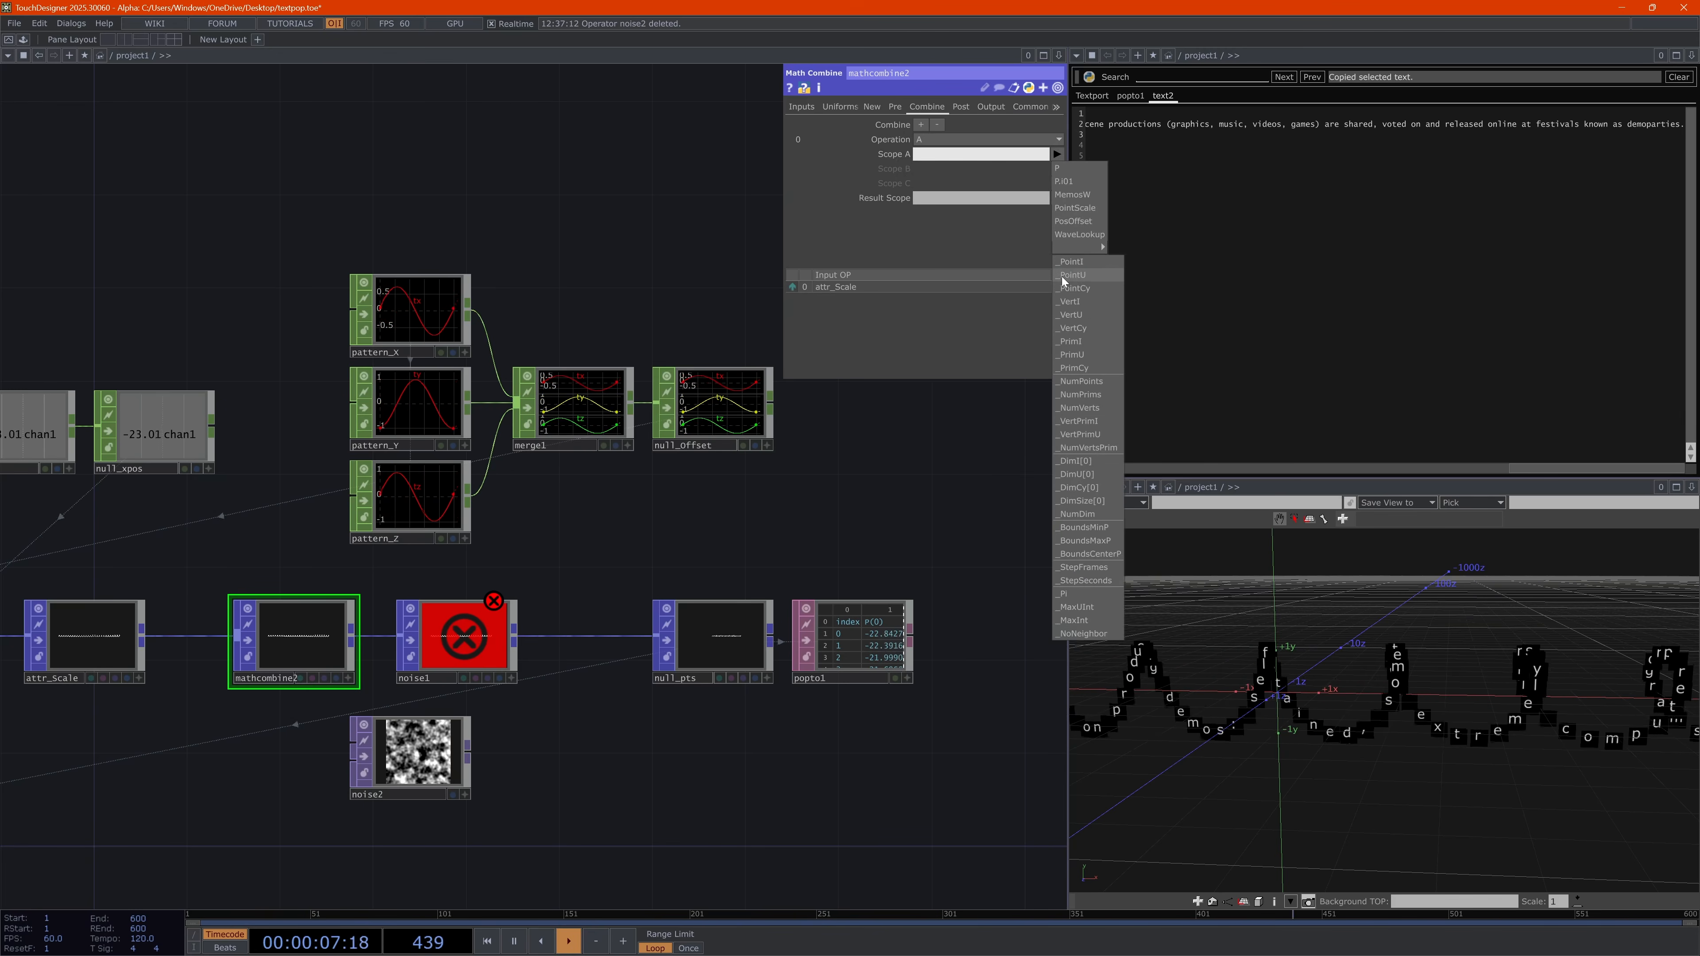
pyautogui.click(1082, 277)
pyautogui.click(970, 197)
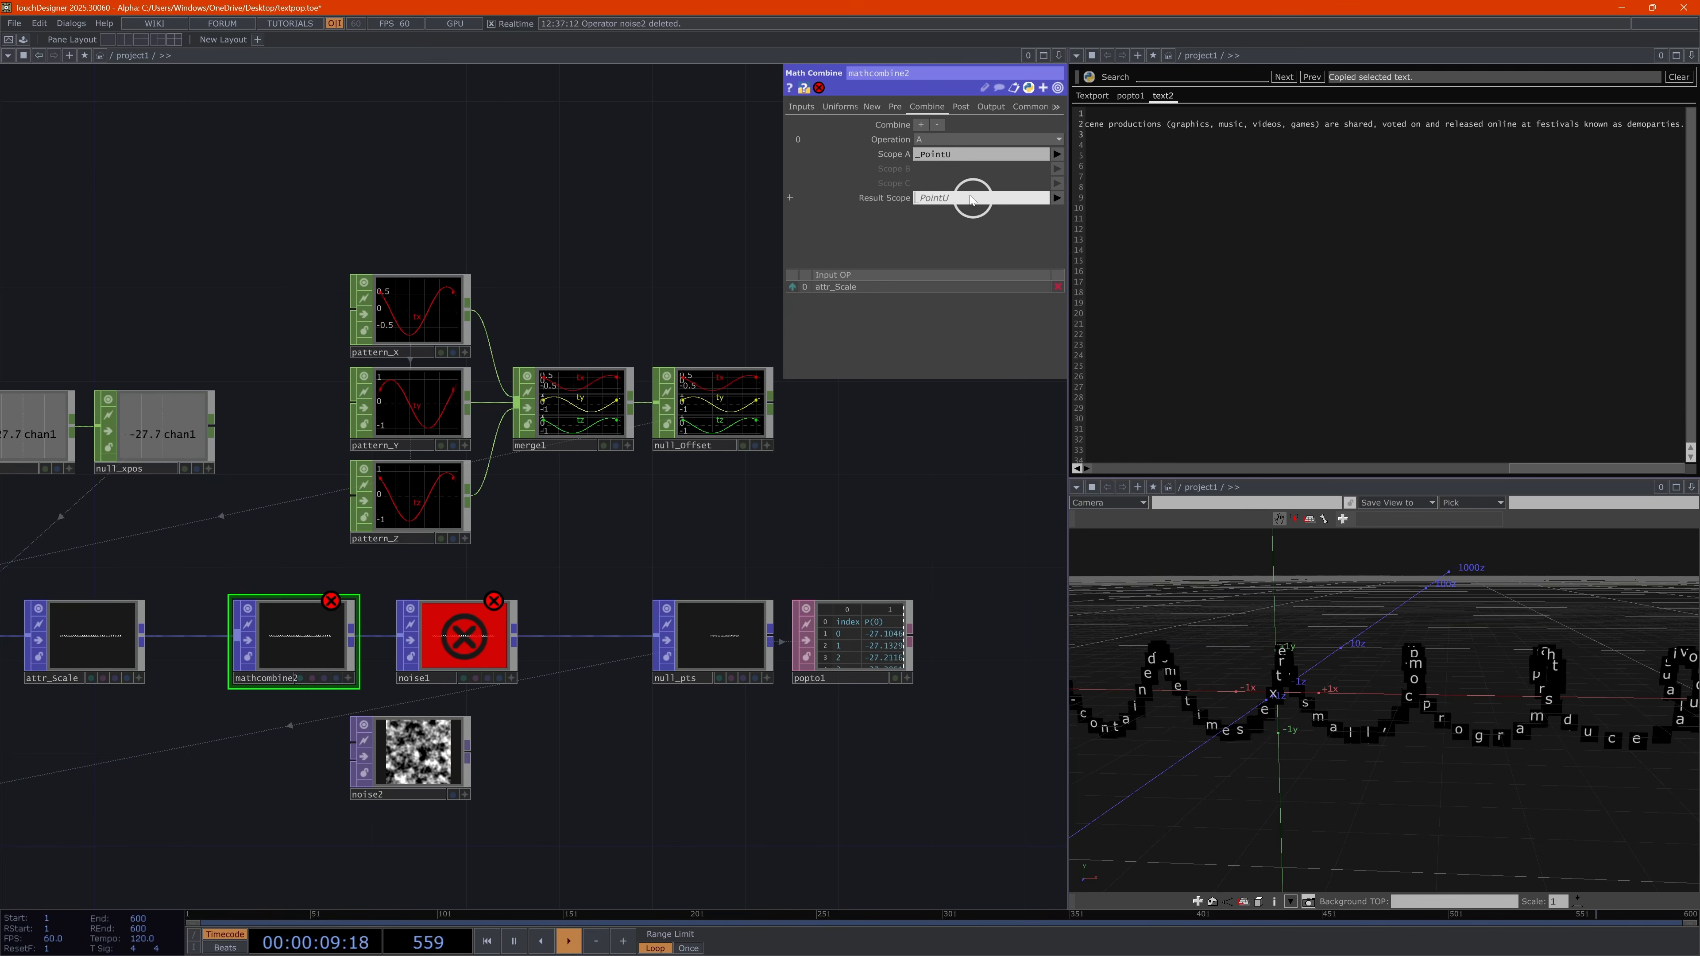
pyautogui.press('shift')
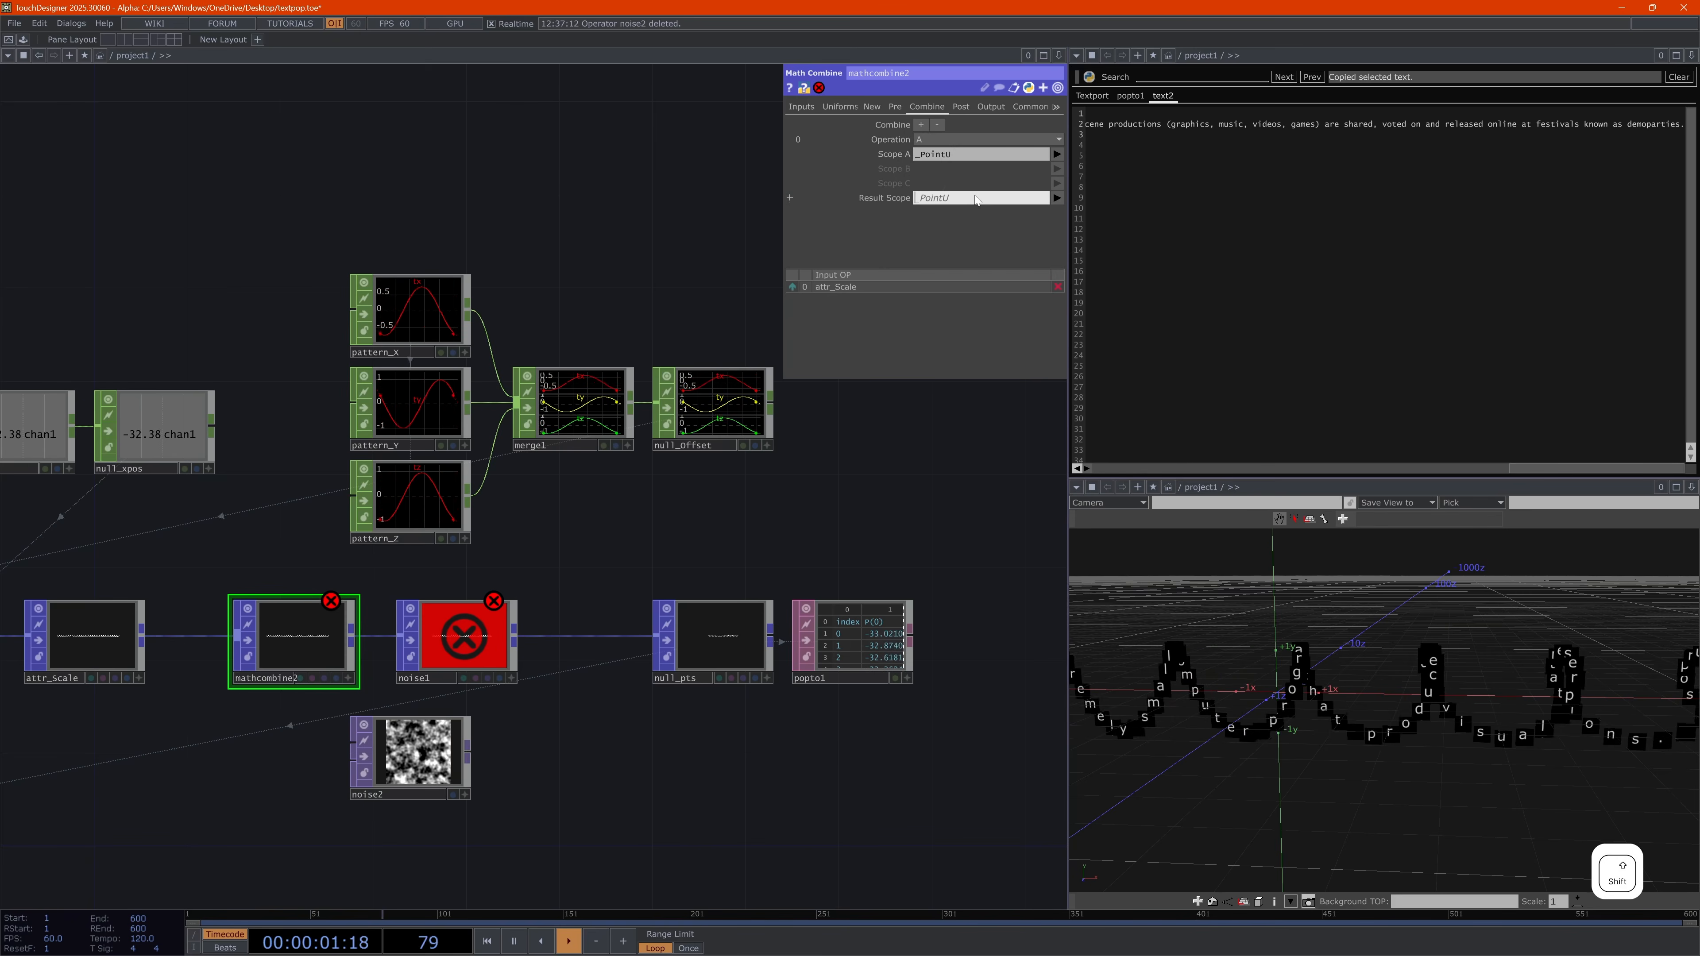
pyautogui.write('IDNorm')
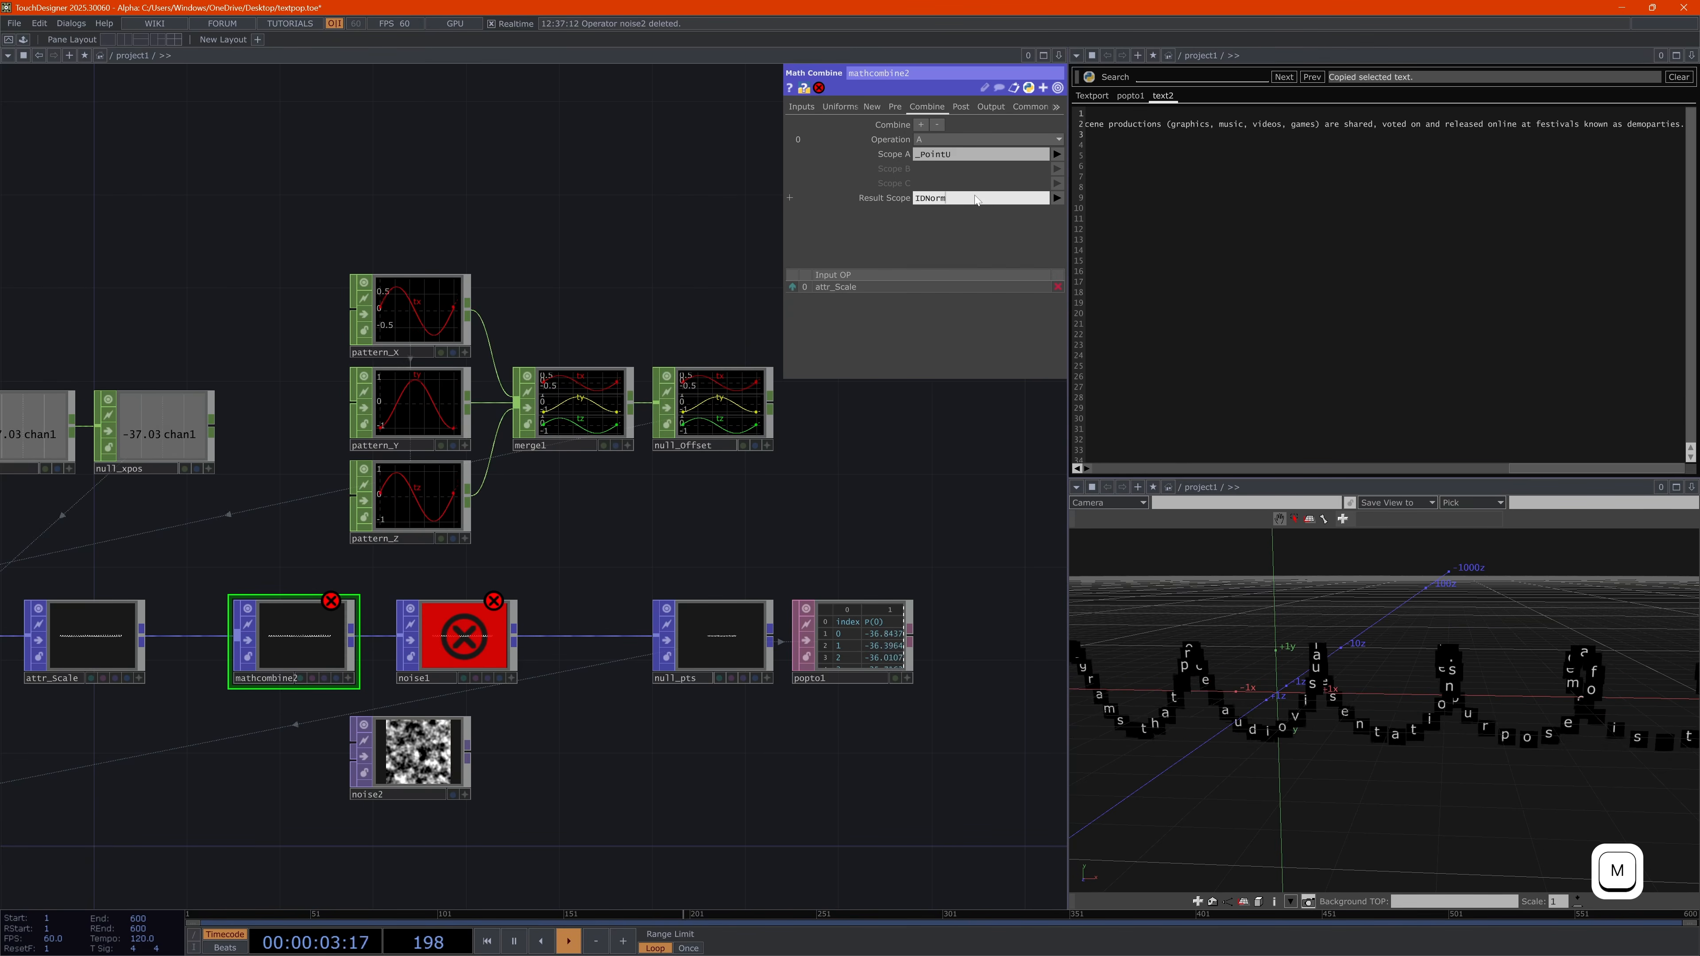
pyautogui.press('Return')
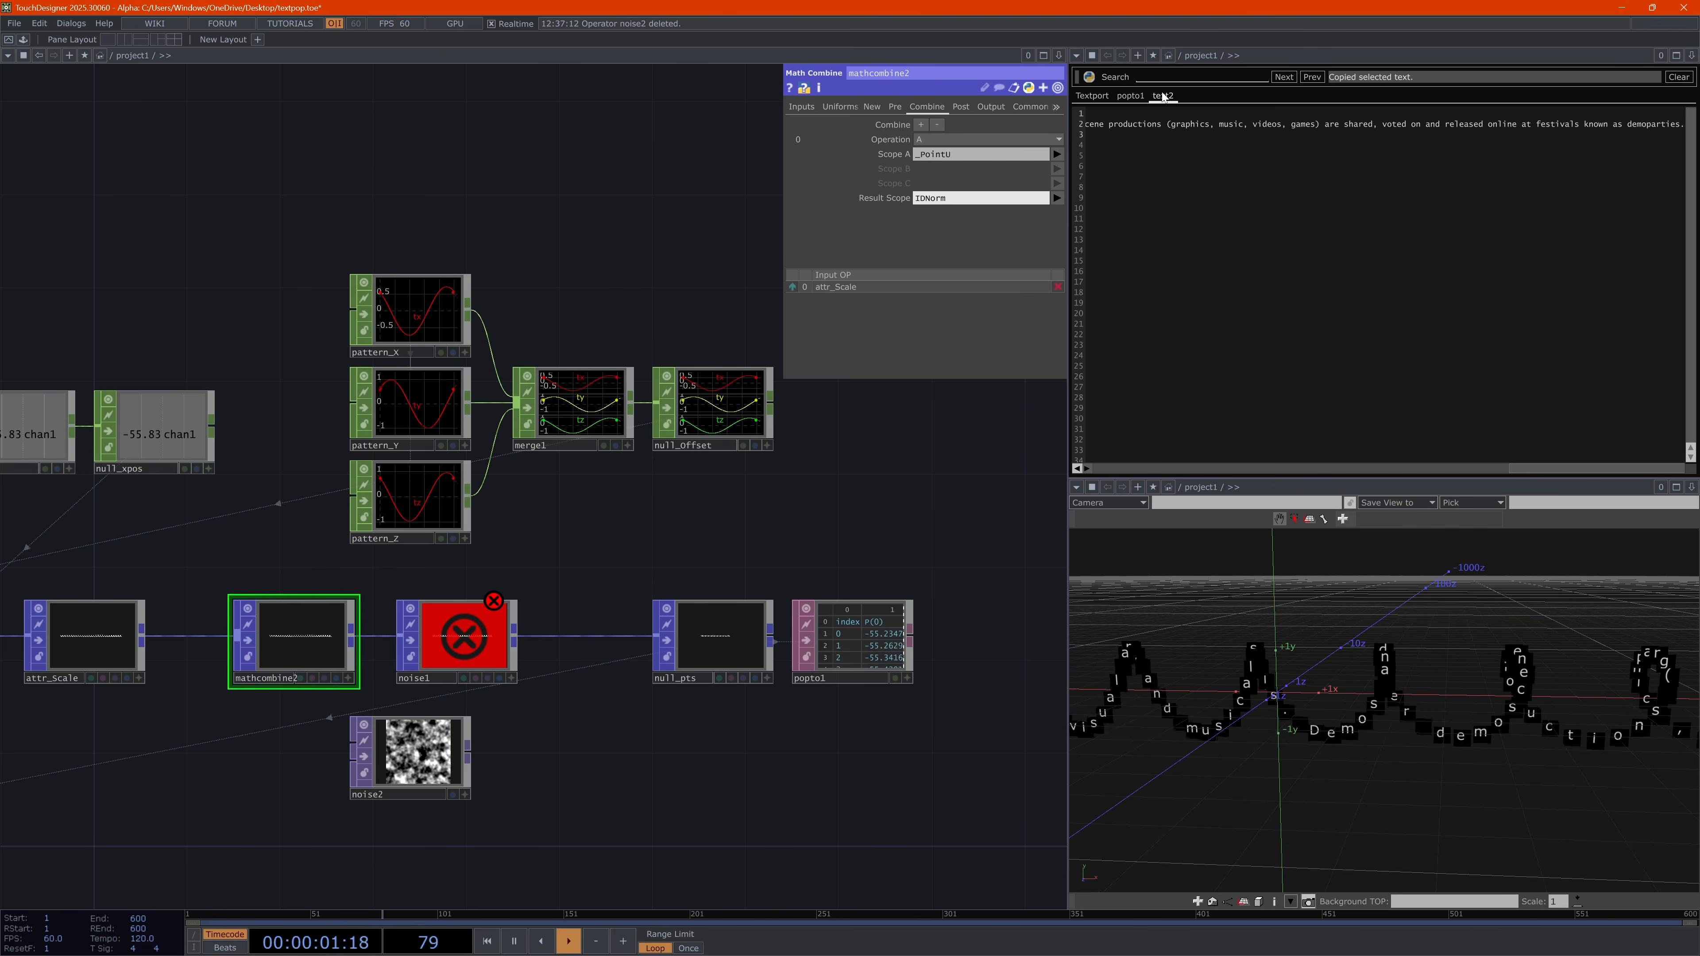
# Show the popto1 table and temporarily bypass noise1 to examine the IDNorm attribute
pyautogui.click(1128, 96)
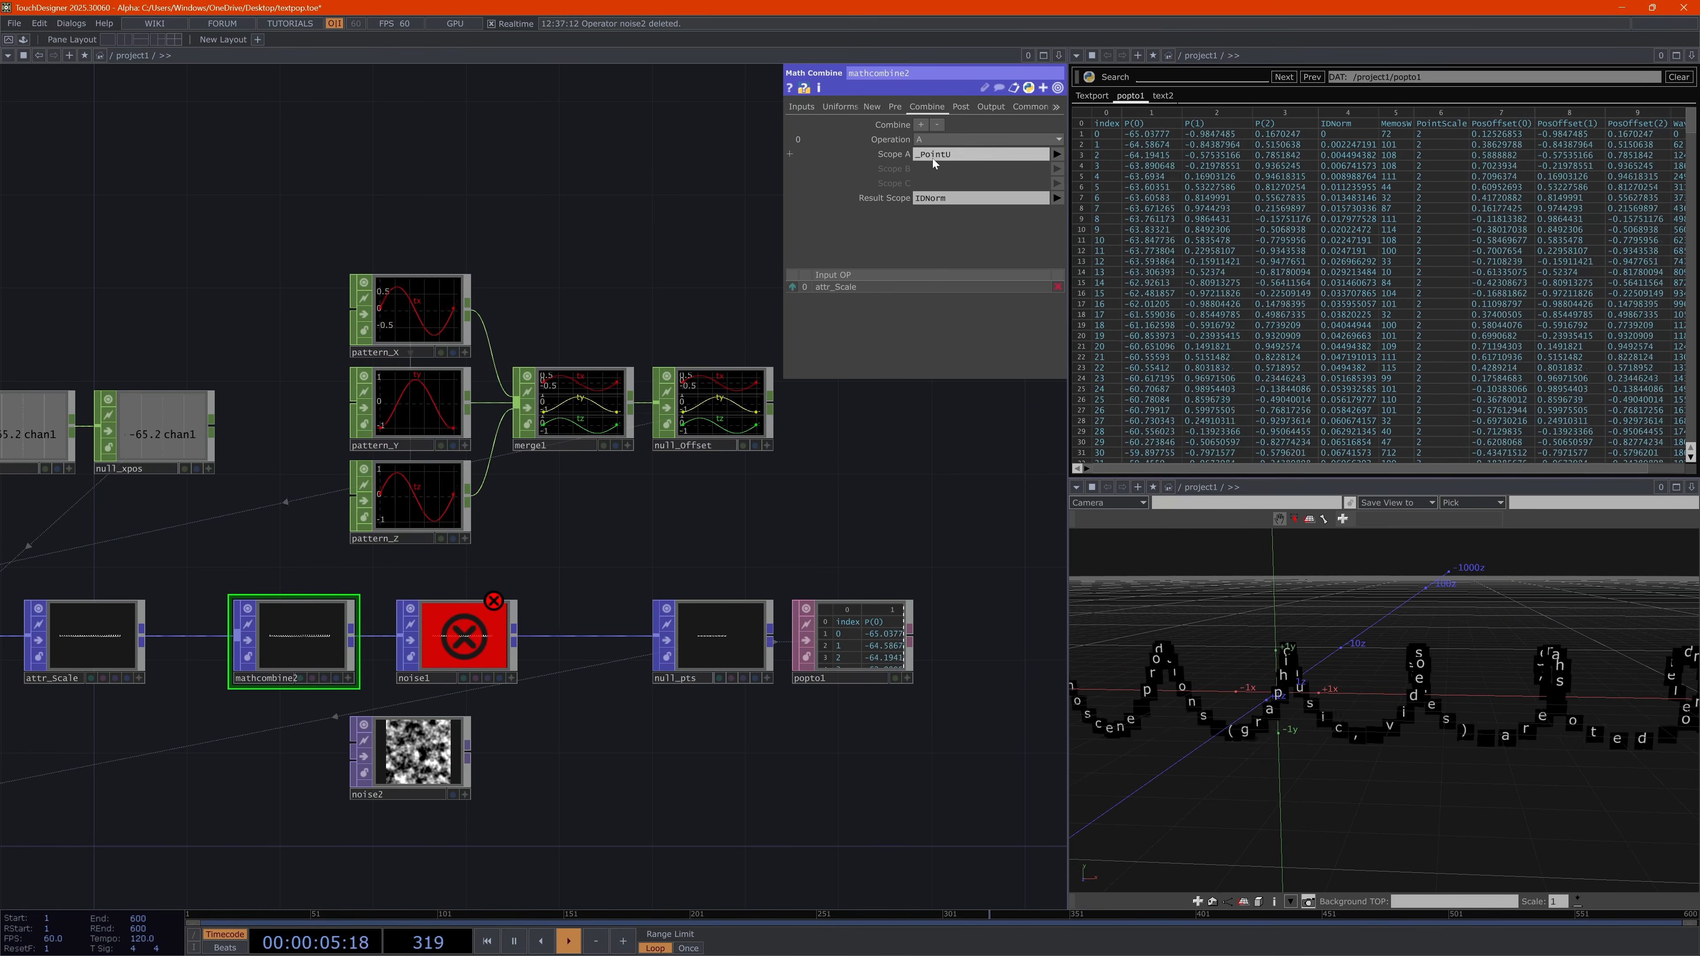
pyautogui.moveTo(1302, 472); pyautogui.dragTo(1468, 379)
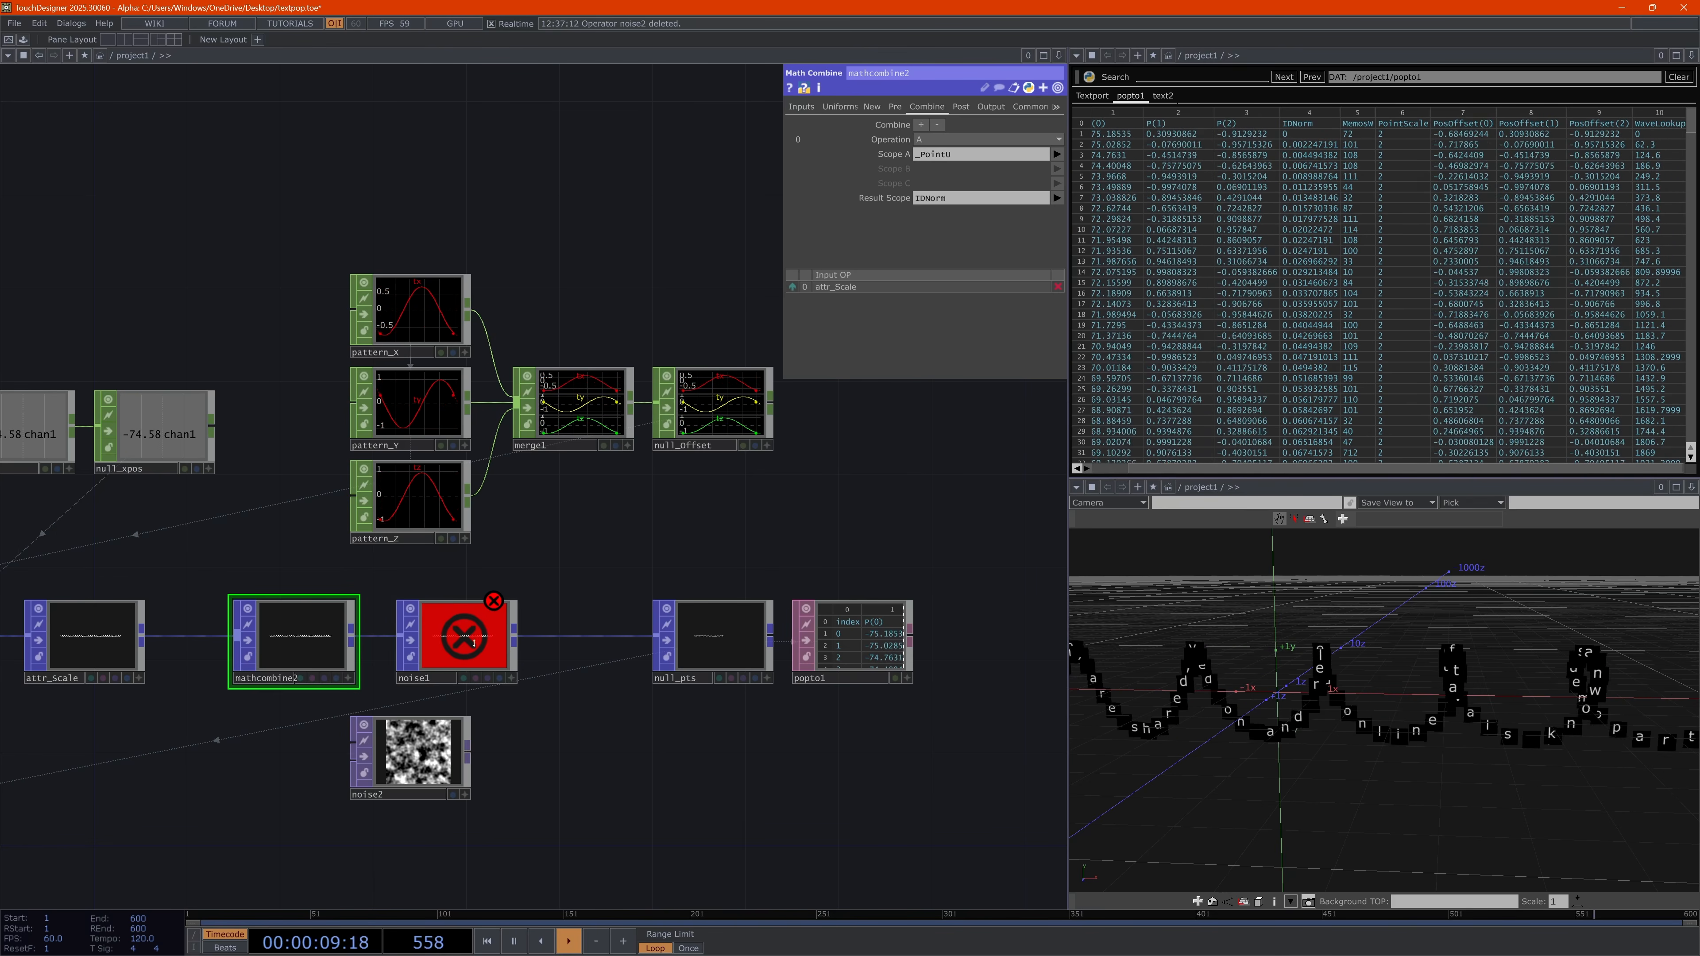
pyautogui.click(464, 636)
pyautogui.press('b')
pyautogui.click(302, 644)
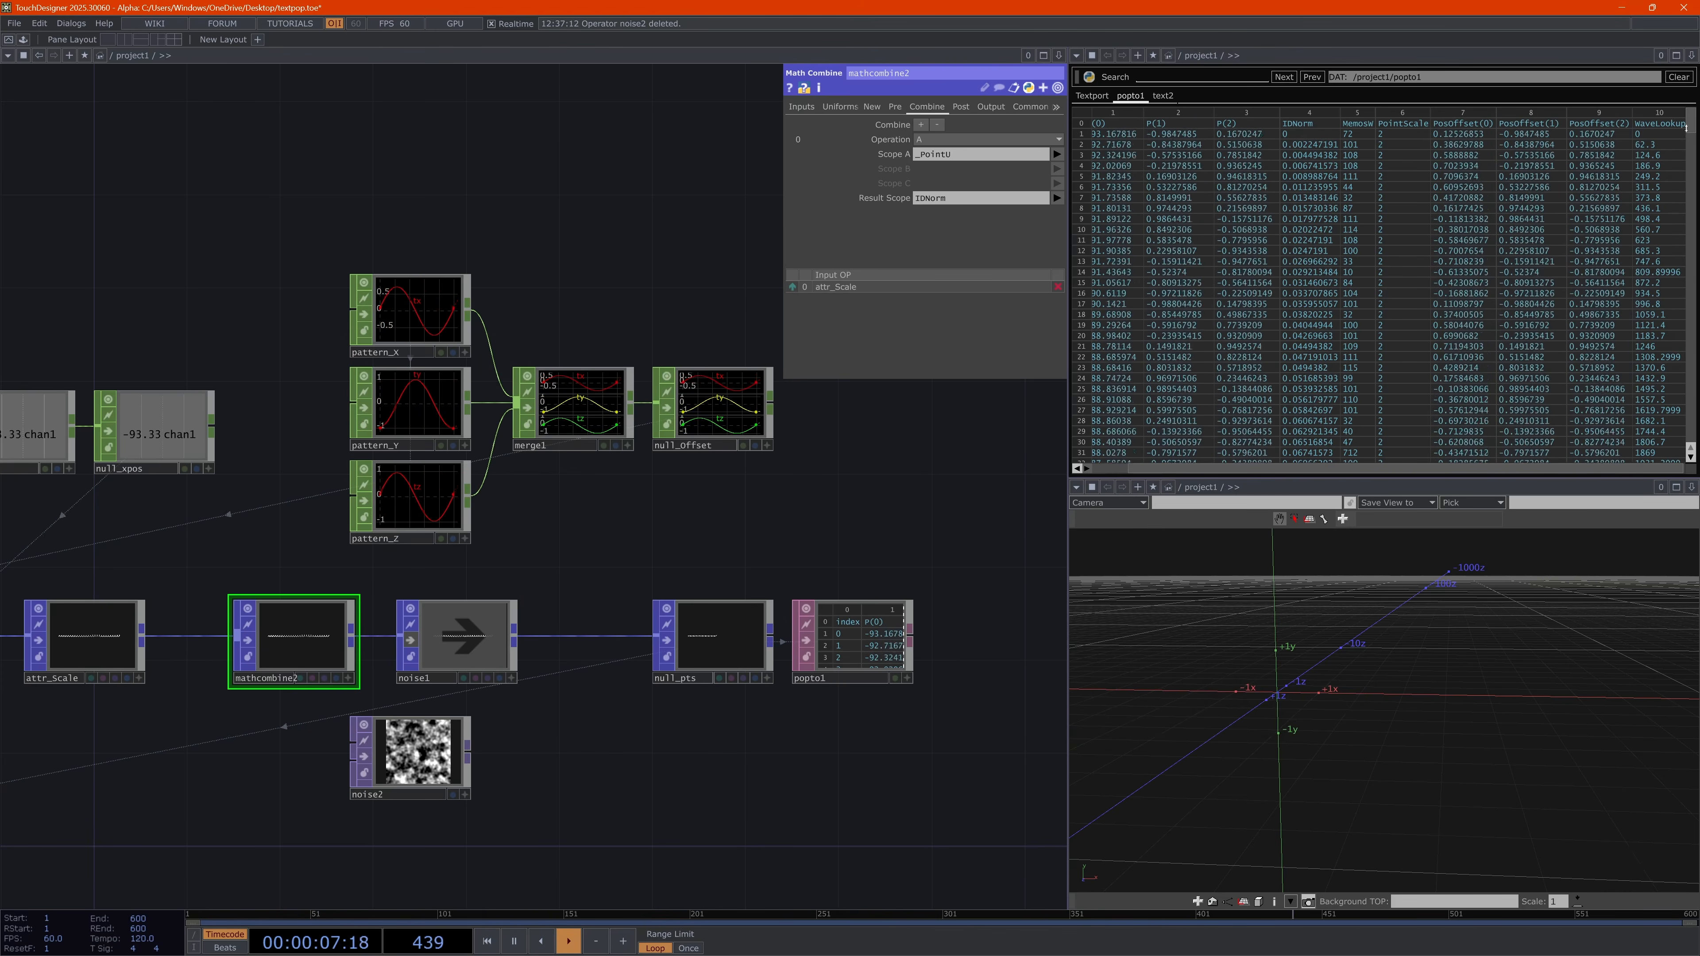
pyautogui.moveTo(1691, 126); pyautogui.dragTo(1658, 48)
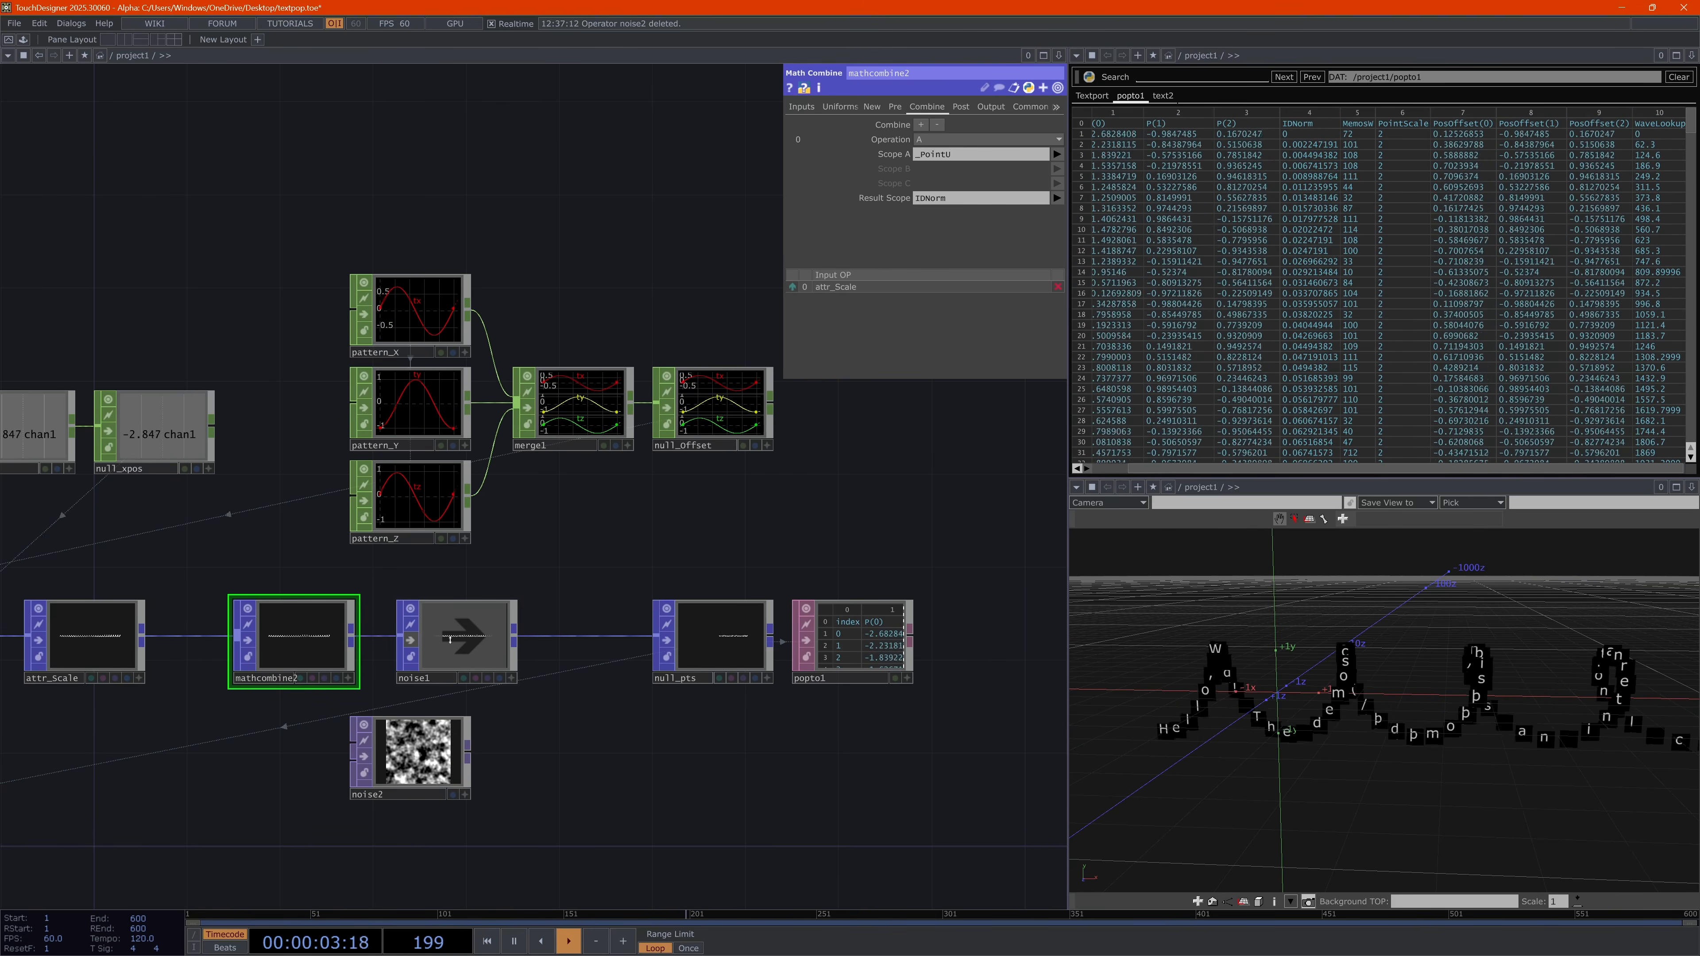
pyautogui.click(464, 630)
pyautogui.press('b')
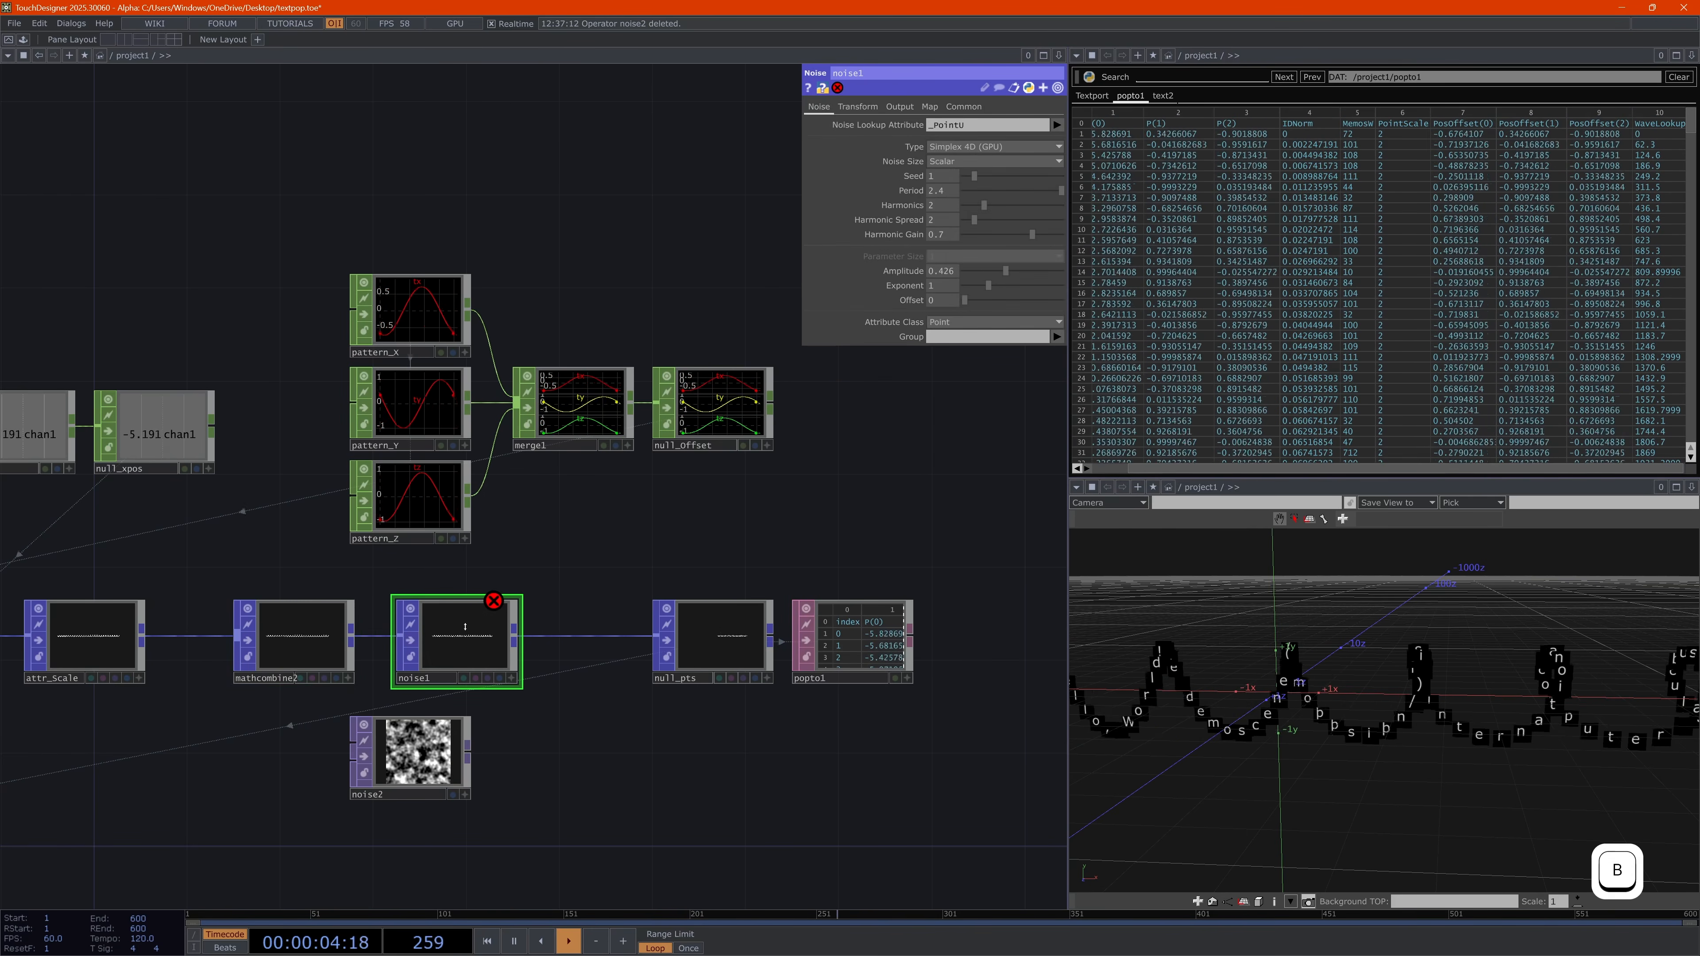
# Use IDNorm as noise1's noise lookup attribute and set its amplitude to 10
pyautogui.click(1057, 125)
pyautogui.click(1069, 152)
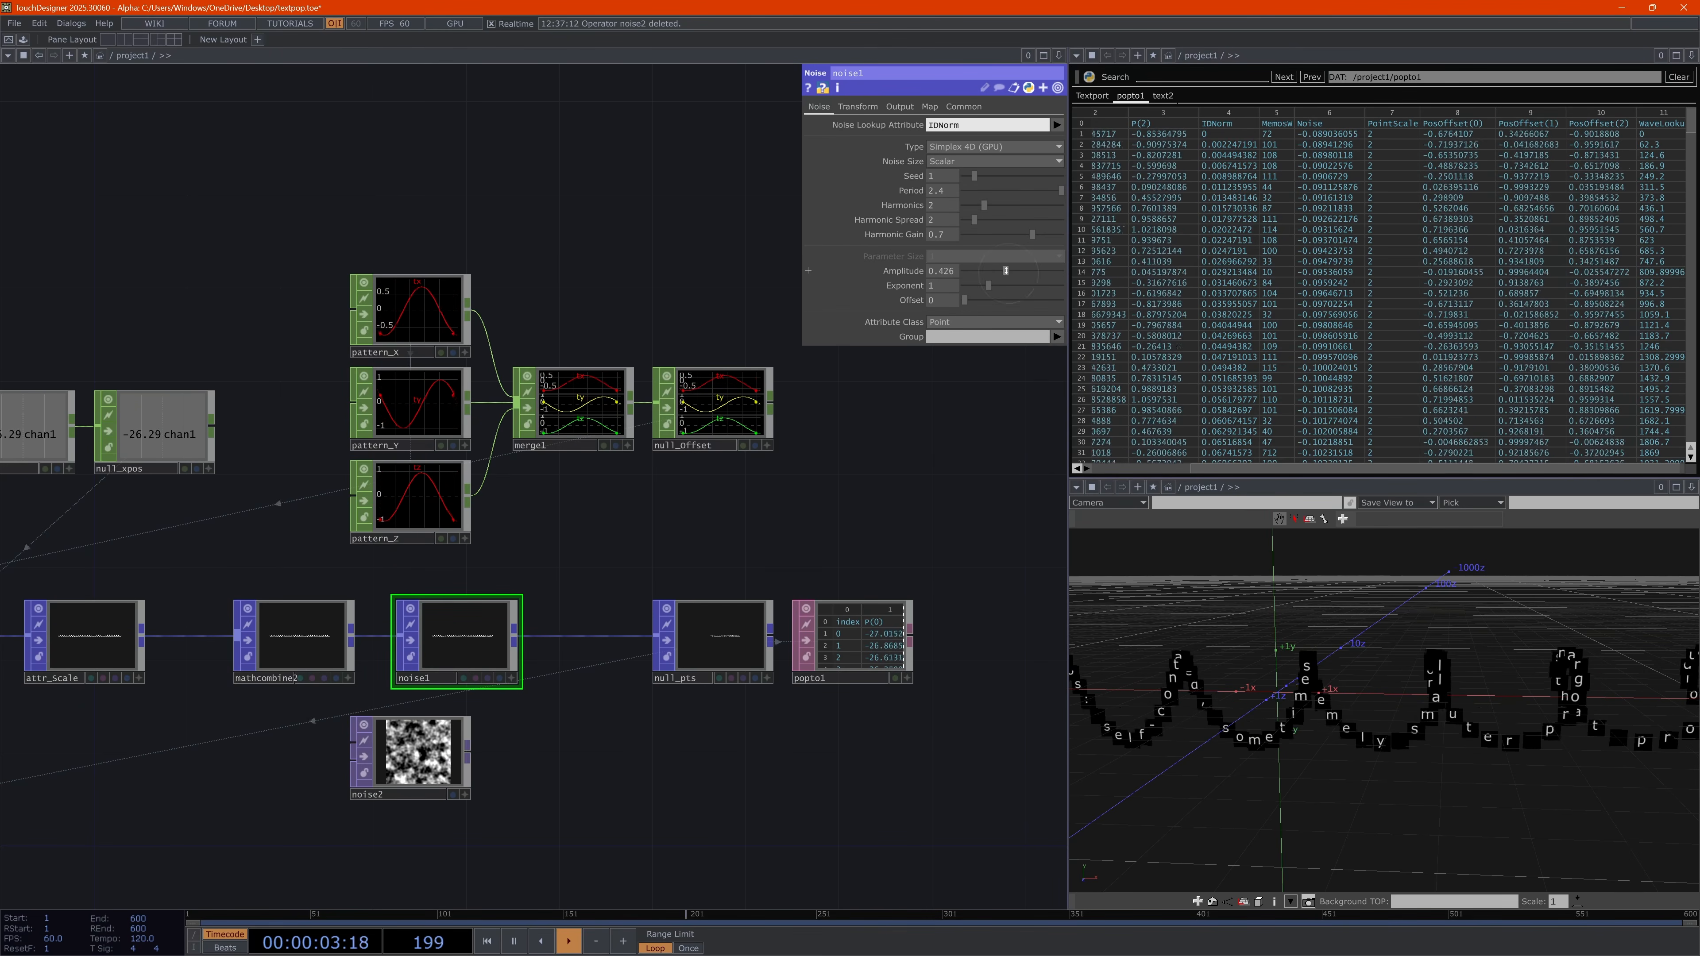
pyautogui.moveTo(1010, 273); pyautogui.dragTo(1432, 315)
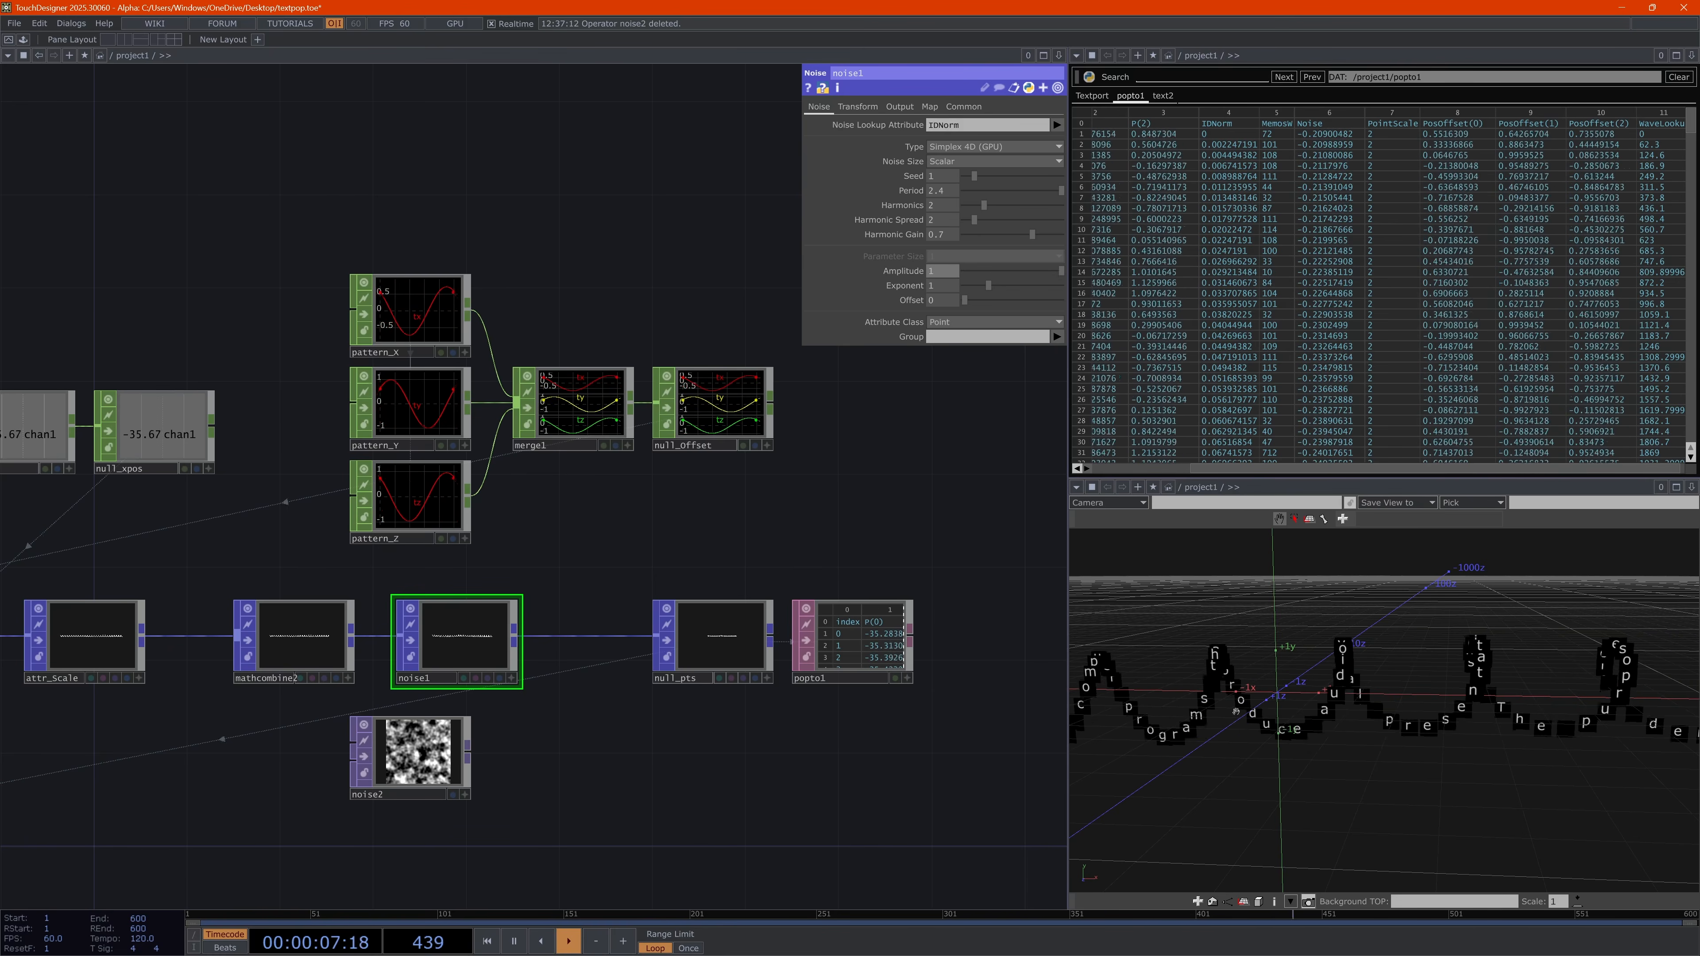
pyautogui.scroll(-8, 1377, 693)
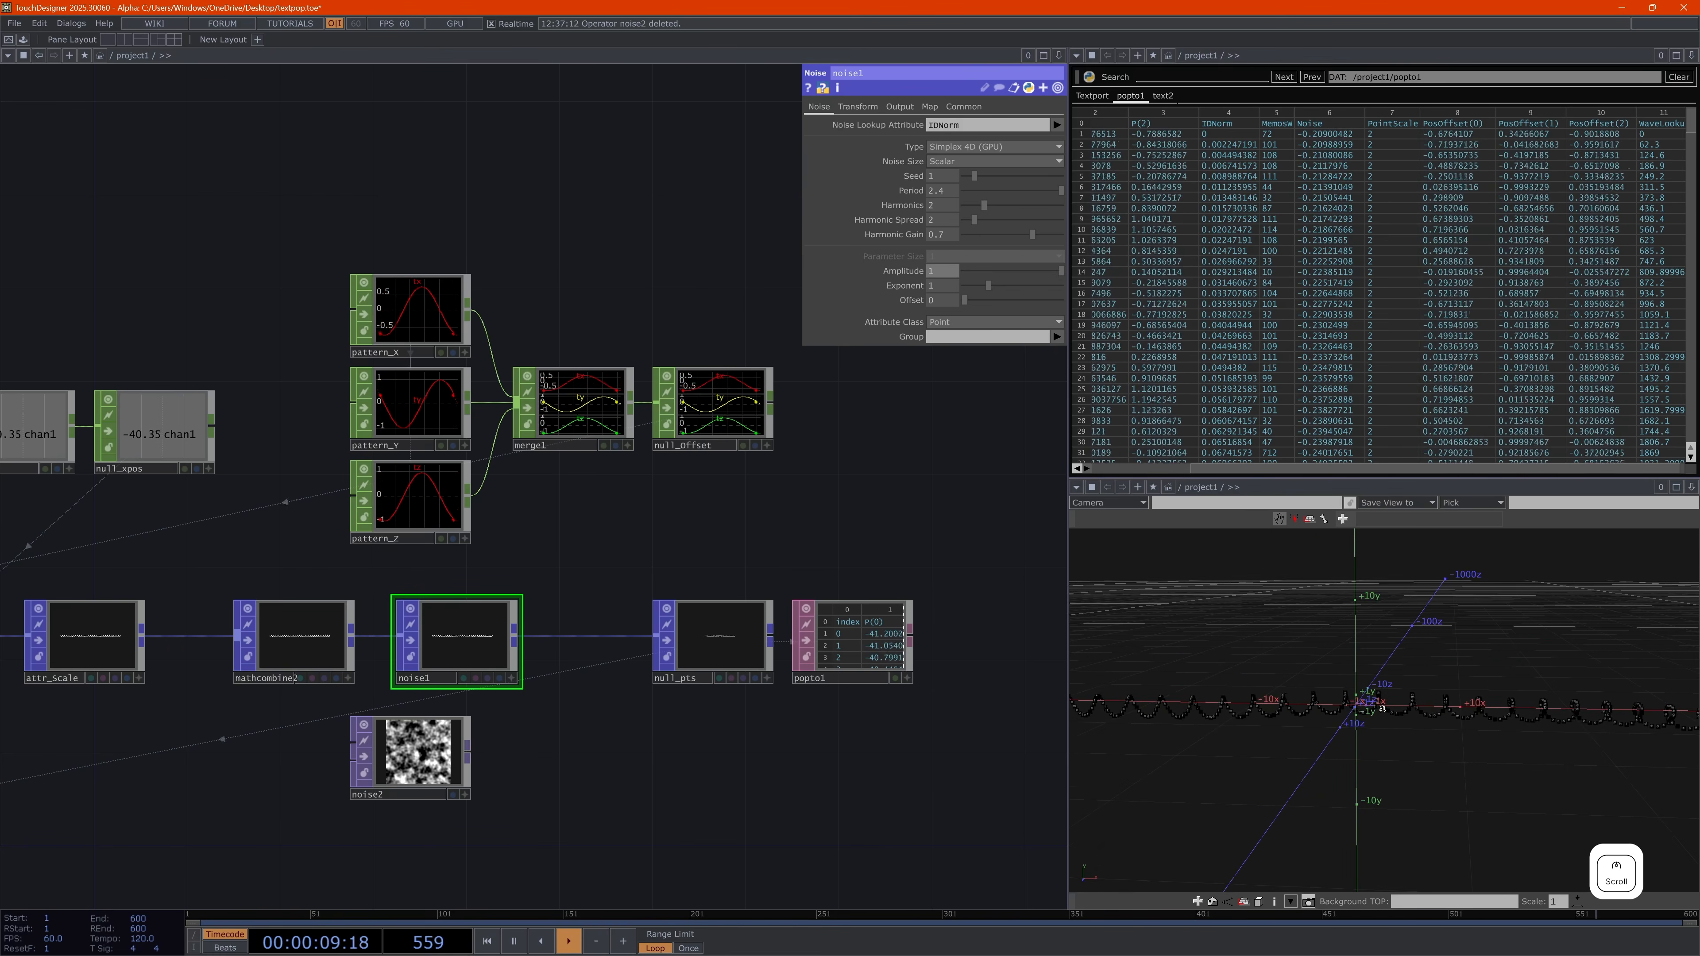
pyautogui.scroll(2, 1378, 709)
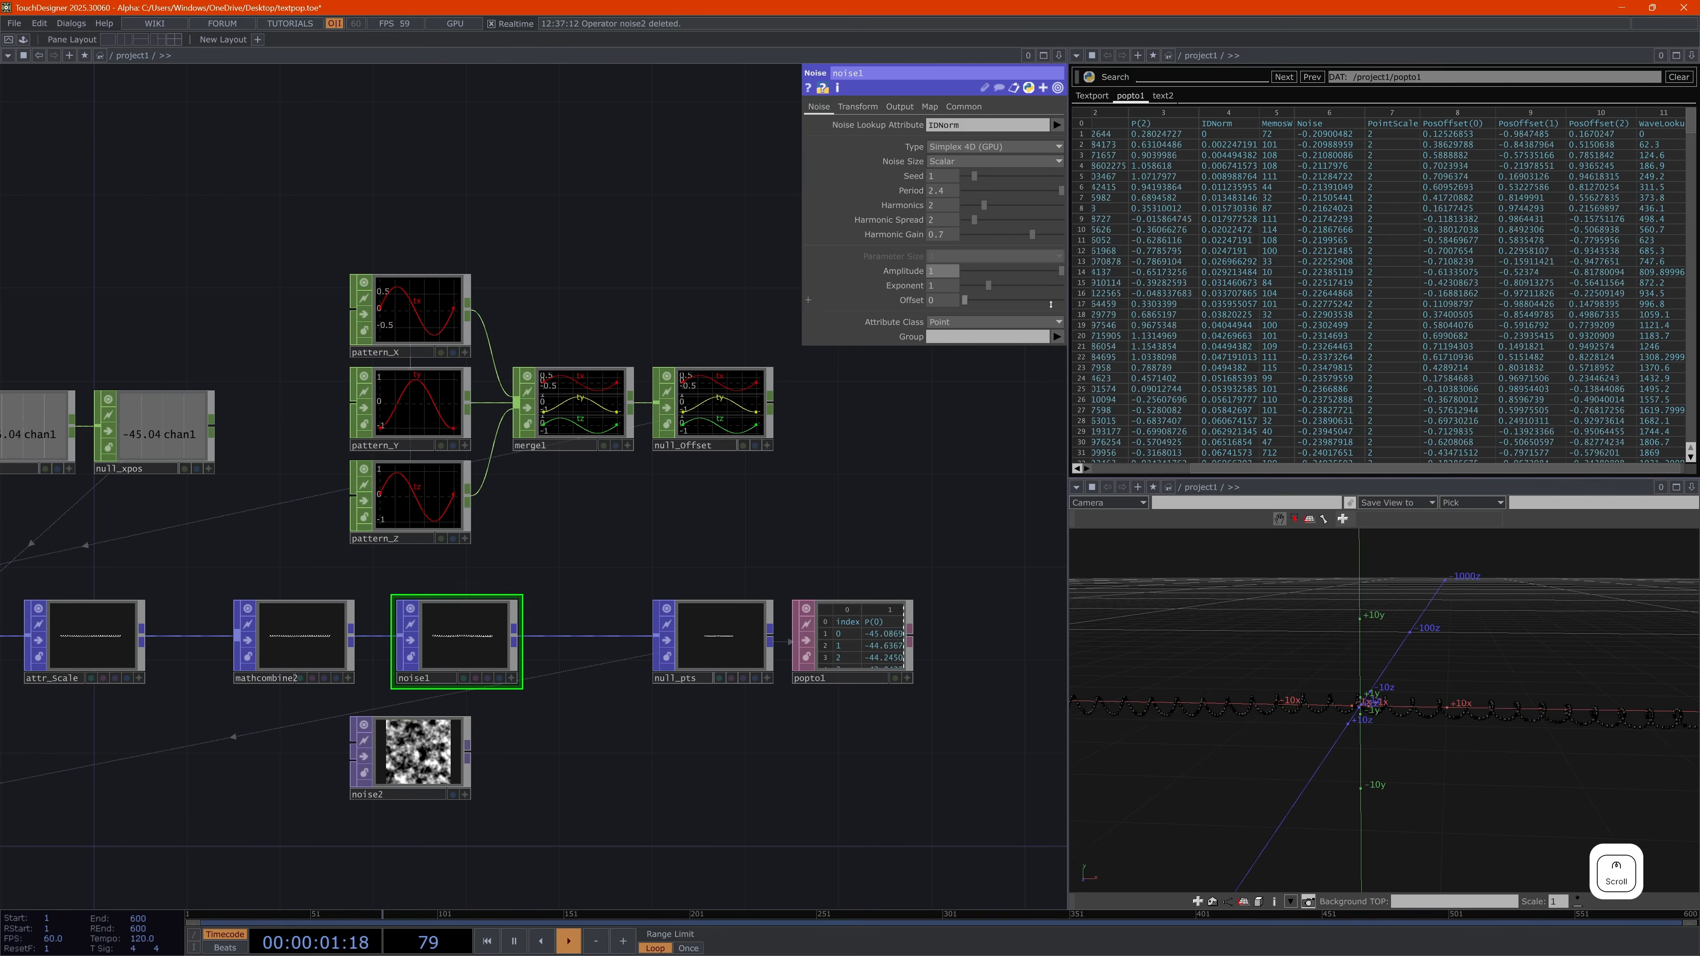
pyautogui.click(944, 271)
pyautogui.write('10')
pyautogui.press('Return')
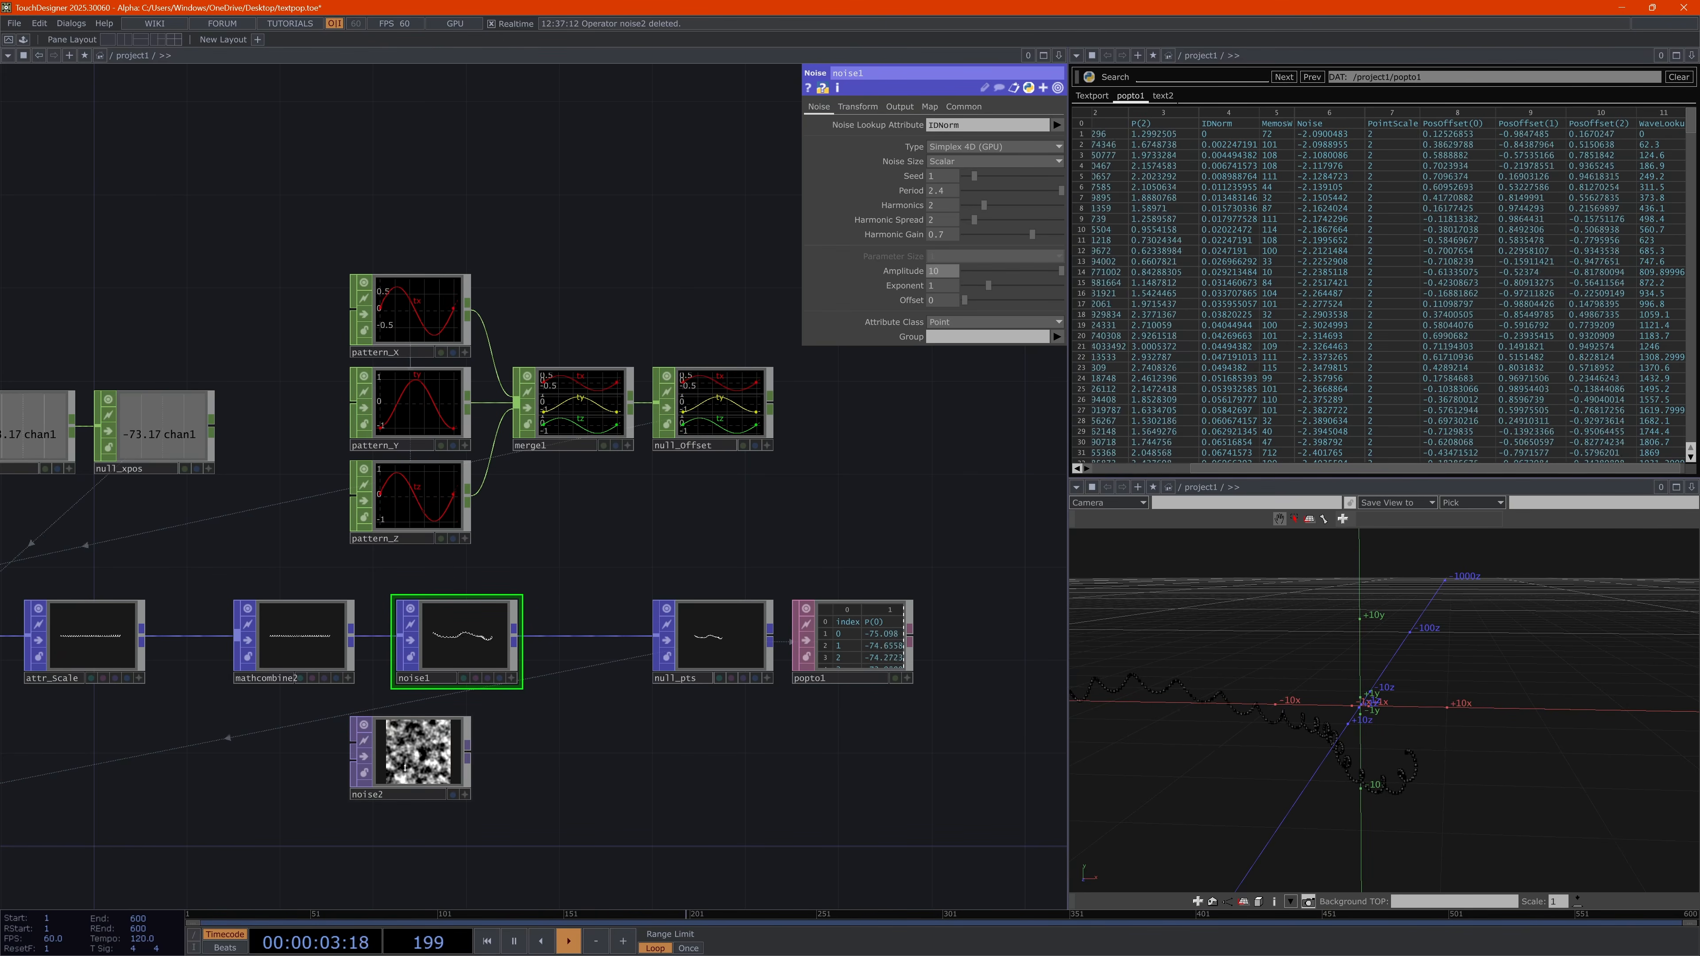
# Set noise1's harmonics to 7 and its combine attribute scope to PointScale
pyautogui.moveTo(983, 205); pyautogui.dragTo(1032, 205)
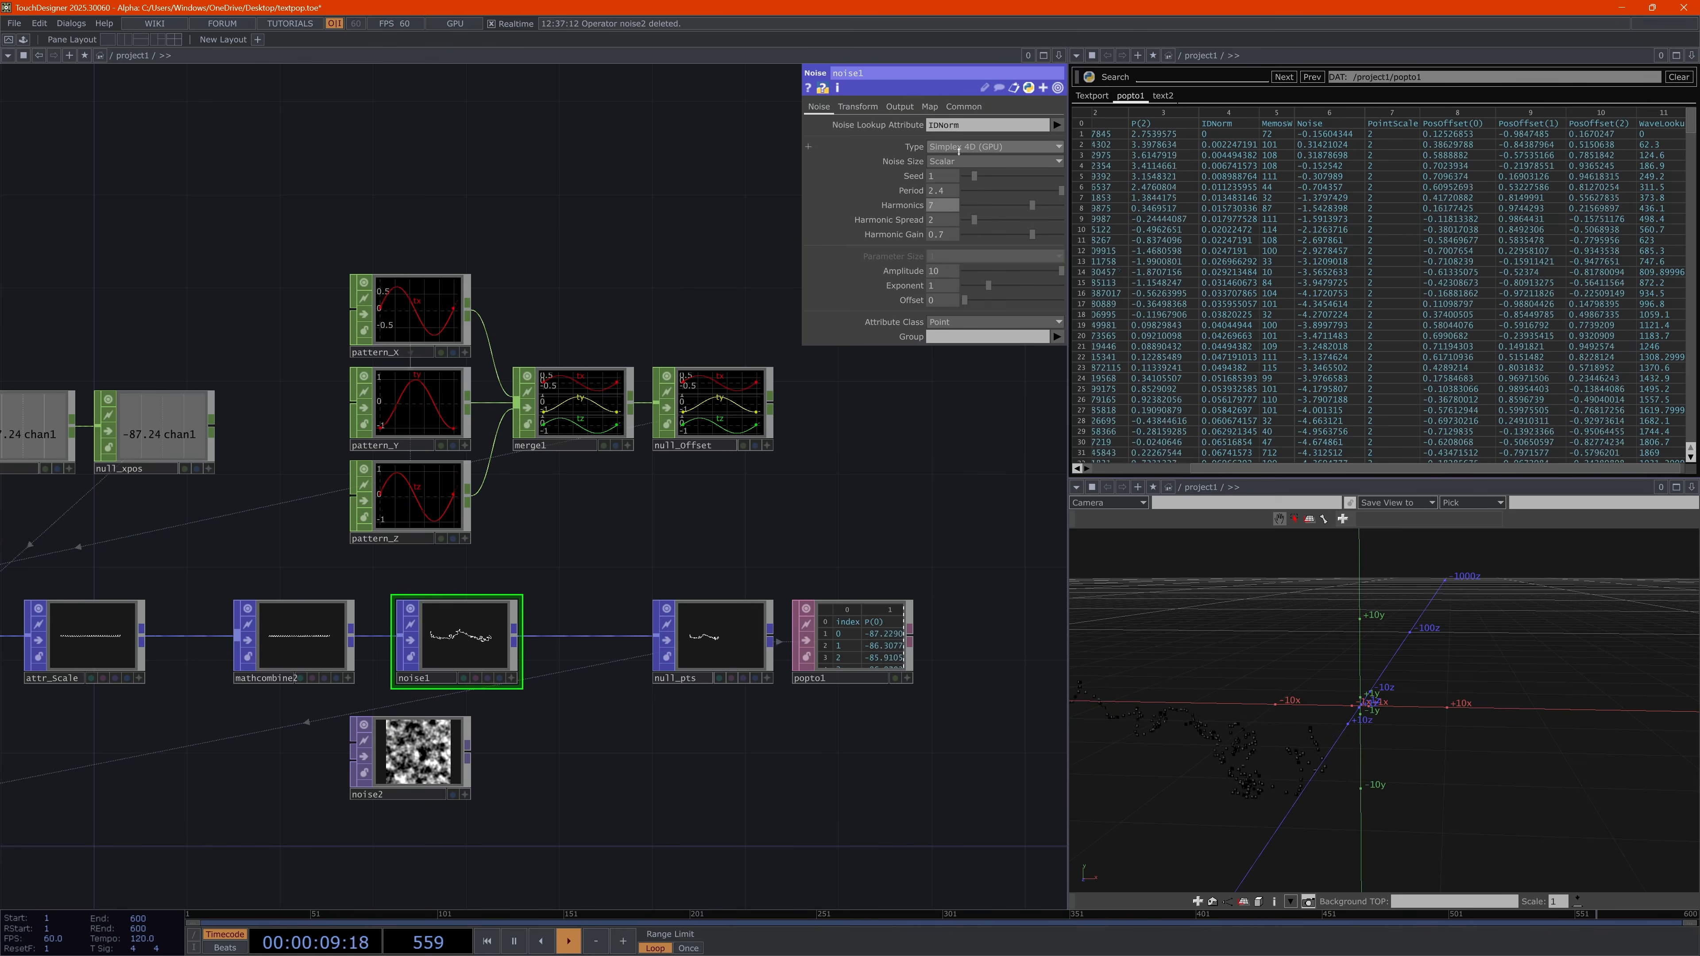
pyautogui.click(866, 105)
pyautogui.click(899, 106)
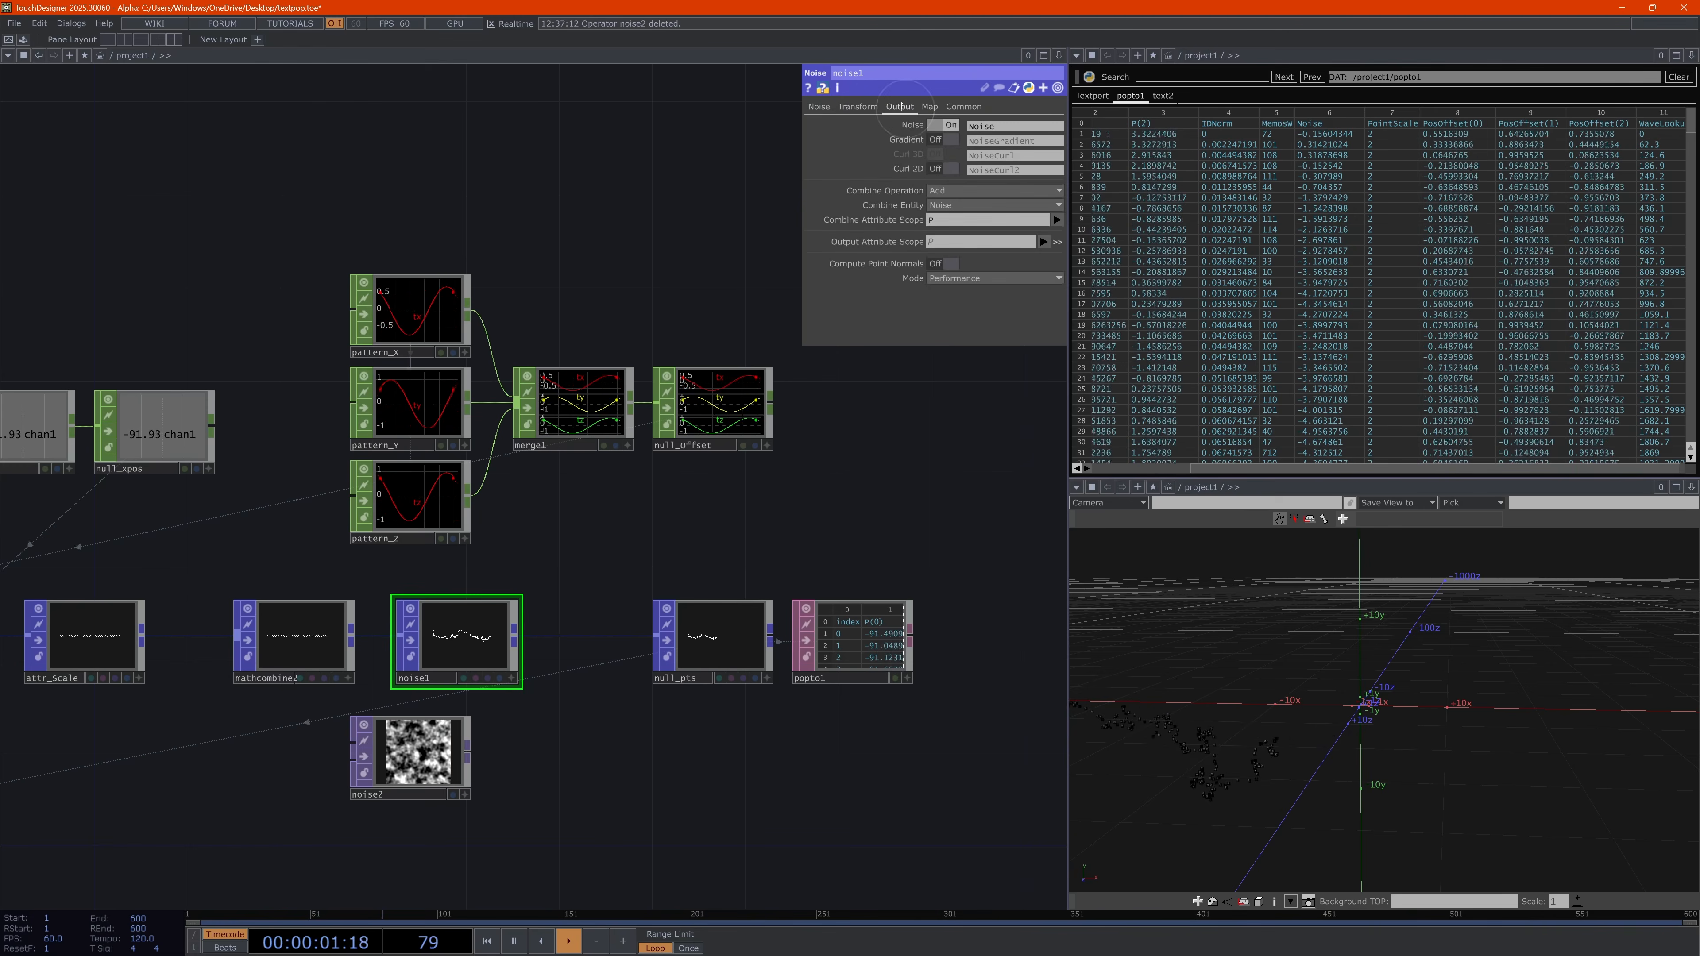
pyautogui.click(1056, 219)
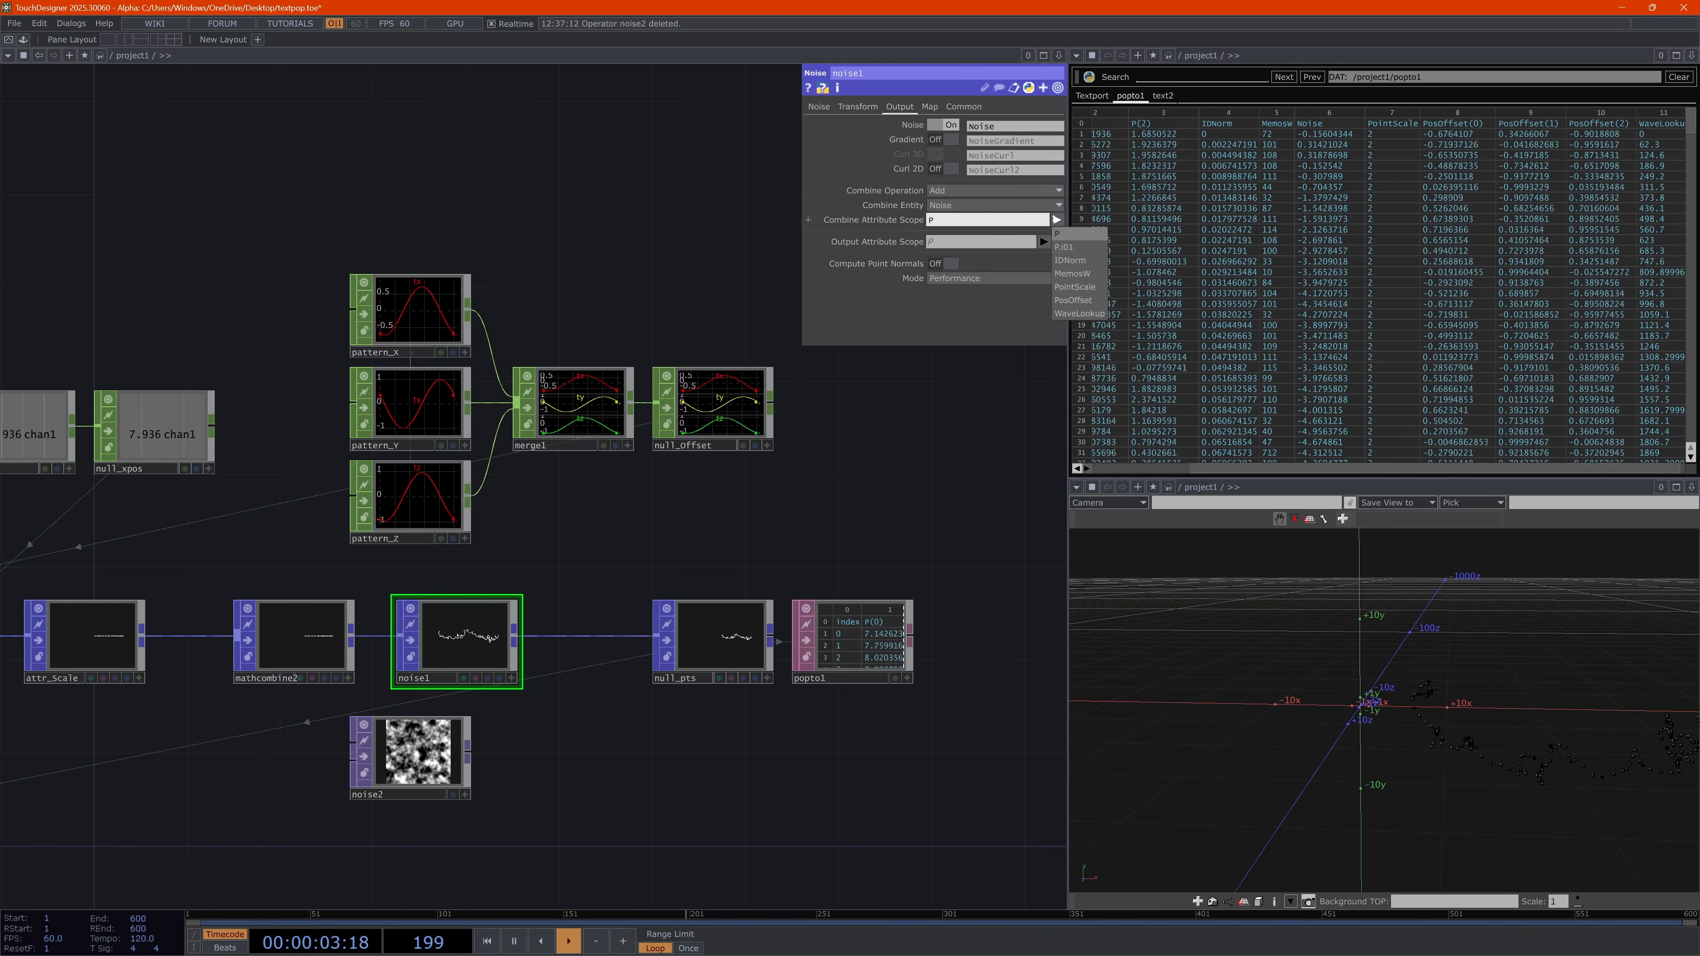
pyautogui.click(1081, 287)
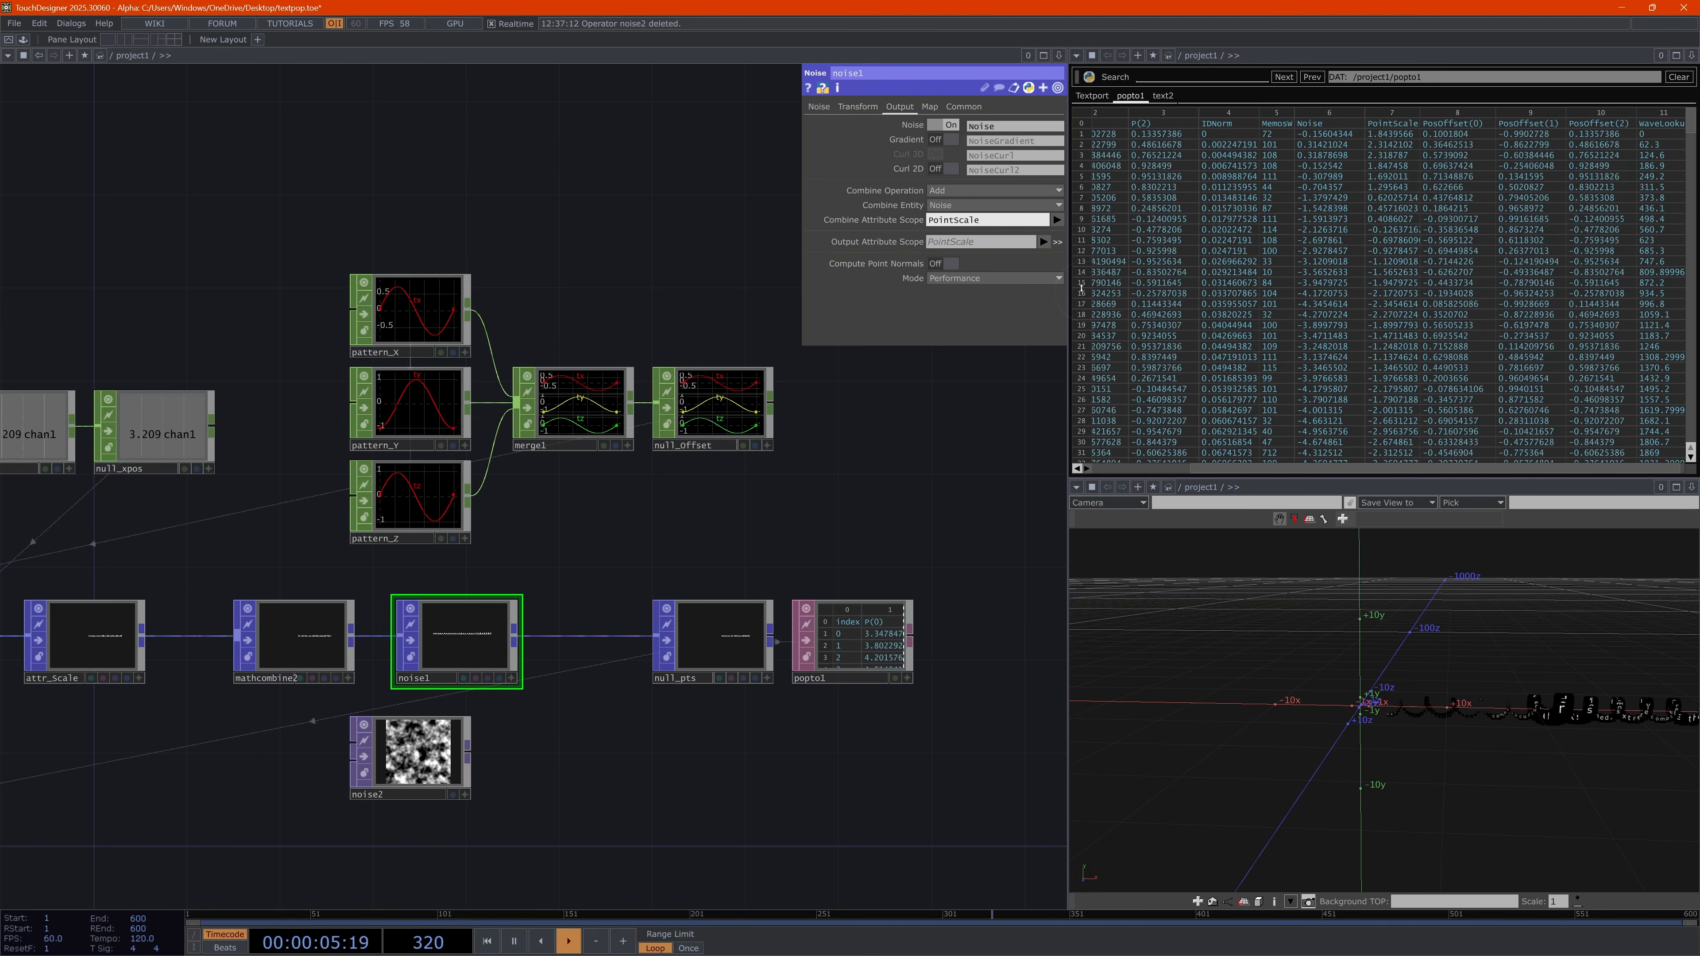
pyautogui.moveTo(1587, 742); pyautogui.dragTo(1389, 759)
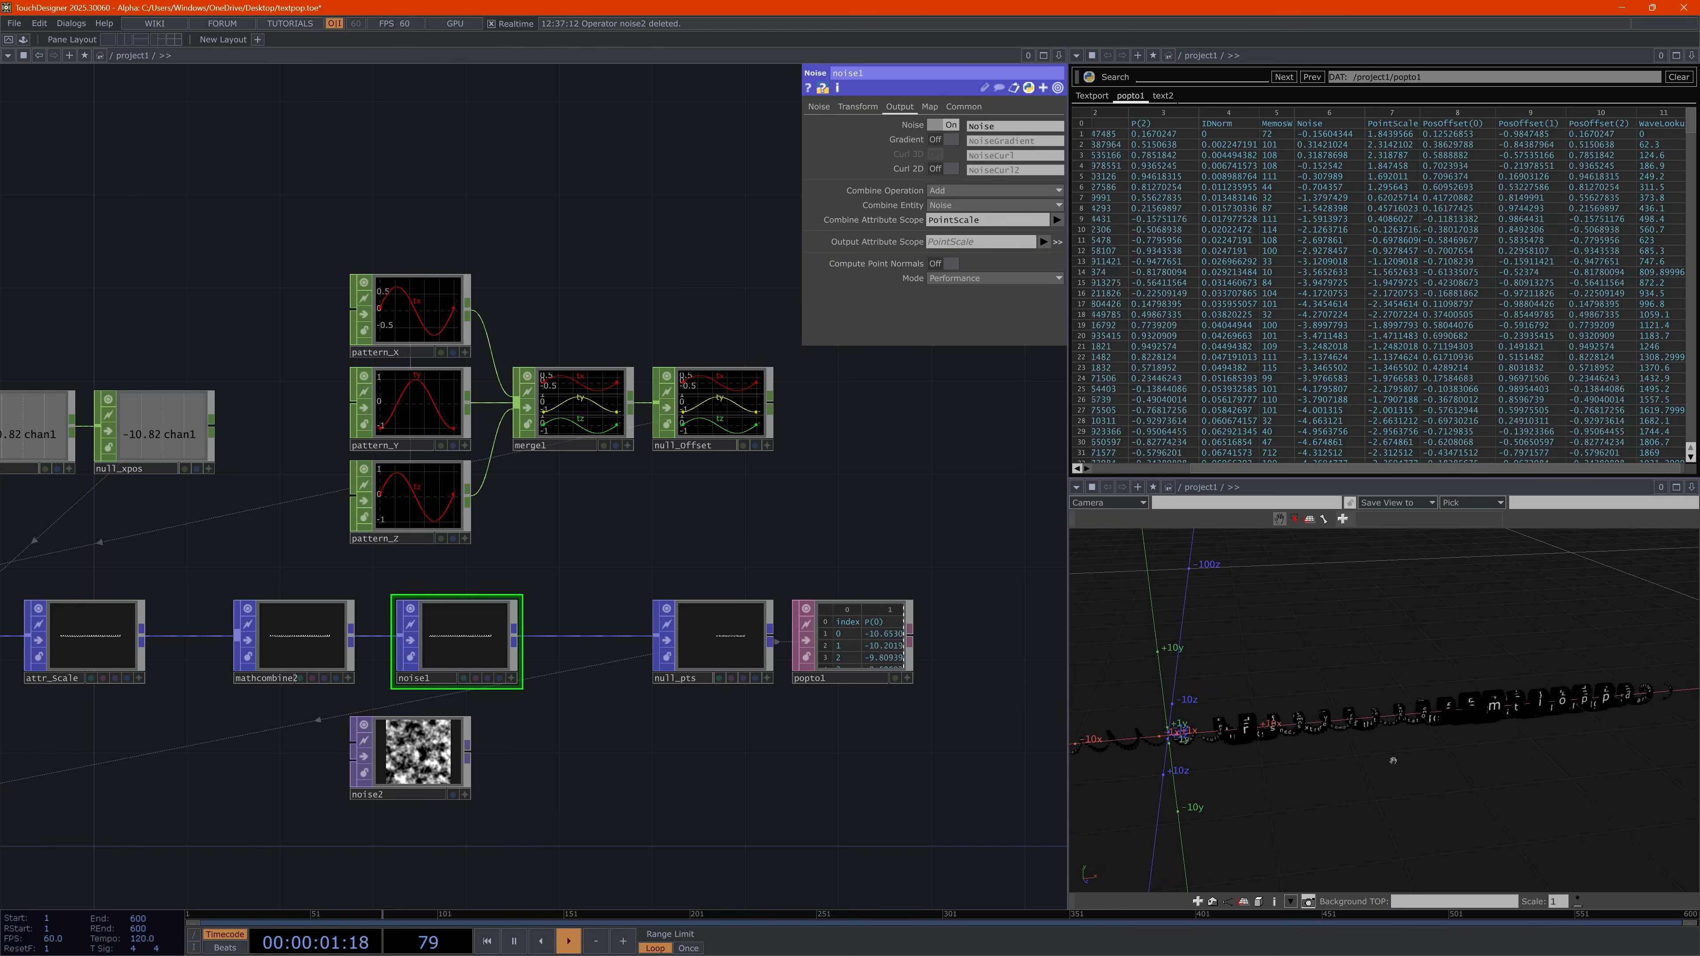
# Set noise1's noise lookup attribute to P and check the letter scaling in the 3D view
pyautogui.click(825, 109)
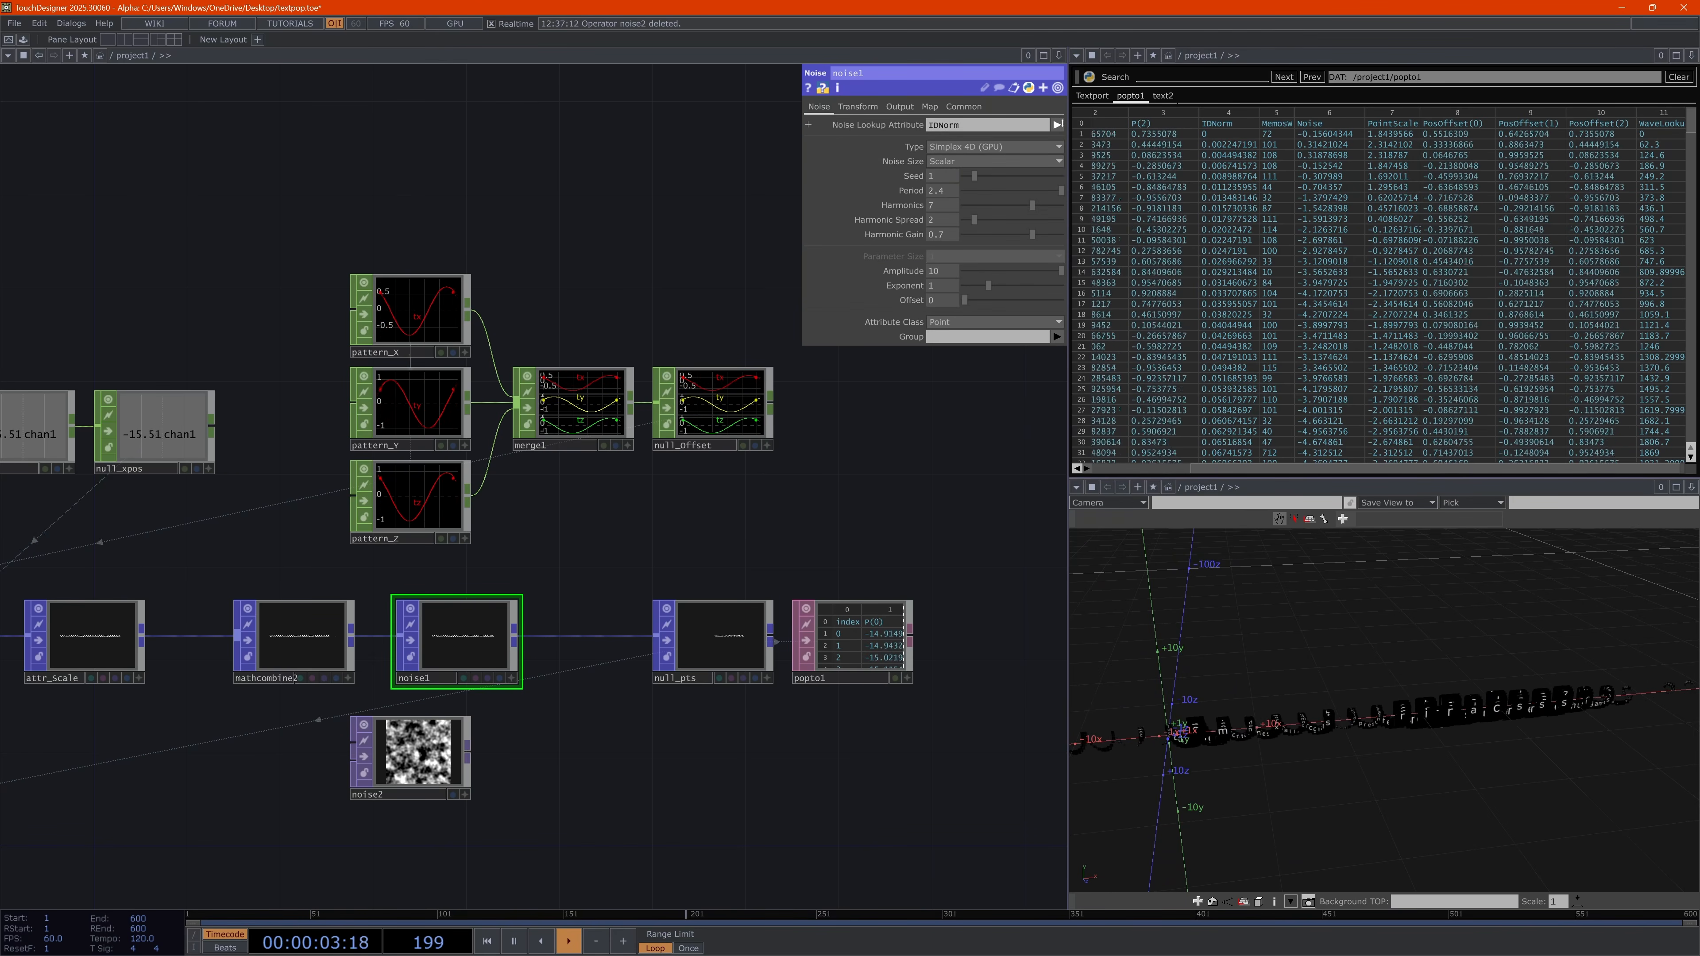
pyautogui.click(1057, 125)
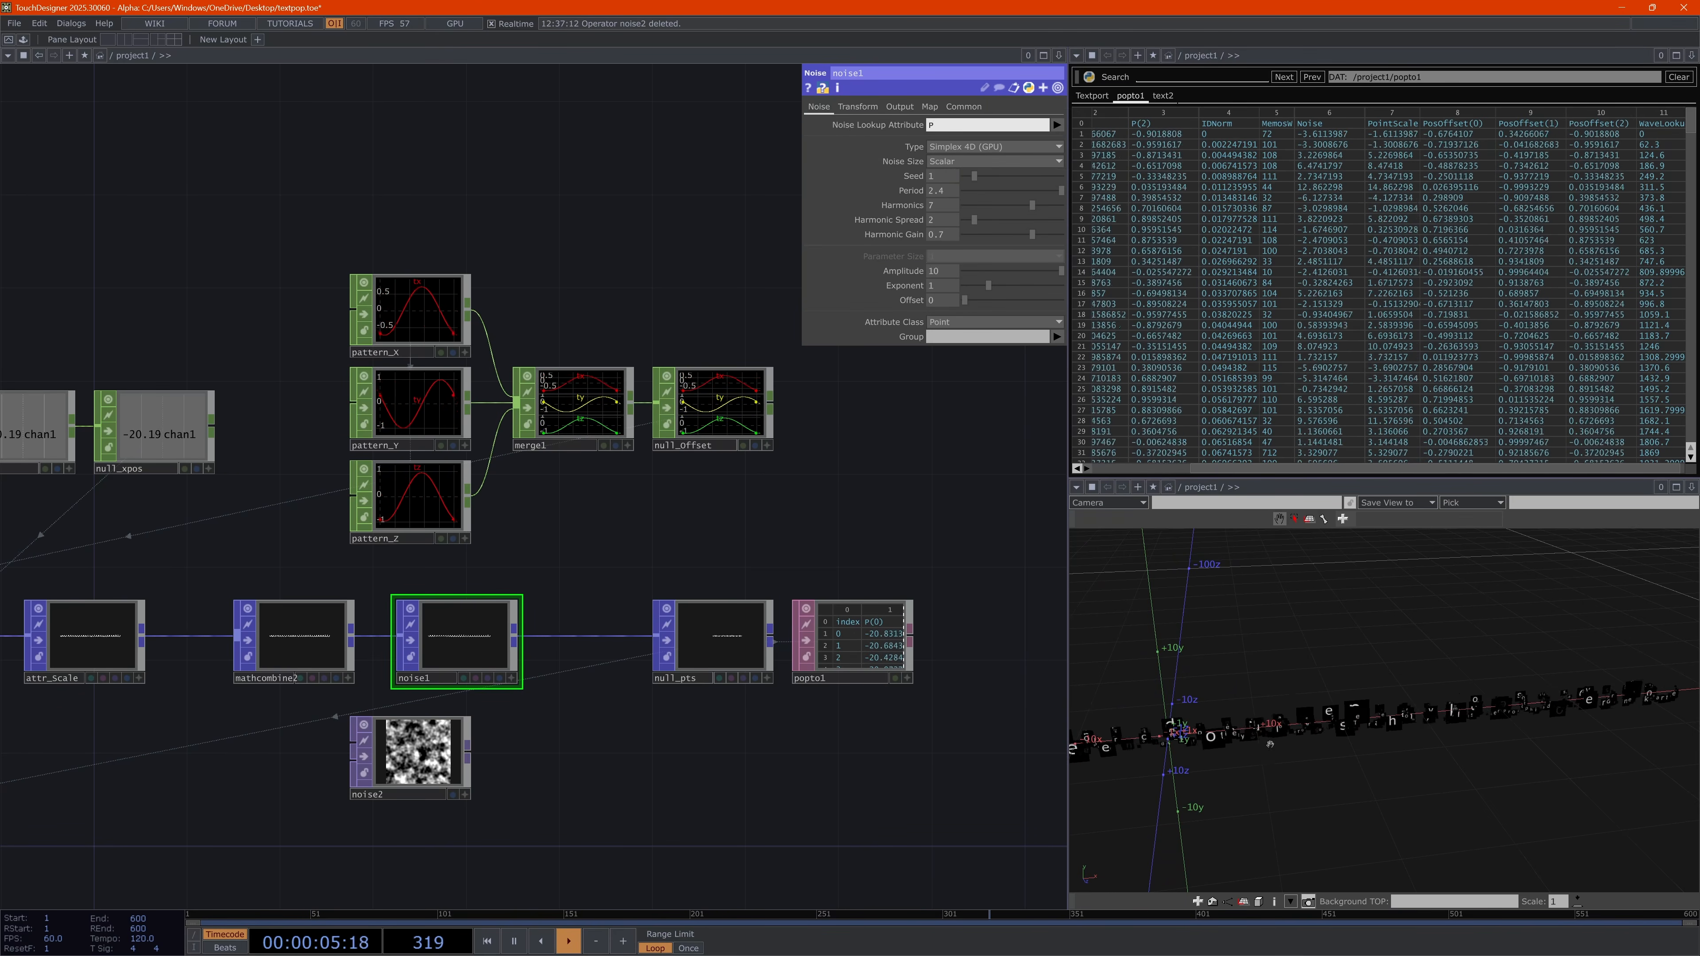
pyautogui.moveTo(1269, 743); pyautogui.dragTo(1330, 745)
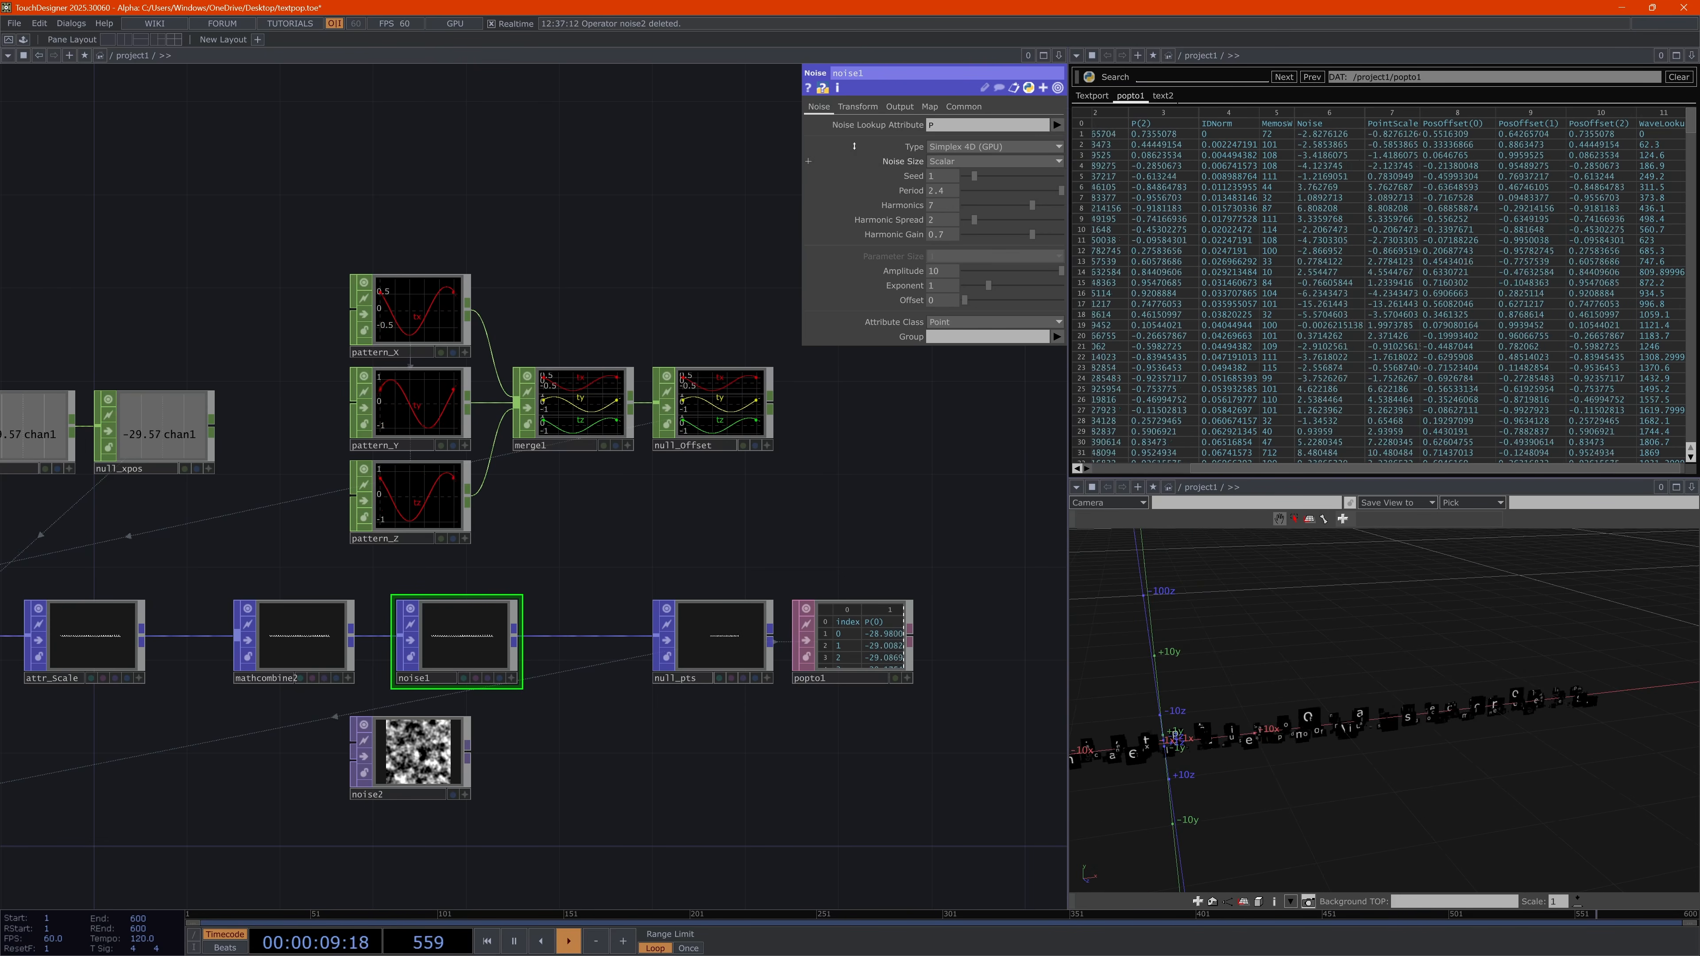
# Check noise1's output settings and set its noise lookup attribute to IDNorm
pyautogui.click(898, 107)
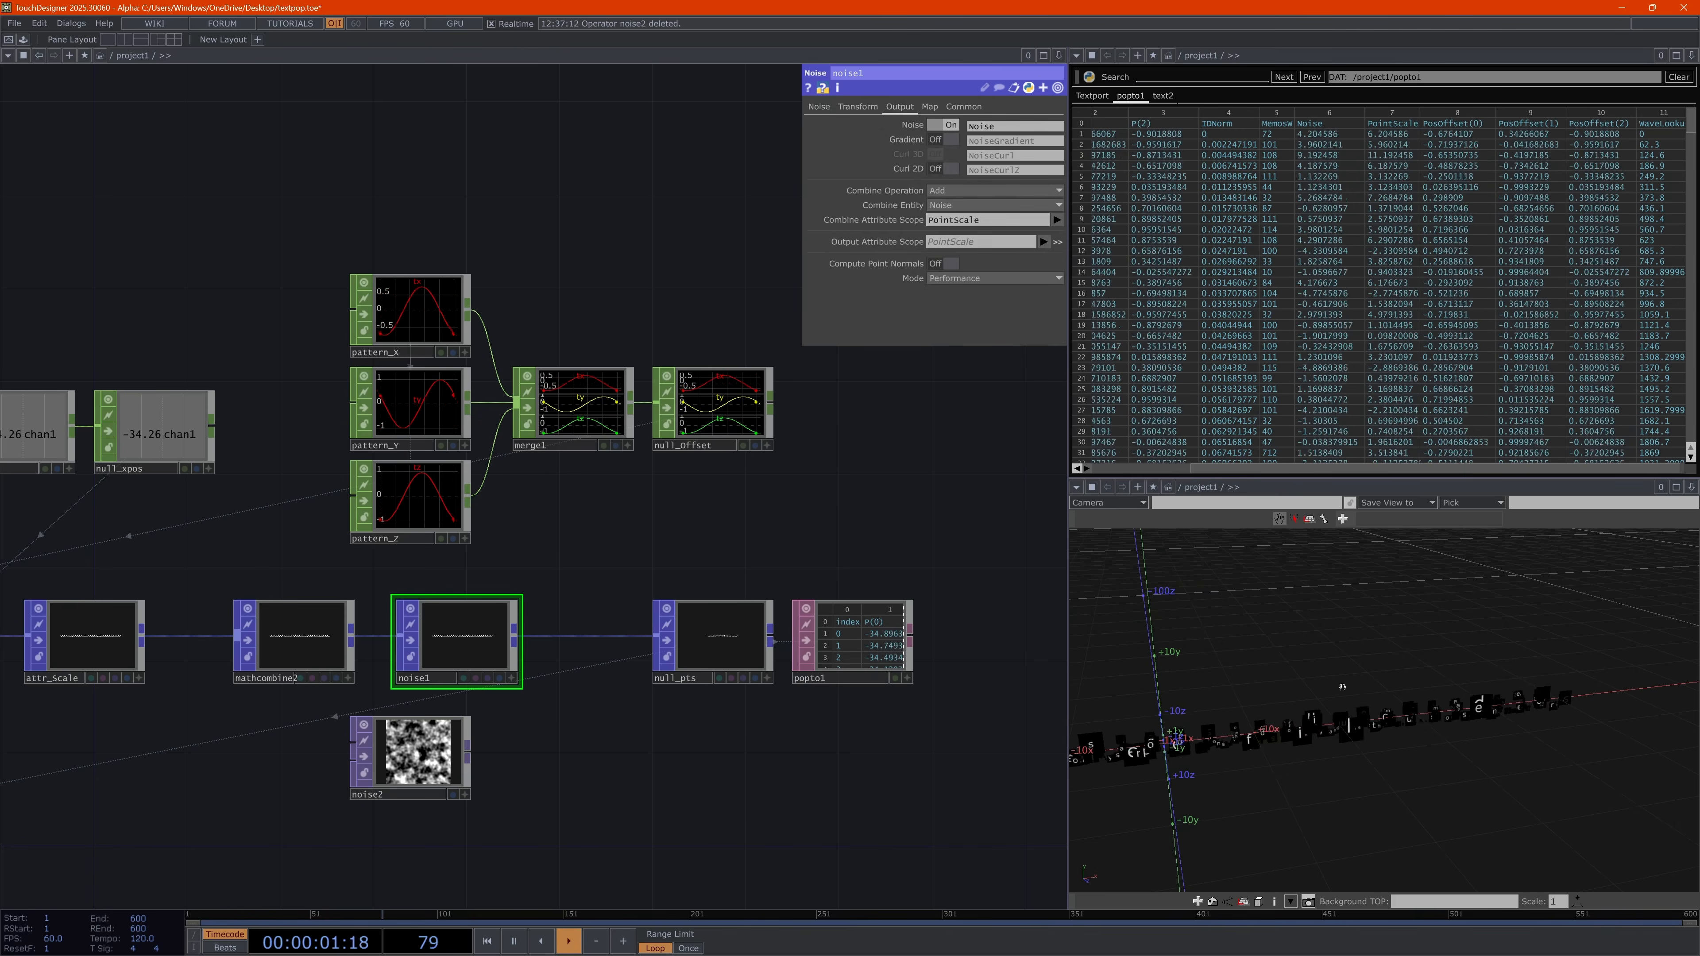
pyautogui.click(819, 107)
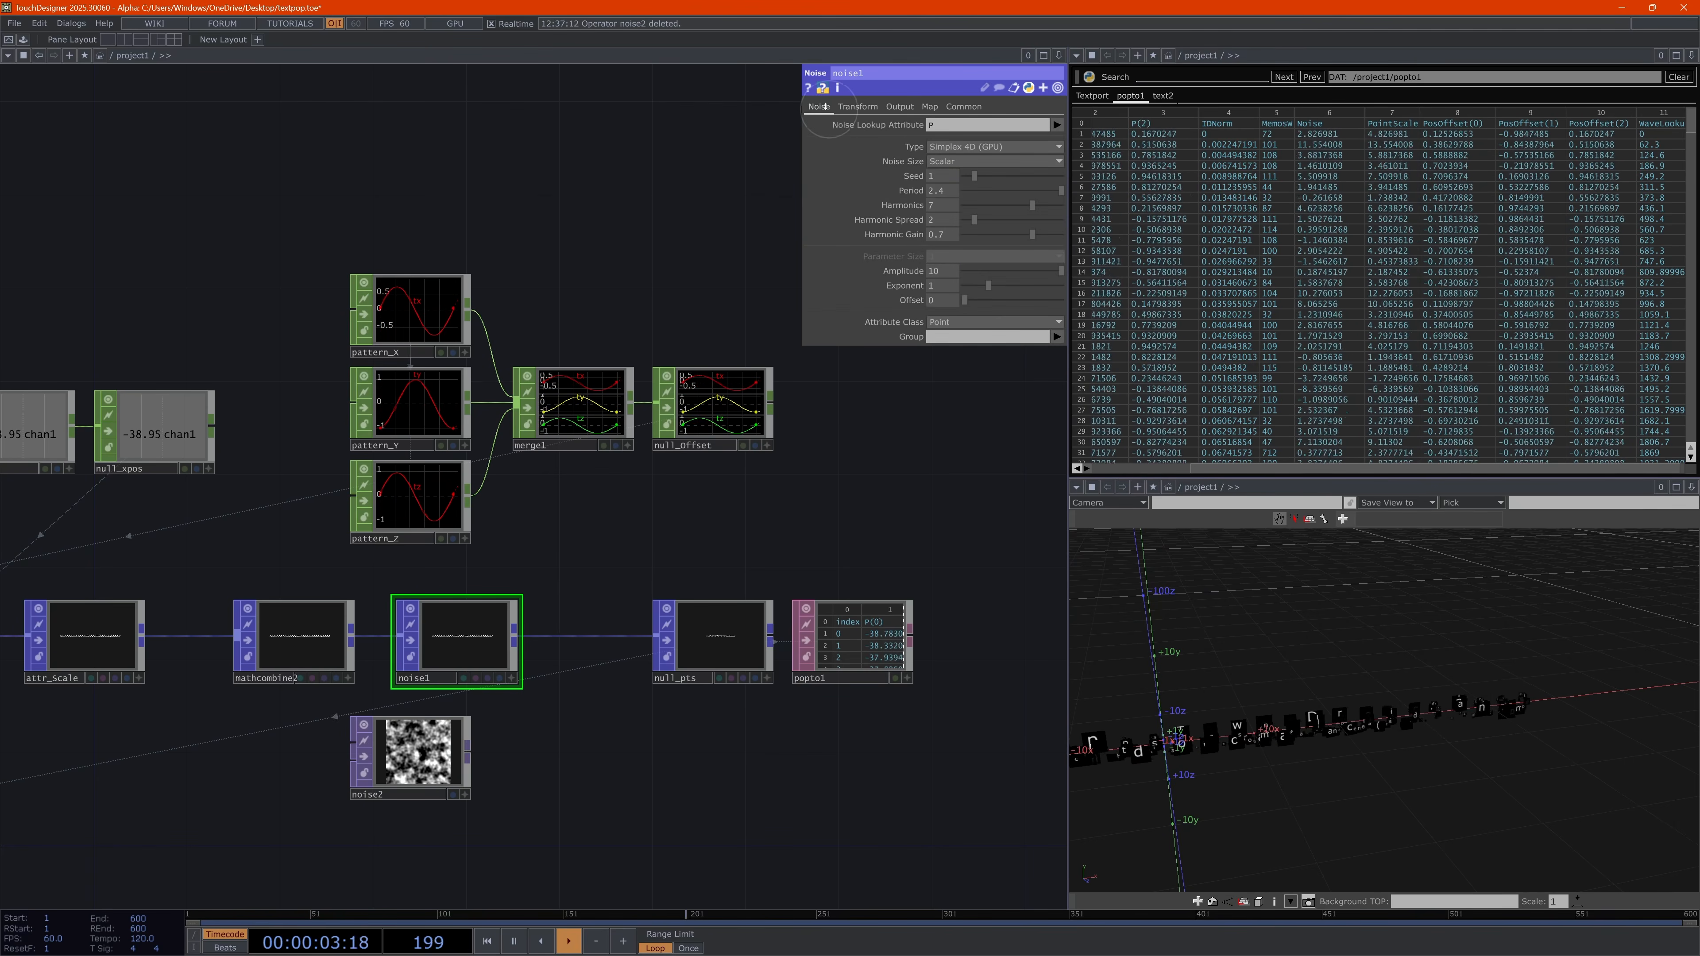
pyautogui.click(1056, 125)
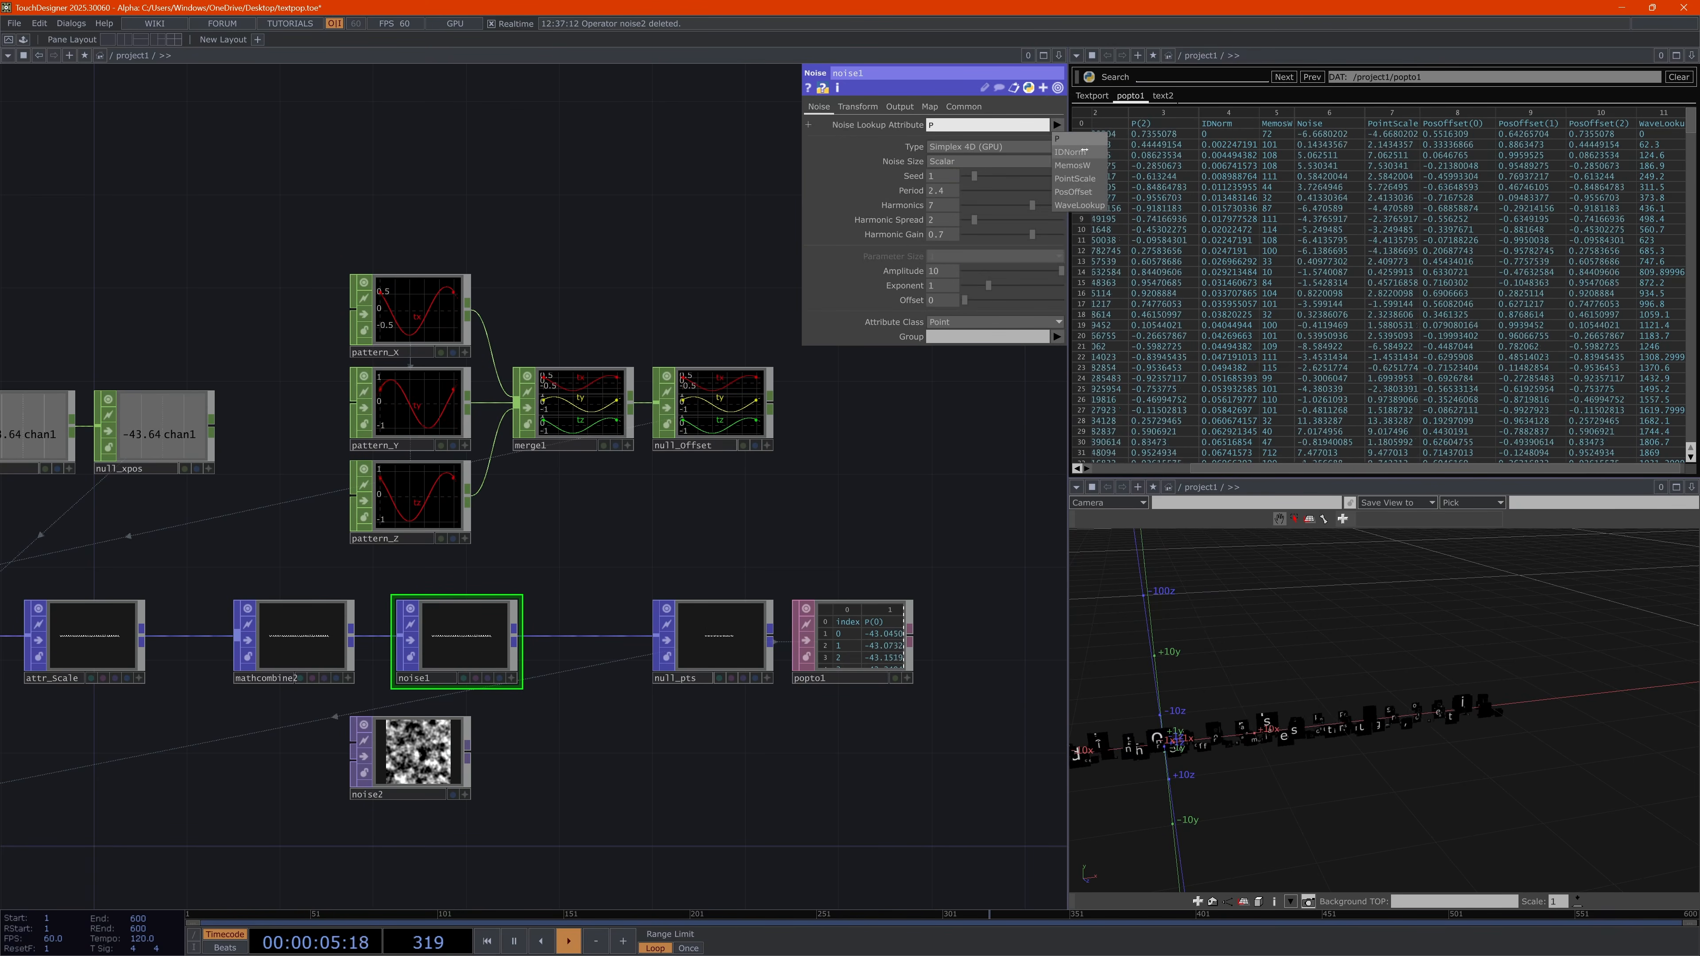
pyautogui.click(1027, 130)
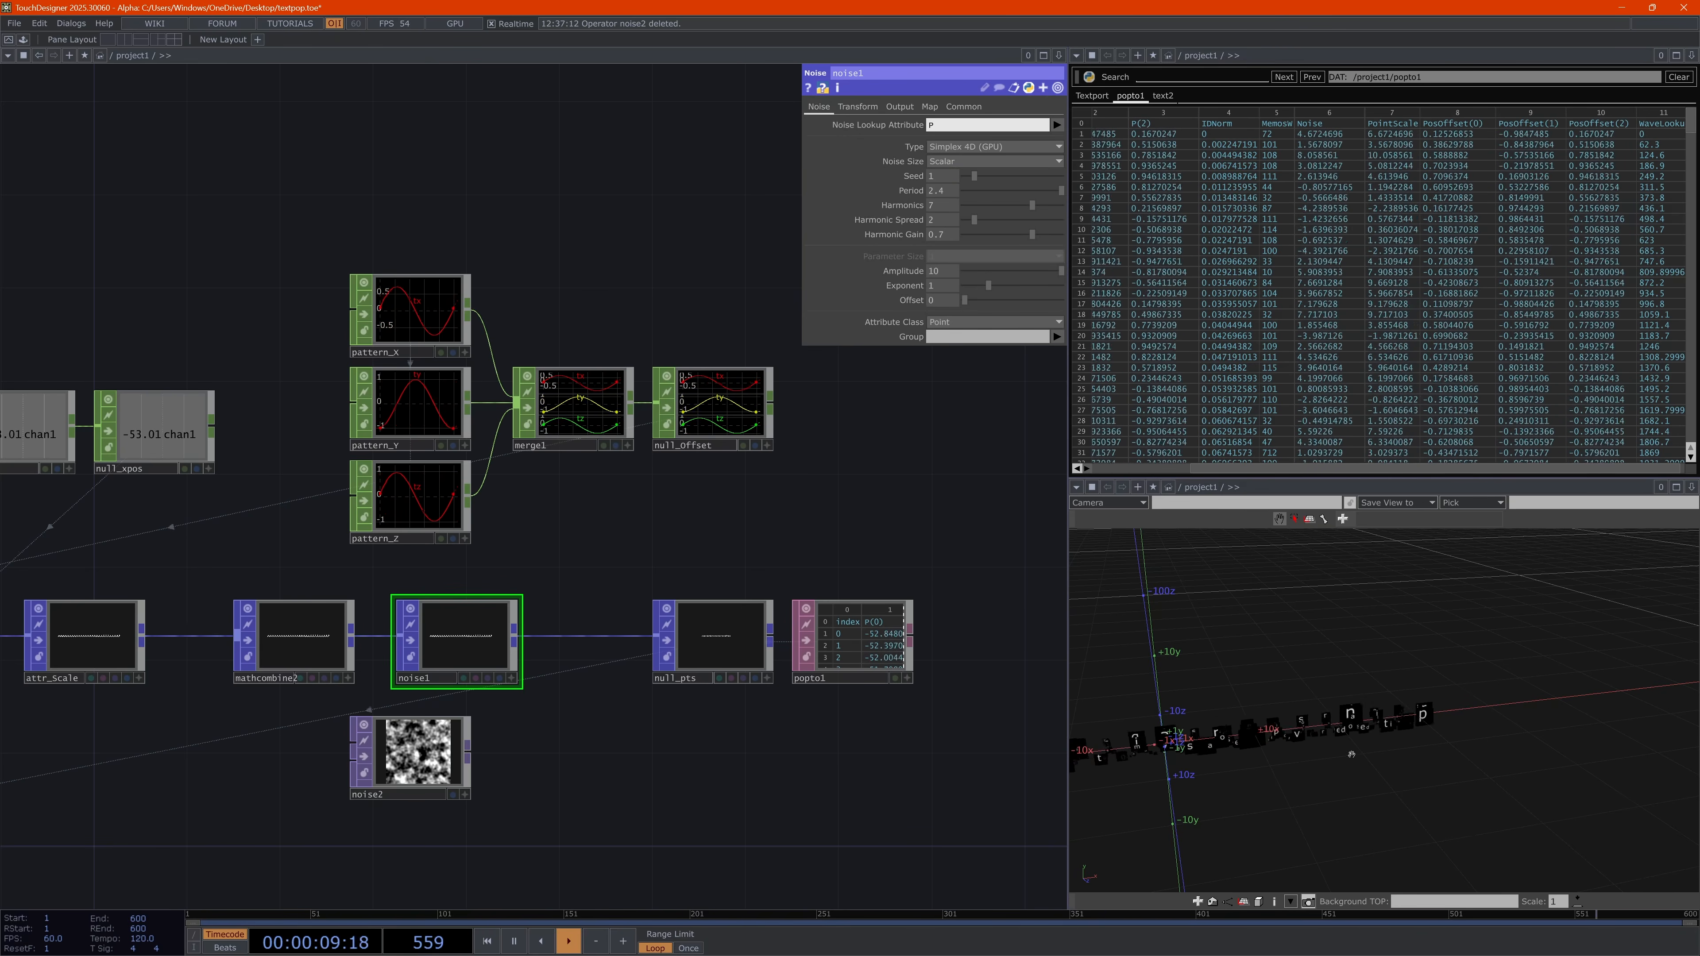
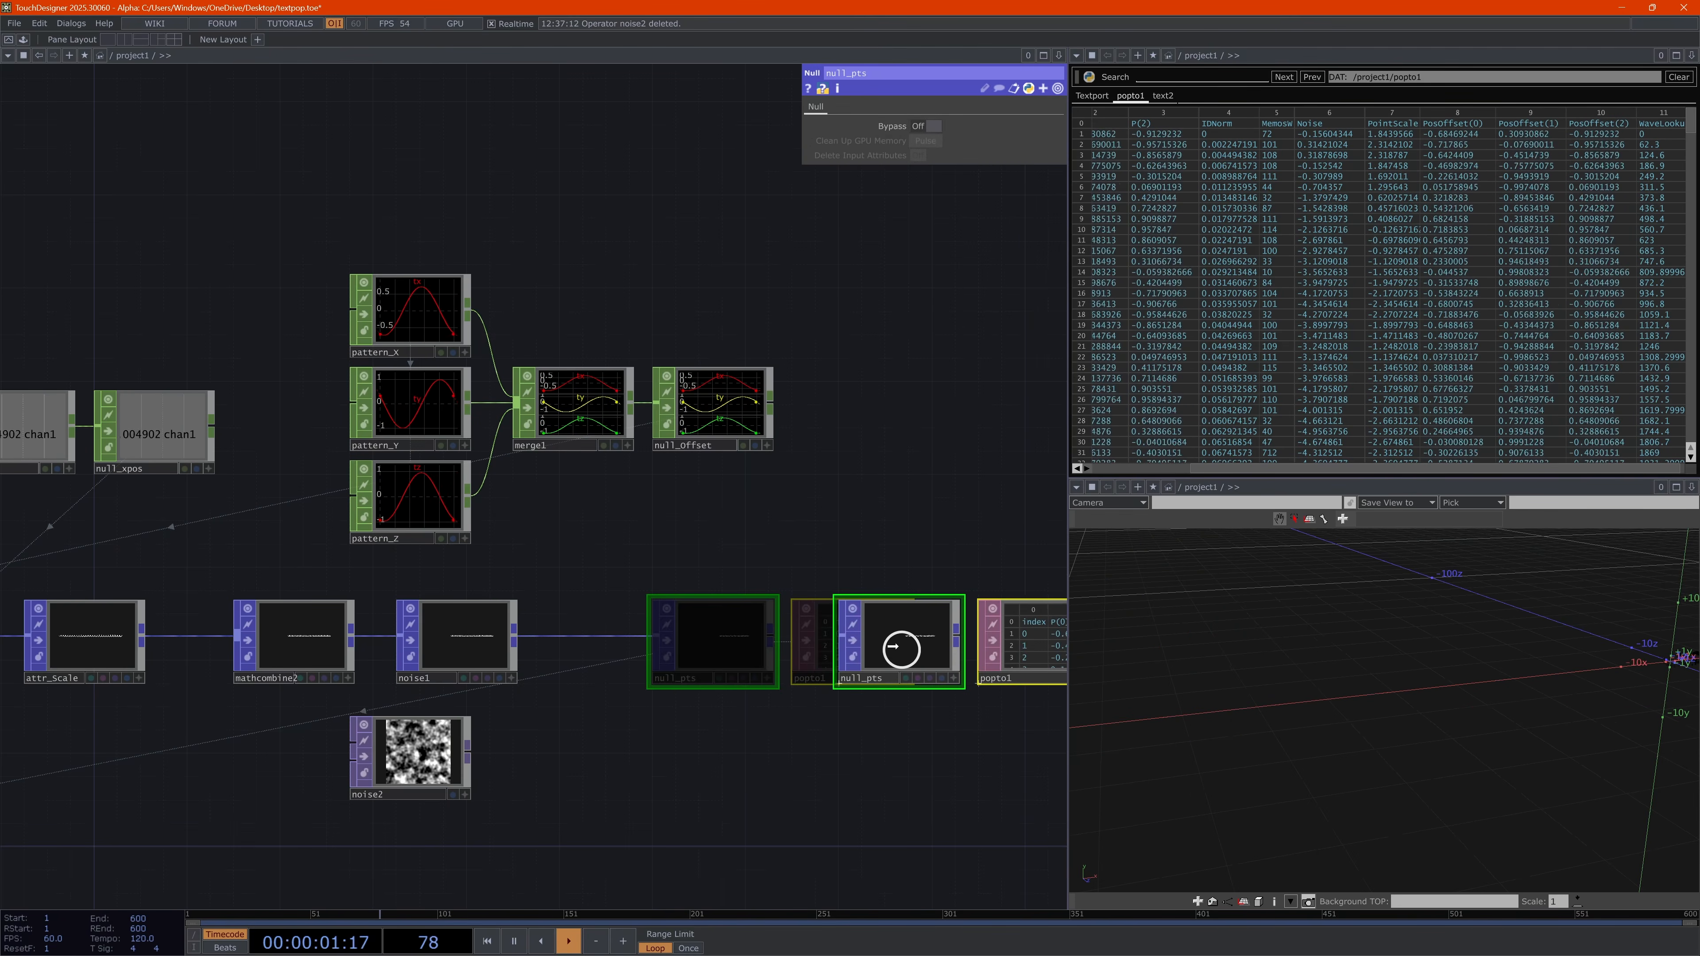
# Insert a Noise POP between noise1 and null_pts
pyautogui.rightClick(711, 635)
pyautogui.click(743, 618)
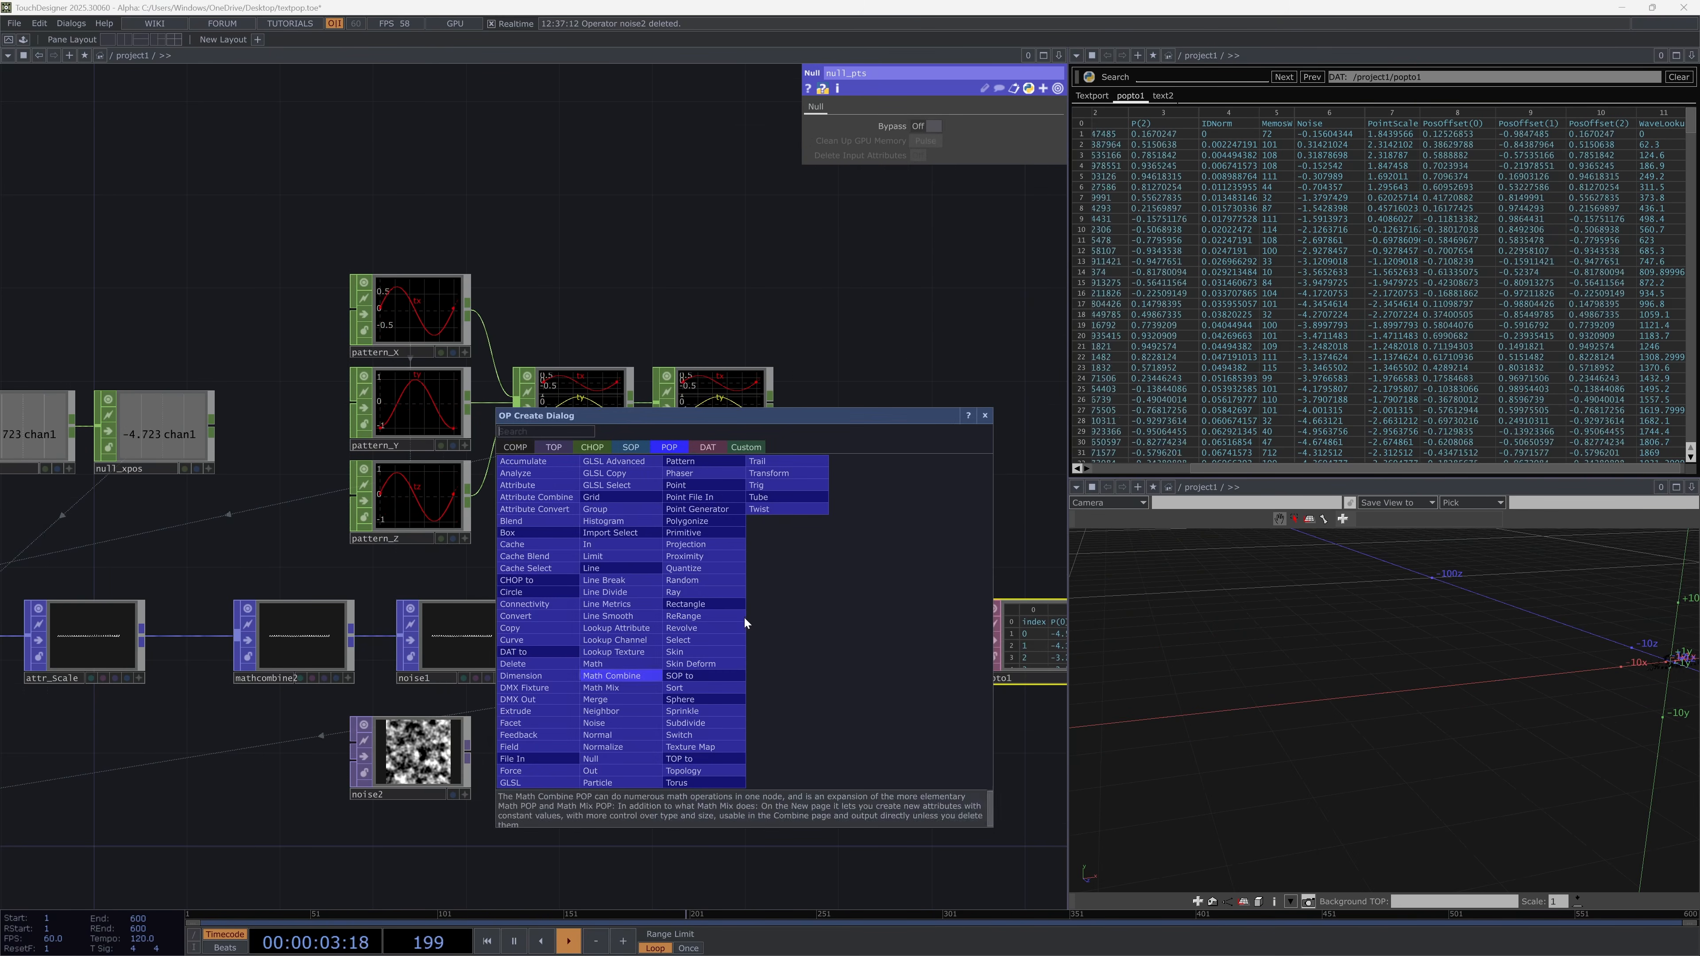
pyautogui.write('noise')
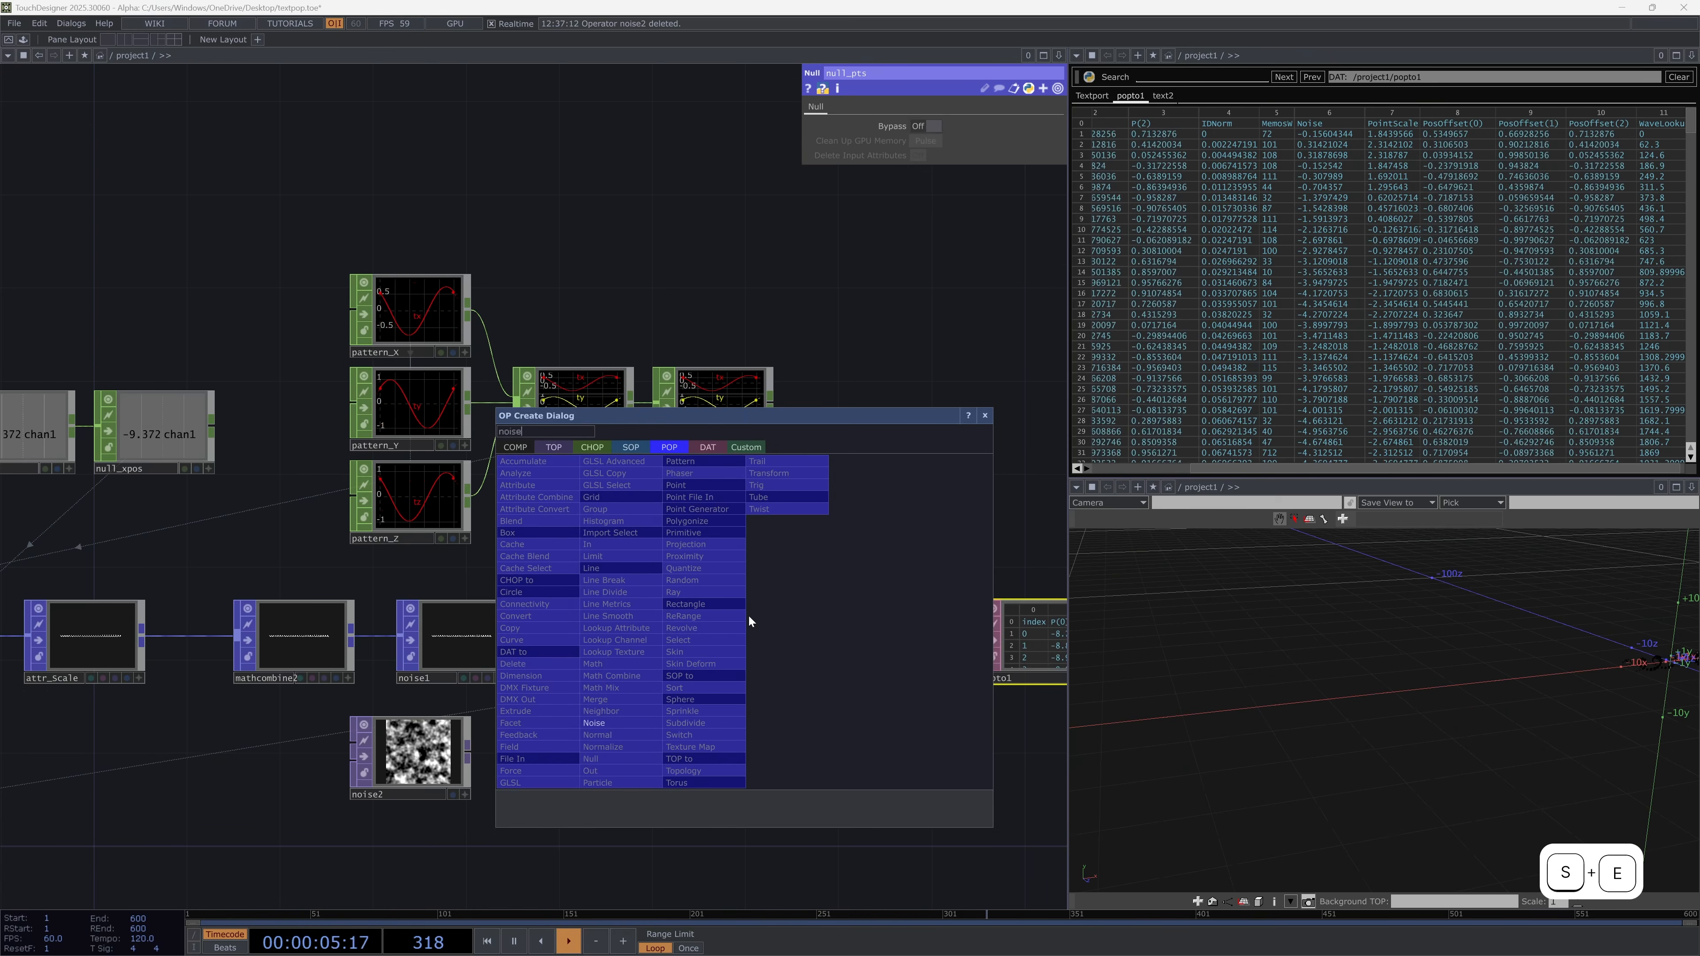
pyautogui.press('Return')
# Rename the mathcombine2 operator as math_IDNorm
pyautogui.click(257, 677)
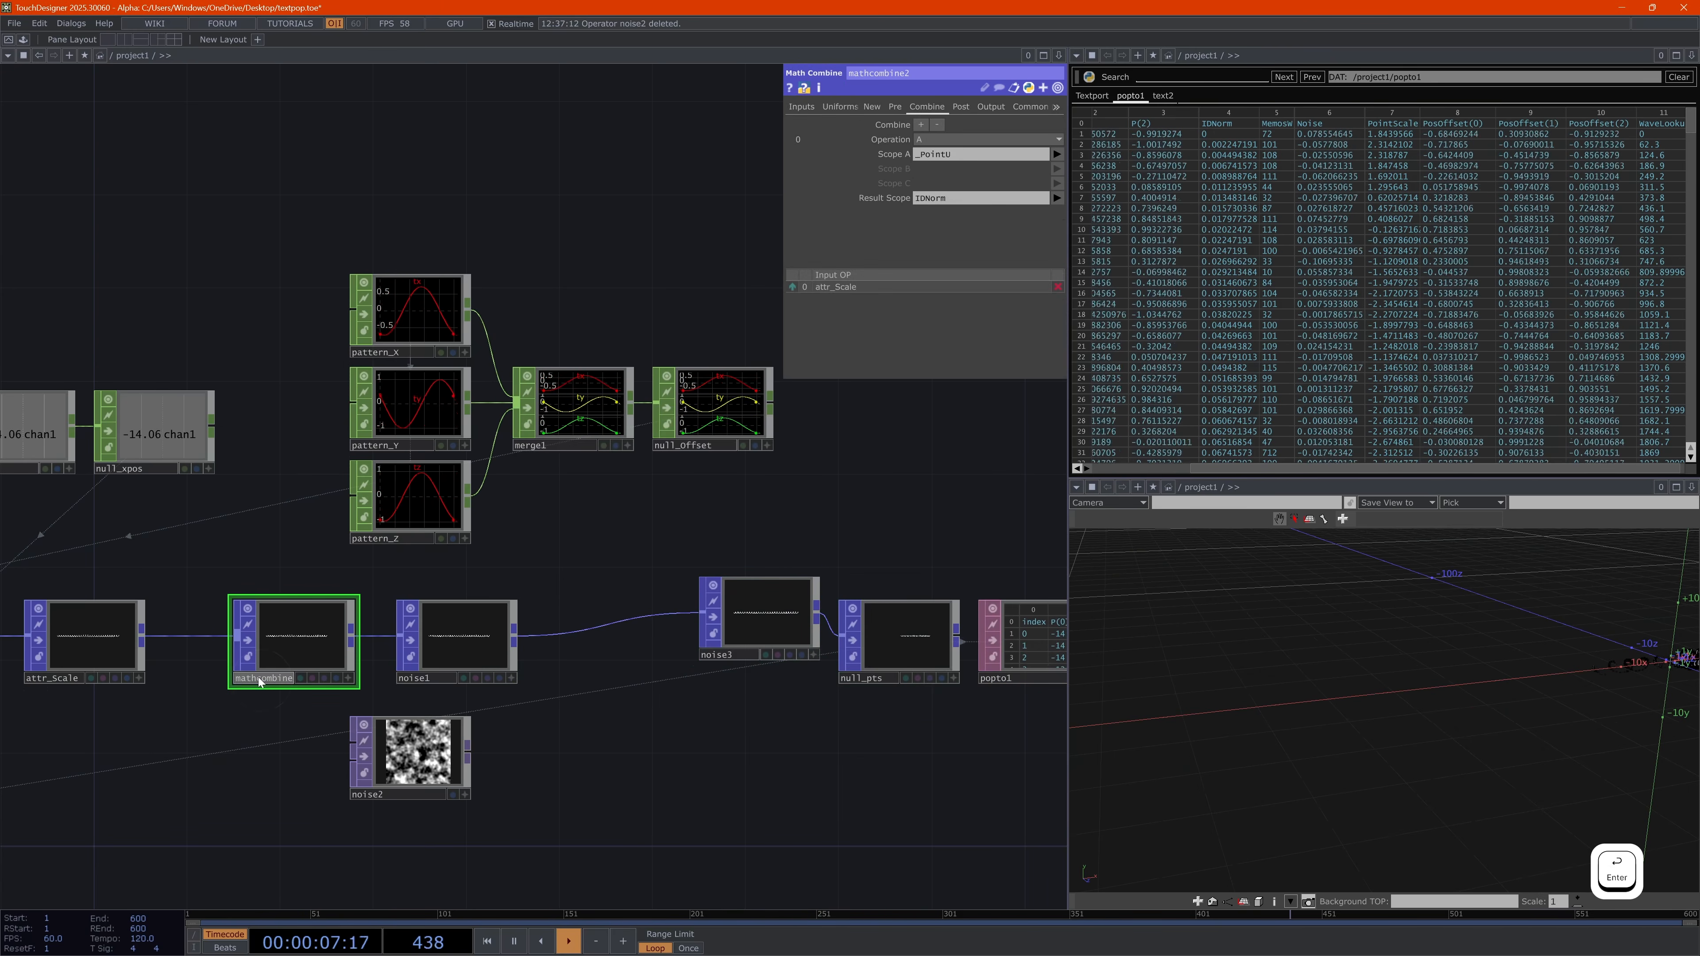
pyautogui.press('BackSpace')
pyautogui.press('BackSpace')
pyautogui.press('BackSpace')
pyautogui.press('BackSpace')
pyautogui.press('BackSpace')
pyautogui.press('BackSpace')
pyautogui.press('BackSpace')
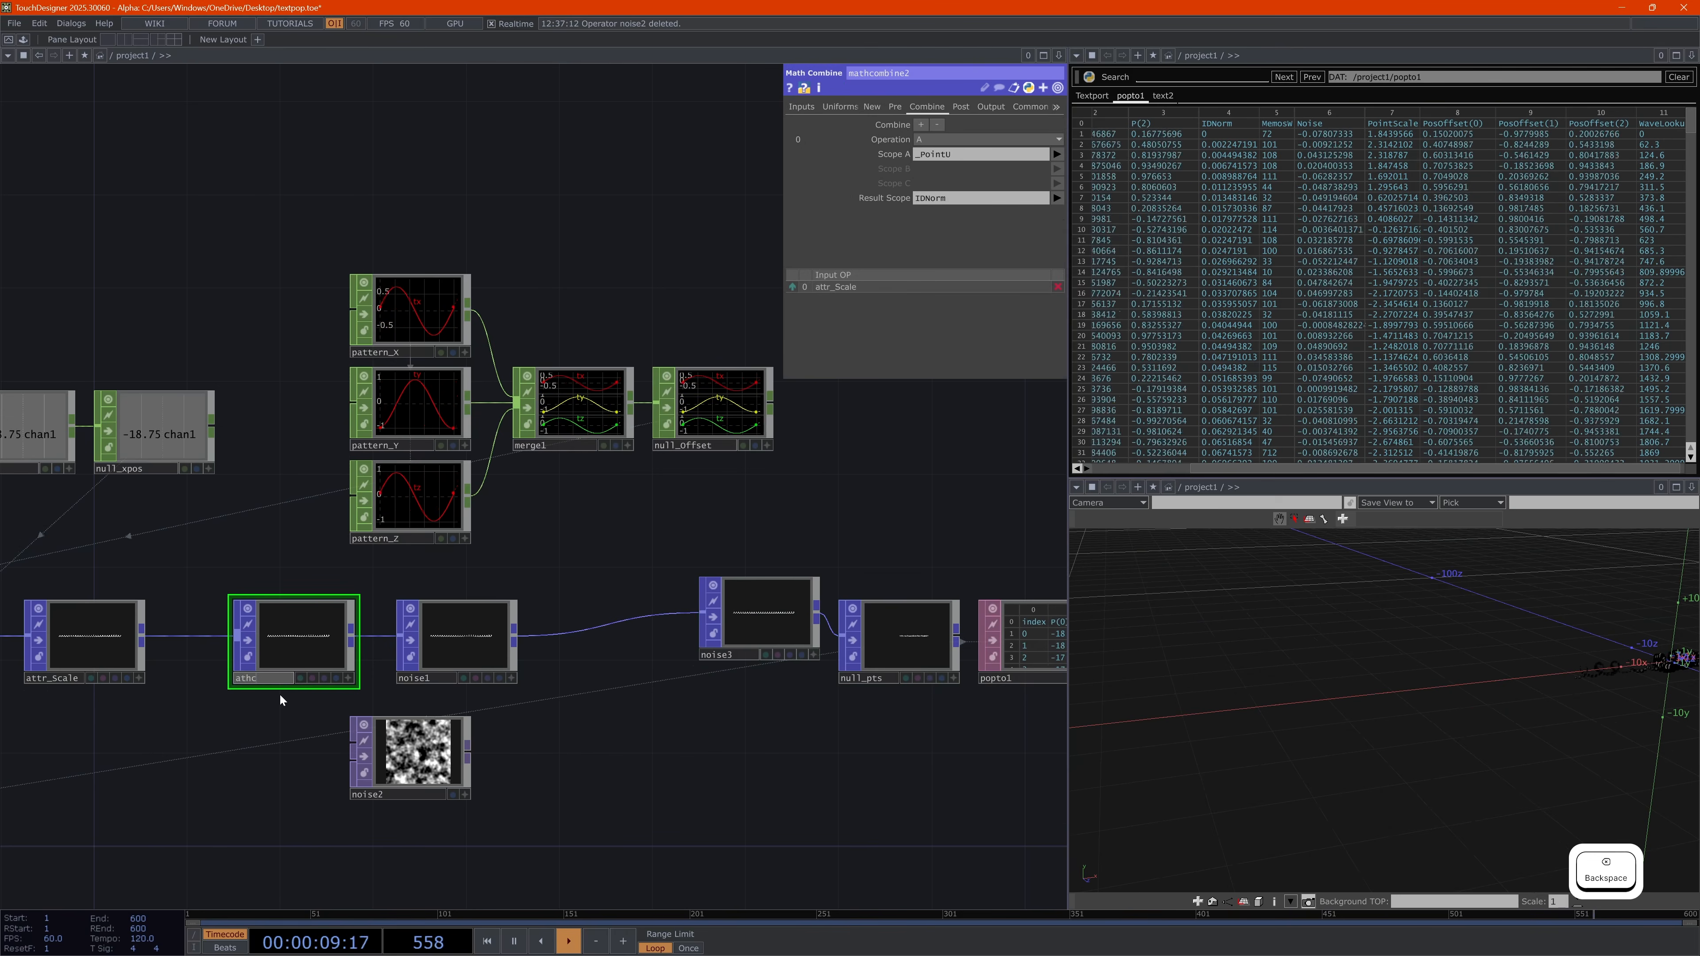
pyautogui.write('_IDNorm')
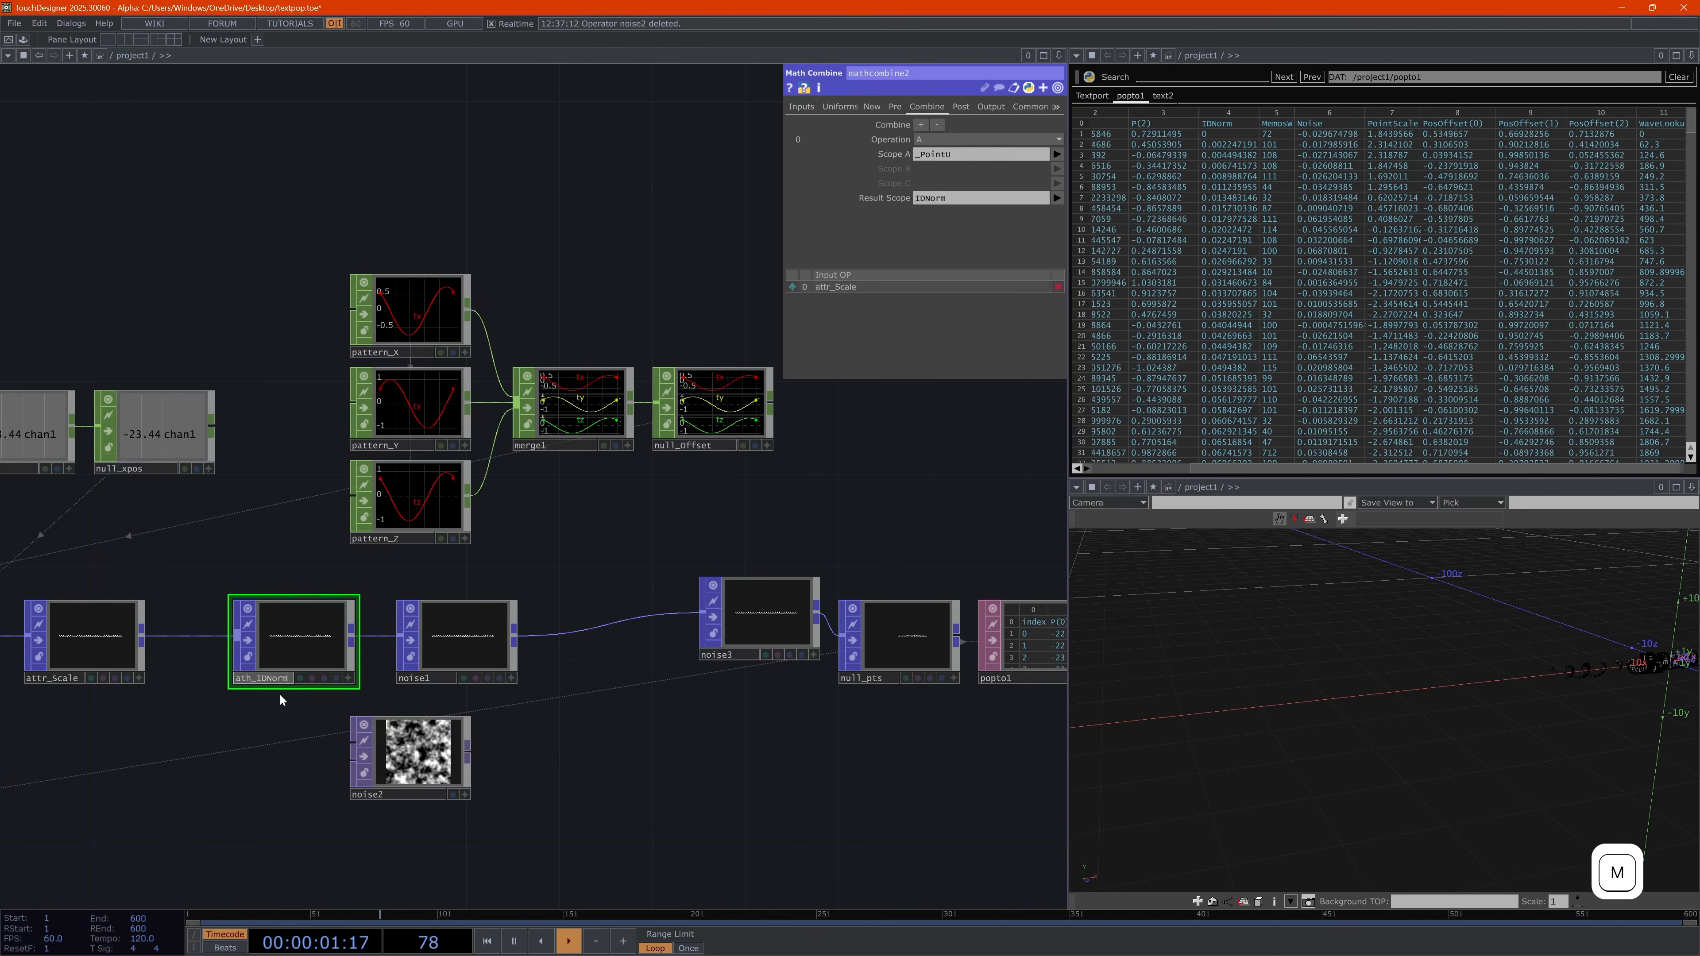
pyautogui.press('Return')
# Rename the noise1 operator as noise_PScale
pyautogui.click(427, 681)
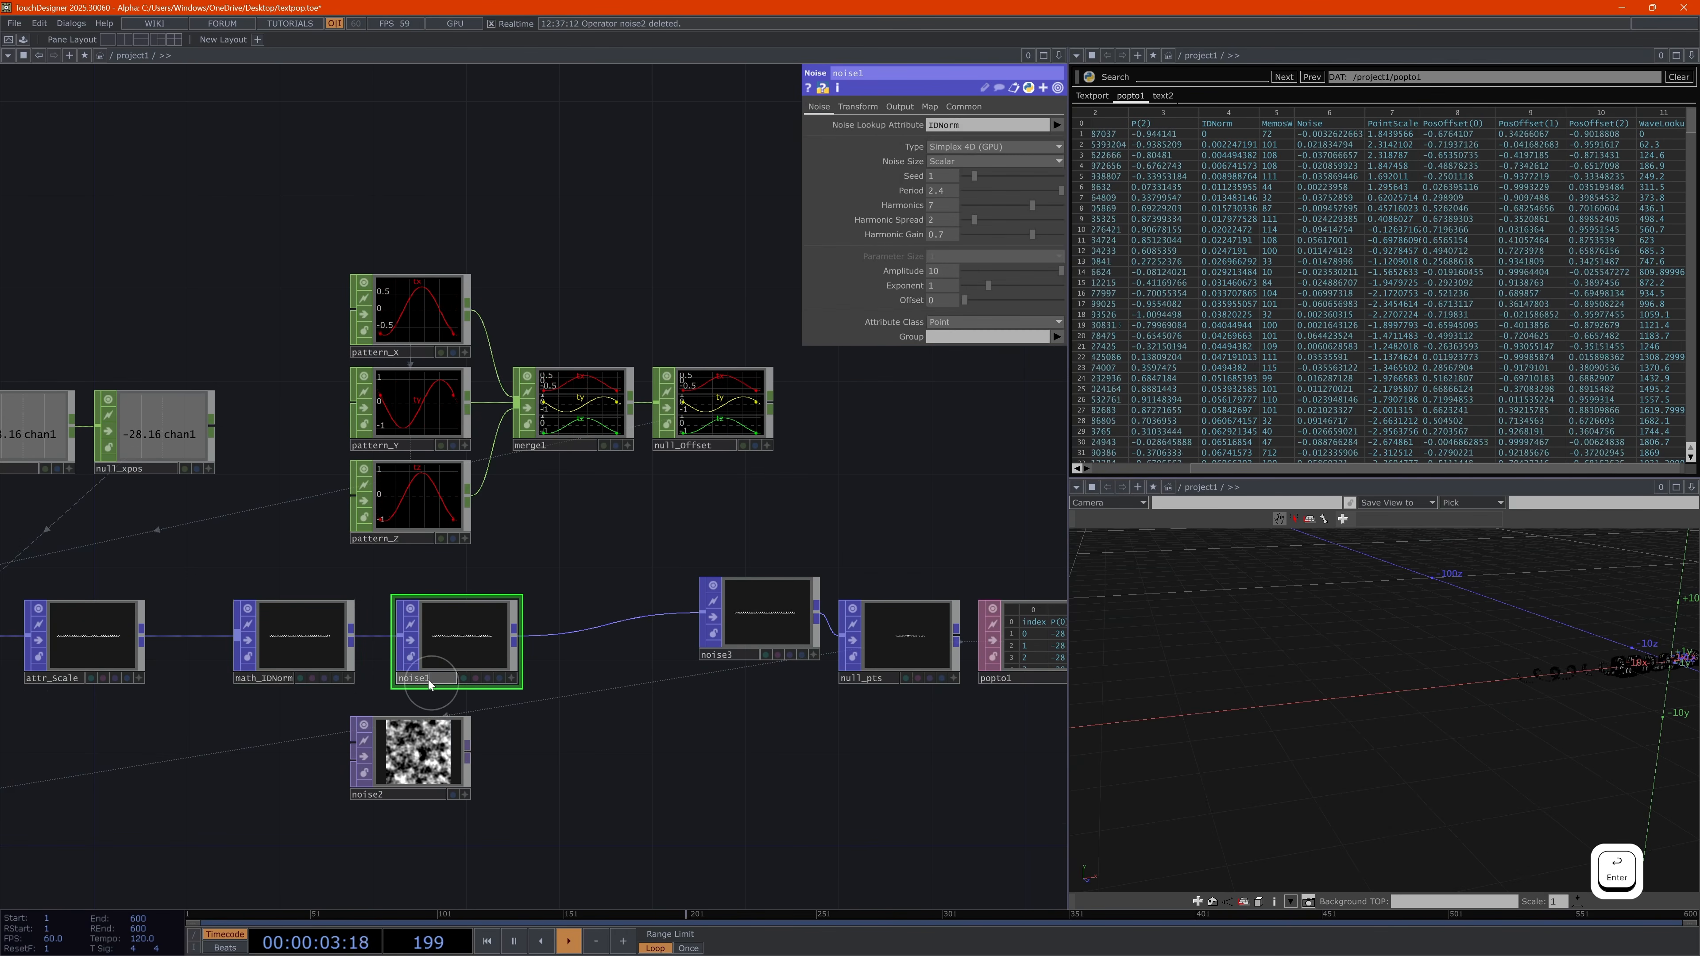
pyautogui.press('BackSpace')
pyautogui.write('_PScale')
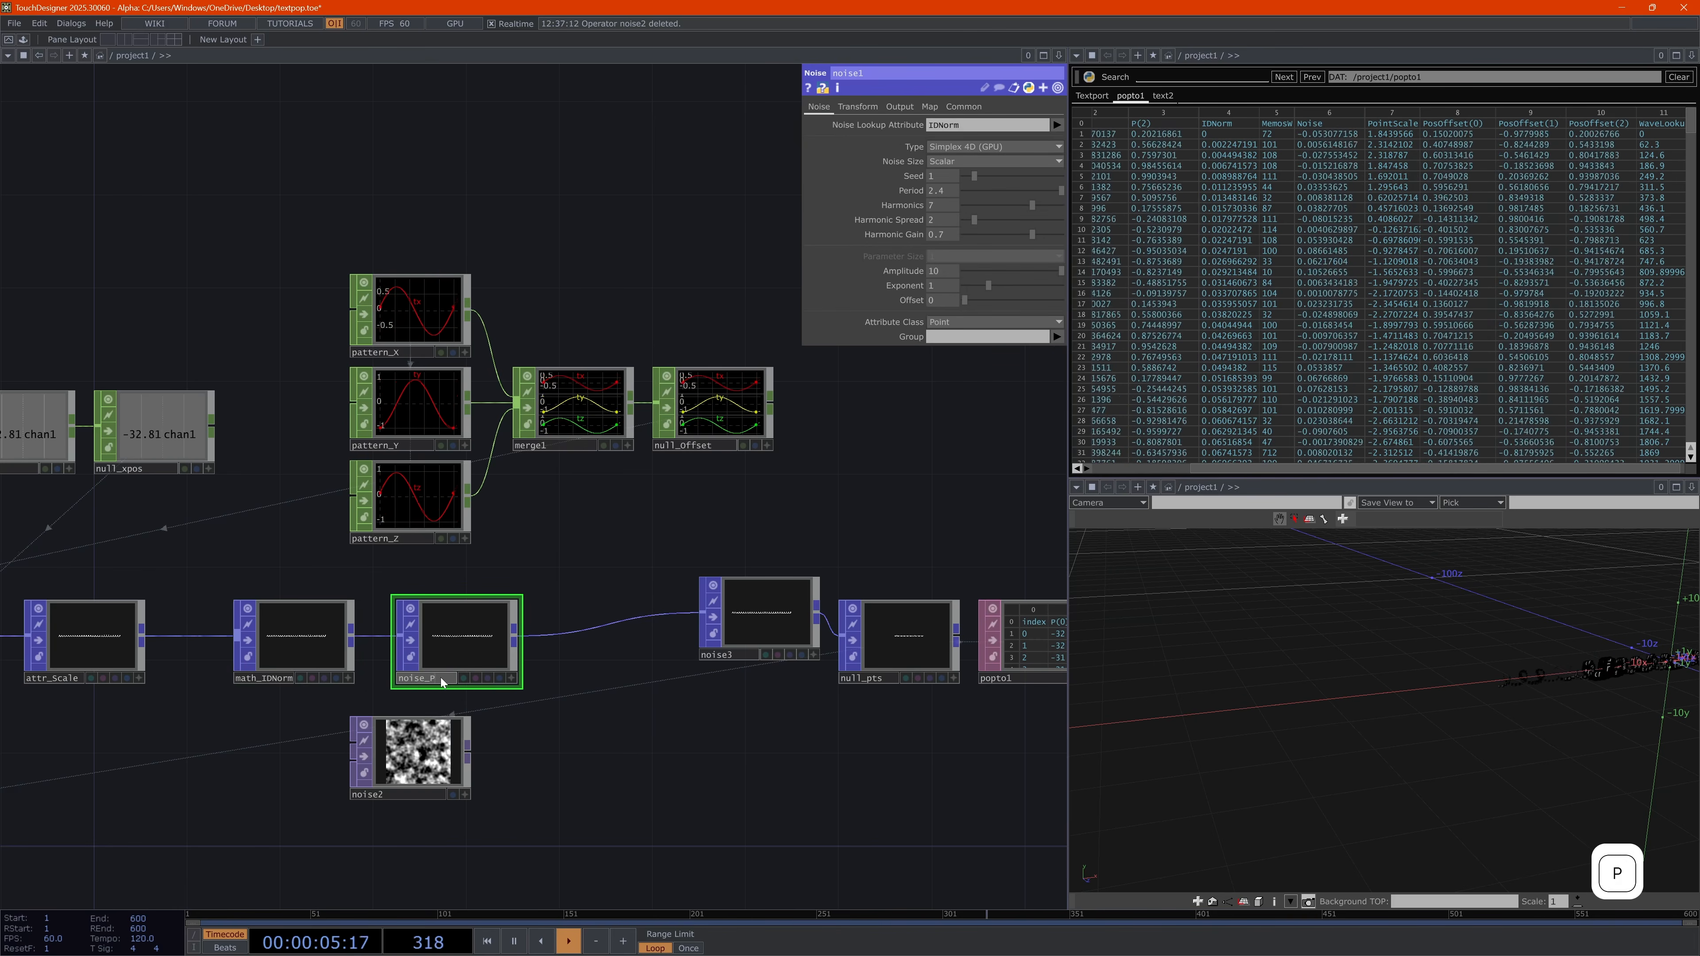
pyautogui.press('Return')
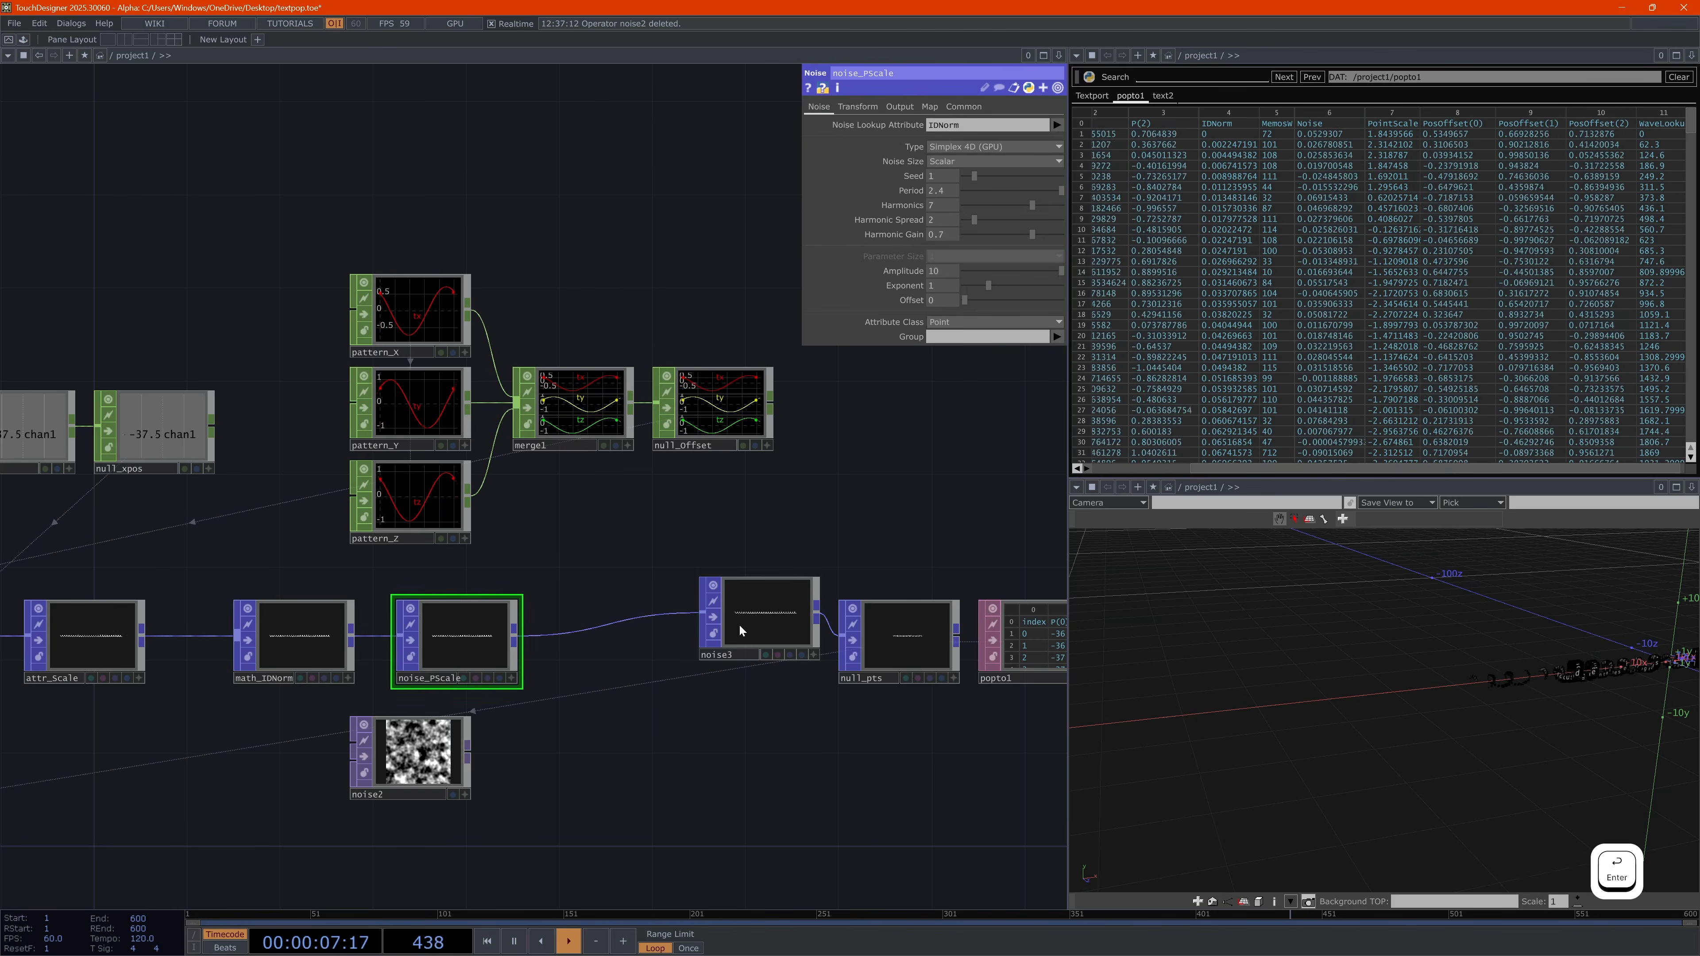
# Line up noise3 and noise2 in the network and set noise_PScale's amplitude to 1
pyautogui.moveTo(739, 627); pyautogui.dragTo(692, 661)
pyautogui.moveTo(421, 770); pyautogui.dragTo(460, 770)
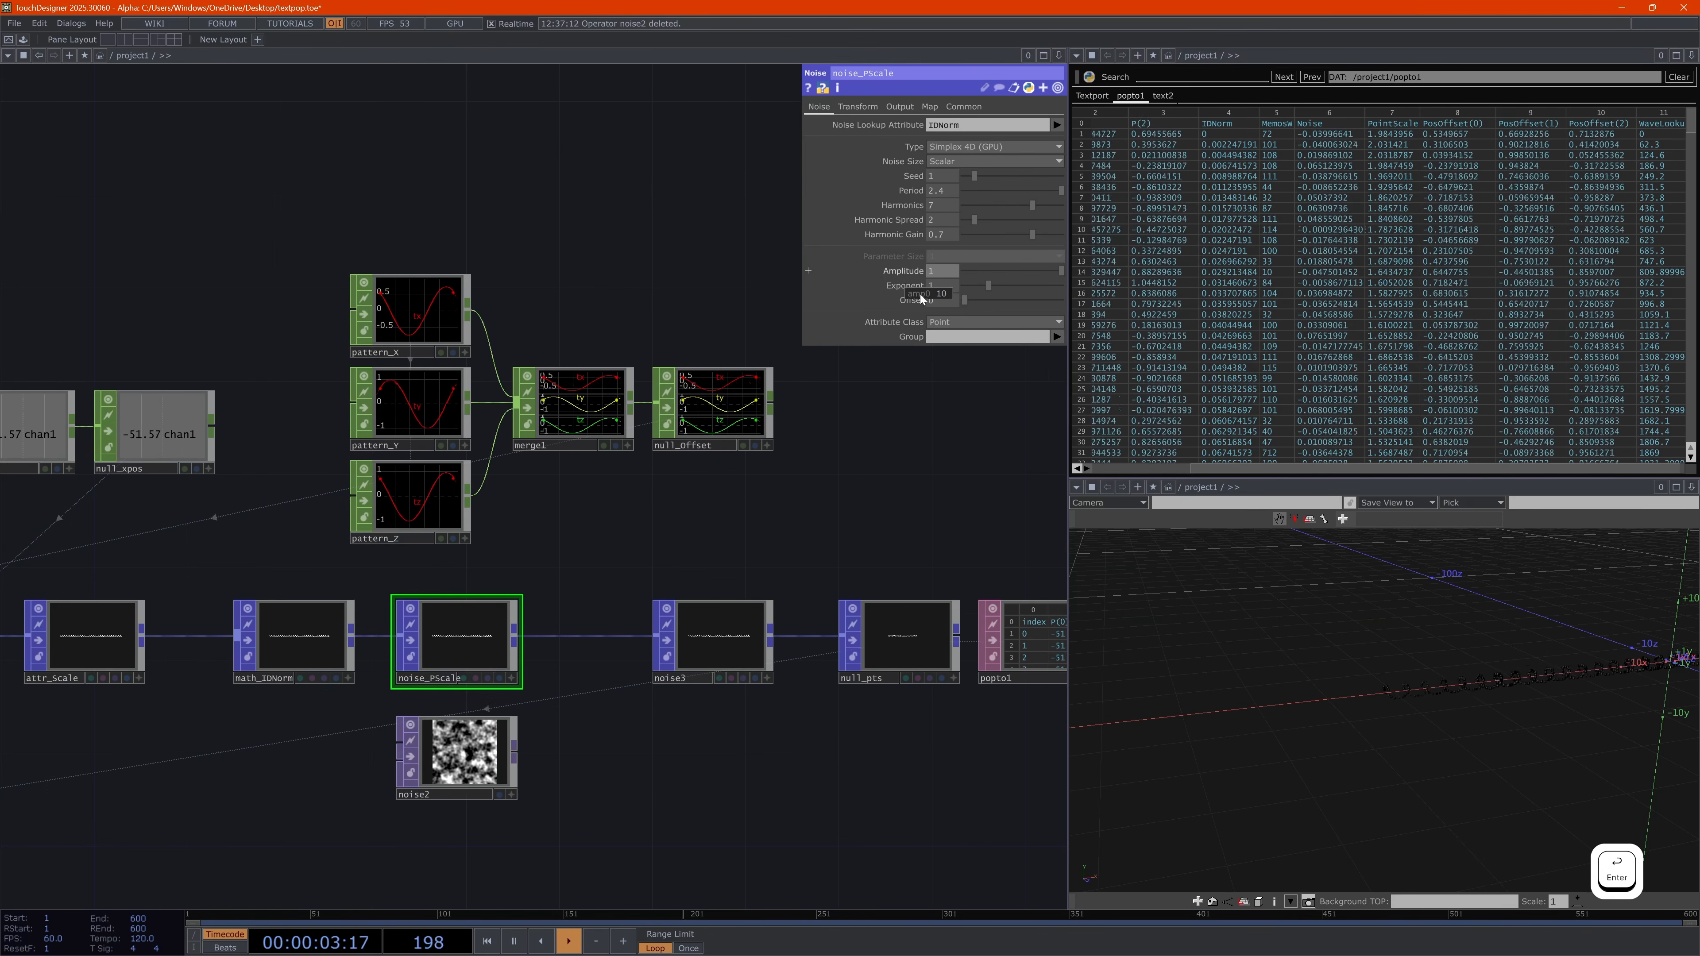
# Home the 3D view and temporarily bypass noise3 to compare its effect on the text
pyautogui.click(725, 665)
pyautogui.scroll(3, 1573, 693)
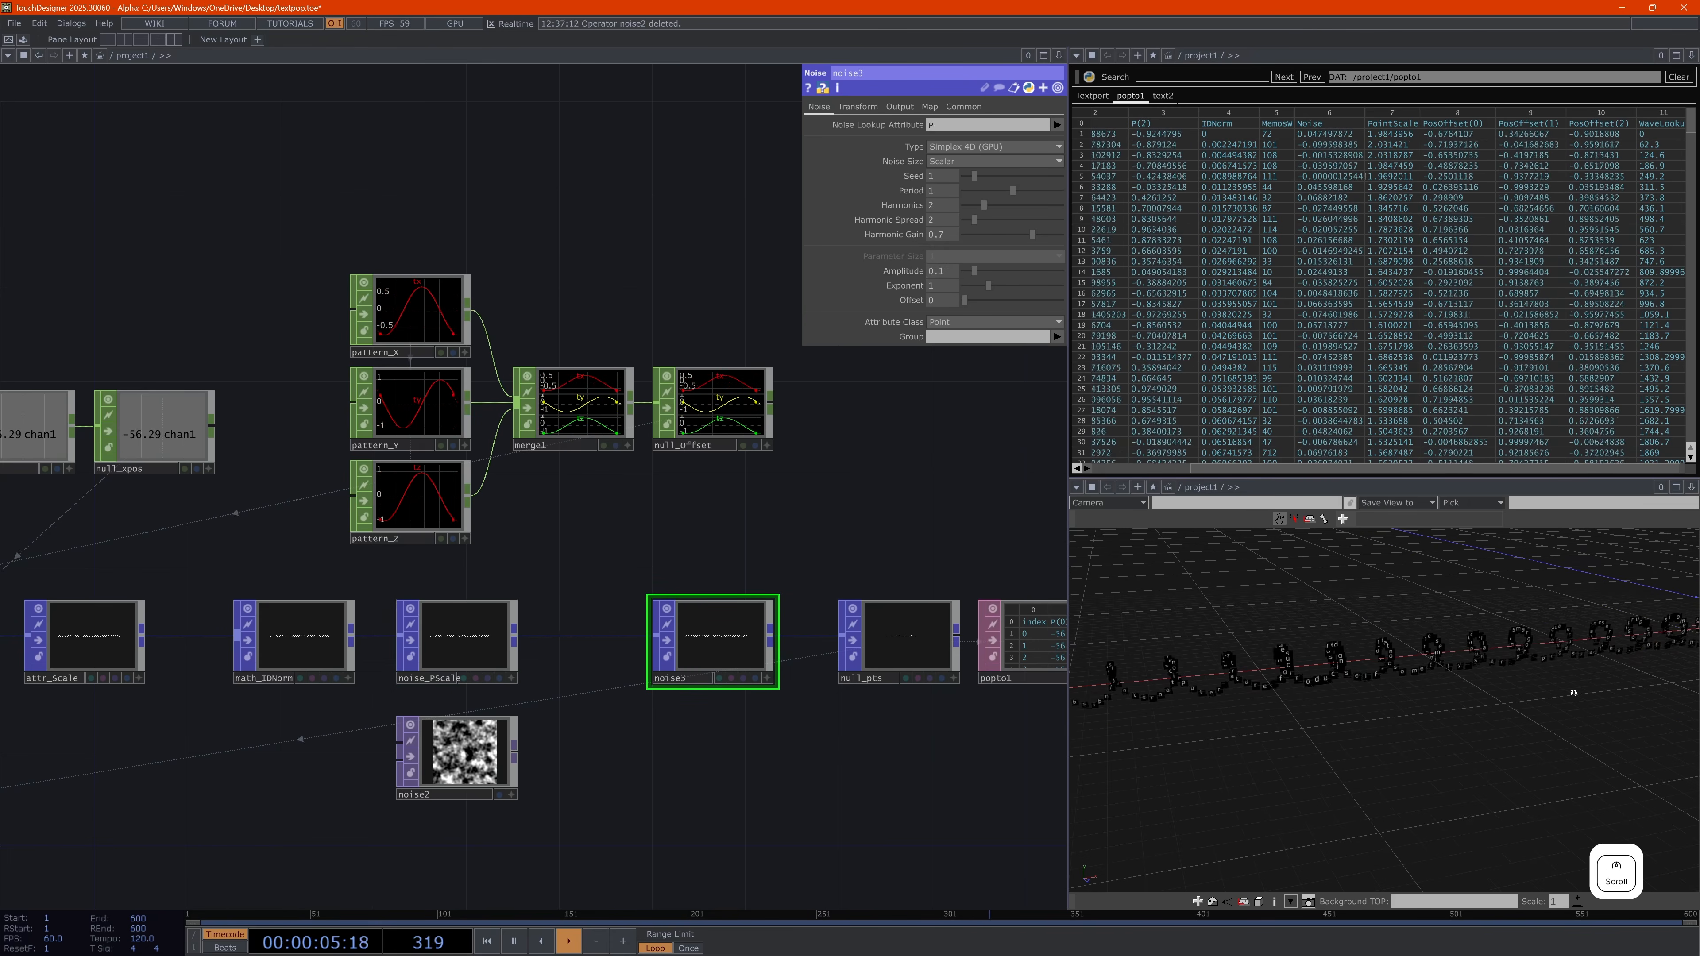
pyautogui.press('h')
pyautogui.scroll(5, 1558, 698)
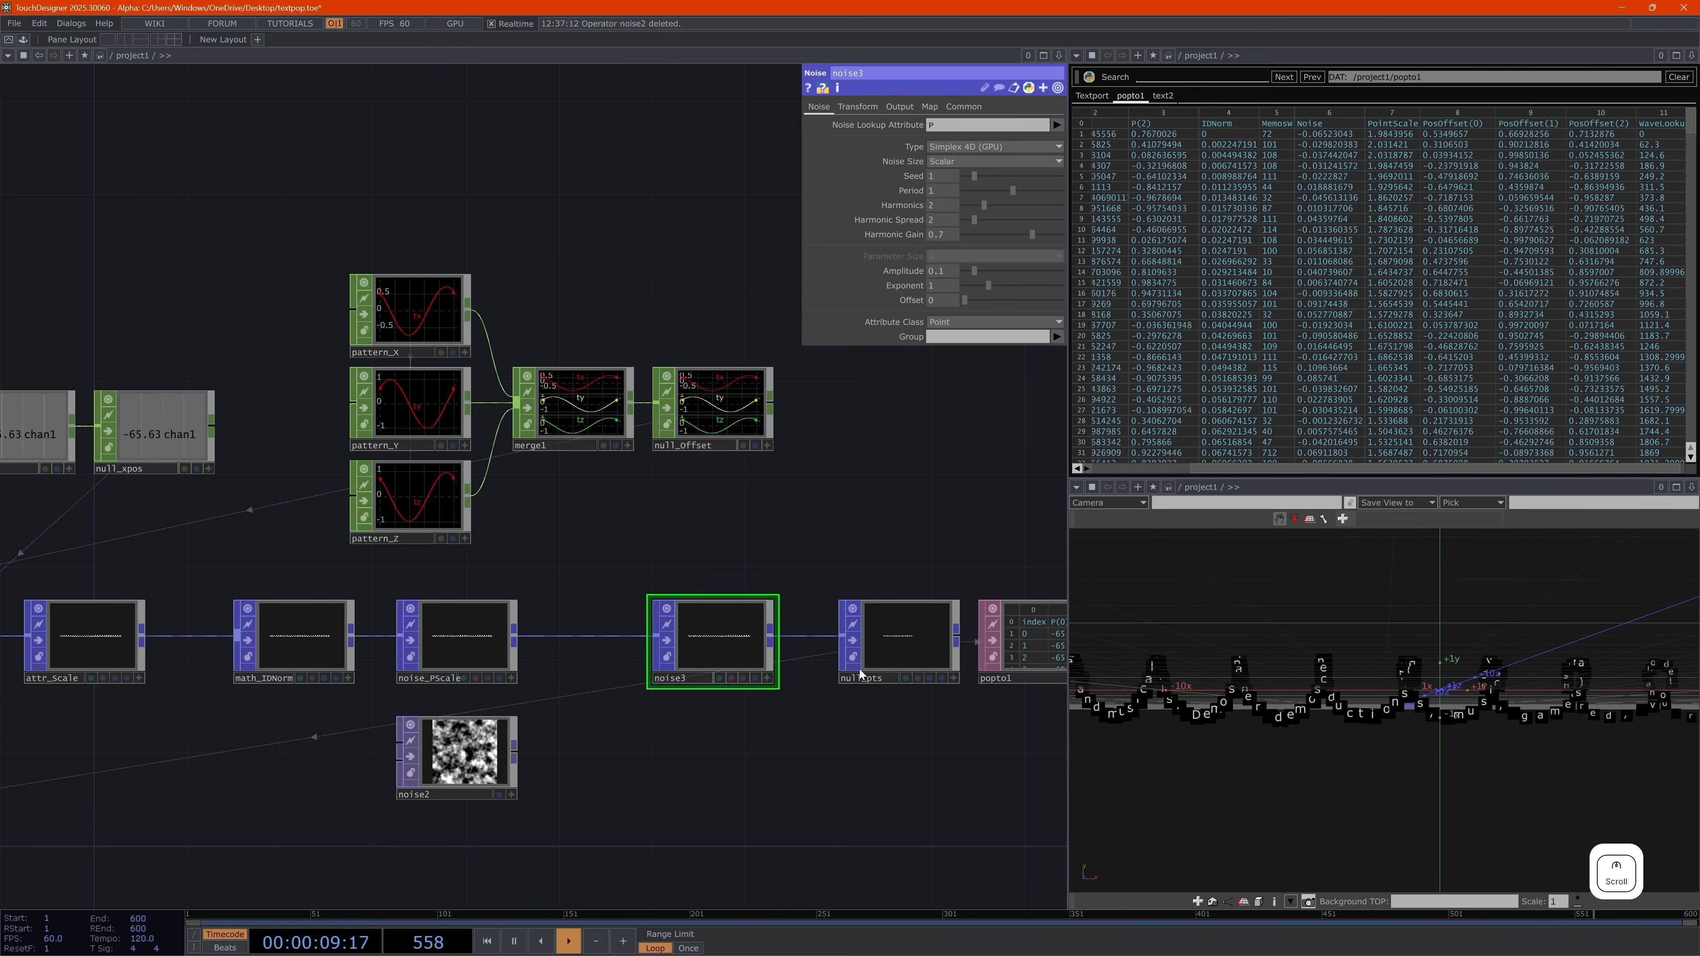
pyautogui.press('b')
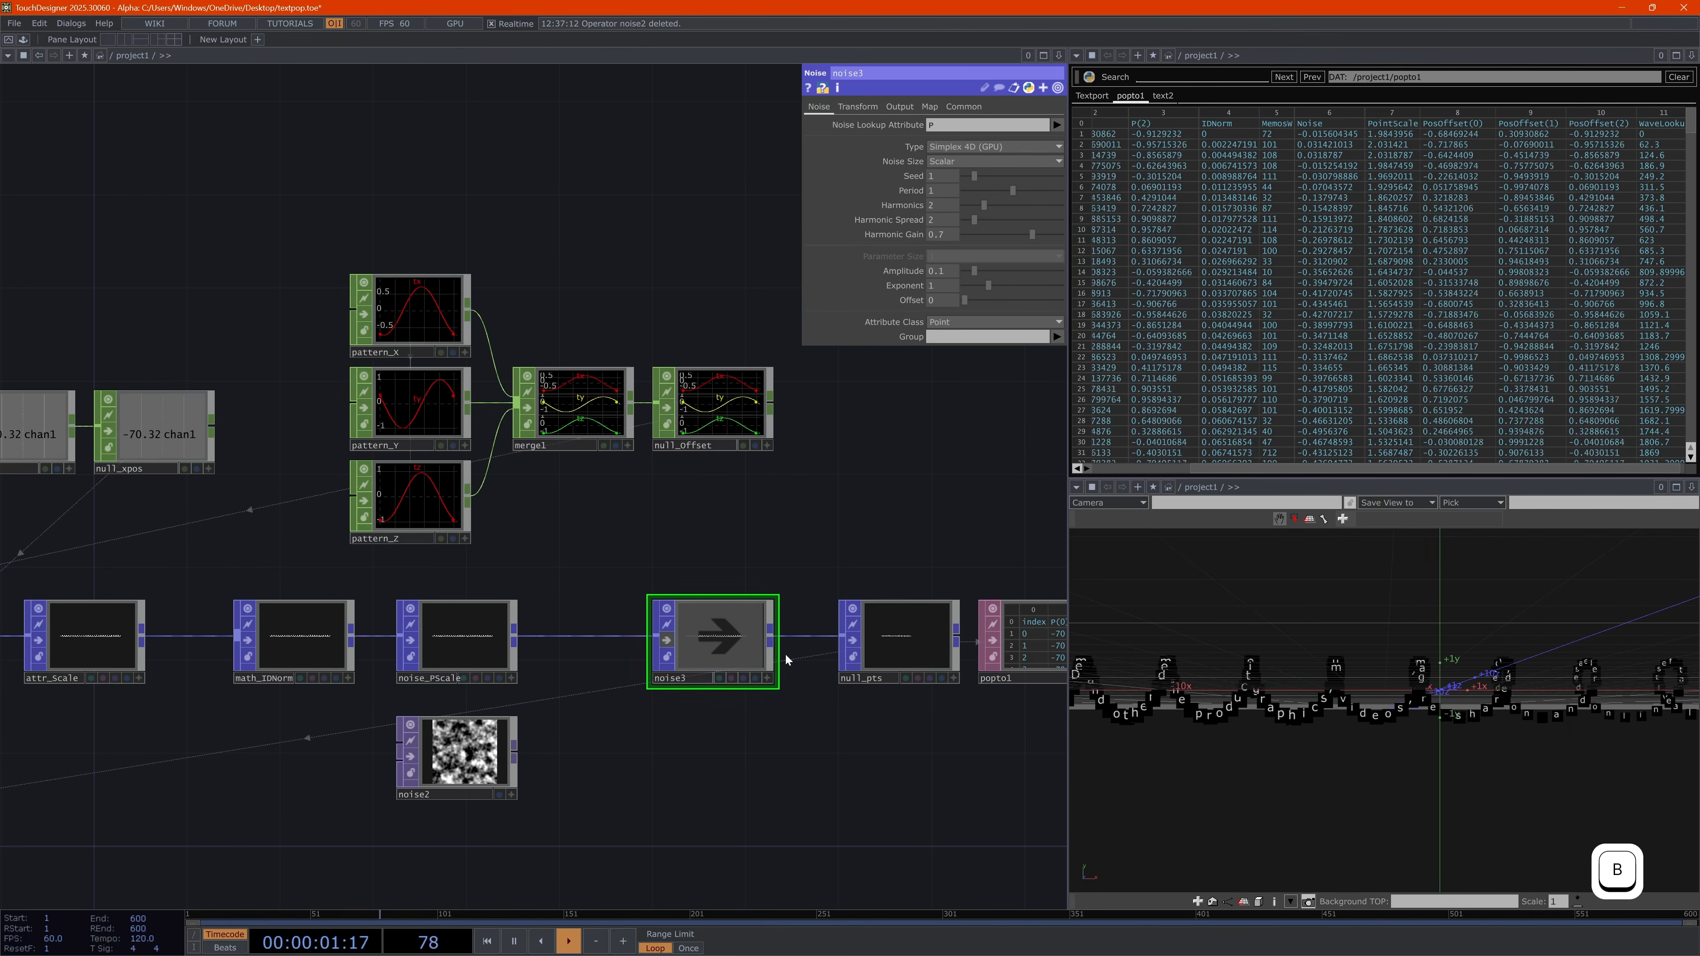
pyautogui.click(720, 642)
pyautogui.press('b')
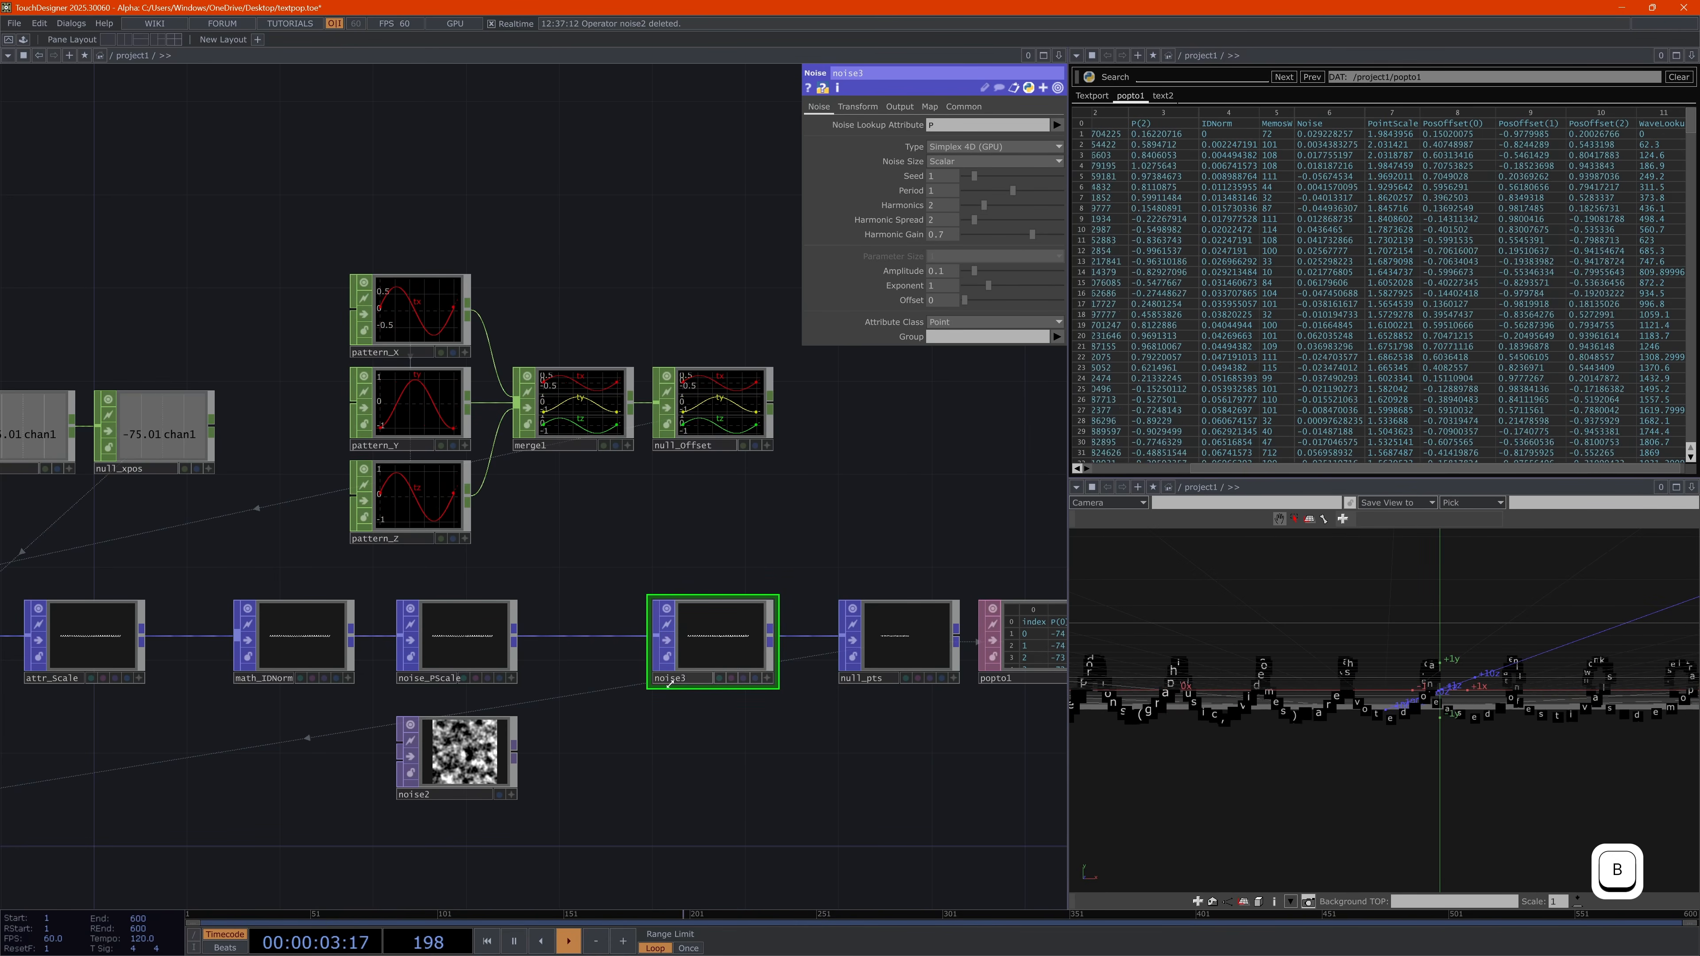
# Rename the noise3 operator as noise_Col
pyautogui.click(690, 682)
pyautogui.press('BackSpace')
pyautogui.write('_C')
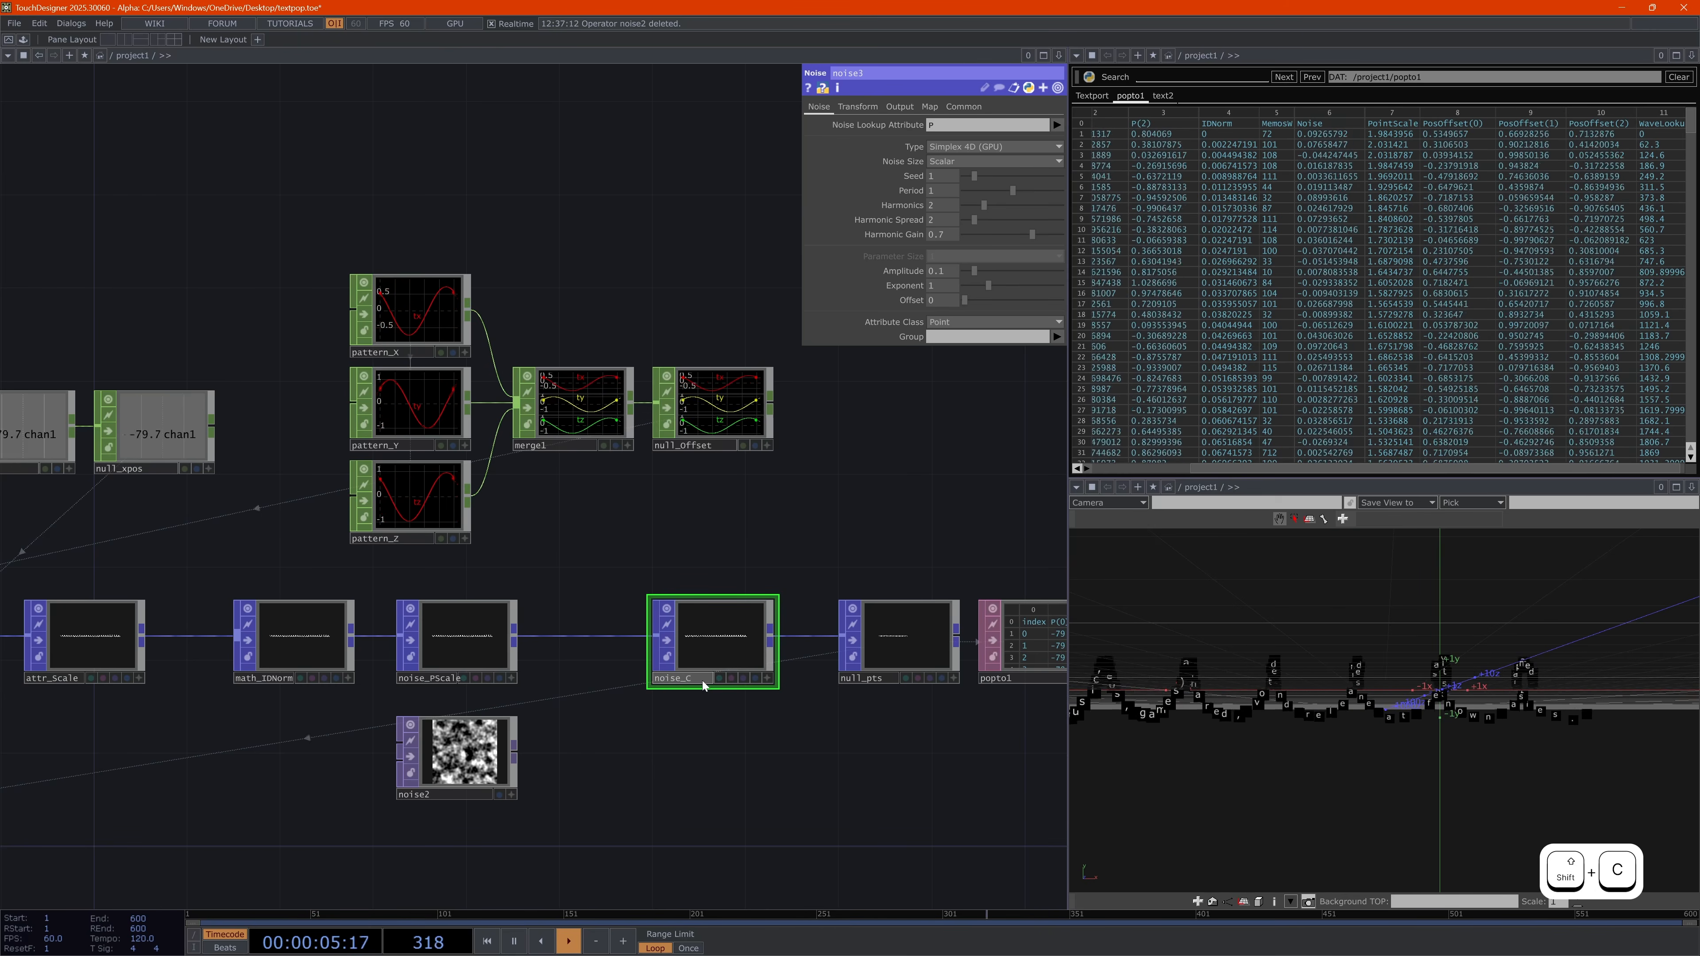
pyautogui.write('ol')
pyautogui.press('Return')
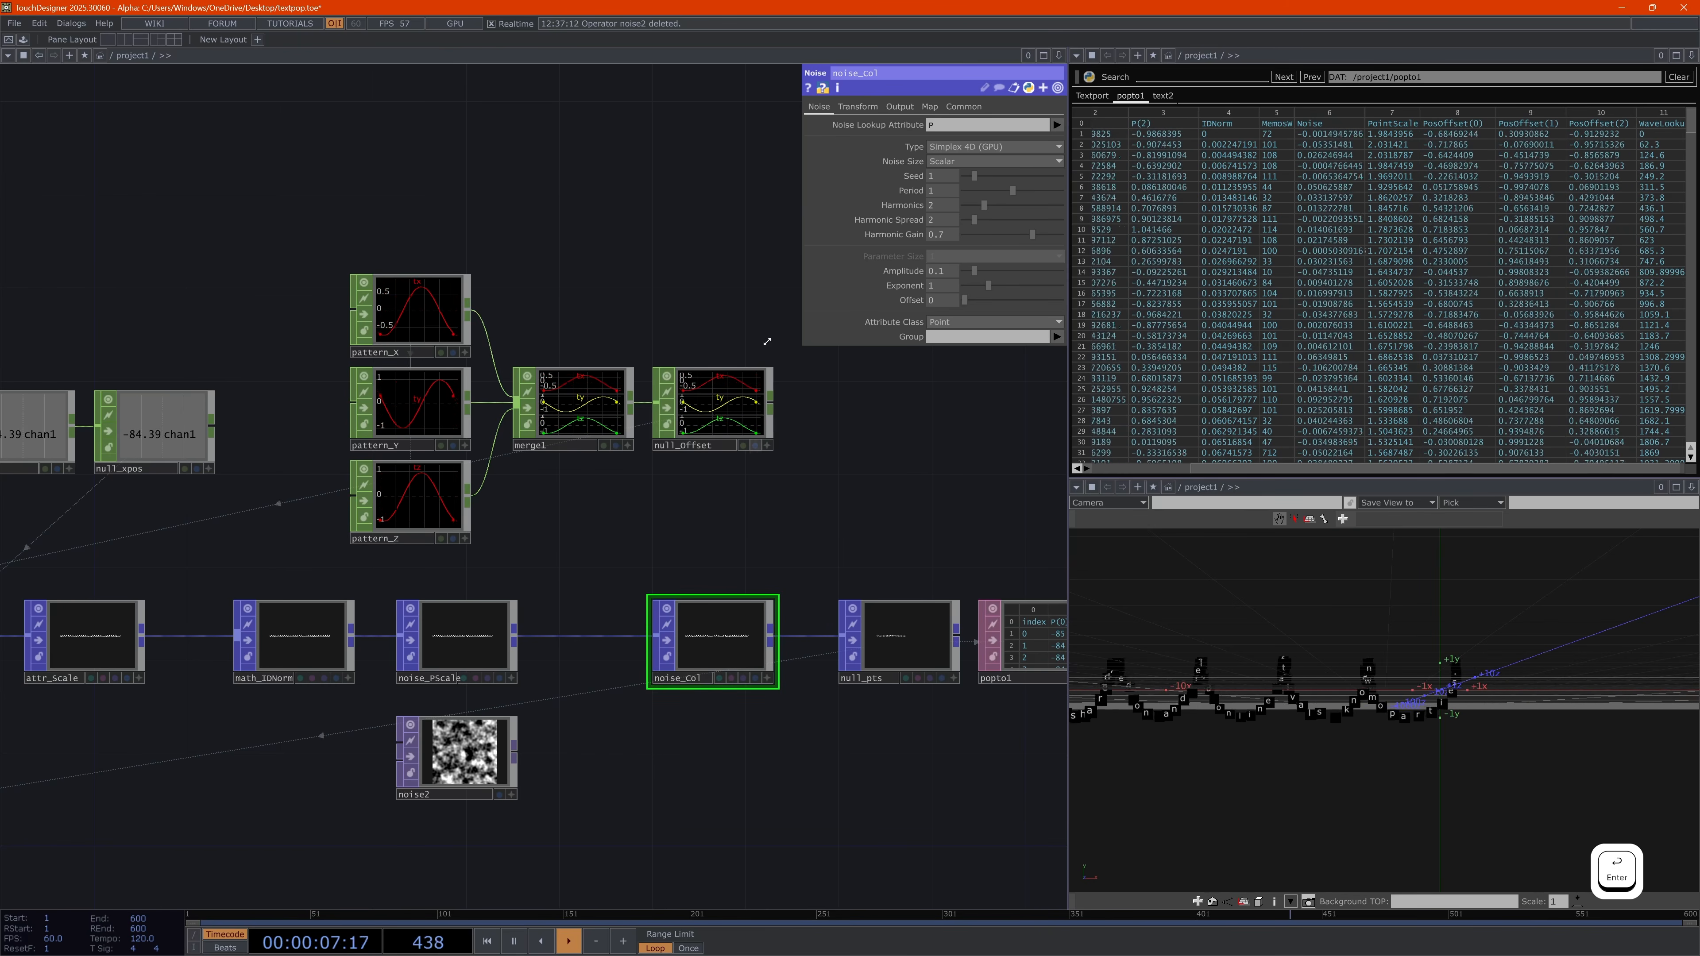
# Set noise_Col's noise lookup attribute to IDNorm and look through its available combine attribute scopes
pyautogui.click(1056, 124)
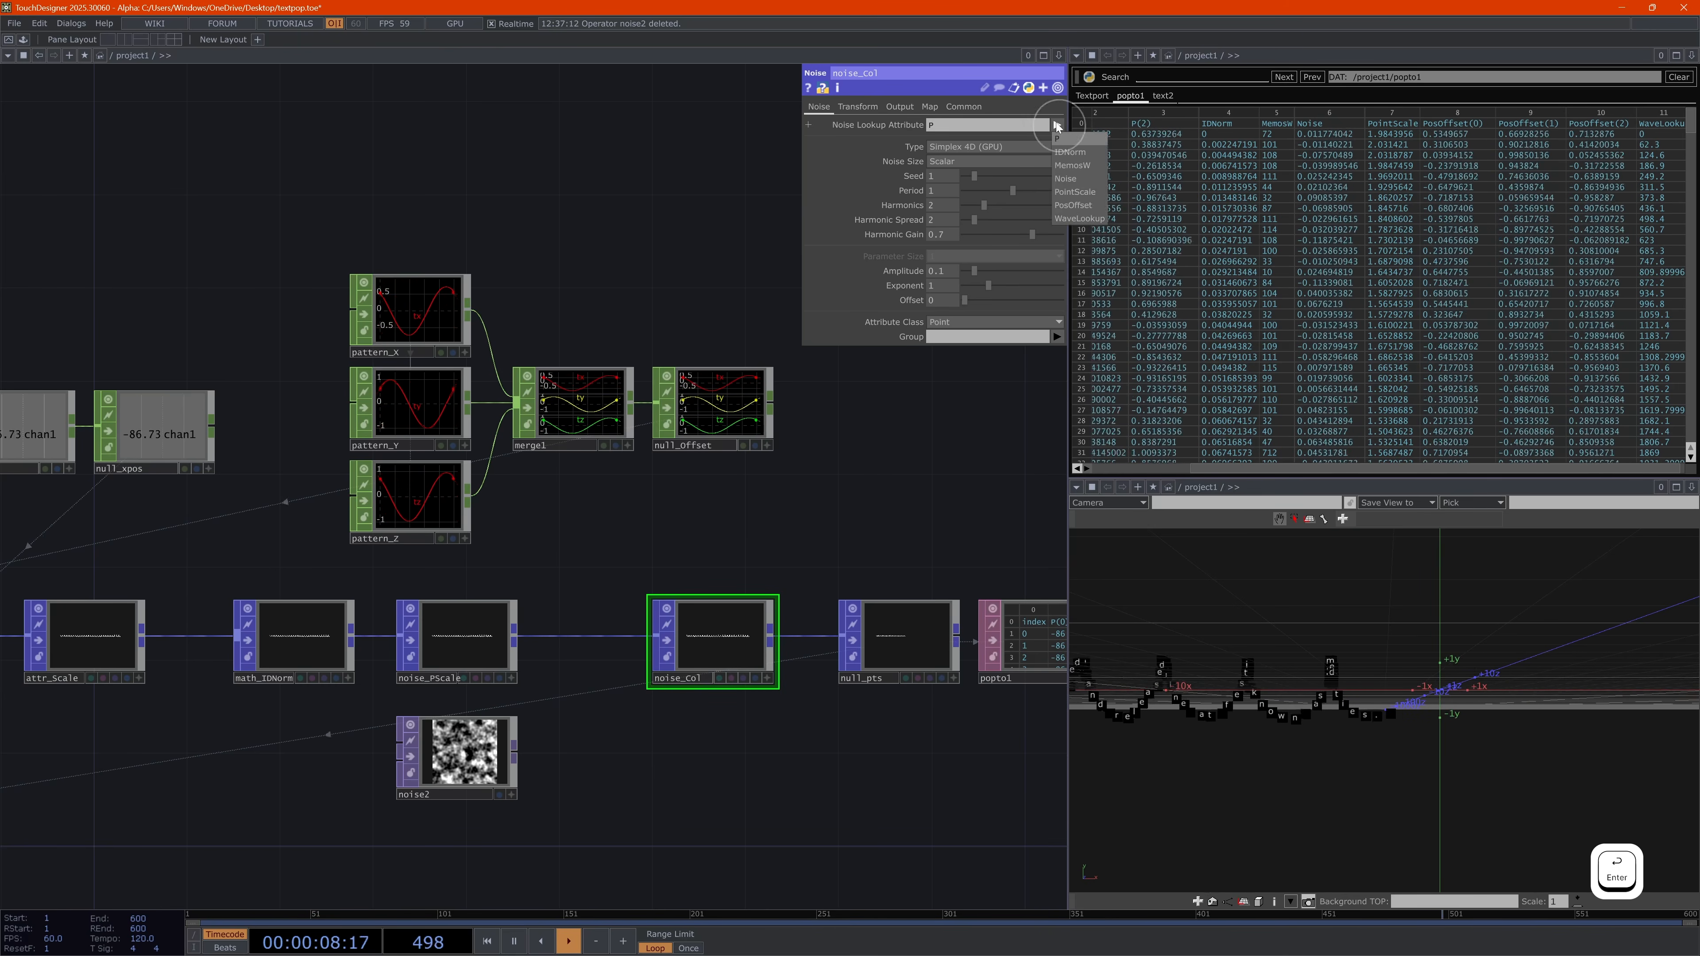
pyautogui.click(1083, 153)
pyautogui.click(899, 106)
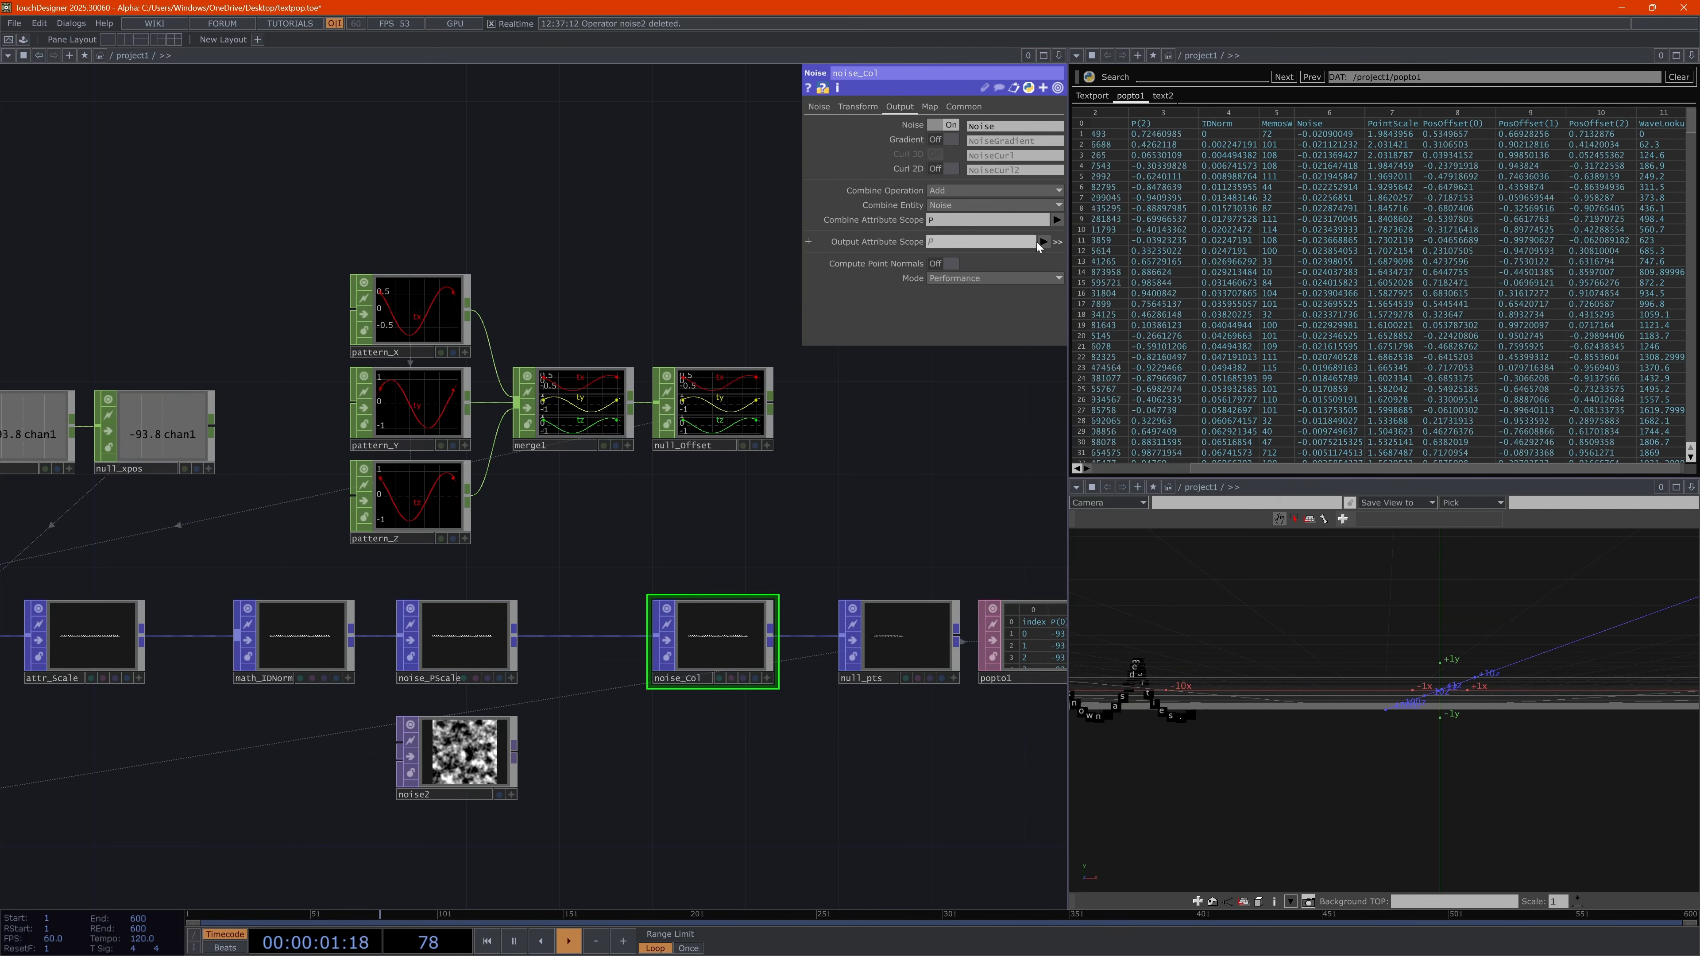
pyautogui.click(1056, 221)
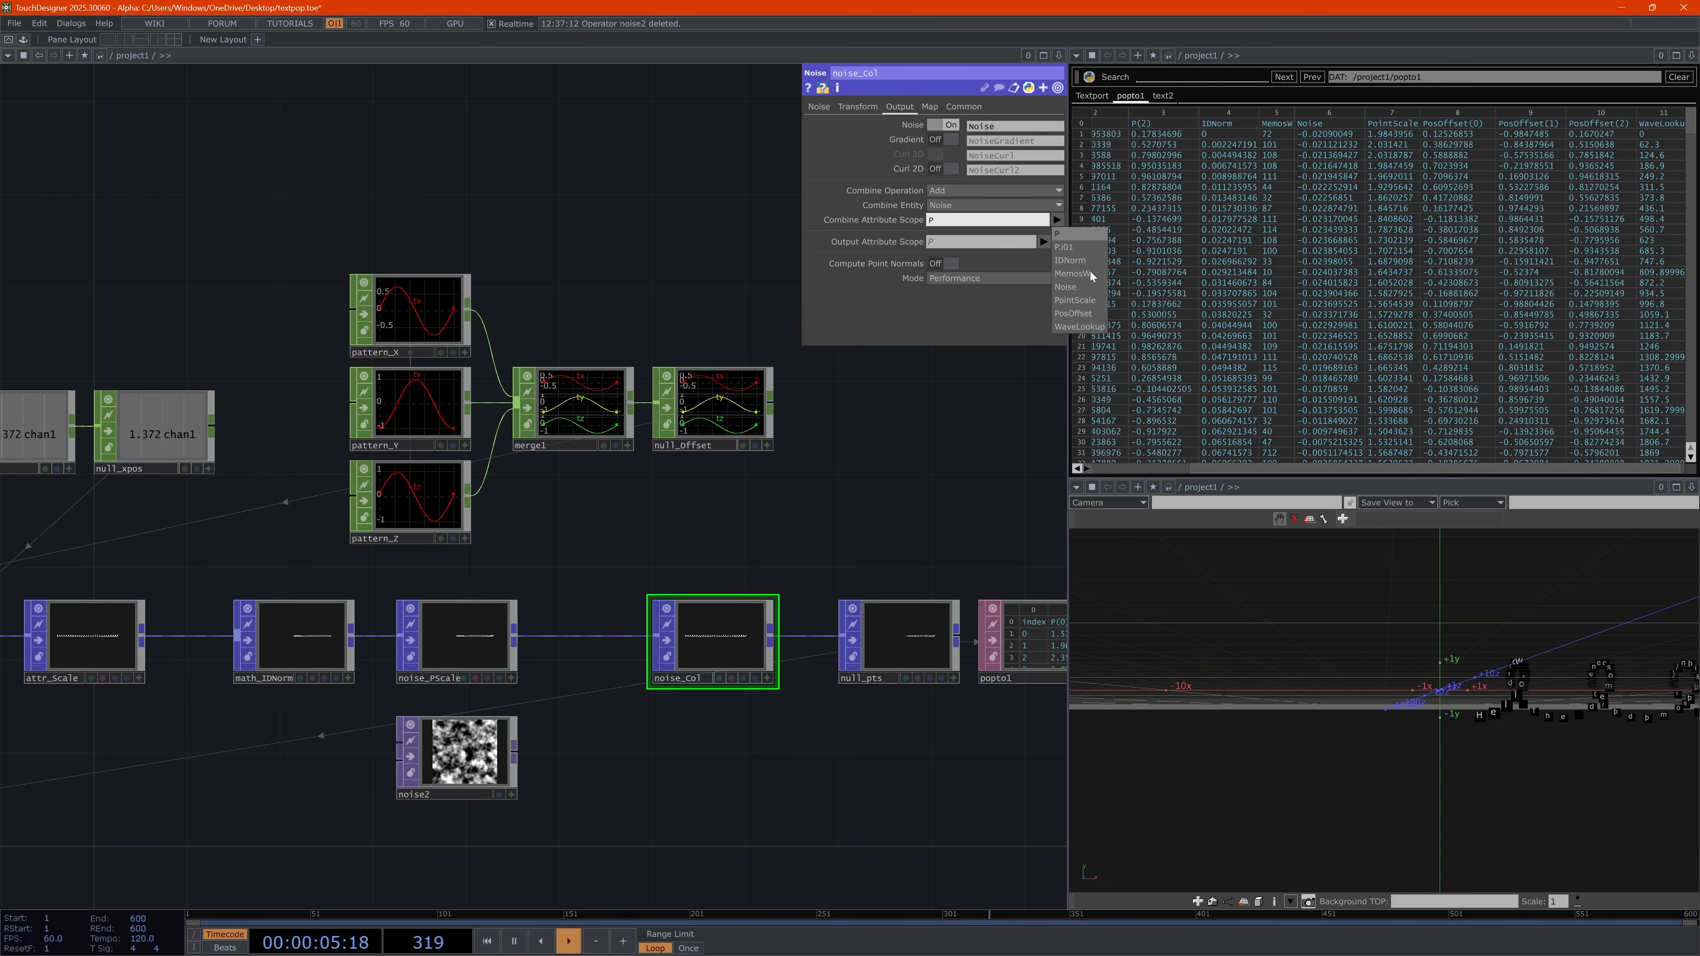
pyautogui.click(1010, 331)
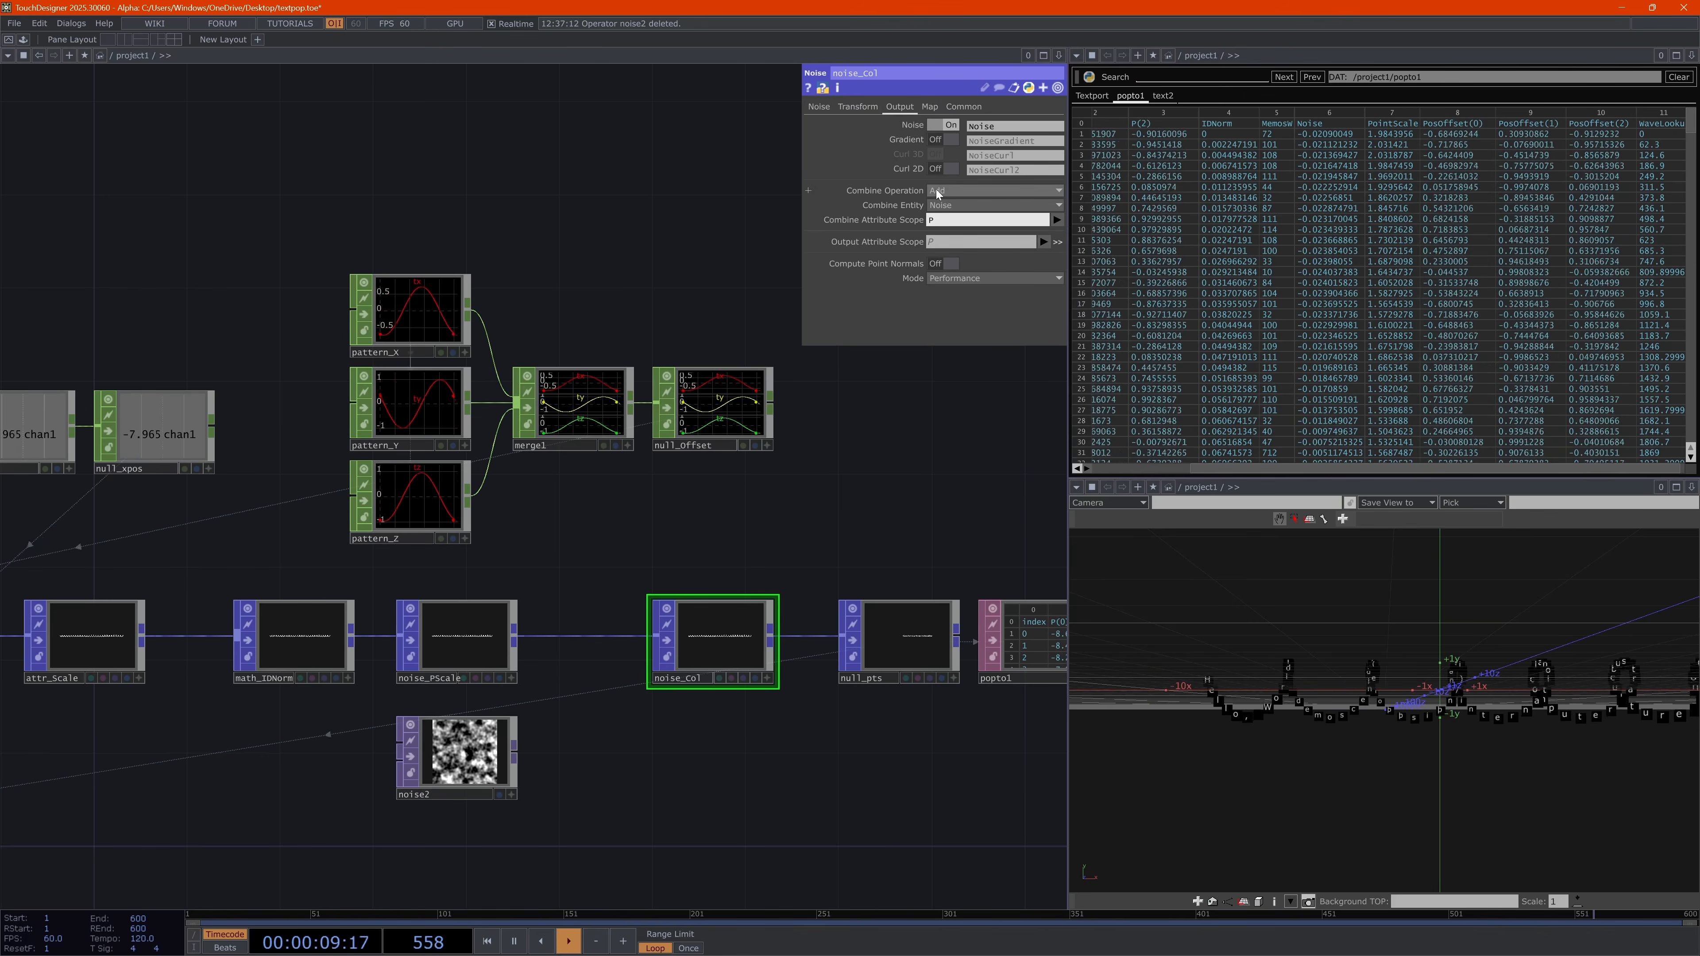
# Try None as noise_Col's combine operation, restore Add, and recheck the combine attribute scope choices
pyautogui.click(937, 192)
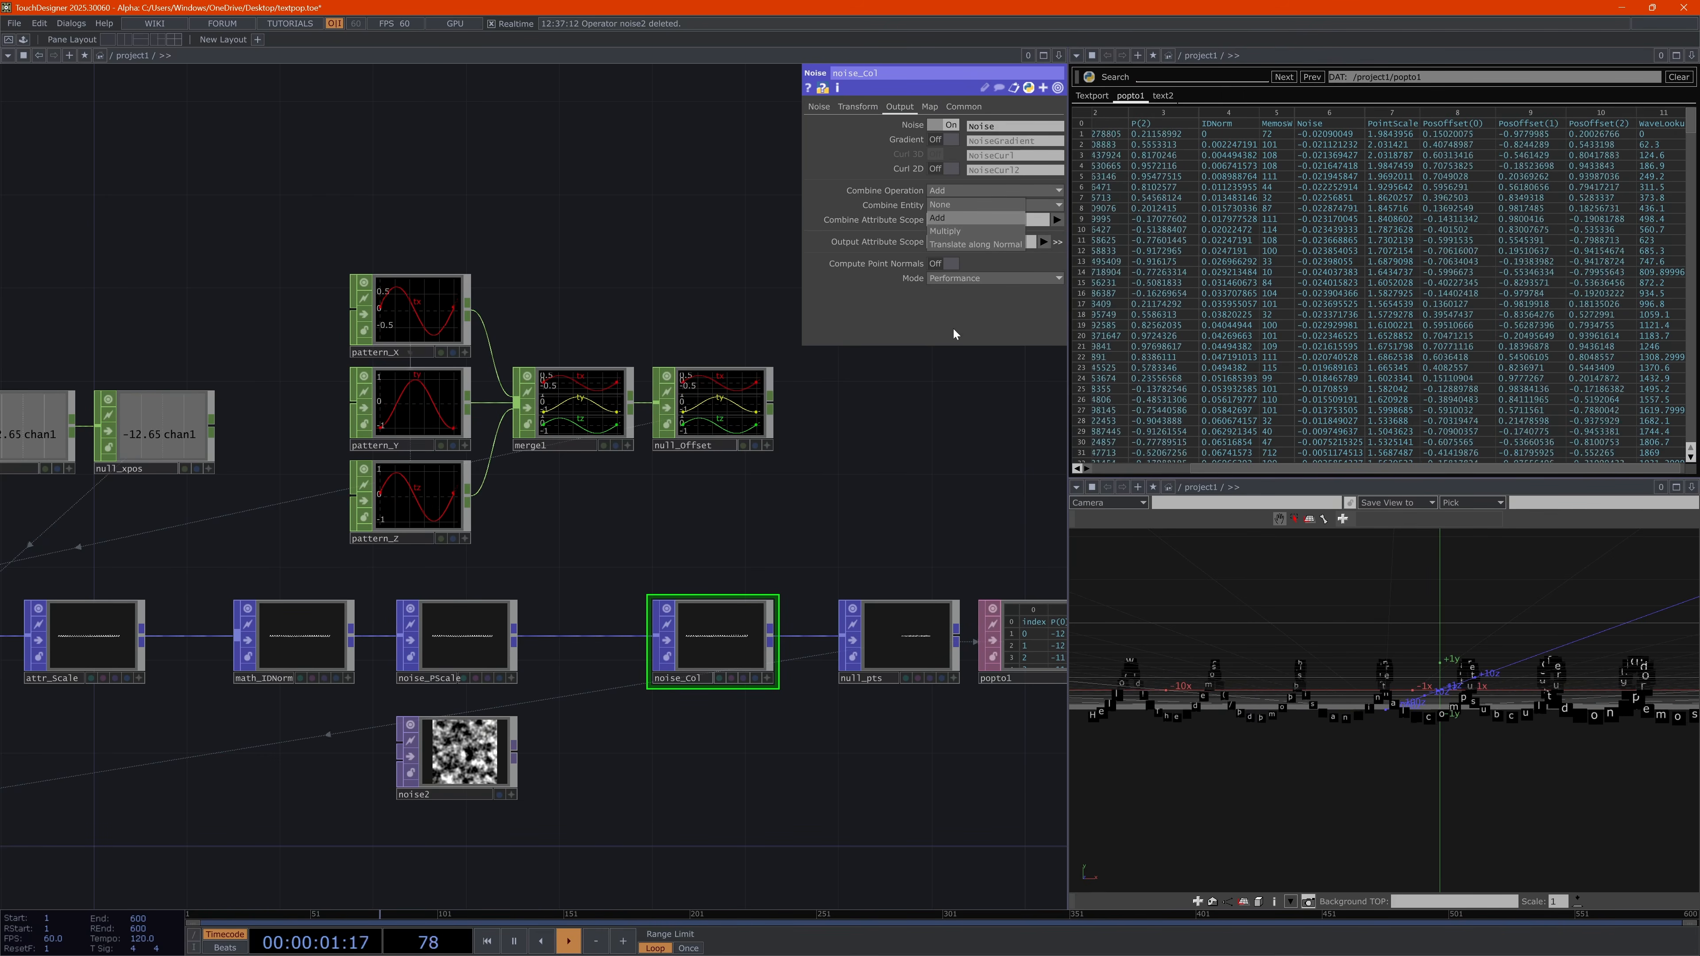
pyautogui.click(950, 204)
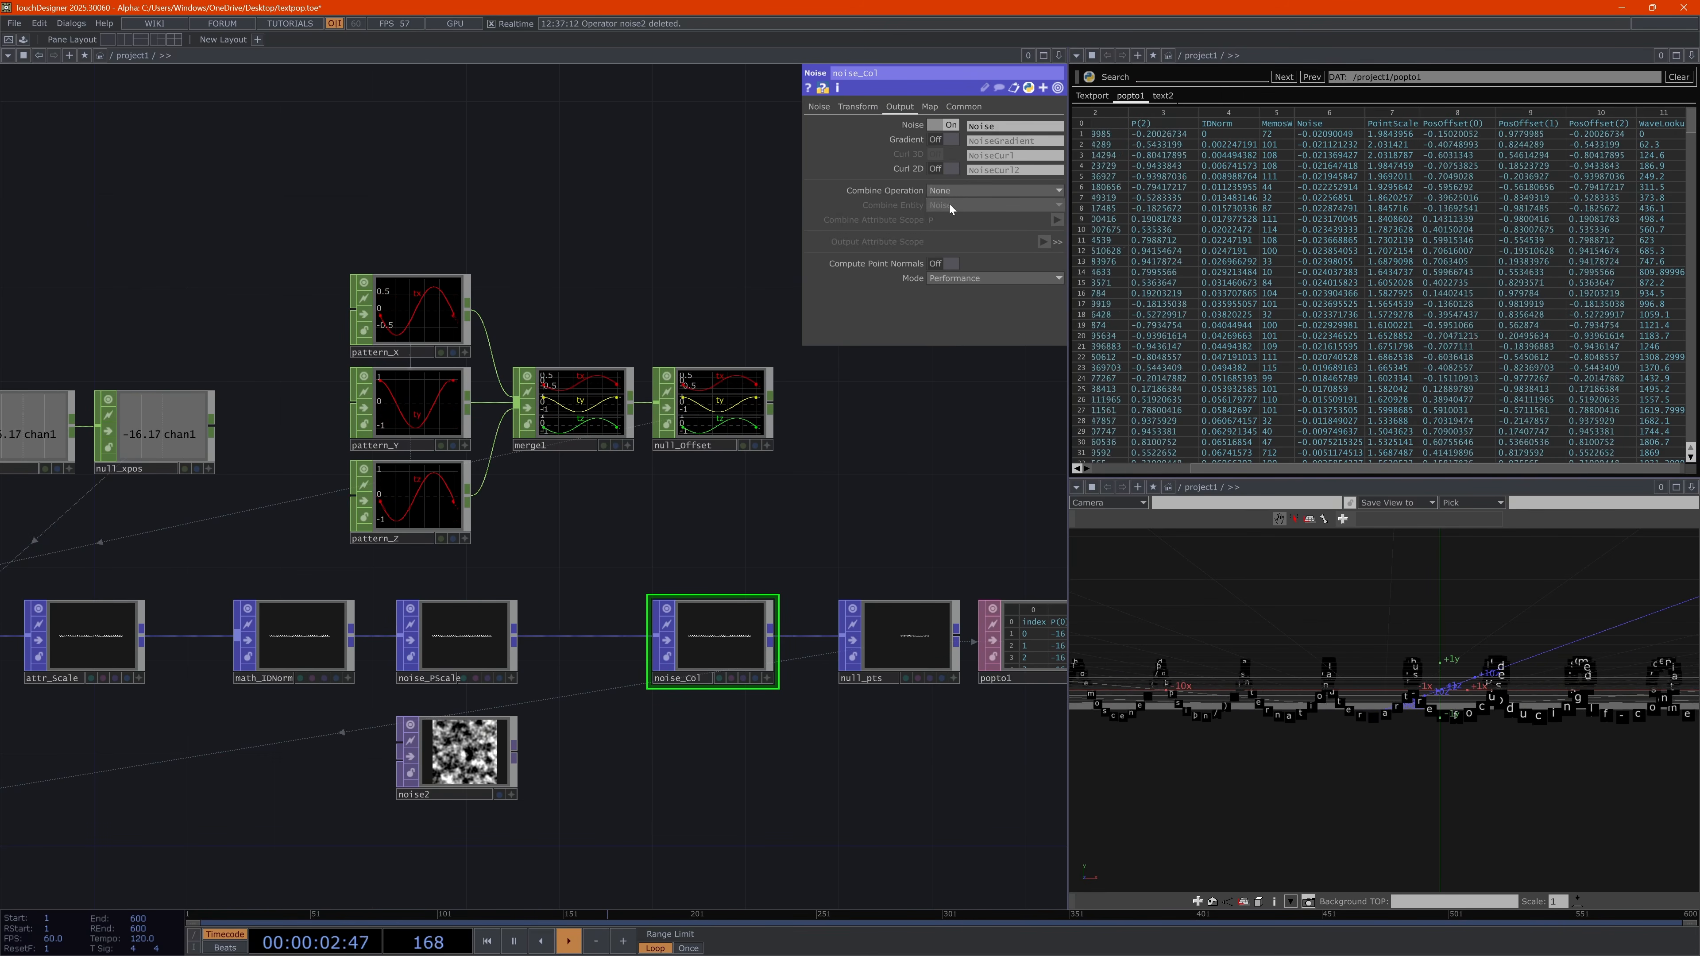
pyautogui.click(1000, 188)
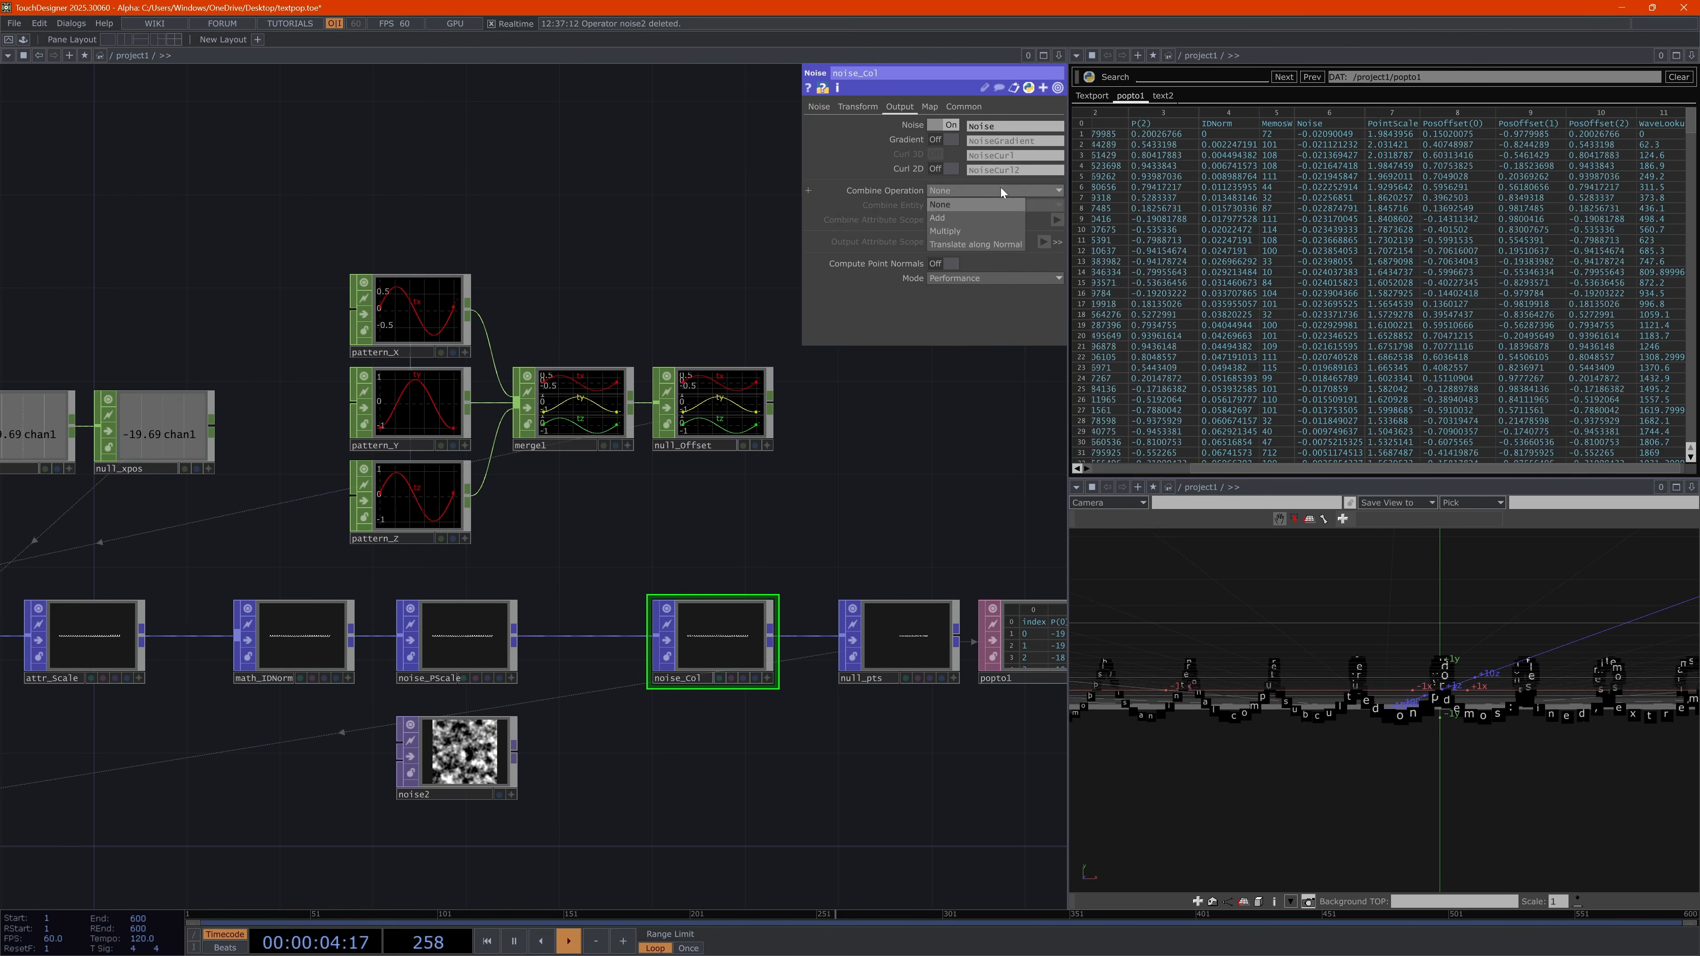
pyautogui.click(951, 216)
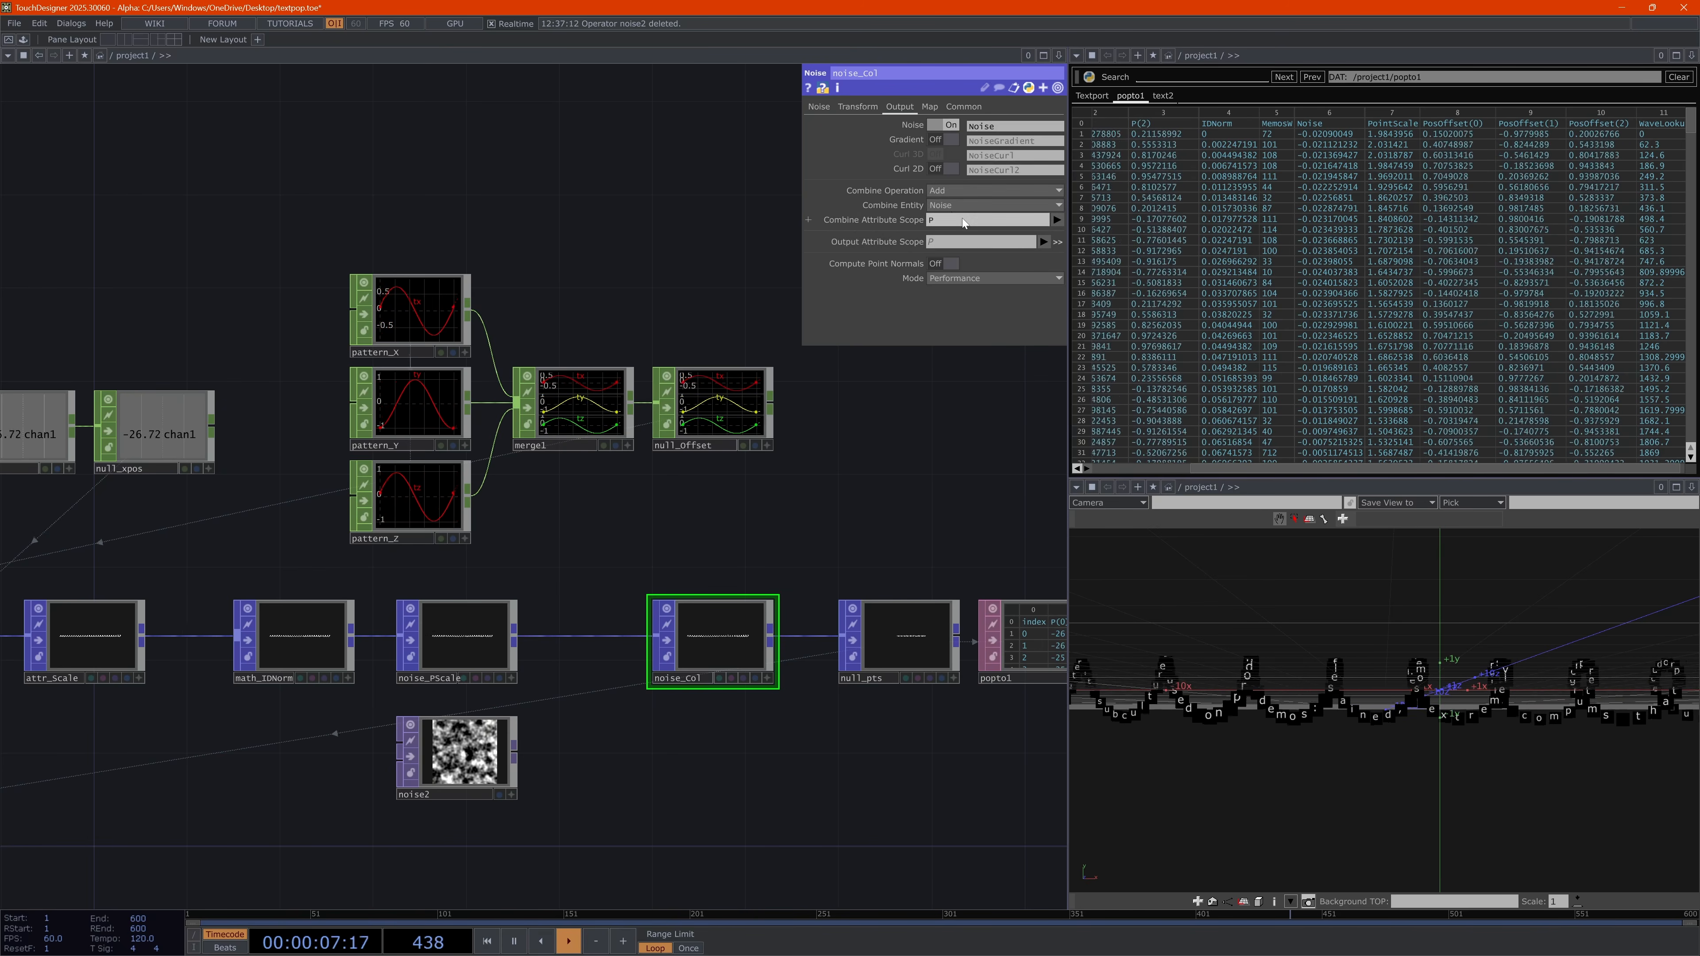
pyautogui.click(1046, 218)
pyautogui.click(1056, 221)
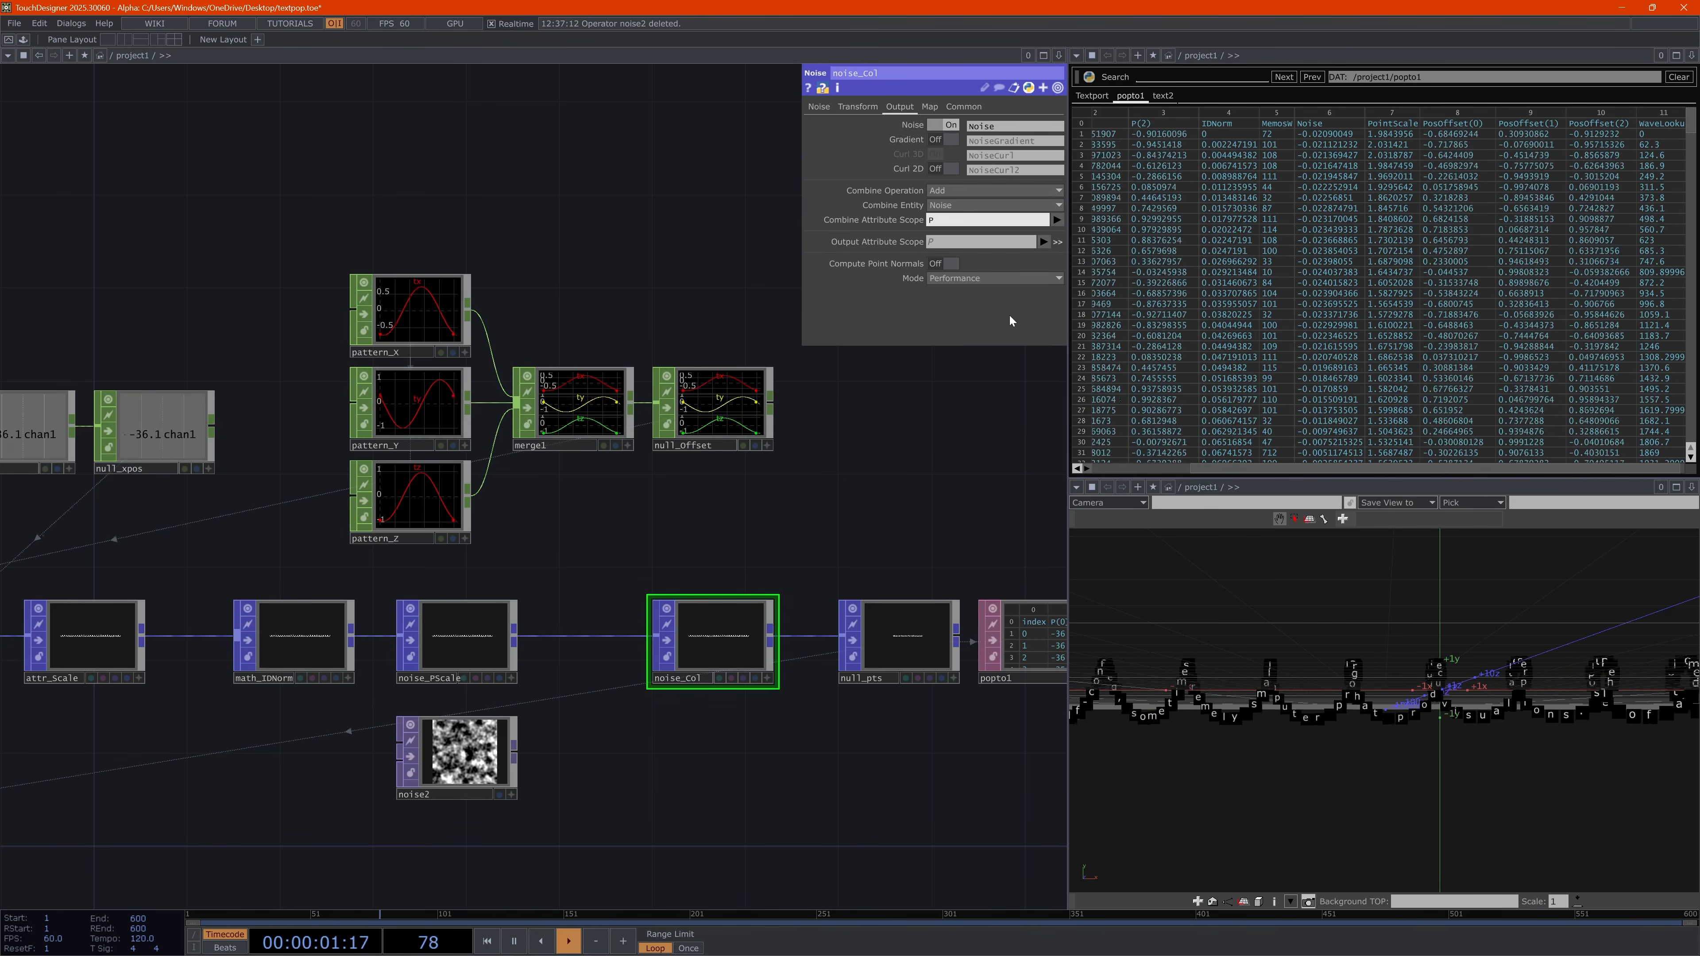
# Move noise_Col close to null_pts to make room after noise_PScale
pyautogui.moveTo(867, 543); pyautogui.dragTo(732, 523)
pyautogui.moveTo(926, 507); pyautogui.dragTo(830, 502)
pyautogui.moveTo(827, 641); pyautogui.dragTo(943, 640)
pyautogui.moveTo(673, 621); pyautogui.dragTo(790, 618)
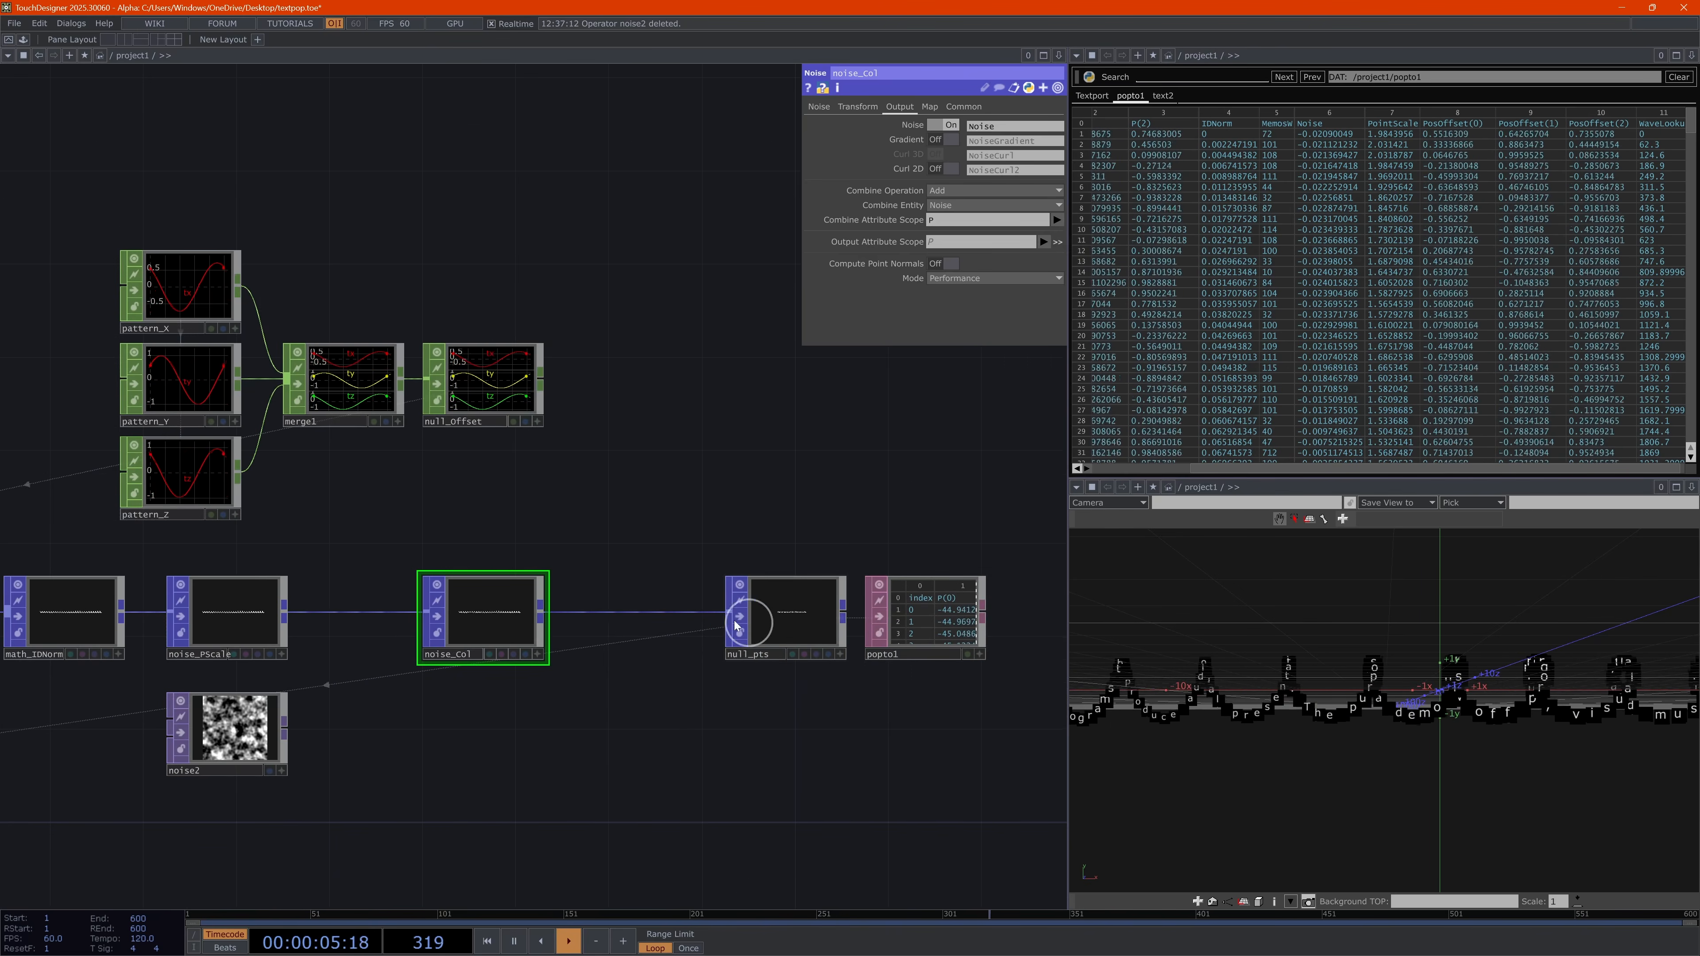
pyautogui.moveTo(489, 619); pyautogui.dragTo(652, 619)
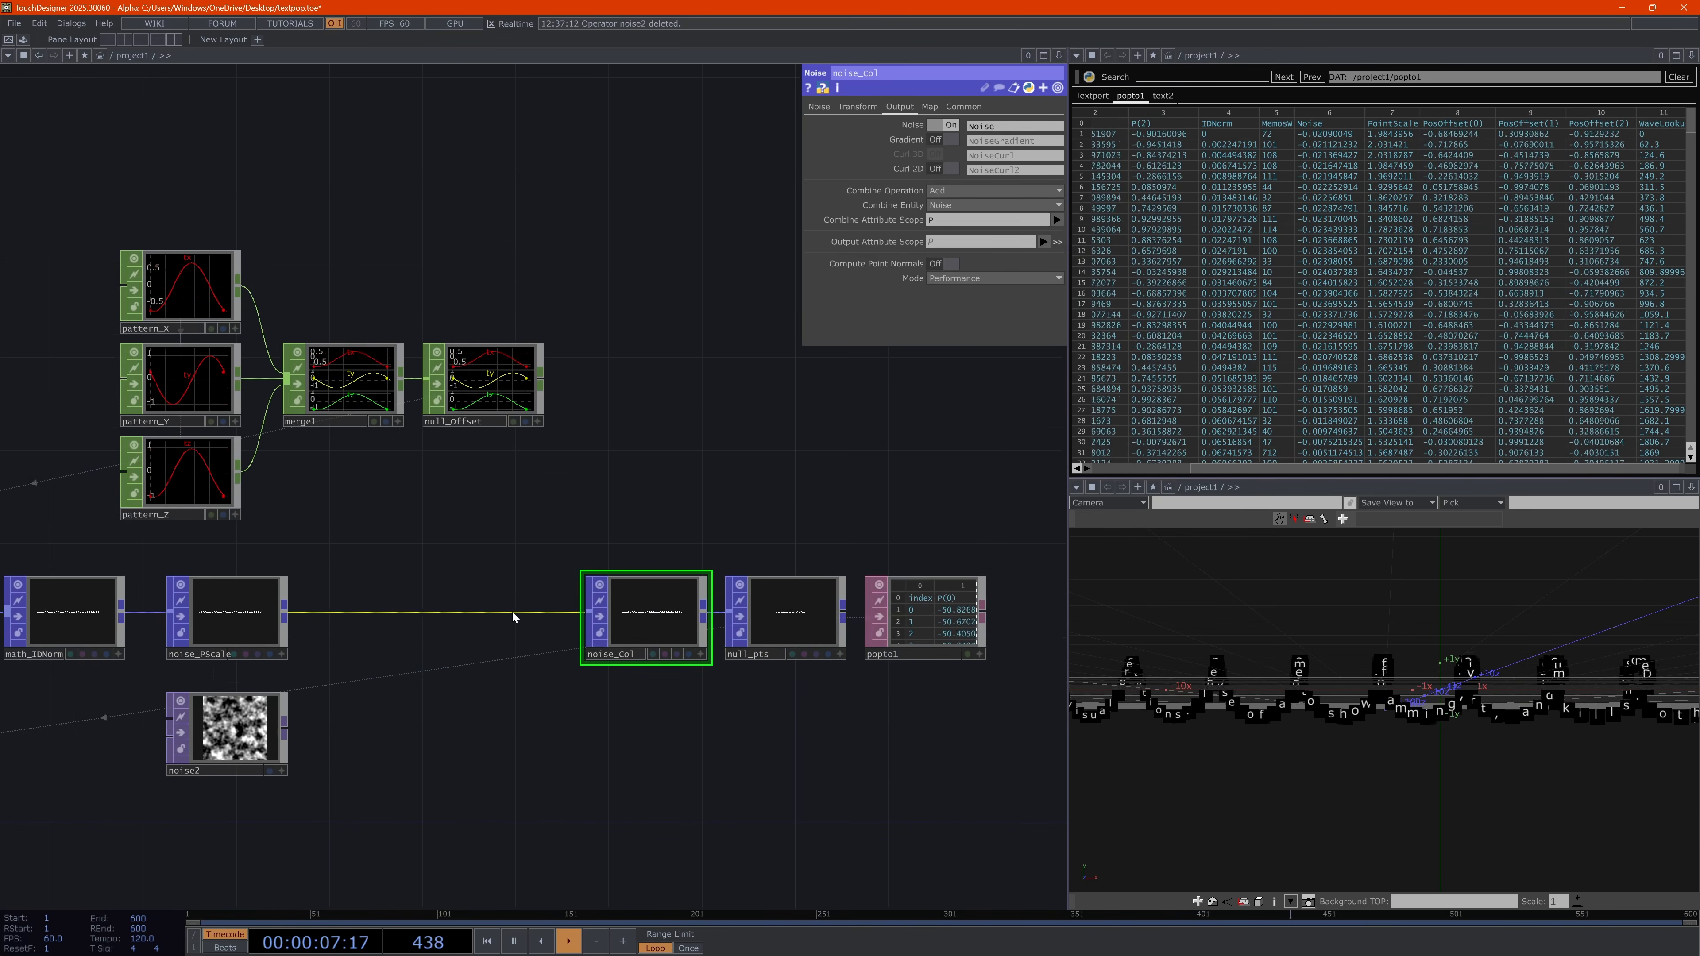
# Insert an Attribute POP into the connection between noise_PScale and noise_Col
pyautogui.rightClick(511, 612)
pyautogui.click(540, 595)
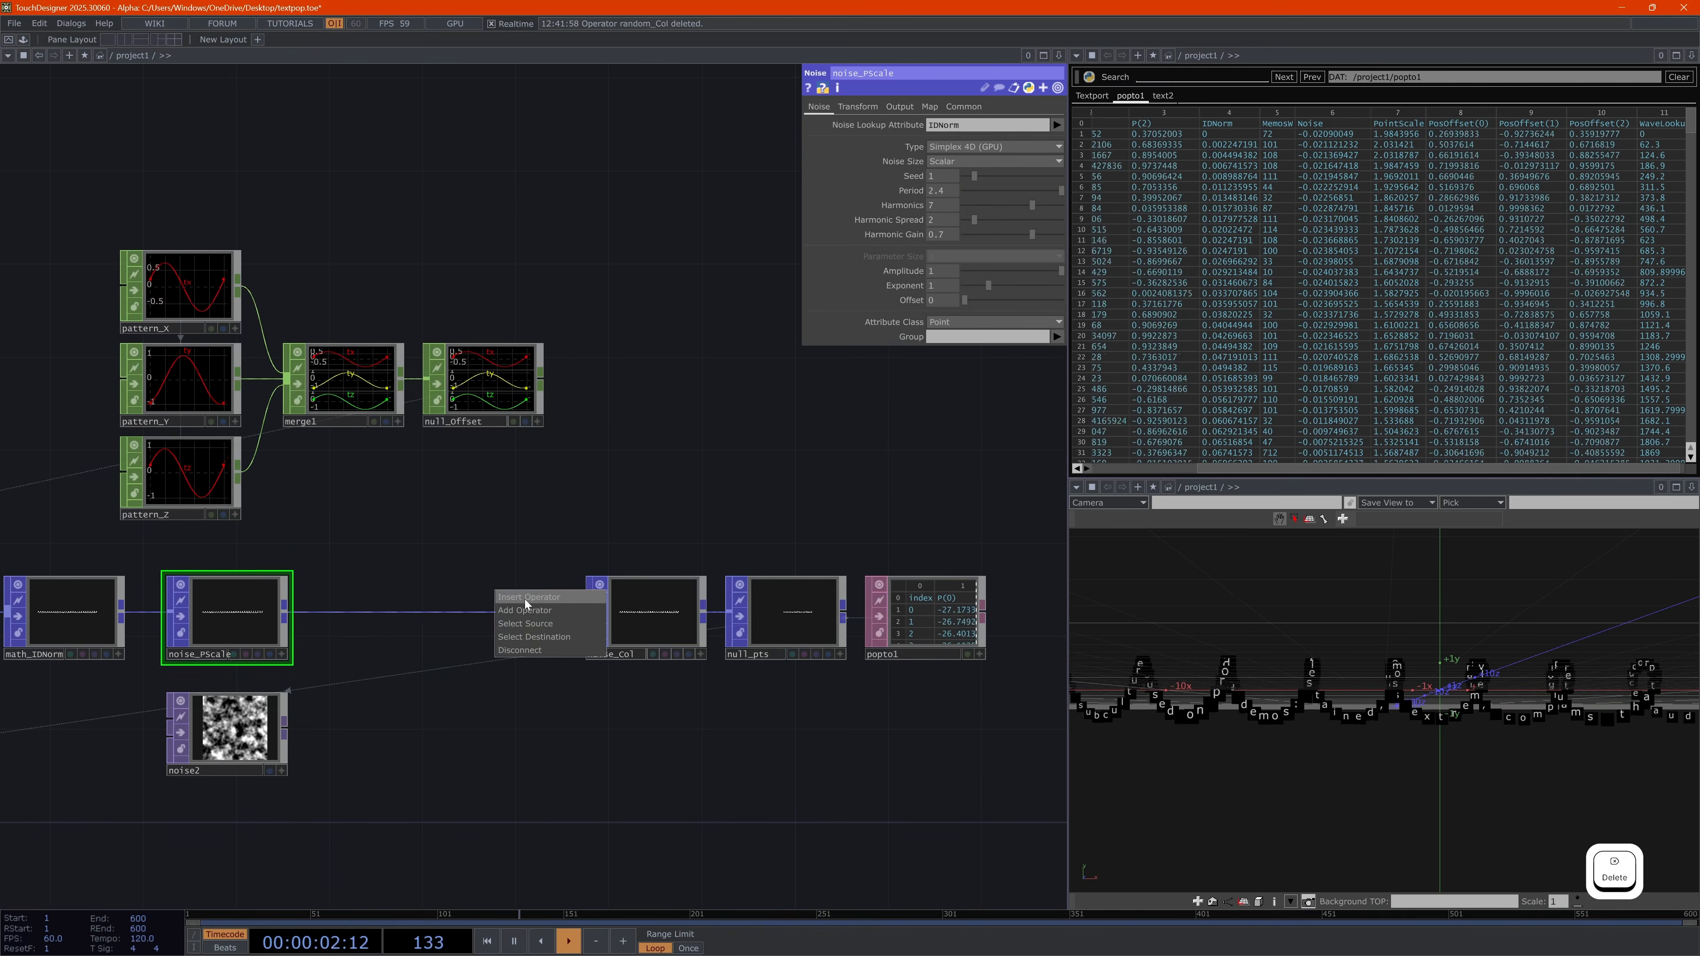
pyautogui.click(524, 597)
pyautogui.click(318, 467)
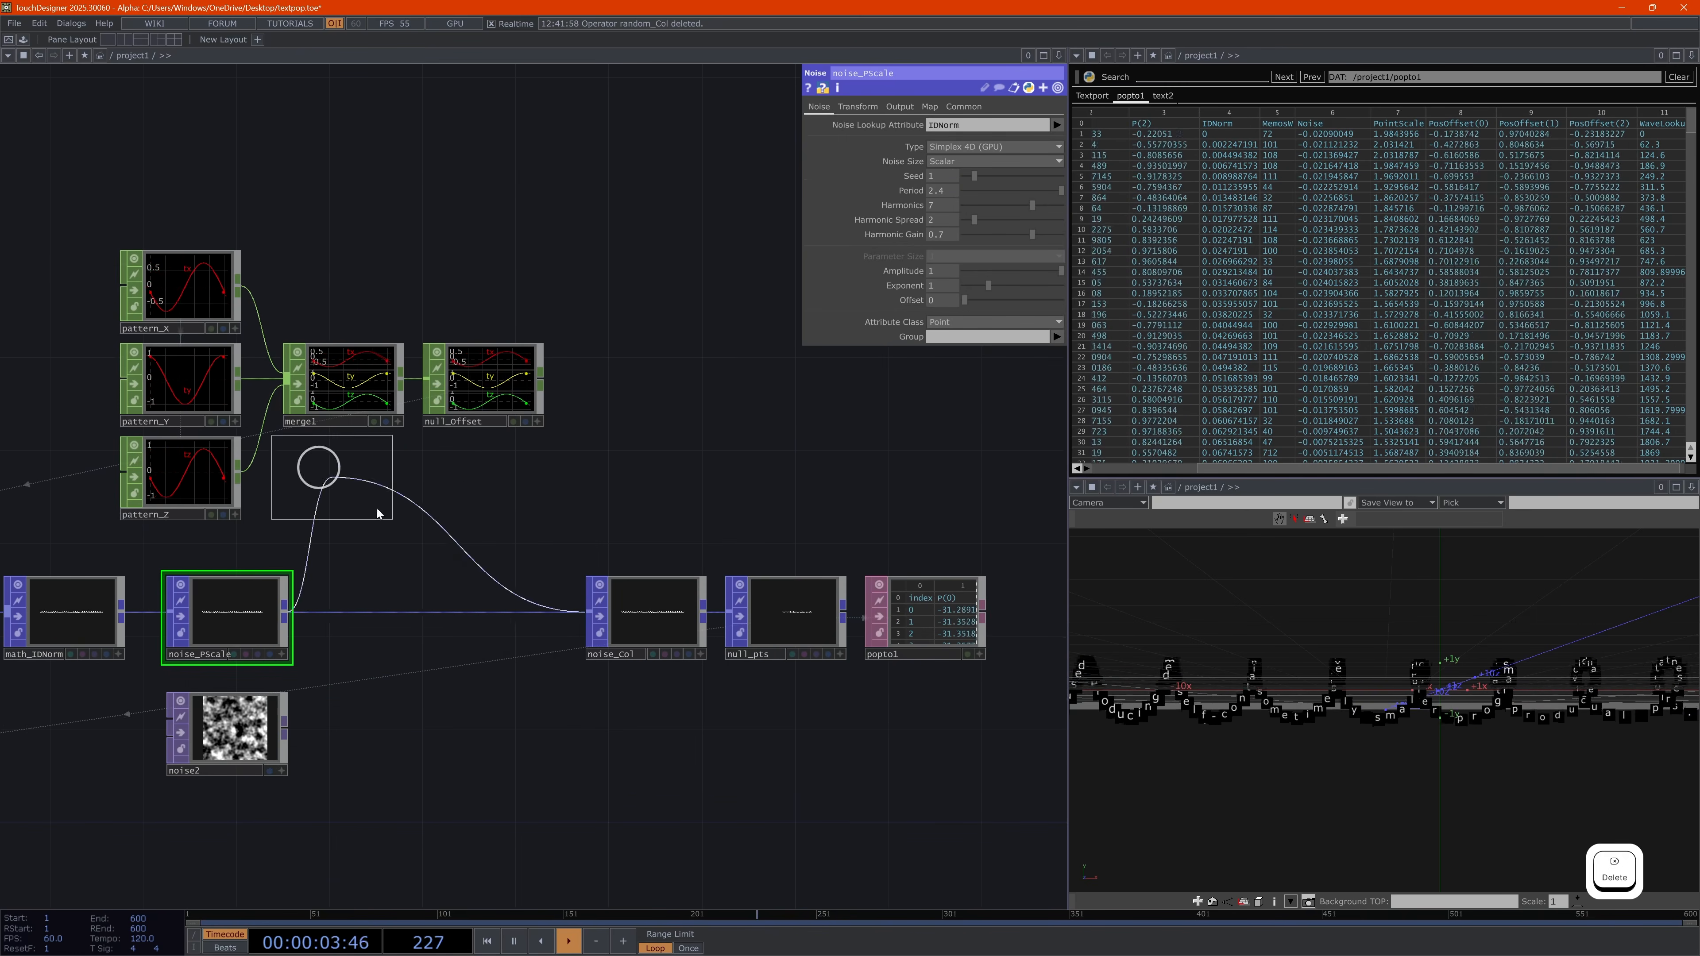
pyautogui.click(467, 613)
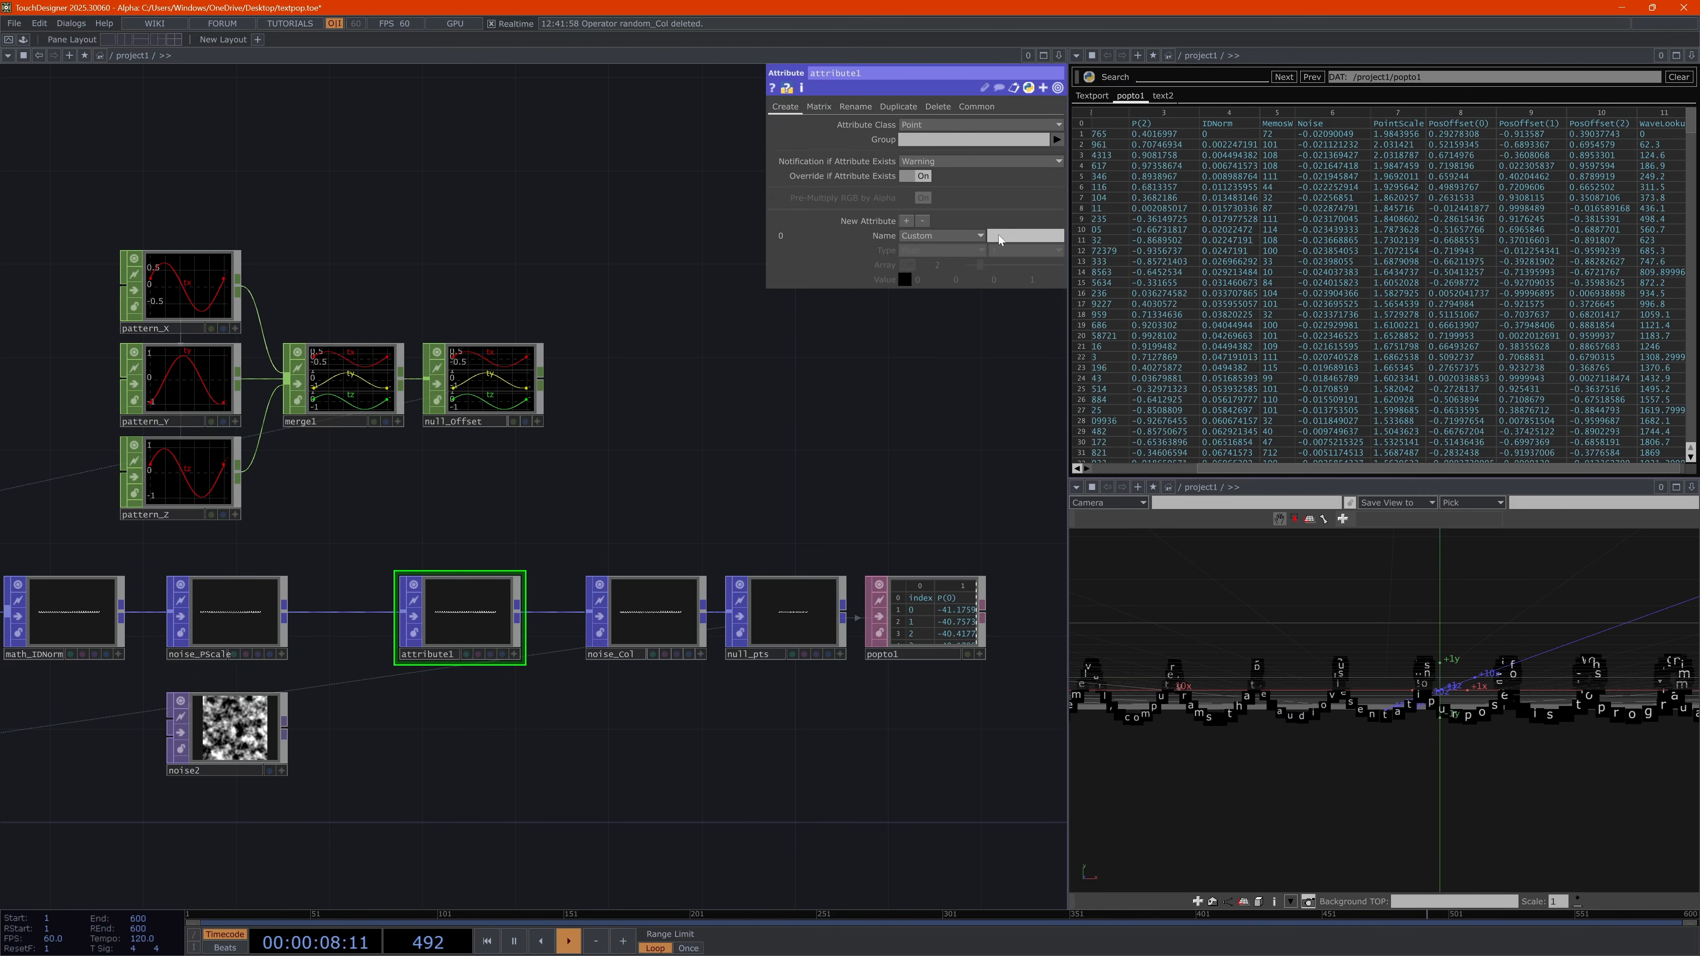
# Try a custom point attribute named Blah on attribute1, and clear its name
pyautogui.click(961, 235)
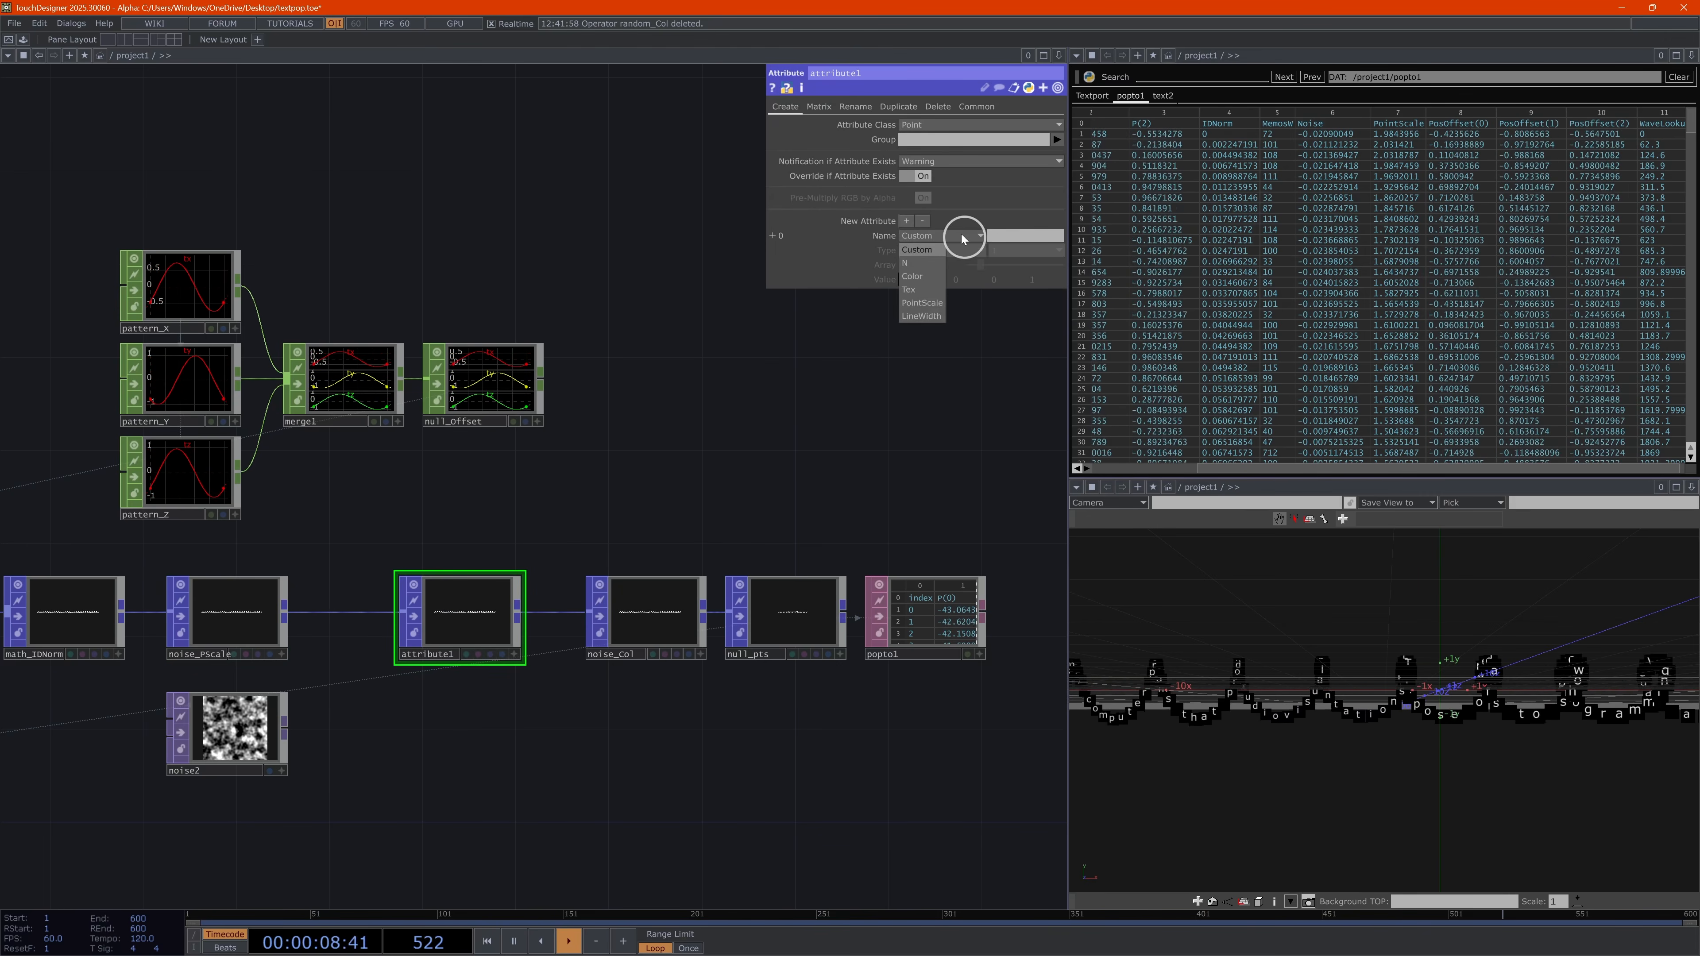
pyautogui.click(1036, 235)
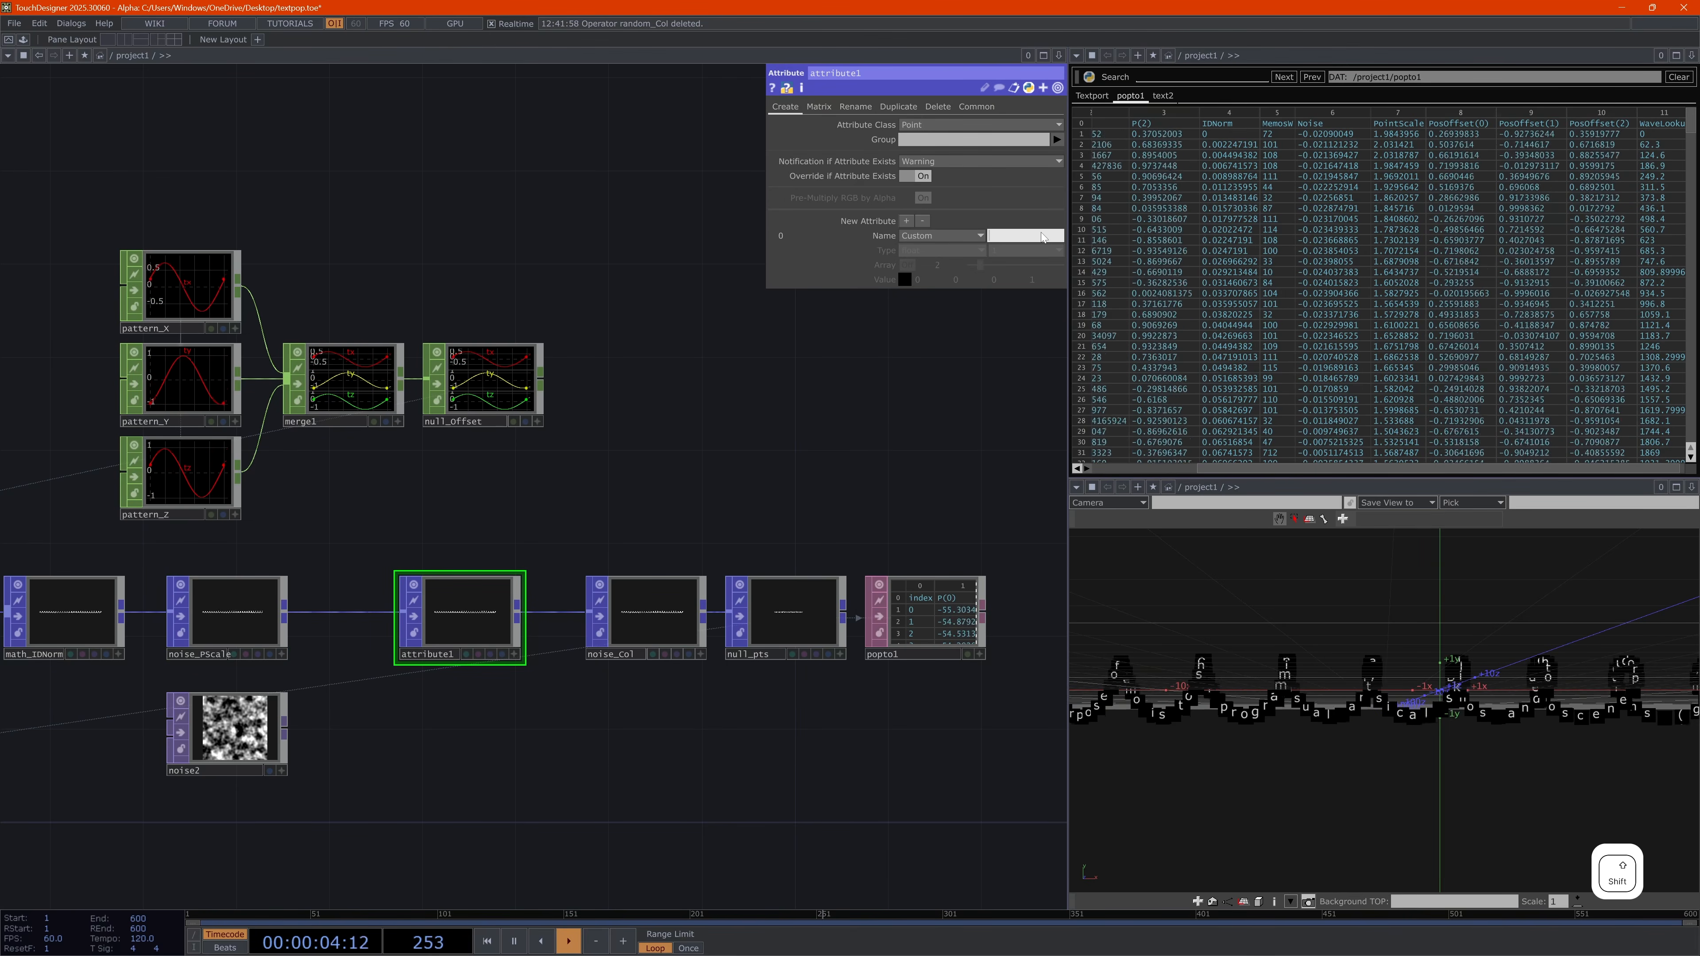
pyautogui.write('Blah')
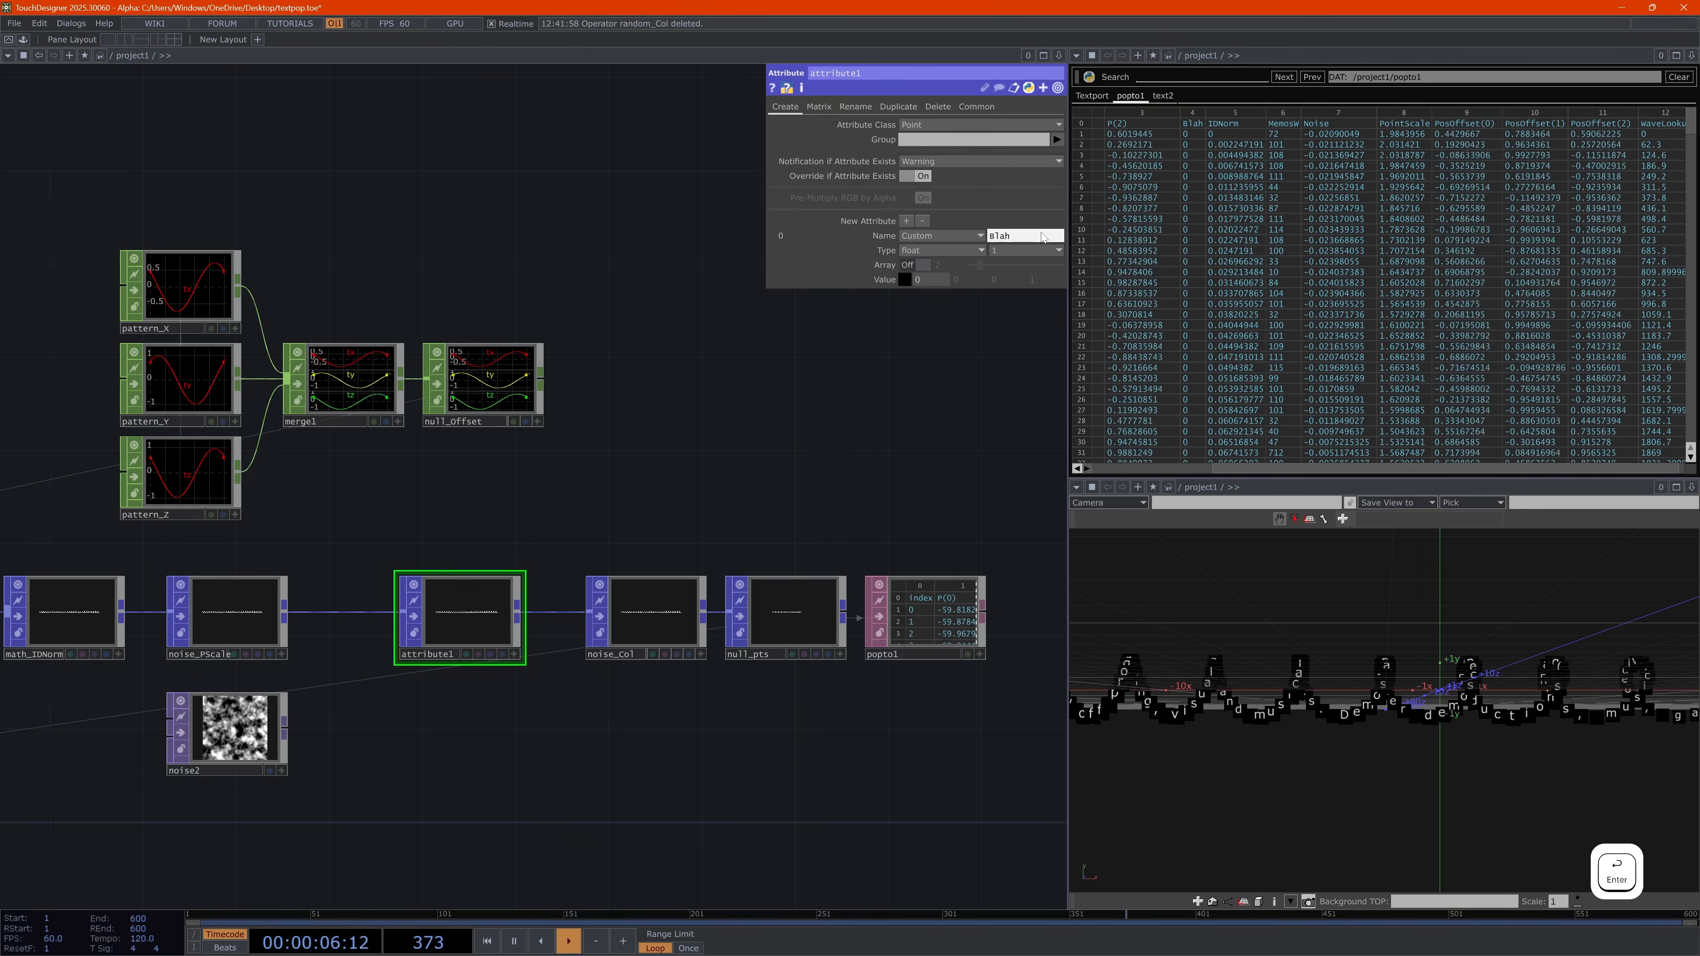
pyautogui.press('Return')
pyautogui.click(940, 236)
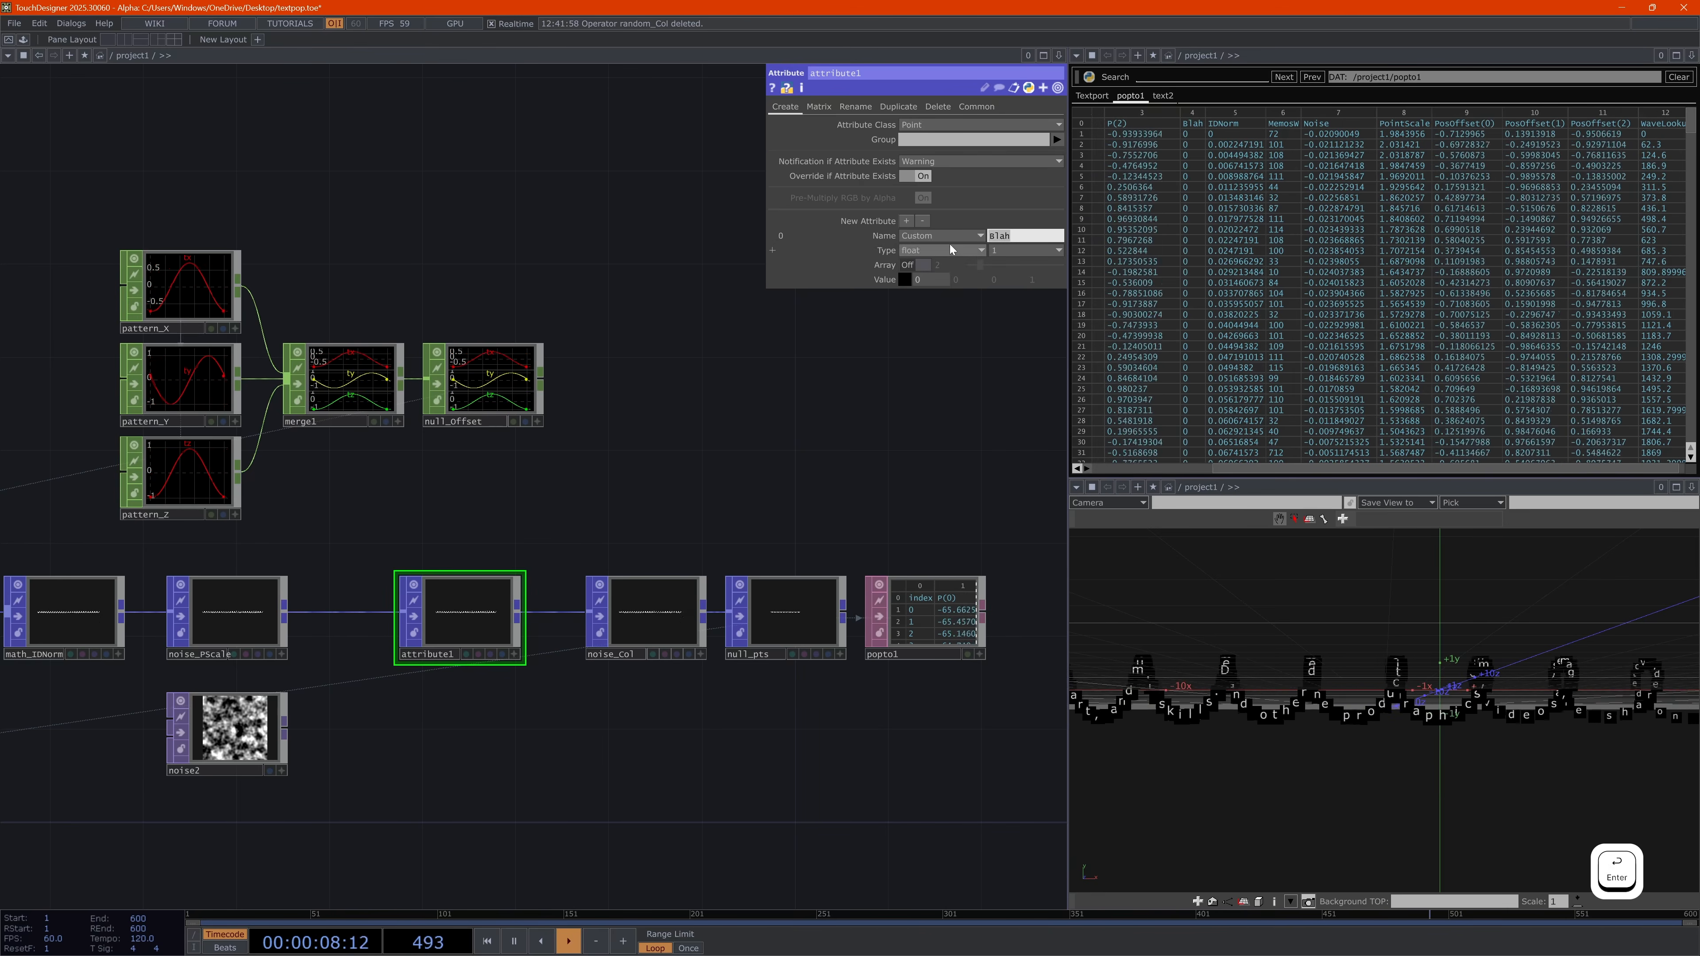
pyautogui.press('Delete')
# Create the Color attribute on attribute1 with a light red value of 1, 0.498, 0.5019, 1
pyautogui.click(933, 235)
pyautogui.click(911, 276)
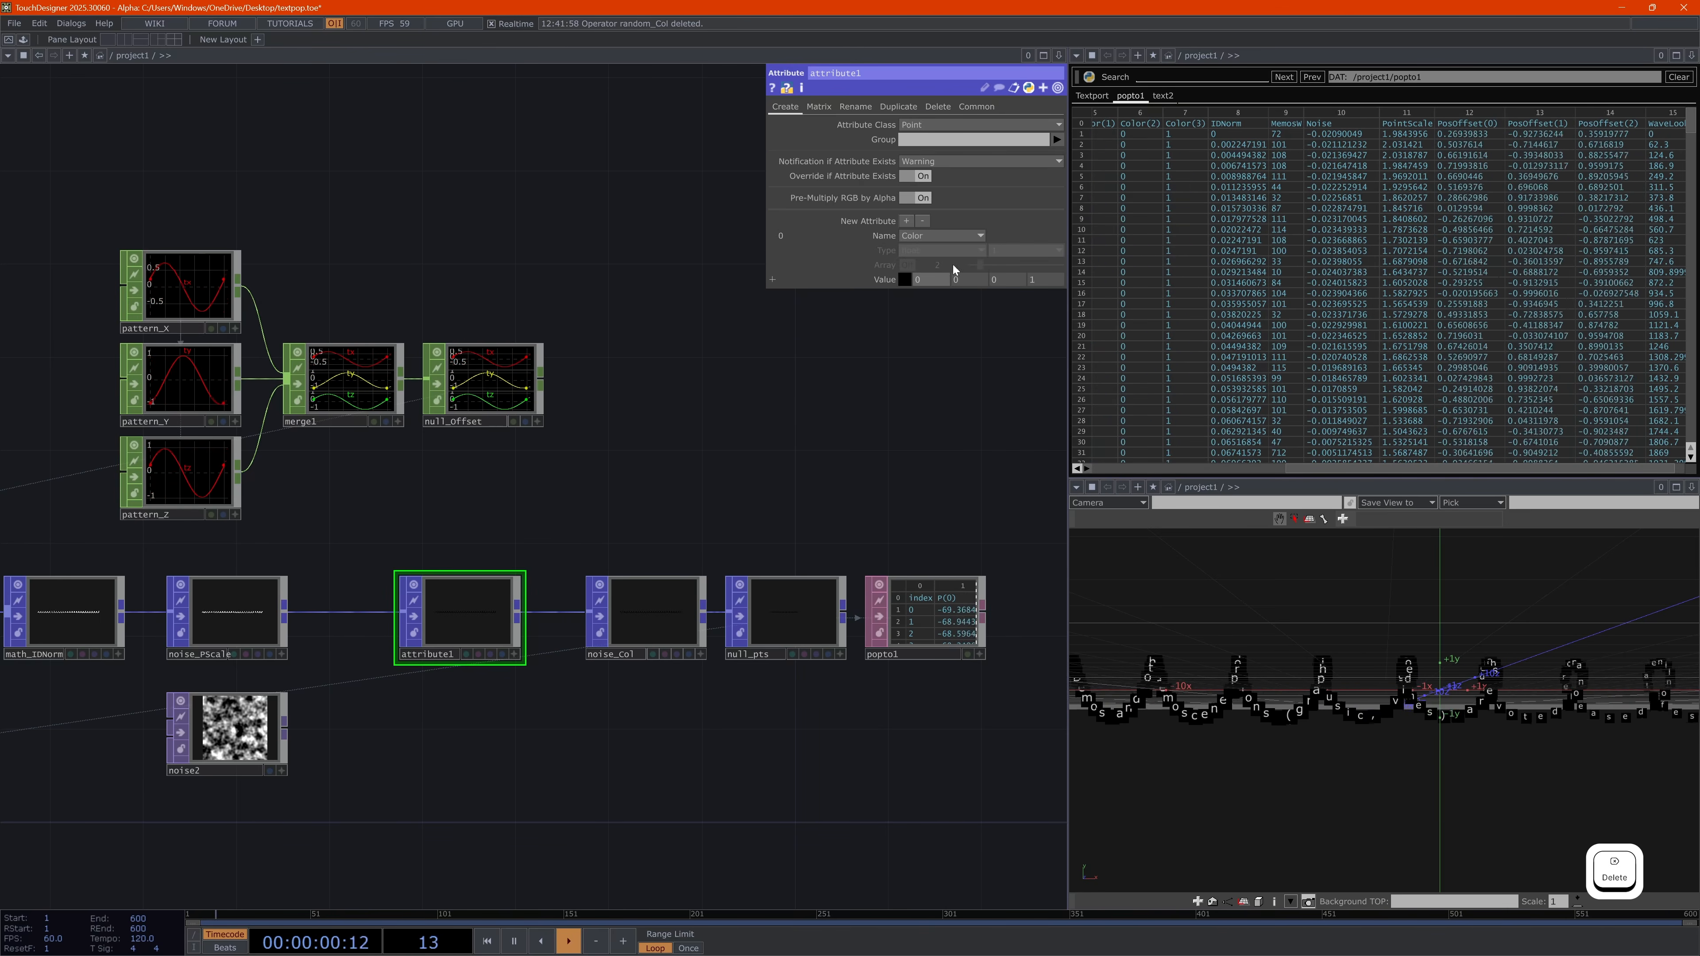
pyautogui.click(905, 278)
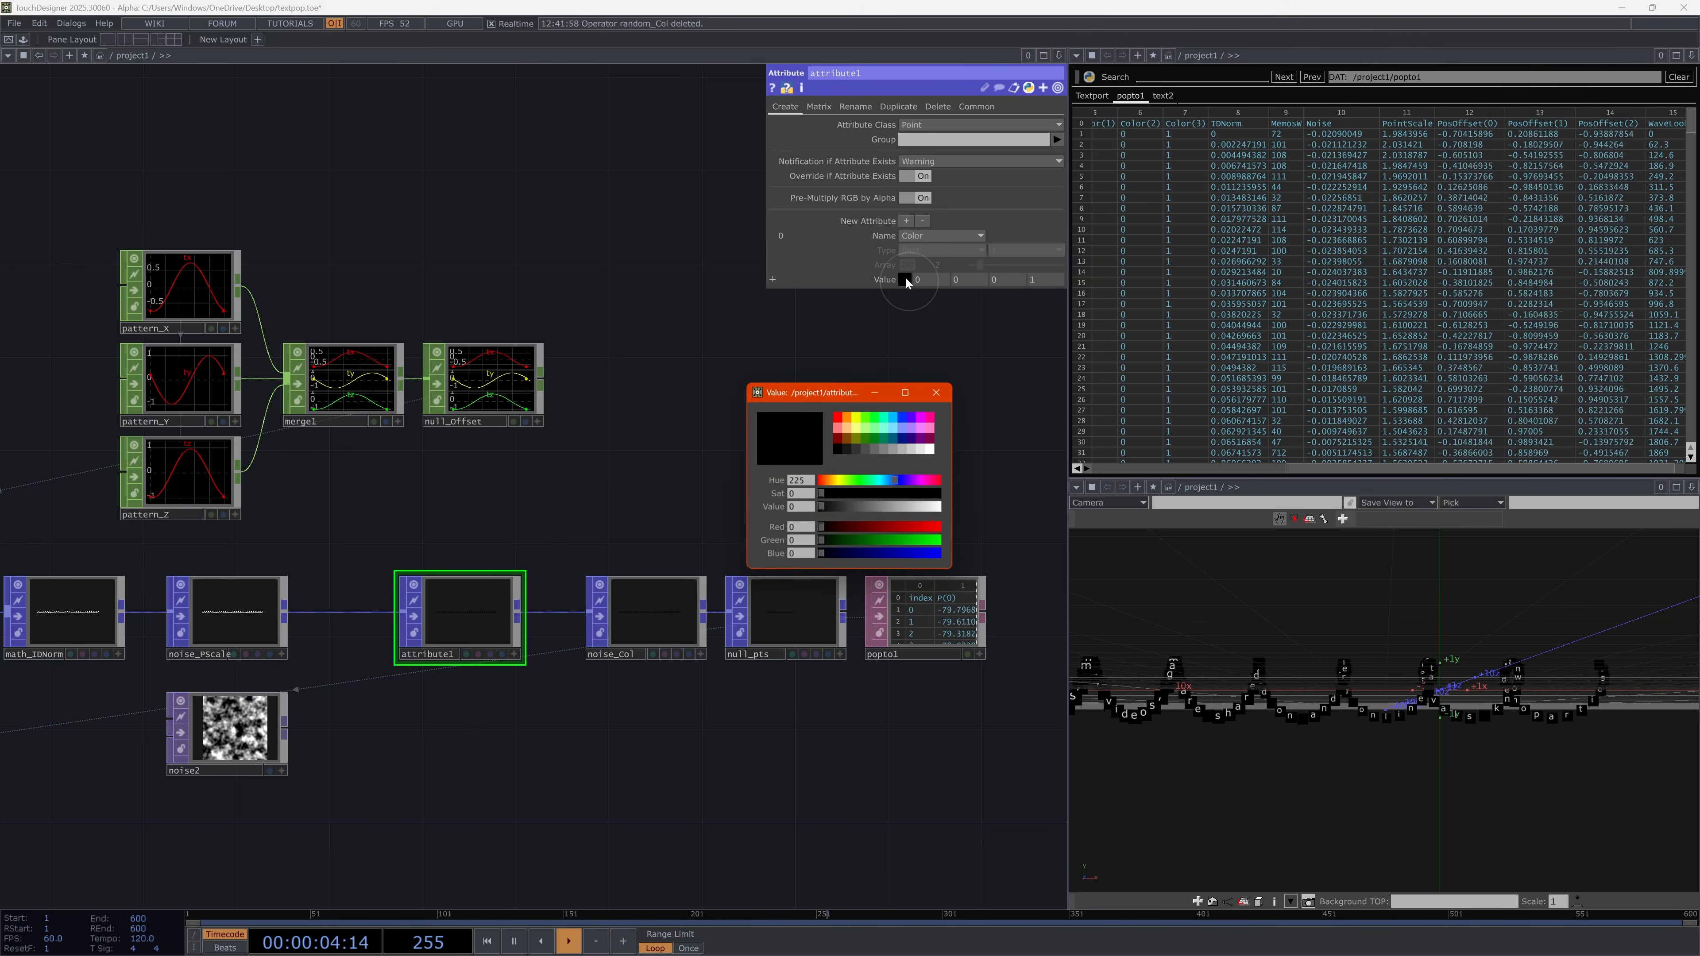
pyautogui.click(839, 431)
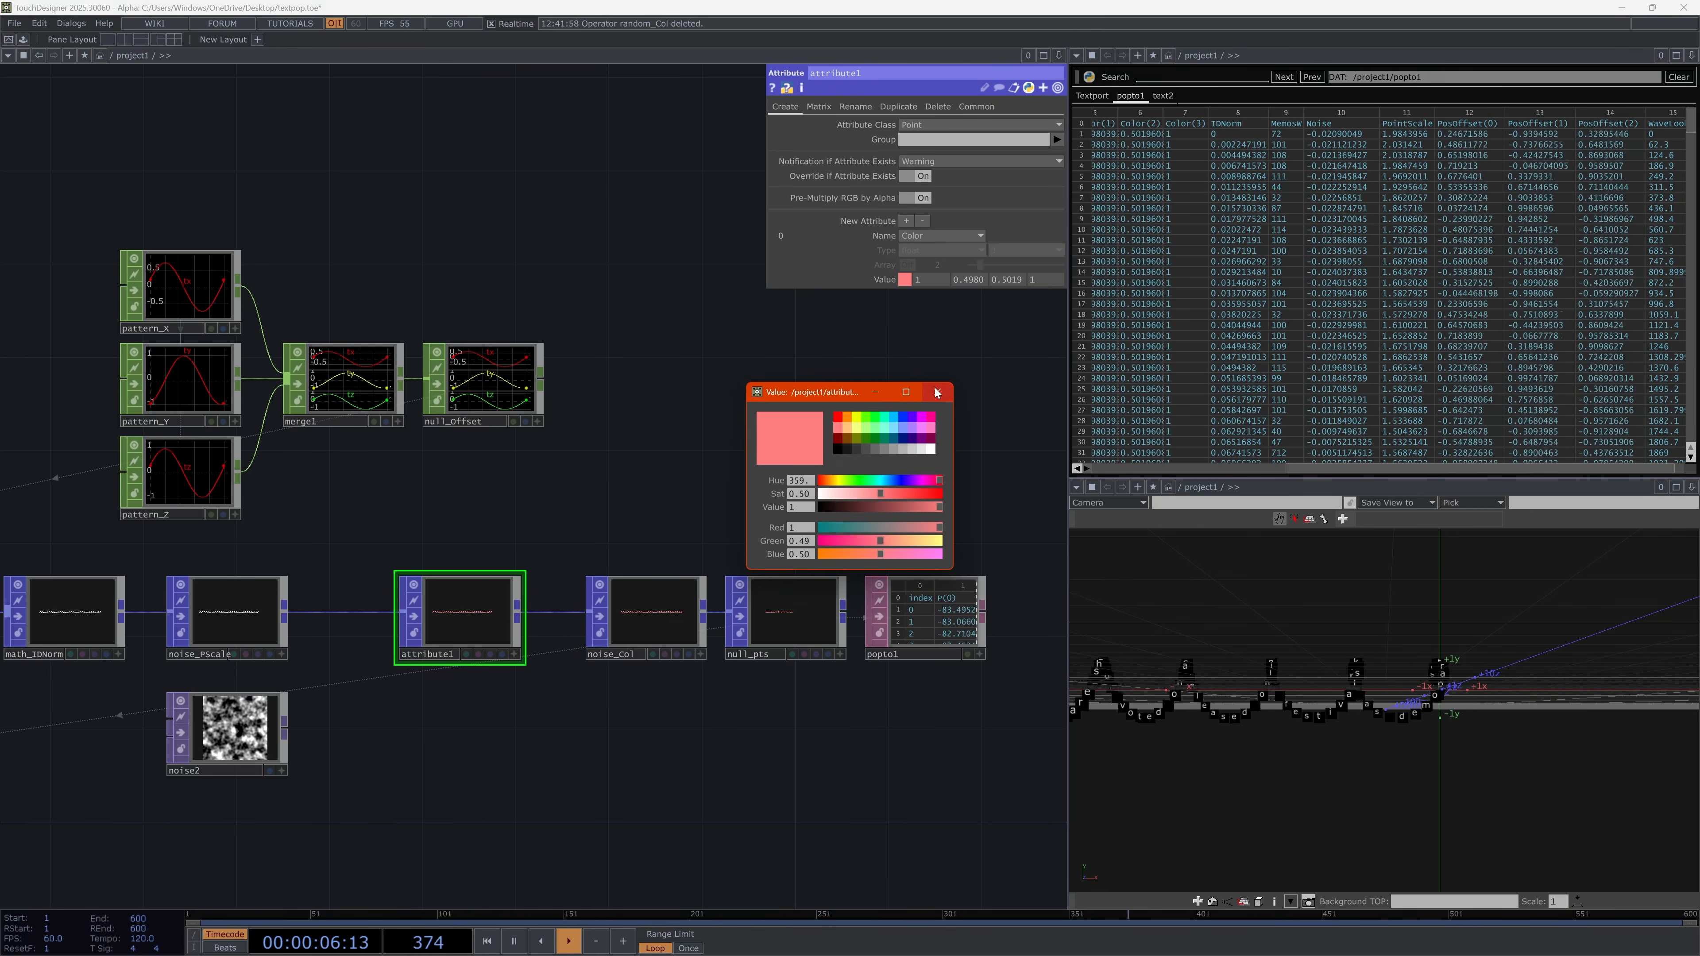
pyautogui.click(935, 393)
# Assign Color(0) to the red component of geo1's instance colour
pyautogui.moveTo(783, 666); pyautogui.dragTo(1048, 465)
pyautogui.scroll(-3, 573, 699)
pyautogui.moveTo(548, 713); pyautogui.dragTo(829, 684)
pyautogui.click(411, 591)
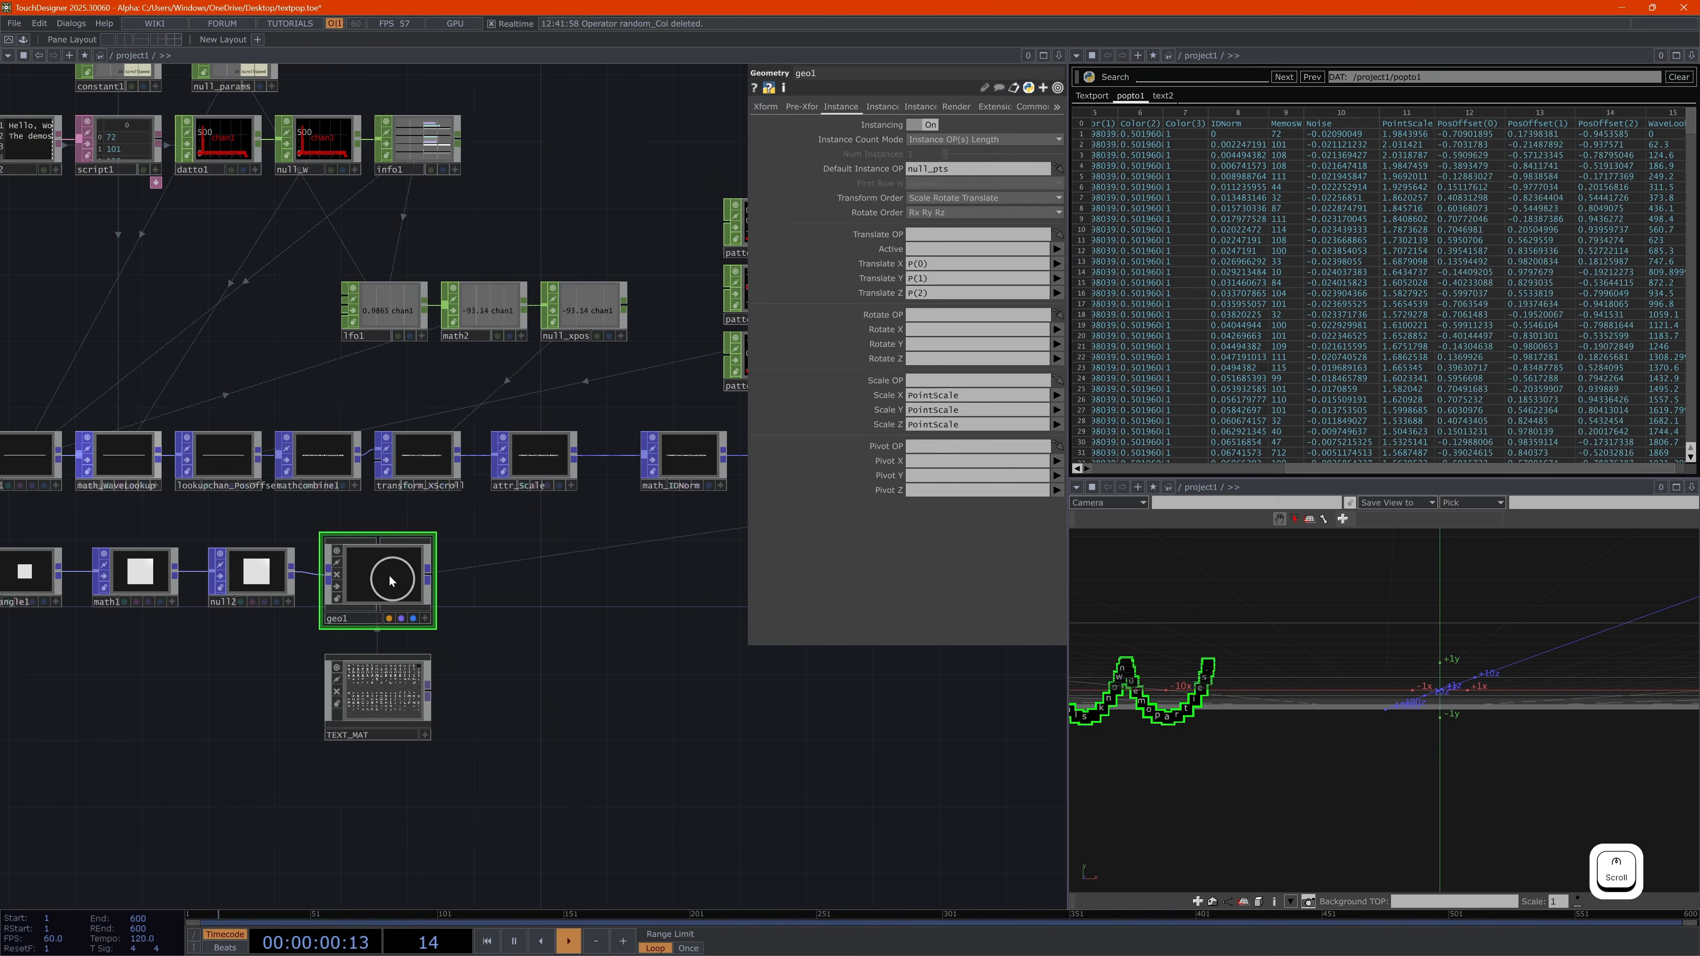
pyautogui.click(874, 107)
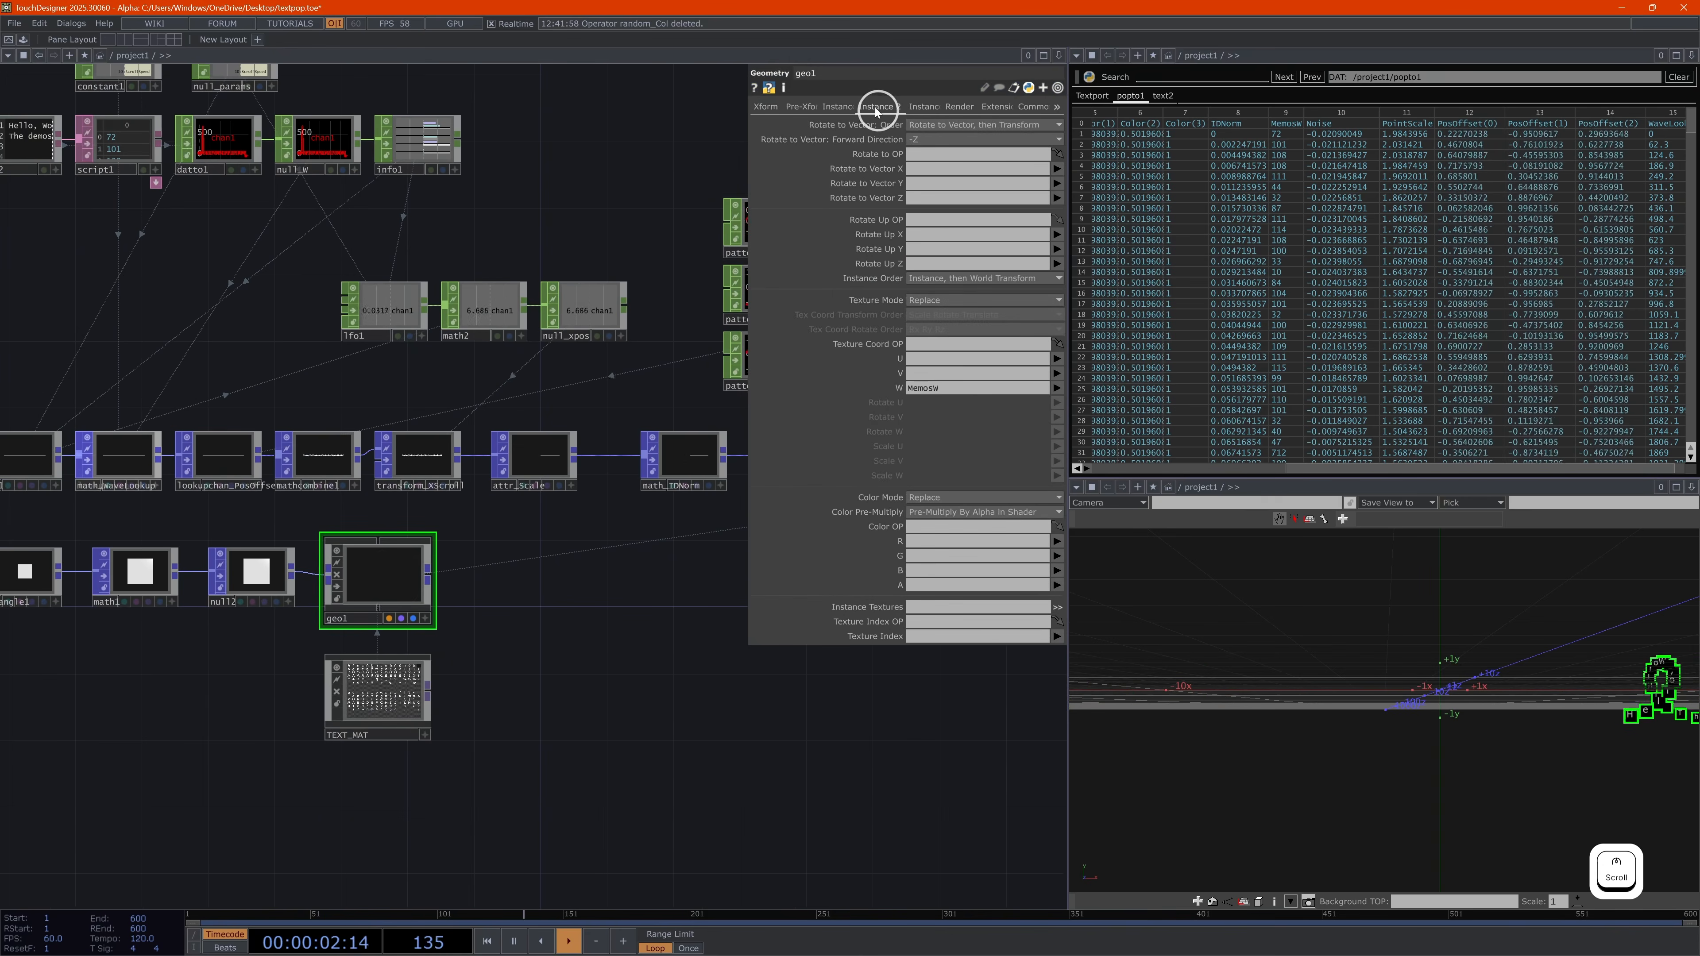
pyautogui.click(1057, 542)
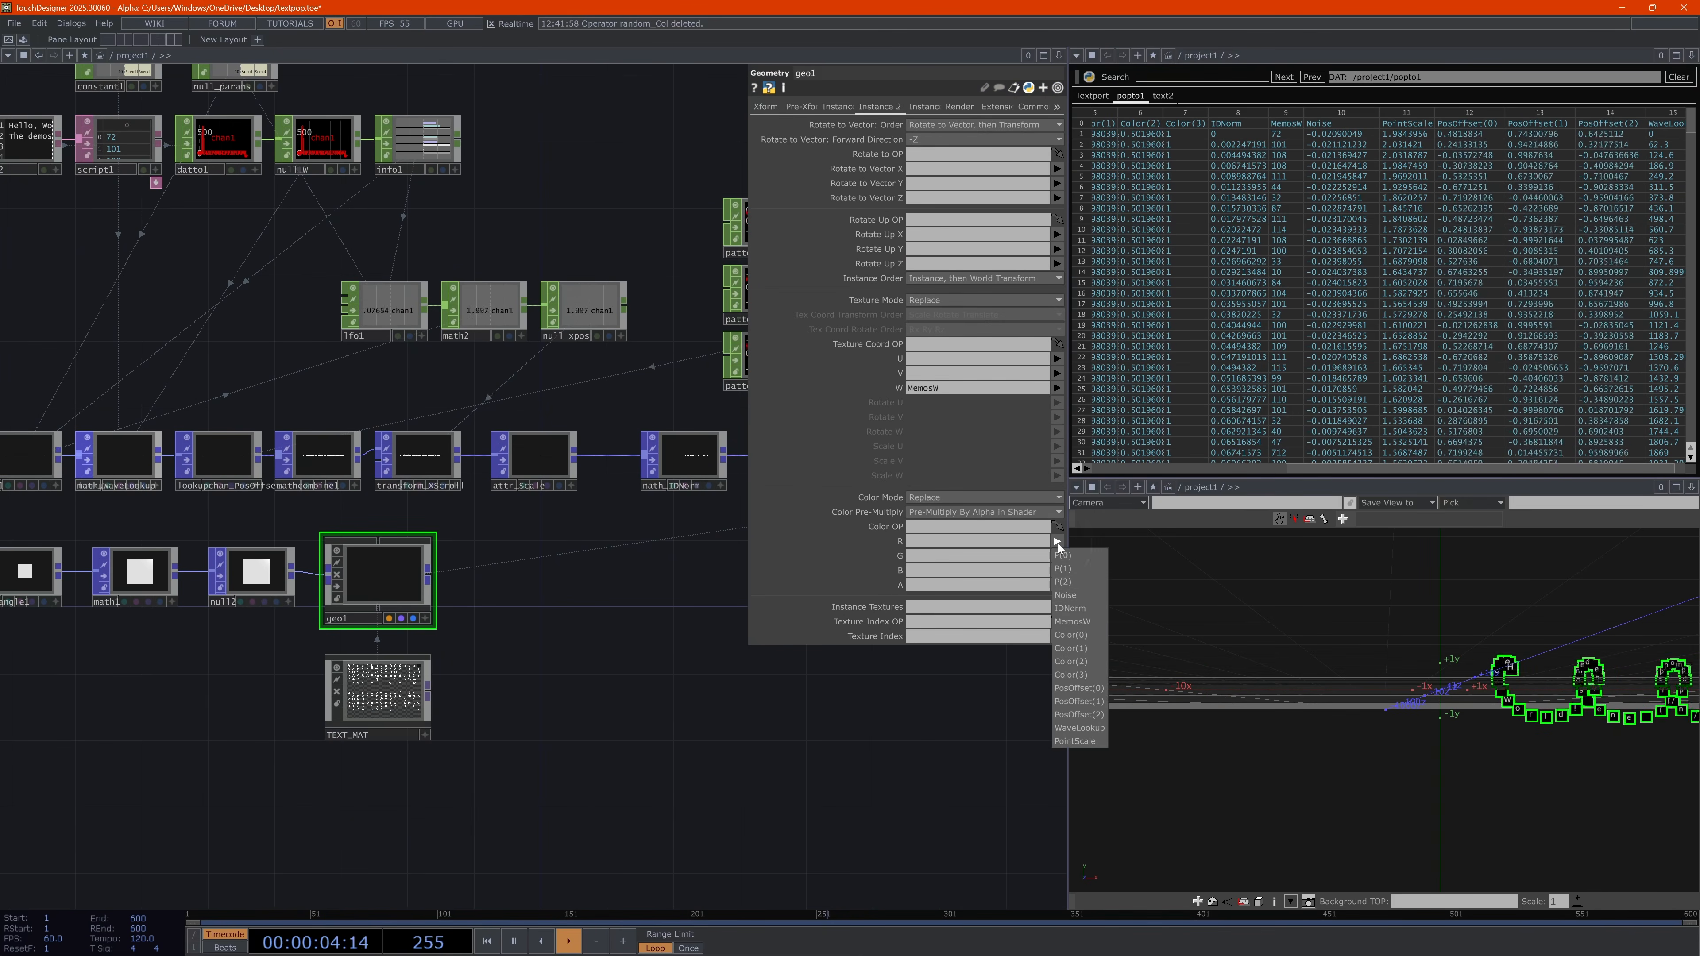
pyautogui.click(1082, 635)
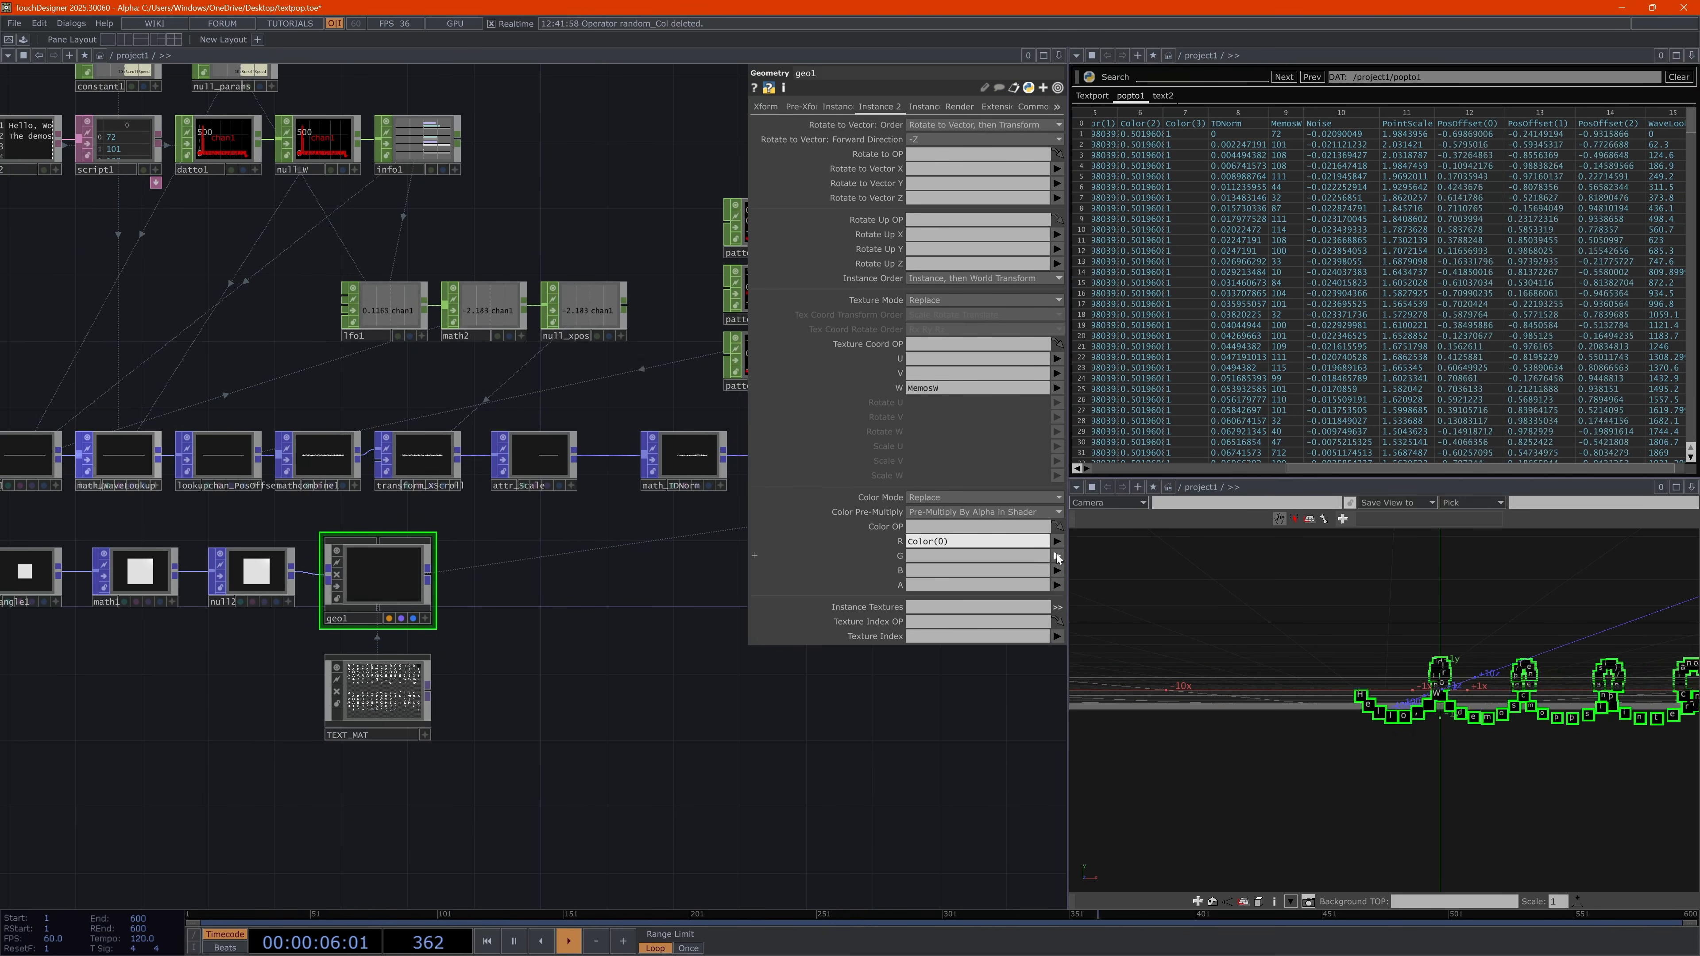
# Assign Color(1), Color(2) and Color(3) to the green, blue and alpha components of geo1's instance colour, and inspect the letters
pyautogui.click(1057, 555)
pyautogui.click(1077, 661)
pyautogui.click(1057, 570)
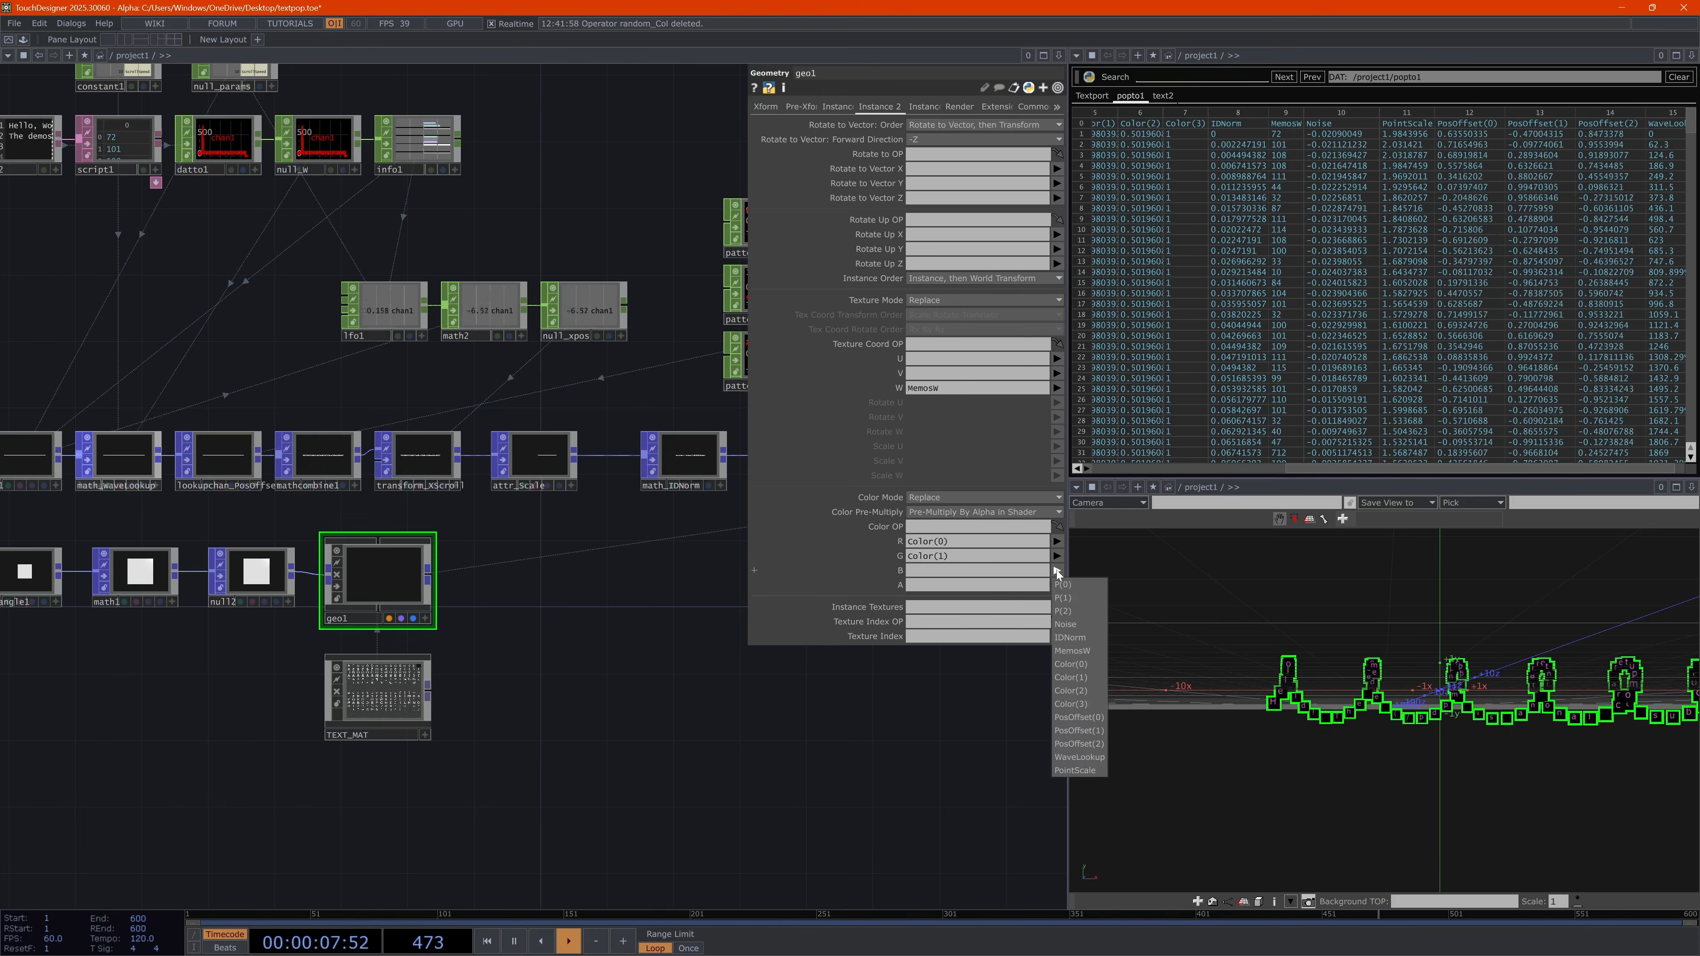
pyautogui.click(1077, 690)
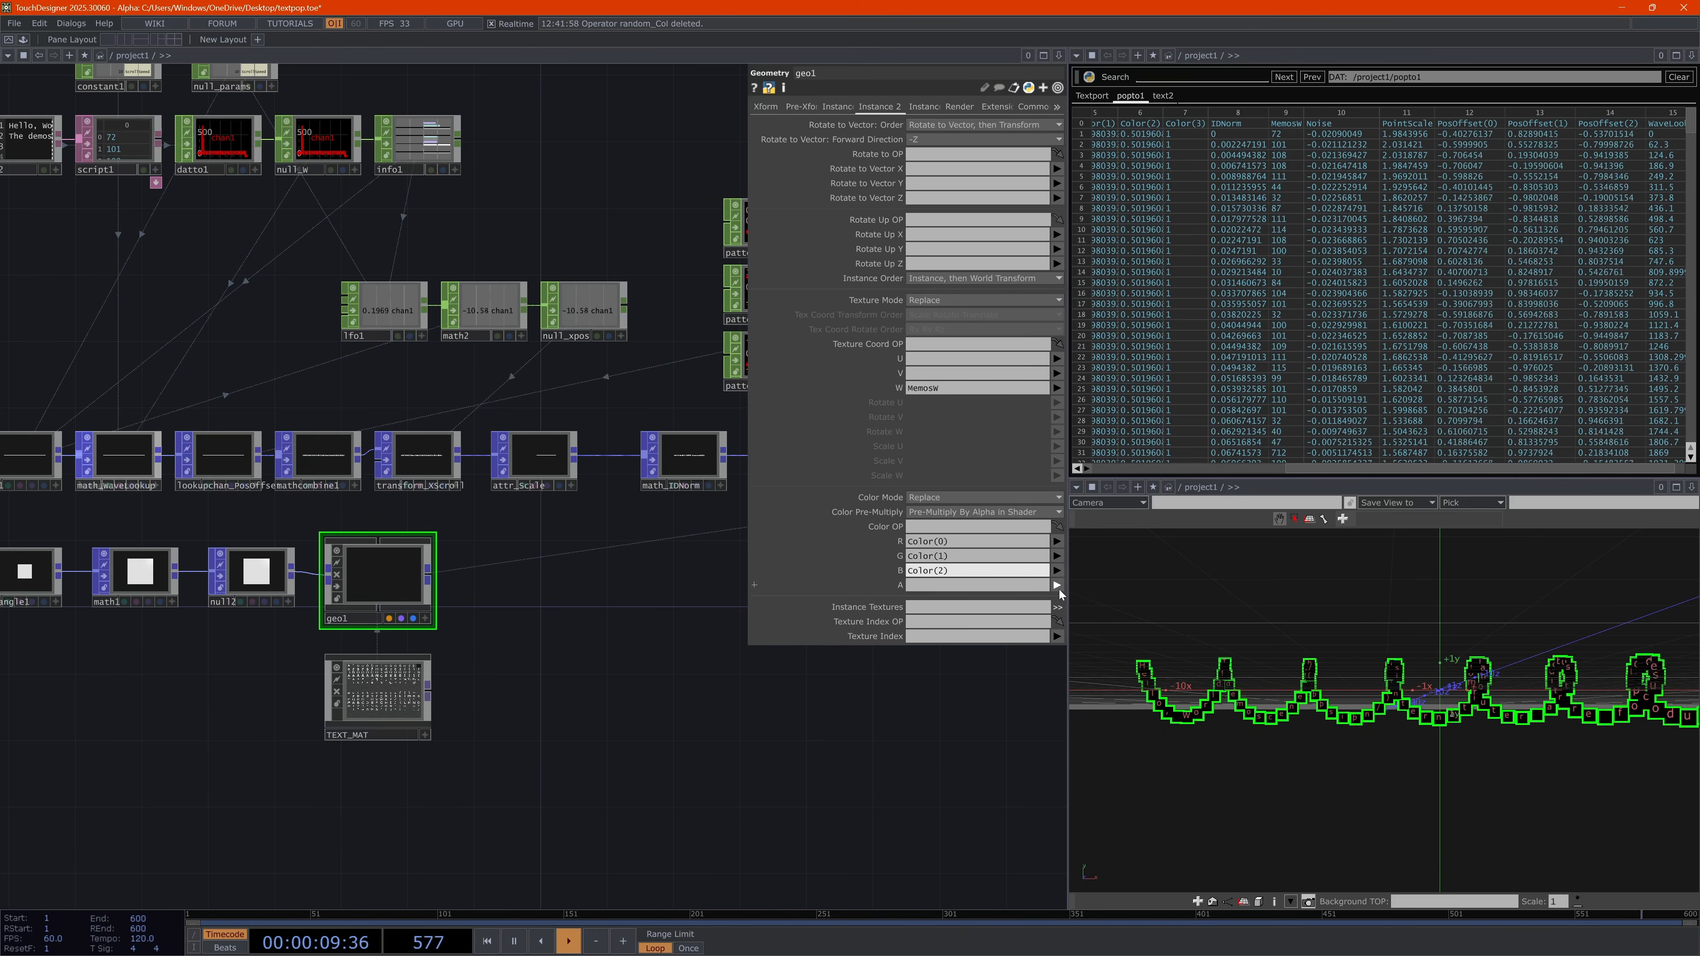
pyautogui.click(1058, 585)
pyautogui.click(1071, 716)
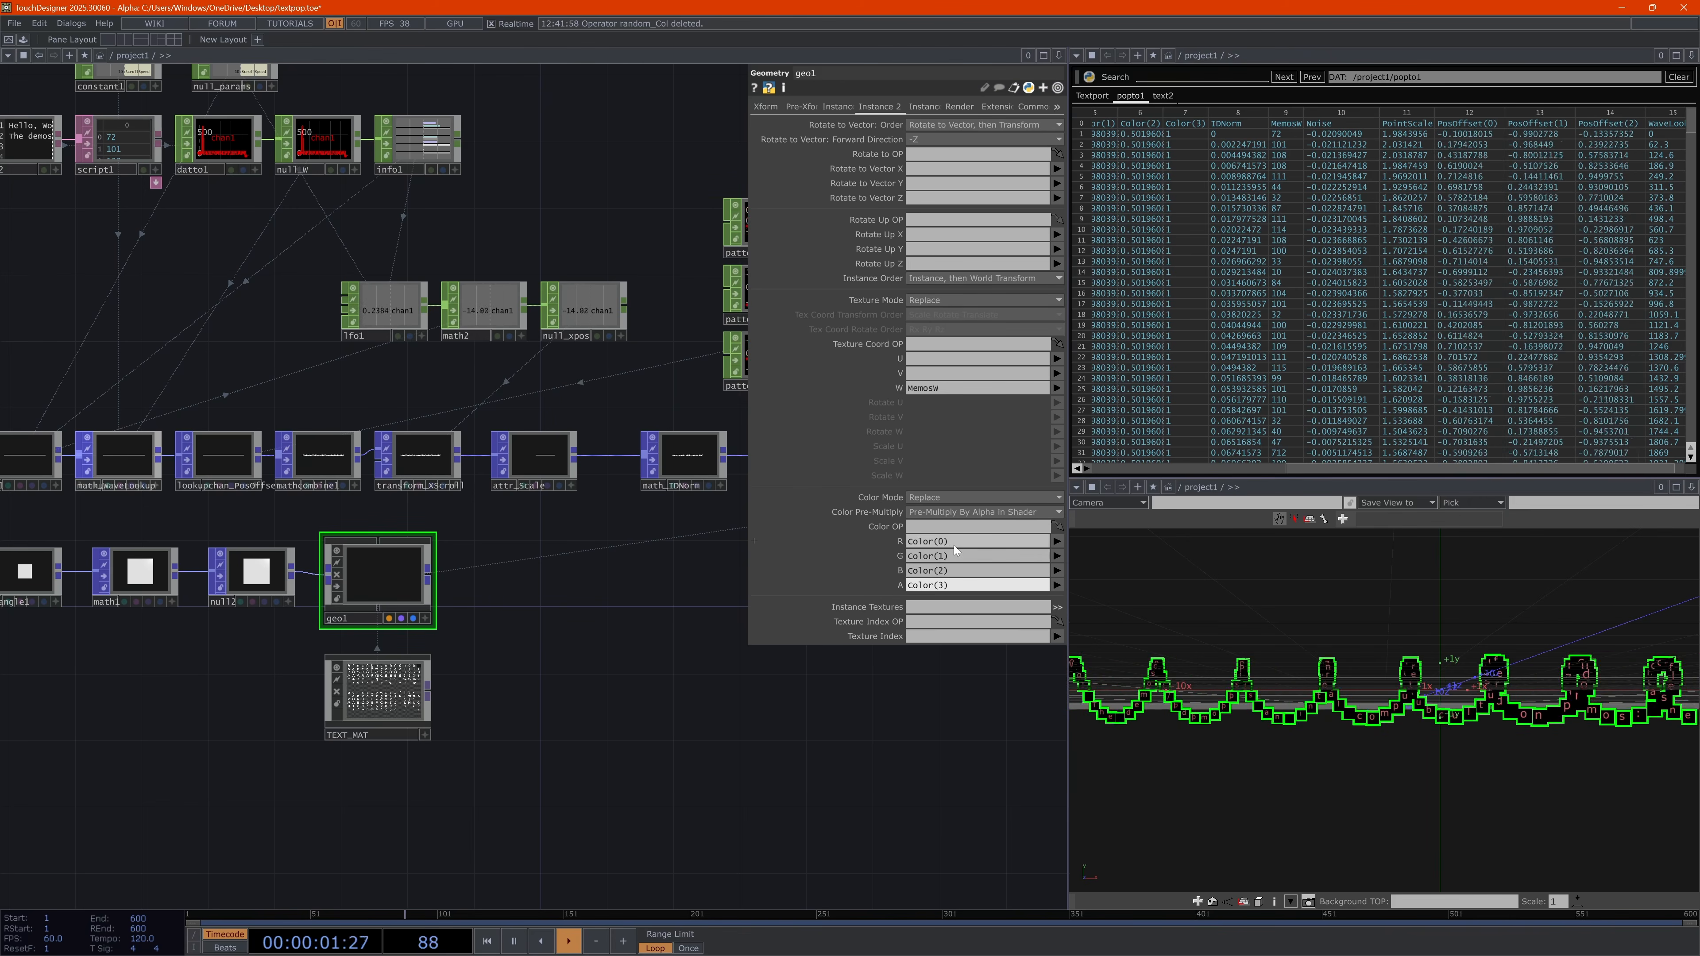
pyautogui.click(1339, 775)
pyautogui.click(1341, 621)
pyautogui.click(731, 751)
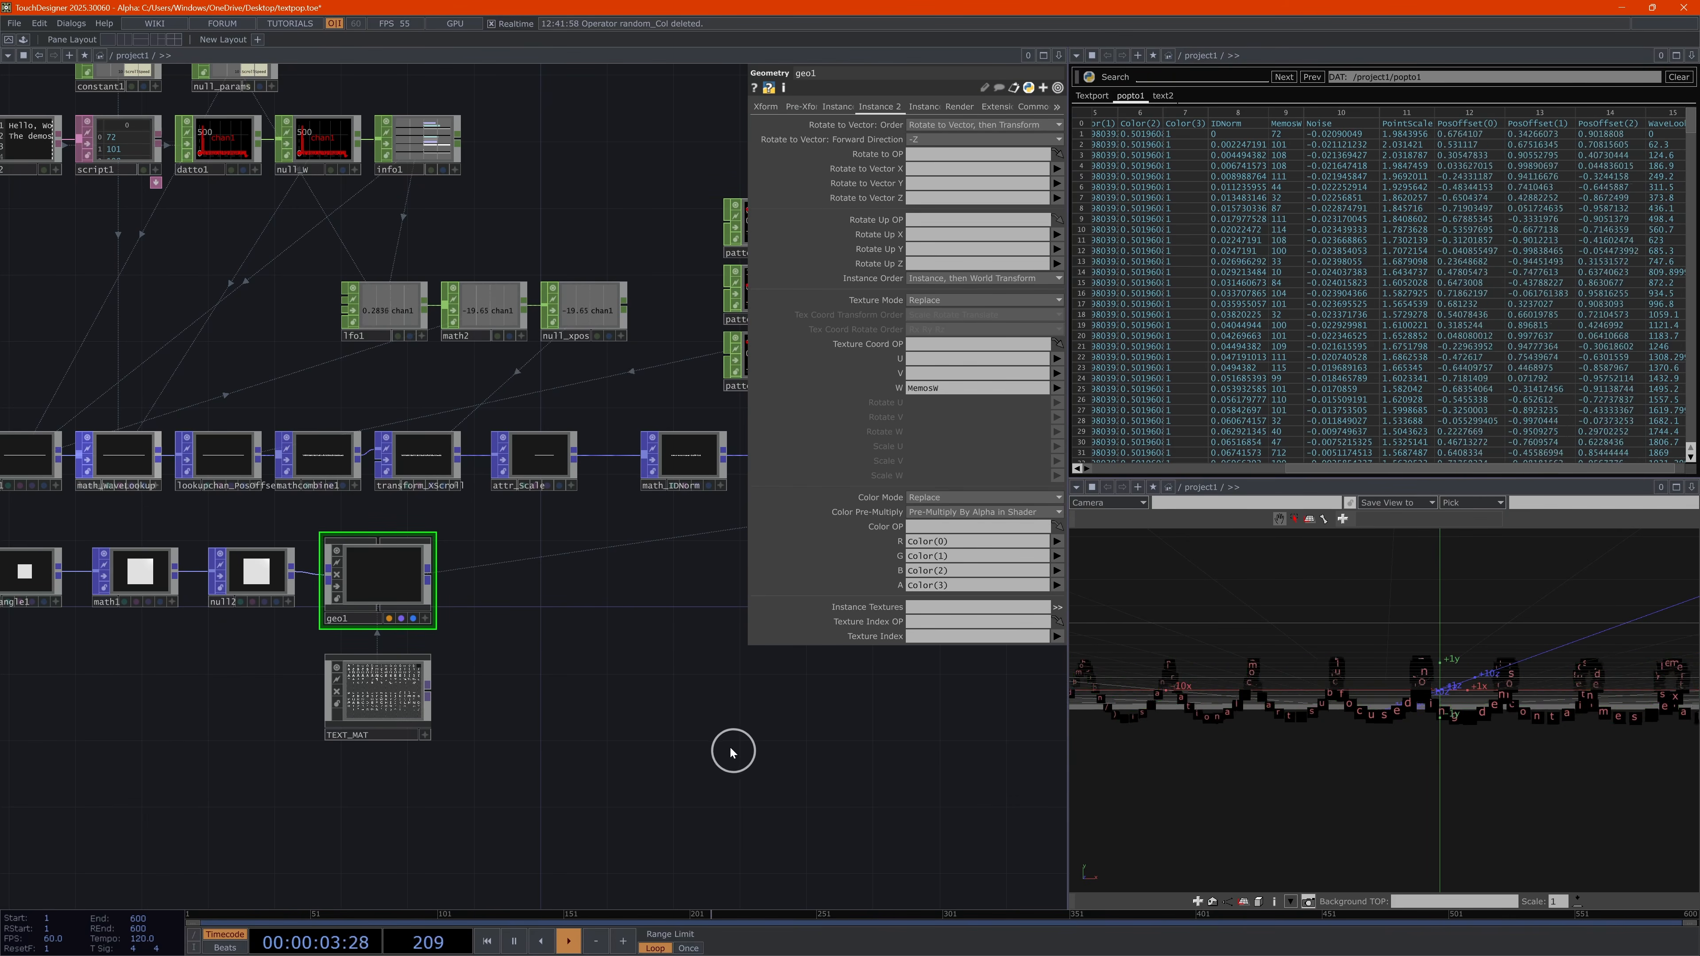
pyautogui.moveTo(1258, 767); pyautogui.dragTo(1309, 791)
# Rename the attribute1 operator as attr_Col
pyautogui.moveTo(788, 725); pyautogui.dragTo(482, 775)
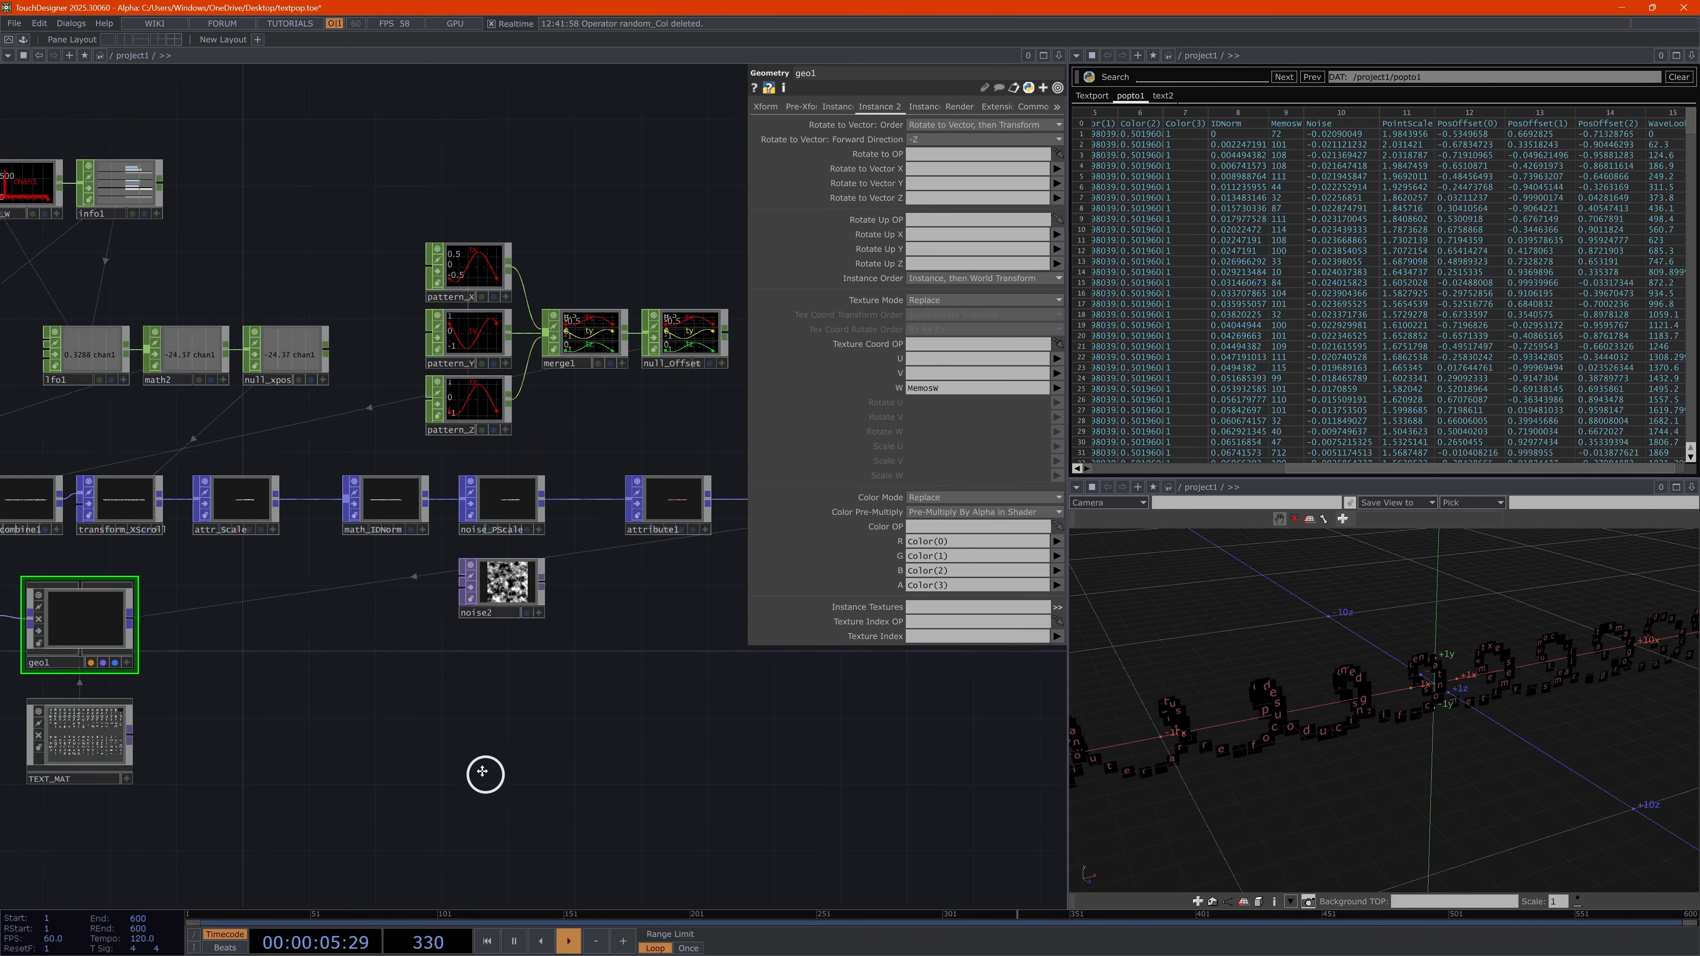
pyautogui.moveTo(649, 673); pyautogui.dragTo(493, 619)
pyautogui.click(456, 564)
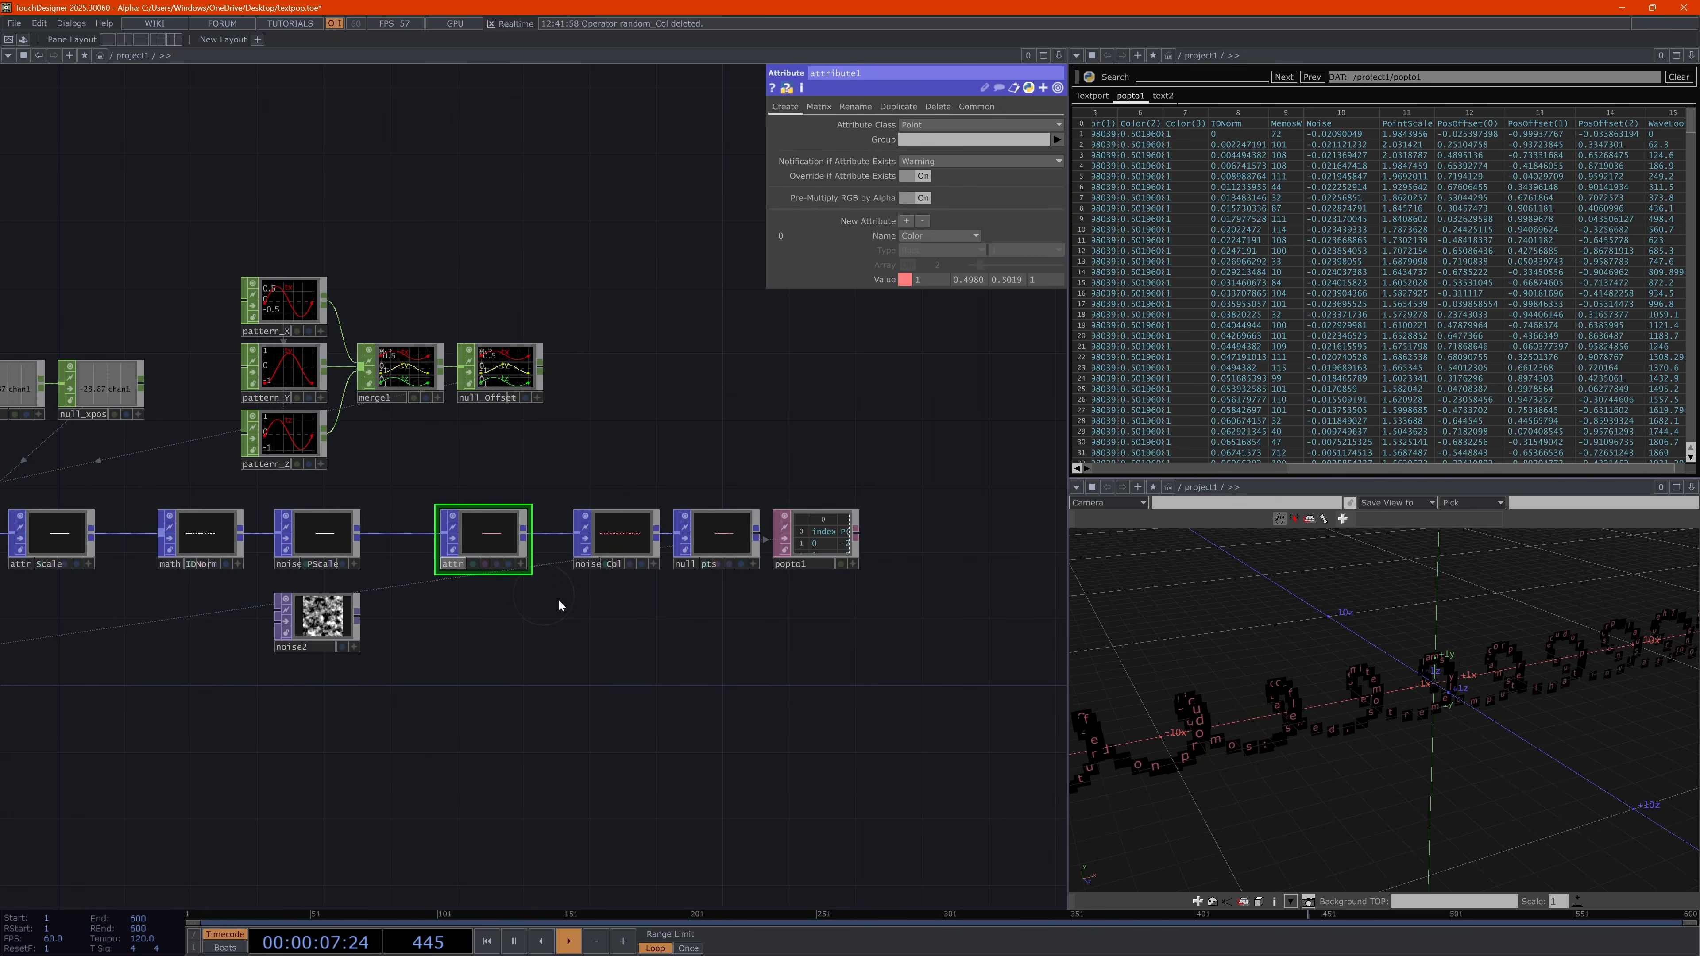
pyautogui.press('BackSpace')
pyautogui.write('_Co')
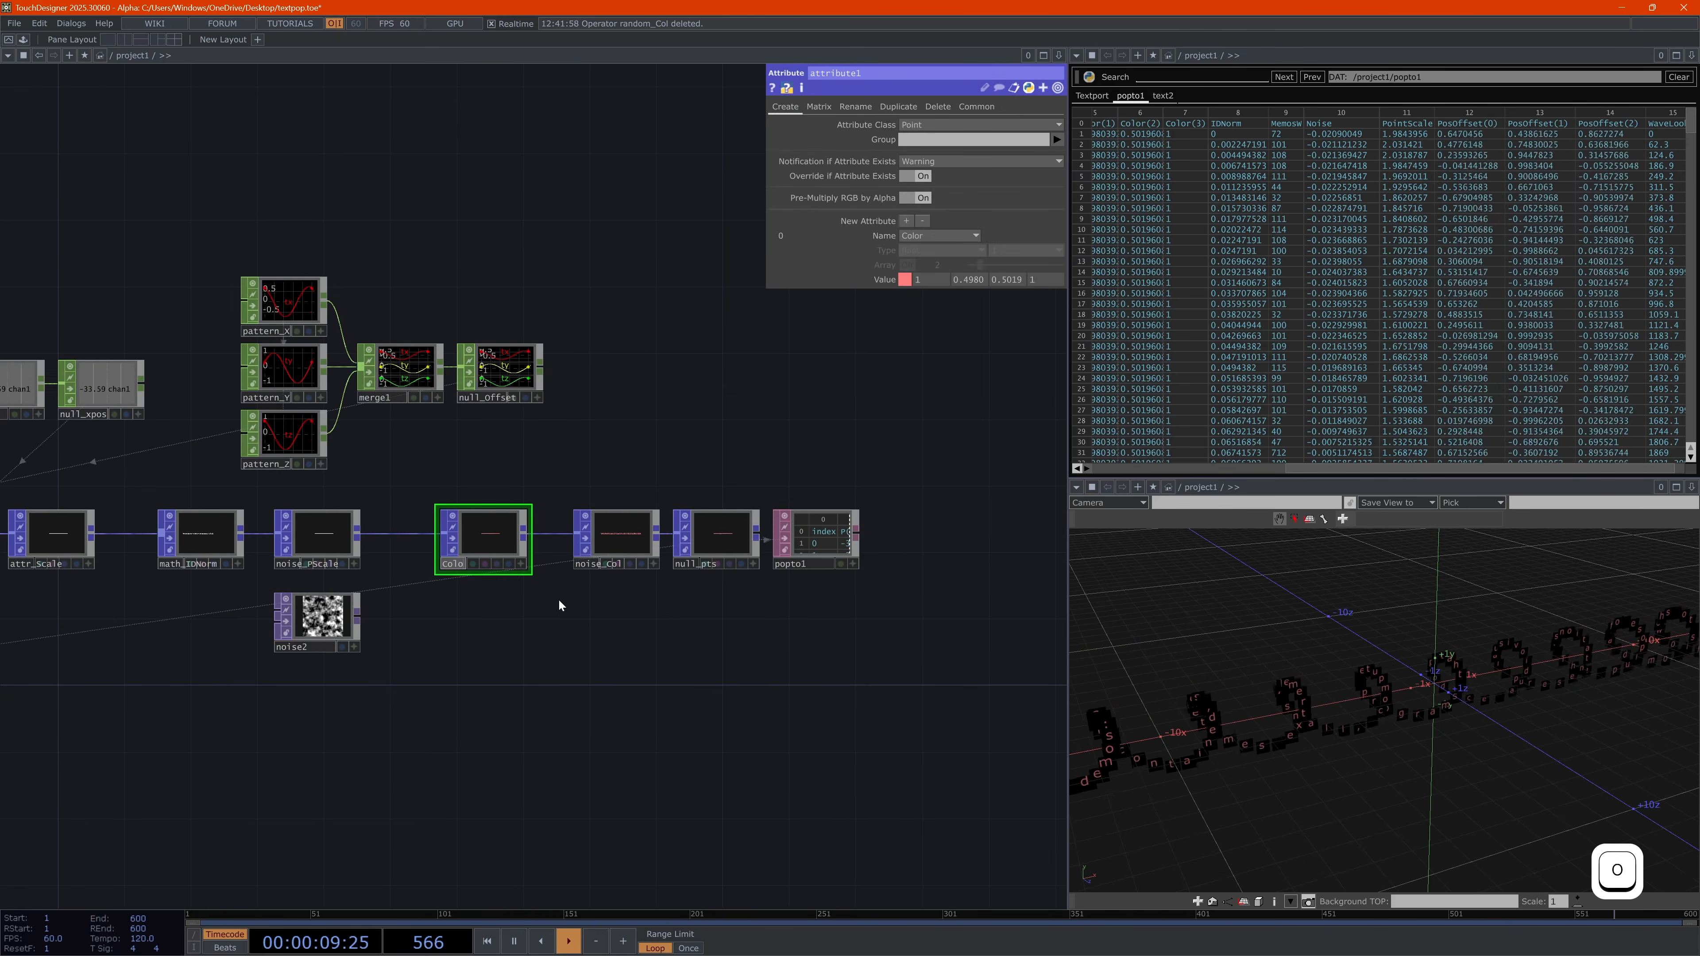
pyautogui.press('BackSpace')
pyautogui.press('BackSpace')
pyautogui.press('BackSpace')
pyautogui.press('BackSpace')
pyautogui.press('BackSpace')
pyautogui.press('BackSpace')
pyautogui.press('BackSpace')
pyautogui.press('BackSpace')
pyautogui.press('BackSpace')
pyautogui.press('BackSpace')
pyautogui.press('BackSpace')
pyautogui.press('BackSpace')
pyautogui.write('at')
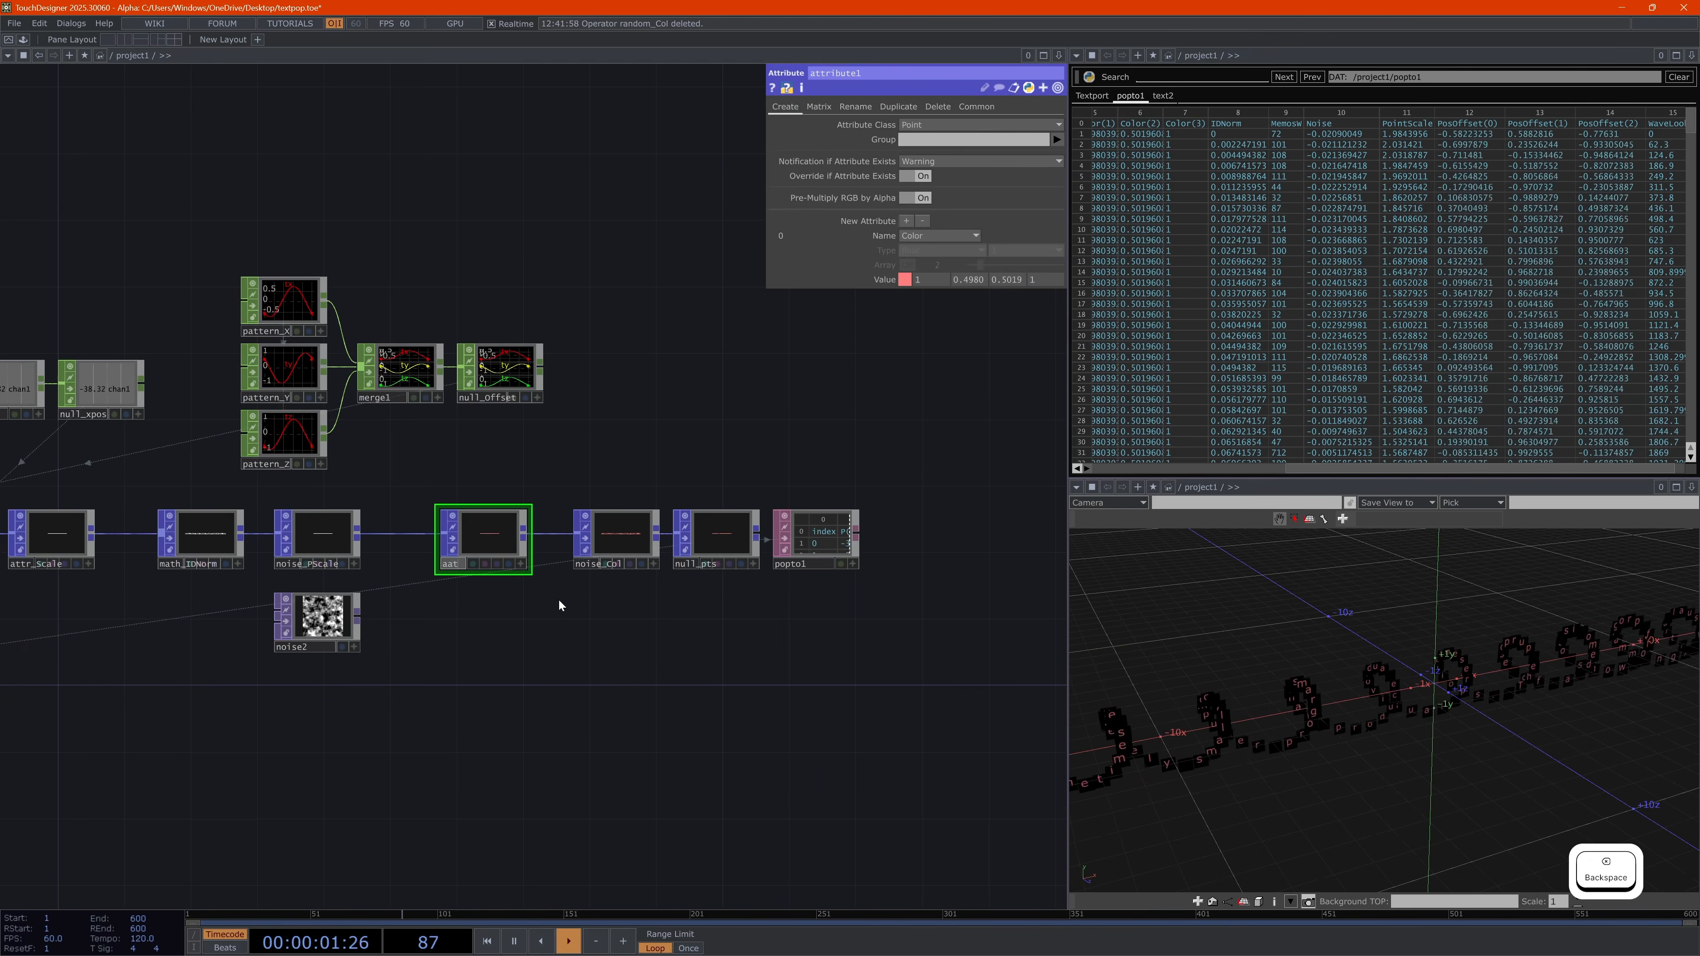
pyautogui.write('tr_Col')
pyautogui.press('Return')
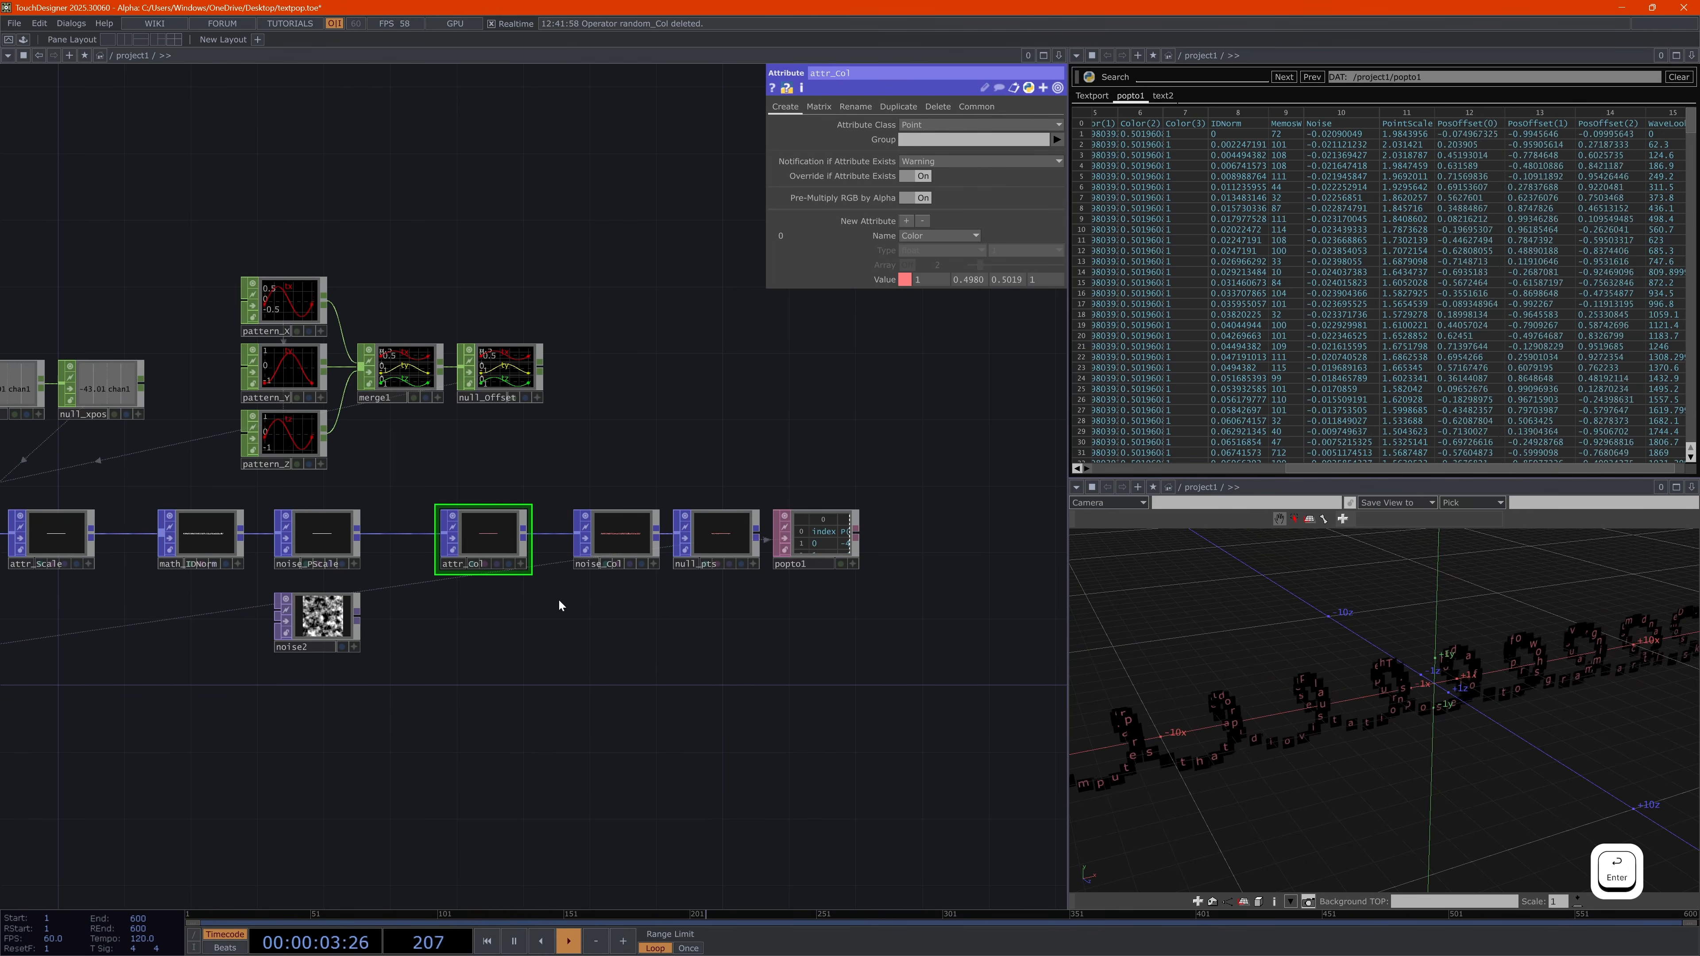
# Move noise_Col next to attr_Col and set its combine attribute scope to Color
pyautogui.moveTo(625, 543); pyautogui.dragTo(602, 543)
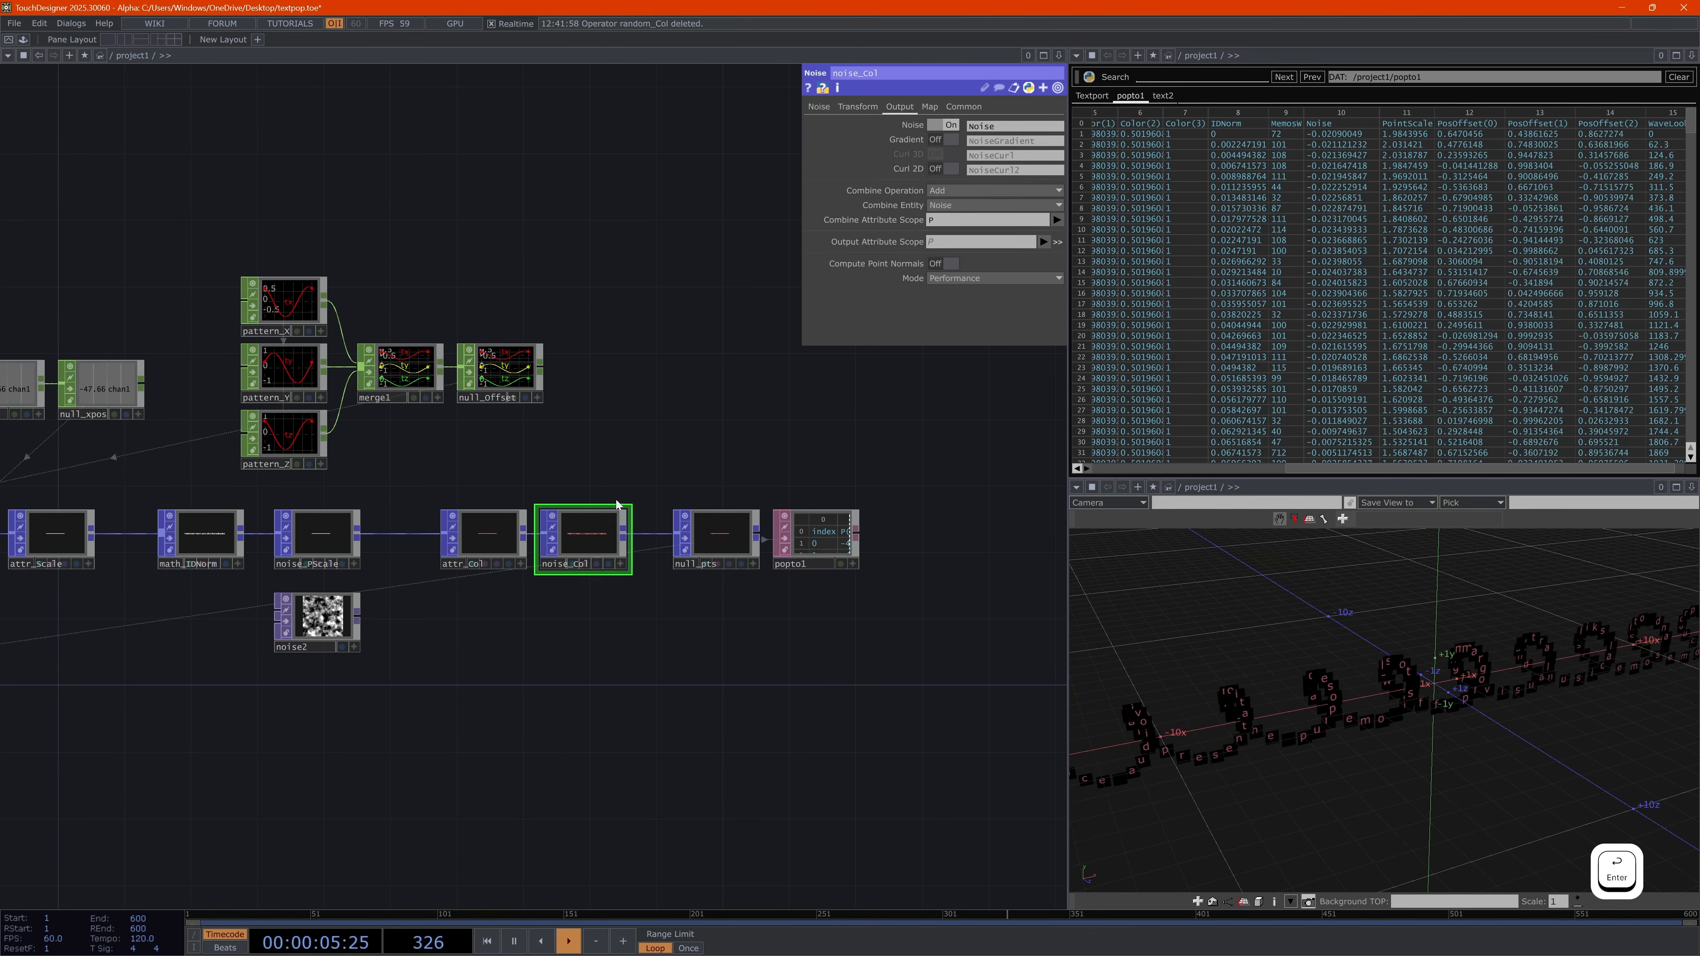
pyautogui.click(961, 202)
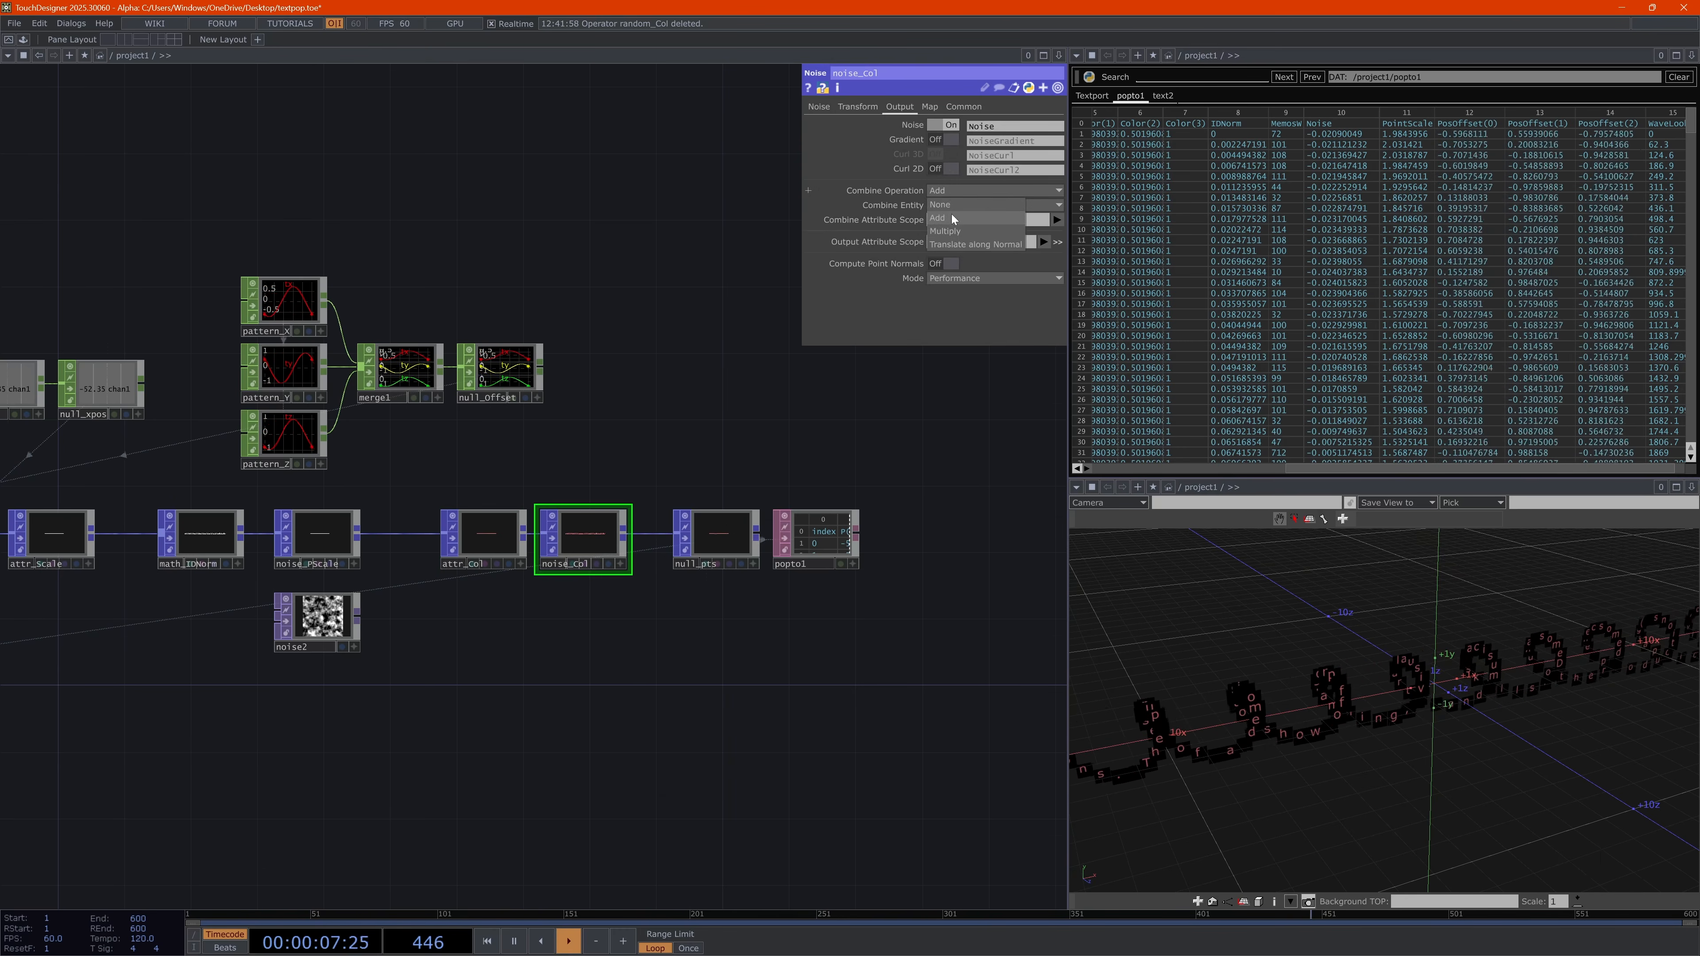
pyautogui.click(1056, 220)
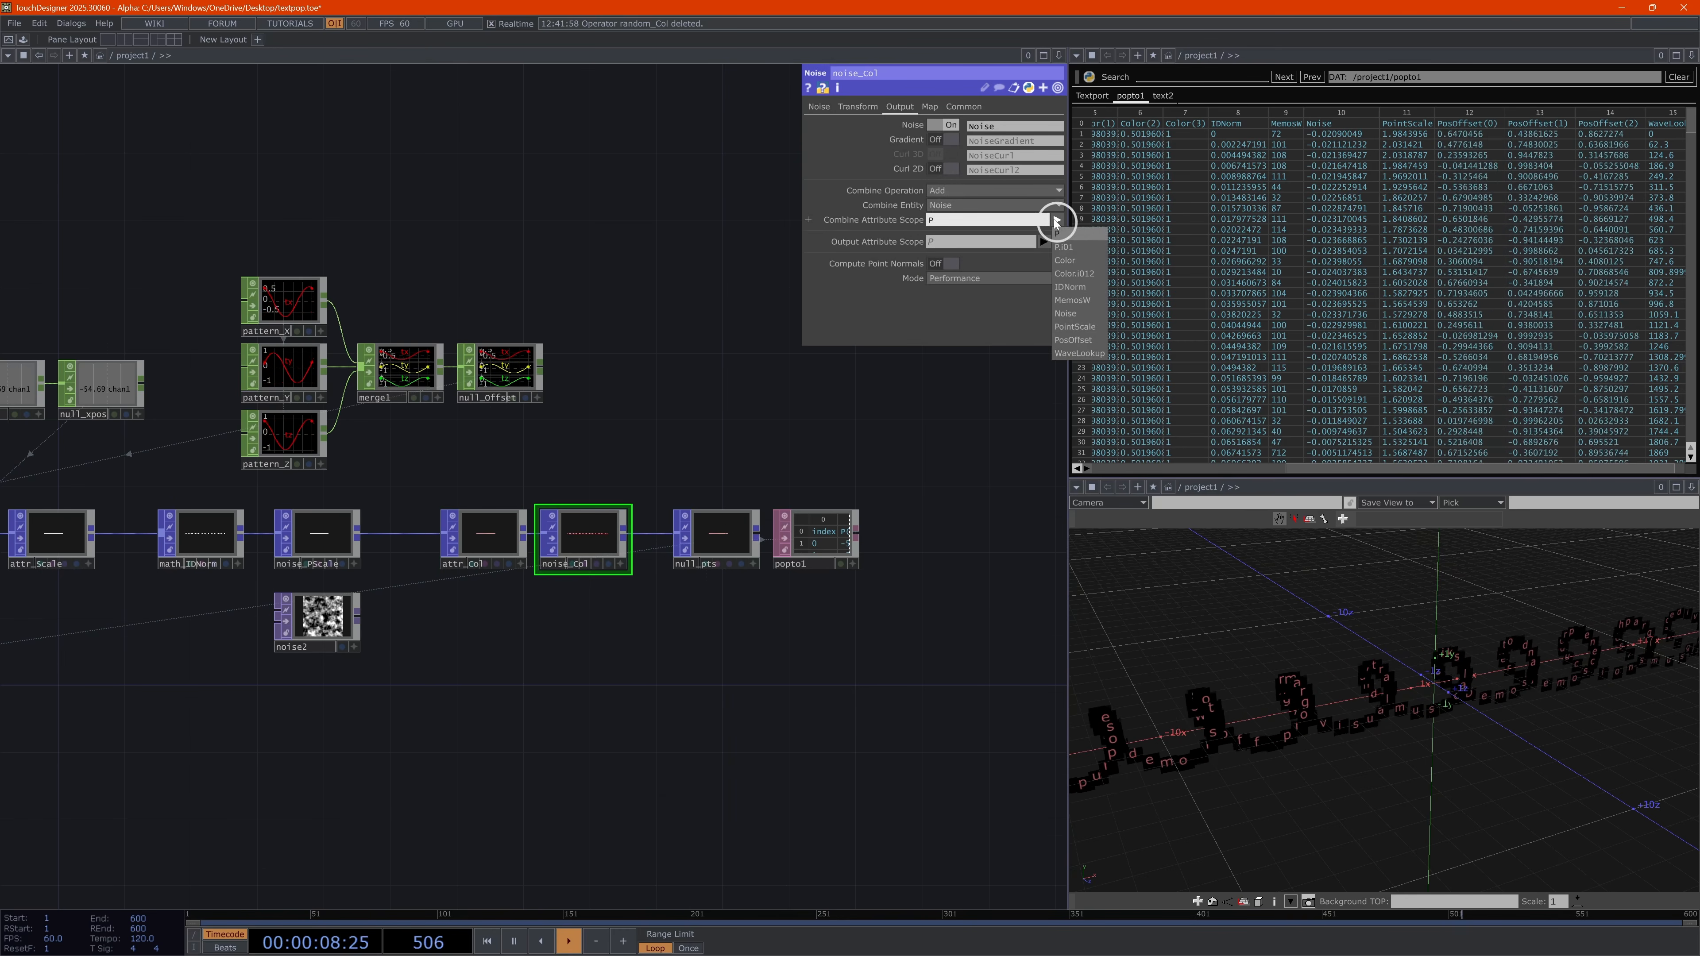
pyautogui.click(1078, 263)
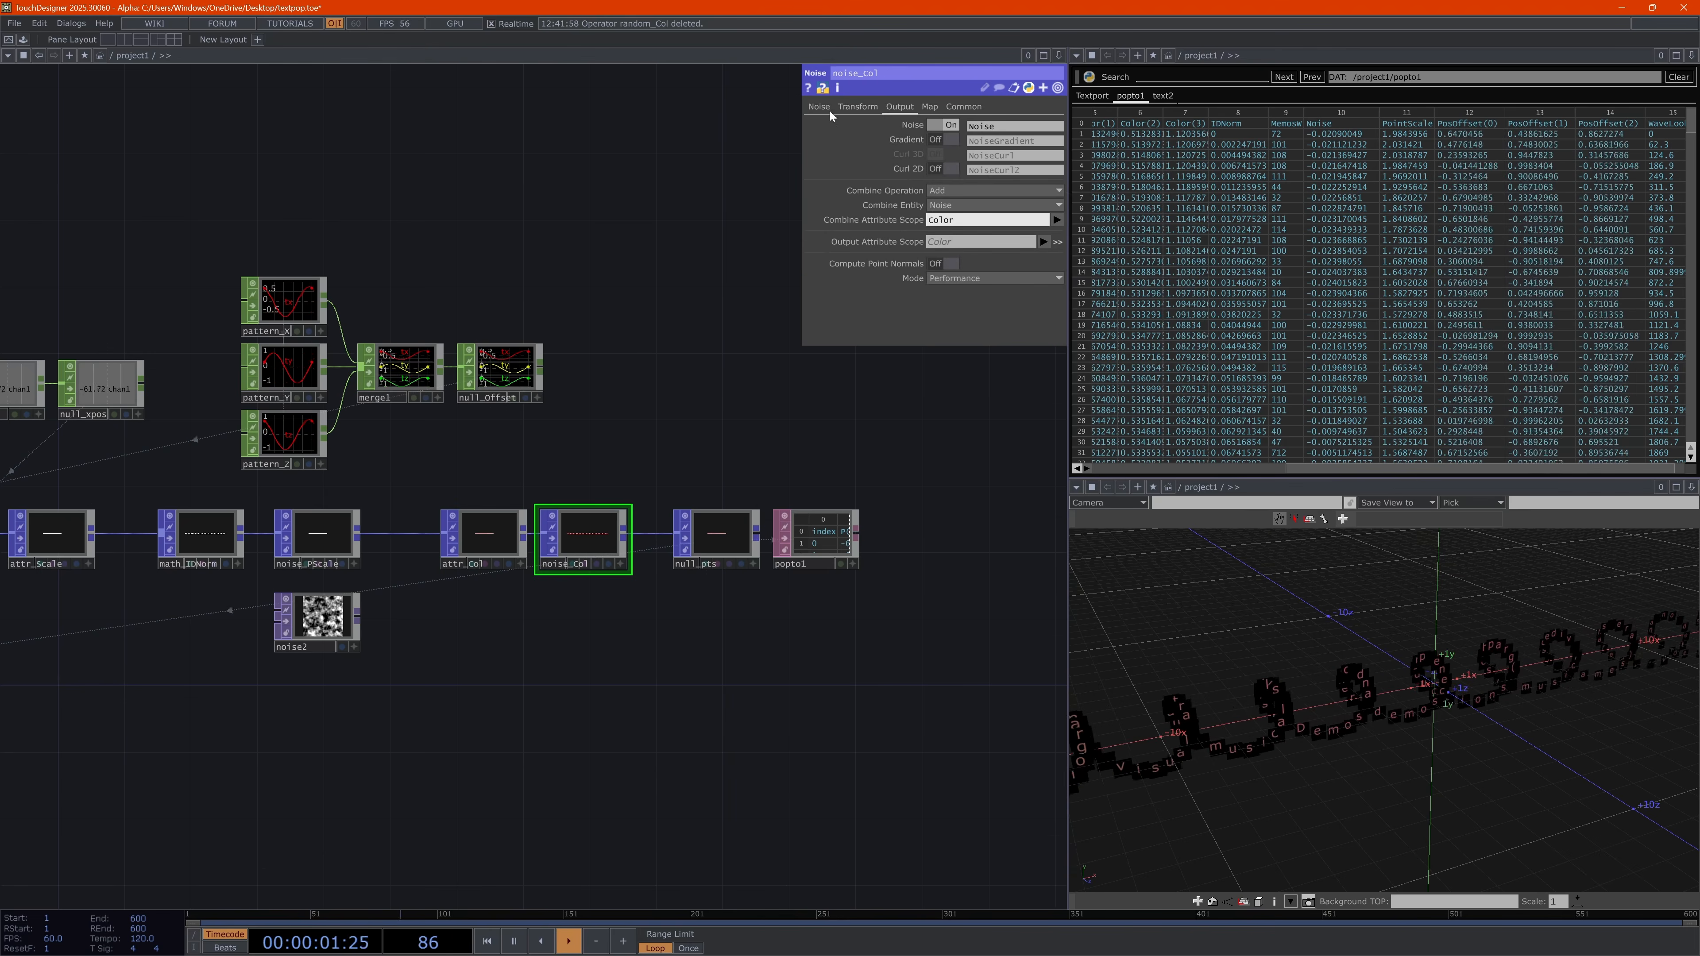
# Reduce noise_Col's period to 0.28 and raise its amplitude to 1 for stronger colour variation
pyautogui.click(818, 107)
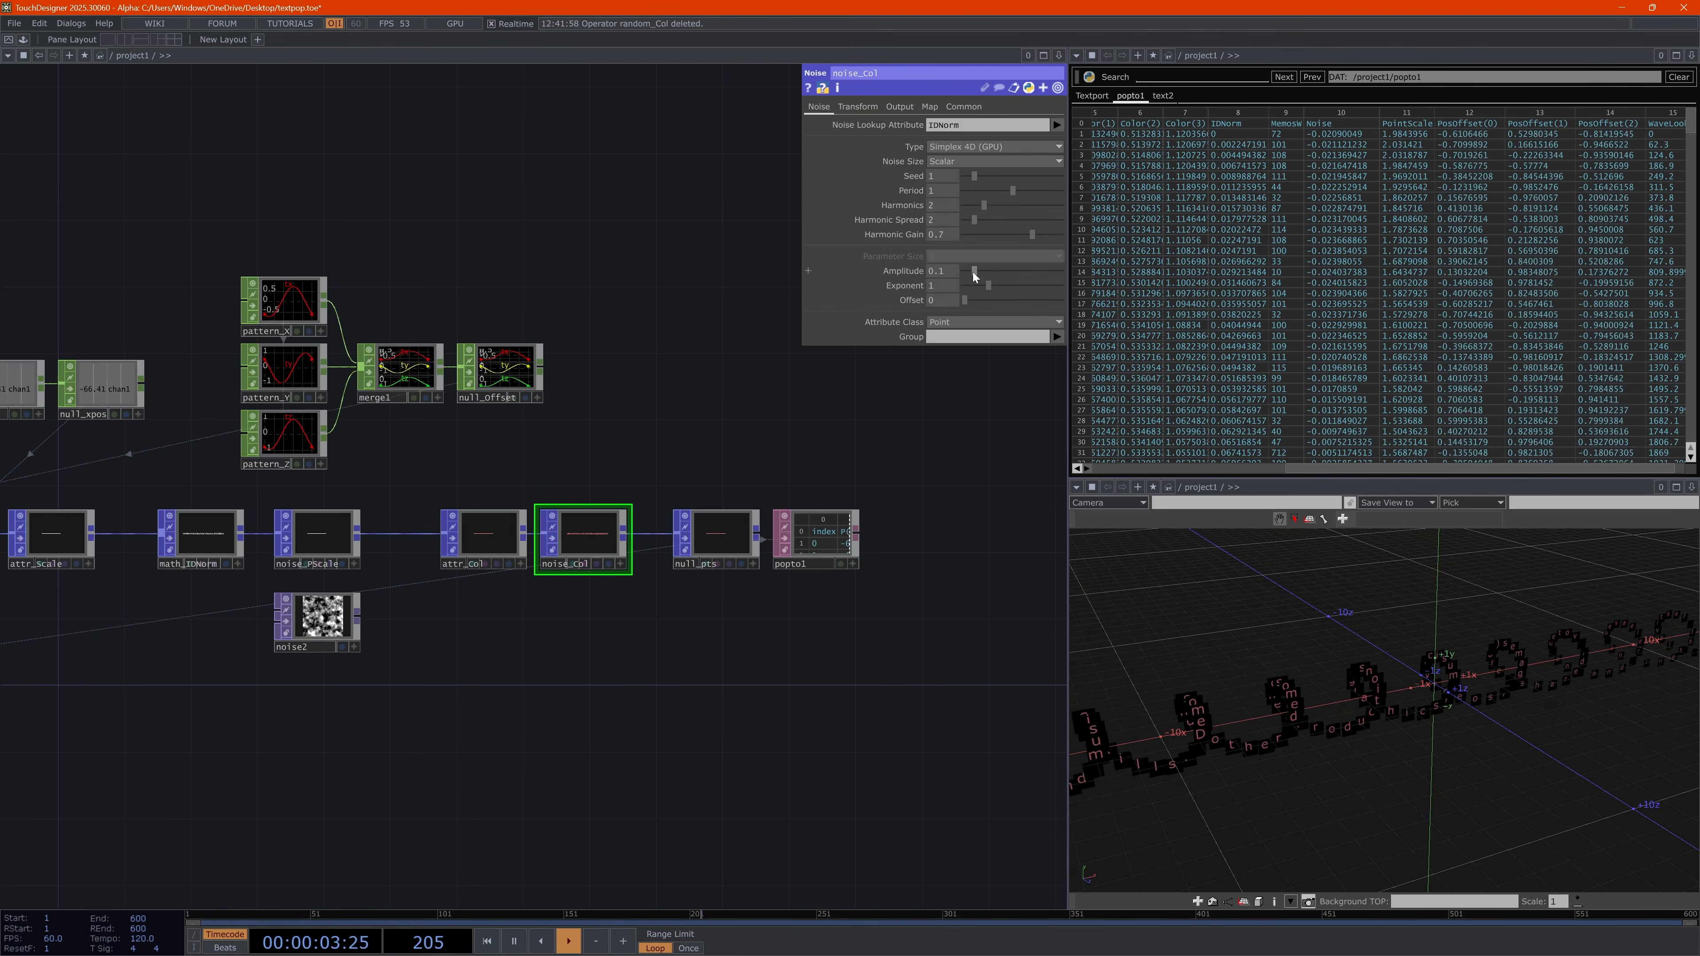
pyautogui.moveTo(972, 273); pyautogui.dragTo(993, 271)
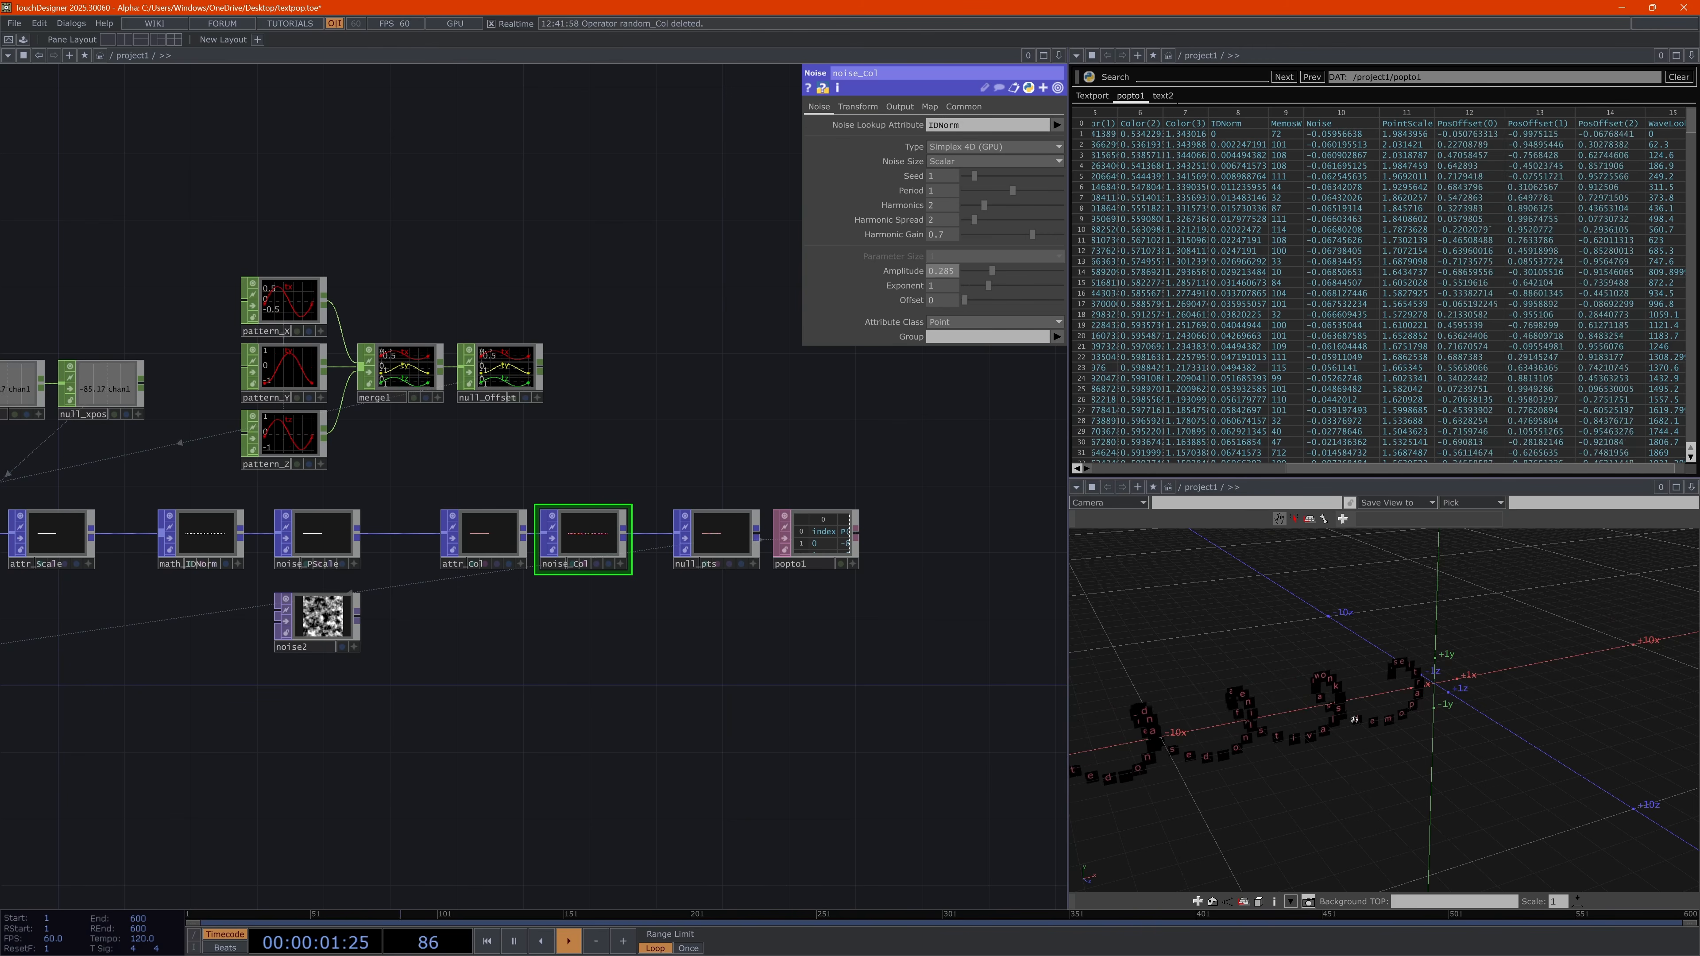
pyautogui.moveTo(1400, 739); pyautogui.dragTo(1111, 602)
pyautogui.moveTo(1310, 703); pyautogui.dragTo(1646, 654)
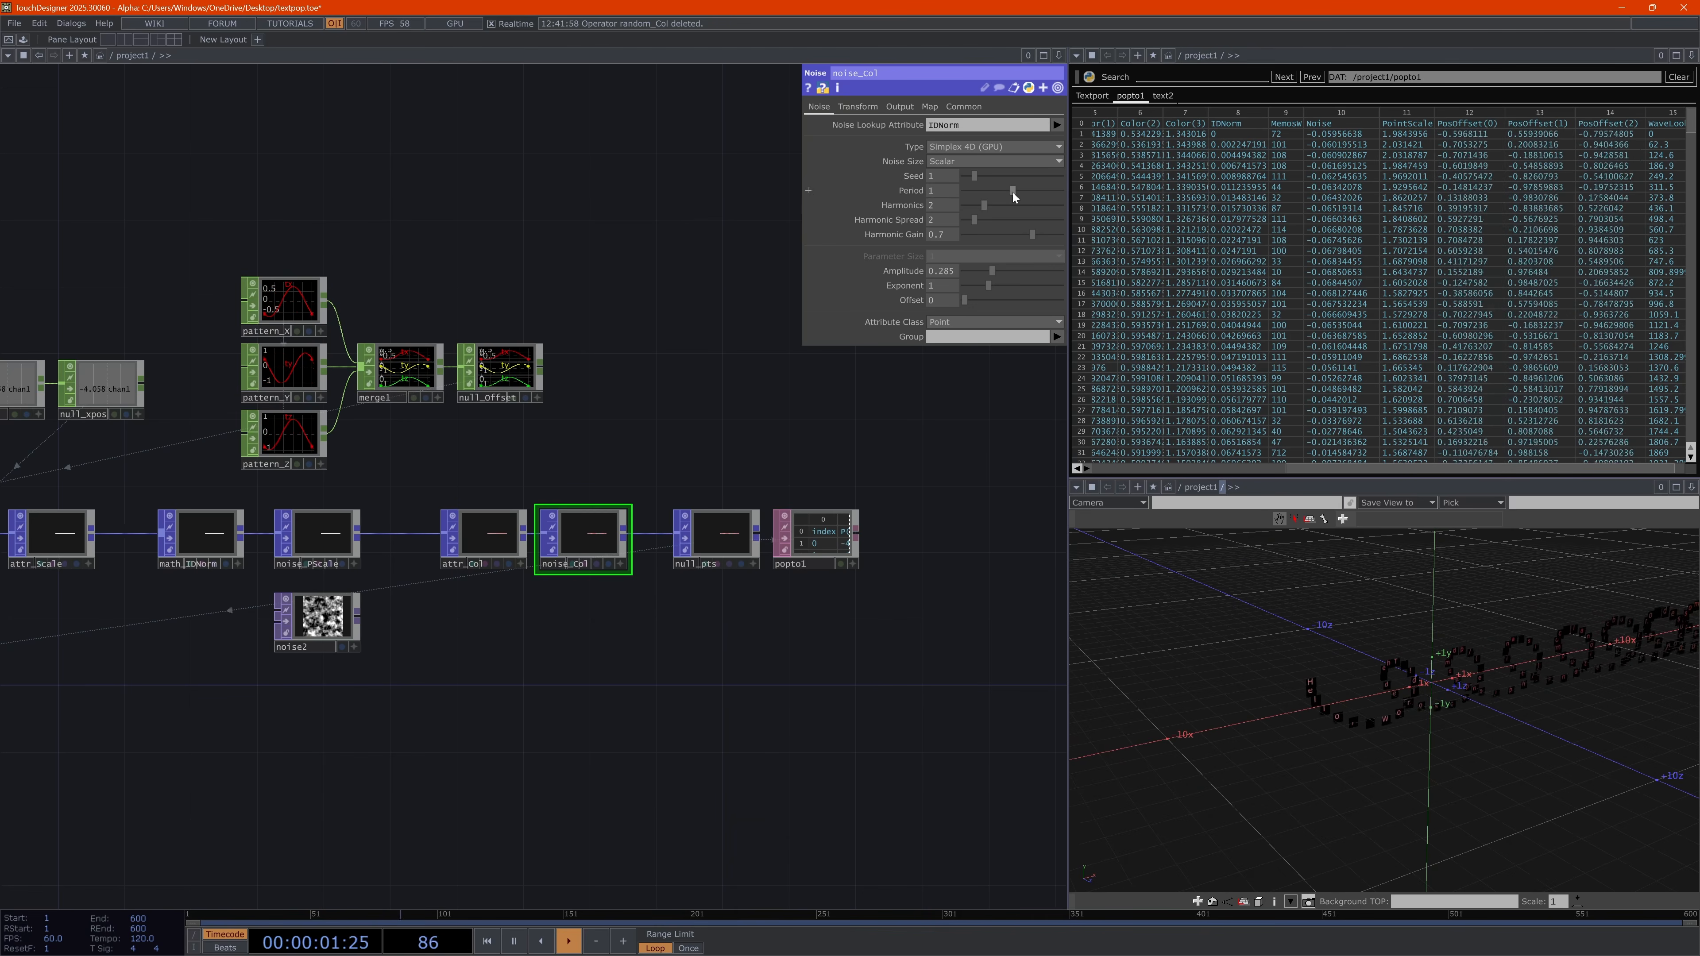
pyautogui.moveTo(1013, 192); pyautogui.dragTo(961, 176)
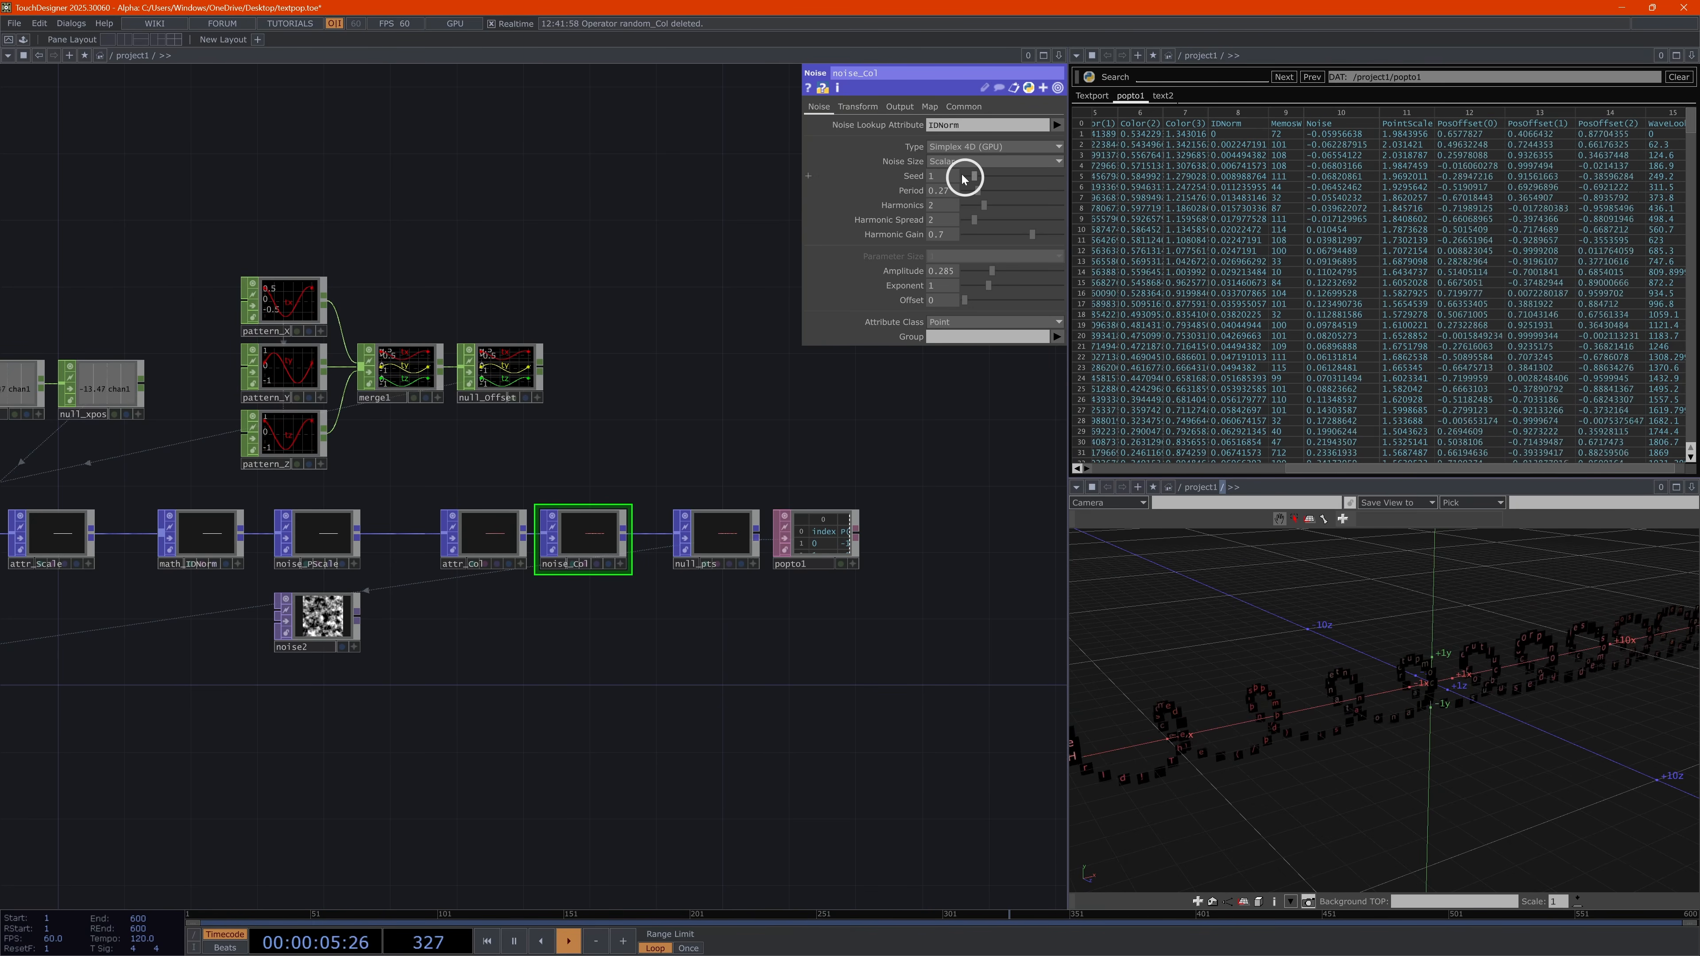
pyautogui.moveTo(988, 271); pyautogui.dragTo(1114, 273)
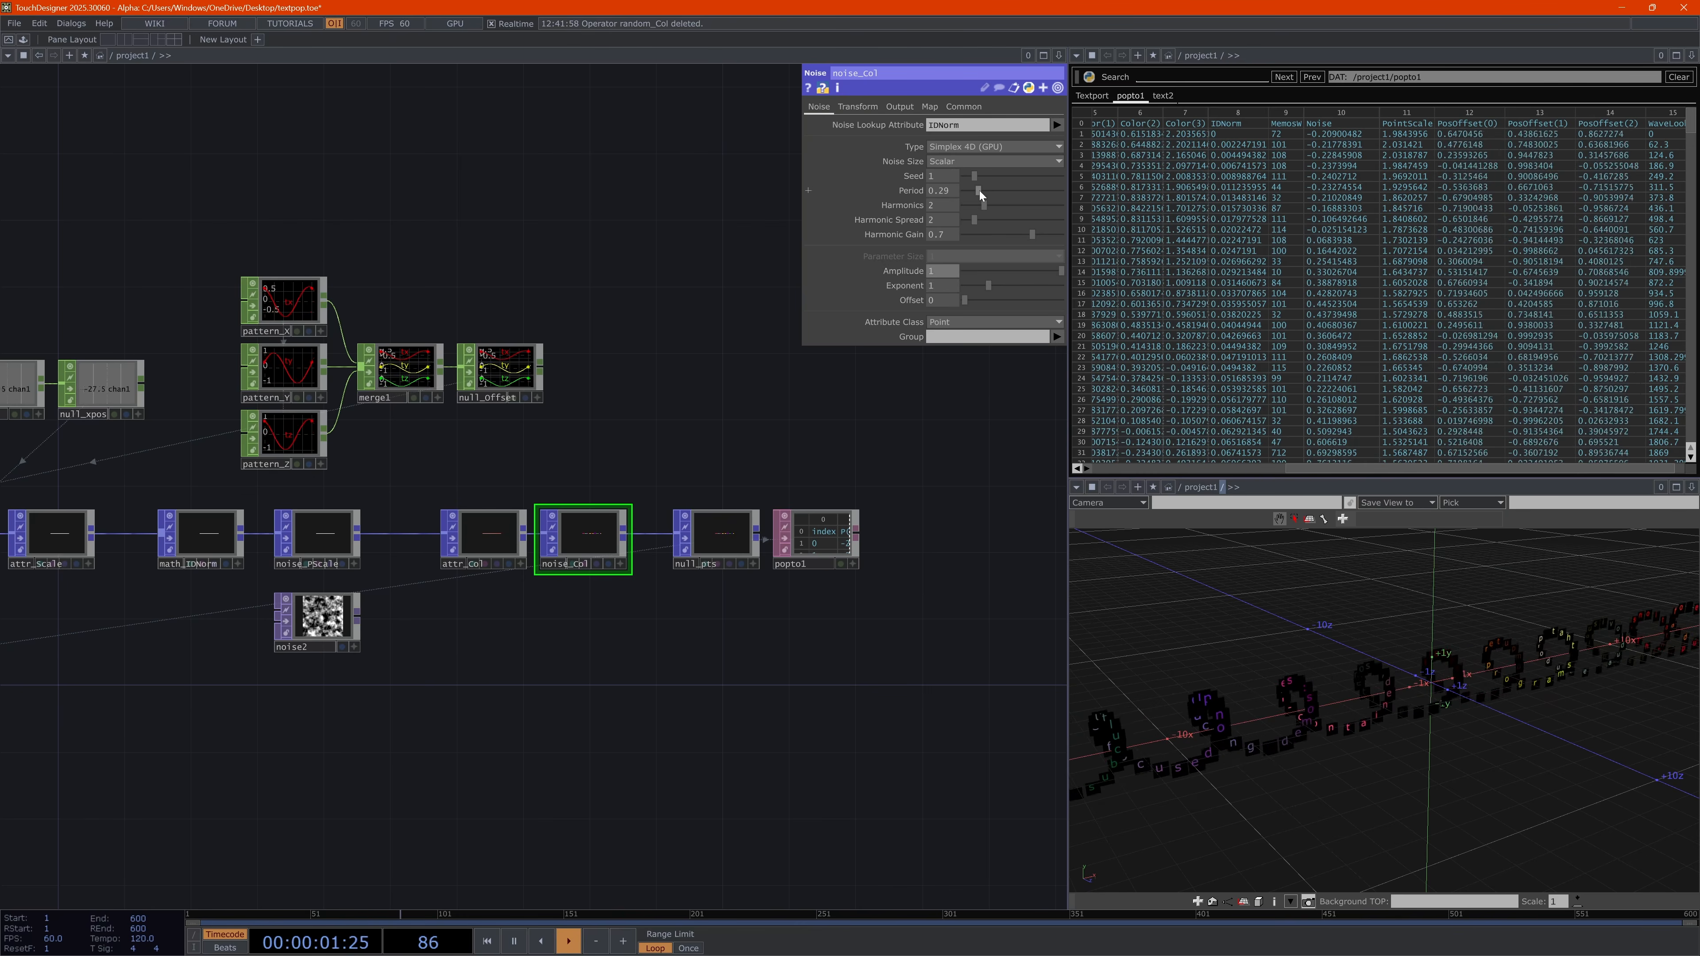
# Try a period of 0 on noise_Col, set it back to 1, and inspect the whole text line's colours
pyautogui.moveTo(978, 191); pyautogui.dragTo(932, 195)
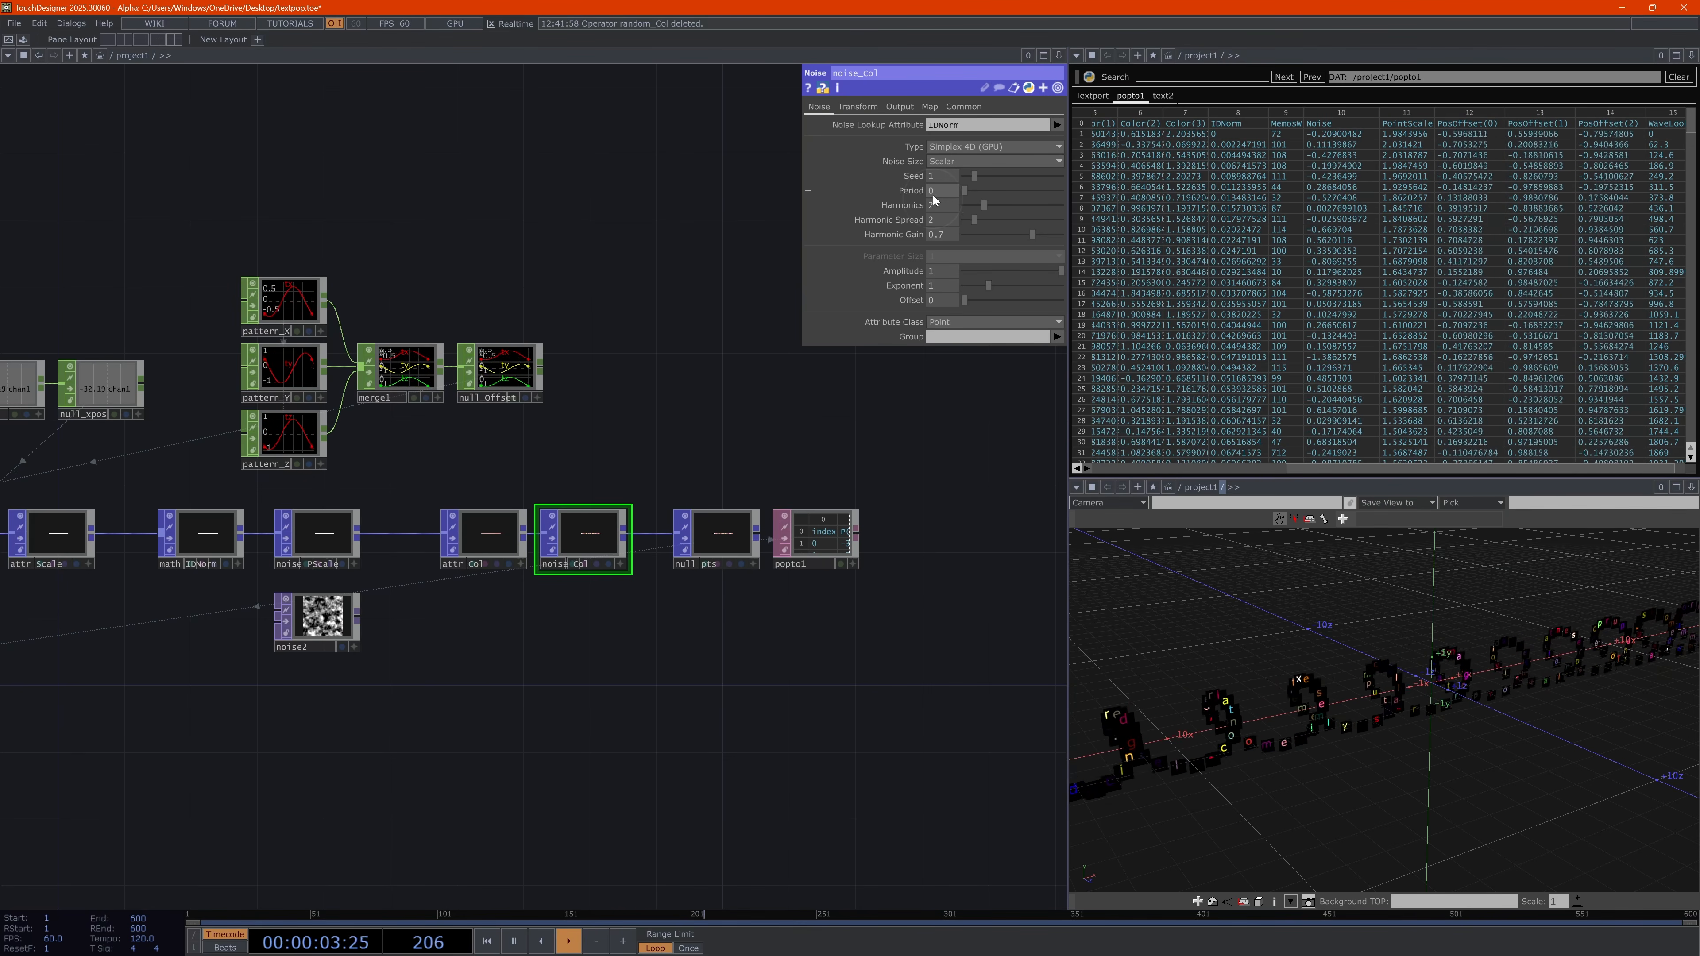
pyautogui.write('1')
pyautogui.press('Return')
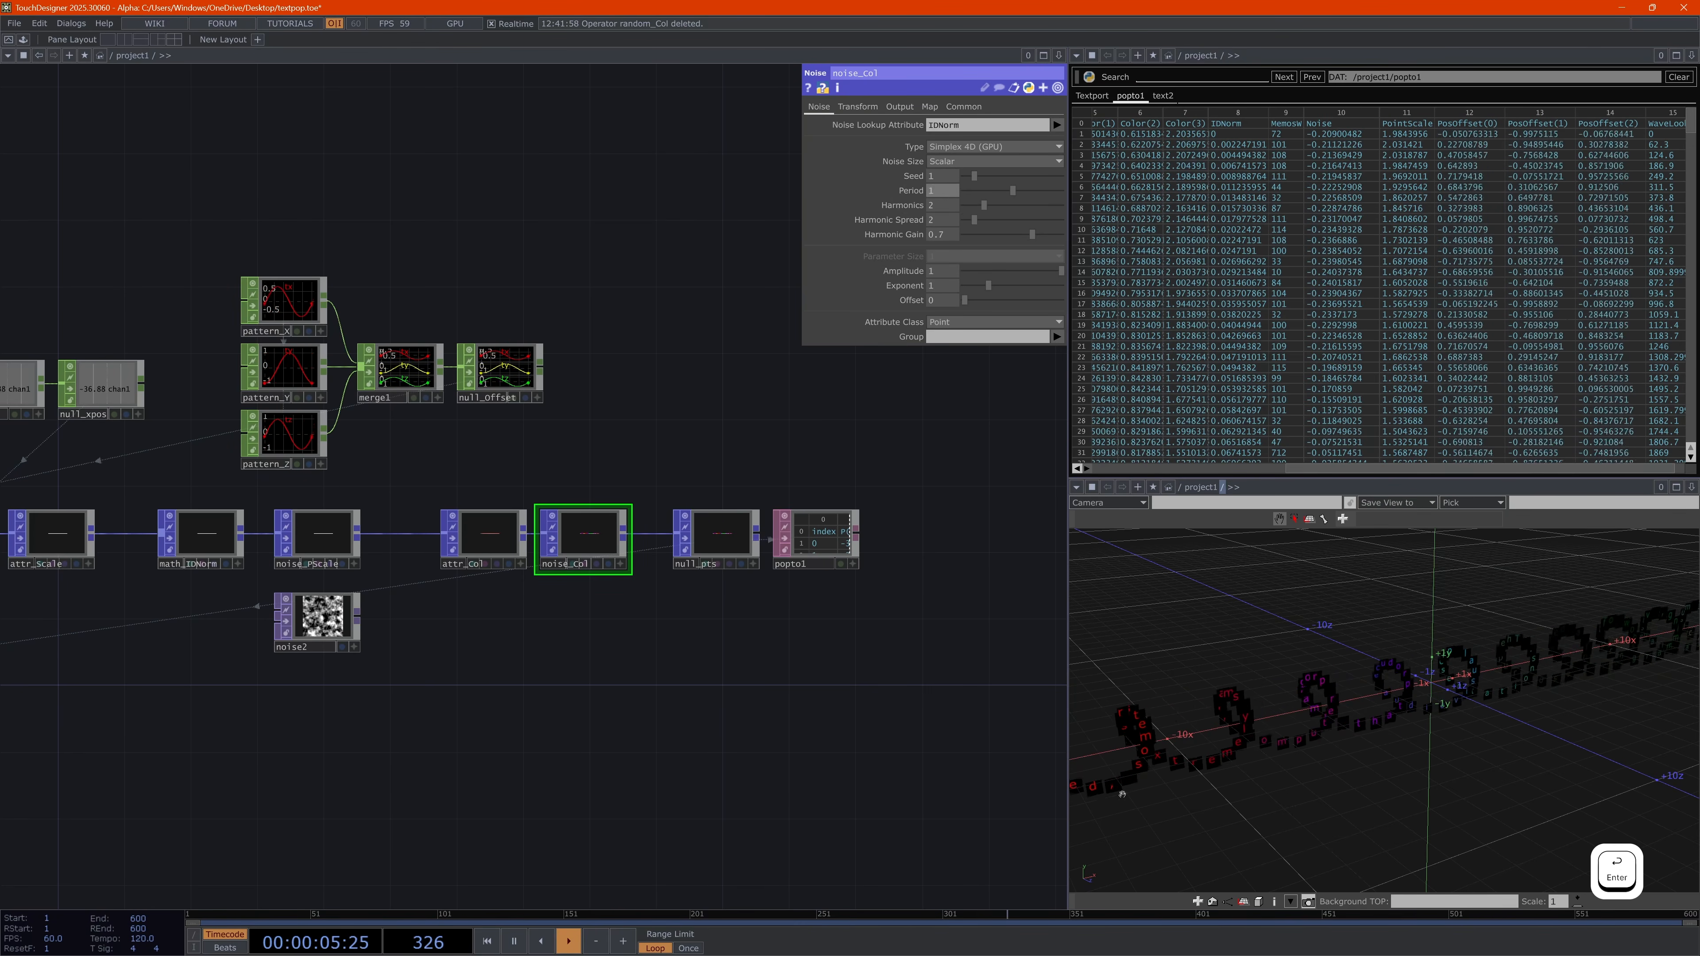
pyautogui.scroll(-10, 1442, 755)
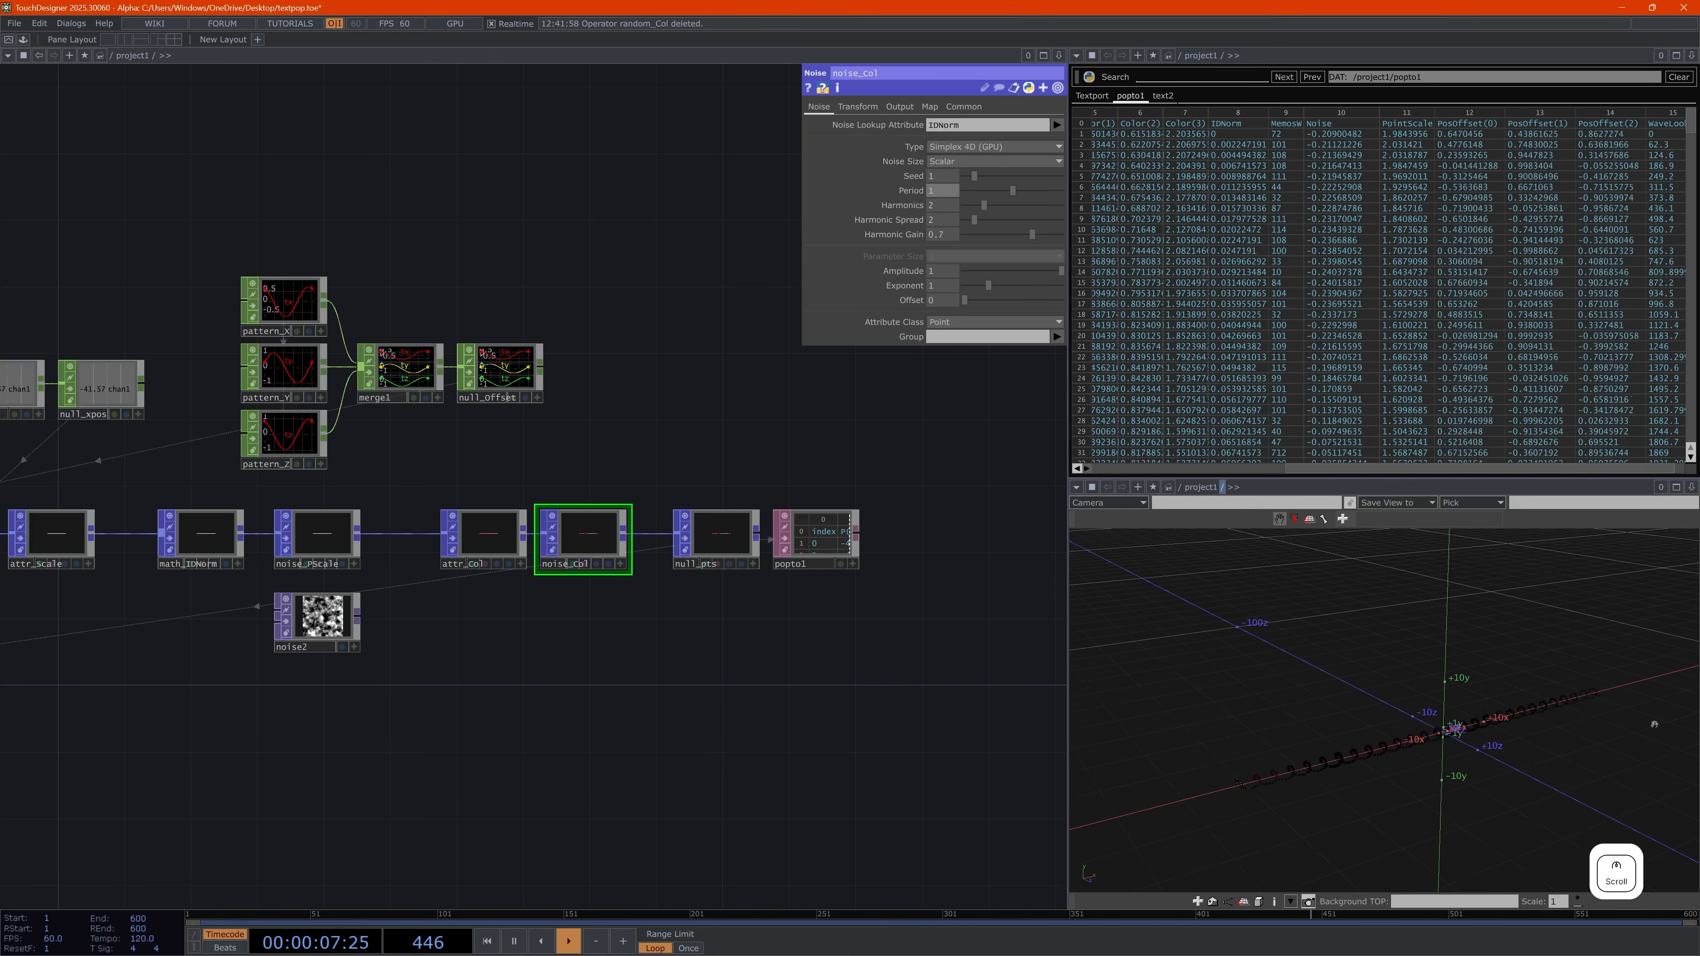
pyautogui.scroll(5, 1493, 781)
pyautogui.moveTo(1373, 651); pyautogui.dragTo(1383, 670)
# Set noise_Col's period to 0.26 and its harmonics to 3, checking the letter colours along the curve
pyautogui.moveTo(1013, 193); pyautogui.dragTo(977, 198)
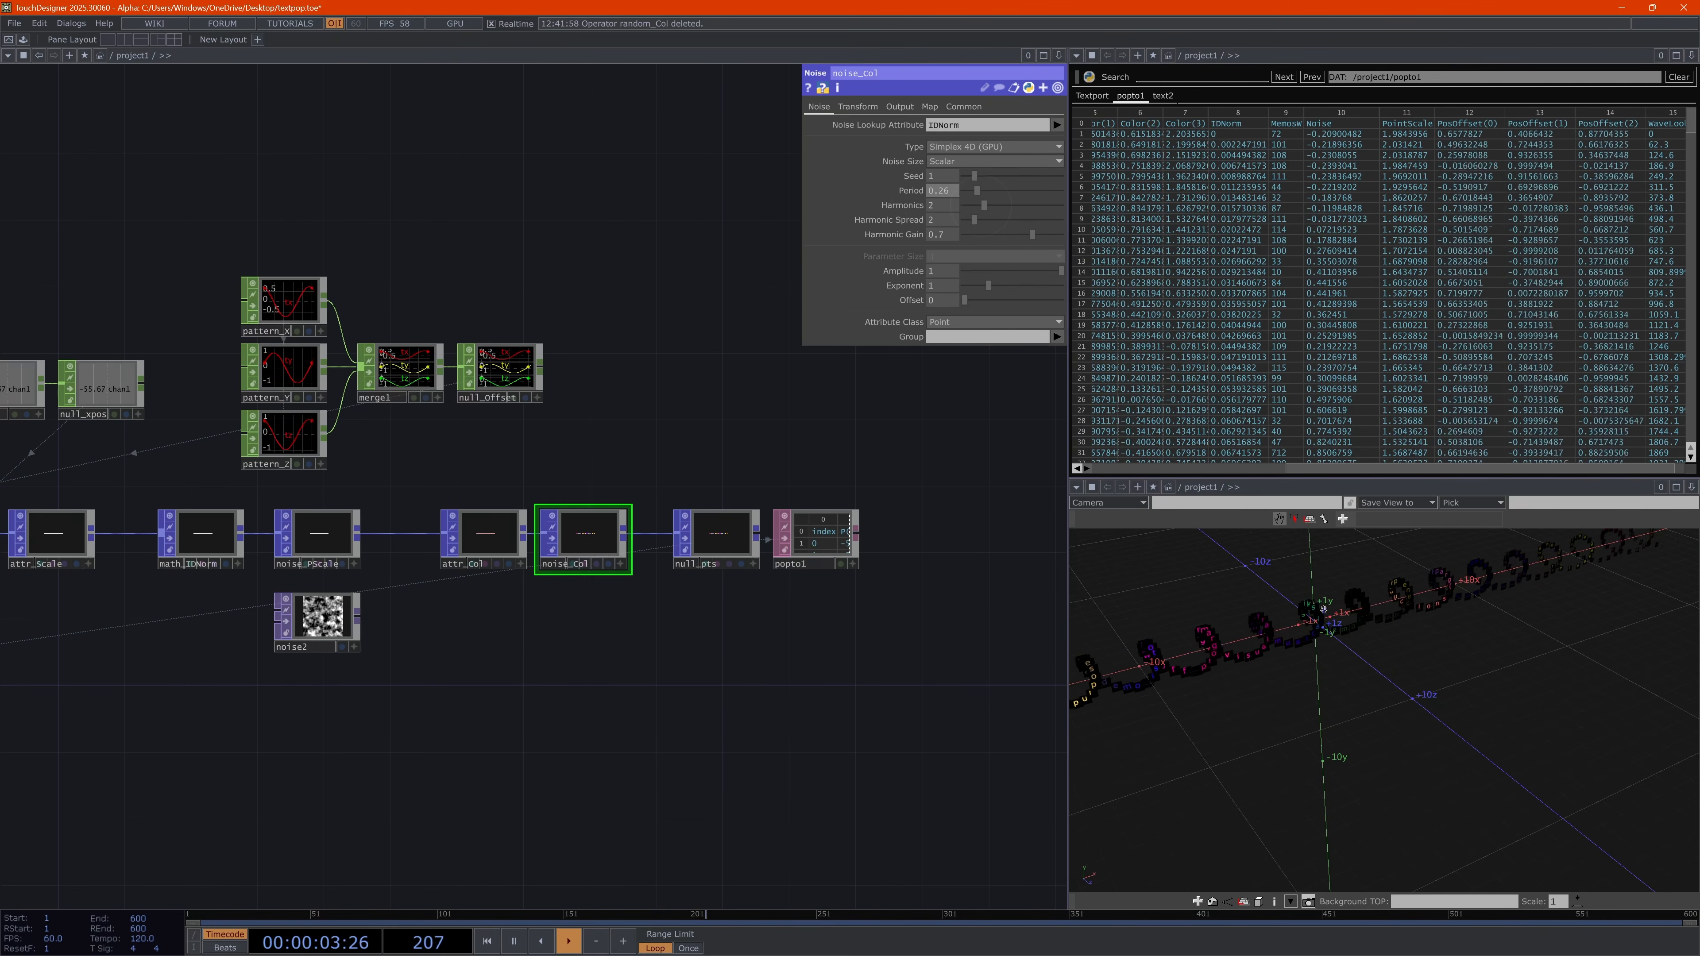
pyautogui.moveTo(1338, 629); pyautogui.dragTo(1270, 601)
pyautogui.scroll(5, 1369, 632)
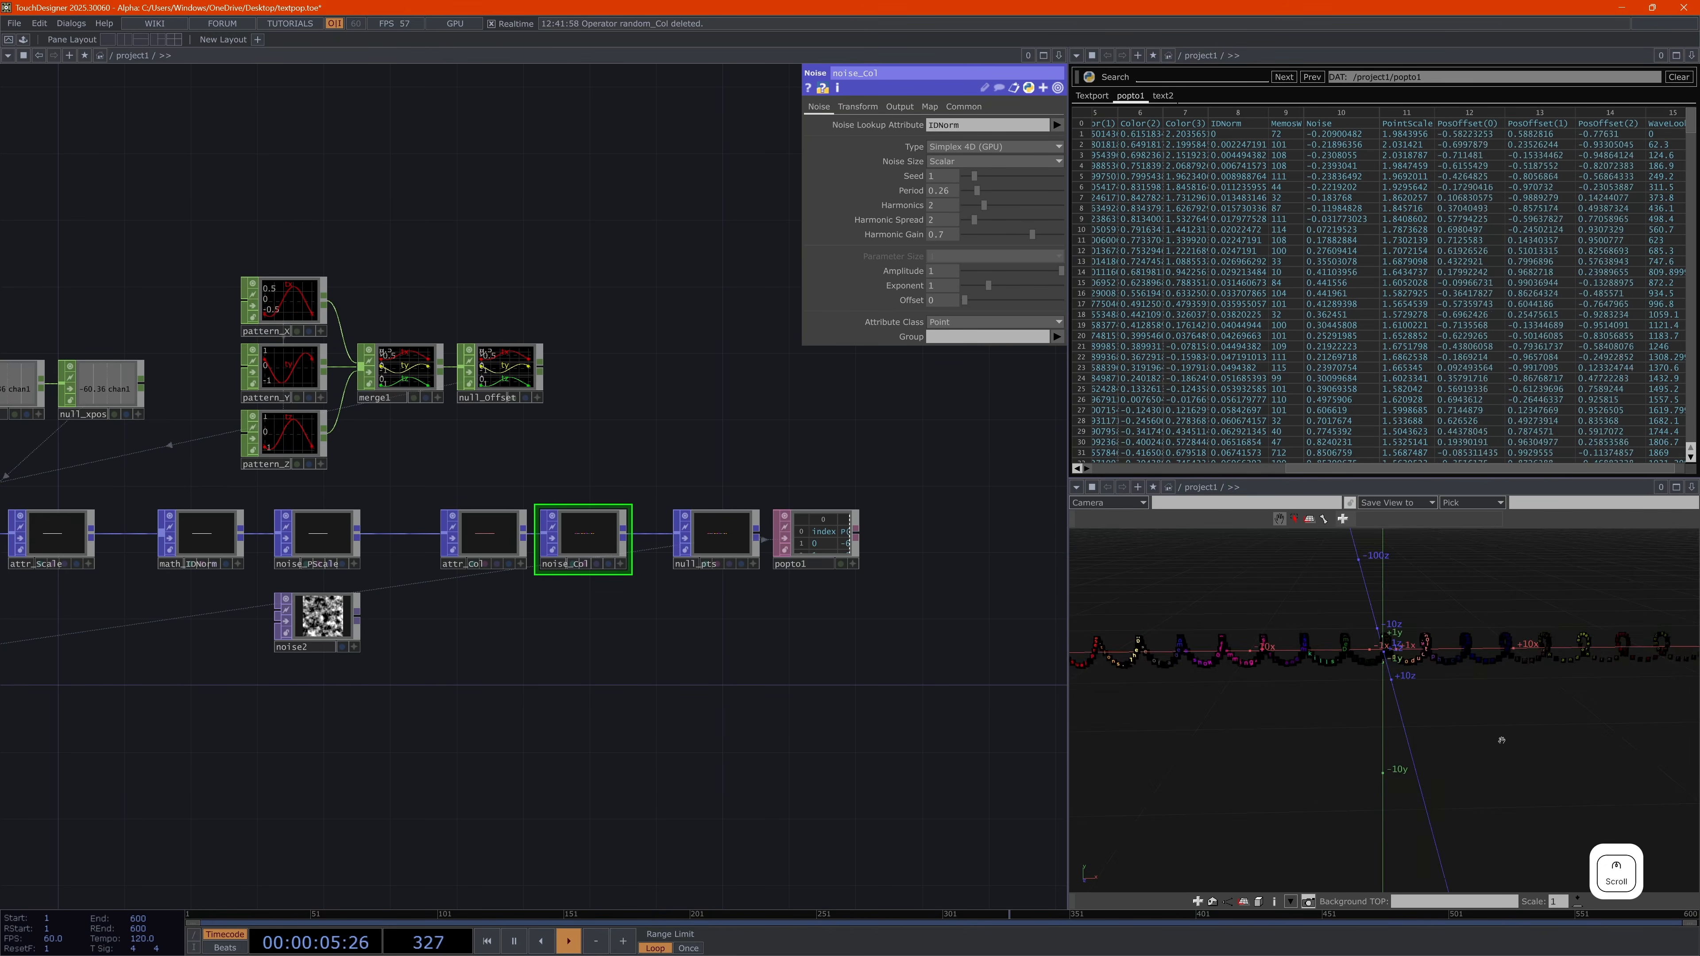
pyautogui.moveTo(1370, 632); pyautogui.dragTo(1590, 739)
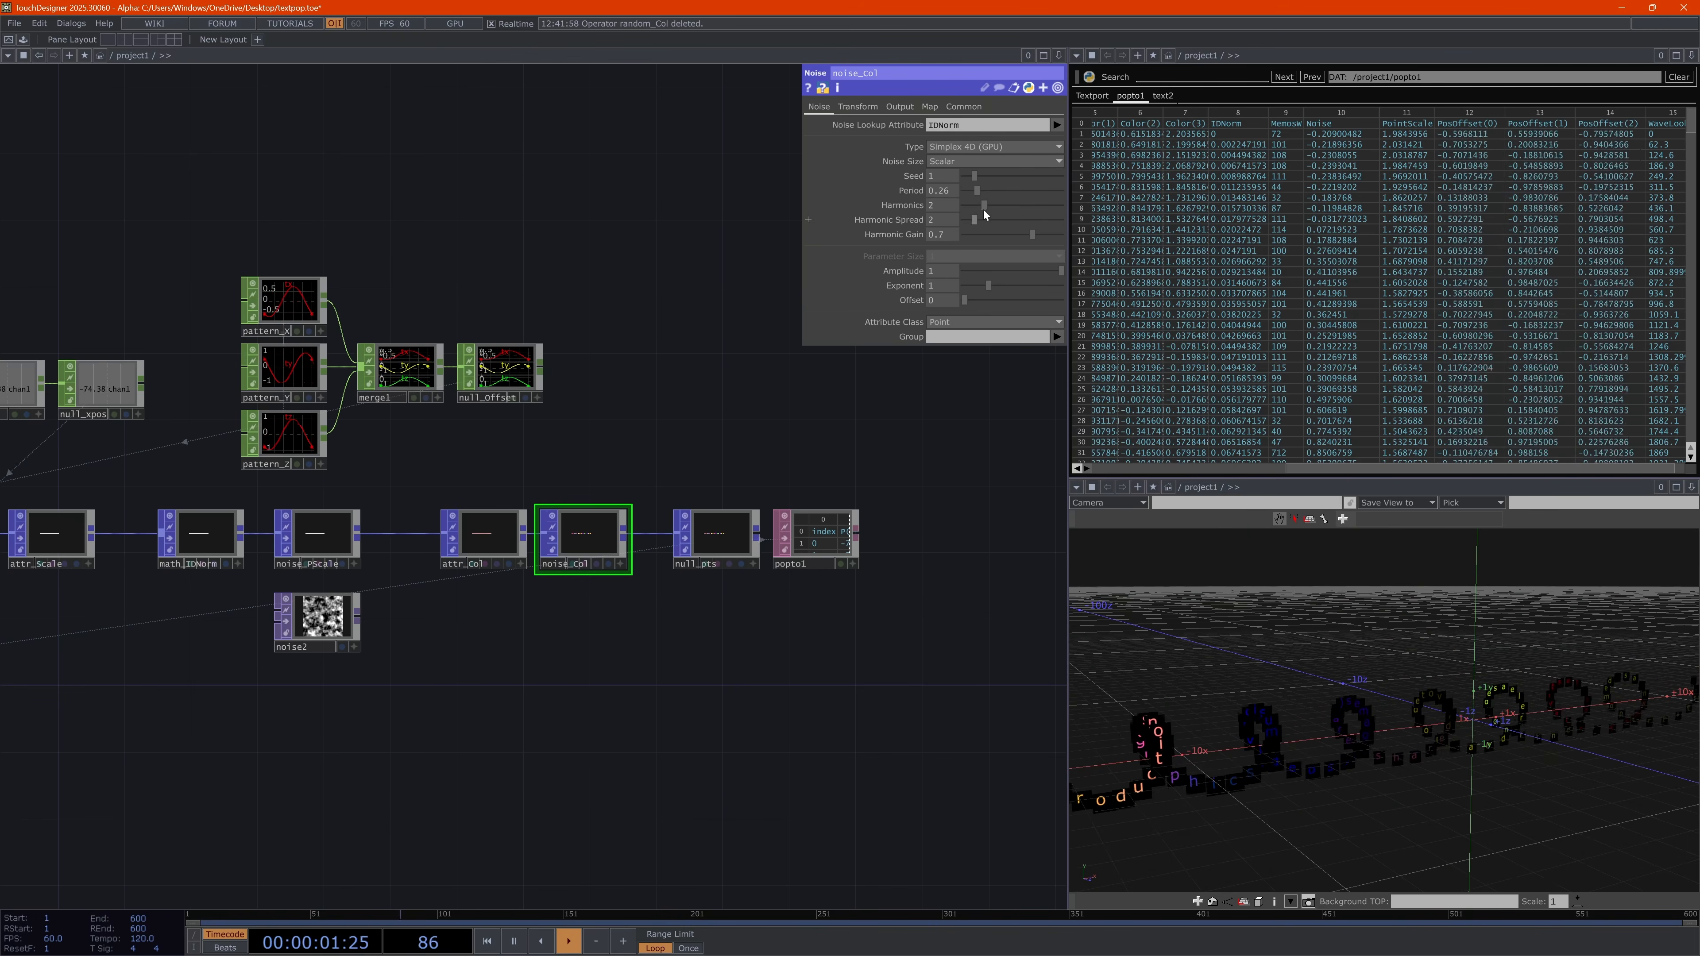
pyautogui.moveTo(983, 205); pyautogui.dragTo(995, 206)
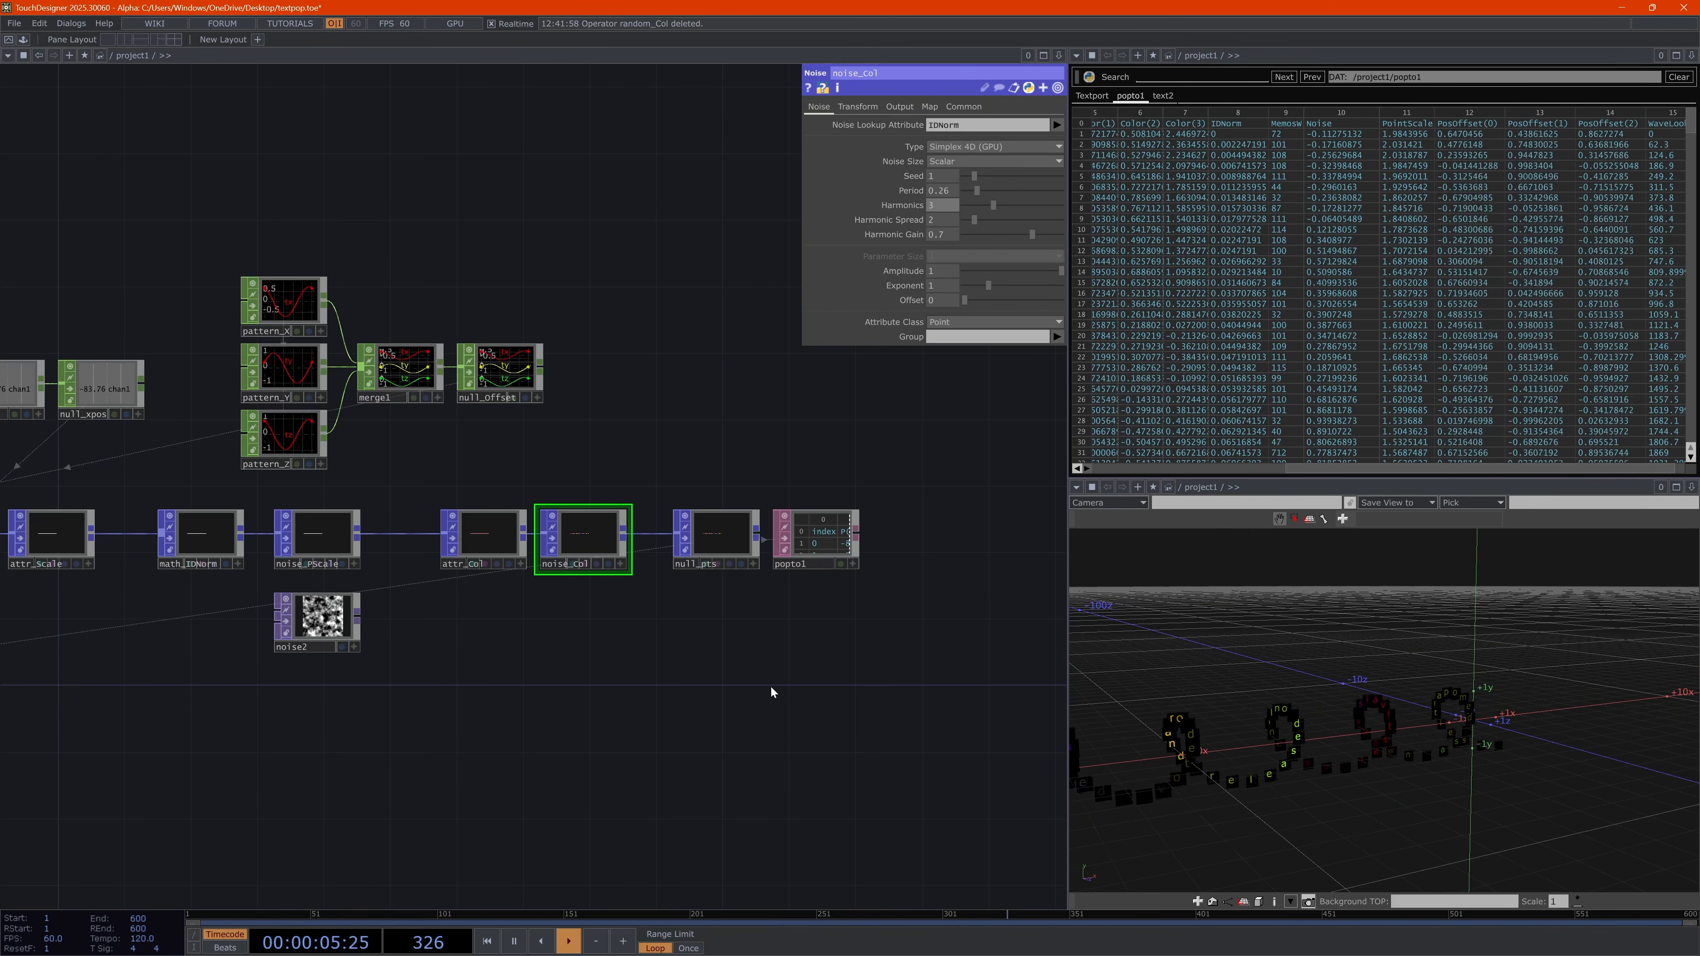
pyautogui.scroll(-2, 607, 668)
pyautogui.scroll(-2, 607, 669)
pyautogui.scroll(3, 585, 683)
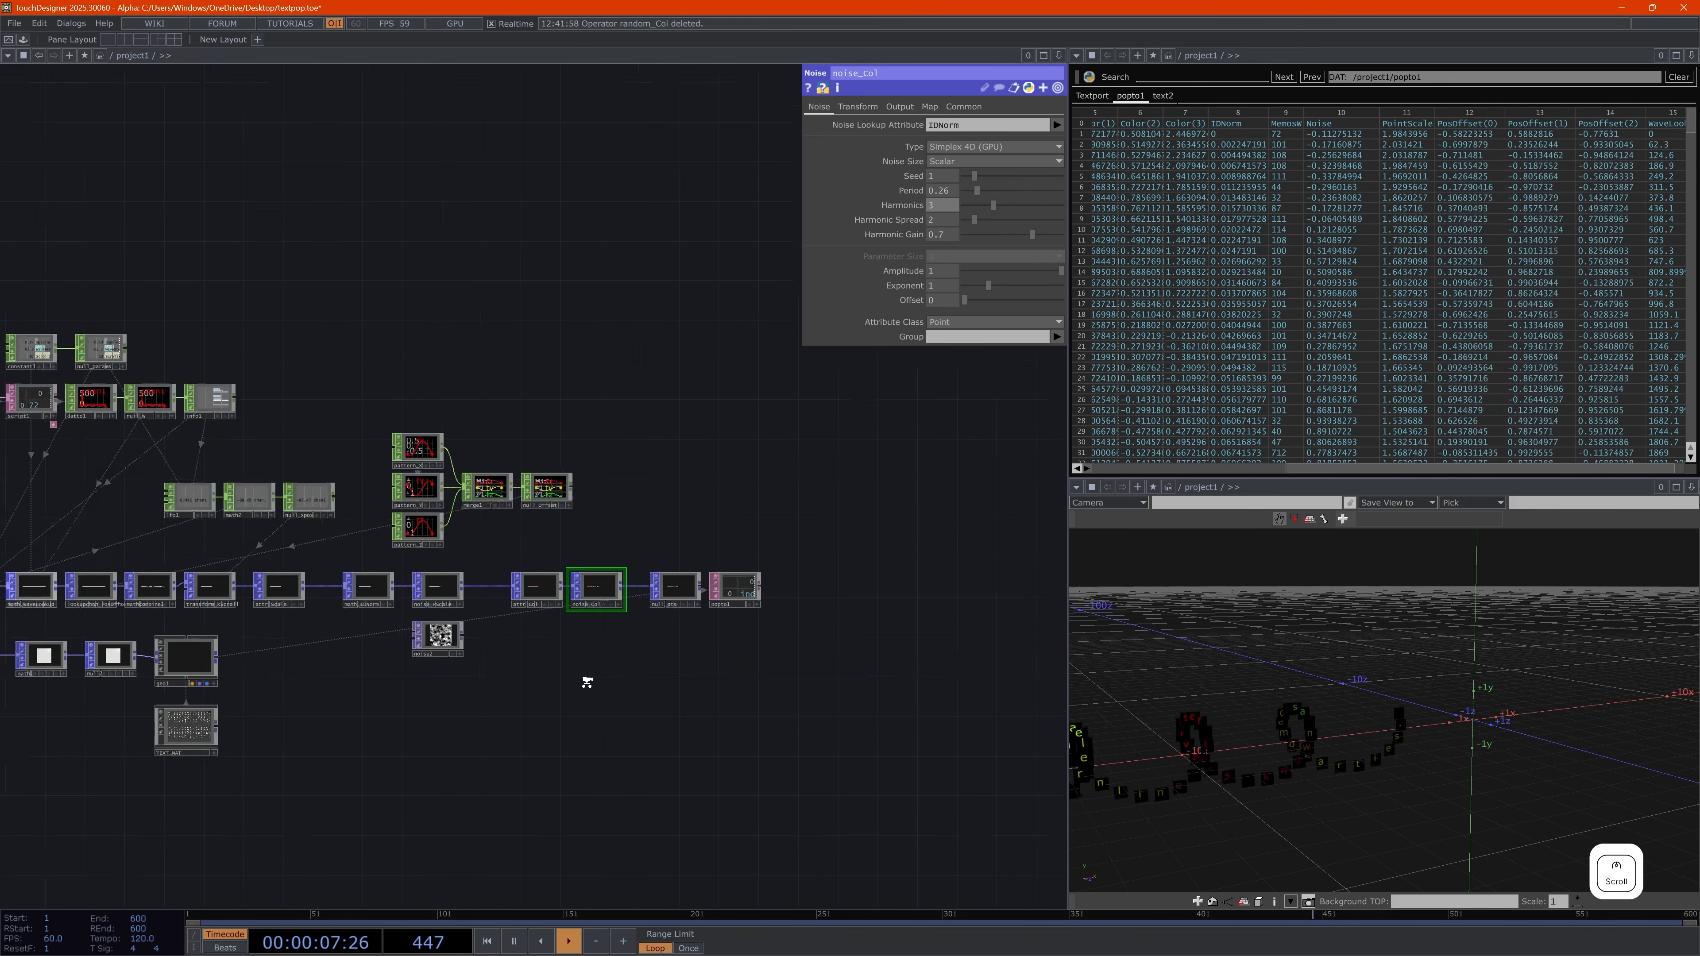